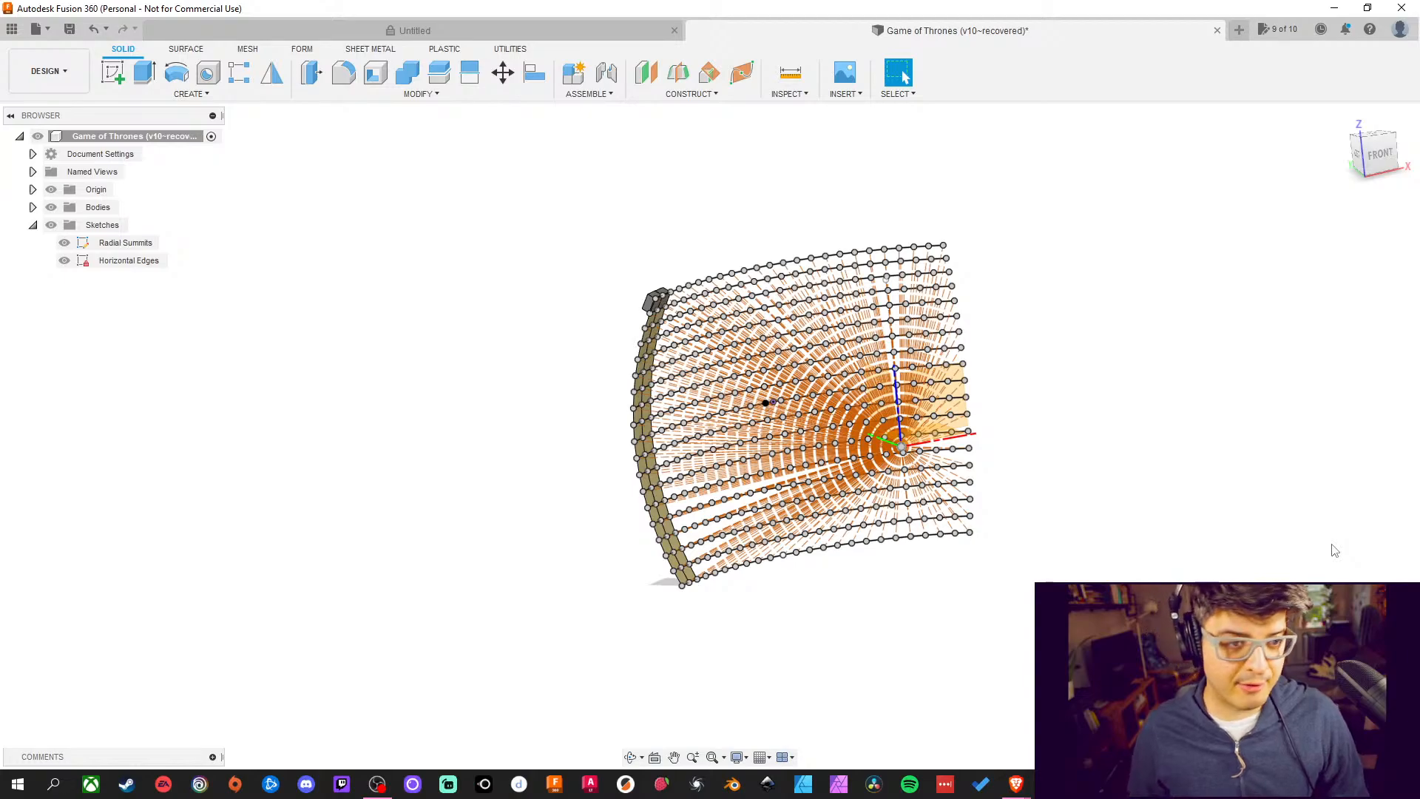
Examine the curved grid of horizontal edges, radial lines and the column of surface panels from the front and front-left
{"action": "middle_click_drag", "start_coordinate": [1328, 551], "coordinate": [1188, 556]}
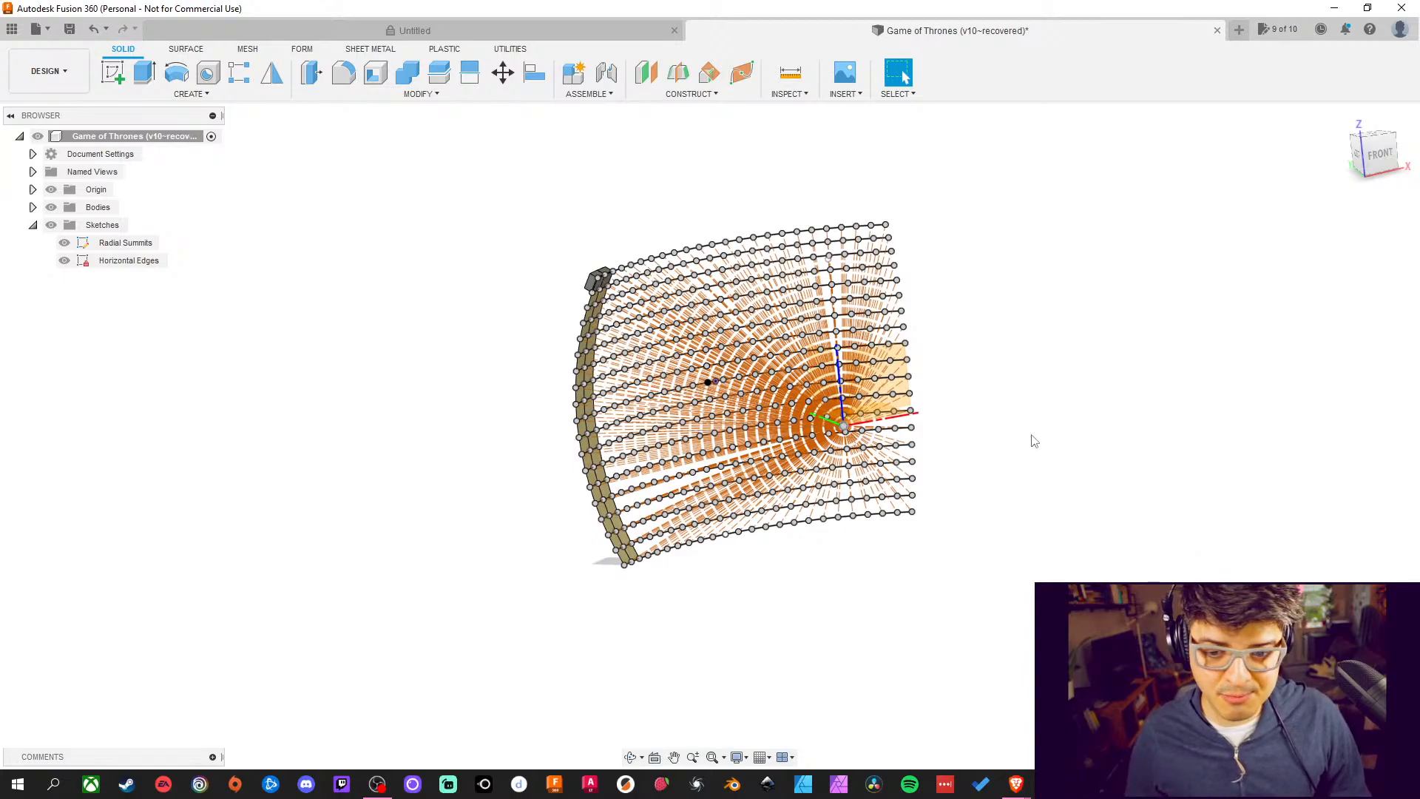
{"action": "scroll", "coordinate": [1052, 442], "scroll_direction": "up", "scroll_amount": 2}
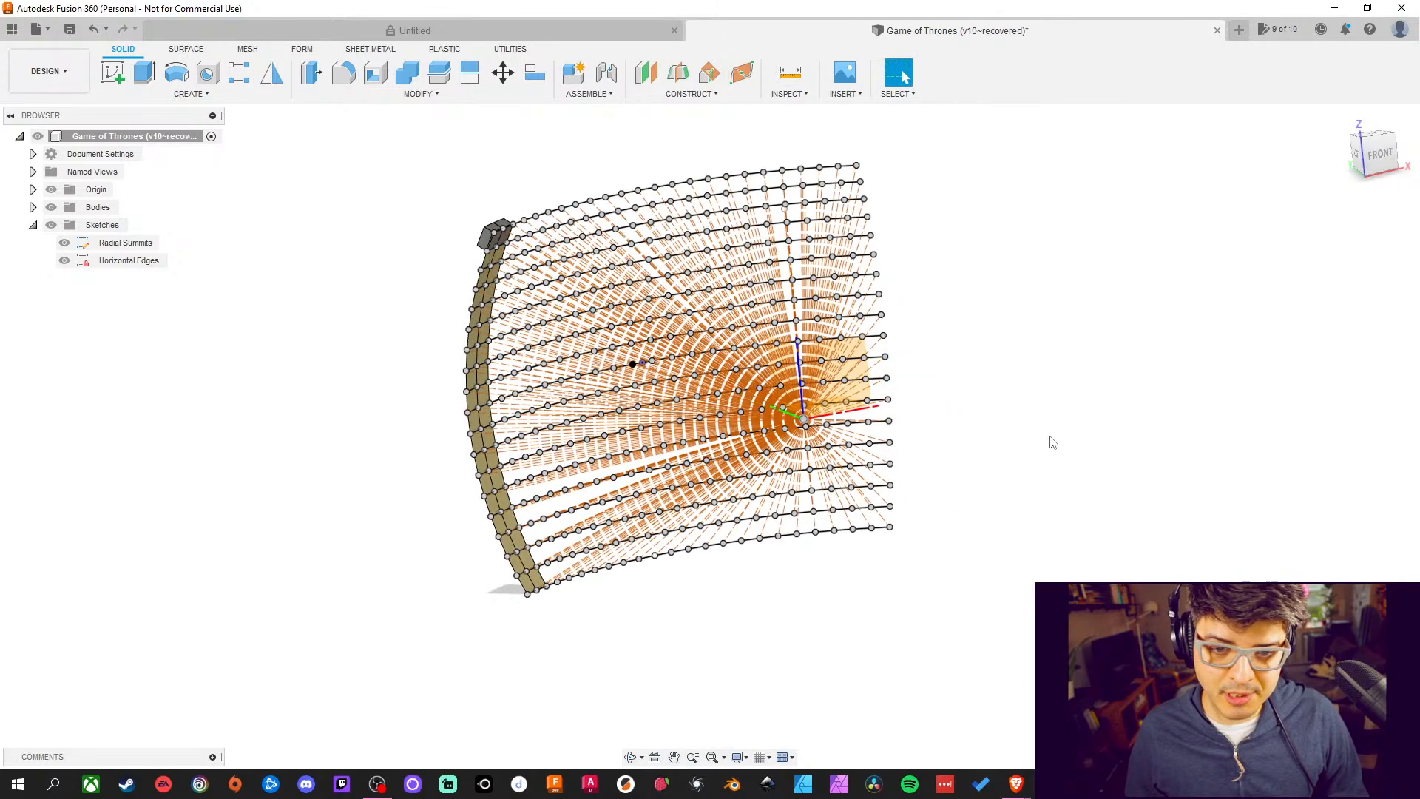
{"action": "scroll", "coordinate": [1053, 442], "scroll_direction": "up", "scroll_amount": 3}
{"action": "middle_click_drag", "start_coordinate": [1042, 475], "coordinate": [1147, 518]}
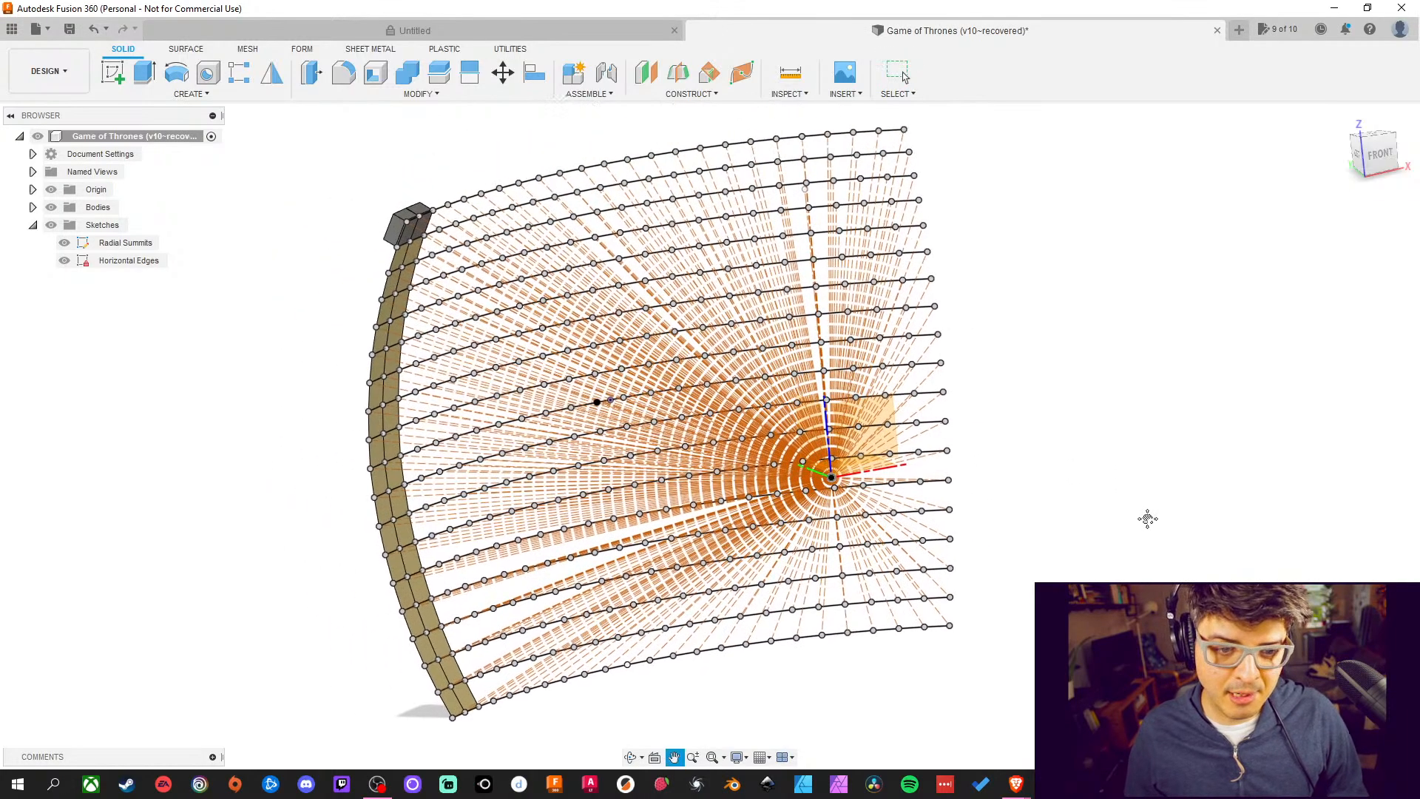
{"action": "scroll", "coordinate": [1147, 518], "scroll_direction": "down", "scroll_amount": 2}
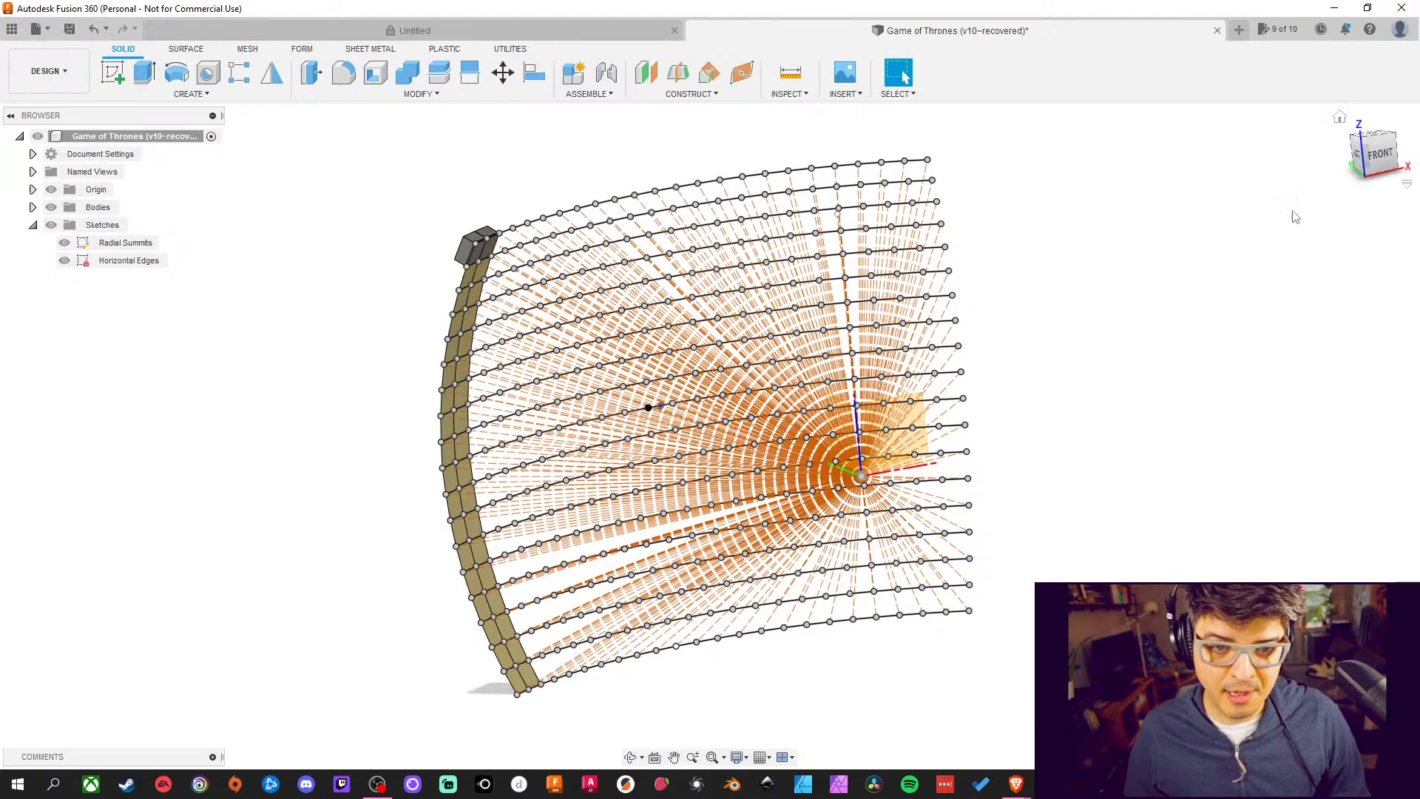
{"action": "middle_click_drag", "start_coordinate": [1264, 239], "coordinate": [1271, 212]}
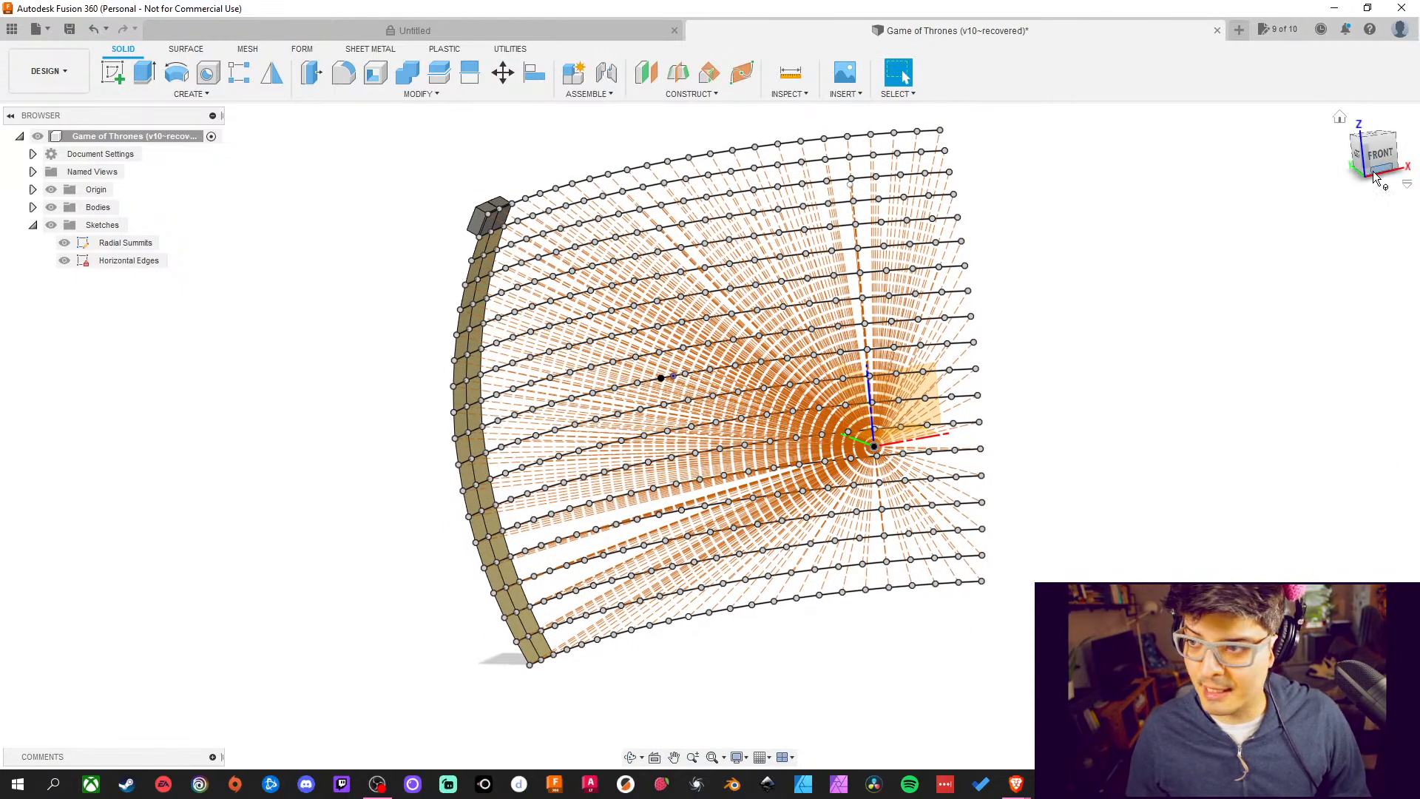
{"action": "mouse_move", "coordinate": [1377, 162]}
{"action": "left_mouse_down"}
{"action": "mouse_move", "coordinate": [1303, 166]}
{"action": "mouse_move", "coordinate": [1357, 167]}
{"action": "left_mouse_up"}
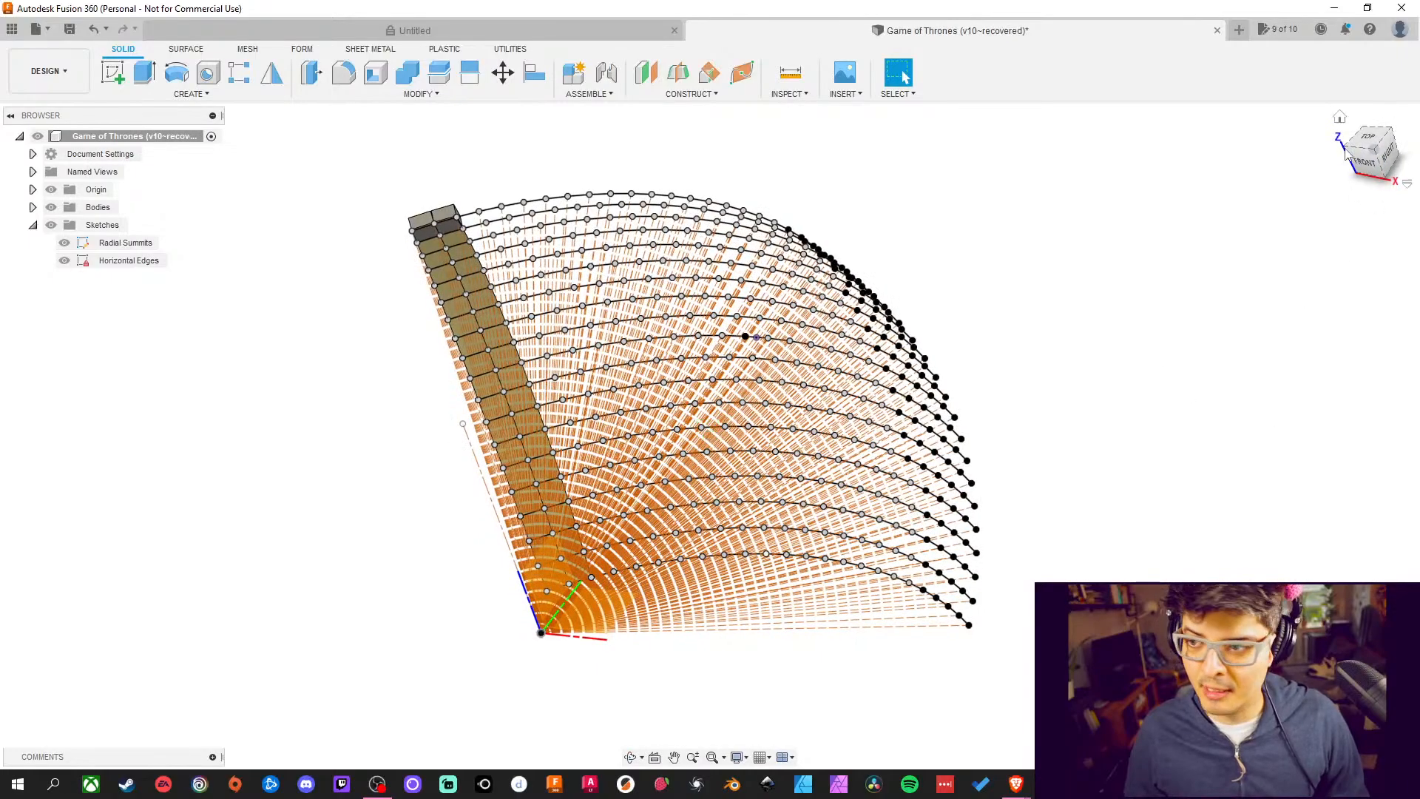
{"action": "left_click", "coordinate": [1362, 168]}
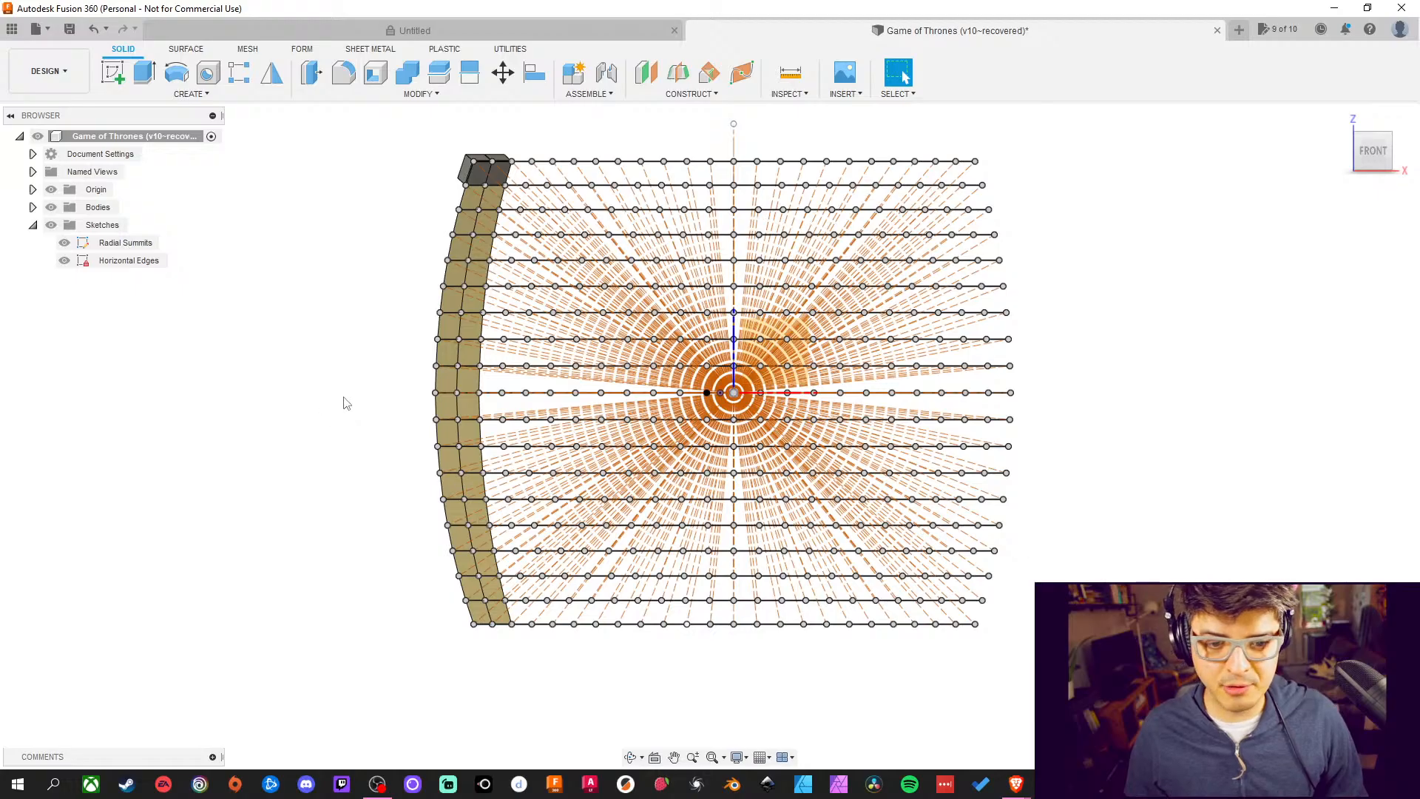
{"action": "key", "text": "F4"}
{"action": "left_click_drag", "start_coordinate": [308, 451], "coordinate": [355, 449]}
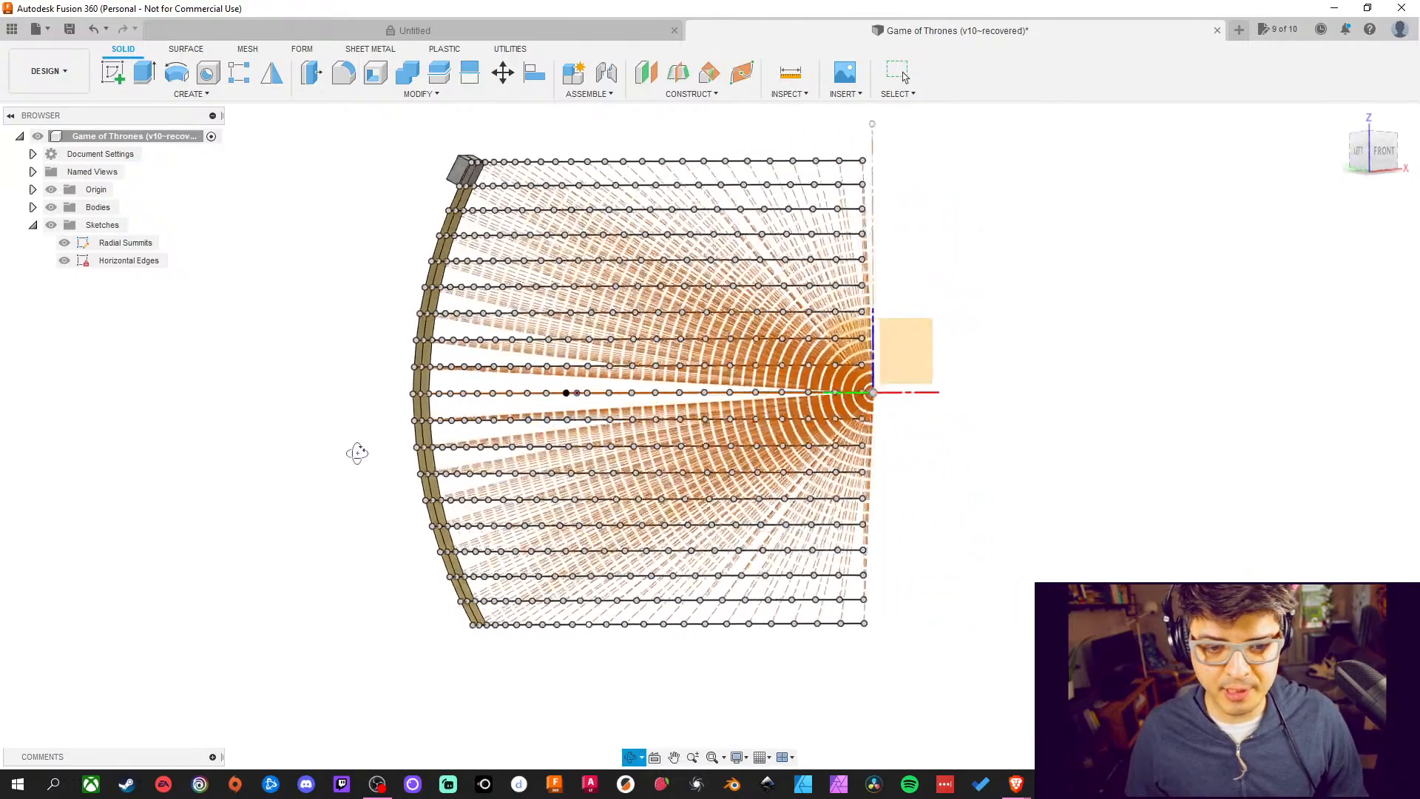
{"action": "key", "text": "Escape"}
Measure the length of a horizontal sketch line across the outer panel column near the strip's mid-height
{"action": "scroll", "coordinate": [366, 438], "scroll_direction": "up", "scroll_amount": 5}
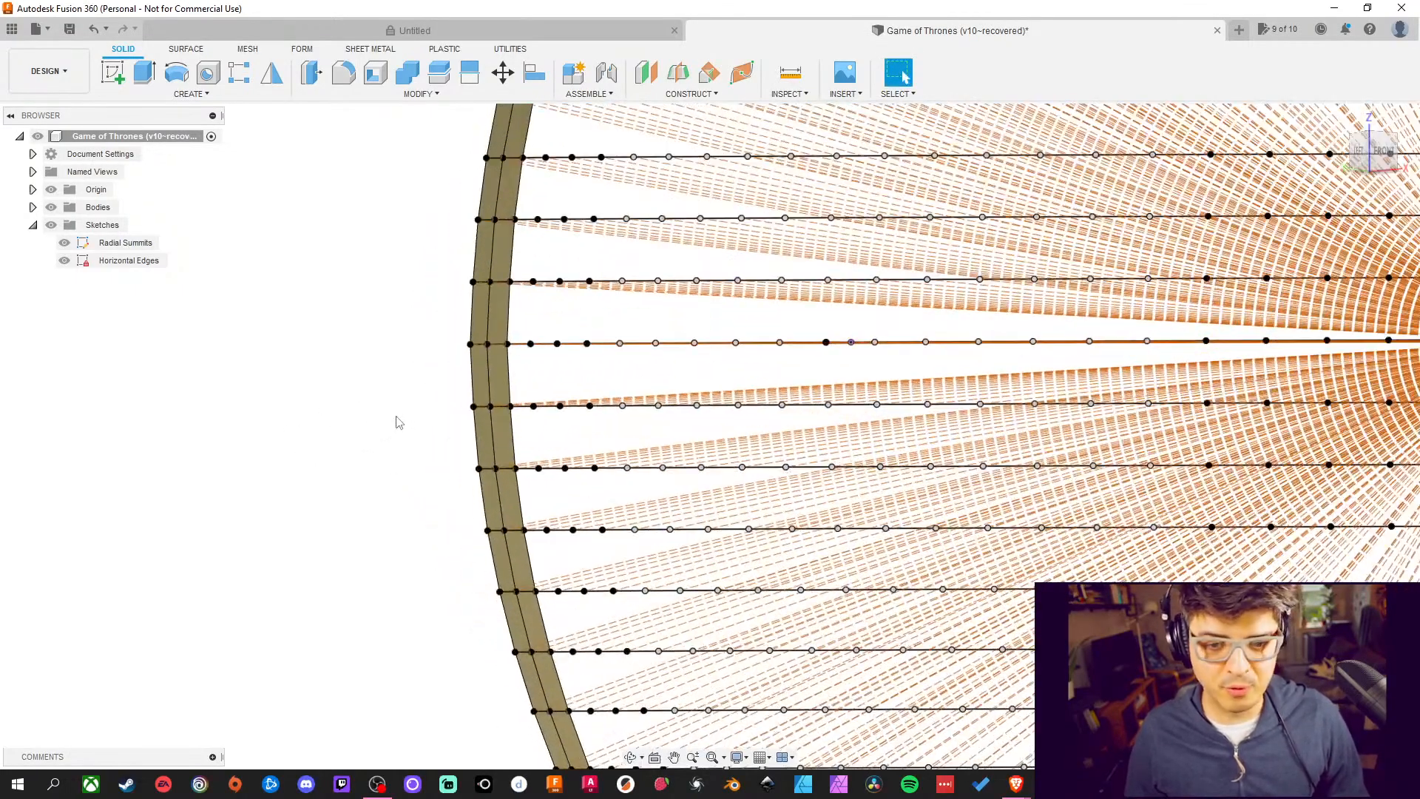
{"action": "mouse_move", "coordinate": [396, 418]}
{"action": "middle_mouse_down", "text": "shift"}
{"action": "mouse_move", "coordinate": [371, 431]}
{"action": "mouse_move", "coordinate": [407, 382]}
{"action": "middle_mouse_up", "text": "shift"}
{"action": "scroll", "coordinate": [405, 382], "scroll_direction": "up", "scroll_amount": 4}
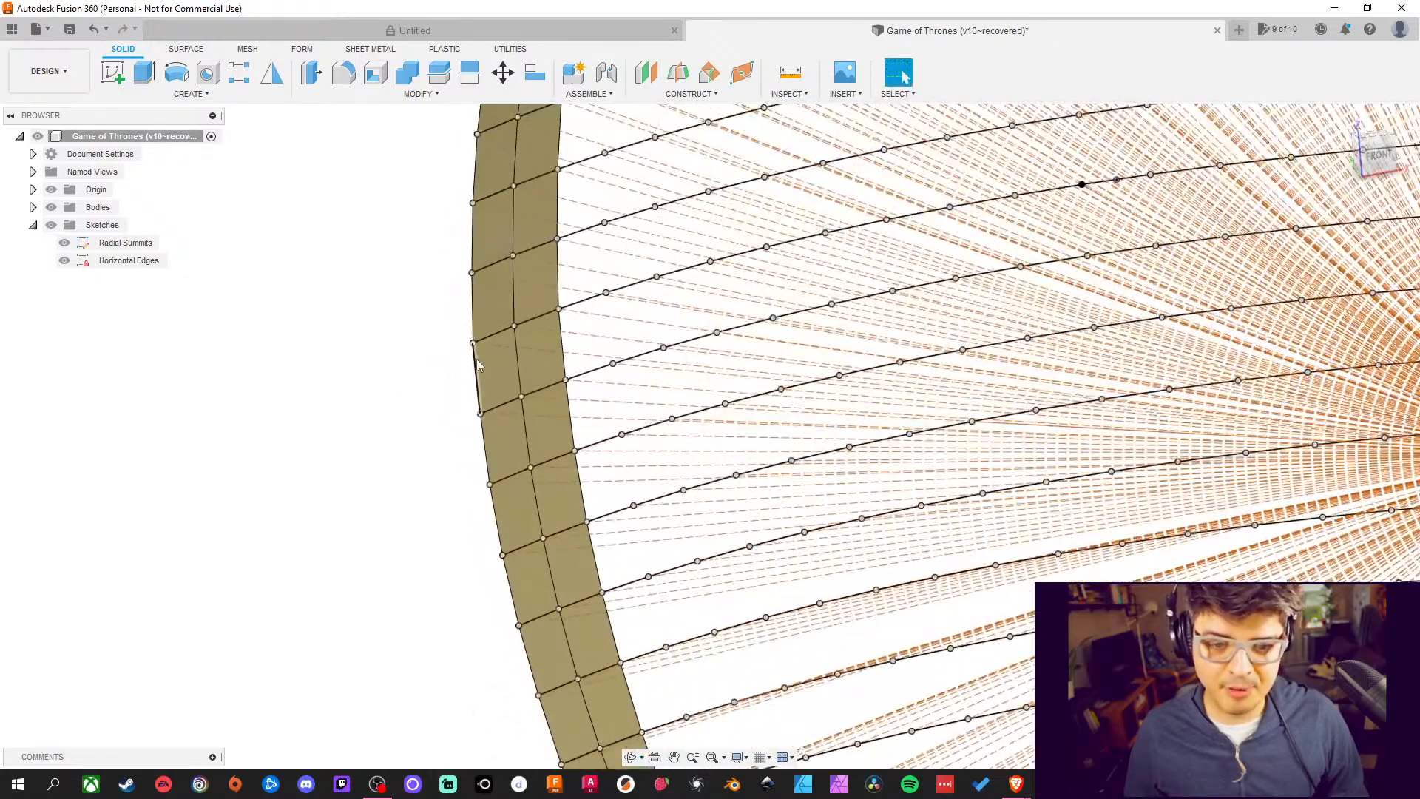
{"action": "scroll", "coordinate": [477, 373], "scroll_direction": "up", "scroll_amount": 3}
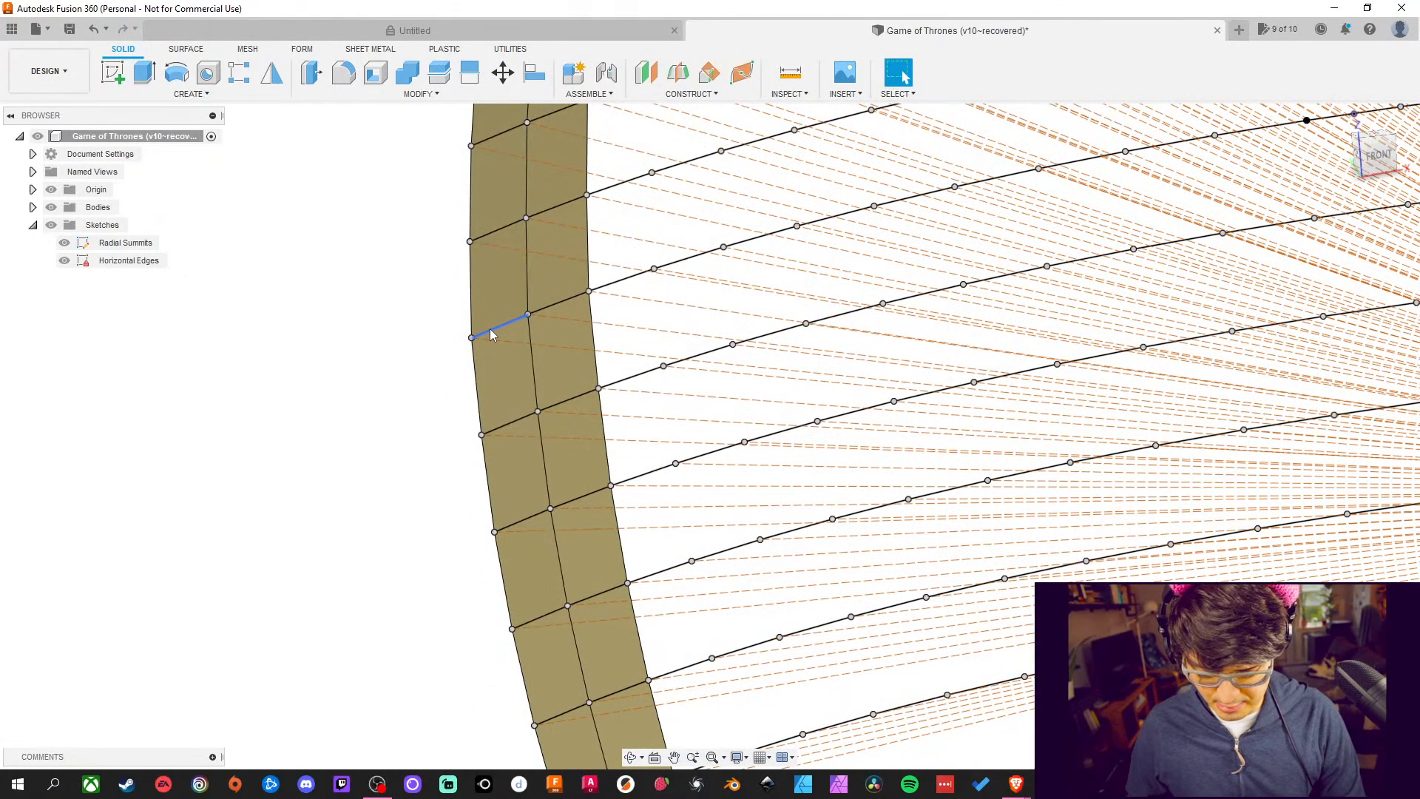
{"action": "key", "text": "o"}
{"action": "key", "text": "Escape"}
{"action": "key", "text": "i"}
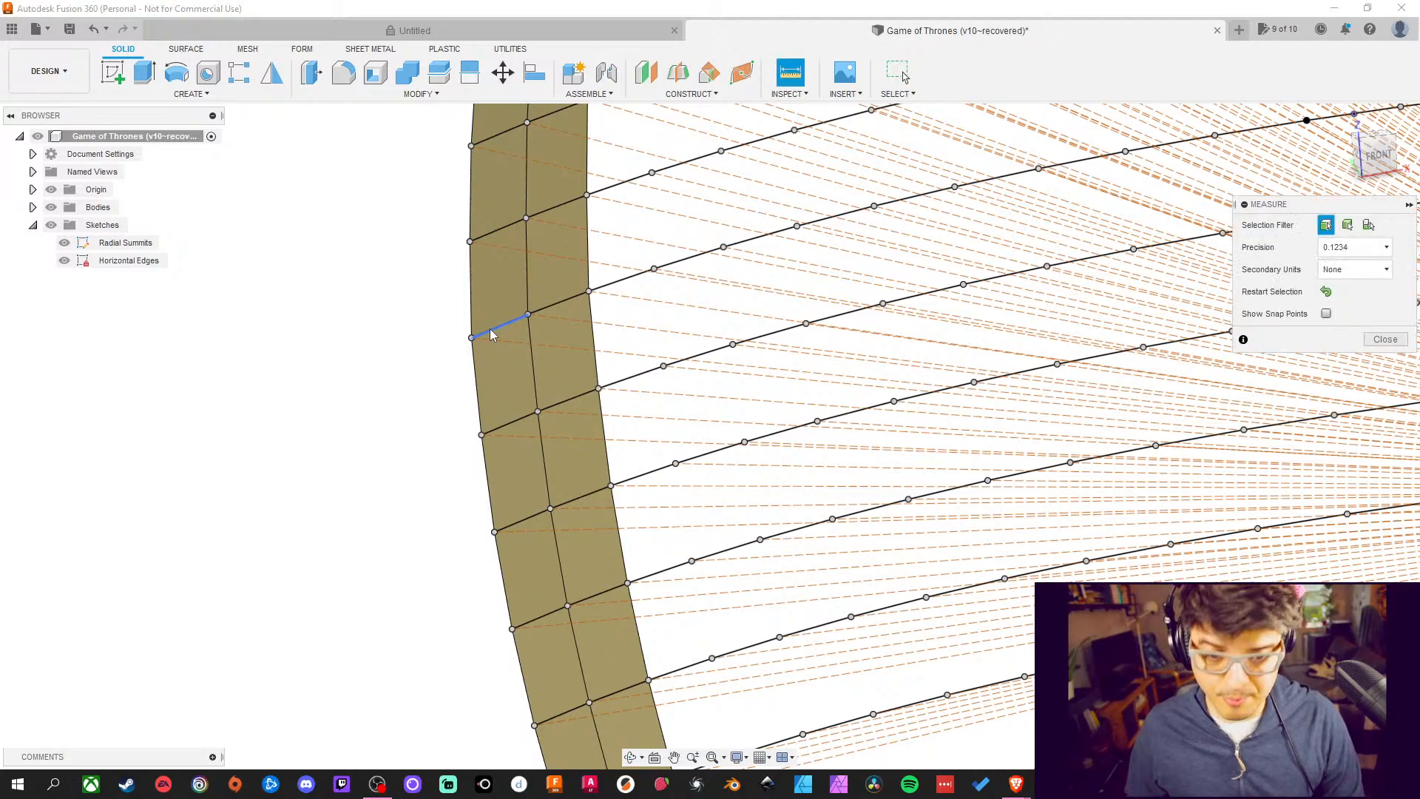
{"action": "left_click", "coordinate": [499, 335]}
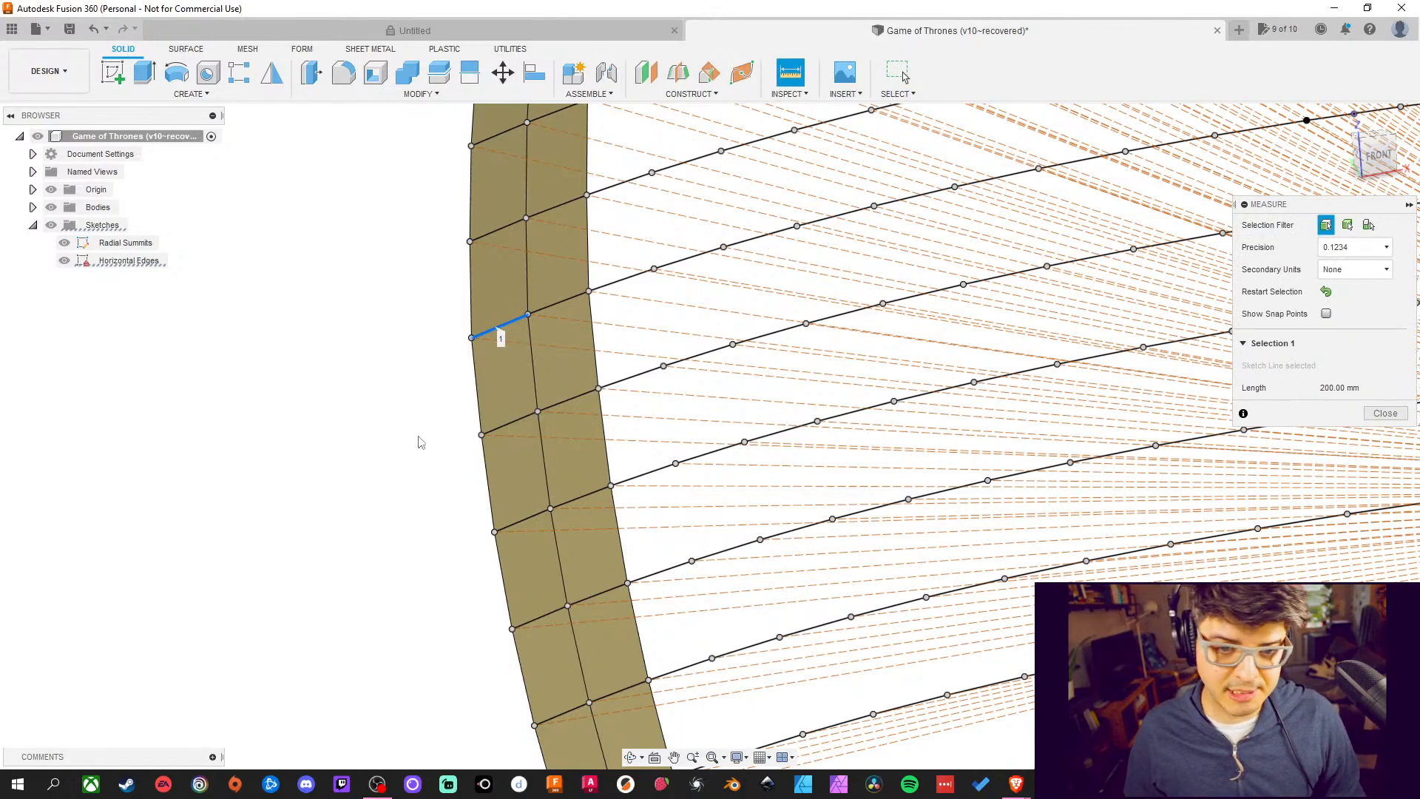
{"action": "left_click", "coordinate": [344, 442]}
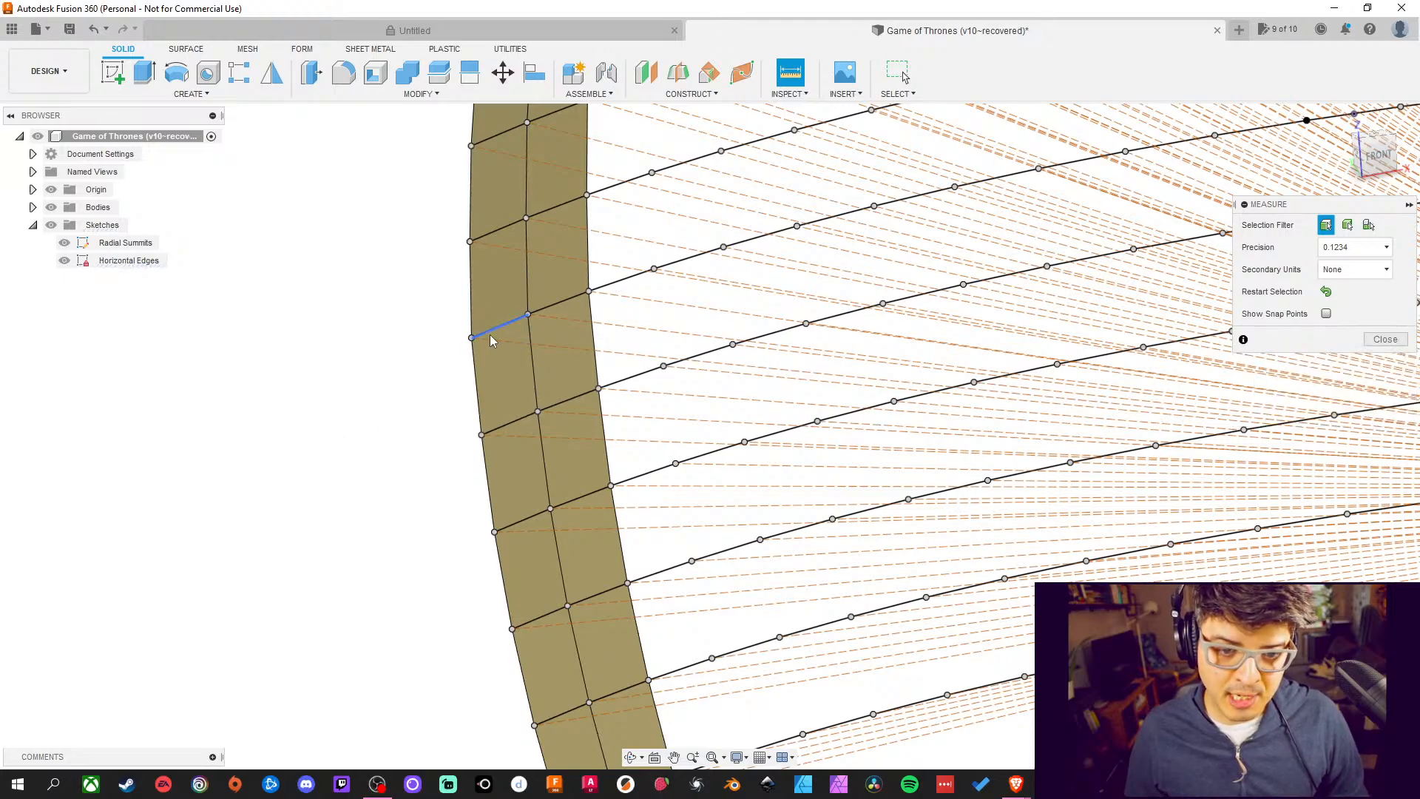
Measure the outer side edge of a mid-height panel and that of the panel just below the solid blocks
{"action": "left_click", "coordinate": [479, 403]}
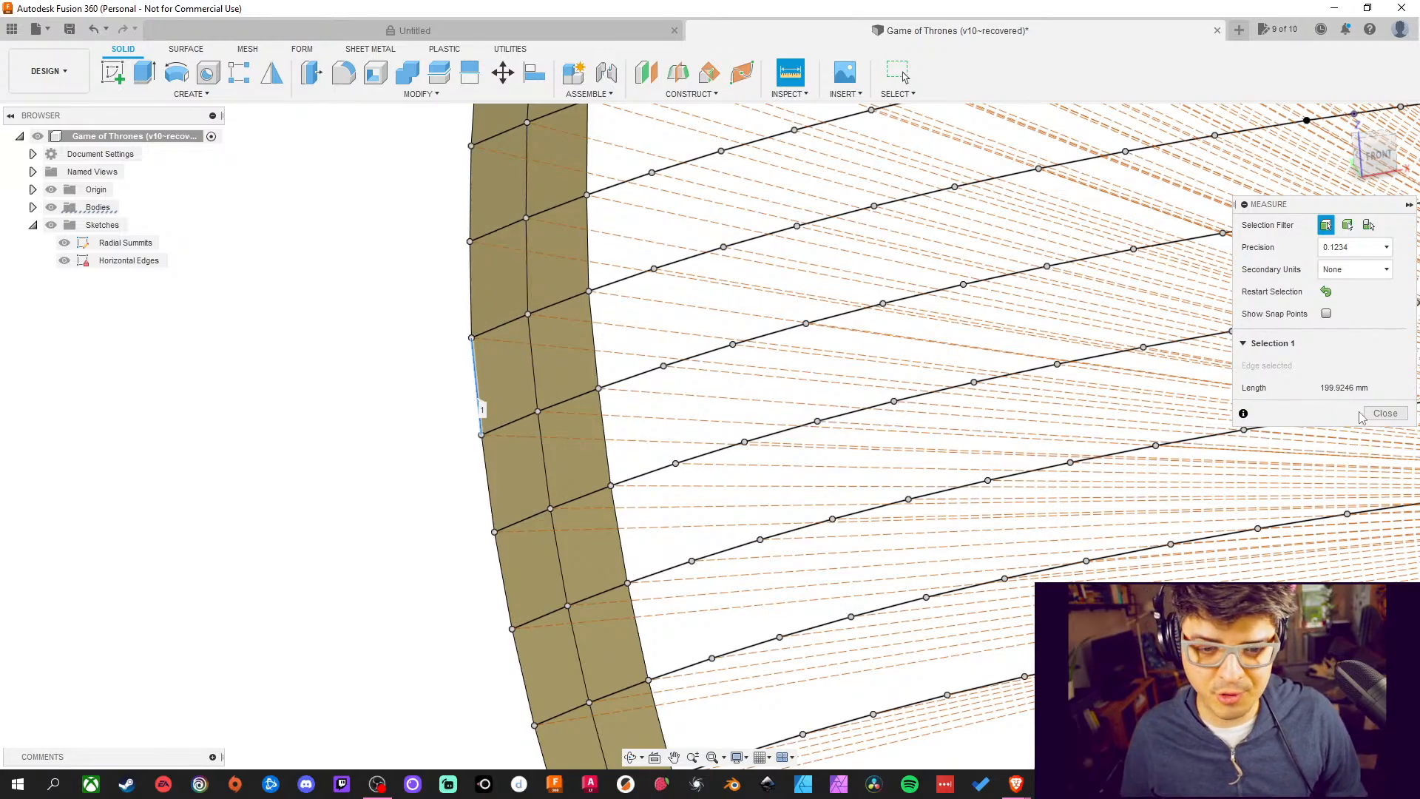
{"action": "left_click", "coordinate": [307, 399]}
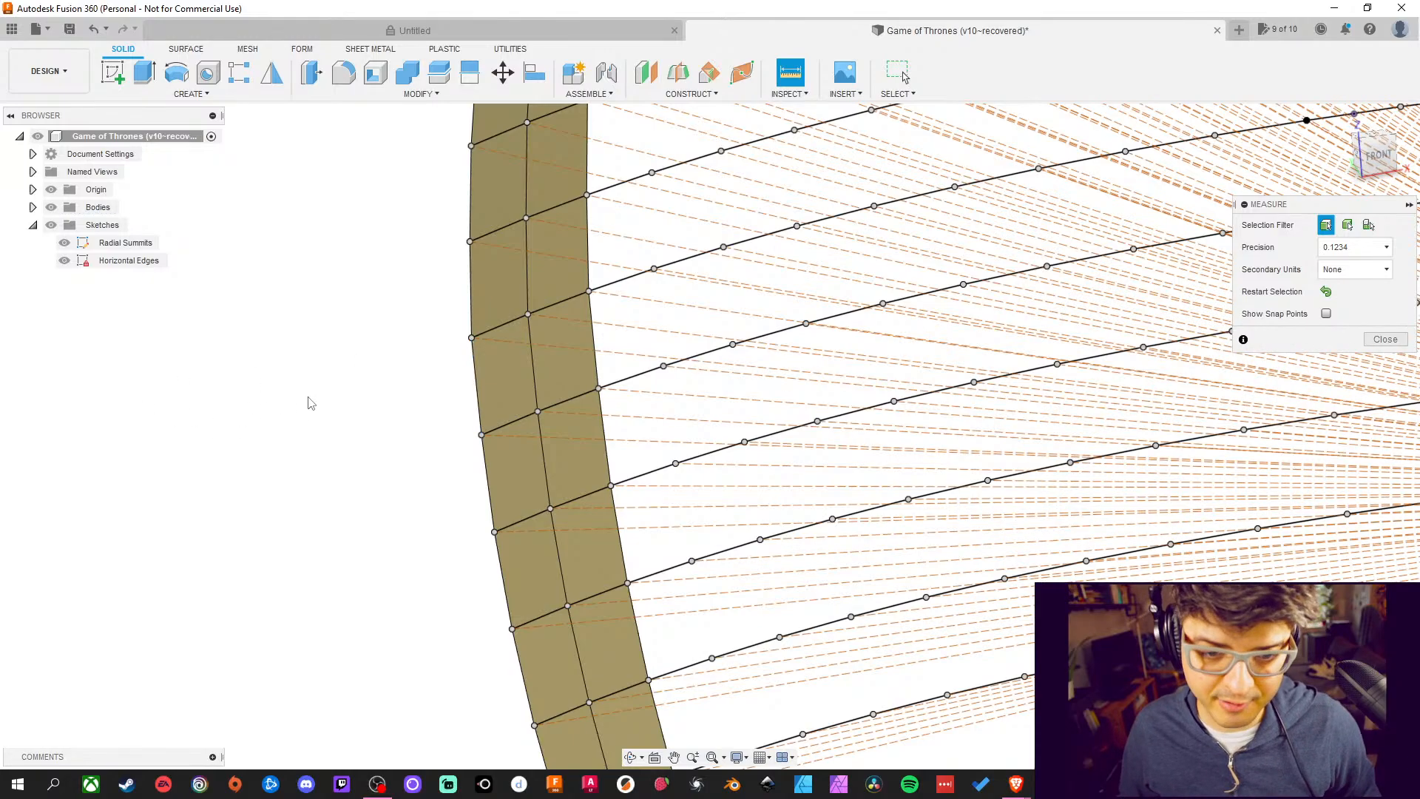
{"action": "scroll", "coordinate": [331, 390], "scroll_direction": "up", "scroll_amount": 1}
{"action": "scroll", "coordinate": [331, 390], "scroll_direction": "down", "scroll_amount": 5}
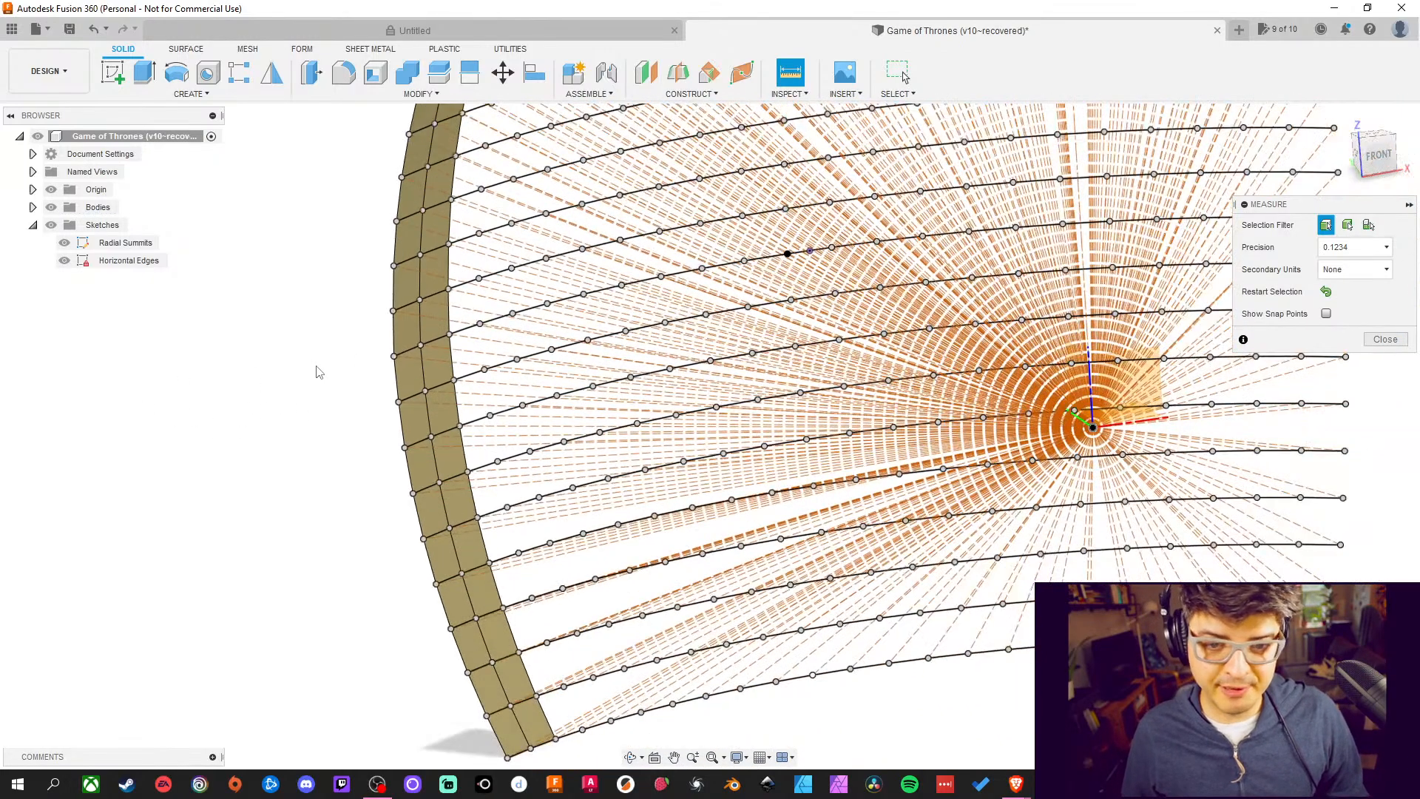
{"action": "middle_click_drag", "start_coordinate": [313, 371], "coordinate": [360, 609]}
{"action": "scroll", "coordinate": [516, 285], "scroll_direction": "up", "scroll_amount": 5}
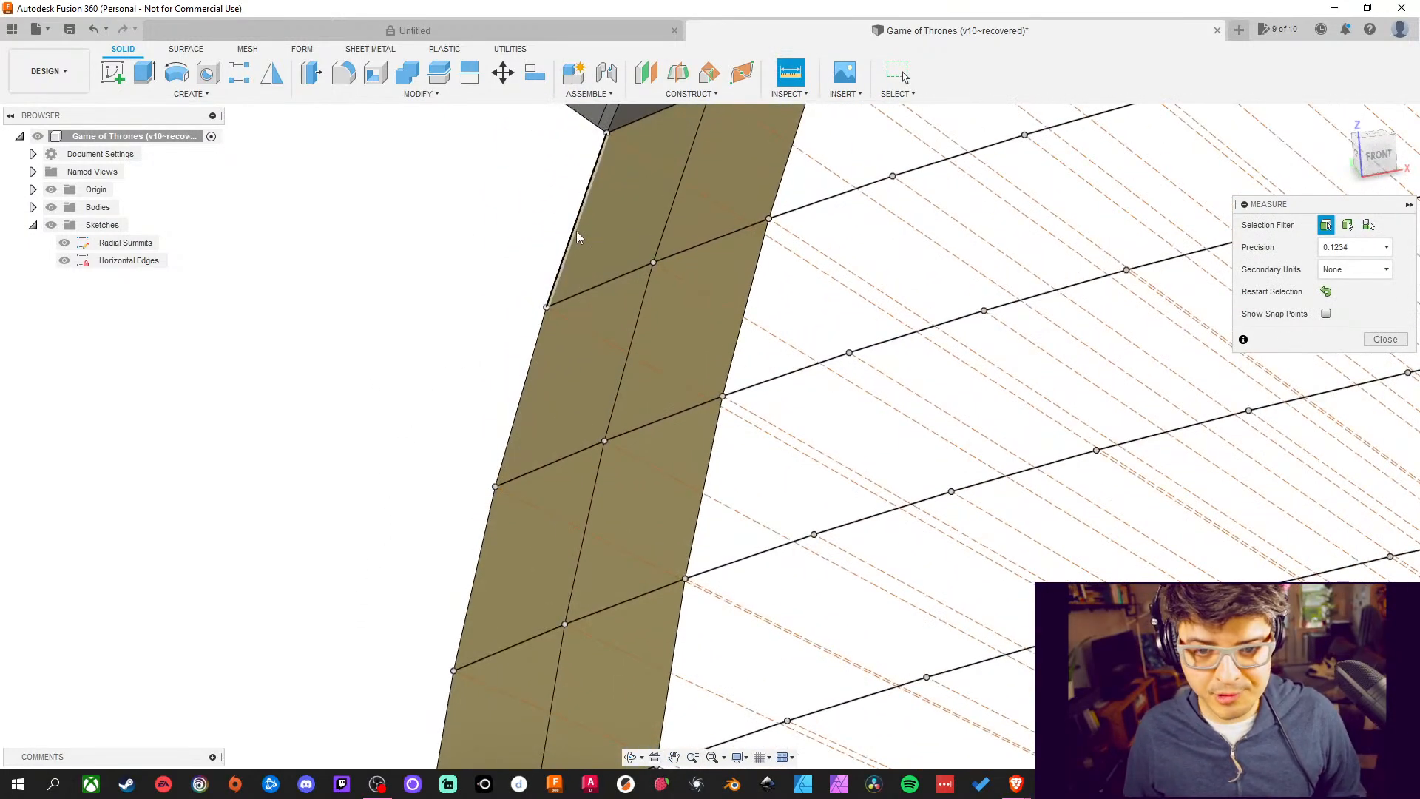
{"action": "left_click", "coordinate": [575, 231]}
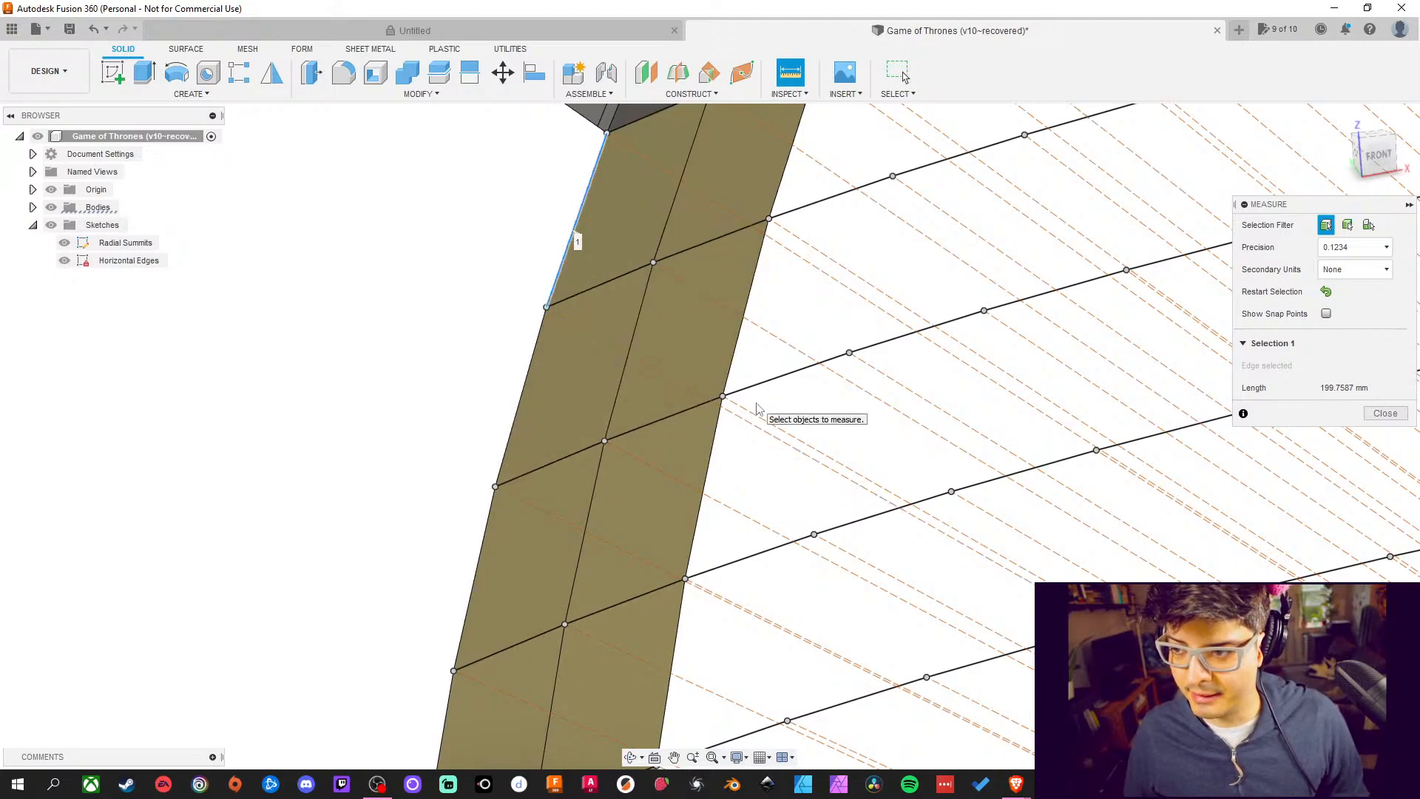
{"action": "middle_click_drag", "start_coordinate": [513, 323], "coordinate": [460, 444]}
{"action": "key", "text": "Escape"}
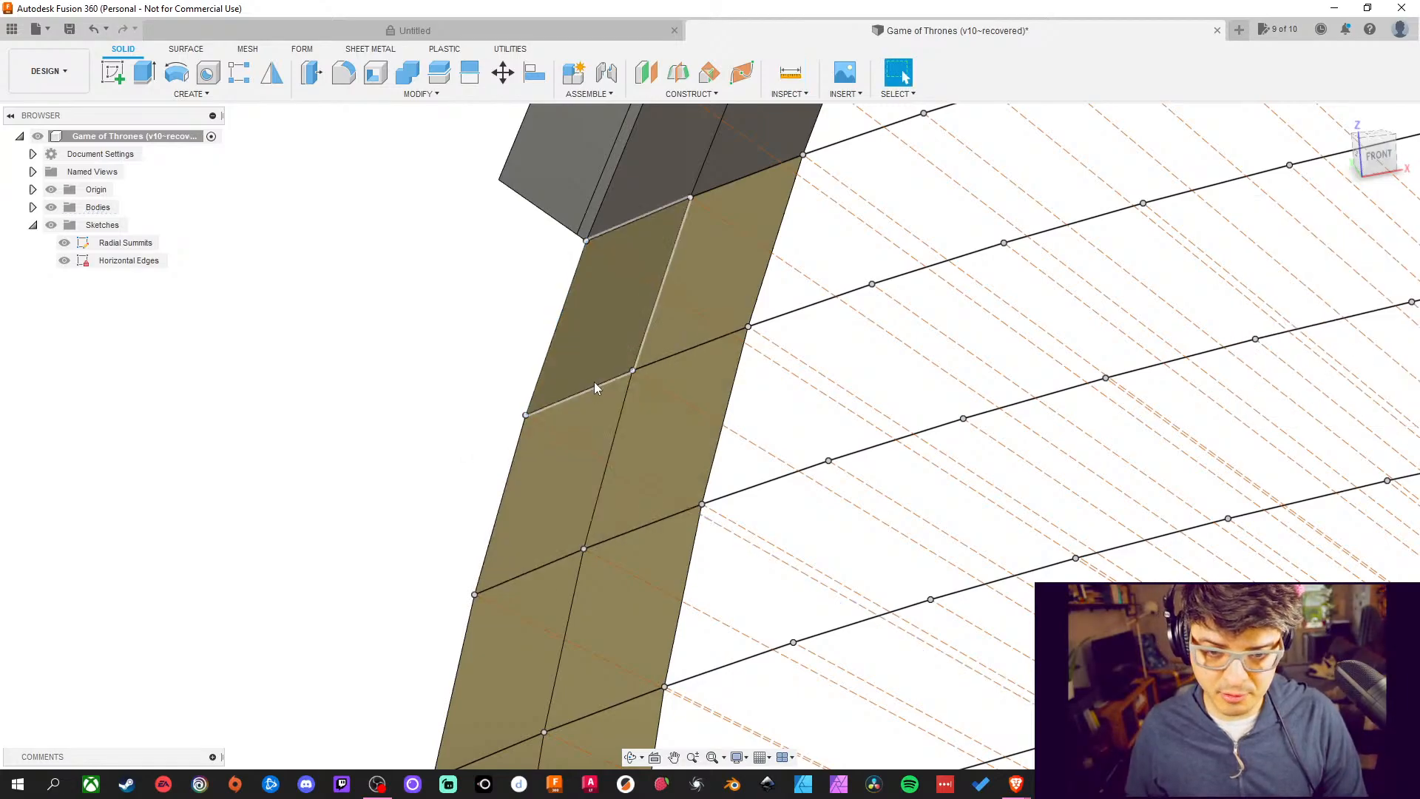
Measure the horizontal sketch line under the first surface panel below the blocks and compare the grid from the side and front
{"action": "key", "text": "i"}
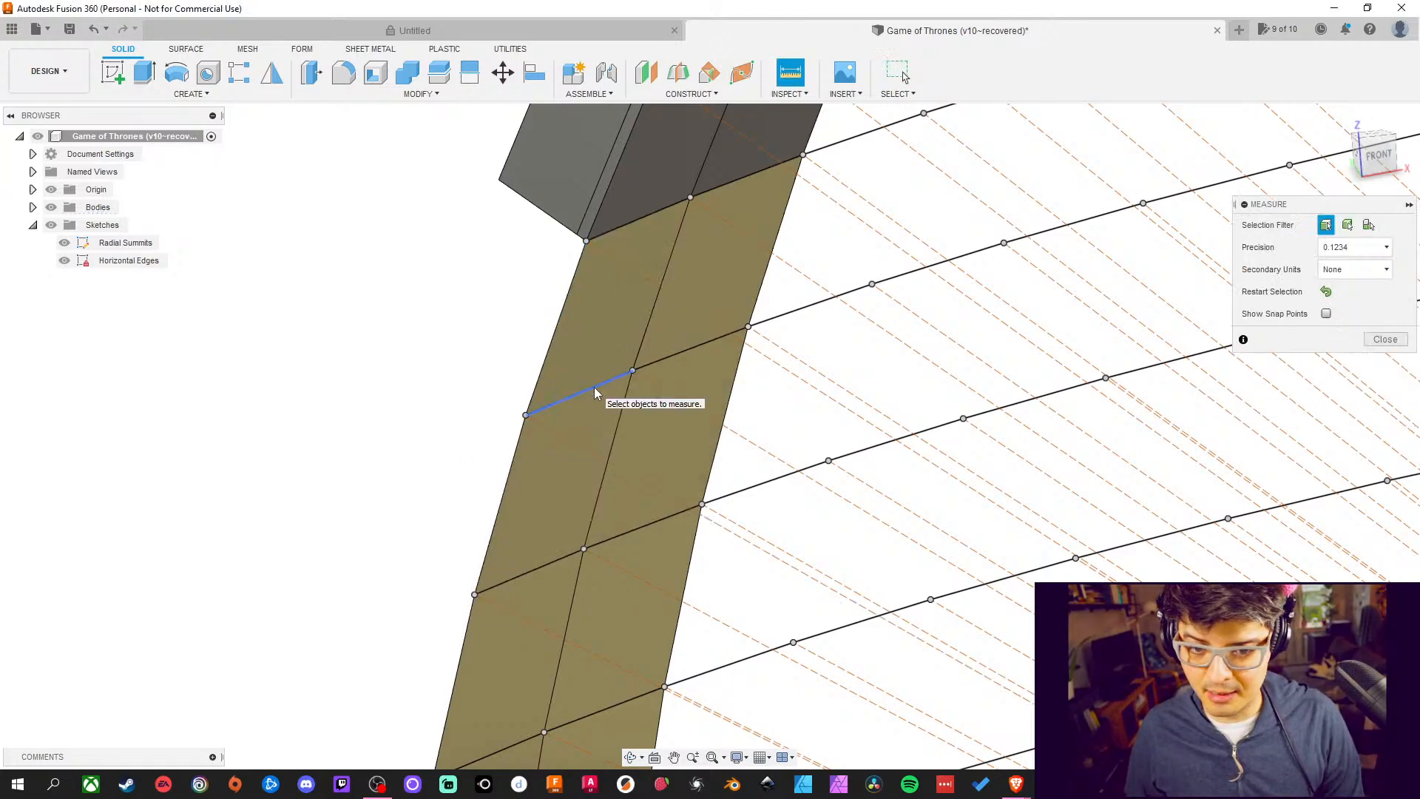
{"action": "left_click", "coordinate": [595, 392]}
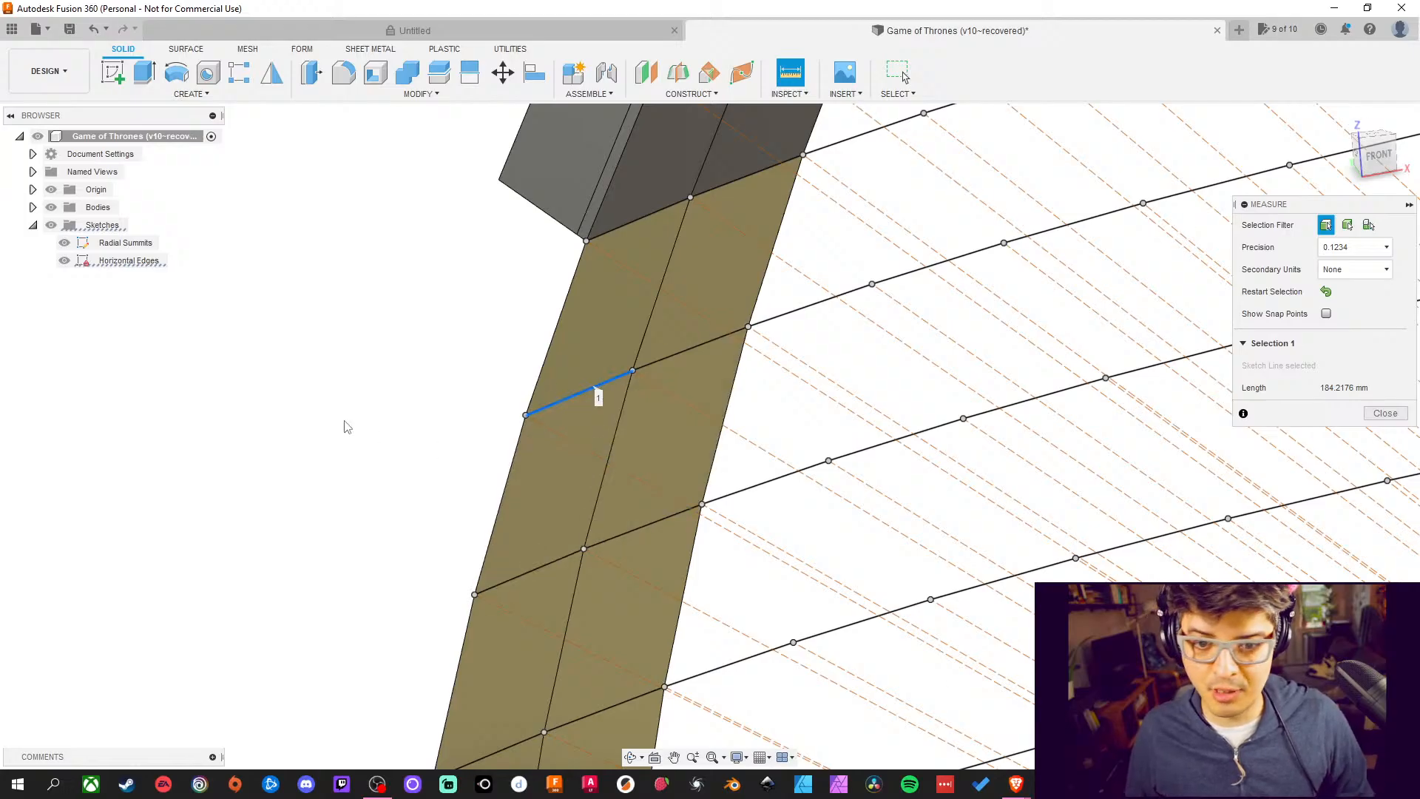
{"action": "scroll", "coordinate": [330, 425], "scroll_direction": "up", "scroll_amount": 2}
{"action": "scroll", "coordinate": [320, 423], "scroll_direction": "down", "scroll_amount": 6}
{"action": "middle_click_drag", "start_coordinate": [311, 423], "coordinate": [100, 418], "text": "shift"}
{"action": "middle_click_drag", "start_coordinate": [177, 432], "coordinate": [329, 422], "text": "shift"}
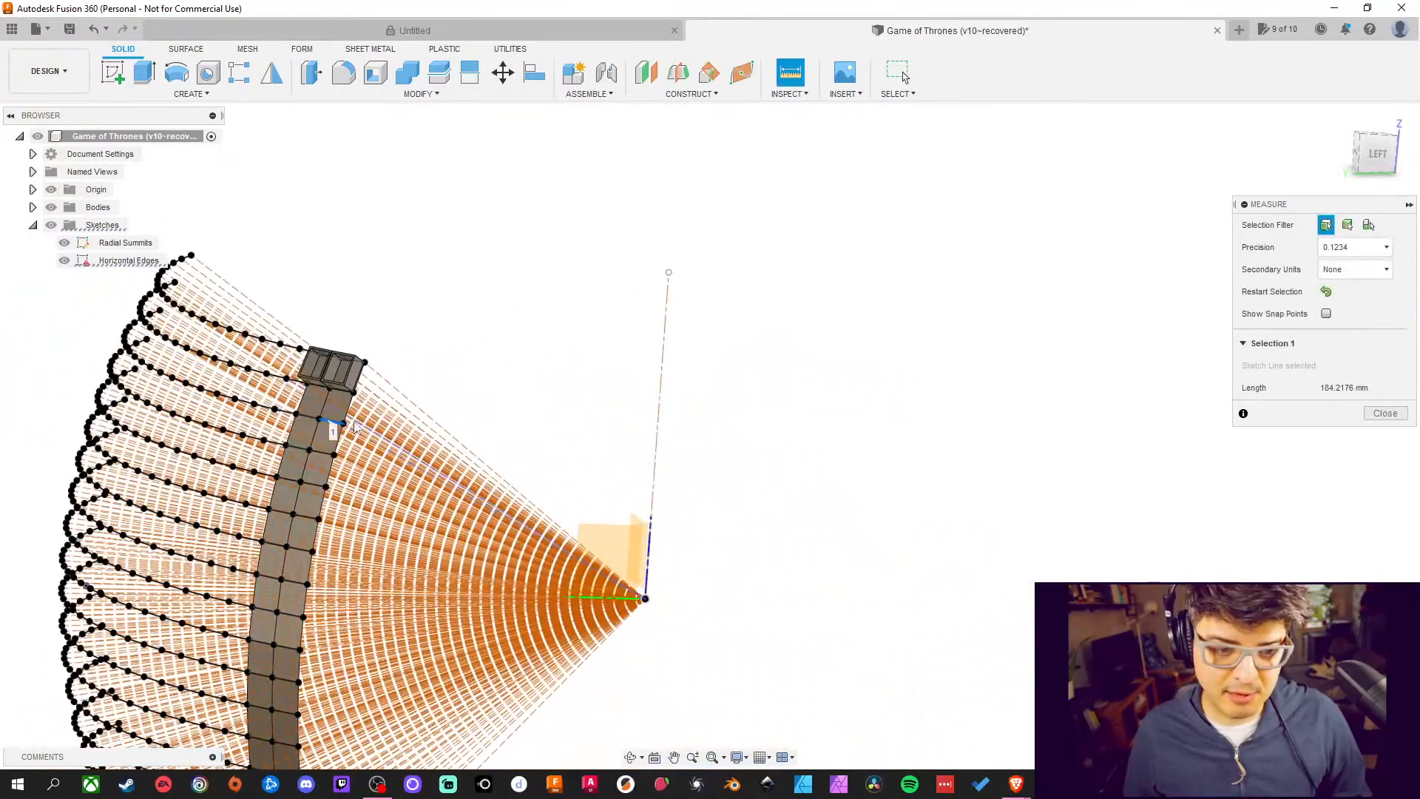
{"action": "middle_click_drag", "start_coordinate": [606, 371], "coordinate": [789, 434]}
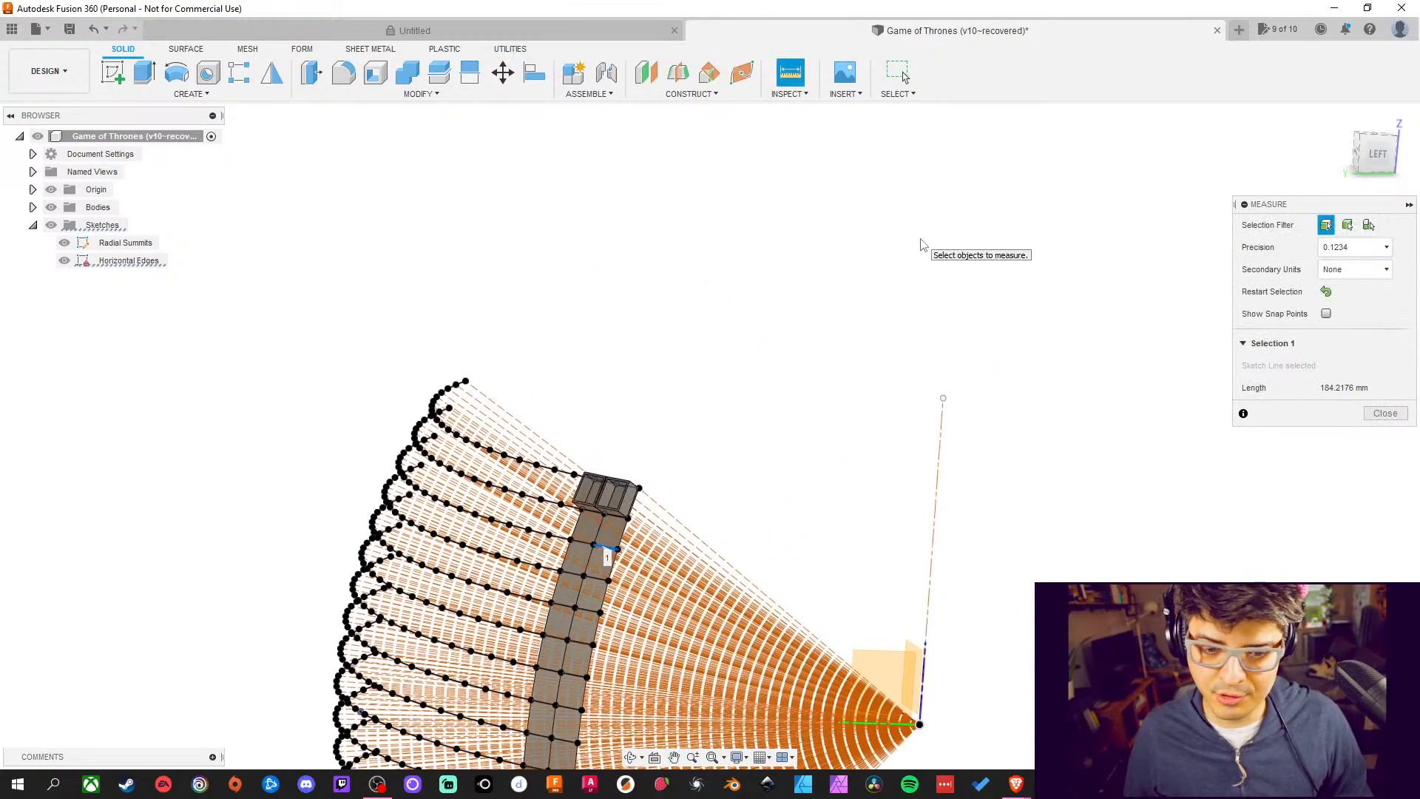
{"action": "mouse_move", "coordinate": [815, 479]}
{"action": "middle_mouse_down", "text": "shift"}
{"action": "mouse_move", "coordinate": [872, 447]}
{"action": "mouse_move", "coordinate": [656, 459]}
{"action": "mouse_move", "coordinate": [960, 287]}
{"action": "mouse_move", "coordinate": [463, 574]}
{"action": "mouse_move", "coordinate": [368, 561]}
{"action": "mouse_move", "coordinate": [442, 433]}
{"action": "mouse_move", "coordinate": [409, 481]}
{"action": "mouse_move", "coordinate": [468, 481]}
{"action": "mouse_move", "coordinate": [331, 444]}
{"action": "mouse_move", "coordinate": [428, 450]}
{"action": "mouse_move", "coordinate": [444, 553]}
{"action": "mouse_move", "coordinate": [463, 513]}
{"action": "middle_mouse_up", "text": "shift"}
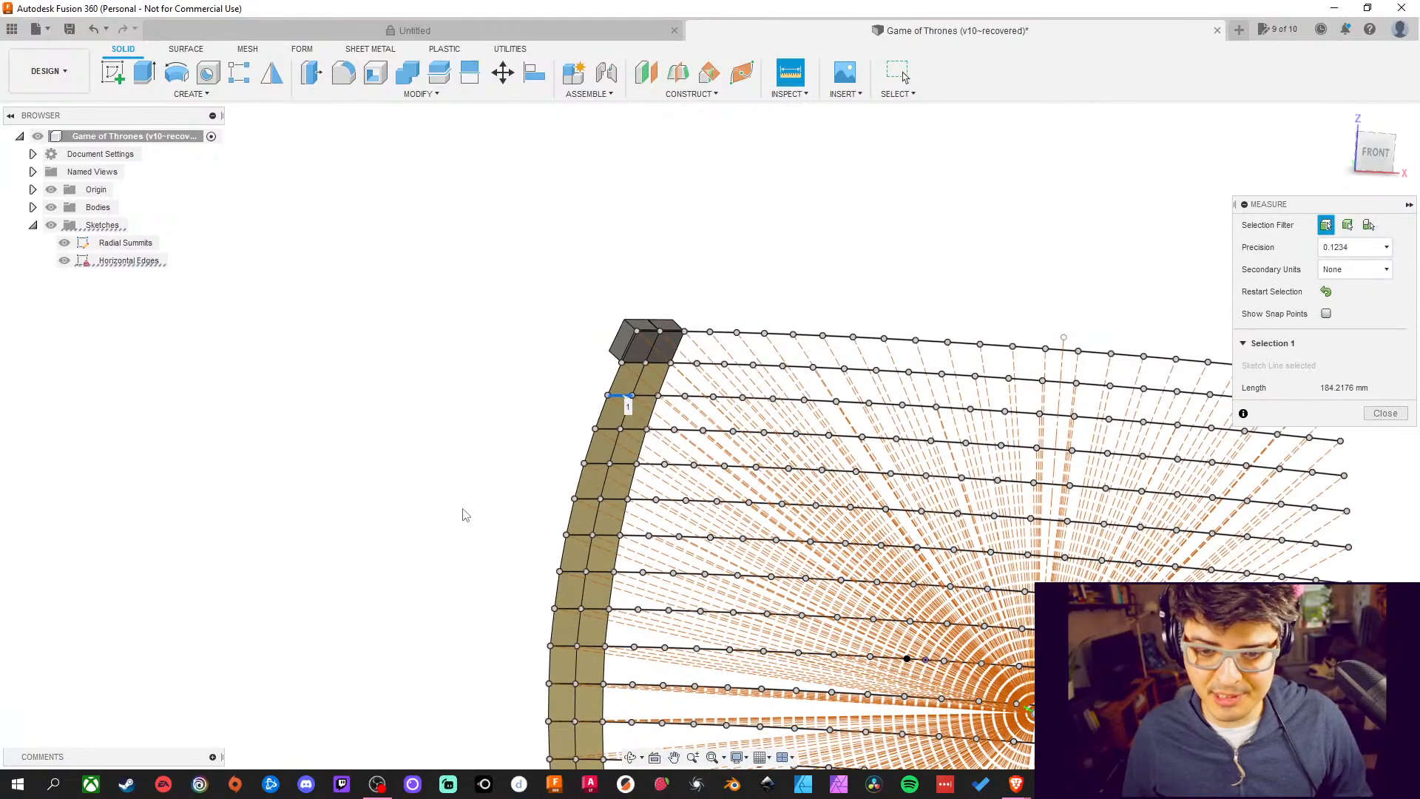
{"action": "left_click", "coordinate": [1386, 414]}
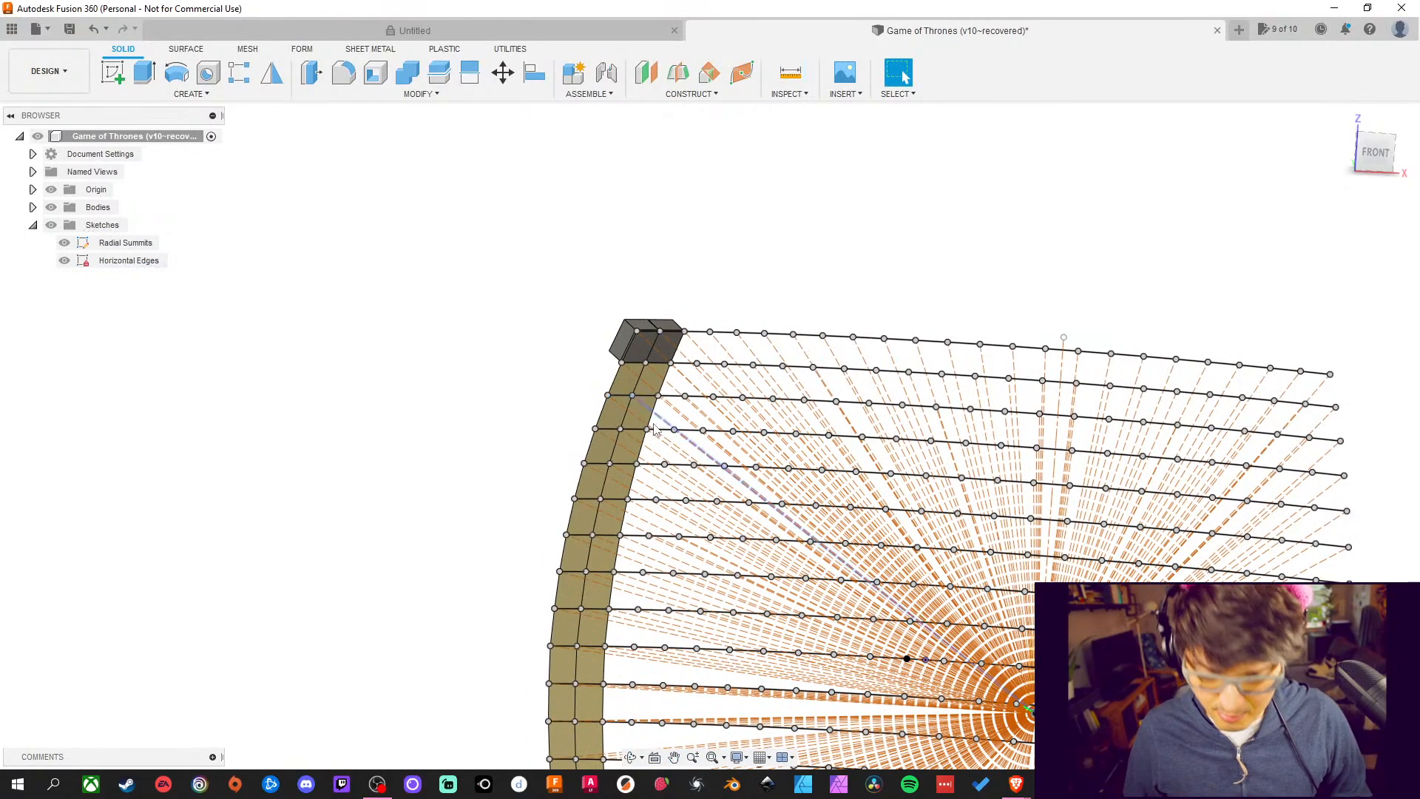
Examine the two solid blocks at the strip's upper end and the gap between them up close
{"action": "mouse_move", "coordinate": [564, 365]}
{"action": "middle_mouse_down"}
{"action": "mouse_move", "coordinate": [580, 256]}
{"action": "mouse_move", "coordinate": [621, 247]}
{"action": "mouse_move", "coordinate": [406, 266]}
{"action": "mouse_move", "coordinate": [562, 275]}
{"action": "middle_mouse_up"}
{"action": "scroll", "coordinate": [650, 215], "scroll_direction": "up", "scroll_amount": 5}
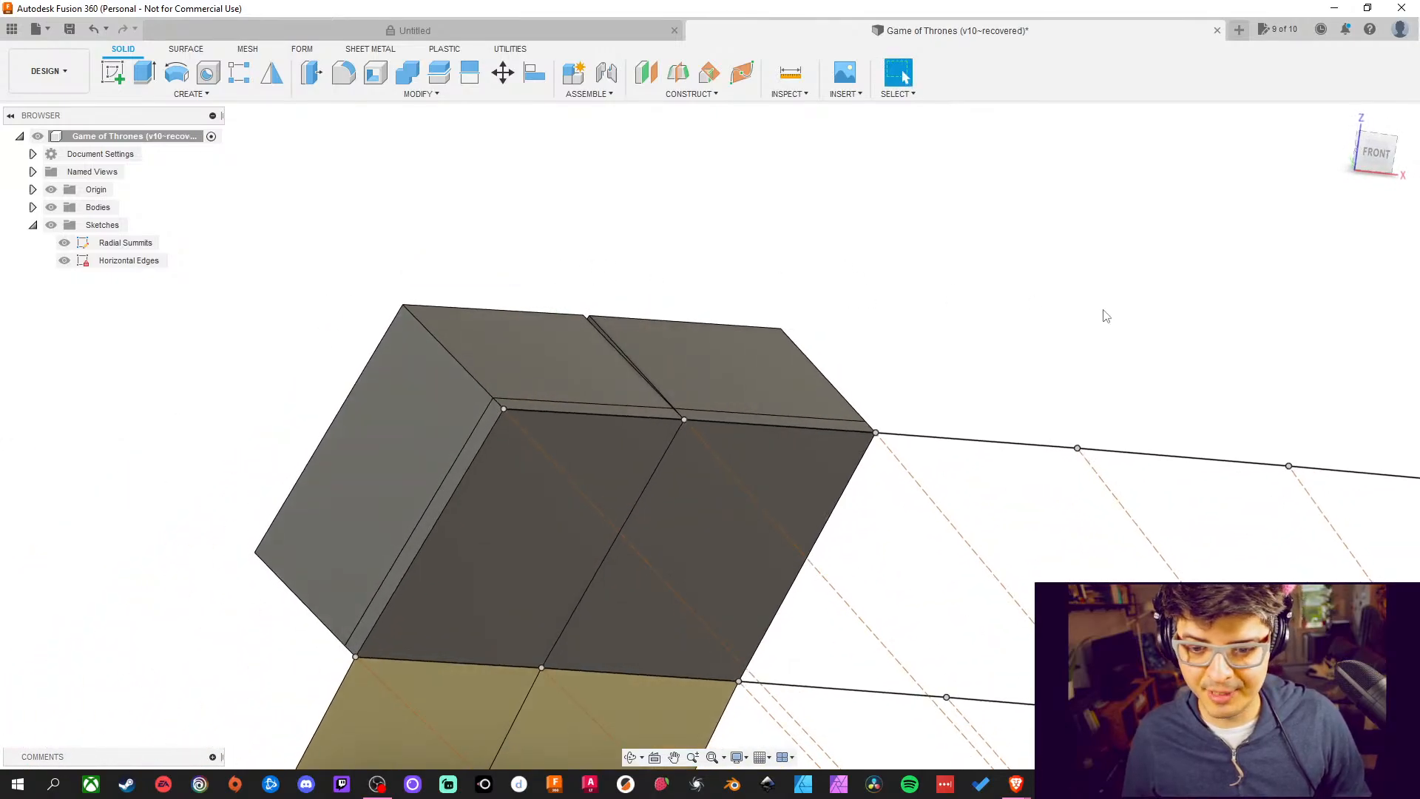
{"action": "scroll", "coordinate": [1030, 279], "scroll_direction": "down", "scroll_amount": 3}
{"action": "middle_click_drag", "start_coordinate": [1032, 367], "coordinate": [1027, 247]}
{"action": "scroll", "coordinate": [1030, 279], "scroll_direction": "up", "scroll_amount": 3}
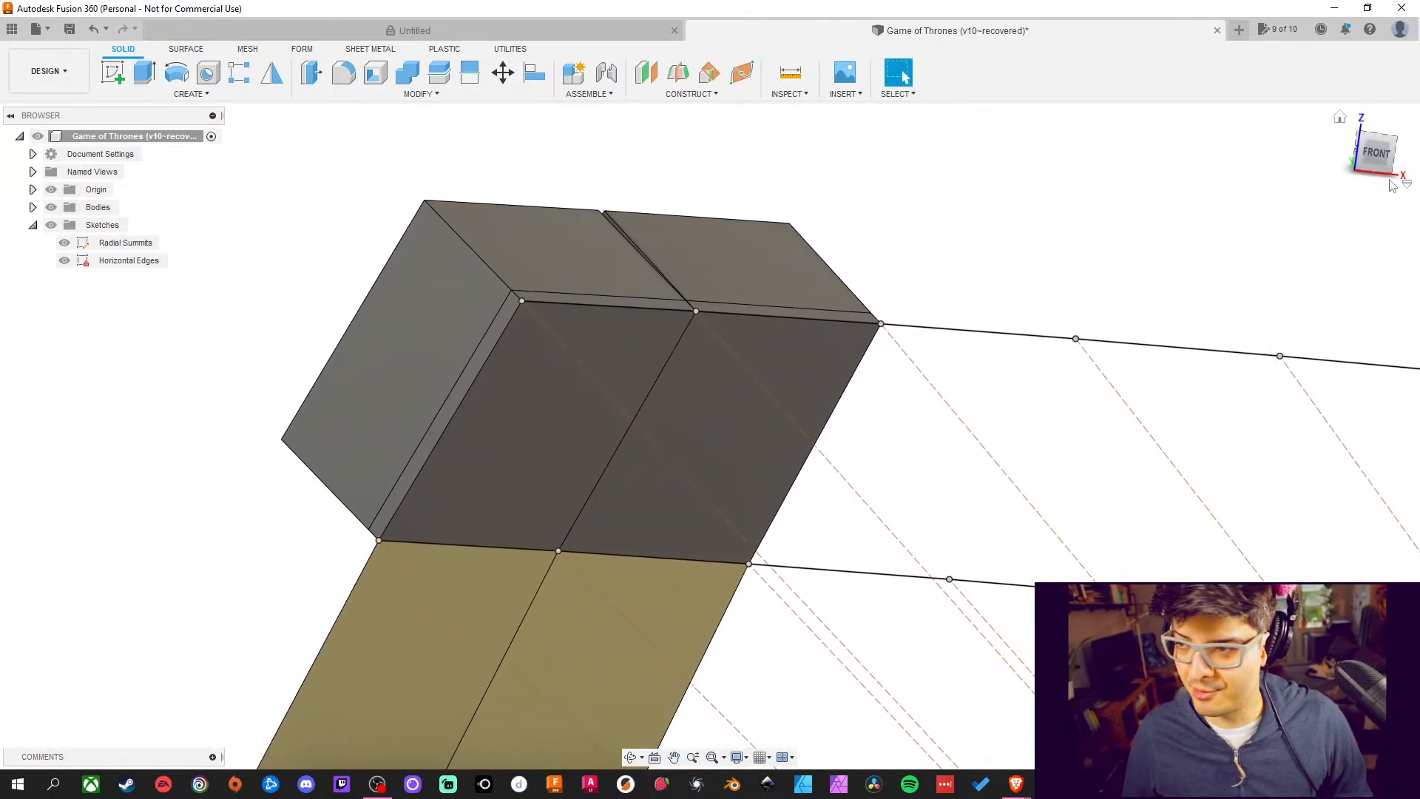
Examine how the solid blocks and the surface panels below them follow the curved horizontal rows from the home and front-left views
{"action": "left_click", "coordinate": [1341, 118]}
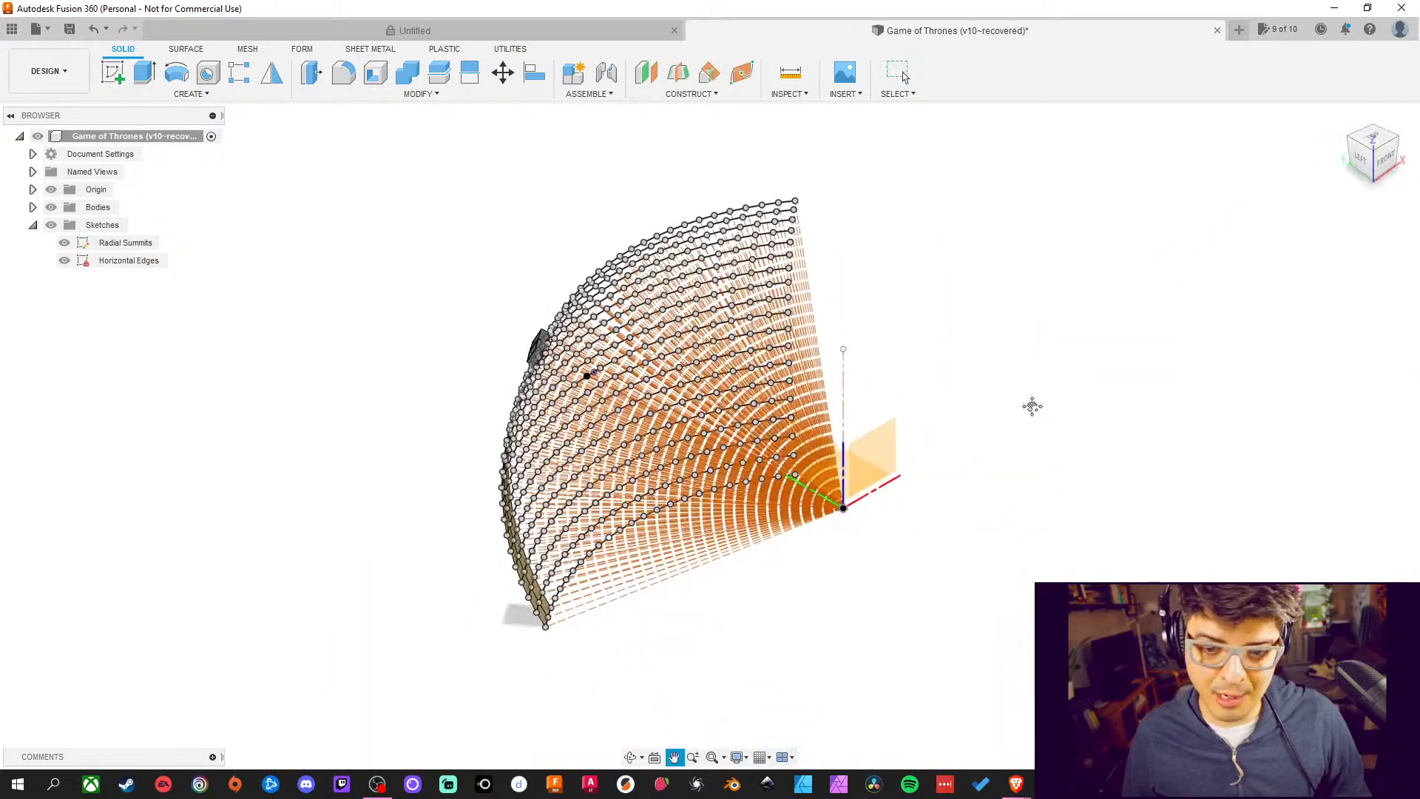
{"action": "middle_click_drag", "start_coordinate": [1120, 533], "coordinate": [1077, 523], "text": "shift"}
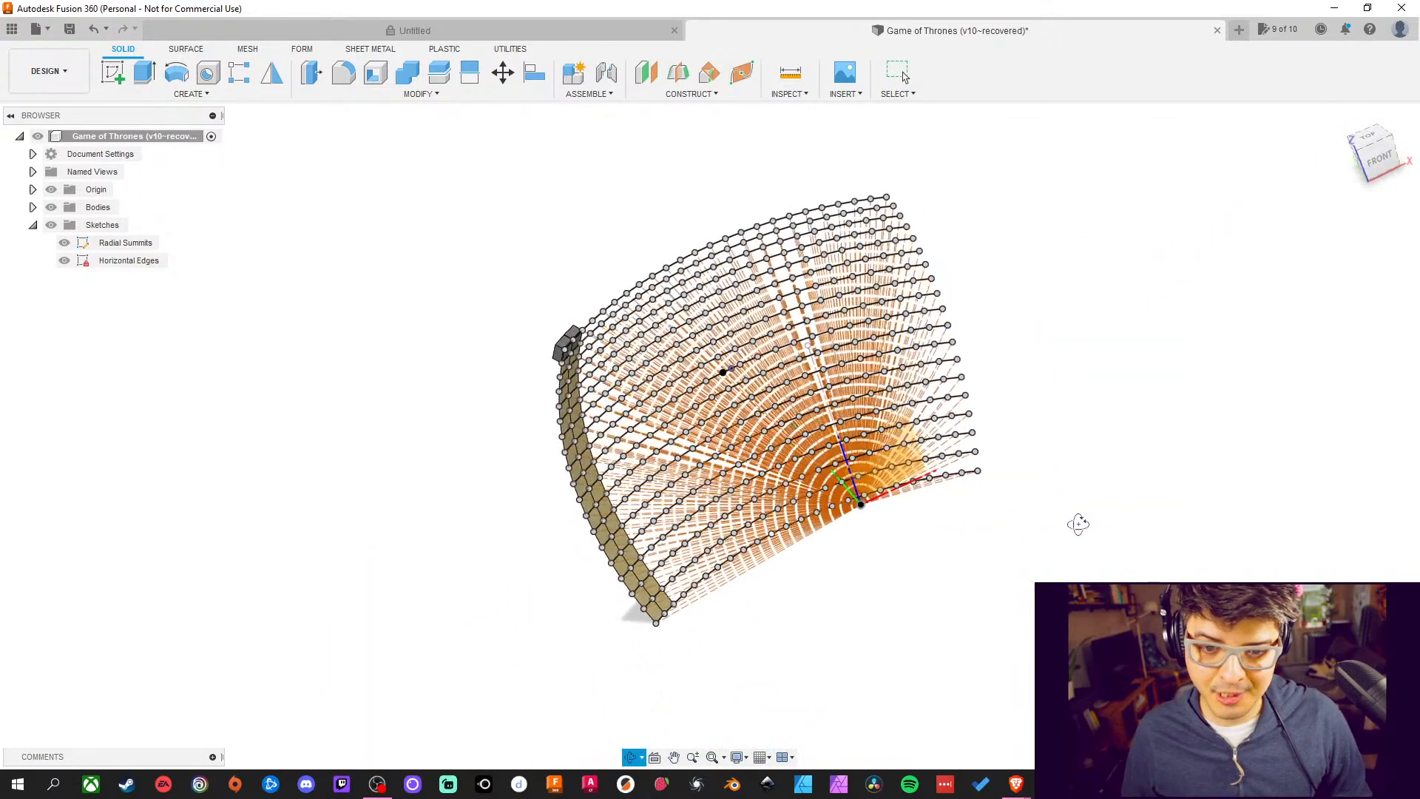
{"action": "left_click", "coordinate": [1357, 149]}
{"action": "mouse_move", "coordinate": [1101, 509]}
{"action": "middle_mouse_down", "text": "shift"}
{"action": "mouse_move", "coordinate": [1096, 555]}
{"action": "mouse_move", "coordinate": [1068, 545]}
{"action": "middle_mouse_up", "text": "shift"}
{"action": "scroll", "coordinate": [517, 263], "scroll_direction": "up", "scroll_amount": 6}
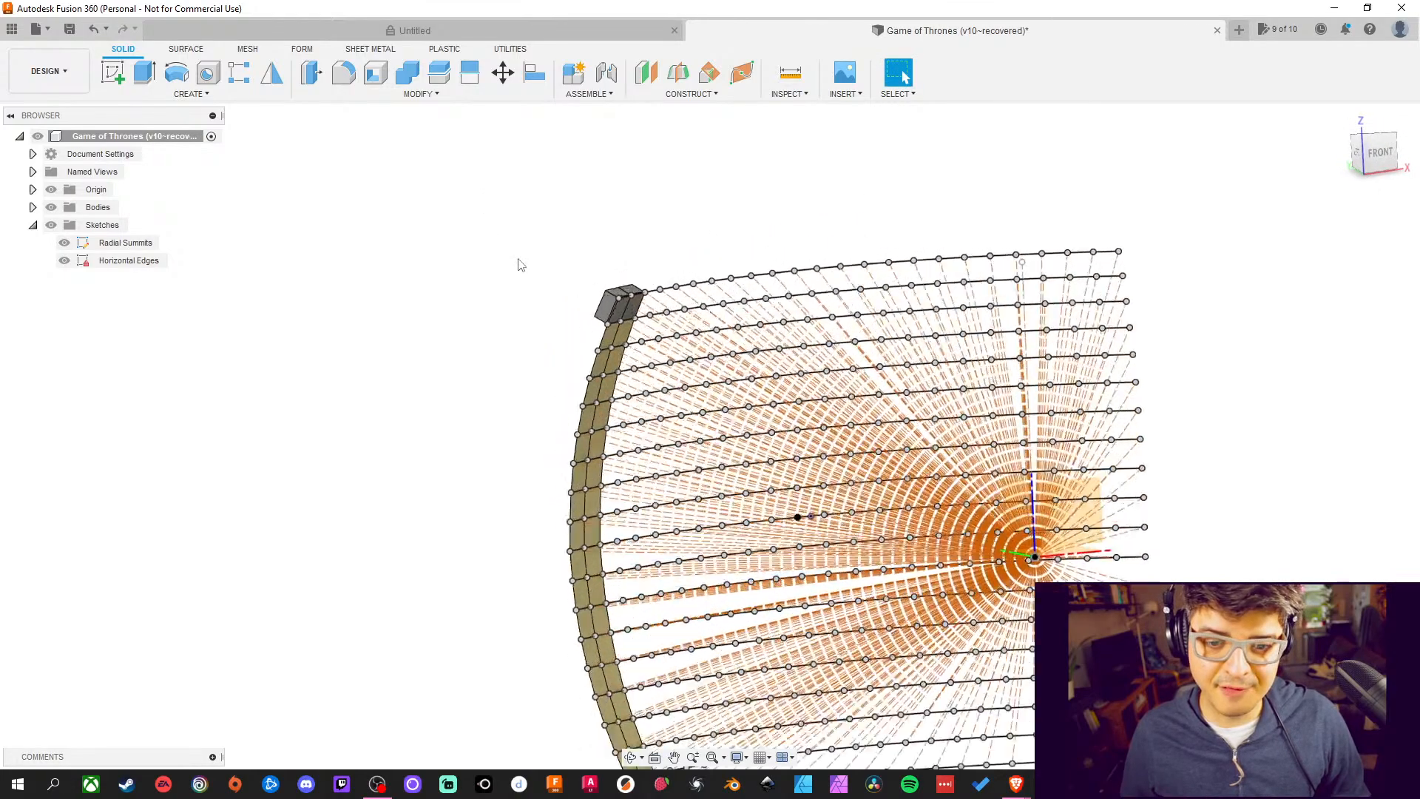
{"action": "middle_click_drag", "start_coordinate": [828, 280], "coordinate": [802, 263]}
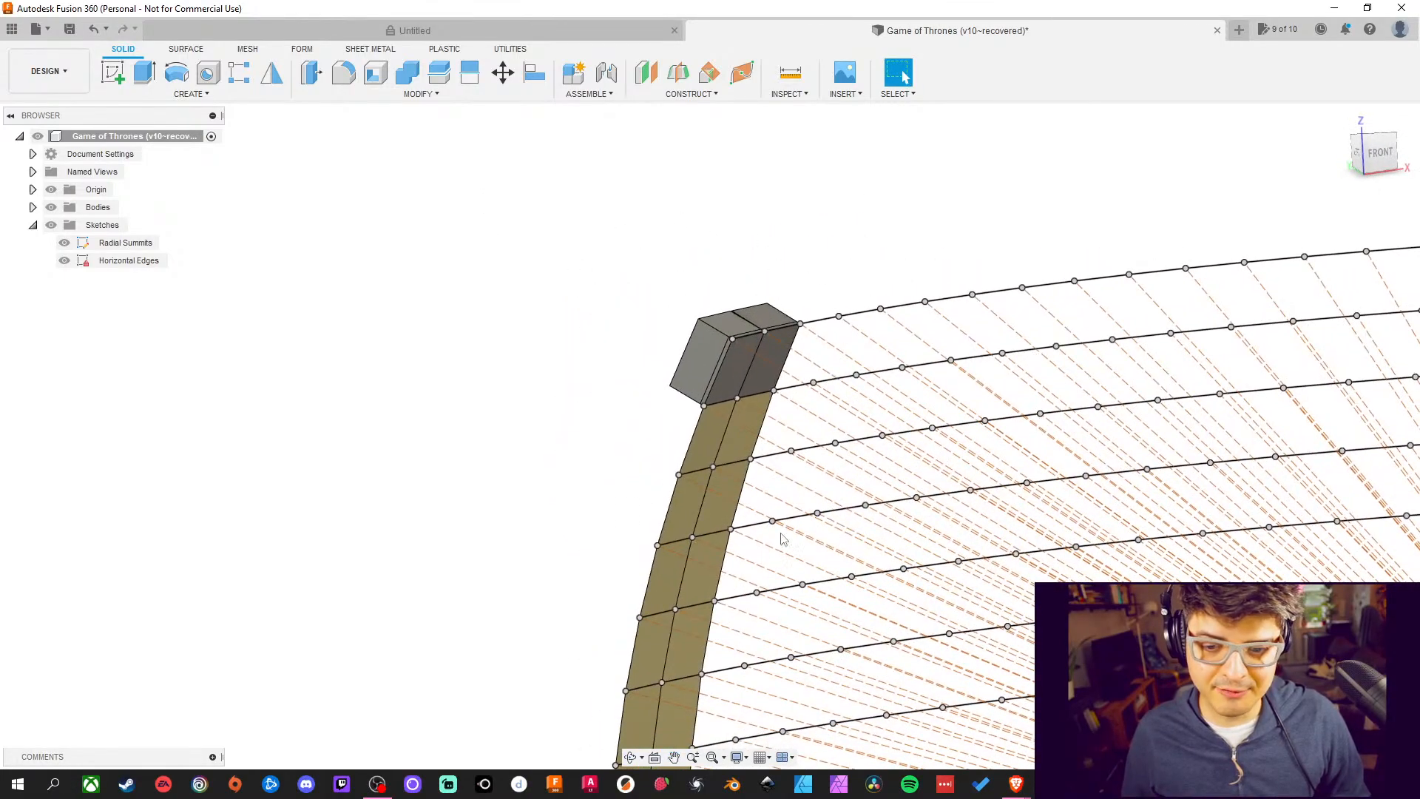
{"action": "mouse_move", "coordinate": [565, 575]}
{"action": "middle_mouse_down", "text": "shift"}
{"action": "mouse_move", "coordinate": [545, 557]}
{"action": "mouse_move", "coordinate": [555, 564]}
{"action": "mouse_move", "coordinate": [532, 569]}
{"action": "middle_mouse_up", "text": "shift"}
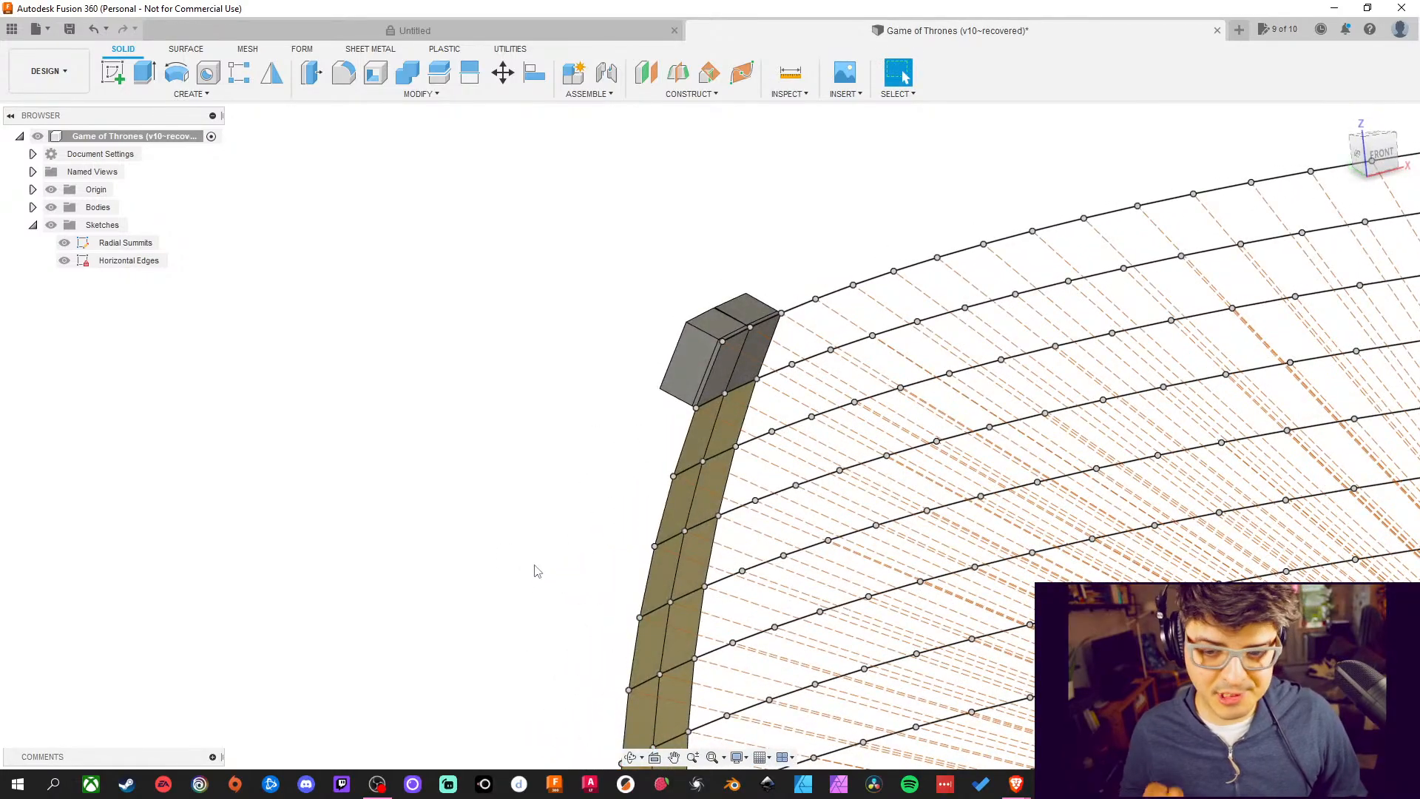
{"action": "middle_click_drag", "start_coordinate": [510, 539], "coordinate": [461, 592]}
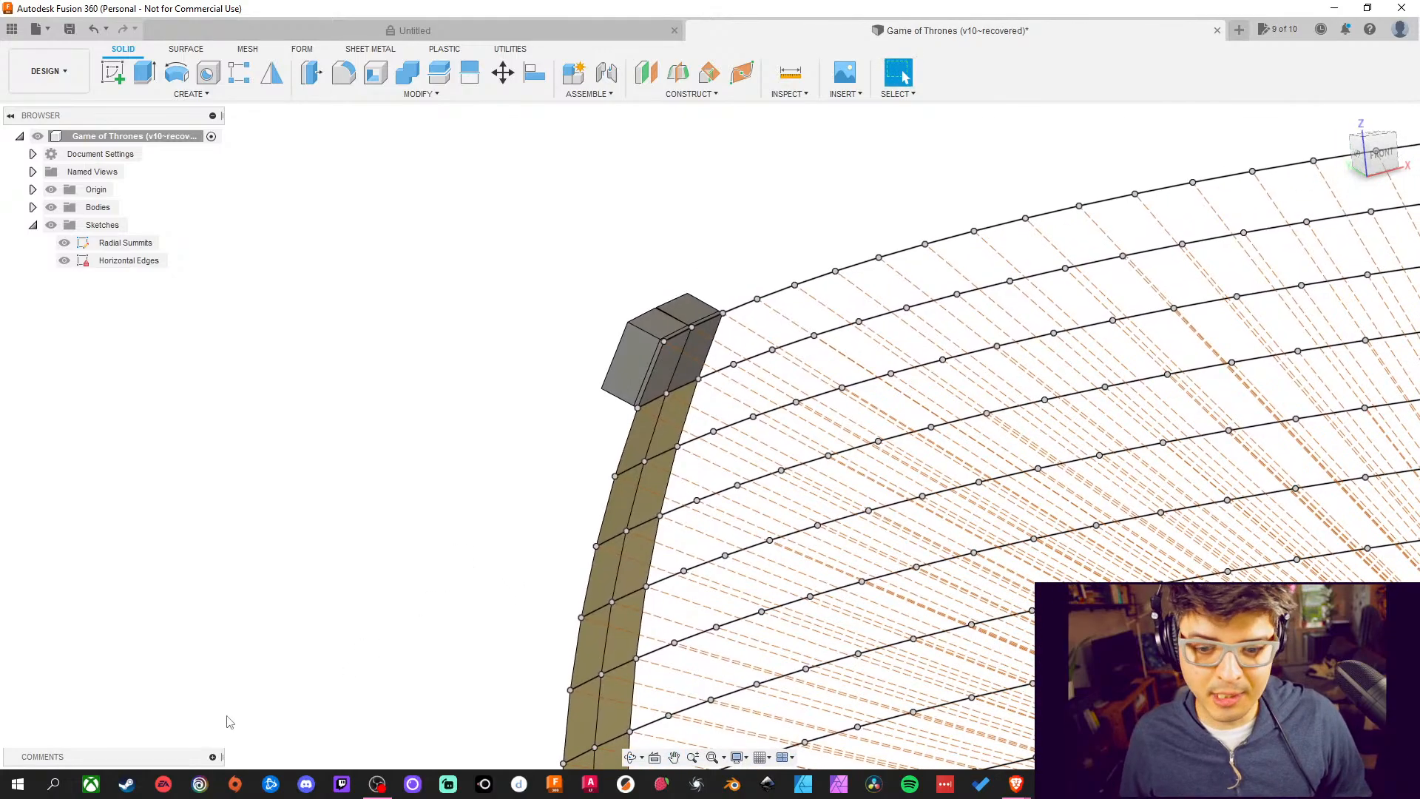
{"action": "scroll", "coordinate": [233, 714], "scroll_direction": "up", "scroll_amount": 3}
{"action": "scroll", "coordinate": [281, 708], "scroll_direction": "down", "scroll_amount": 4}
{"action": "middle_click_drag", "start_coordinate": [282, 708], "coordinate": [326, 423]}
{"action": "scroll", "coordinate": [527, 553], "scroll_direction": "down", "scroll_amount": 3}
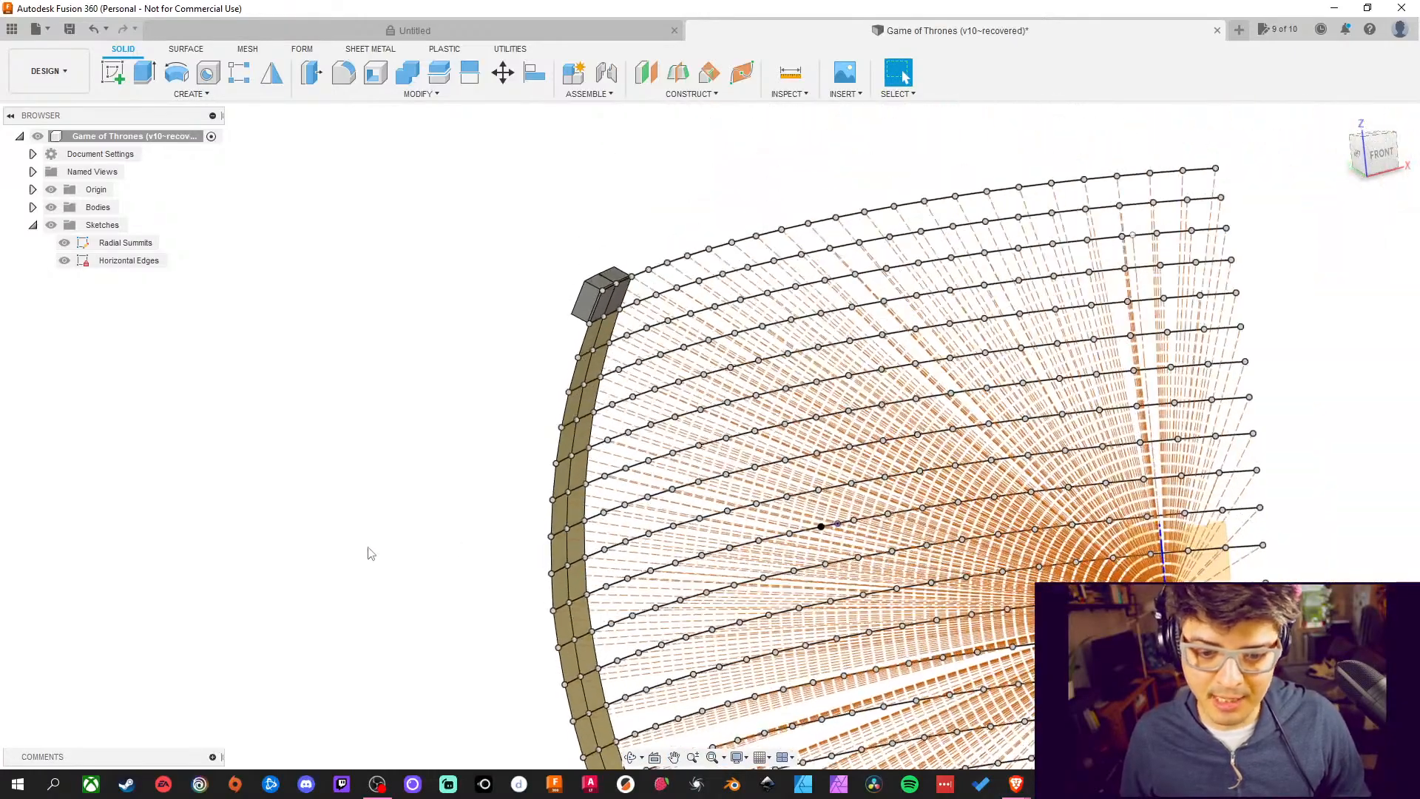
Examine the panel strip against the sketch grid and trace the radial construction line running from a panel corner near the strip's upper end
{"action": "middle_click_drag", "start_coordinate": [370, 552], "coordinate": [345, 488]}
{"action": "scroll", "coordinate": [385, 446], "scroll_direction": "down", "scroll_amount": 3}
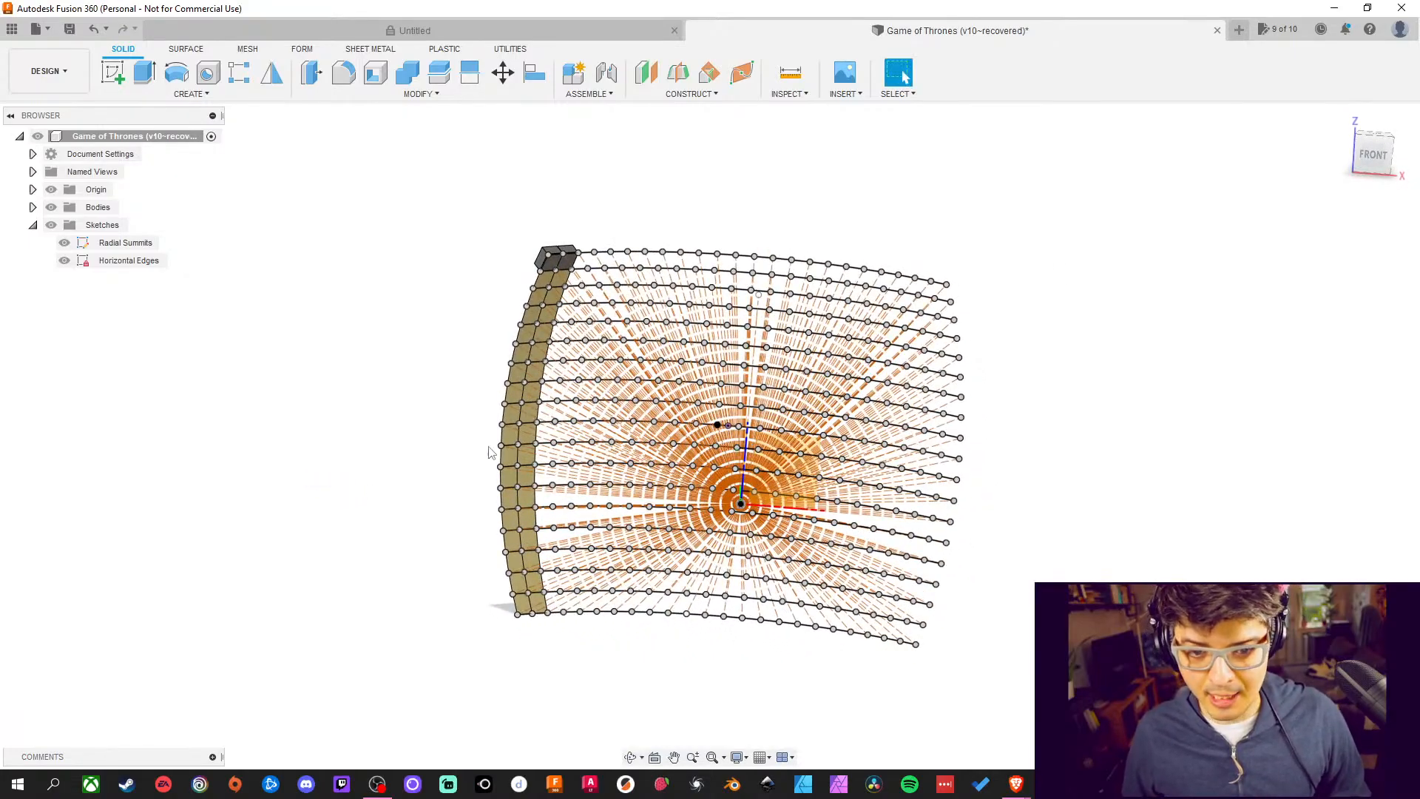
{"action": "middle_click_drag", "start_coordinate": [1257, 308], "coordinate": [1050, 466], "text": "shift"}
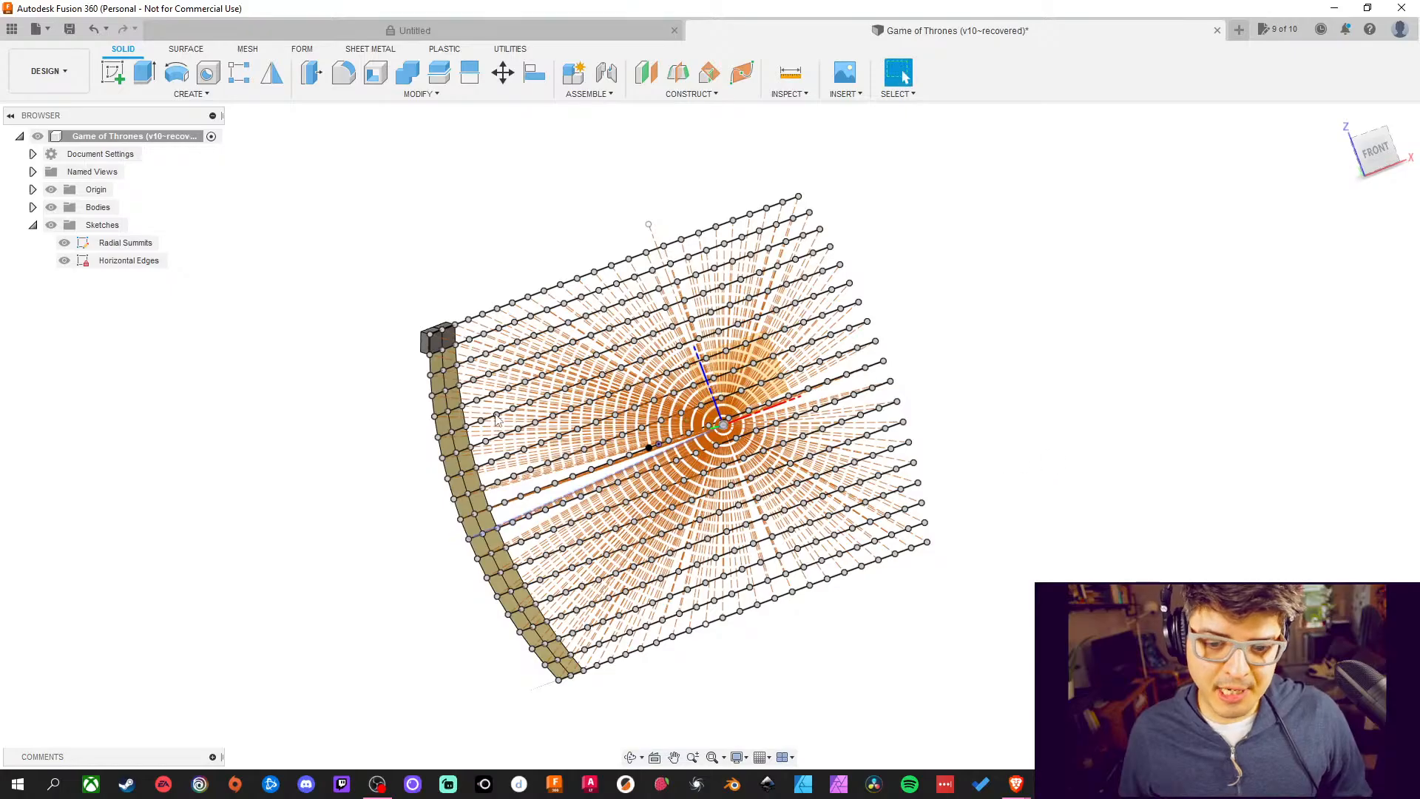
{"action": "middle_click_drag", "start_coordinate": [190, 387], "coordinate": [339, 399]}
{"action": "key", "text": "Escape"}
{"action": "scroll", "coordinate": [414, 321], "scroll_direction": "up", "scroll_amount": 10}
{"action": "scroll", "coordinate": [545, 370], "scroll_direction": "down", "scroll_amount": 2}
{"action": "scroll", "coordinate": [597, 381], "scroll_direction": "up", "scroll_amount": 4}
{"action": "scroll", "coordinate": [598, 384], "scroll_direction": "up", "scroll_amount": 2}
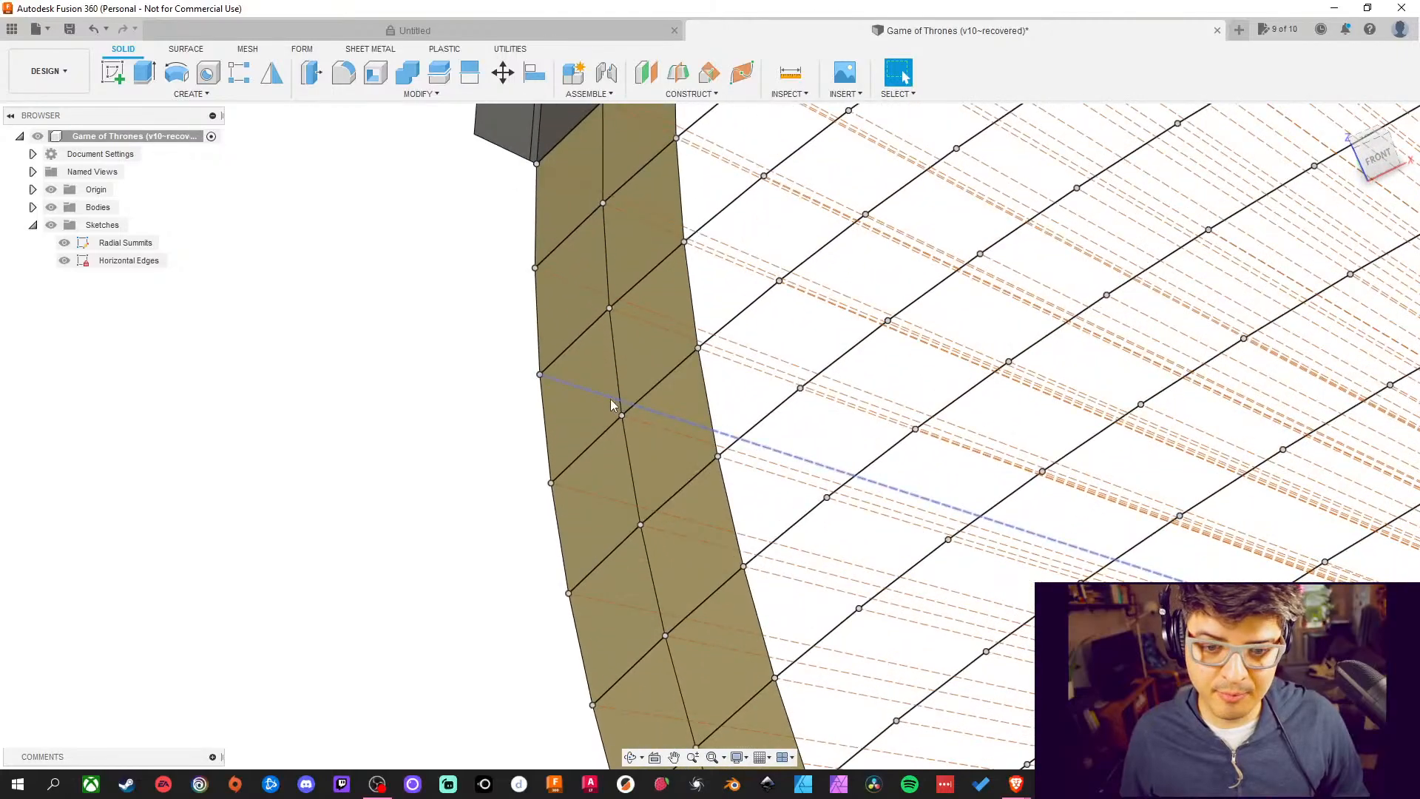
{"action": "left_click", "coordinate": [610, 398]}
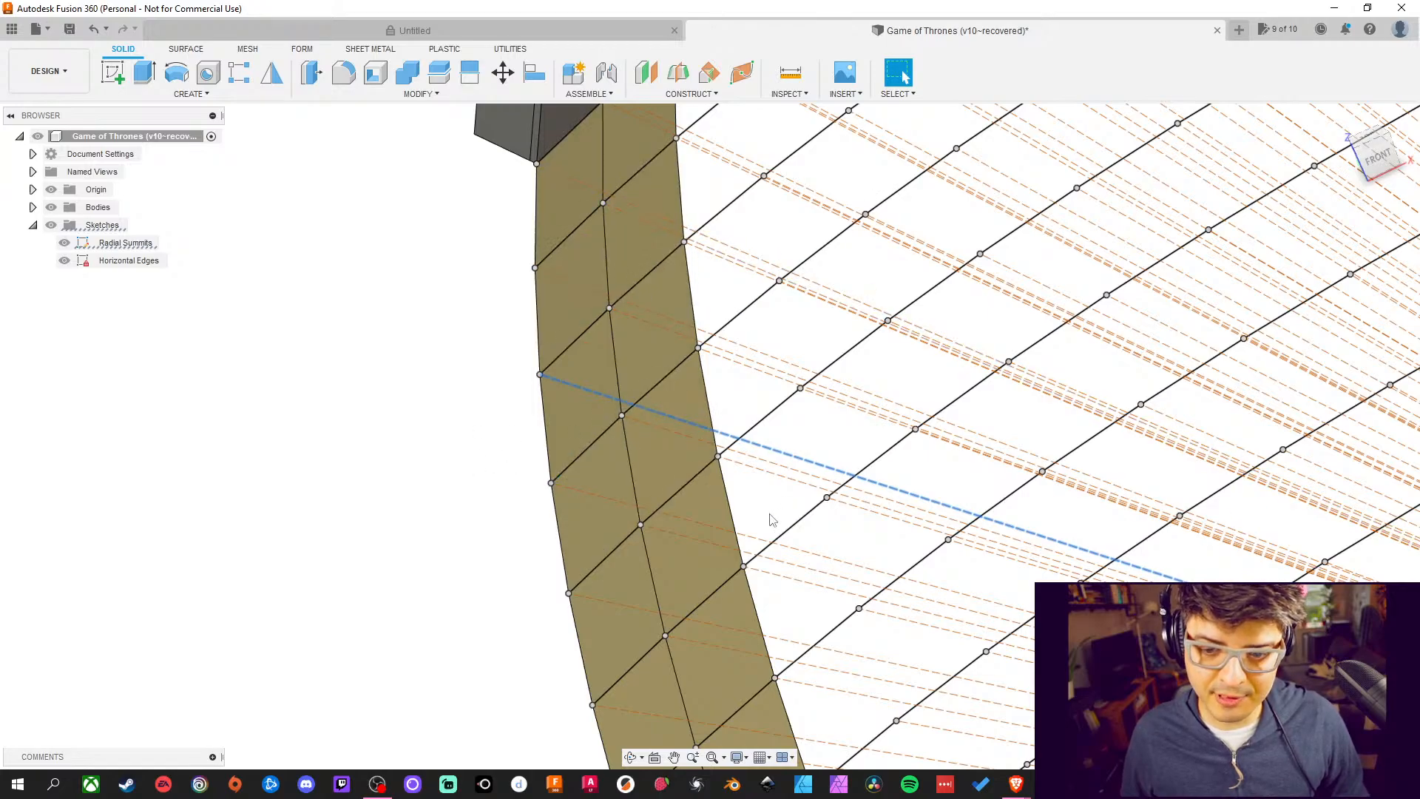
{"action": "left_click", "coordinate": [474, 510]}
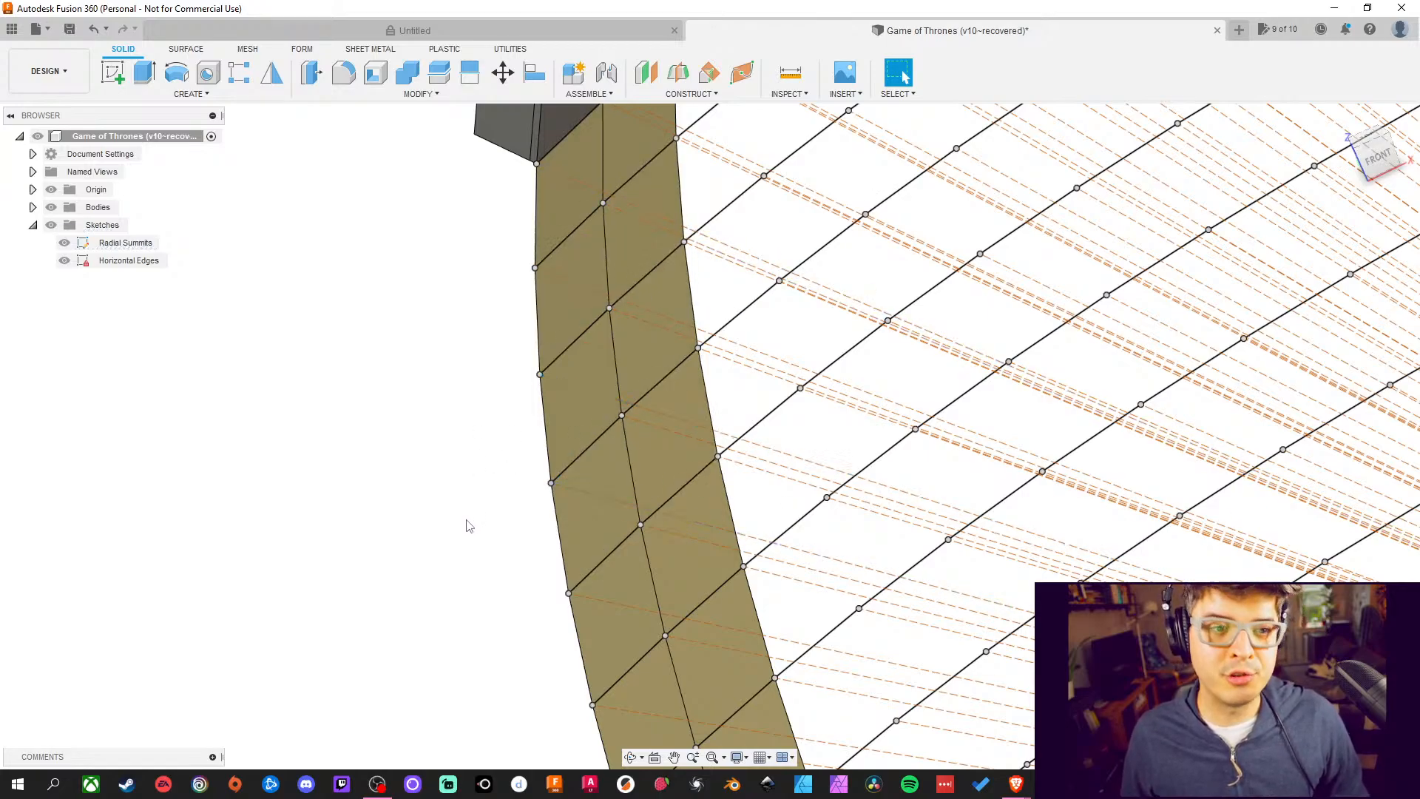
Examine the whole panel strip and its radial sketch lines from an angled front view, then its middle rows up close
{"action": "mouse_move", "coordinate": [420, 448]}
{"action": "middle_mouse_down"}
{"action": "mouse_move", "coordinate": [366, 480]}
{"action": "mouse_move", "coordinate": [358, 383]}
{"action": "mouse_move", "coordinate": [410, 342]}
{"action": "middle_mouse_up"}
{"action": "scroll", "coordinate": [366, 480], "scroll_direction": "up", "scroll_amount": 3}
{"action": "scroll", "coordinate": [352, 483], "scroll_direction": "down", "scroll_amount": 4}
{"action": "scroll", "coordinate": [352, 488], "scroll_direction": "down", "scroll_amount": 3}
{"action": "scroll", "coordinate": [348, 491], "scroll_direction": "down", "scroll_amount": 4}
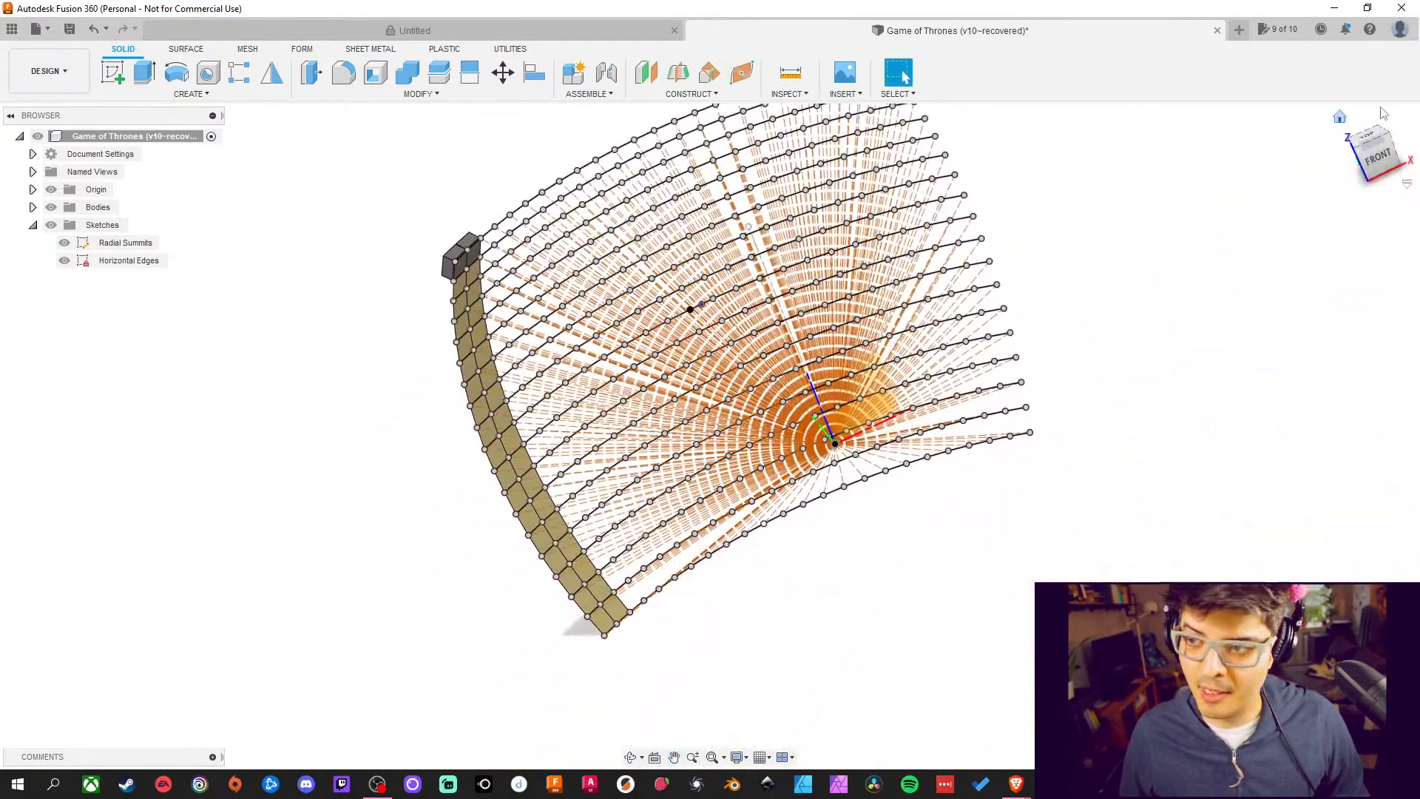
{"action": "mouse_move", "coordinate": [961, 577]}
{"action": "middle_mouse_down", "text": "shift"}
{"action": "mouse_move", "coordinate": [910, 625]}
{"action": "mouse_move", "coordinate": [865, 566]}
{"action": "middle_mouse_up", "text": "shift"}
{"action": "scroll", "coordinate": [443, 399], "scroll_direction": "up", "scroll_amount": 5}
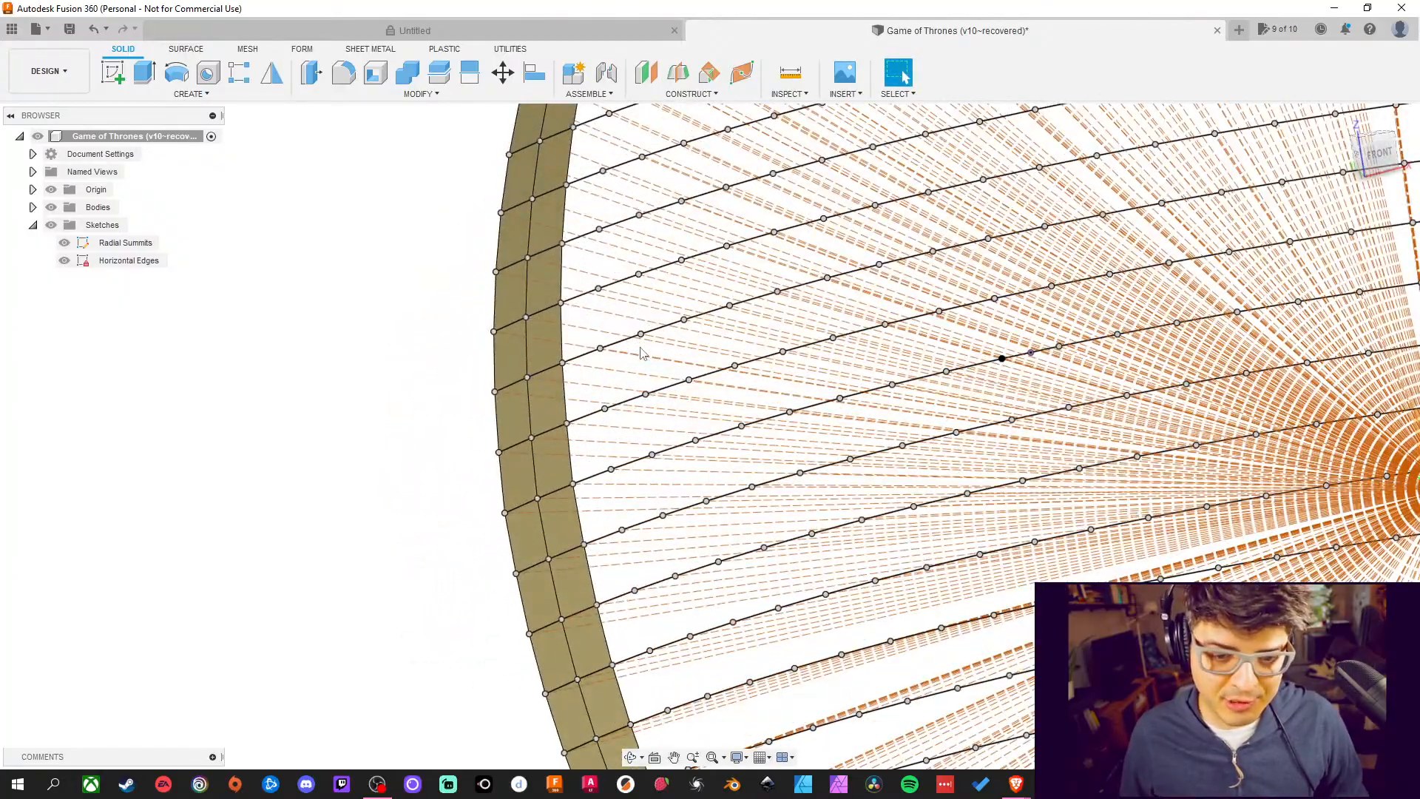
{"action": "scroll", "coordinate": [412, 447], "scroll_direction": "up", "scroll_amount": 2}
{"action": "scroll", "coordinate": [399, 457], "scroll_direction": "down", "scroll_amount": 4}
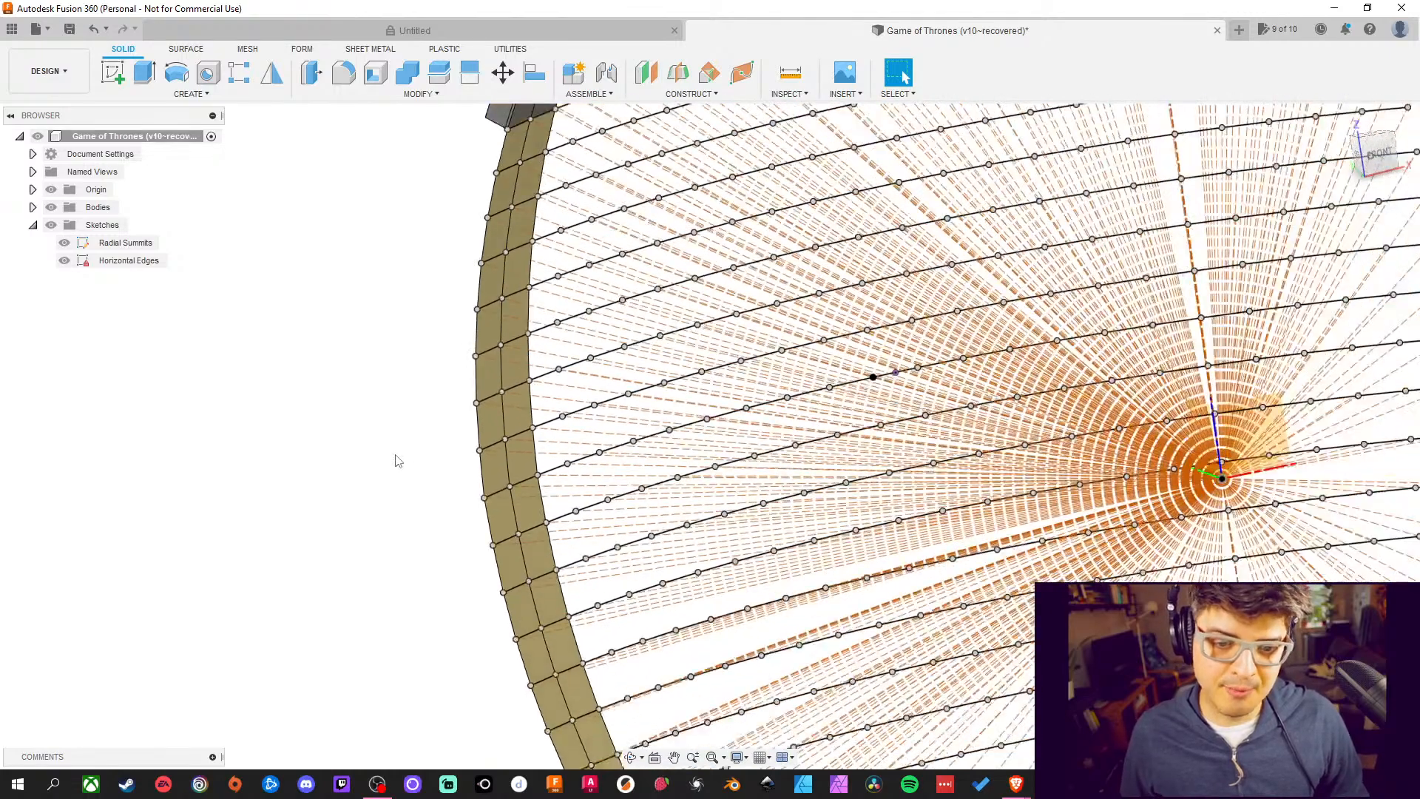
{"action": "scroll", "coordinate": [409, 442], "scroll_direction": "up", "scroll_amount": 1}
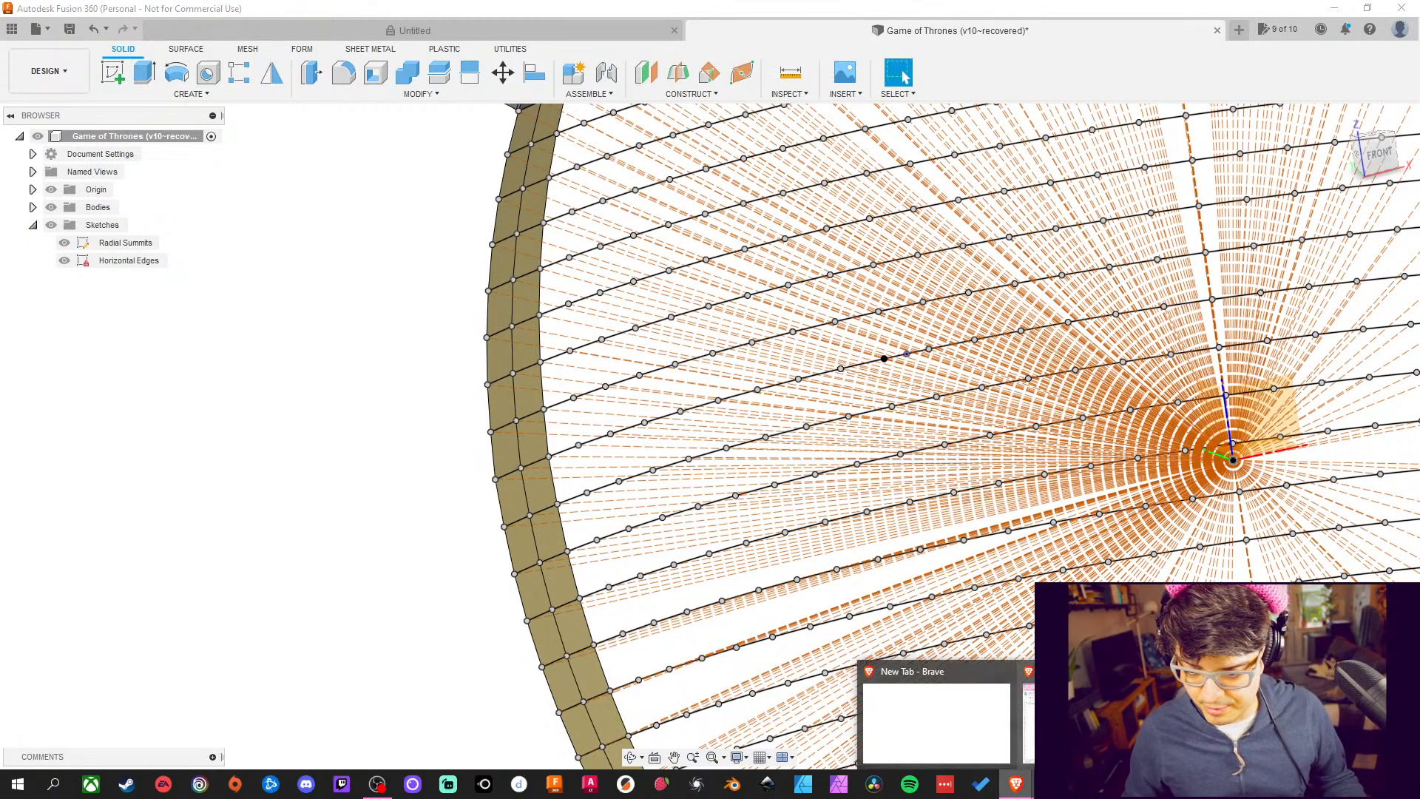
Switch to the Game of Thrones 3D Printed Intro spreadsheet in Brave and enter "Dimensions of Display" in cell A2
{"action": "left_click", "coordinate": [1015, 785]}
{"action": "left_click", "coordinate": [492, 336]}
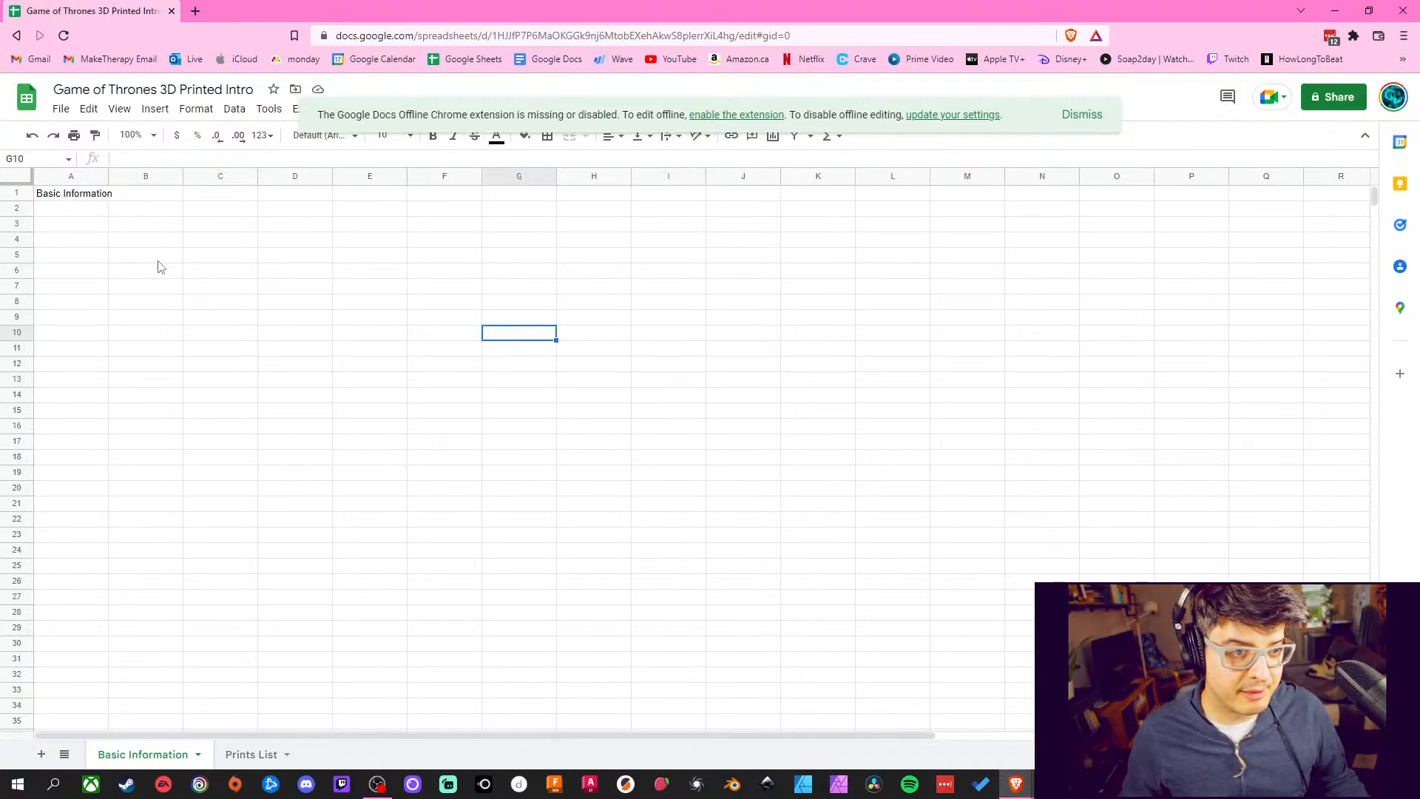
{"action": "double_click", "coordinate": [95, 208]}
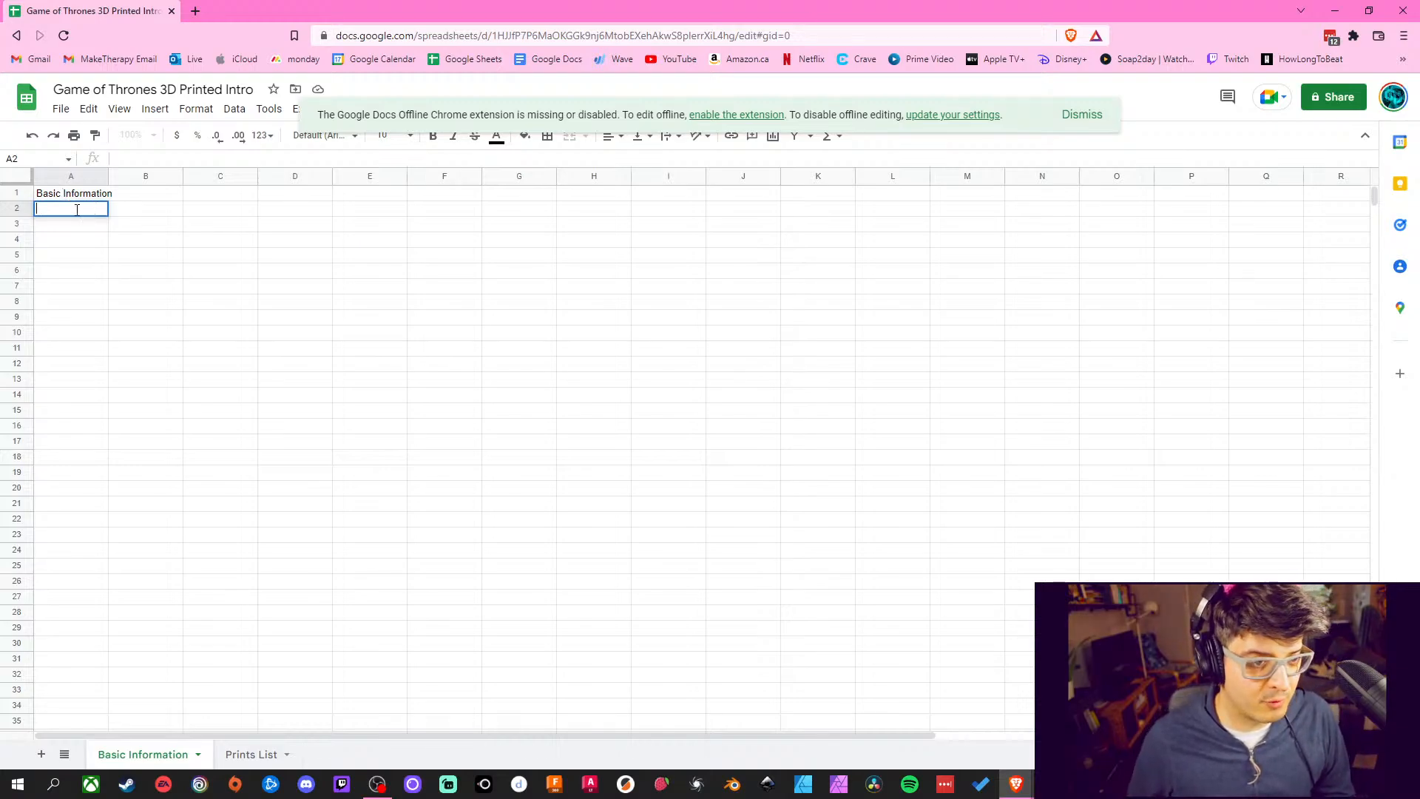
{"action": "double_click", "coordinate": [85, 208]}
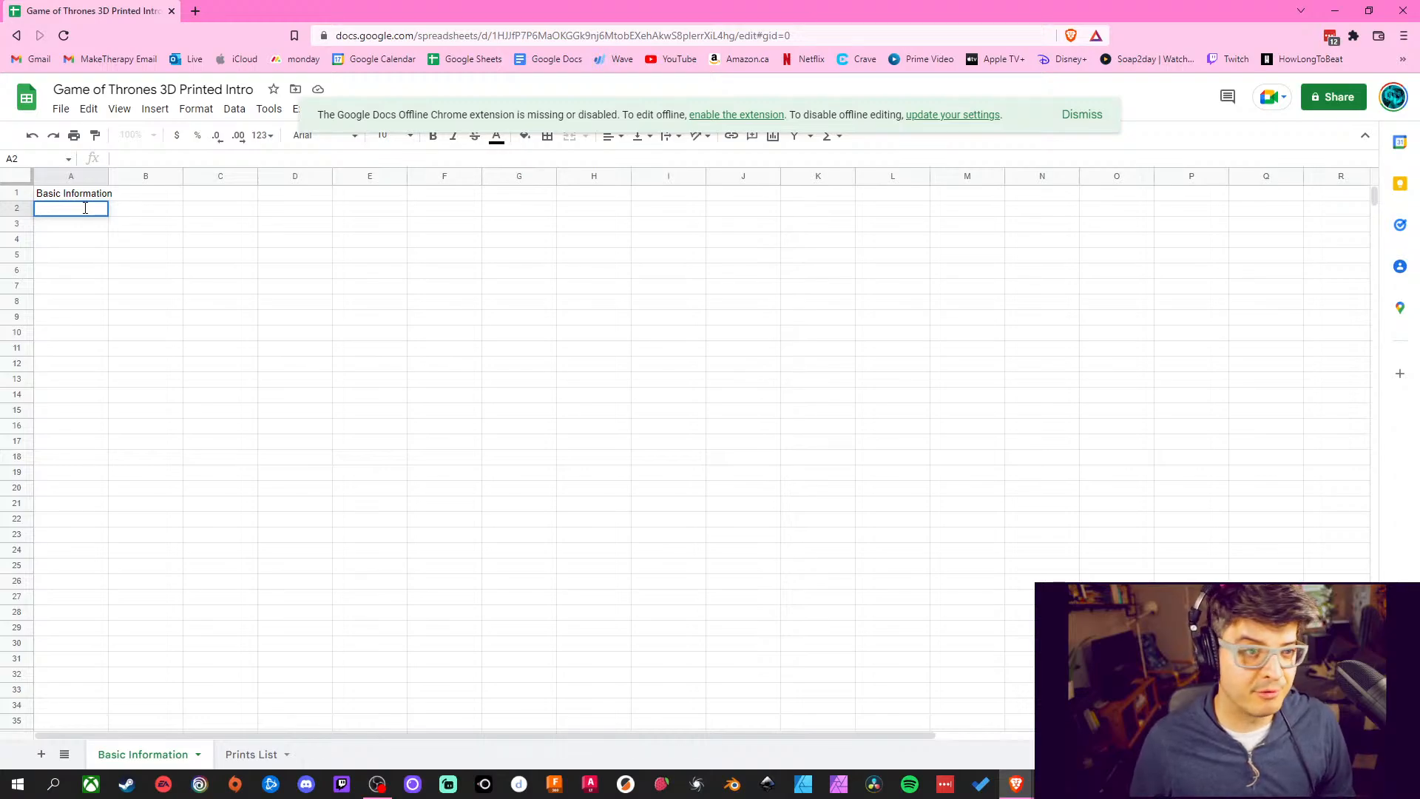
{"action": "left_click", "coordinate": [101, 237]}
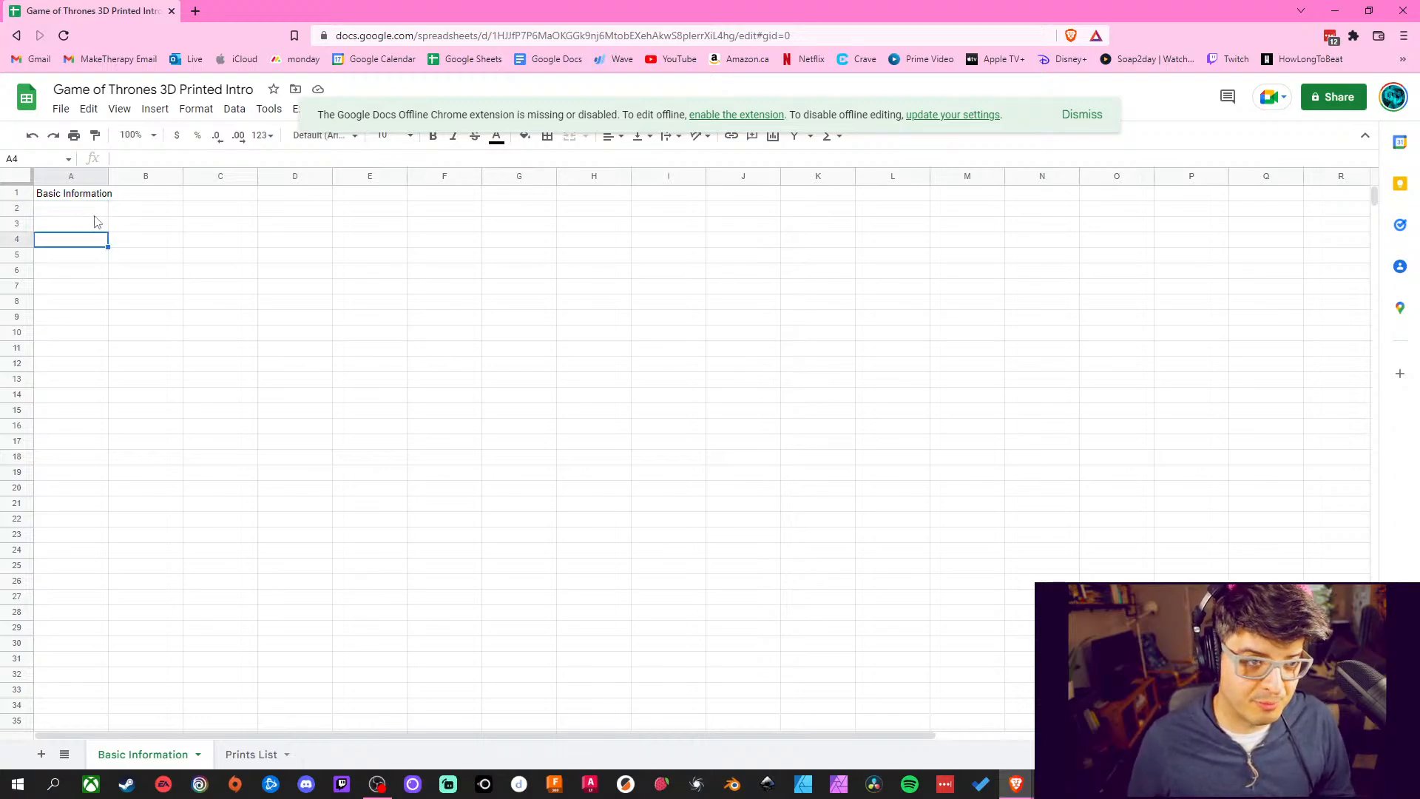
{"action": "double_click", "coordinate": [94, 211]}
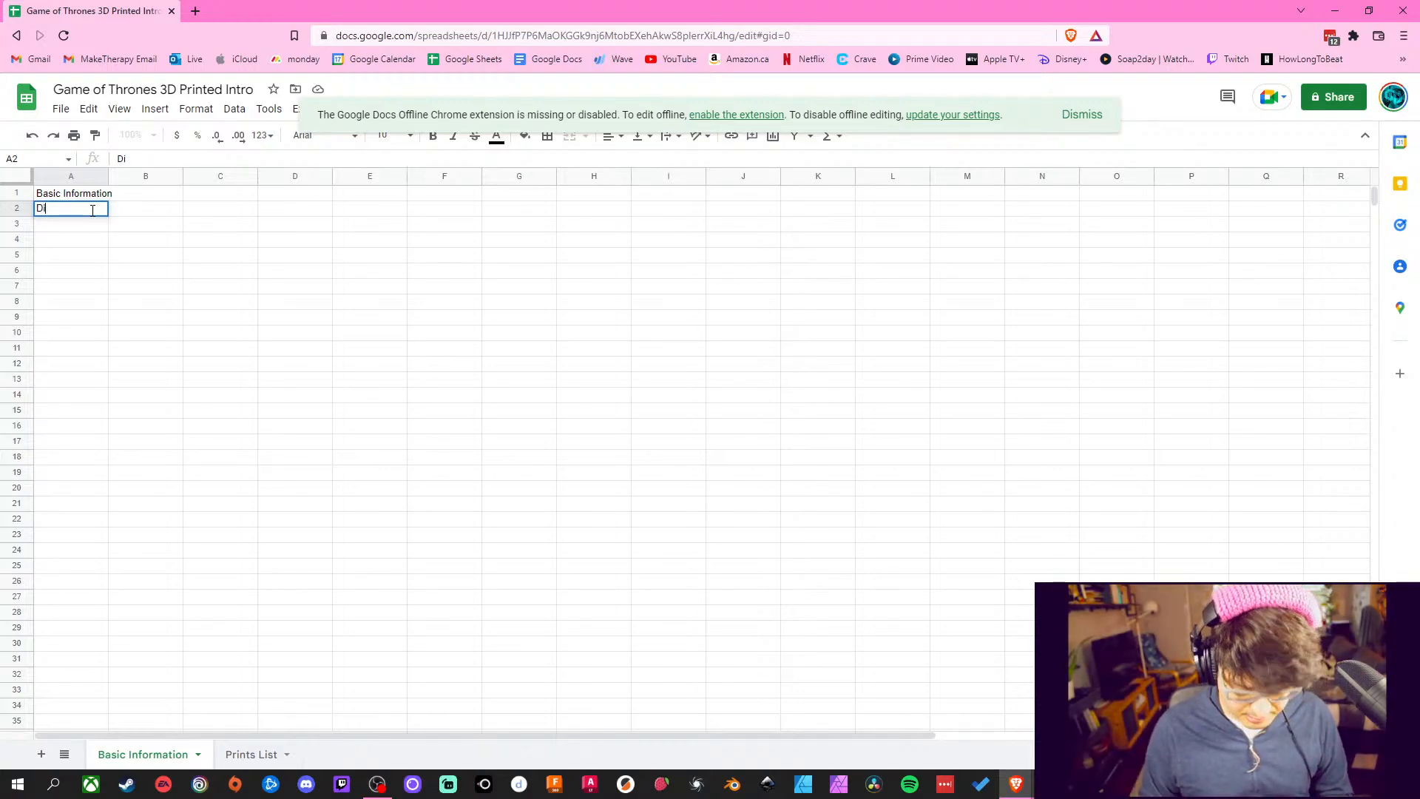
{"action": "type", "text": "ments of"}
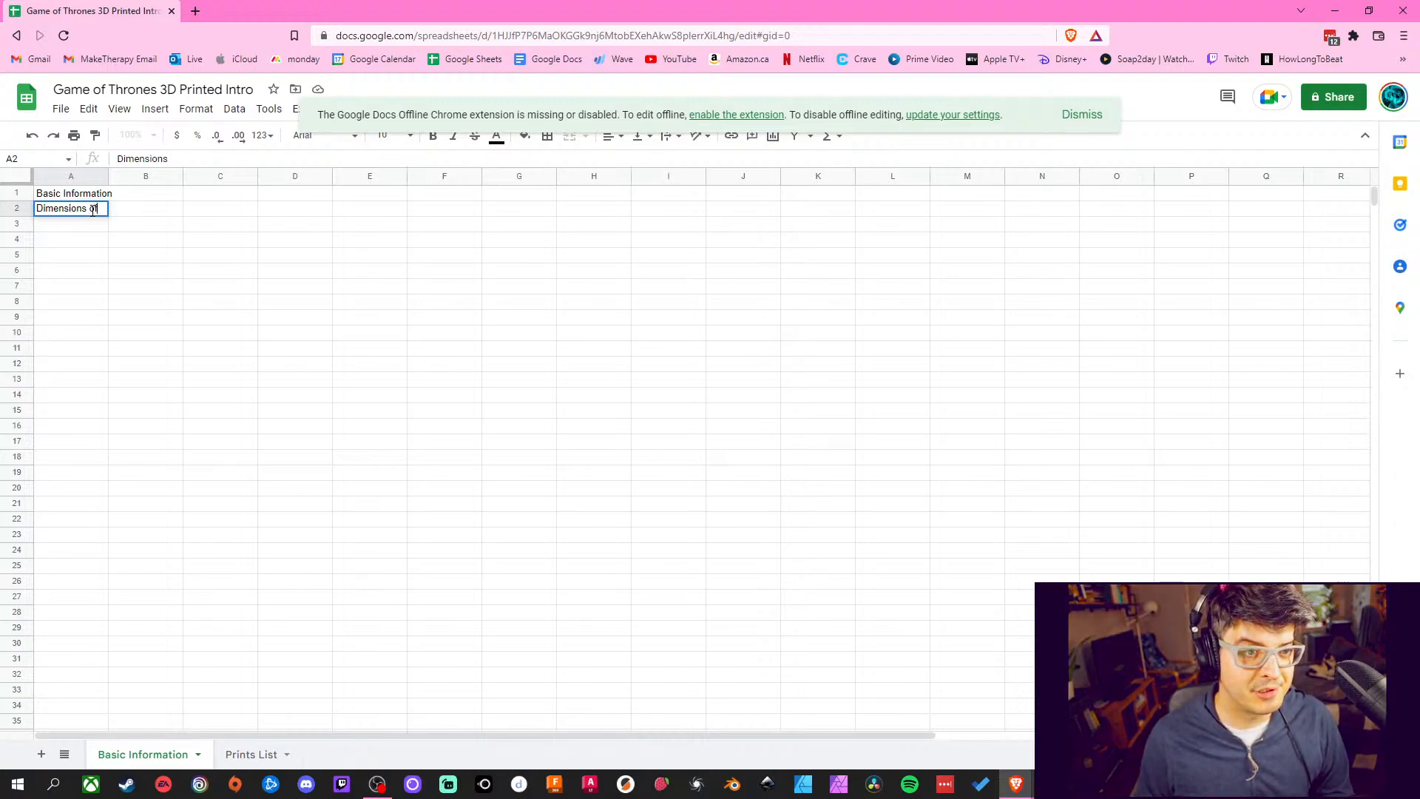
{"action": "type", "text": " Display"}
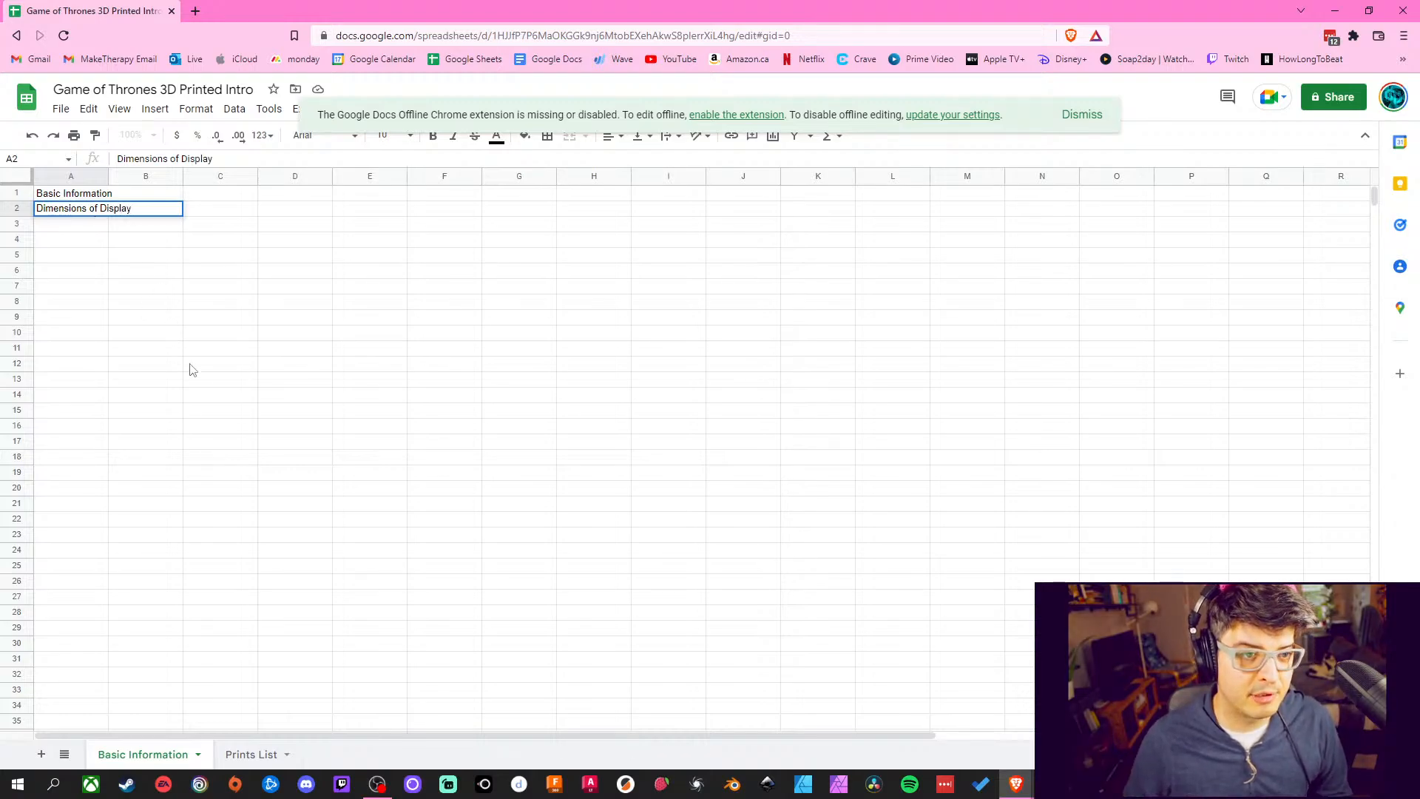
{"action": "left_click", "coordinate": [185, 350]}
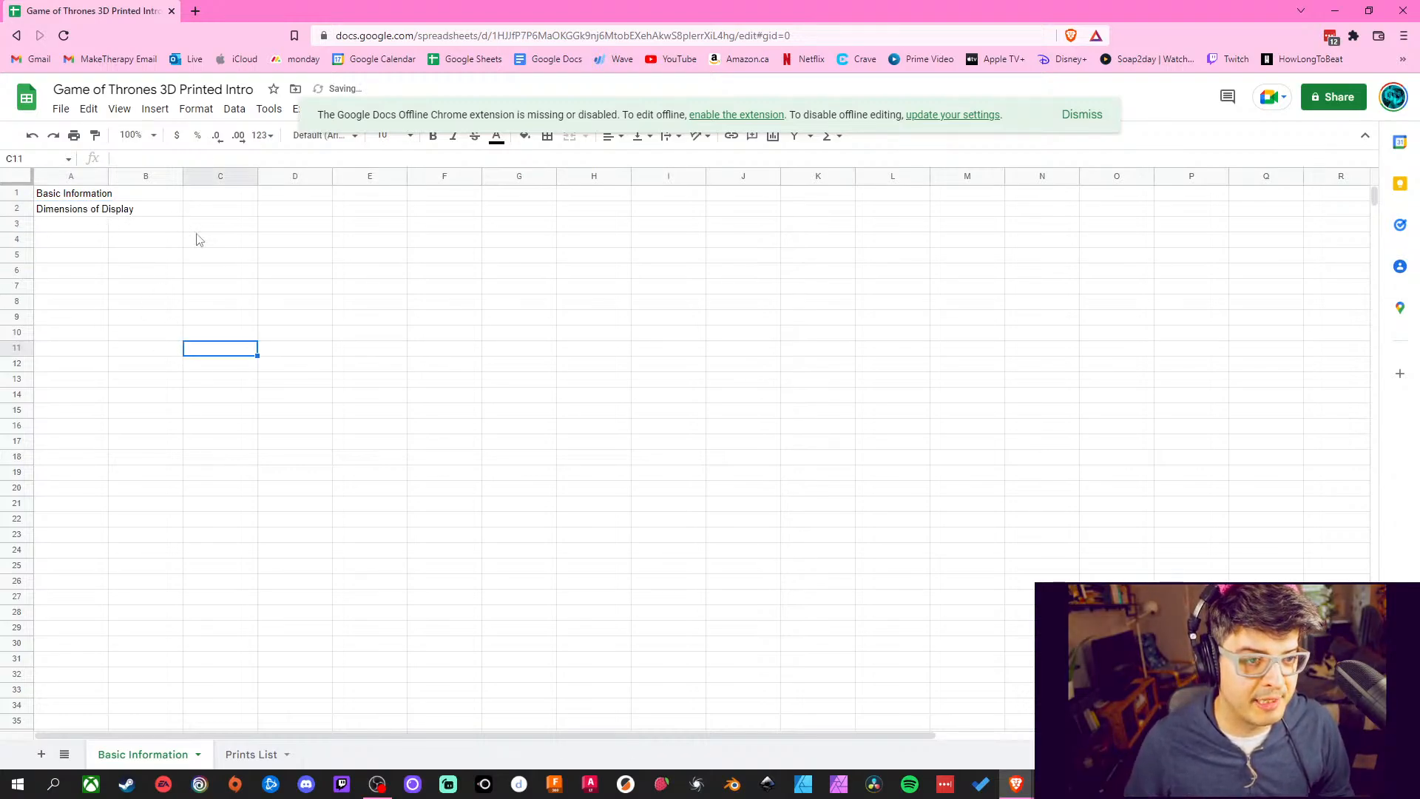
Add the column labels "Width" in cell A3 and "Length" in cell B3
{"action": "double_click", "coordinate": [89, 226]}
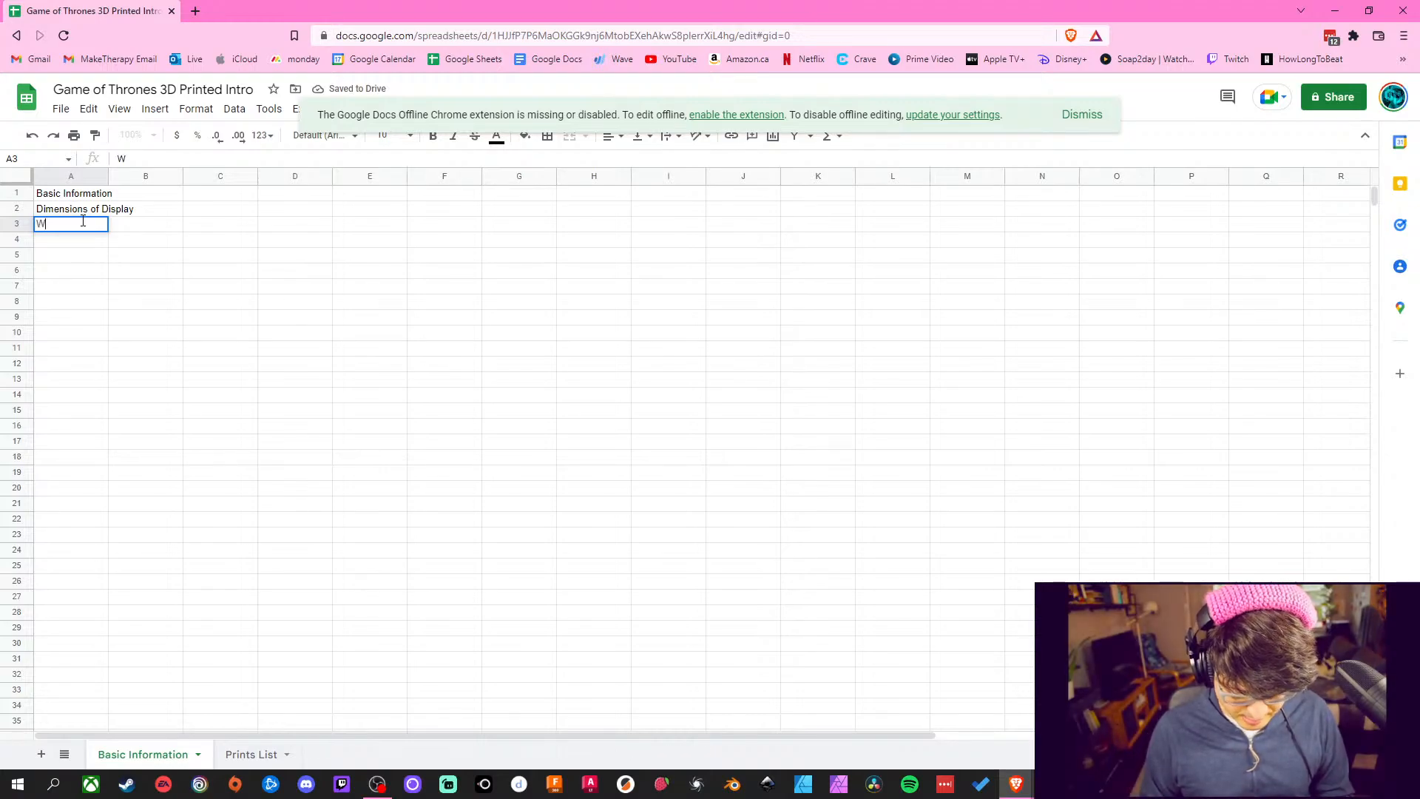
{"action": "type", "text": "Width"}
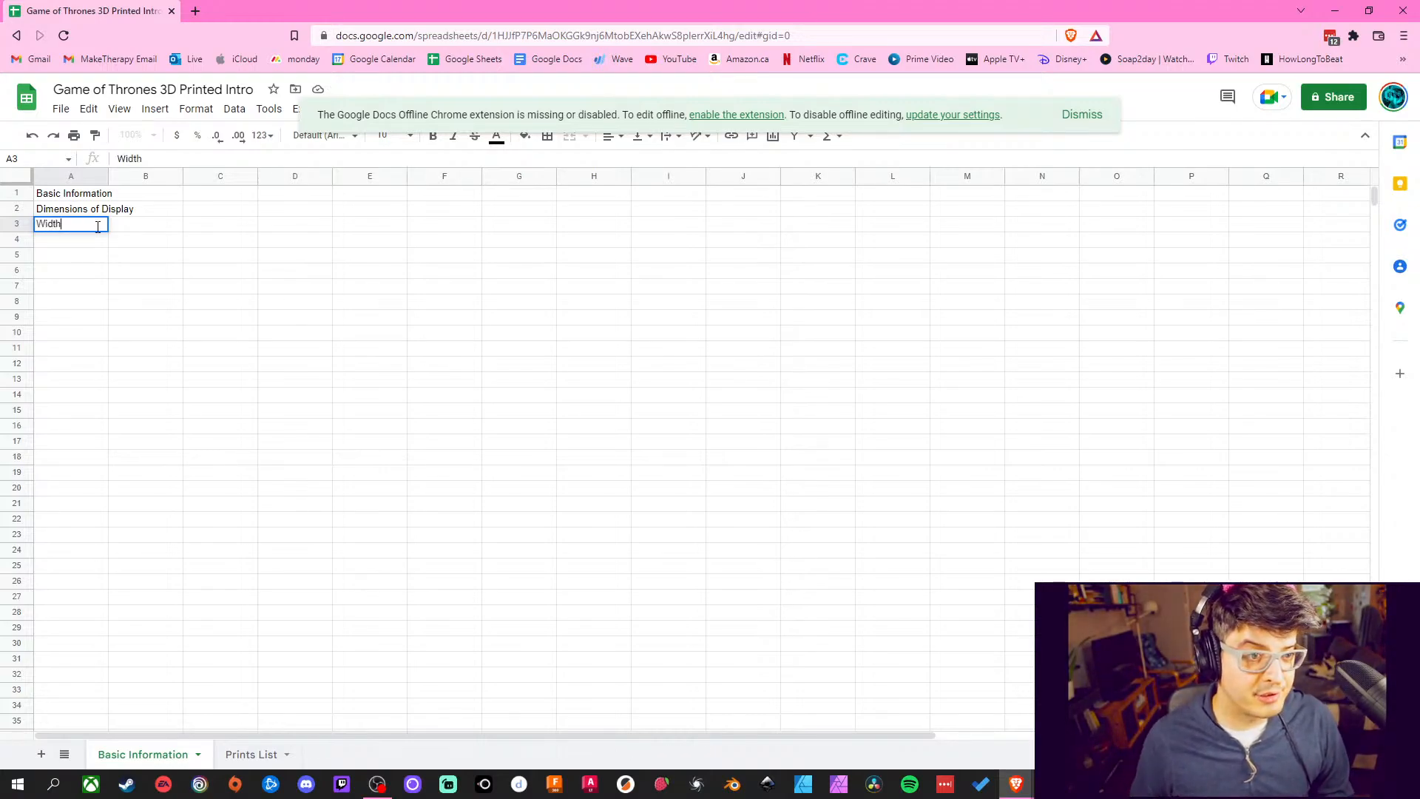
{"action": "left_click", "coordinate": [158, 270]}
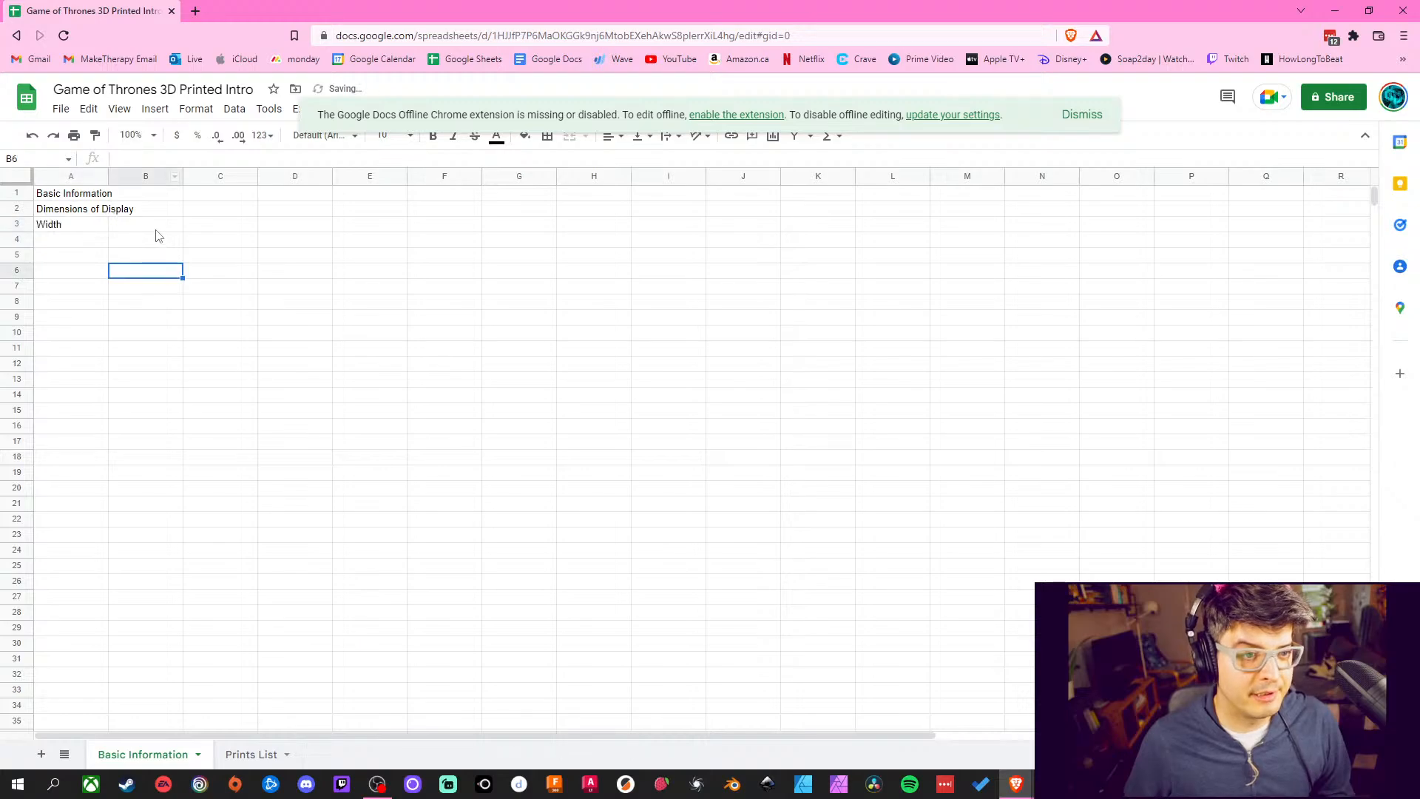
{"action": "double_click", "coordinate": [149, 225]}
{"action": "type", "text": "Length"}
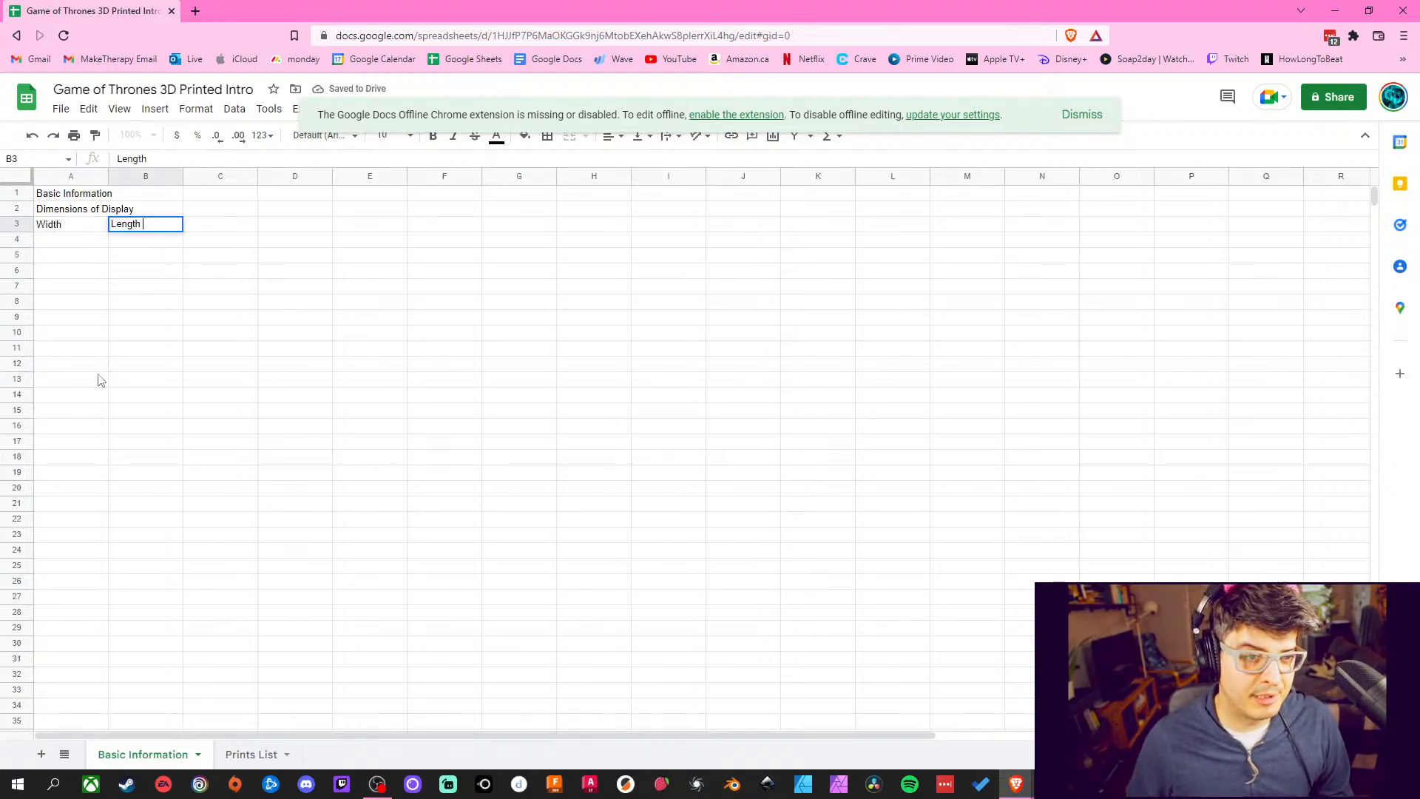
{"action": "left_click_drag", "start_coordinate": [161, 343], "coordinate": [146, 333]}
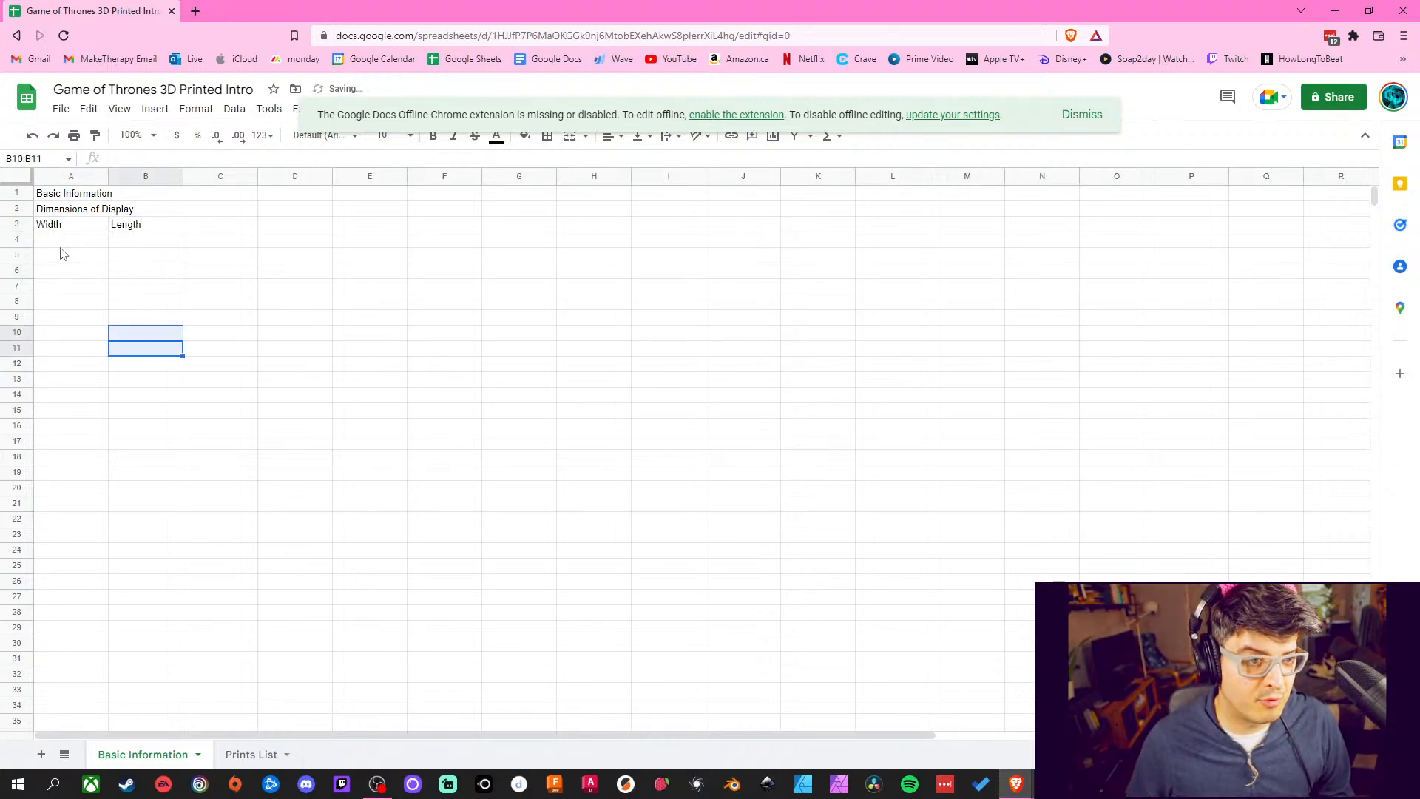
Replace the label in cell B3 with "Height"
{"action": "double_click", "coordinate": [151, 224]}
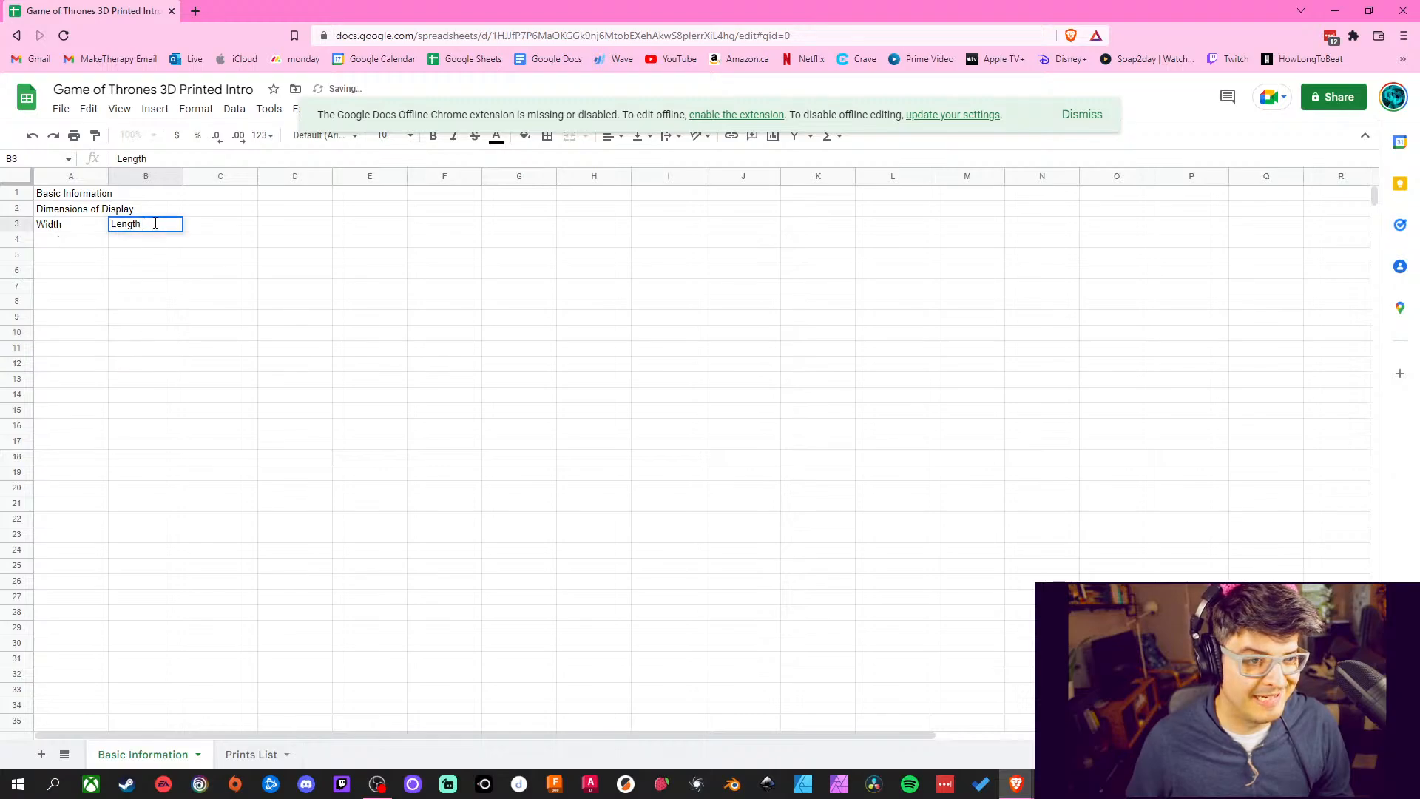
{"action": "left_click_drag", "start_coordinate": [148, 225], "coordinate": [102, 227]}
{"action": "type", "text": "Heigh"}
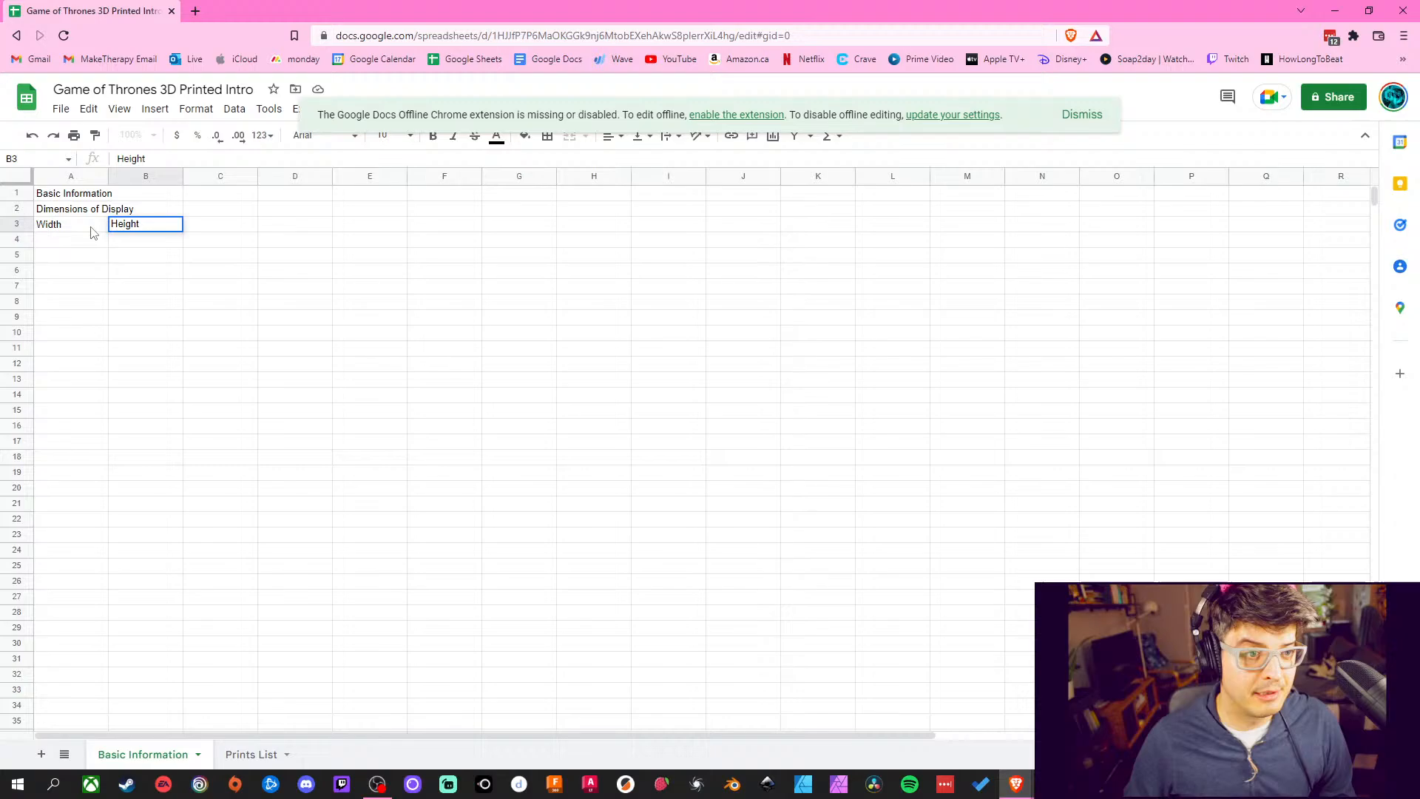
Enter "Aprox 15 feet" under Width in cell A4
{"action": "double_click", "coordinate": [86, 238]}
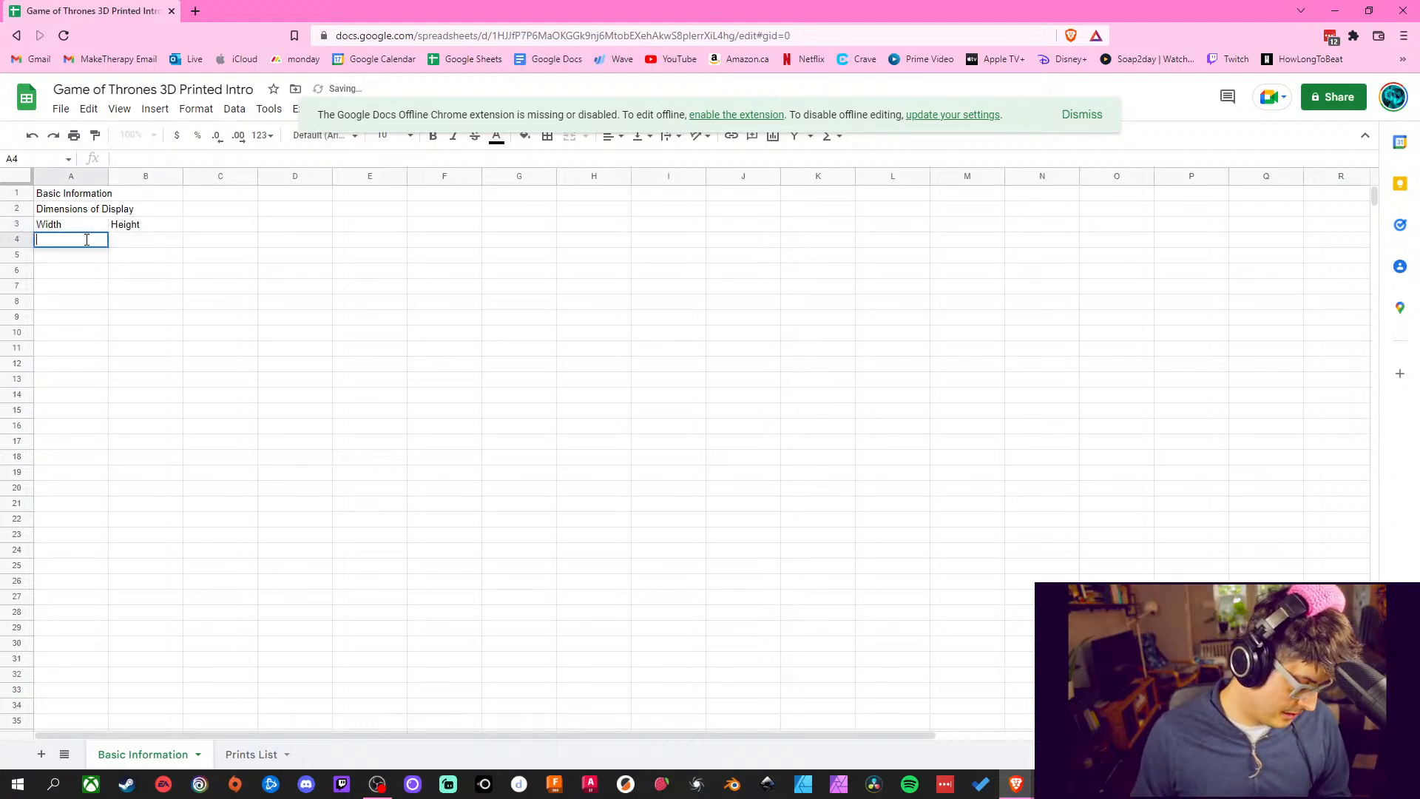
{"action": "type", "text": "1"}
{"action": "key", "text": "BackSpace"}
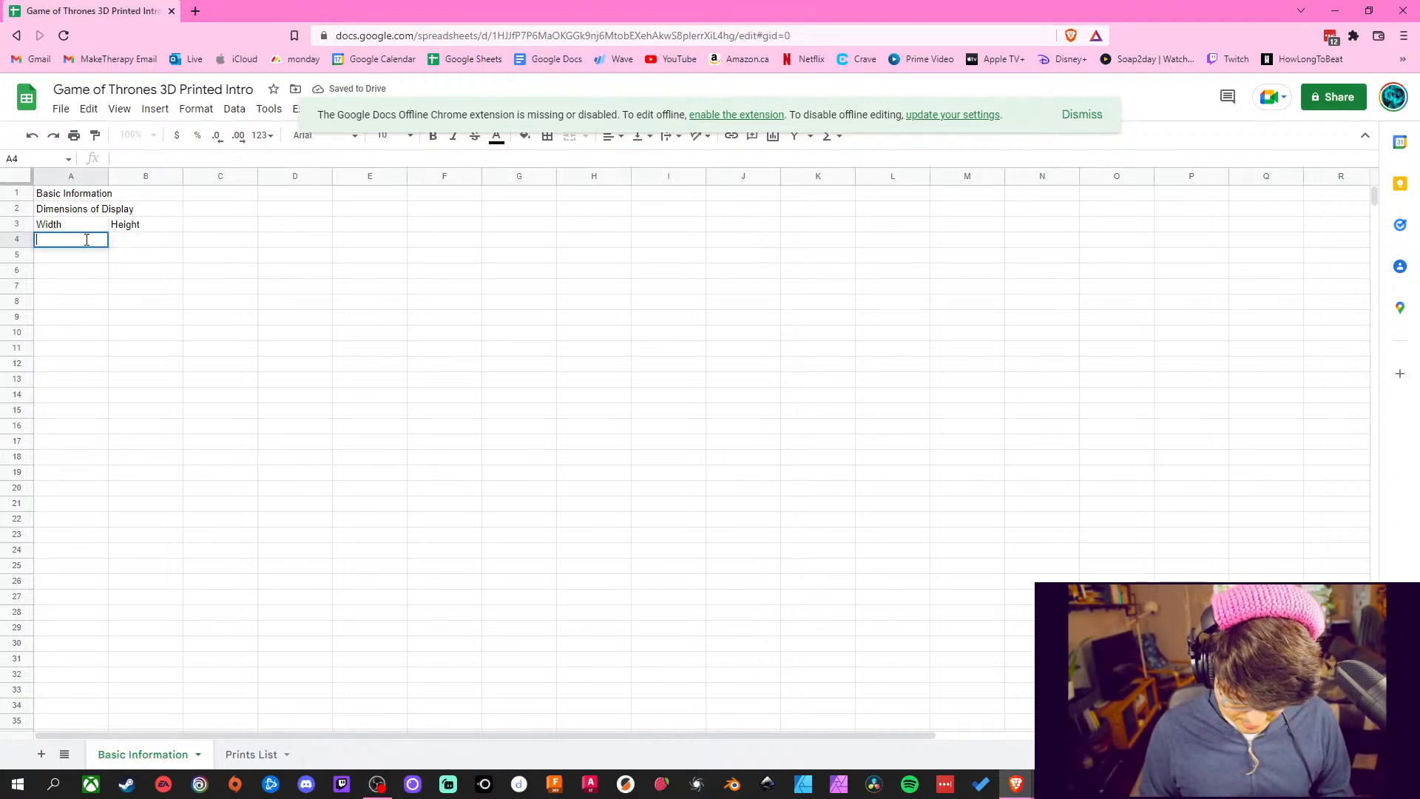
{"action": "type", "text": "Aprox 15"}
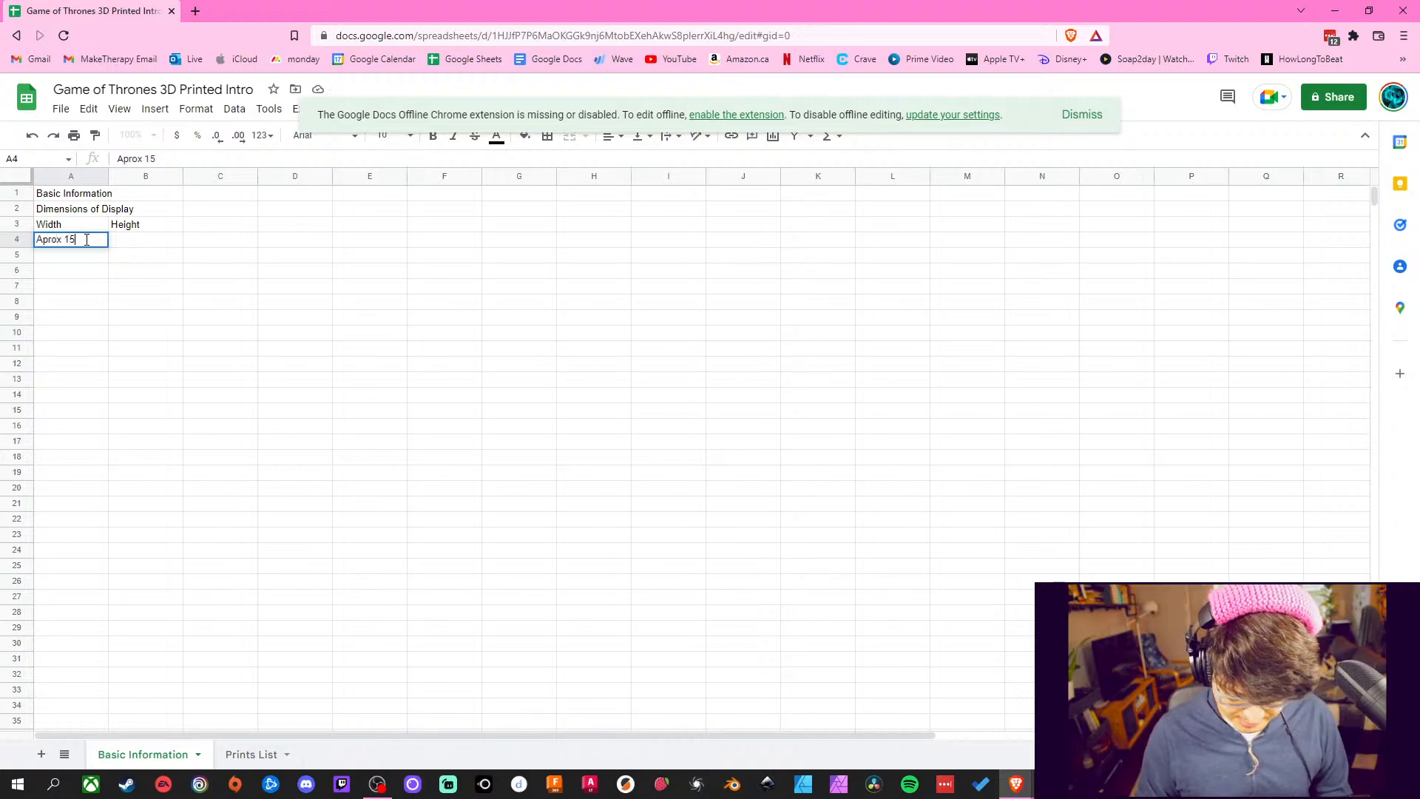
{"action": "key", "text": "Up"}
{"action": "double_click", "coordinate": [80, 243]}
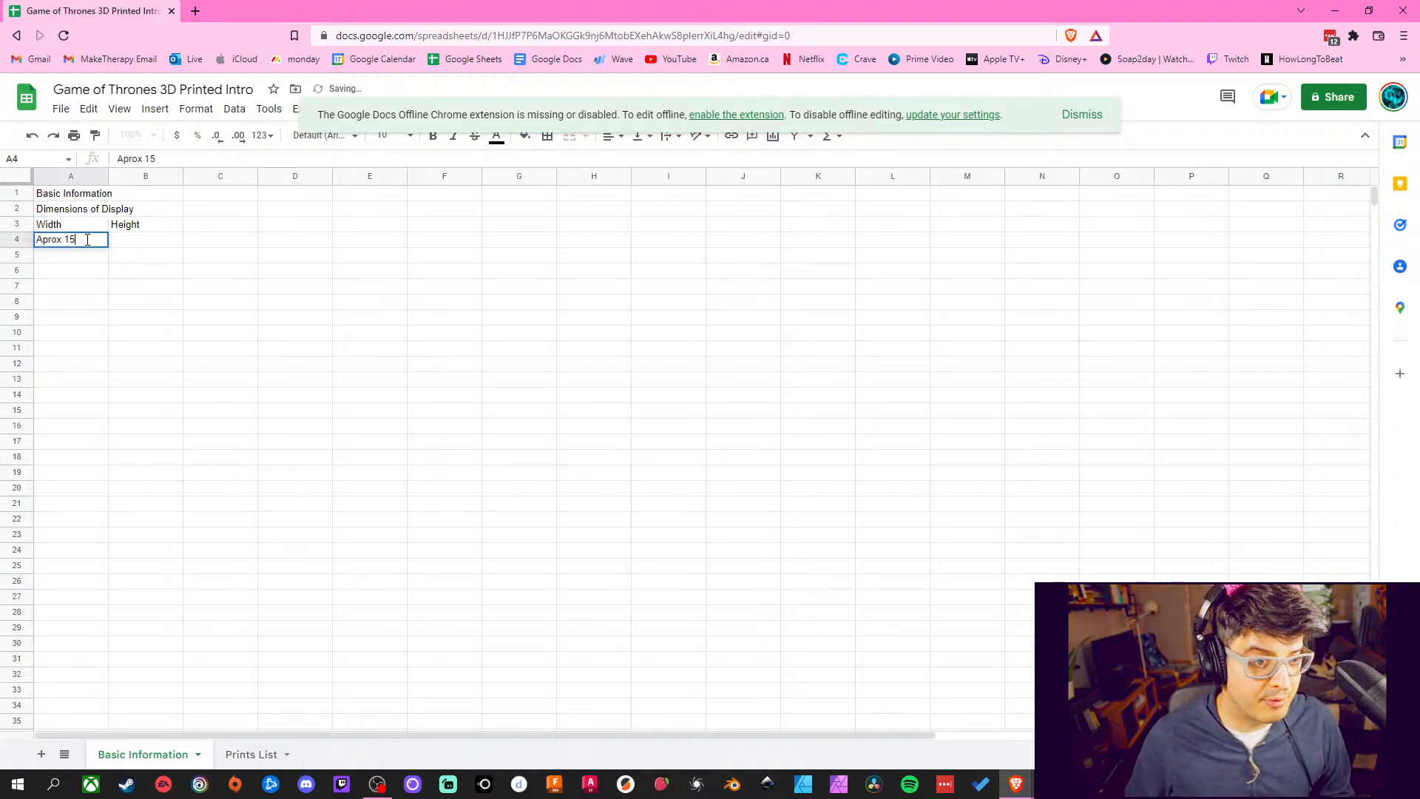
{"action": "type", "text": "feet"}
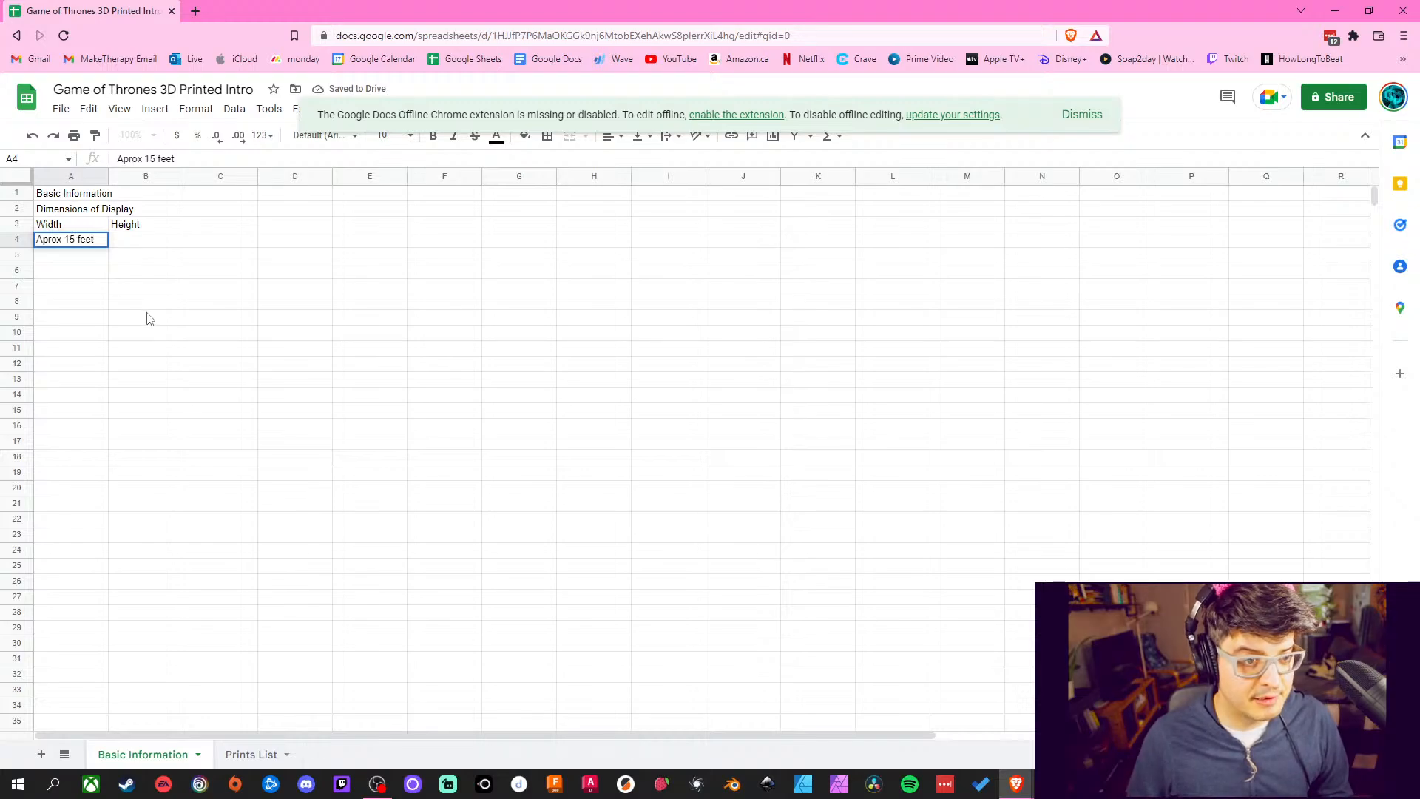
{"action": "left_click", "coordinate": [148, 318]}
Enter "Approx" under Height in cell B4
{"action": "double_click", "coordinate": [127, 239]}
{"action": "type", "text": "Ap"}
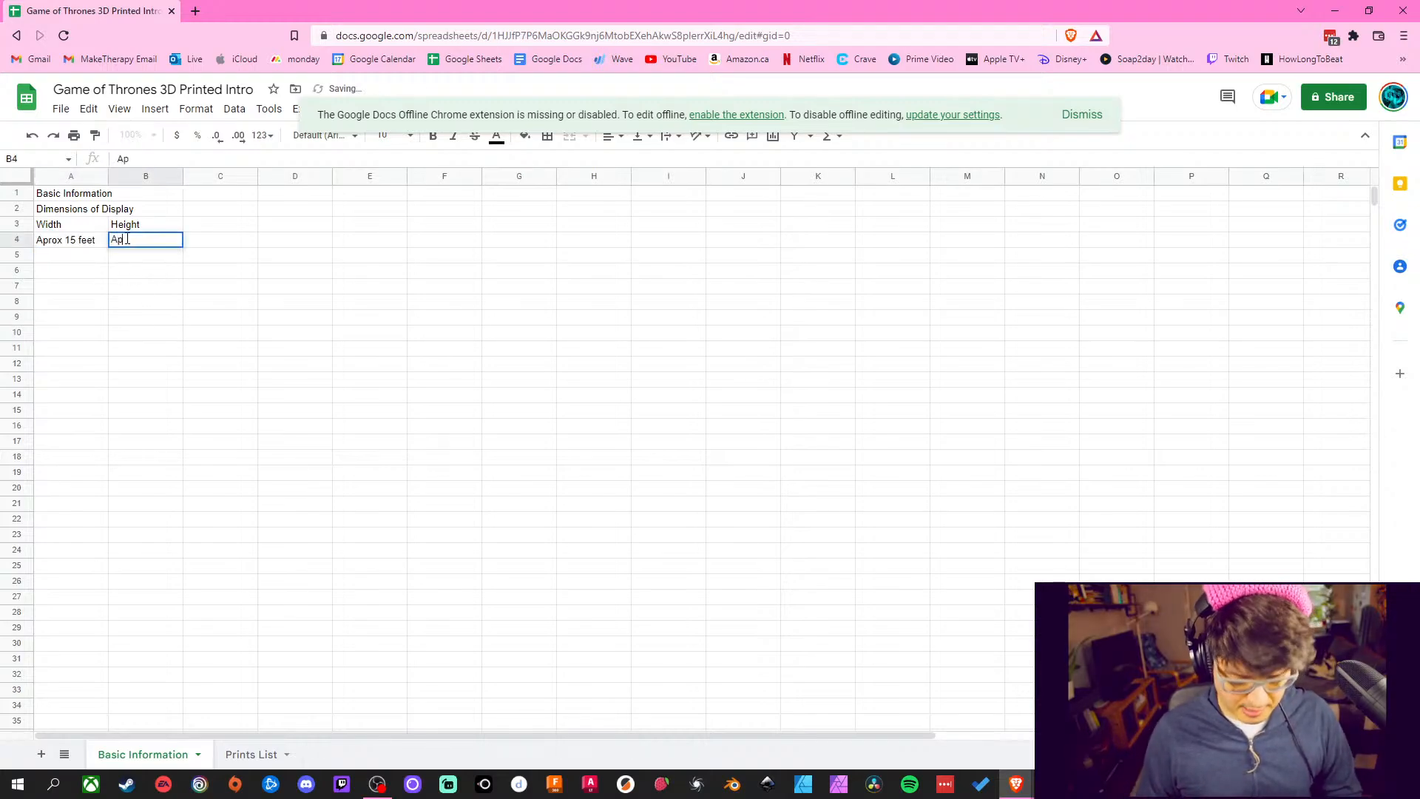
{"action": "type", "text": "prox"}
{"action": "left_click", "coordinate": [263, 256]}
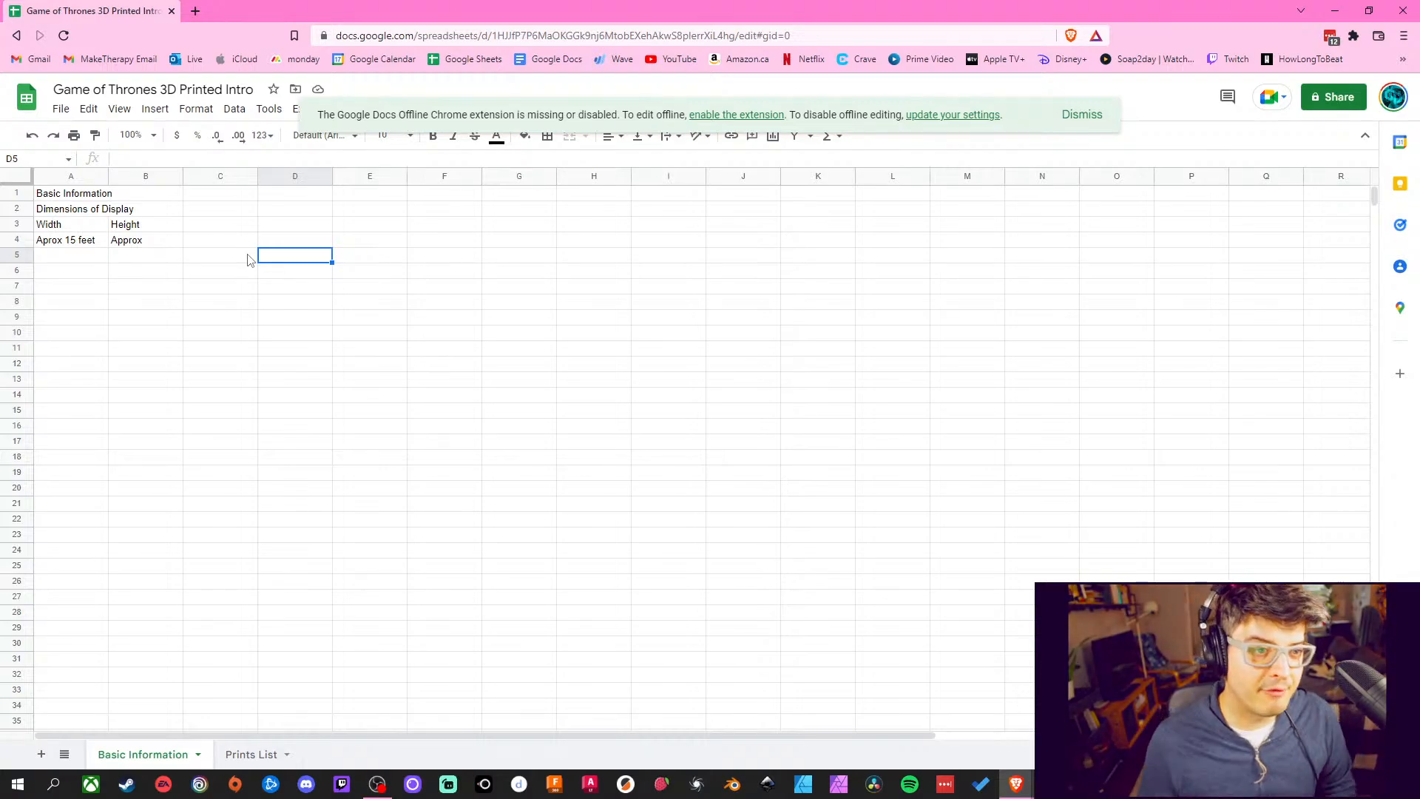
Correct the width entry in A4 to "Approx 15 feet" and complete the height entry in B4 as "Approx 12 feet"
{"action": "double_click", "coordinate": [53, 241]}
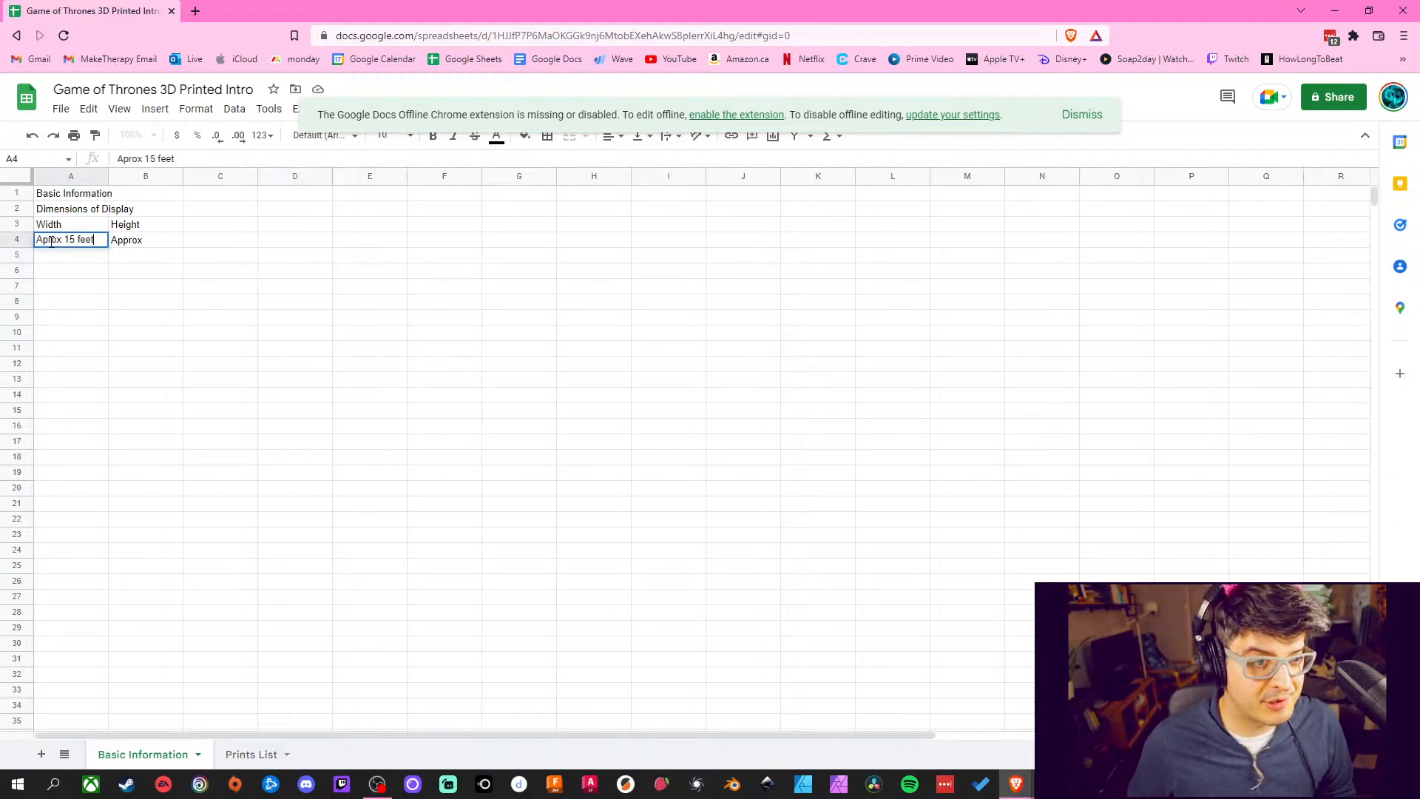
{"action": "left_click", "coordinate": [42, 241]}
{"action": "type", "text": "p"}
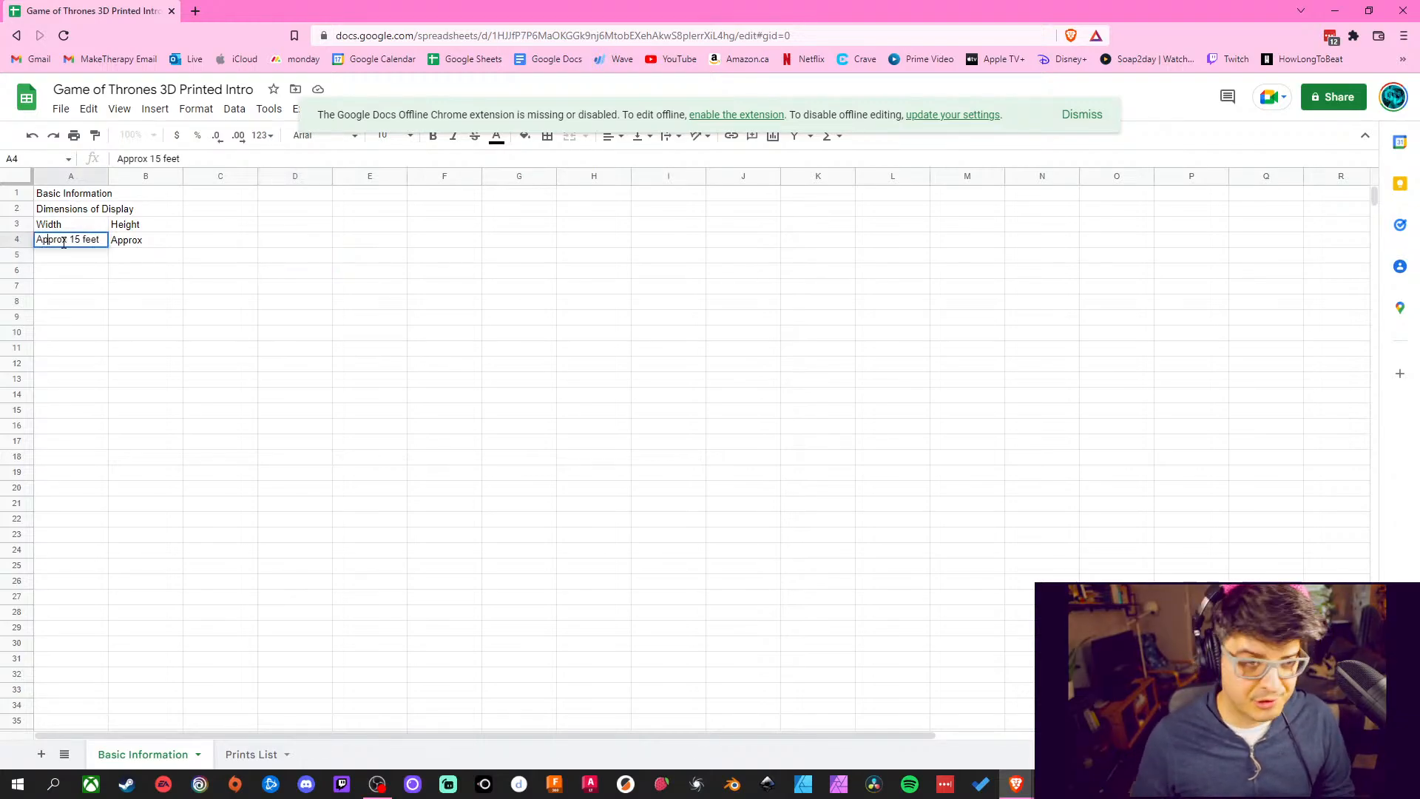
{"action": "left_click", "coordinate": [199, 288]}
{"action": "left_click", "coordinate": [152, 239]}
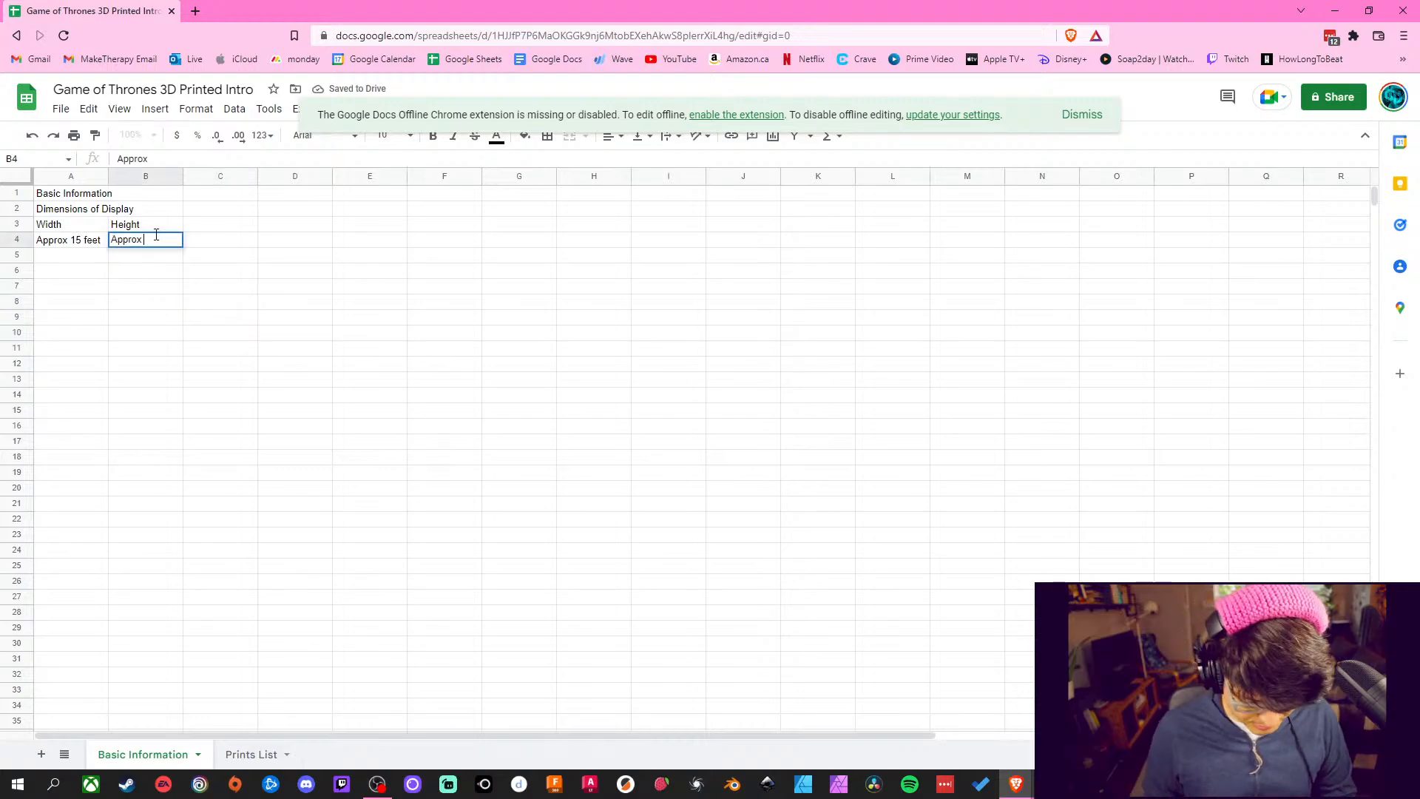
{"action": "type", "text": "12 feet"}
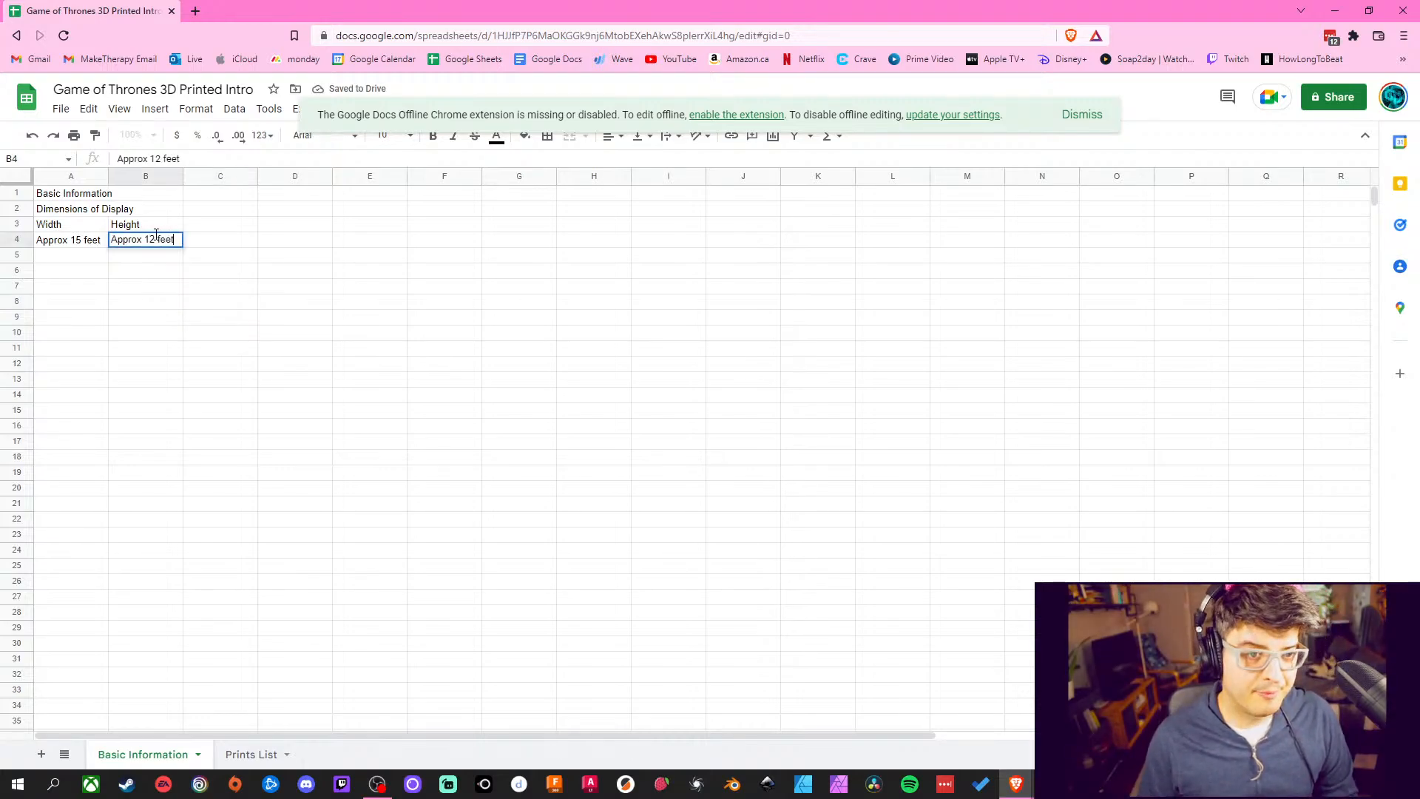
Enter "460cm" in cell A5 below the approximate width in feet
{"action": "left_click", "coordinate": [208, 302]}
{"action": "left_click", "coordinate": [124, 337]}
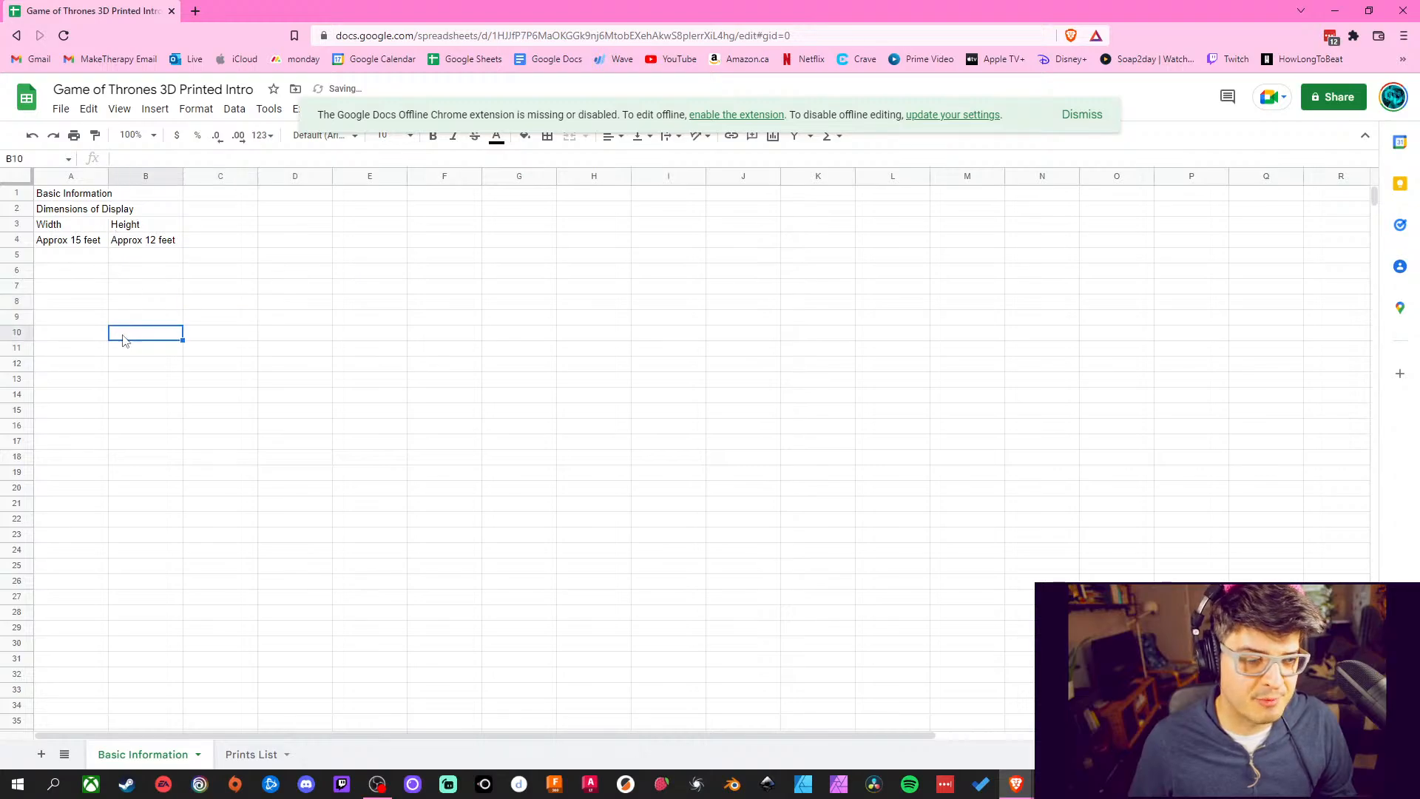
{"action": "left_click", "coordinate": [68, 258]}
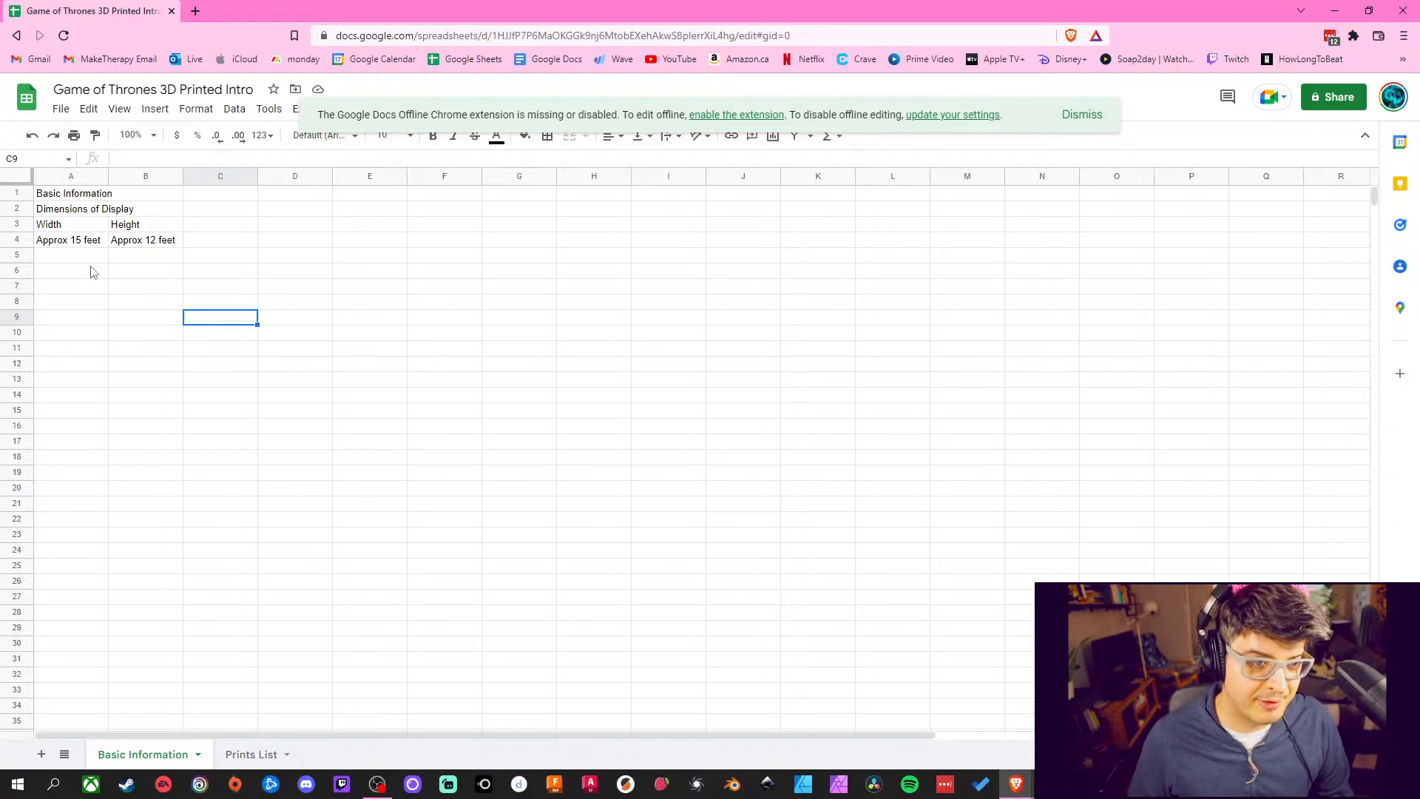
{"action": "left_click", "coordinate": [82, 258]}
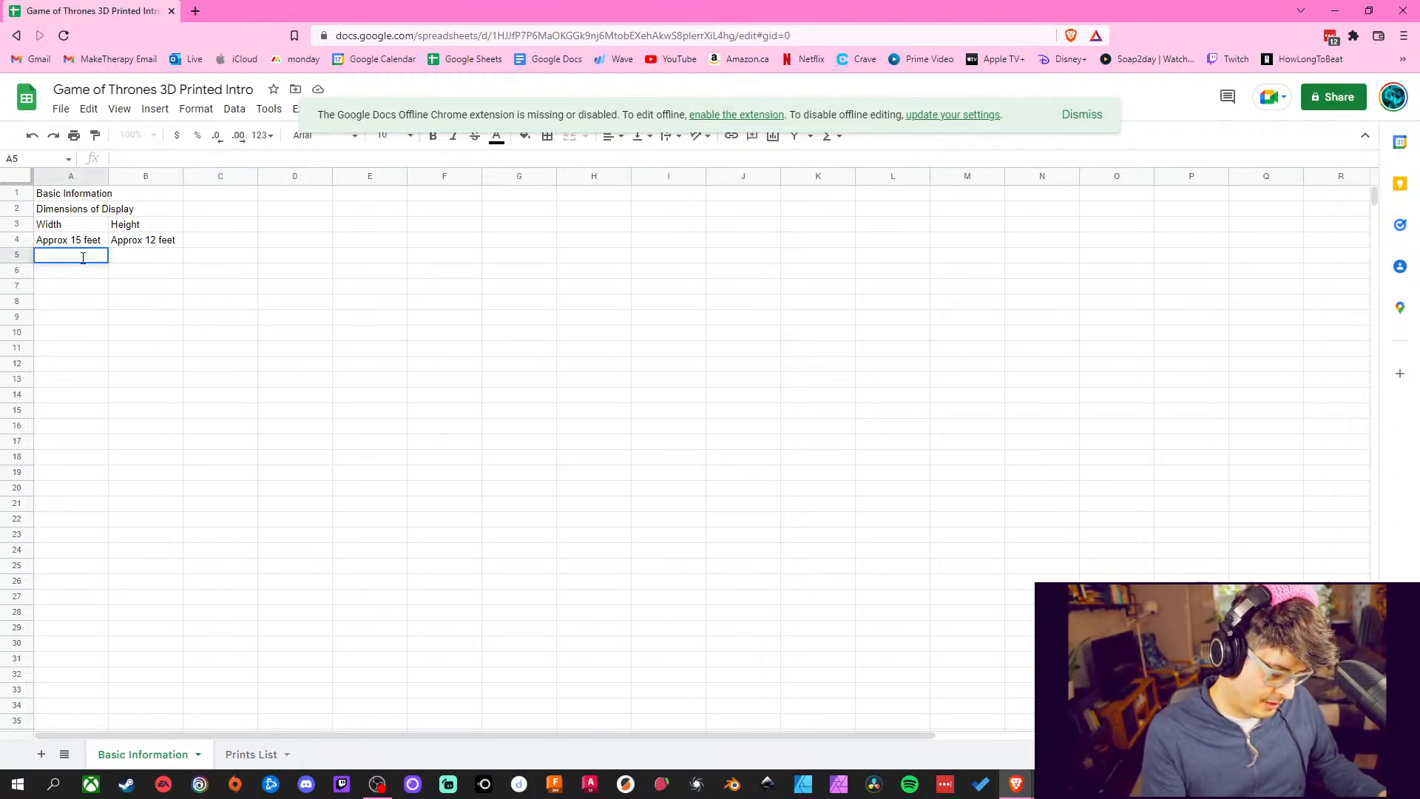
{"action": "type", "text": "460"}
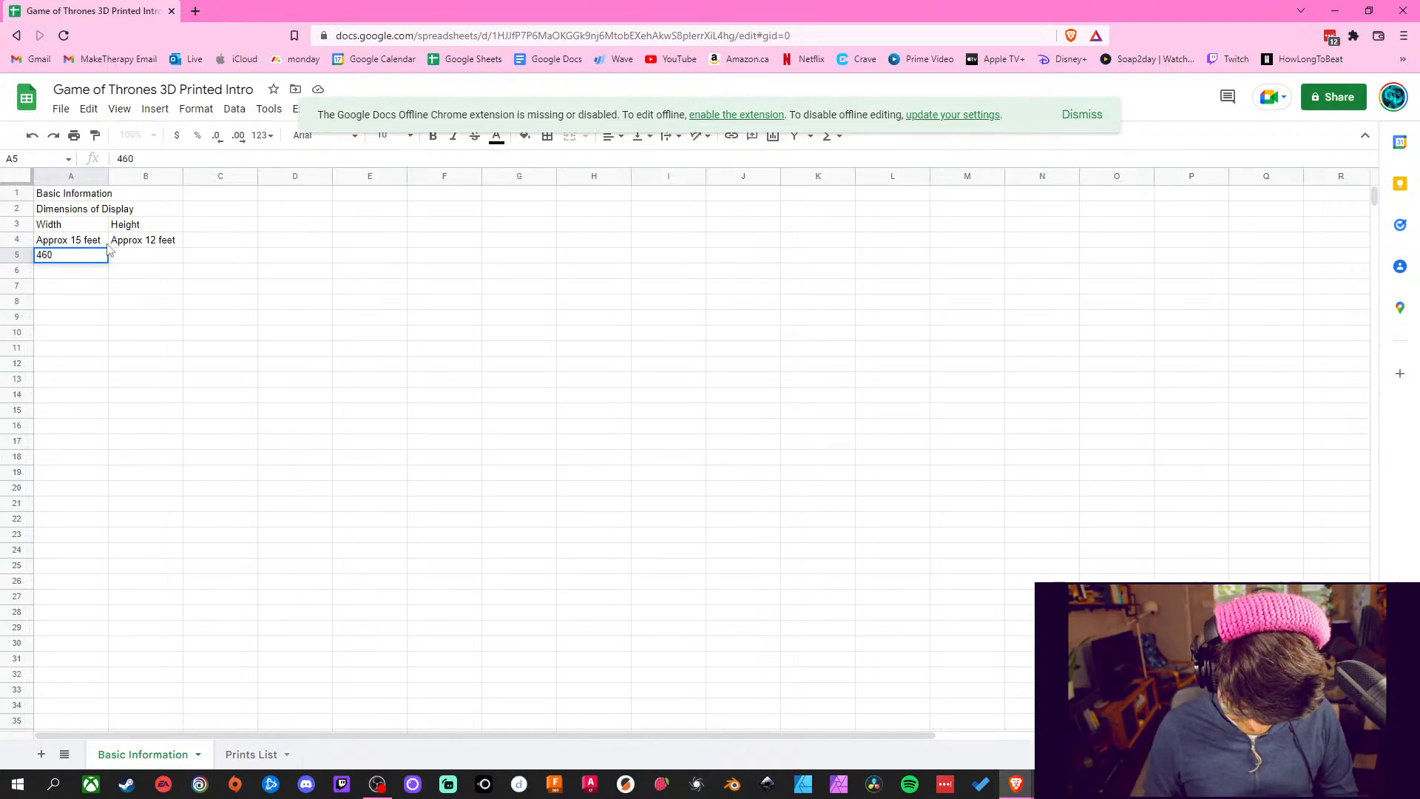
{"action": "type", "text": "cm"}
Enter "360cm" in cell B5 below the approximate height in feet
{"action": "left_click", "coordinate": [144, 256]}
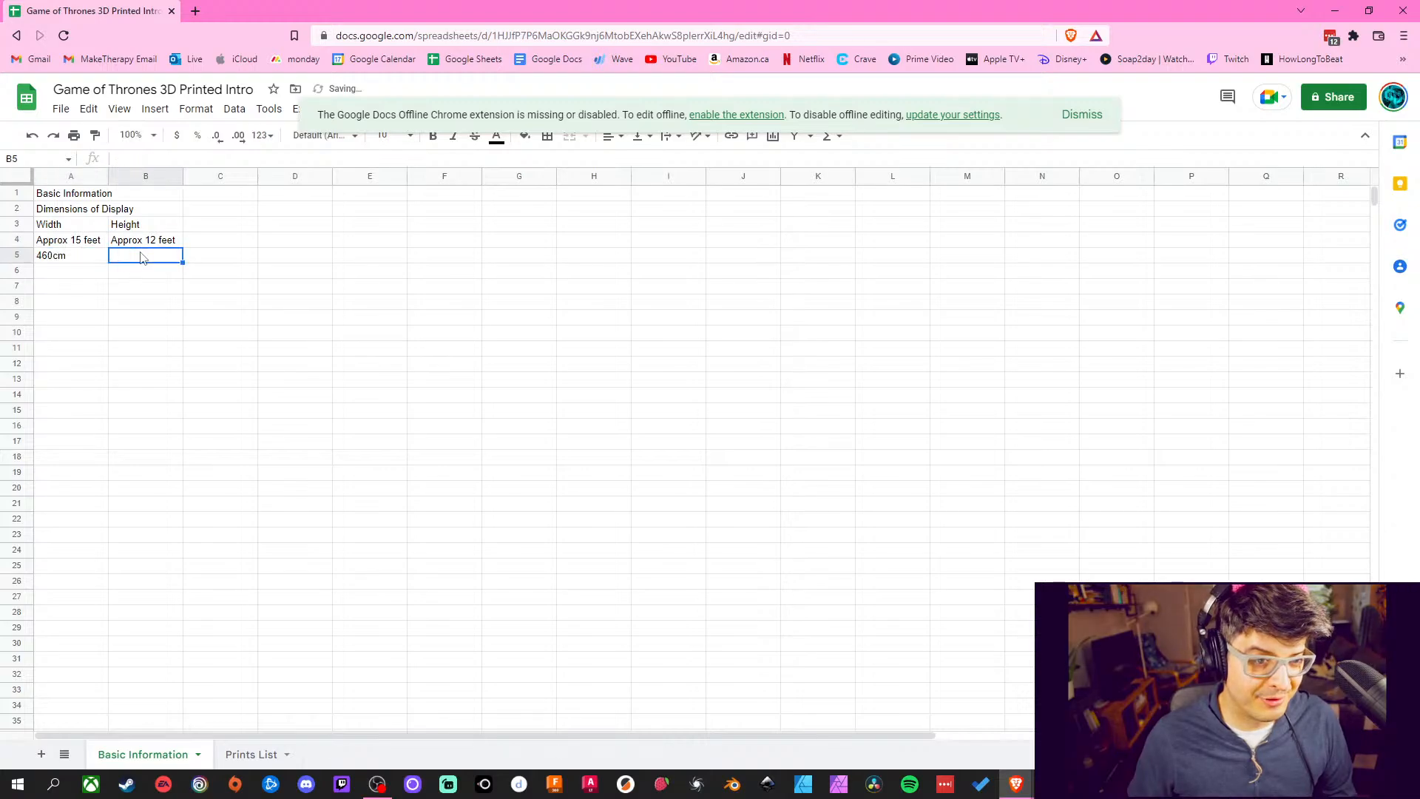
{"action": "double_click", "coordinate": [142, 254]}
{"action": "type", "text": "360c"}
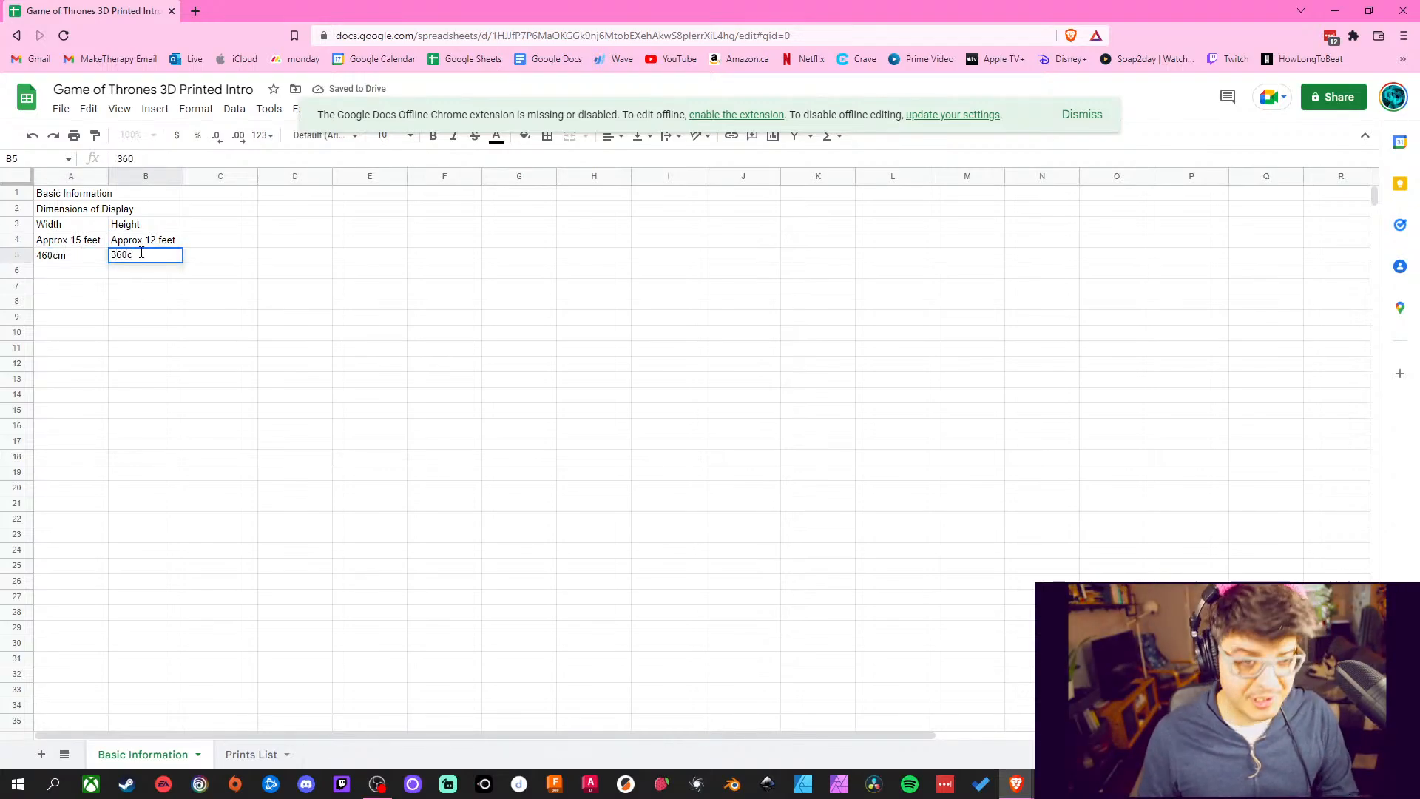
{"action": "type", "text": "m"}
{"action": "left_click", "coordinate": [509, 368]}
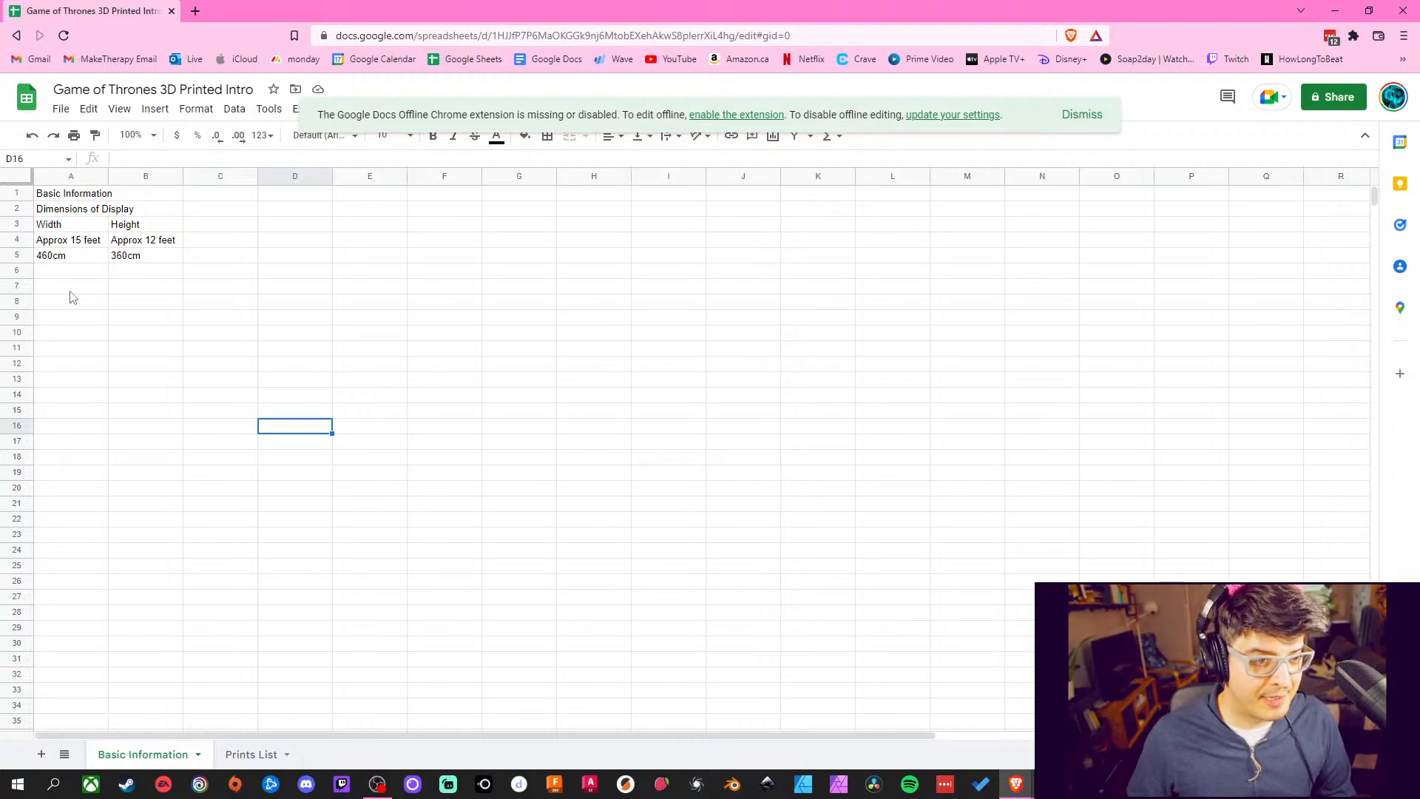
Enter the size in blocks in row 6: "23 Blocks" in A6 under Width and "18 Blocks" in B6 under Height
{"action": "left_click", "coordinate": [89, 317]}
{"action": "double_click", "coordinate": [86, 270]}
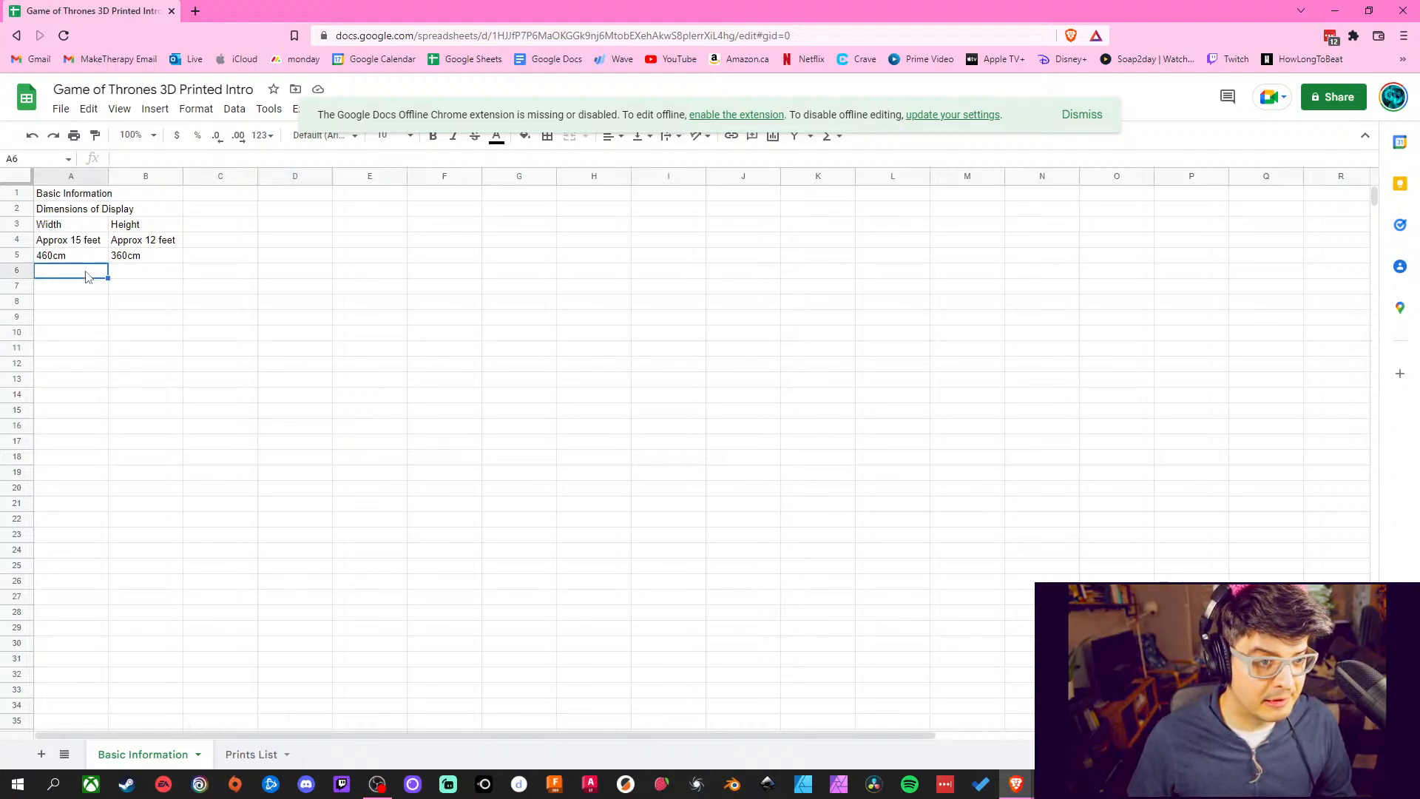
{"action": "type", "text": "23"}
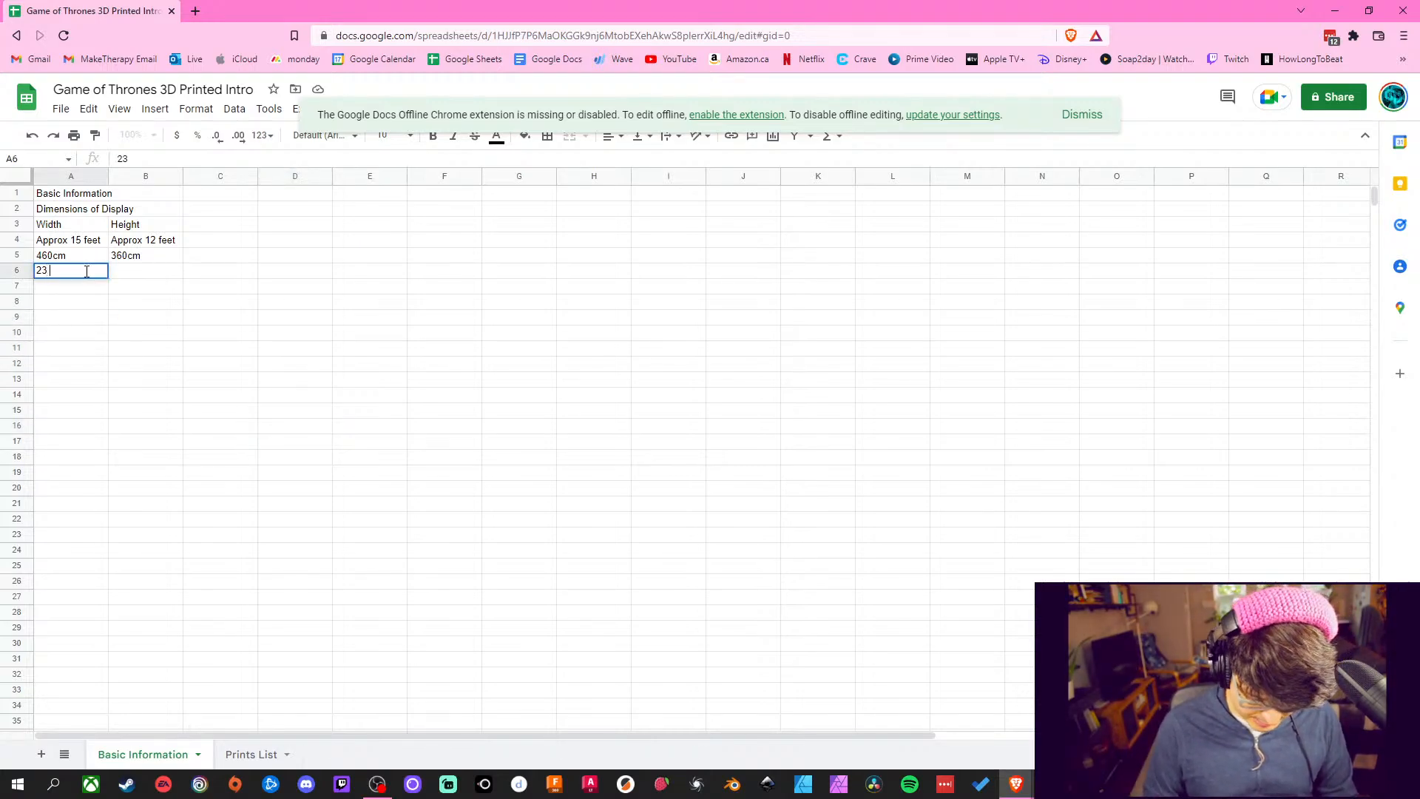
{"action": "type", "text": " Block"}
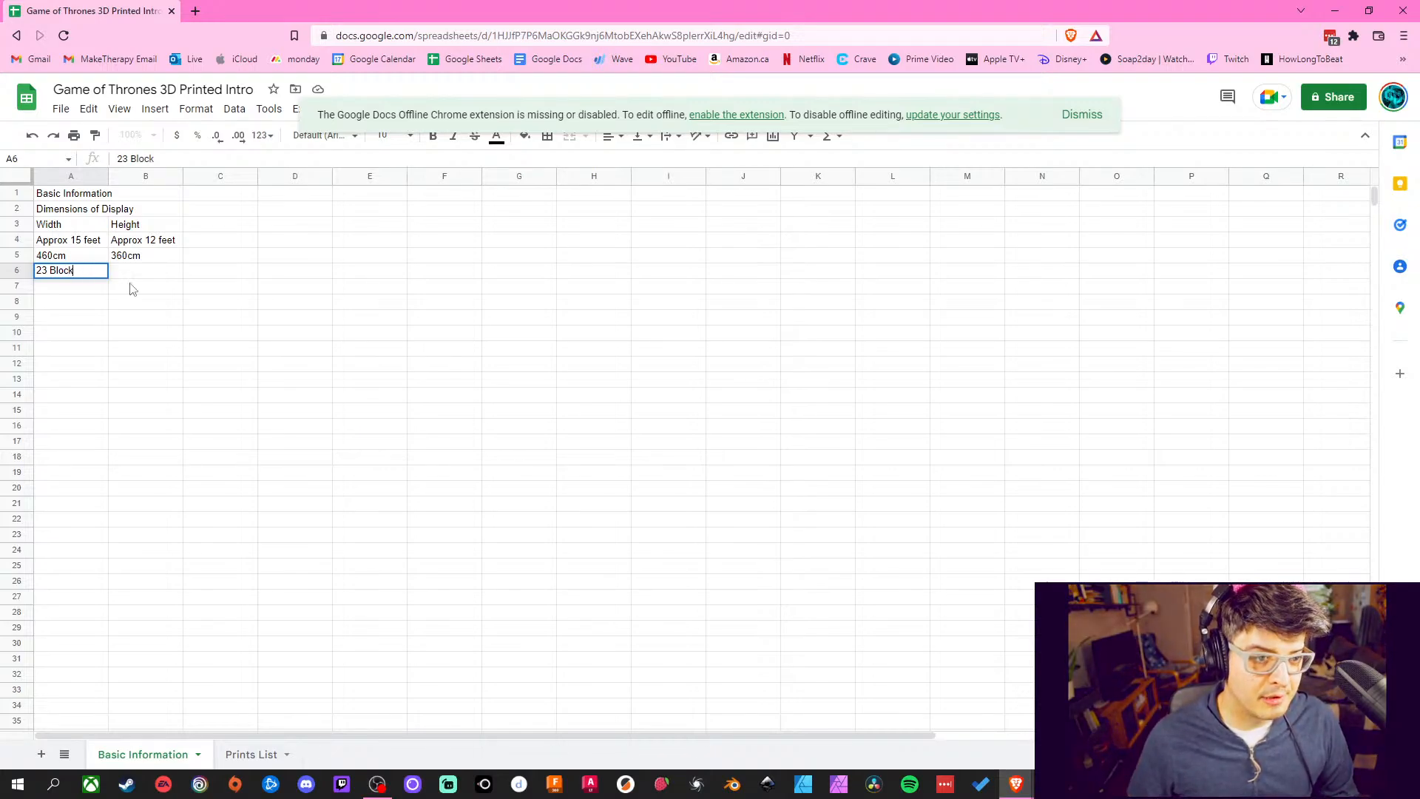
{"action": "type", "text": "s"}
{"action": "double_click", "coordinate": [139, 271]}
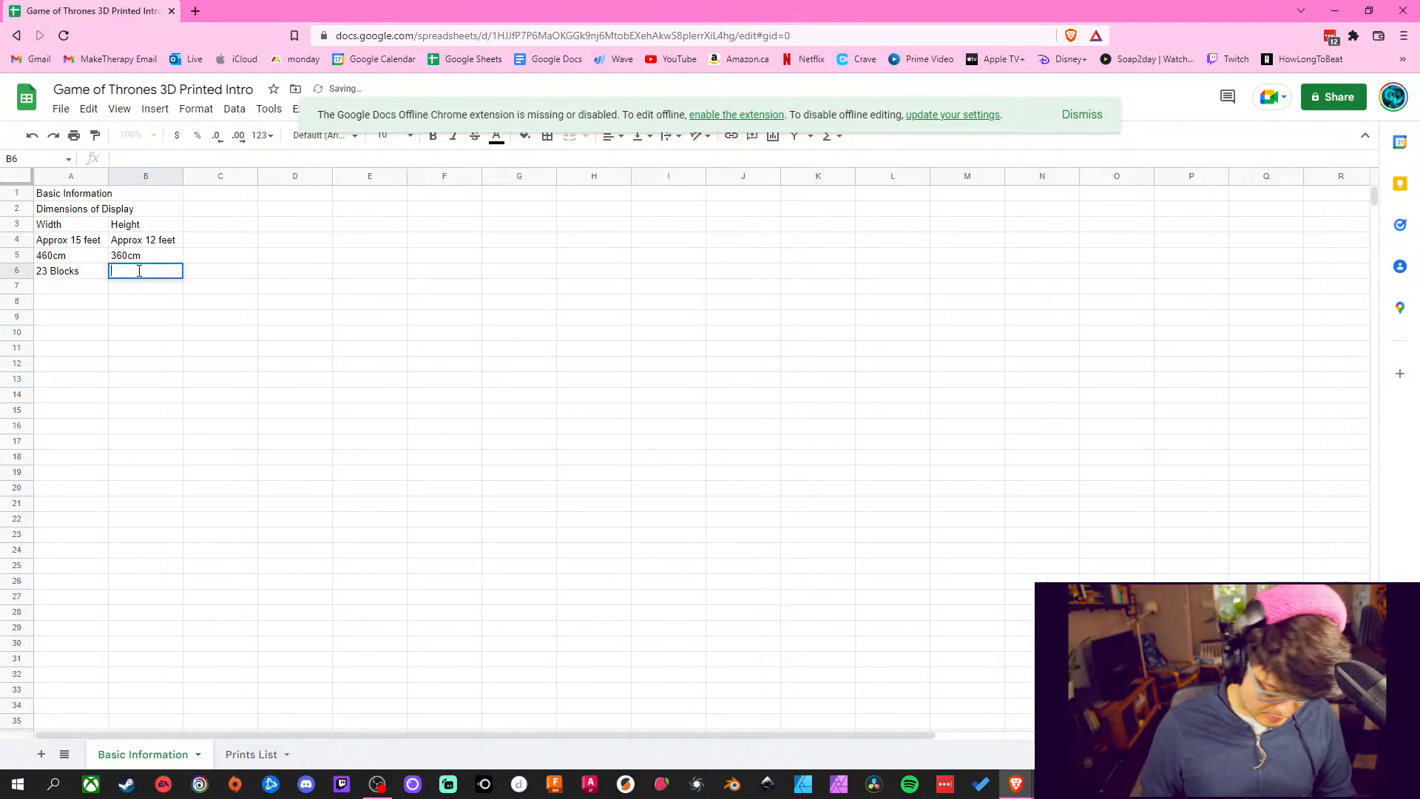
{"action": "type", "text": "18 B"}
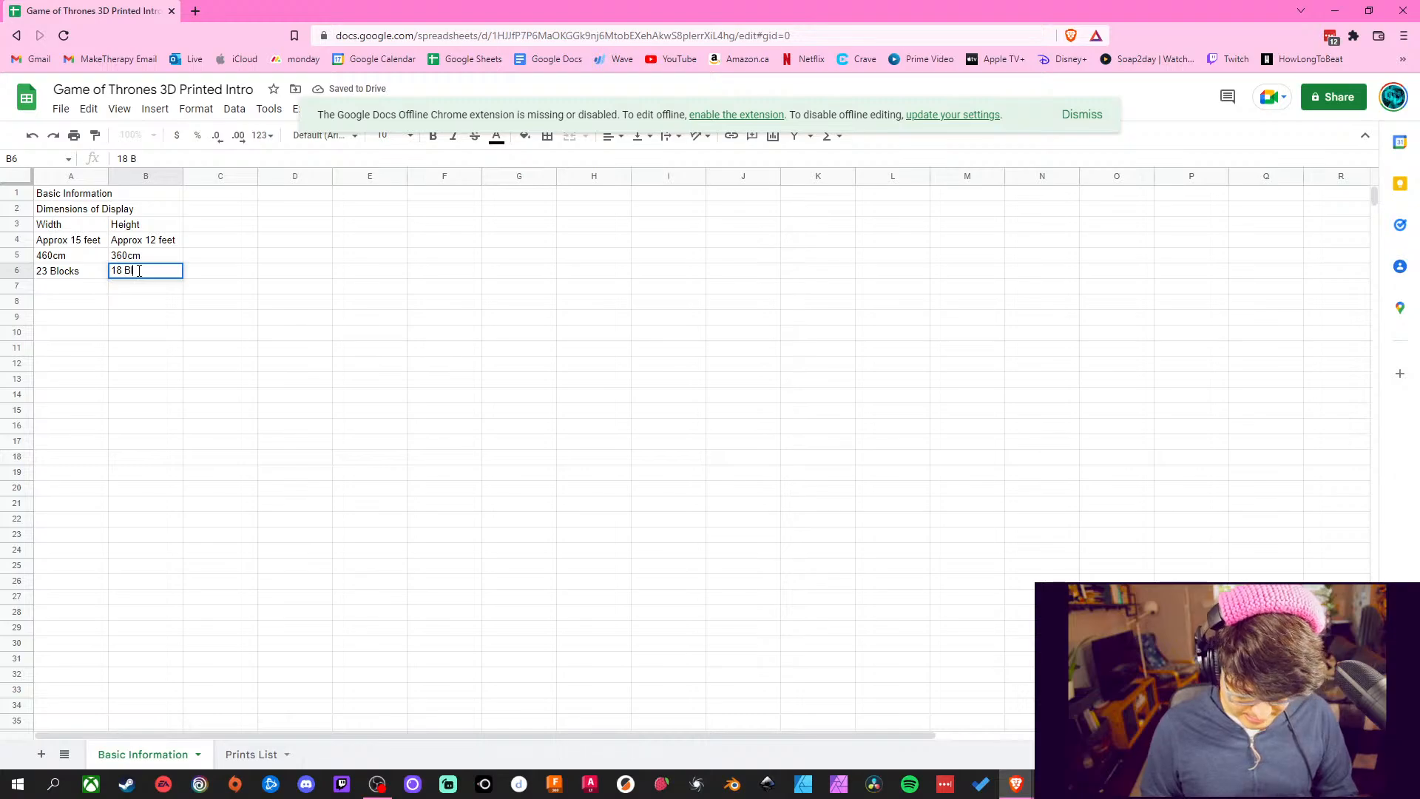
{"action": "type", "text": "locks"}
{"action": "left_click", "coordinate": [303, 397]}
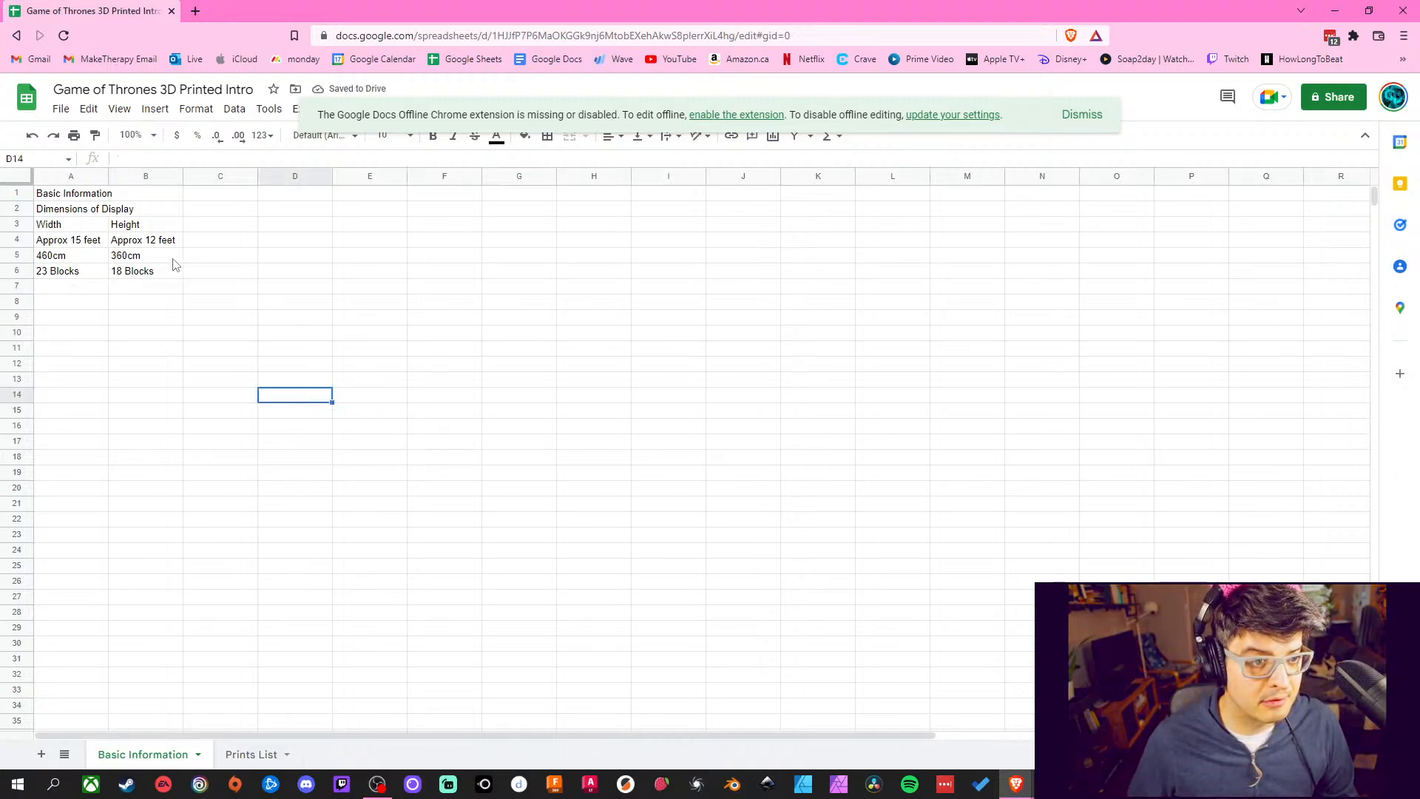
Add the note "At equator" in cell C5 beside the centimetre dimensions
{"action": "left_click", "coordinate": [99, 259]}
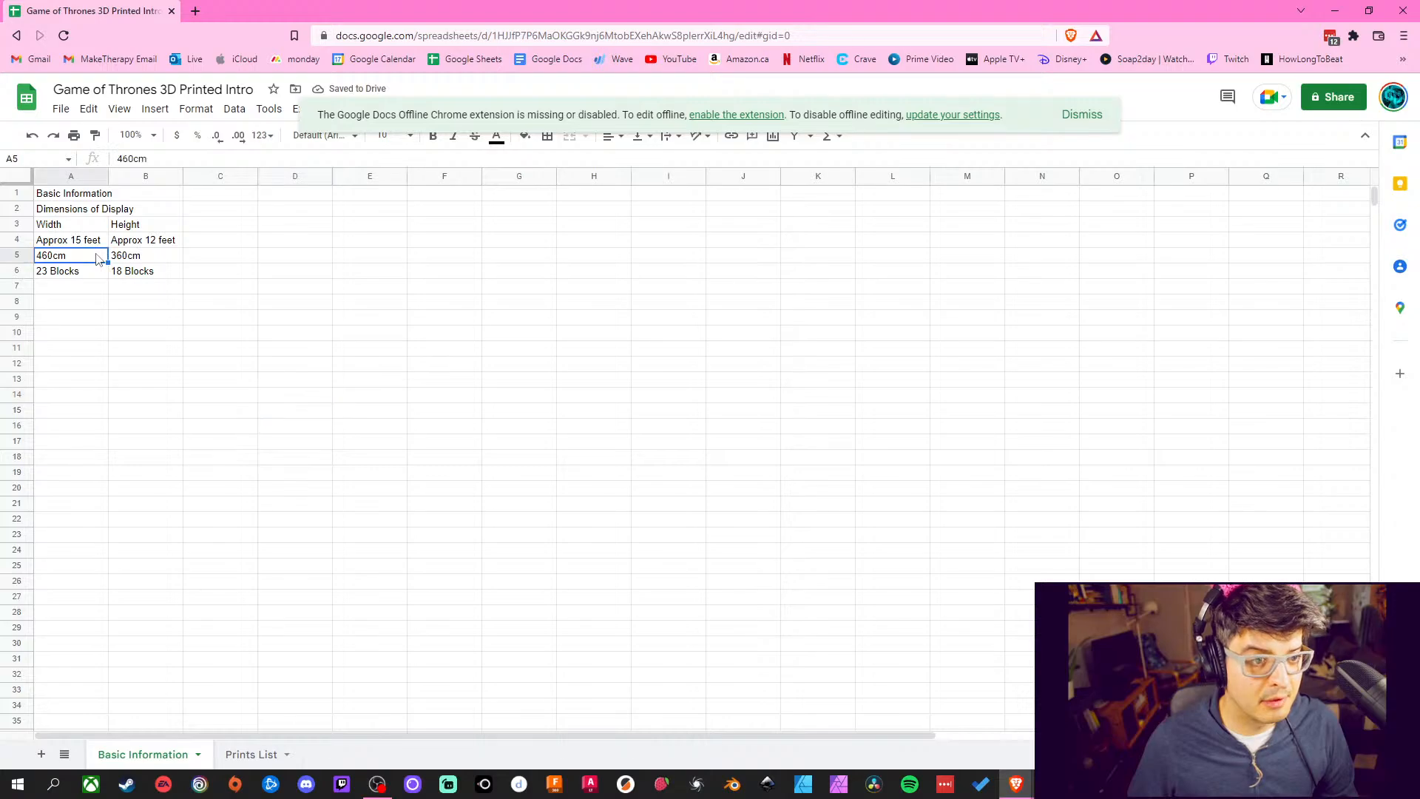
{"action": "double_click", "coordinate": [221, 255]}
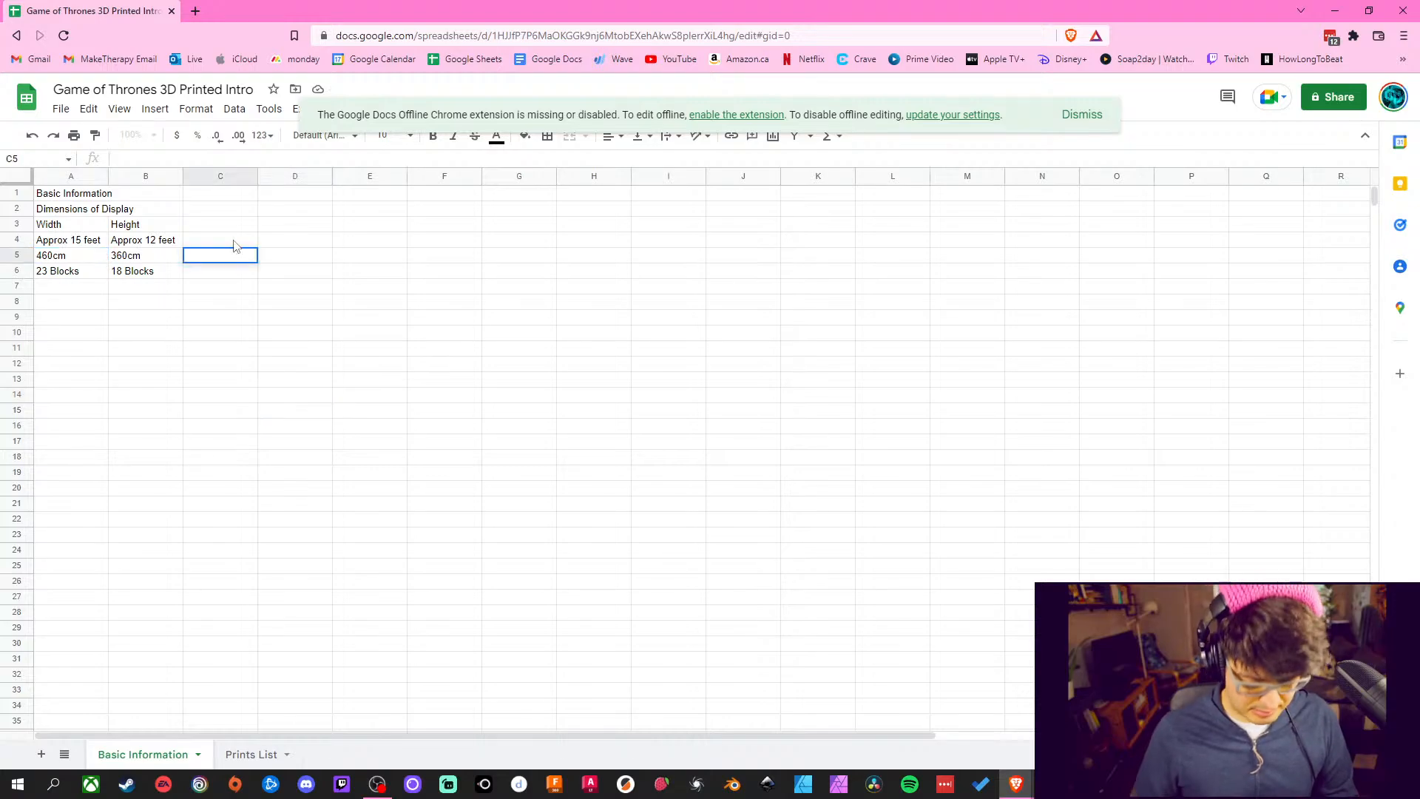
{"action": "type", "text": "At equa"}
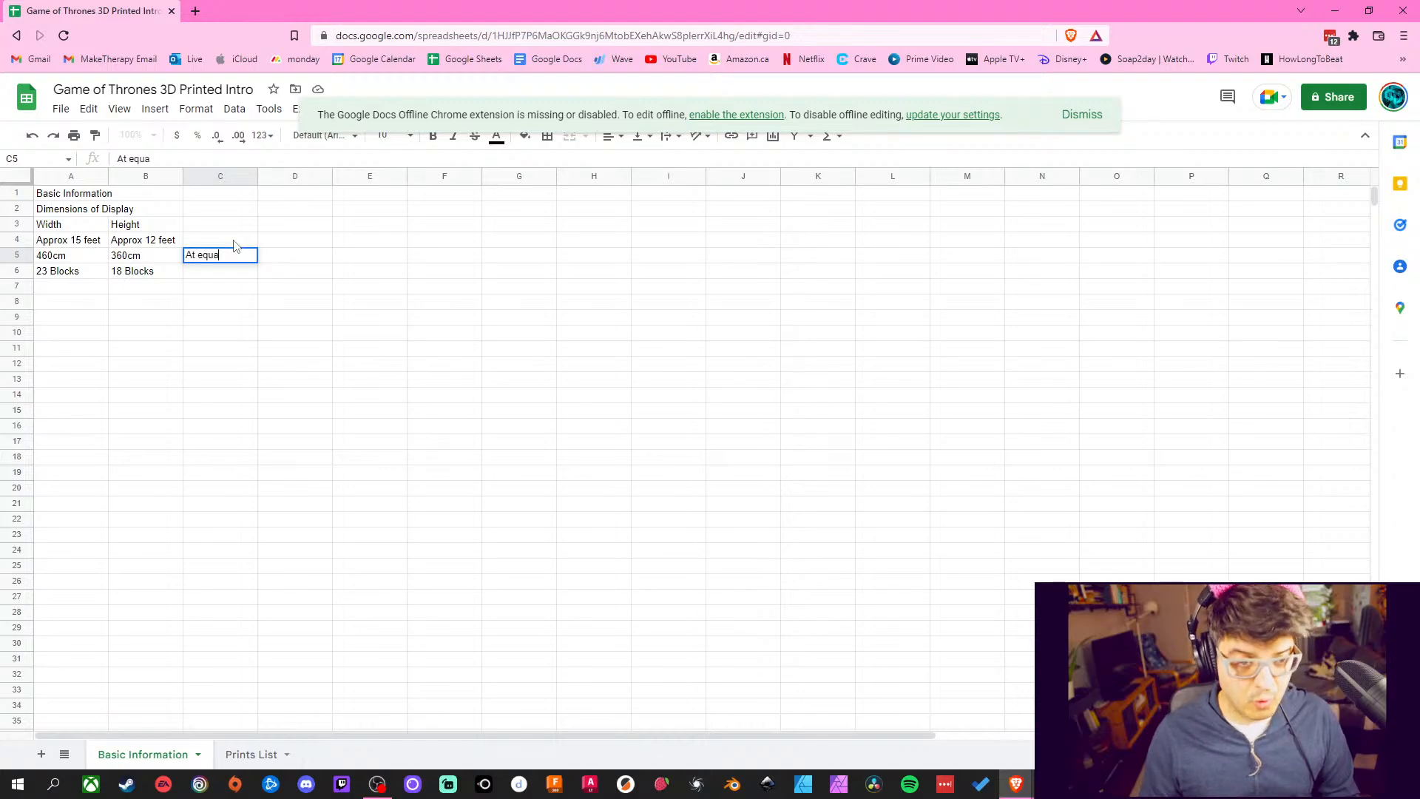
{"action": "type", "text": "tor"}
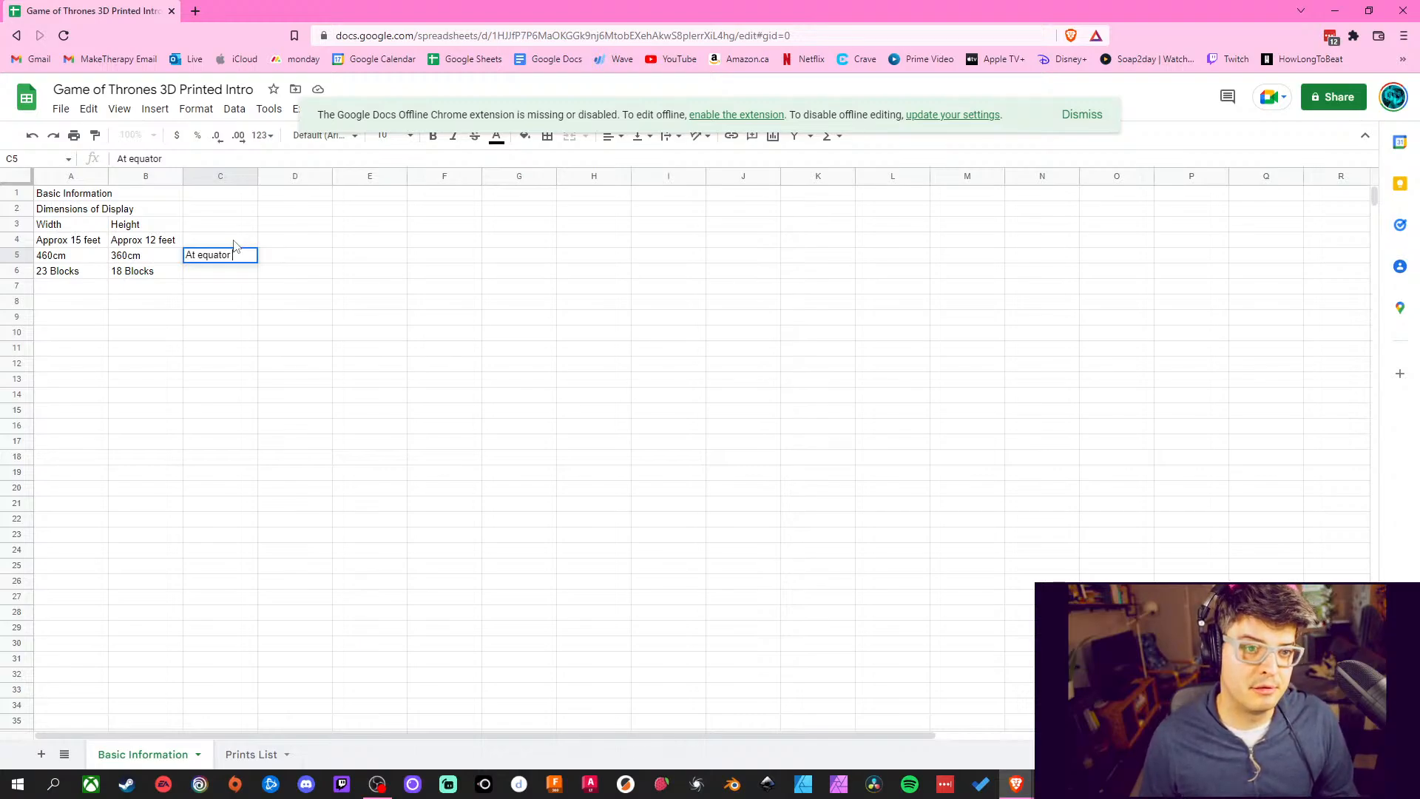
Prefix the centimetre width in cell A5 so that it reads "Approx 460cm"
{"action": "left_click", "coordinate": [70, 259]}
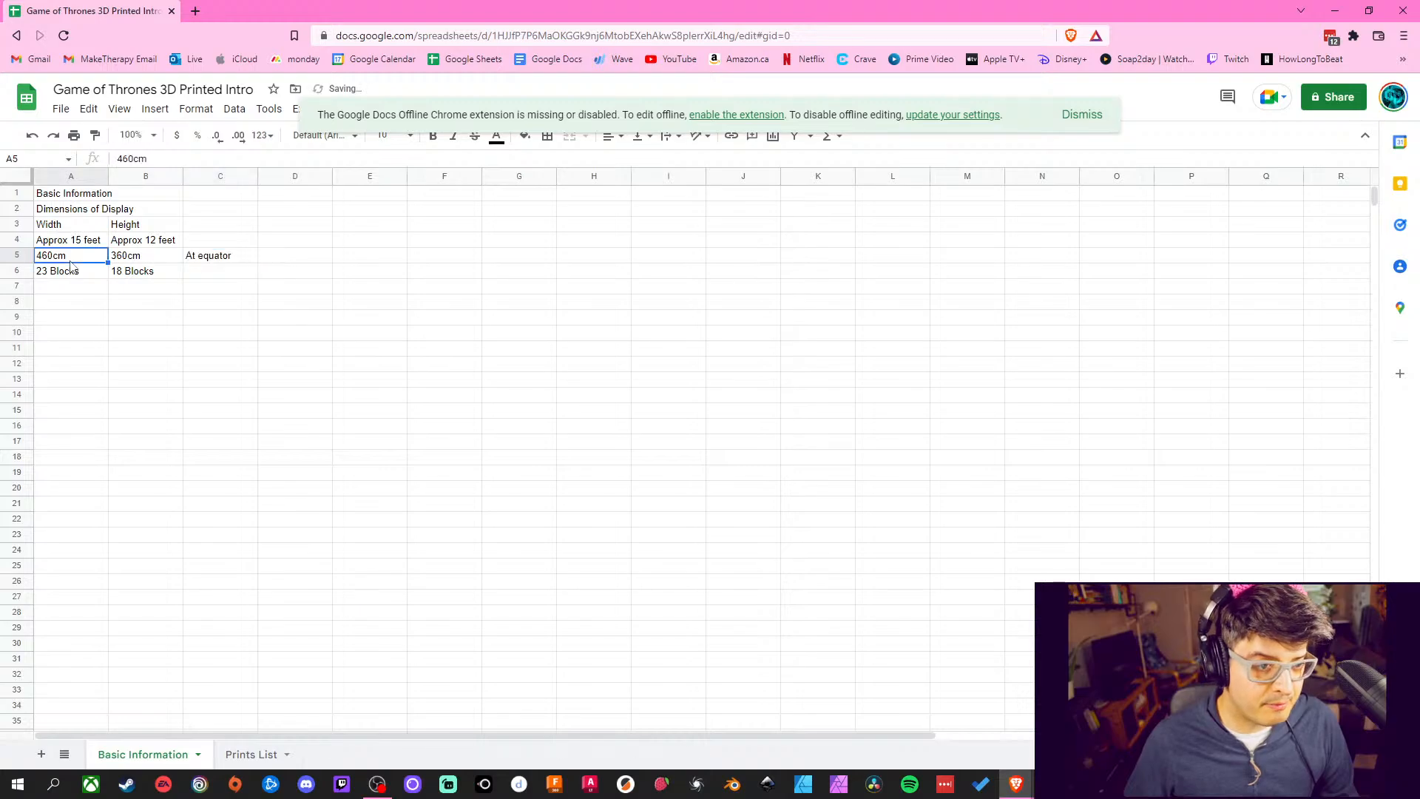
{"action": "double_click", "coordinate": [43, 256]}
{"action": "type", "text": "Aproc"}
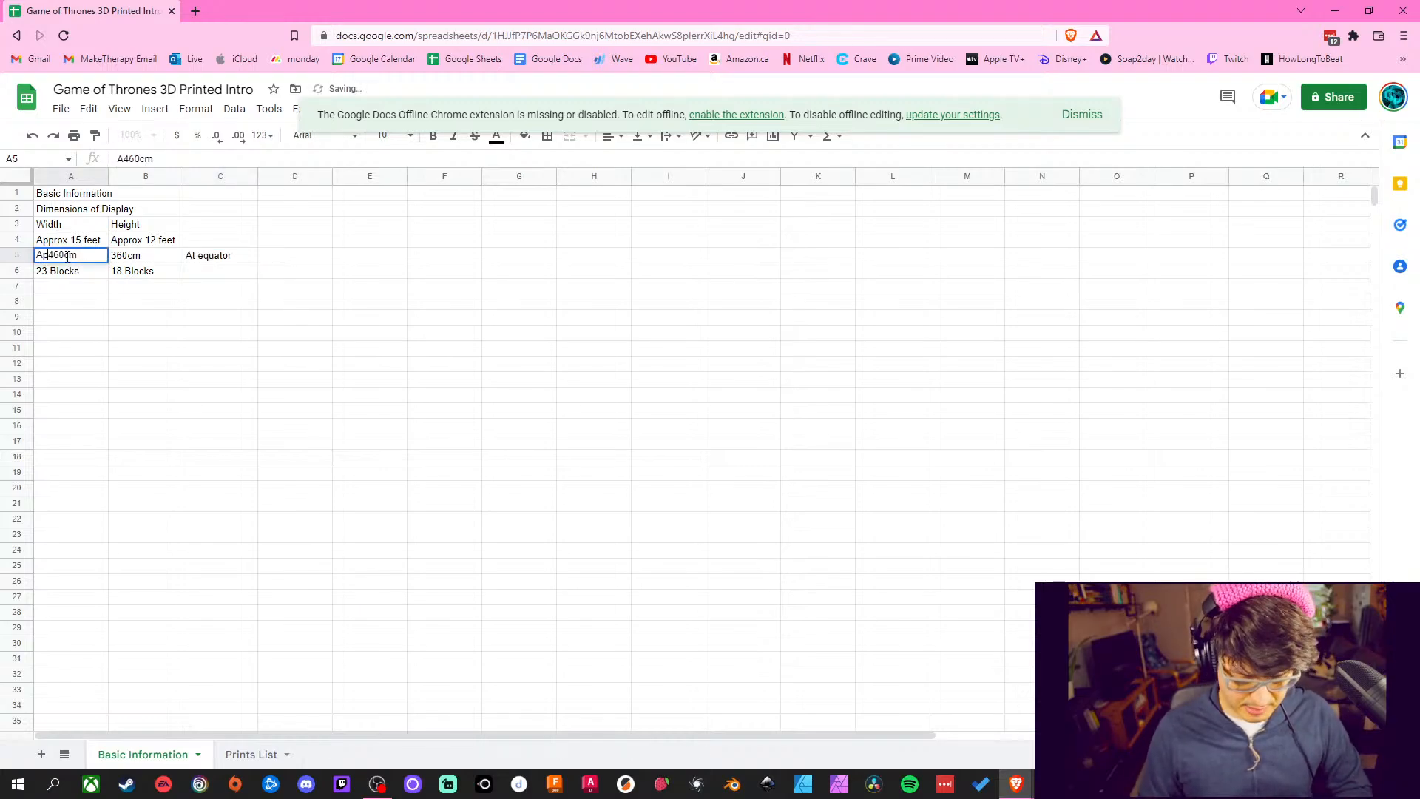
{"action": "key", "text": "BackSpace"}
{"action": "type", "text": "x"}
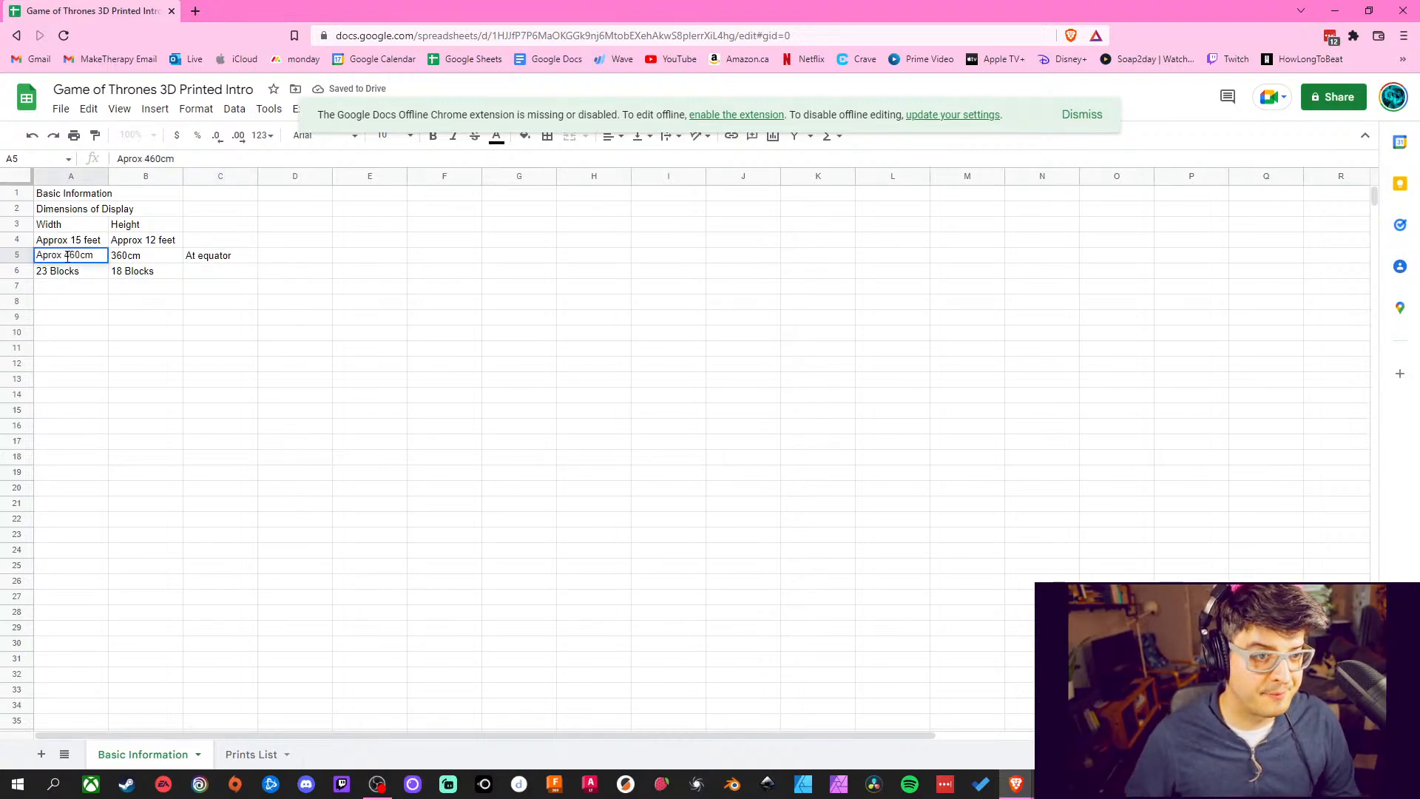
{"action": "left_click", "coordinate": [48, 254]}
{"action": "type", "text": "p"}
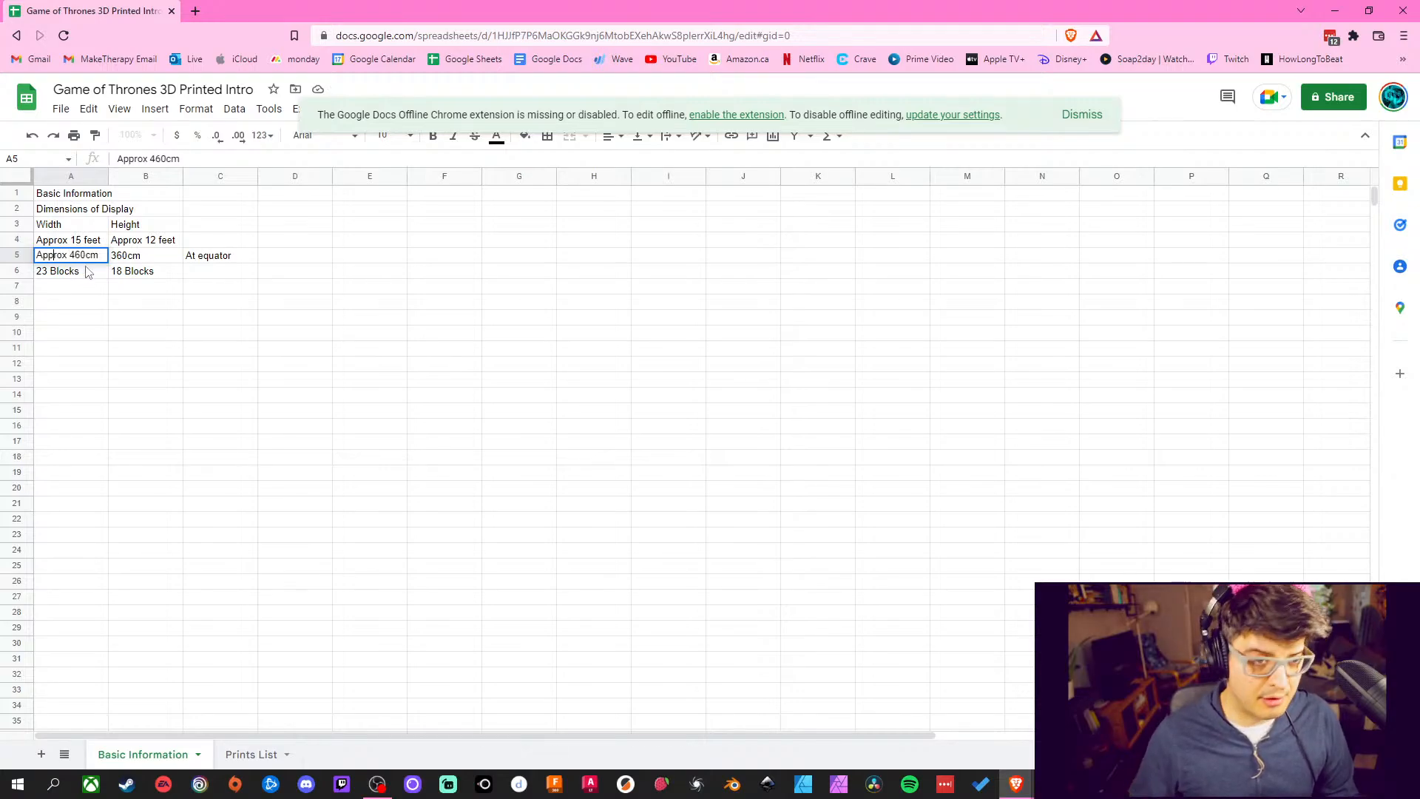
{"action": "left_click", "coordinate": [102, 290]}
Prefix the centimetre height in cell B5 so that it reads "Approx 360cm"
{"action": "double_click", "coordinate": [120, 254]}
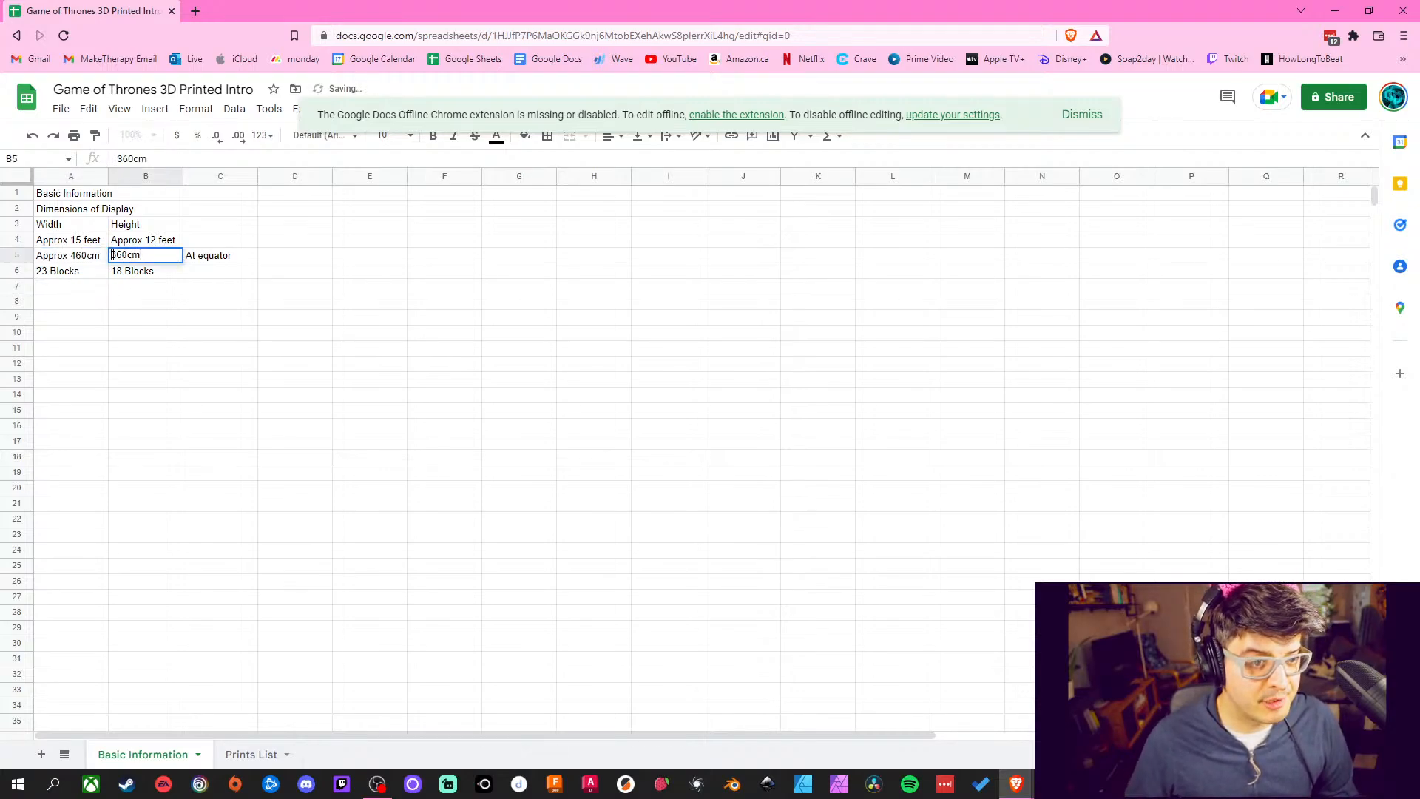
{"action": "left_click", "coordinate": [112, 255]}
{"action": "type", "text": "Approc"}
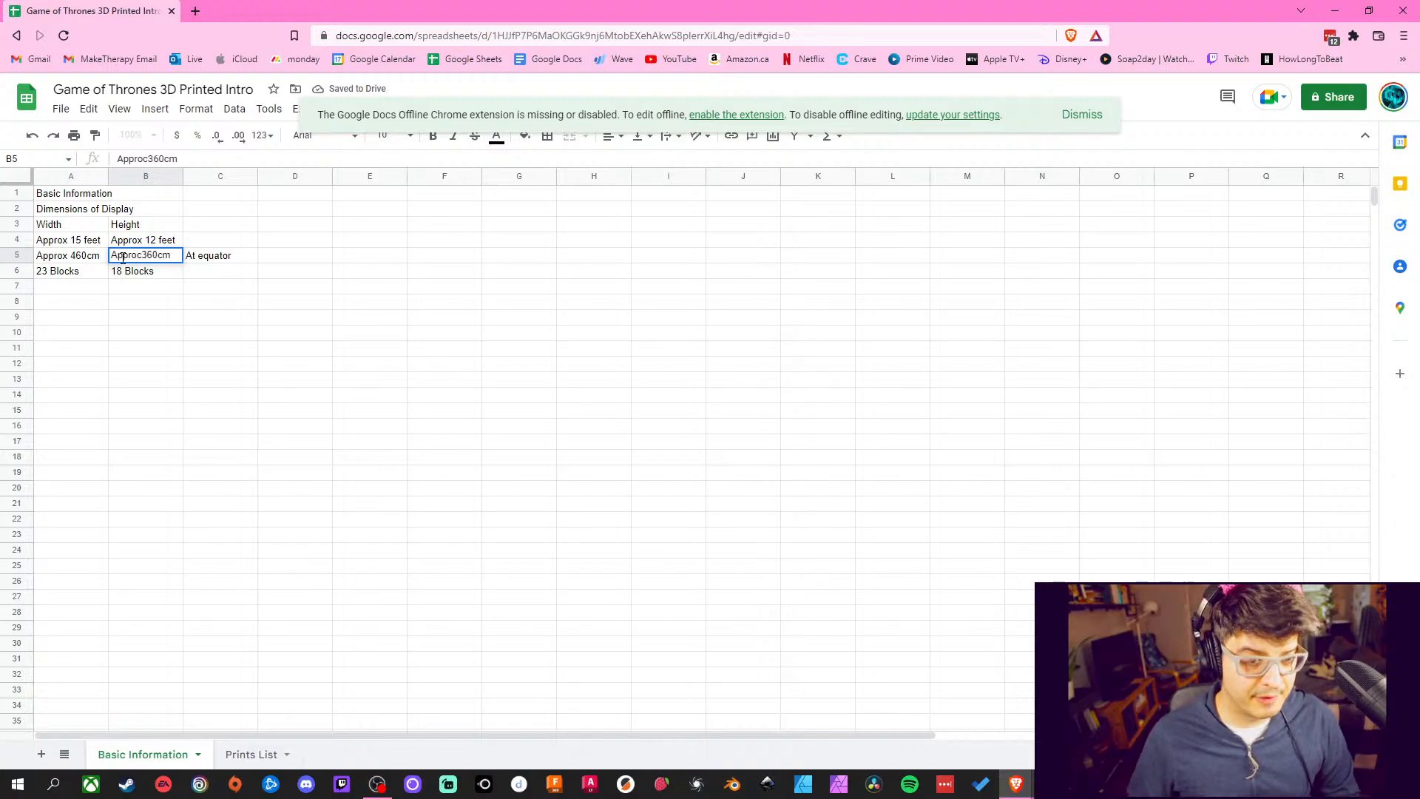
{"action": "key", "text": "BackSpace"}
{"action": "type", "text": "x"}
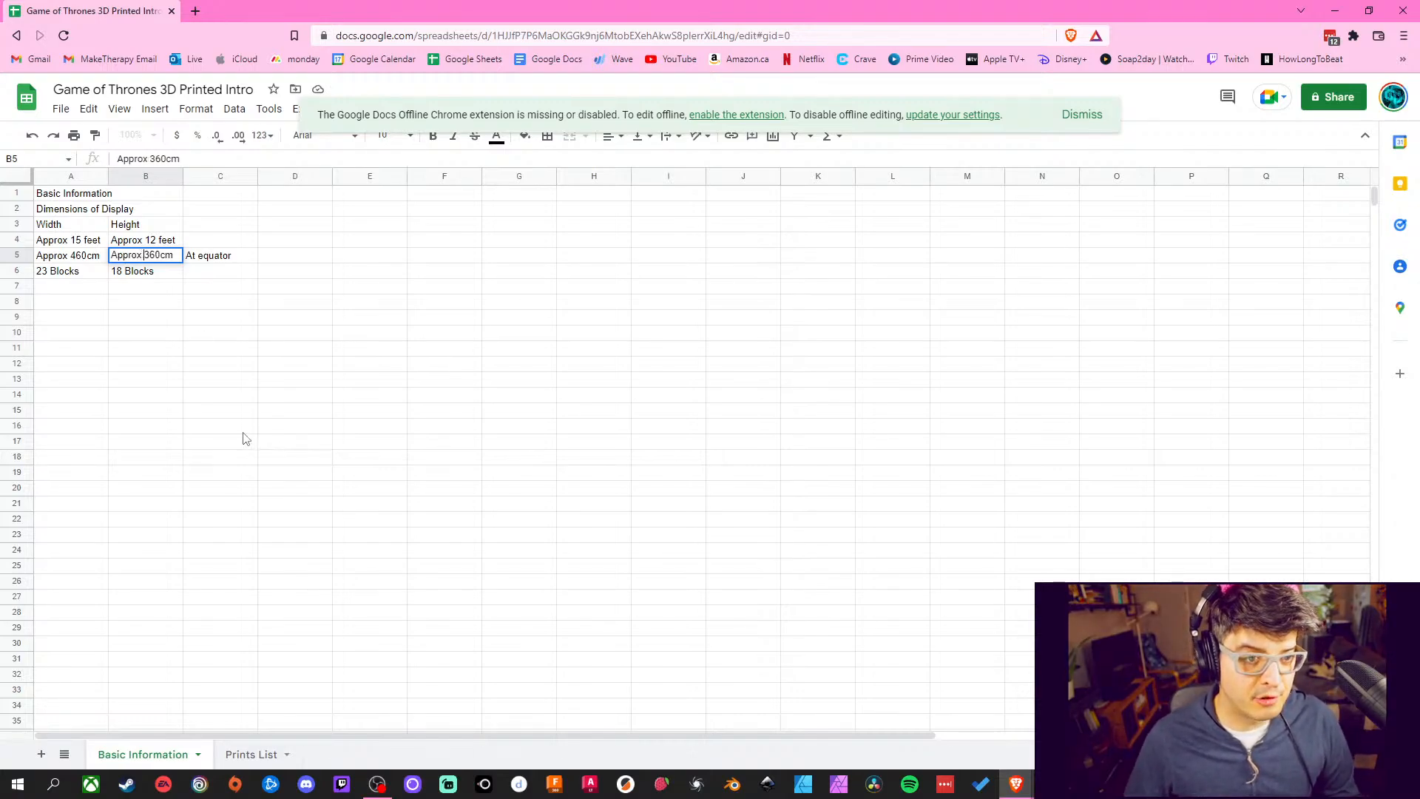
{"action": "left_click", "coordinate": [242, 427]}
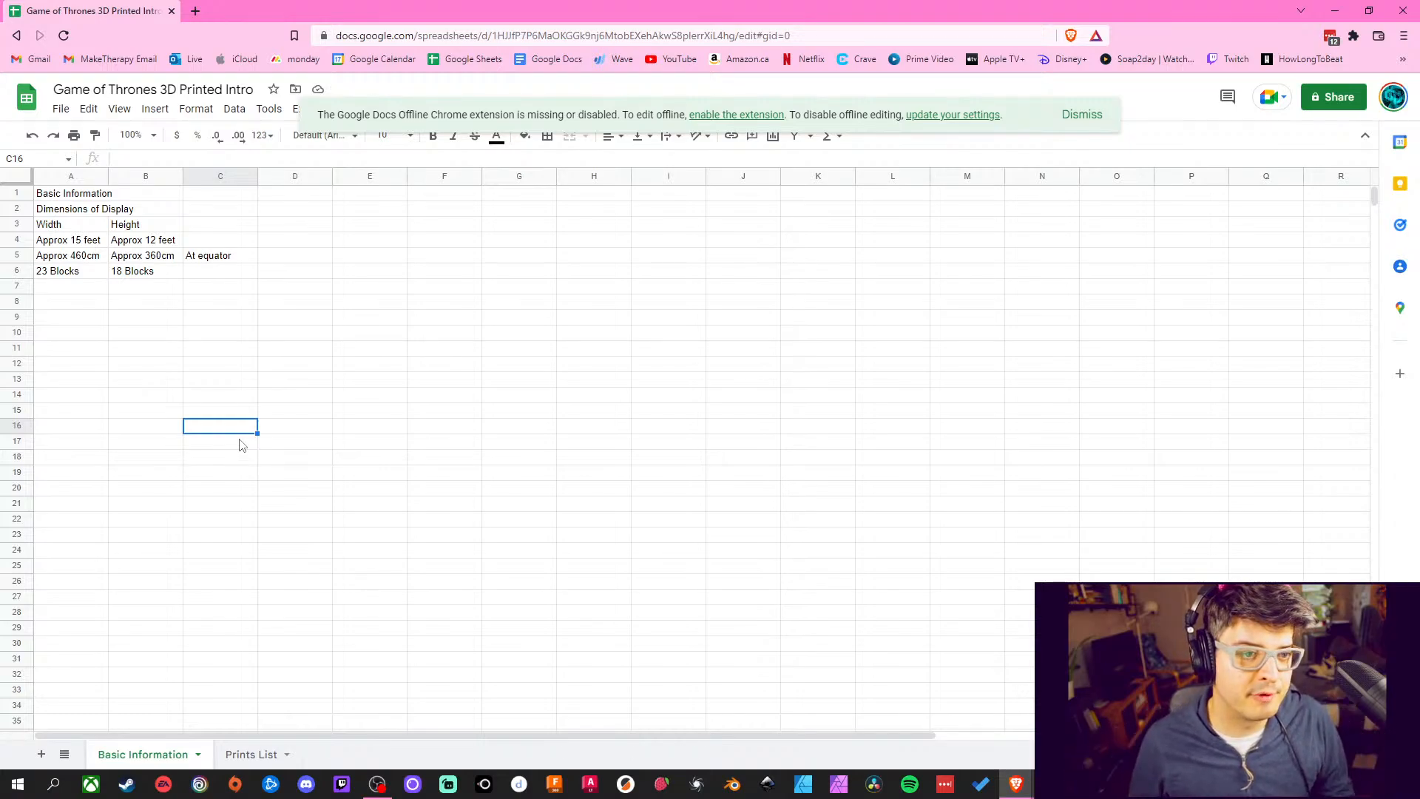
{"action": "left_click", "coordinate": [279, 335]}
{"action": "left_click", "coordinate": [242, 259]}
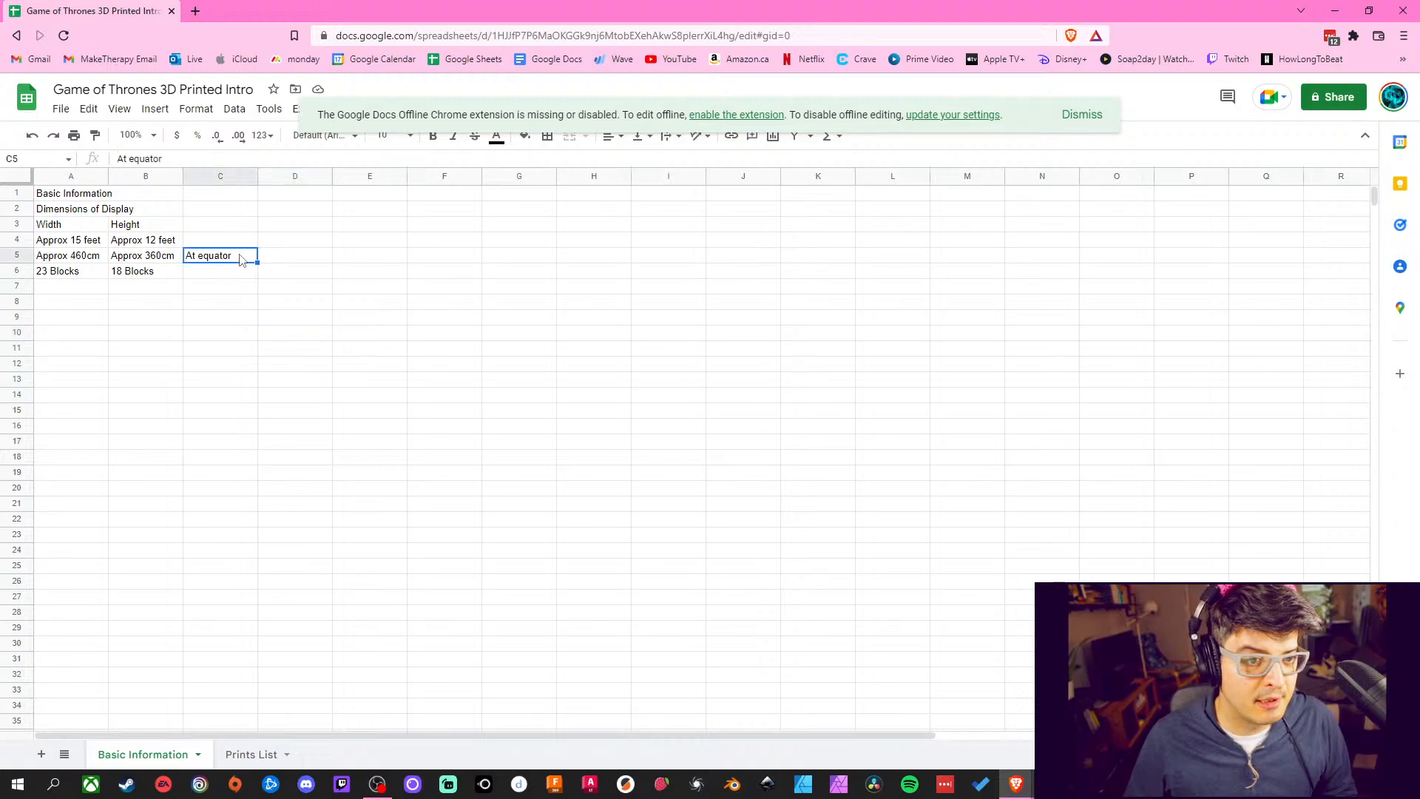
{"action": "left_click", "coordinate": [243, 382]}
{"action": "left_click", "coordinate": [83, 289]}
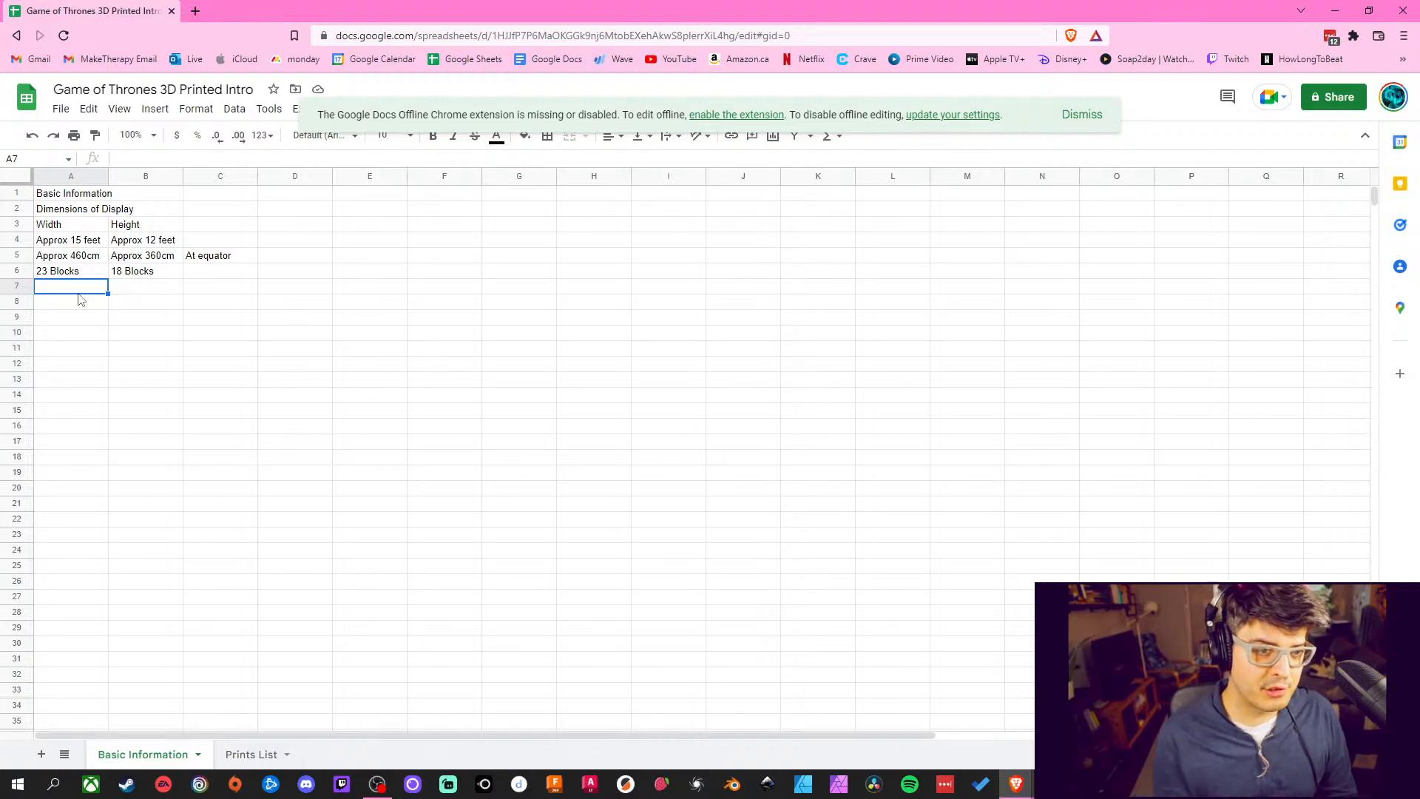
{"action": "left_click", "coordinate": [150, 325]}
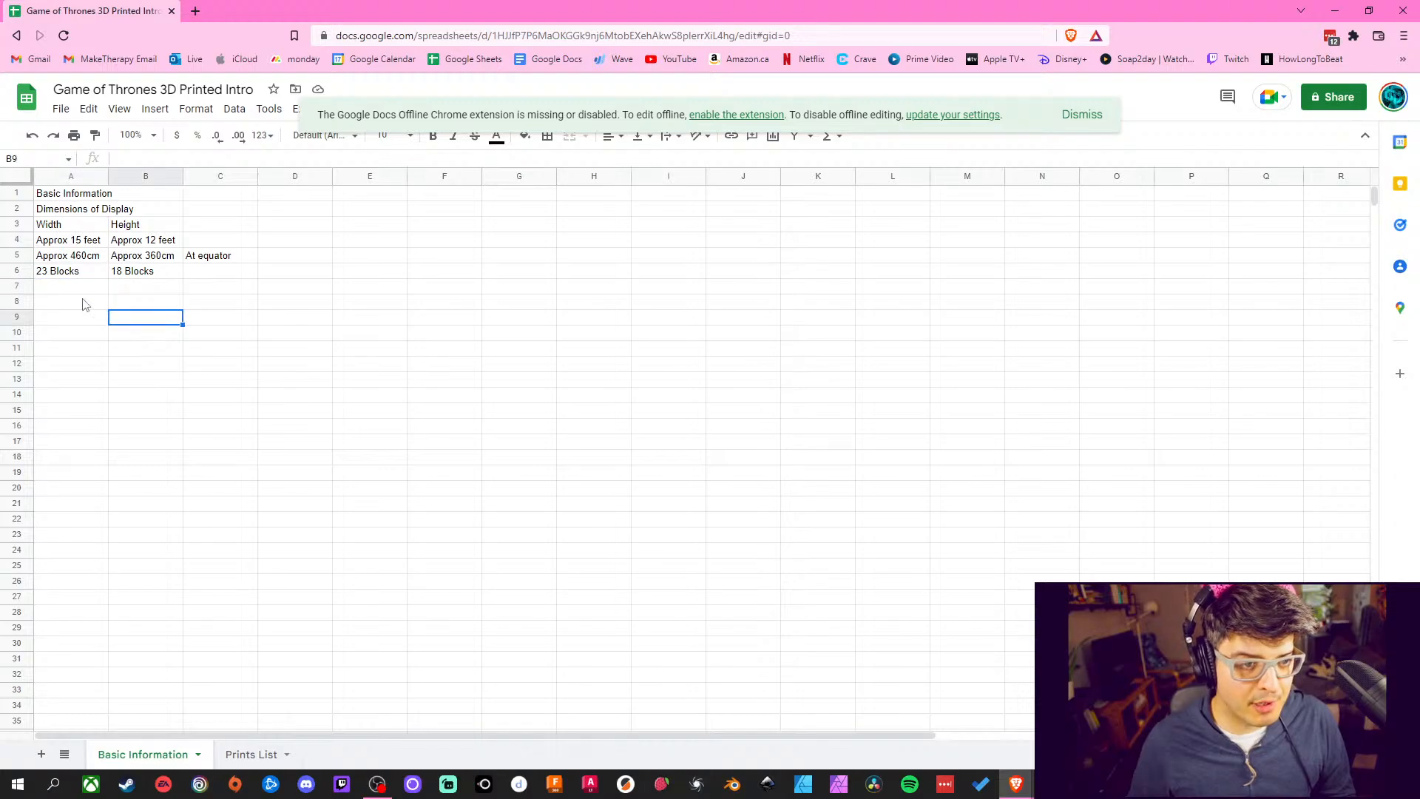
{"action": "left_click", "coordinate": [79, 288]}
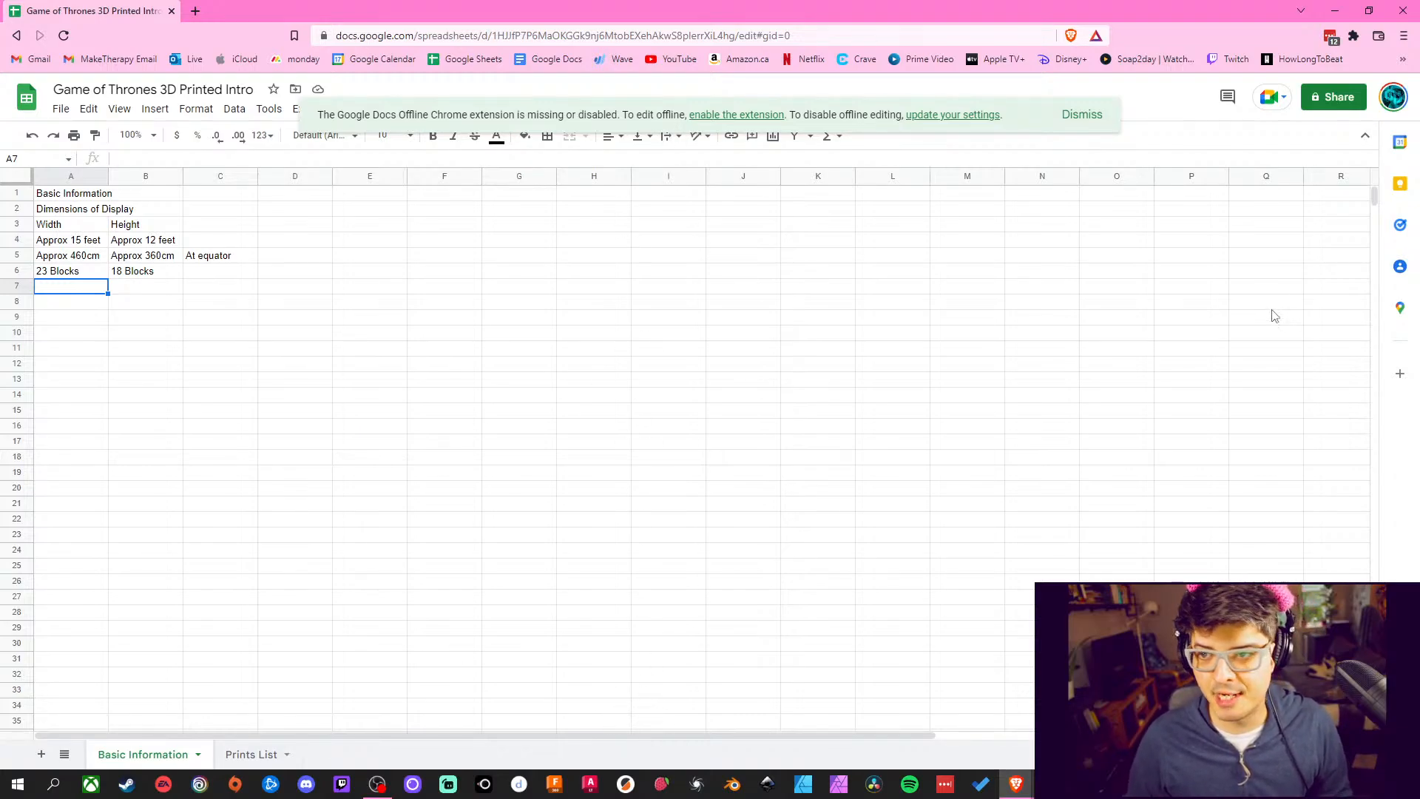
Dismiss the notice about the missing Google Docs Offline extension
{"action": "left_click", "coordinate": [1092, 115]}
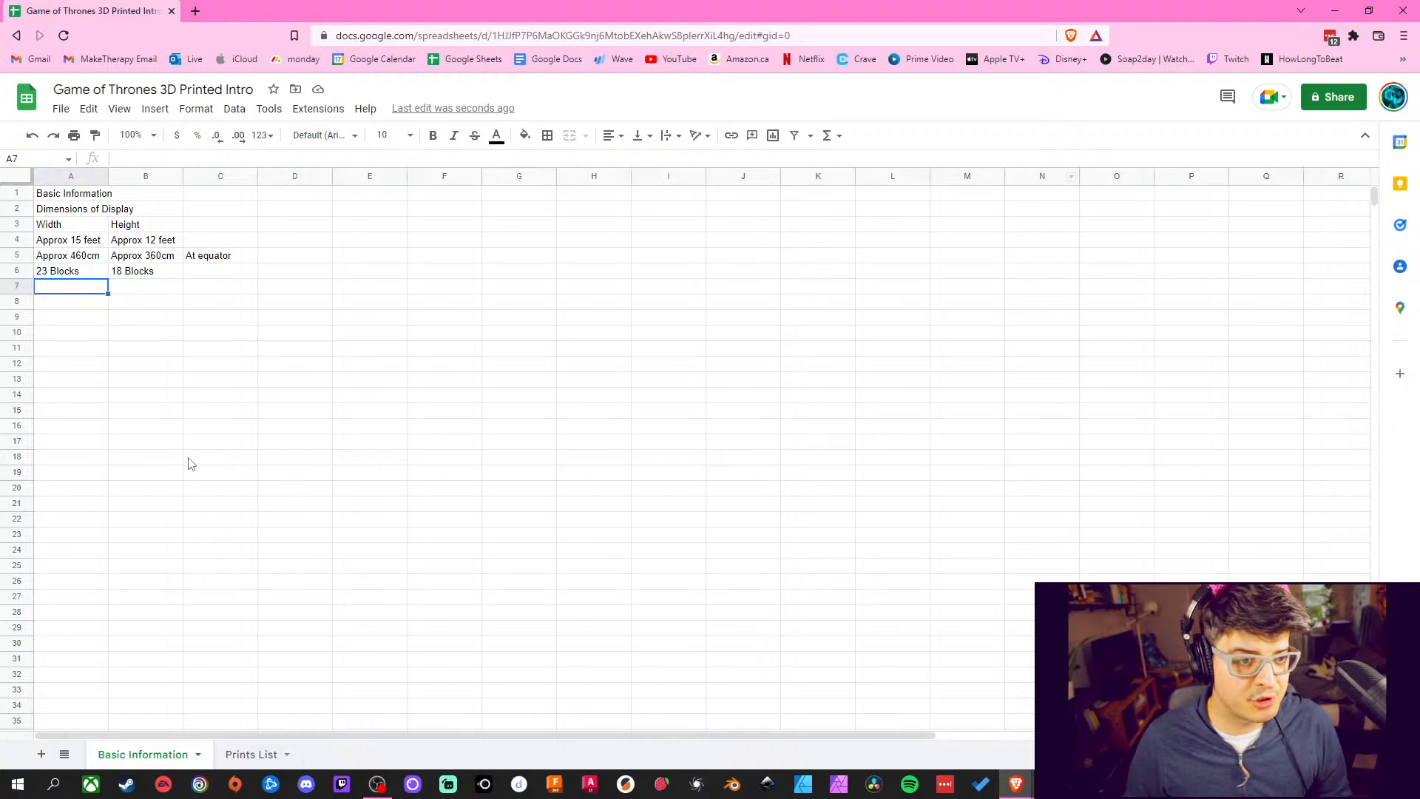
{"action": "left_click", "coordinate": [319, 412]}
{"action": "left_click", "coordinate": [81, 287]}
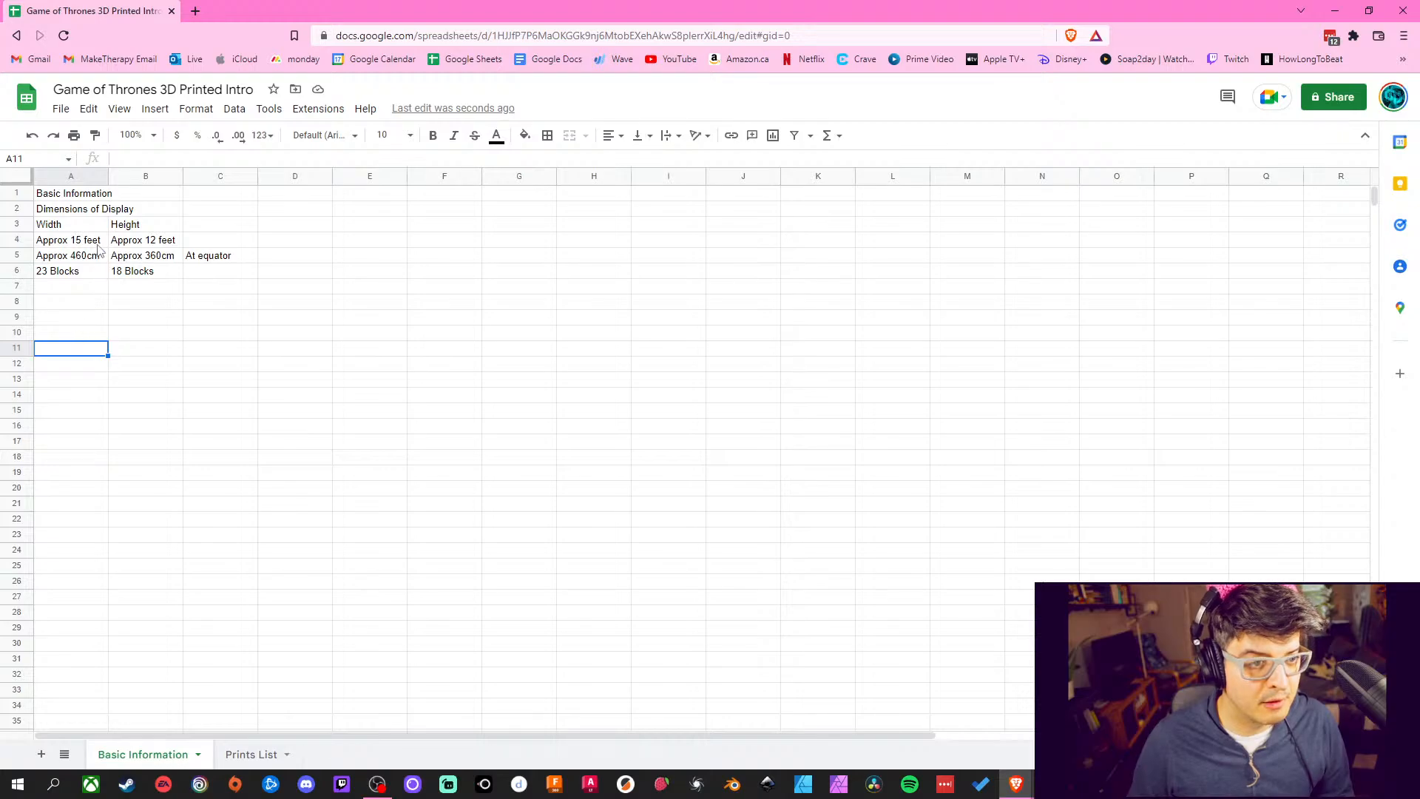
Make the "Dimensions of Display" heading in cell A2 bold
{"action": "left_click", "coordinate": [72, 209]}
{"action": "left_click", "coordinate": [433, 135]}
{"action": "left_click", "coordinate": [340, 420]}
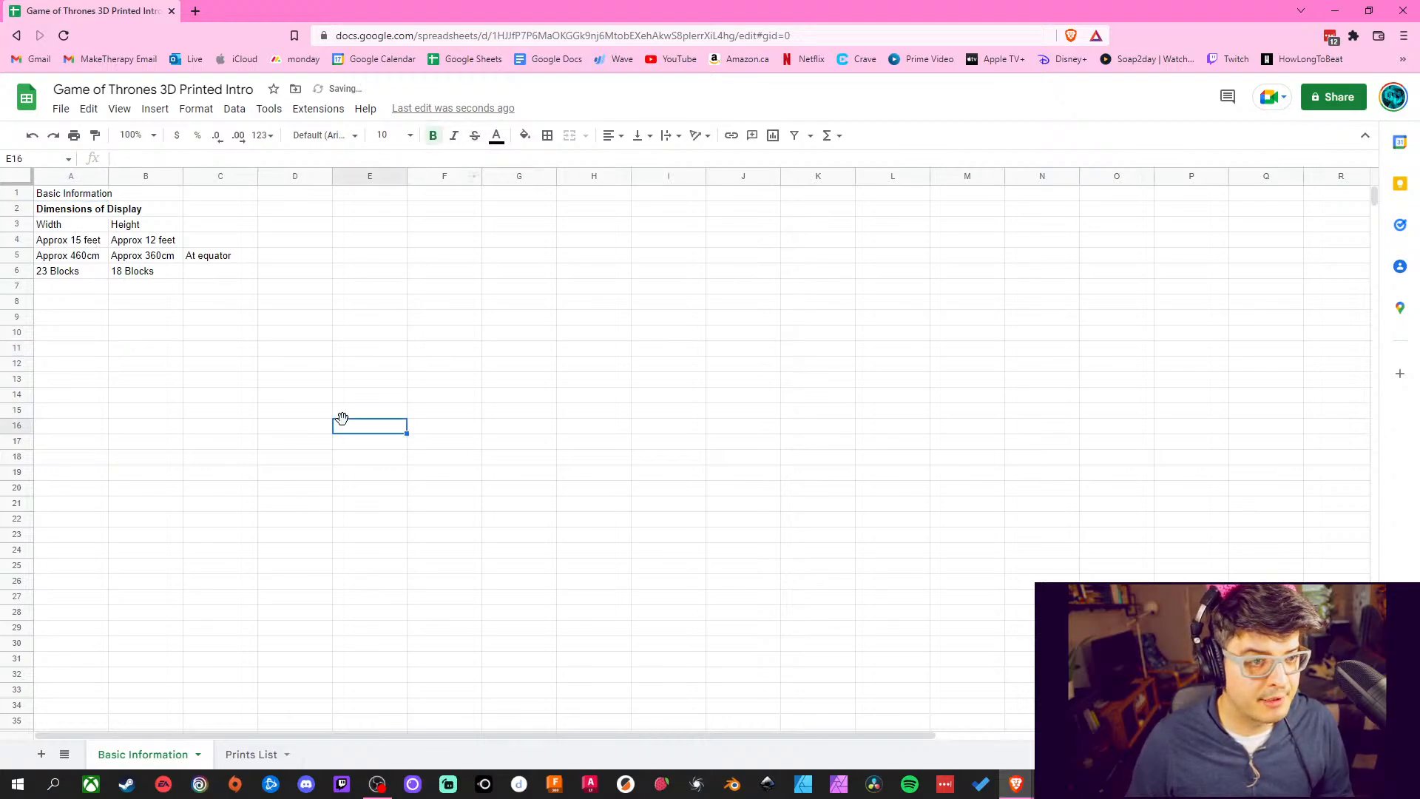
{"action": "left_click", "coordinate": [87, 210]}
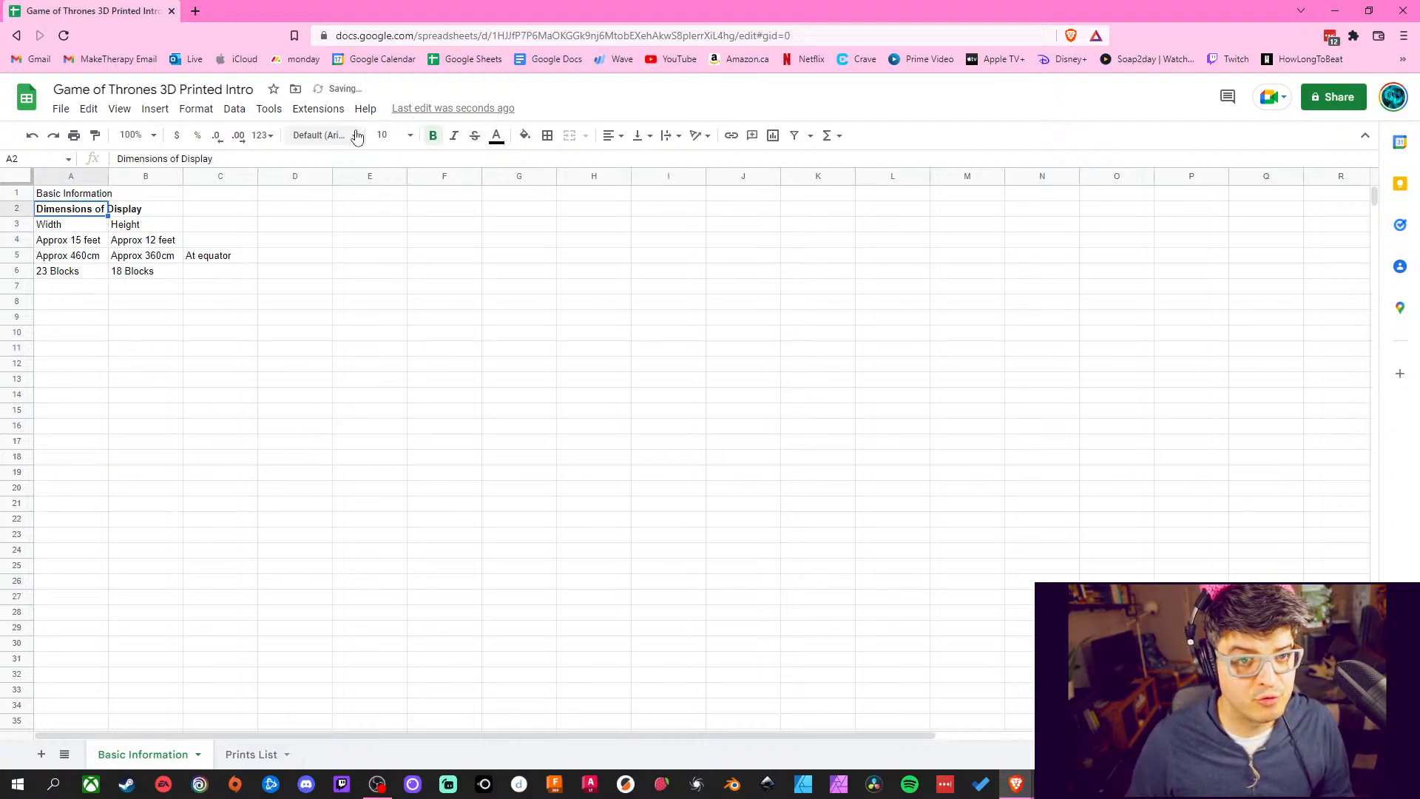
{"action": "left_click", "coordinate": [324, 135]}
{"action": "left_click", "coordinate": [593, 378]}
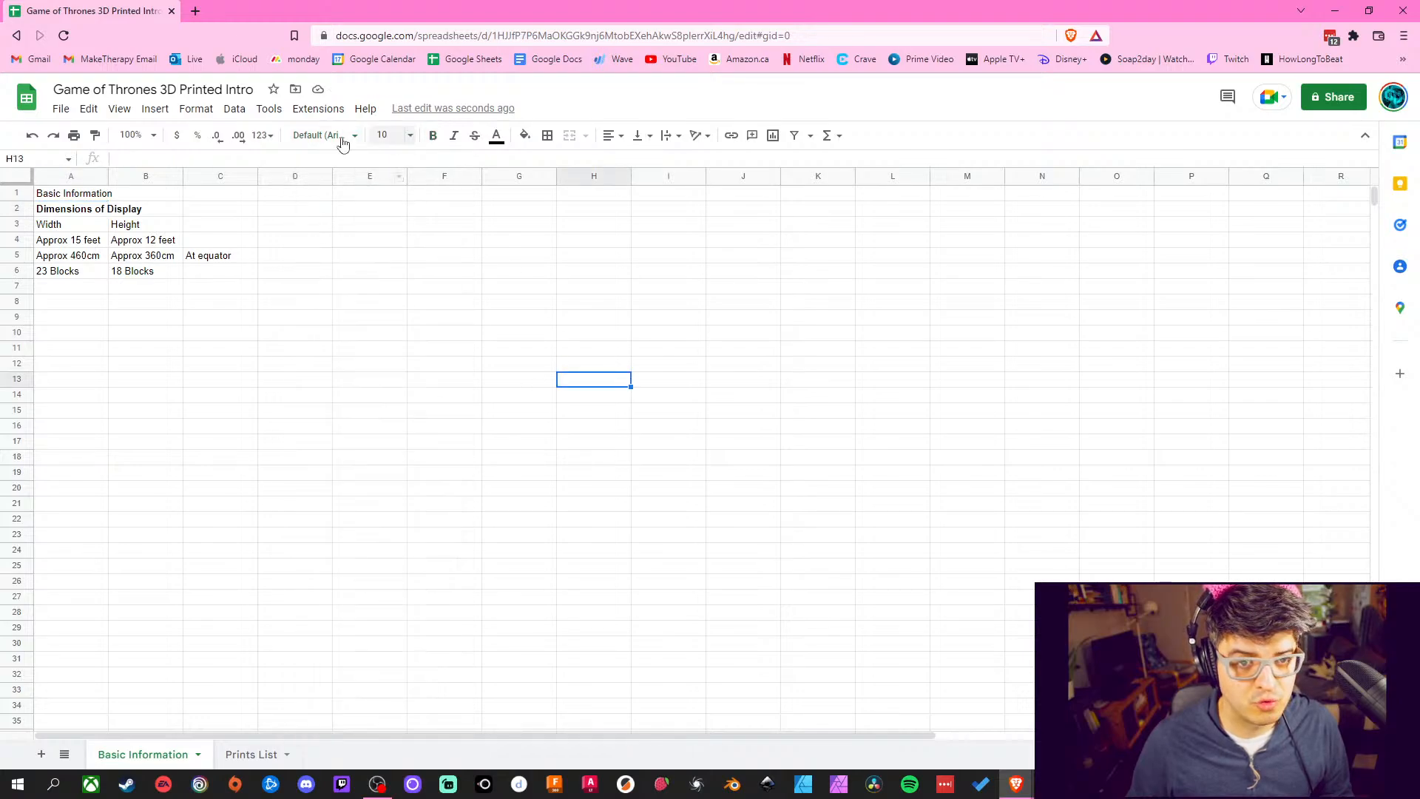
{"action": "left_click", "coordinate": [272, 140]}
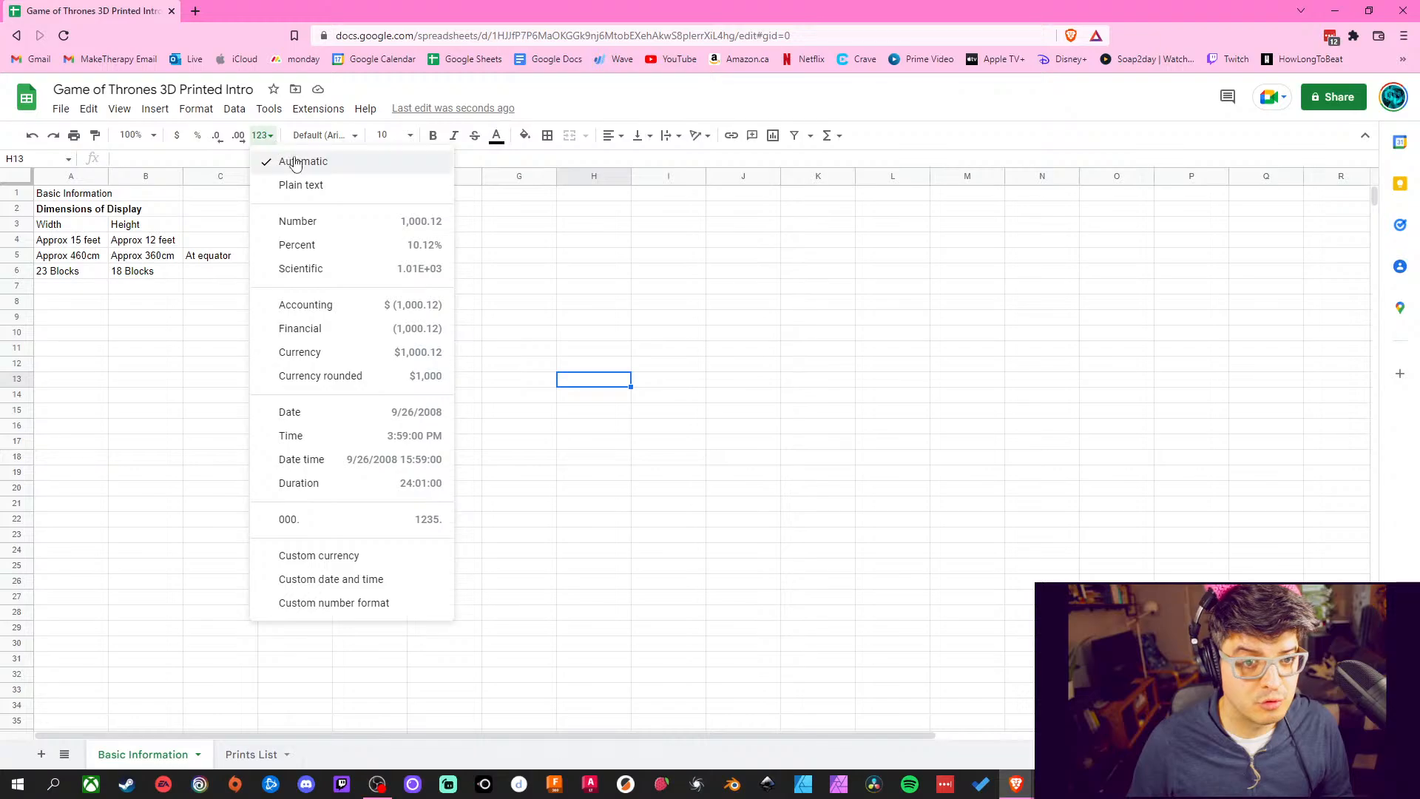
Set the font size of the empty cell I4 to 12
{"action": "left_click", "coordinate": [657, 246]}
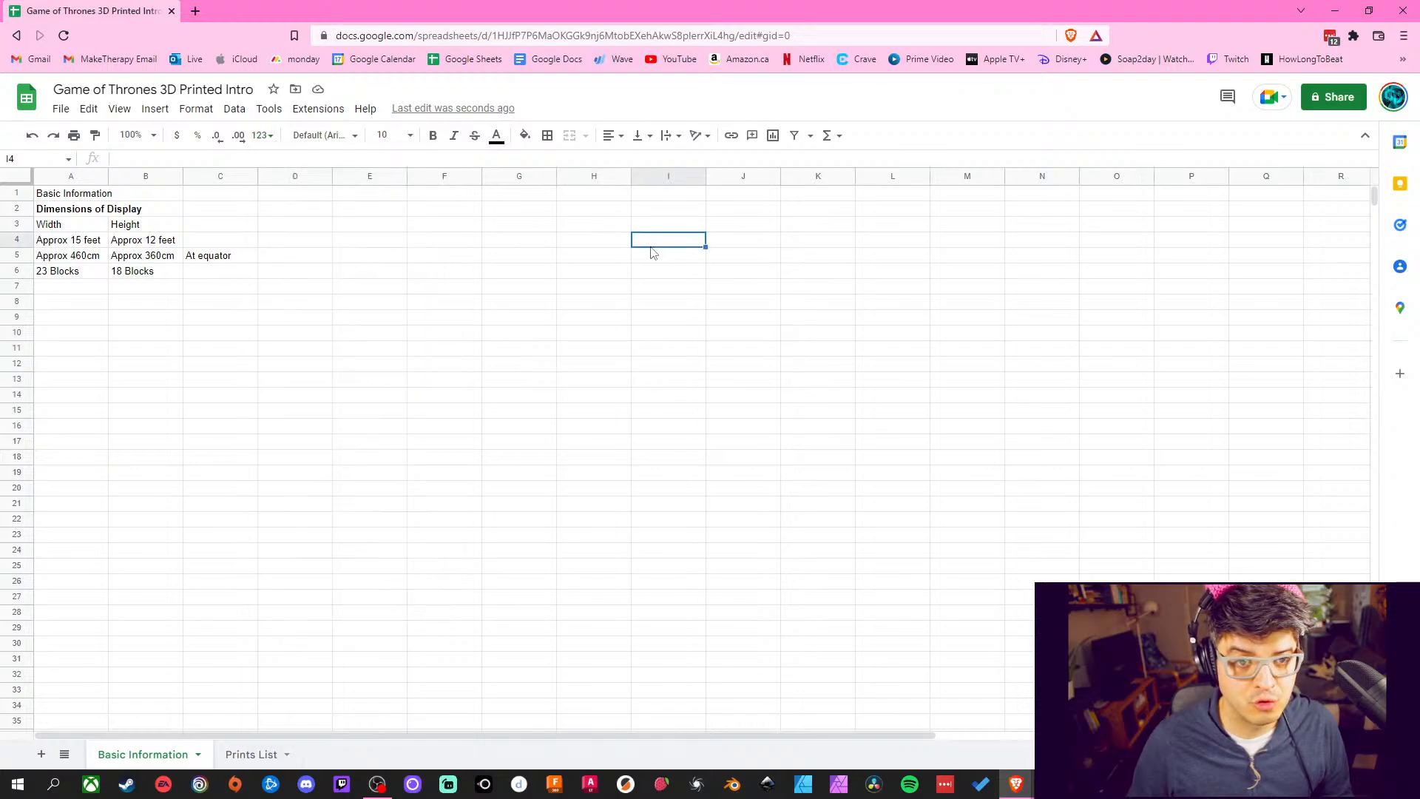
{"action": "left_click", "coordinate": [409, 137]}
{"action": "left_click", "coordinate": [388, 287]}
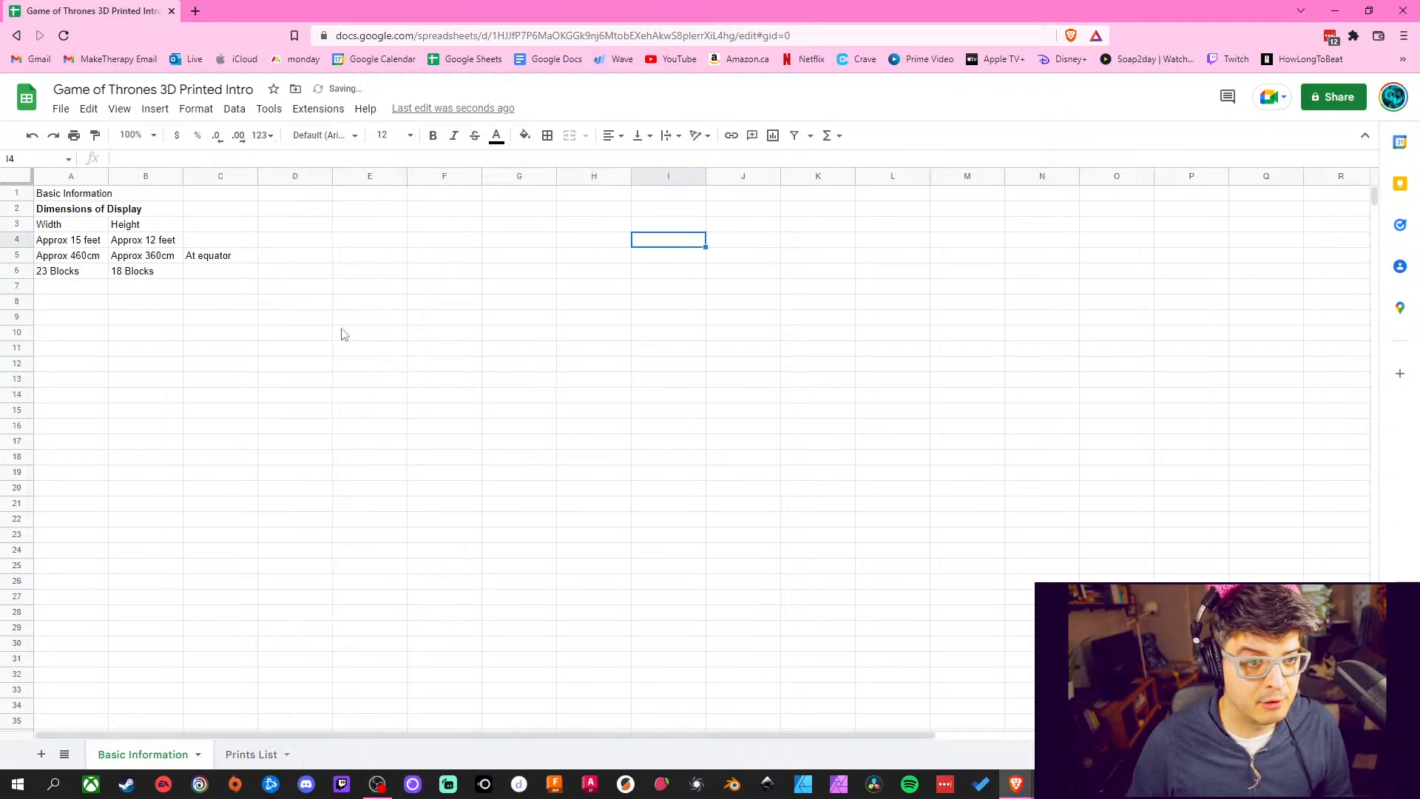
{"action": "left_click", "coordinate": [243, 382]}
Set the font size of the "Dimensions of Display" heading in cell A2 to 12
{"action": "left_click", "coordinate": [96, 210]}
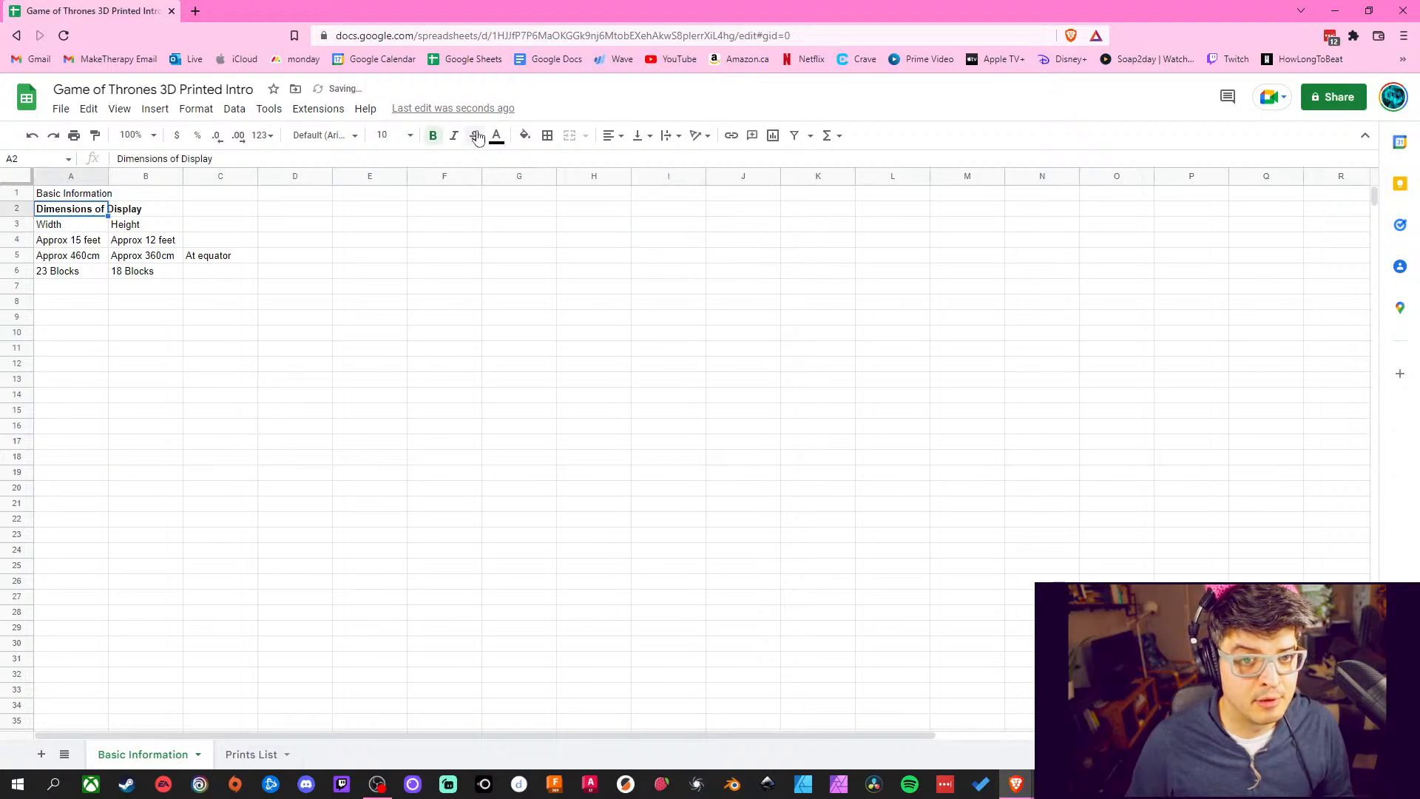
{"action": "left_click", "coordinate": [409, 135]}
{"action": "left_click", "coordinate": [383, 304]}
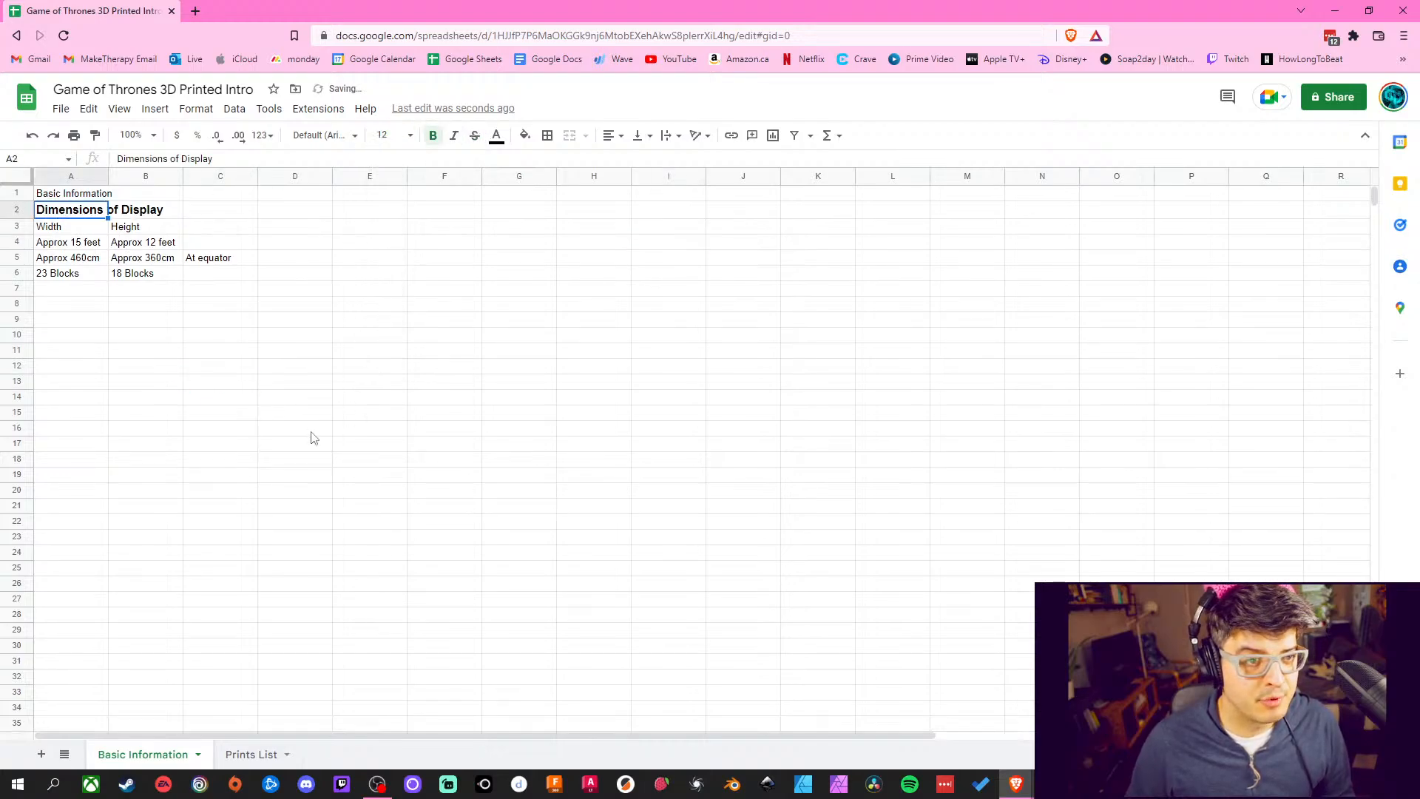
{"action": "left_click", "coordinate": [310, 437]}
Enter the heading "Unit or Block Size" in cell A8
{"action": "left_click", "coordinate": [84, 307]}
{"action": "double_click", "coordinate": [82, 308]}
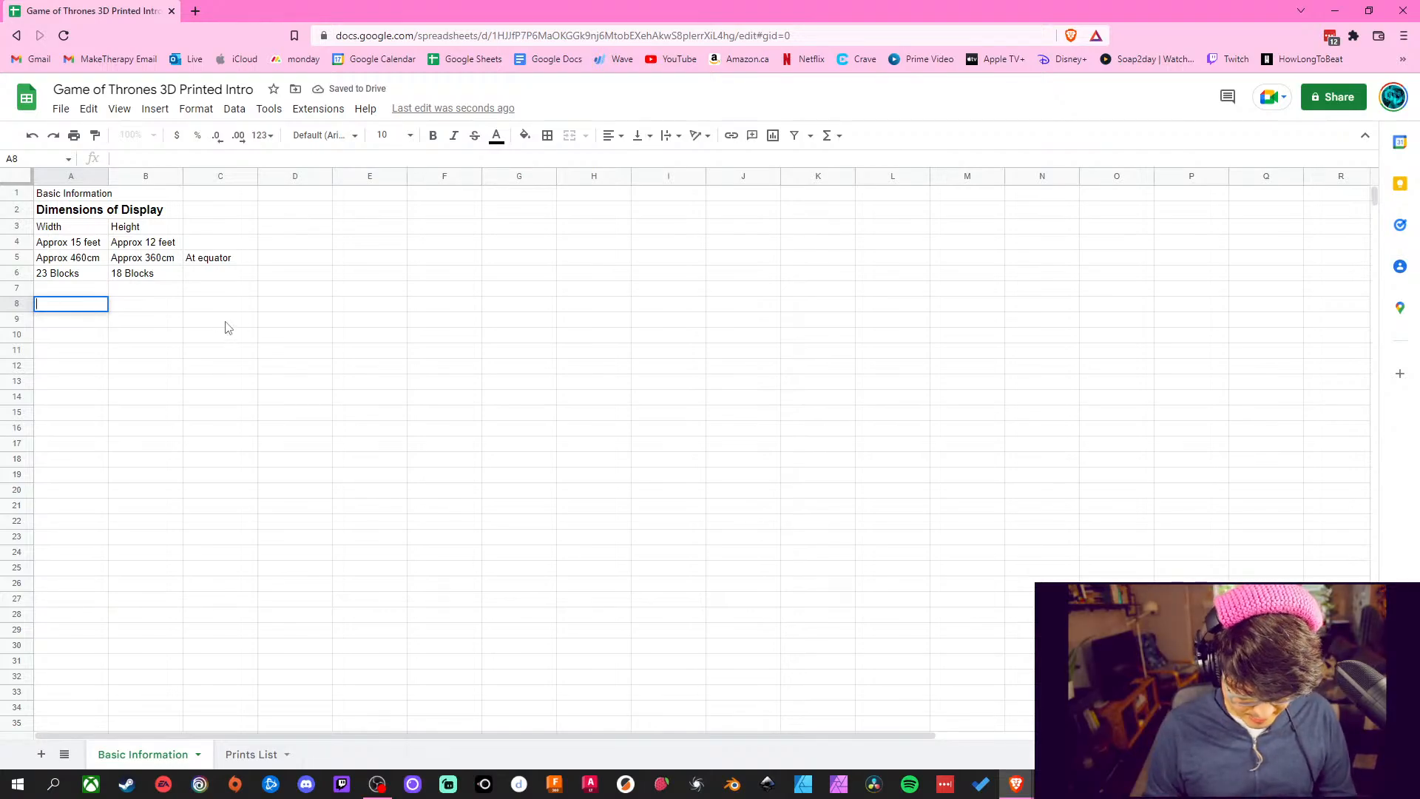
{"action": "type", "text": "Unit"}
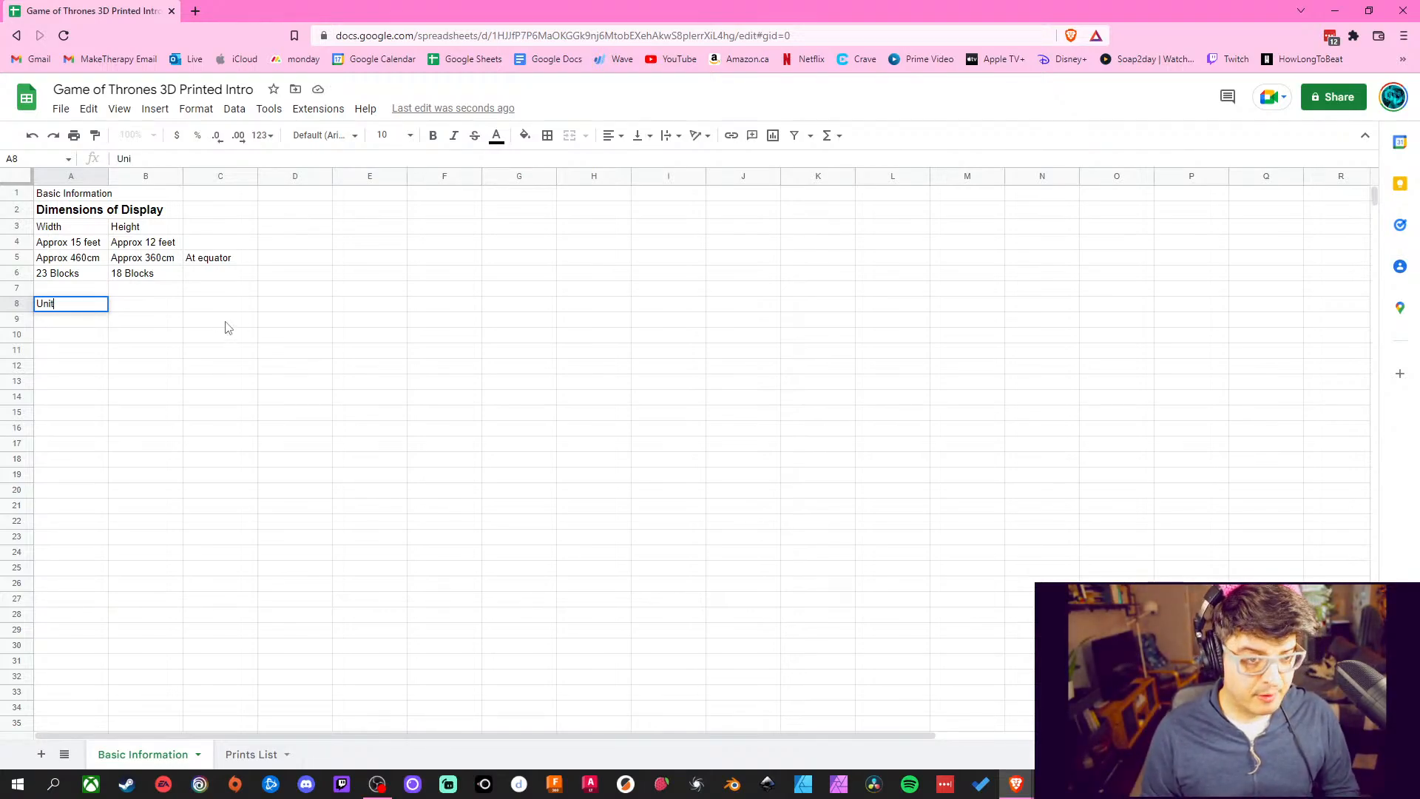
{"action": "type", "text": " or Blo"}
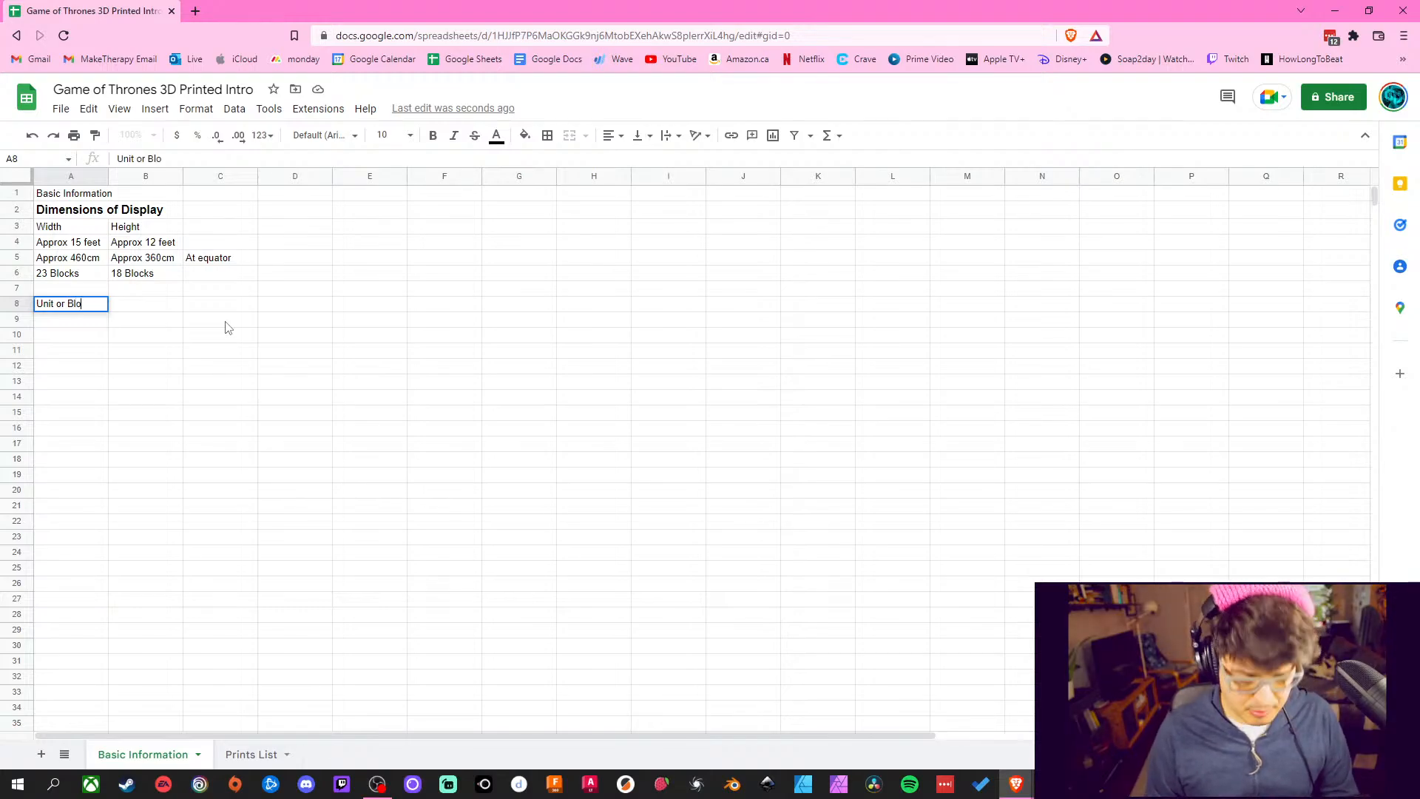
{"action": "type", "text": "ck Side"}
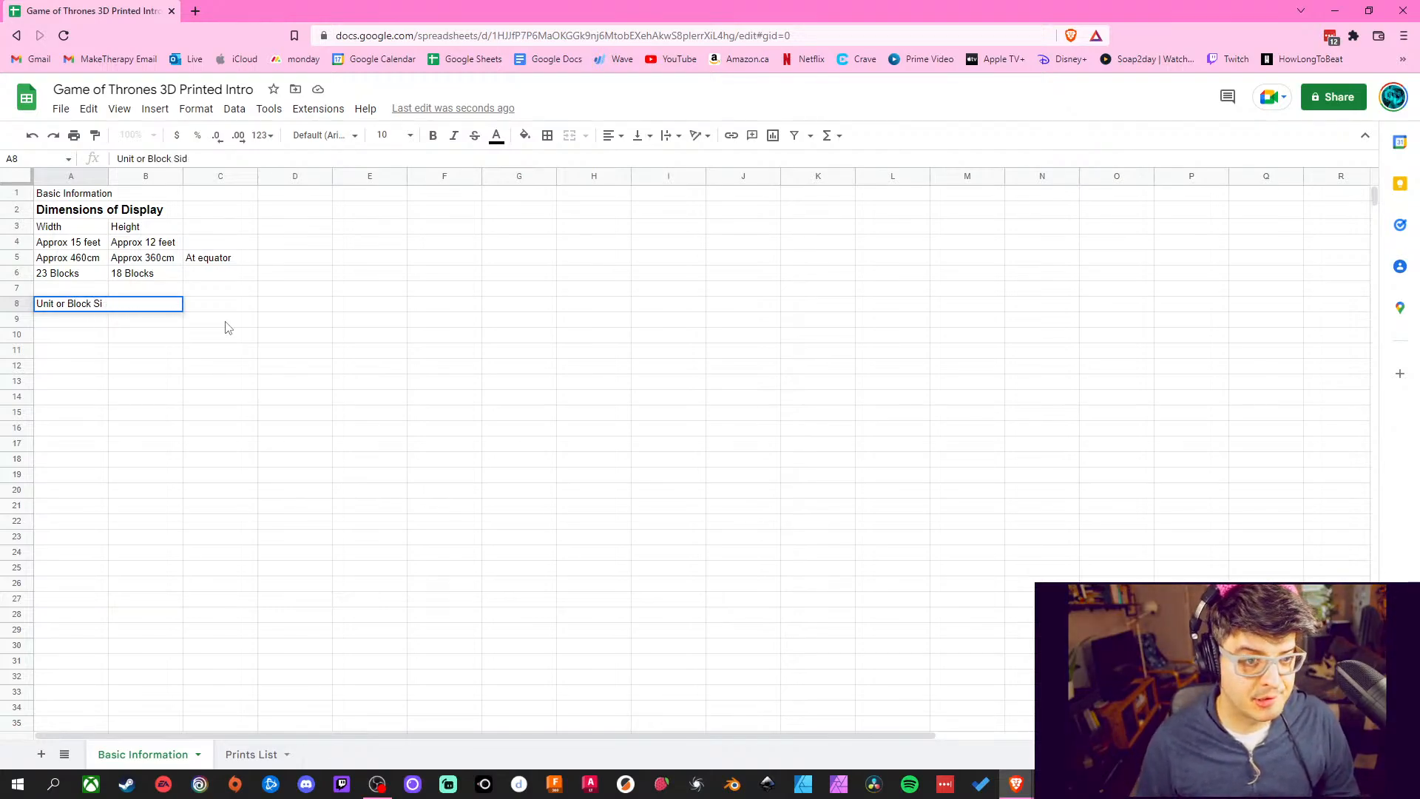
{"action": "type", "text": "zw"}
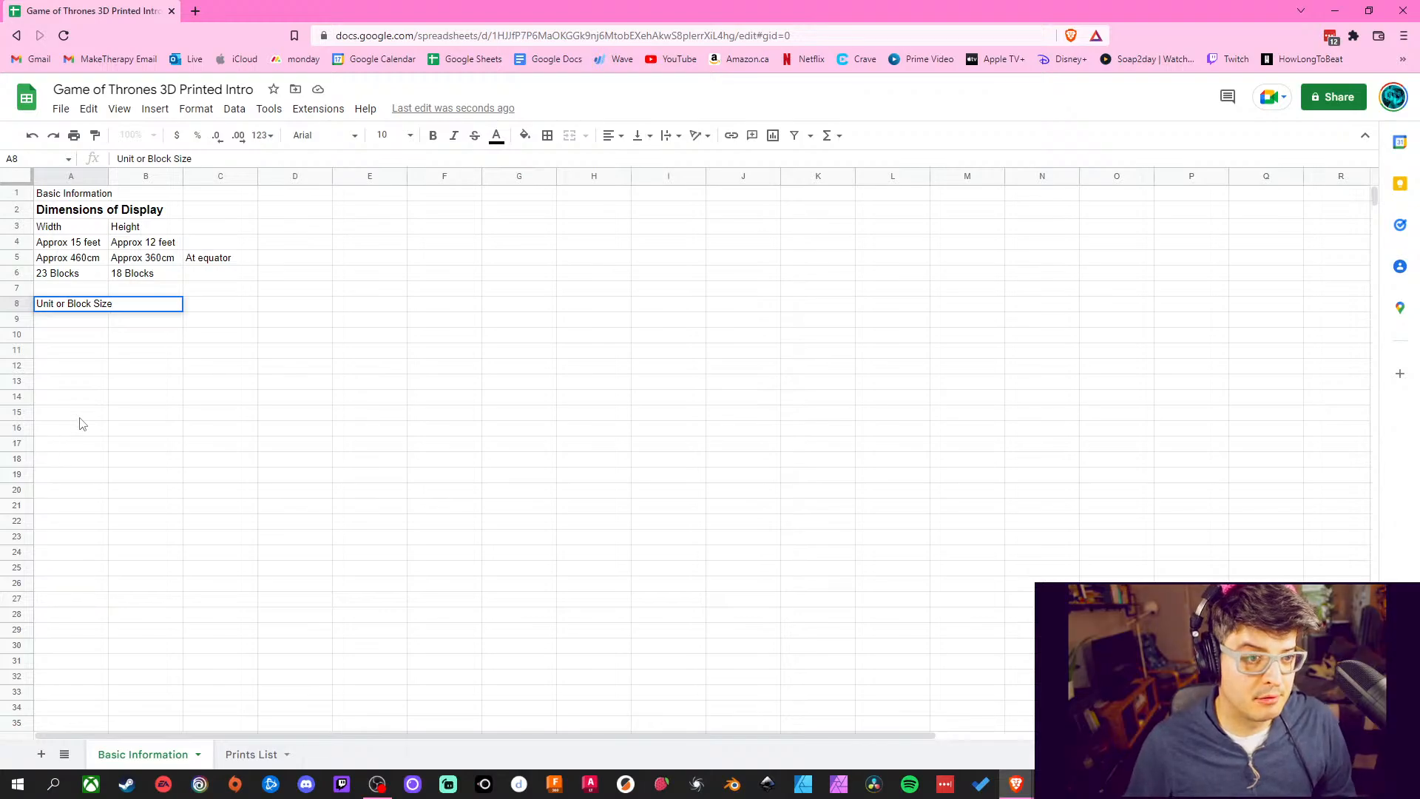
{"action": "left_click", "coordinate": [73, 412]}
Enter "Approx 20cm" in cell A9 under the block size heading
{"action": "double_click", "coordinate": [72, 319]}
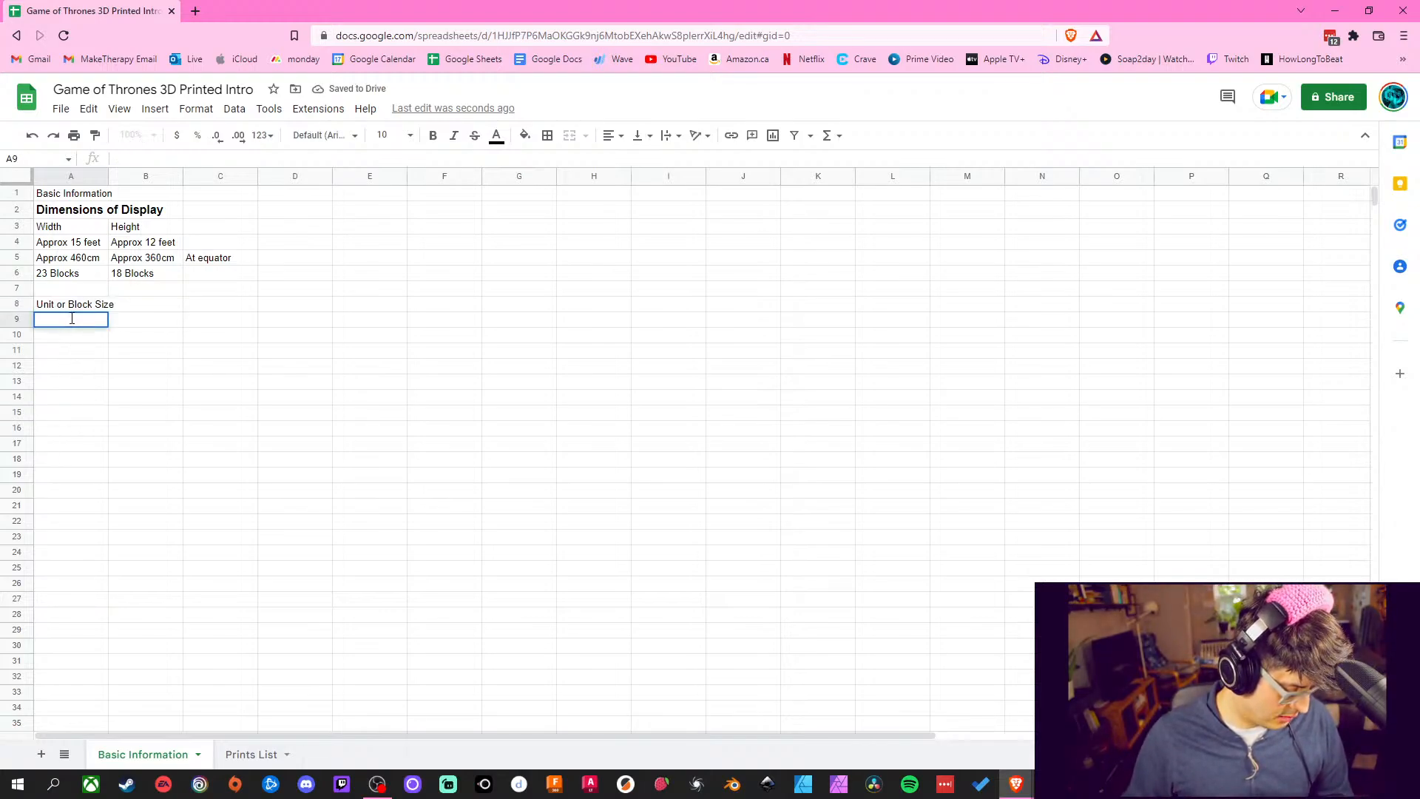
{"action": "type", "text": "Approx"}
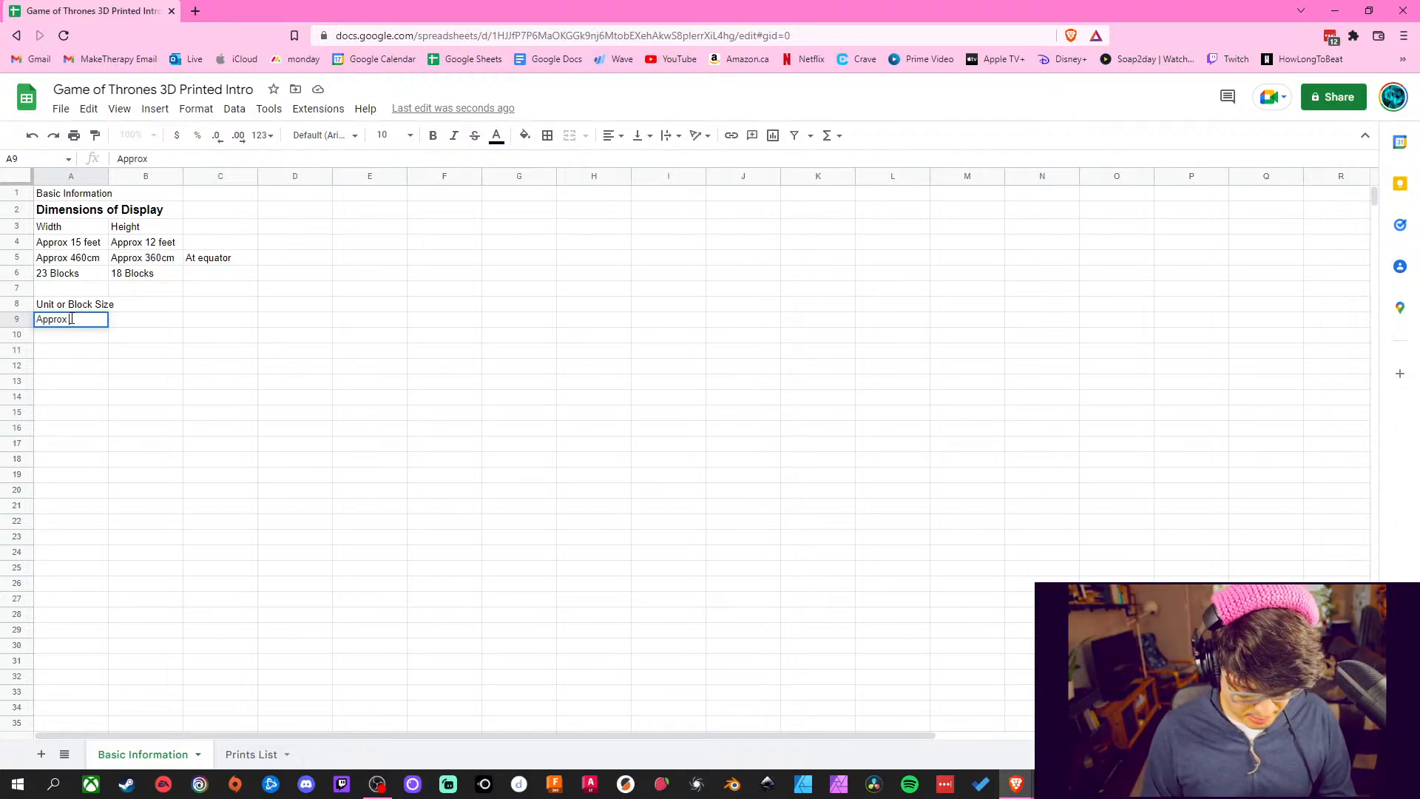
{"action": "type", "text": " 2c0"}
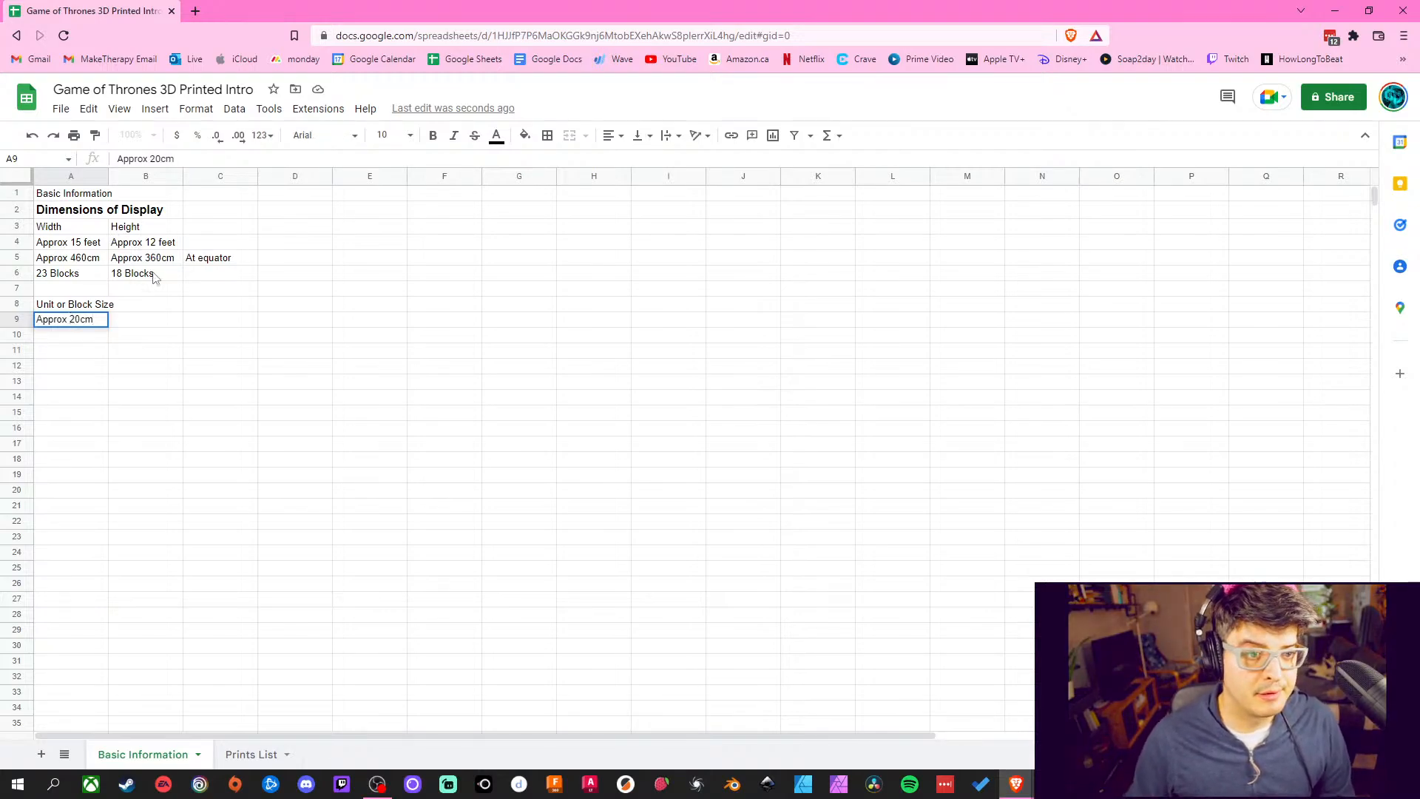
{"action": "left_click", "coordinate": [107, 382]}
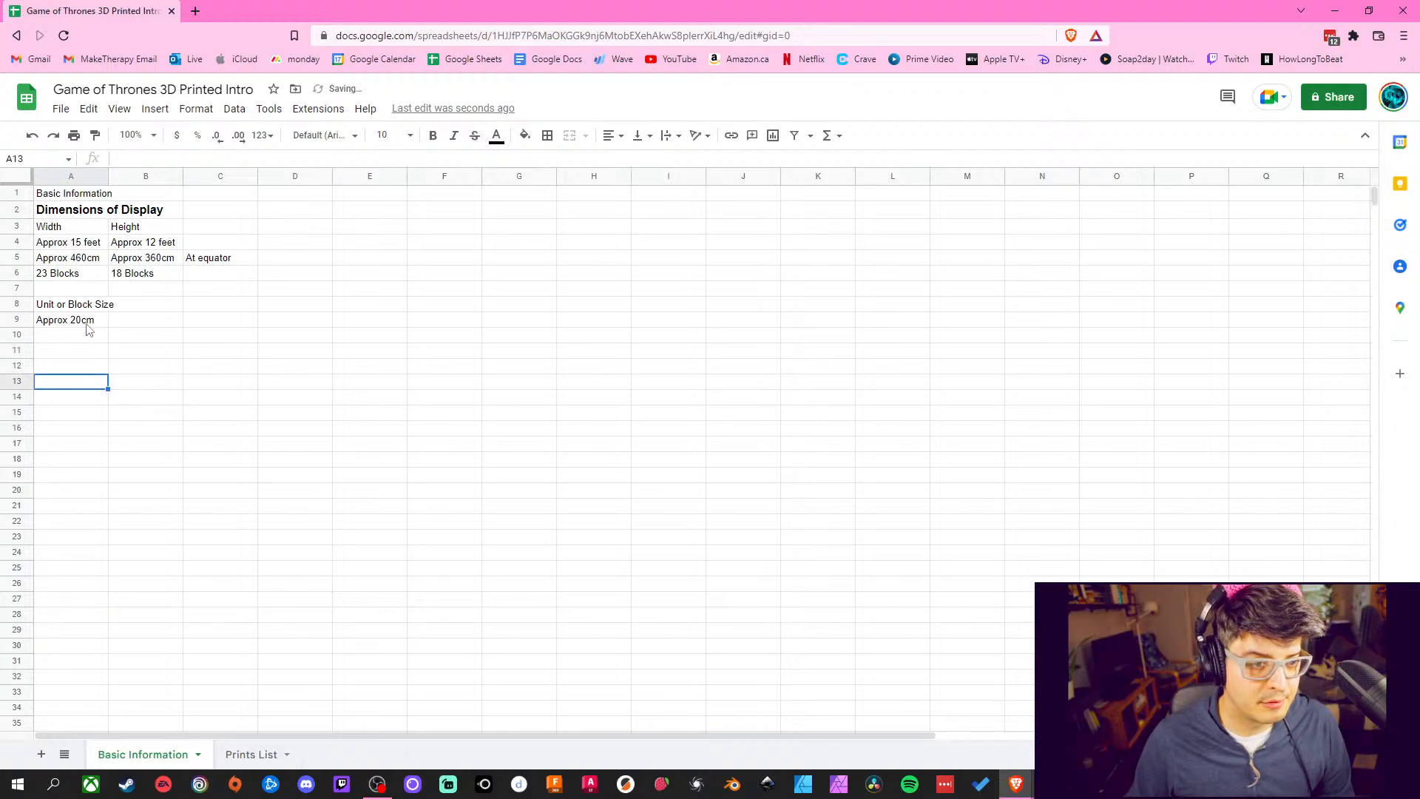
Extend the block size in cell A9 so that it reads "Approx 20cm x 20cm"
{"action": "left_click", "coordinate": [86, 324]}
{"action": "double_click", "coordinate": [99, 323]}
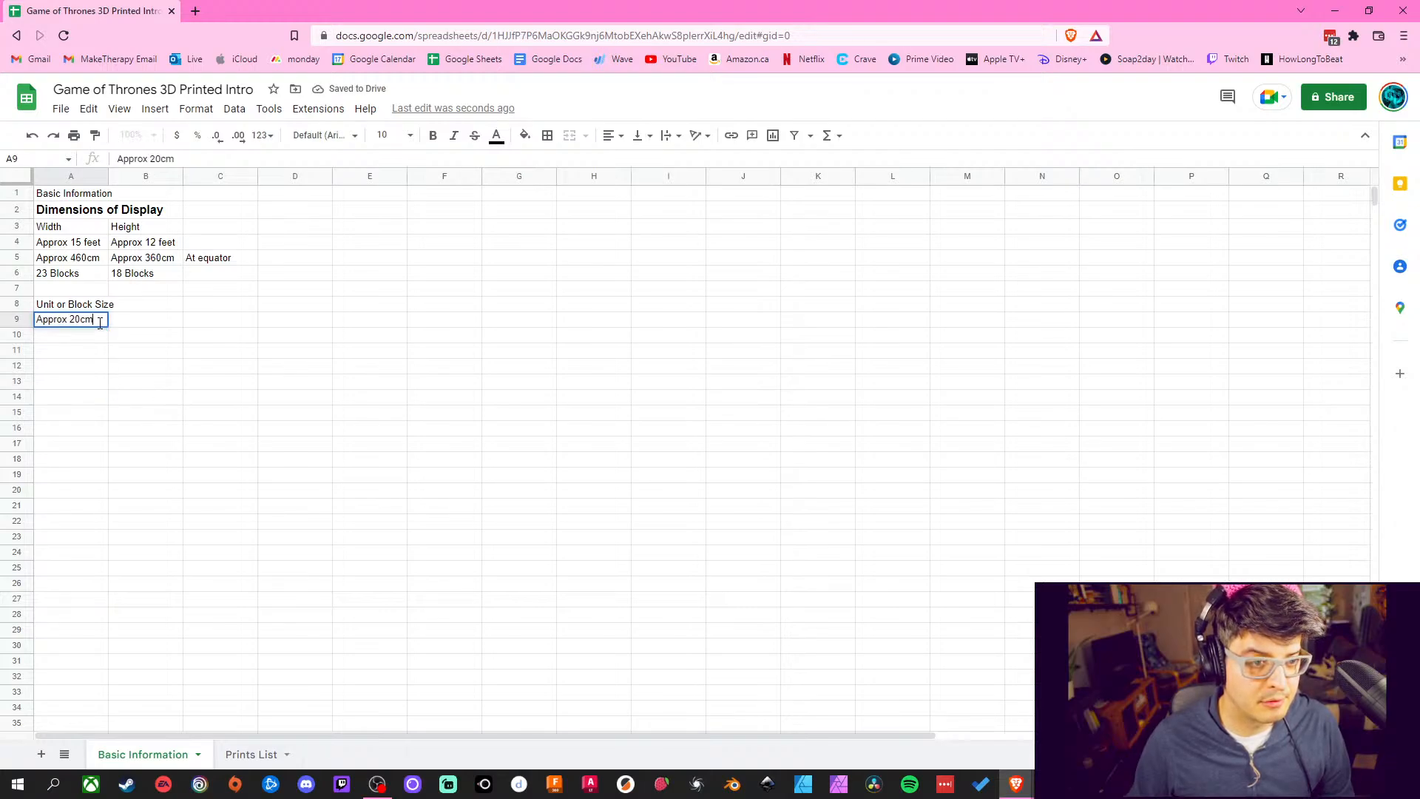
{"action": "left_click", "coordinate": [107, 371]}
{"action": "double_click", "coordinate": [99, 321]}
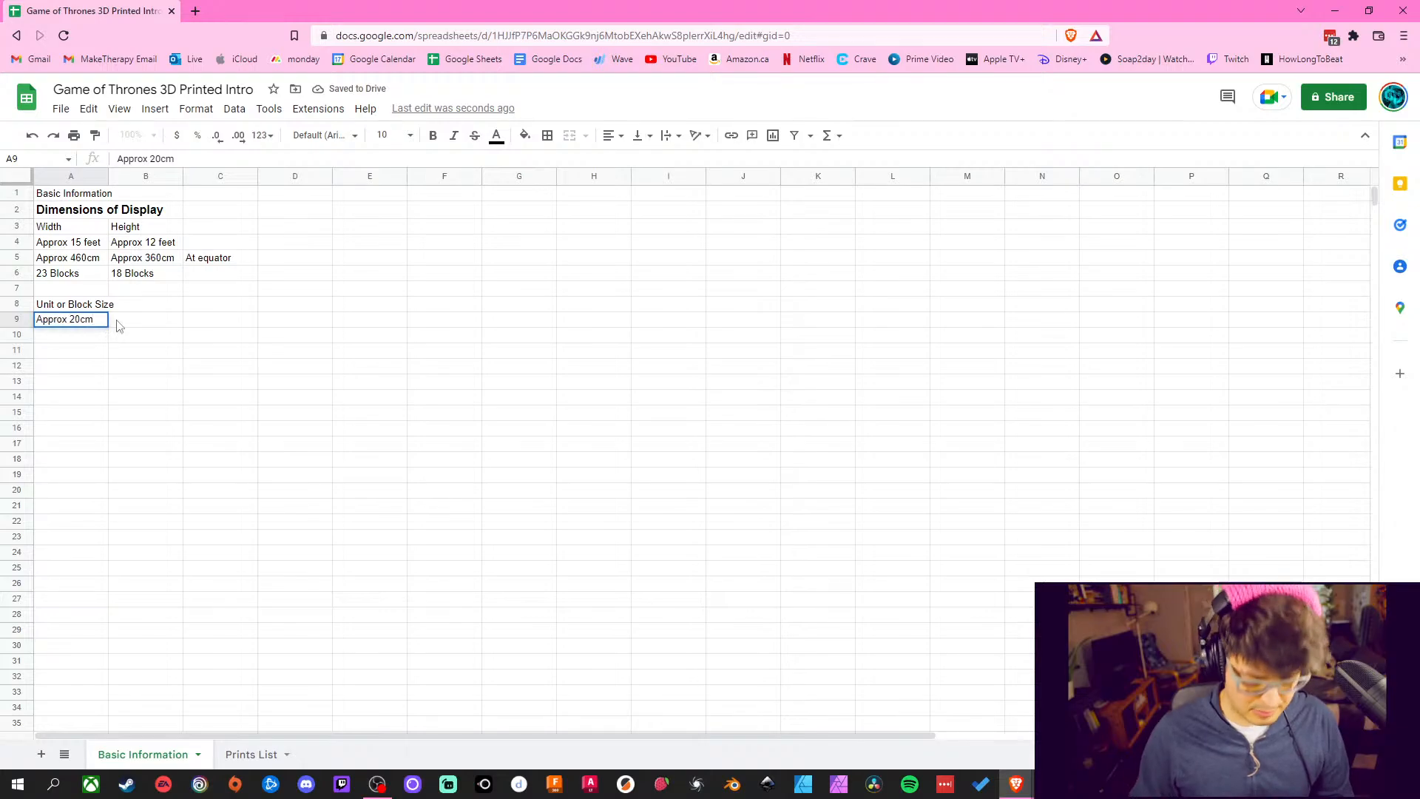
{"action": "type", "text": "x 20cm"}
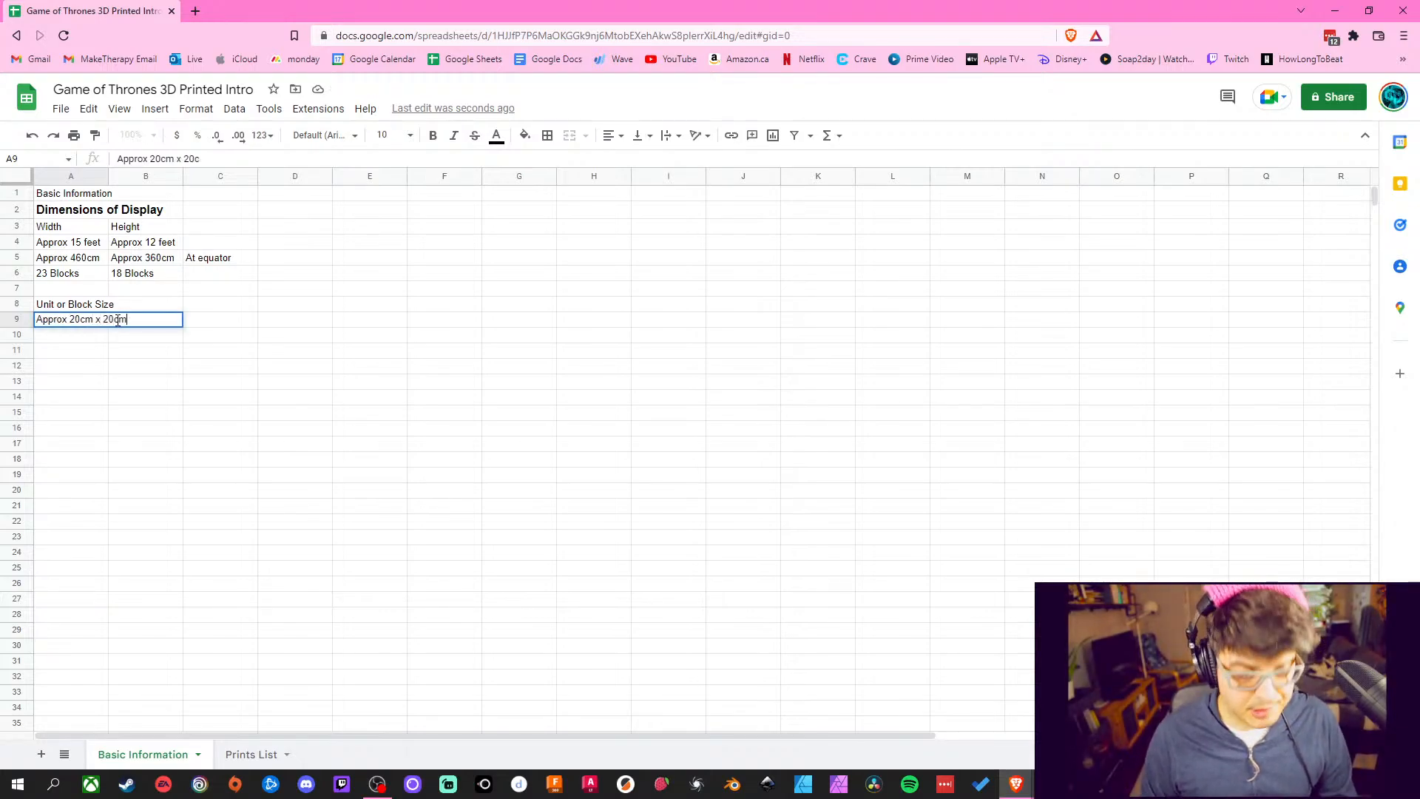
{"action": "left_click", "coordinate": [177, 509]}
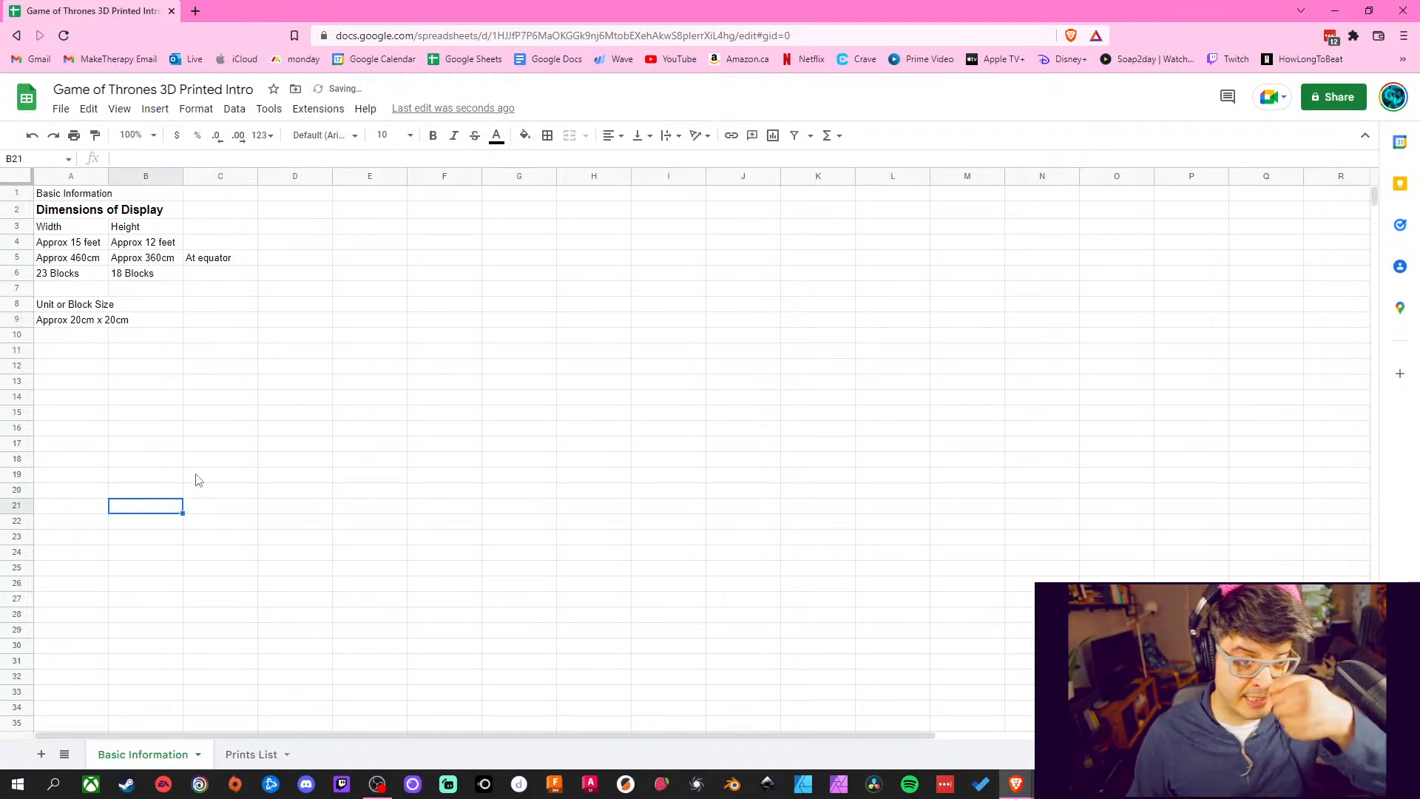
Make the "Unit or Block Size" heading in cell A8 bold
{"action": "left_click", "coordinate": [103, 306]}
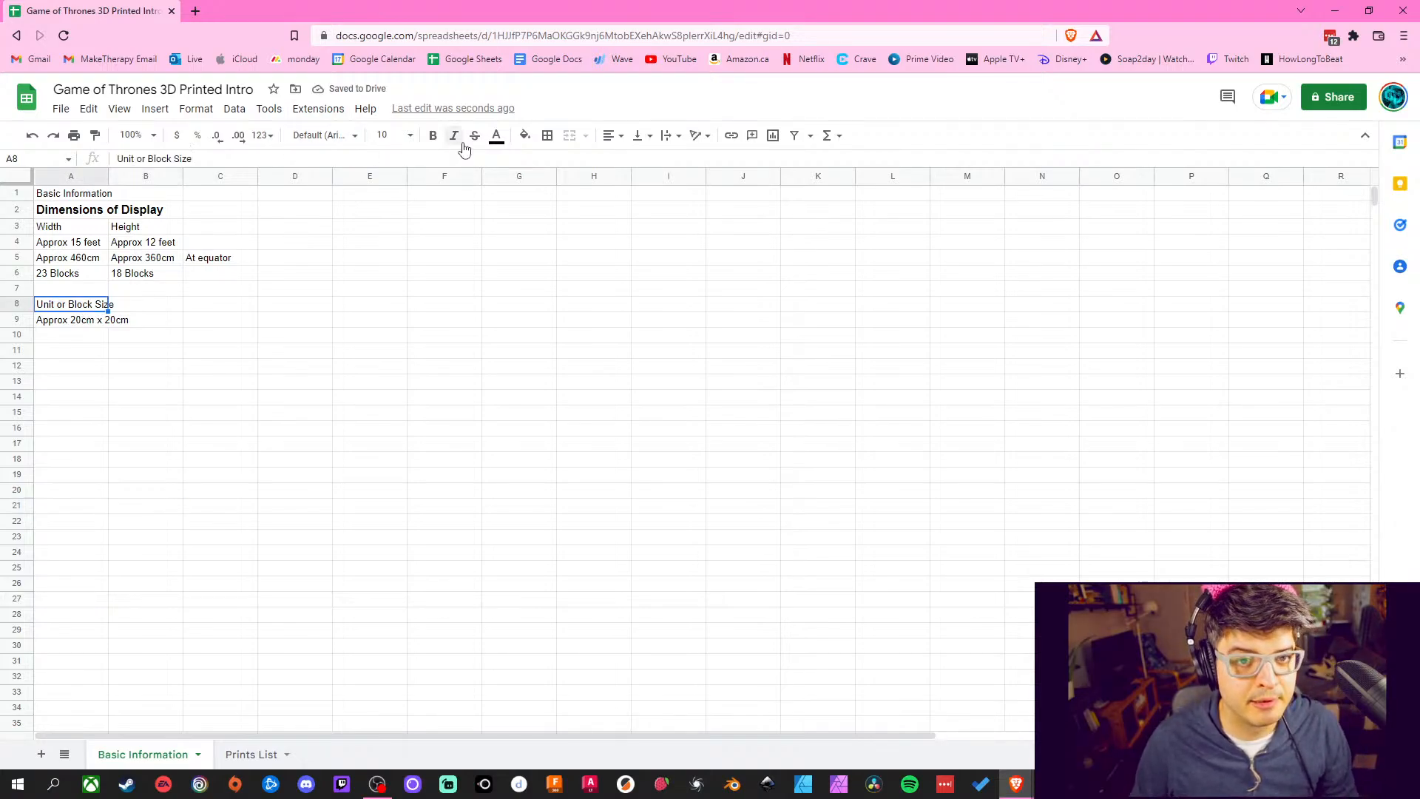
{"action": "left_click", "coordinate": [433, 135]}
{"action": "left_click", "coordinate": [175, 588]}
Enter the note "At Equator" in cell C9 beside the block size
{"action": "left_click", "coordinate": [219, 319]}
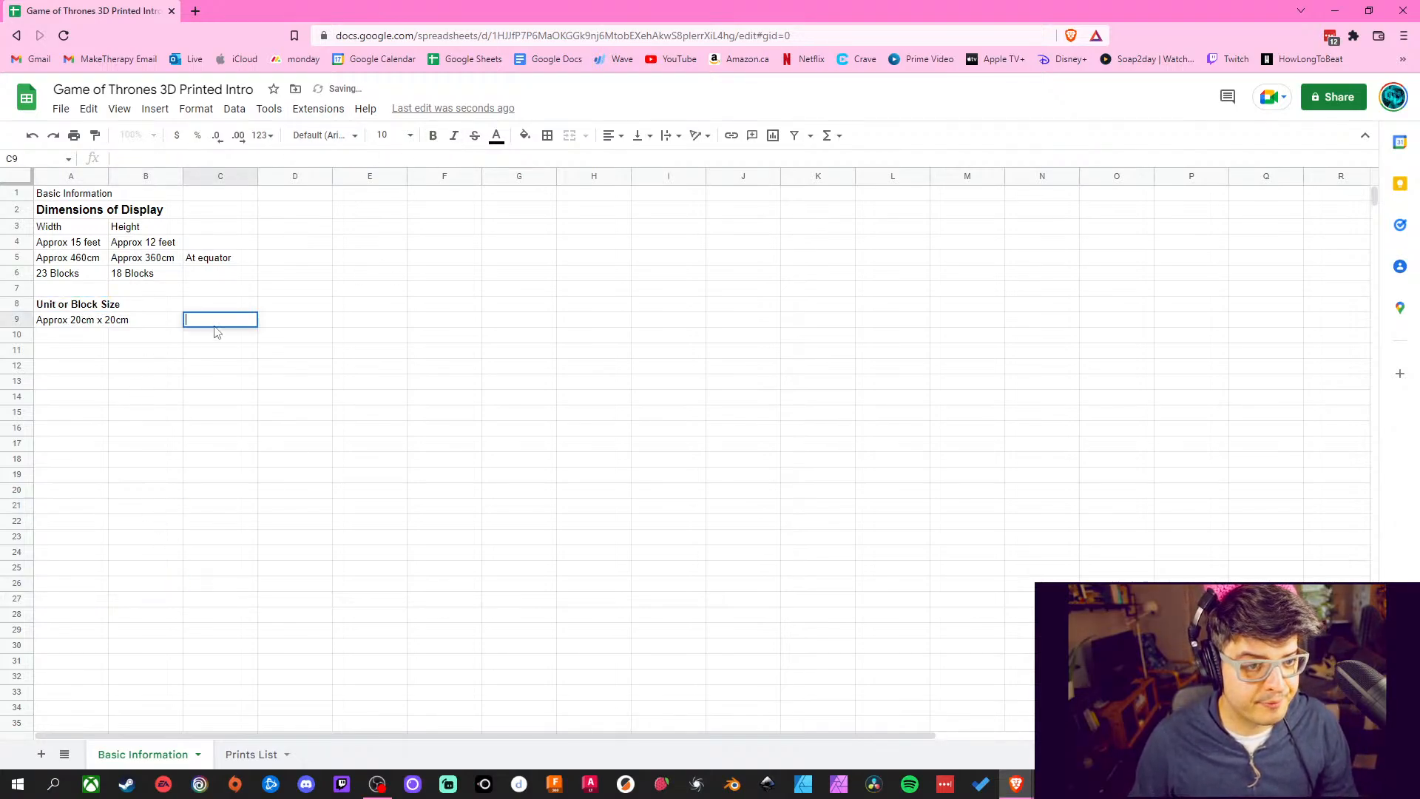
{"action": "type", "text": "At"}
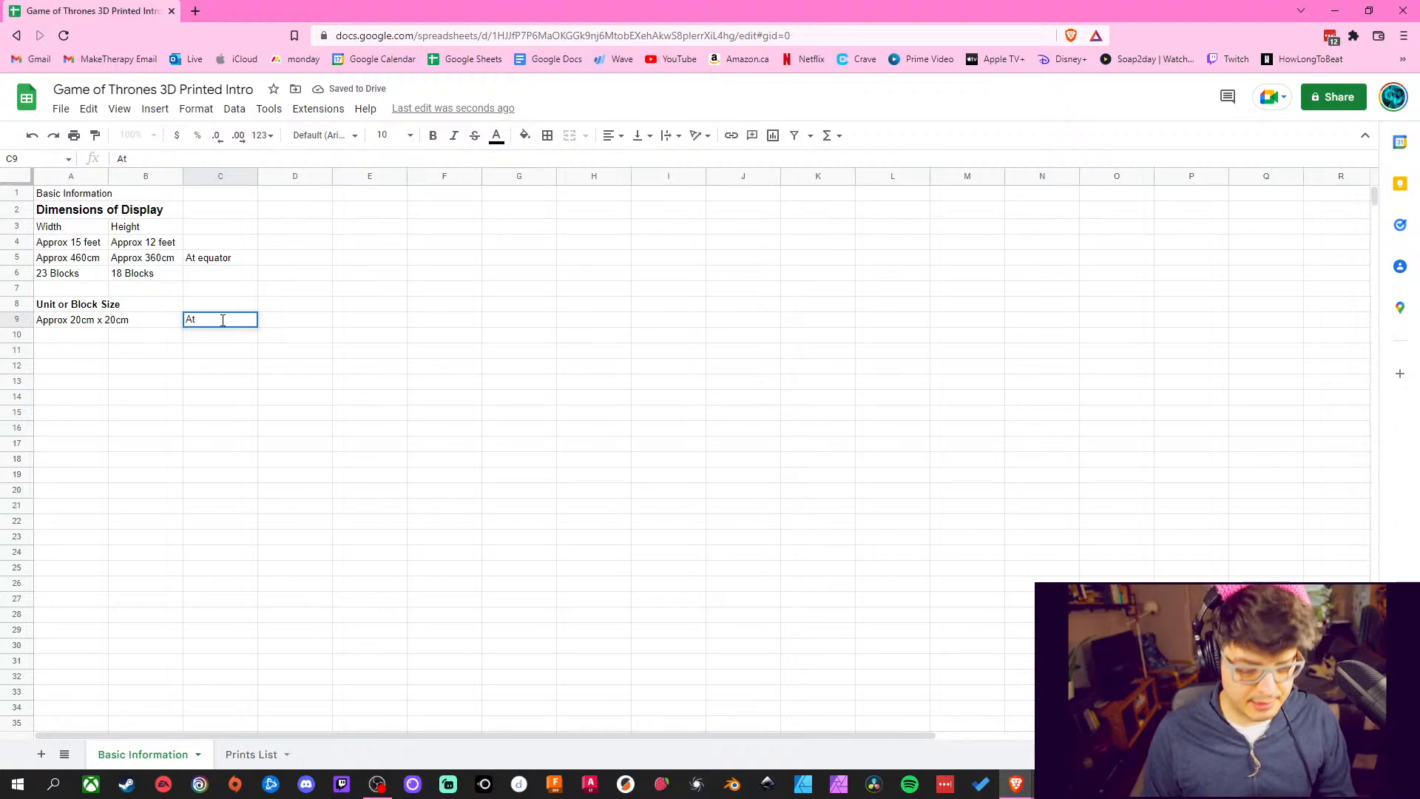
{"action": "type", "text": " Equator"}
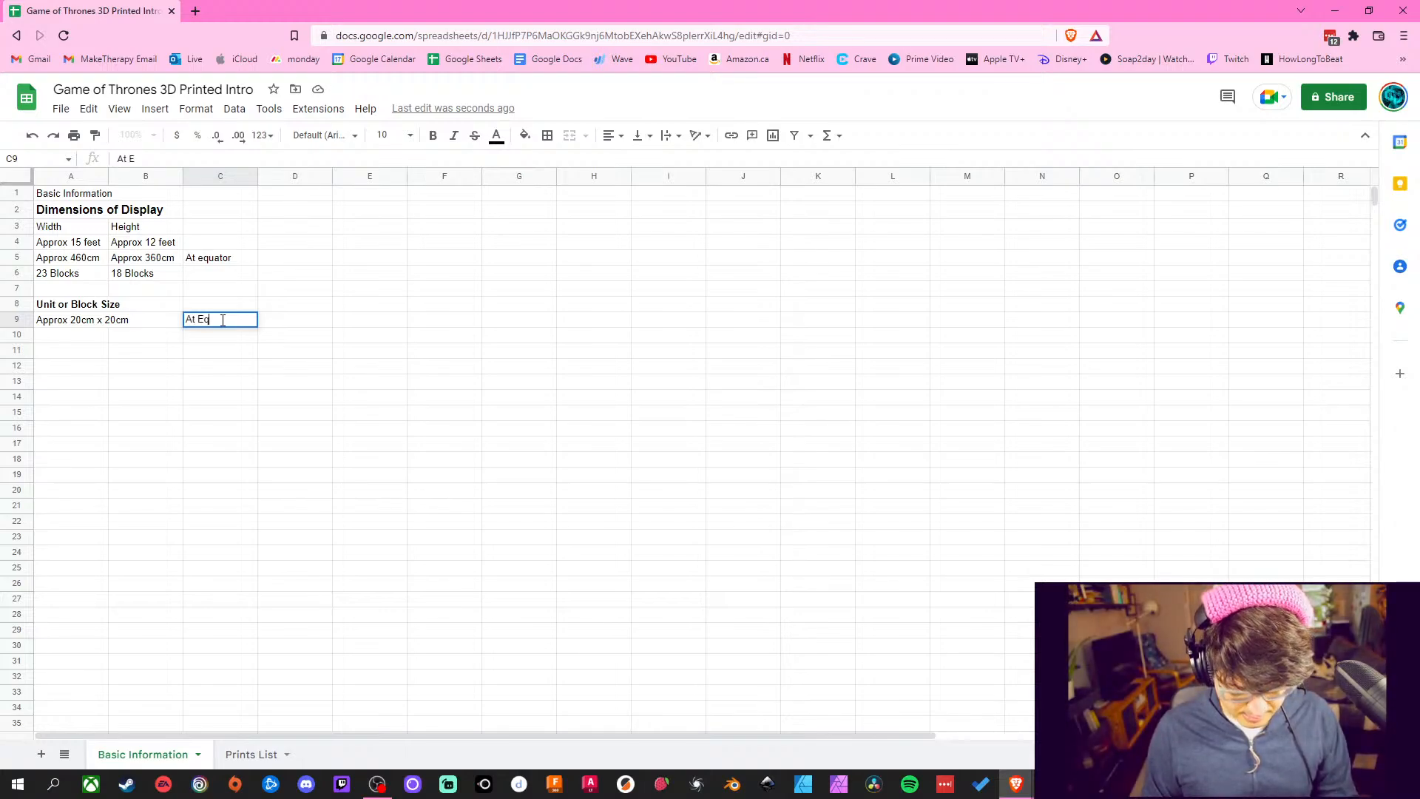
{"action": "left_click", "coordinate": [202, 433]}
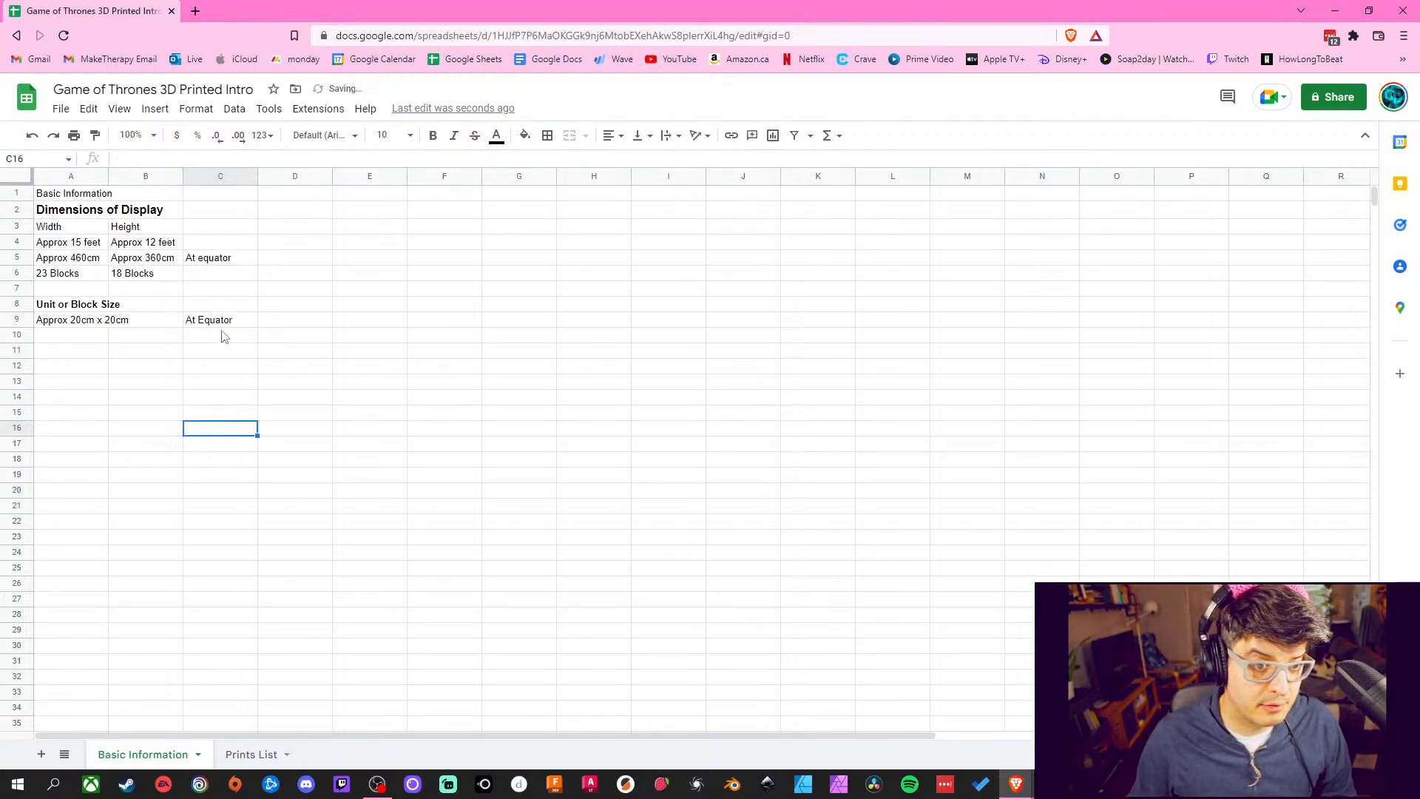
Correct the capitalisation of the note in cell C9 so that it reads "At equator"
{"action": "double_click", "coordinate": [206, 320]}
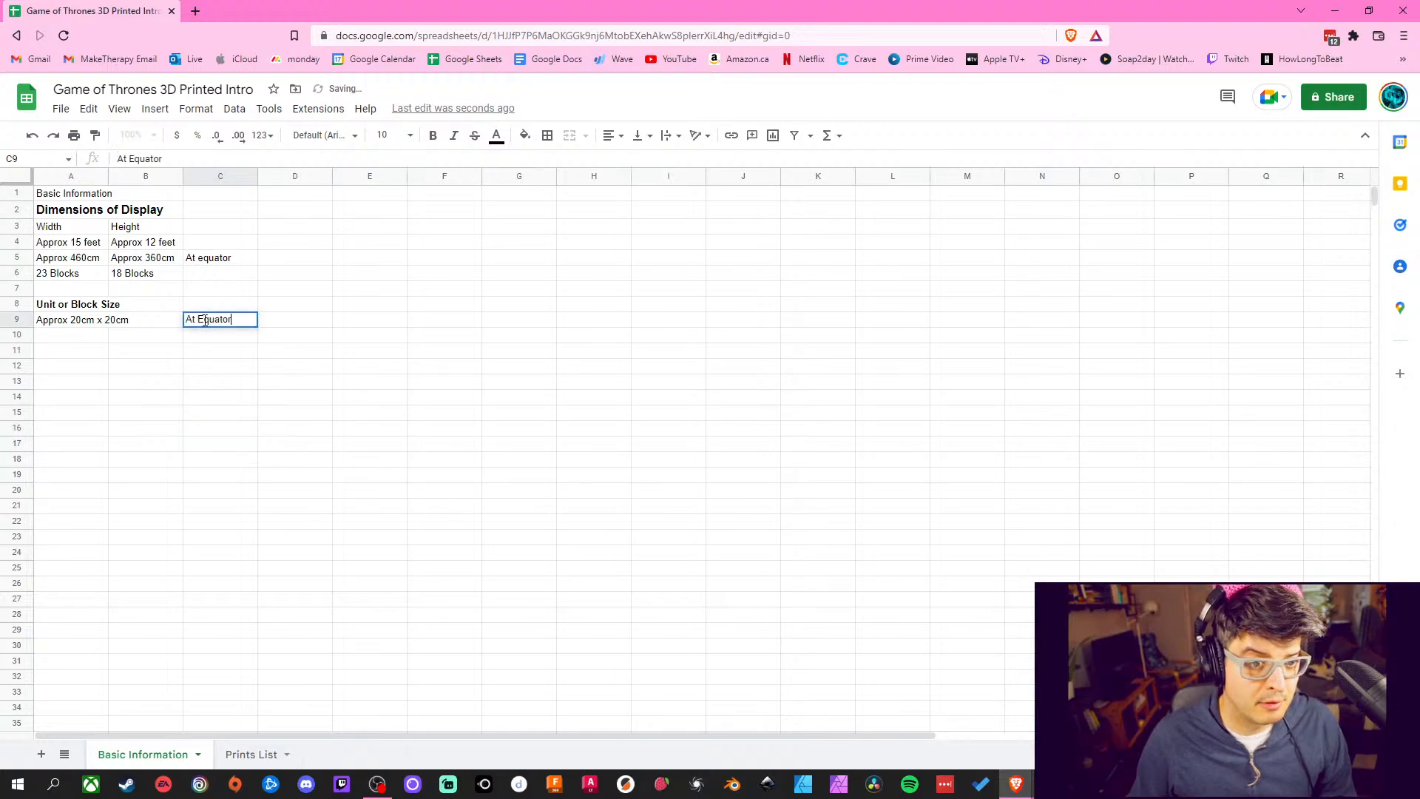
{"action": "key", "text": "BackSpace"}
{"action": "type", "text": "e"}
{"action": "left_click", "coordinate": [323, 408]}
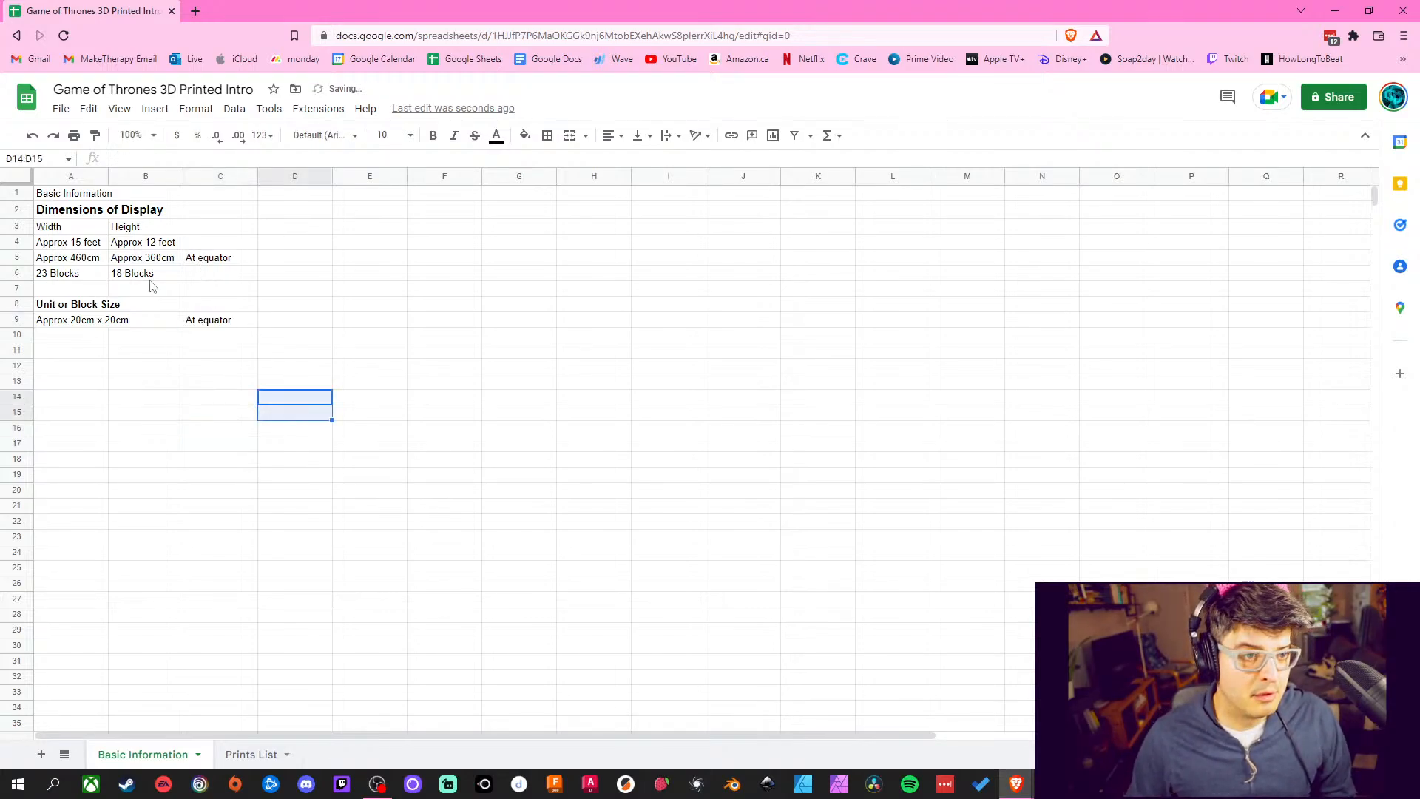
Set the font size of the "Unit or Block Size" heading in cell A8 to 12
{"action": "left_click", "coordinate": [66, 305]}
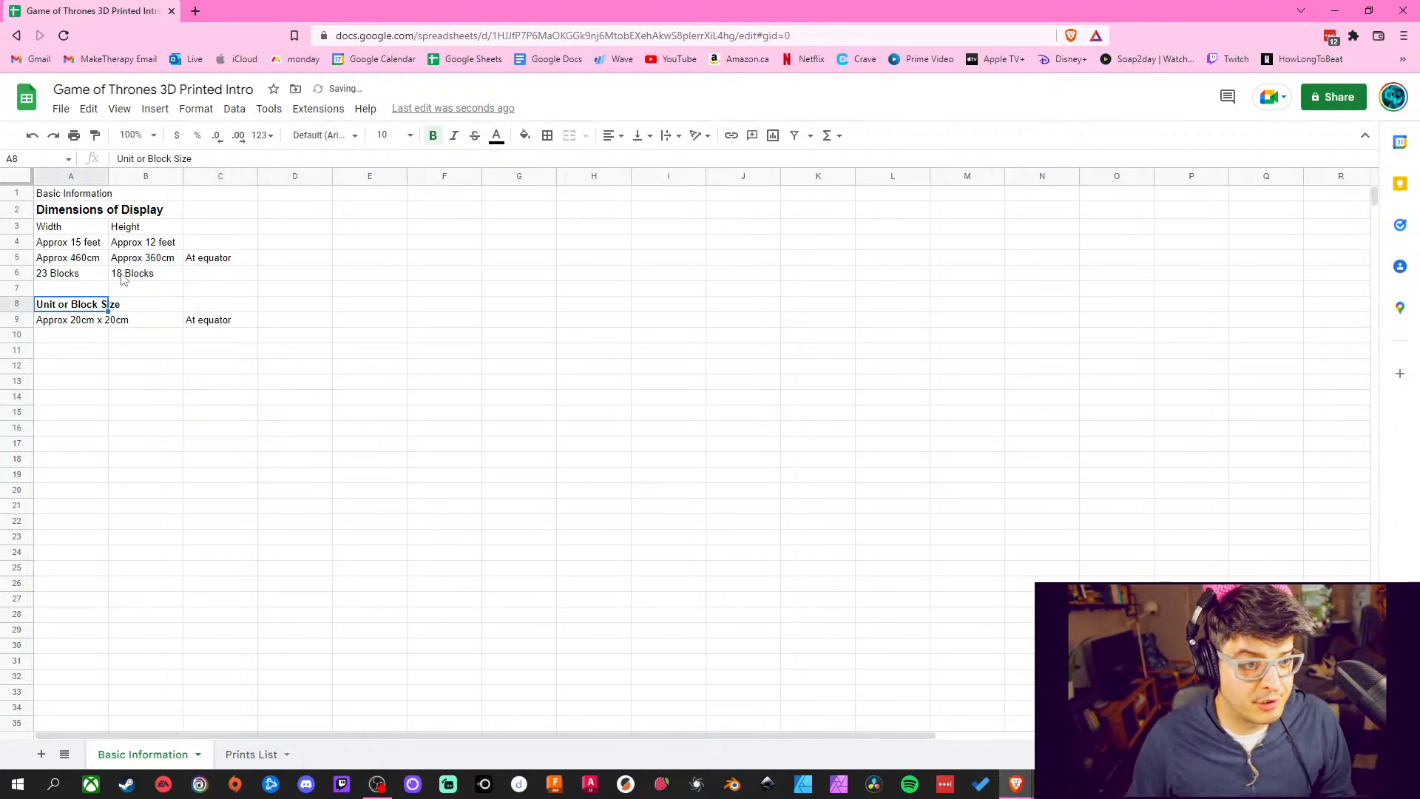
{"action": "left_click", "coordinate": [409, 135]}
{"action": "left_click", "coordinate": [384, 304]}
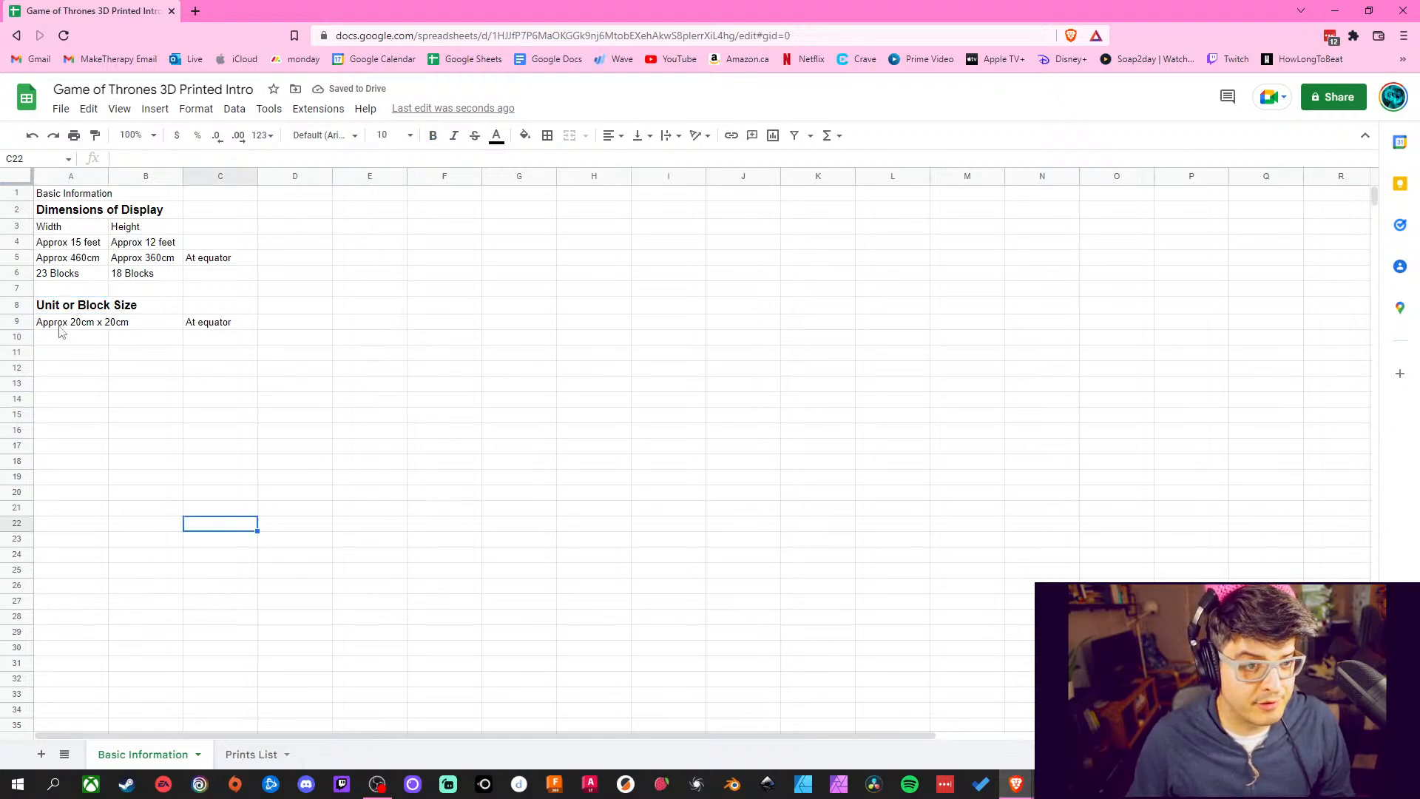
{"action": "left_click", "coordinate": [124, 451]}
{"action": "double_click", "coordinate": [62, 338]}
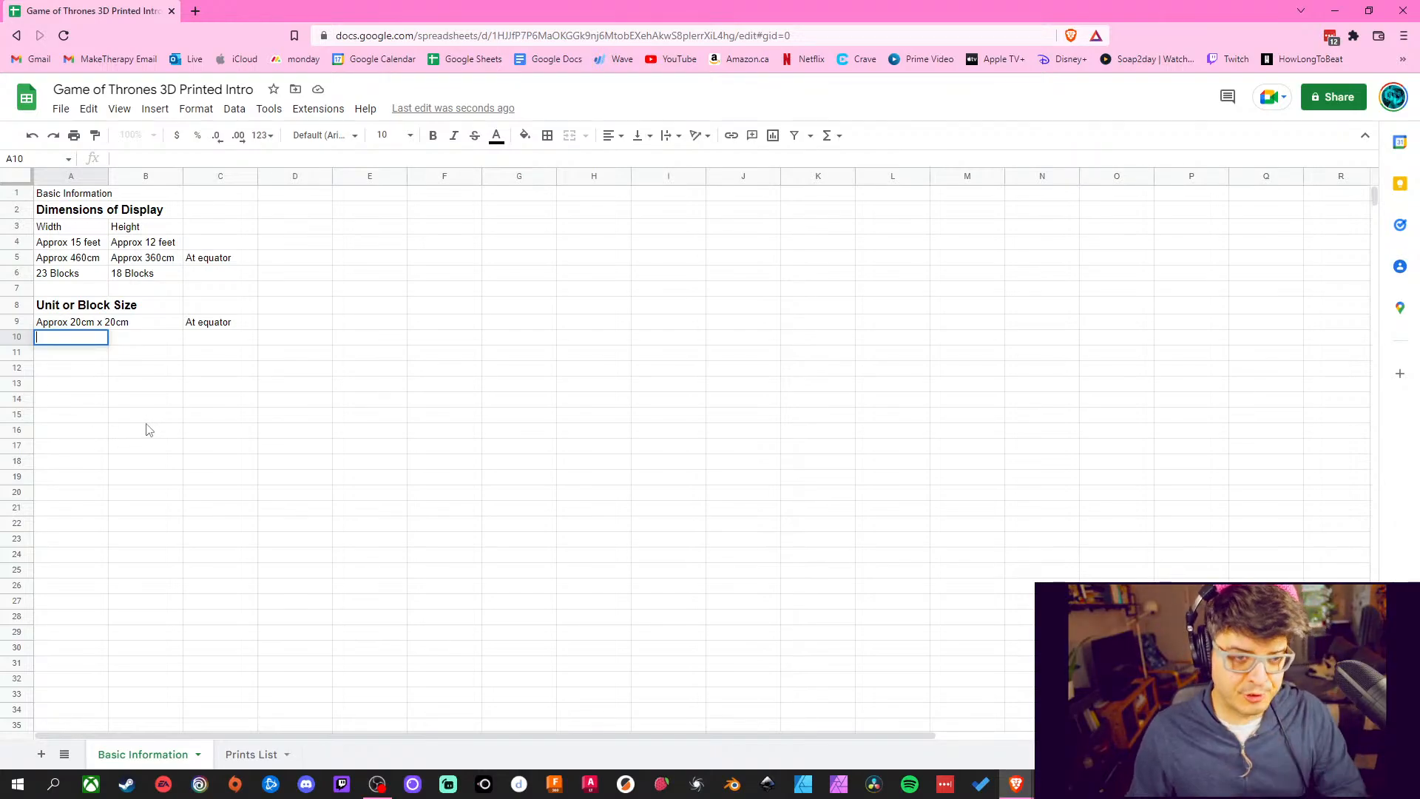
{"action": "left_click", "coordinate": [311, 429]}
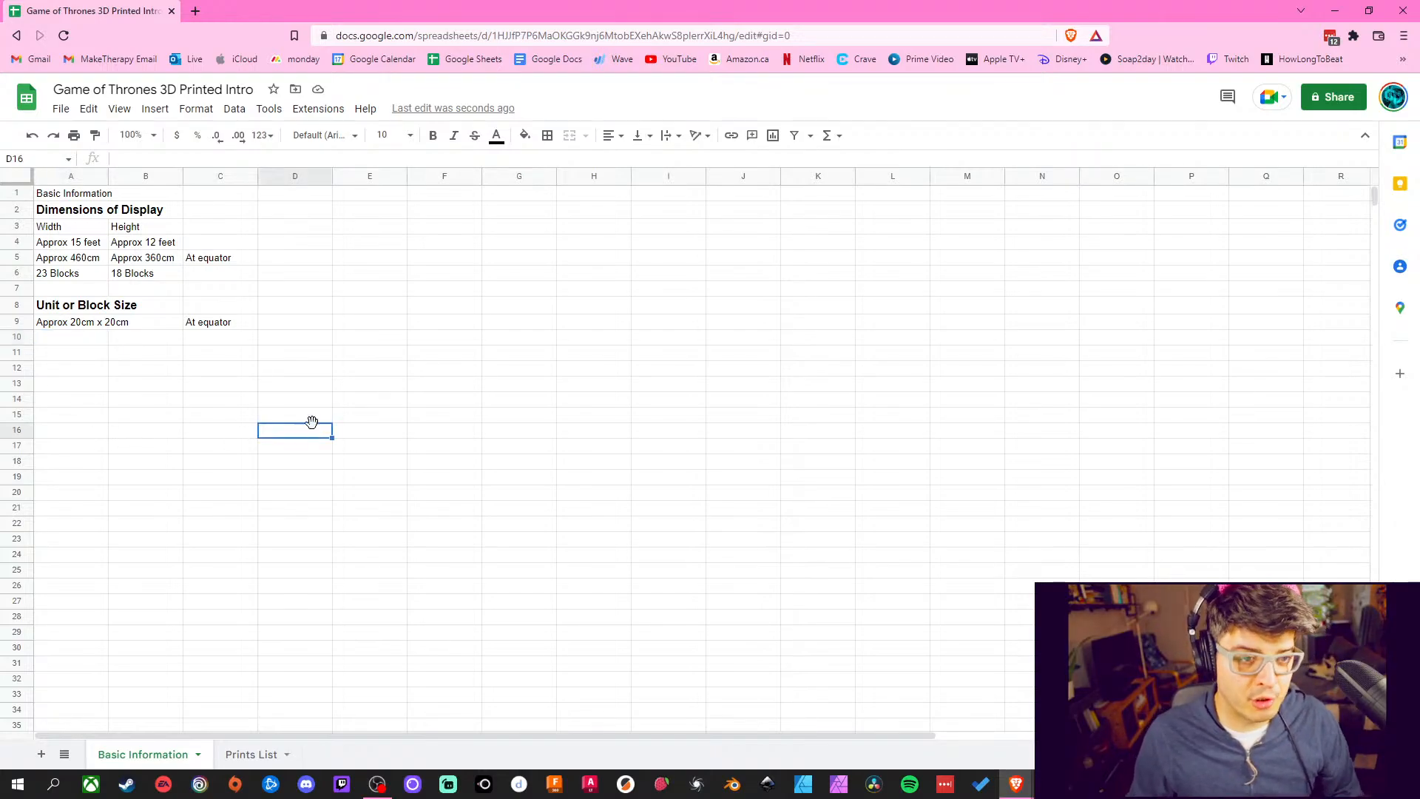
{"action": "left_click", "coordinate": [87, 325]}
{"action": "left_click", "coordinate": [141, 404]}
{"action": "left_click", "coordinate": [65, 326]}
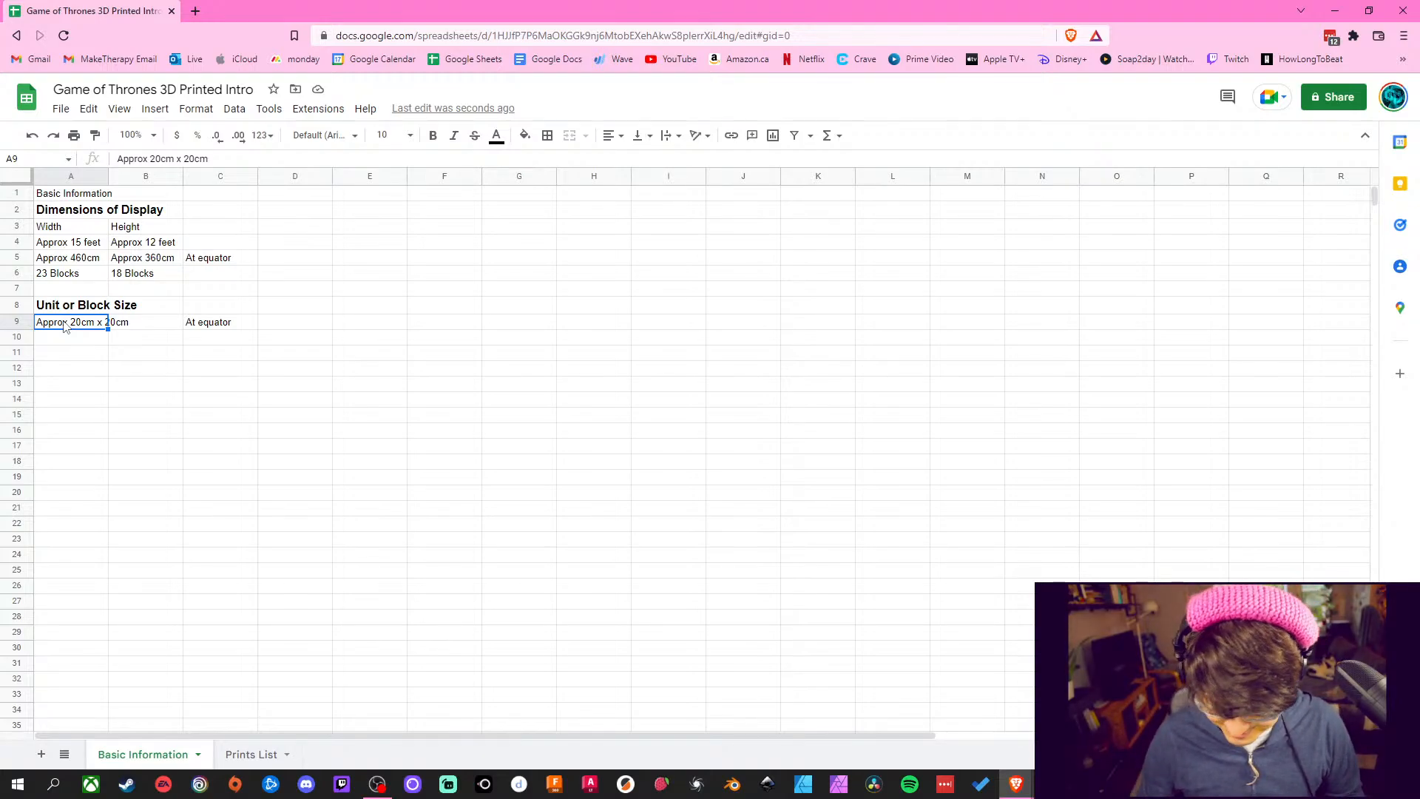
{"action": "left_click", "coordinate": [437, 651]}
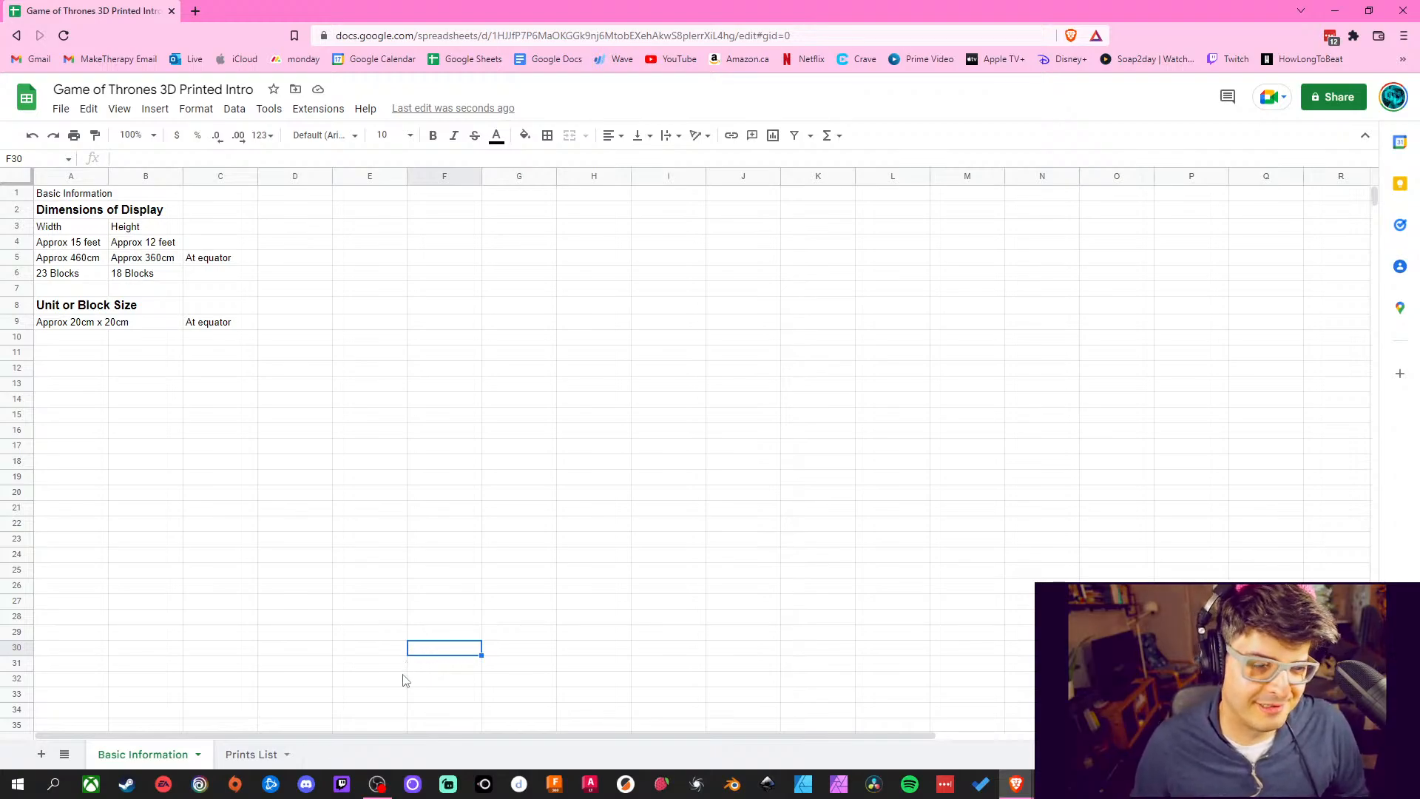
{"action": "left_click_drag", "start_coordinate": [82, 275], "coordinate": [133, 275]}
{"action": "left_click", "coordinate": [305, 399]}
{"action": "left_click", "coordinate": [147, 276]}
{"action": "left_click", "coordinate": [270, 440]}
{"action": "left_click", "coordinate": [265, 435]}
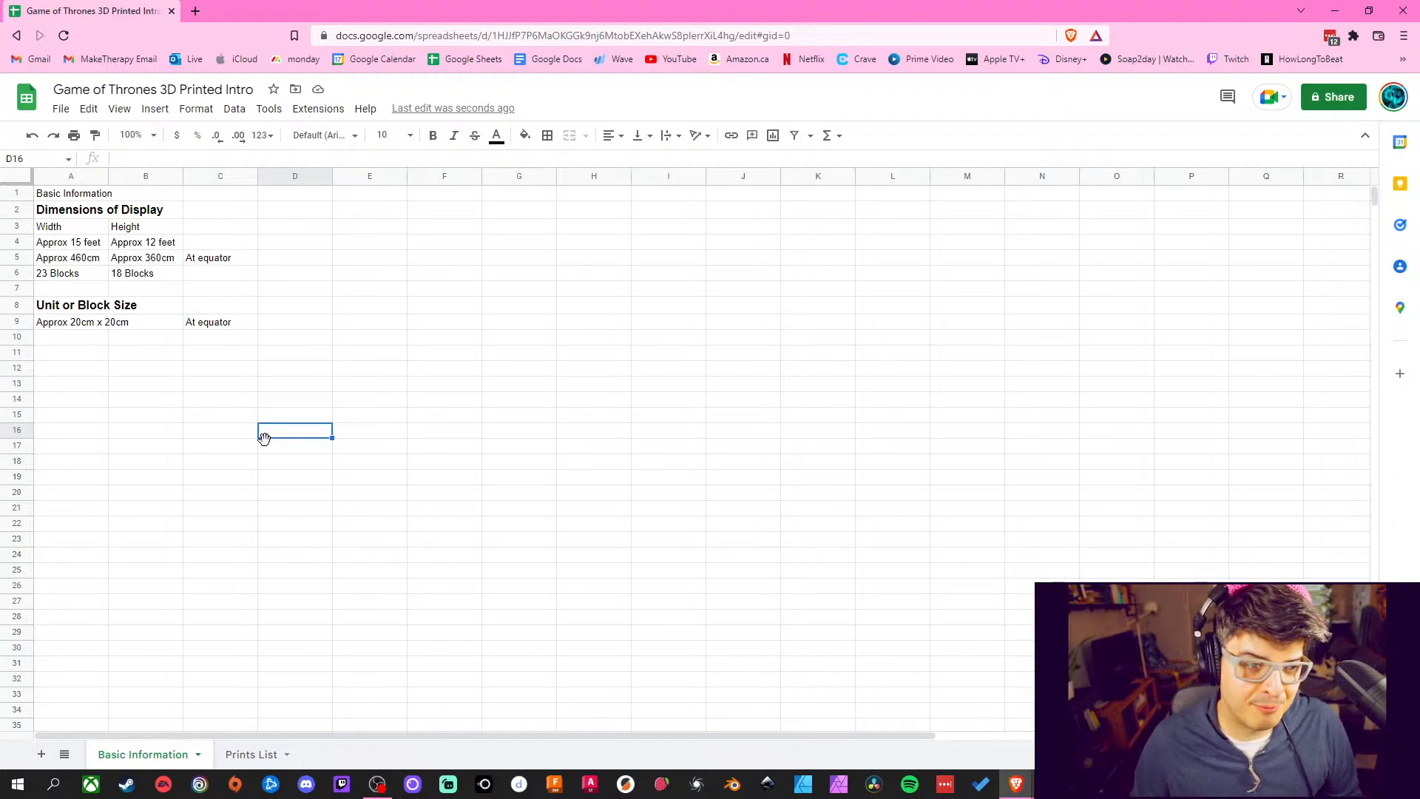
{"action": "left_click", "coordinate": [102, 370]}
{"action": "left_click", "coordinate": [94, 340]}
{"action": "left_click", "coordinate": [189, 403]}
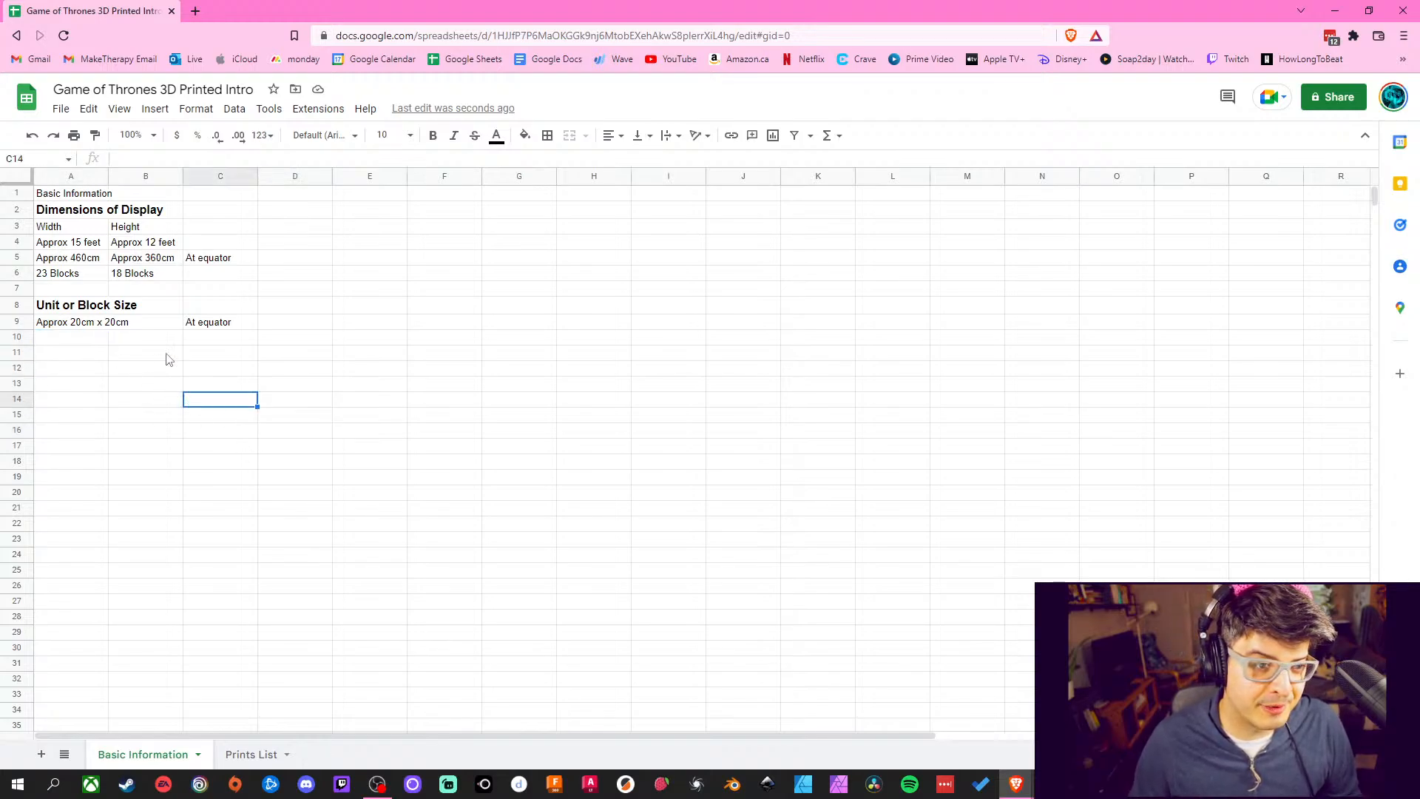
{"action": "left_click_drag", "start_coordinate": [75, 276], "coordinate": [140, 276]}
{"action": "left_click", "coordinate": [278, 435]}
{"action": "left_click", "coordinate": [146, 446]}
{"action": "left_click", "coordinate": [194, 419]}
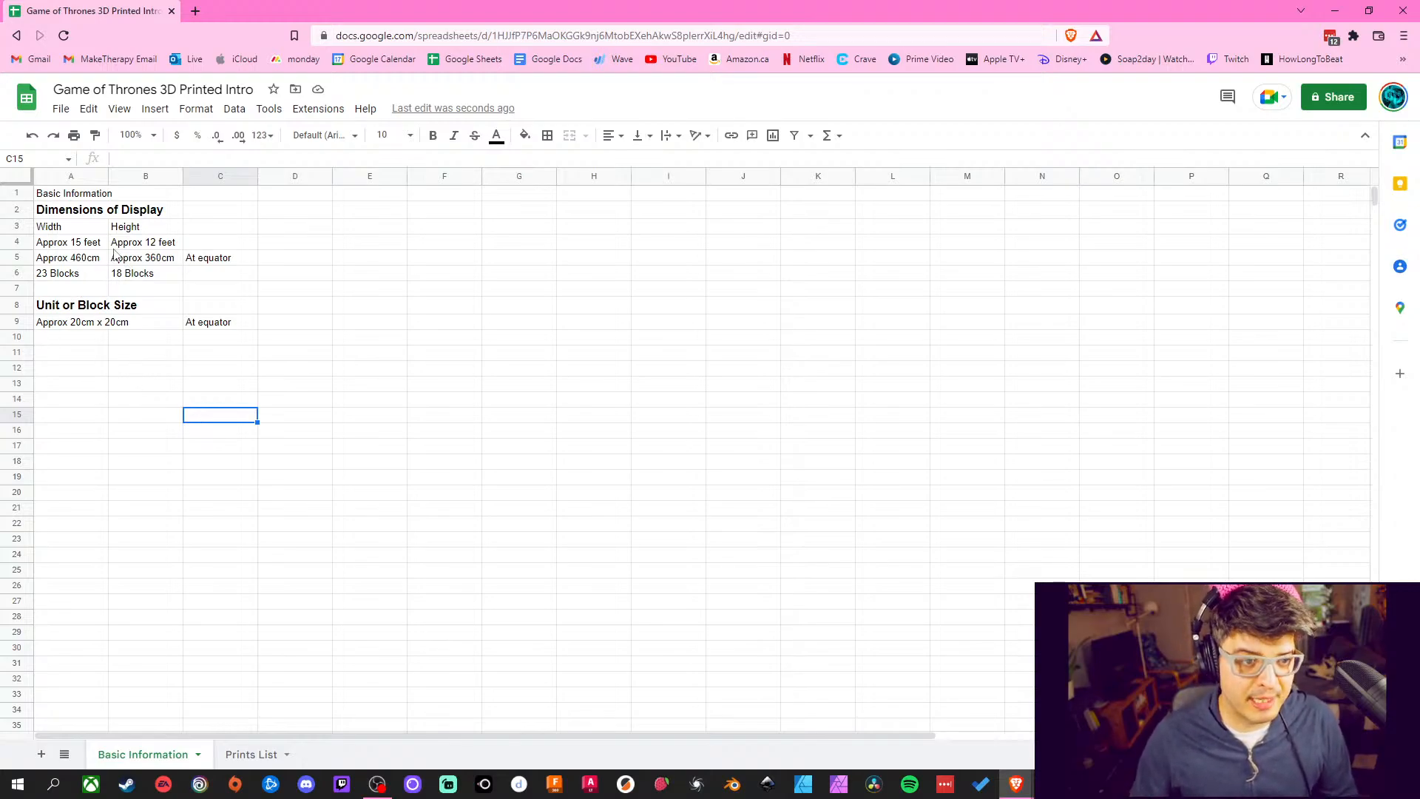
{"action": "left_click", "coordinate": [295, 477]}
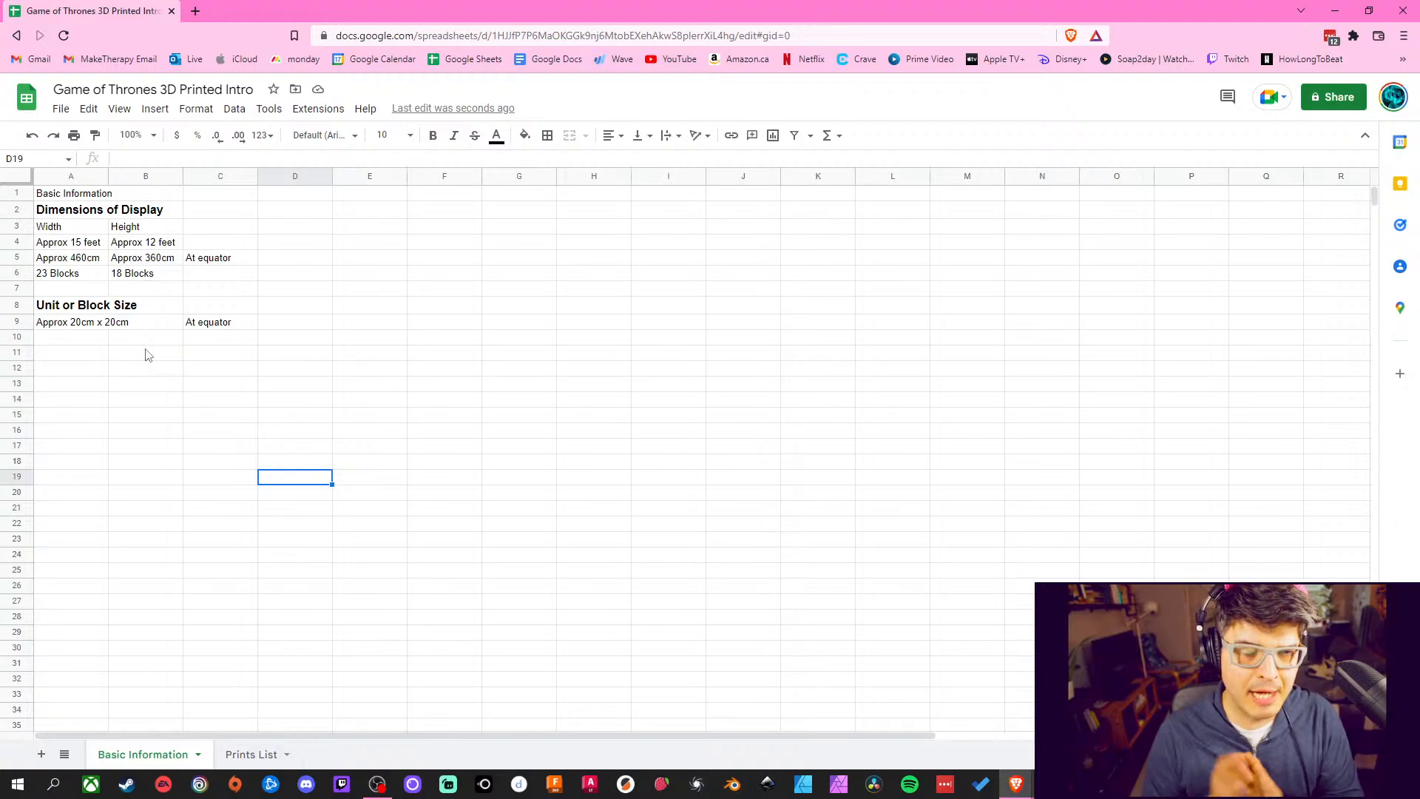
{"action": "left_click", "coordinate": [200, 419]}
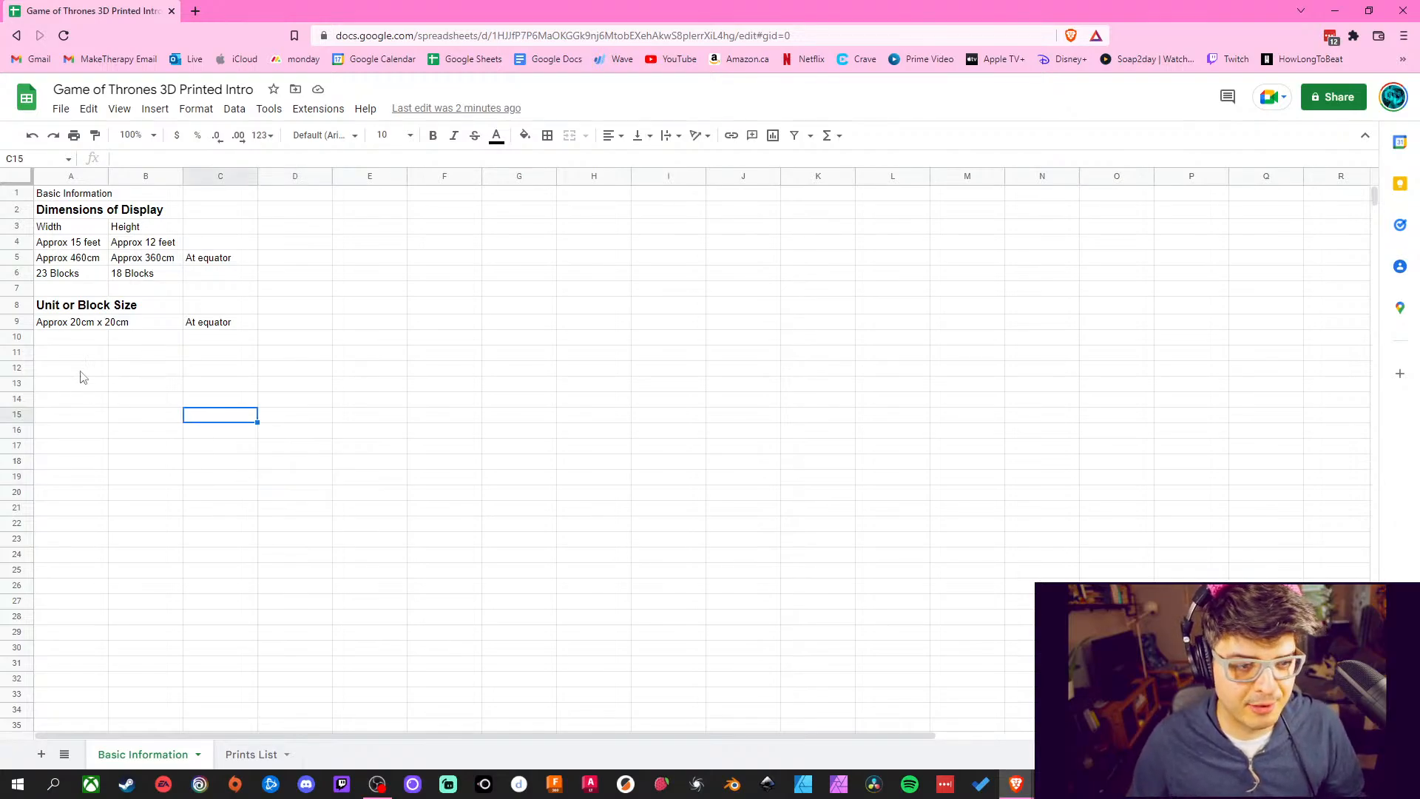
{"action": "left_click", "coordinate": [86, 340]}
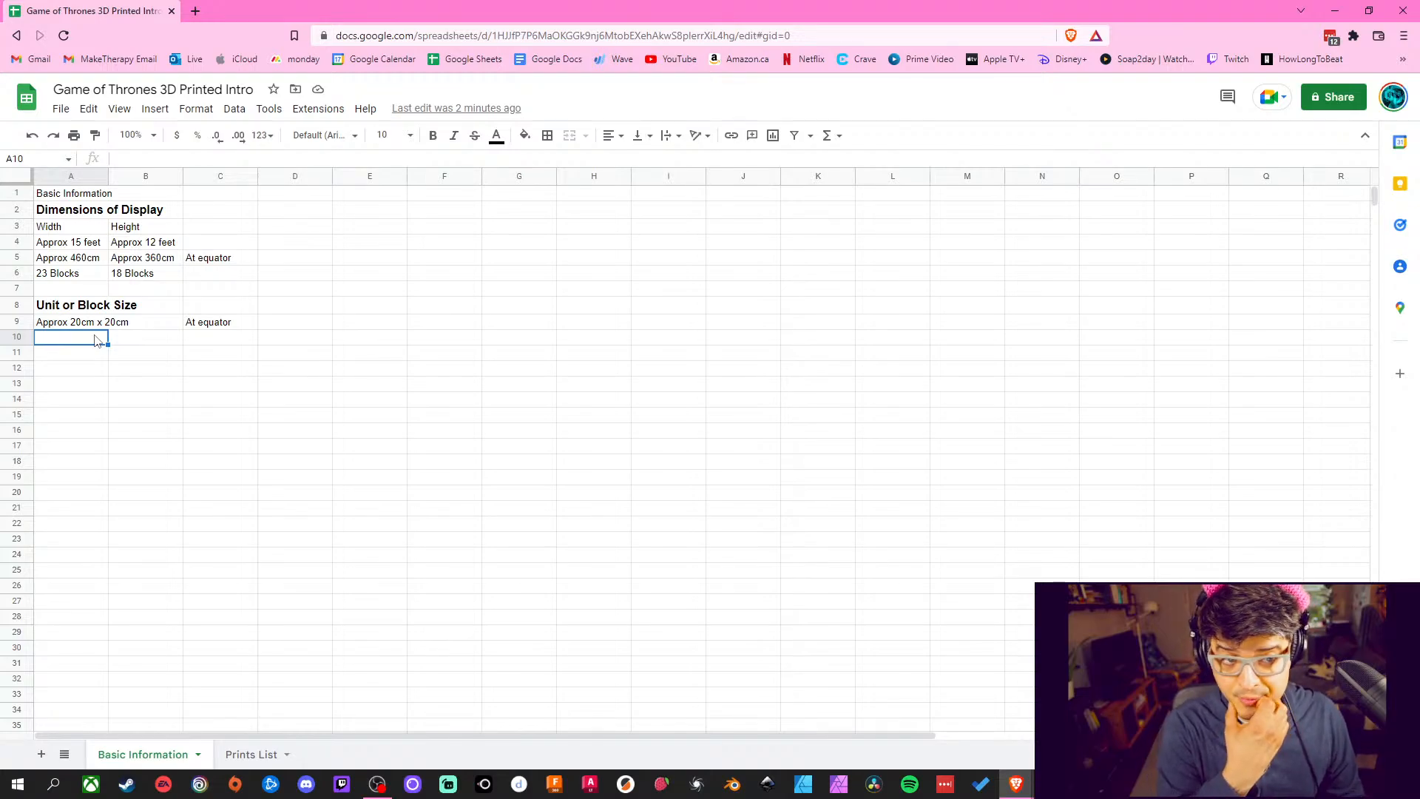
{"action": "key", "text": "XF86AudioLowerVolume"}
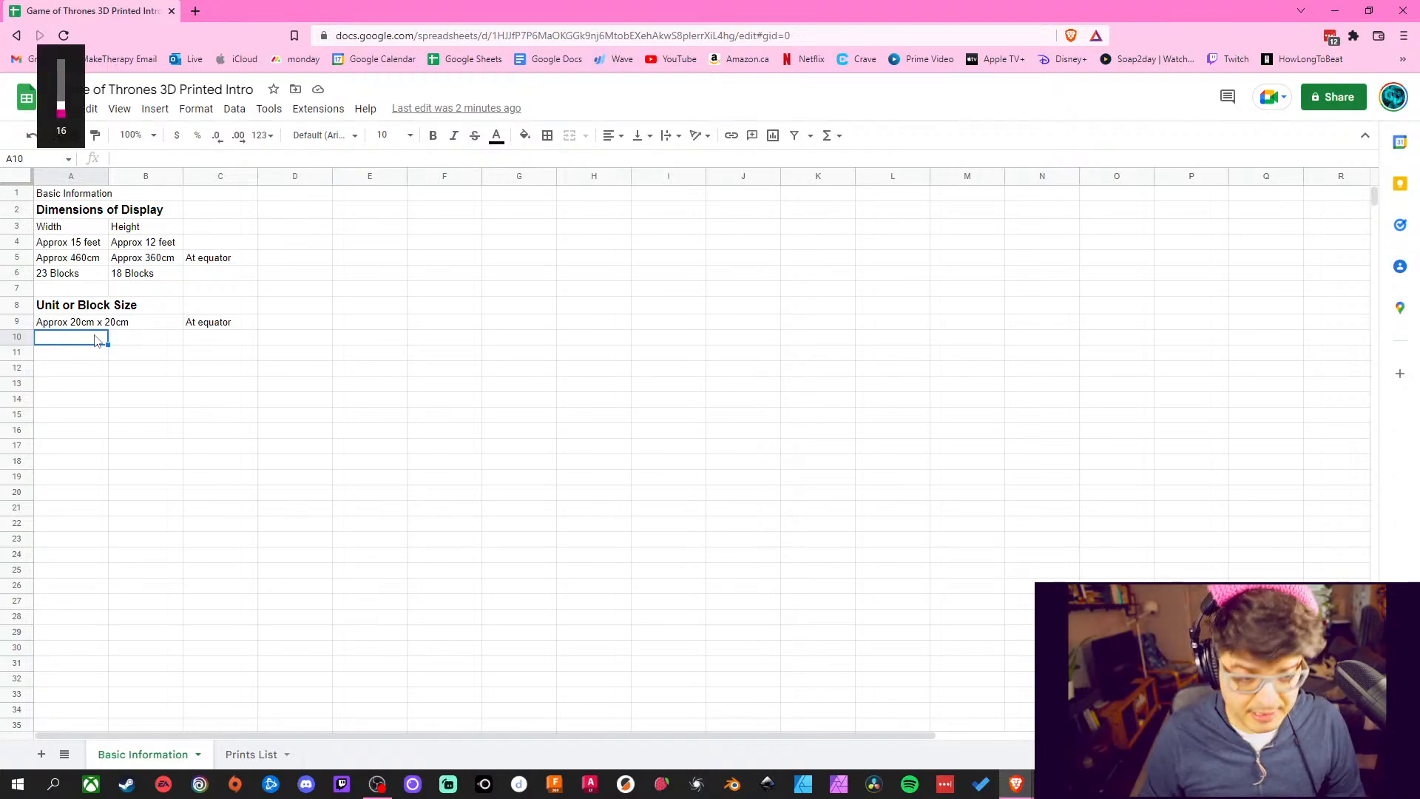
{"action": "key", "text": "XF86AudioLowerVolume"}
{"action": "key", "text": "XF86AudioLowerVolume"}
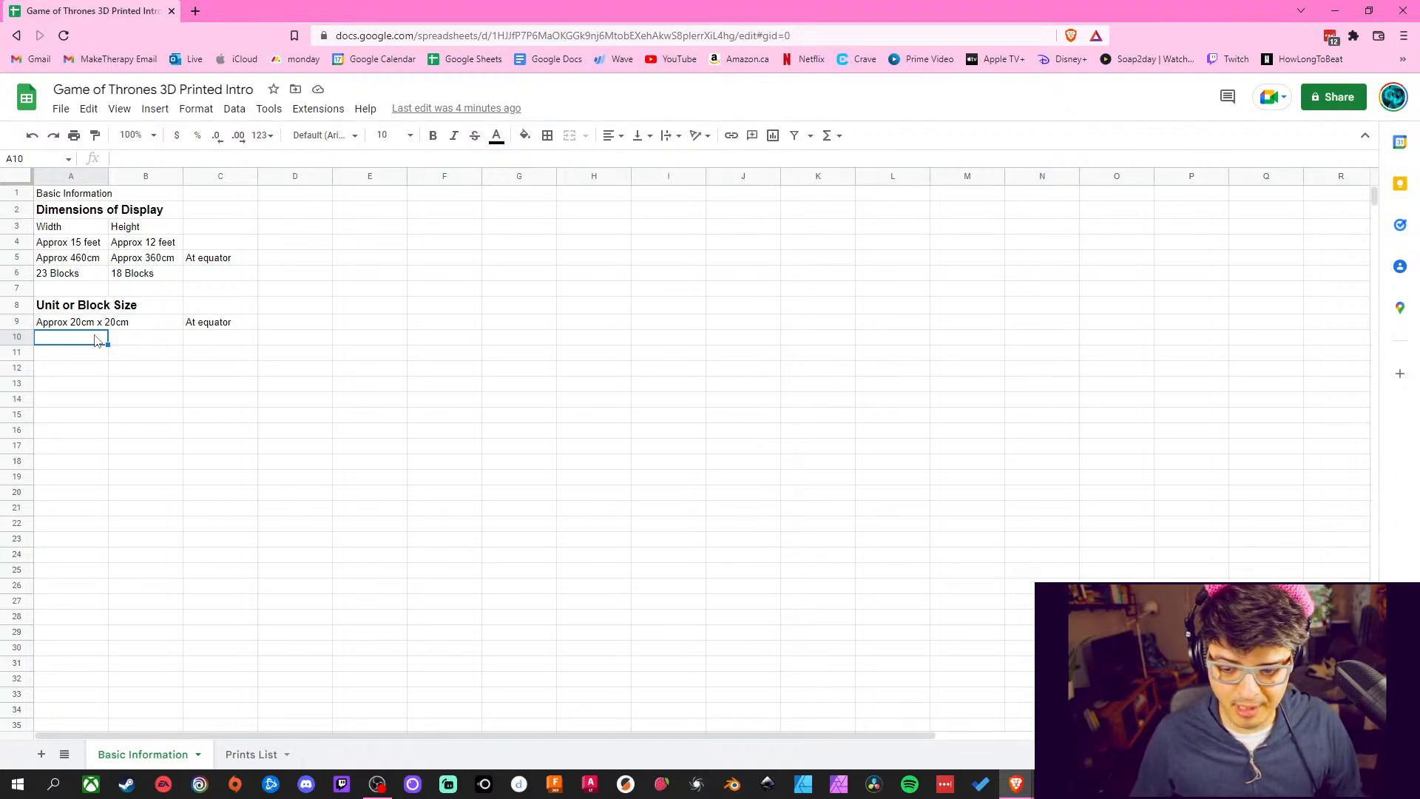
{"action": "left_click", "coordinate": [175, 462]}
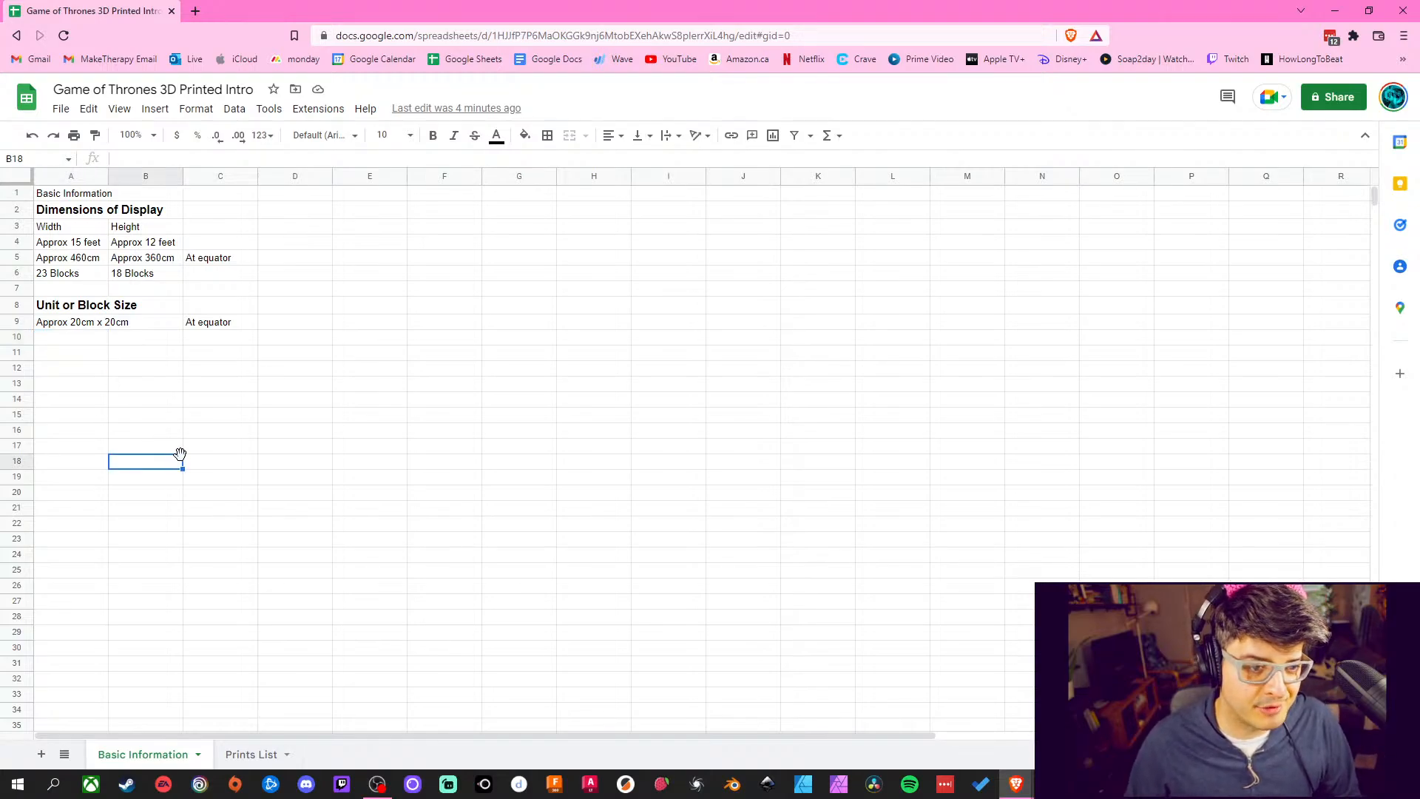
{"action": "left_click", "coordinate": [429, 480]}
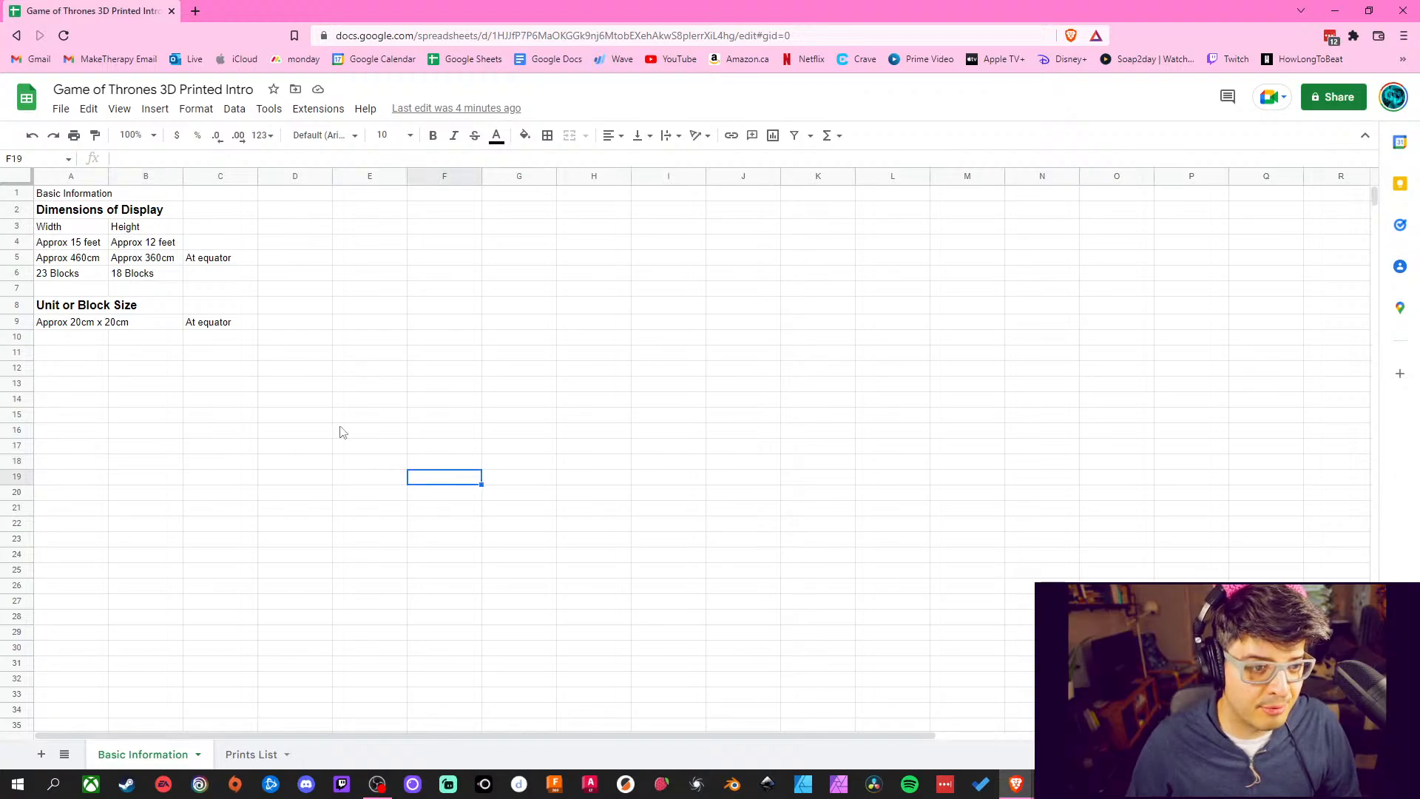
{"action": "left_click", "coordinate": [205, 388]}
{"action": "left_click", "coordinate": [87, 341]}
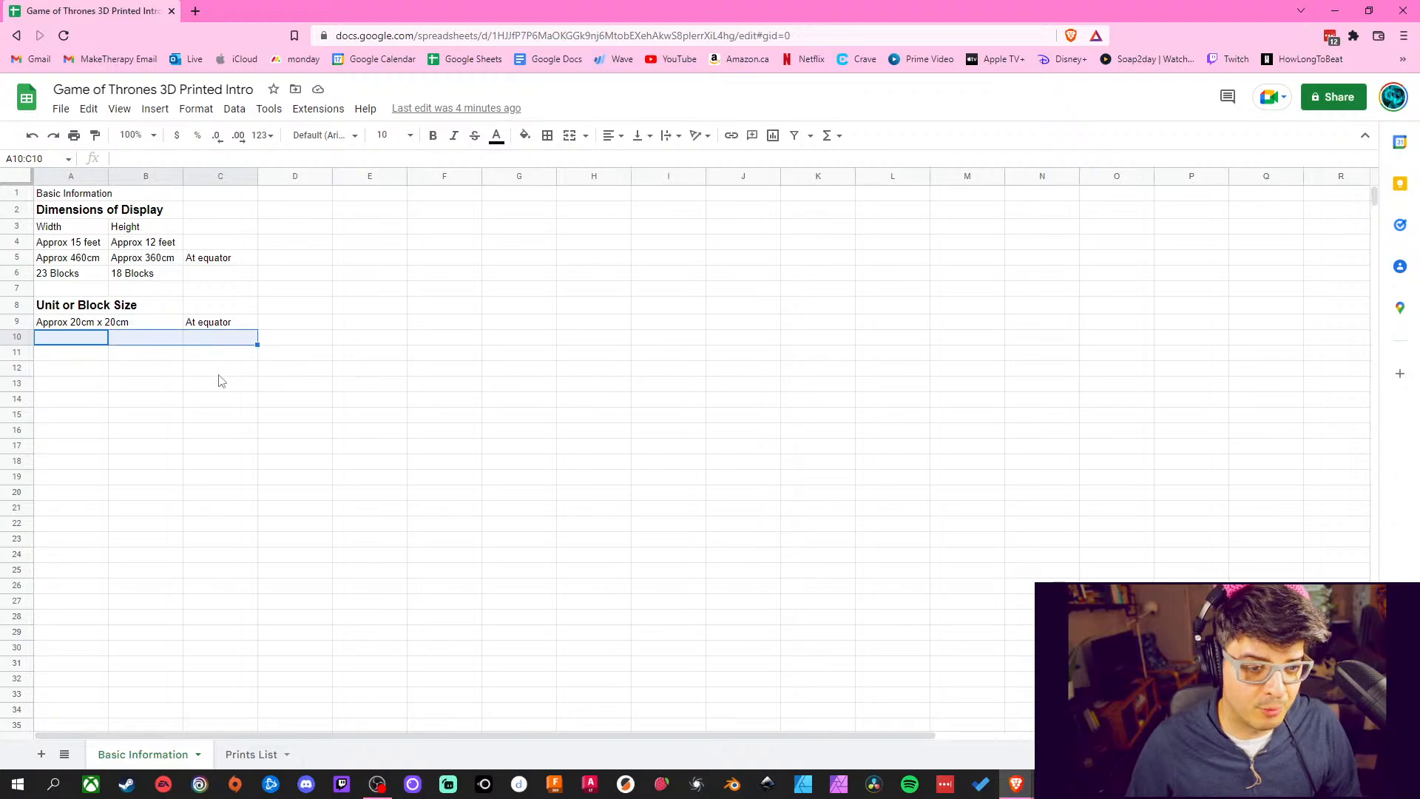
{"action": "left_click", "coordinate": [222, 380]}
{"action": "left_click", "coordinate": [82, 341]}
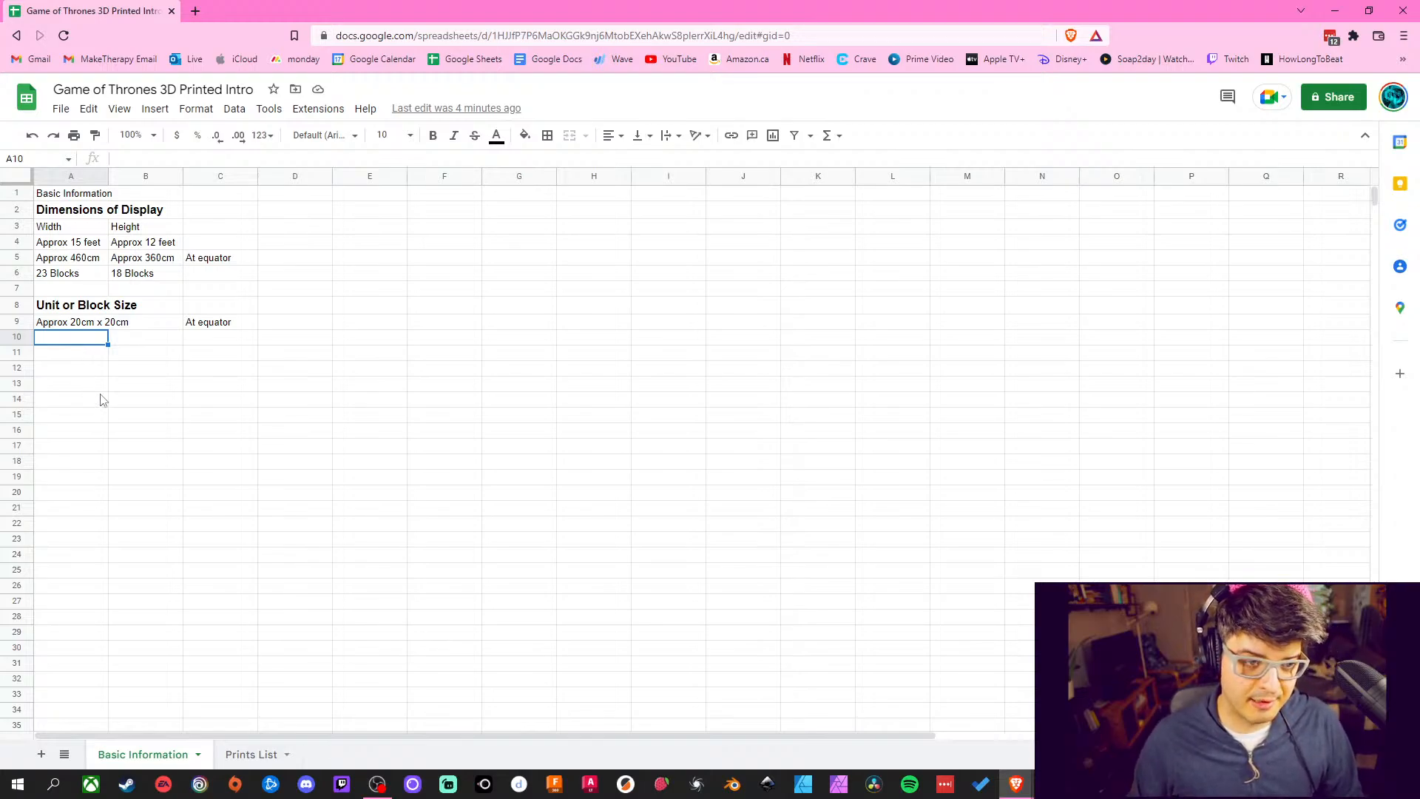
{"action": "left_click", "coordinate": [237, 448]}
{"action": "left_click", "coordinate": [71, 339]}
{"action": "left_click_drag", "start_coordinate": [248, 340], "coordinate": [66, 341]}
{"action": "left_click", "coordinate": [74, 383]}
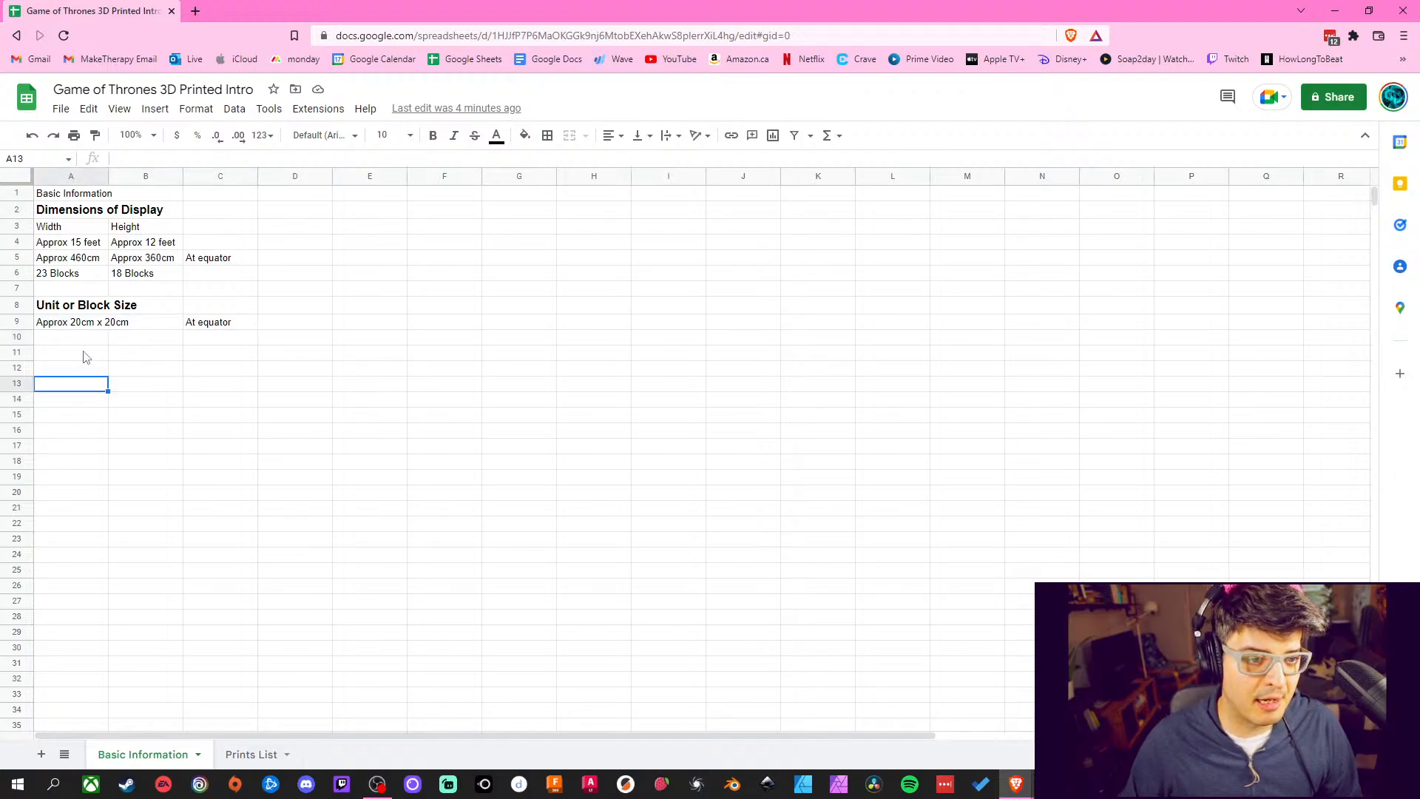
{"action": "left_click", "coordinate": [80, 341]}
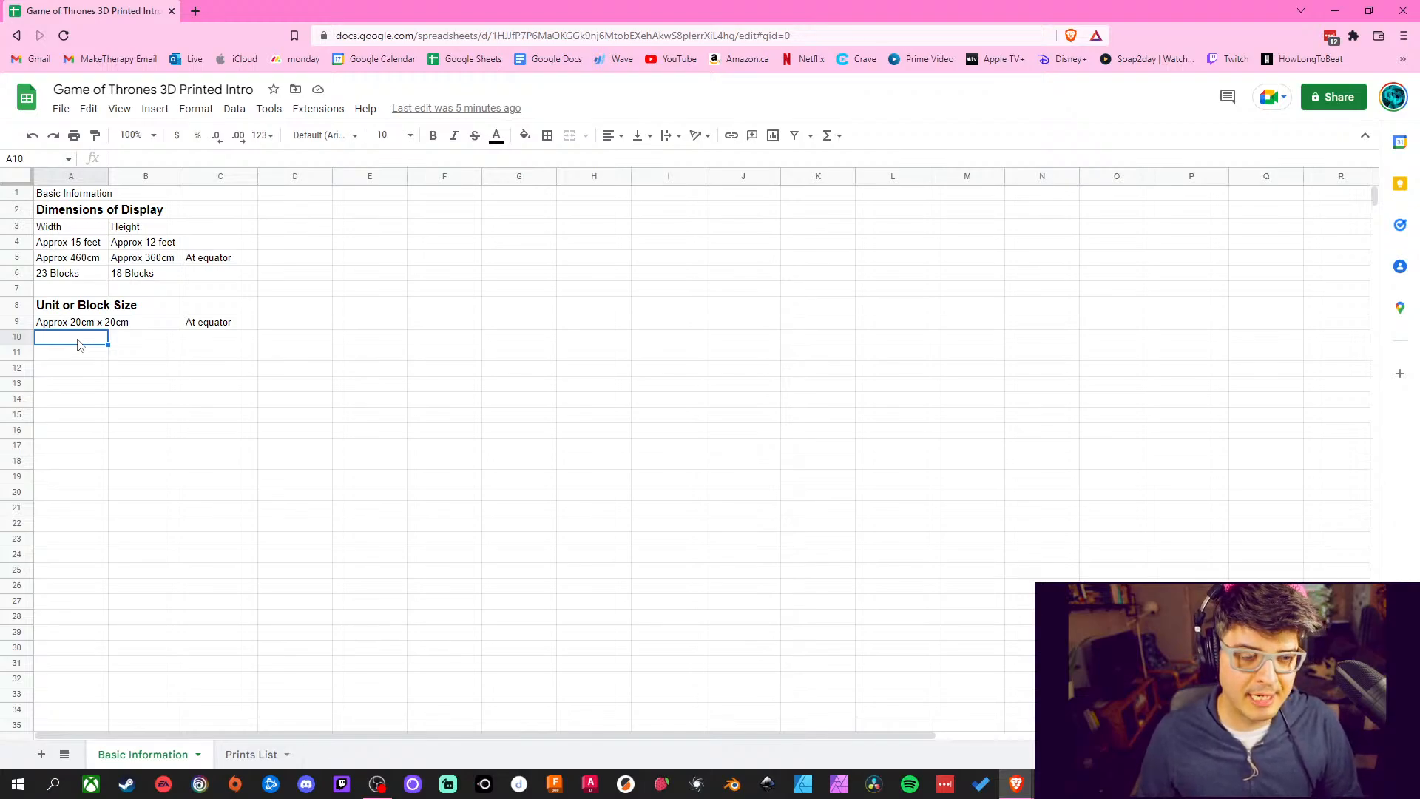
{"action": "left_click_drag", "start_coordinate": [210, 339], "coordinate": [76, 342]}
{"action": "left_click", "coordinate": [127, 385]}
{"action": "left_click", "coordinate": [213, 413]}
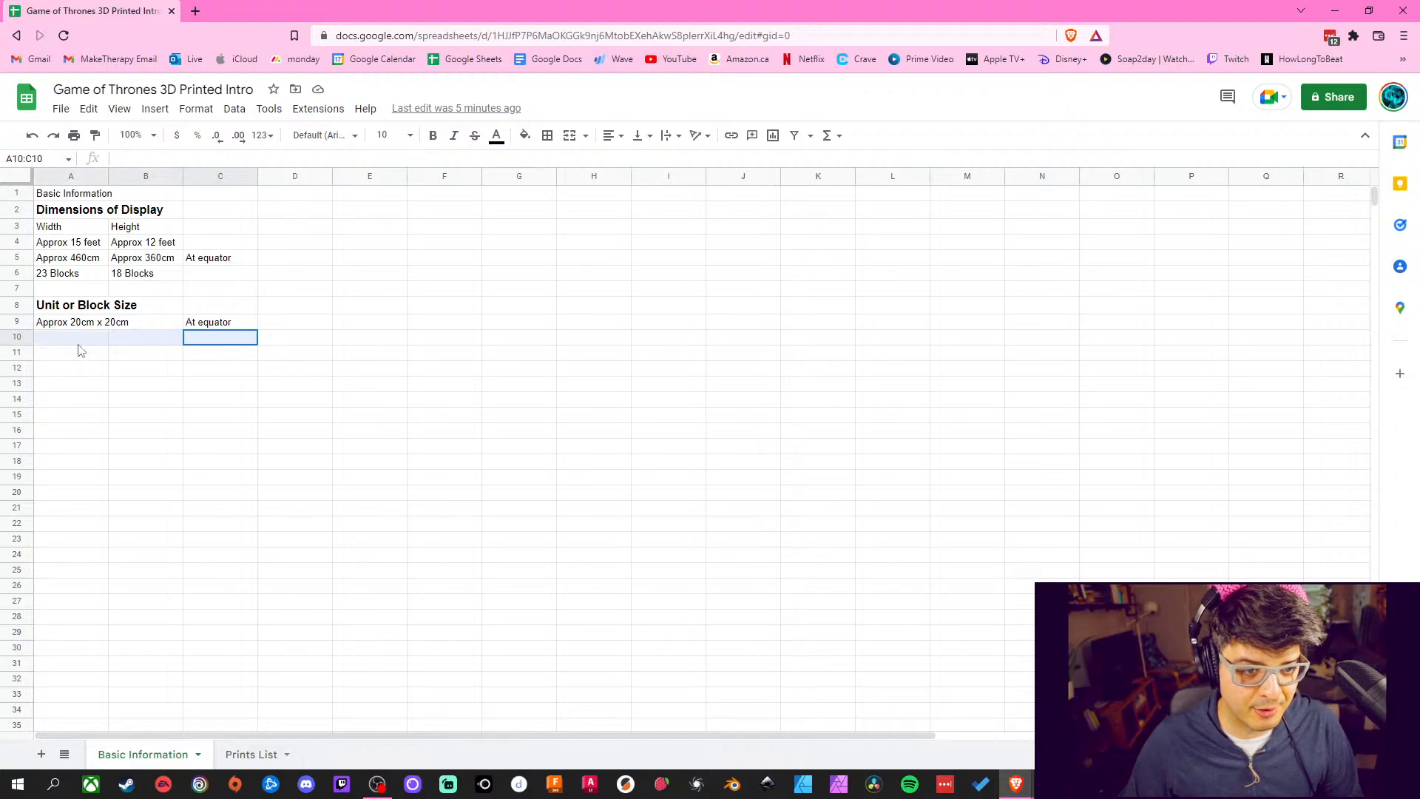
{"action": "left_click", "coordinate": [163, 473]}
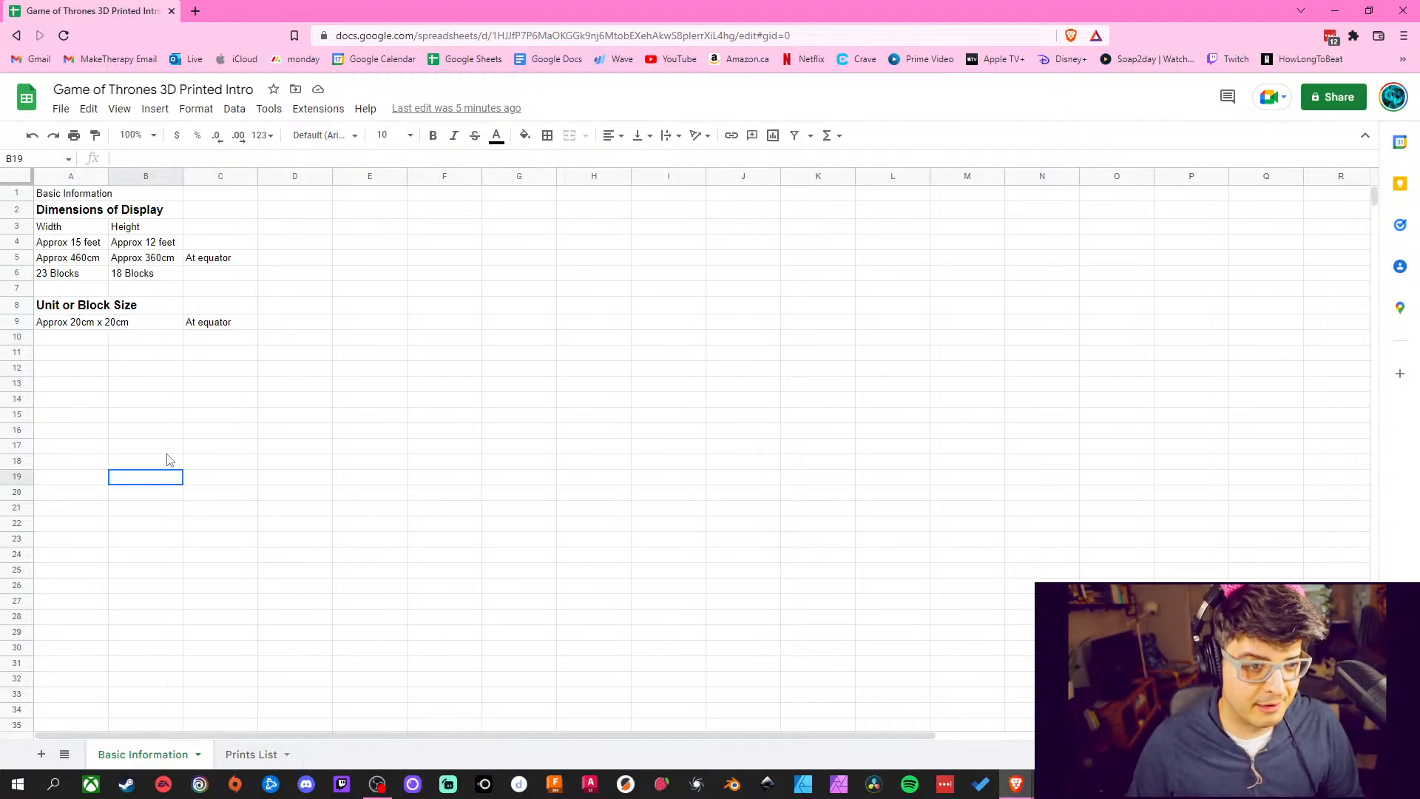
{"action": "left_click", "coordinate": [87, 339]}
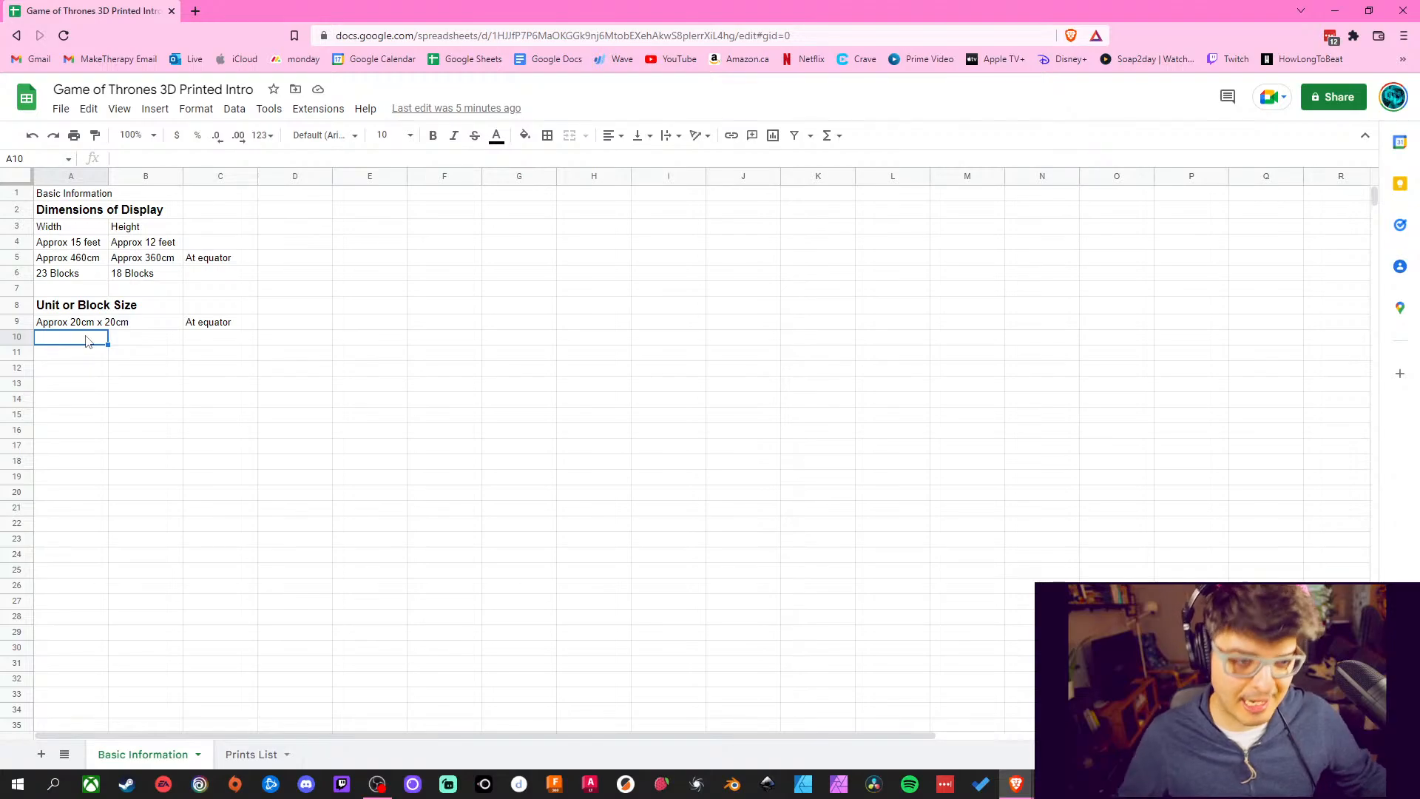
{"action": "left_click", "coordinate": [192, 400]}
{"action": "mouse_move", "coordinate": [94, 337]}
{"action": "left_mouse_down"}
{"action": "mouse_move", "coordinate": [221, 343]}
{"action": "mouse_move", "coordinate": [98, 338]}
{"action": "left_mouse_up"}
{"action": "left_click", "coordinate": [227, 388]}
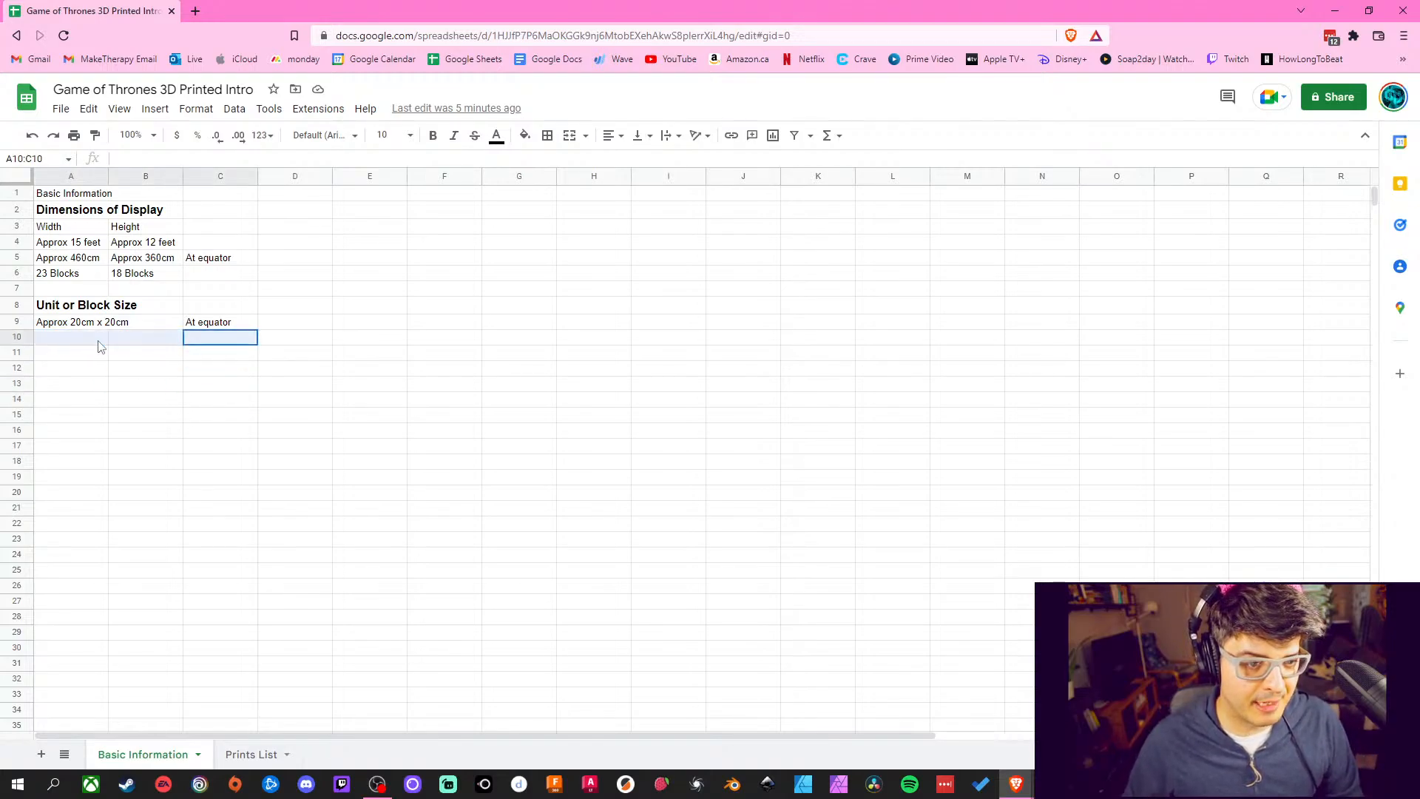
{"action": "left_click", "coordinate": [96, 388]}
{"action": "left_click", "coordinate": [133, 447]}
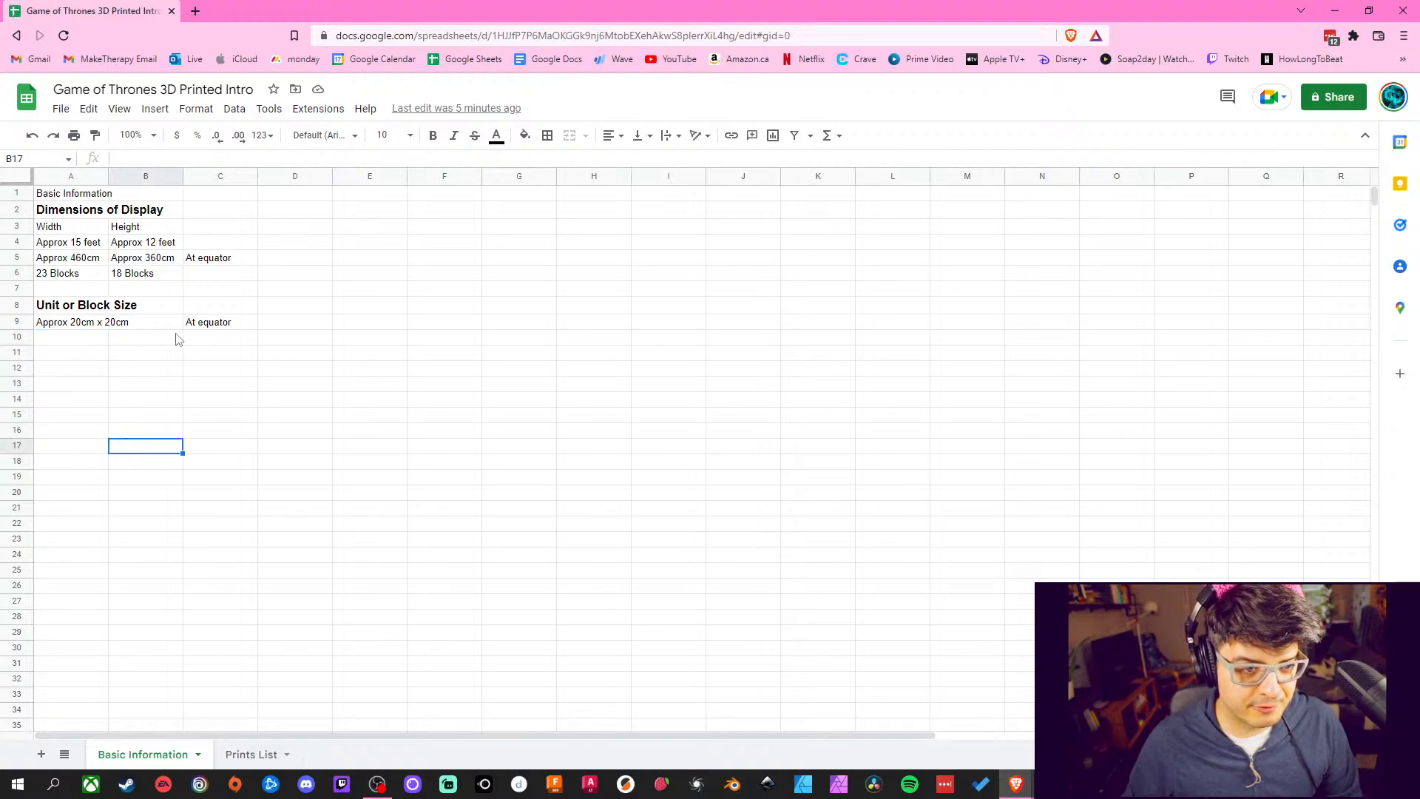
{"action": "left_click", "coordinate": [288, 417]}
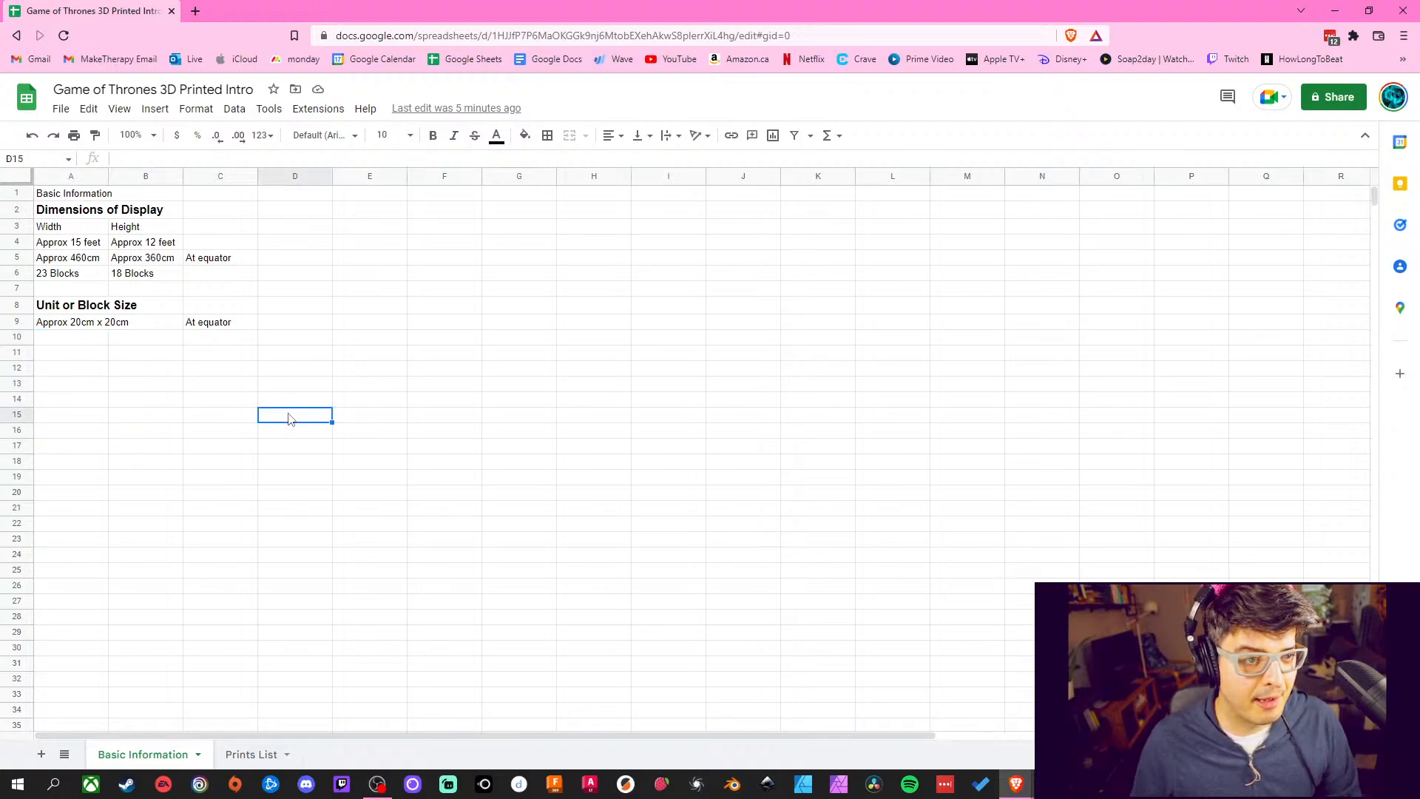
{"action": "left_click", "coordinate": [477, 496]}
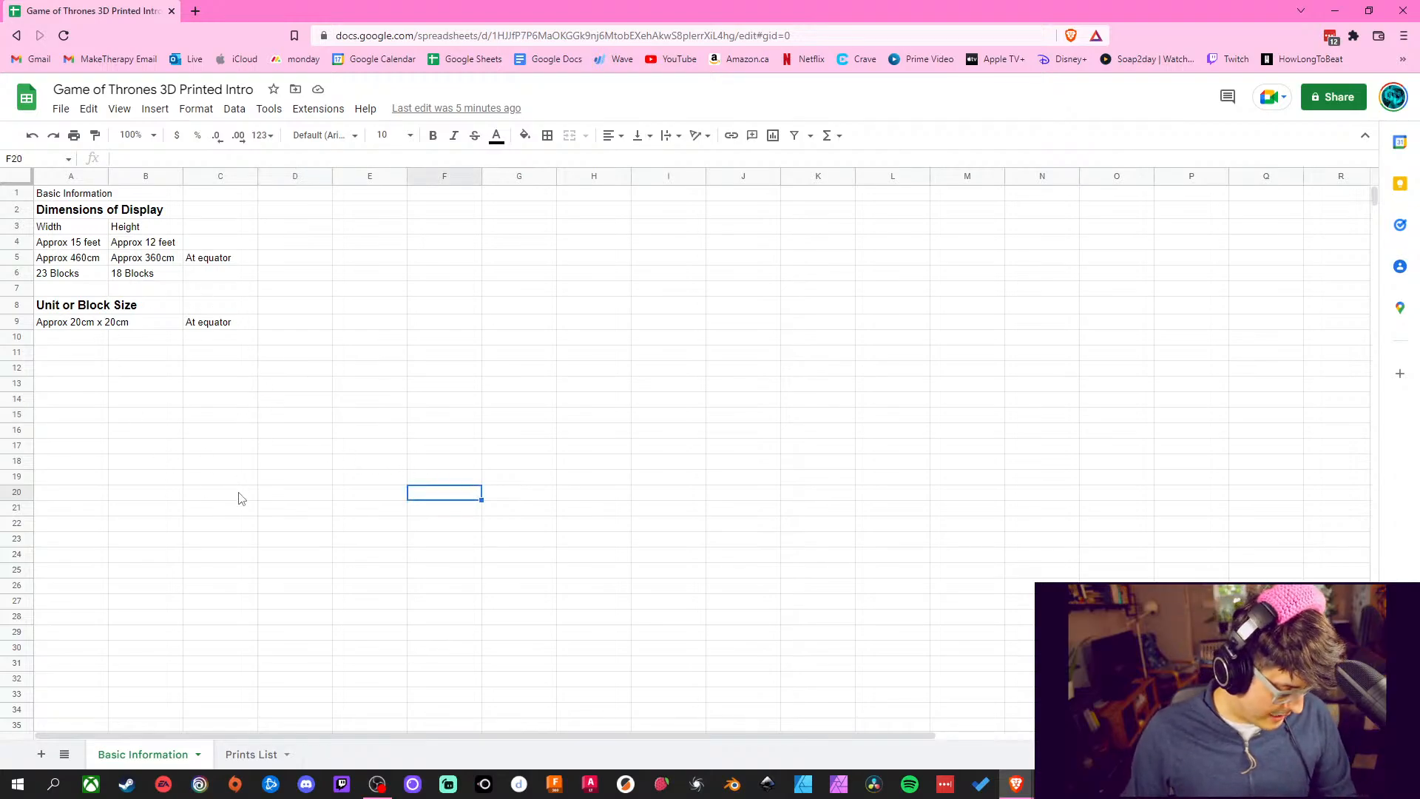
{"action": "left_click", "coordinate": [66, 334]}
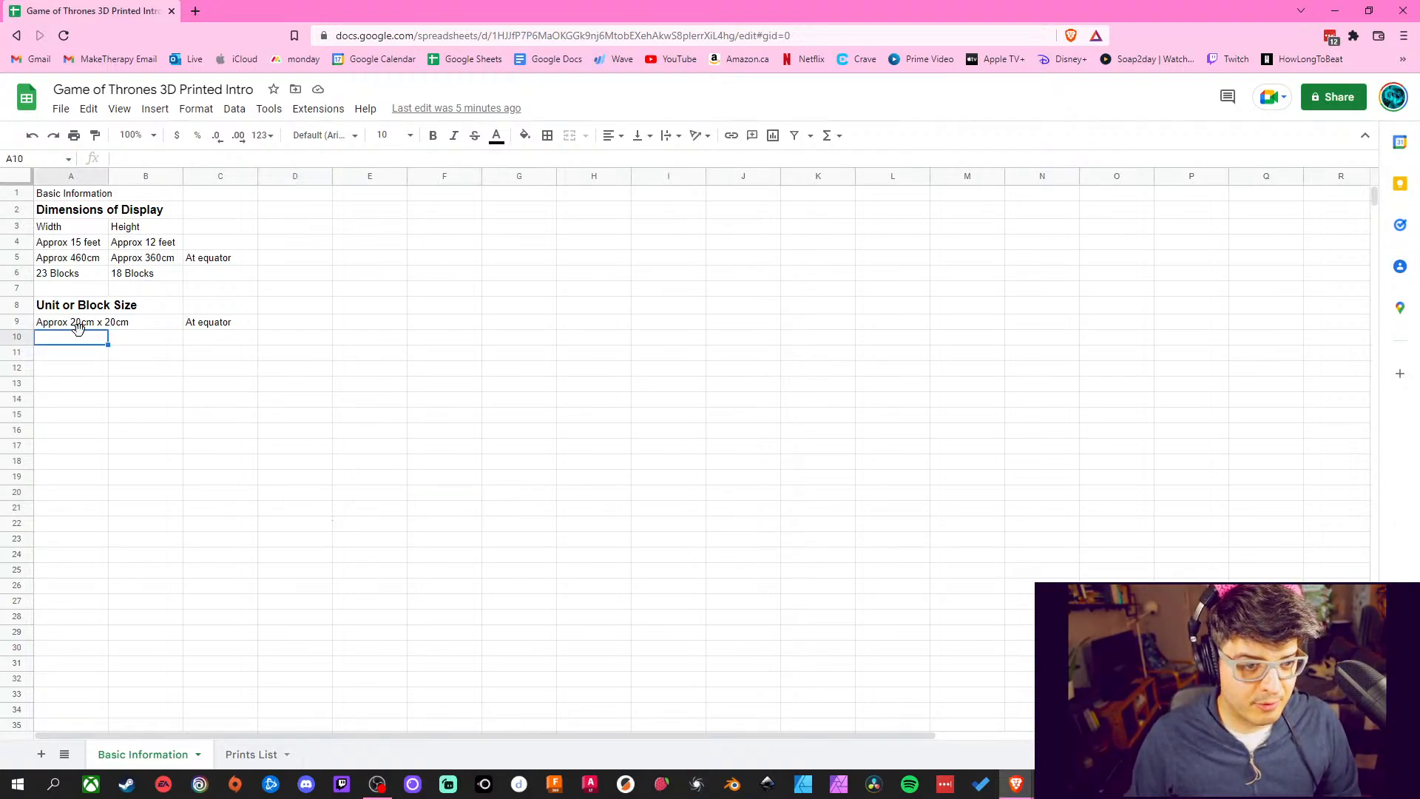
{"action": "left_click_drag", "start_coordinate": [234, 340], "coordinate": [104, 336]}
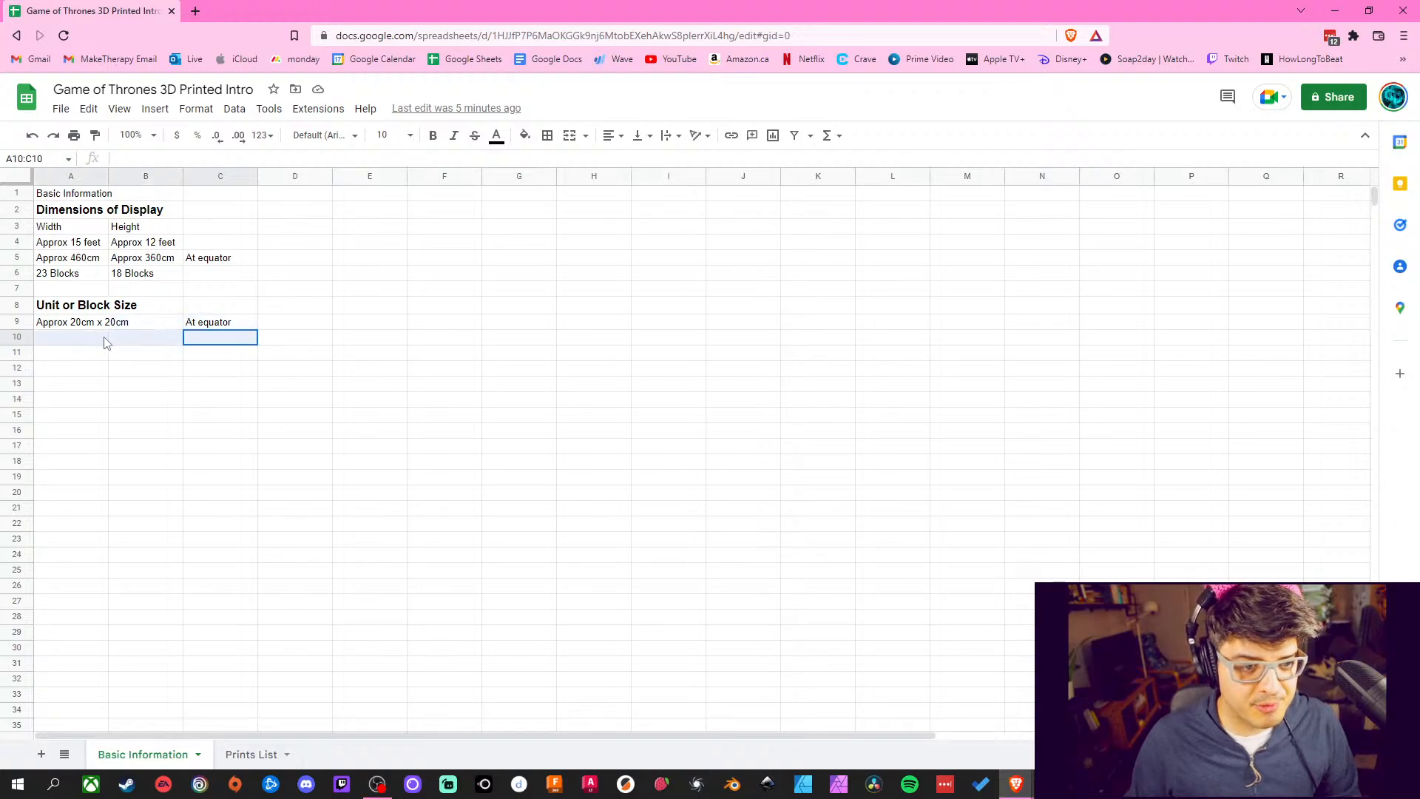
{"action": "left_click", "coordinate": [157, 421]}
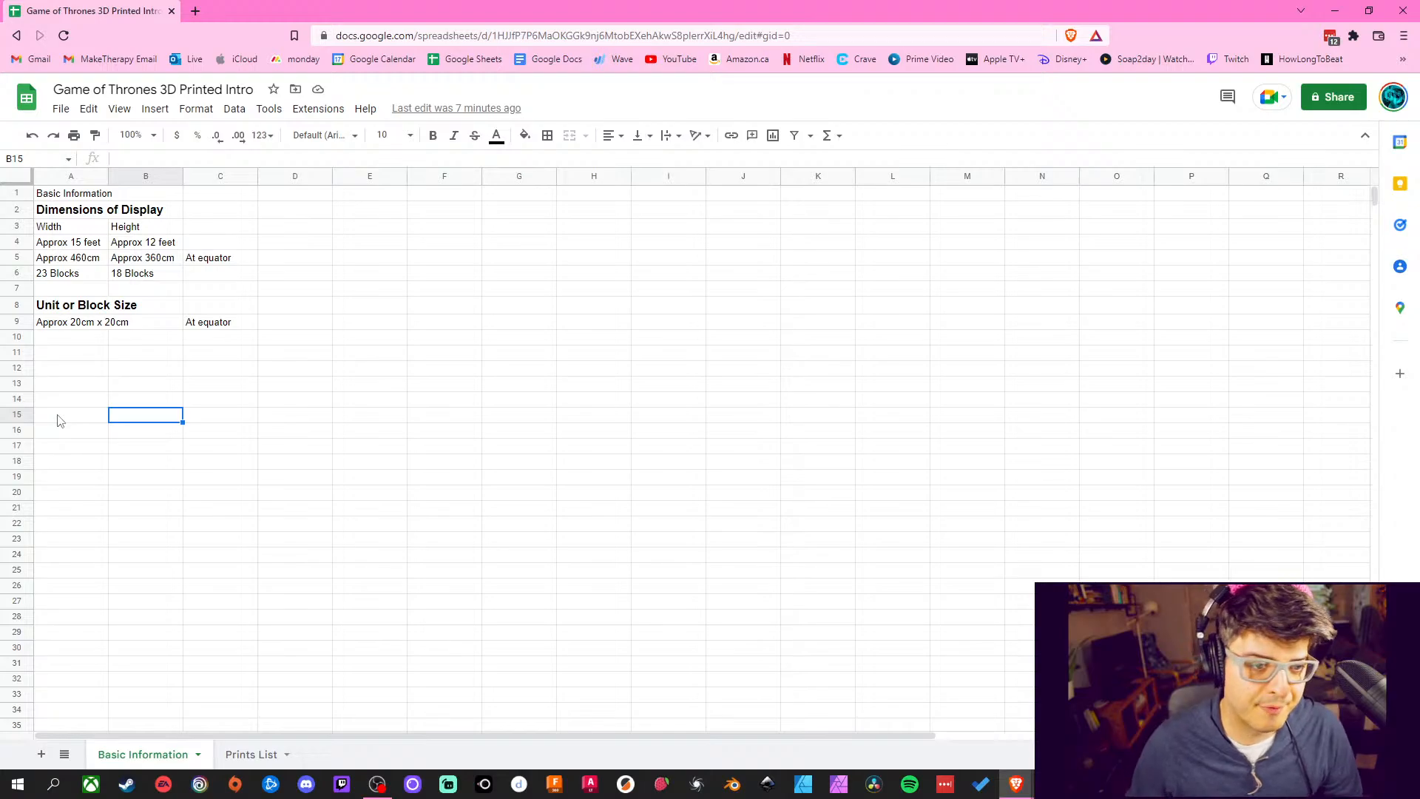
{"action": "left_click", "coordinate": [502, 494]}
{"action": "left_click", "coordinate": [59, 342]}
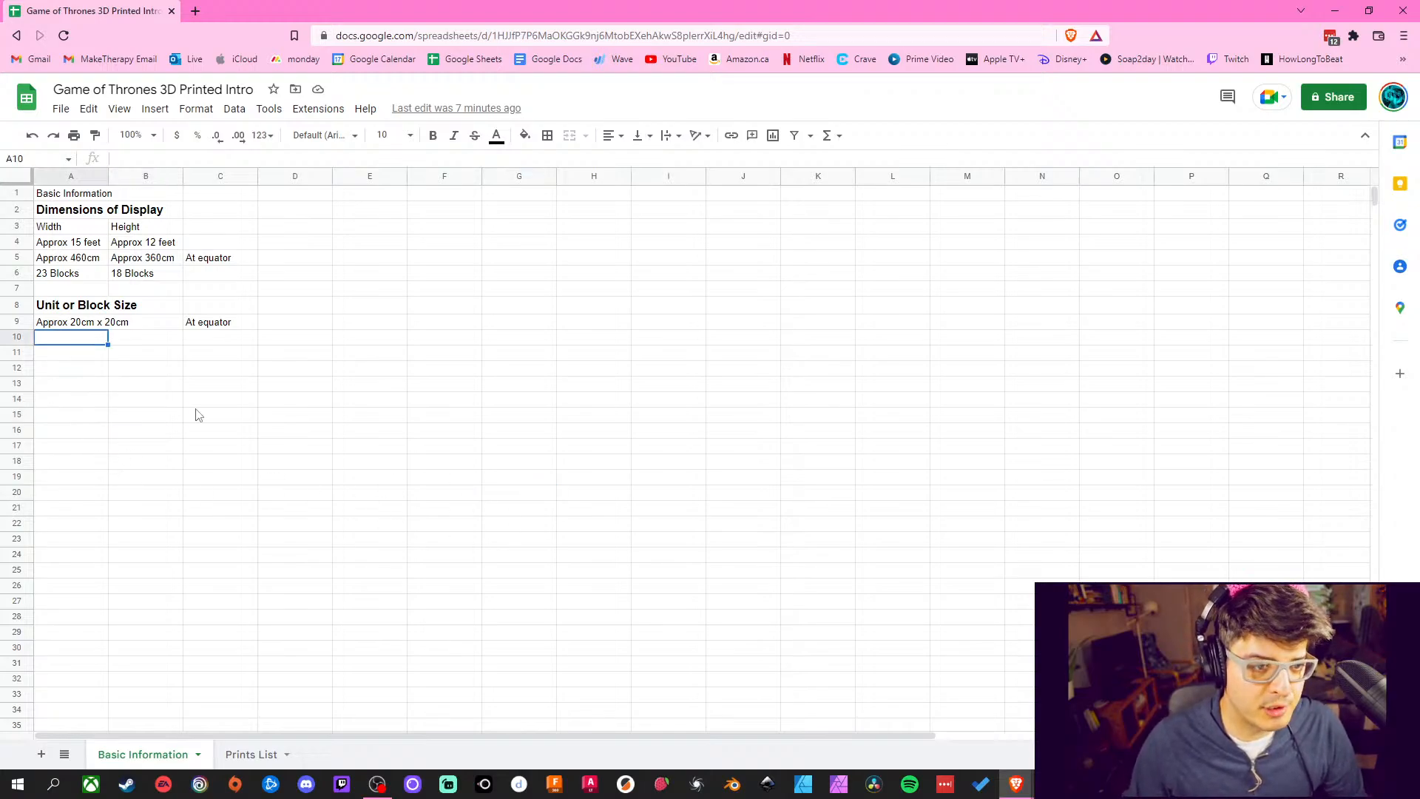
{"action": "left_click", "coordinate": [199, 412]}
{"action": "mouse_move", "coordinate": [104, 339]}
{"action": "left_mouse_down"}
{"action": "mouse_move", "coordinate": [219, 340]}
{"action": "mouse_move", "coordinate": [104, 339]}
{"action": "left_mouse_up"}
{"action": "left_click", "coordinate": [208, 414]}
{"action": "left_click", "coordinate": [209, 341]}
{"action": "left_click", "coordinate": [136, 416]}
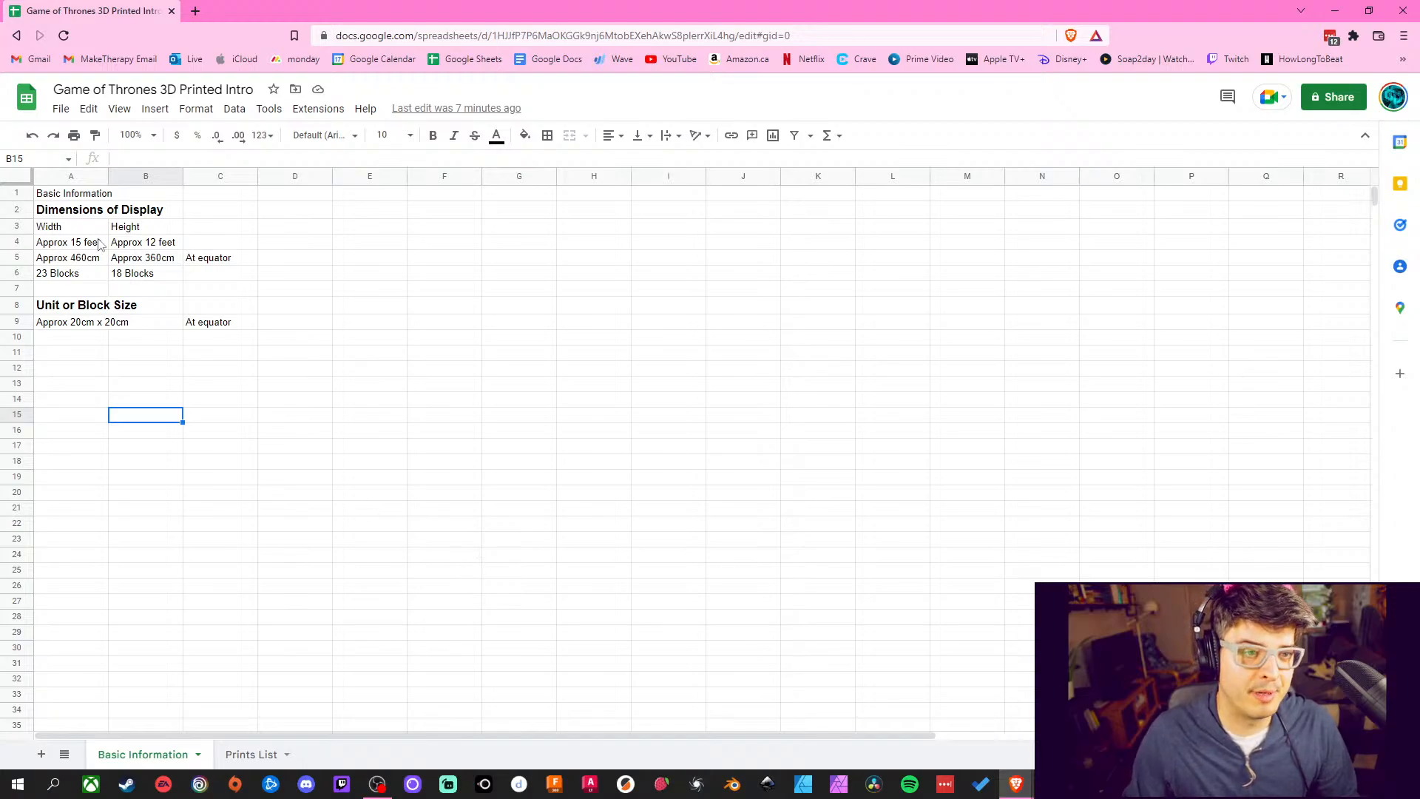
Review the display's width and height entries in rows 4 to 6 and the "Unit or Block Size" section on the Basic Information sheet
{"action": "mouse_move", "coordinate": [99, 243]}
{"action": "left_mouse_down"}
{"action": "mouse_move", "coordinate": [157, 245]}
{"action": "mouse_move", "coordinate": [105, 246]}
{"action": "left_mouse_up"}
{"action": "left_click", "coordinate": [421, 416]}
{"action": "left_click", "coordinate": [121, 244]}
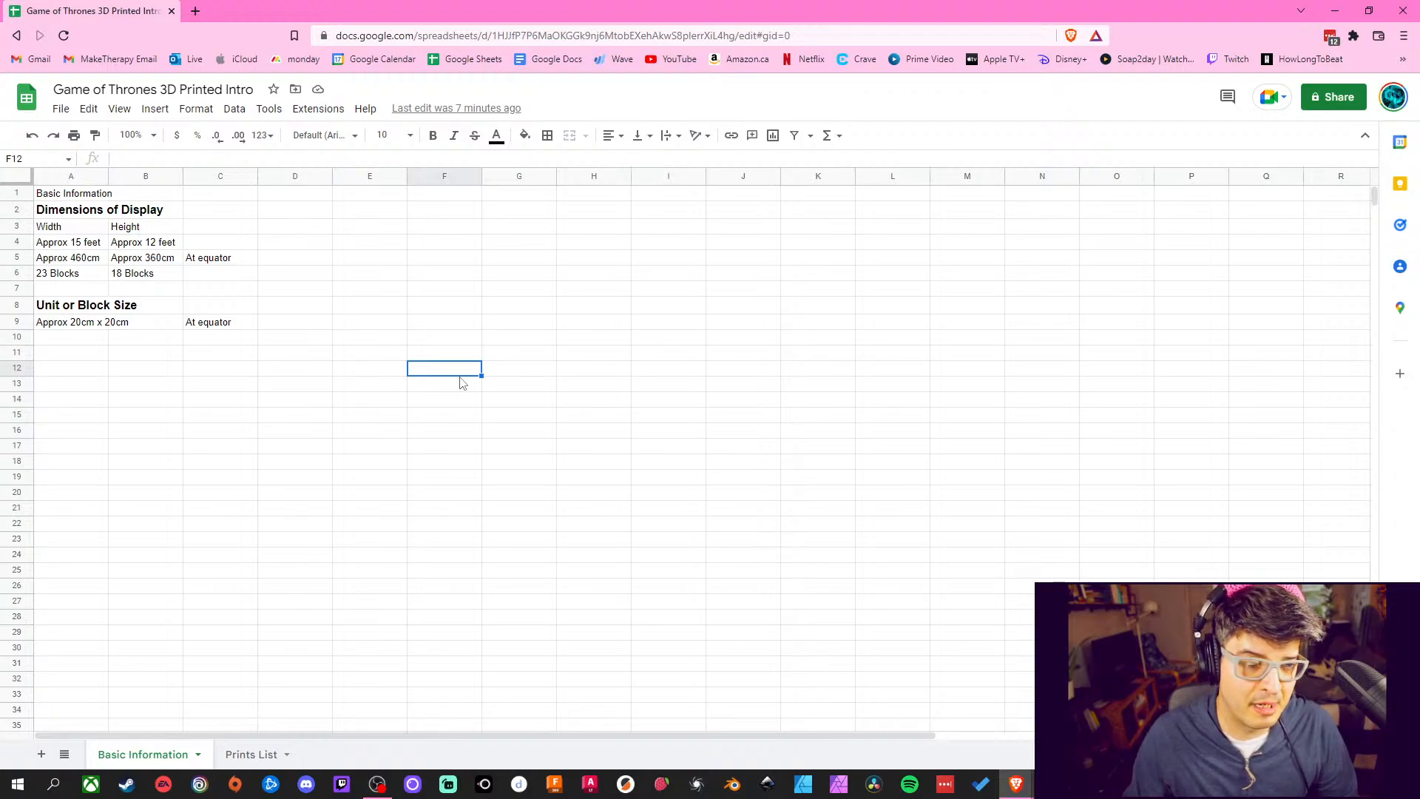
{"action": "left_click_drag", "start_coordinate": [150, 257], "coordinate": [74, 241]}
{"action": "left_click", "coordinate": [527, 535]}
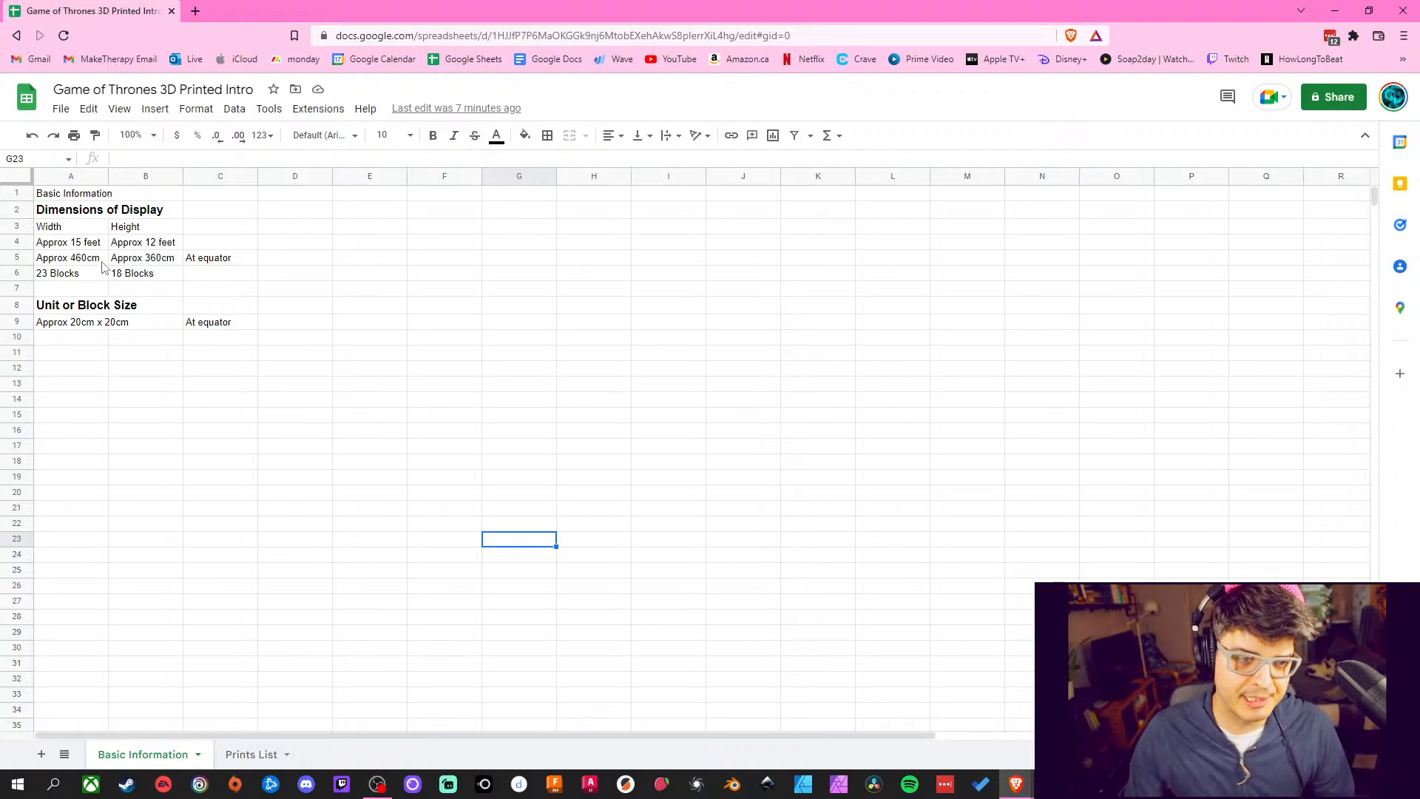
{"action": "left_click_drag", "start_coordinate": [161, 252], "coordinate": [74, 242]}
{"action": "left_click", "coordinate": [426, 449]}
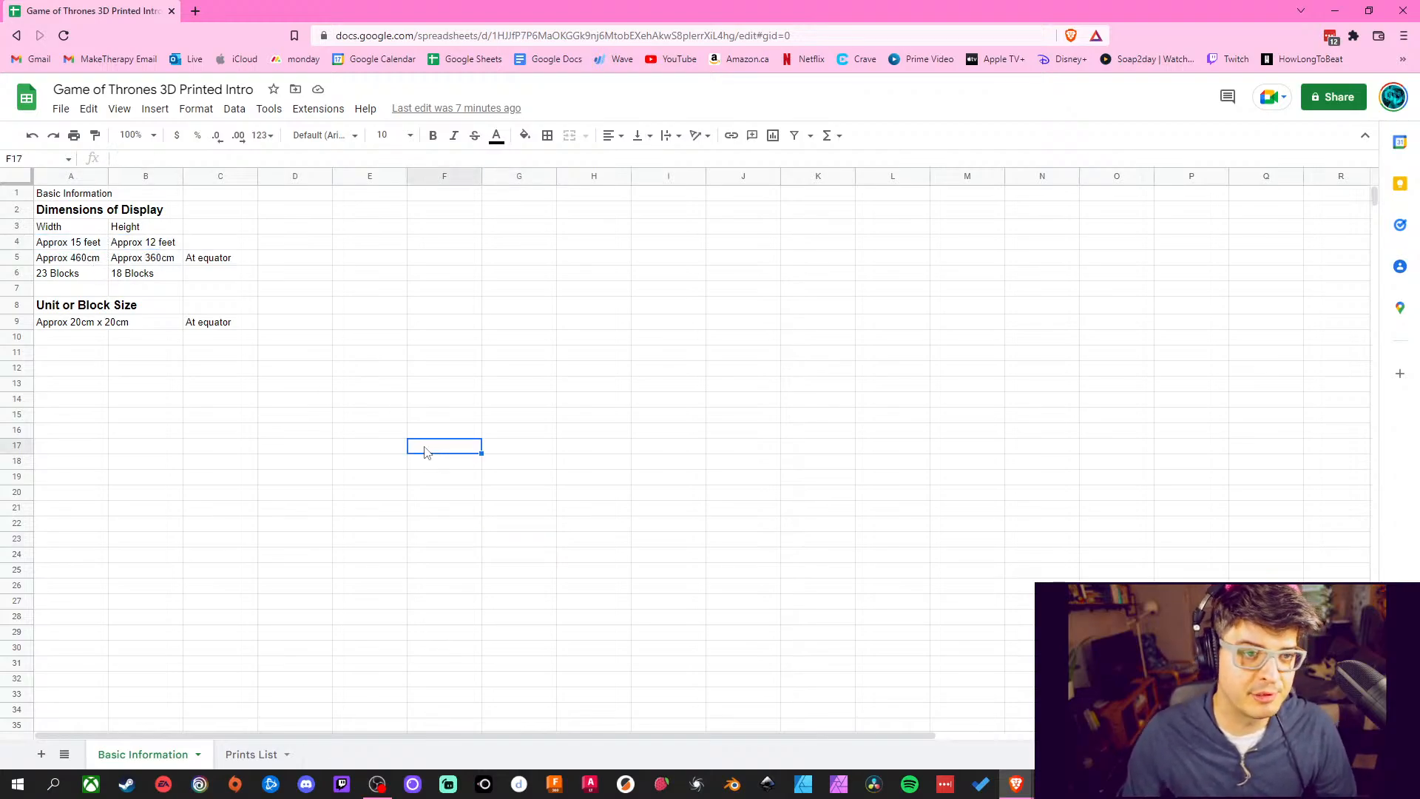
{"action": "left_click", "coordinate": [196, 481]}
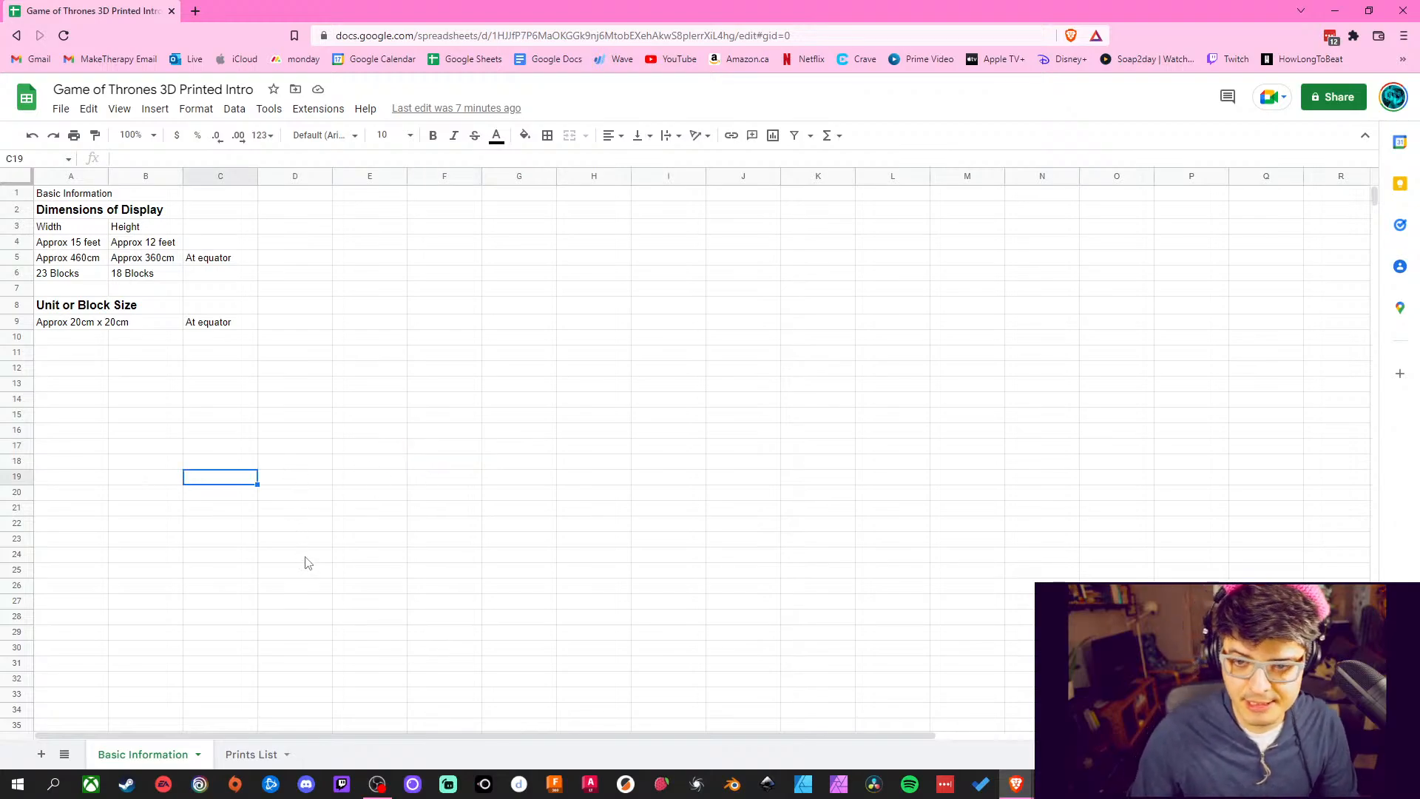
{"action": "left_click", "coordinate": [325, 419]}
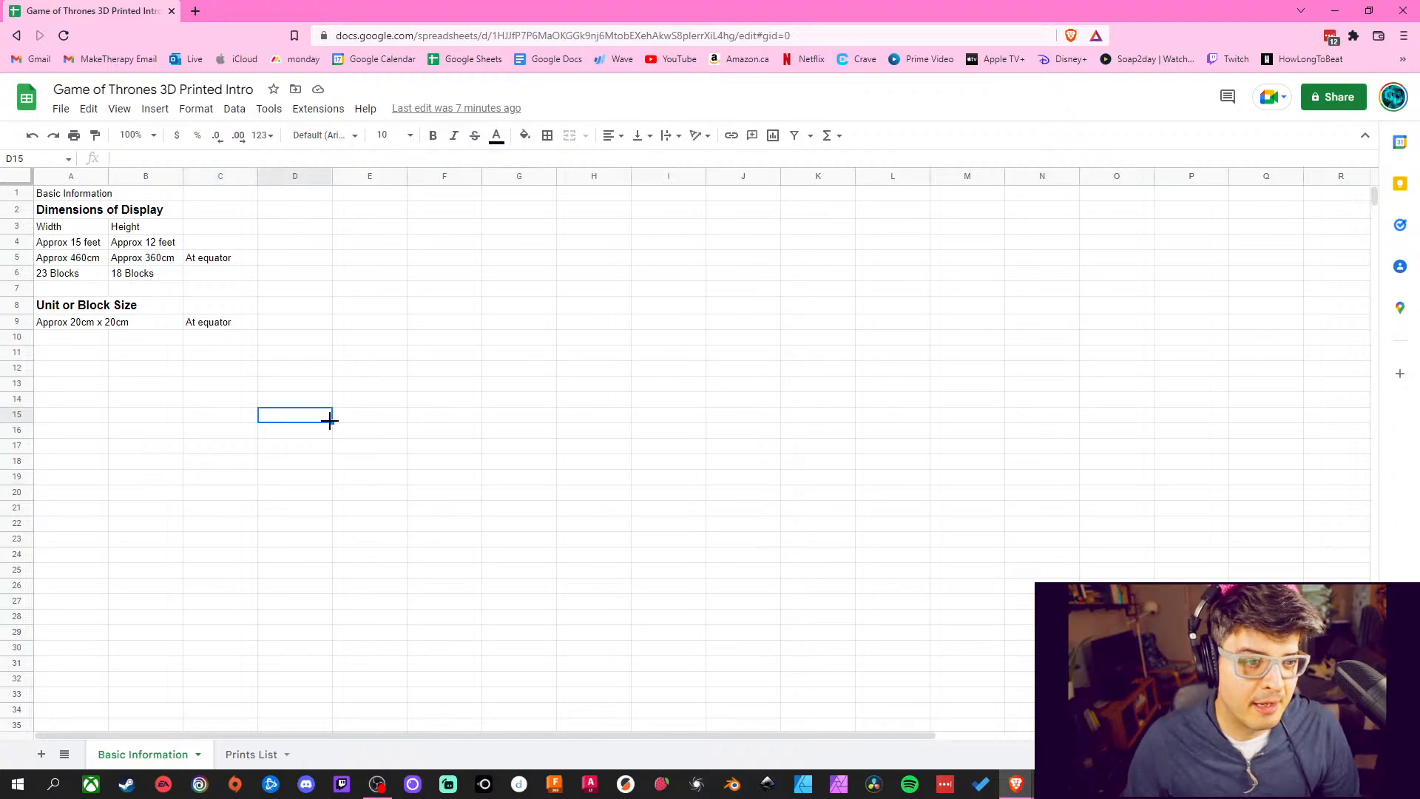
{"action": "left_click_drag", "start_coordinate": [116, 314], "coordinate": [250, 323]}
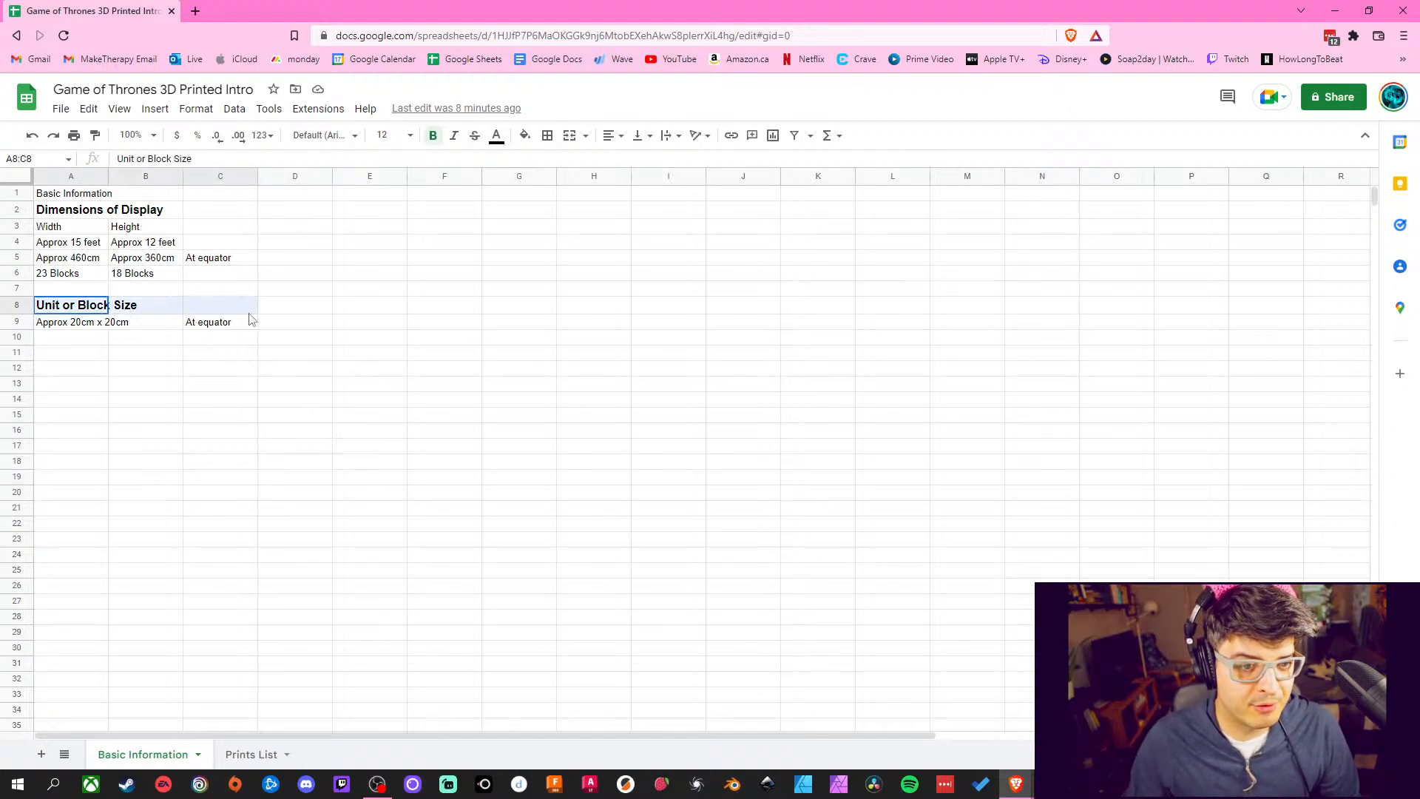
{"action": "left_click", "coordinate": [262, 430]}
{"action": "left_click_drag", "start_coordinate": [63, 215], "coordinate": [232, 293]}
{"action": "left_click", "coordinate": [518, 436]}
{"action": "left_click_drag", "start_coordinate": [101, 215], "coordinate": [209, 279]}
{"action": "left_click", "coordinate": [591, 416]}
{"action": "left_click", "coordinate": [625, 510]}
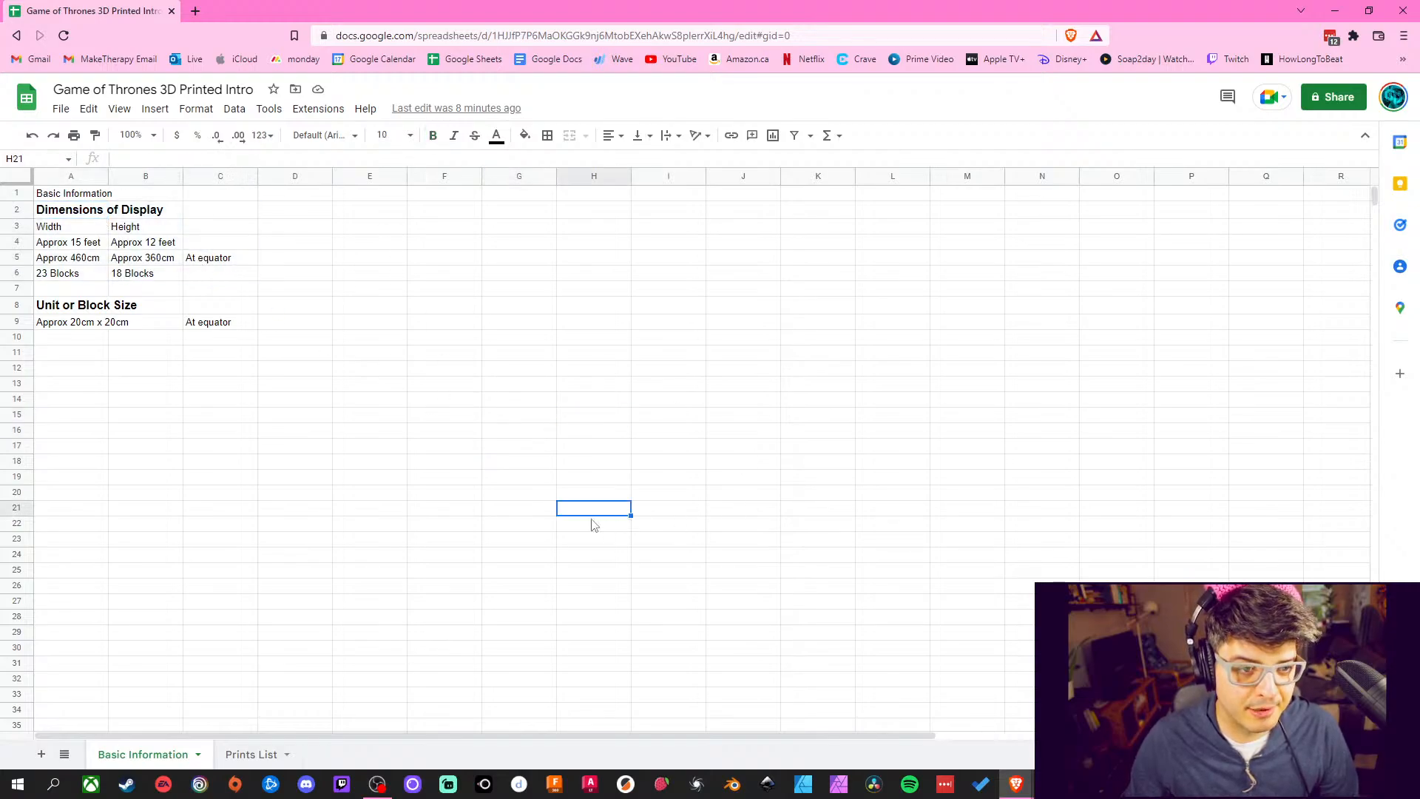
{"action": "left_click", "coordinate": [332, 403]}
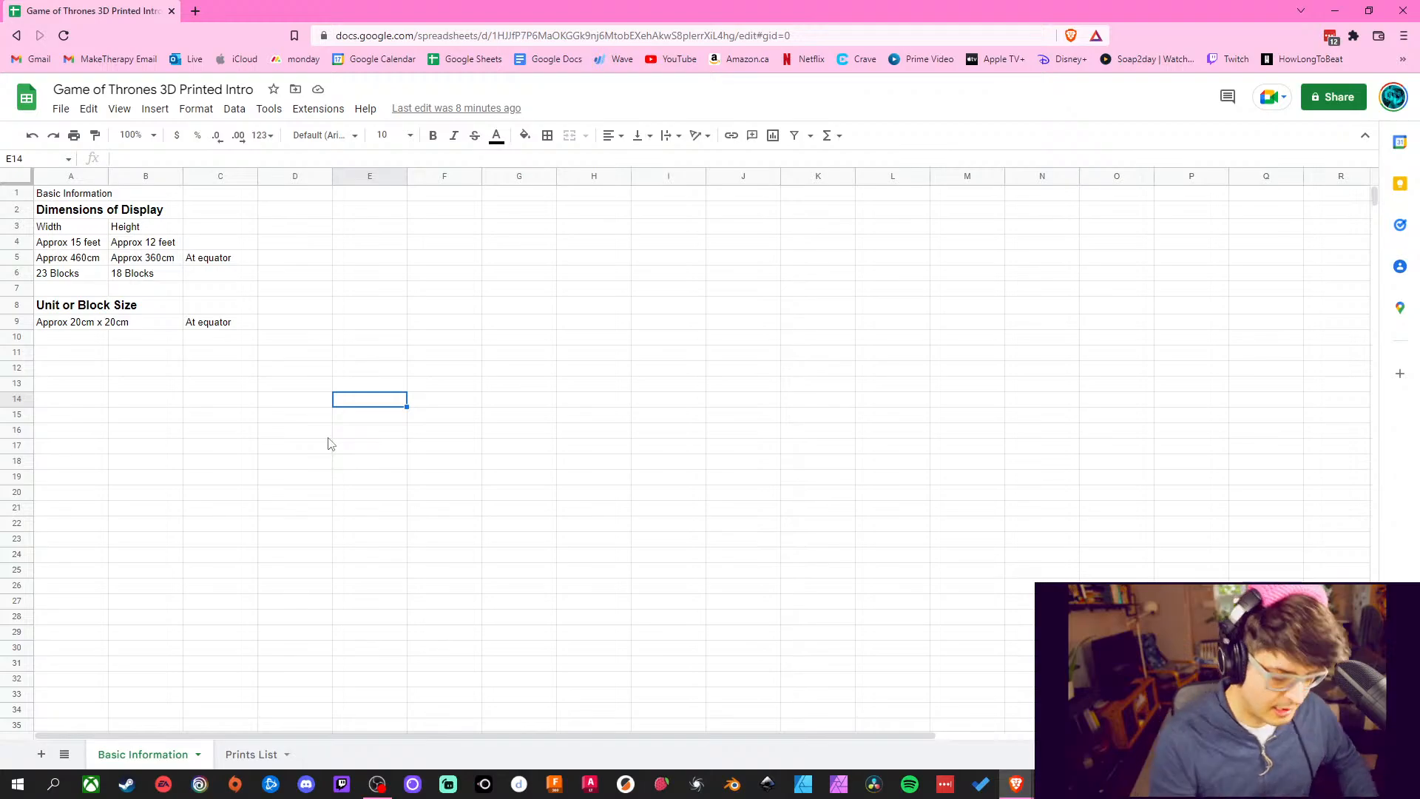
Switch to the Game of Thrones model in Fusion 360 and examine the individual blocks along the curved side strip up close
{"action": "left_click", "coordinate": [813, 554]}
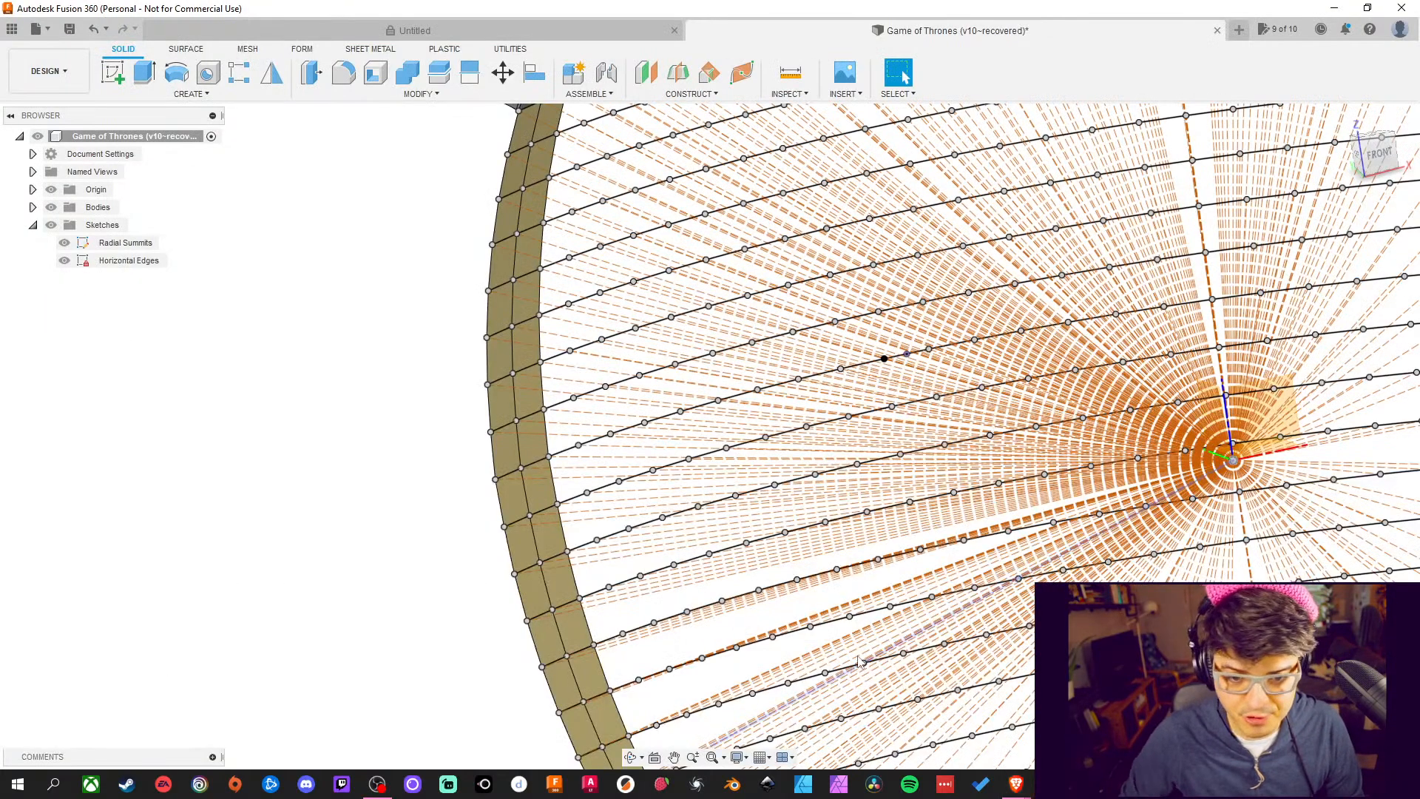
{"action": "scroll", "coordinate": [200, 551], "scroll_direction": "up", "scroll_amount": 3}
{"action": "scroll", "coordinate": [292, 529], "scroll_direction": "down", "scroll_amount": 6}
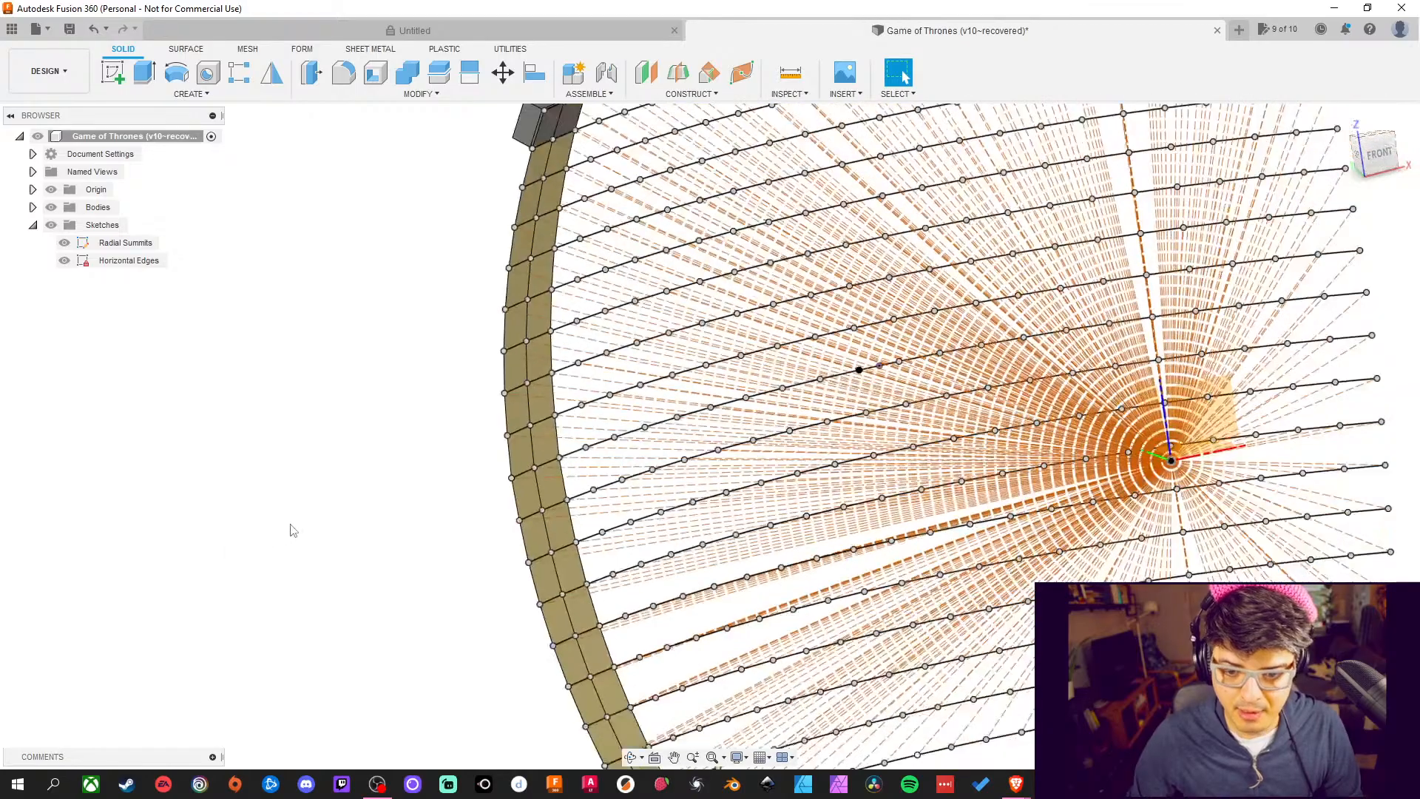
{"action": "mouse_move", "coordinate": [457, 516]}
{"action": "middle_mouse_down", "text": "shift"}
{"action": "mouse_move", "coordinate": [739, 673]}
{"action": "mouse_move", "coordinate": [765, 673]}
{"action": "mouse_move", "coordinate": [714, 673]}
{"action": "middle_mouse_up", "text": "shift"}
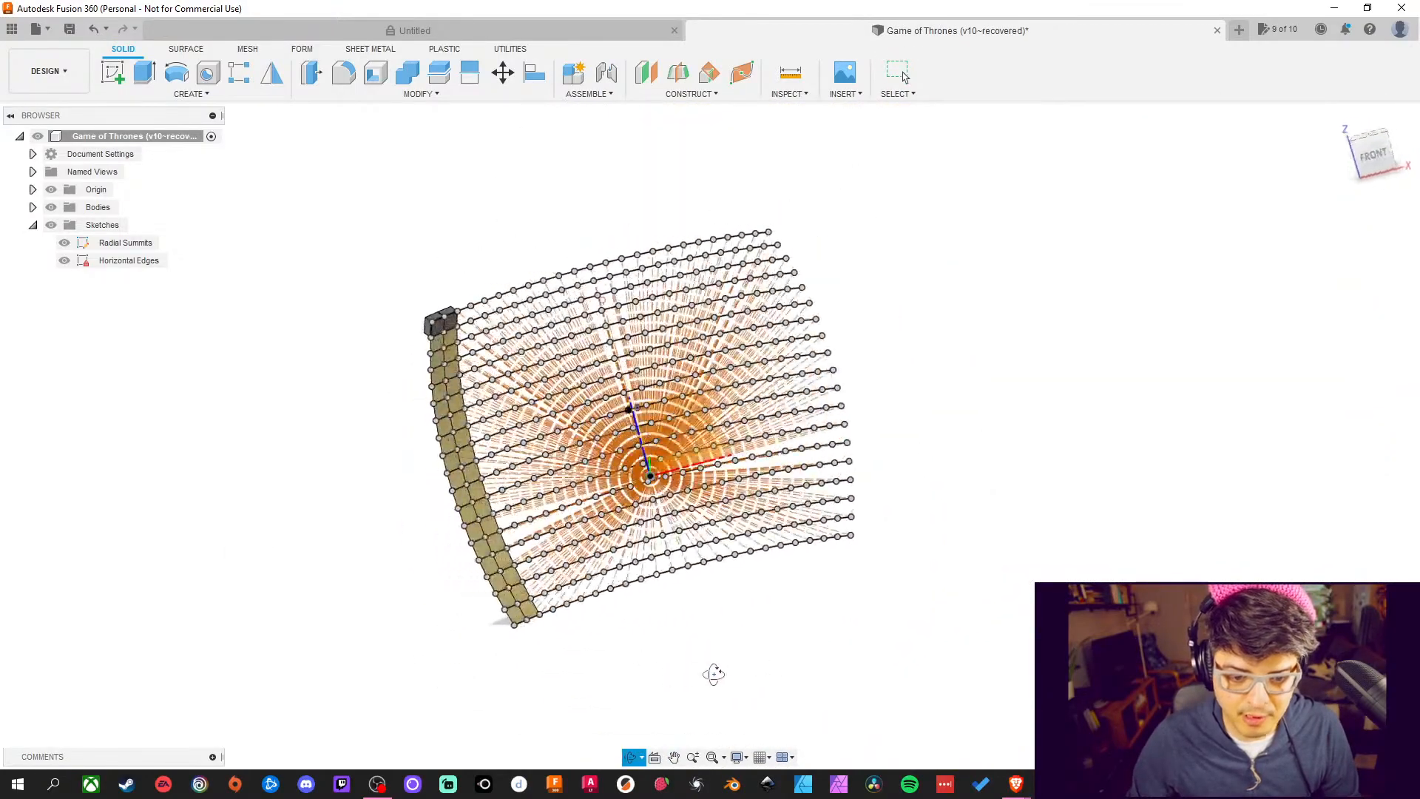
{"action": "scroll", "coordinate": [437, 429], "scroll_direction": "up", "scroll_amount": 5}
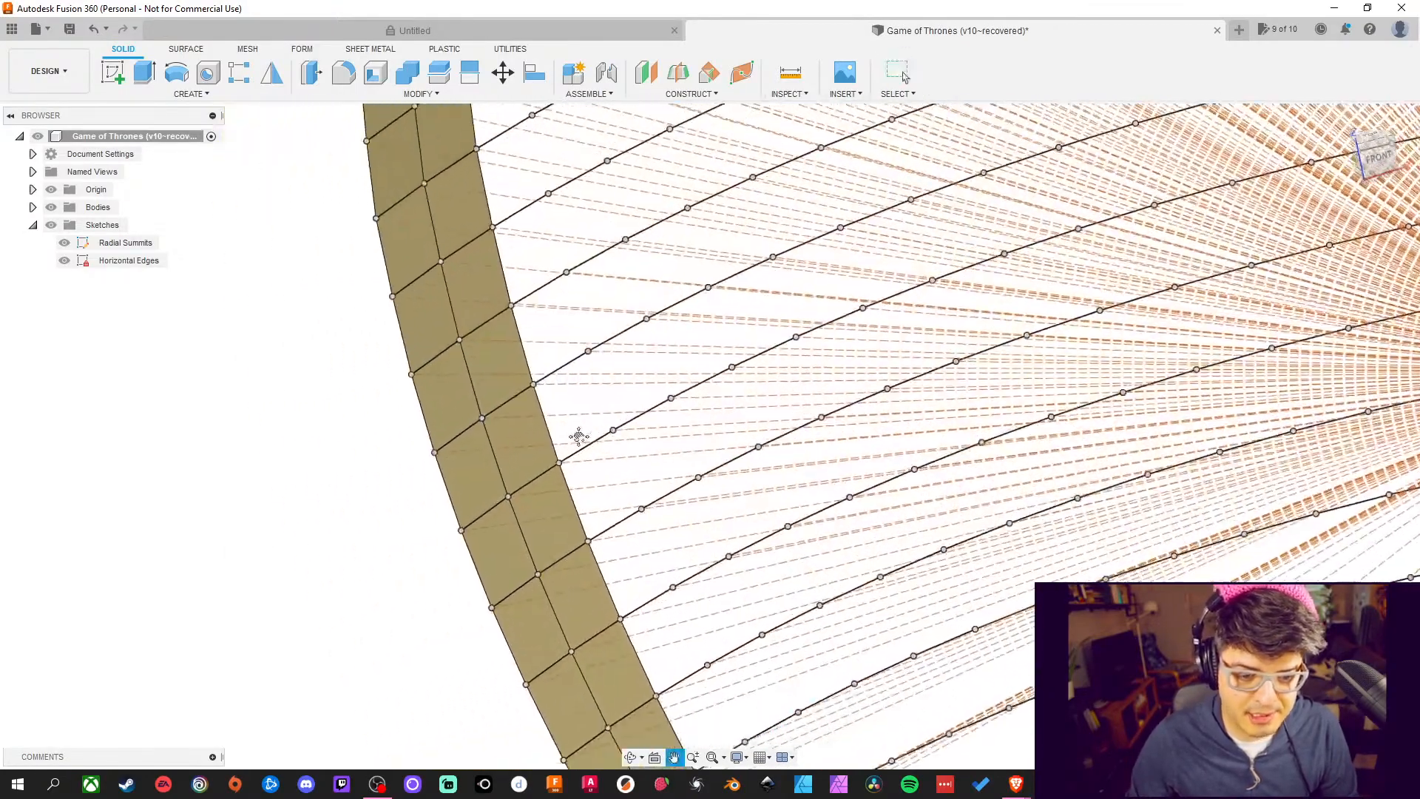
{"action": "left_click", "coordinate": [583, 530]}
{"action": "left_click", "coordinate": [581, 490]}
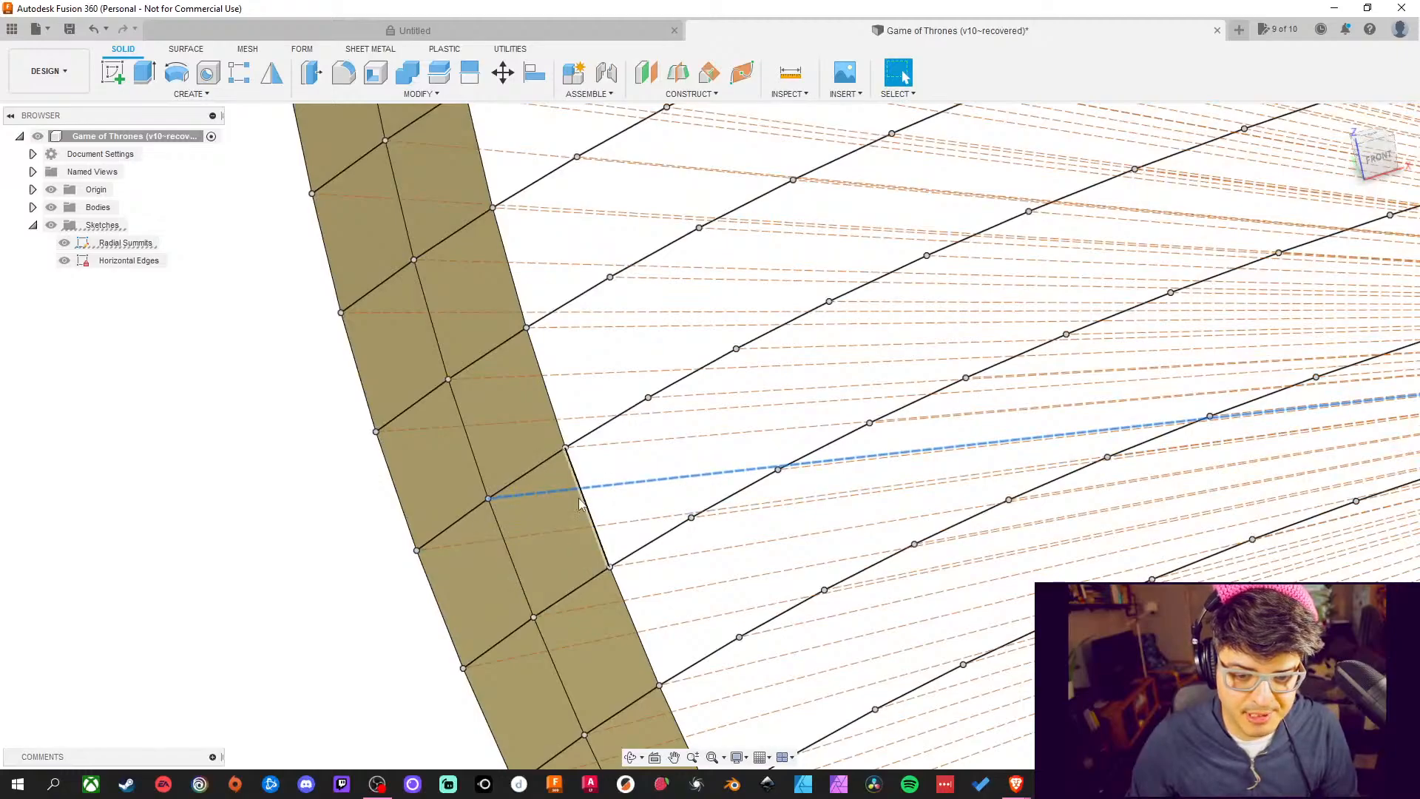
{"action": "left_click", "coordinate": [351, 545]}
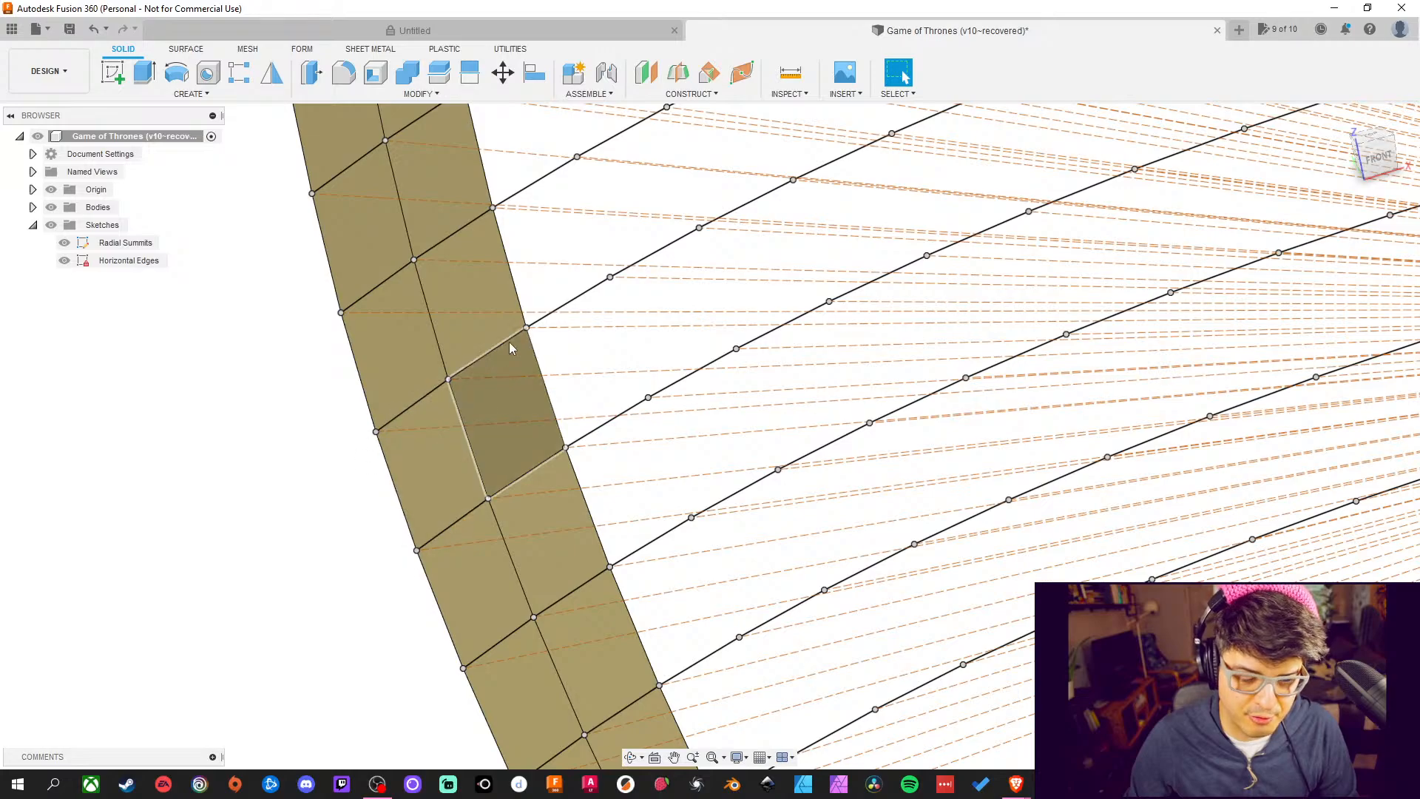
Select the two neighbouring radial construction lines from one block edge on the curved strip to examine where they converge
{"action": "left_click", "coordinate": [600, 528]}
{"action": "left_click", "coordinate": [610, 486]}
{"action": "left_click", "coordinate": [604, 525]}
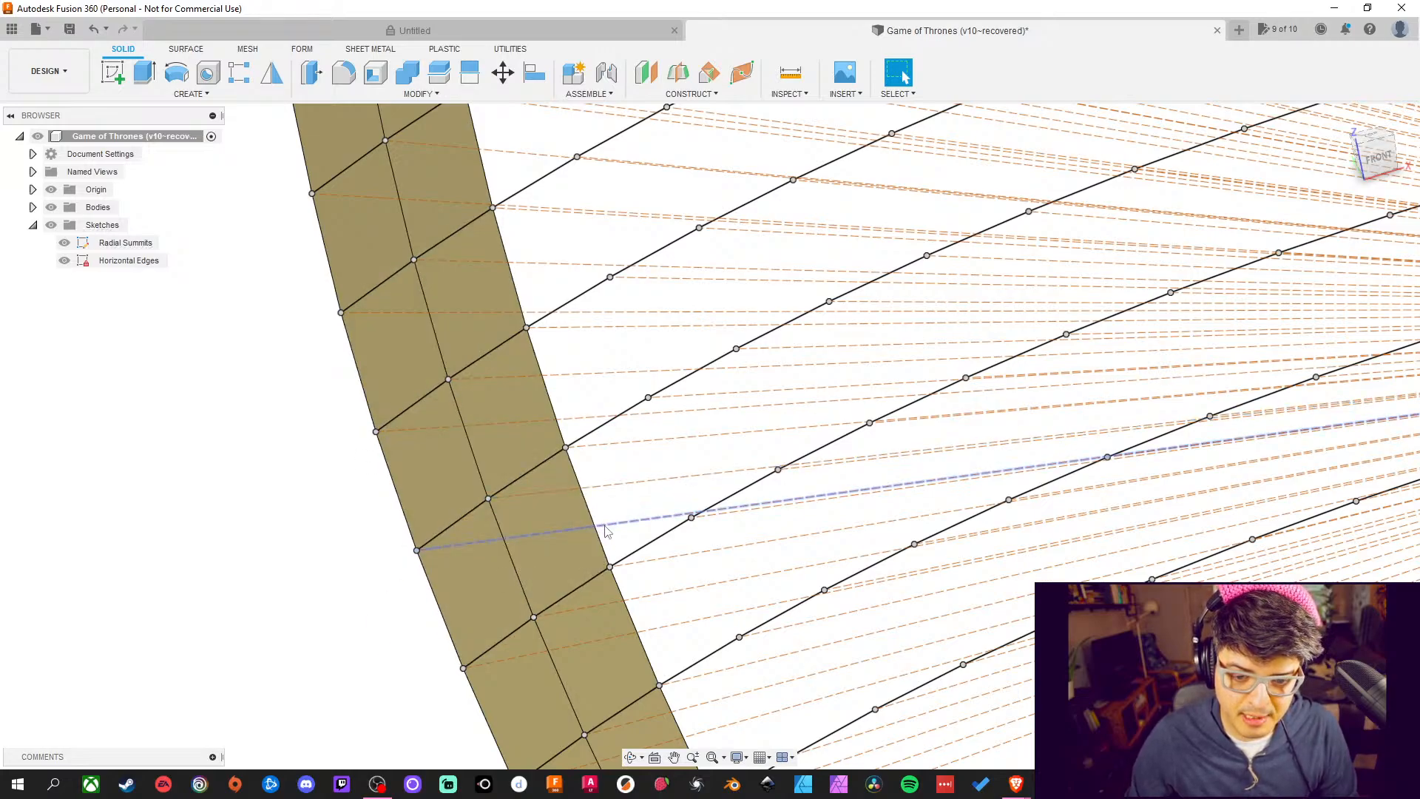
{"action": "left_click", "coordinate": [618, 485], "text": "ctrl"}
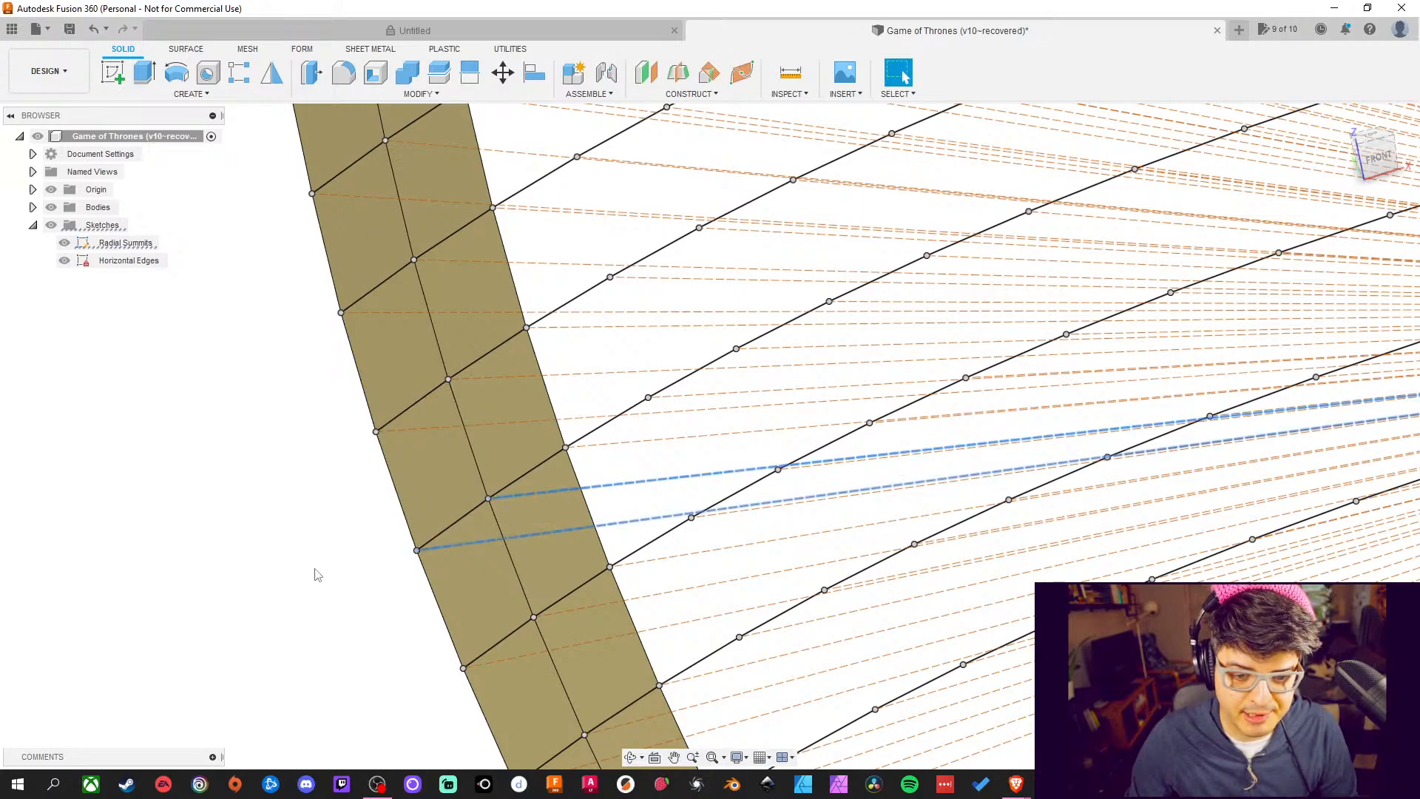
{"action": "scroll", "coordinate": [318, 574], "scroll_direction": "down", "scroll_amount": 2}
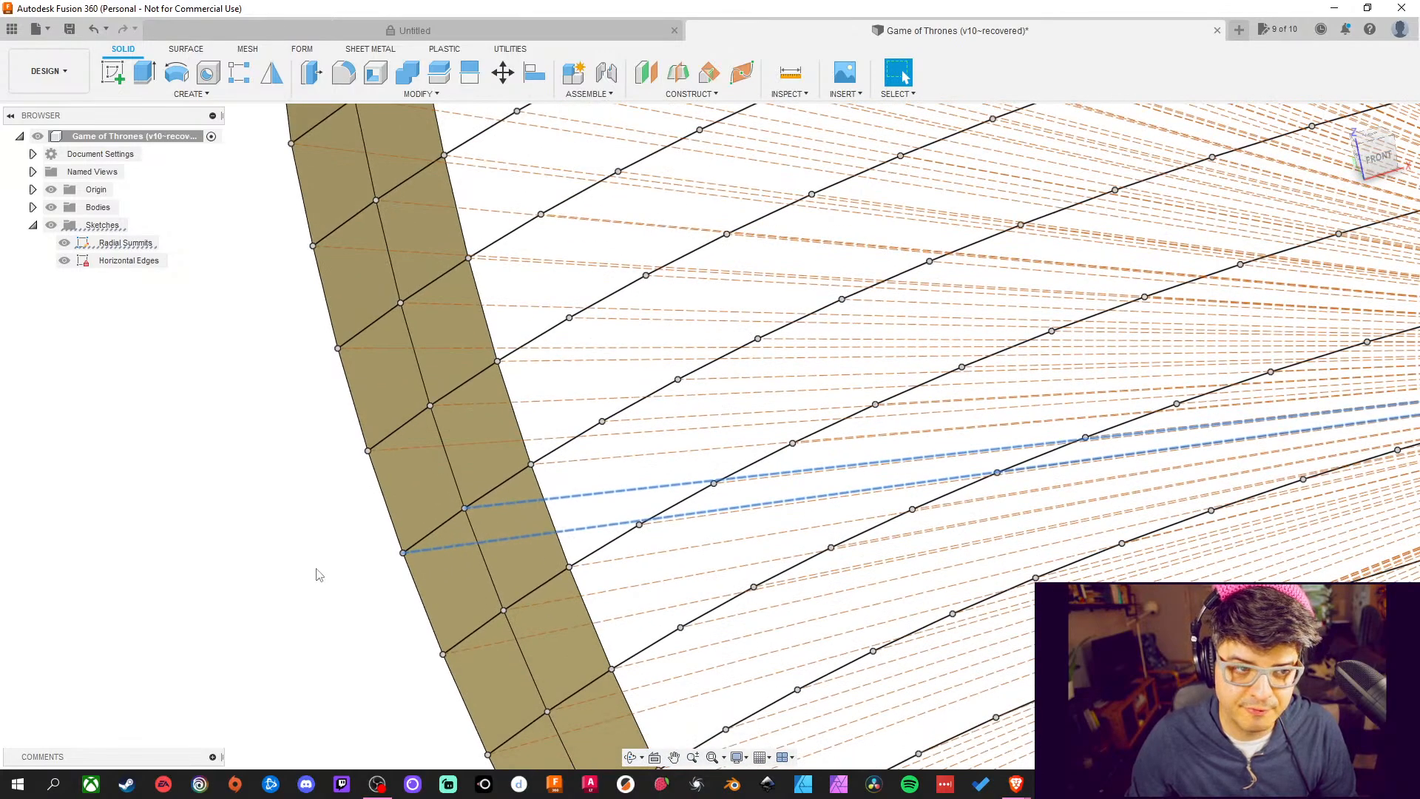
{"action": "scroll", "coordinate": [318, 575], "scroll_direction": "down", "scroll_amount": 6}
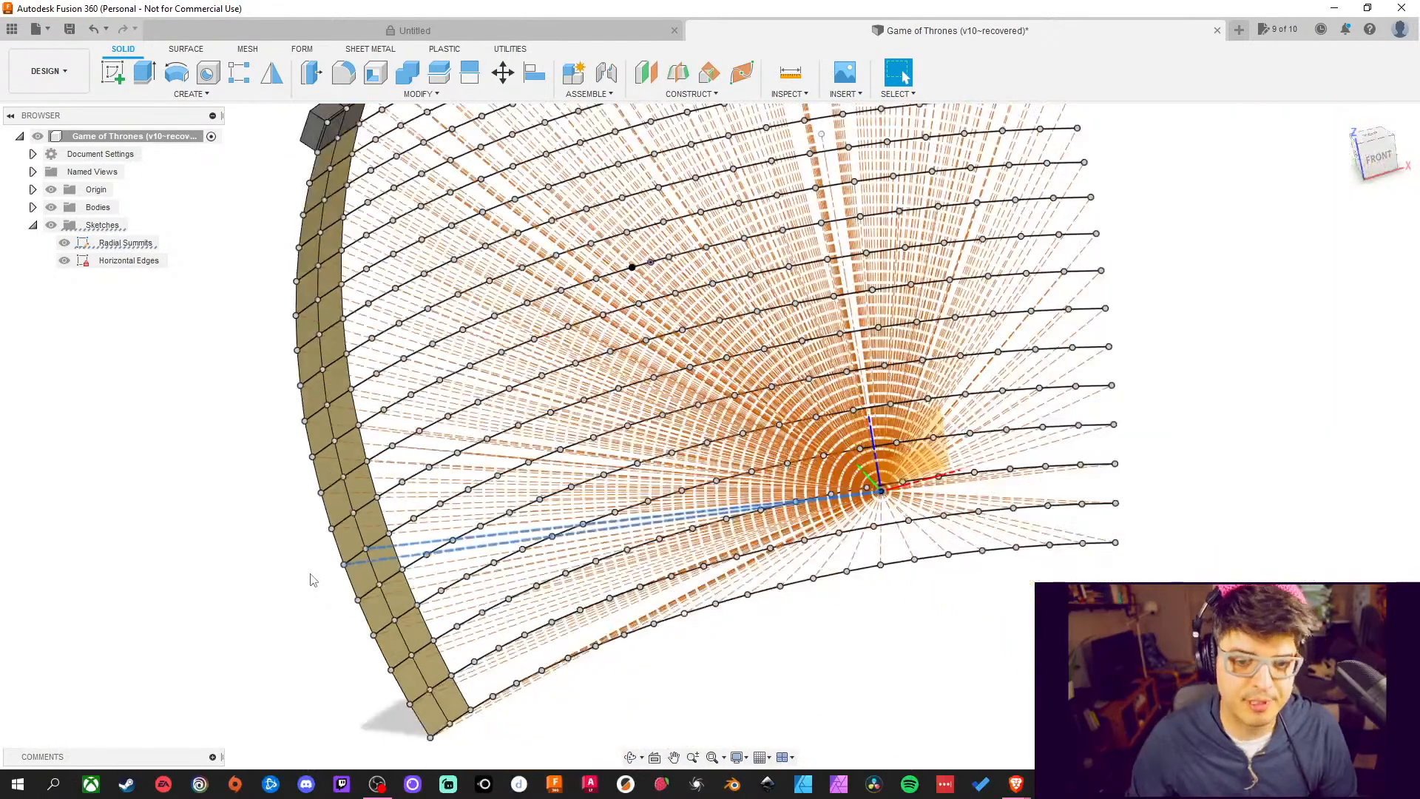
Examine the horizontal edge lines, the radial construction lines and the curved side strip from its lower end to the solid blocks
{"action": "middle_click_drag", "start_coordinate": [318, 575], "coordinate": [488, 623]}
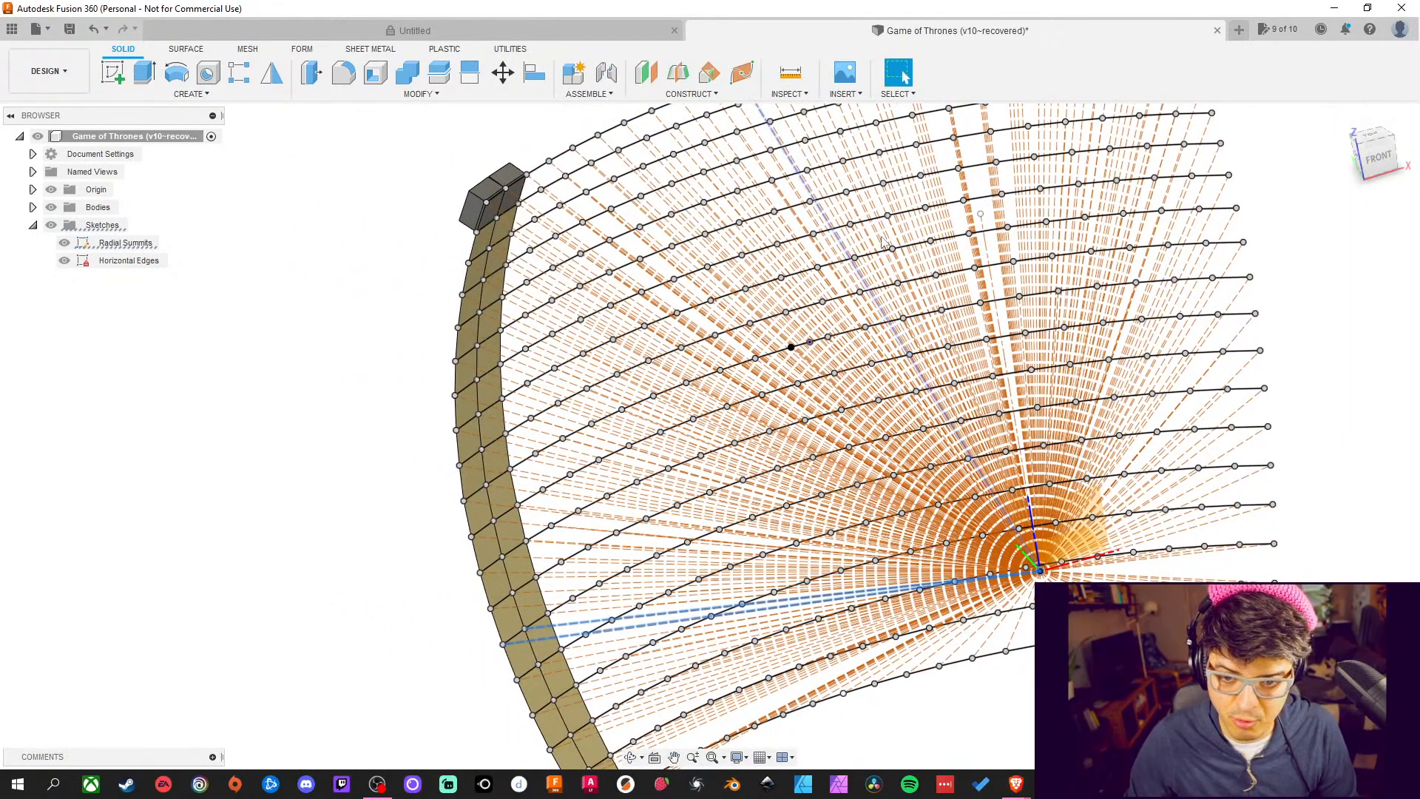
{"action": "scroll", "coordinate": [206, 404], "scroll_direction": "up", "scroll_amount": 2}
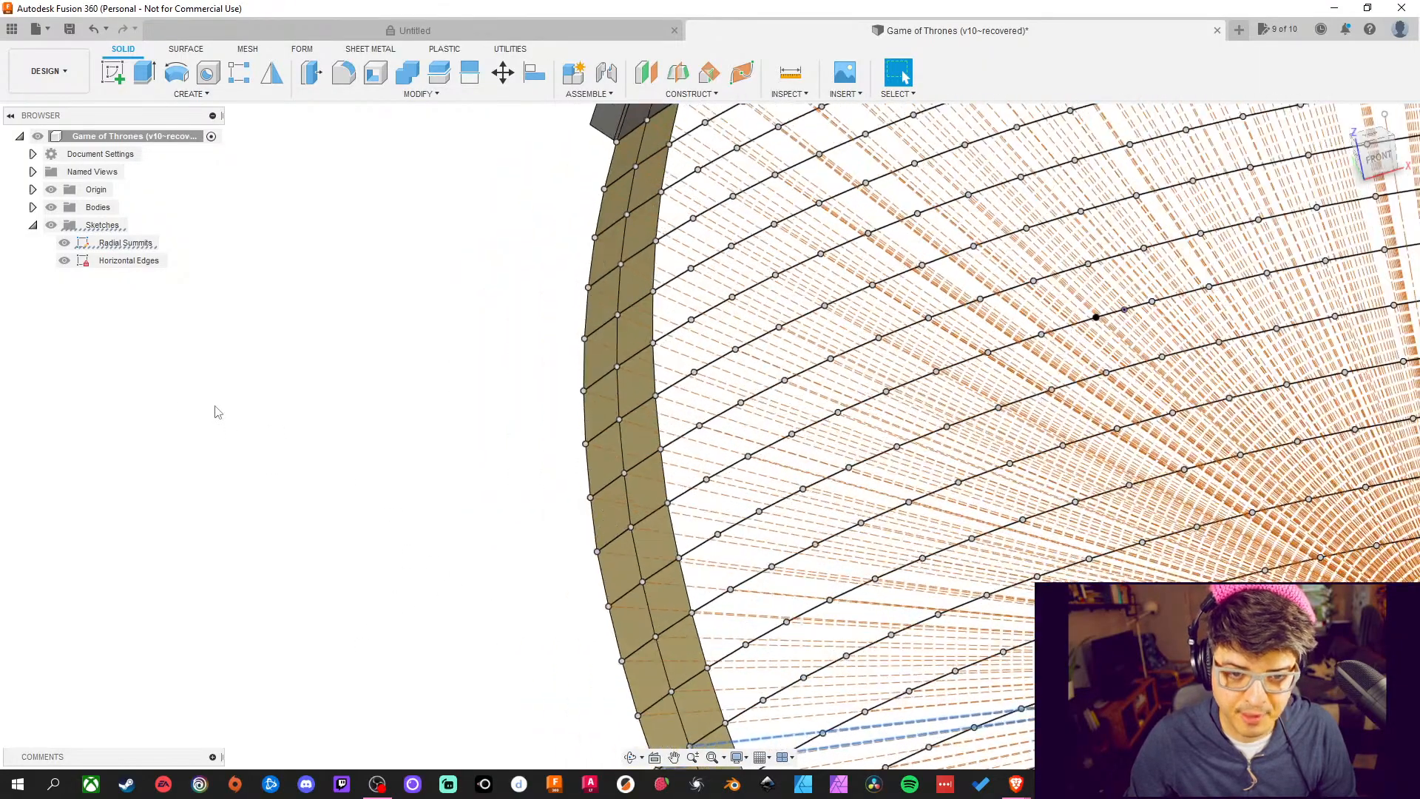
{"action": "scroll", "coordinate": [215, 406], "scroll_direction": "down", "scroll_amount": 4}
{"action": "mouse_move", "coordinate": [229, 406]}
{"action": "middle_mouse_down", "text": "shift"}
{"action": "mouse_move", "coordinate": [258, 384]}
{"action": "mouse_move", "coordinate": [190, 389]}
{"action": "mouse_move", "coordinate": [232, 425]}
{"action": "middle_mouse_up", "text": "shift"}
{"action": "middle_click_drag", "start_coordinate": [1009, 629], "coordinate": [934, 633]}
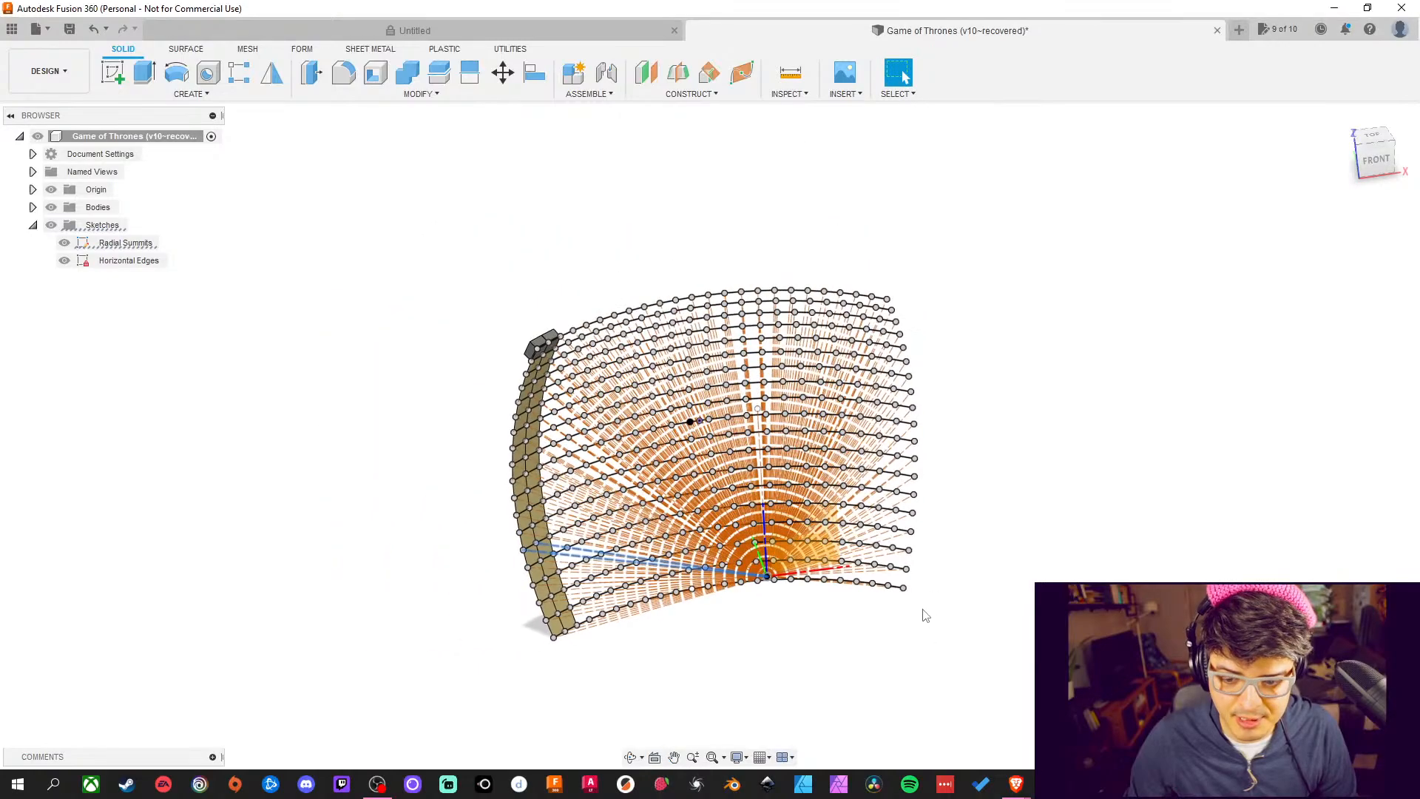
{"action": "scroll", "coordinate": [887, 592], "scroll_direction": "up", "scroll_amount": 4}
{"action": "middle_click_drag", "start_coordinate": [868, 551], "coordinate": [1043, 576]}
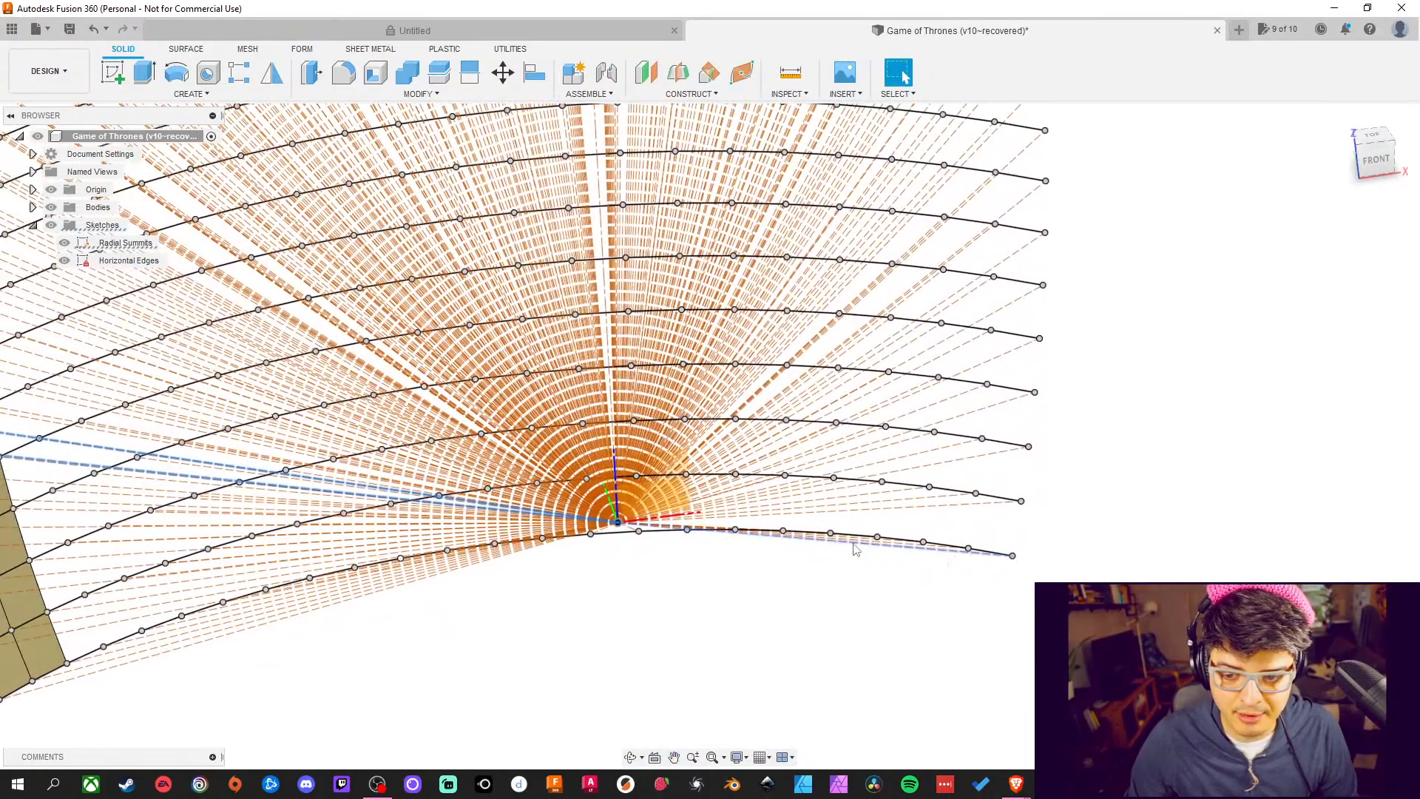
{"action": "middle_click_drag", "start_coordinate": [229, 651], "coordinate": [585, 587]}
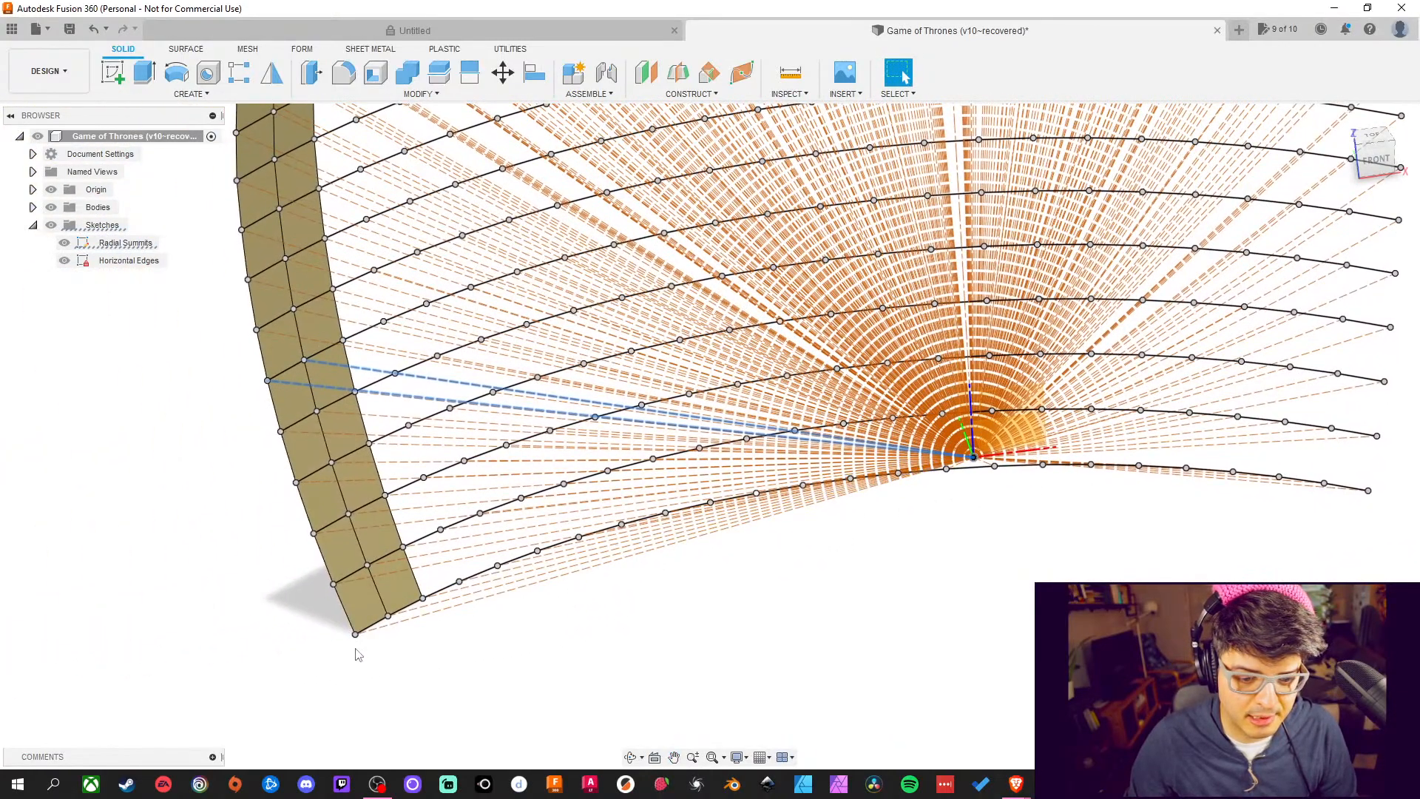
{"action": "middle_click_drag", "start_coordinate": [980, 479], "coordinate": [555, 714]}
{"action": "scroll", "coordinate": [1013, 633], "scroll_direction": "up", "scroll_amount": 1}
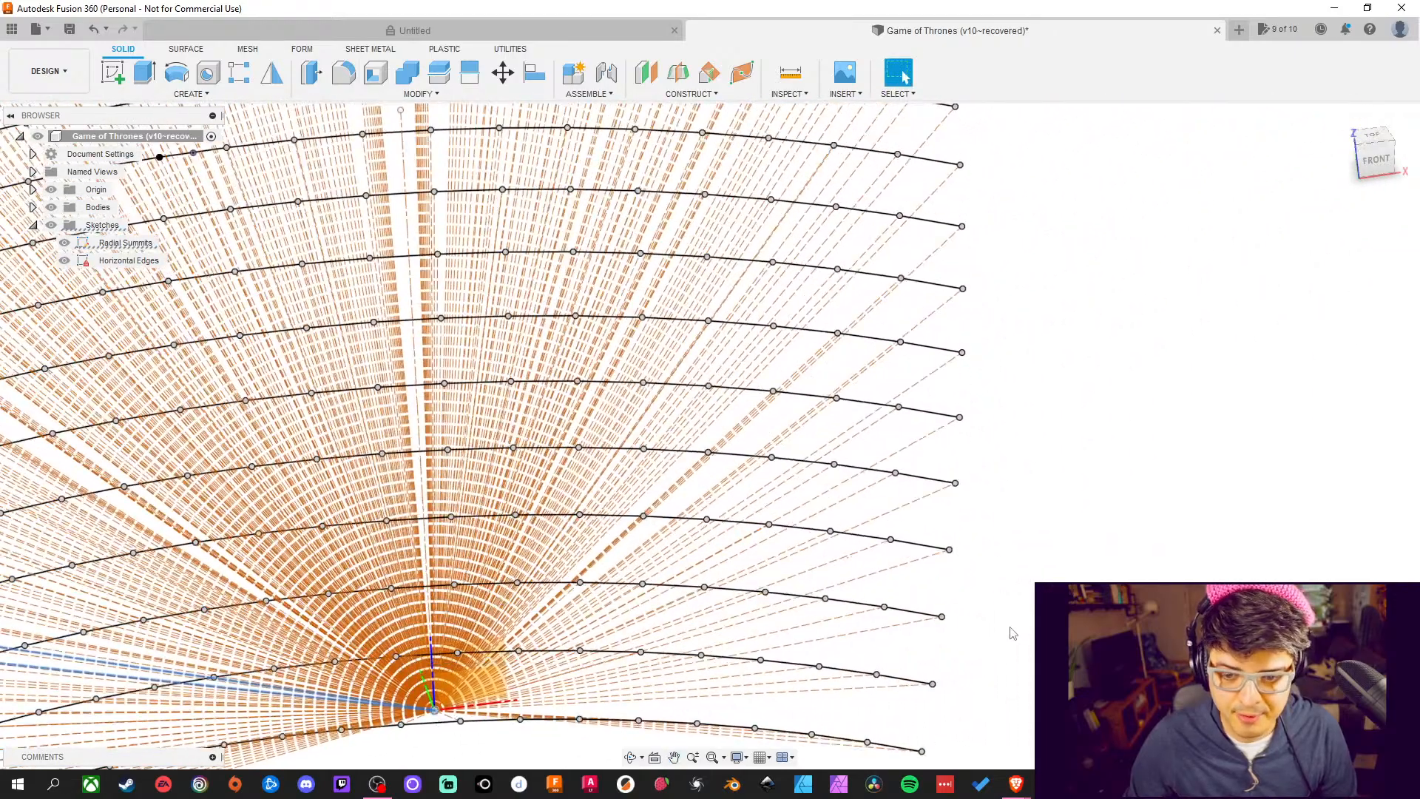
{"action": "scroll", "coordinate": [1013, 633], "scroll_direction": "down", "scroll_amount": 2}
{"action": "middle_click_drag", "start_coordinate": [1014, 624], "coordinate": [1042, 595], "text": "shift"}
{"action": "middle_click_drag", "start_coordinate": [320, 273], "coordinate": [454, 330]}
{"action": "scroll", "coordinate": [521, 206], "scroll_direction": "up", "scroll_amount": 3}
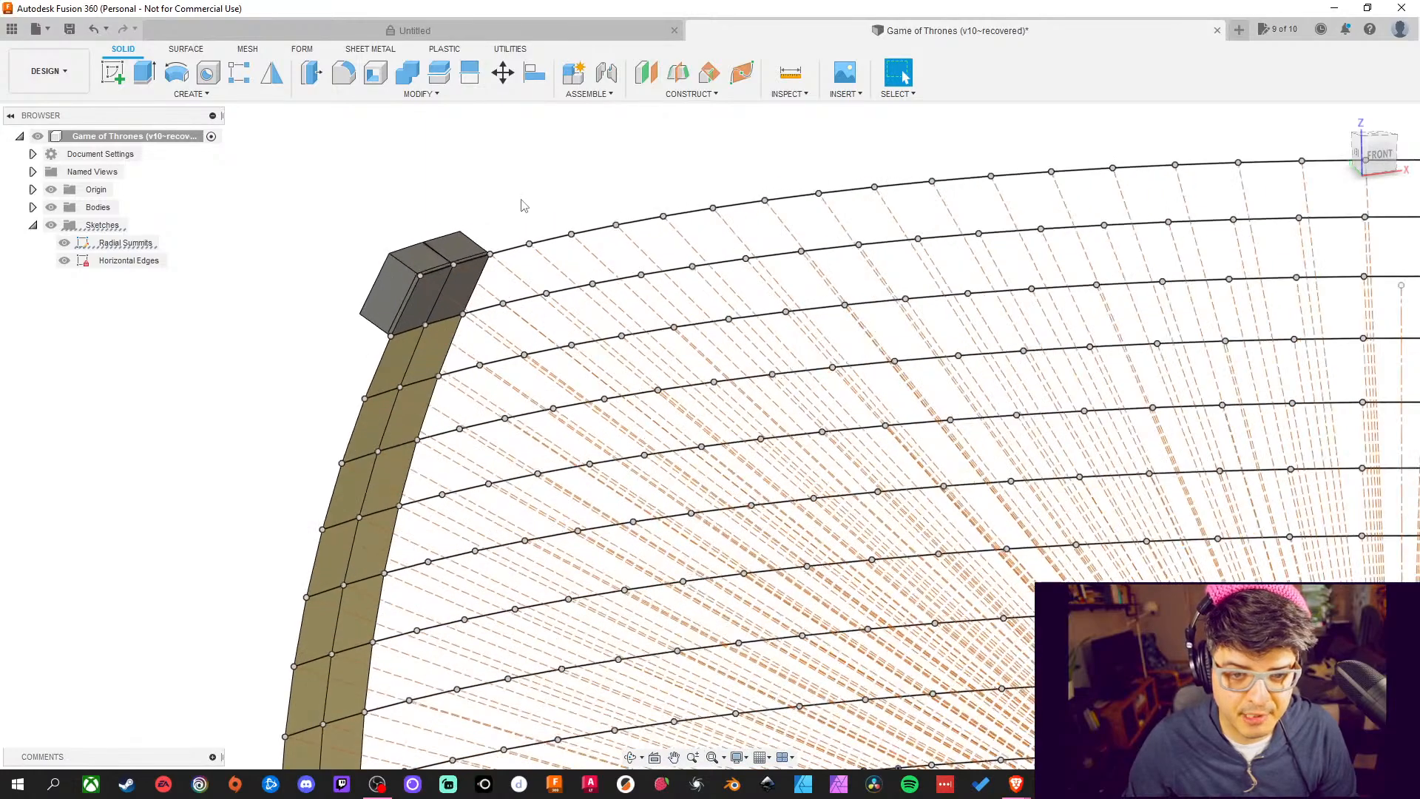
Loft a new surface body between the first segments of the top two horizontal edge lines, beside the solid blocks
{"action": "scroll", "coordinate": [522, 205], "scroll_direction": "up", "scroll_amount": 2}
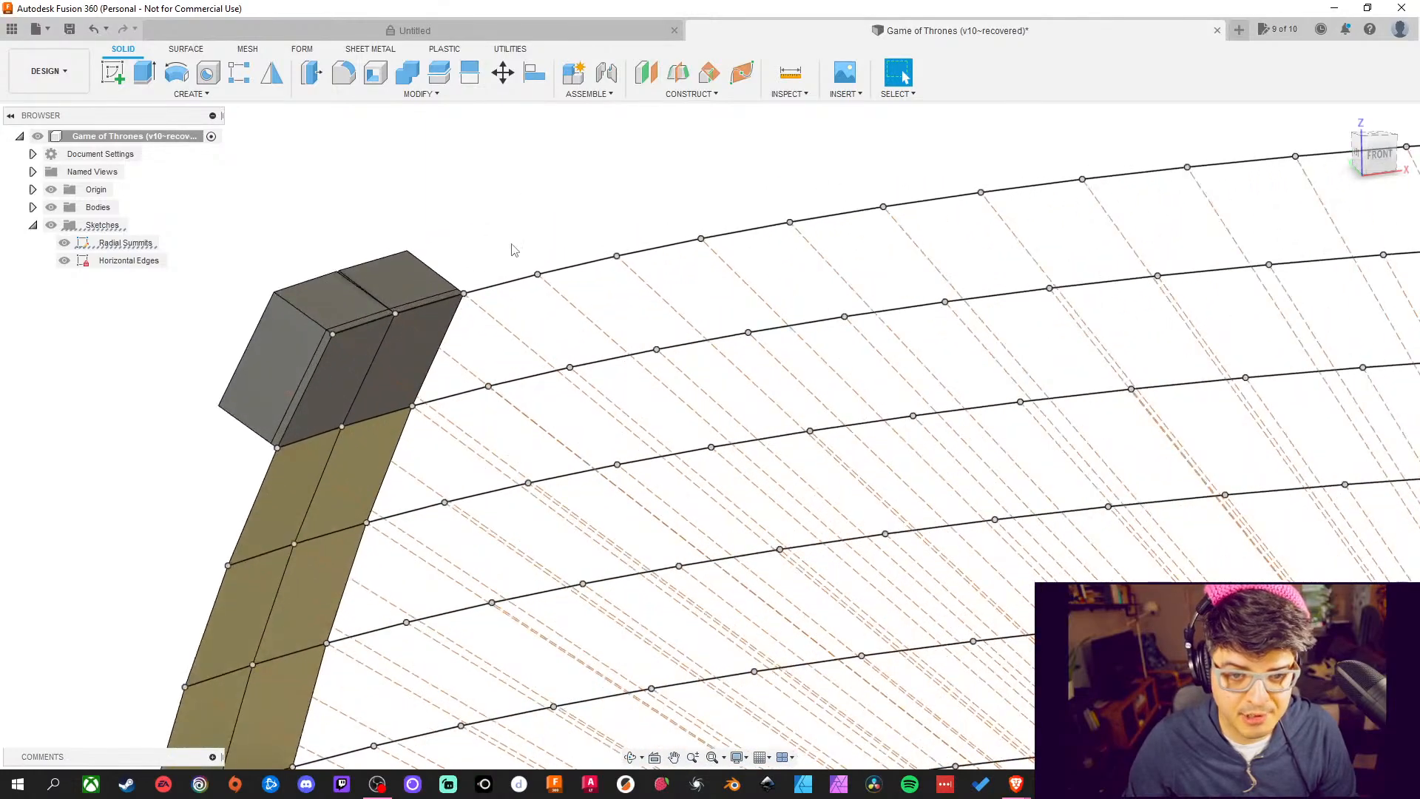
{"action": "left_click", "coordinate": [185, 49]}
{"action": "left_click", "coordinate": [272, 71]}
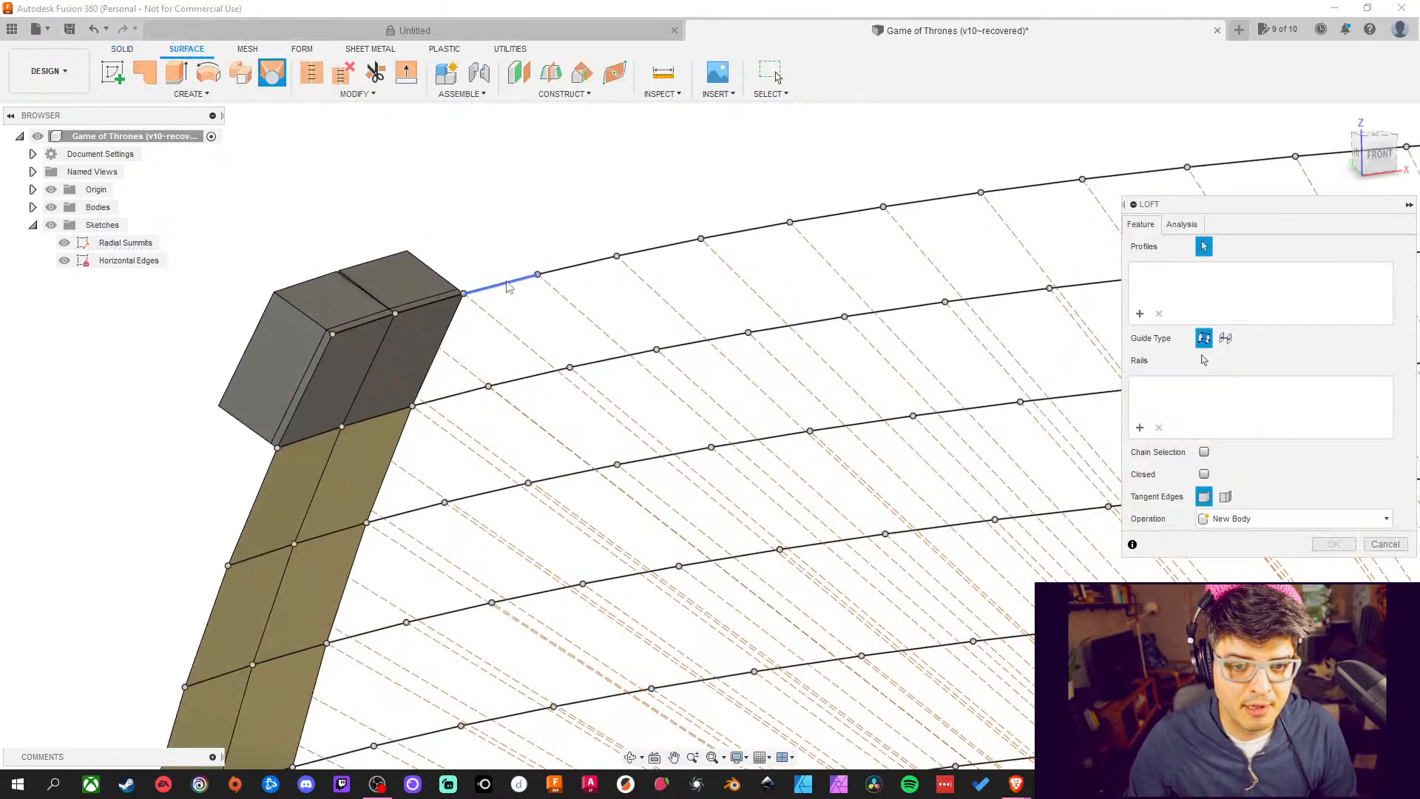
{"action": "left_click", "coordinate": [502, 284]}
{"action": "left_click", "coordinate": [453, 396]}
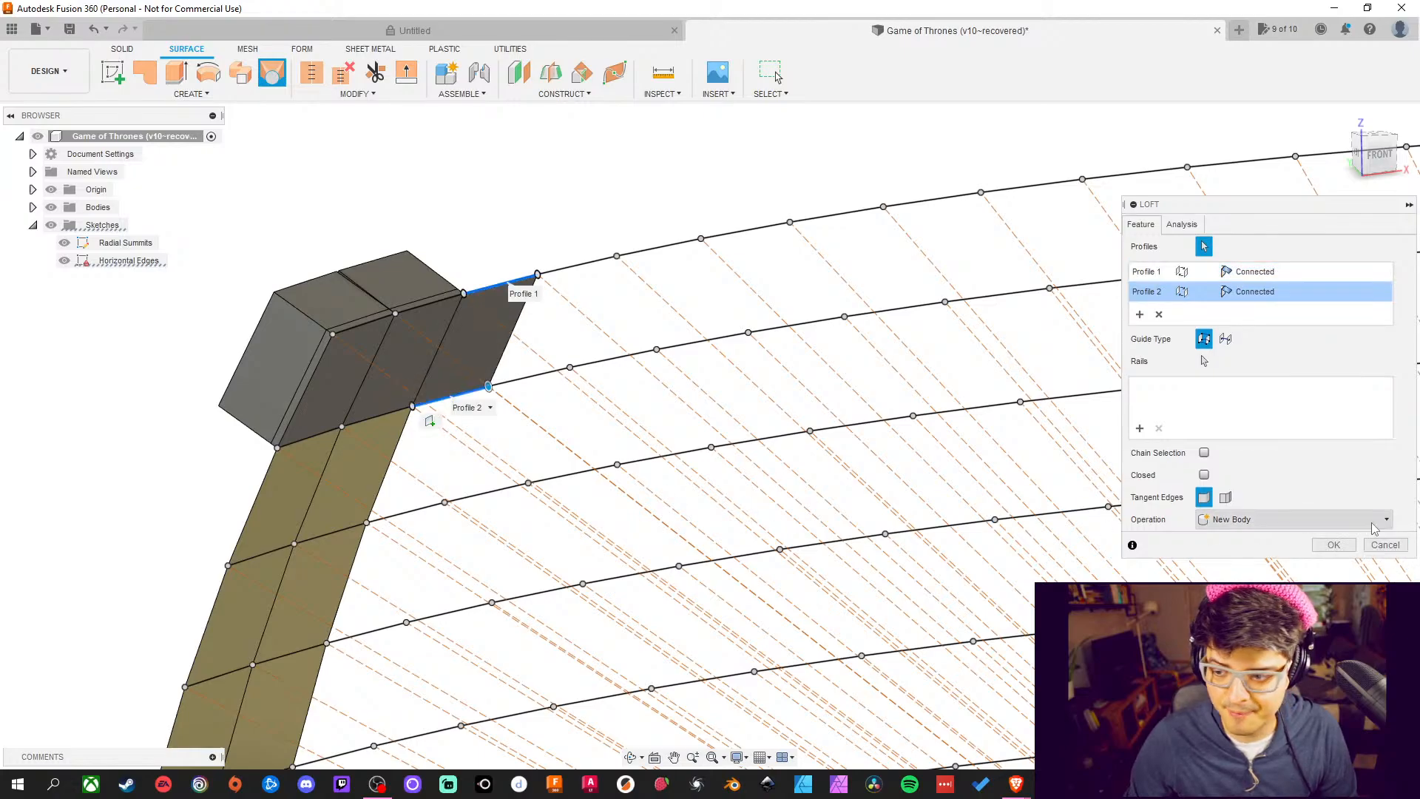
{"action": "left_click", "coordinate": [1333, 543]}
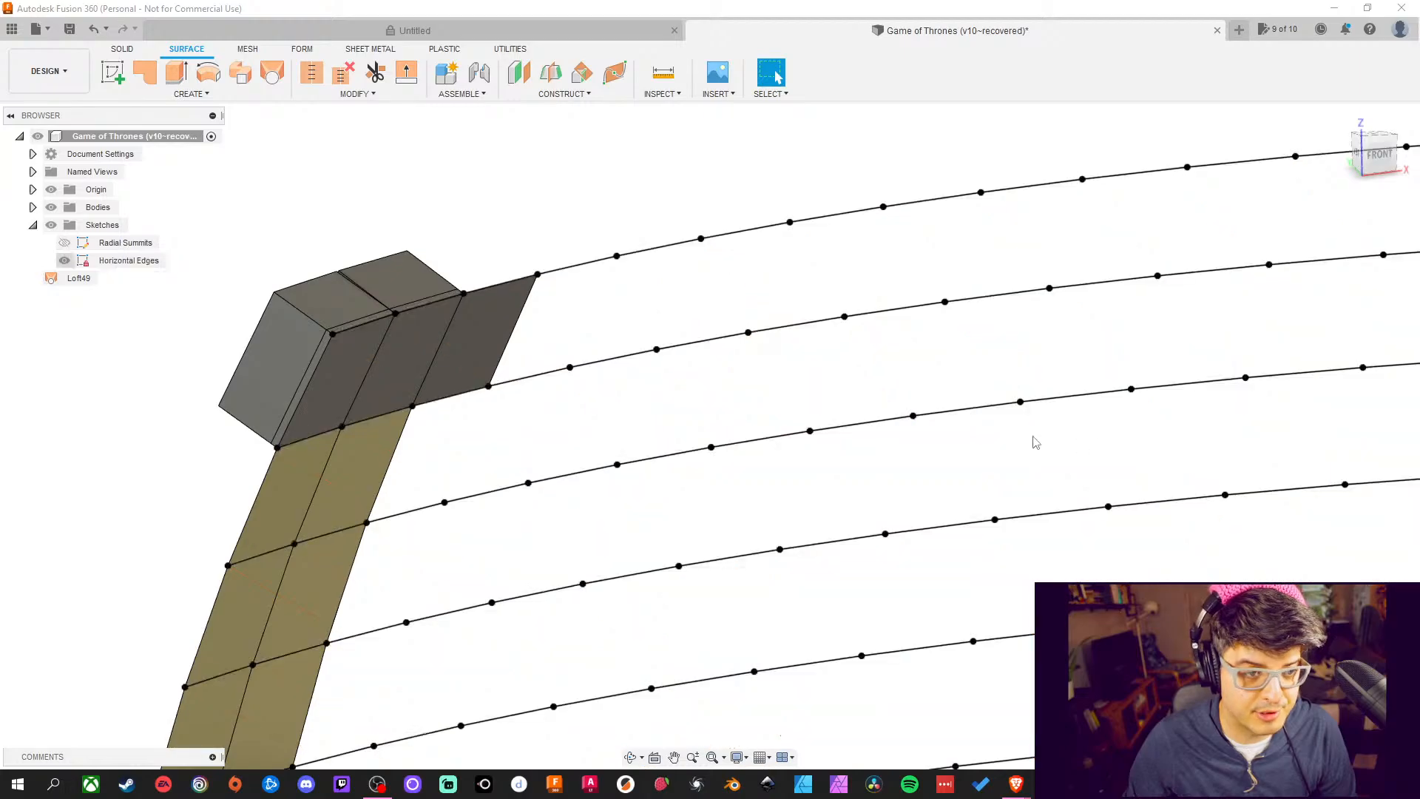
{"action": "scroll", "coordinate": [587, 303], "scroll_direction": "up", "scroll_amount": 1}
{"action": "scroll", "coordinate": [590, 300], "scroll_direction": "down", "scroll_amount": 7}
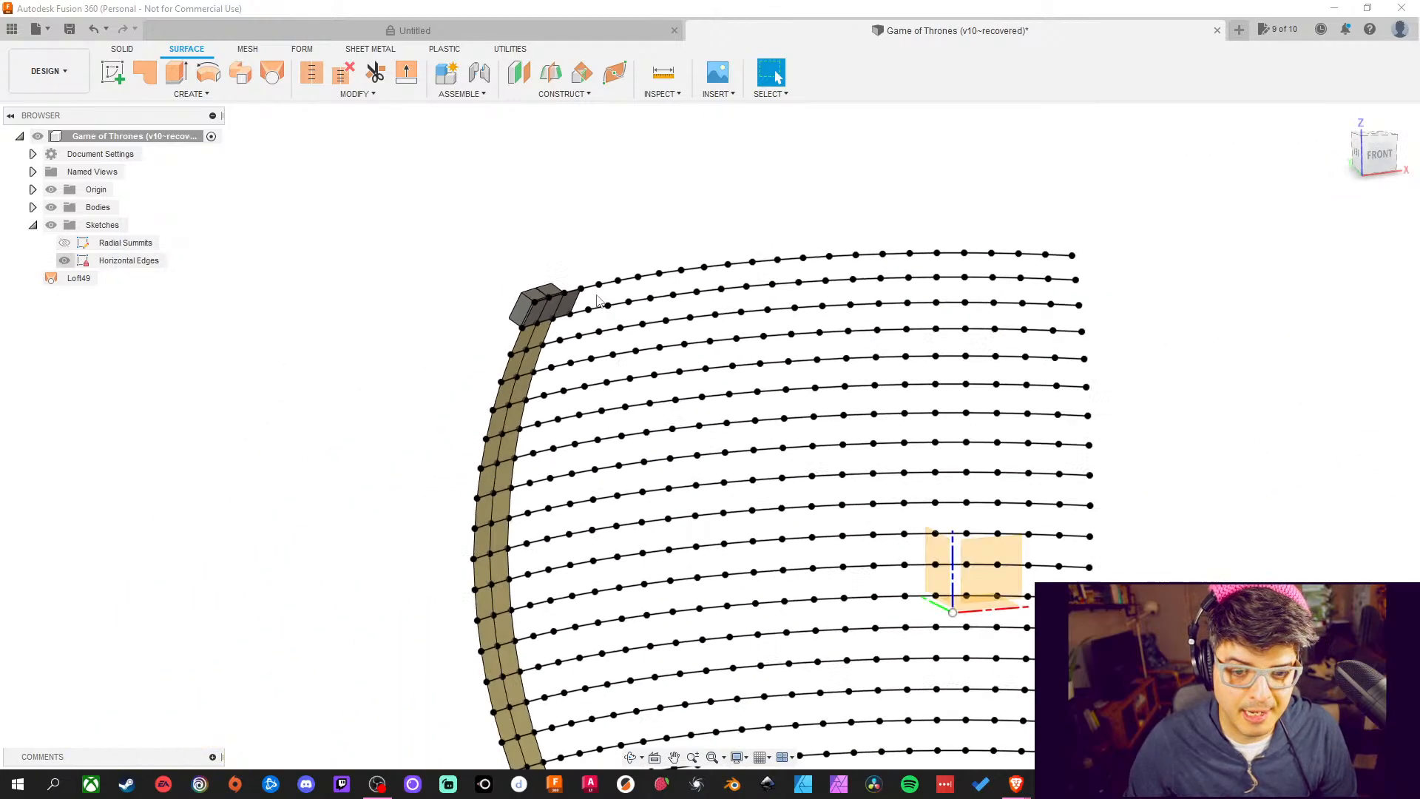
{"action": "mouse_move", "coordinate": [806, 442]}
{"action": "middle_mouse_down"}
{"action": "mouse_move", "coordinate": [740, 407]}
{"action": "mouse_move", "coordinate": [786, 428]}
{"action": "middle_mouse_up"}
{"action": "scroll", "coordinate": [517, 288], "scroll_direction": "up", "scroll_amount": 6}
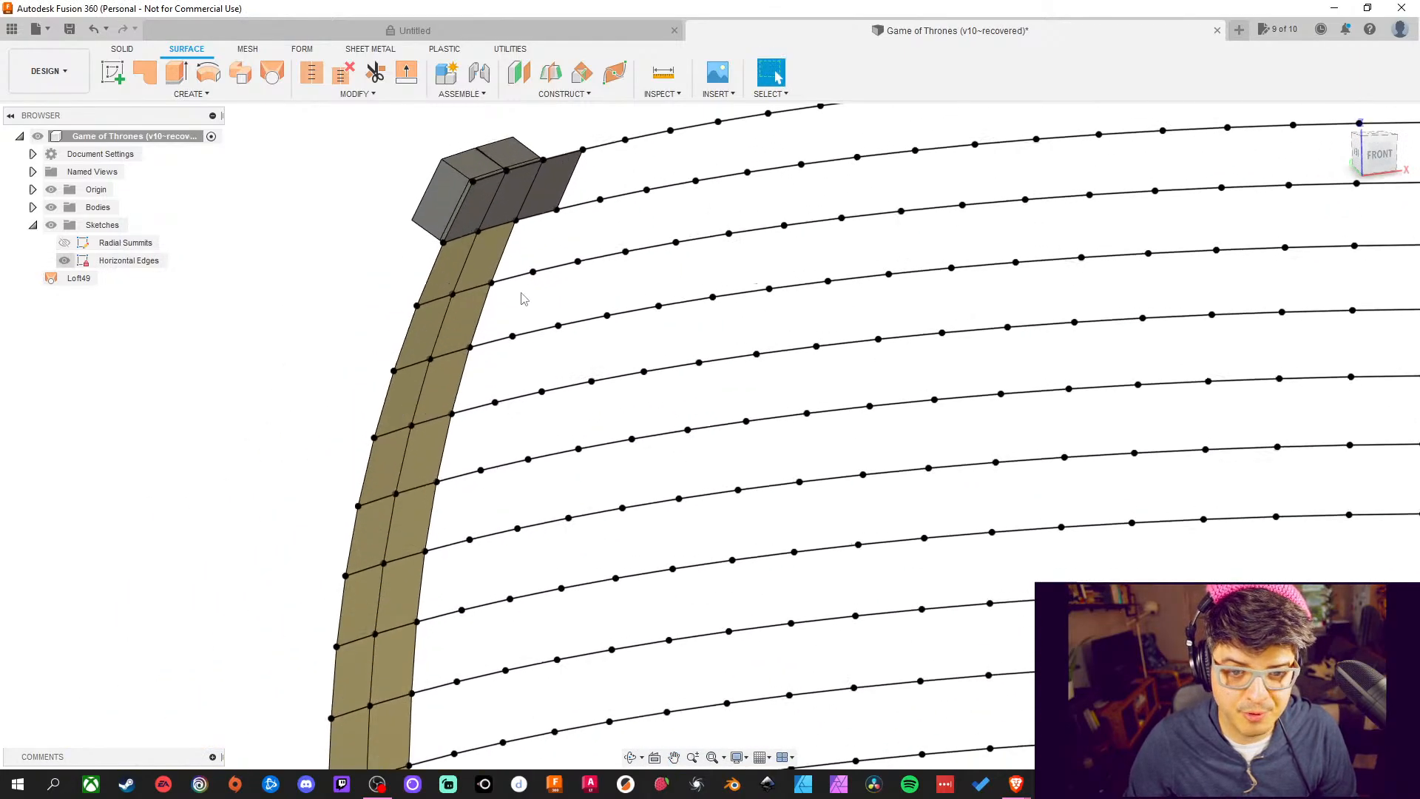
{"action": "scroll", "coordinate": [627, 272], "scroll_direction": "up", "scroll_amount": 2}
{"action": "middle_click_drag", "start_coordinate": [603, 228], "coordinate": [665, 373]}
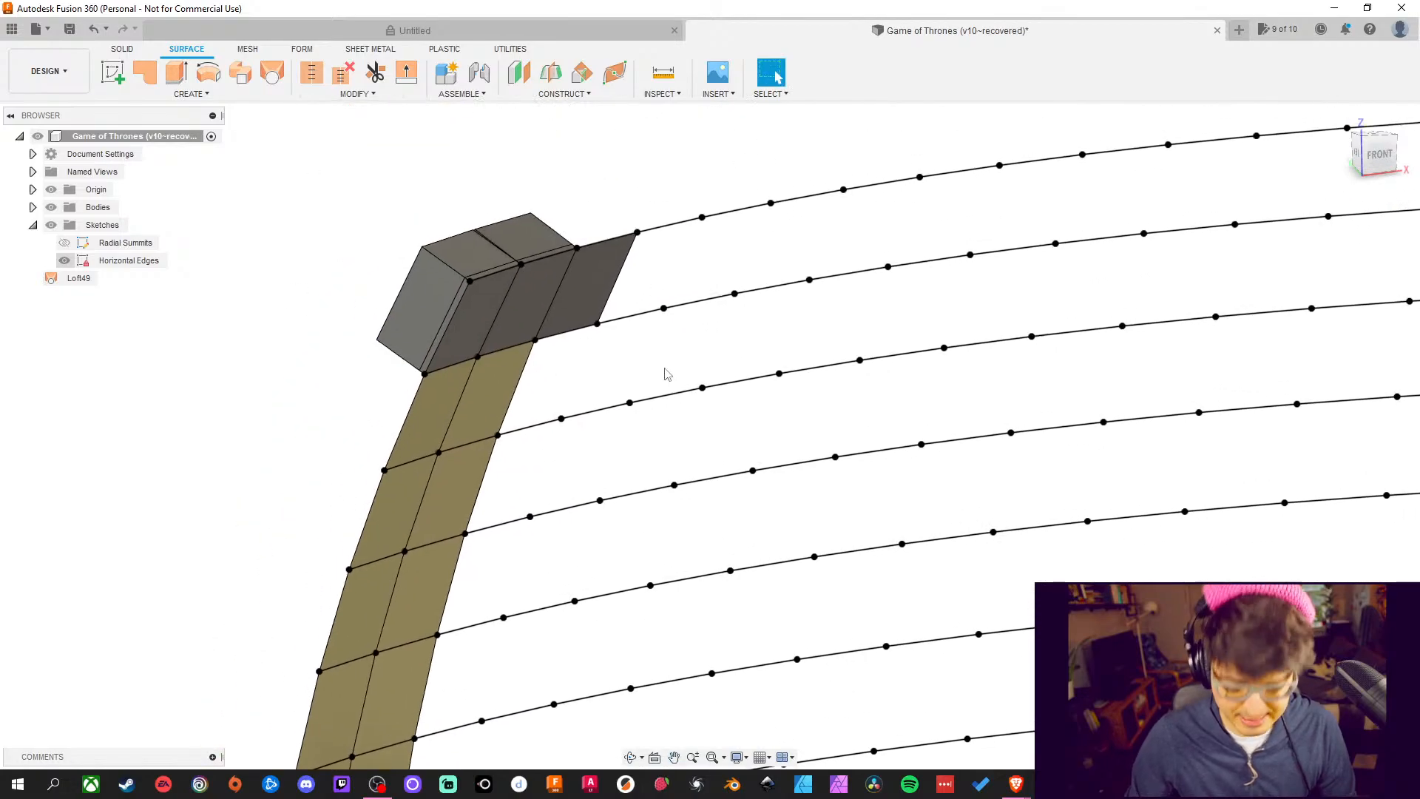
{"action": "left_click", "coordinate": [272, 72]}
{"action": "left_click", "coordinate": [590, 330]}
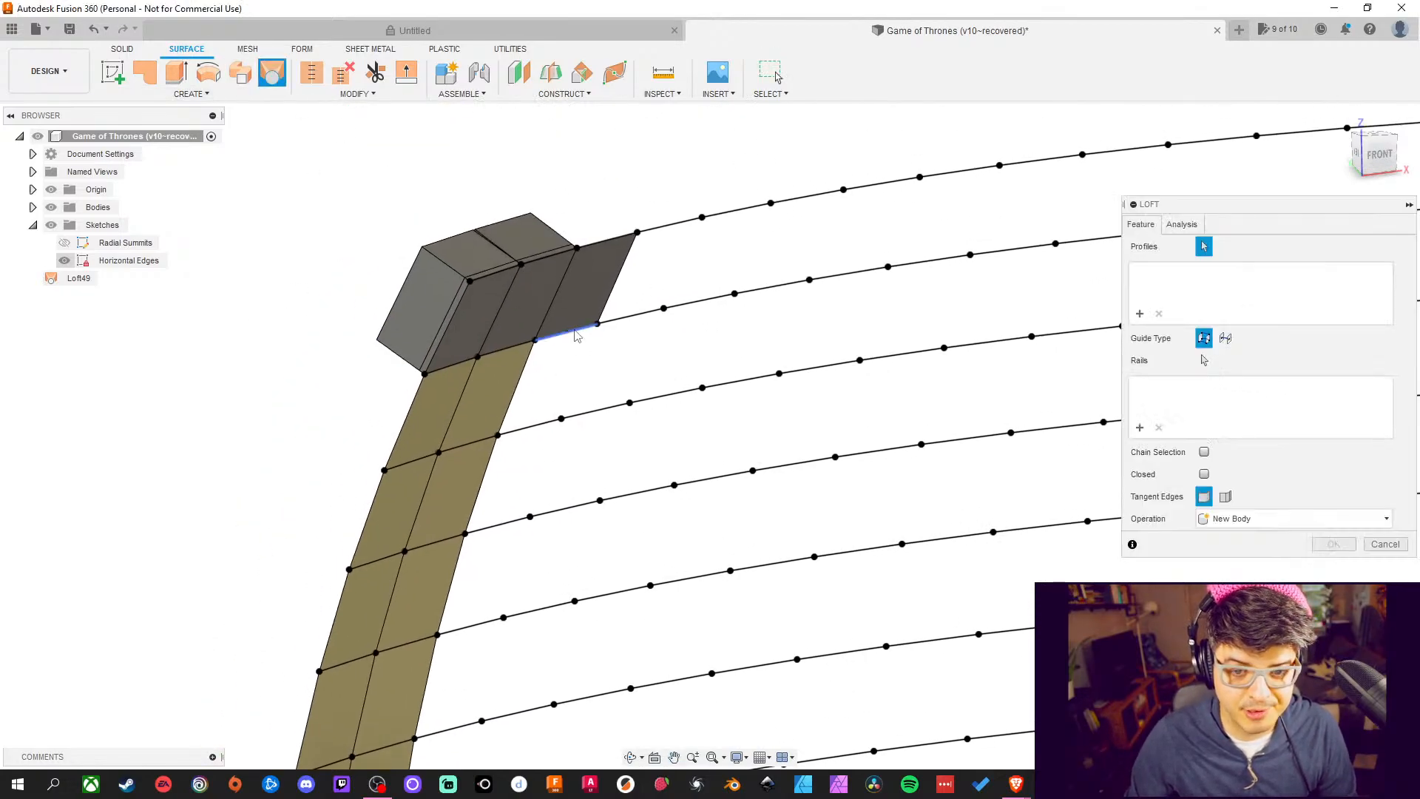
{"action": "left_click", "coordinate": [586, 318]}
{"action": "left_click", "coordinate": [536, 433]}
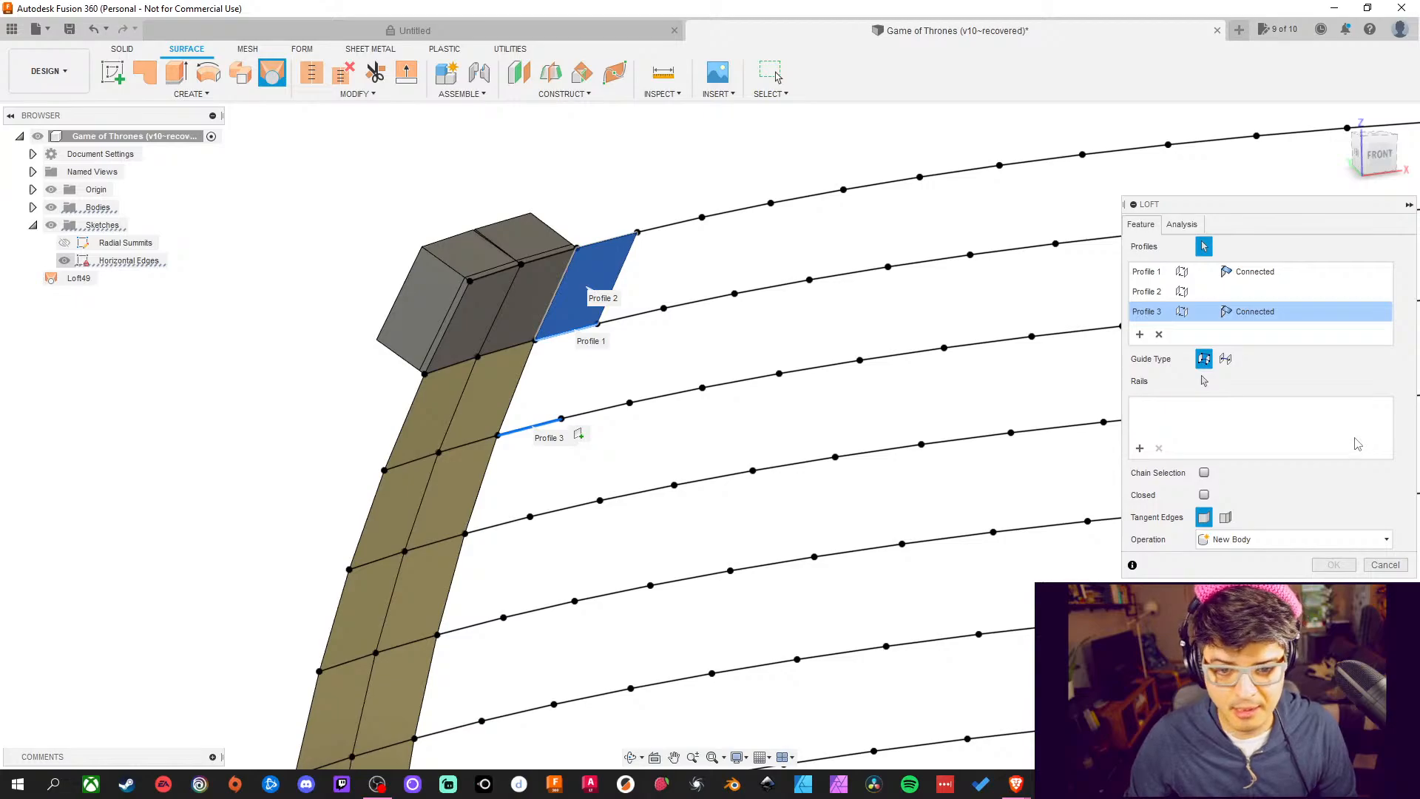
{"action": "left_click", "coordinate": [1386, 564]}
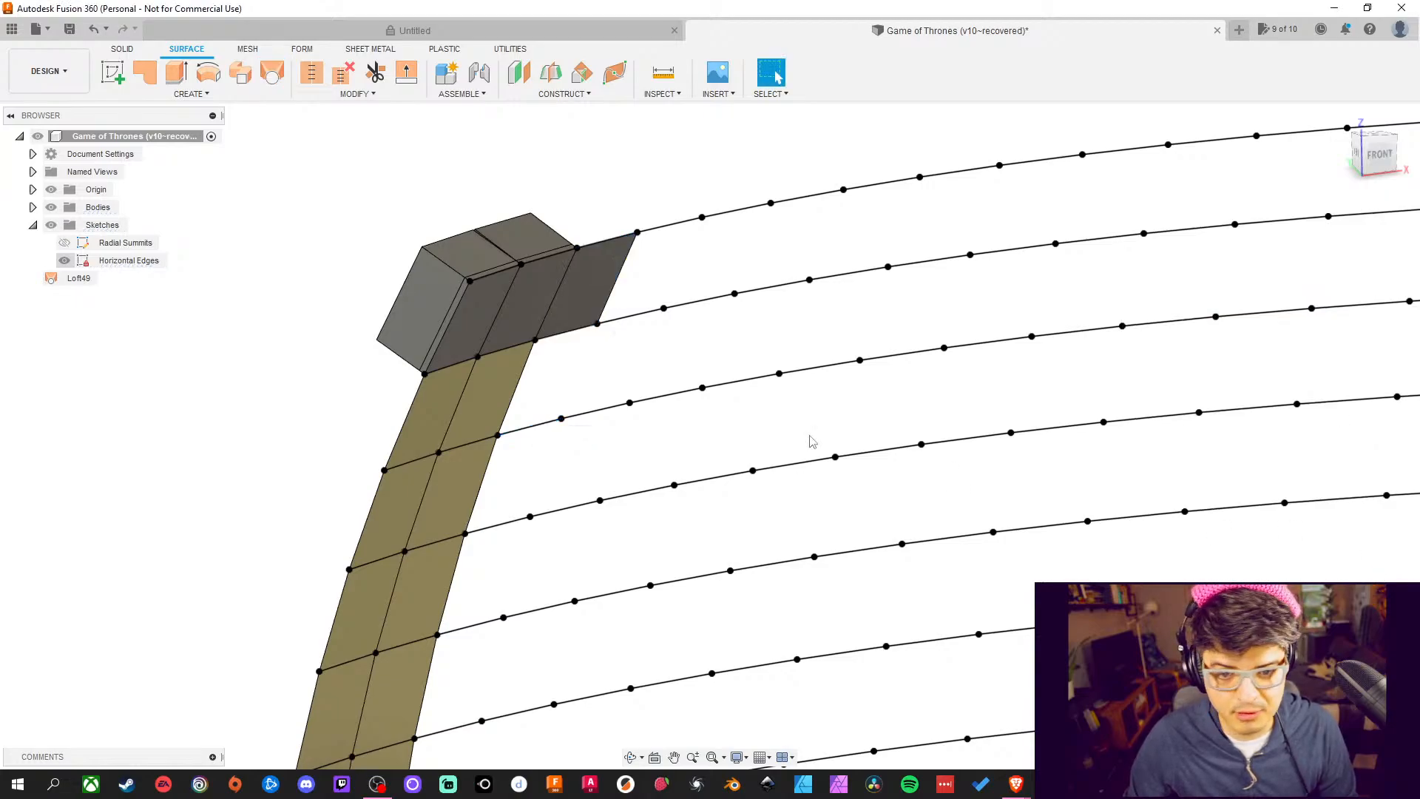
Loft the second and third surface patches of the third column, between the second, third and fourth horizontal edge lines from the top
{"action": "left_click", "coordinate": [279, 72]}
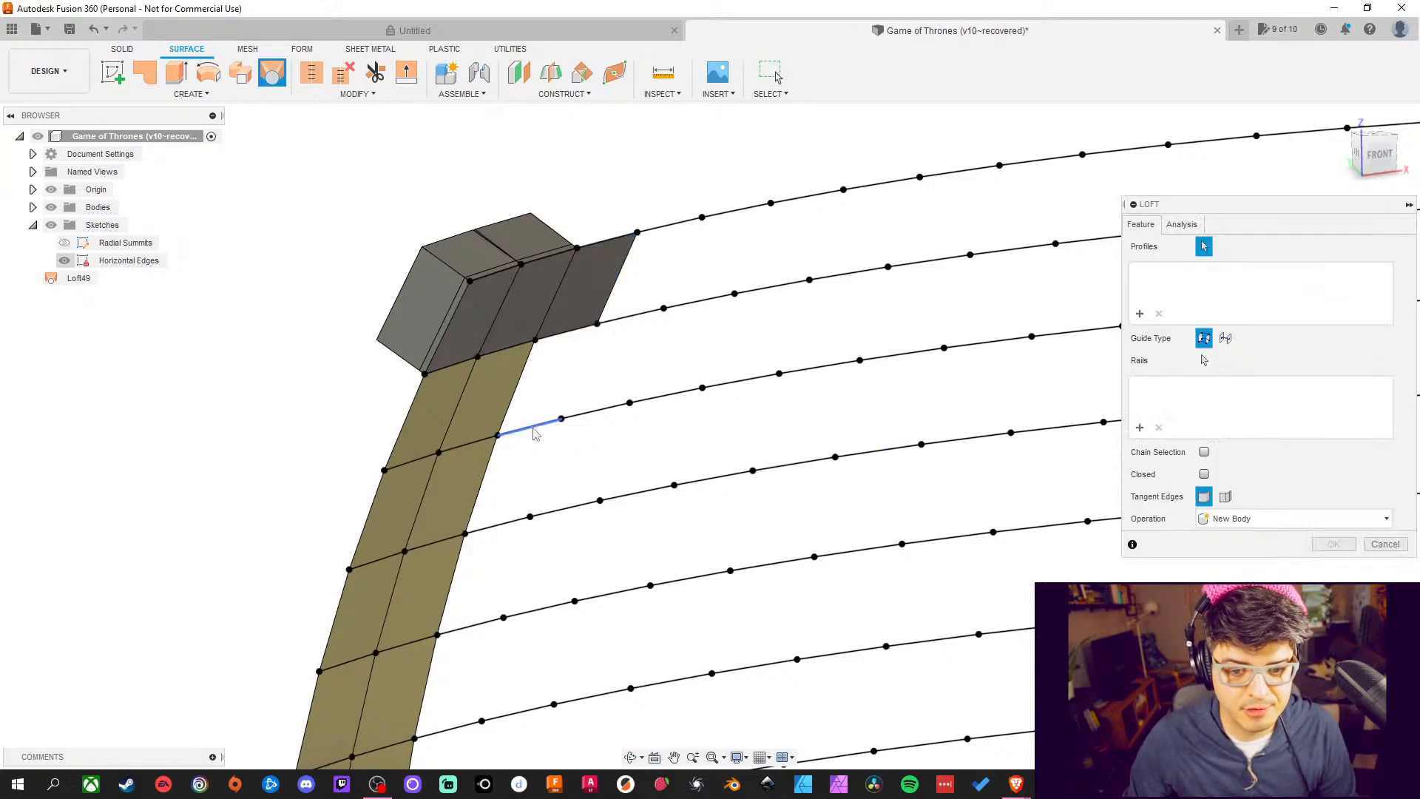
{"action": "left_click", "coordinate": [539, 426]}
{"action": "left_click", "coordinate": [566, 331]}
{"action": "left_click", "coordinate": [1334, 544]}
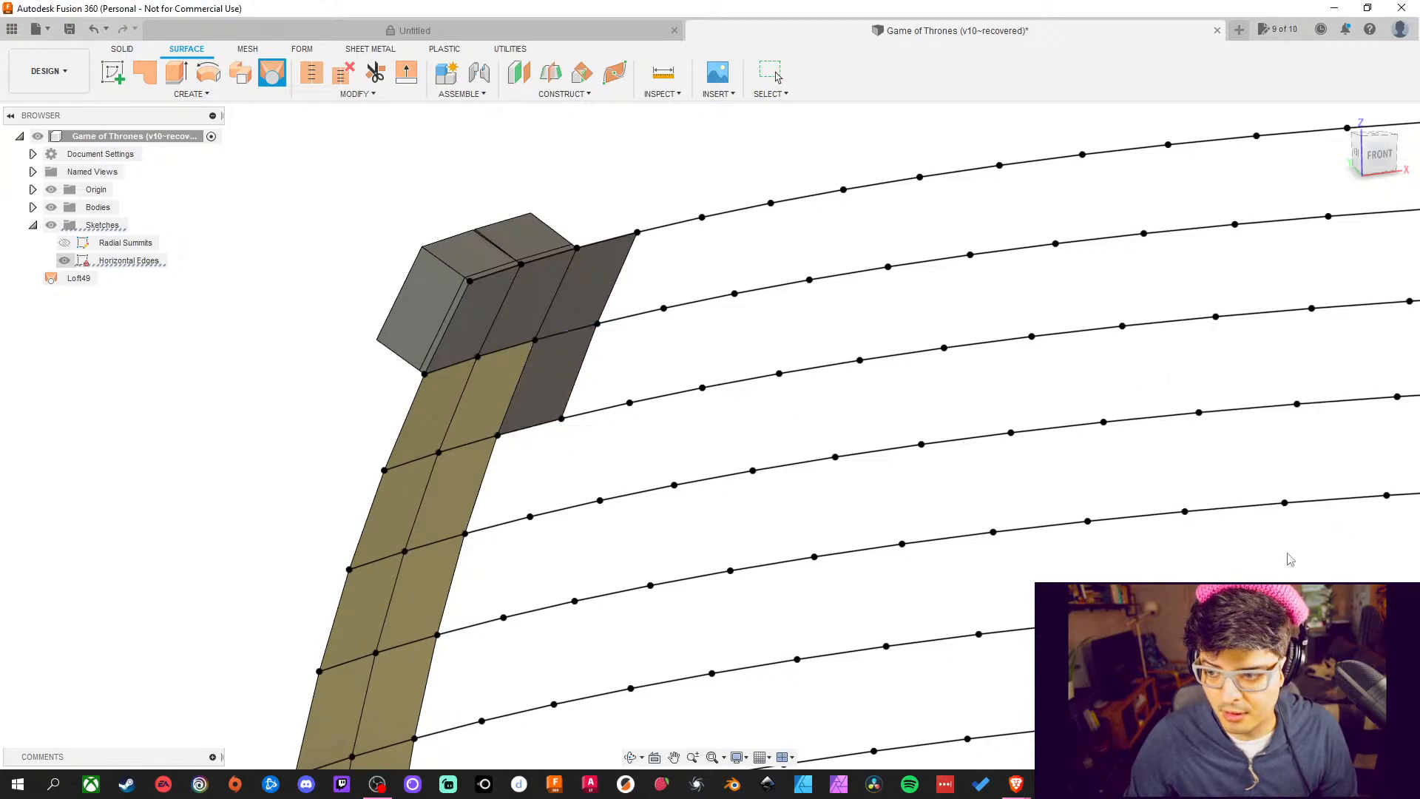
{"action": "middle_click_drag", "start_coordinate": [644, 503], "coordinate": [650, 428]}
{"action": "left_click", "coordinate": [275, 74]}
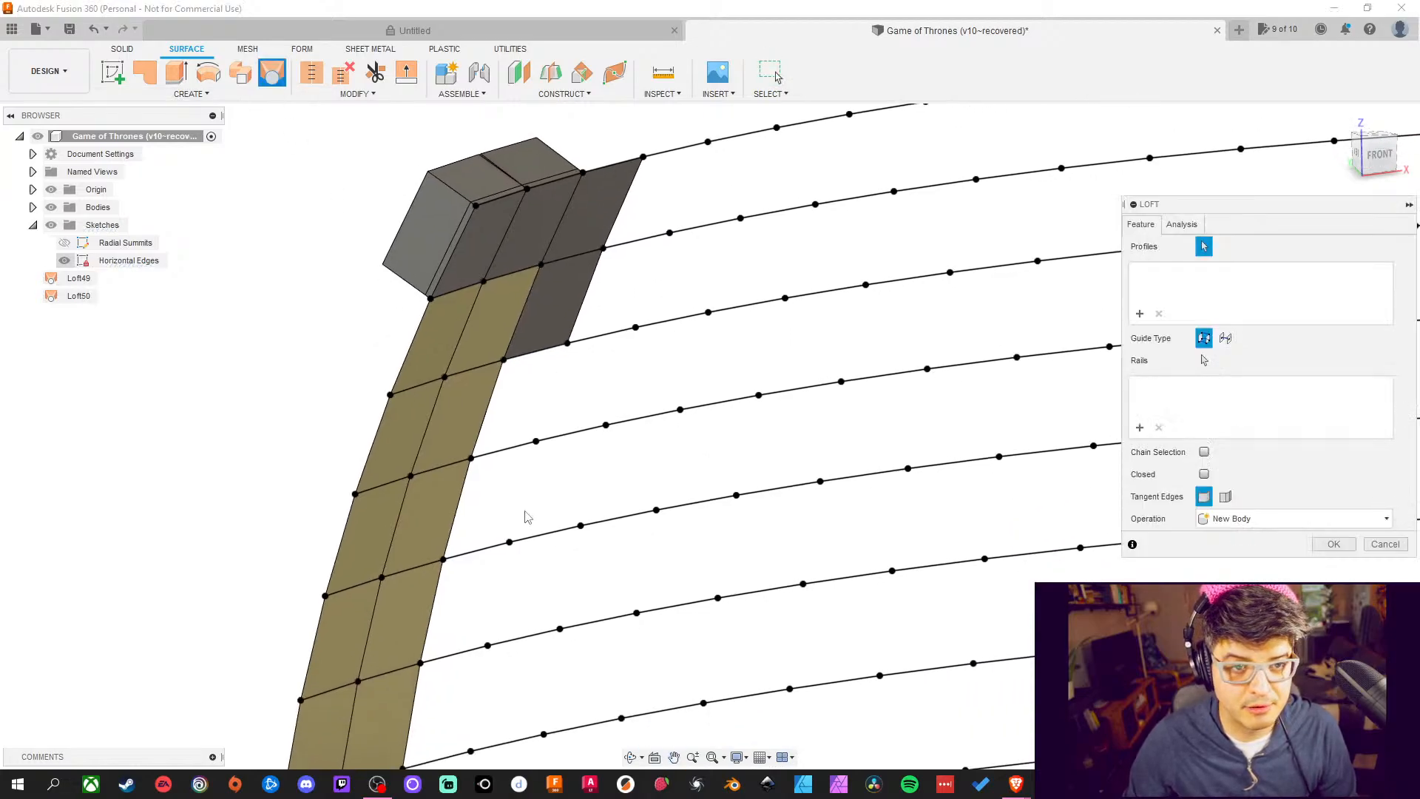
{"action": "left_click", "coordinate": [517, 455]}
{"action": "left_click", "coordinate": [551, 353]}
{"action": "key", "text": "Return"}
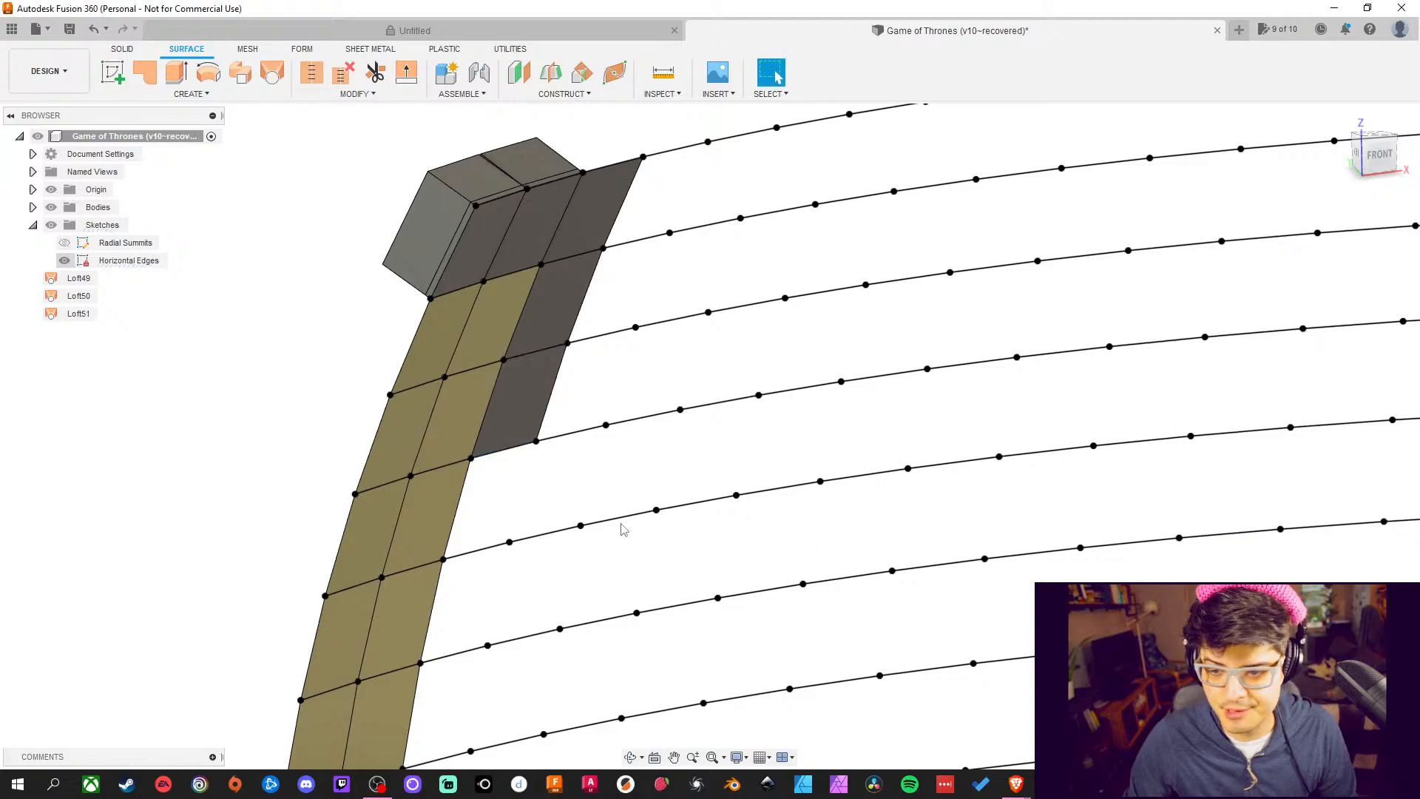
Loft the fourth and fifth surface patches down the third column as new bodies, bridging the fourth, fifth and sixth horizontal edge lines
{"action": "left_click", "coordinate": [272, 72]}
{"action": "left_click", "coordinate": [477, 552]}
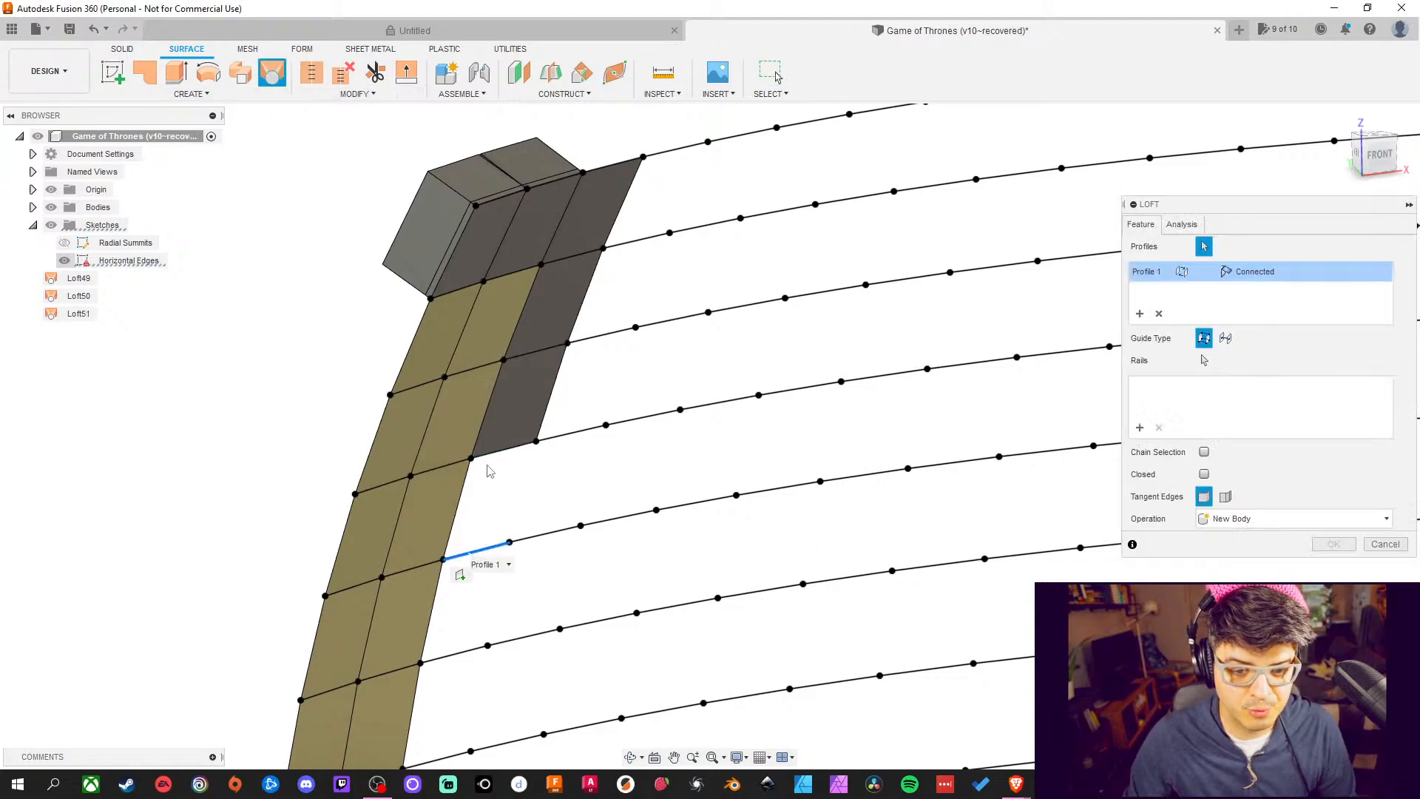
{"action": "left_click", "coordinate": [511, 450]}
{"action": "left_click", "coordinate": [1333, 544]}
{"action": "middle_click_drag", "start_coordinate": [346, 488], "coordinate": [356, 294]}
{"action": "left_click", "coordinate": [274, 77]}
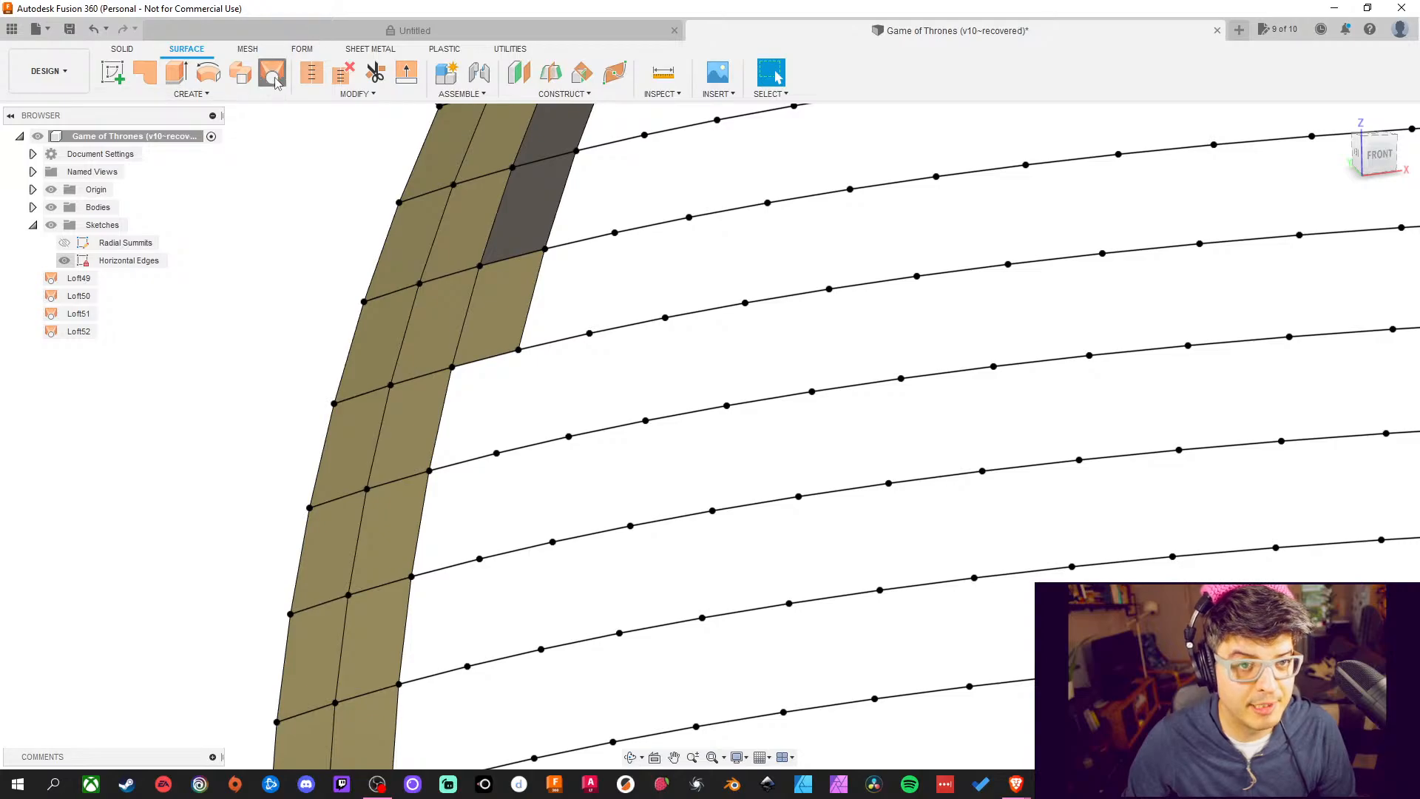
{"action": "left_click", "coordinate": [459, 467]}
{"action": "left_click", "coordinate": [485, 358]}
{"action": "left_click", "coordinate": [1334, 544]}
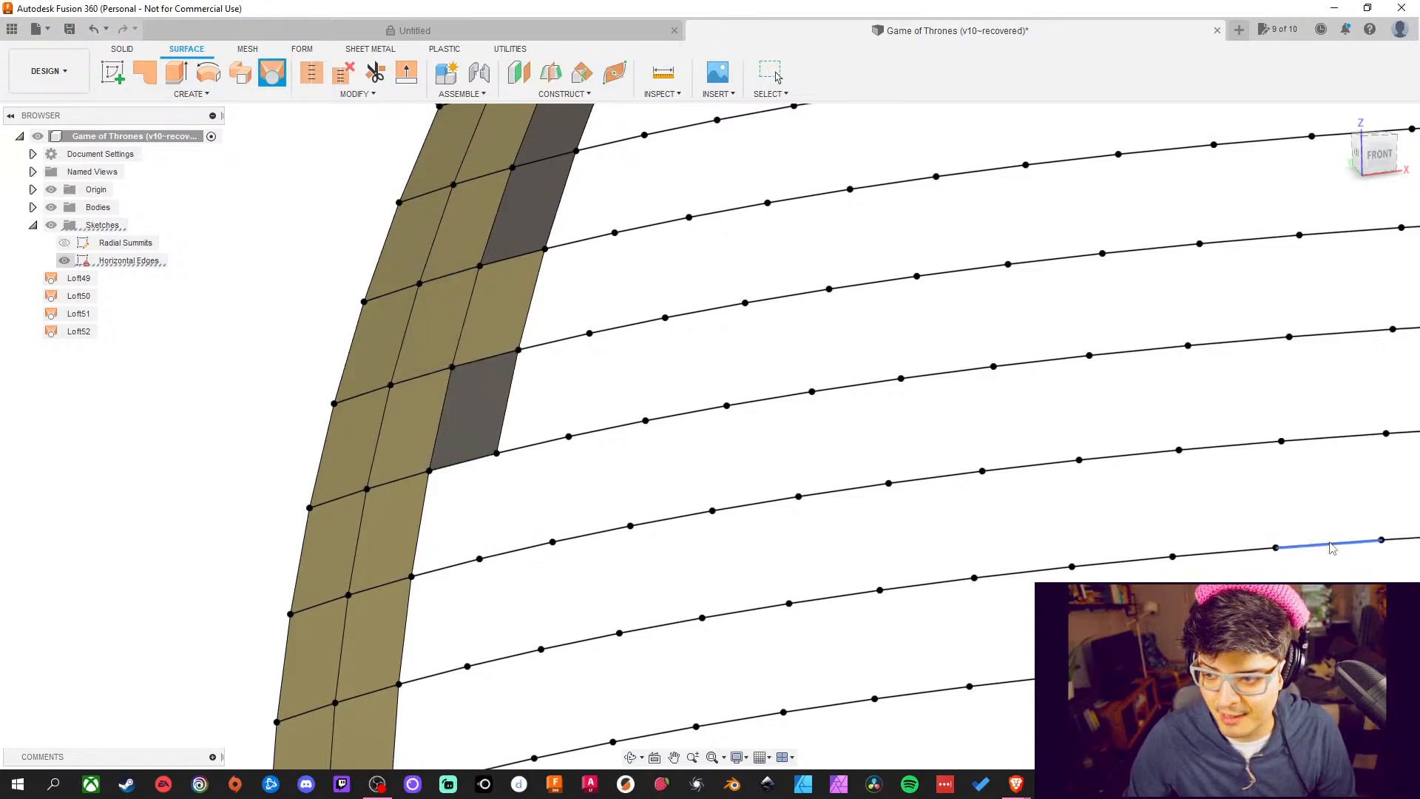
Extend the third column with the sixth and seventh lofted surface patches, between the sixth, seventh and eighth horizontal edge lines
{"action": "middle_click_drag", "start_coordinate": [823, 496], "coordinate": [767, 510]}
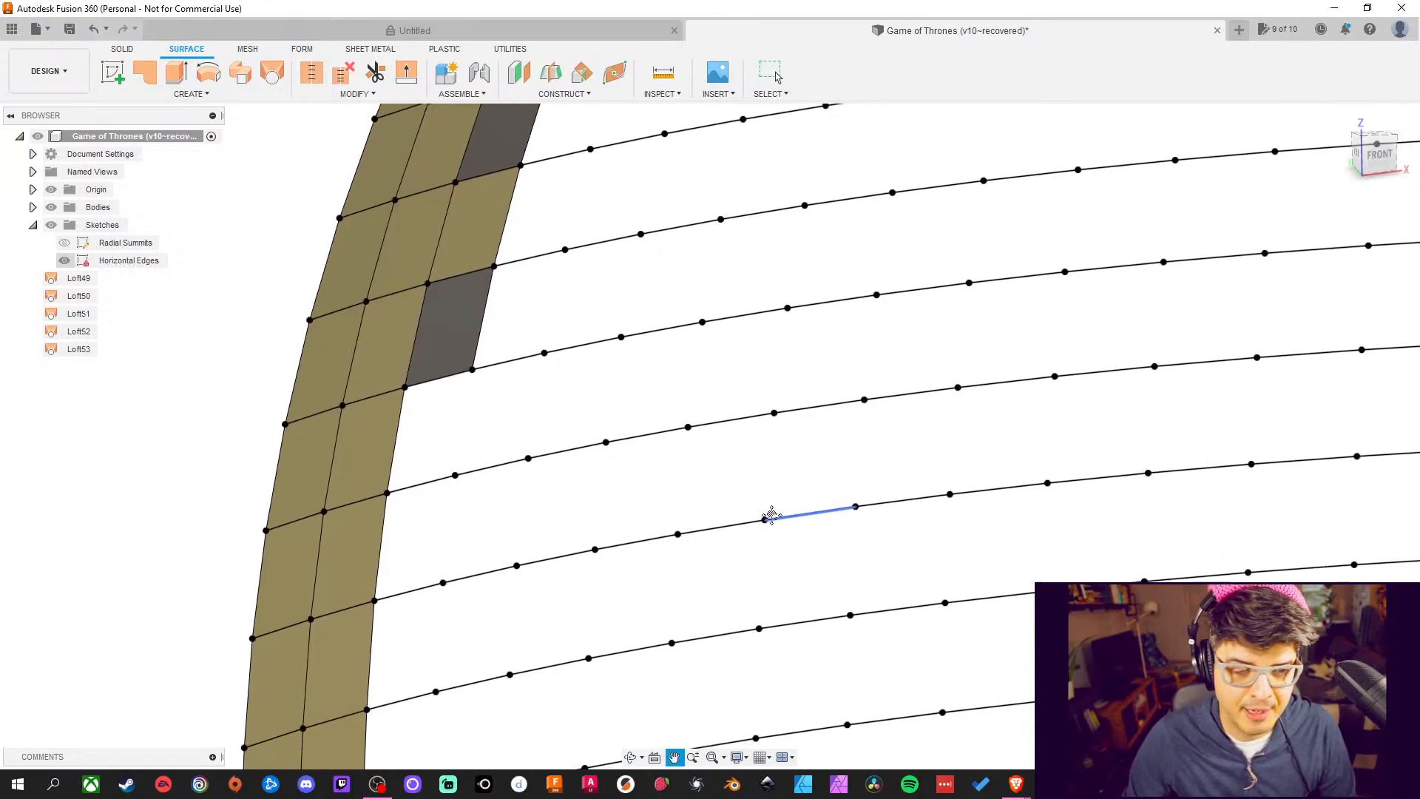
{"action": "left_click", "coordinate": [272, 74]}
{"action": "left_click", "coordinate": [442, 473]}
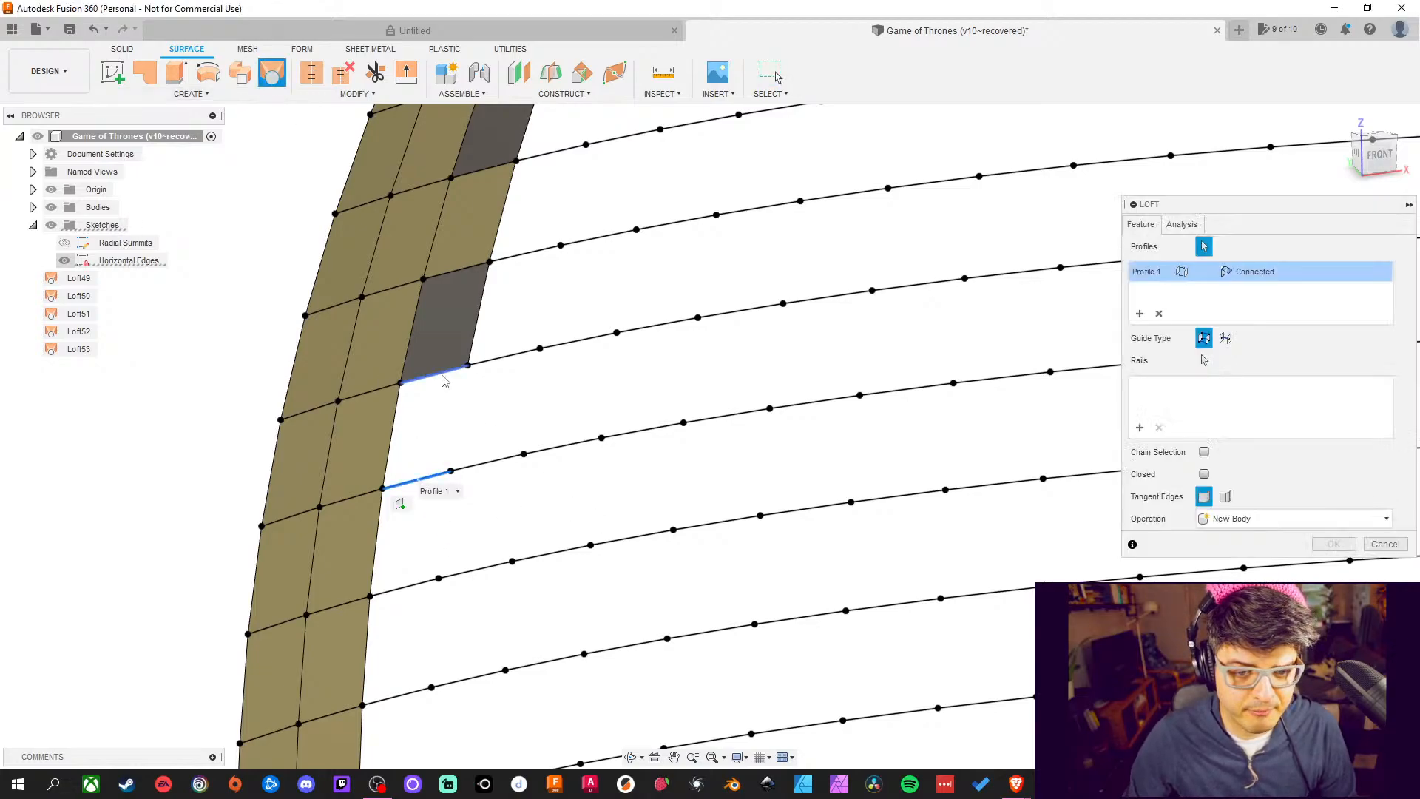
{"action": "left_click", "coordinate": [444, 381]}
{"action": "left_click", "coordinate": [1333, 544]}
{"action": "middle_click_drag", "start_coordinate": [723, 481], "coordinate": [768, 391]}
{"action": "left_click", "coordinate": [272, 74]}
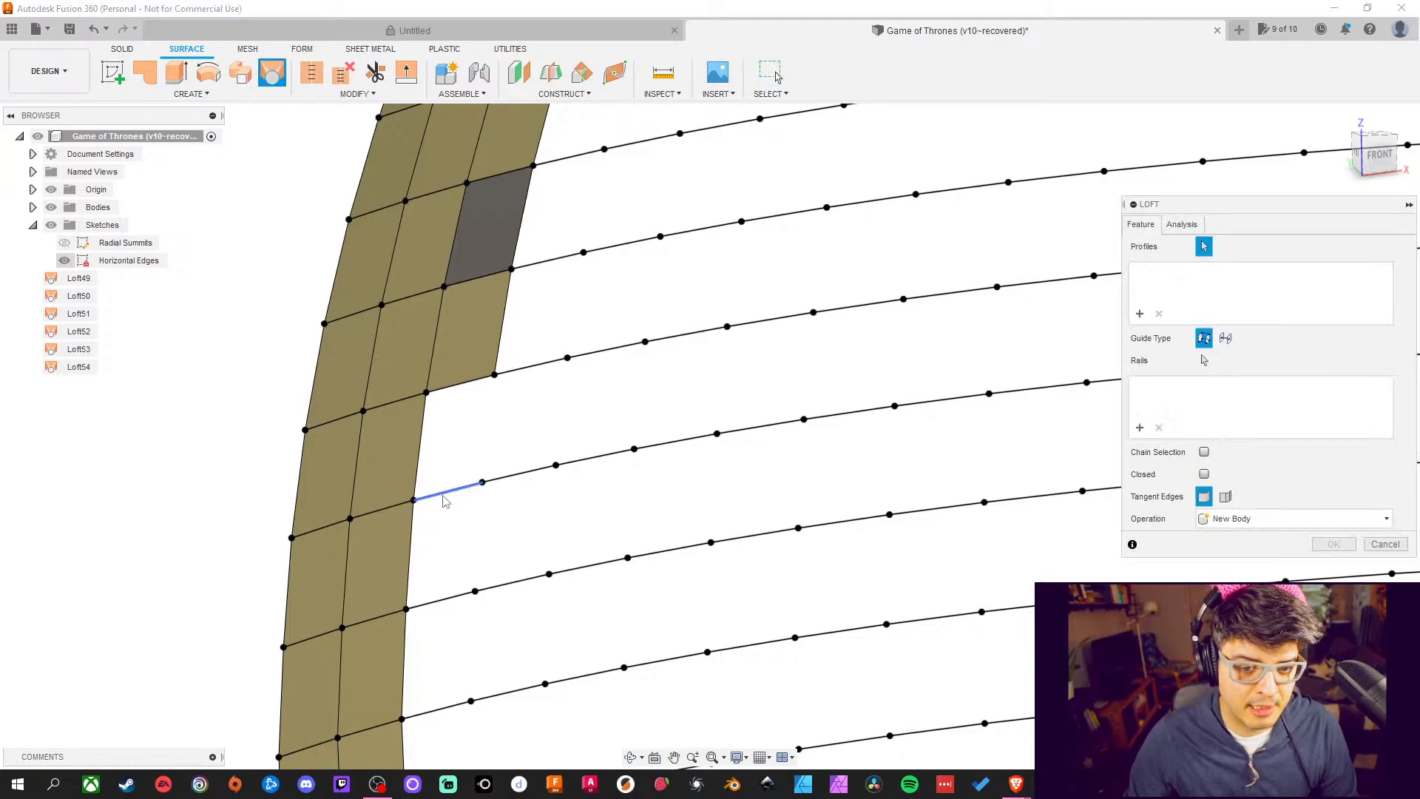
{"action": "left_click", "coordinate": [444, 496]}
{"action": "left_click", "coordinate": [451, 386]}
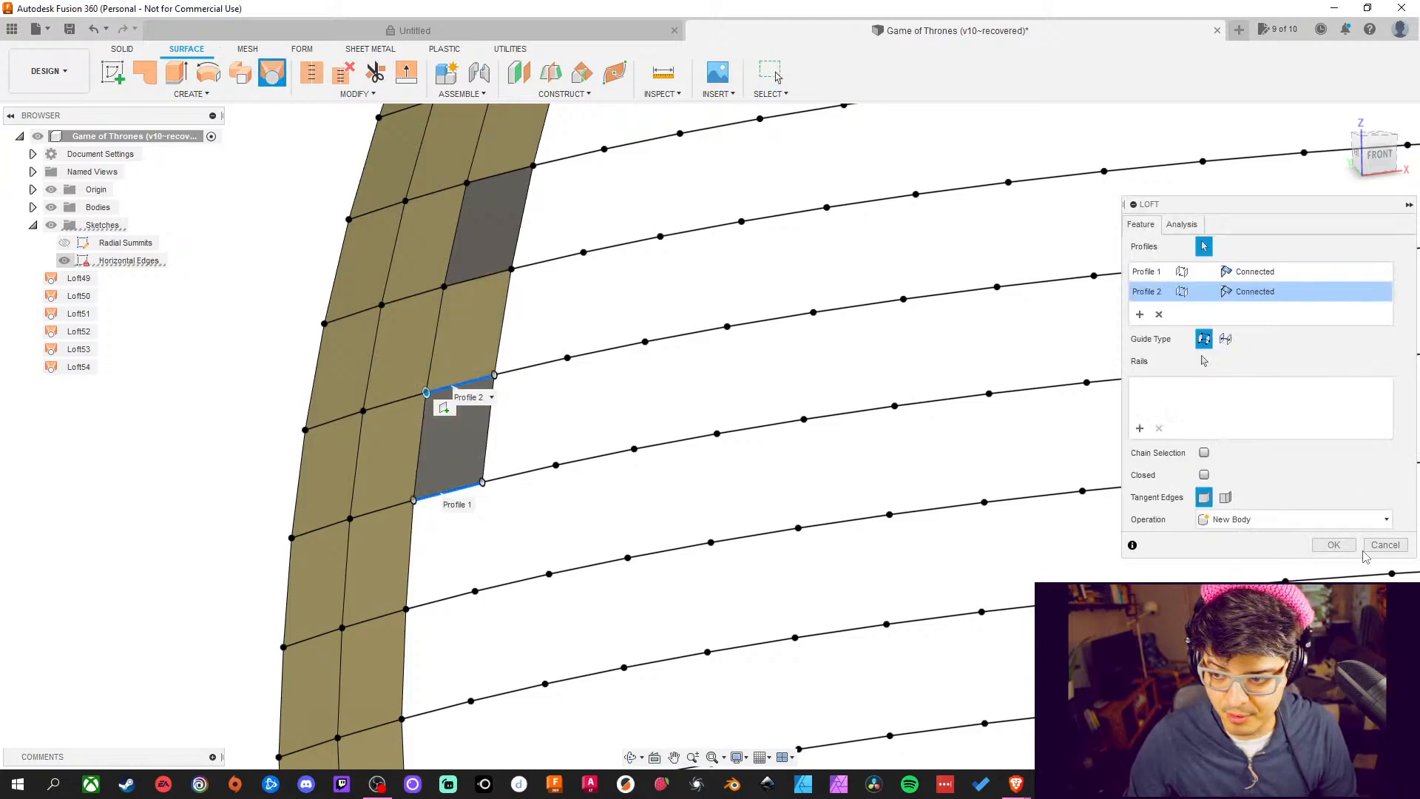
{"action": "left_click", "coordinate": [1333, 544]}
Loft the eighth surface patch of the third column between the eighth and ninth horizontal edge lines
{"action": "middle_click_drag", "start_coordinate": [928, 539], "coordinate": [923, 553]}
{"action": "left_click", "coordinate": [272, 74]}
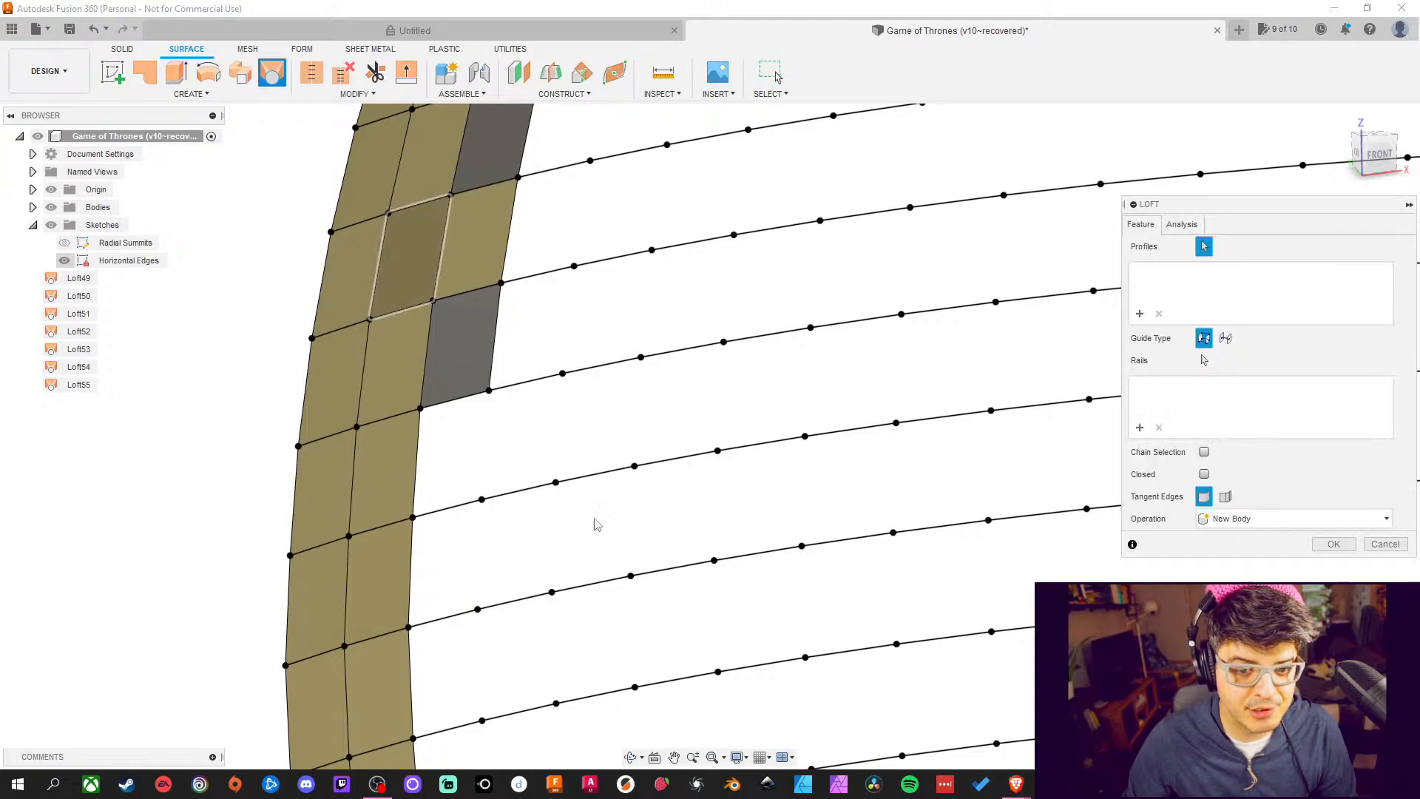
{"action": "left_click", "coordinate": [454, 515]}
{"action": "left_click", "coordinate": [455, 400]}
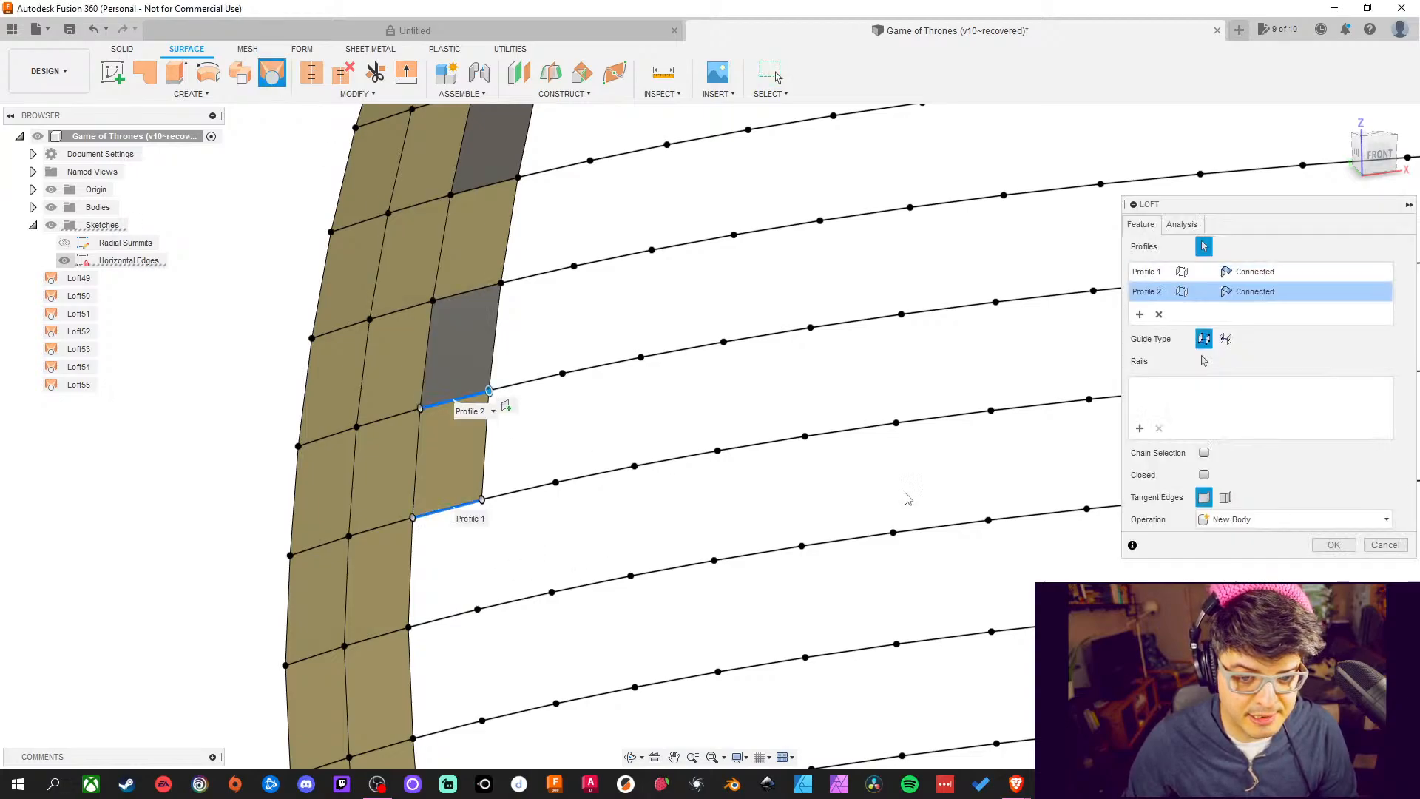
{"action": "left_click", "coordinate": [1333, 544]}
{"action": "middle_click_drag", "start_coordinate": [811, 436], "coordinate": [811, 453]}
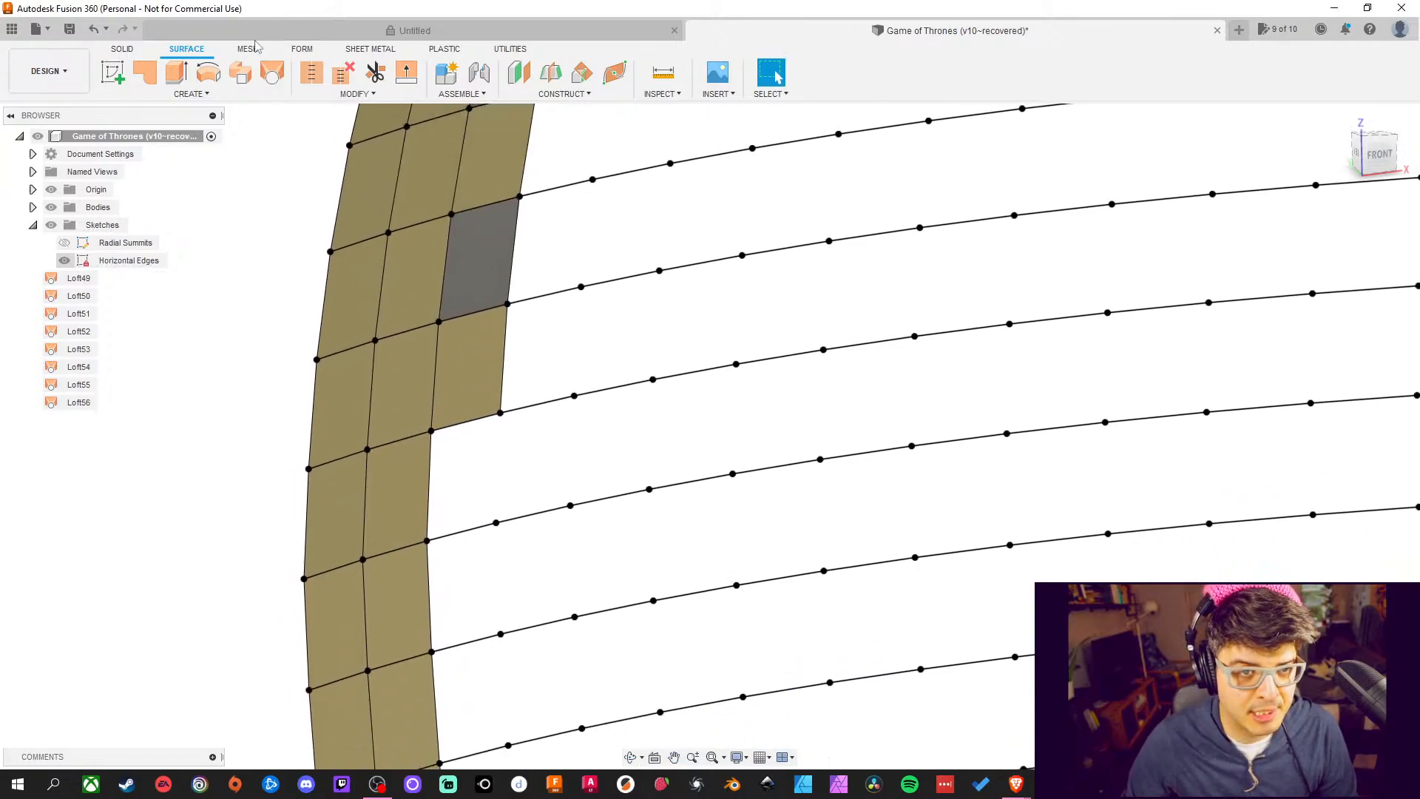
Loft the ninth and tenth surface patches of the third column as new bodies, between the ninth, tenth and eleventh horizontal edge lines
{"action": "left_click", "coordinate": [272, 72]}
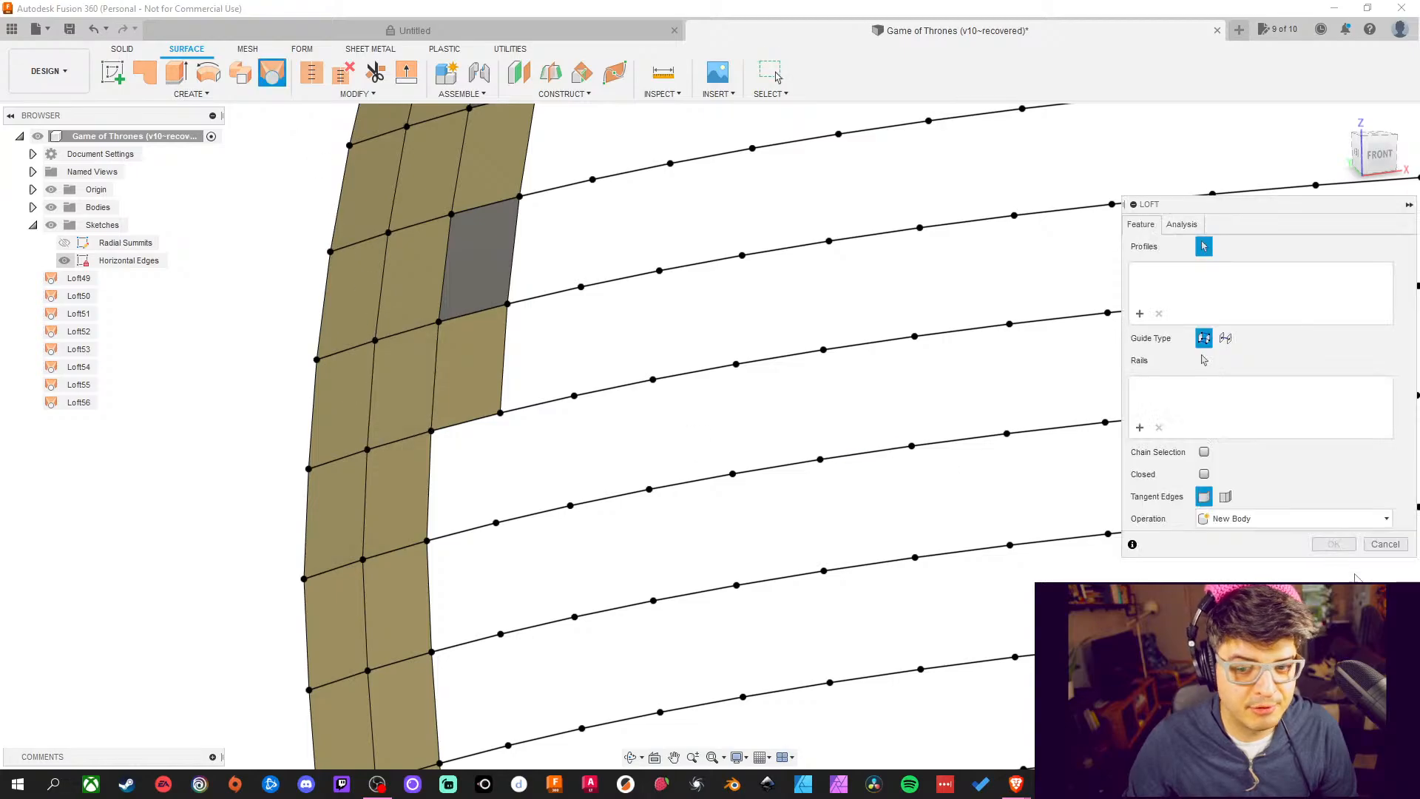
{"action": "left_click", "coordinate": [461, 532]}
{"action": "left_click", "coordinate": [457, 424]}
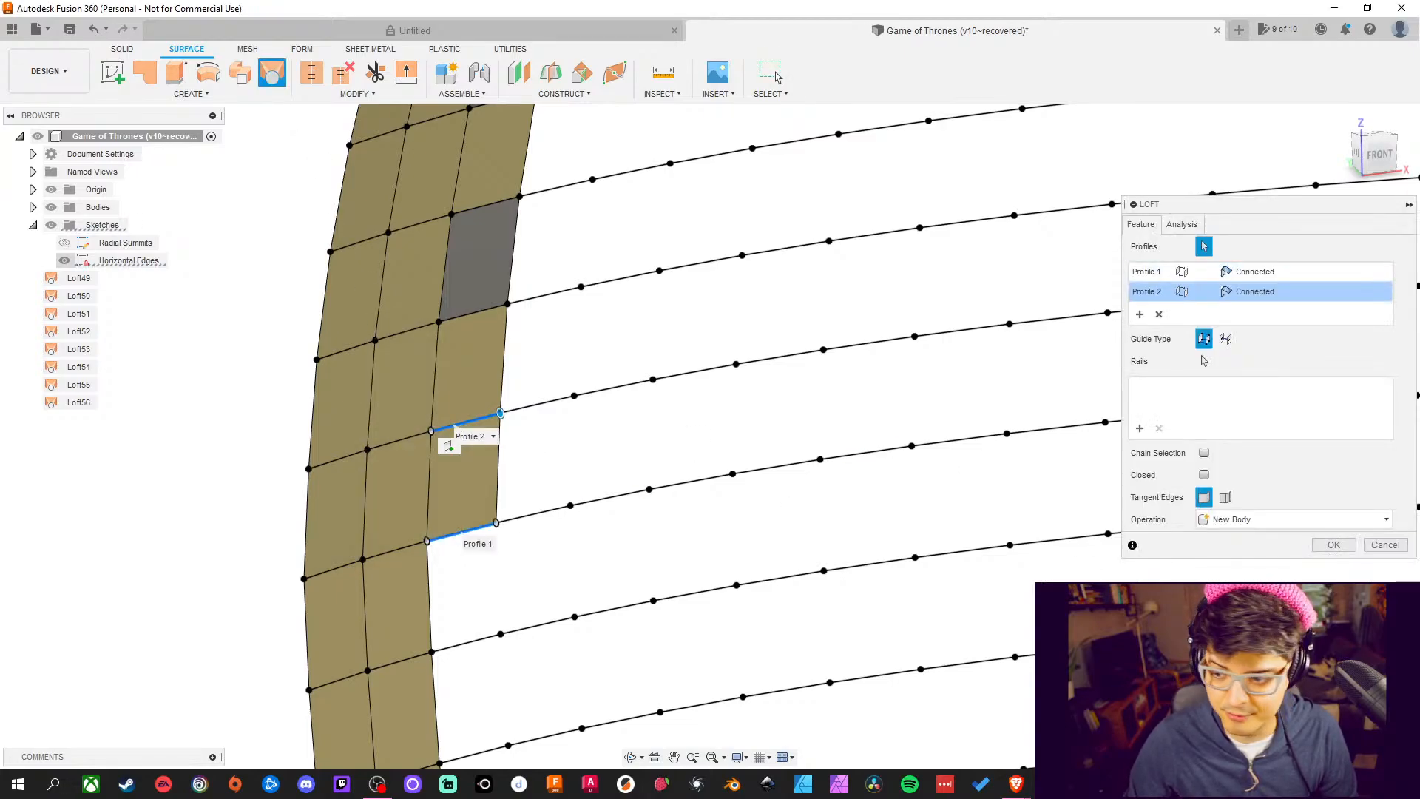
{"action": "left_click", "coordinate": [1332, 544]}
{"action": "middle_click_drag", "start_coordinate": [754, 545], "coordinate": [775, 545]}
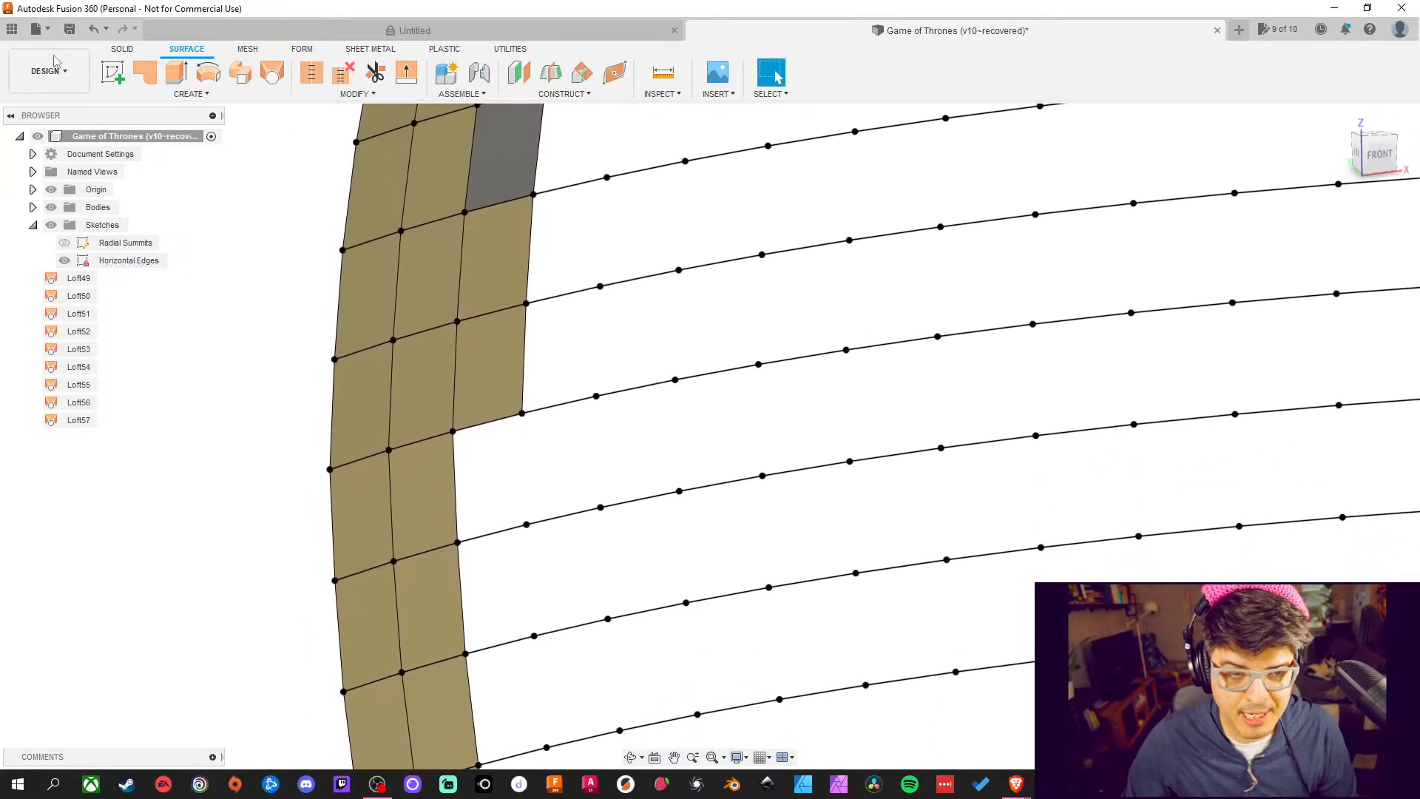
{"action": "left_click", "coordinate": [272, 72]}
{"action": "left_click", "coordinate": [493, 541]}
{"action": "left_click", "coordinate": [494, 420]}
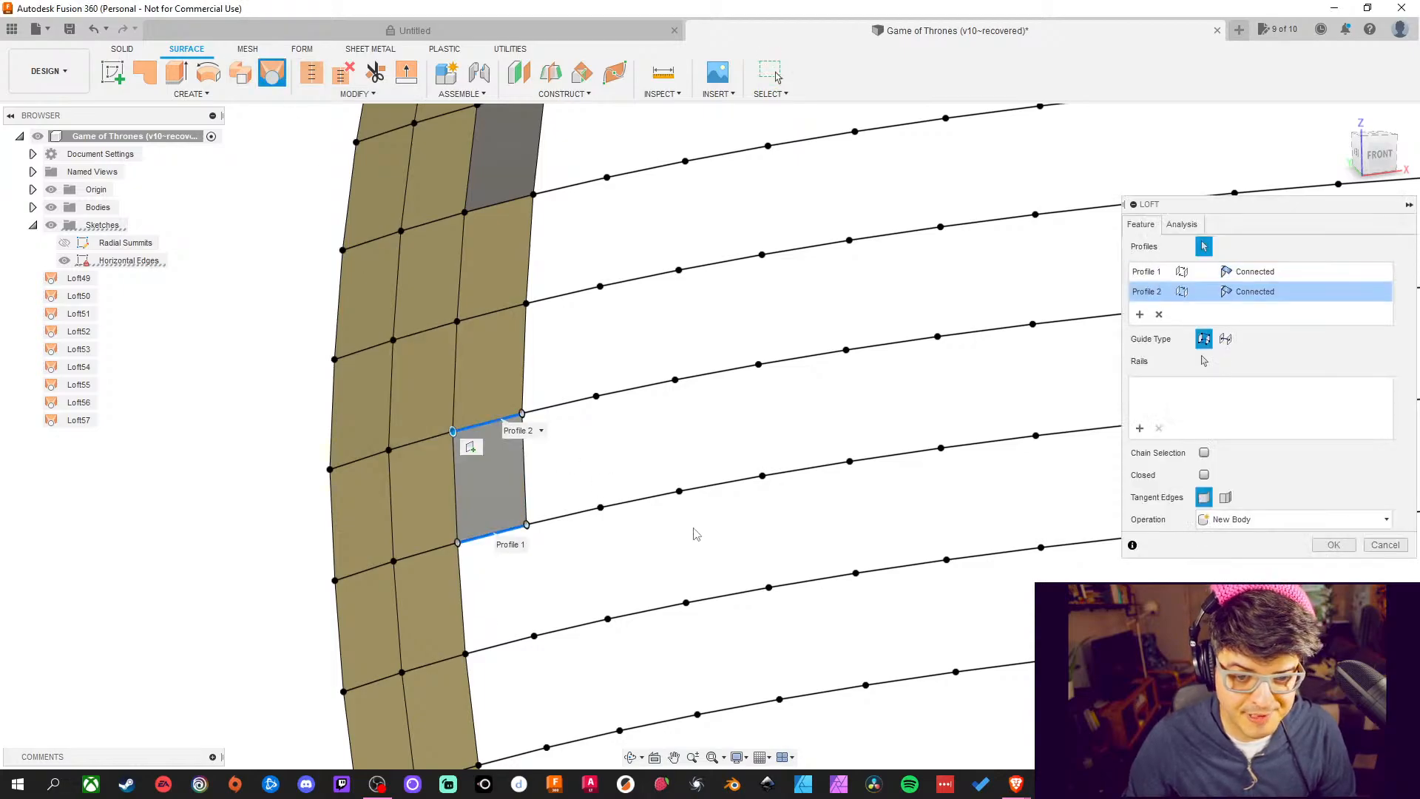
{"action": "left_click", "coordinate": [1333, 544]}
Extend the third column with the eleventh and twelfth lofted surface patches, between the eleventh, twelfth and thirteenth horizontal edge lines
{"action": "middle_click_drag", "start_coordinate": [710, 533], "coordinate": [710, 399]}
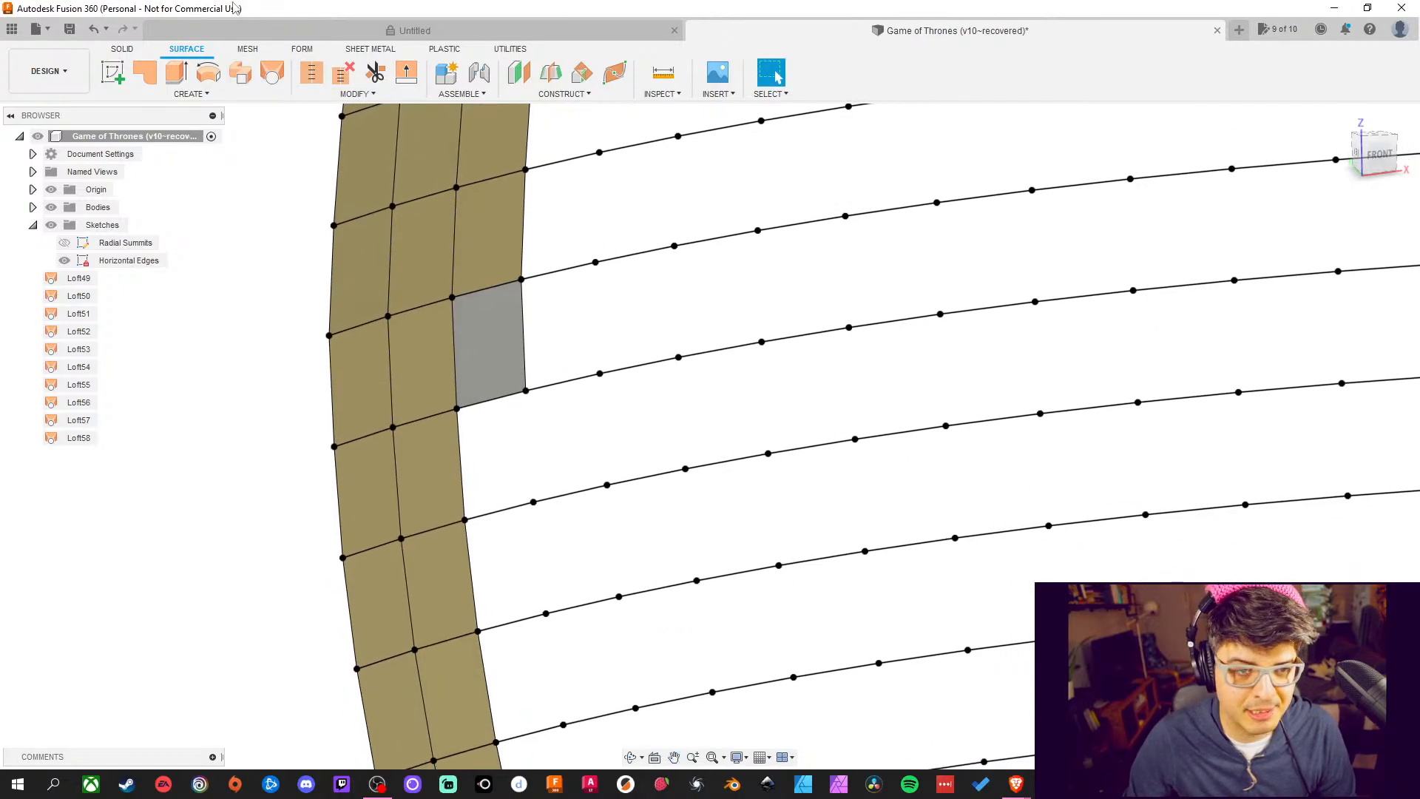
{"action": "left_click", "coordinate": [272, 71]}
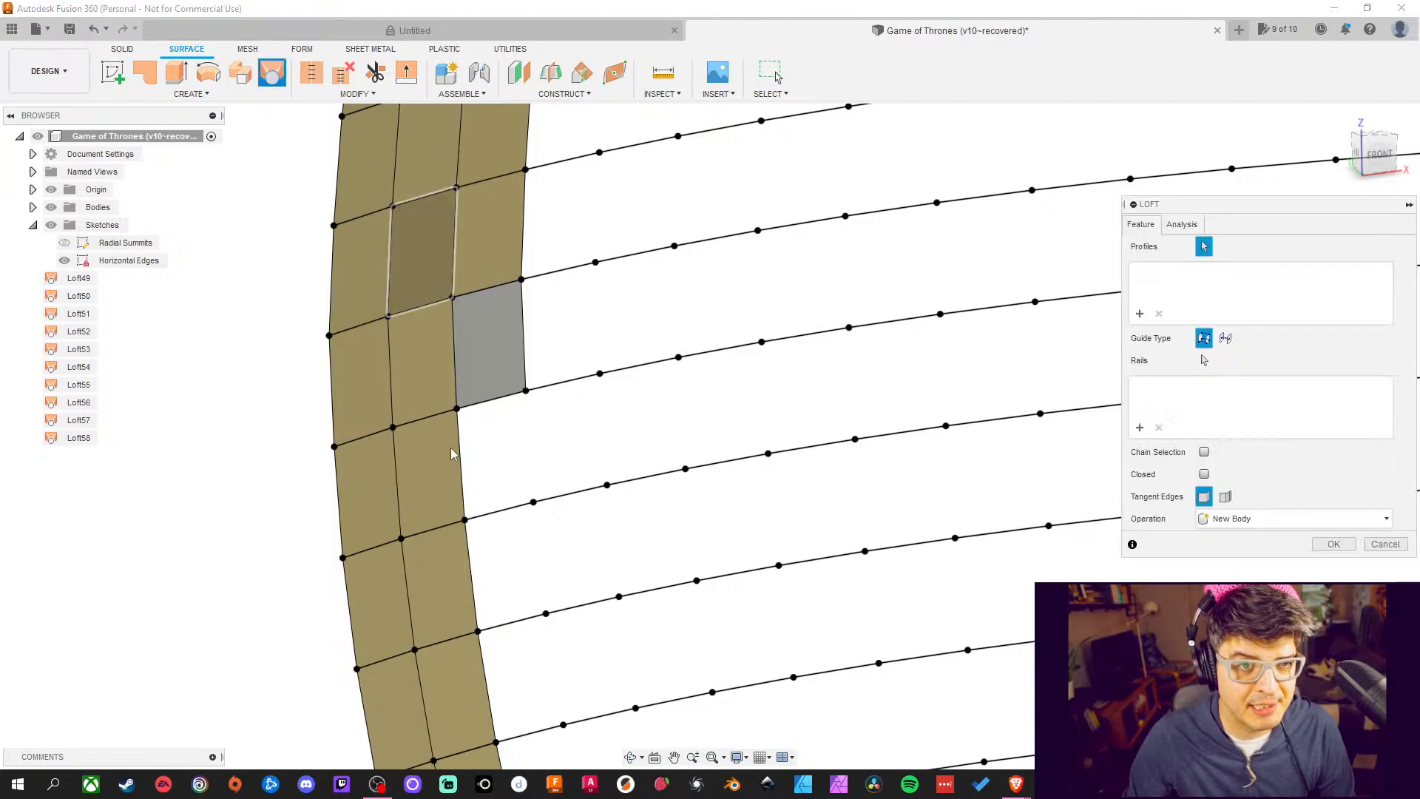
{"action": "left_click", "coordinate": [503, 396]}
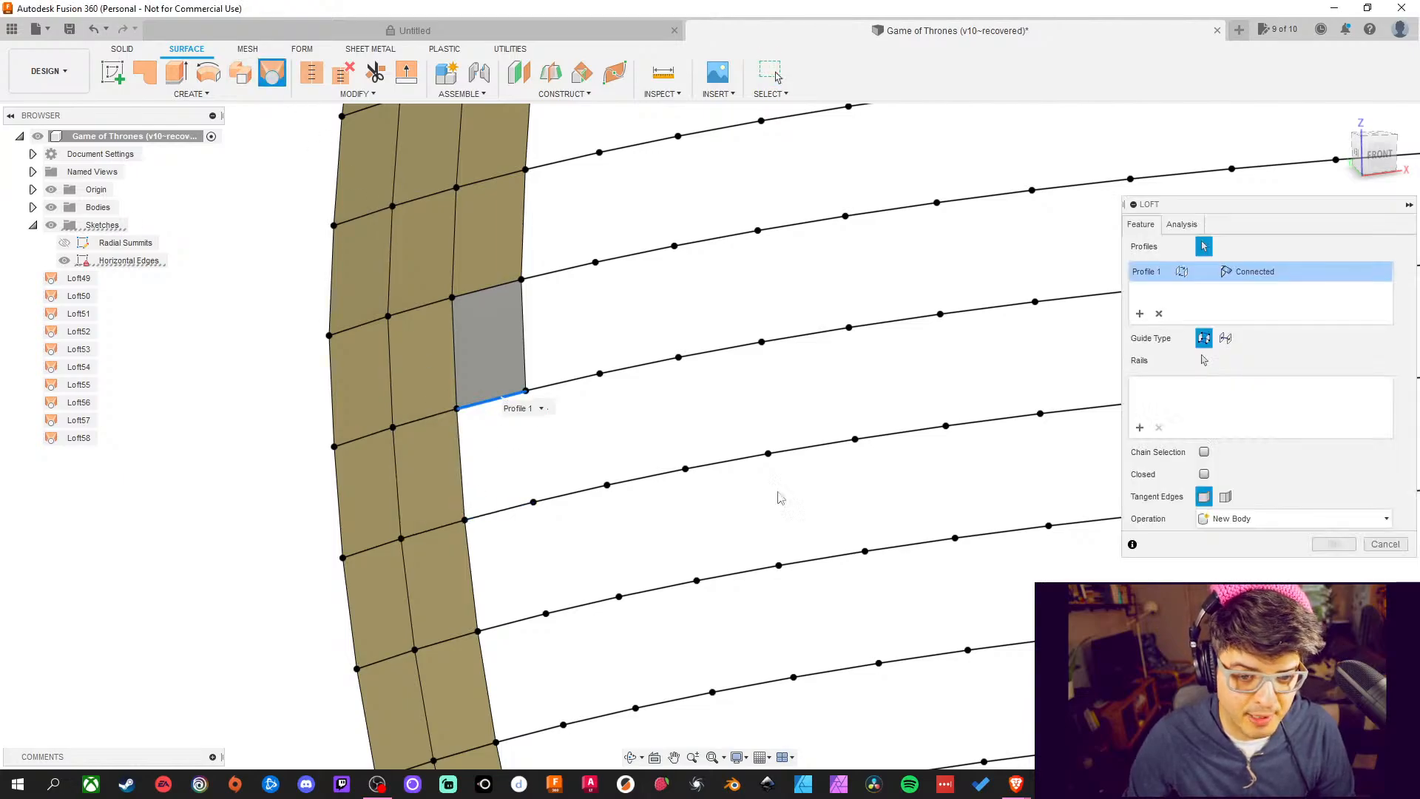
{"action": "left_click", "coordinate": [506, 510]}
{"action": "left_click", "coordinate": [1340, 549]}
{"action": "middle_click_drag", "start_coordinate": [868, 504], "coordinate": [881, 348]}
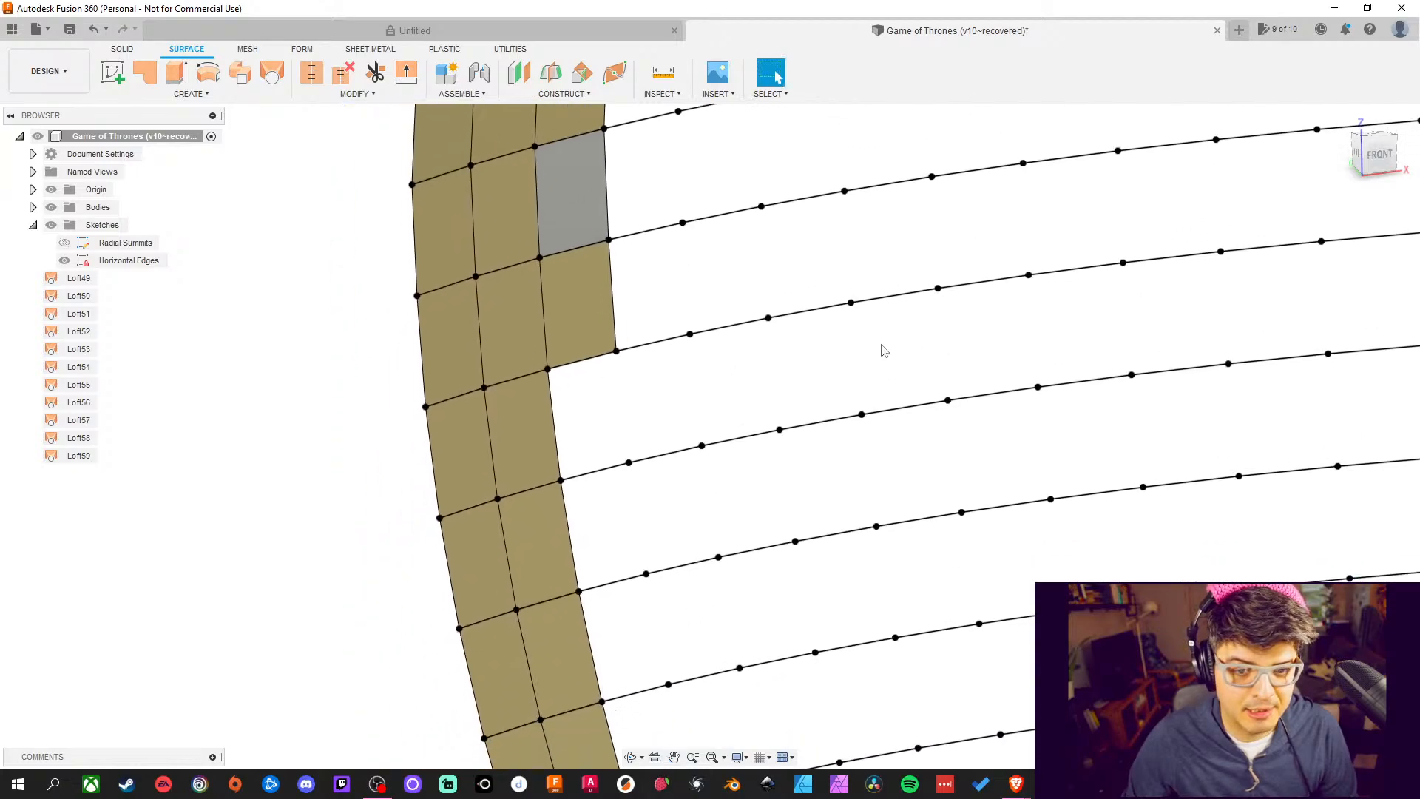
{"action": "key", "text": "Return"}
{"action": "left_click", "coordinate": [601, 470]}
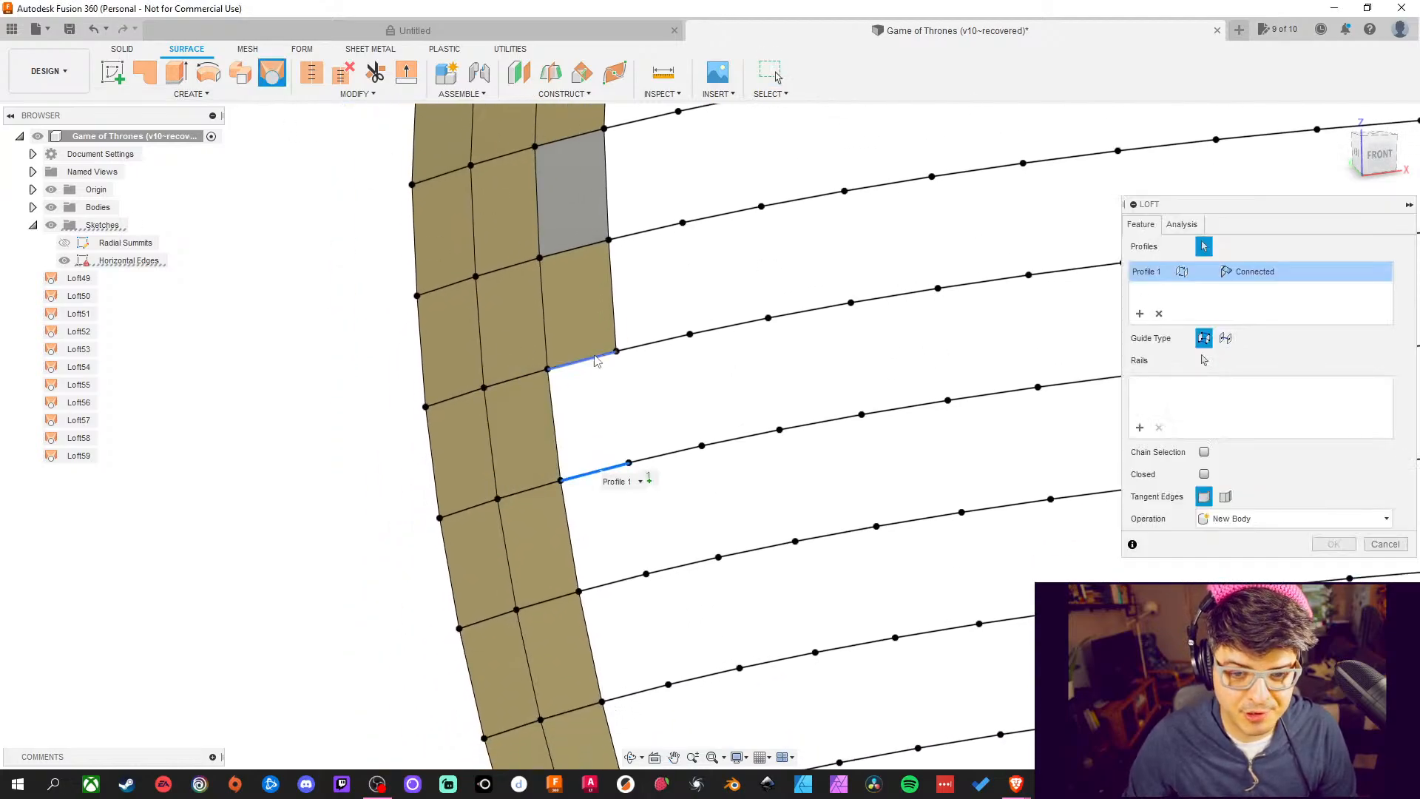
{"action": "left_click", "coordinate": [597, 360]}
{"action": "left_click", "coordinate": [1333, 543]}
Loft the thirteenth and fourteenth surface patches down the third column, bridging the thirteenth, fourteenth and fifteenth horizontal edge lines
{"action": "middle_click_drag", "start_coordinate": [856, 399], "coordinate": [727, 310]}
{"action": "key", "text": "Return"}
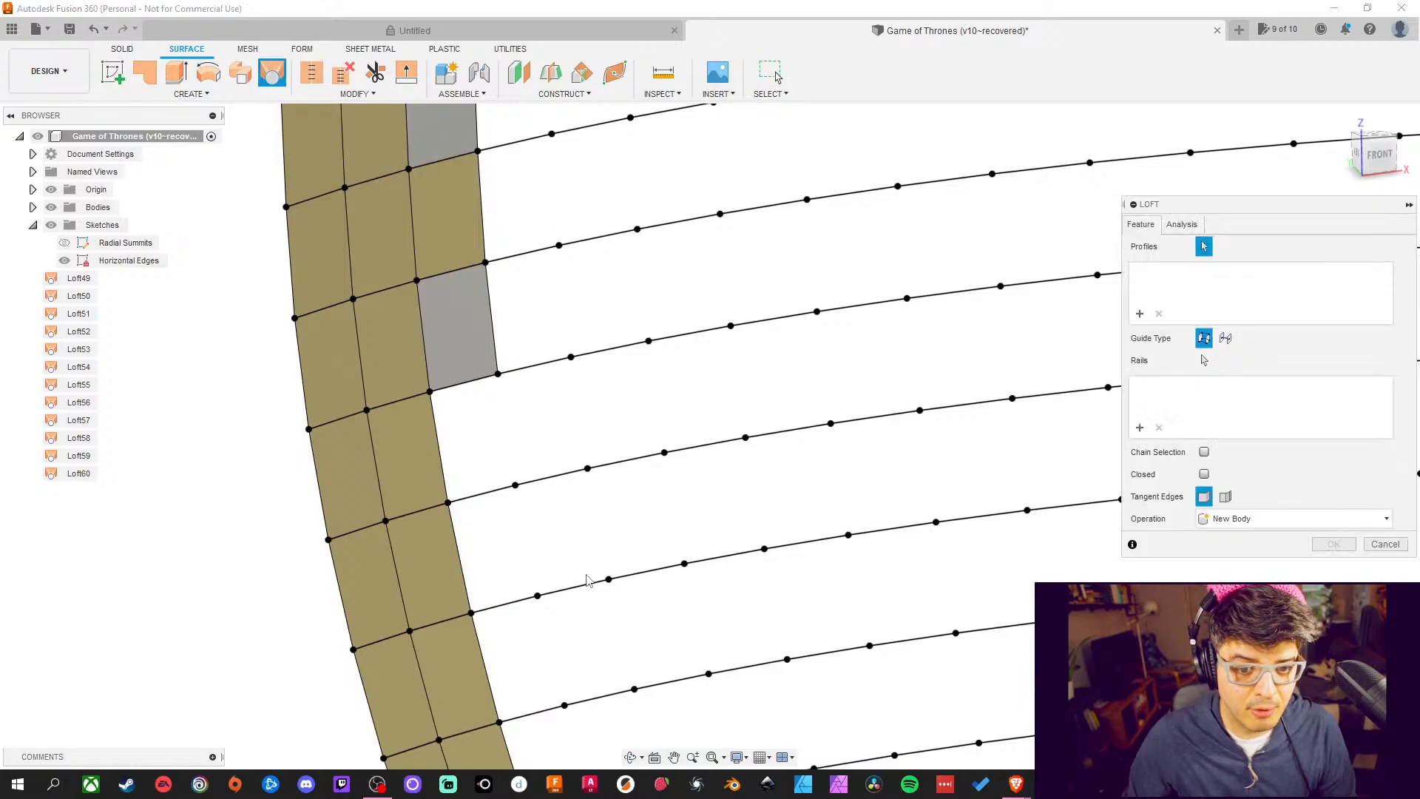
{"action": "left_click", "coordinate": [486, 499]}
{"action": "left_click", "coordinate": [481, 380]}
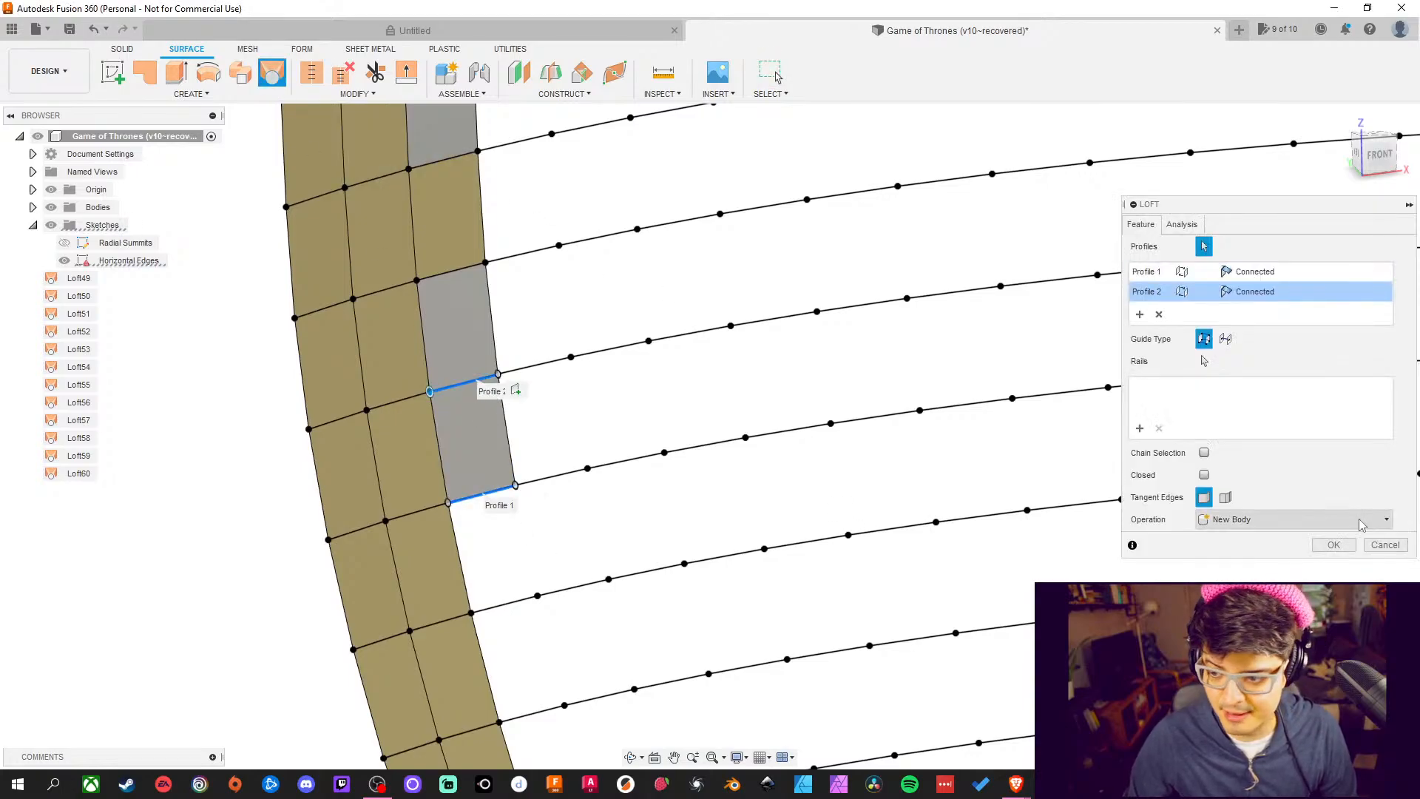
{"action": "left_click", "coordinate": [1346, 541]}
{"action": "middle_click_drag", "start_coordinate": [792, 476], "coordinate": [802, 459]}
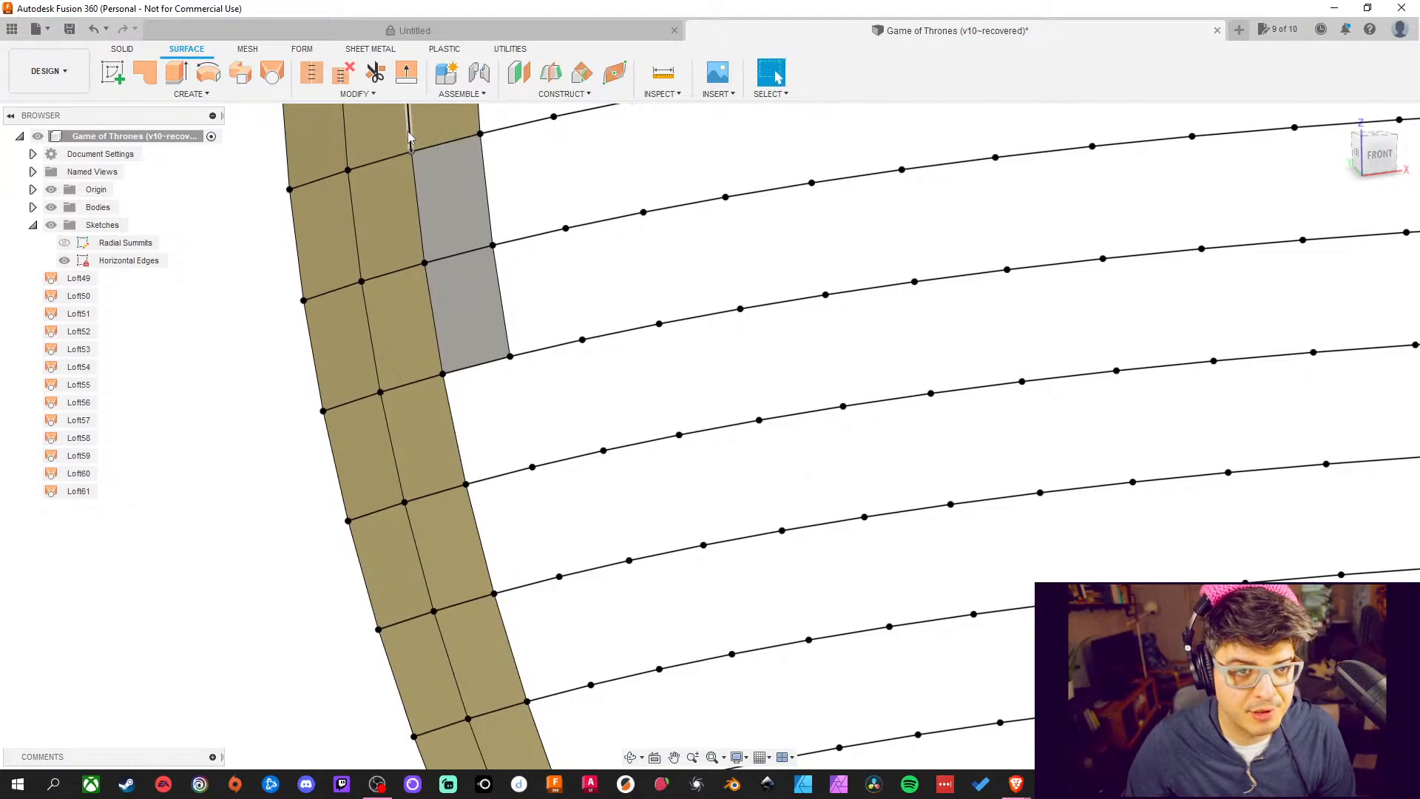
{"action": "left_click", "coordinate": [273, 71]}
{"action": "left_click", "coordinate": [510, 474]}
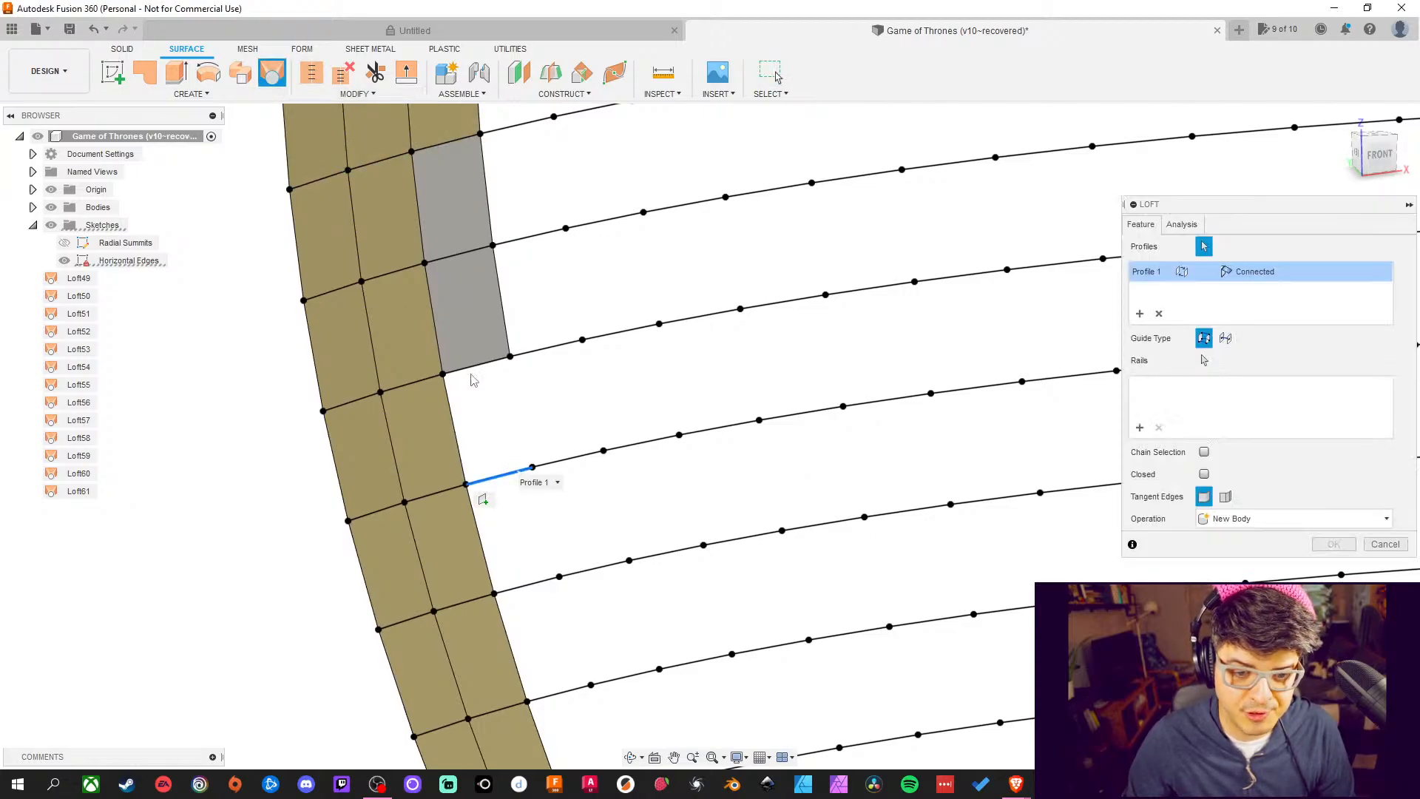
{"action": "left_click", "coordinate": [473, 370]}
{"action": "left_click", "coordinate": [1342, 547]}
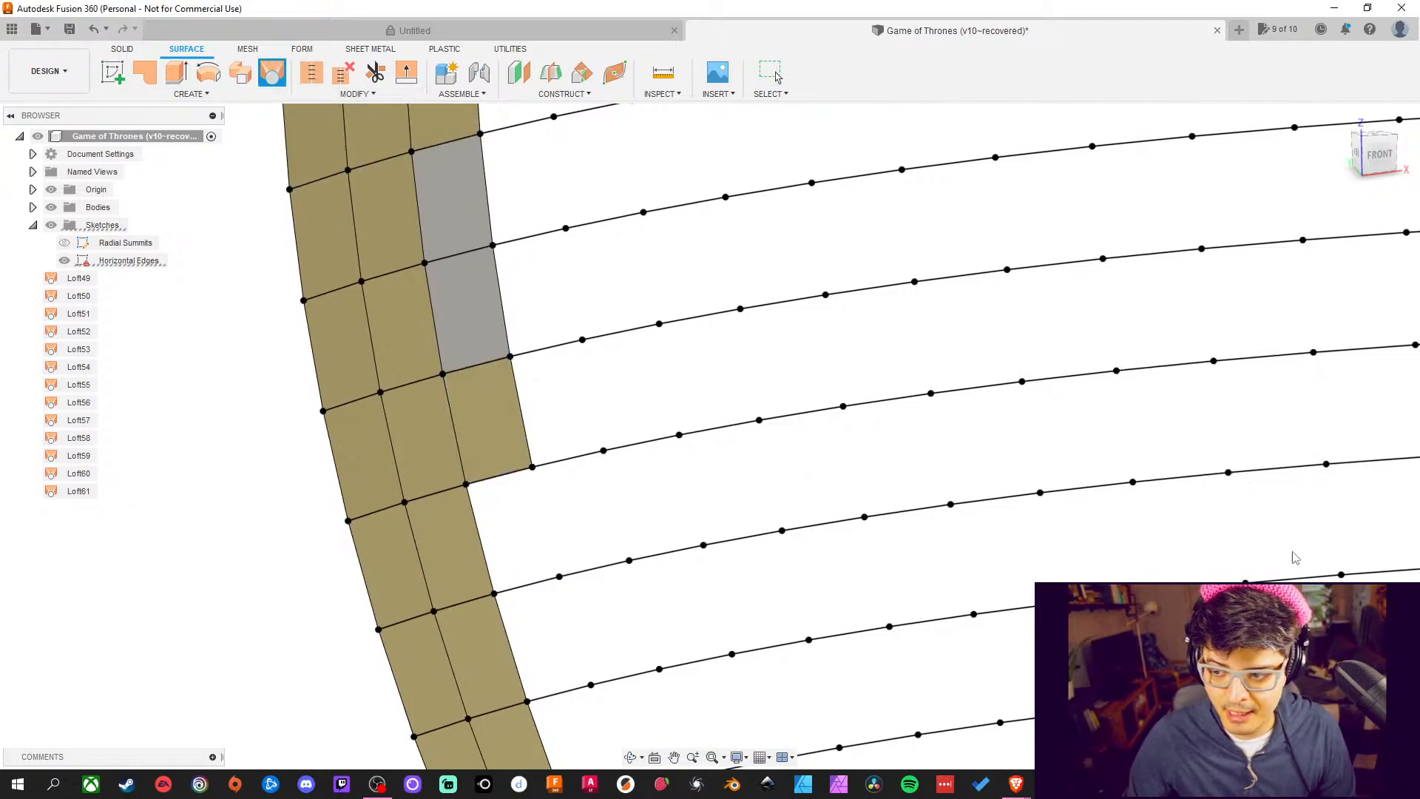
Loft the fifteenth and sixteenth surface patches of the third column, between the fifteenth, sixteenth and seventeenth horizontal edge lines
{"action": "middle_click_drag", "start_coordinate": [817, 519], "coordinate": [754, 403]}
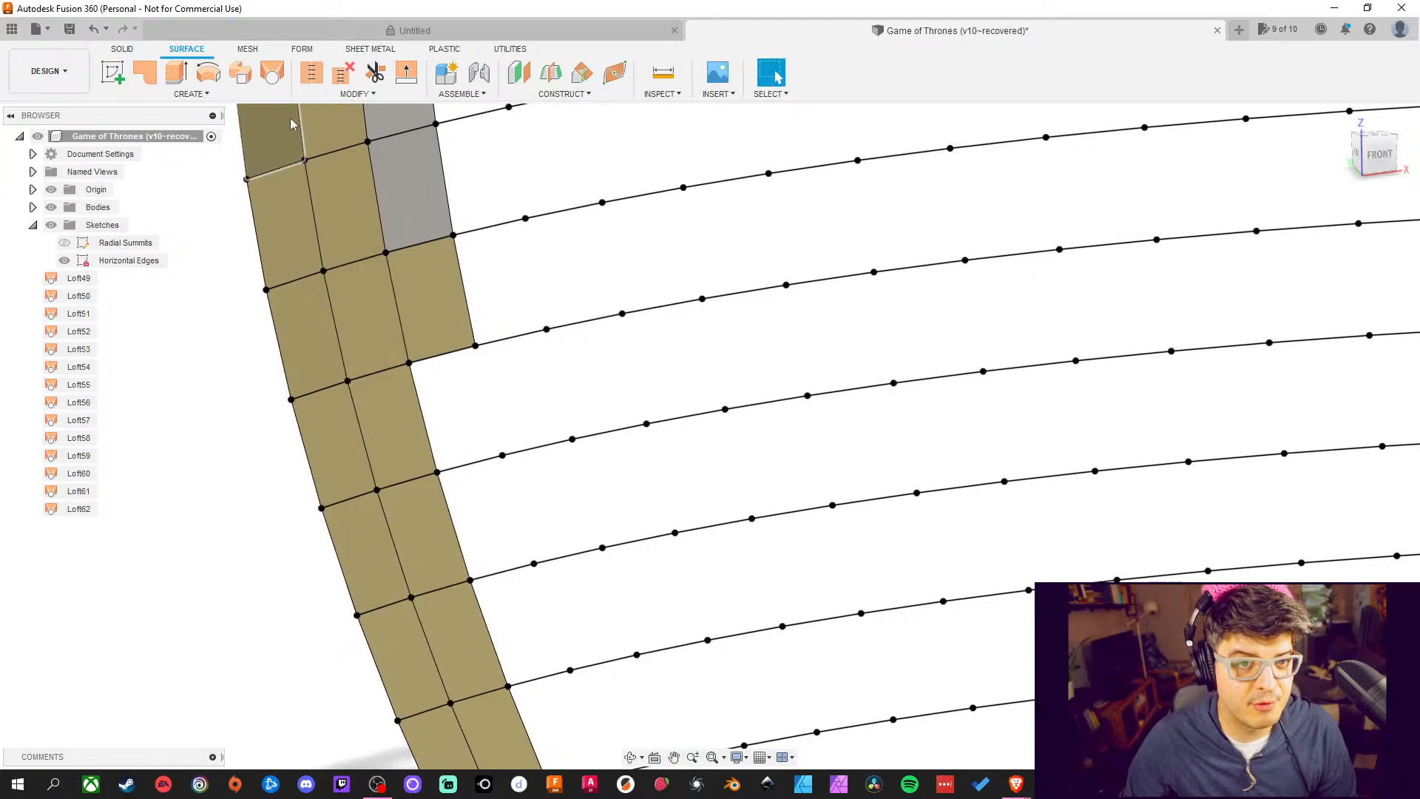
{"action": "left_click", "coordinate": [272, 72]}
{"action": "left_click", "coordinate": [471, 464]}
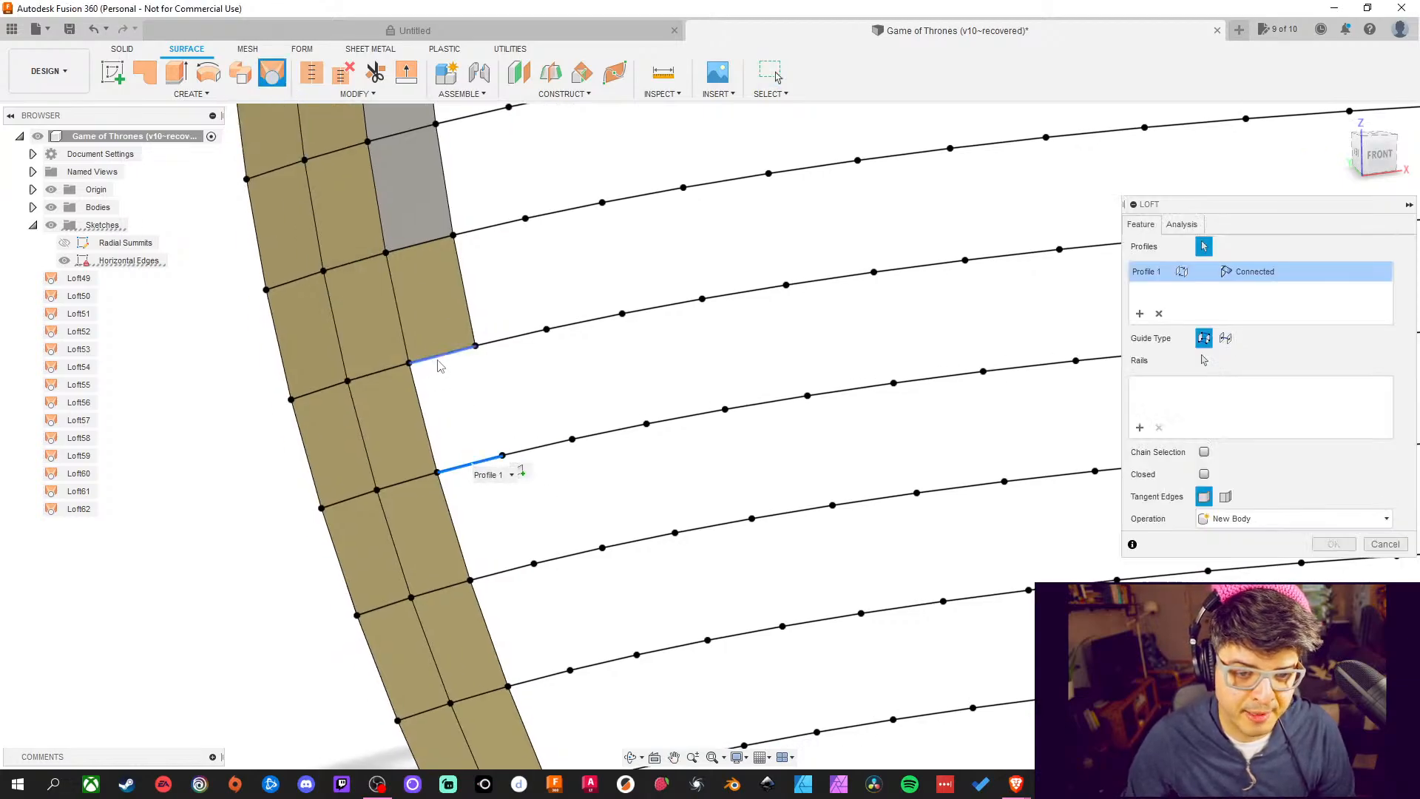
{"action": "left_click", "coordinate": [438, 366]}
{"action": "left_click", "coordinate": [1333, 544]}
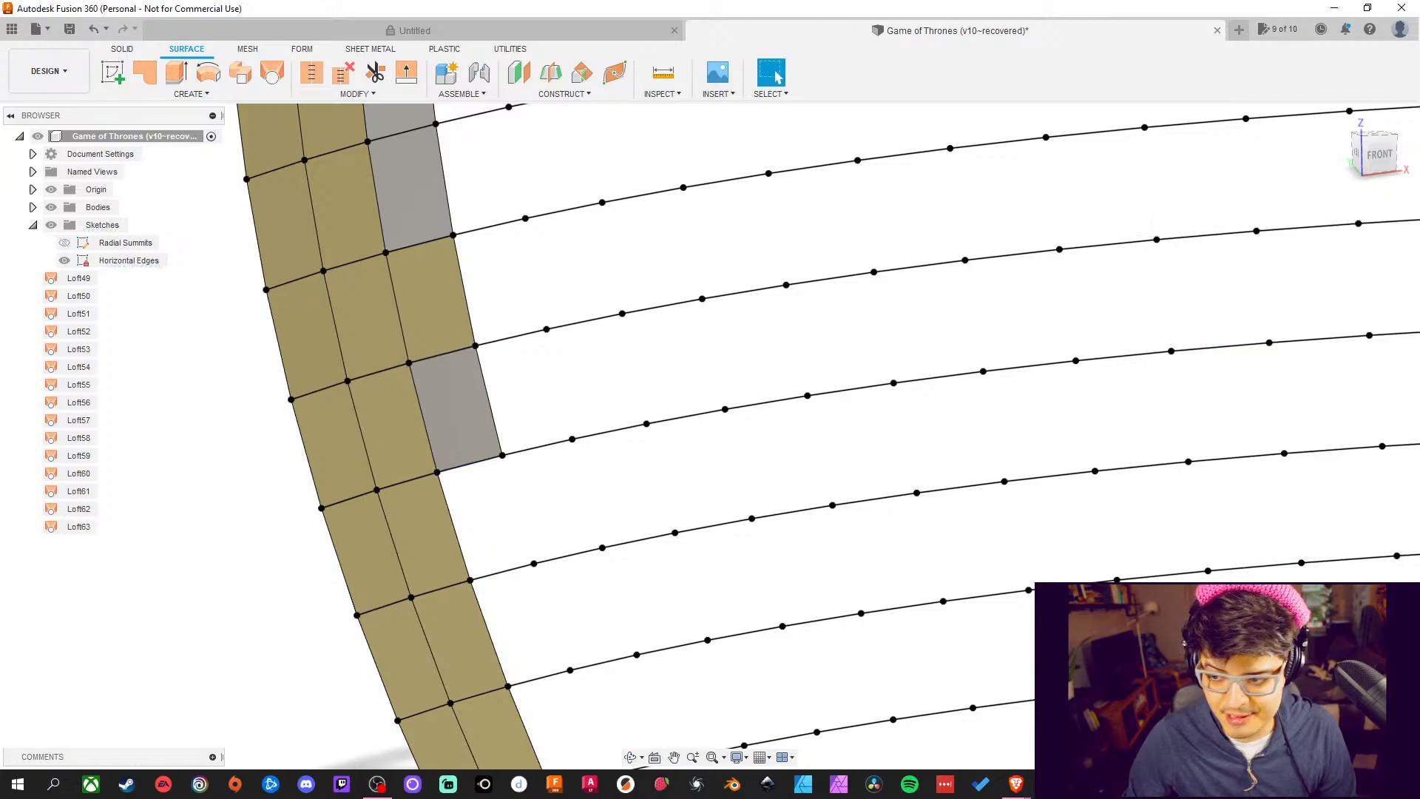
{"action": "middle_click_drag", "start_coordinate": [1150, 606], "coordinate": [1084, 469]}
{"action": "key", "text": "Return"}
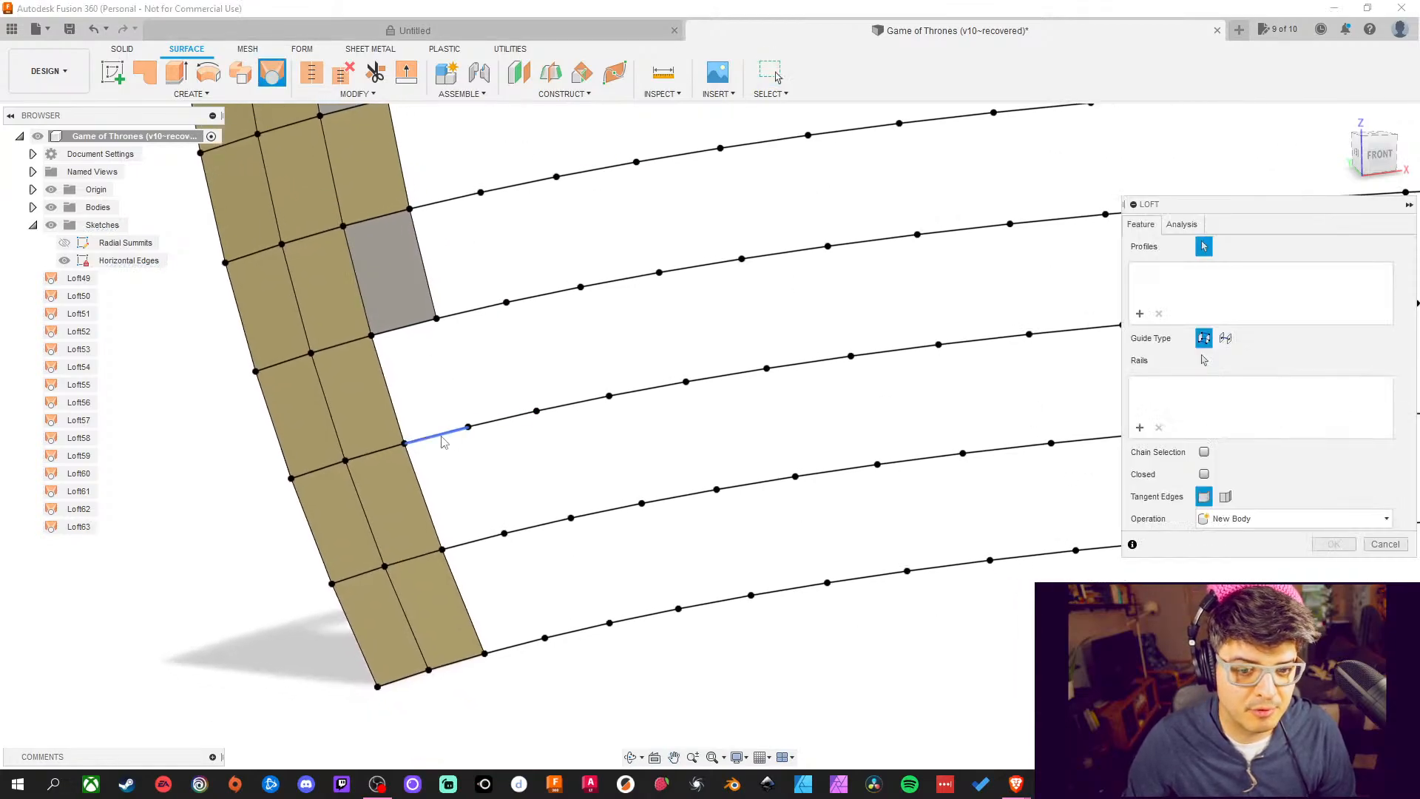
{"action": "left_click", "coordinate": [436, 436]}
{"action": "left_click", "coordinate": [410, 327]}
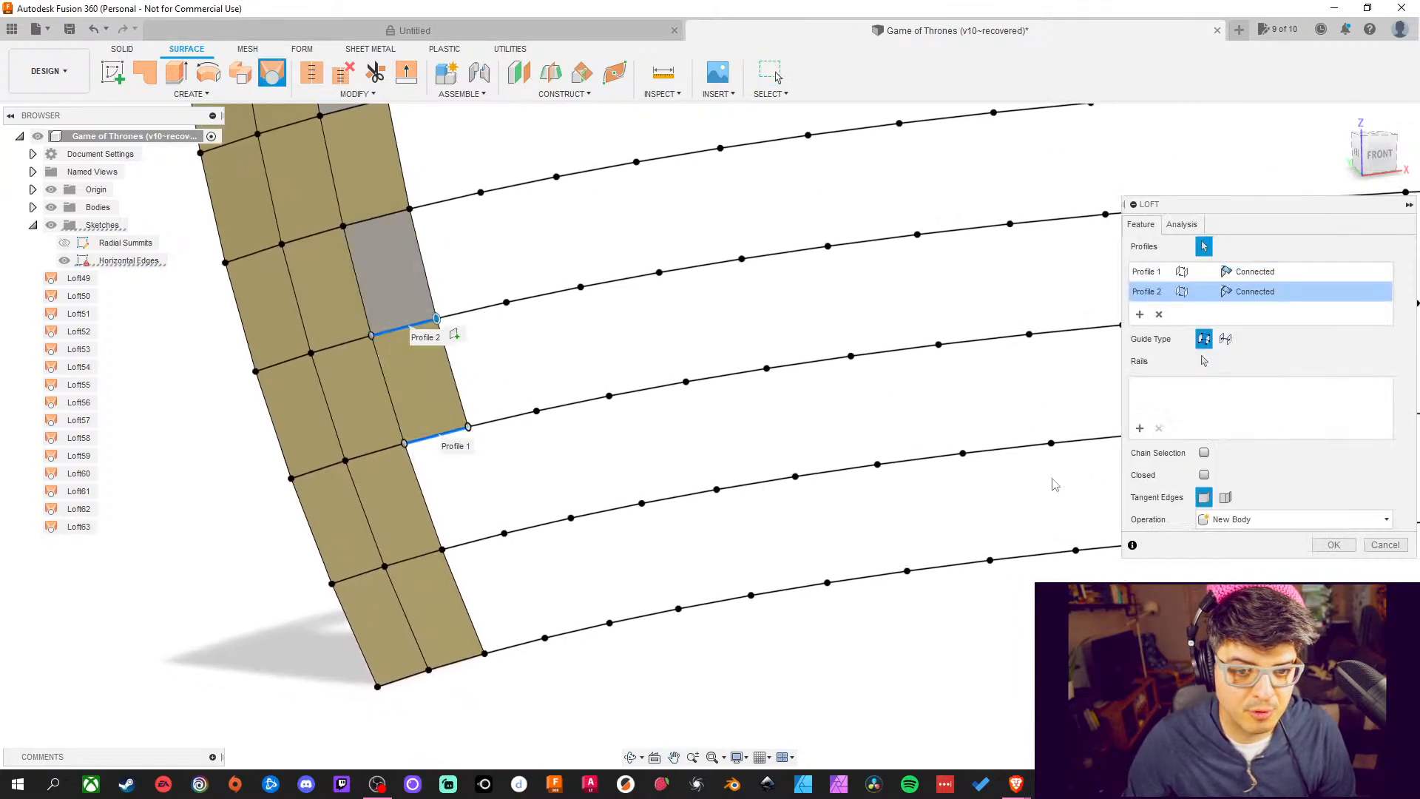
{"action": "left_click", "coordinate": [1350, 544]}
Complete the third column by lofting its last two surface patches down to the lowest horizontal edge line
{"action": "middle_click_drag", "start_coordinate": [848, 476], "coordinate": [855, 406]}
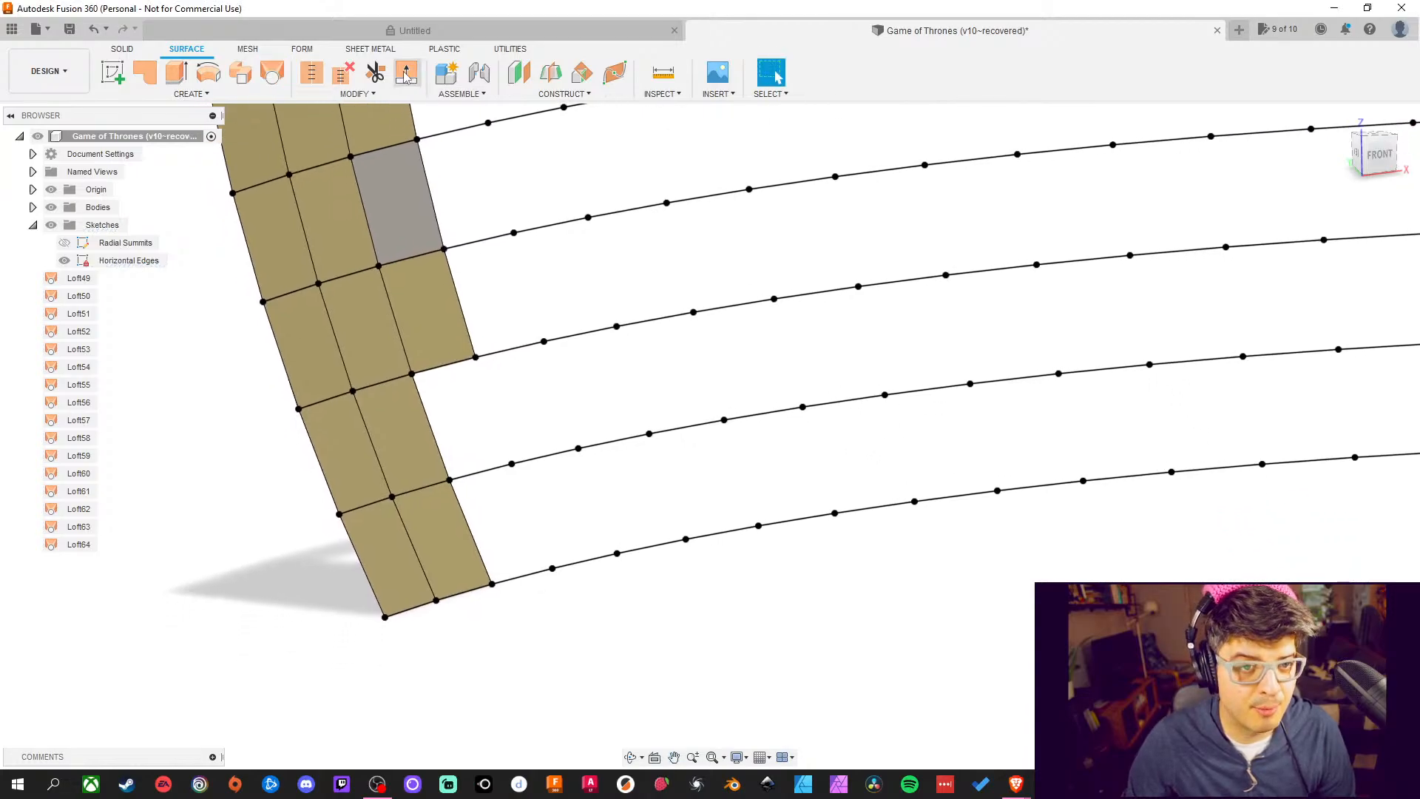
{"action": "left_click", "coordinate": [273, 74]}
{"action": "left_click", "coordinate": [486, 471]}
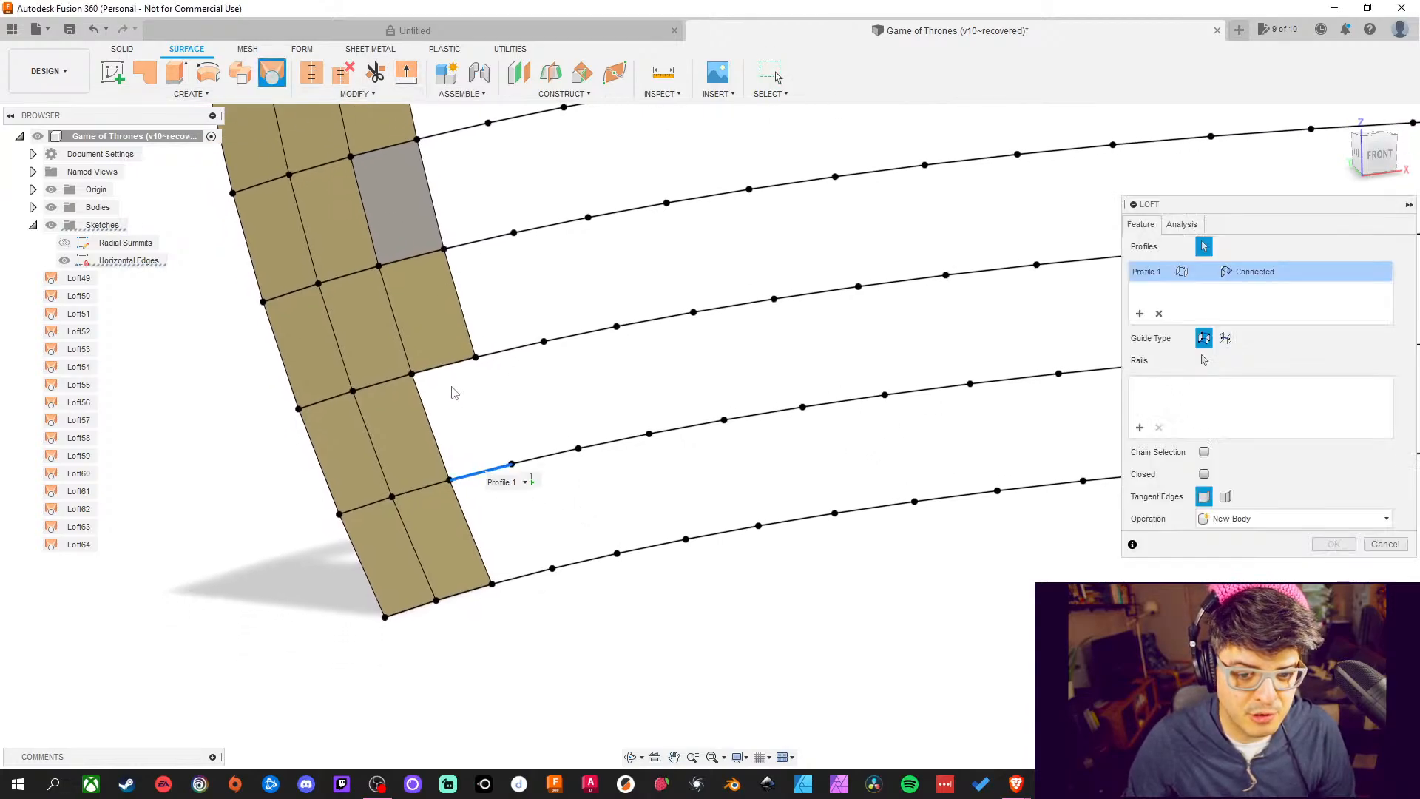
{"action": "left_click", "coordinate": [451, 372]}
{"action": "left_click", "coordinate": [1331, 546]}
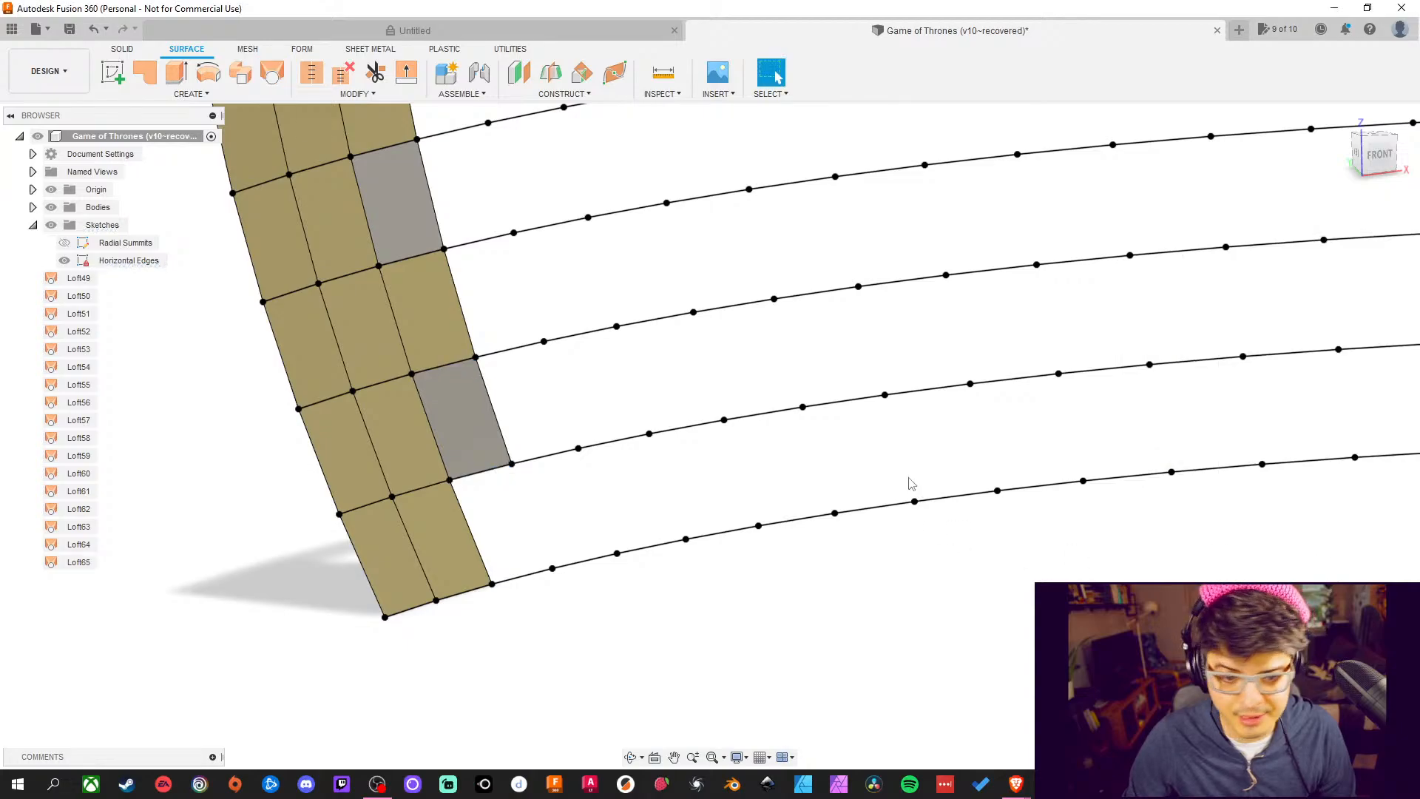
{"action": "middle_click_drag", "start_coordinate": [952, 521], "coordinate": [970, 478]}
{"action": "left_click", "coordinate": [272, 74]}
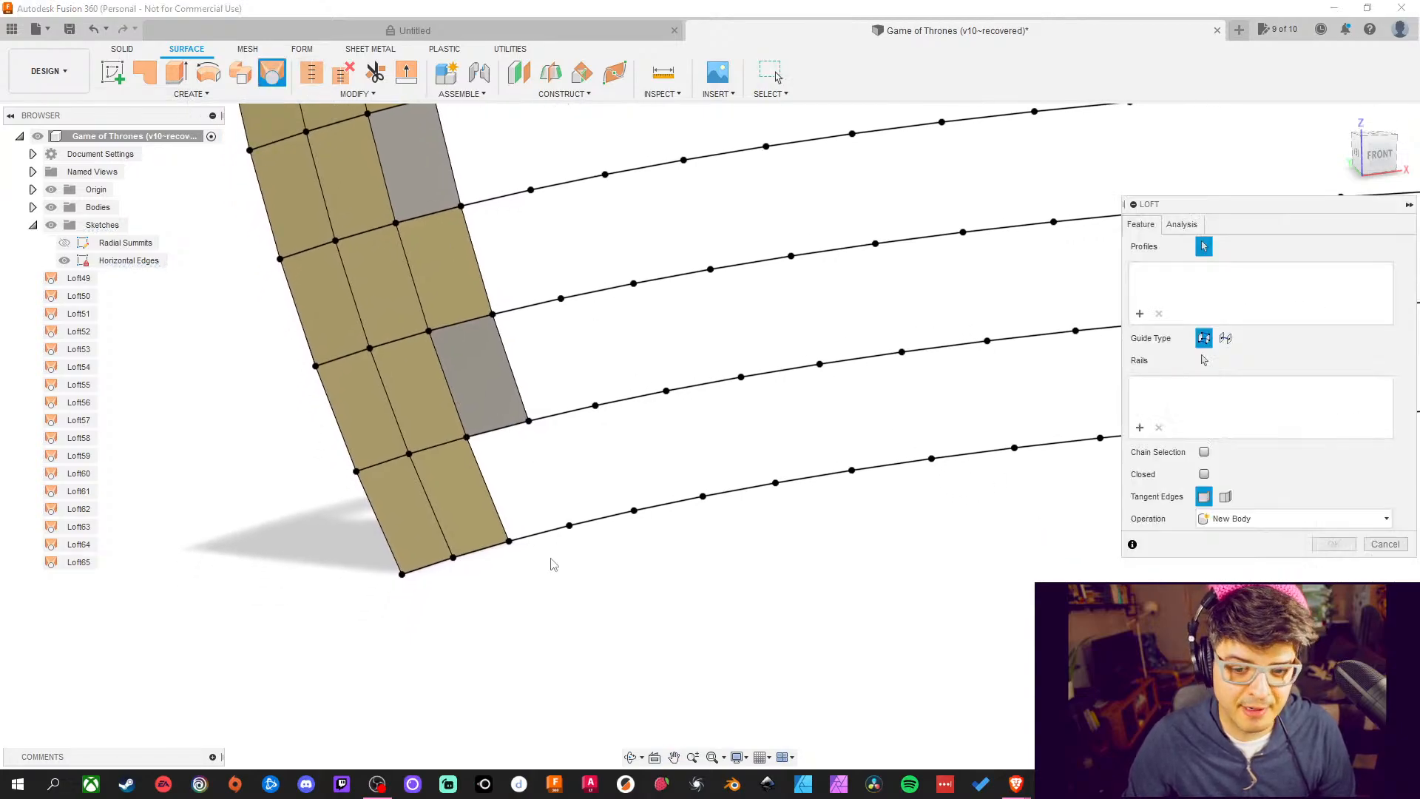
{"action": "left_click", "coordinate": [538, 529]}
{"action": "left_click", "coordinate": [497, 429]}
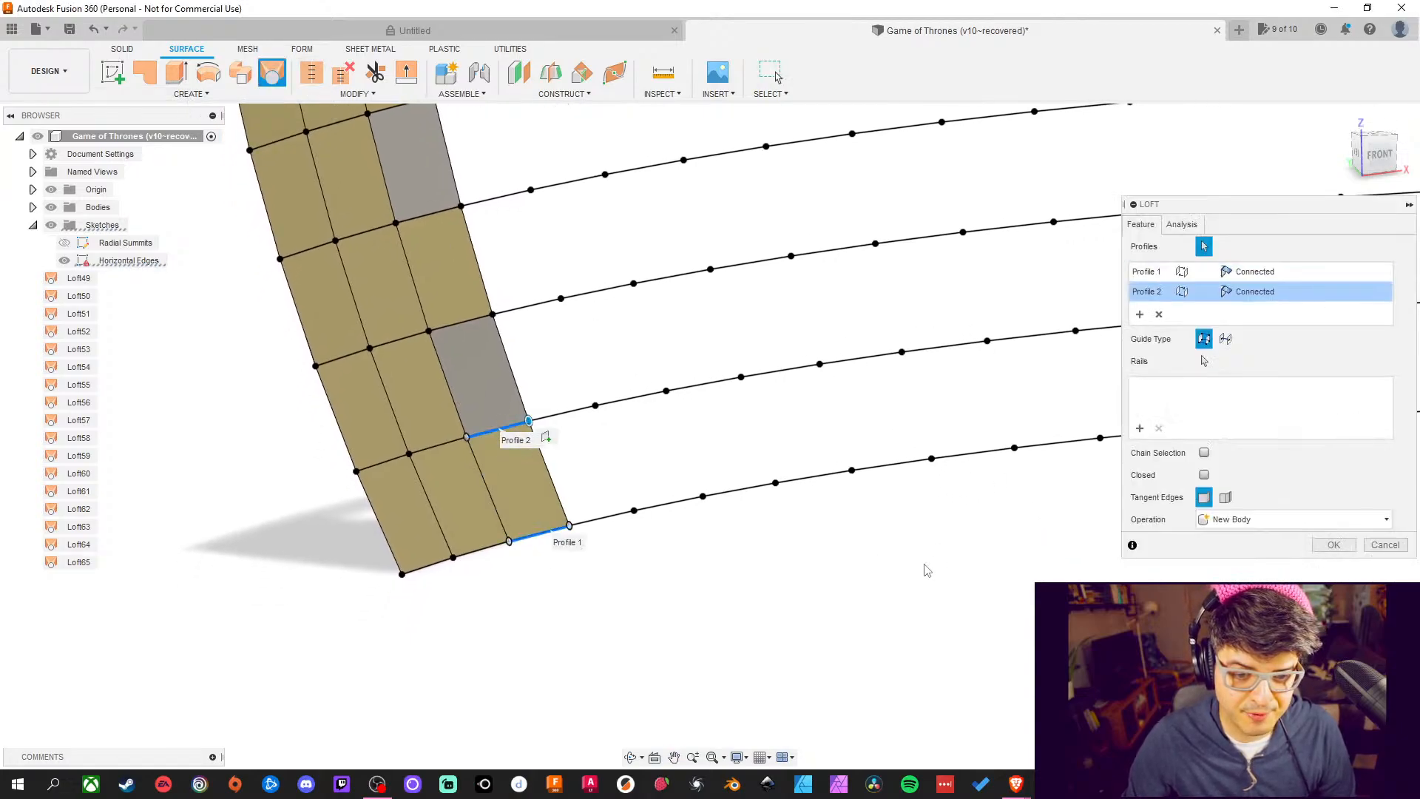
{"action": "left_click", "coordinate": [1332, 546]}
Loft the first surface patch of the fourth column between the top two horizontal edge lines, beside the top of the third column
{"action": "scroll", "coordinate": [713, 295], "scroll_direction": "up", "scroll_amount": 3}
{"action": "scroll", "coordinate": [716, 301], "scroll_direction": "down", "scroll_amount": 5}
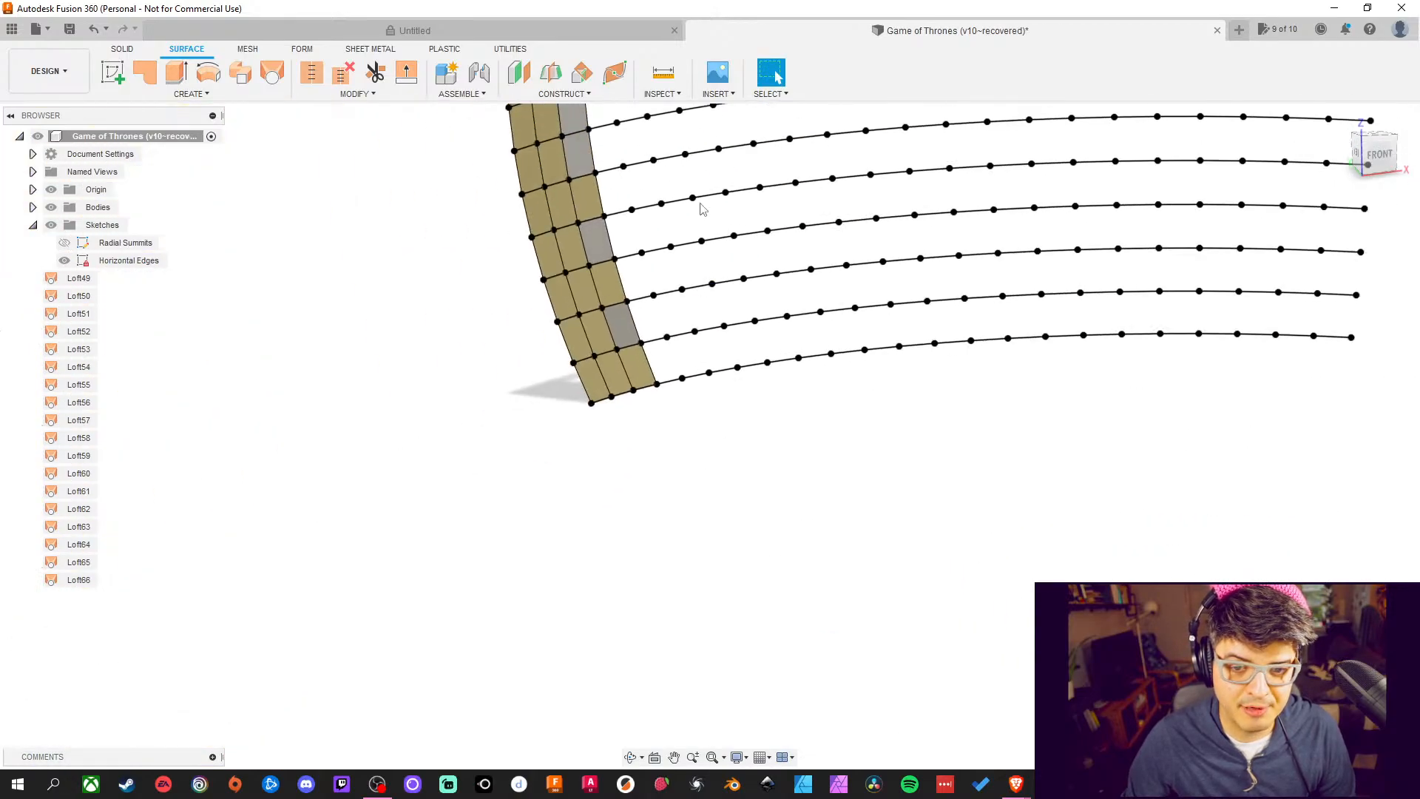
{"action": "middle_click_drag", "start_coordinate": [702, 210], "coordinate": [695, 775]}
{"action": "middle_click_drag", "start_coordinate": [655, 374], "coordinate": [574, 406]}
{"action": "scroll", "coordinate": [585, 332], "scroll_direction": "up", "scroll_amount": 3}
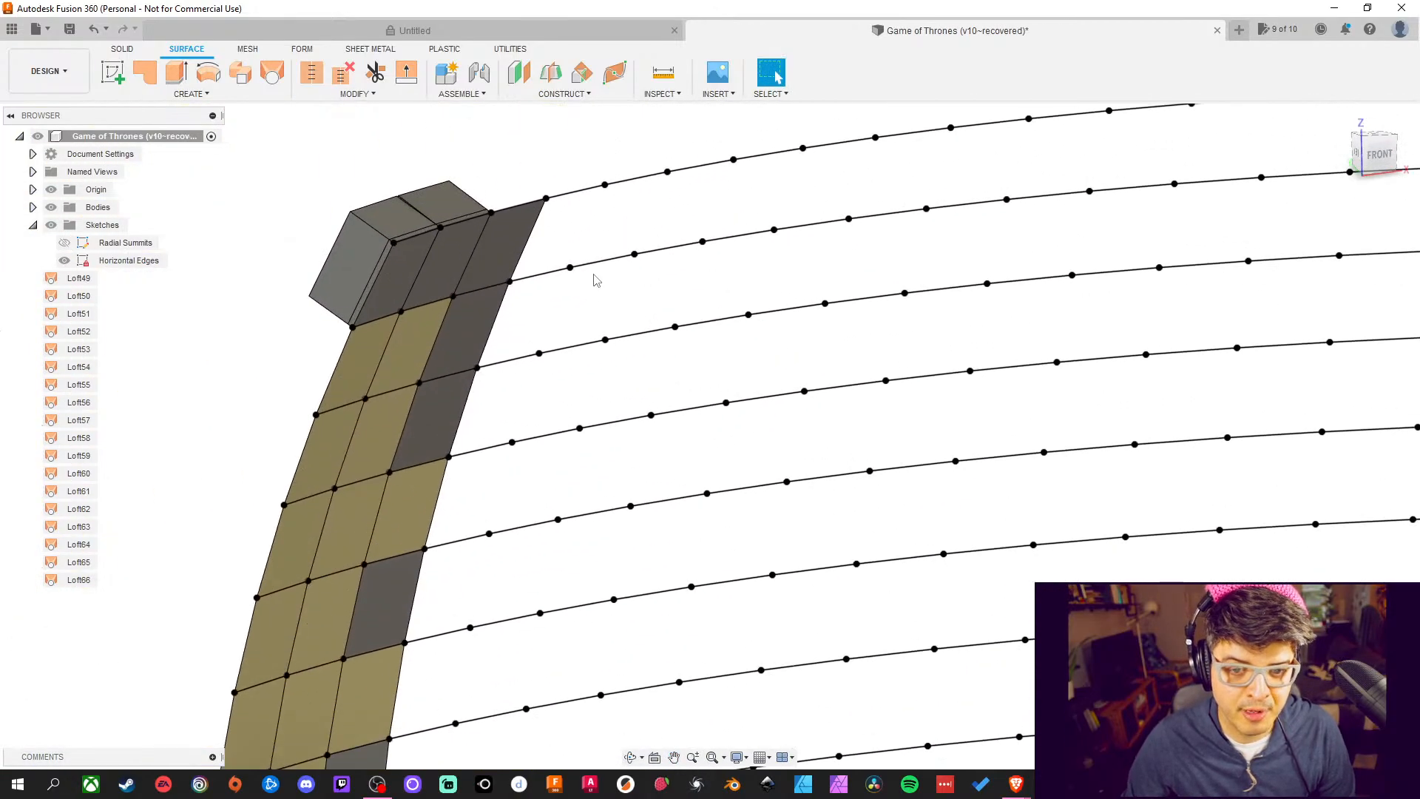
{"action": "scroll", "coordinate": [597, 279], "scroll_direction": "up", "scroll_amount": 2}
{"action": "left_click", "coordinate": [272, 73]}
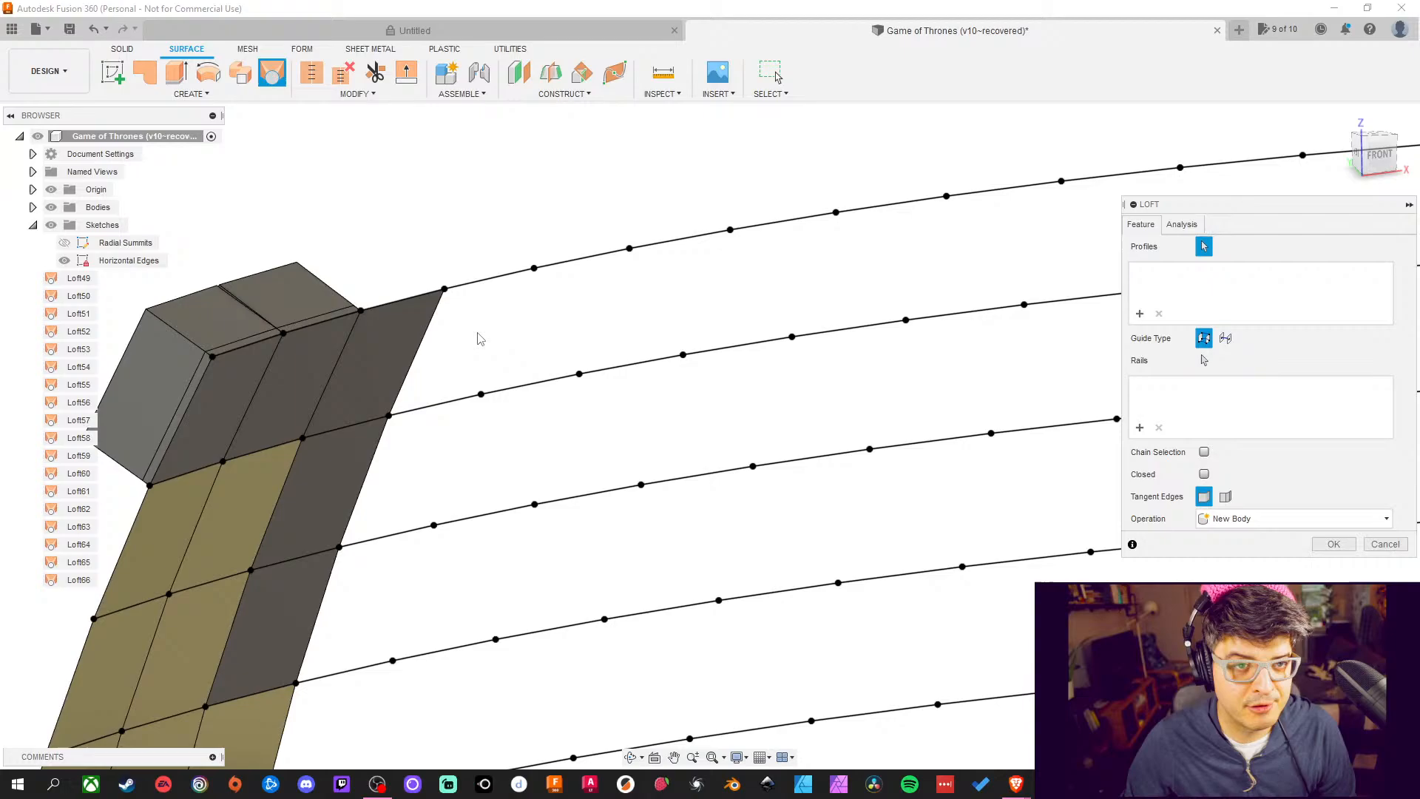
{"action": "left_click", "coordinate": [477, 282]}
{"action": "left_click", "coordinate": [473, 398]}
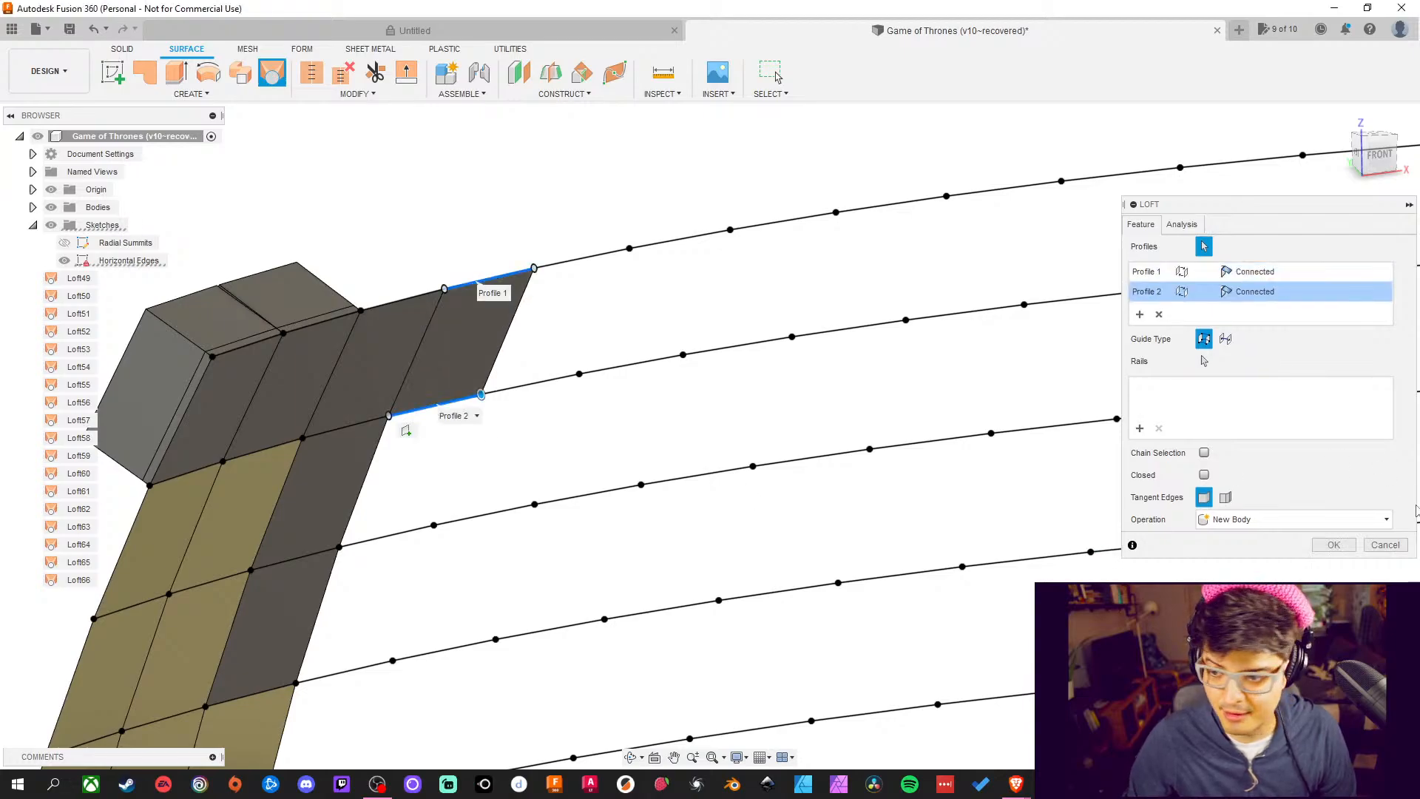
{"action": "left_click", "coordinate": [1334, 544]}
Loft the second and third surface patches of the fourth column as new bodies, between the second, third and fourth horizontal edge lines
{"action": "middle_click_drag", "start_coordinate": [758, 504], "coordinate": [842, 397]}
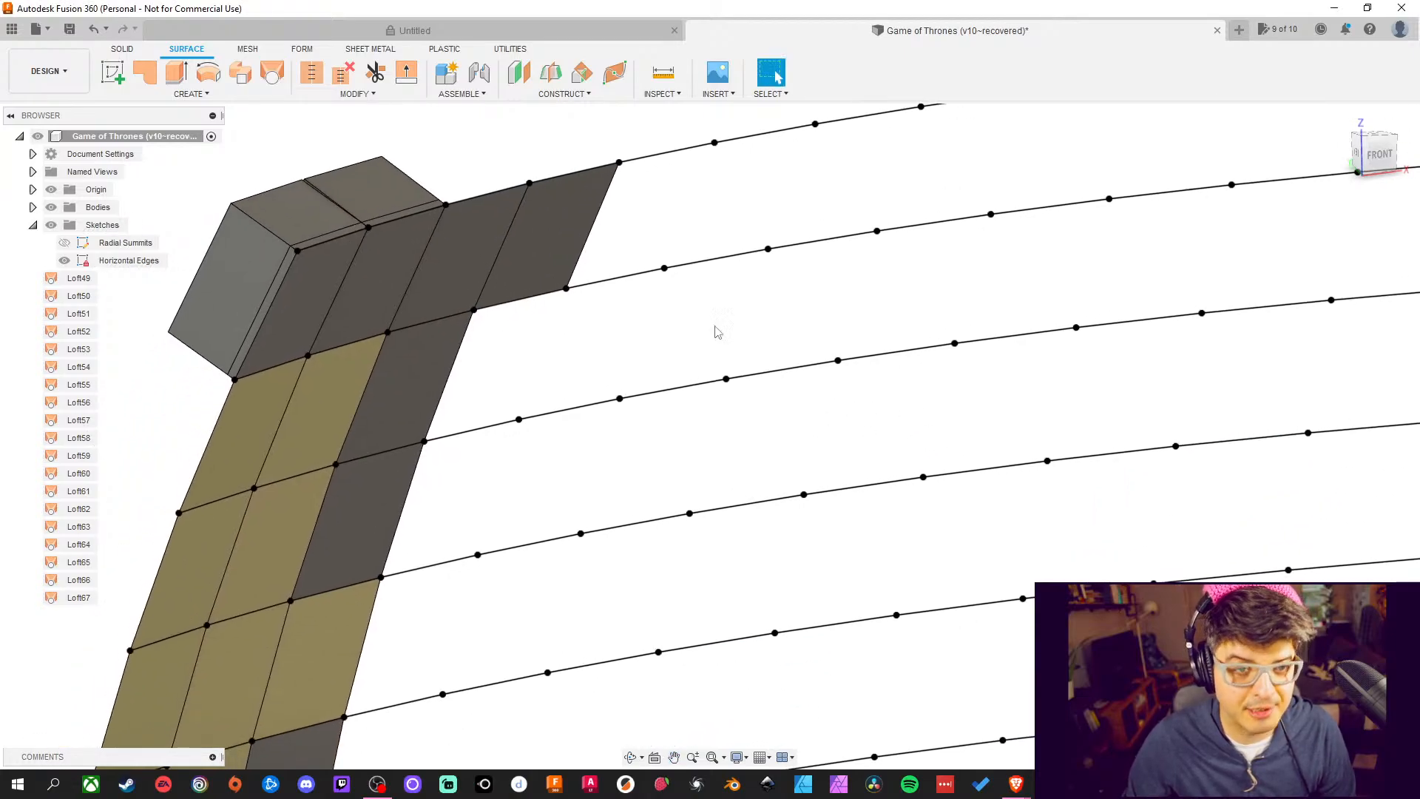
{"action": "left_click", "coordinate": [270, 74]}
{"action": "left_click", "coordinate": [488, 429]}
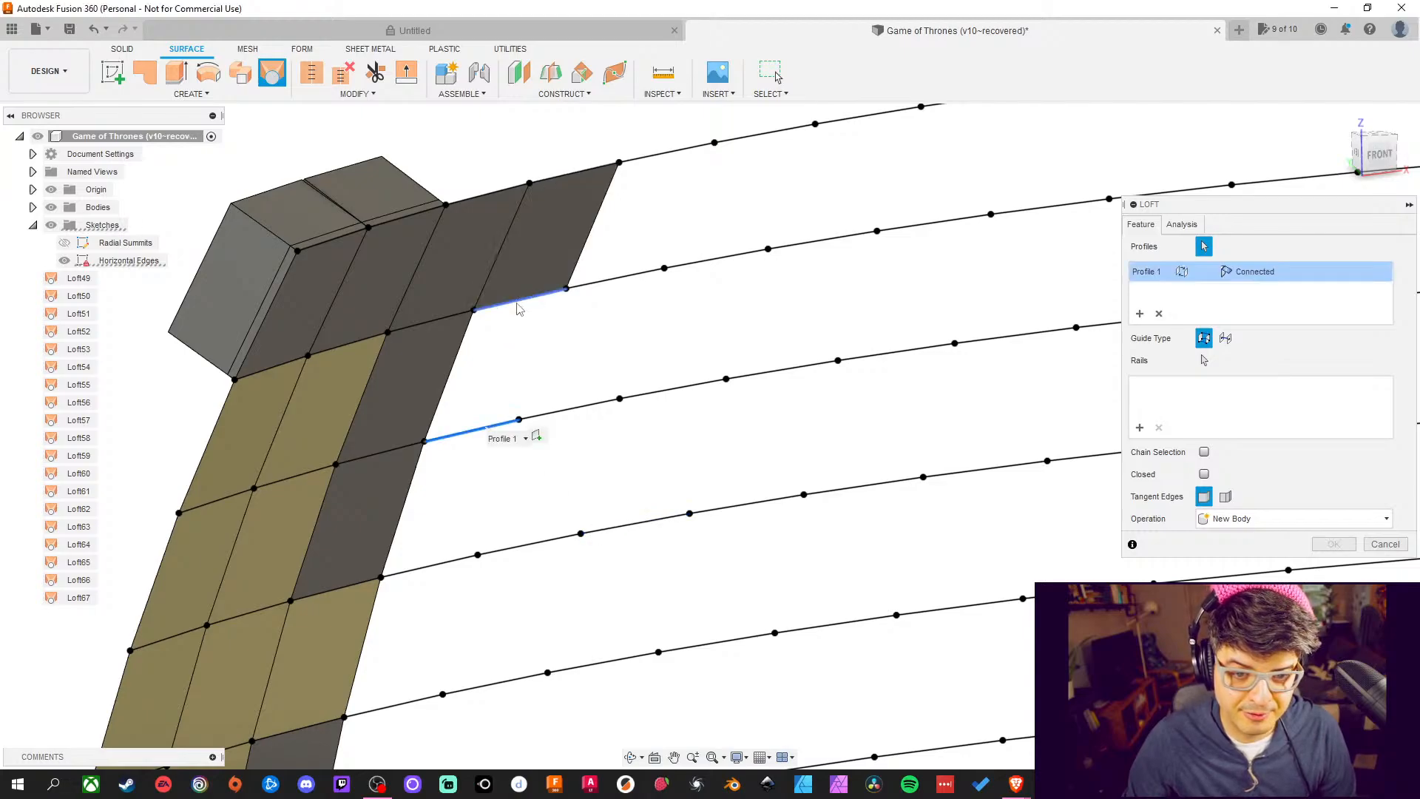
{"action": "left_click", "coordinate": [520, 304]}
{"action": "key", "text": "Return"}
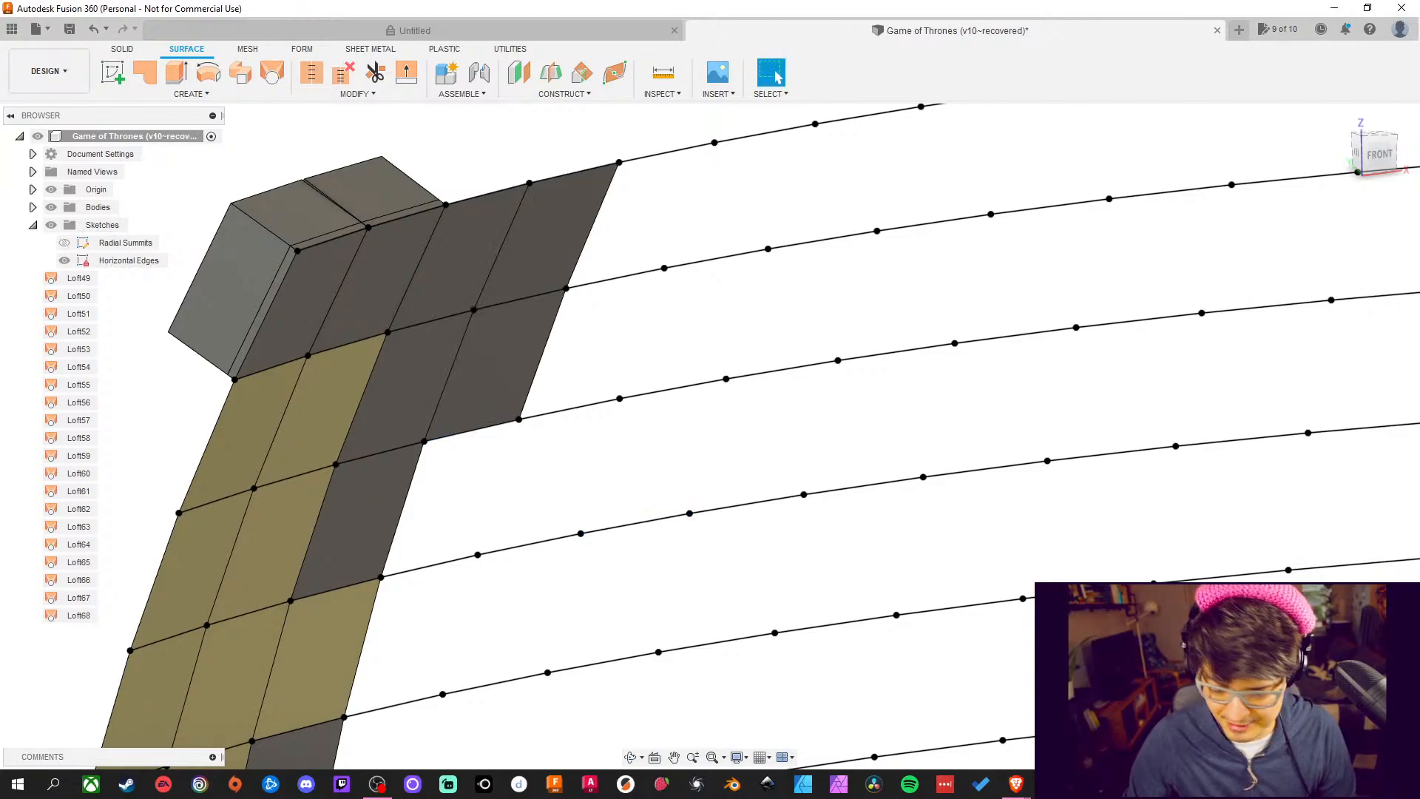
{"action": "middle_click_drag", "start_coordinate": [833, 614], "coordinate": [840, 522]}
{"action": "left_click", "coordinate": [271, 74]}
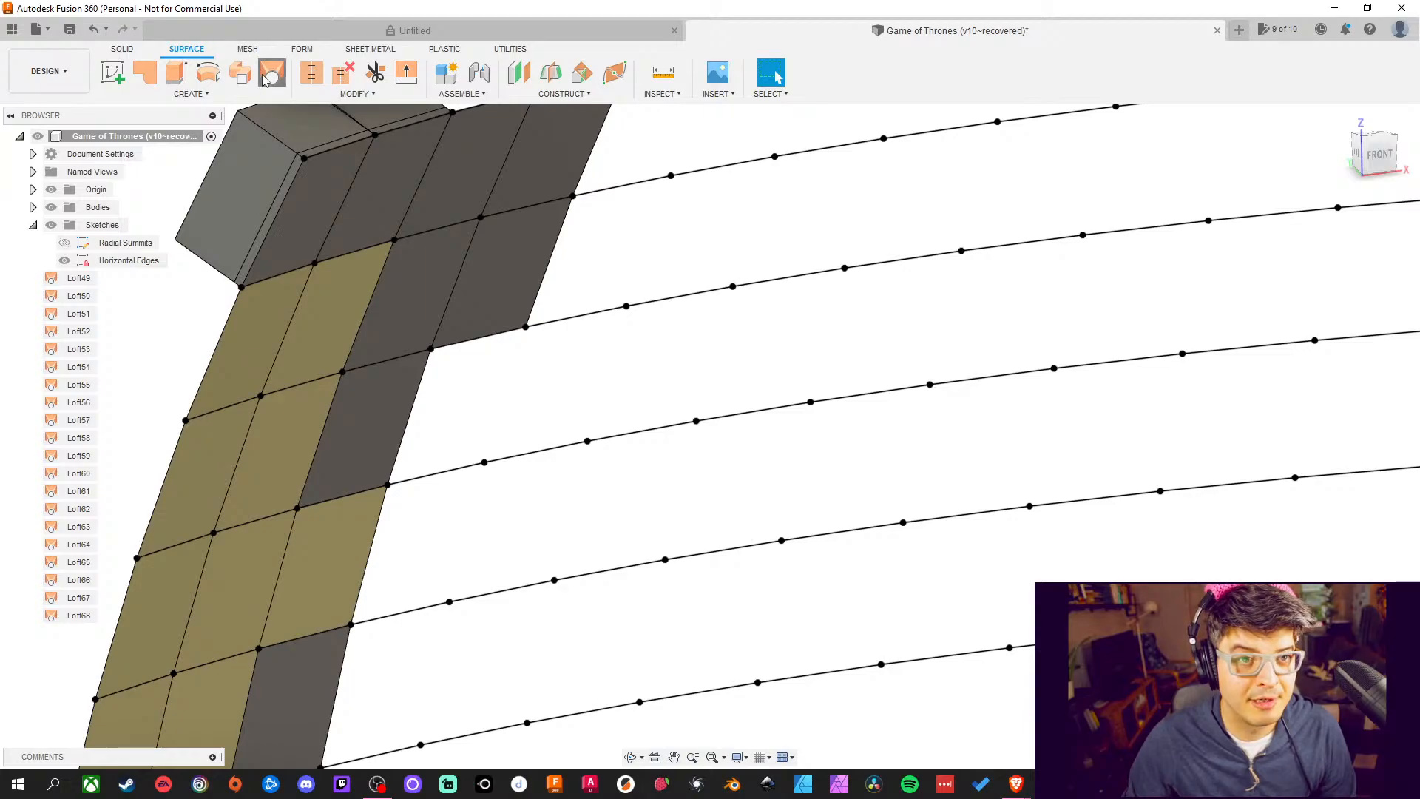
{"action": "left_click", "coordinate": [467, 346]}
{"action": "left_click", "coordinate": [447, 471]}
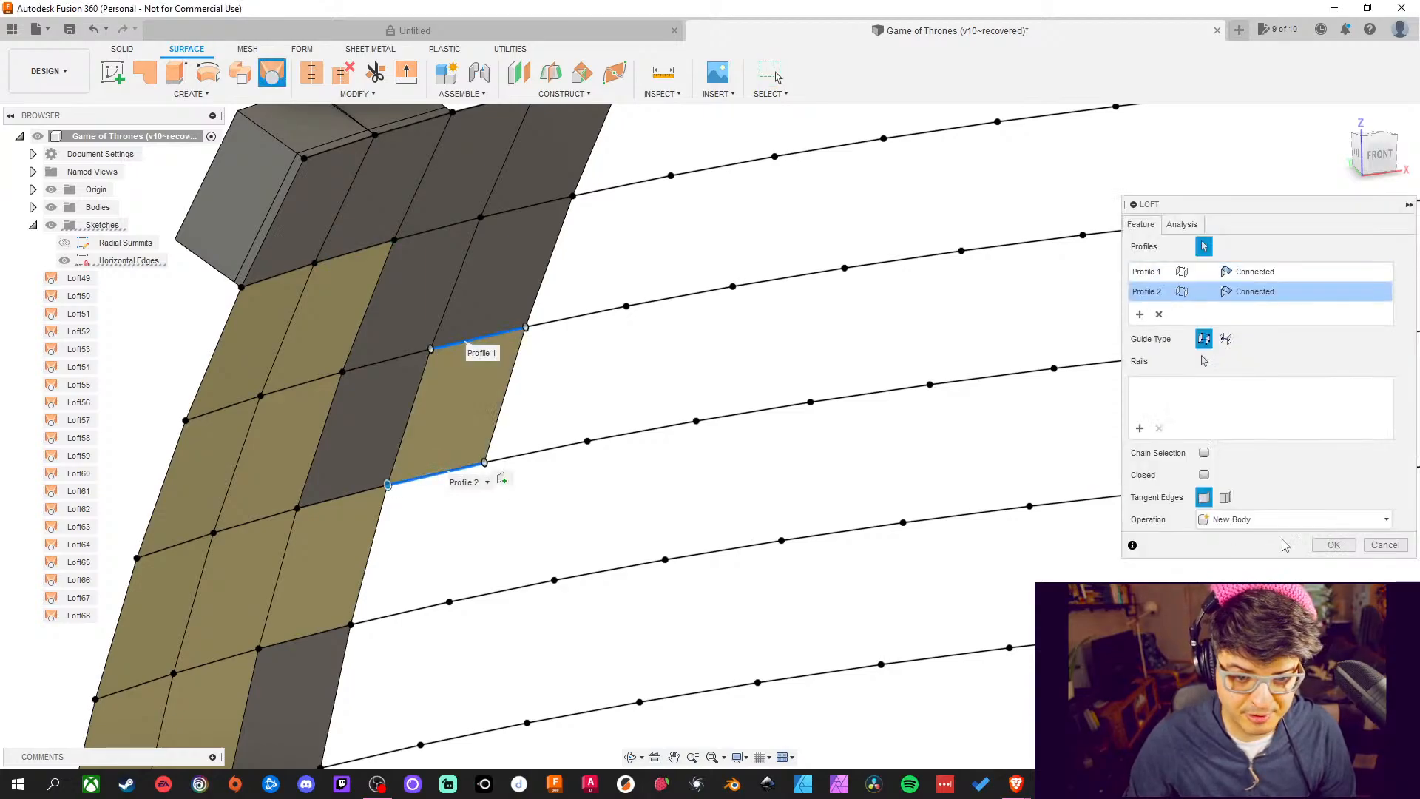
{"action": "left_click", "coordinate": [1334, 545]}
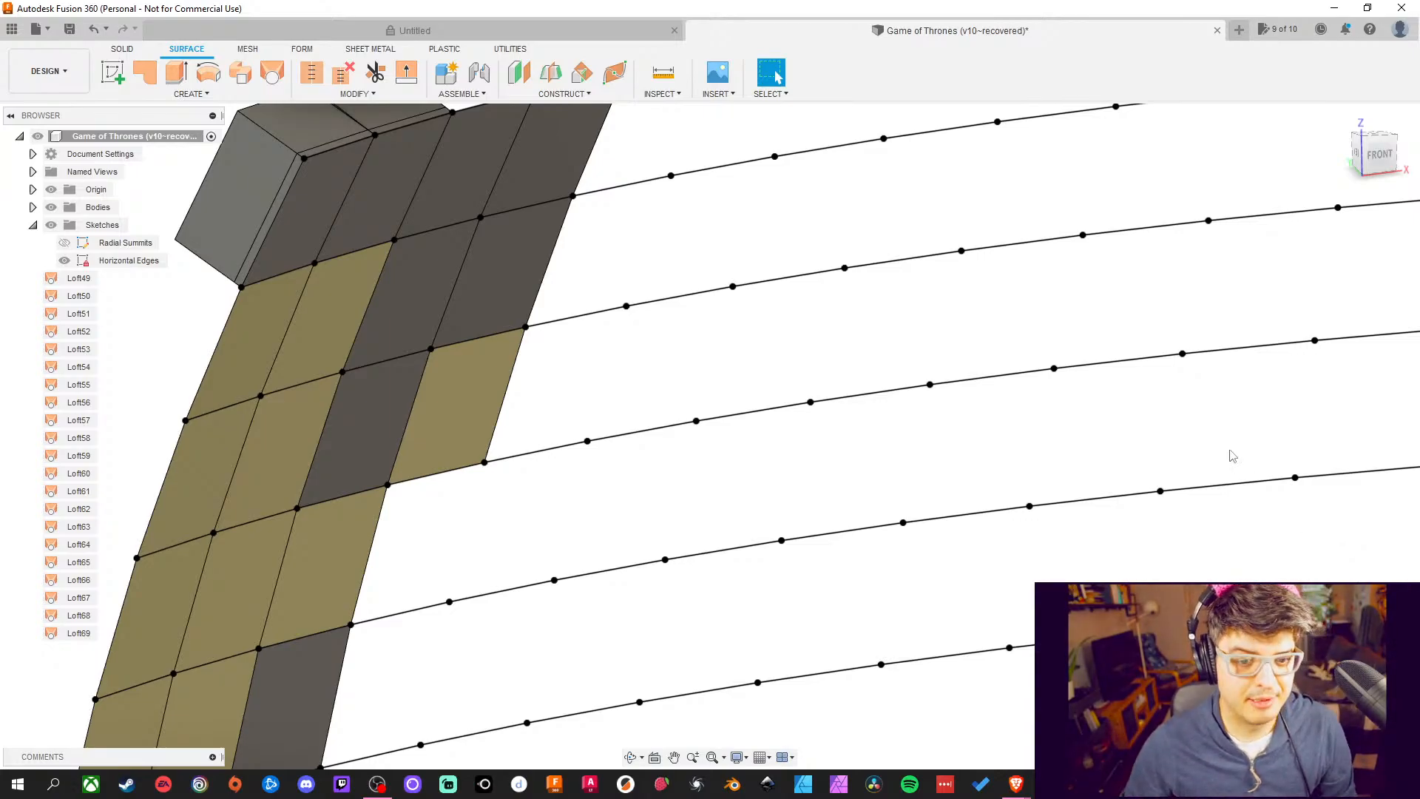
Loft the fourth and fifth surface patches of the fourth column as new bodies, between the fourth, fifth and sixth horizontal edge lines
{"action": "scroll", "coordinate": [763, 422], "scroll_direction": "down", "scroll_amount": 2}
{"action": "left_click", "coordinate": [273, 72]}
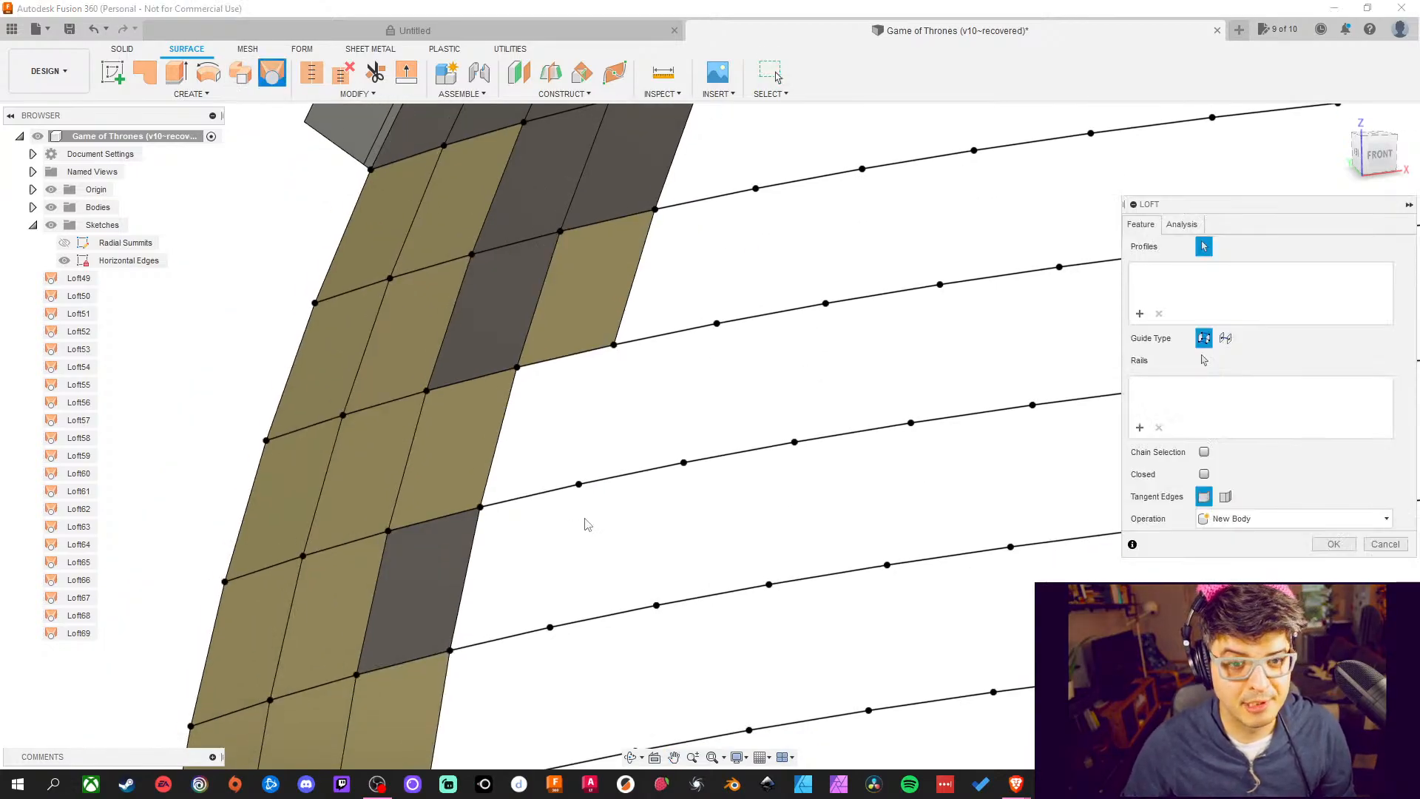
{"action": "left_click", "coordinate": [555, 490]}
{"action": "left_click", "coordinate": [568, 356]}
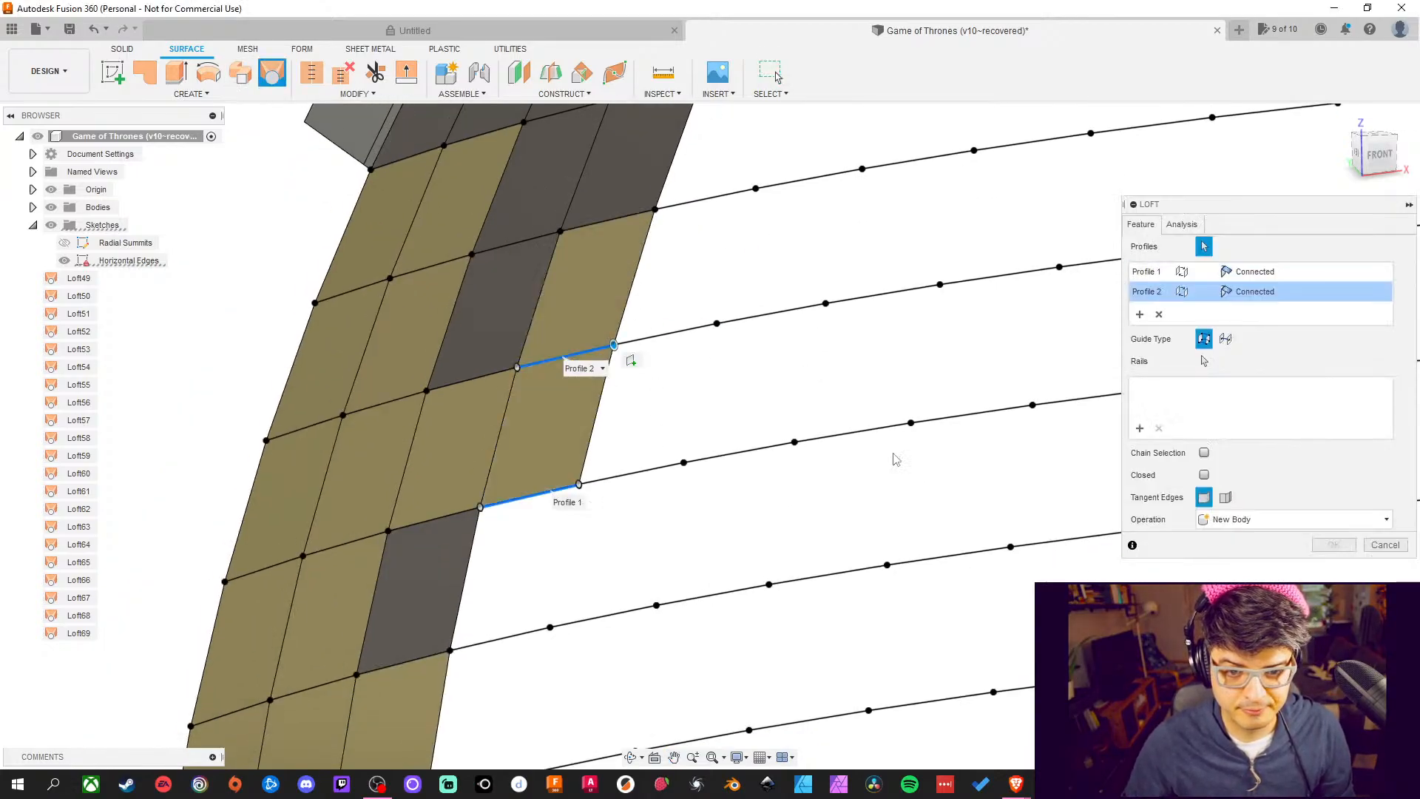
{"action": "left_click", "coordinate": [1346, 543]}
{"action": "middle_click_drag", "start_coordinate": [691, 541], "coordinate": [707, 421]}
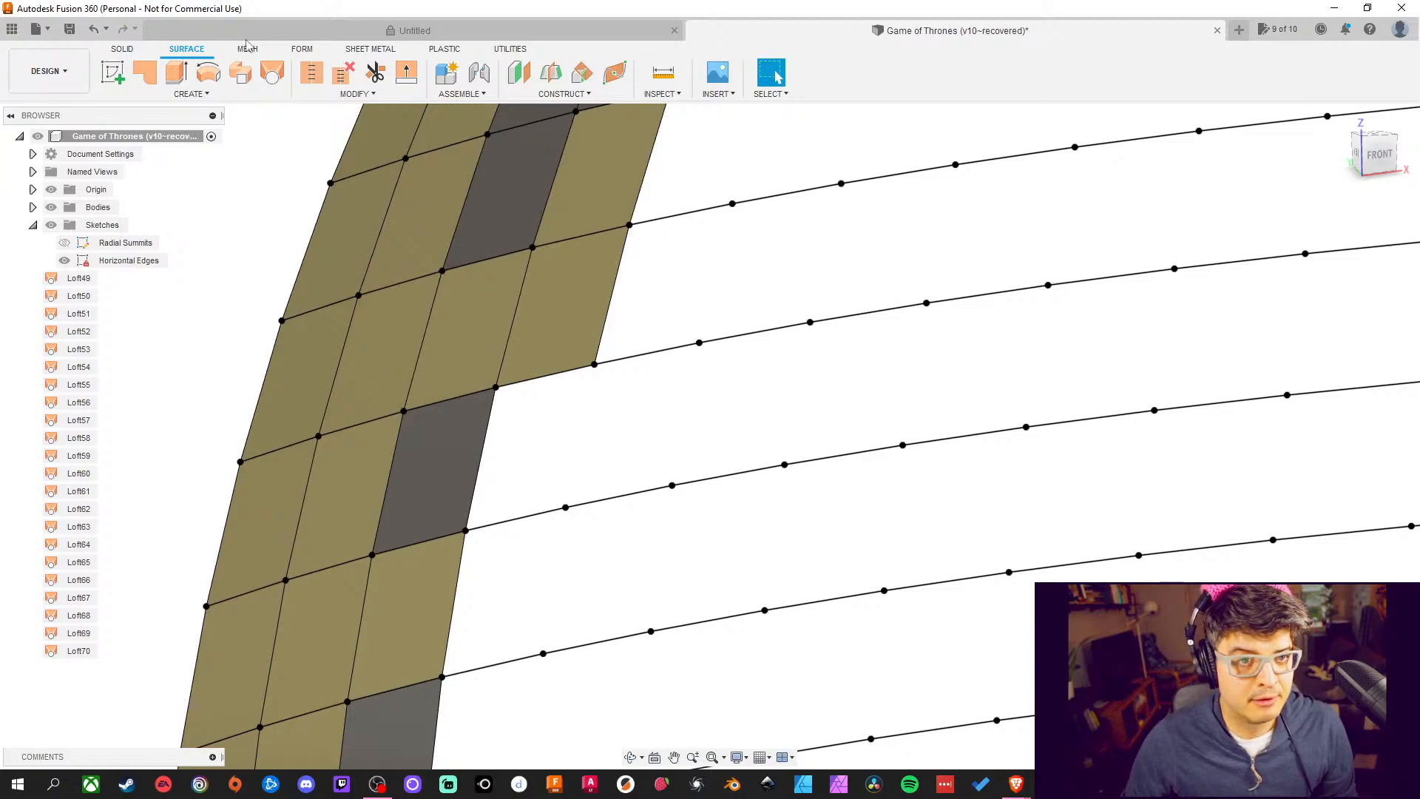
{"action": "left_click", "coordinate": [272, 71]}
{"action": "left_click", "coordinate": [518, 522]}
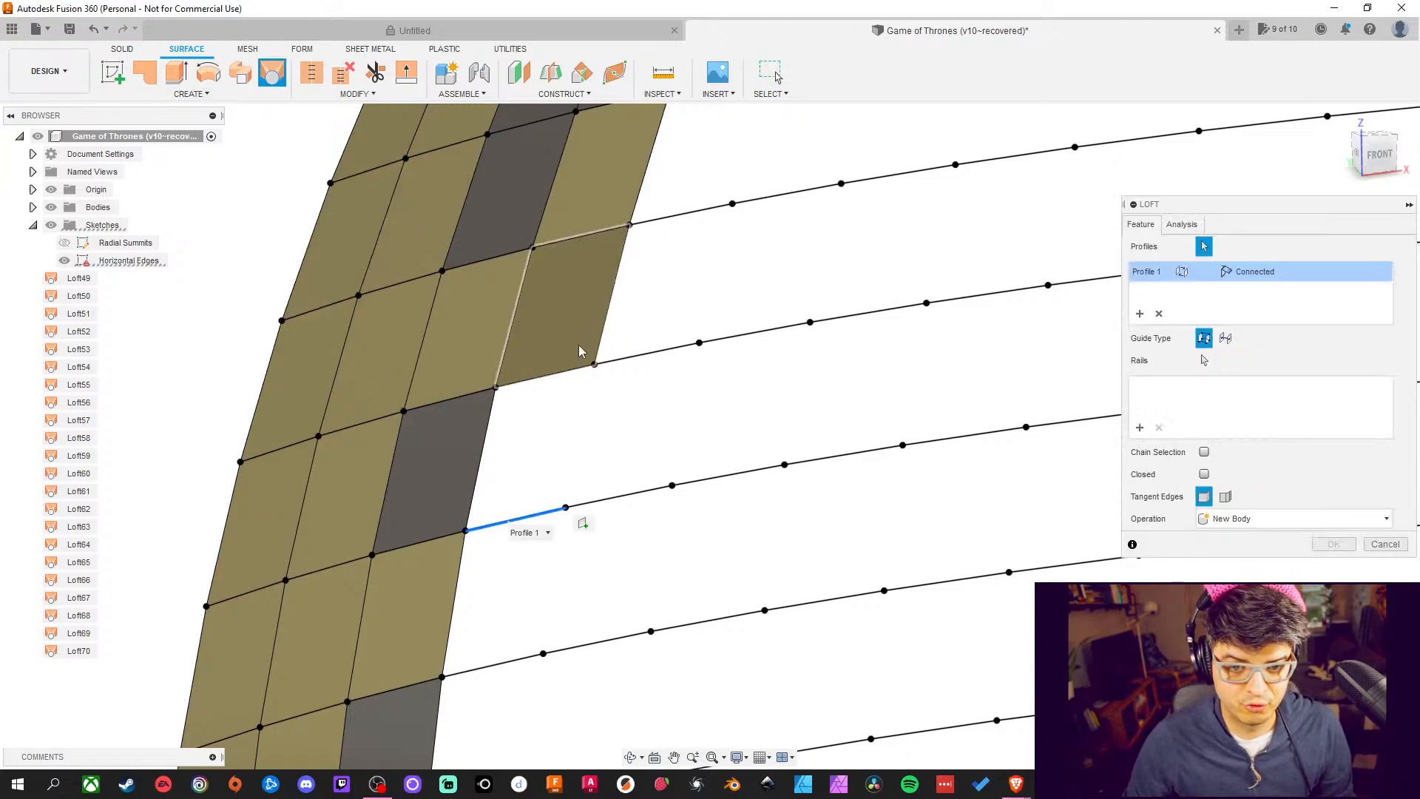
{"action": "left_click", "coordinate": [567, 371]}
{"action": "left_click", "coordinate": [1346, 545]}
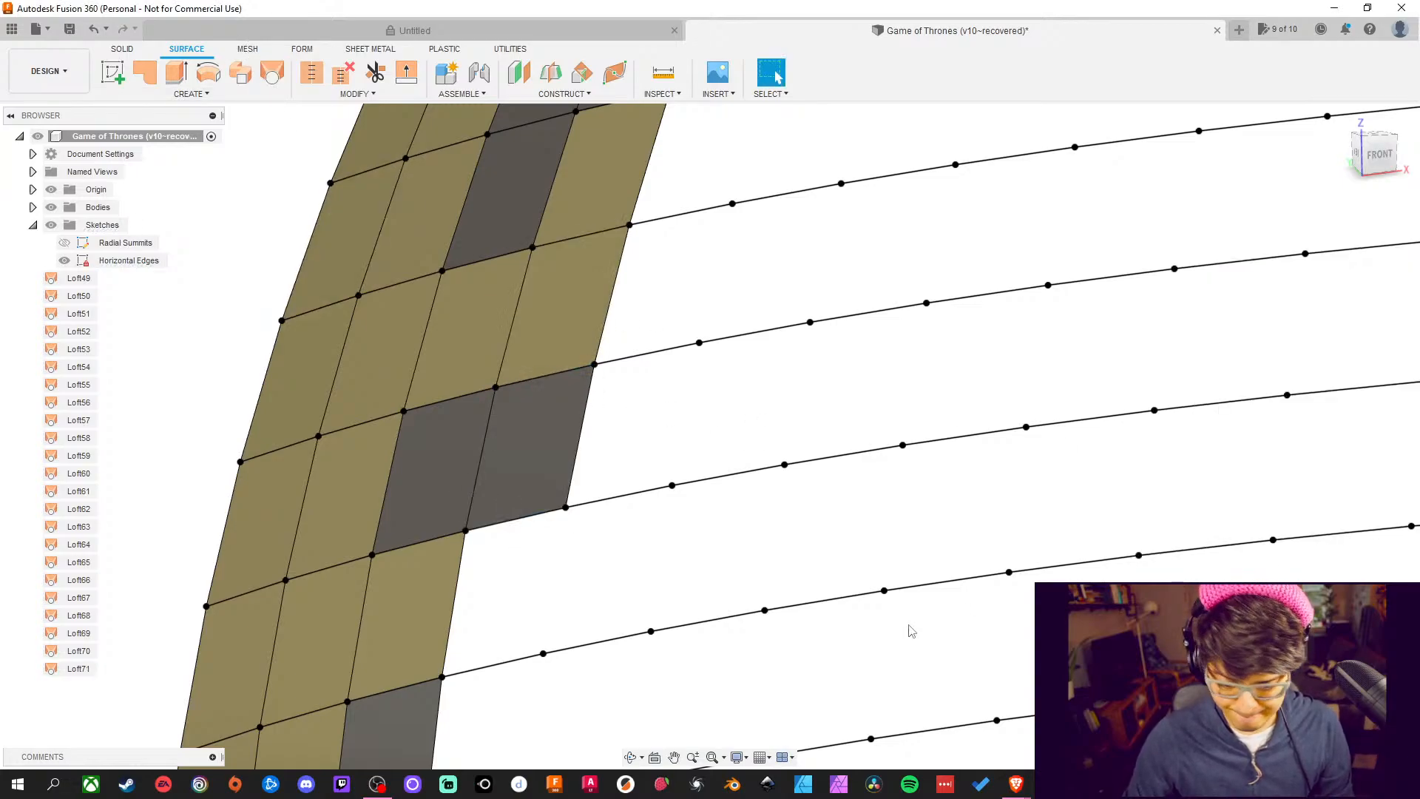
Loft the sixth and seventh surface patches of the fourth column as new bodies, between the sixth, seventh and eighth horizontal edge lines
{"action": "left_click", "coordinate": [272, 72]}
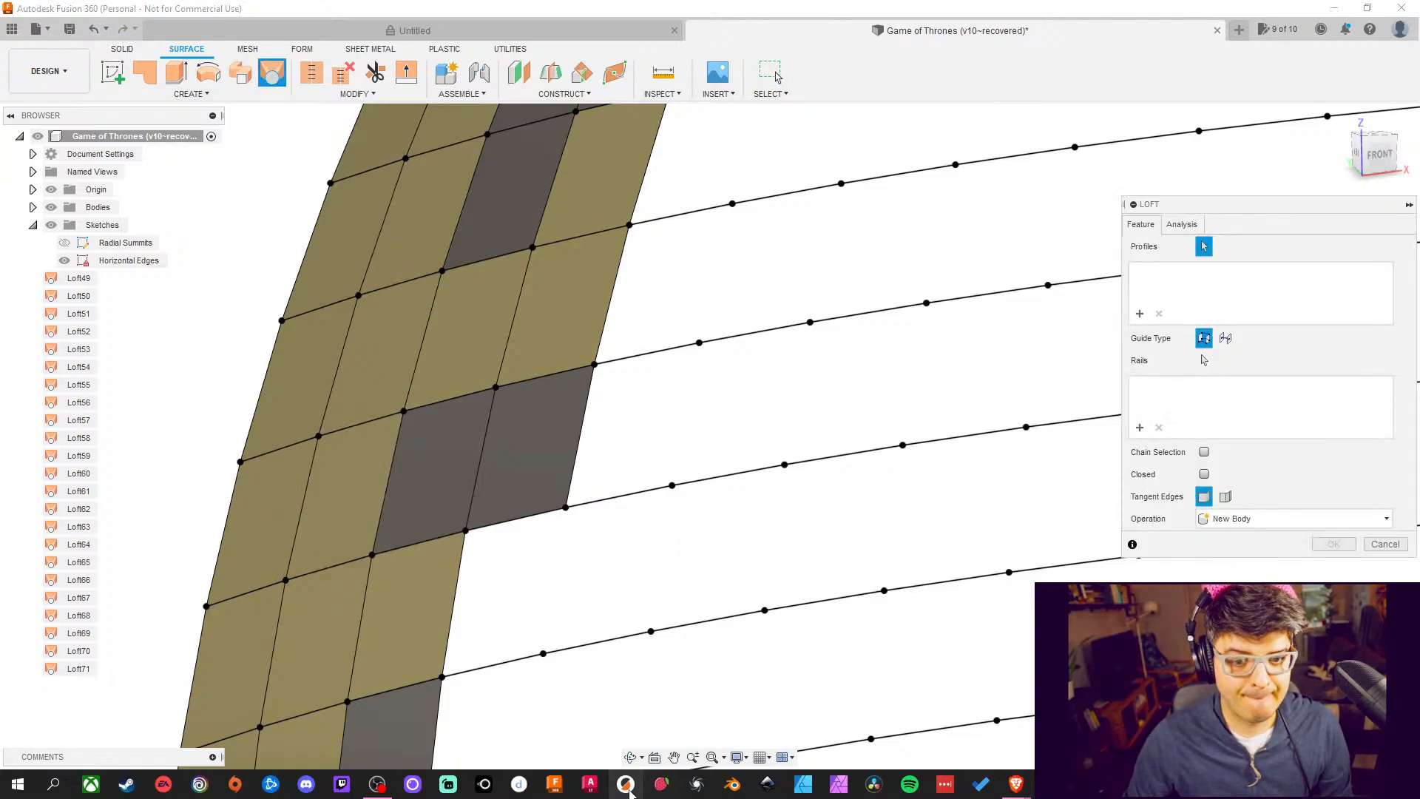
{"action": "left_click", "coordinate": [516, 659]}
{"action": "left_click", "coordinate": [526, 524]}
{"action": "middle_click_drag", "start_coordinate": [627, 596], "coordinate": [628, 463]}
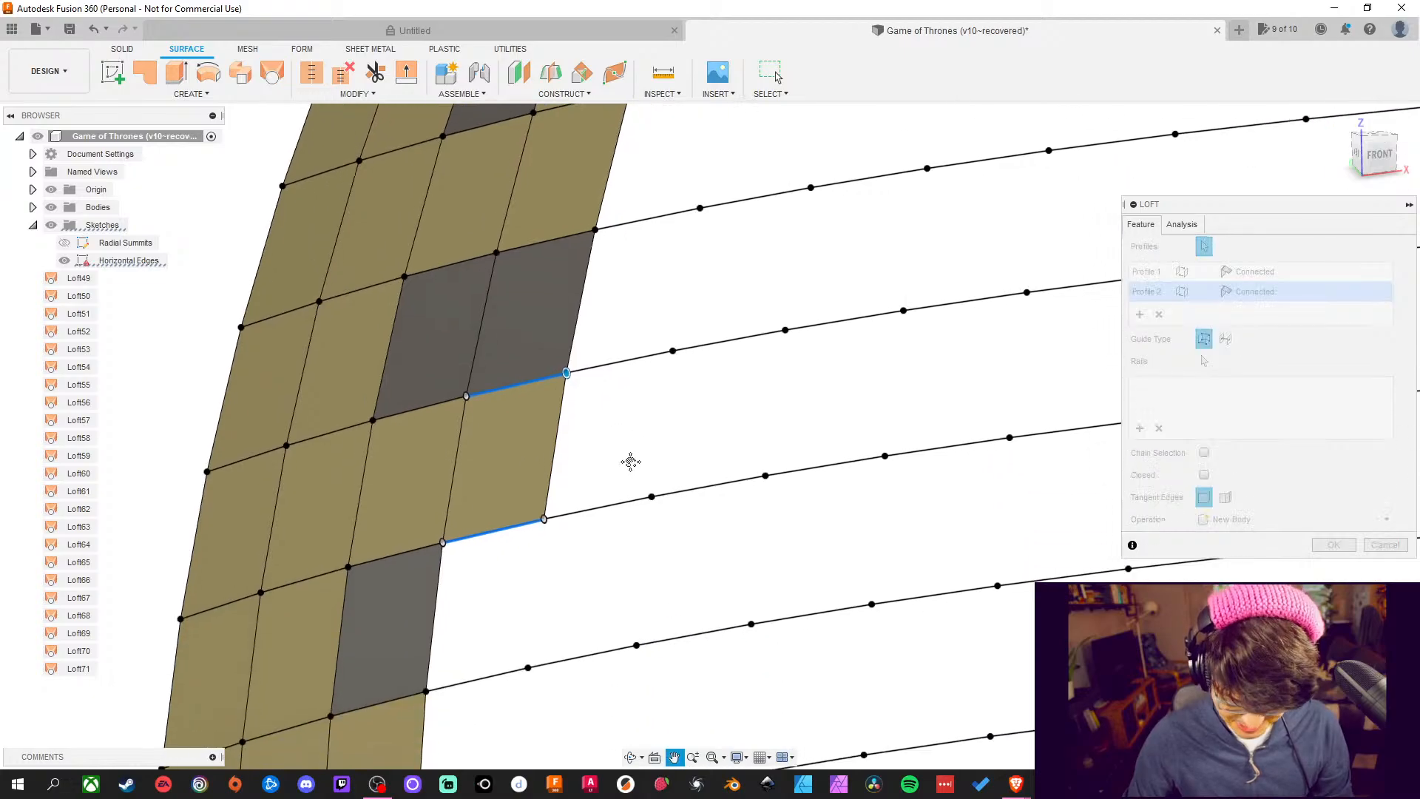
{"action": "middle_click_drag", "start_coordinate": [625, 596], "coordinate": [625, 540]}
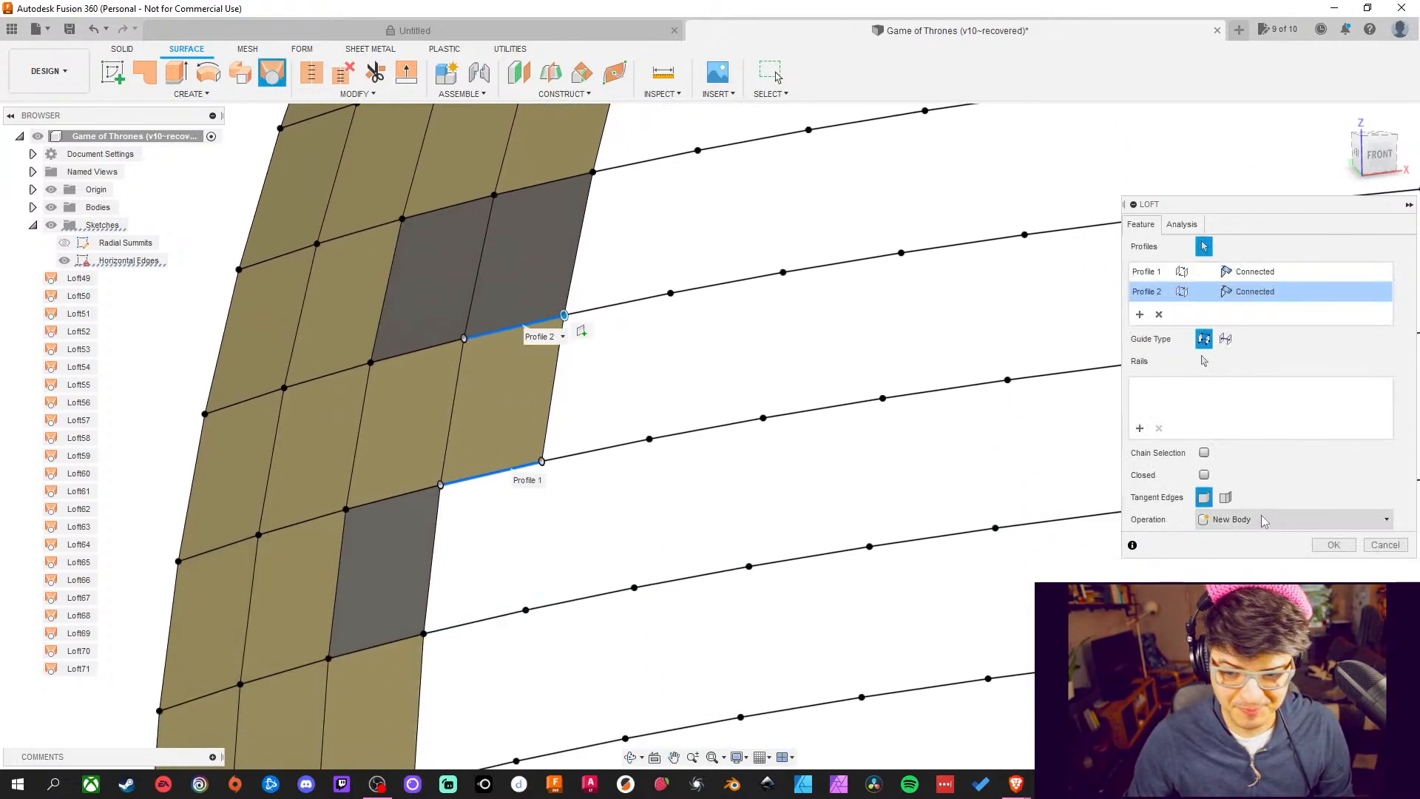
{"action": "left_click", "coordinate": [1337, 545]}
{"action": "key", "text": "Return"}
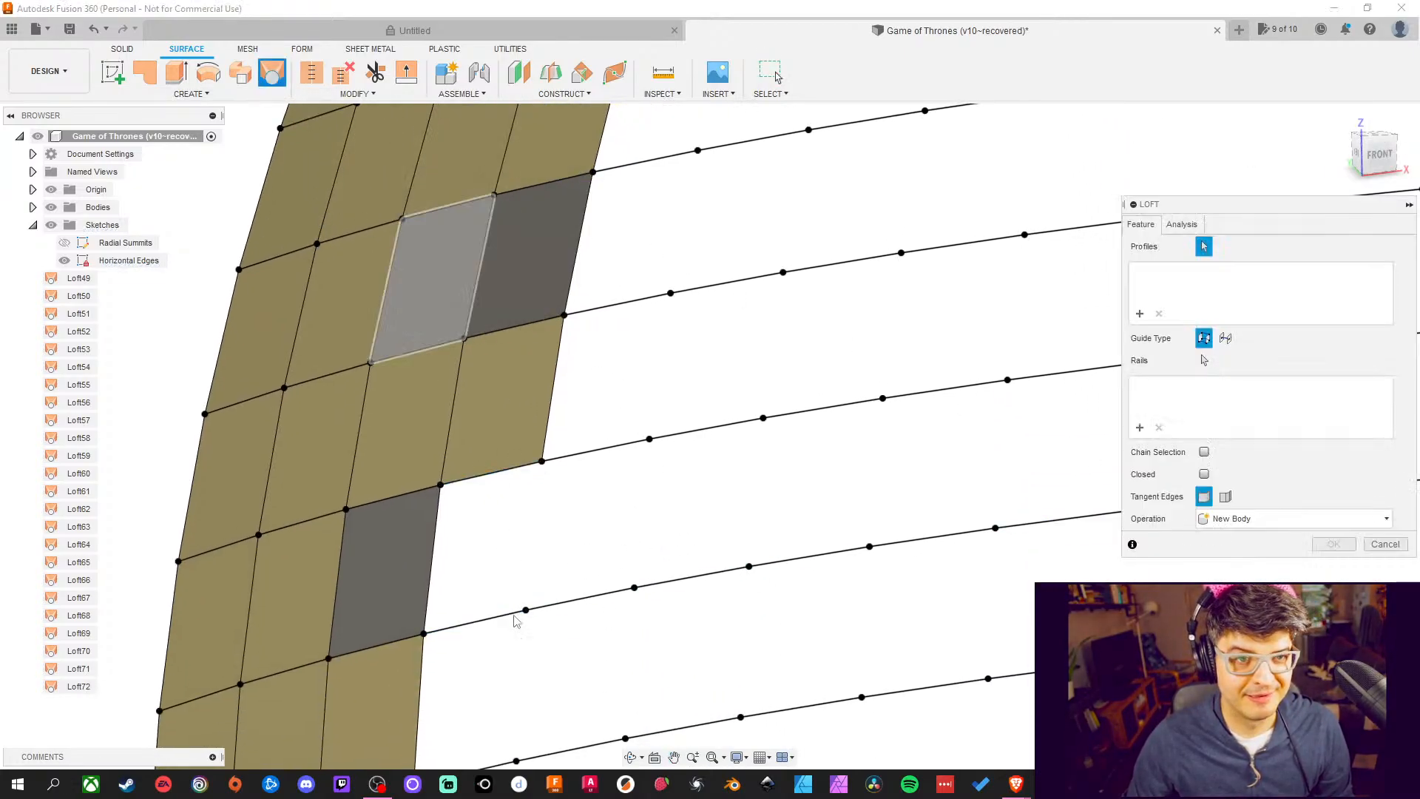
{"action": "left_click", "coordinate": [505, 614]}
{"action": "left_click", "coordinate": [492, 479]}
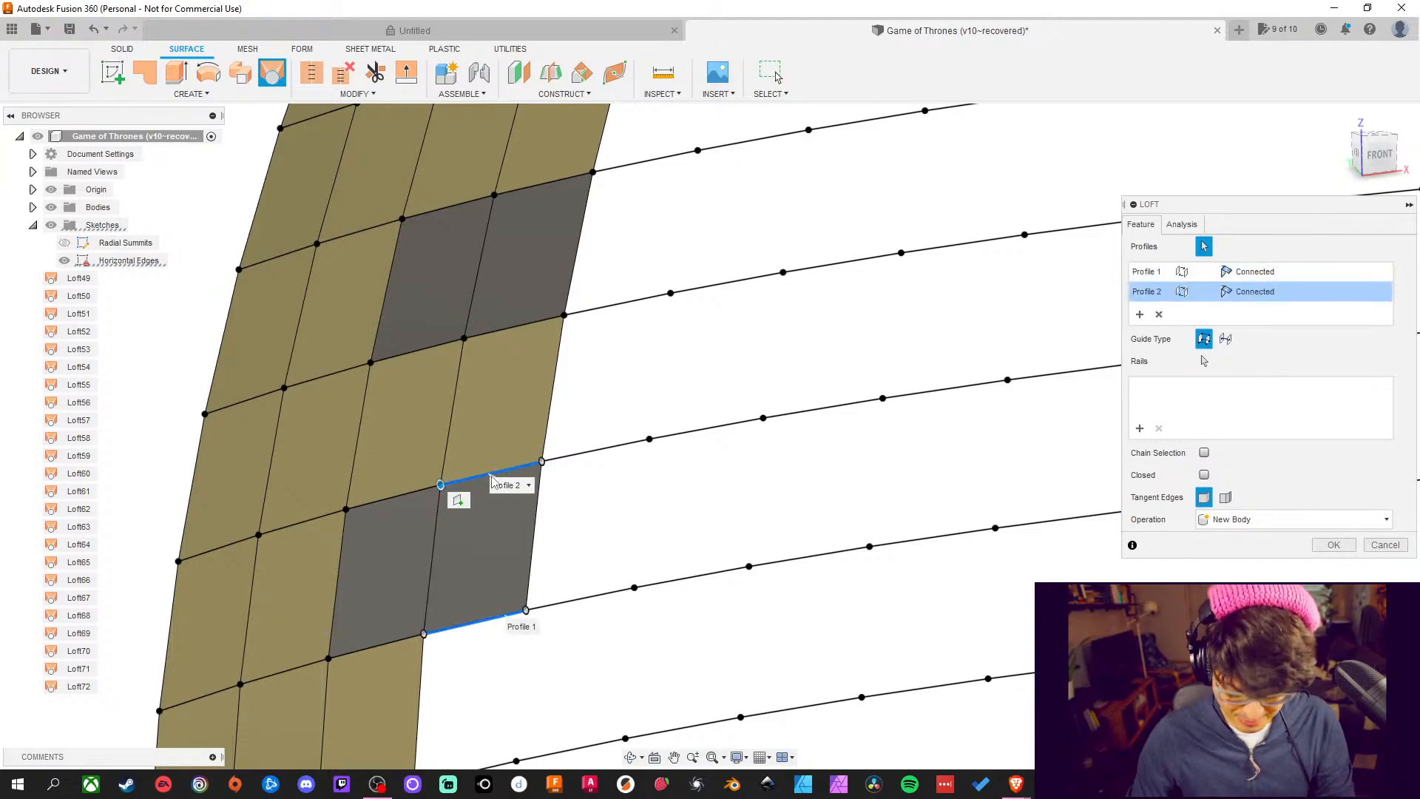
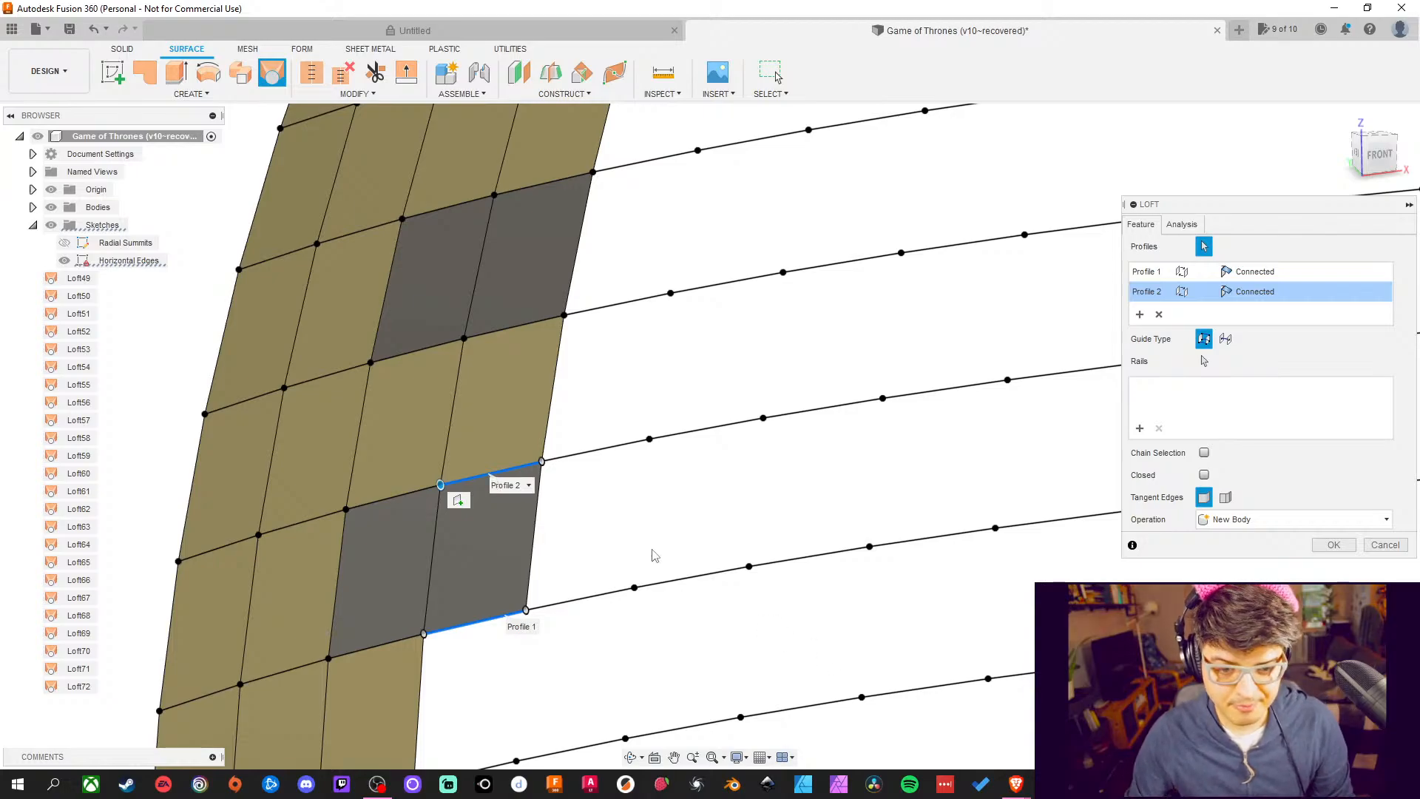
{"action": "middle_click_drag", "start_coordinate": [650, 554], "coordinate": [723, 398]}
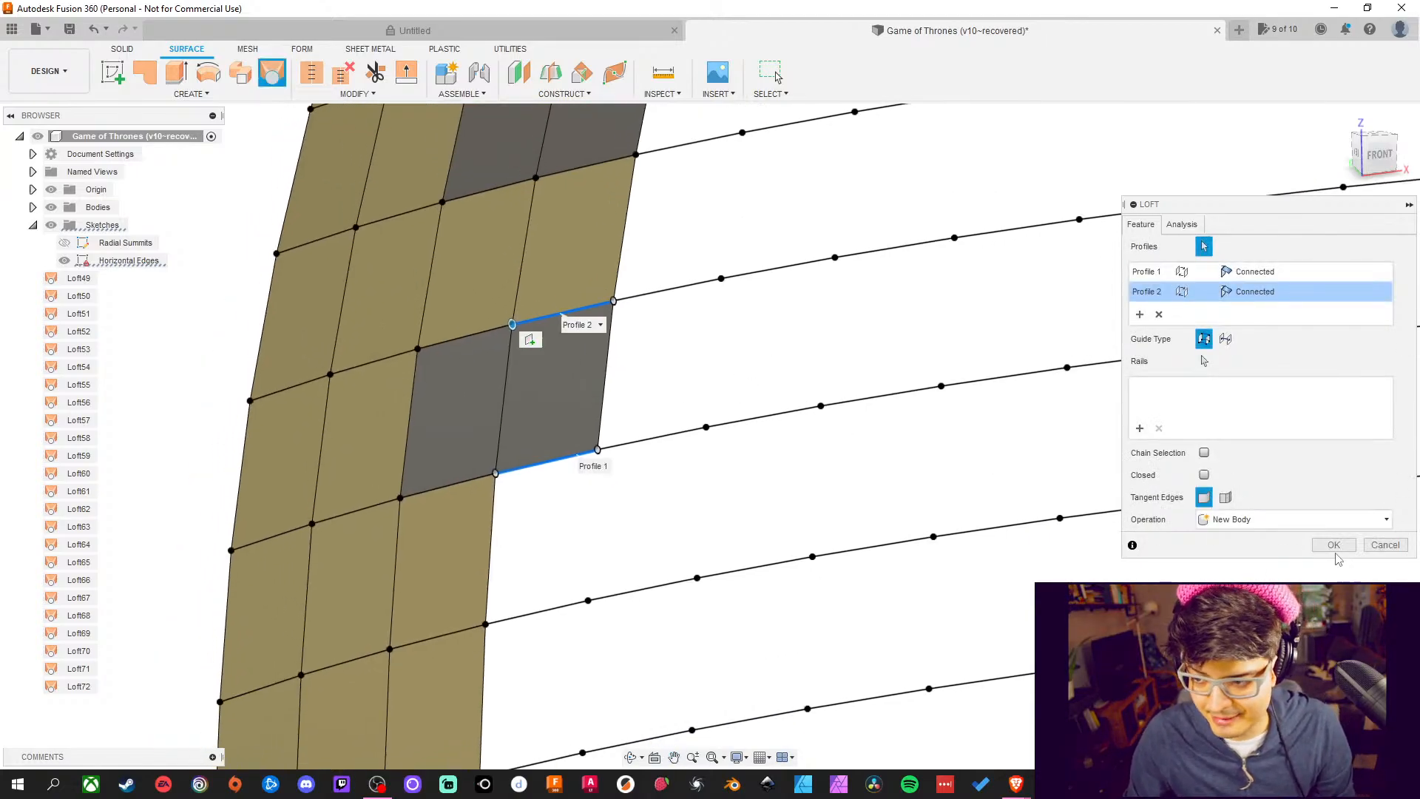
{"action": "key", "text": "Return"}
Loft the eighth and ninth surface patches of the fourth column as new bodies, between the eighth, ninth and tenth horizontal edge lines
{"action": "left_click", "coordinate": [272, 72]}
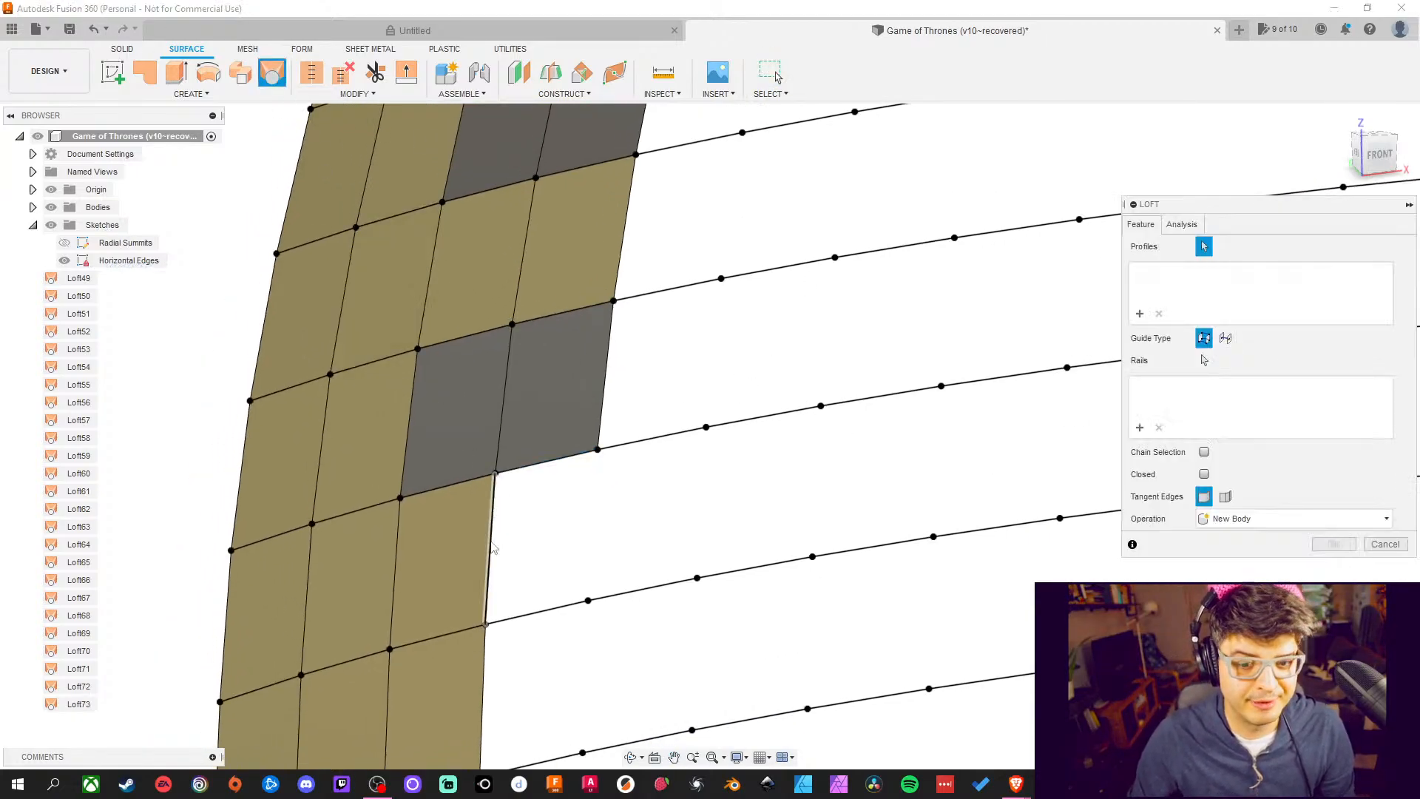
{"action": "left_click", "coordinate": [553, 611]}
{"action": "left_click", "coordinate": [546, 461]}
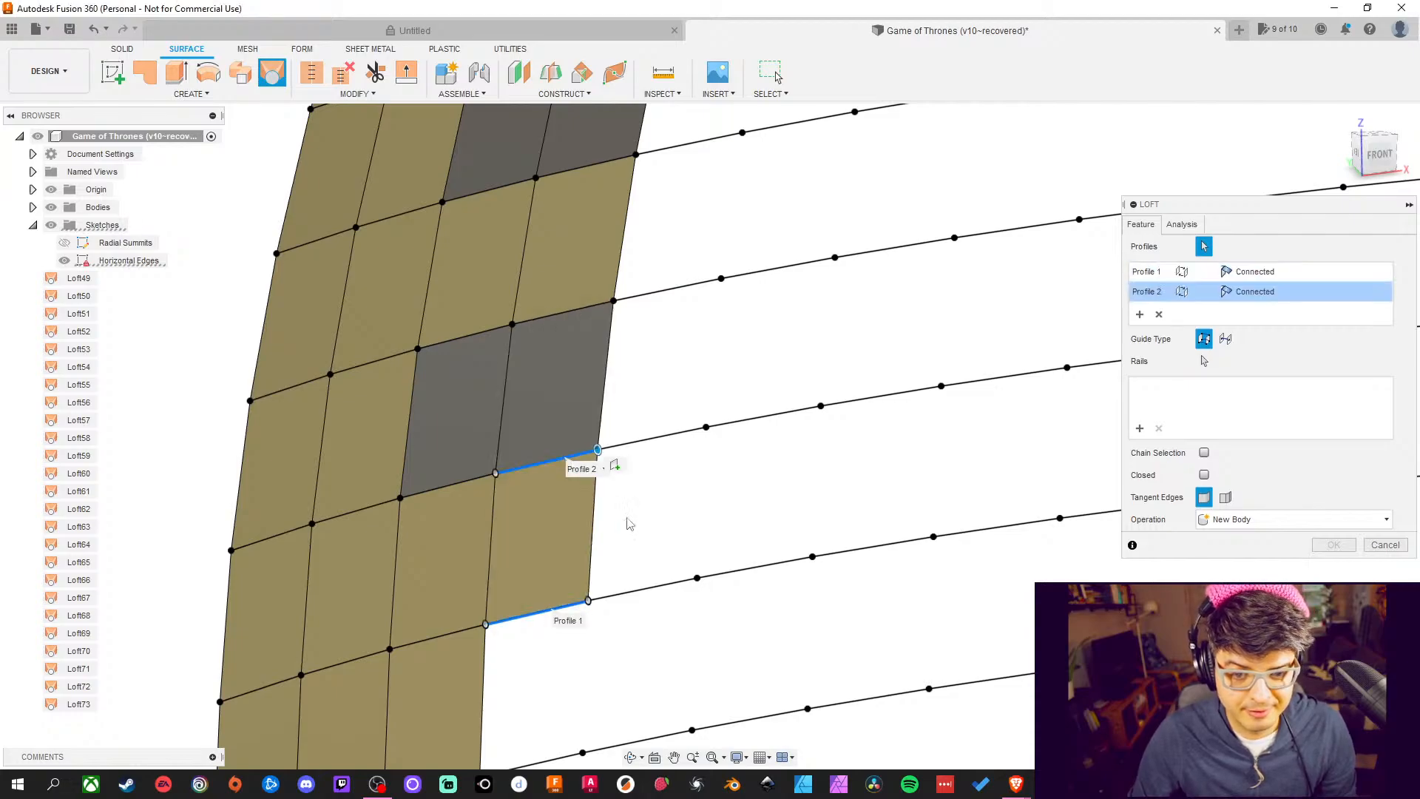
{"action": "middle_click_drag", "start_coordinate": [570, 465], "coordinate": [454, 196]}
{"action": "left_click", "coordinate": [1333, 545]}
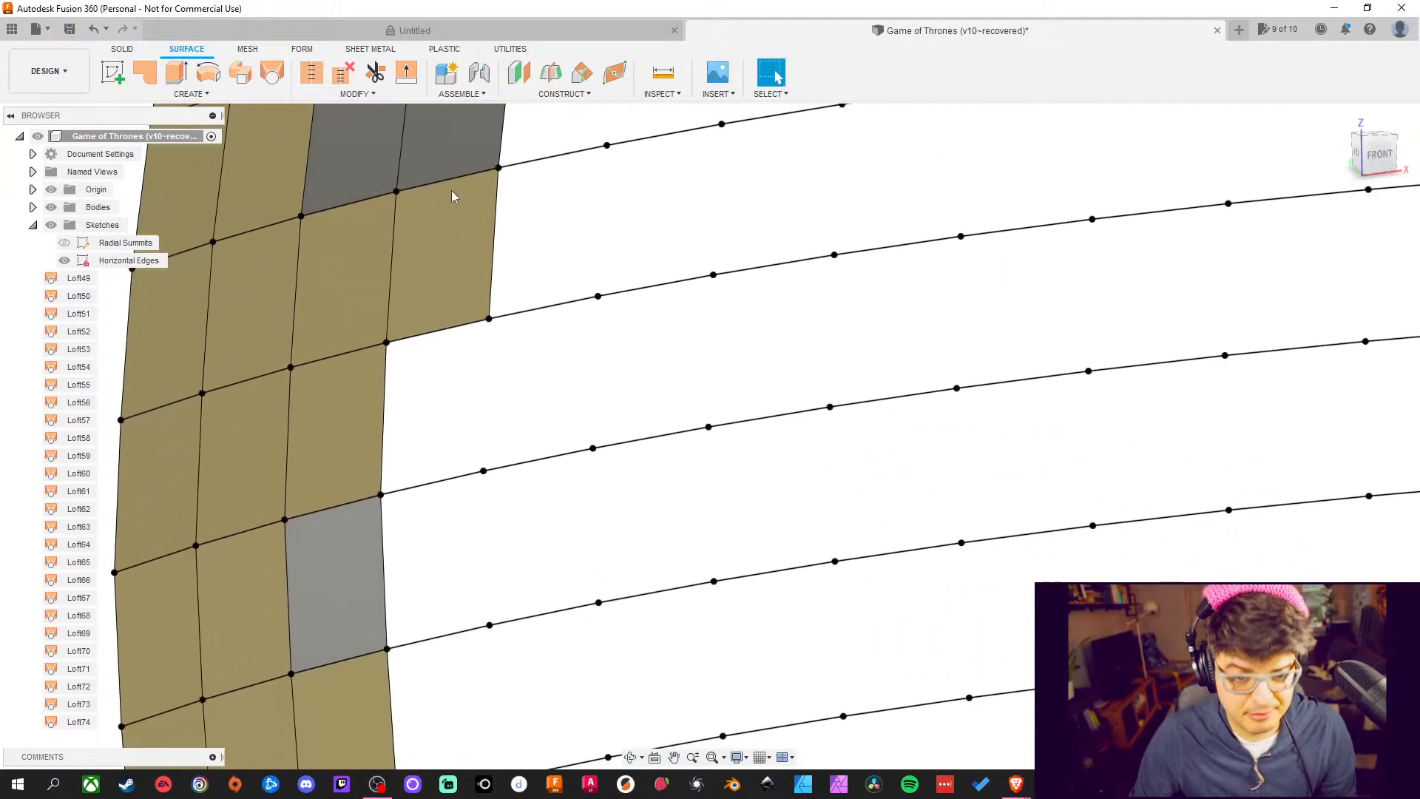
{"action": "left_click", "coordinate": [272, 71]}
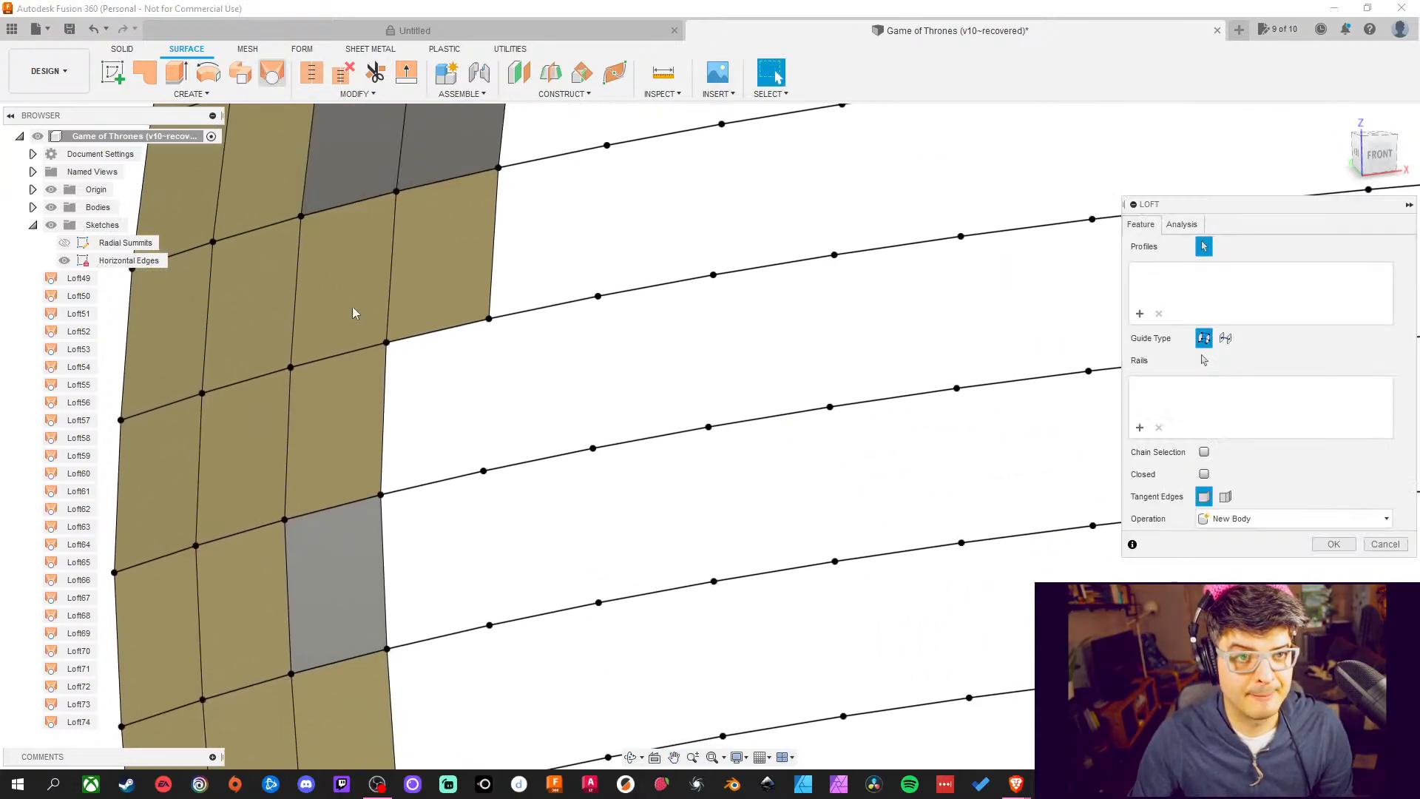
{"action": "left_click", "coordinate": [430, 484]}
{"action": "left_click", "coordinate": [444, 330]}
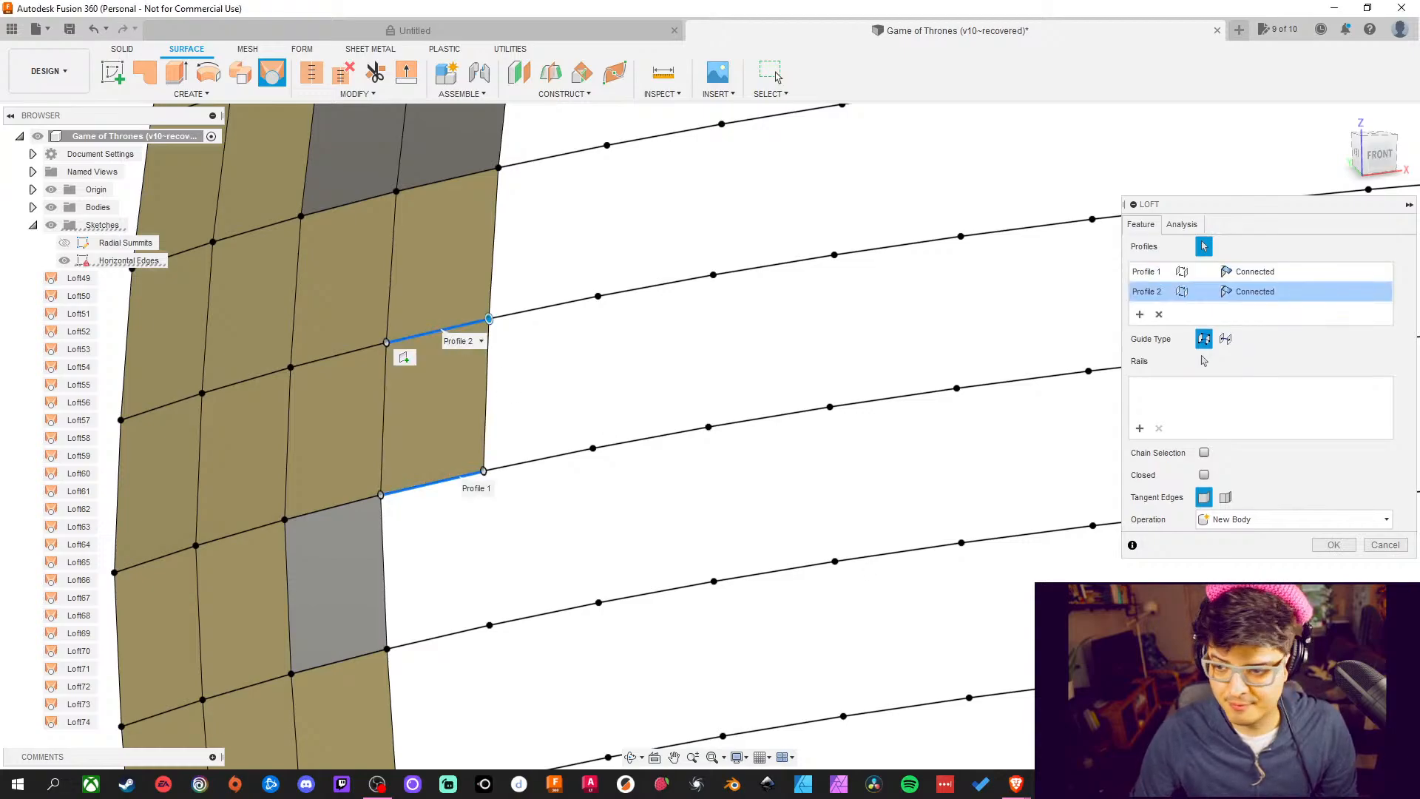
{"action": "key", "text": "Return"}
Loft the tenth and eleventh surface patches of the fourth column as new bodies, between the tenth, eleventh and twelfth horizontal edge lines
{"action": "middle_click_drag", "start_coordinate": [760, 574], "coordinate": [858, 477]}
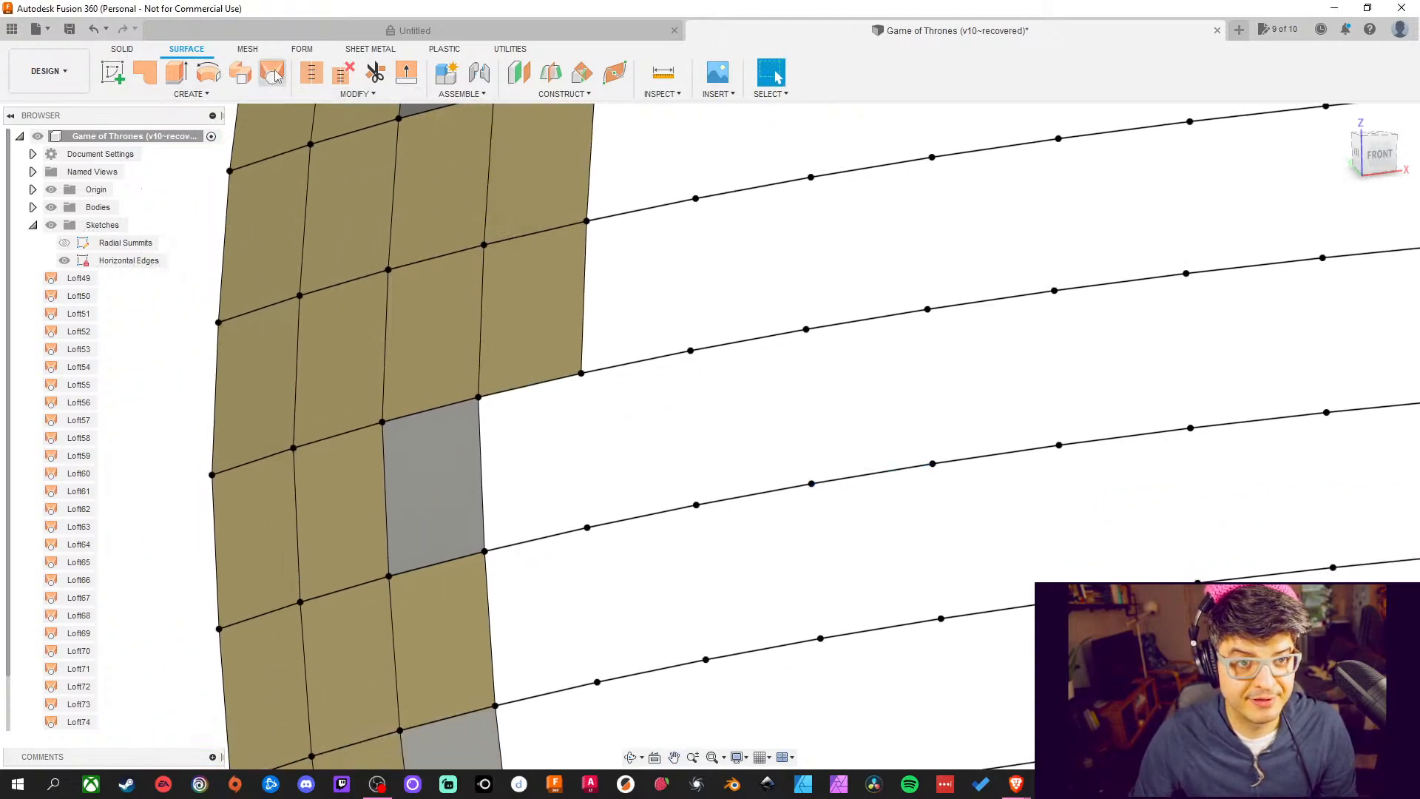
{"action": "left_click", "coordinate": [273, 73]}
{"action": "left_click", "coordinate": [536, 539]}
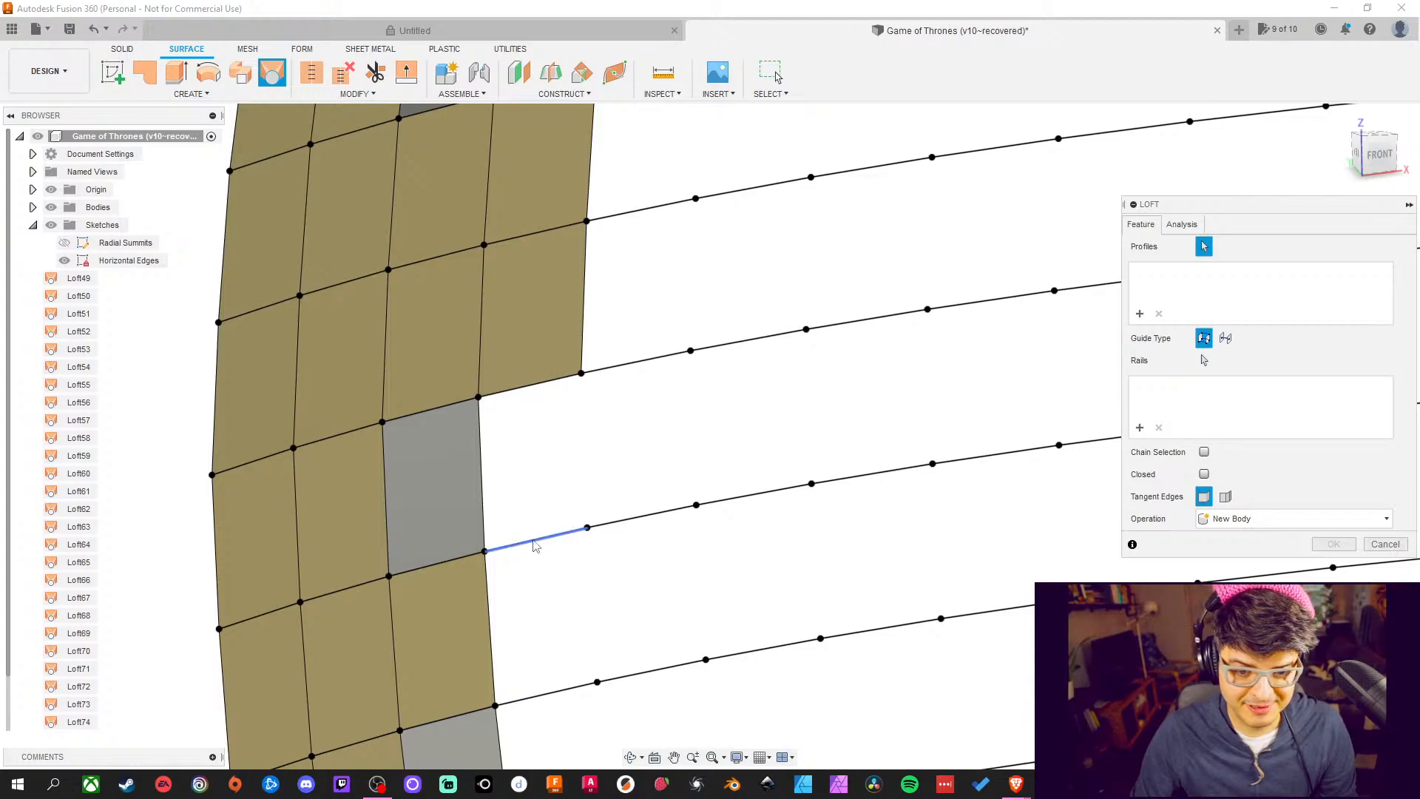
{"action": "left_click", "coordinate": [529, 388]}
{"action": "key", "text": "Return"}
{"action": "middle_click_drag", "start_coordinate": [866, 455], "coordinate": [830, 315]}
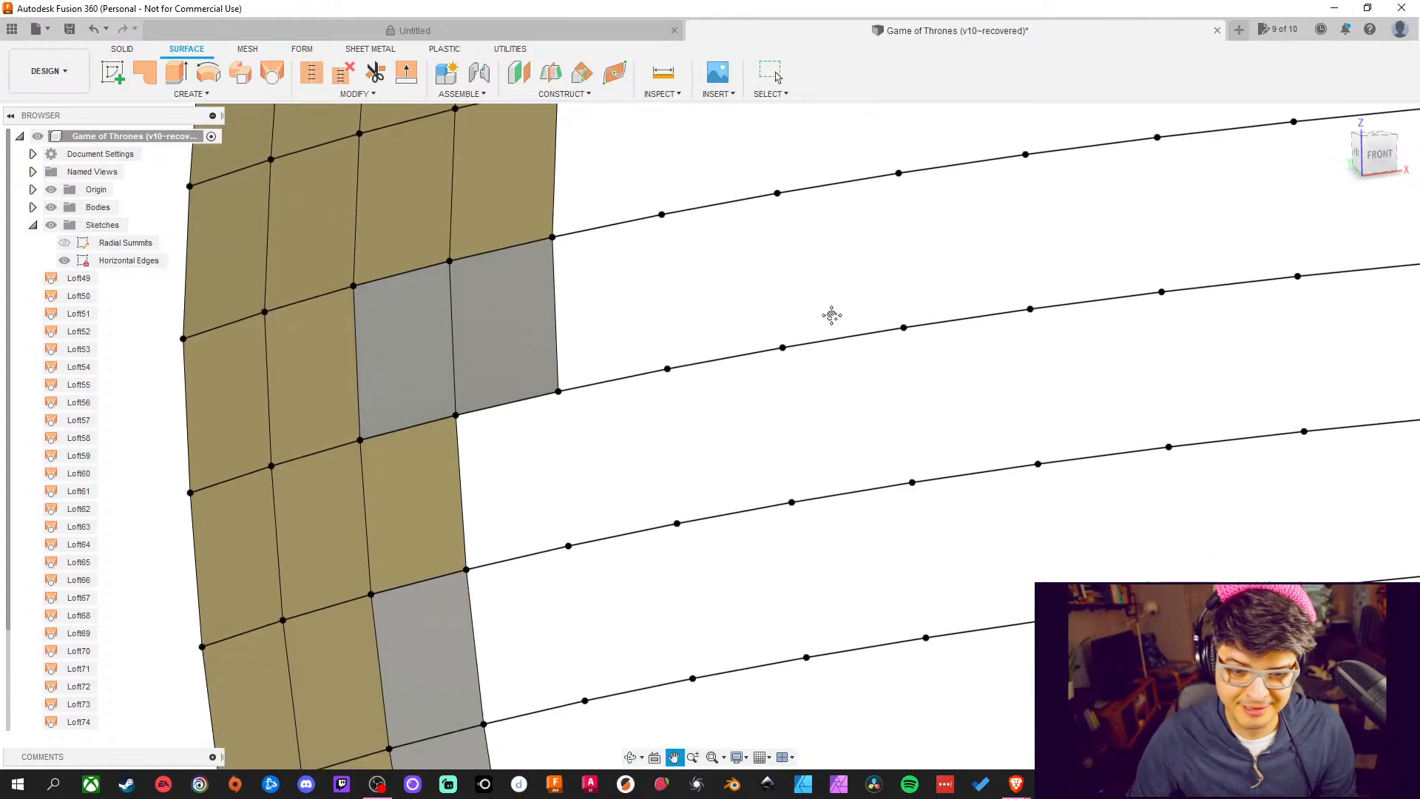
{"action": "left_click", "coordinate": [273, 72]}
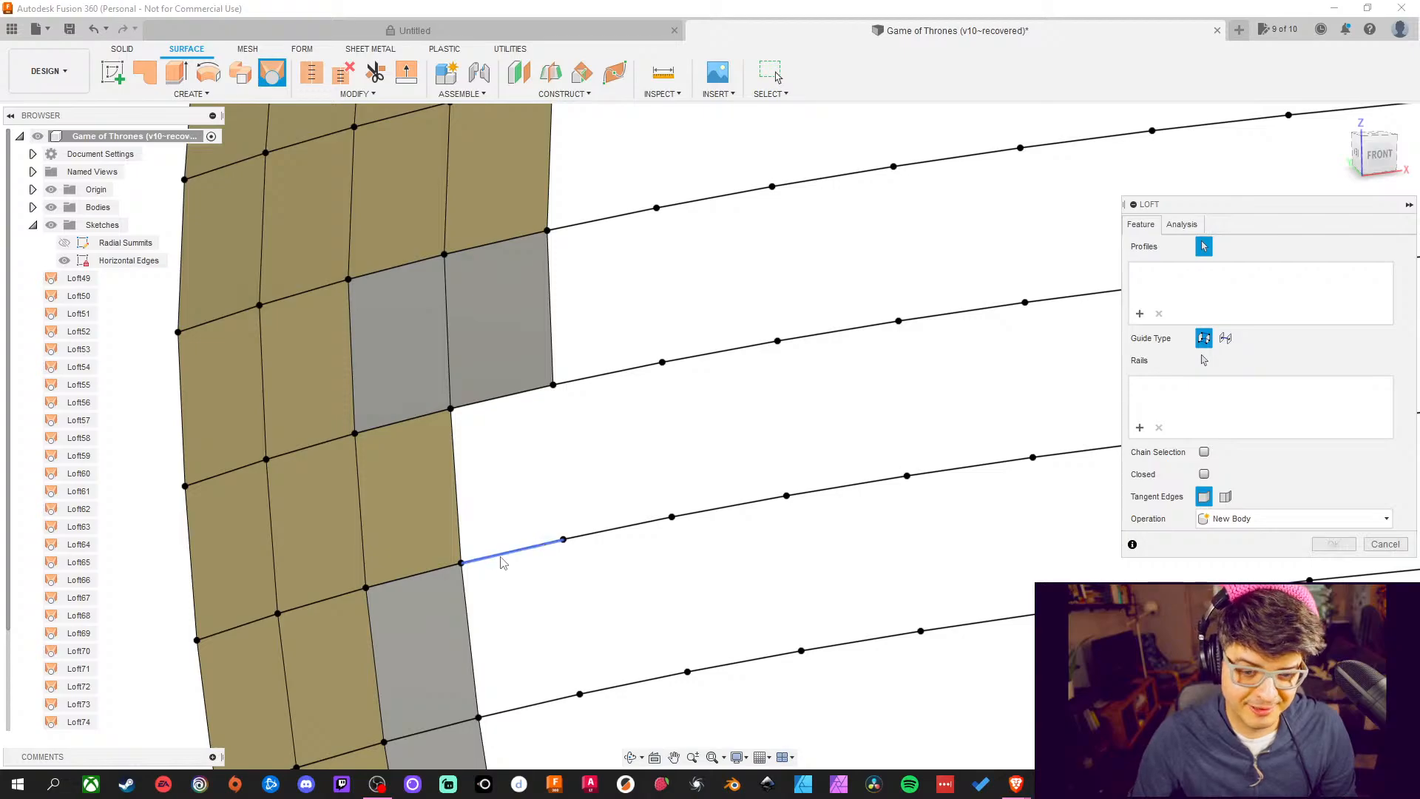
{"action": "left_click", "coordinate": [503, 552]}
{"action": "left_click", "coordinate": [505, 397]}
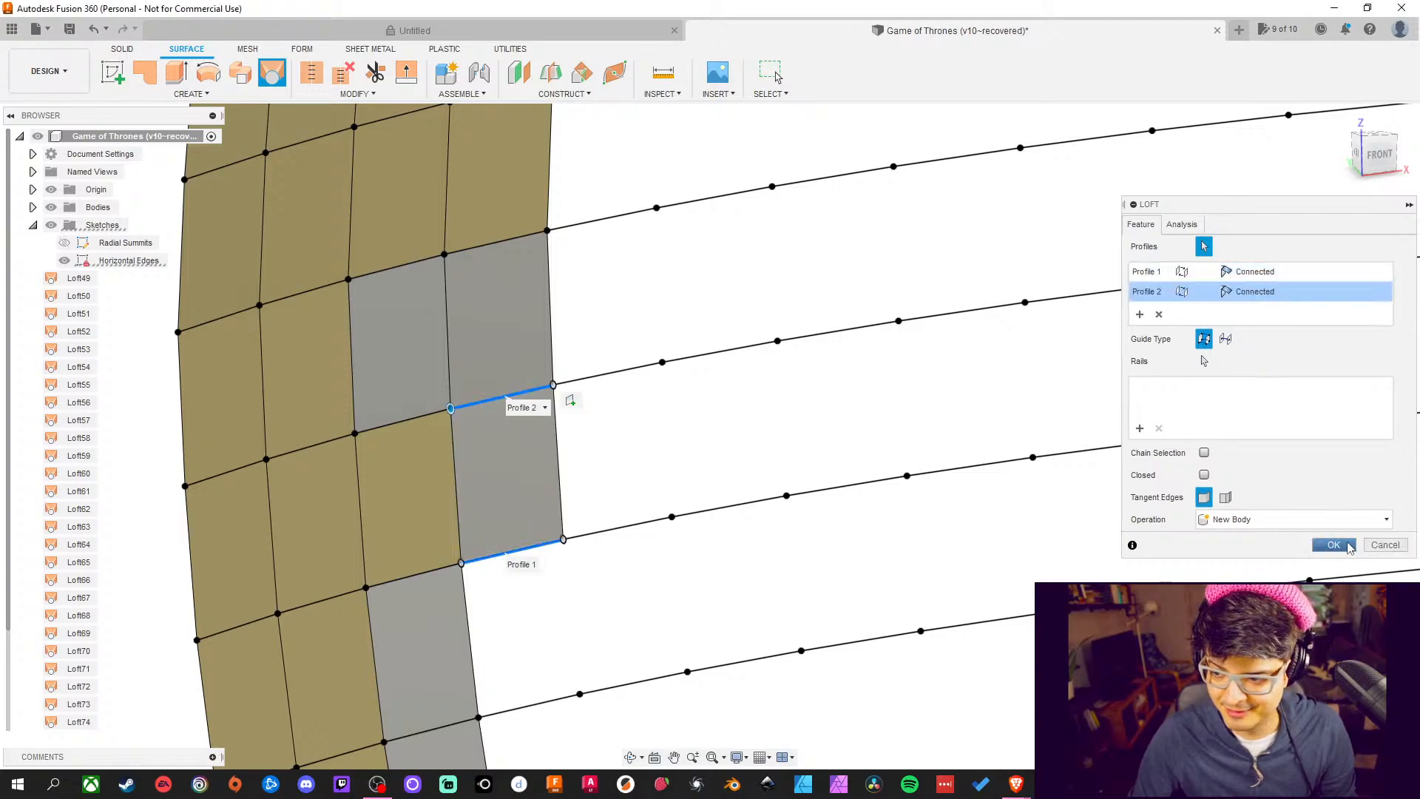
{"action": "left_click", "coordinate": [1333, 545]}
Loft the twelfth and thirteenth surface patches of the fourth column as new bodies, between the twelfth, thirteenth and fourteenth horizontal edge lines
{"action": "middle_click_drag", "start_coordinate": [687, 611], "coordinate": [629, 447]}
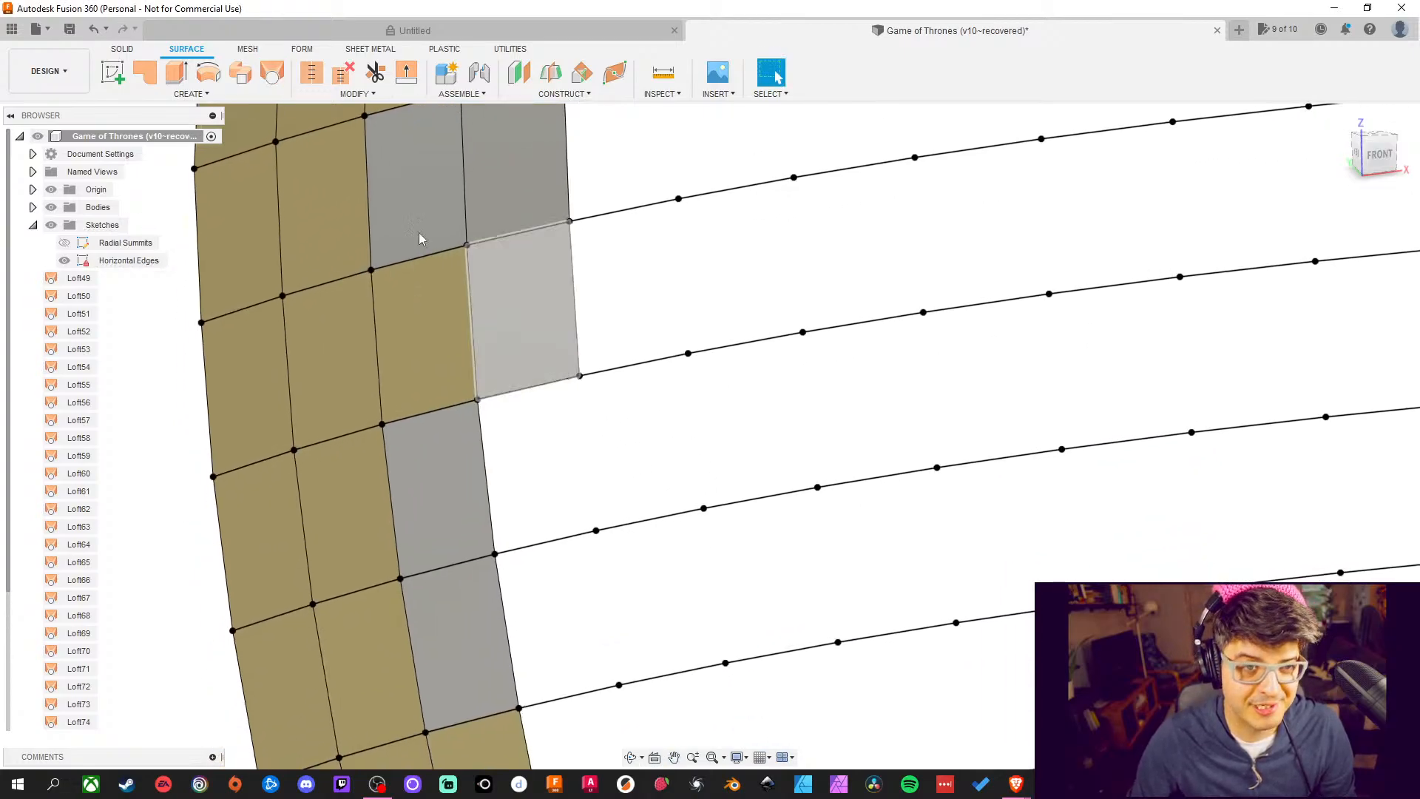
{"action": "left_click", "coordinate": [272, 74]}
{"action": "left_click", "coordinate": [523, 547]}
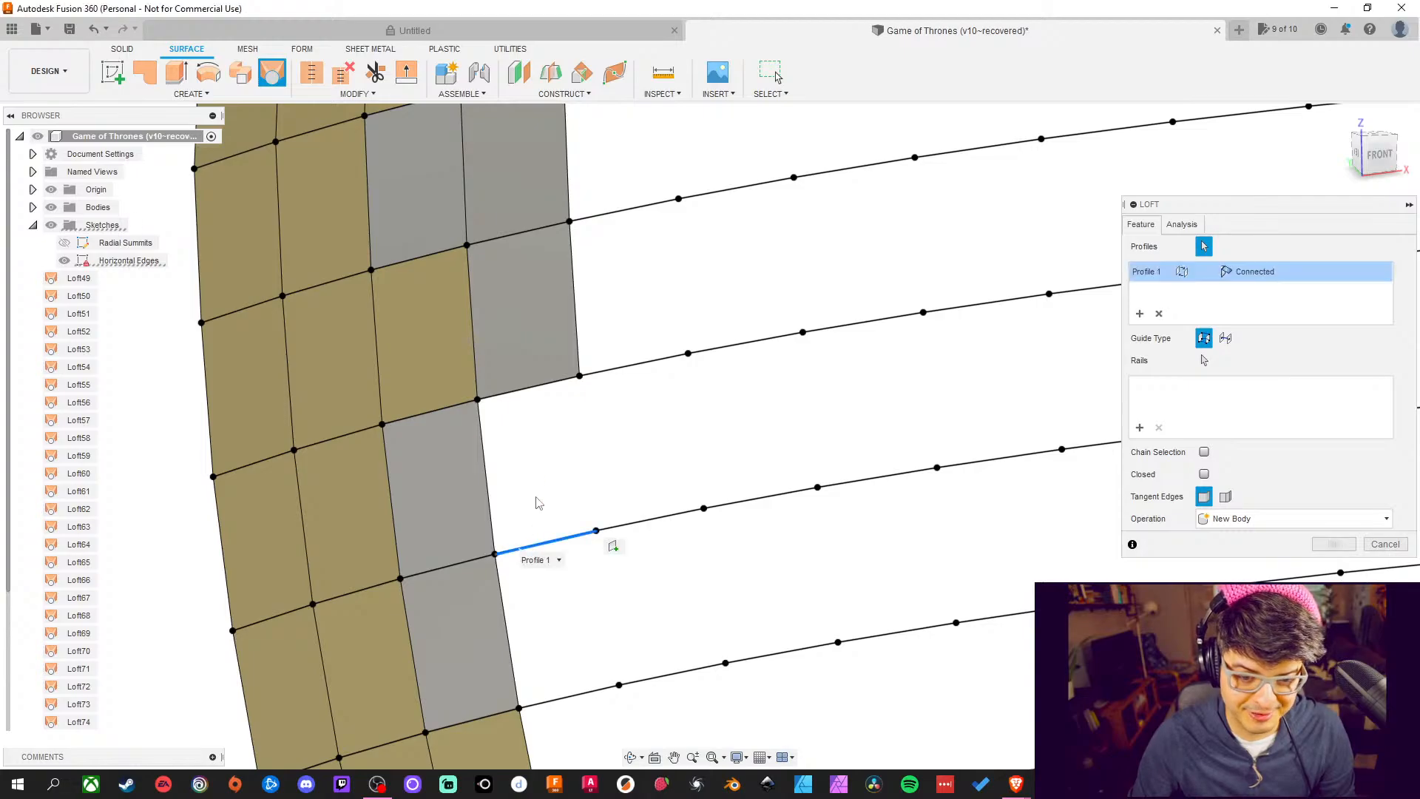
{"action": "left_click", "coordinate": [527, 389]}
{"action": "left_click", "coordinate": [1333, 545]}
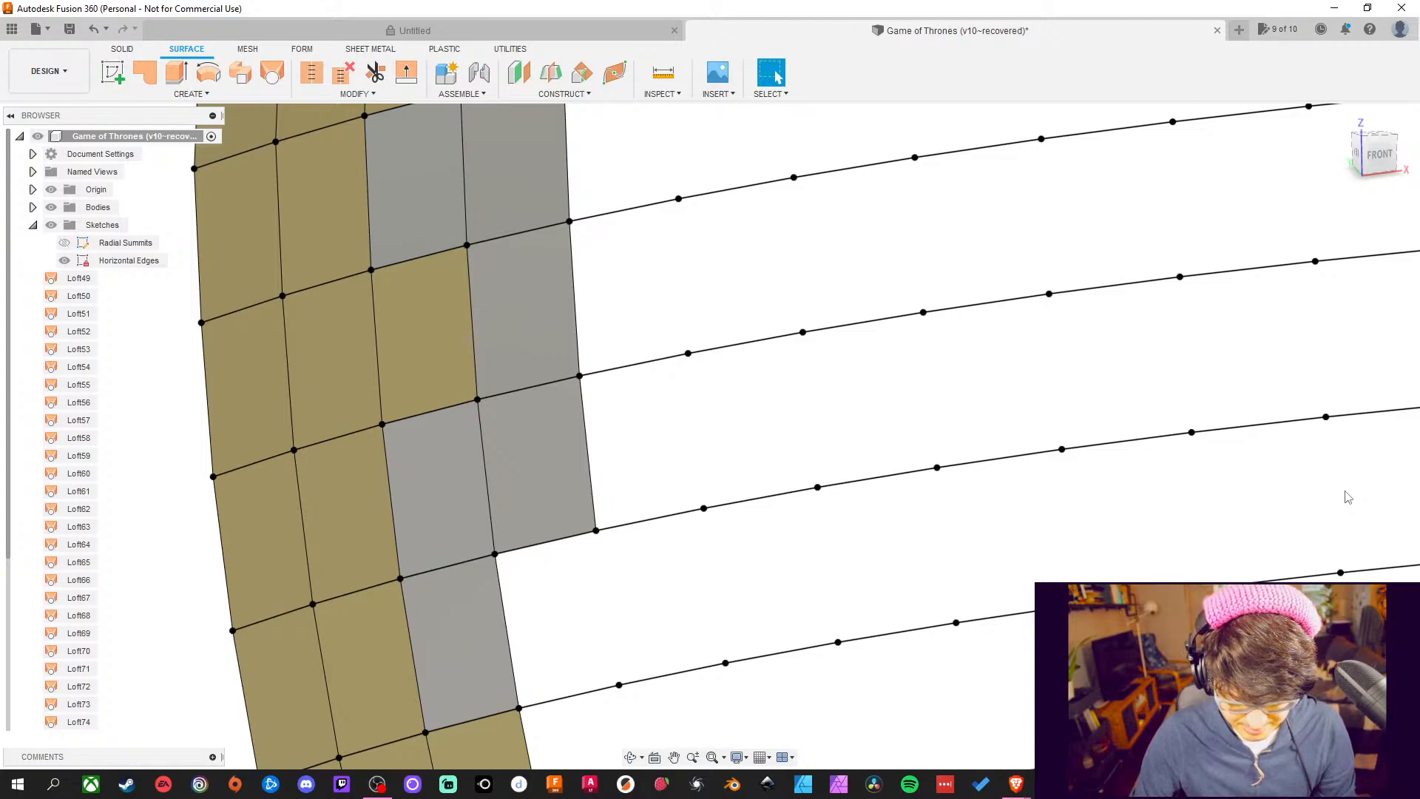
{"action": "left_click", "coordinate": [272, 72]}
{"action": "left_click", "coordinate": [589, 691]}
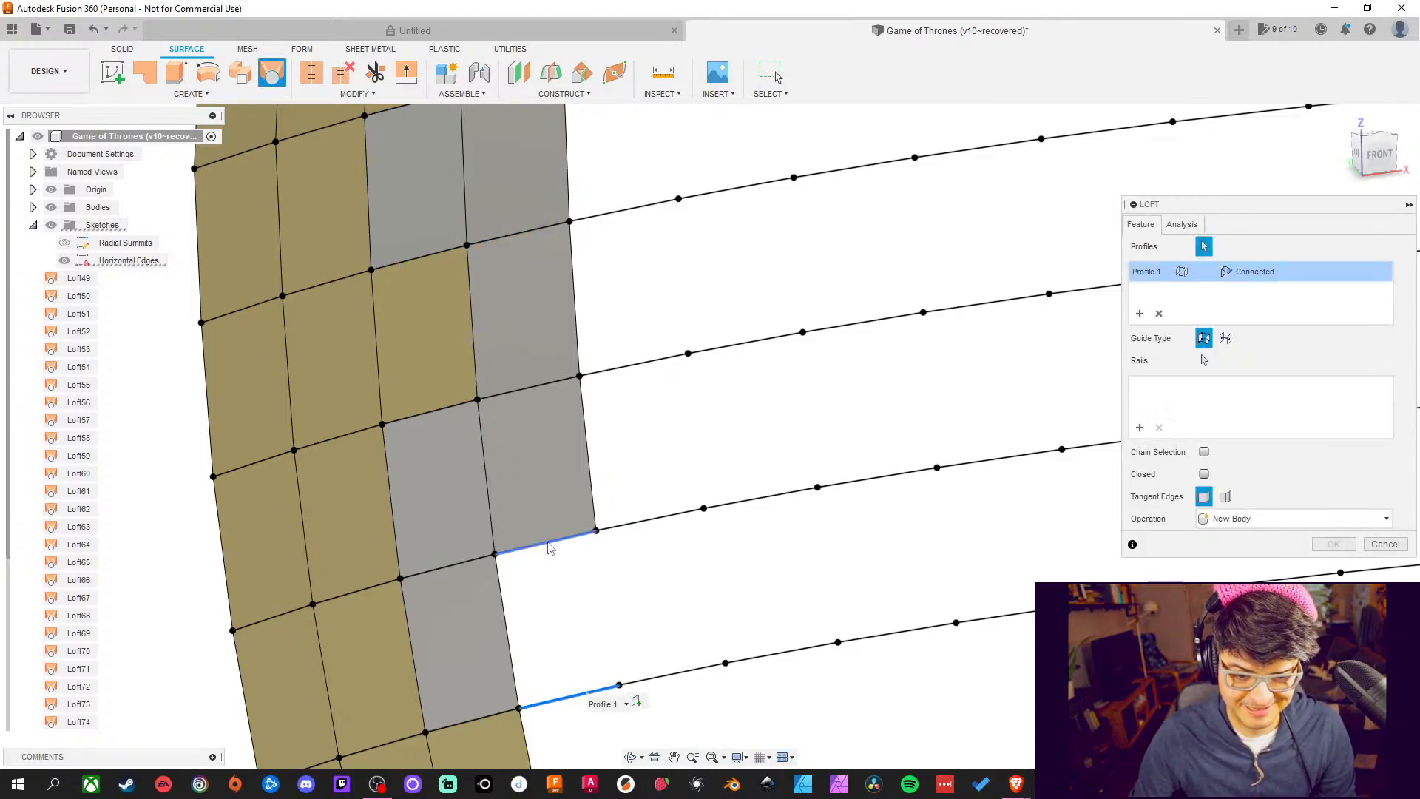
{"action": "left_click", "coordinate": [547, 542]}
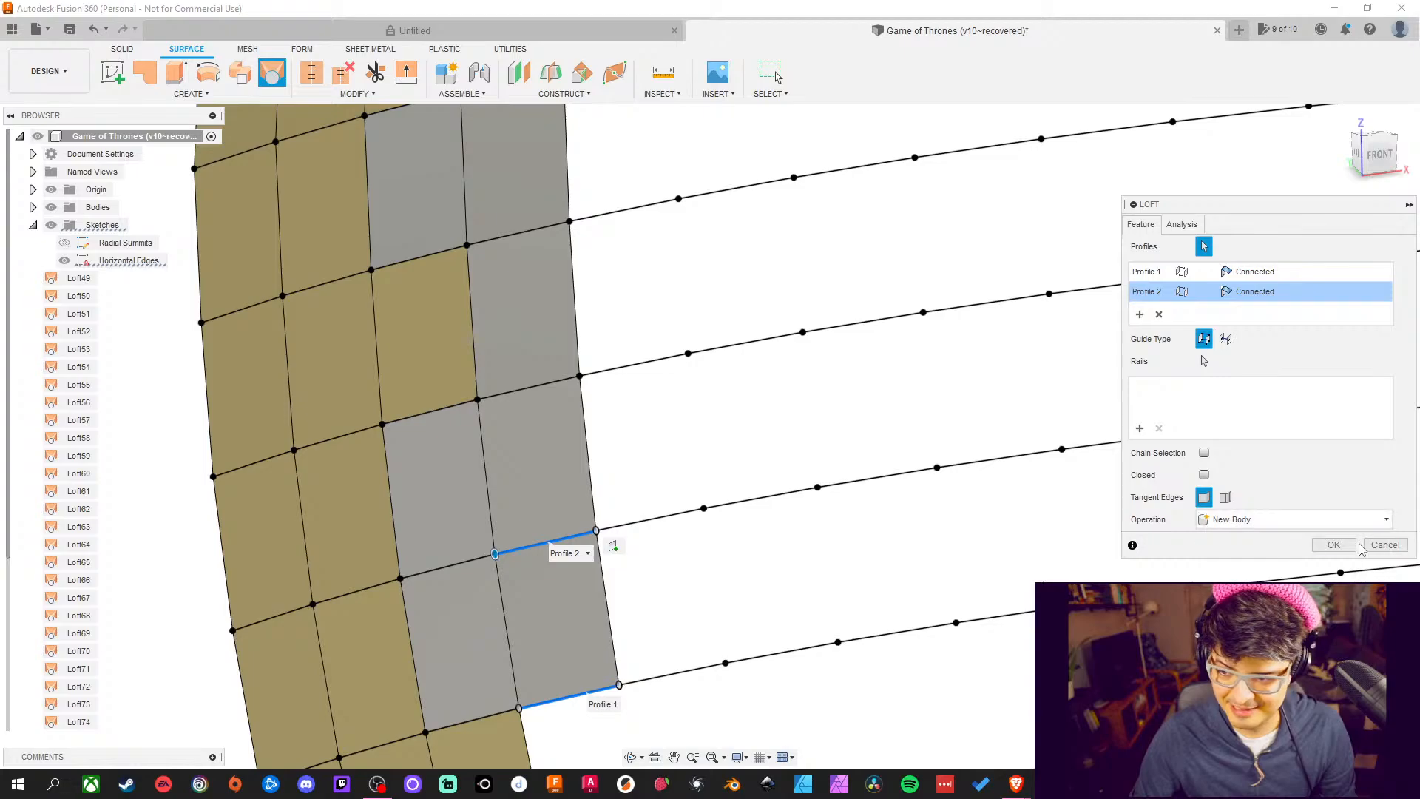
{"action": "left_click", "coordinate": [1333, 545]}
Loft the fourteenth and fifteenth surface patches of the fourth column as new bodies, between the fourteenth, fifteenth and sixteenth horizontal edge lines
{"action": "middle_click_drag", "start_coordinate": [930, 400], "coordinate": [878, 359]}
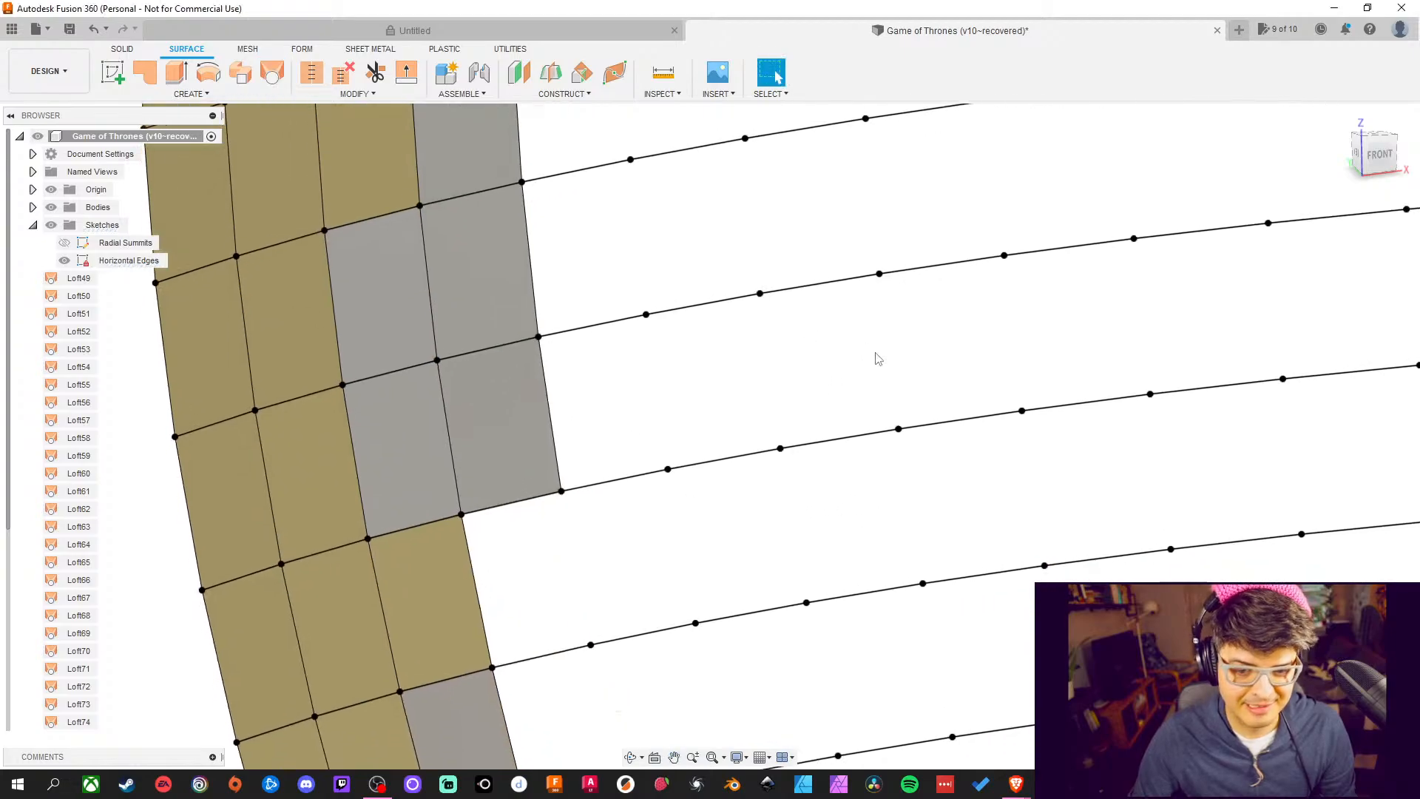
{"action": "left_click", "coordinate": [272, 72]}
{"action": "left_click", "coordinate": [539, 655]}
{"action": "left_click", "coordinate": [512, 502]}
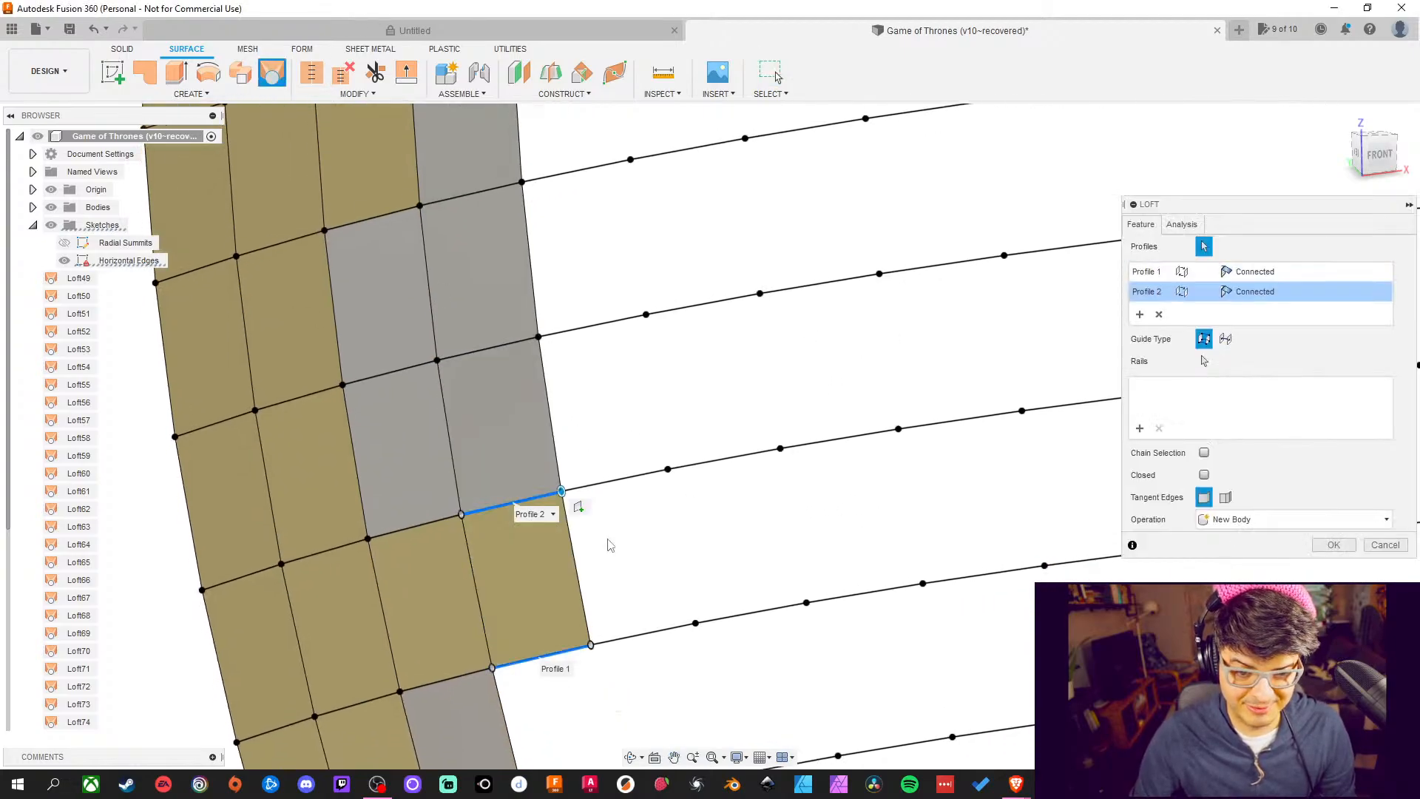
{"action": "left_click", "coordinate": [1333, 545]}
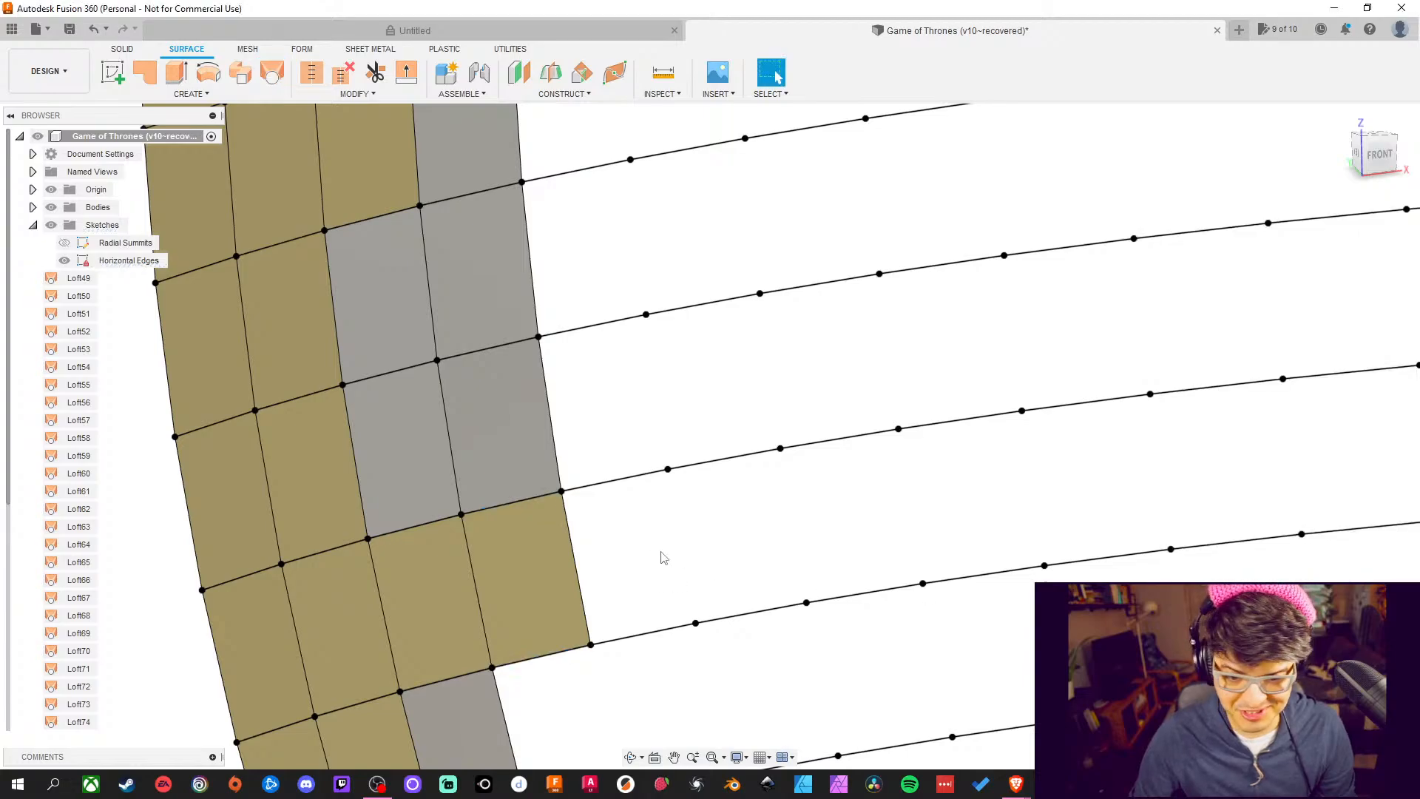
{"action": "middle_click_drag", "start_coordinate": [663, 557], "coordinate": [675, 377]}
{"action": "left_click", "coordinate": [272, 73]}
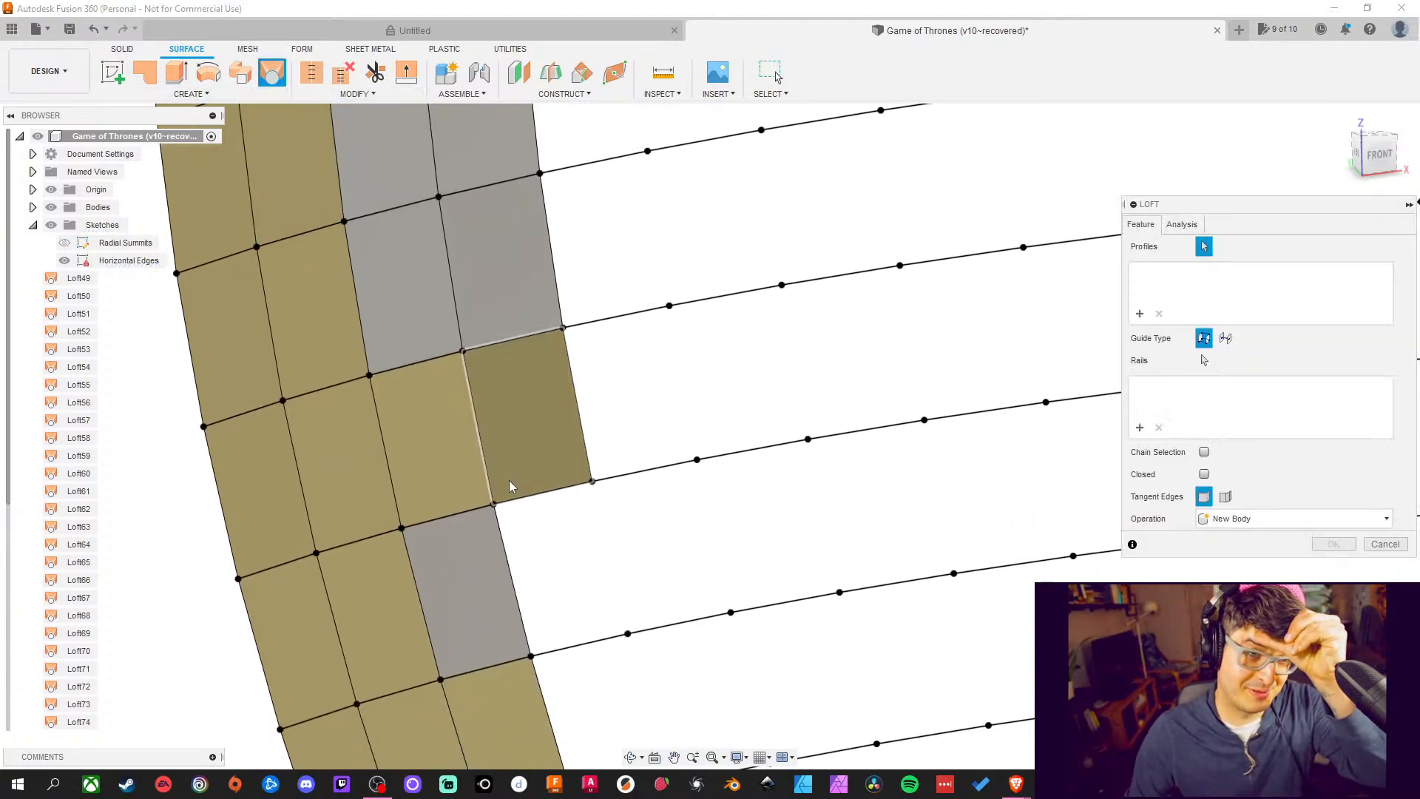
{"action": "left_click", "coordinate": [572, 647]}
{"action": "left_click", "coordinate": [548, 493]}
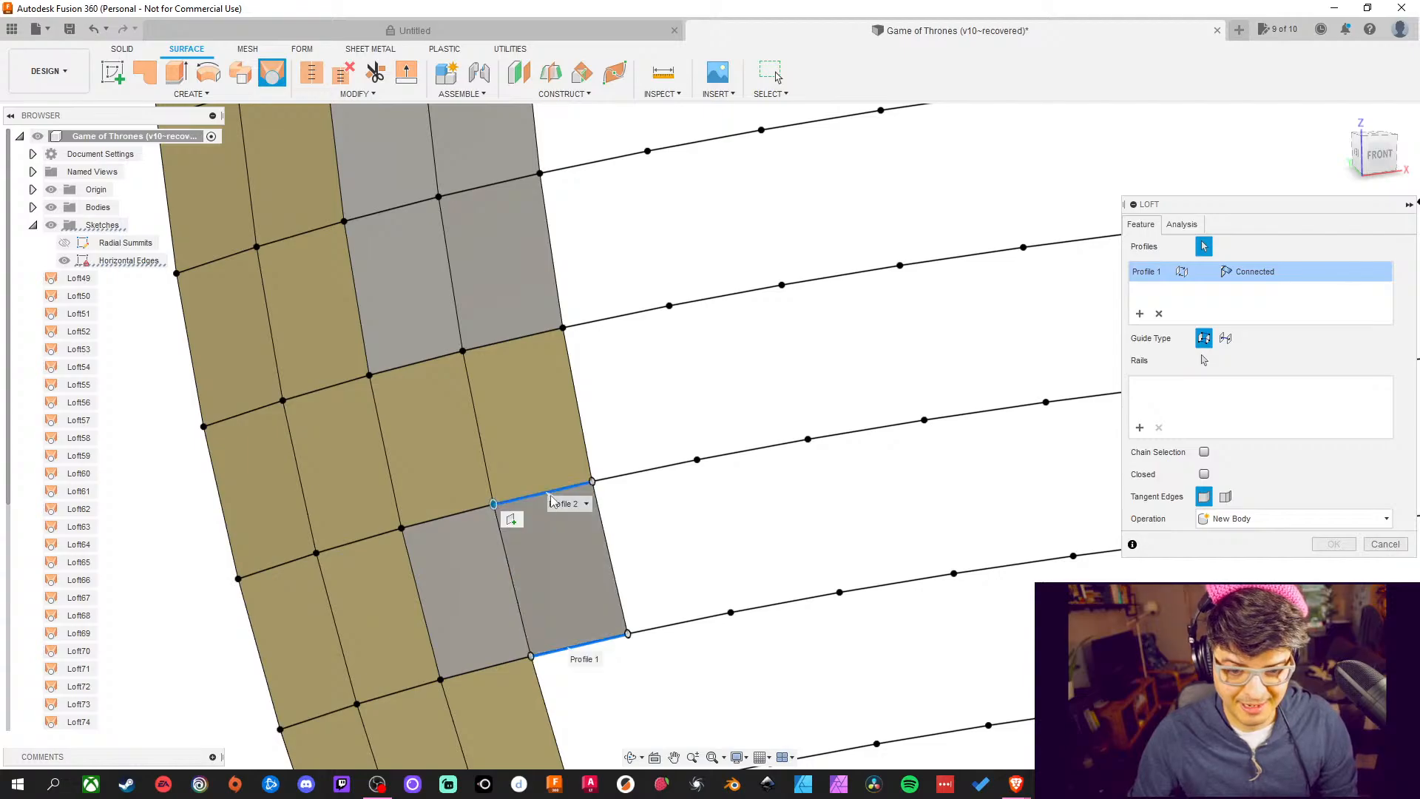
{"action": "left_click", "coordinate": [1333, 545]}
Loft the sixteenth surface patch of the fourth column as a new body, between the sixteenth and seventeenth horizontal edge lines
{"action": "middle_click_drag", "start_coordinate": [789, 304], "coordinate": [769, 269]}
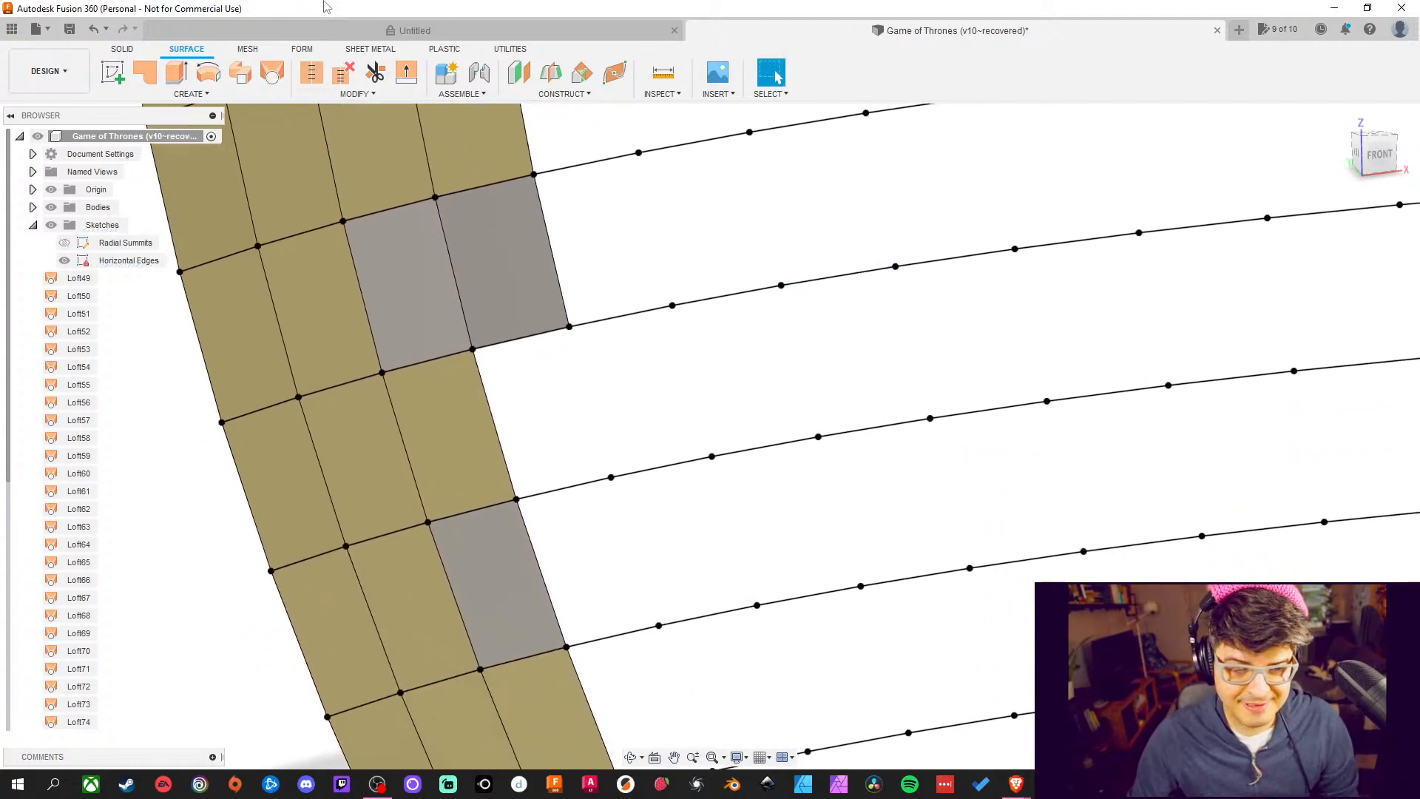
{"action": "left_click", "coordinate": [272, 73]}
{"action": "left_click", "coordinate": [585, 484]}
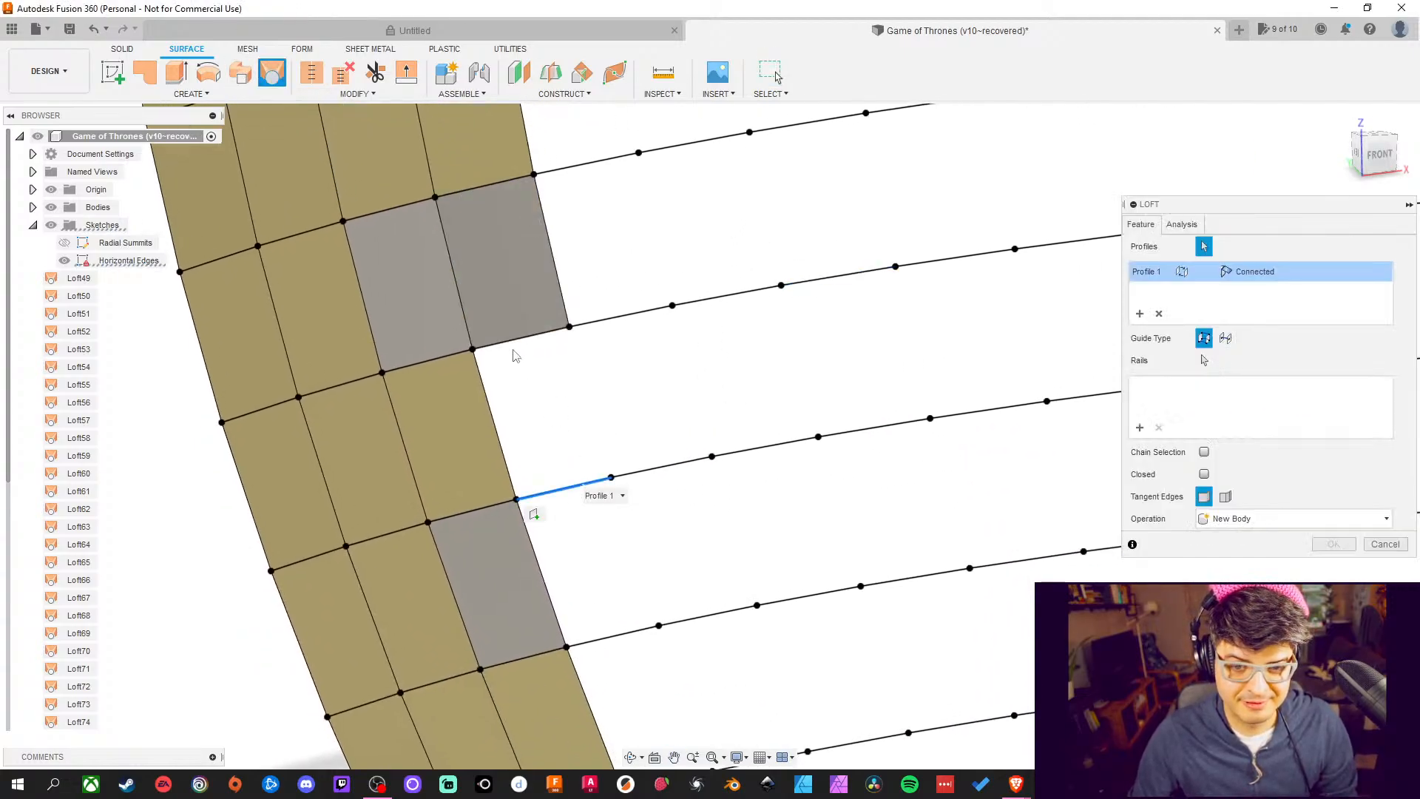
{"action": "left_click", "coordinate": [533, 335]}
{"action": "left_click", "coordinate": [1333, 545]}
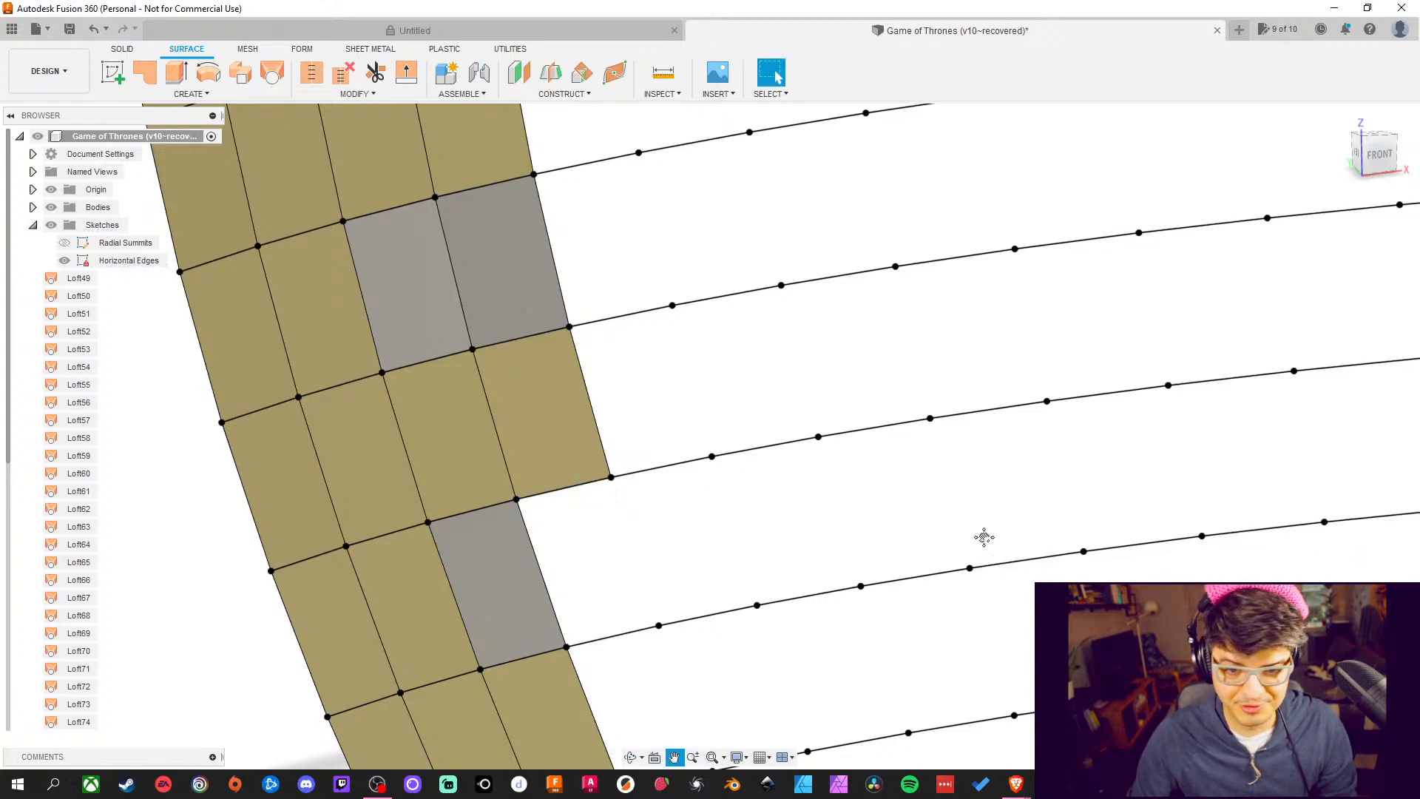
Loft the last two surface patches at the bottom of the fourth column as new bodies, between the three lowest horizontal edge lines
{"action": "middle_click_drag", "start_coordinate": [983, 539], "coordinate": [960, 425]}
{"action": "left_click", "coordinate": [272, 72]}
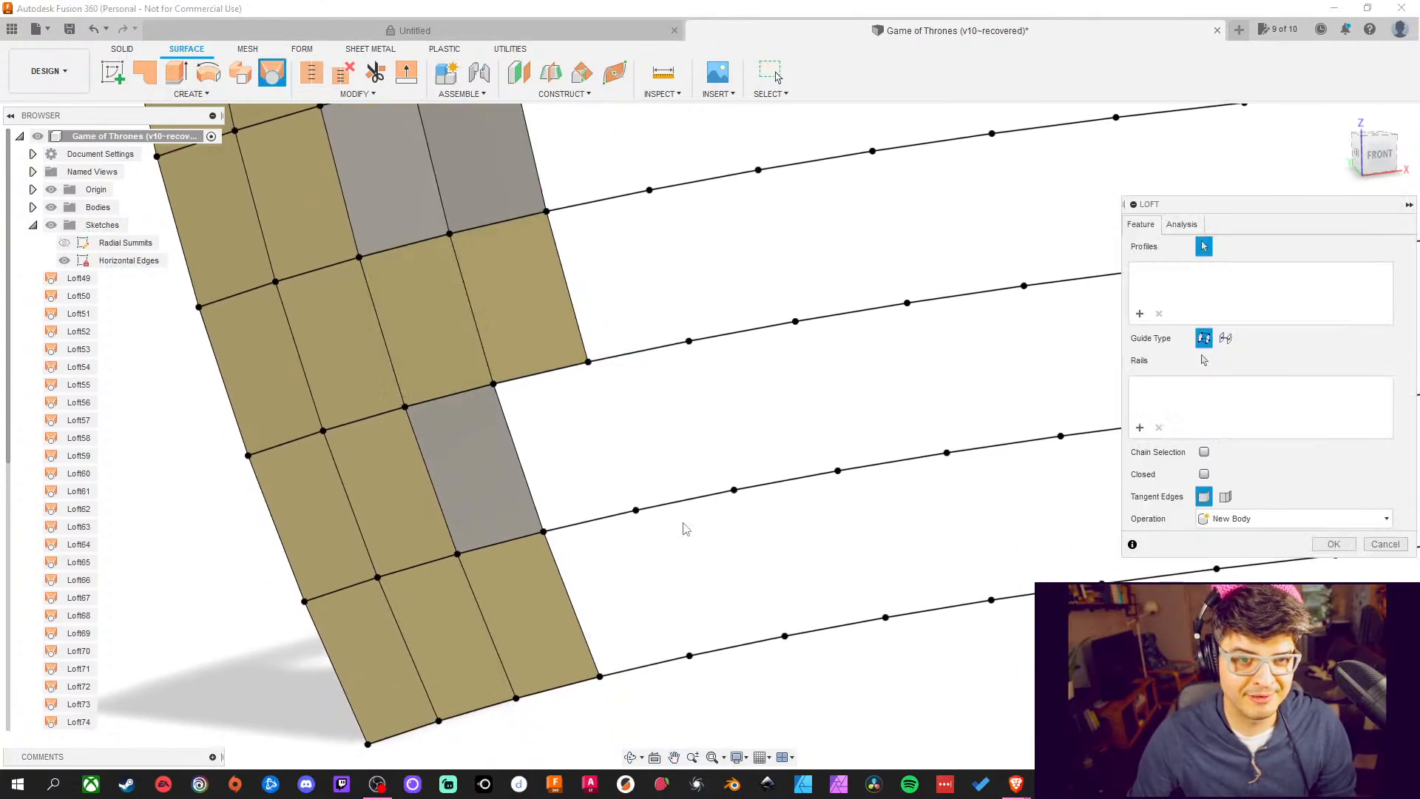
{"action": "left_click", "coordinate": [583, 524]}
{"action": "left_click", "coordinate": [559, 372]}
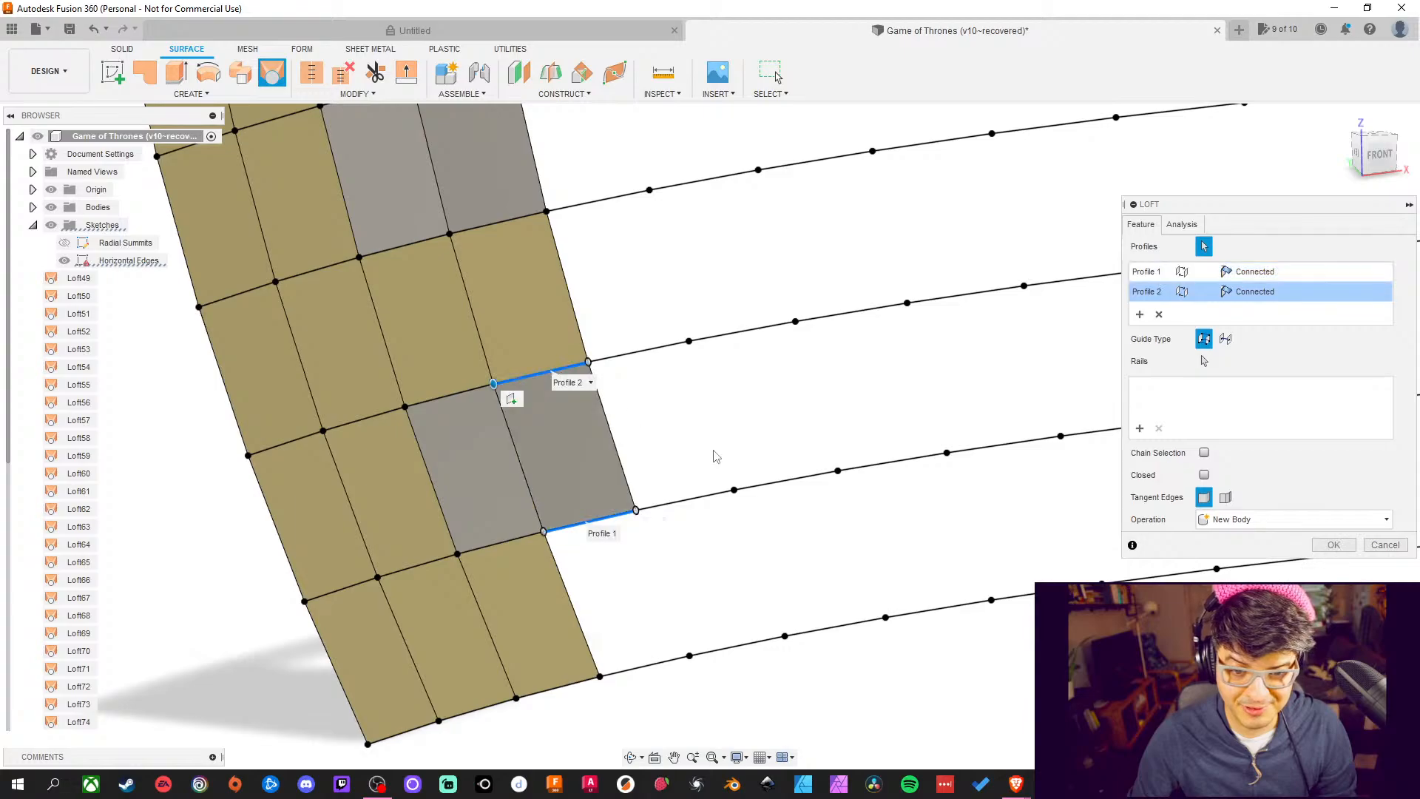
{"action": "left_click", "coordinate": [1345, 544]}
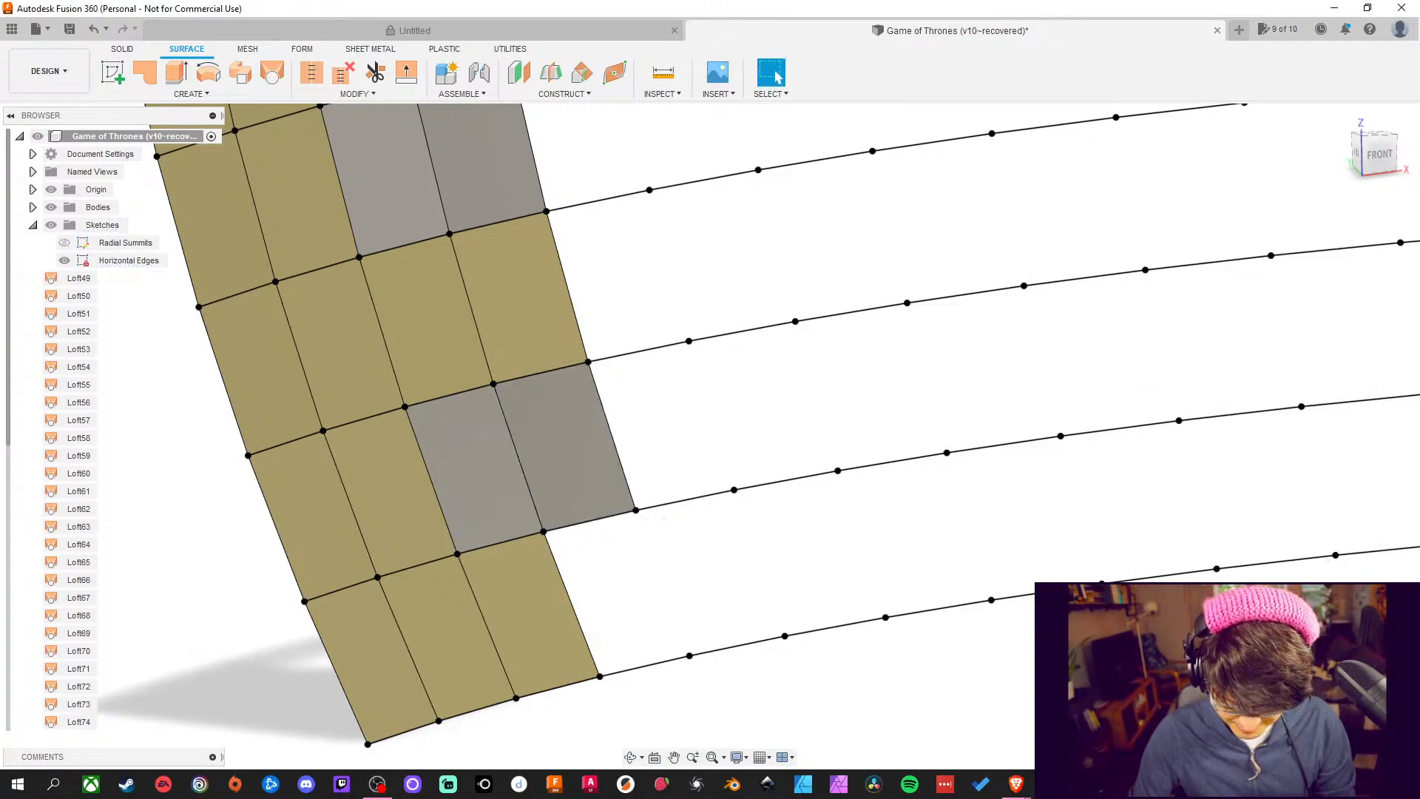
{"action": "left_click", "coordinate": [272, 73]}
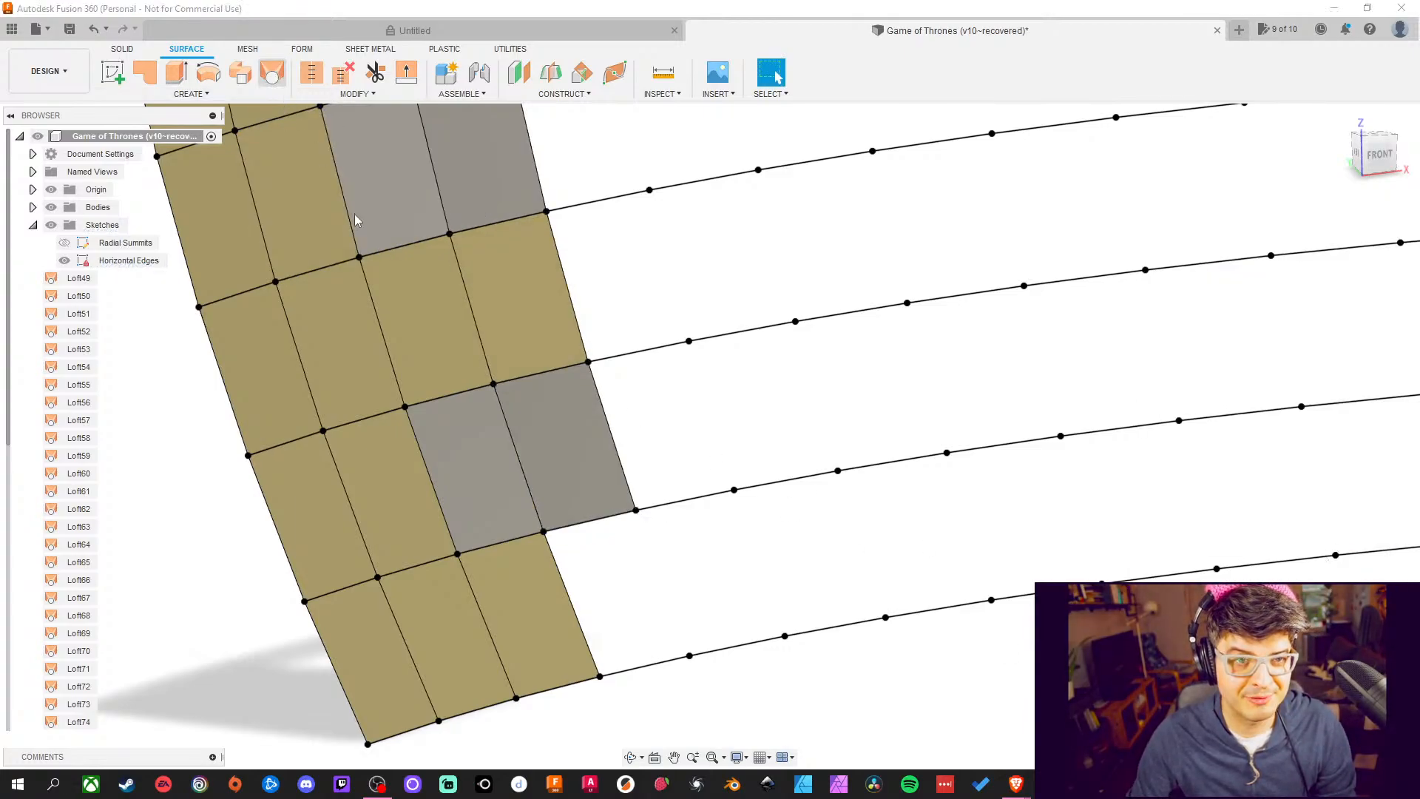
{"action": "left_click", "coordinate": [651, 664]}
{"action": "left_click", "coordinate": [606, 517]}
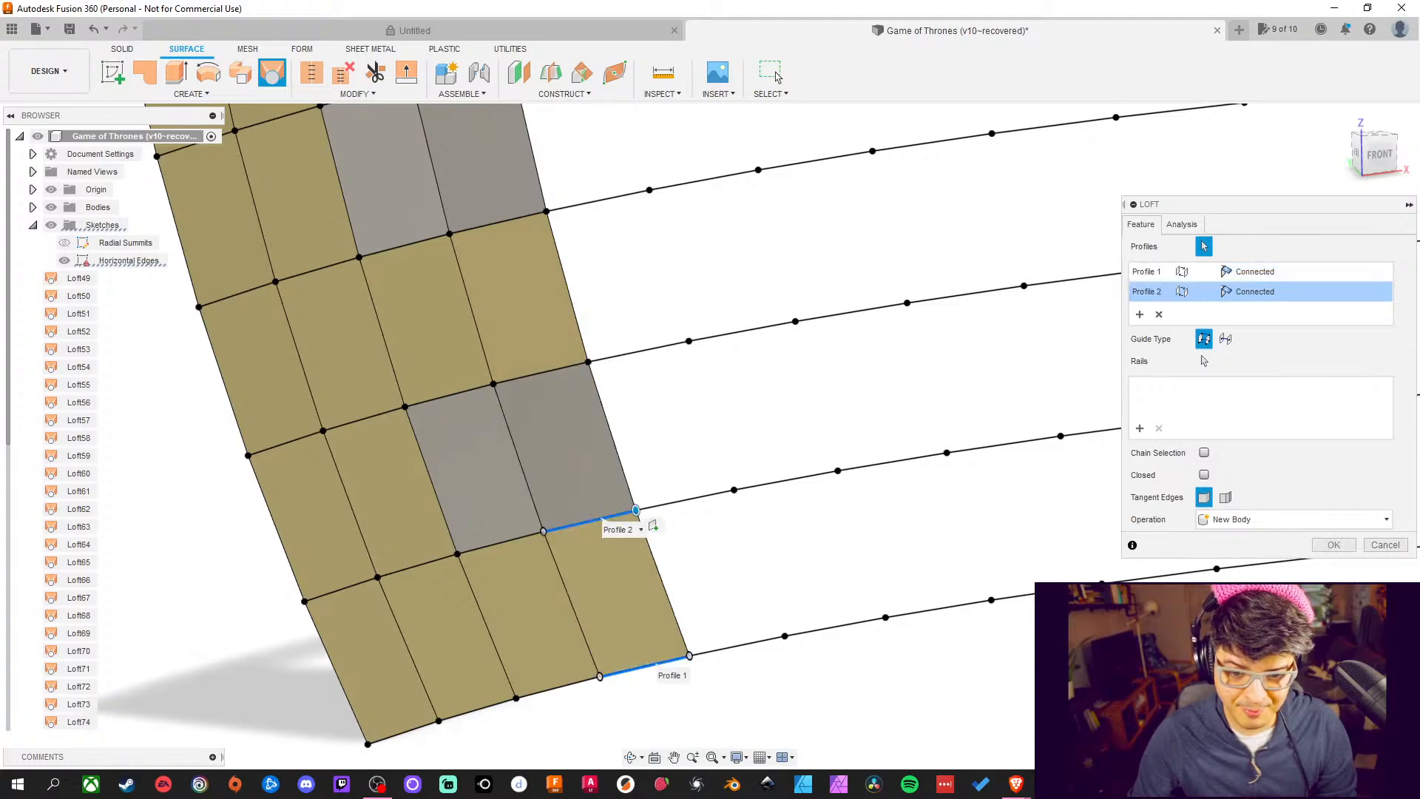
{"action": "left_click", "coordinate": [1333, 544]}
Loft the first and second surface patches of the fifth column from the bottom as new bodies, between the three lowest horizontal edge lines
{"action": "middle_click_drag", "start_coordinate": [889, 522], "coordinate": [745, 481]}
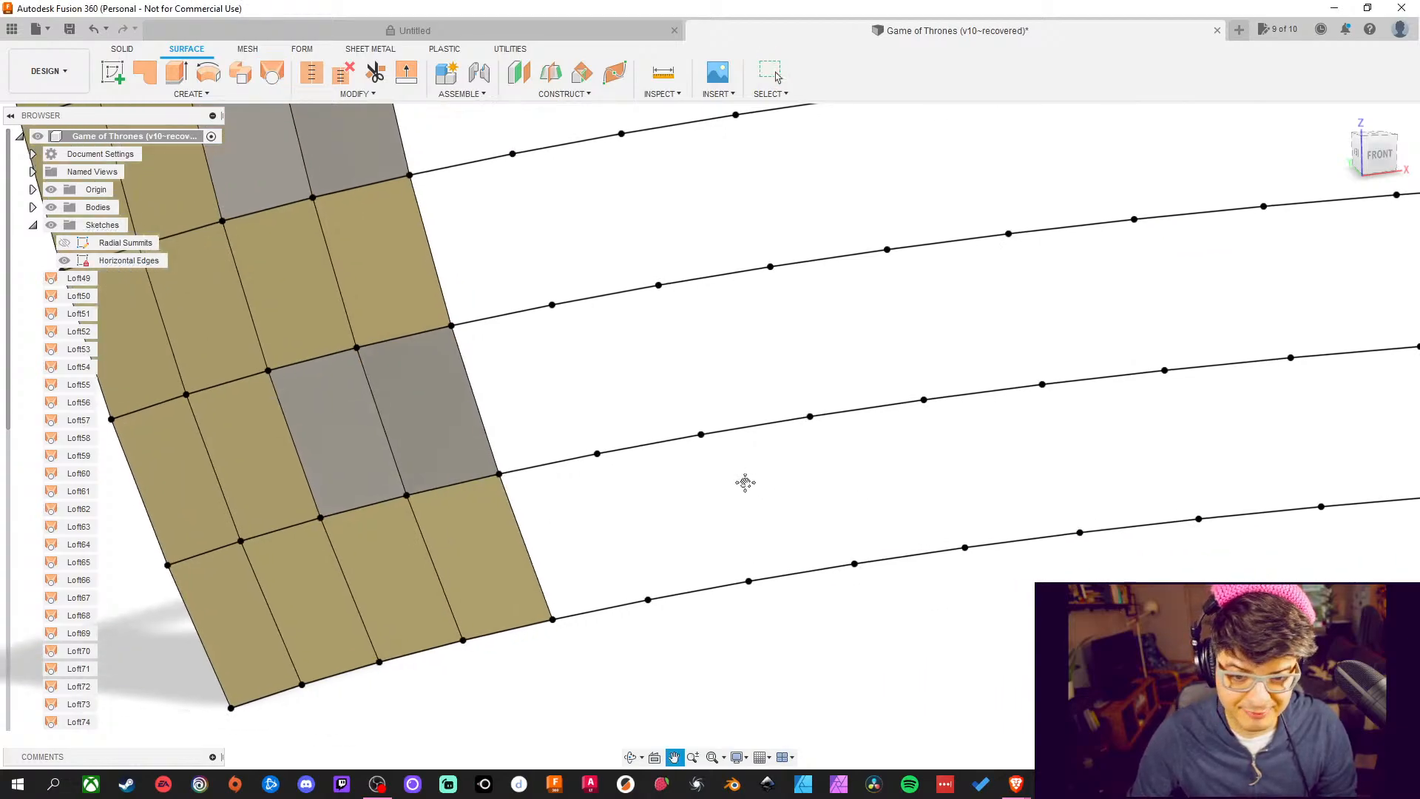
{"action": "left_click", "coordinate": [272, 72]}
{"action": "left_click", "coordinate": [592, 605]}
{"action": "left_click", "coordinate": [551, 457]}
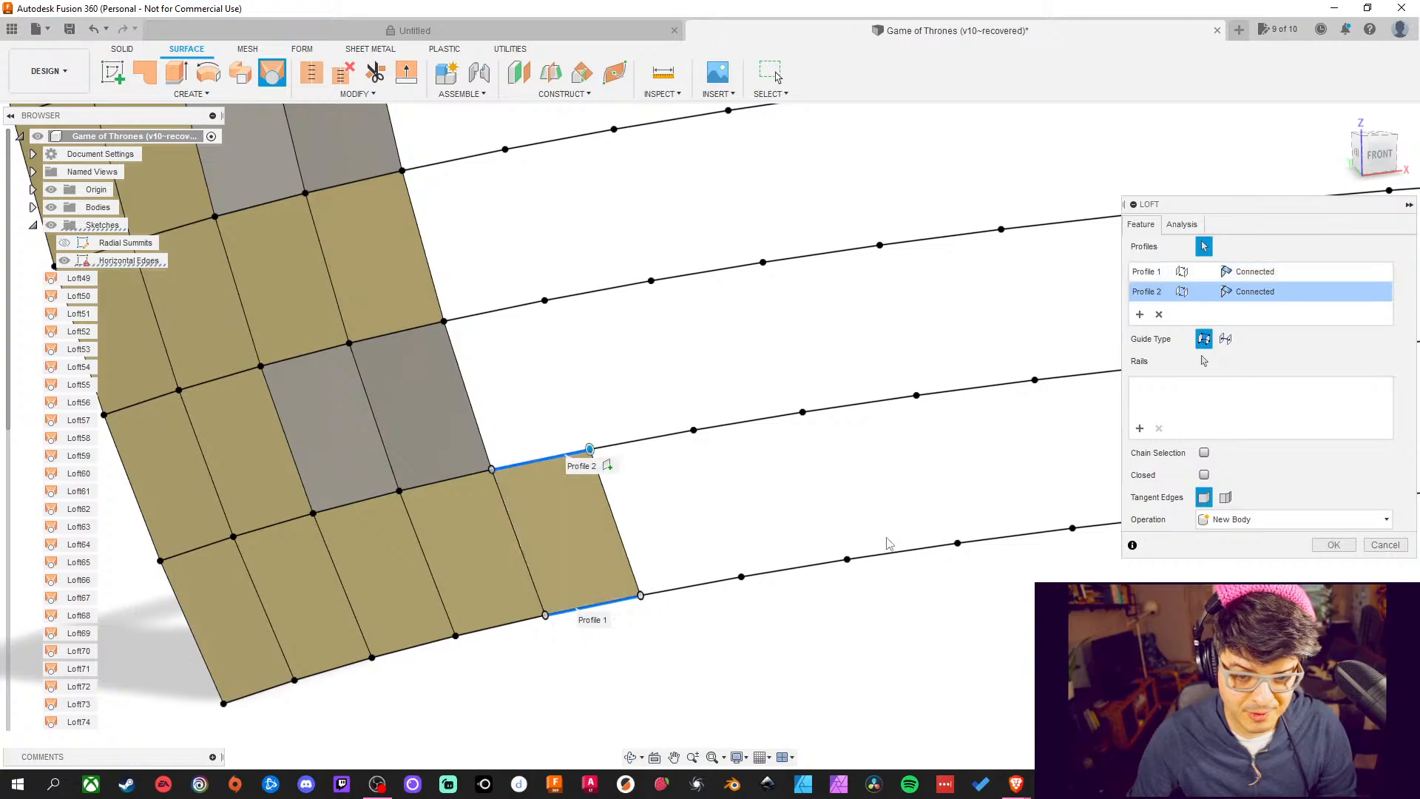
{"action": "left_click", "coordinate": [1342, 542]}
{"action": "middle_click_drag", "start_coordinate": [719, 337], "coordinate": [756, 400]}
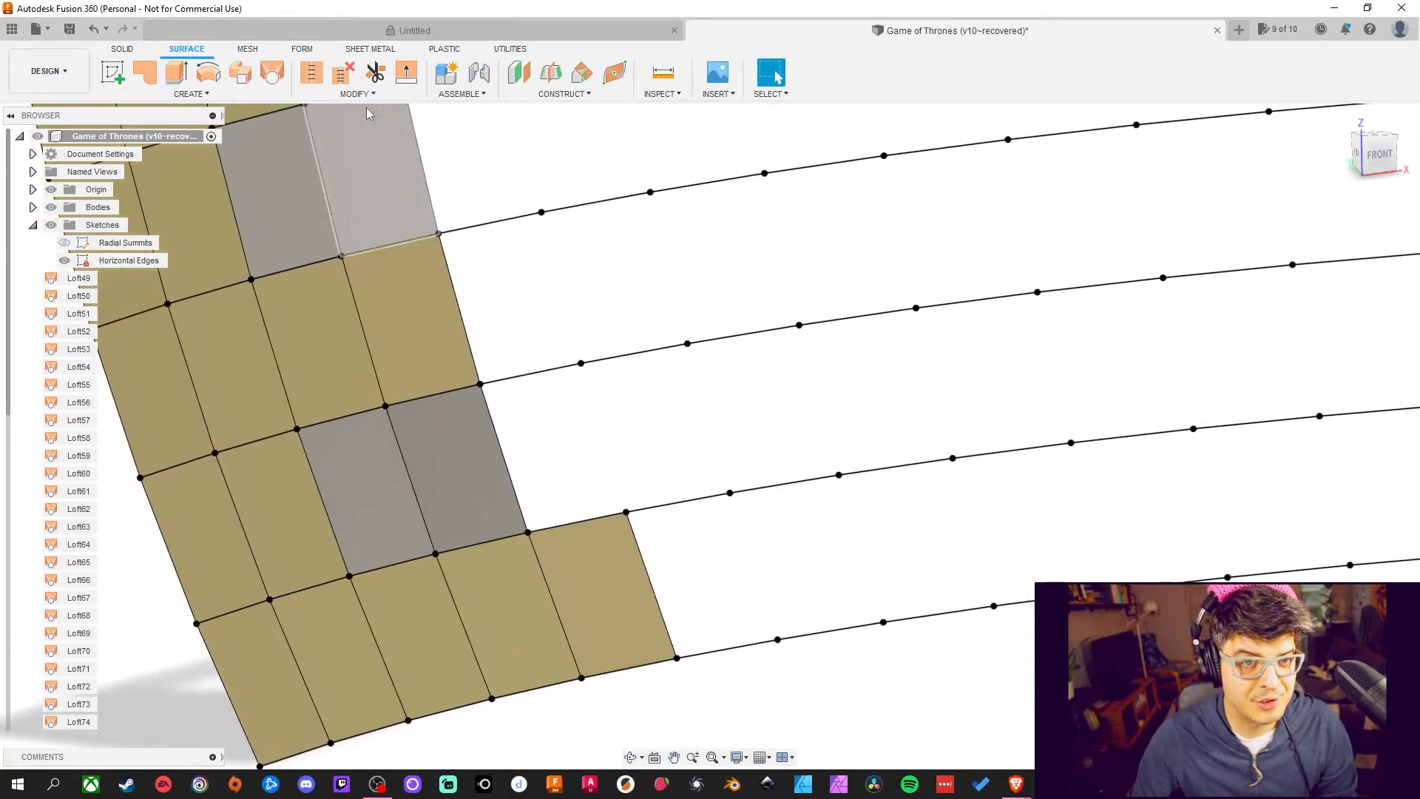
{"action": "left_click", "coordinate": [272, 73]}
{"action": "left_click", "coordinate": [577, 522]}
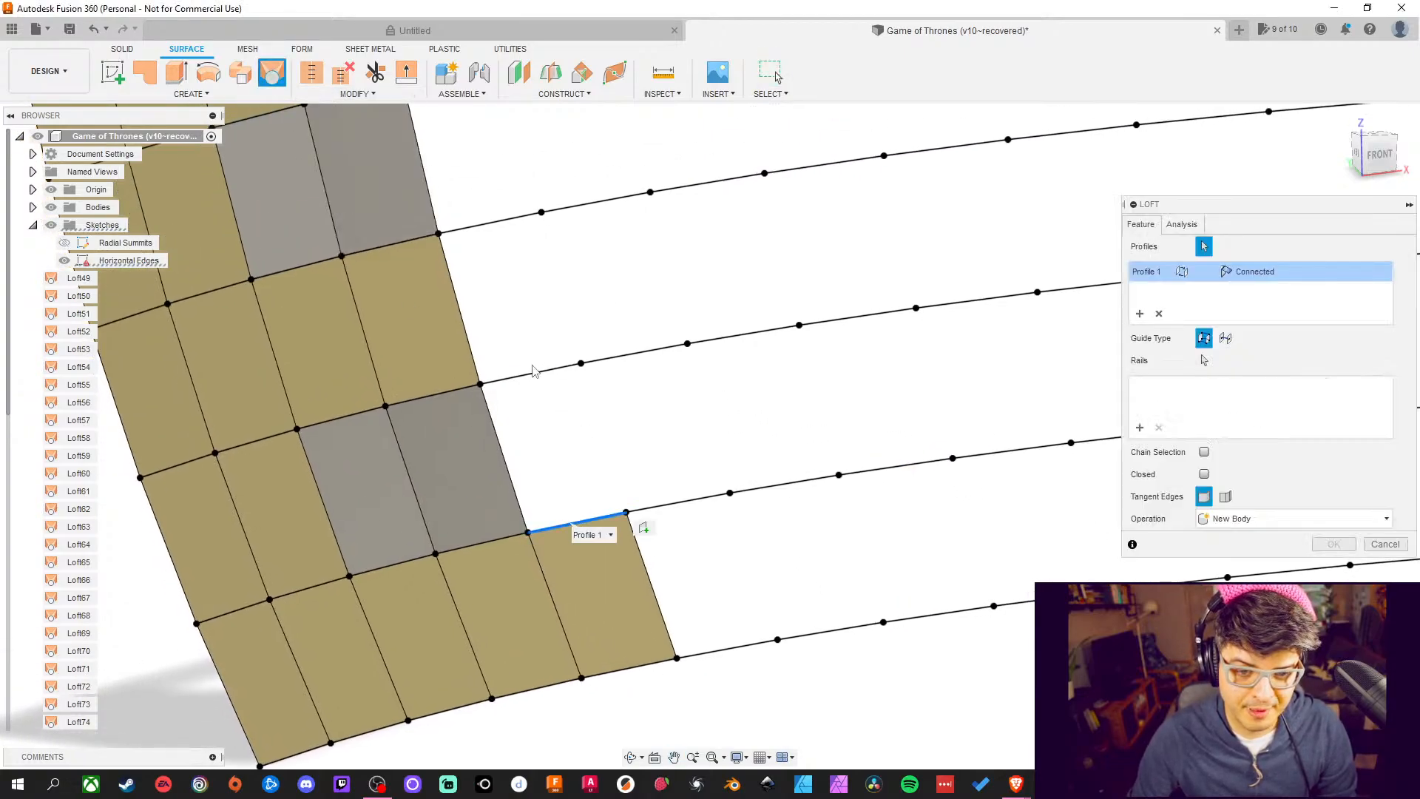
{"action": "left_click", "coordinate": [533, 374]}
{"action": "left_click", "coordinate": [1333, 545]}
Loft the fifth column's third and fourth surface patches as new bodies, between the third, fourth and fifth horizontal edge lines from the bottom
{"action": "middle_click_drag", "start_coordinate": [784, 311], "coordinate": [789, 368]}
{"action": "left_click", "coordinate": [272, 72]}
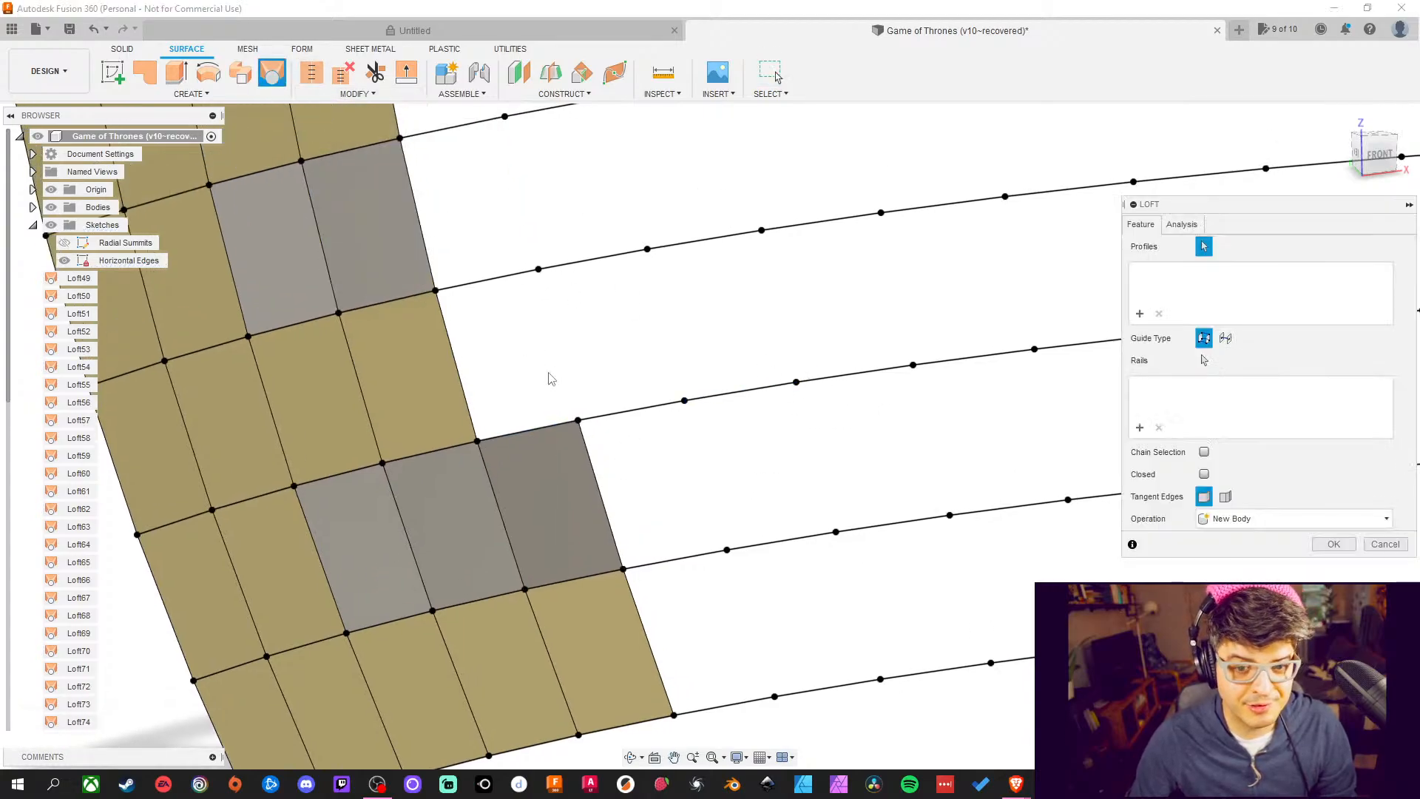
{"action": "left_click", "coordinate": [534, 432]}
{"action": "left_click", "coordinate": [489, 281]}
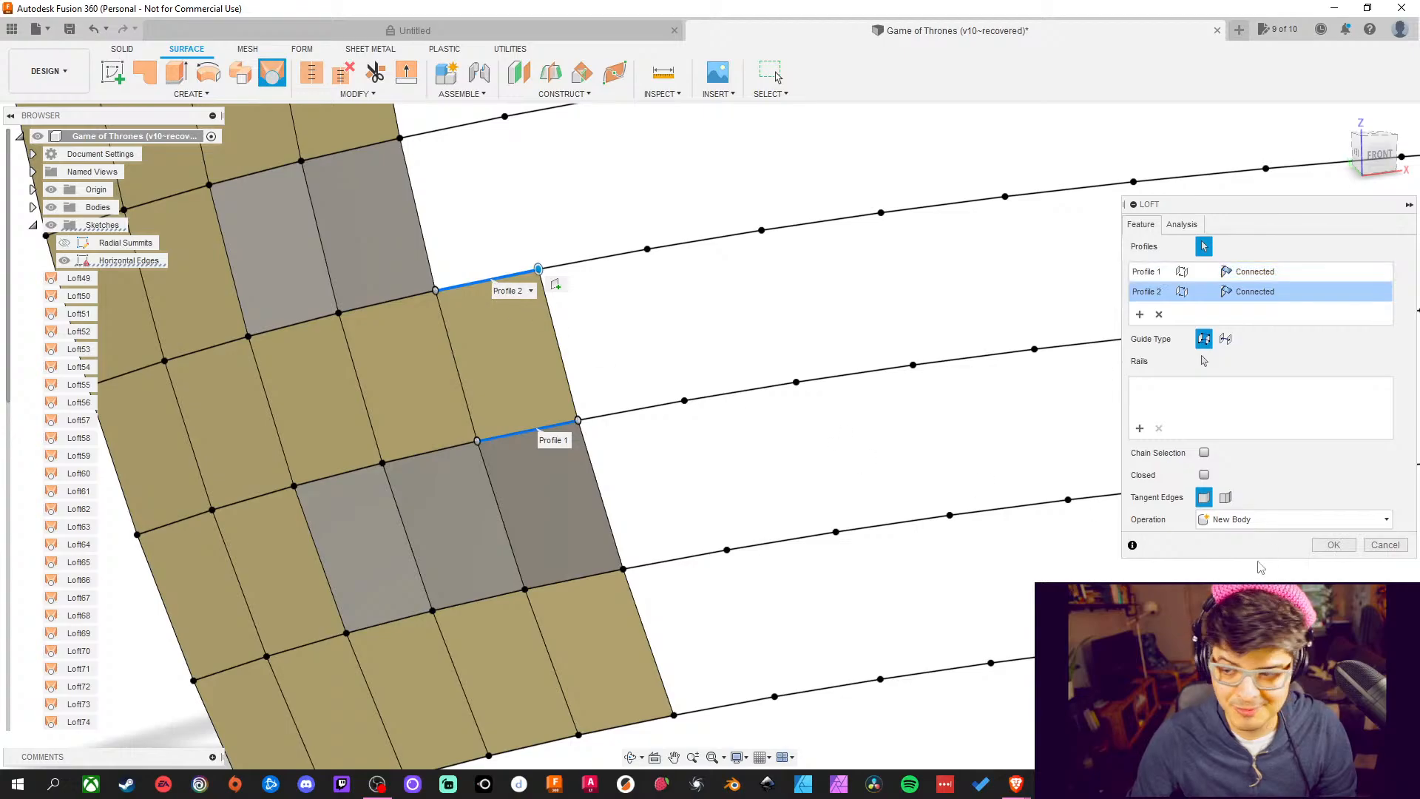
{"action": "left_click", "coordinate": [1334, 545]}
{"action": "middle_click_drag", "start_coordinate": [743, 338], "coordinate": [691, 438]}
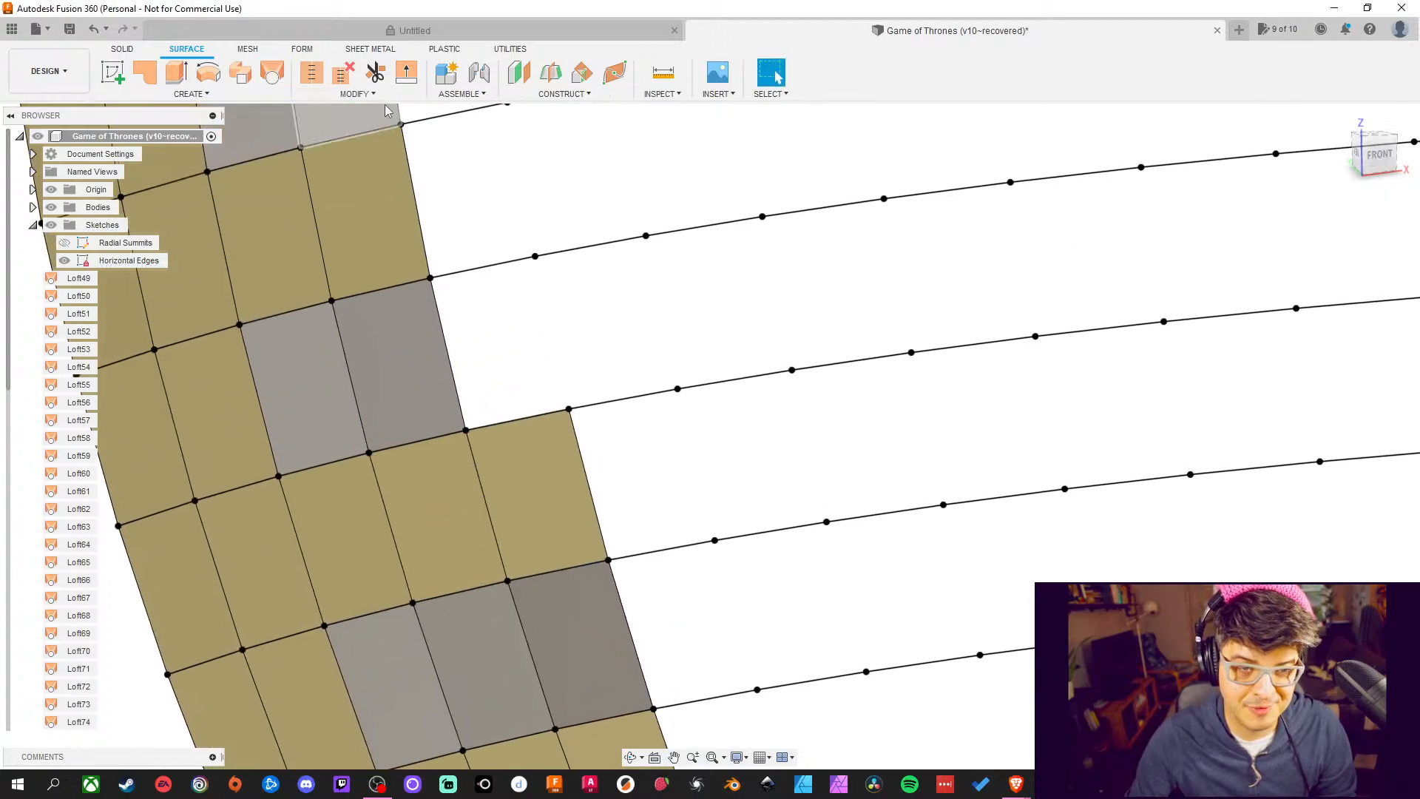
{"action": "left_click", "coordinate": [273, 72]}
{"action": "left_click", "coordinate": [516, 420]}
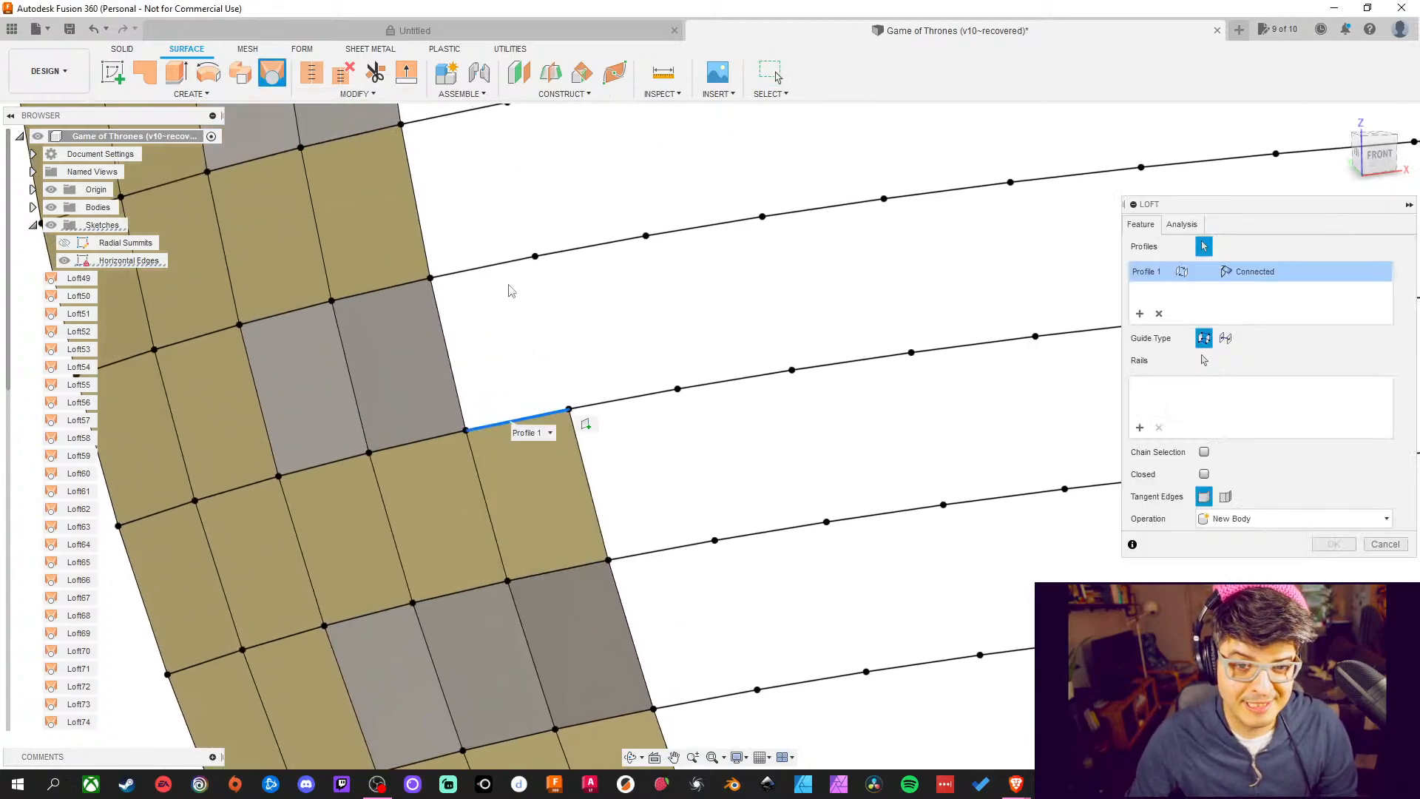
{"action": "left_click", "coordinate": [503, 266]}
{"action": "left_click", "coordinate": [1333, 544]}
Loft the fifth column's fifth and sixth surface patches as new bodies, between the fifth, sixth and seventh horizontal edge lines from the bottom
{"action": "middle_click_drag", "start_coordinate": [902, 352], "coordinate": [950, 574]}
{"action": "left_click", "coordinate": [272, 71]}
{"action": "left_click", "coordinate": [567, 482]}
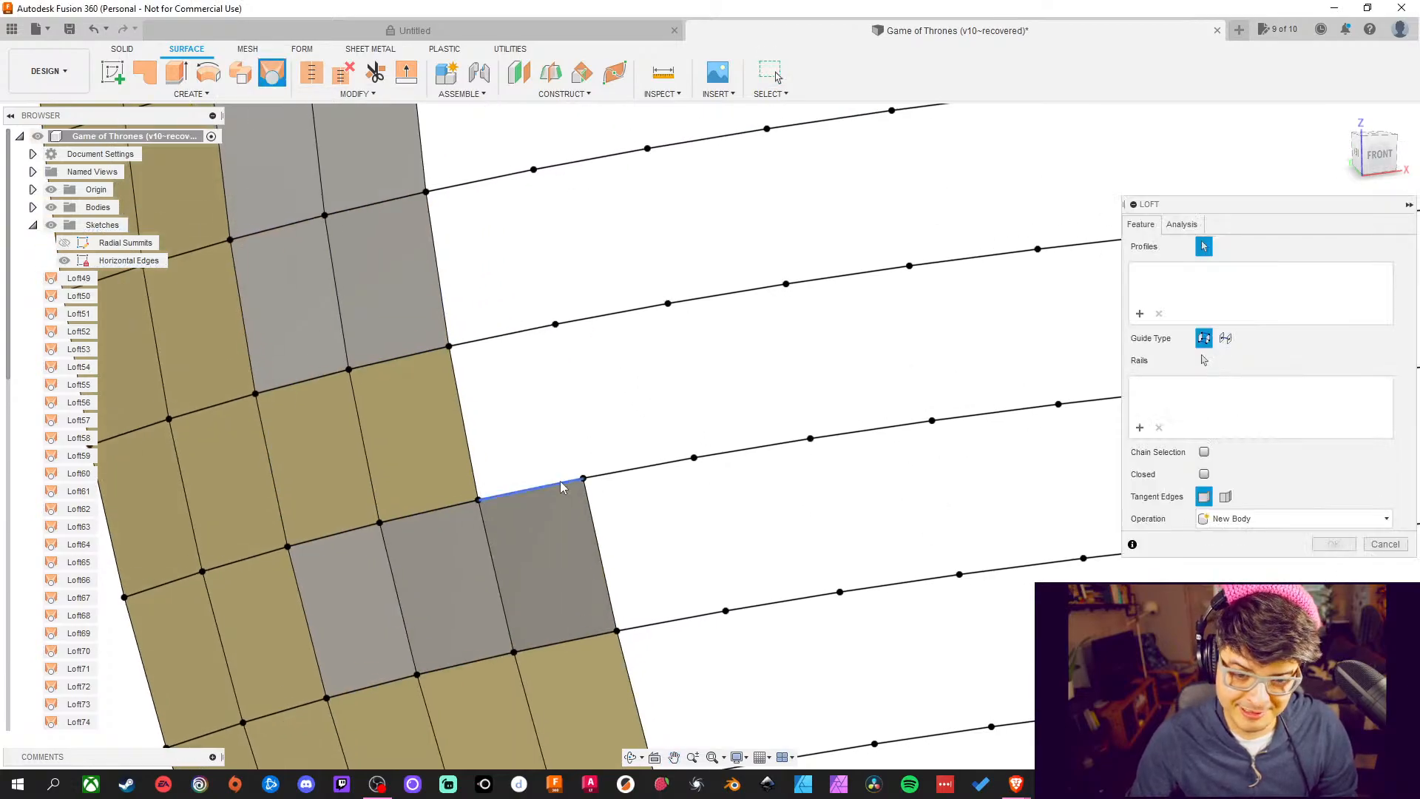
{"action": "left_click", "coordinate": [529, 328]}
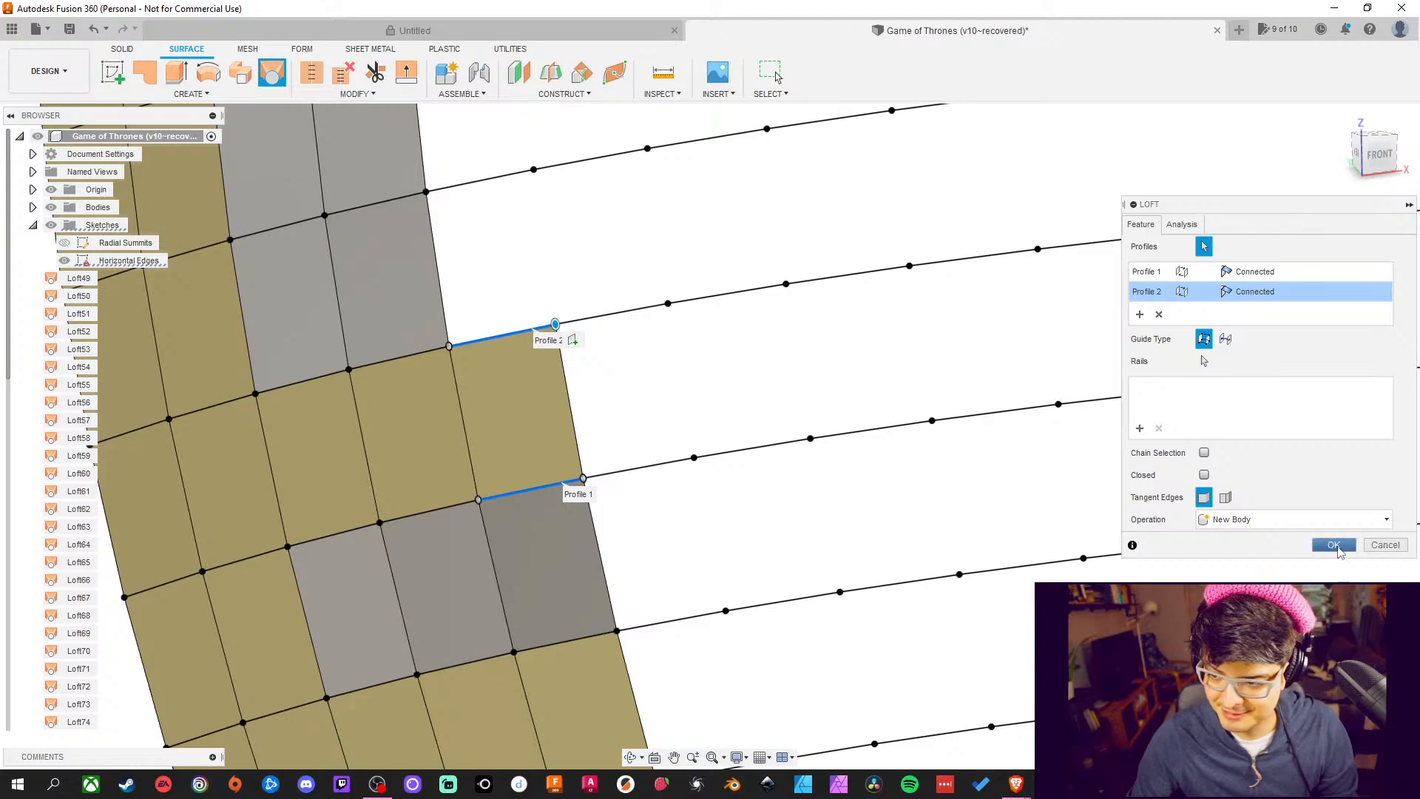
{"action": "left_click", "coordinate": [1333, 545]}
{"action": "middle_click_drag", "start_coordinate": [878, 294], "coordinate": [884, 382]}
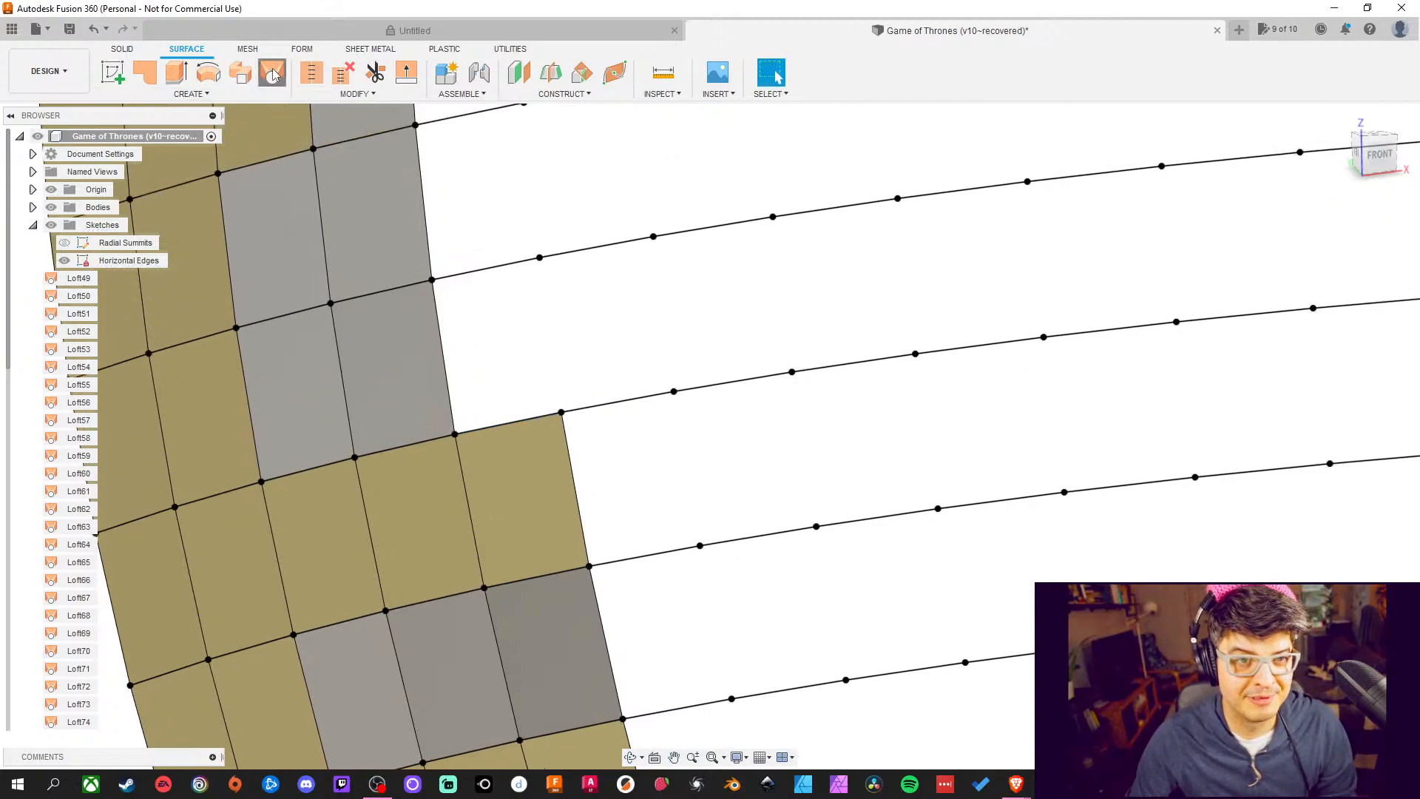
{"action": "left_click", "coordinate": [272, 72]}
{"action": "left_click", "coordinate": [536, 418]}
{"action": "left_click", "coordinate": [489, 269]}
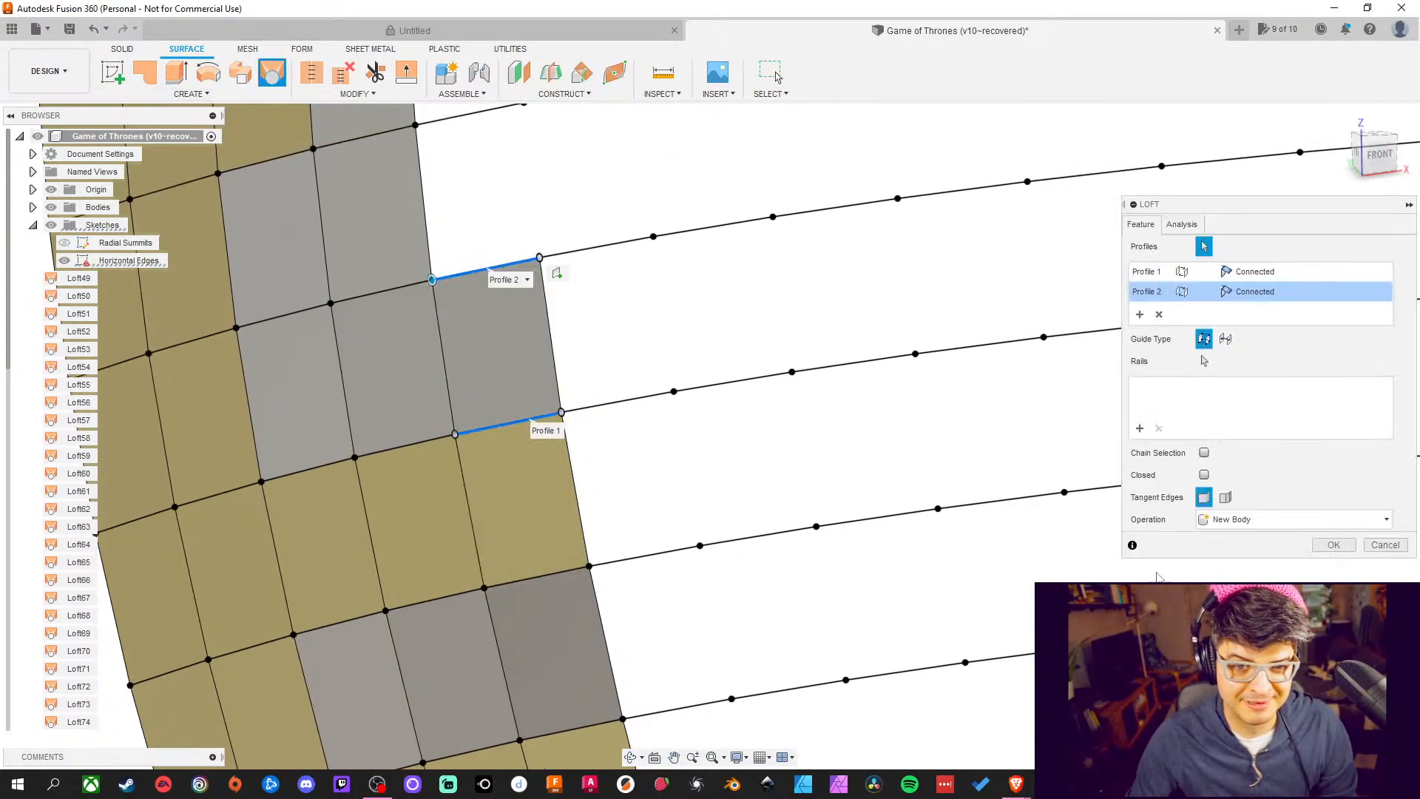
{"action": "left_click", "coordinate": [1335, 547]}
Loft the fifth column's seventh and eighth surface patches as new bodies, between the seventh, eighth and ninth horizontal edge lines from the bottom
{"action": "middle_click_drag", "start_coordinate": [661, 163], "coordinate": [725, 345]}
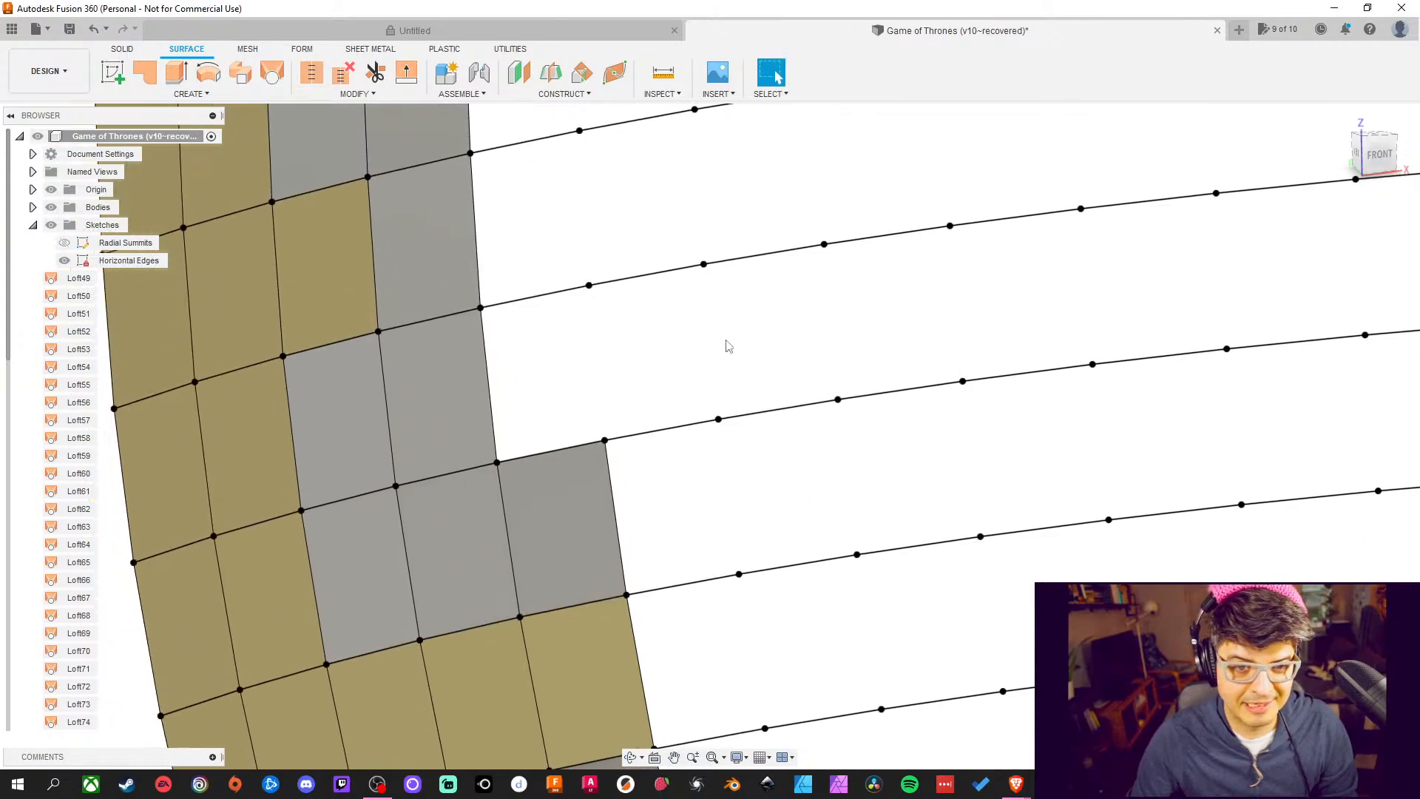
{"action": "left_click", "coordinate": [272, 72]}
{"action": "left_click", "coordinate": [564, 449]}
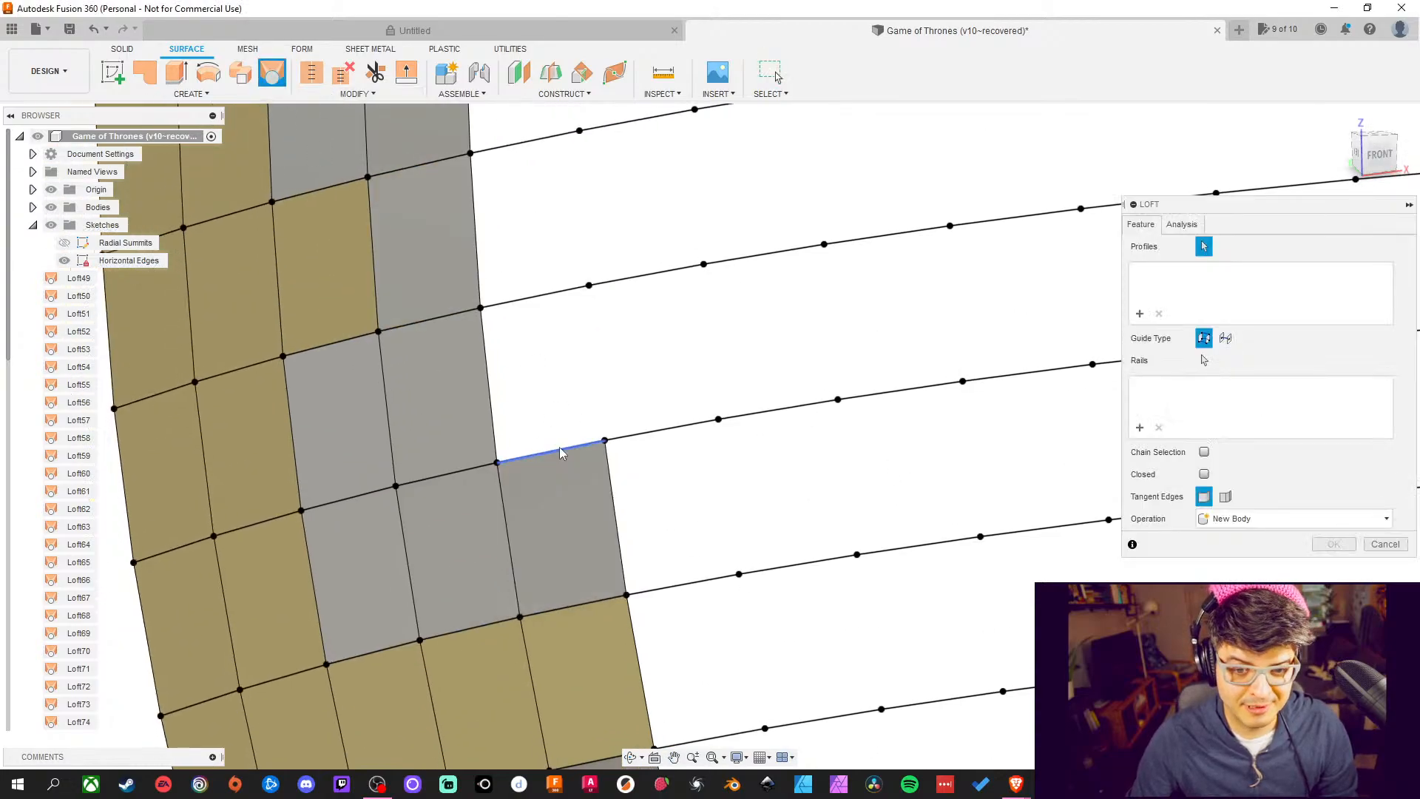
{"action": "left_click", "coordinate": [538, 297]}
{"action": "left_click", "coordinate": [1335, 545]}
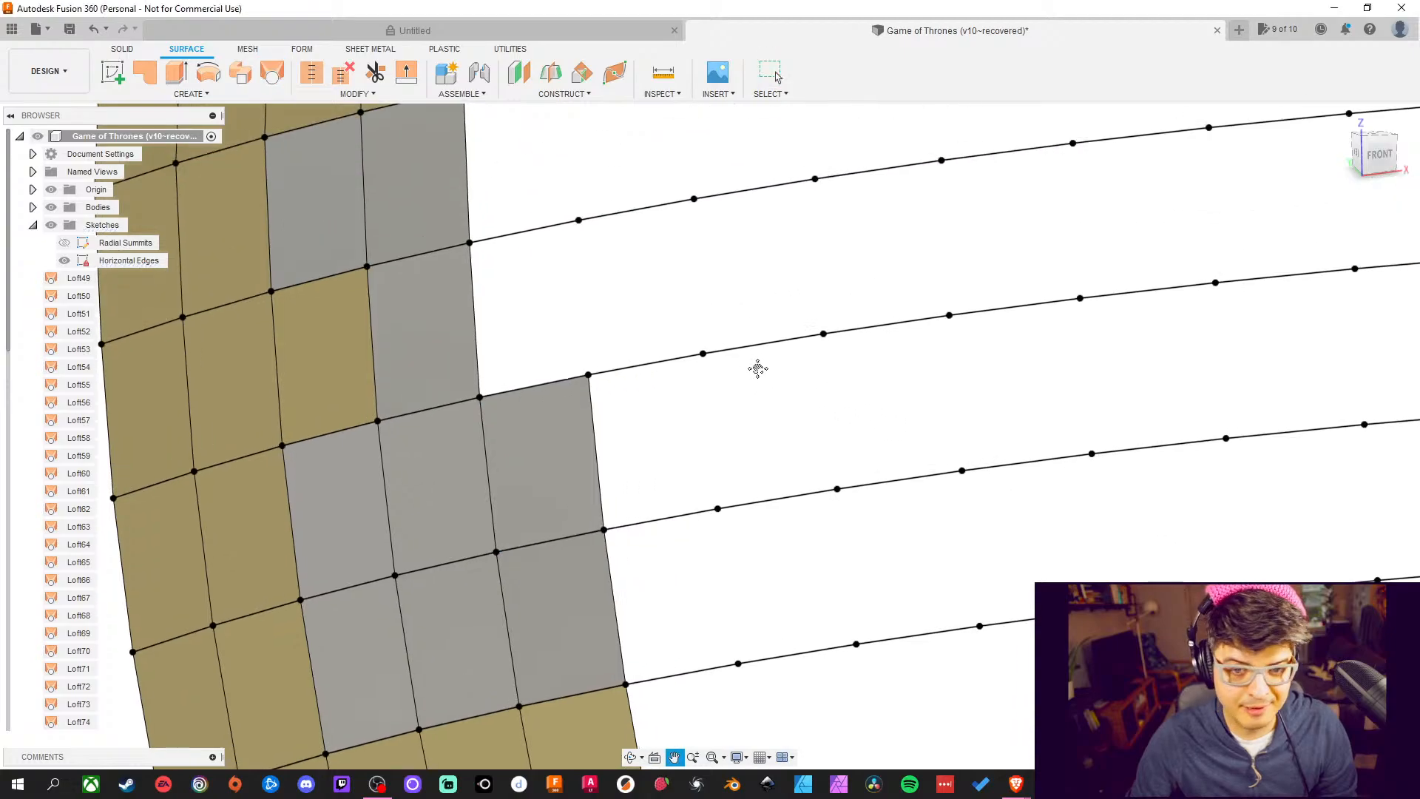
{"action": "middle_click_drag", "start_coordinate": [356, 203], "coordinate": [339, 147]}
{"action": "left_click", "coordinate": [272, 74]}
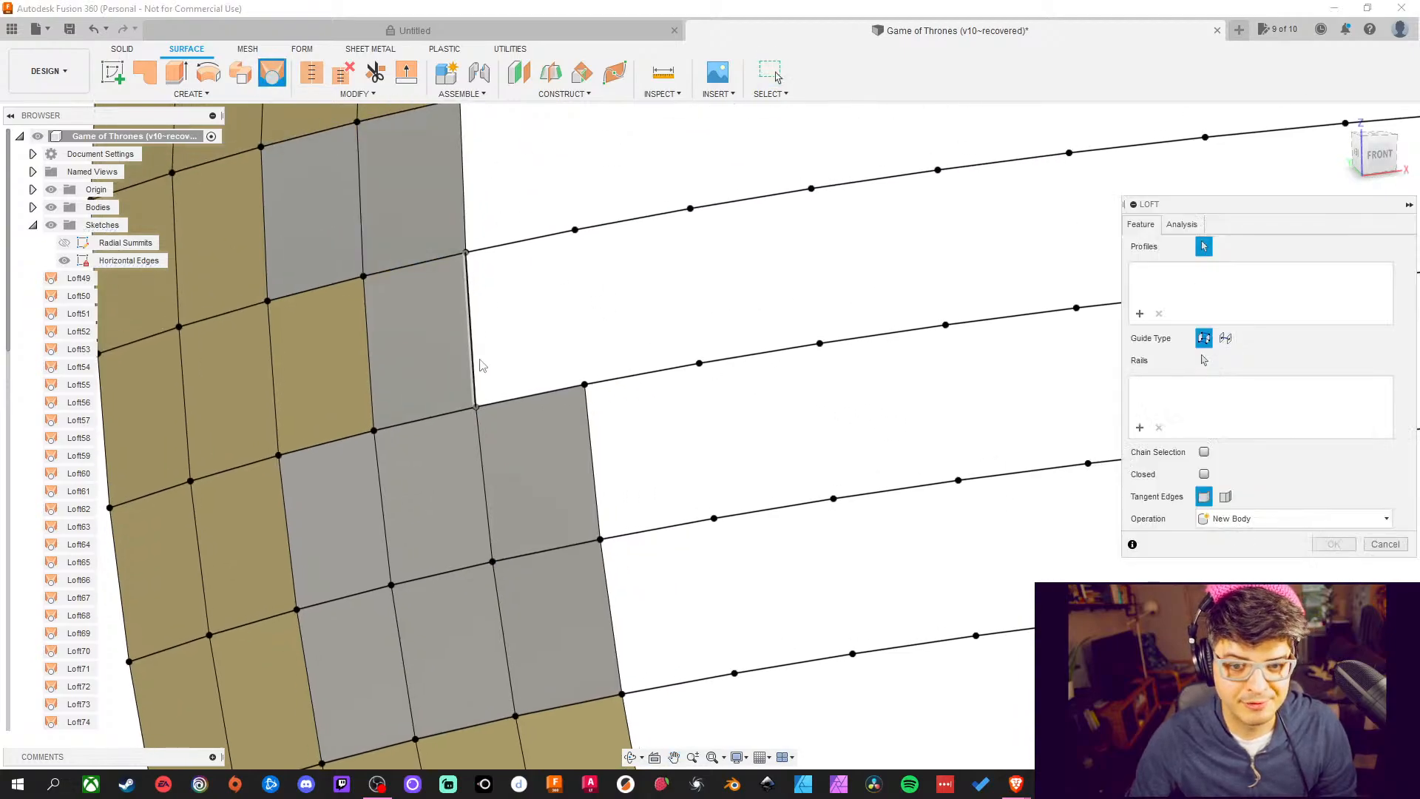
{"action": "left_click", "coordinate": [529, 396]}
{"action": "left_click", "coordinate": [527, 240]}
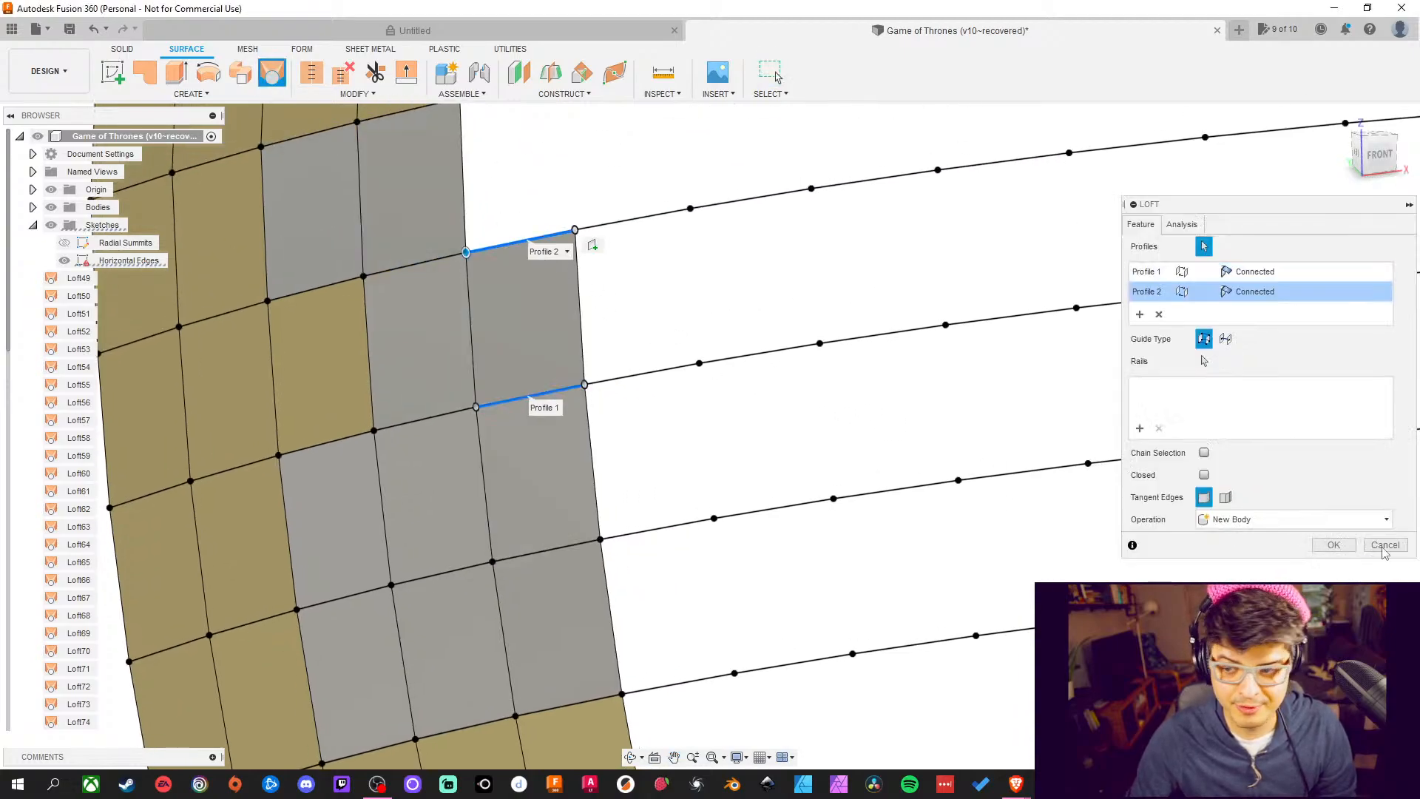
{"action": "left_click", "coordinate": [1335, 544]}
Loft the fifth column's ninth and tenth surface patches as new bodies, between the ninth, tenth and eleventh horizontal edge lines from the bottom
{"action": "middle_click_drag", "start_coordinate": [790, 304], "coordinate": [780, 476]}
{"action": "left_click", "coordinate": [272, 74]}
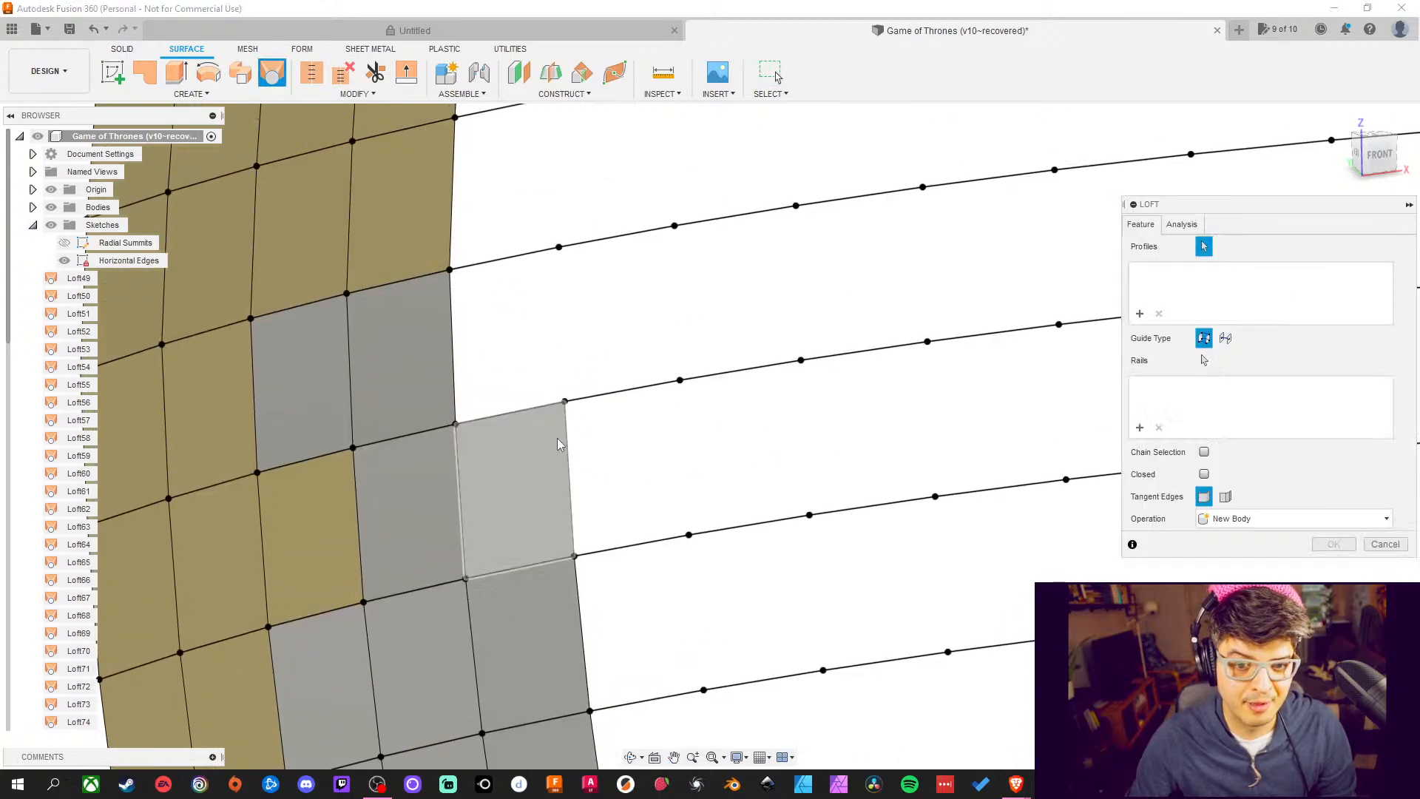
{"action": "left_click", "coordinate": [544, 407]}
{"action": "left_click", "coordinate": [519, 257]}
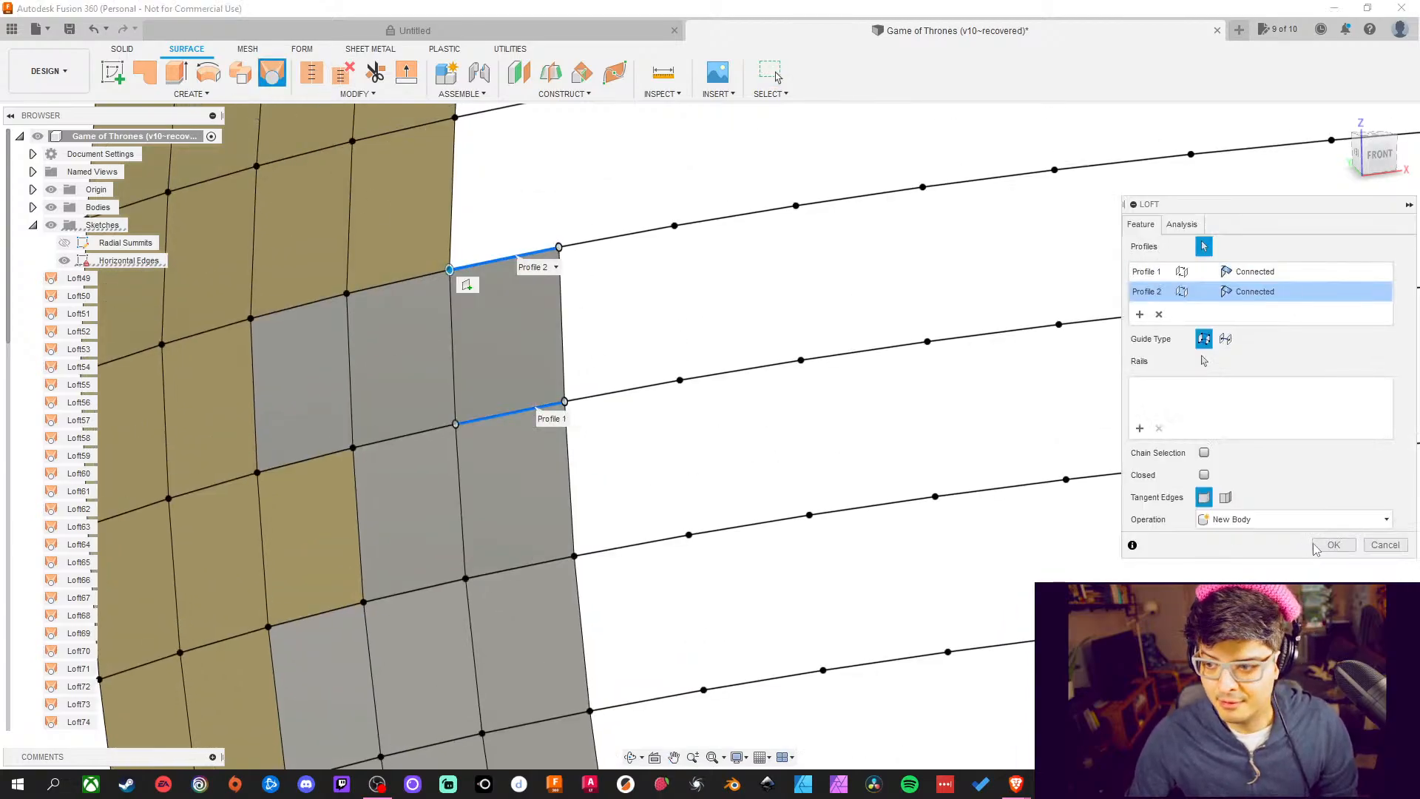
{"action": "left_click", "coordinate": [1333, 544]}
{"action": "middle_click_drag", "start_coordinate": [688, 254], "coordinate": [589, 342]}
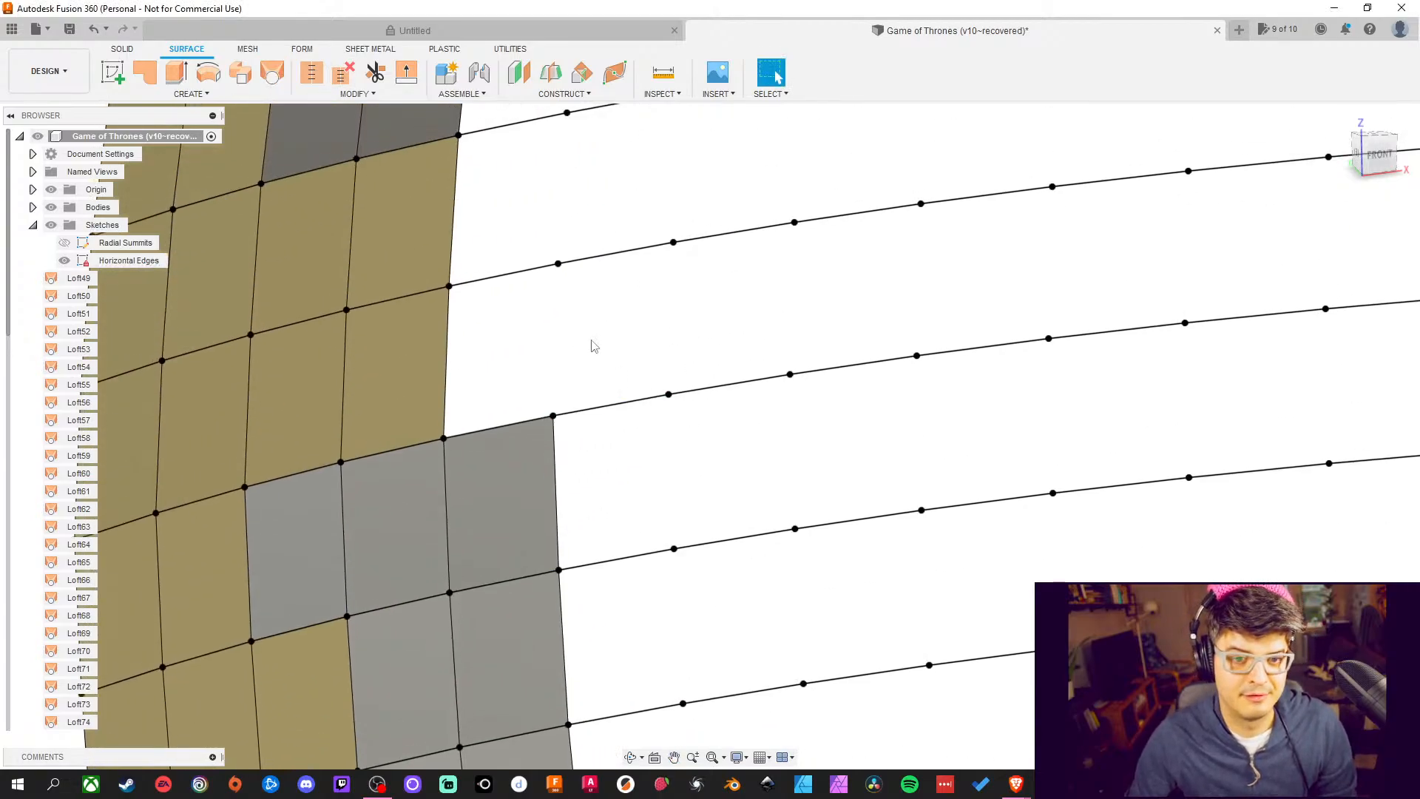
{"action": "left_click", "coordinate": [275, 79]}
{"action": "left_click", "coordinate": [511, 424]}
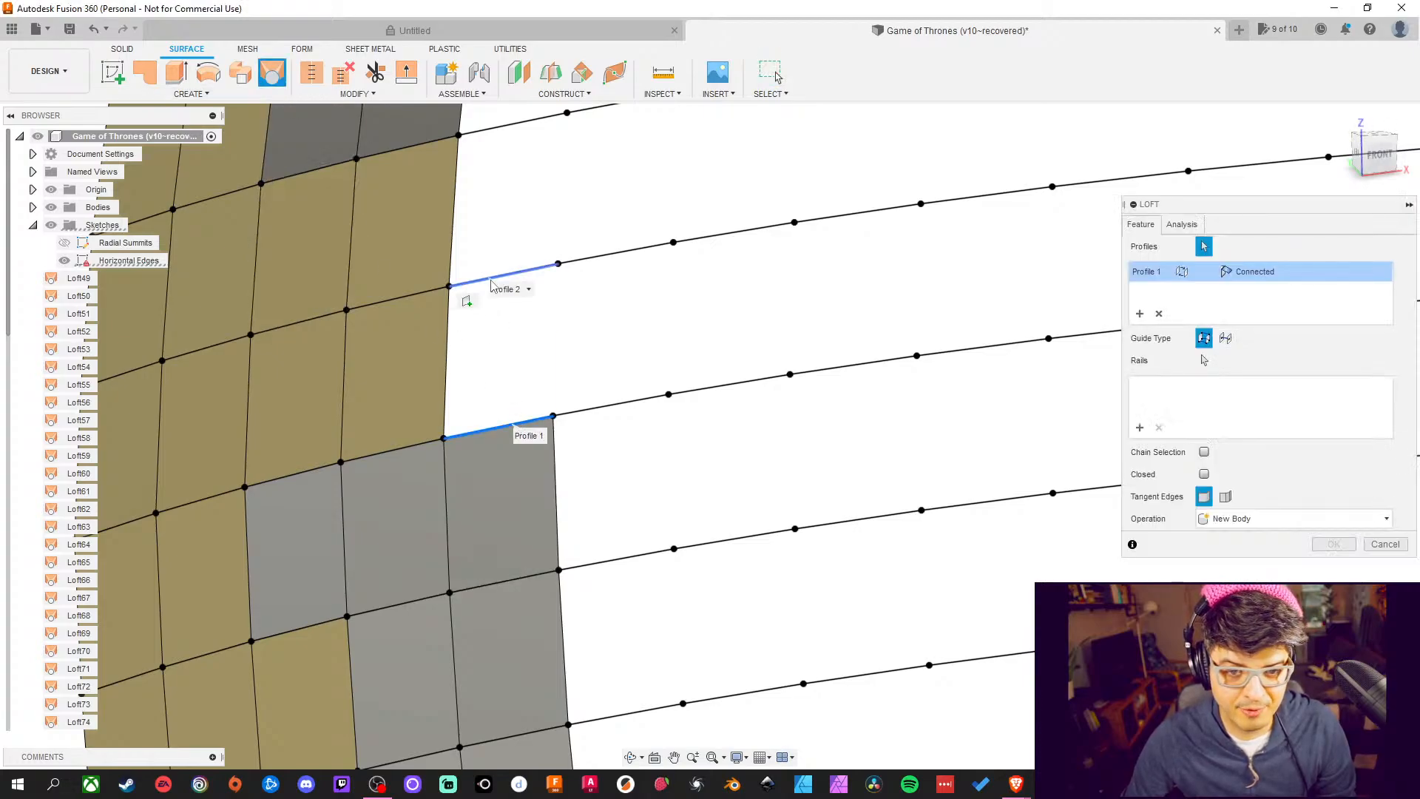
{"action": "left_click", "coordinate": [491, 283]}
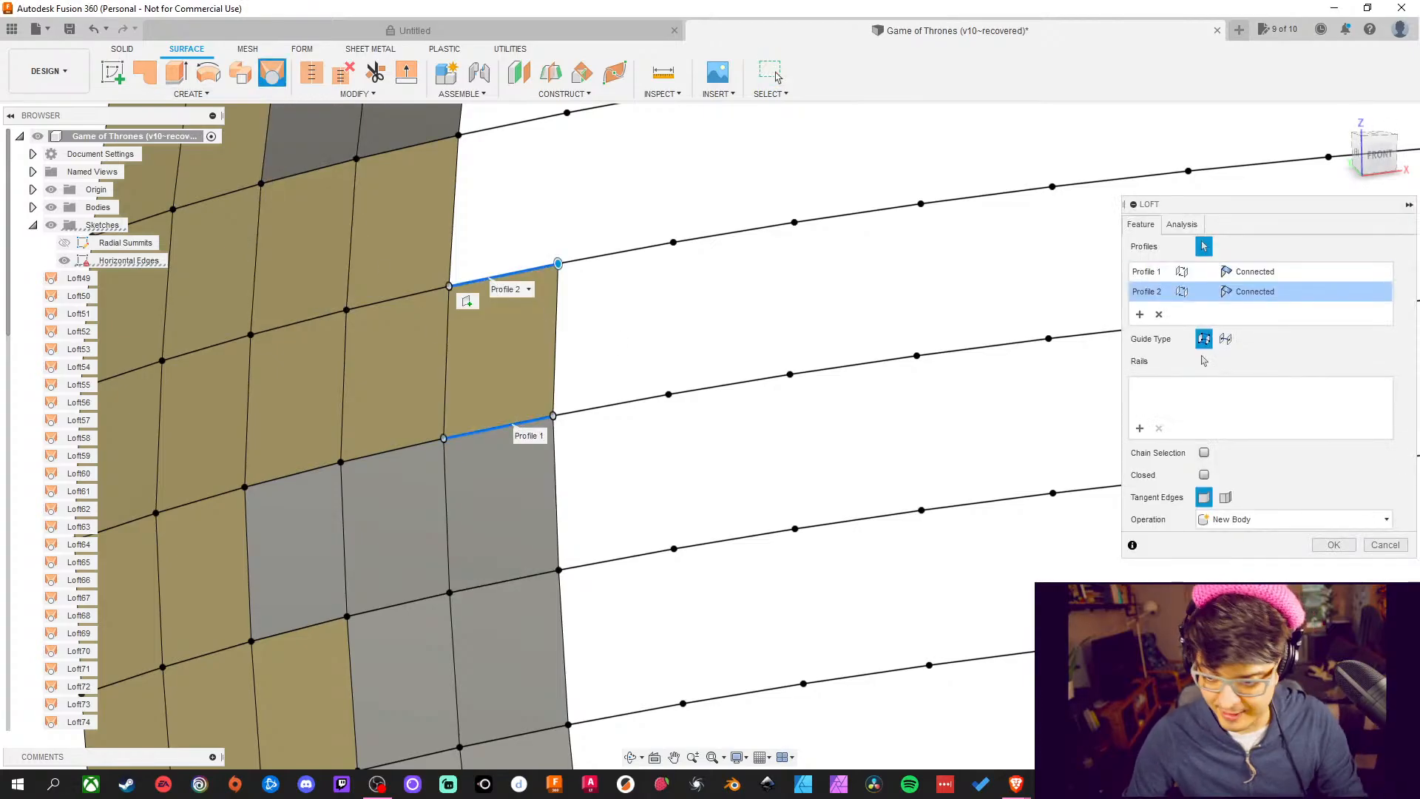
{"action": "left_click", "coordinate": [1333, 545]}
Loft the fifth column's eleventh and twelfth surface patches as new bodies, between the eleventh, twelfth and thirteenth horizontal edge lines from the bottom
{"action": "middle_click_drag", "start_coordinate": [618, 371], "coordinate": [618, 507]}
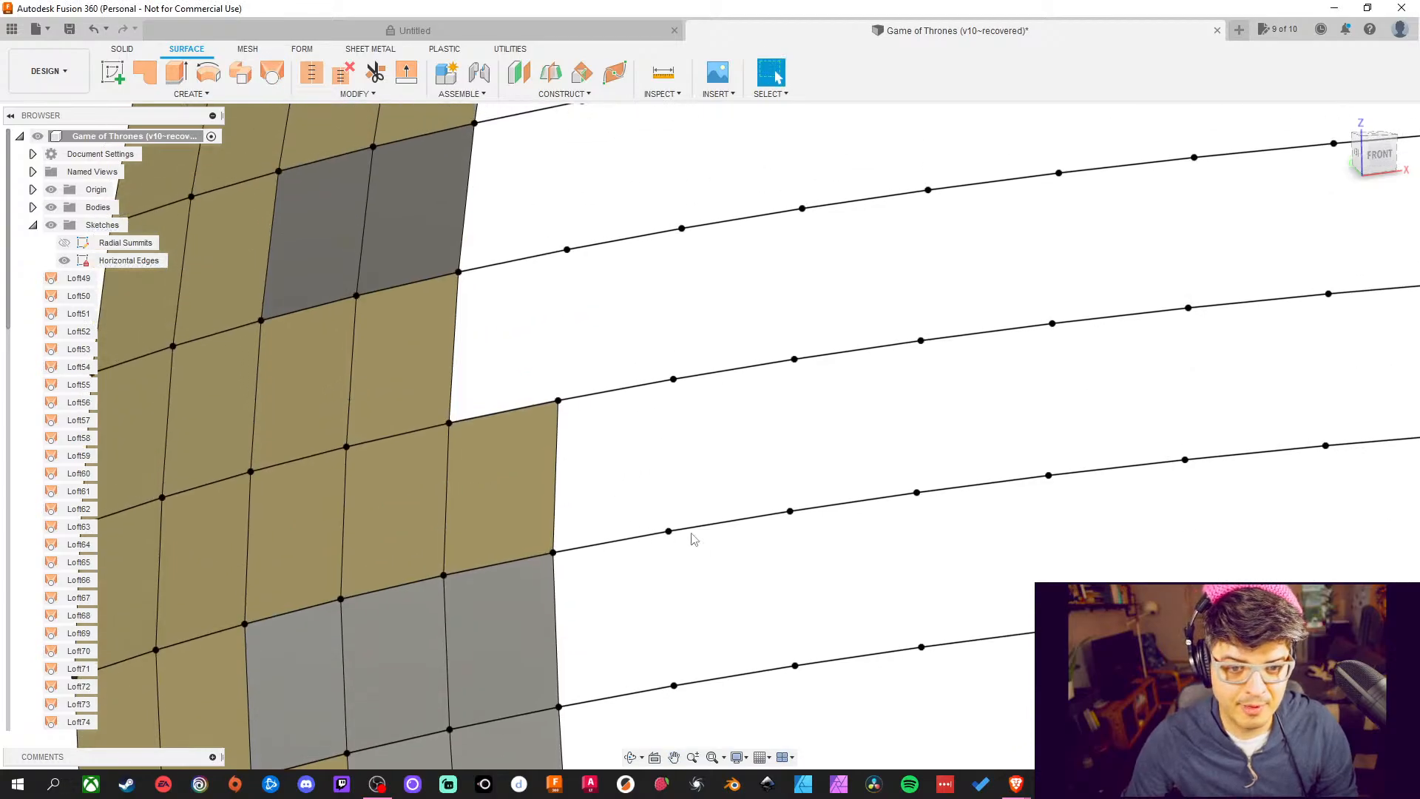
{"action": "left_click", "coordinate": [271, 80]}
{"action": "left_click", "coordinate": [510, 410]}
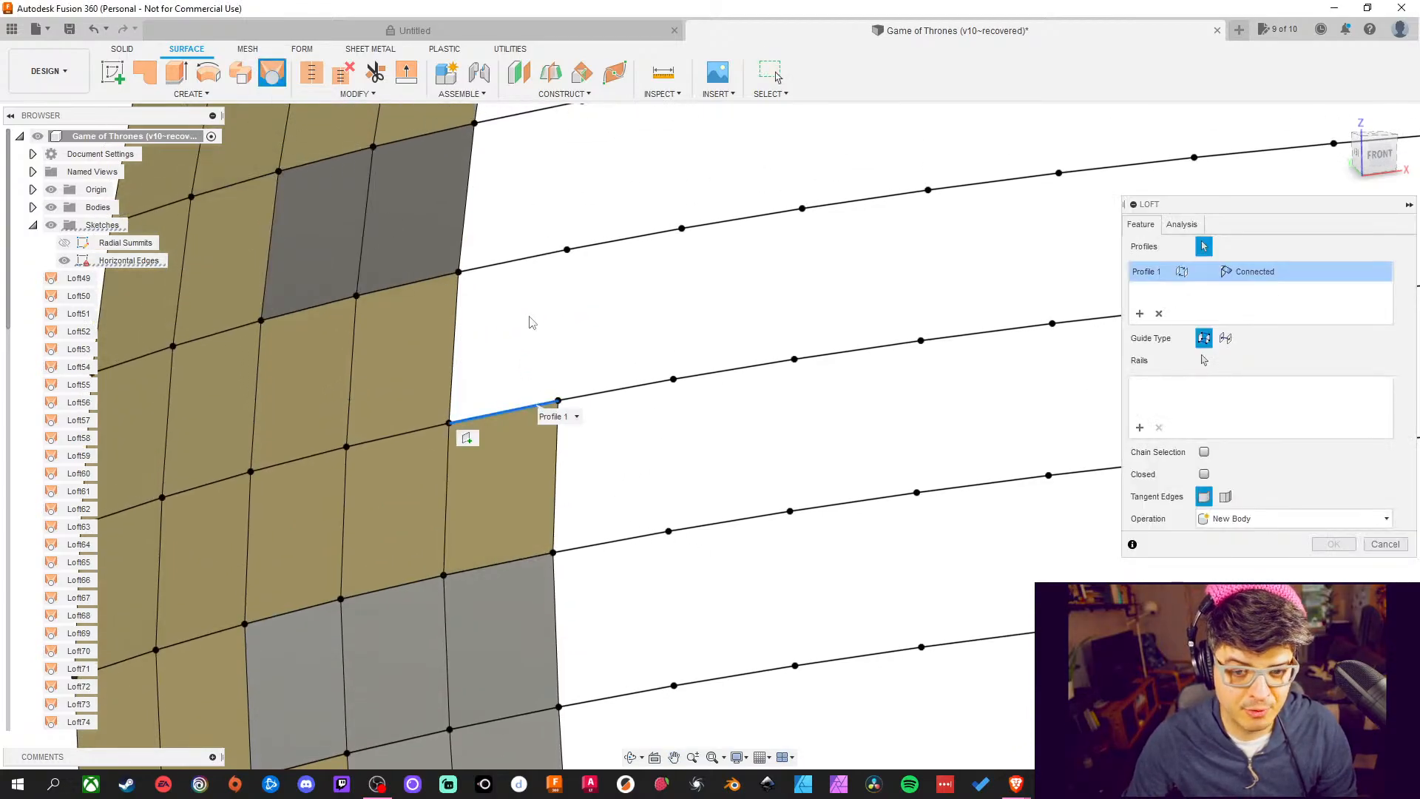
{"action": "left_click", "coordinate": [527, 263]}
{"action": "left_click", "coordinate": [1340, 546]}
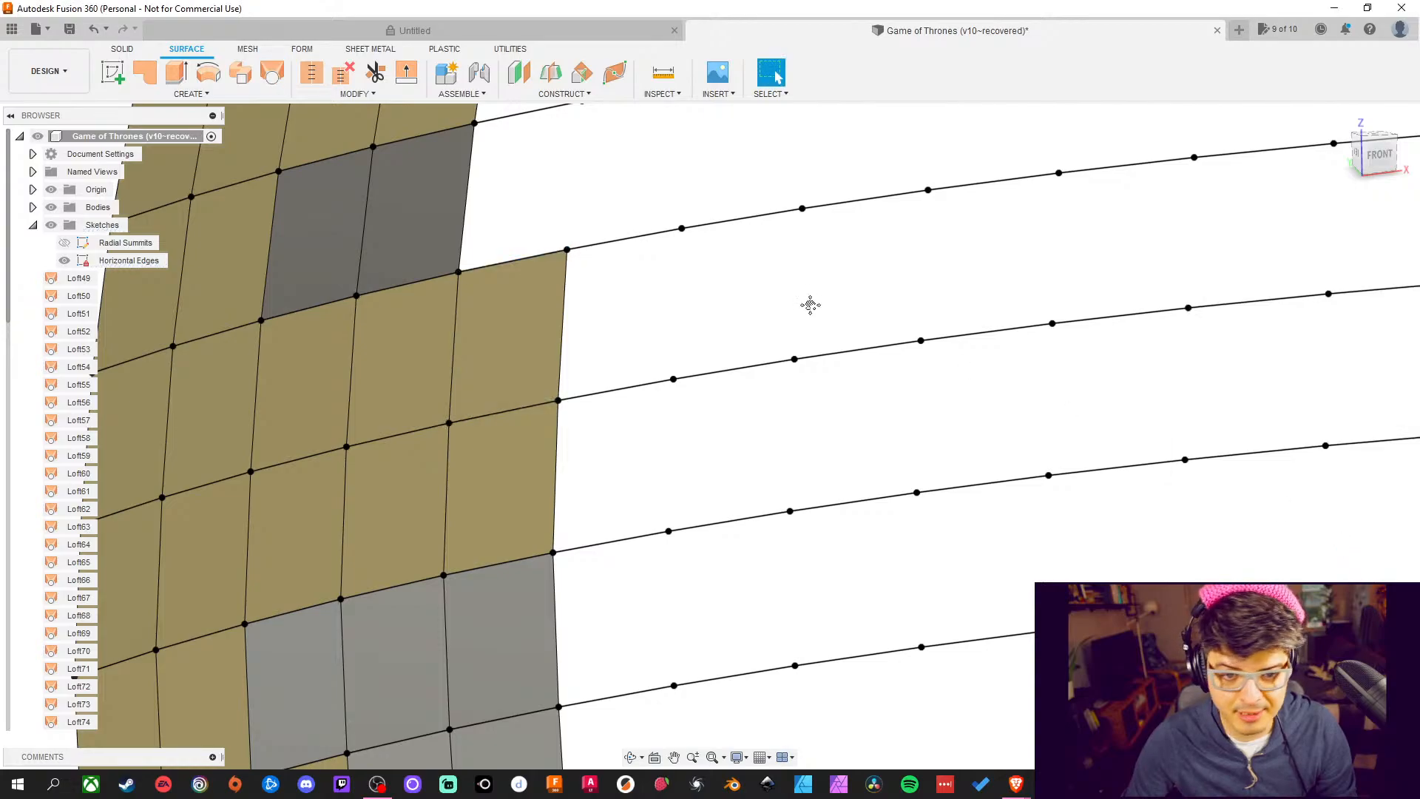
{"action": "middle_click_drag", "start_coordinate": [808, 304], "coordinate": [817, 379]}
{"action": "left_click", "coordinate": [265, 78]}
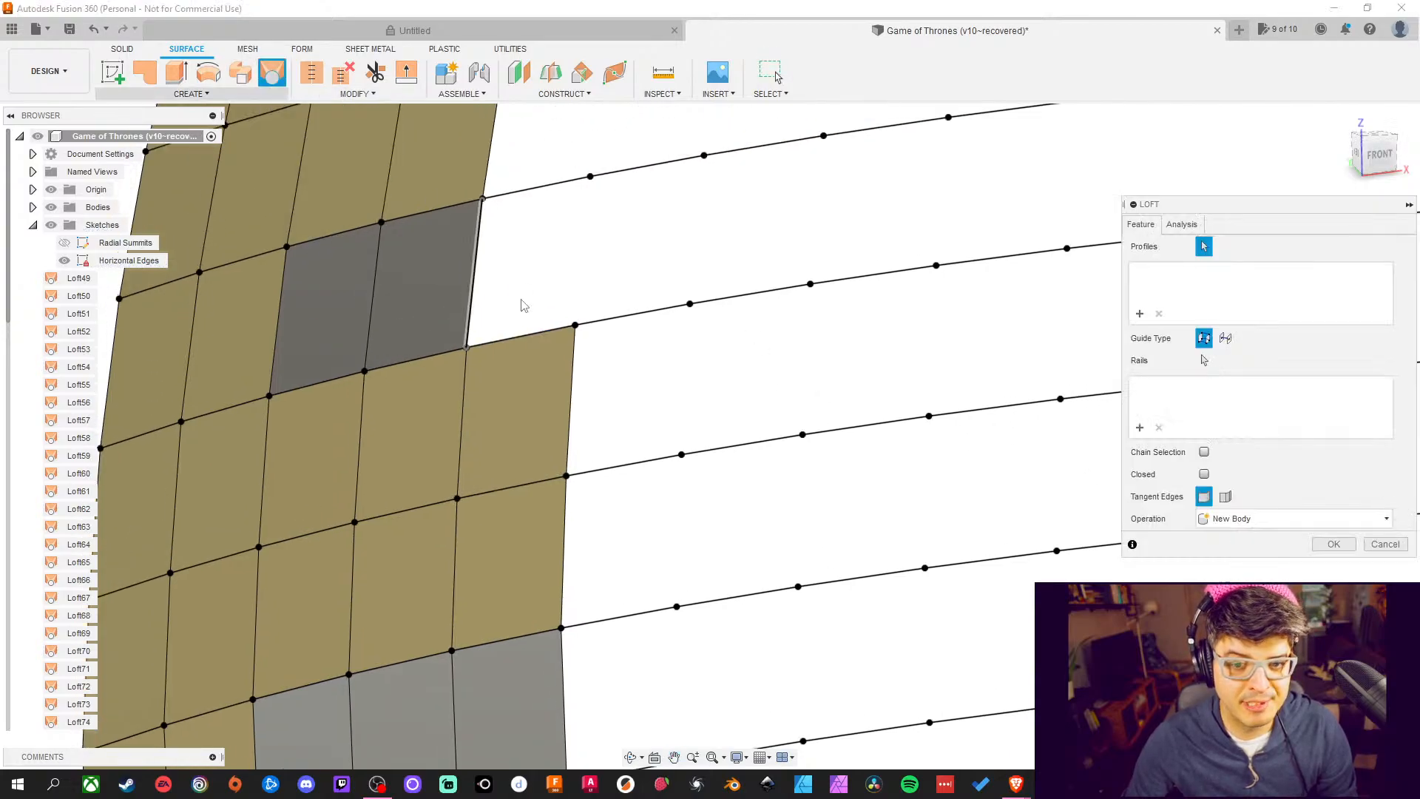
{"action": "left_click", "coordinate": [539, 333]}
{"action": "left_click", "coordinate": [542, 194]}
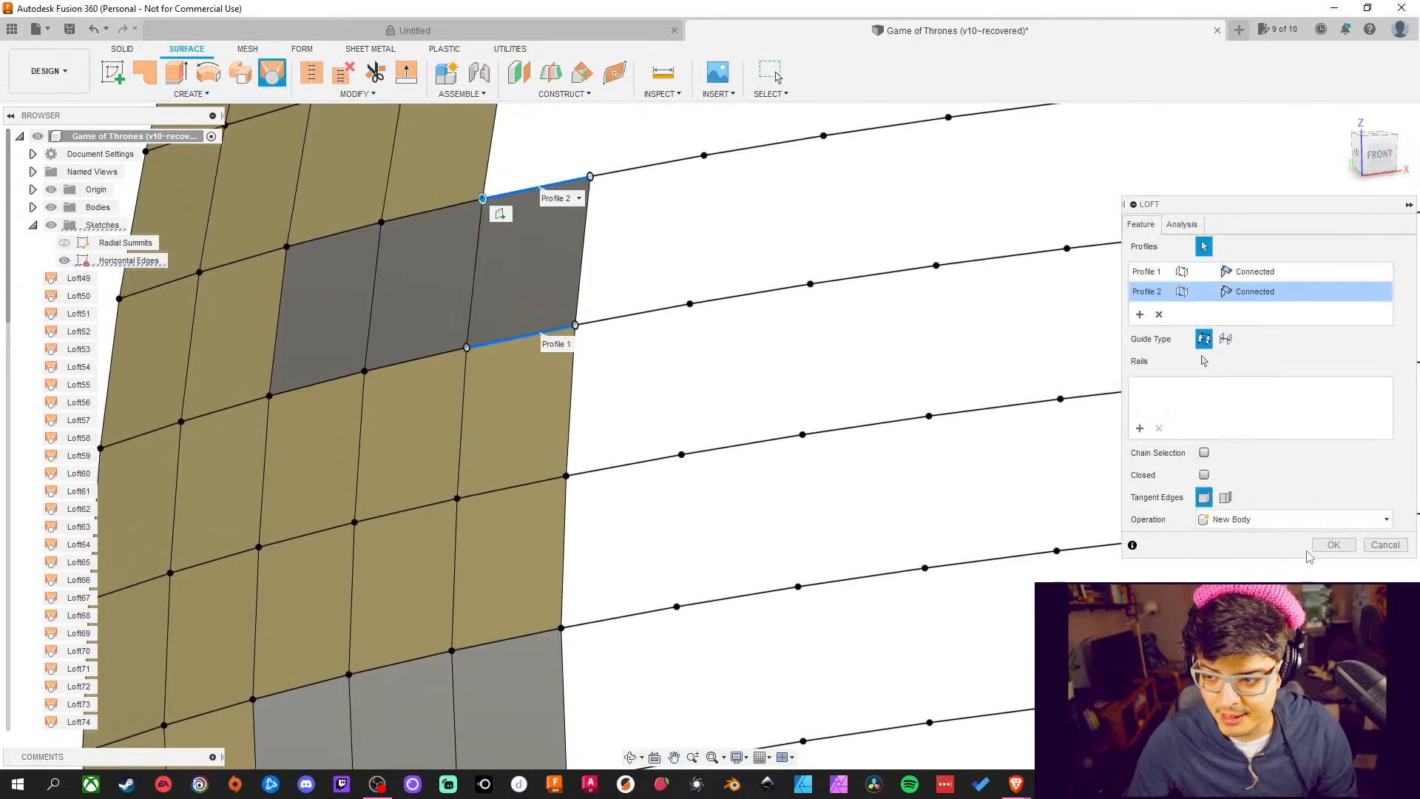
{"action": "left_click", "coordinate": [1333, 545]}
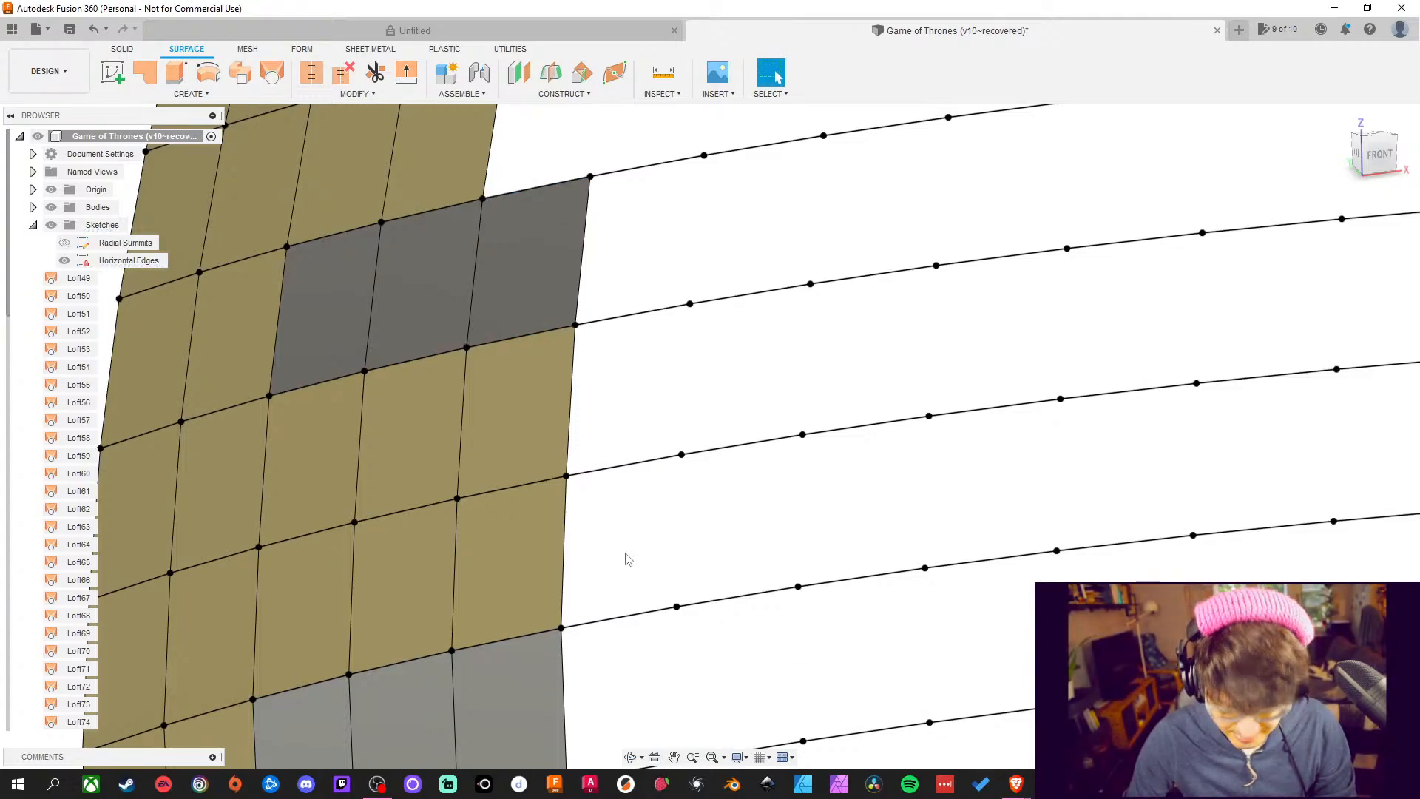
{"action": "scroll", "coordinate": [627, 558], "scroll_direction": "down", "scroll_amount": 5}
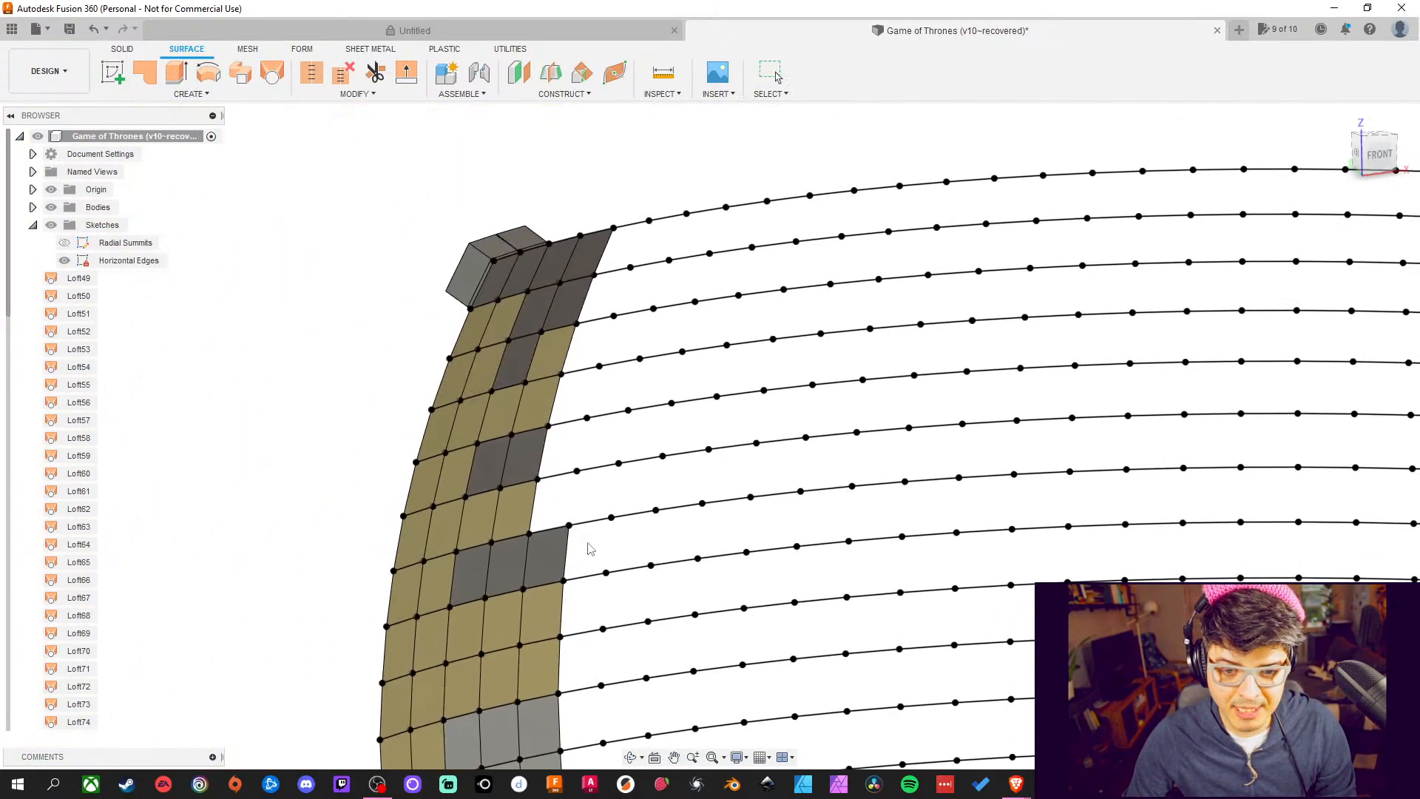
{"action": "scroll", "coordinate": [606, 474], "scroll_direction": "up", "scroll_amount": 10}
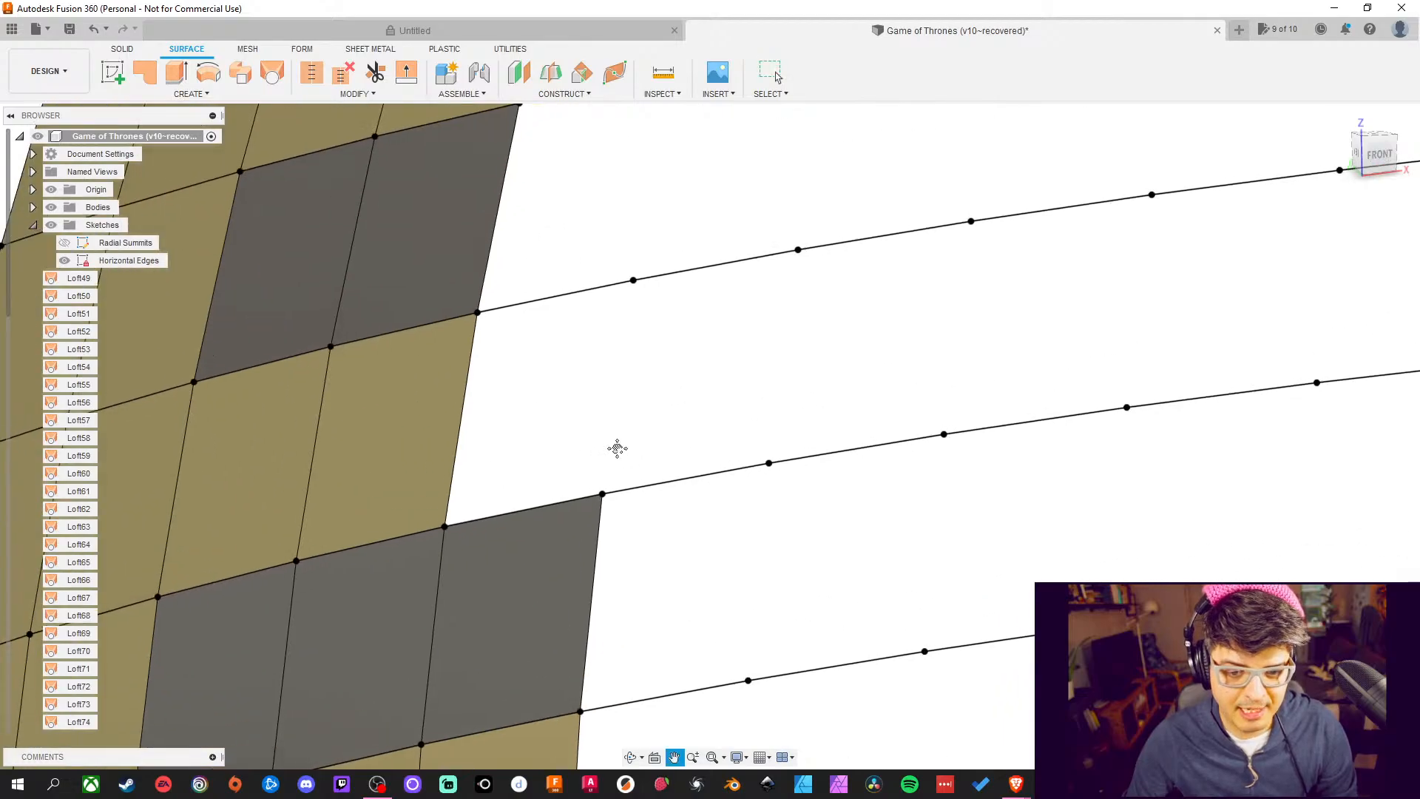
Loft the fifth column's thirteenth surface patch as a new body, between the thirteenth and fourteenth horizontal edge lines from the bottom
{"action": "middle_click_drag", "start_coordinate": [617, 448], "coordinate": [594, 449]}
{"action": "left_click", "coordinate": [272, 72]}
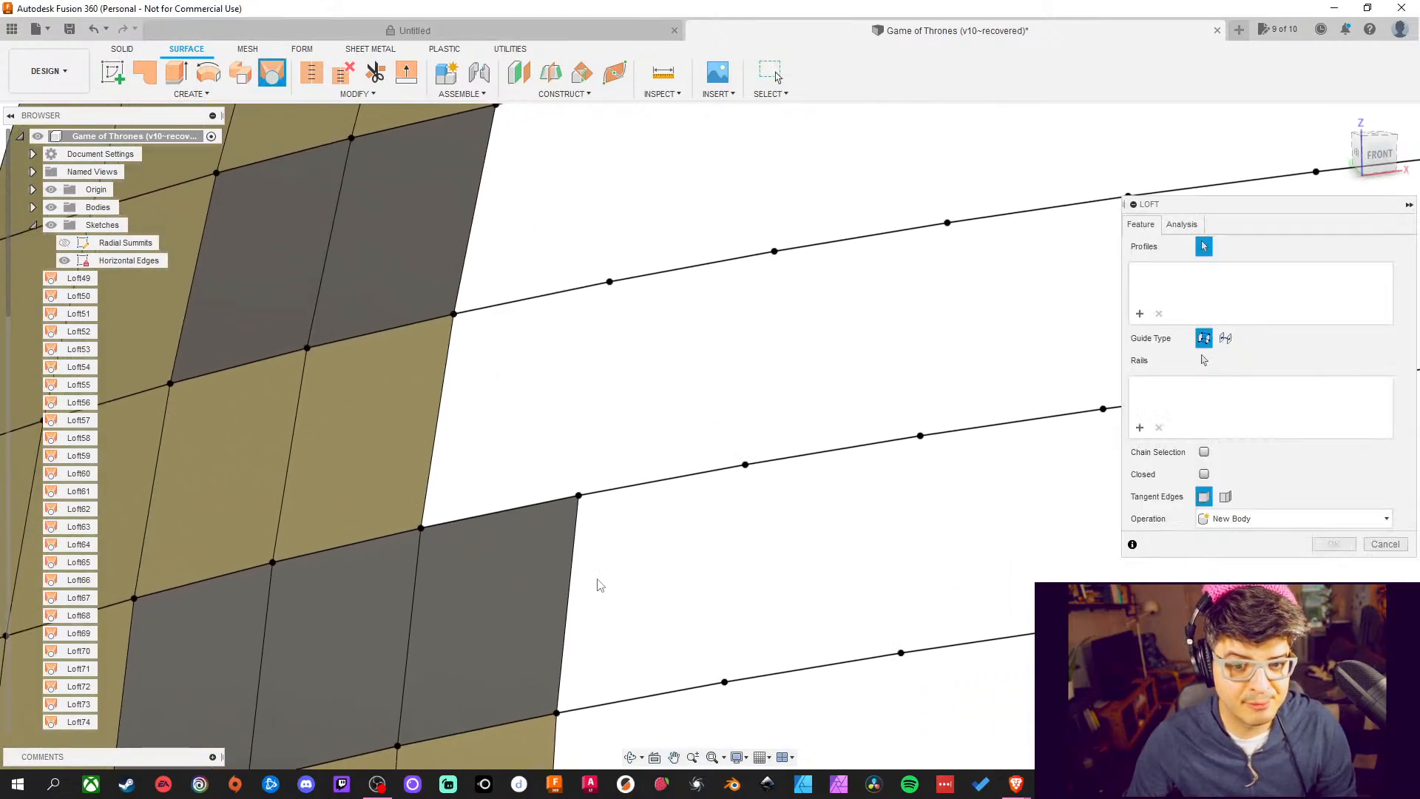
{"action": "left_click", "coordinate": [530, 505]}
{"action": "left_click", "coordinate": [543, 303]}
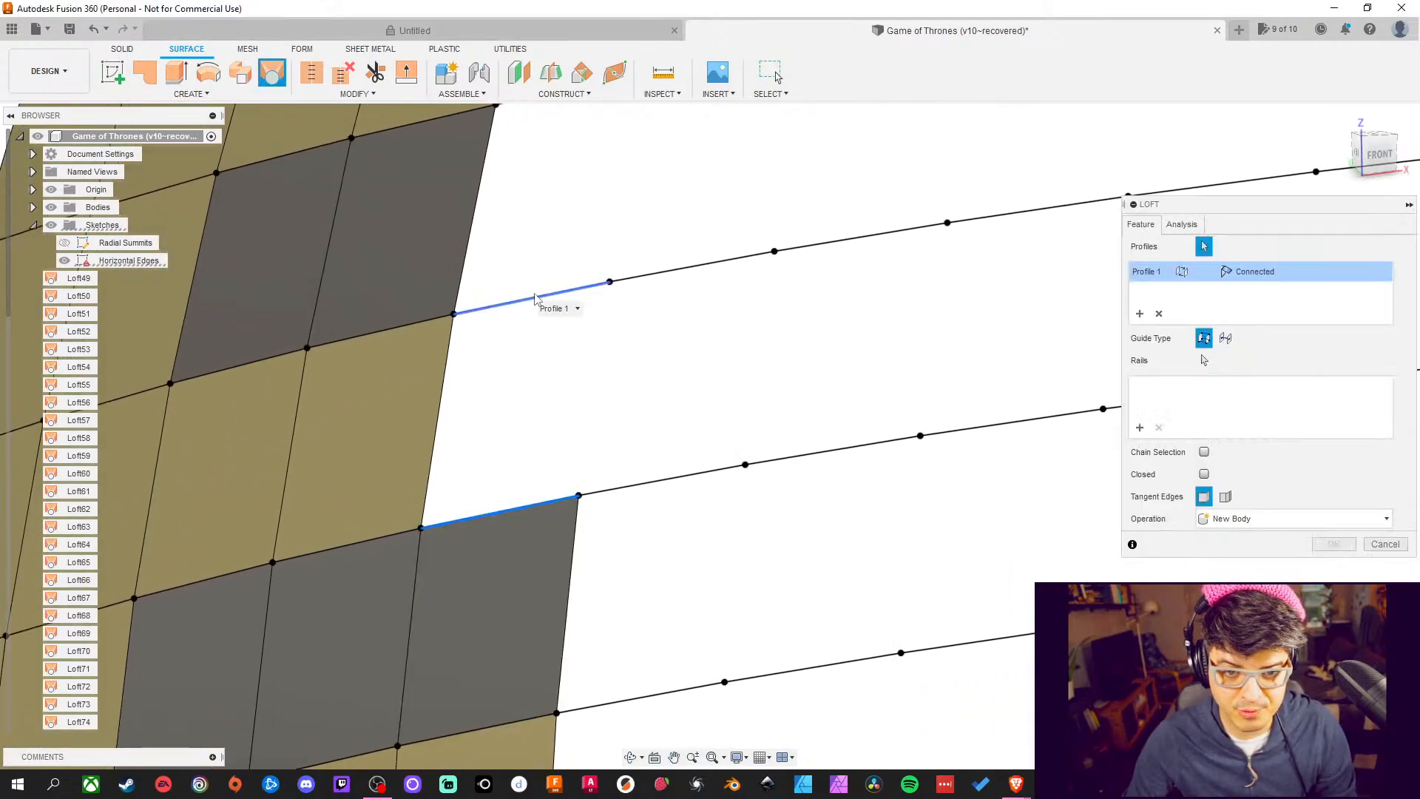
{"action": "key", "text": "Return"}
Loft the fifth column's fourteenth surface patch as a new body, between the fourteenth and fifteenth horizontal edge lines from the bottom
{"action": "middle_click_drag", "start_coordinate": [931, 441], "coordinate": [862, 580]}
{"action": "left_click", "coordinate": [271, 82]}
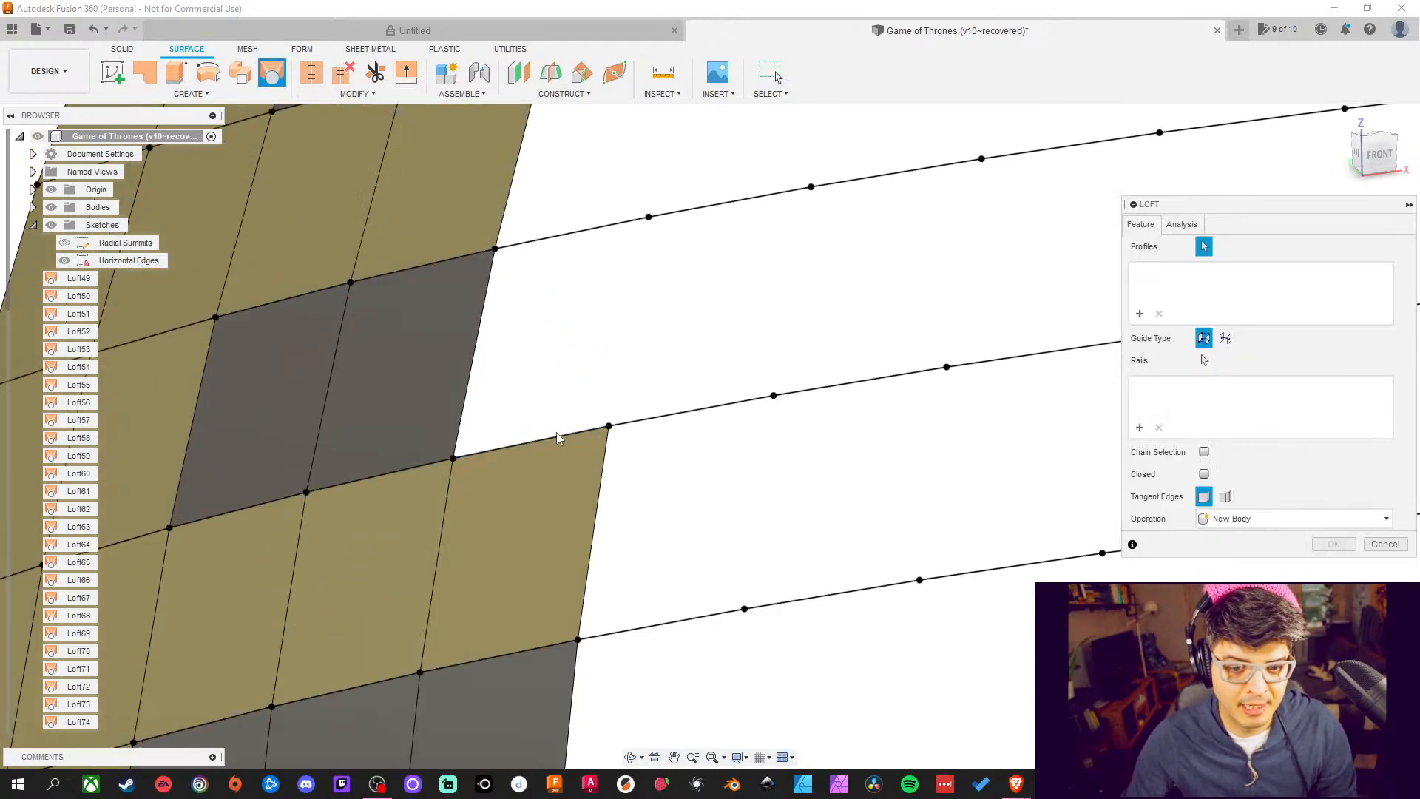
{"action": "left_click", "coordinate": [556, 436]}
{"action": "left_click", "coordinate": [612, 230]}
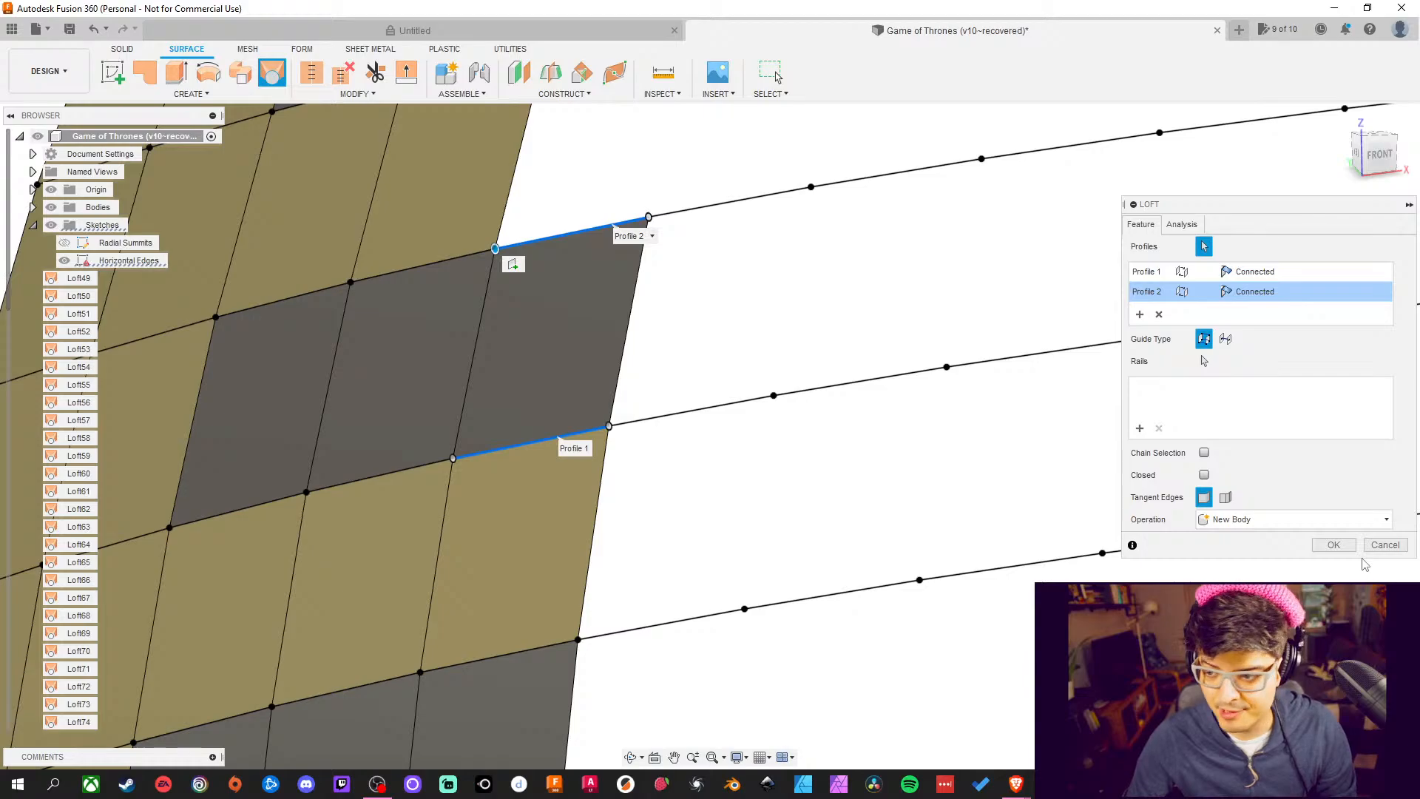
{"action": "left_click", "coordinate": [1344, 545]}
Loft the fifth column's fifteenth surface patch as a new body, between the fifteenth and sixteenth horizontal edge lines from the bottom
{"action": "middle_click_drag", "start_coordinate": [922, 409], "coordinate": [910, 509]}
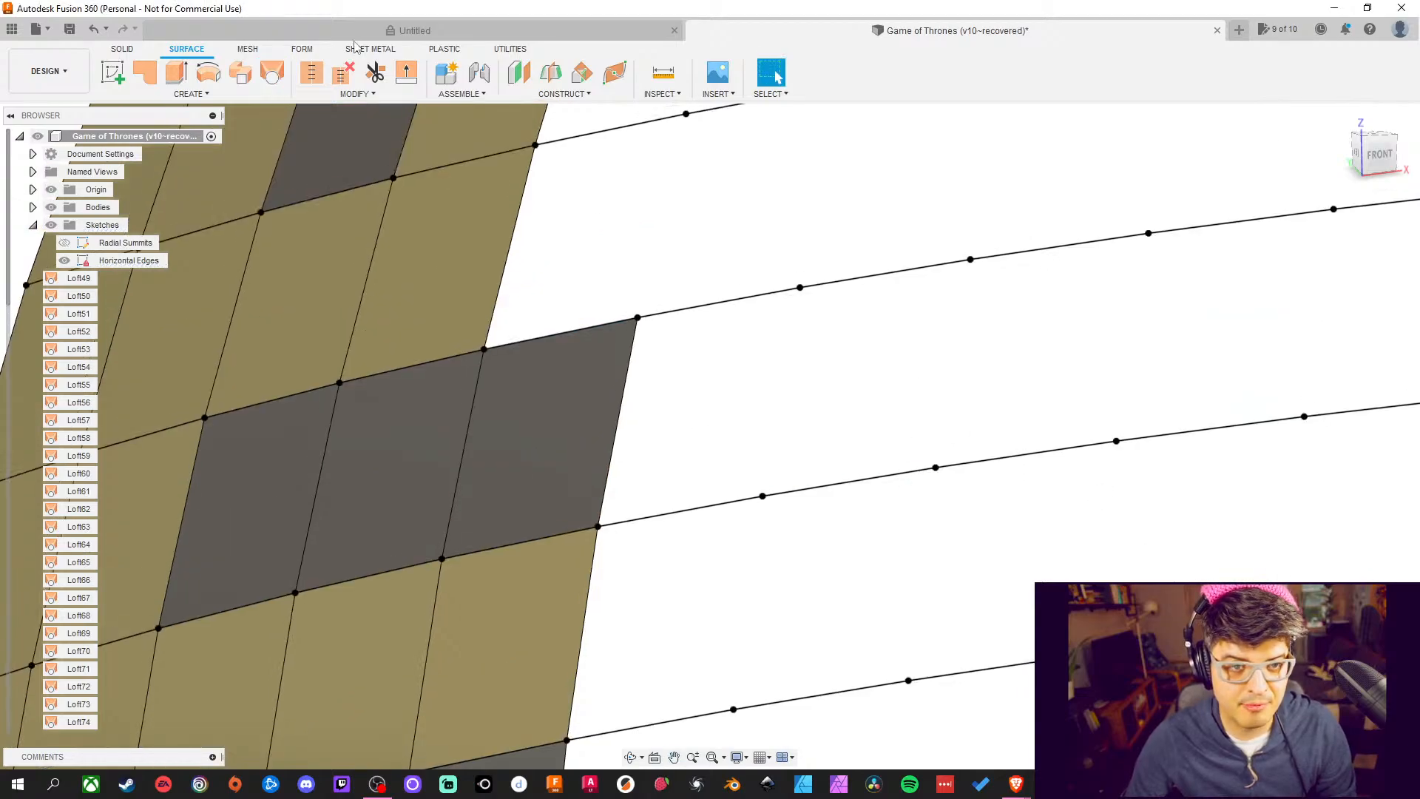
{"action": "left_click", "coordinate": [272, 72]}
{"action": "left_click", "coordinate": [556, 339]}
{"action": "middle_click_drag", "start_coordinate": [654, 108], "coordinate": [598, 263]}
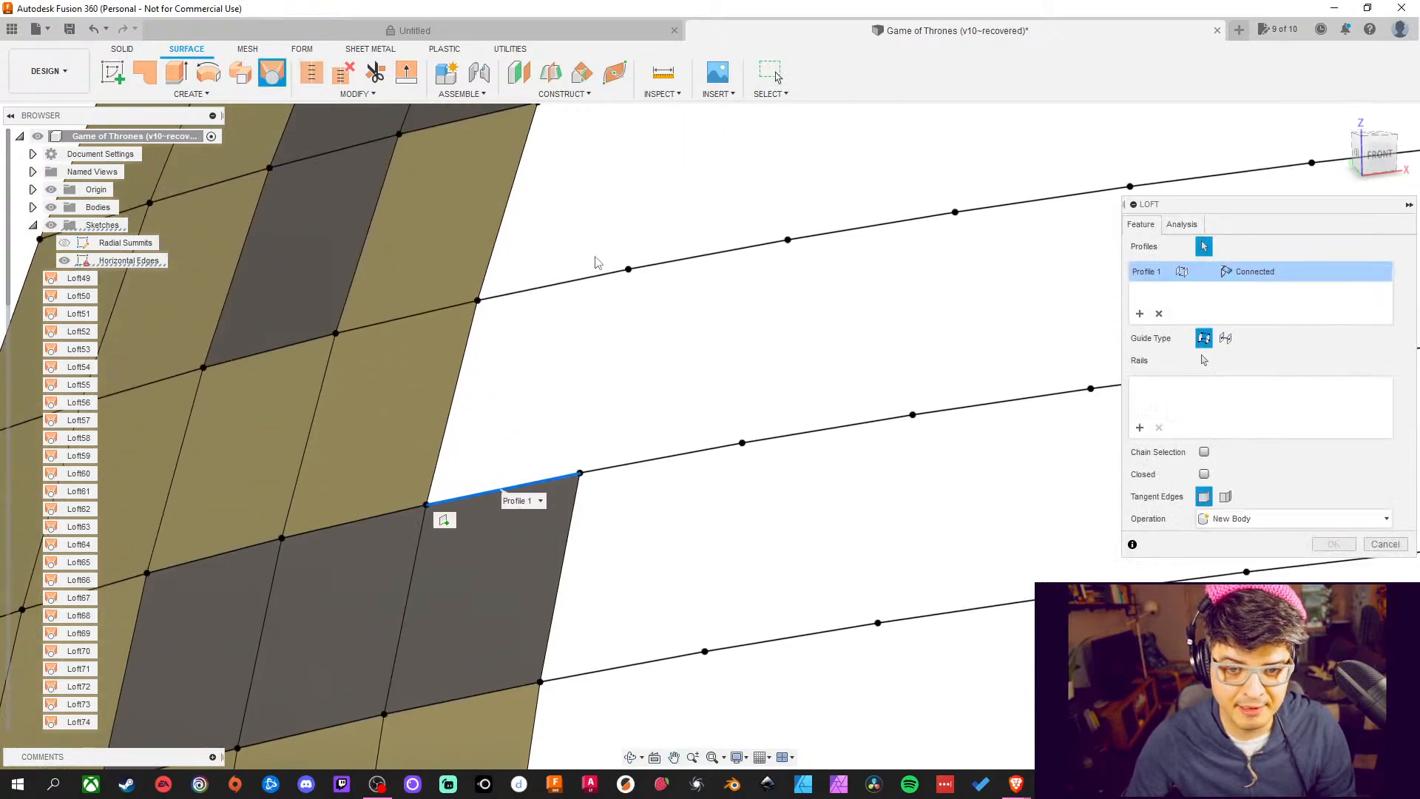
{"action": "left_click", "coordinate": [606, 276]}
{"action": "left_click", "coordinate": [1333, 545]}
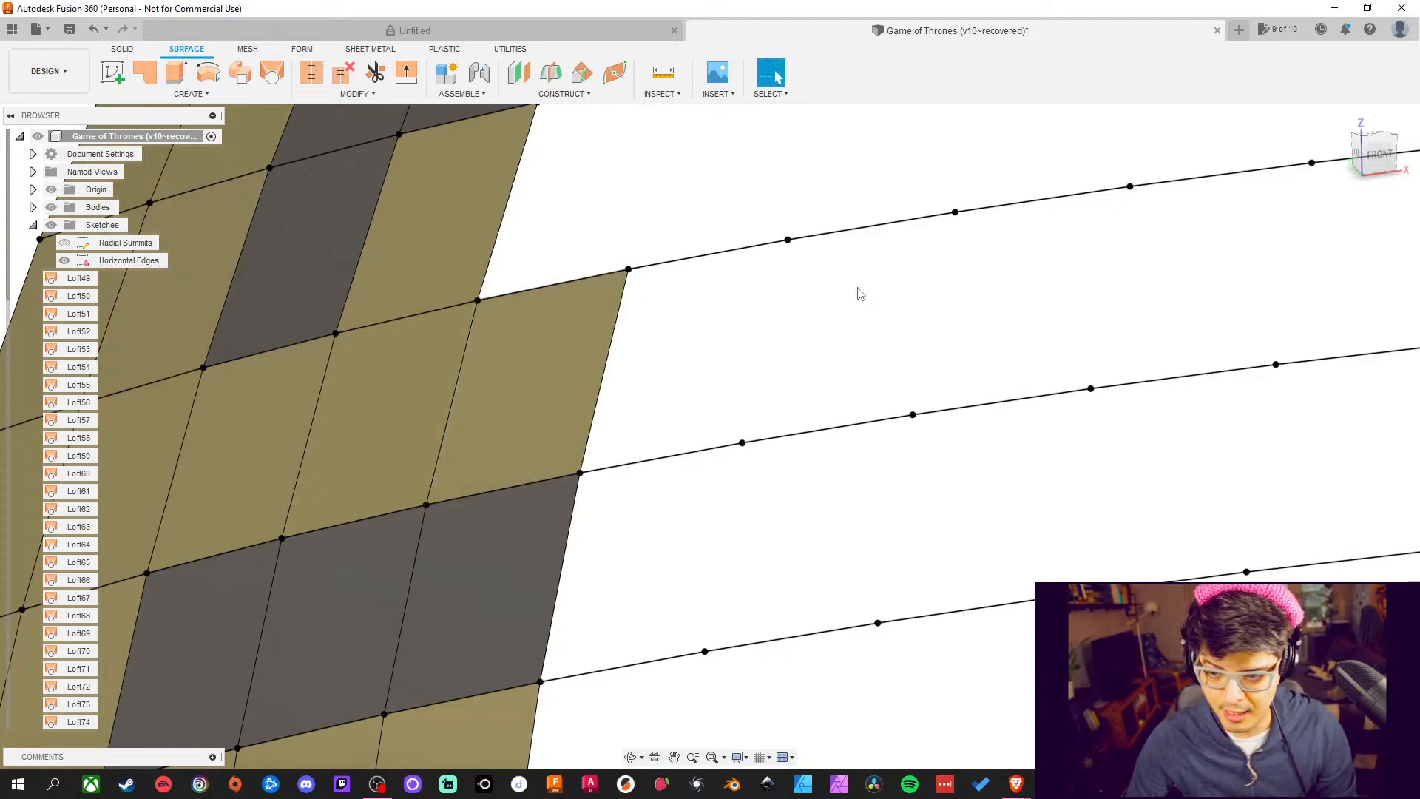
Loft the fifth column's sixteenth surface patch as a new body, between the sixteenth and seventeenth horizontal edge lines from the bottom
{"action": "middle_click_drag", "start_coordinate": [720, 445], "coordinate": [750, 449]}
{"action": "left_click", "coordinate": [271, 52]}
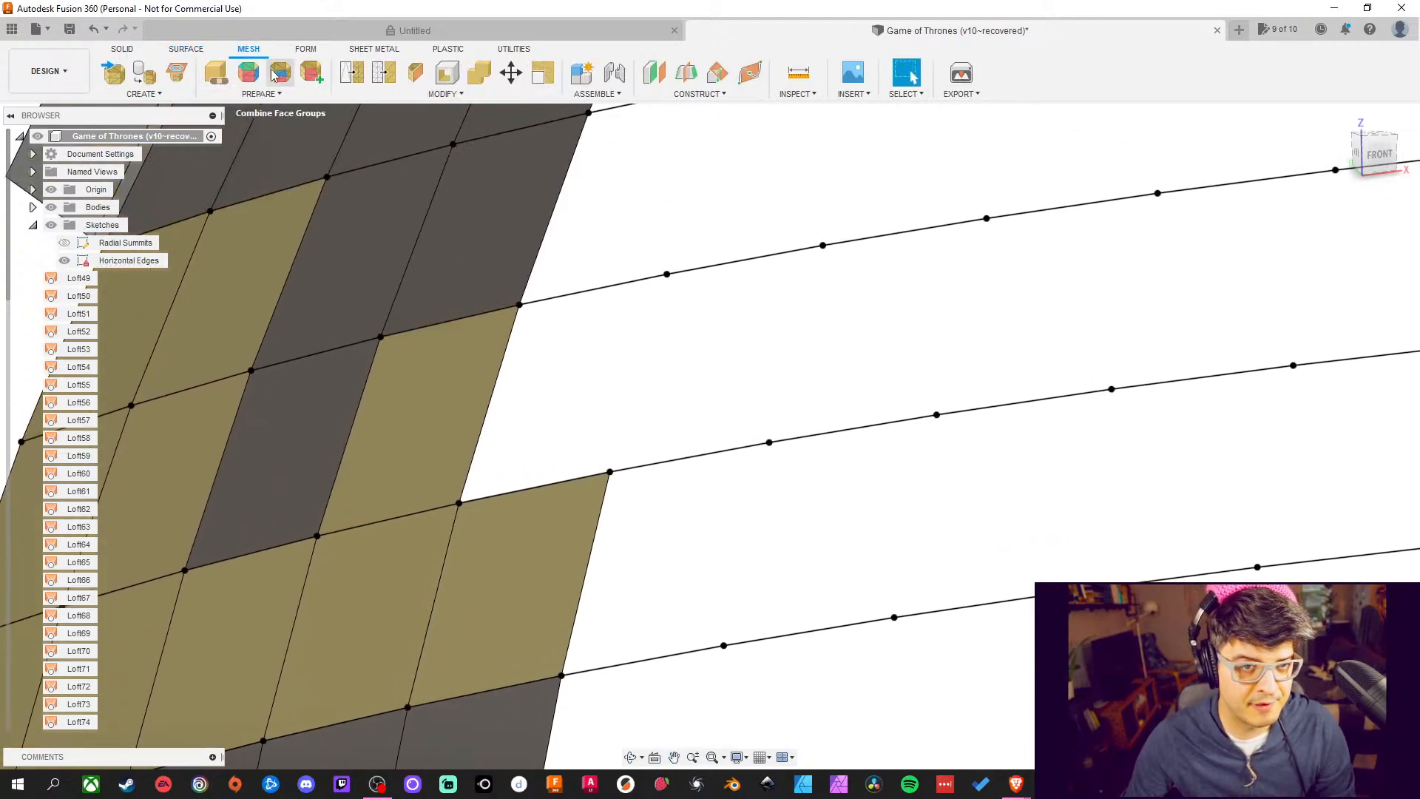
{"action": "left_click", "coordinate": [185, 49]}
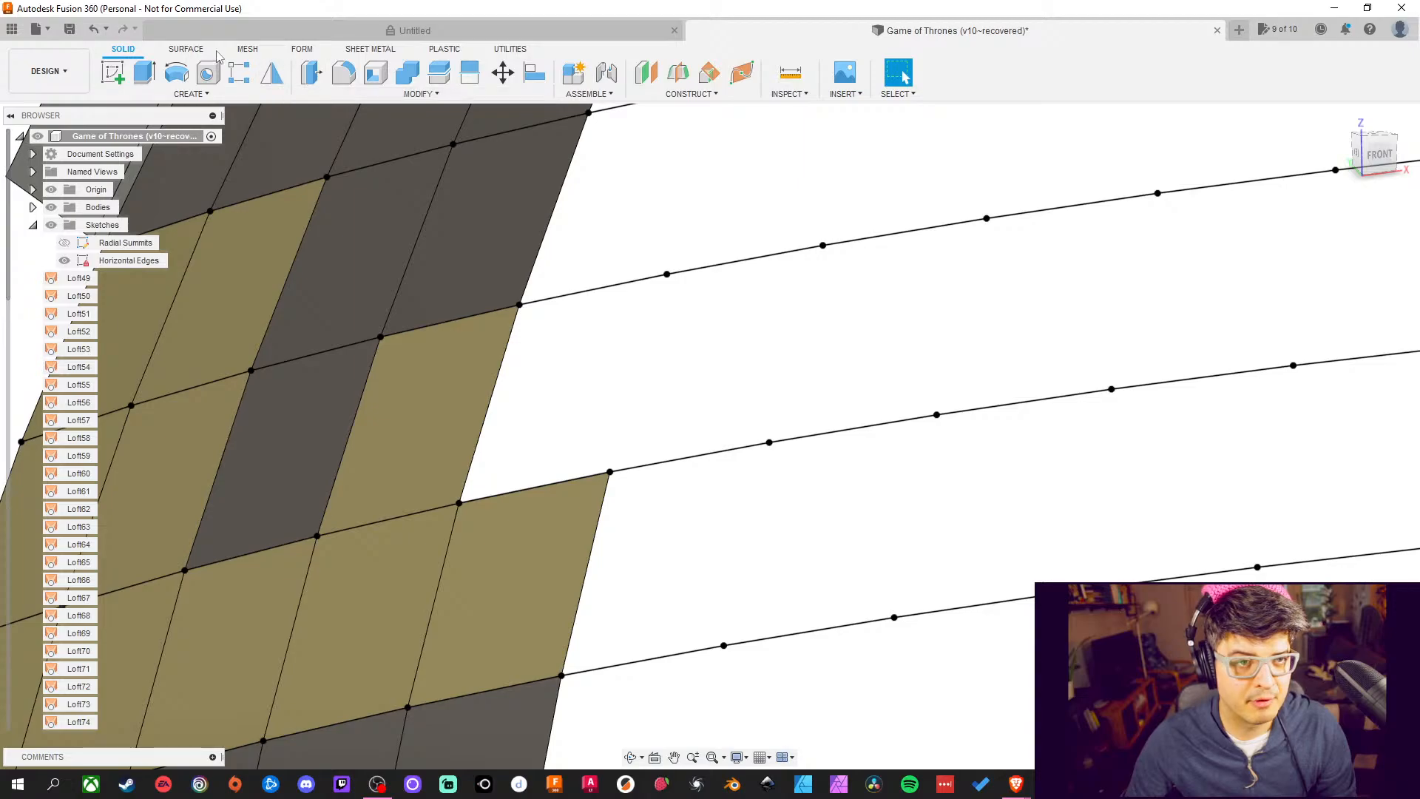
{"action": "left_click", "coordinate": [284, 77]}
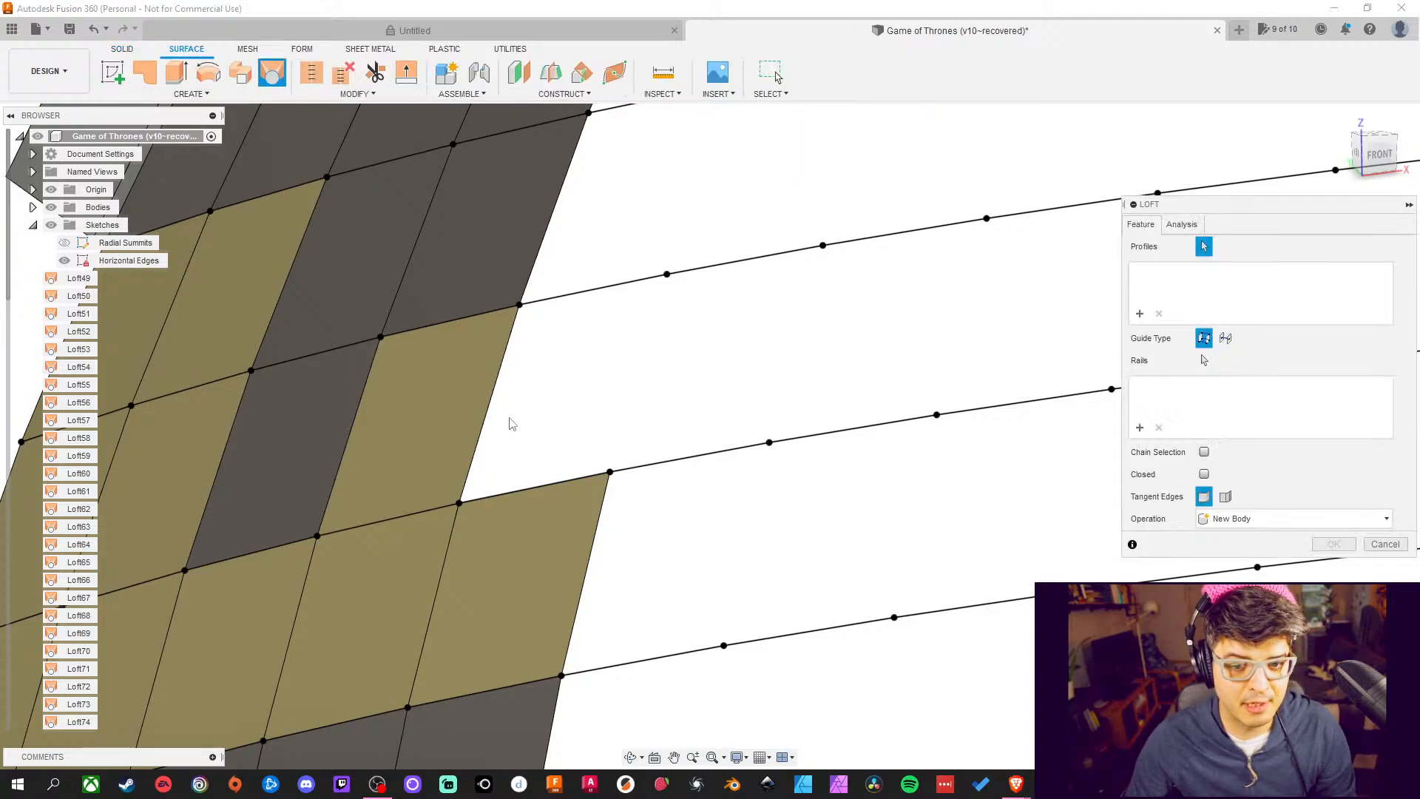
{"action": "left_click", "coordinate": [541, 495]}
{"action": "left_click", "coordinate": [606, 286]}
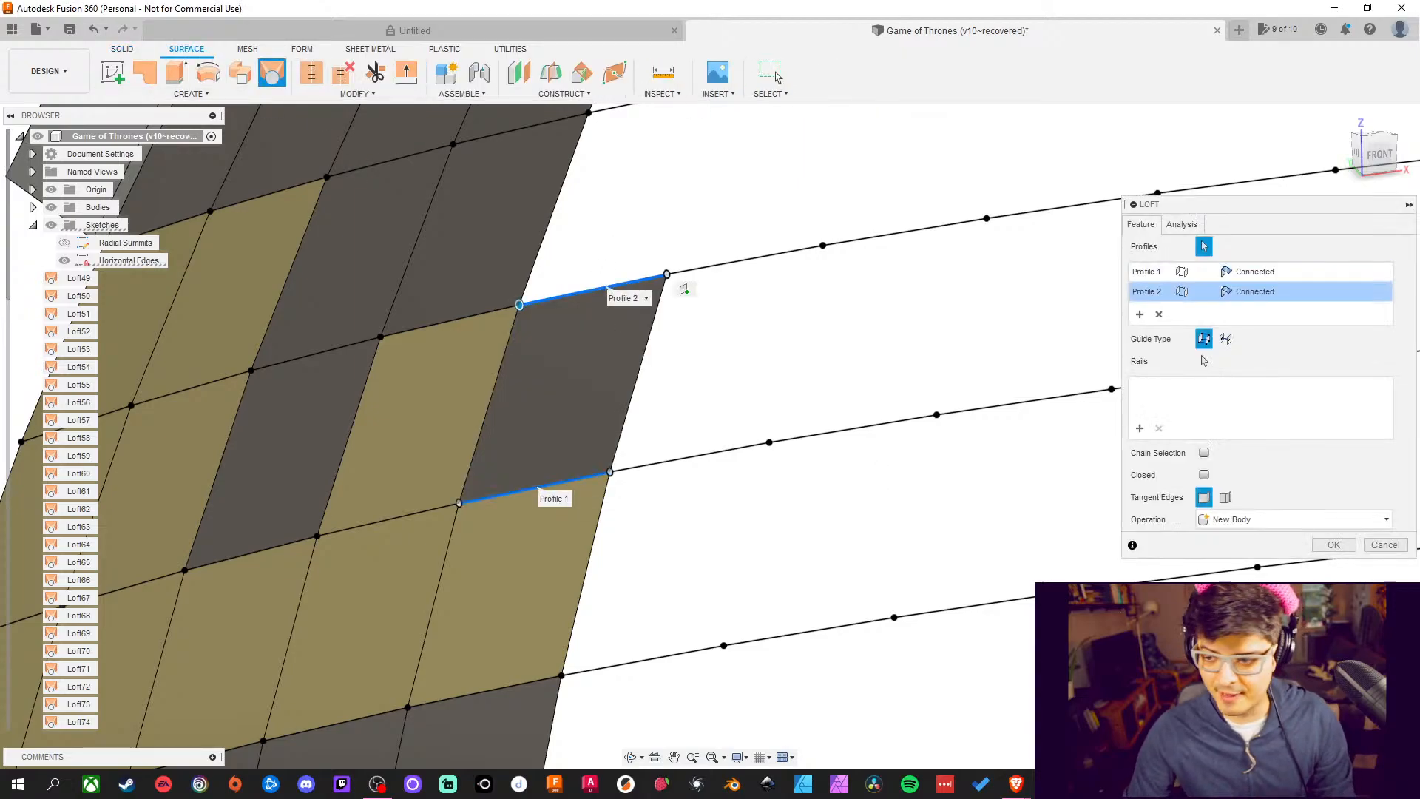
{"action": "left_click", "coordinate": [1333, 544]}
Loft the fifth column's seventeenth surface patch as a new body, ending on the second horizontal edge line from the top
{"action": "middle_click_drag", "start_coordinate": [1061, 307], "coordinate": [844, 431], "text": "shift"}
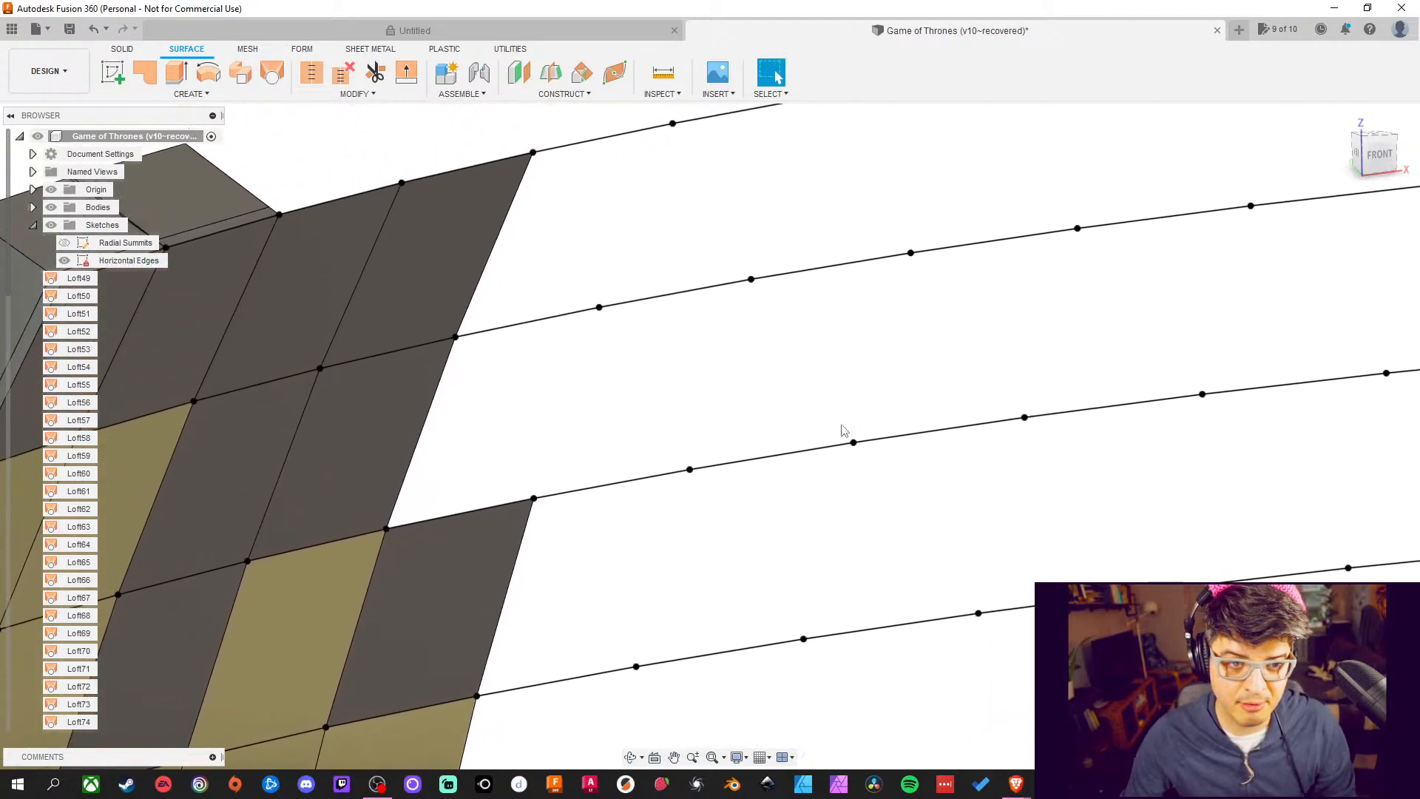
{"action": "left_click", "coordinate": [274, 73]}
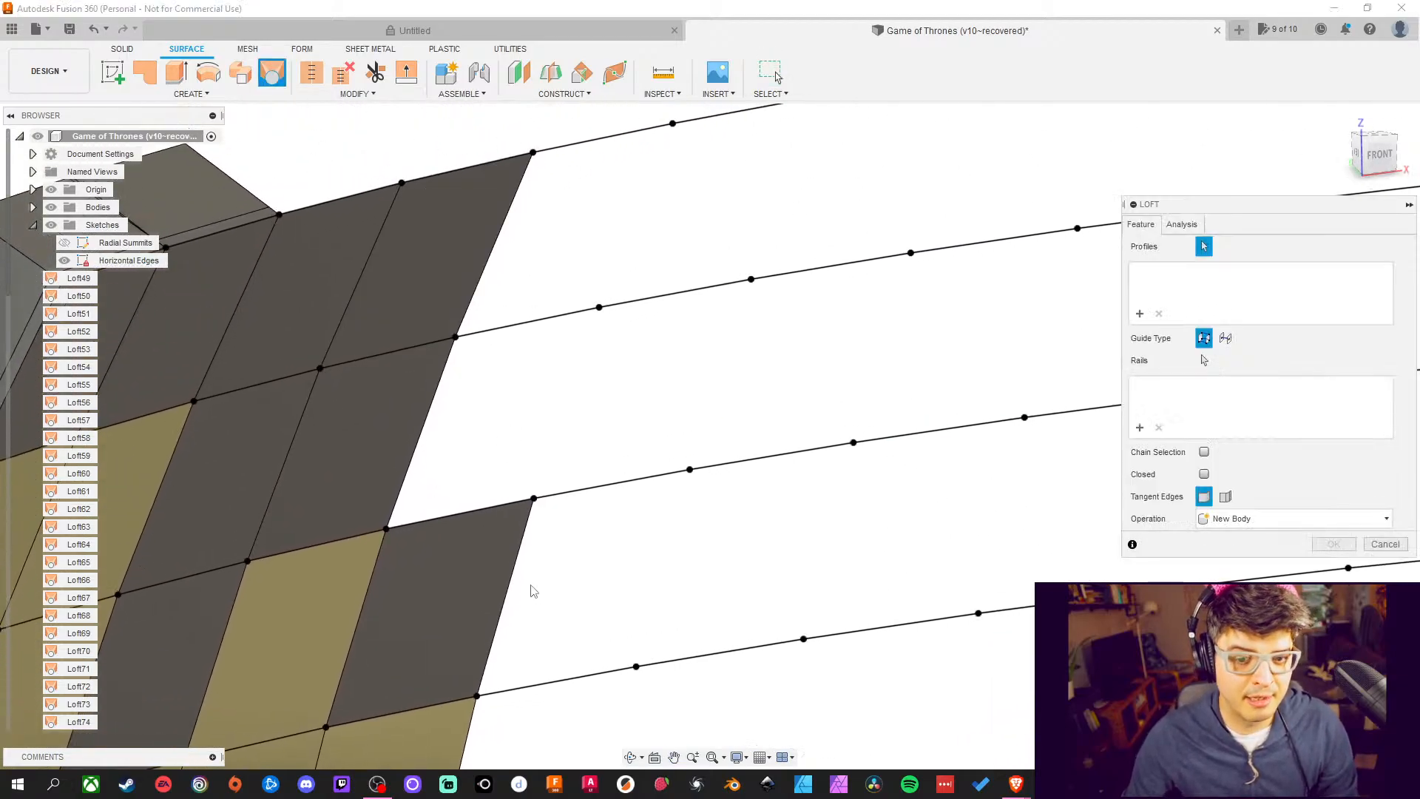
{"action": "left_click", "coordinate": [510, 503]}
{"action": "left_click", "coordinate": [556, 324]}
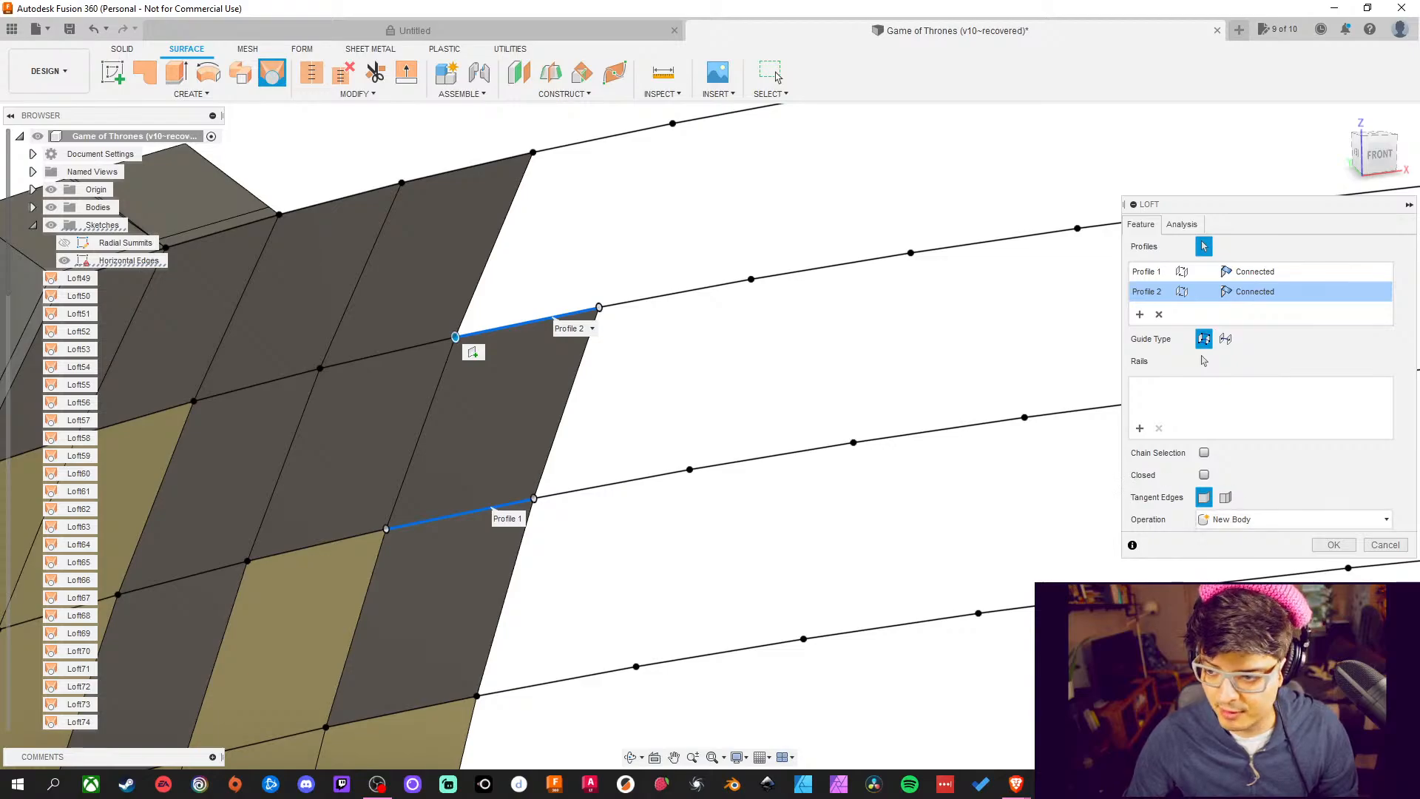
{"action": "left_click", "coordinate": [1333, 544]}
Loft the fifth column's uppermost surface patch as a new body, between the two topmost horizontal edge lines
{"action": "middle_click_drag", "start_coordinate": [736, 181], "coordinate": [699, 262]}
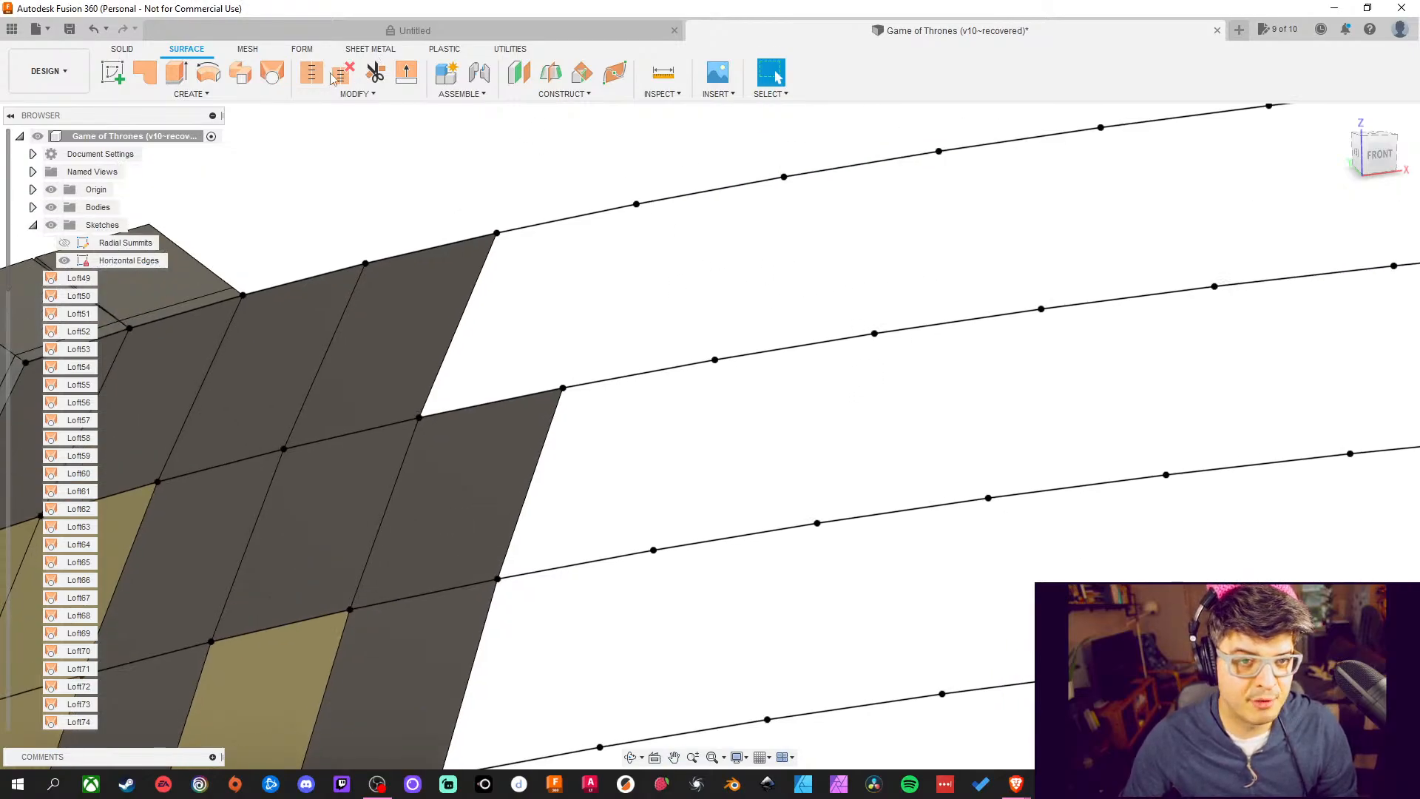
{"action": "left_click", "coordinate": [273, 72]}
{"action": "left_click", "coordinate": [517, 398]}
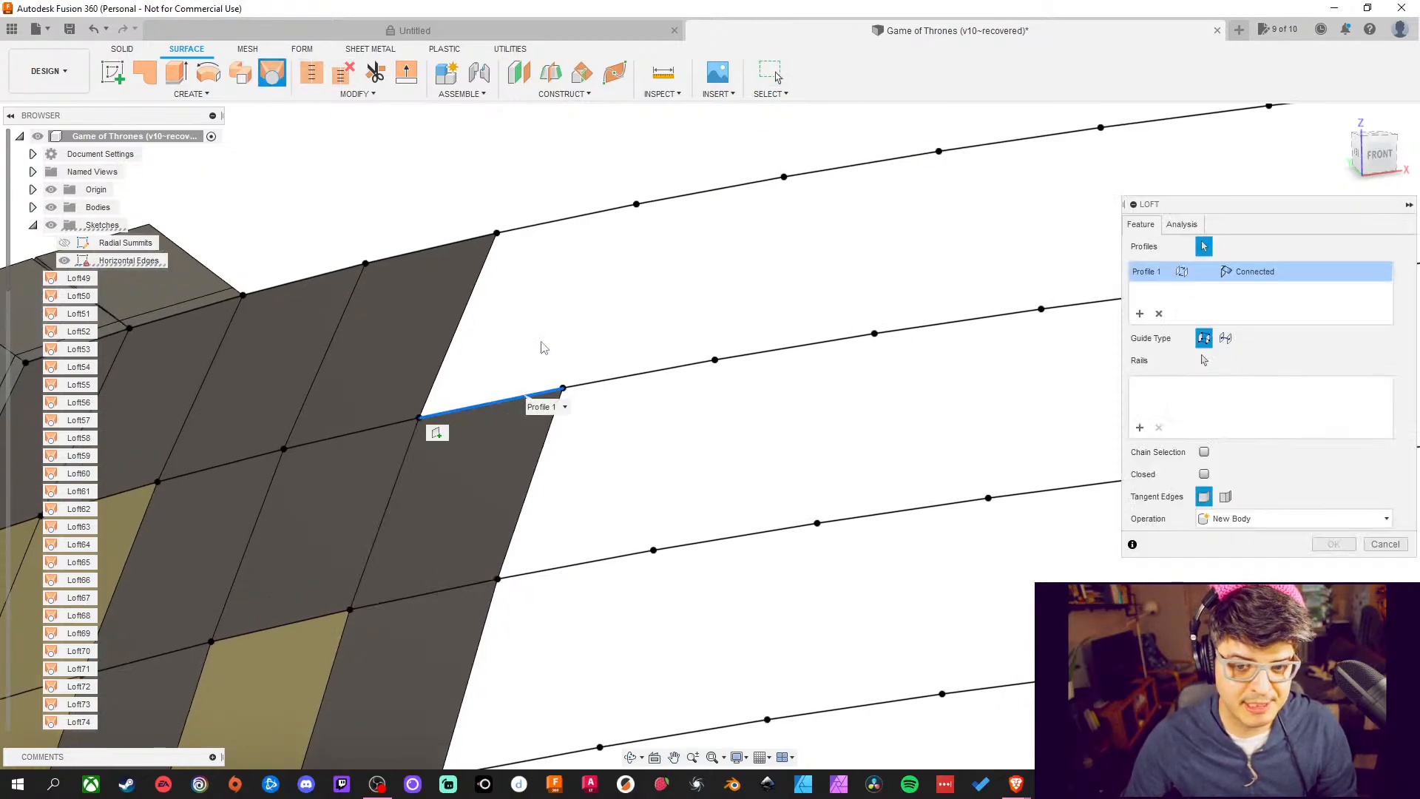
{"action": "left_click", "coordinate": [581, 225]}
{"action": "middle_click_drag", "start_coordinate": [856, 406], "coordinate": [933, 344]}
{"action": "left_click", "coordinate": [1356, 549]}
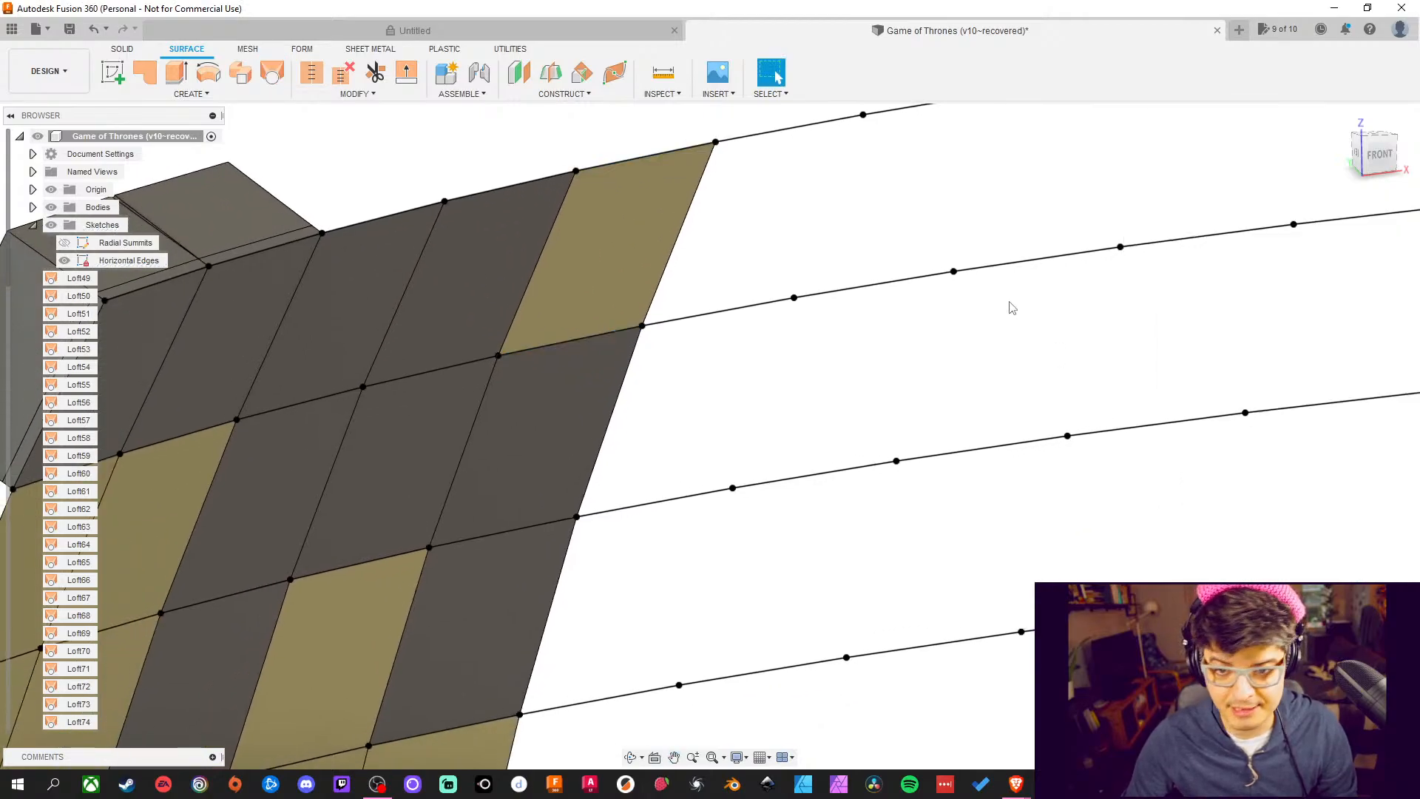
Loft a surface panel between the top two horizontal edge curves, using the segments next to the last panel in the top row
{"action": "middle_click_drag", "start_coordinate": [1009, 307], "coordinate": [888, 453]}
{"action": "scroll", "coordinate": [888, 453], "scroll_direction": "up", "scroll_amount": 2}
{"action": "left_click", "coordinate": [272, 74]}
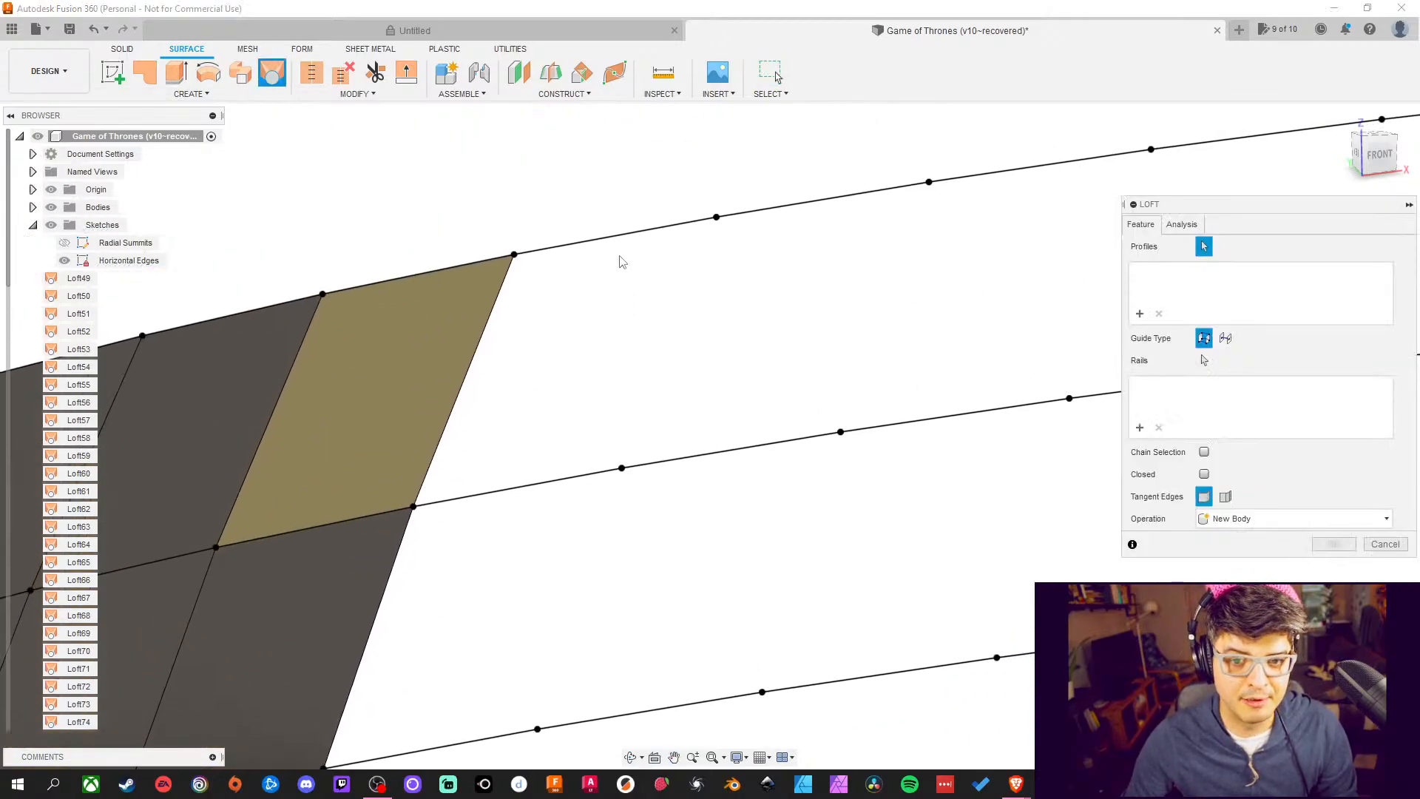
{"action": "left_click", "coordinate": [604, 243]}
{"action": "left_click", "coordinate": [522, 493]}
{"action": "middle_click_drag", "start_coordinate": [611, 589], "coordinate": [645, 276]}
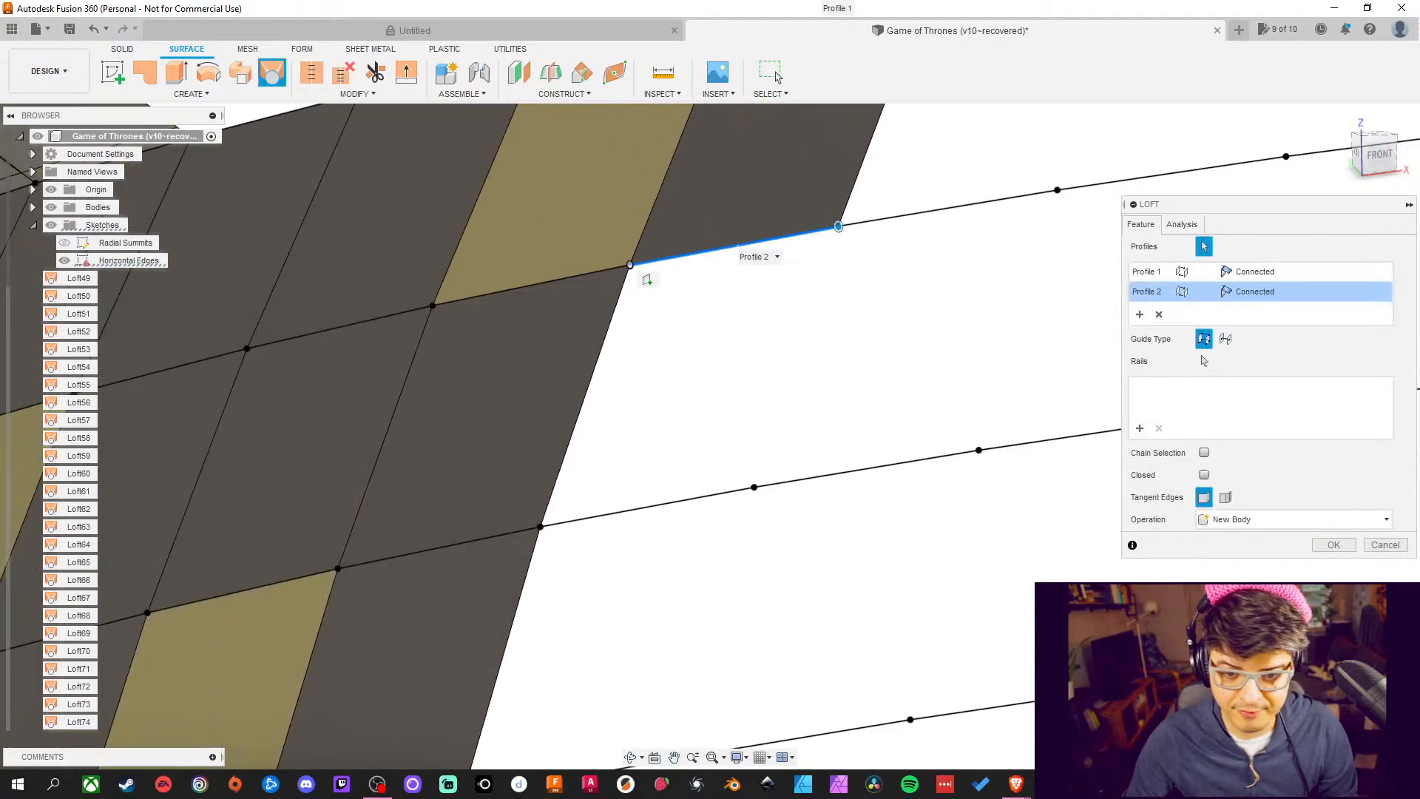
{"action": "left_click", "coordinate": [1335, 545]}
Loft the second-row panel directly below the new one, between matching segments of the second and third edge curves
{"action": "middle_click_drag", "start_coordinate": [903, 427], "coordinate": [814, 482]}
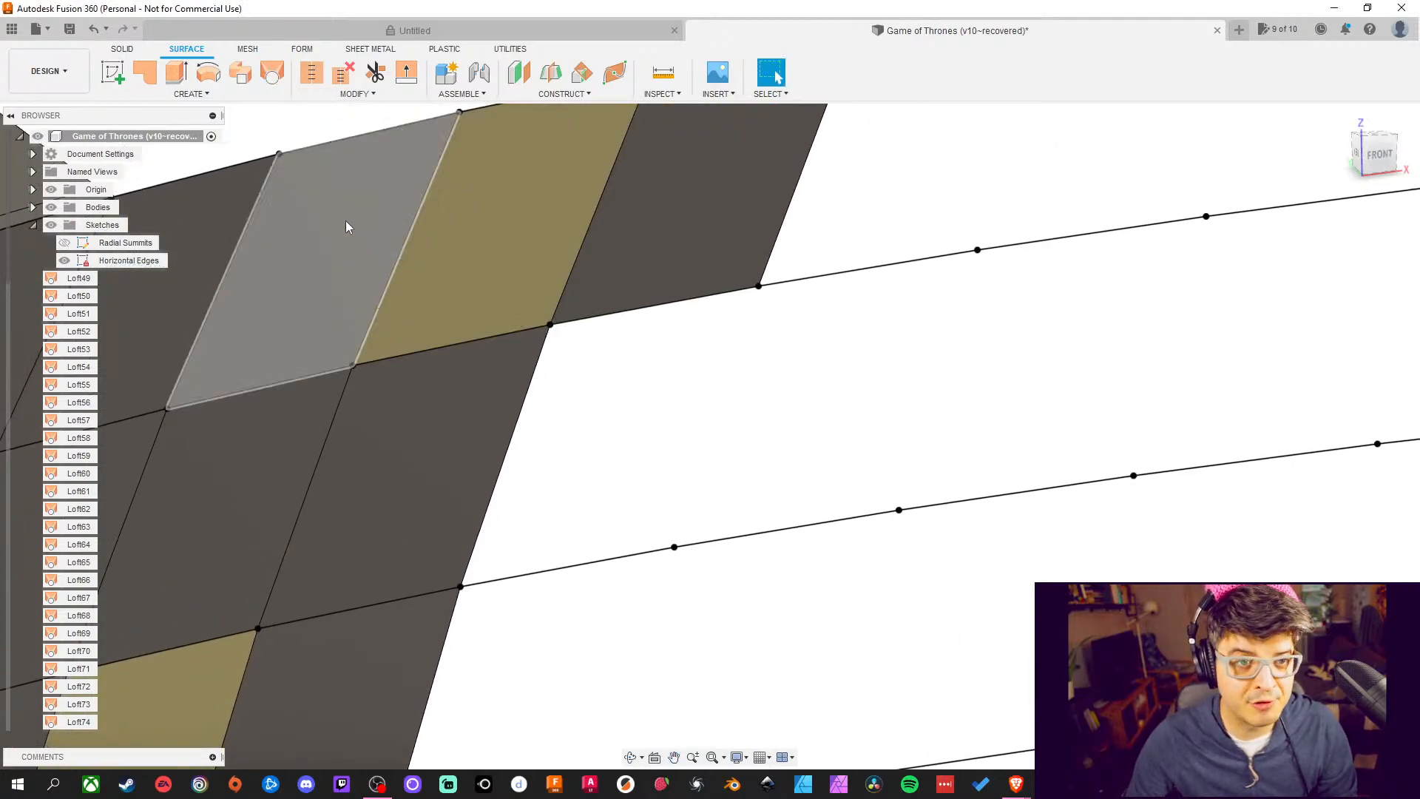
{"action": "left_click", "coordinate": [271, 74]}
{"action": "left_click", "coordinate": [666, 303]}
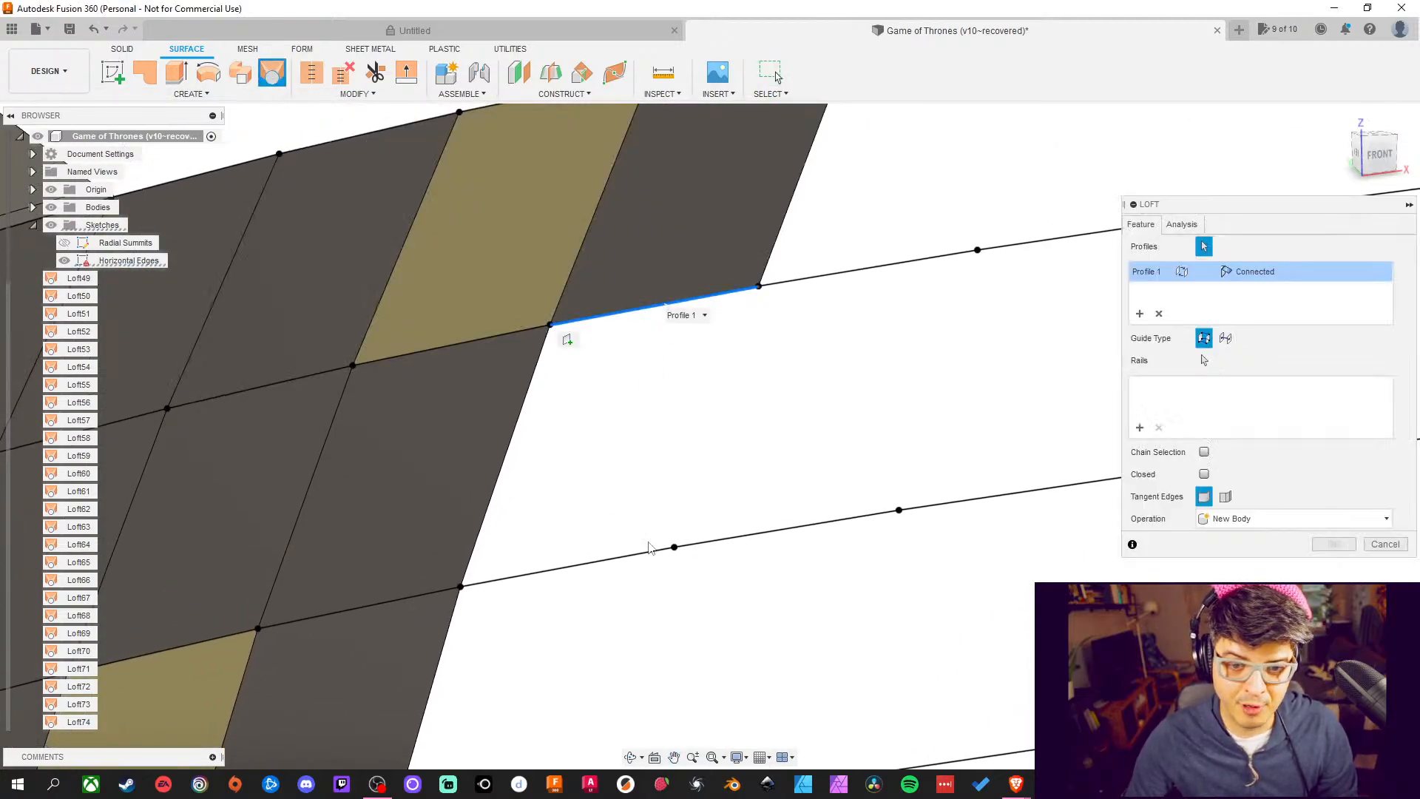
{"action": "left_click", "coordinate": [597, 569]}
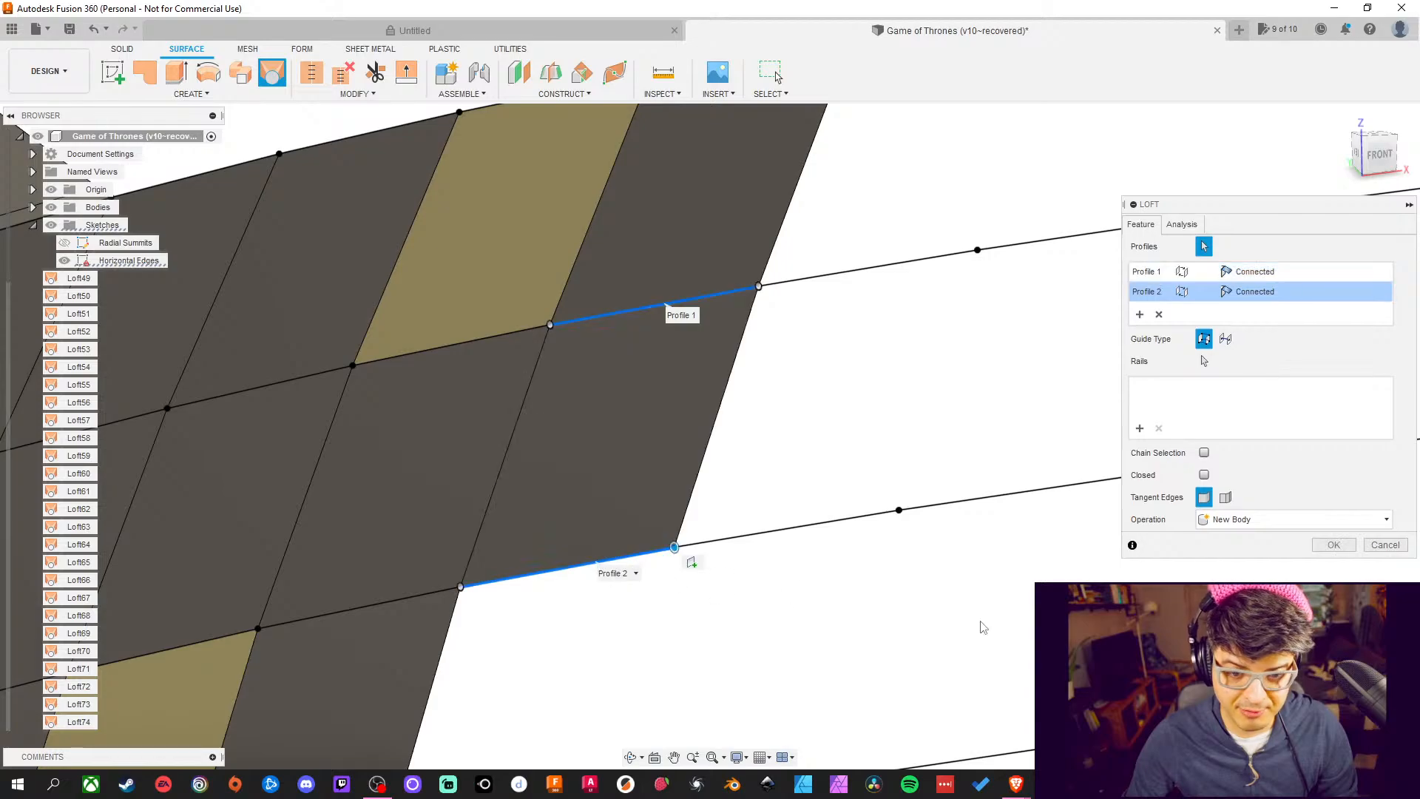
{"action": "left_click", "coordinate": [1351, 547]}
Loft the third-row panel of the new column between matching segments of the third and fourth edge curves
{"action": "middle_click_drag", "start_coordinate": [966, 516], "coordinate": [961, 358]}
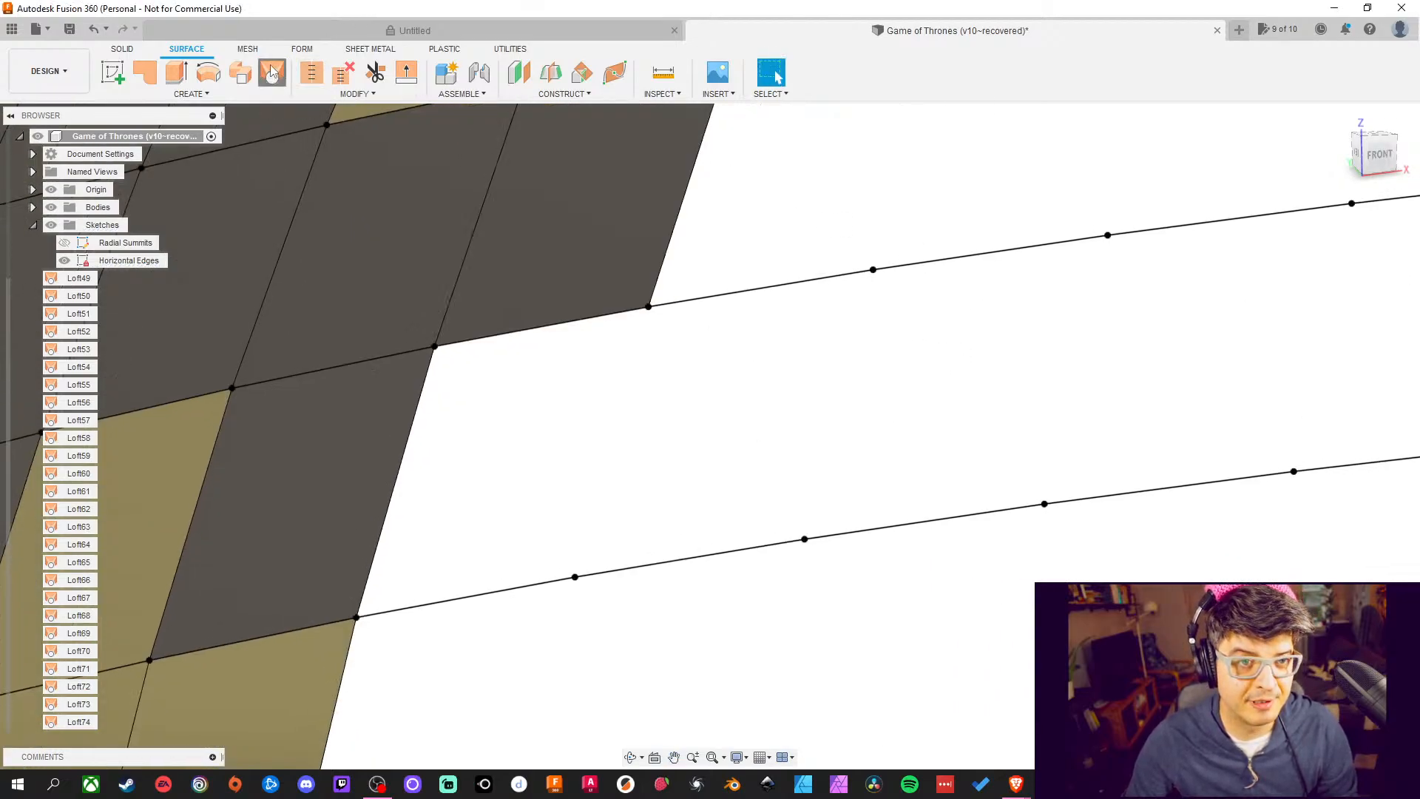
{"action": "left_click", "coordinate": [272, 73]}
{"action": "left_click", "coordinate": [526, 331]}
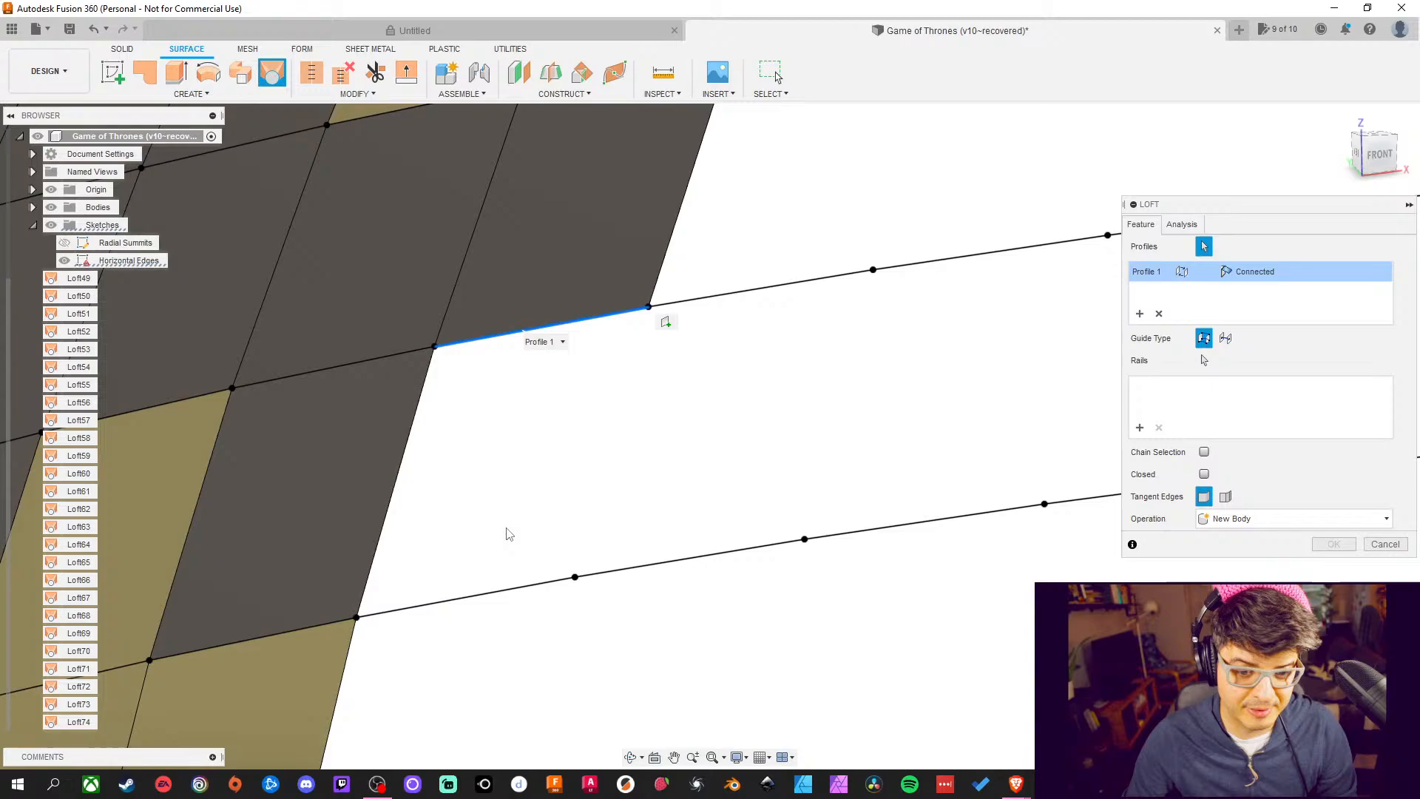
{"action": "left_click", "coordinate": [499, 596]}
{"action": "middle_click_drag", "start_coordinate": [589, 514], "coordinate": [772, 362]}
{"action": "left_click", "coordinate": [1333, 543]}
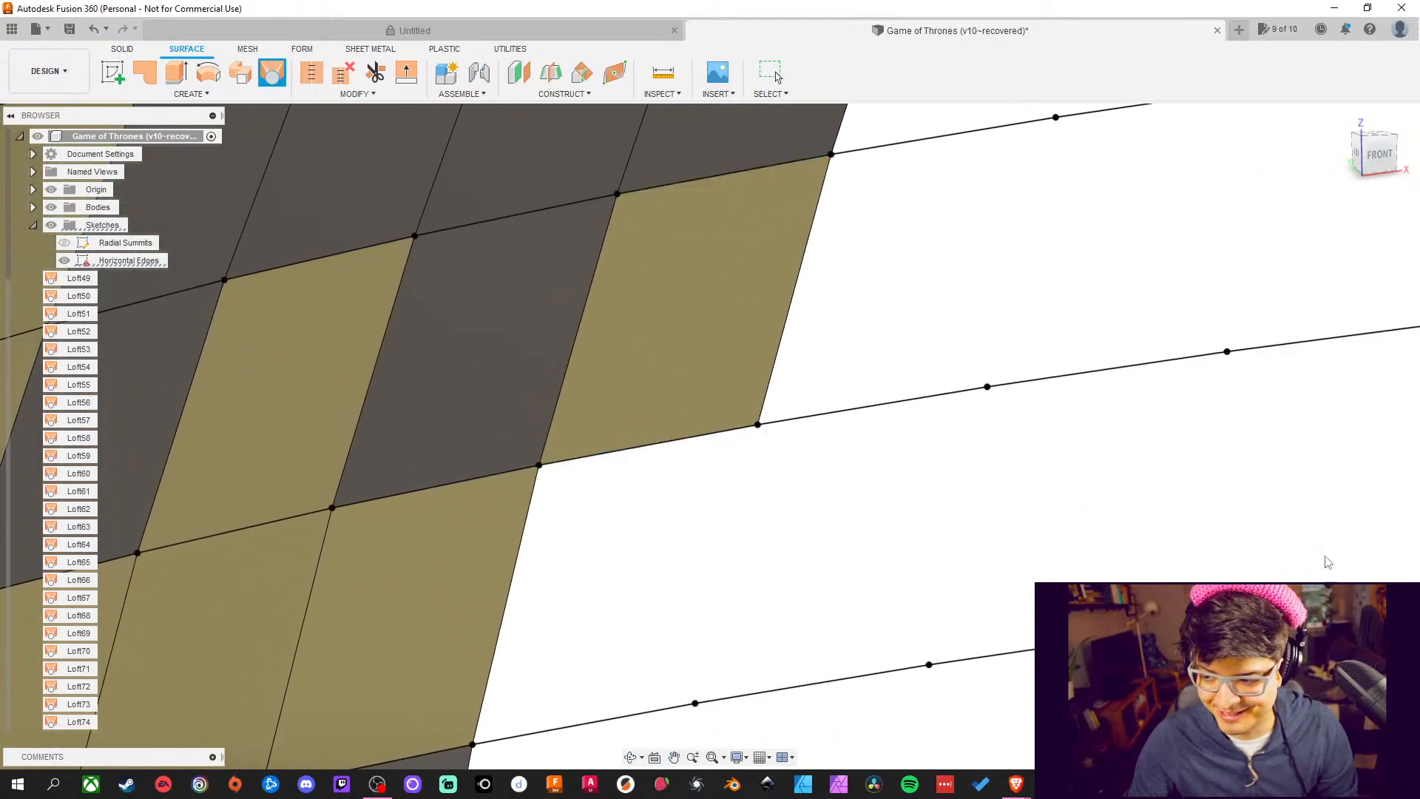
Loft the fourth-row panel of the new column between matching segments of the fourth and fifth edge curves
{"action": "middle_click_drag", "start_coordinate": [964, 567], "coordinate": [913, 380]}
{"action": "left_click", "coordinate": [272, 73]}
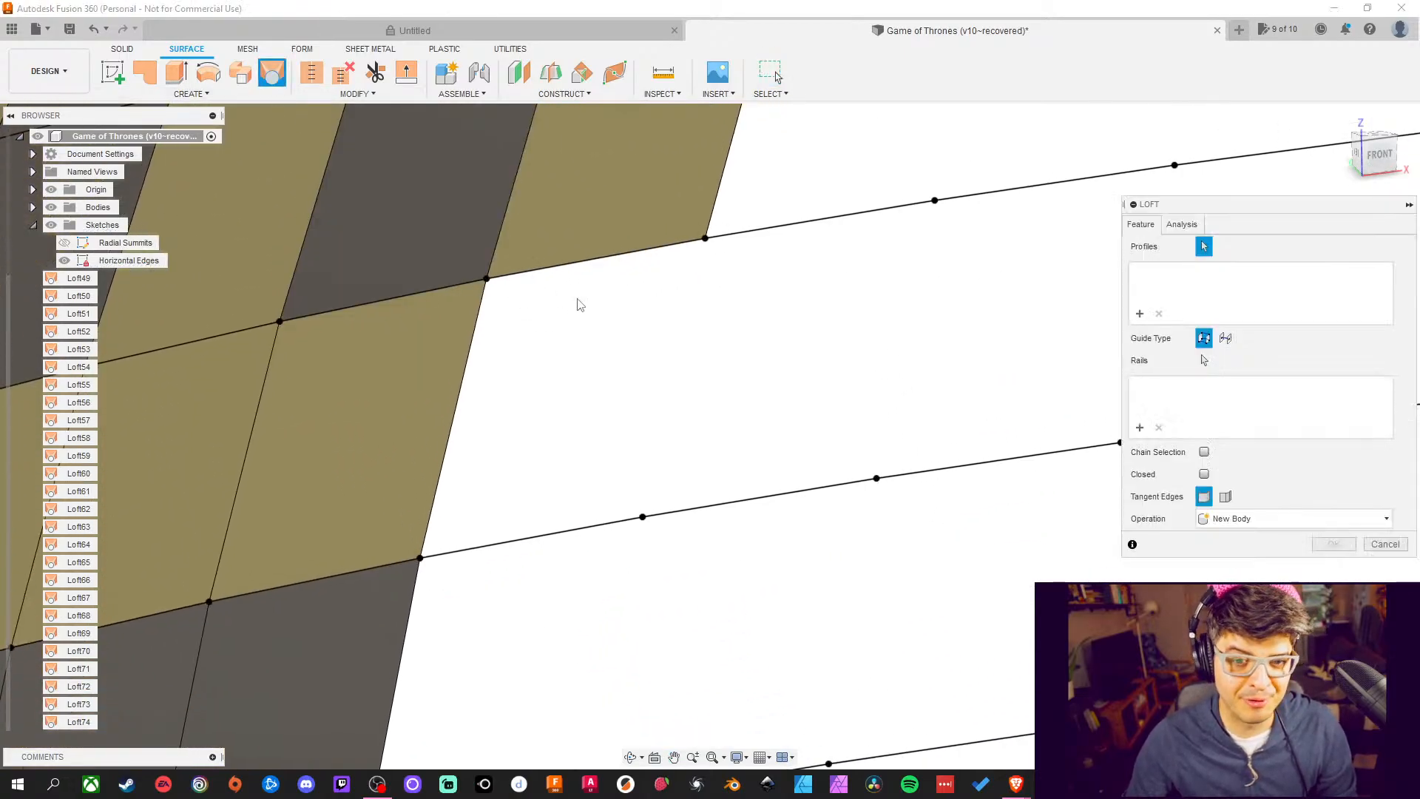
{"action": "left_click", "coordinate": [575, 264]}
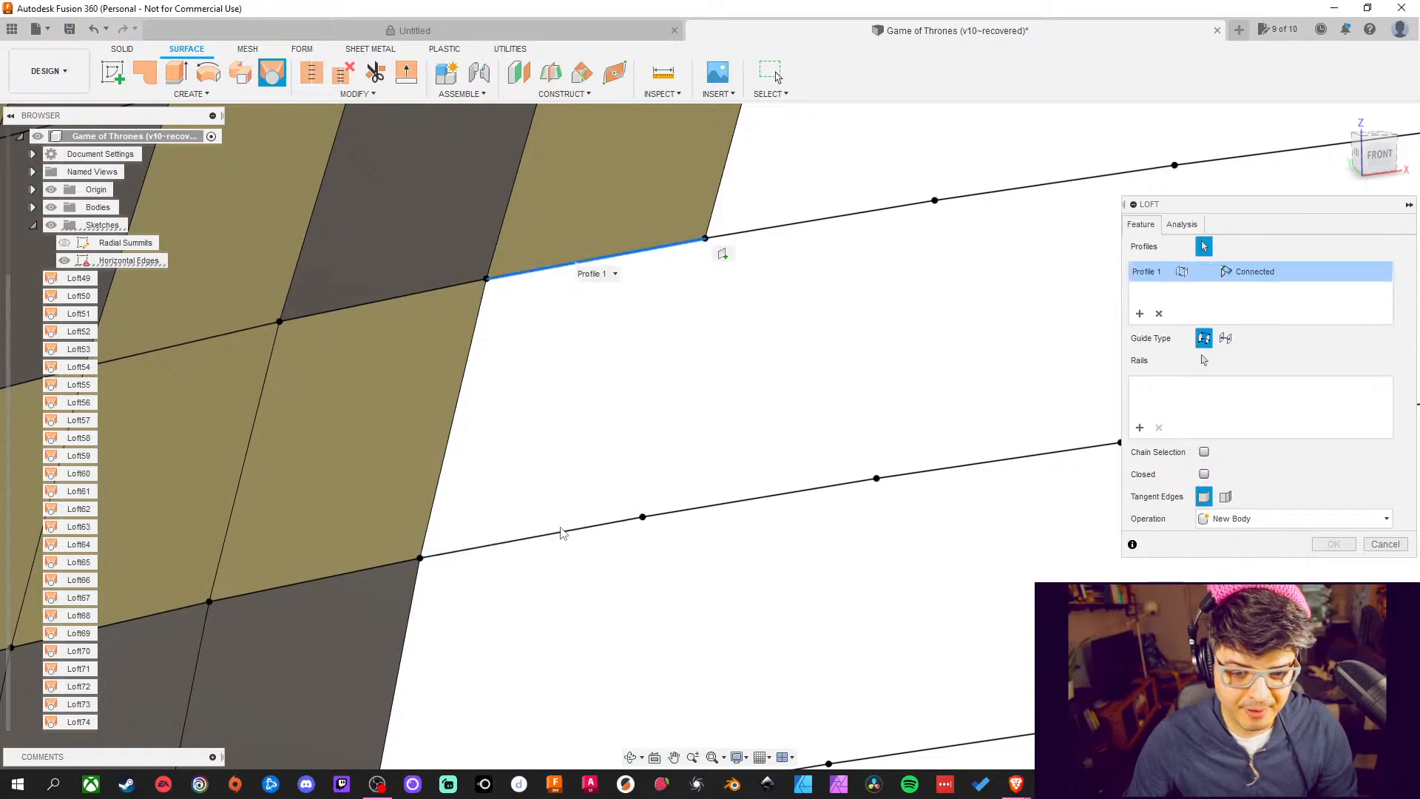
{"action": "left_click", "coordinate": [619, 523]}
{"action": "middle_click_drag", "start_coordinate": [731, 424], "coordinate": [749, 371]}
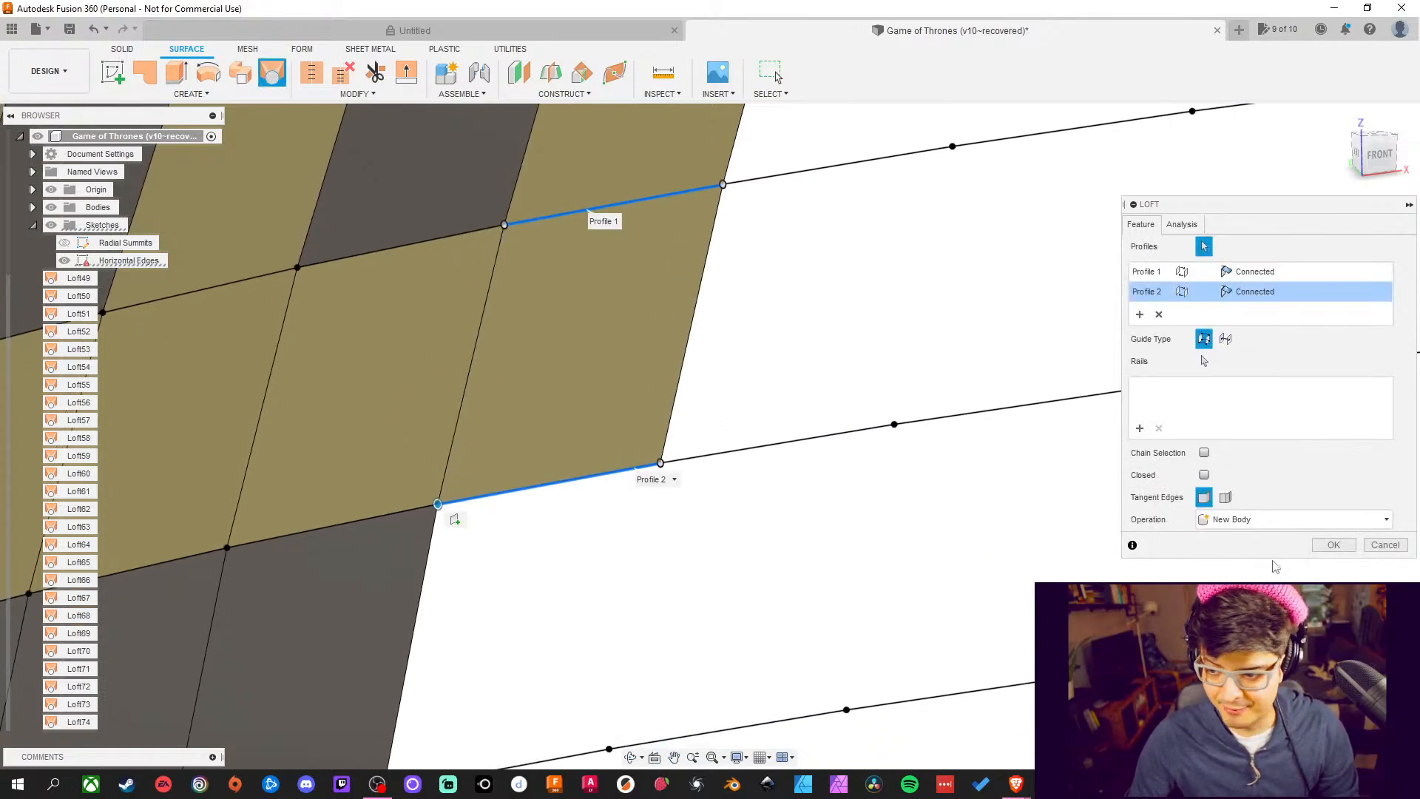
{"action": "left_click", "coordinate": [1345, 553]}
Loft the fifth-row panel of the new column between matching segments of the fifth and sixth edge curves
{"action": "middle_click_drag", "start_coordinate": [833, 409], "coordinate": [618, 254]}
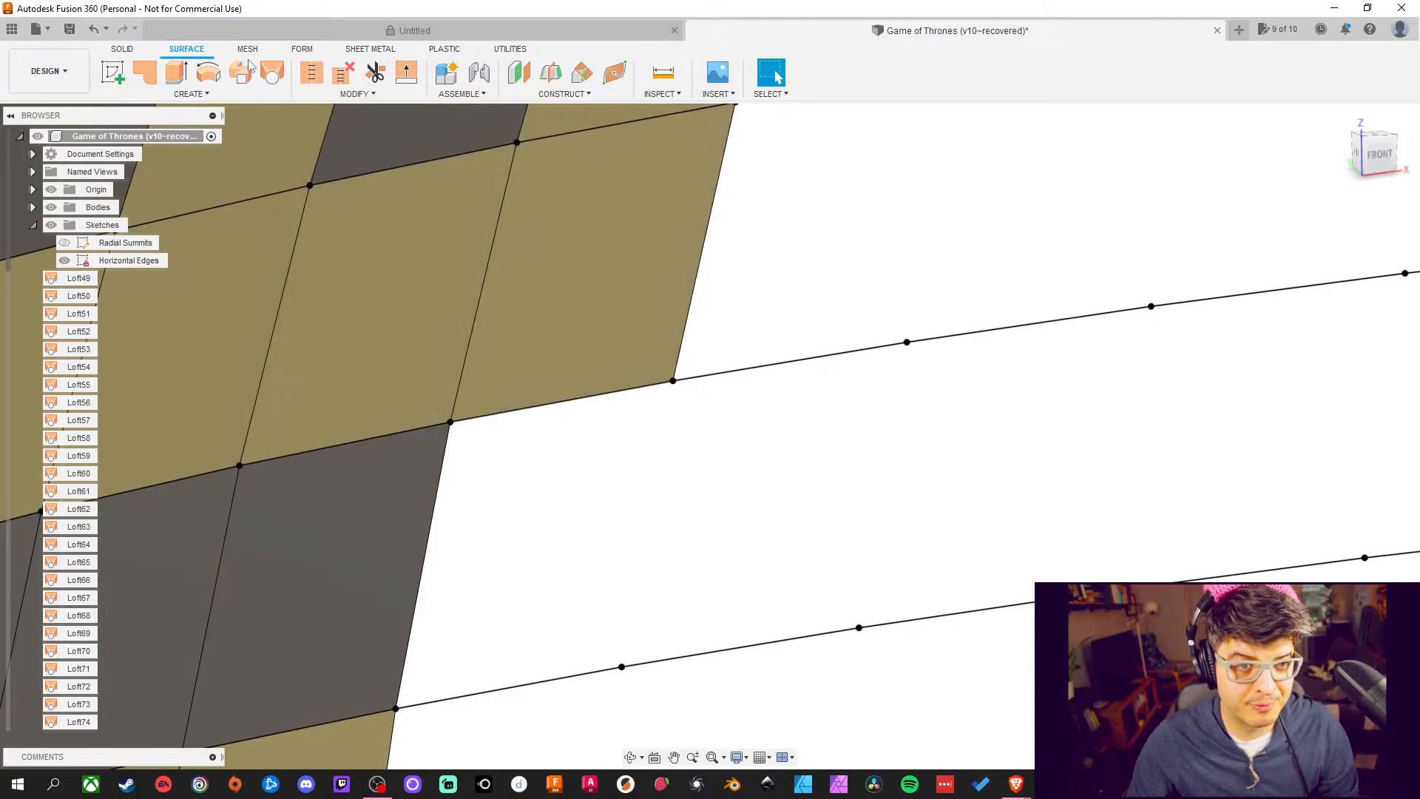
{"action": "middle_click_drag", "start_coordinate": [505, 465], "coordinate": [646, 390]}
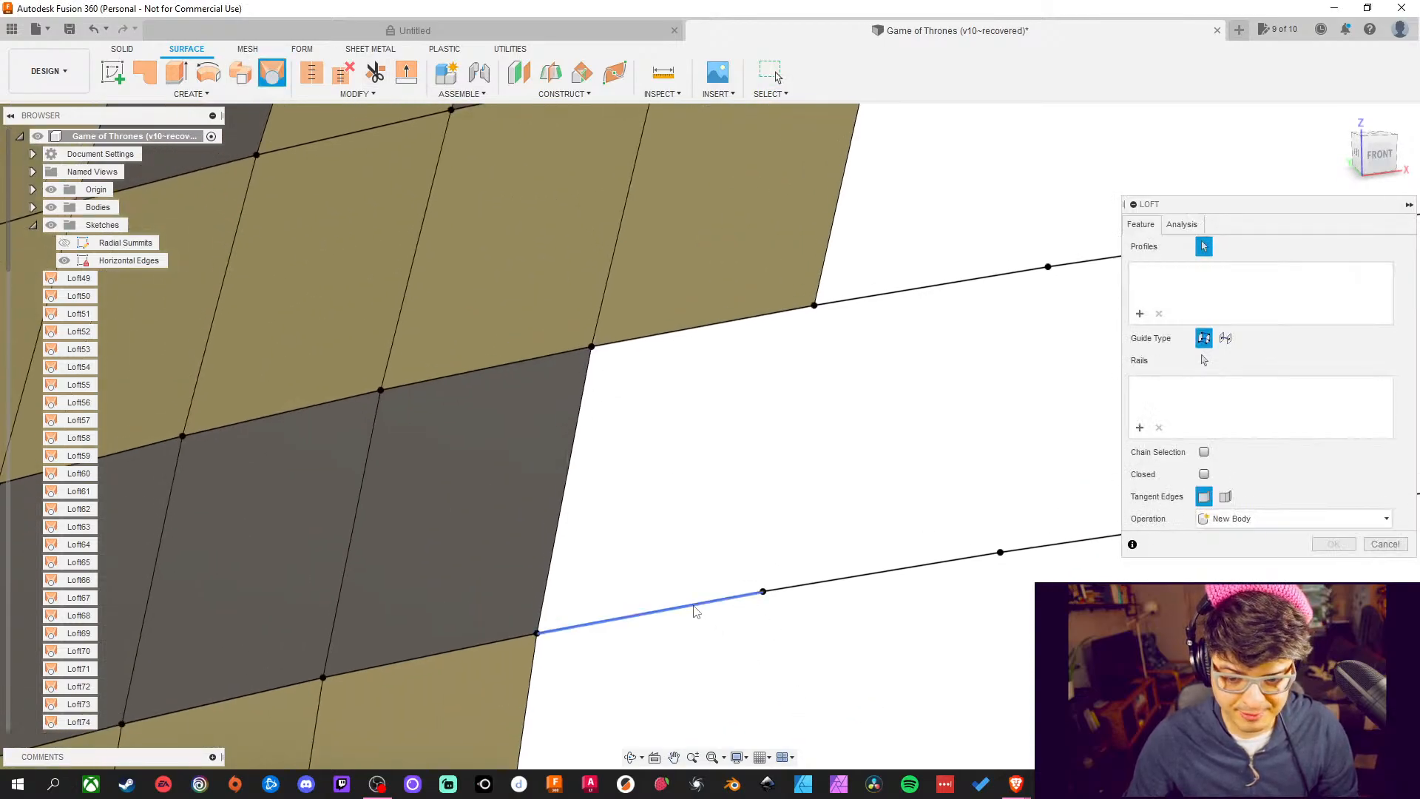
{"action": "left_click", "coordinate": [695, 611]}
{"action": "left_click", "coordinate": [716, 326]}
{"action": "middle_click_drag", "start_coordinate": [782, 491], "coordinate": [743, 415]}
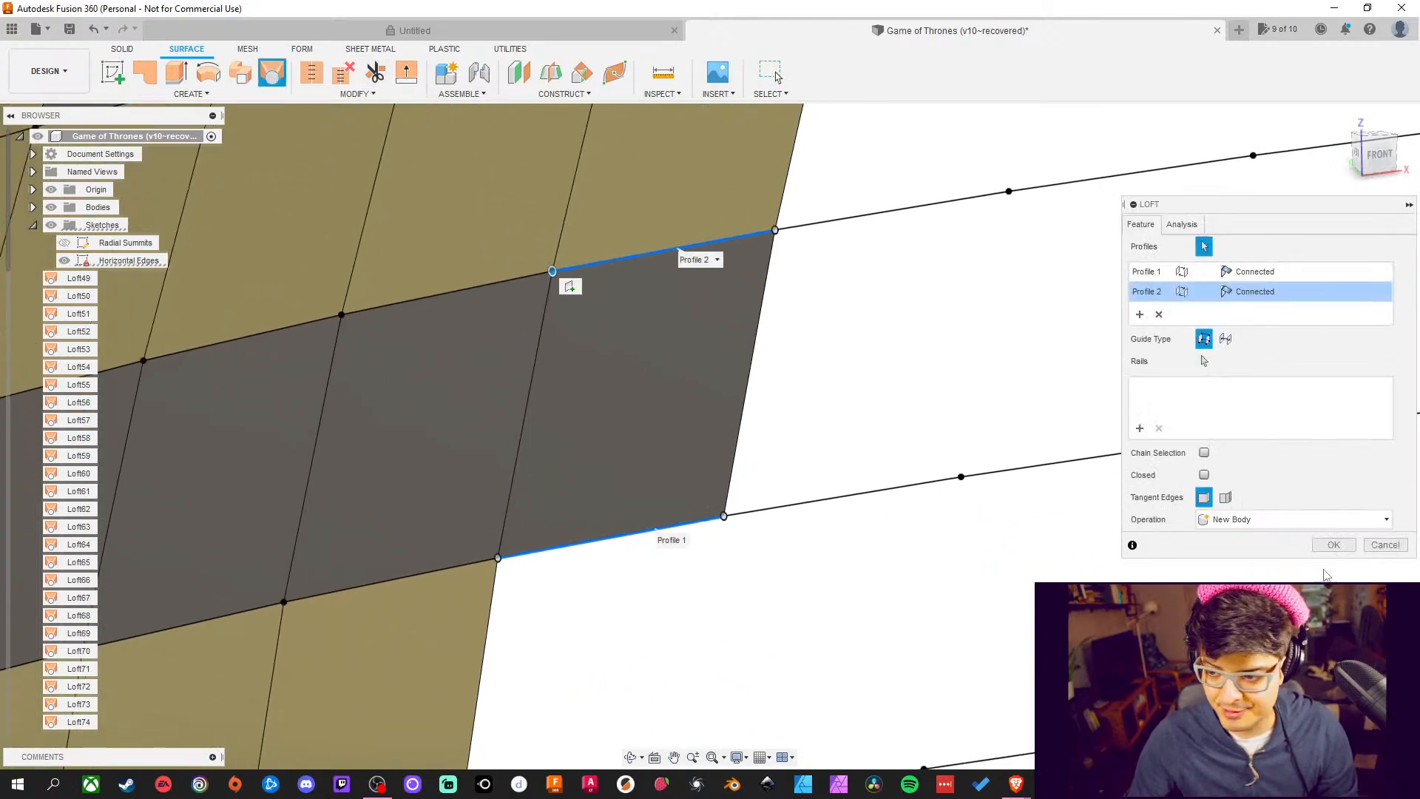
{"action": "left_click", "coordinate": [1330, 546]}
Loft the sixth-row panel of the new column between matching segments of the sixth and seventh edge curves
{"action": "middle_click_drag", "start_coordinate": [914, 603], "coordinate": [957, 313]}
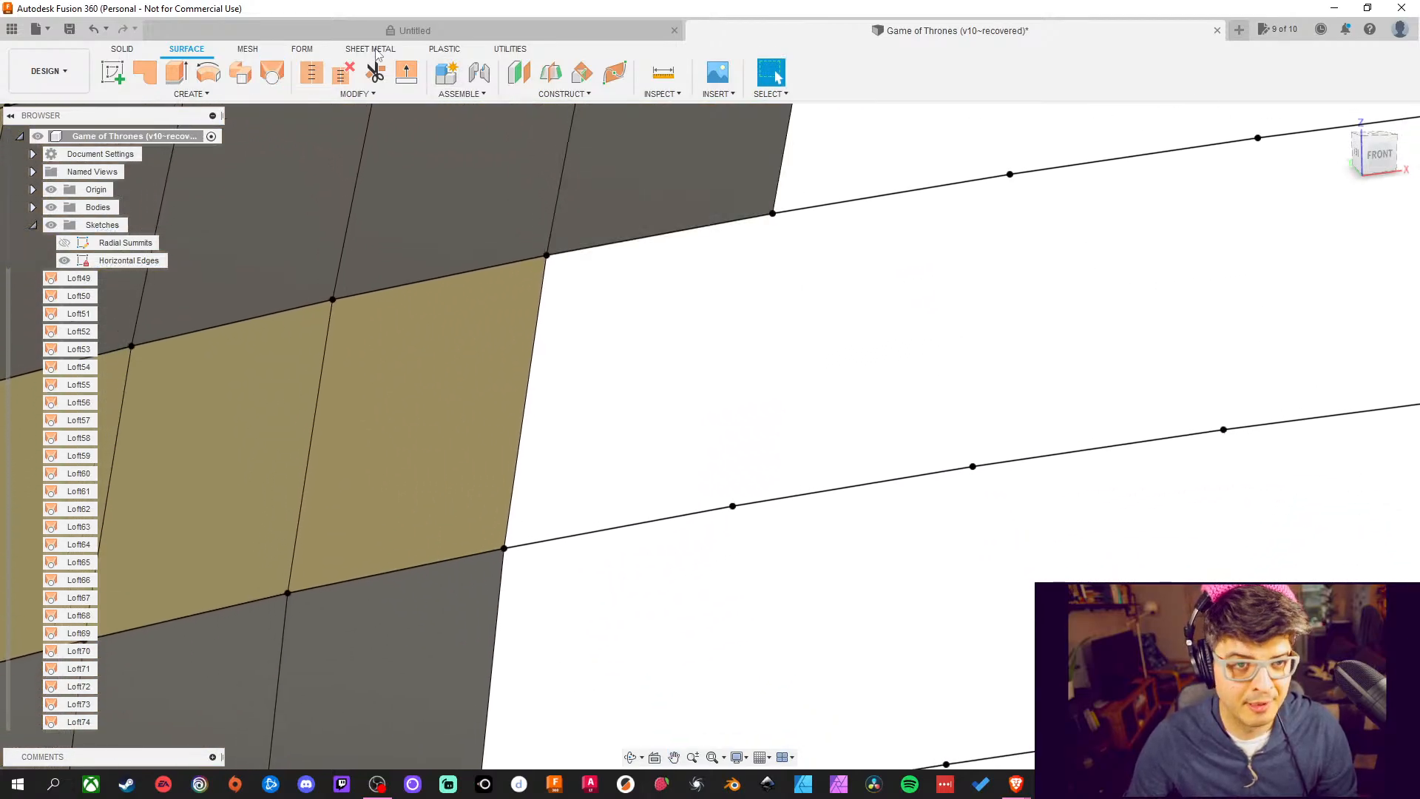
{"action": "left_click", "coordinate": [272, 74]}
{"action": "left_click", "coordinate": [687, 235]}
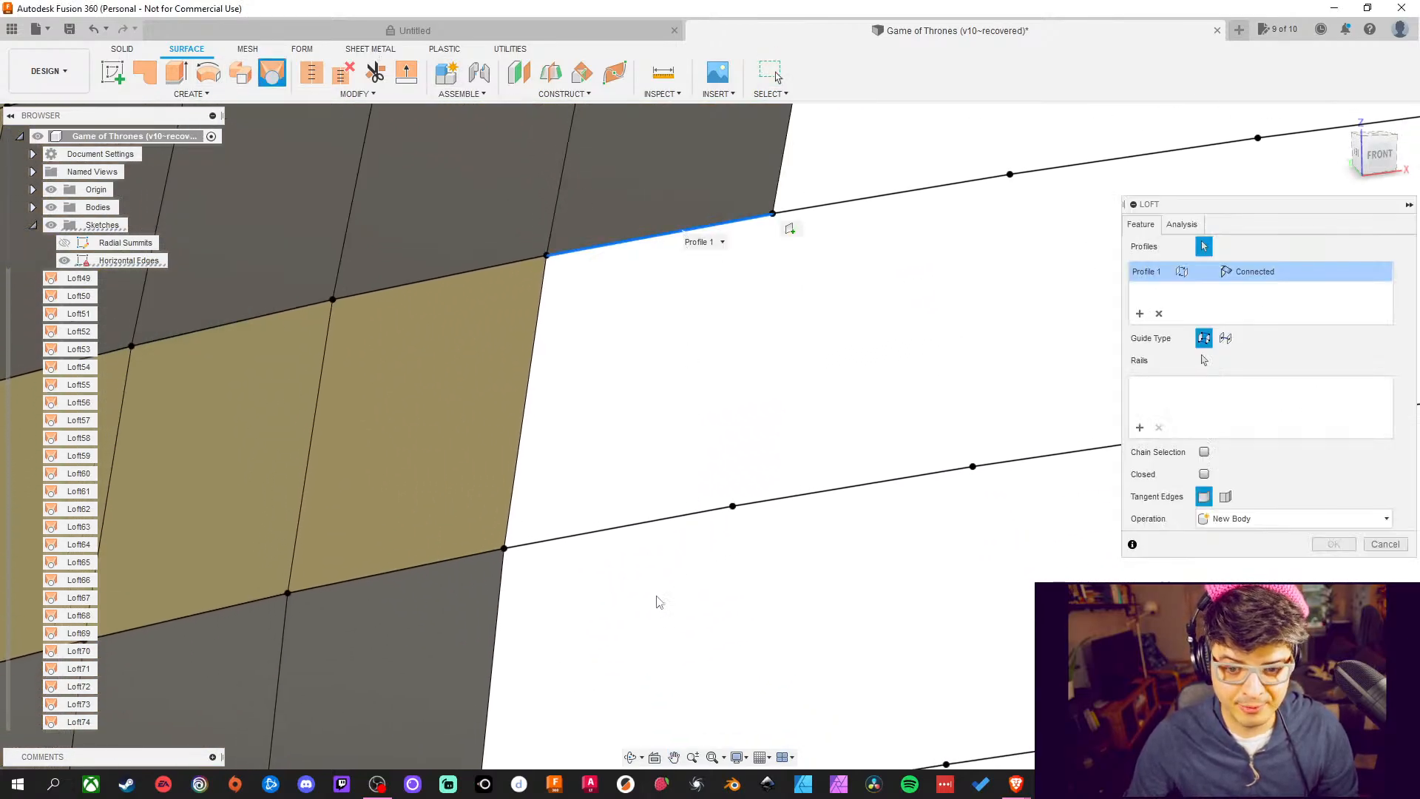
{"action": "left_click", "coordinate": [640, 527]}
{"action": "left_click", "coordinate": [1333, 544]}
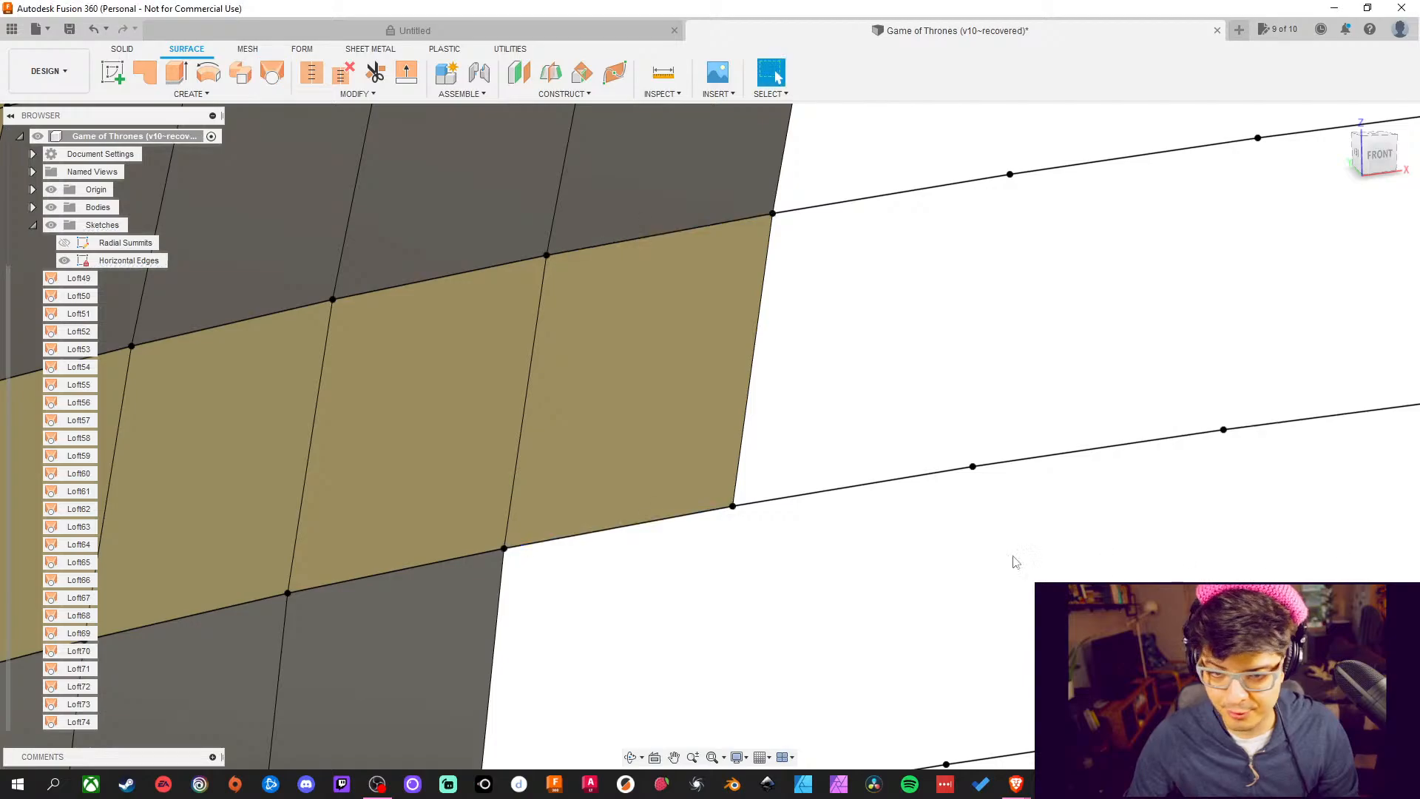
{"action": "middle_click_drag", "start_coordinate": [810, 534], "coordinate": [817, 358]}
{"action": "left_click", "coordinate": [269, 51]}
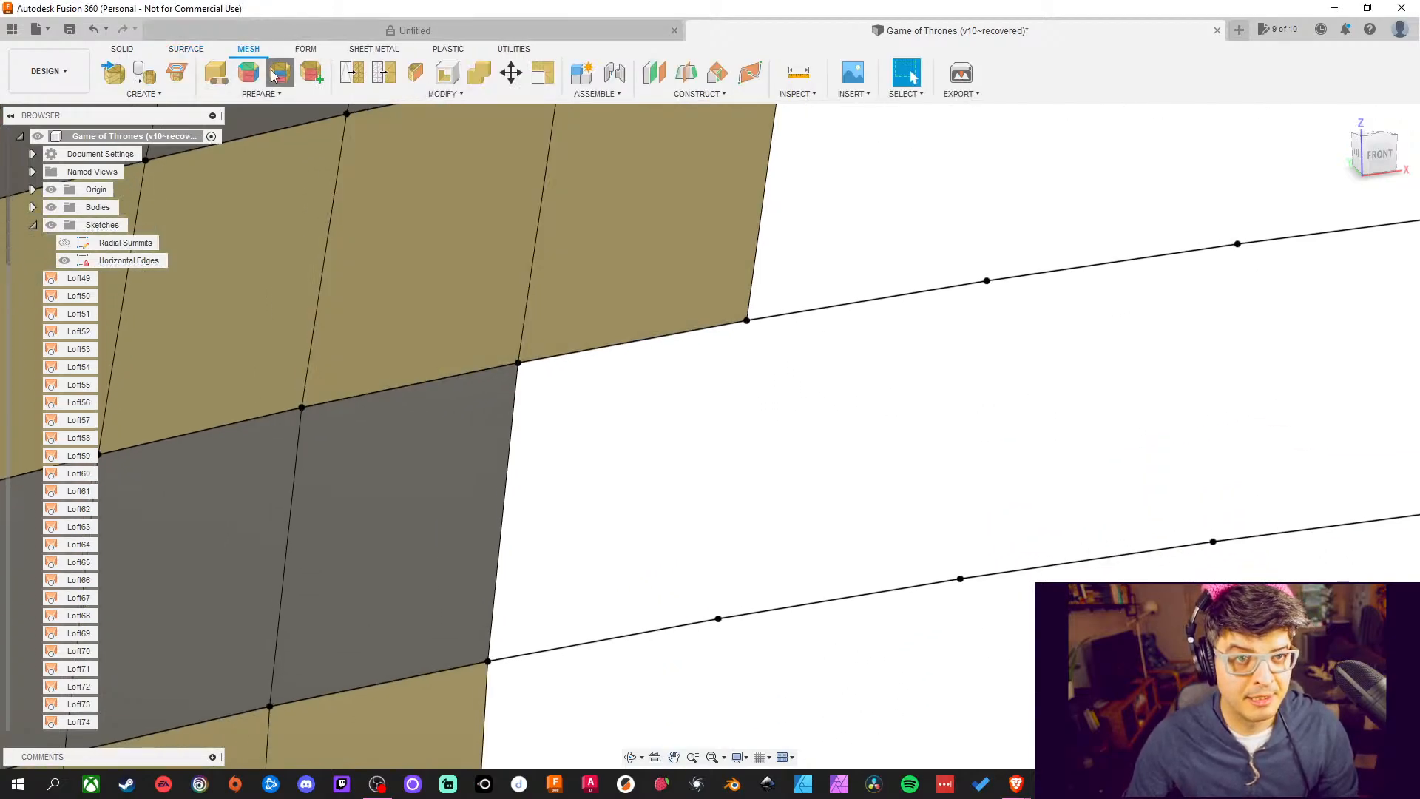
{"action": "left_click", "coordinate": [279, 71]}
{"action": "left_click", "coordinate": [141, 57]}
{"action": "left_click", "coordinate": [187, 49]}
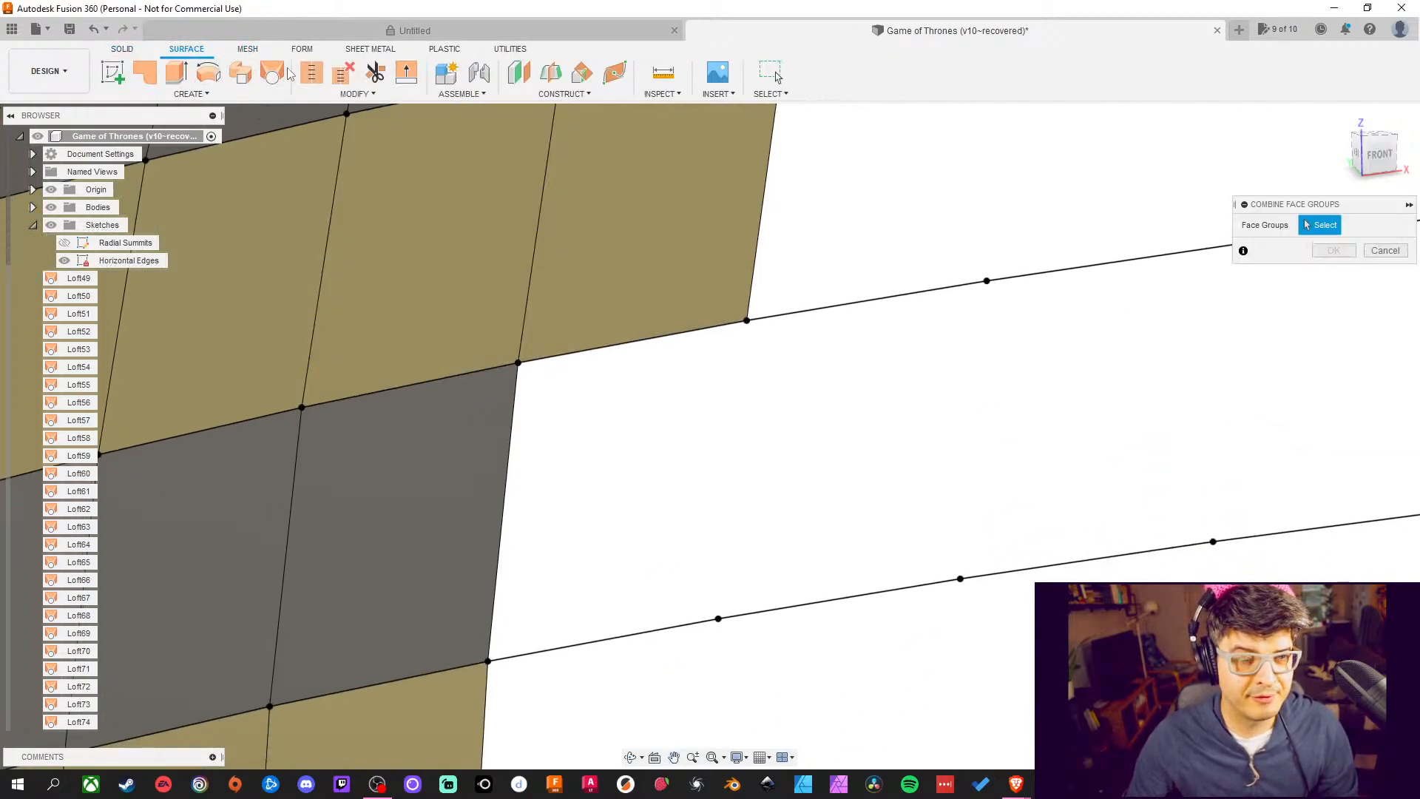
Loft the seventh-row panel of the new column between matching segments of the seventh and eighth edge curves
{"action": "left_click", "coordinate": [271, 72]}
{"action": "left_click", "coordinate": [644, 341]}
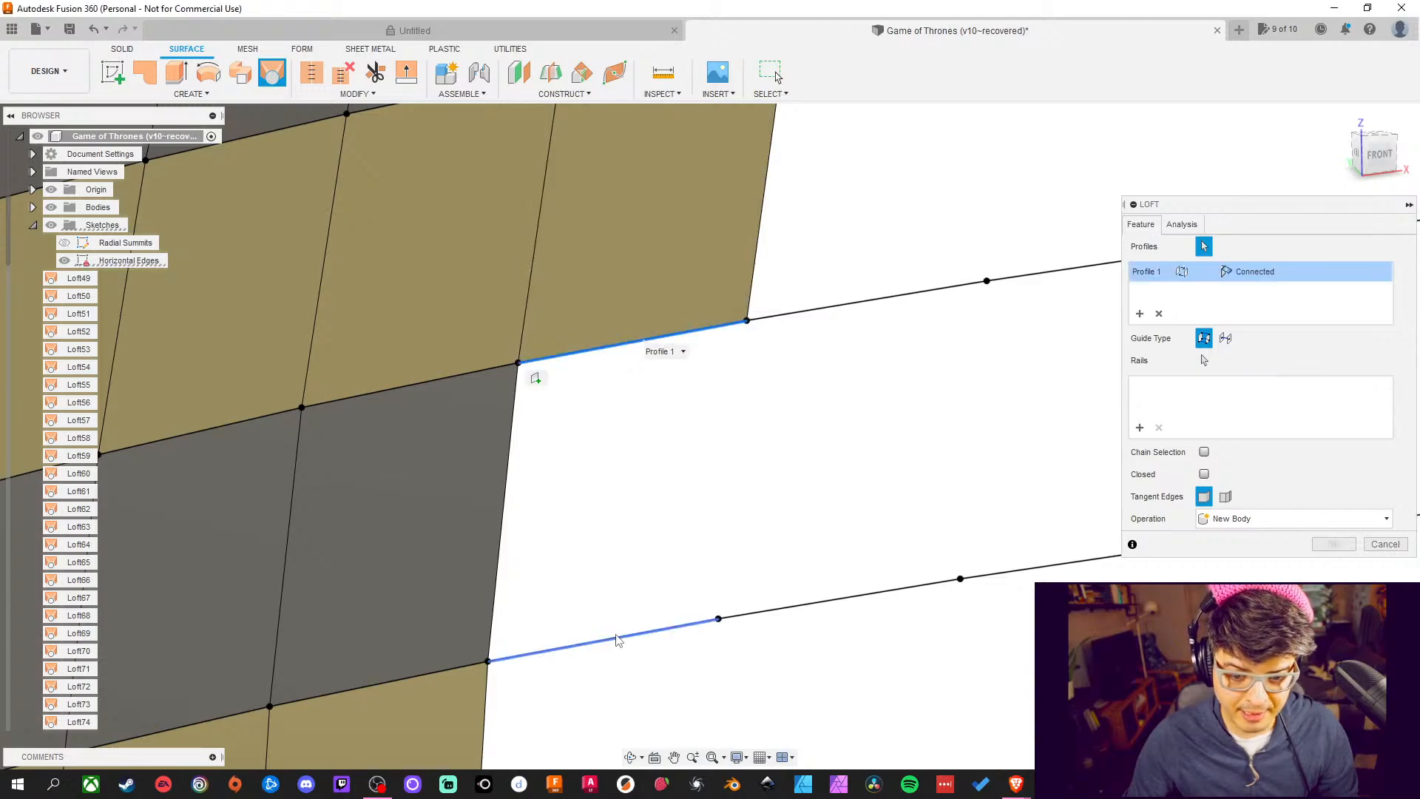
{"action": "left_click", "coordinate": [618, 641]}
{"action": "middle_click_drag", "start_coordinate": [773, 581], "coordinate": [763, 343]}
{"action": "left_click", "coordinate": [1337, 546]}
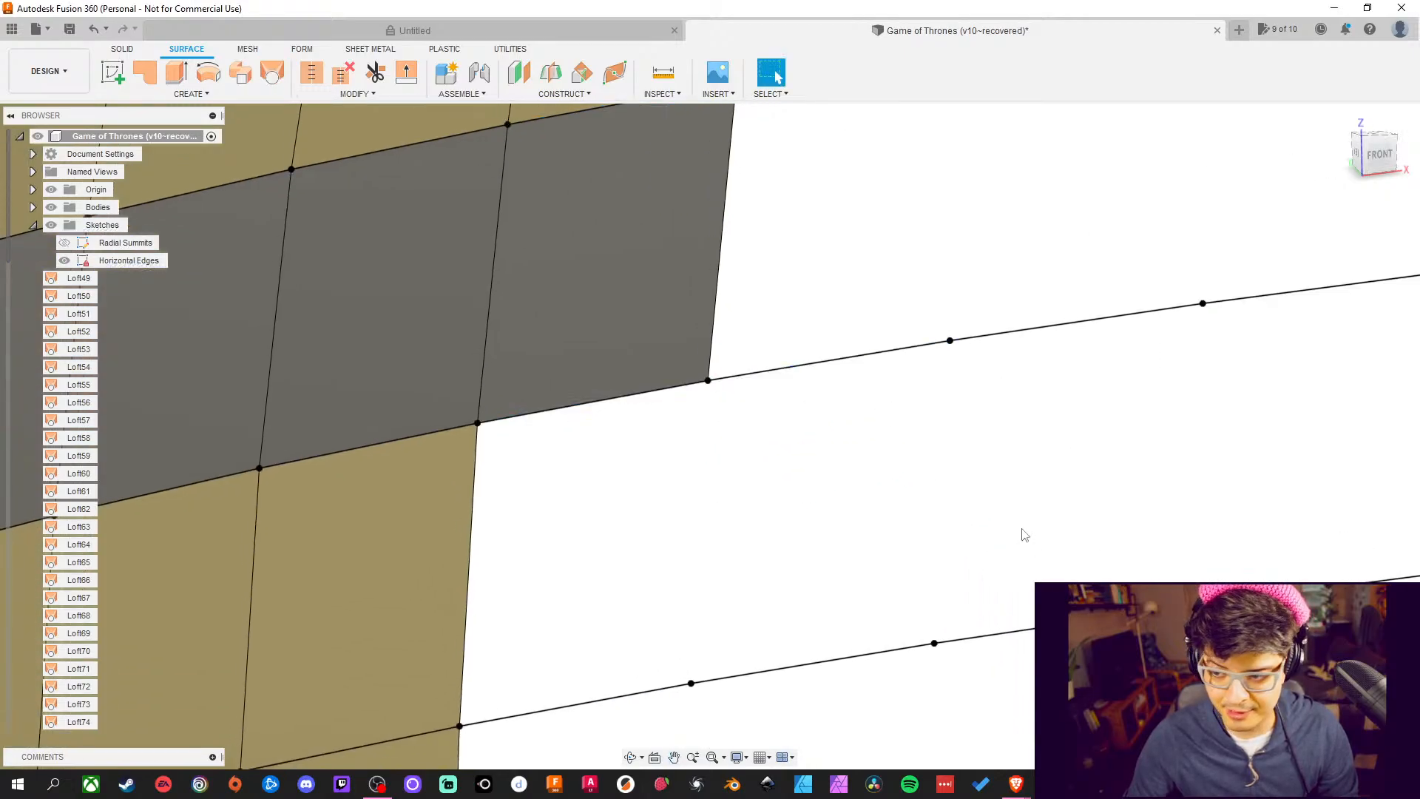
Loft the eighth-row panel of the new column between matching segments of the eighth and ninth edge curves
{"action": "middle_click_drag", "start_coordinate": [1020, 532], "coordinate": [933, 386]}
{"action": "left_click", "coordinate": [269, 71]}
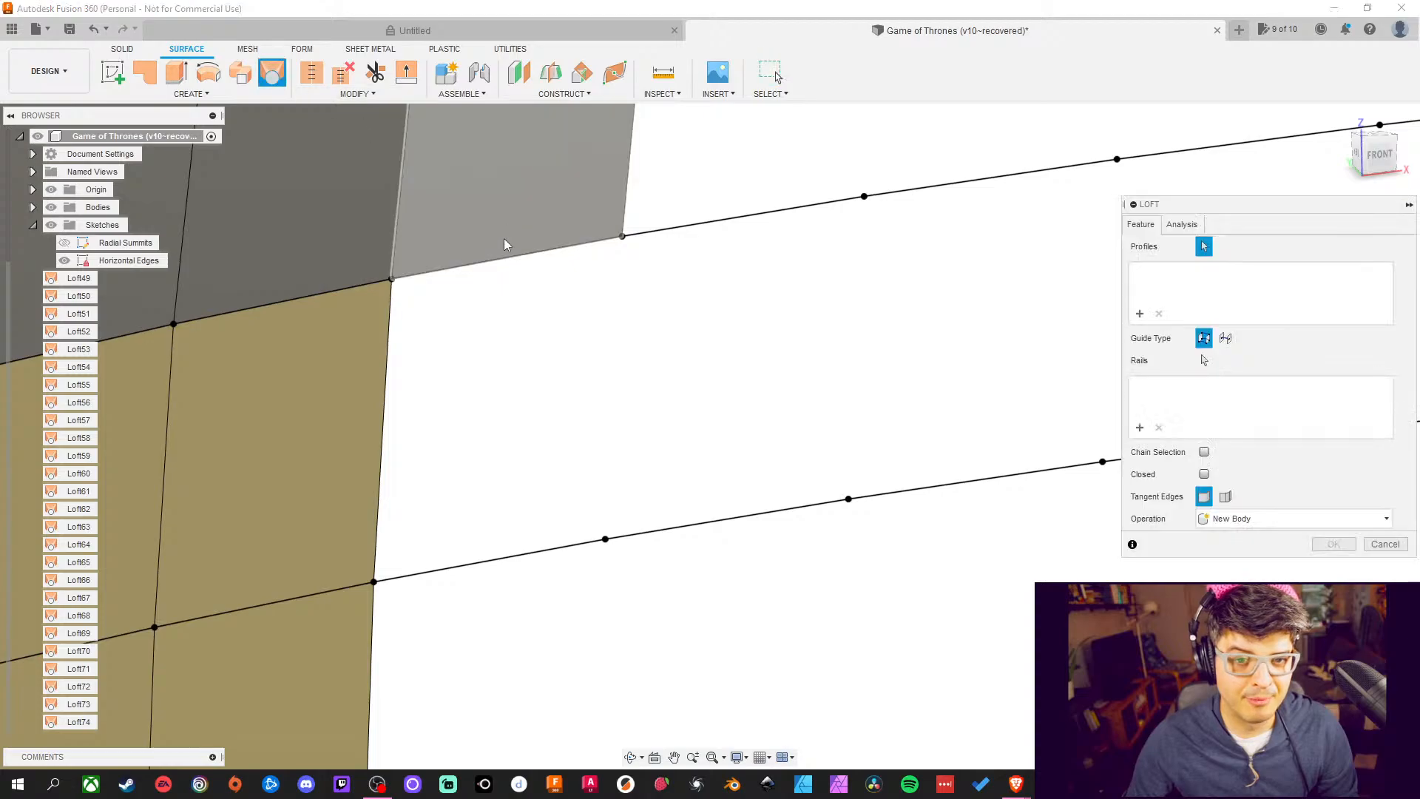
{"action": "left_click", "coordinate": [503, 267]}
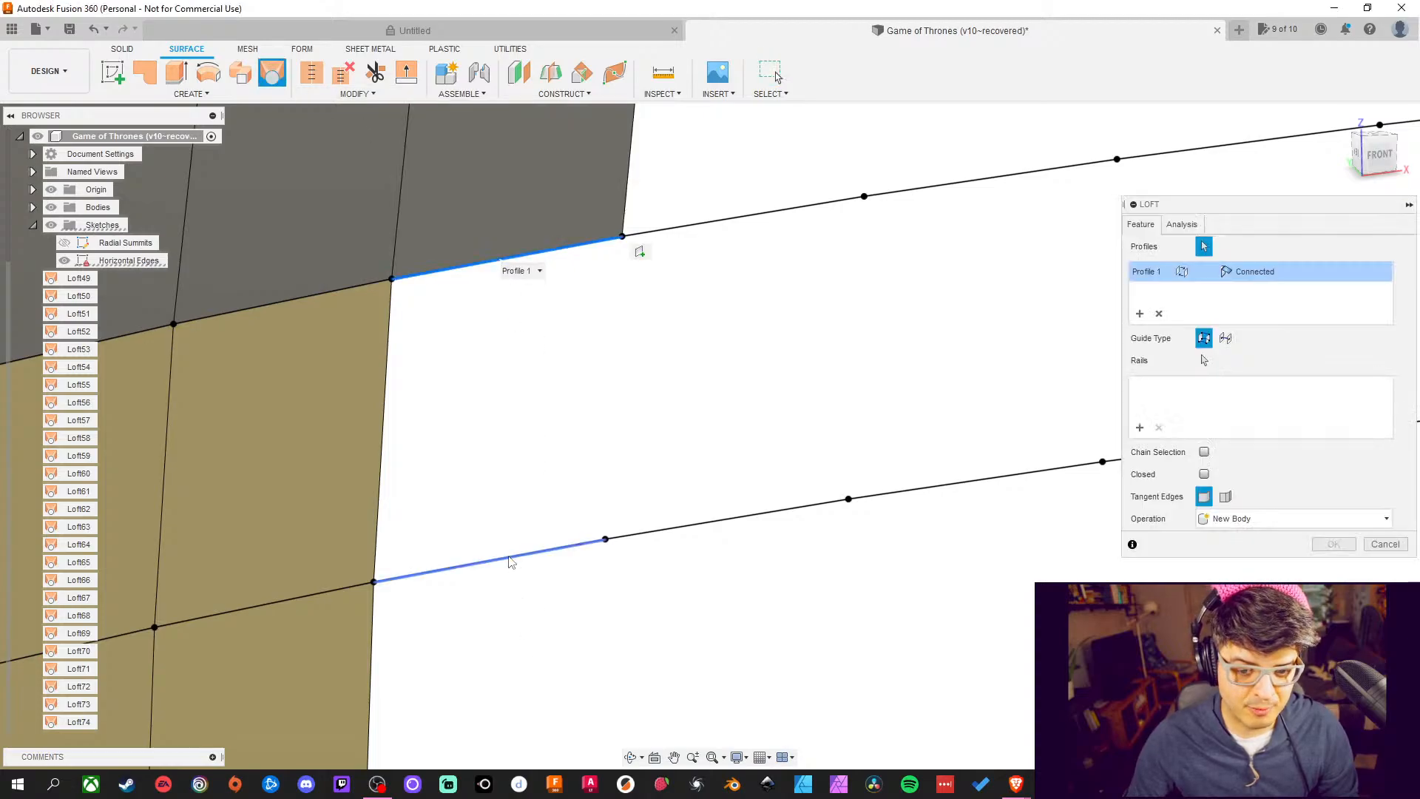
{"action": "left_click", "coordinate": [510, 562]}
{"action": "middle_click_drag", "start_coordinate": [682, 403], "coordinate": [855, 299]}
{"action": "left_click", "coordinate": [1333, 545]}
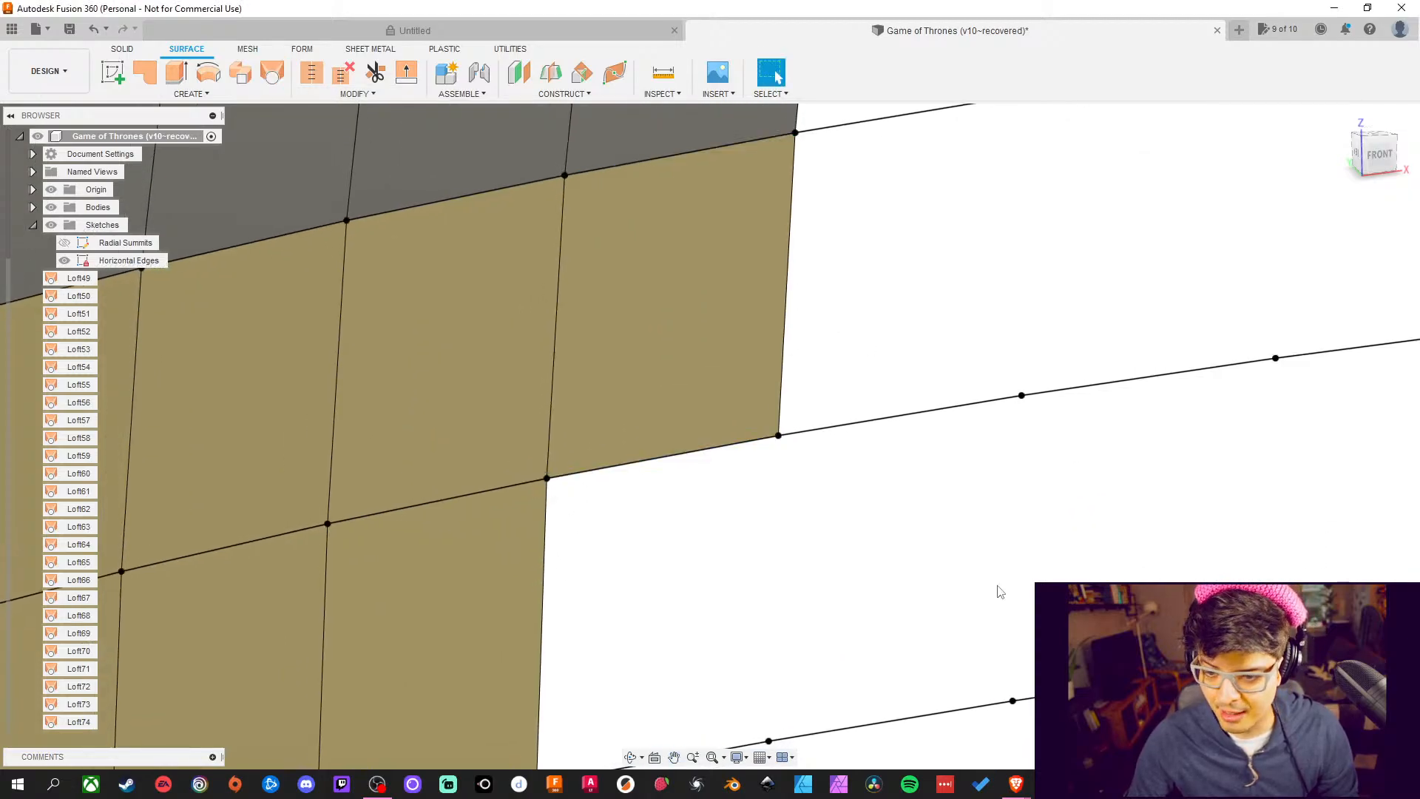
Loft the ninth-row panel of the new column between matching segments of the ninth and tenth edge curves
{"action": "middle_click_drag", "start_coordinate": [995, 589], "coordinate": [896, 469]}
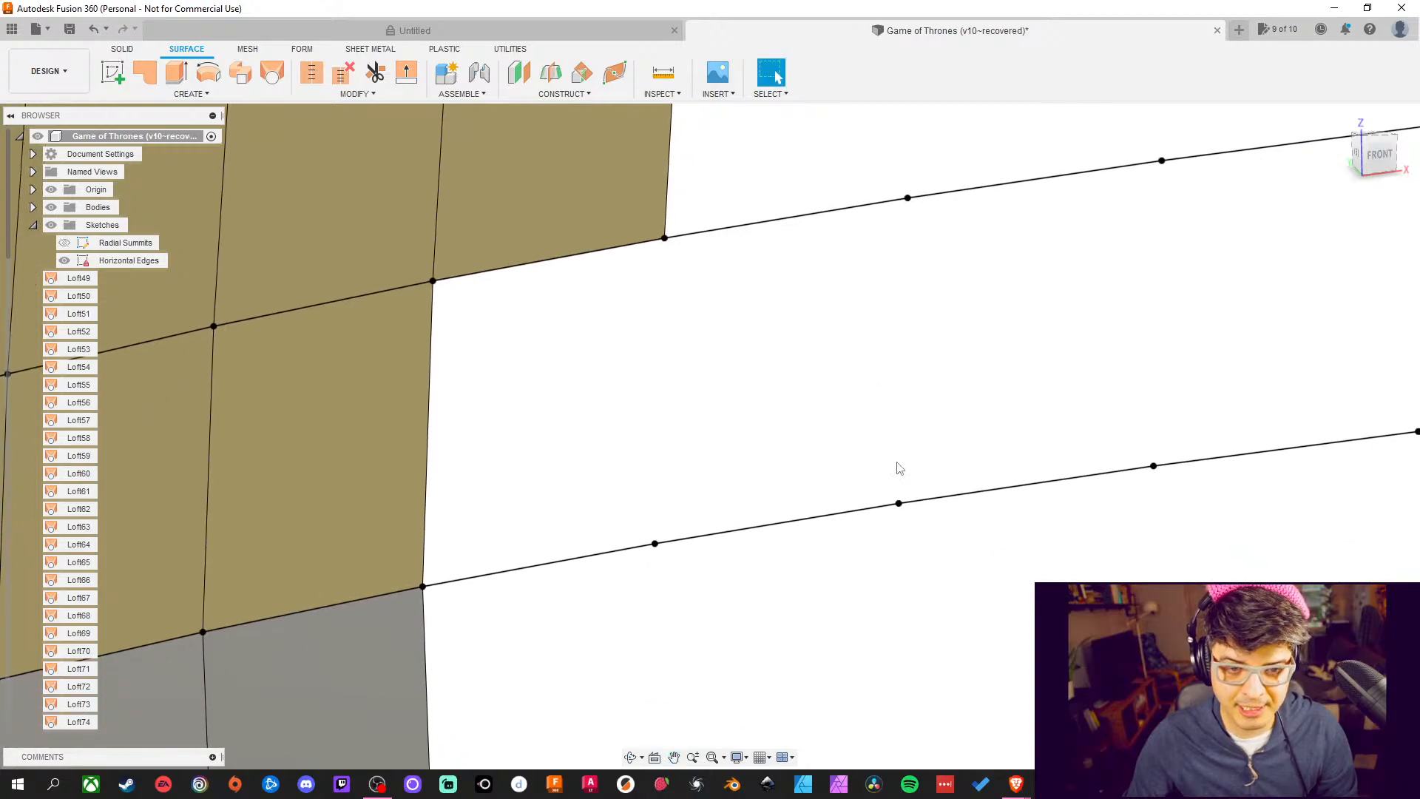
{"action": "left_click", "coordinate": [273, 82]}
{"action": "left_click", "coordinate": [534, 263]}
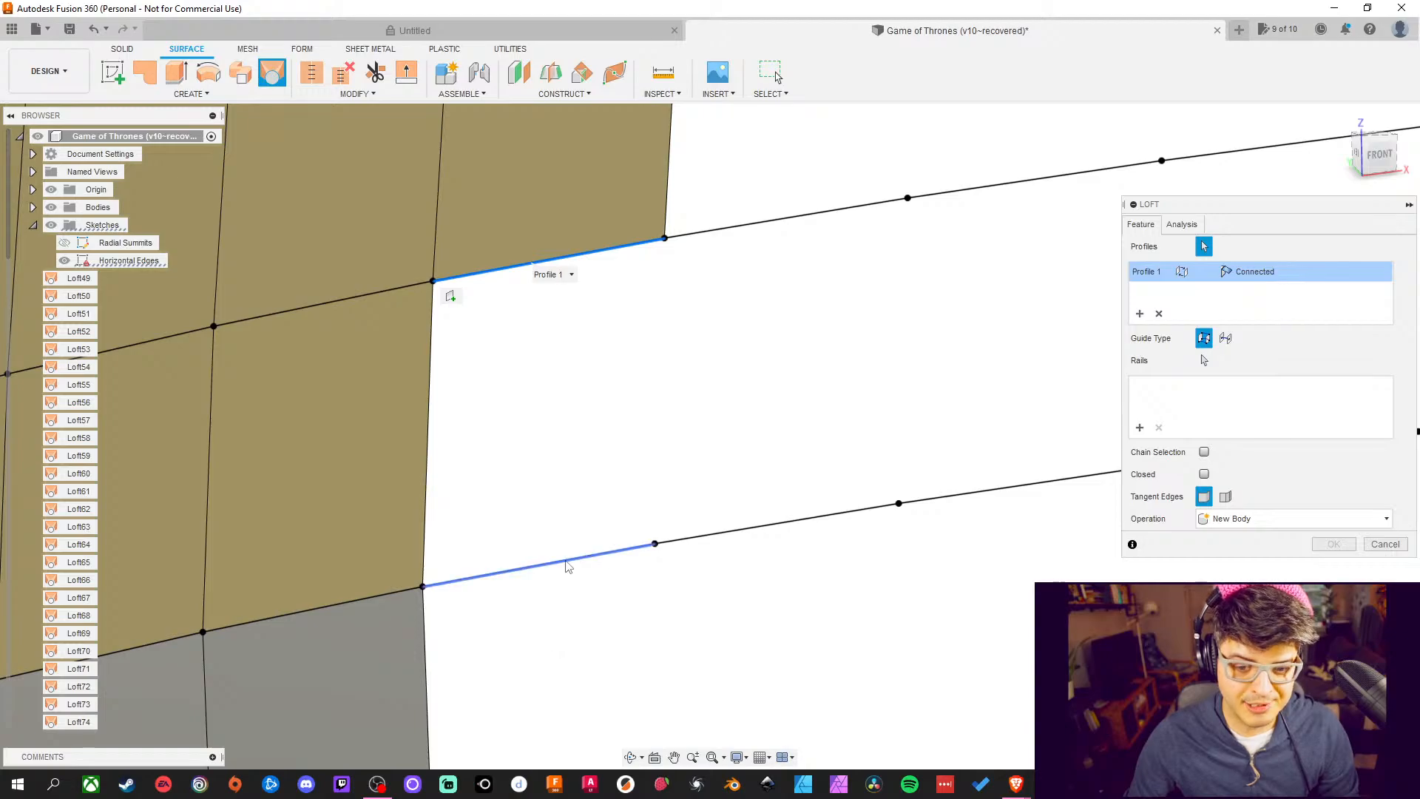
{"action": "left_click", "coordinate": [567, 566]}
{"action": "middle_click_drag", "start_coordinate": [655, 544], "coordinate": [674, 297]}
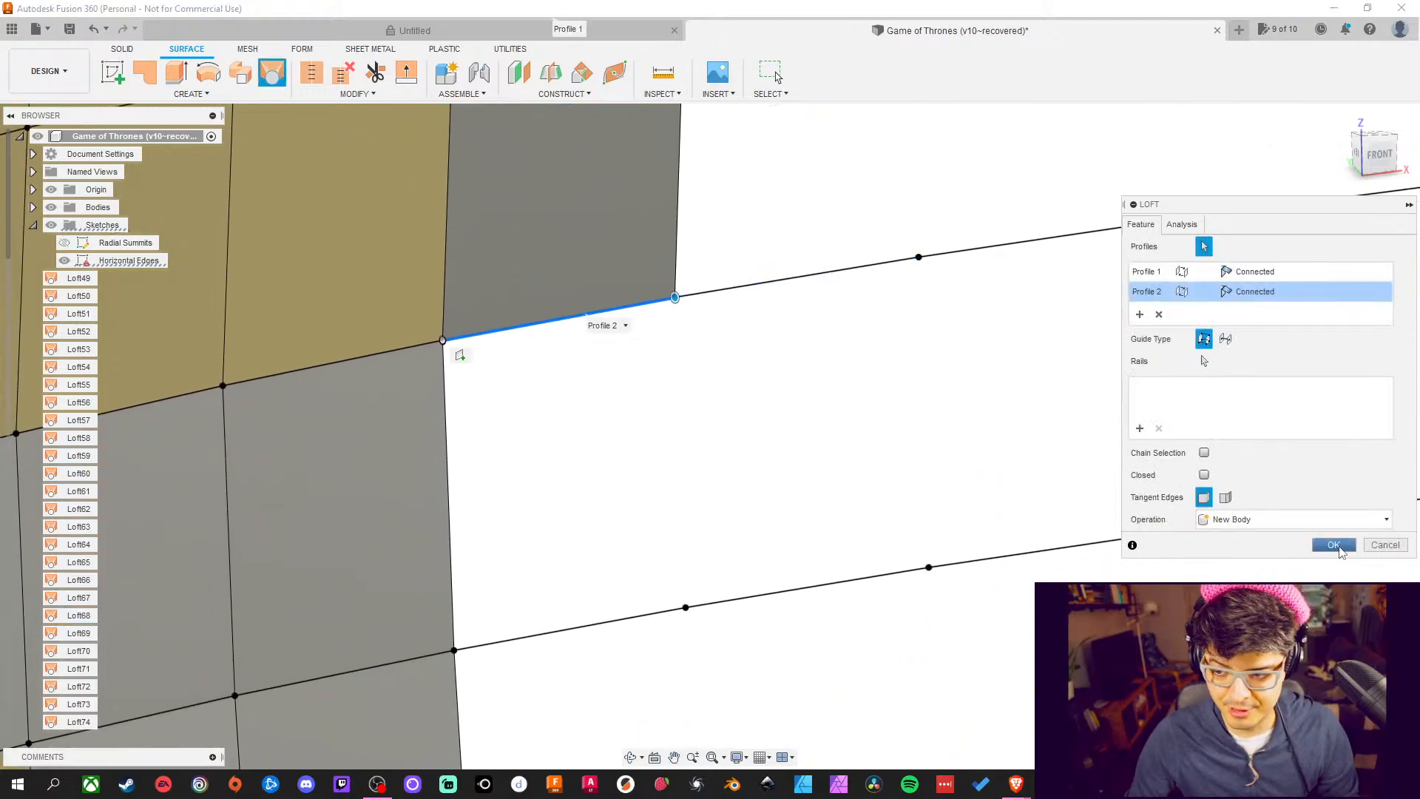
{"action": "left_click", "coordinate": [1333, 544]}
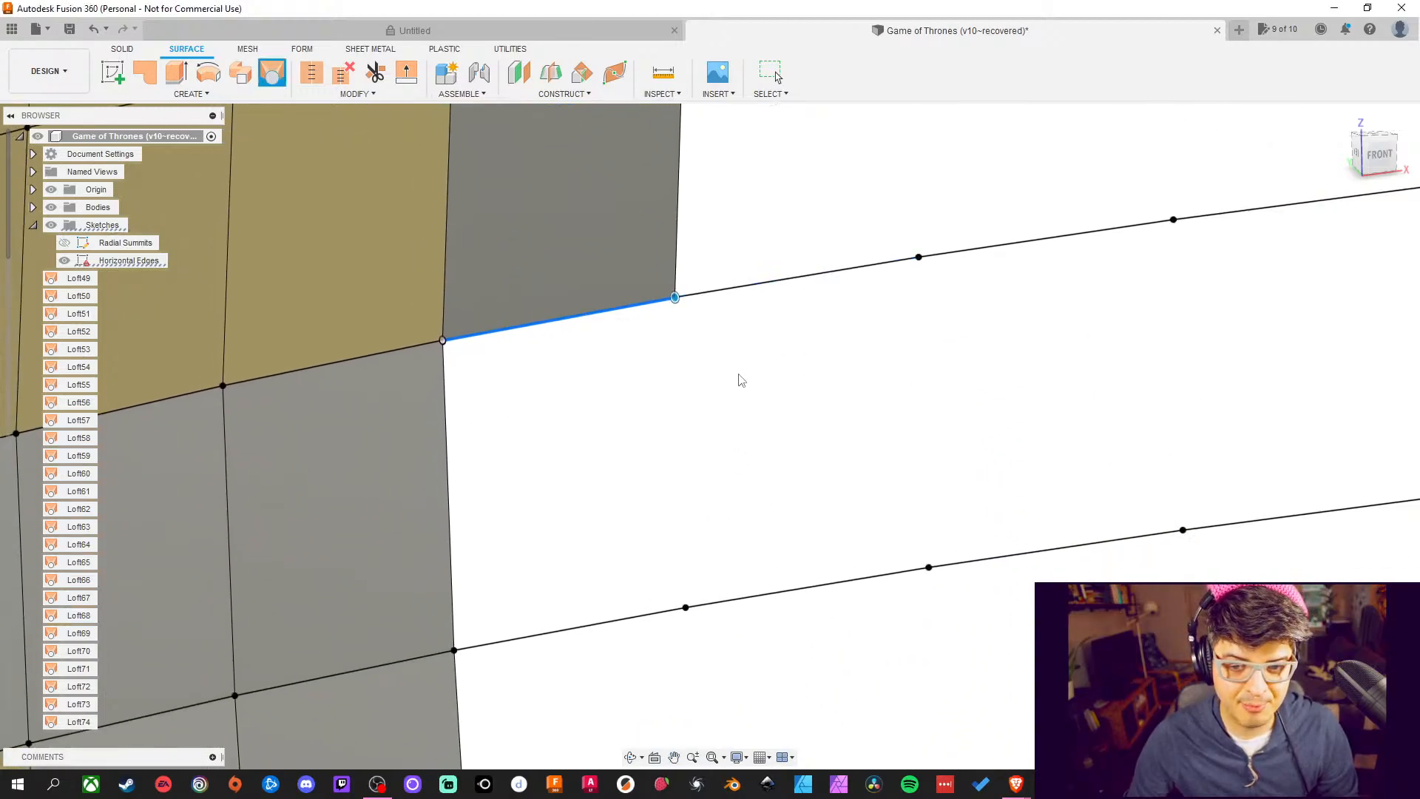
{"action": "key", "text": "Escape"}
Loft the tenth-row panel of the new column between matching segments of the tenth and eleventh edge curves
{"action": "left_click", "coordinate": [272, 72]}
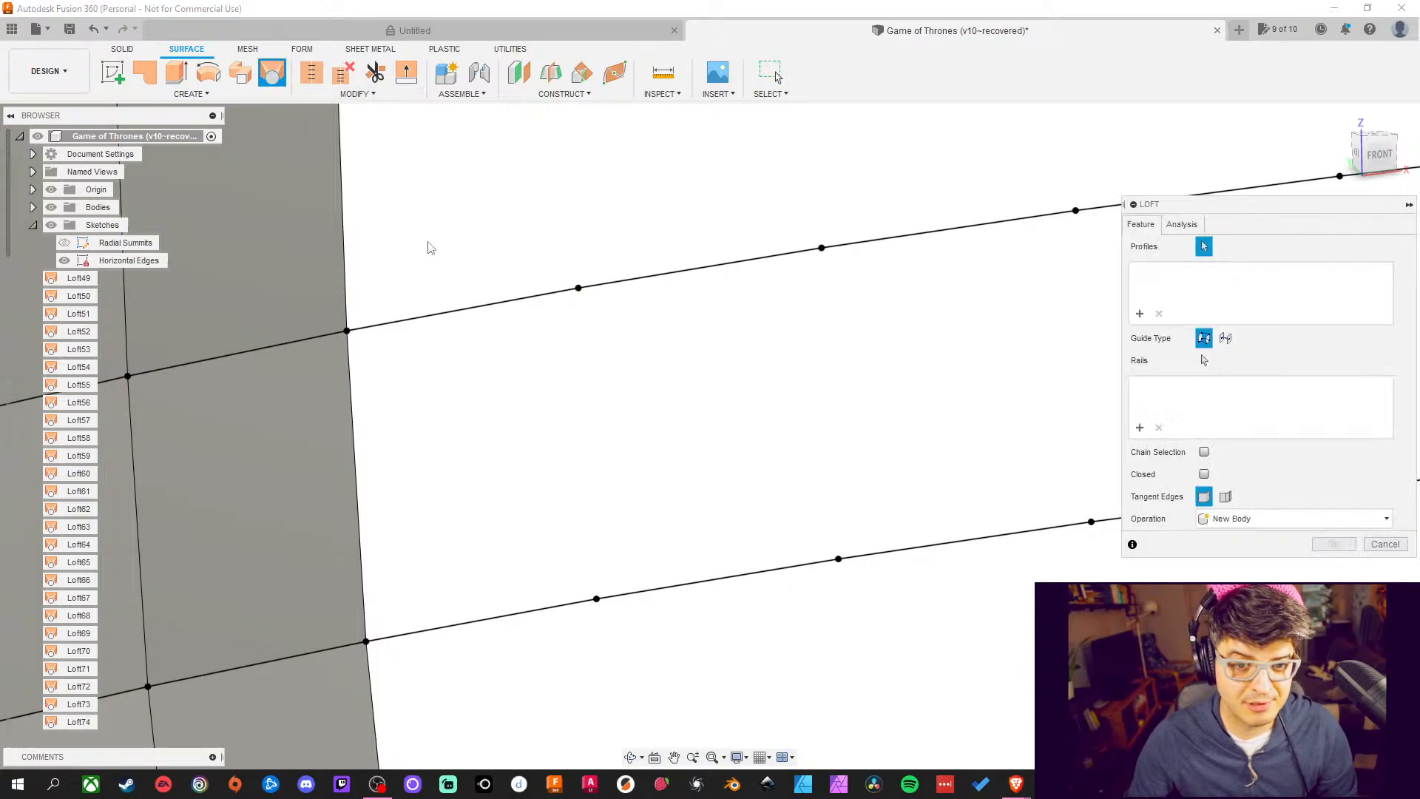
{"action": "scroll", "coordinate": [642, 346], "scroll_direction": "up", "scroll_amount": 2}
{"action": "scroll", "coordinate": [644, 345], "scroll_direction": "down", "scroll_amount": 3}
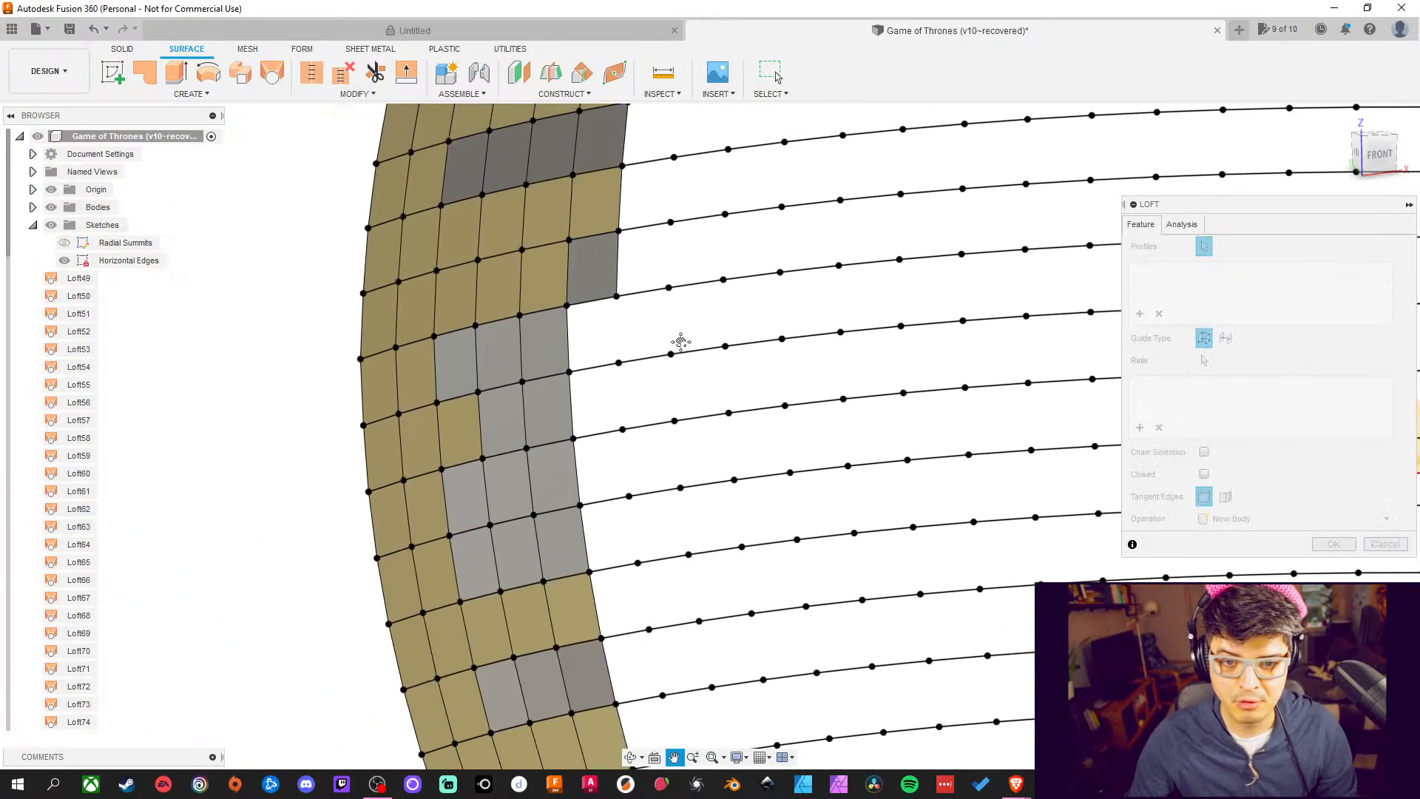
{"action": "scroll", "coordinate": [618, 344], "scroll_direction": "up", "scroll_amount": 3}
{"action": "middle_click_drag", "start_coordinate": [622, 341], "coordinate": [474, 411]}
{"action": "scroll", "coordinate": [470, 405], "scroll_direction": "up", "scroll_amount": 2}
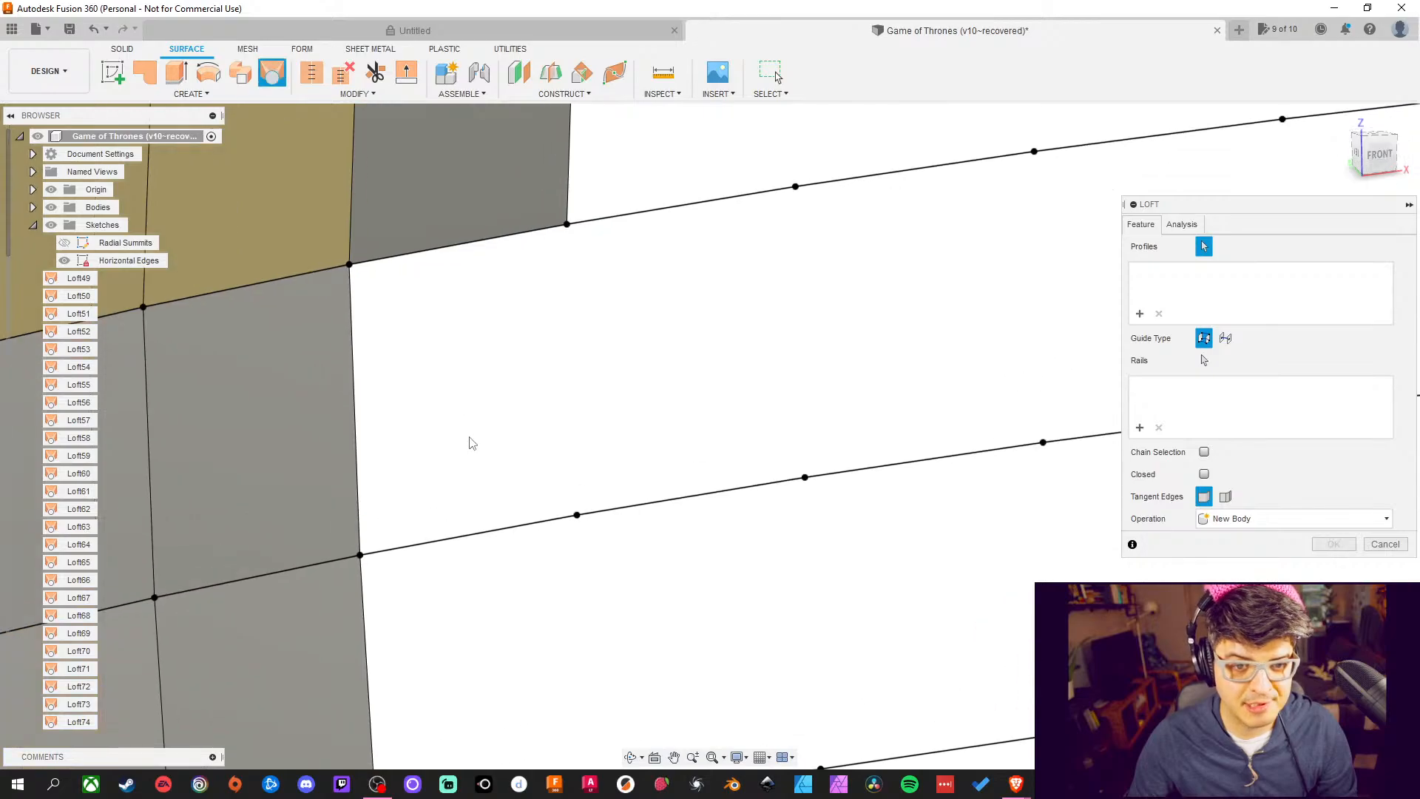
{"action": "left_click", "coordinate": [466, 538]}
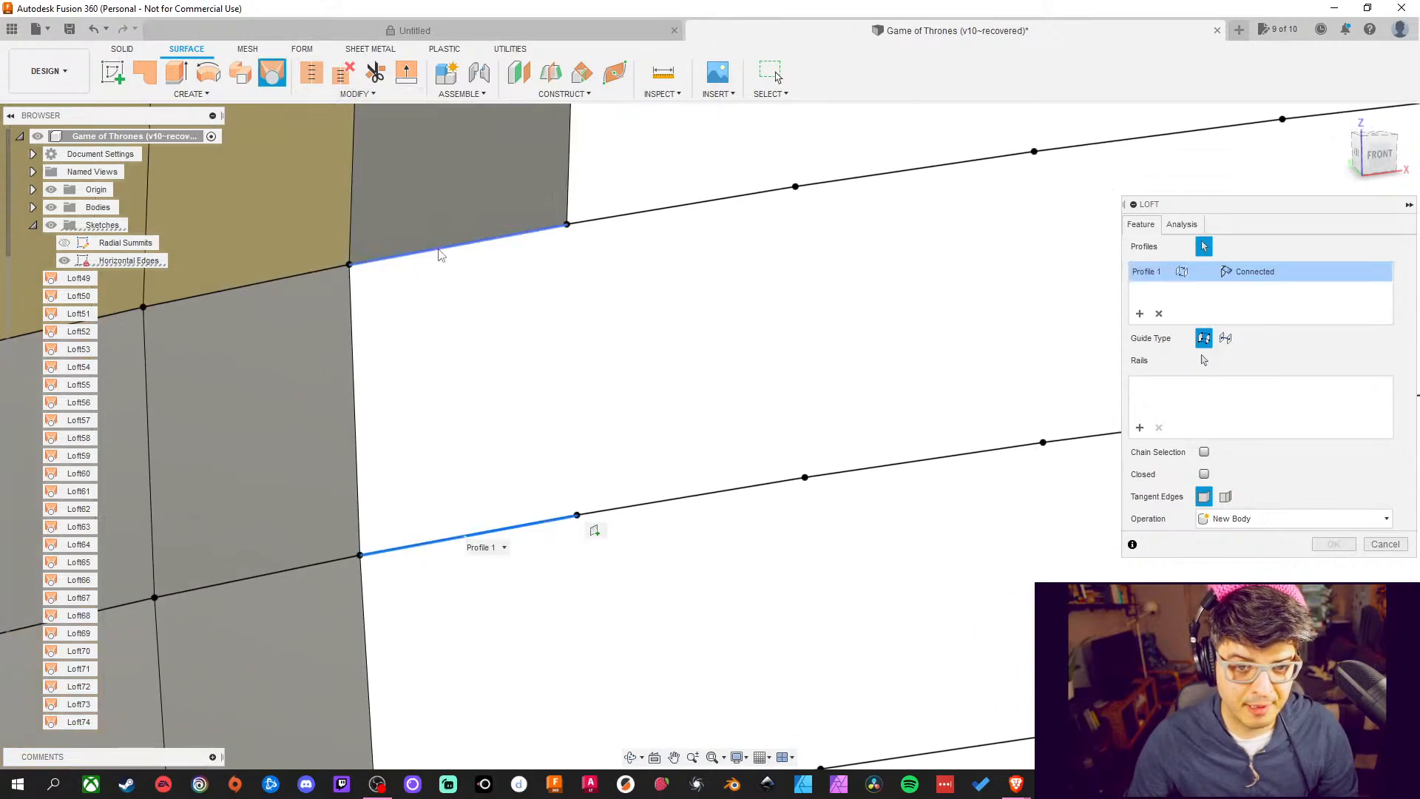
{"action": "left_click", "coordinate": [444, 247]}
{"action": "middle_click_drag", "start_coordinate": [579, 176], "coordinate": [563, 111]}
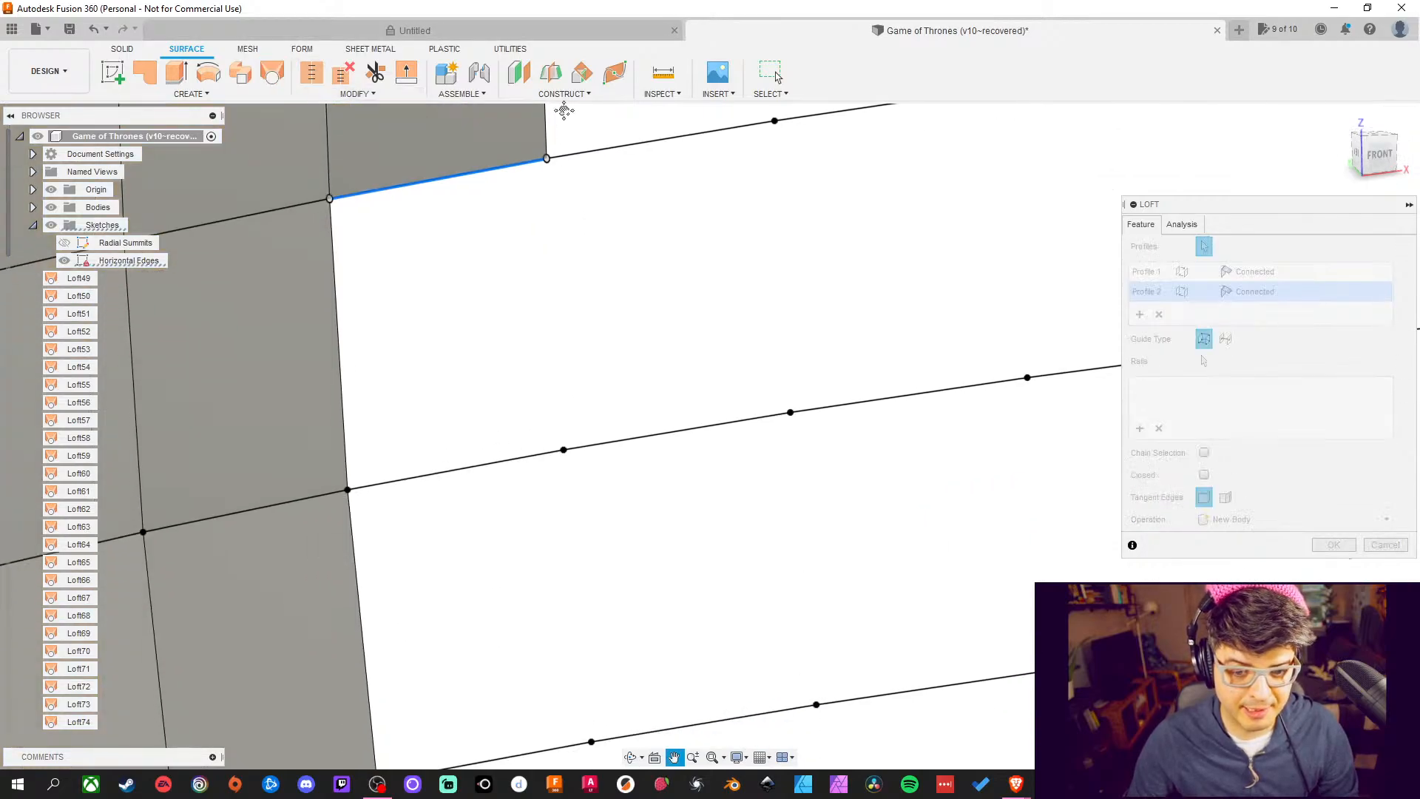
Loft the eleventh-row panel of the new column between matching segments of the eleventh and twelfth edge curves
{"action": "left_click", "coordinate": [273, 78]}
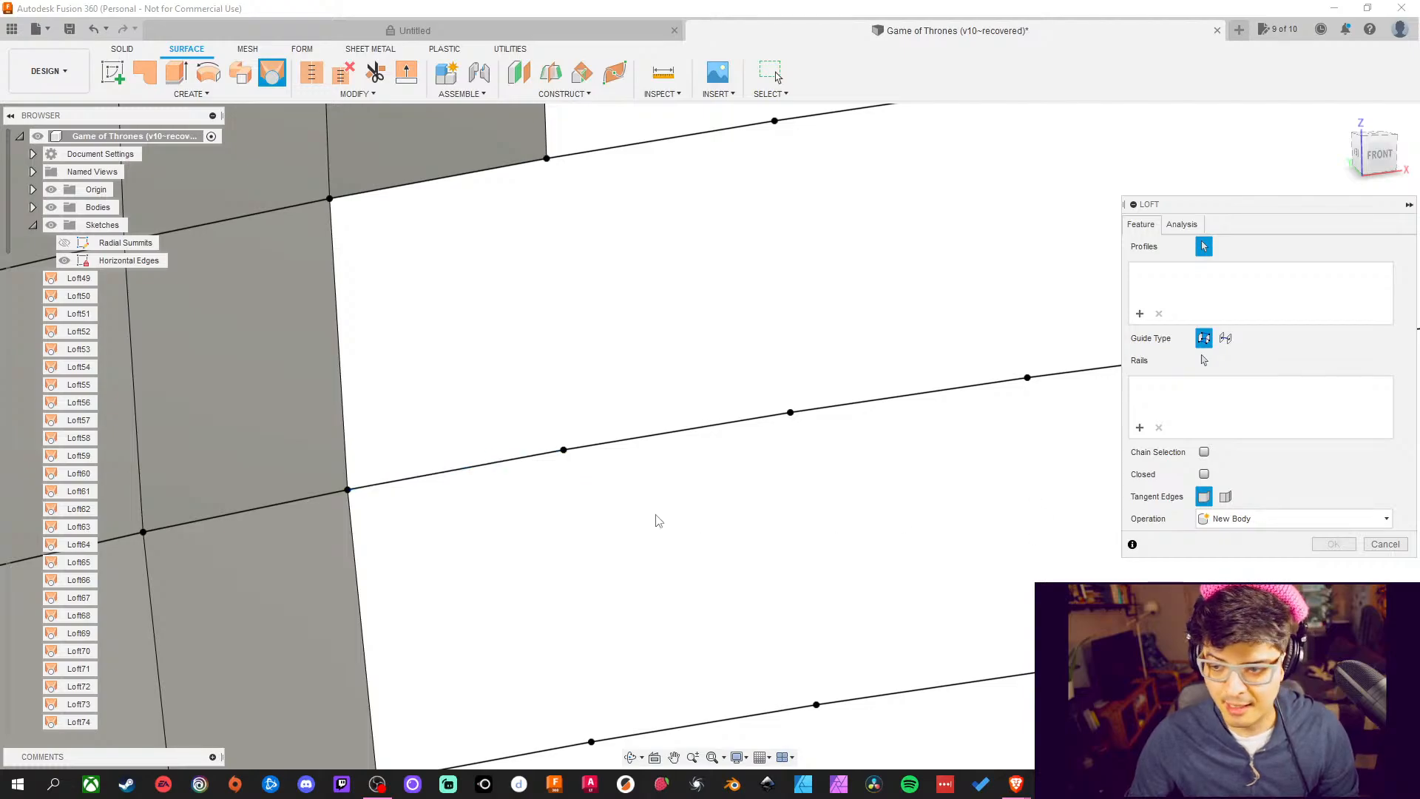
{"action": "left_click", "coordinate": [505, 467]}
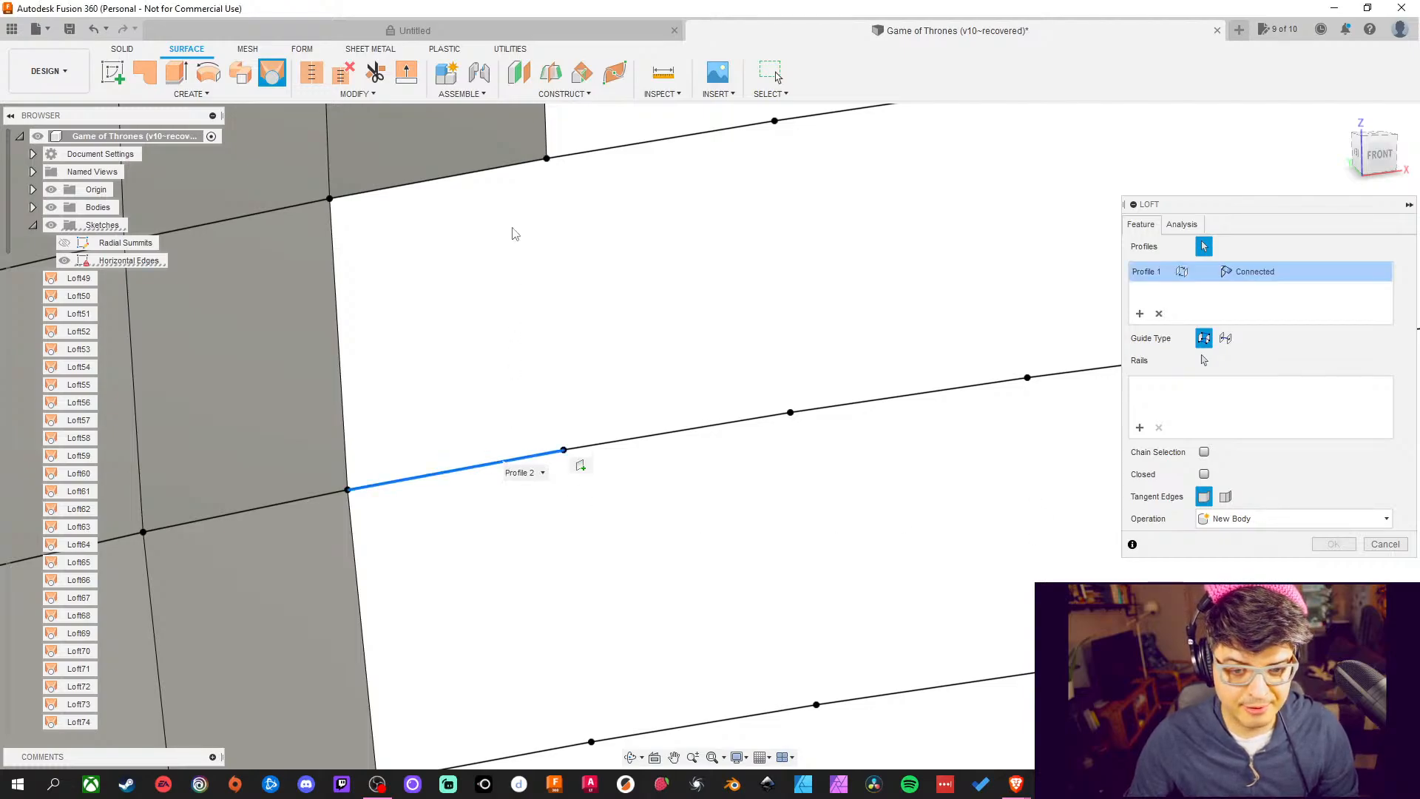
{"action": "left_click", "coordinate": [485, 157]}
{"action": "left_click", "coordinate": [490, 169]}
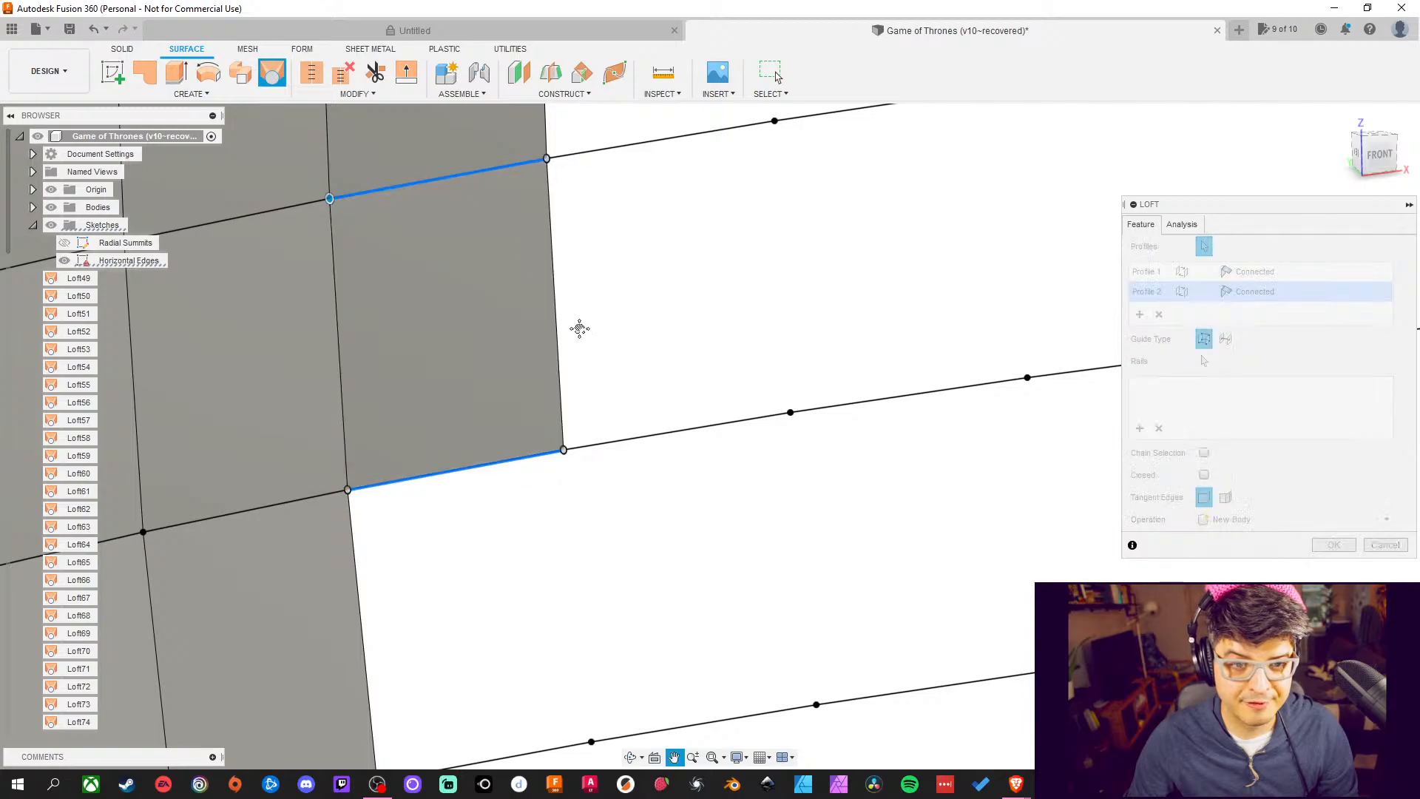
{"action": "middle_click_drag", "start_coordinate": [580, 326], "coordinate": [569, 292]}
{"action": "left_click", "coordinate": [1332, 545]}
Loft the twelfth-row panel of the new column between matching segments of the twelfth and thirteenth edge curves
{"action": "middle_click_drag", "start_coordinate": [624, 529], "coordinate": [699, 235]}
{"action": "left_click", "coordinate": [269, 74]}
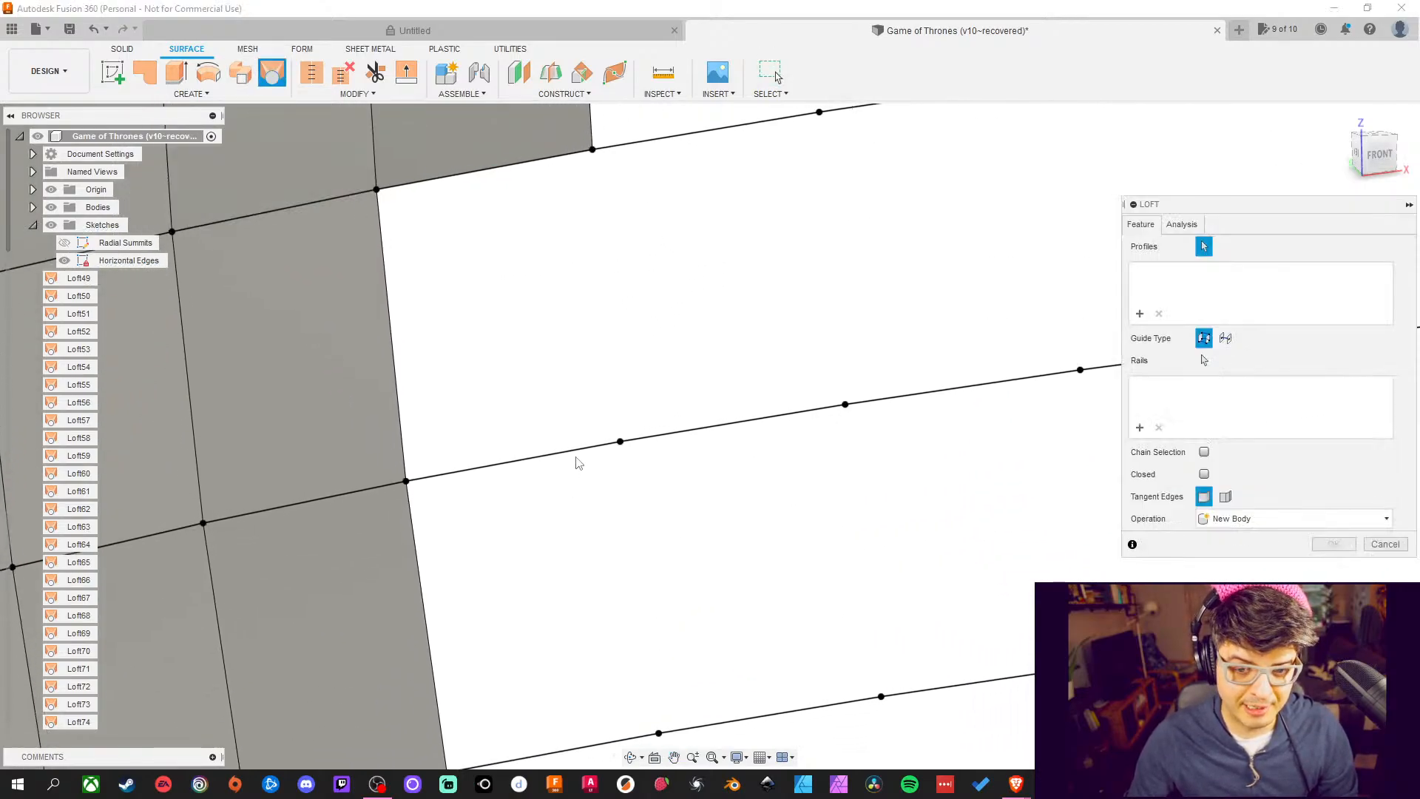
{"action": "left_click", "coordinate": [577, 450]}
{"action": "left_click", "coordinate": [507, 165]}
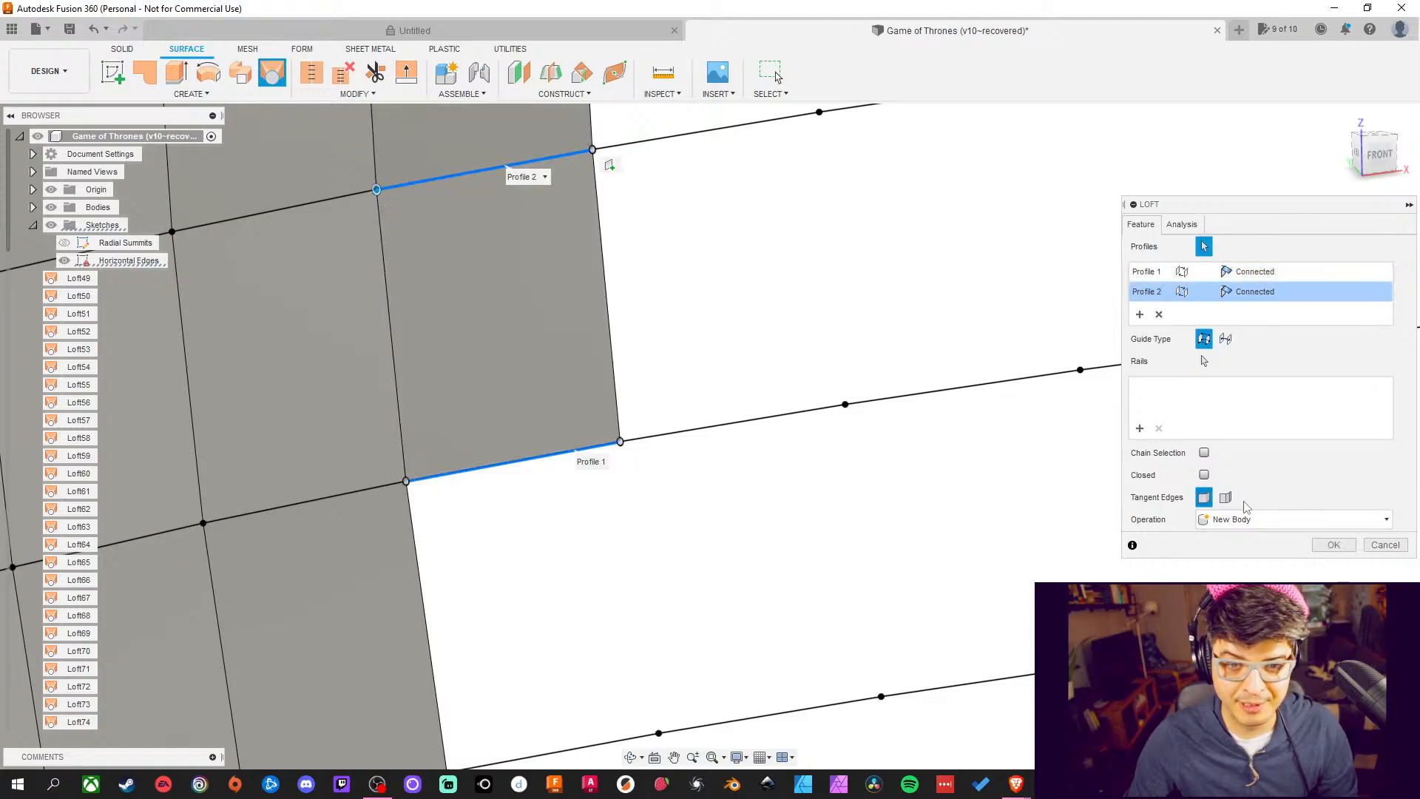
{"action": "left_click", "coordinate": [1333, 545]}
Loft the thirteenth-row panel of the new column between matching segments of the thirteenth and fourteenth edge curves
{"action": "middle_click_drag", "start_coordinate": [953, 207], "coordinate": [726, 355]}
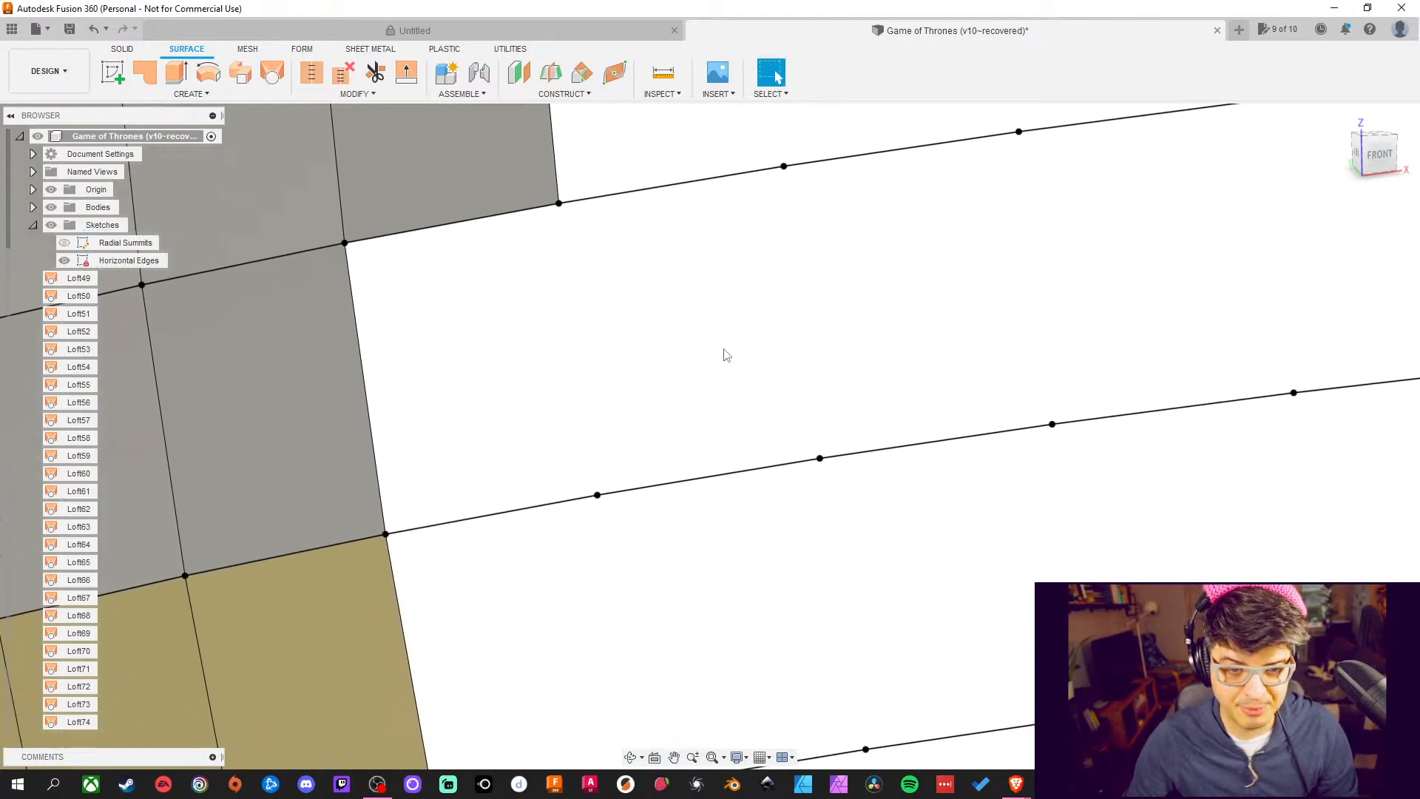
{"action": "left_click", "coordinate": [281, 74]}
{"action": "left_click", "coordinate": [551, 509]}
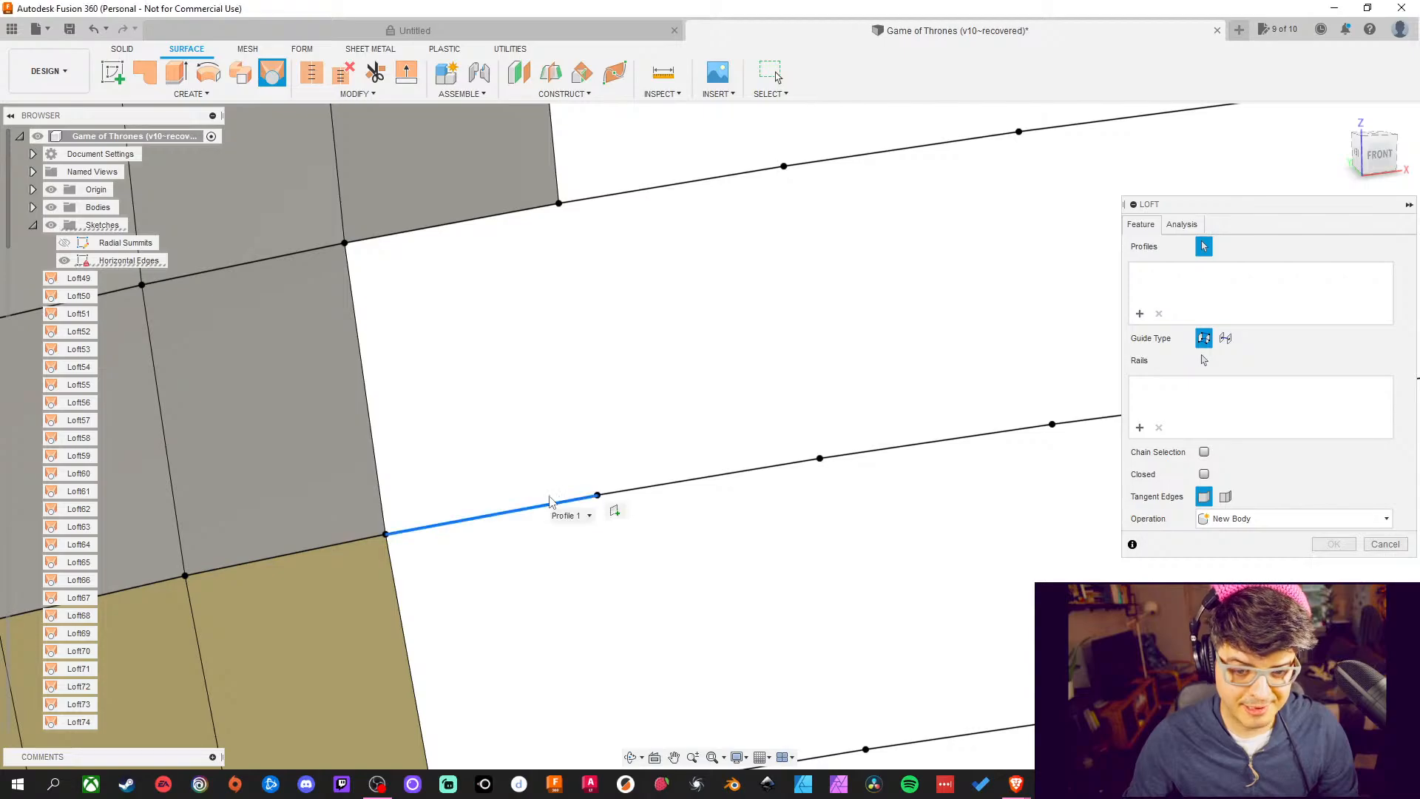
{"action": "left_click", "coordinate": [528, 211]}
{"action": "left_click", "coordinate": [1331, 545]}
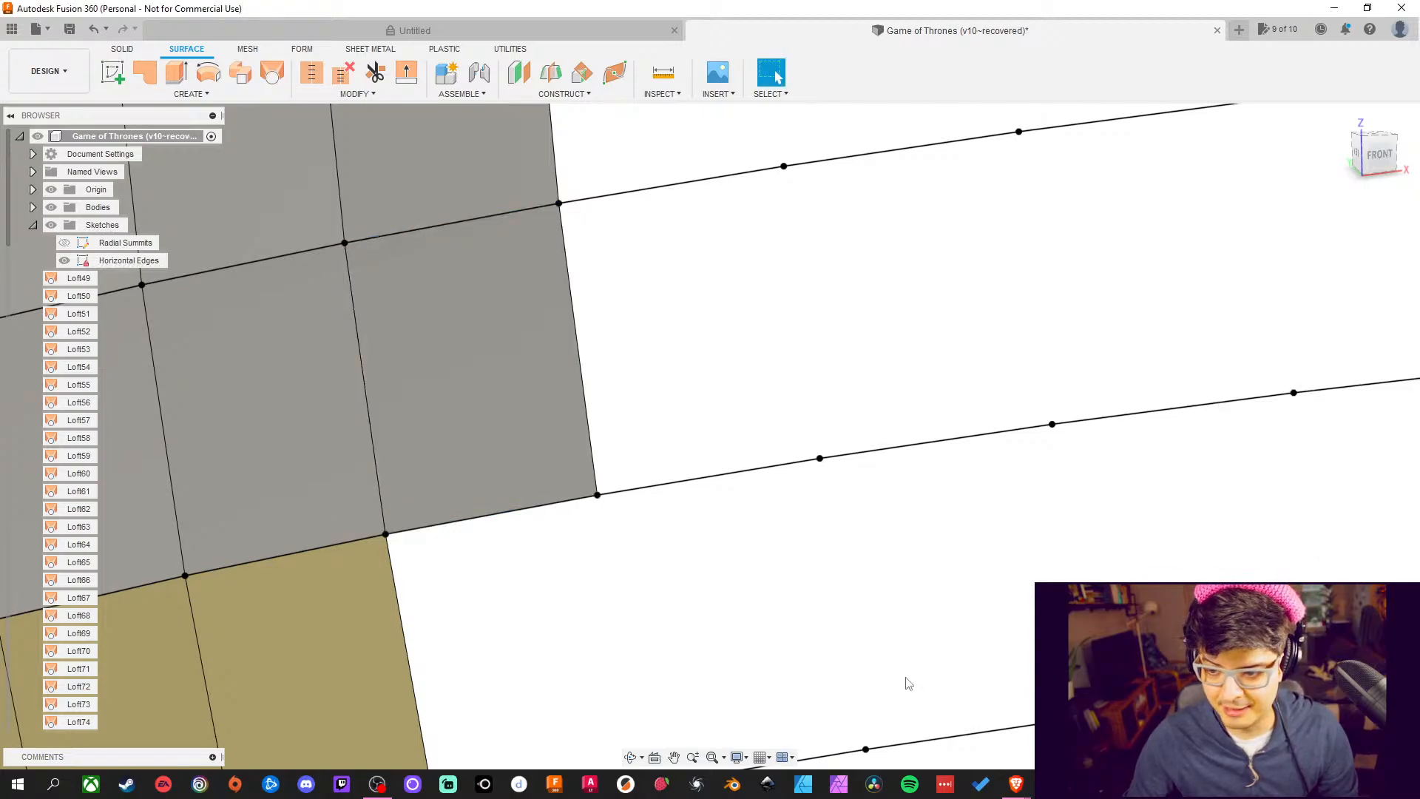
Loft the fourteenth-row panel of the new column between matching segments of the fourteenth and fifteenth edge curves
{"action": "left_click", "coordinate": [273, 74]}
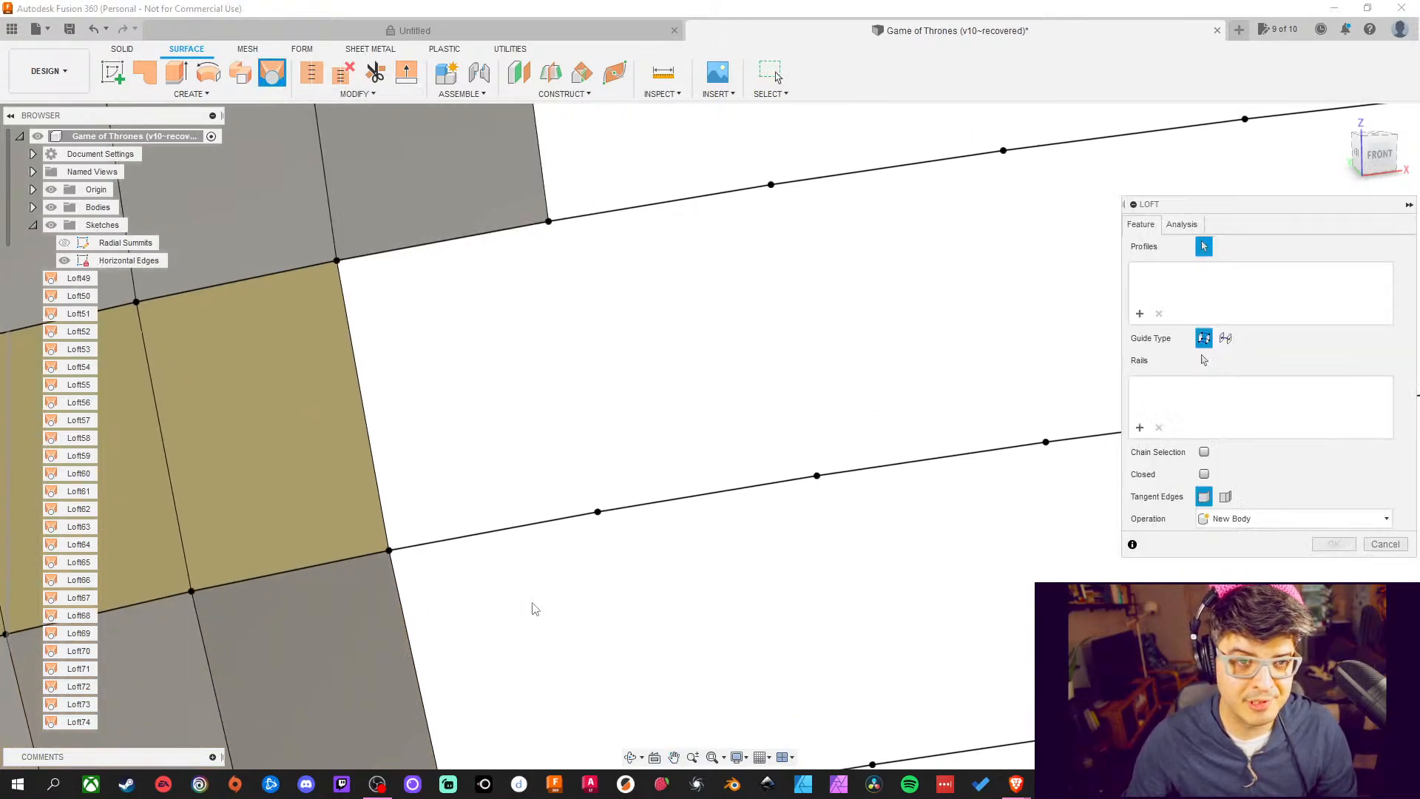
{"action": "left_click", "coordinate": [527, 532]}
{"action": "left_click", "coordinate": [477, 235]}
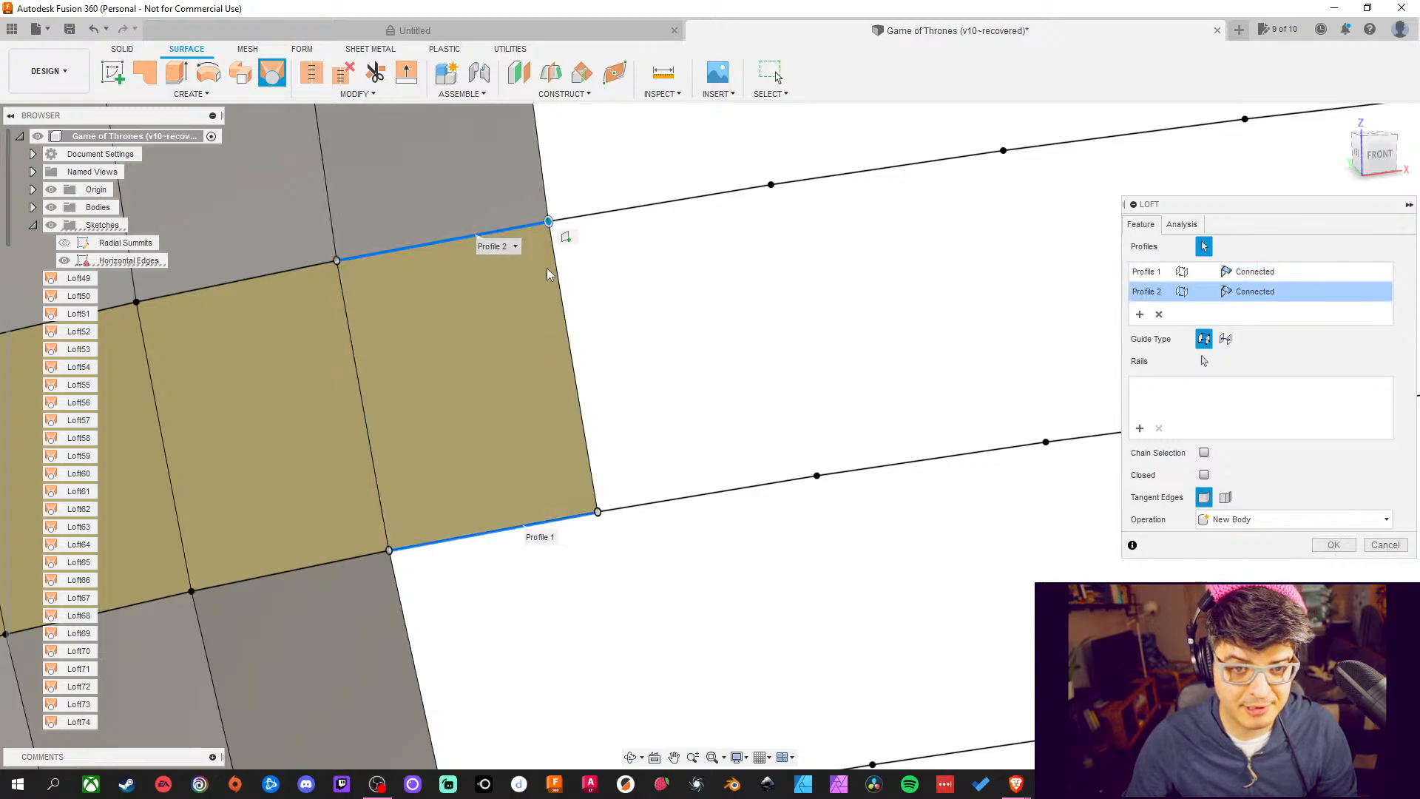
{"action": "left_click", "coordinate": [1335, 544]}
Loft the fifteenth-row panel of the new column between matching segments of the fifteenth and sixteenth edge curves
{"action": "middle_click_drag", "start_coordinate": [991, 316], "coordinate": [983, 358]}
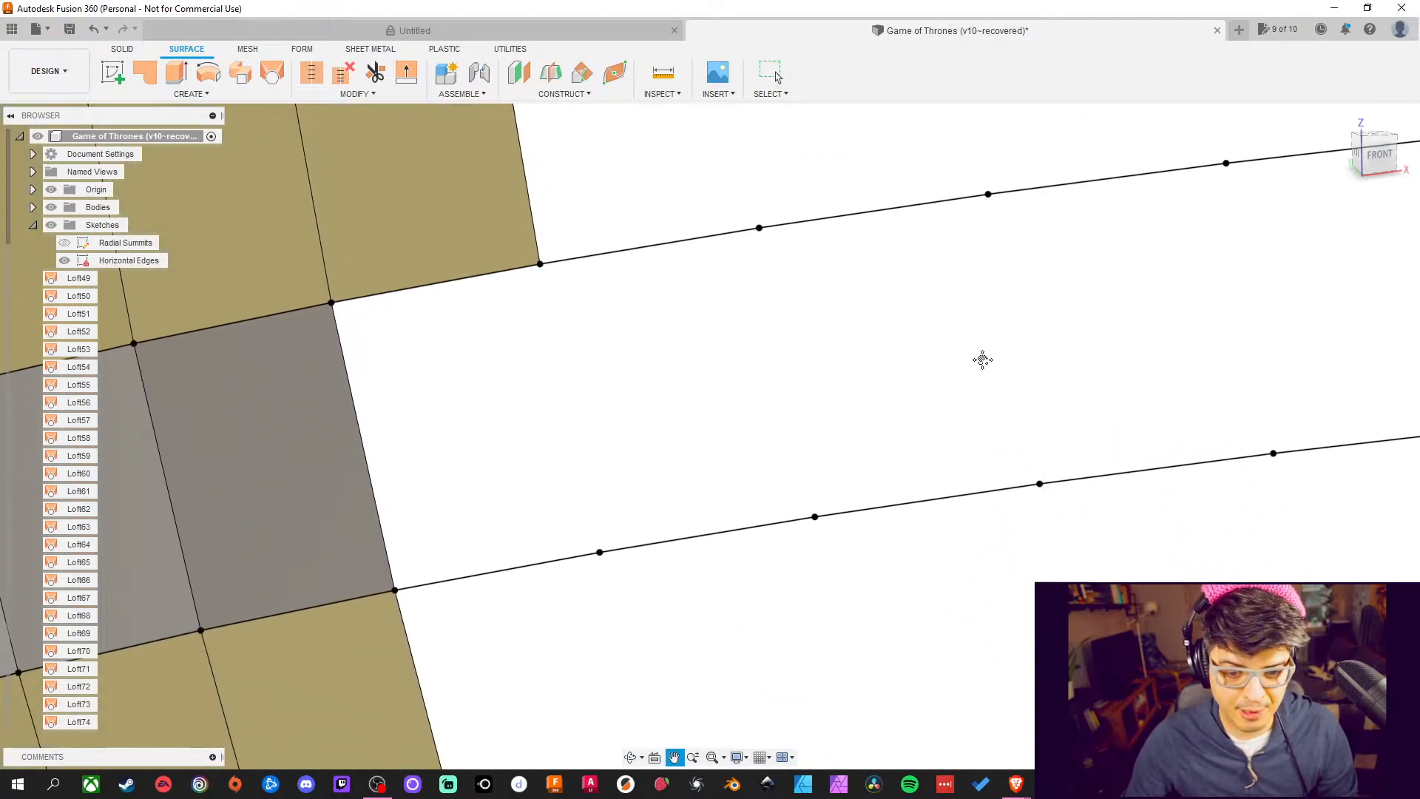
{"action": "left_click", "coordinate": [267, 74]}
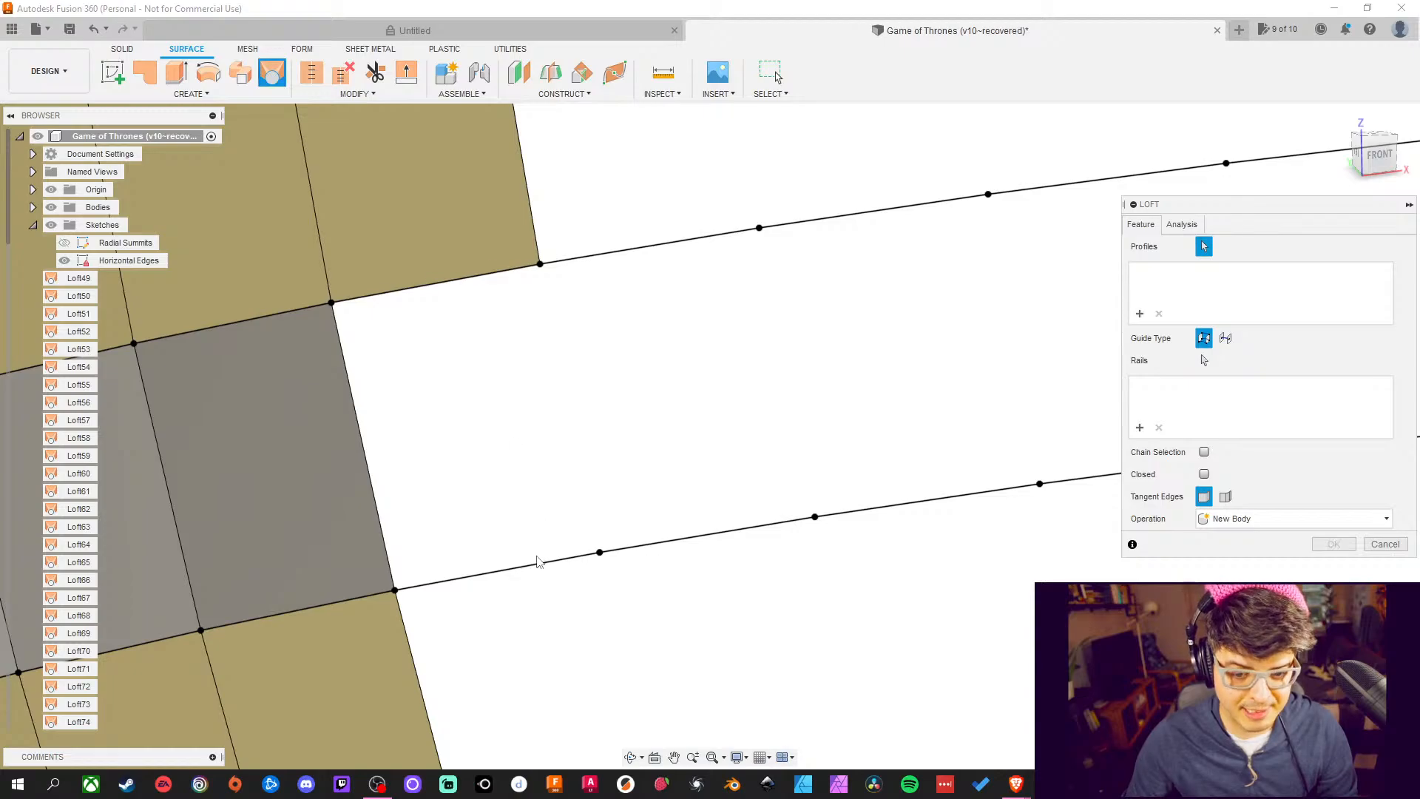
{"action": "left_click", "coordinate": [537, 571]}
{"action": "left_click", "coordinate": [504, 274]}
{"action": "middle_click_drag", "start_coordinate": [748, 451], "coordinate": [751, 345]}
{"action": "left_click", "coordinate": [1334, 544]}
Loft the sixteenth-row panel of the new column between matching segments of the sixteenth and seventeenth edge curves
{"action": "middle_click_drag", "start_coordinate": [831, 587], "coordinate": [798, 409]}
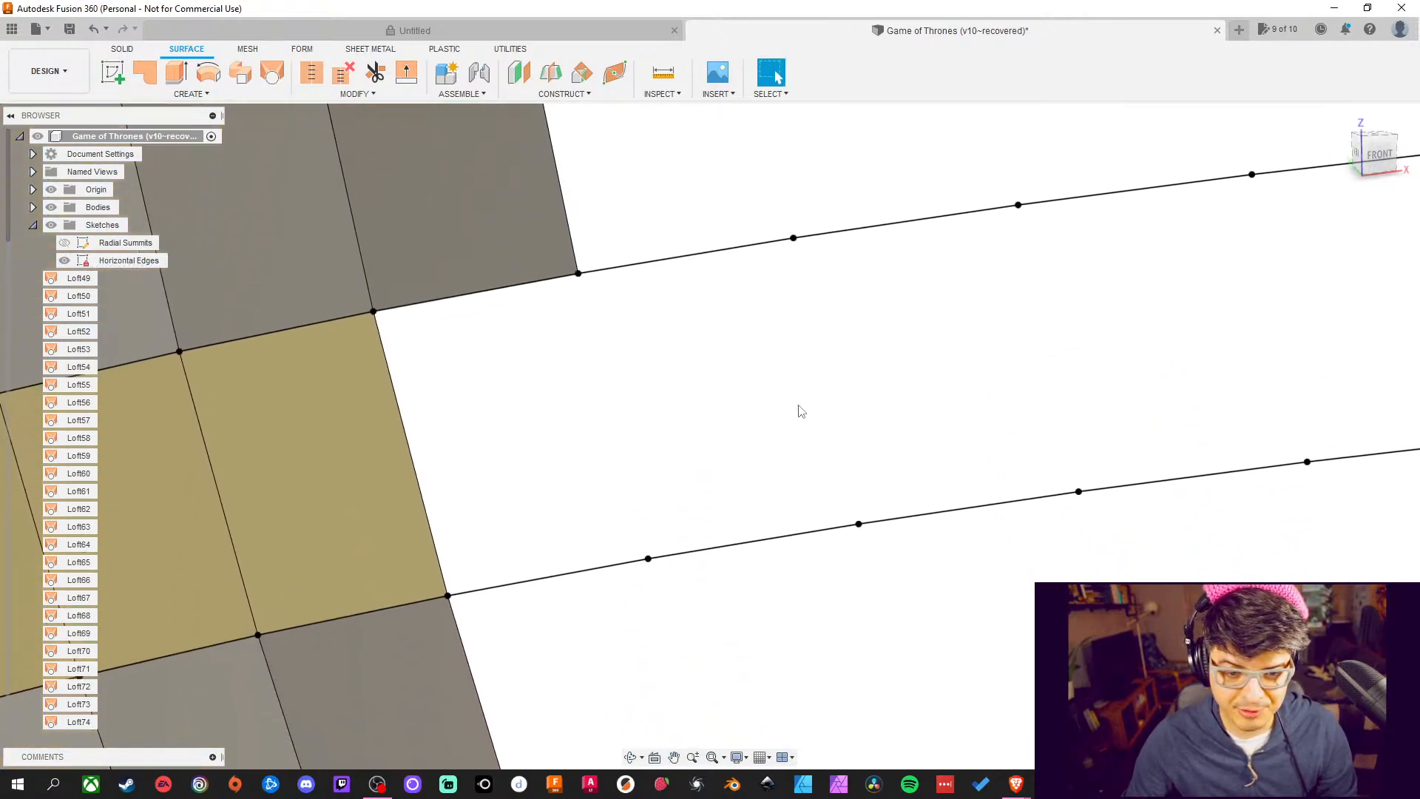
{"action": "left_click", "coordinate": [272, 72]}
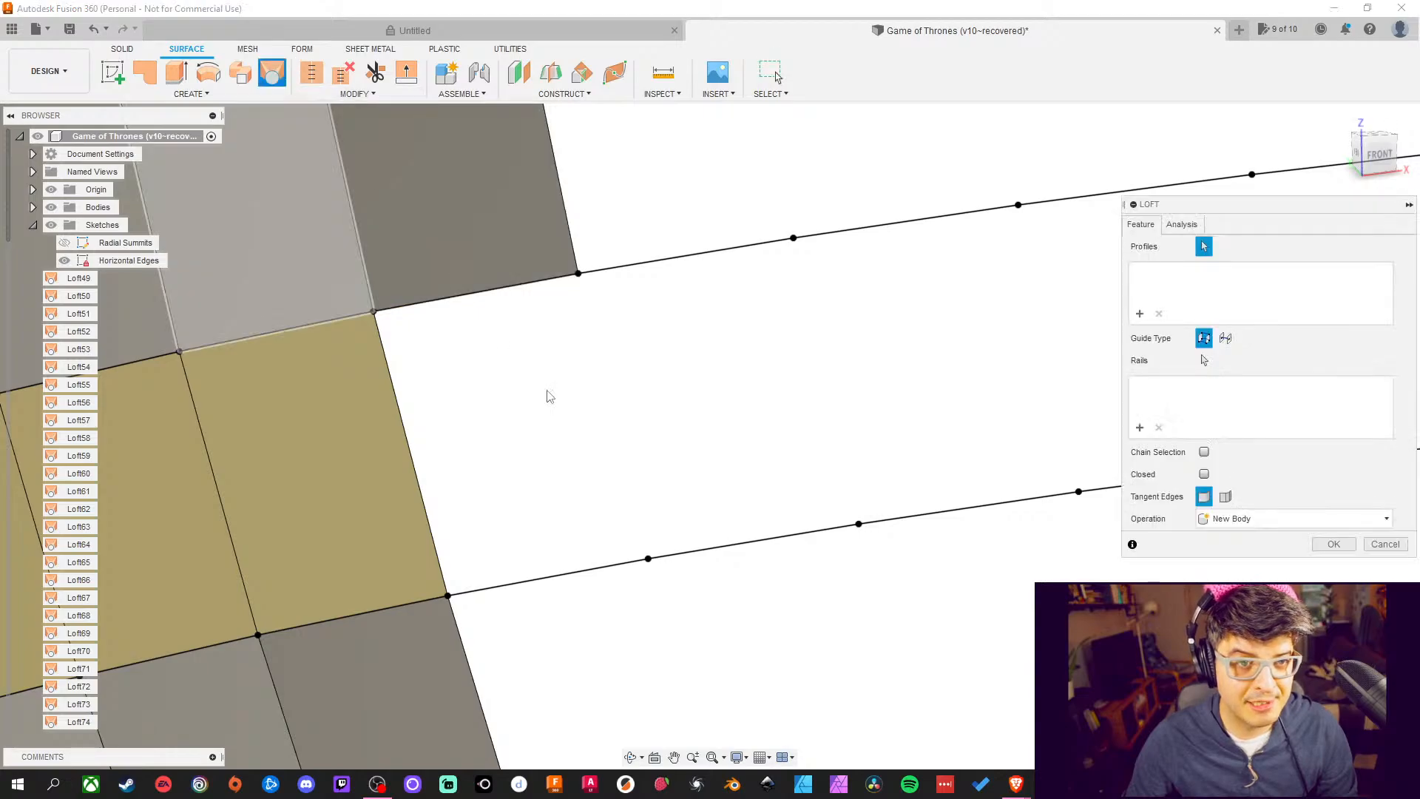
{"action": "left_click", "coordinate": [607, 566]}
{"action": "left_click", "coordinate": [542, 280]}
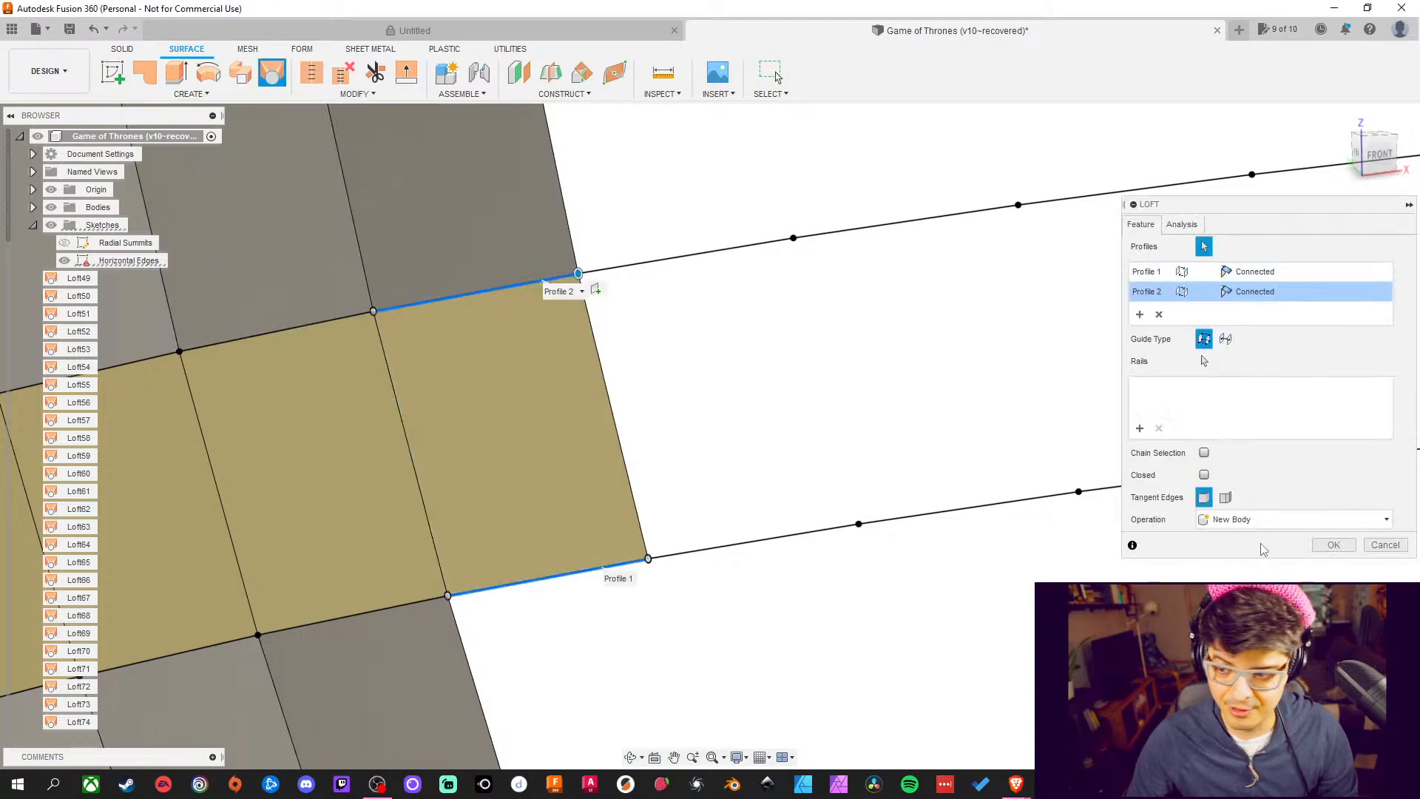
{"action": "left_click", "coordinate": [1315, 548]}
Loft the seventeenth-row panel of the new column, the one directly above the bottom row, between its two edge curve segments
{"action": "middle_click_drag", "start_coordinate": [826, 540], "coordinate": [770, 278]}
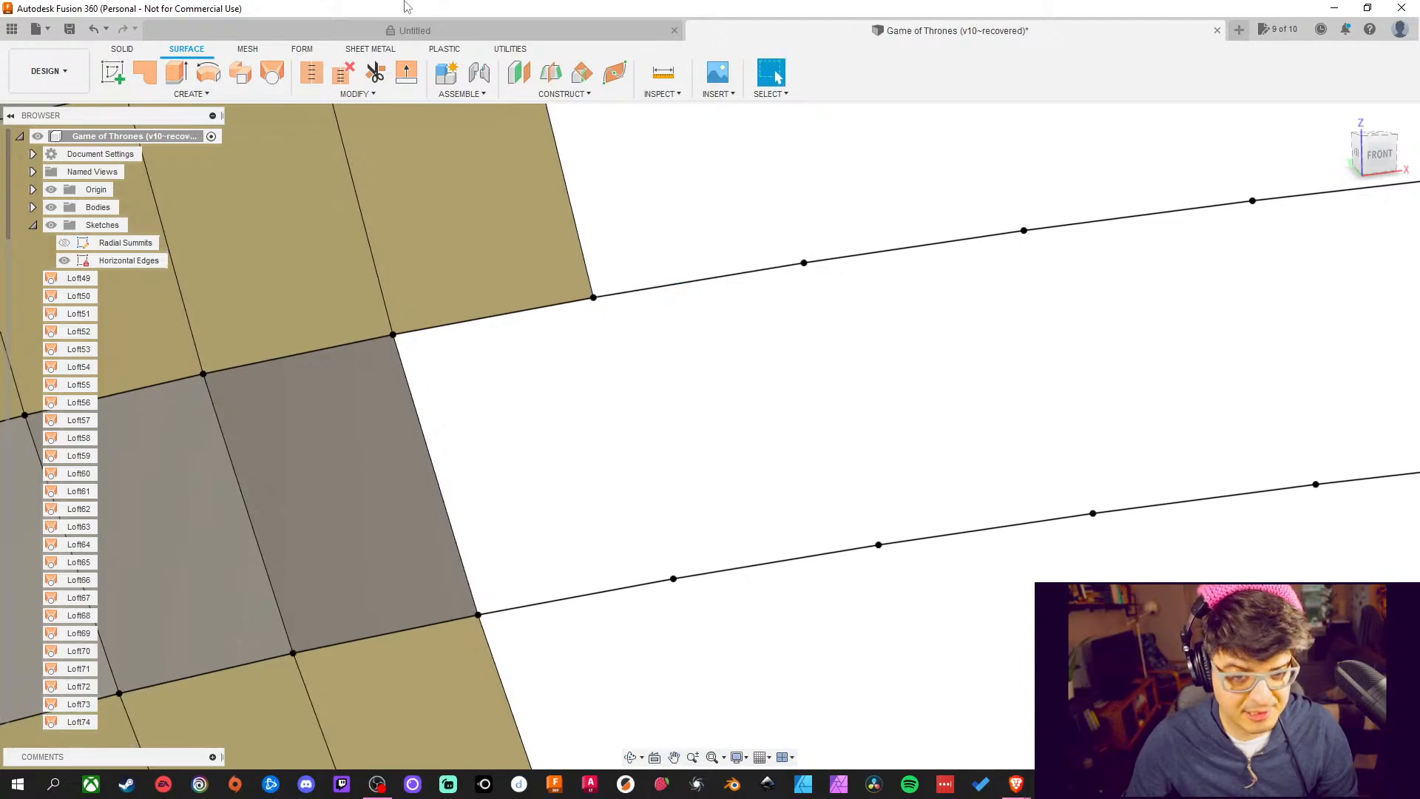
{"action": "left_click", "coordinate": [278, 74]}
{"action": "left_click", "coordinate": [591, 604]}
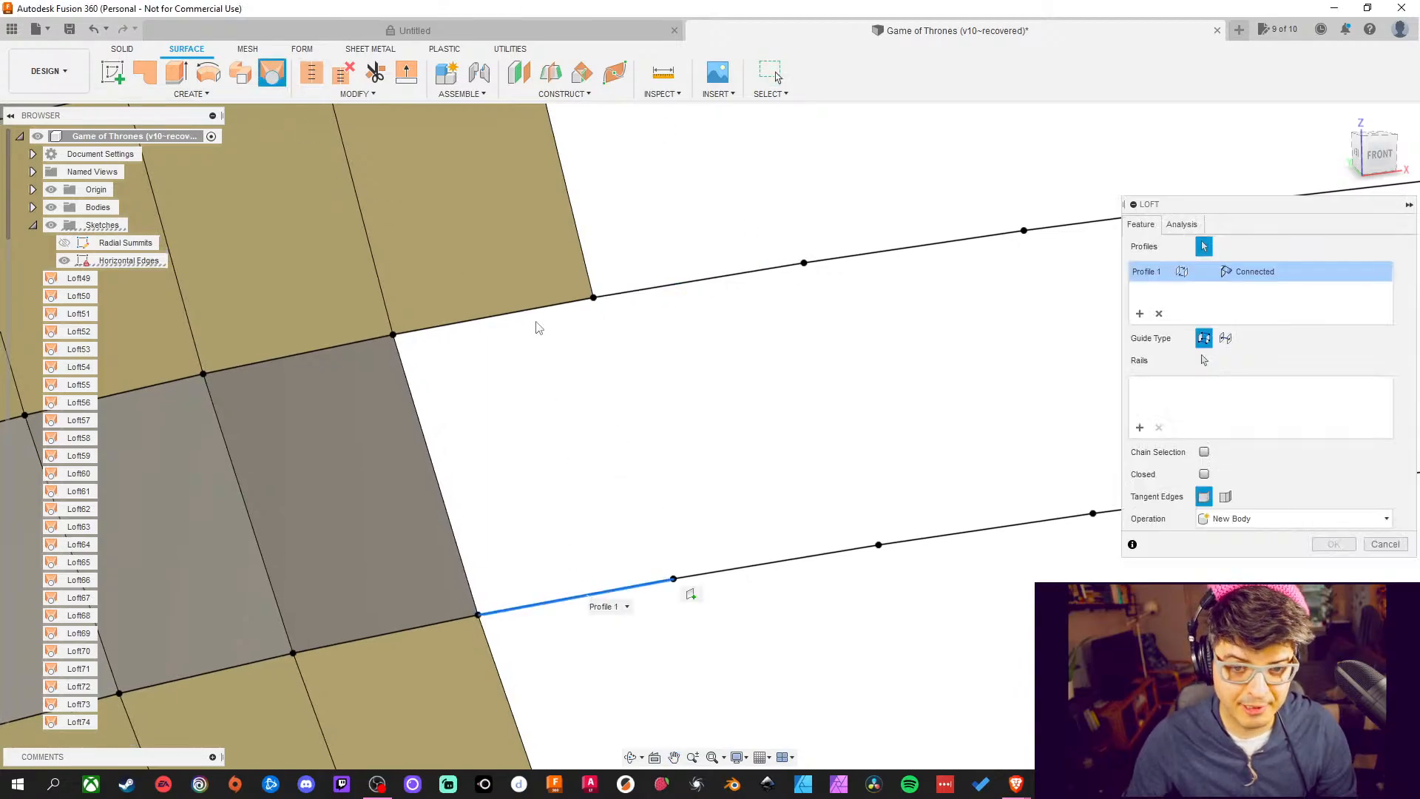
{"action": "left_click", "coordinate": [539, 317]}
{"action": "left_click", "coordinate": [1349, 548]}
Complete the column by lofting its bottom-row panel between matching segments of the two lowest edge curves
{"action": "middle_click_drag", "start_coordinate": [866, 471], "coordinate": [752, 132]}
{"action": "left_click", "coordinate": [275, 74]}
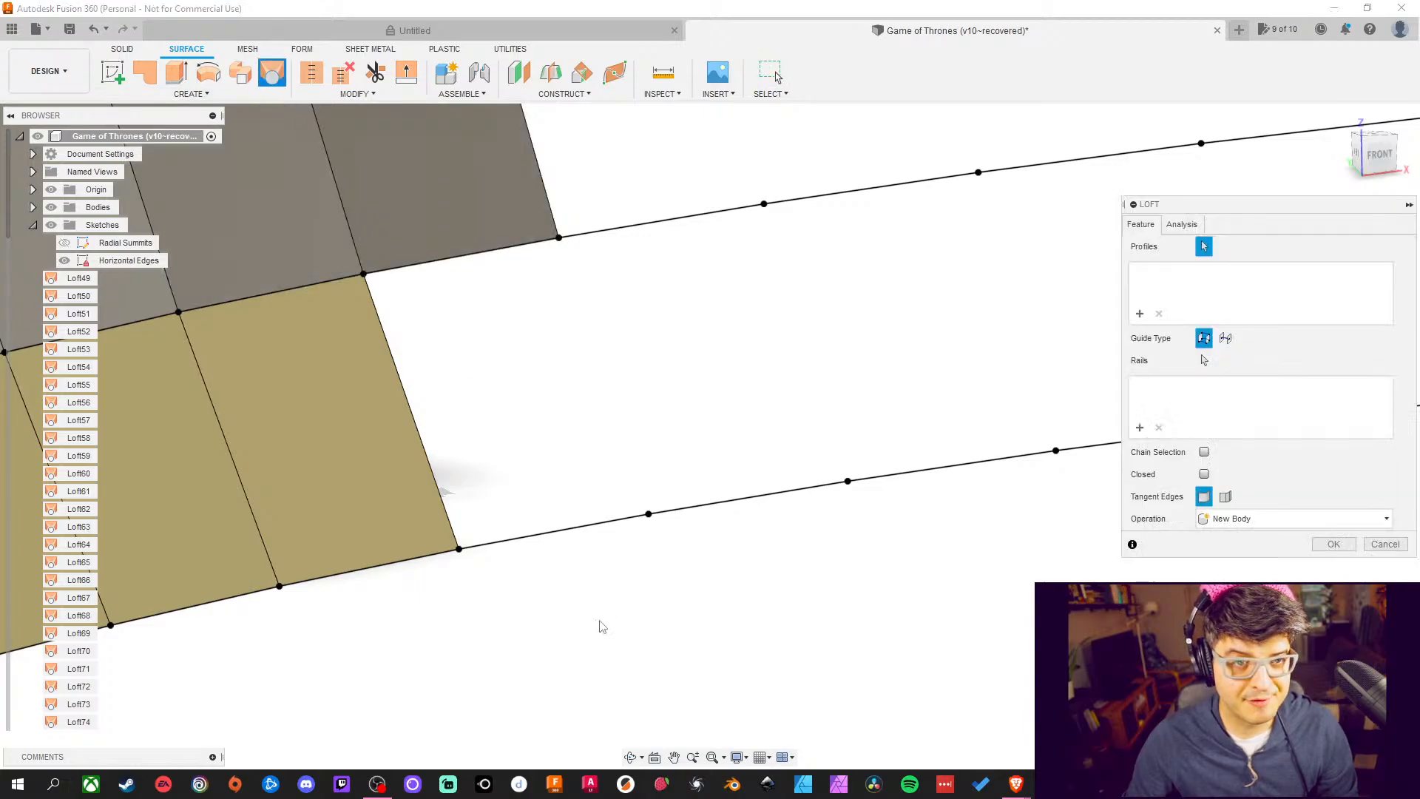
{"action": "left_click", "coordinate": [584, 525]}
{"action": "left_click", "coordinate": [526, 252]}
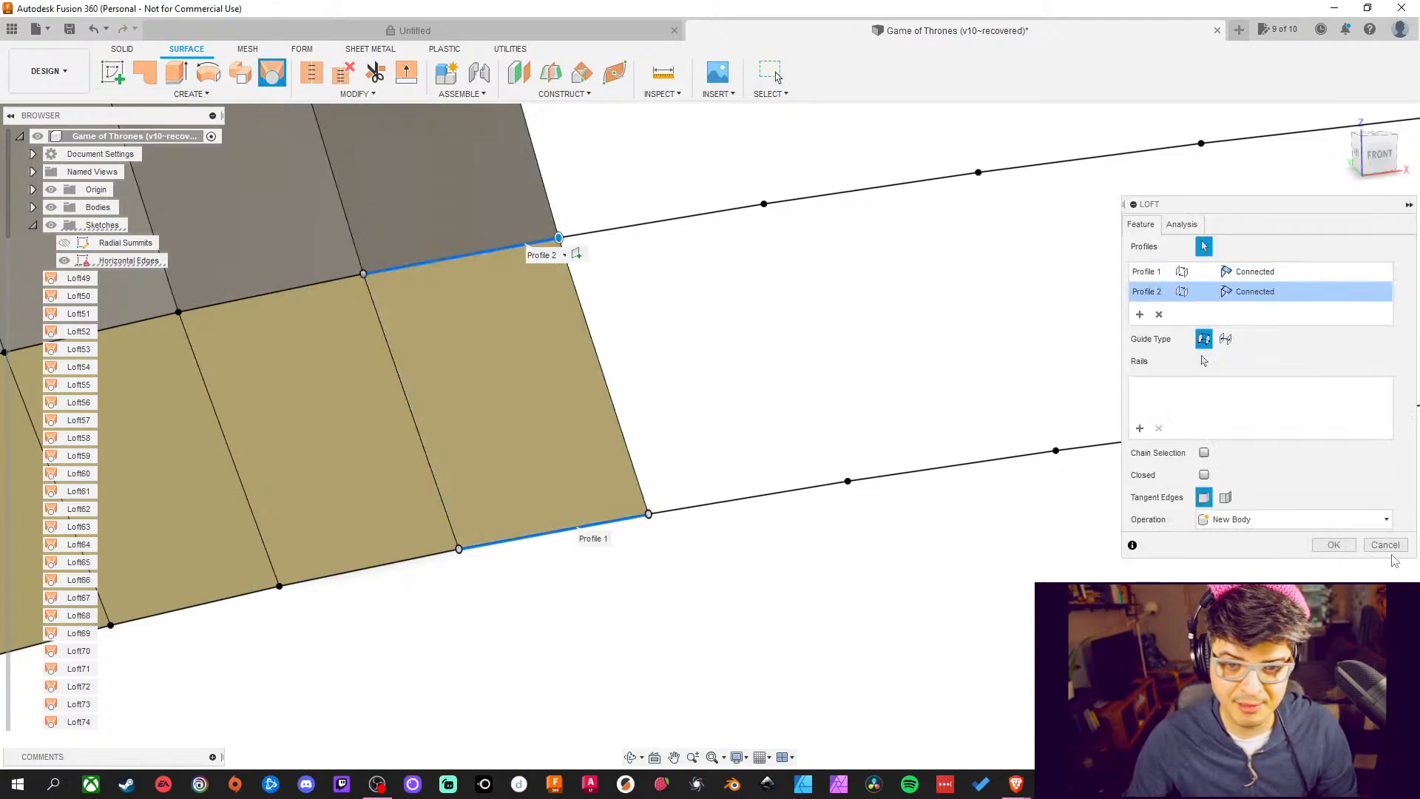
{"action": "left_click", "coordinate": [1335, 543]}
Start the next column by lofting its bottom-row panel between the adjacent segments of the two lowest edge curves
{"action": "middle_click_drag", "start_coordinate": [959, 427], "coordinate": [772, 405]}
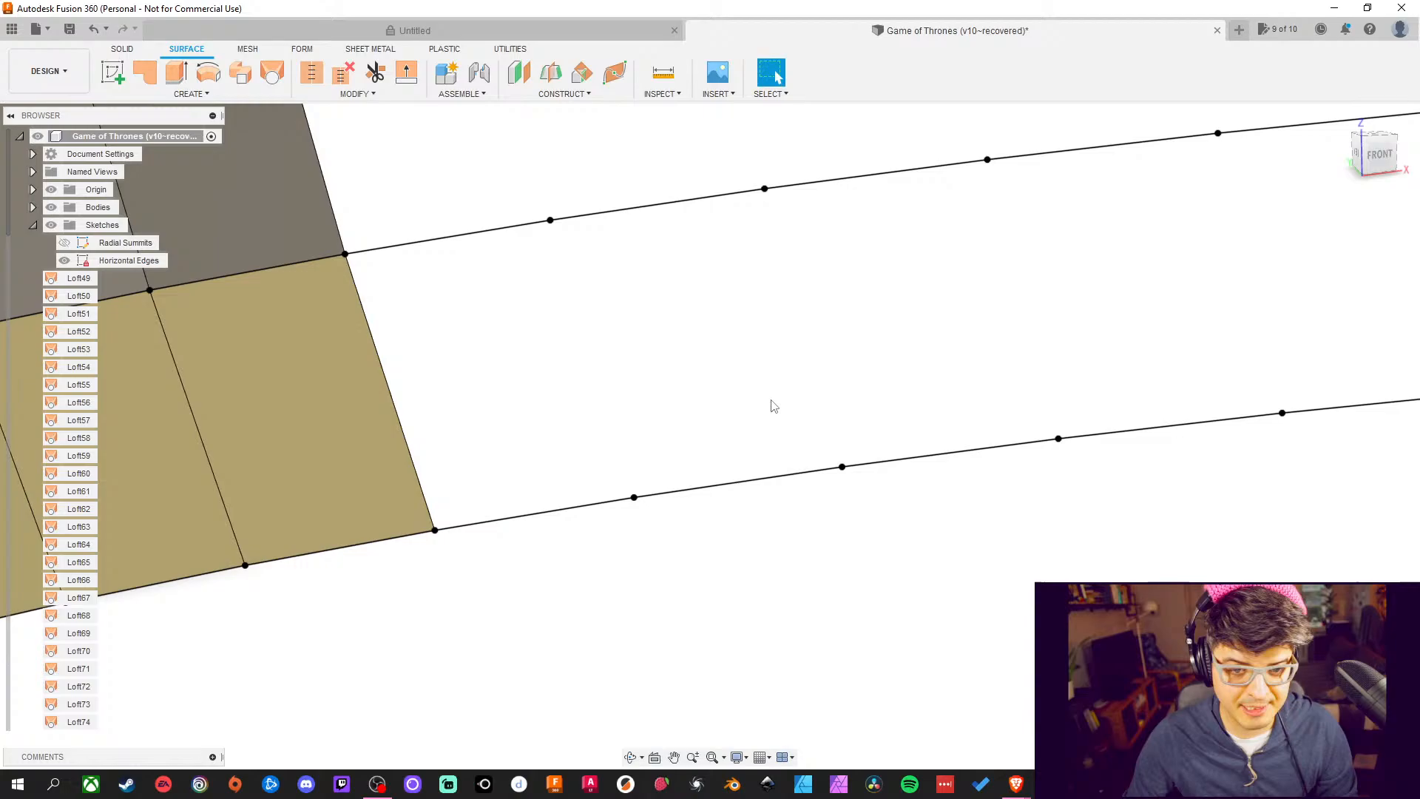
{"action": "left_click", "coordinate": [272, 72]}
{"action": "left_click", "coordinate": [509, 524]}
{"action": "left_click", "coordinate": [447, 236]}
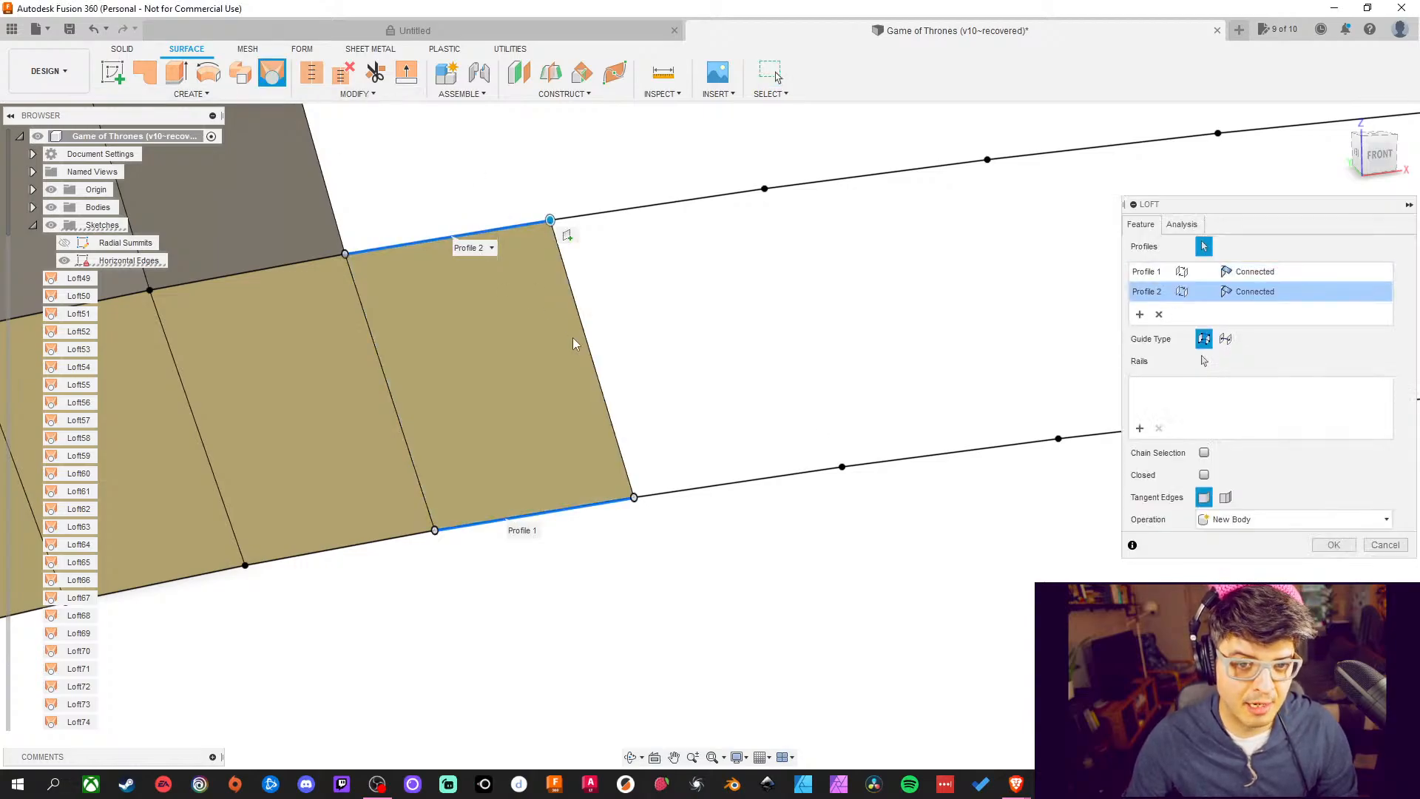
{"action": "middle_click_drag", "start_coordinate": [573, 339], "coordinate": [652, 349]}
{"action": "left_click", "coordinate": [1347, 544]}
Loft the next column's second panel from the bottom between matching segments of the second- and third-lowest edge curves
{"action": "middle_click_drag", "start_coordinate": [890, 362], "coordinate": [886, 545]}
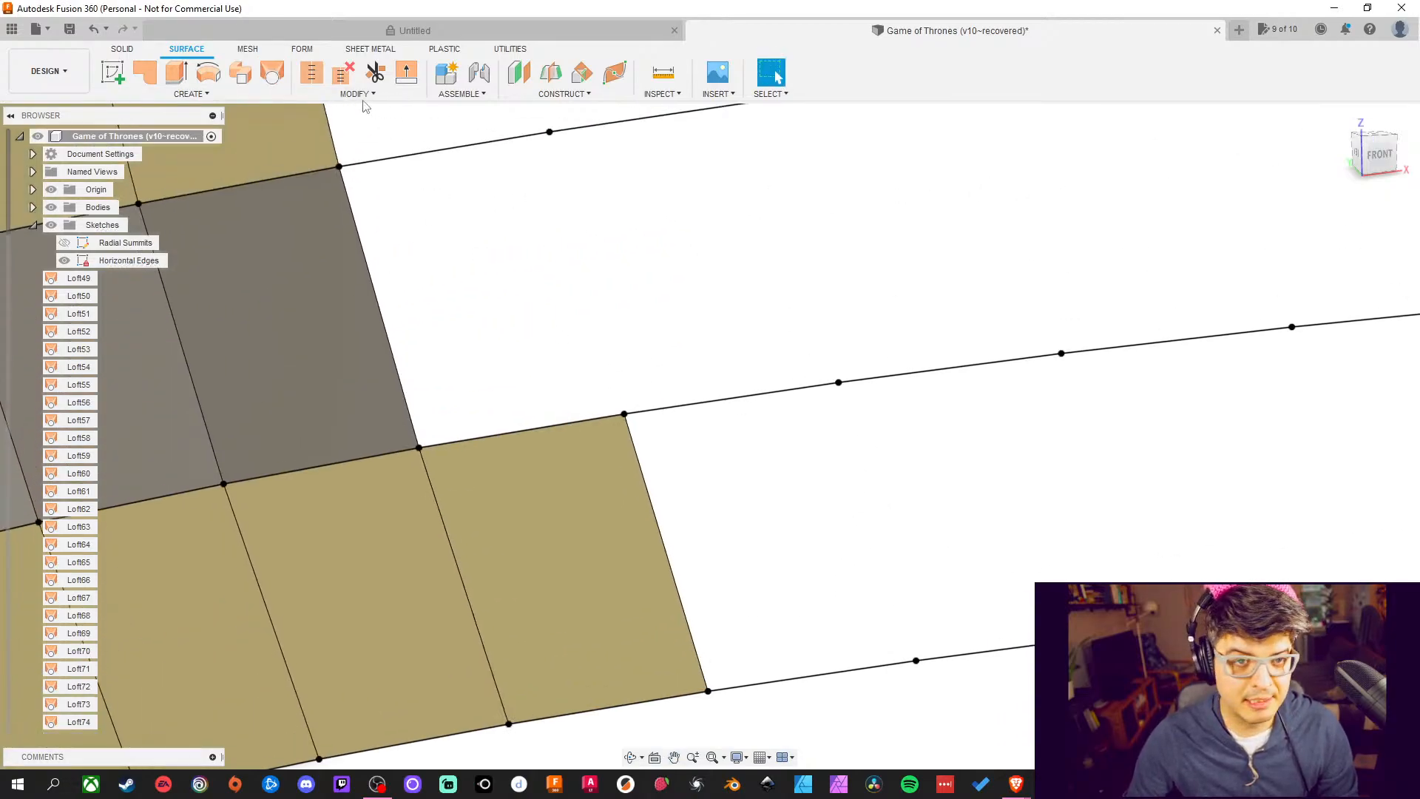
{"action": "left_click", "coordinate": [272, 71]}
{"action": "left_click", "coordinate": [525, 430]}
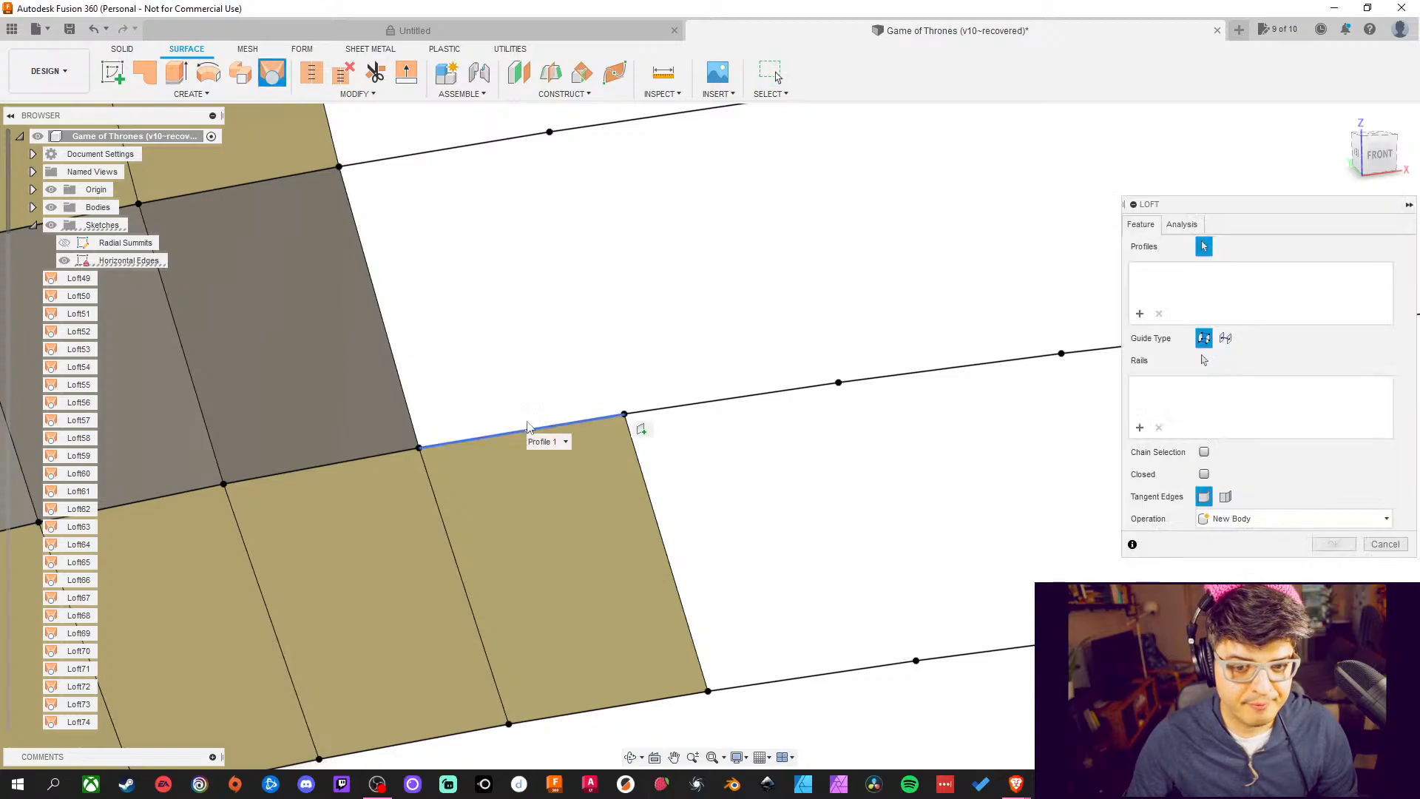
{"action": "left_click", "coordinate": [468, 152]}
{"action": "left_click", "coordinate": [1334, 547]}
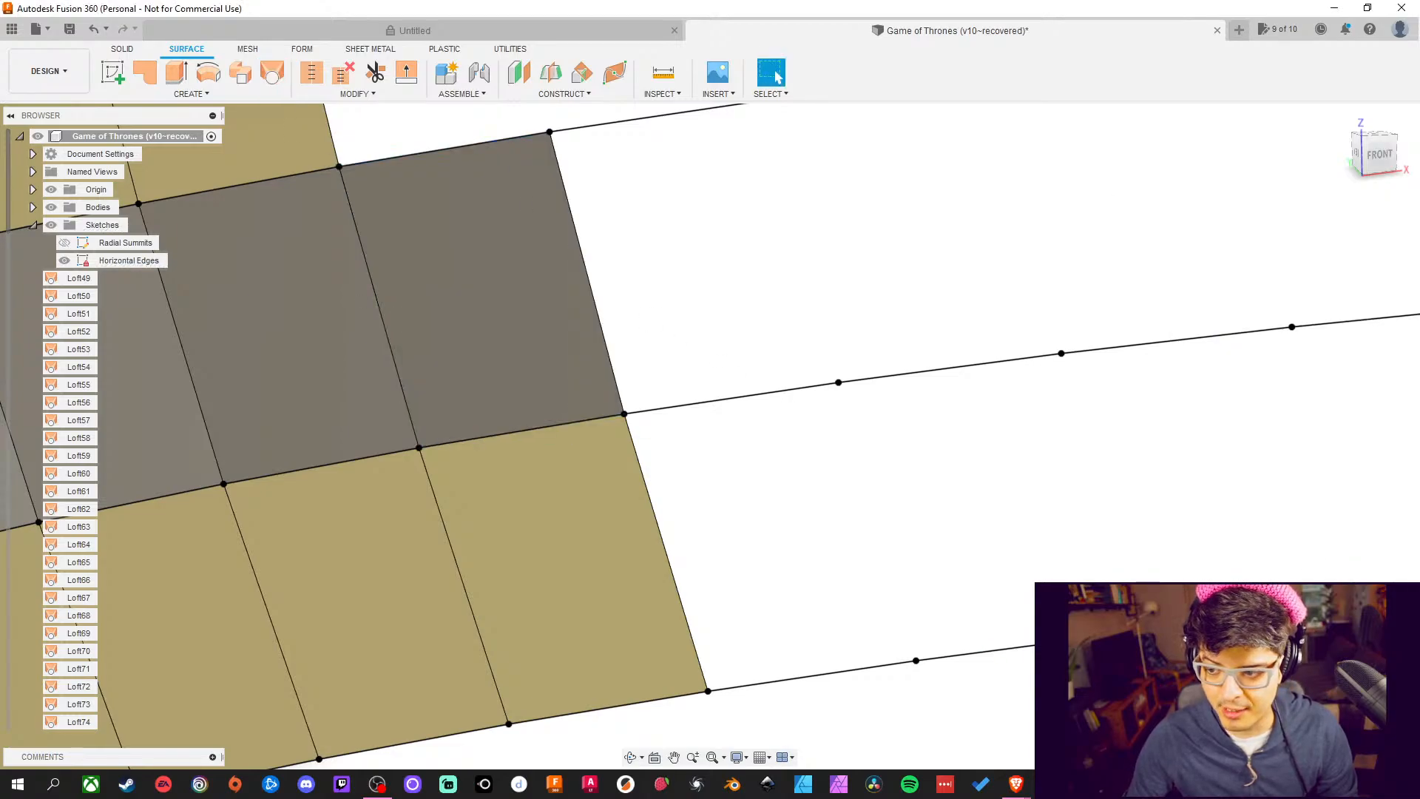
Loft the next column's third panel from the bottom between matching segments of the third- and fourth-lowest edge curves
{"action": "middle_click_drag", "start_coordinate": [670, 347], "coordinate": [756, 663]}
{"action": "left_click", "coordinate": [272, 72]}
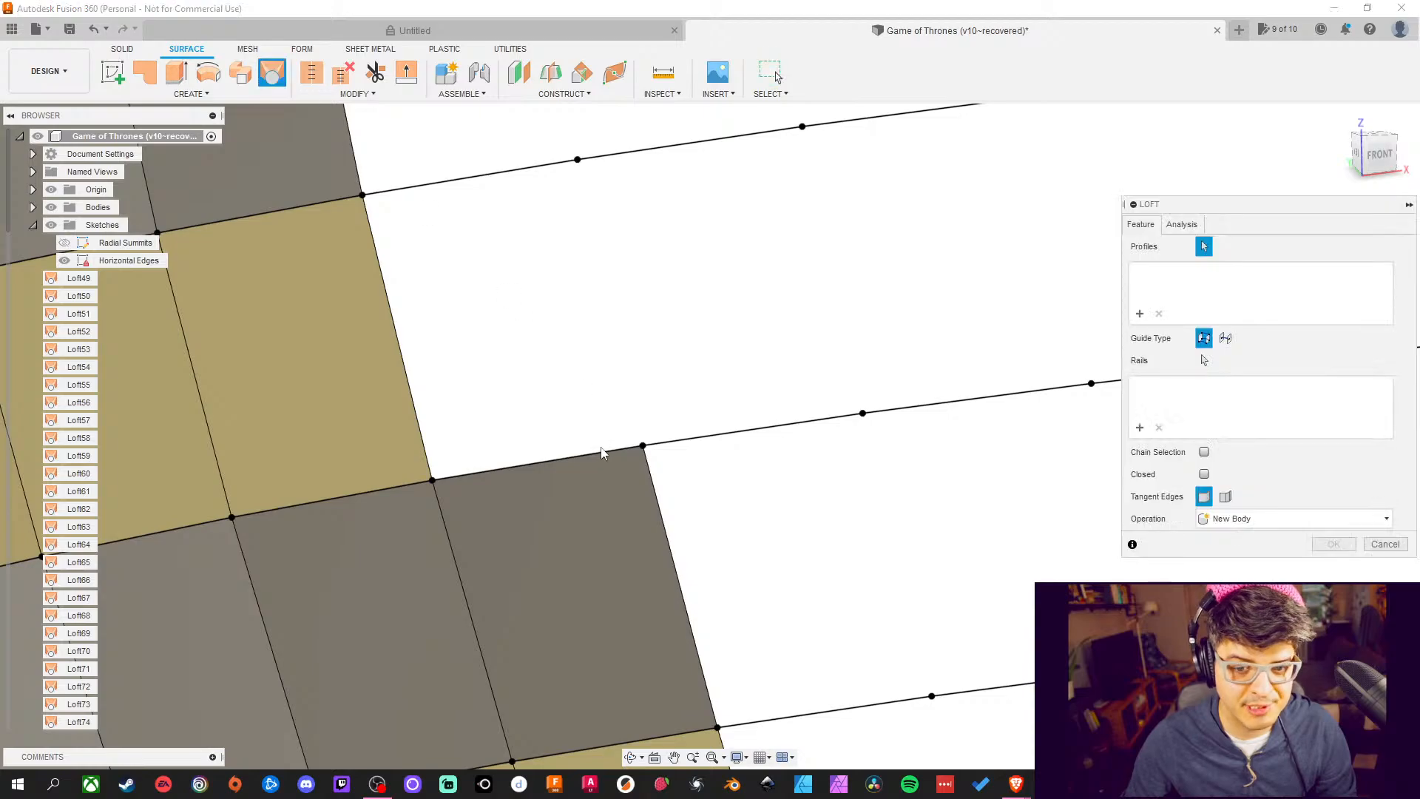
{"action": "left_click", "coordinate": [596, 455]}
{"action": "left_click", "coordinate": [497, 173]}
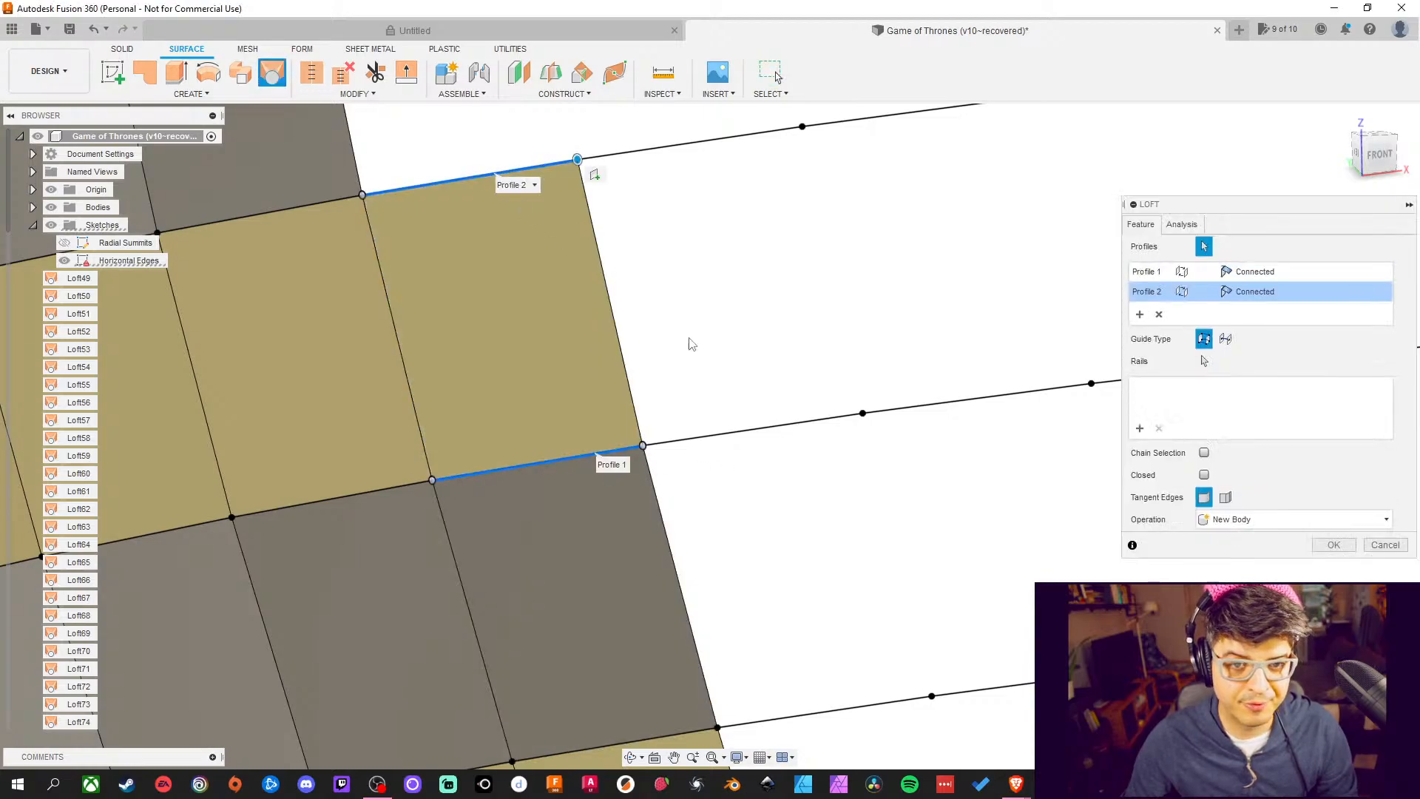
{"action": "left_click", "coordinate": [1333, 545]}
Loft the next column's fourth panel from the bottom between matching segments of the fourth- and fifth-lowest edge curves
{"action": "middle_click_drag", "start_coordinate": [650, 206], "coordinate": [621, 188]}
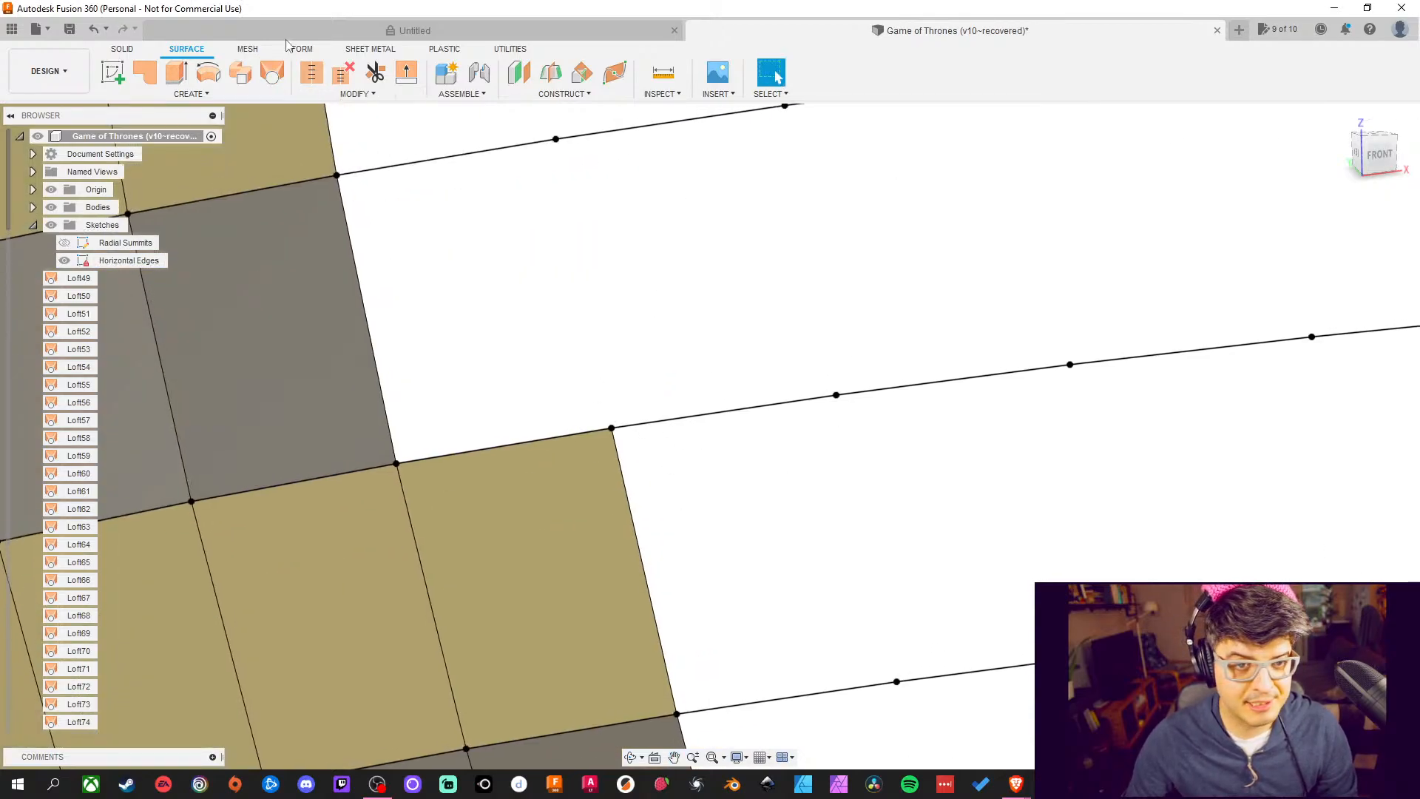
{"action": "left_click", "coordinate": [272, 72]}
{"action": "left_click", "coordinate": [549, 438]}
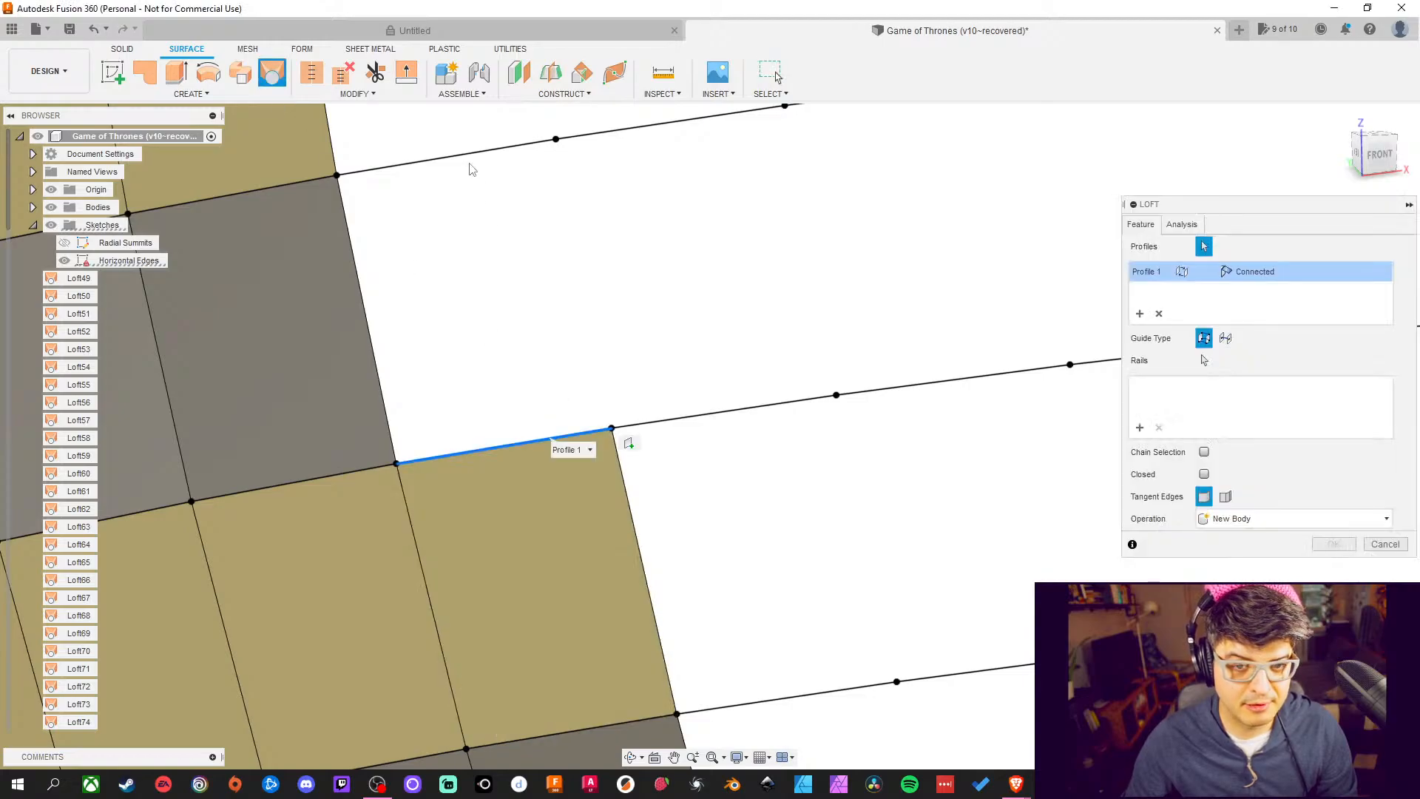
{"action": "left_click", "coordinate": [461, 157]}
{"action": "left_click", "coordinate": [1326, 547]}
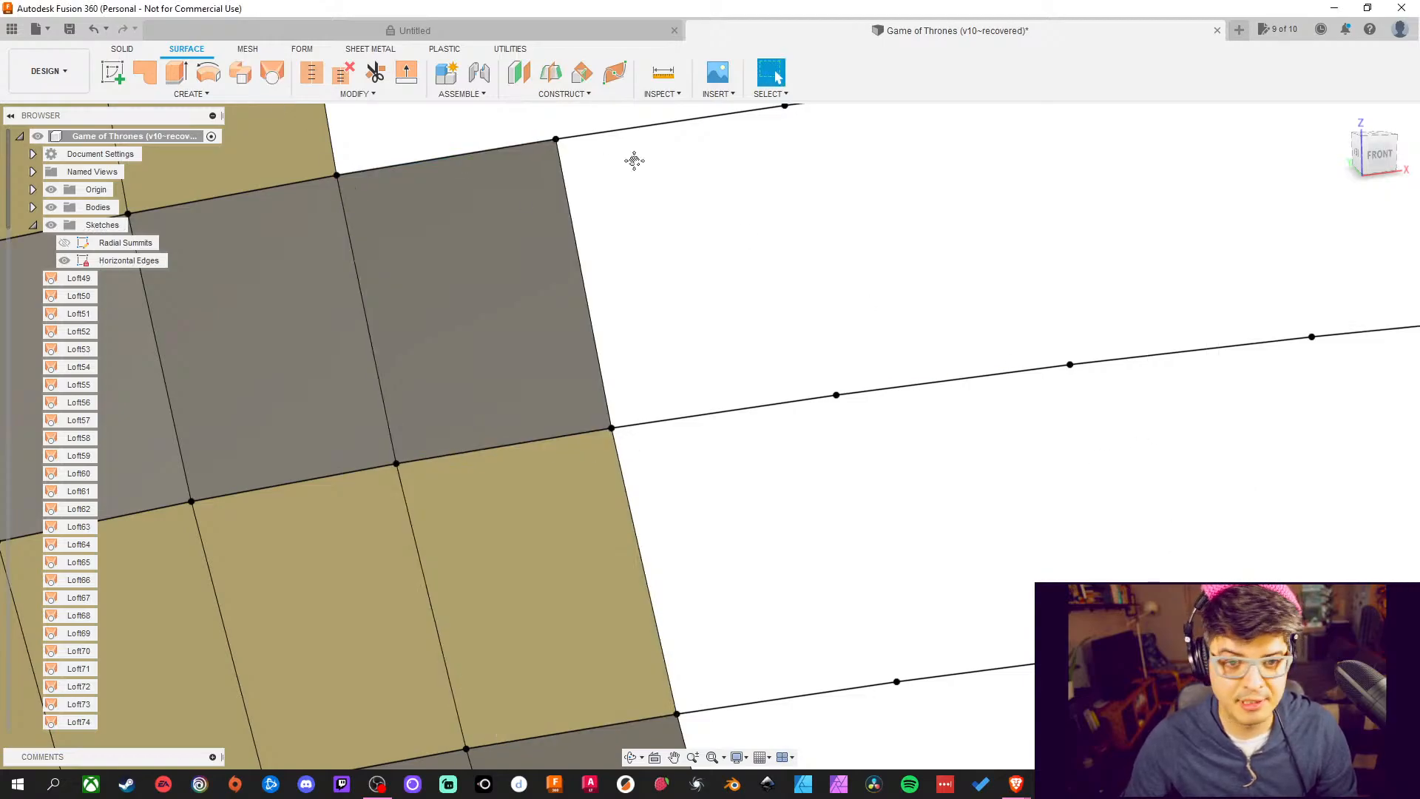
Loft the next column's fifth panel from the bottom between matching segments of the fifth- and sixth-lowest edge curves
{"action": "middle_click_drag", "start_coordinate": [634, 159], "coordinate": [589, 136]}
{"action": "left_click", "coordinate": [272, 72]}
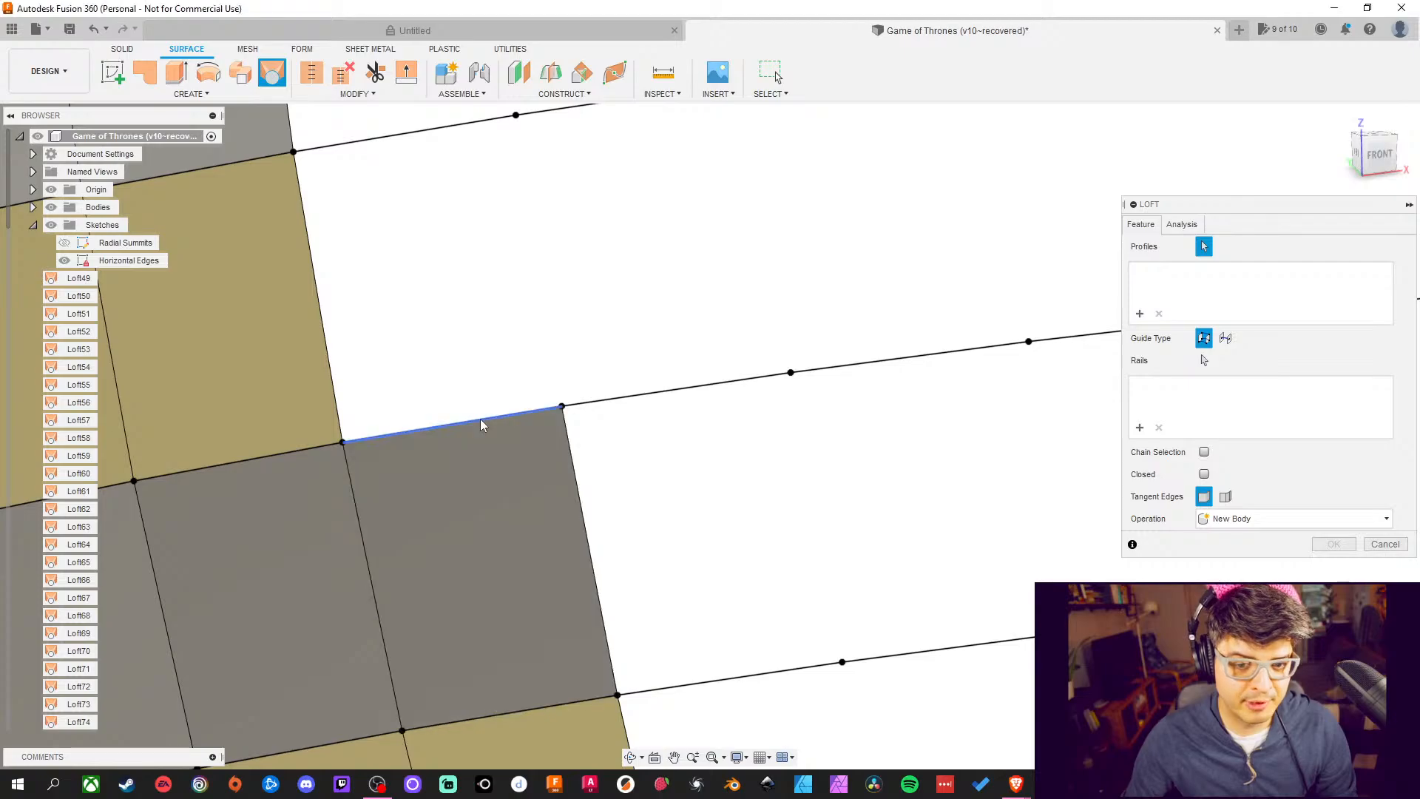
{"action": "left_click", "coordinate": [480, 420]}
{"action": "left_click", "coordinate": [401, 135]}
{"action": "left_click", "coordinate": [1333, 544]}
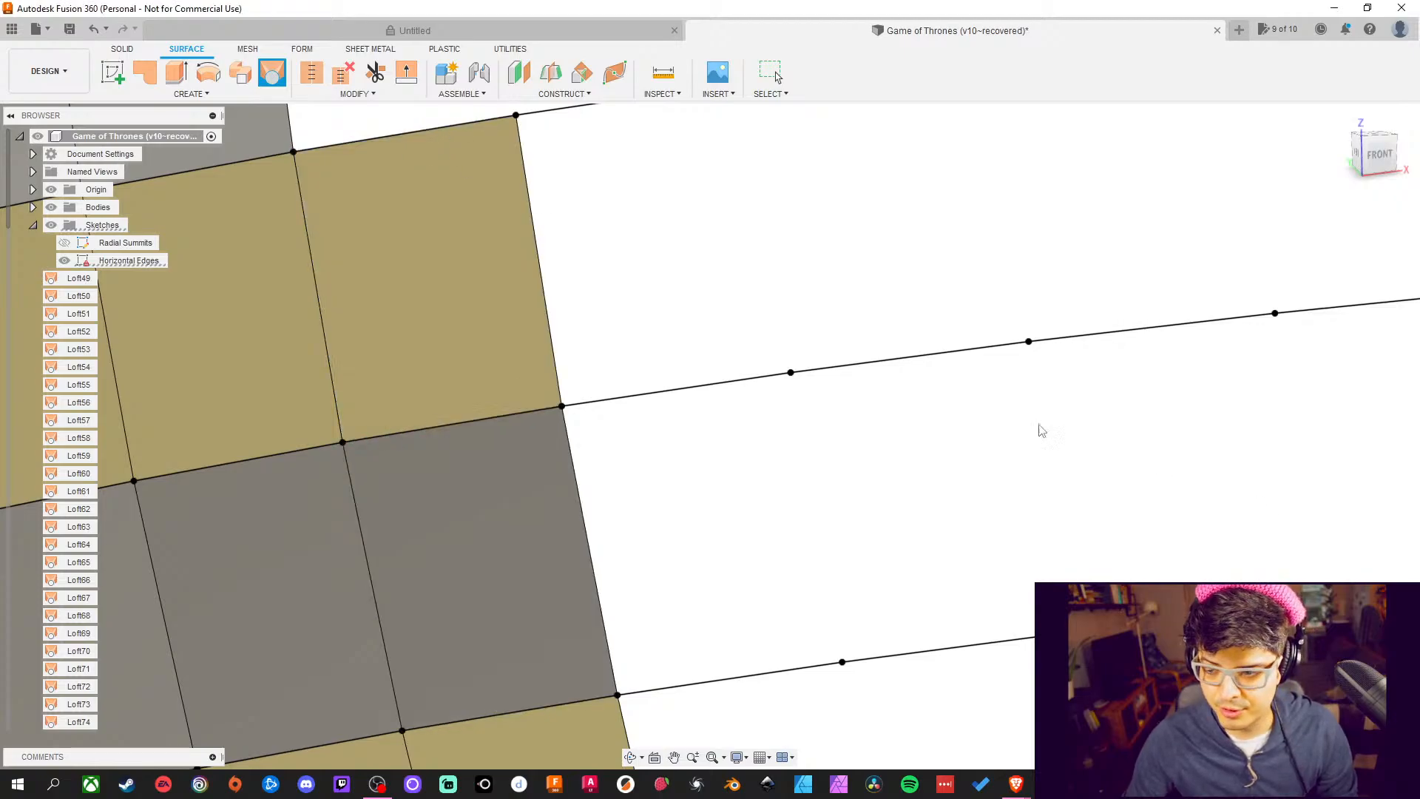
Loft the next column's sixth panel from the bottom between matching segments of the sixth- and seventh-lowest edge curves
{"action": "middle_click_drag", "start_coordinate": [761, 231], "coordinate": [811, 421]}
{"action": "left_click", "coordinate": [272, 72]}
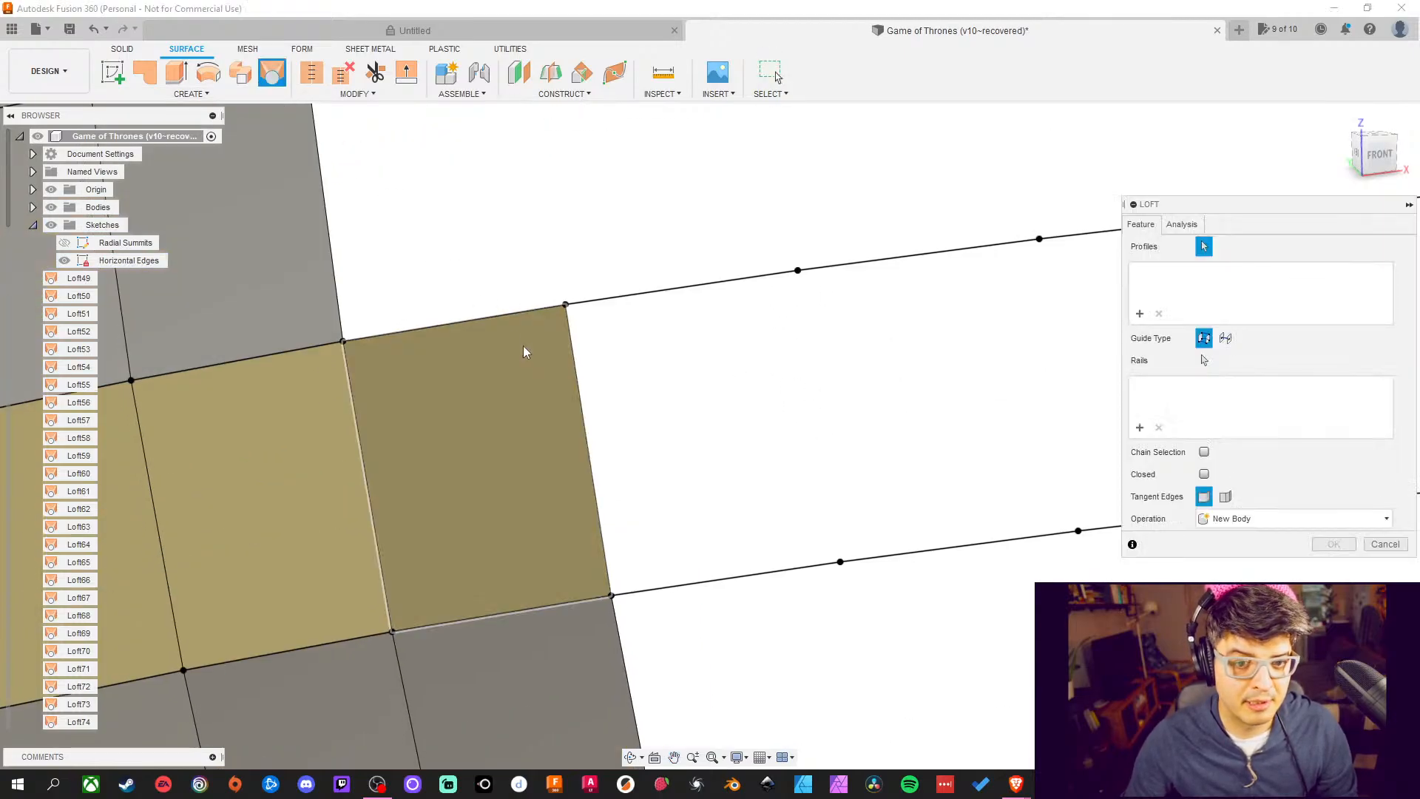
{"action": "left_click", "coordinate": [494, 319]}
{"action": "middle_click_drag", "start_coordinate": [397, 92], "coordinate": [437, 274]}
{"action": "left_click", "coordinate": [429, 223]}
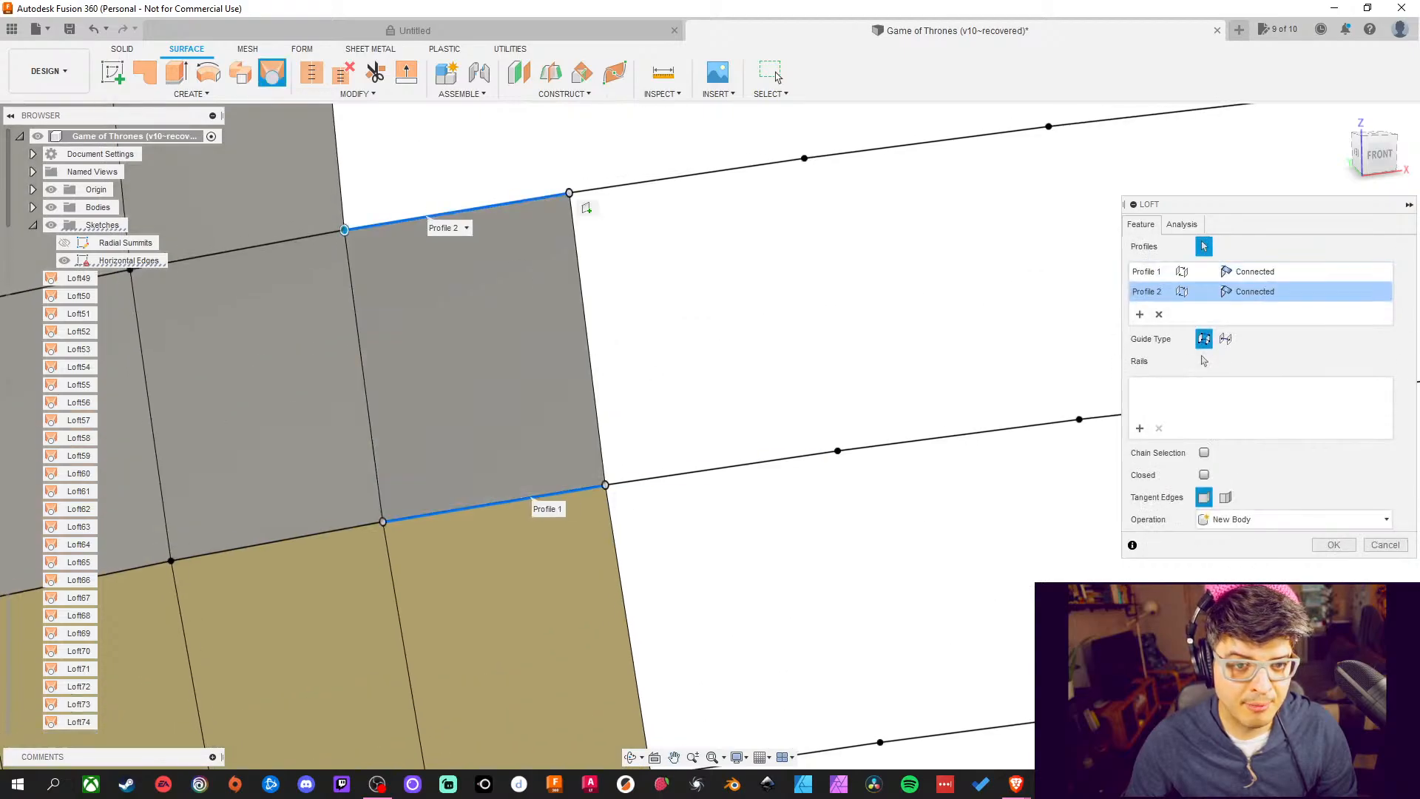
{"action": "left_click", "coordinate": [1340, 544]}
Loft the current column's seventh panel from the bottom between matching segments of the seventh- and eighth-lowest edge curves
{"action": "middle_click_drag", "start_coordinate": [770, 285], "coordinate": [794, 450]}
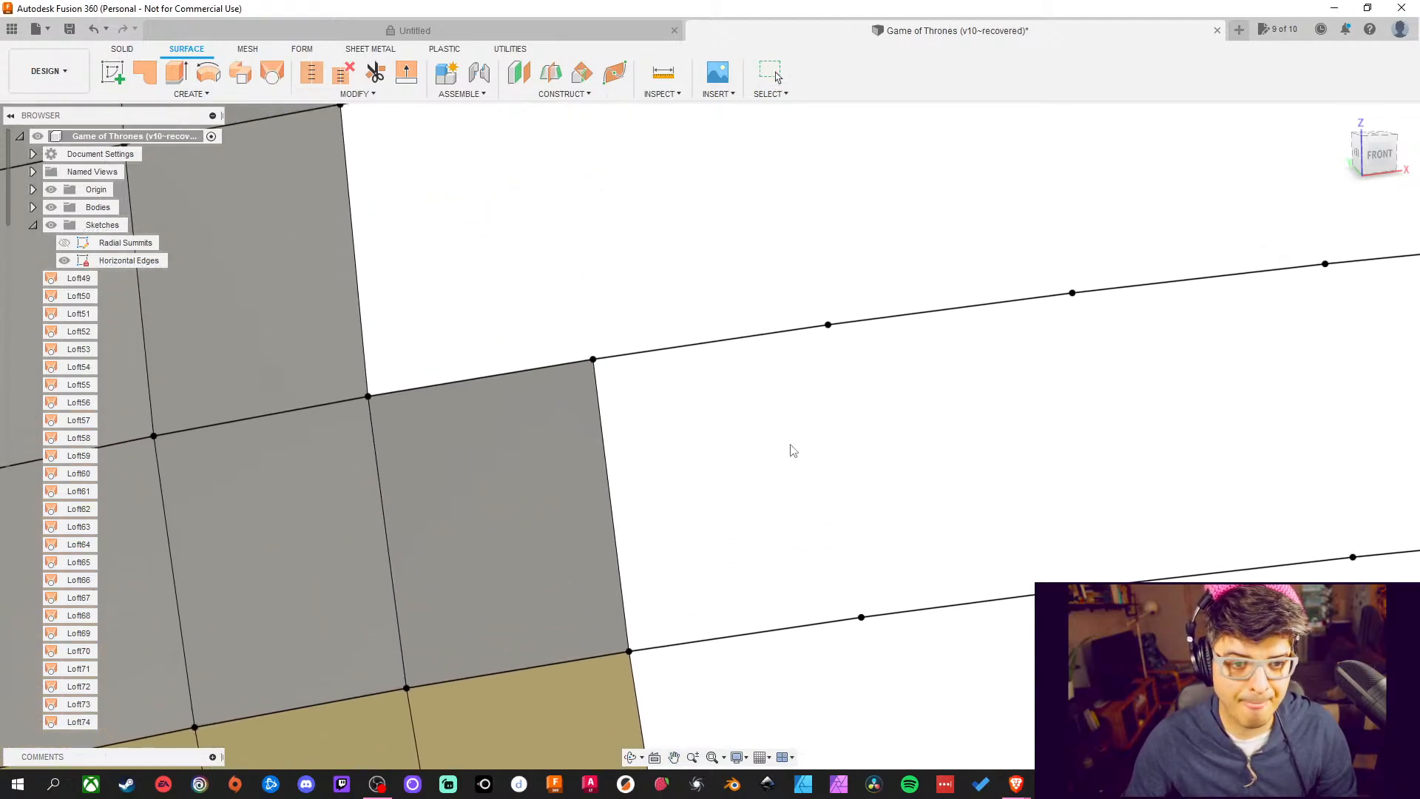
{"action": "left_click", "coordinate": [272, 72]}
{"action": "middle_click_drag", "start_coordinate": [619, 190], "coordinate": [633, 389]}
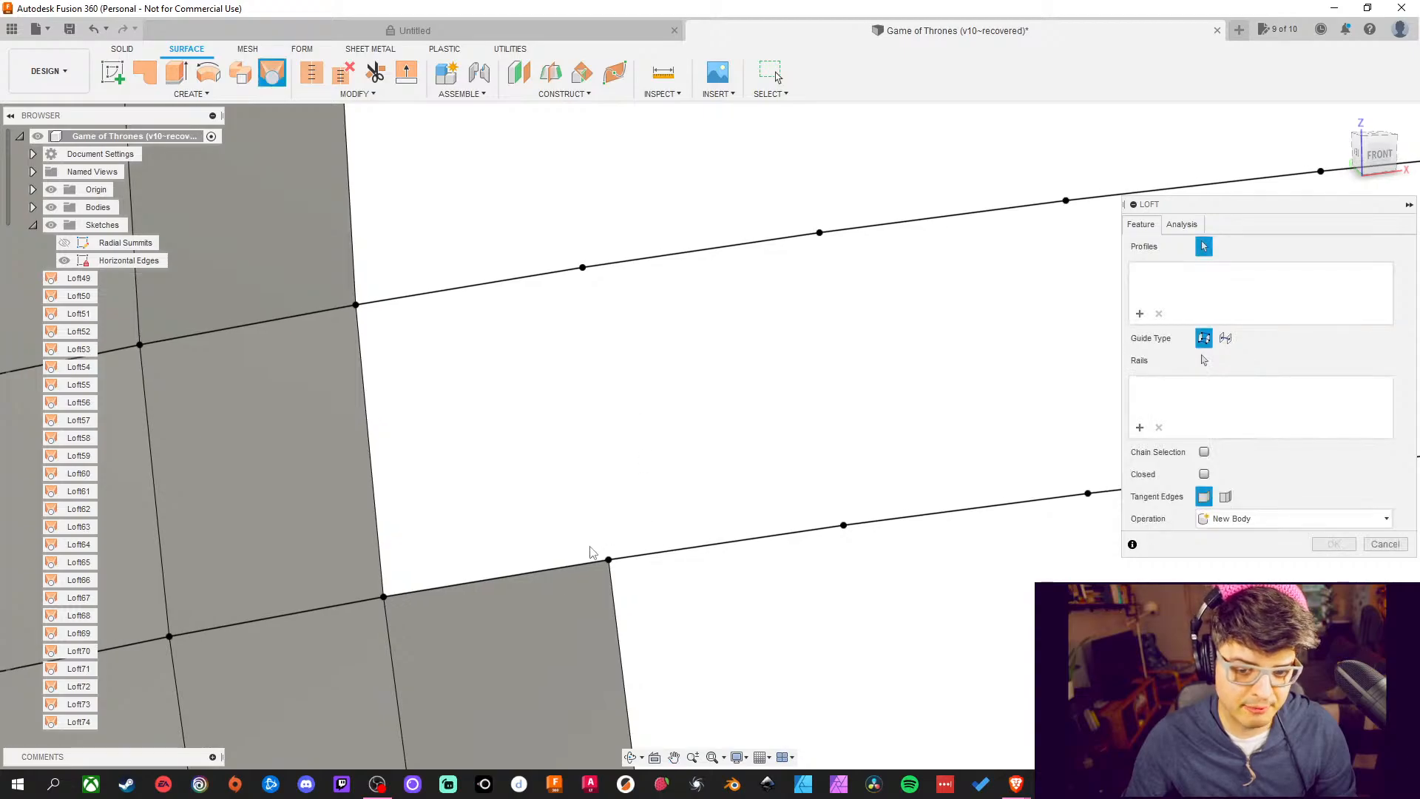
{"action": "left_click", "coordinate": [580, 567]}
{"action": "left_click", "coordinate": [472, 298]}
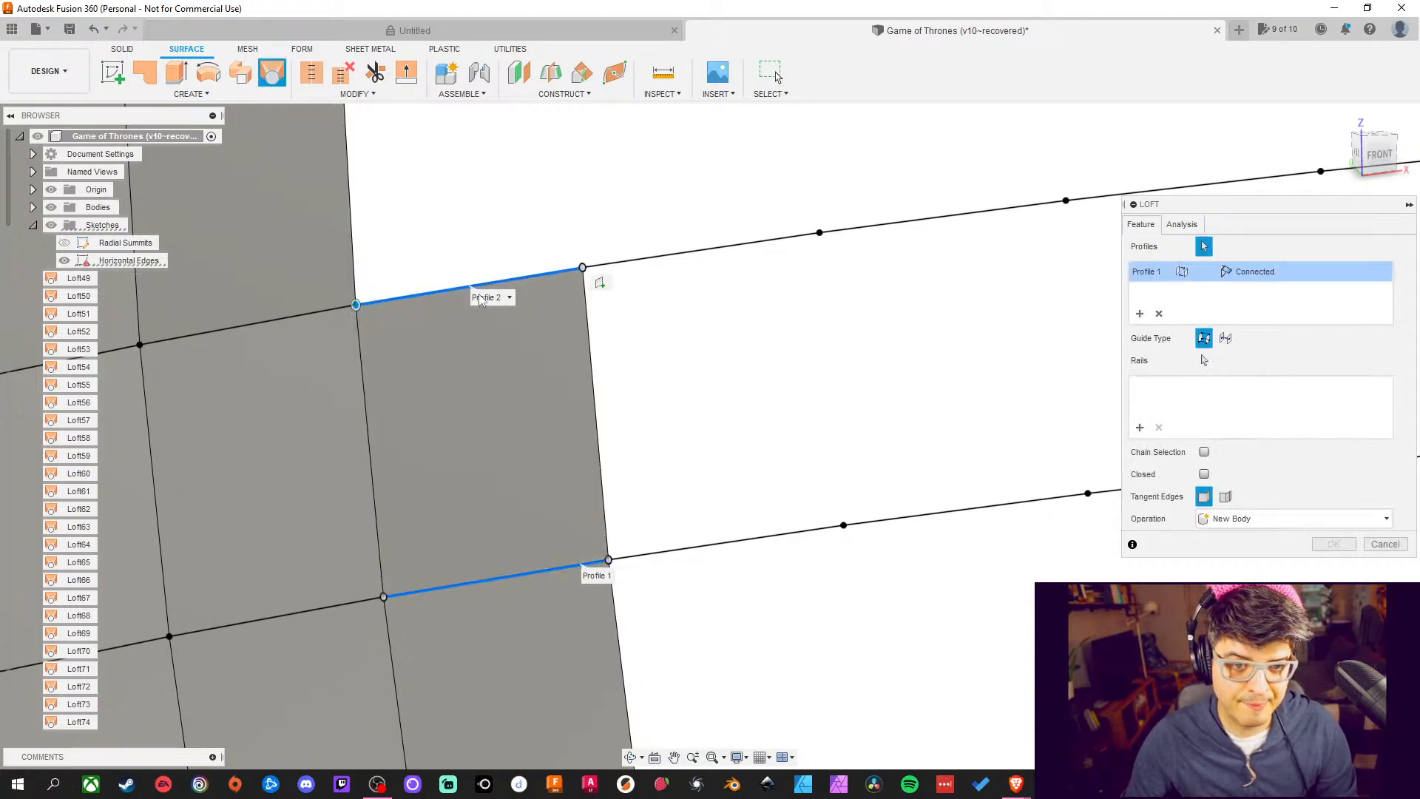
{"action": "left_click", "coordinate": [1333, 545]}
Loft the current column's eighth panel from the bottom between matching segments of the eighth- and ninth-lowest edge curves
{"action": "middle_click_drag", "start_coordinate": [607, 195], "coordinate": [587, 268]}
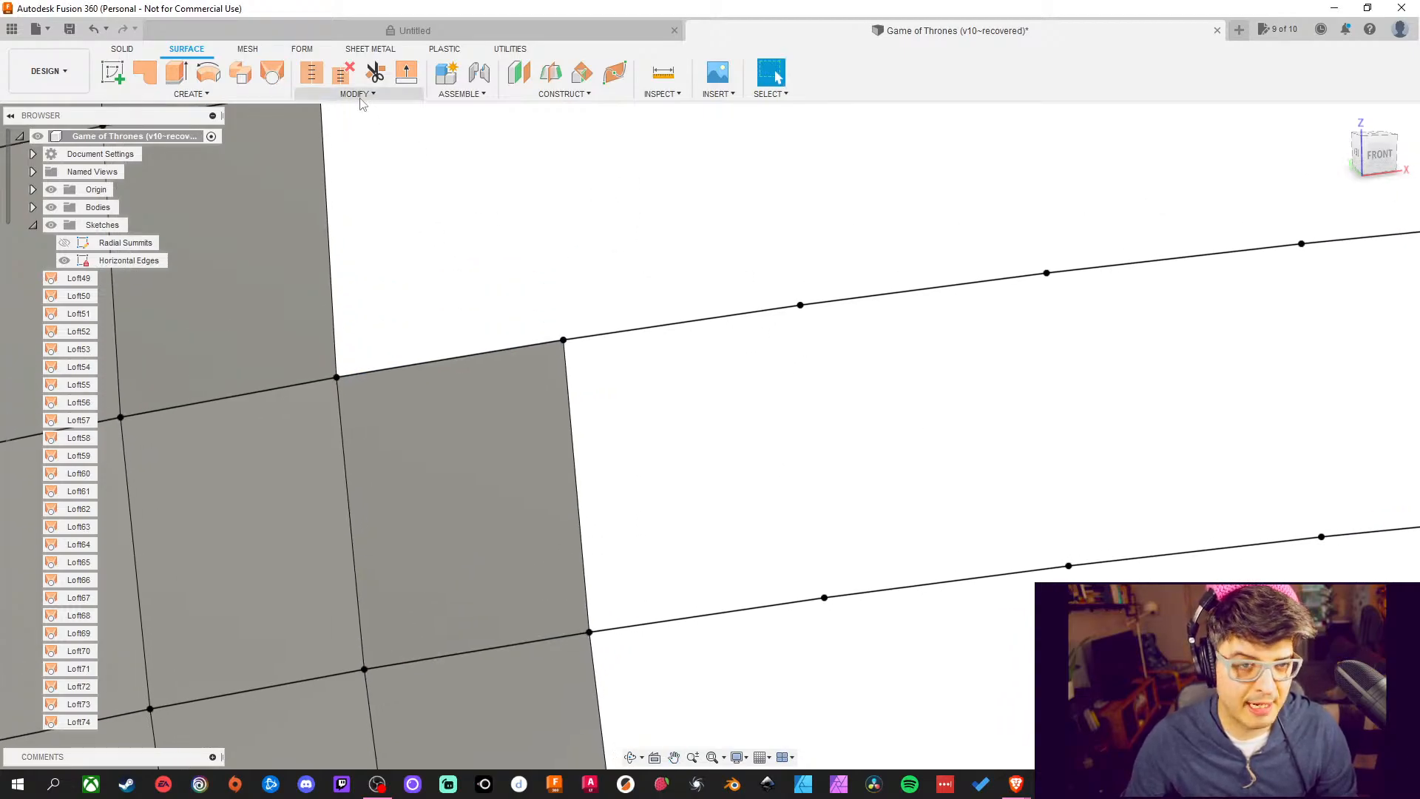
{"action": "left_click", "coordinate": [272, 71]}
{"action": "left_click", "coordinate": [445, 360]}
{"action": "middle_click_drag", "start_coordinate": [446, 360], "coordinate": [432, 219]}
{"action": "left_click", "coordinate": [467, 270]}
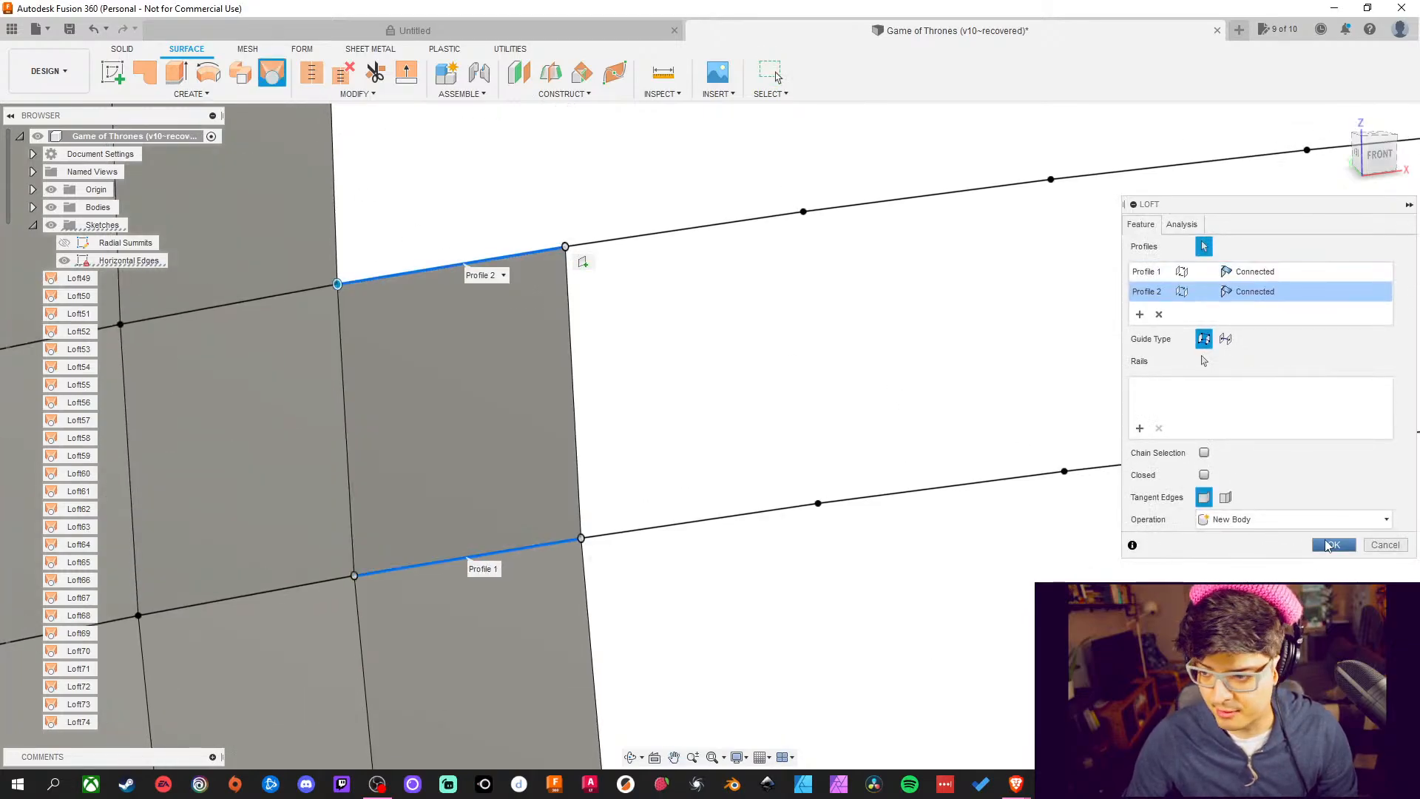
{"action": "left_click", "coordinate": [1327, 545]}
Loft the current column's ninth panel from the bottom between matching segments of the ninth- and tenth-lowest edge curves
{"action": "middle_click_drag", "start_coordinate": [872, 310], "coordinate": [792, 424]}
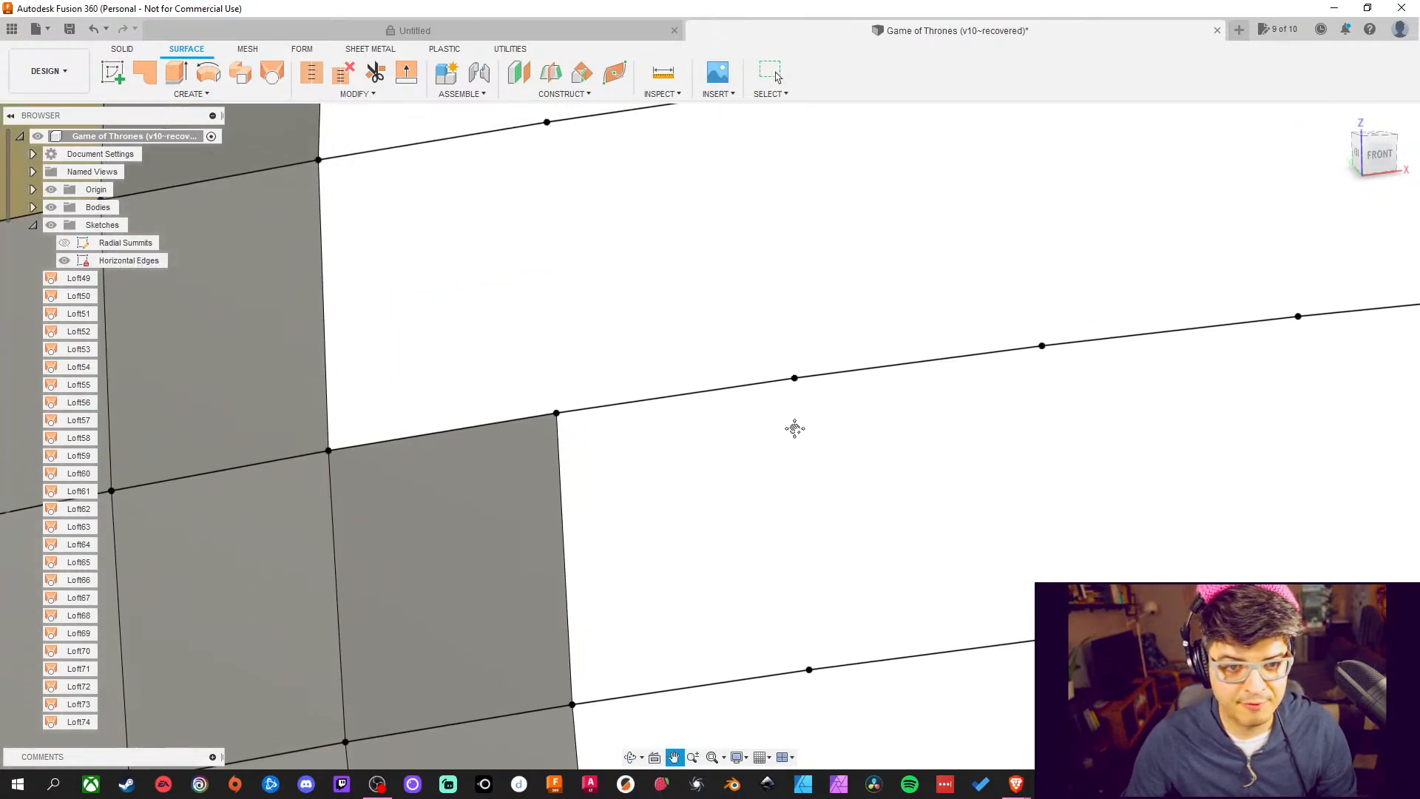
{"action": "left_click", "coordinate": [282, 78]}
{"action": "left_click", "coordinate": [493, 438]}
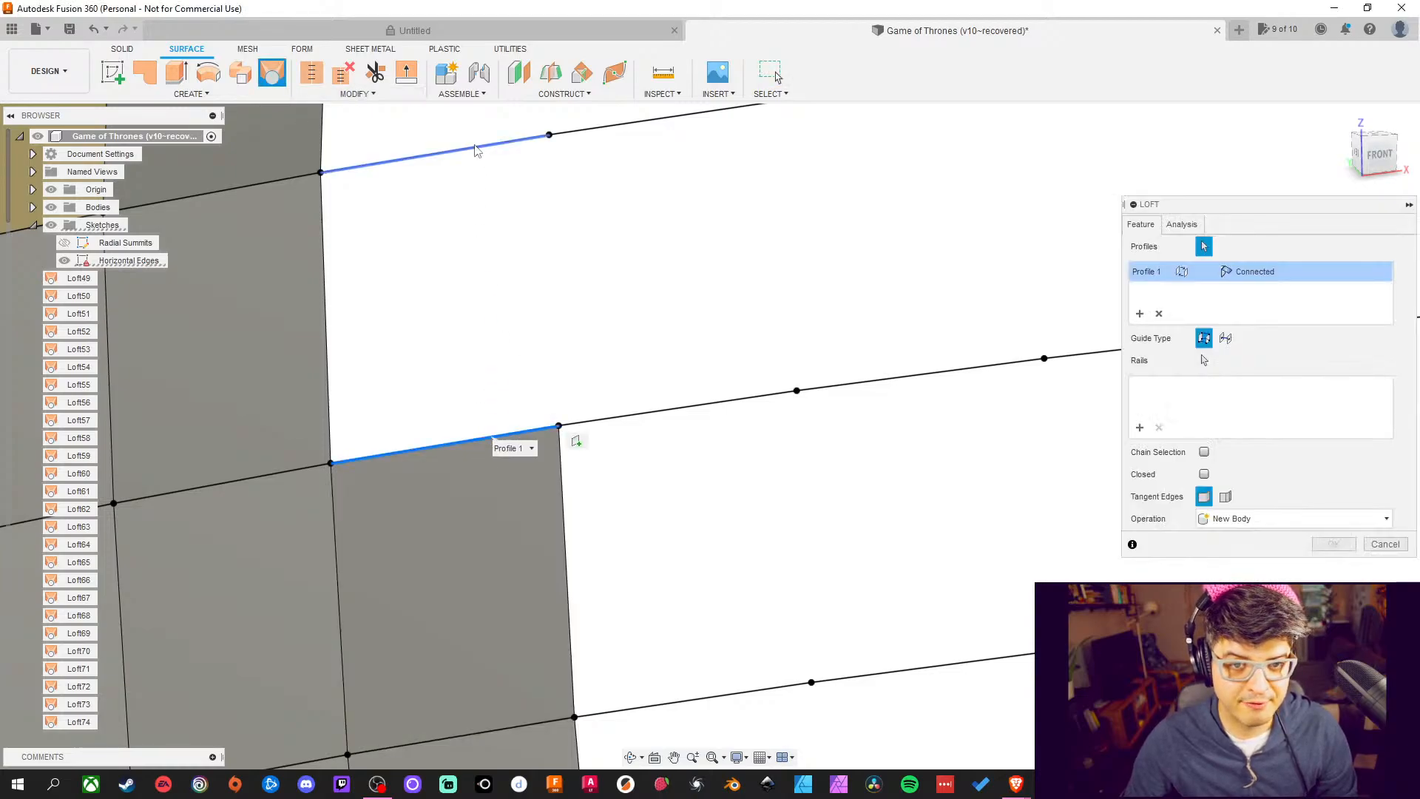
{"action": "left_click", "coordinate": [475, 150]}
{"action": "left_click", "coordinate": [1333, 545]}
Loft the current column's tenth panel from the bottom between matching segments of the tenth- and eleventh-lowest edge curves
{"action": "middle_click_drag", "start_coordinate": [737, 540], "coordinate": [678, 577]}
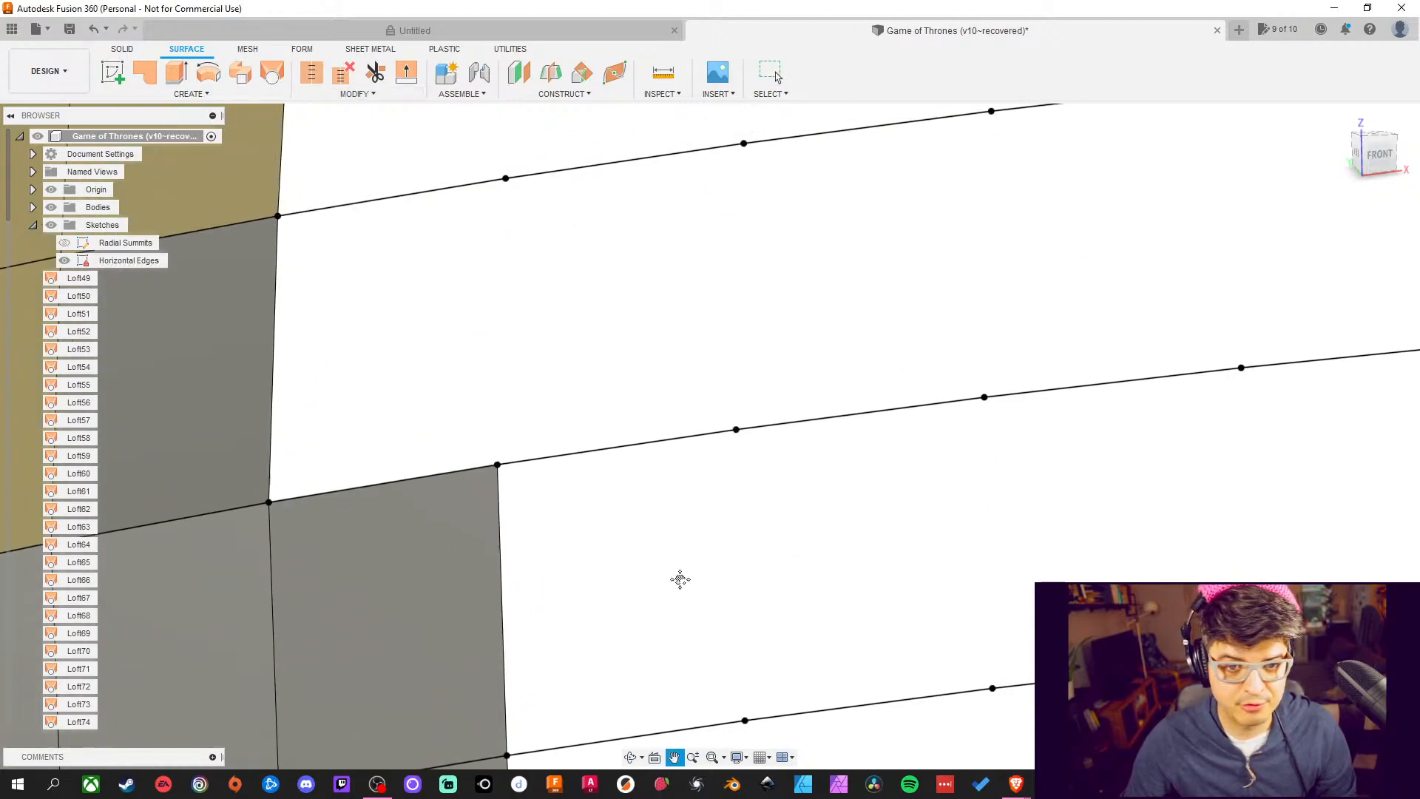
{"action": "left_click", "coordinate": [282, 72]}
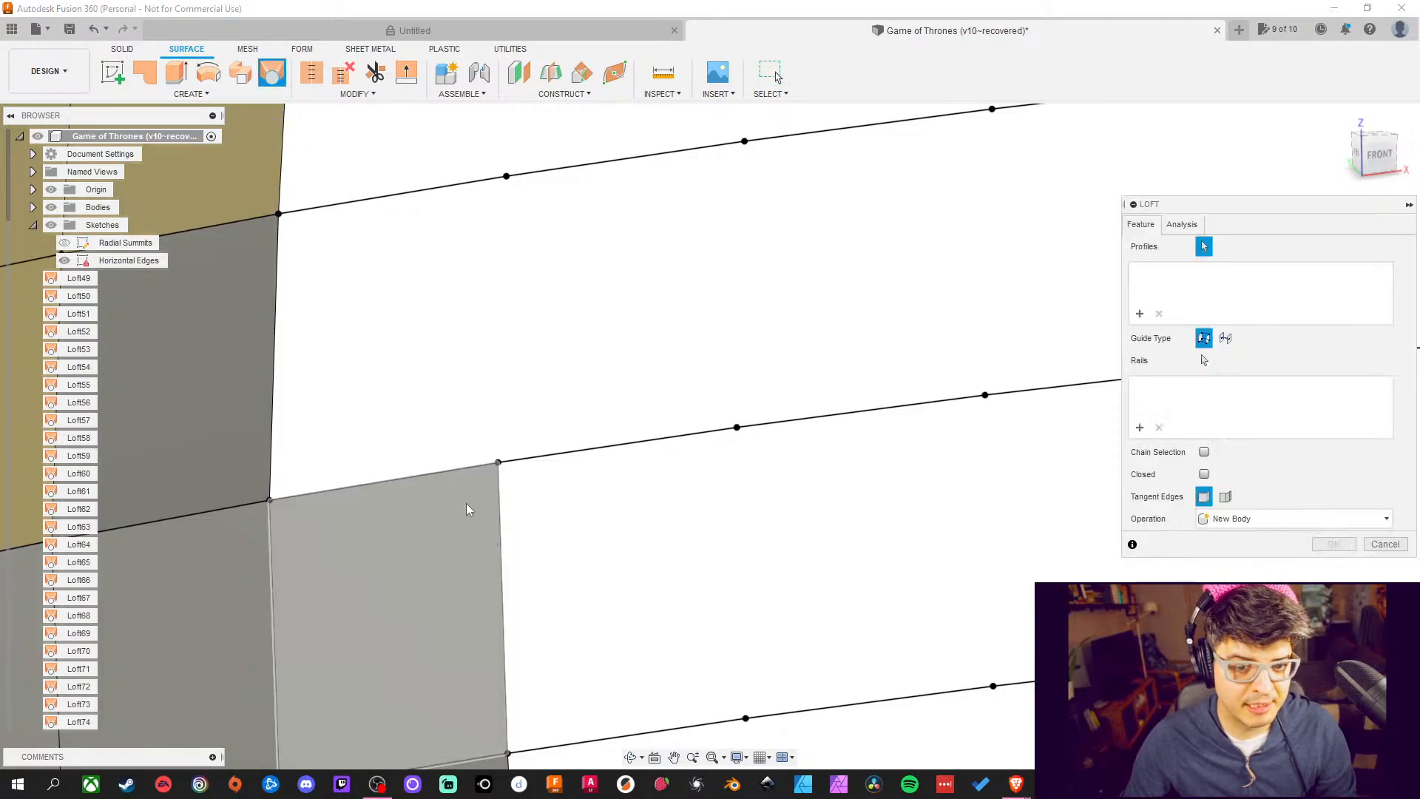
{"action": "left_click", "coordinate": [452, 468]}
{"action": "left_click", "coordinate": [466, 184]}
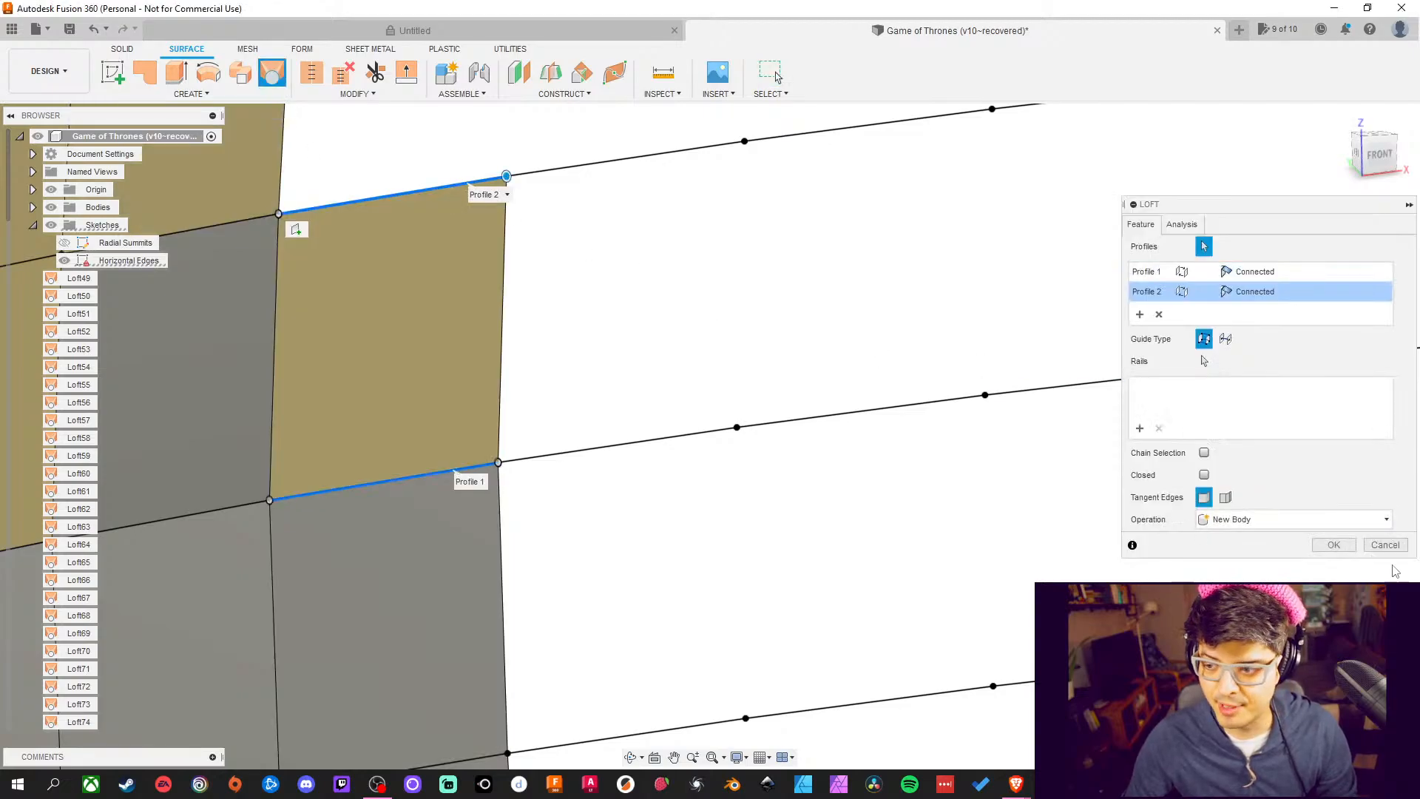
{"action": "left_click", "coordinate": [1333, 545]}
Loft the current column's eleventh panel from the bottom between matching segments of the eleventh- and twelfth-lowest edge curves
{"action": "middle_click_drag", "start_coordinate": [754, 493], "coordinate": [751, 675]}
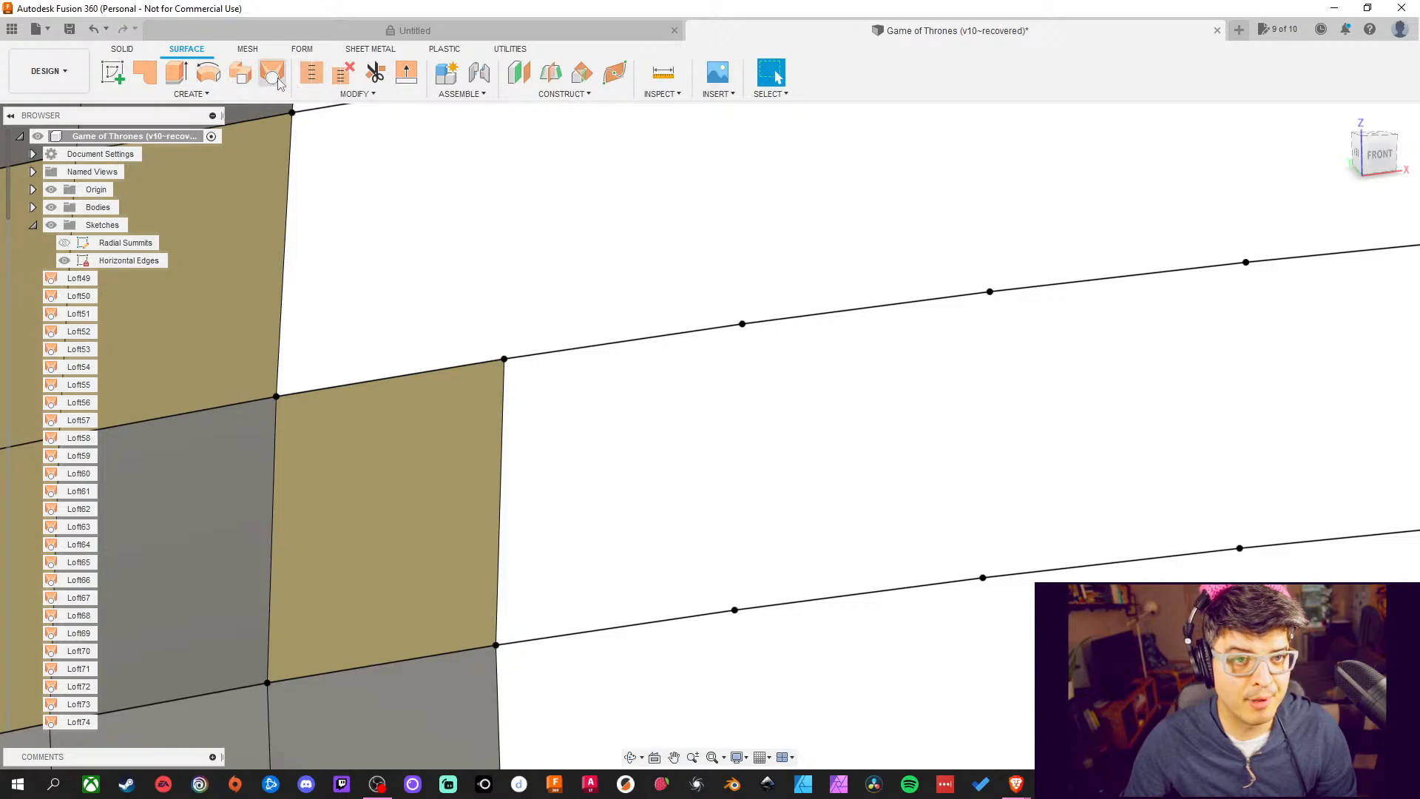
{"action": "left_click", "coordinate": [275, 74]}
{"action": "middle_click_drag", "start_coordinate": [545, 339], "coordinate": [630, 271]}
{"action": "left_click", "coordinate": [553, 581]}
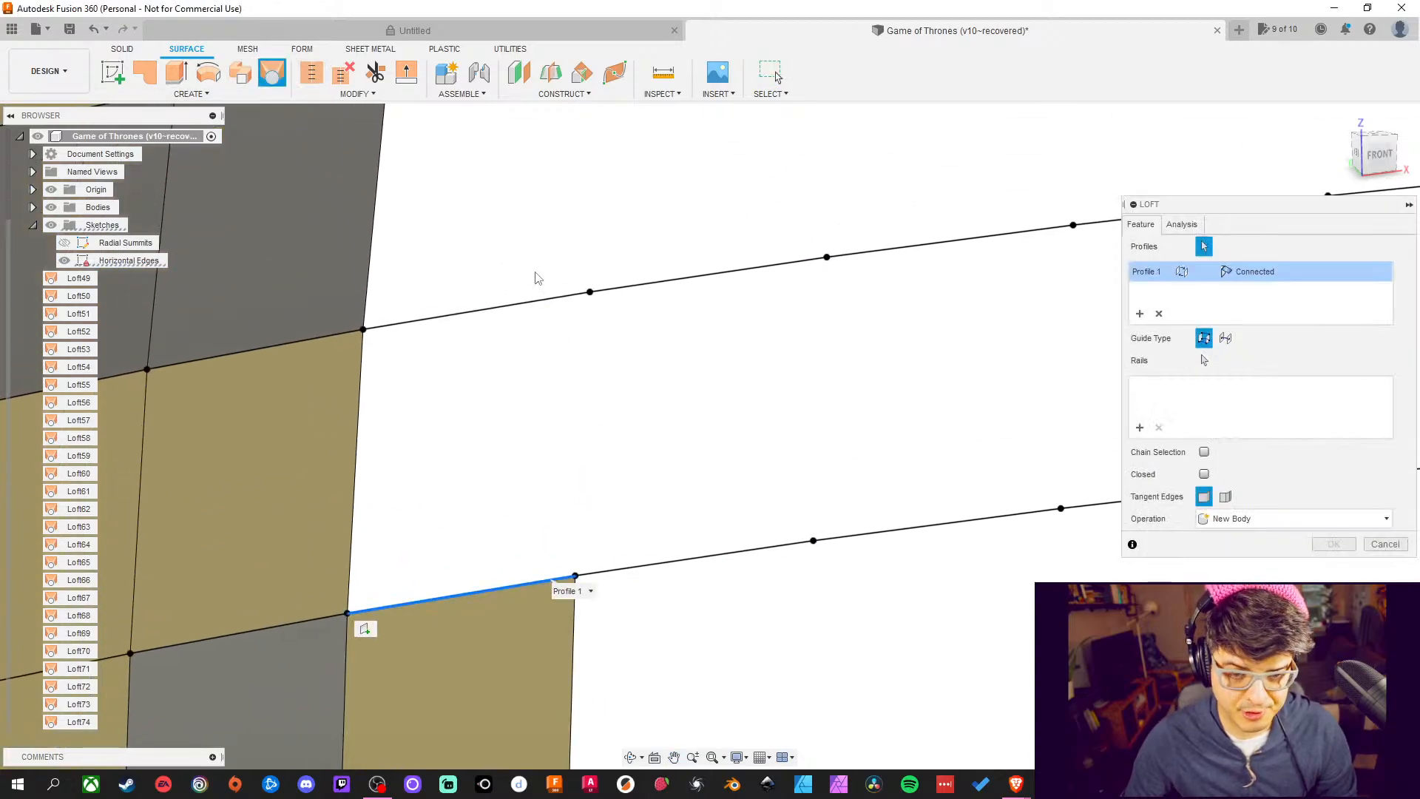
{"action": "left_click", "coordinate": [551, 308]}
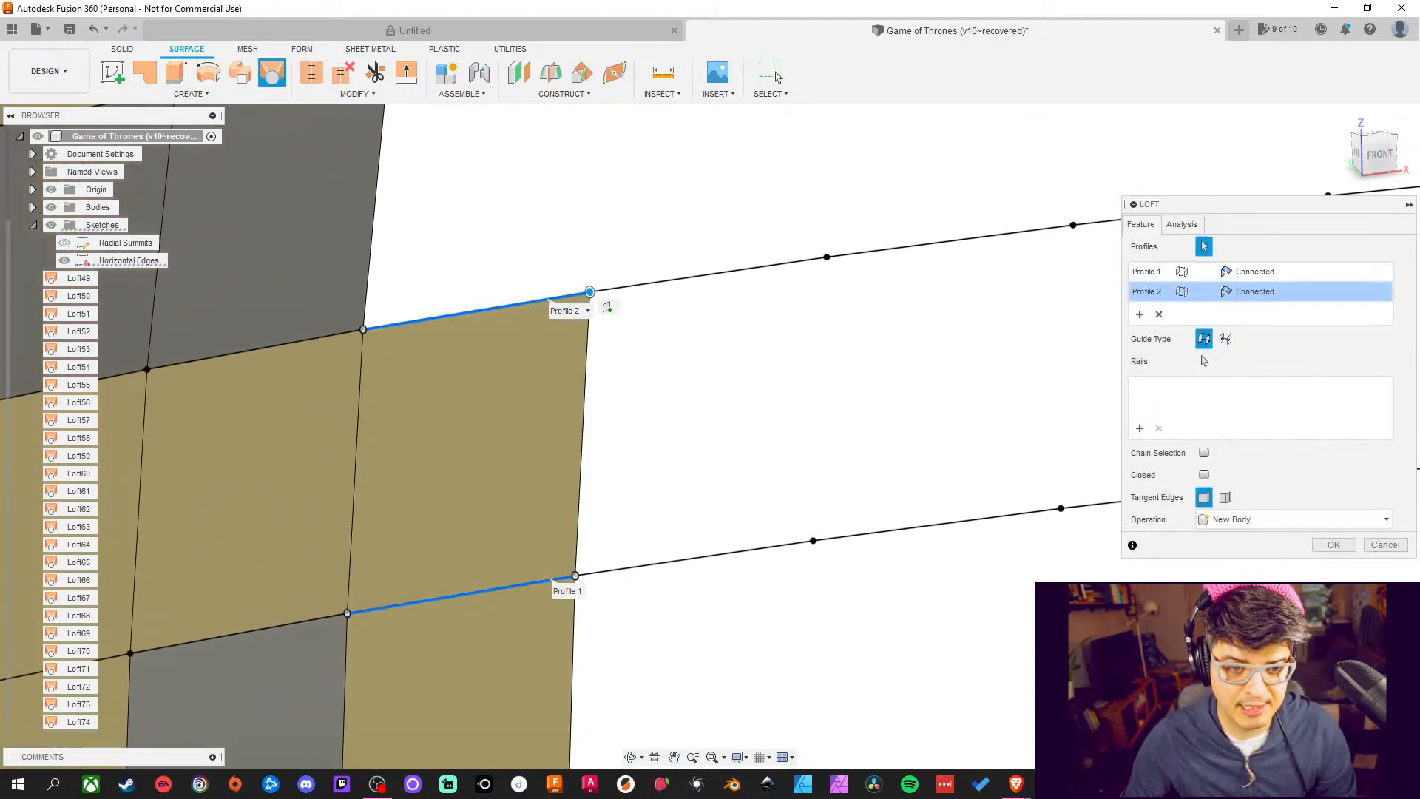
{"action": "left_click", "coordinate": [1342, 544]}
Loft the current column's twelfth panel from the bottom between matching segments of the twelfth- and thirteenth-lowest edge curves
{"action": "middle_click_drag", "start_coordinate": [849, 596], "coordinate": [847, 426]}
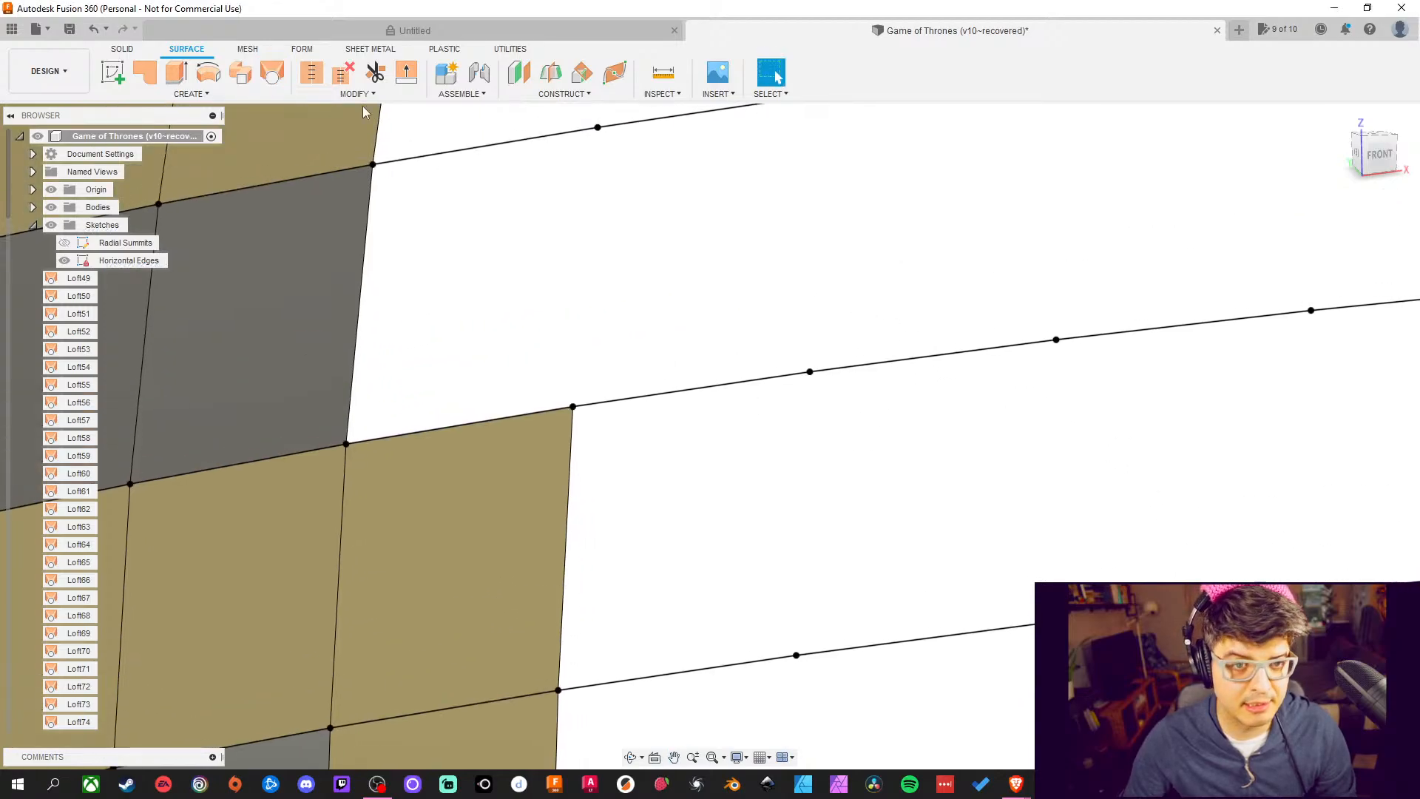
{"action": "left_click", "coordinate": [285, 71]}
{"action": "left_click", "coordinate": [525, 413]}
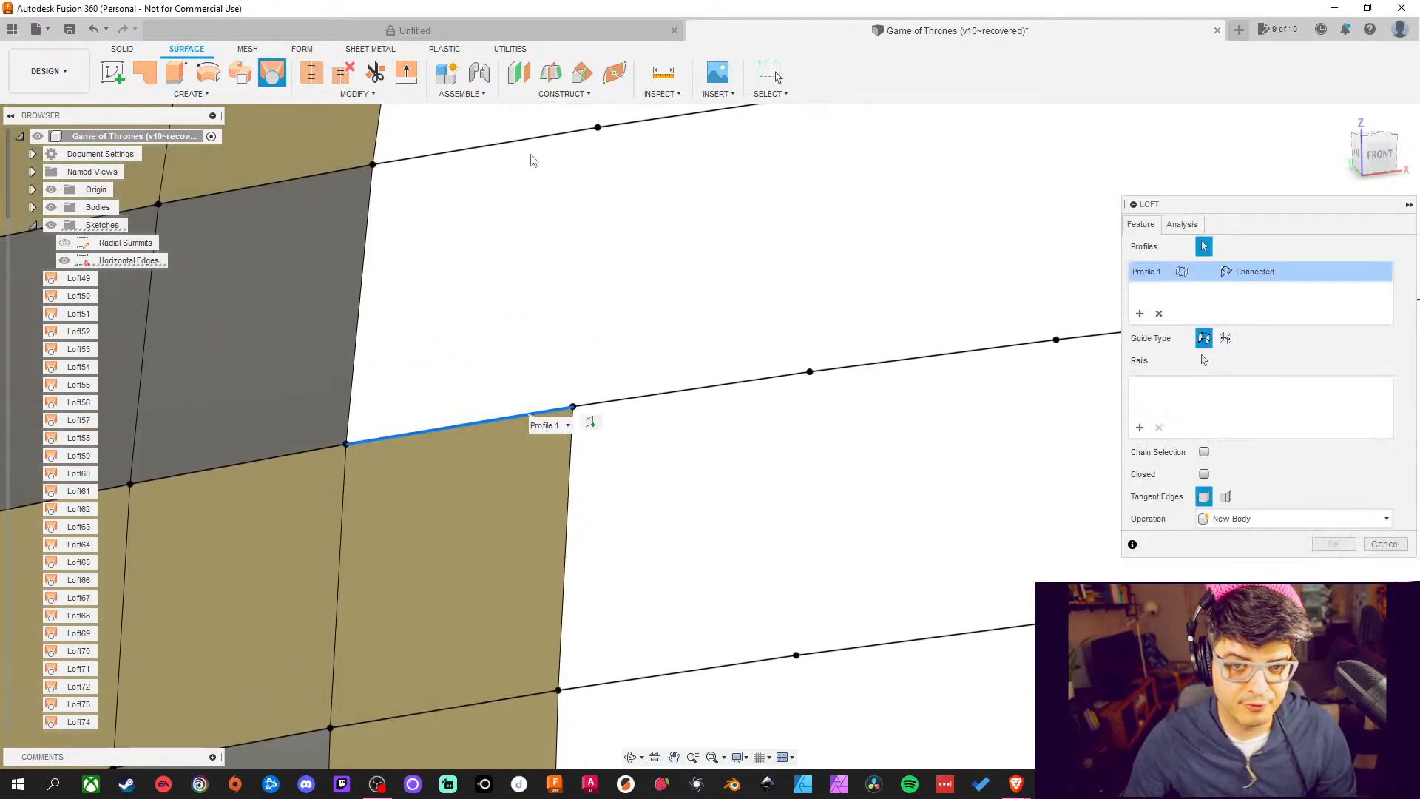
{"action": "left_click", "coordinate": [530, 145]}
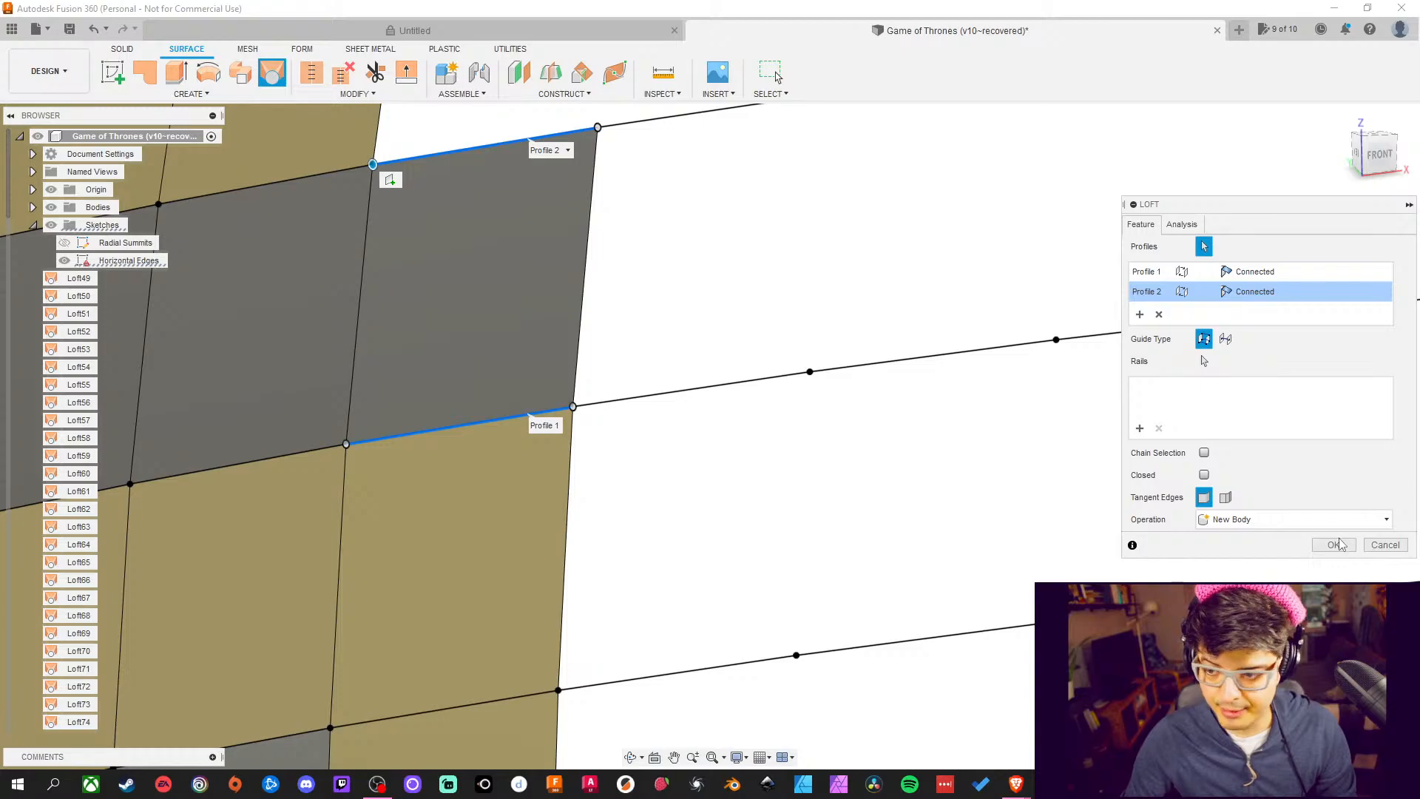
{"action": "left_click", "coordinate": [1337, 544]}
Loft the current column's thirteenth panel from the bottom between matching segments of the thirteenth- and fourteenth-lowest edge curves
{"action": "middle_click_drag", "start_coordinate": [862, 320], "coordinate": [818, 460]}
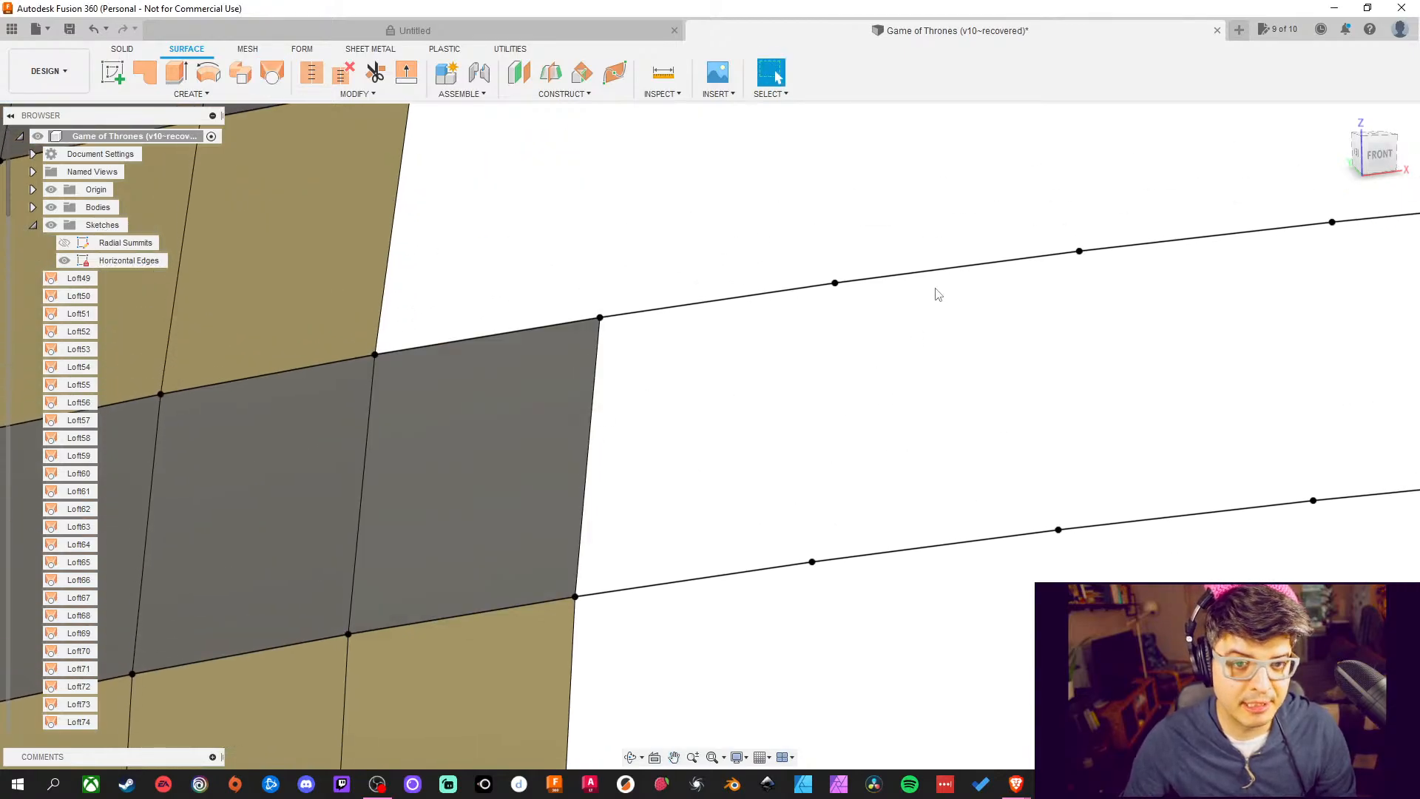
{"action": "middle_click_drag", "start_coordinate": [938, 294], "coordinate": [853, 507]}
{"action": "left_click", "coordinate": [272, 71]}
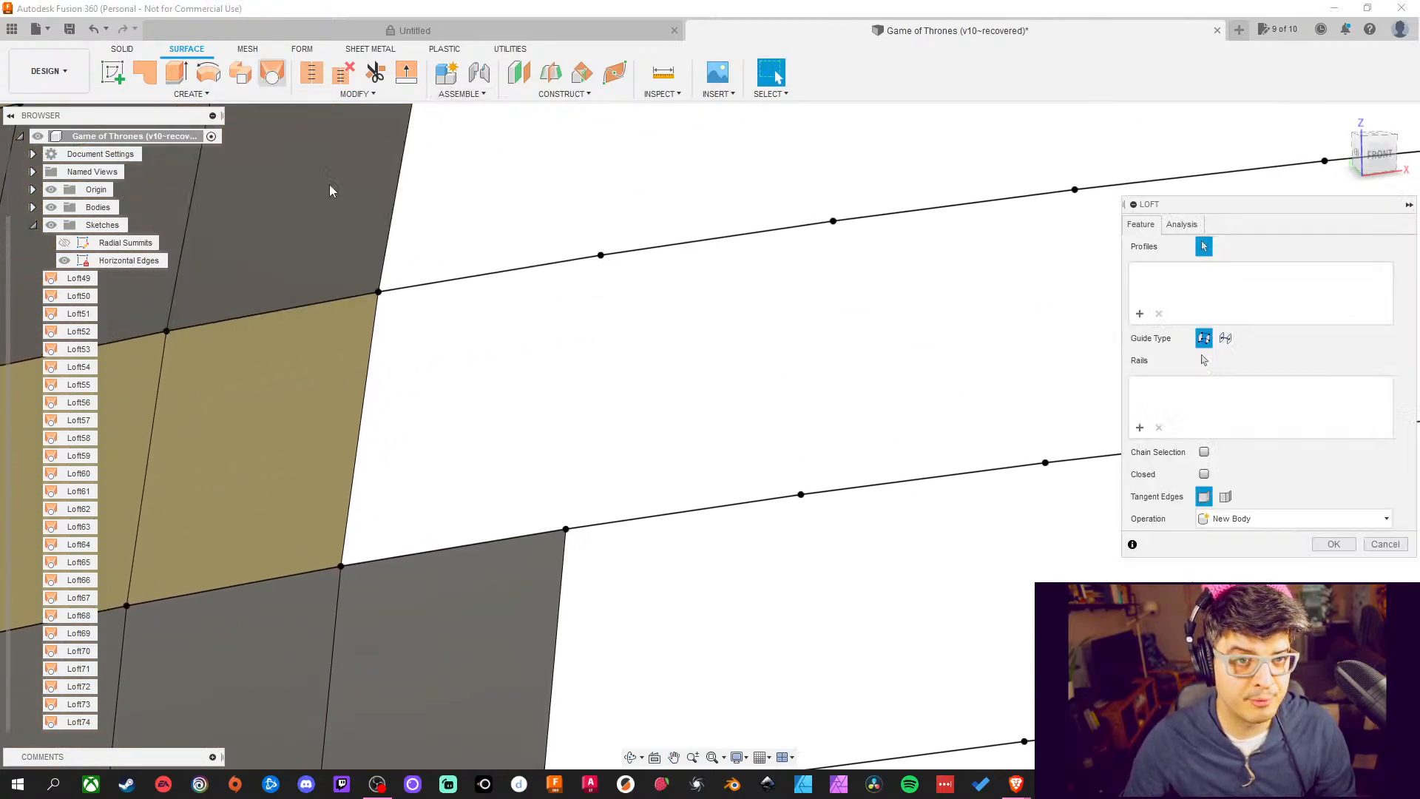
{"action": "left_click", "coordinate": [515, 545]}
{"action": "left_click", "coordinate": [557, 263]}
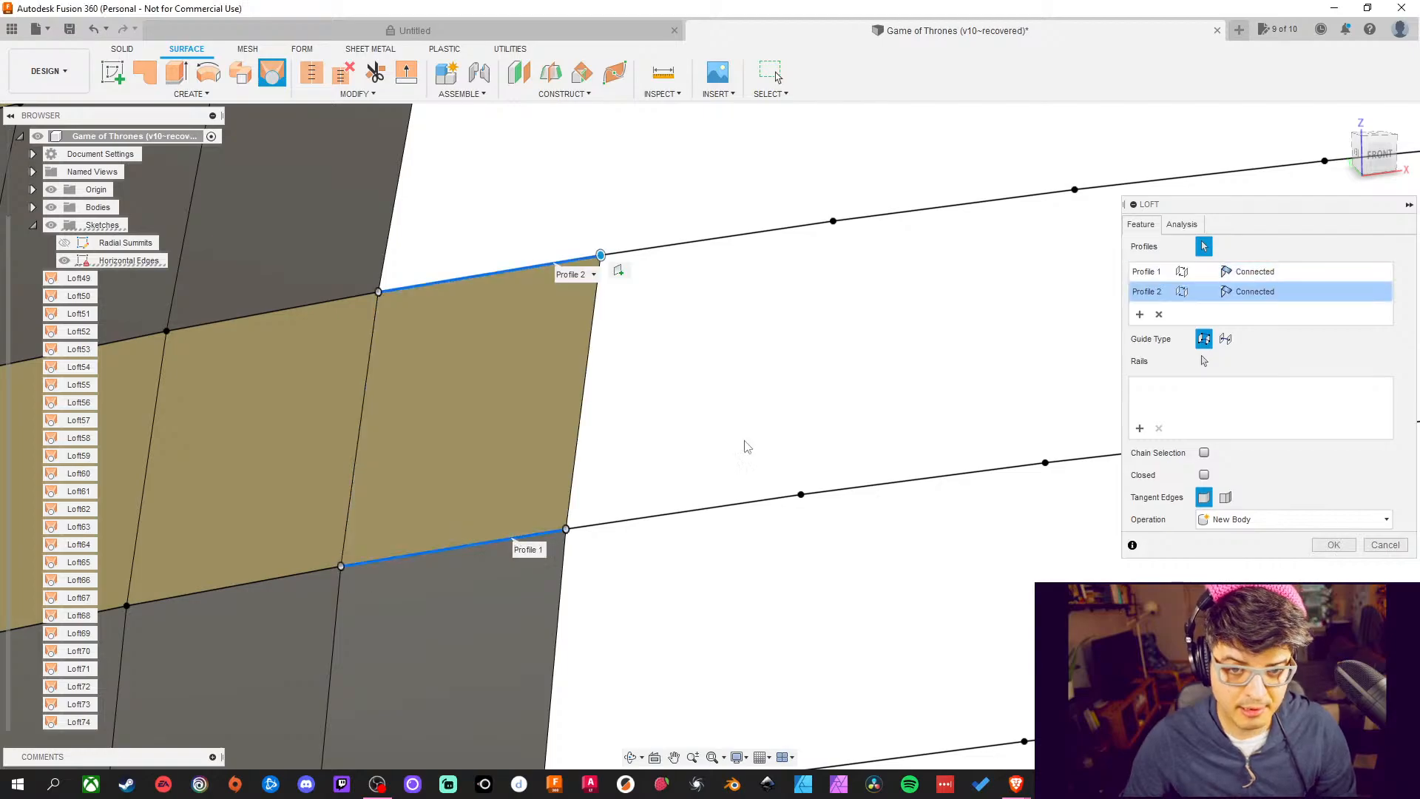
{"action": "left_click", "coordinate": [1334, 545]}
Loft the current column's fourteenth panel from the bottom between matching segments of the fourteenth- and fifteenth-lowest edge curves
{"action": "middle_click_drag", "start_coordinate": [915, 311], "coordinate": [377, 345]}
{"action": "key", "text": "Return"}
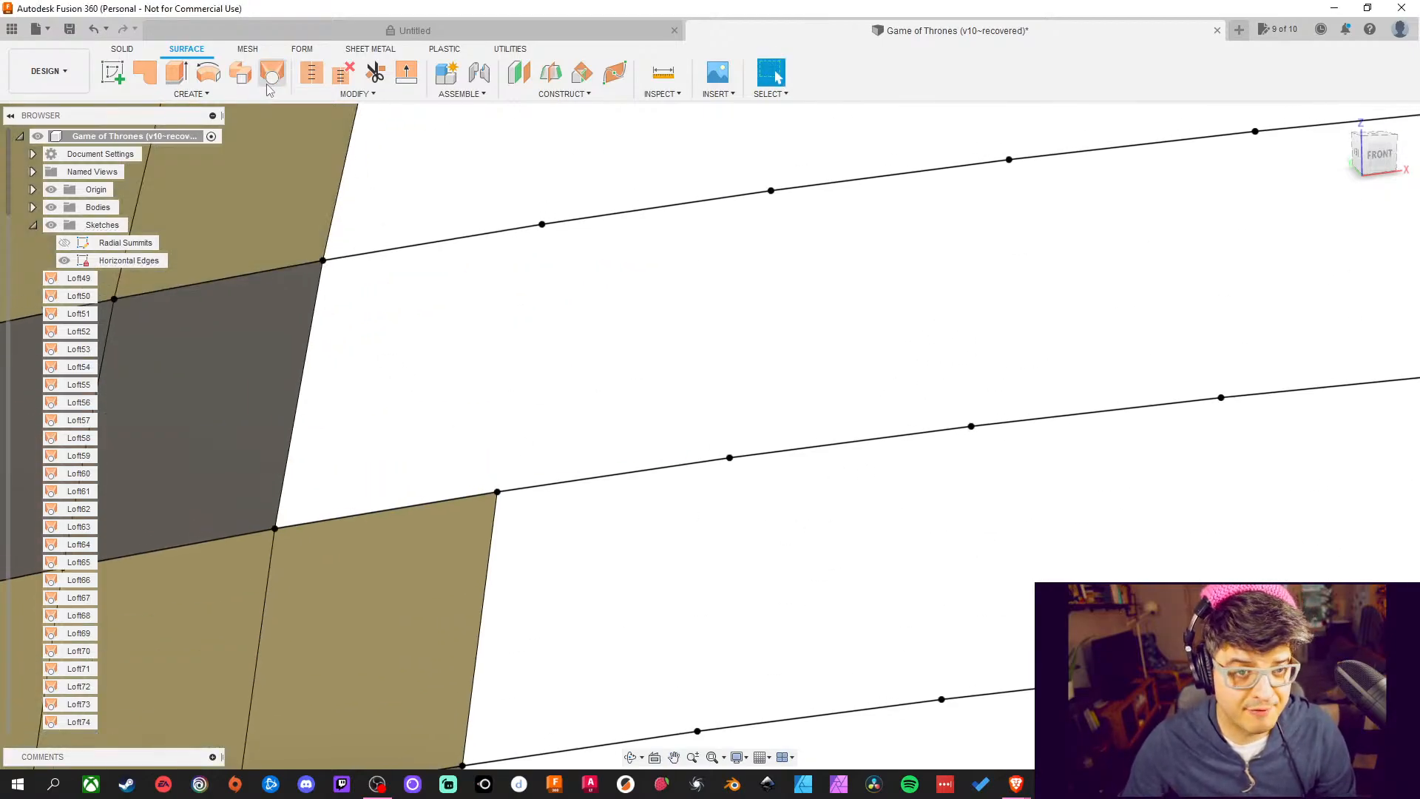
{"action": "left_click", "coordinate": [435, 503]}
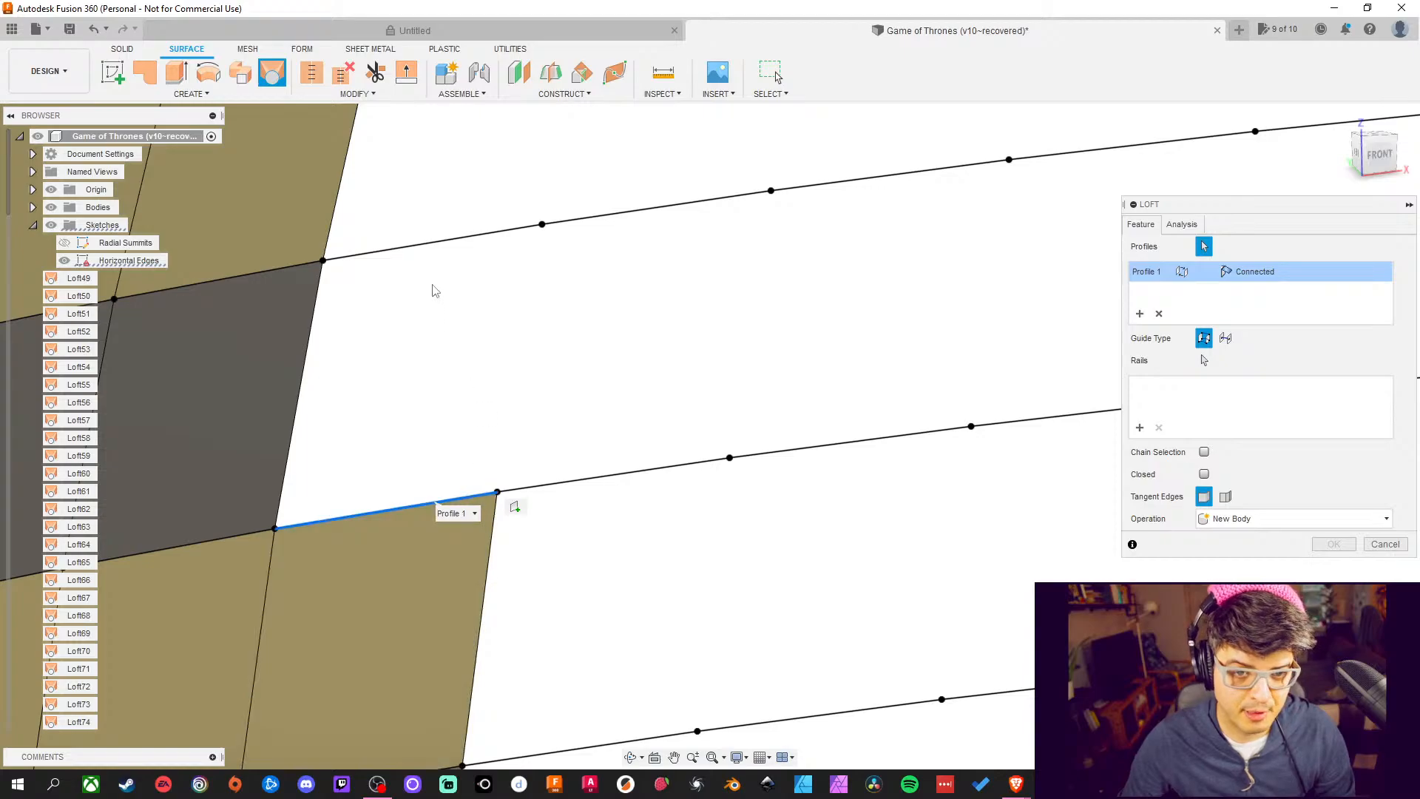
{"action": "left_click", "coordinate": [441, 249]}
{"action": "left_click", "coordinate": [1334, 545]}
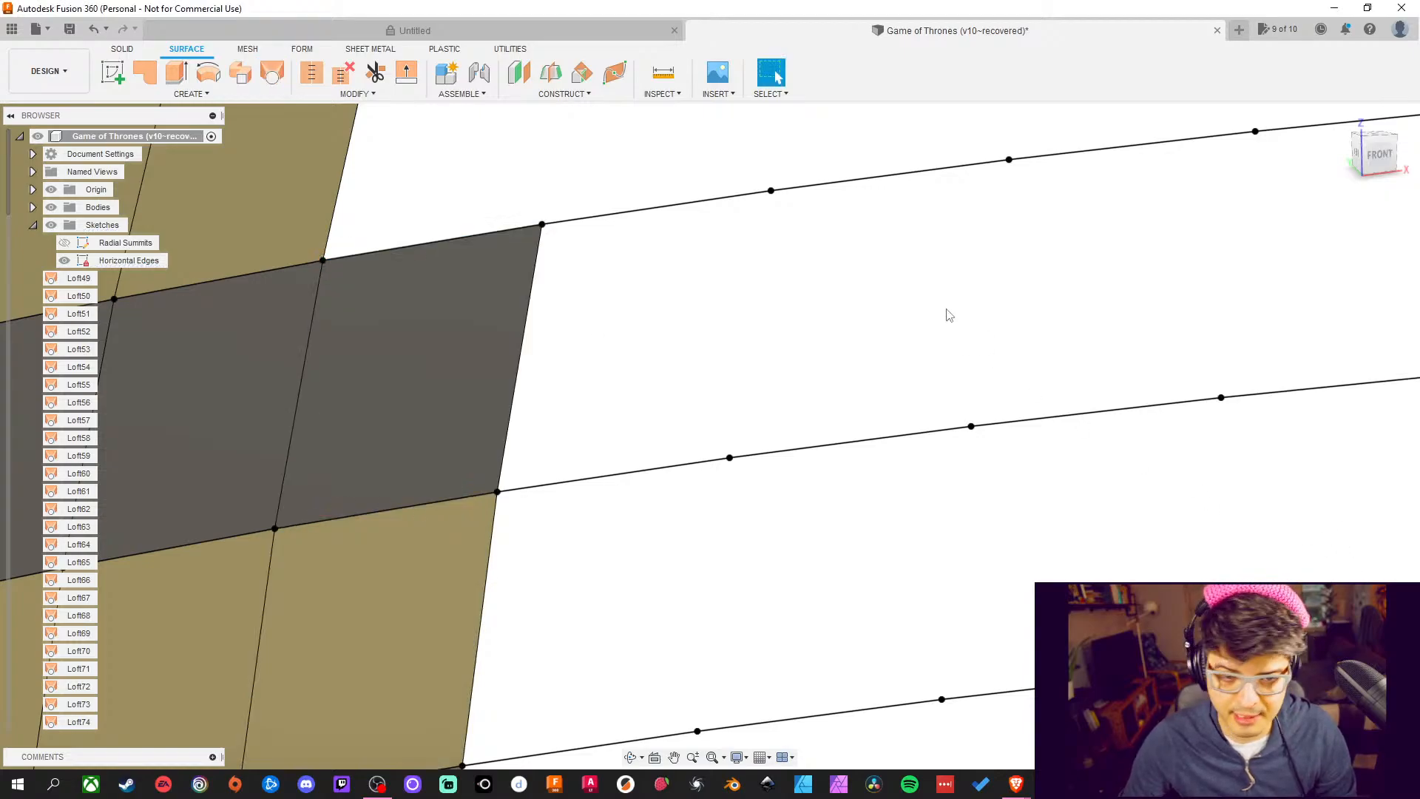
Loft the current column's fifteenth panel from the bottom between matching segments of the fifteenth- and sixteenth-lowest edge curves
{"action": "middle_click_drag", "start_coordinate": [945, 313], "coordinate": [549, 345]}
{"action": "key", "text": "Return"}
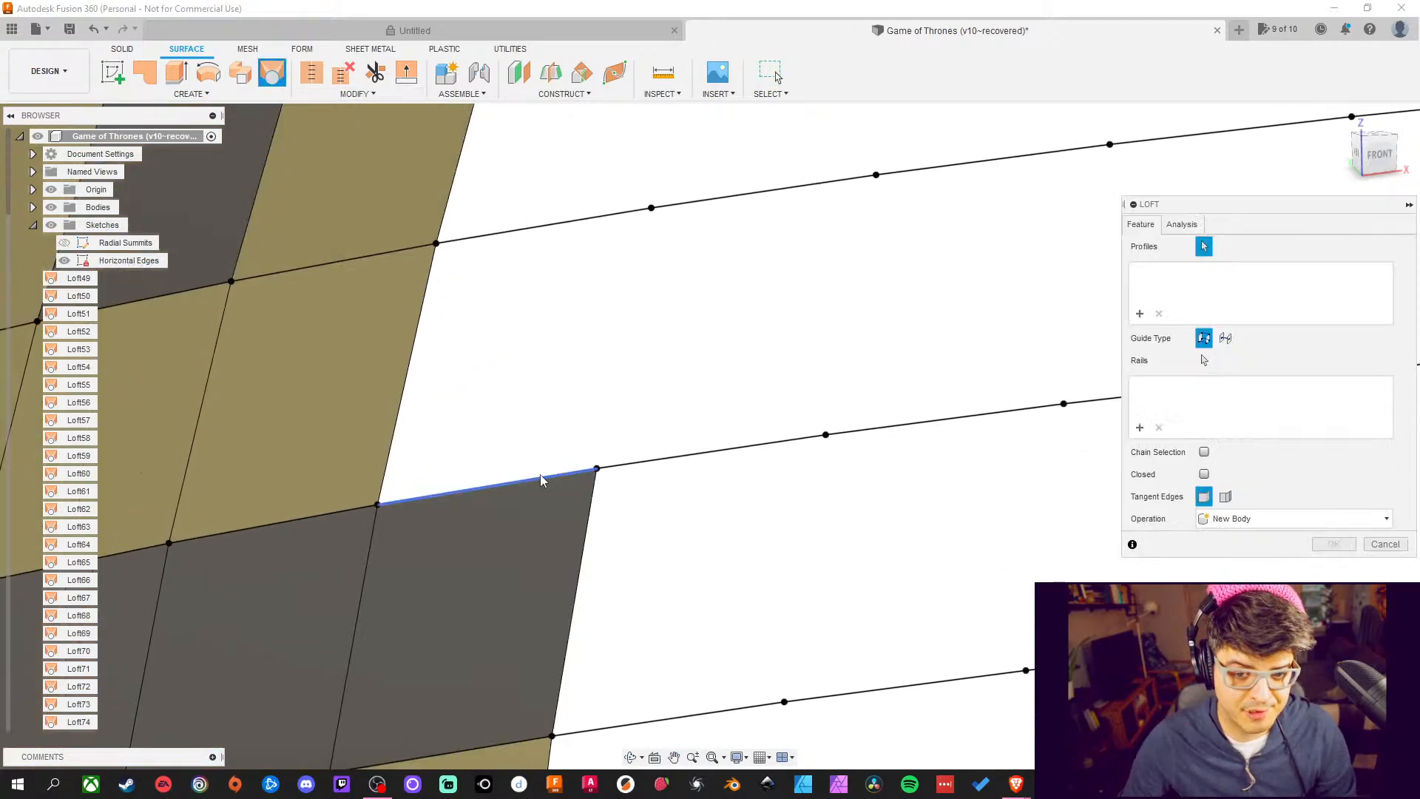
{"action": "left_click", "coordinate": [540, 481]}
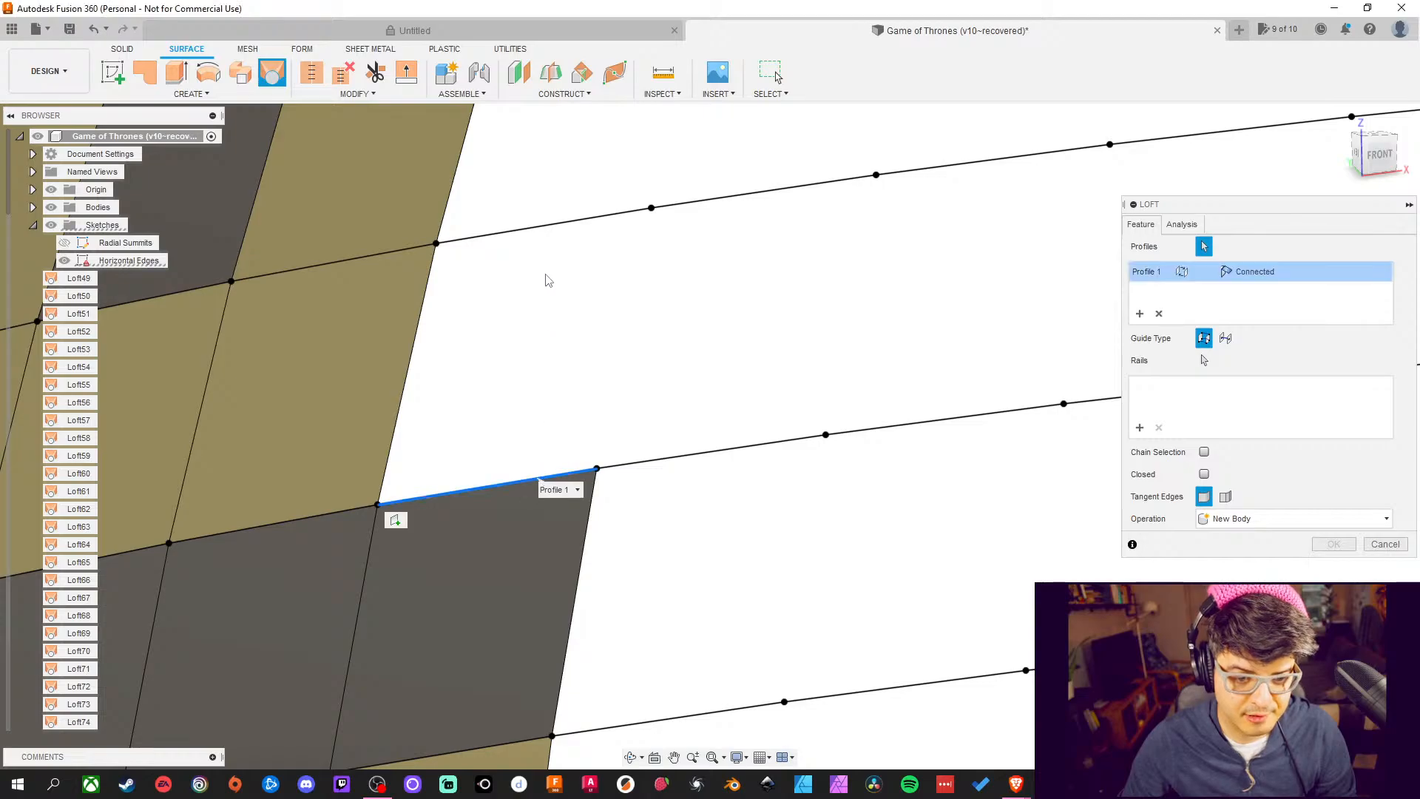
{"action": "left_click", "coordinate": [554, 226]}
{"action": "left_click", "coordinate": [1332, 543]}
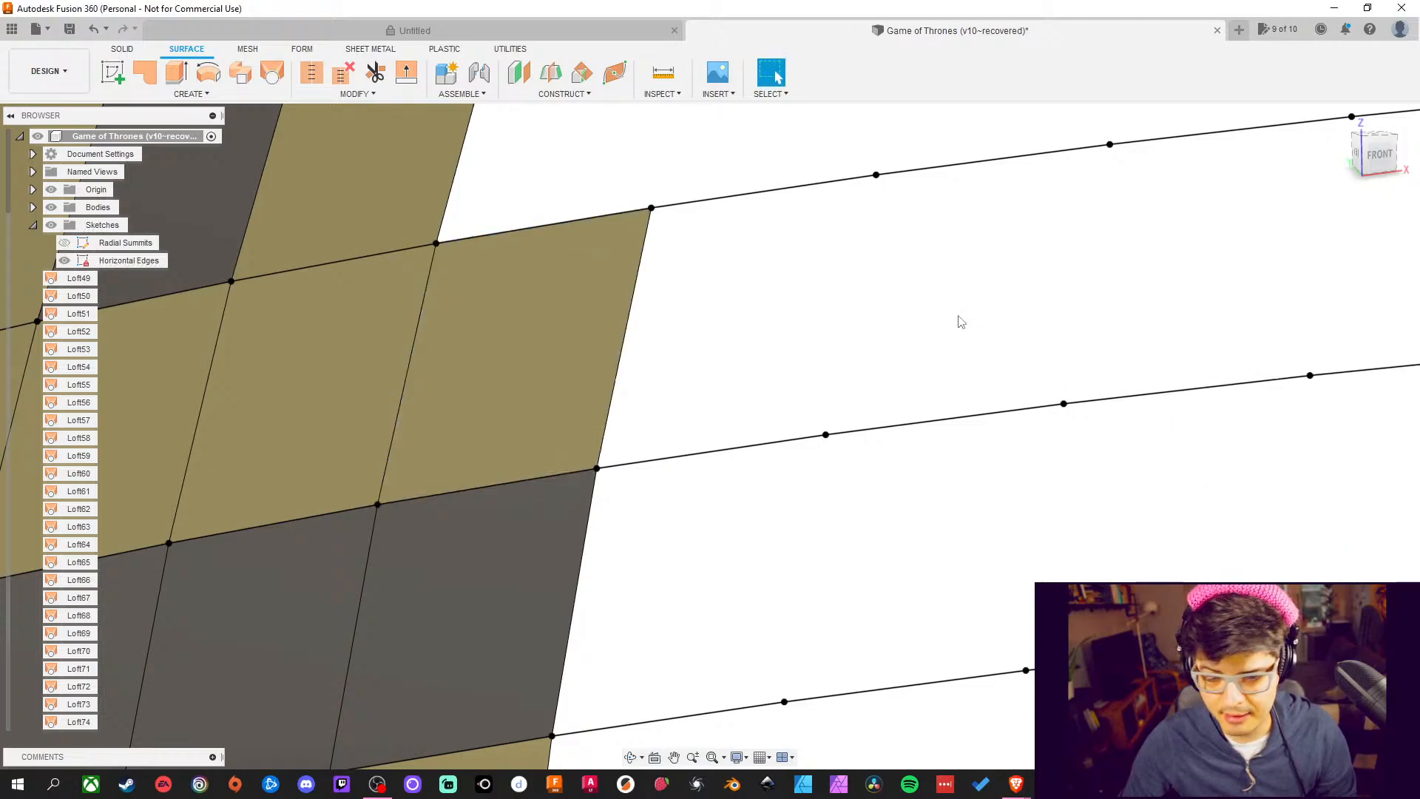
Loft the current column's third panel from the top between matching segments of the fourth- and third-highest edge curves
{"action": "middle_click_drag", "start_coordinate": [961, 333], "coordinate": [895, 526]}
{"action": "left_click", "coordinate": [272, 72]}
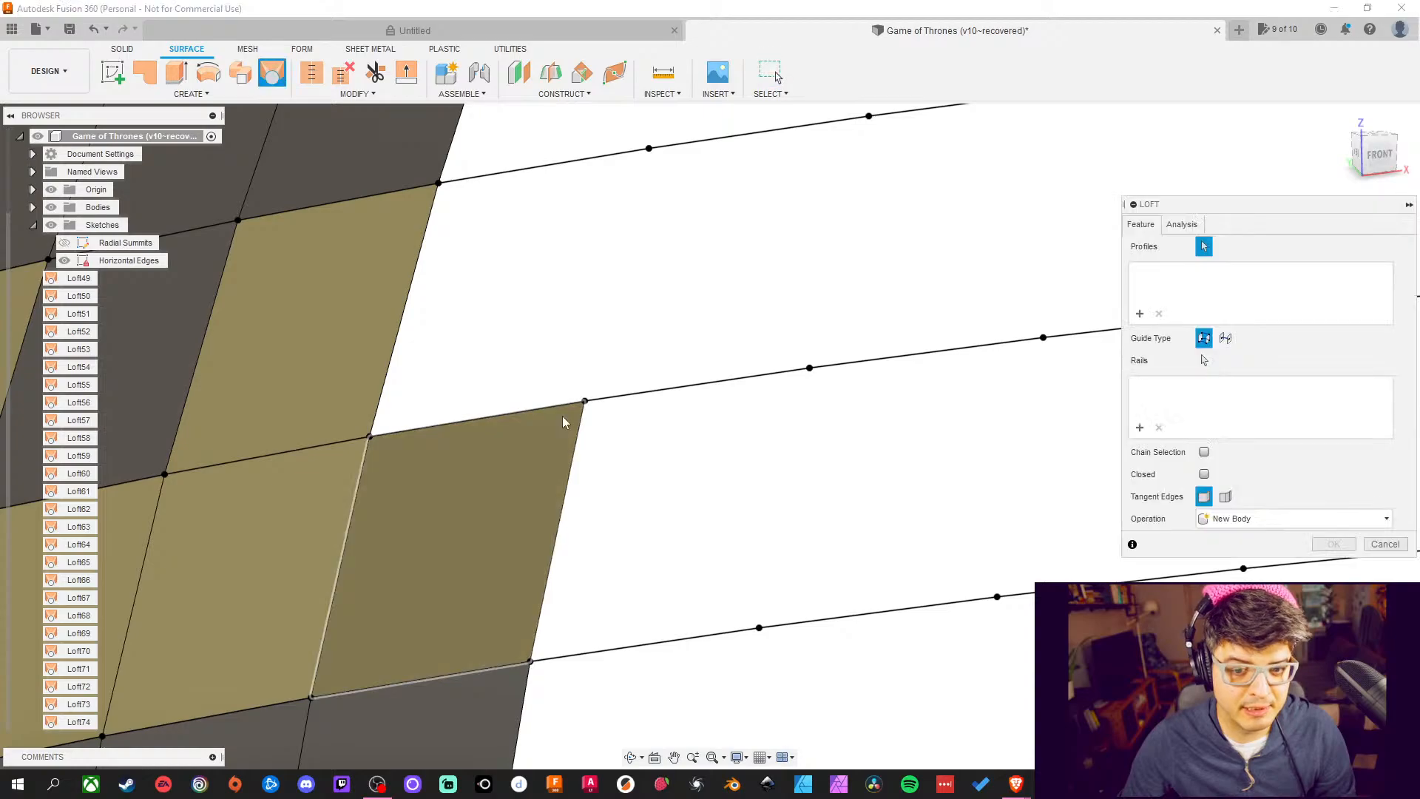
{"action": "left_click", "coordinate": [546, 404]}
{"action": "middle_click_drag", "start_coordinate": [574, 193], "coordinate": [576, 405]}
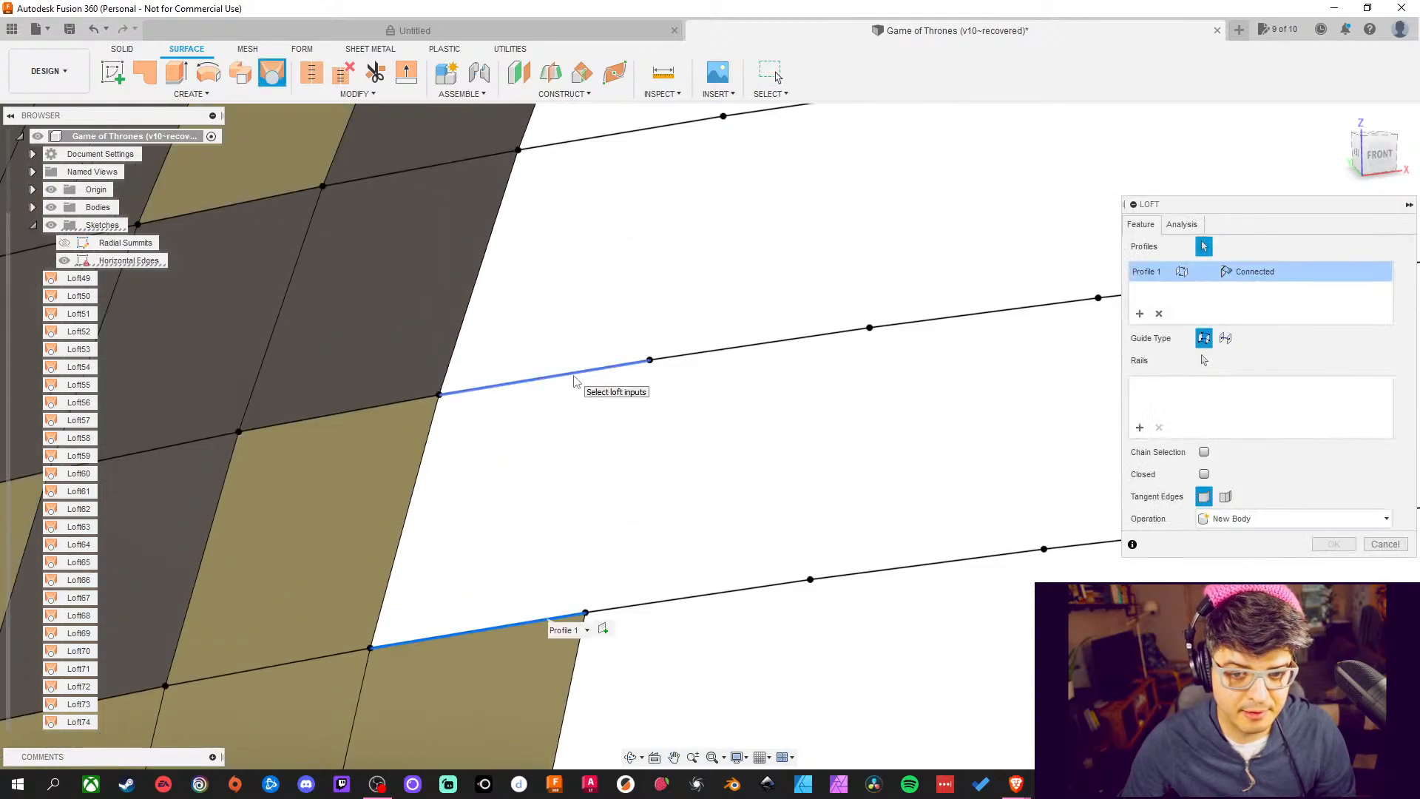
{"action": "left_click", "coordinate": [574, 379]}
{"action": "left_click", "coordinate": [1333, 545]}
Loft the current column's second panel from the top between matching segments of the third- and second-highest edge curves
{"action": "middle_click_drag", "start_coordinate": [973, 340], "coordinate": [834, 415]}
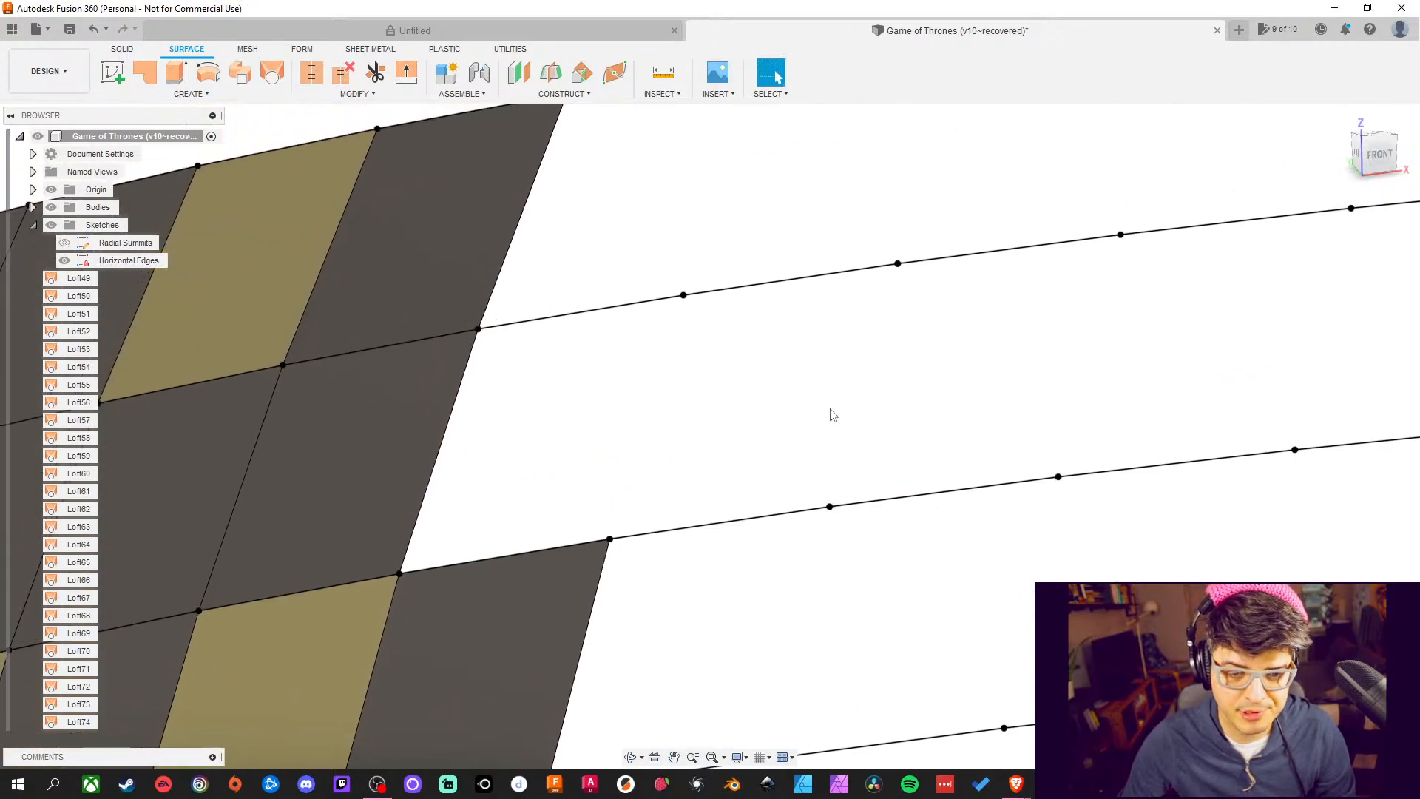
{"action": "left_click", "coordinate": [272, 72]}
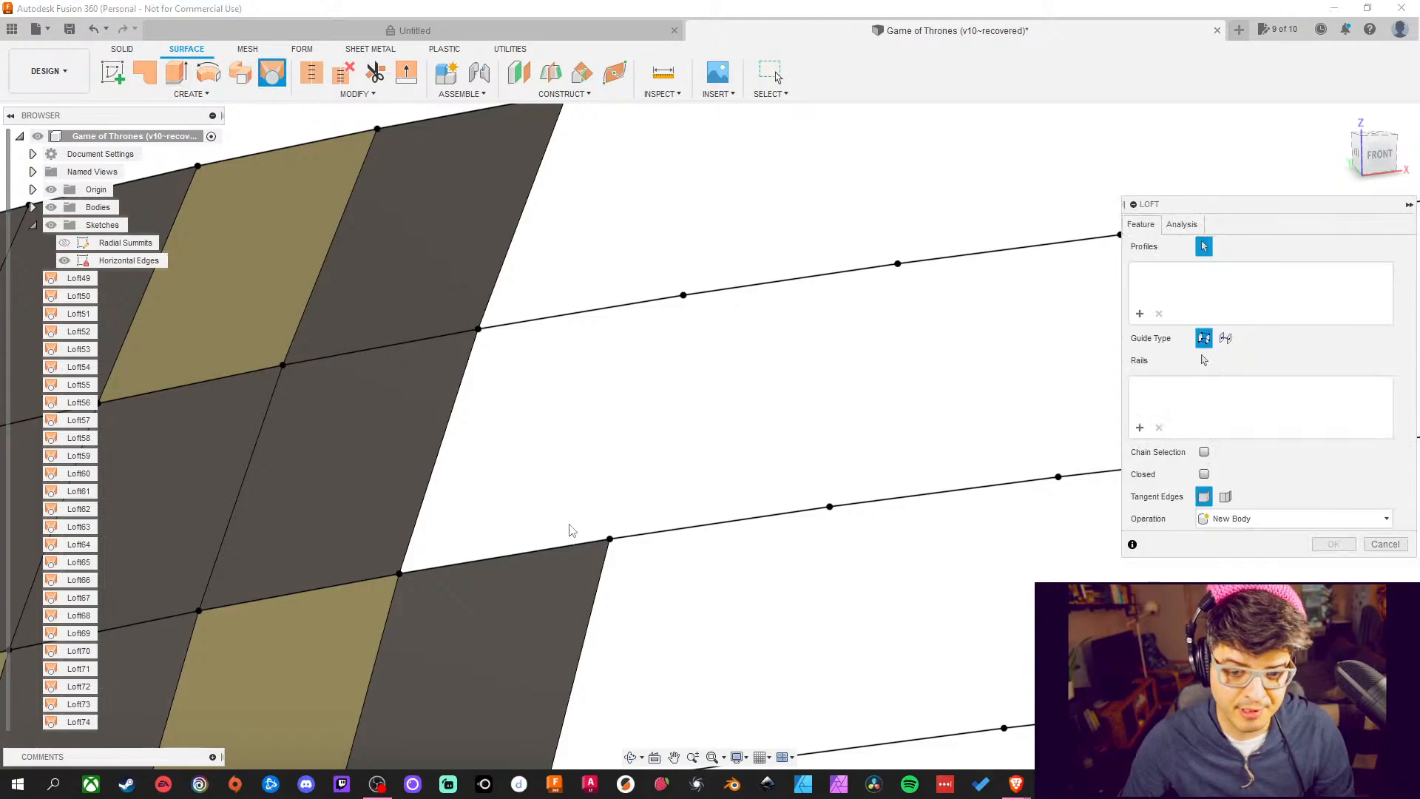
{"action": "left_click", "coordinate": [570, 551]}
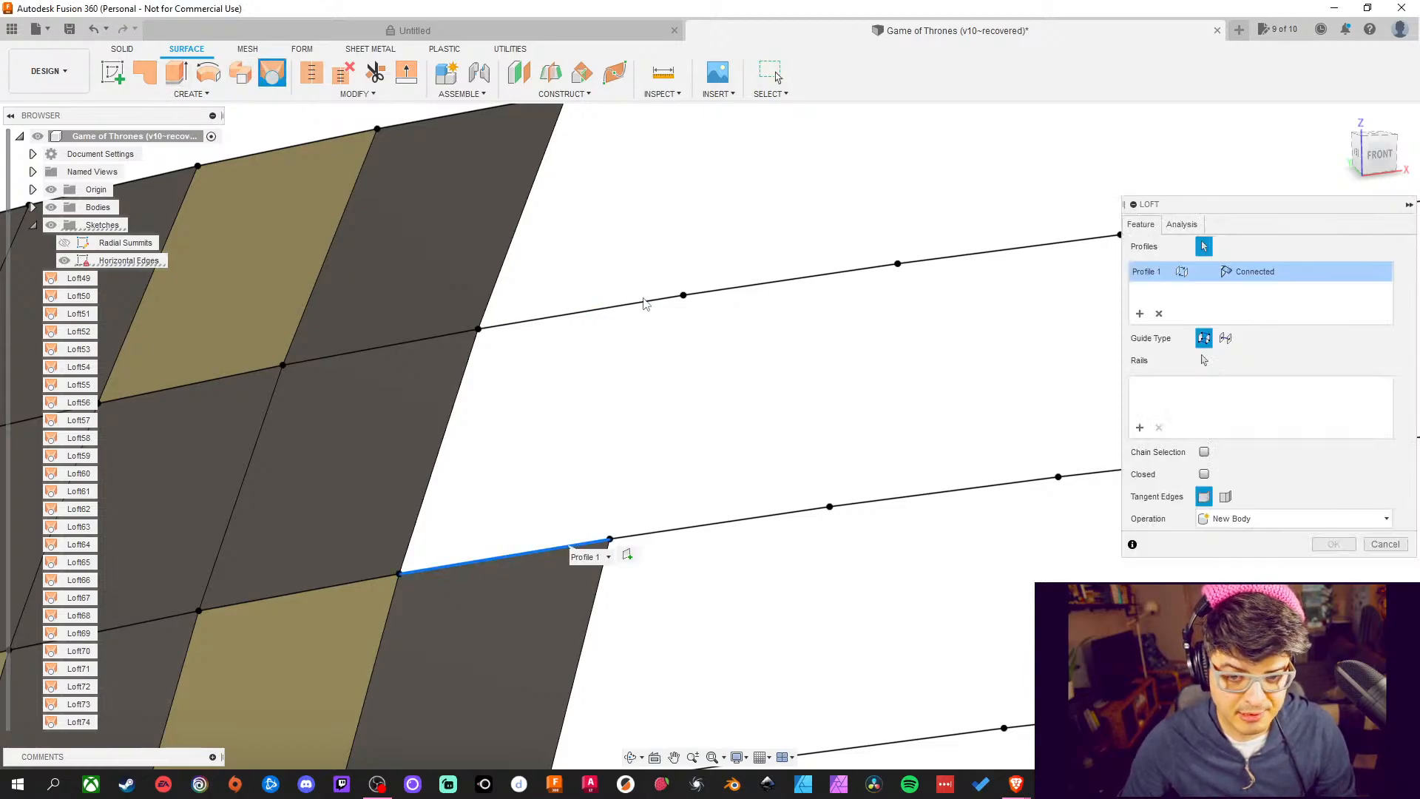
{"action": "left_click", "coordinate": [658, 309]}
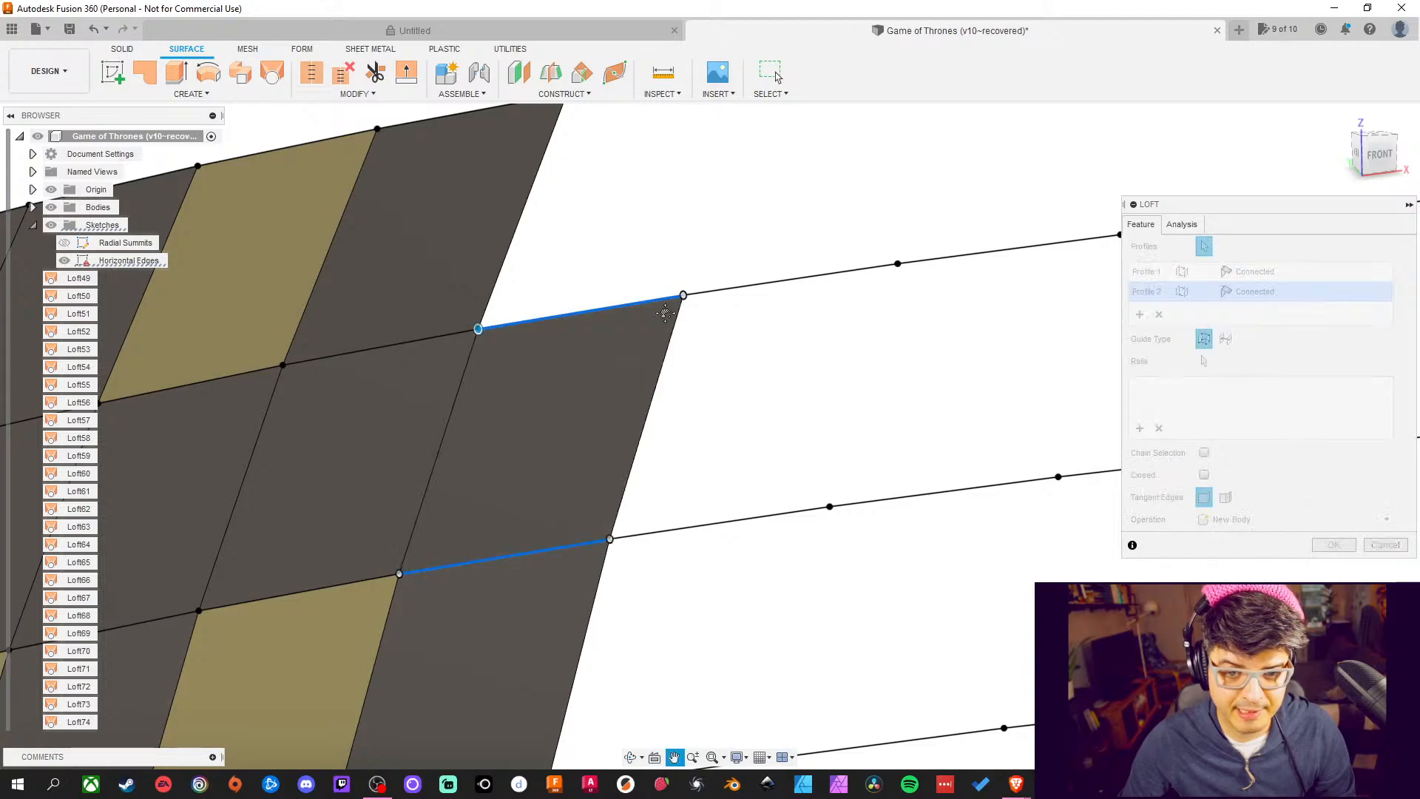
{"action": "left_click", "coordinate": [1348, 549]}
Loft the current column's top panel between matching segments of the two highest edge curves, completing the column
{"action": "middle_click_drag", "start_coordinate": [747, 331], "coordinate": [667, 359]}
{"action": "left_click", "coordinate": [278, 80]}
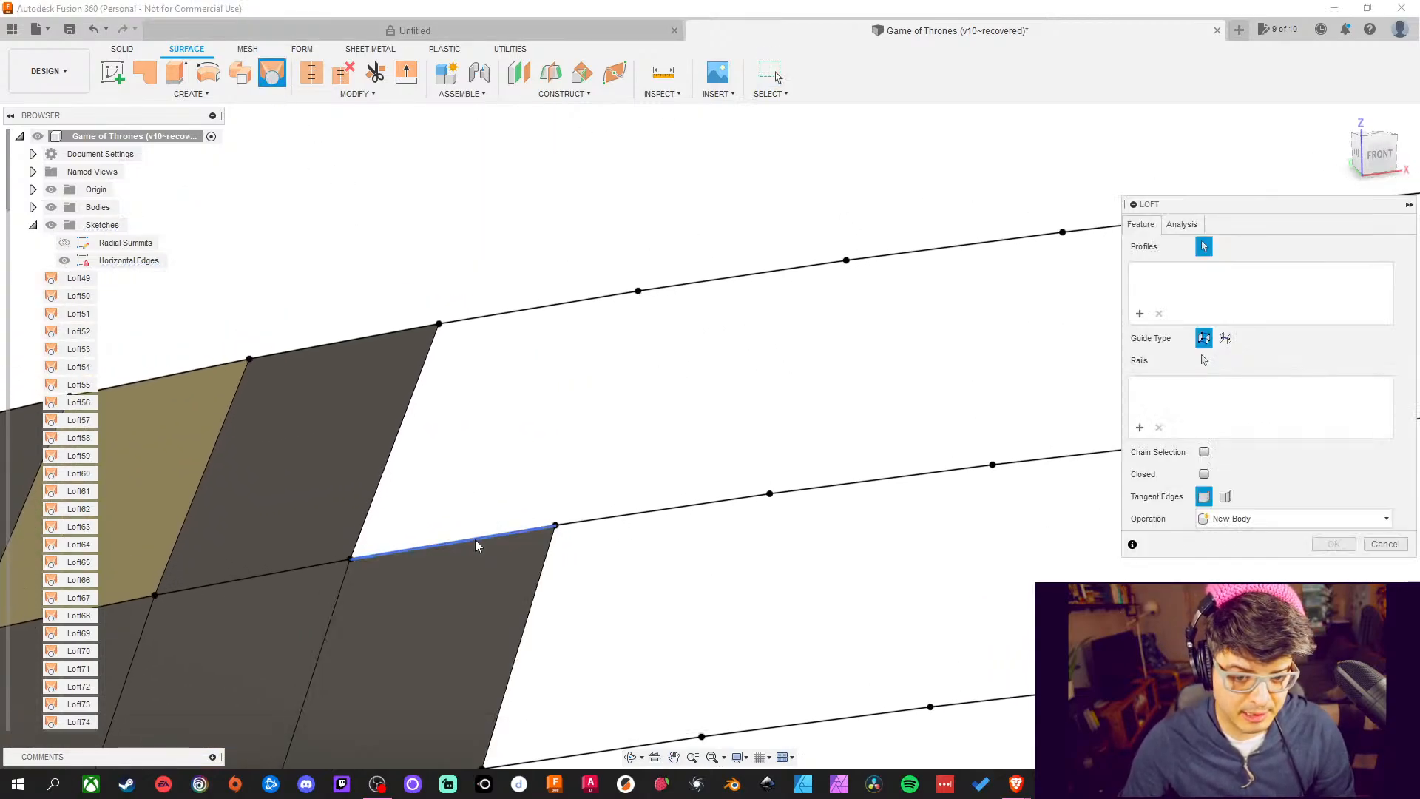
{"action": "left_click", "coordinate": [476, 539]}
{"action": "left_click", "coordinate": [503, 314]}
{"action": "middle_click_drag", "start_coordinate": [938, 509], "coordinate": [892, 411]}
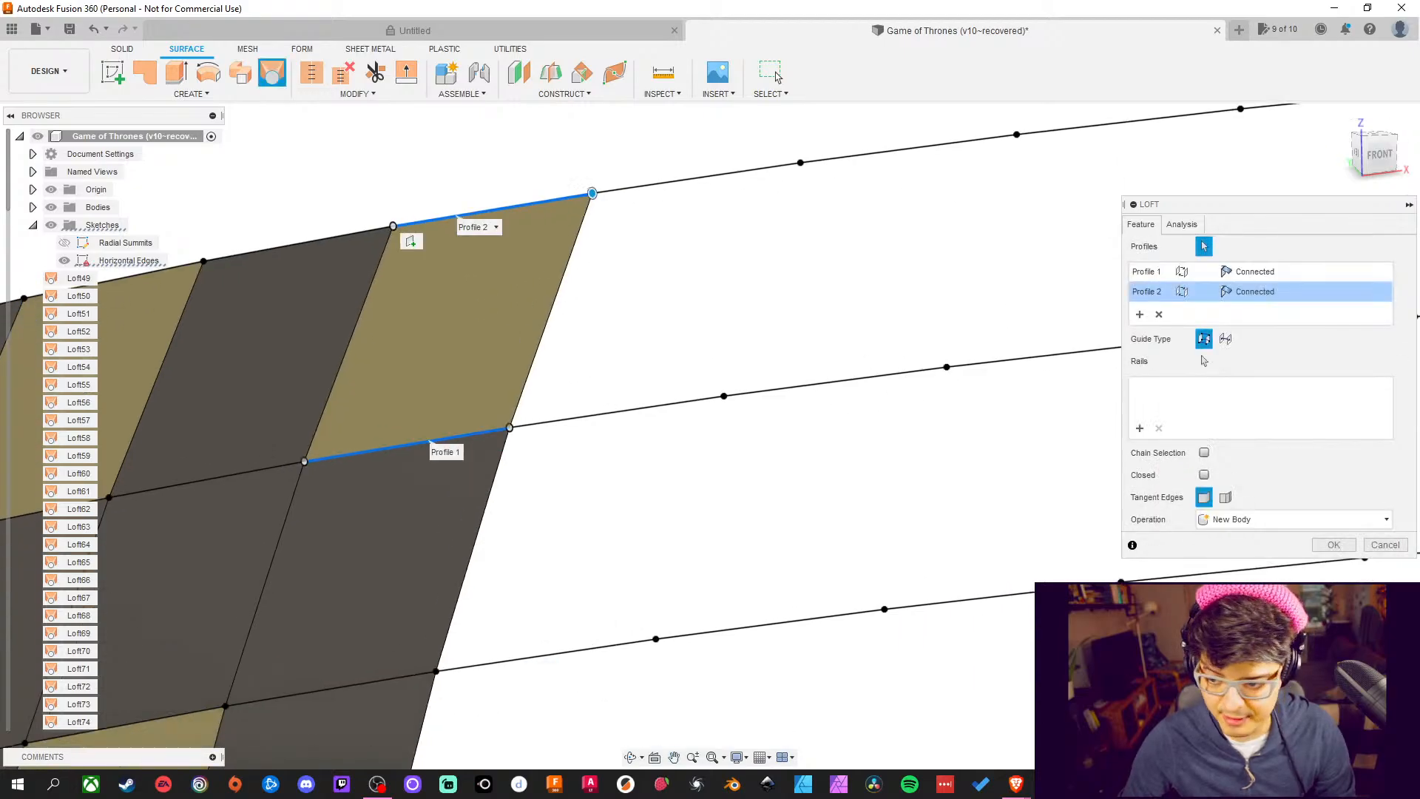
{"action": "left_click", "coordinate": [1342, 549]}
{"action": "middle_click_drag", "start_coordinate": [785, 330], "coordinate": [726, 365]}
{"action": "scroll", "coordinate": [726, 364], "scroll_direction": "up", "scroll_amount": 2}
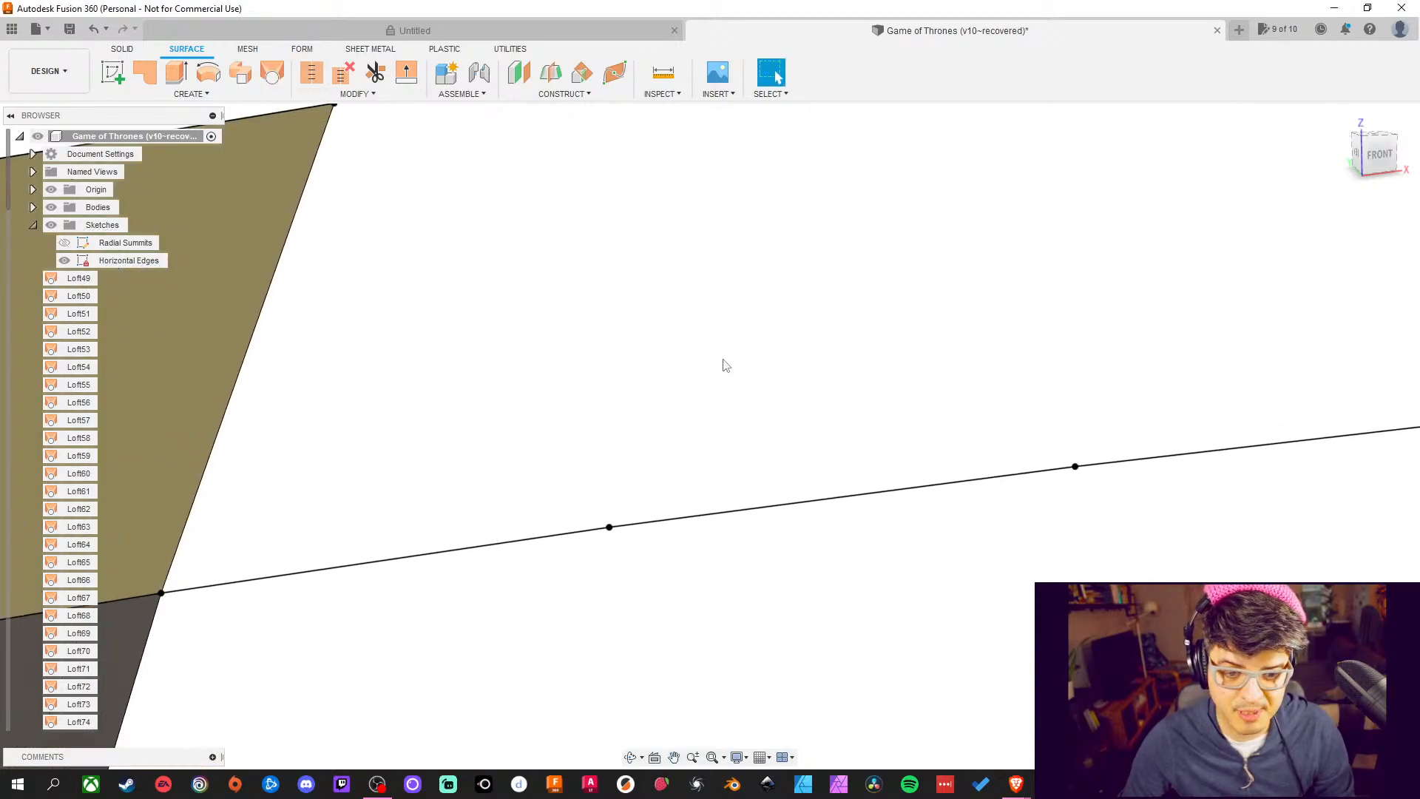
{"action": "scroll", "coordinate": [732, 363], "scroll_direction": "down", "scroll_amount": 5}
{"action": "scroll", "coordinate": [734, 368], "scroll_direction": "down", "scroll_amount": 6}
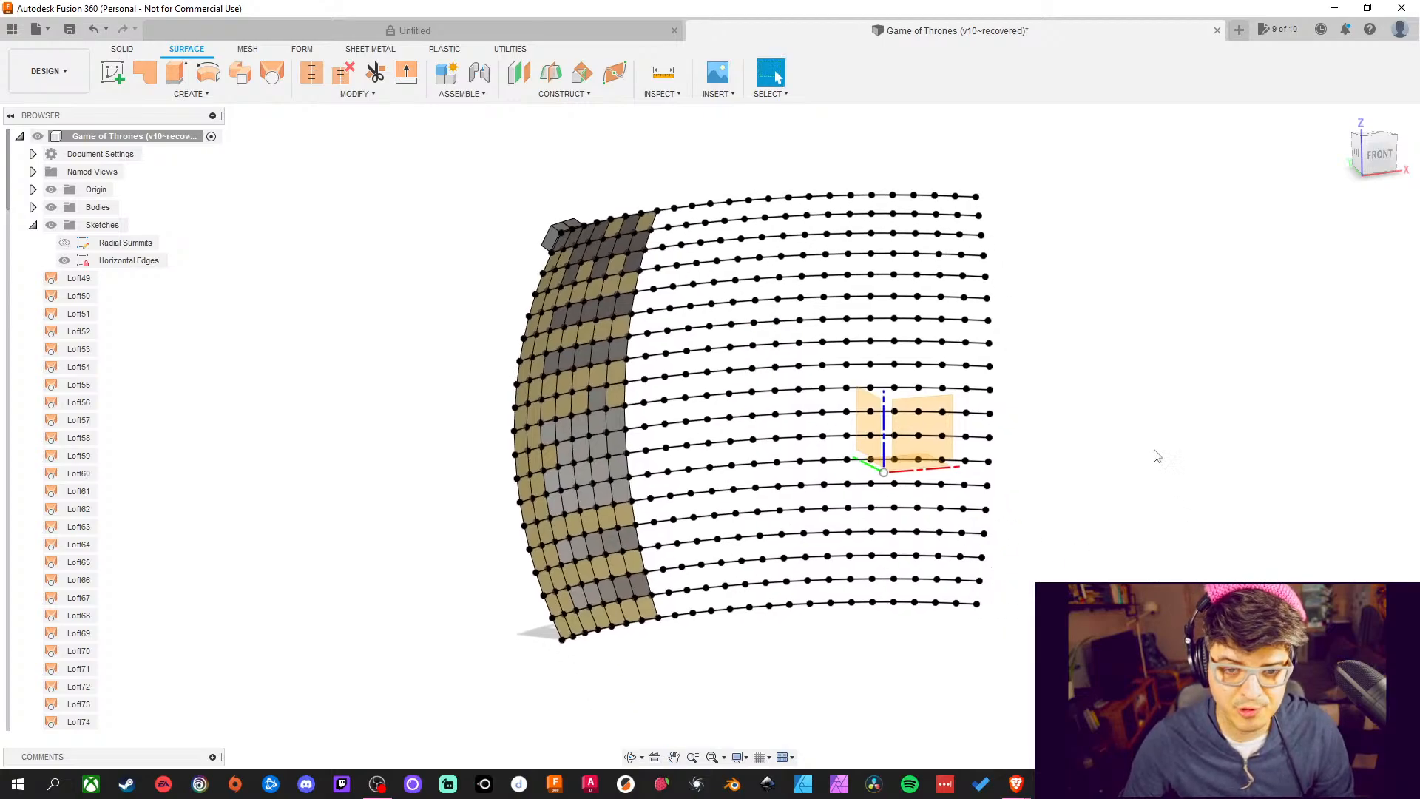
Start the next column by lofting its top panel between the first uncovered segments of the two highest edge curves
{"action": "middle_click_drag", "start_coordinate": [1158, 455], "coordinate": [1182, 619]}
{"action": "middle_click_drag", "start_coordinate": [1072, 525], "coordinate": [1064, 328]}
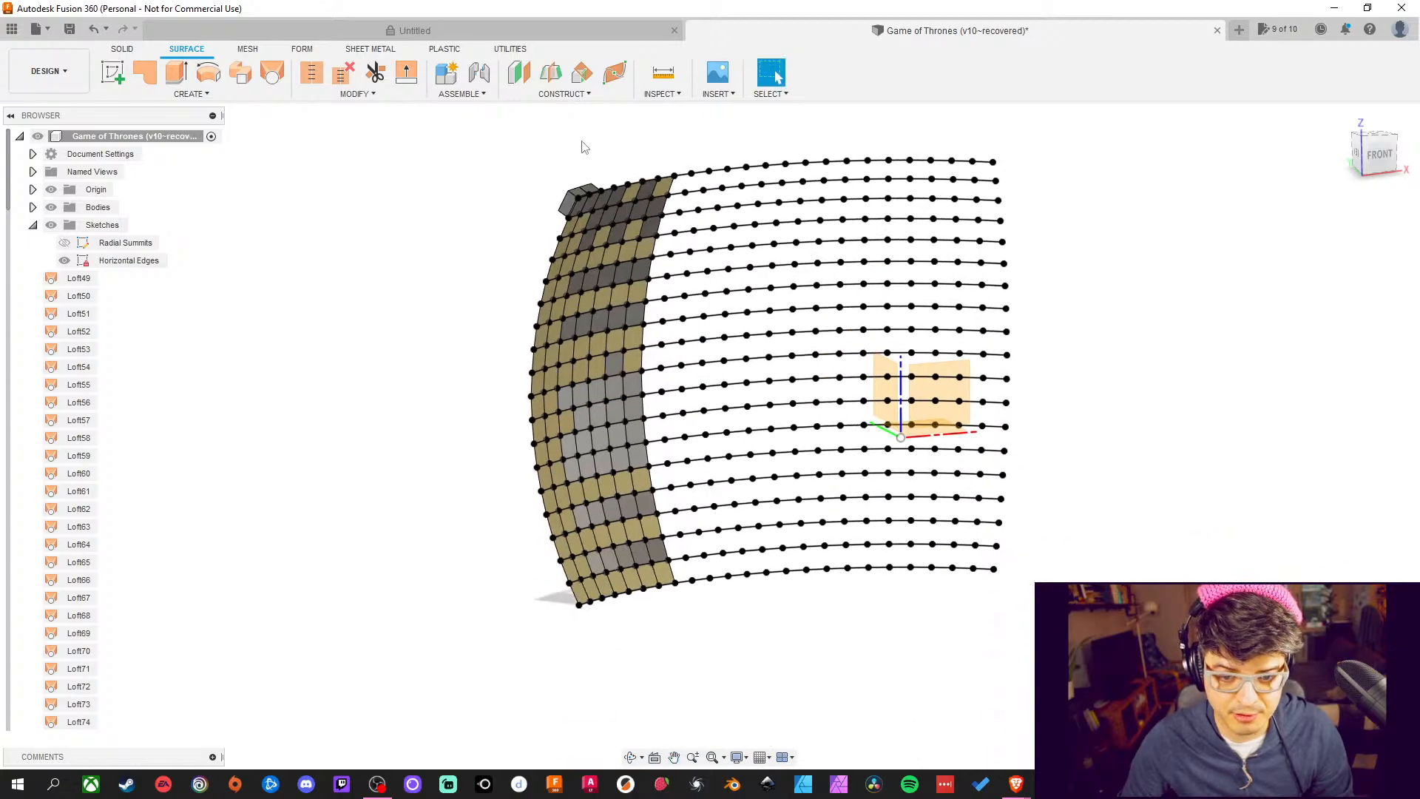
{"action": "middle_click_drag", "start_coordinate": [582, 146], "coordinate": [539, 256]}
{"action": "scroll", "coordinate": [588, 289], "scroll_direction": "down", "scroll_amount": 3}
{"action": "scroll", "coordinate": [596, 301], "scroll_direction": "up", "scroll_amount": 5}
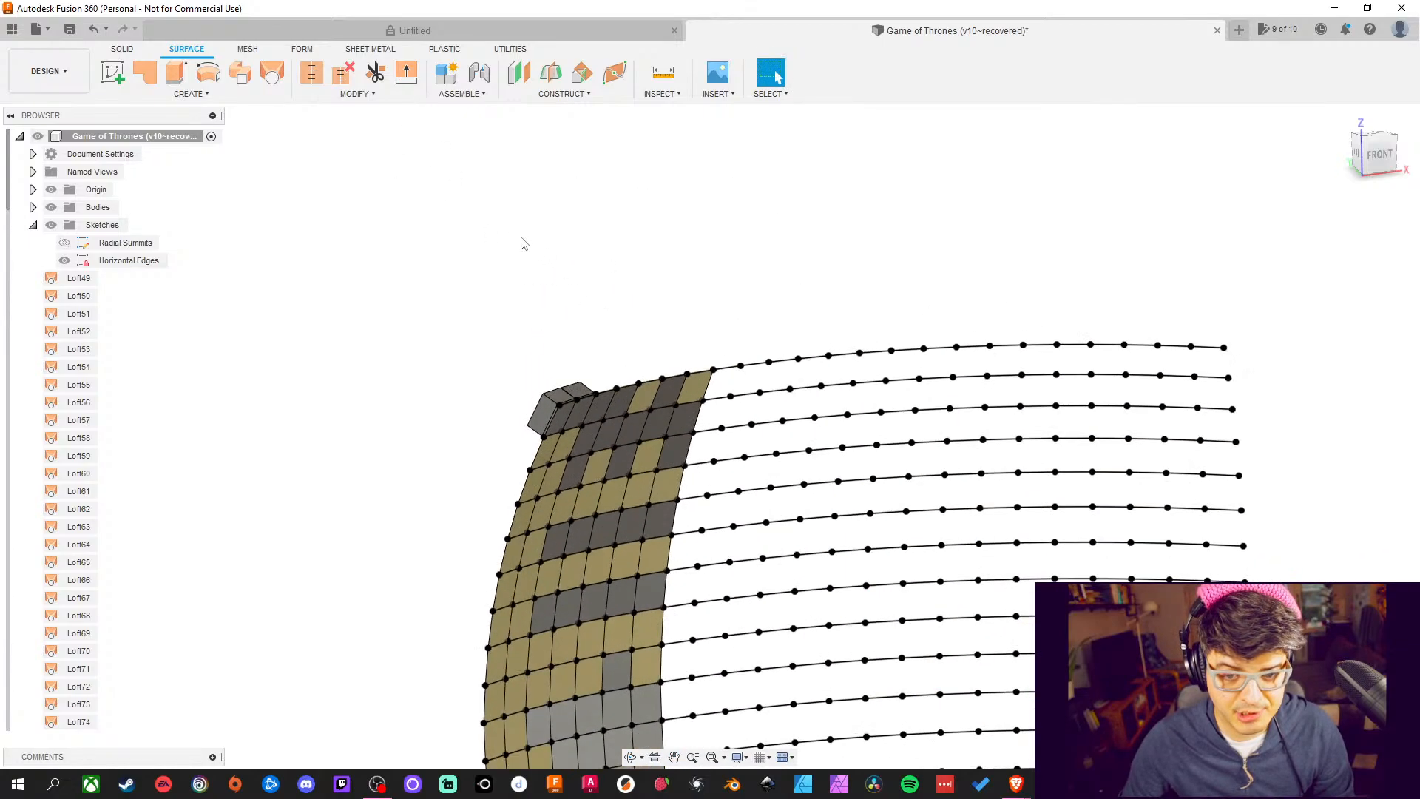
{"action": "left_click", "coordinate": [274, 74]}
{"action": "scroll", "coordinate": [666, 244], "scroll_direction": "down", "scroll_amount": 3}
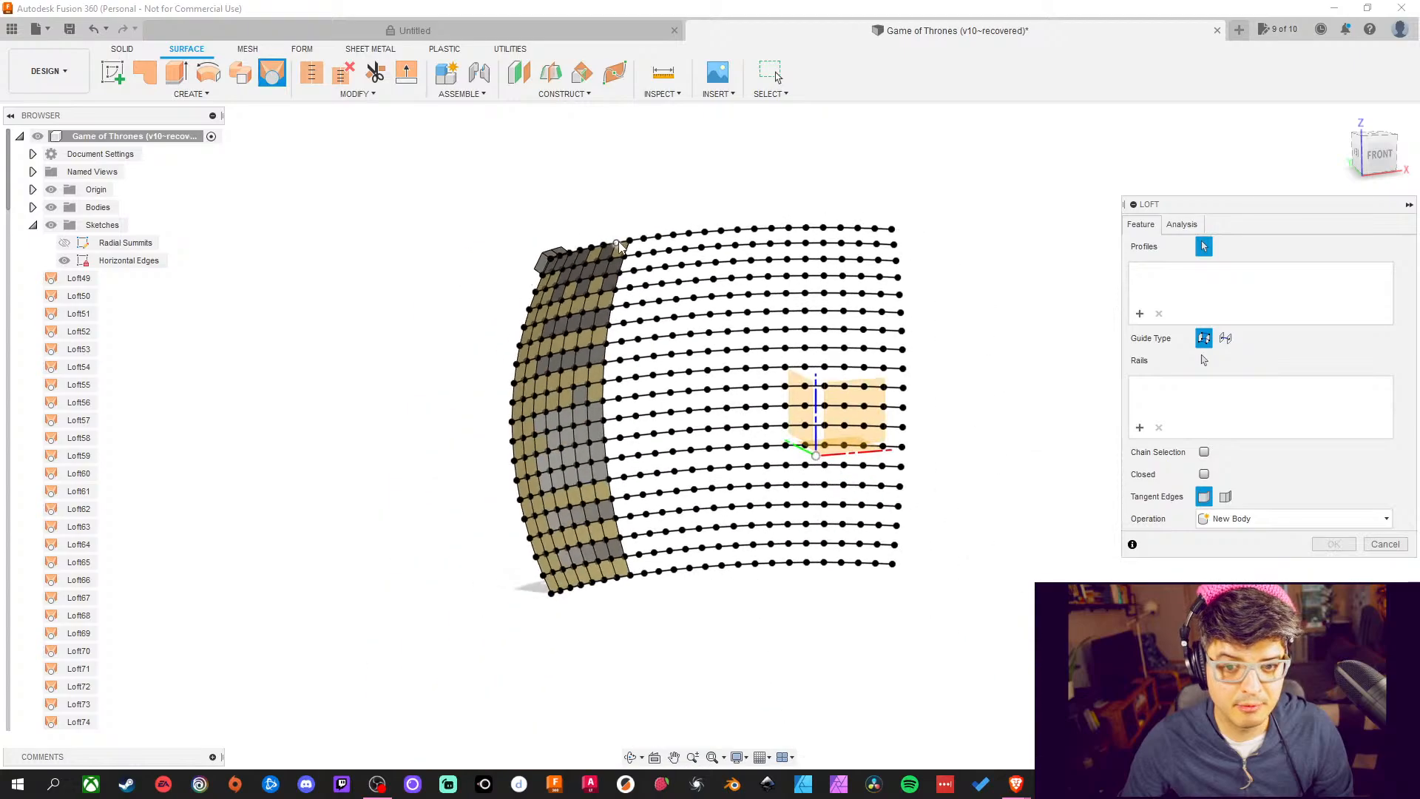
{"action": "scroll", "coordinate": [675, 237], "scroll_direction": "up", "scroll_amount": 8}
{"action": "left_click", "coordinate": [686, 223]}
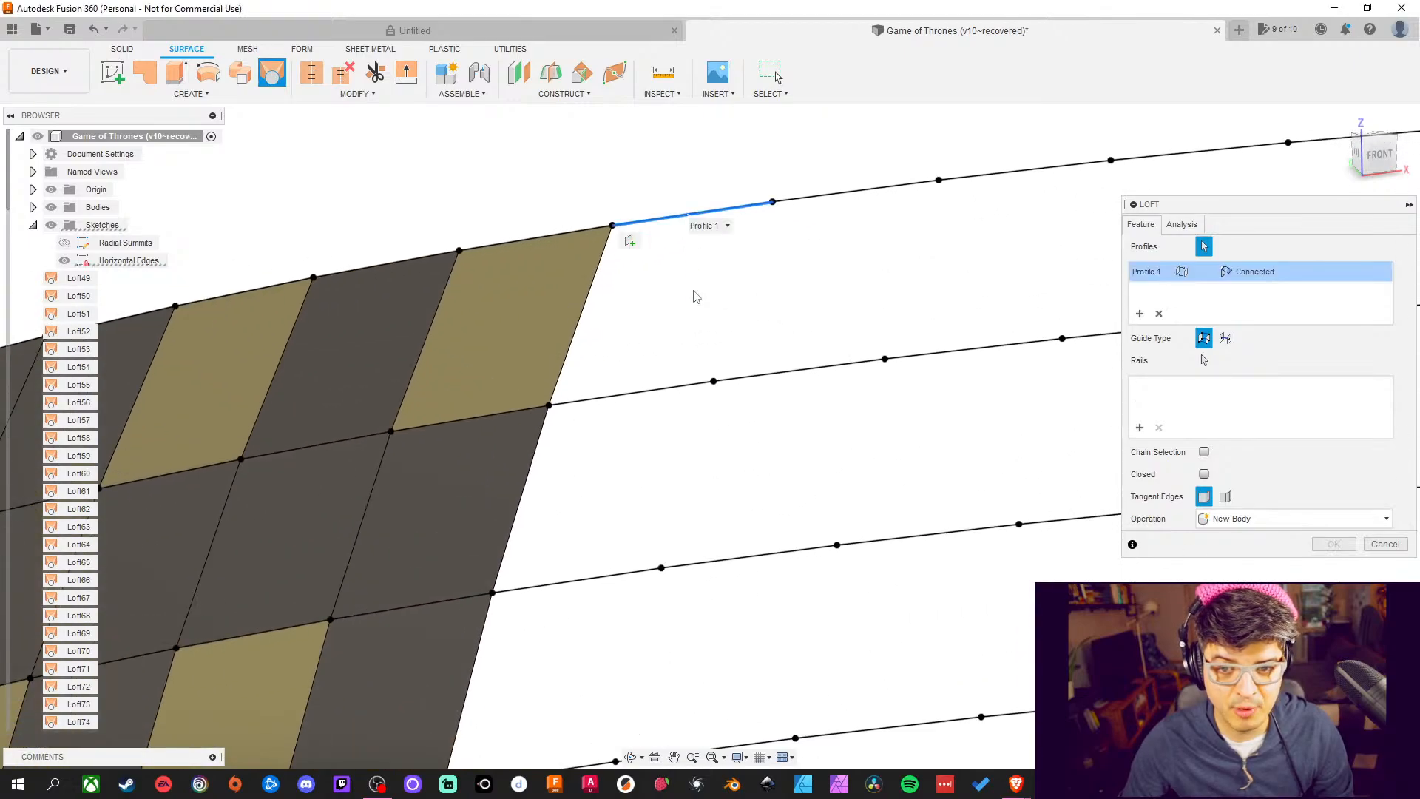
{"action": "left_click", "coordinate": [666, 397]}
{"action": "middle_click_drag", "start_coordinate": [676, 400], "coordinate": [675, 358]}
{"action": "middle_click_drag", "start_coordinate": [870, 199], "coordinate": [869, 476]}
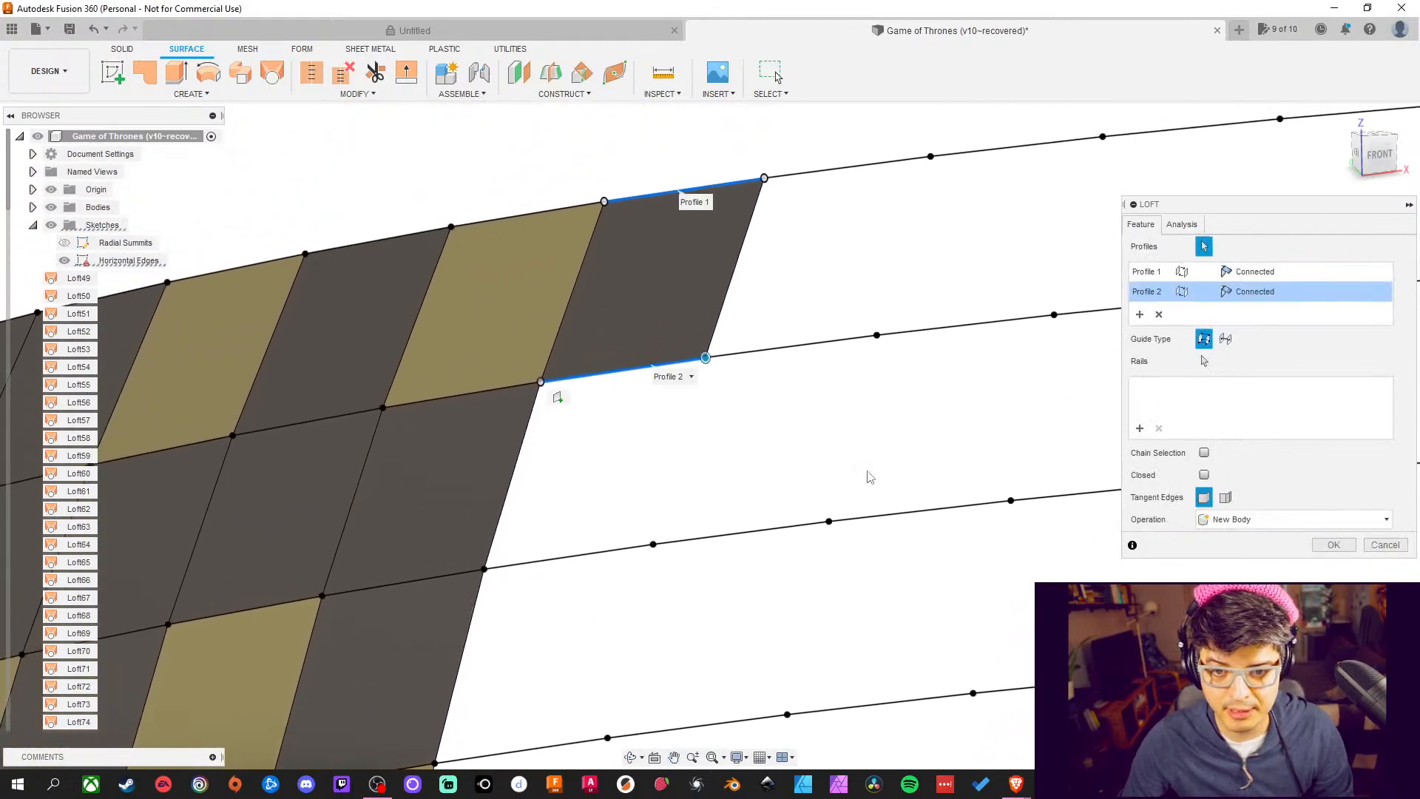
{"action": "left_click", "coordinate": [1350, 550]}
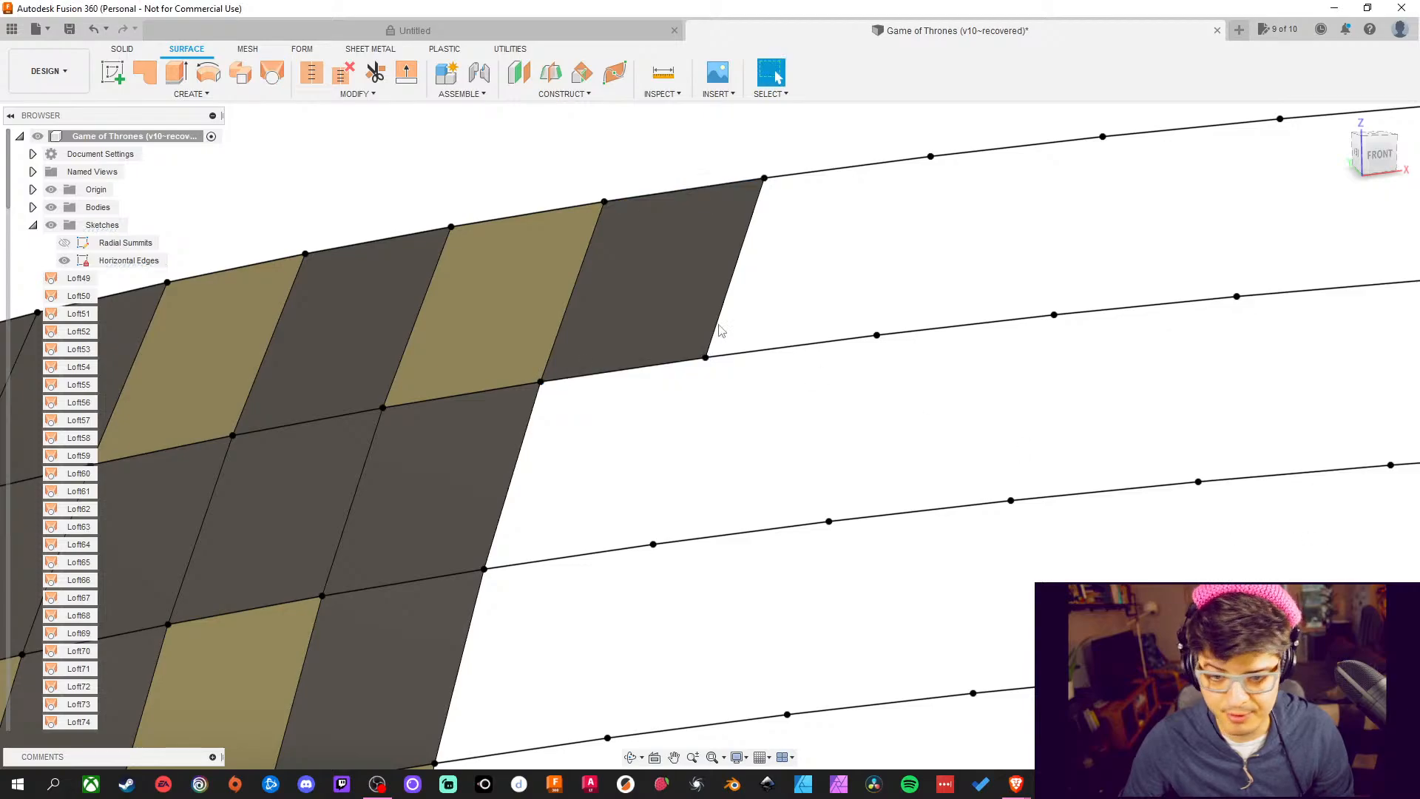
Loft the current column's second panel from the top between matching segments of the second- and third-highest edge curves
{"action": "left_click", "coordinate": [272, 71]}
{"action": "left_click", "coordinate": [635, 369]}
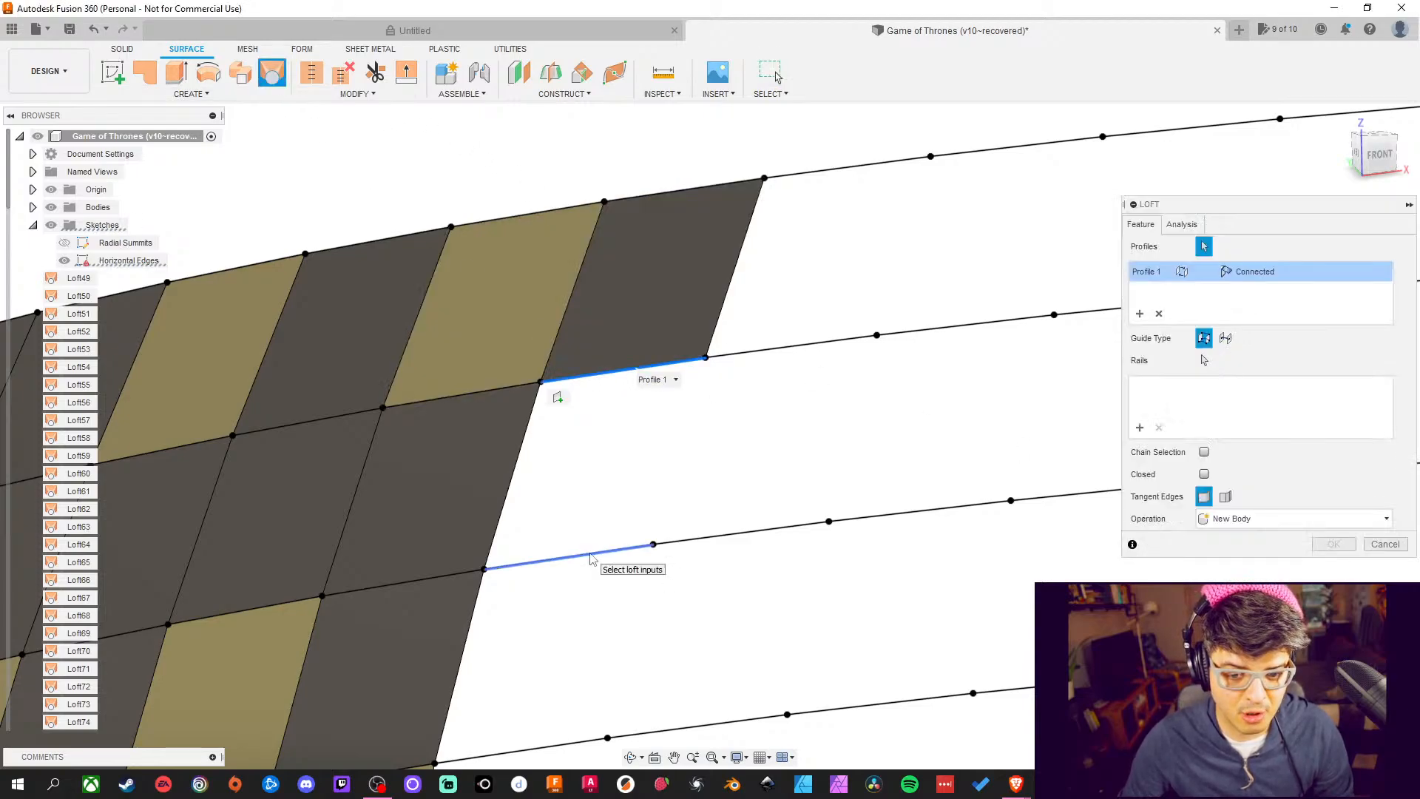
{"action": "left_click", "coordinate": [590, 560]}
{"action": "middle_click_drag", "start_coordinate": [591, 562], "coordinate": [558, 374]}
{"action": "left_click", "coordinate": [1333, 545]}
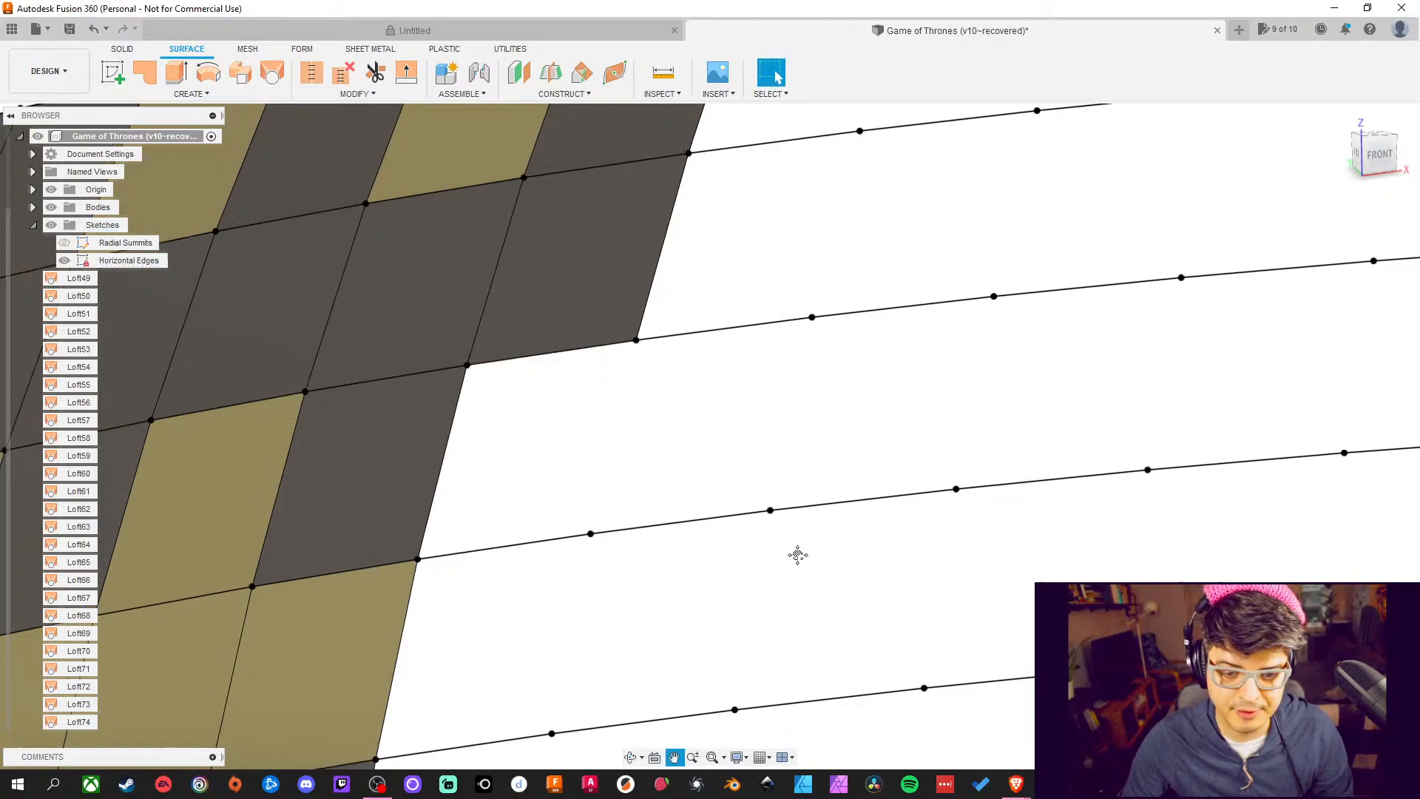
Loft the current column's third panel from the top between matching segments of the third- and fourth-highest edge curves
{"action": "middle_click_drag", "start_coordinate": [796, 555], "coordinate": [831, 526]}
{"action": "left_click", "coordinate": [272, 72]}
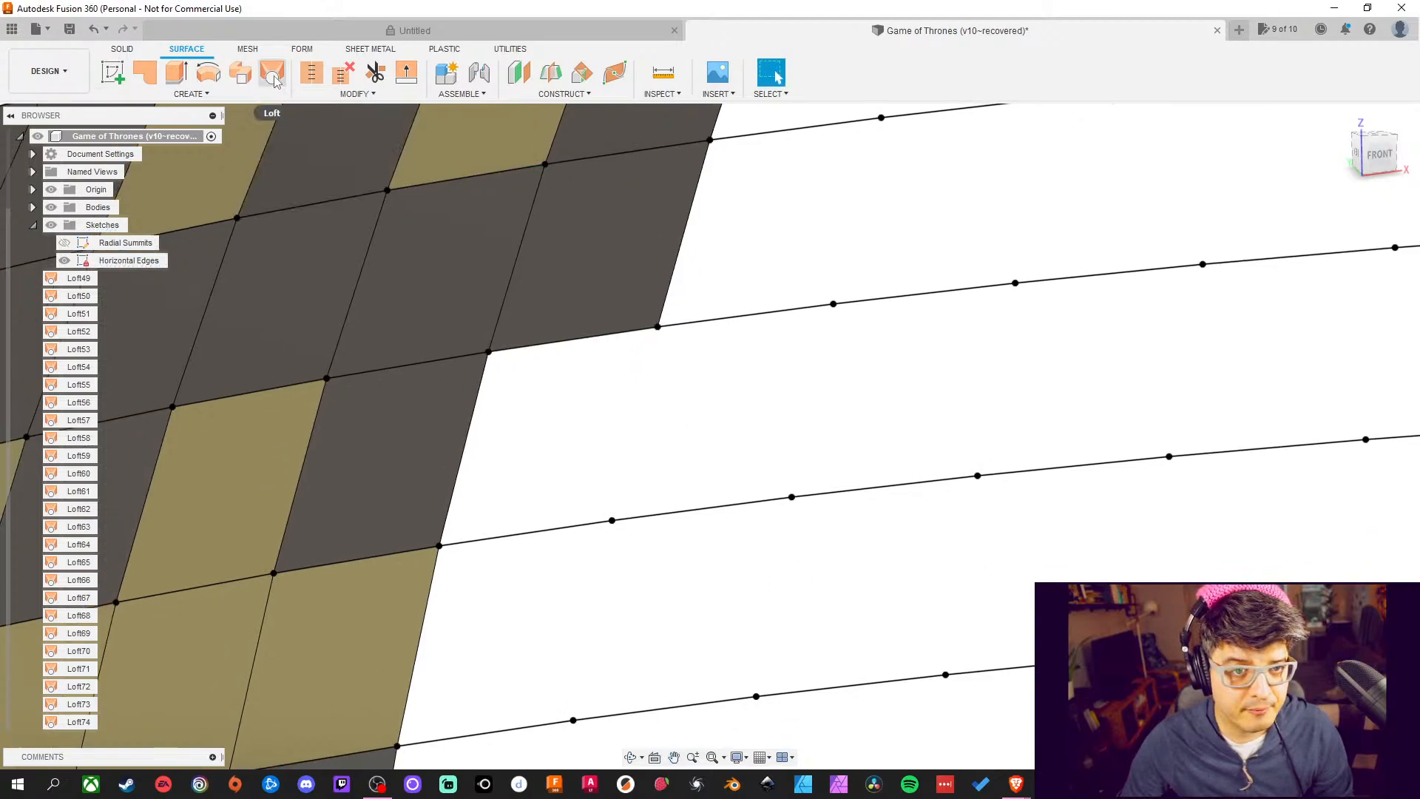
{"action": "left_click", "coordinate": [580, 339]}
{"action": "left_click", "coordinate": [588, 524]}
{"action": "middle_click_drag", "start_coordinate": [584, 592], "coordinate": [728, 468]}
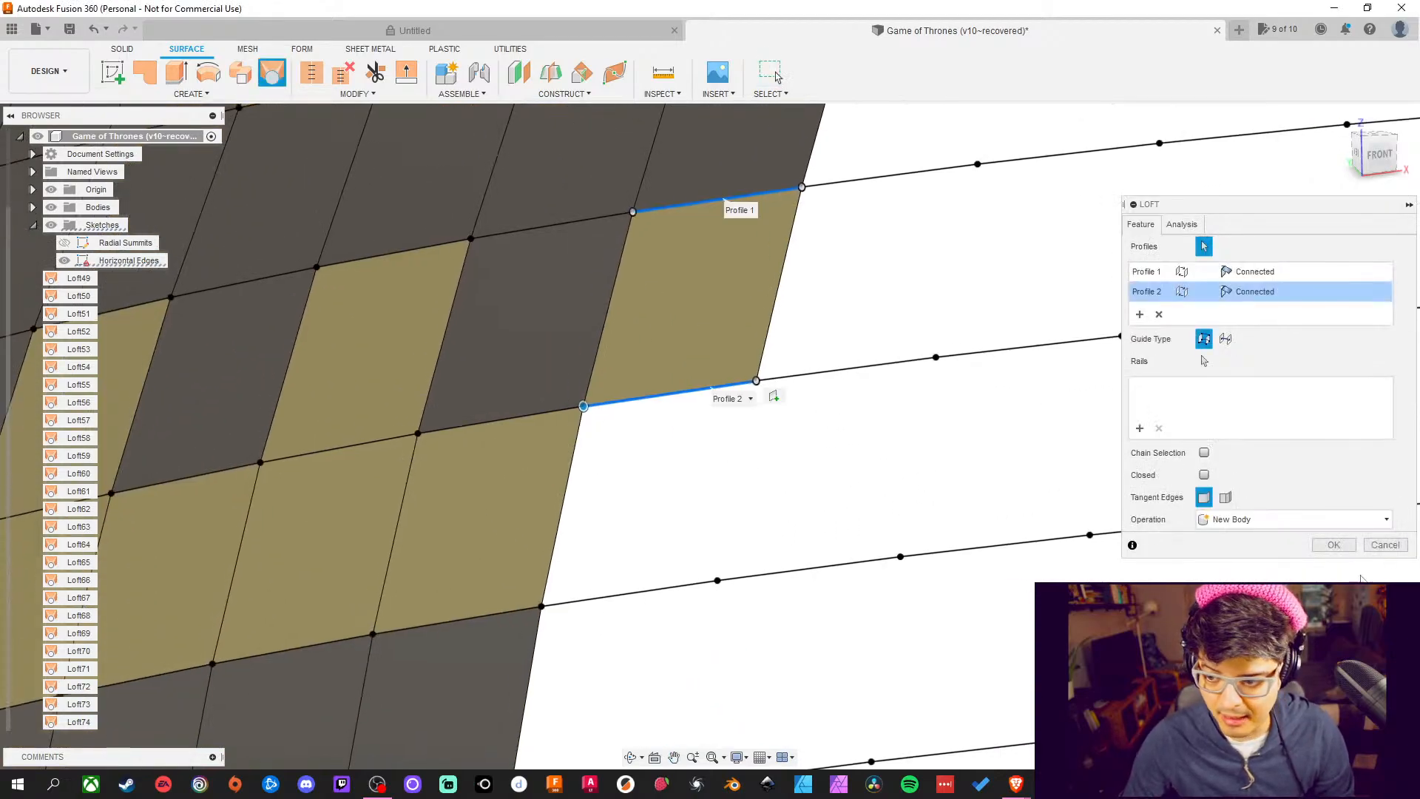
{"action": "key", "text": "Return"}
Loft the current column's fourth panel from the top between matching segments of the fourth- and fifth-highest edge curves
{"action": "middle_click_drag", "start_coordinate": [832, 414], "coordinate": [702, 415]}
{"action": "left_click", "coordinate": [272, 71]}
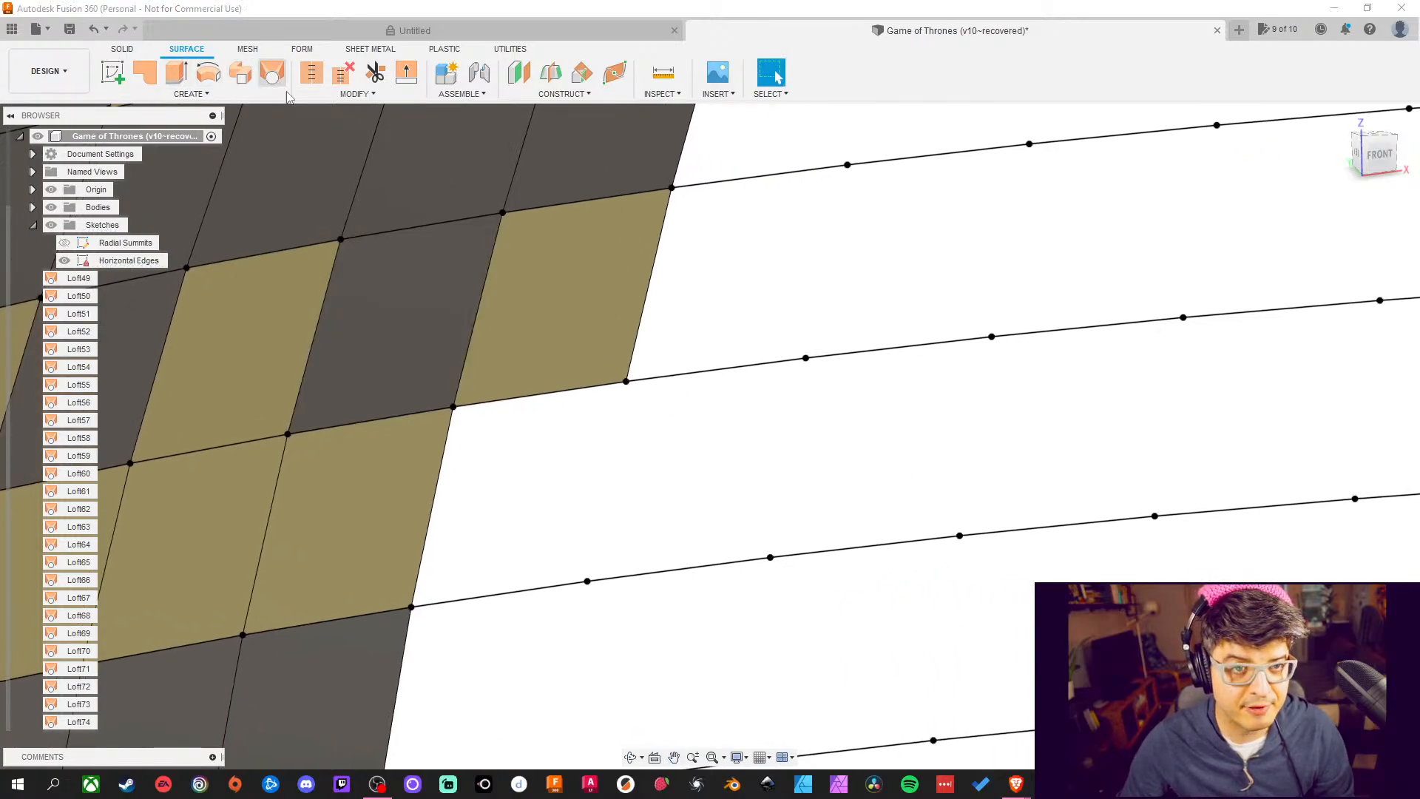
{"action": "left_click", "coordinate": [513, 399]}
{"action": "left_click", "coordinate": [509, 596]}
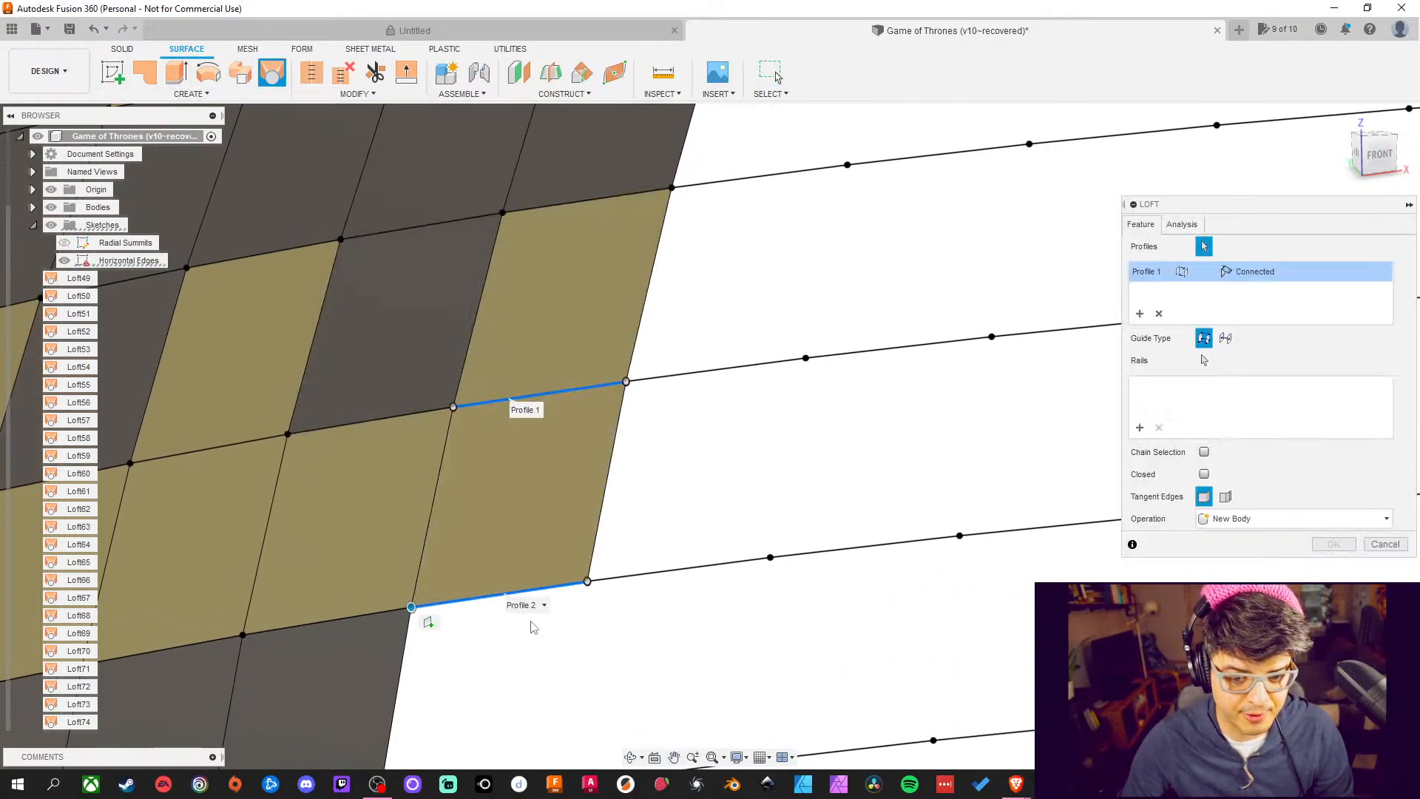
{"action": "middle_click_drag", "start_coordinate": [423, 619], "coordinate": [564, 370]}
{"action": "left_click", "coordinate": [1331, 546]}
Loft the current column's fifth panel from the top between matching segments of the fifth- and sixth-highest edge curves
{"action": "middle_click_drag", "start_coordinate": [804, 270], "coordinate": [686, 303]}
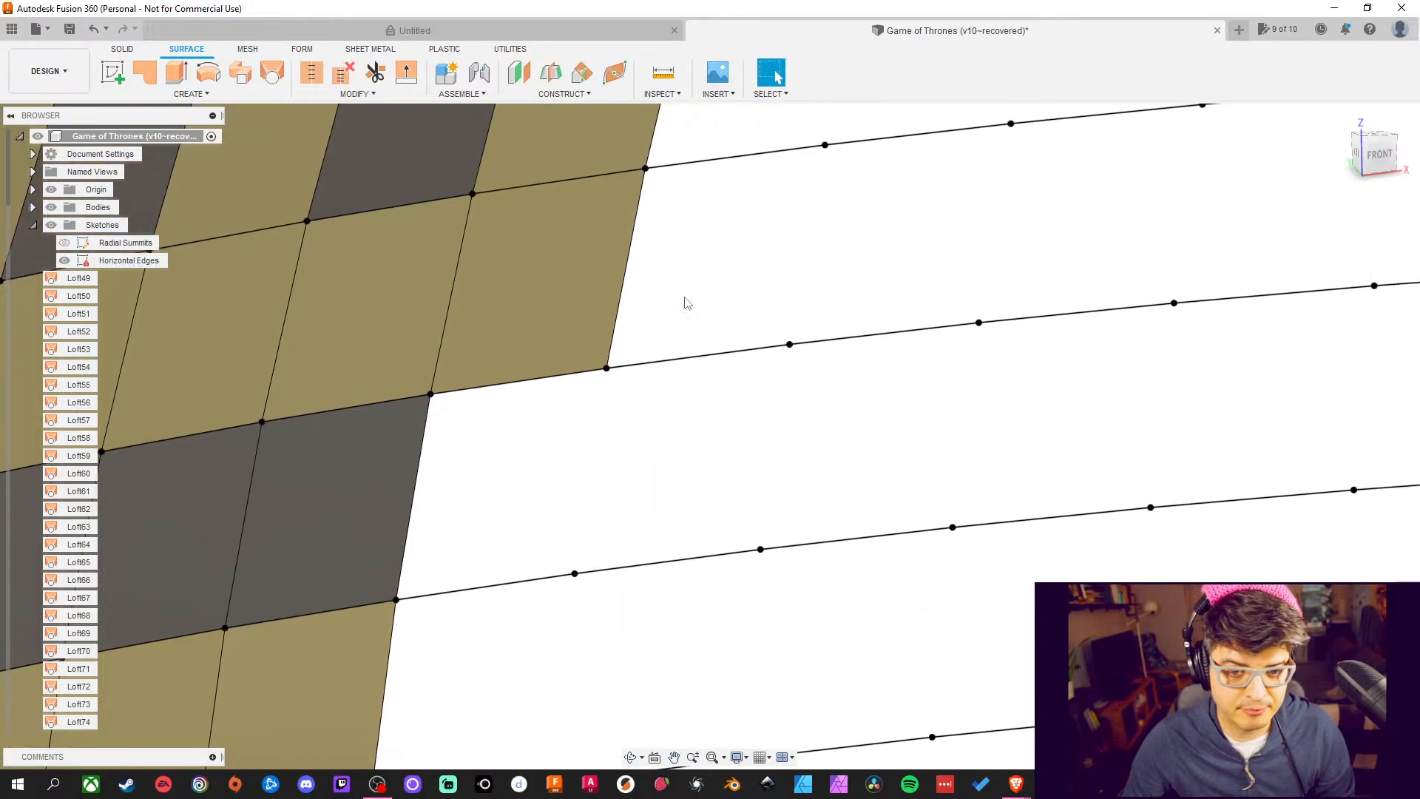
{"action": "left_click", "coordinate": [272, 71]}
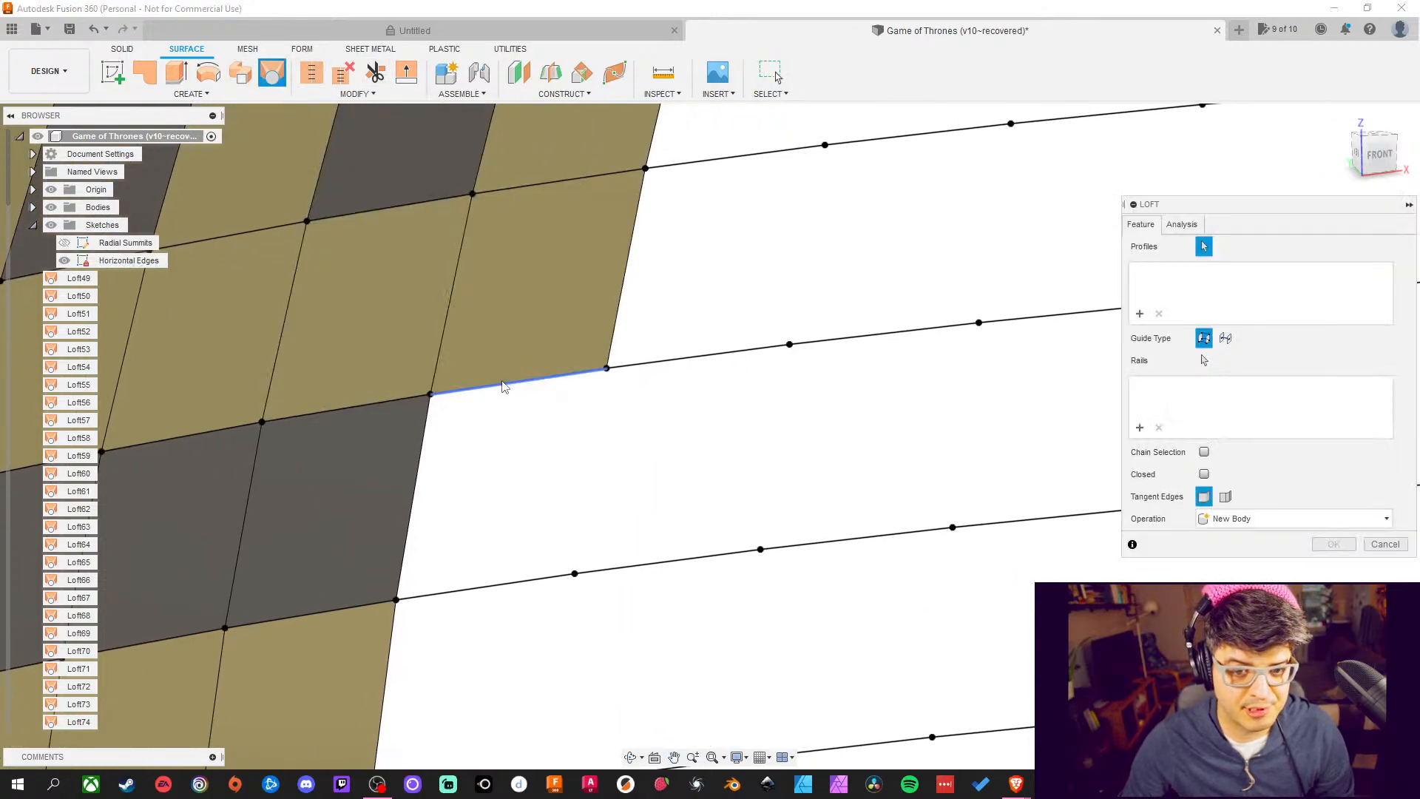
{"action": "left_click", "coordinate": [503, 383]}
{"action": "left_click", "coordinate": [508, 590]}
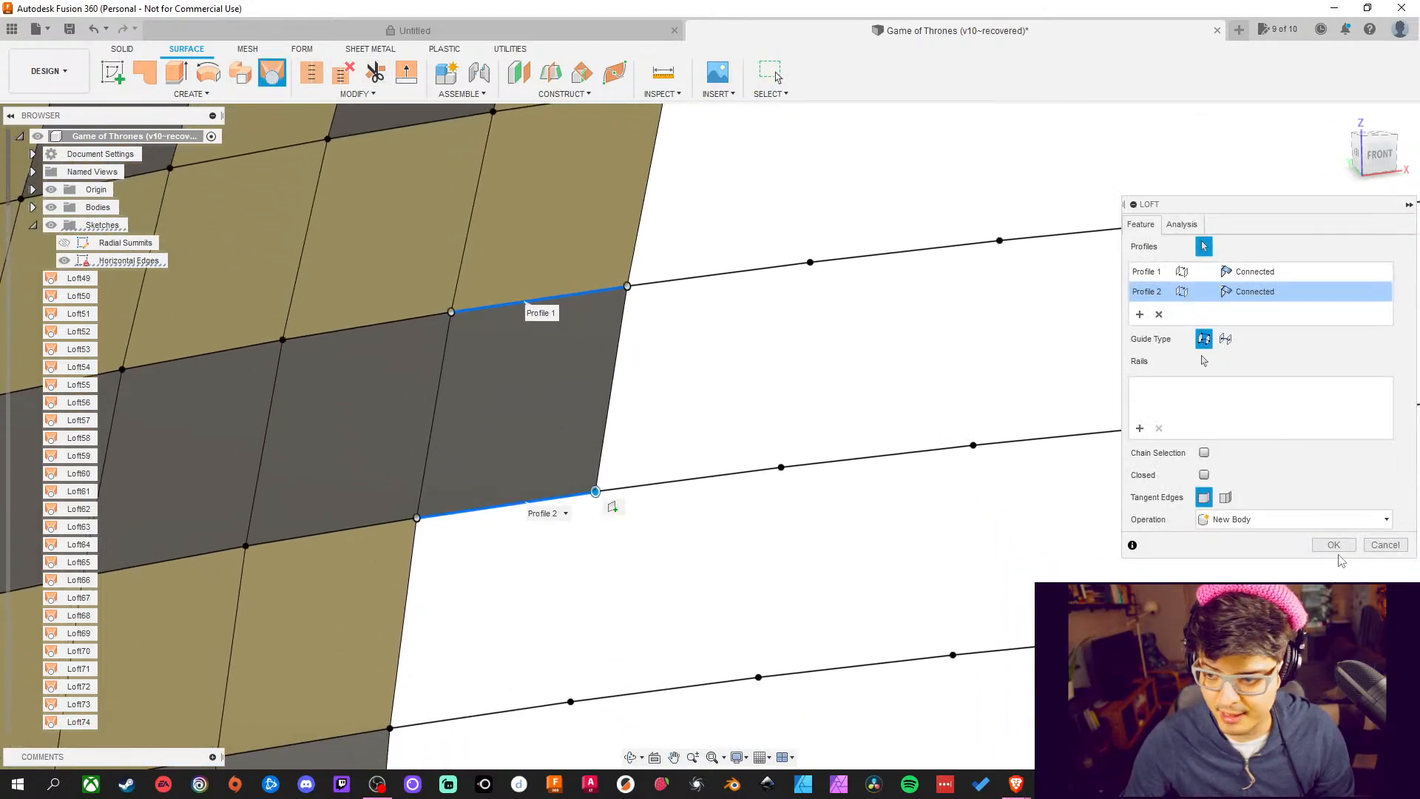
{"action": "key", "text": "Return"}
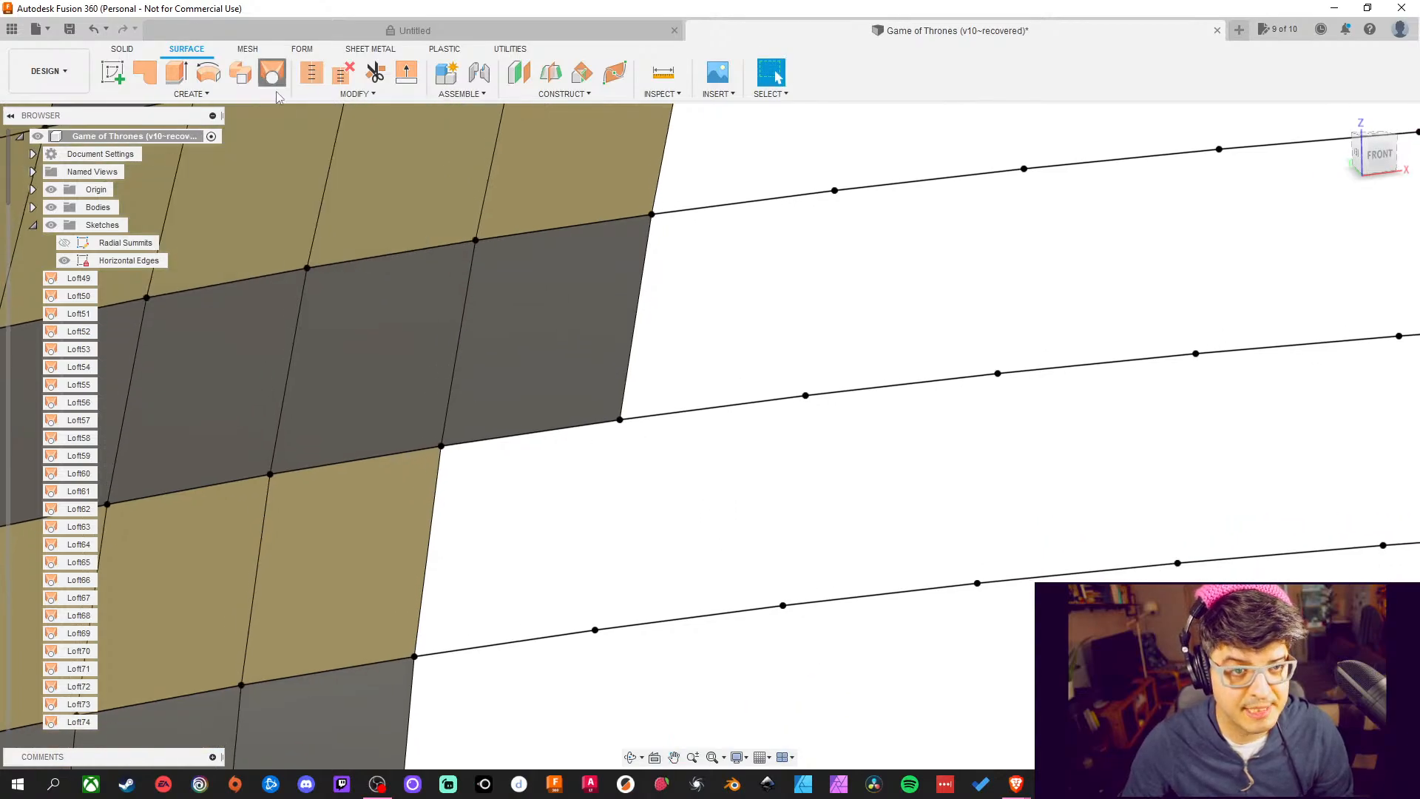
Loft the current column's sixth panel from the top between matching segments of the sixth- and seventh-highest edge curves
{"action": "left_click", "coordinate": [272, 74]}
{"action": "left_click", "coordinate": [554, 432]}
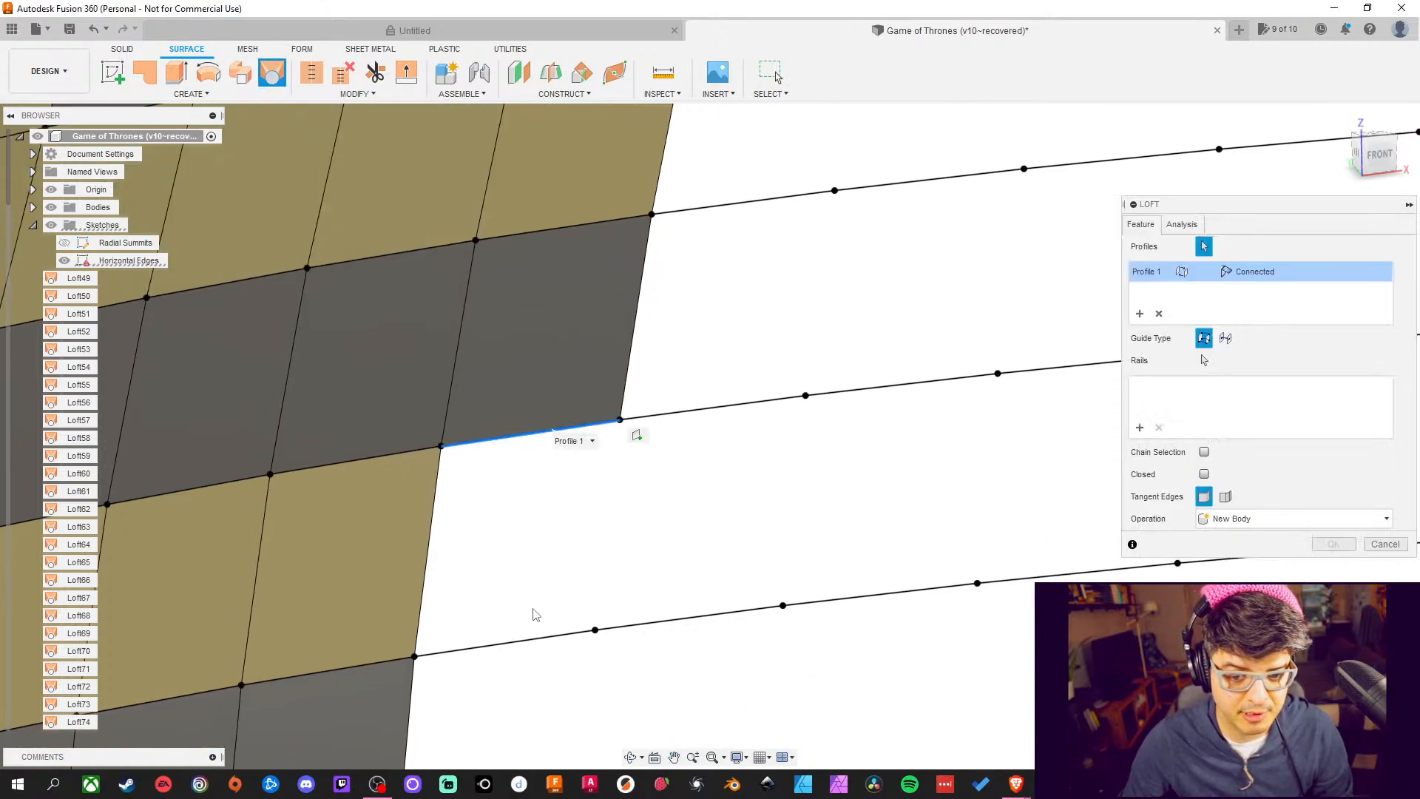
{"action": "left_click", "coordinate": [537, 645]}
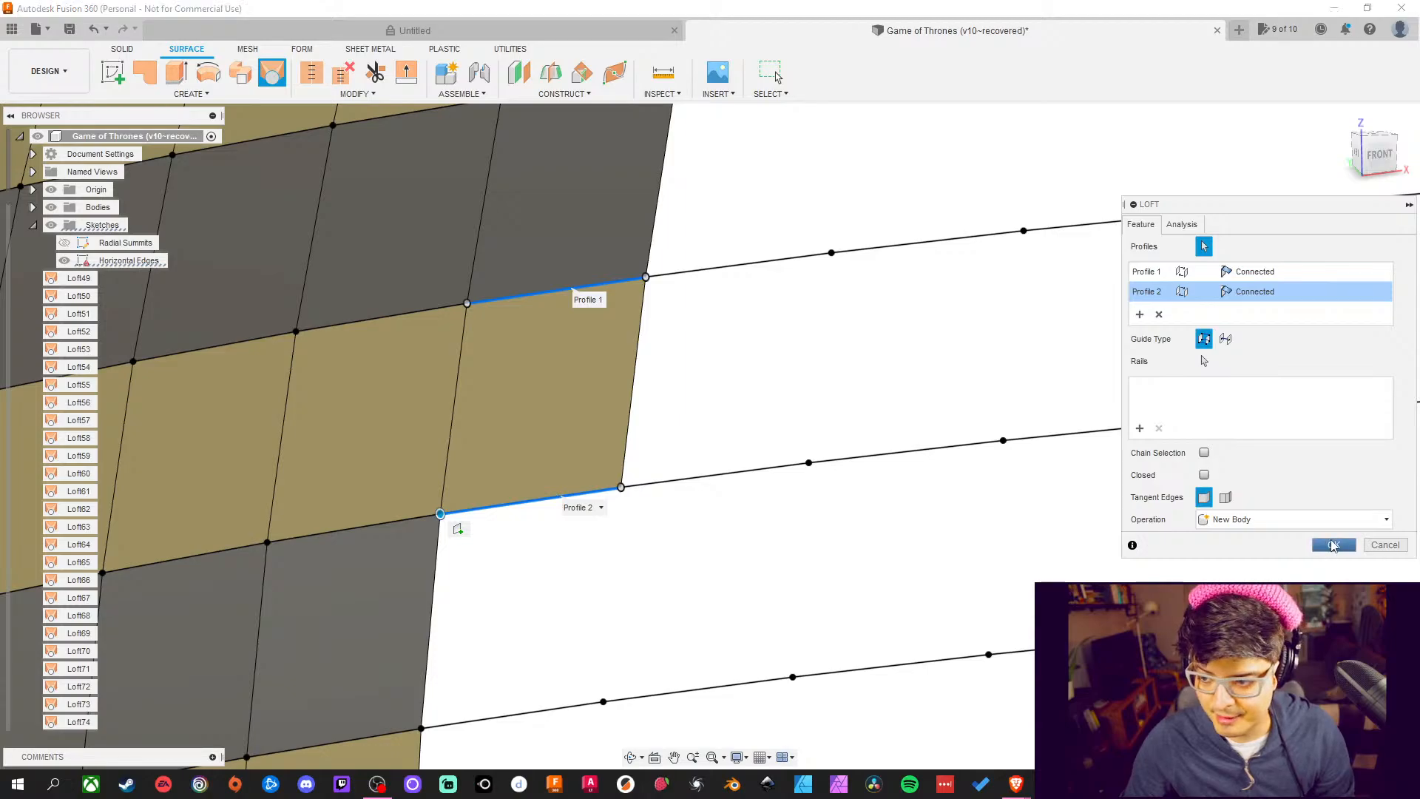
{"action": "left_click", "coordinate": [1333, 545]}
Loft the current column's seventh panel from the top between matching segments of the seventh- and eighth-highest edge curves
{"action": "left_click", "coordinate": [272, 74]}
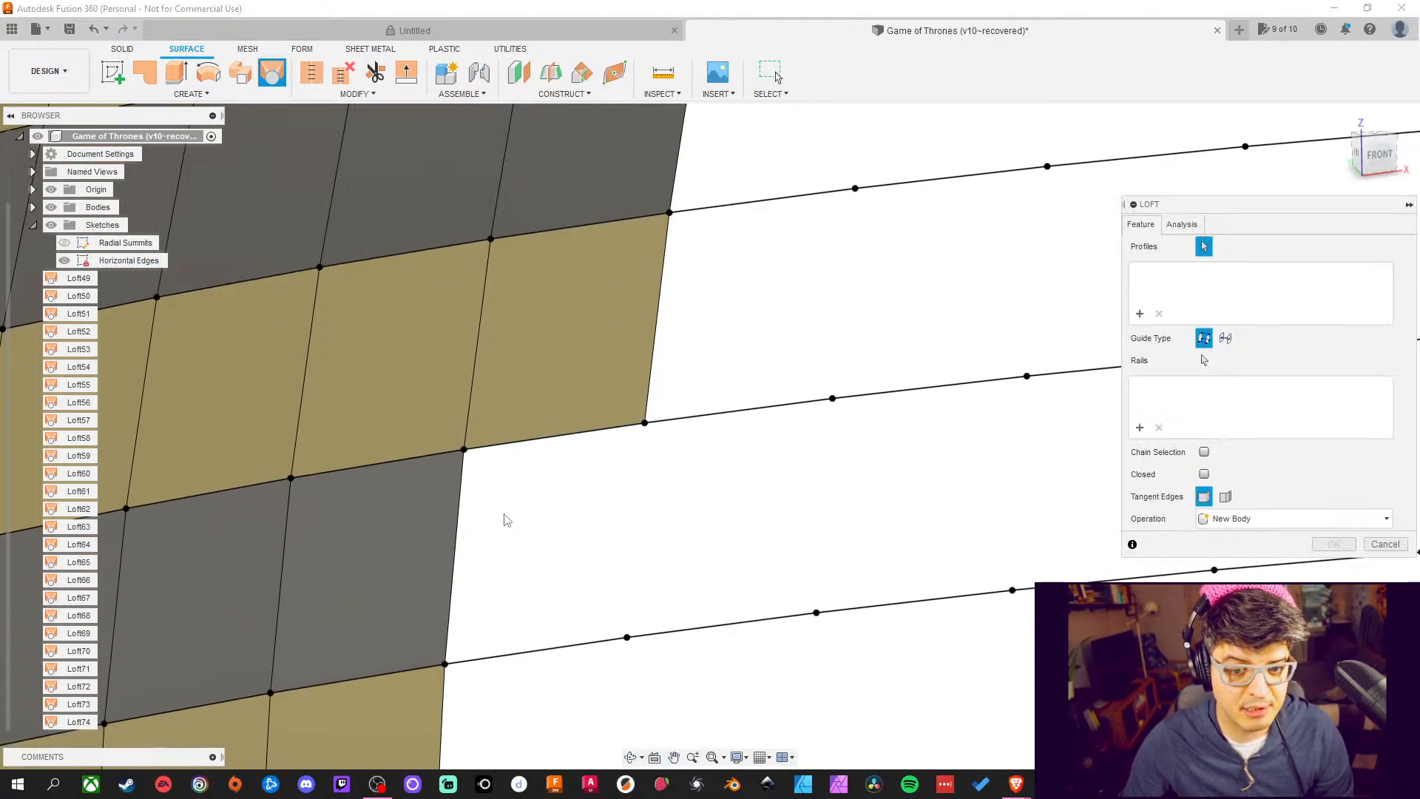
{"action": "left_click", "coordinate": [549, 324]}
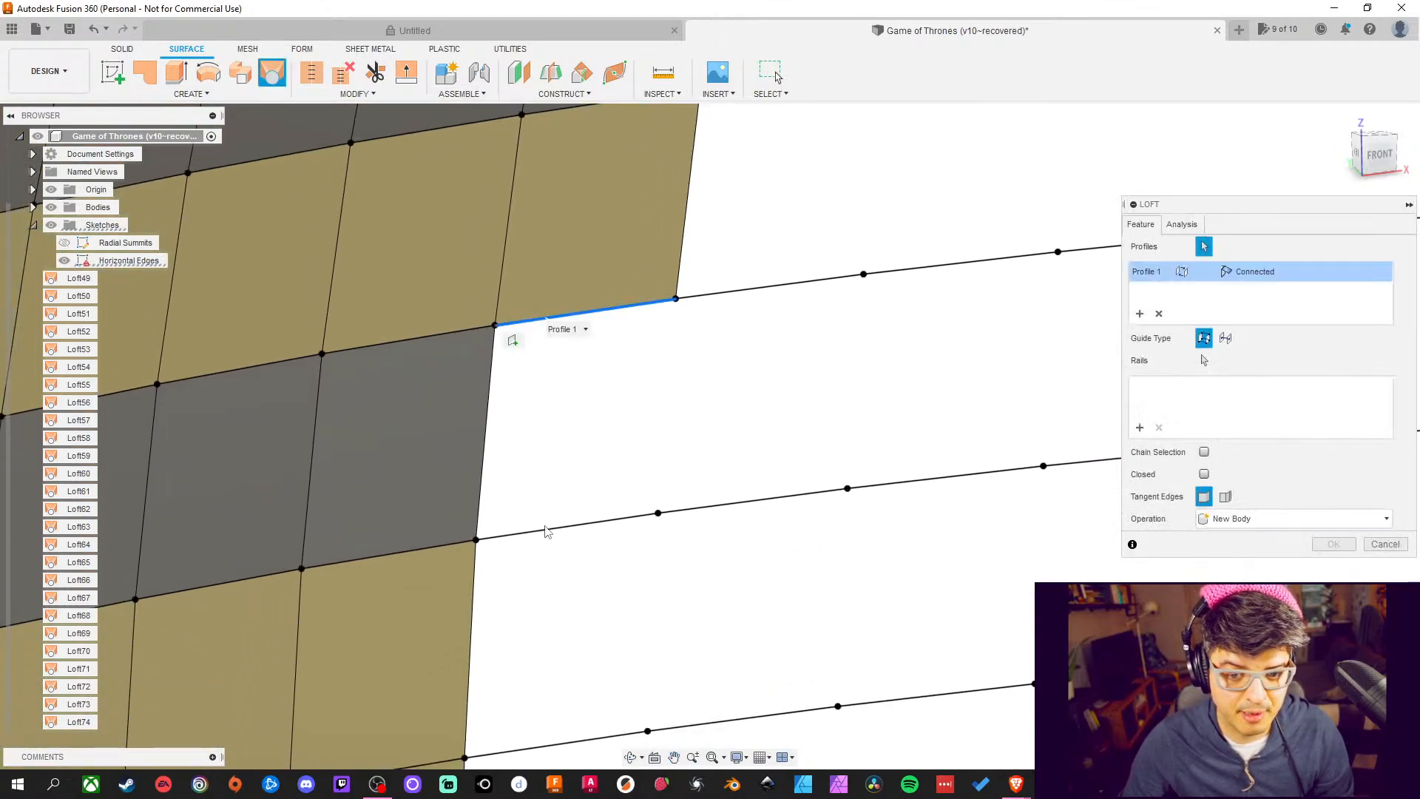
{"action": "left_click", "coordinate": [561, 529]}
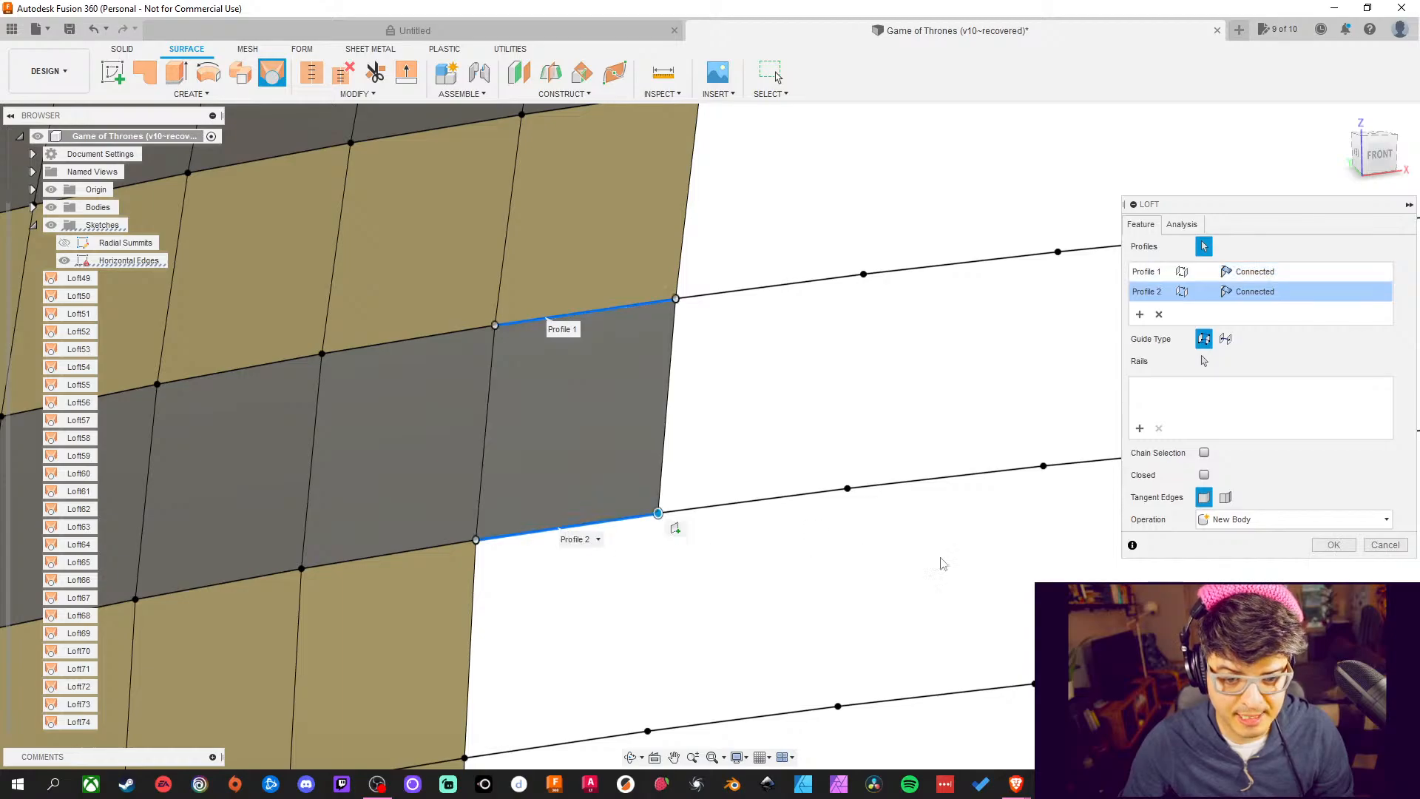
{"action": "left_click", "coordinate": [1334, 544]}
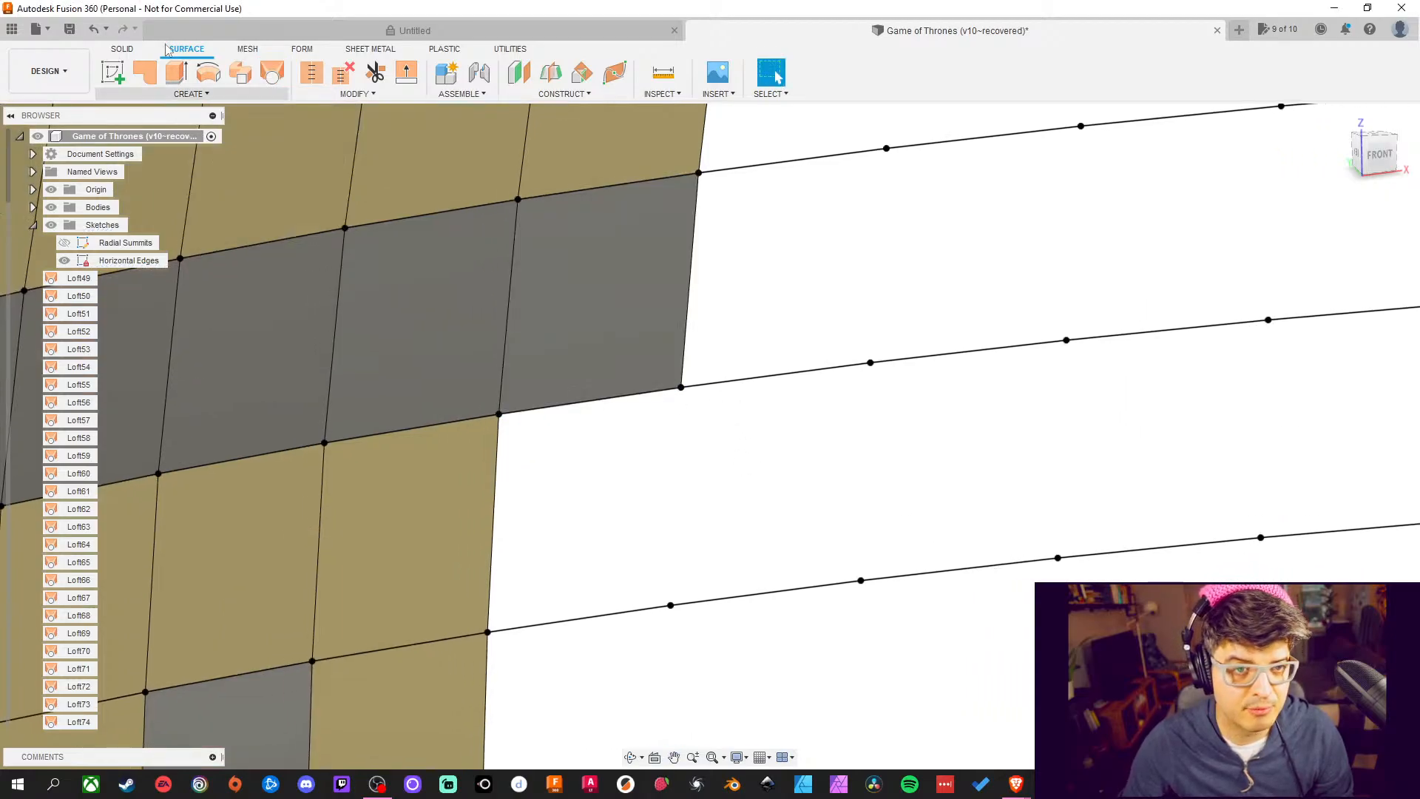
Loft the current column's eighth panel from the top between matching segments of the eighth- and ninth-highest edge curves
{"action": "key", "text": "Return"}
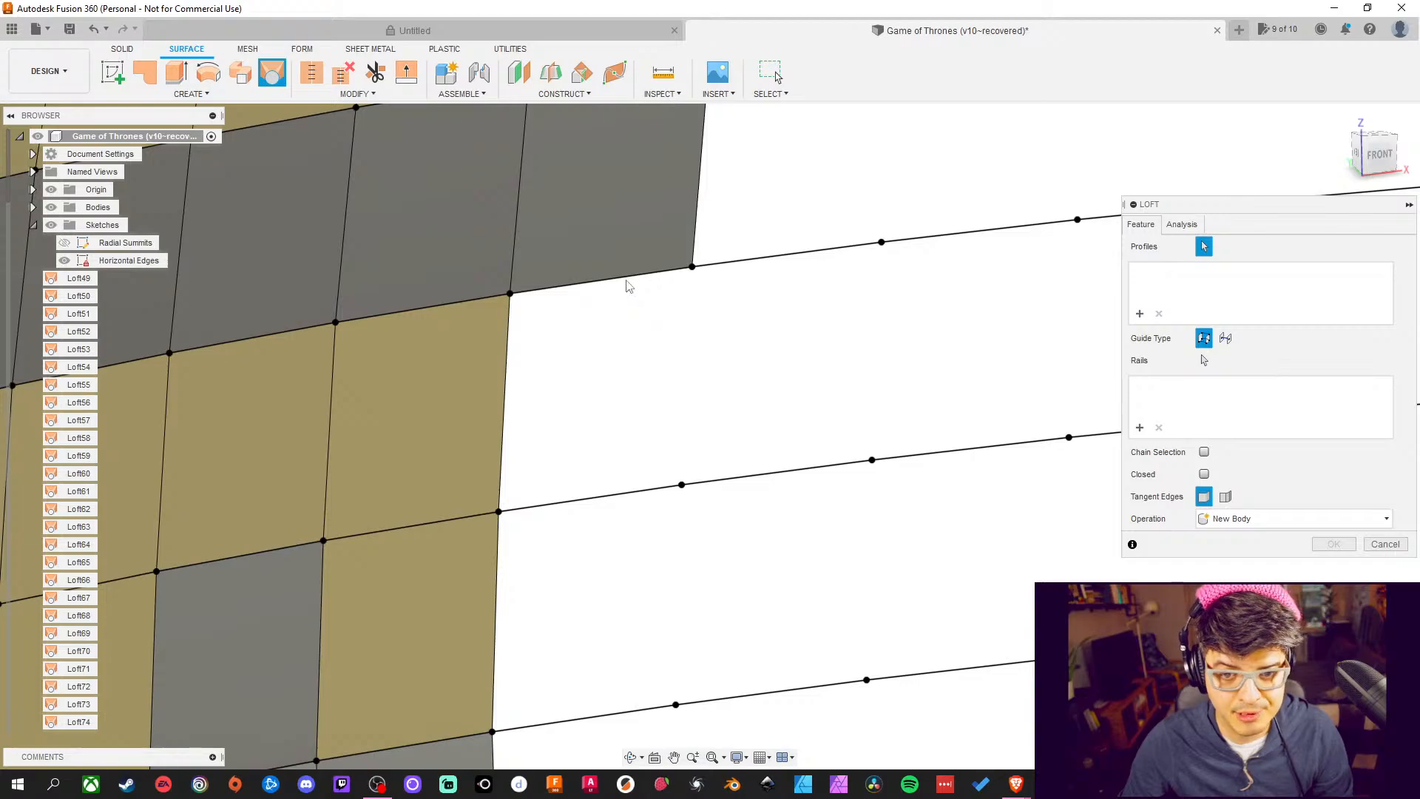
{"action": "left_click", "coordinate": [628, 279]}
{"action": "left_click", "coordinate": [606, 501]}
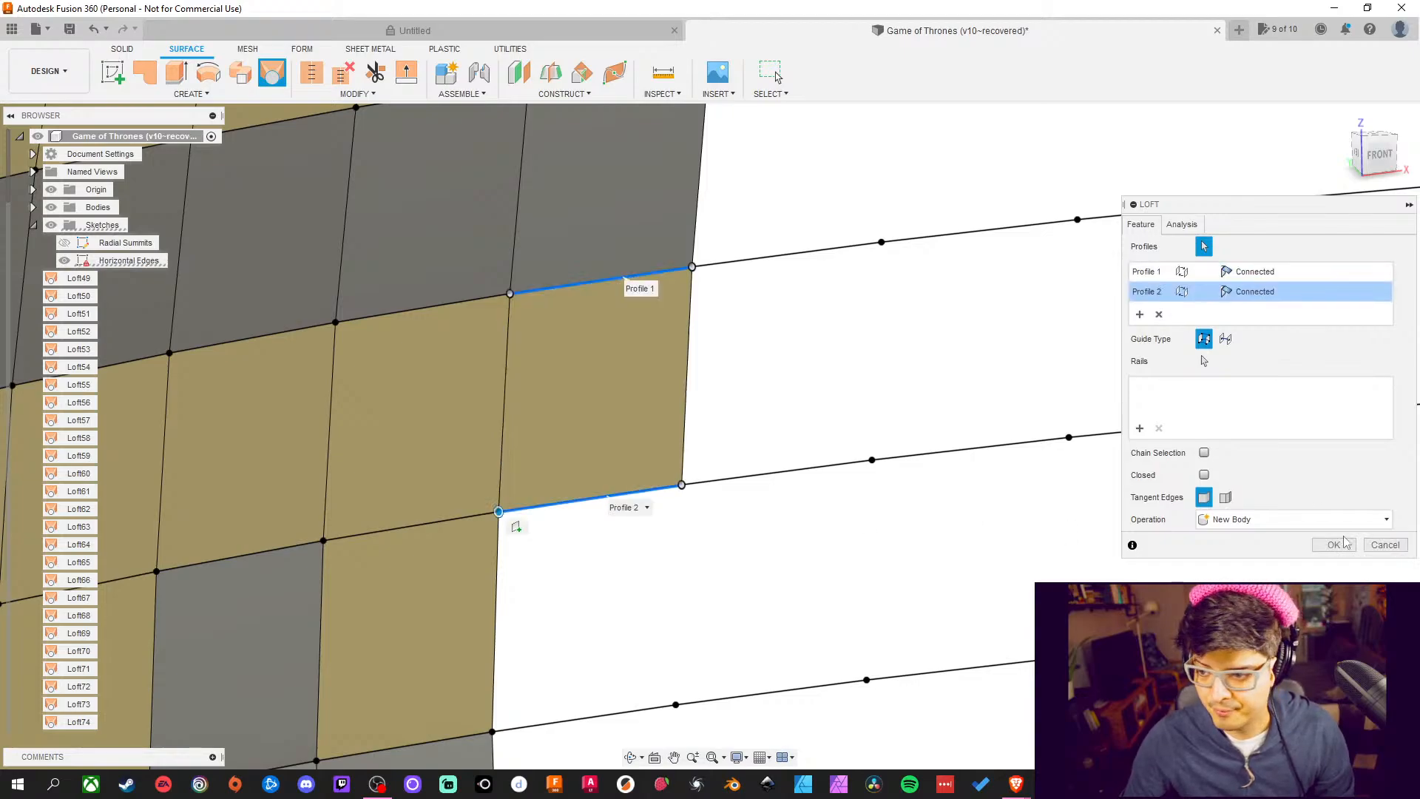
{"action": "key", "text": "Return"}
Loft the current column's ninth panel from the top between matching segments of the ninth- and tenth-highest edge curves
{"action": "key", "text": "Return"}
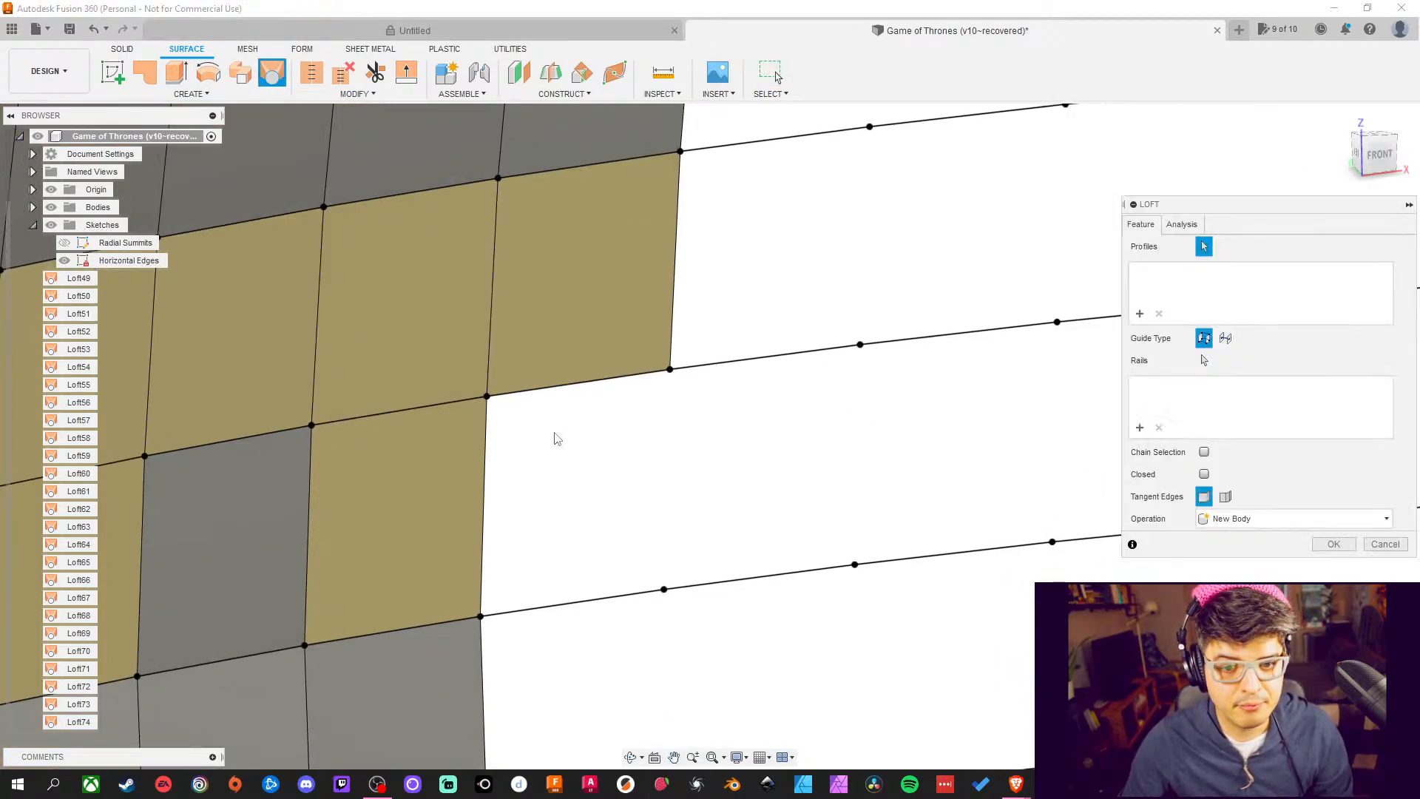
{"action": "left_click", "coordinate": [557, 386]}
{"action": "left_click", "coordinate": [570, 602]}
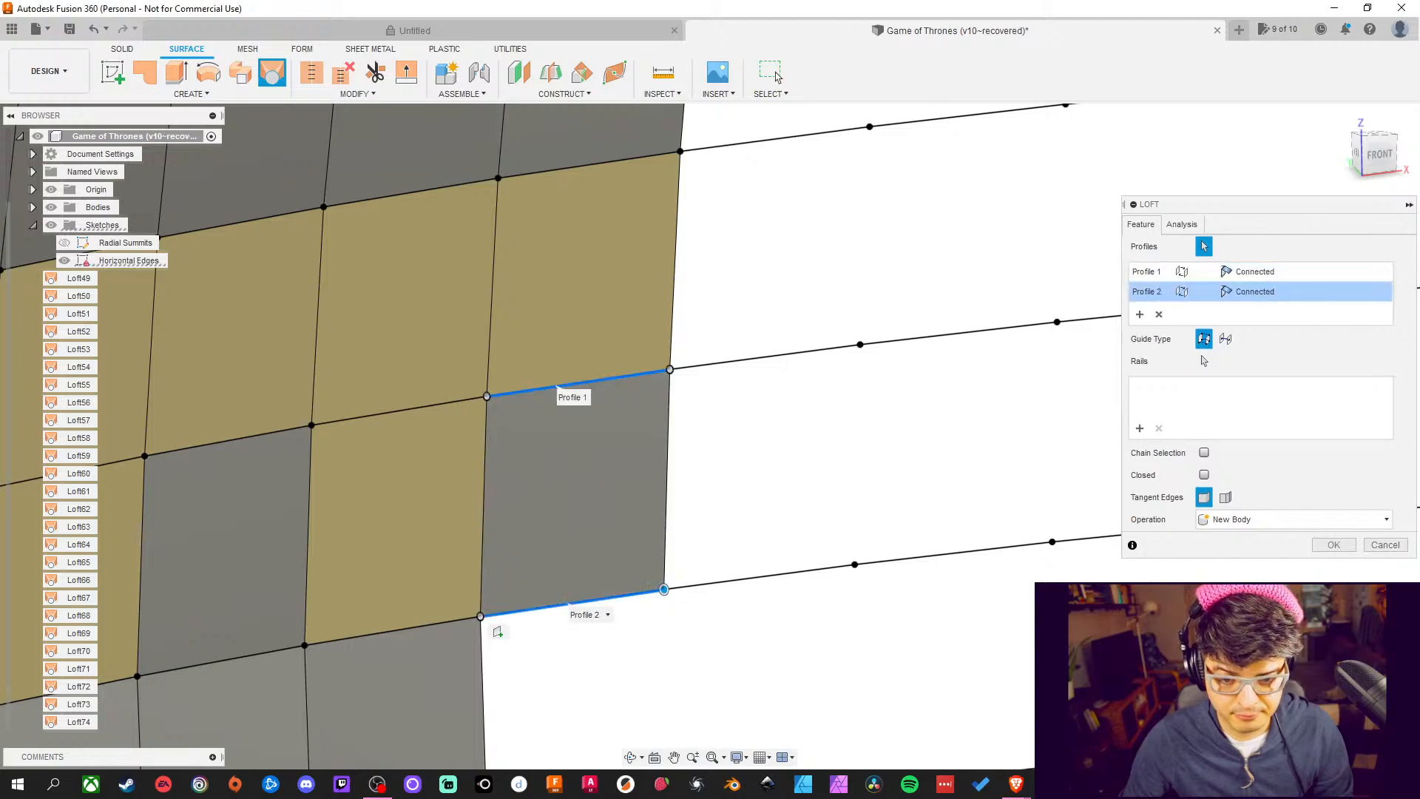
{"action": "left_click", "coordinate": [1331, 548]}
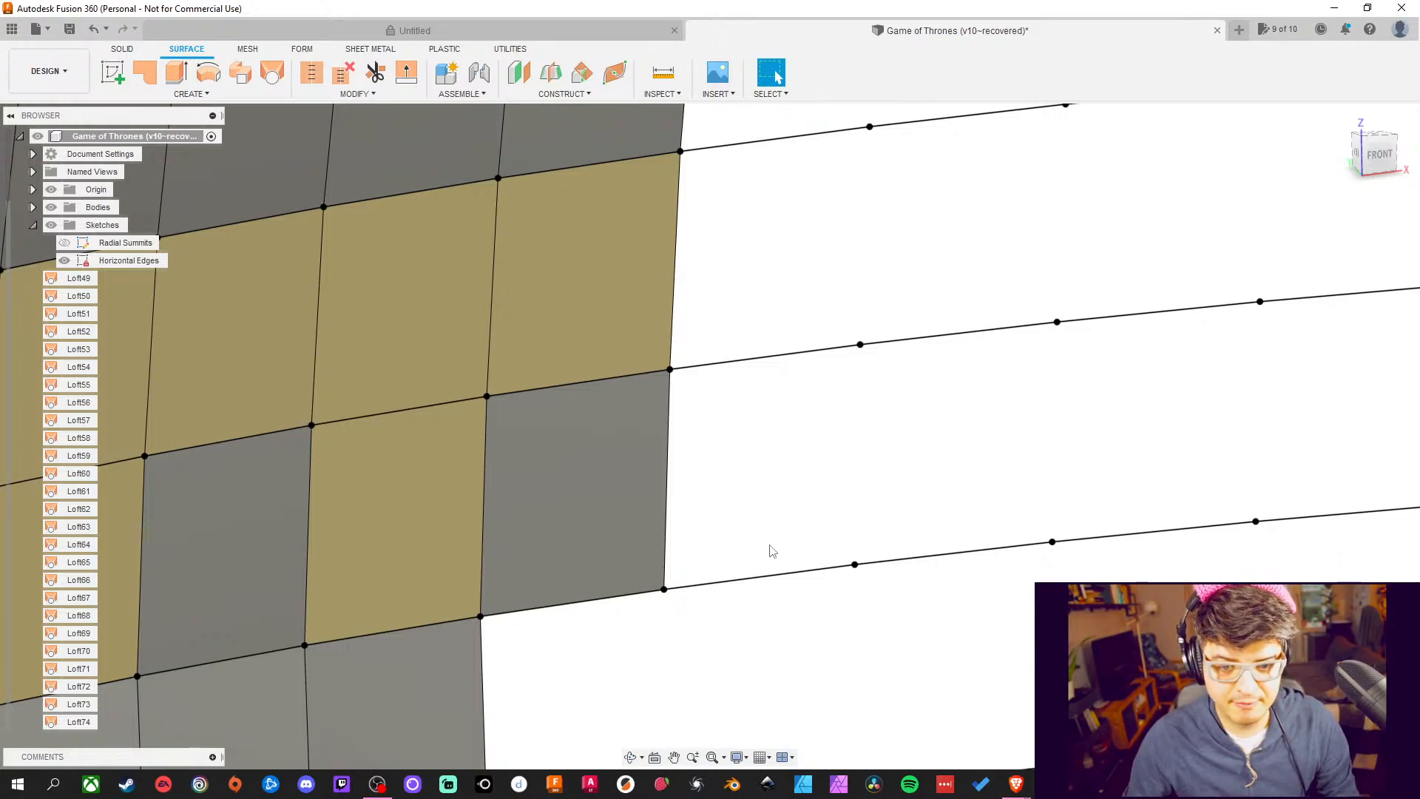
Loft the current column's tenth panel from the top between matching segments of the tenth- and eleventh-highest edge curves
{"action": "scroll", "coordinate": [769, 551], "scroll_direction": "up", "scroll_amount": 1}
{"action": "scroll", "coordinate": [742, 466], "scroll_direction": "down", "scroll_amount": 5}
{"action": "middle_click_drag", "start_coordinate": [840, 511], "coordinate": [736, 291]}
{"action": "scroll", "coordinate": [591, 326], "scroll_direction": "up", "scroll_amount": 3}
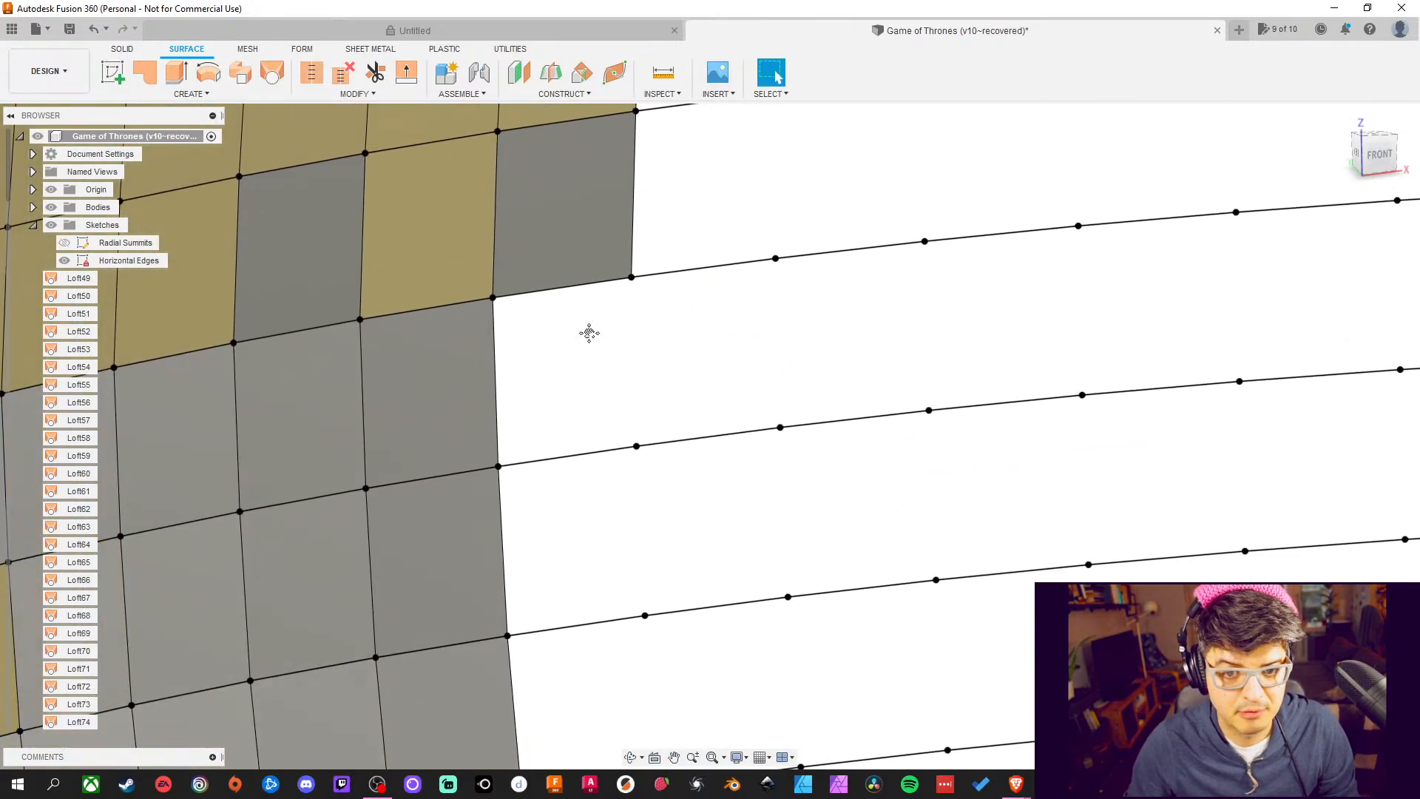
{"action": "middle_click_drag", "start_coordinate": [589, 333], "coordinate": [541, 357]}
{"action": "left_click", "coordinate": [285, 74]}
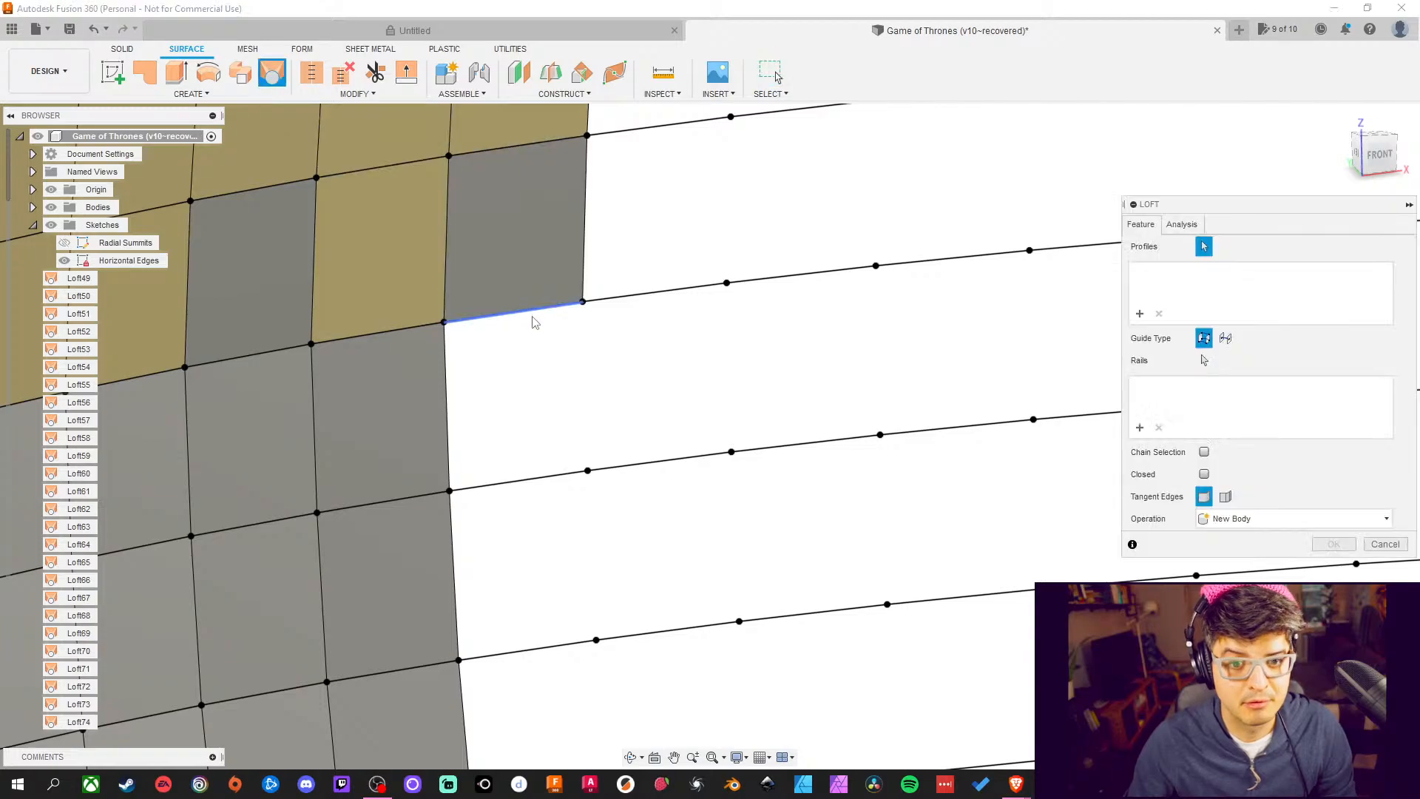
{"action": "left_click", "coordinate": [523, 310]}
{"action": "left_click", "coordinate": [544, 480]}
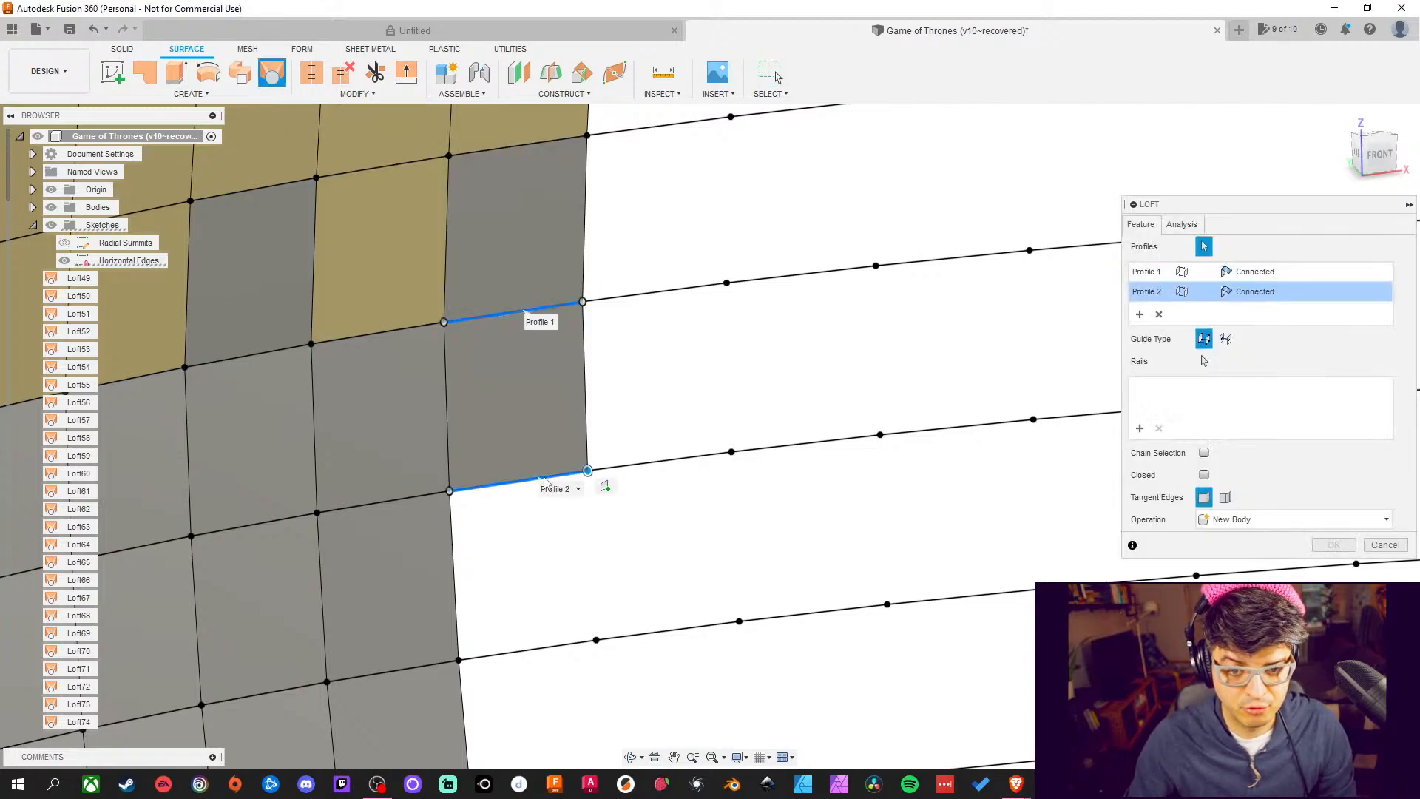
{"action": "left_click", "coordinate": [1333, 545]}
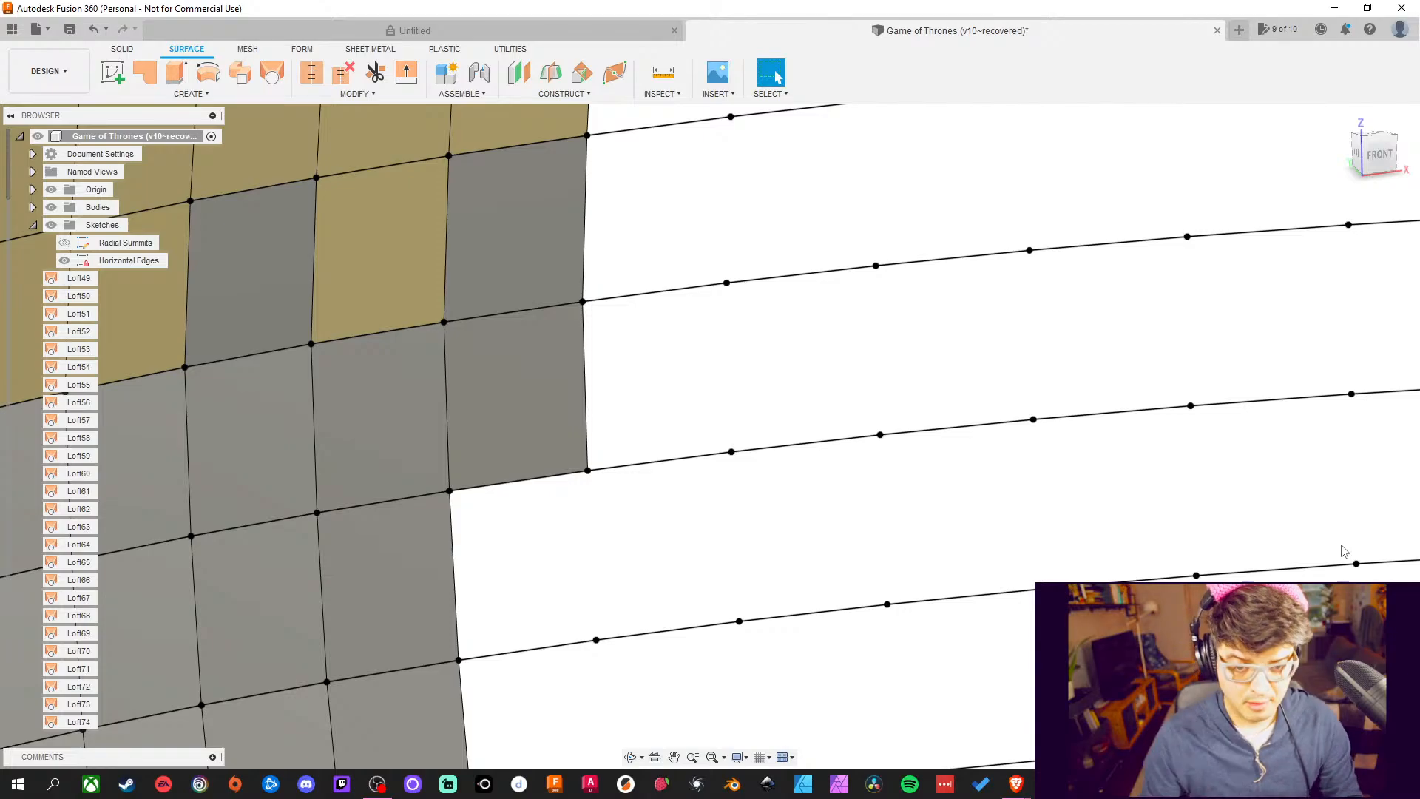
Loft the current column's eleventh panel from the top between matching segments of the eleventh- and twelfth-highest edge curves
{"action": "middle_click_drag", "start_coordinate": [500, 596], "coordinate": [497, 466]}
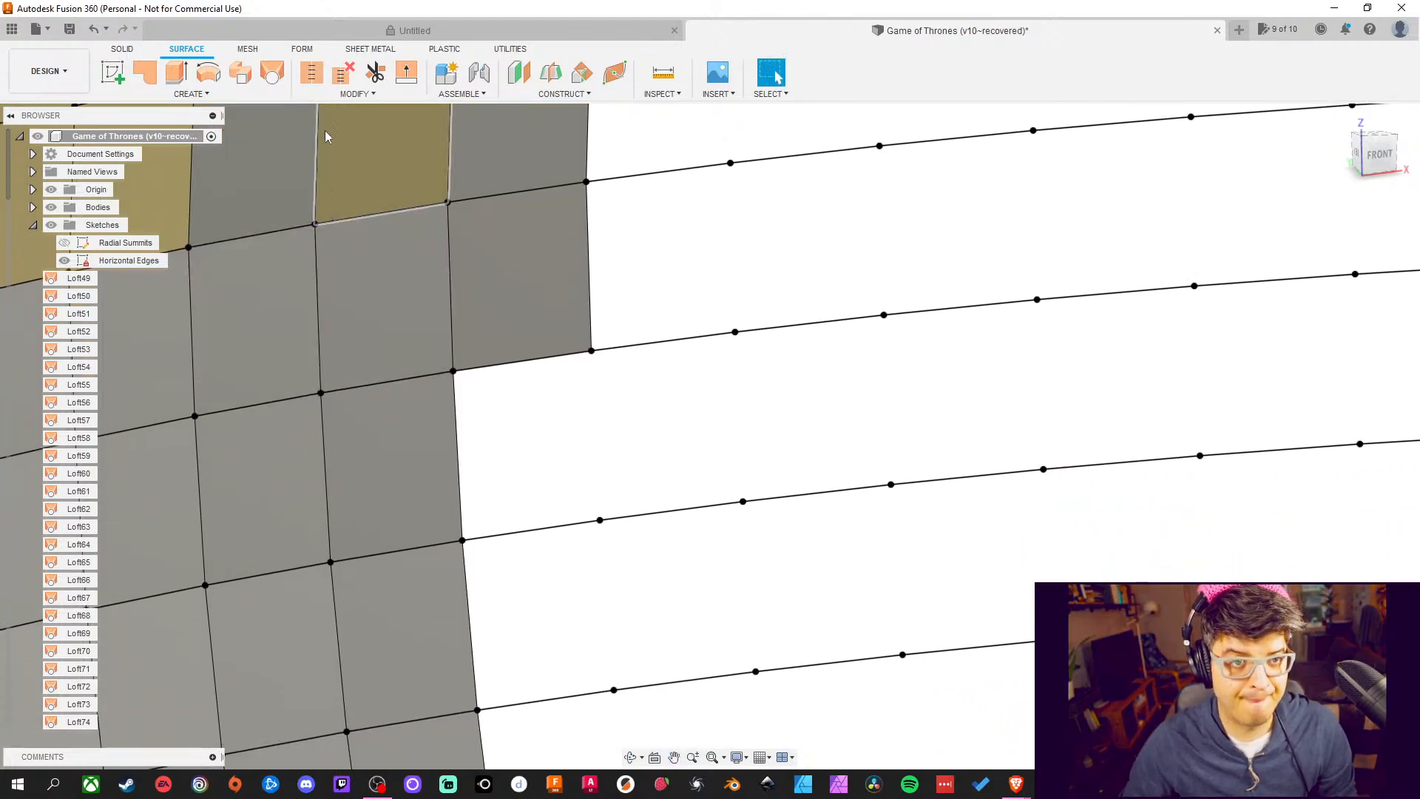
{"action": "left_click", "coordinate": [272, 72]}
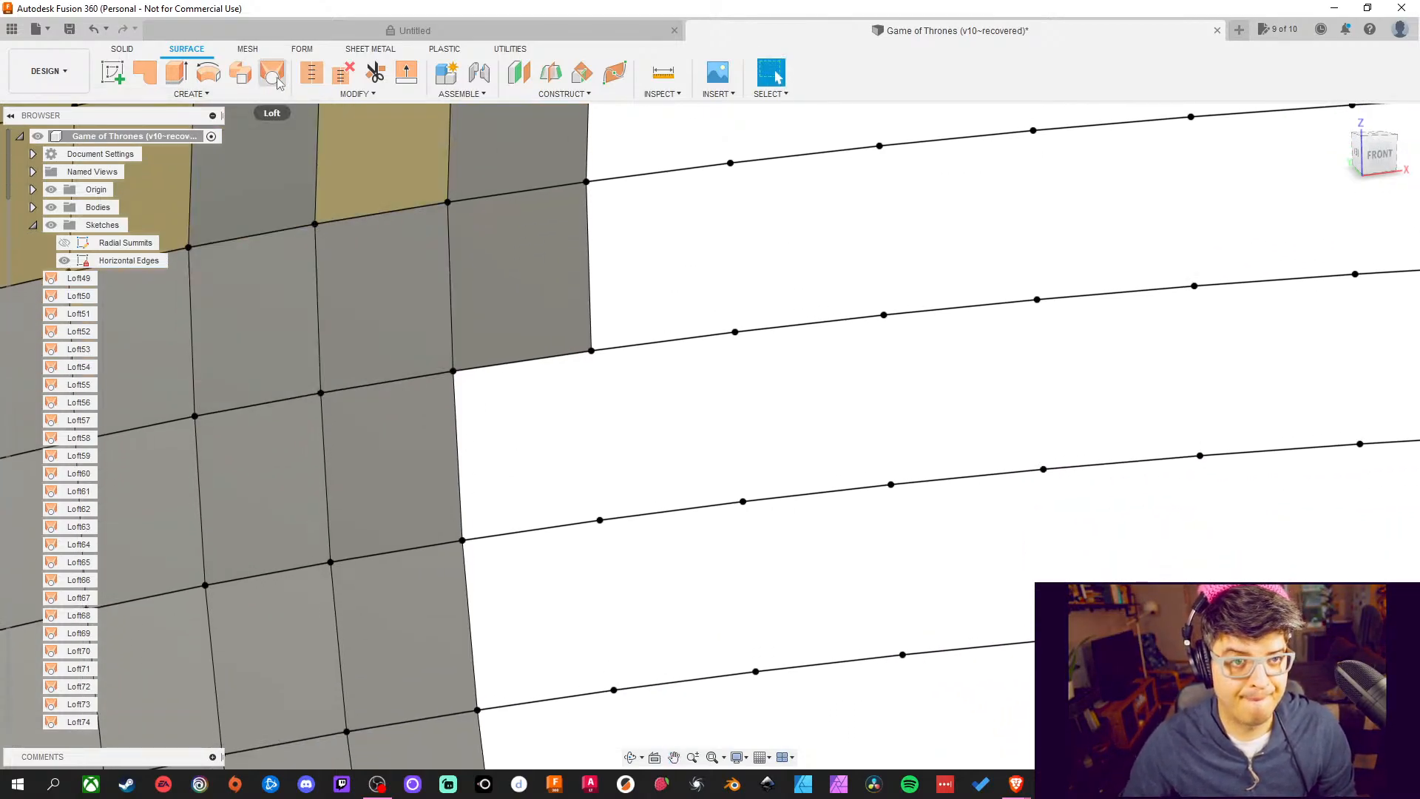
{"action": "left_click", "coordinate": [532, 537]}
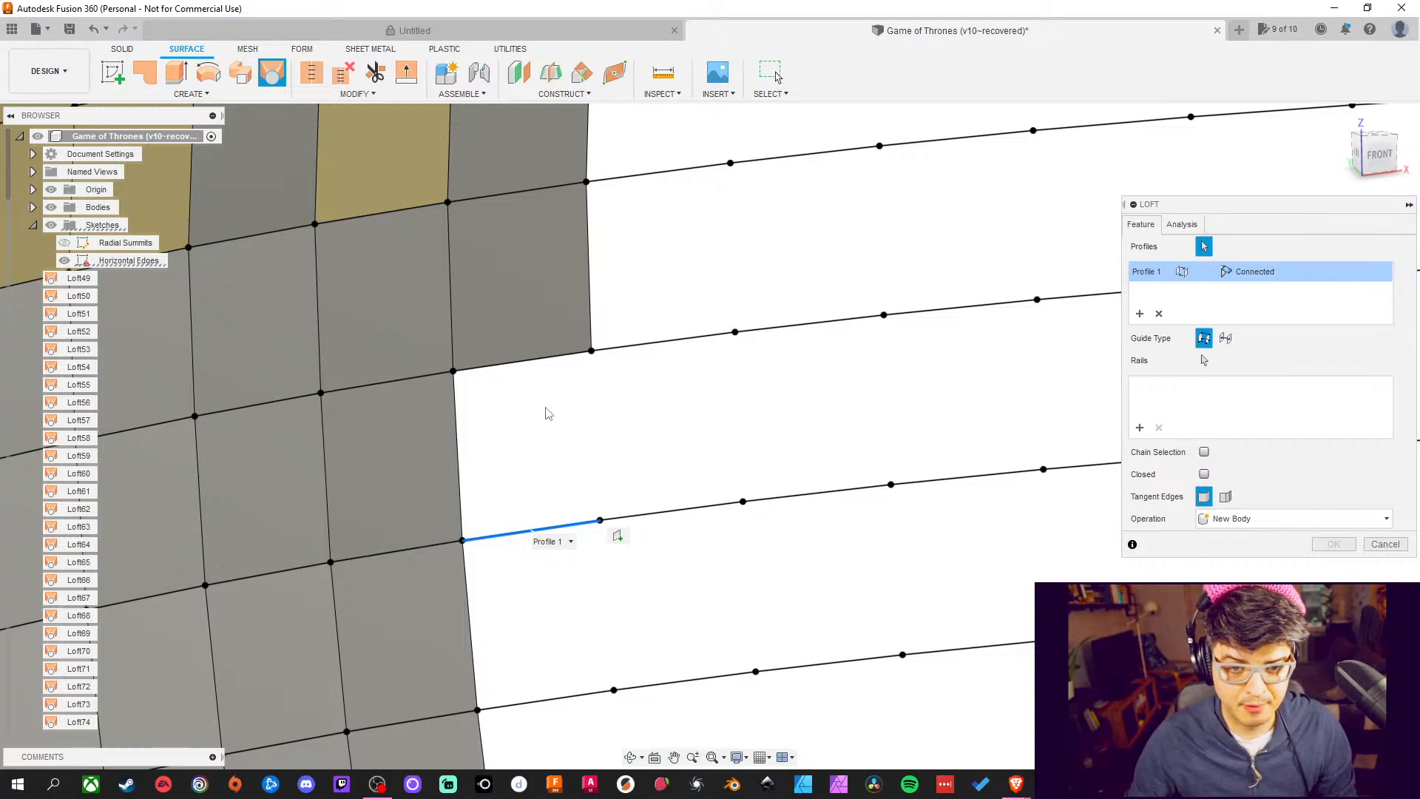
{"action": "left_click", "coordinate": [539, 367]}
{"action": "middle_click_drag", "start_coordinate": [673, 406], "coordinate": [666, 334]}
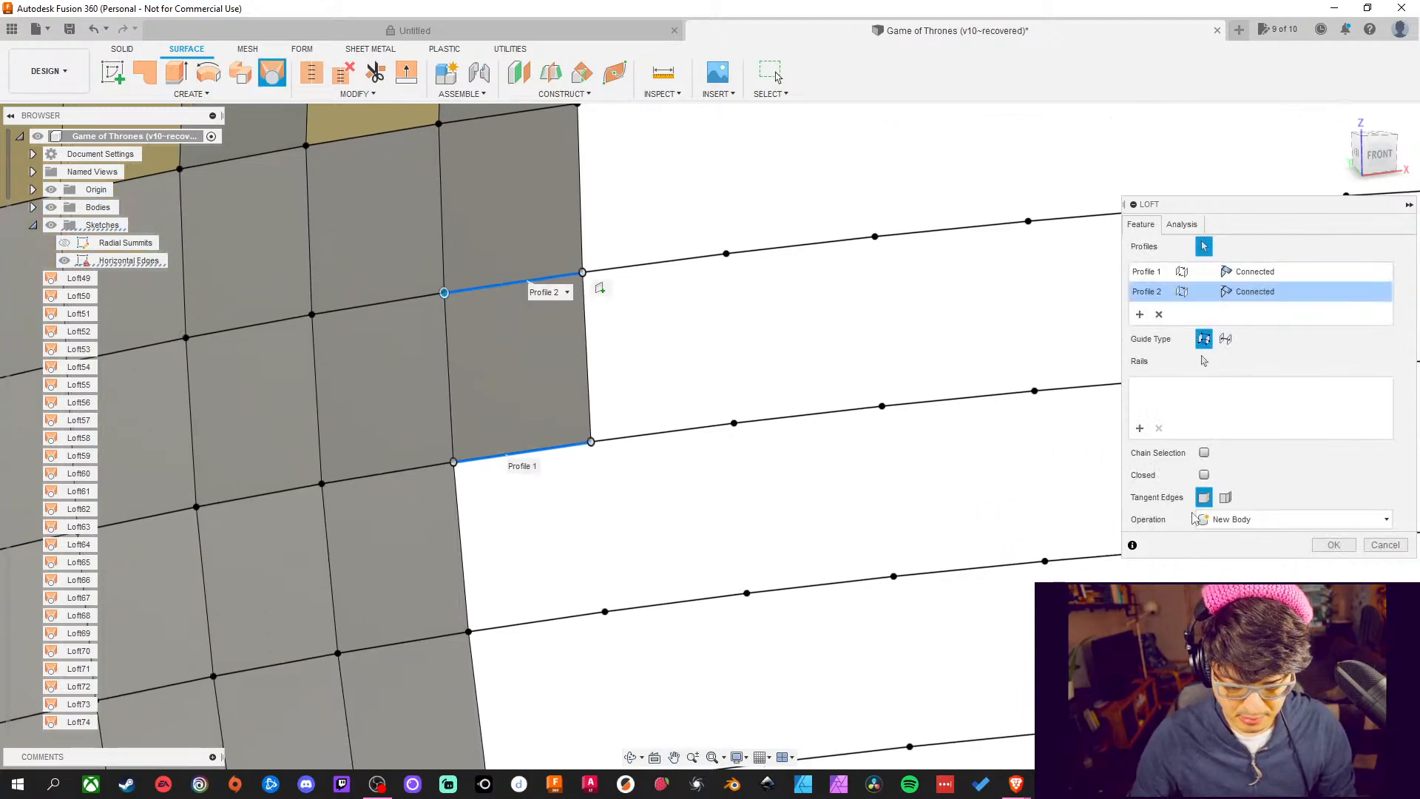
{"action": "left_click", "coordinate": [1340, 545]}
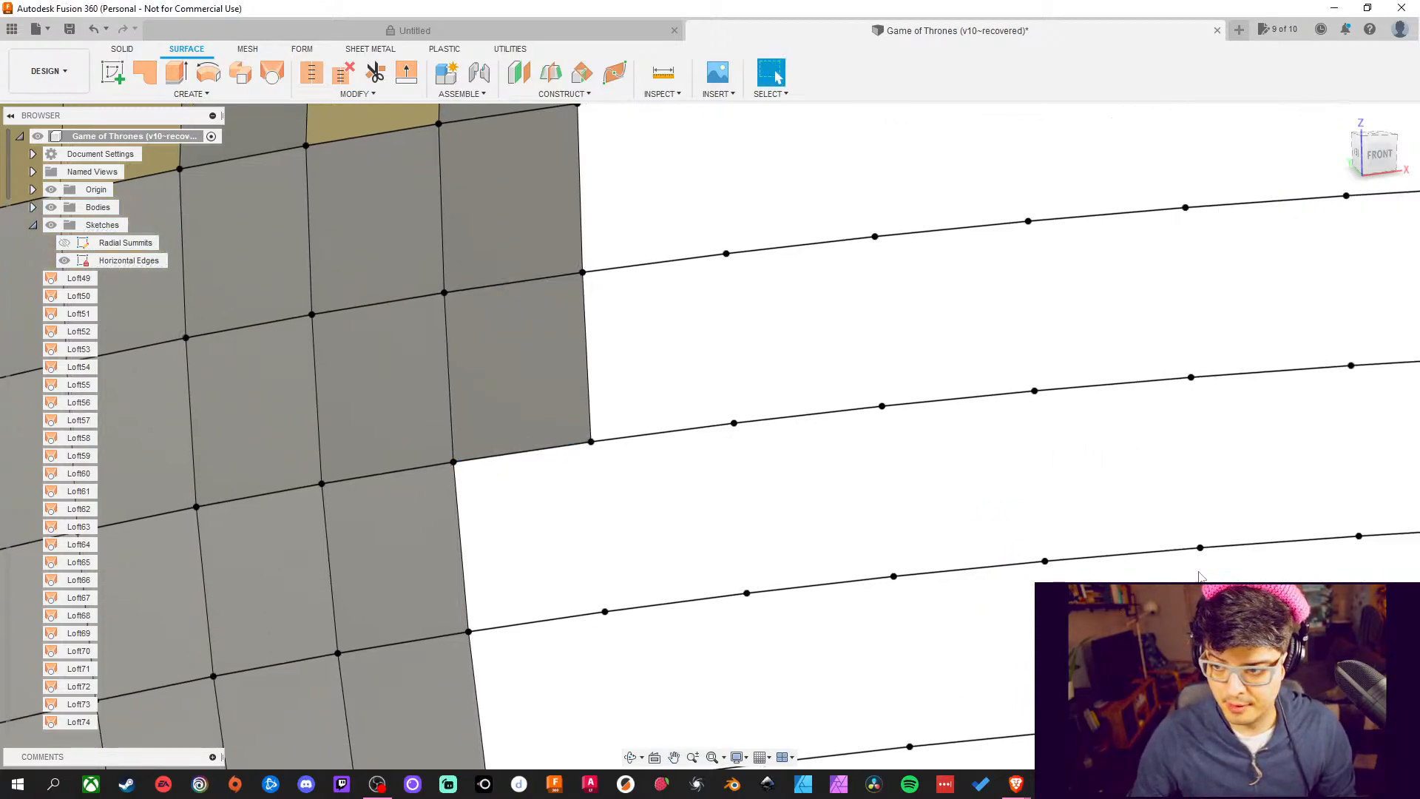
Loft the current column's twelfth panel from the top between matching segments of the twelfth- and thirteenth-highest edge curves
{"action": "middle_click_drag", "start_coordinate": [975, 465], "coordinate": [1000, 483]}
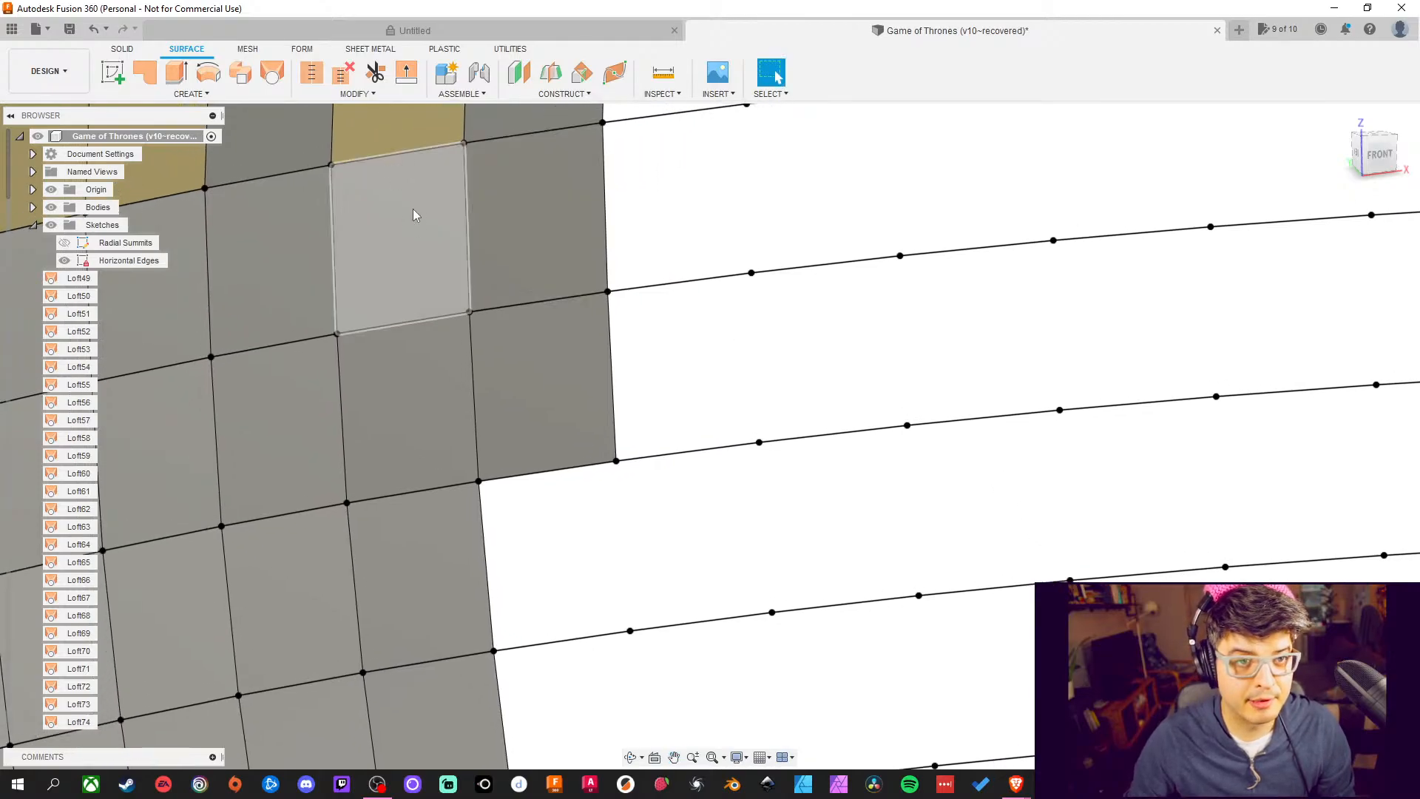
{"action": "left_click", "coordinate": [270, 73]}
{"action": "left_click", "coordinate": [620, 641]}
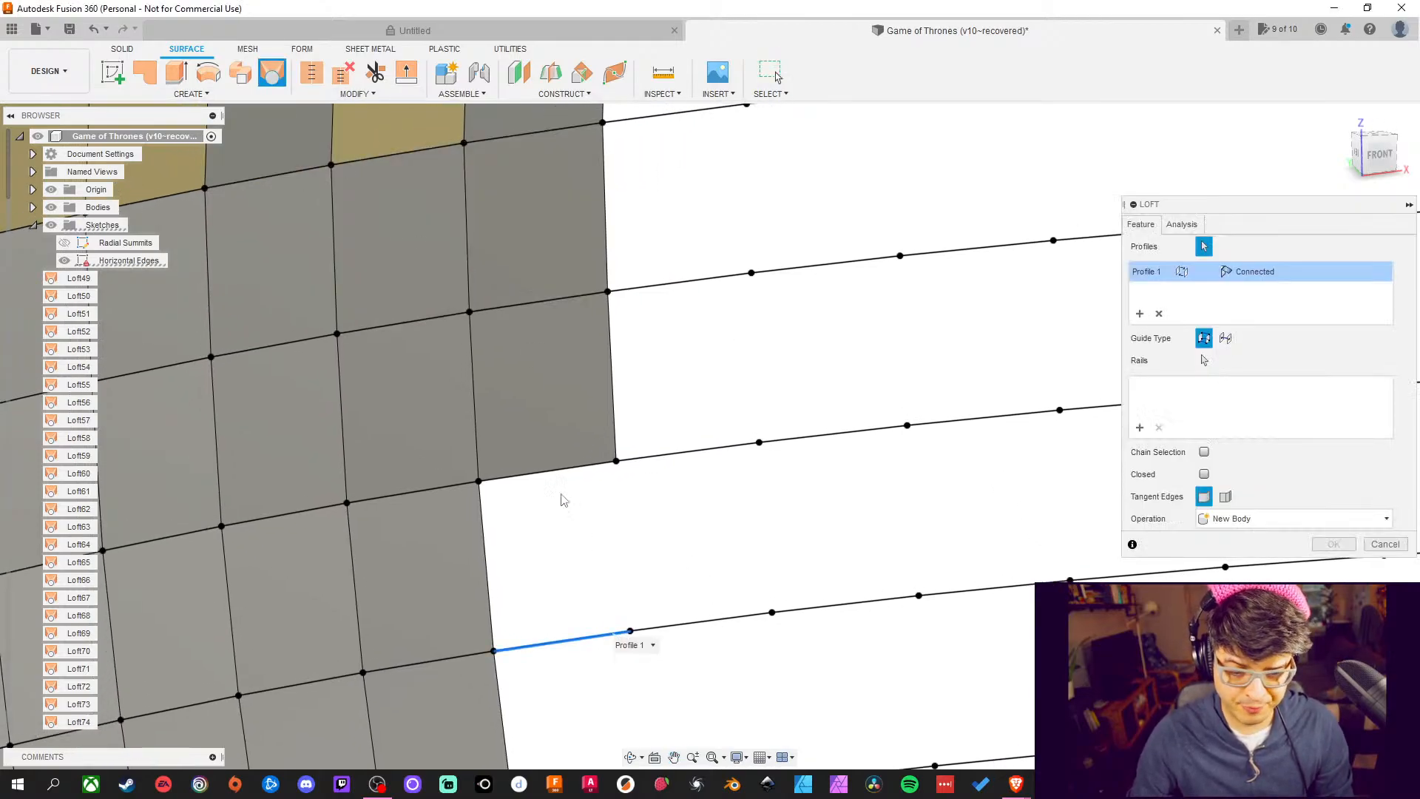
{"action": "left_click", "coordinate": [554, 476]}
{"action": "middle_click_drag", "start_coordinate": [691, 587], "coordinate": [649, 467]}
{"action": "left_click", "coordinate": [1335, 547]}
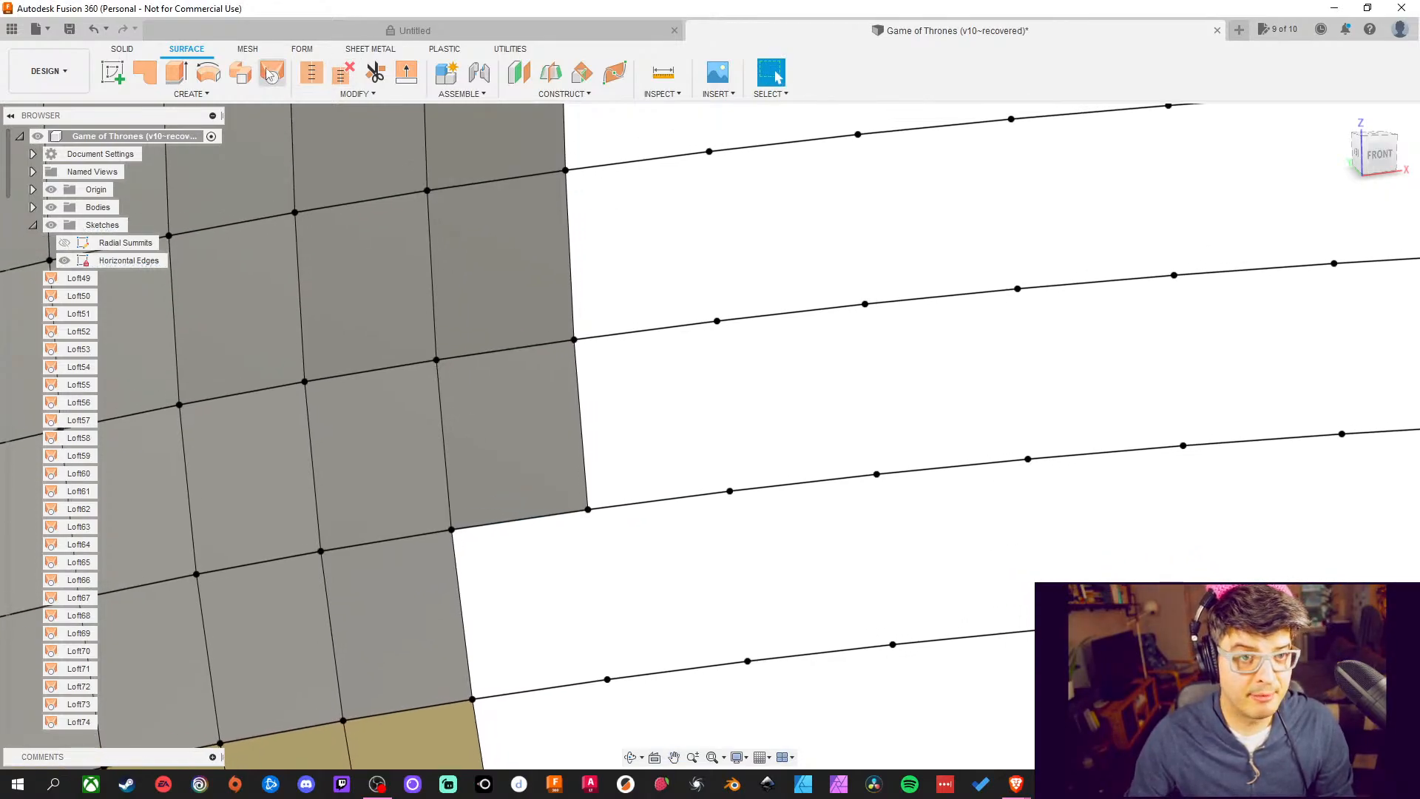
Loft the current column's thirteenth panel from the top between matching segments of the thirteenth- and fourteenth-highest edge curves
{"action": "left_click", "coordinate": [271, 74]}
{"action": "left_click", "coordinate": [556, 690]}
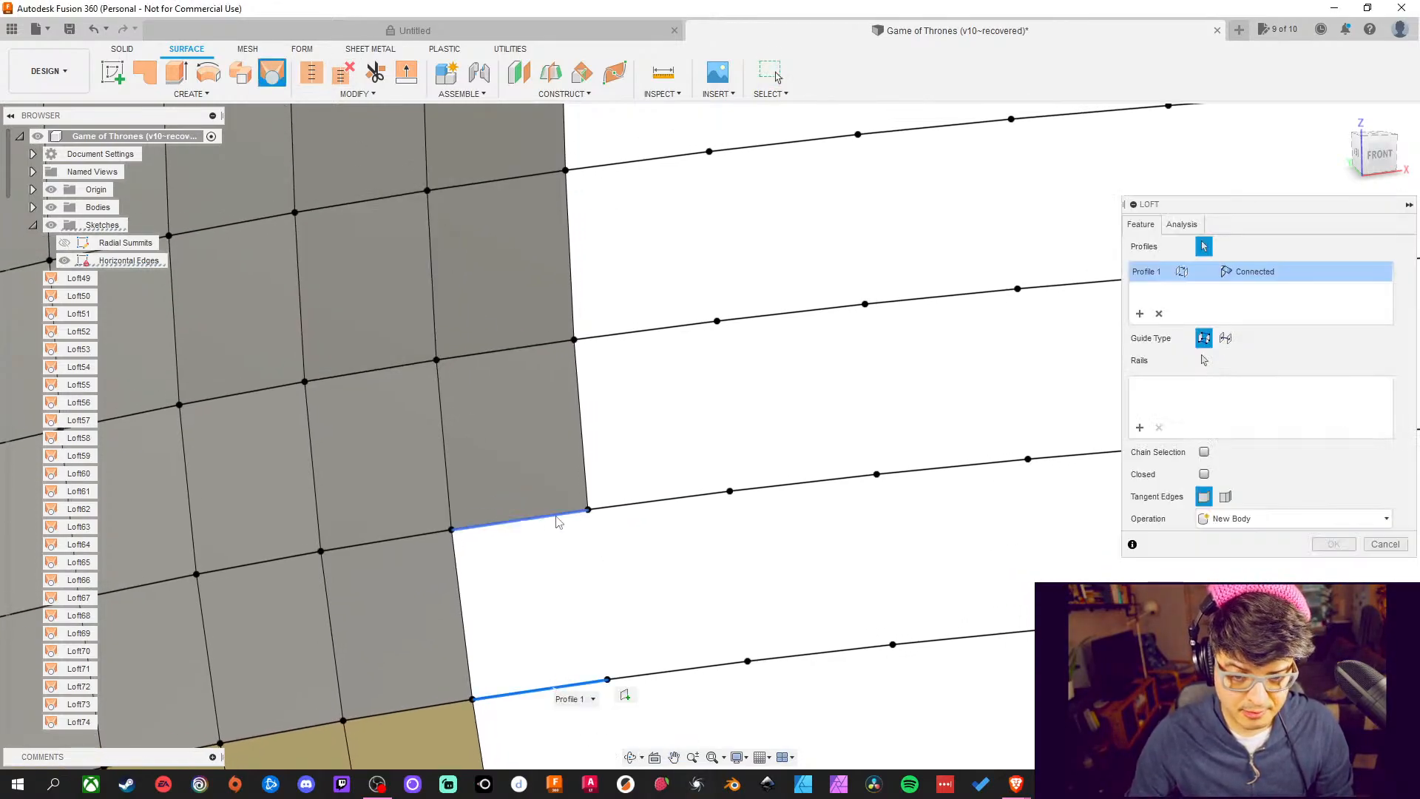
{"action": "left_click", "coordinate": [556, 522]}
{"action": "left_click", "coordinate": [1333, 545]}
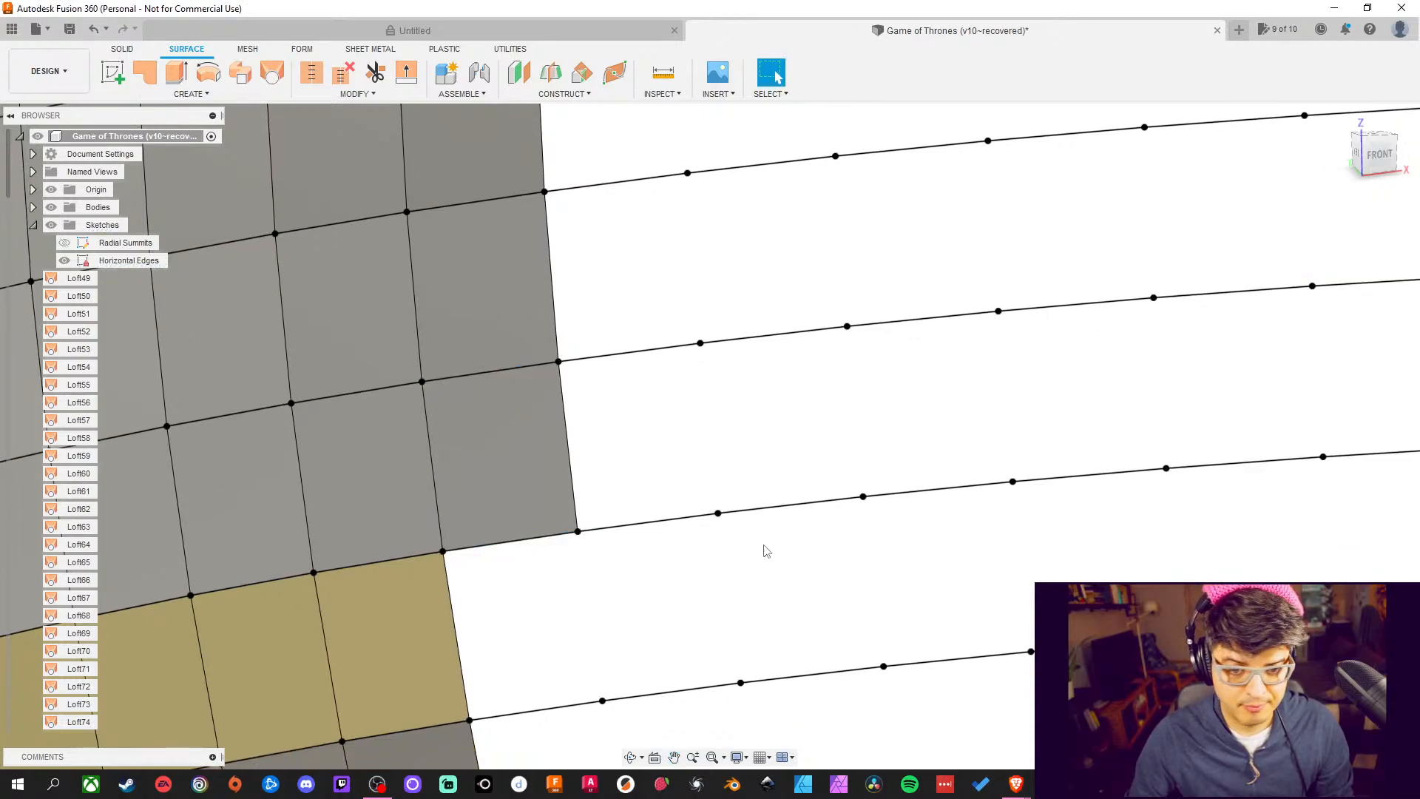
Loft the current column's fourteenth panel from the top between matching segments of the fourteenth- and fifteenth-highest edge curves
{"action": "left_click", "coordinate": [272, 71]}
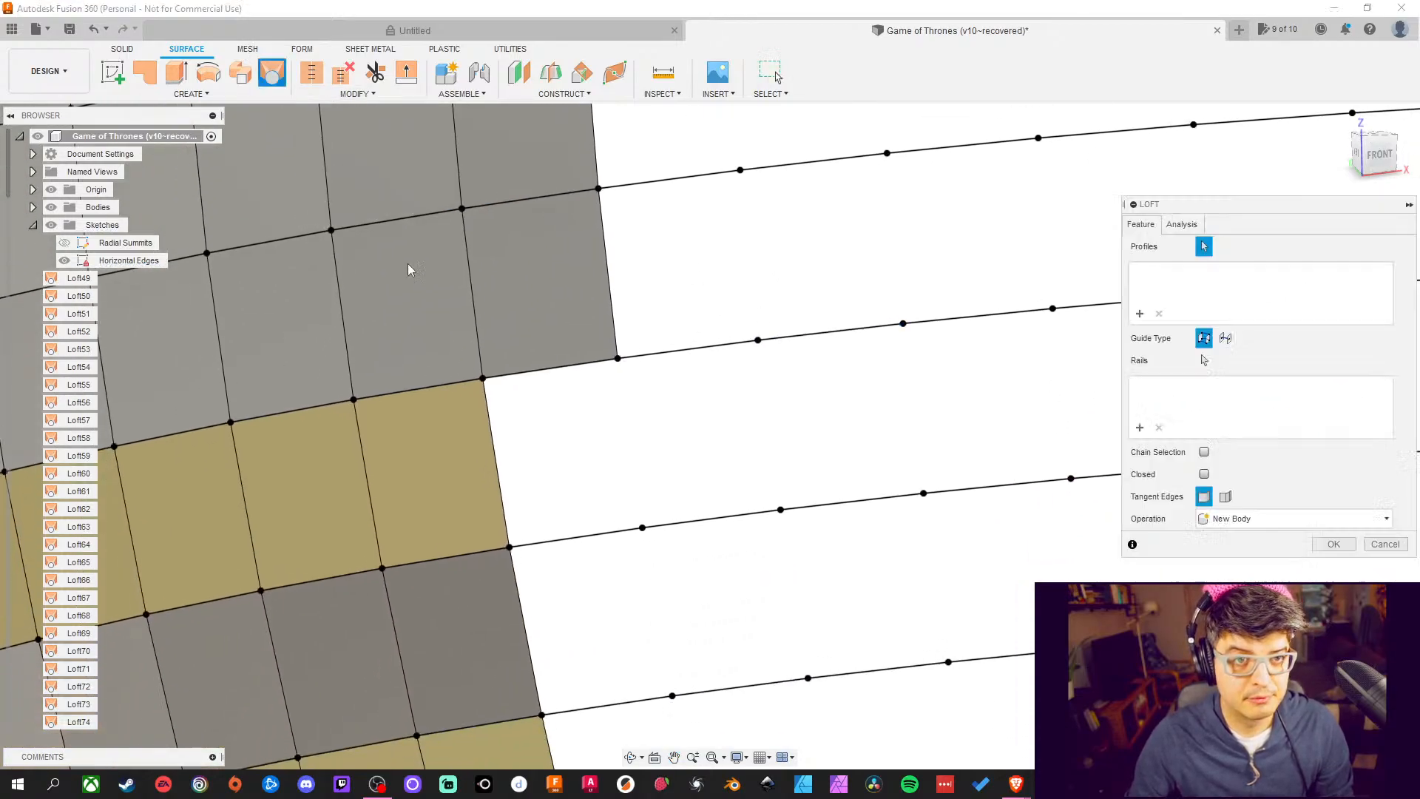
{"action": "left_click", "coordinate": [542, 548]}
{"action": "left_click", "coordinate": [559, 360]}
{"action": "left_click", "coordinate": [560, 360]}
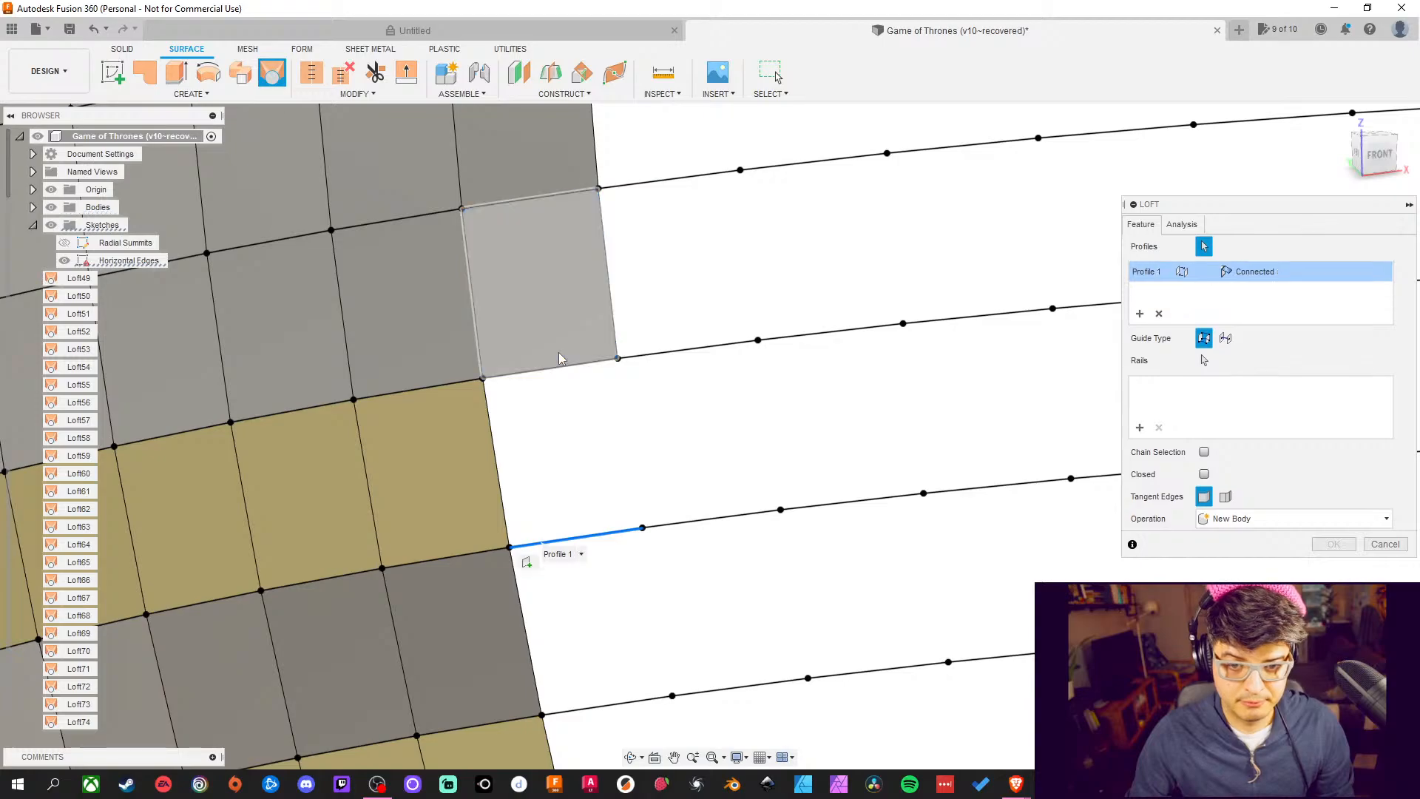
{"action": "left_click", "coordinate": [561, 368]}
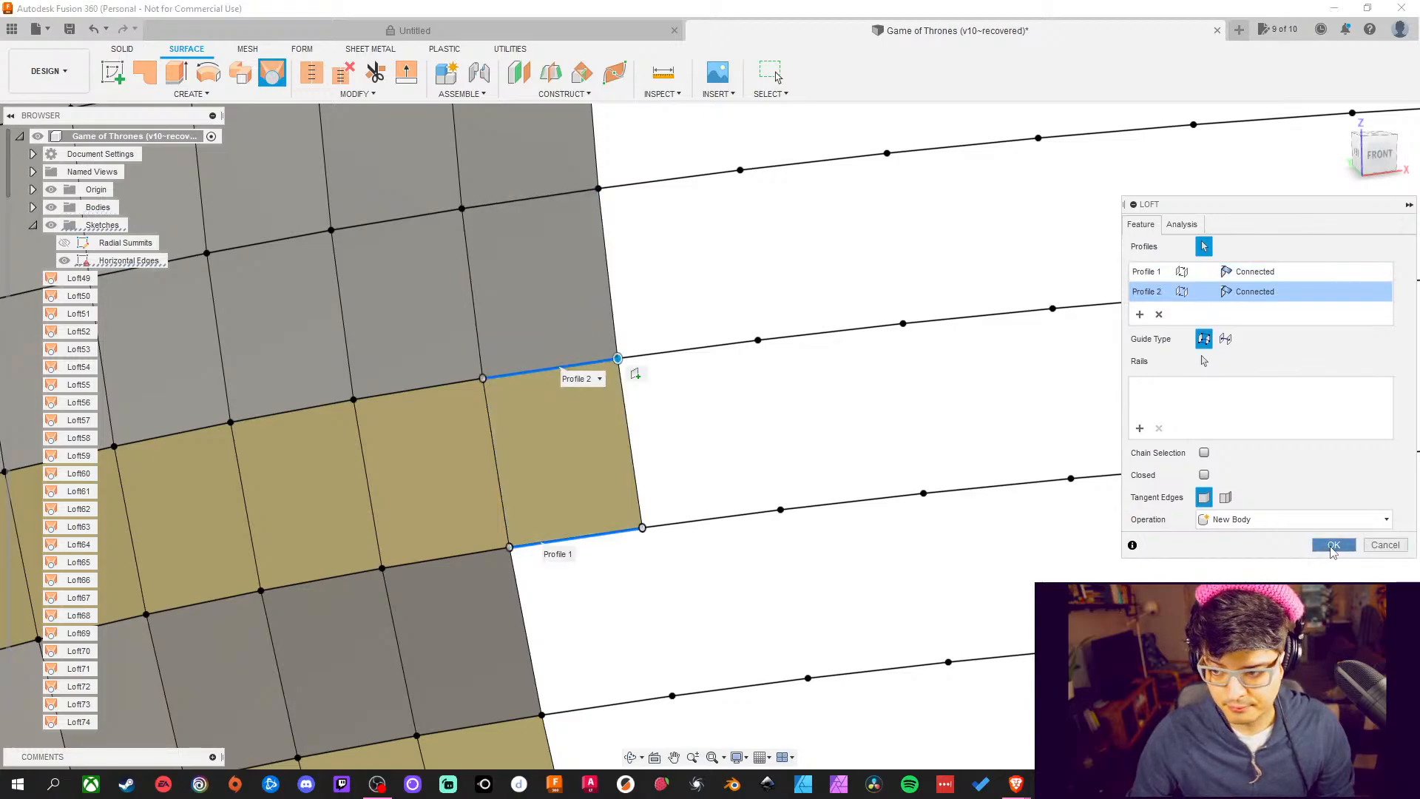
{"action": "left_click", "coordinate": [1331, 547]}
Loft the current column's fifteenth panel from the top between matching segments of the fifteenth- and sixteenth-highest edge curves
{"action": "middle_click_drag", "start_coordinate": [968, 564], "coordinate": [779, 297]}
{"action": "left_click", "coordinate": [283, 78]}
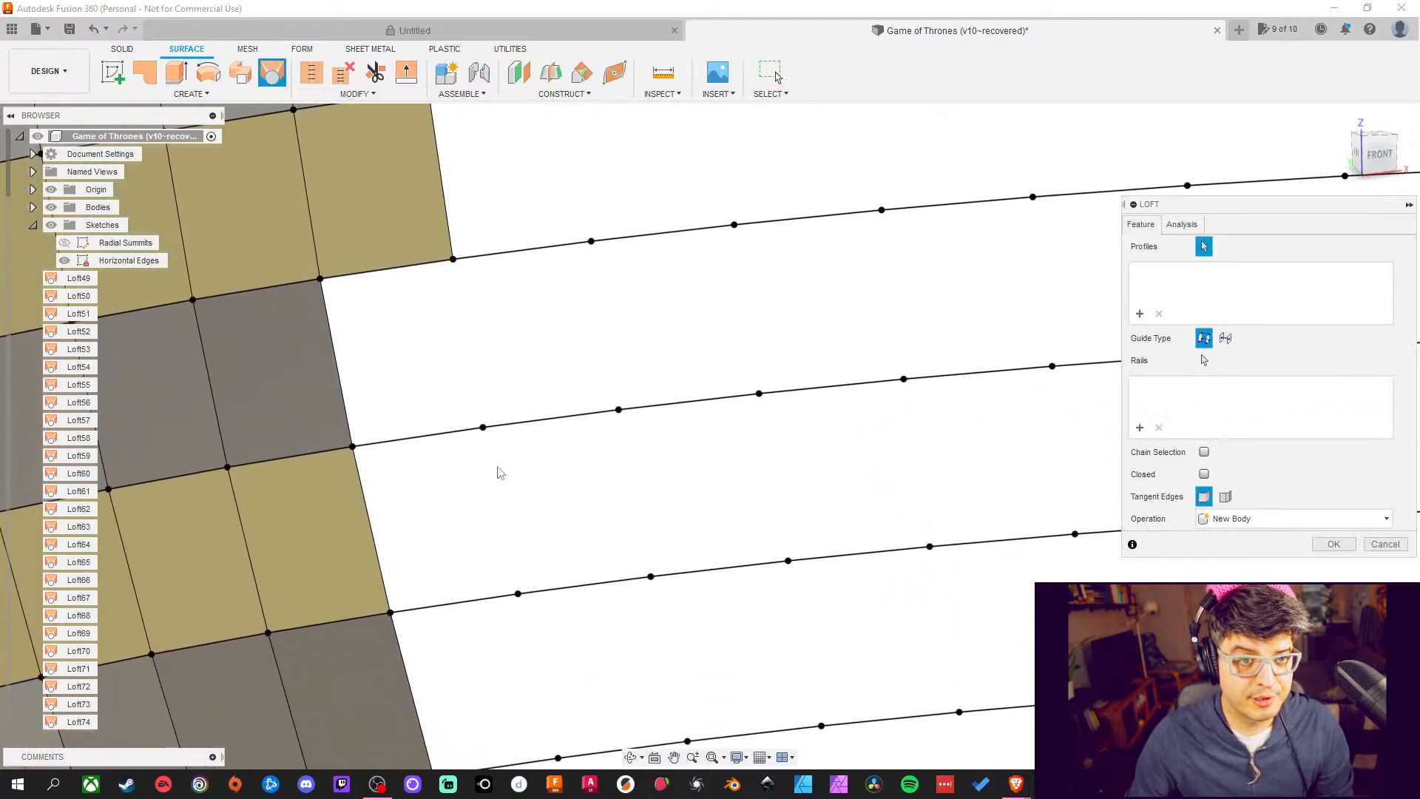
{"action": "left_click", "coordinate": [433, 436]}
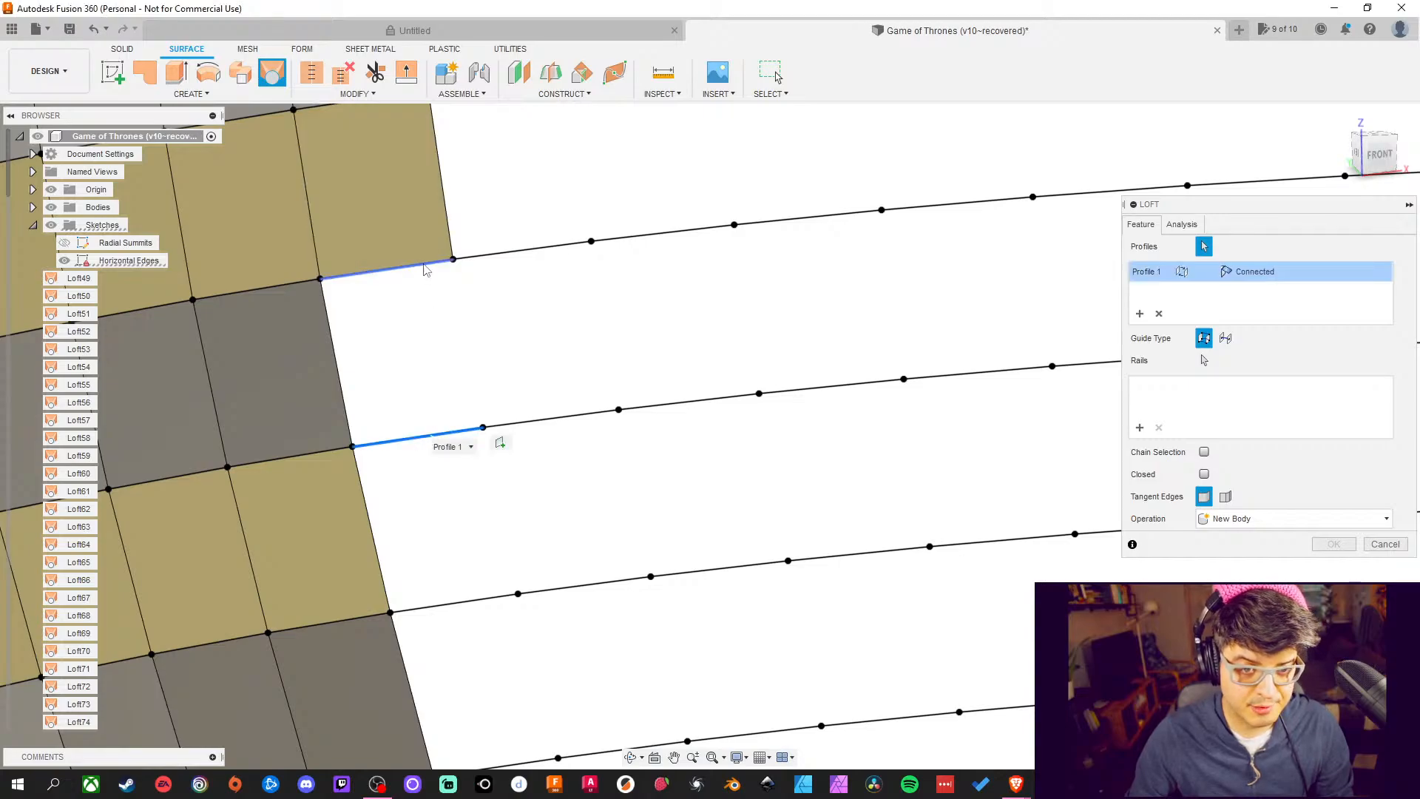
{"action": "left_click", "coordinate": [425, 268]}
{"action": "middle_click_drag", "start_coordinate": [425, 268], "coordinate": [652, 185]}
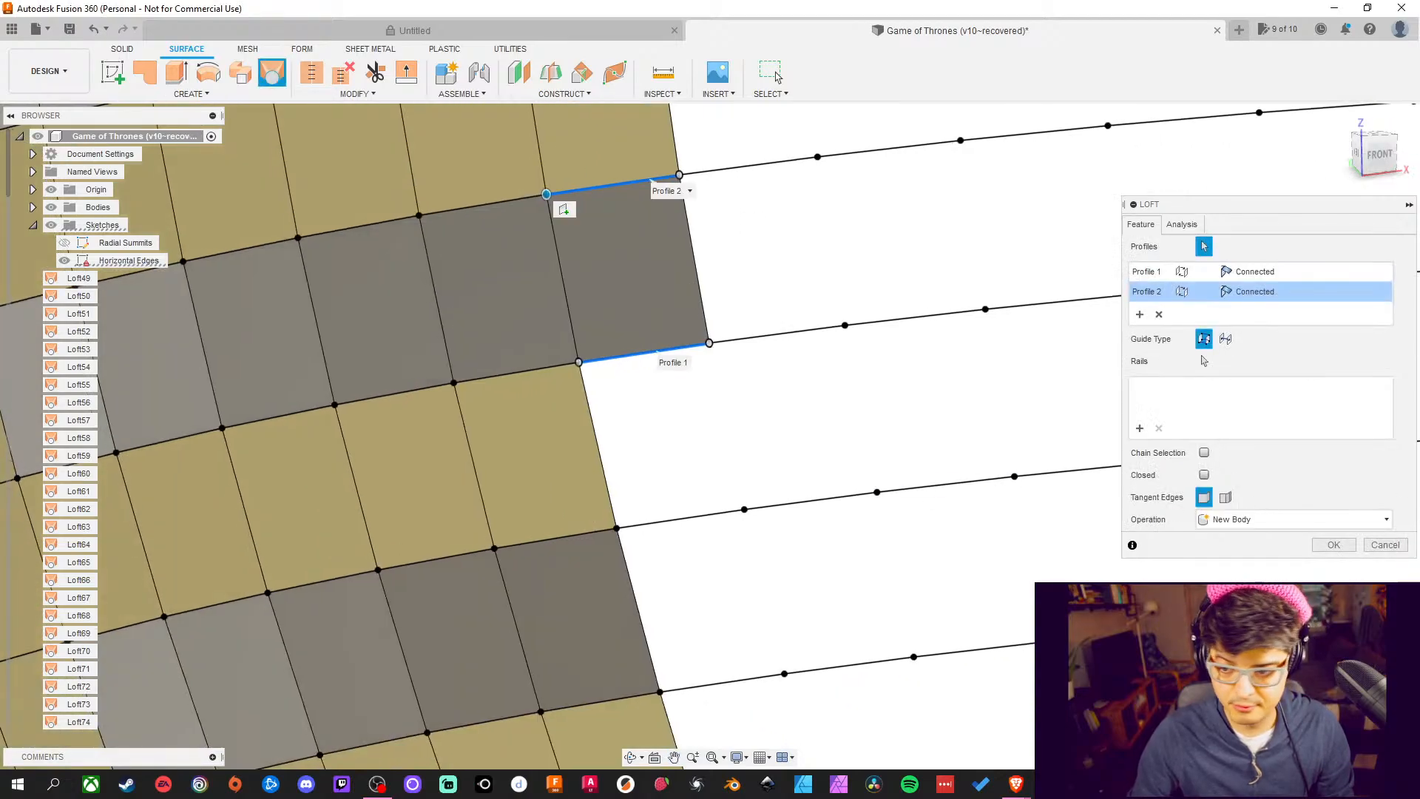
{"action": "left_click", "coordinate": [1333, 545]}
Loft the current column's third panel from the bottom between matching segments of the fourth- and third-lowest edge curves
{"action": "middle_click_drag", "start_coordinate": [947, 370], "coordinate": [708, 349]}
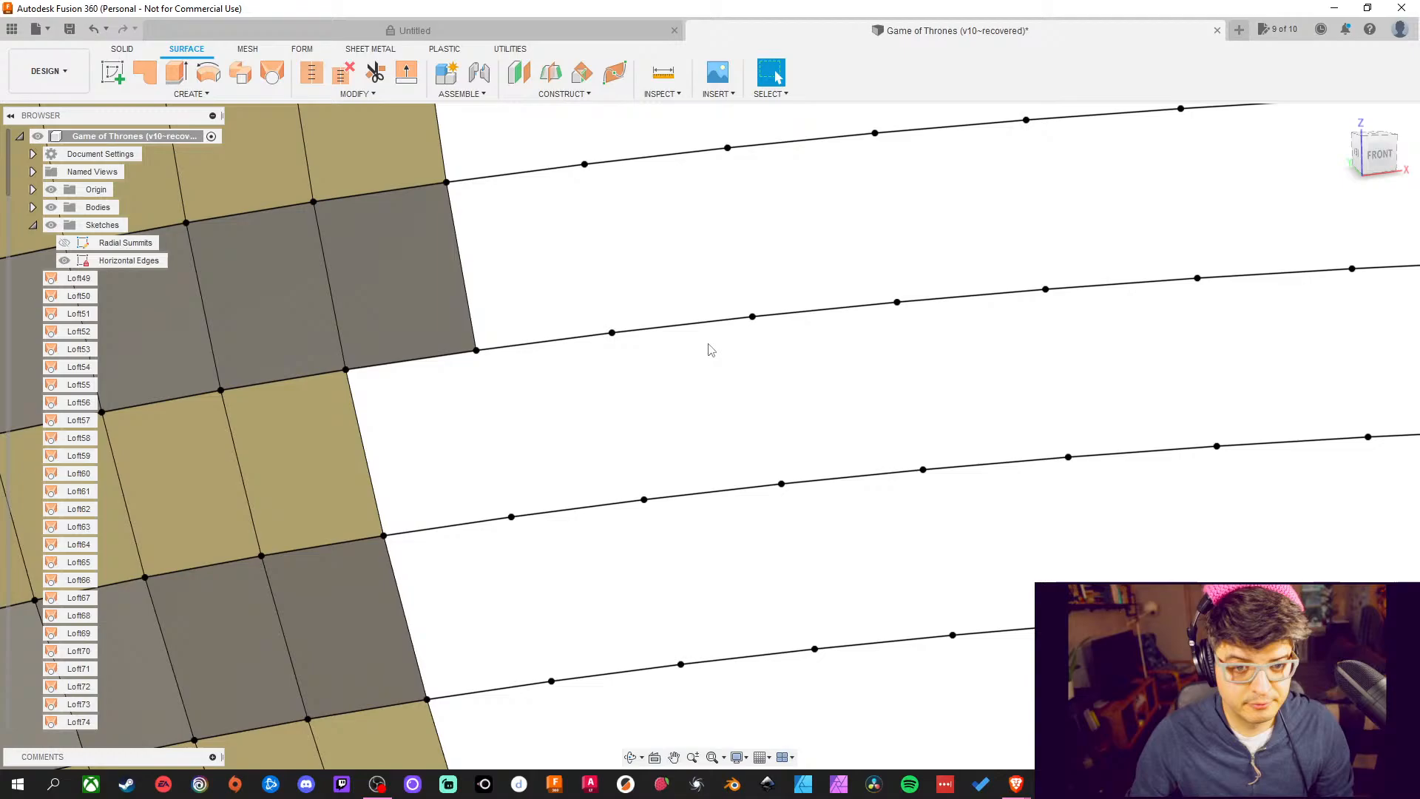
{"action": "left_click", "coordinate": [272, 72]}
{"action": "left_click", "coordinate": [458, 525]}
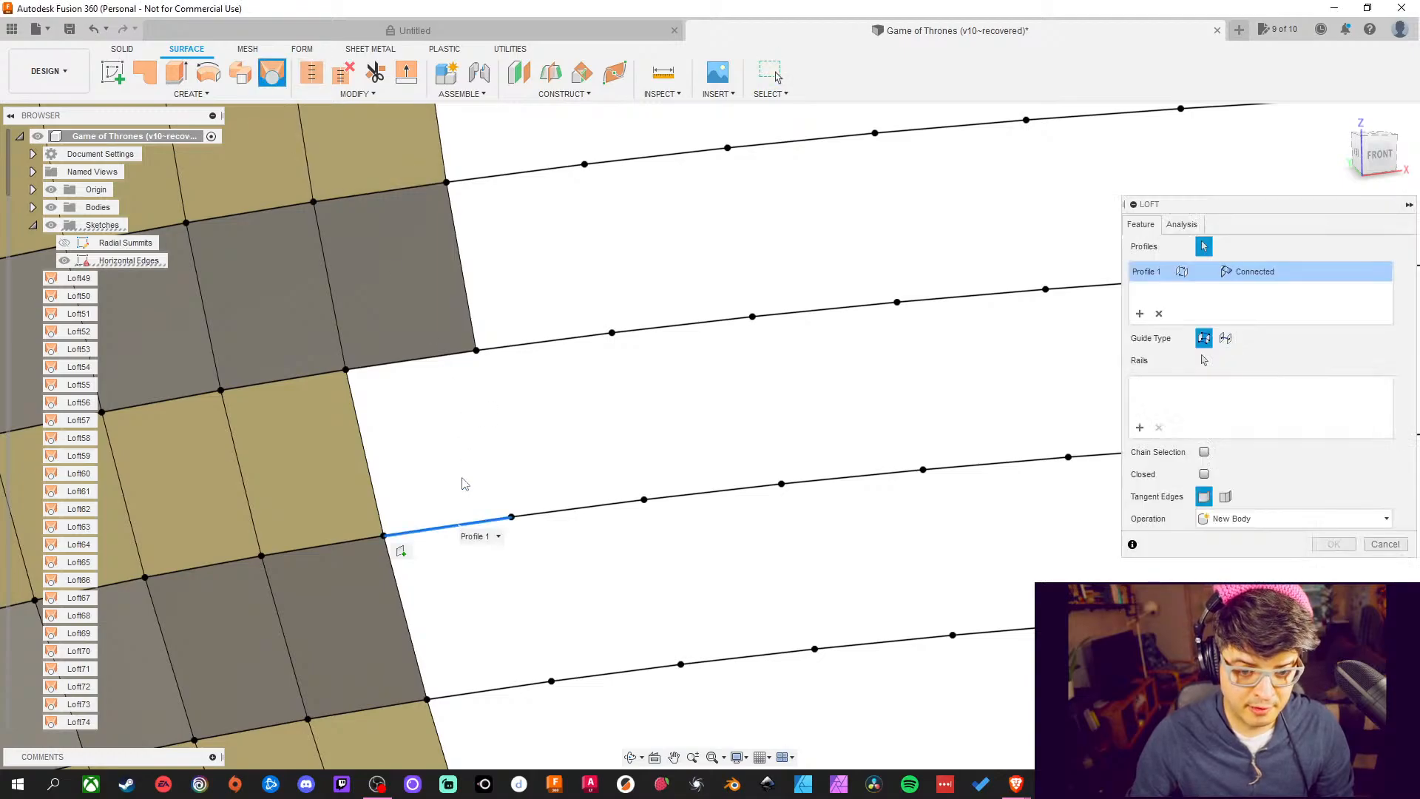
{"action": "left_click", "coordinate": [437, 357]}
{"action": "middle_click_drag", "start_coordinate": [554, 405], "coordinate": [570, 228]}
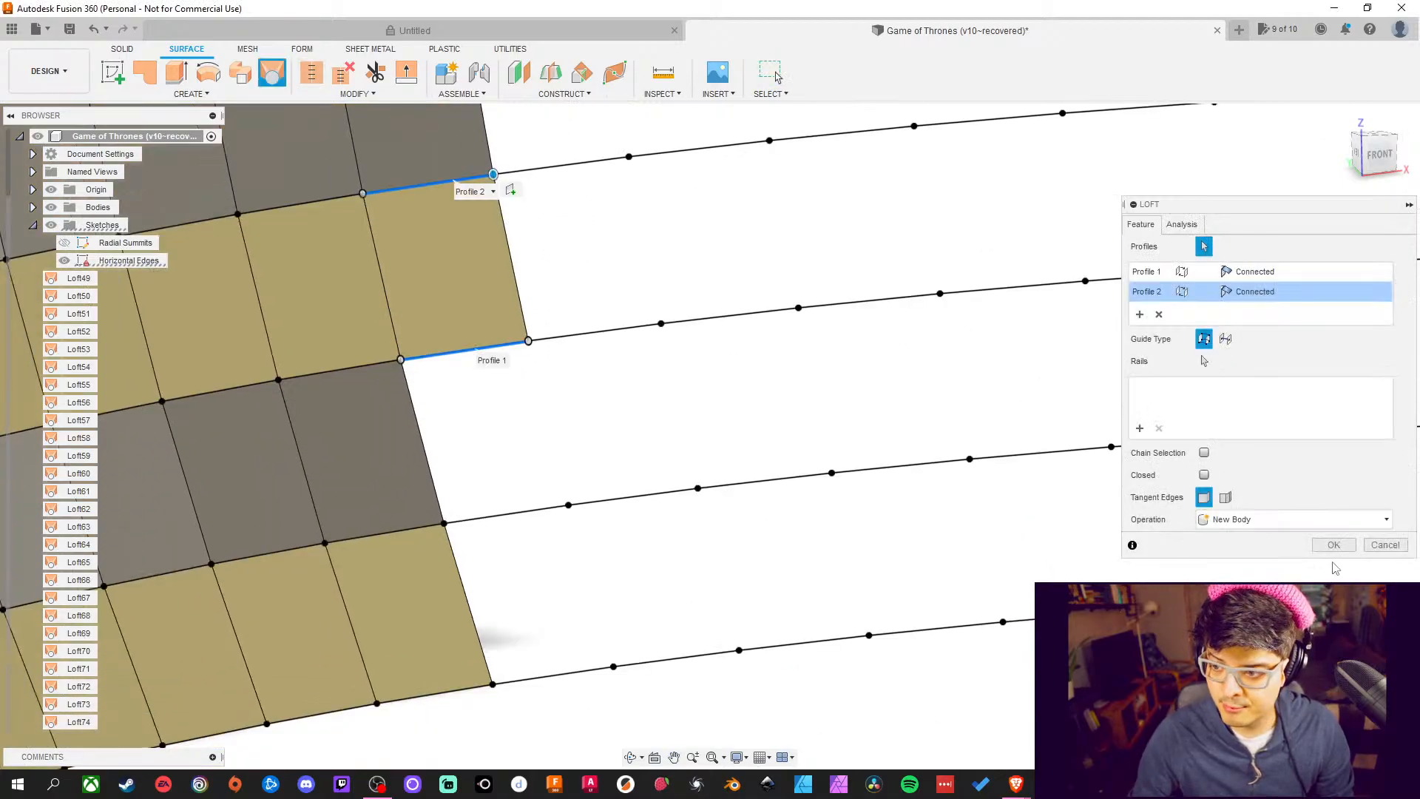
{"action": "key", "text": "Escape"}
Loft the current column's second panel from the bottom between matching segments of the third- and second-lowest edge curves
{"action": "left_click", "coordinate": [273, 87]}
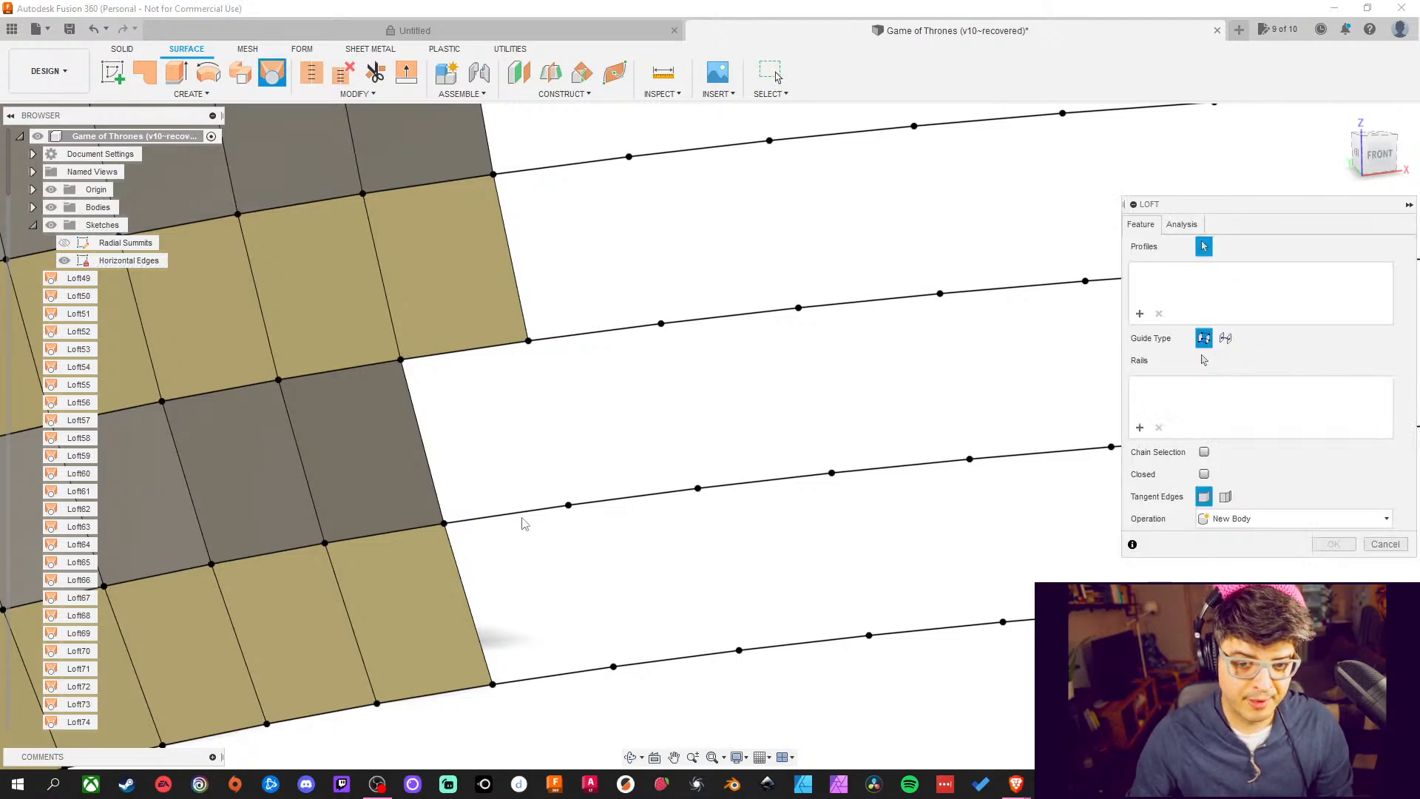
{"action": "left_click", "coordinate": [521, 514]}
{"action": "left_click", "coordinate": [475, 352]}
{"action": "middle_click_drag", "start_coordinate": [649, 412], "coordinate": [594, 327]}
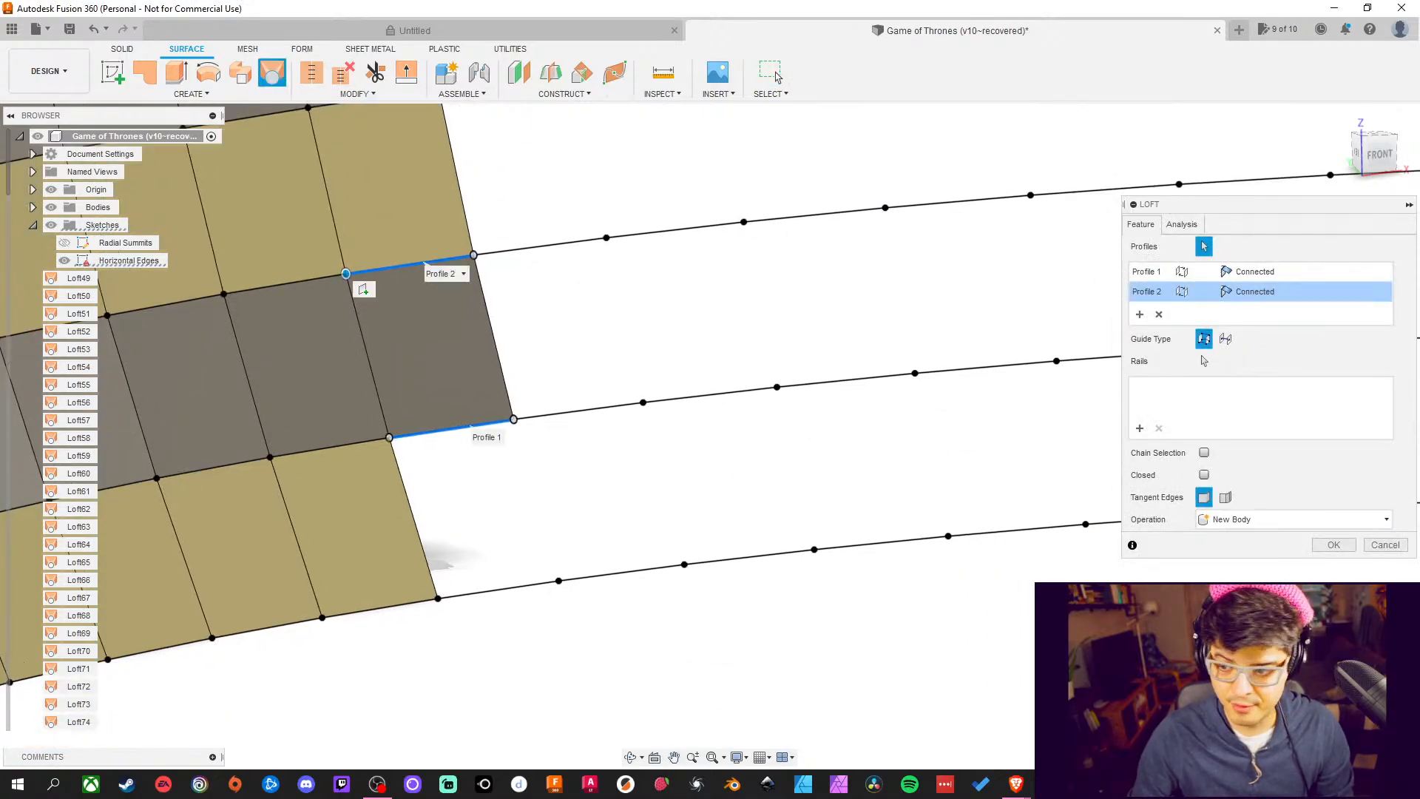
{"action": "left_click", "coordinate": [1333, 545]}
Loft the current column's bottom panel between matching segments of the two lowest edge curves to complete the column
{"action": "middle_click_drag", "start_coordinate": [760, 412], "coordinate": [808, 368]}
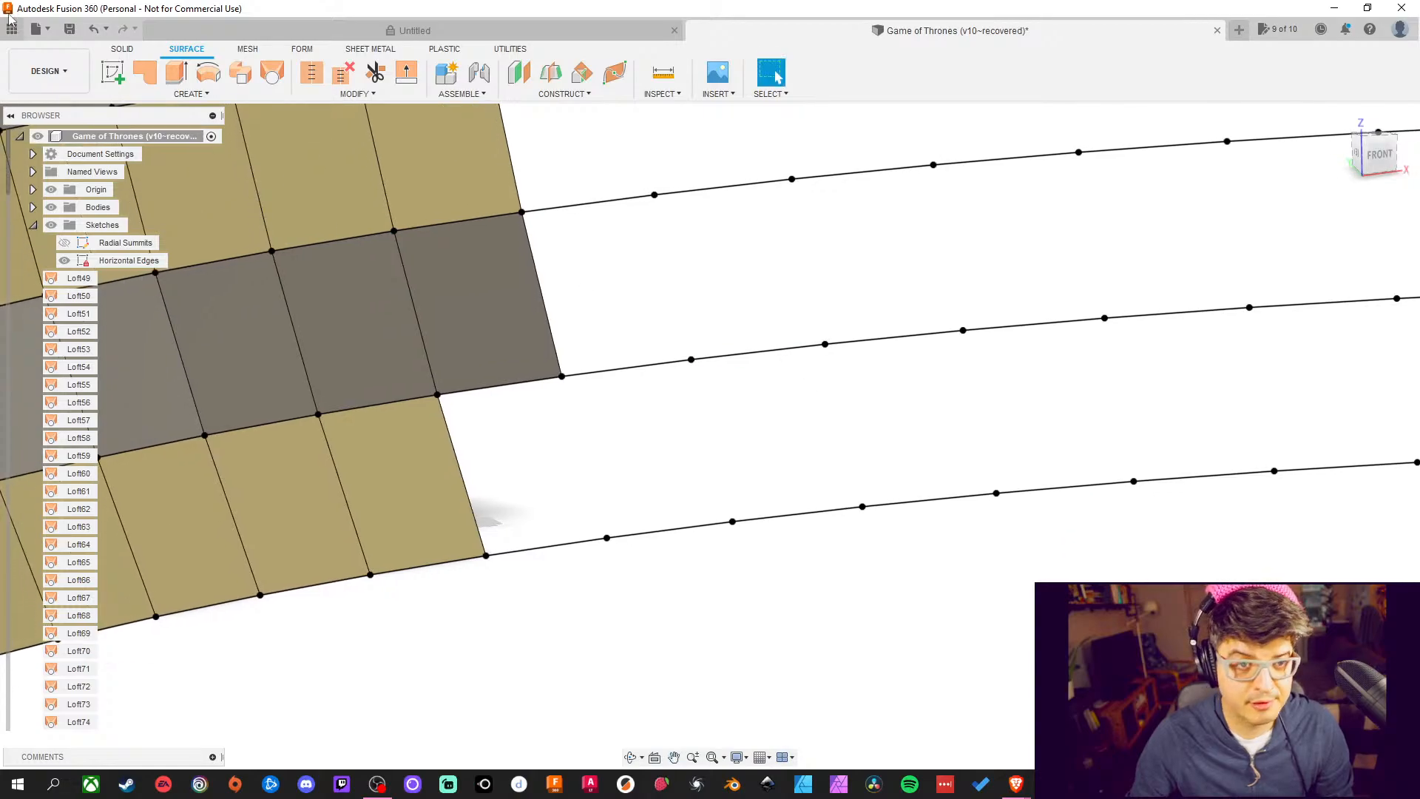
{"action": "left_click", "coordinate": [271, 72]}
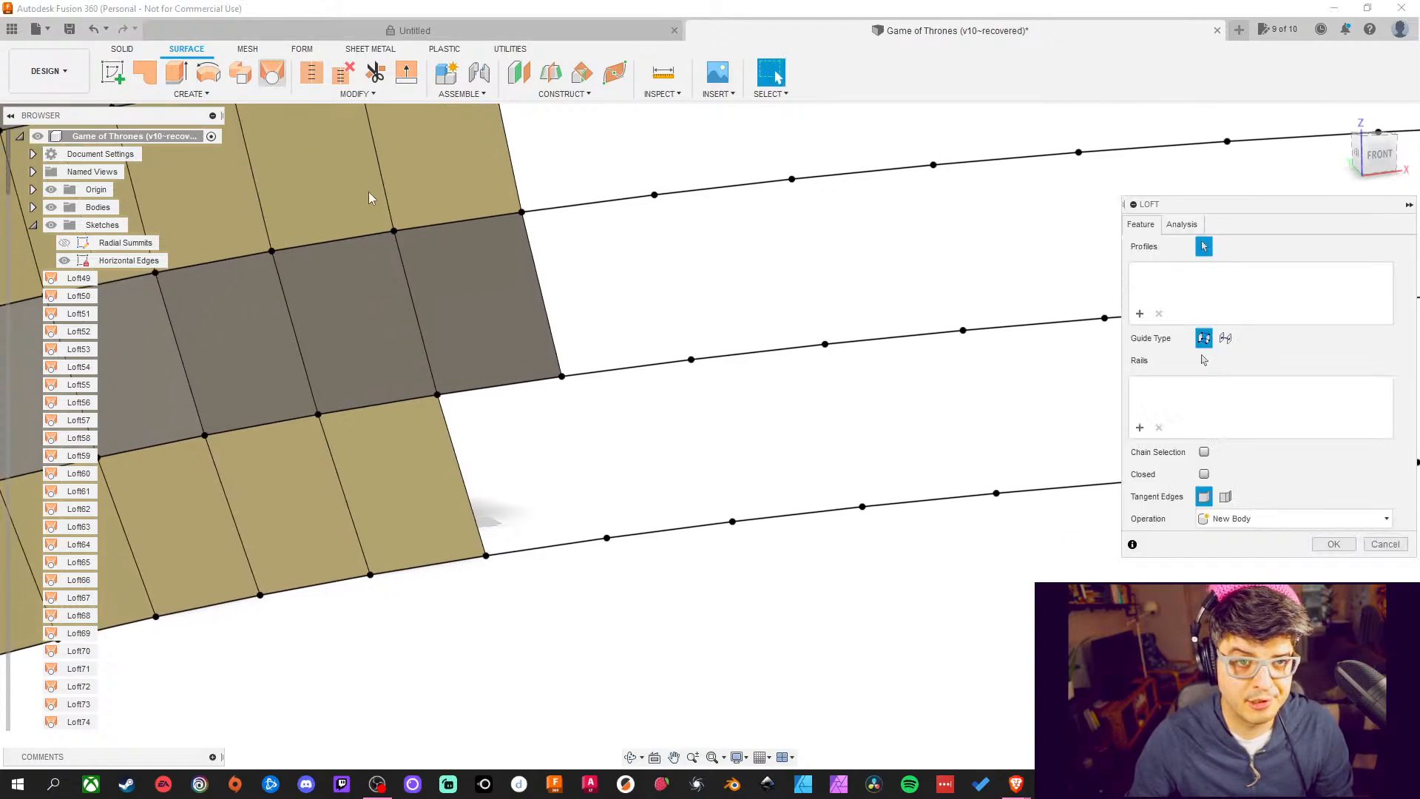
{"action": "left_click", "coordinate": [568, 546]}
{"action": "left_click", "coordinate": [536, 386]}
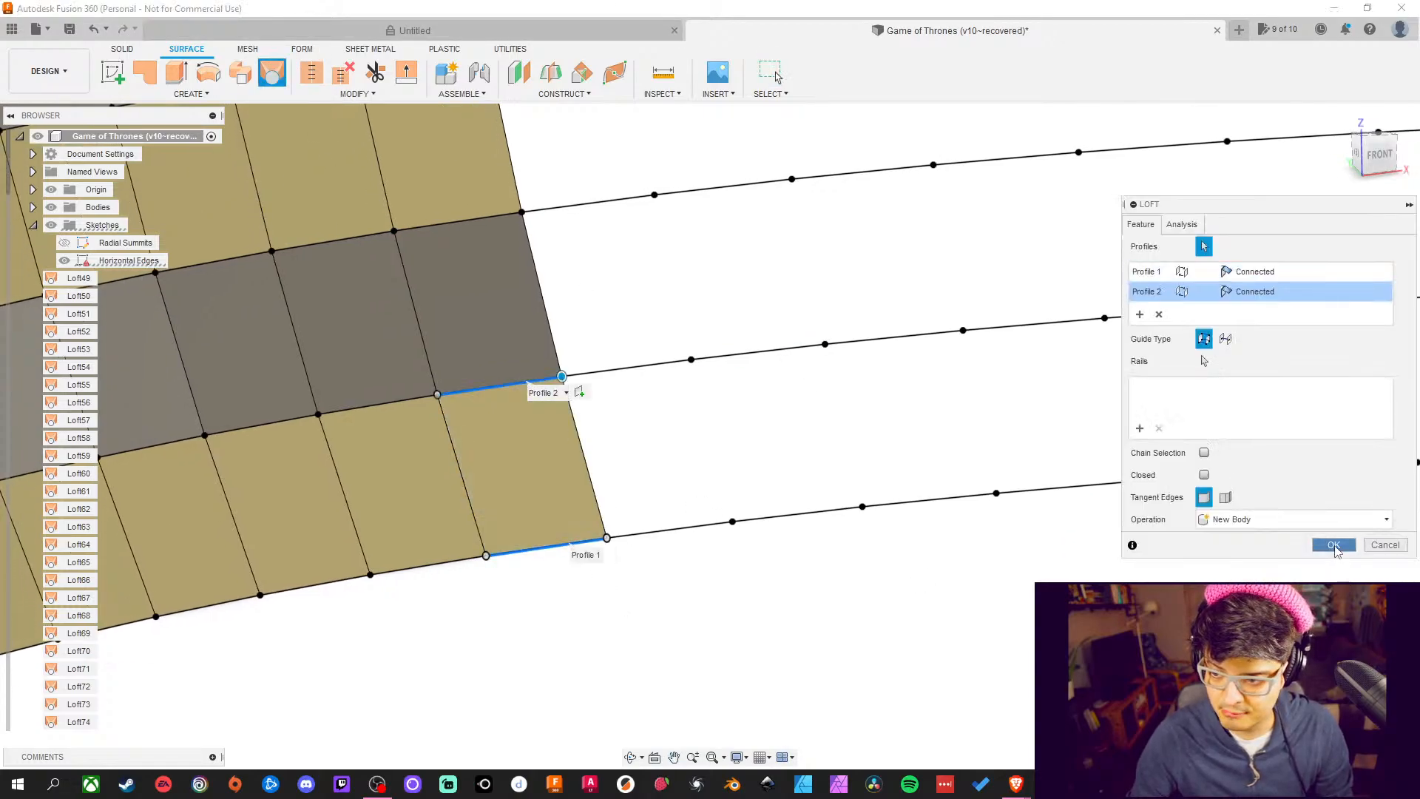
{"action": "left_click", "coordinate": [1334, 545]}
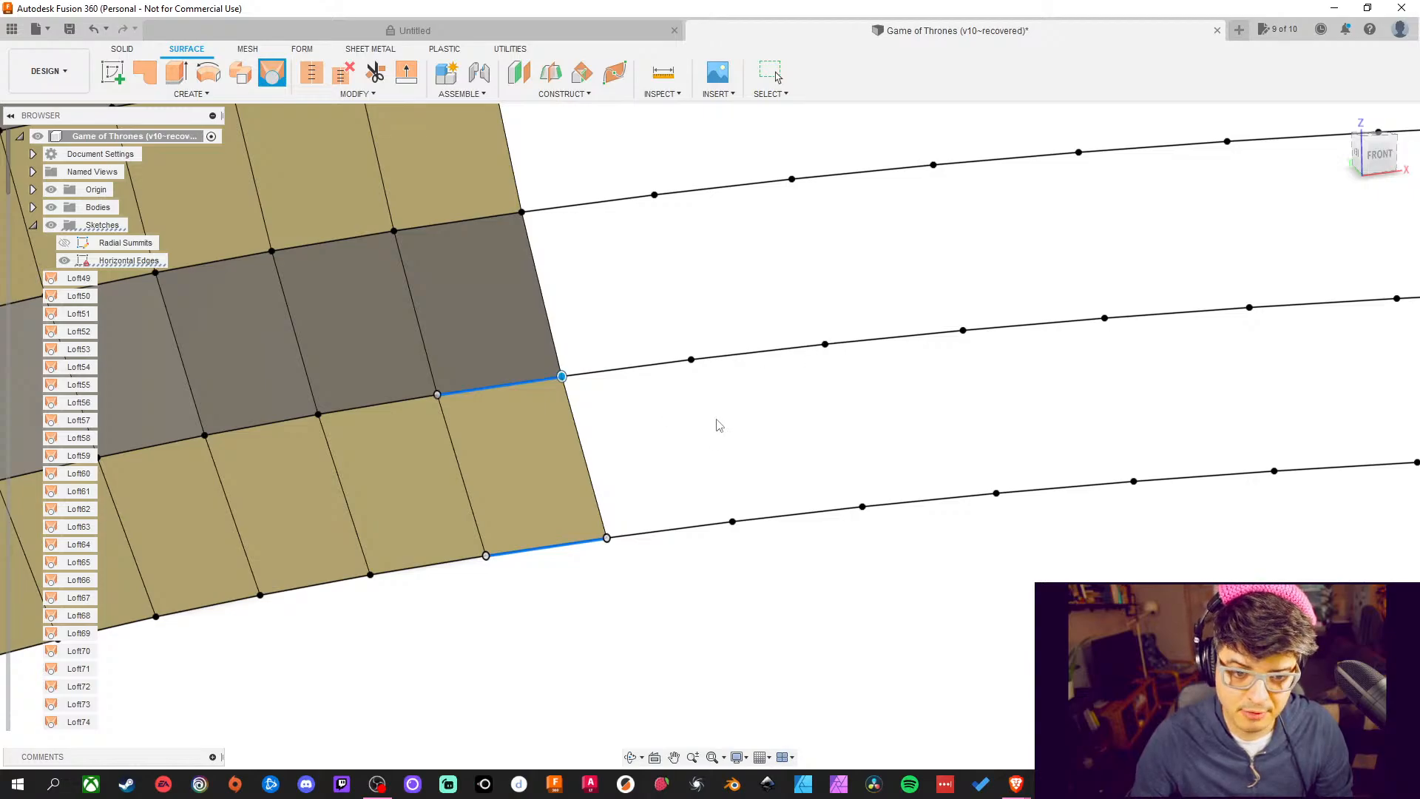
{"action": "key", "text": "Escape"}
Start the adjacent uncovered column by lofting its bottom panel between matching segments of the two lowest edge curves
{"action": "middle_click_drag", "start_coordinate": [872, 367], "coordinate": [703, 416]}
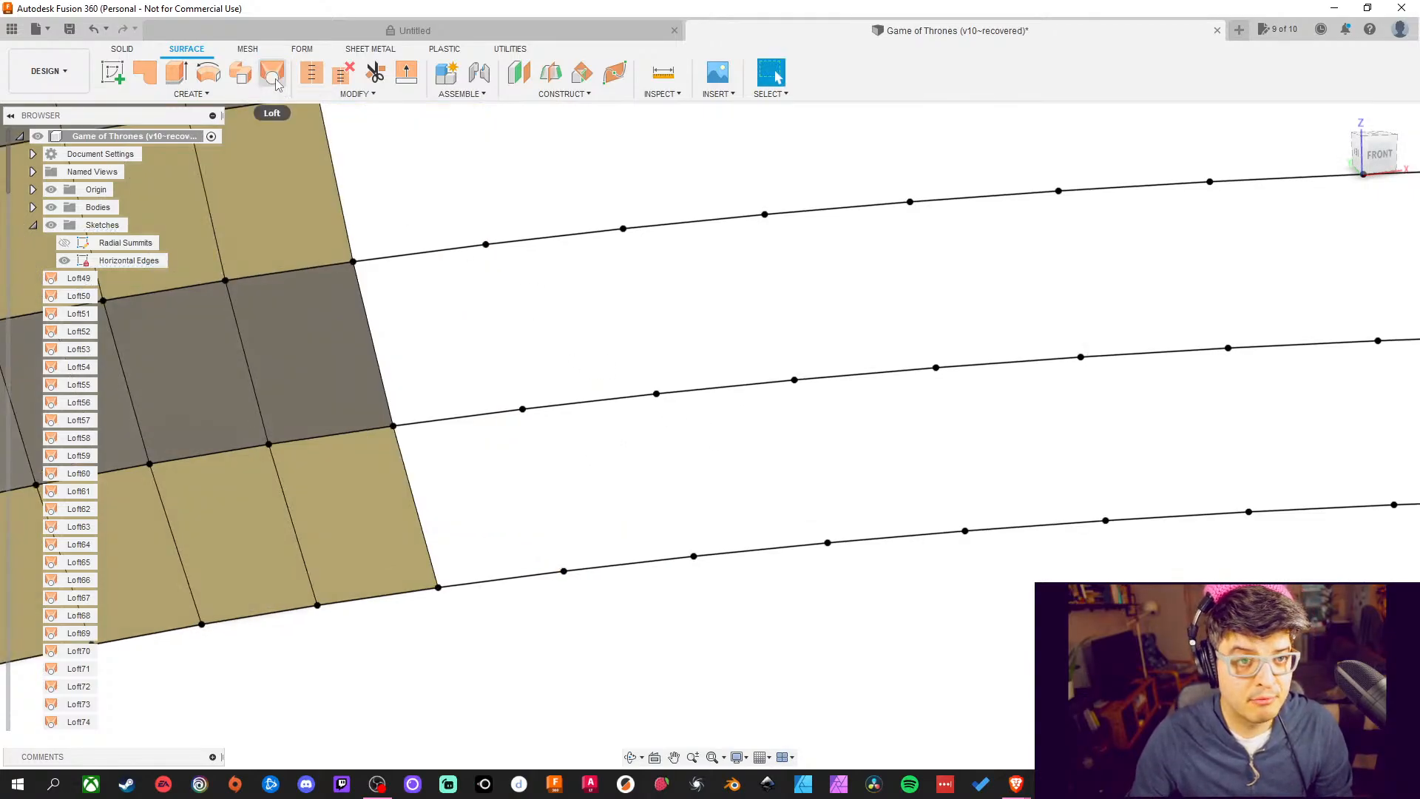
{"action": "left_click", "coordinate": [272, 74]}
{"action": "left_click", "coordinate": [524, 584]}
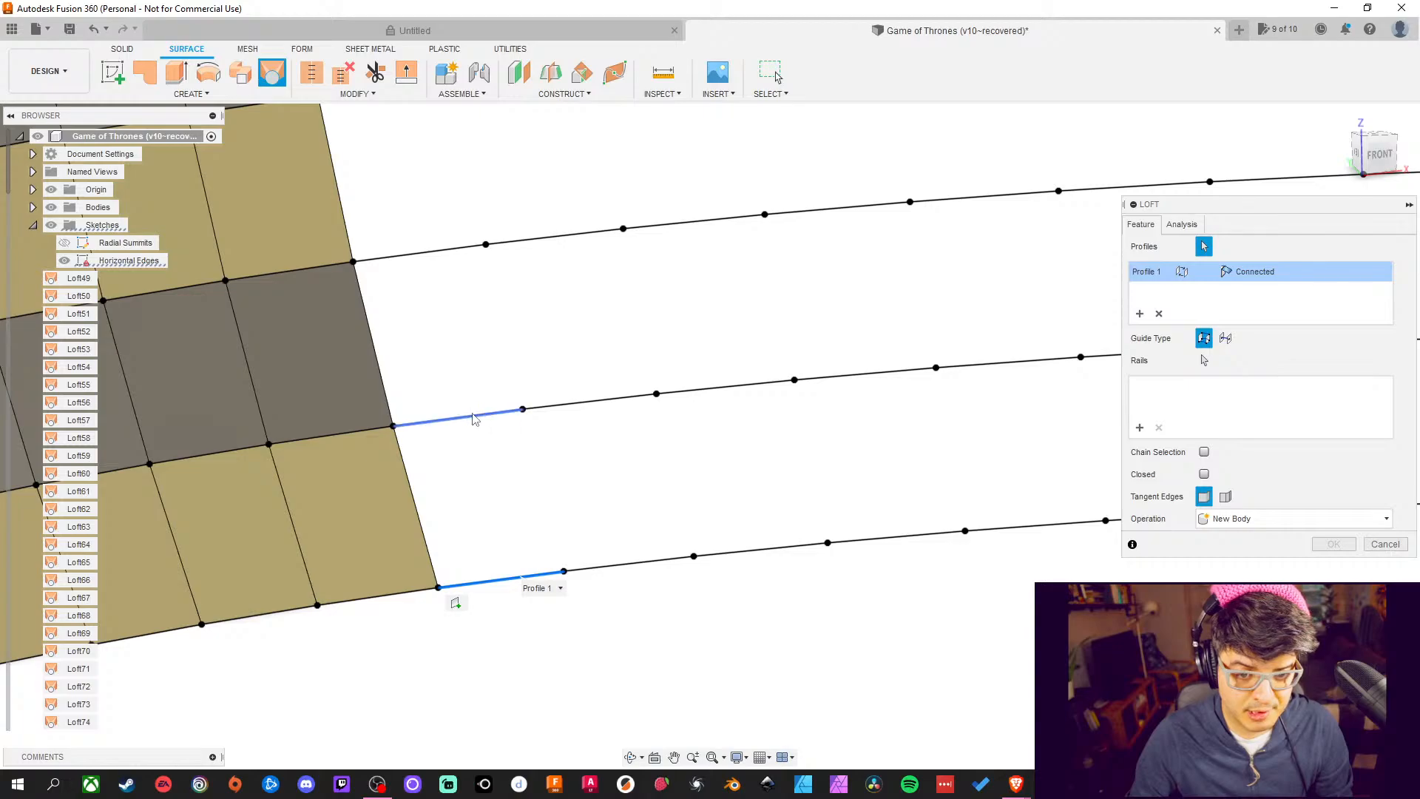
{"action": "left_click", "coordinate": [474, 419]}
{"action": "middle_click_drag", "start_coordinate": [474, 419], "coordinate": [617, 567]}
{"action": "left_click", "coordinate": [1333, 545]}
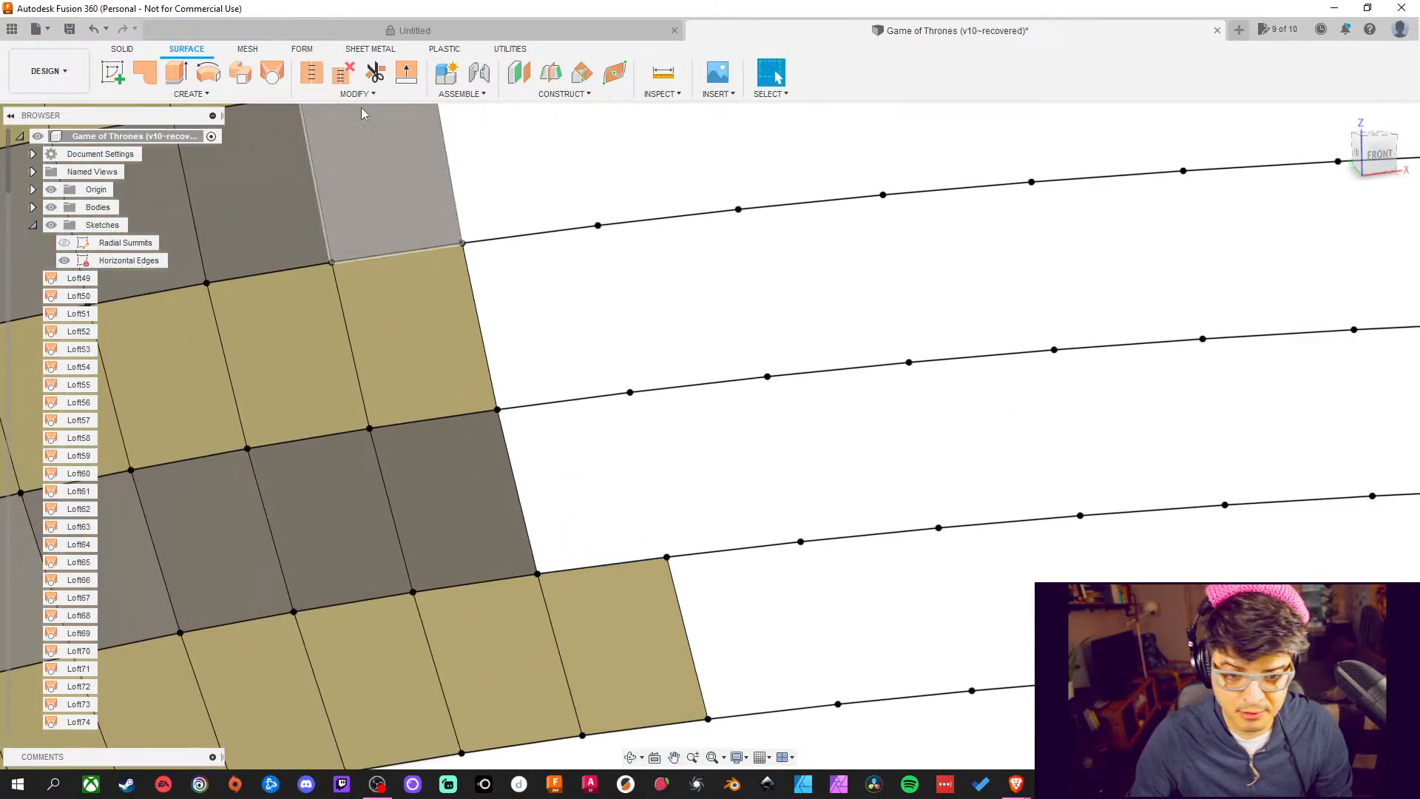
Loft the new column's second panel from the bottom between matching segments of the second- and third-lowest edge curves
{"action": "key", "text": "Return"}
{"action": "left_click", "coordinate": [598, 574]}
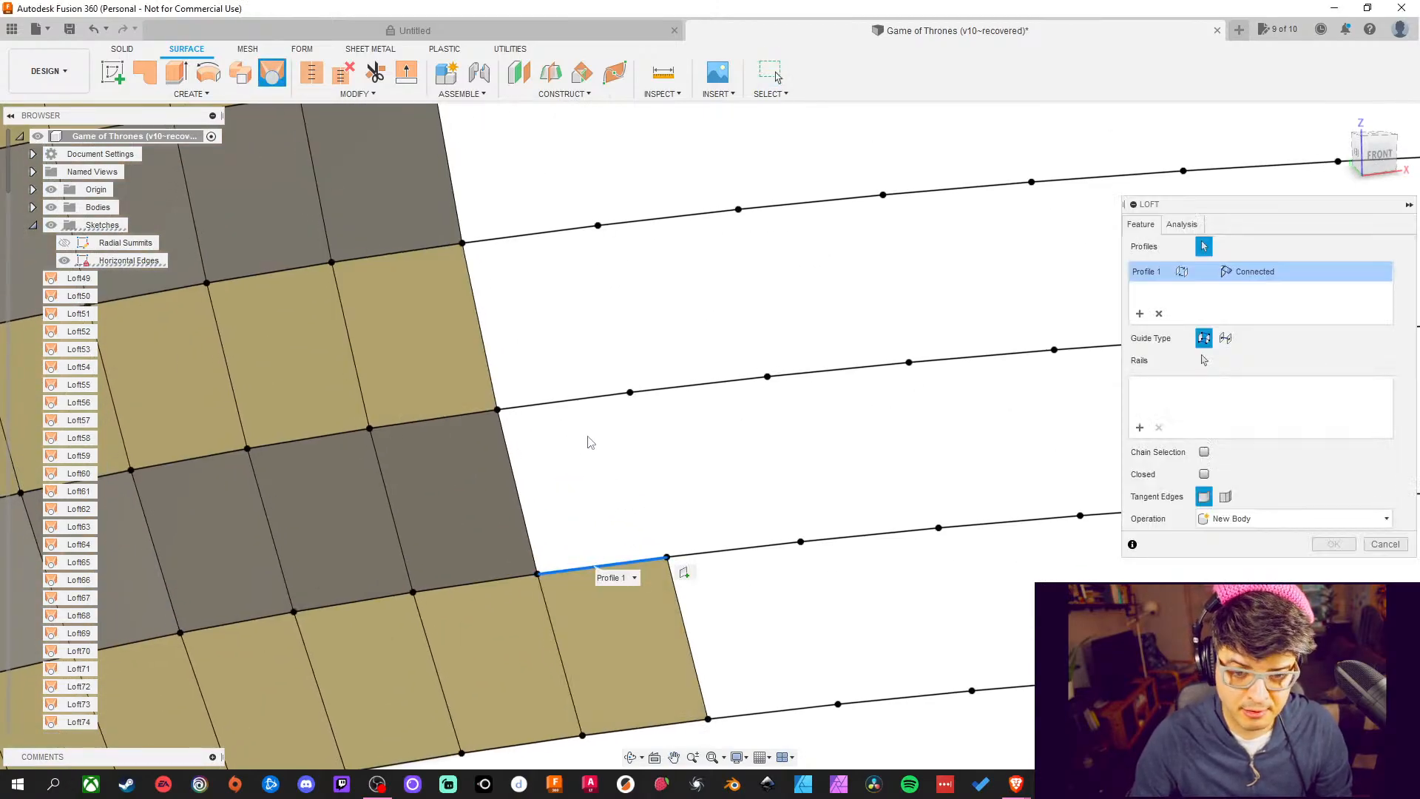
{"action": "left_click", "coordinate": [579, 399]}
{"action": "left_click", "coordinate": [1334, 547]}
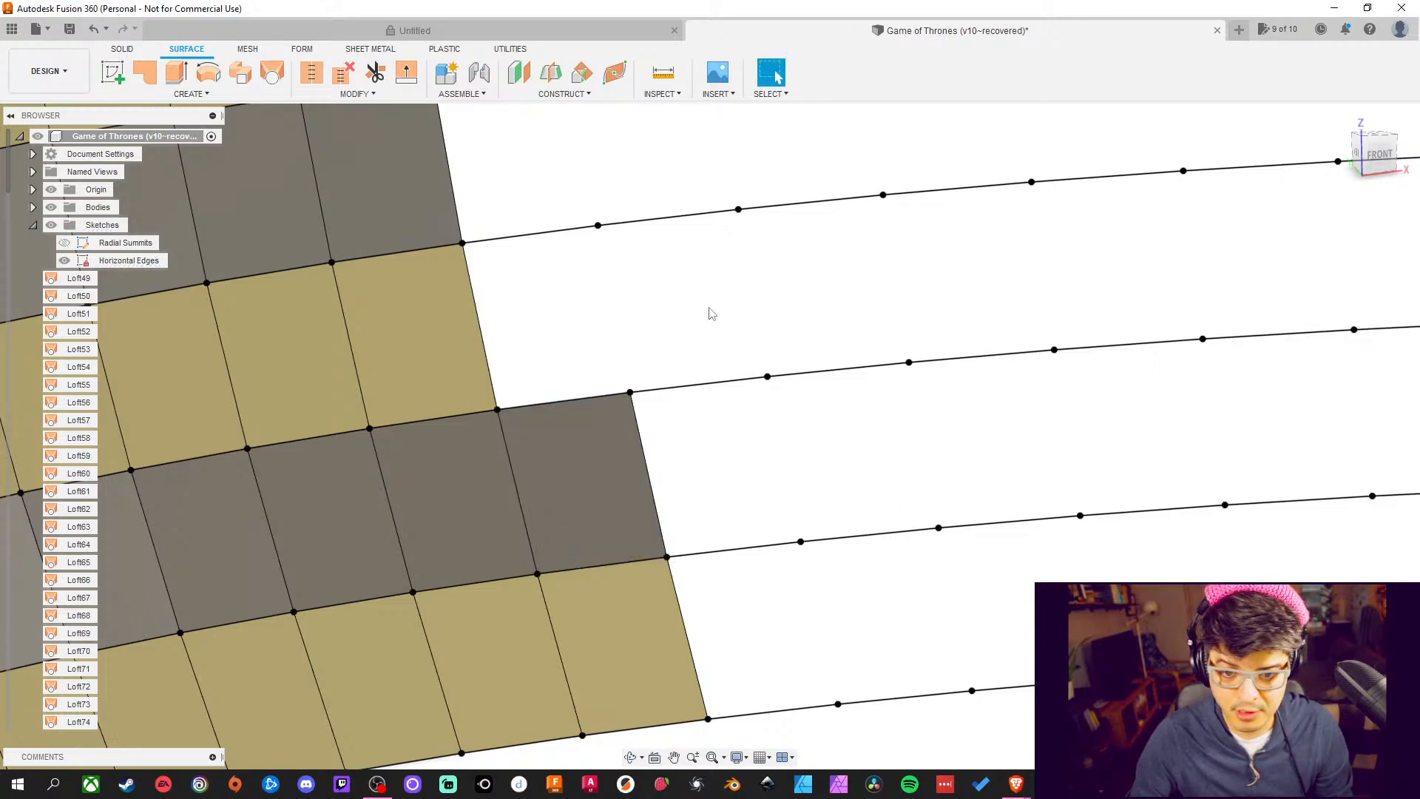
Loft the new column's third panel from the bottom between matching segments of the third- and fourth-lowest edge curves
{"action": "middle_click_drag", "start_coordinate": [710, 311], "coordinate": [671, 392]}
{"action": "key", "text": "Return"}
{"action": "left_click", "coordinate": [527, 482]}
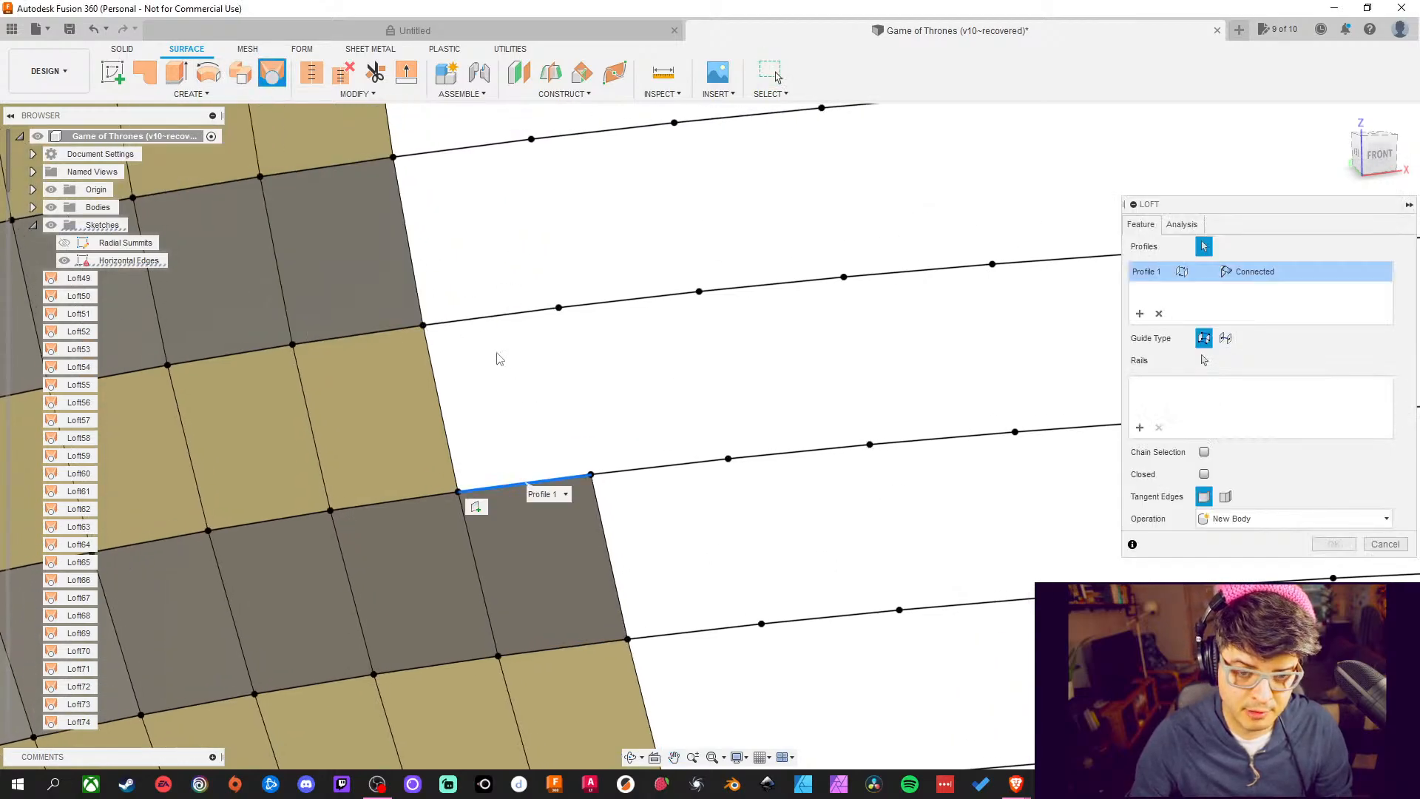
{"action": "left_click", "coordinate": [494, 316]}
{"action": "left_click", "coordinate": [1334, 545]}
Loft the new column's fourth panel from the bottom between matching segments of the fourth- and fifth-lowest edge curves
{"action": "middle_click_drag", "start_coordinate": [784, 518], "coordinate": [703, 370]}
{"action": "left_click", "coordinate": [241, 72]}
{"action": "left_click", "coordinate": [262, 72]}
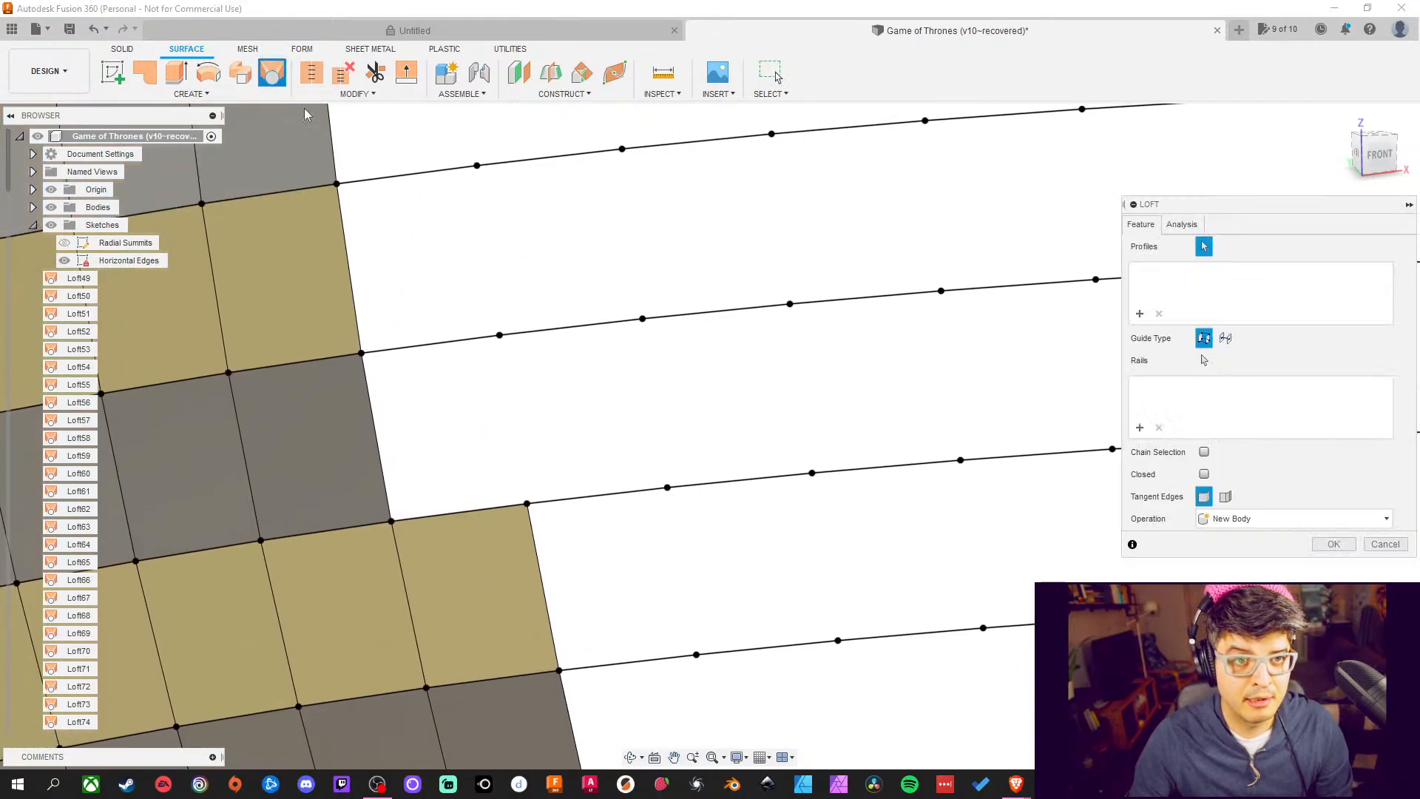
{"action": "left_click", "coordinate": [446, 514]}
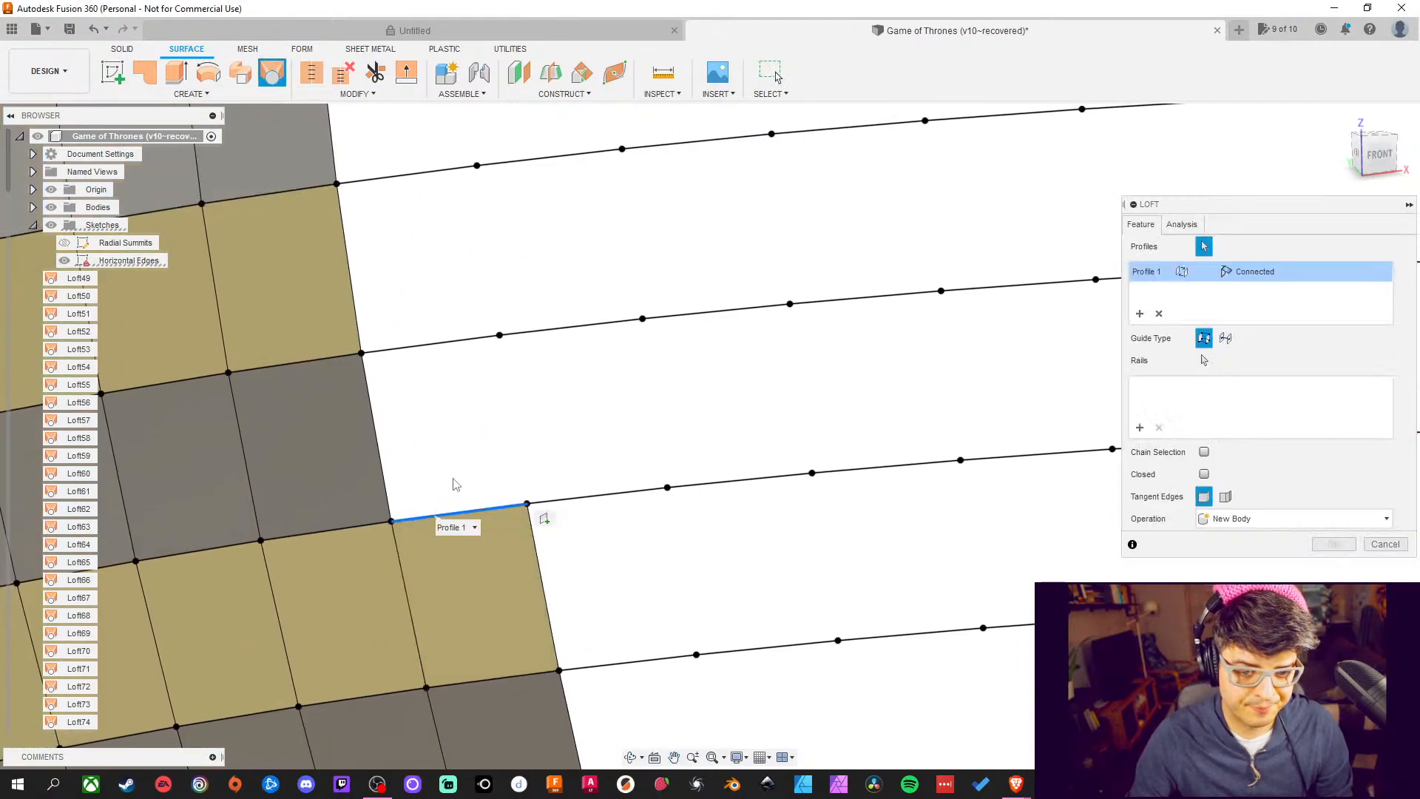
{"action": "left_click", "coordinate": [443, 352]}
{"action": "middle_click_drag", "start_coordinate": [459, 485], "coordinate": [602, 469]}
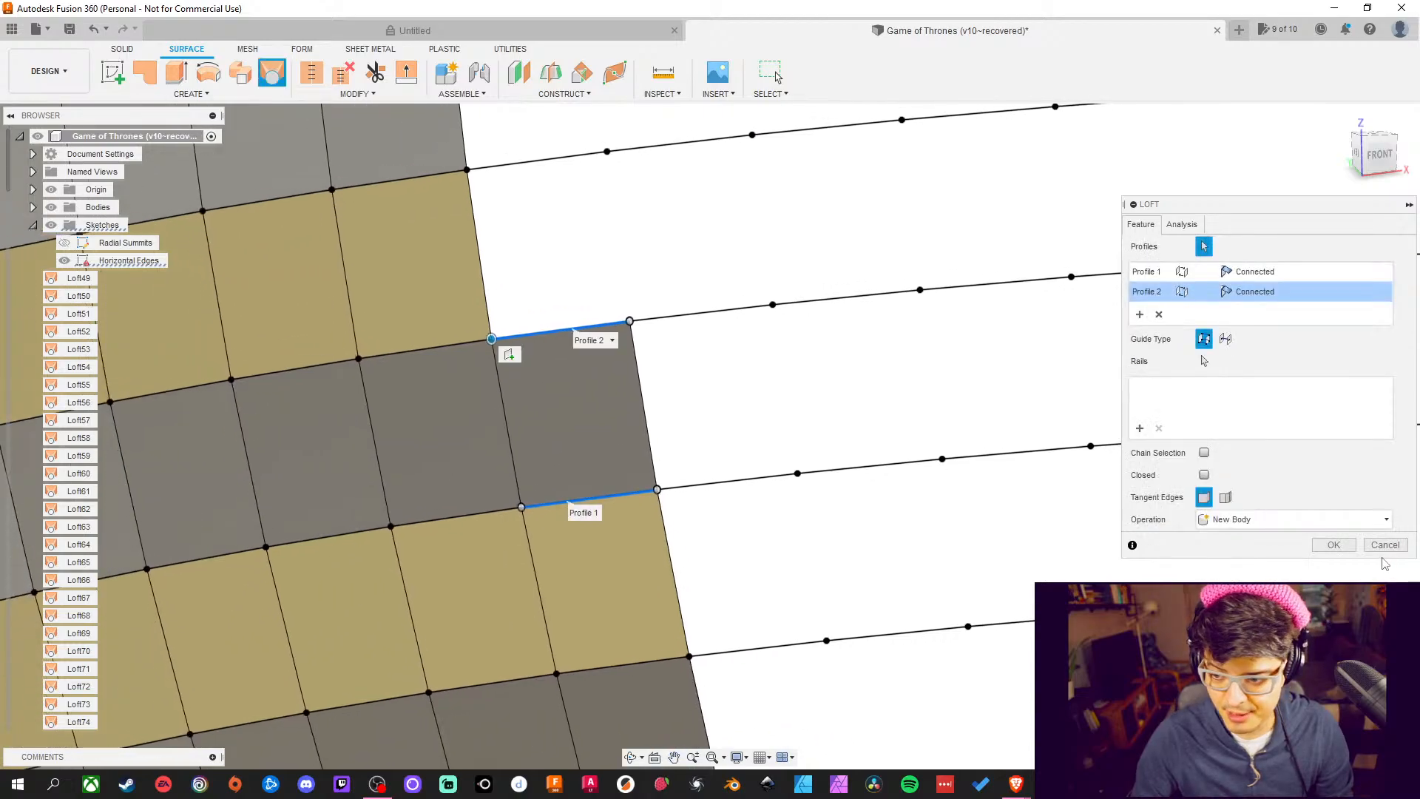
{"action": "left_click", "coordinate": [1341, 545]}
{"action": "middle_click_drag", "start_coordinate": [777, 278], "coordinate": [722, 329]}
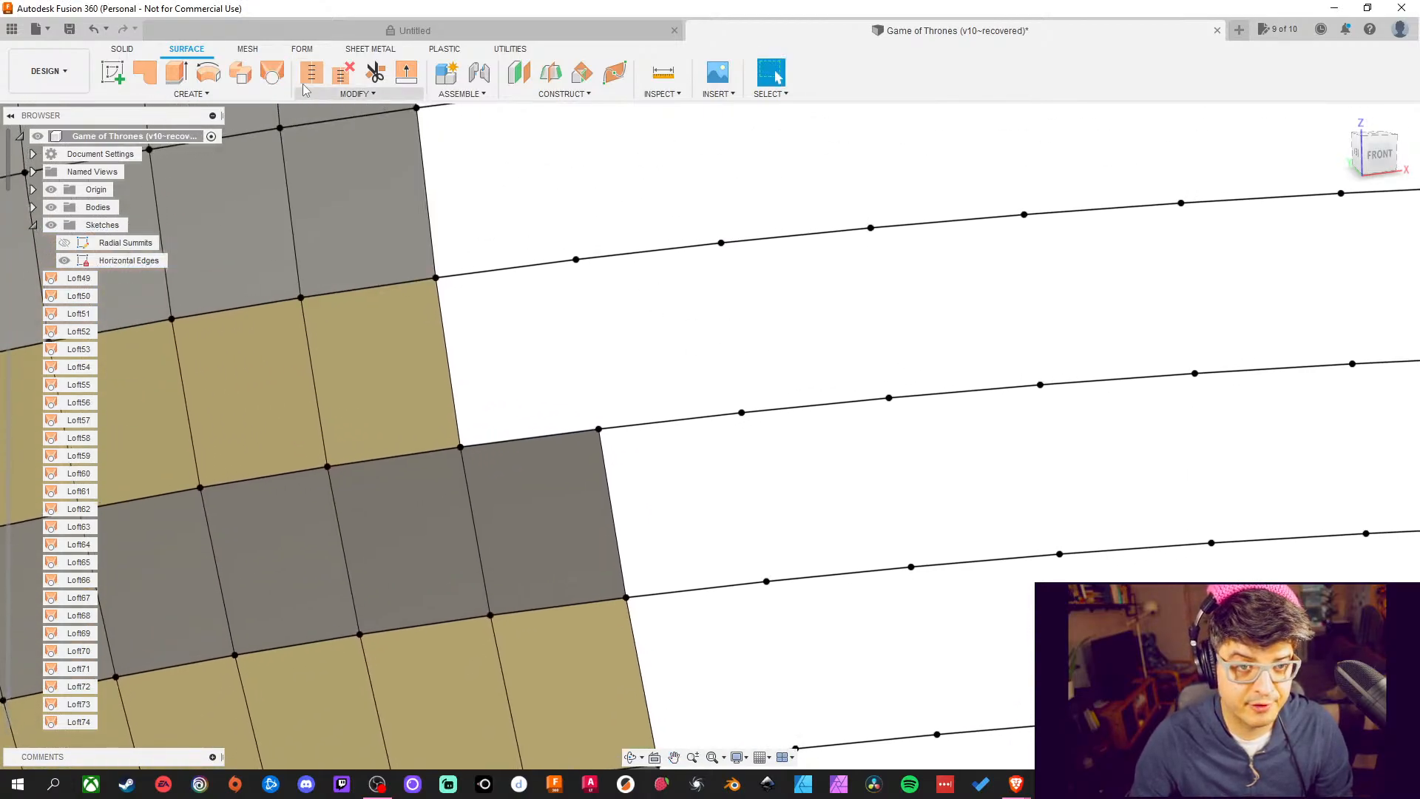
Loft the current column's fifth panel from the bottom between matching segments of the fifth- and sixth-lowest edge curves
{"action": "left_click", "coordinate": [271, 72]}
{"action": "left_click", "coordinate": [558, 439]}
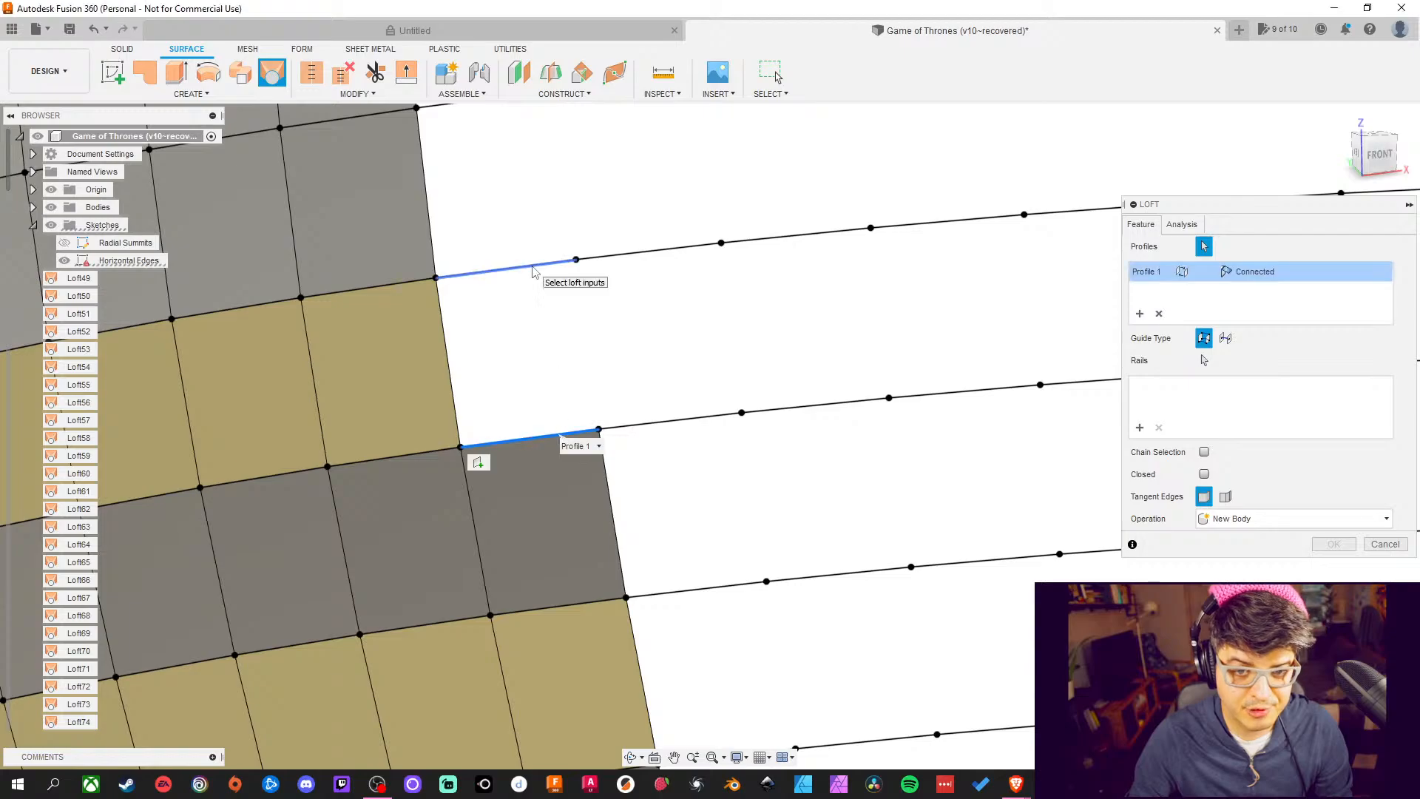
{"action": "left_click", "coordinate": [543, 264]}
{"action": "middle_click_drag", "start_coordinate": [684, 367], "coordinate": [645, 591]}
{"action": "left_click", "coordinate": [1350, 544]}
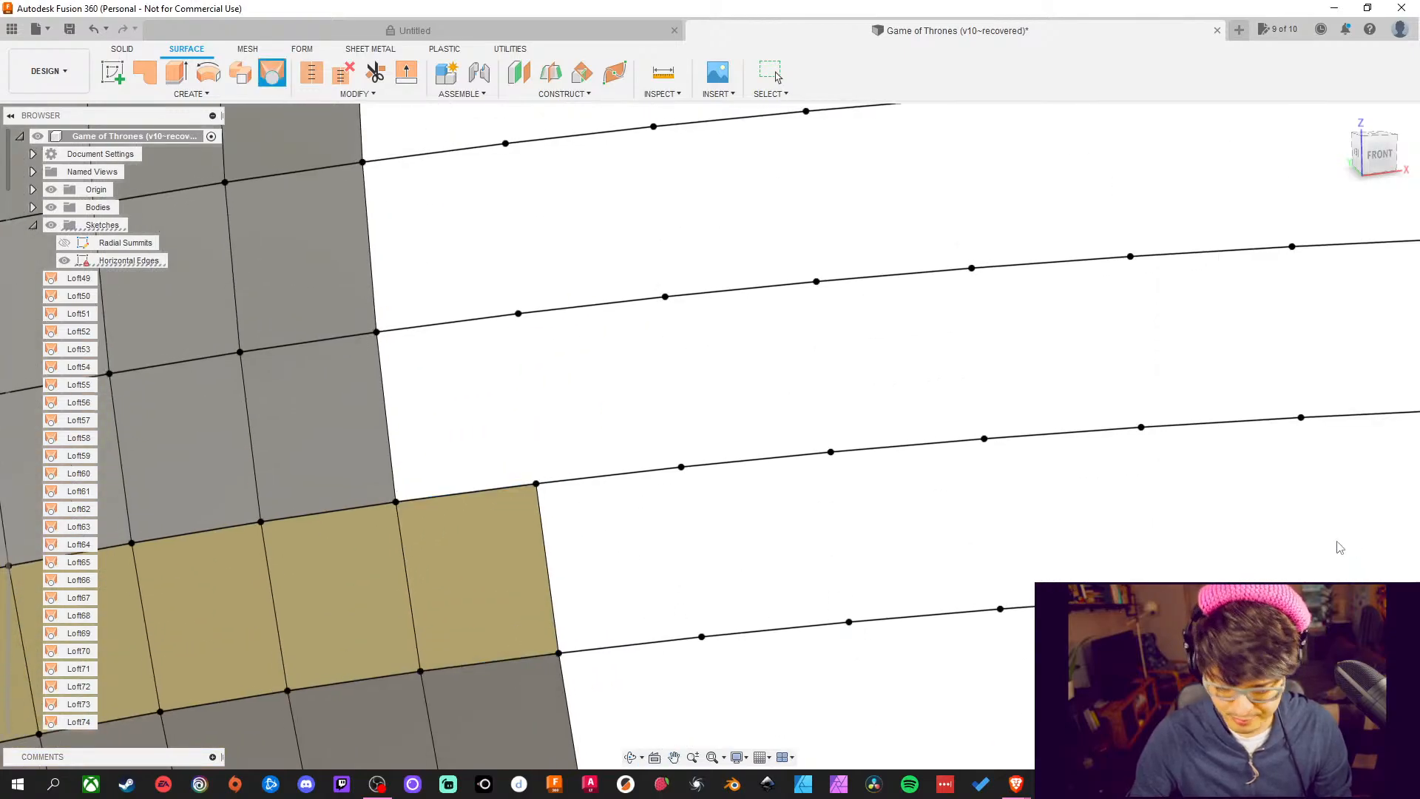
Loft the column's sixth panel from the bottom between matching segments of the sixth- and seventh-lowest edge curves
{"action": "left_click", "coordinate": [272, 72]}
{"action": "left_click", "coordinate": [533, 510]}
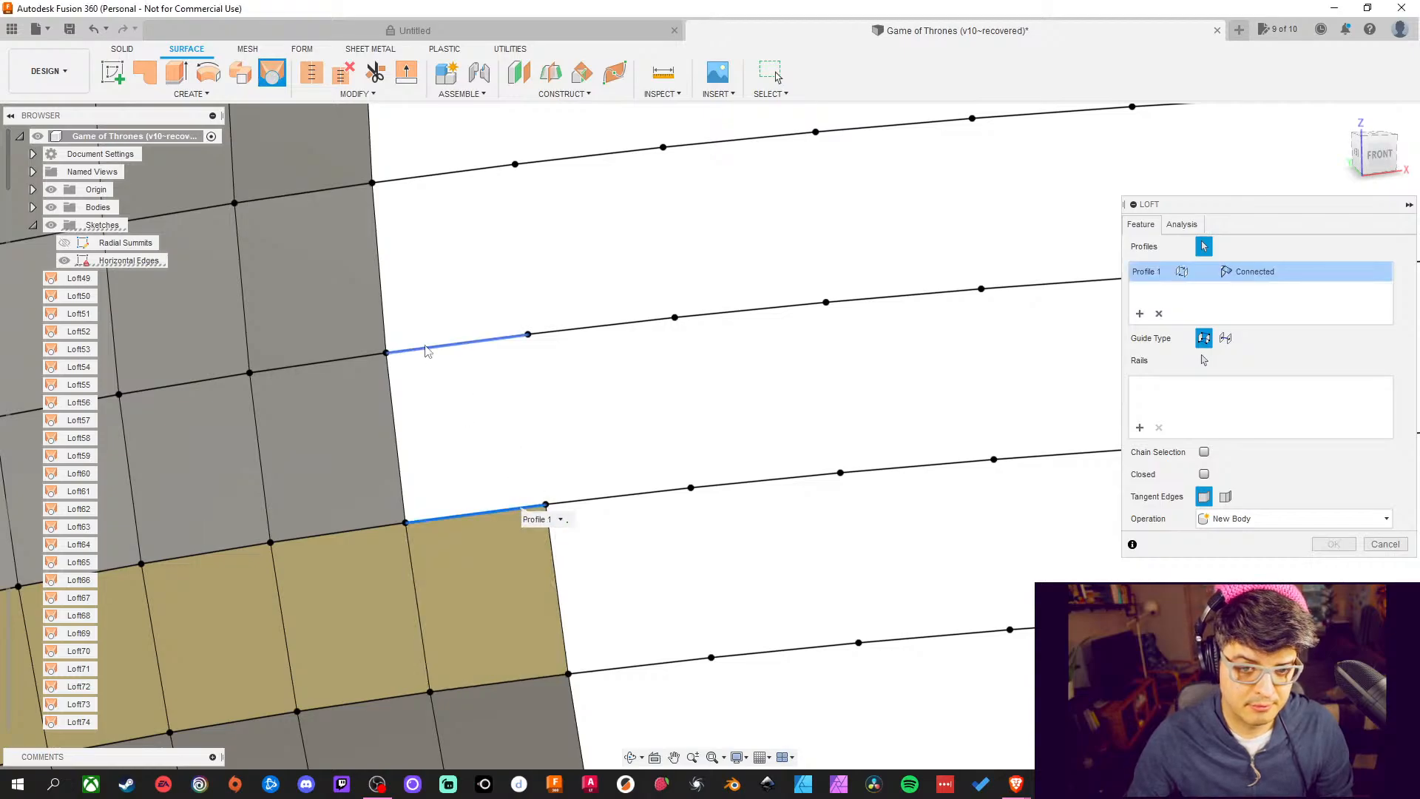
{"action": "left_click", "coordinate": [435, 347]}
{"action": "left_click", "coordinate": [1350, 545]}
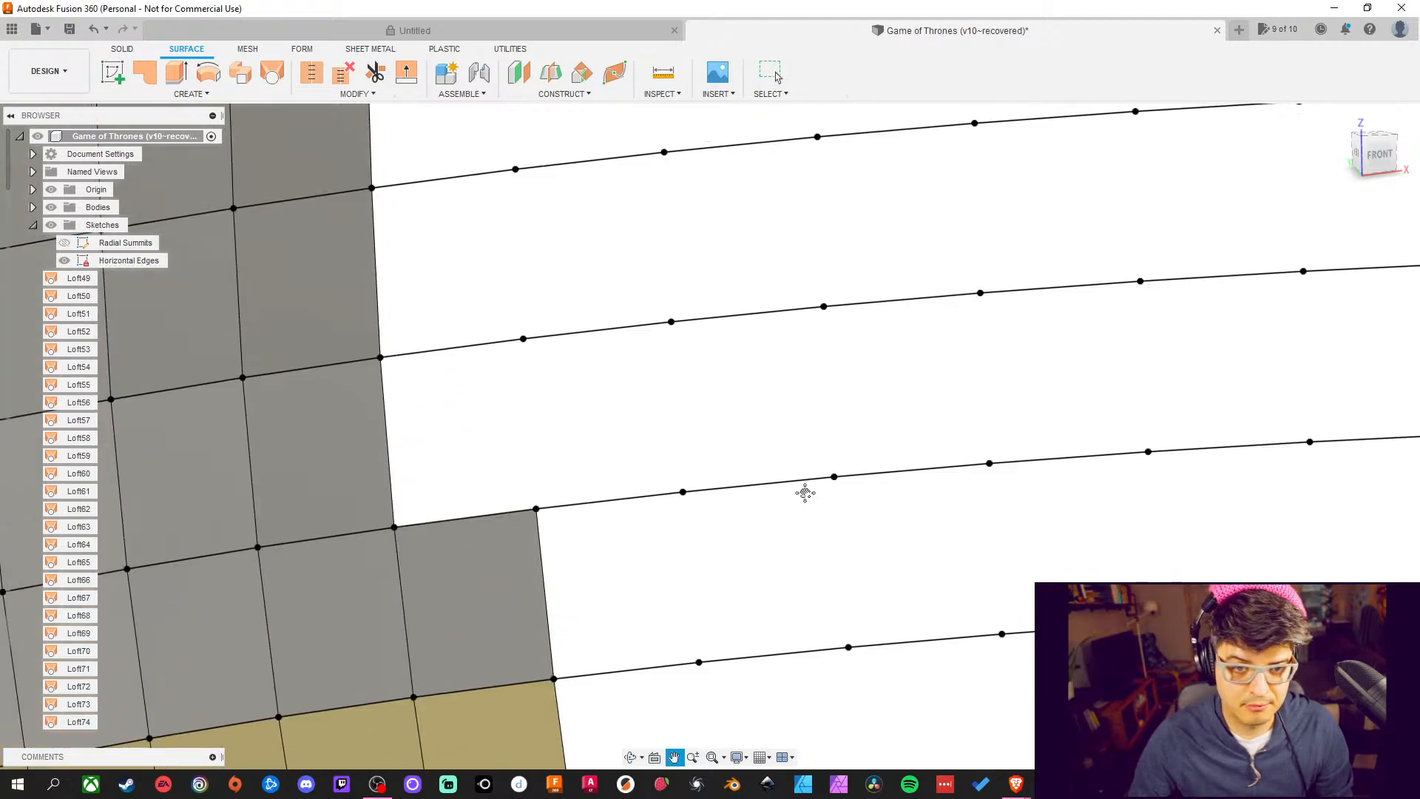
Loft the column's seventh panel from the bottom between matching segments of the seventh- and eighth-lowest edge curves
{"action": "left_click", "coordinate": [273, 74]}
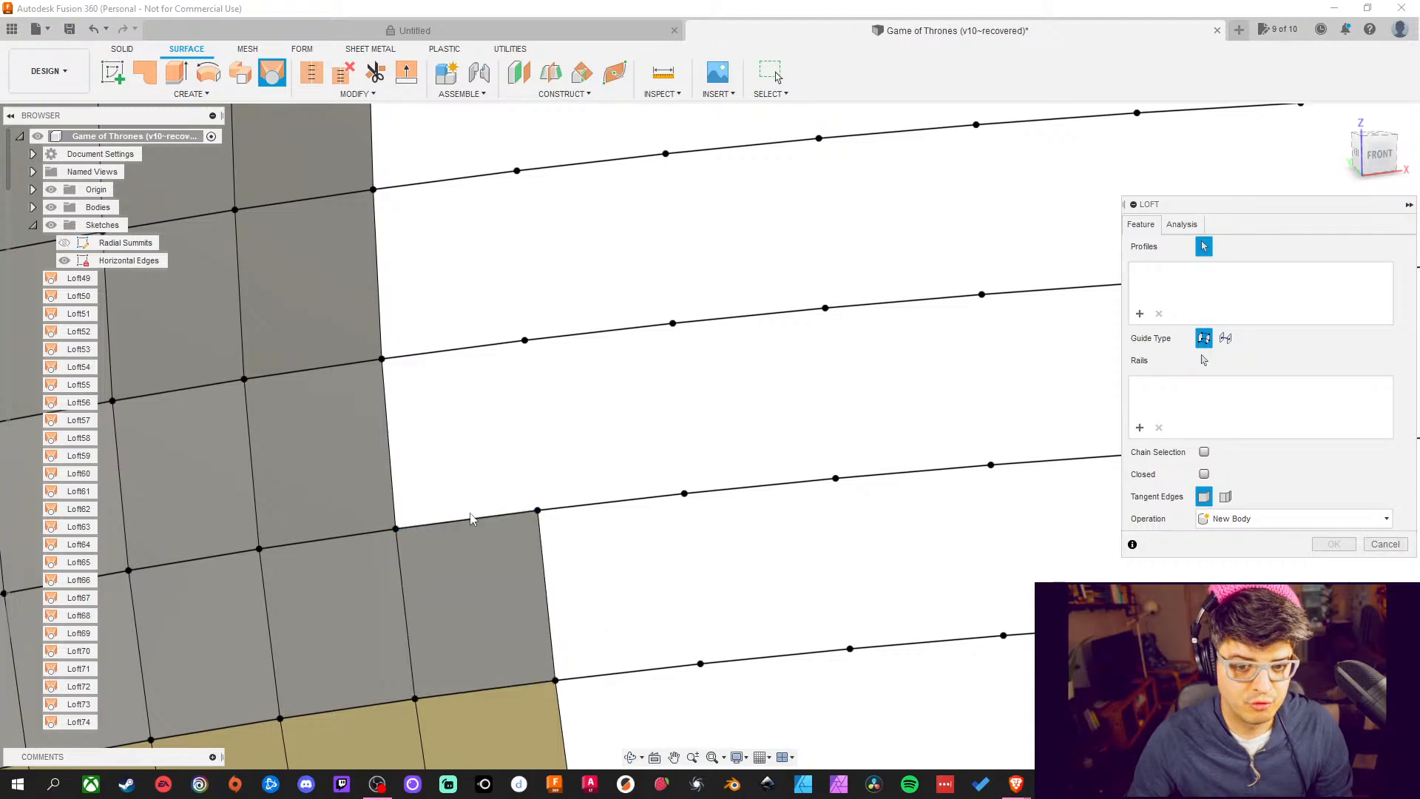
{"action": "left_click", "coordinate": [517, 522]}
{"action": "left_click", "coordinate": [455, 356]}
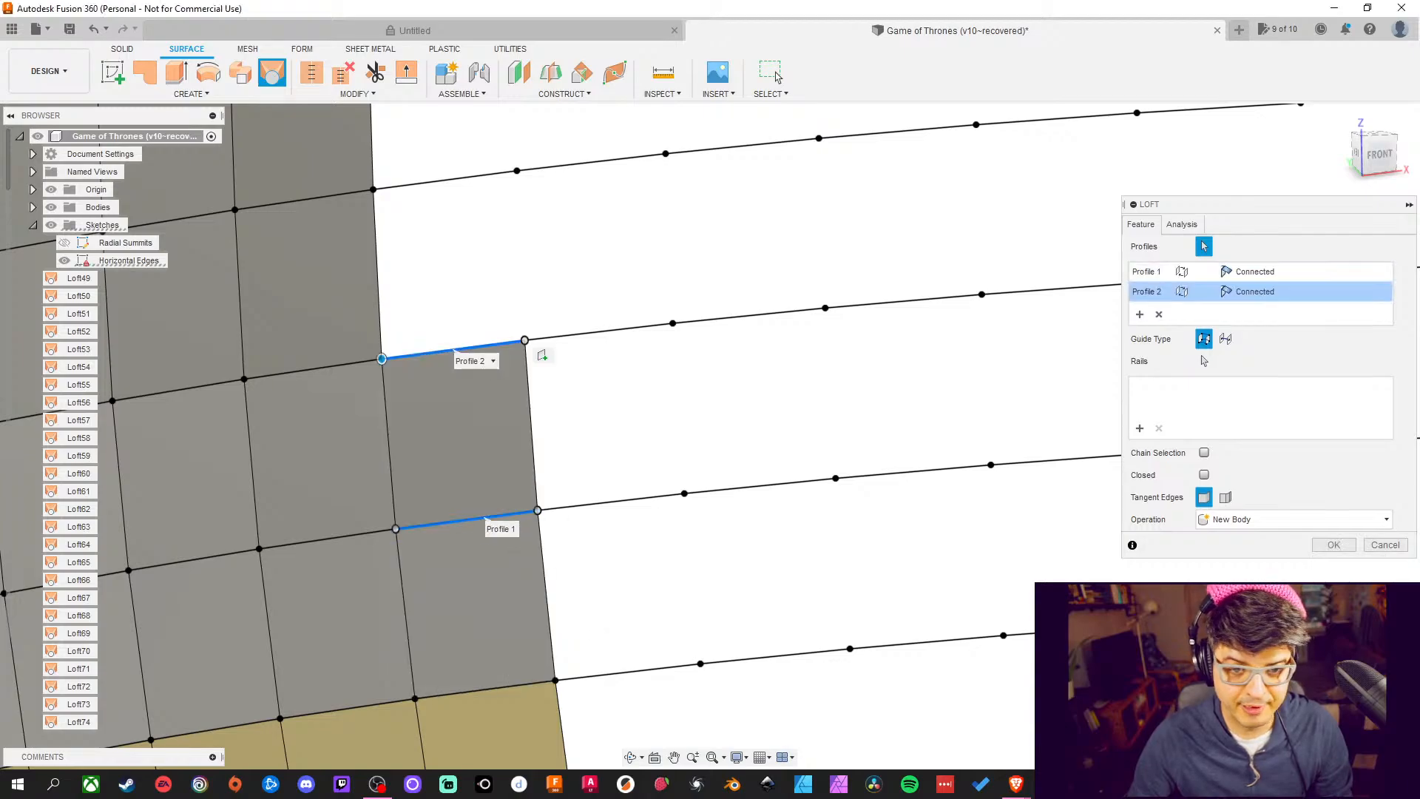
{"action": "left_click", "coordinate": [1333, 544]}
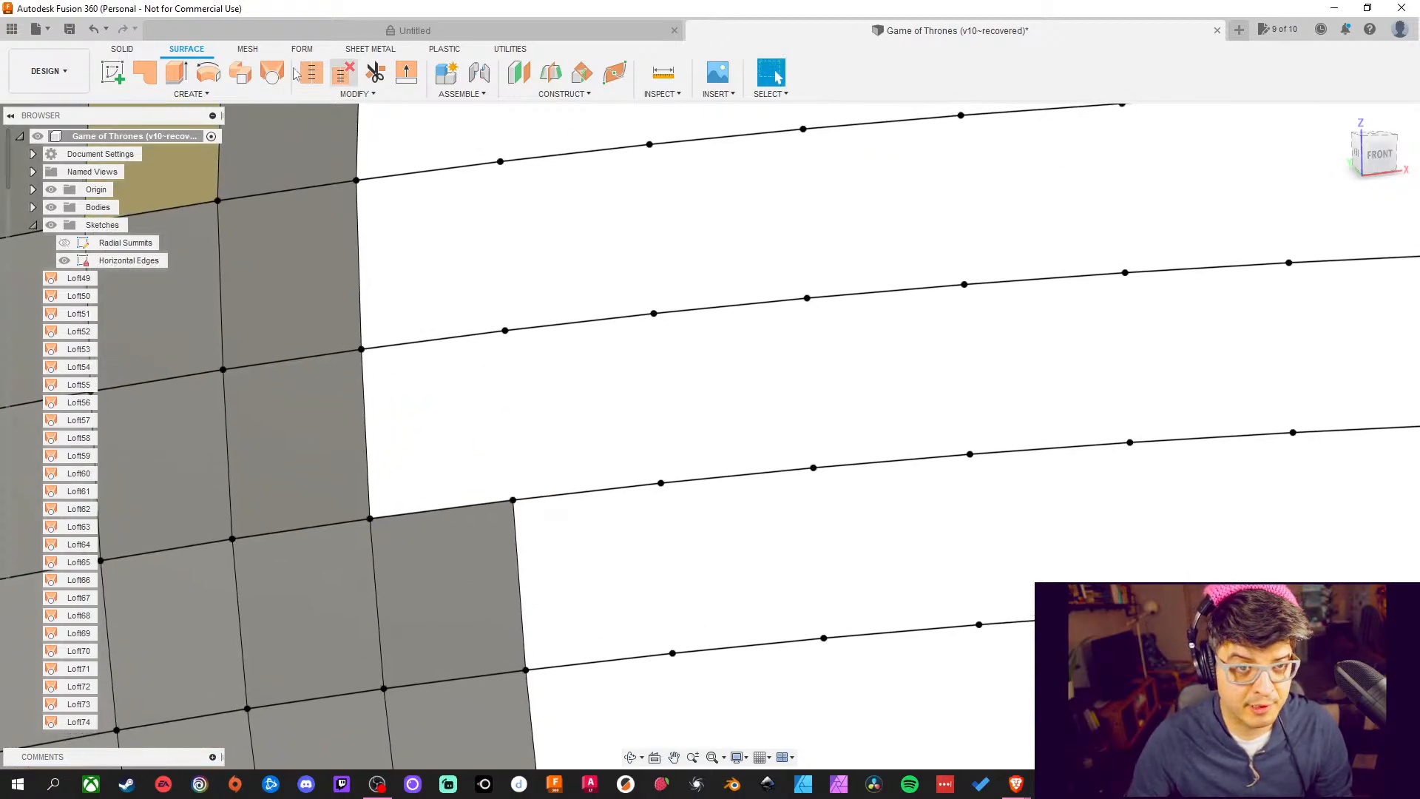
Loft the column's eighth panel from the bottom between matching segments of the eighth- and ninth-lowest edge curves
{"action": "left_click", "coordinate": [273, 74]}
{"action": "left_click", "coordinate": [491, 508]}
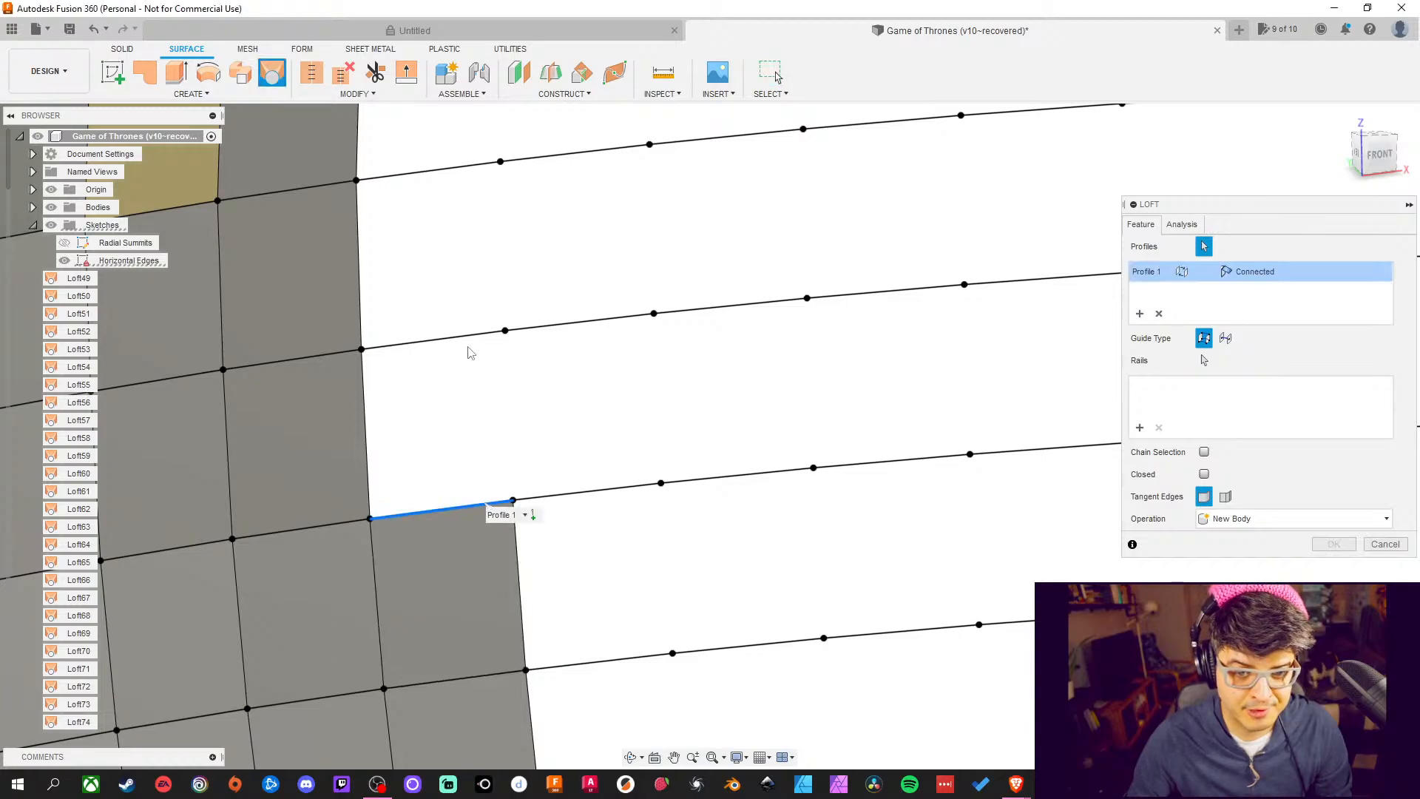
{"action": "left_click", "coordinate": [466, 339]}
{"action": "left_click", "coordinate": [1318, 547]}
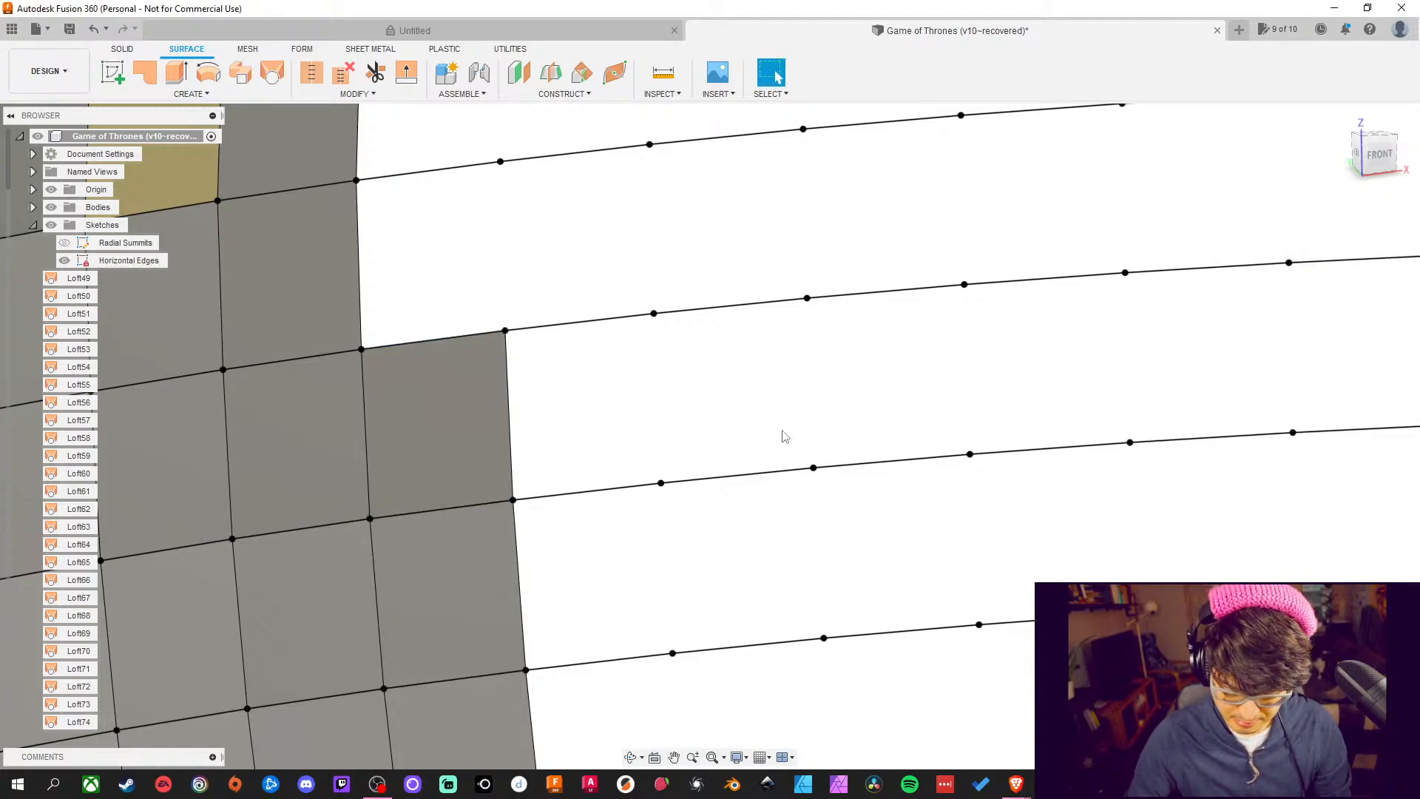
Loft the column's ninth panel from the bottom between matching segments of the ninth- and tenth-lowest edge curves
{"action": "left_click", "coordinate": [273, 74]}
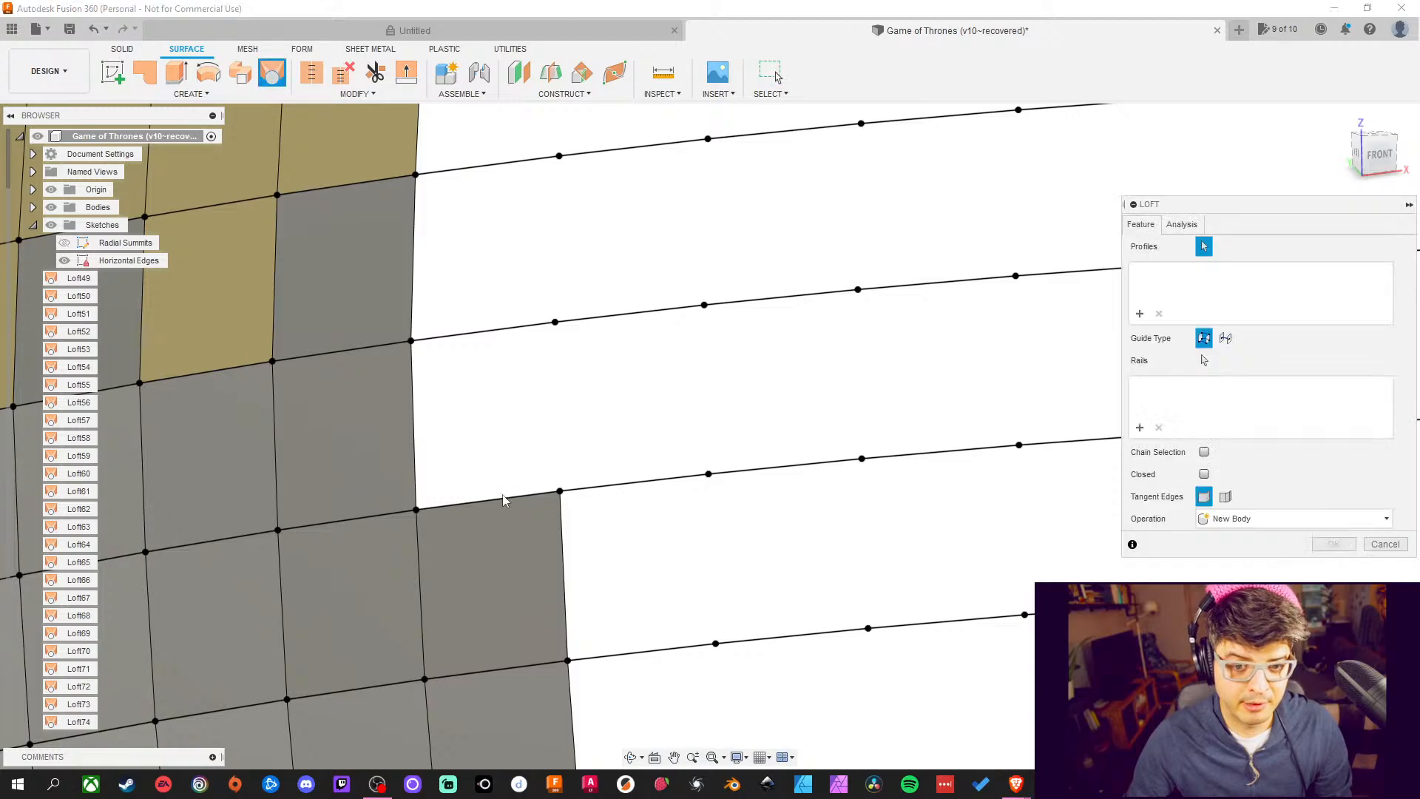
{"action": "left_click", "coordinate": [506, 498]}
{"action": "left_click", "coordinate": [520, 332]}
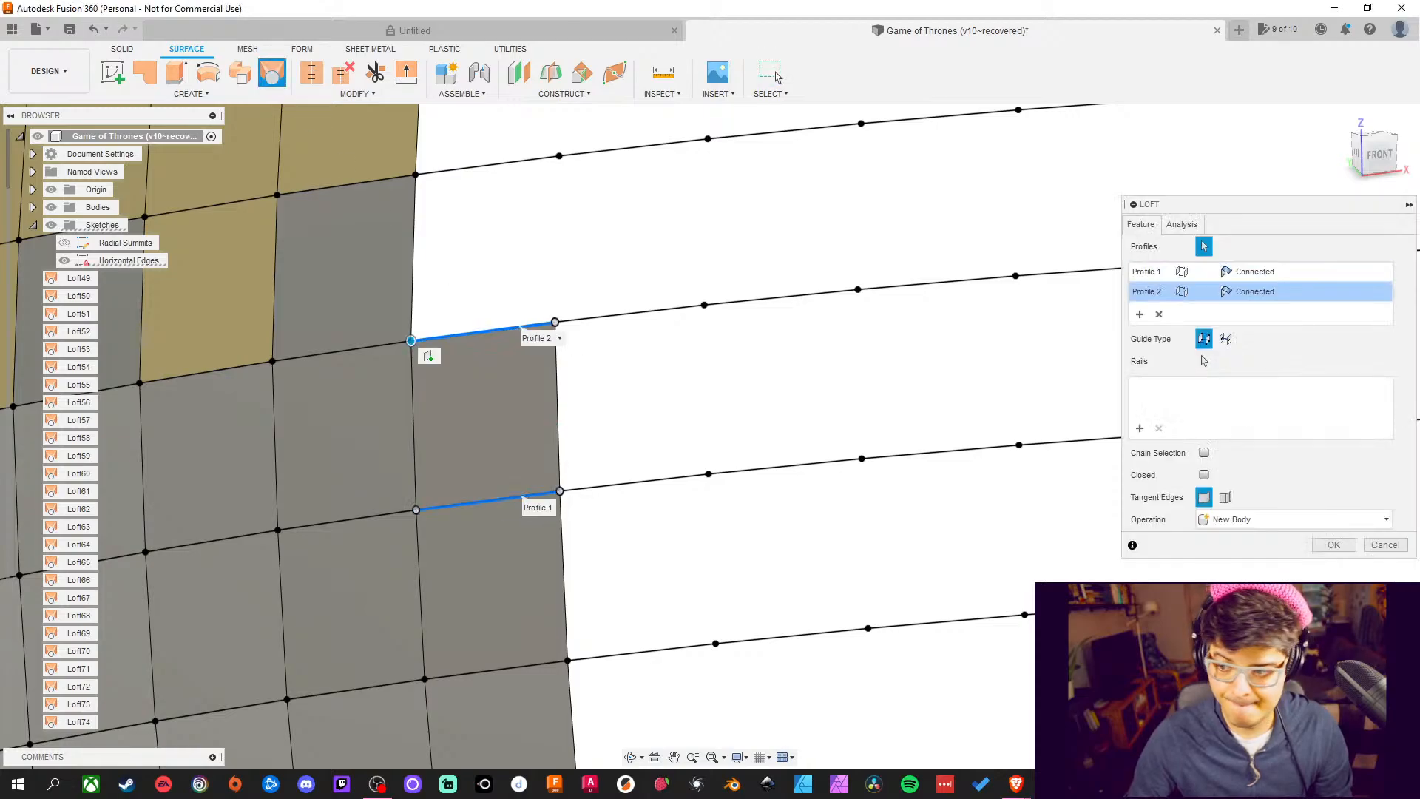
{"action": "key", "text": "Return"}
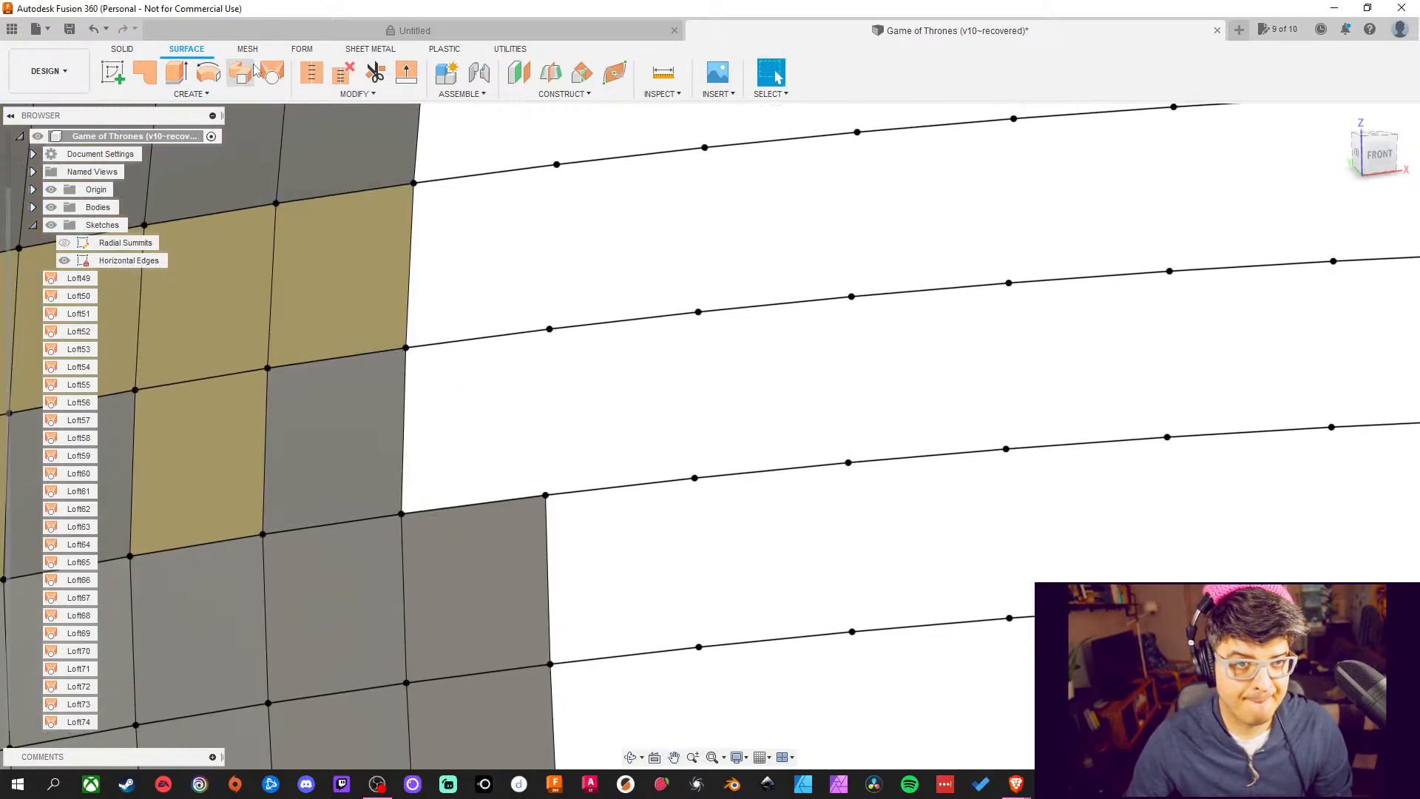
Loft the column's tenth panel from the bottom between matching segments of the tenth- and eleventh-lowest edge curves
{"action": "left_click", "coordinate": [272, 72]}
{"action": "left_click", "coordinate": [491, 502]}
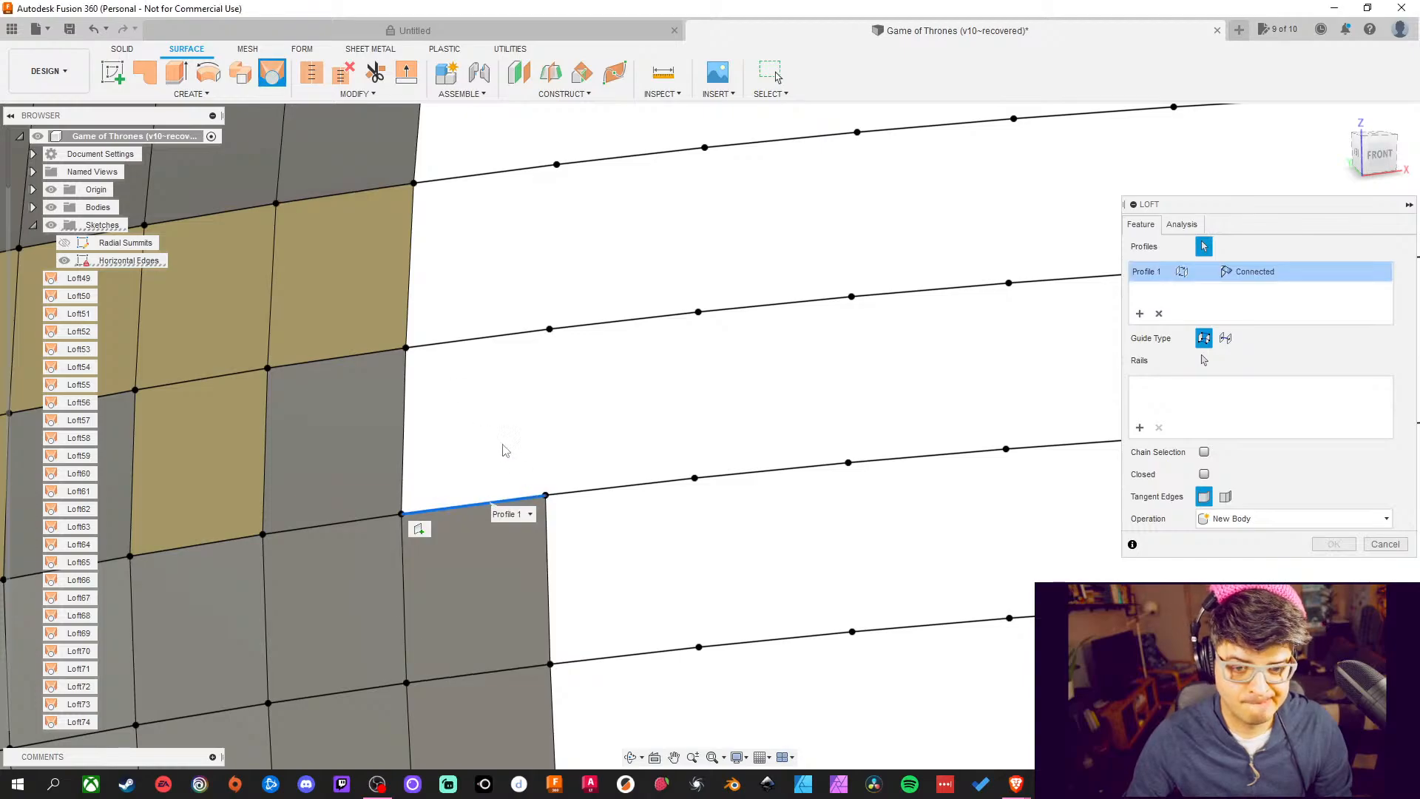
{"action": "left_click", "coordinate": [509, 337]}
{"action": "left_click", "coordinate": [1334, 544]}
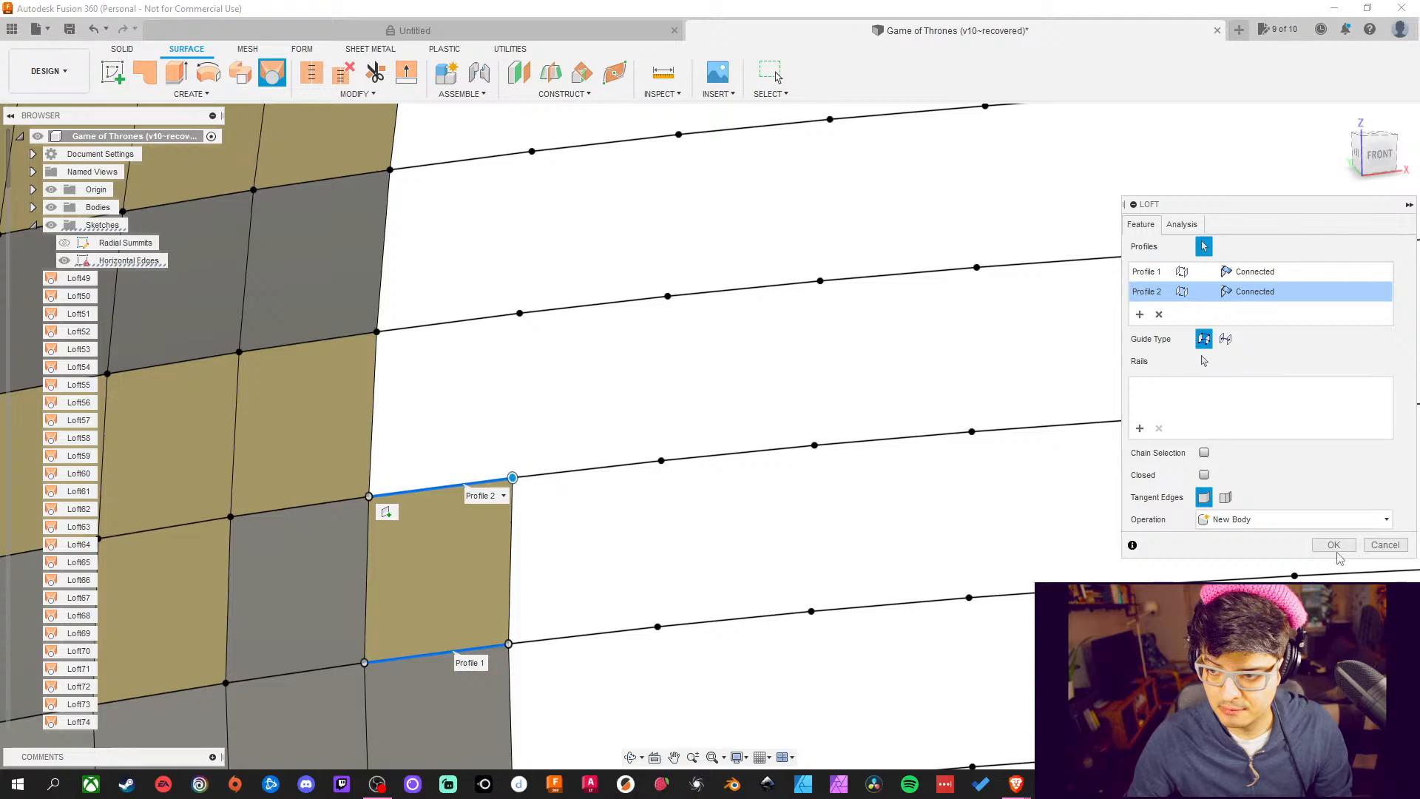
{"action": "left_click", "coordinate": [1349, 542]}
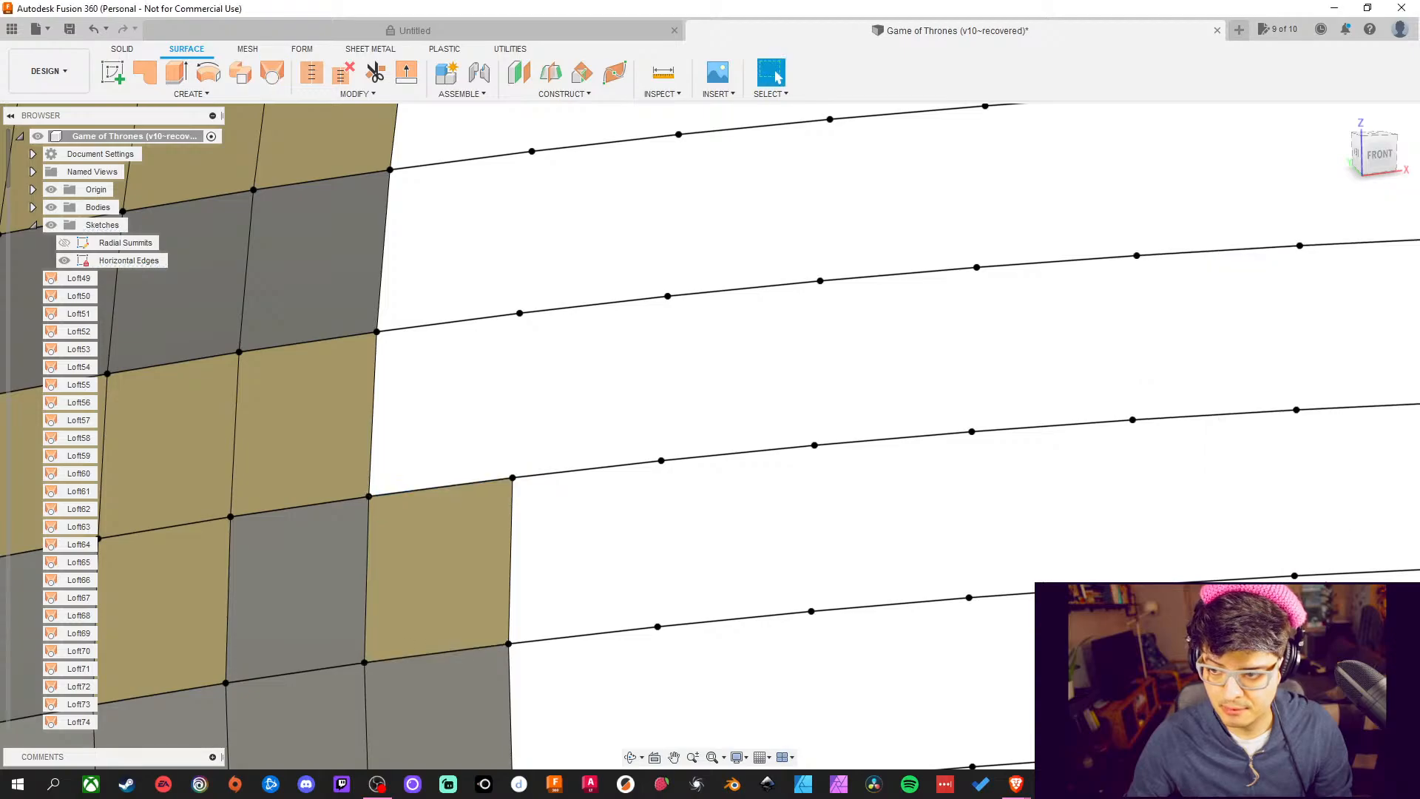
Loft the column's eleventh panel from the bottom, joining the last panel's upper edge to the matching segment one curve higher
{"action": "left_click", "coordinate": [284, 80]}
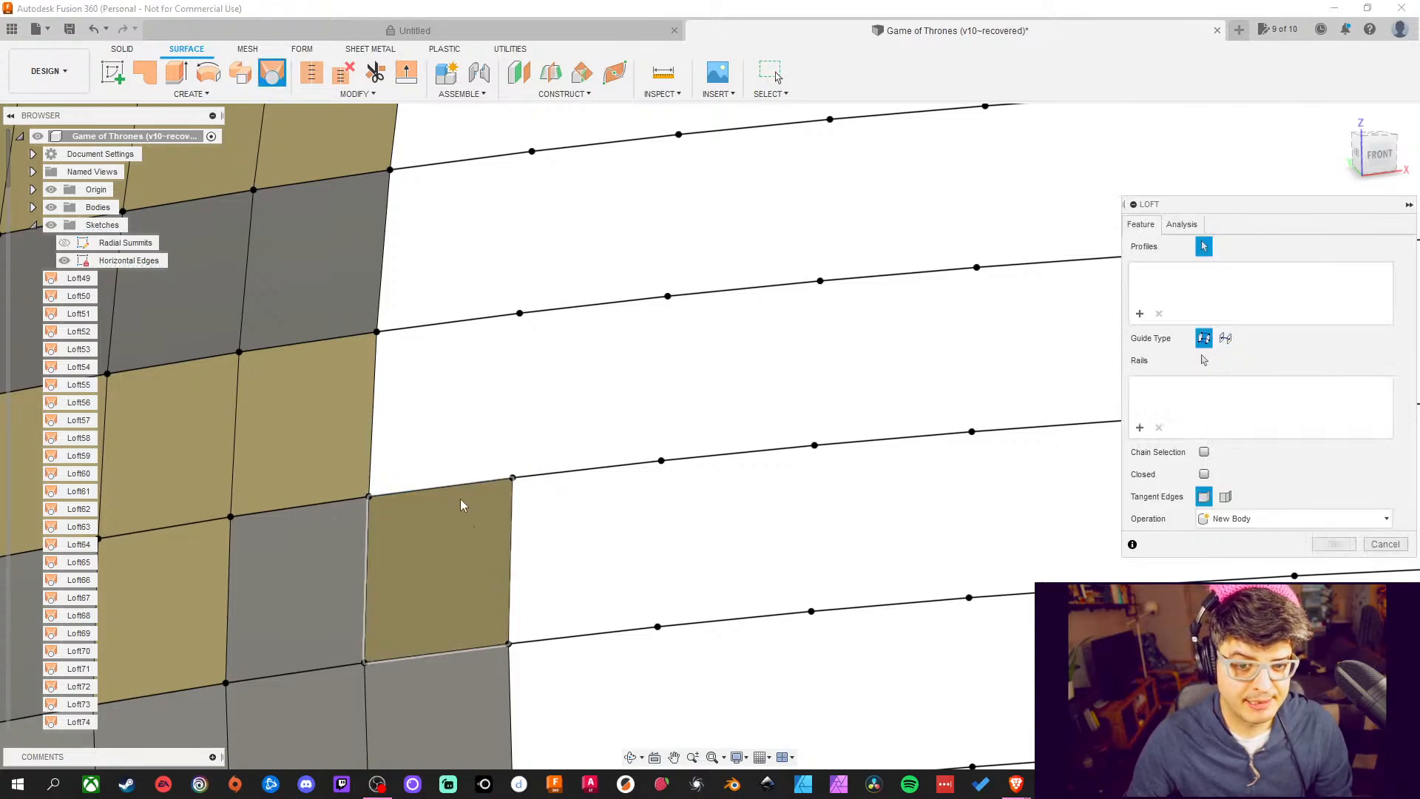
{"action": "left_click", "coordinate": [465, 487]}
{"action": "left_click", "coordinate": [468, 323]}
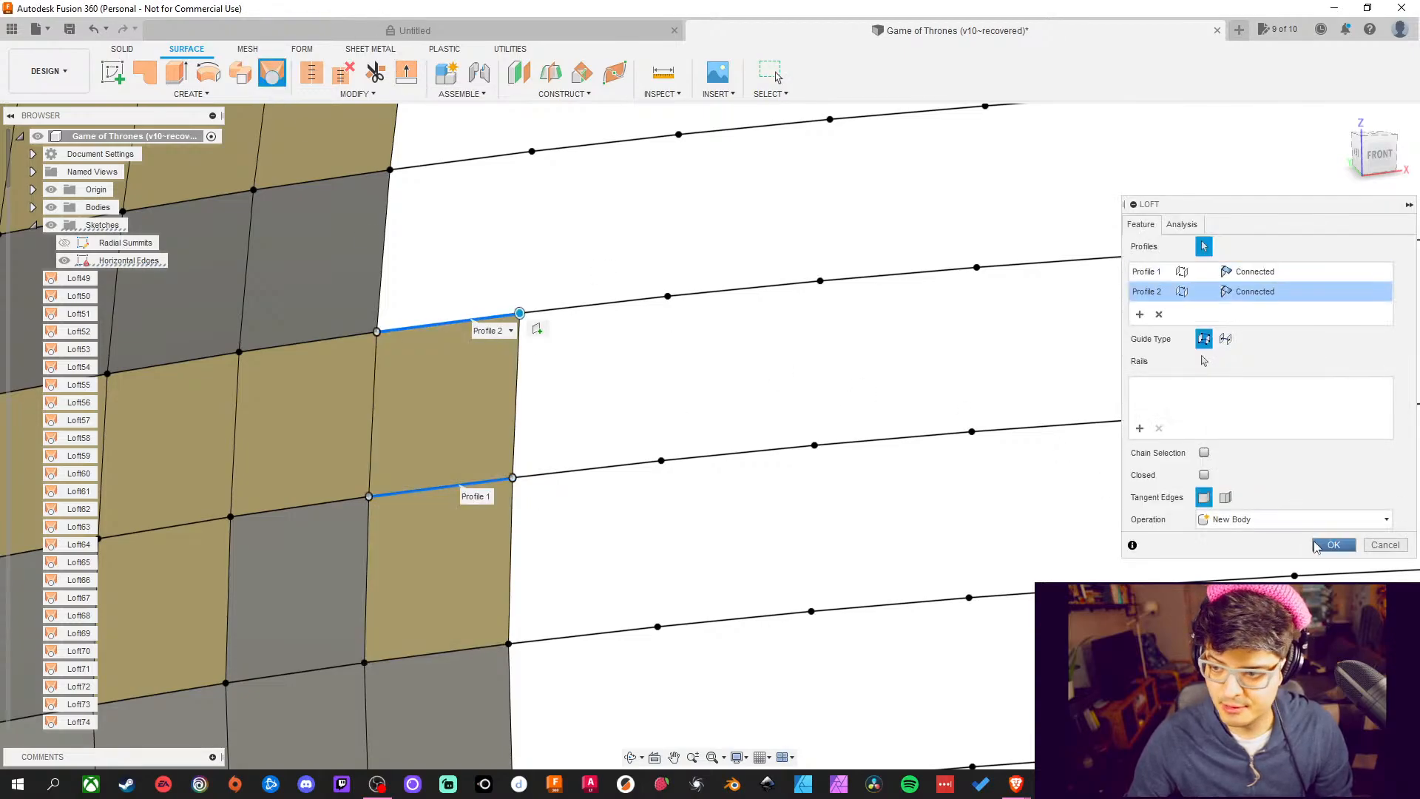
{"action": "left_click", "coordinate": [1317, 545]}
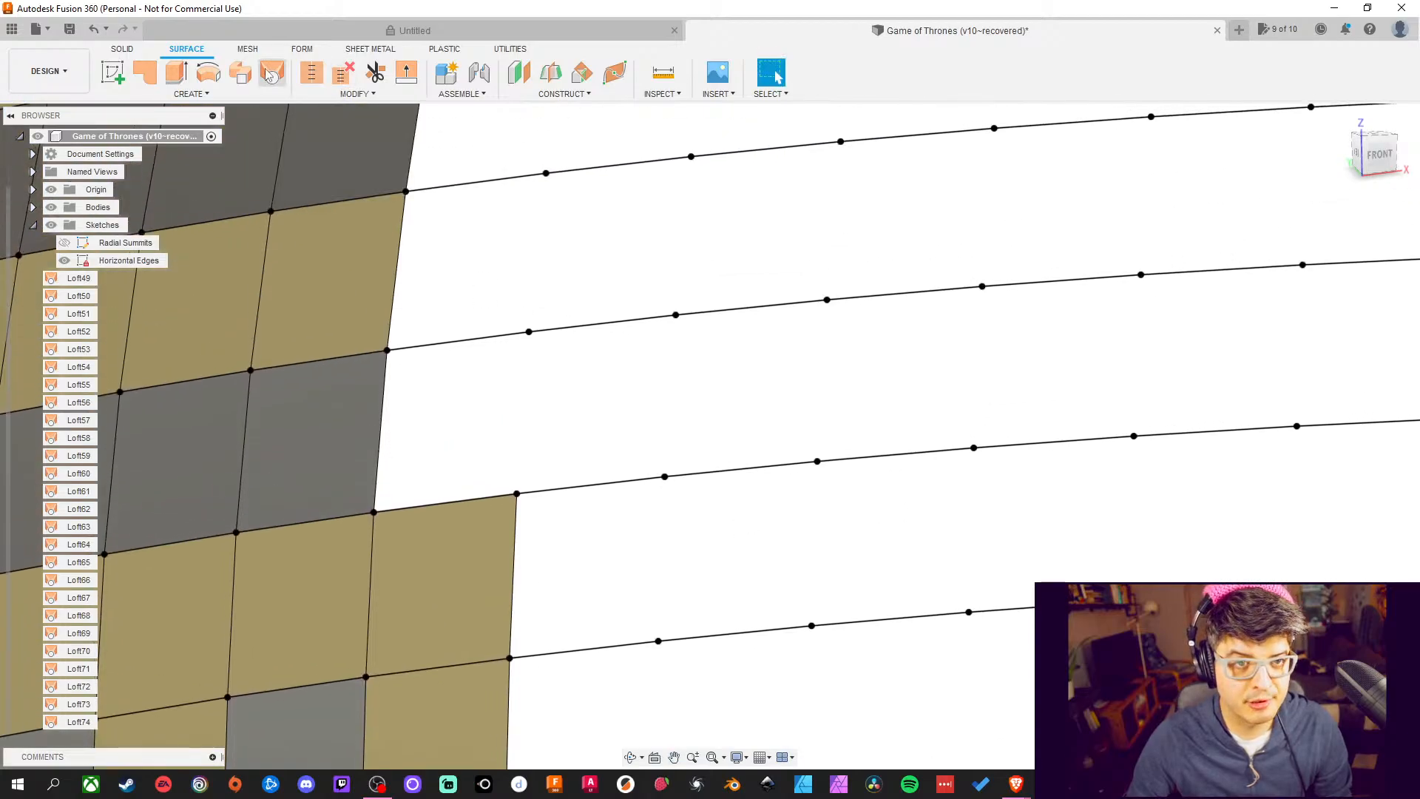
Loft the column's twelfth panel from the bottom, joining the last panel's upper edge to the matching segment one curve higher
{"action": "left_click", "coordinate": [271, 74]}
{"action": "left_click", "coordinate": [444, 502]}
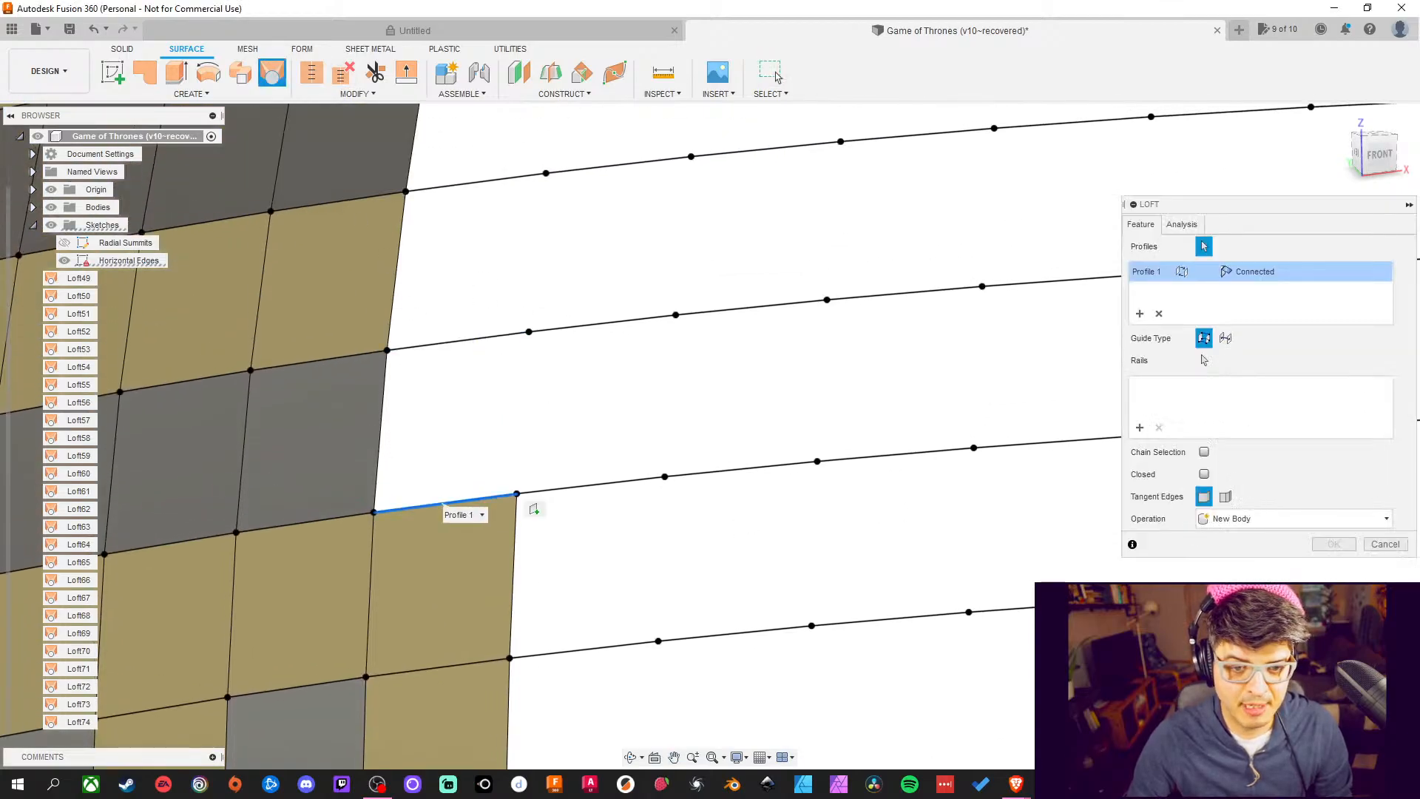
{"action": "left_click", "coordinate": [512, 341]}
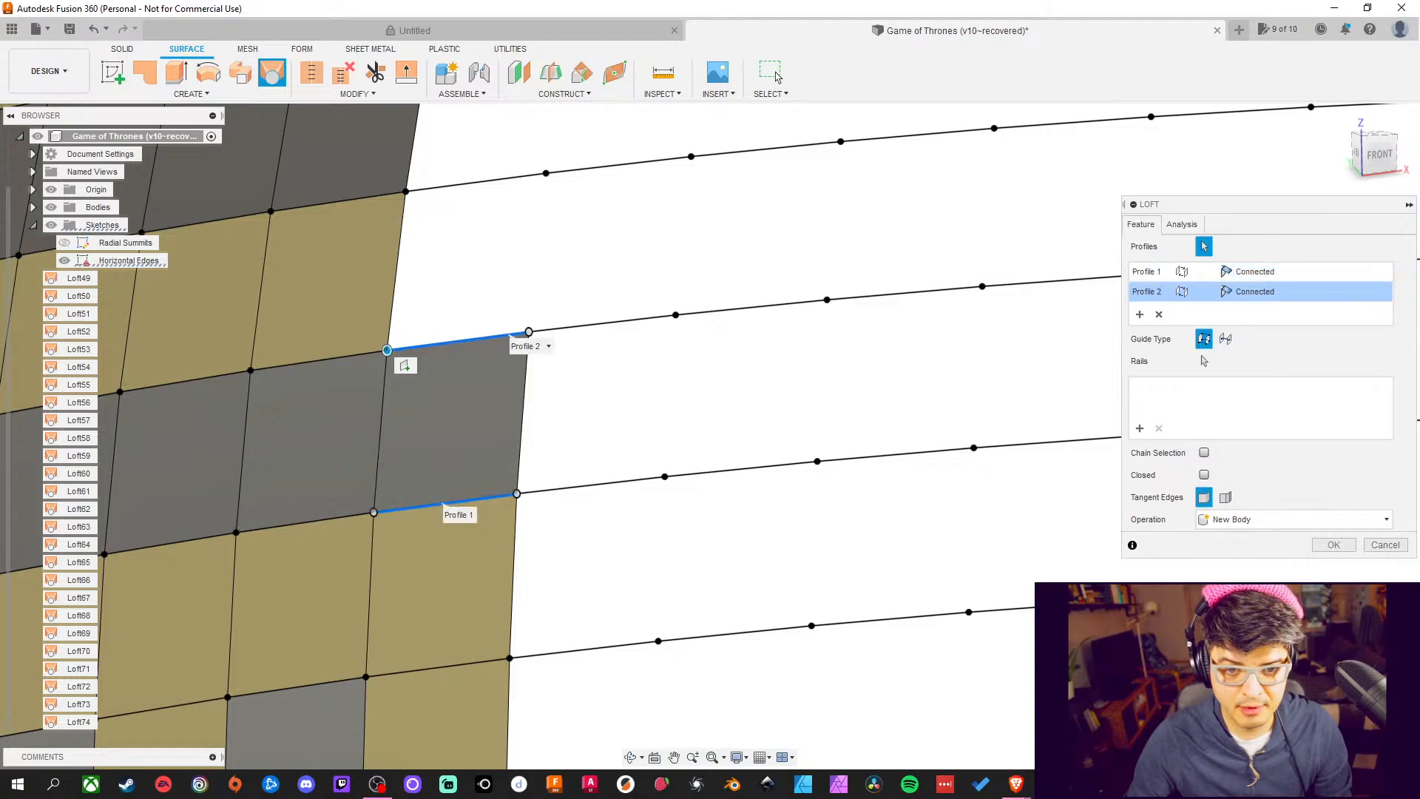
{"action": "left_click", "coordinate": [1331, 545]}
Loft the column's thirteenth panel from the bottom, joining the last panel's upper edge to the matching segment one curve higher
{"action": "middle_click_drag", "start_coordinate": [626, 248], "coordinate": [611, 396]}
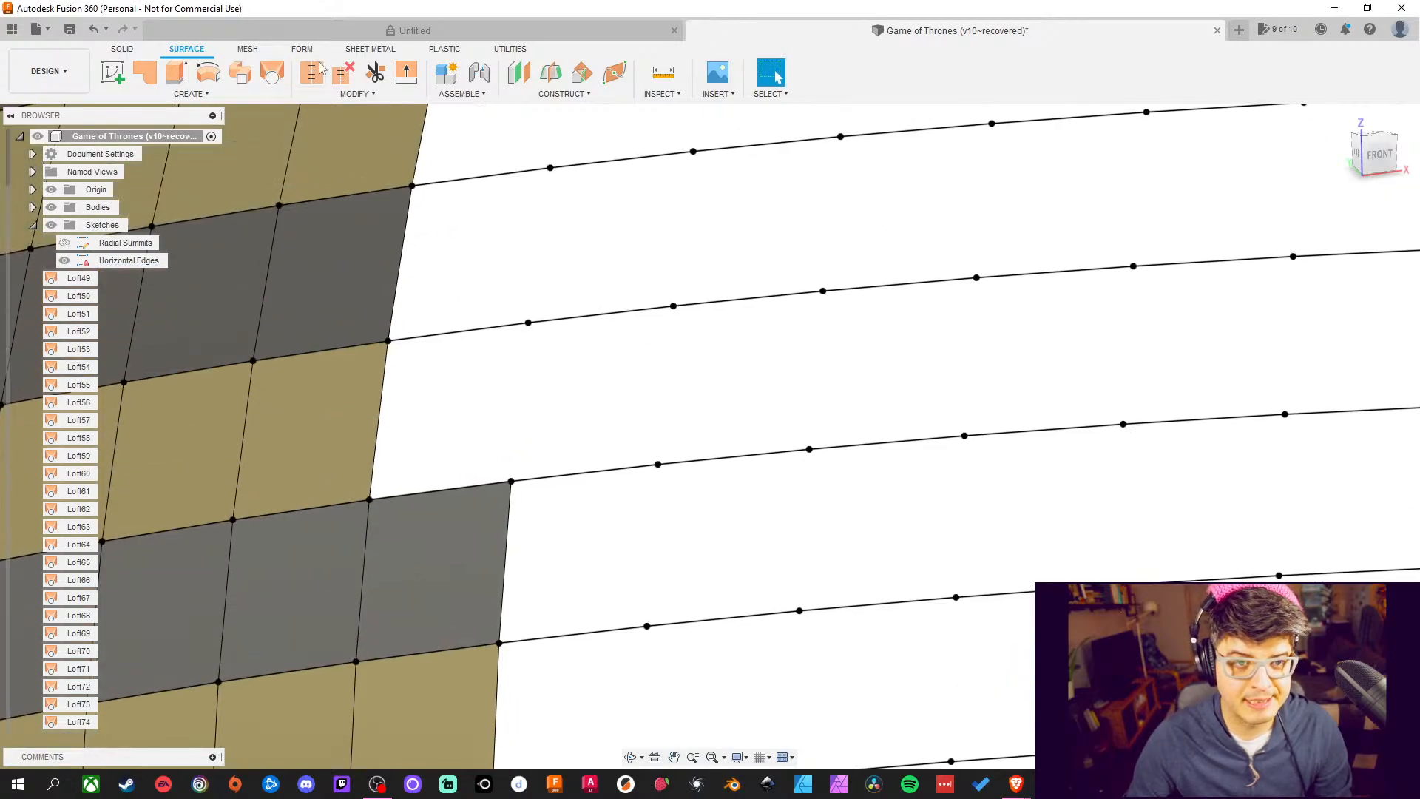
{"action": "left_click", "coordinate": [272, 74]}
{"action": "left_click", "coordinate": [482, 486]}
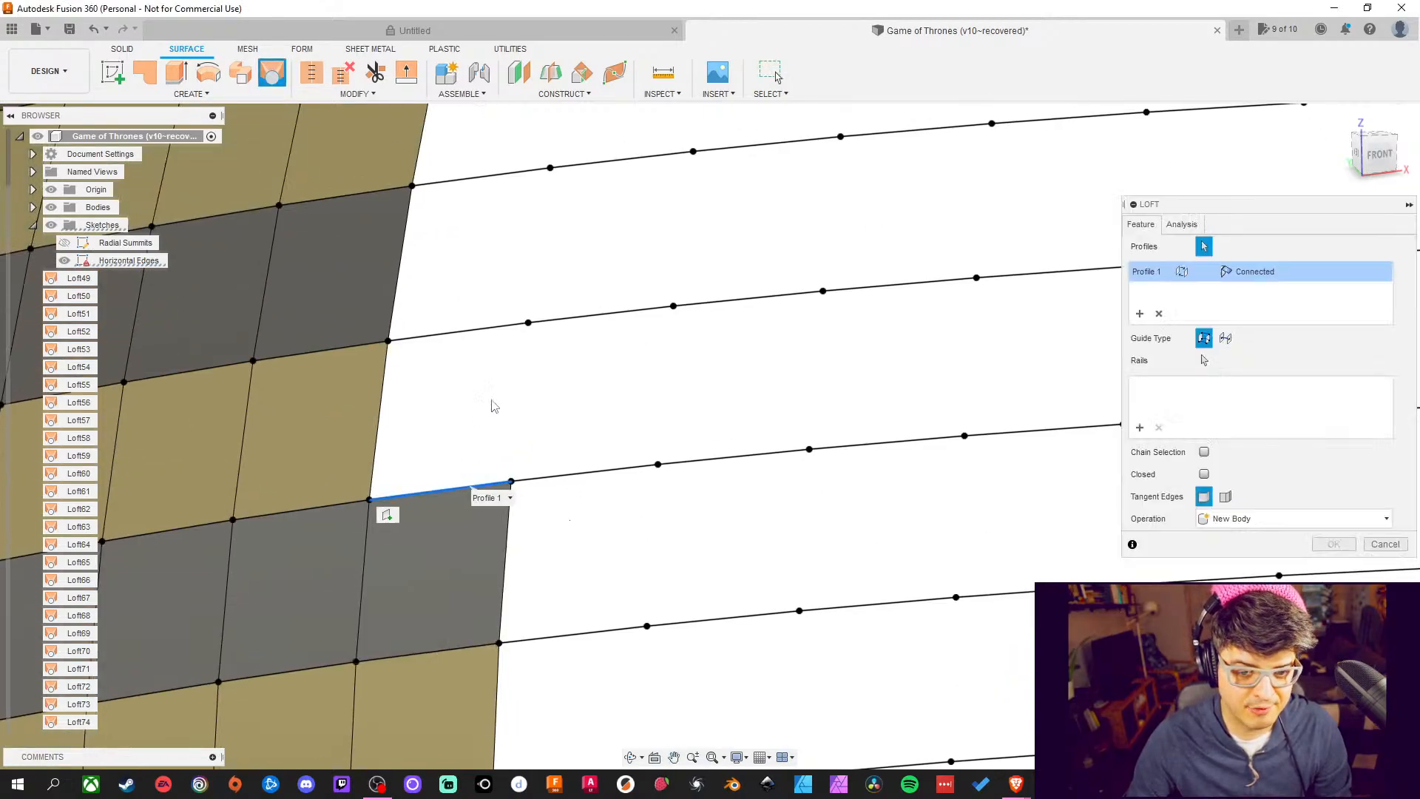
{"action": "left_click", "coordinate": [480, 330]}
{"action": "left_click", "coordinate": [1345, 549]}
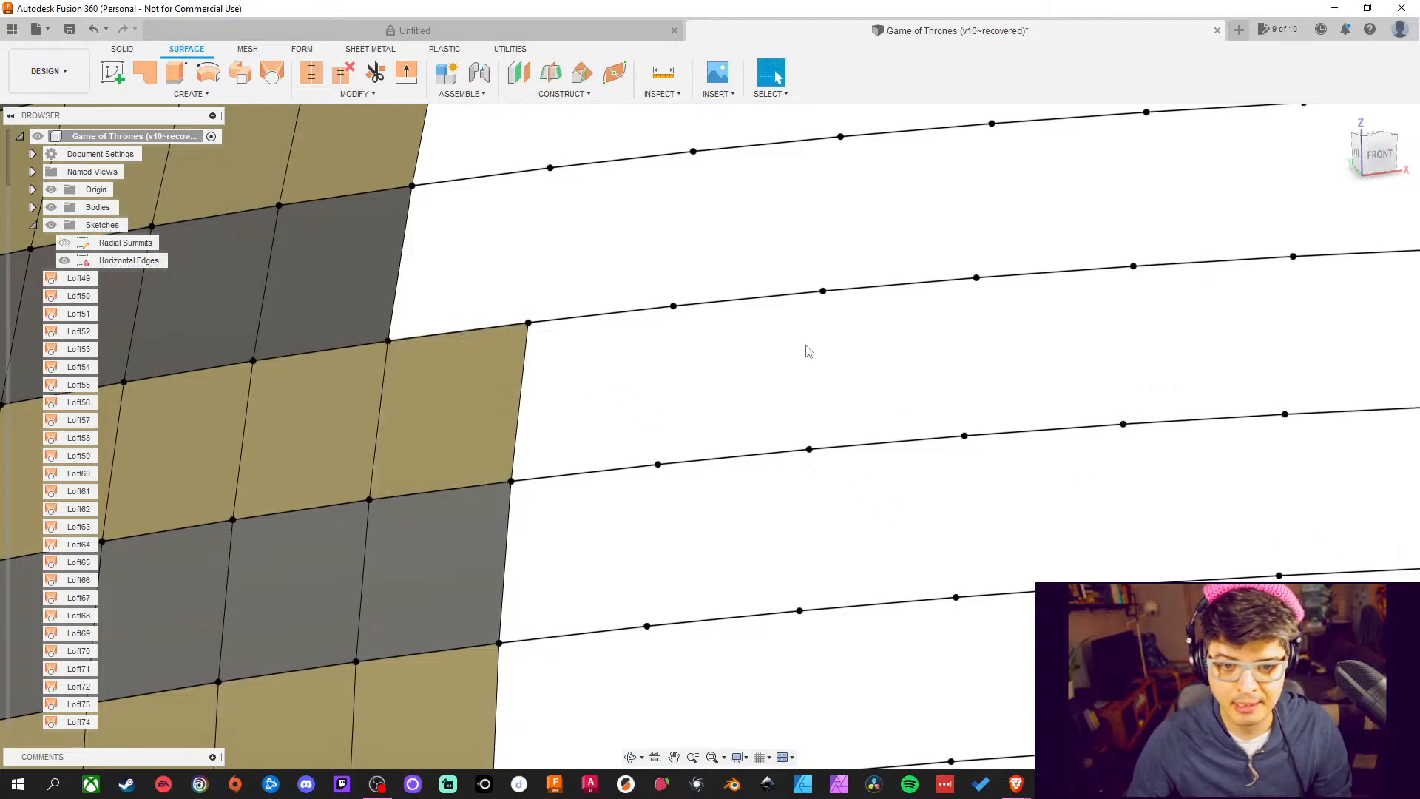
Loft the column's fifth panel from the top between matching segments of the fifth- and sixth-highest edge curves
{"action": "middle_click_drag", "start_coordinate": [808, 352], "coordinate": [766, 500]}
{"action": "left_click", "coordinate": [273, 74]}
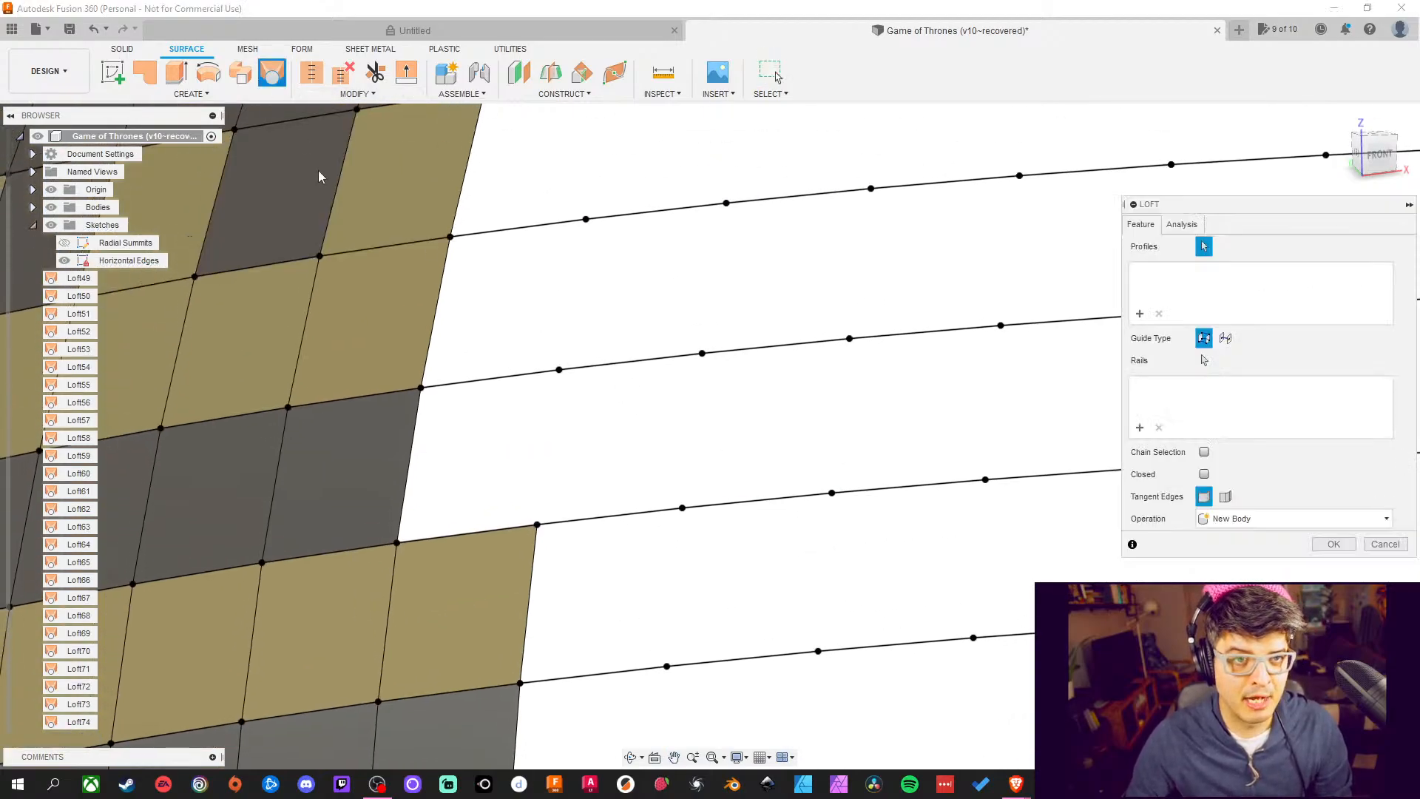
{"action": "left_click", "coordinate": [442, 537]}
{"action": "left_click", "coordinate": [494, 388]}
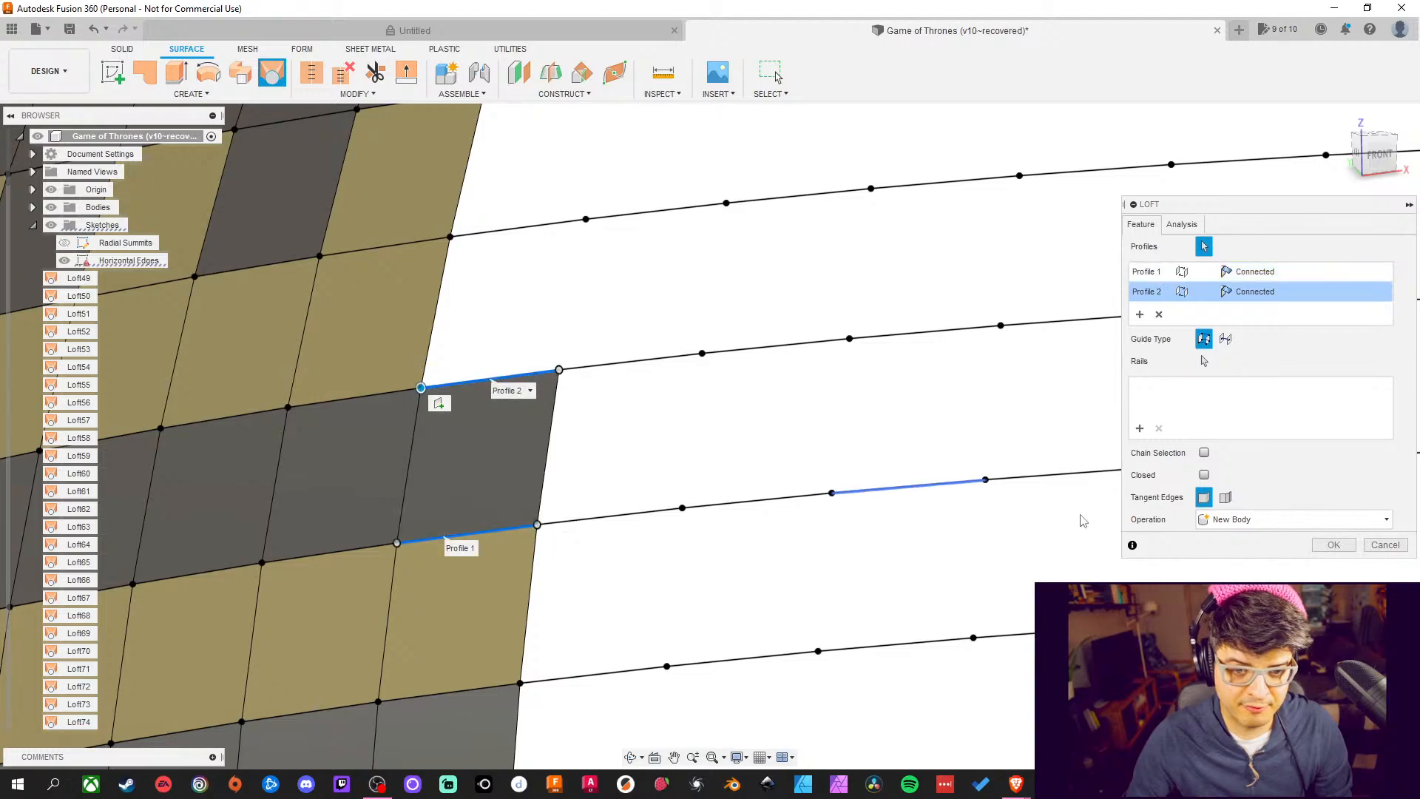
{"action": "left_click", "coordinate": [1333, 545]}
Loft the column's fourth panel from the top between matching segments of the fourth- and fifth-highest edge curves
{"action": "middle_click_drag", "start_coordinate": [865, 326], "coordinate": [803, 459]}
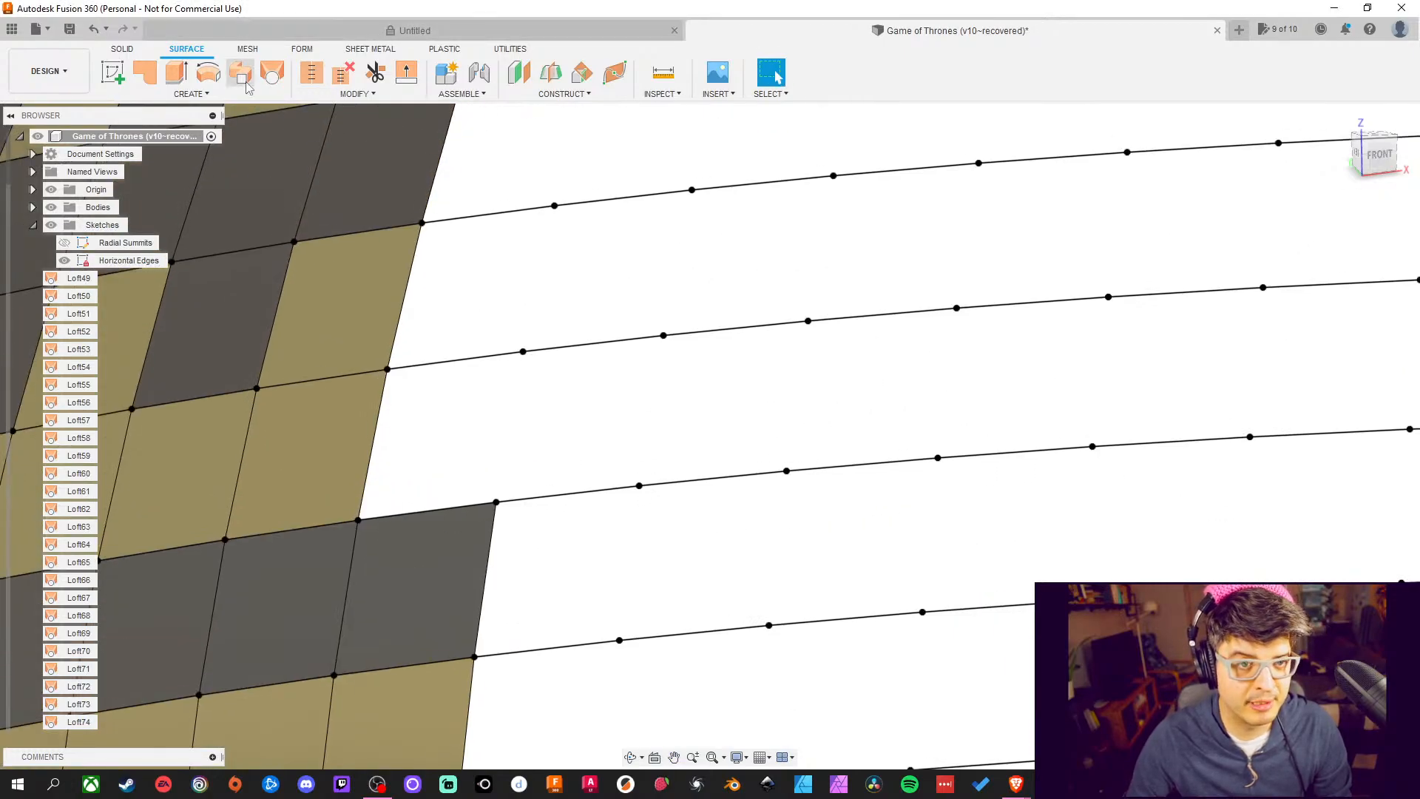
{"action": "left_click", "coordinate": [272, 73]}
{"action": "left_click", "coordinate": [443, 510]}
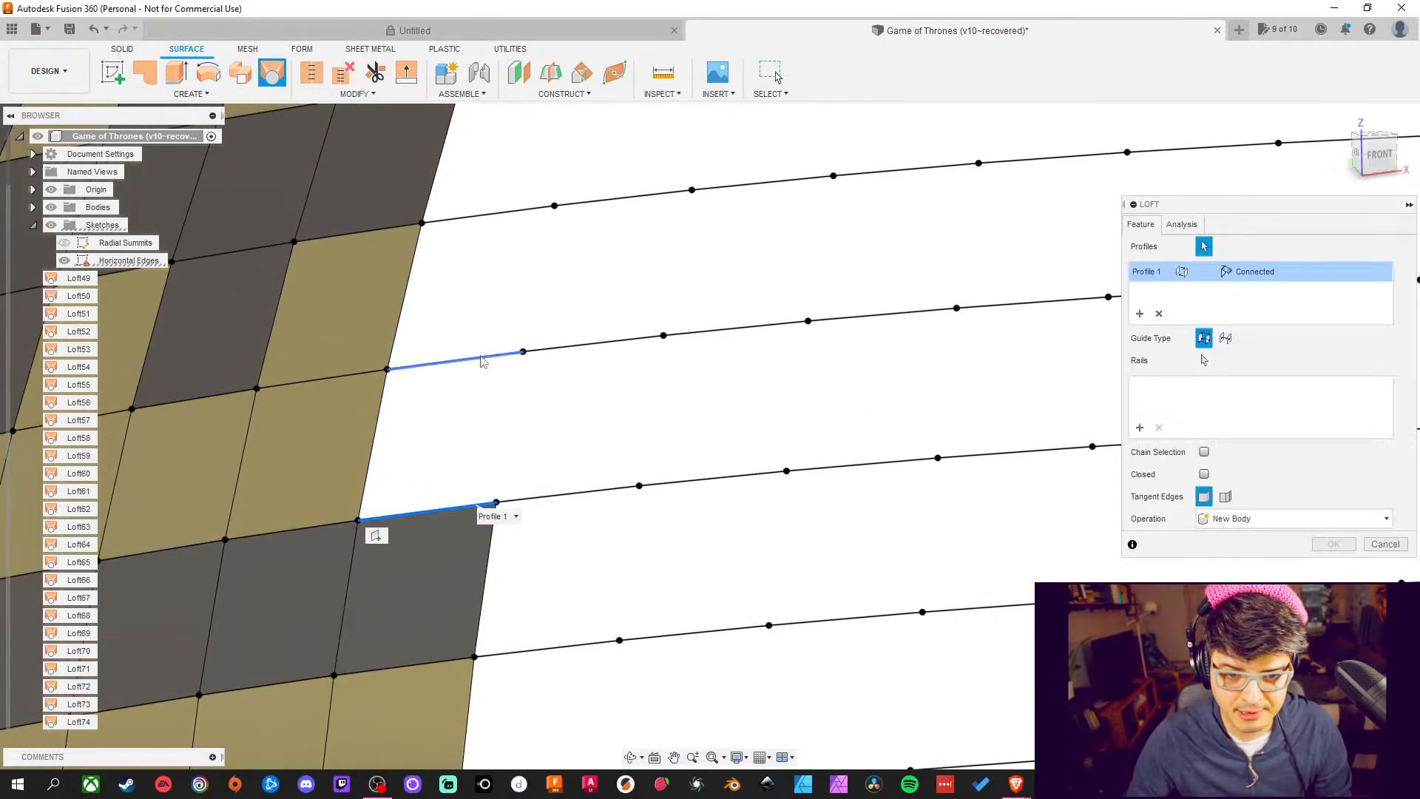
{"action": "left_click", "coordinate": [481, 361]}
{"action": "left_click", "coordinate": [1333, 545]}
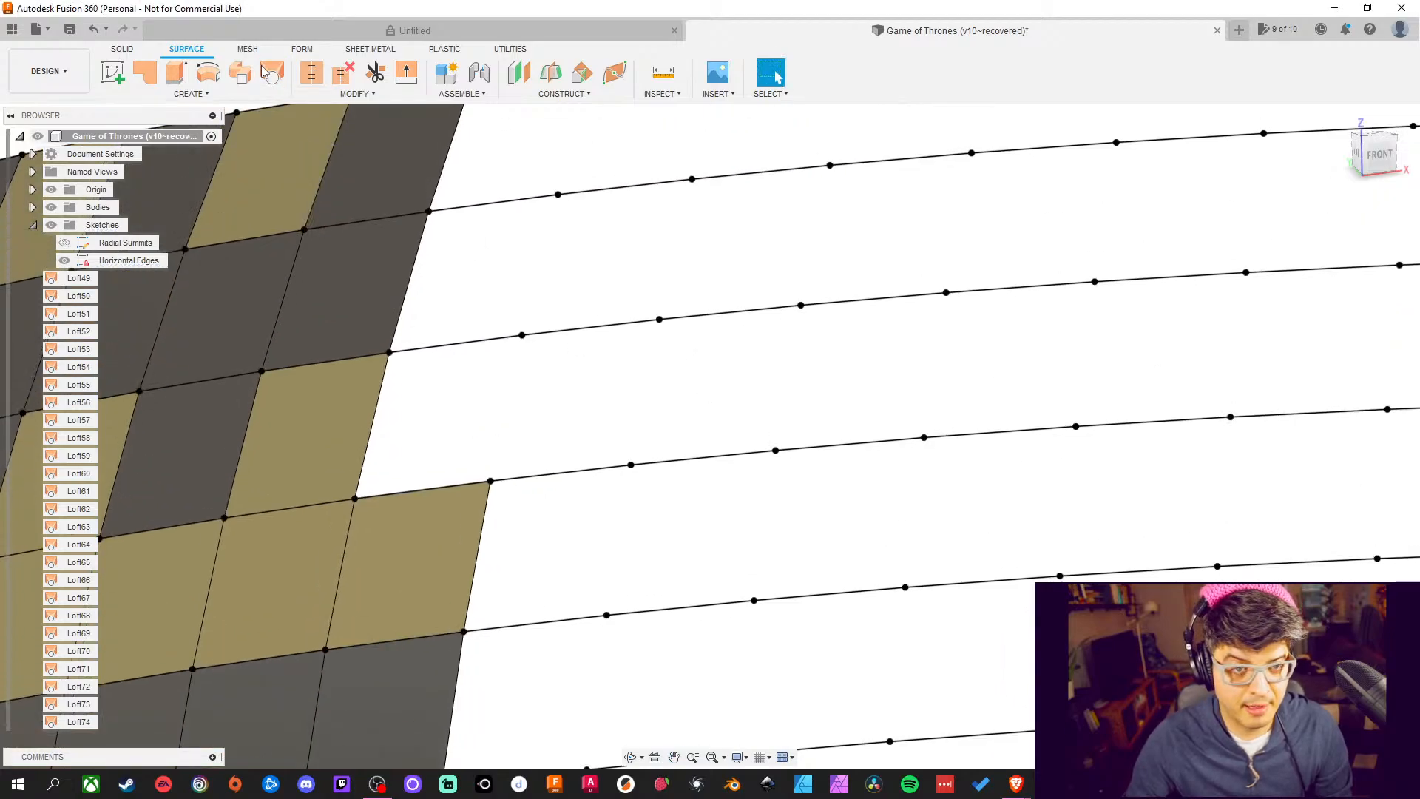
Loft the column's third panel from the top between matching segments of the third- and fourth-highest edge curves
{"action": "left_click", "coordinate": [272, 74]}
{"action": "left_click", "coordinate": [477, 491]}
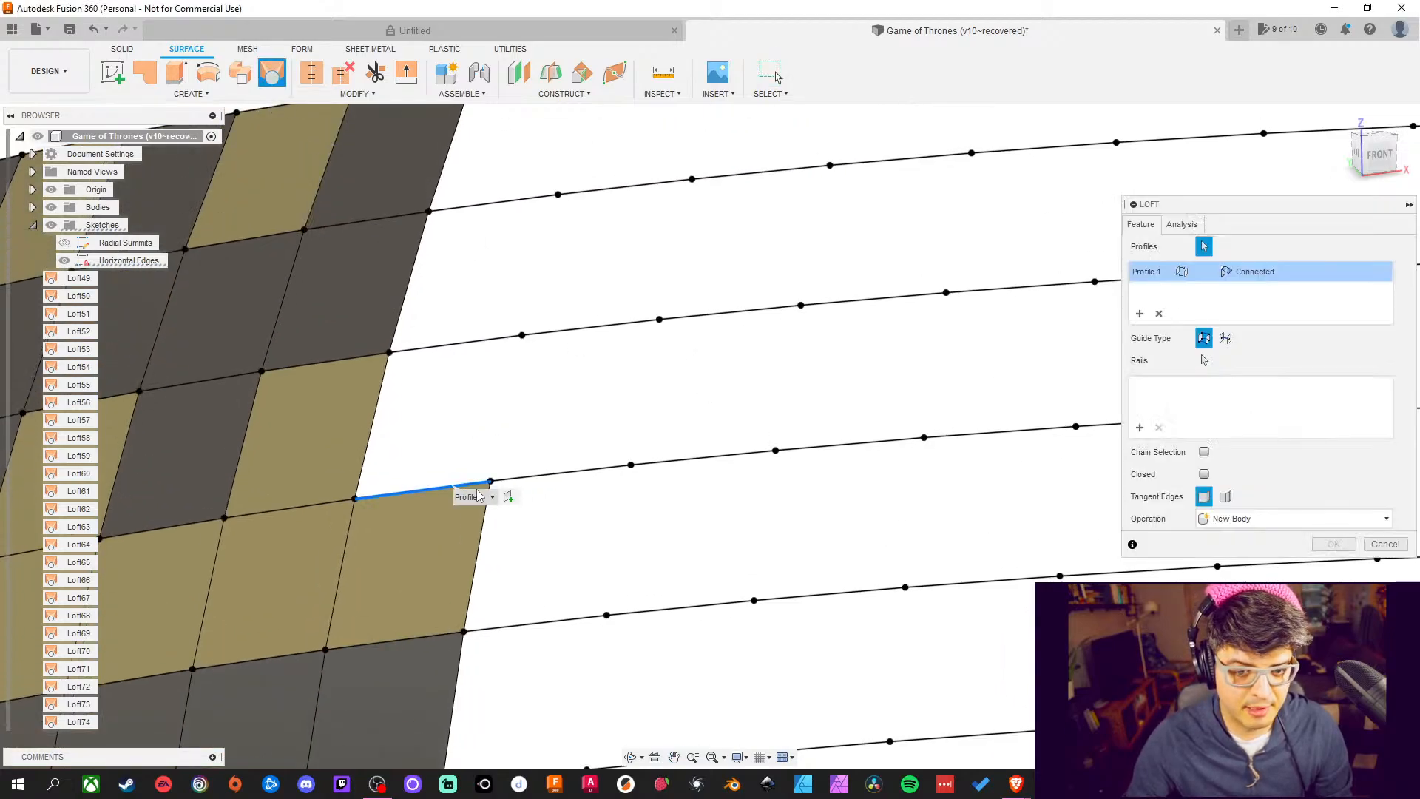
{"action": "left_click", "coordinate": [479, 346]}
{"action": "left_click", "coordinate": [1333, 545]}
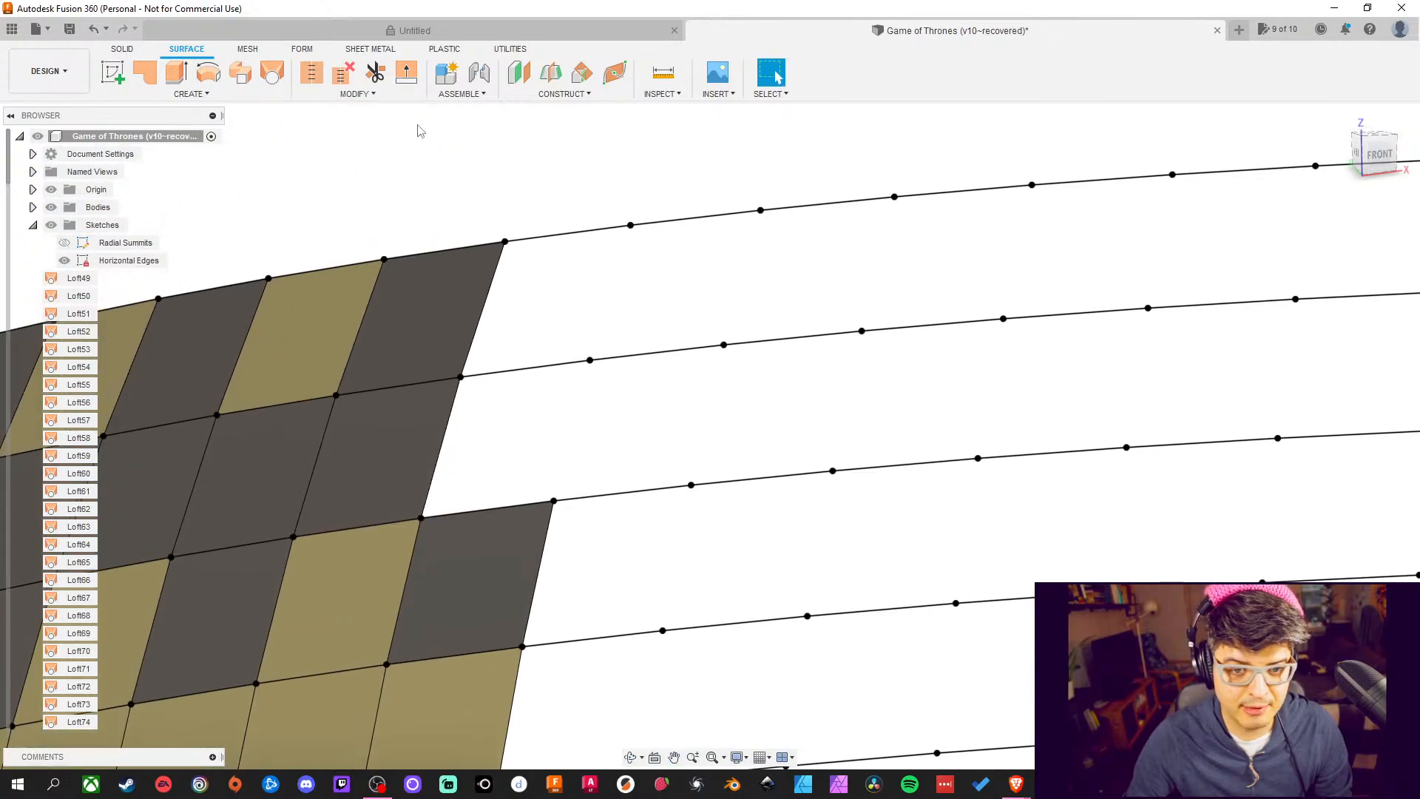
Loft the column's second panel from the top between matching segments of the second- and third-highest edge curves
{"action": "left_click", "coordinate": [272, 73]}
{"action": "left_click", "coordinate": [523, 508]}
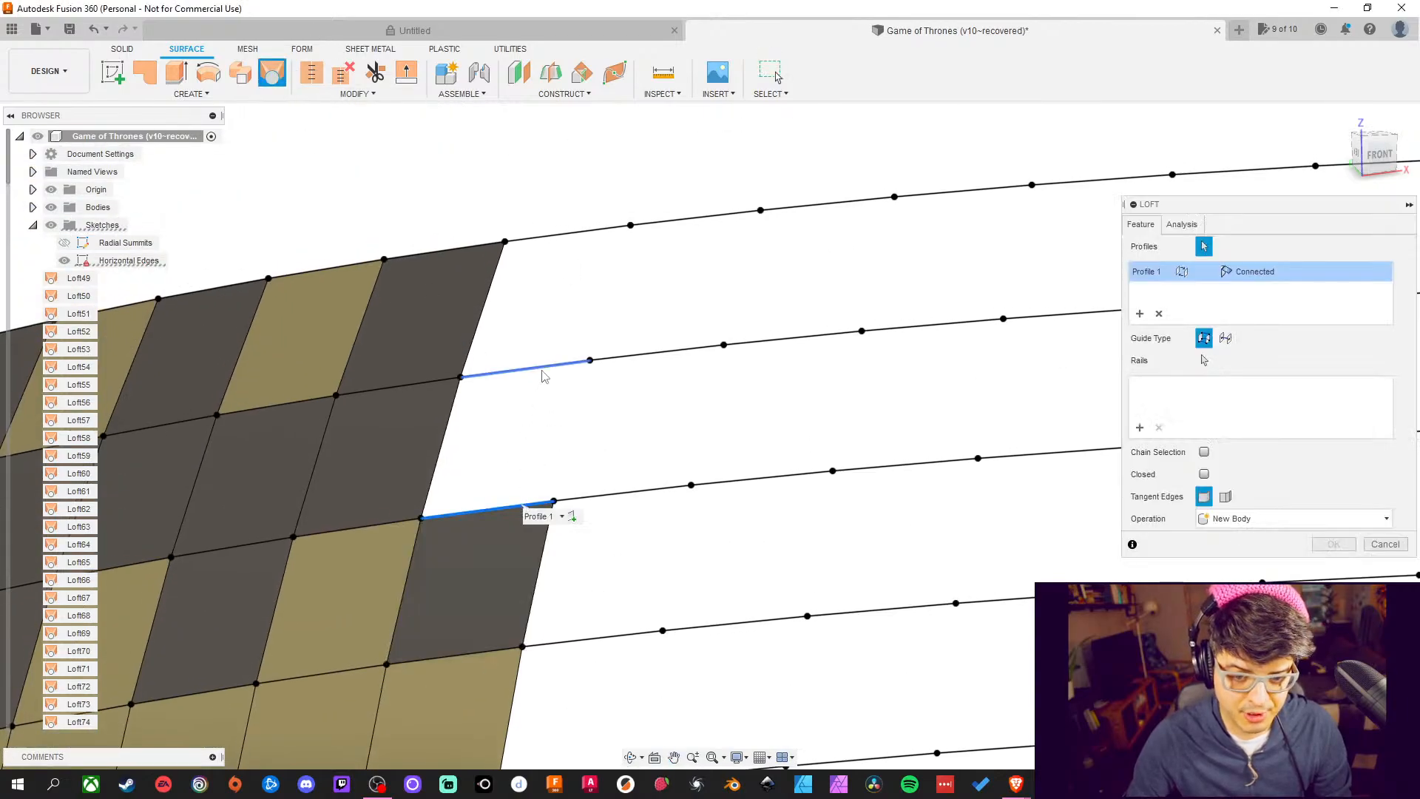
{"action": "left_click", "coordinate": [542, 369]}
{"action": "left_click", "coordinate": [1334, 544]}
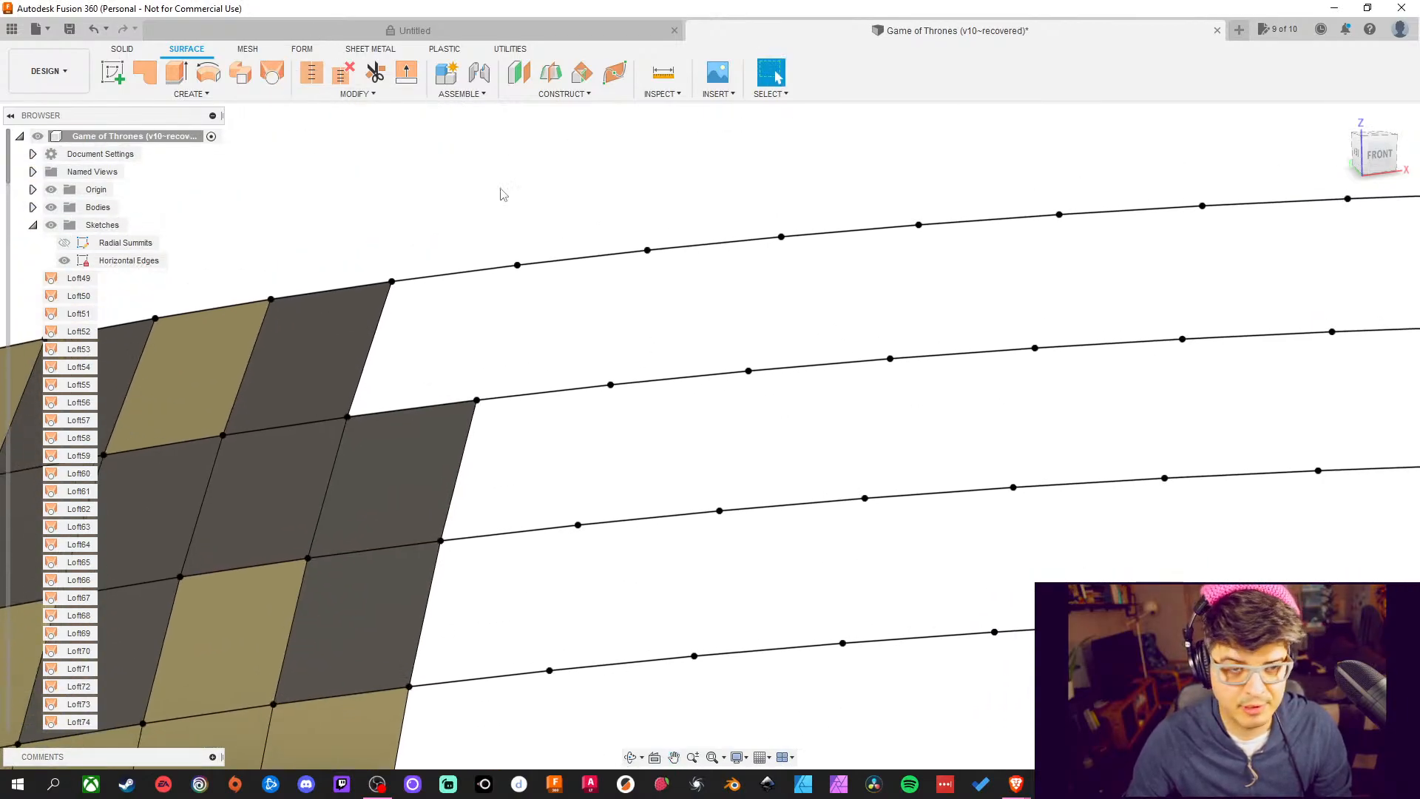
Complete the column by lofting its top panel between matching segments of the two highest edge curves
{"action": "left_click", "coordinate": [272, 74]}
{"action": "left_click", "coordinate": [428, 406]}
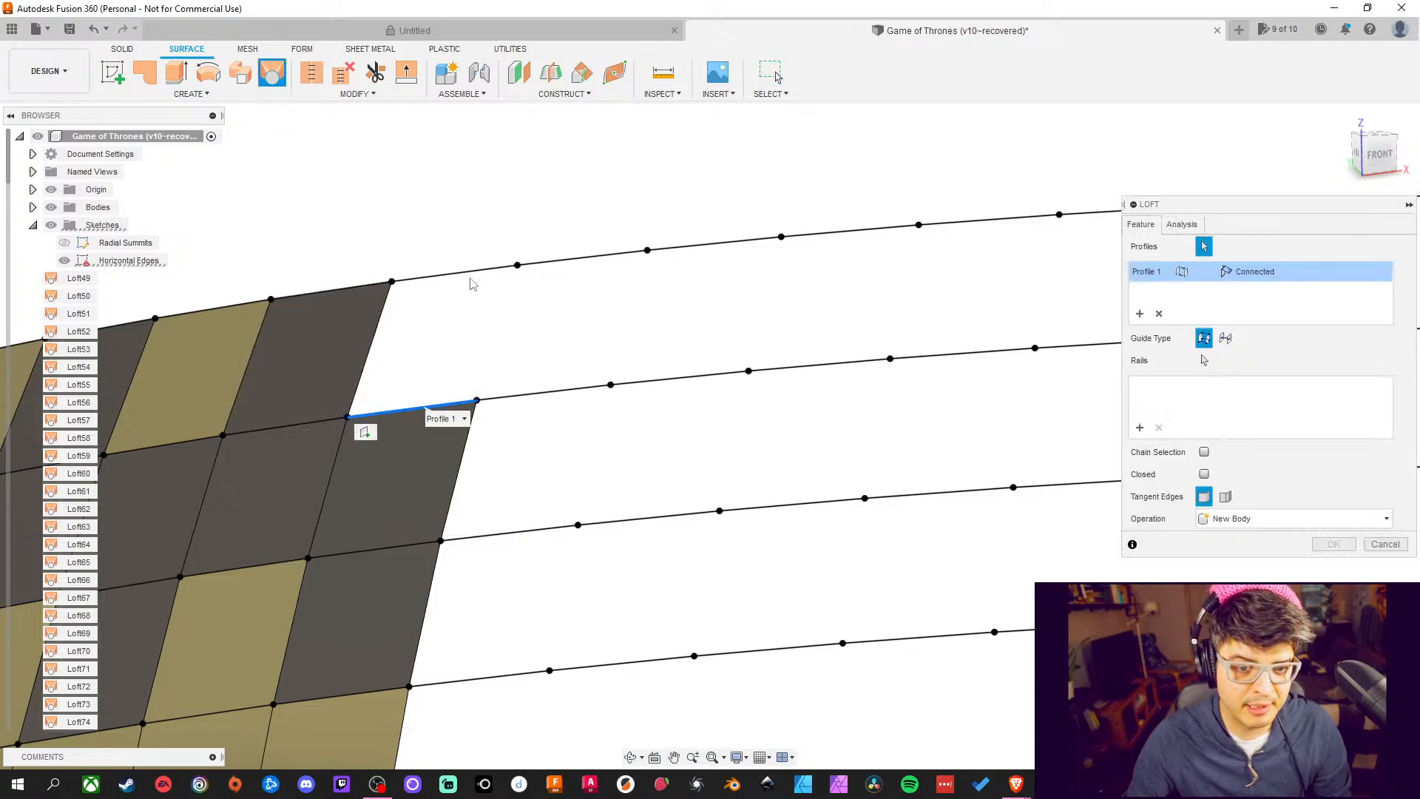
{"action": "left_click", "coordinate": [473, 277]}
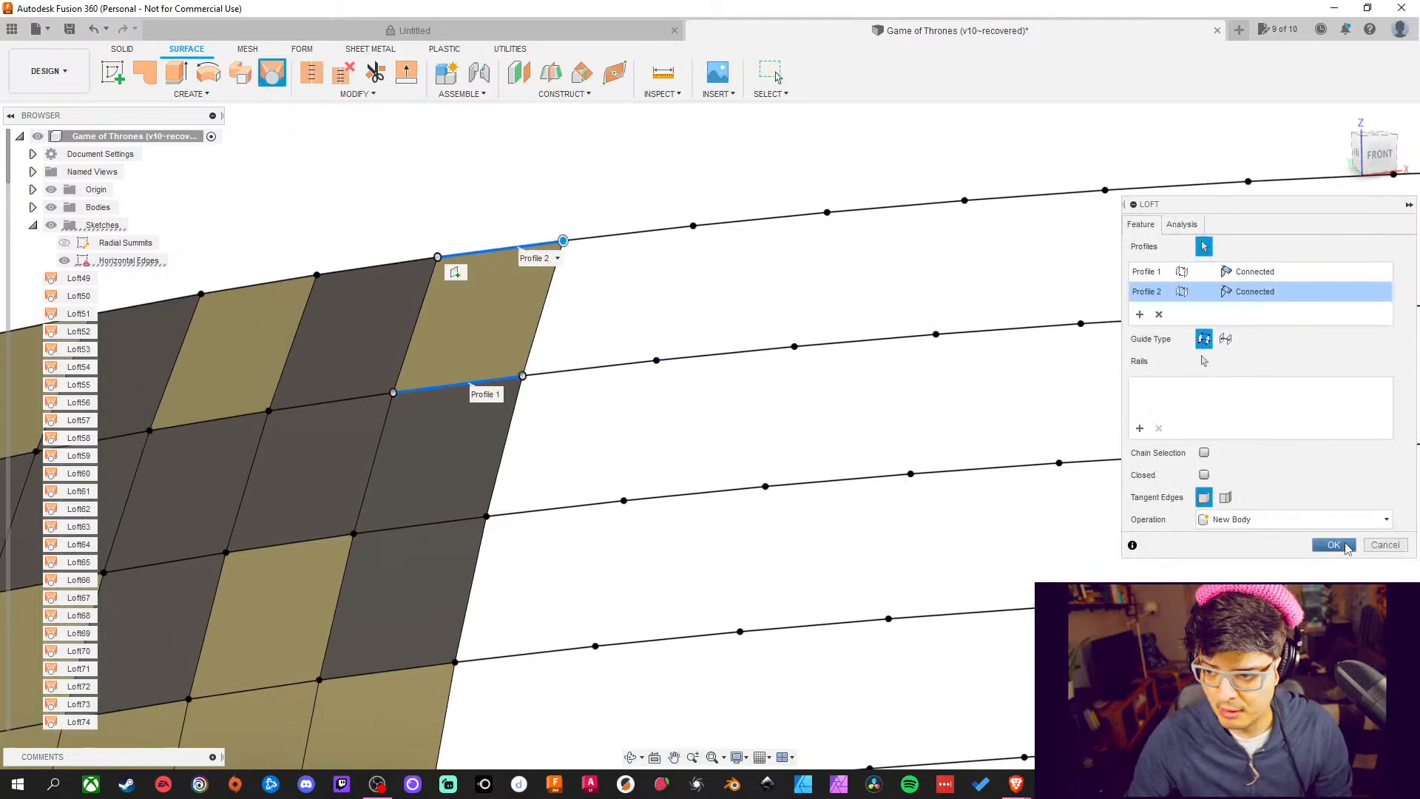
{"action": "left_click", "coordinate": [1333, 545]}
Start the next column by lofting its top panel between matching segments of the two highest edge curves
{"action": "left_click", "coordinate": [265, 77]}
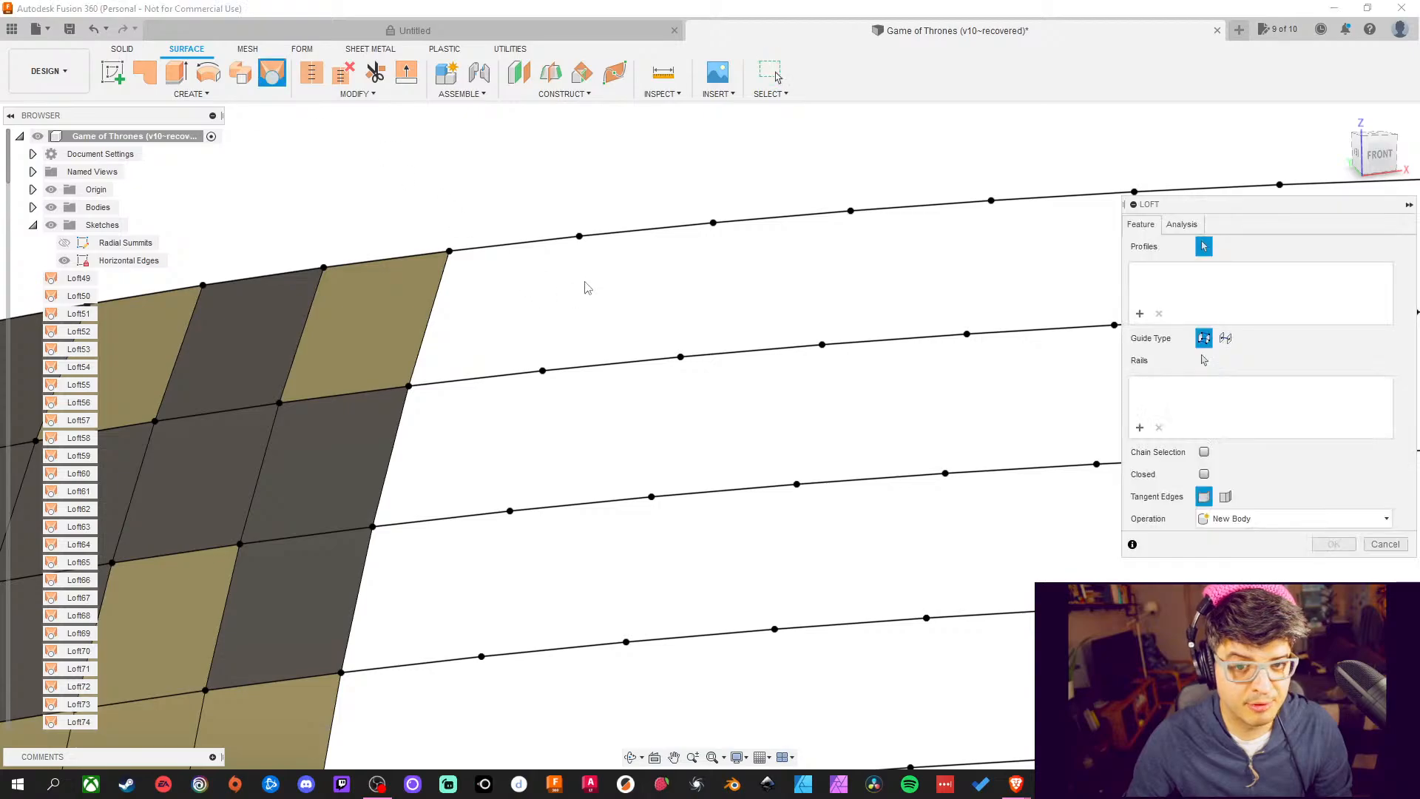
{"action": "left_click", "coordinate": [534, 247]}
{"action": "left_click", "coordinate": [502, 383]}
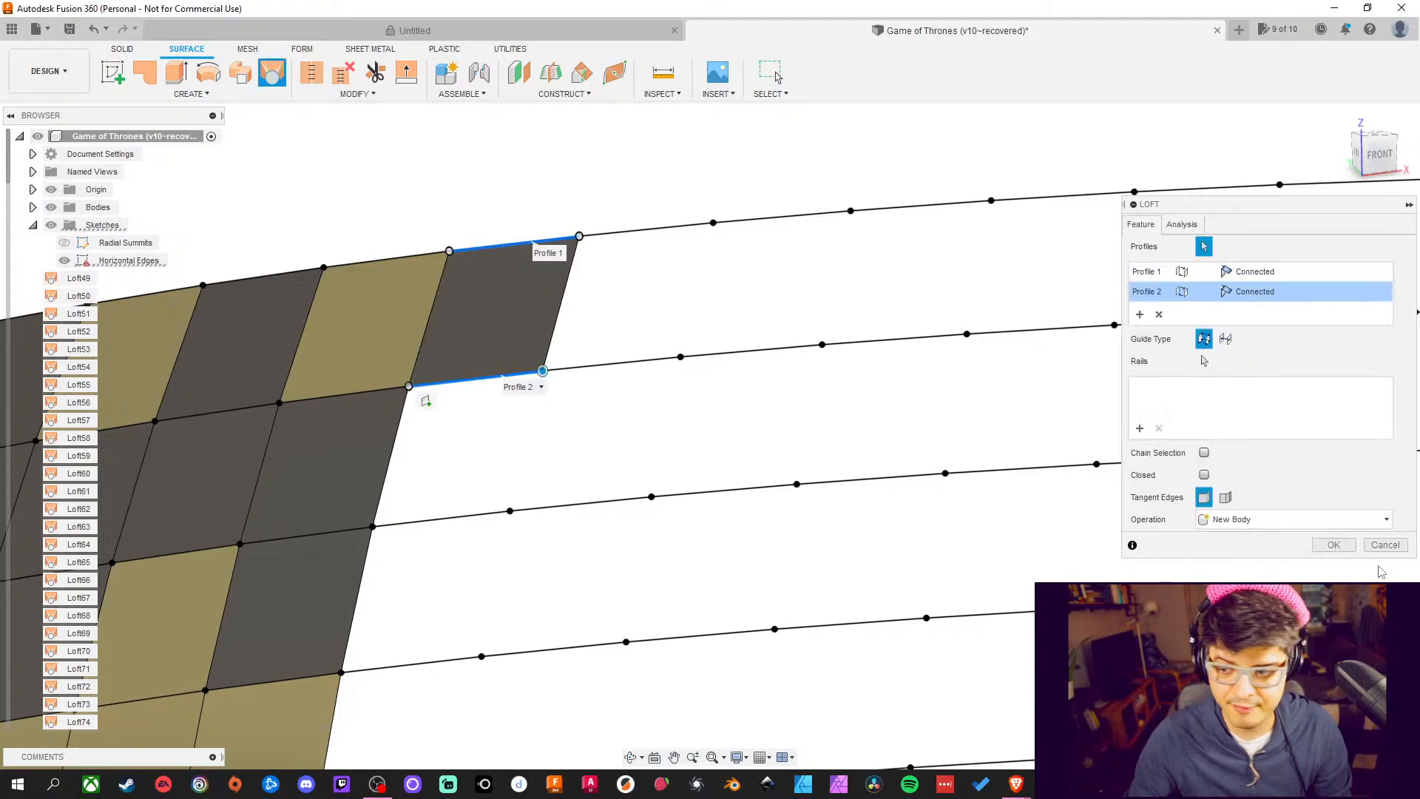
{"action": "left_click", "coordinate": [1349, 548]}
Loft the new column's second panel from the top between matching segments of the second- and third-highest edge curves
{"action": "middle_click_drag", "start_coordinate": [811, 485], "coordinate": [831, 411]}
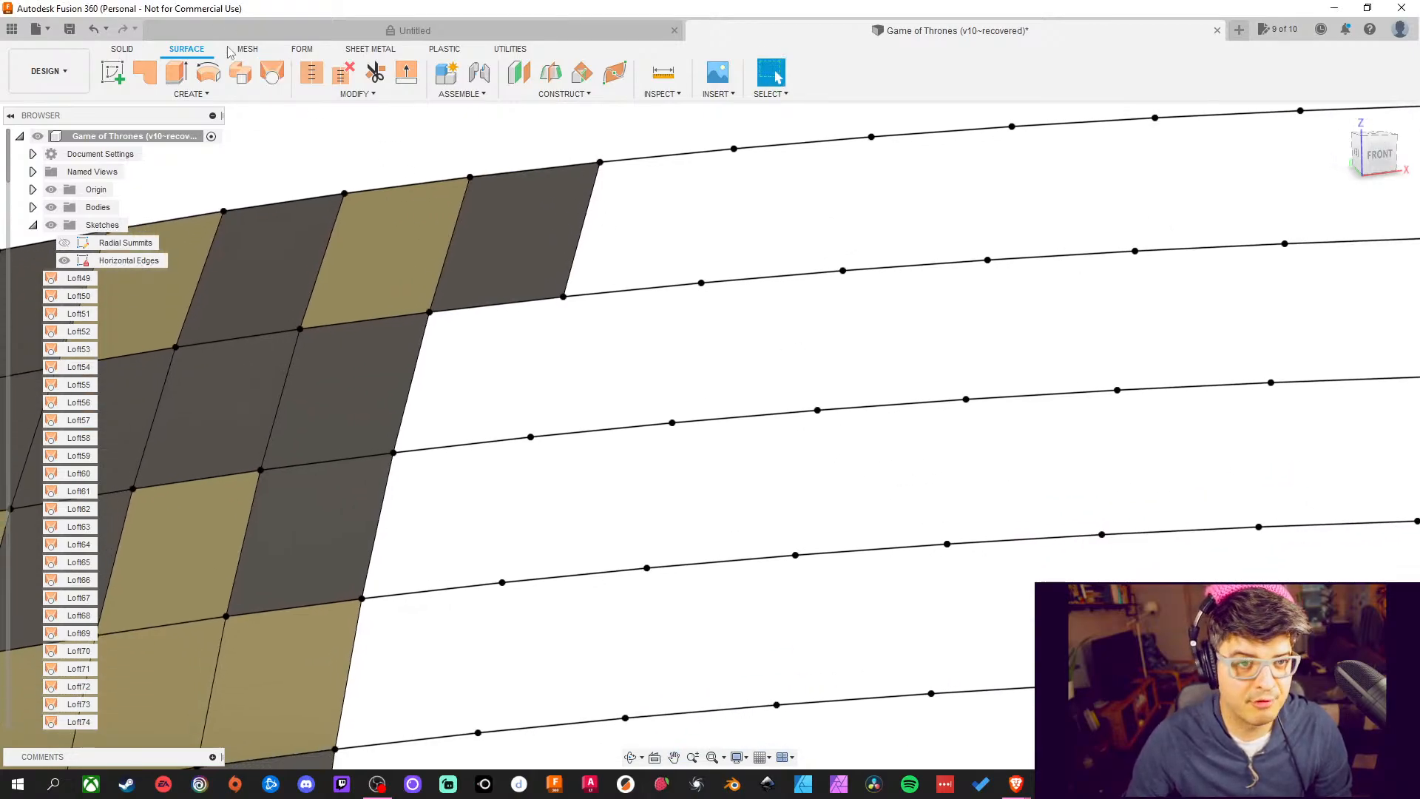
{"action": "left_click", "coordinate": [284, 81]}
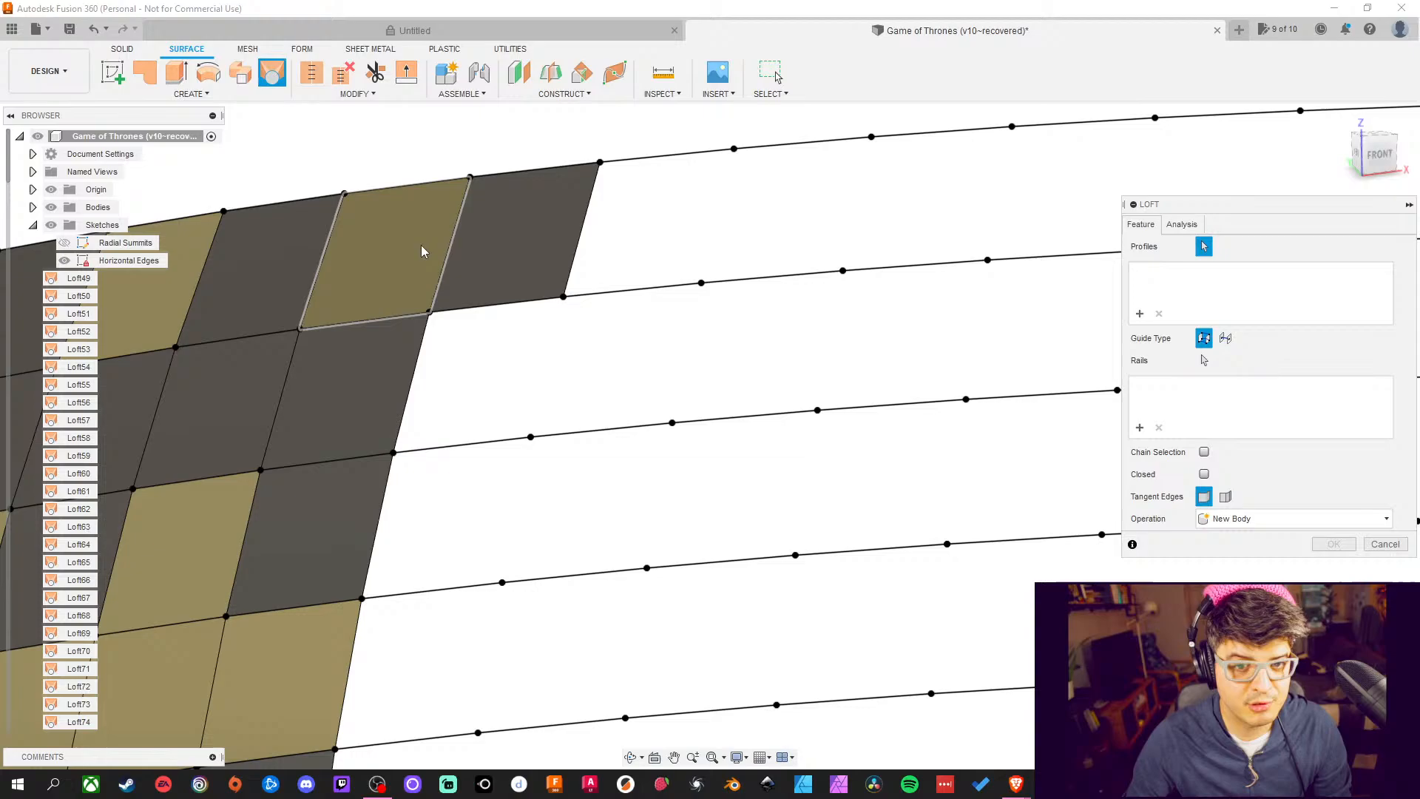
{"action": "left_click", "coordinate": [484, 446]}
{"action": "left_click", "coordinate": [546, 303]}
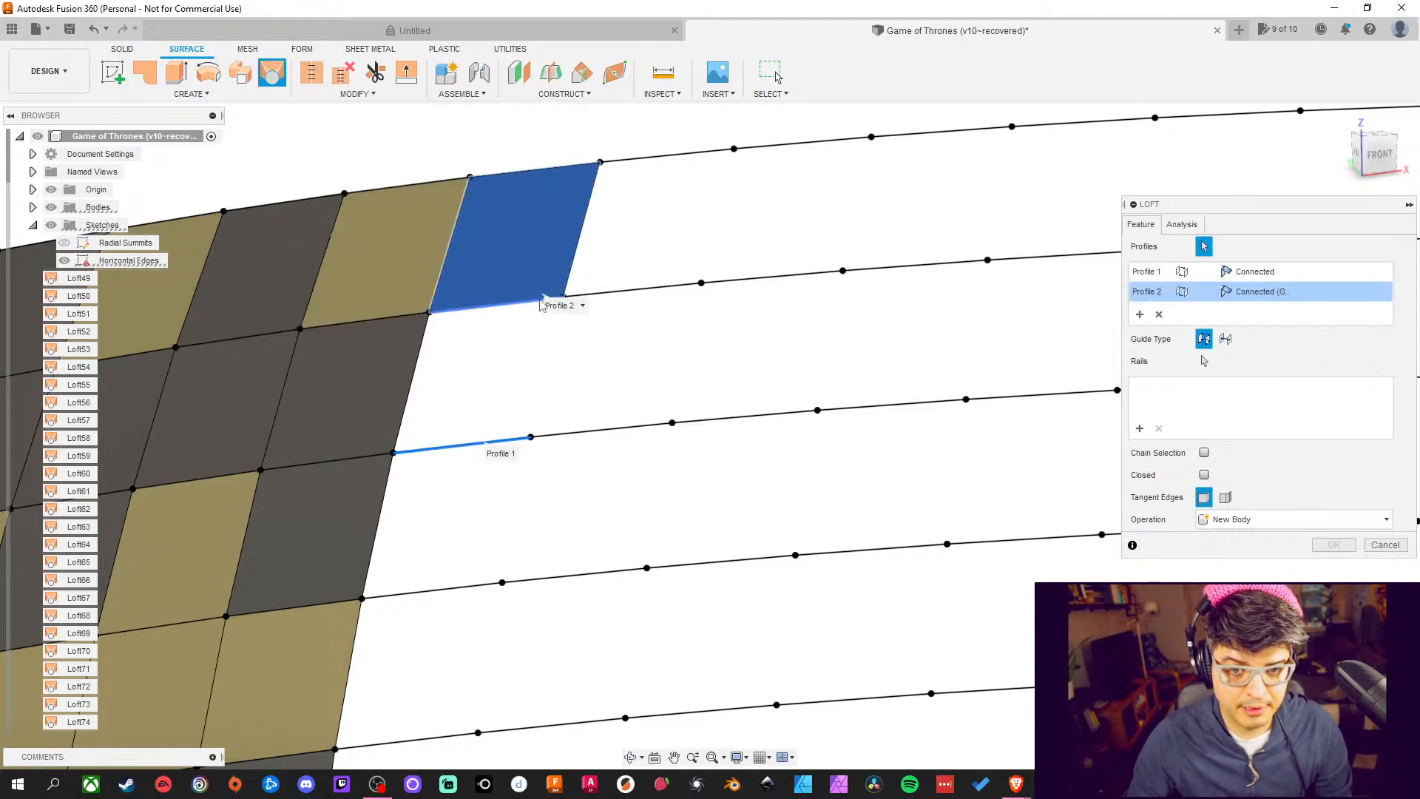
{"action": "left_click", "coordinate": [536, 305]}
{"action": "left_click", "coordinate": [533, 170]}
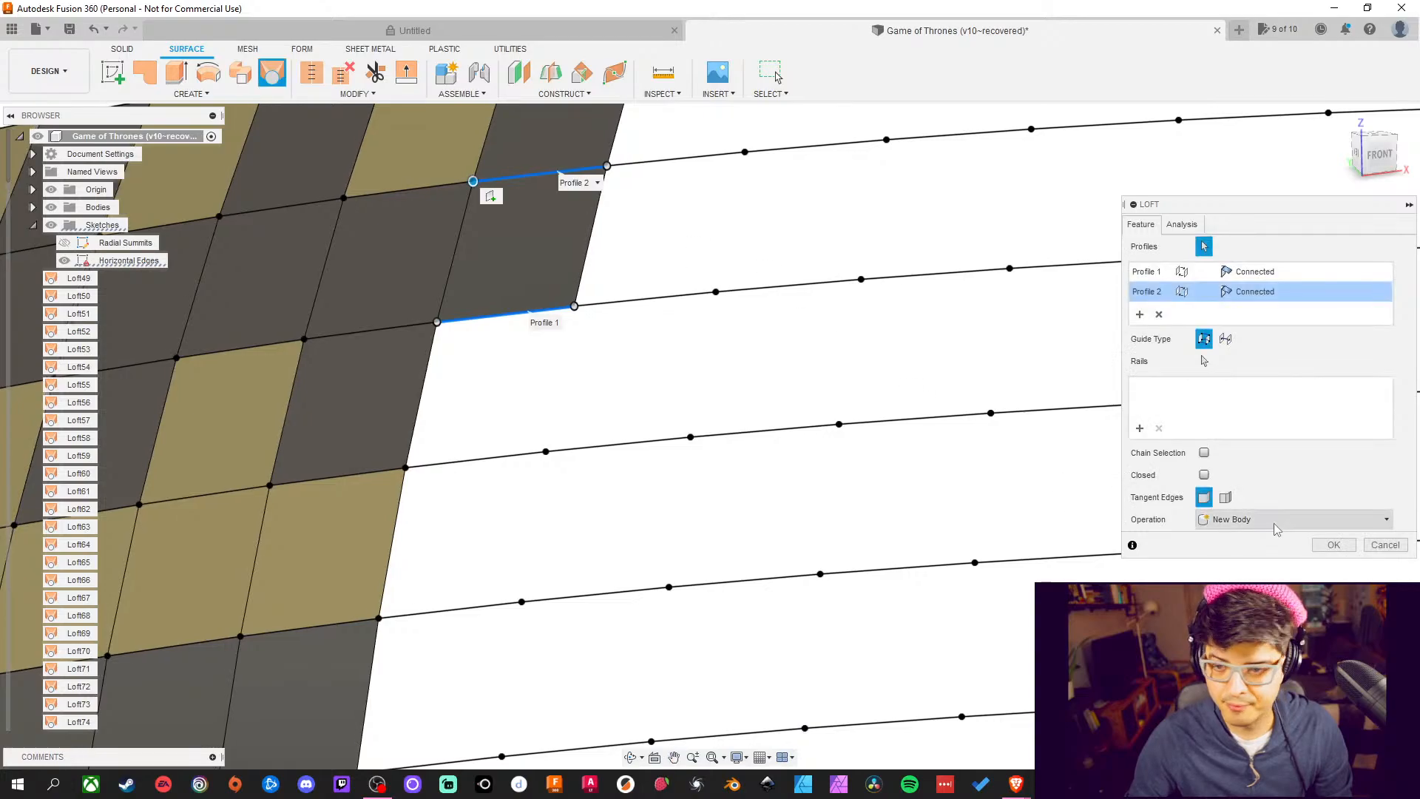
{"action": "left_click", "coordinate": [1350, 545]}
Loft the new column's third panel from the top between matching segments of the third- and fourth-highest edge curves
{"action": "middle_click_drag", "start_coordinate": [715, 379], "coordinate": [846, 409]}
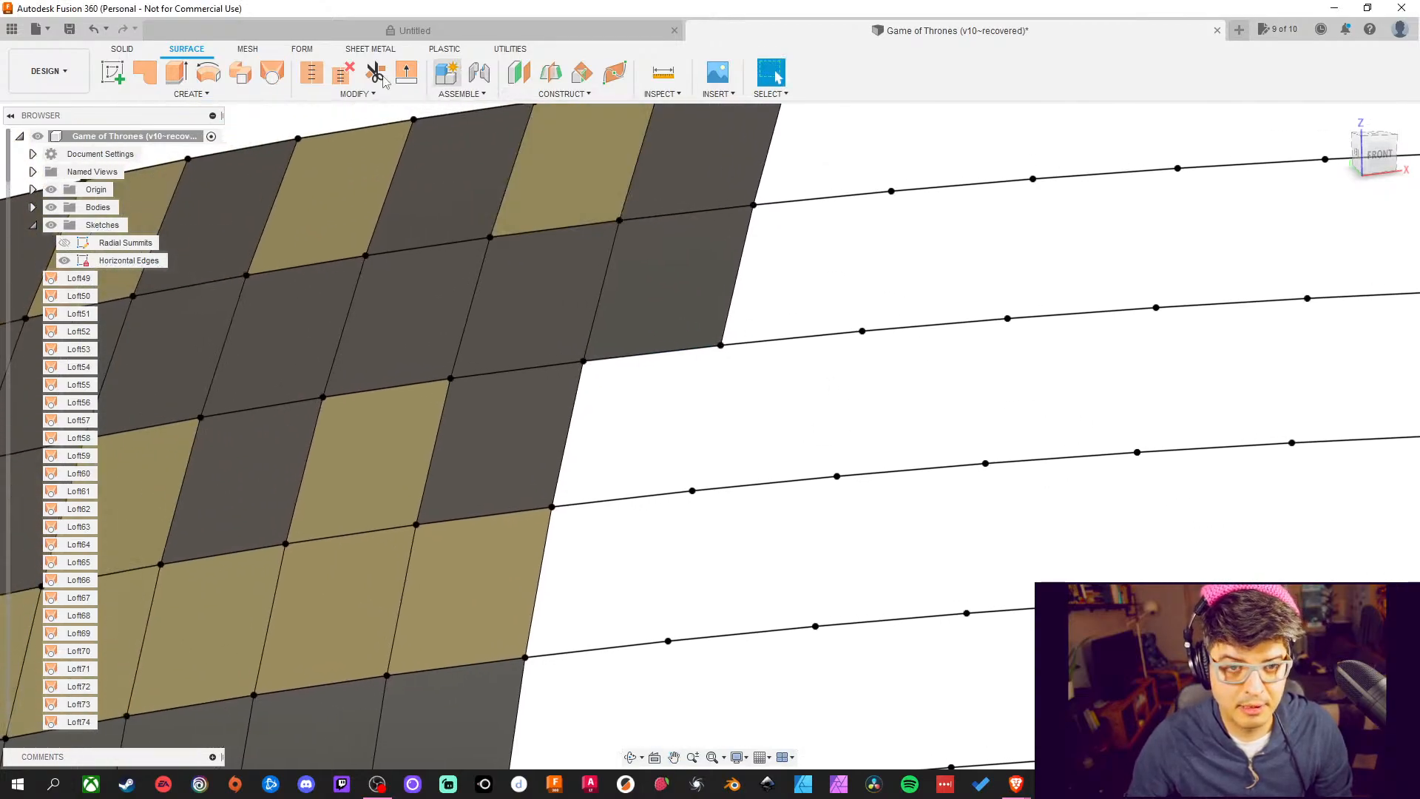
{"action": "left_click", "coordinate": [272, 71]}
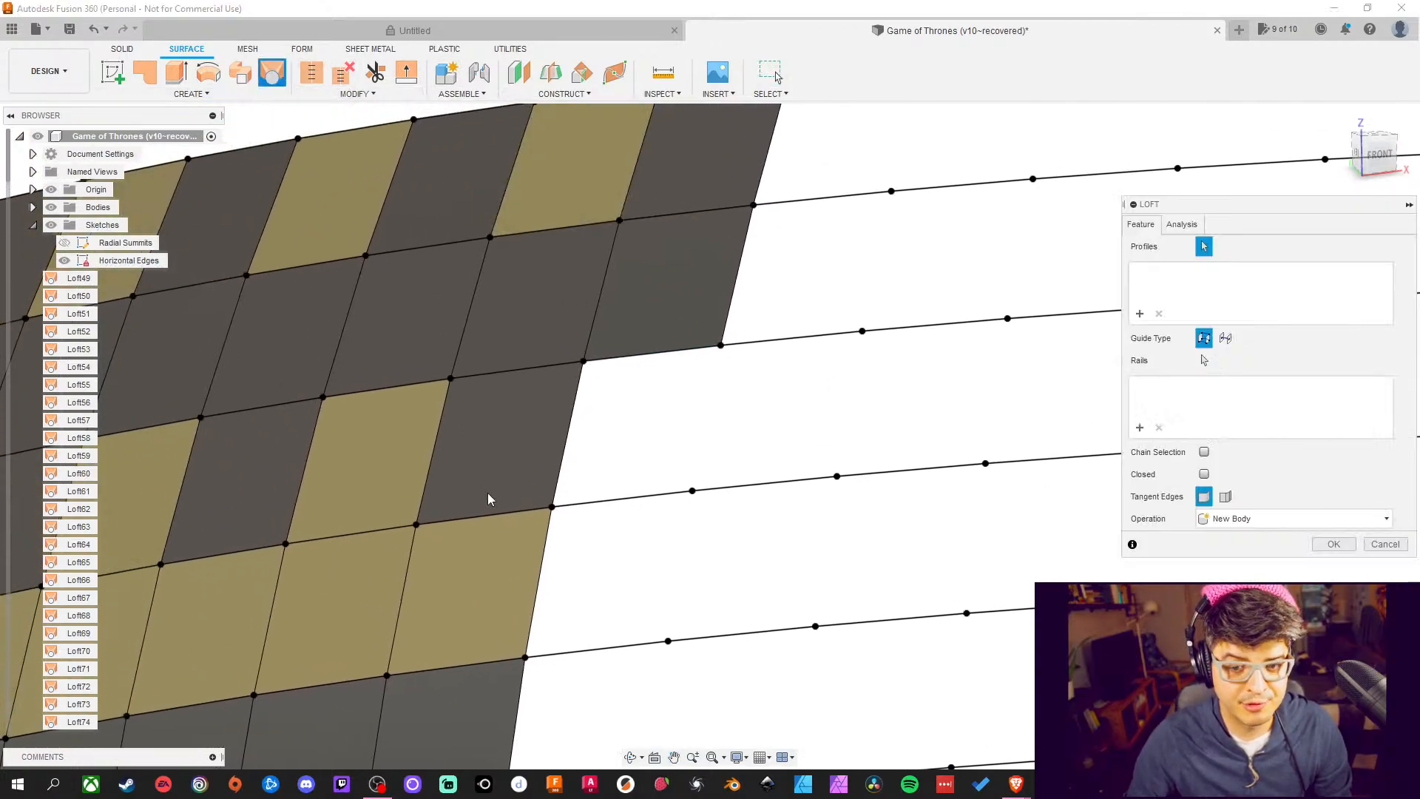
{"action": "left_click", "coordinate": [609, 504]}
{"action": "left_click", "coordinate": [643, 360]}
{"action": "middle_click_drag", "start_coordinate": [643, 360], "coordinate": [633, 217]}
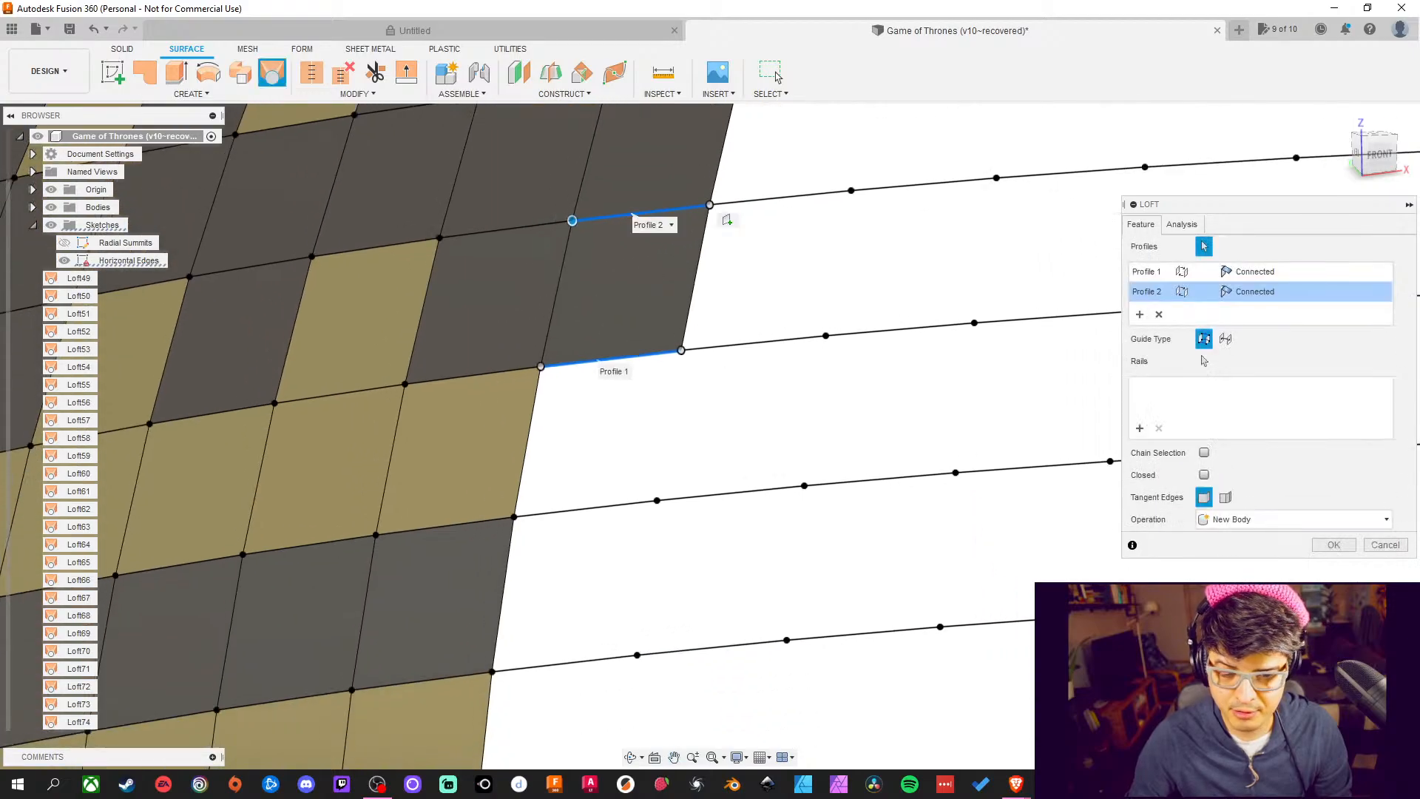
{"action": "left_click", "coordinate": [1340, 546]}
Examine the panelled area, the raised blocks at the upper corner and the open edge curves from several angles
{"action": "scroll", "coordinate": [639, 400], "scroll_direction": "down", "scroll_amount": 6}
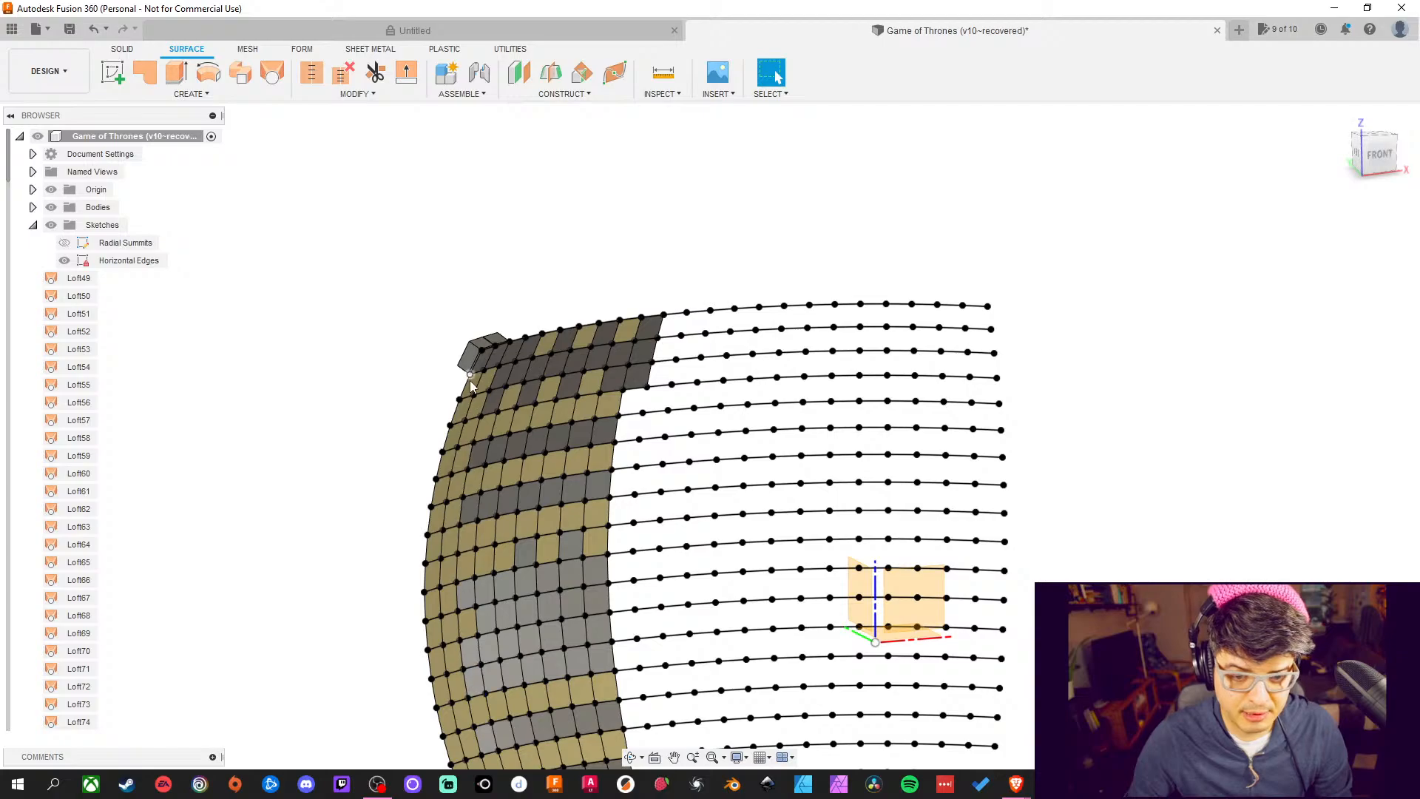
{"action": "scroll", "coordinate": [471, 382], "scroll_direction": "down", "scroll_amount": 2}
{"action": "scroll", "coordinate": [483, 385], "scroll_direction": "up", "scroll_amount": 3}
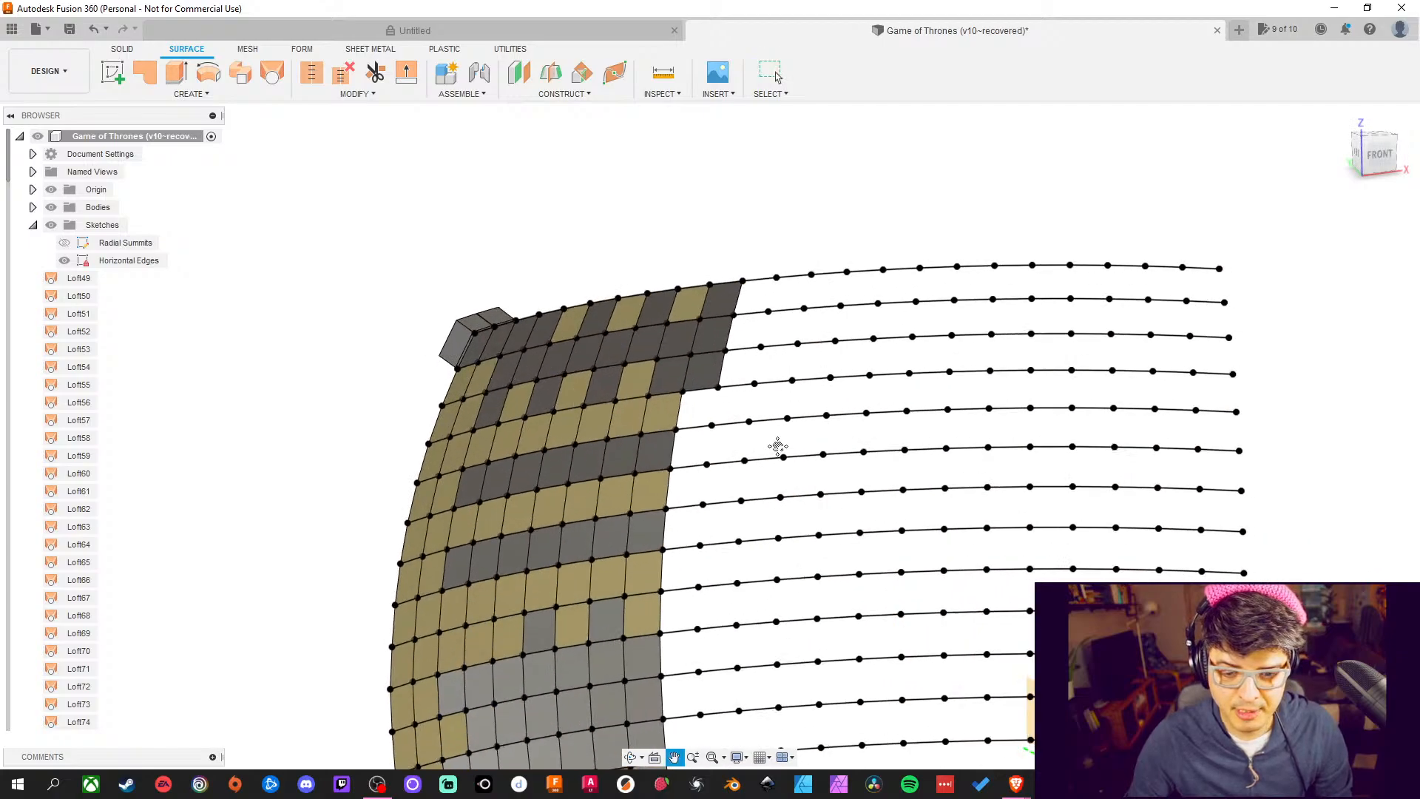
{"action": "middle_click_drag", "start_coordinate": [782, 448], "coordinate": [725, 393]}
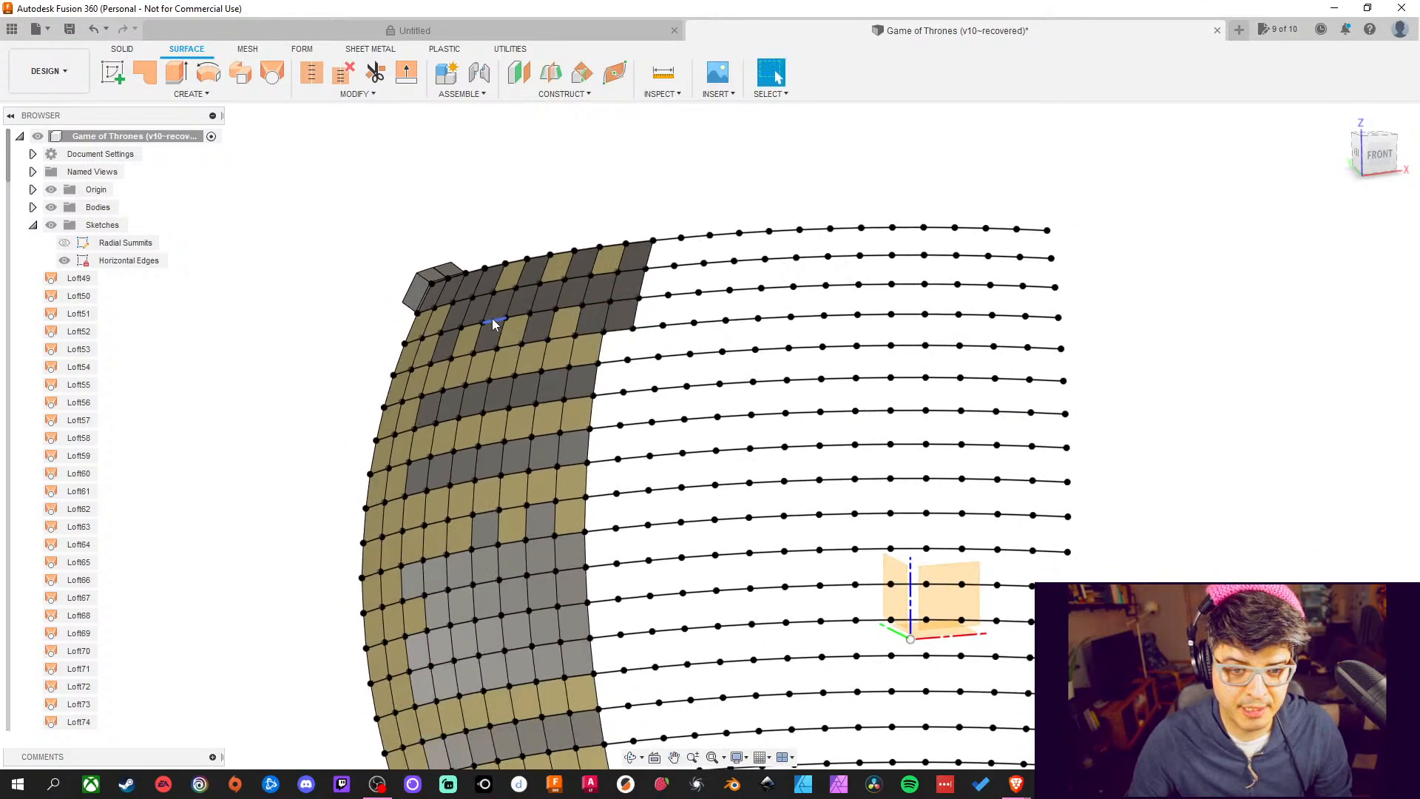
{"action": "scroll", "coordinate": [444, 311], "scroll_direction": "up", "scroll_amount": 5}
{"action": "scroll", "coordinate": [505, 388], "scroll_direction": "down", "scroll_amount": 2}
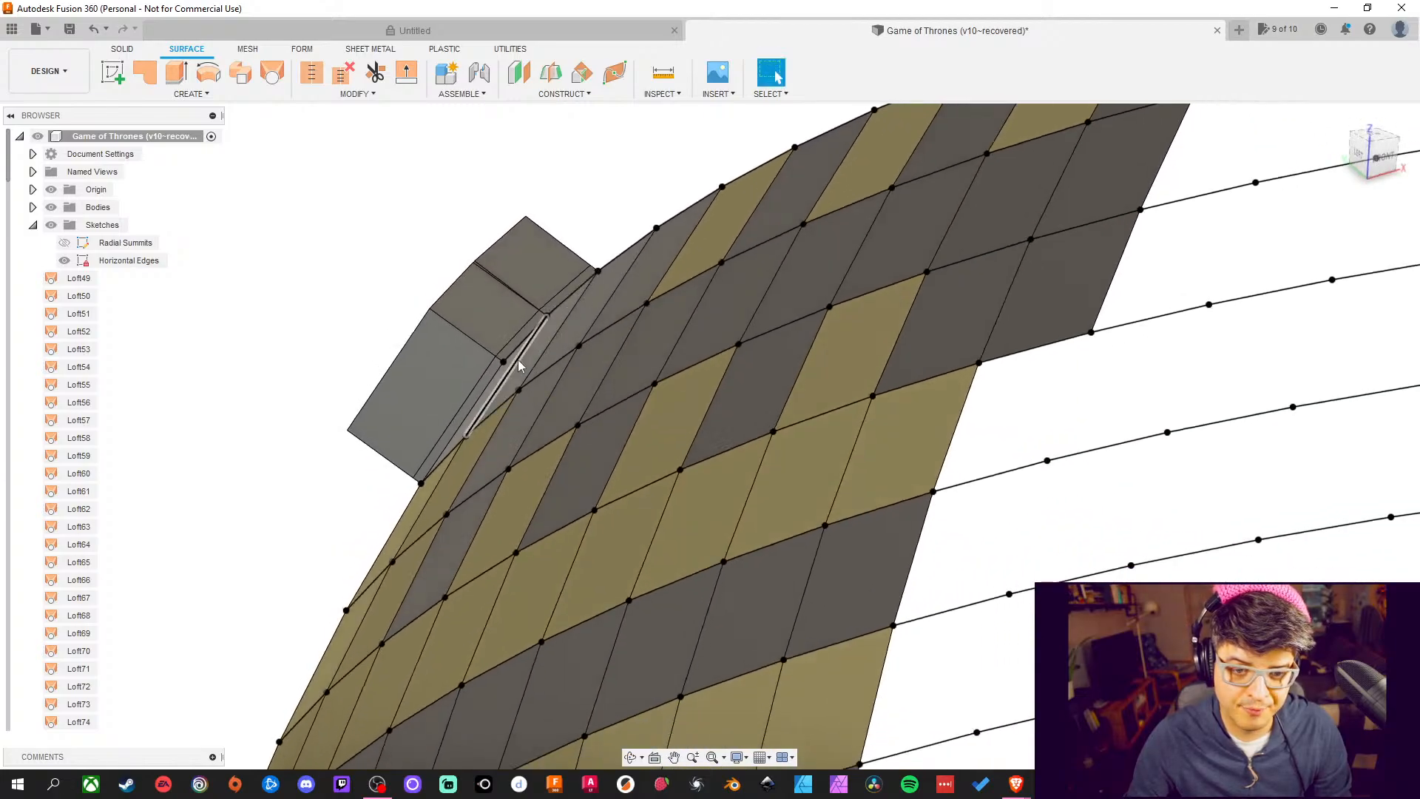
{"action": "middle_click_drag", "start_coordinate": [505, 387], "coordinate": [499, 357], "text": "shift"}
{"action": "scroll", "coordinate": [498, 358], "scroll_direction": "up", "scroll_amount": 6}
{"action": "scroll", "coordinate": [568, 382], "scroll_direction": "down", "scroll_amount": 8}
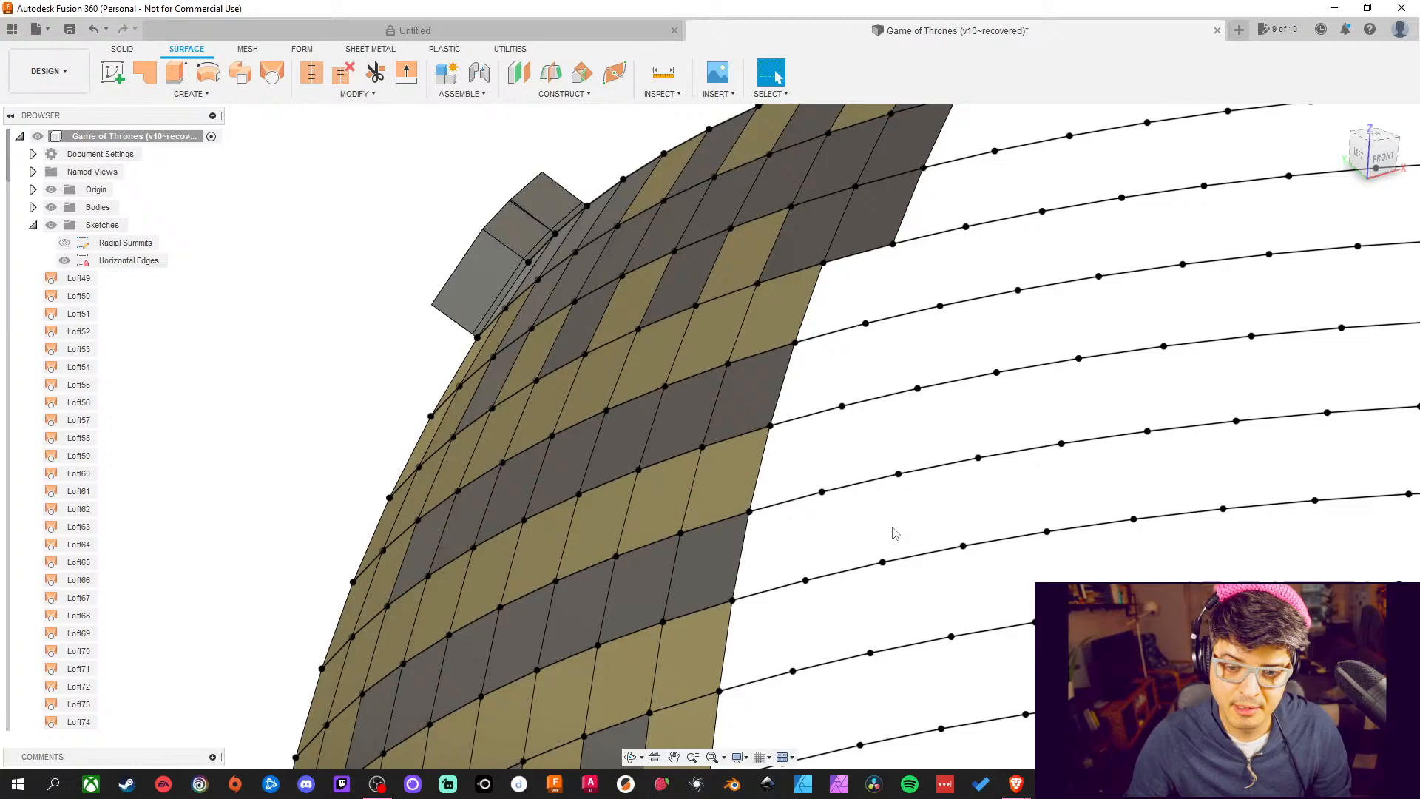
{"action": "middle_click_drag", "start_coordinate": [895, 532], "coordinate": [808, 370], "text": "shift"}
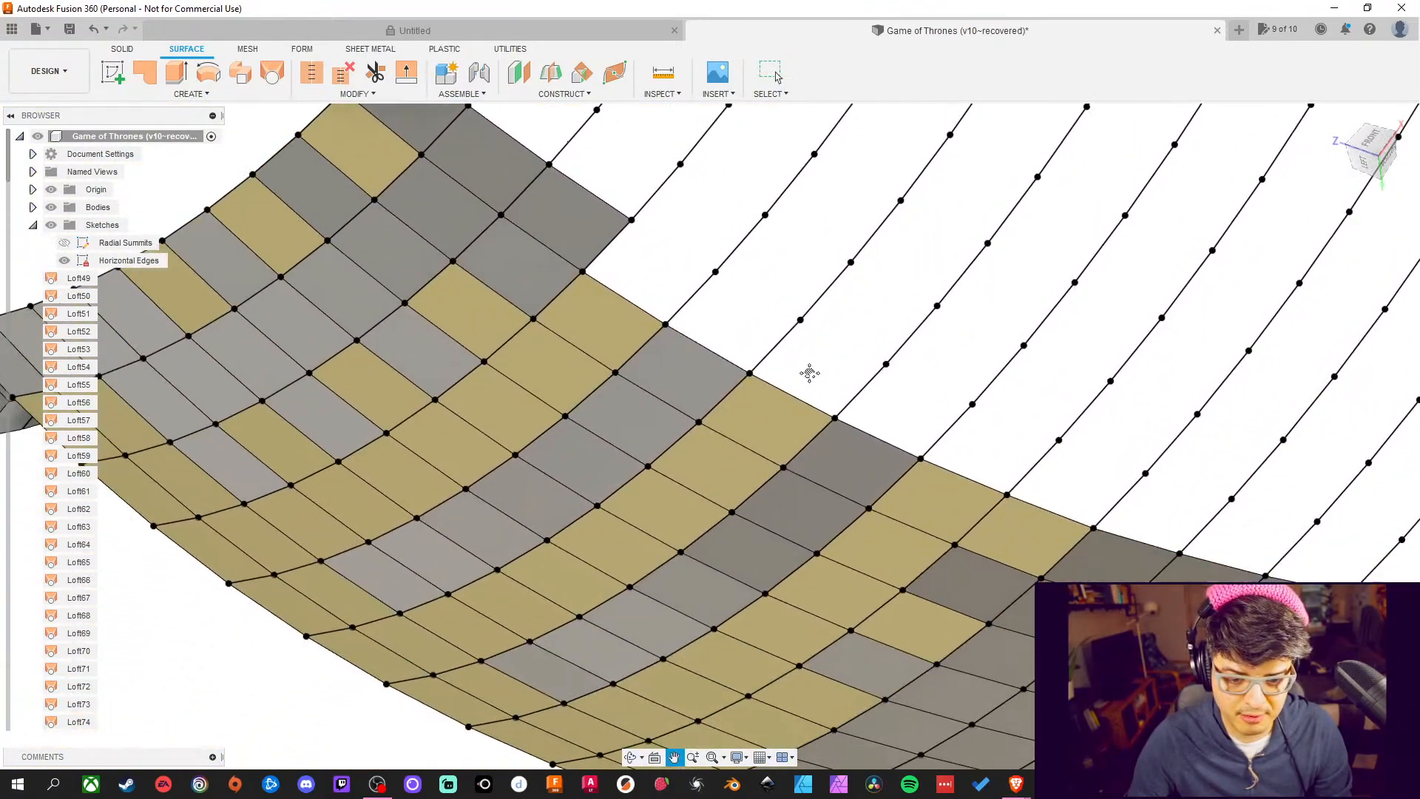
{"action": "middle_click_drag", "start_coordinate": [950, 447], "coordinate": [993, 326]}
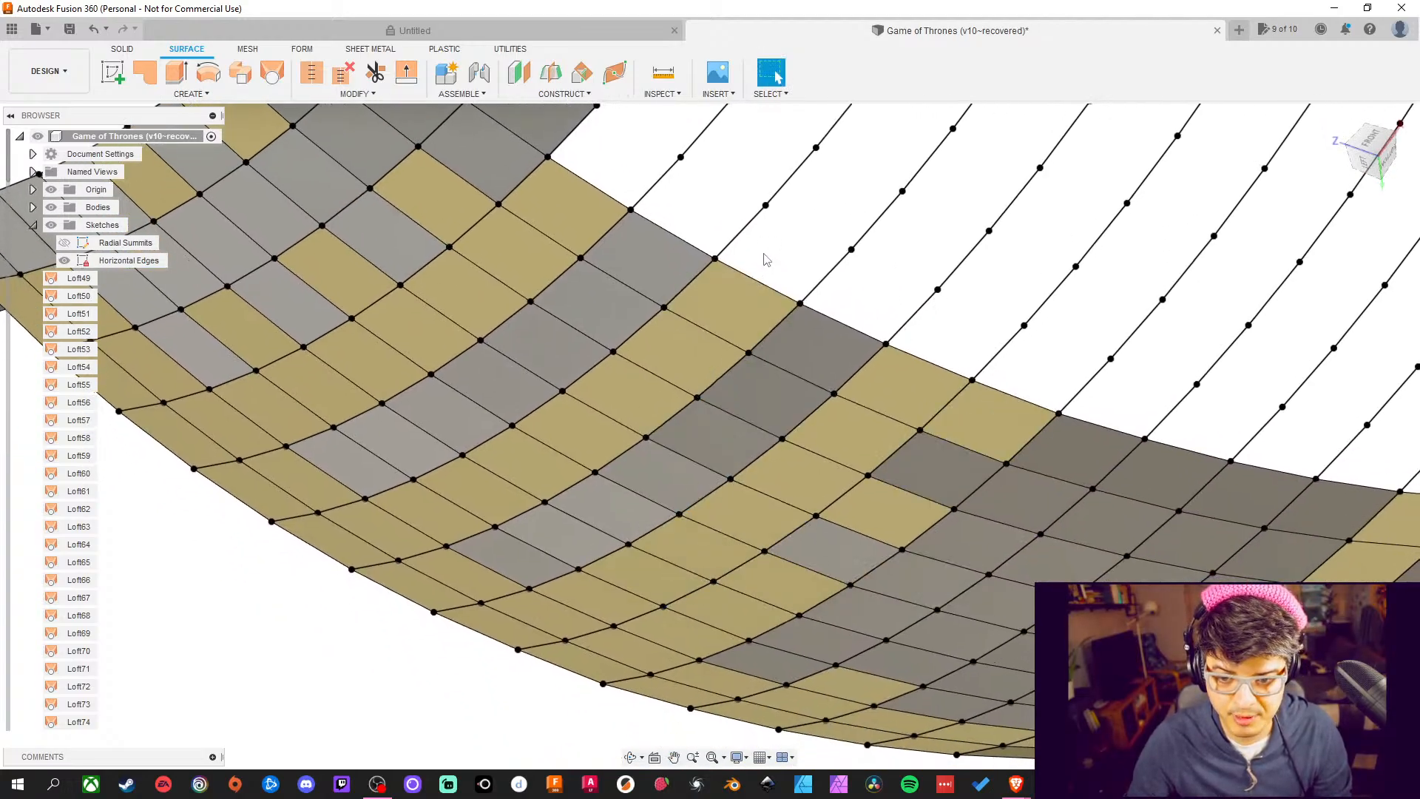
{"action": "middle_click_drag", "start_coordinate": [840, 476], "coordinate": [958, 275], "text": "shift"}
{"action": "scroll", "coordinate": [769, 296], "scroll_direction": "down", "scroll_amount": 5}
{"action": "middle_click_drag", "start_coordinate": [1274, 434], "coordinate": [1098, 647]}
{"action": "middle_click_drag", "start_coordinate": [1052, 541], "coordinate": [880, 710], "text": "shift"}
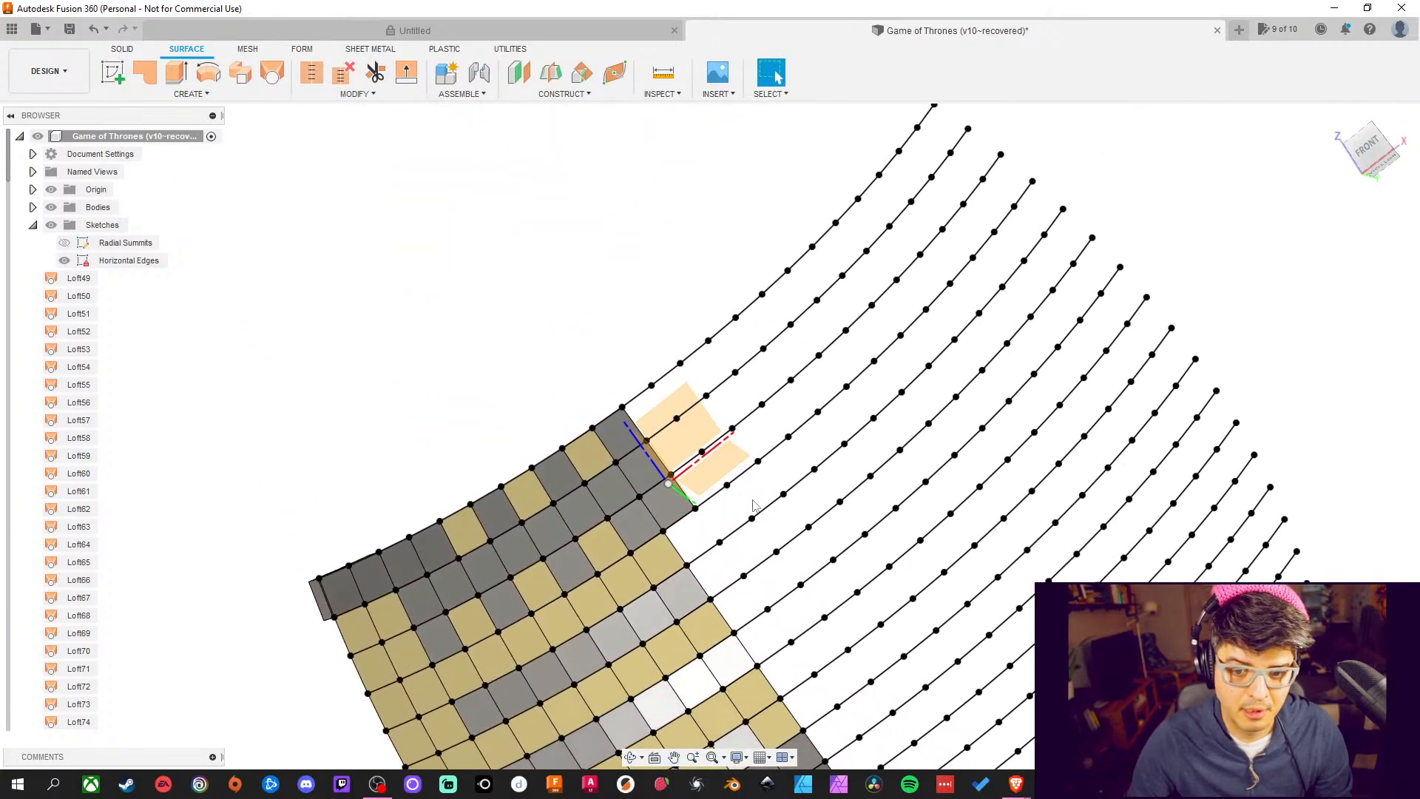
{"action": "scroll", "coordinate": [695, 437], "scroll_direction": "up", "scroll_amount": 2}
{"action": "scroll", "coordinate": [697, 436], "scroll_direction": "up", "scroll_amount": 2}
{"action": "middle_click_drag", "start_coordinate": [726, 628], "coordinate": [714, 599], "text": "shift"}
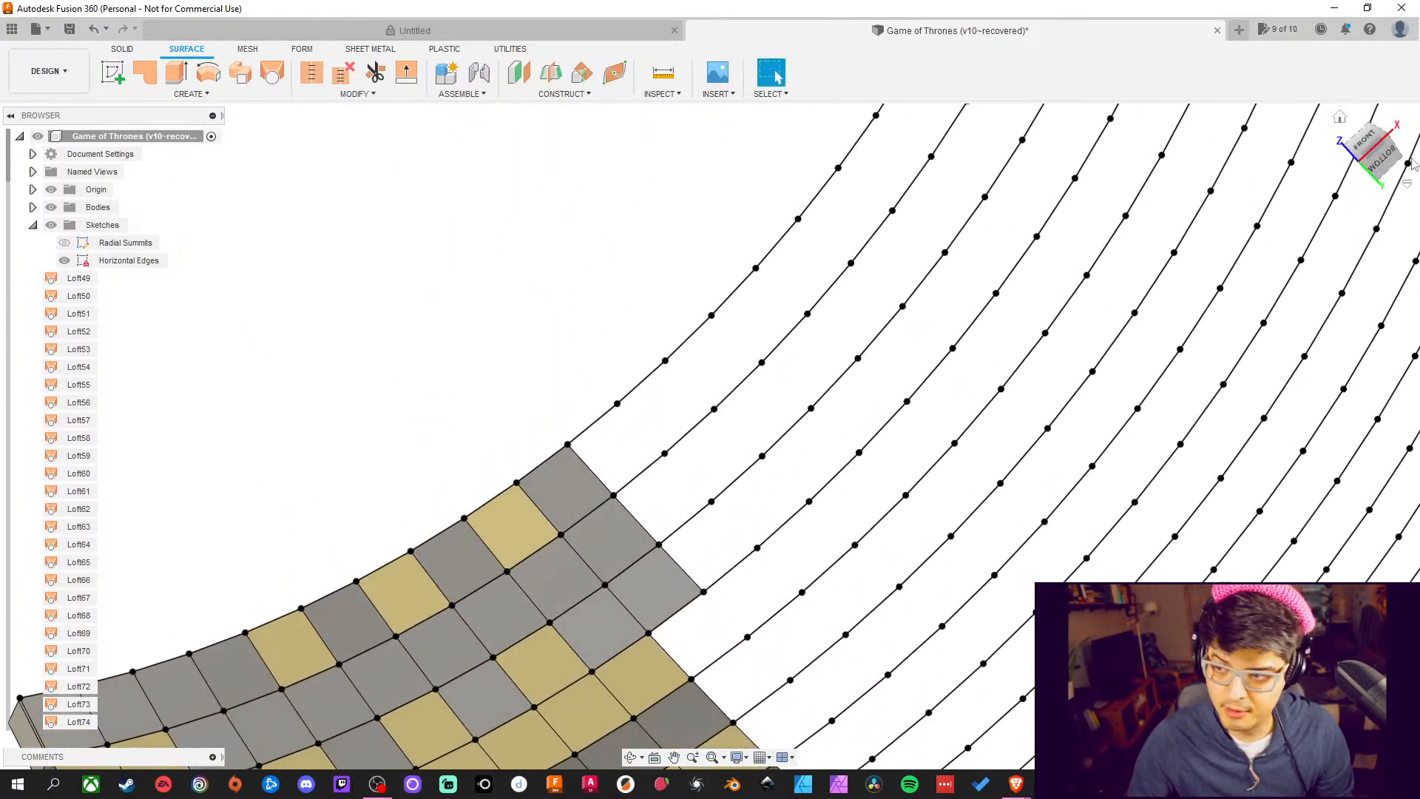
{"action": "left_click", "coordinate": [1337, 115]}
{"action": "middle_click_drag", "start_coordinate": [488, 477], "coordinate": [691, 473], "text": "shift"}
Loft the column's fourth panel from the top between matching segments of the fourth- and fifth-highest edge curves
{"action": "scroll", "coordinate": [691, 481], "scroll_direction": "up", "scroll_amount": 8}
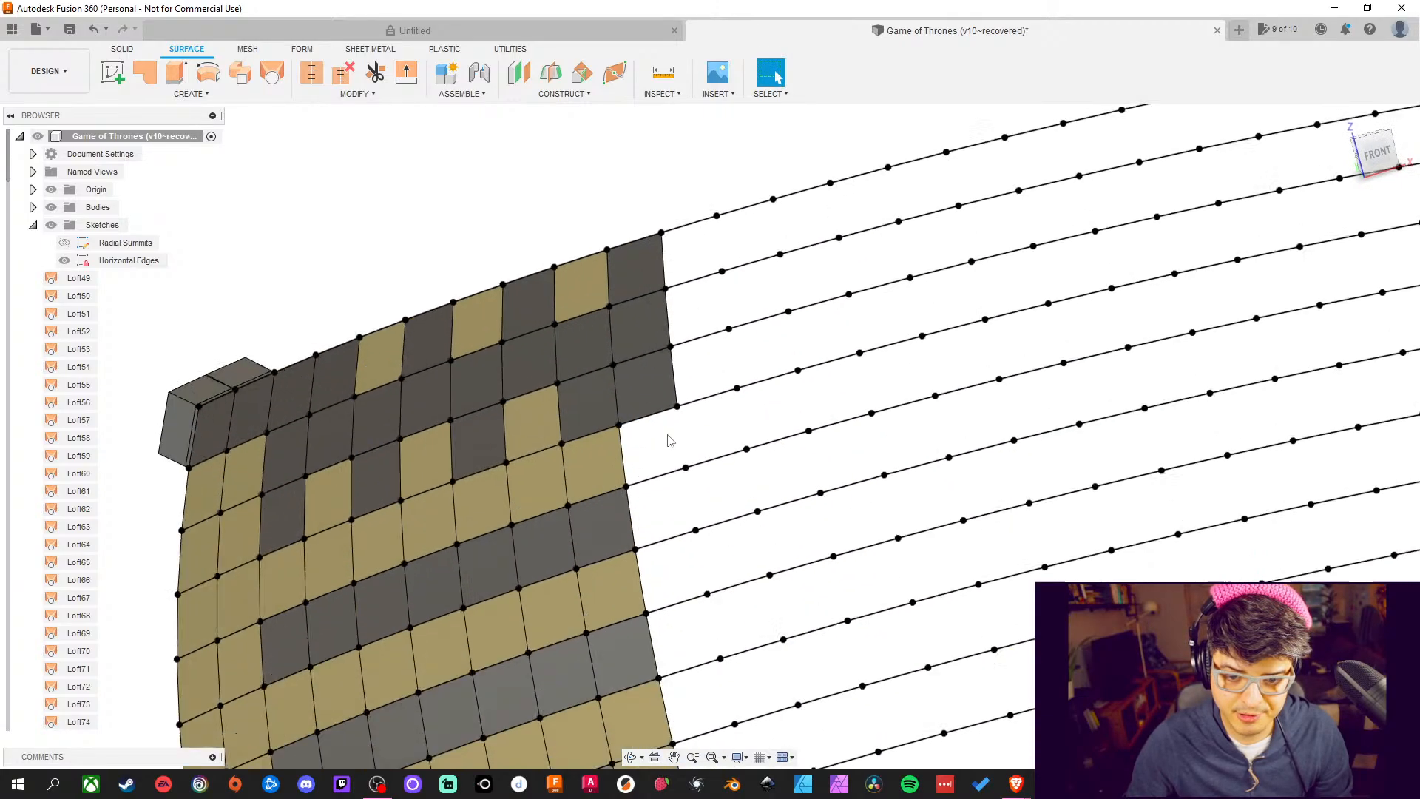
{"action": "scroll", "coordinate": [690, 507], "scroll_direction": "up", "scroll_amount": 2}
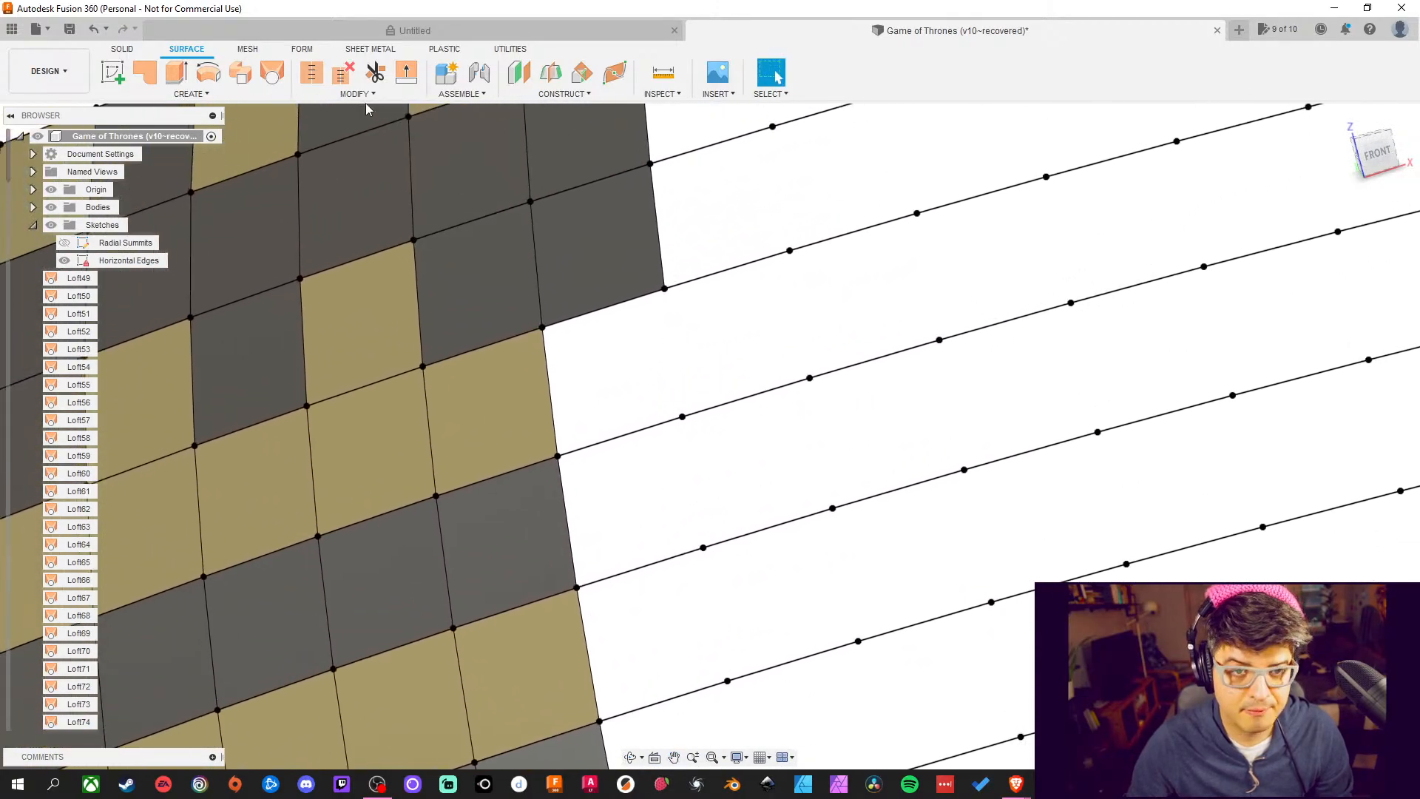
{"action": "left_click", "coordinate": [309, 74]}
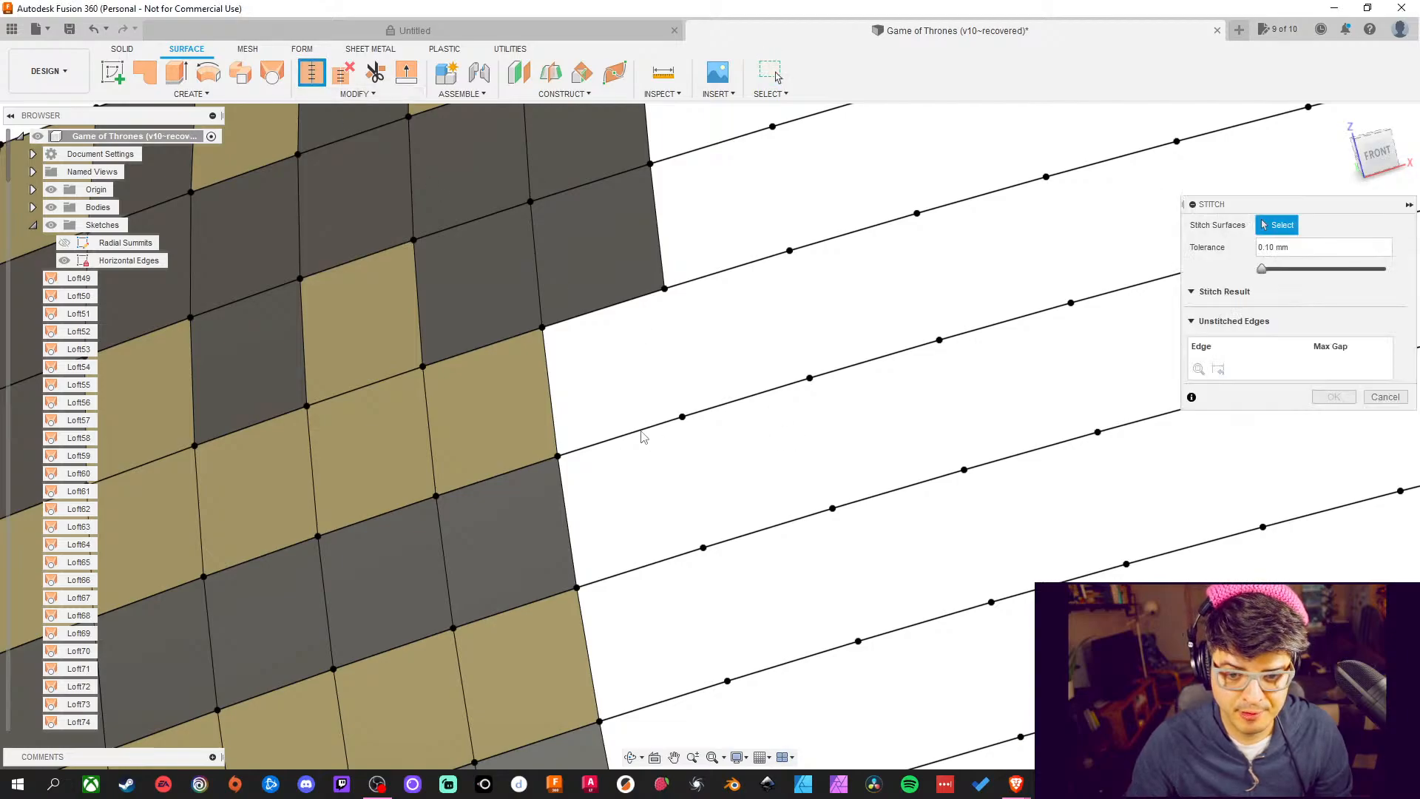
{"action": "left_click", "coordinate": [406, 74]}
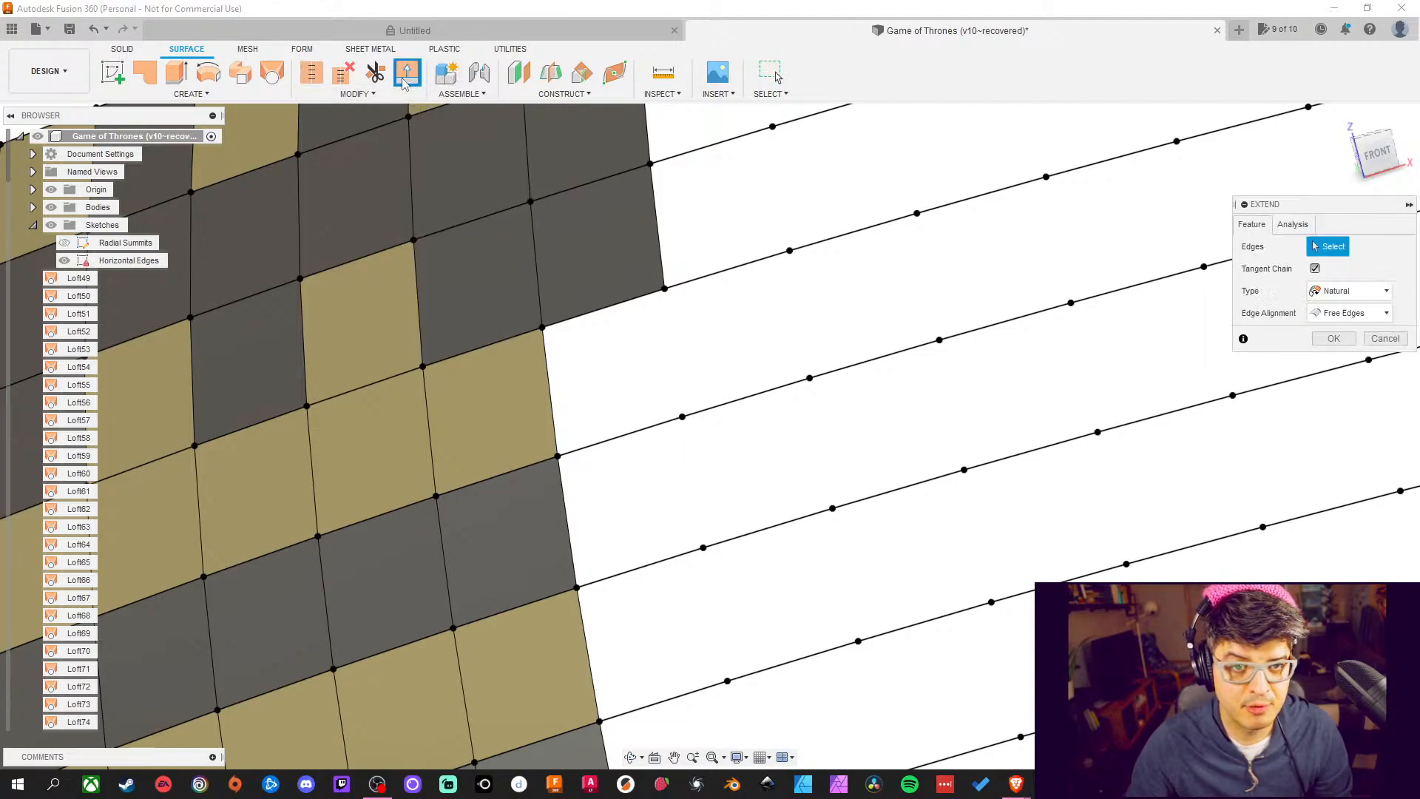
{"action": "left_click", "coordinate": [271, 76]}
{"action": "left_click", "coordinate": [647, 426]}
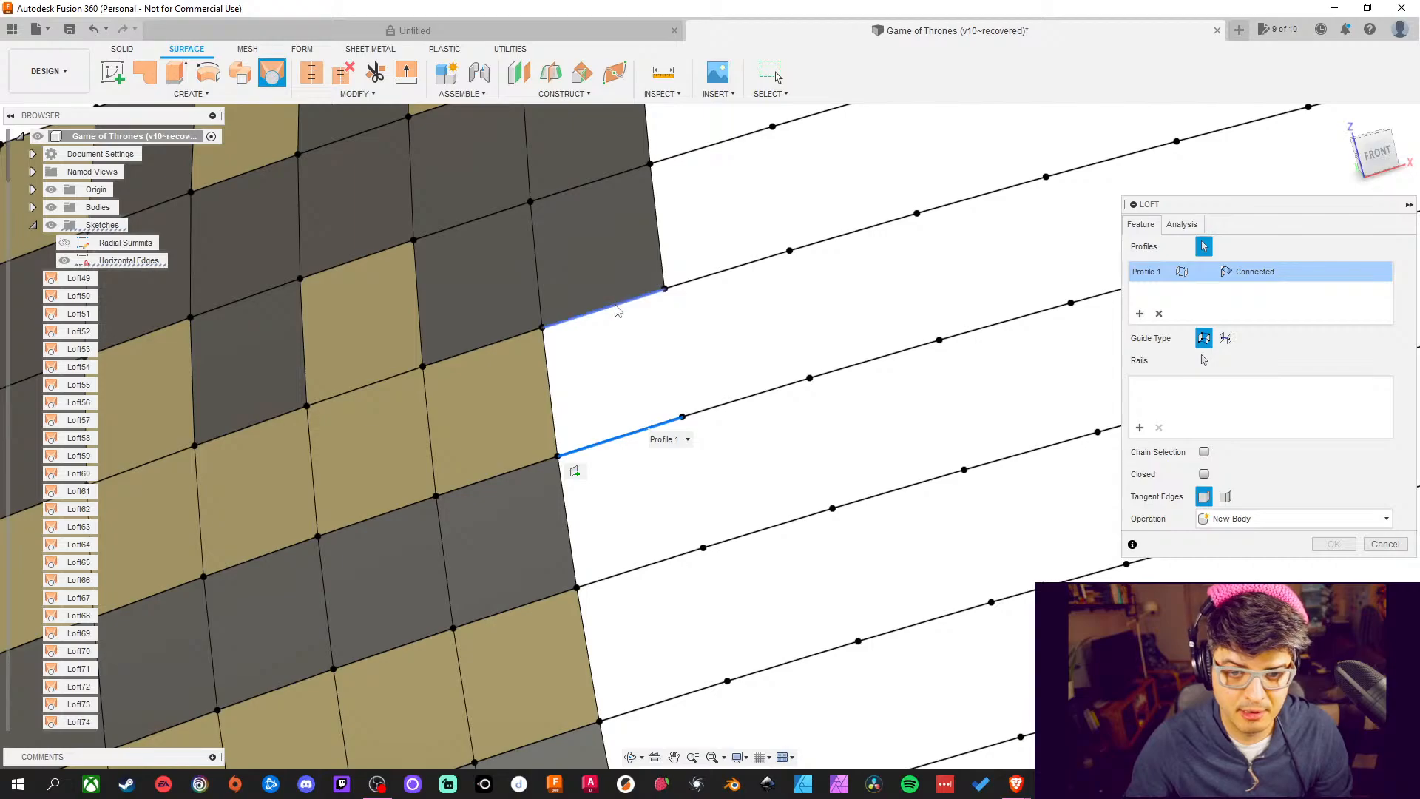
{"action": "left_click", "coordinate": [617, 308]}
{"action": "middle_click_drag", "start_coordinate": [762, 422], "coordinate": [702, 431]}
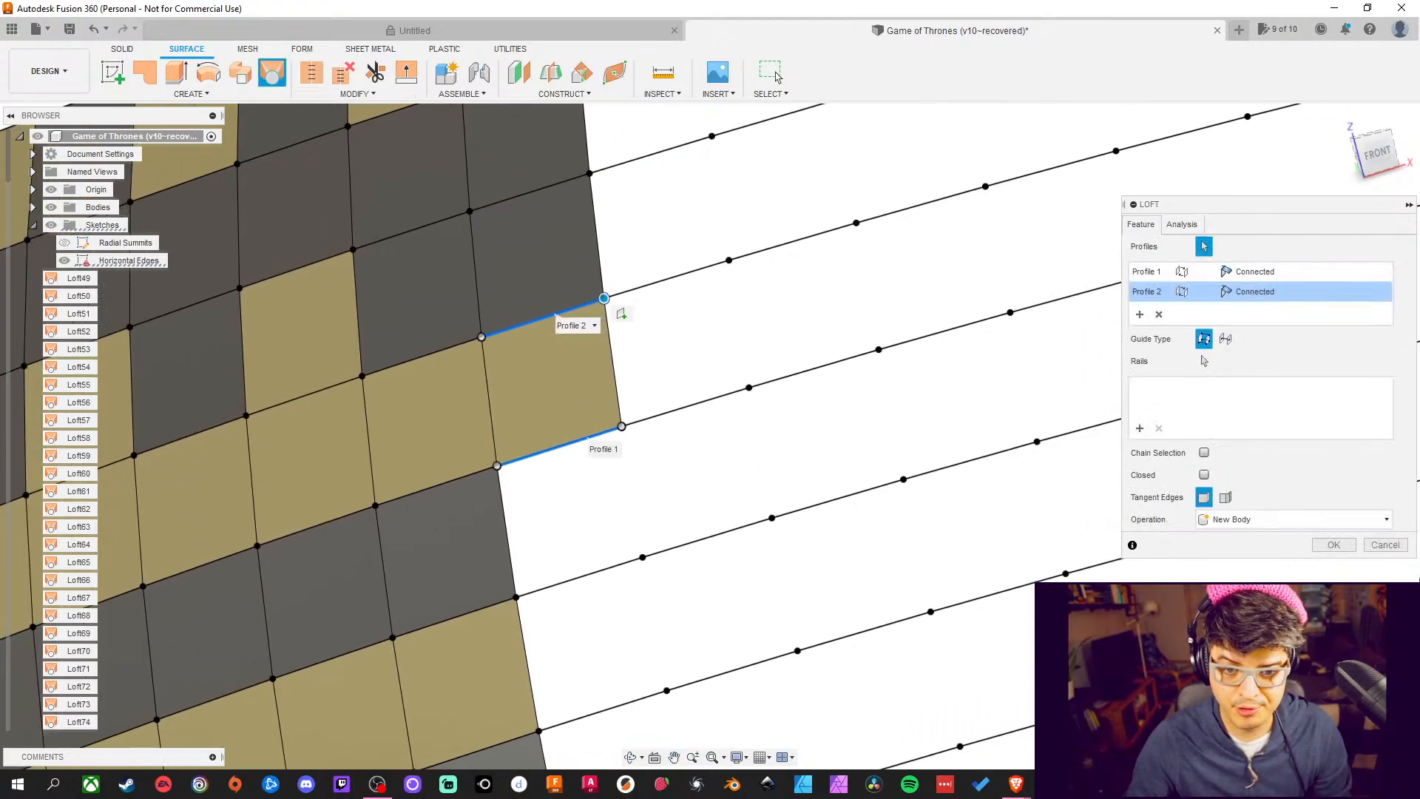
{"action": "left_click", "coordinate": [1333, 545]}
Loft the column's fifth and sixth panels from the top between matching segments of the fifth- through seventh-highest edge curves
{"action": "middle_click_drag", "start_coordinate": [795, 485], "coordinate": [735, 393]}
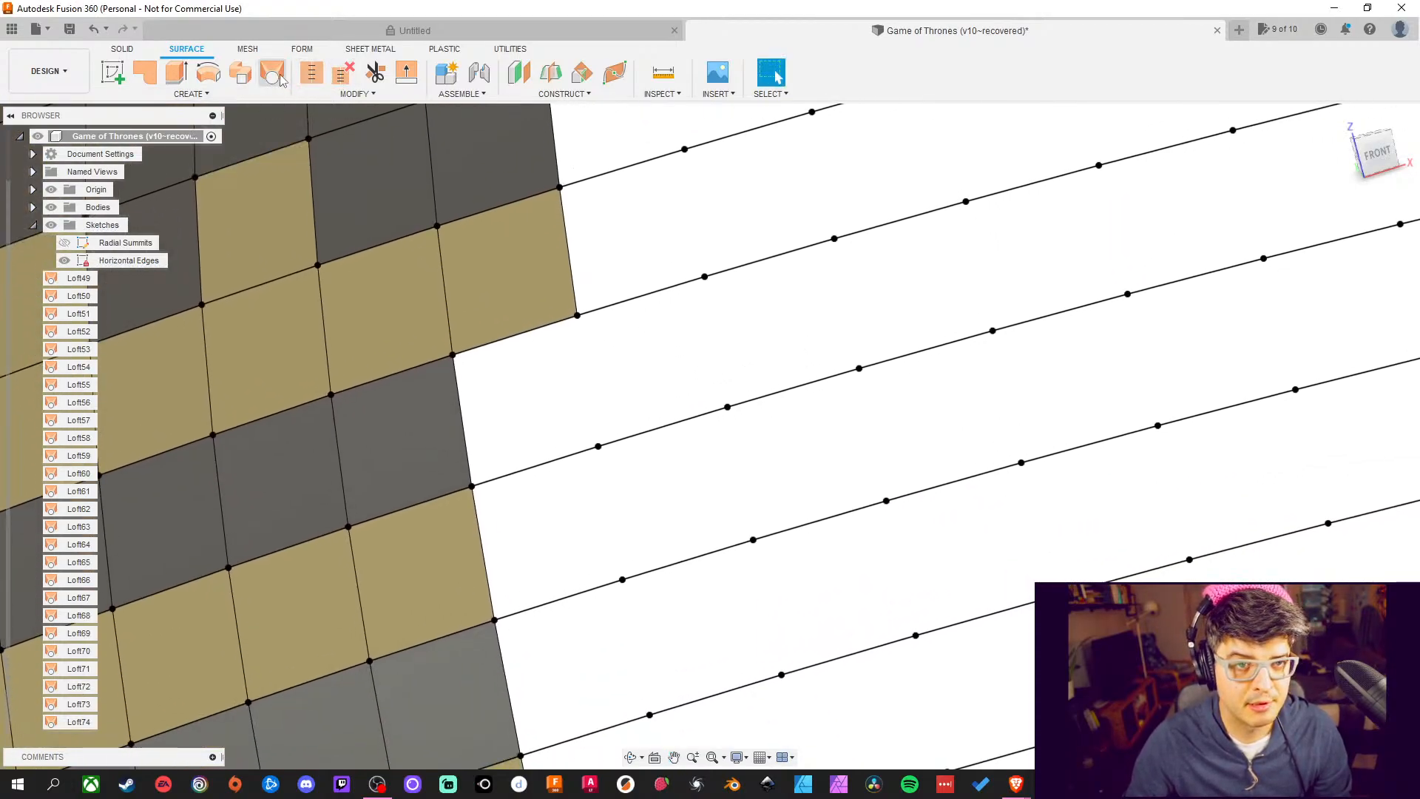
{"action": "left_click", "coordinate": [273, 73]}
{"action": "left_click", "coordinate": [562, 456]}
{"action": "left_click", "coordinate": [528, 331]}
{"action": "middle_click_drag", "start_coordinate": [753, 462], "coordinate": [743, 311]}
{"action": "left_click", "coordinate": [1332, 547]}
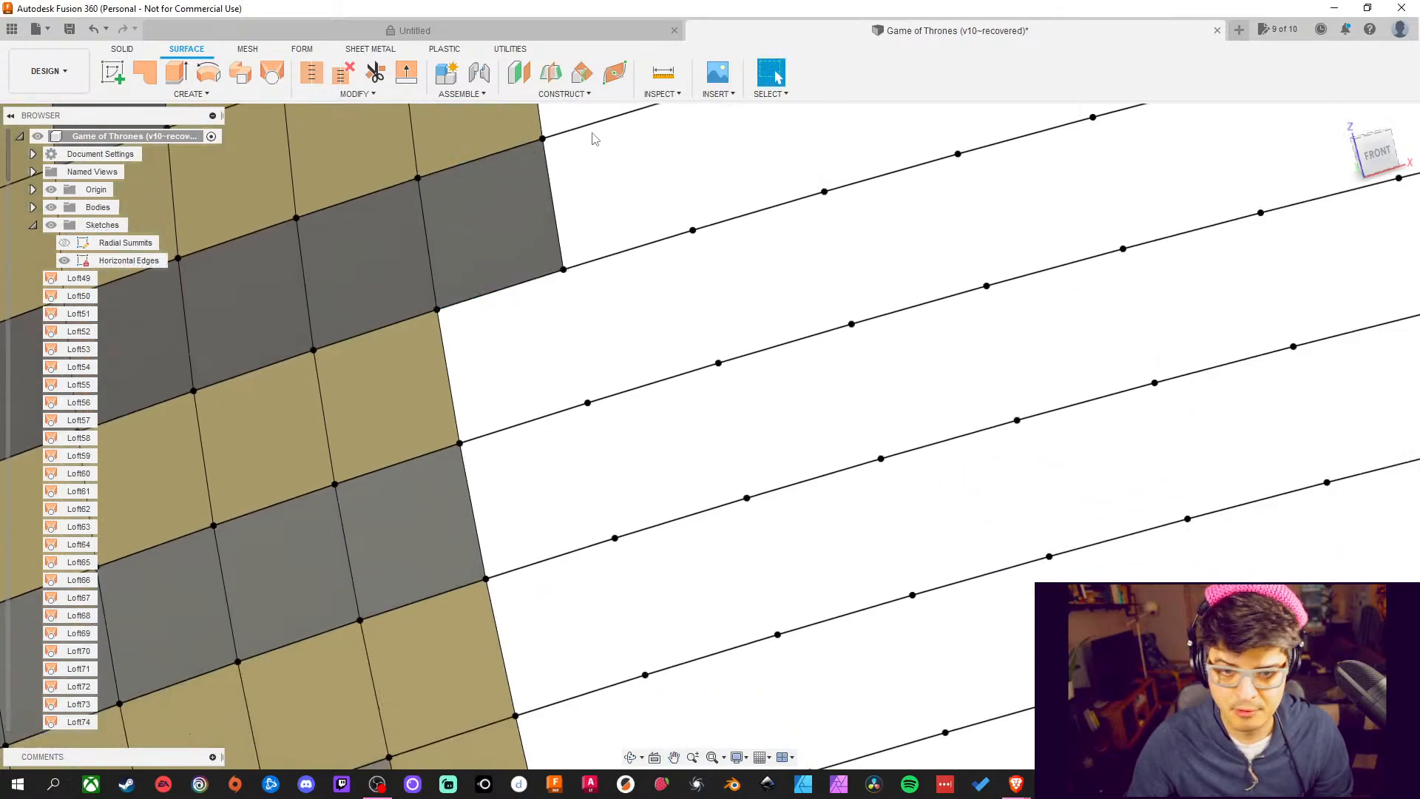
{"action": "left_click", "coordinate": [525, 286]}
{"action": "left_click", "coordinate": [1340, 546]}
Loft the column's seventh panel from the top between matching segments of the seventh- and eighth-highest edge curves
{"action": "middle_click_drag", "start_coordinate": [631, 345], "coordinate": [597, 236]}
{"action": "left_click", "coordinate": [271, 73]}
{"action": "left_click", "coordinate": [497, 462]}
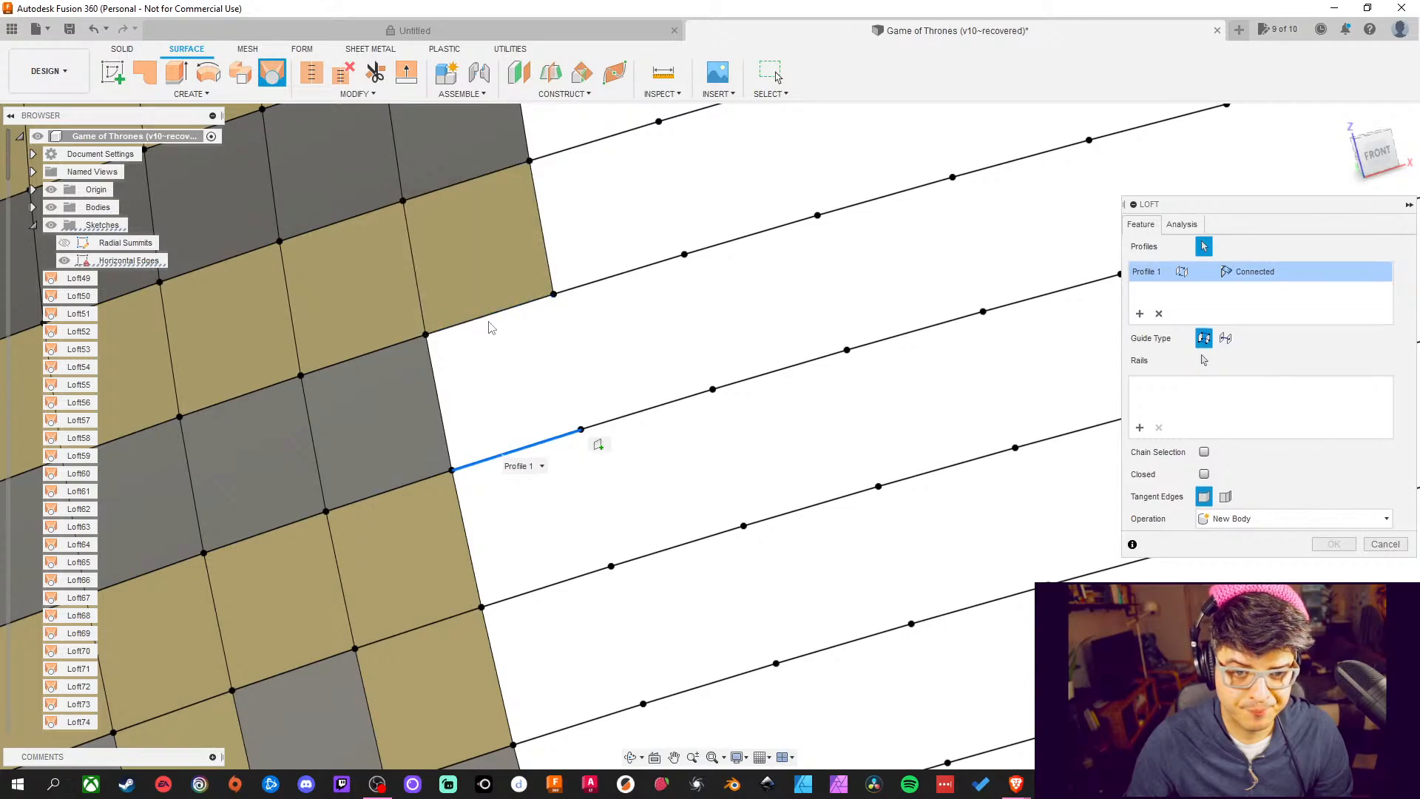
{"action": "left_click", "coordinate": [488, 315]}
{"action": "left_click", "coordinate": [1333, 545]}
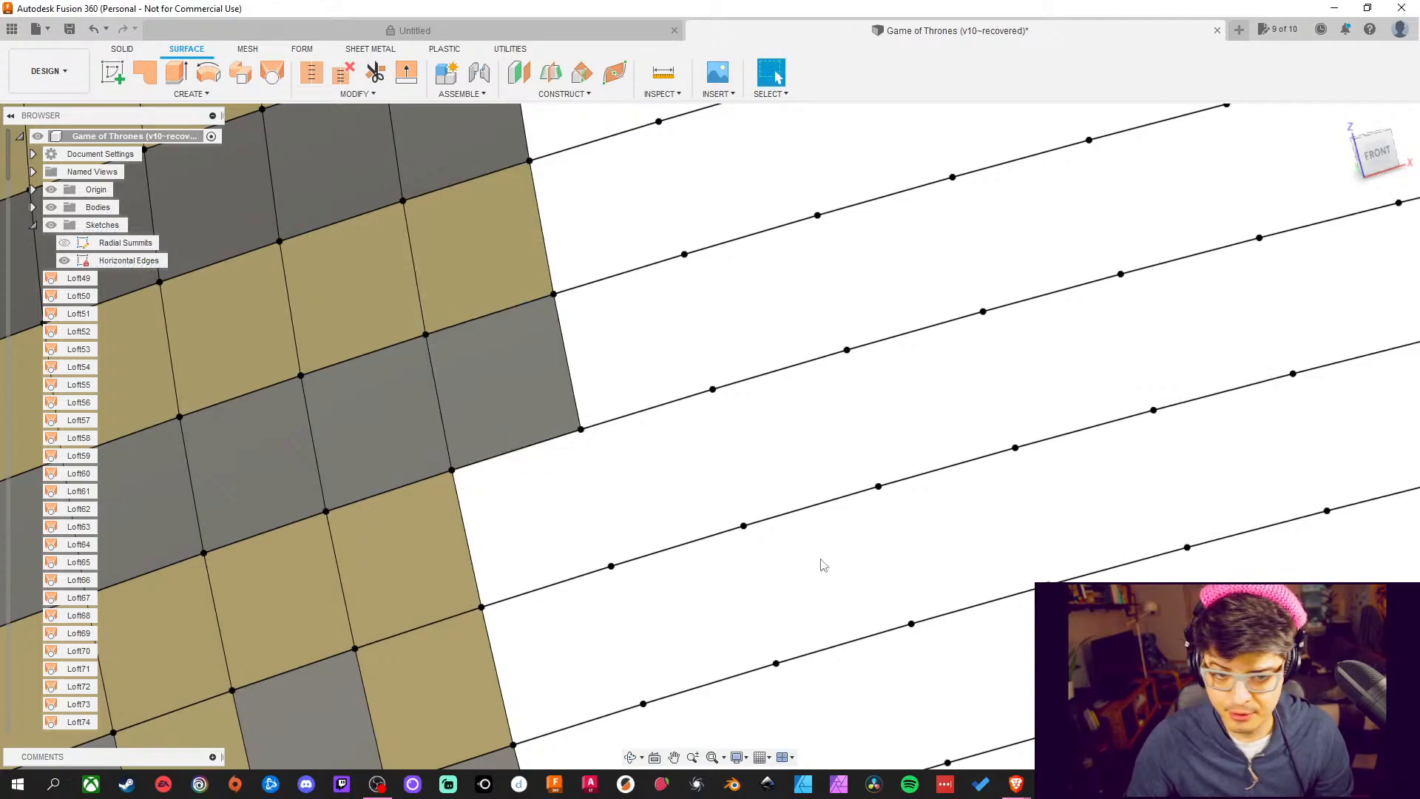
Loft the column's eighth panel from the top between matching segments of the eighth- and ninth-highest edge curves
{"action": "middle_click_drag", "start_coordinate": [818, 565], "coordinate": [797, 496]}
{"action": "left_click", "coordinate": [272, 71]}
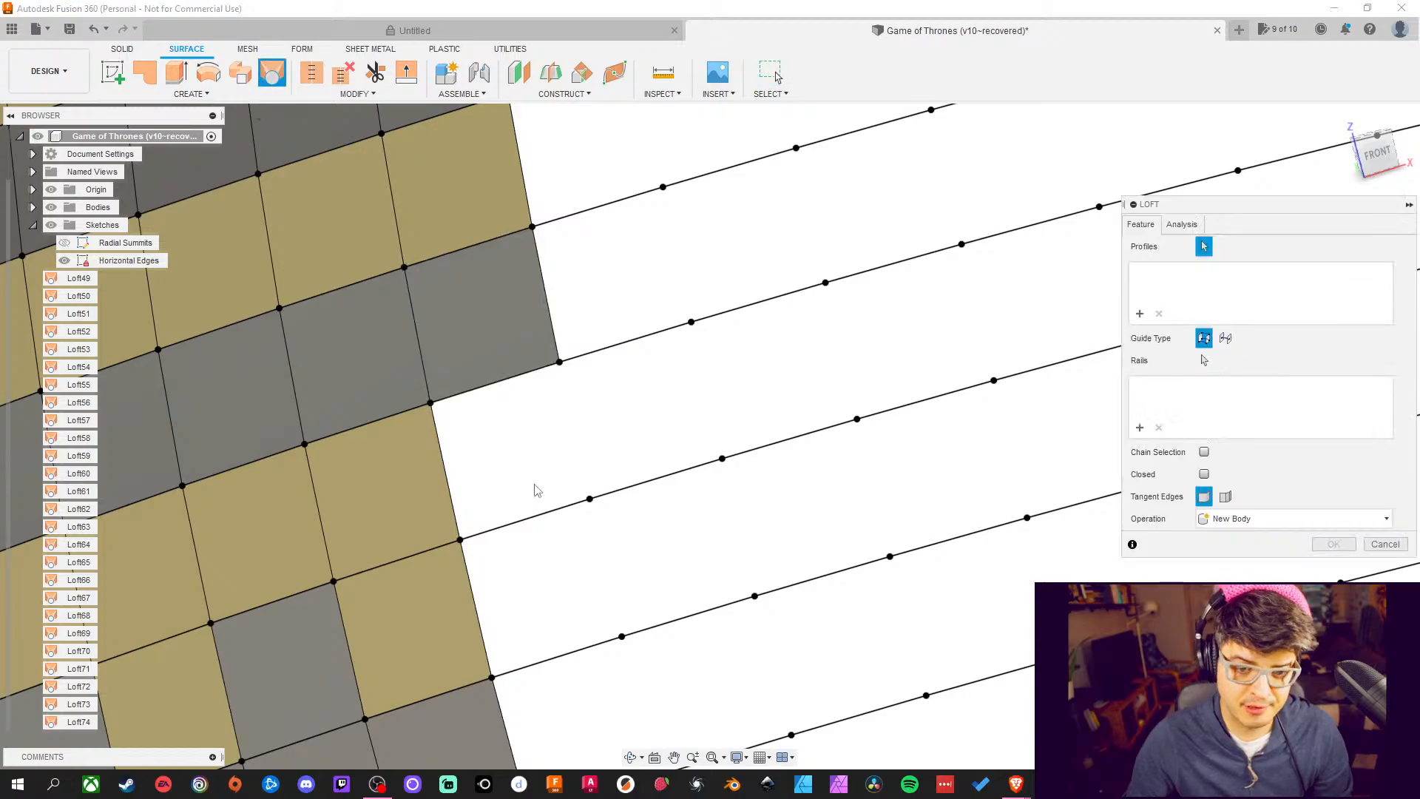
{"action": "left_click", "coordinate": [541, 522]}
{"action": "left_click", "coordinate": [514, 384]}
{"action": "middle_click_drag", "start_coordinate": [514, 384], "coordinate": [501, 293]}
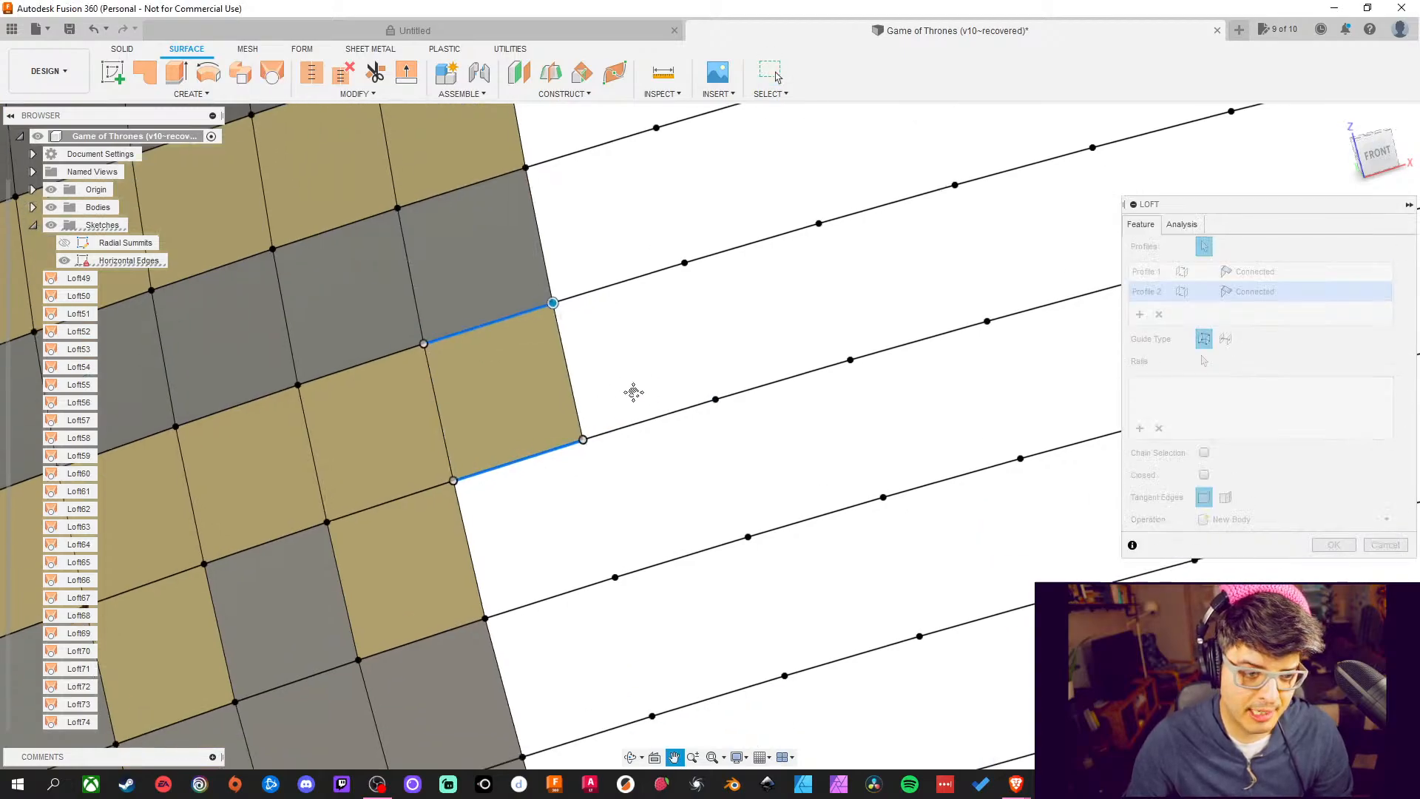
{"action": "left_click", "coordinate": [1333, 545]}
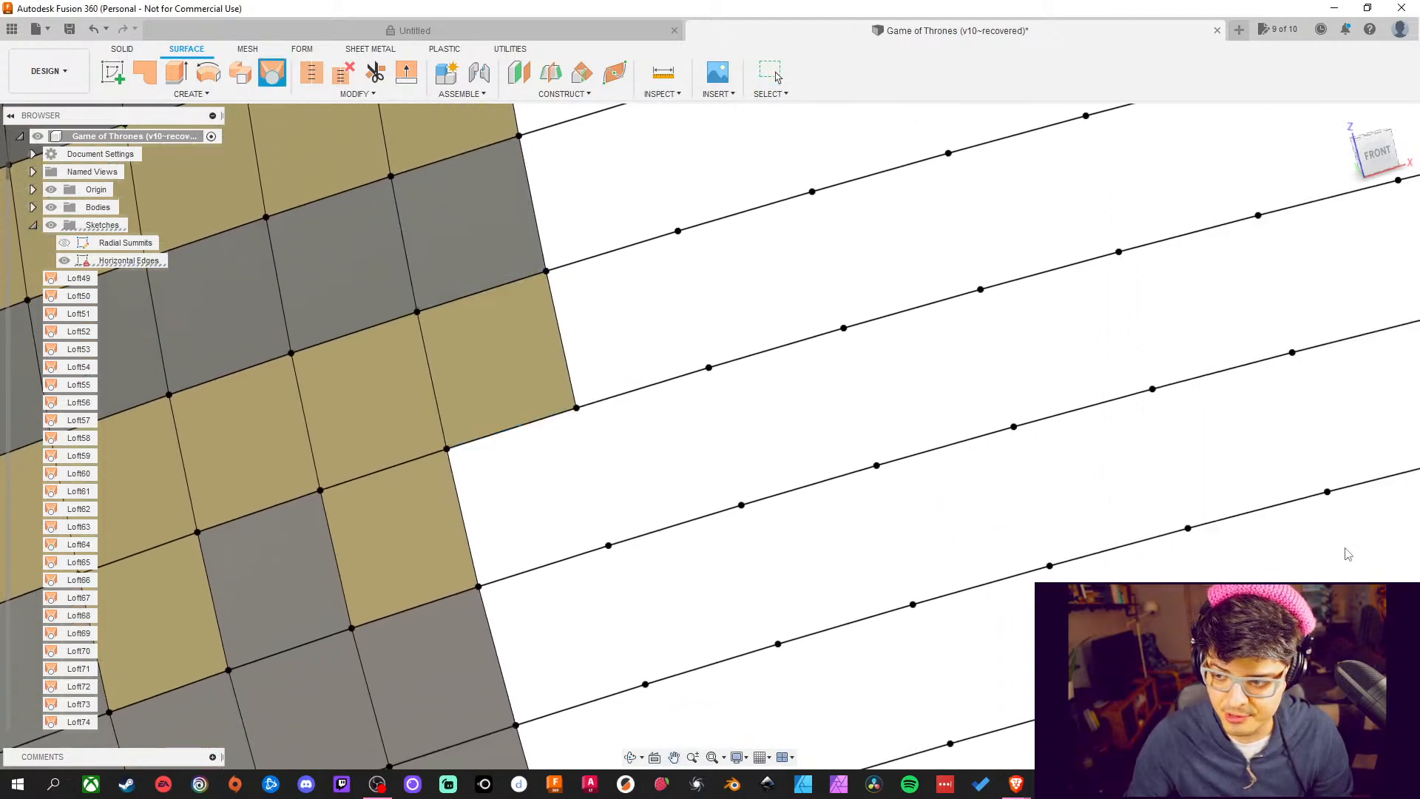
Loft the column's ninth panel from the top between matching segments of the ninth- and tenth-highest edge curves
{"action": "middle_click_drag", "start_coordinate": [943, 484], "coordinate": [882, 405]}
{"action": "left_click", "coordinate": [273, 72]}
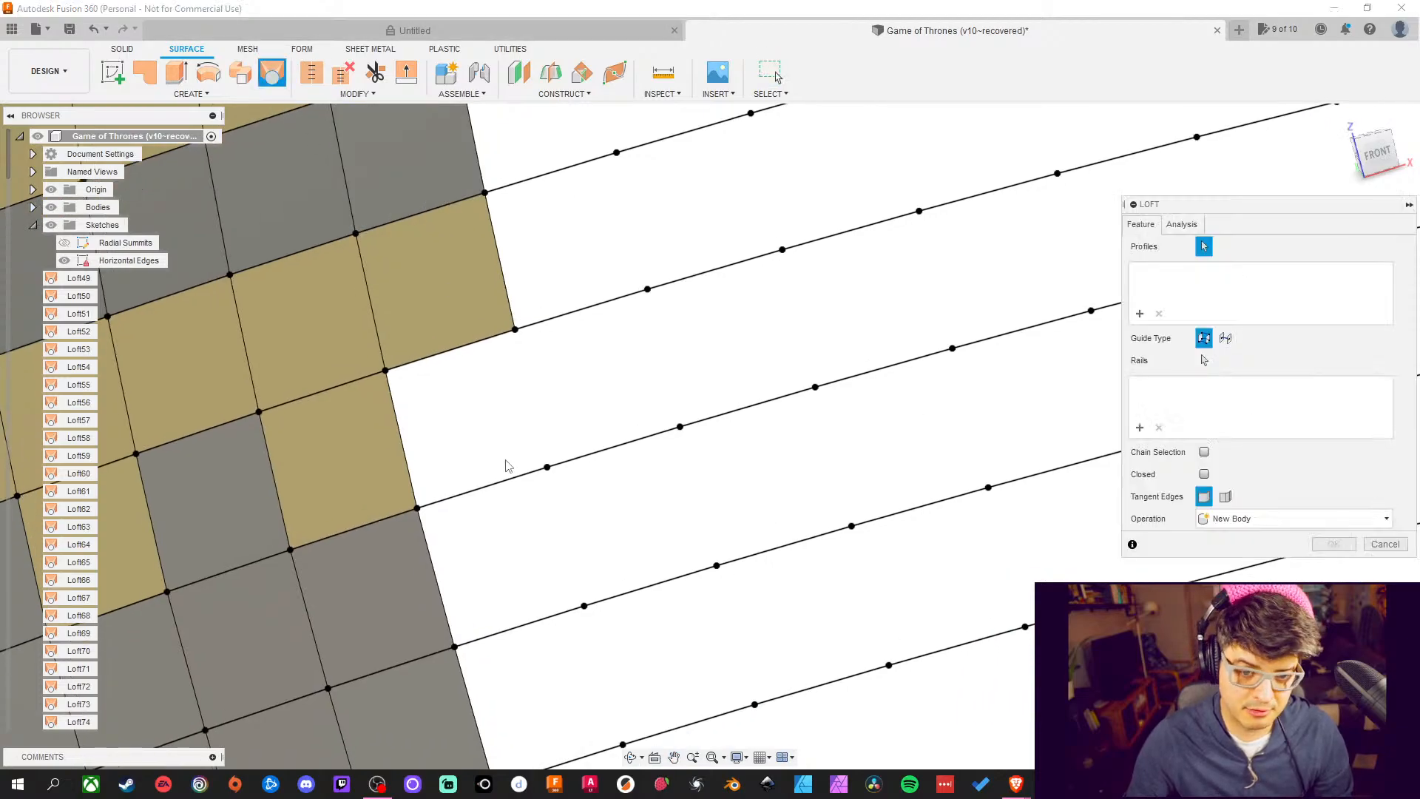
{"action": "left_click", "coordinate": [508, 484]}
{"action": "left_click", "coordinate": [468, 349]}
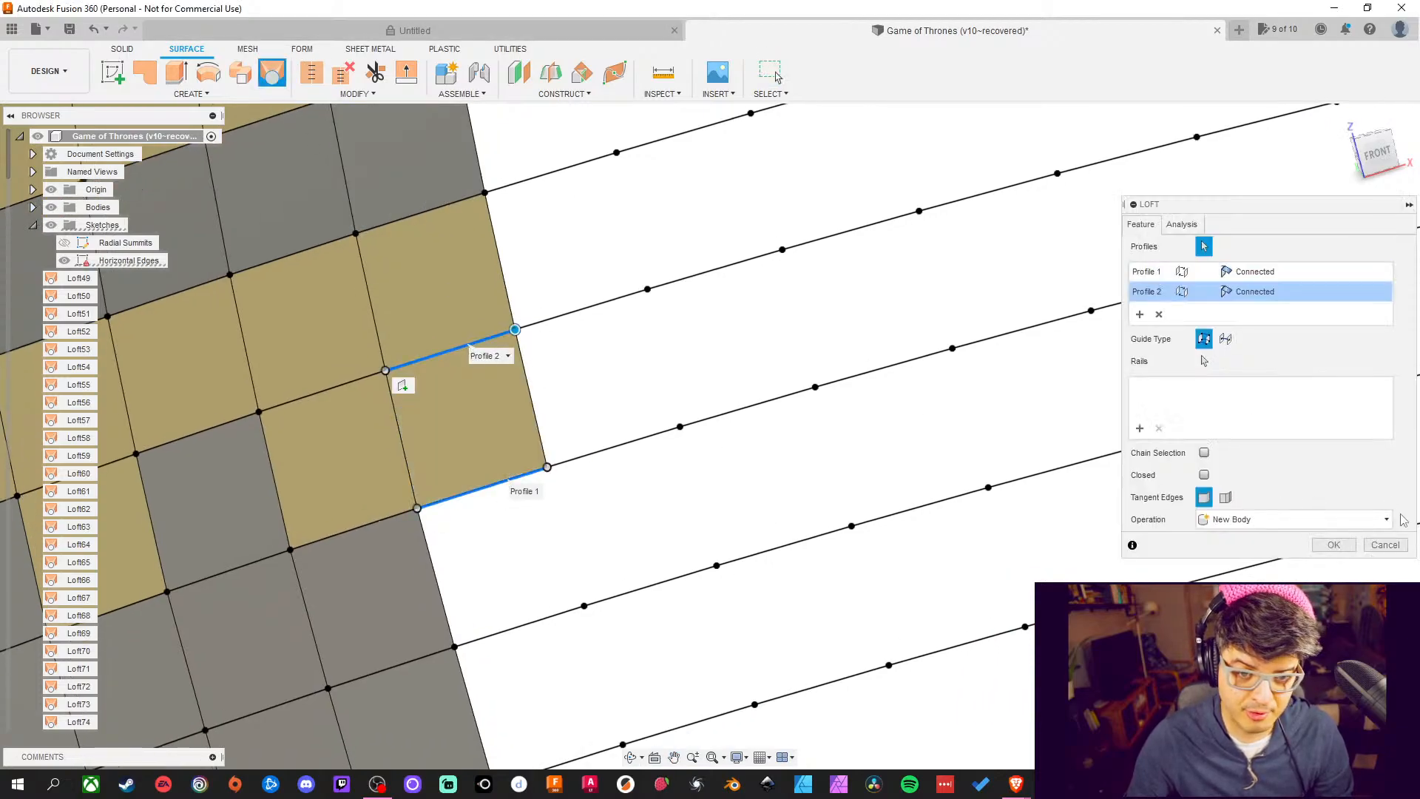
{"action": "left_click", "coordinate": [1333, 545]}
Loft the column's tenth panel from the top between matching segments of the tenth- and eleventh-highest edge curves
{"action": "middle_click_drag", "start_coordinate": [765, 489], "coordinate": [766, 354]}
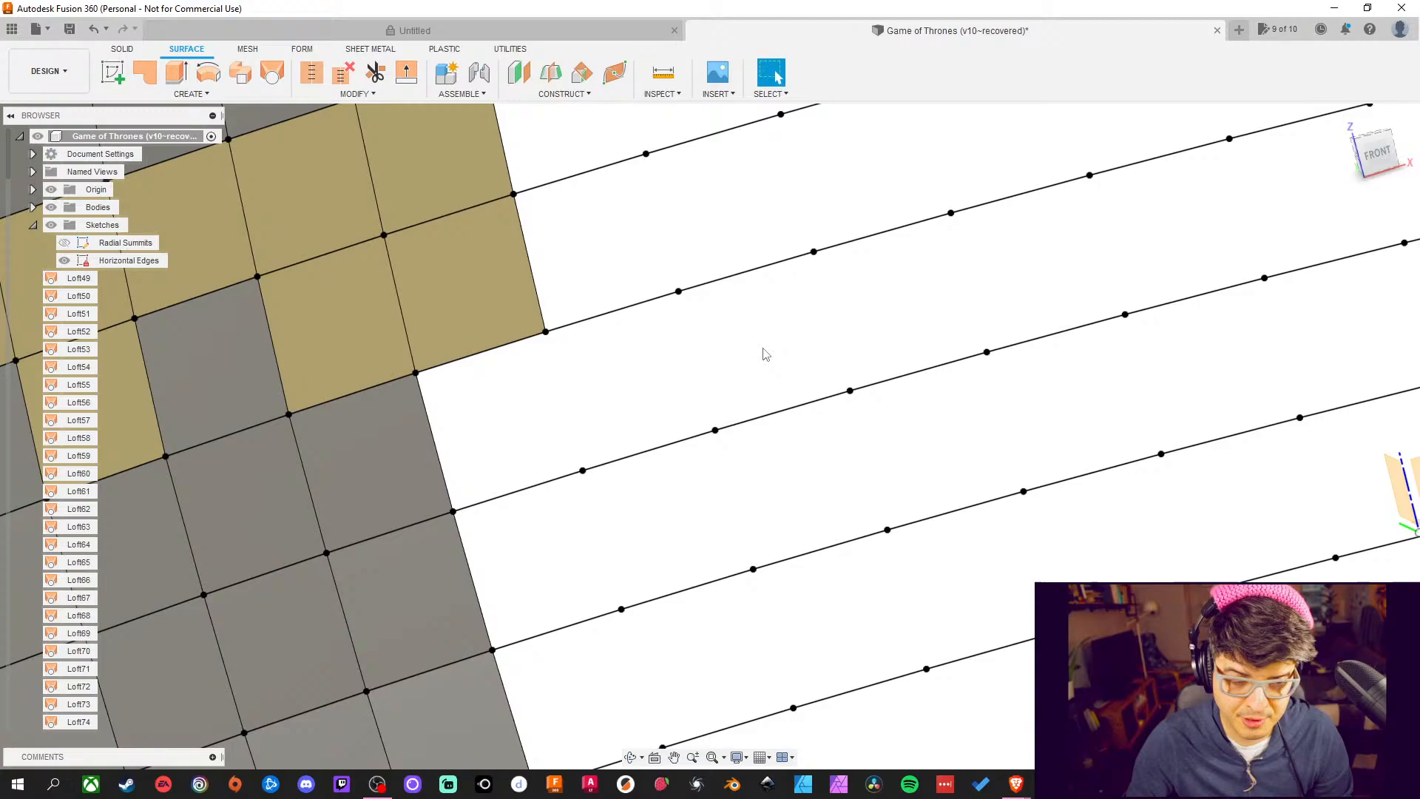
{"action": "left_click", "coordinate": [272, 73]}
{"action": "left_click", "coordinate": [528, 490]}
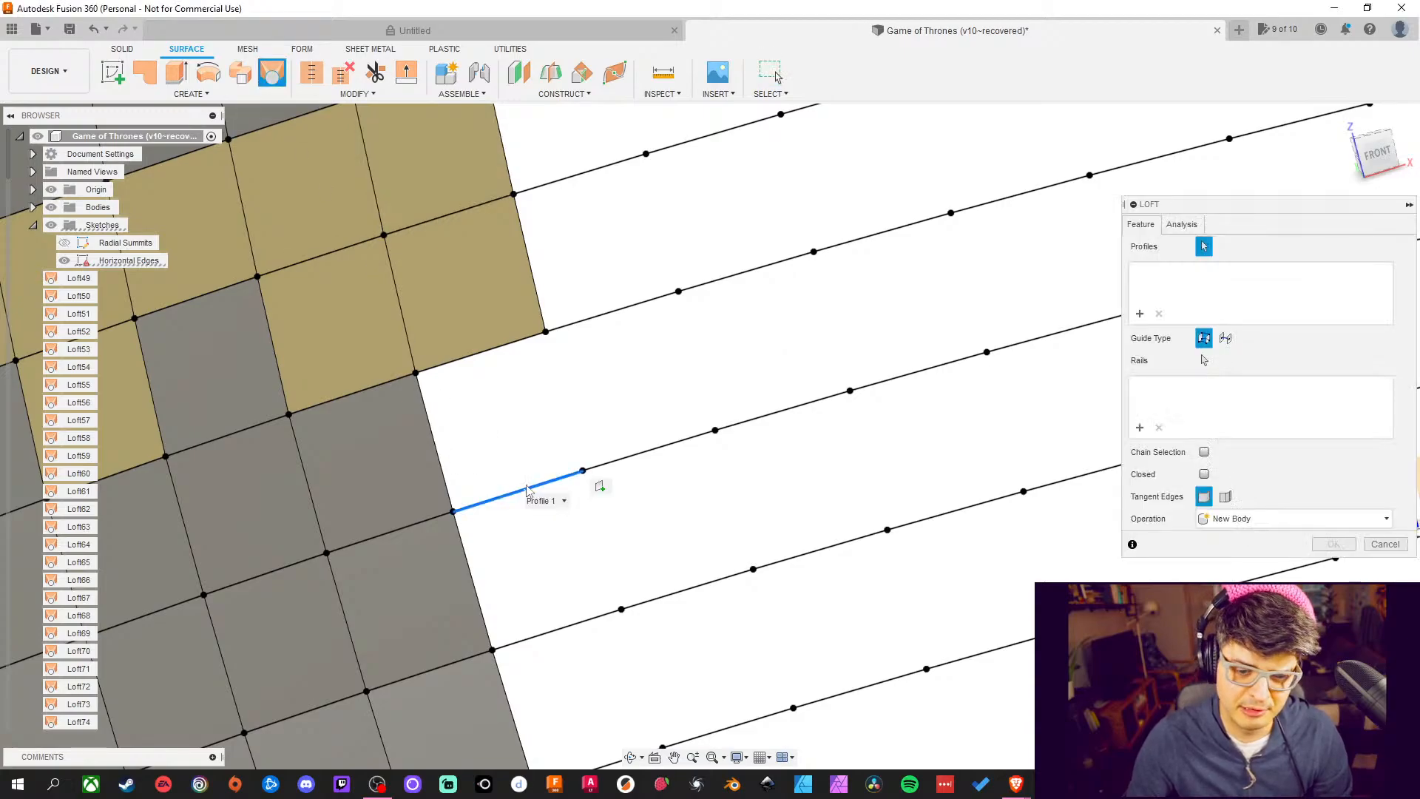
{"action": "left_click", "coordinate": [500, 348]}
{"action": "left_click", "coordinate": [1333, 545]}
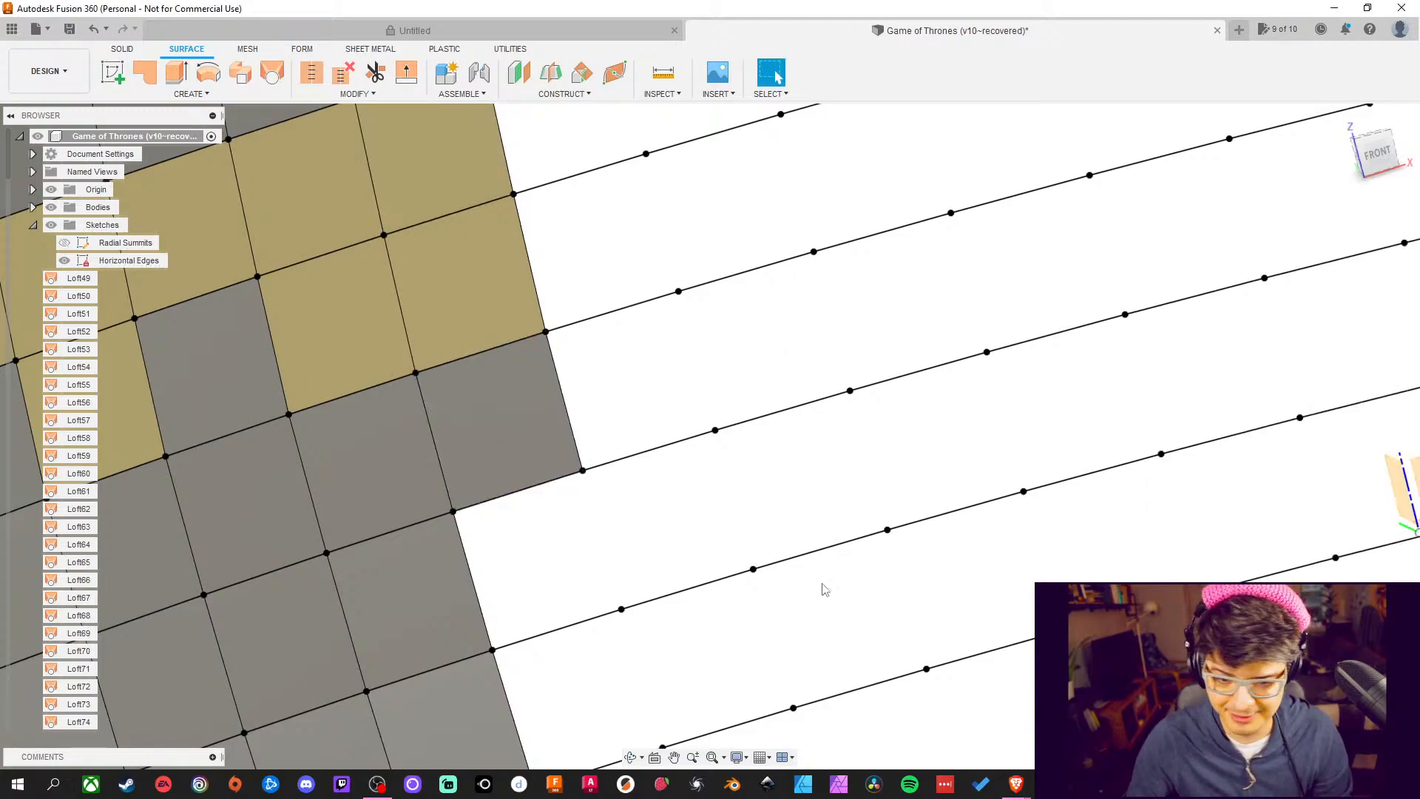
Loft the column's eleventh panel from the top between matching segments of the eleventh- and twelfth-highest edge curves
{"action": "middle_click_drag", "start_coordinate": [821, 587], "coordinate": [726, 409]}
{"action": "left_click", "coordinate": [272, 72]}
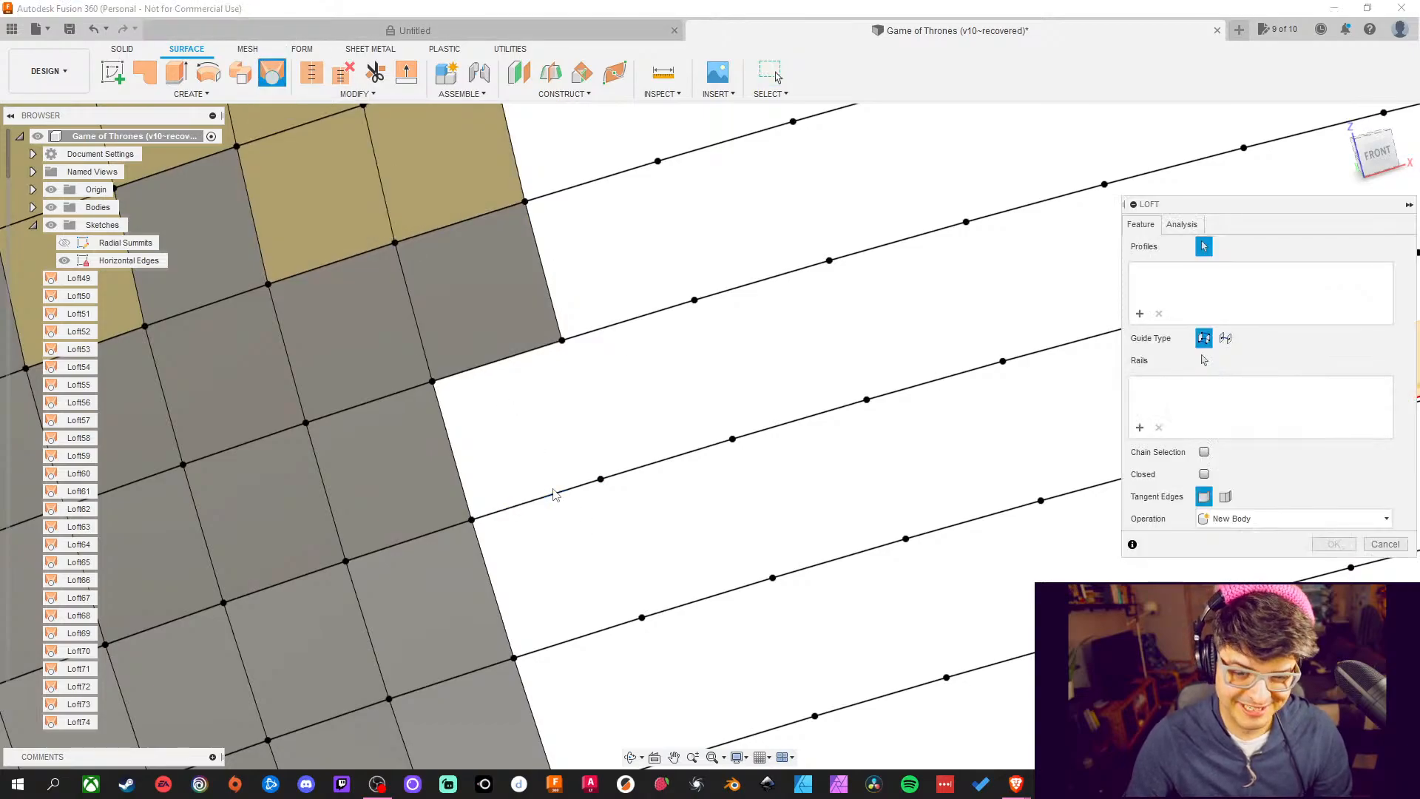
{"action": "left_click", "coordinate": [553, 498]}
{"action": "left_click", "coordinate": [510, 357]}
{"action": "middle_click_drag", "start_coordinate": [697, 433], "coordinate": [676, 344]}
{"action": "left_click", "coordinate": [1333, 545]}
Loft the column's twelfth panel from the top between matching segments of the twelfth- and thirteenth-highest edge curves
{"action": "middle_click_drag", "start_coordinate": [976, 501], "coordinate": [992, 514]}
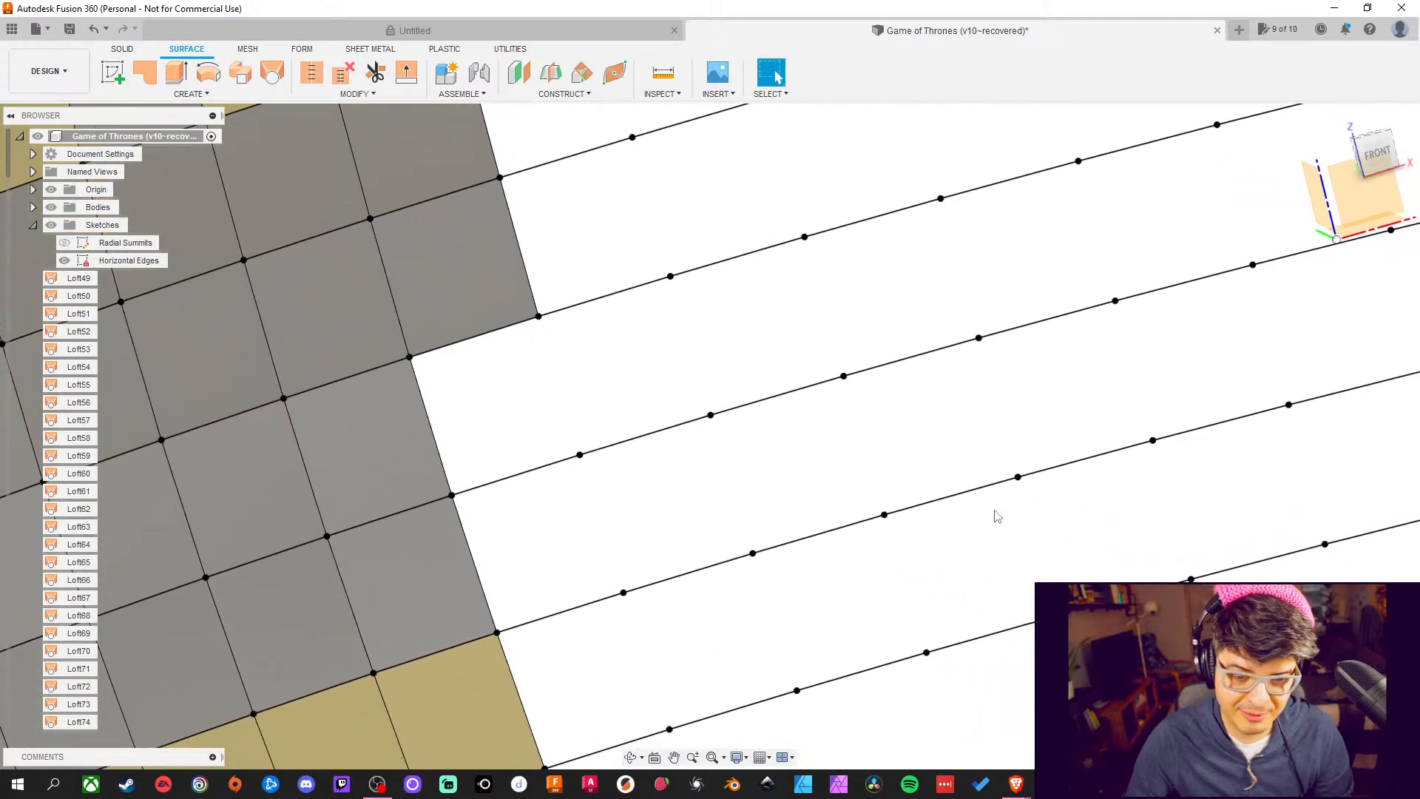
{"action": "left_click", "coordinate": [273, 74]}
{"action": "left_click", "coordinate": [516, 474]}
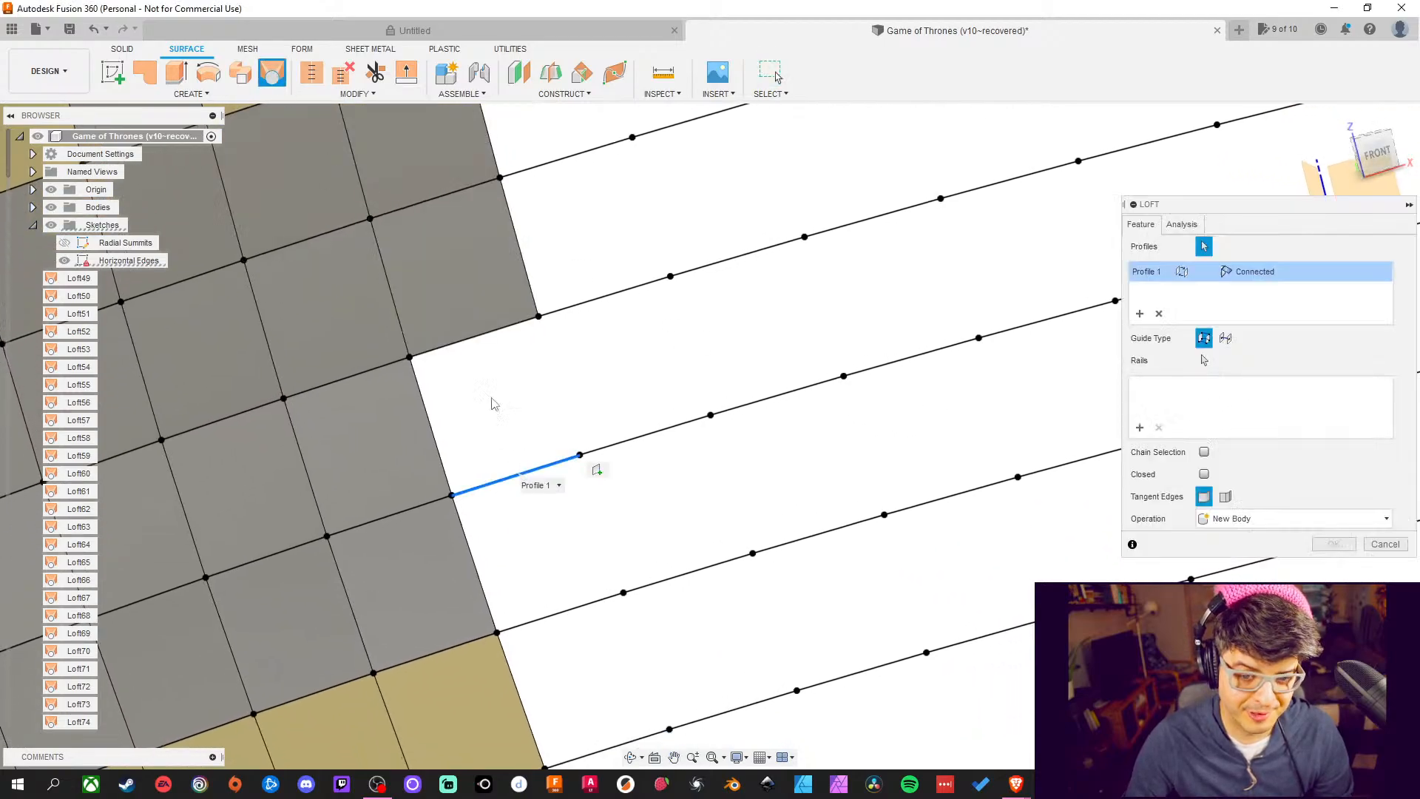
{"action": "left_click", "coordinate": [477, 344]}
{"action": "middle_click_drag", "start_coordinate": [839, 519], "coordinate": [908, 413]}
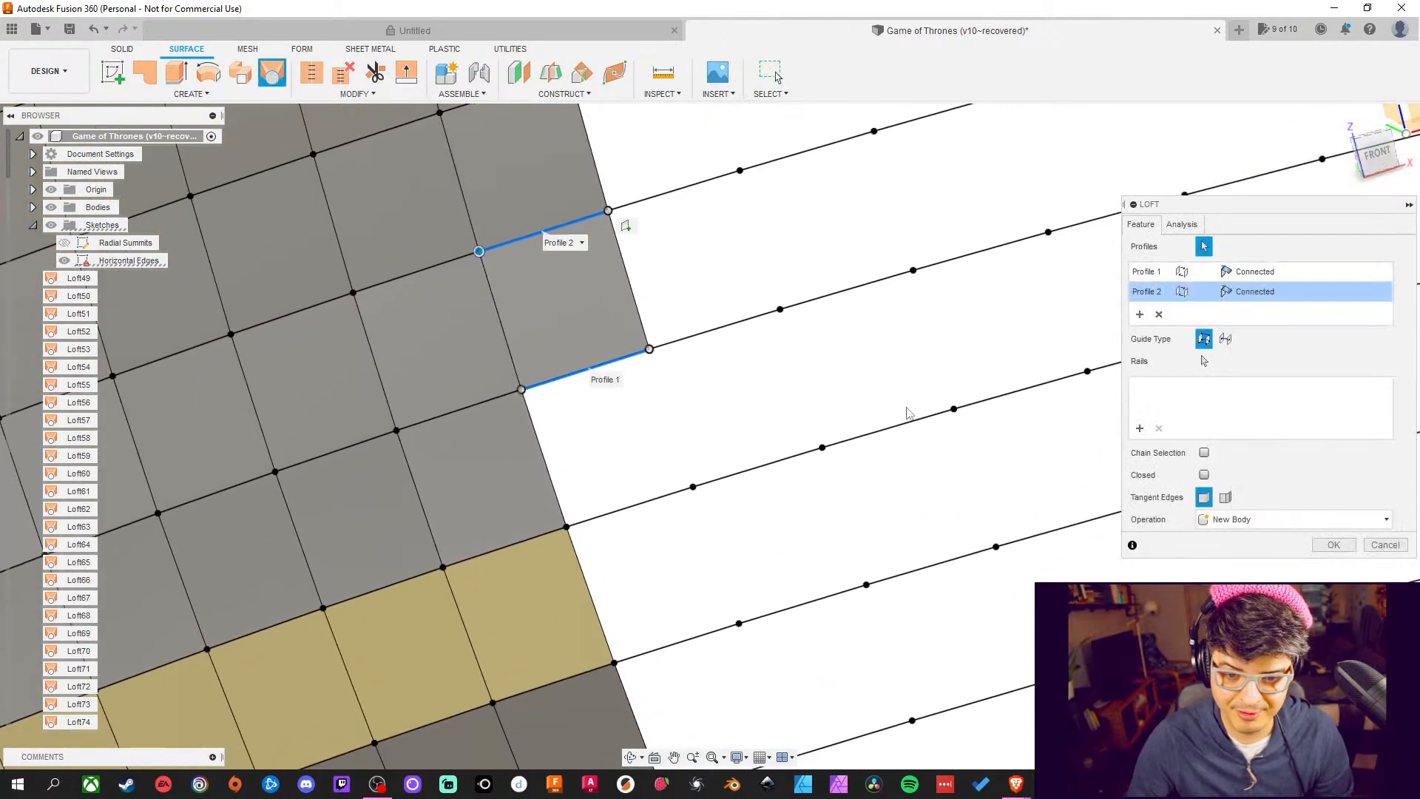
{"action": "left_click", "coordinate": [1333, 544]}
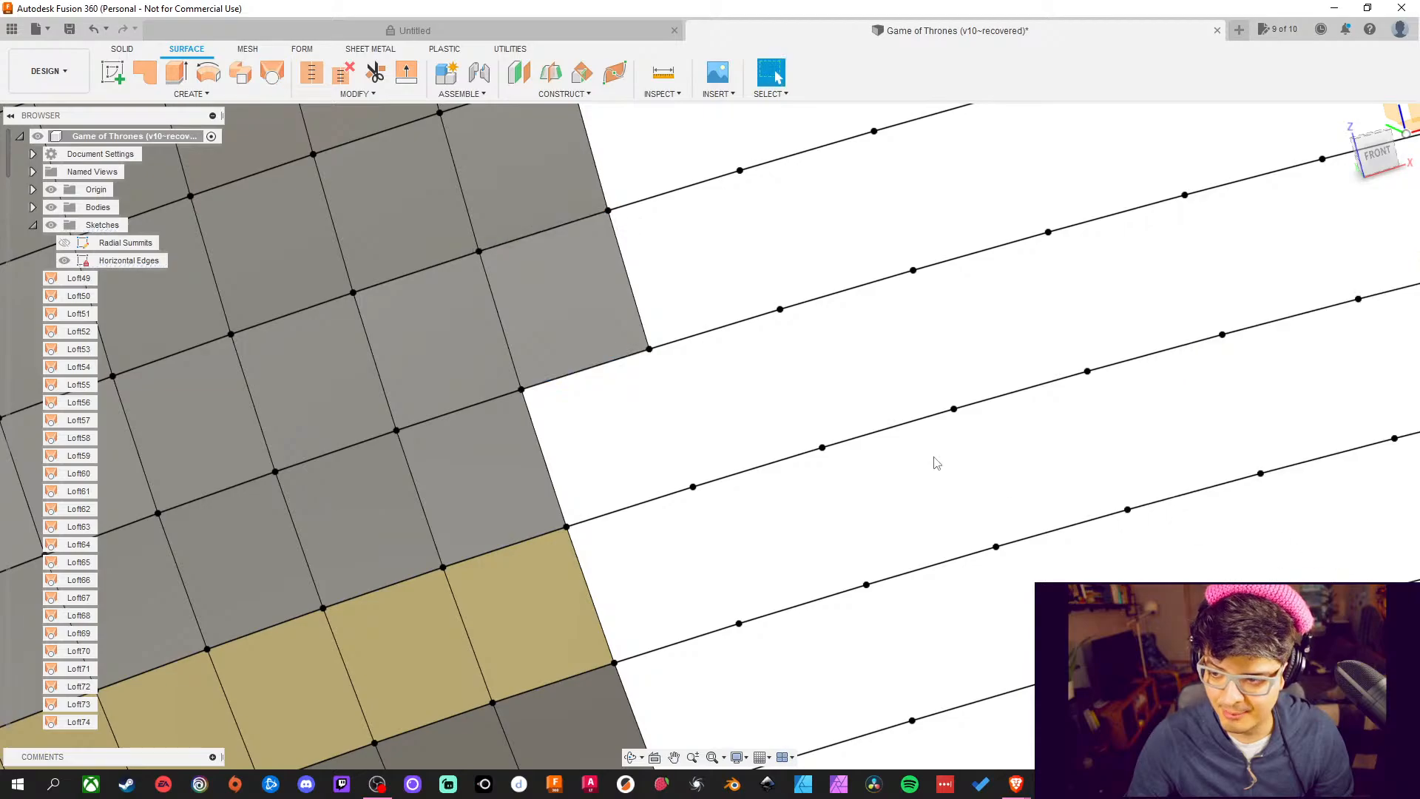
Loft the column's thirteenth panel from the top between matching segments of the thirteenth- and fourteenth-highest edge curves
{"action": "left_click", "coordinate": [272, 72]}
{"action": "left_click", "coordinate": [648, 507]}
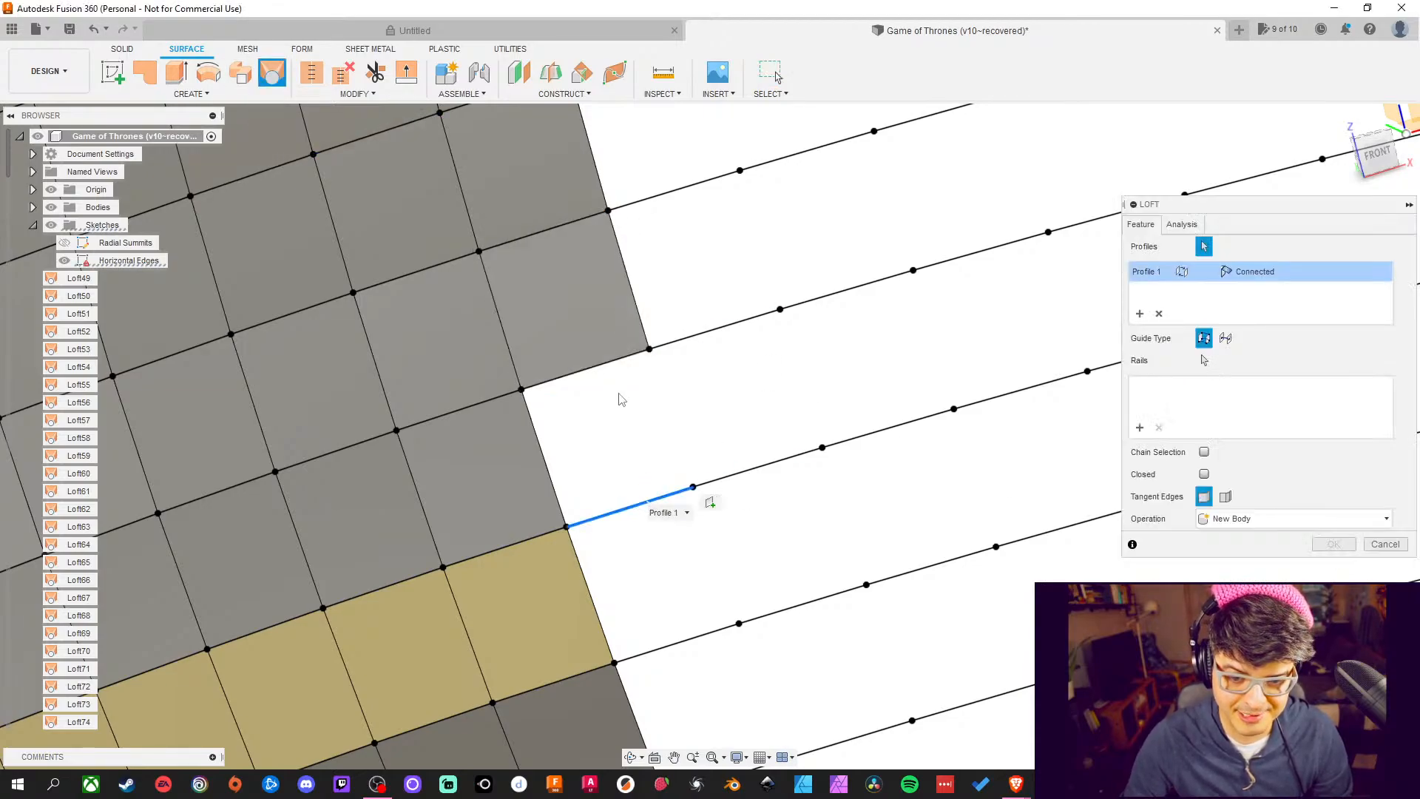
{"action": "left_click", "coordinate": [604, 371]}
{"action": "middle_click_drag", "start_coordinate": [694, 402], "coordinate": [588, 295]}
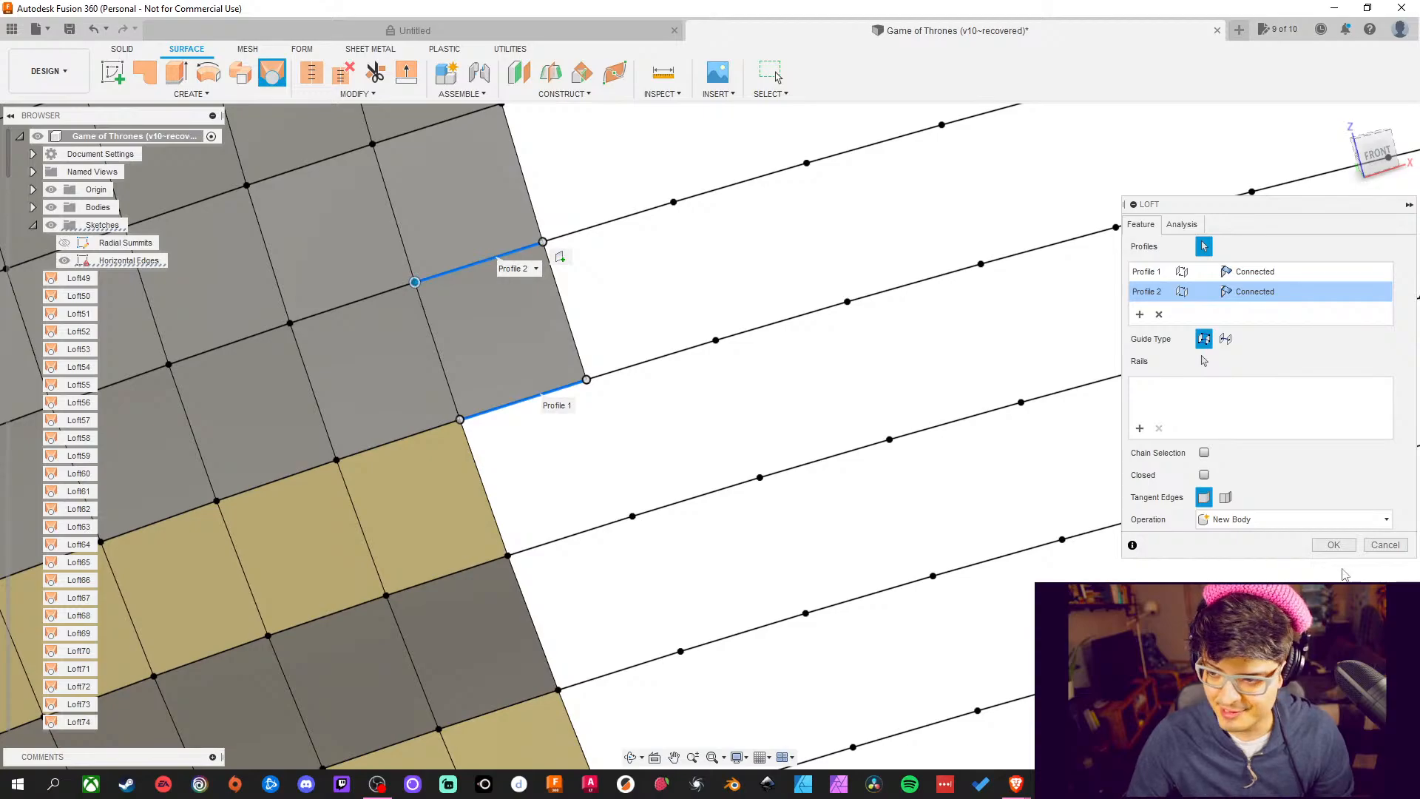
{"action": "left_click", "coordinate": [1383, 545]}
Loft the column's fifth panel from the bottom between matching segments of the fifth- and sixth-lowest edge curves
{"action": "middle_click_drag", "start_coordinate": [761, 425], "coordinate": [669, 466]}
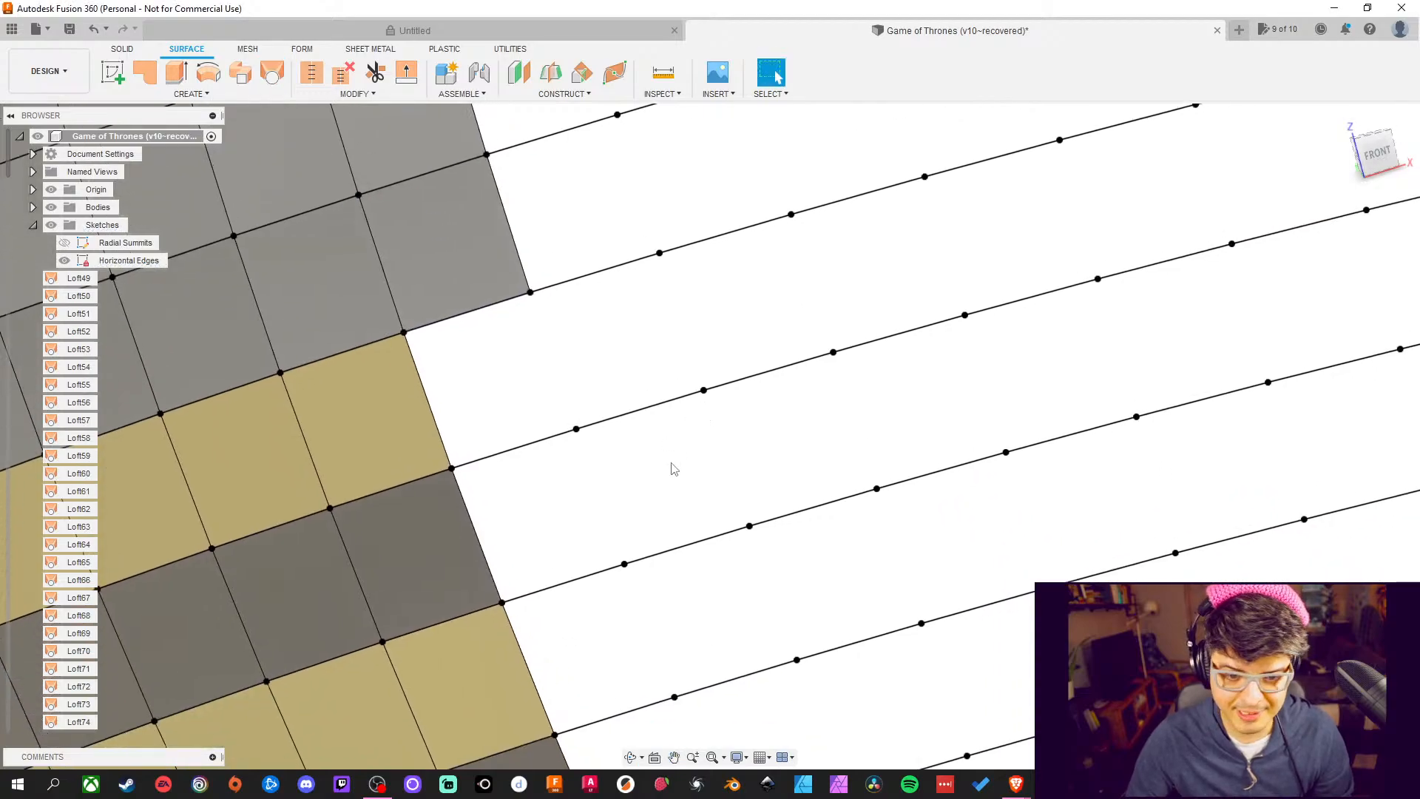
{"action": "left_click", "coordinate": [272, 74]}
{"action": "scroll", "coordinate": [523, 432], "scroll_direction": "up", "scroll_amount": 2}
{"action": "left_click", "coordinate": [527, 439]}
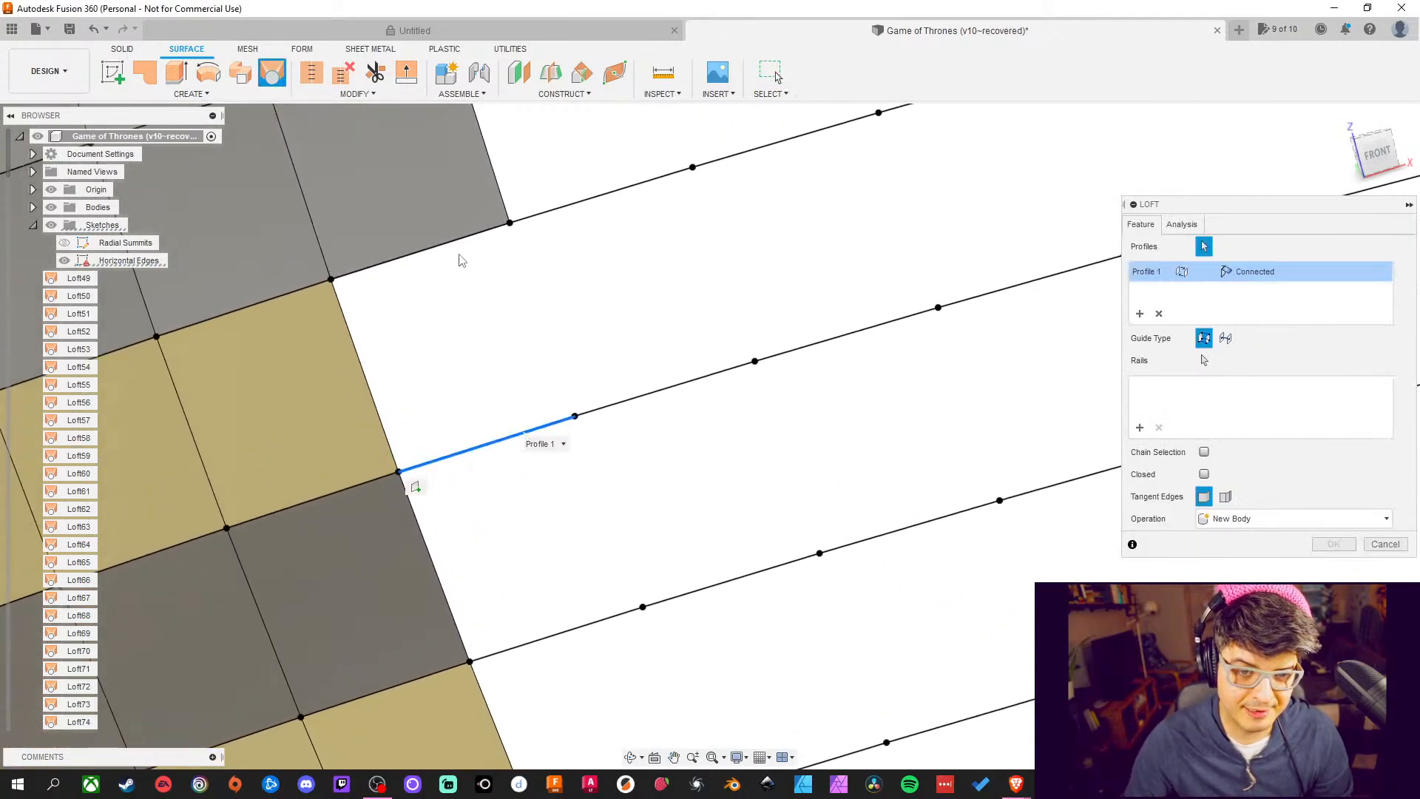
{"action": "left_click", "coordinate": [454, 243]}
{"action": "left_click", "coordinate": [1338, 544]}
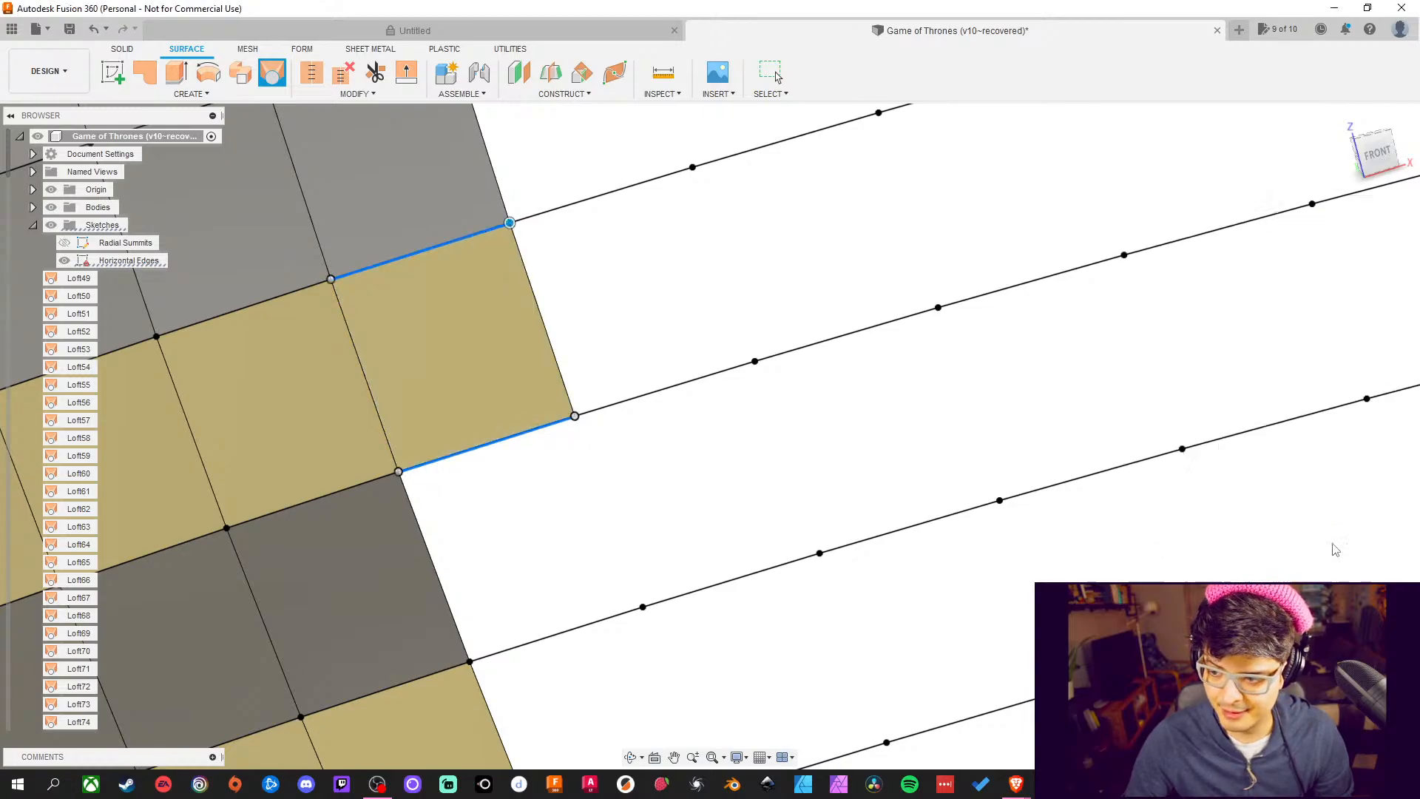
Loft the column's fourth panel from the bottom between matching segments of the fourth- and fifth-lowest edge curves
{"action": "middle_click_drag", "start_coordinate": [795, 353], "coordinate": [877, 347]}
{"action": "left_click", "coordinate": [272, 74]}
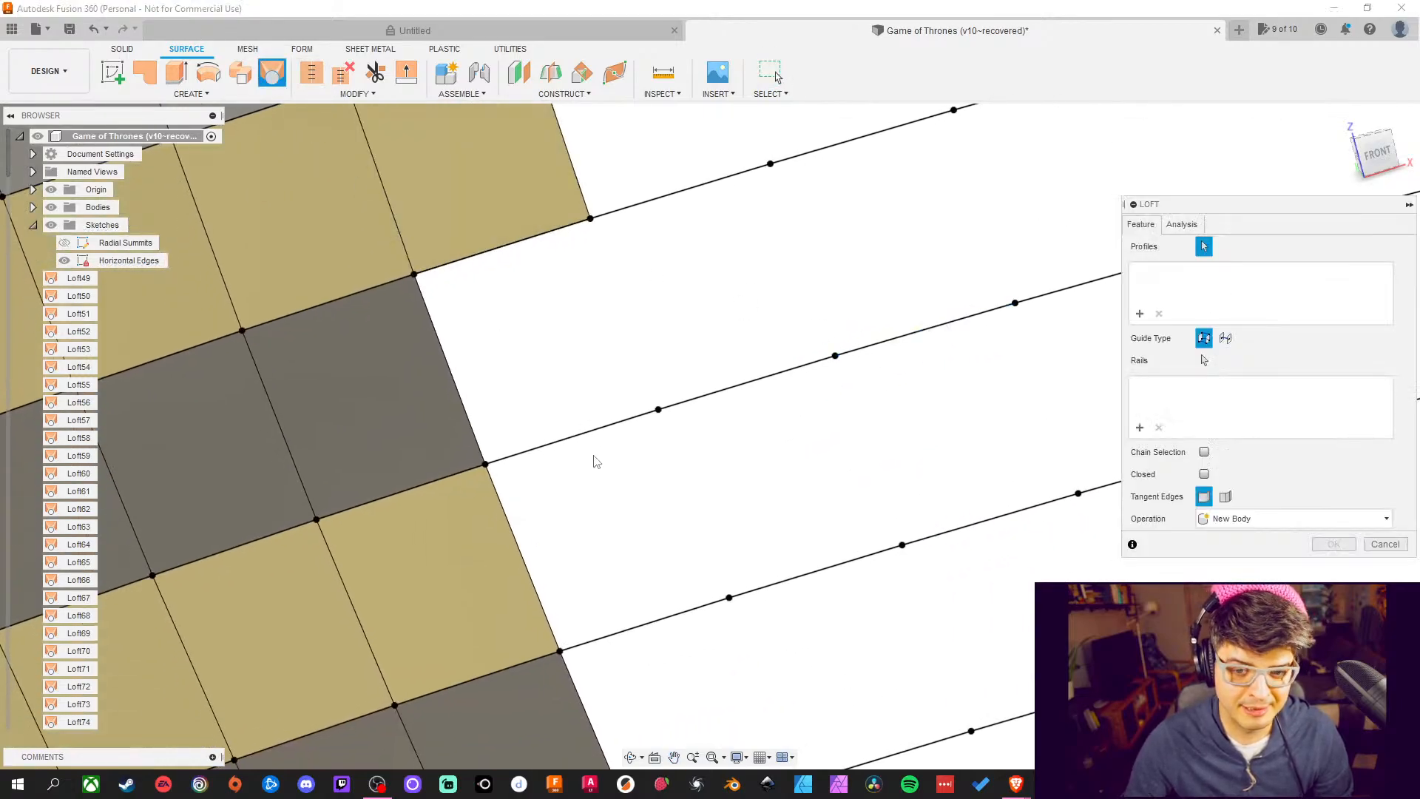
{"action": "left_click", "coordinate": [591, 438]}
{"action": "left_click", "coordinate": [550, 237]}
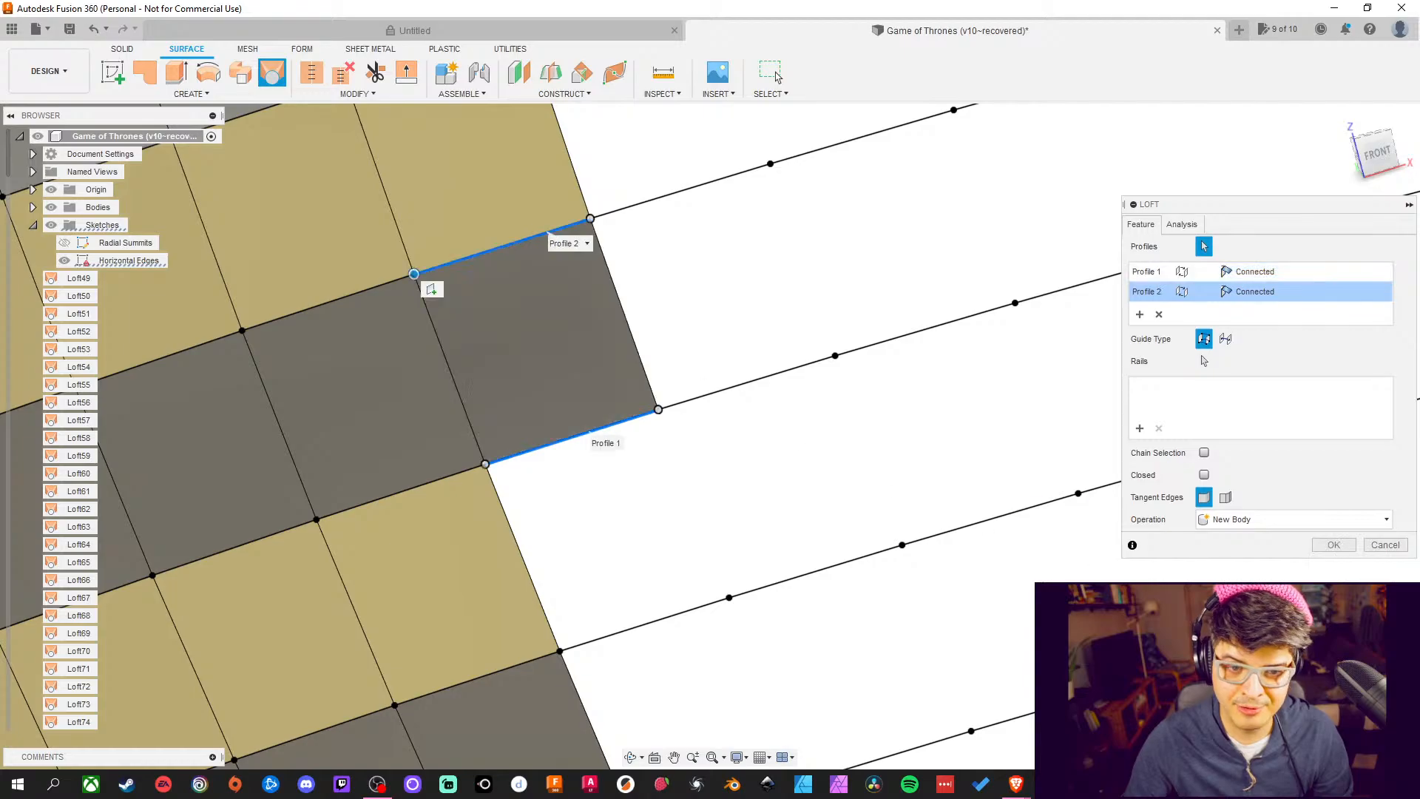
{"action": "left_click", "coordinate": [1351, 548]}
Loft the column's third panel from the bottom between matching segments of the third- and fourth-lowest edge curves
{"action": "middle_click_drag", "start_coordinate": [754, 526], "coordinate": [708, 388]}
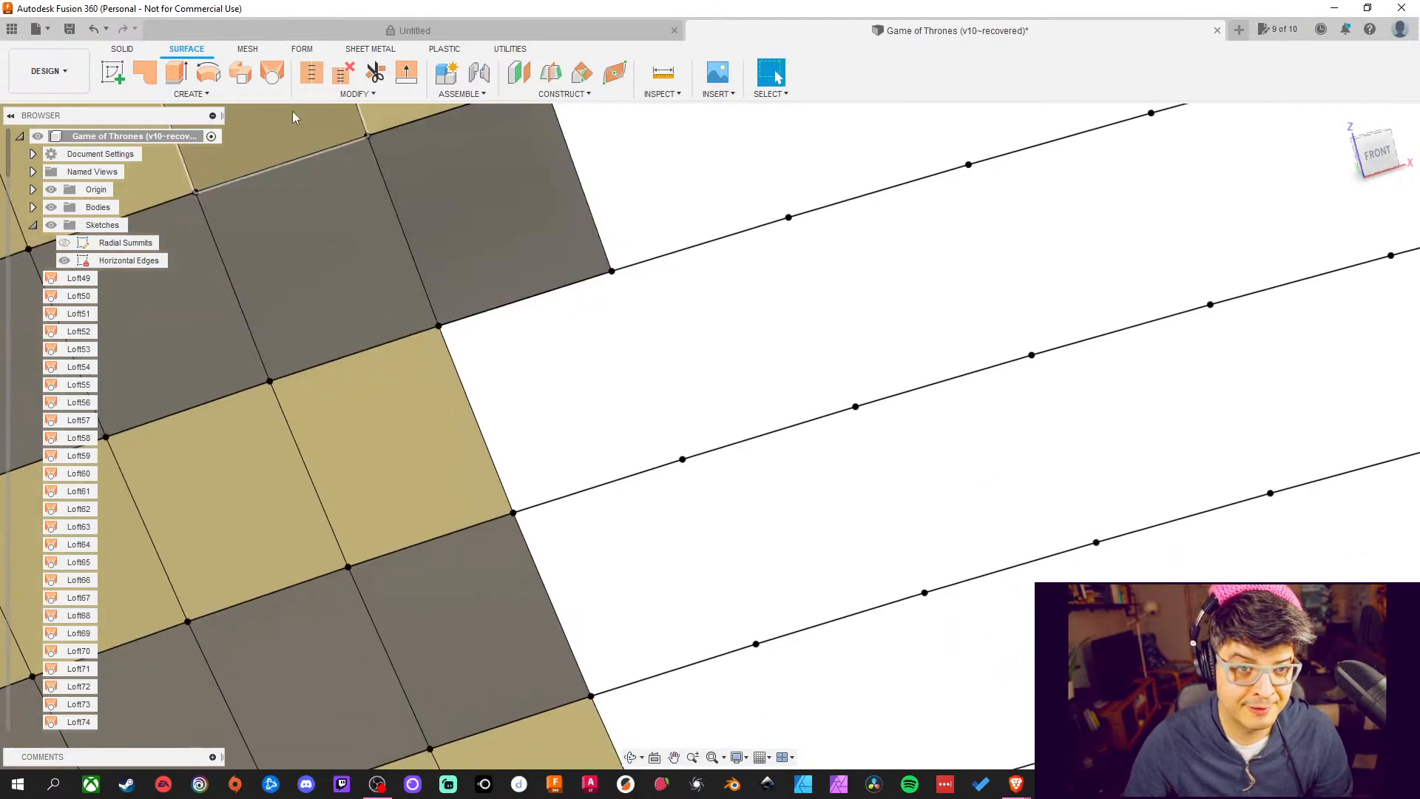
{"action": "left_click", "coordinate": [272, 74]}
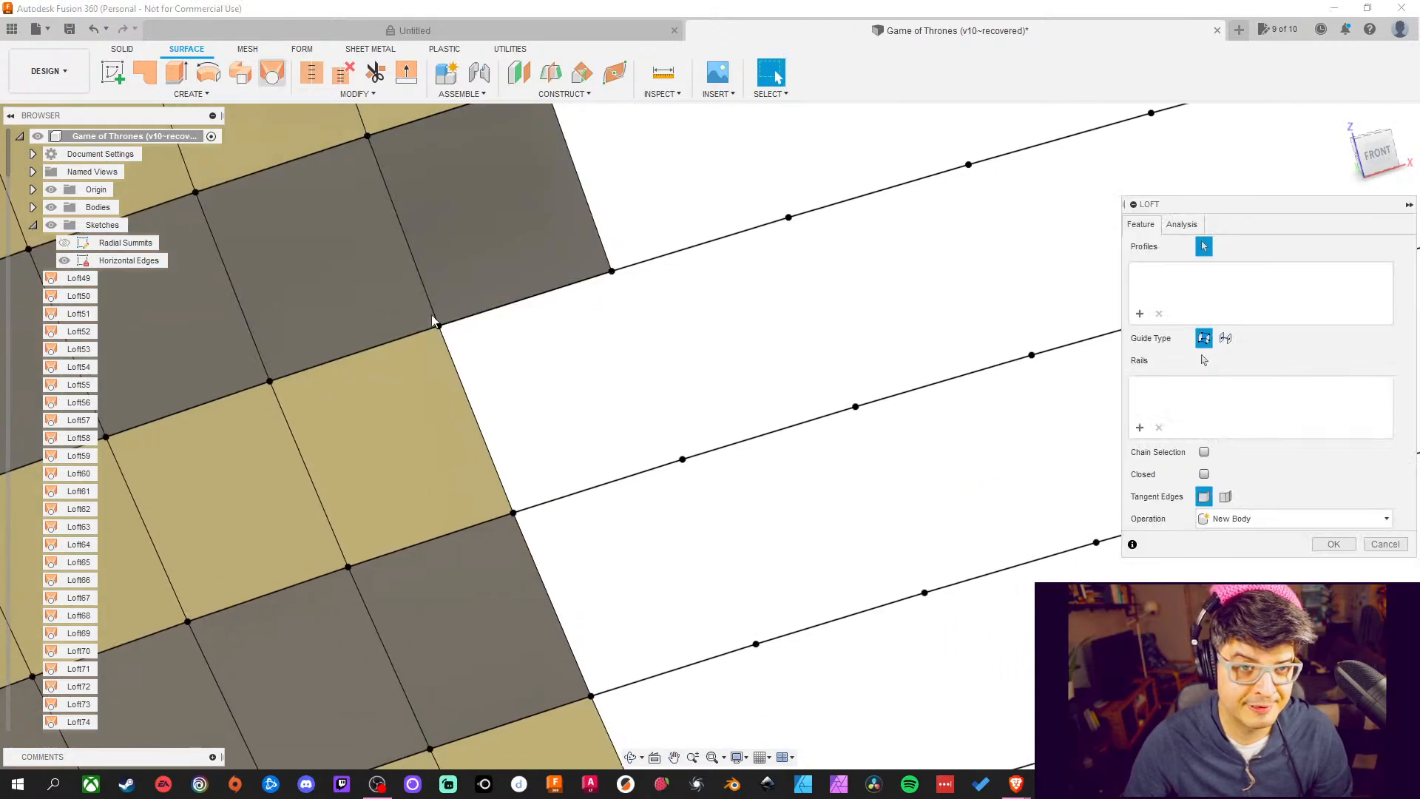
{"action": "left_click", "coordinate": [586, 491]}
{"action": "left_click", "coordinate": [541, 300]}
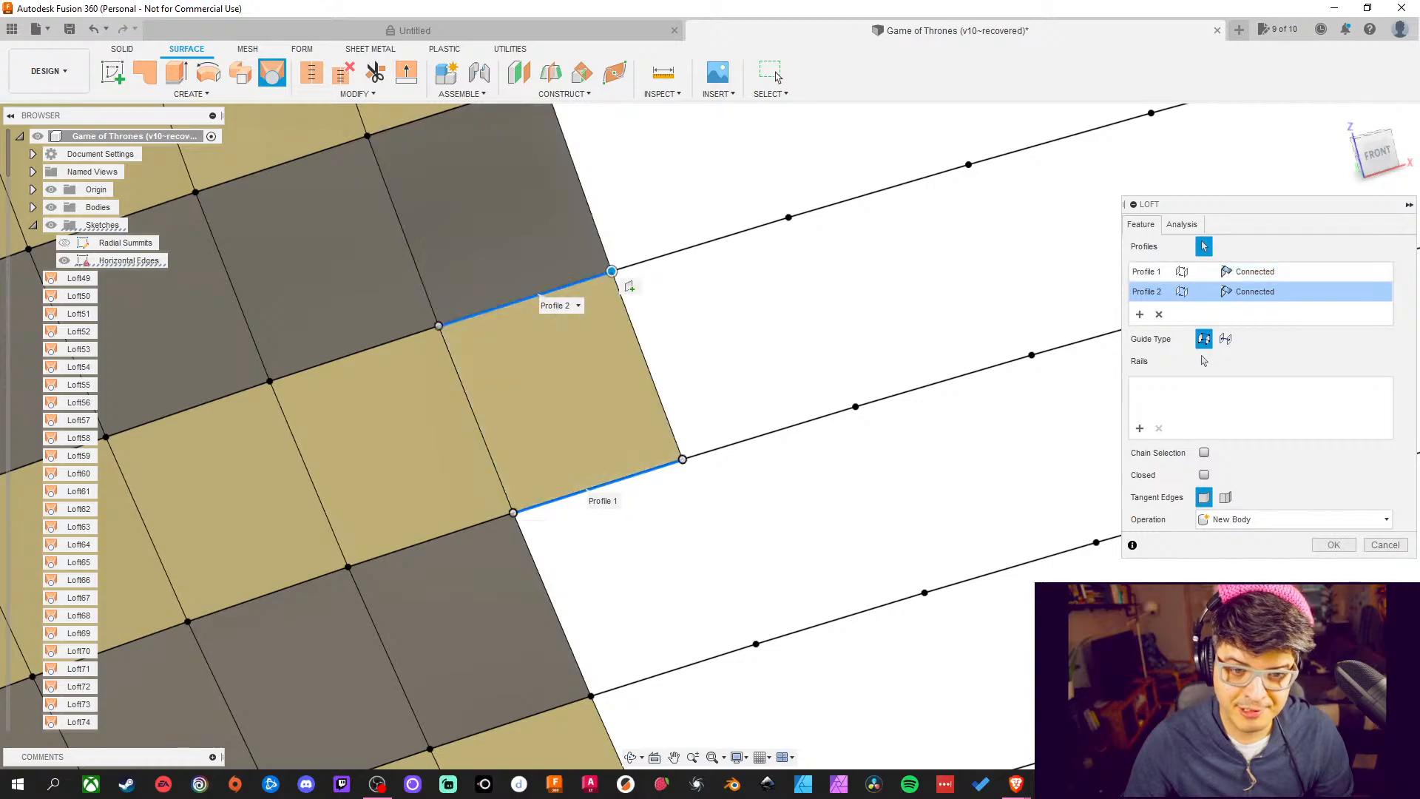
{"action": "left_click", "coordinate": [1348, 547]}
Loft the column's second panel from the bottom between matching segments of the second- and third-lowest edge curves
{"action": "middle_click_drag", "start_coordinate": [962, 675], "coordinate": [769, 487]}
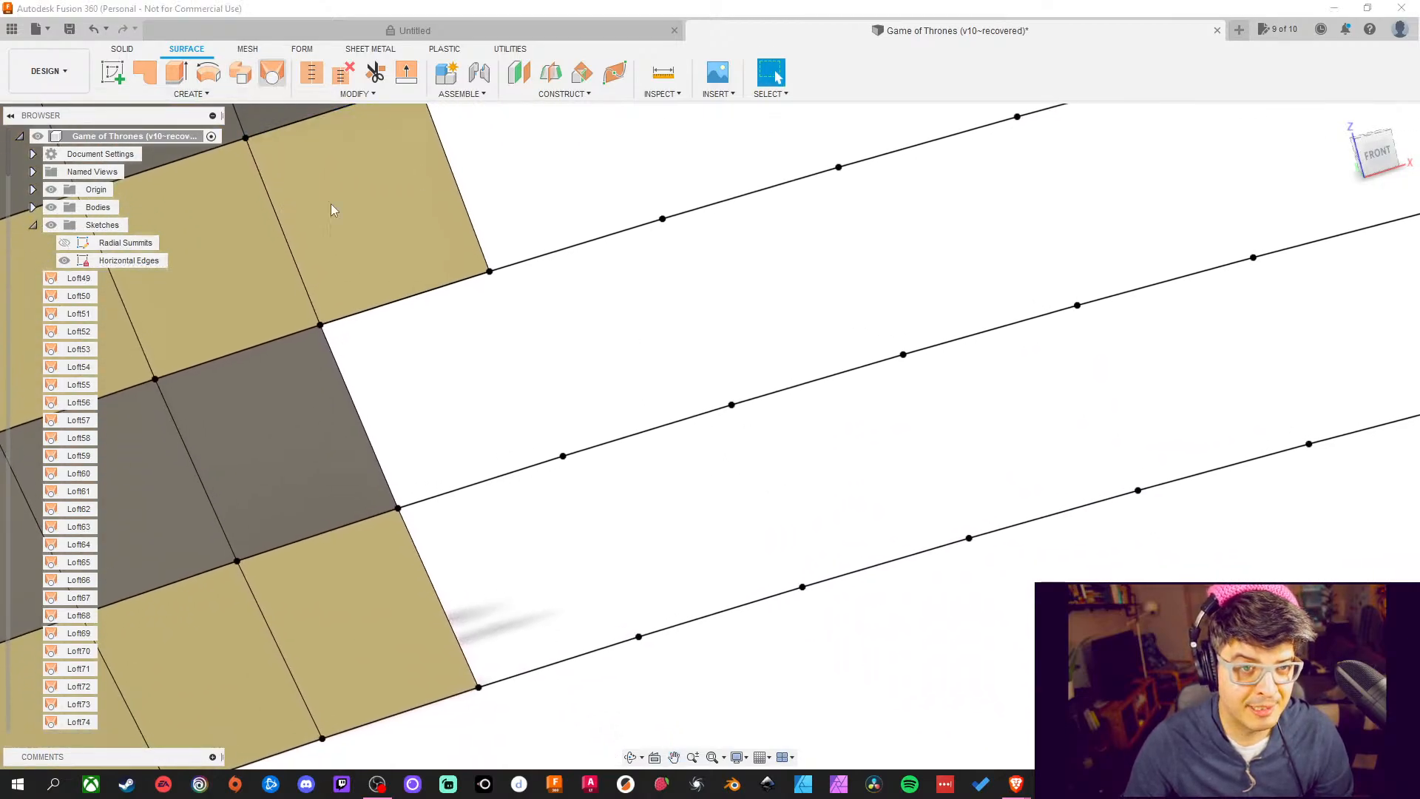
{"action": "key", "text": "Return"}
{"action": "left_click", "coordinate": [459, 489]}
{"action": "left_click", "coordinate": [406, 298]}
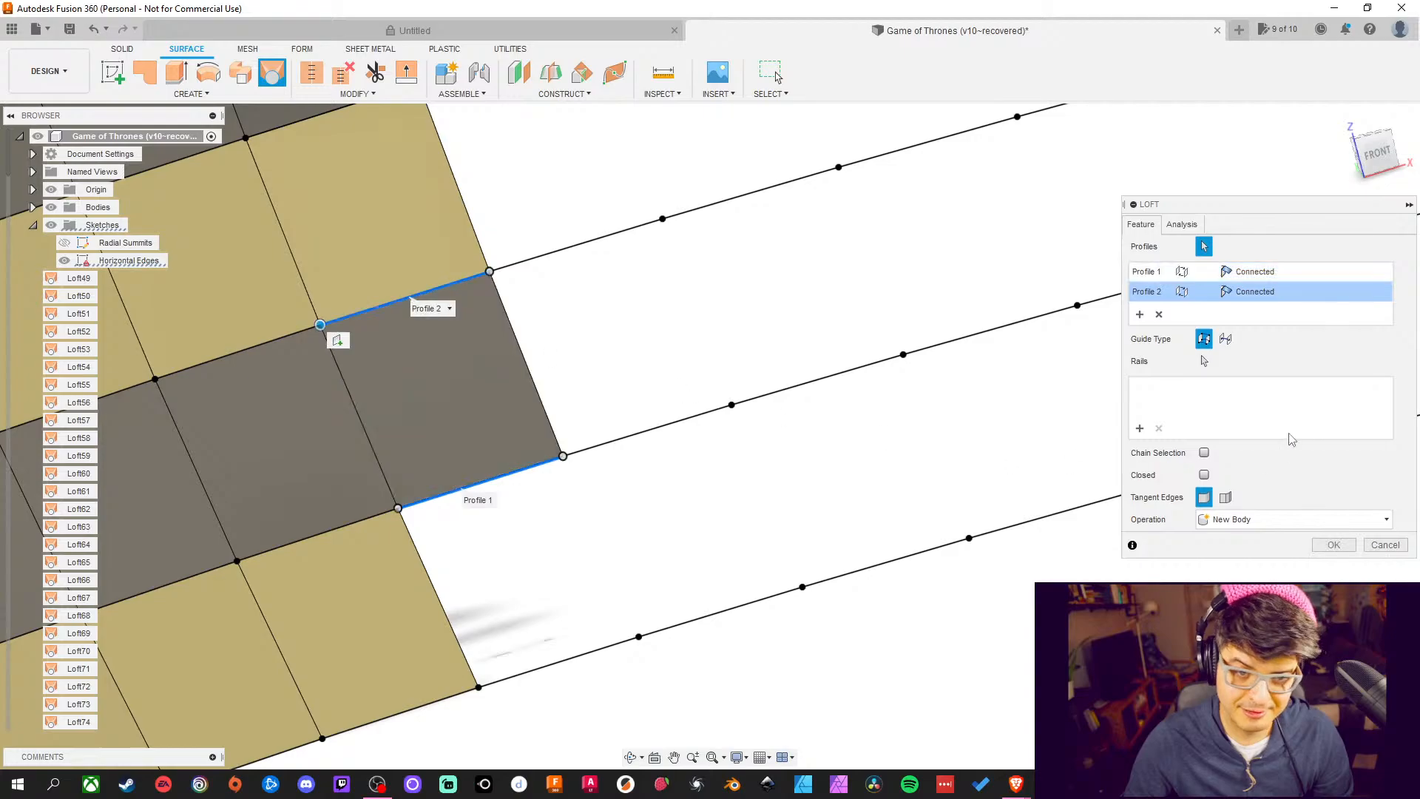
{"action": "left_click", "coordinate": [1347, 545]}
Complete the column by lofting its bottom panel between matching segments of the two lowest edge curves
{"action": "middle_click_drag", "start_coordinate": [777, 448], "coordinate": [842, 353]}
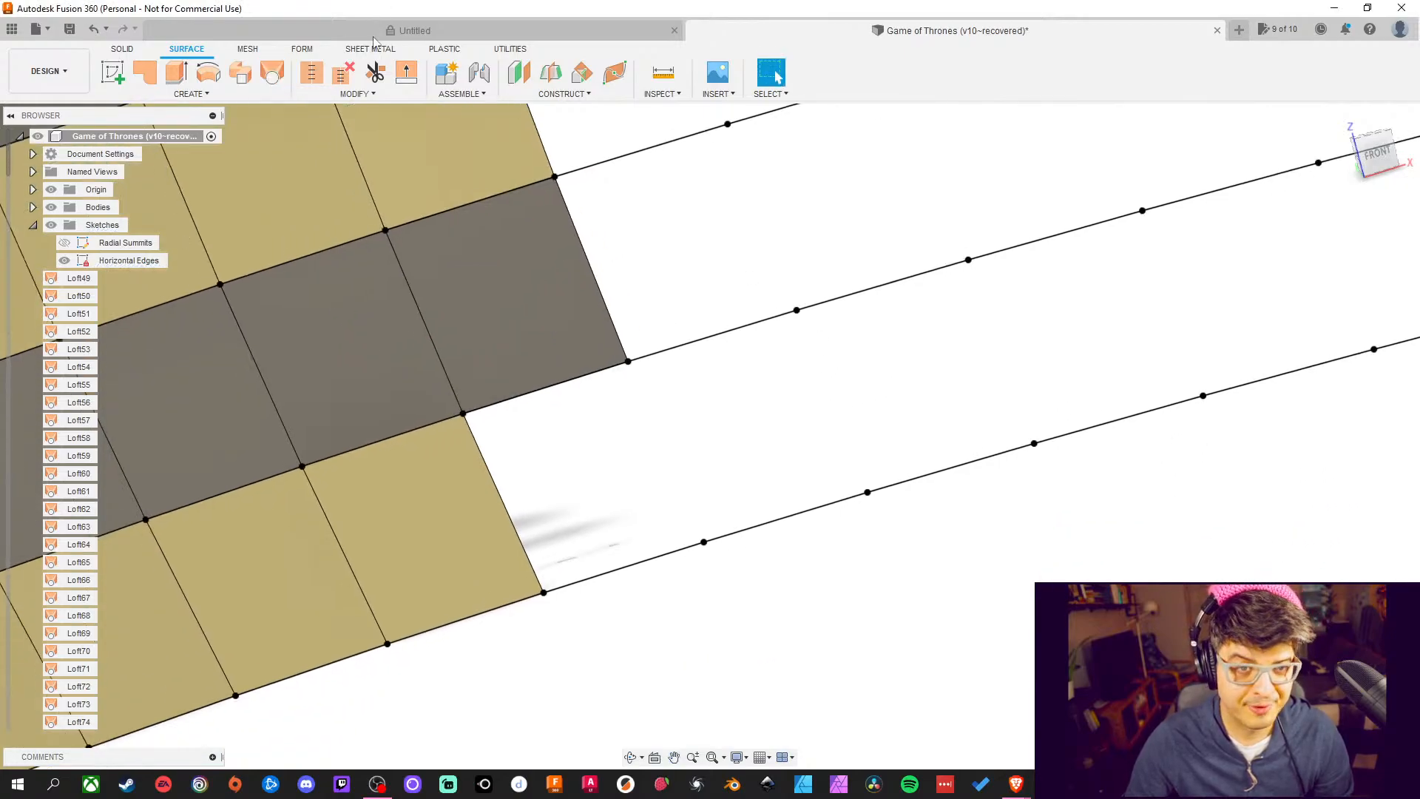
{"action": "left_click", "coordinate": [281, 80]}
{"action": "left_click", "coordinate": [637, 568]}
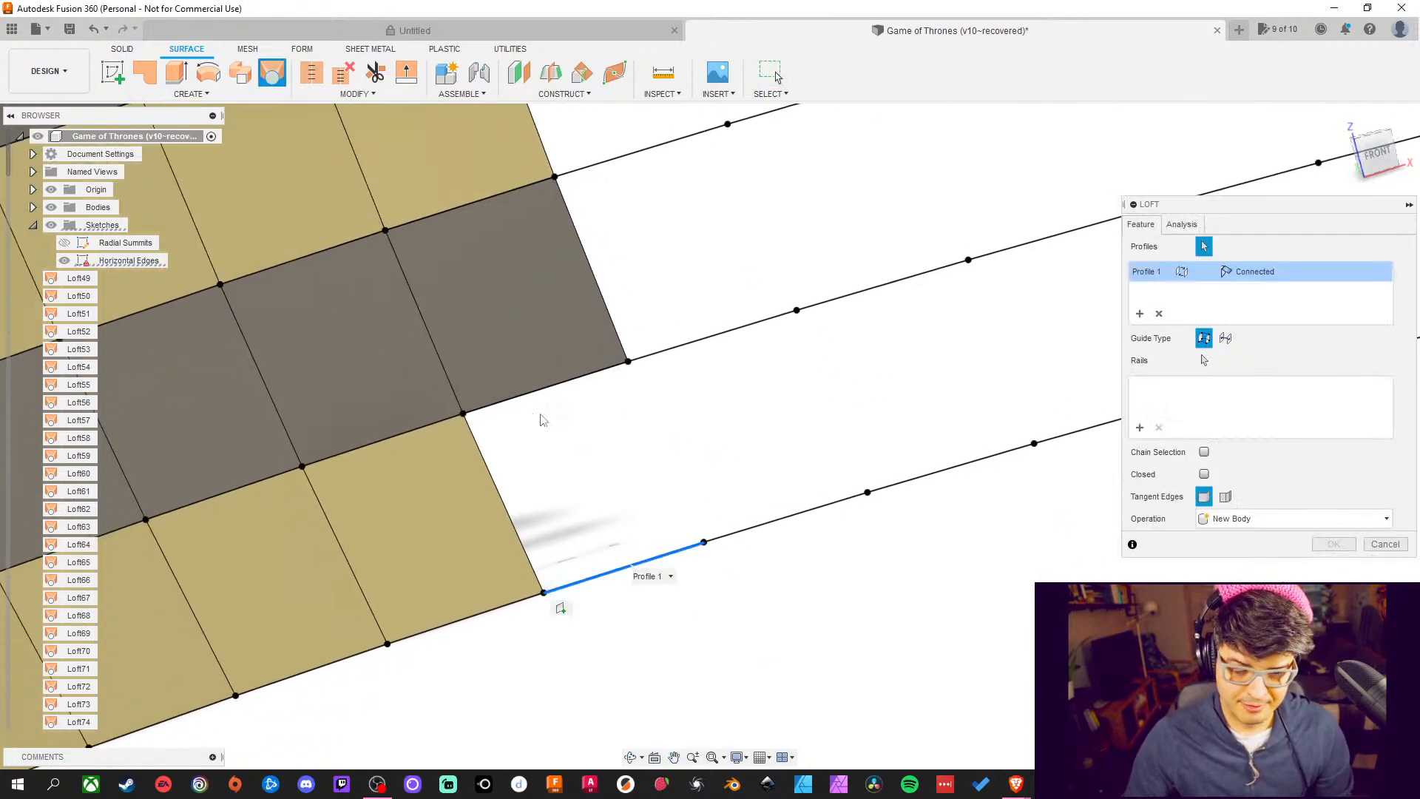
{"action": "left_click", "coordinate": [545, 391]}
{"action": "middle_click_drag", "start_coordinate": [1042, 534], "coordinate": [1010, 511]}
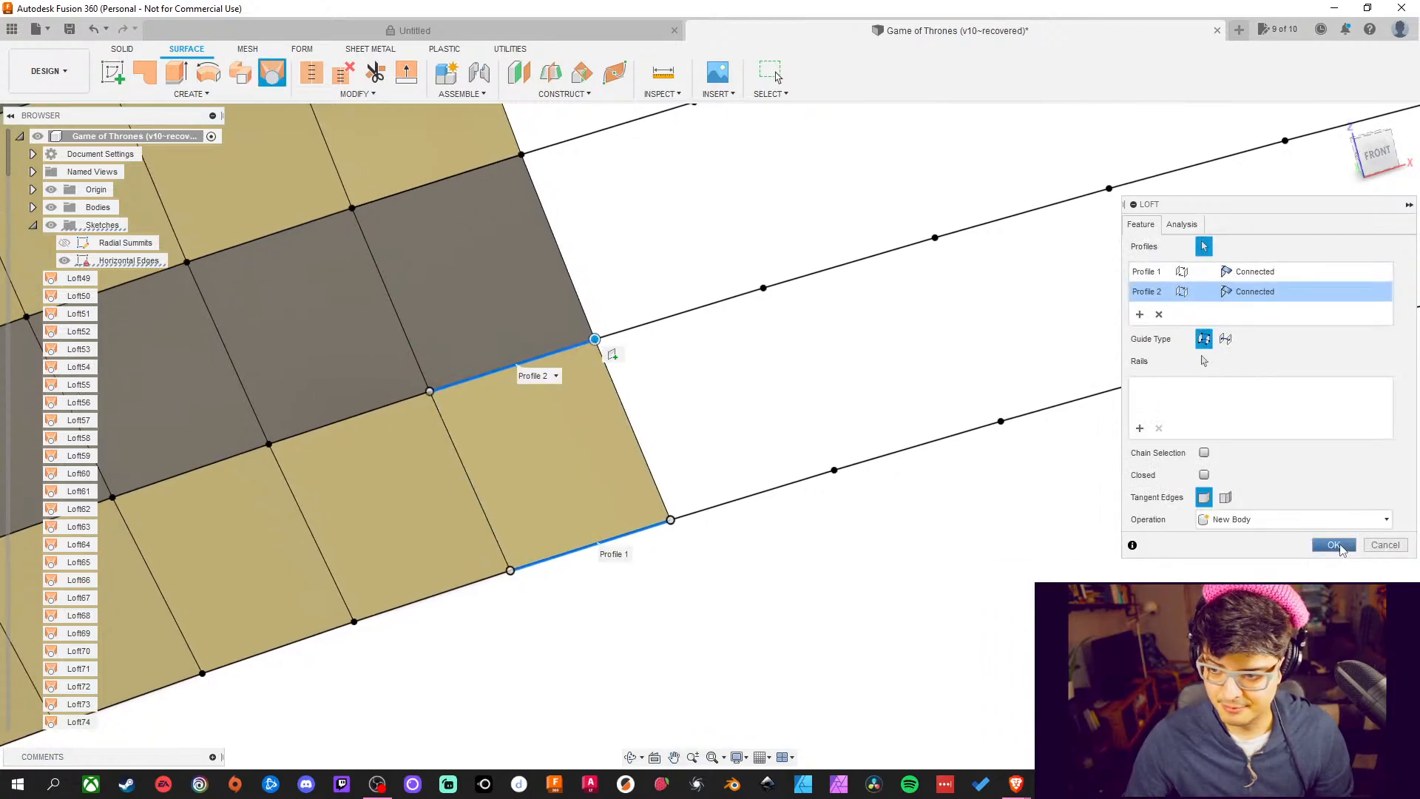
{"action": "left_click", "coordinate": [1334, 545]}
Start the adjacent empty column by lofting its bottom panel between matching segments of the two lowest edge curves
{"action": "left_click", "coordinate": [272, 72]}
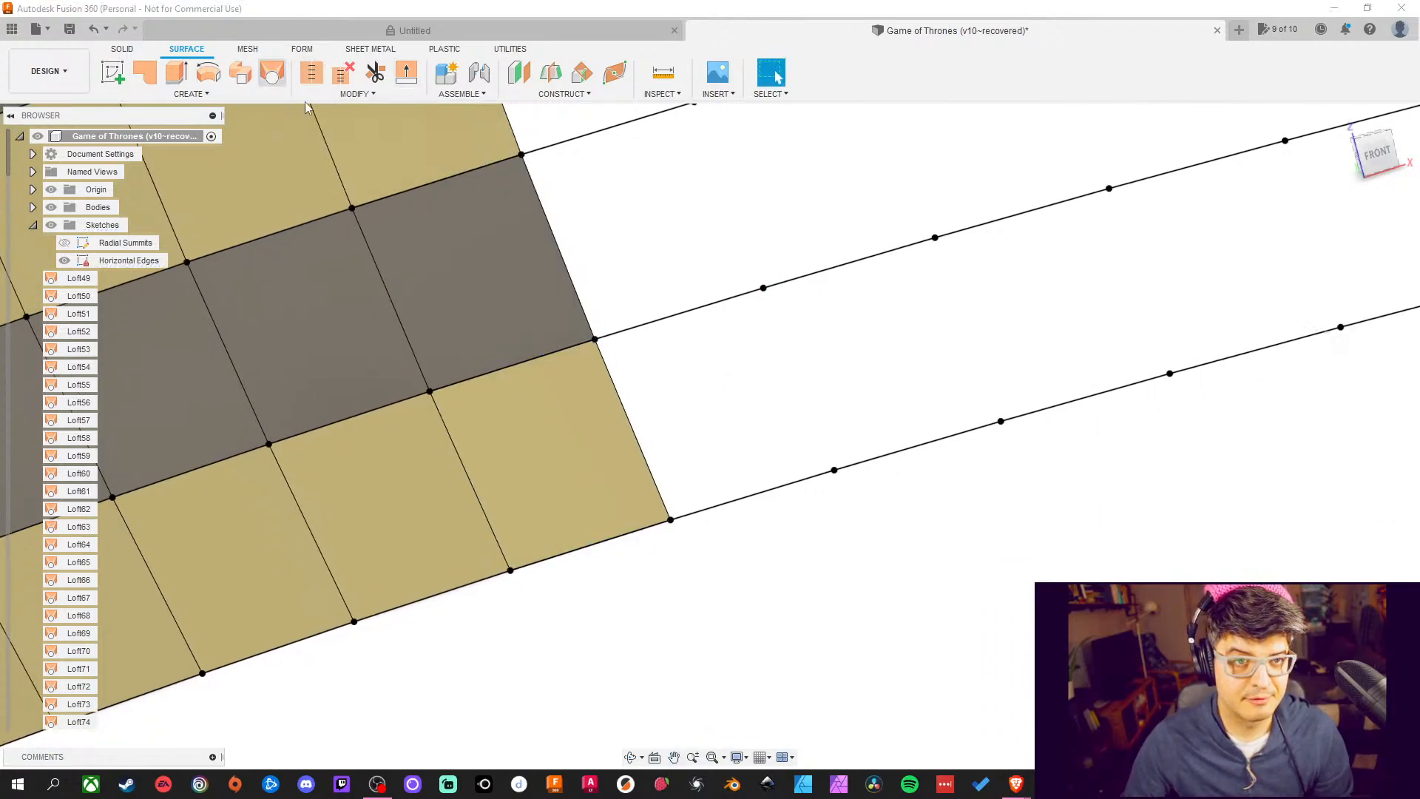
{"action": "left_click", "coordinate": [763, 493]}
{"action": "left_click", "coordinate": [650, 322]}
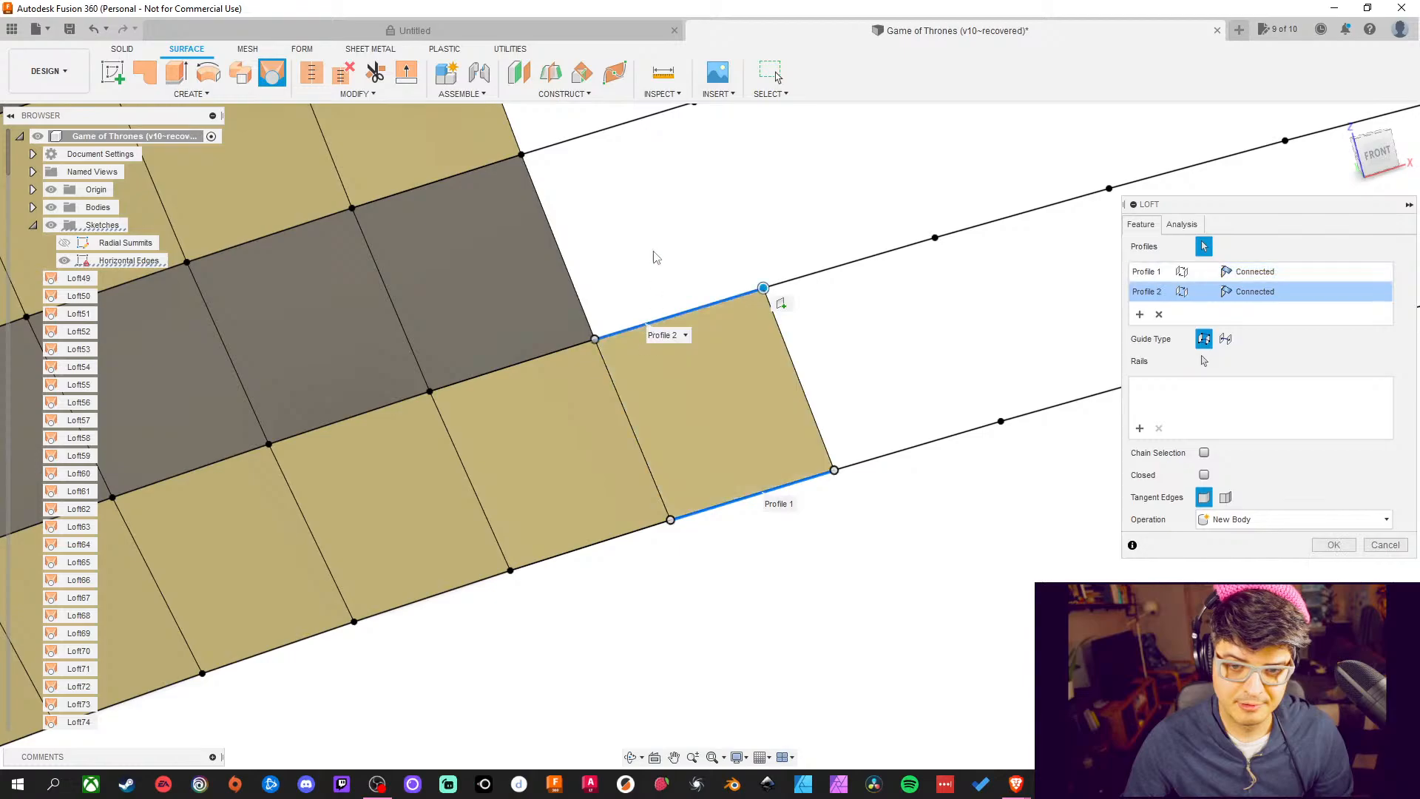
{"action": "middle_click_drag", "start_coordinate": [656, 259], "coordinate": [698, 475]}
{"action": "left_click", "coordinate": [1334, 545]}
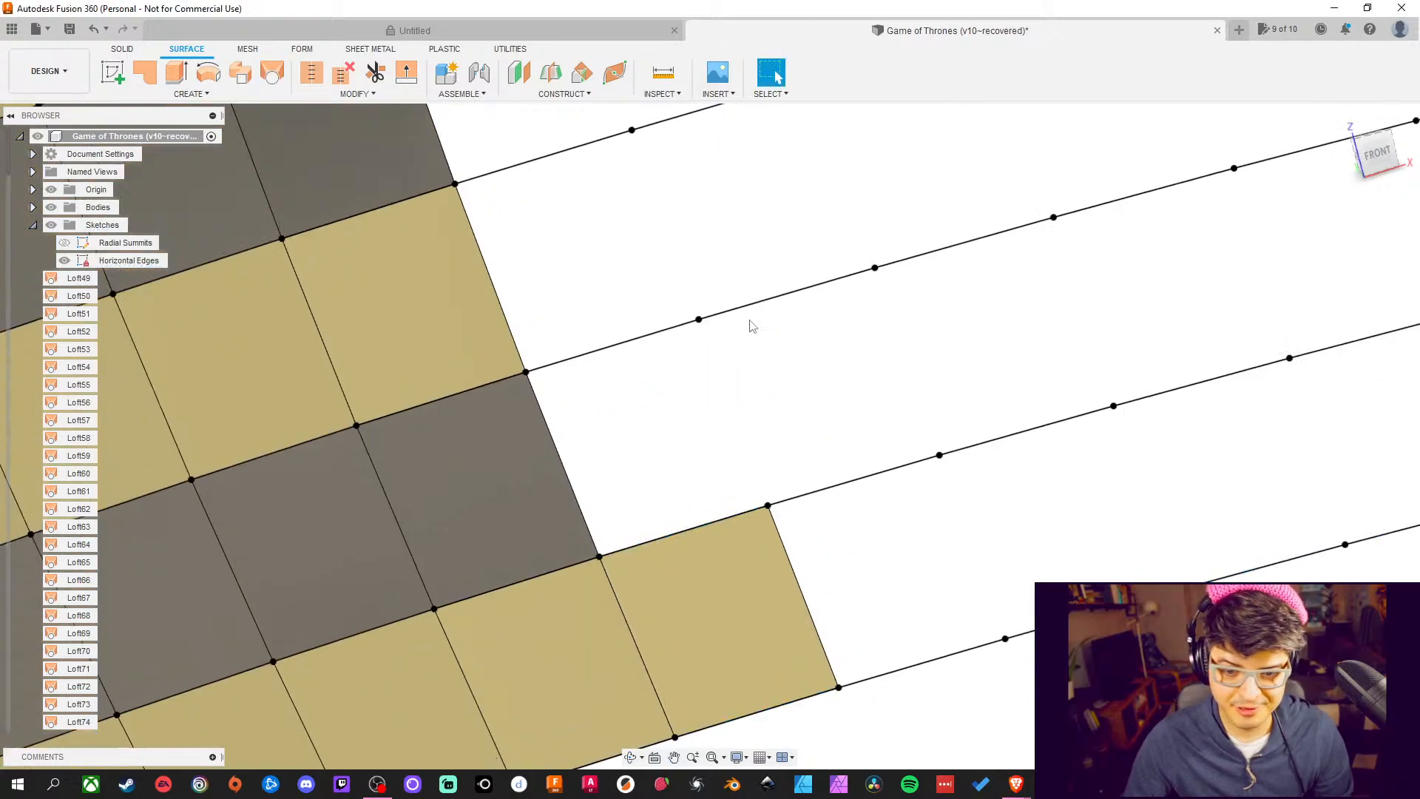
Loft the new column's second panel from the bottom between matching segments of the second- and third-lowest edge curves
{"action": "middle_click_drag", "start_coordinate": [748, 320], "coordinate": [670, 310]}
{"action": "left_click", "coordinate": [272, 72]}
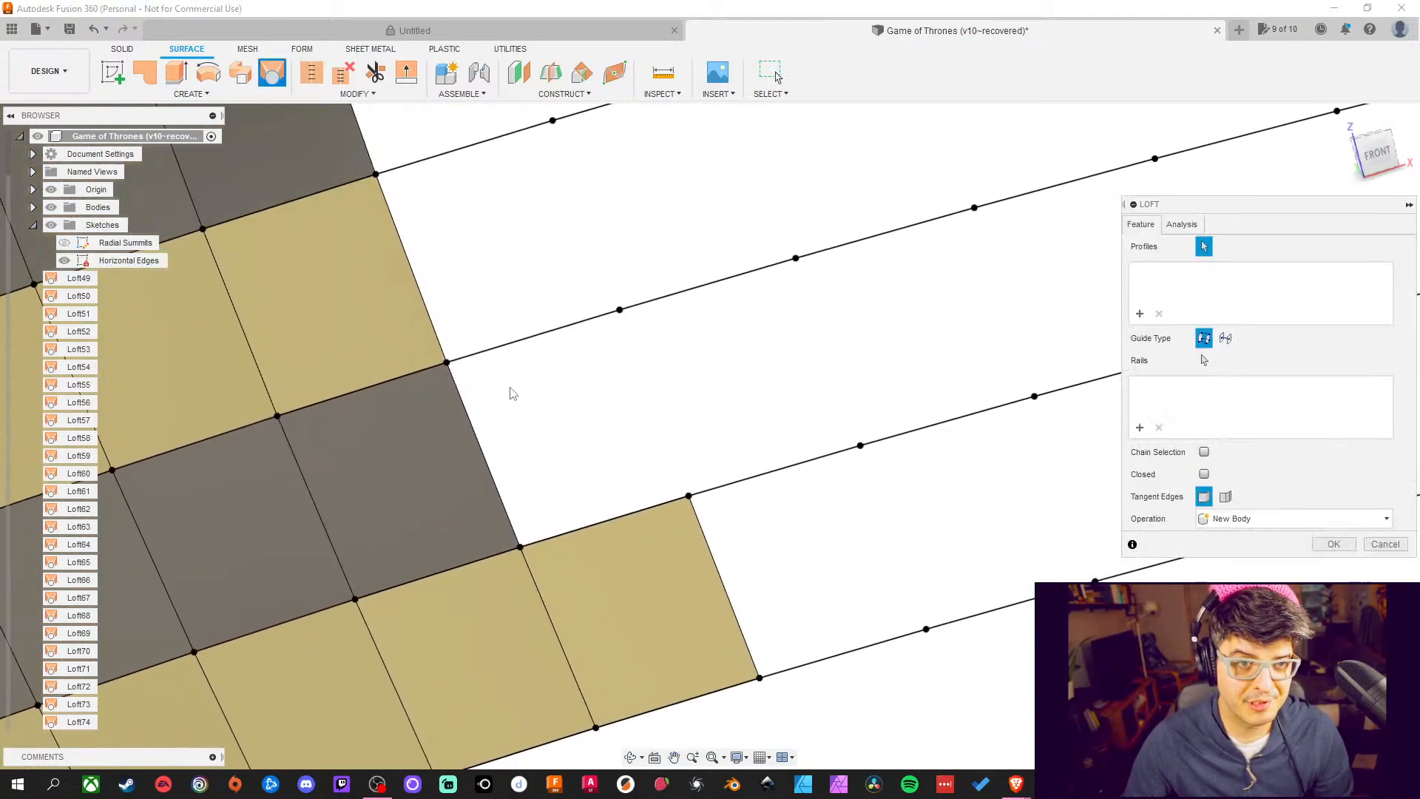
{"action": "left_click", "coordinate": [599, 524]}
{"action": "left_click", "coordinate": [519, 342]}
{"action": "middle_click_drag", "start_coordinate": [736, 274], "coordinate": [811, 402]}
{"action": "left_click", "coordinate": [1328, 550]}
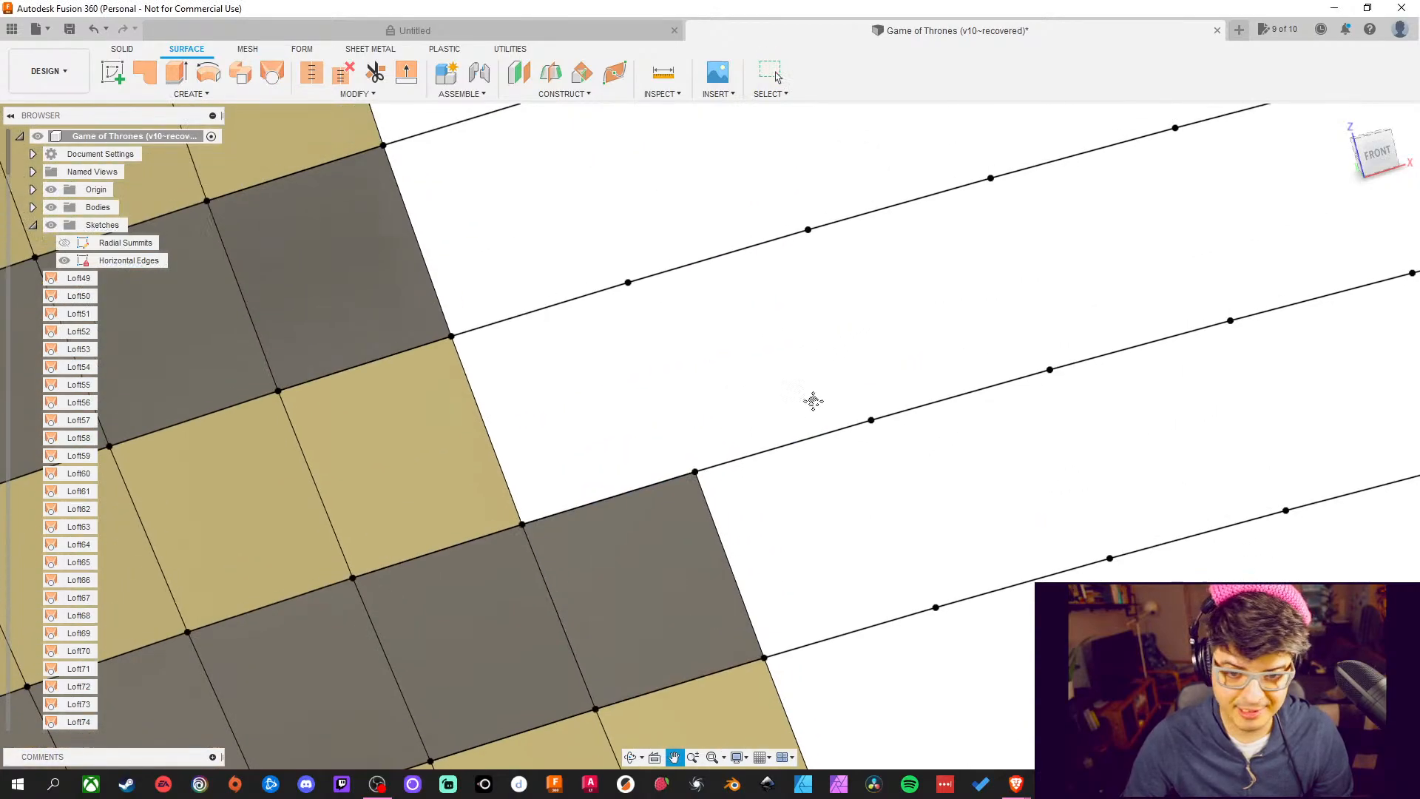
Loft the new column's third panel from the bottom between matching segments of the third- and fourth-lowest edge curves
{"action": "left_click", "coordinate": [272, 72]}
{"action": "left_click", "coordinate": [608, 508]}
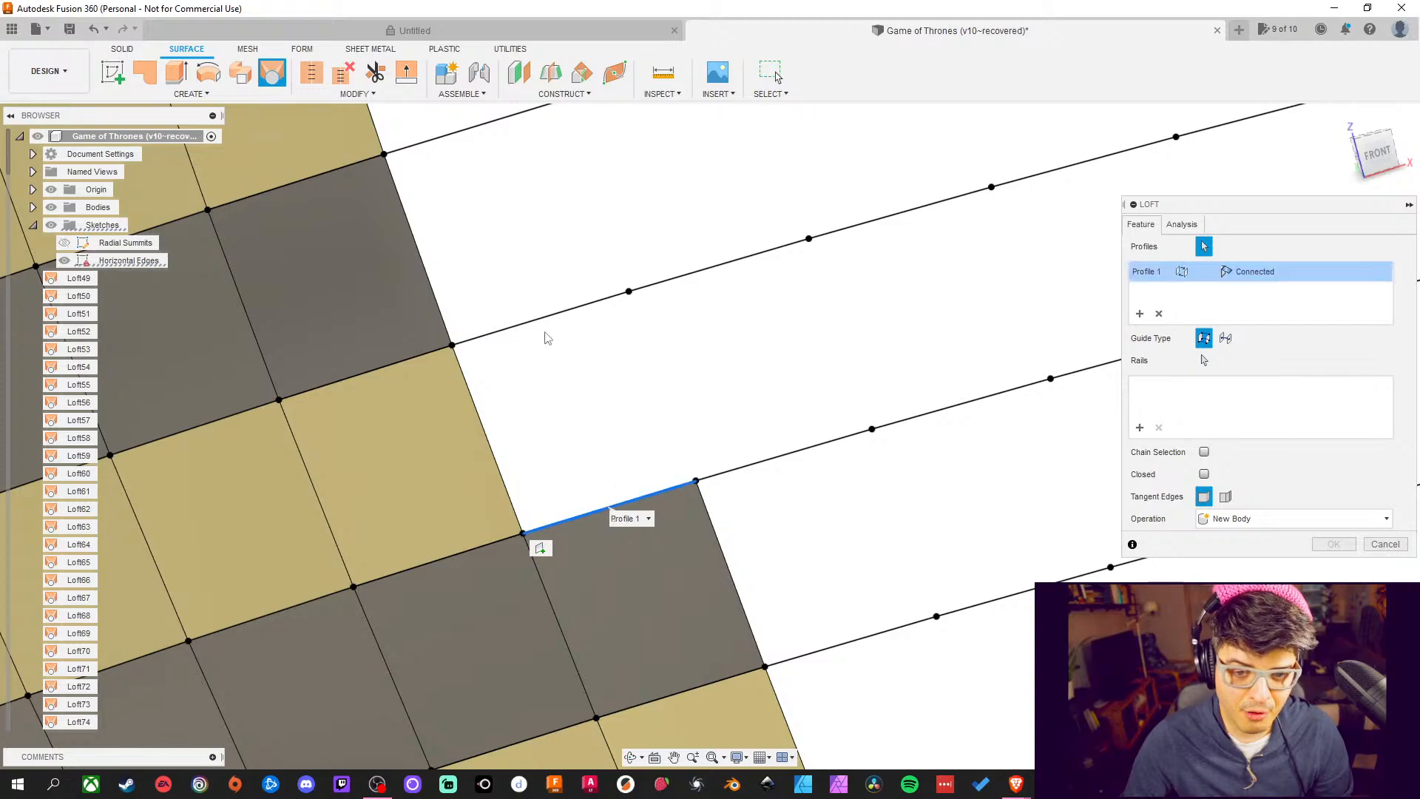
{"action": "left_click", "coordinate": [562, 311]}
{"action": "left_click", "coordinate": [1342, 545]}
Loft the new column's fourth panel from the bottom between matching segments of the fourth- and fifth-lowest edge curves
{"action": "middle_click_drag", "start_coordinate": [702, 300], "coordinate": [726, 407]}
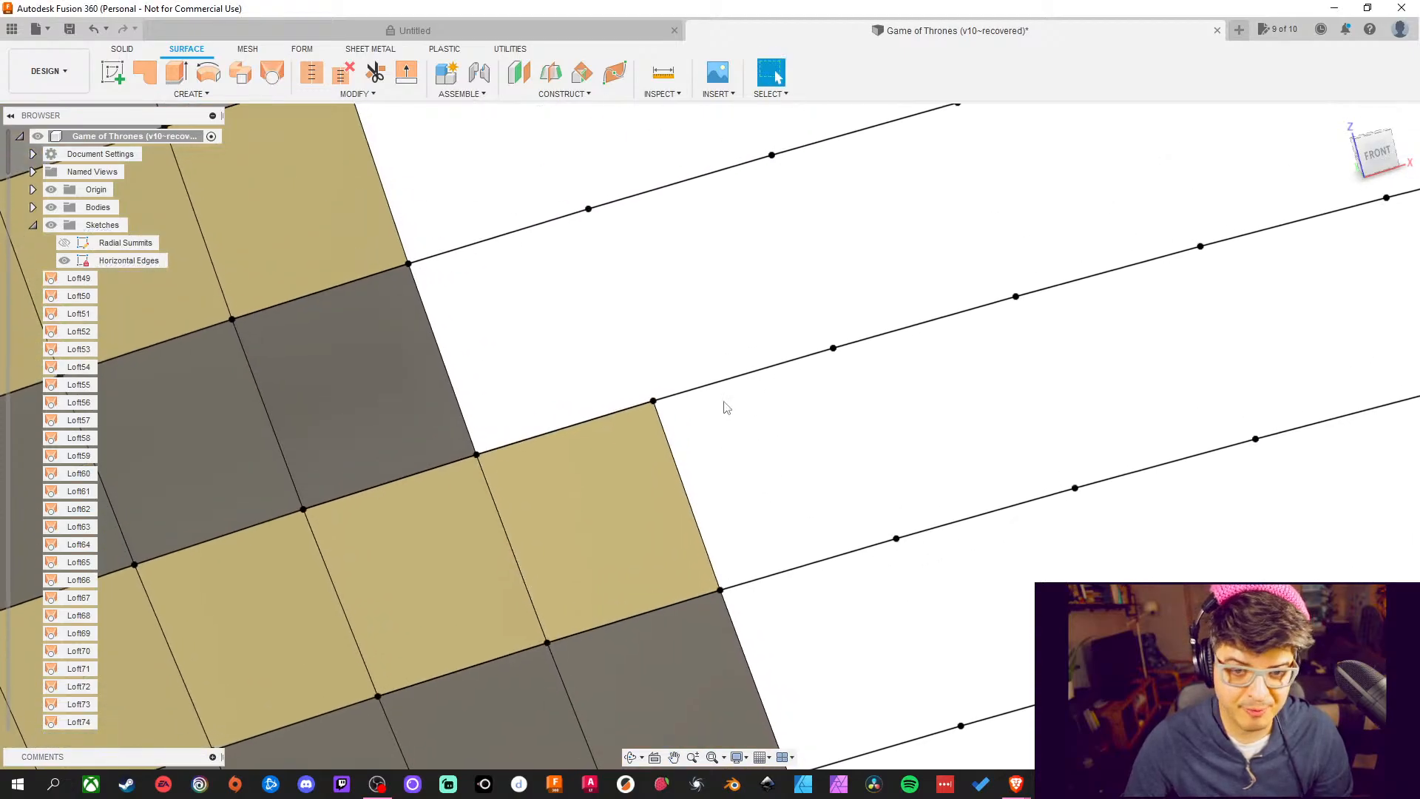
{"action": "left_click", "coordinate": [272, 71]}
{"action": "left_click", "coordinate": [583, 428]}
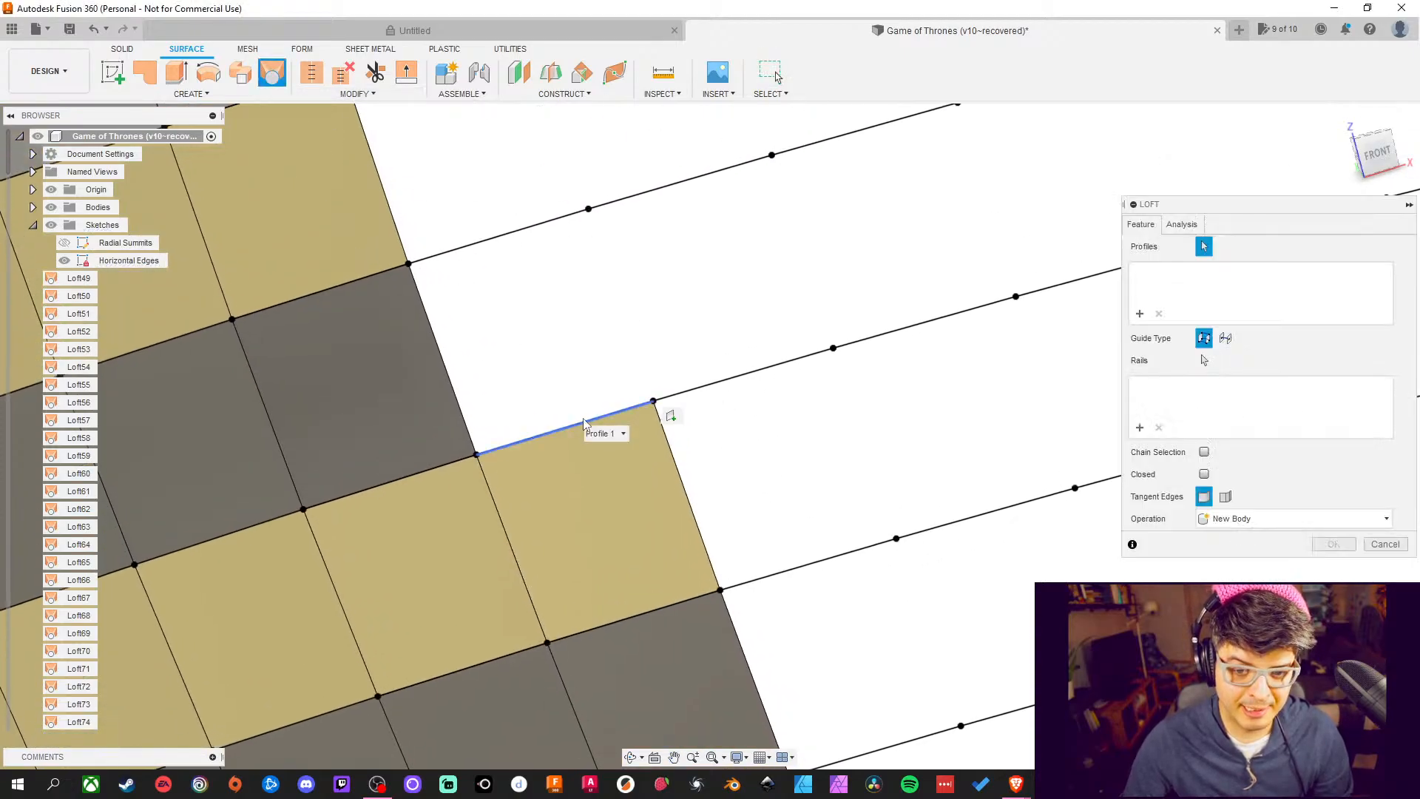
{"action": "left_click", "coordinate": [507, 236]}
{"action": "middle_click_drag", "start_coordinate": [691, 307], "coordinate": [716, 430]}
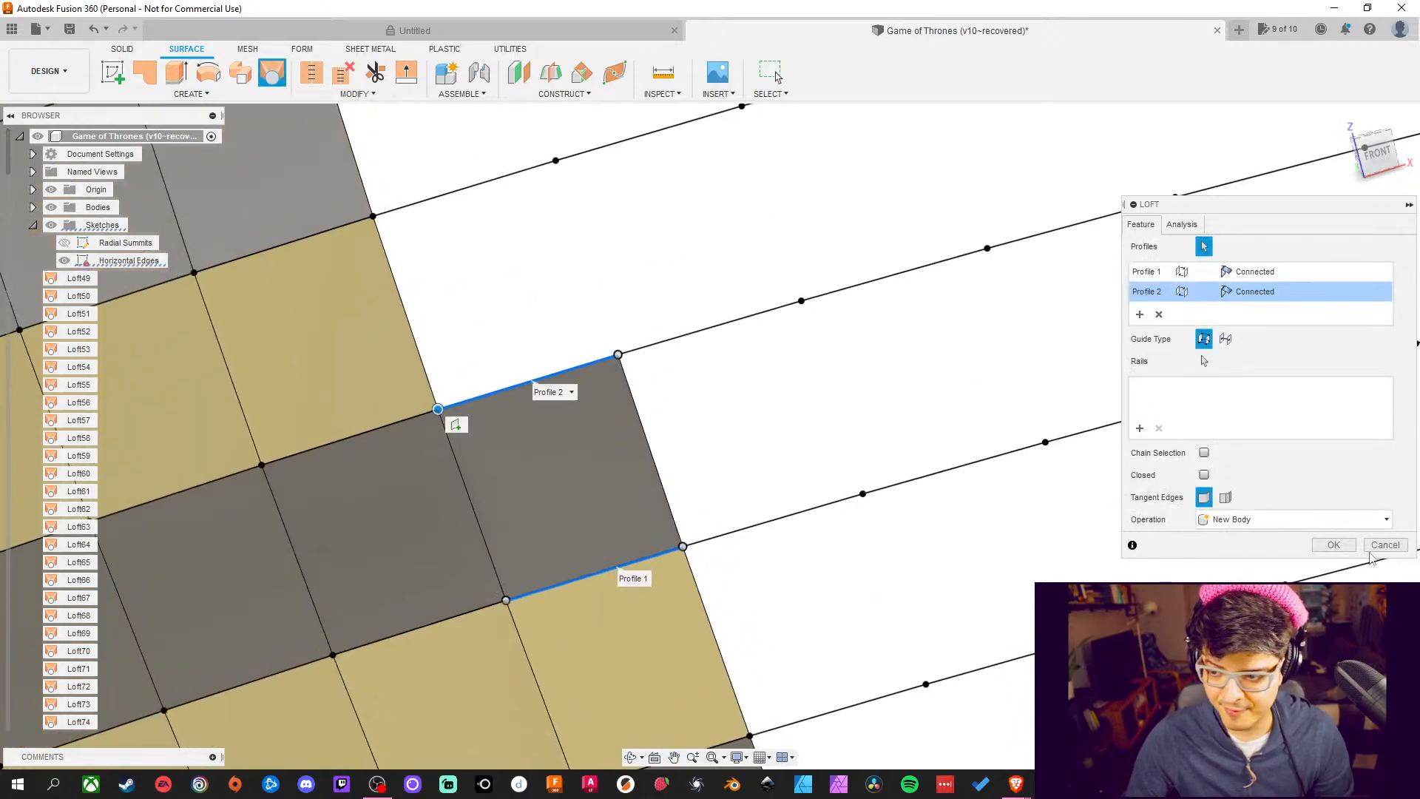
{"action": "left_click", "coordinate": [1333, 545]}
Loft the column's fifth panel from the bottom between matching segments of the fifth- and sixth-lowest edge curves
{"action": "middle_click_drag", "start_coordinate": [703, 286], "coordinate": [707, 411]}
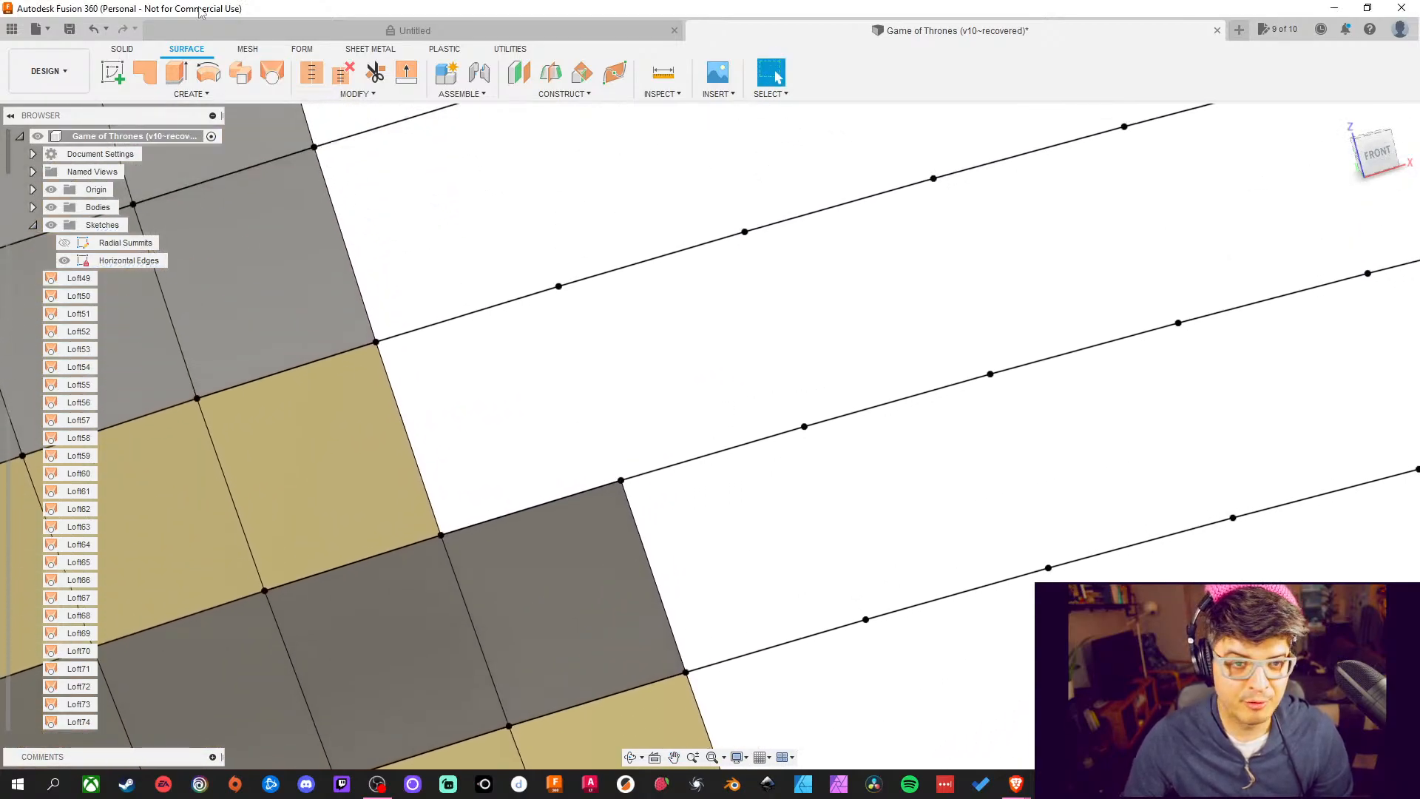
{"action": "left_click", "coordinate": [270, 76]}
{"action": "left_click", "coordinate": [559, 499]}
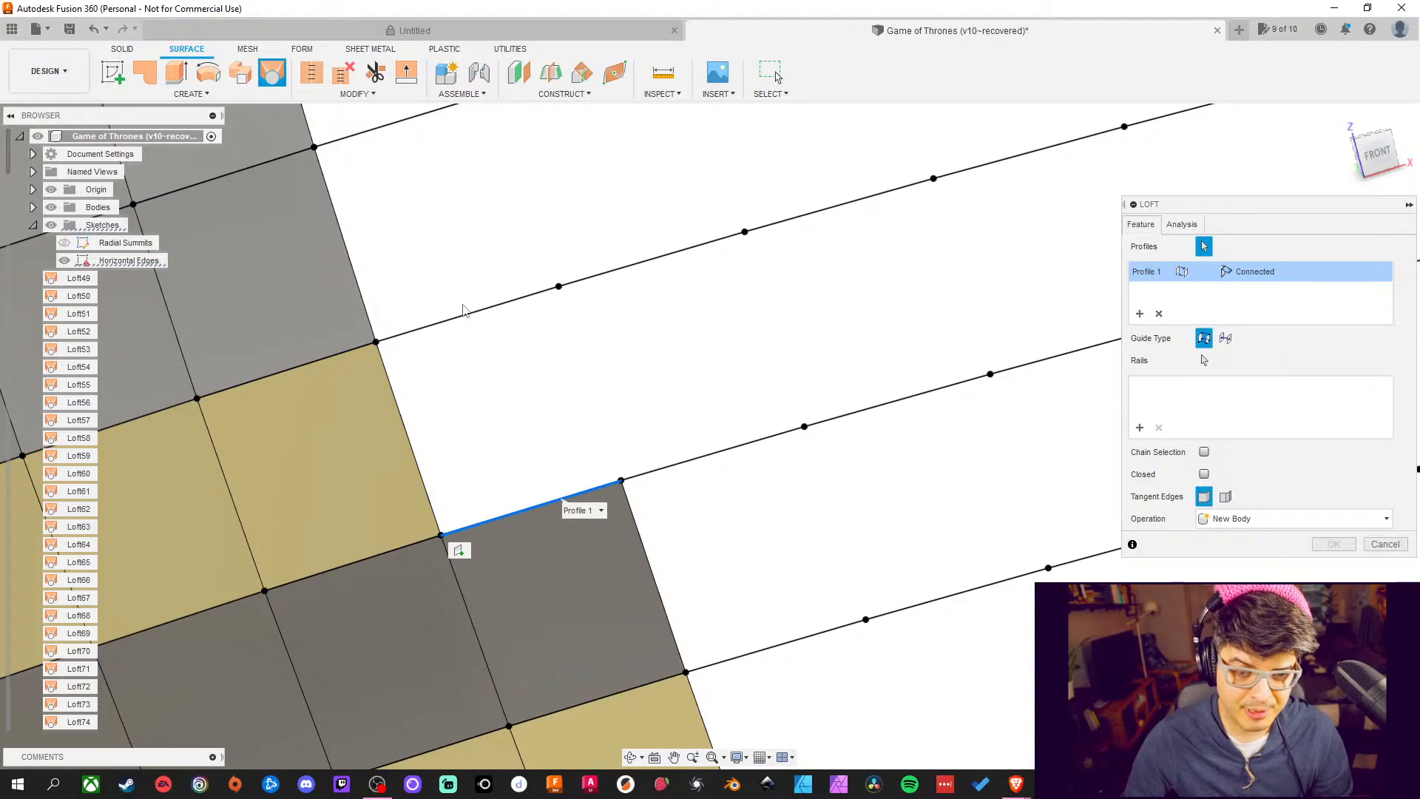
{"action": "left_click", "coordinate": [457, 326]}
{"action": "middle_click_drag", "start_coordinate": [636, 438], "coordinate": [741, 580]}
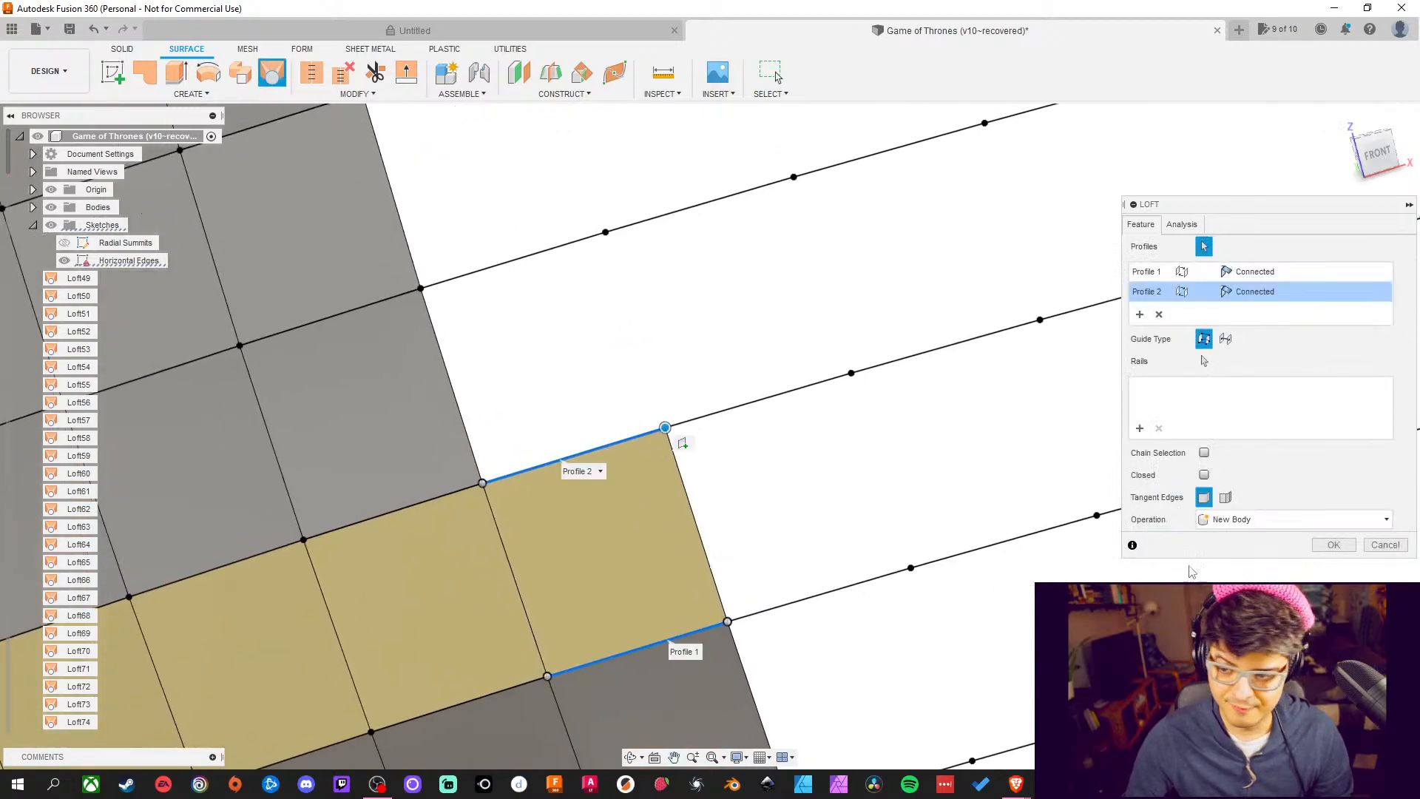
{"action": "left_click", "coordinate": [1333, 545]}
Loft the column's sixth panel from the bottom between matching segments of the sixth- and seventh-lowest edge curves
{"action": "middle_click_drag", "start_coordinate": [633, 380], "coordinate": [638, 469]}
{"action": "left_click", "coordinate": [270, 77]}
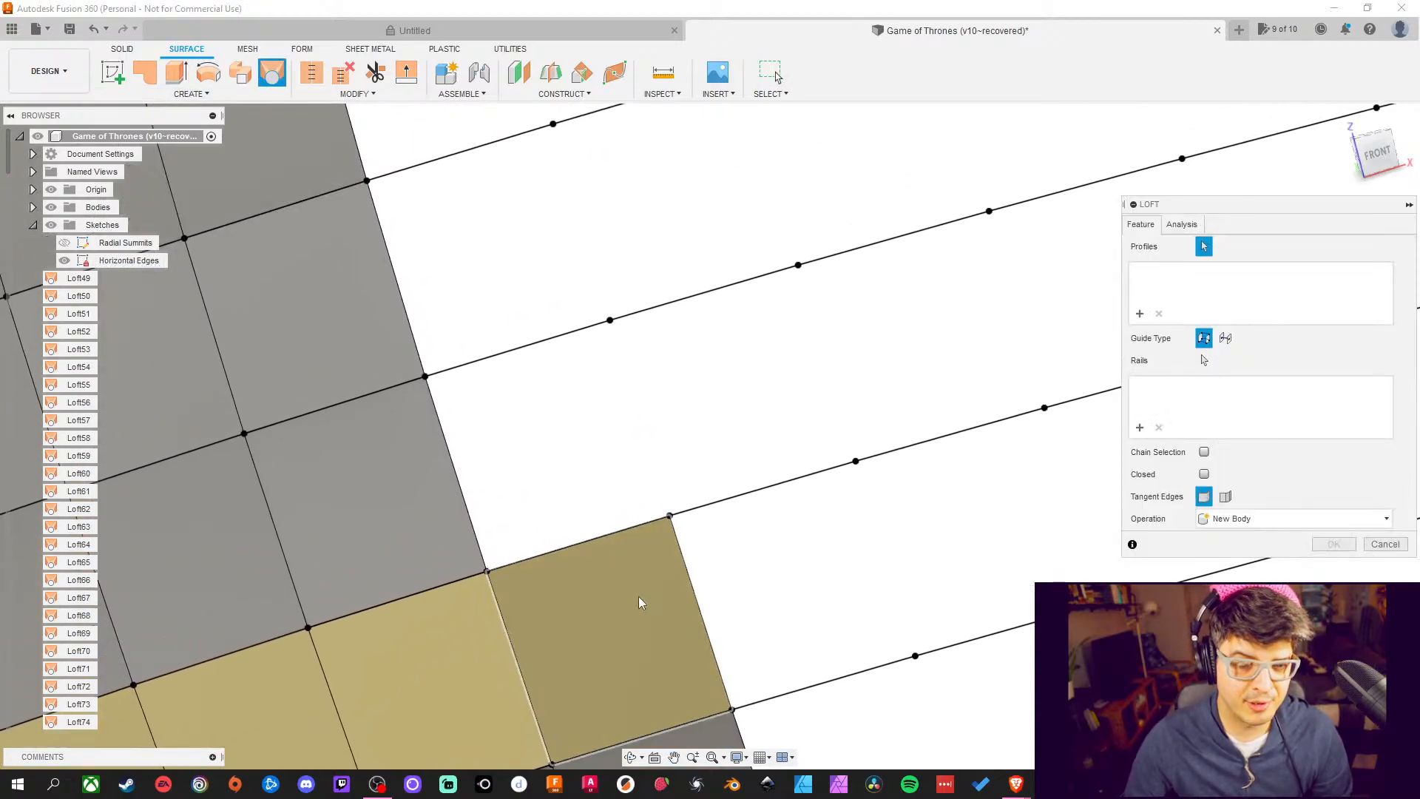
{"action": "left_click", "coordinate": [616, 542]}
{"action": "left_click", "coordinate": [563, 345]}
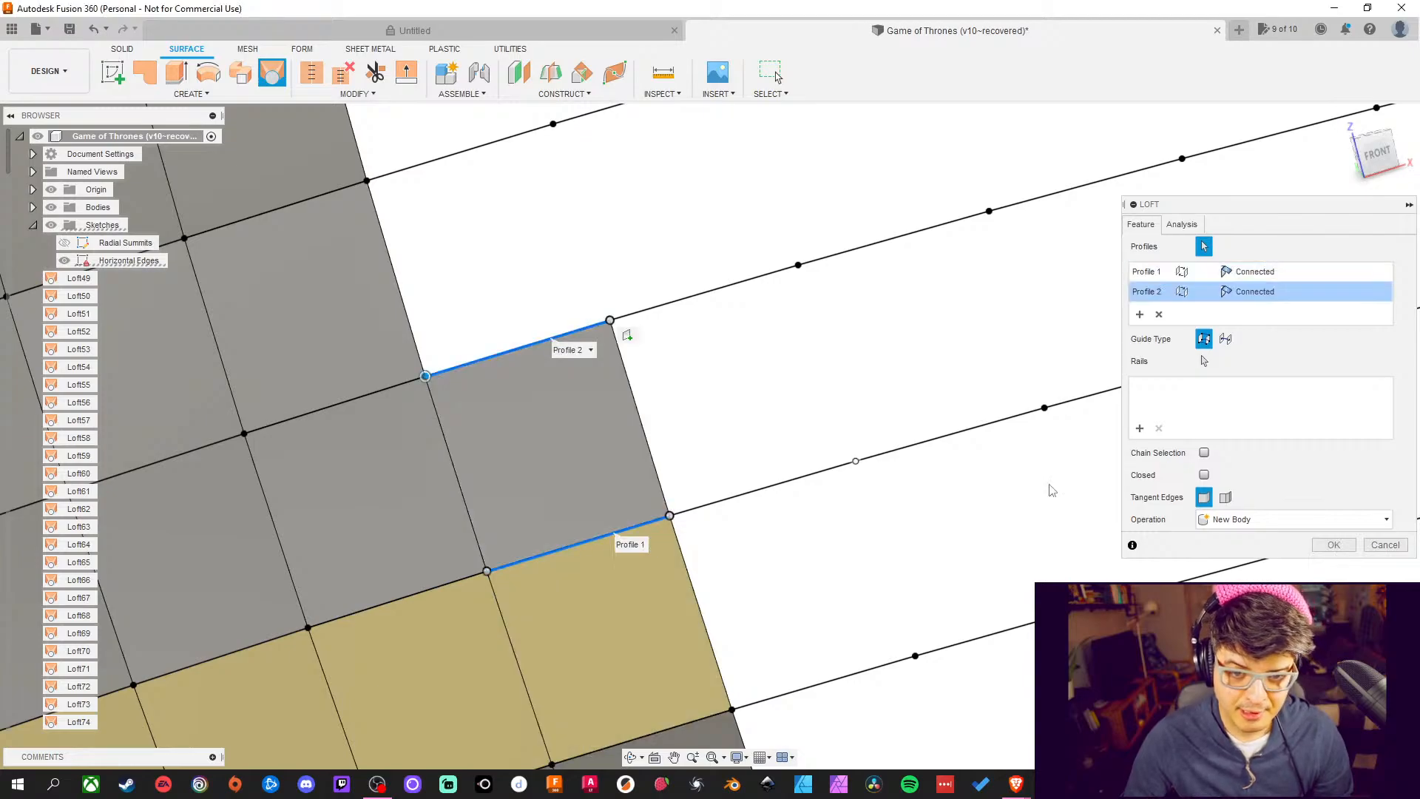
{"action": "left_click", "coordinate": [1348, 544]}
Loft the column's seventh panel from the bottom between matching segments of the seventh- and eighth-lowest edge curves
{"action": "middle_click_drag", "start_coordinate": [644, 323], "coordinate": [681, 527]}
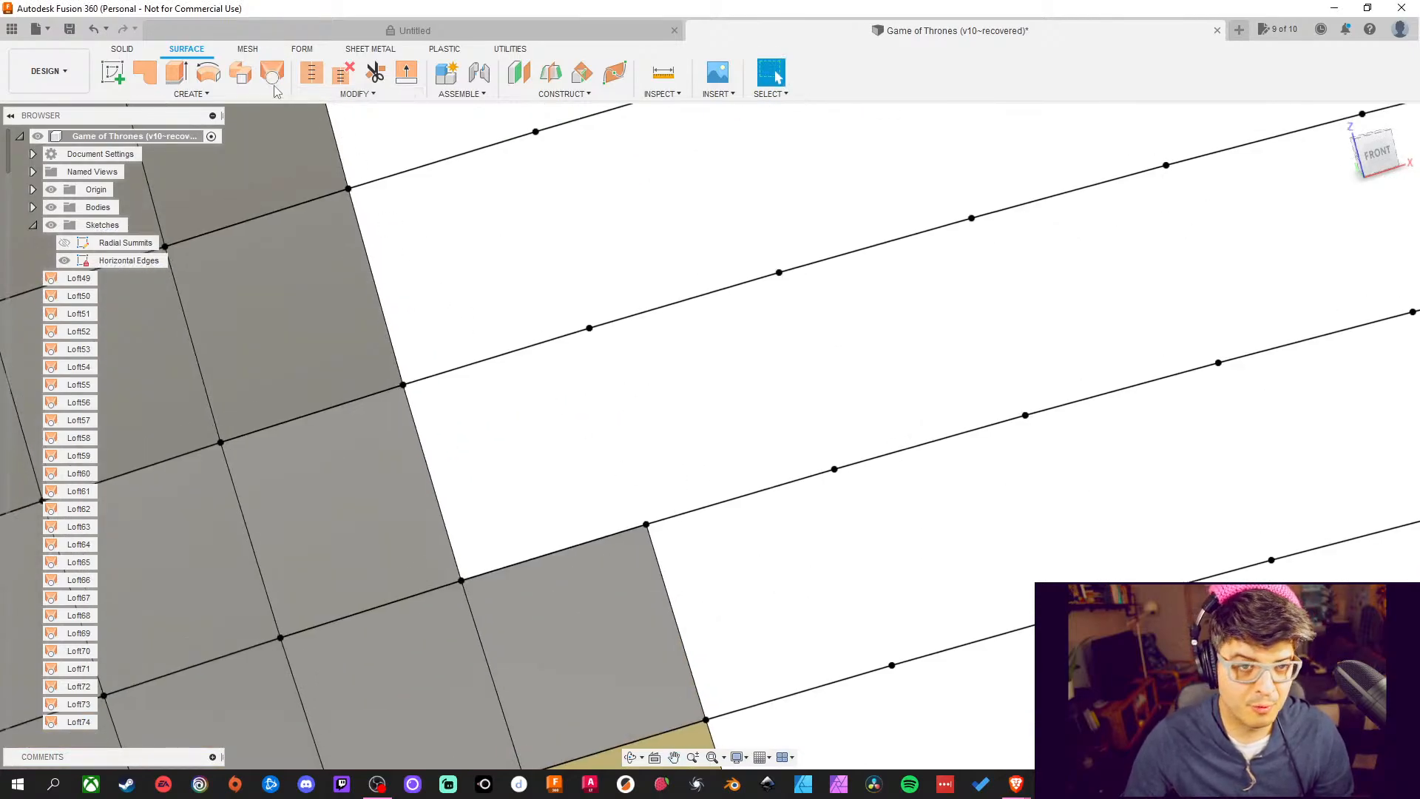
{"action": "left_click", "coordinate": [273, 78]}
{"action": "left_click", "coordinate": [538, 563]}
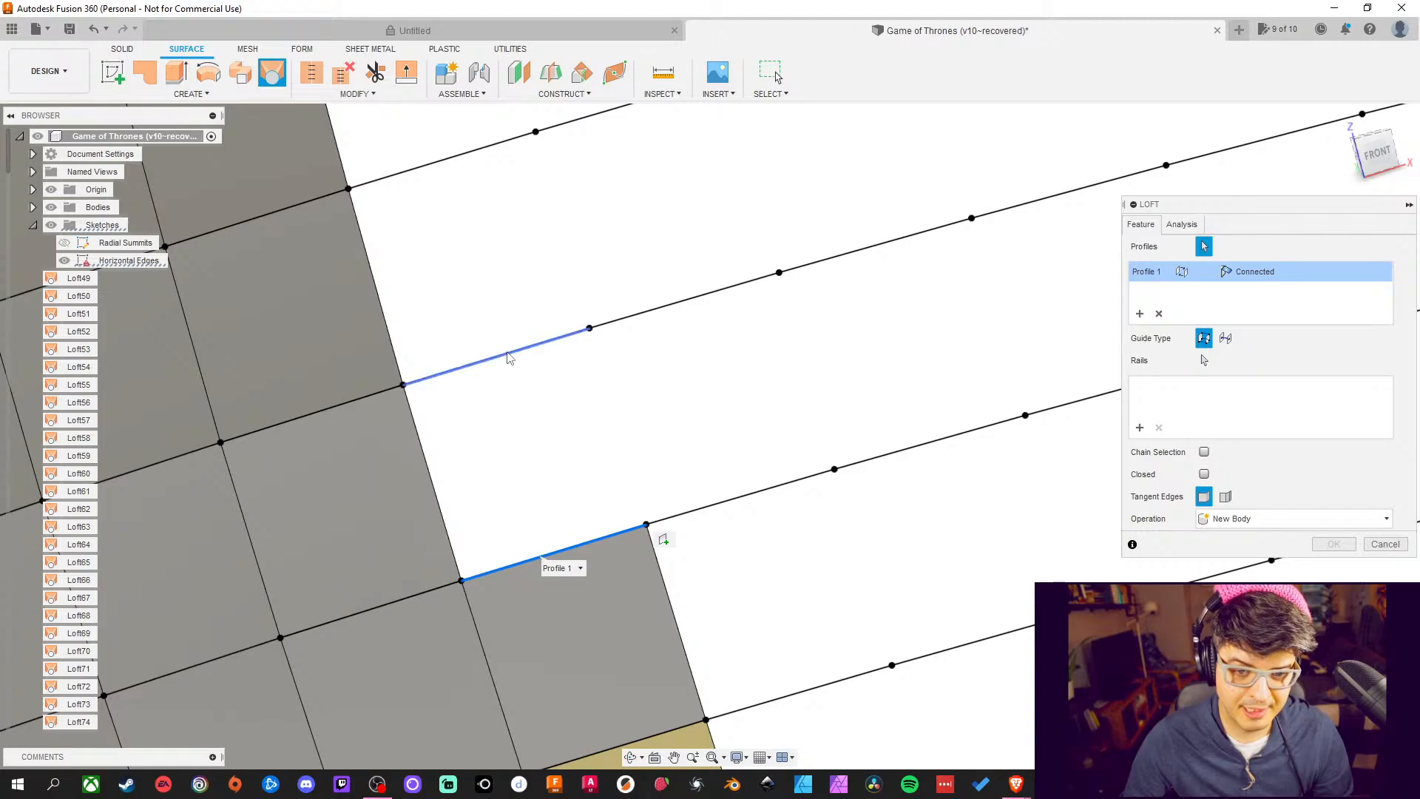
{"action": "left_click", "coordinate": [510, 358]}
{"action": "left_click", "coordinate": [1335, 546]}
Loft the column's eighth panel from the bottom between matching segments of the eighth- and ninth-lowest edge curves
{"action": "middle_click_drag", "start_coordinate": [611, 371], "coordinate": [511, 374]}
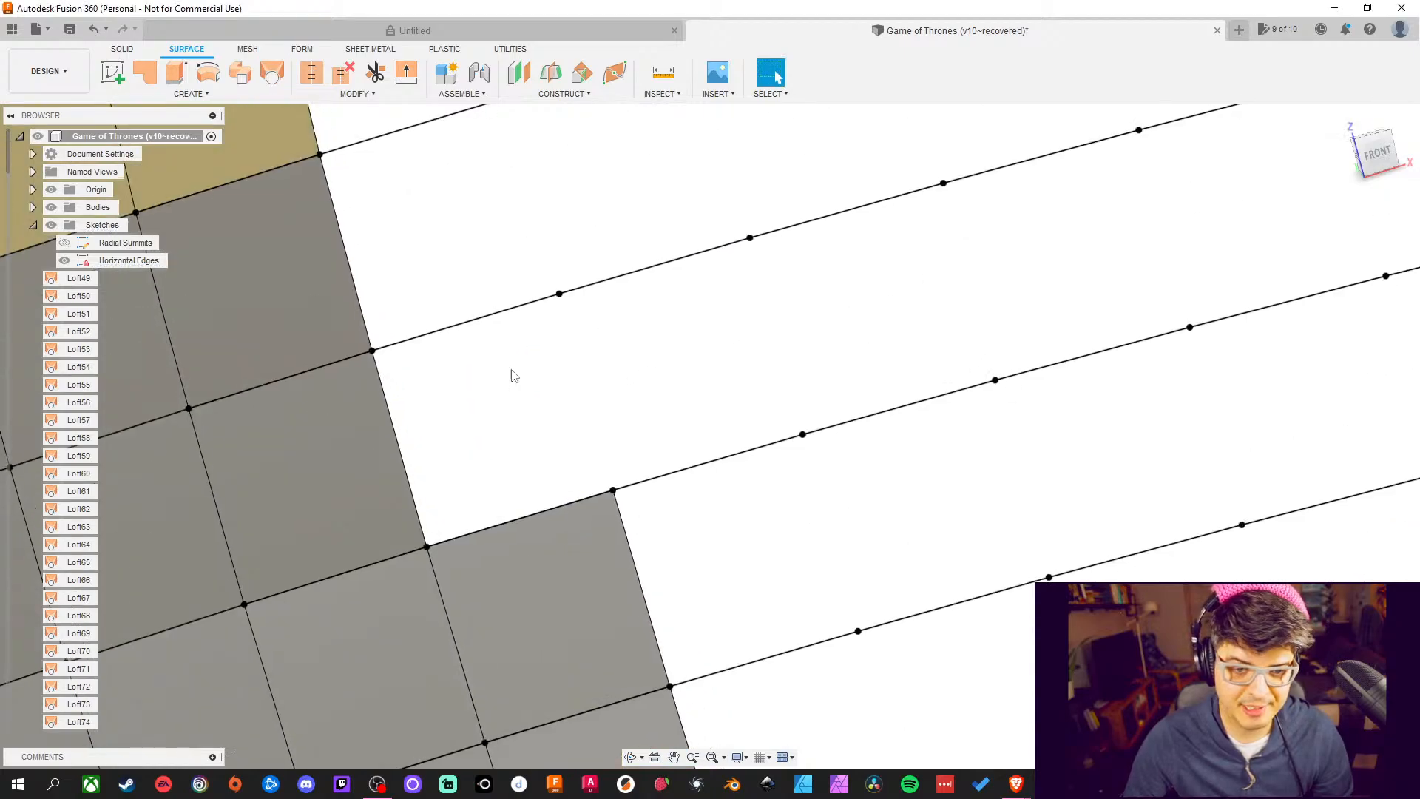
{"action": "left_click", "coordinate": [274, 74]}
{"action": "left_click", "coordinate": [543, 511]}
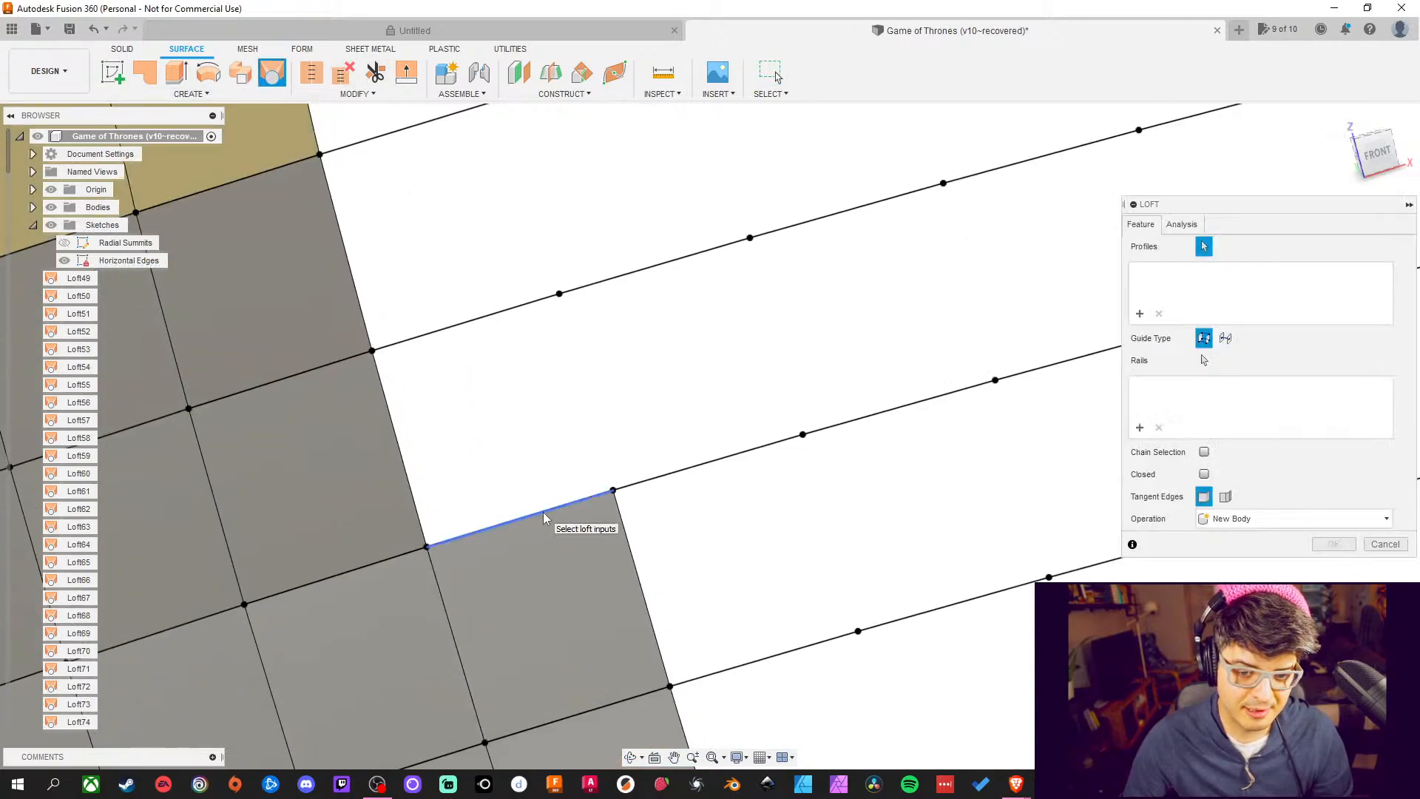
{"action": "left_click", "coordinate": [481, 319]}
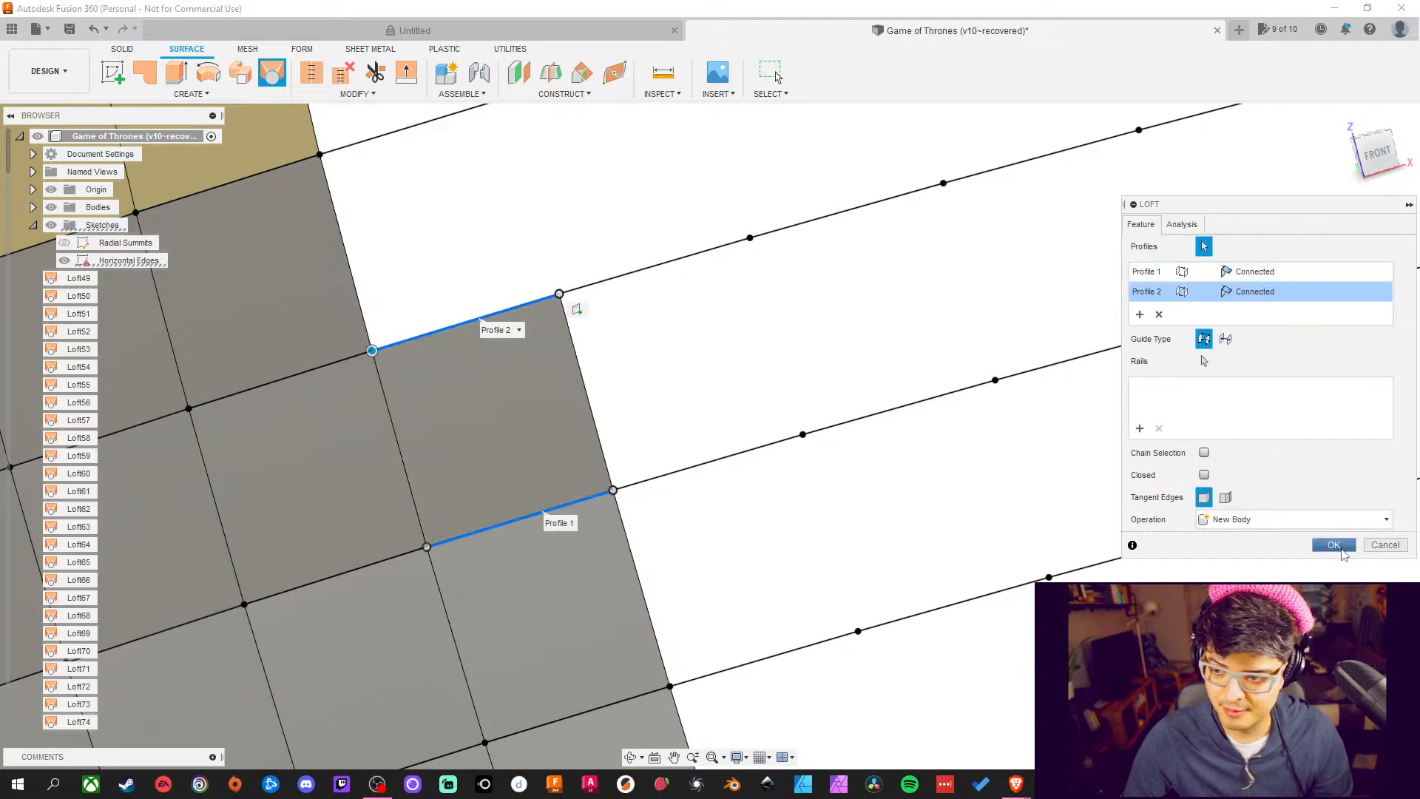
{"action": "left_click", "coordinate": [1342, 553]}
Loft the column's ninth panel from the bottom between matching segments of the ninth- and tenth-lowest edge curves
{"action": "middle_click_drag", "start_coordinate": [634, 403], "coordinate": [653, 457]}
{"action": "left_click", "coordinate": [271, 72]}
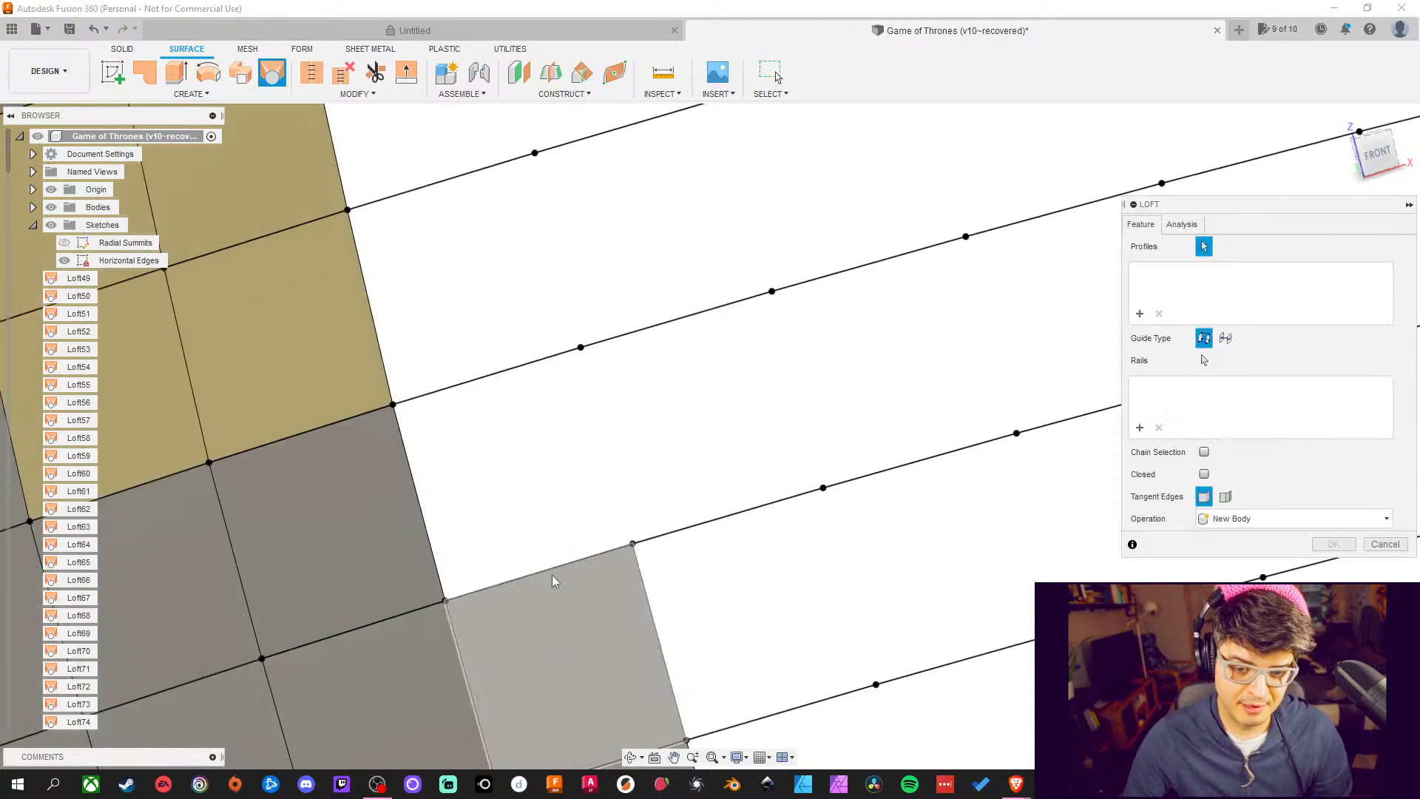
{"action": "left_click", "coordinate": [550, 560]}
{"action": "left_click", "coordinate": [497, 372]}
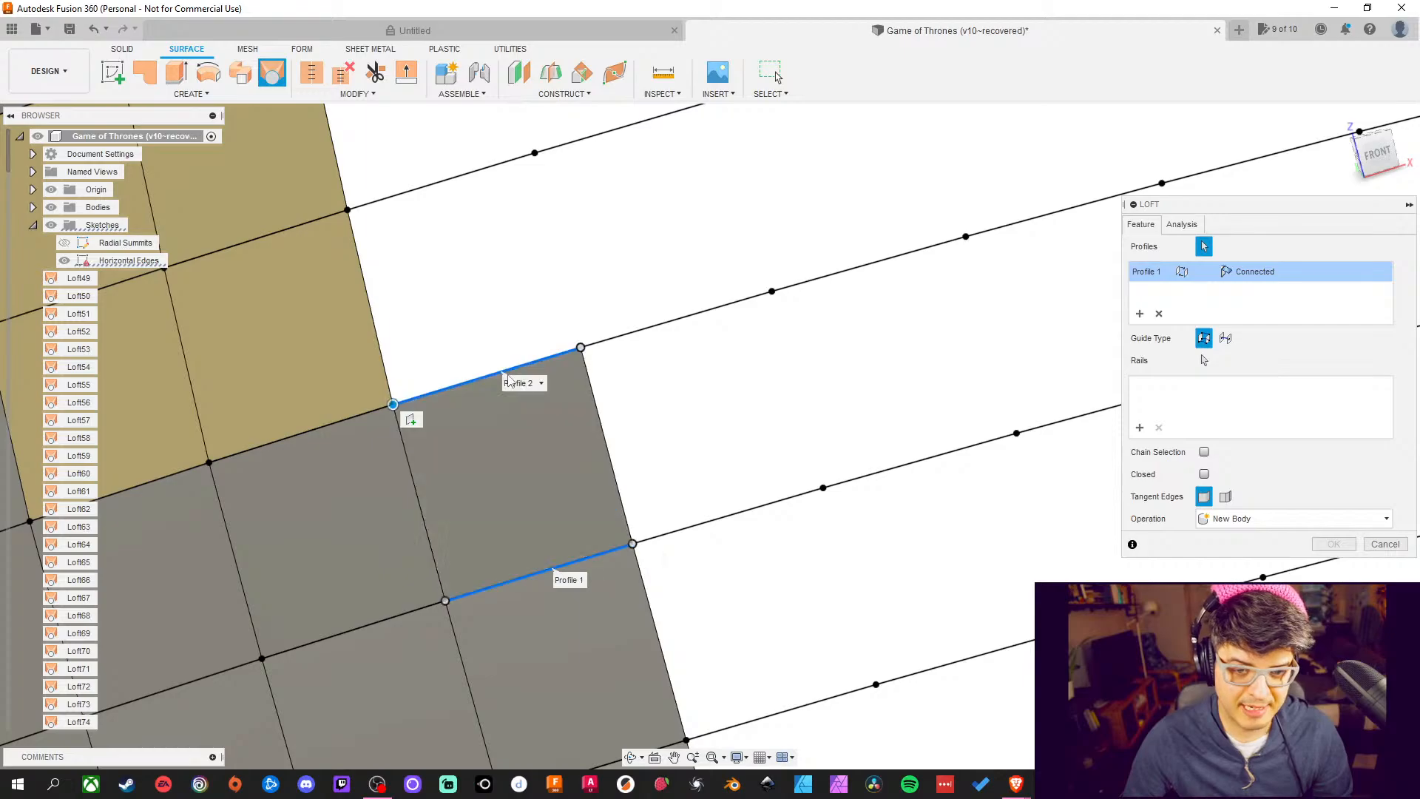
{"action": "left_click", "coordinate": [1339, 544]}
Loft the column's tenth panel, beside the lower gold panel of the neighbouring column's gold pair, between the next two edge curves
{"action": "middle_click_drag", "start_coordinate": [531, 413], "coordinate": [574, 573]}
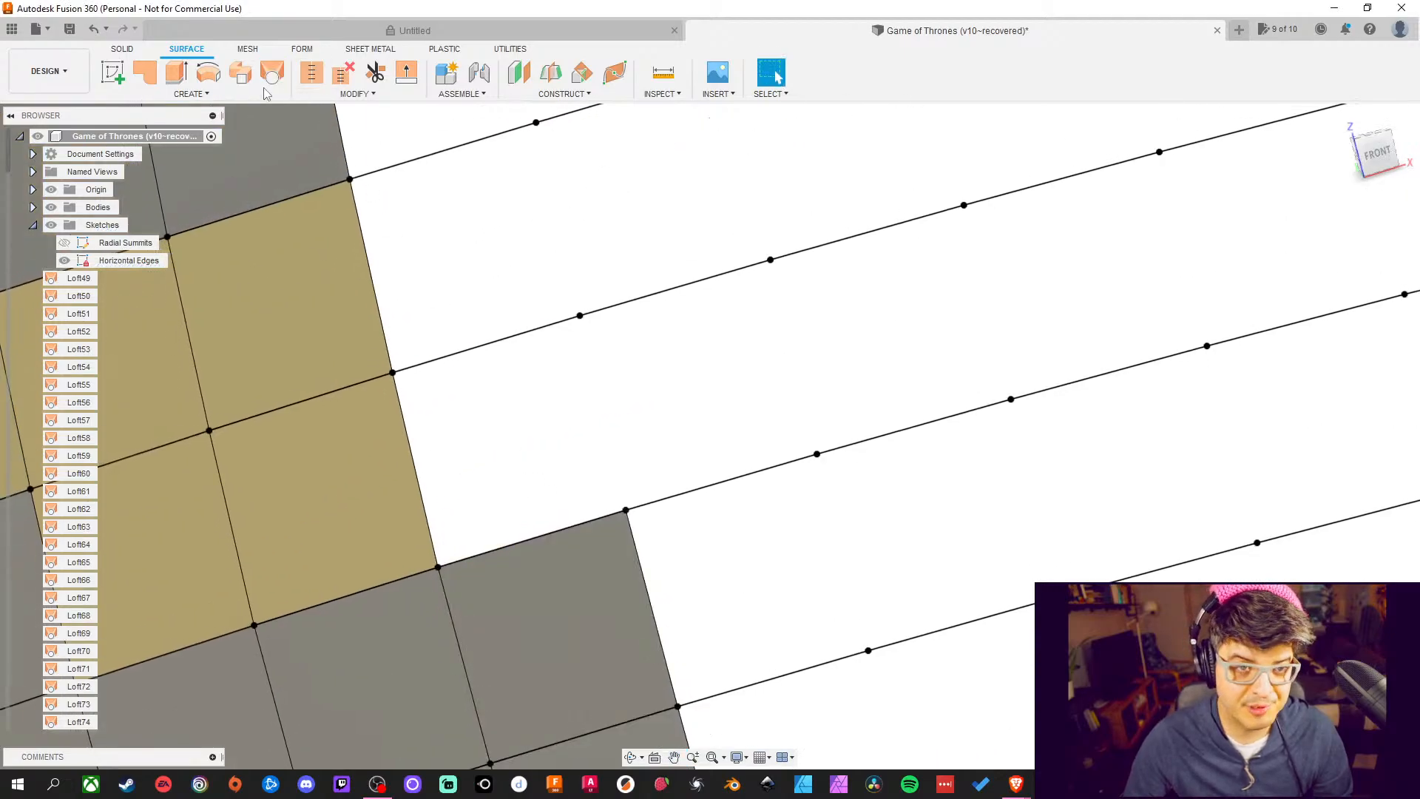
{"action": "left_click", "coordinate": [281, 72]}
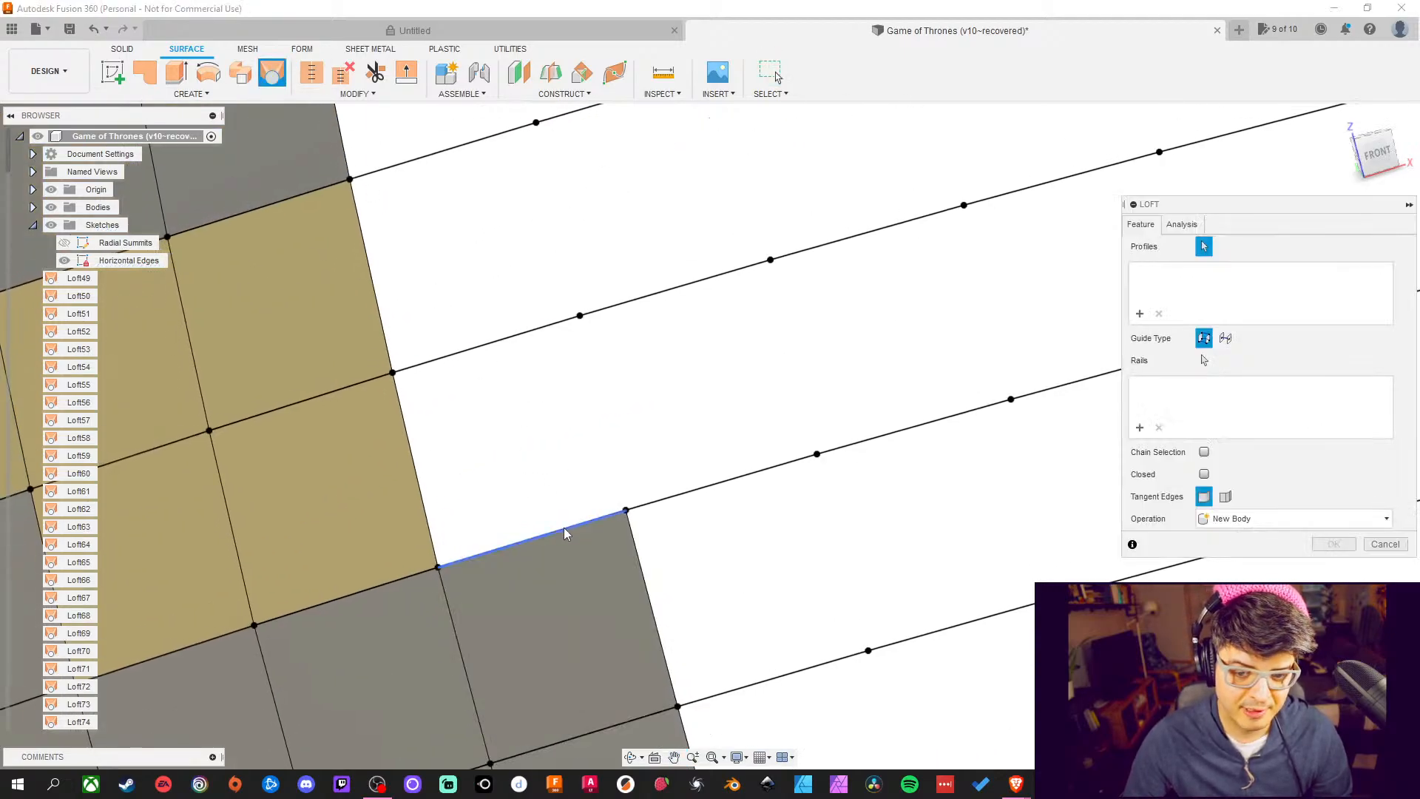
{"action": "left_click", "coordinate": [564, 534]}
{"action": "left_click", "coordinate": [510, 340]}
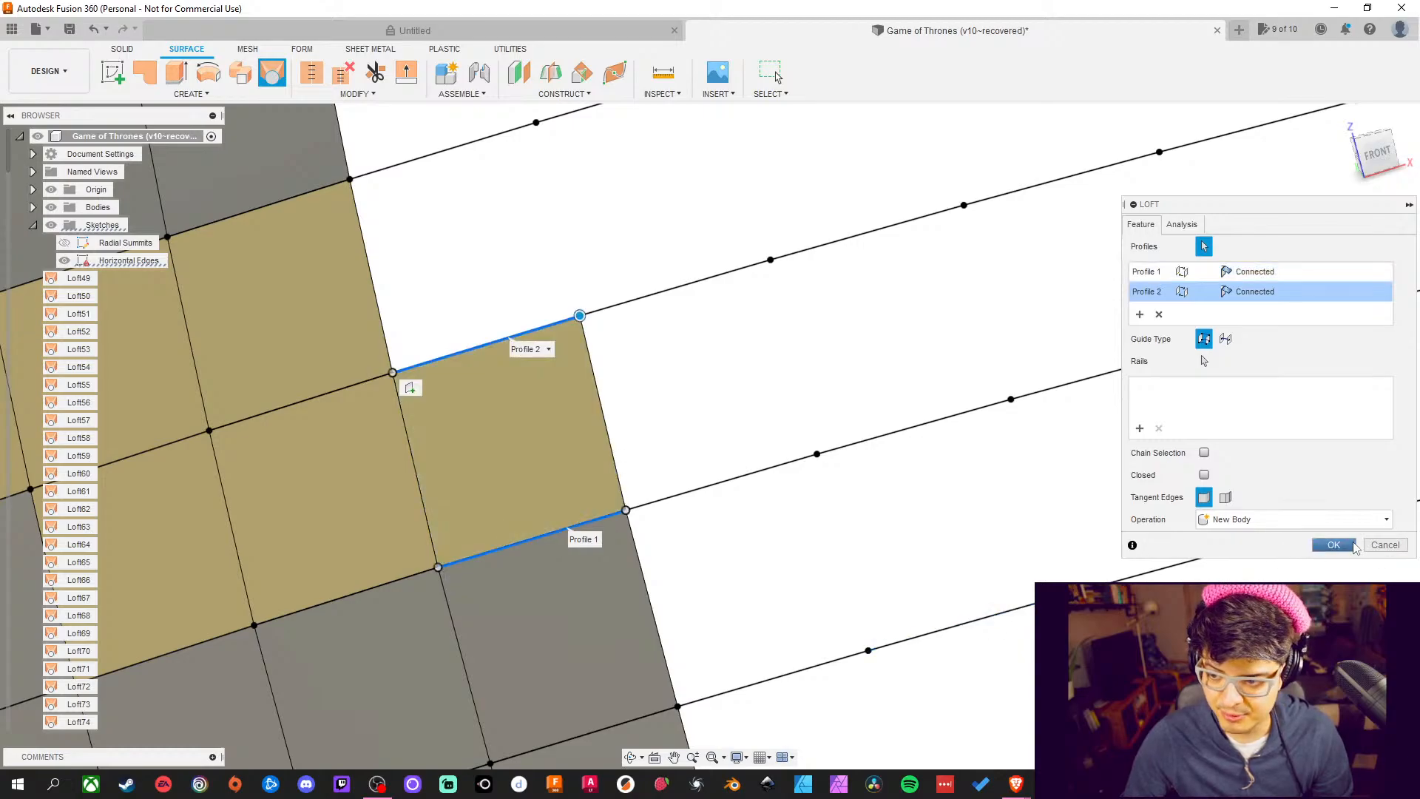
{"action": "left_click", "coordinate": [1352, 544]}
Loft the column's eleventh panel, beside the upper gold panel of the neighbouring column's gold pair, between the next two edge curves
{"action": "middle_click_drag", "start_coordinate": [599, 266], "coordinate": [614, 405]}
{"action": "left_click", "coordinate": [285, 73]}
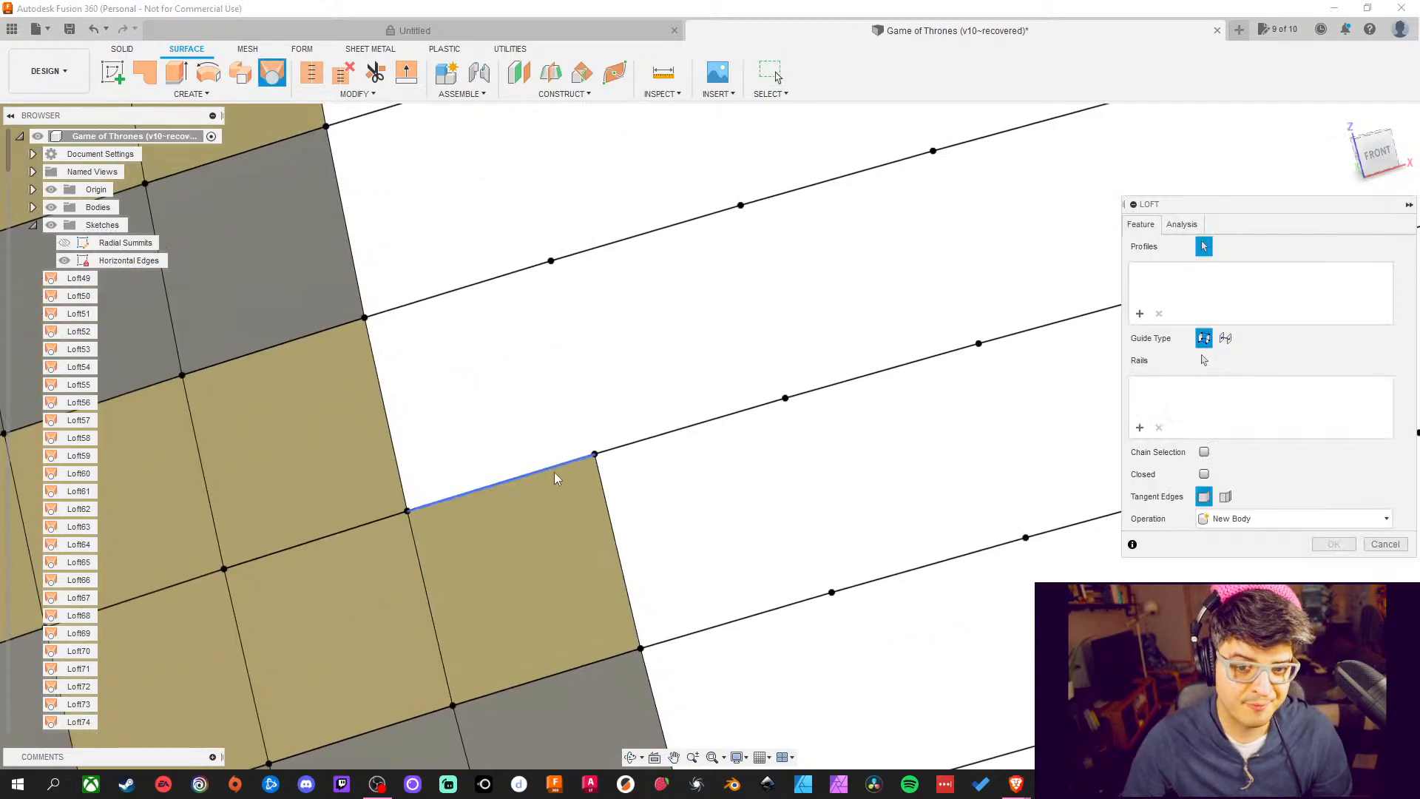
{"action": "left_click", "coordinate": [554, 470]}
{"action": "left_click", "coordinate": [517, 270]}
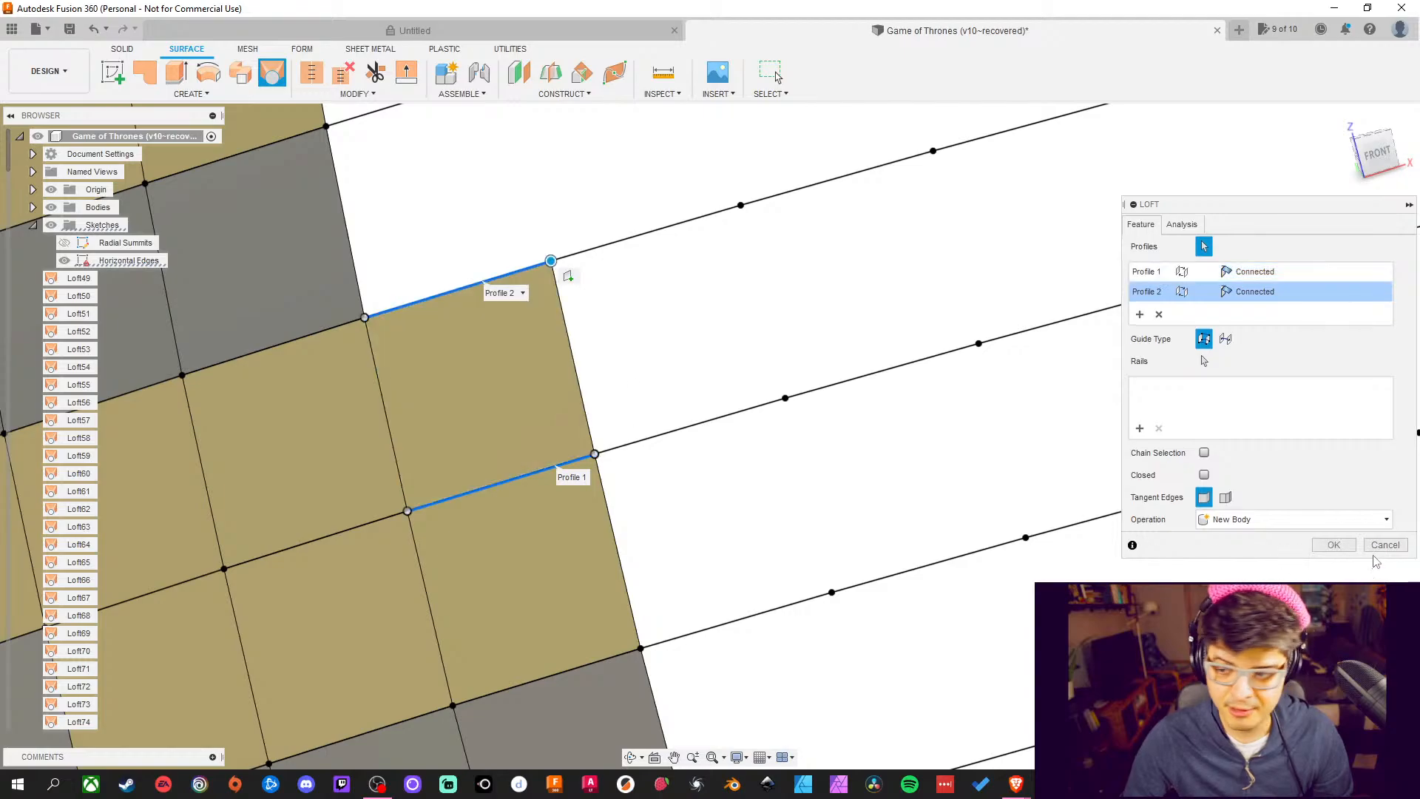
{"action": "left_click", "coordinate": [1335, 545]}
Loft the column's twelfth panel from the bottom, beside the neighbouring grey panel, between matching segments of the next two edge curves
{"action": "middle_click_drag", "start_coordinate": [669, 380], "coordinate": [704, 538]}
{"action": "left_click", "coordinate": [272, 73]}
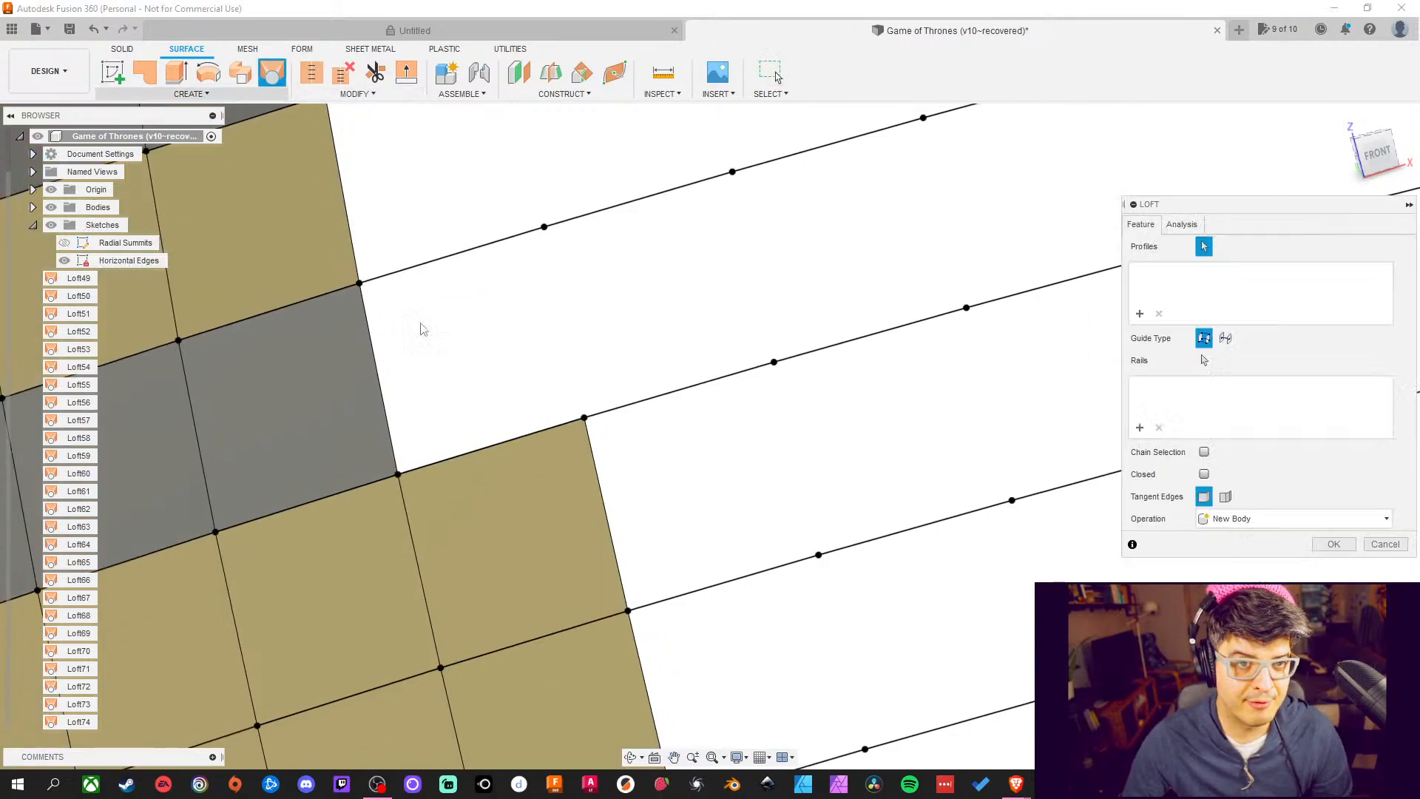
{"action": "left_click", "coordinate": [495, 451]}
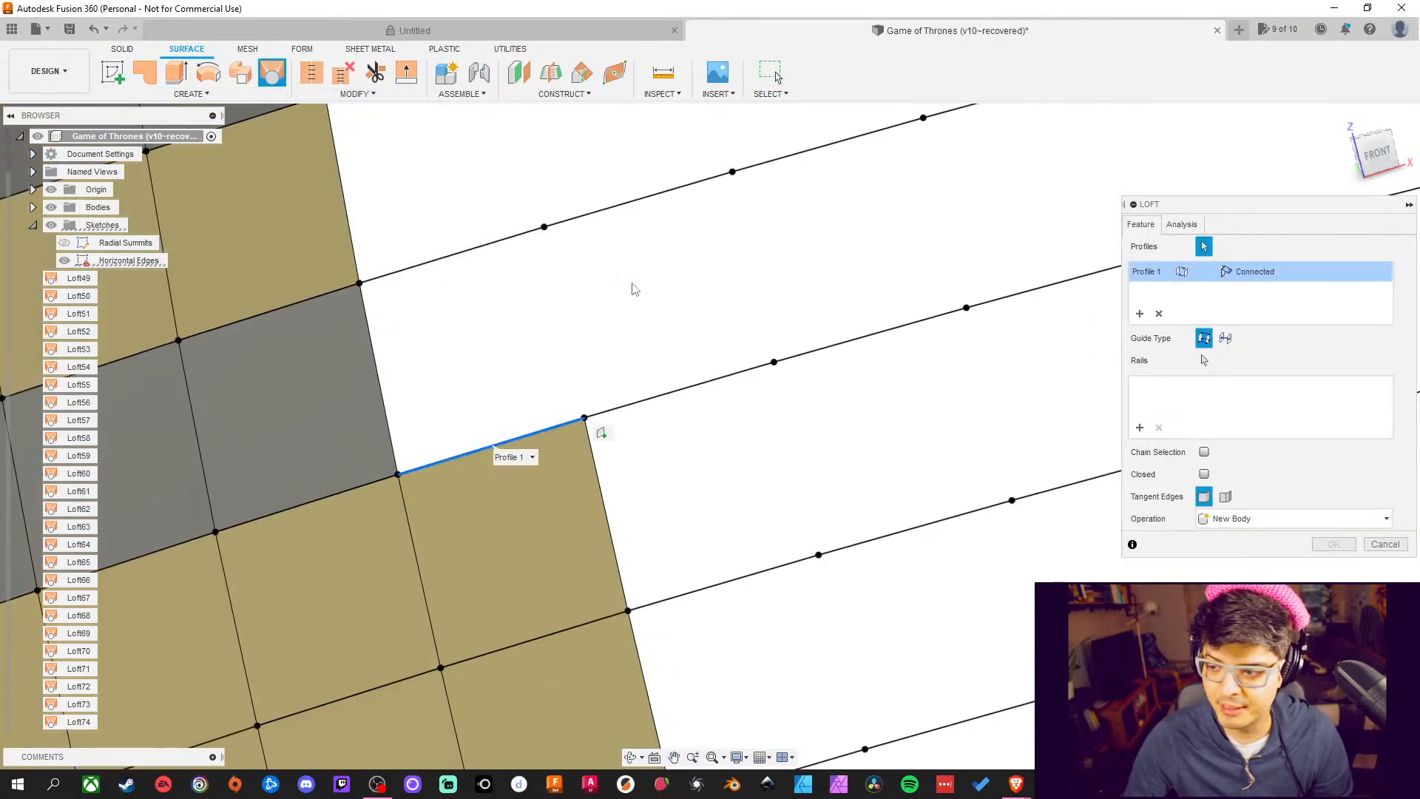
{"action": "left_click", "coordinate": [481, 253]}
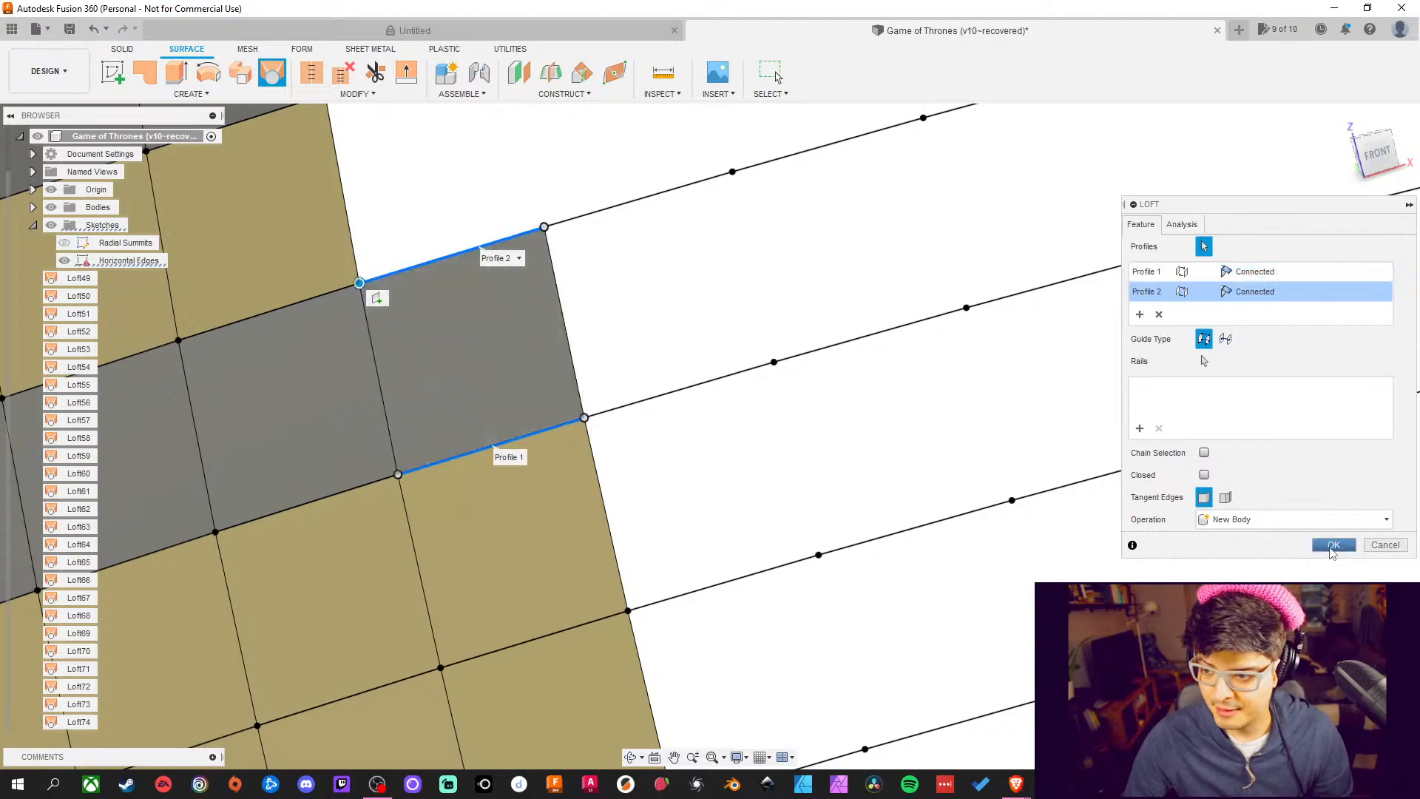
{"action": "left_click", "coordinate": [1332, 545]}
Loft the column's thirteenth panel from the bottom, beside the neighbouring gold panel, between matching segments of the next two edge curves
{"action": "middle_click_drag", "start_coordinate": [666, 332], "coordinate": [734, 509]}
{"action": "left_click", "coordinate": [271, 72]}
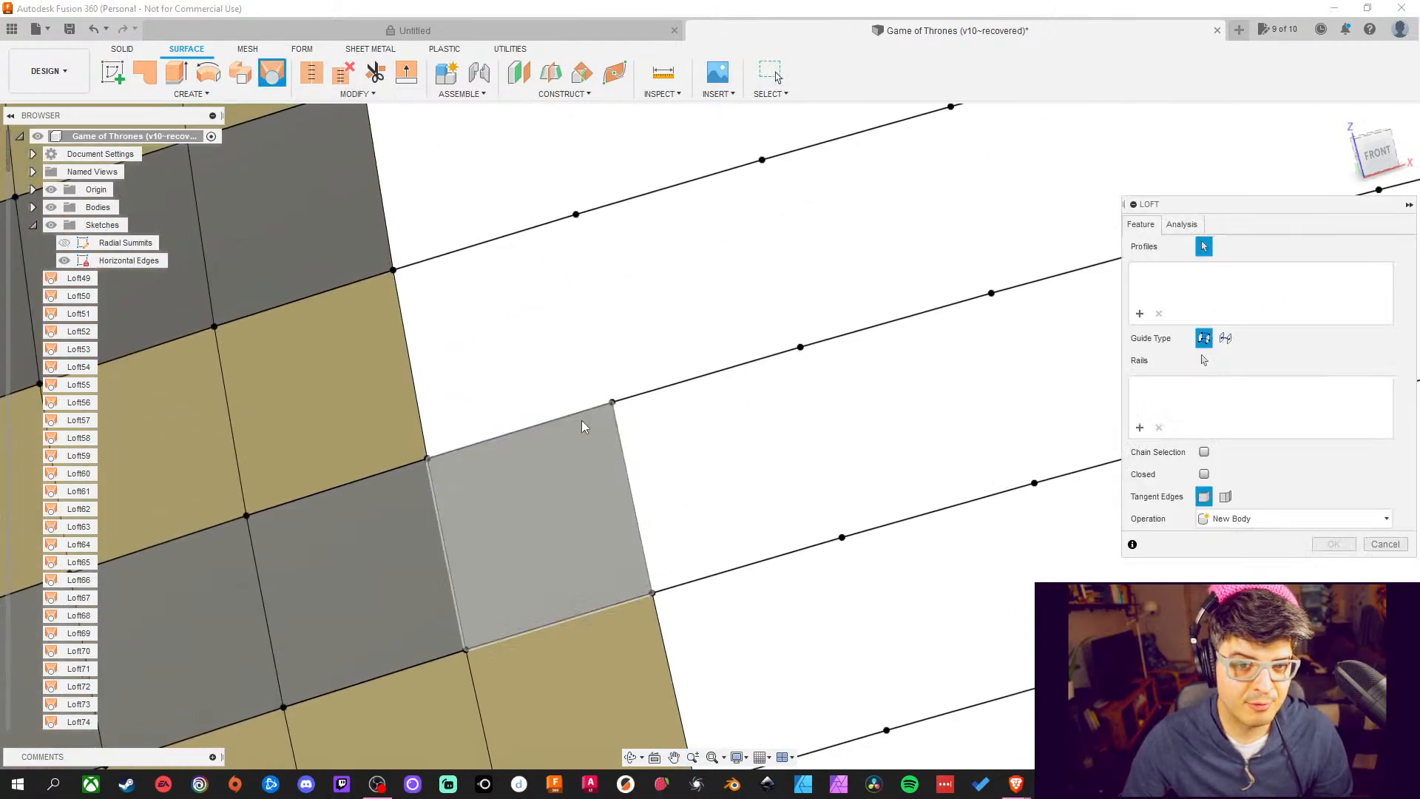
{"action": "left_click", "coordinate": [574, 415]}
{"action": "left_click", "coordinate": [507, 235]}
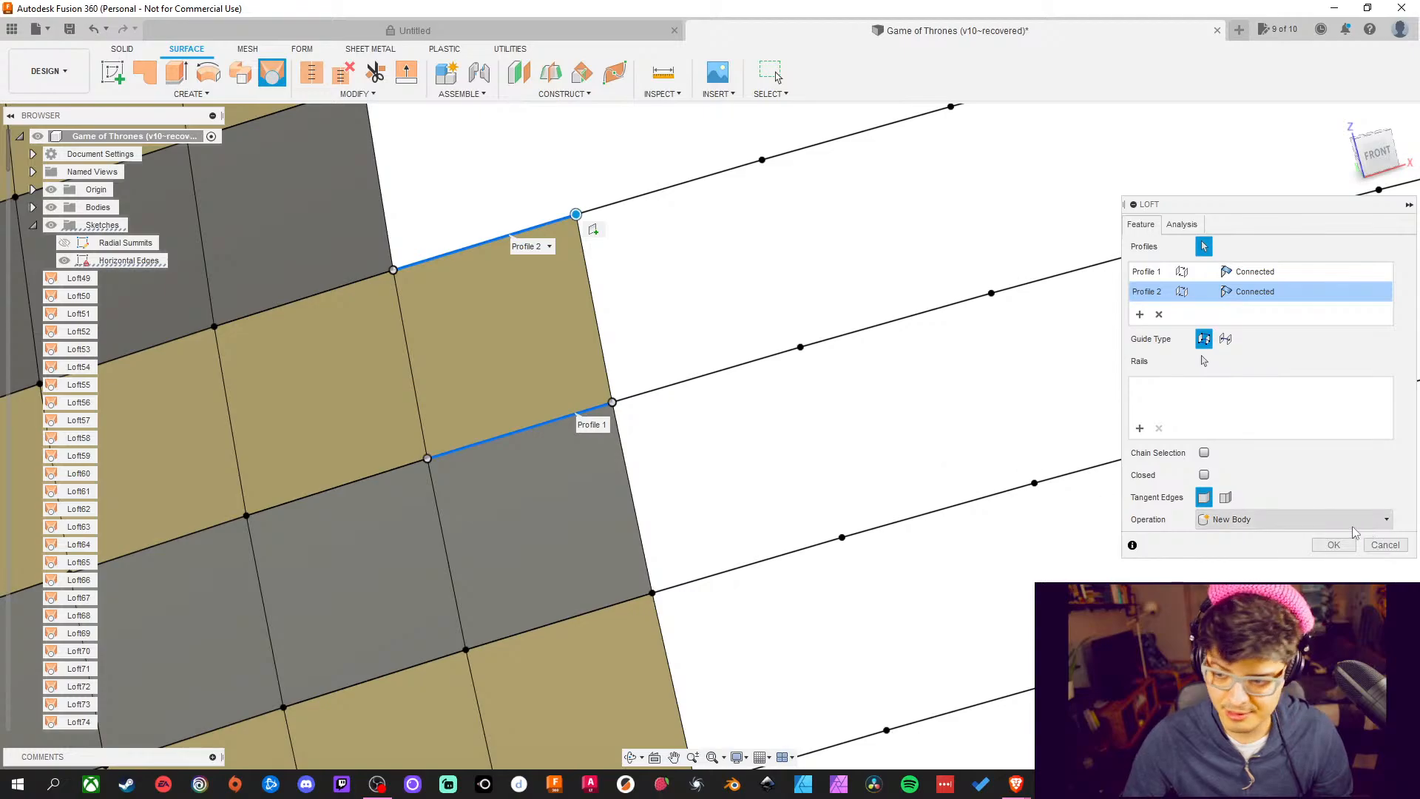
{"action": "left_click", "coordinate": [1333, 545]}
Loft the column's fourteenth panel from the bottom, beside the neighbouring dark panel, between matching segments of the next two edge curves
{"action": "middle_click_drag", "start_coordinate": [729, 307], "coordinate": [763, 354]}
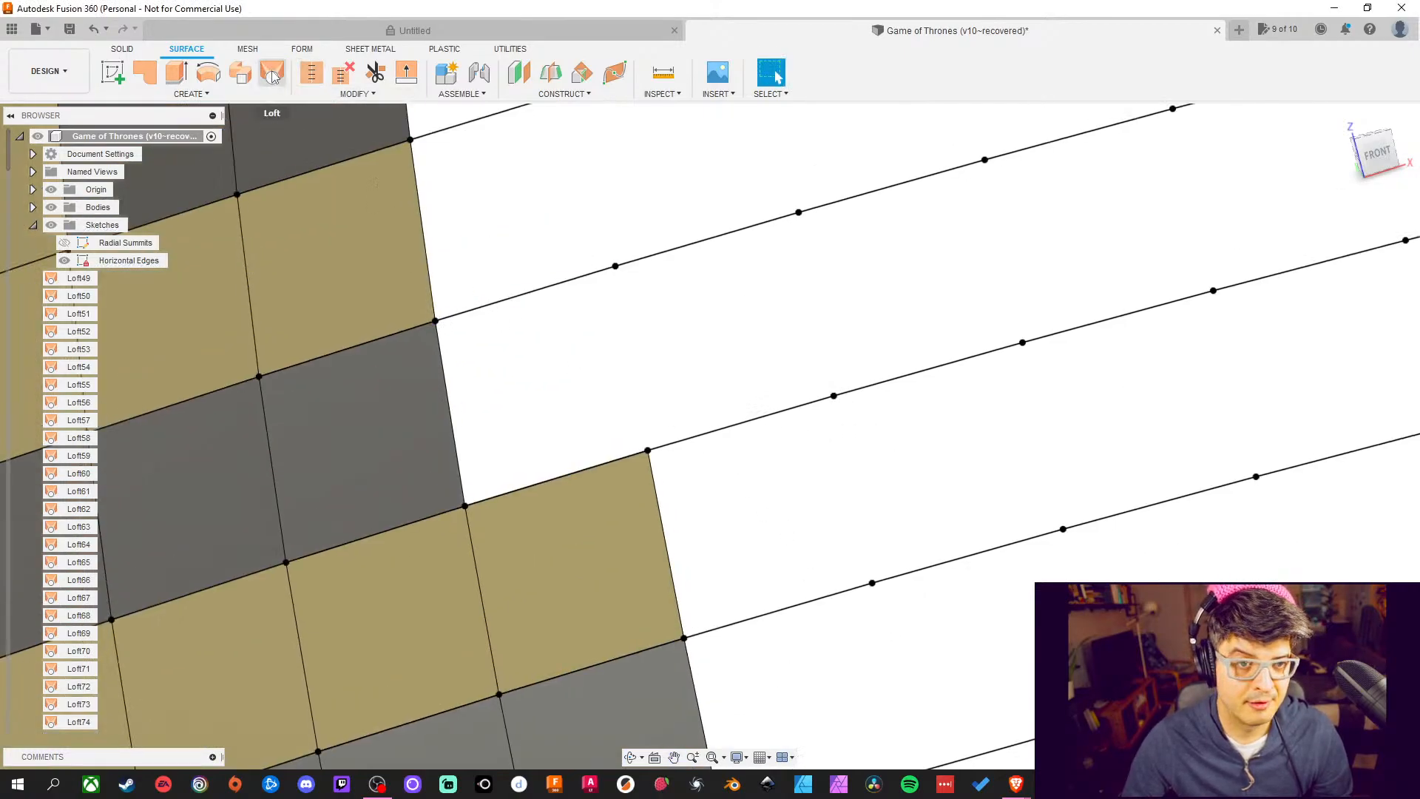
{"action": "left_click", "coordinate": [272, 74]}
{"action": "left_click", "coordinate": [607, 464]}
{"action": "left_click", "coordinate": [557, 288]}
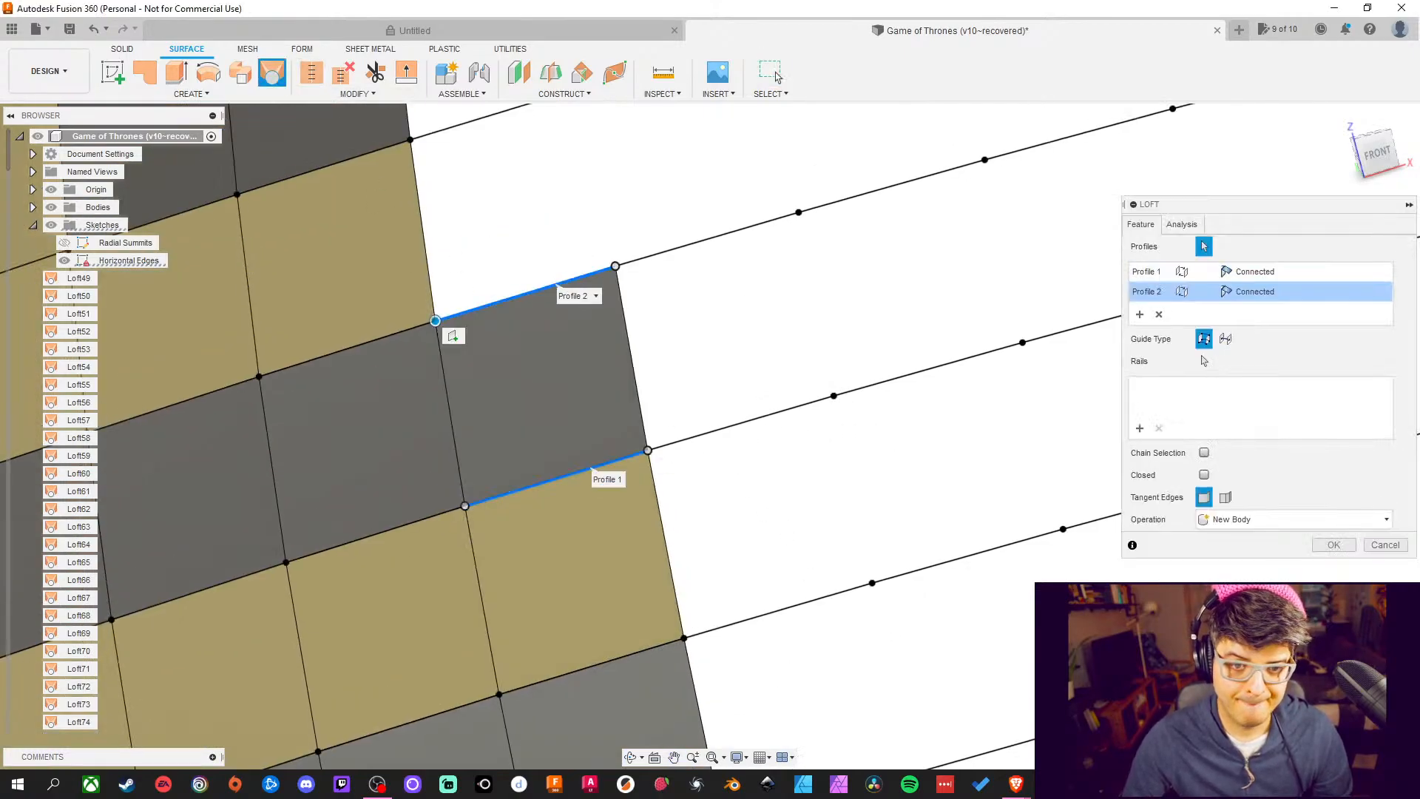
{"action": "left_click", "coordinate": [1350, 543]}
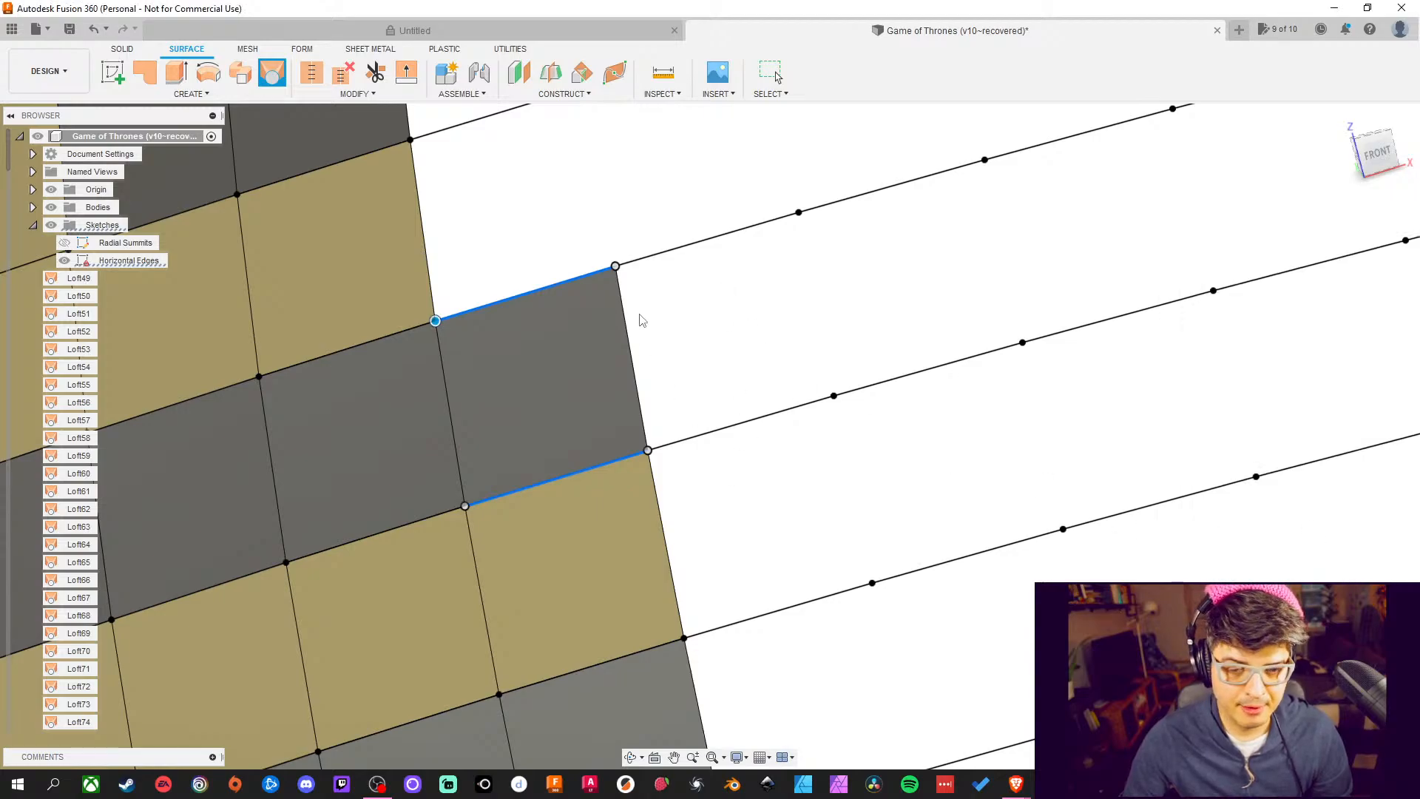
Loft the column's fifteenth panel from the bottom, beside the neighbouring column's uppermost gold panel, between the next two edge curves
{"action": "middle_click_drag", "start_coordinate": [769, 446], "coordinate": [760, 323]}
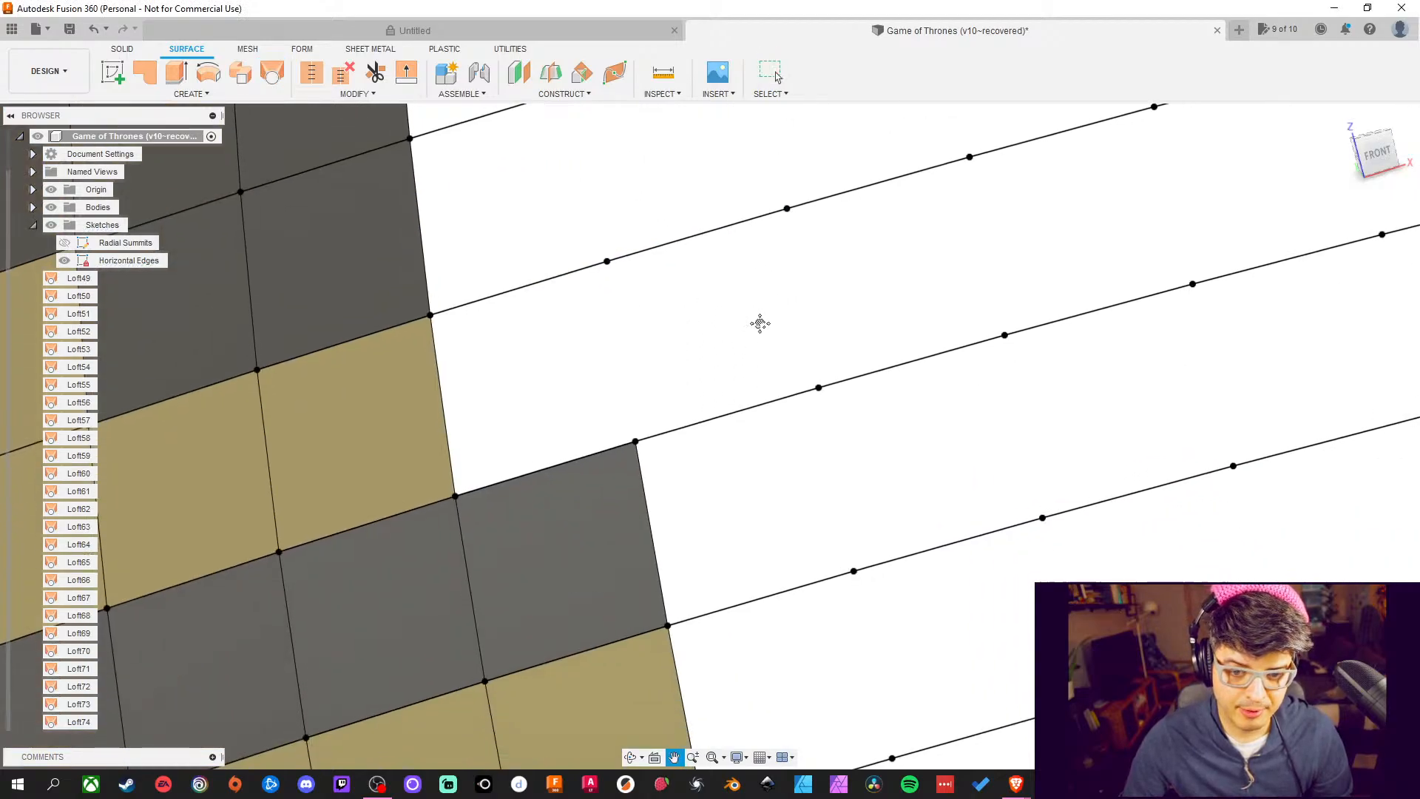
{"action": "left_click", "coordinate": [272, 74]}
{"action": "left_click", "coordinate": [581, 460]}
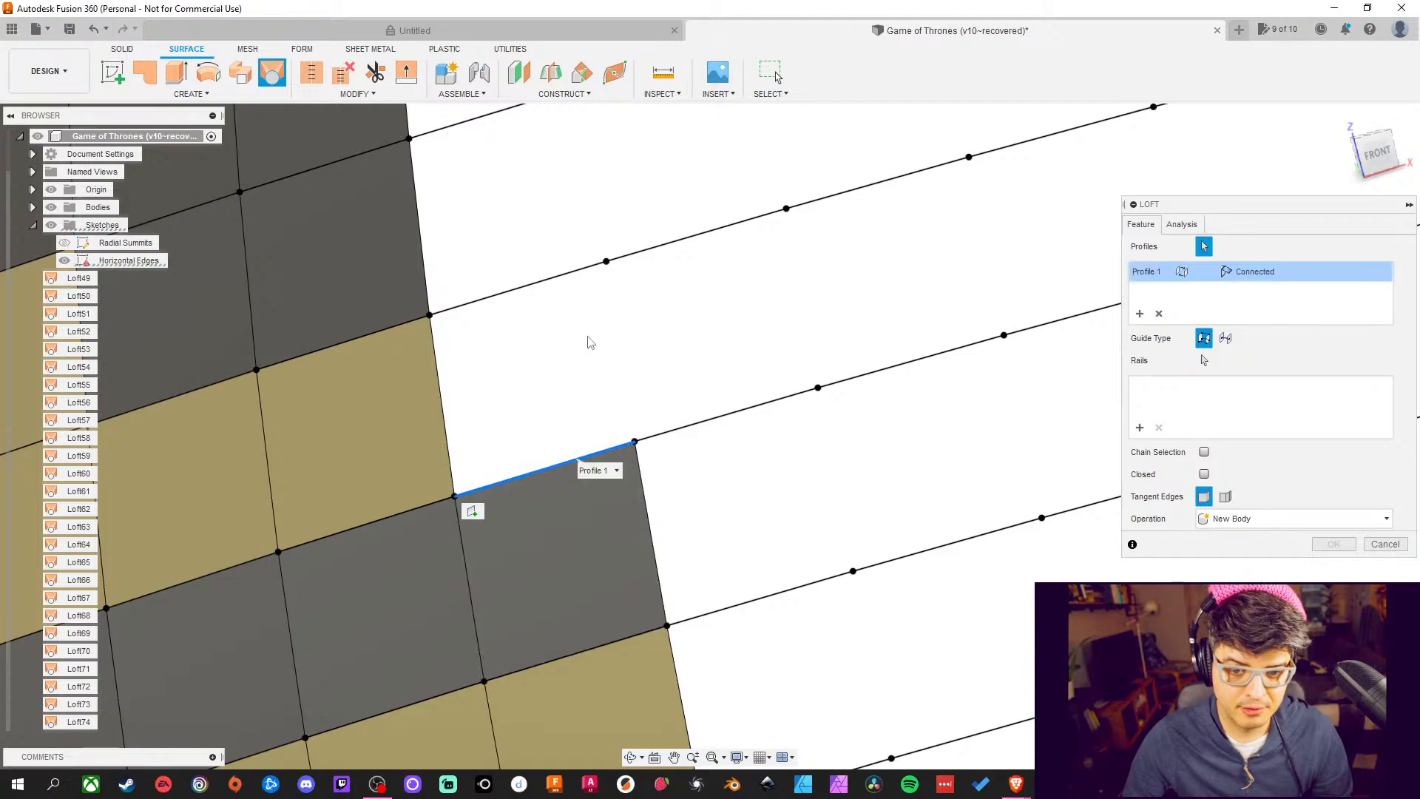
{"action": "left_click", "coordinate": [588, 269]}
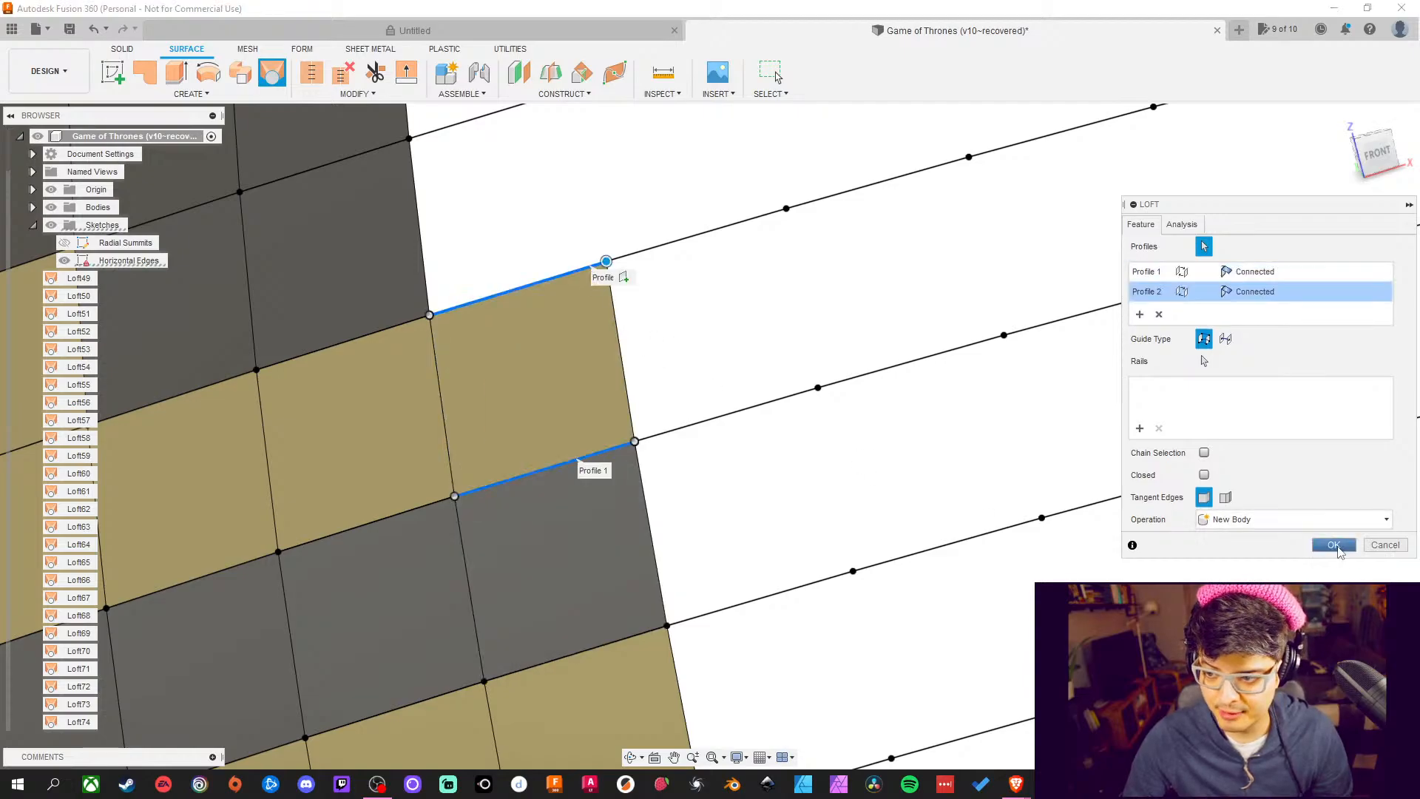
{"action": "left_click", "coordinate": [1336, 547]}
Loft the column's third panel from the top between matching segments of the fourth- and third-highest edge curves
{"action": "left_click", "coordinate": [278, 85]}
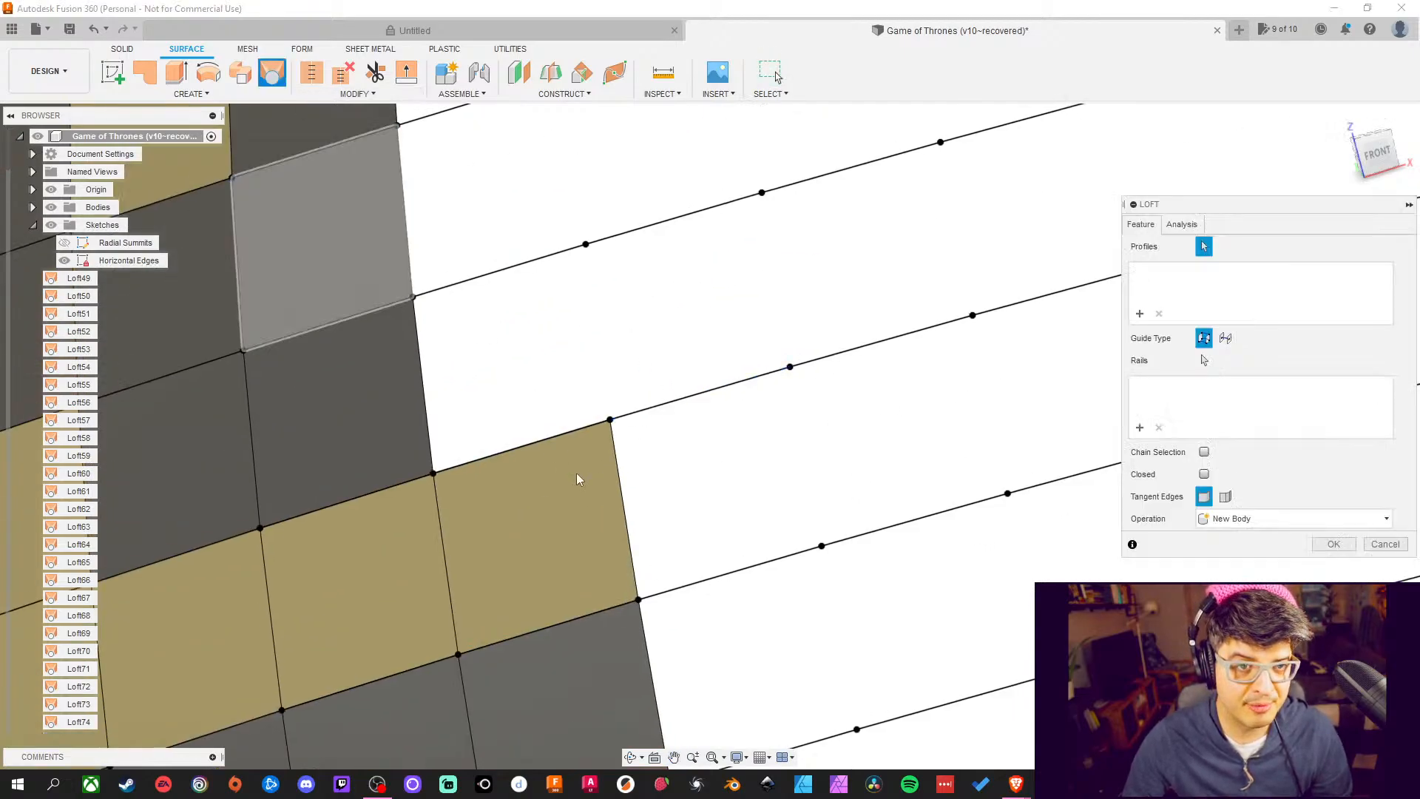
{"action": "left_click", "coordinate": [553, 437]}
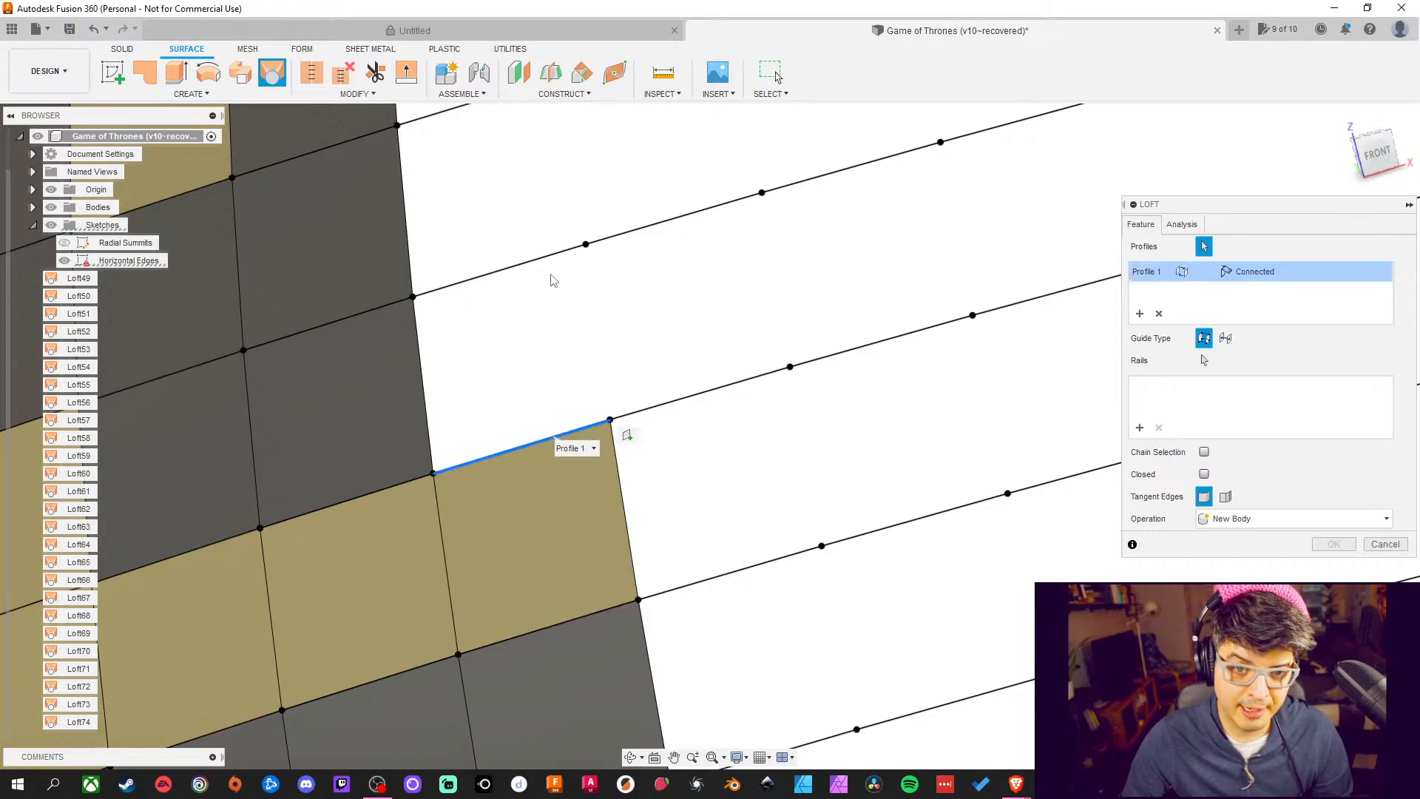
{"action": "left_click", "coordinate": [540, 257]}
{"action": "left_click", "coordinate": [1333, 545]}
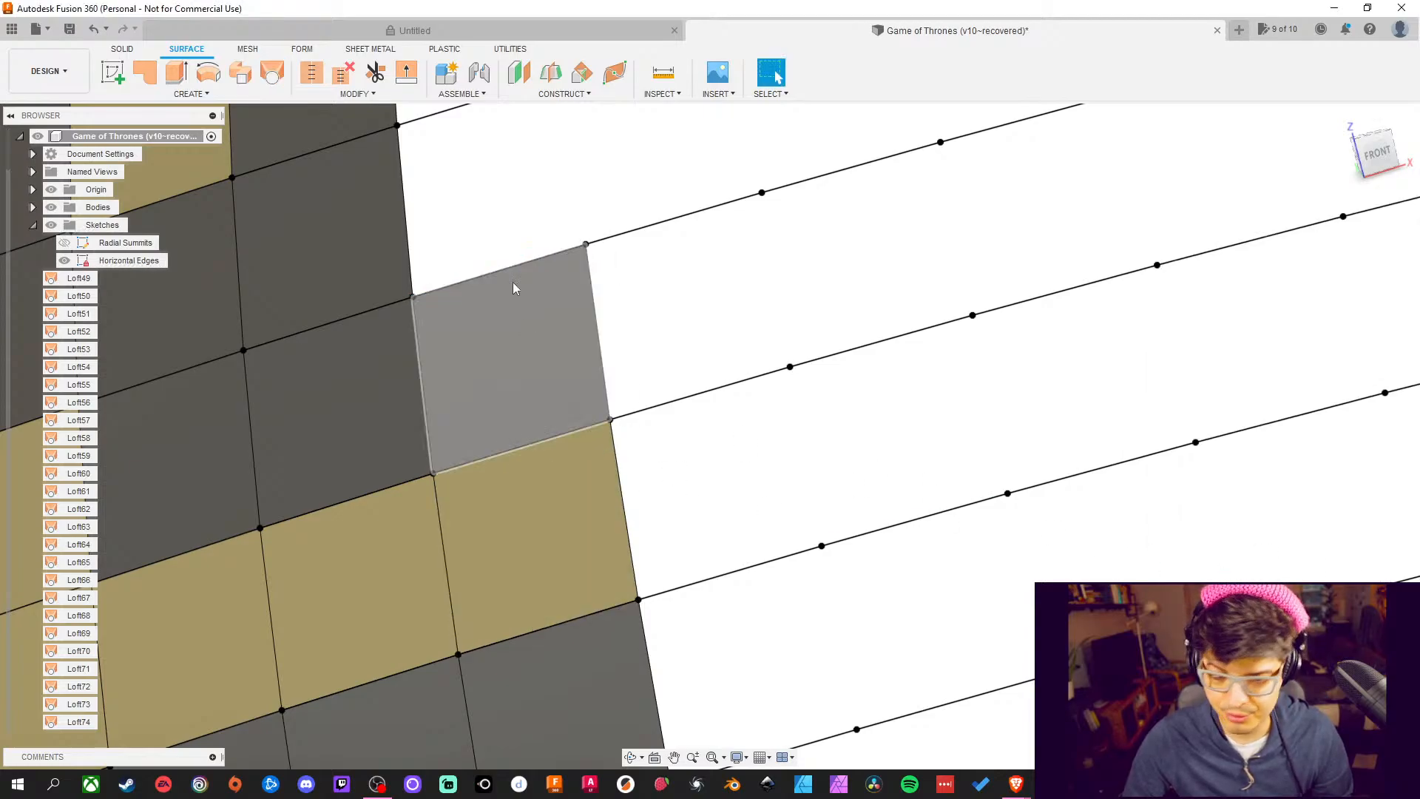
Loft the column's second panel from the top between matching segments of the third- and second-highest edge curves
{"action": "middle_click_drag", "start_coordinate": [517, 285], "coordinate": [513, 450]}
{"action": "key", "text": "Return"}
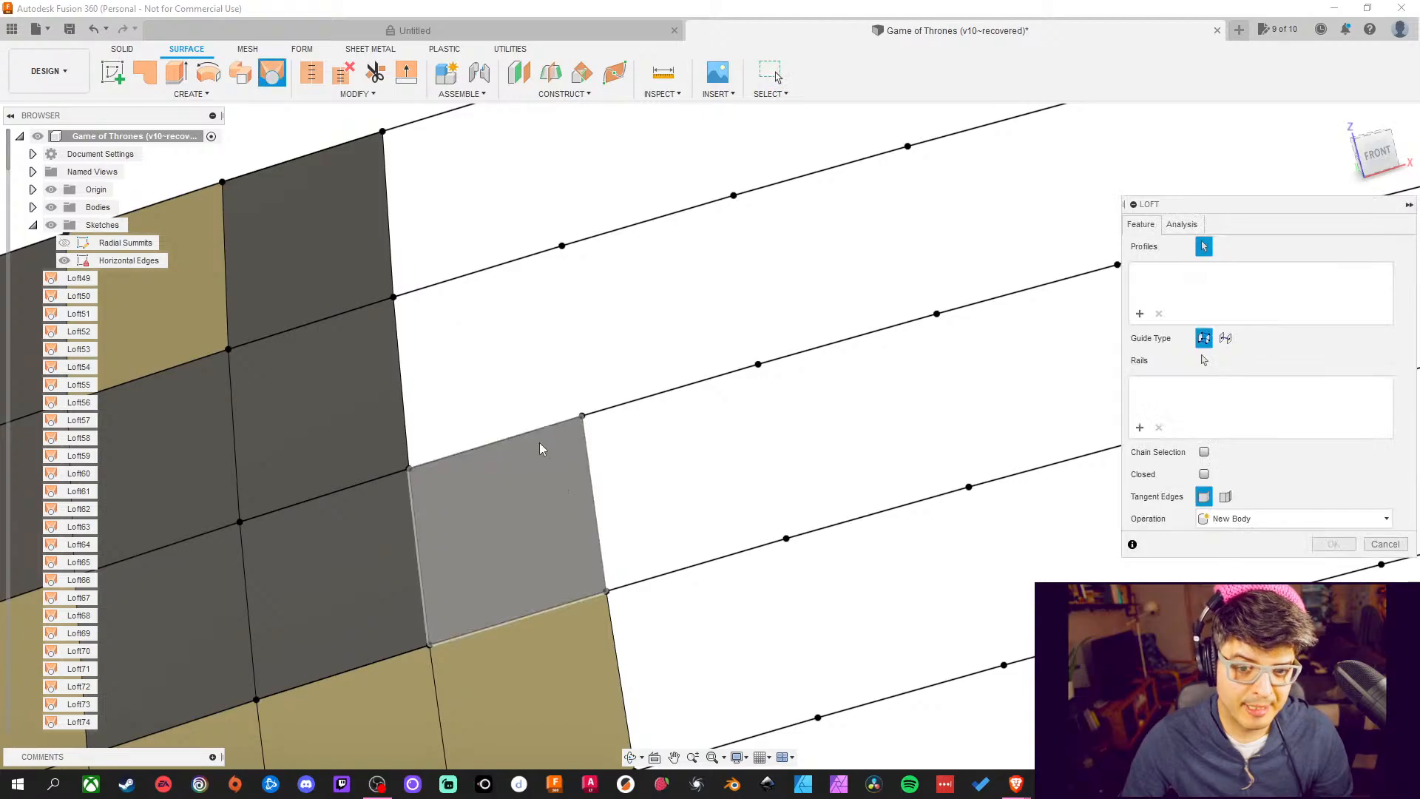
{"action": "left_click", "coordinate": [535, 431]}
{"action": "left_click", "coordinate": [509, 266]}
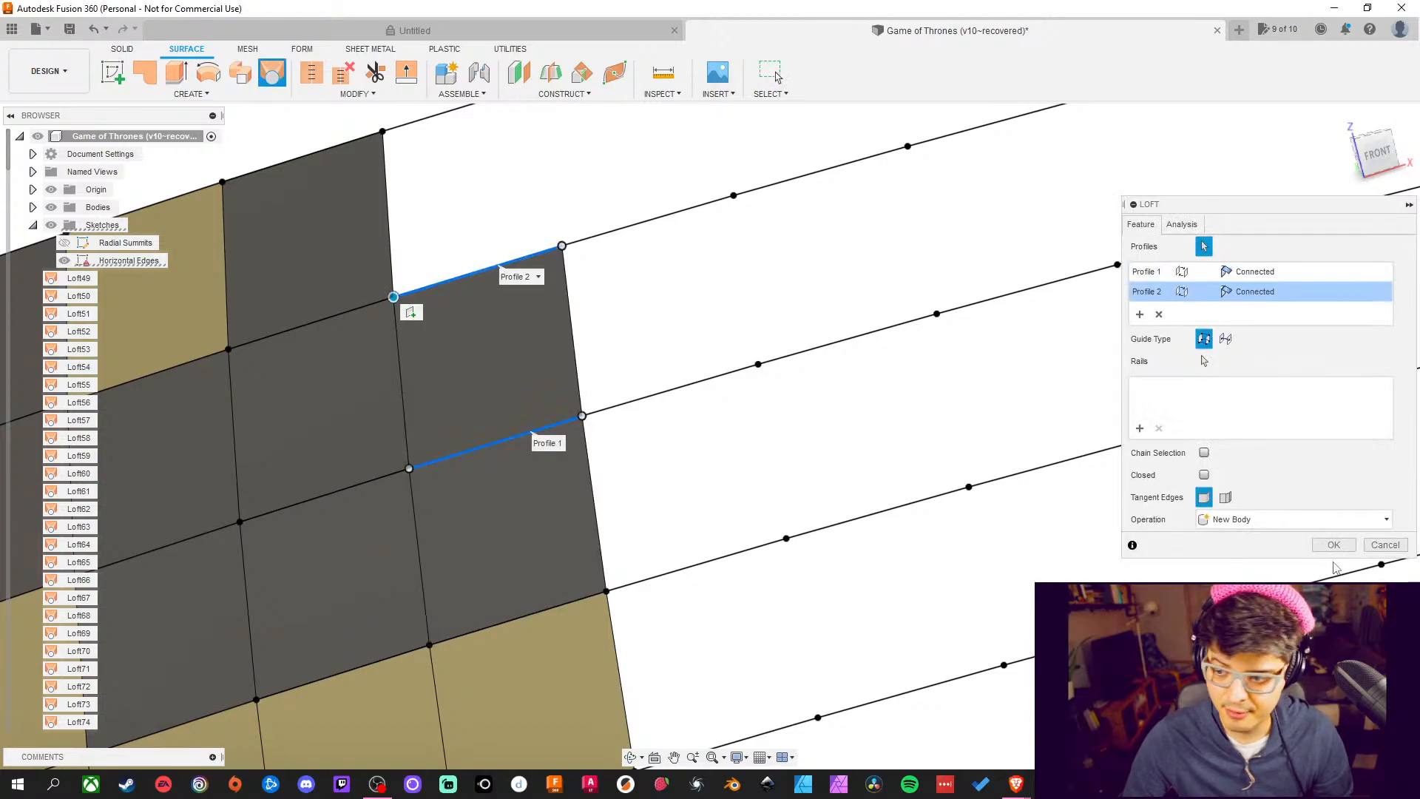
{"action": "left_click", "coordinate": [1334, 545]}
Loft the column's top panel between matching segments of the second-highest and highest edge curves
{"action": "middle_click_drag", "start_coordinate": [792, 303], "coordinate": [796, 434]}
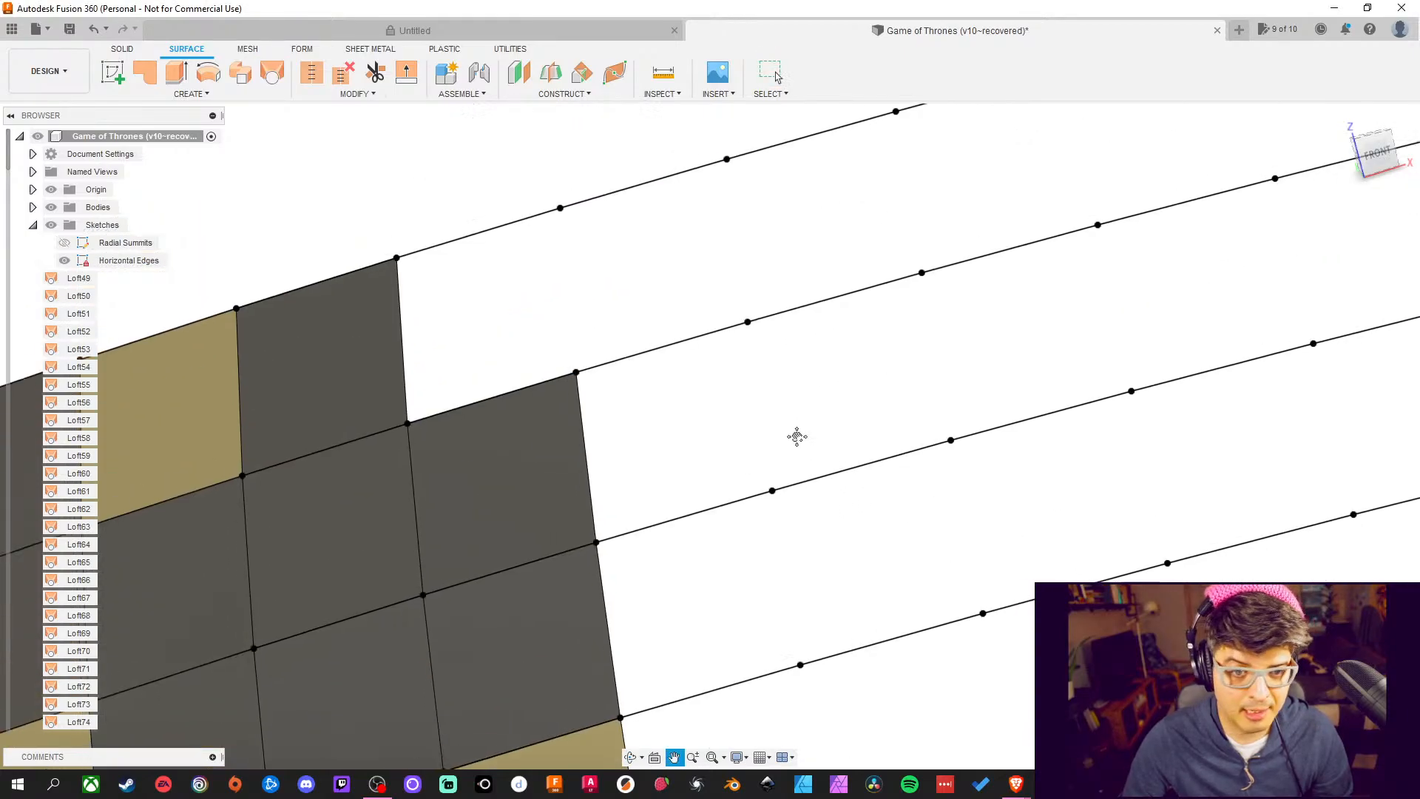
{"action": "left_click", "coordinate": [284, 74]}
{"action": "left_click", "coordinate": [520, 399]}
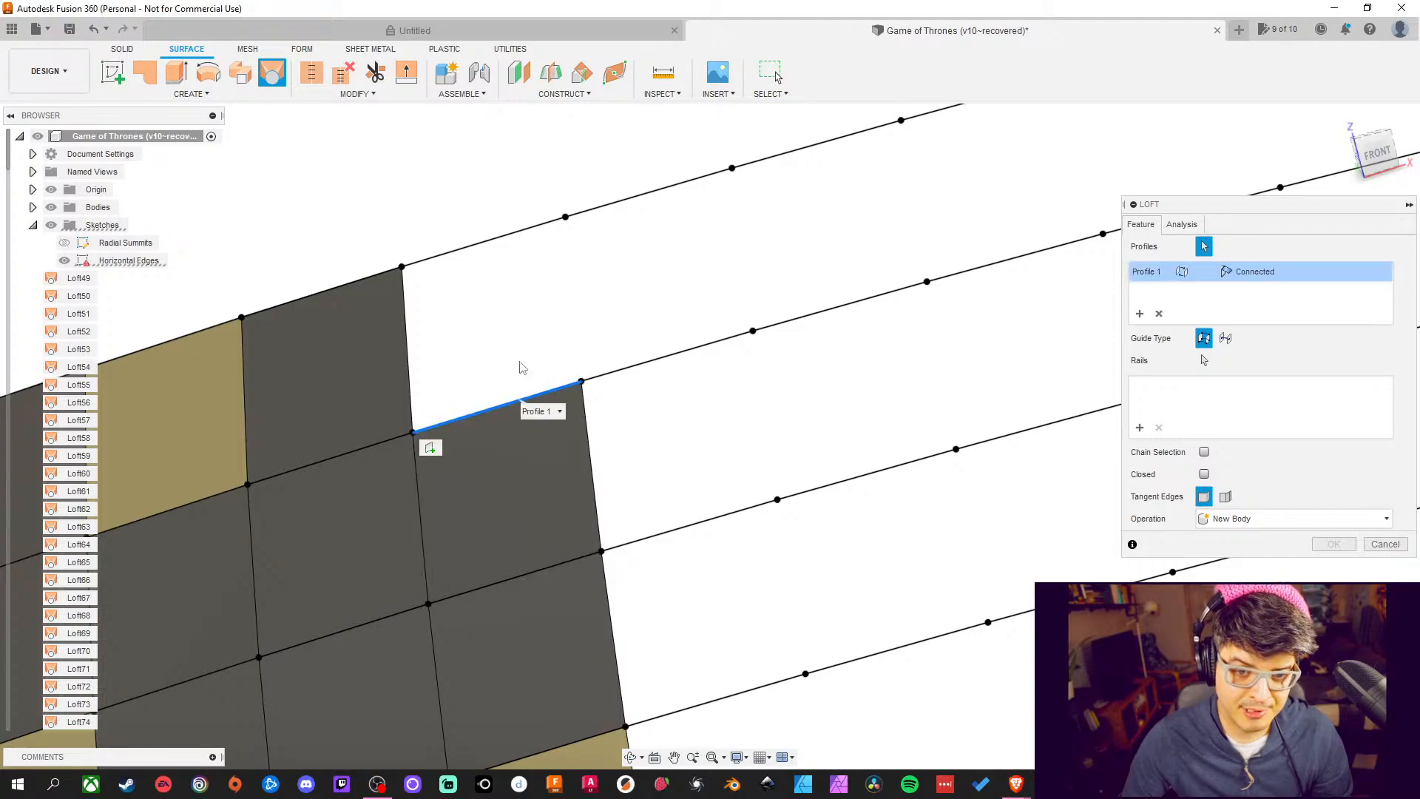
{"action": "left_click", "coordinate": [517, 234]}
{"action": "middle_click_drag", "start_coordinate": [808, 325], "coordinate": [713, 377]}
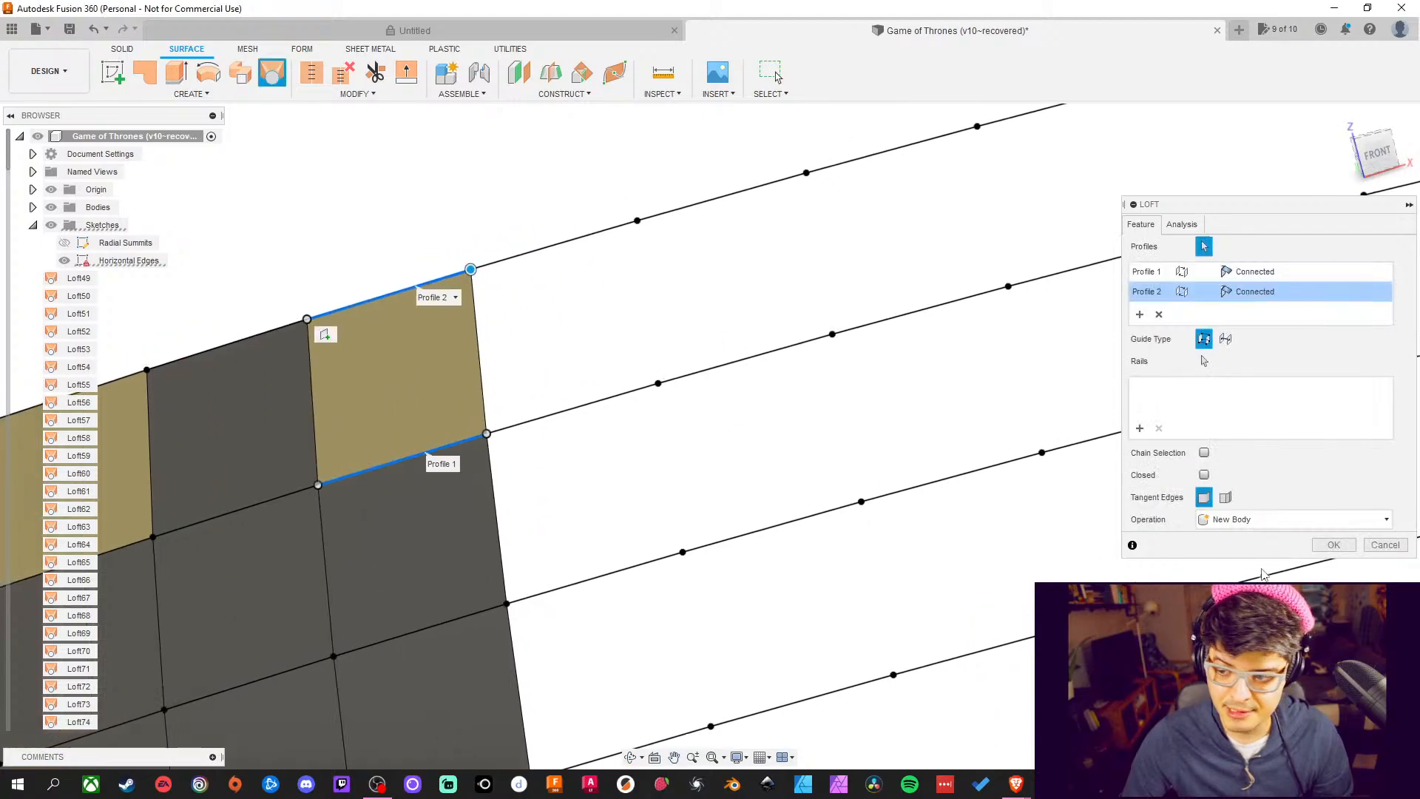
{"action": "left_click", "coordinate": [1333, 545]}
Begin the next column by lofting its top panel, beside the gold top panel, between the two highest edge curves
{"action": "middle_click_drag", "start_coordinate": [1014, 406], "coordinate": [958, 412]}
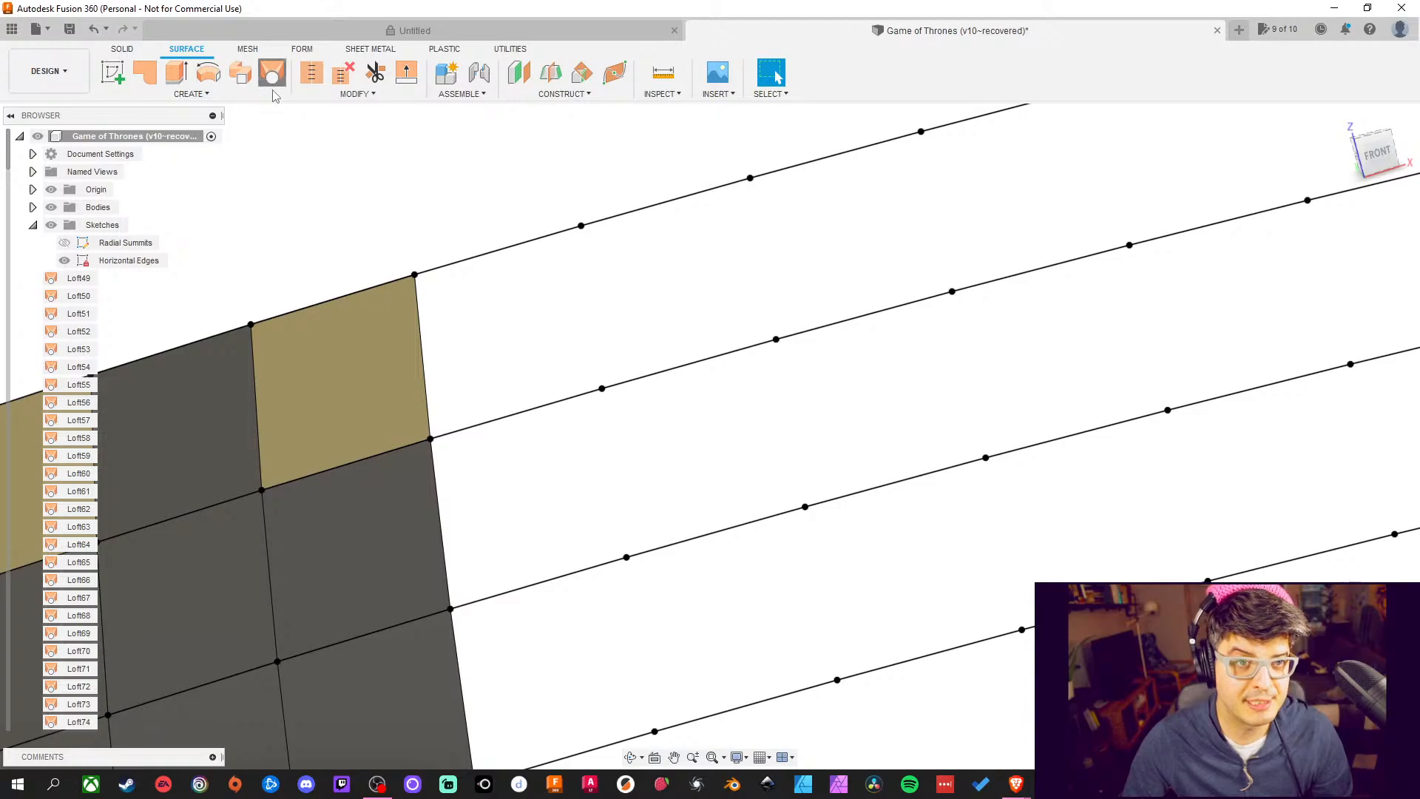
{"action": "left_click", "coordinate": [272, 77]}
{"action": "left_click", "coordinate": [507, 253]}
{"action": "left_click", "coordinate": [545, 409]}
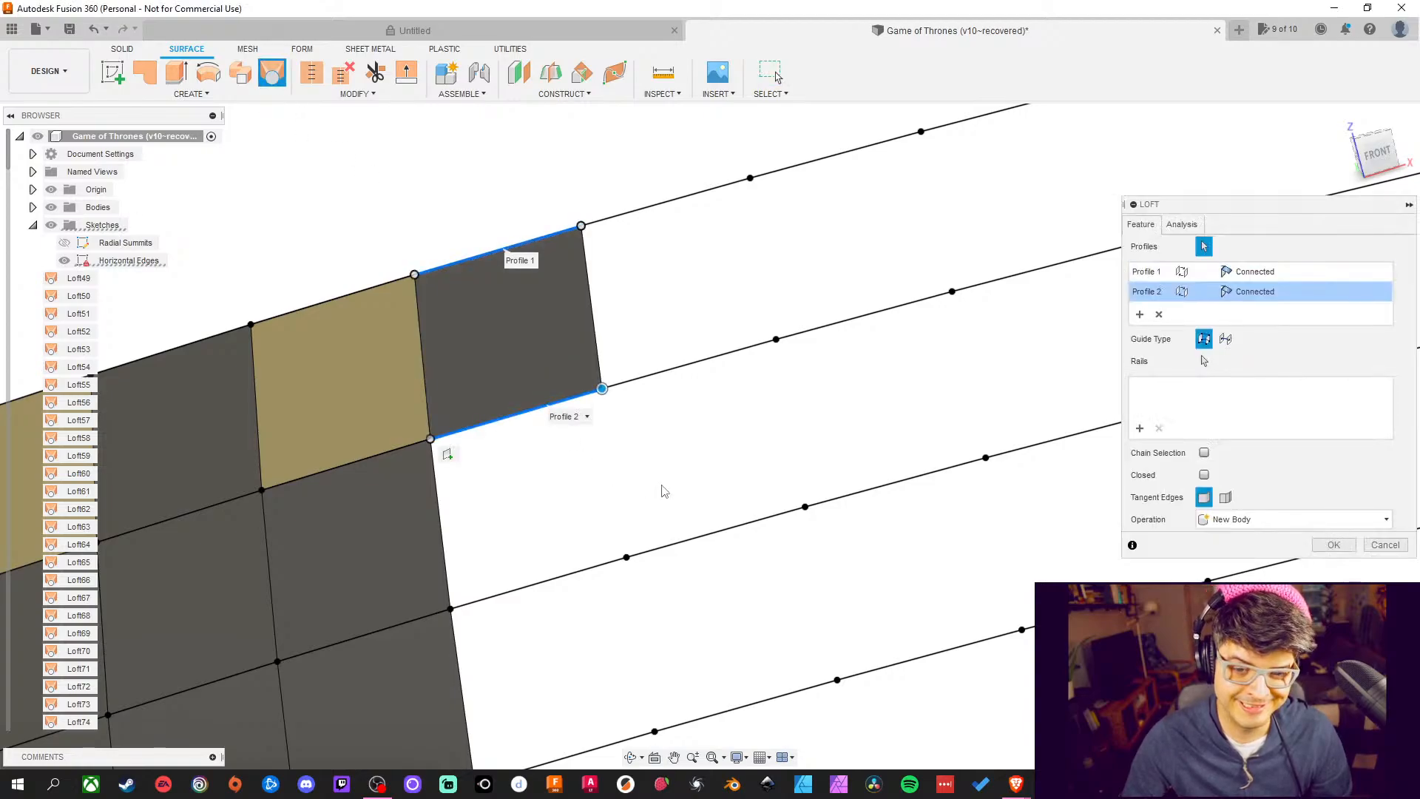
{"action": "middle_click_drag", "start_coordinate": [663, 488], "coordinate": [701, 303]}
{"action": "left_click", "coordinate": [1332, 546]}
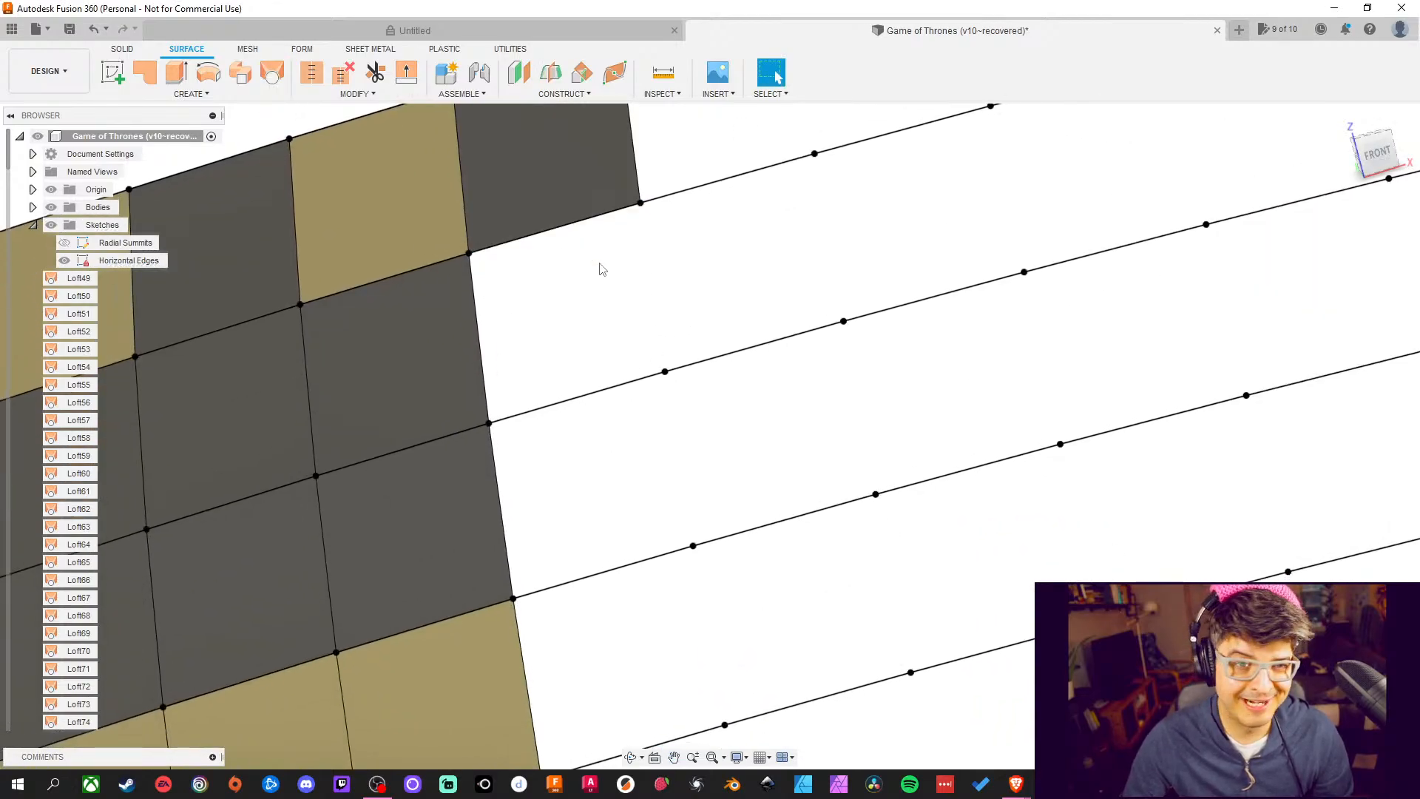
Loft the new column's second panel from the top between matching segments of the second- and third-highest edge curves
{"action": "middle_click_drag", "start_coordinate": [598, 266], "coordinate": [549, 350]}
{"action": "left_click", "coordinate": [265, 77]}
{"action": "left_click", "coordinate": [488, 316]}
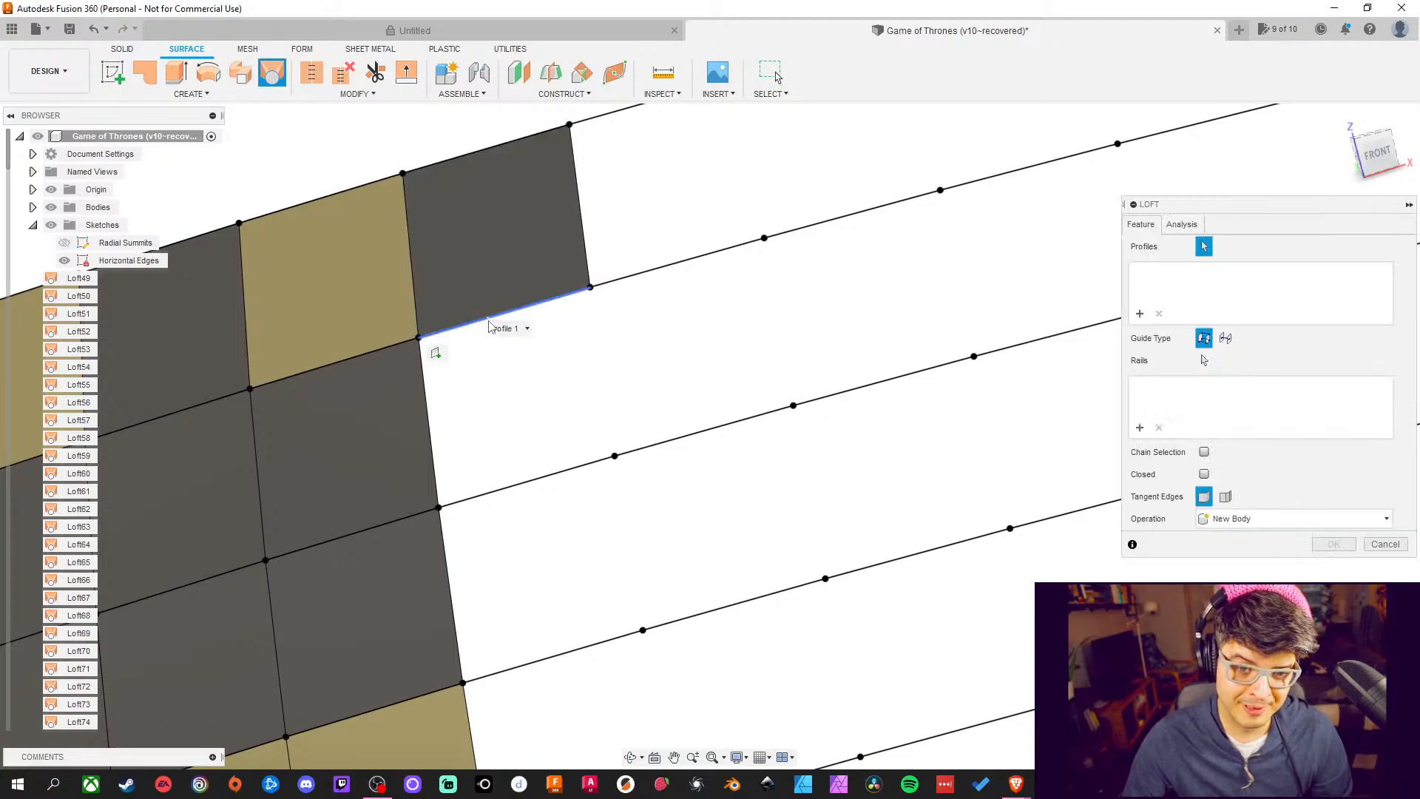
{"action": "left_click", "coordinate": [533, 486]}
{"action": "middle_click_drag", "start_coordinate": [581, 529], "coordinate": [596, 380]}
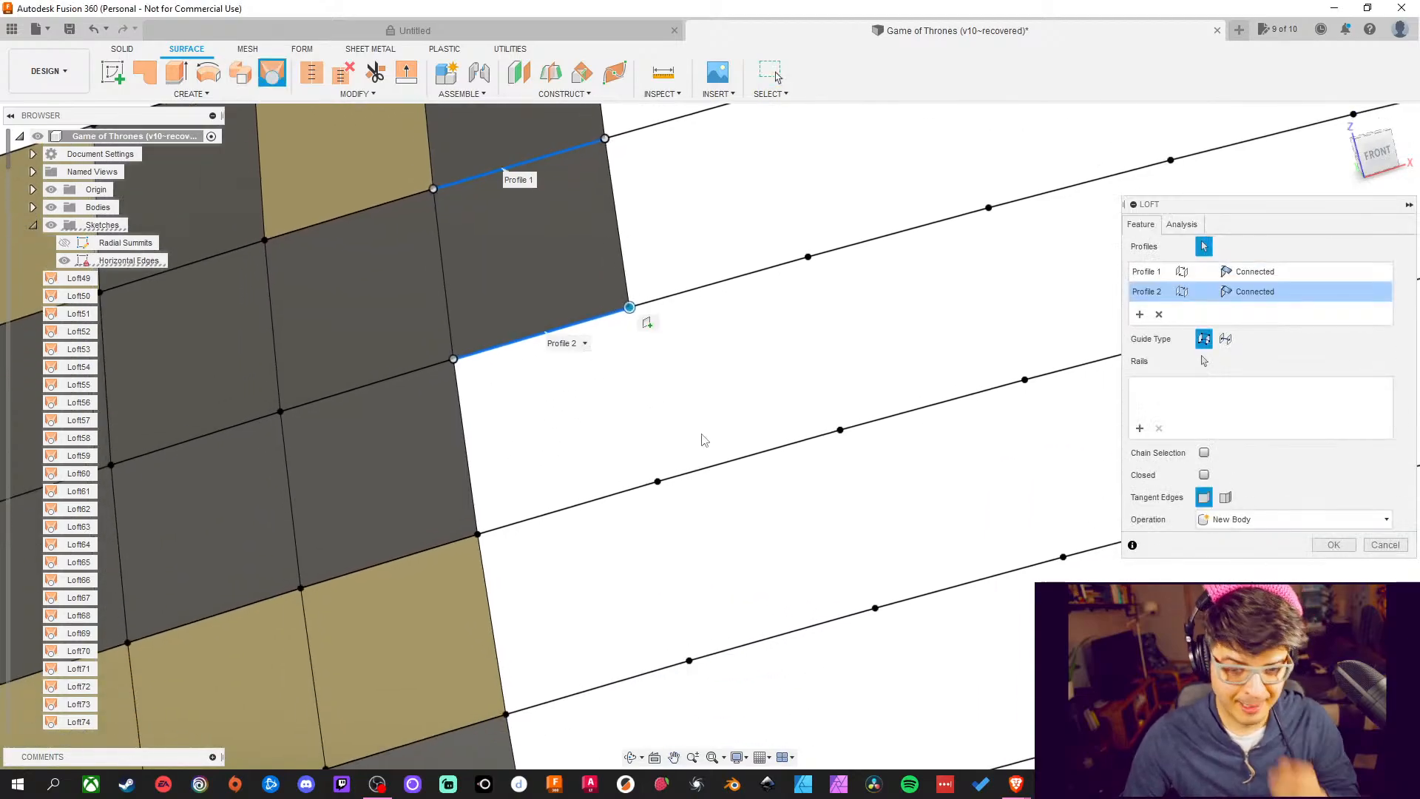
{"action": "left_click", "coordinate": [1338, 525]}
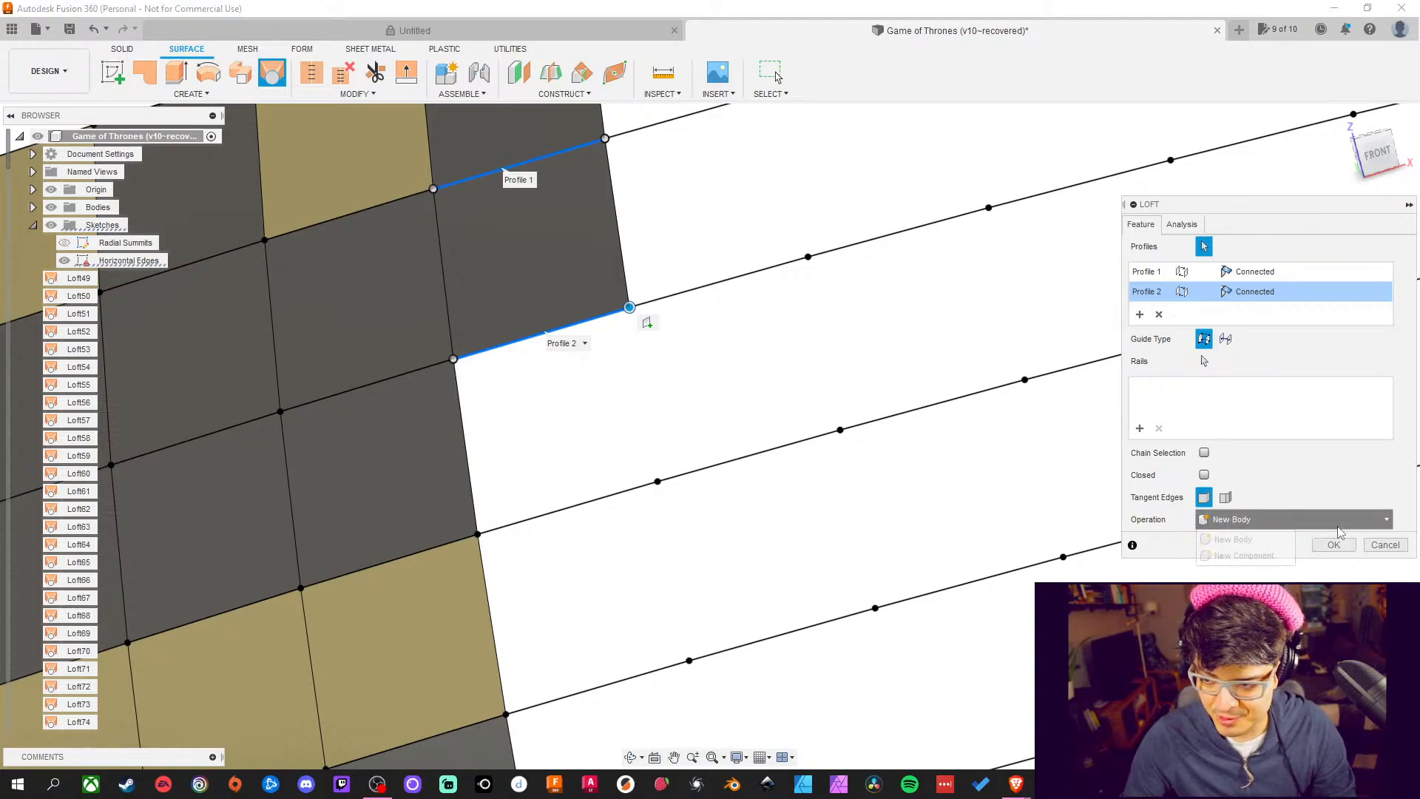
{"action": "left_click", "coordinate": [1334, 545]}
Loft the column's third panel from the top between matching segments of the fourth- and third-highest edge curves
{"action": "middle_click_drag", "start_coordinate": [782, 496], "coordinate": [699, 502]}
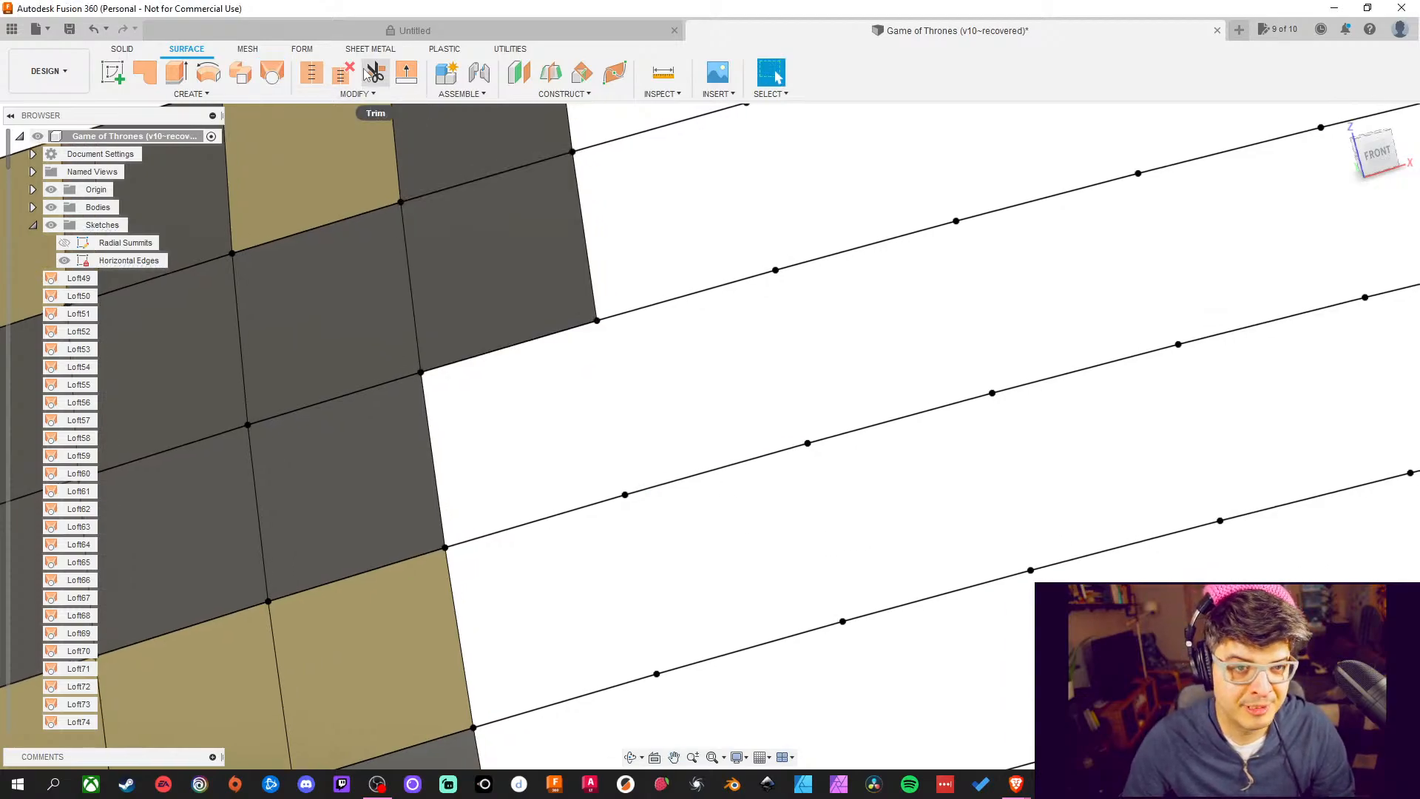
{"action": "left_click", "coordinate": [271, 74]}
{"action": "left_click", "coordinate": [503, 531]}
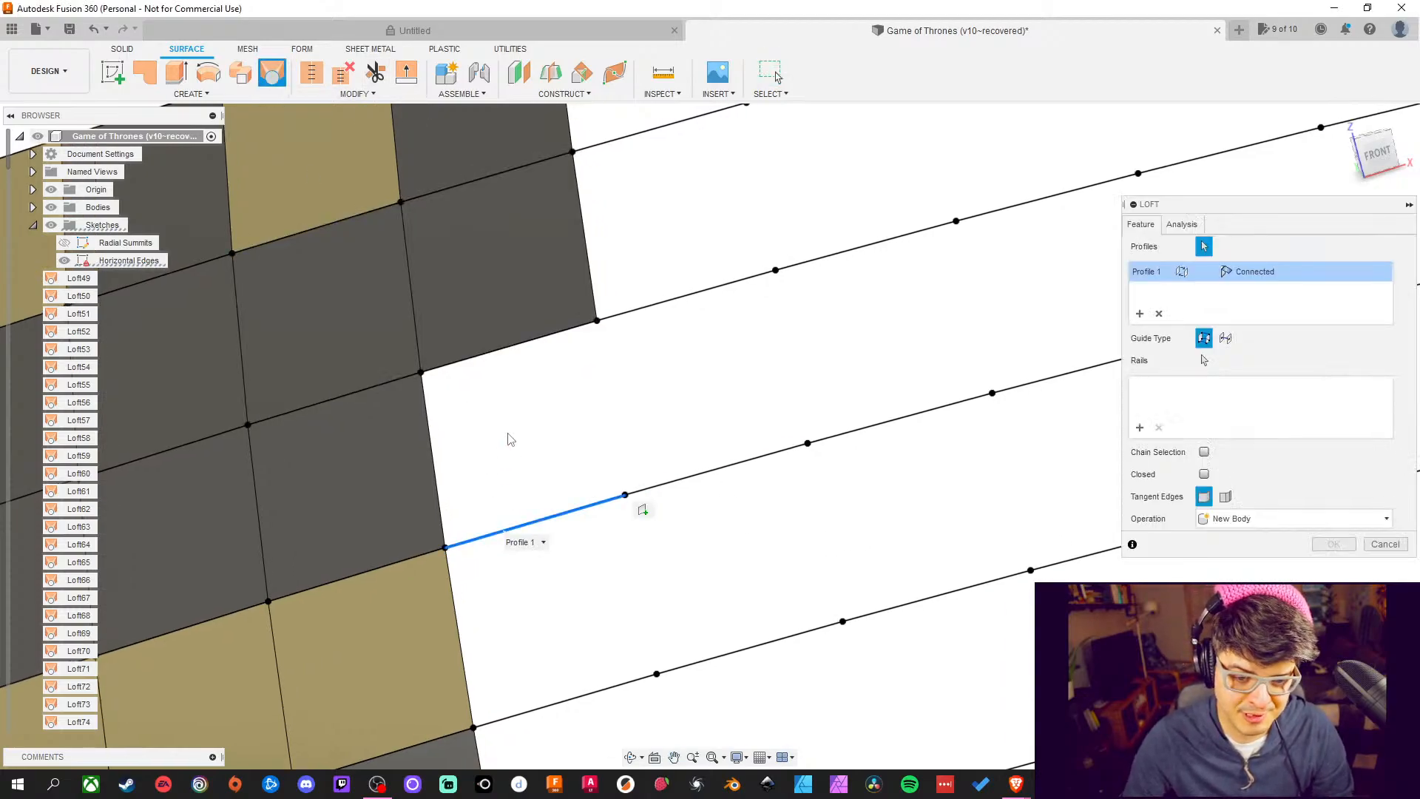
{"action": "left_click", "coordinate": [498, 355]}
{"action": "middle_click_drag", "start_coordinate": [498, 355], "coordinate": [483, 245]}
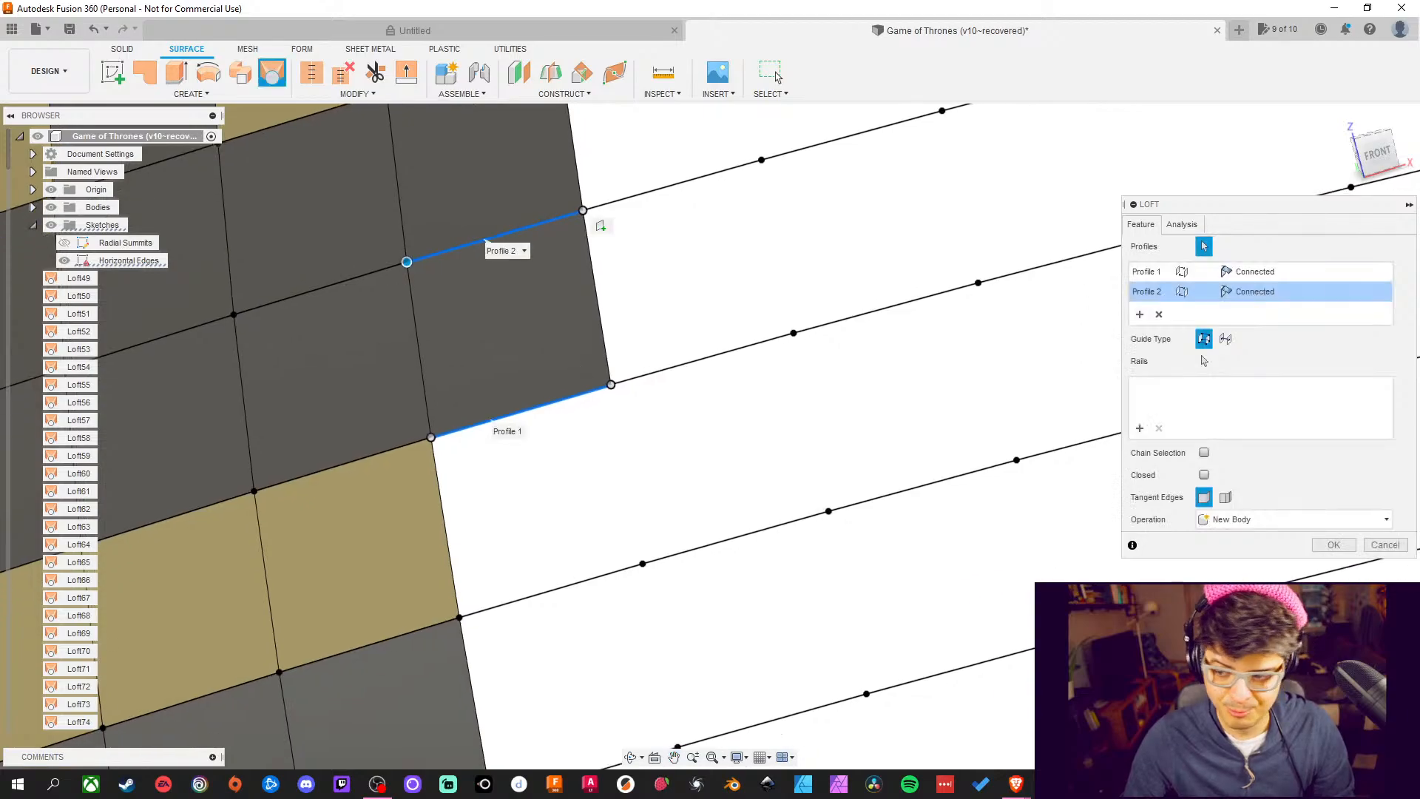
{"action": "left_click", "coordinate": [1337, 544]}
Loft the column's fourth panel from the top, beside the neighbouring column's first gold panel below the dark ones, between the next two edge curves
{"action": "middle_click_drag", "start_coordinate": [770, 432], "coordinate": [699, 385]}
{"action": "left_click", "coordinate": [271, 74]}
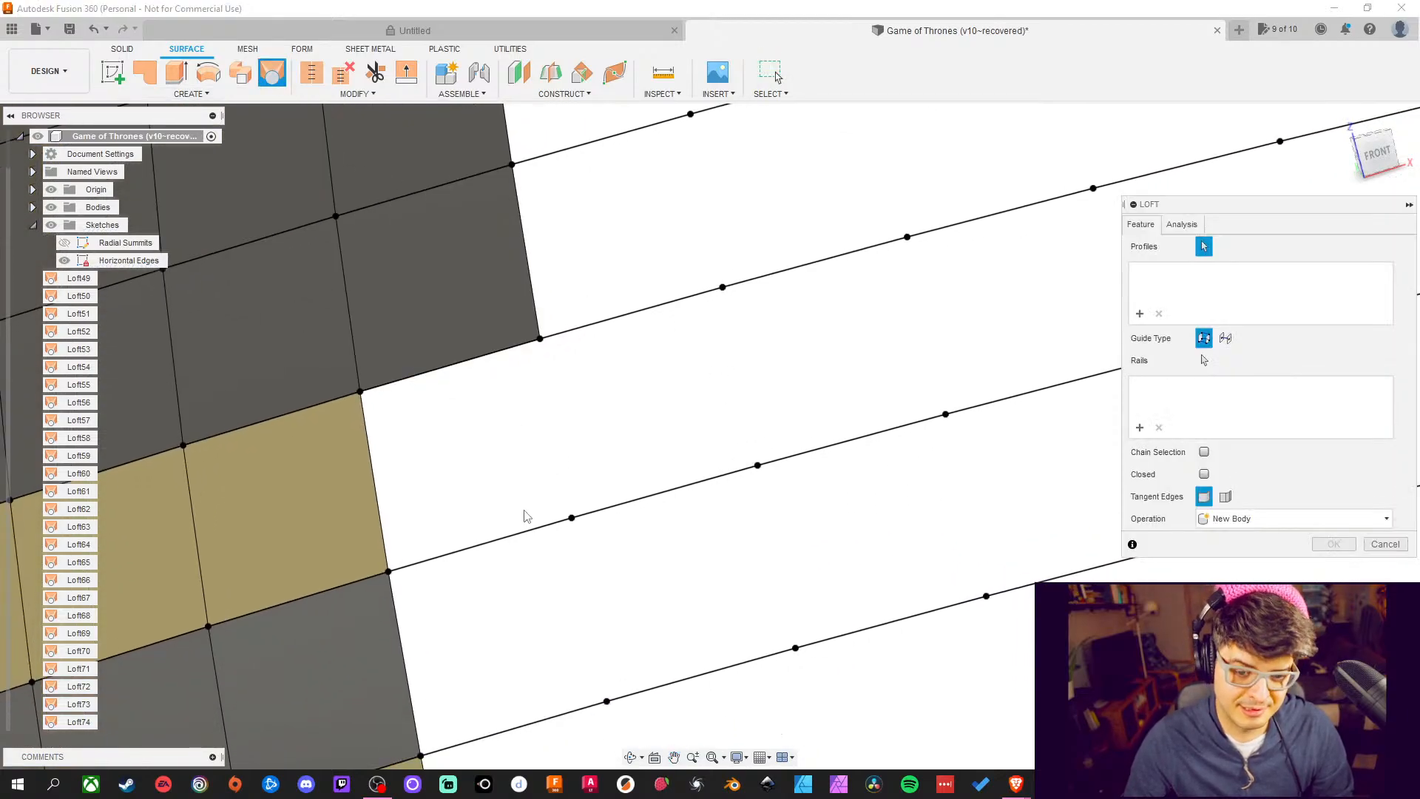
{"action": "left_click", "coordinate": [529, 540]}
{"action": "left_click", "coordinate": [492, 355]}
{"action": "middle_click_drag", "start_coordinate": [656, 557], "coordinate": [678, 443]}
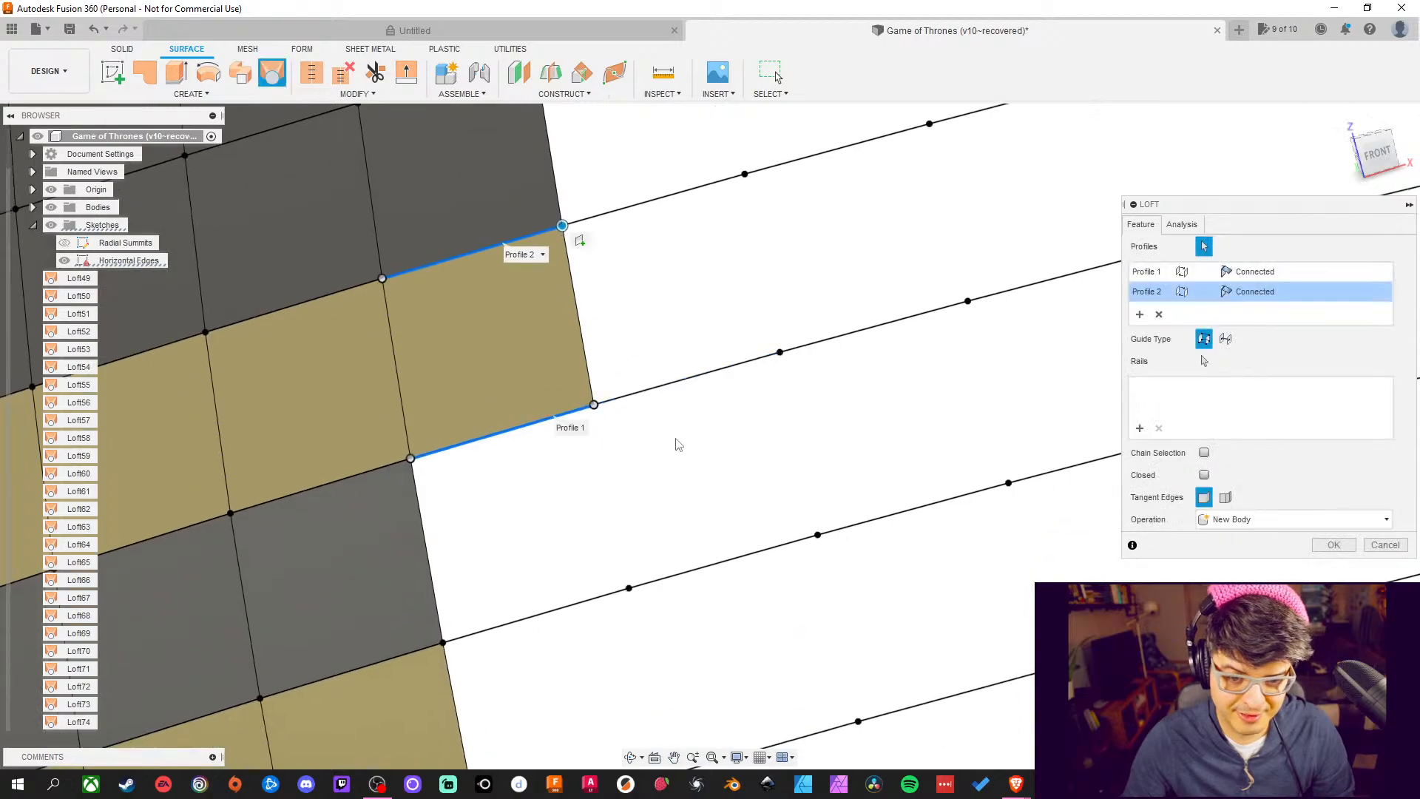
{"action": "left_click", "coordinate": [1337, 545]}
Loft the column's fifth panel from the top, beside the neighbouring grey panel, between matching segments of the next two edge curves
{"action": "left_click", "coordinate": [270, 74]}
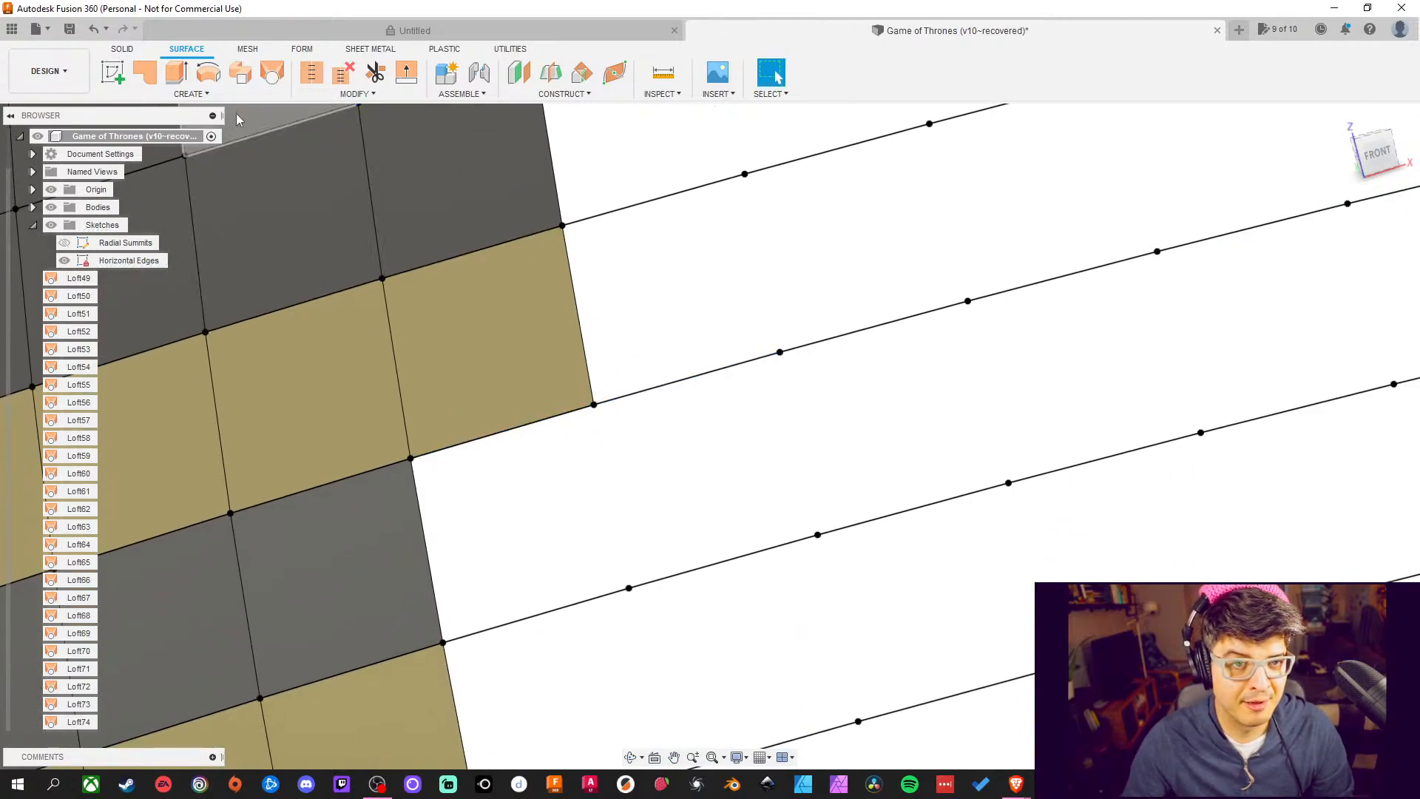
{"action": "left_click", "coordinate": [521, 427]}
{"action": "left_click", "coordinate": [584, 610]}
{"action": "middle_click_drag", "start_coordinate": [664, 564], "coordinate": [672, 390]}
{"action": "left_click", "coordinate": [1334, 544]}
Loft the column's sixth panel from the top, beside the neighbouring gold panel, between matching segments of the next two edge curves
{"action": "middle_click_drag", "start_coordinate": [983, 465], "coordinate": [910, 390]}
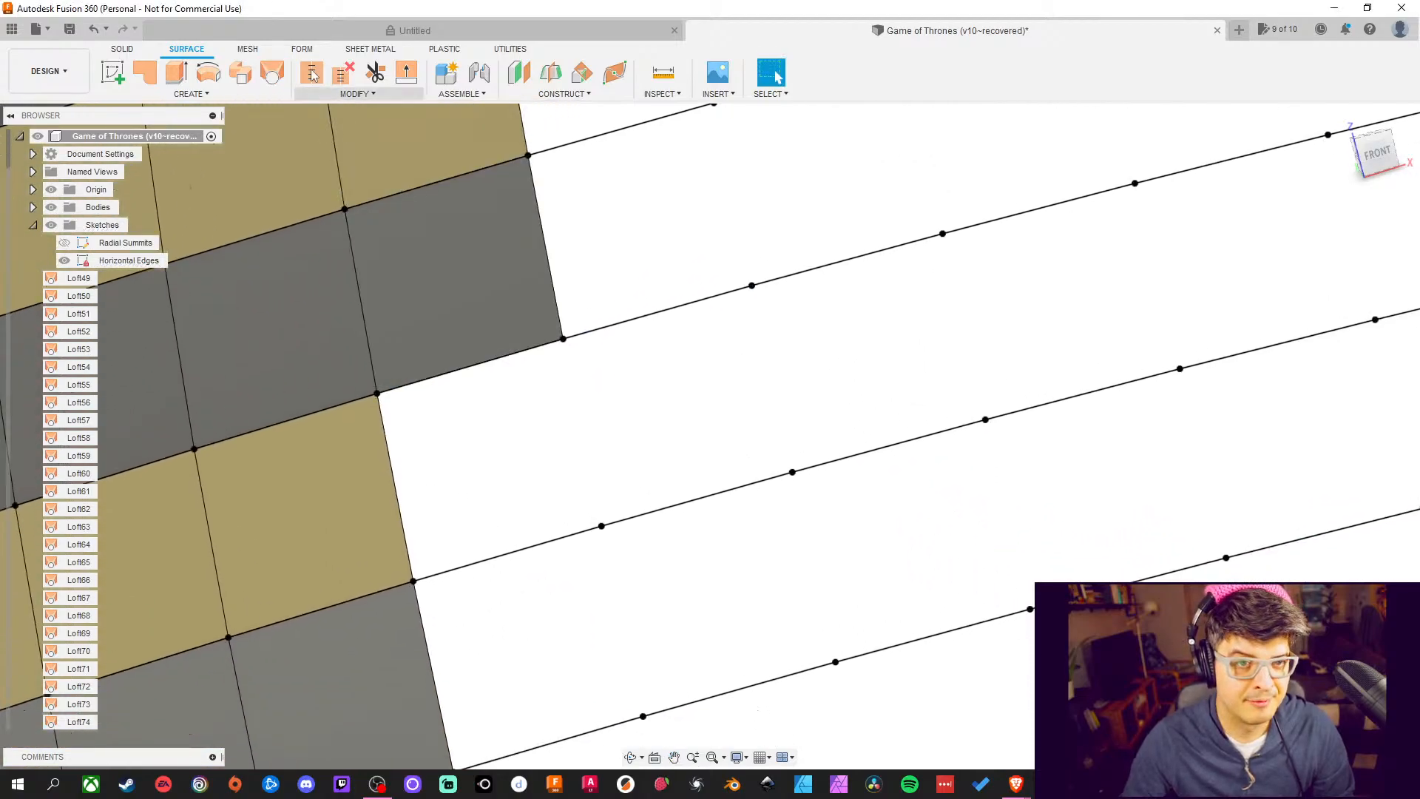
{"action": "left_click", "coordinate": [271, 74]}
{"action": "left_click", "coordinate": [508, 356]}
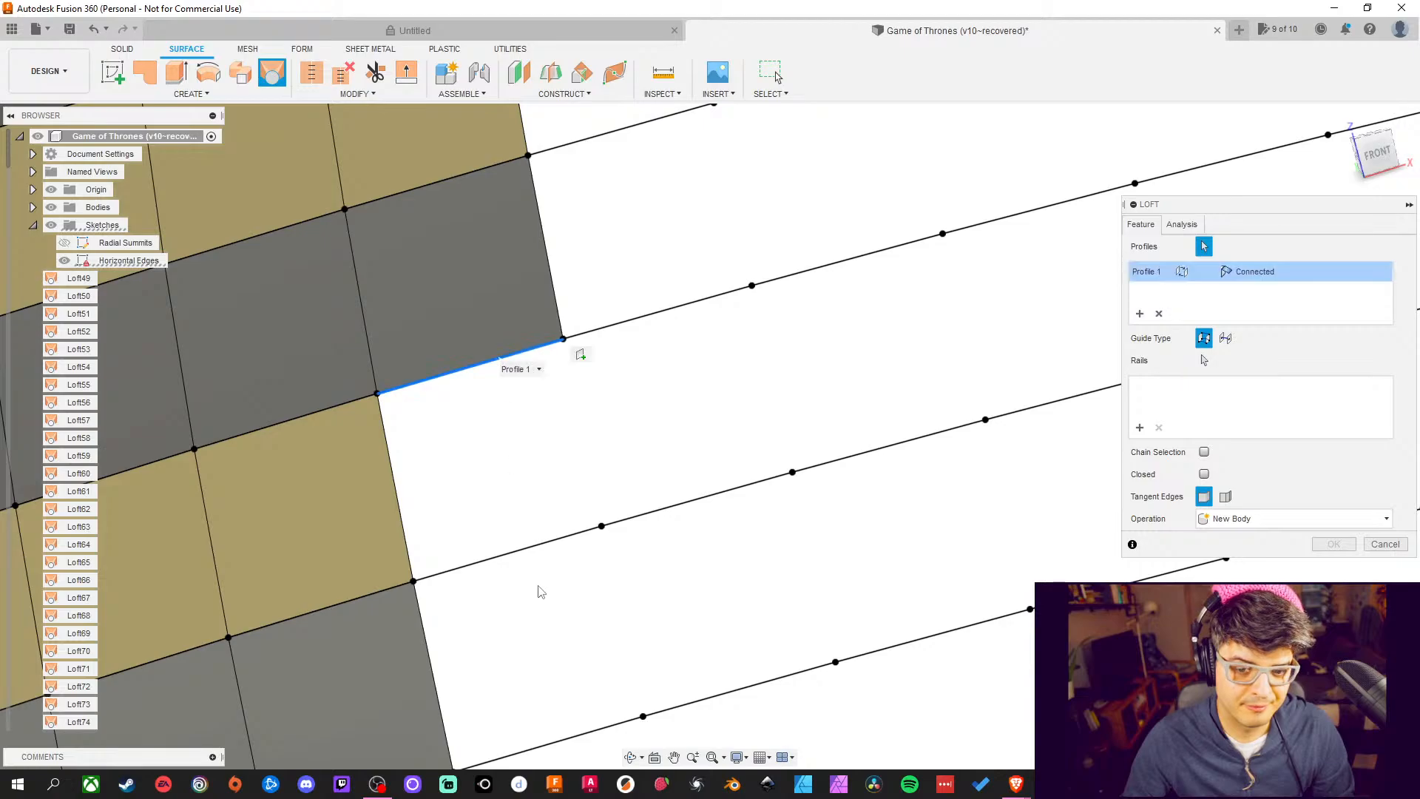
{"action": "left_click", "coordinate": [528, 553]}
{"action": "left_click", "coordinate": [1331, 547]}
Loft the column's seventh panel from the top, beside the neighbouring grey panel, between matching segments of the next two edge curves
{"action": "middle_click_drag", "start_coordinate": [969, 545], "coordinate": [931, 409]}
{"action": "left_click", "coordinate": [272, 72]}
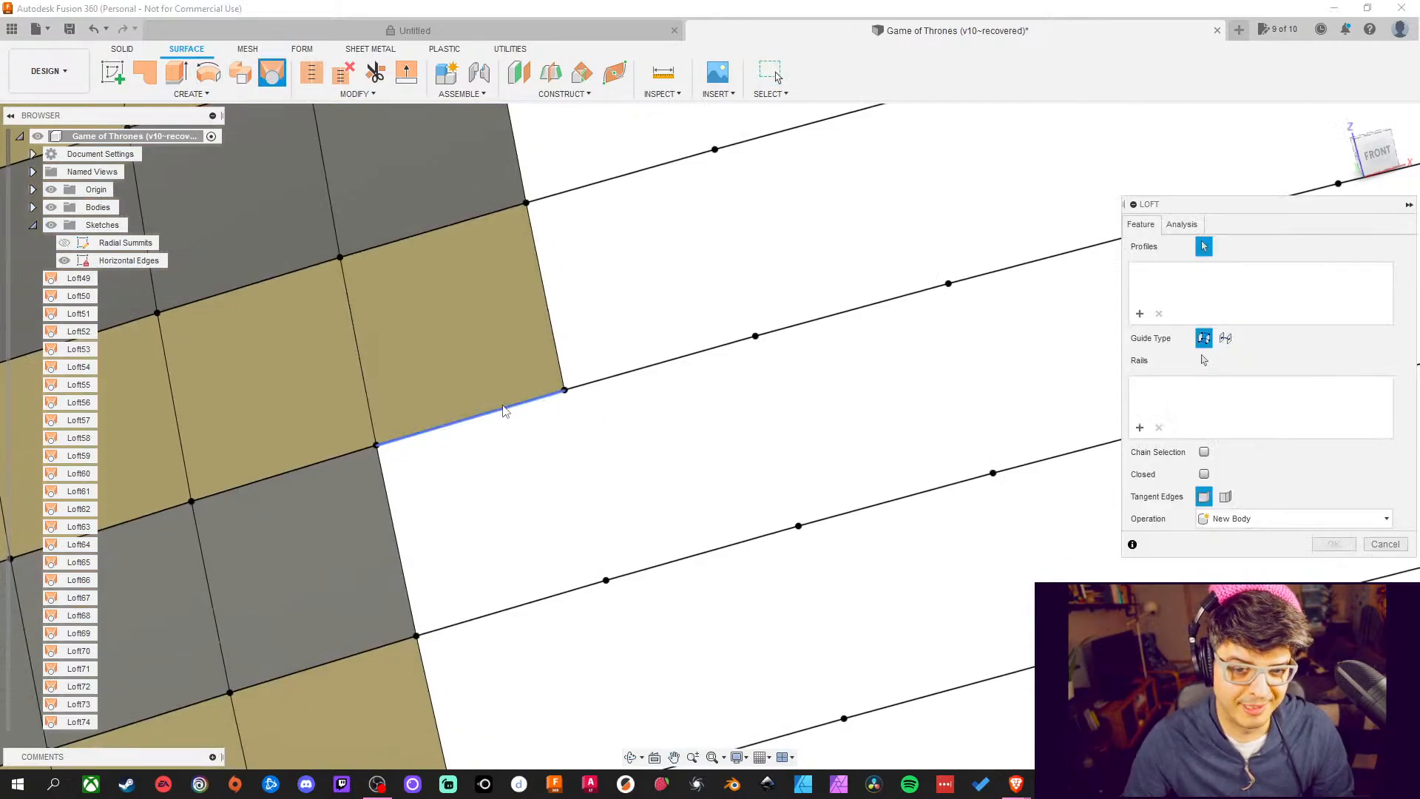
{"action": "left_click", "coordinate": [508, 406]}
{"action": "left_click", "coordinate": [528, 602]}
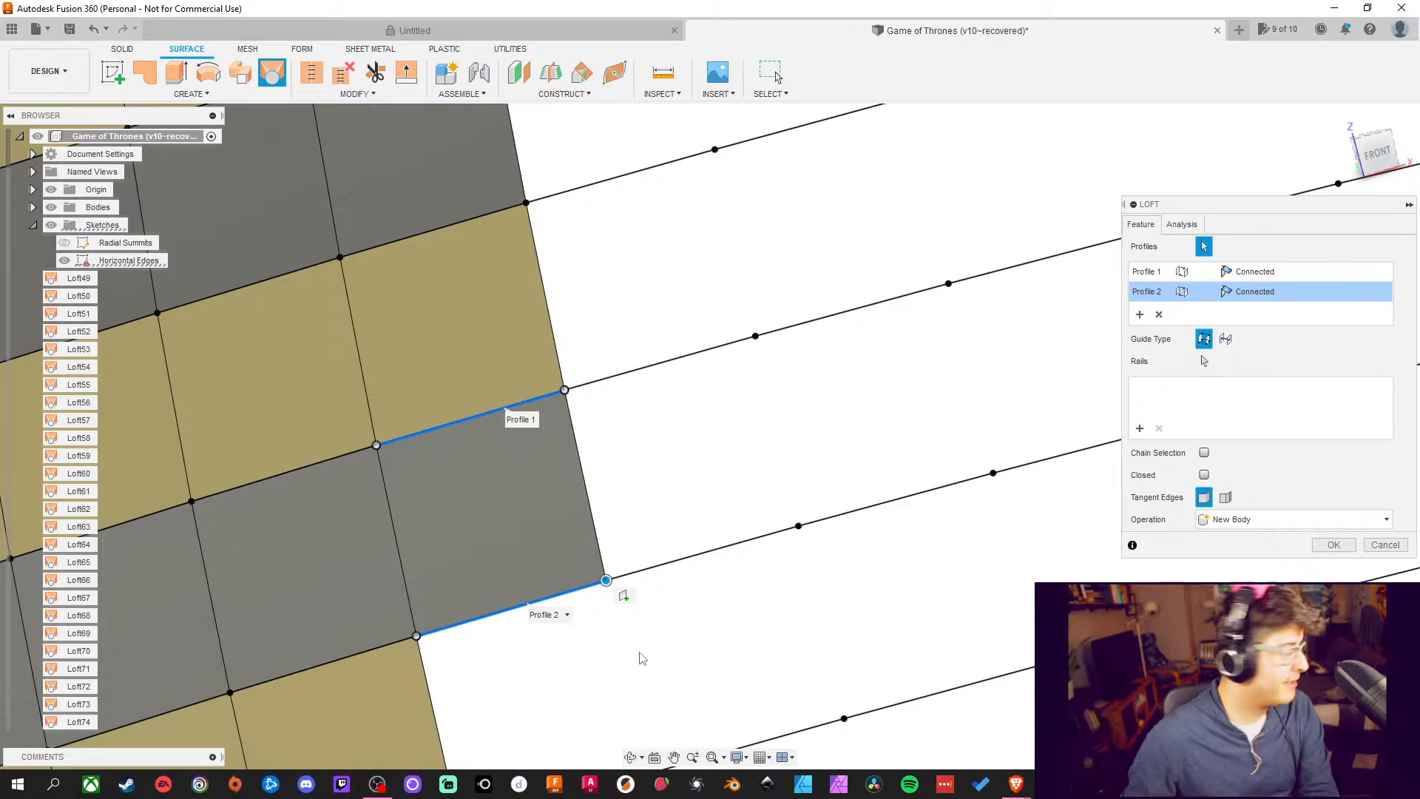
{"action": "middle_click_drag", "start_coordinate": [736, 598], "coordinate": [713, 374]}
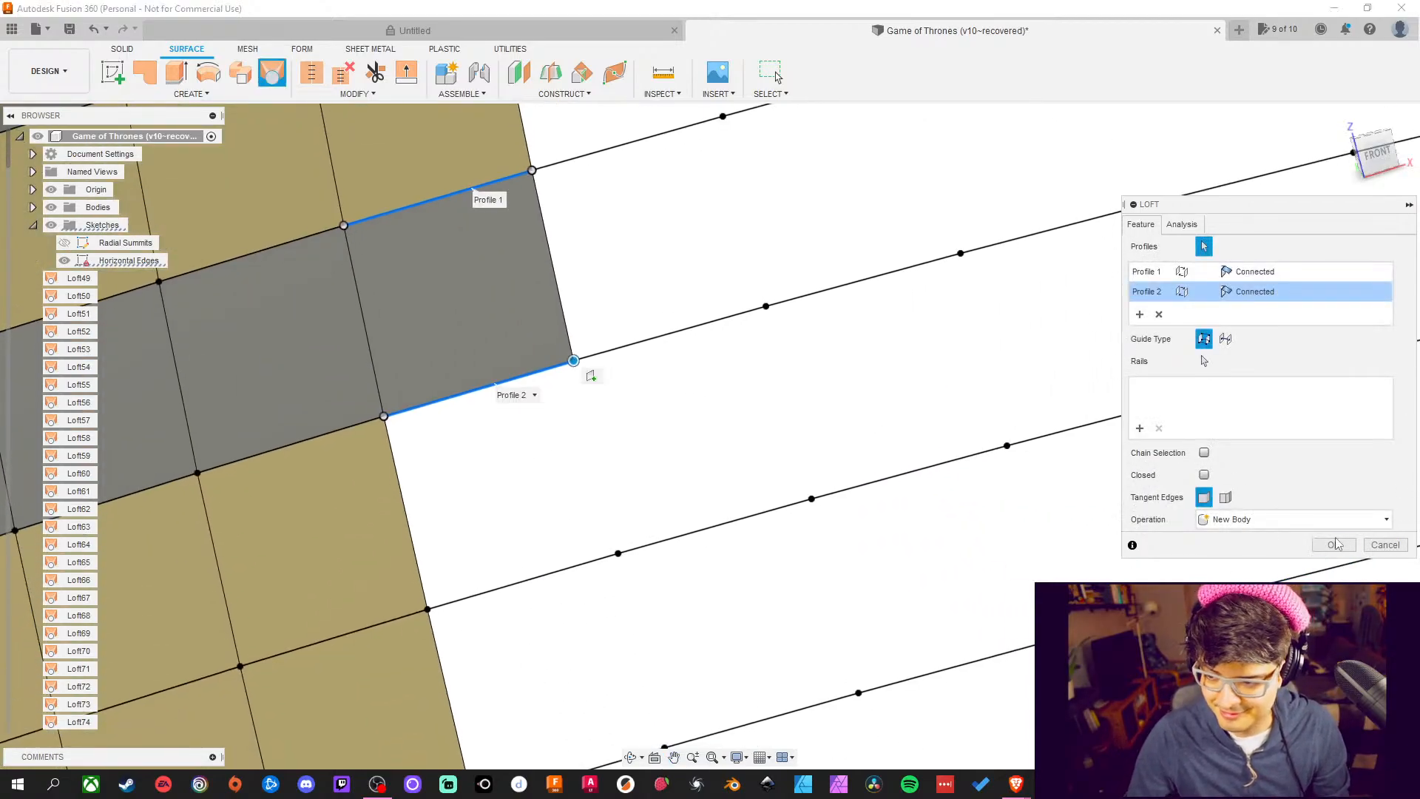
{"action": "left_click", "coordinate": [1334, 545]}
Loft the column's eighth panel from the top, beside the upper of two neighbouring gold panels, between the next two edge curves
{"action": "left_click", "coordinate": [280, 84]}
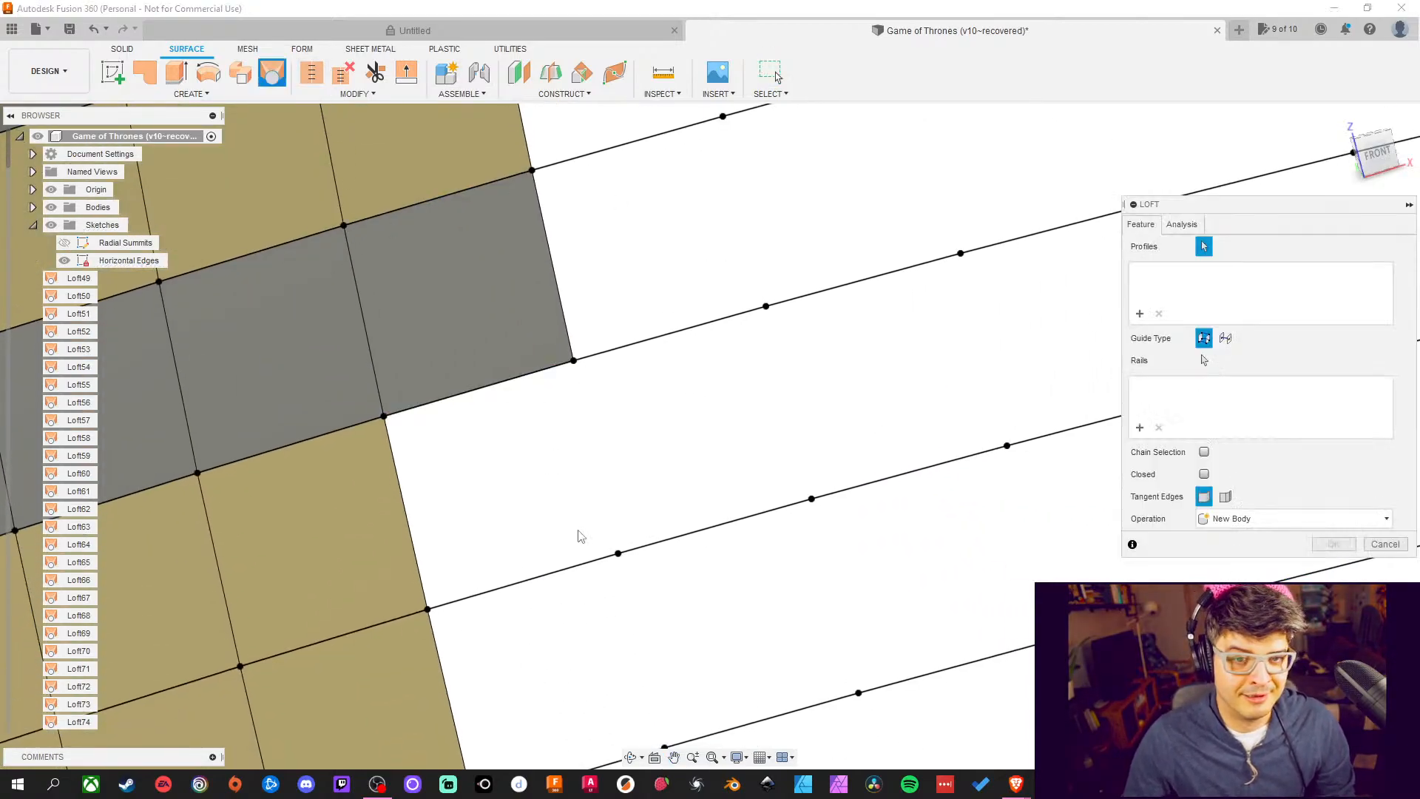
{"action": "left_click", "coordinate": [513, 381]}
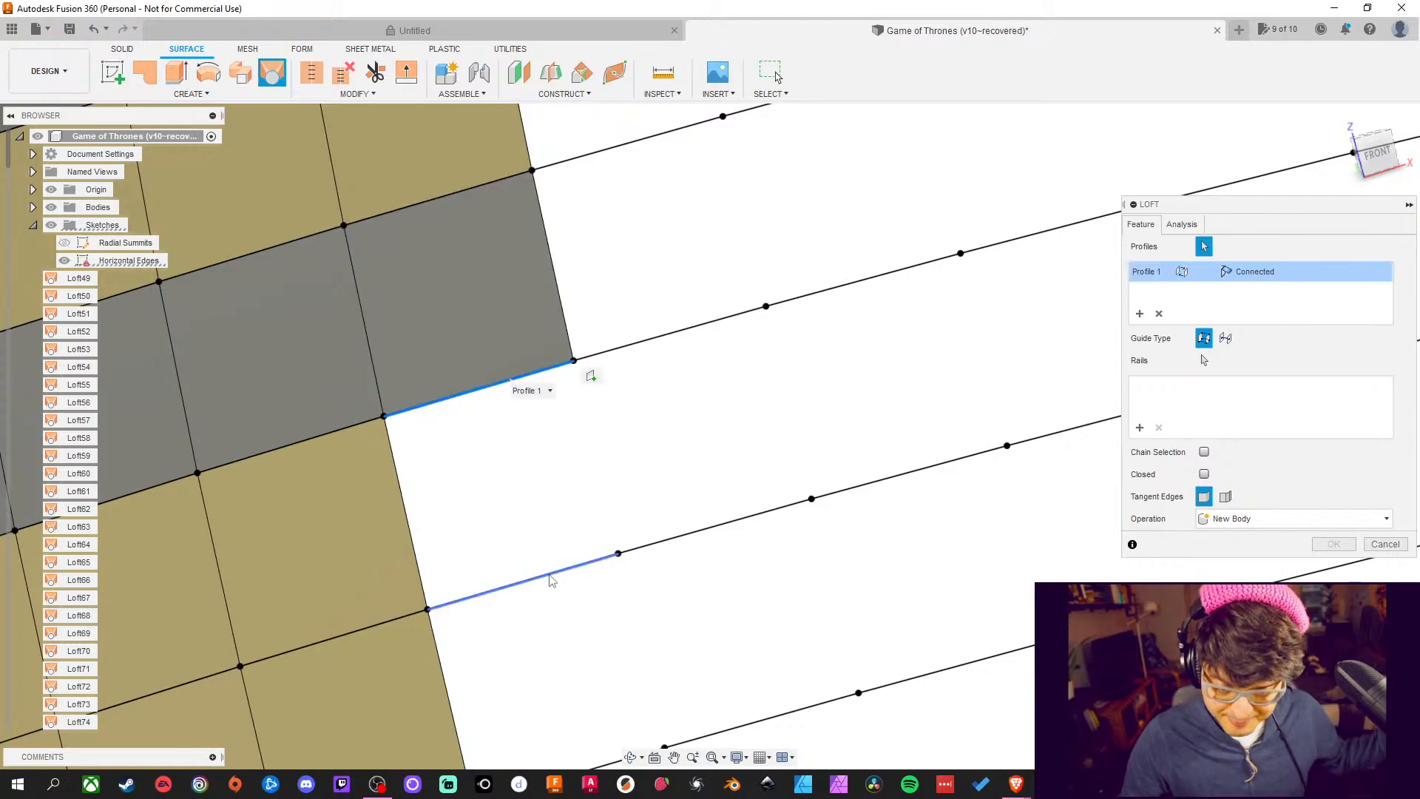
{"action": "left_click", "coordinate": [550, 580]}
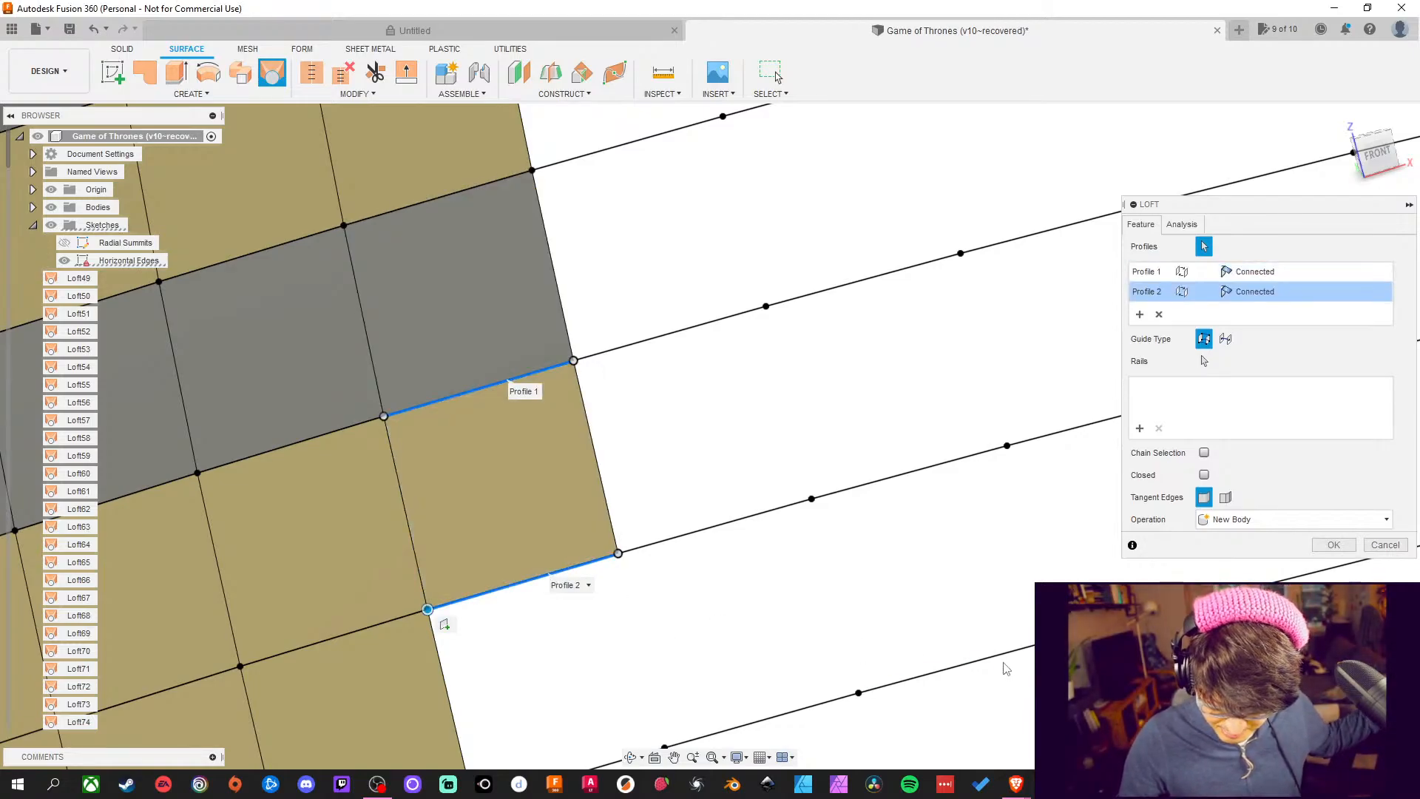
{"action": "left_click", "coordinate": [1337, 548]}
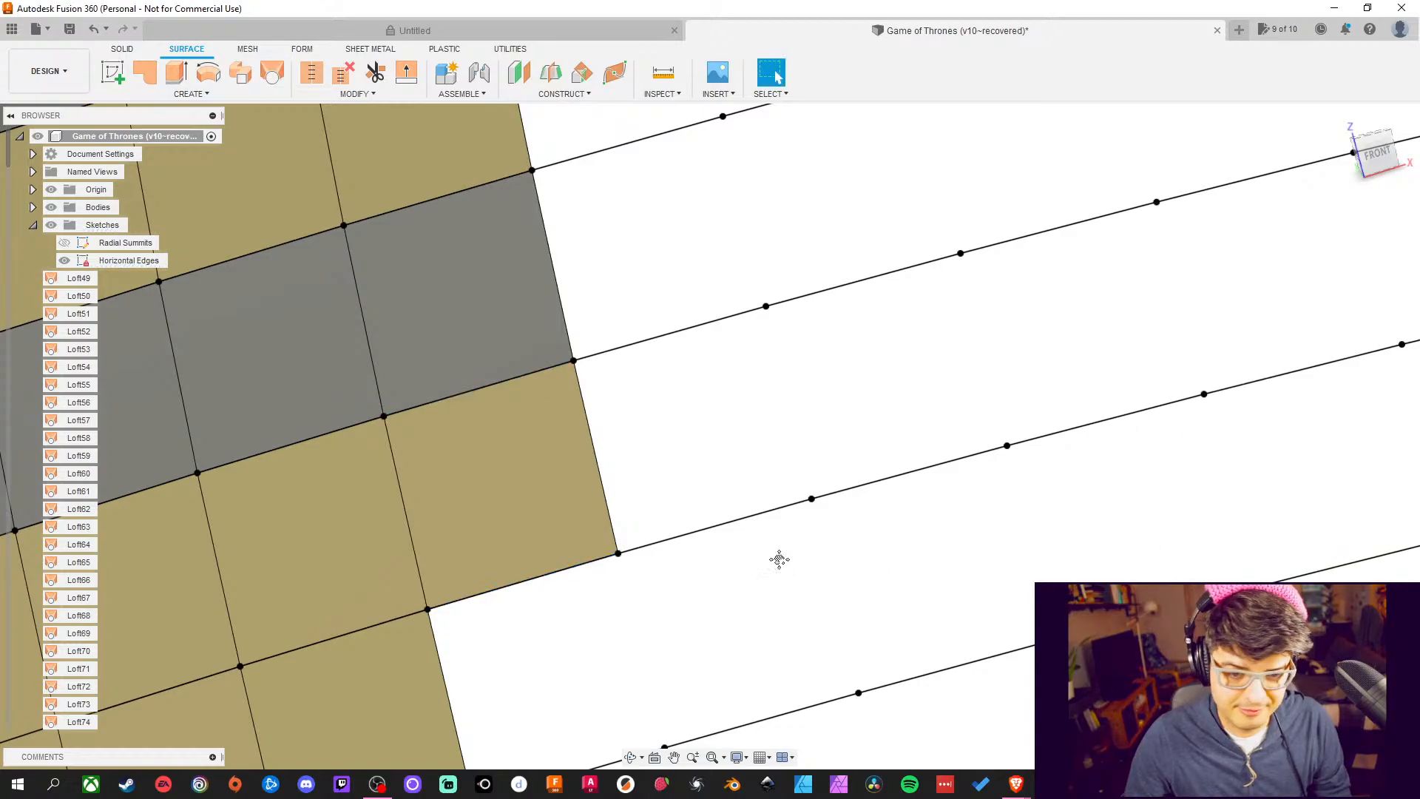
Loft the column's ninth panel from the top, beside the lower of two neighbouring gold panels, between the next two edge curves
{"action": "middle_click_drag", "start_coordinate": [779, 558], "coordinate": [795, 323]}
{"action": "left_click", "coordinate": [271, 77]}
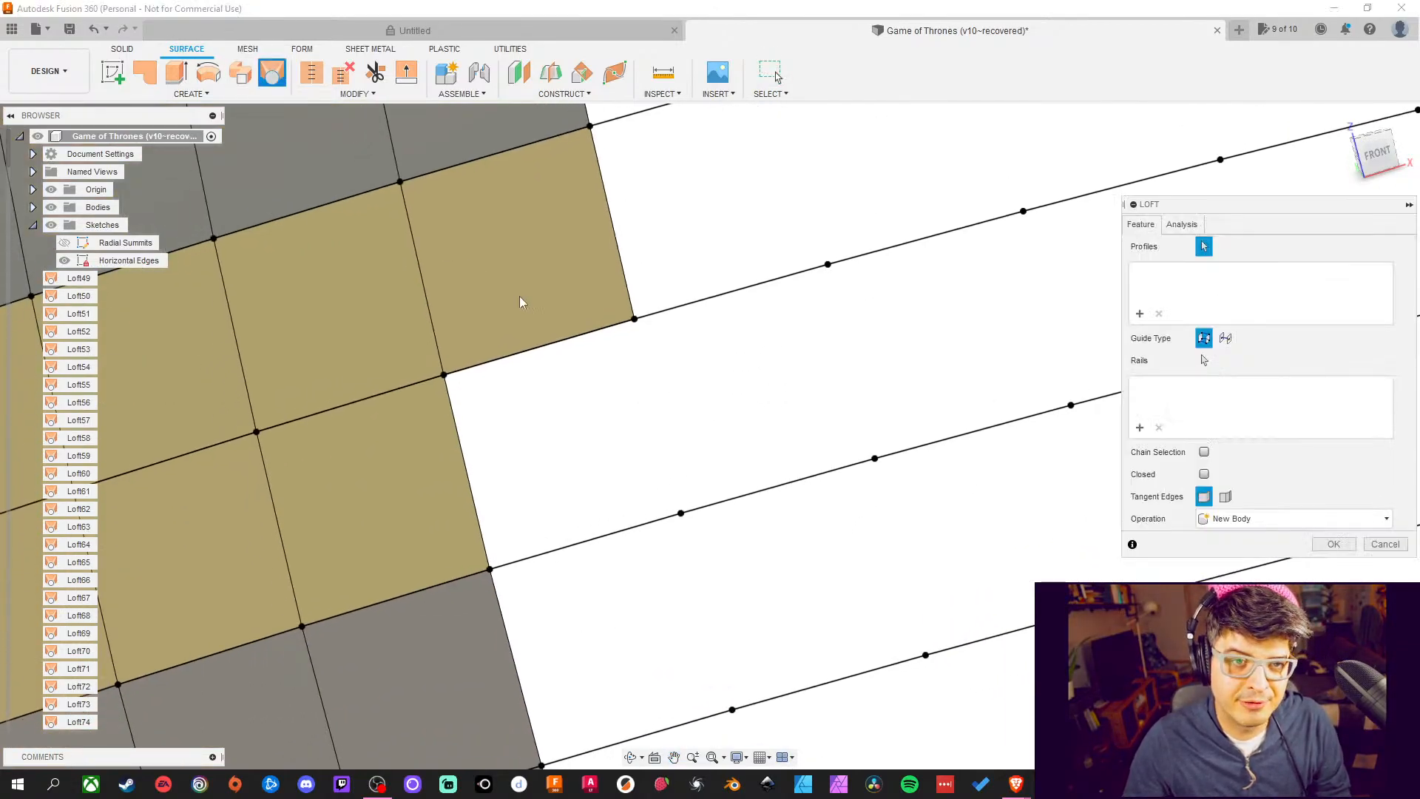
{"action": "left_click", "coordinate": [545, 348]}
{"action": "left_click", "coordinate": [592, 543]}
{"action": "middle_click_drag", "start_coordinate": [805, 640], "coordinate": [793, 551]}
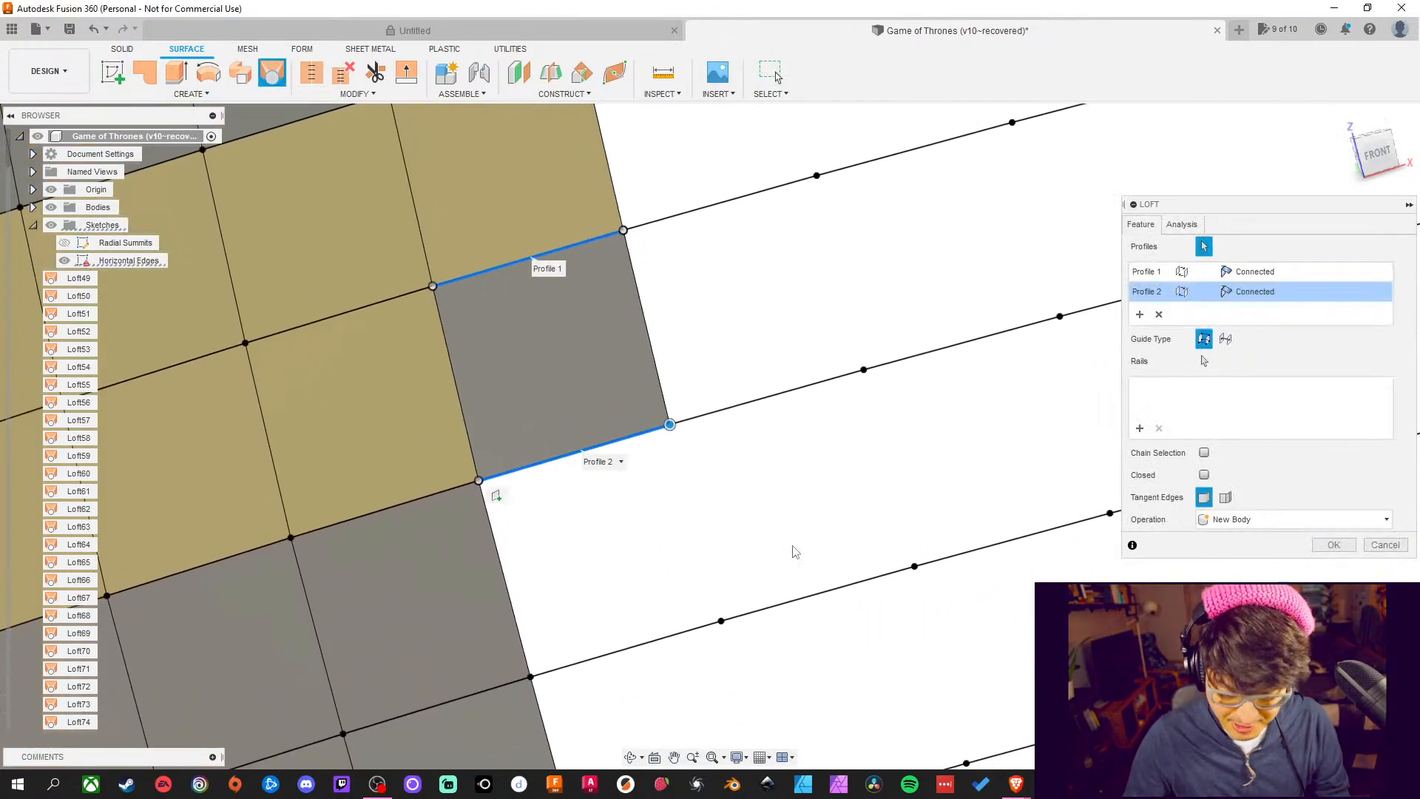
{"action": "left_click", "coordinate": [1334, 545]}
Loft the column's tenth panel from the top, beside the first neighbouring grey panel below the gold pair, between the next two edge curves
{"action": "middle_click_drag", "start_coordinate": [914, 600], "coordinate": [878, 473]}
{"action": "left_click", "coordinate": [271, 73]}
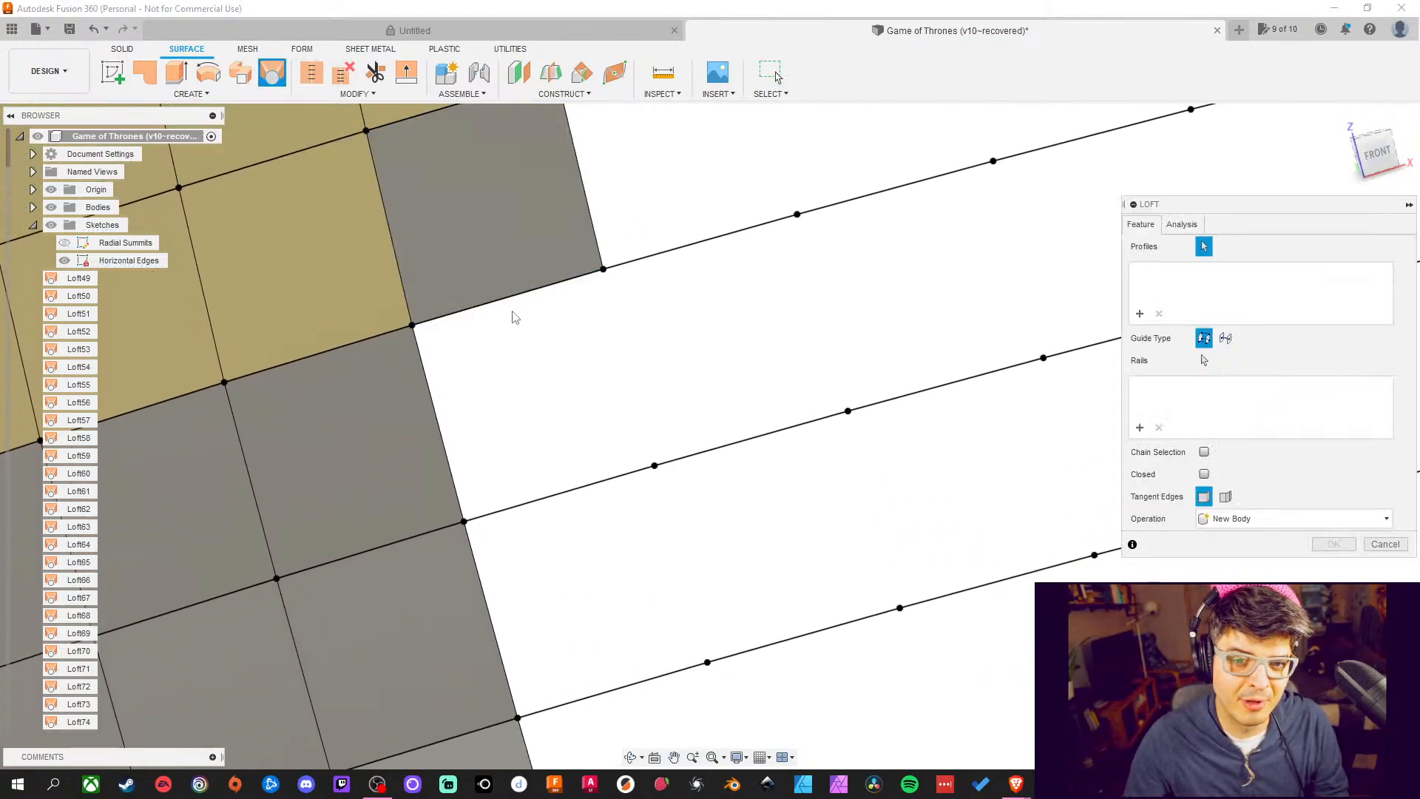
{"action": "left_click", "coordinate": [516, 302]}
{"action": "left_click", "coordinate": [636, 477]}
{"action": "middle_click_drag", "start_coordinate": [832, 514], "coordinate": [814, 375]}
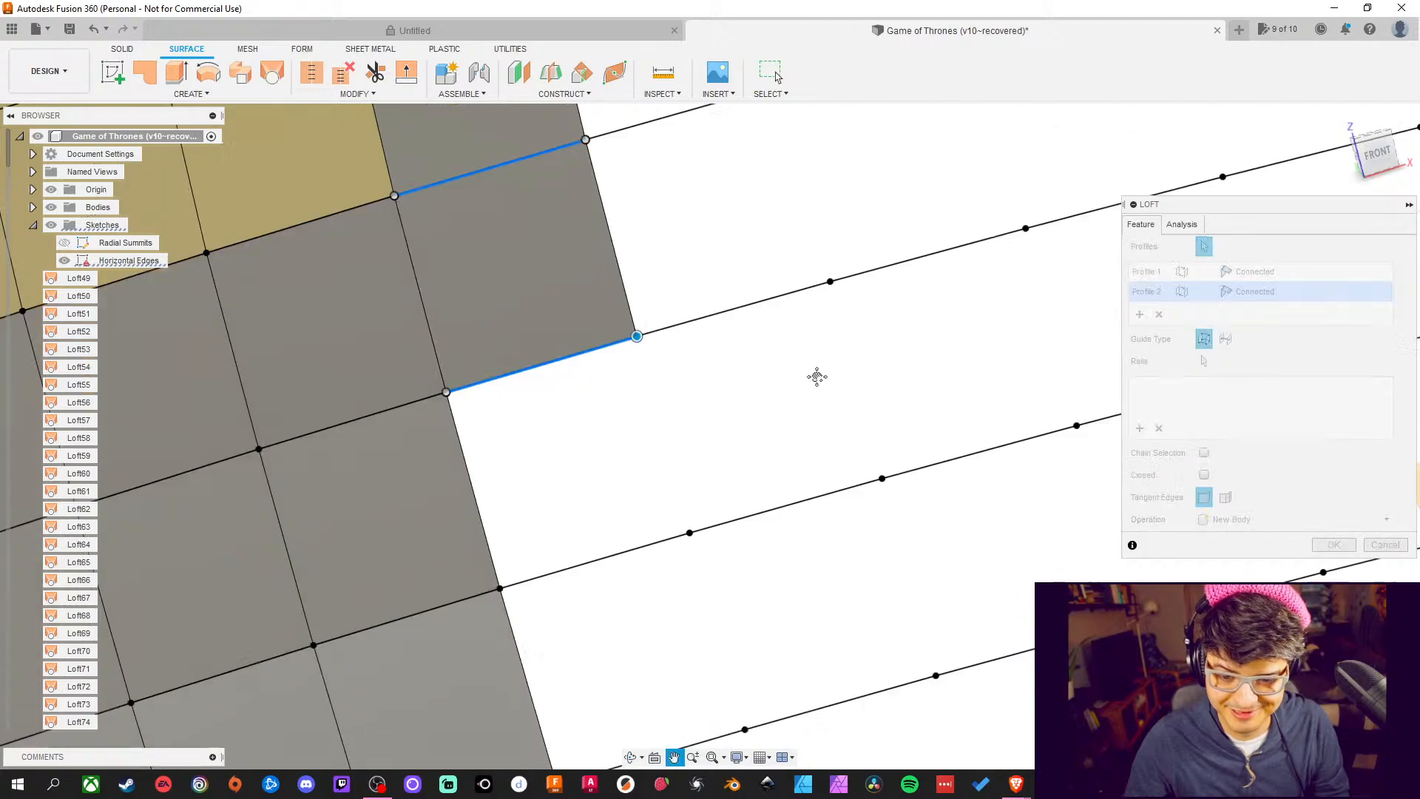
{"action": "left_click", "coordinate": [1349, 545]}
Loft the column's eleventh panel from the top between matching segments of the eleventh- and twelfth-highest edge curves
{"action": "middle_click_drag", "start_coordinate": [1283, 549], "coordinate": [1230, 469]}
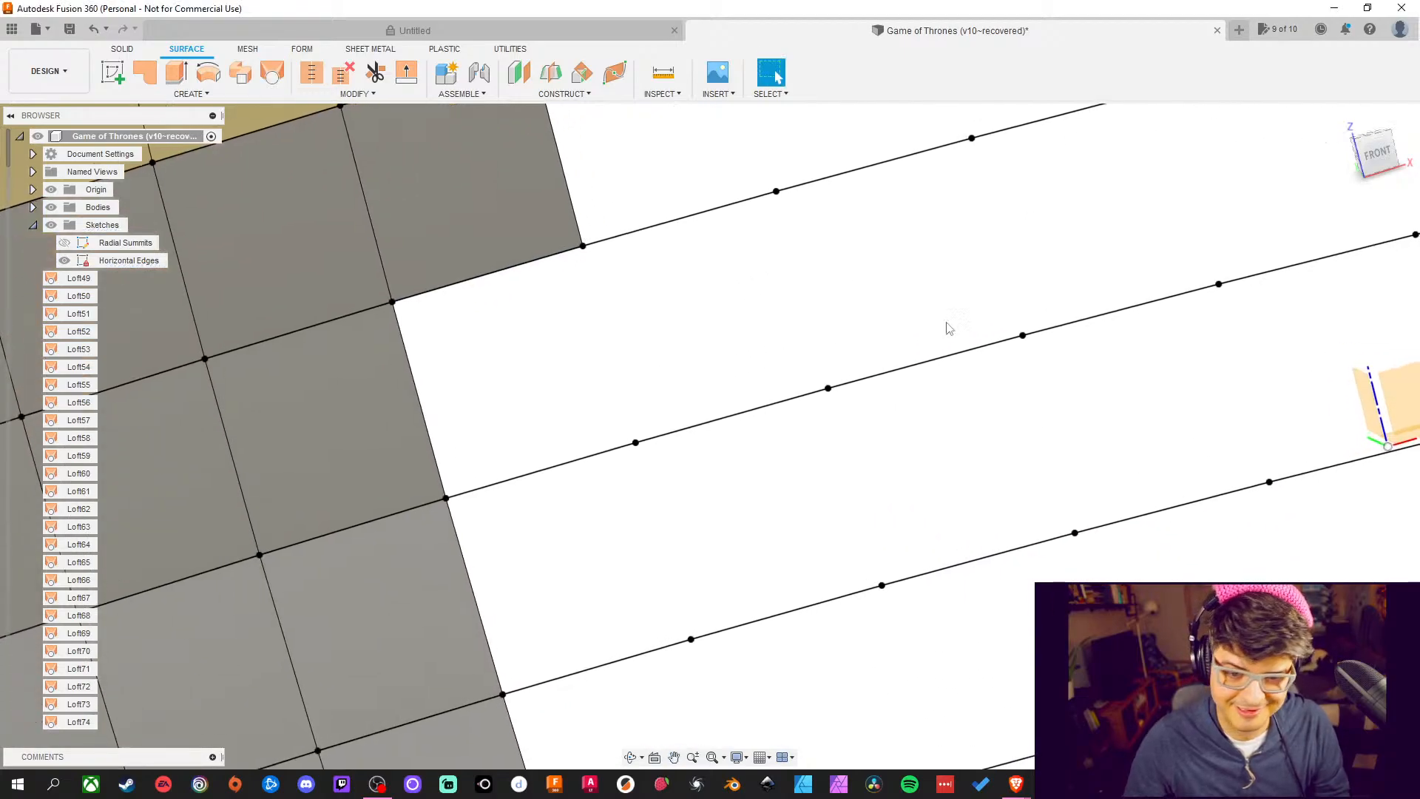
{"action": "left_click", "coordinate": [272, 74]}
{"action": "left_click", "coordinate": [477, 291]}
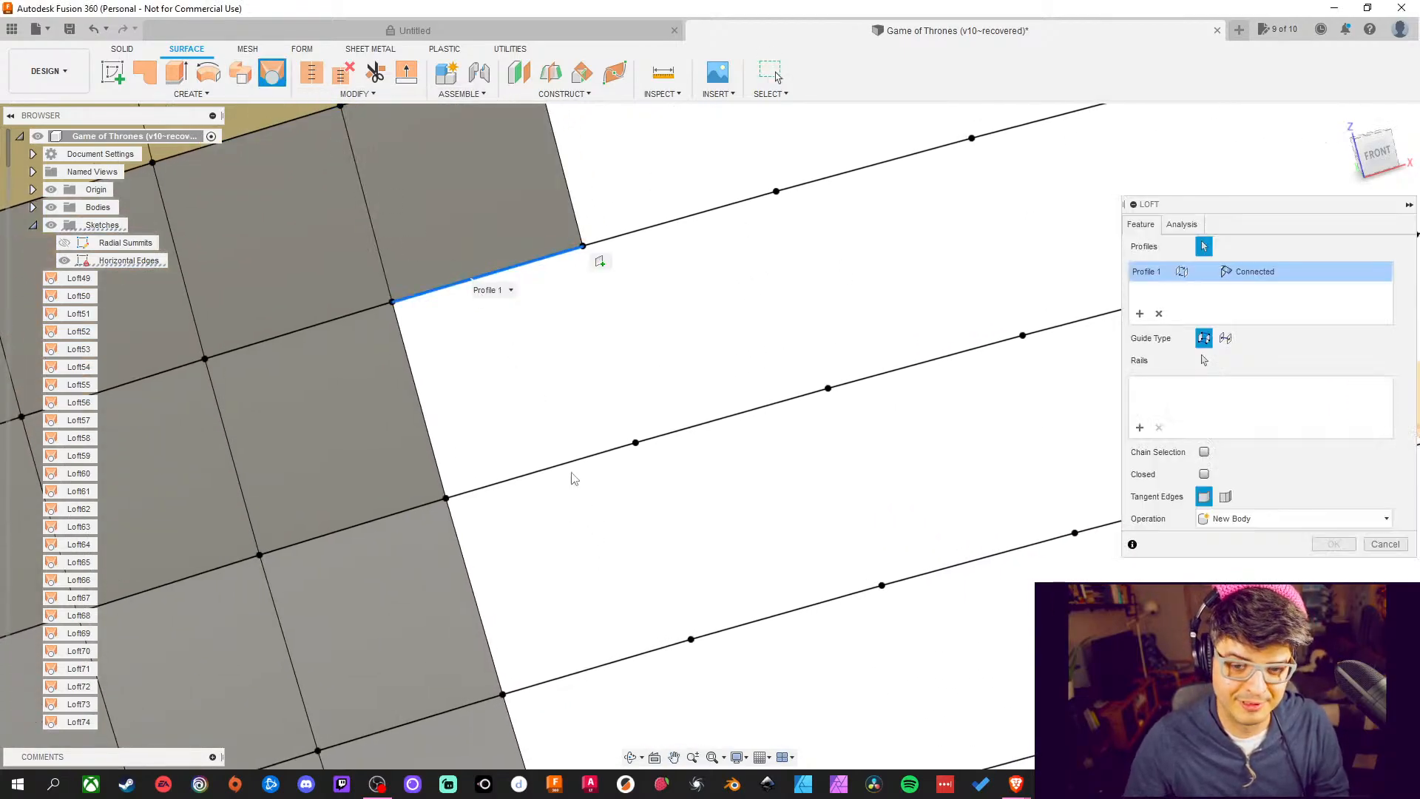
{"action": "left_click", "coordinate": [572, 469]}
{"action": "middle_click_drag", "start_coordinate": [670, 389], "coordinate": [687, 358]}
{"action": "left_click", "coordinate": [1333, 545]}
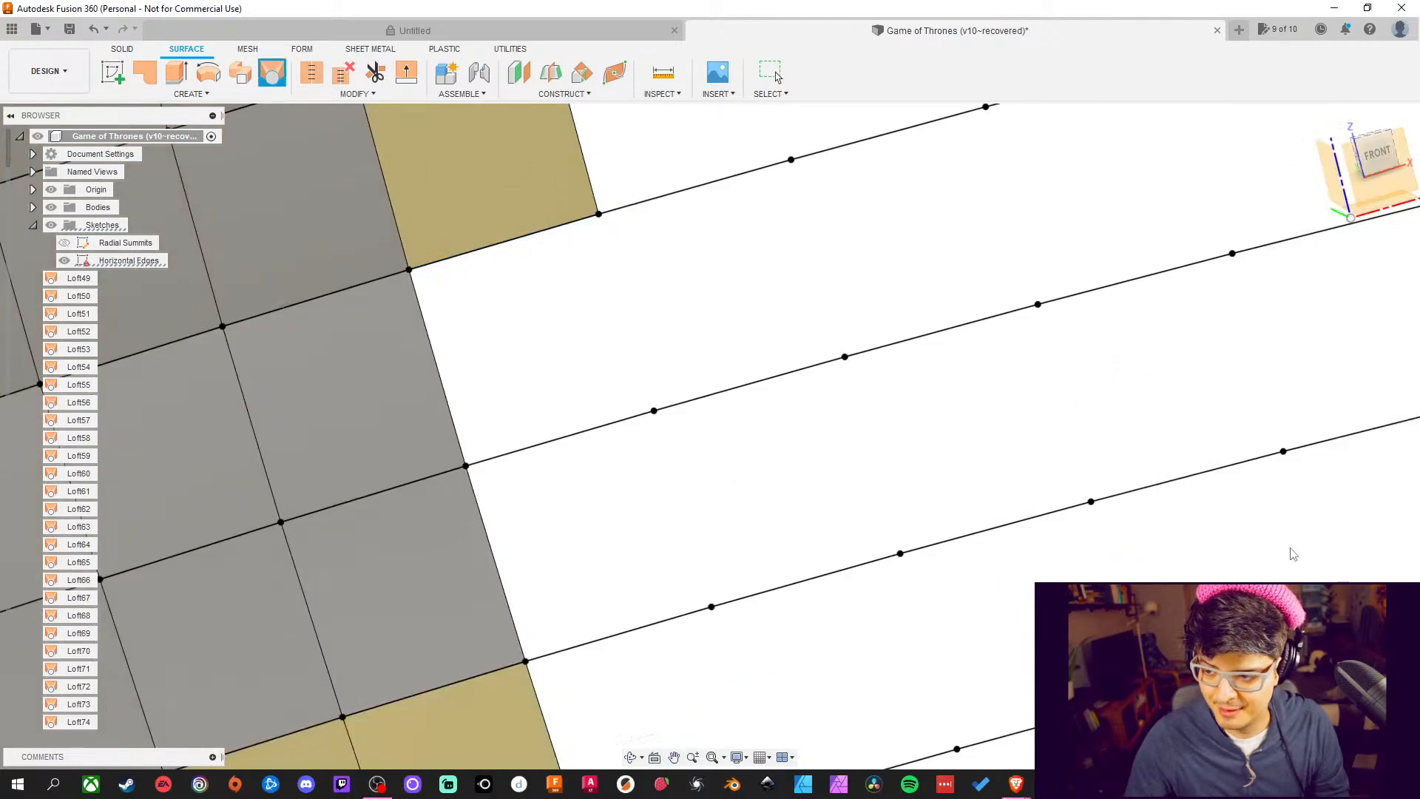
Loft the column's twelfth panel from the top, directly below the last lofted panel, between the next two edge curves
{"action": "middle_click_drag", "start_coordinate": [953, 532], "coordinate": [821, 444]}
{"action": "left_click", "coordinate": [271, 74]}
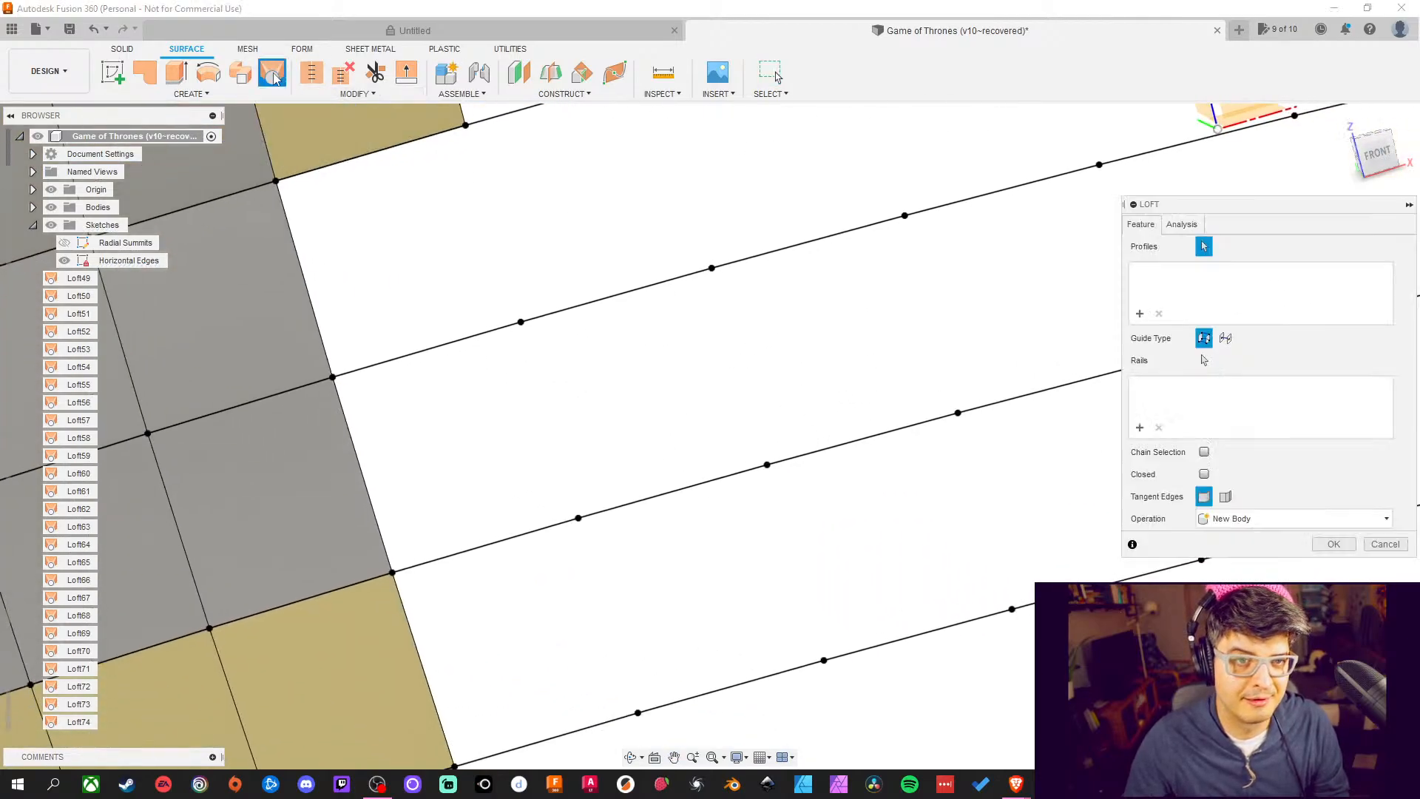
Loft a new-body surface panel in the seventh row from the bottom of the outermost column, between its two horizontal edge segments
{"action": "left_click", "coordinate": [377, 164]}
{"action": "left_click", "coordinate": [446, 356]}
{"action": "middle_click_drag", "start_coordinate": [694, 458], "coordinate": [771, 464]}
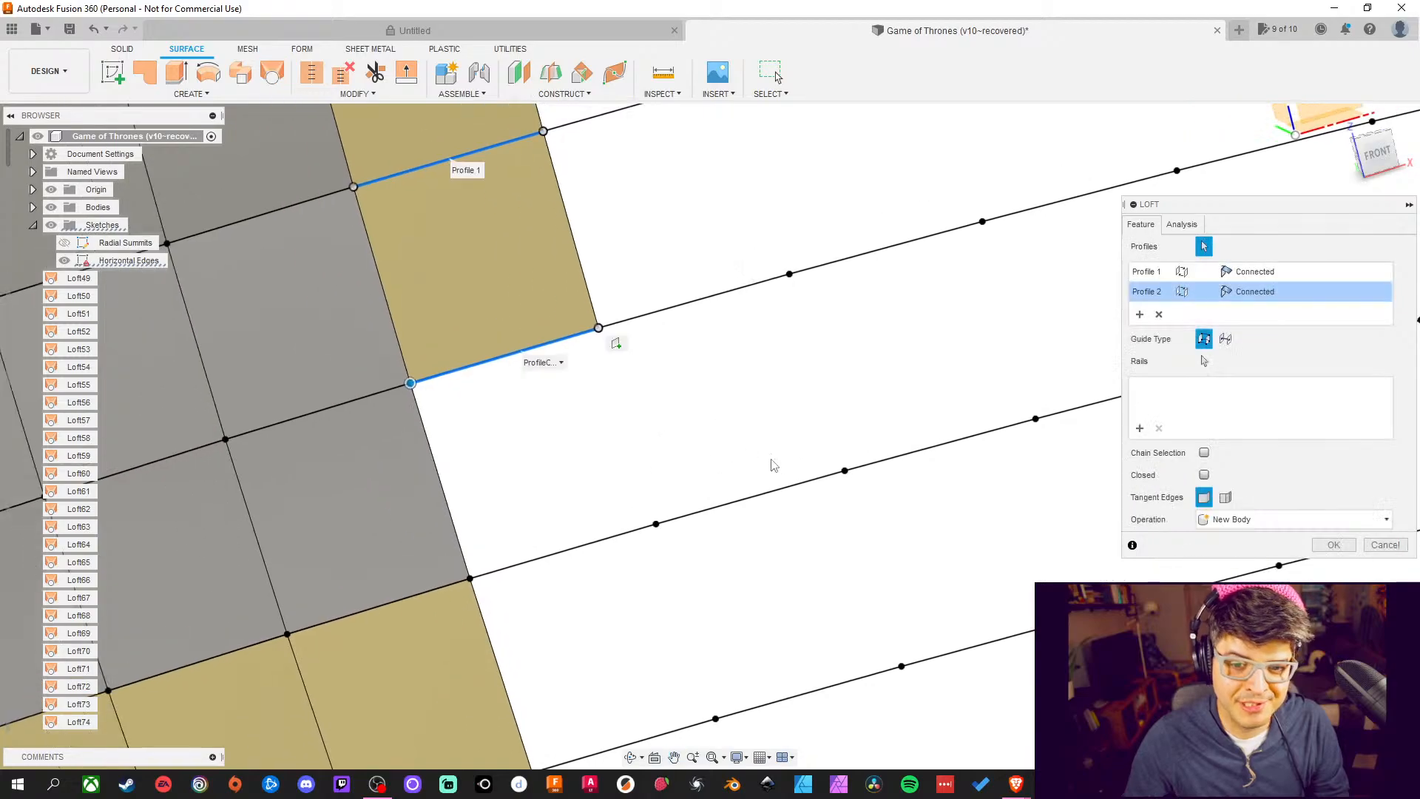
{"action": "left_click", "coordinate": [1331, 545]}
{"action": "middle_click_drag", "start_coordinate": [615, 406], "coordinate": [611, 346]}
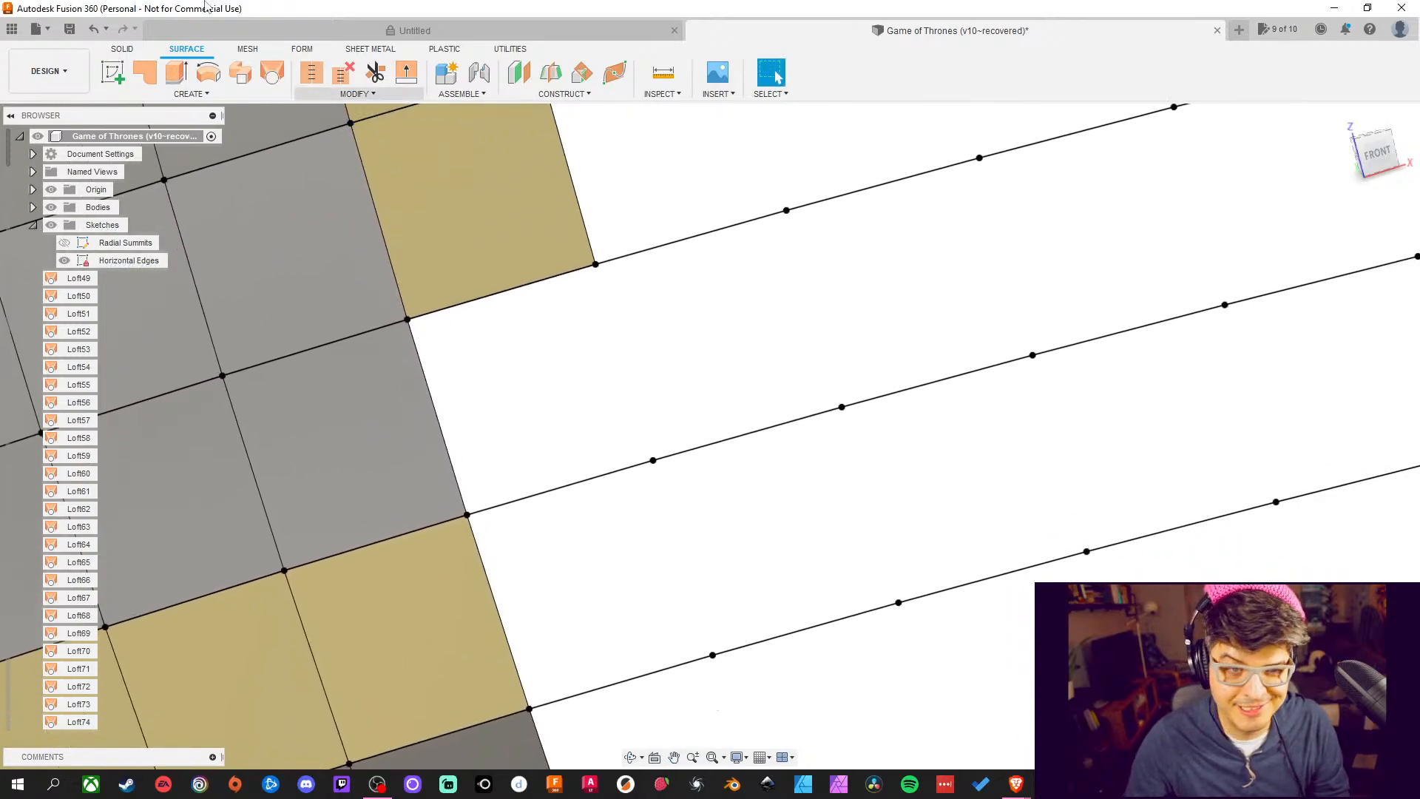
{"action": "left_click", "coordinate": [272, 74]}
{"action": "left_click", "coordinate": [517, 293]}
{"action": "left_click", "coordinate": [565, 488]}
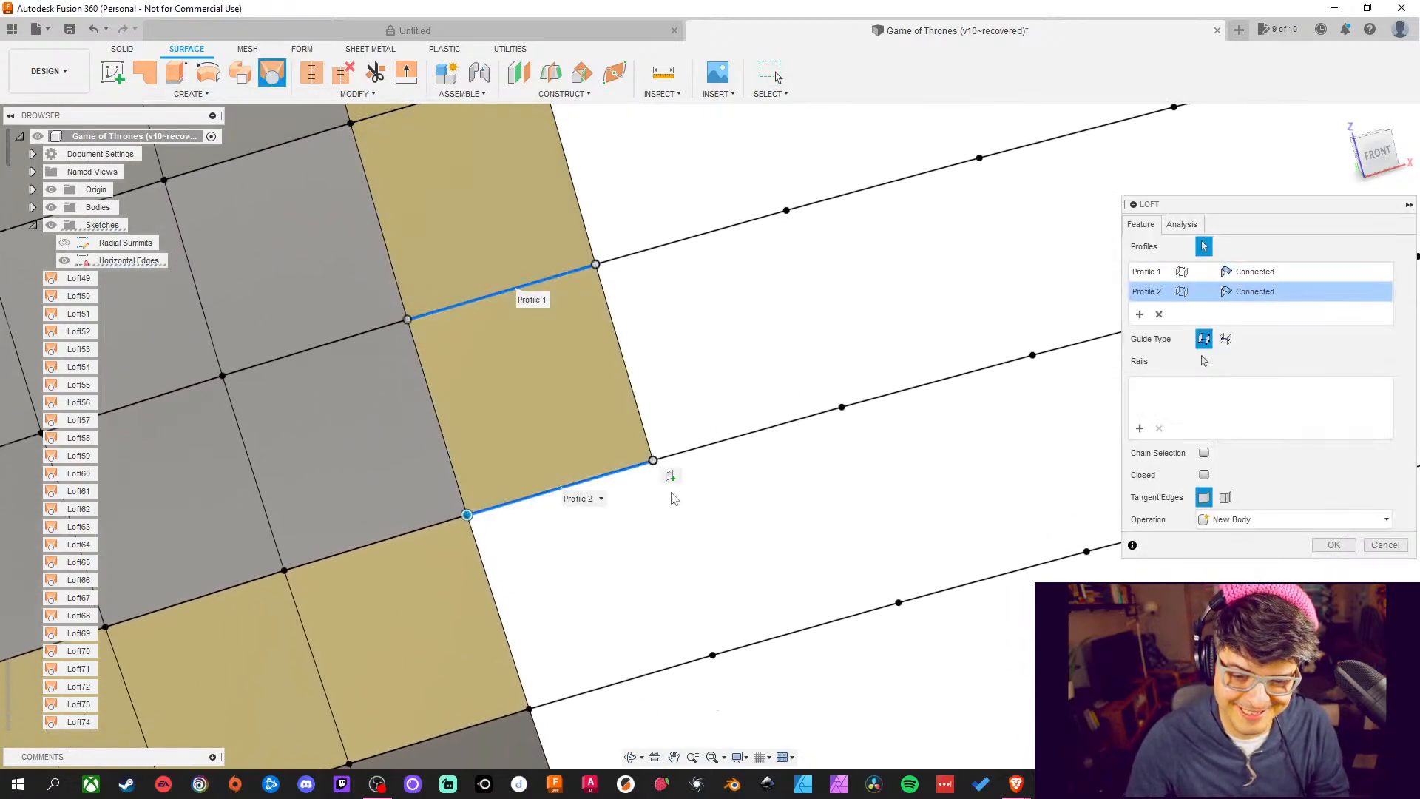
{"action": "scroll", "coordinate": [670, 477], "scroll_direction": "up", "scroll_amount": 2}
{"action": "scroll", "coordinate": [682, 482], "scroll_direction": "down", "scroll_amount": 5}
{"action": "middle_click_drag", "start_coordinate": [675, 466], "coordinate": [857, 621], "text": "shift"}
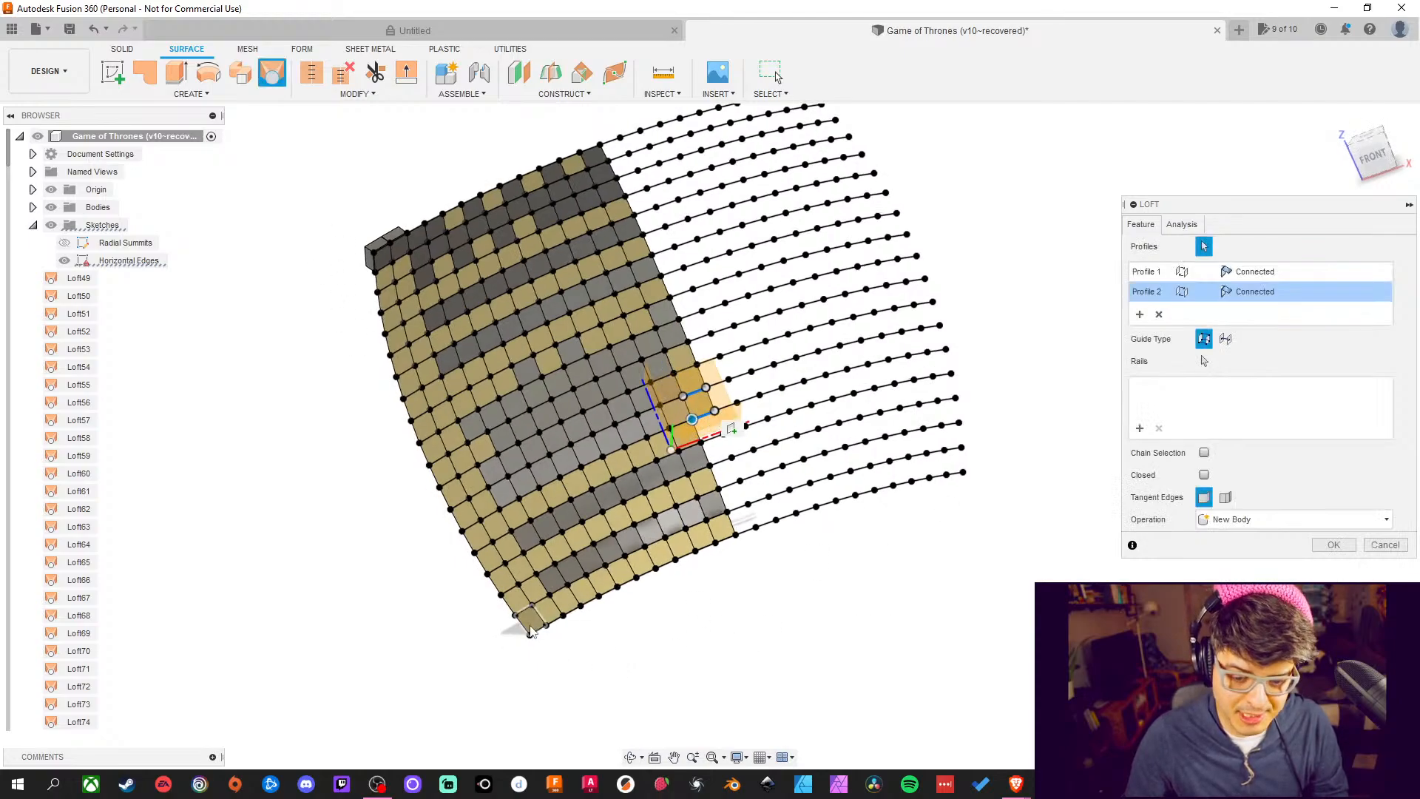
{"action": "scroll", "coordinate": [510, 591], "scroll_direction": "up", "scroll_amount": 6}
{"action": "left_click", "coordinate": [510, 589]}
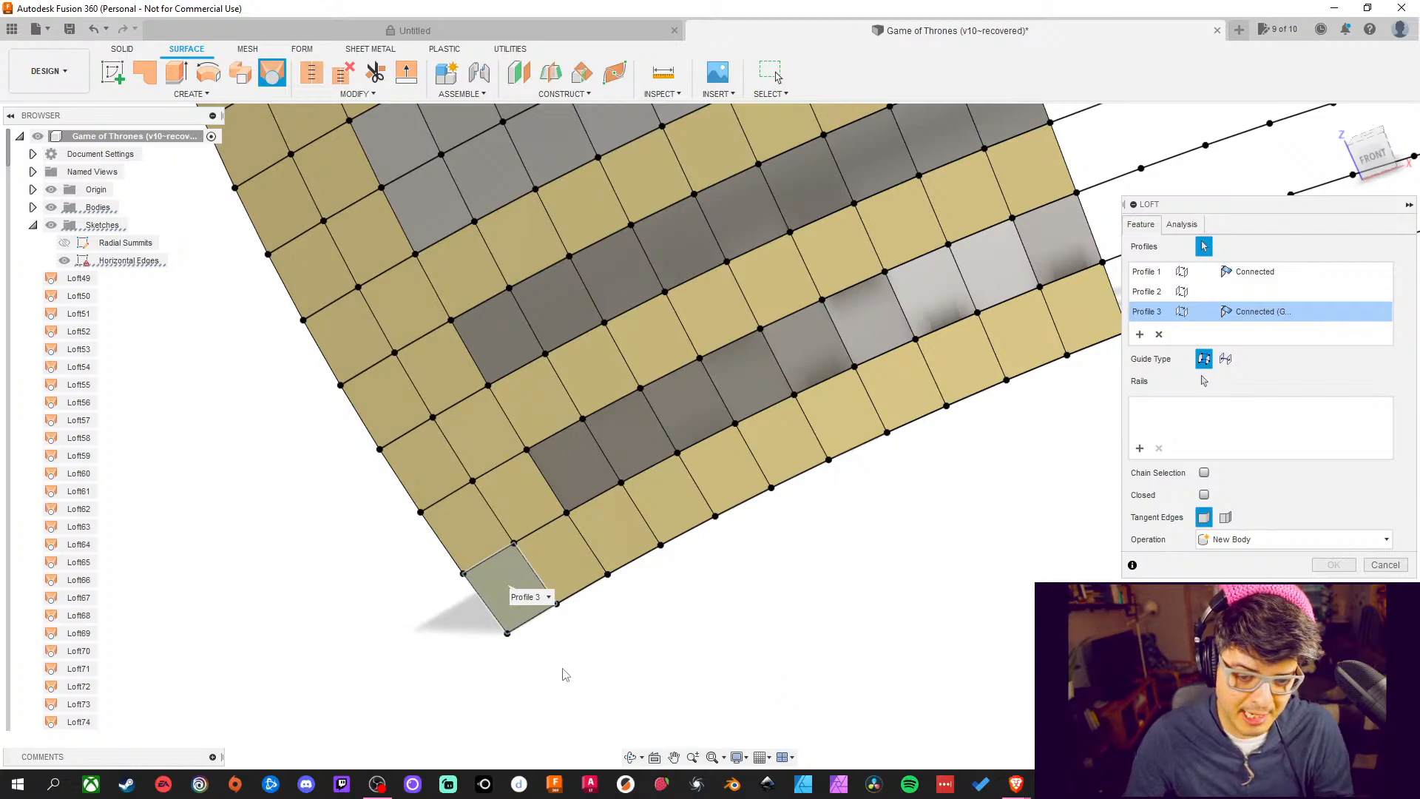
{"action": "scroll", "coordinate": [571, 655], "scroll_direction": "down", "scroll_amount": 4}
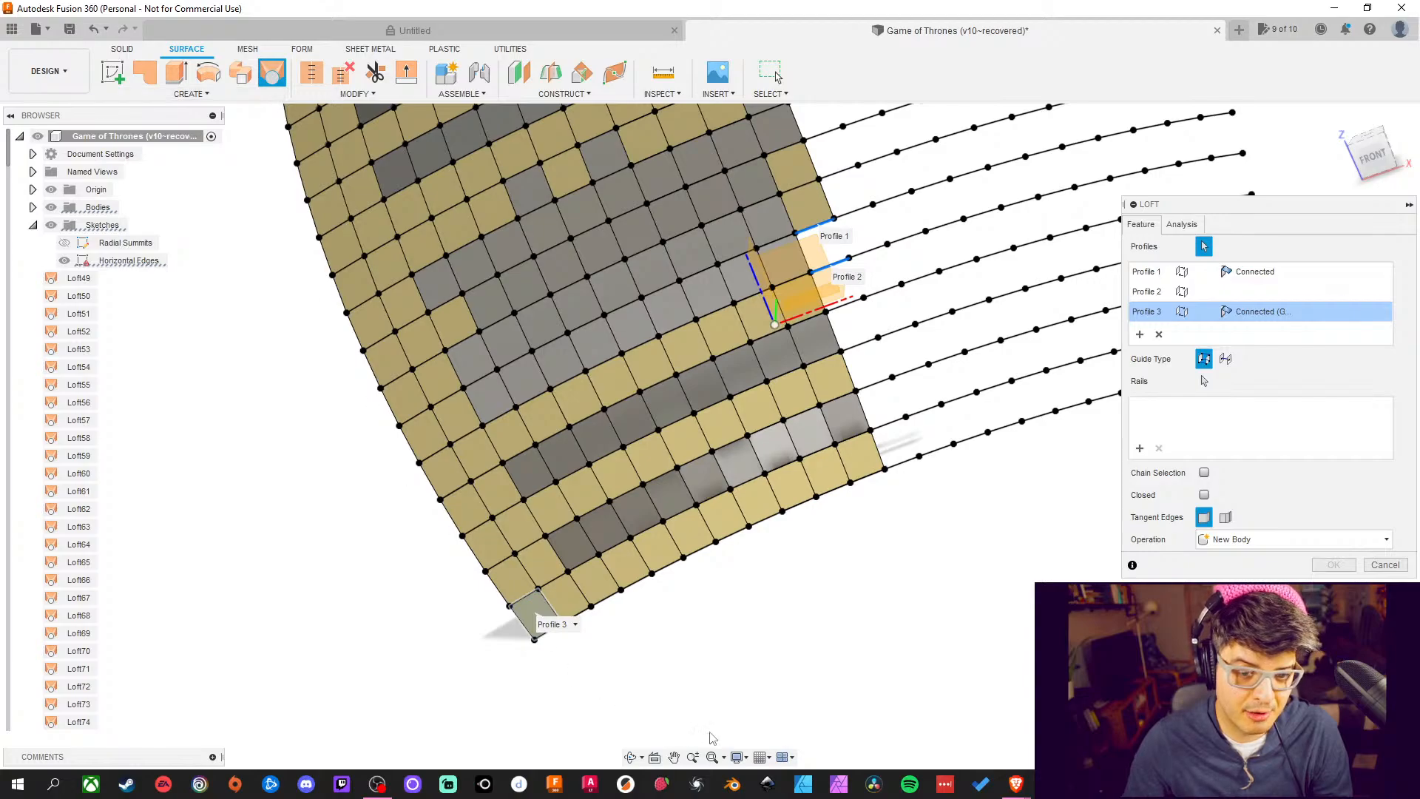
{"action": "middle_click_drag", "start_coordinate": [709, 696], "coordinate": [767, 721]}
{"action": "scroll", "coordinate": [768, 721], "scroll_direction": "down", "scroll_amount": 2}
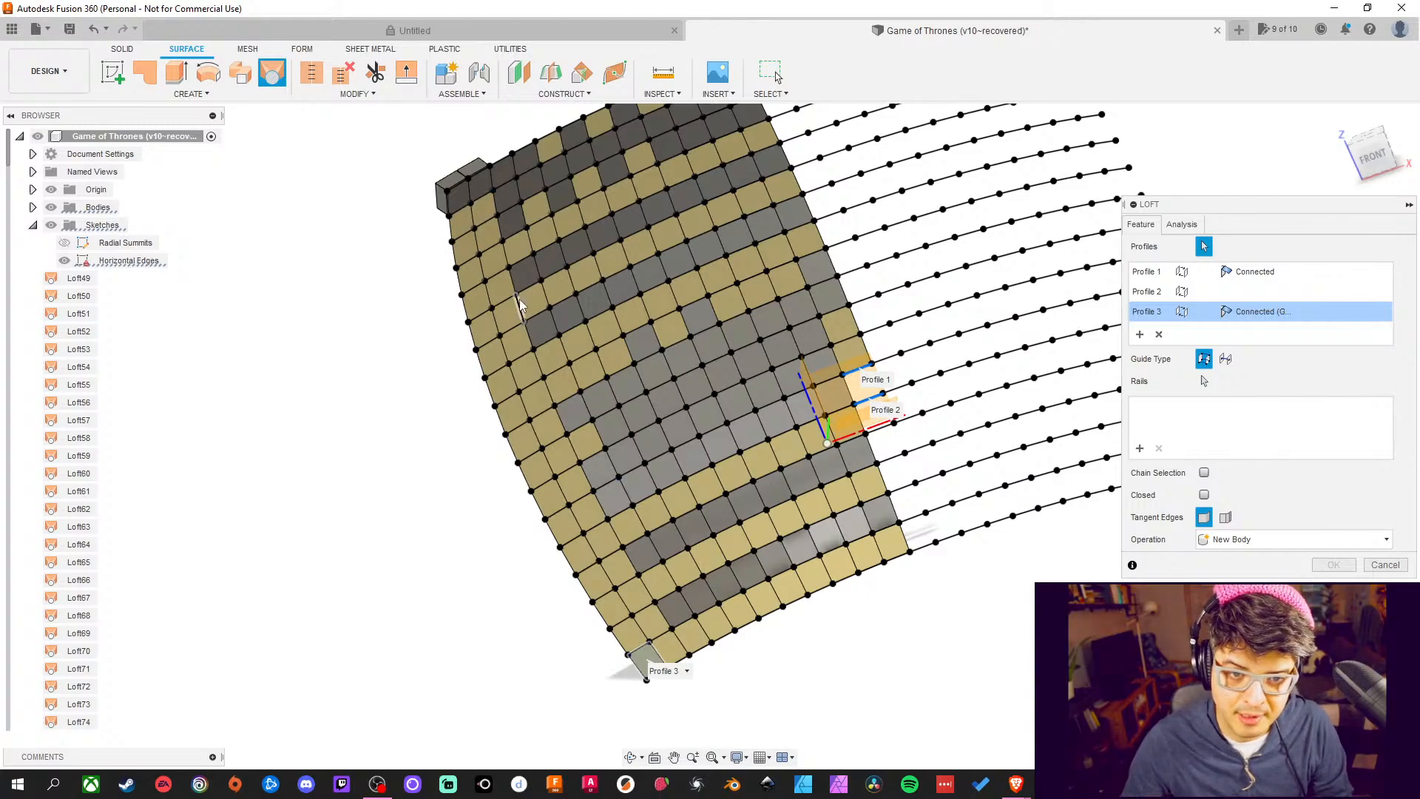
{"action": "middle_click_drag", "start_coordinate": [920, 617], "coordinate": [809, 616]}
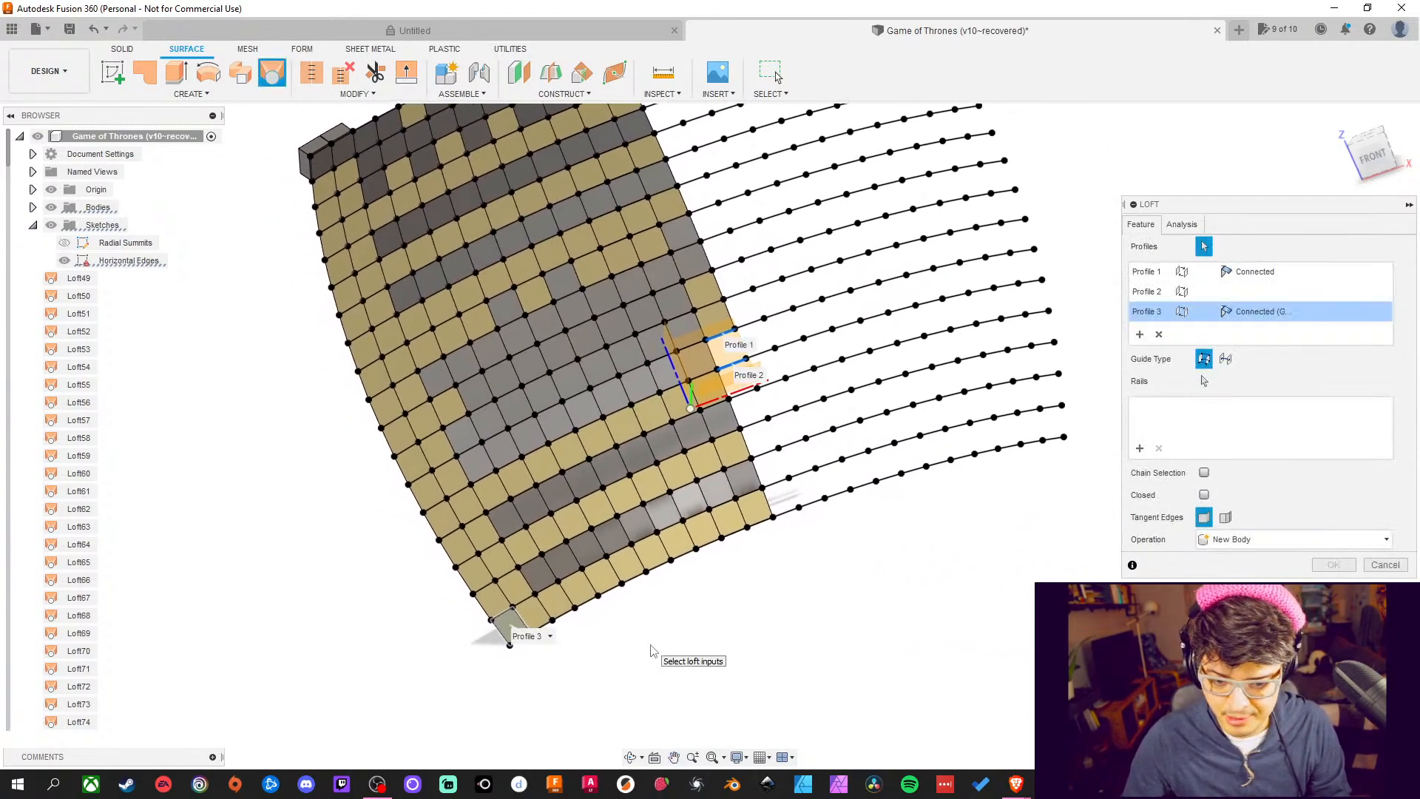
{"action": "scroll", "coordinate": [679, 658], "scroll_direction": "up", "scroll_amount": 4}
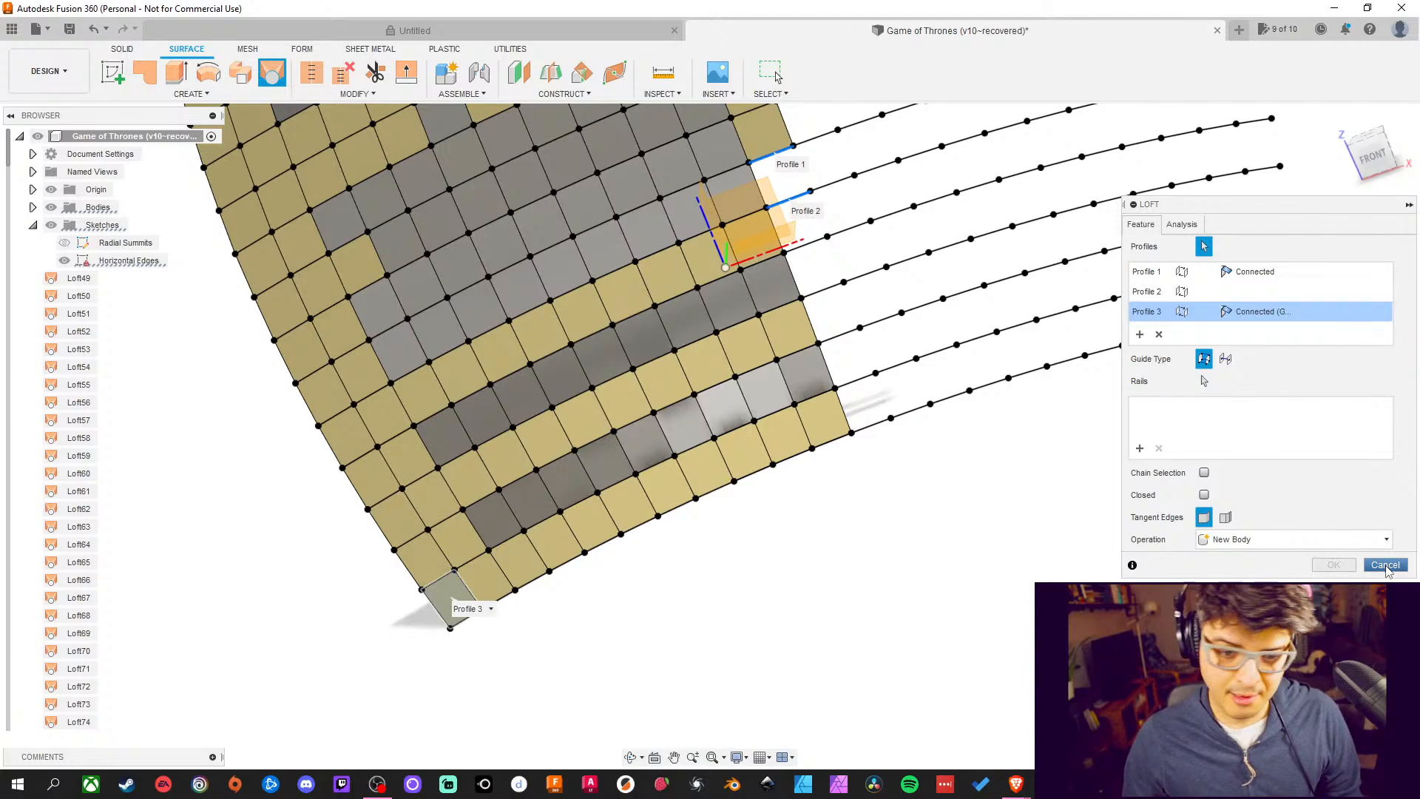
{"action": "left_click", "coordinate": [1385, 565]}
Loft the outermost column's sixth panel from the bottom between the edge under the last panel and the segment below it
{"action": "scroll", "coordinate": [818, 475], "scroll_direction": "down", "scroll_amount": 5}
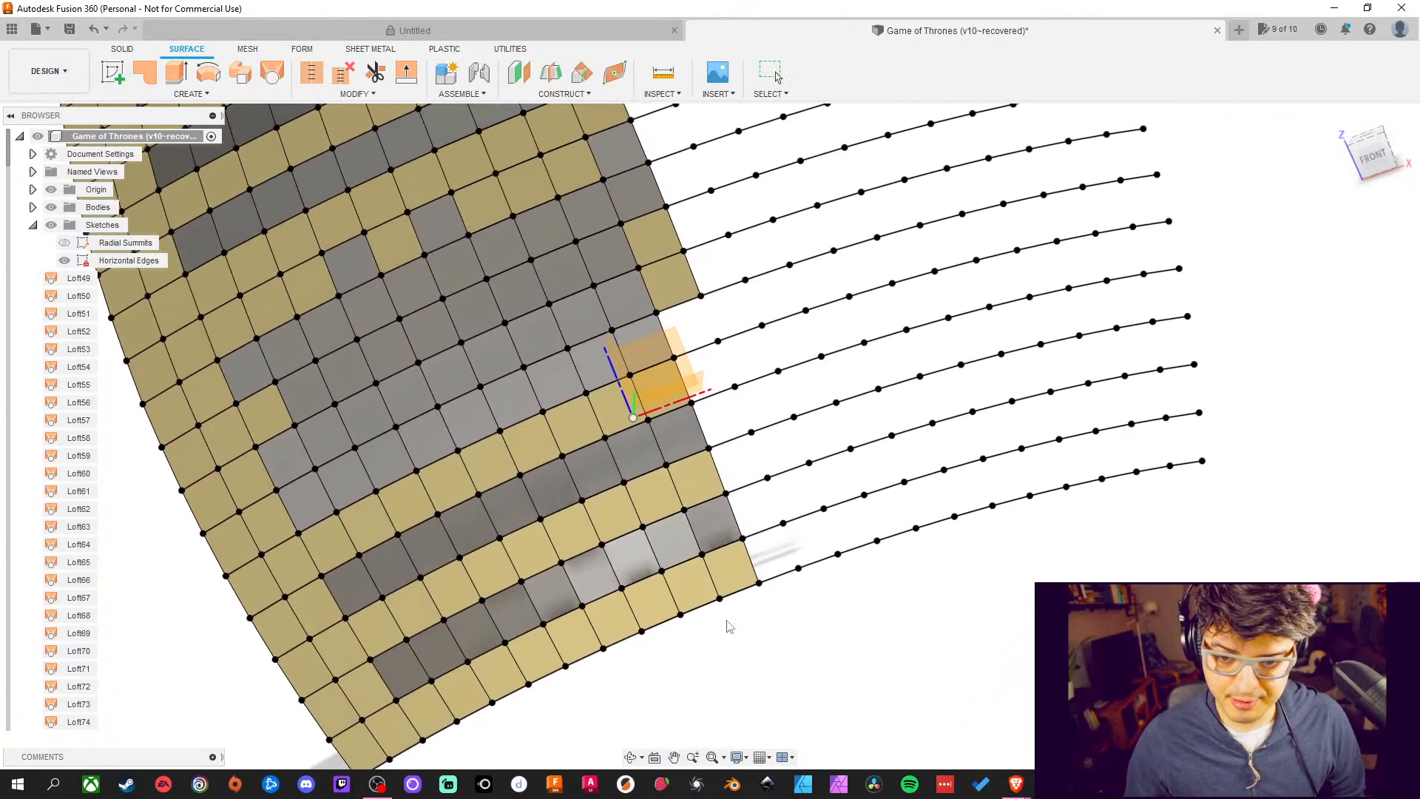
{"action": "scroll", "coordinate": [696, 392], "scroll_direction": "up", "scroll_amount": 6}
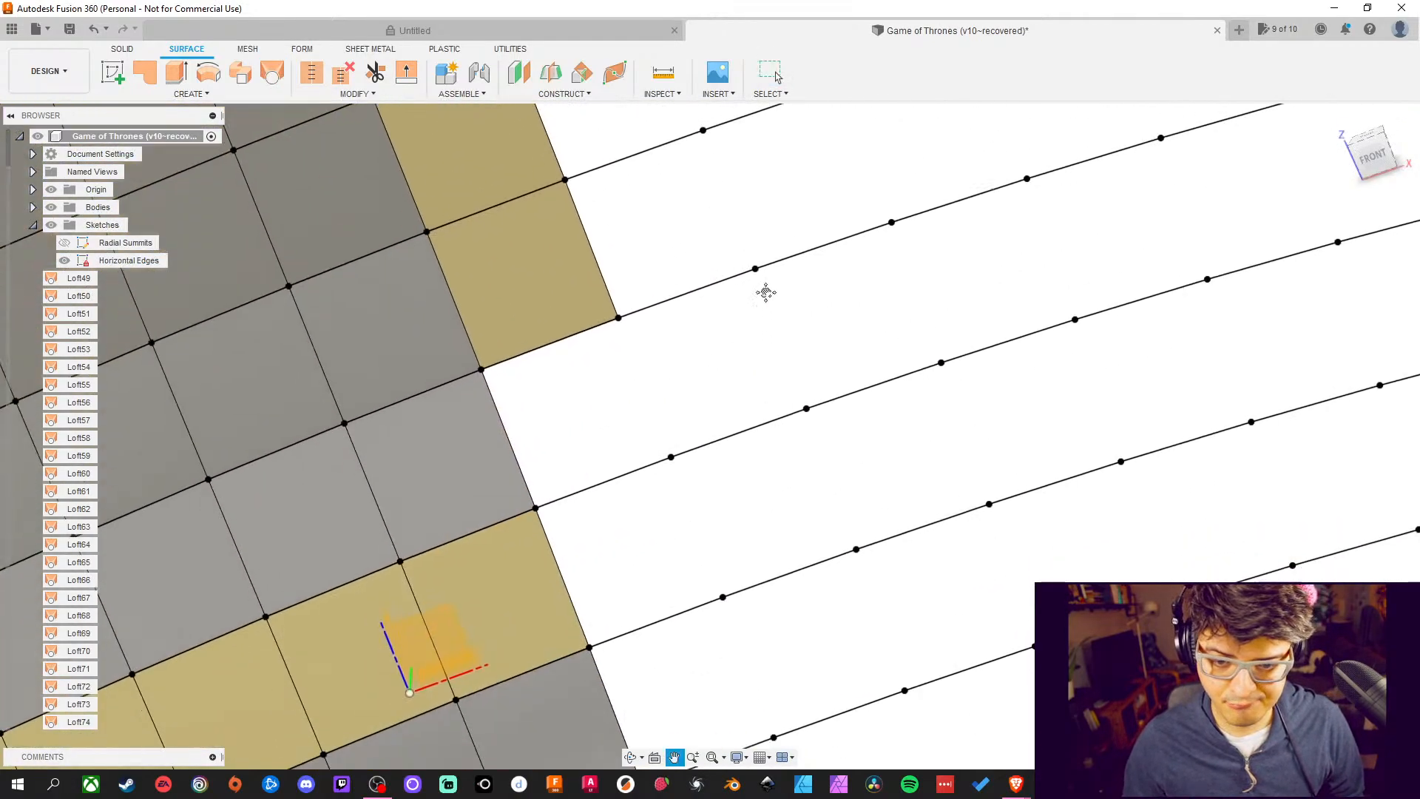
{"action": "left_click", "coordinate": [275, 73]}
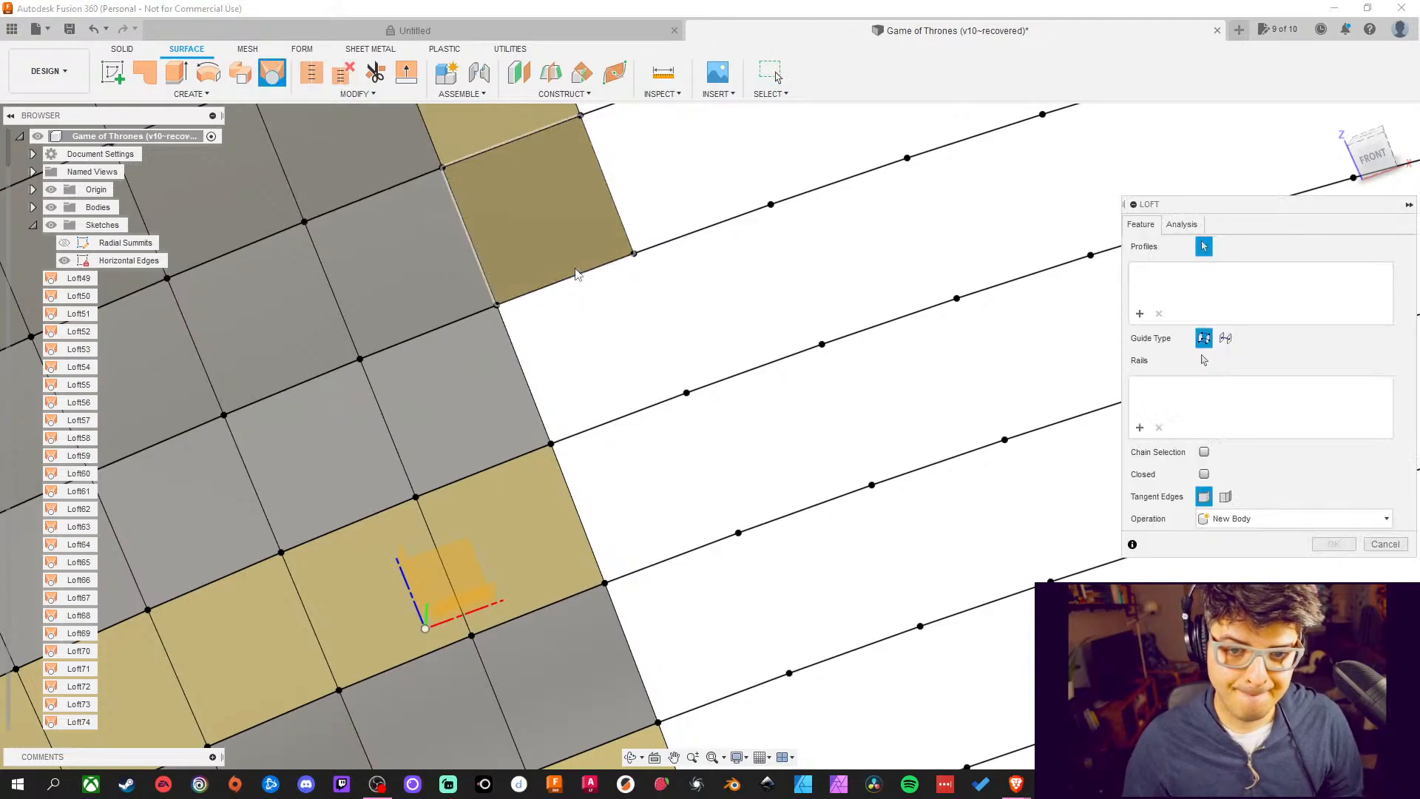
{"action": "left_click", "coordinate": [580, 275]}
{"action": "left_click", "coordinate": [668, 418]}
{"action": "middle_click_drag", "start_coordinate": [669, 419], "coordinate": [734, 471]}
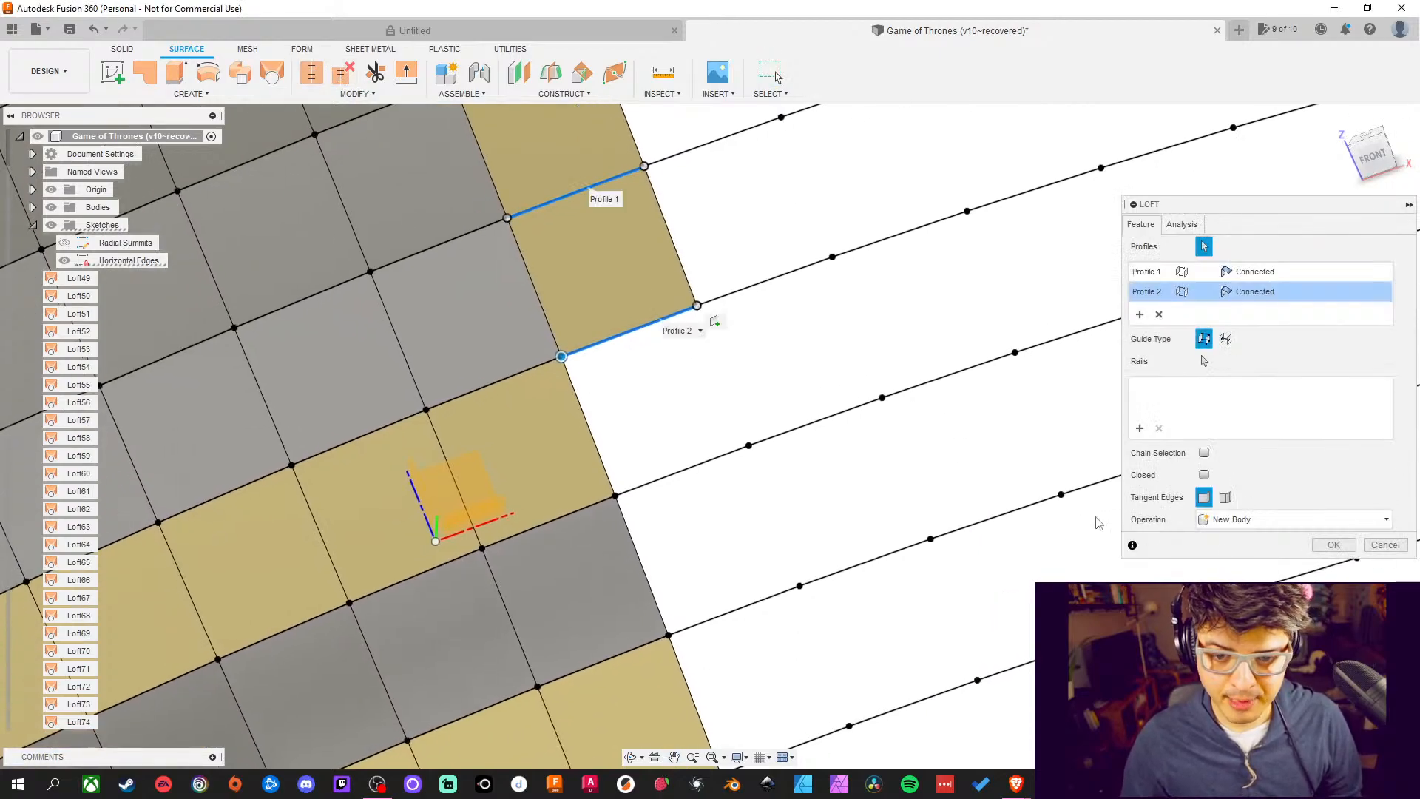
{"action": "key", "text": "Escape"}
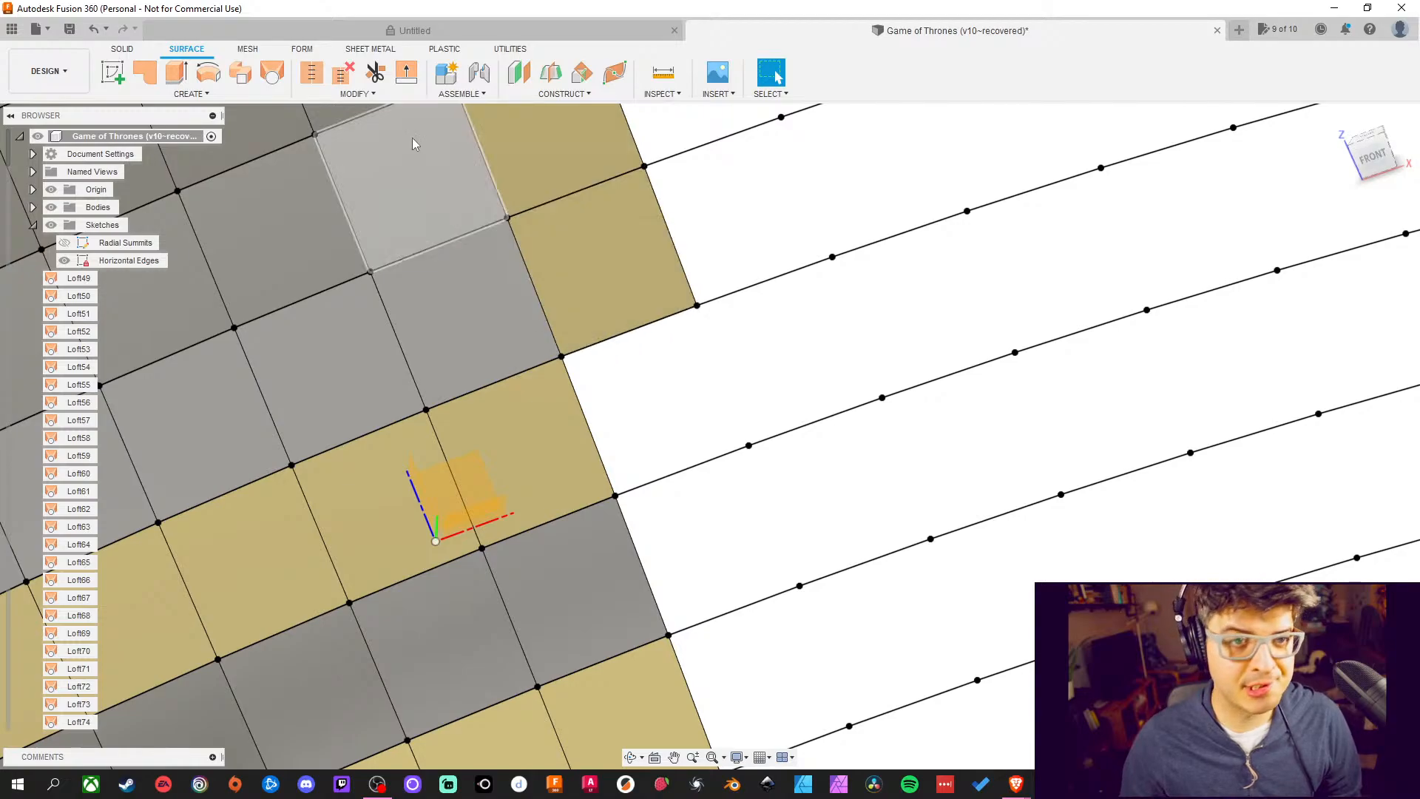
Loft the outermost column's fifth panel from the bottom, extending the row that runs through the origin
{"action": "left_click", "coordinate": [272, 73]}
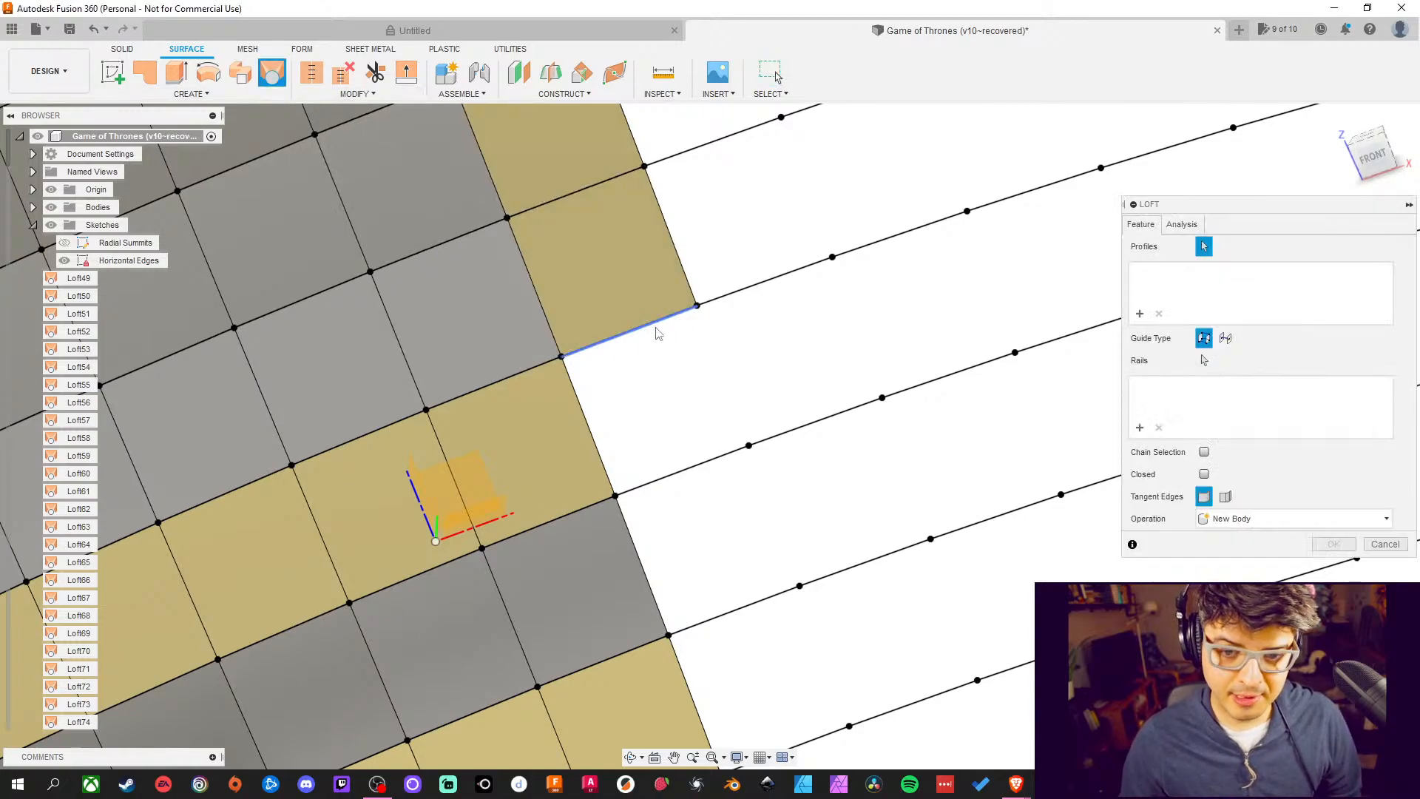
{"action": "left_click", "coordinate": [654, 330]}
{"action": "left_click", "coordinate": [710, 464]}
{"action": "left_click", "coordinate": [1331, 545]}
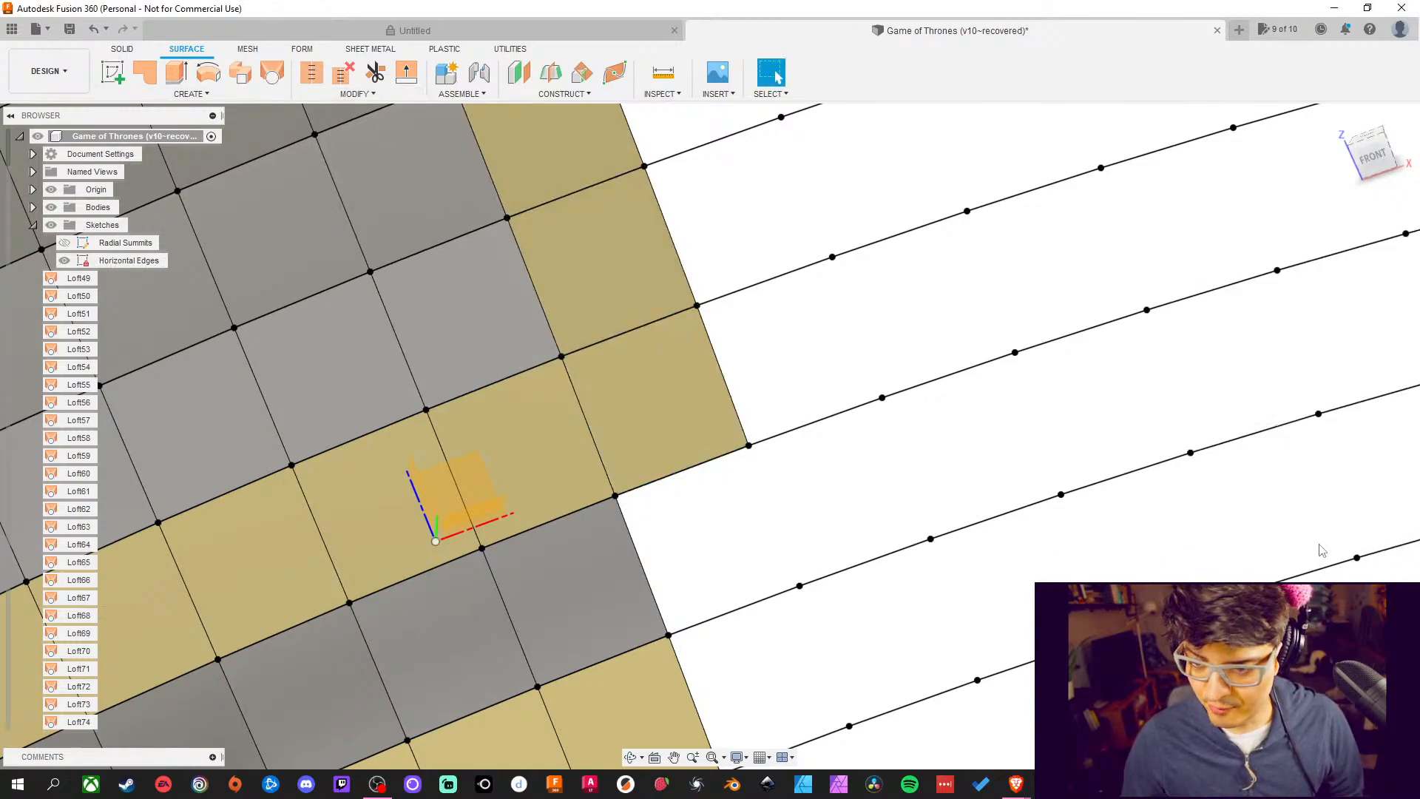
Loft the outermost column's fourth panel from the bottom, one row below the origin row, as a new body
{"action": "middle_click_drag", "start_coordinate": [443, 364], "coordinate": [310, 238]}
{"action": "left_click", "coordinate": [273, 72]}
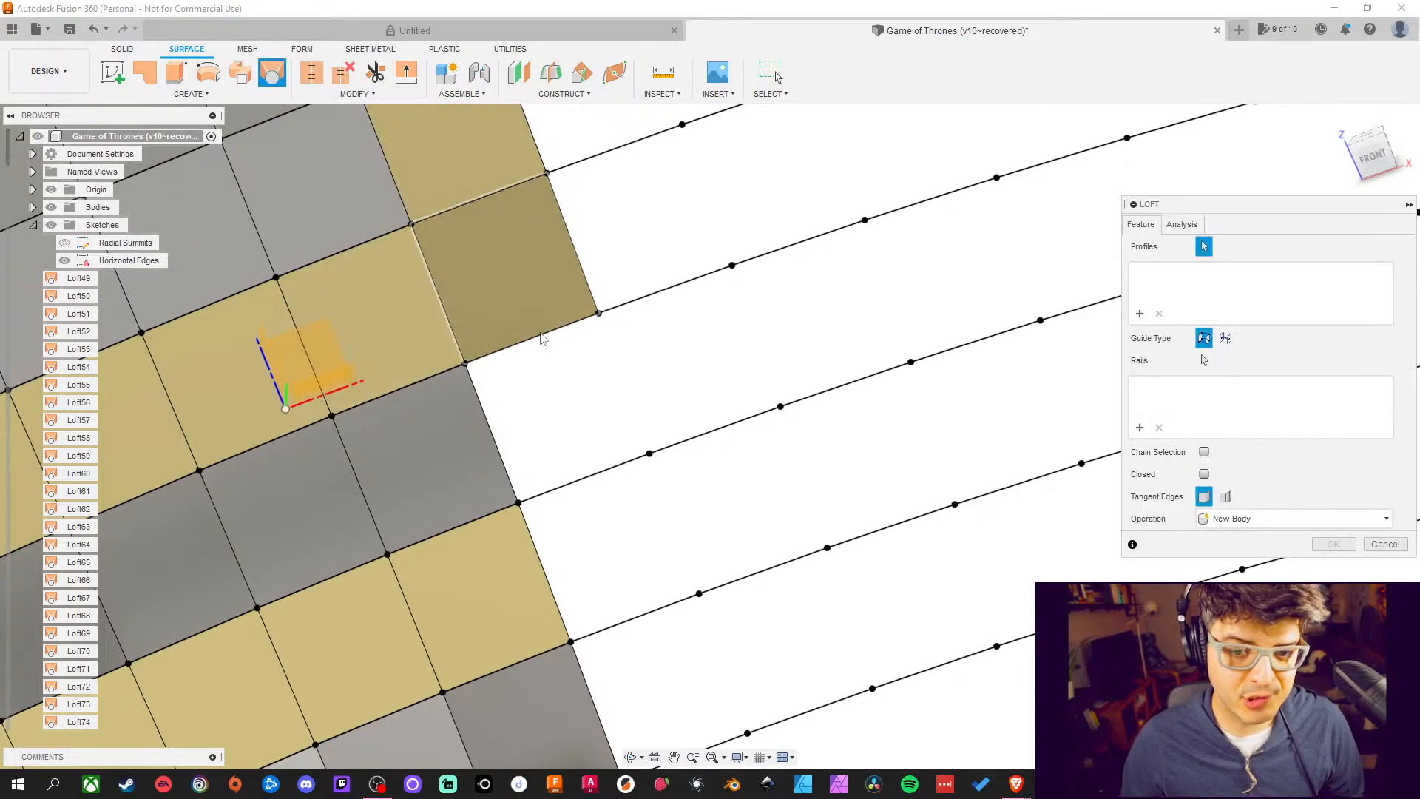
{"action": "left_click", "coordinate": [542, 333]}
{"action": "left_click", "coordinate": [610, 471]}
{"action": "middle_click_drag", "start_coordinate": [710, 469], "coordinate": [695, 337]}
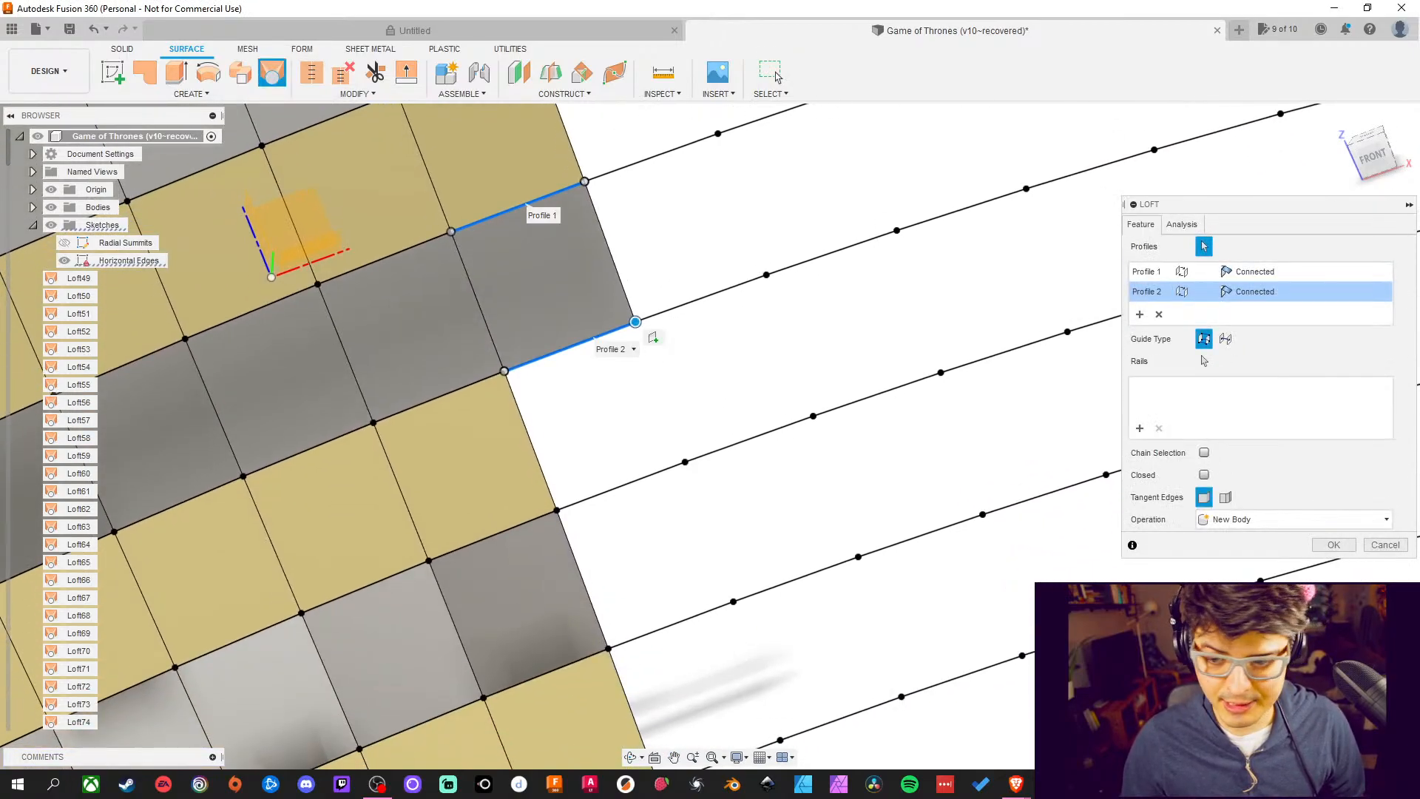
{"action": "left_click", "coordinate": [1333, 544]}
Loft the outermost column's third panel from the bottom between its upper and lower horizontal edge segments
{"action": "middle_click_drag", "start_coordinate": [925, 564], "coordinate": [888, 477]}
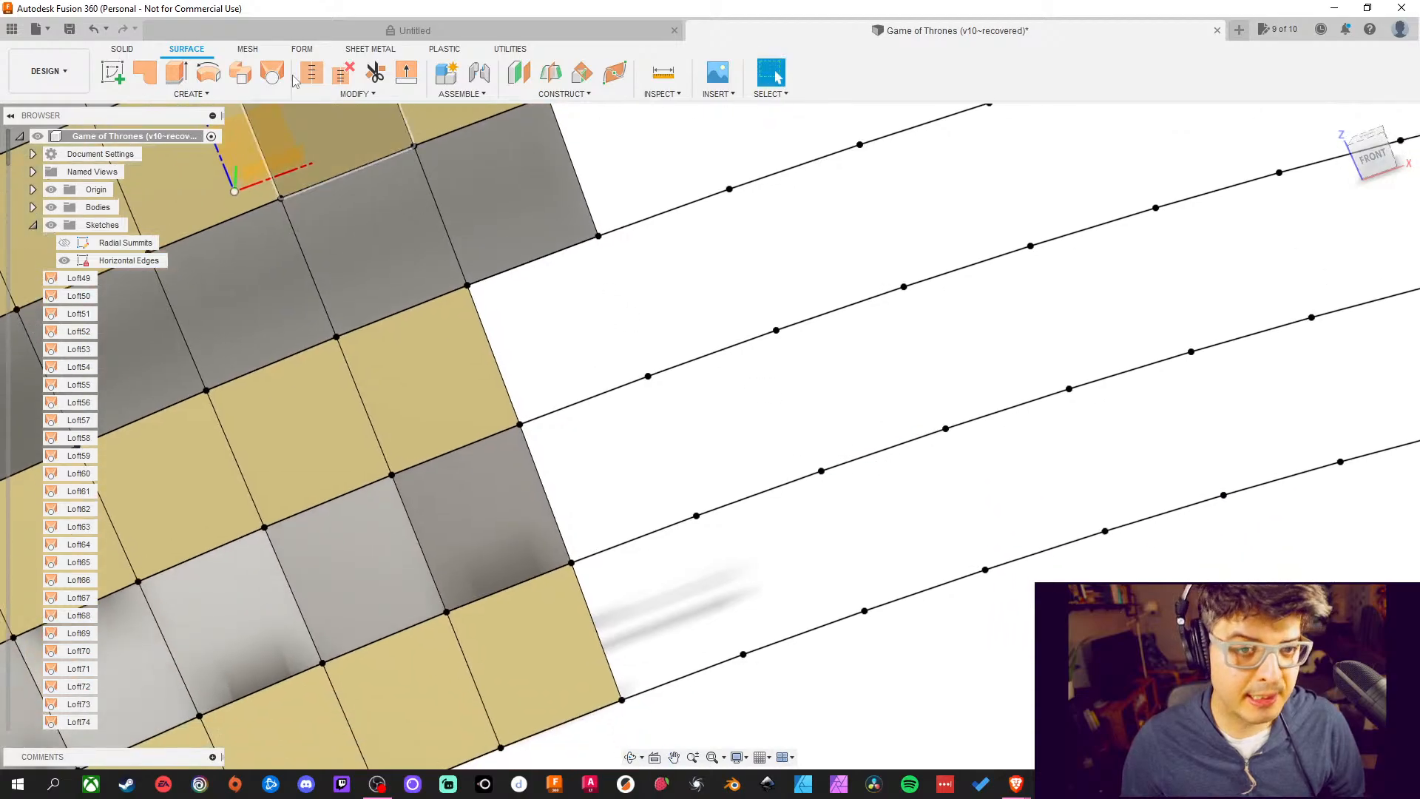
{"action": "left_click", "coordinate": [272, 72]}
{"action": "left_click", "coordinate": [564, 252]}
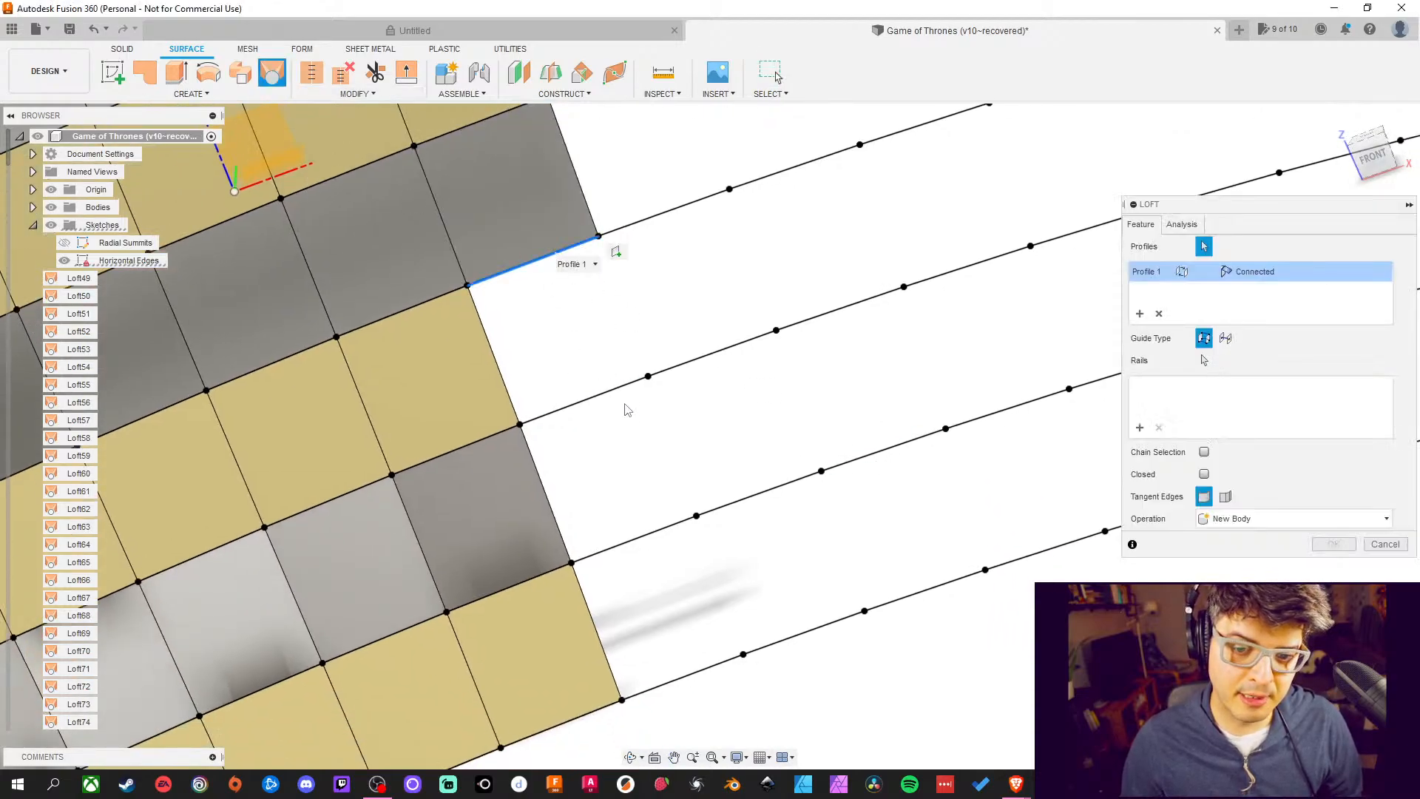
{"action": "left_click", "coordinate": [616, 394]}
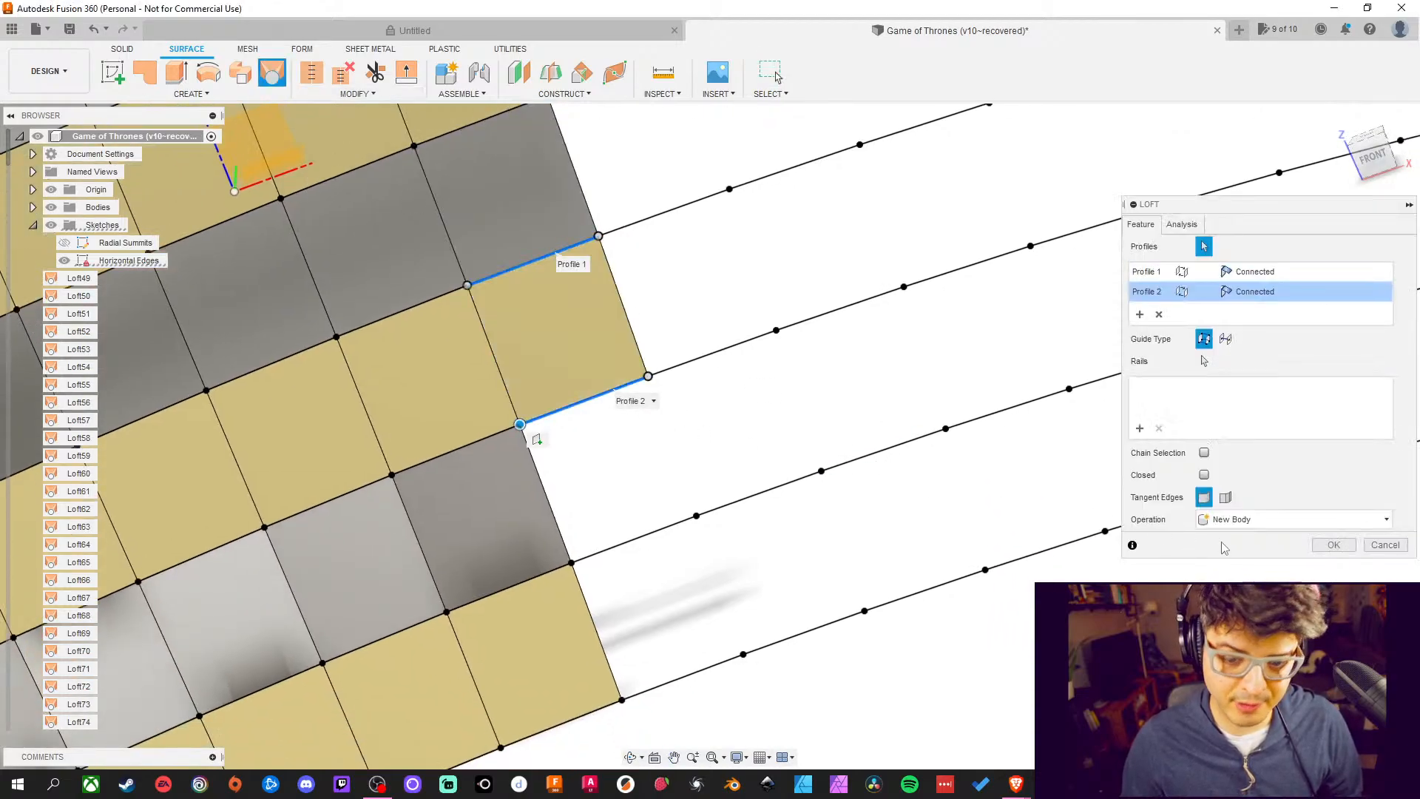
{"action": "left_click", "coordinate": [1349, 549]}
Loft the outermost column's second panel from the bottom as a new surface body between its horizontal edge segments
{"action": "middle_click_drag", "start_coordinate": [1061, 539], "coordinate": [994, 449]}
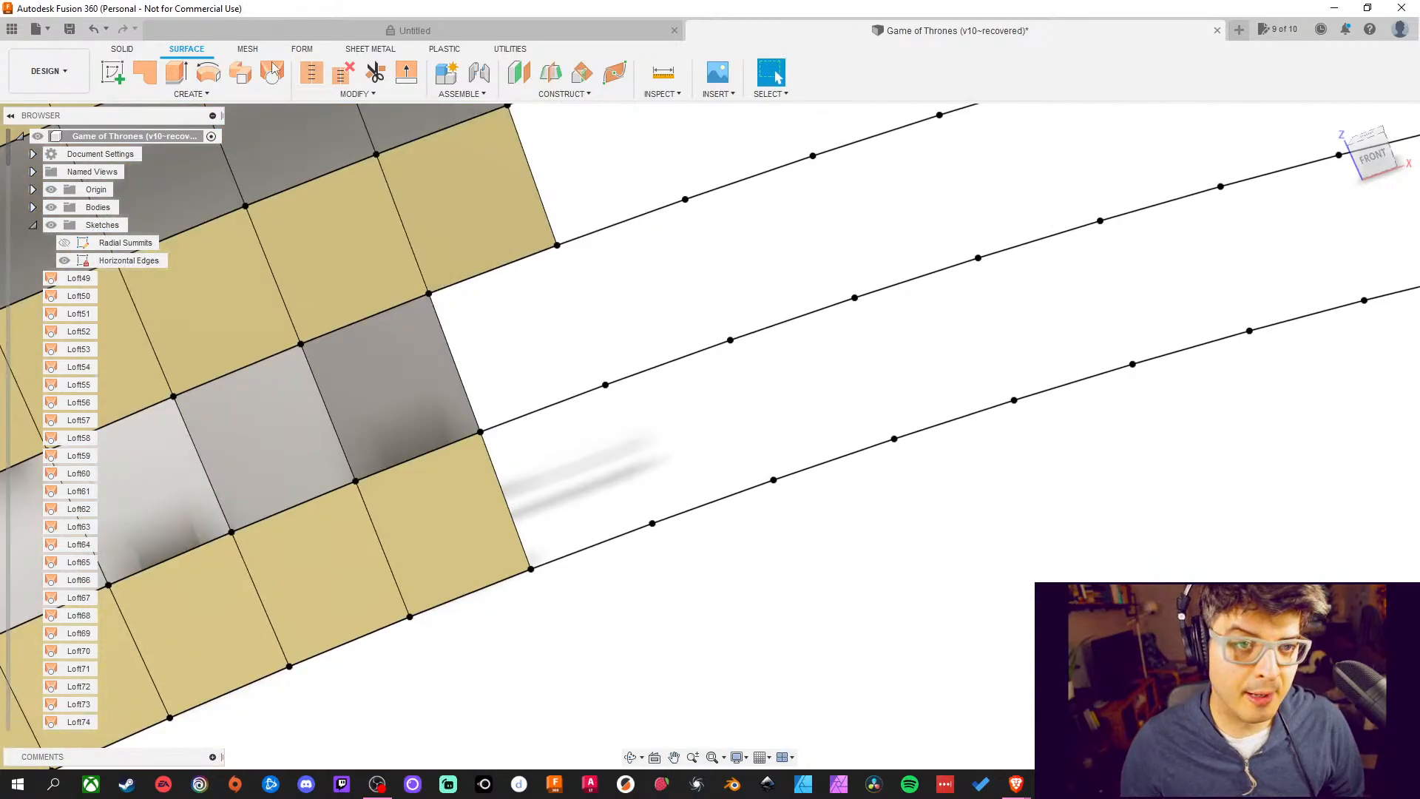
{"action": "left_click", "coordinate": [523, 268]}
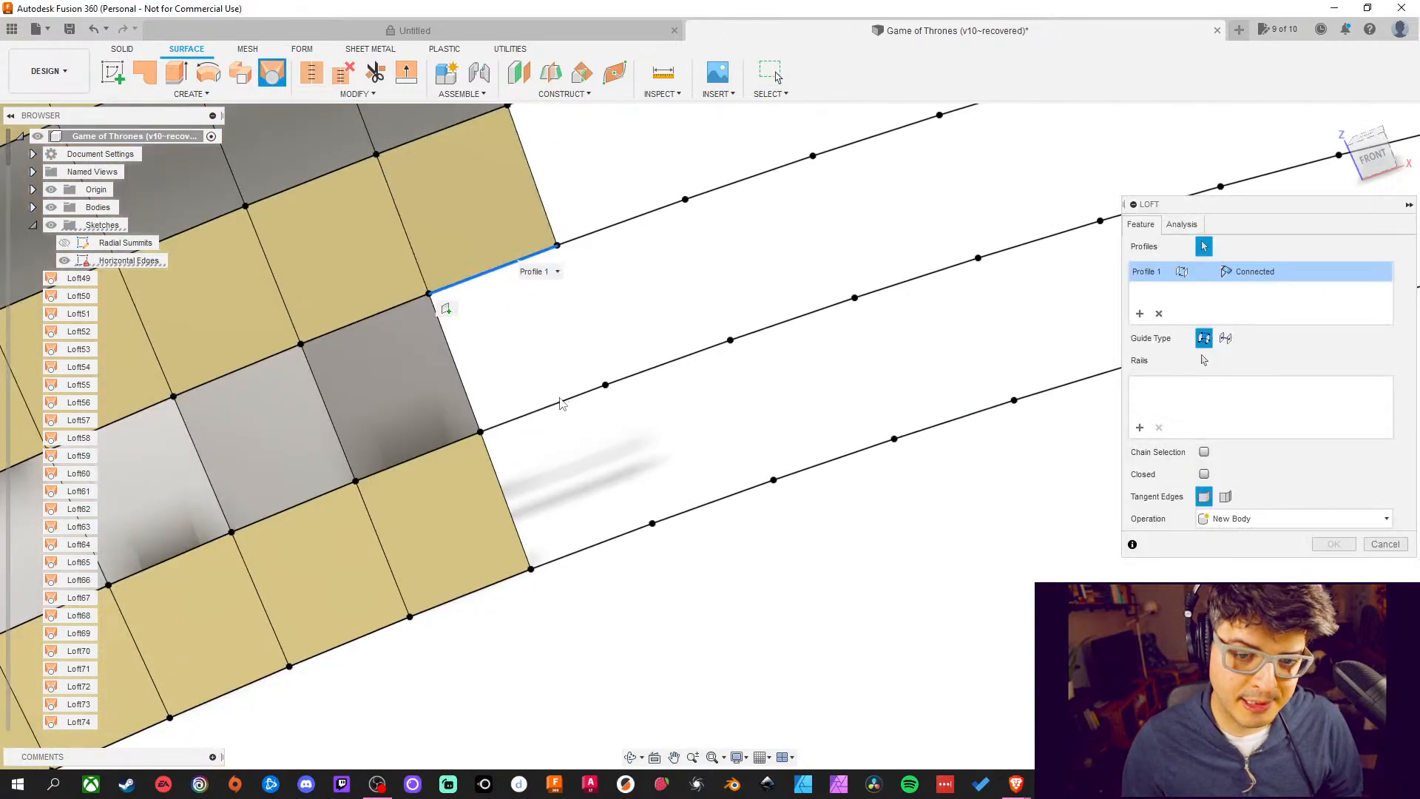
{"action": "left_click", "coordinate": [563, 409]}
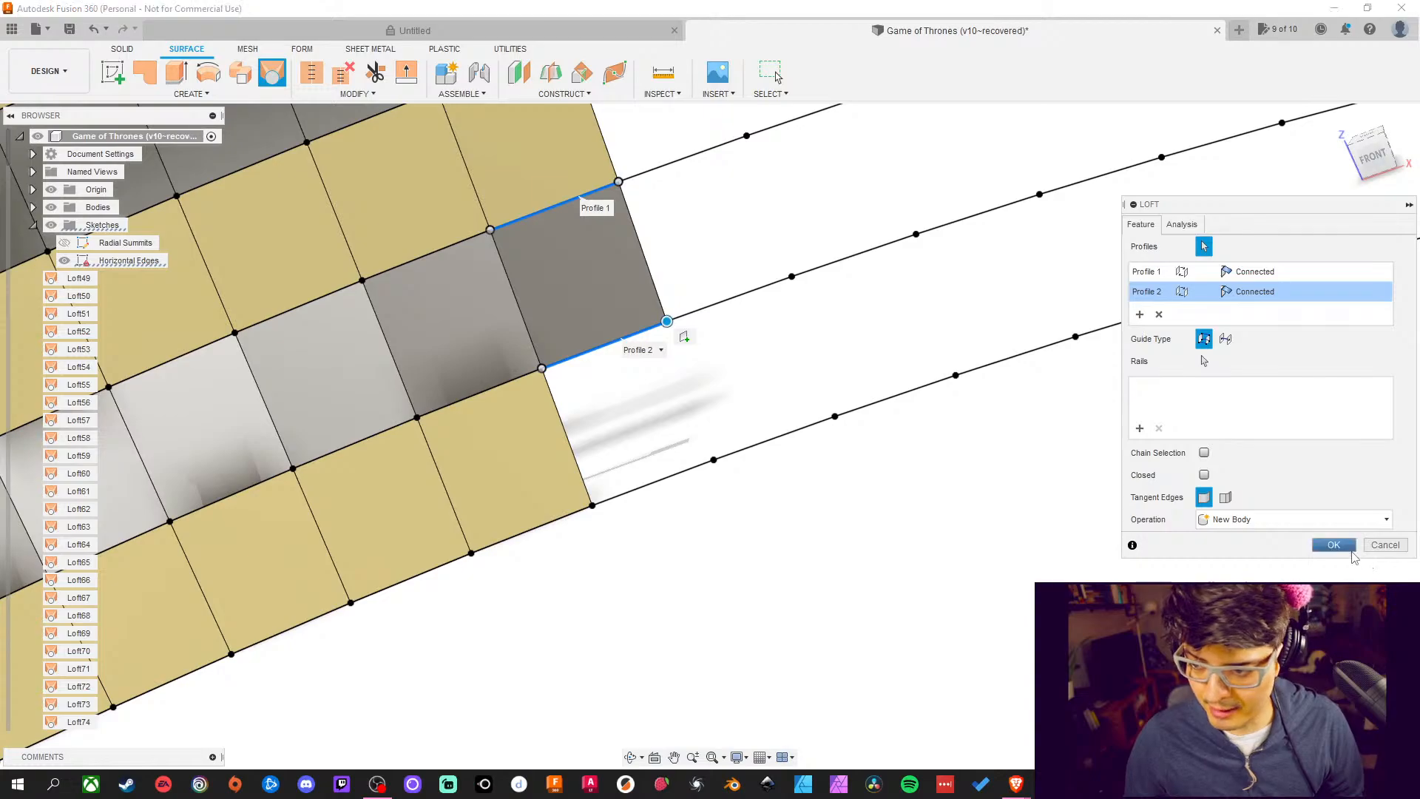
{"action": "left_click", "coordinate": [1333, 543]}
Complete the outermost column by lofting its bottom-row panel between the last two horizontal edge lines
{"action": "middle_click_drag", "start_coordinate": [1333, 544], "coordinate": [1144, 513]}
{"action": "left_click", "coordinate": [271, 72]}
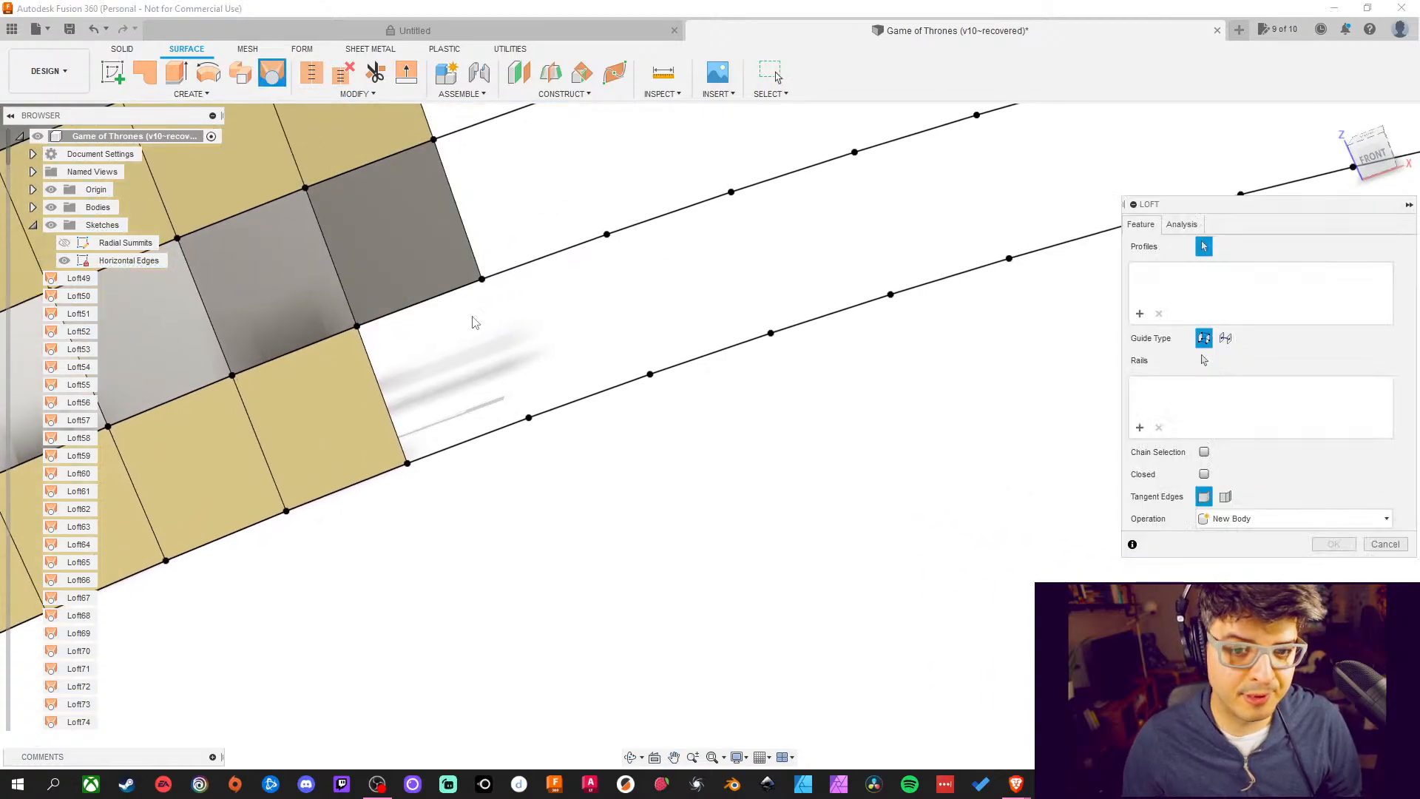
{"action": "left_click", "coordinate": [439, 298]}
{"action": "left_click", "coordinate": [477, 434]}
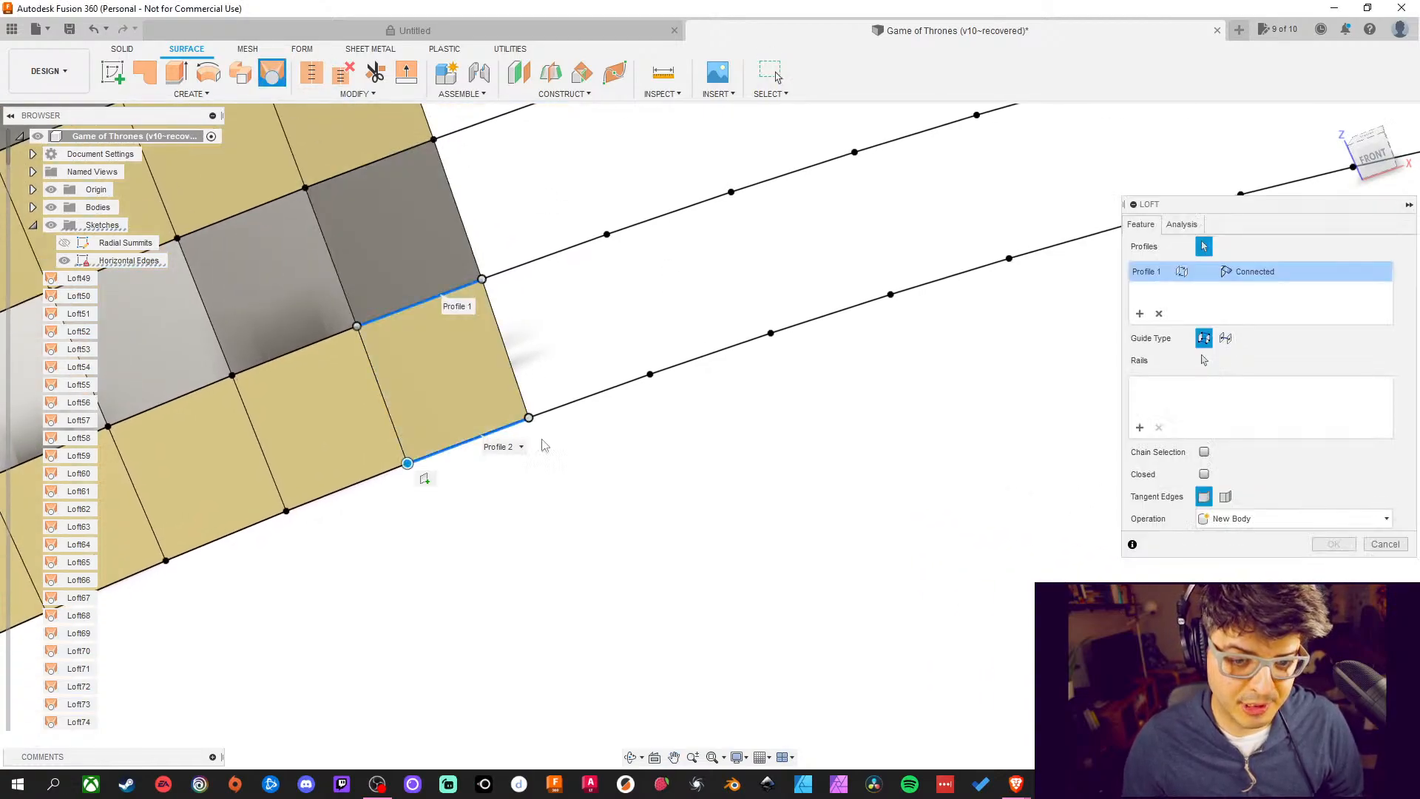
{"action": "middle_click_drag", "start_coordinate": [682, 399], "coordinate": [846, 446]}
{"action": "key", "text": "Return"}
Start the next column outward by lofting its bottom-row panel between the lowest two horizontal edge lines
{"action": "middle_click_drag", "start_coordinate": [775, 324], "coordinate": [679, 367]}
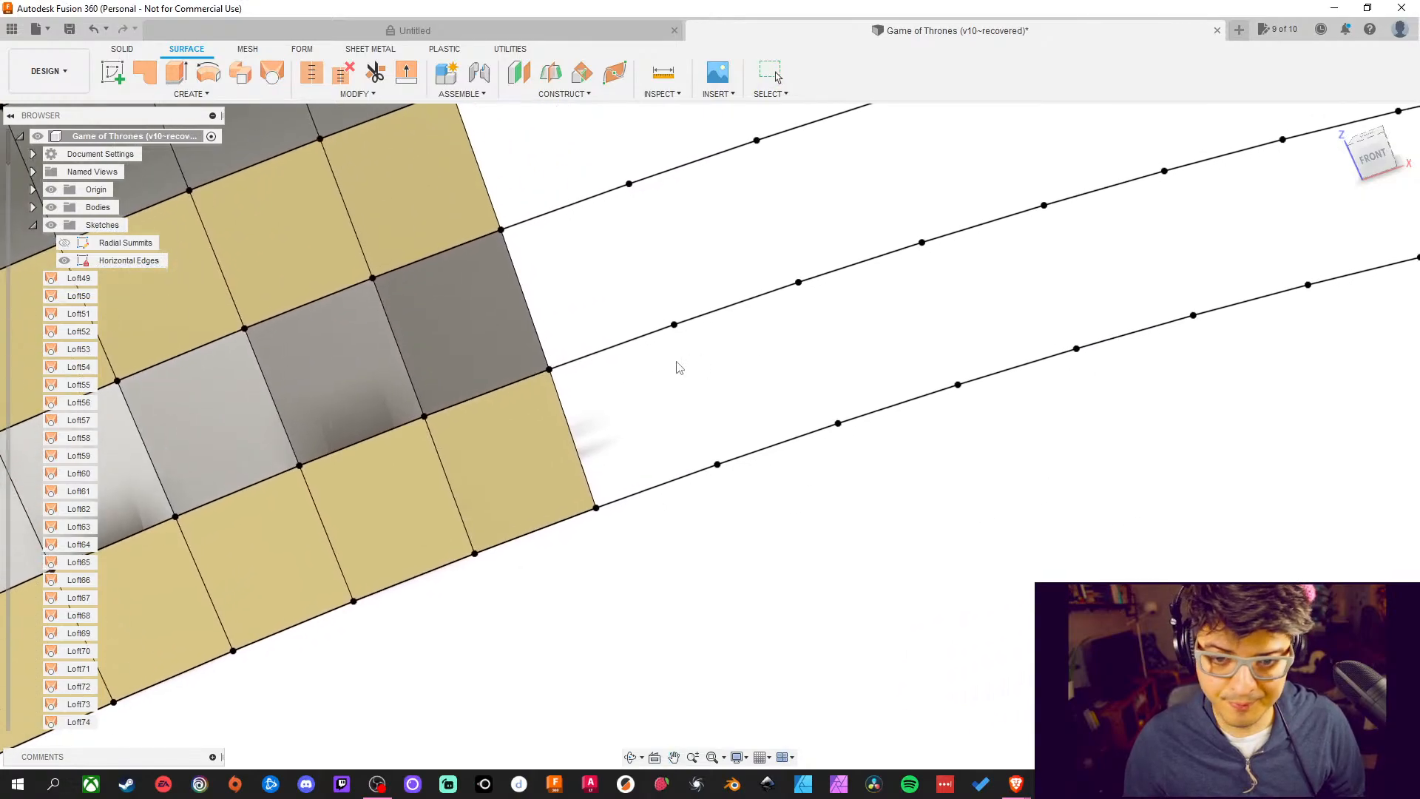
{"action": "left_click", "coordinate": [268, 80]}
{"action": "left_click", "coordinate": [651, 488]}
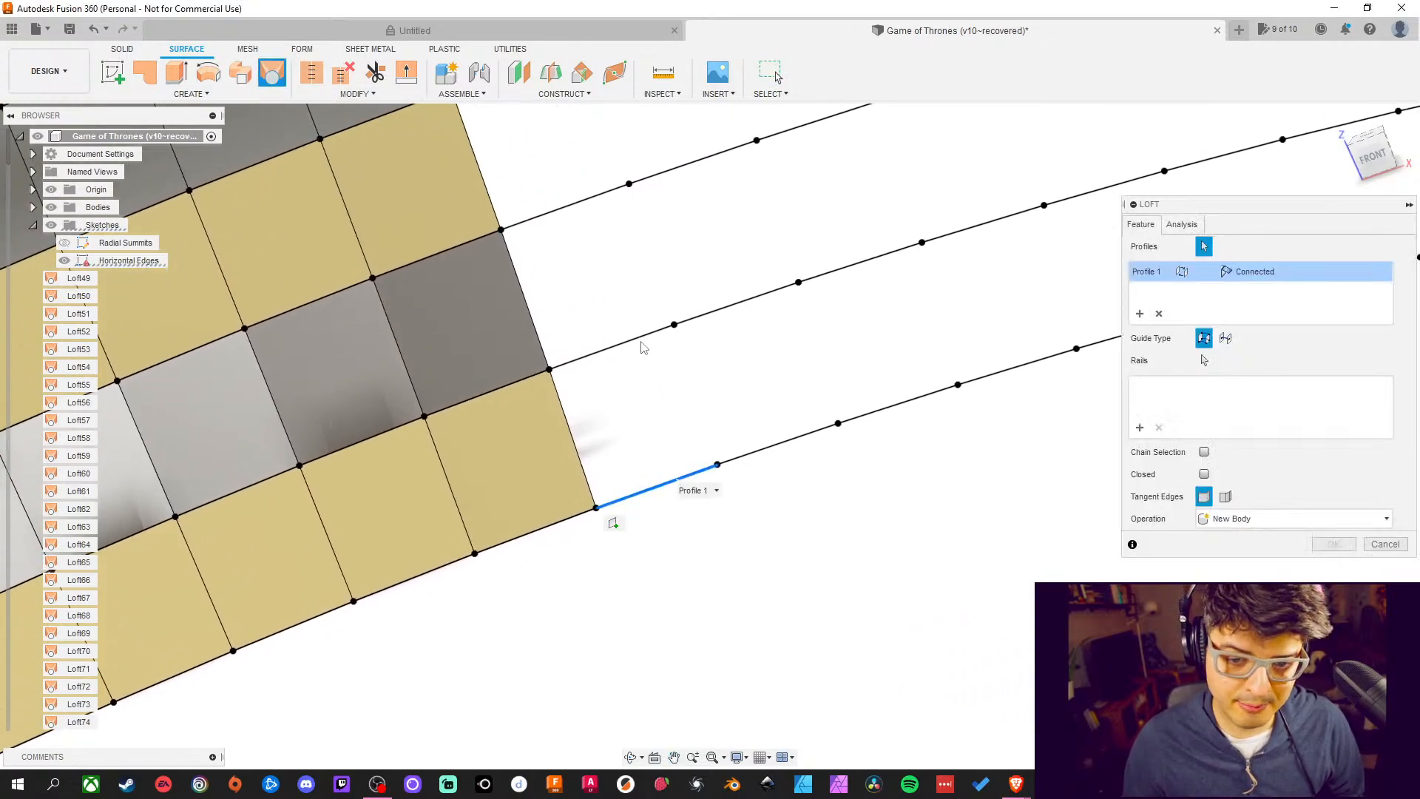
{"action": "left_click", "coordinate": [640, 337]}
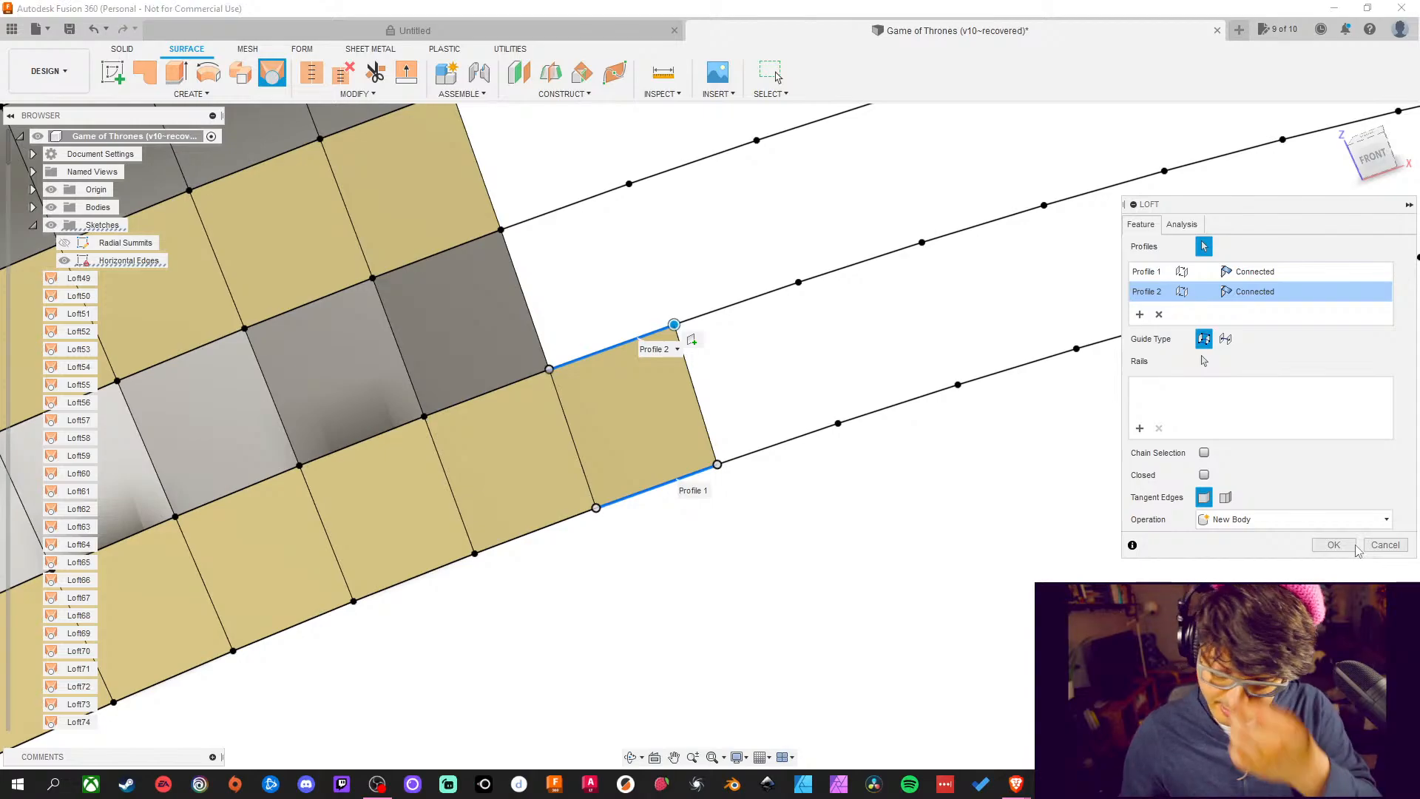
{"action": "left_click", "coordinate": [1352, 545]}
Loft the second panel up in the new column, from the bottom panel's top edge to the segment above
{"action": "middle_click_drag", "start_coordinate": [886, 328], "coordinate": [868, 382]}
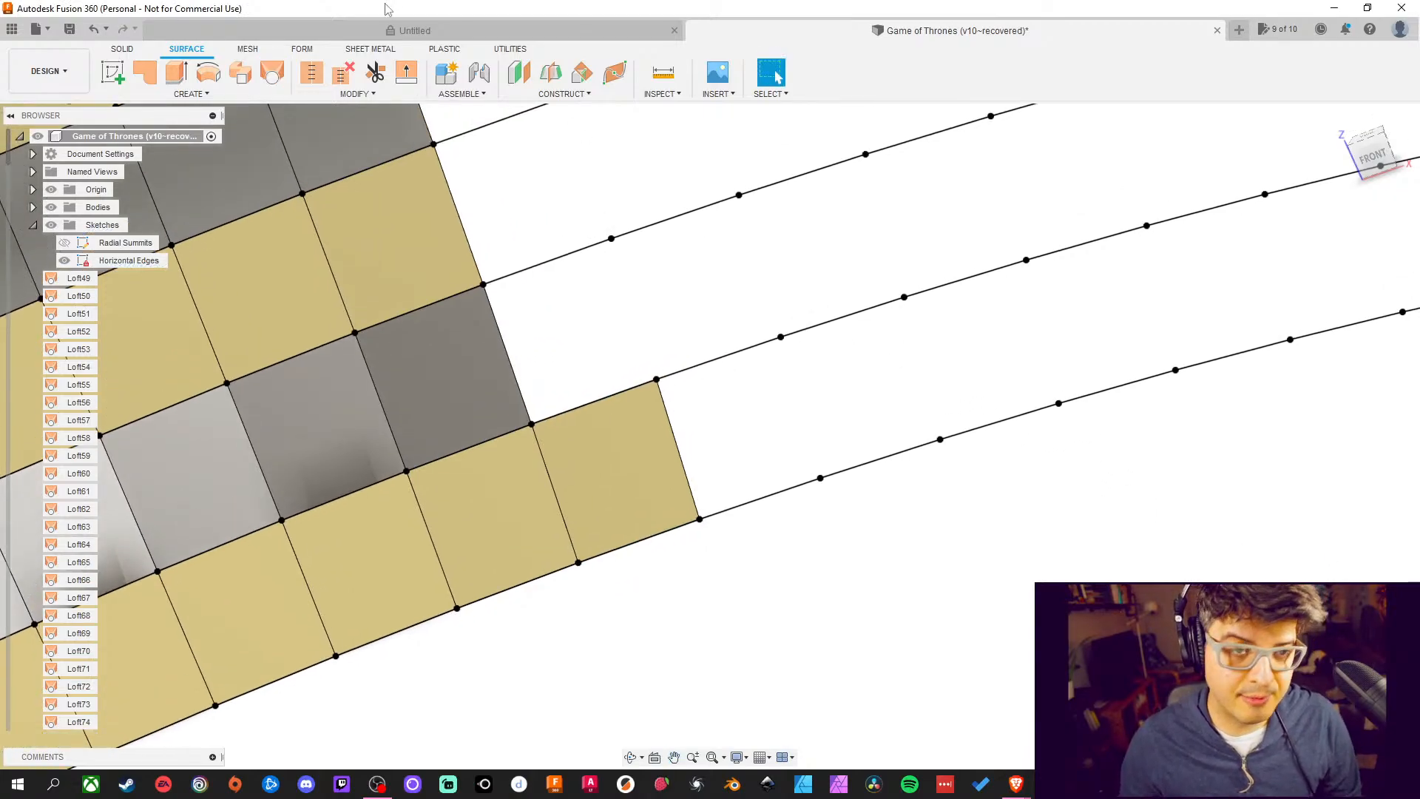
{"action": "left_click", "coordinate": [272, 74]}
{"action": "left_click", "coordinate": [595, 401]}
{"action": "left_click", "coordinate": [556, 260]}
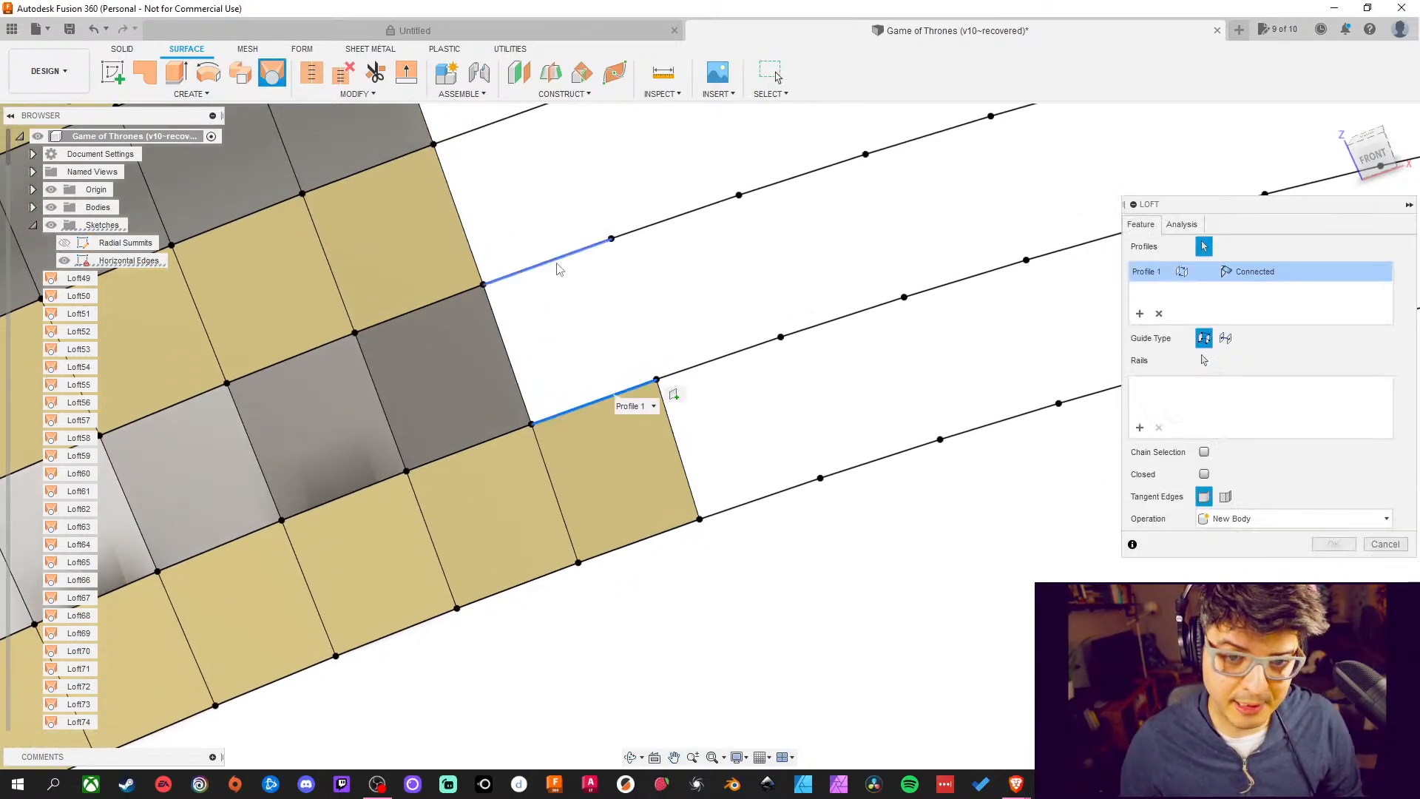
{"action": "middle_click_drag", "start_coordinate": [645, 319], "coordinate": [663, 383]}
{"action": "left_click", "coordinate": [1333, 544]}
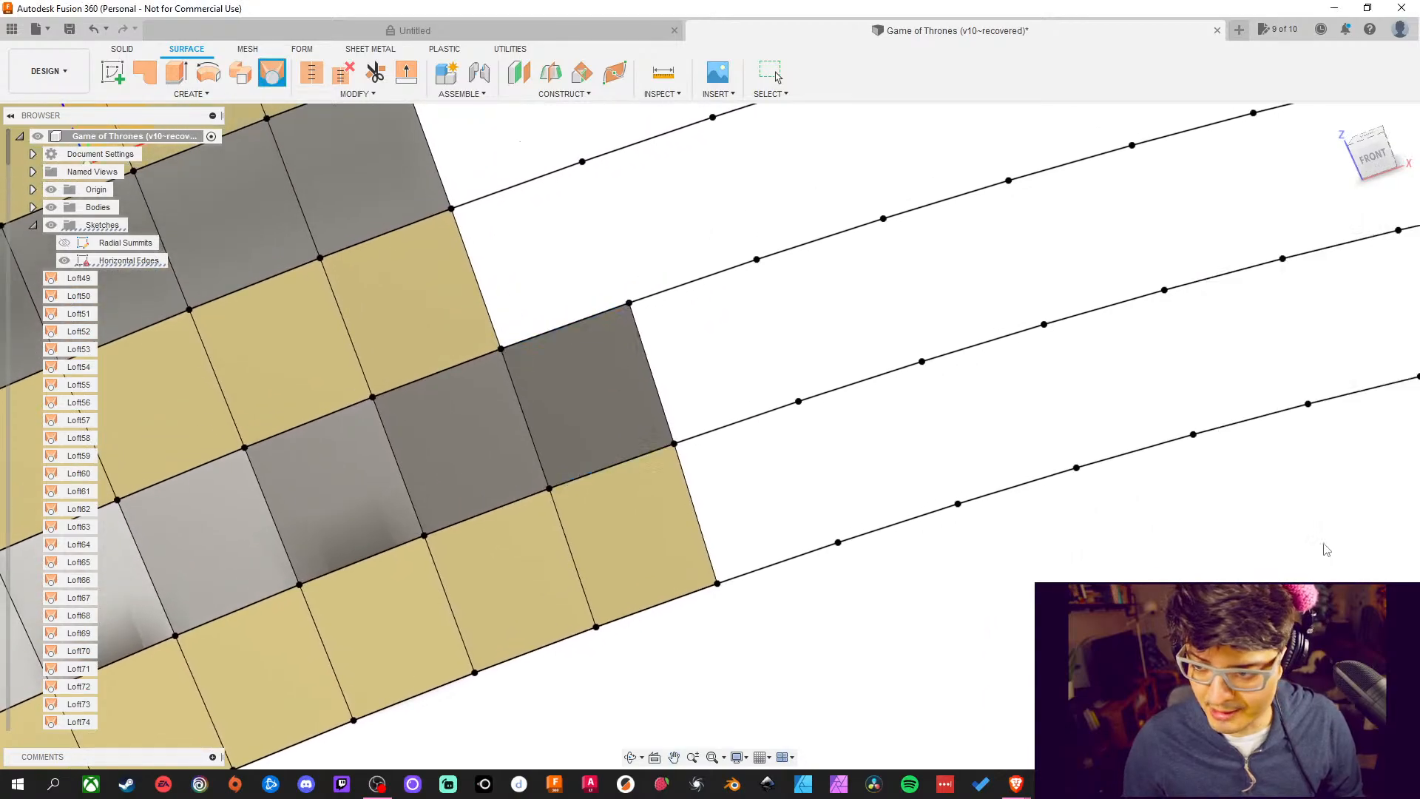
Loft the third panel up in the new column, from the second panel's top edge to the next segment above
{"action": "middle_click_drag", "start_coordinate": [753, 270], "coordinate": [713, 374]}
{"action": "left_click", "coordinate": [272, 74]}
{"action": "left_click", "coordinate": [540, 420]}
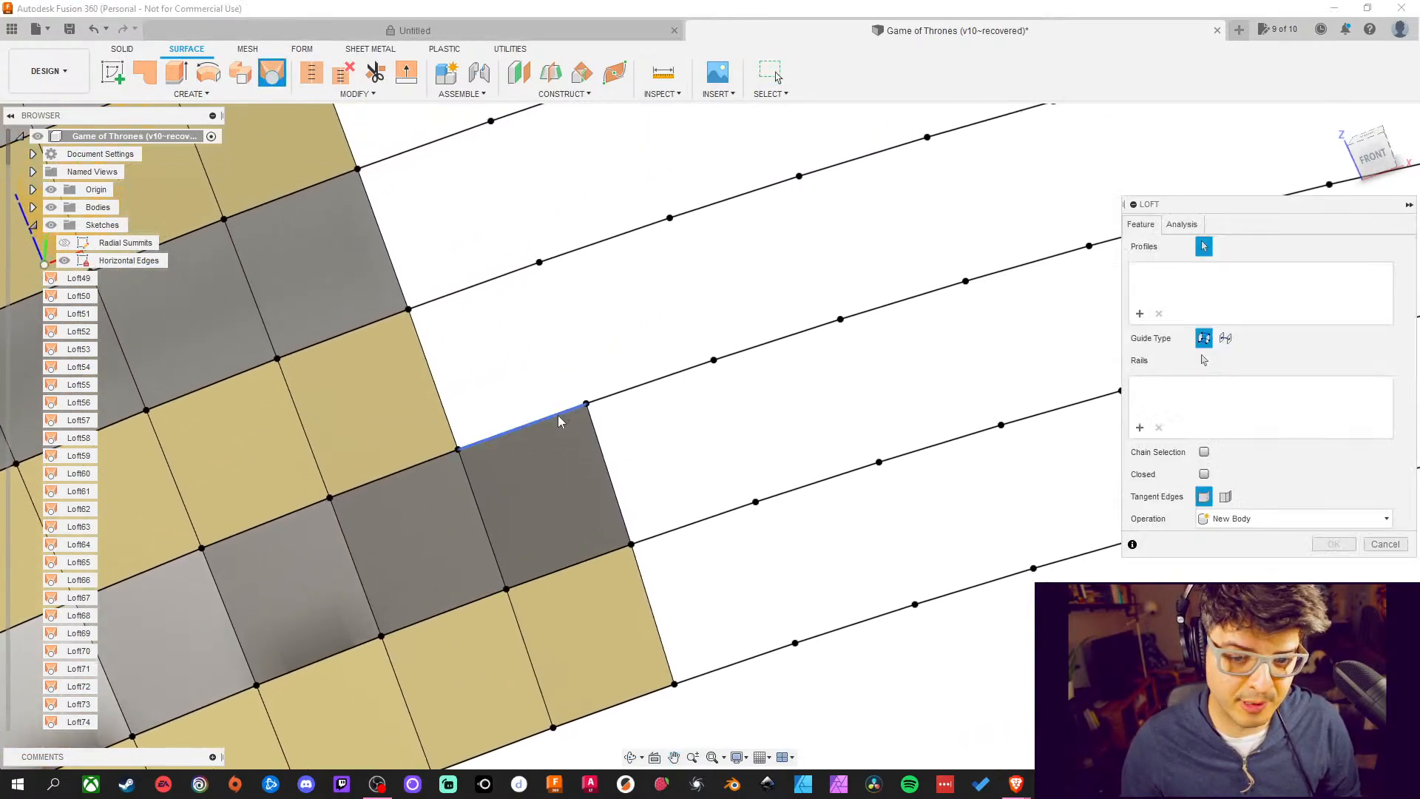
{"action": "left_click", "coordinate": [467, 290]}
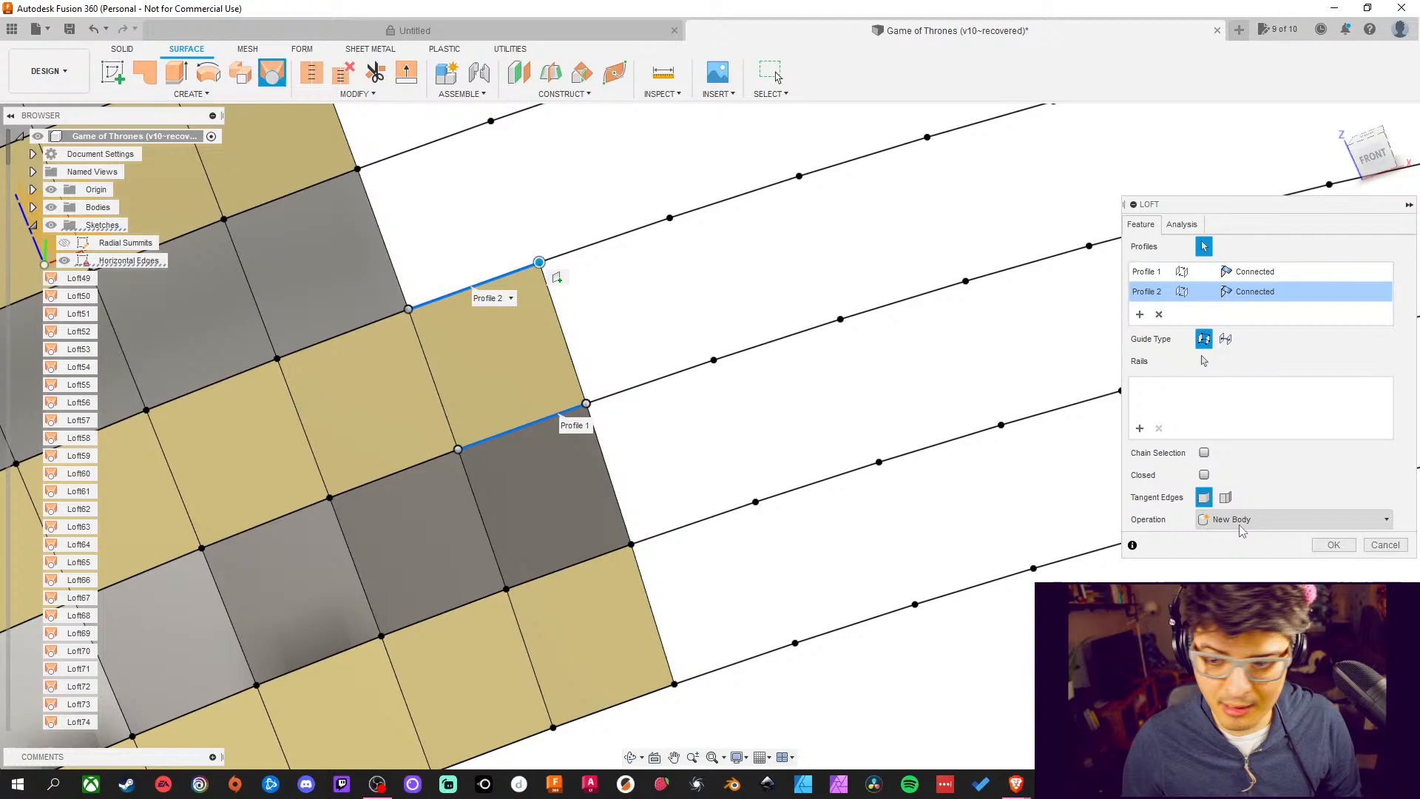
{"action": "left_click", "coordinate": [1334, 544]}
{"action": "middle_click_drag", "start_coordinate": [862, 329], "coordinate": [874, 477]}
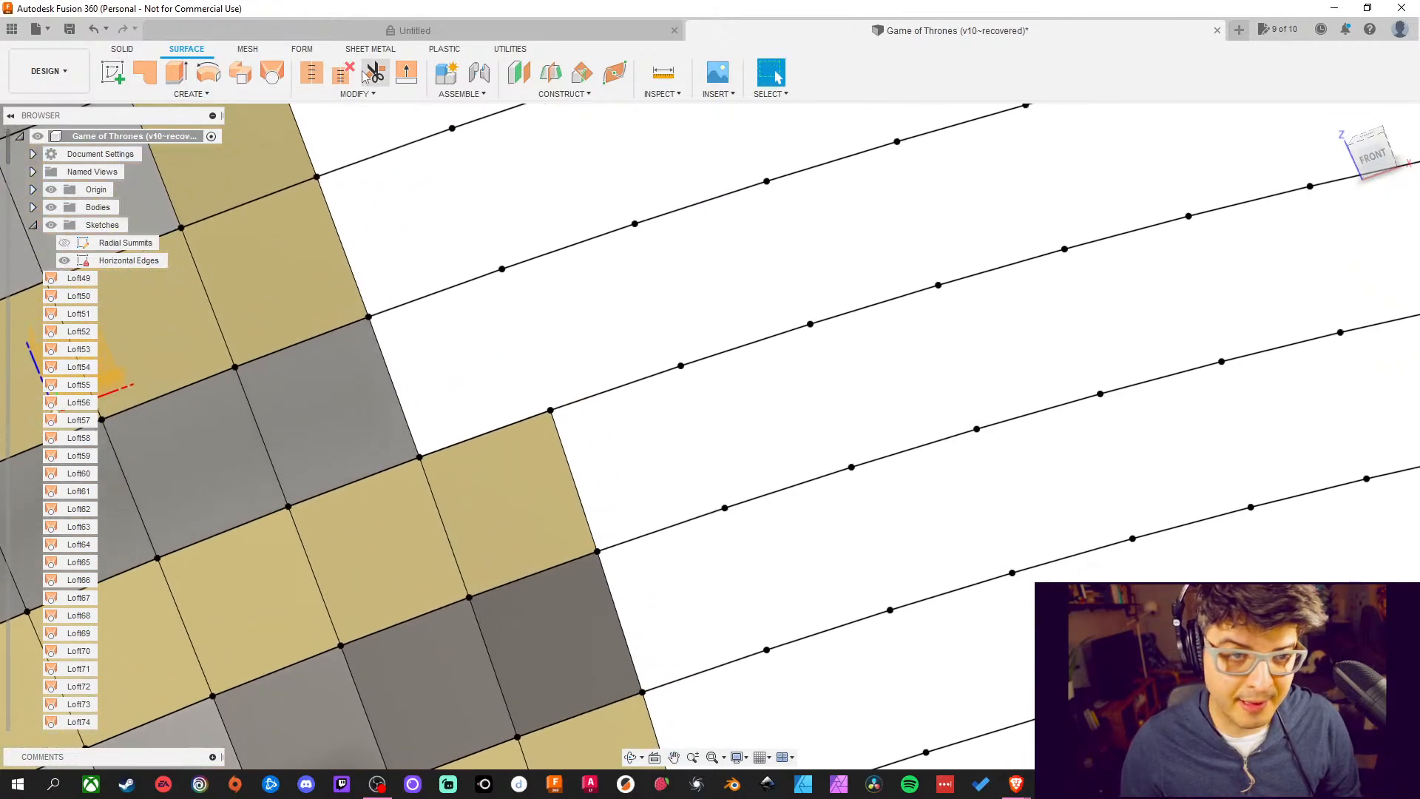
Loft the fourth panel up in the new column, from the third panel's top edge to the horizontal edge segment above
{"action": "left_click", "coordinate": [272, 74]}
{"action": "left_click", "coordinate": [513, 423]}
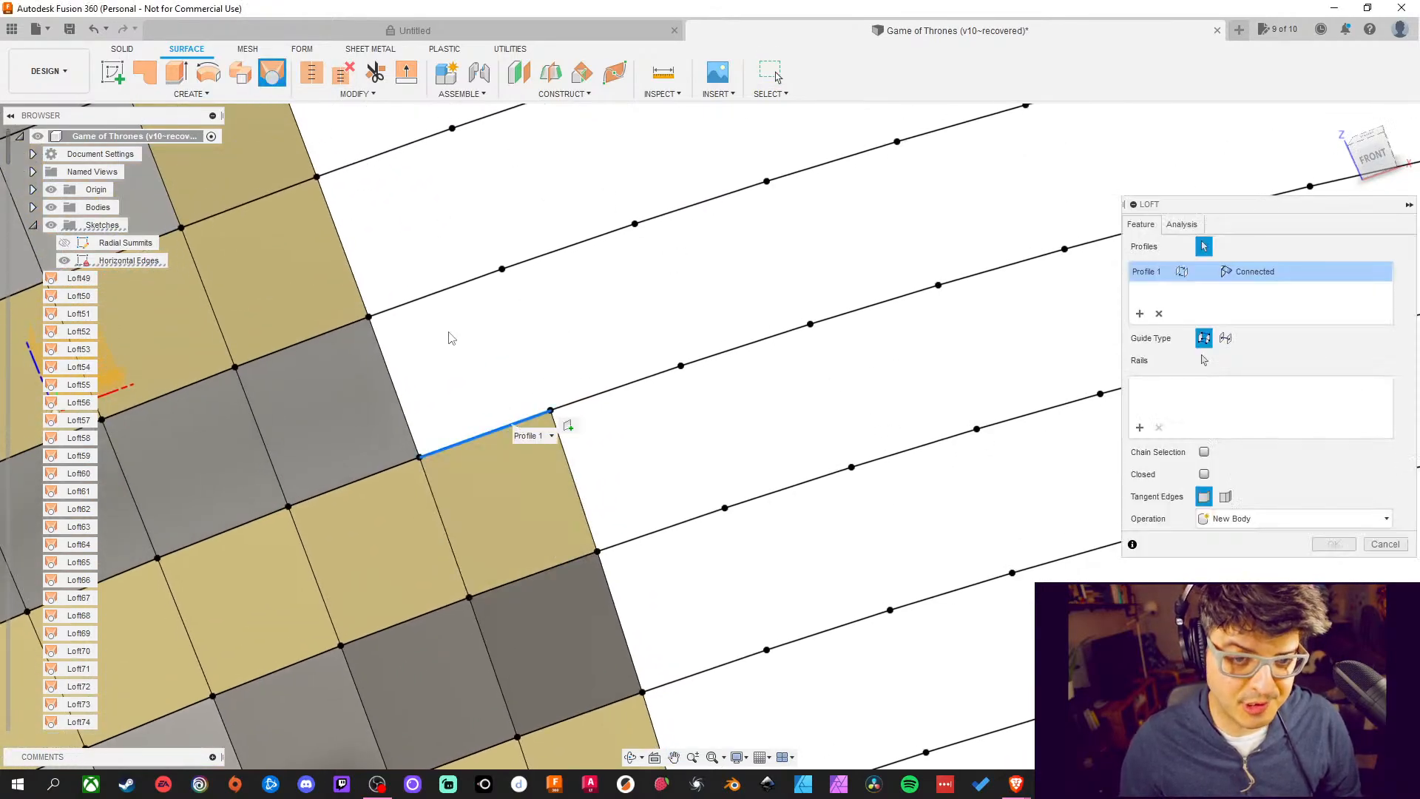
{"action": "left_click", "coordinate": [453, 294]}
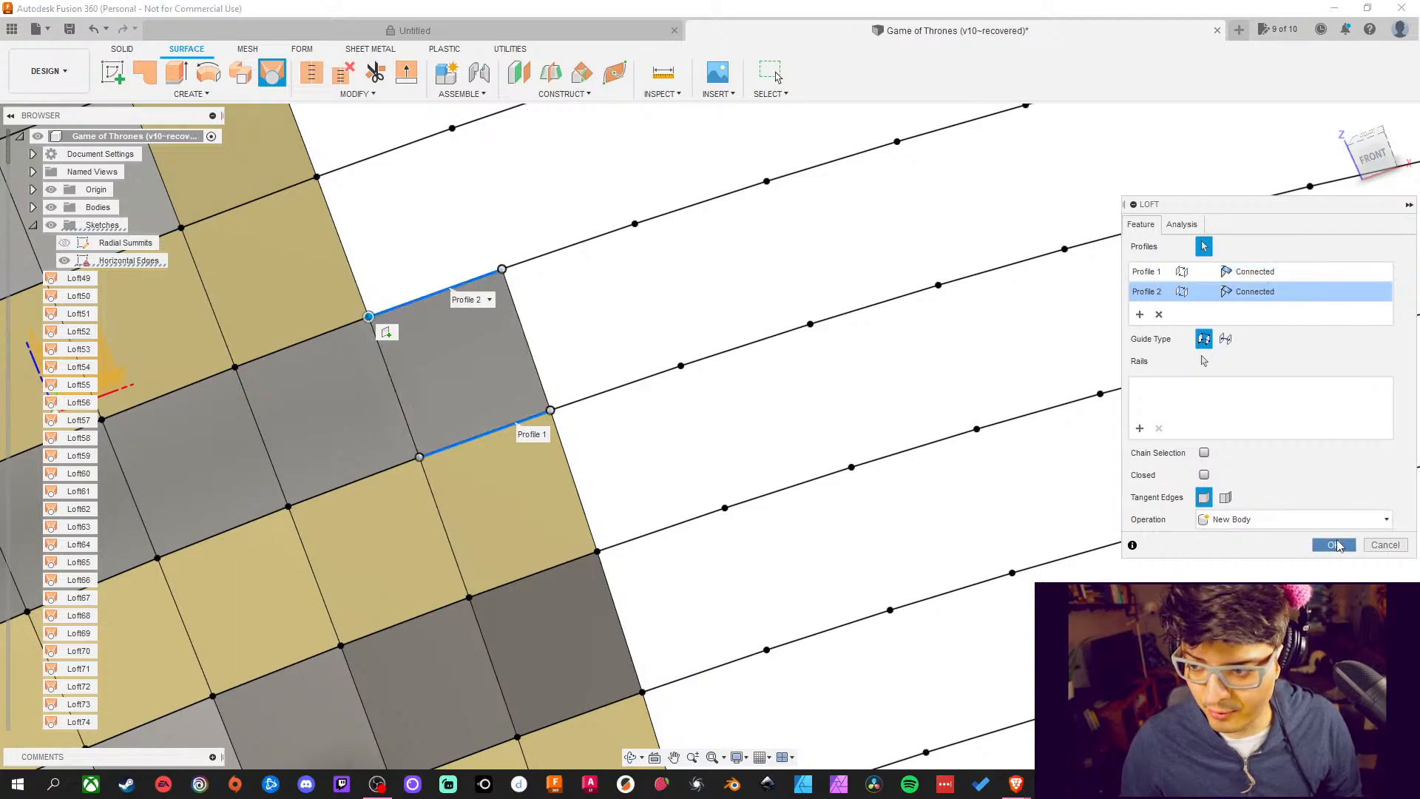
{"action": "key", "text": "Return"}
Loft the fifth panel up in the column, from the fourth panel's top edge to the next sketch segment above
{"action": "middle_click_drag", "start_coordinate": [610, 307], "coordinate": [722, 468]}
{"action": "left_click", "coordinate": [271, 72]}
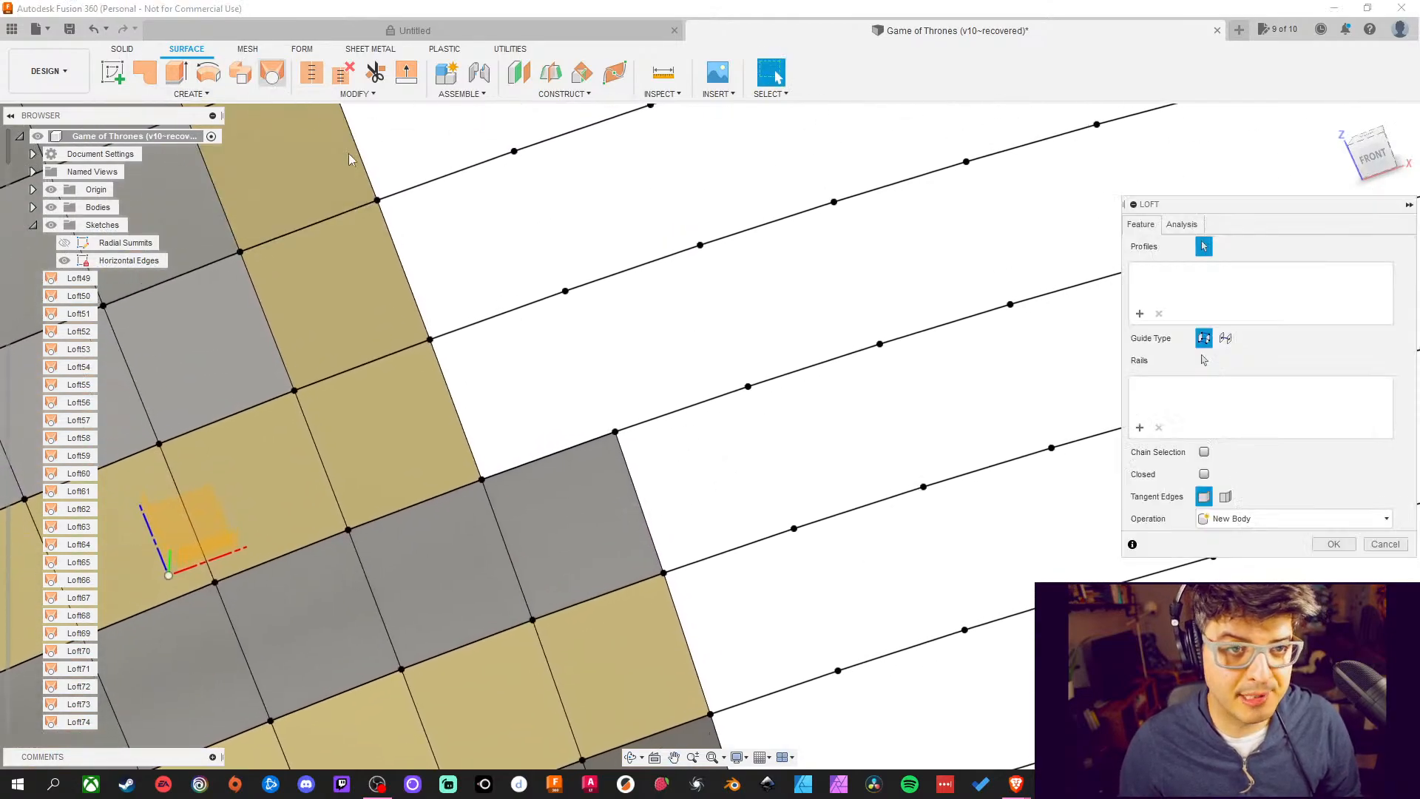
{"action": "left_click", "coordinate": [562, 451]}
{"action": "left_click", "coordinate": [505, 314]}
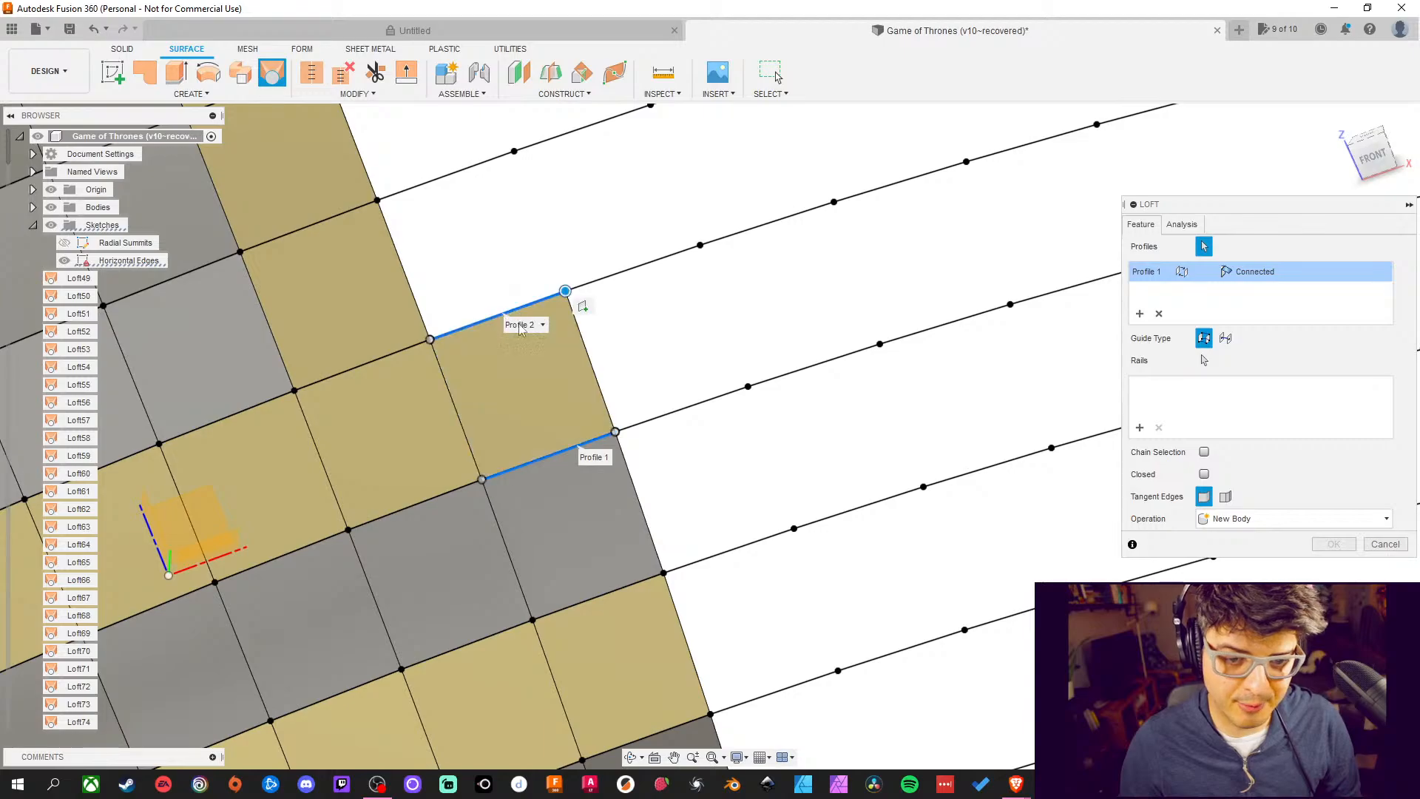
{"action": "key", "text": "Return"}
Loft the sixth panel up in the column, between the fifth panel's top edge and the segment above it
{"action": "middle_click_drag", "start_coordinate": [700, 386], "coordinate": [721, 485]}
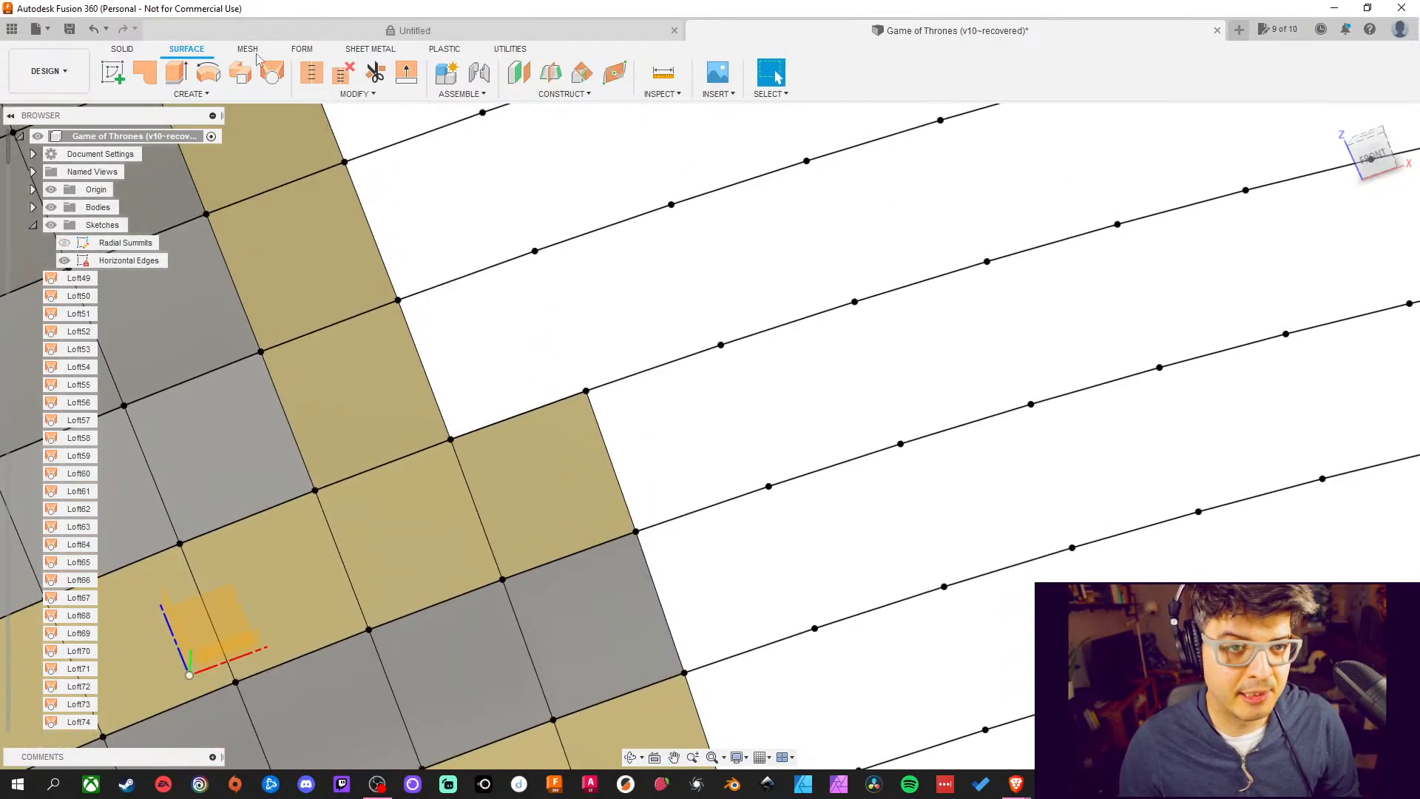
{"action": "left_click", "coordinate": [271, 72]}
{"action": "left_click", "coordinate": [517, 415]}
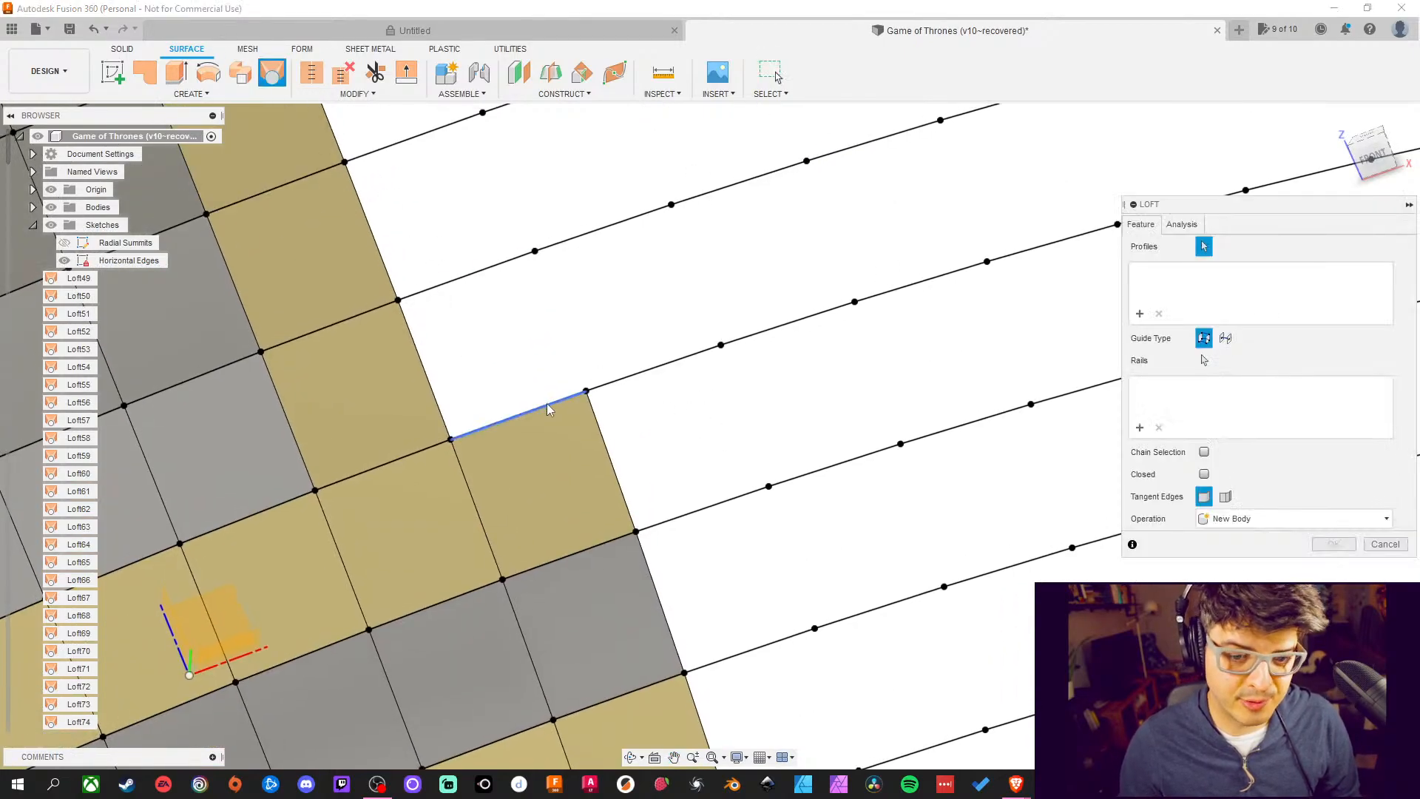
{"action": "left_click", "coordinate": [474, 283]}
{"action": "key", "text": "Return"}
Loft the seventh panel up in the column, from the sixth panel's top edge to the next horizontal edge segment
{"action": "middle_click_drag", "start_coordinate": [658, 317], "coordinate": [656, 402]}
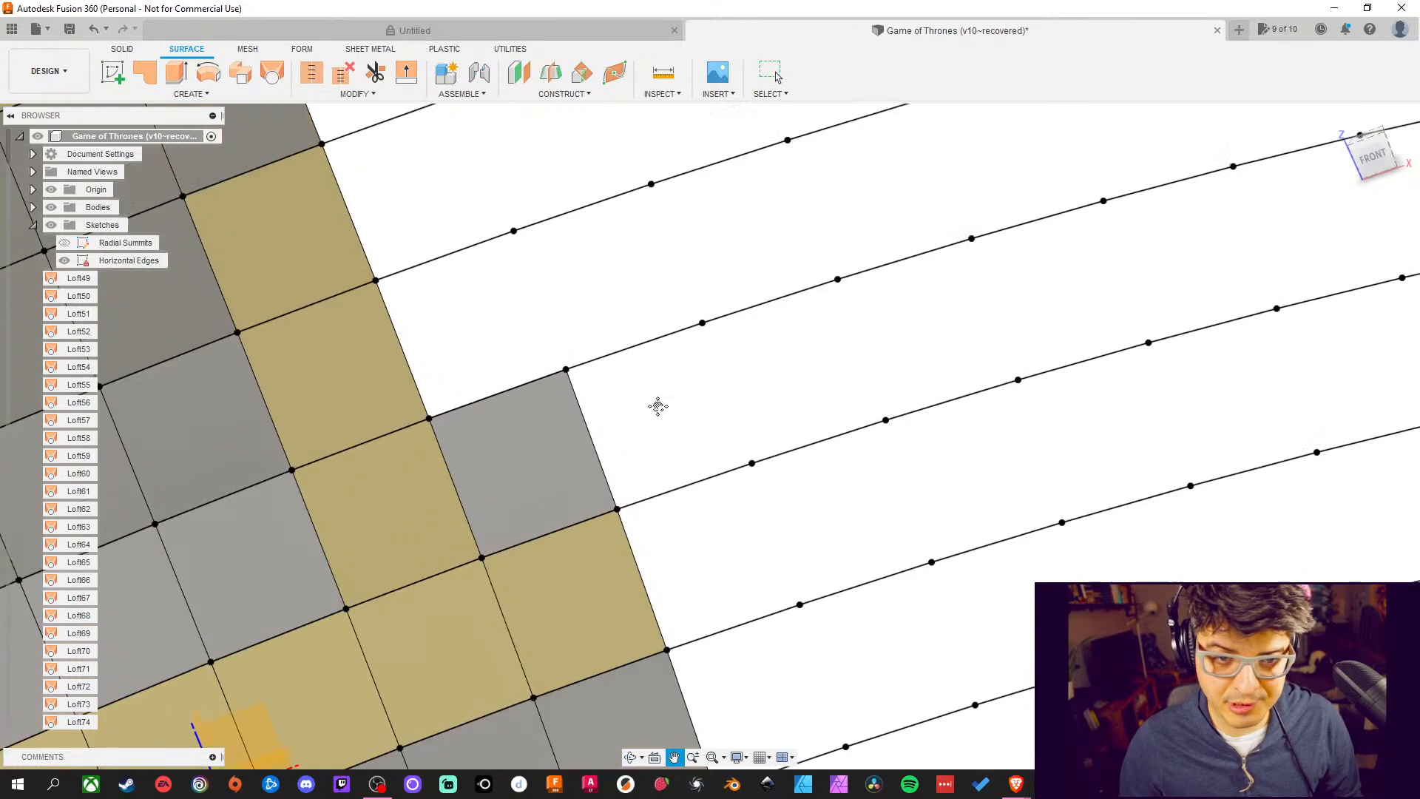
{"action": "left_click", "coordinate": [284, 73]}
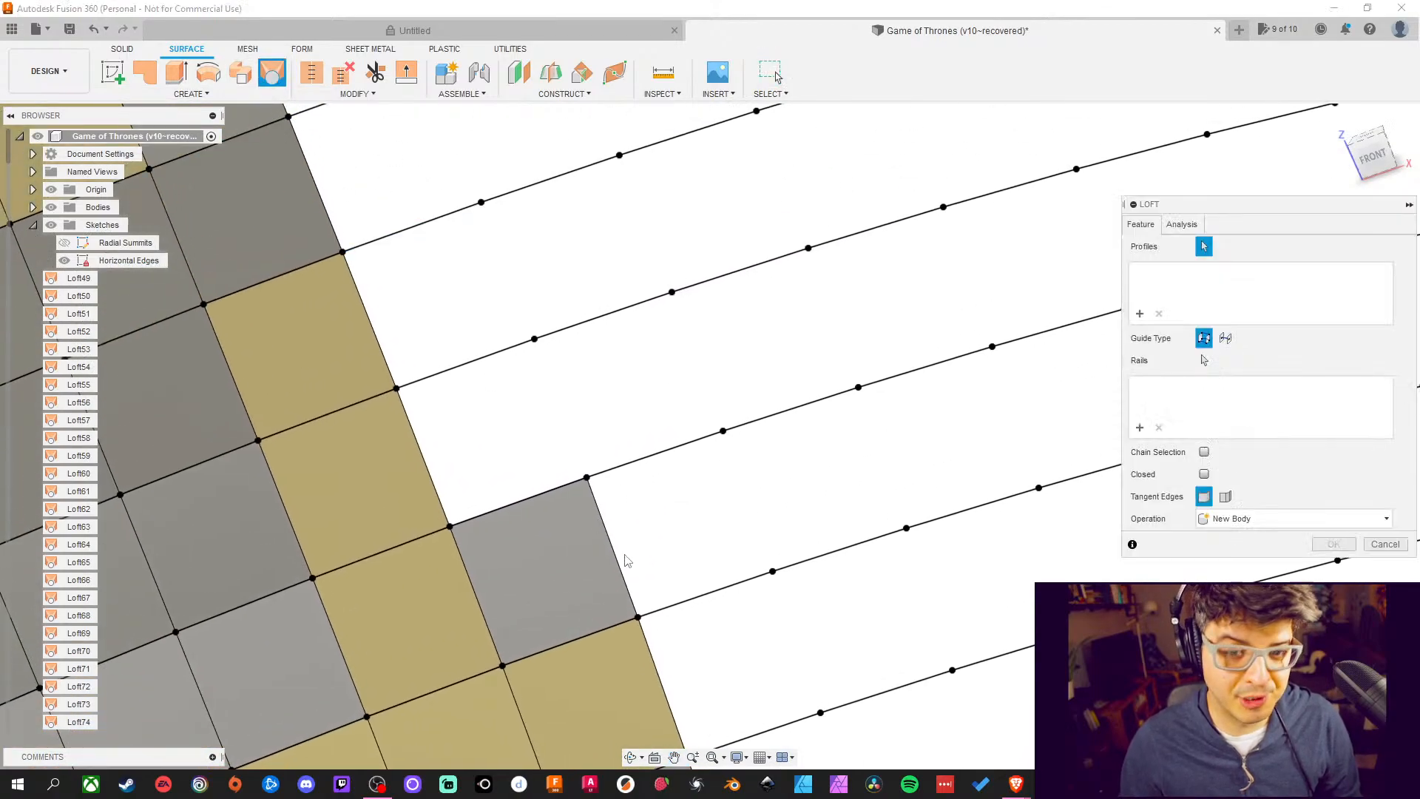
{"action": "left_click", "coordinate": [526, 497]}
{"action": "left_click", "coordinate": [492, 356]}
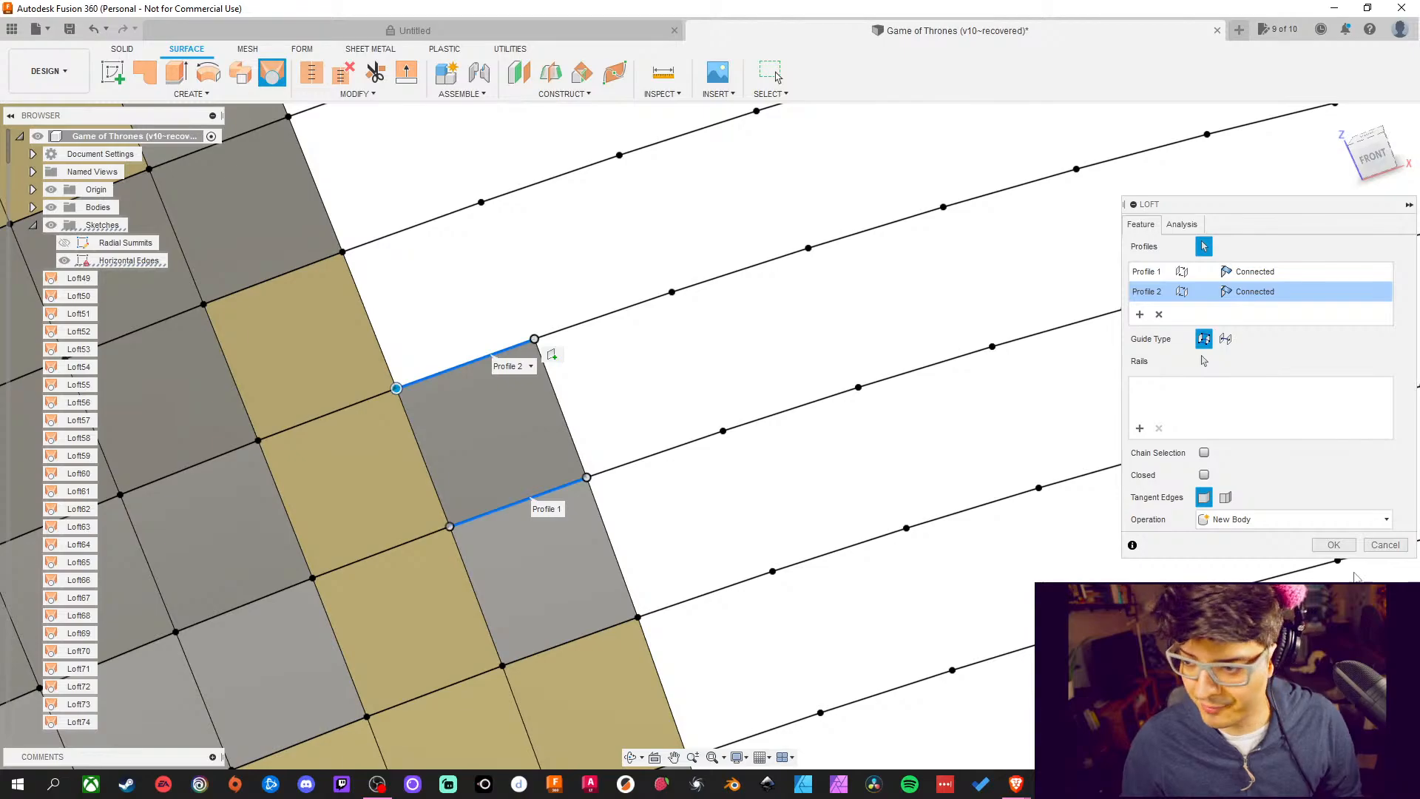
{"action": "key", "text": "Return"}
Loft the eighth panel up in the column, from the seventh panel's top edge to the segment above
{"action": "middle_click_drag", "start_coordinate": [512, 311], "coordinate": [627, 434]}
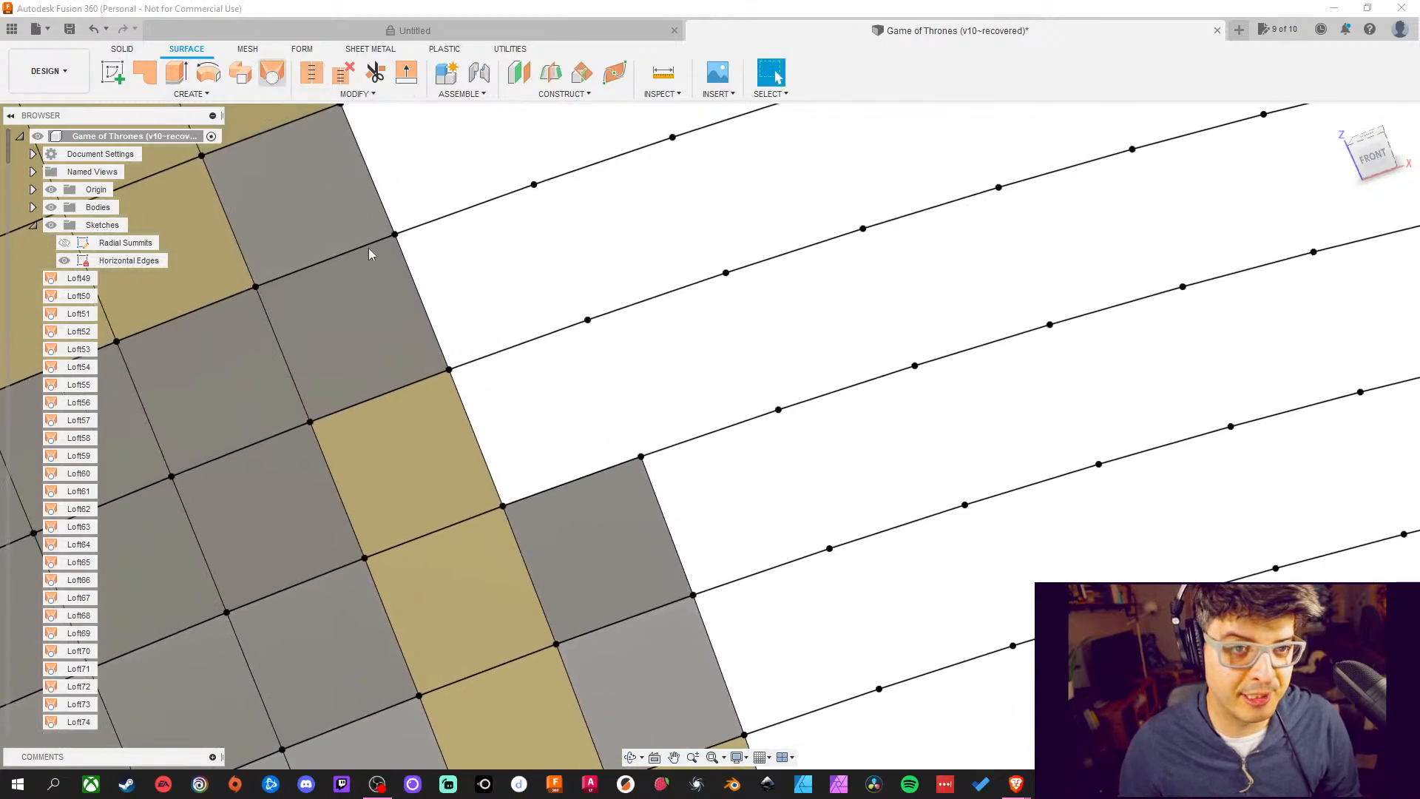
{"action": "key", "text": "Return"}
{"action": "left_click", "coordinate": [597, 471]}
{"action": "left_click", "coordinate": [536, 341]}
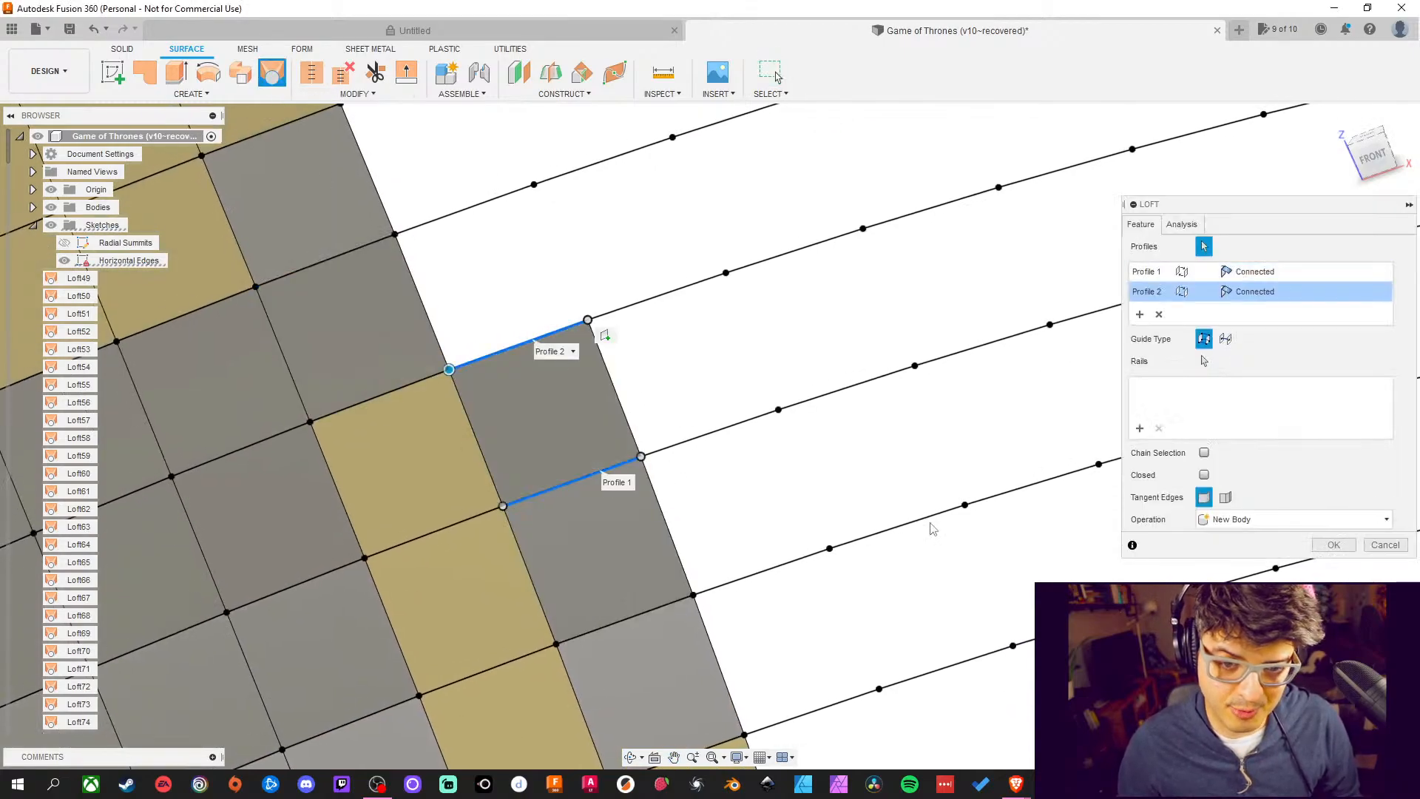
{"action": "left_click", "coordinate": [1333, 545]}
Loft the ninth panel up in the column, between the eighth panel's top edge and the next segment above
{"action": "middle_click_drag", "start_coordinate": [676, 314], "coordinate": [708, 427]}
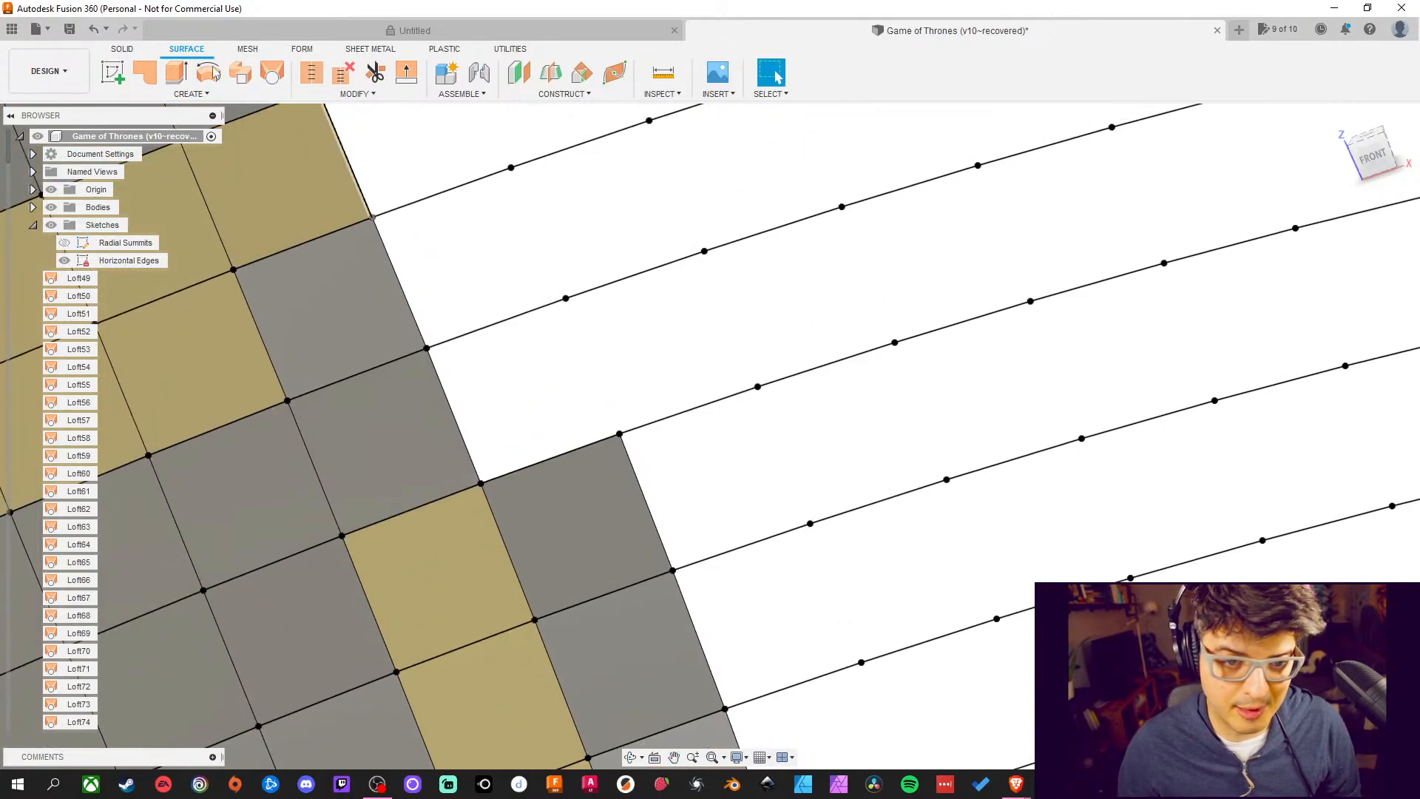
{"action": "left_click", "coordinate": [272, 71]}
{"action": "left_click", "coordinate": [548, 464]}
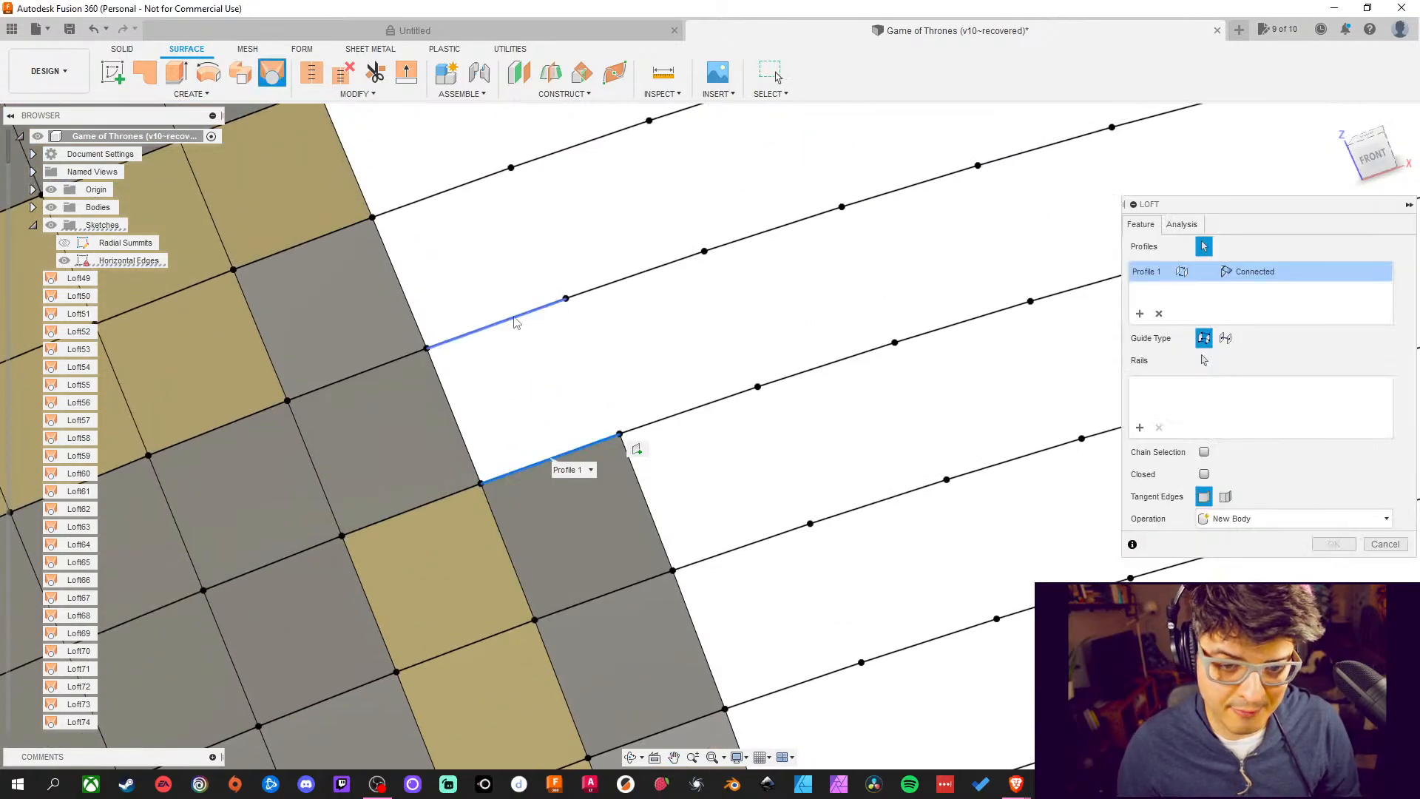
{"action": "left_click", "coordinate": [516, 322]}
{"action": "left_click", "coordinate": [1345, 549]}
Loft the tenth panel up in the column, from the ninth panel's top edge to the horizontal edge segment above
{"action": "middle_click_drag", "start_coordinate": [564, 259], "coordinate": [548, 267]}
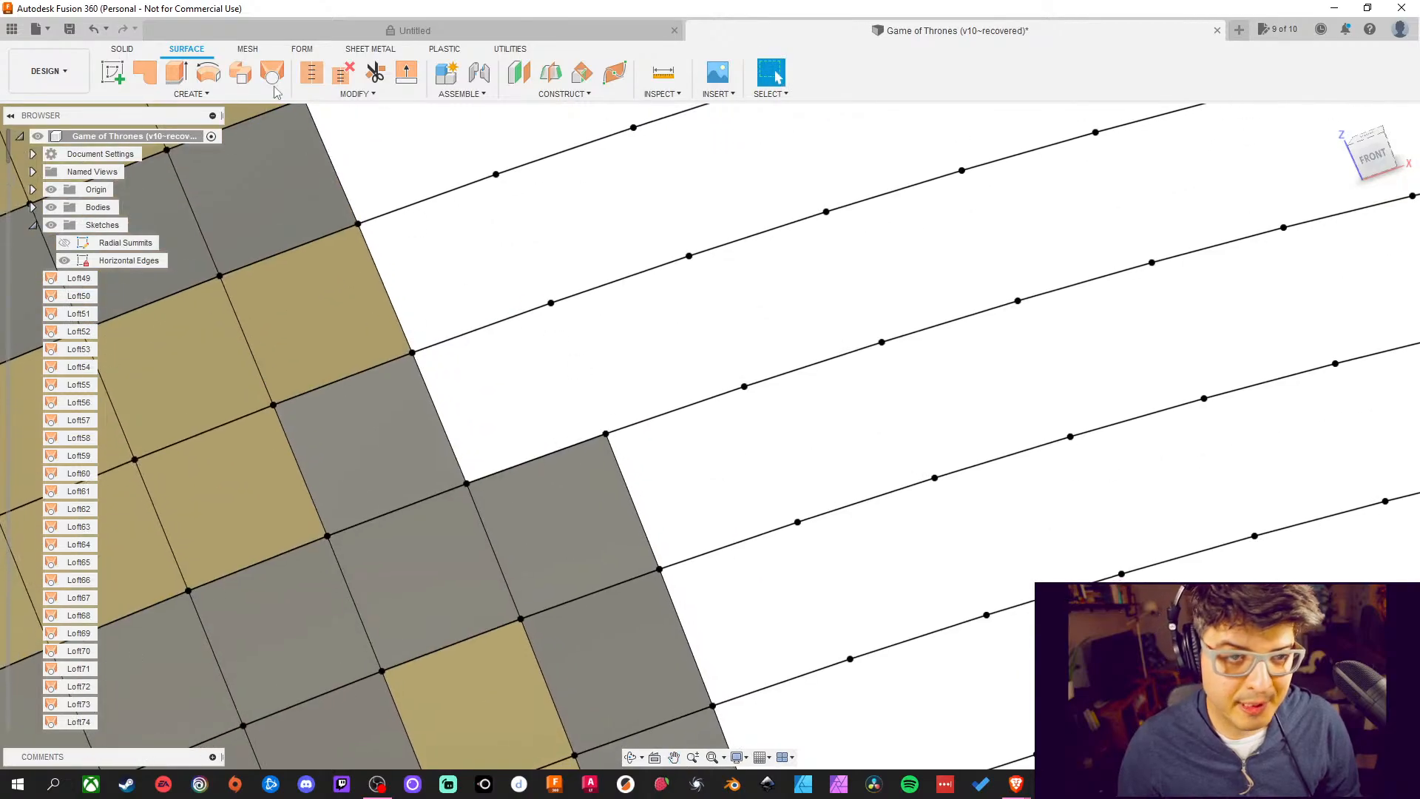
{"action": "left_click", "coordinate": [271, 72]}
{"action": "left_click", "coordinate": [539, 459]}
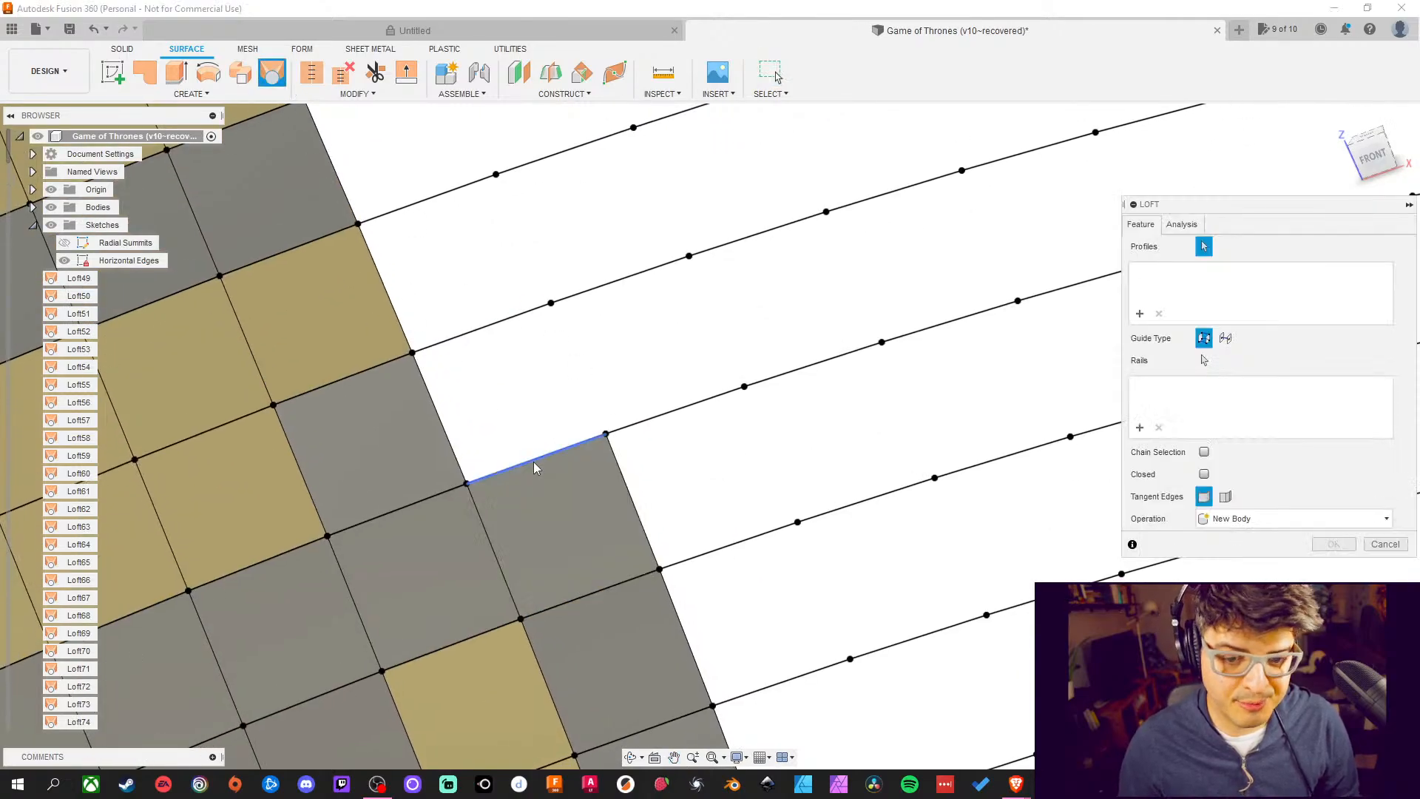
{"action": "left_click", "coordinate": [496, 326]}
{"action": "left_click", "coordinate": [1327, 546]}
Loft the eleventh panel up in the column, from the tenth panel's top edge to the next segment above
{"action": "middle_click_drag", "start_coordinate": [625, 384], "coordinate": [625, 352]}
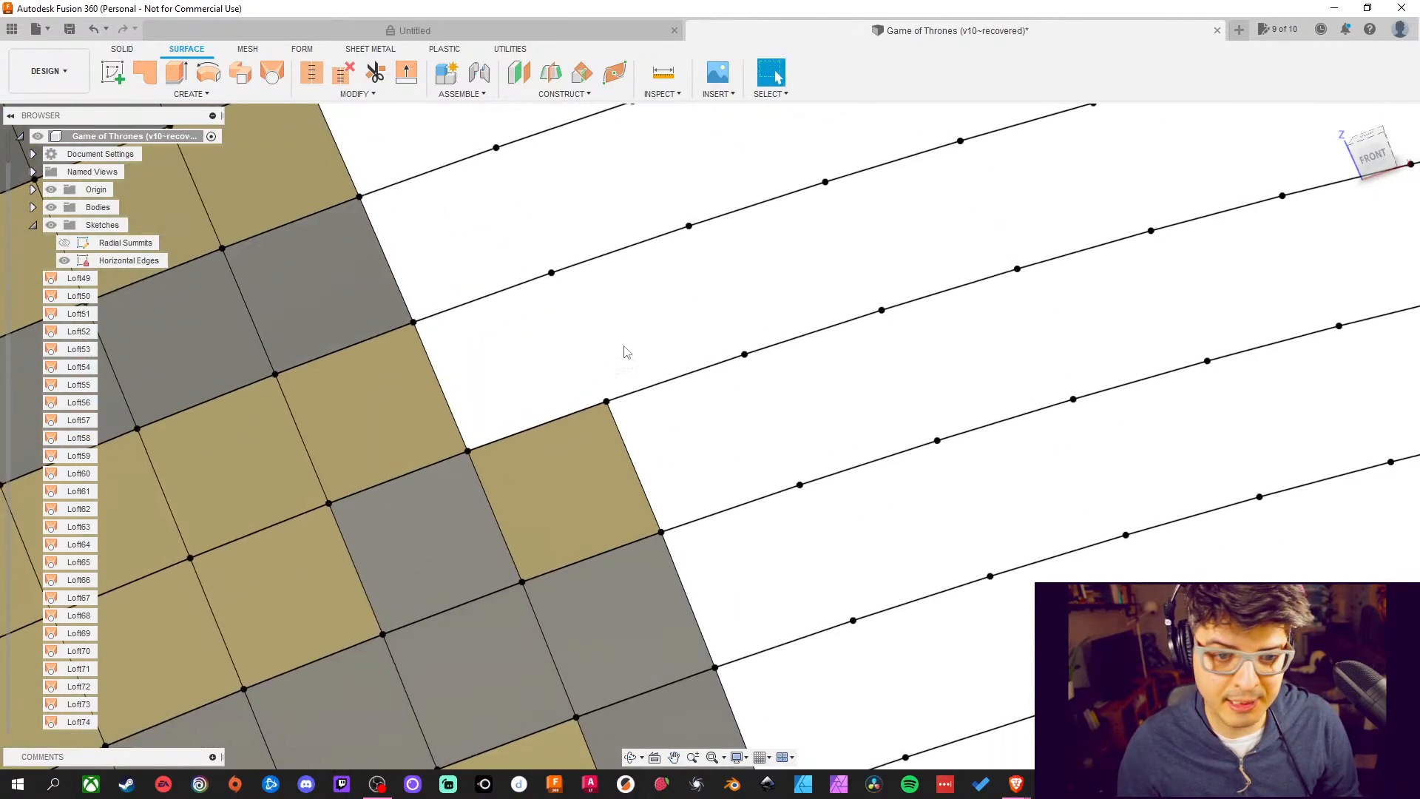
{"action": "left_click", "coordinate": [271, 72]}
{"action": "left_click", "coordinate": [531, 431]}
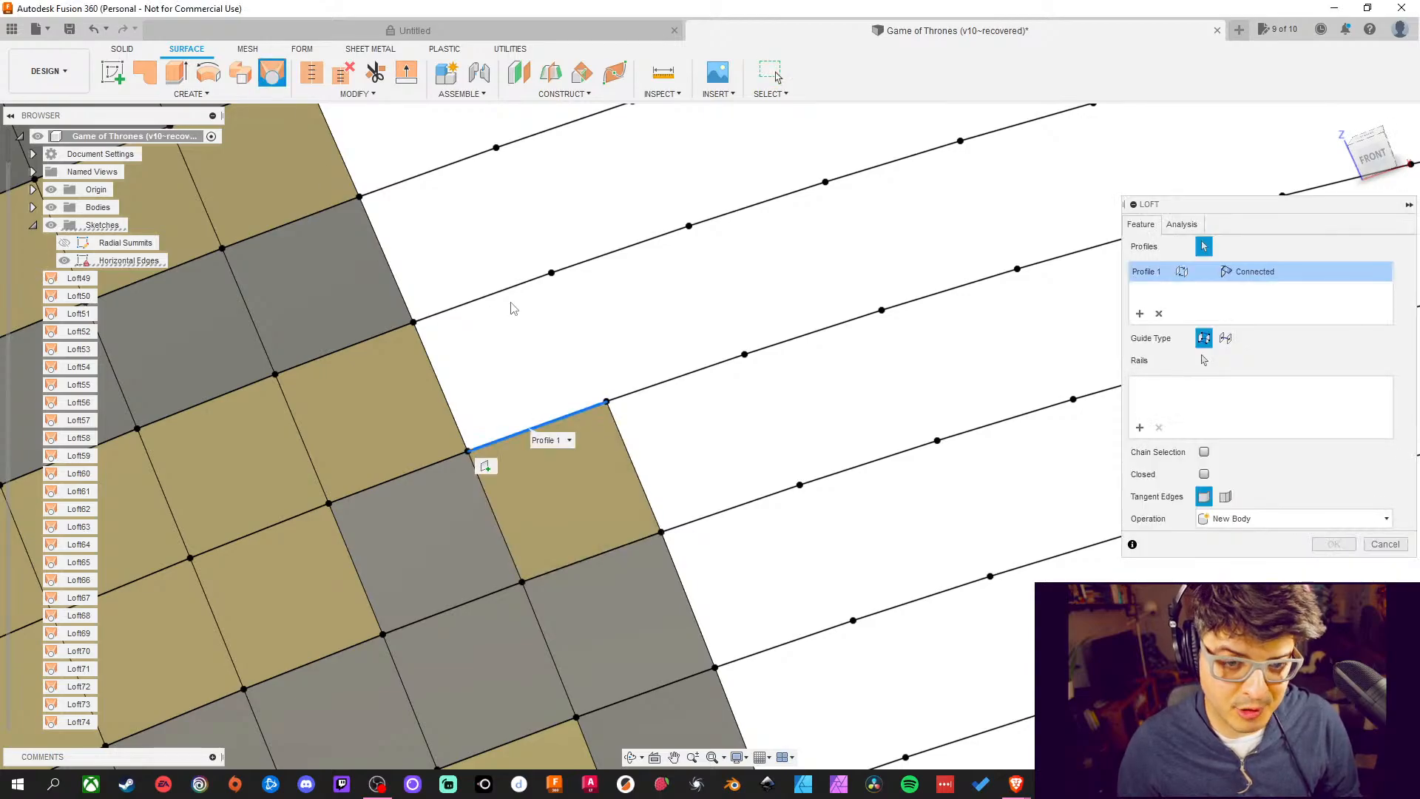
{"action": "left_click", "coordinate": [500, 292]}
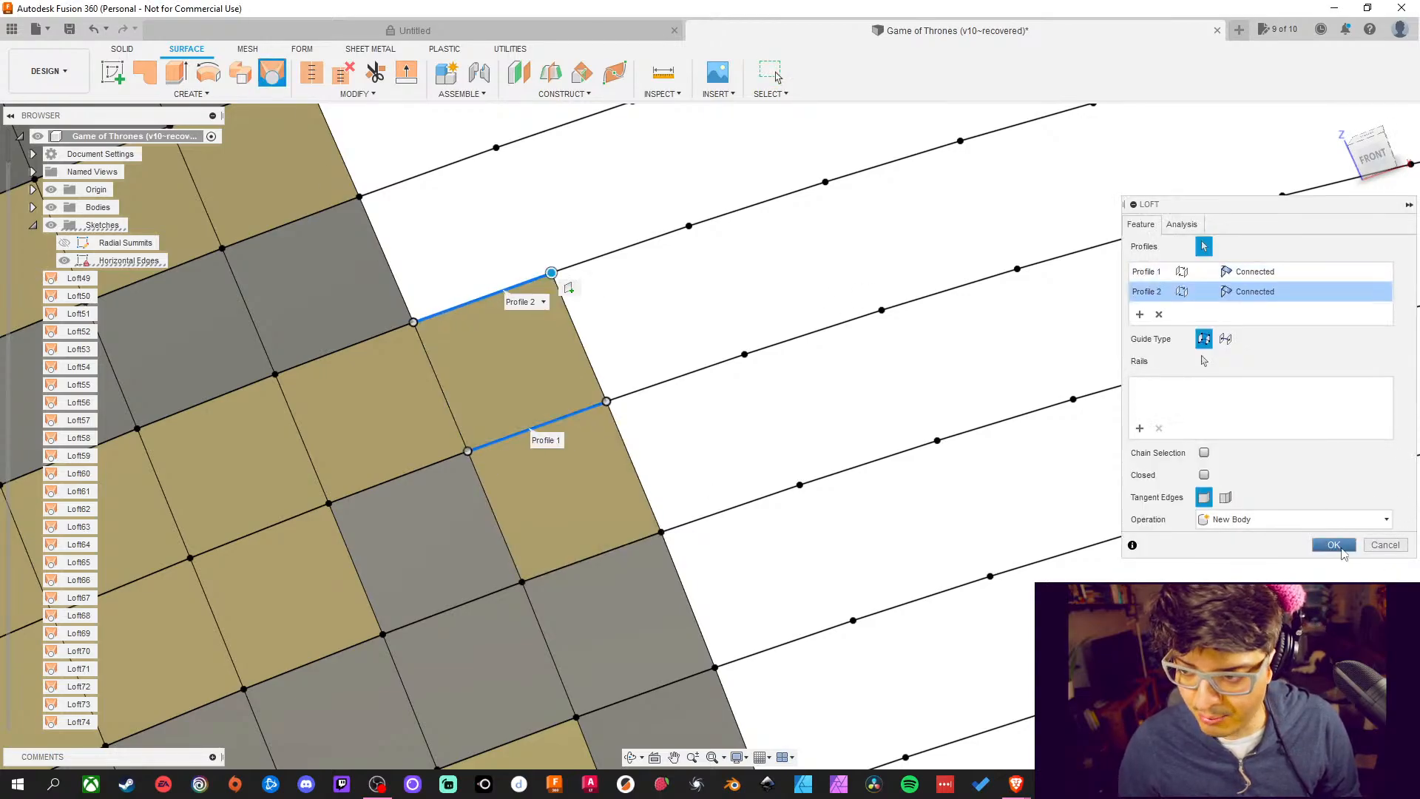
{"action": "left_click", "coordinate": [1334, 545]}
Loft the twelfth panel up in the column, between the eleventh panel's top edge and the segment above it
{"action": "middle_click_drag", "start_coordinate": [554, 358], "coordinate": [632, 453]}
{"action": "left_click", "coordinate": [270, 72]}
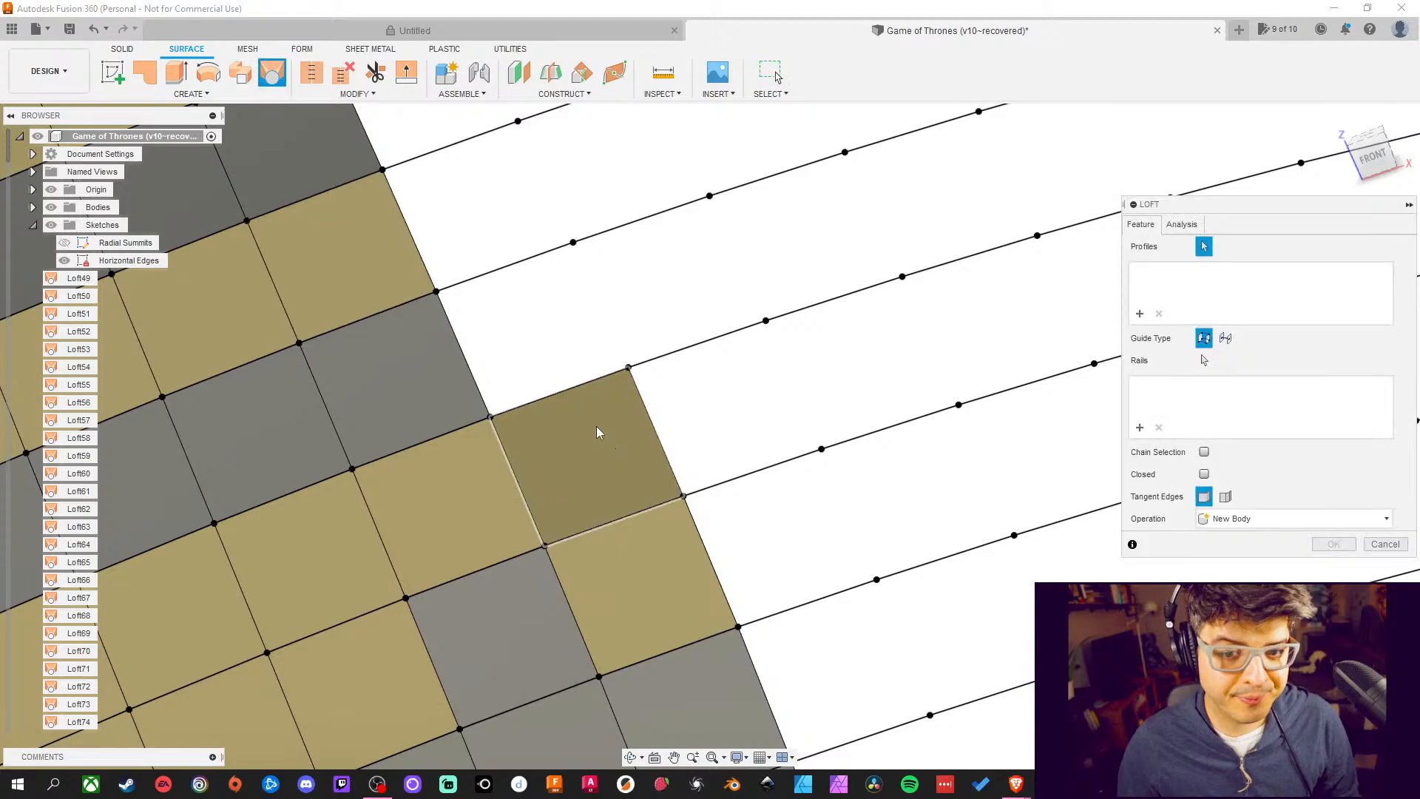
{"action": "left_click", "coordinate": [573, 387]}
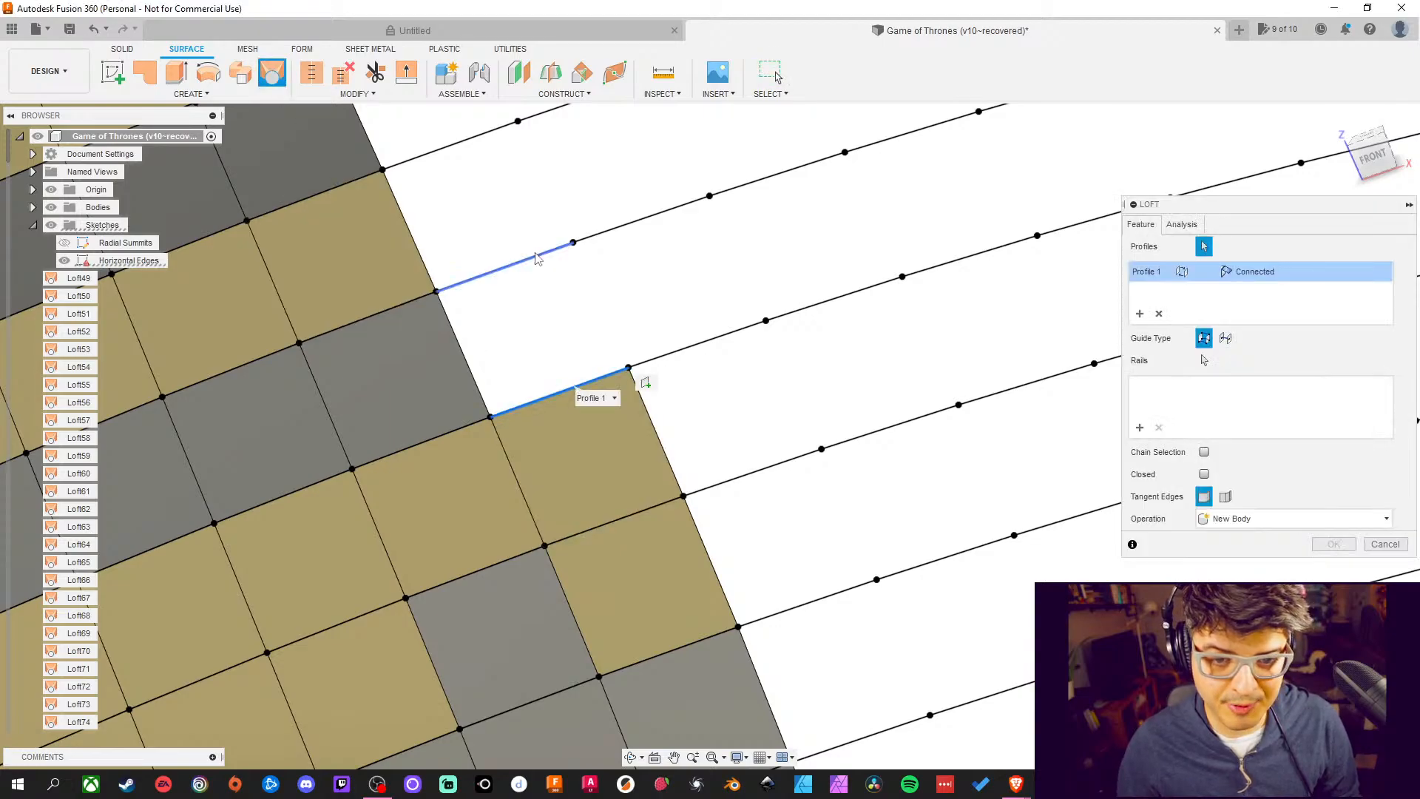
{"action": "left_click", "coordinate": [539, 254]}
{"action": "left_click", "coordinate": [1333, 544]}
Loft the thirteenth panel up in the column, from the twelfth panel's top edge to the next horizontal edge segment
{"action": "middle_click_drag", "start_coordinate": [800, 319], "coordinate": [808, 415]}
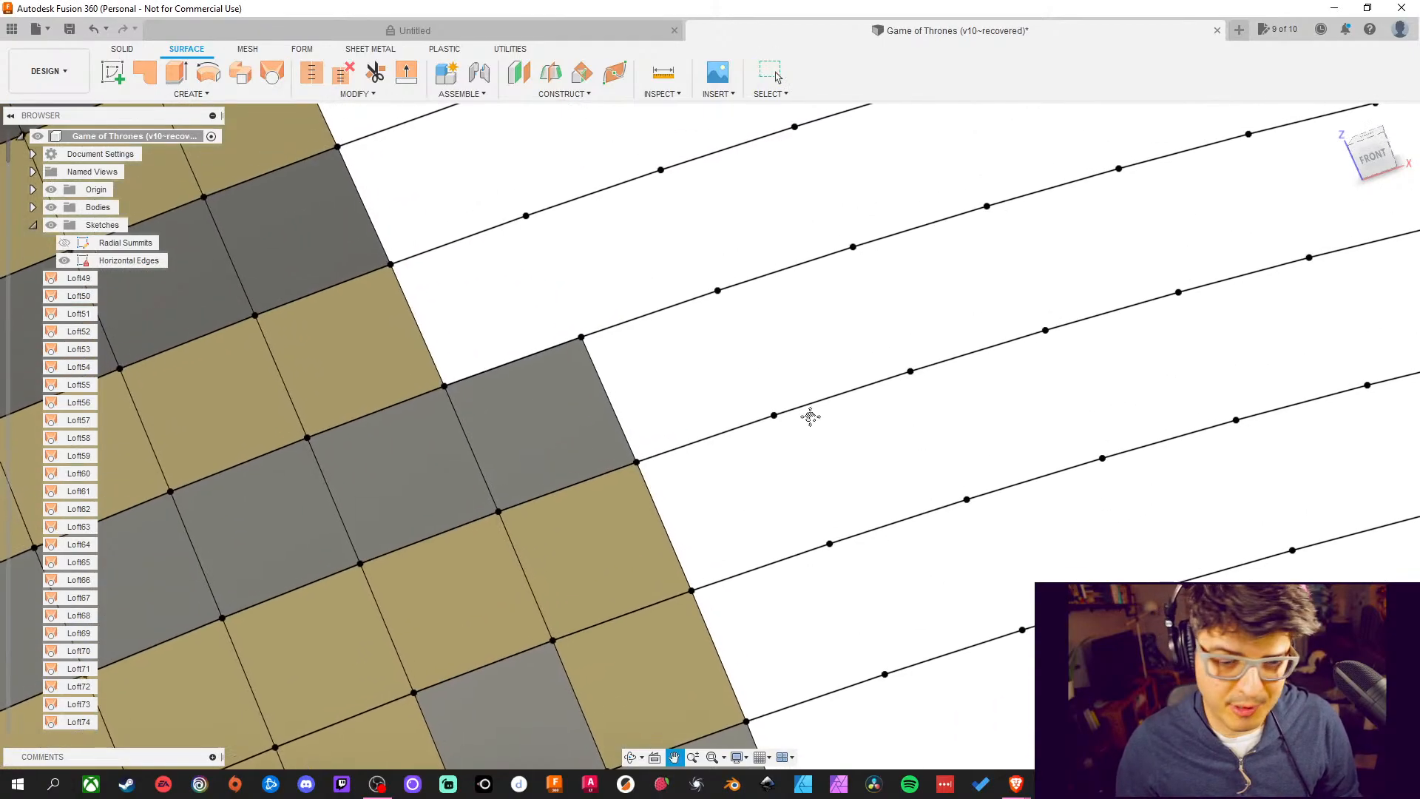
{"action": "left_click", "coordinate": [271, 72]}
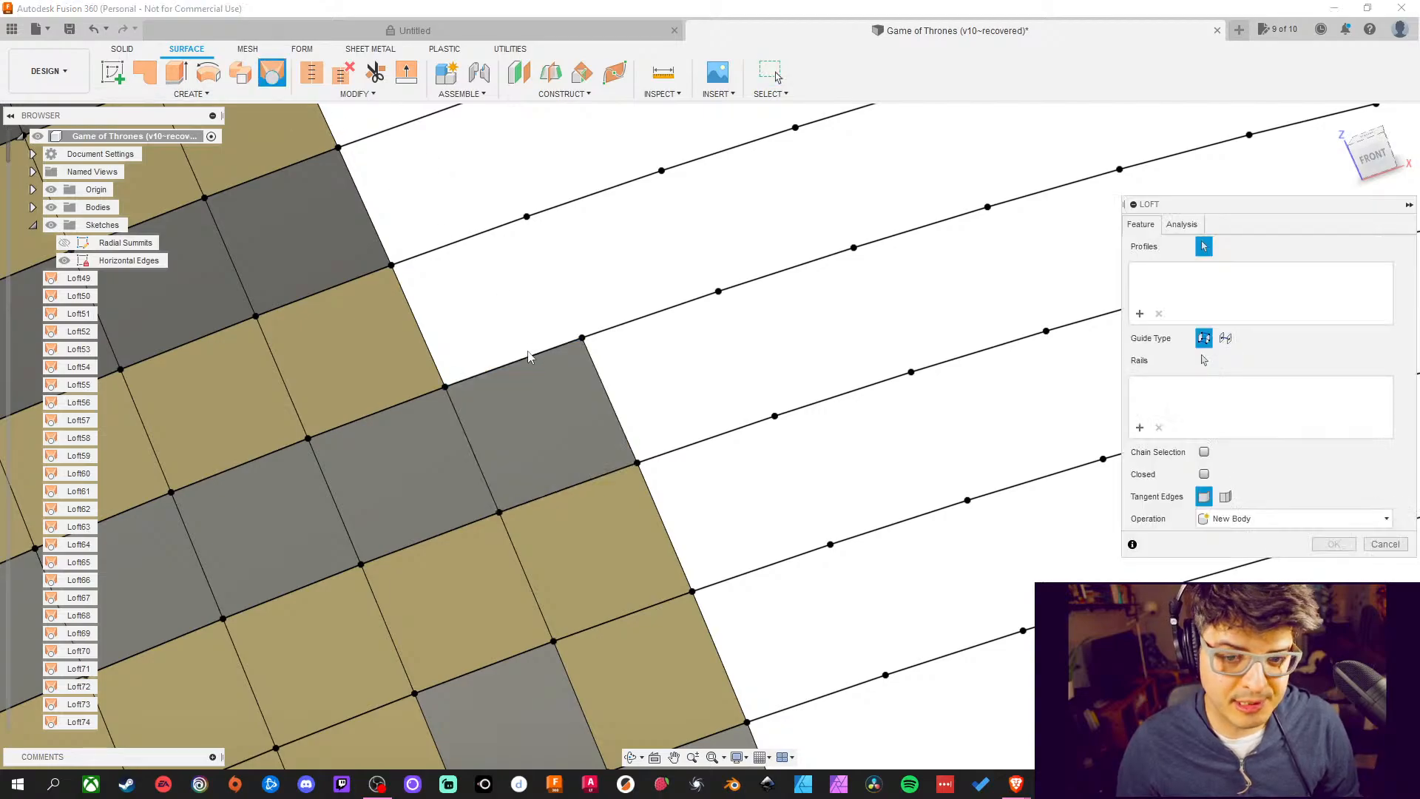
{"action": "left_click", "coordinate": [560, 368]}
{"action": "left_click", "coordinate": [516, 220]}
{"action": "middle_click_drag", "start_coordinate": [517, 222], "coordinate": [598, 406]}
{"action": "left_click", "coordinate": [1349, 546]}
Loft the fourteenth panel up in the column, from the thirteenth panel's top edge to the segment above
{"action": "middle_click_drag", "start_coordinate": [917, 365], "coordinate": [925, 421]}
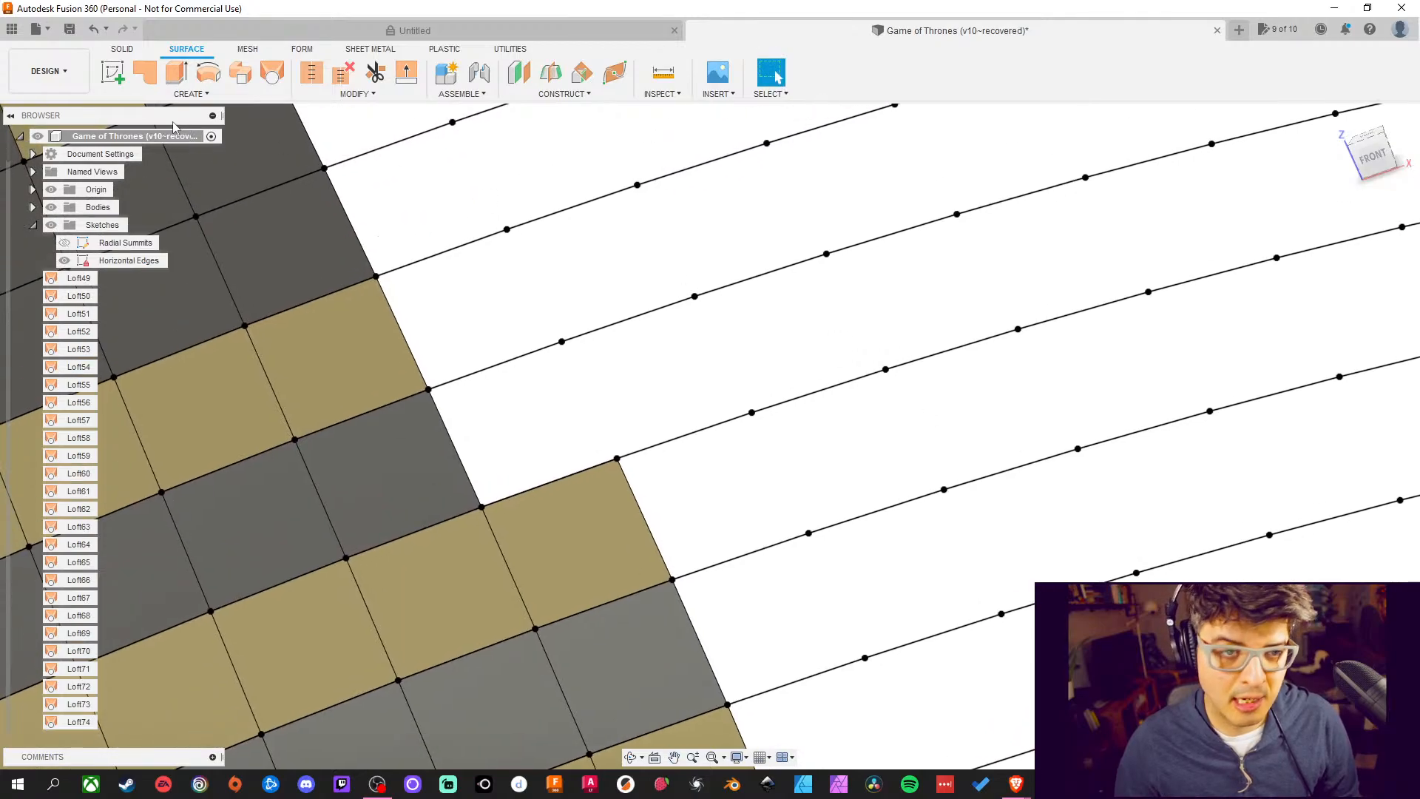
{"action": "left_click", "coordinate": [272, 72]}
{"action": "left_click", "coordinate": [585, 472]}
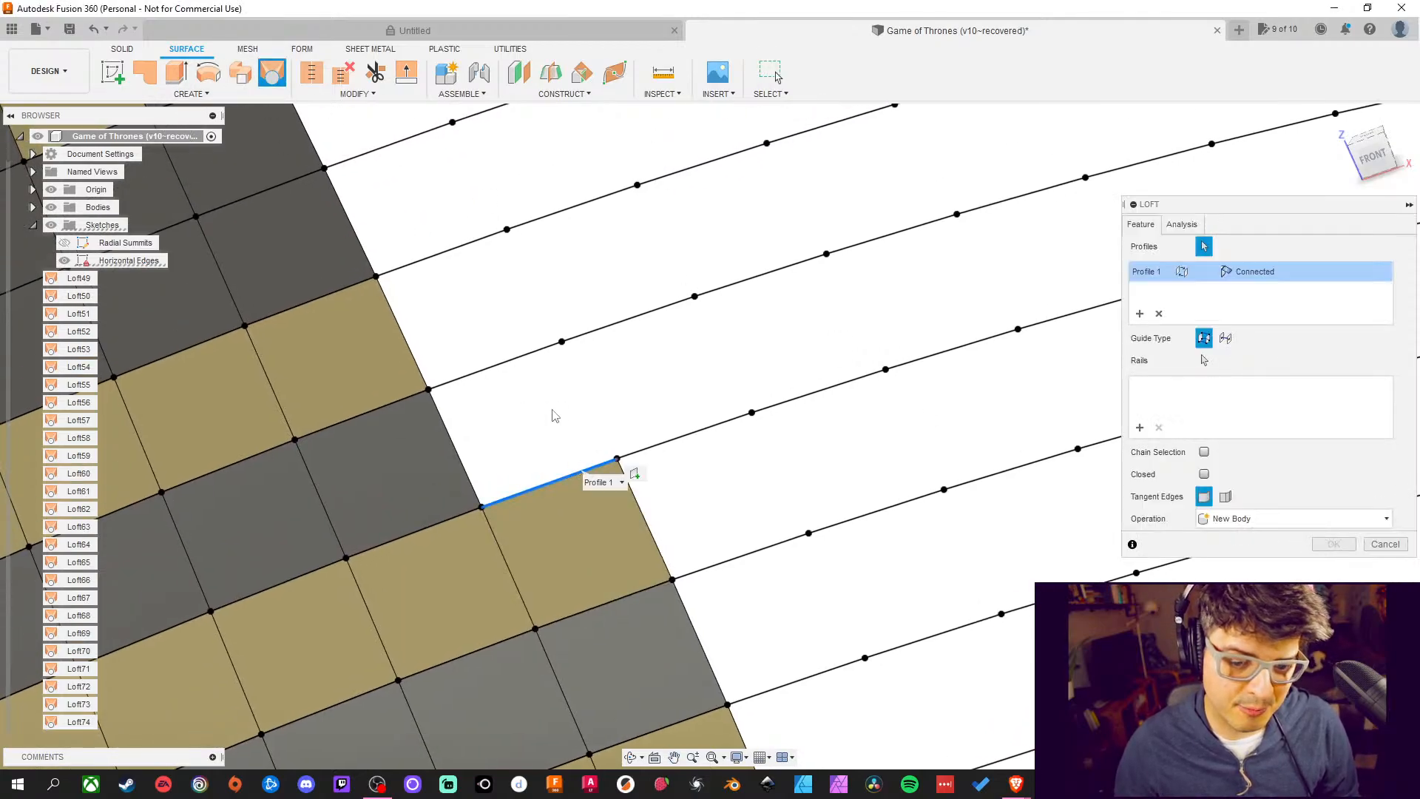
{"action": "left_click", "coordinate": [534, 355]}
{"action": "left_click", "coordinate": [1333, 545]}
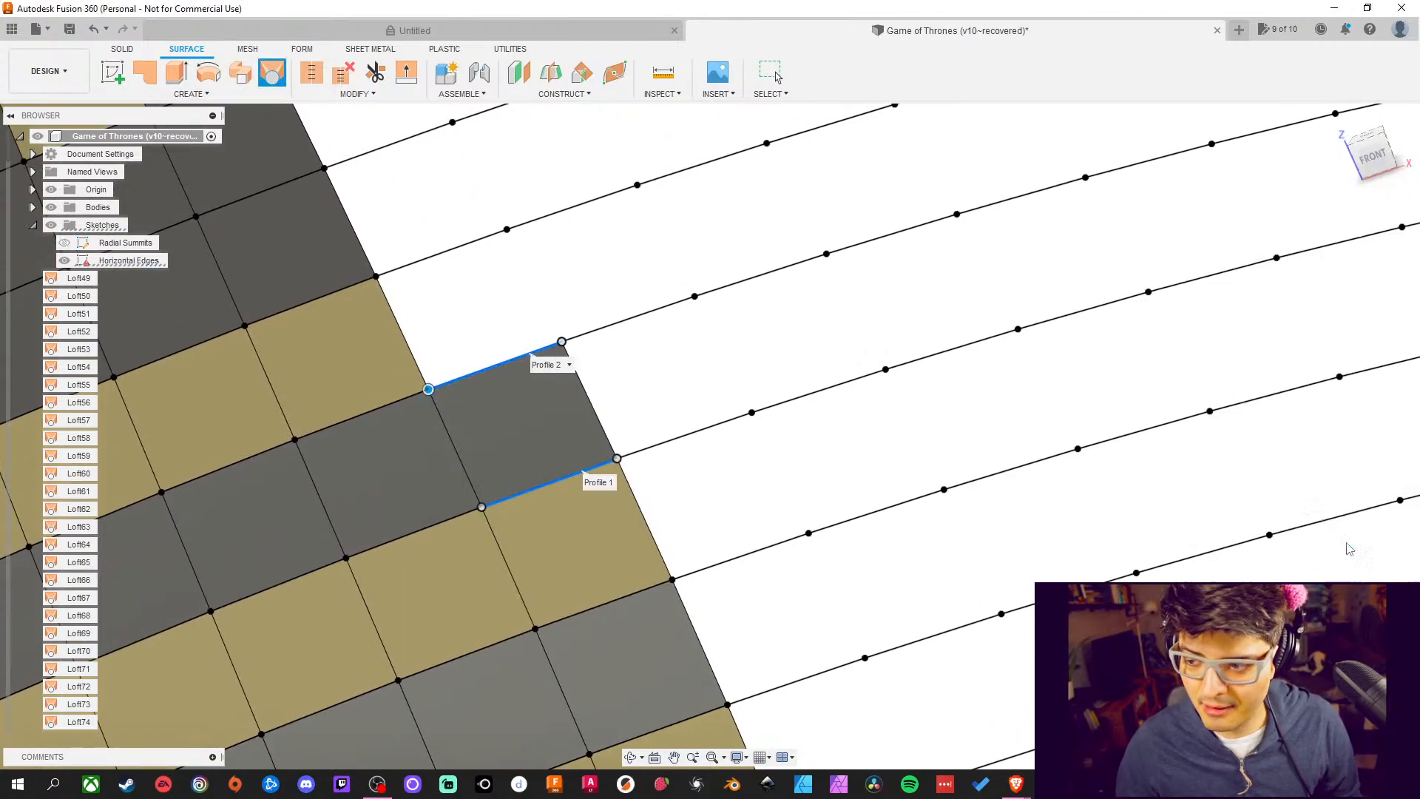
Loft the fifteenth panel up in the column, between the fourteenth panel's top edge and the next segment above
{"action": "middle_click_drag", "start_coordinate": [476, 405], "coordinate": [634, 390]}
{"action": "left_click", "coordinate": [277, 83]}
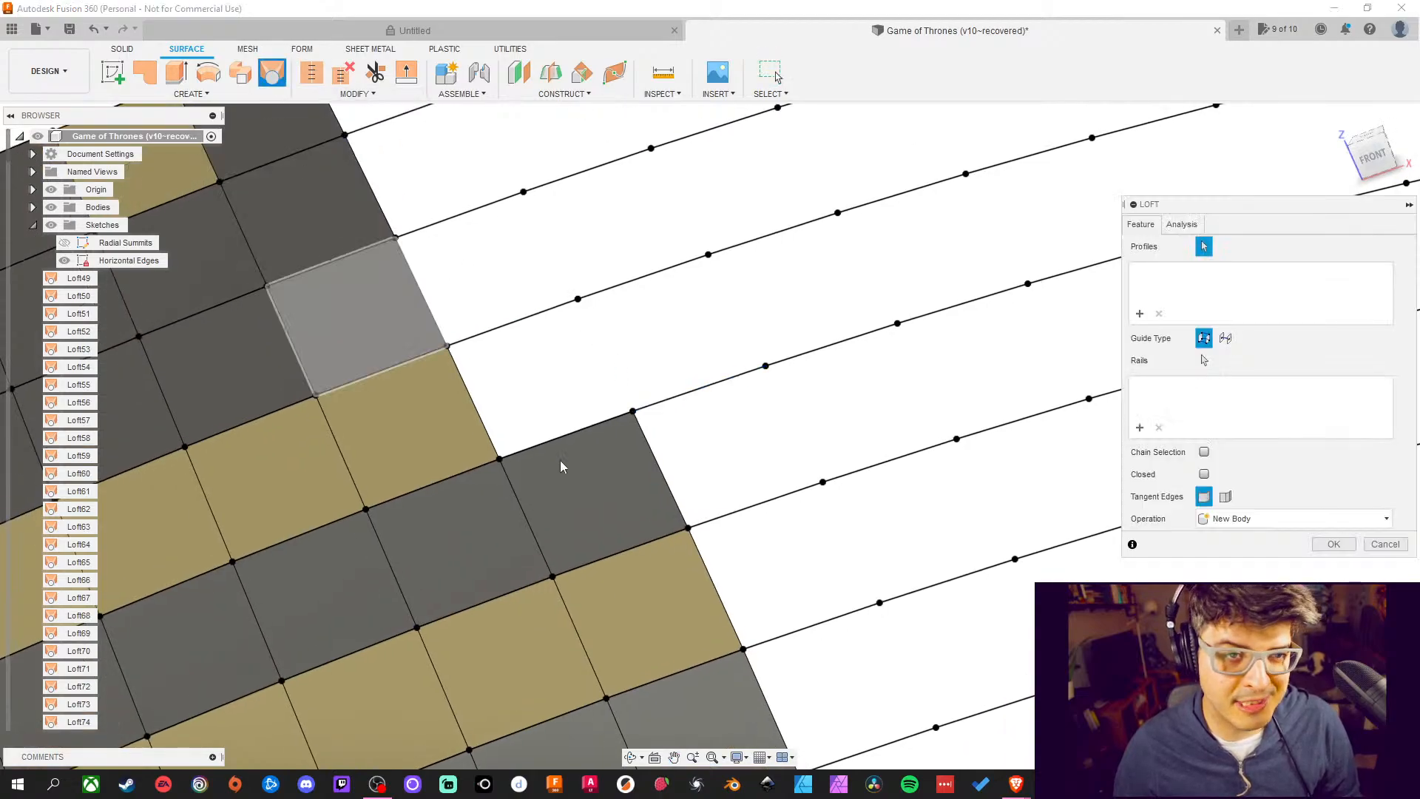
{"action": "left_click", "coordinate": [567, 441]}
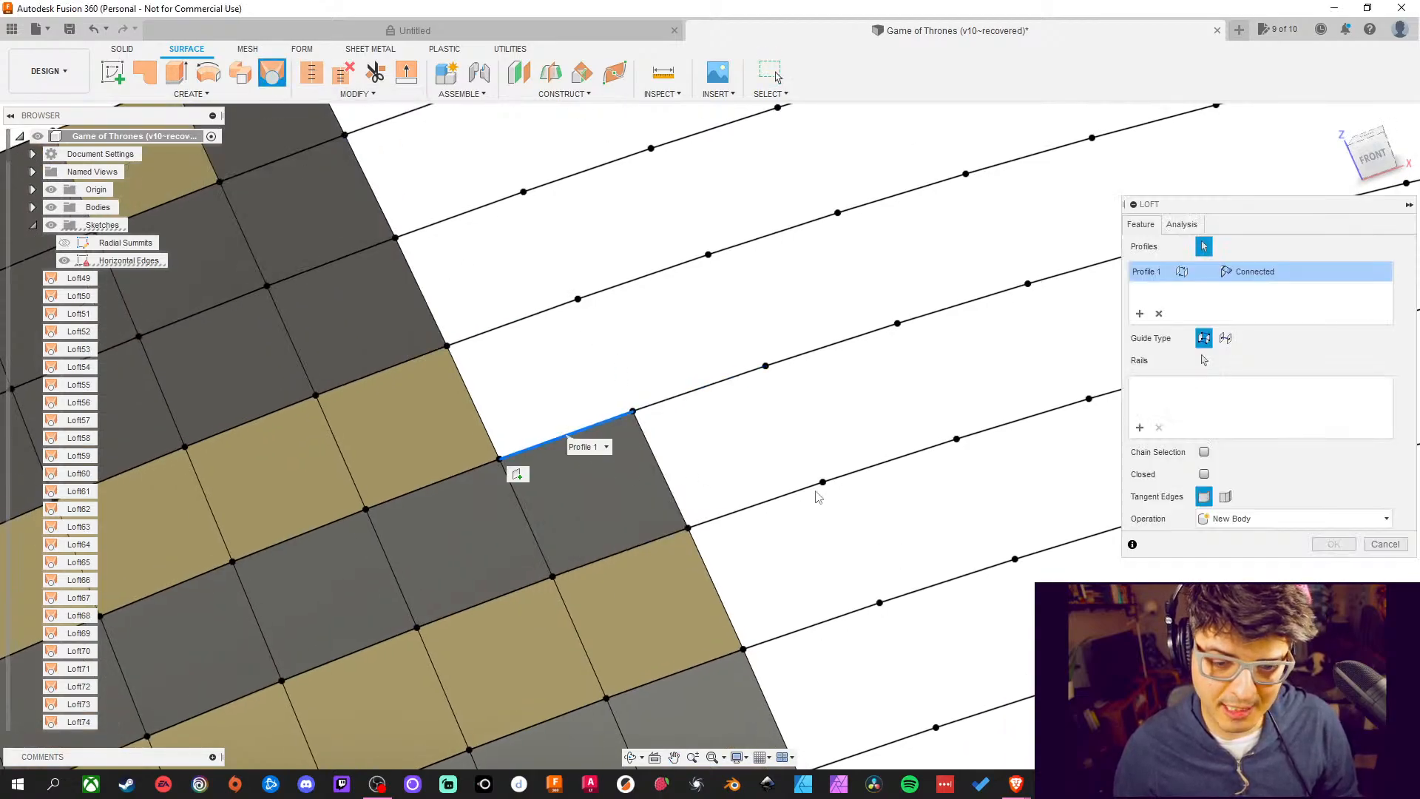
{"action": "left_click", "coordinate": [556, 314]}
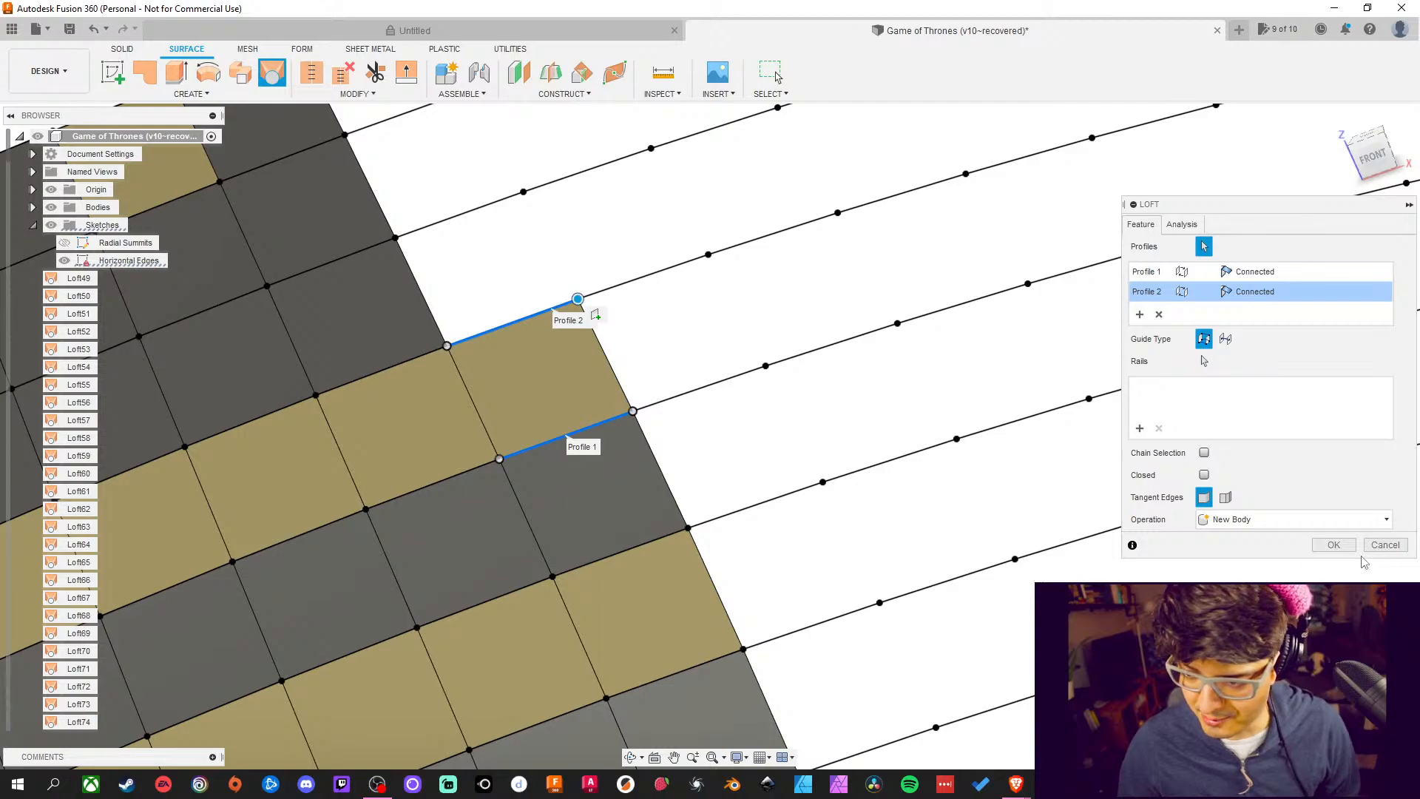
{"action": "left_click", "coordinate": [1332, 545]}
Loft the column's third panel from the top, from the panel below's top edge to the next horizontal edge segment
{"action": "middle_click_drag", "start_coordinate": [673, 351], "coordinate": [713, 434]}
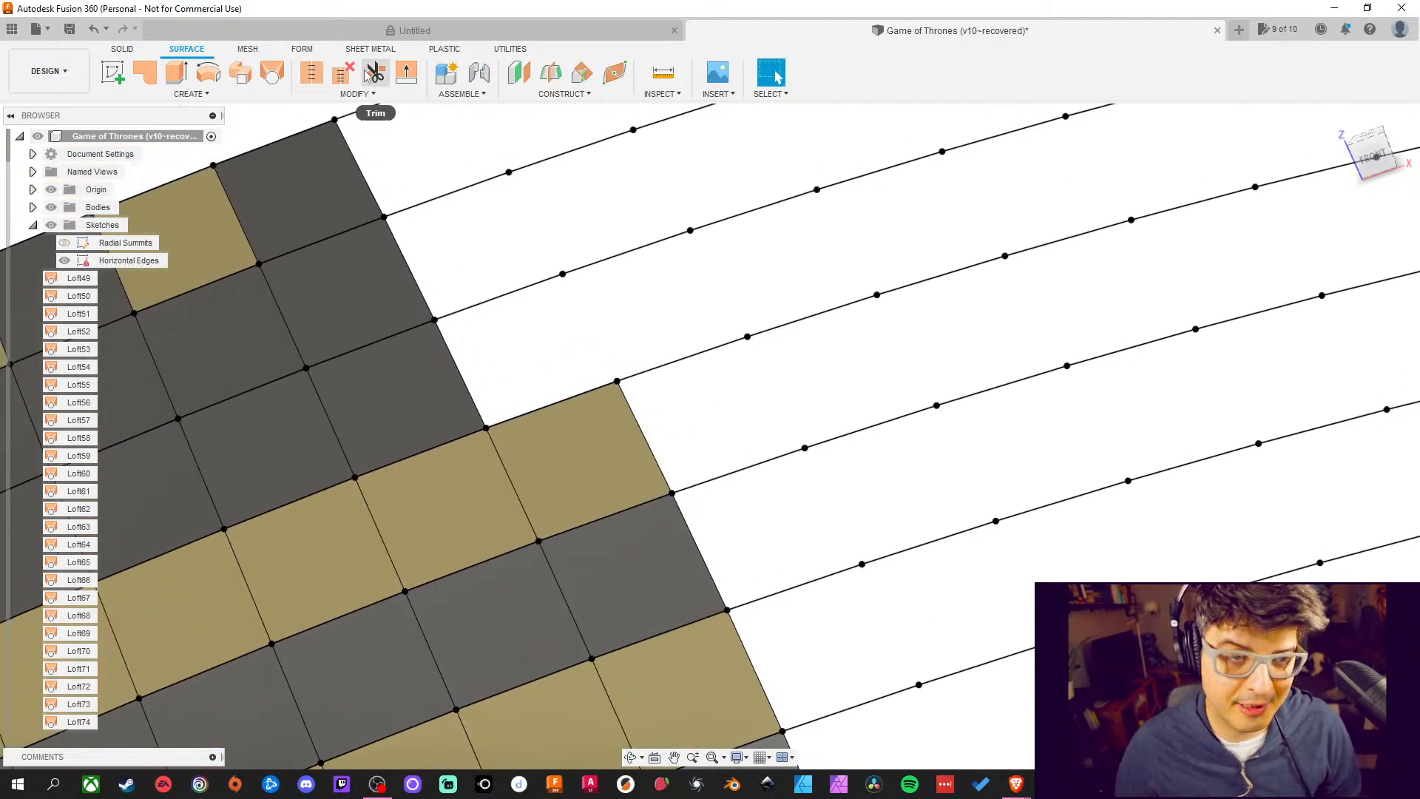
{"action": "left_click", "coordinate": [273, 73]}
{"action": "left_click", "coordinate": [544, 408]}
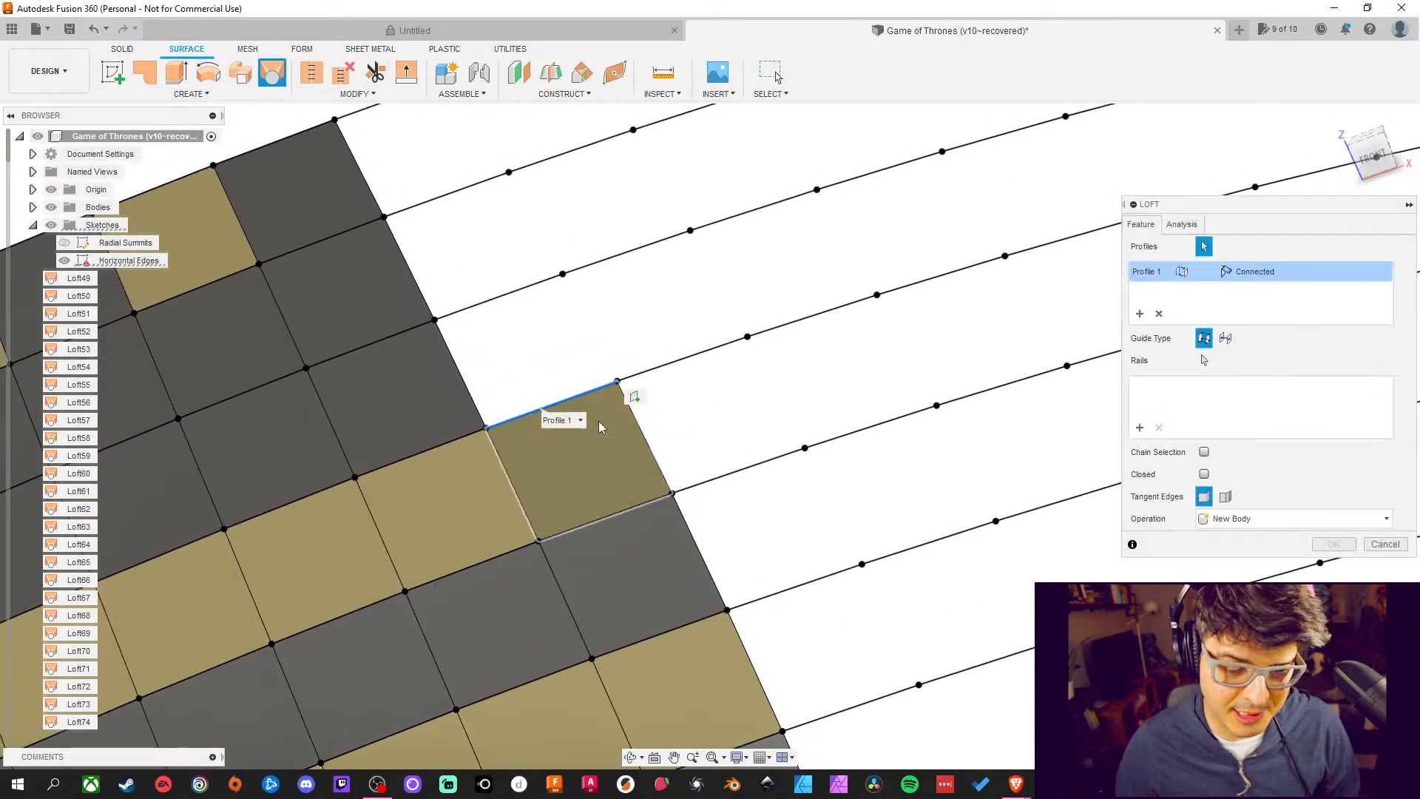
{"action": "left_click", "coordinate": [518, 292]}
{"action": "middle_click_drag", "start_coordinate": [755, 375], "coordinate": [789, 484]}
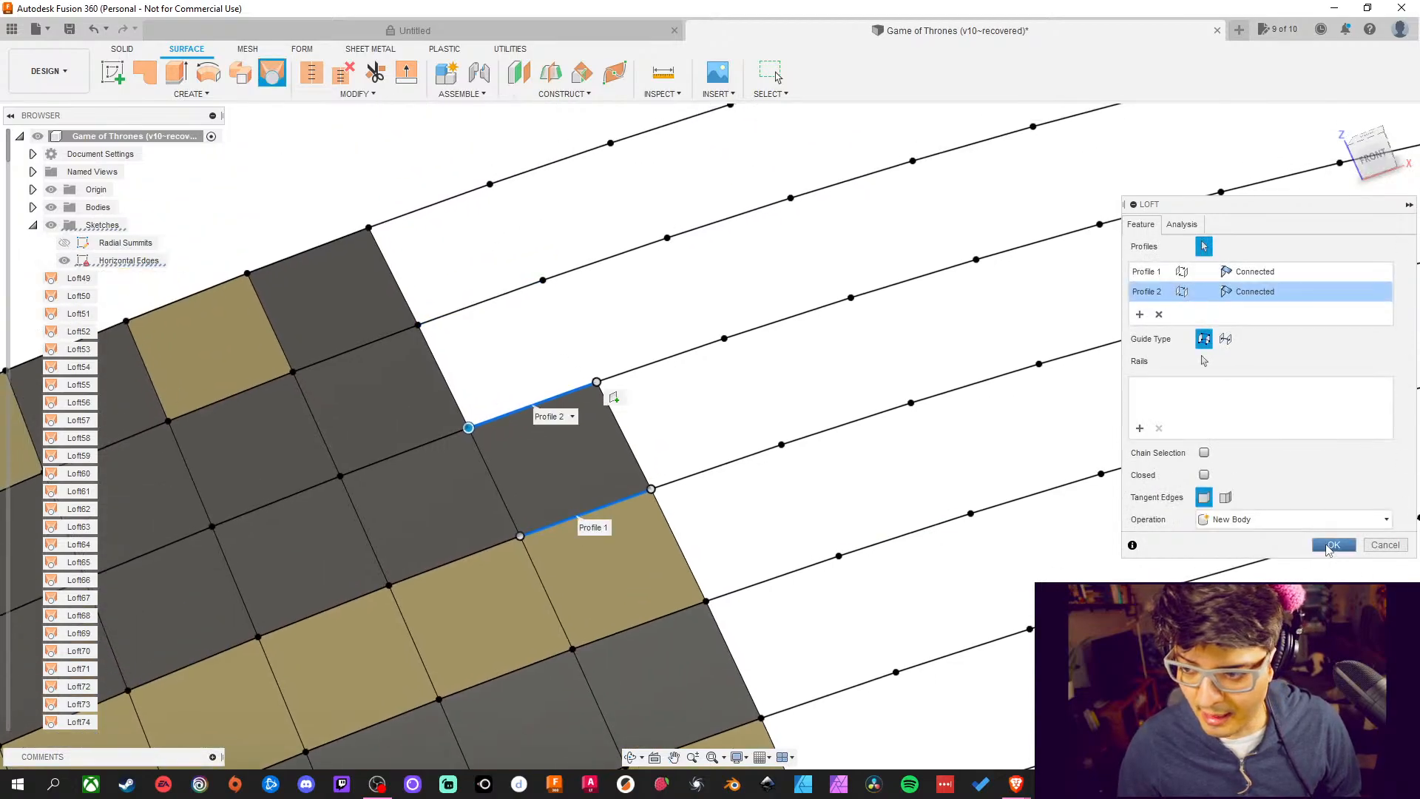
{"action": "left_click", "coordinate": [1333, 545]}
Loft the panel just below the column's top row, between the last panel's top edge and the second-highest horizontal edge line
{"action": "left_click", "coordinate": [273, 73]}
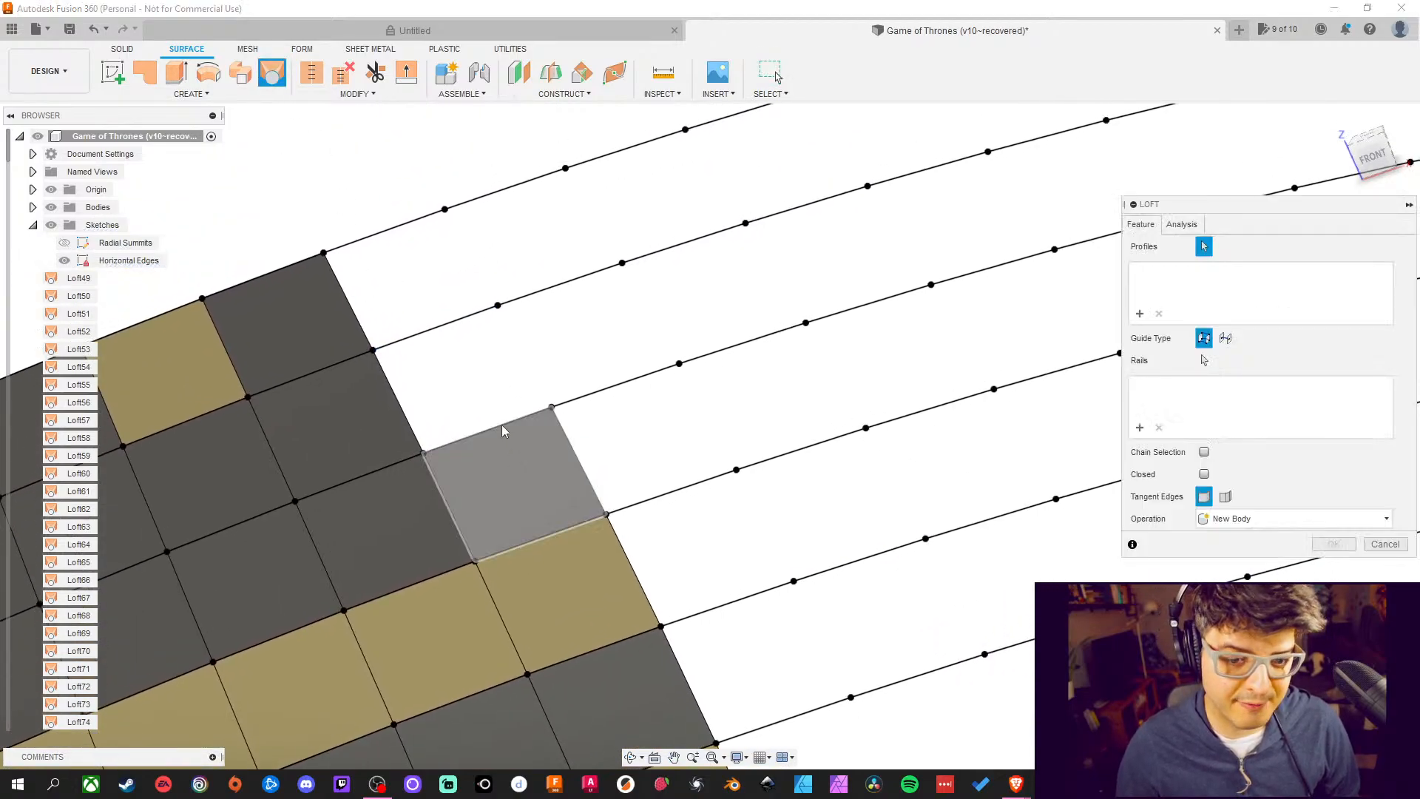
{"action": "left_click", "coordinate": [499, 427]}
{"action": "left_click", "coordinate": [463, 318]}
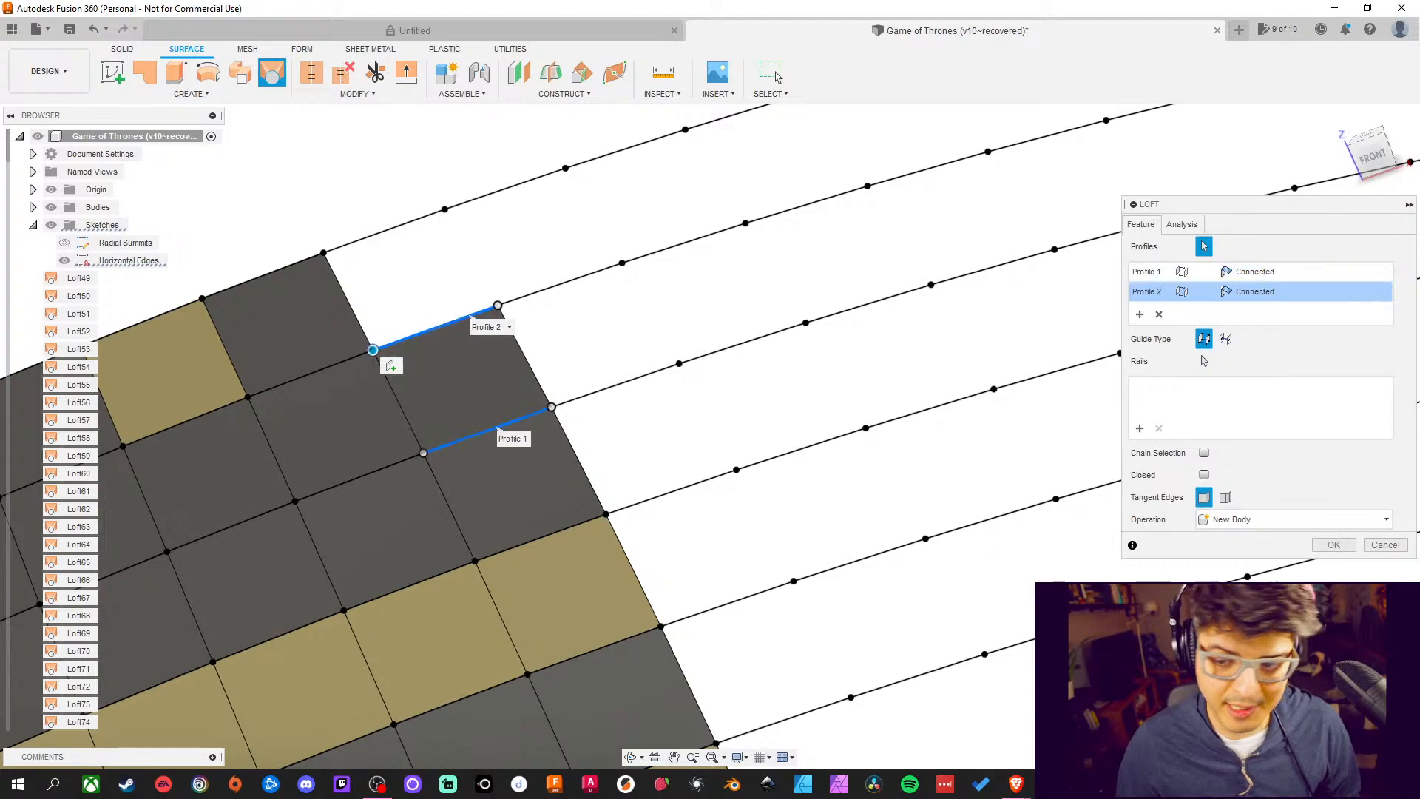
{"action": "left_click", "coordinate": [1333, 545]}
{"action": "middle_click_drag", "start_coordinate": [715, 423], "coordinate": [789, 483]}
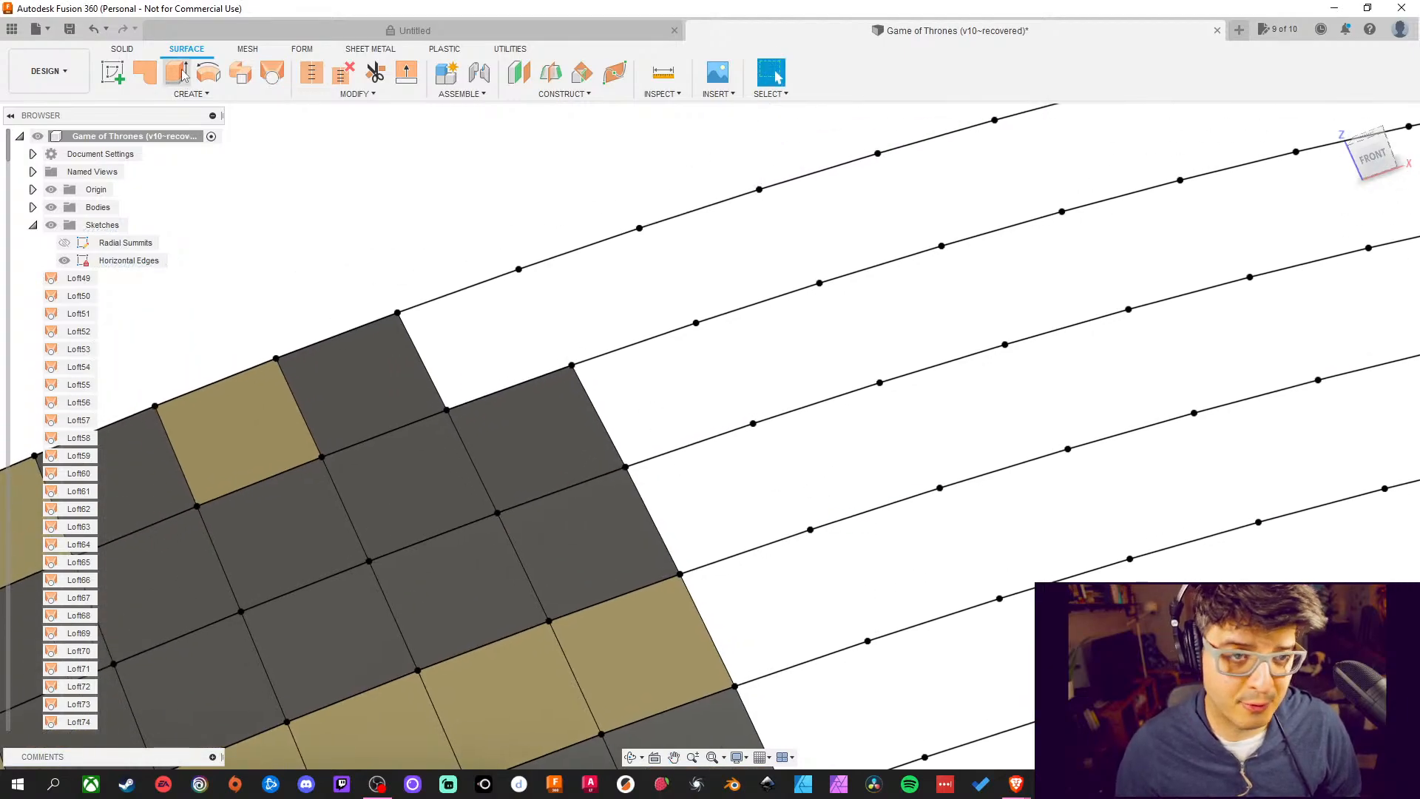
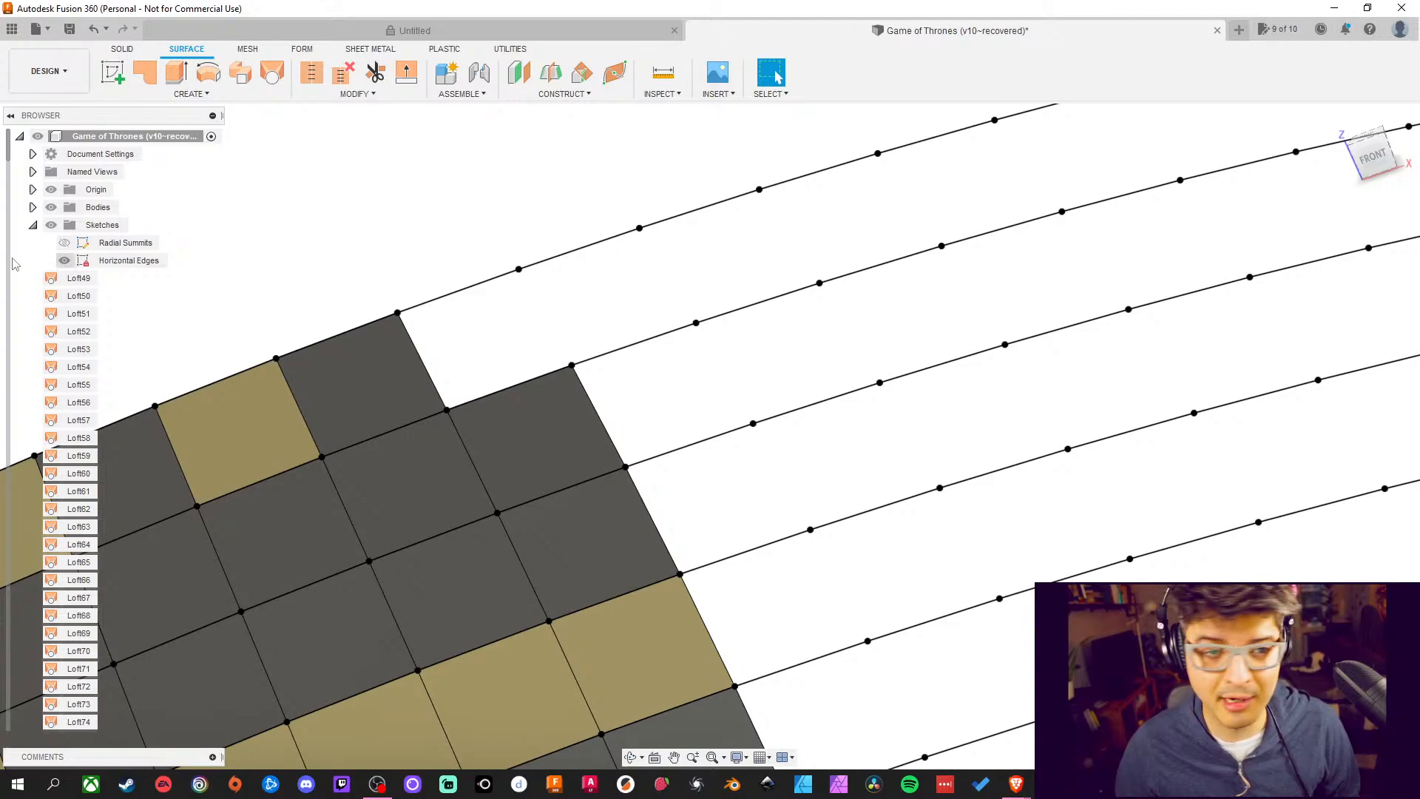
Loft the column's top panel, between the last panel's top edge and the outermost horizontal edge segment
{"action": "left_click", "coordinate": [273, 74]}
{"action": "left_click", "coordinate": [510, 388]}
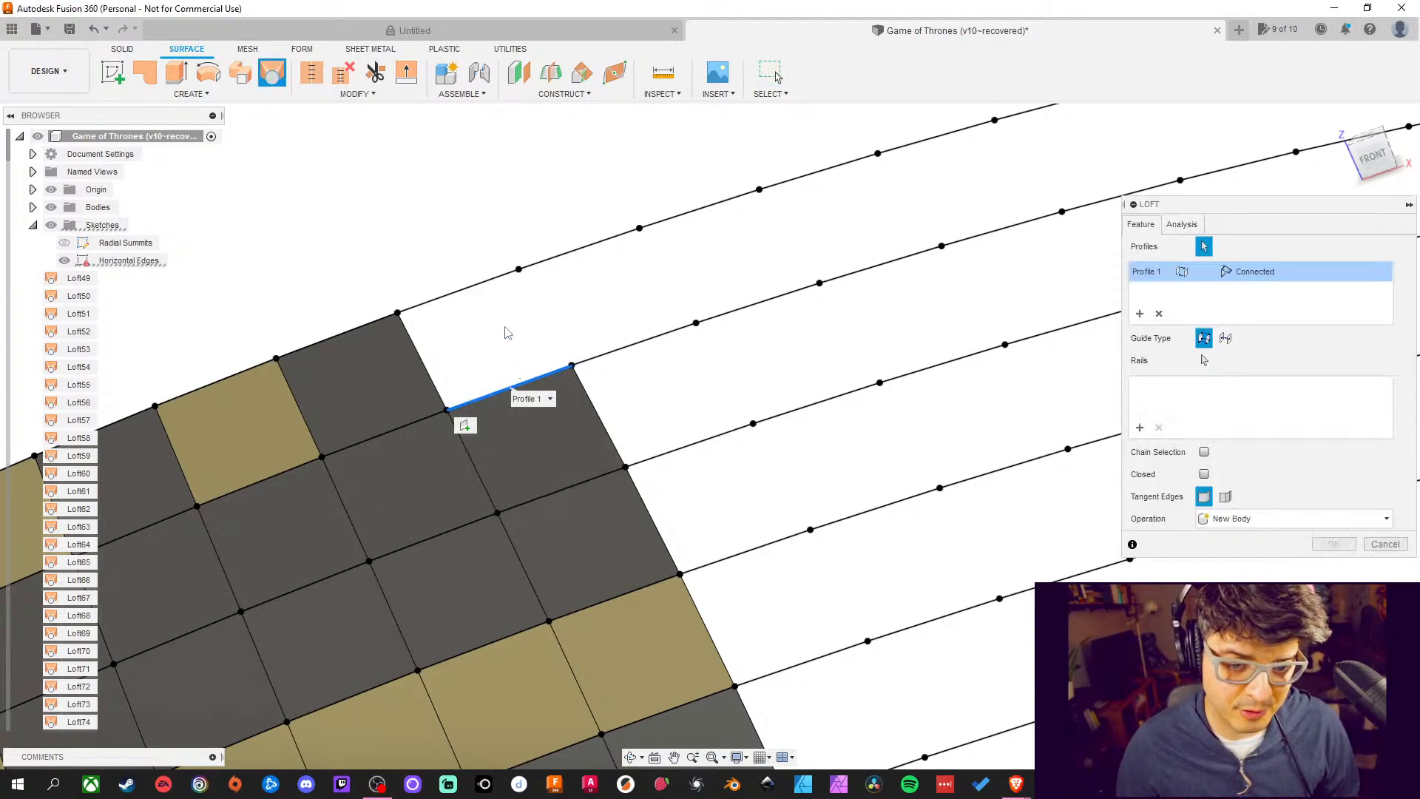
{"action": "left_click", "coordinate": [486, 288]}
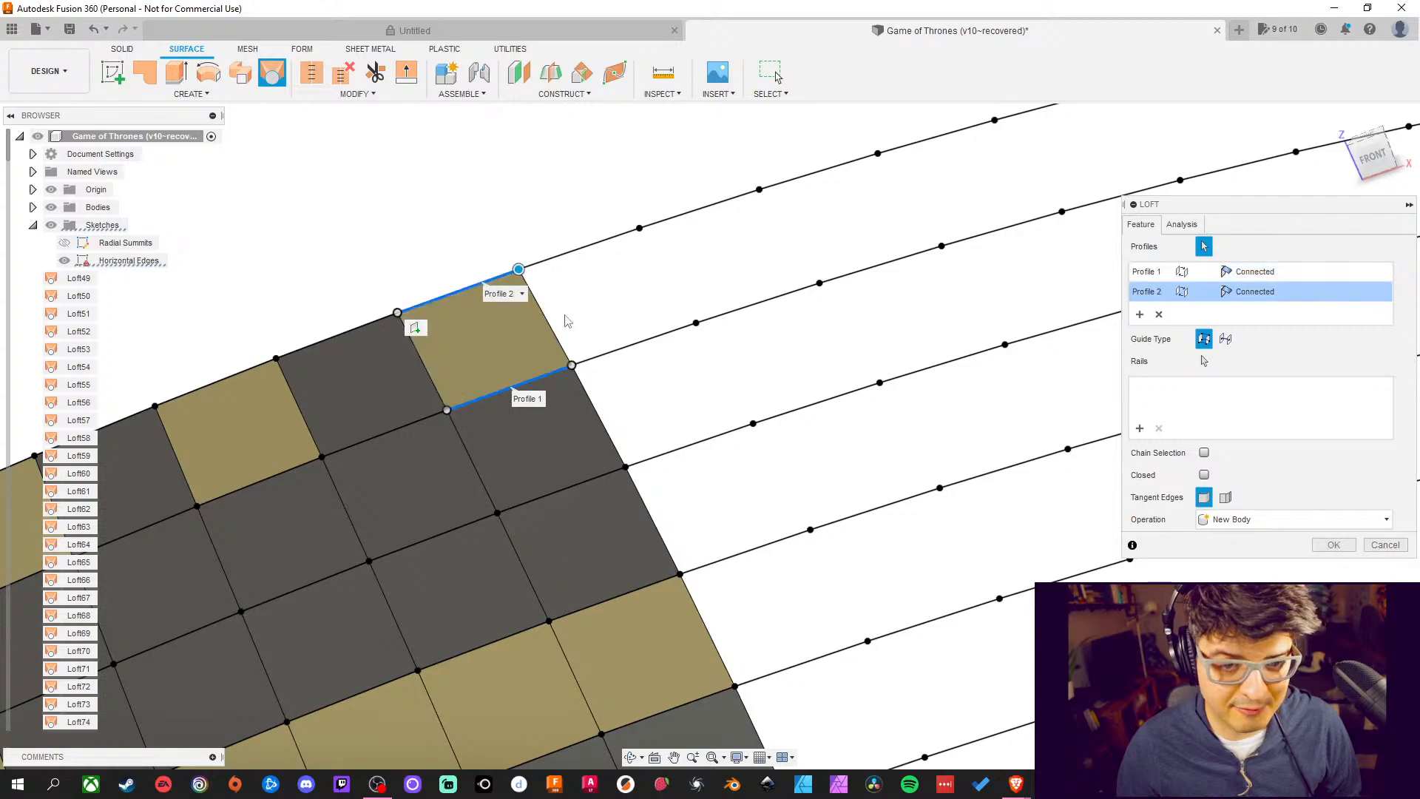
{"action": "middle_click_drag", "start_coordinate": [486, 291], "coordinate": [457, 248]}
{"action": "left_click", "coordinate": [1342, 550]}
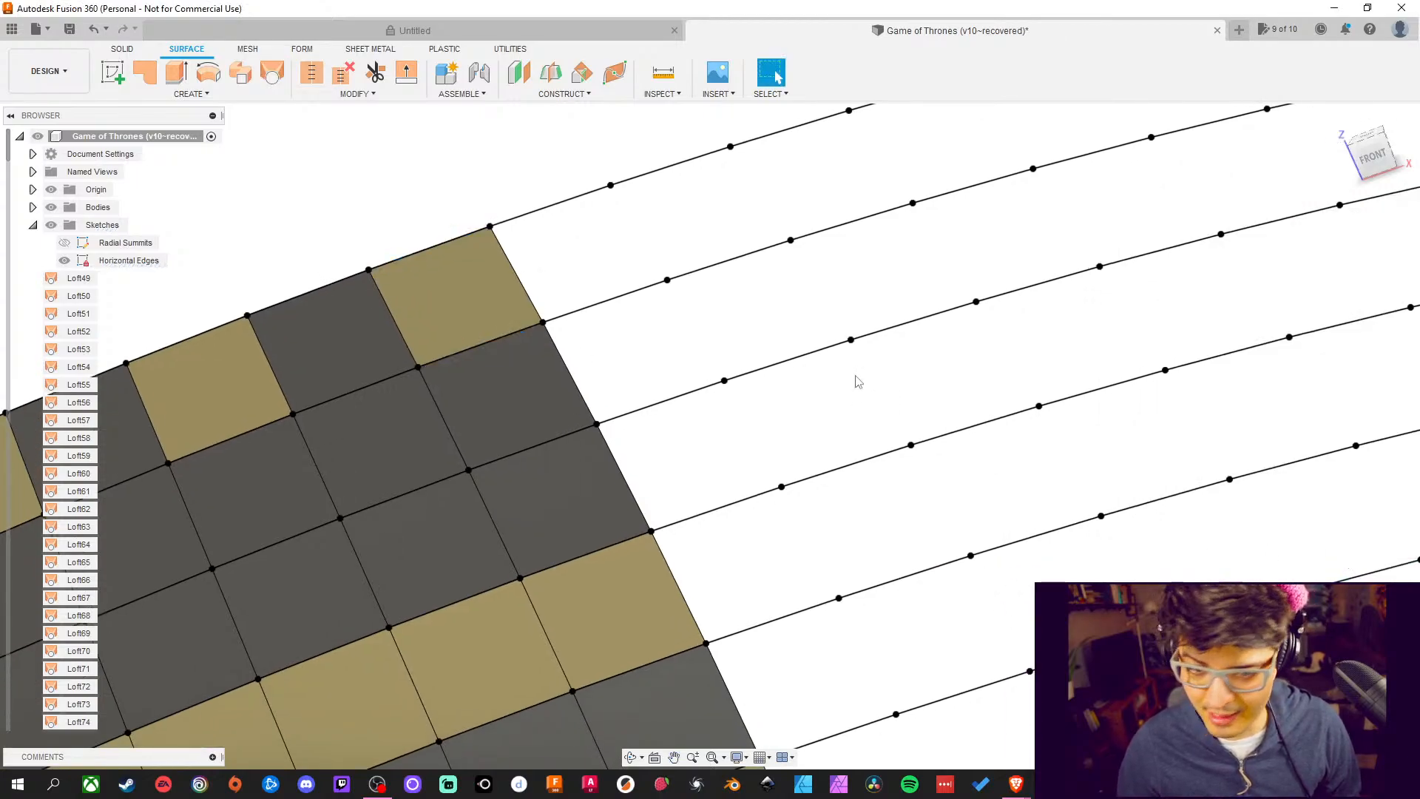
Loft the top panel of the next column, between the outermost horizontal edge segment and the segment below it
{"action": "middle_click_drag", "start_coordinate": [856, 380], "coordinate": [718, 452]}
{"action": "left_click", "coordinate": [271, 73]}
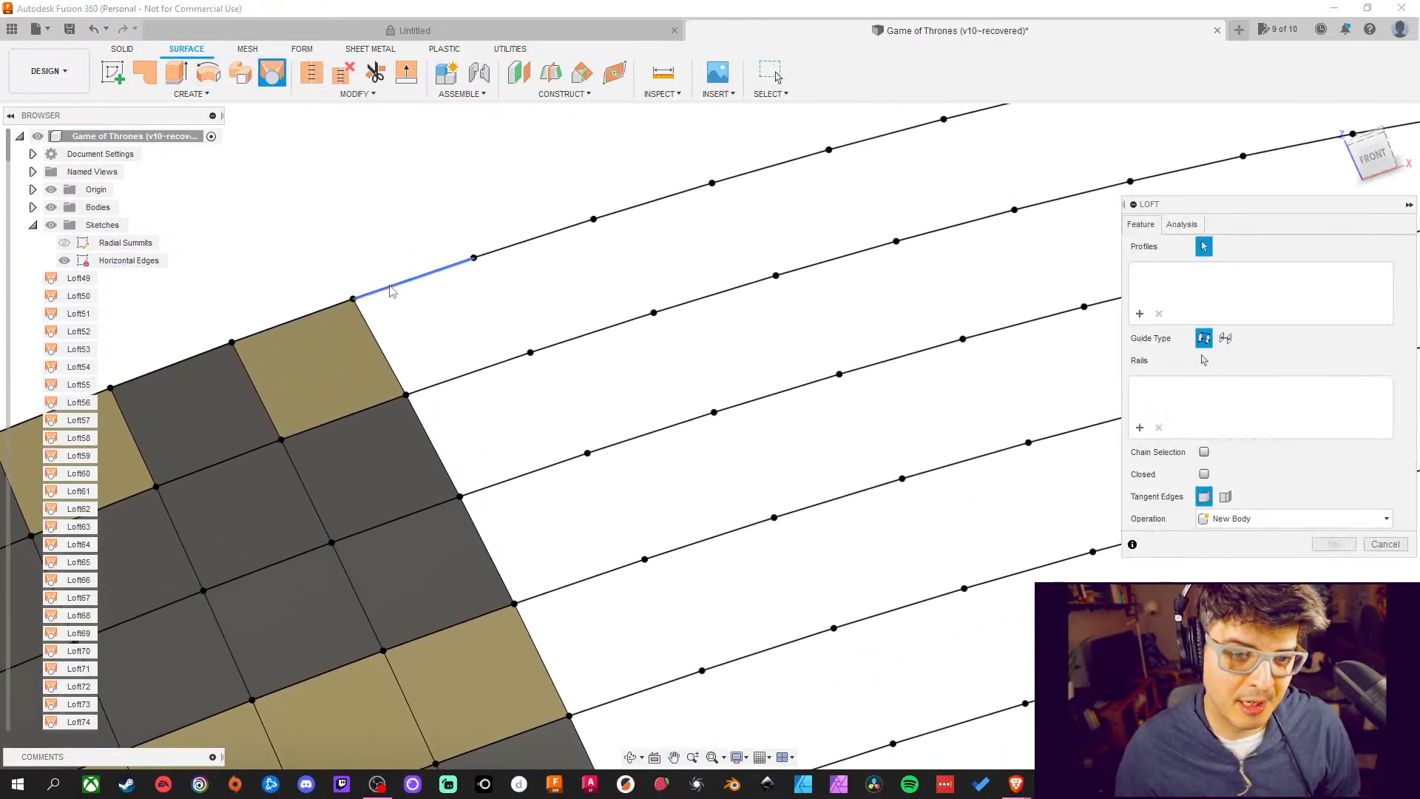
{"action": "left_click", "coordinate": [392, 290]}
{"action": "left_click", "coordinate": [476, 380]}
{"action": "middle_click_drag", "start_coordinate": [476, 380], "coordinate": [457, 278]}
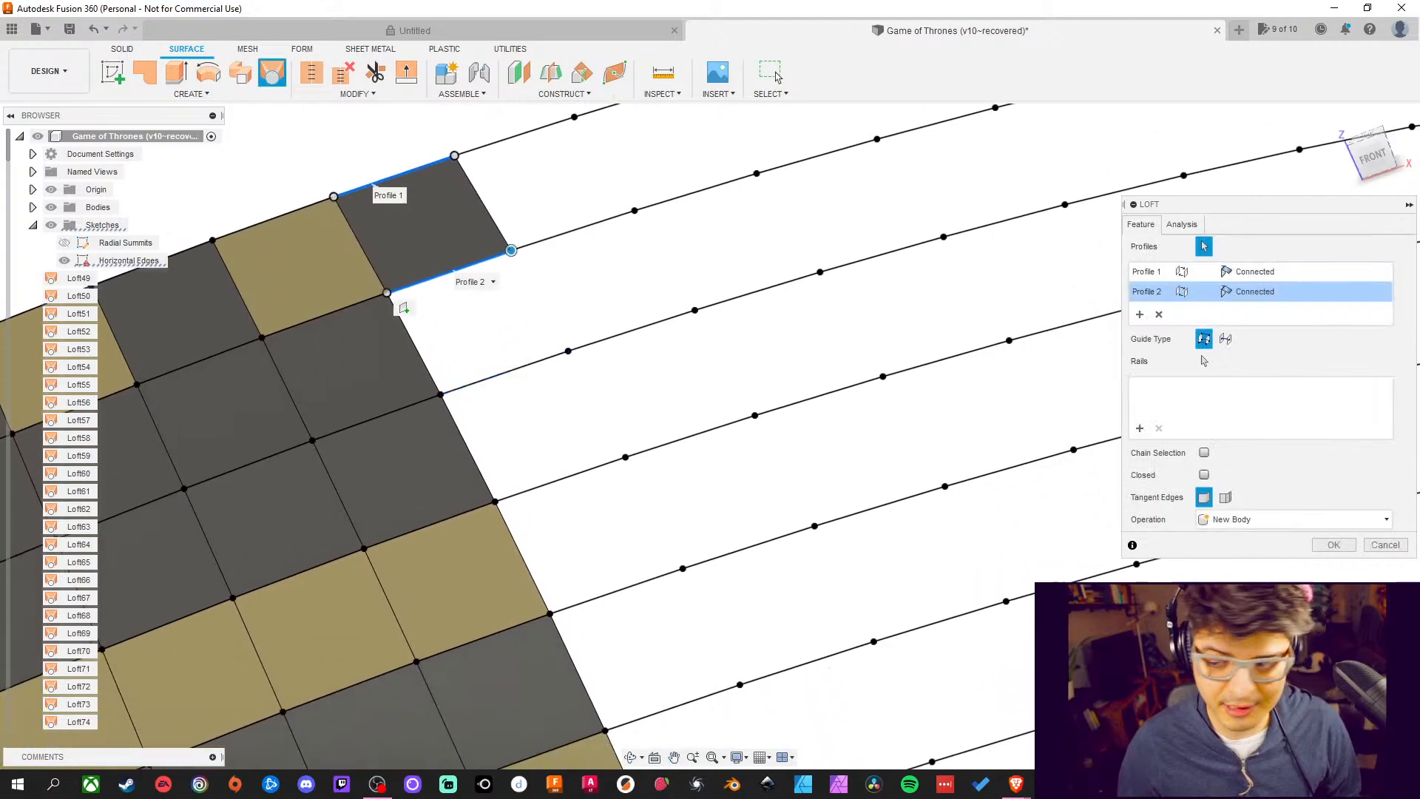
{"action": "left_click", "coordinate": [1334, 545]}
Loft the second panel down the new column, from the top panel's bottom edge to the next horizontal edge segment
{"action": "middle_click_drag", "start_coordinate": [800, 369], "coordinate": [823, 422]}
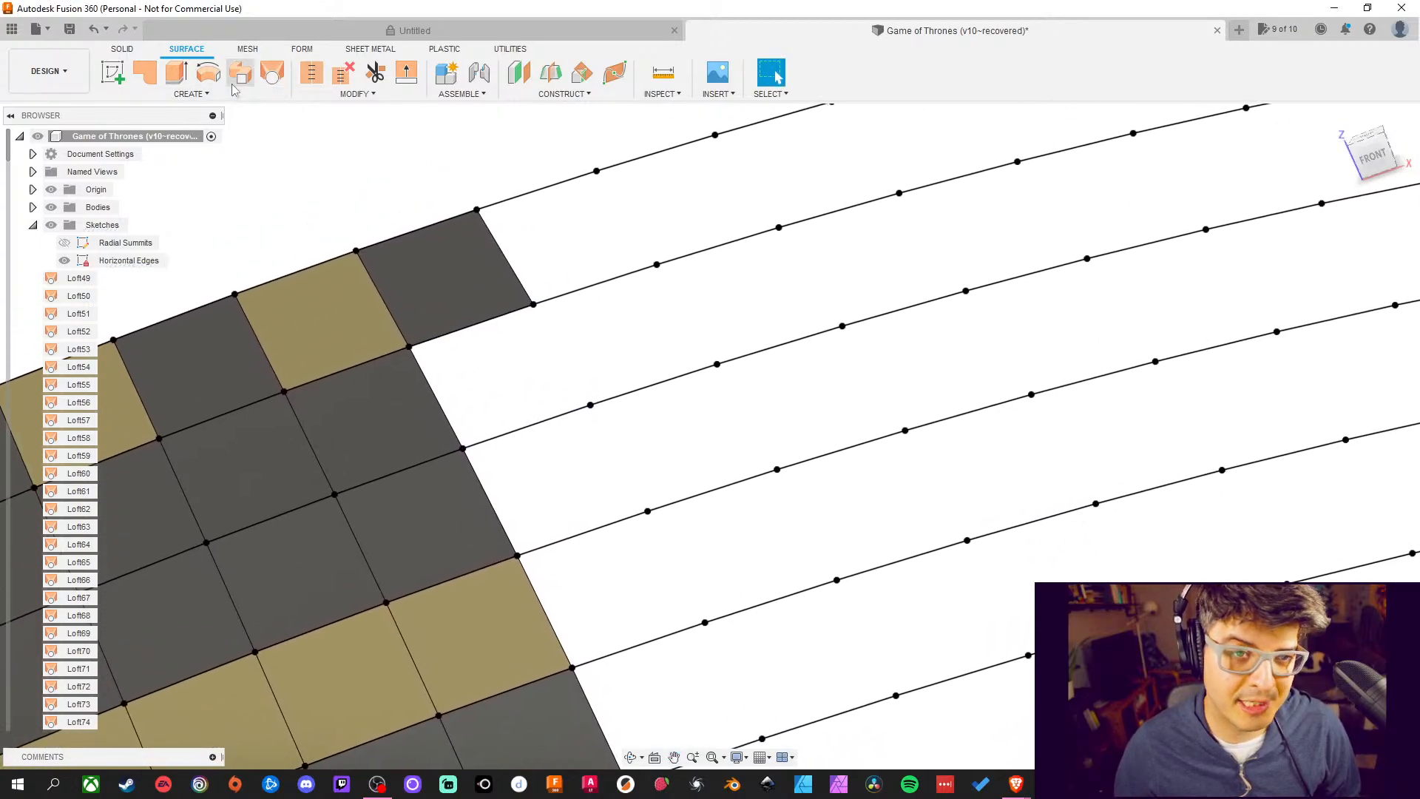
{"action": "left_click", "coordinate": [272, 71]}
{"action": "left_click", "coordinate": [494, 328]}
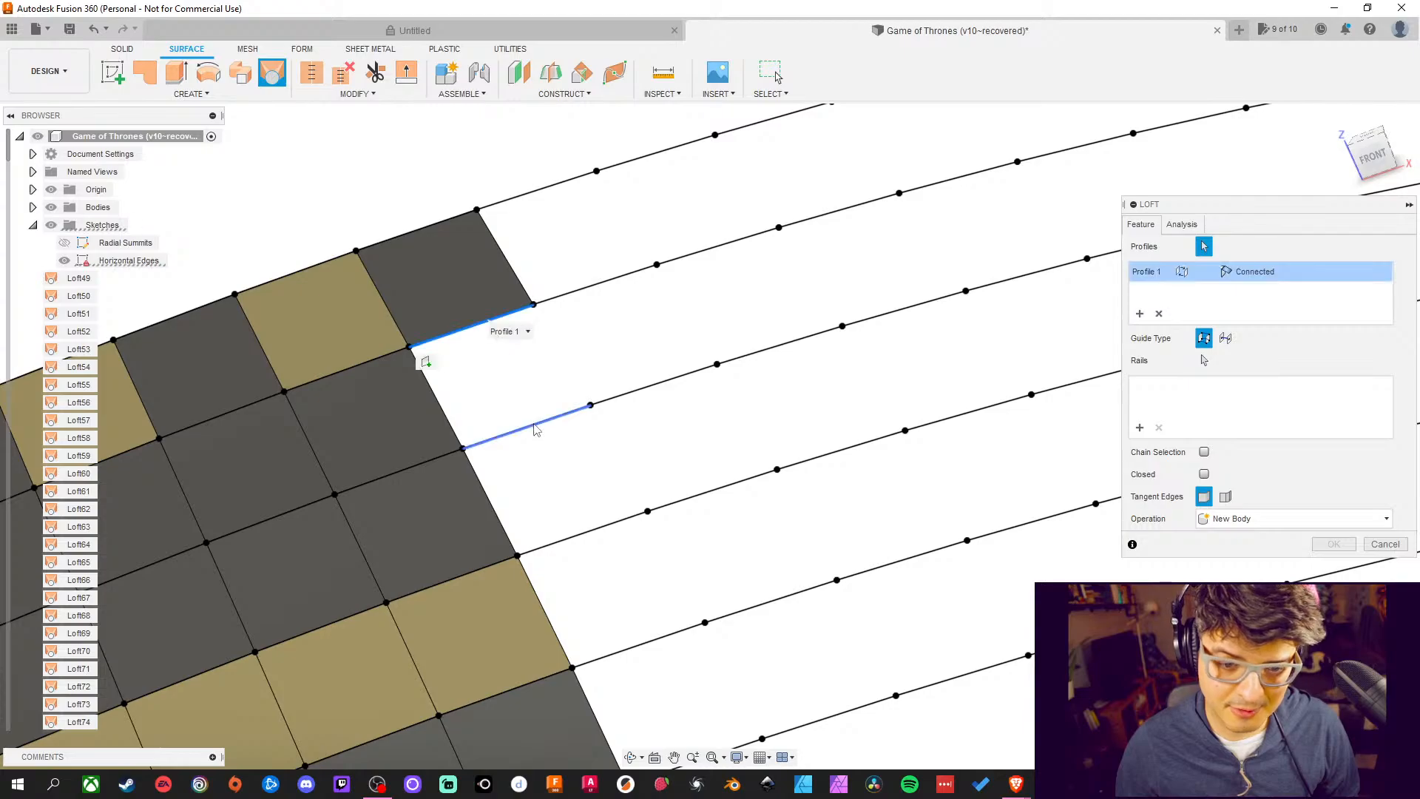
{"action": "left_click", "coordinate": [534, 425]}
{"action": "middle_click_drag", "start_coordinate": [604, 412], "coordinate": [563, 322]}
{"action": "left_click", "coordinate": [1350, 550]}
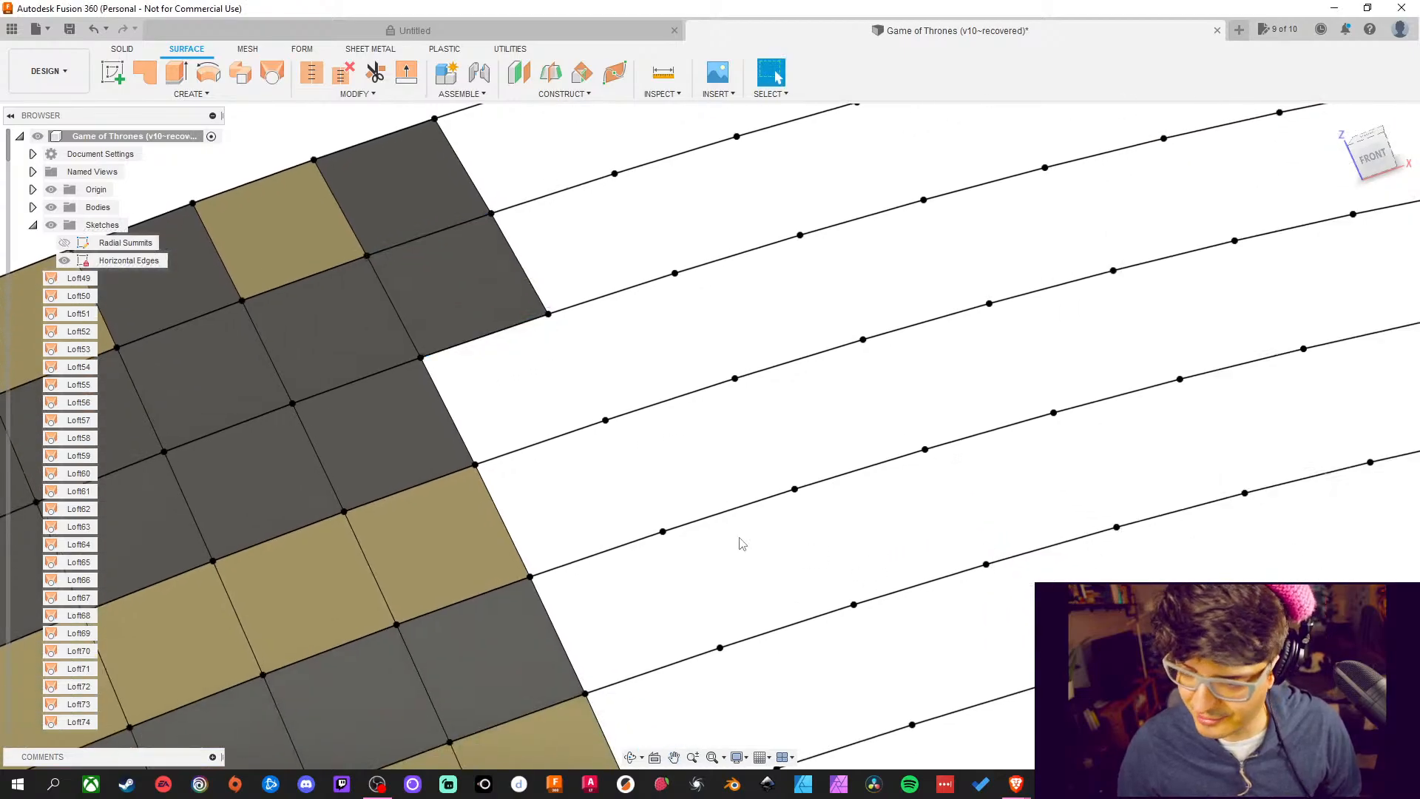
Loft the third panel down the column, from the second panel's bottom edge to the segment below
{"action": "middle_click_drag", "start_coordinate": [739, 539], "coordinate": [739, 570]}
{"action": "left_click", "coordinate": [272, 72]}
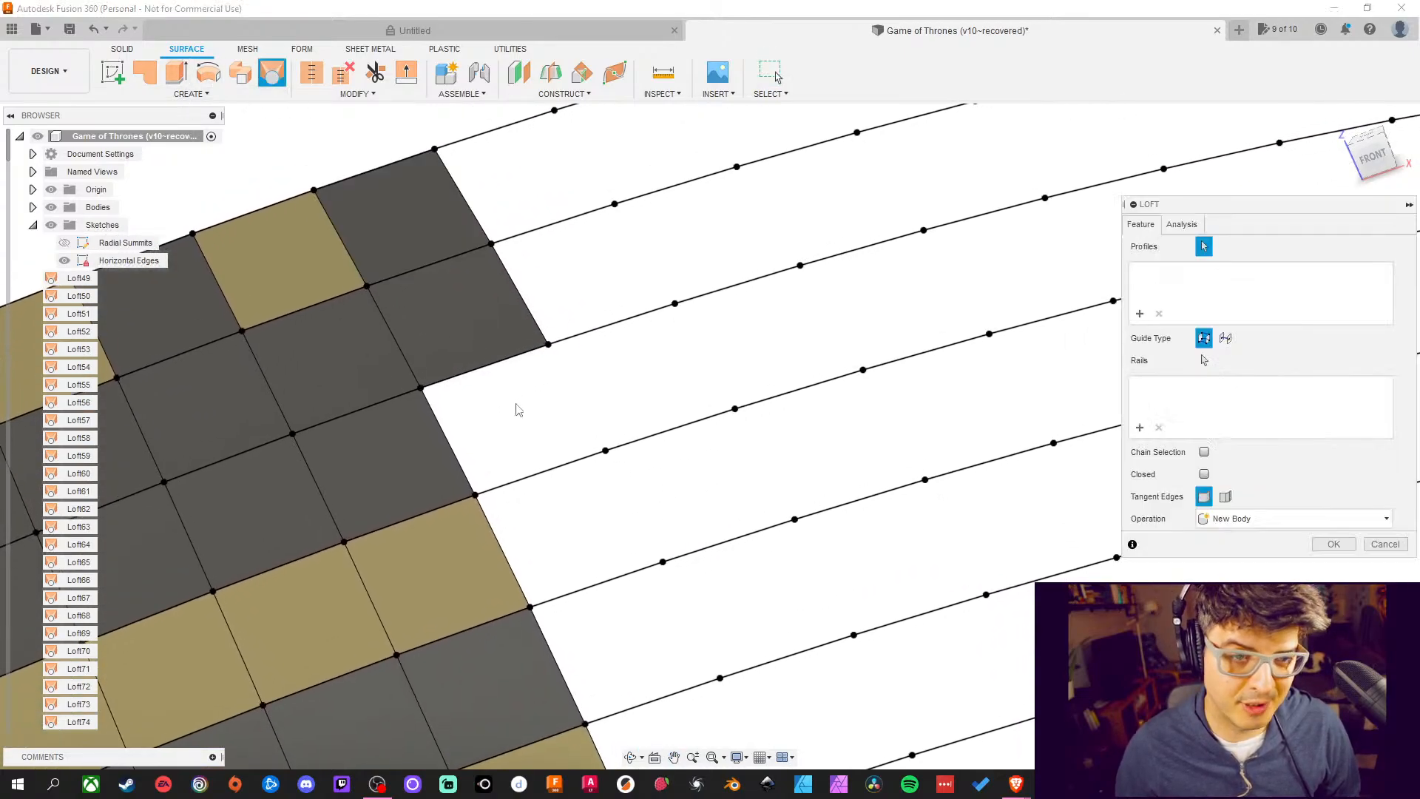
{"action": "left_click", "coordinate": [497, 362]}
{"action": "left_click", "coordinate": [544, 478]}
{"action": "middle_click_drag", "start_coordinate": [746, 489], "coordinate": [731, 378]}
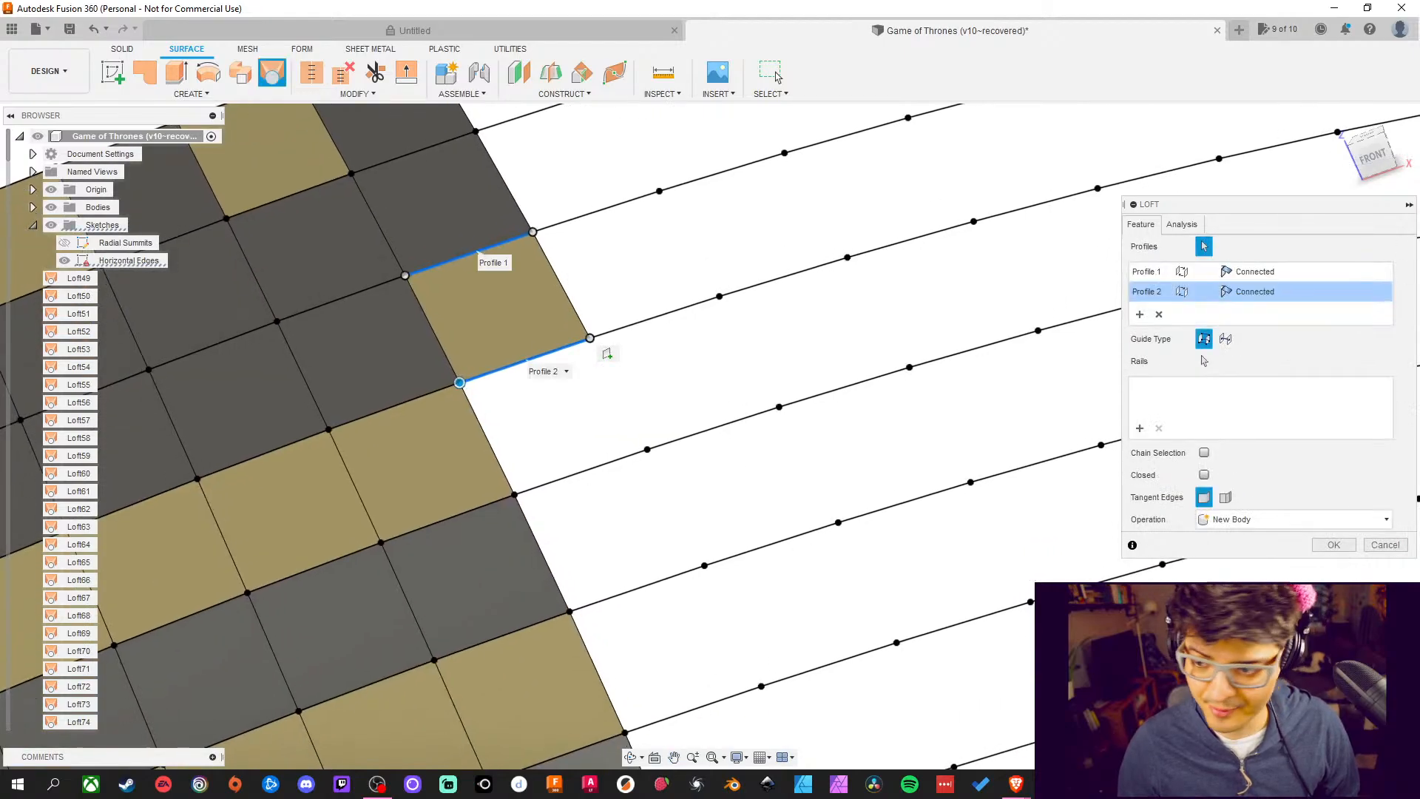
{"action": "left_click", "coordinate": [1338, 556]}
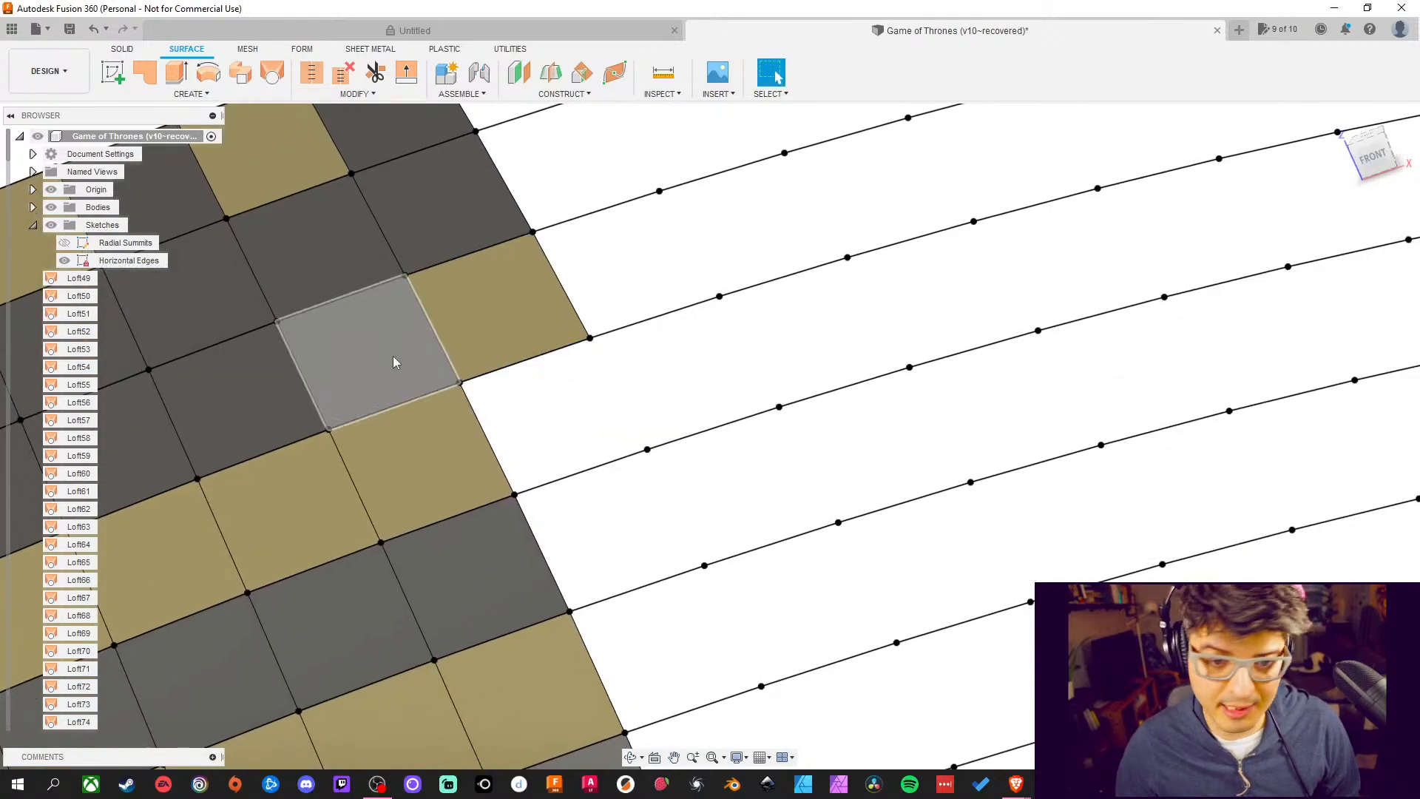
Loft the fourth panel down the column, between the third panel's bottom edge and the next segment below
{"action": "left_click", "coordinate": [272, 72]}
{"action": "left_click", "coordinate": [536, 367]}
{"action": "left_click", "coordinate": [566, 477]}
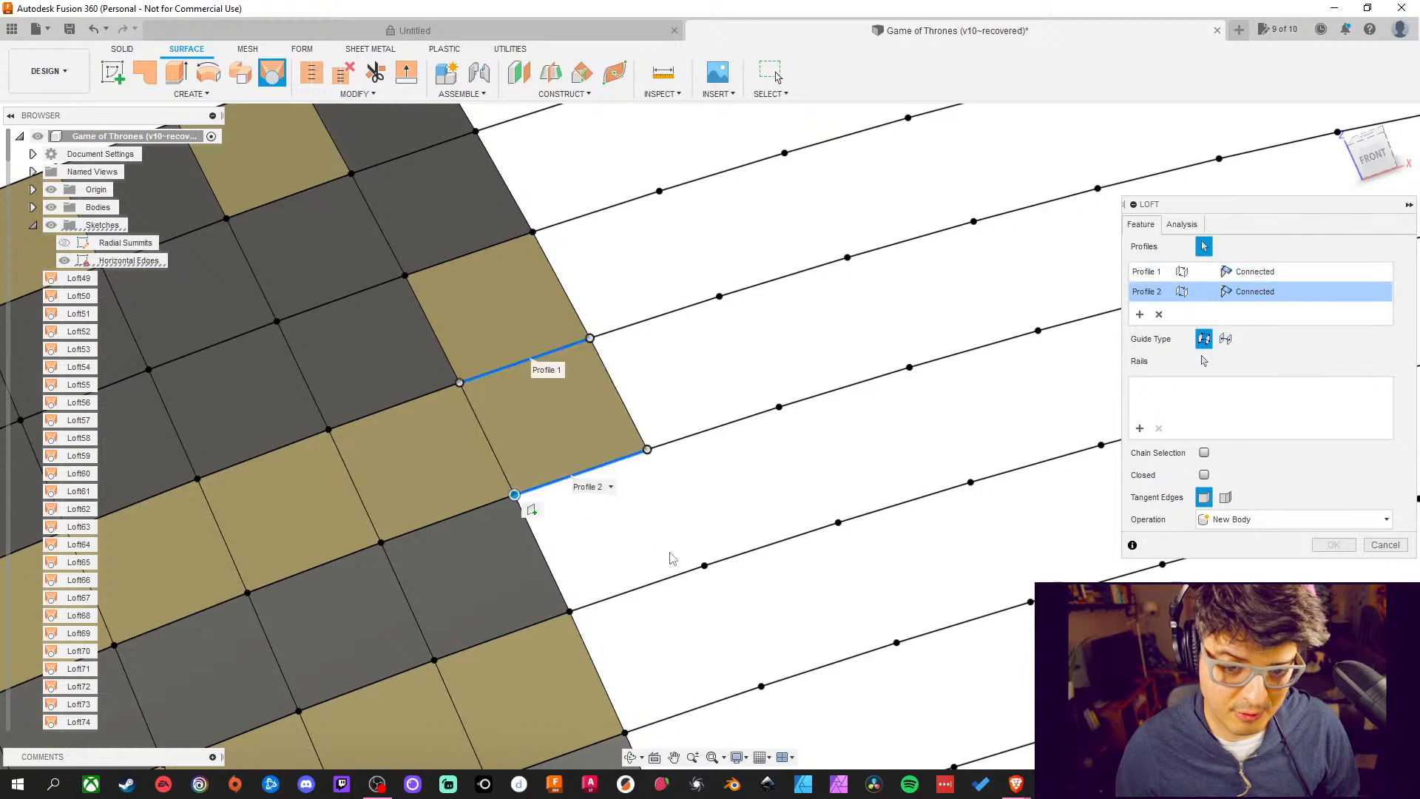
{"action": "middle_click_drag", "start_coordinate": [530, 508], "coordinate": [518, 422]}
{"action": "left_click", "coordinate": [1333, 544]}
Loft the fifth panel down the column, from the fourth panel's bottom edge to the segment below
{"action": "middle_click_drag", "start_coordinate": [740, 451], "coordinate": [649, 430]}
{"action": "left_click", "coordinate": [278, 86]}
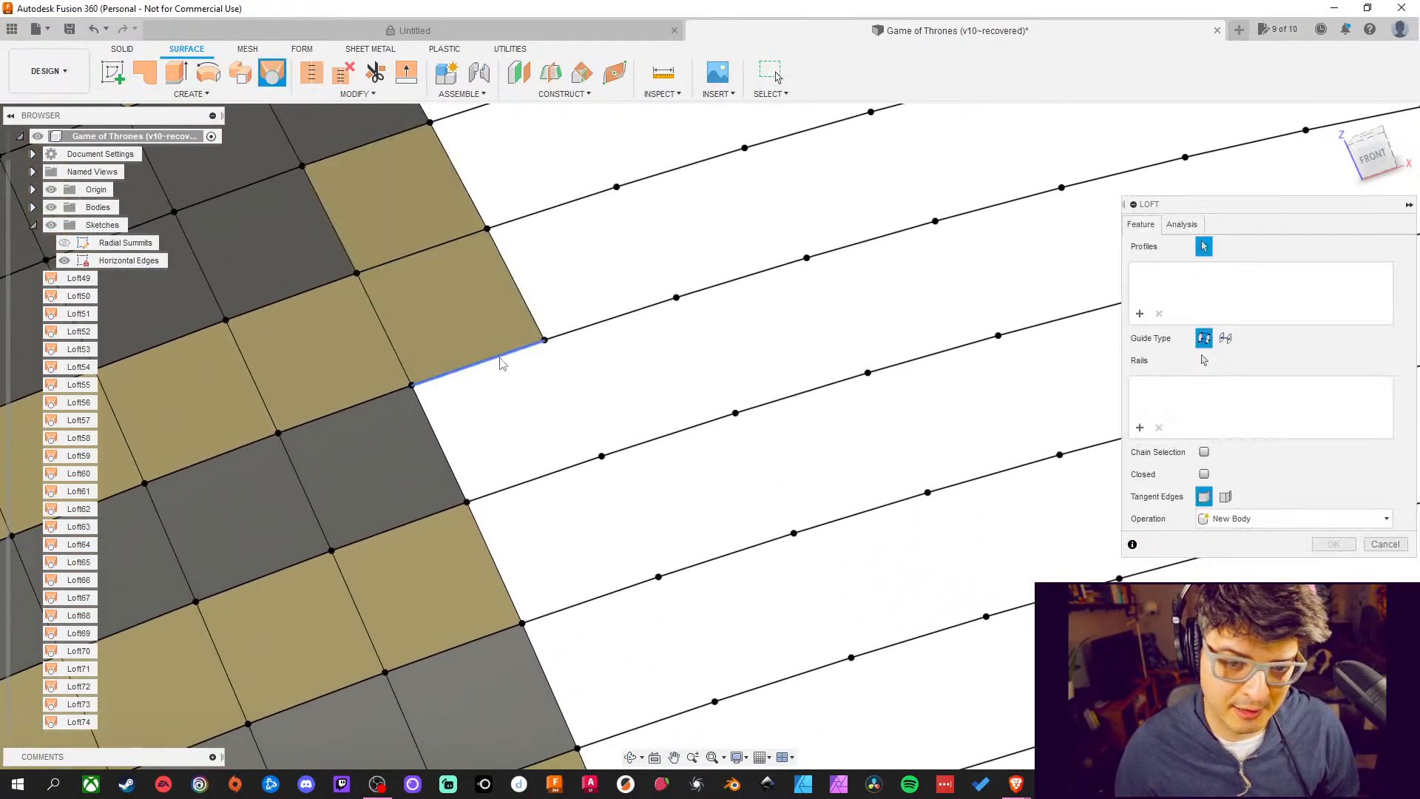
{"action": "left_click", "coordinate": [497, 356]}
{"action": "left_click", "coordinate": [543, 484]}
{"action": "middle_click_drag", "start_coordinate": [684, 560], "coordinate": [655, 490]}
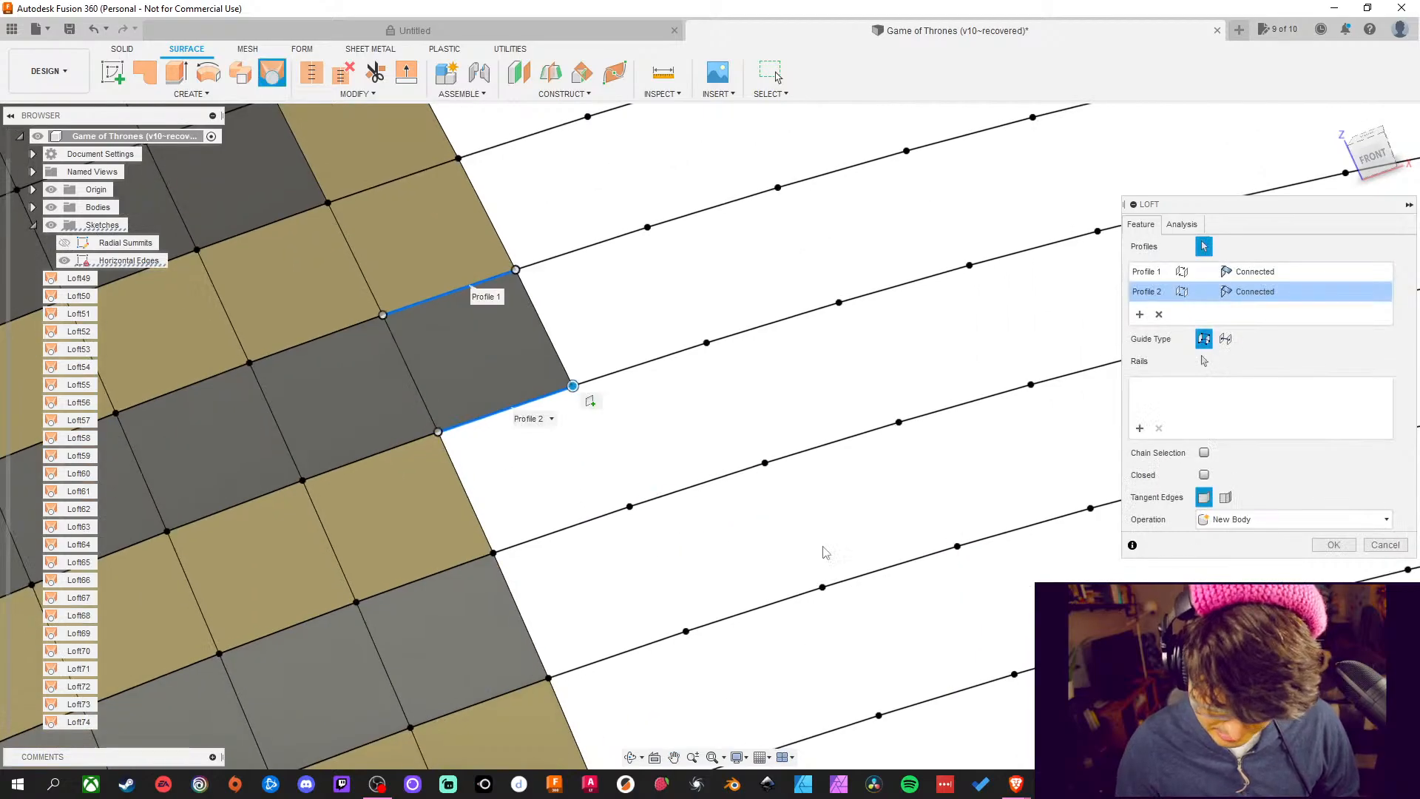
{"action": "key", "text": "Return"}
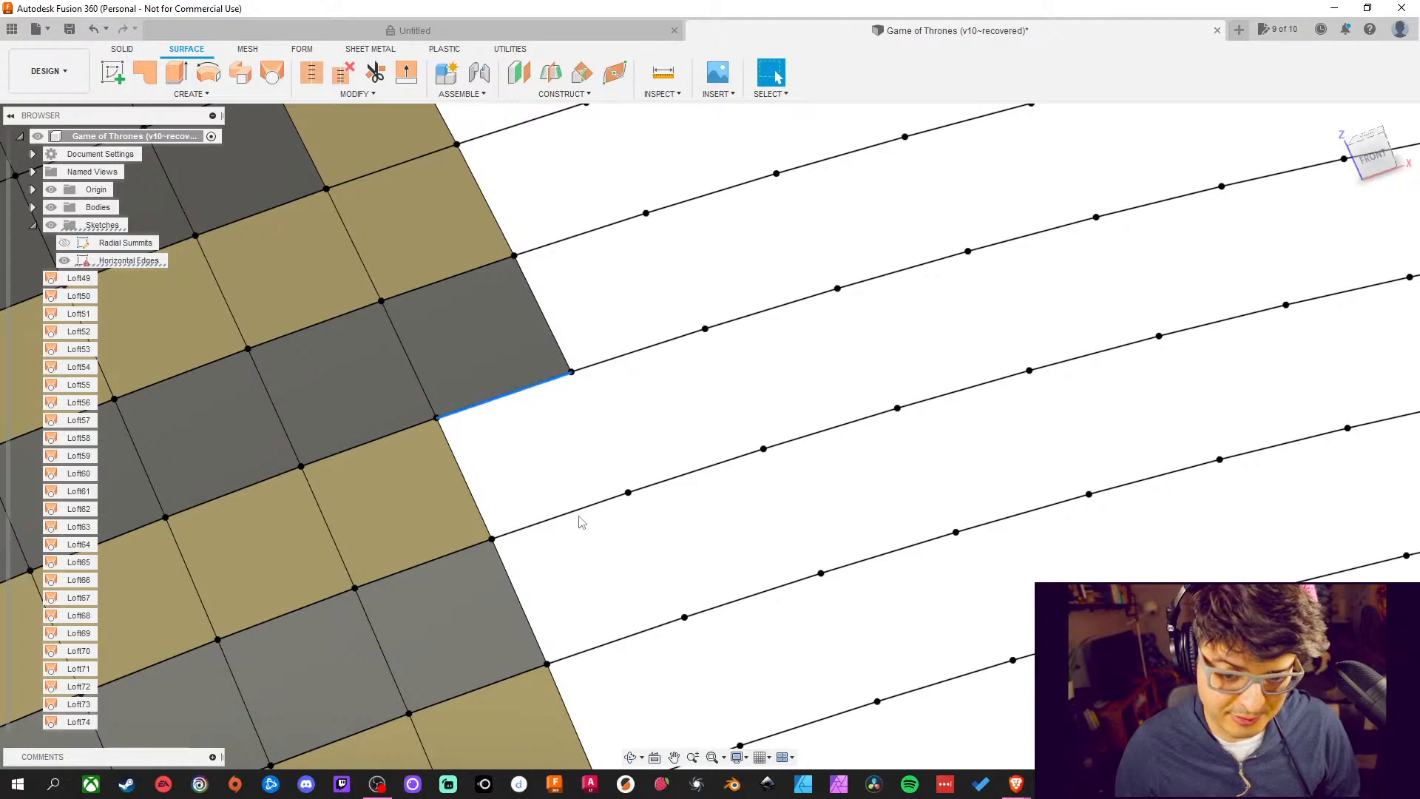
Loft the sixth panel down the column, between the fifth panel's bottom edge and the next segment below
{"action": "middle_click_drag", "start_coordinate": [579, 520], "coordinate": [566, 485]}
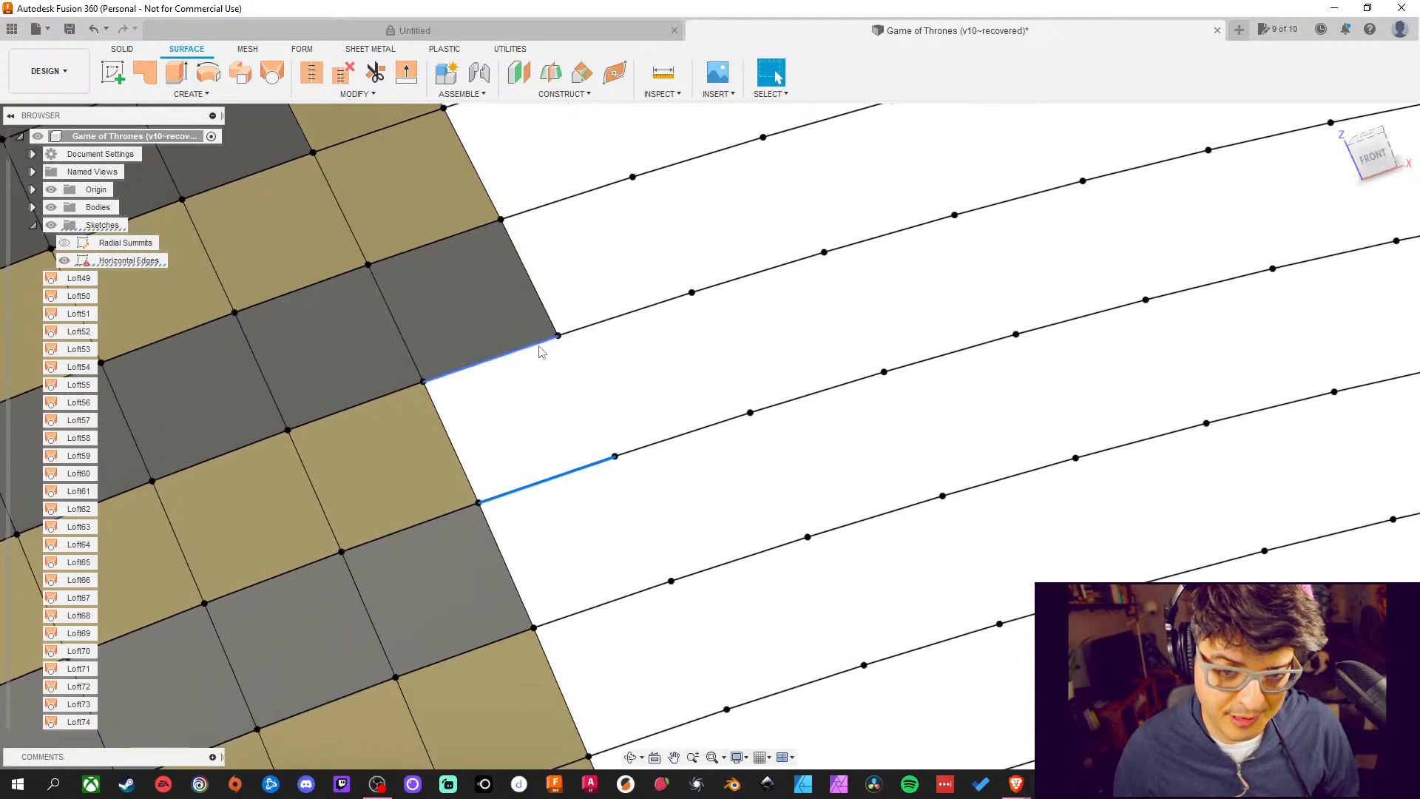
{"action": "left_click", "coordinate": [272, 72]}
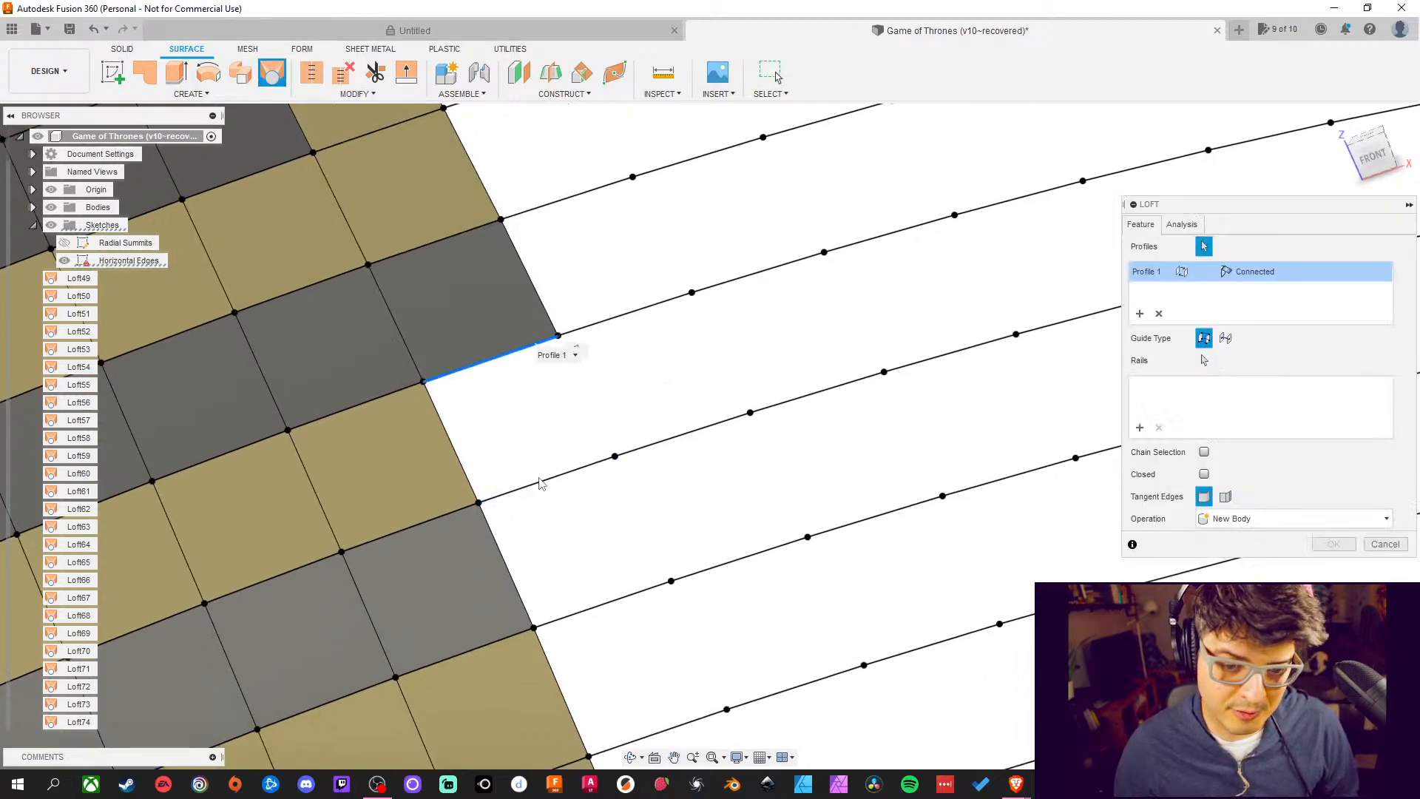
{"action": "left_click", "coordinate": [546, 481]}
{"action": "middle_click_drag", "start_coordinate": [489, 509], "coordinate": [459, 459]}
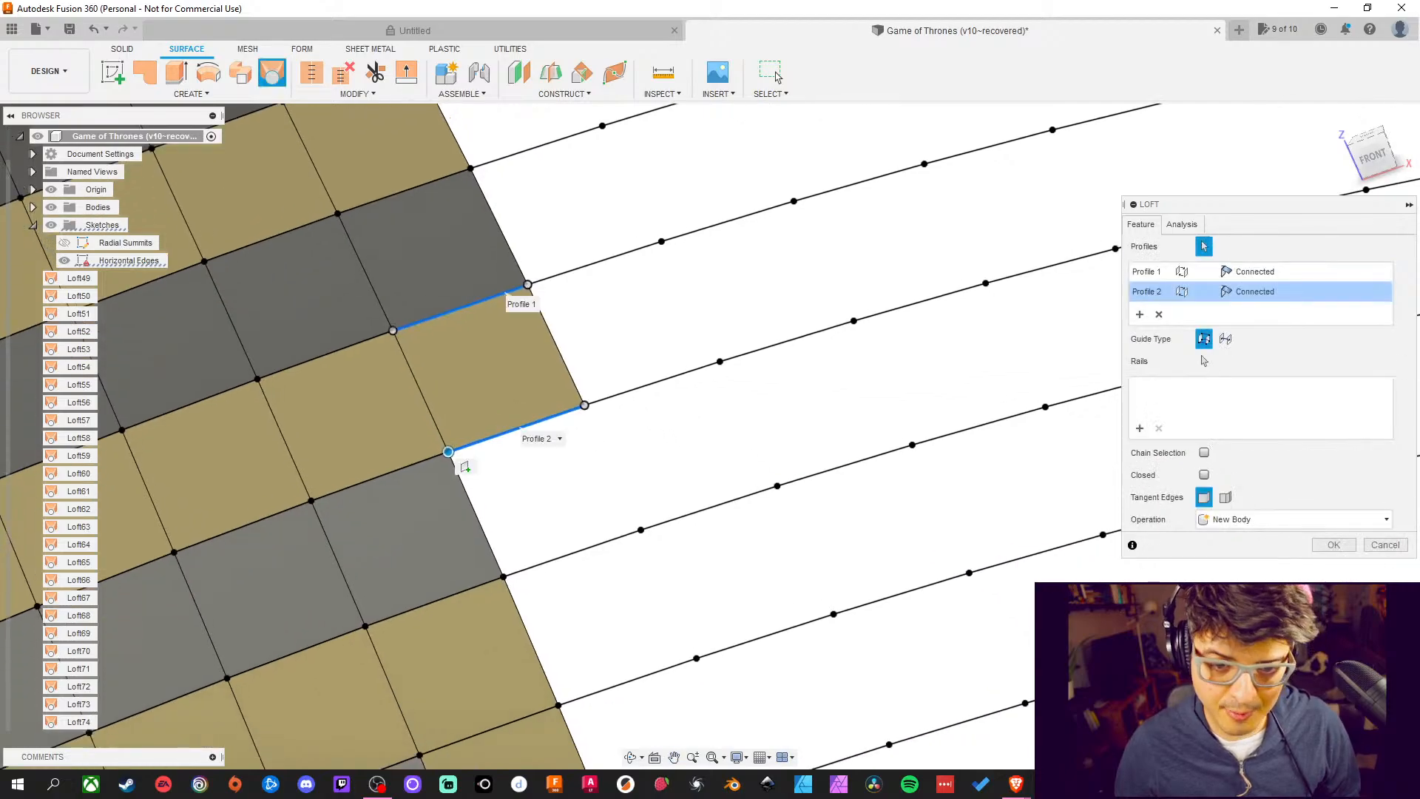
{"action": "left_click", "coordinate": [1333, 545]}
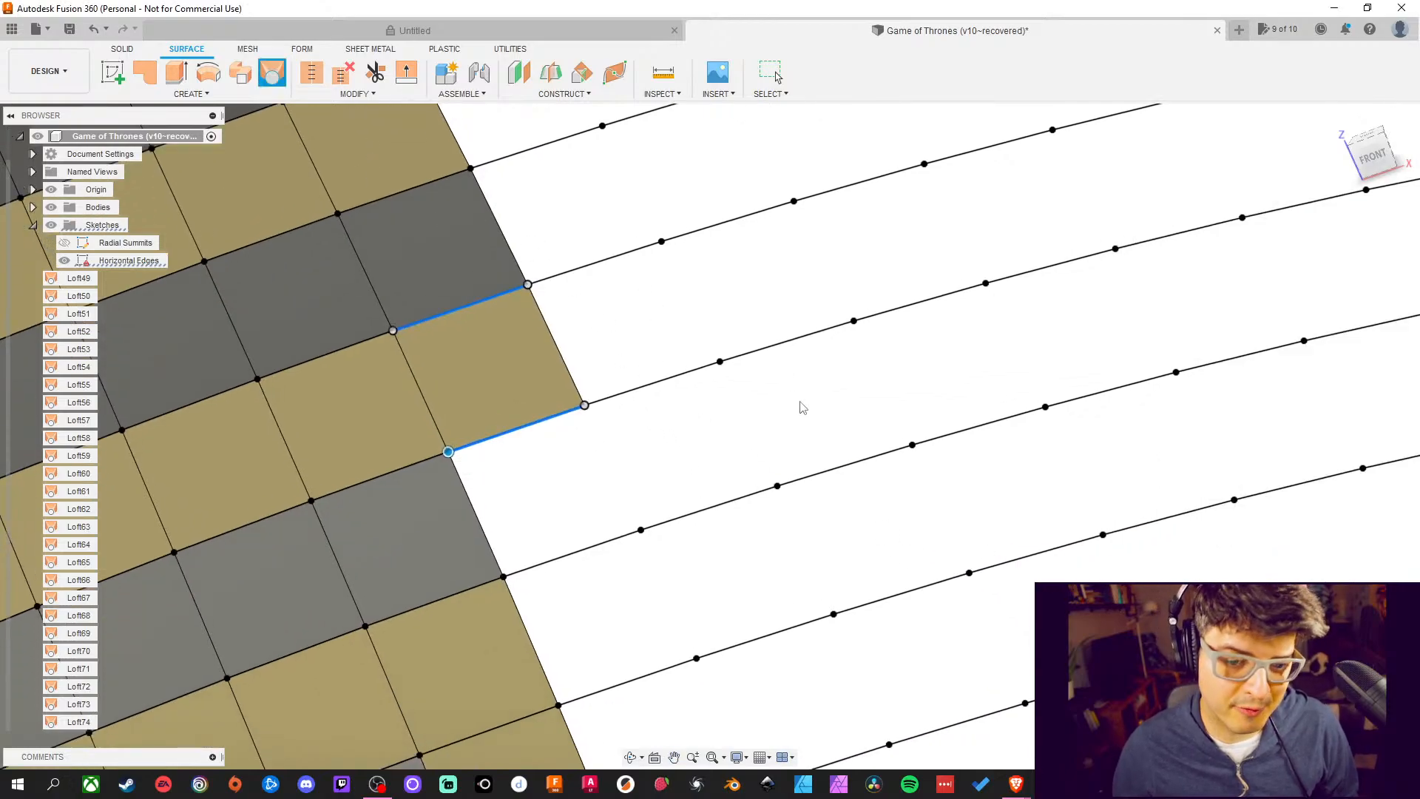
{"action": "key", "text": "Escape"}
Loft the seventh panel down the column, from the sixth panel's bottom edge to the segment below
{"action": "middle_click_drag", "start_coordinate": [656, 375], "coordinate": [654, 353]}
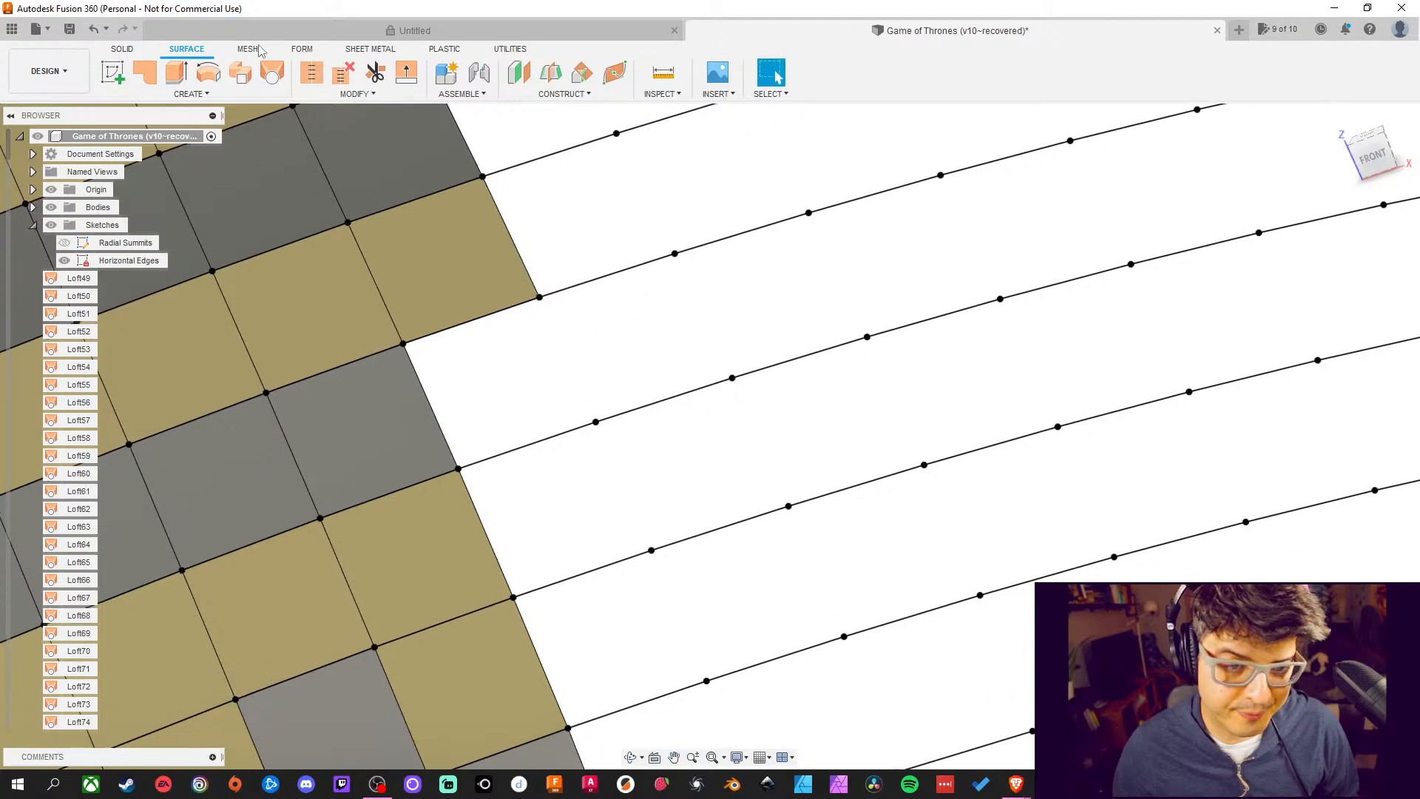
{"action": "left_click", "coordinate": [271, 69]}
{"action": "left_click", "coordinate": [481, 319]}
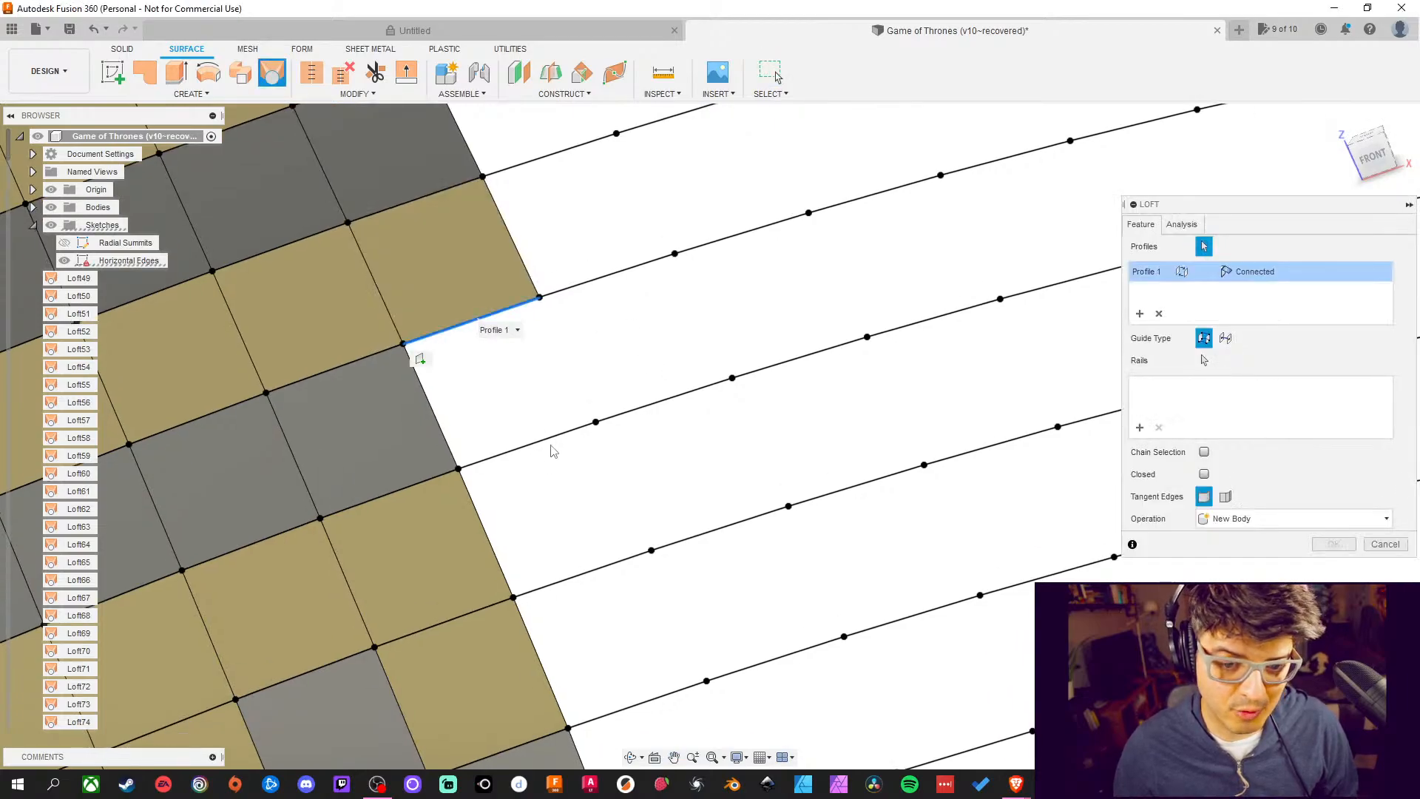
{"action": "left_click", "coordinate": [550, 444]}
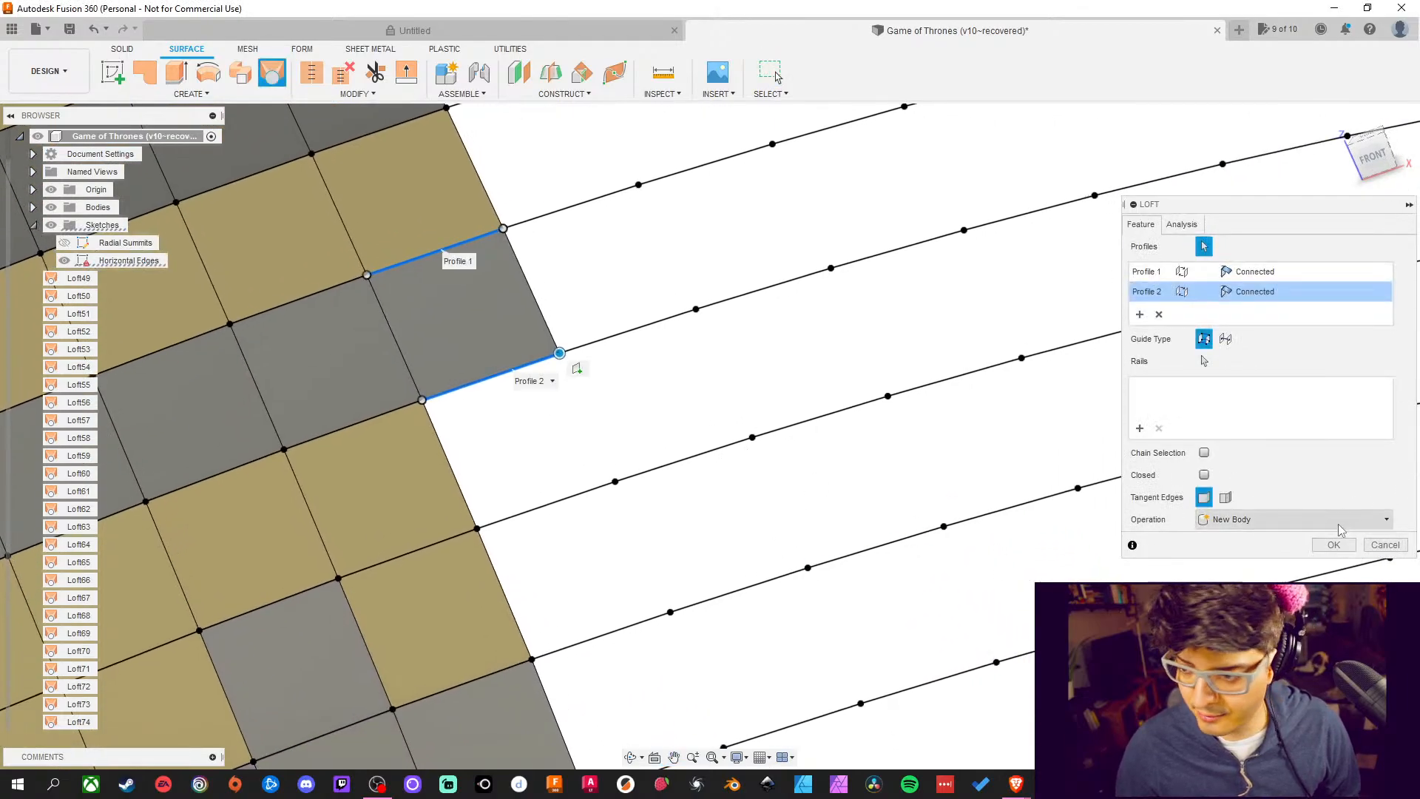
{"action": "left_click", "coordinate": [1344, 551]}
Loft the eighth panel down the column, between the seventh panel's bottom edge and the next segment below
{"action": "middle_click_drag", "start_coordinate": [738, 497], "coordinate": [755, 458]}
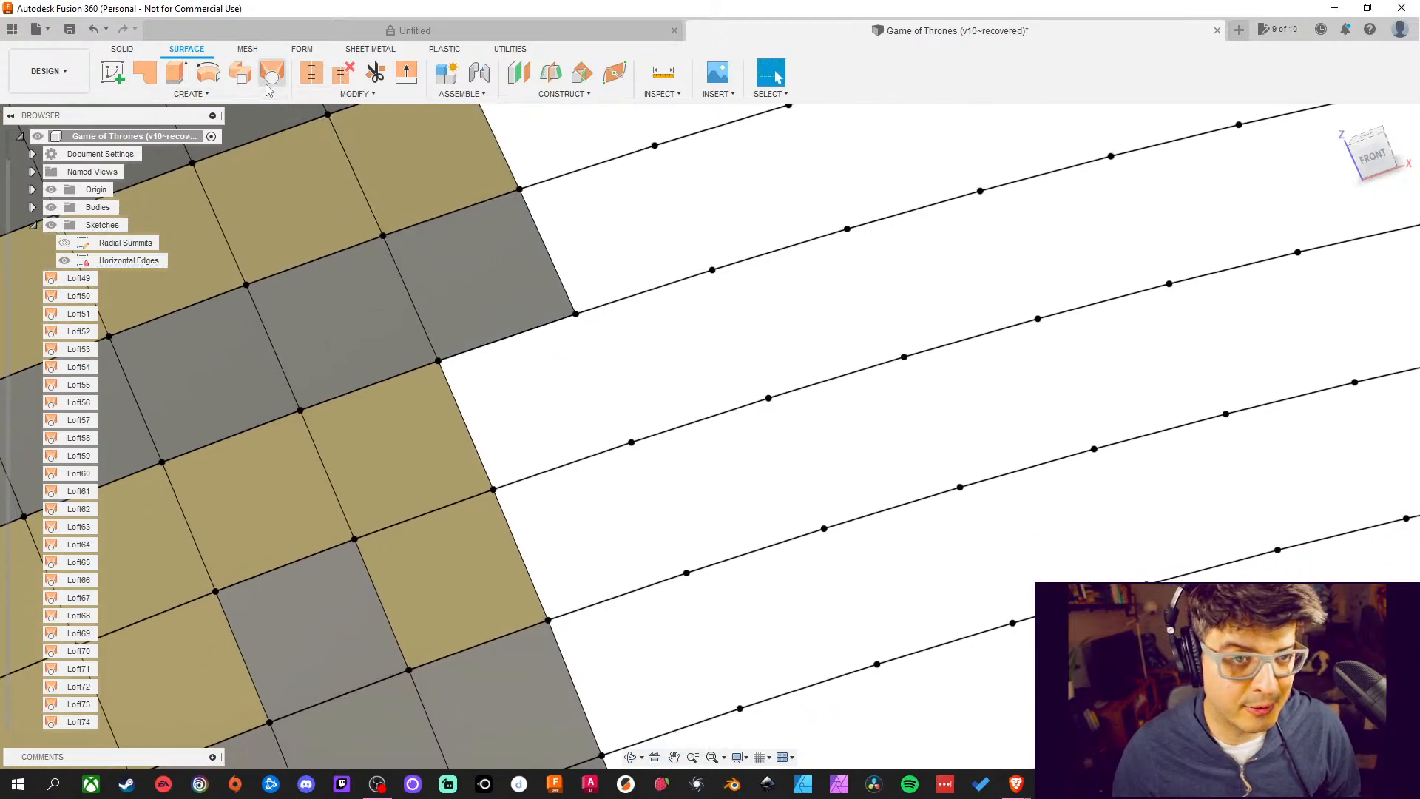
{"action": "key", "text": "Return"}
{"action": "left_click", "coordinate": [509, 338]}
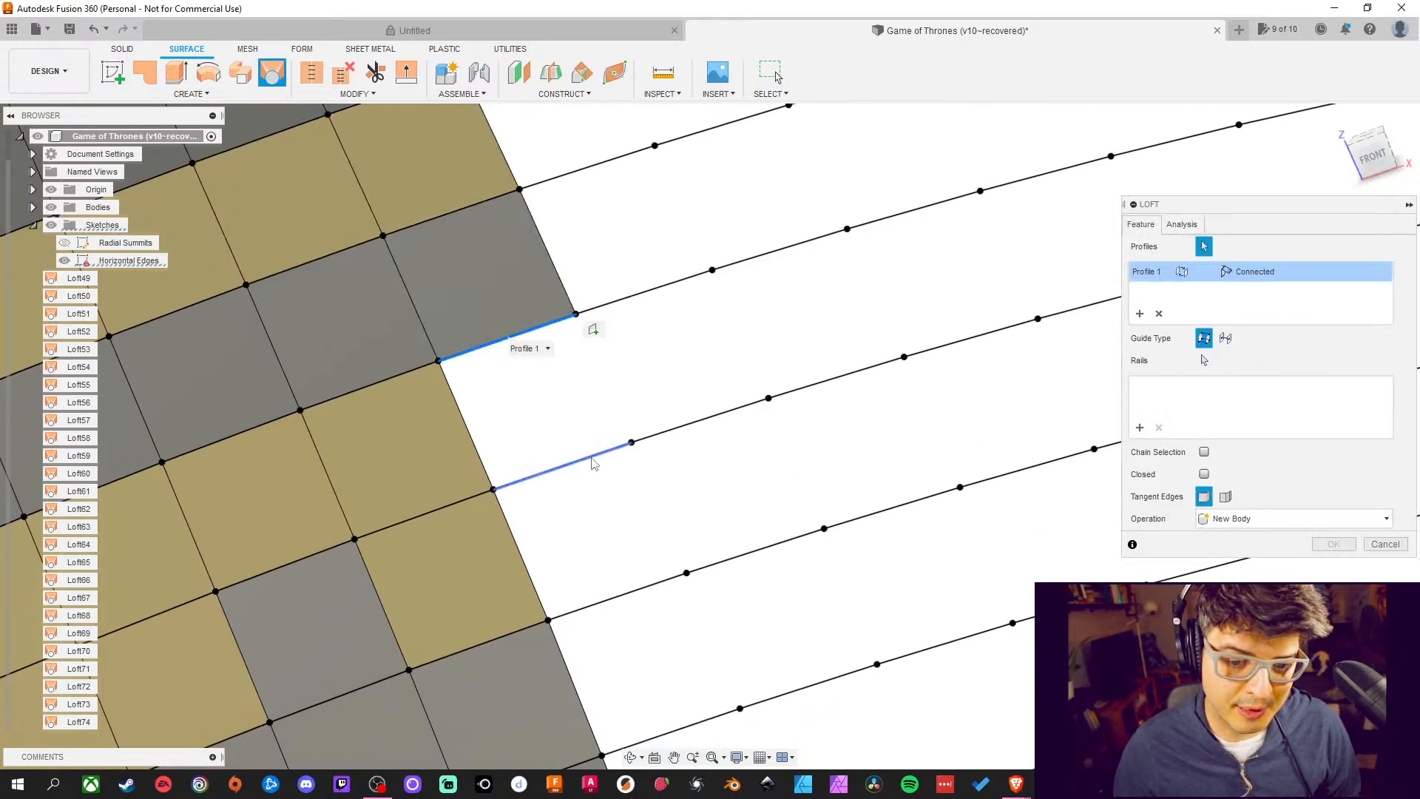
{"action": "left_click", "coordinate": [590, 457]}
{"action": "middle_click_drag", "start_coordinate": [664, 531], "coordinate": [621, 378]}
{"action": "key", "text": "Return"}
Loft the ninth panel down the column, from the eighth panel's bottom edge to the segment below
{"action": "key", "text": "Return"}
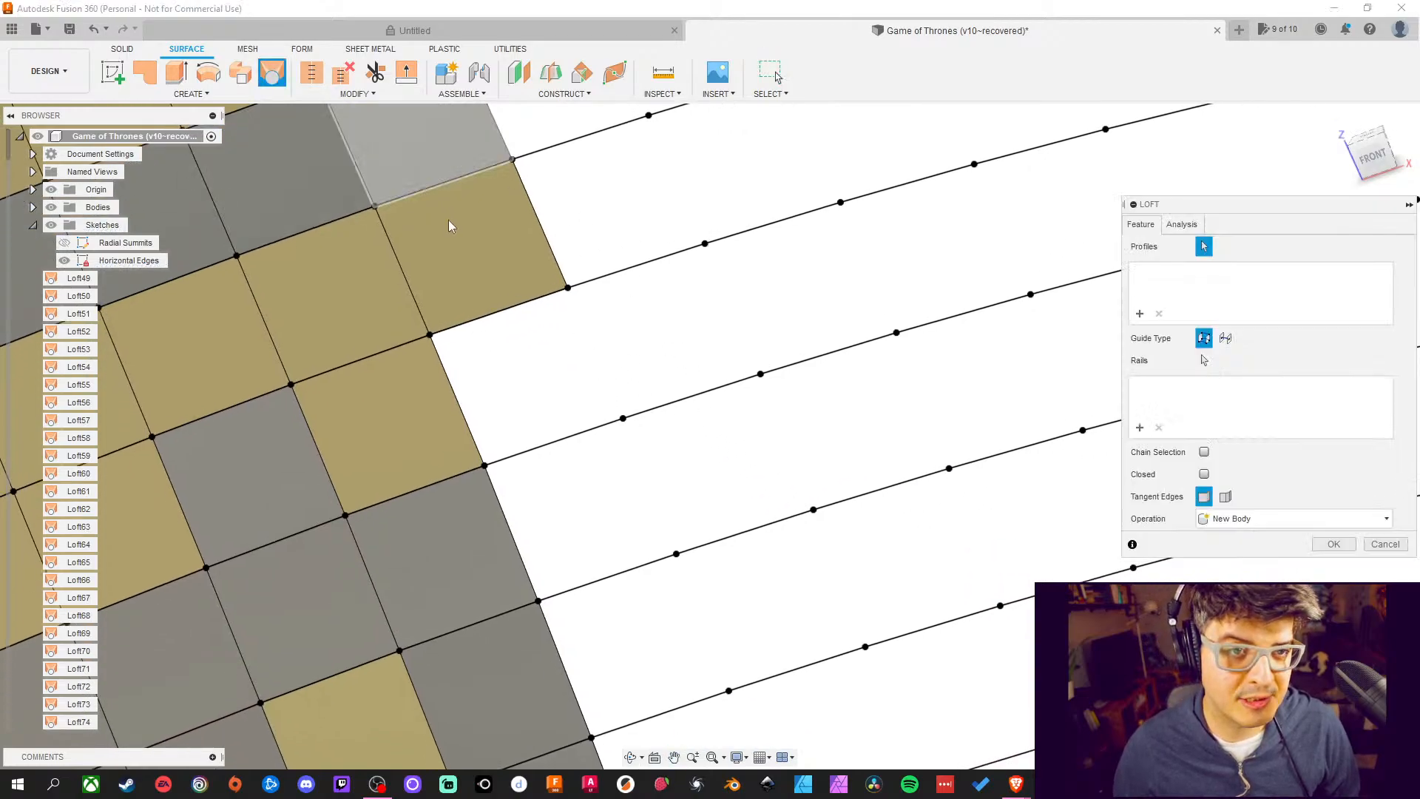
{"action": "left_click", "coordinate": [508, 313]}
{"action": "left_click", "coordinate": [562, 440]}
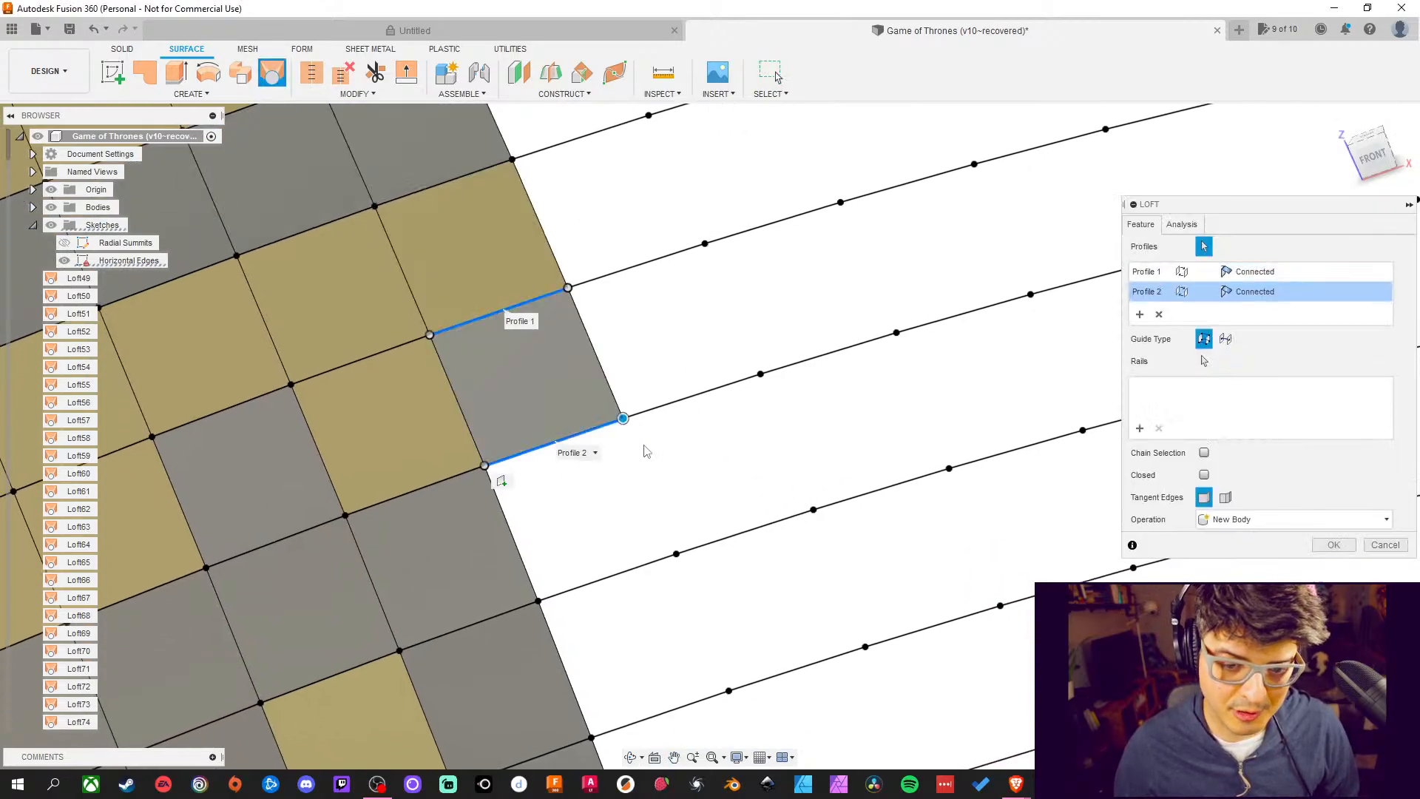
{"action": "middle_click_drag", "start_coordinate": [745, 436], "coordinate": [675, 312]}
{"action": "left_click", "coordinate": [1352, 547]}
Loft the tenth panel down the column, between the ninth panel's bottom edge and the next segment below
{"action": "middle_click_drag", "start_coordinate": [601, 414], "coordinate": [599, 371]}
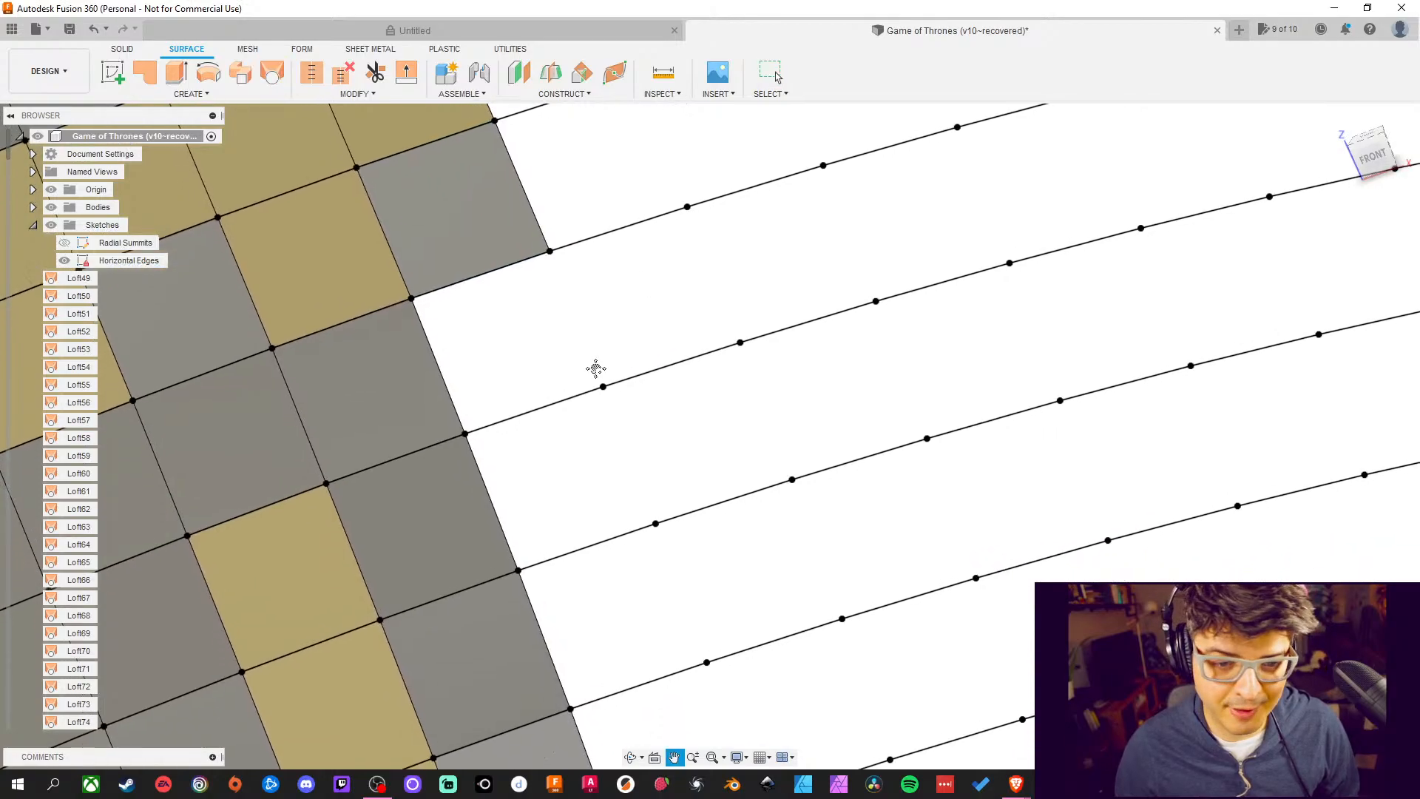
{"action": "key", "text": "Return"}
{"action": "left_click", "coordinate": [481, 274]}
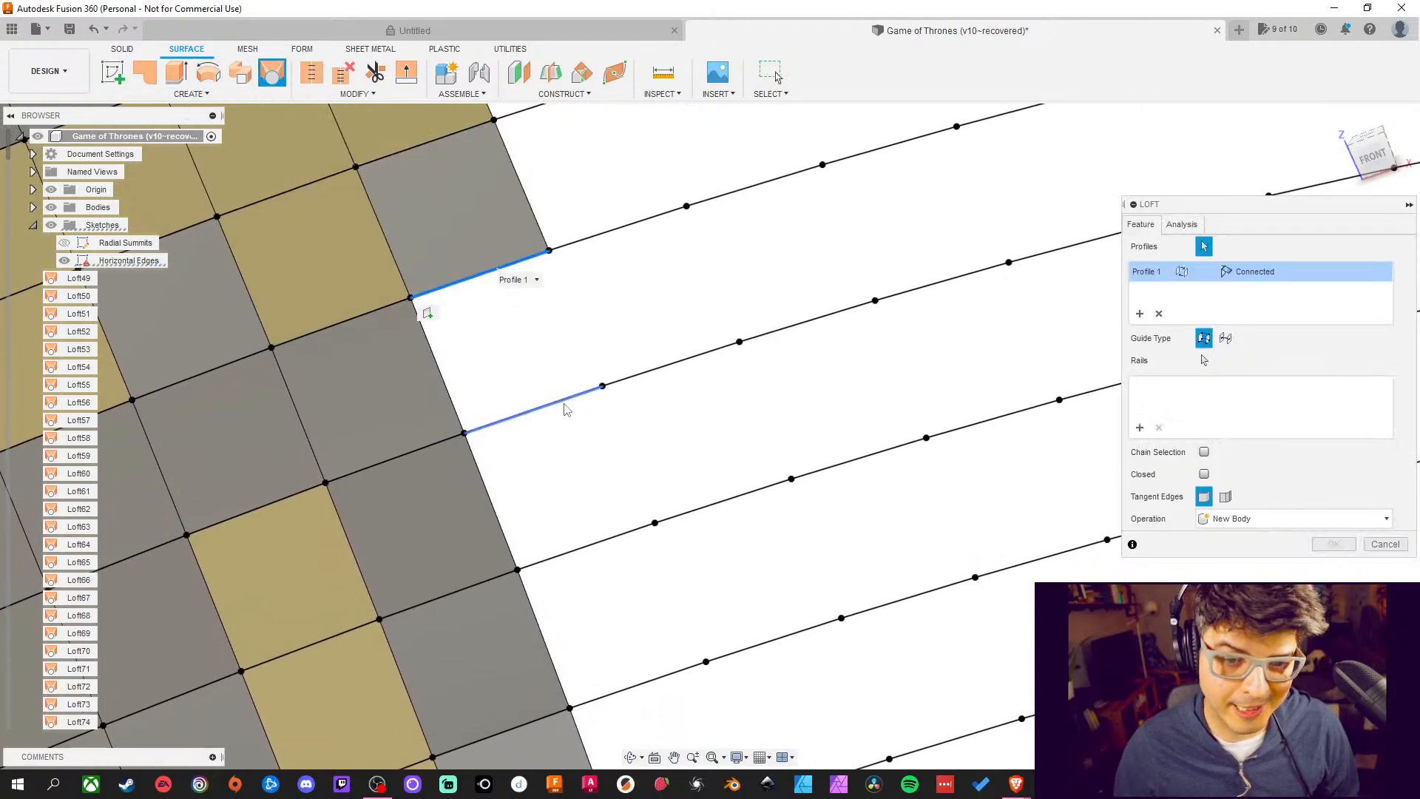
{"action": "left_click", "coordinate": [563, 405]}
{"action": "middle_click_drag", "start_coordinate": [729, 449], "coordinate": [680, 370]}
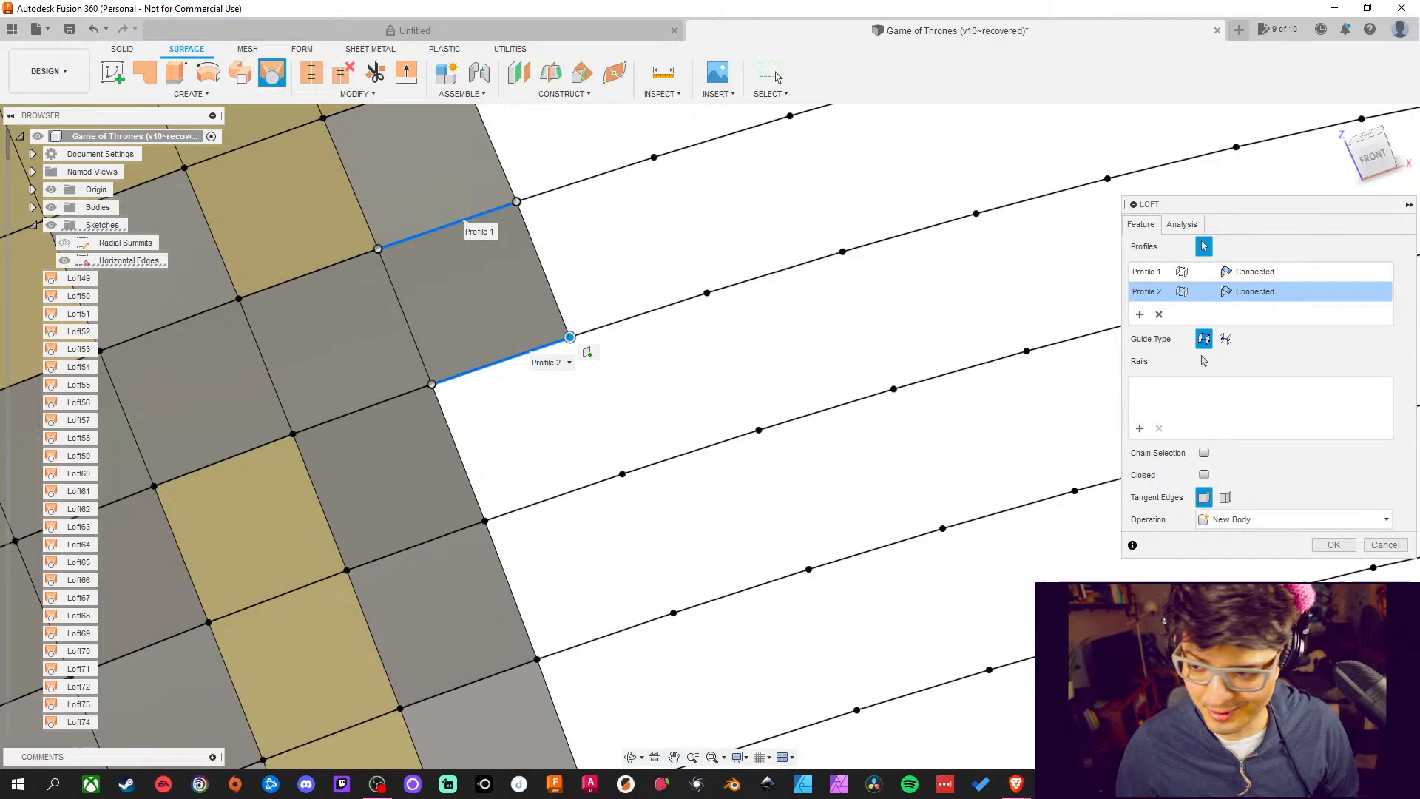
{"action": "left_click", "coordinate": [1336, 547]}
Loft the eleventh panel down the column, from the tenth panel's bottom edge to the segment below
{"action": "middle_click_drag", "start_coordinate": [608, 491], "coordinate": [577, 386]}
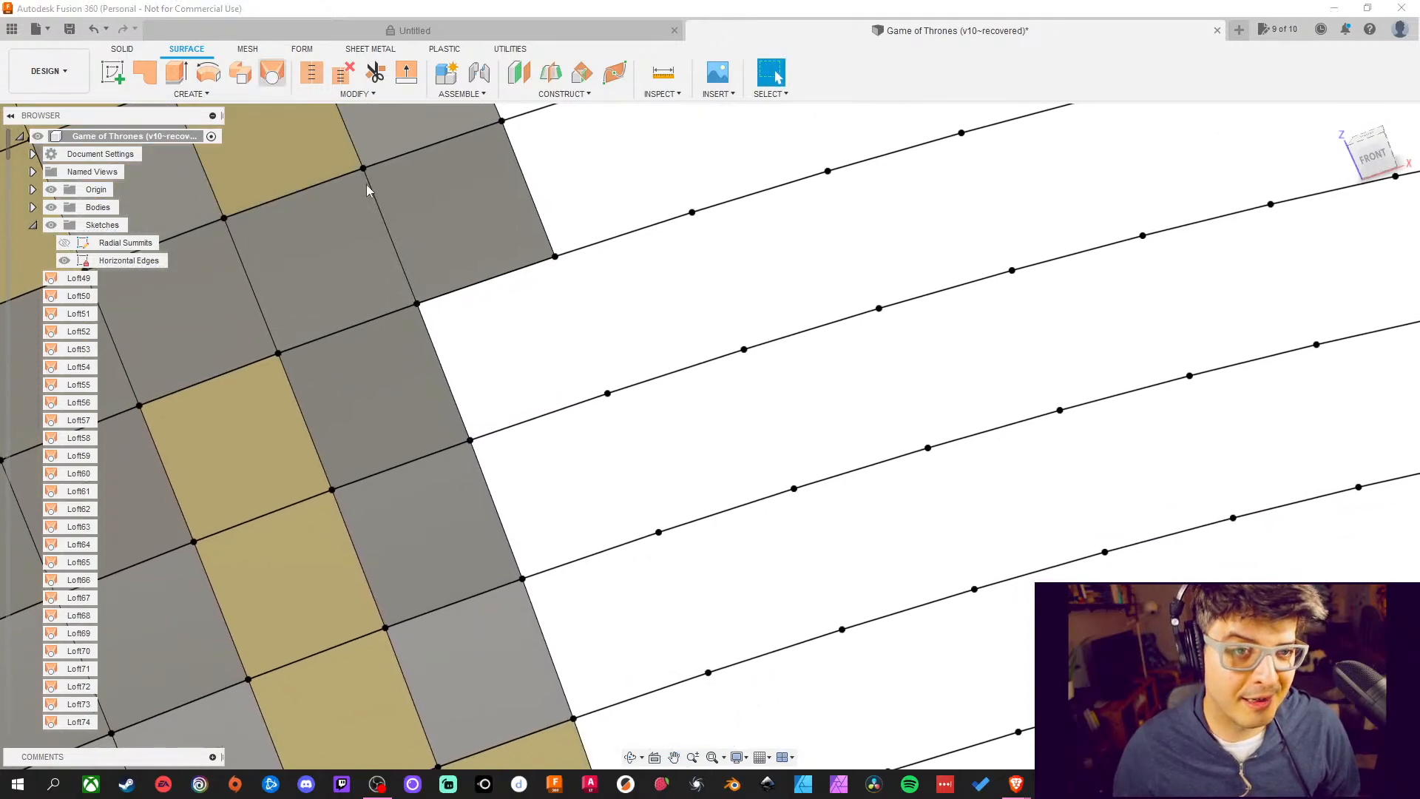
{"action": "key", "text": "Return"}
{"action": "left_click", "coordinate": [497, 277]}
{"action": "left_click", "coordinate": [570, 411]}
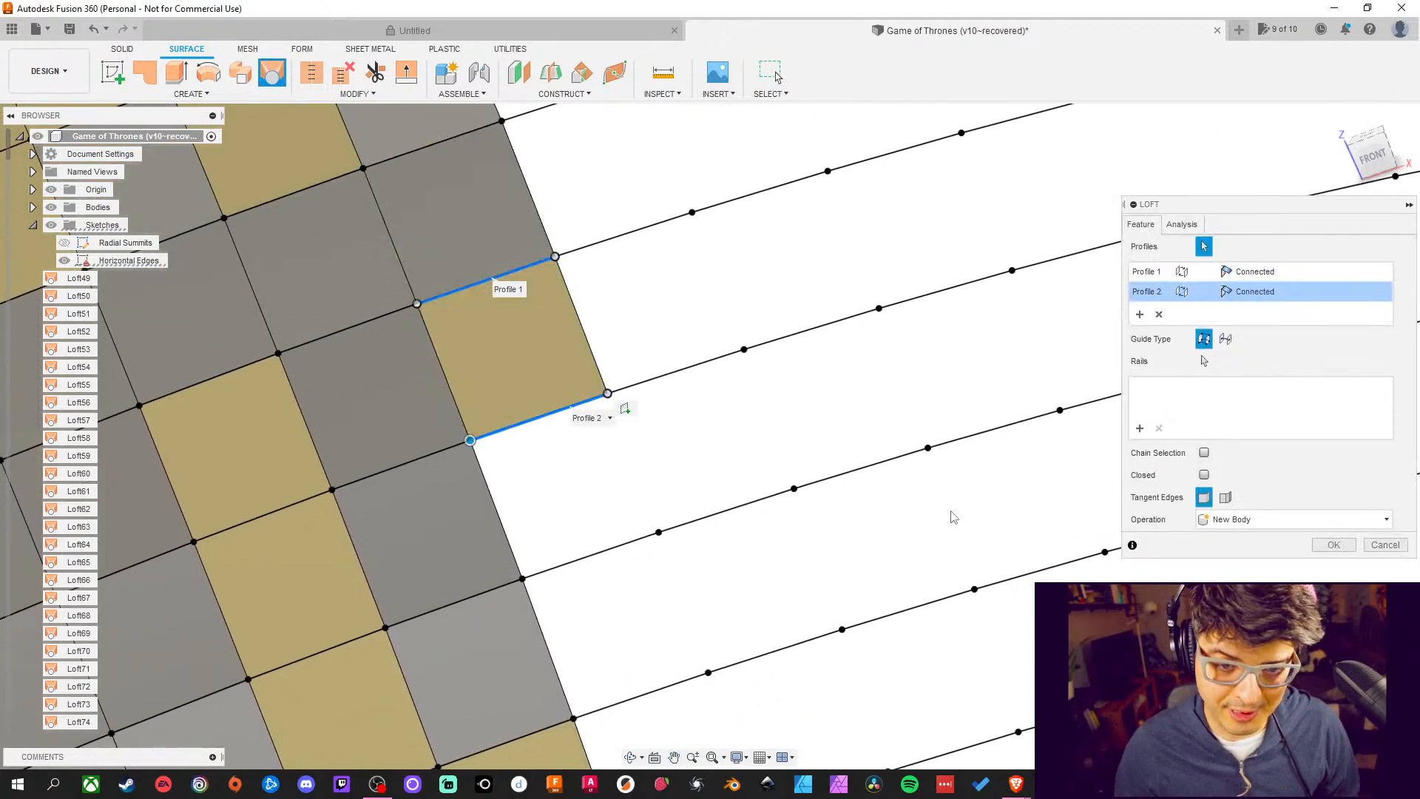
{"action": "left_click", "coordinate": [1336, 547]}
Loft the twelfth panel down the column, between the eleventh panel's bottom edge and the next segment below
{"action": "middle_click_drag", "start_coordinate": [860, 534], "coordinate": [830, 440]}
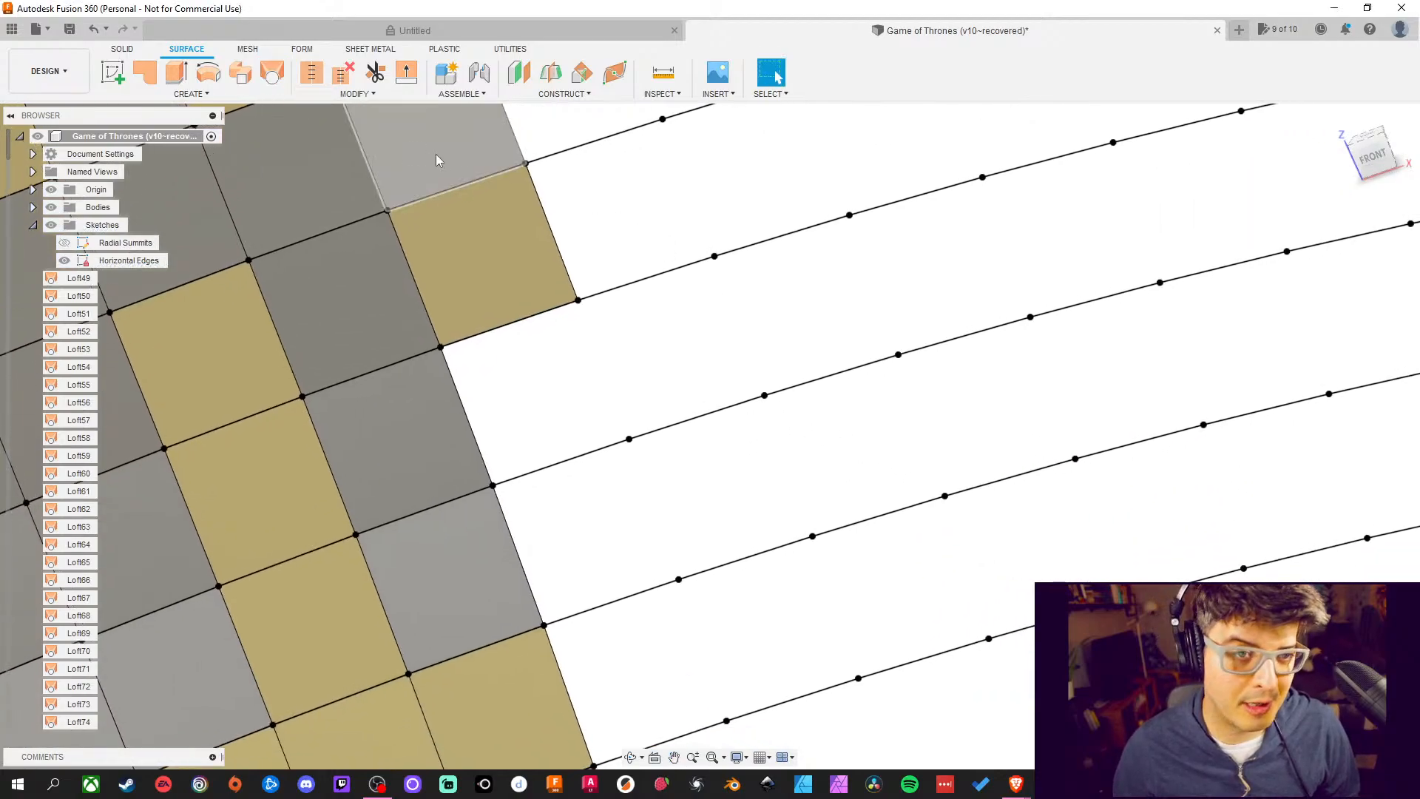
{"action": "left_click", "coordinate": [272, 73]}
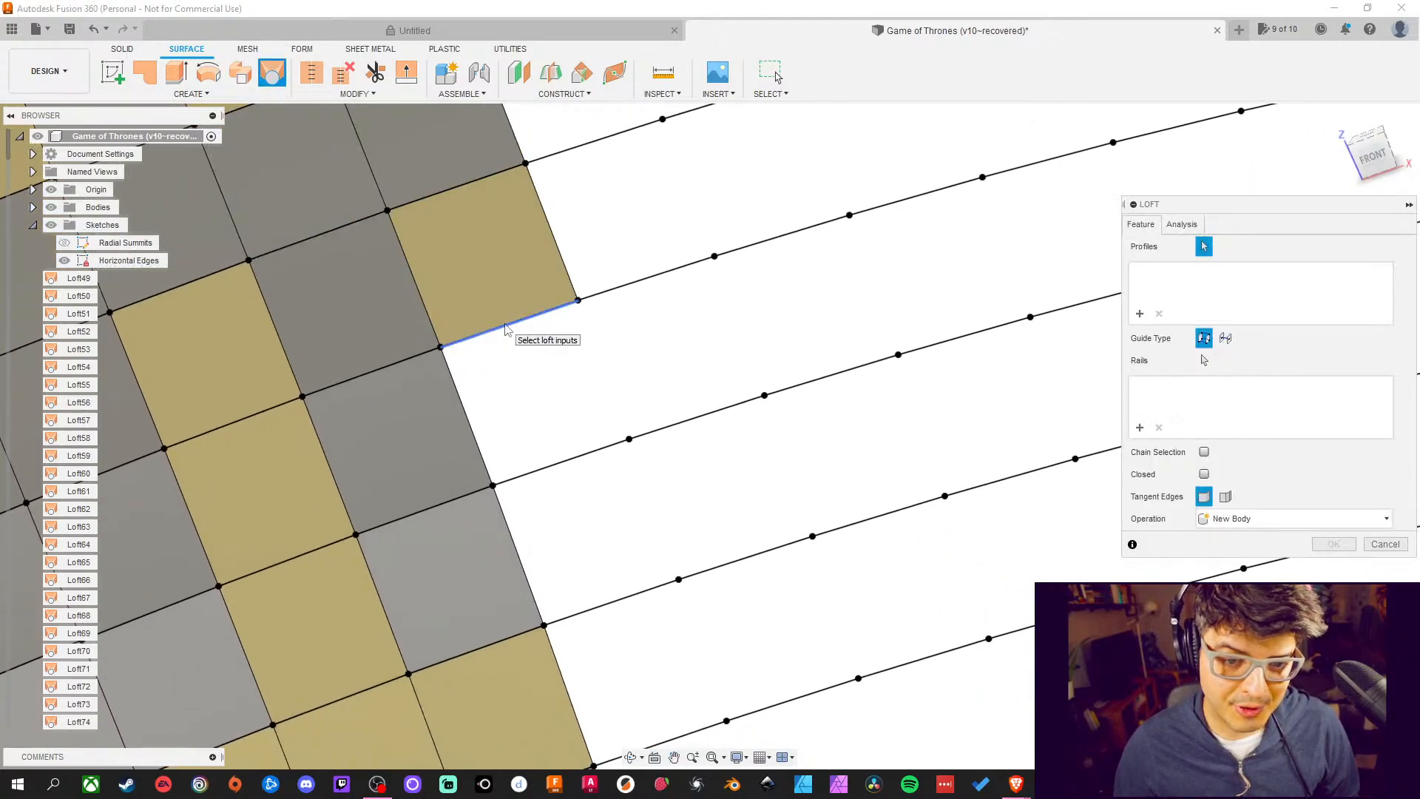
{"action": "left_click", "coordinate": [507, 329]}
{"action": "left_click", "coordinate": [583, 457]}
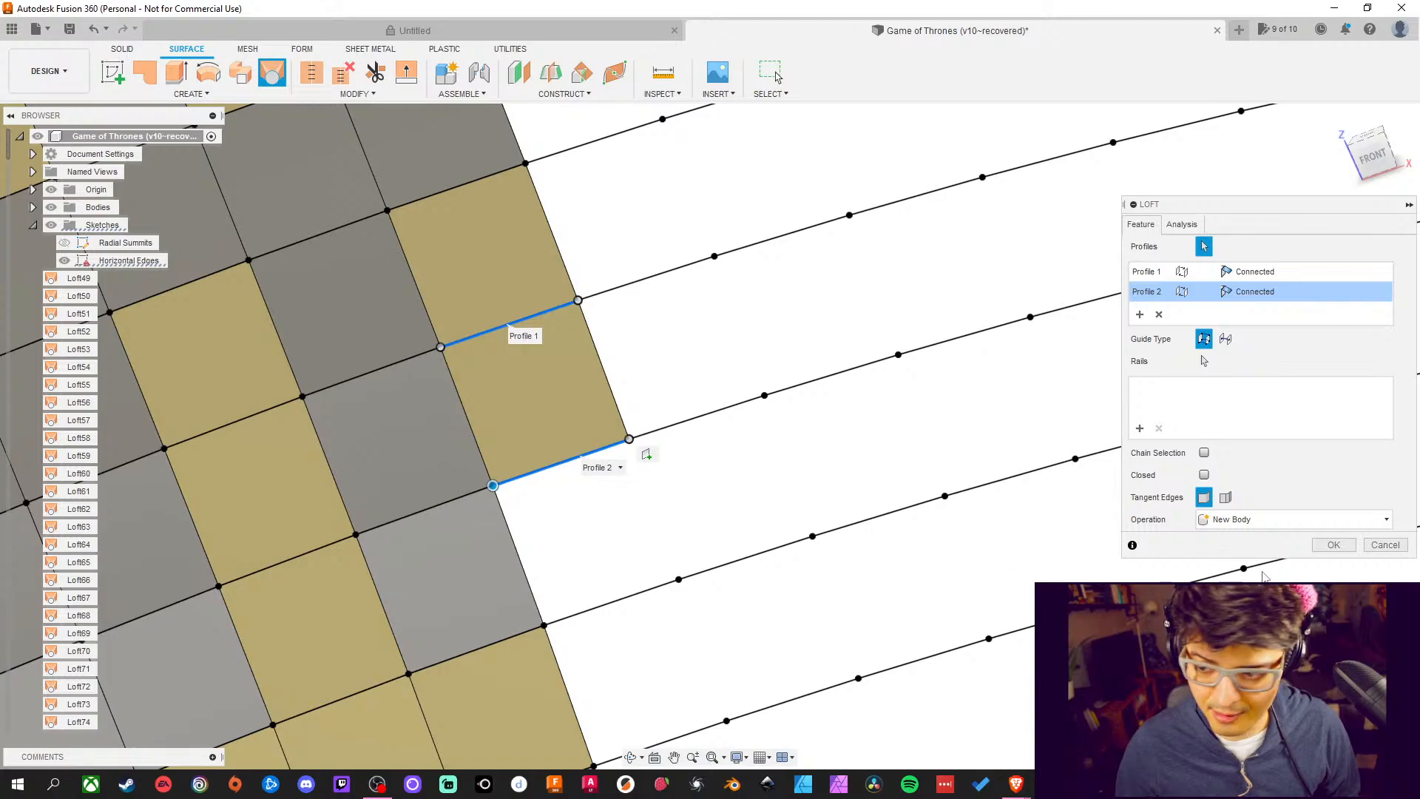
{"action": "left_click", "coordinate": [1352, 547]}
Loft the thirteenth panel down the column, from the twelfth panel's bottom edge to the segment below
{"action": "mouse_move", "coordinate": [1212, 517]}
{"action": "middle_mouse_down"}
{"action": "mouse_move", "coordinate": [1185, 504]}
{"action": "mouse_move", "coordinate": [1097, 308]}
{"action": "middle_mouse_up"}
{"action": "left_click", "coordinate": [268, 69]}
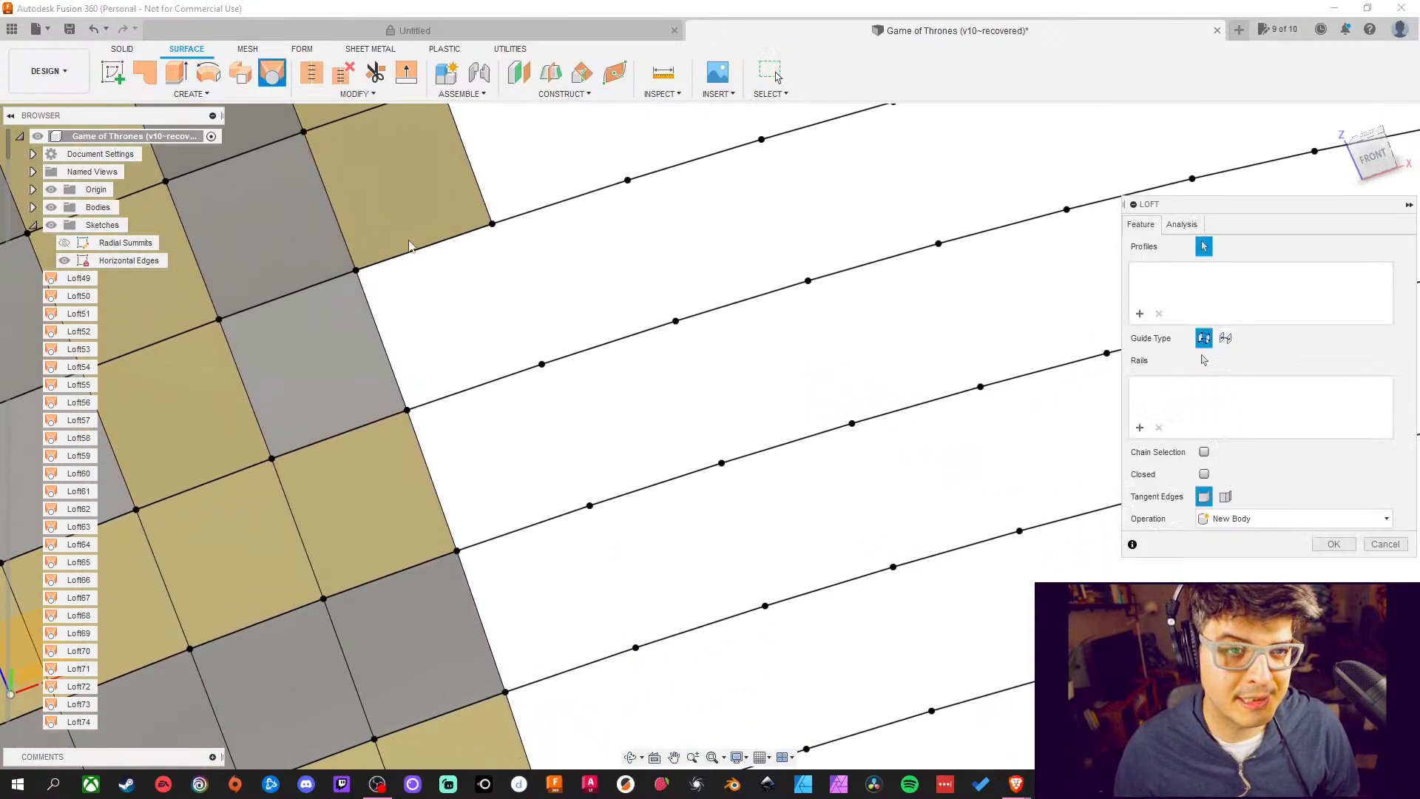
{"action": "left_click", "coordinate": [441, 251]}
{"action": "left_click", "coordinate": [496, 387]}
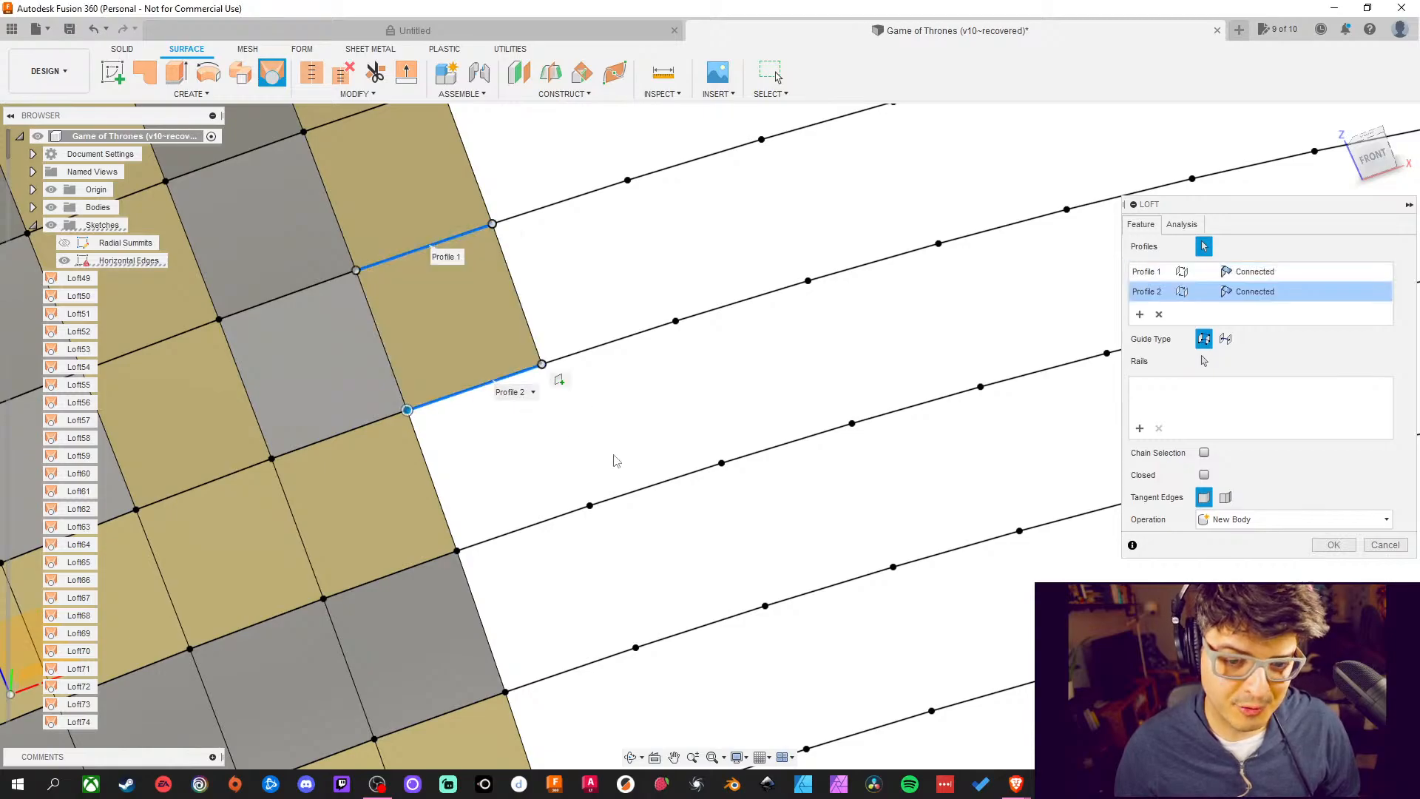
{"action": "middle_click_drag", "start_coordinate": [640, 457], "coordinate": [651, 385]}
{"action": "left_click", "coordinate": [1384, 544]}
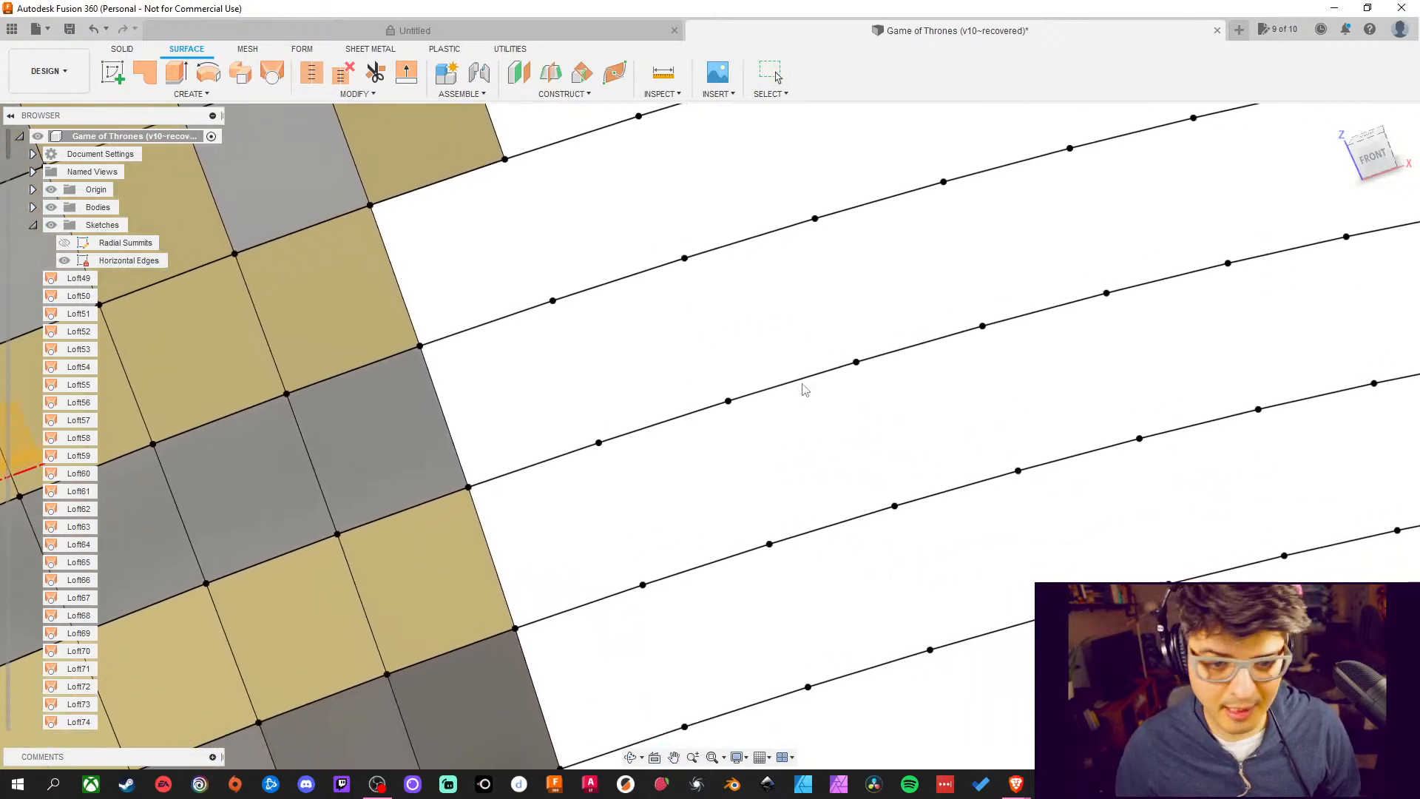
Loft the fourteenth panel down the column, between the thirteenth panel's bottom edge and the next segment below
{"action": "left_click", "coordinate": [273, 72]}
{"action": "left_click", "coordinate": [435, 184]}
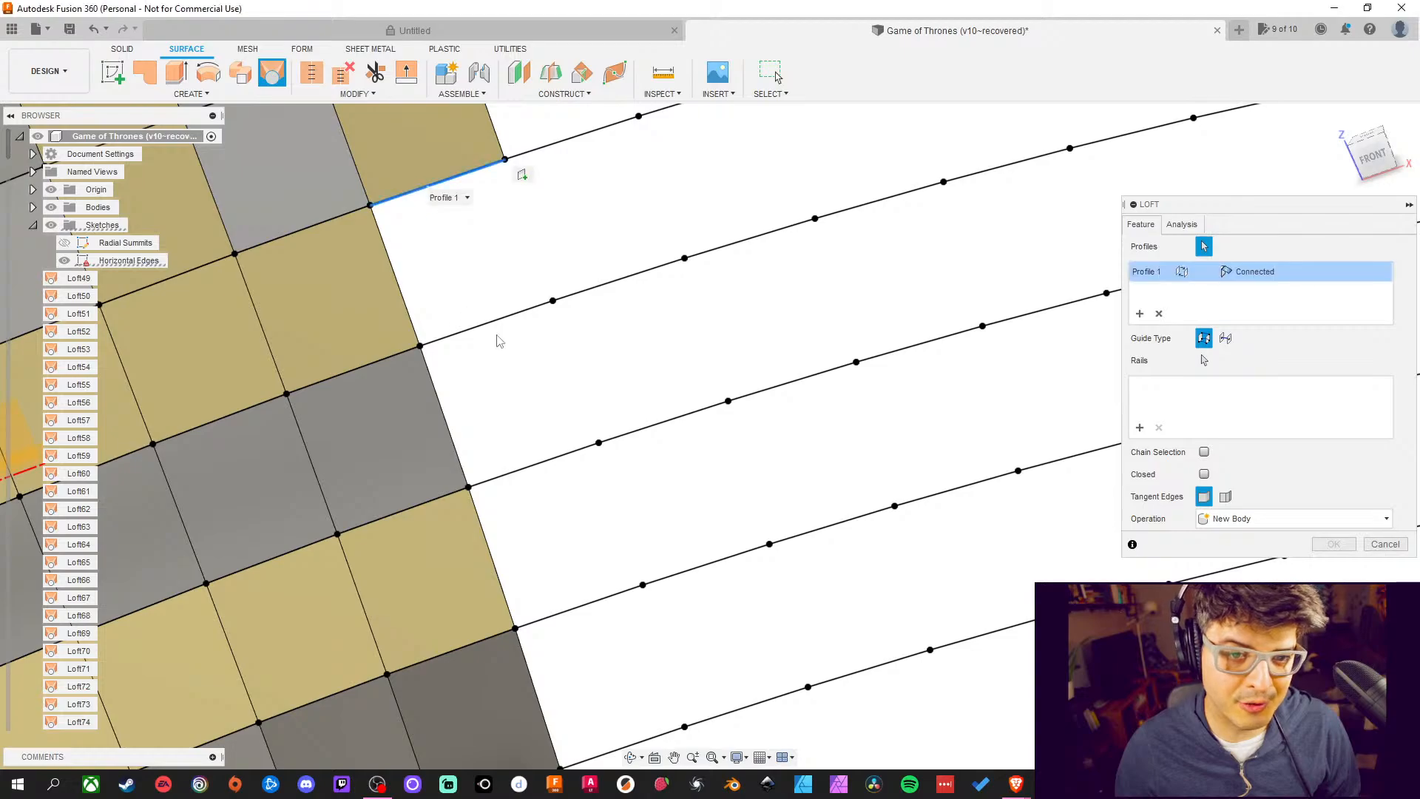
{"action": "left_click", "coordinate": [501, 331]}
{"action": "middle_click_drag", "start_coordinate": [653, 370], "coordinate": [651, 381]}
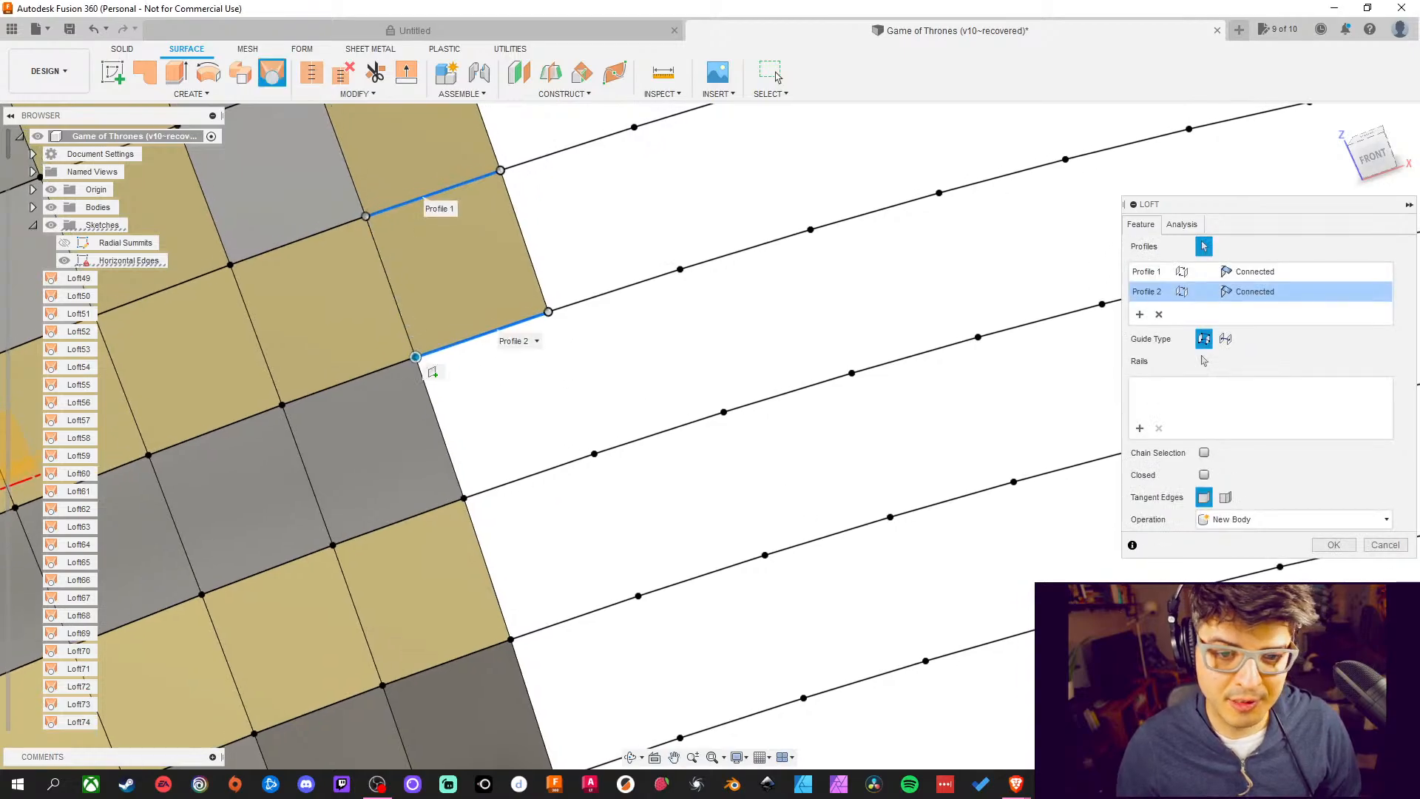
{"action": "left_click", "coordinate": [1333, 544]}
Loft the fifteenth panel down the column, from the fourteenth panel's bottom edge to the segment below
{"action": "left_click", "coordinate": [272, 71]}
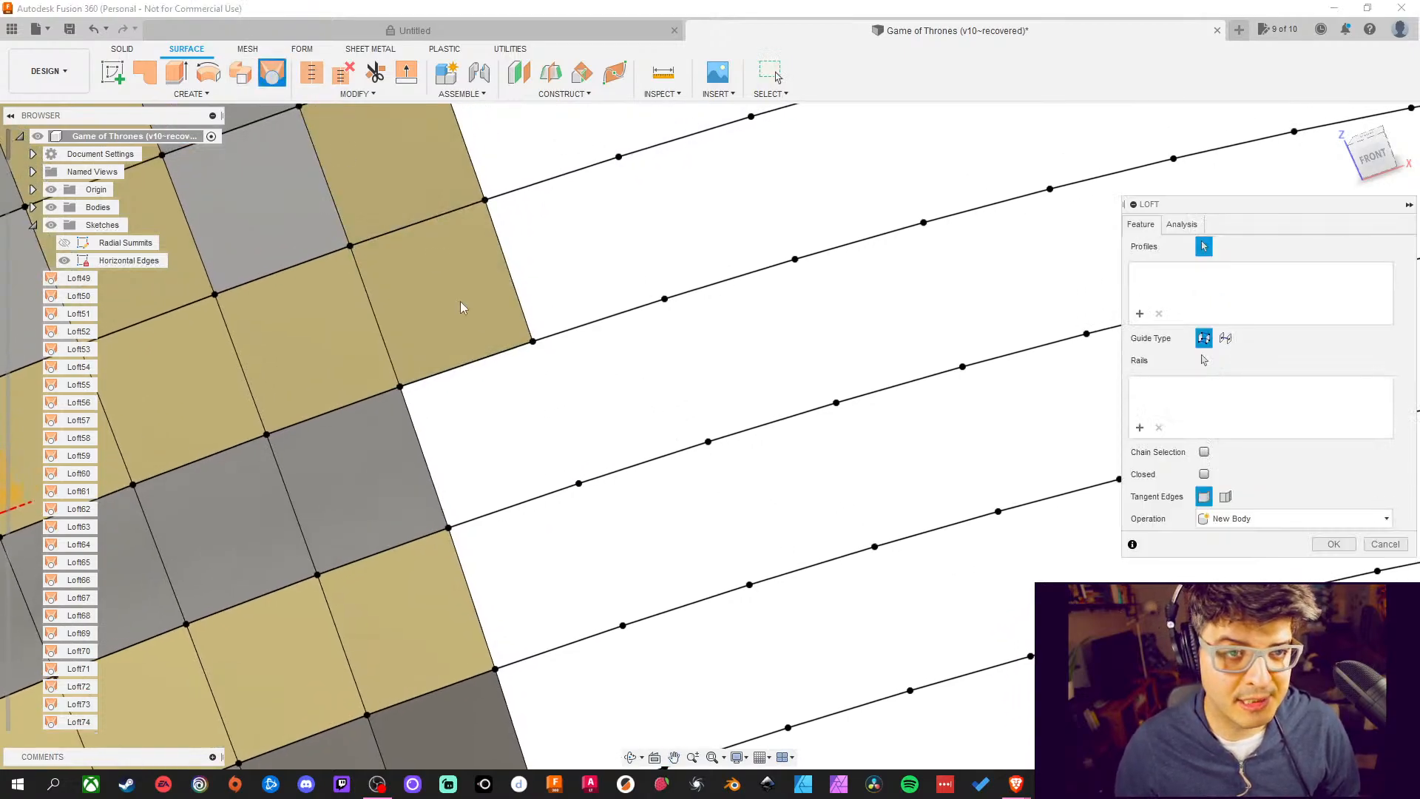
{"action": "left_click", "coordinate": [494, 362]}
{"action": "left_click", "coordinate": [517, 503]}
{"action": "middle_click_drag", "start_coordinate": [722, 548], "coordinate": [589, 320]}
{"action": "left_click", "coordinate": [1333, 544]}
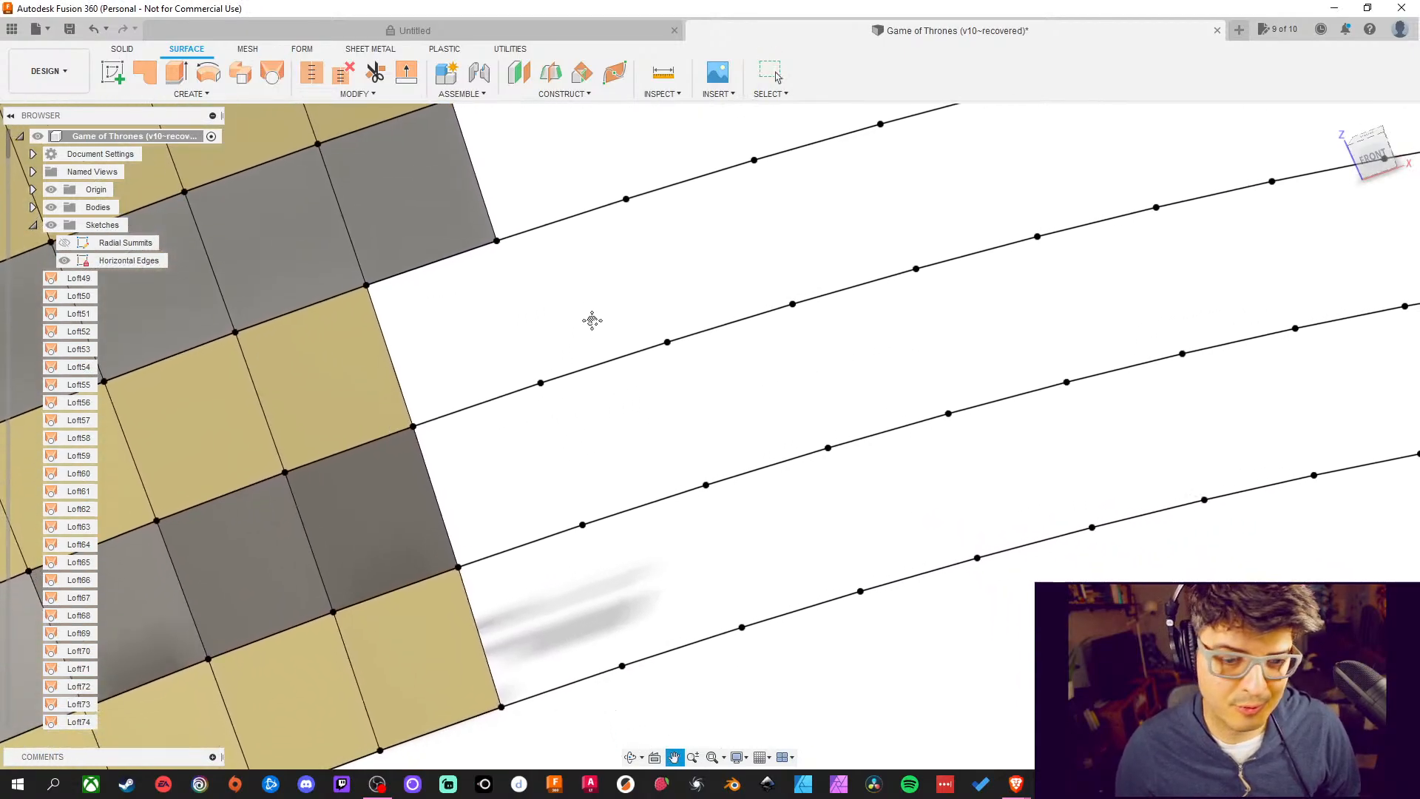
Loft the sixteenth panel down the column, between the fifteenth panel's bottom edge and the next segment below
{"action": "left_click", "coordinate": [272, 72]}
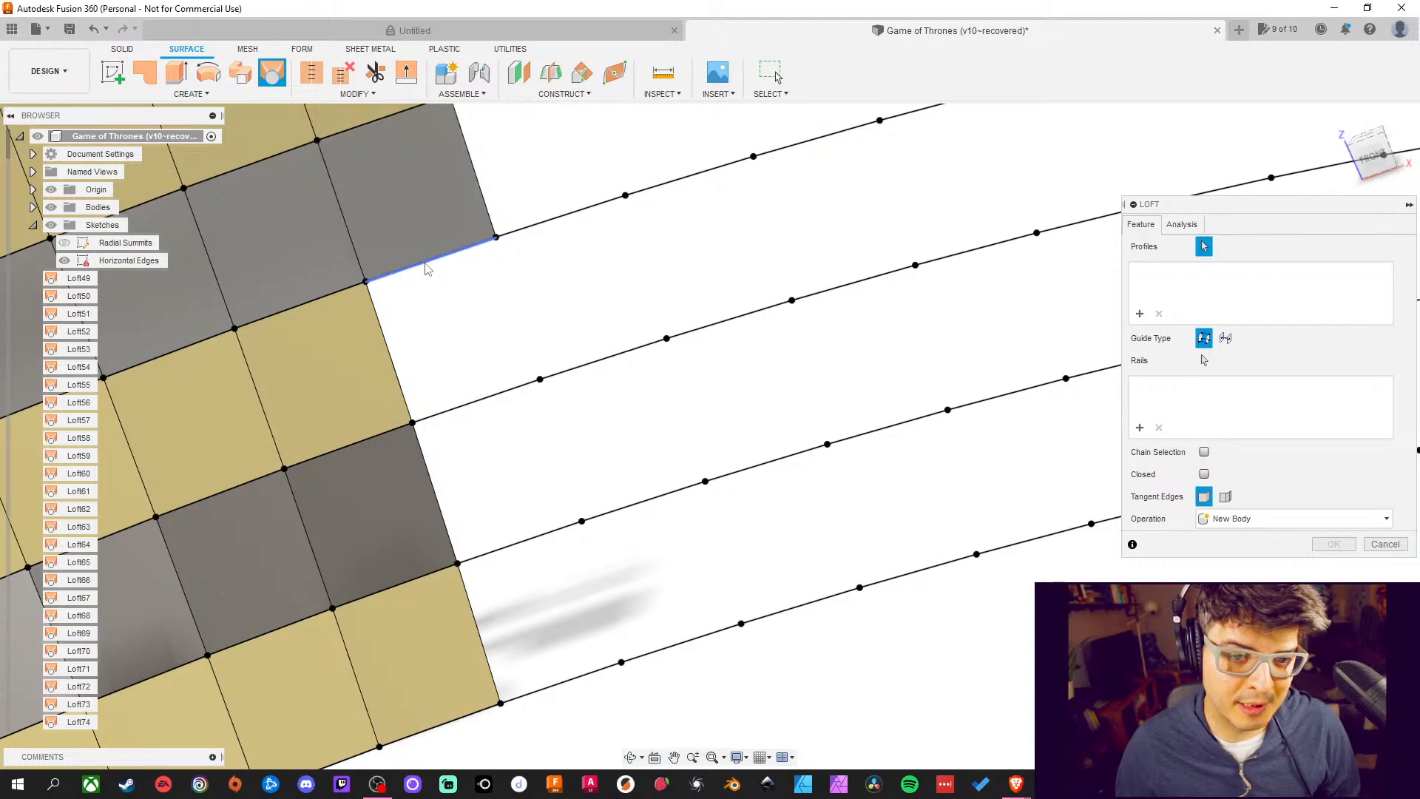
{"action": "left_click", "coordinate": [428, 263]}
{"action": "left_click", "coordinate": [518, 400]}
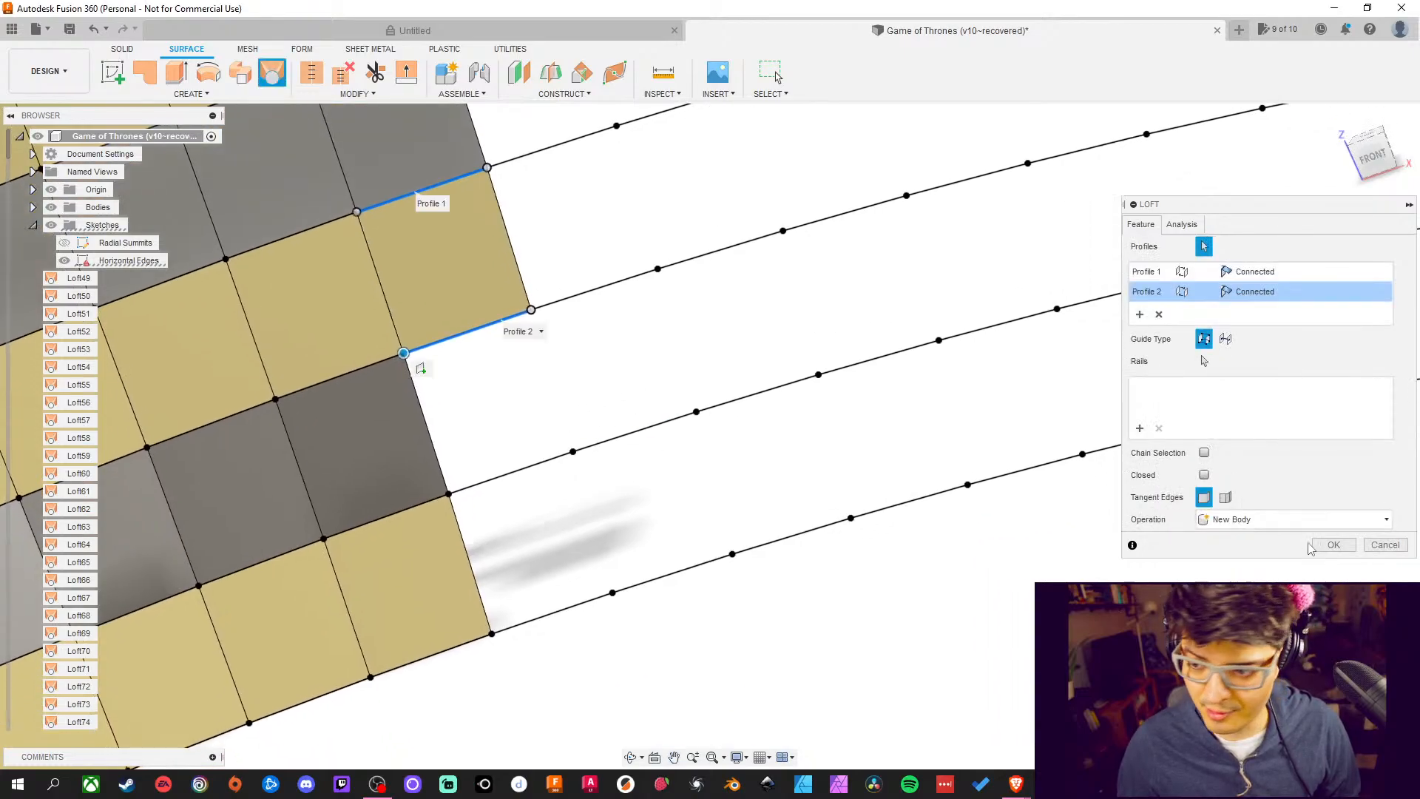
{"action": "key", "text": "Return"}
Loft the seventeenth panel down the column, from the sixteenth panel's bottom edge to the segment below
{"action": "middle_click_drag", "start_coordinate": [601, 423], "coordinate": [566, 312]}
{"action": "left_click", "coordinate": [272, 72]}
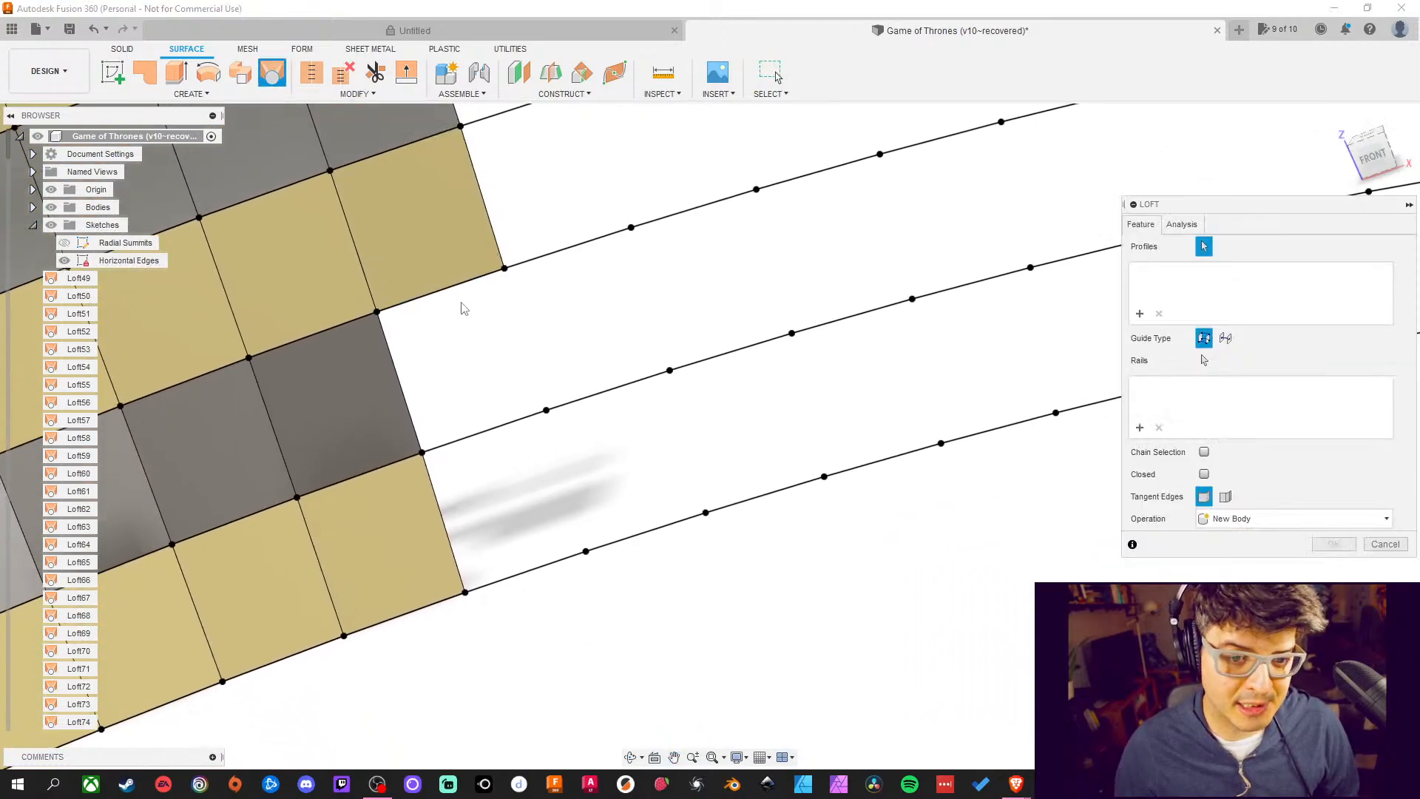
{"action": "left_click", "coordinate": [452, 290]}
{"action": "left_click", "coordinate": [516, 431]}
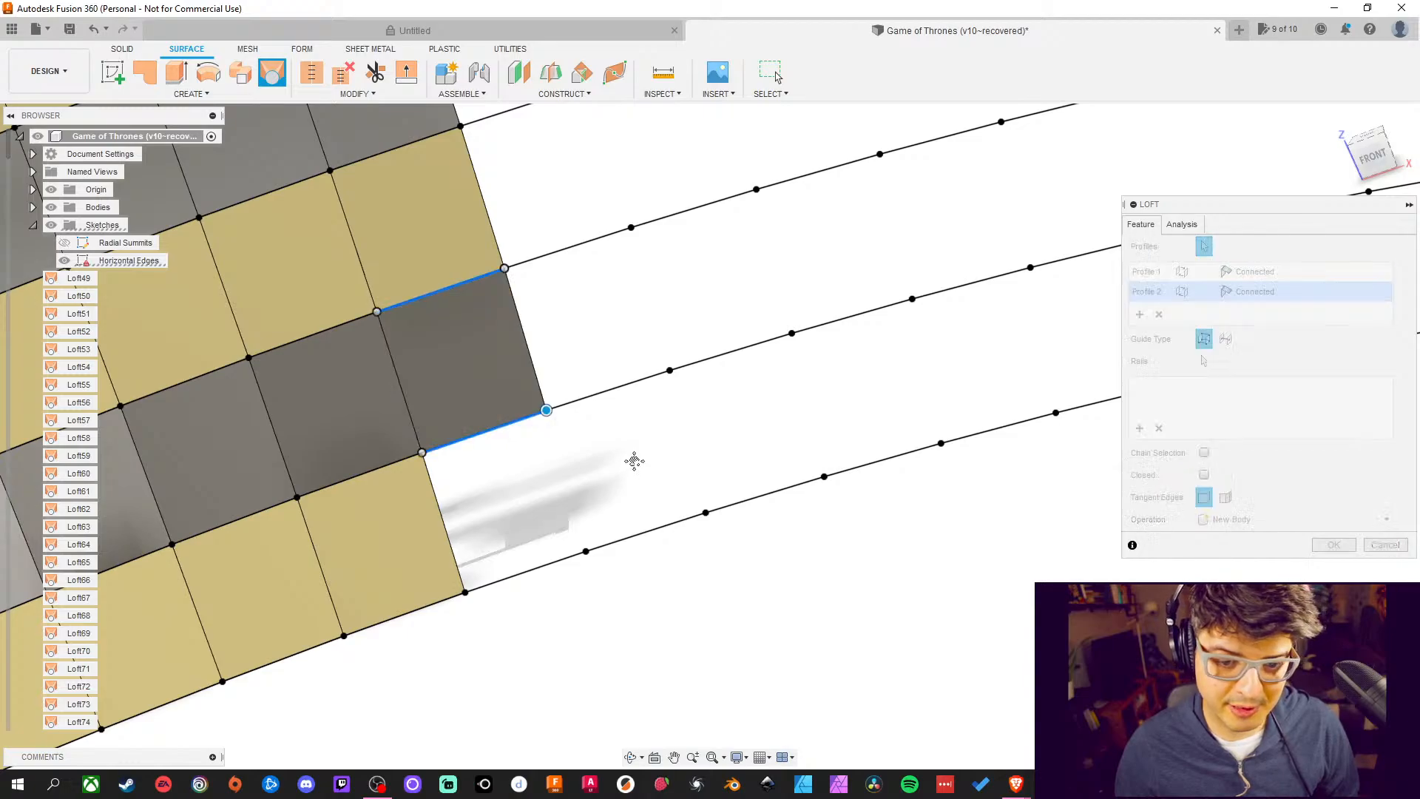
{"action": "left_click", "coordinate": [1332, 547]}
Loft the column's last panel, from the seventeenth panel's bottom edge to the segment on the lowest sketch line
{"action": "middle_click_drag", "start_coordinate": [490, 445], "coordinate": [475, 388]}
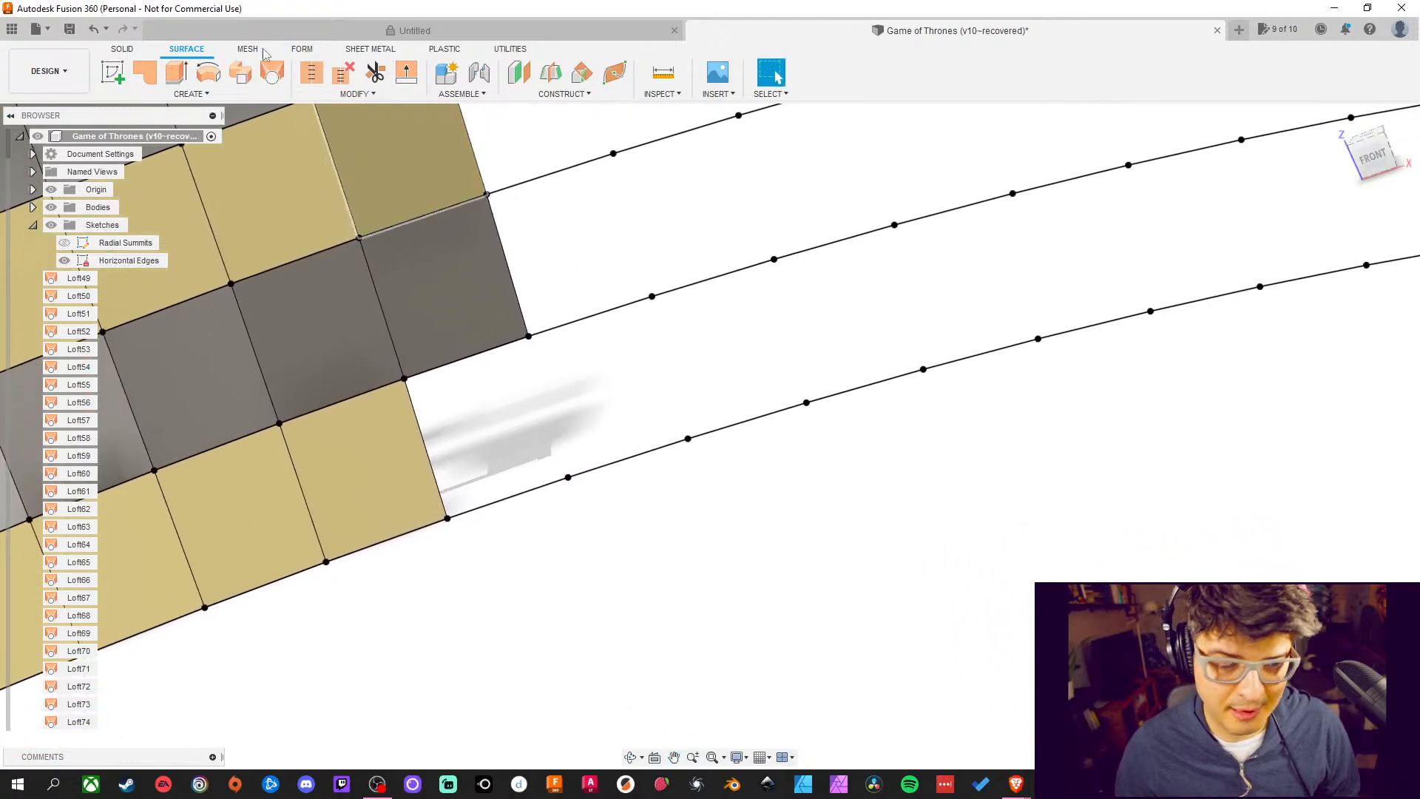
{"action": "key", "text": "Return"}
{"action": "left_click", "coordinate": [471, 362]}
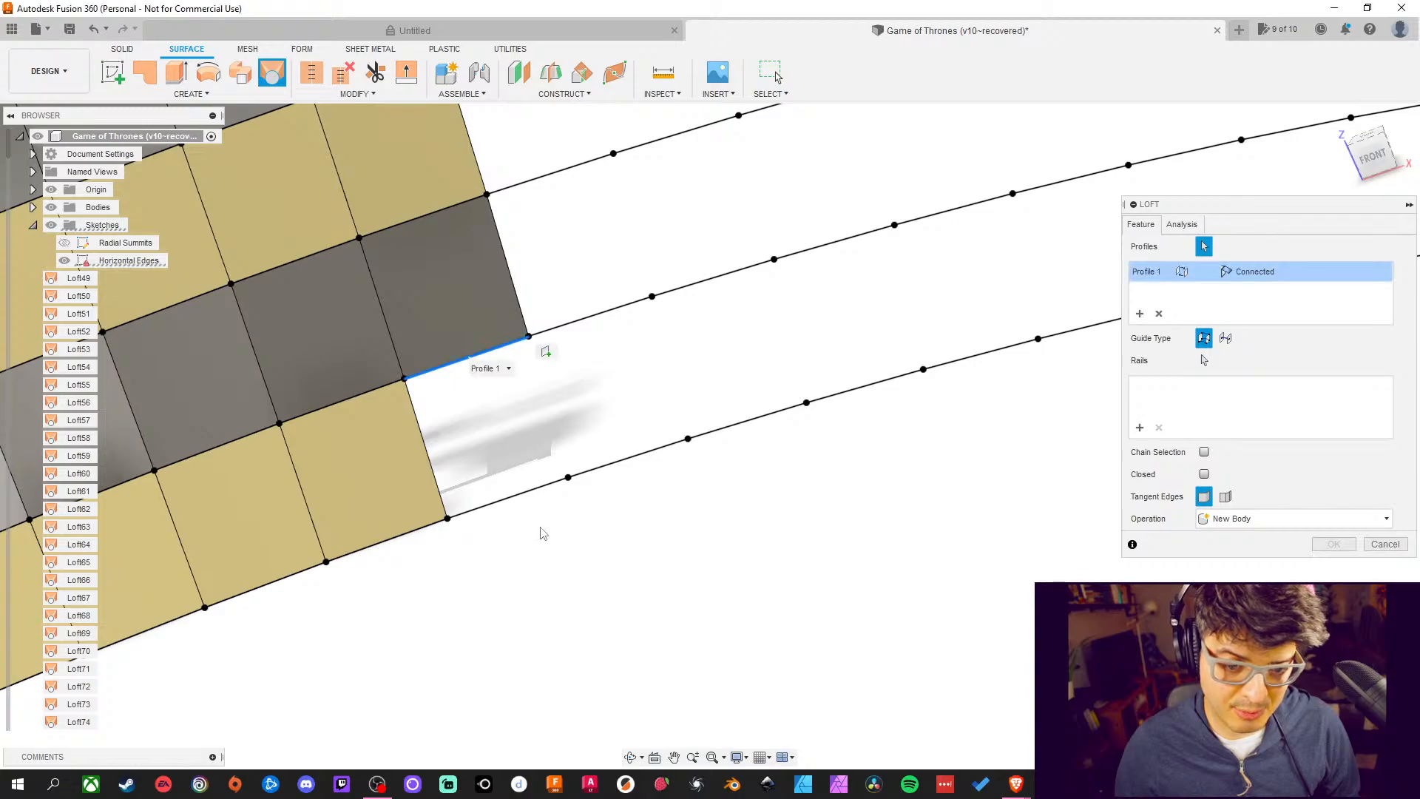
{"action": "left_click", "coordinate": [529, 497]}
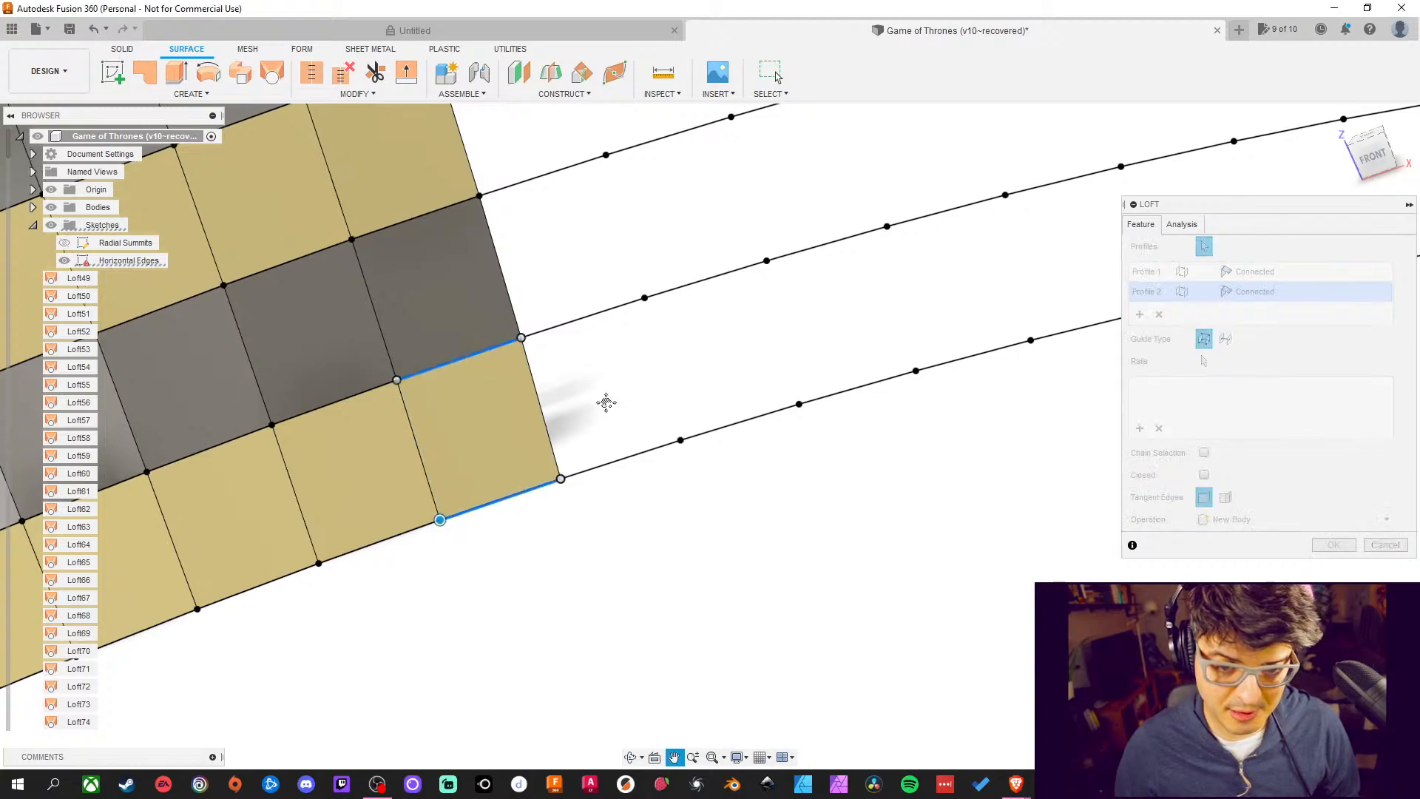
{"action": "middle_click_drag", "start_coordinate": [603, 403], "coordinate": [549, 431]}
{"action": "left_click", "coordinate": [1332, 544]}
Start the adjacent empty column by lofting its bottom panel from the lowest line's segment to the segment above
{"action": "middle_click_drag", "start_coordinate": [722, 437], "coordinate": [706, 462]}
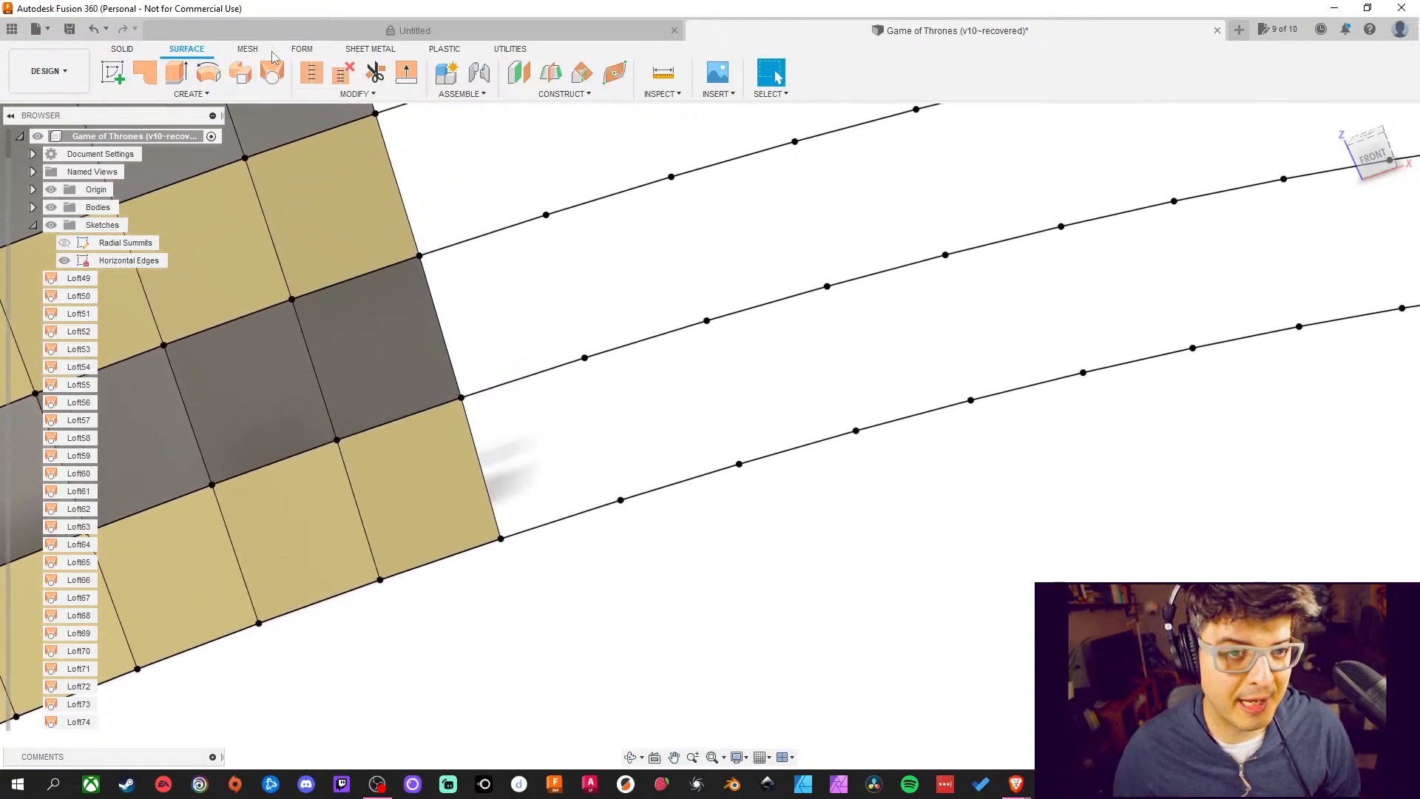
{"action": "key", "text": "Return"}
{"action": "left_click", "coordinate": [564, 516]}
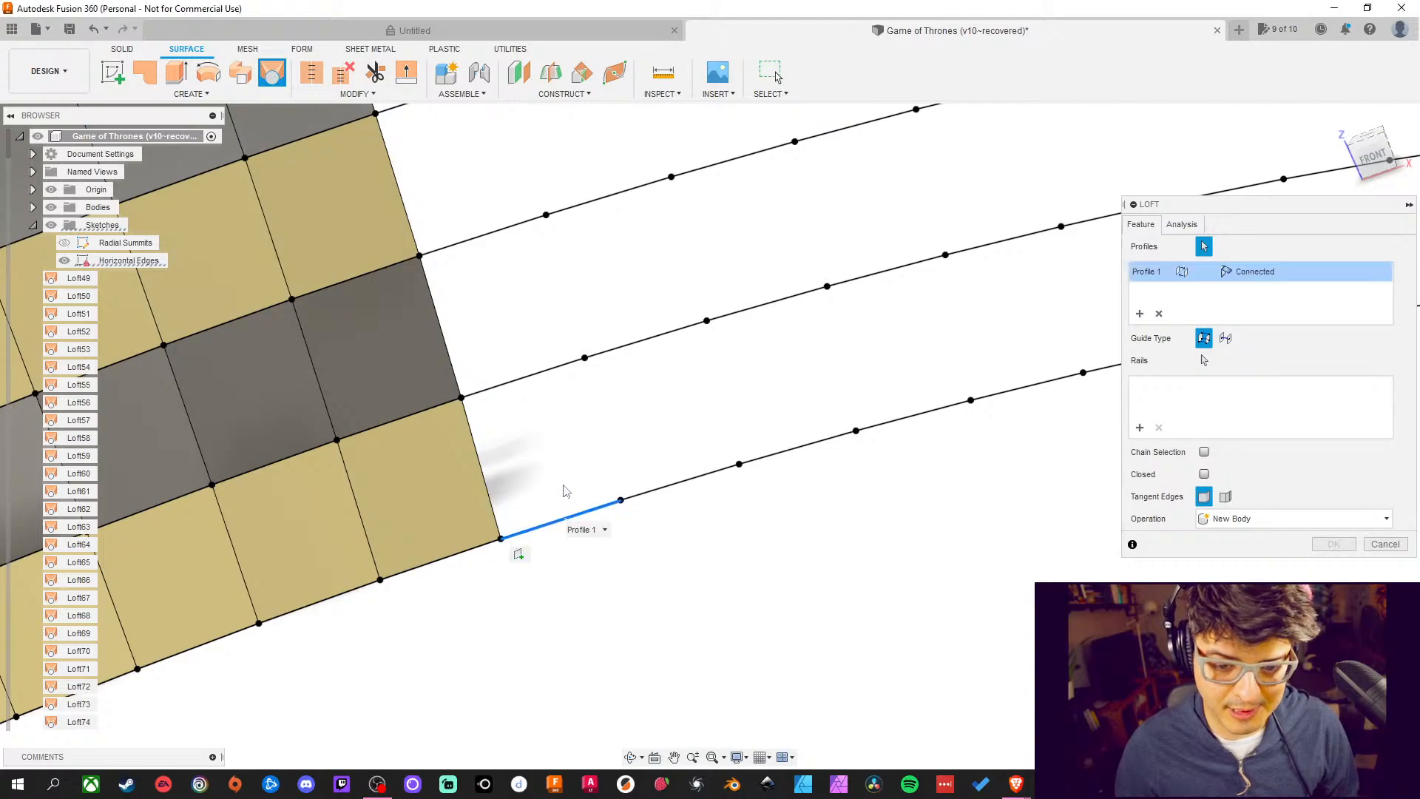
{"action": "left_click", "coordinate": [519, 384]}
{"action": "middle_click_drag", "start_coordinate": [850, 437], "coordinate": [865, 601]}
{"action": "left_click", "coordinate": [1332, 544]}
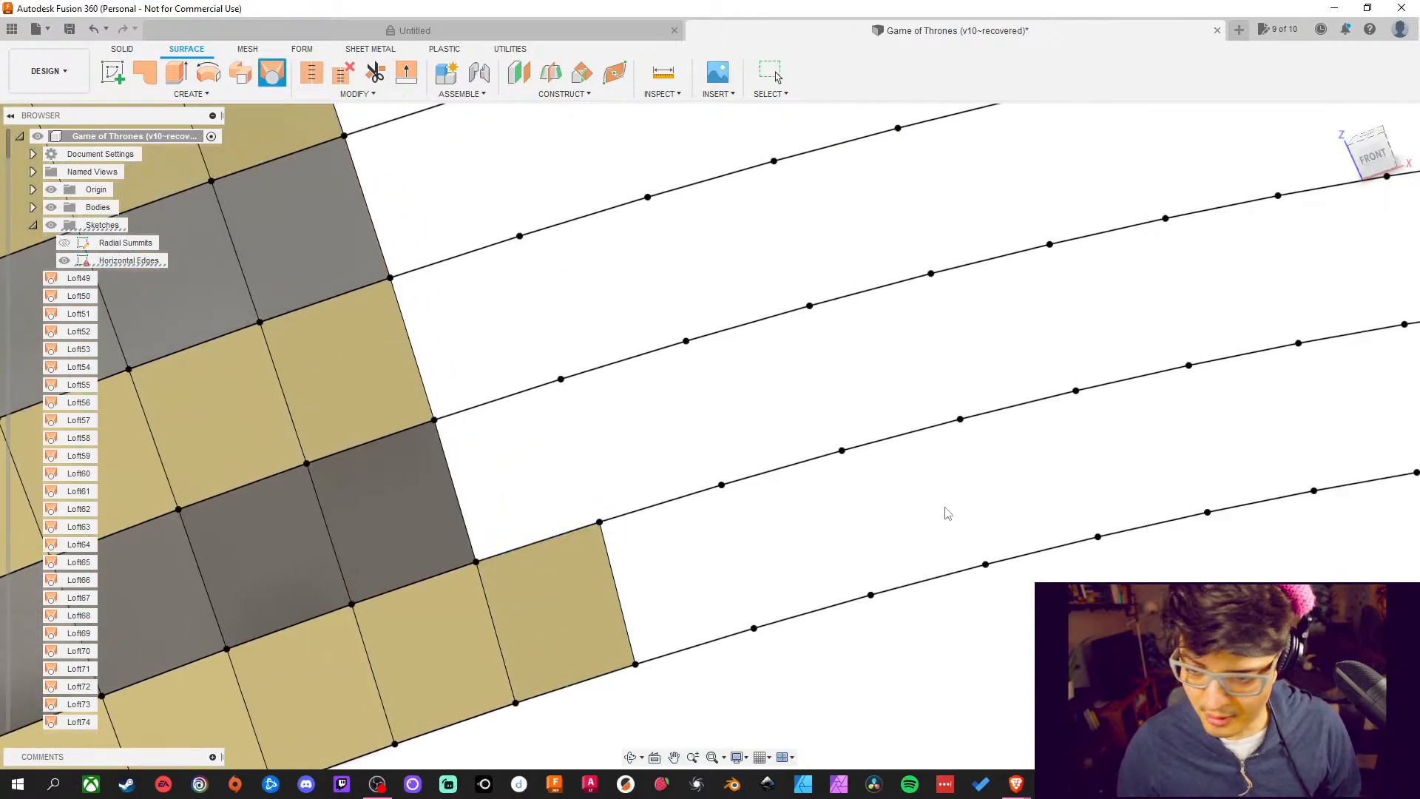
Loft the second panel up the new column, from the bottom panel's top edge to the segment above
{"action": "middle_click_drag", "start_coordinate": [558, 295], "coordinate": [522, 277]}
{"action": "left_click", "coordinate": [273, 74]}
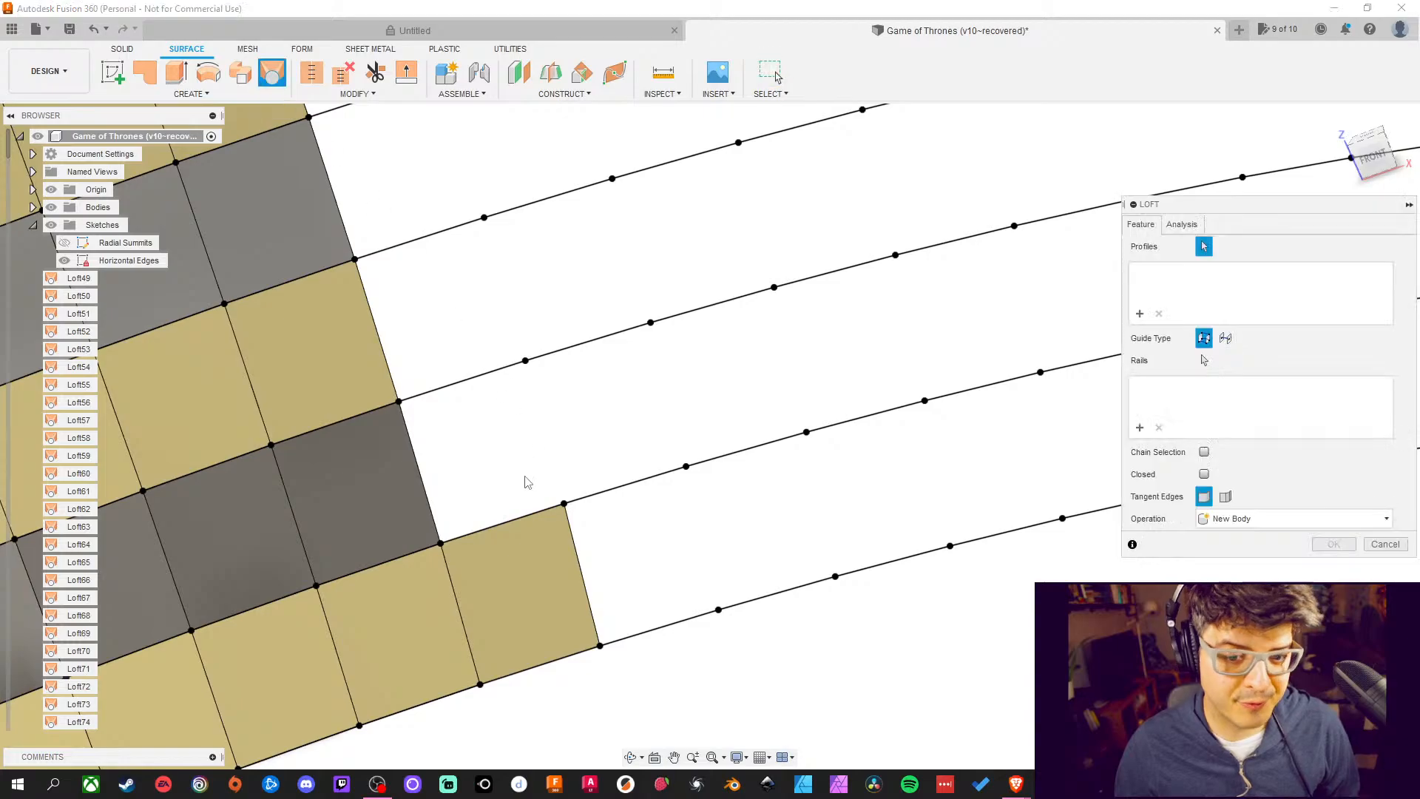
{"action": "left_click", "coordinate": [520, 520]}
{"action": "left_click", "coordinate": [455, 386]}
{"action": "middle_click_drag", "start_coordinate": [466, 286], "coordinate": [639, 462]}
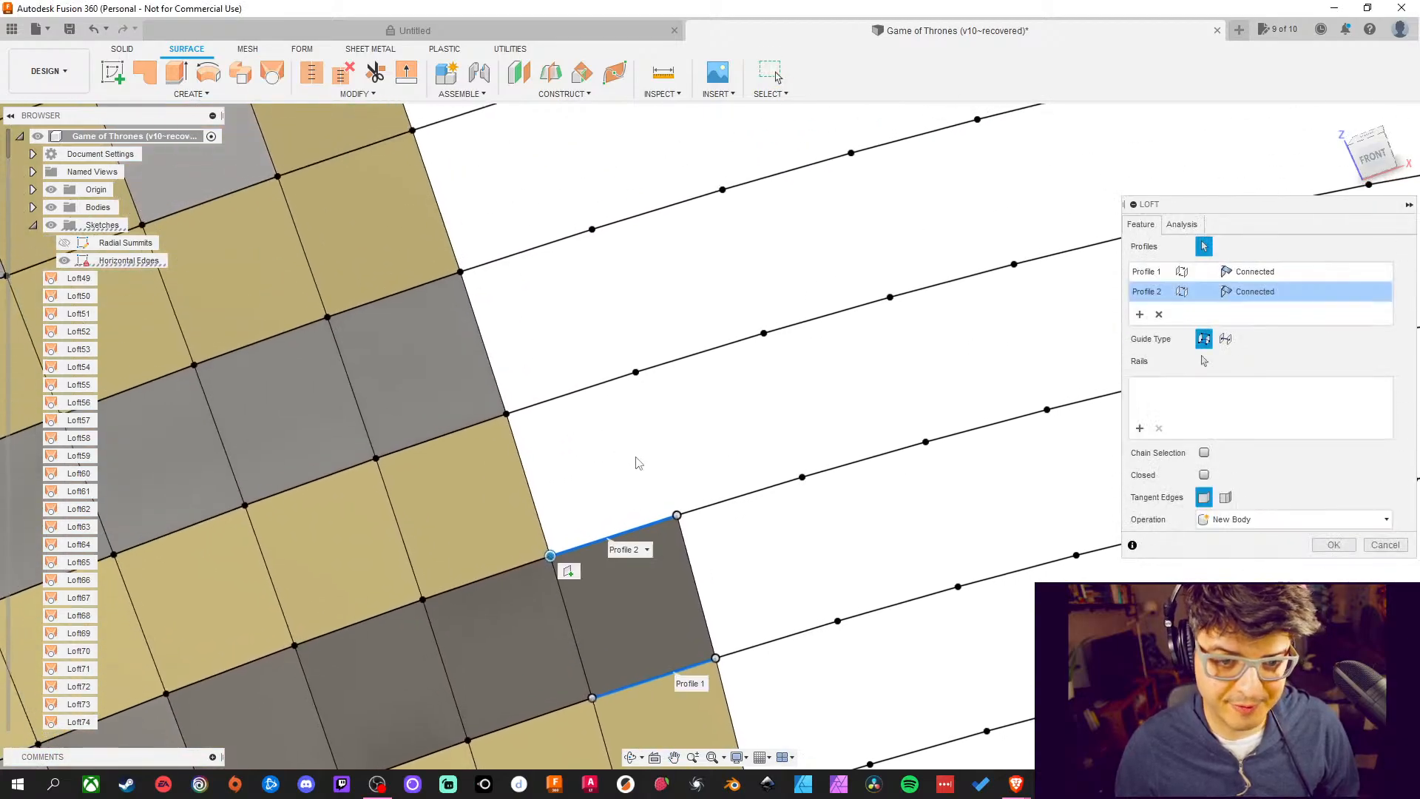
{"action": "left_click", "coordinate": [1333, 545]}
Loft the third panel up the column, between the second panel's top edge and the next segment above
{"action": "middle_click_drag", "start_coordinate": [517, 222], "coordinate": [426, 204]}
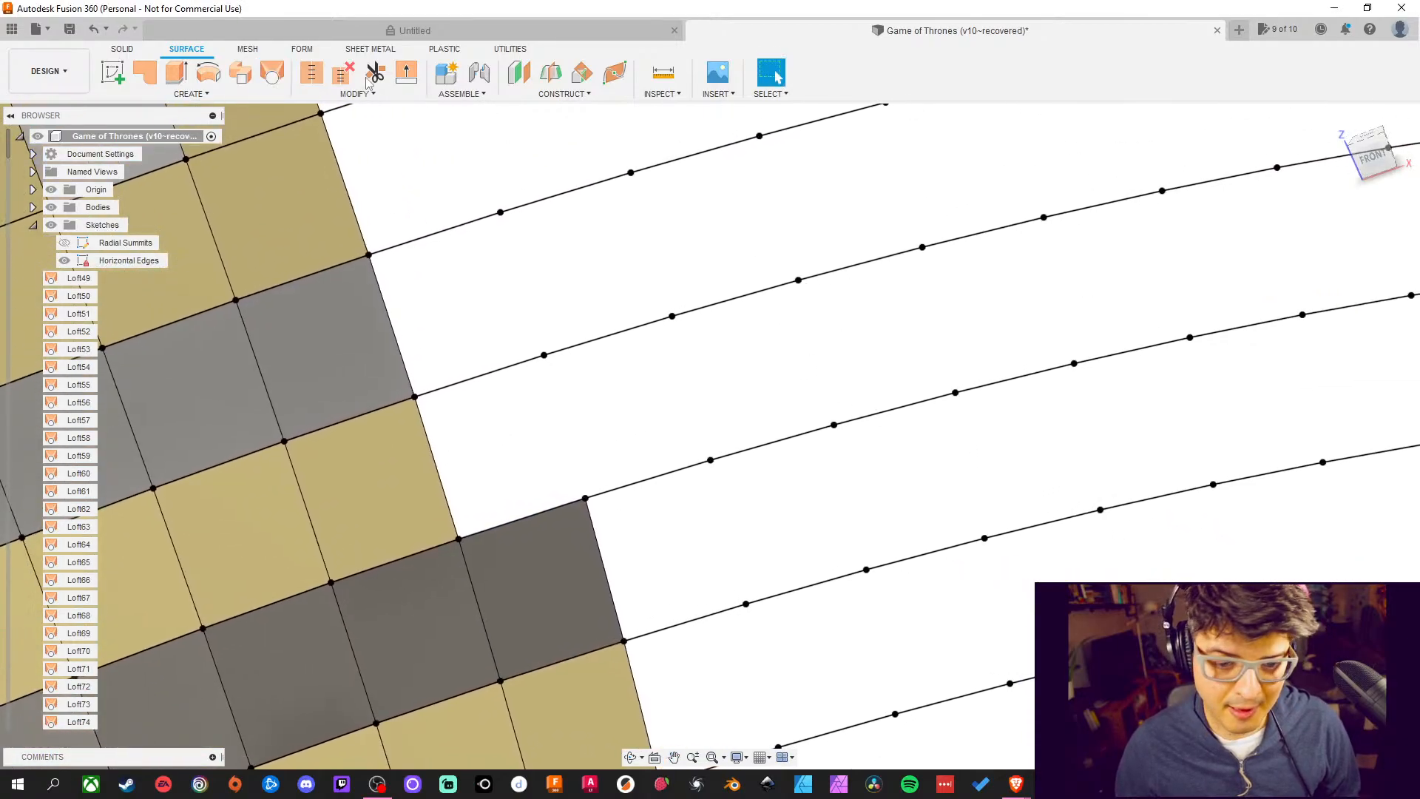
{"action": "left_click", "coordinate": [273, 66]}
{"action": "left_click", "coordinate": [516, 522]}
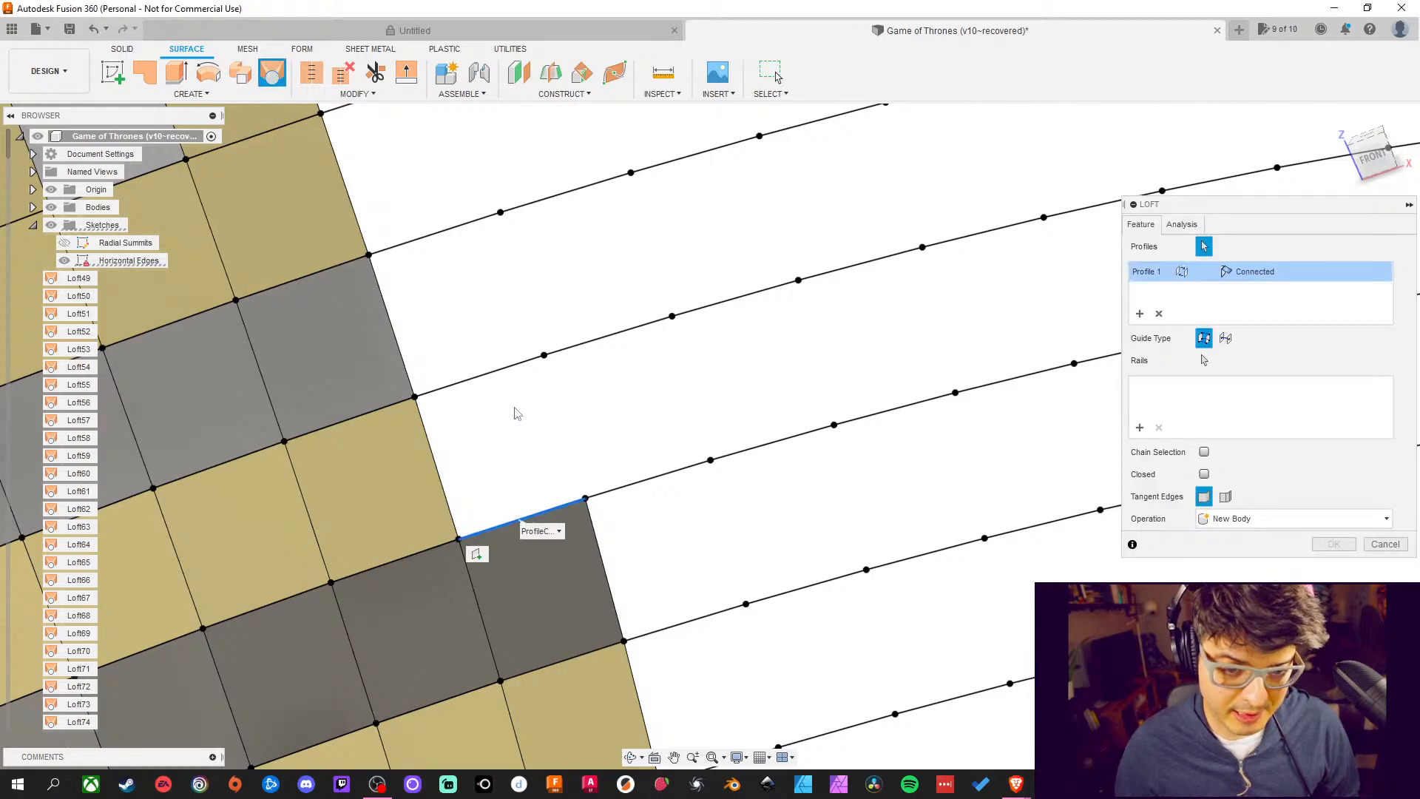
{"action": "left_click", "coordinate": [508, 366]}
{"action": "middle_click_drag", "start_coordinate": [481, 334], "coordinate": [592, 507]}
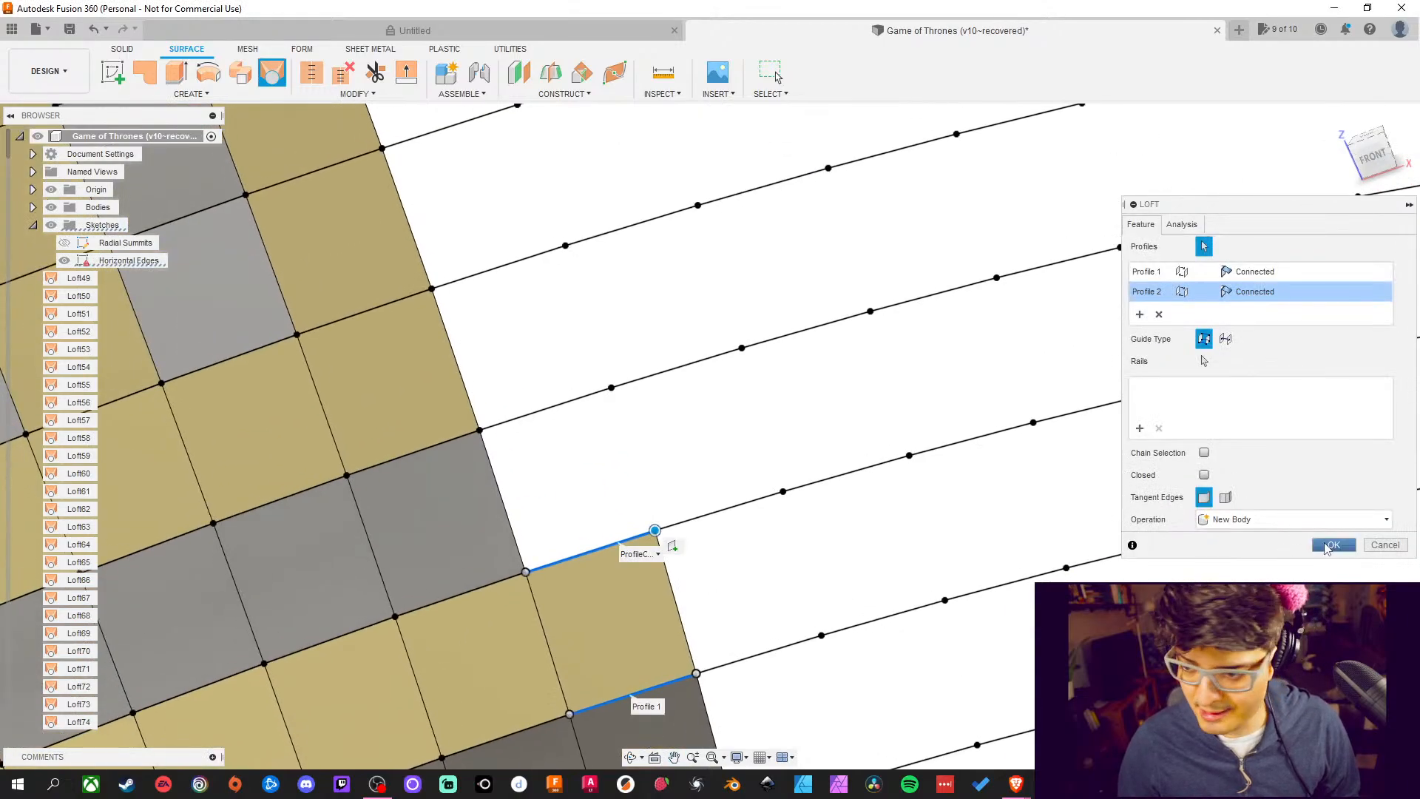
{"action": "left_click", "coordinate": [1329, 544]}
Loft the fourth panel up the column, from the third panel's top edge to the segment above
{"action": "middle_click_drag", "start_coordinate": [842, 419], "coordinate": [766, 371]}
{"action": "left_click", "coordinate": [272, 74]}
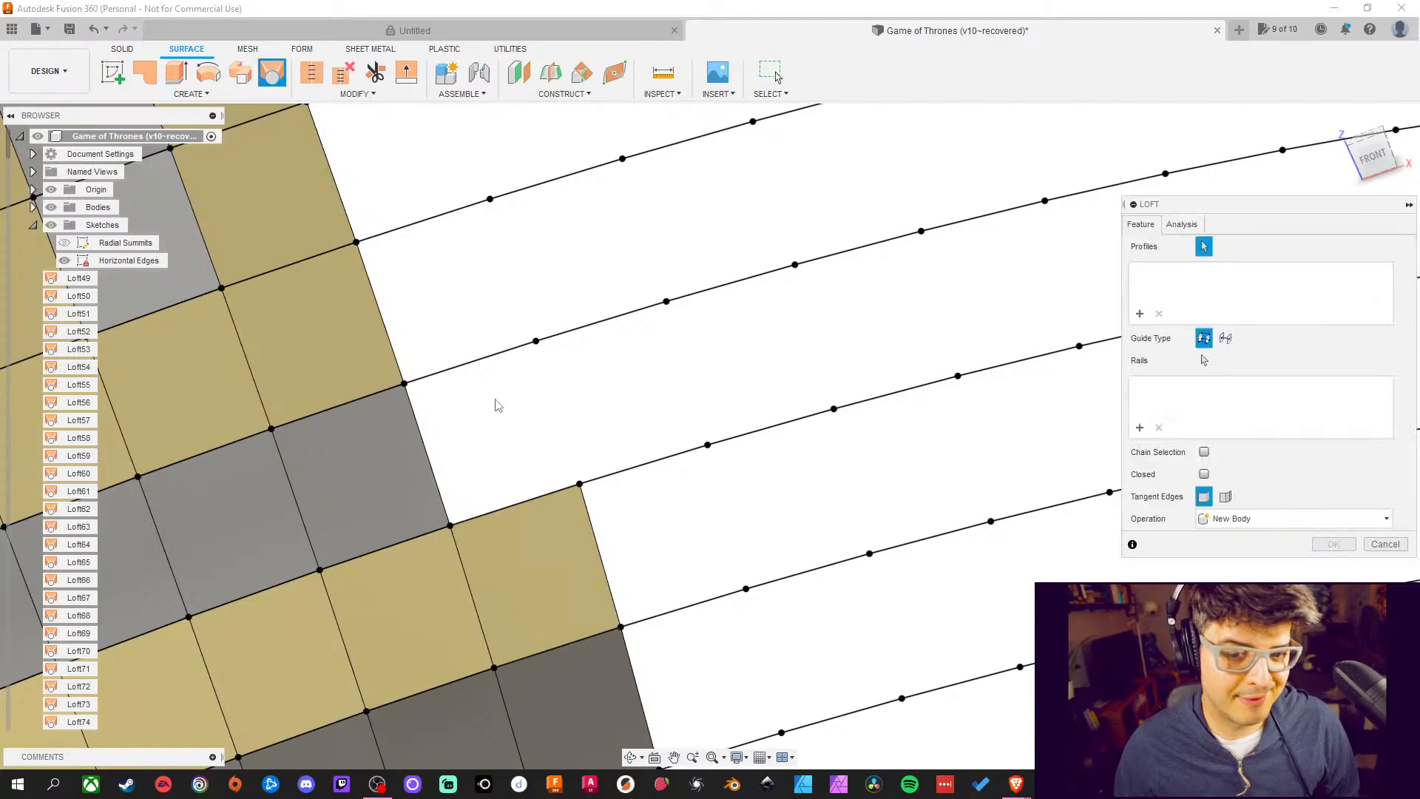
{"action": "left_click", "coordinate": [527, 507]}
{"action": "left_click", "coordinate": [475, 365]}
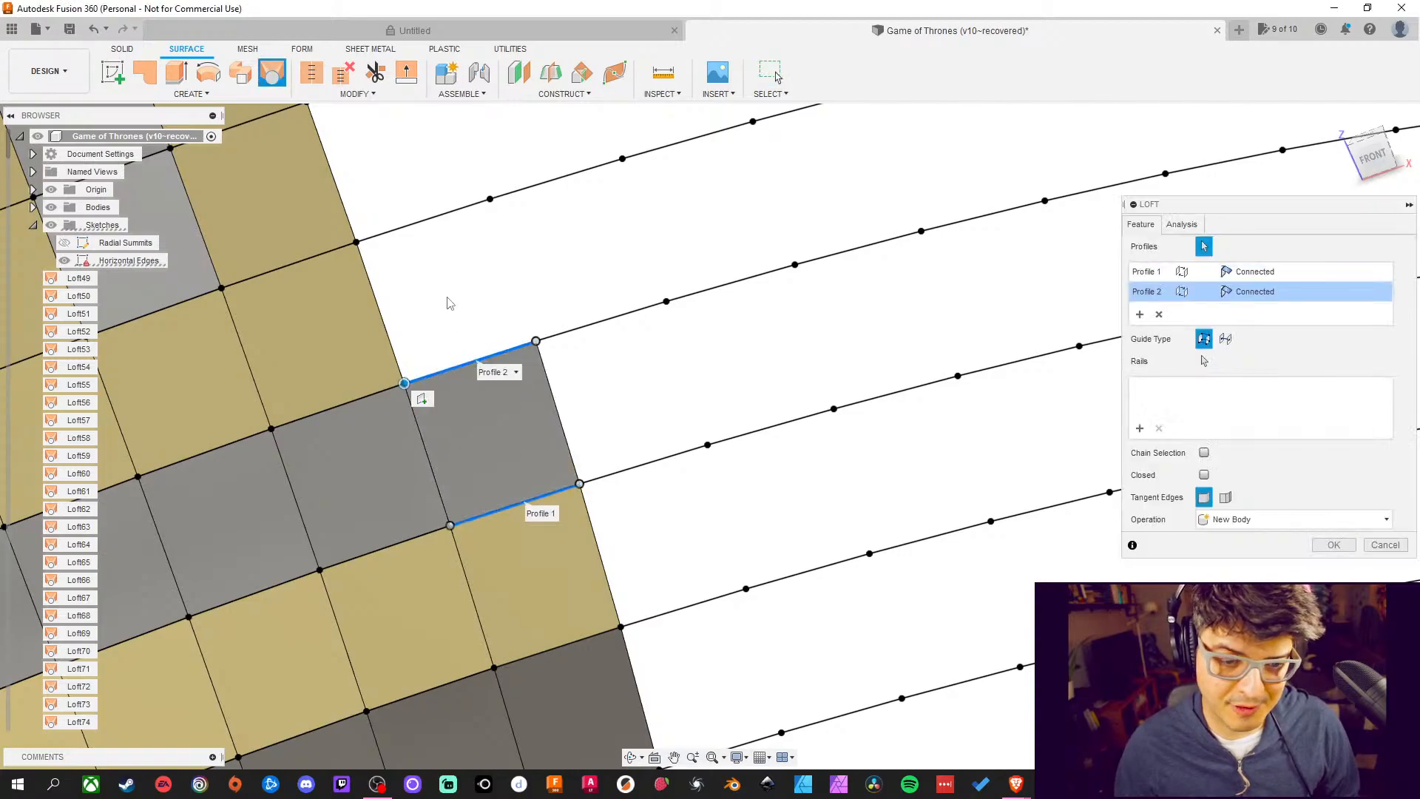
{"action": "middle_click_drag", "start_coordinate": [477, 367], "coordinate": [579, 537]}
{"action": "left_click", "coordinate": [1333, 545]}
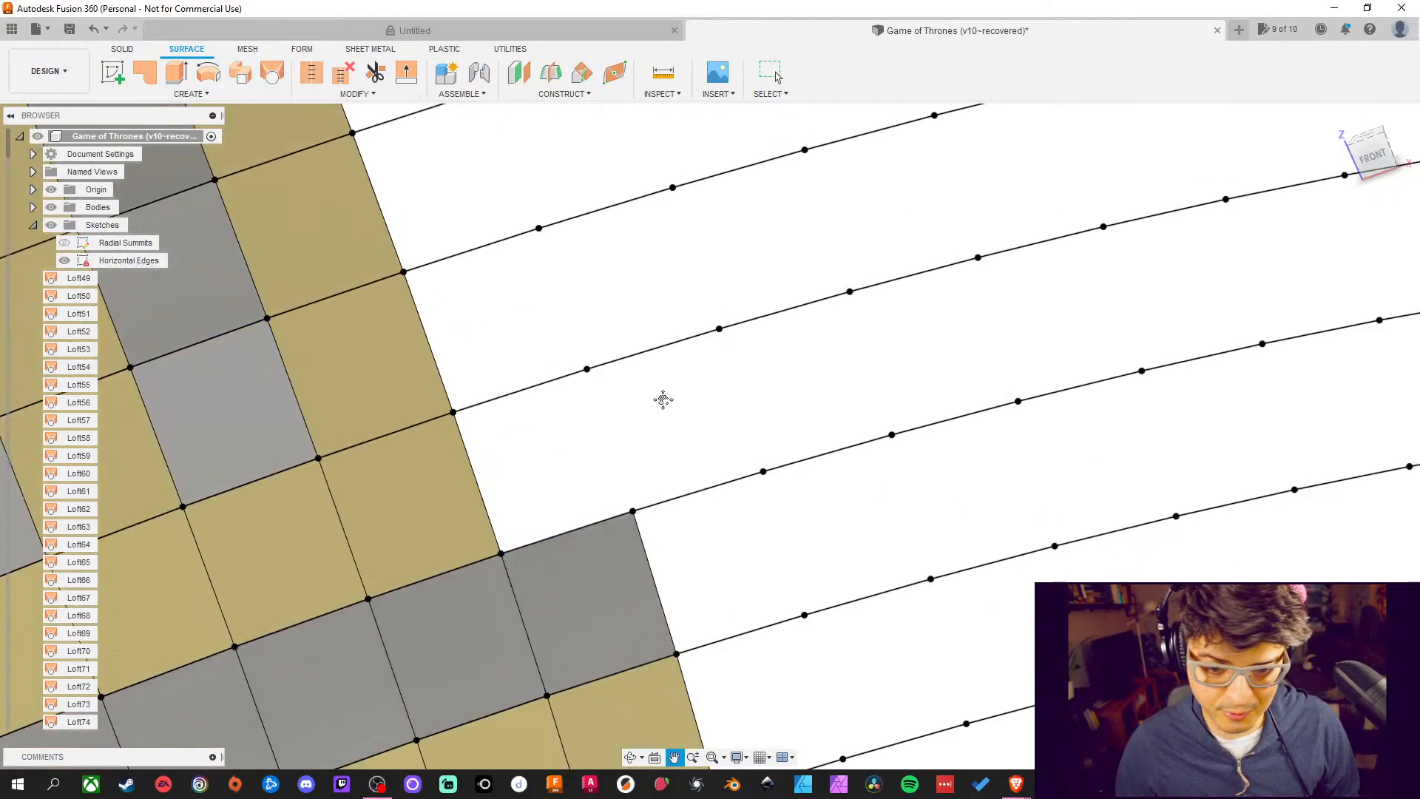
Loft the fifth panel up the column, between the fourth panel's top edge and the next segment above
{"action": "middle_click_drag", "start_coordinate": [662, 396], "coordinate": [608, 360]}
{"action": "left_click", "coordinate": [272, 74]}
{"action": "left_click", "coordinate": [557, 493]}
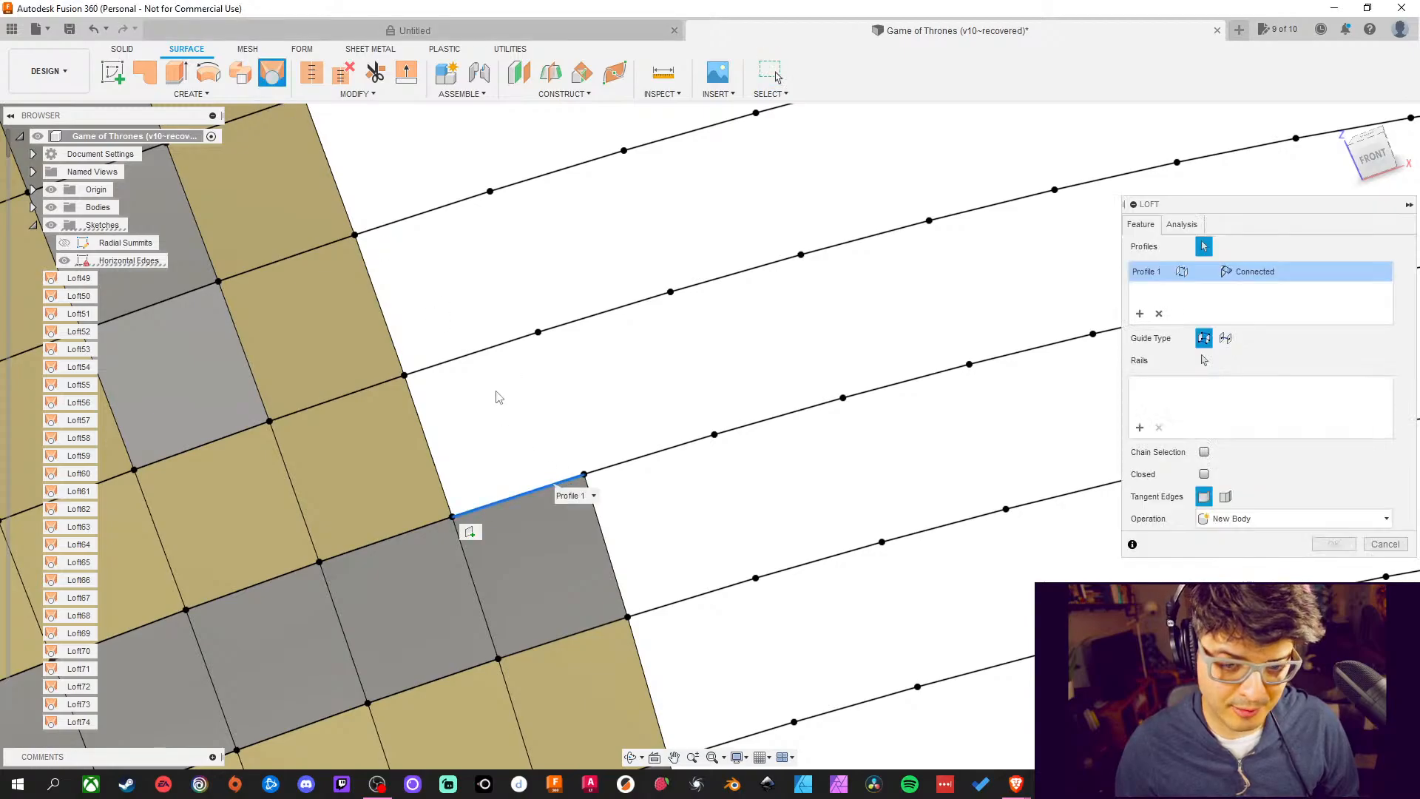
{"action": "left_click", "coordinate": [475, 354]}
{"action": "middle_click_drag", "start_coordinate": [477, 357], "coordinate": [569, 504]}
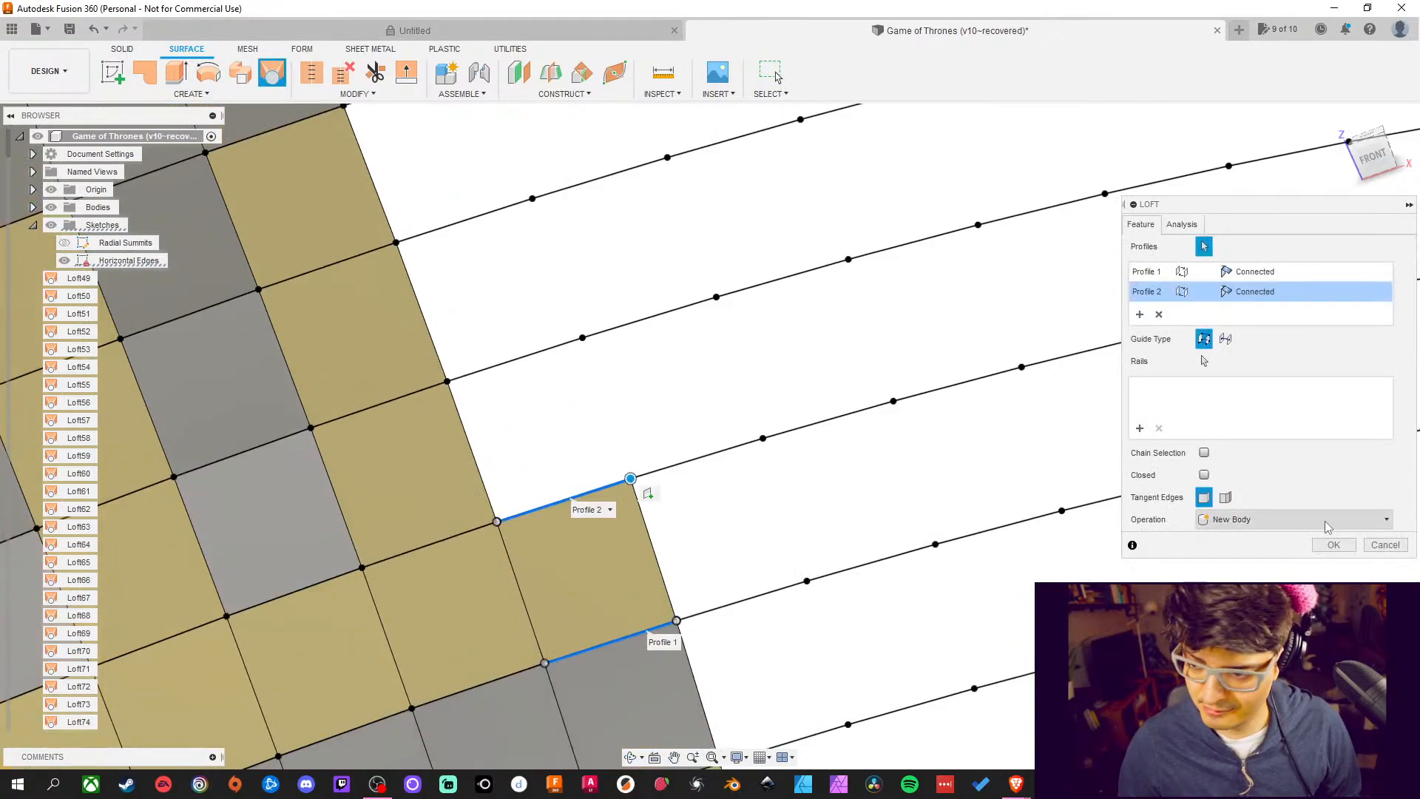
{"action": "left_click", "coordinate": [1333, 545]}
Loft the sixth panel up the column, from the fifth panel's top edge to the segment above
{"action": "middle_click_drag", "start_coordinate": [570, 349], "coordinate": [583, 370]}
{"action": "left_click", "coordinate": [272, 74]}
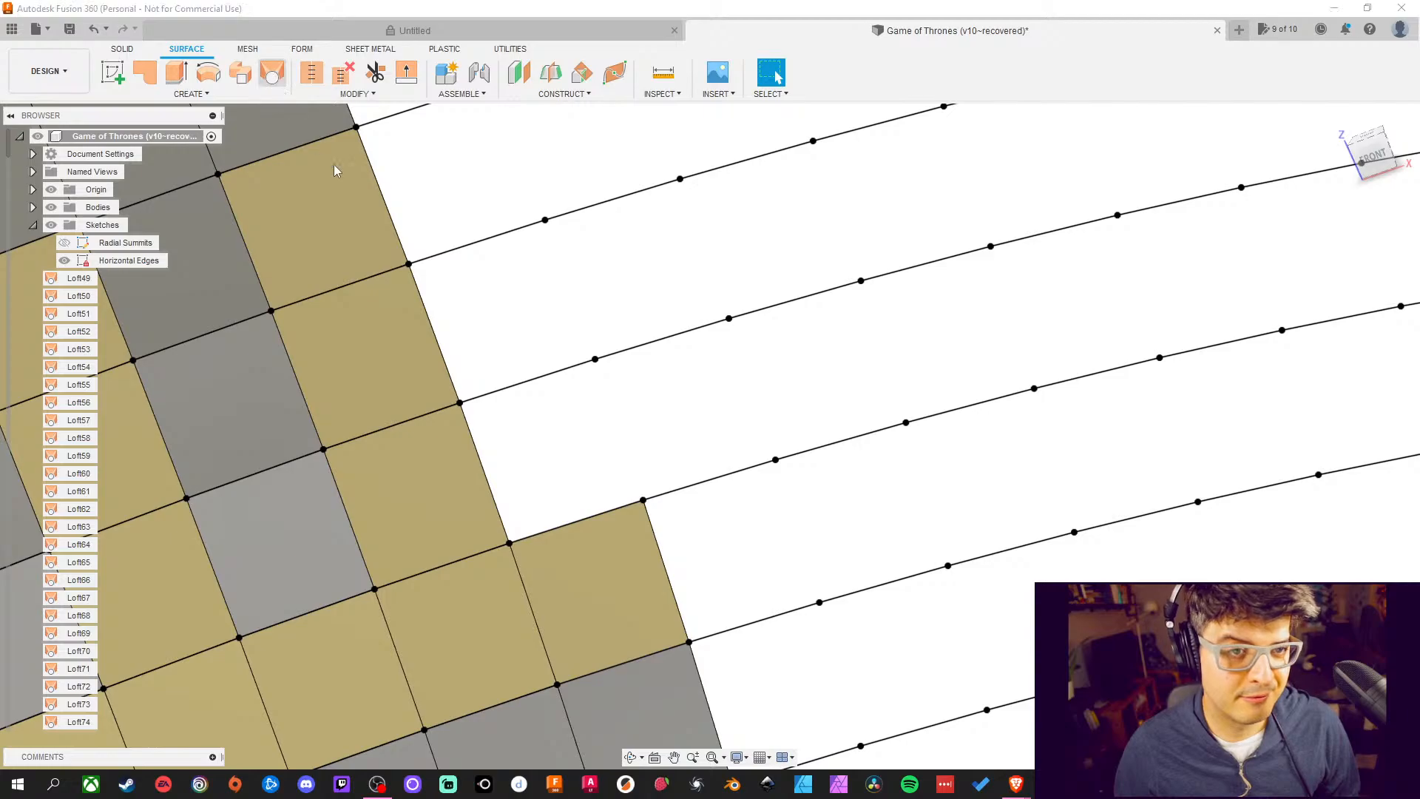
{"action": "left_click", "coordinate": [590, 527]}
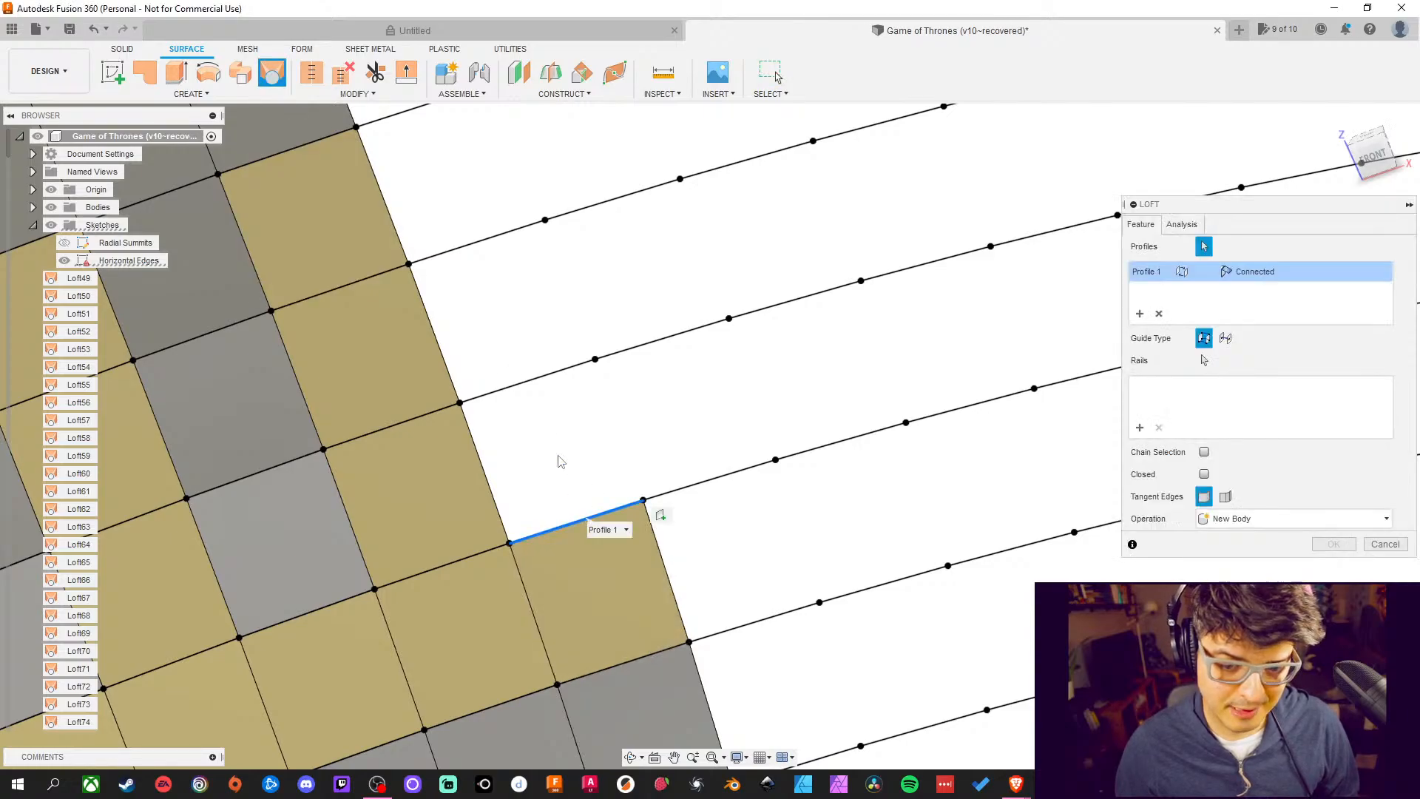
{"action": "left_click", "coordinate": [528, 386]}
{"action": "middle_click_drag", "start_coordinate": [513, 355], "coordinate": [508, 403]}
{"action": "left_click", "coordinate": [1334, 545]}
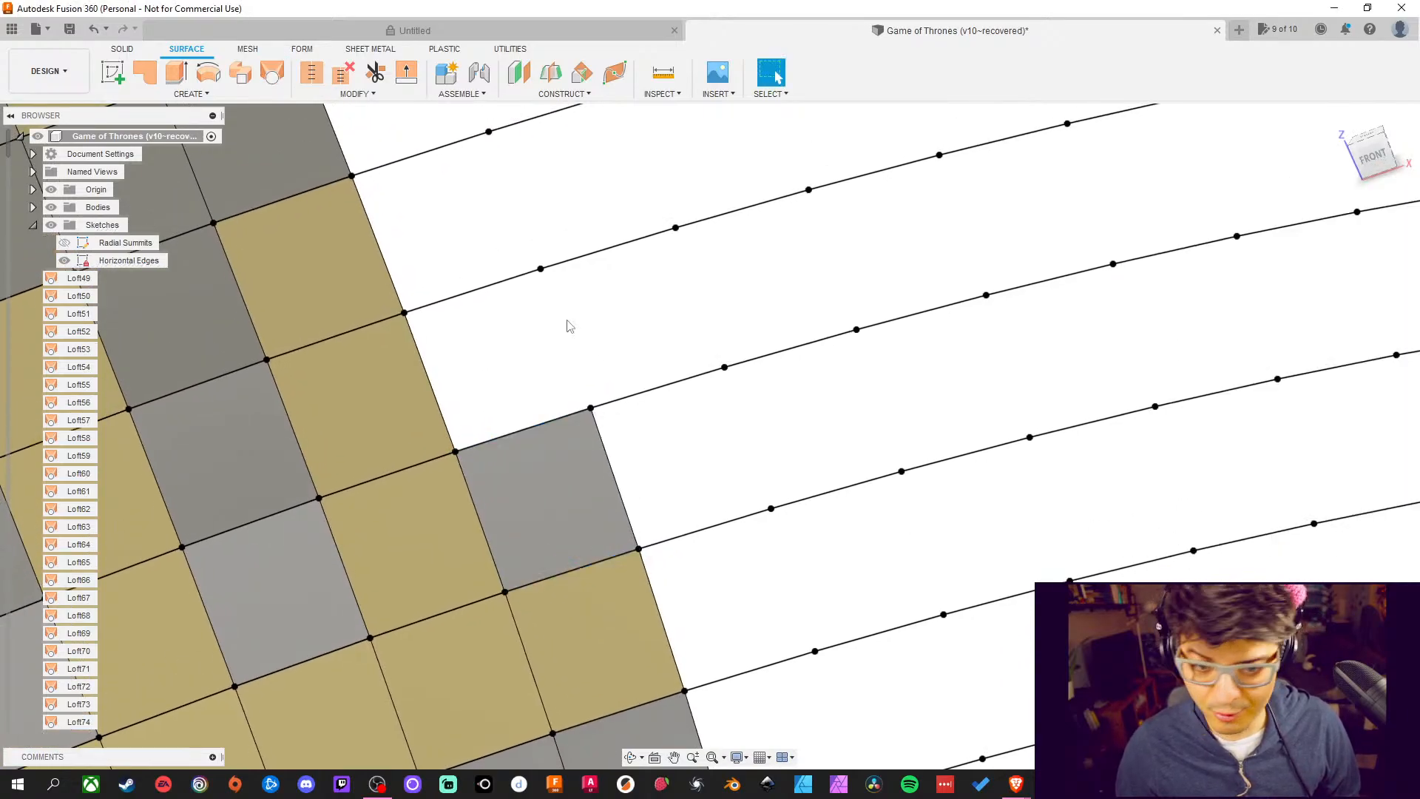
Loft the seventh panel up the column, between the sixth panel's top edge and the next segment above
{"action": "middle_click_drag", "start_coordinate": [567, 323], "coordinate": [586, 377]}
{"action": "left_click", "coordinate": [559, 480]}
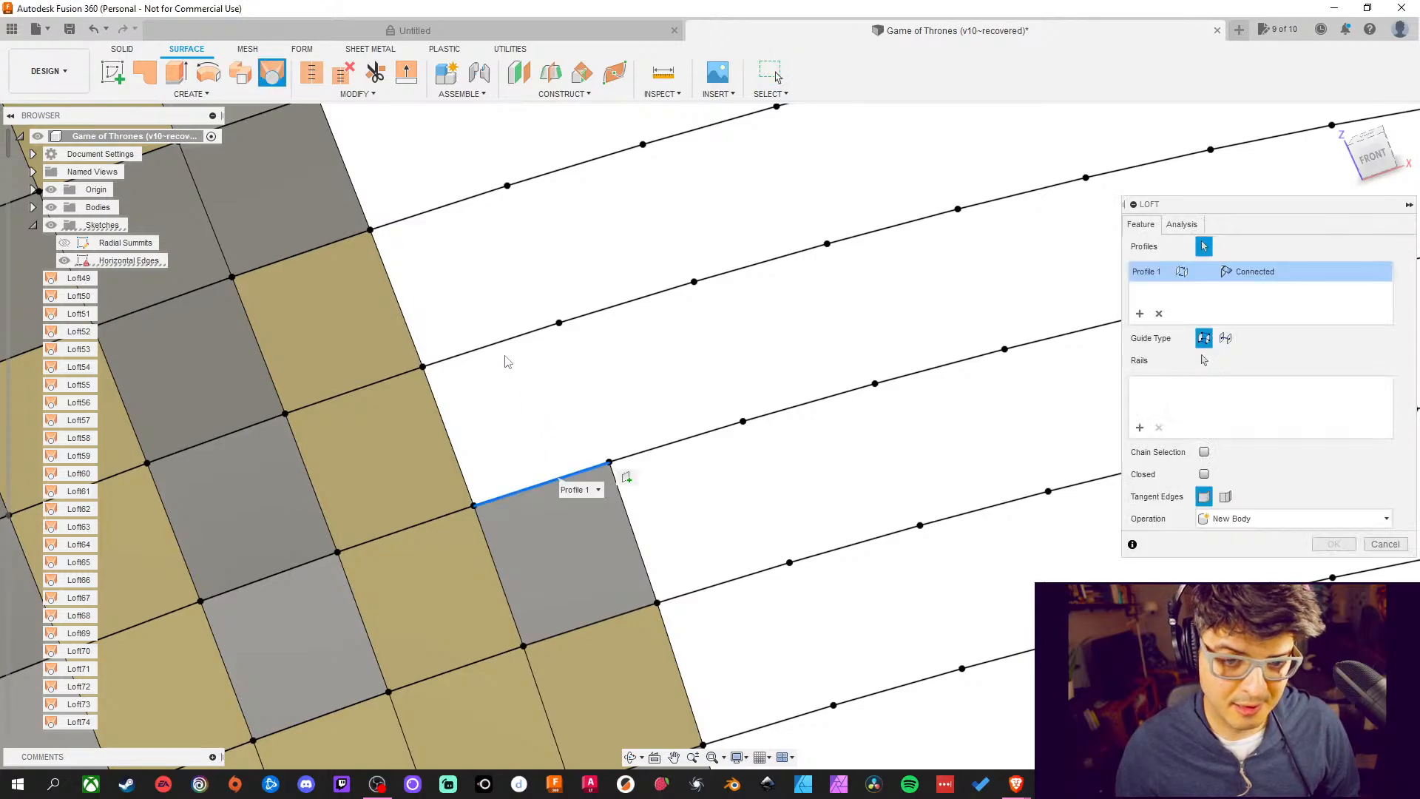
{"action": "left_click", "coordinate": [503, 347]}
{"action": "middle_click_drag", "start_coordinate": [468, 301], "coordinate": [546, 406]}
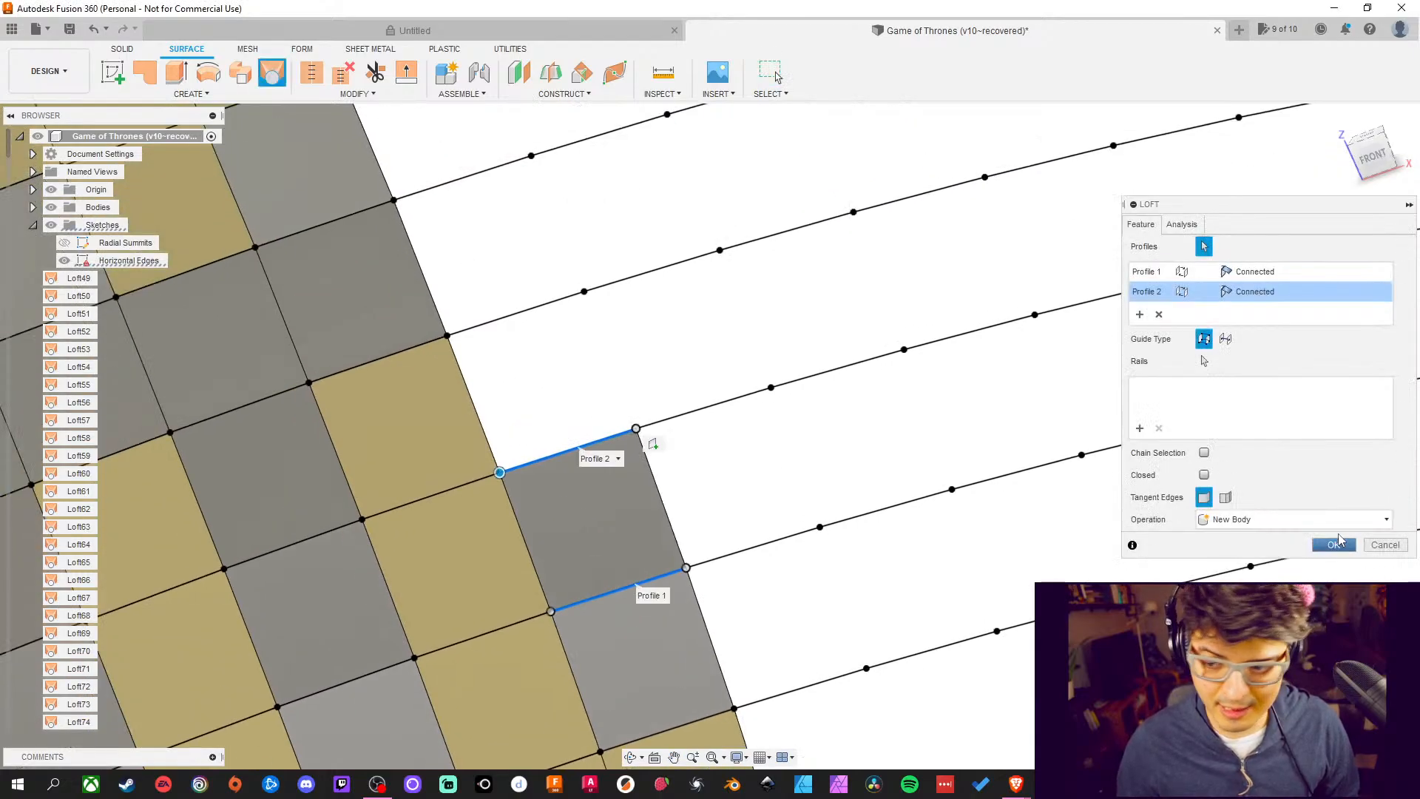
{"action": "left_click", "coordinate": [1341, 546]}
Loft the eighth panel up the column, from the seventh panel's top edge to the segment above
{"action": "middle_click_drag", "start_coordinate": [709, 386], "coordinate": [684, 411]}
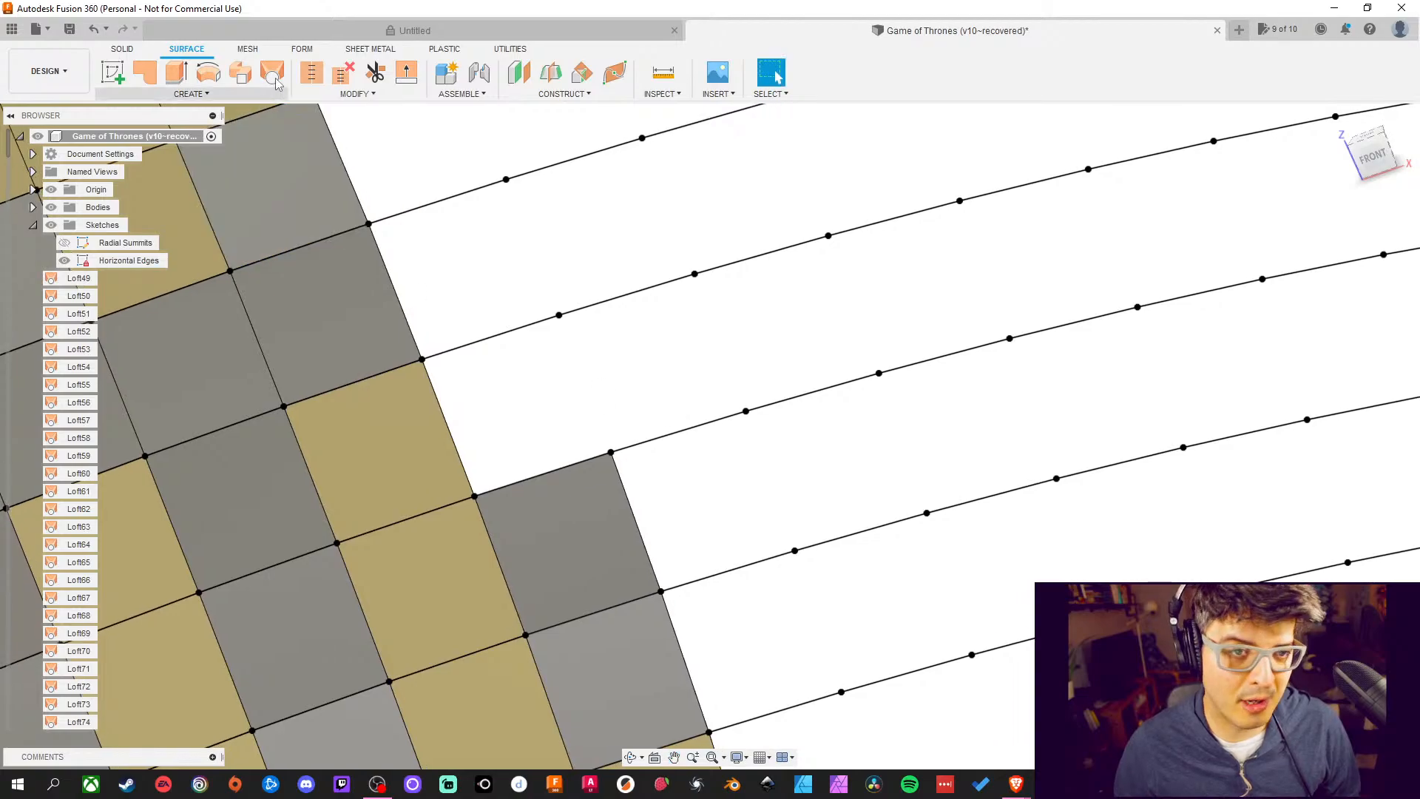
{"action": "left_click", "coordinate": [275, 80]}
{"action": "left_click", "coordinate": [572, 466]}
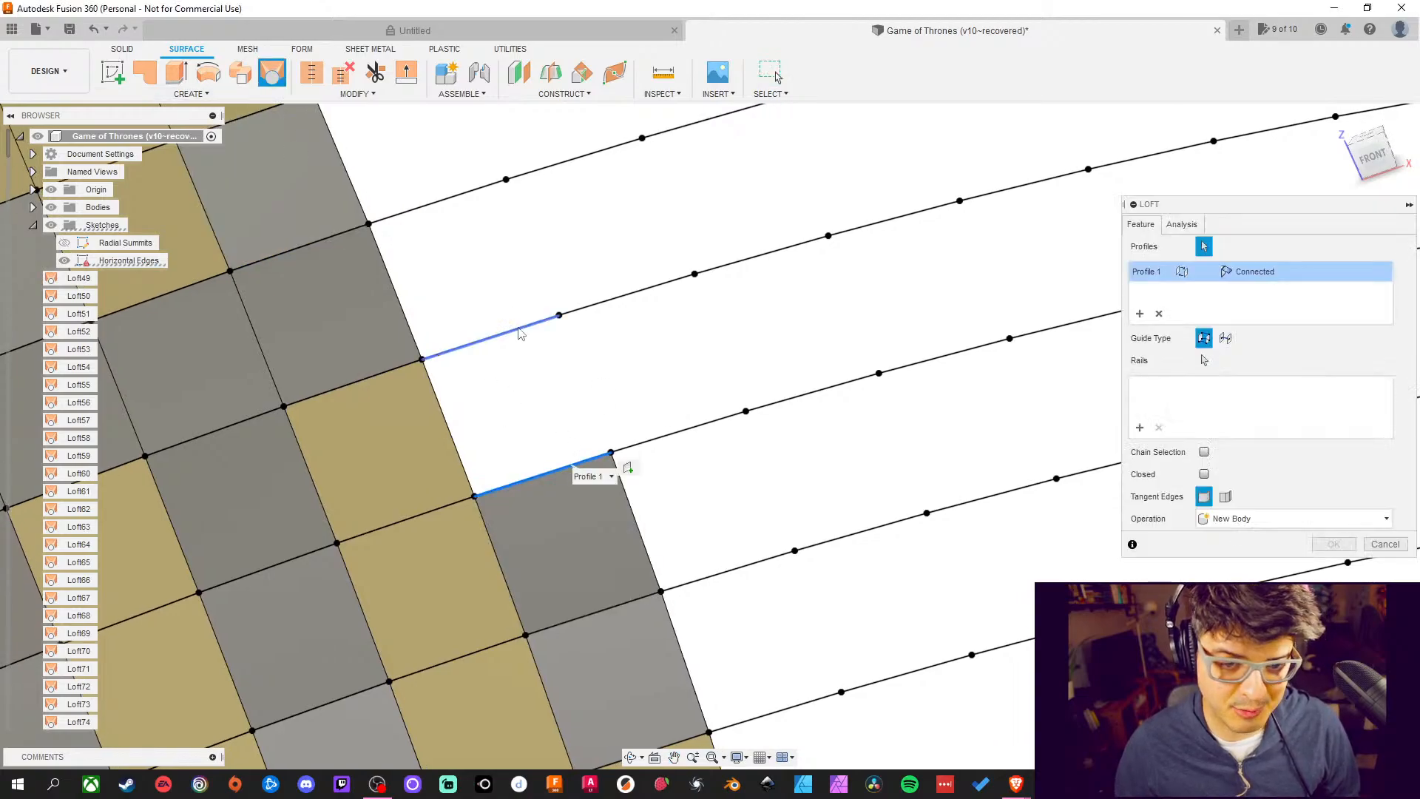
{"action": "left_click", "coordinate": [523, 327]}
{"action": "middle_click_drag", "start_coordinate": [528, 273], "coordinate": [533, 432]}
{"action": "left_click", "coordinate": [1333, 544]}
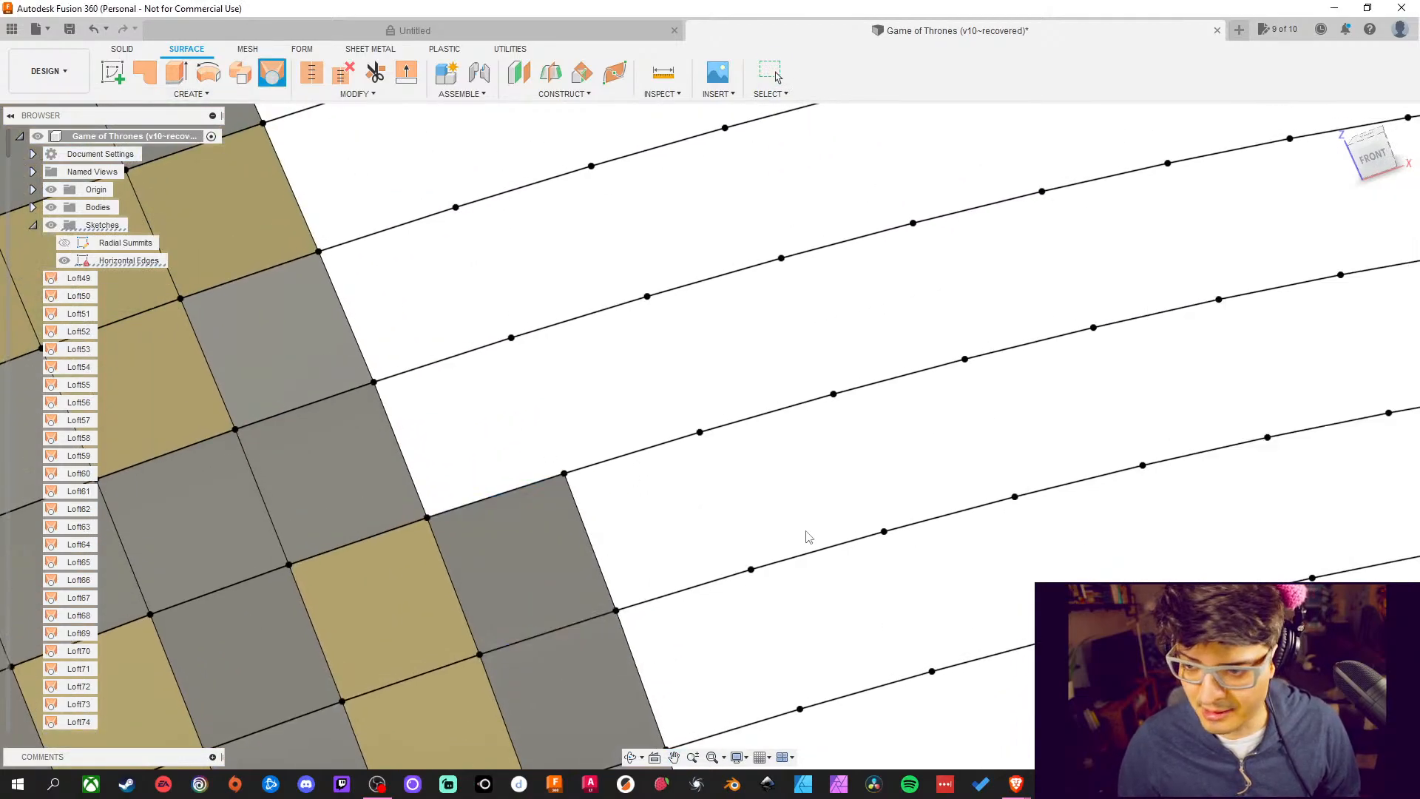
Loft the ninth panel up the column, between the eighth panel's top edge and the next segment above
{"action": "middle_click_drag", "start_coordinate": [592, 395], "coordinate": [658, 411]}
{"action": "left_click", "coordinate": [272, 75]}
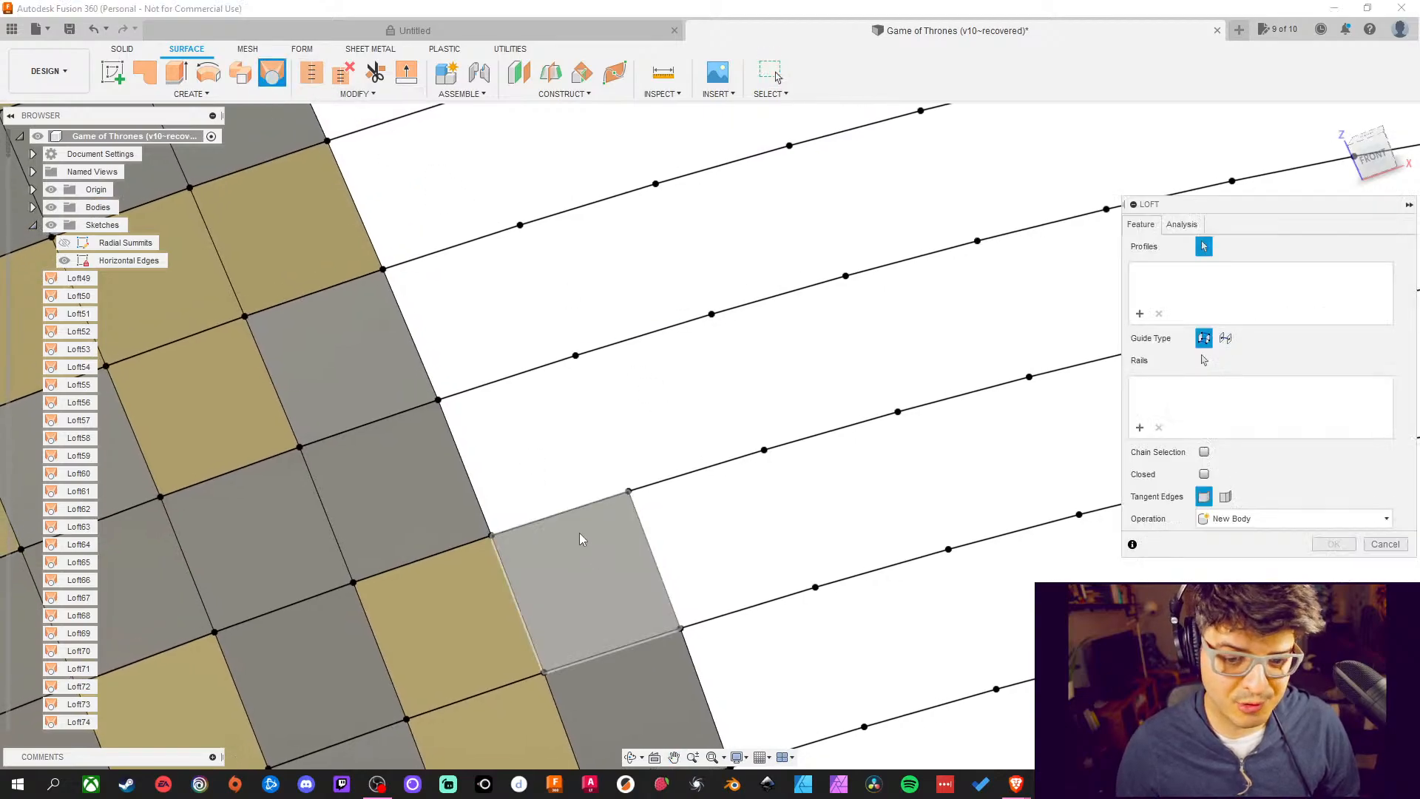
{"action": "left_click", "coordinate": [560, 513]}
{"action": "left_click", "coordinate": [532, 379]}
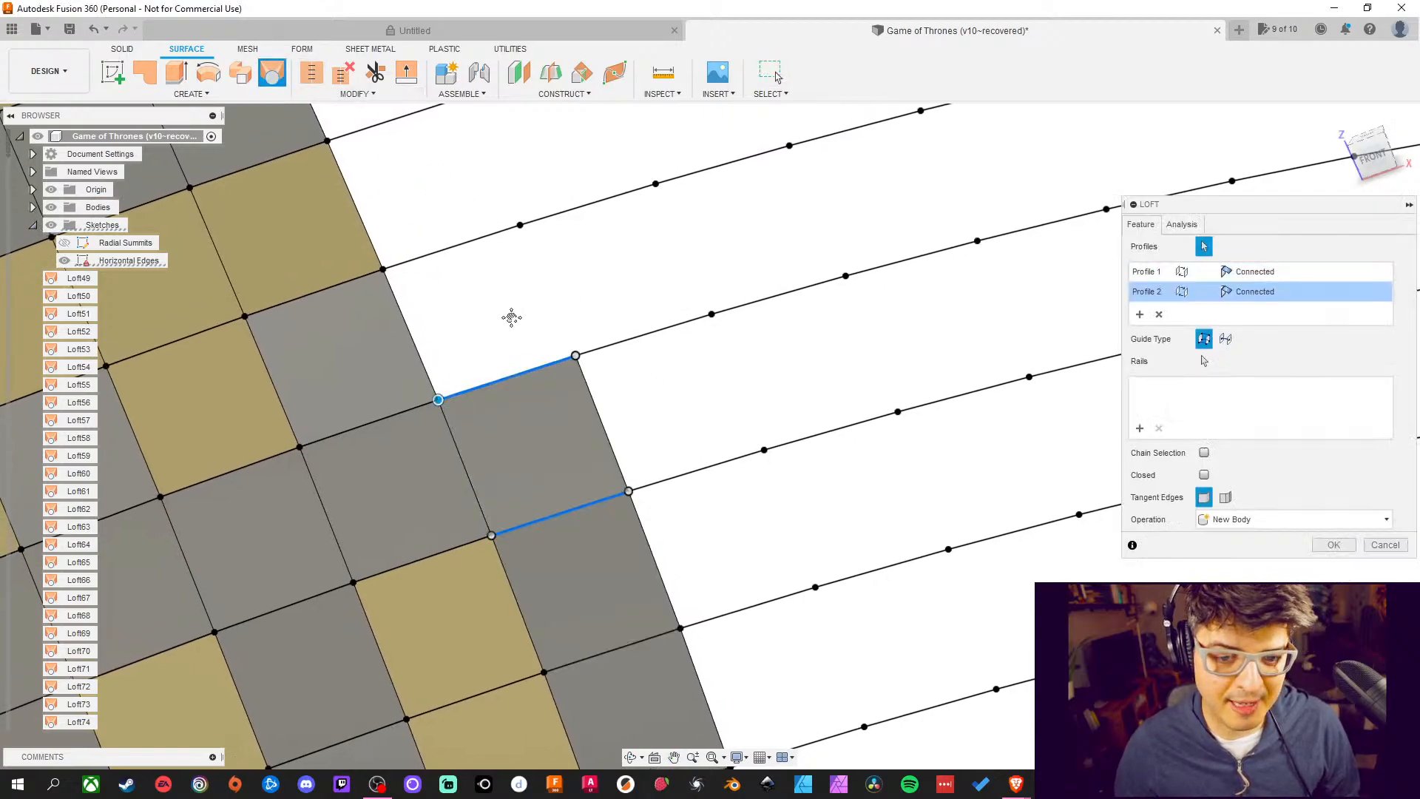
{"action": "middle_click_drag", "start_coordinate": [511, 313], "coordinate": [607, 487]}
{"action": "left_click", "coordinate": [1346, 545]}
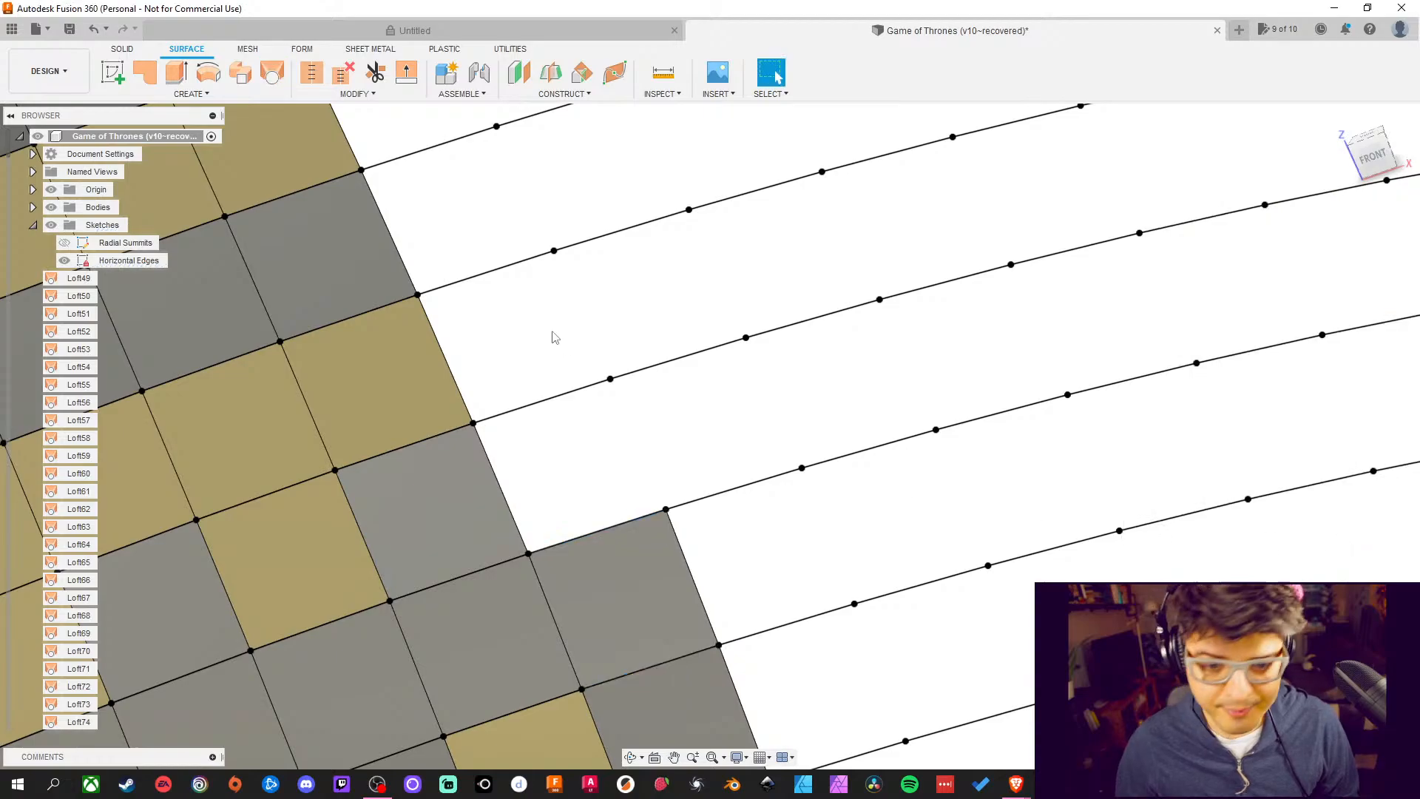
Loft the tenth panel up the column, from the ninth panel's top edge to the segment above
{"action": "middle_click_drag", "start_coordinate": [552, 333], "coordinate": [587, 339]}
{"action": "left_click", "coordinate": [271, 76]}
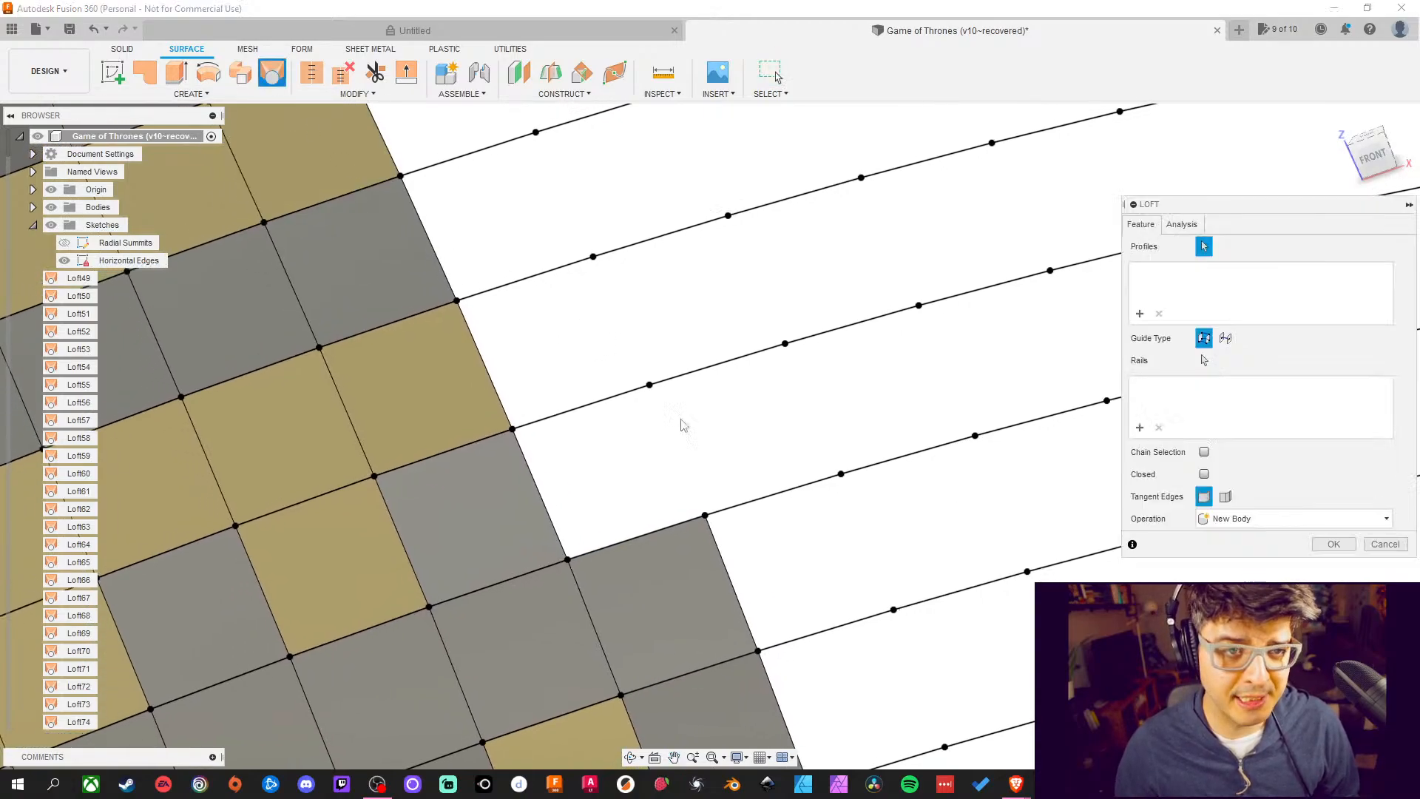
{"action": "left_click", "coordinate": [650, 532]}
{"action": "left_click", "coordinate": [606, 400]}
{"action": "left_click", "coordinate": [1333, 545]}
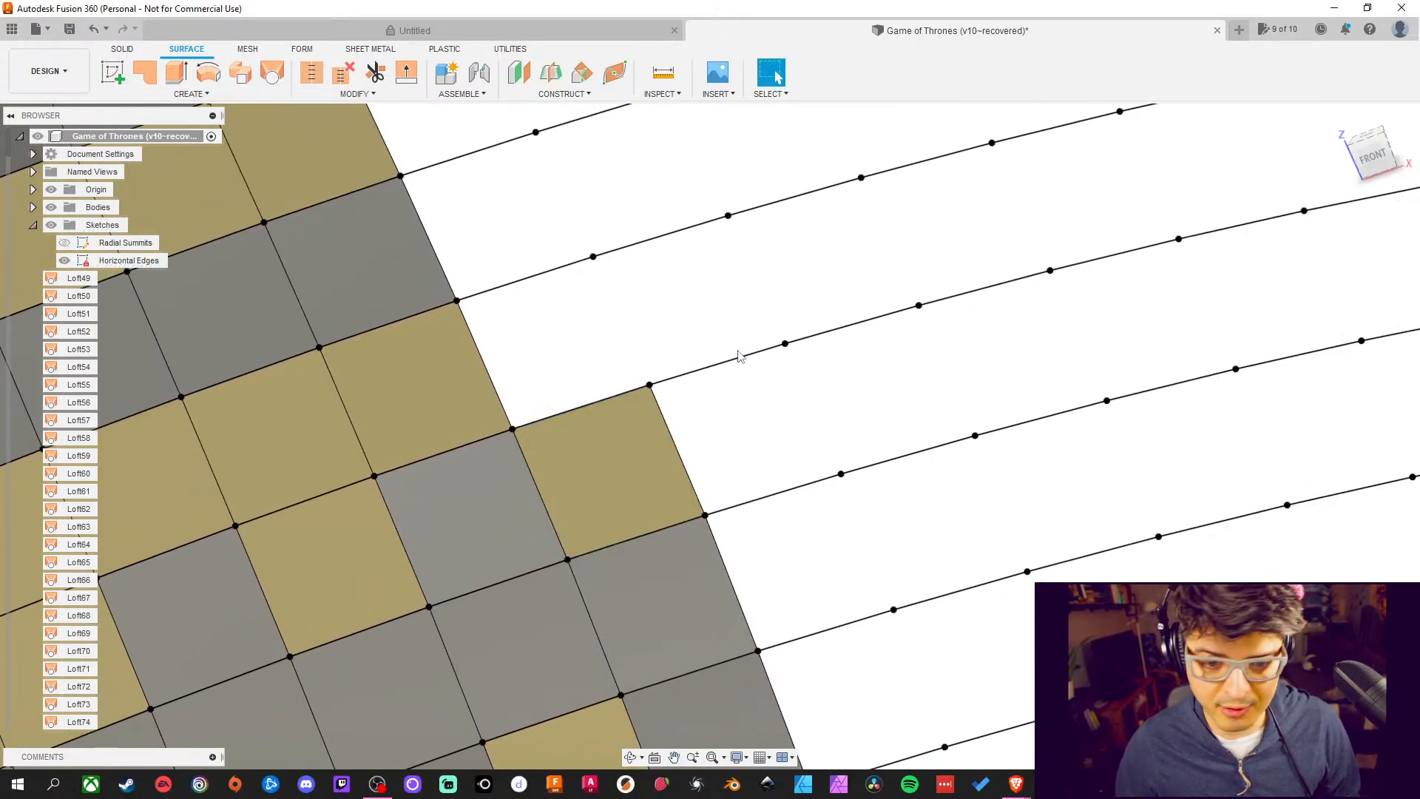
Loft the eleventh panel up the column, between the tenth panel's top edge and the next segment above
{"action": "middle_click_drag", "start_coordinate": [738, 355], "coordinate": [736, 419]}
{"action": "left_click", "coordinate": [284, 77]}
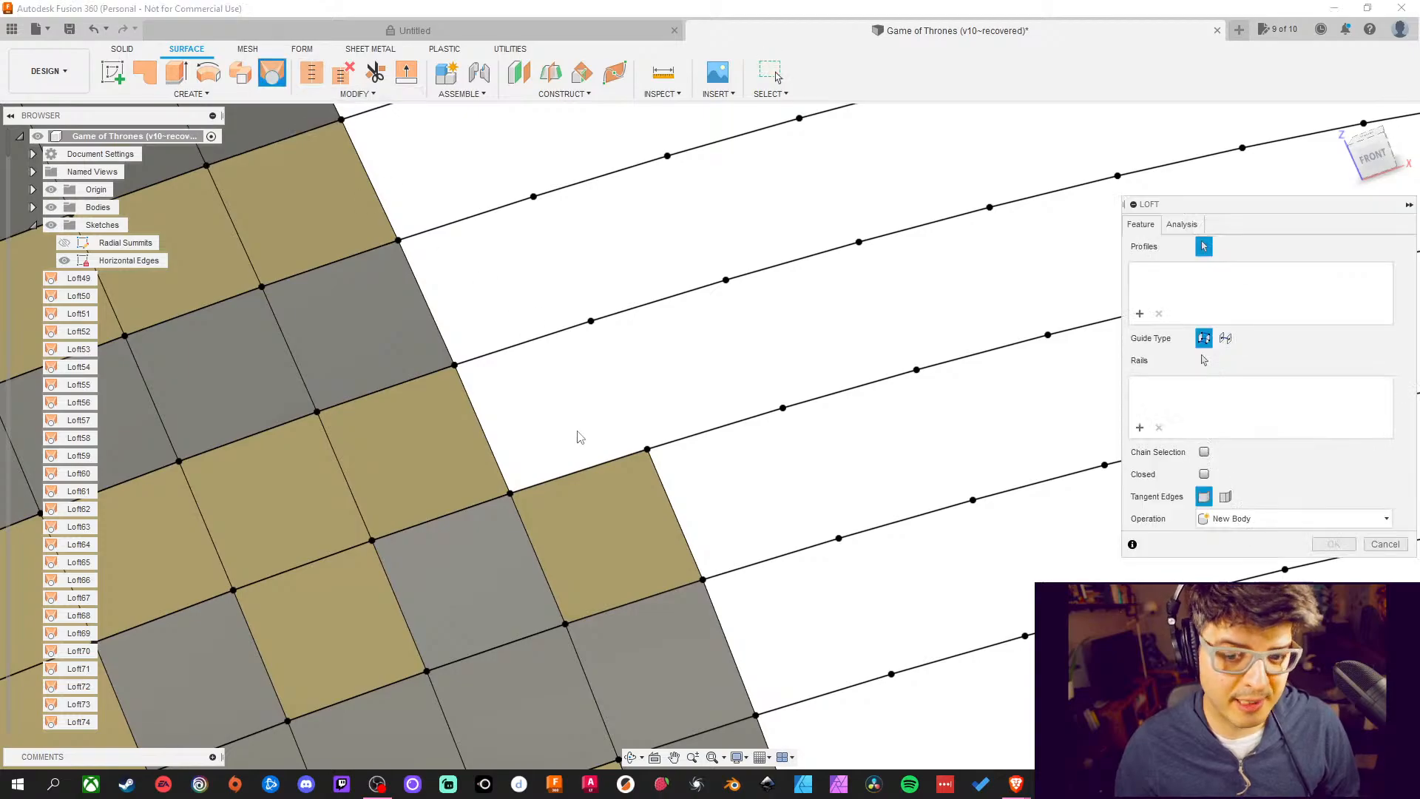
{"action": "left_click", "coordinate": [582, 474]}
{"action": "left_click", "coordinate": [547, 336]}
{"action": "middle_click_drag", "start_coordinate": [543, 333], "coordinate": [679, 543]}
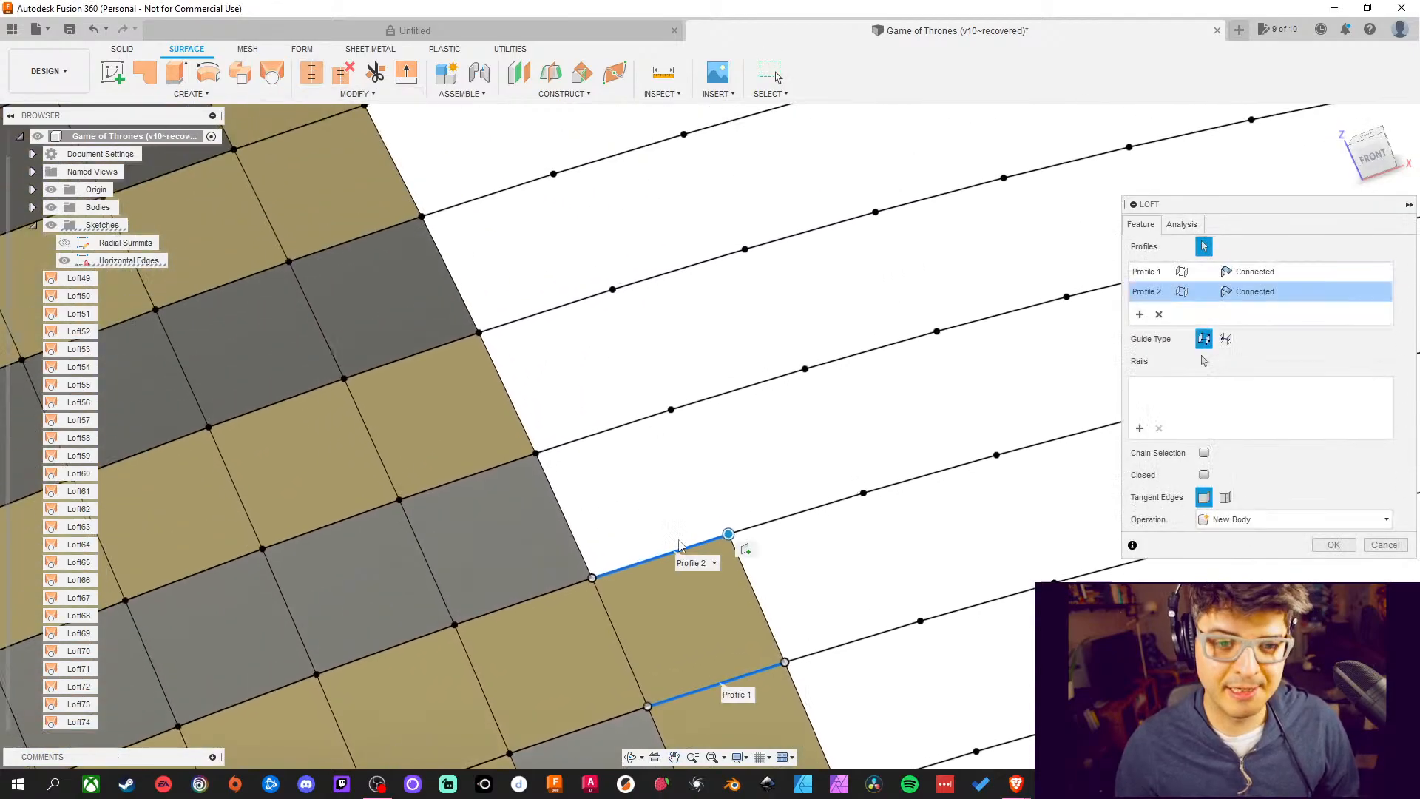
{"action": "left_click", "coordinate": [1331, 545]}
Loft the twelfth panel up the column, from the eleventh panel's top edge to the segment above
{"action": "middle_click_drag", "start_coordinate": [634, 374], "coordinate": [592, 365]}
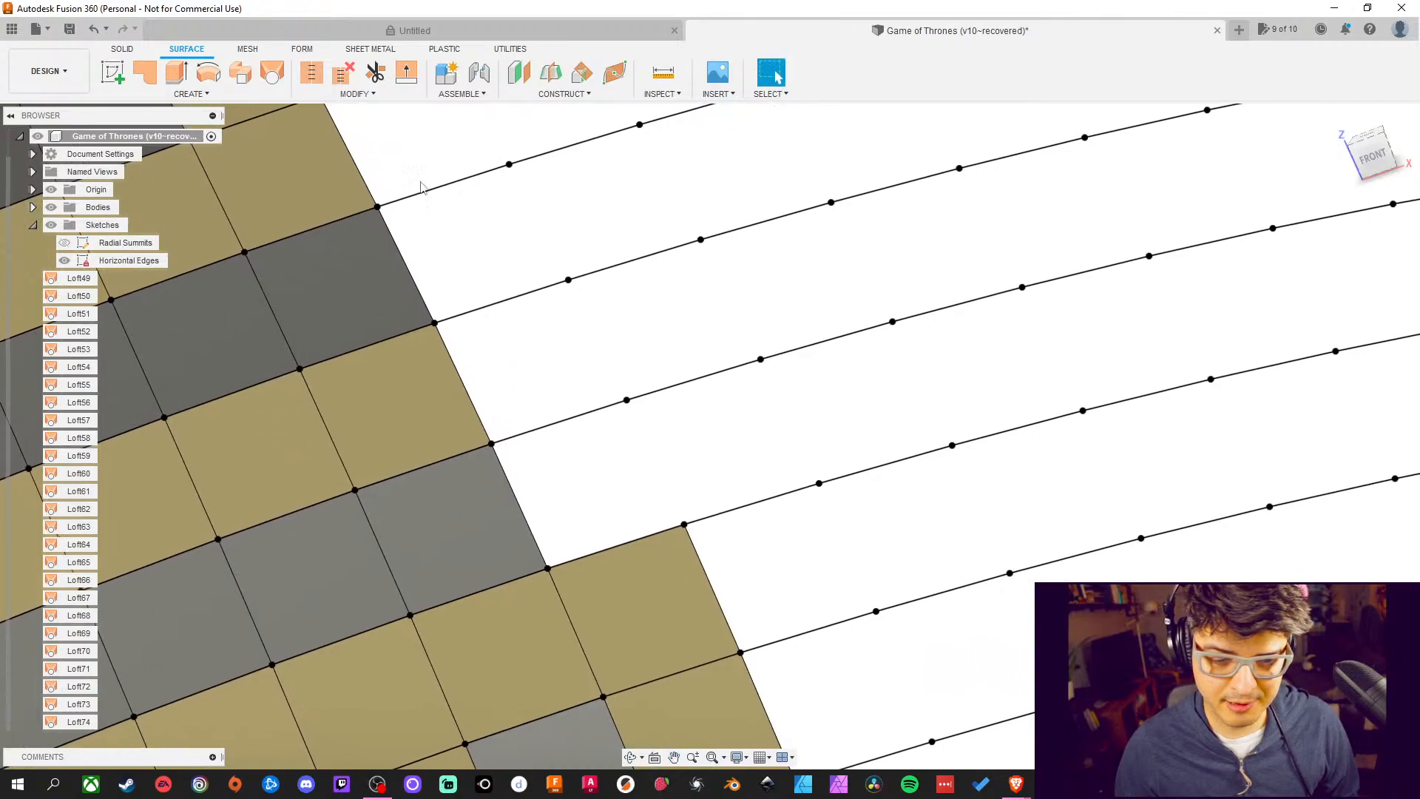
{"action": "left_click", "coordinate": [272, 73]}
{"action": "left_click", "coordinate": [634, 543]}
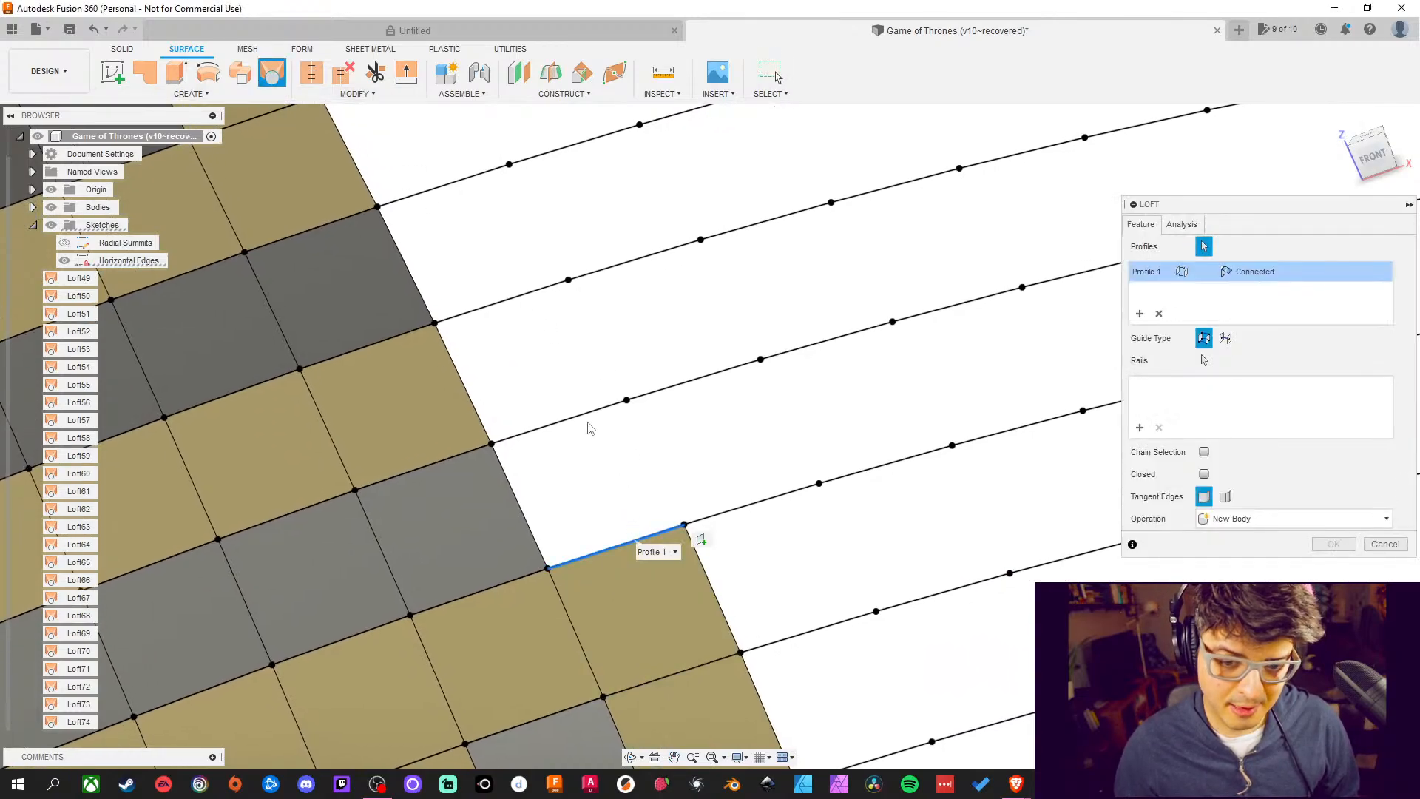
{"action": "left_click", "coordinate": [574, 413]}
{"action": "middle_click_drag", "start_coordinate": [573, 412], "coordinate": [652, 534]}
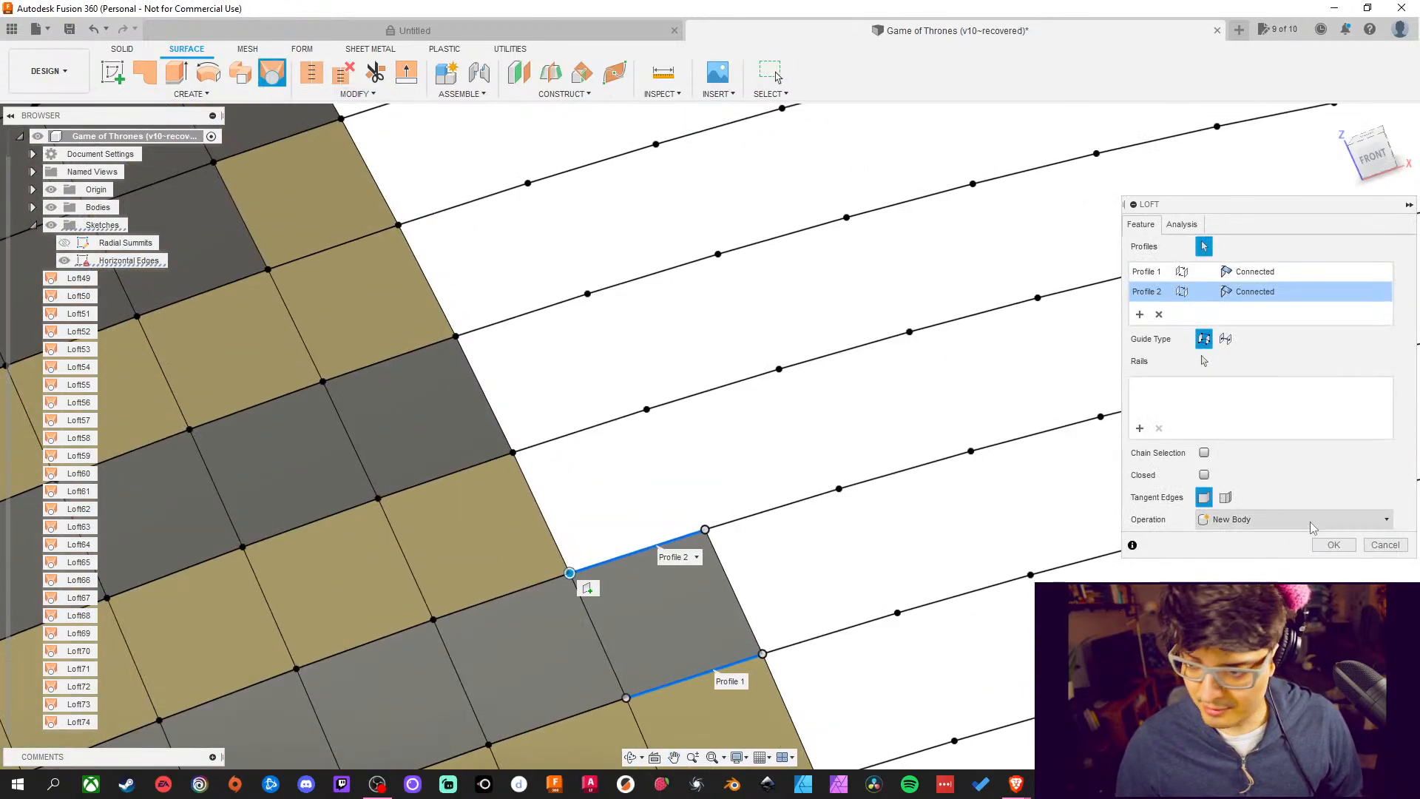
{"action": "left_click", "coordinate": [1331, 545]}
Loft the thirteenth panel up the column, between the twelfth panel's top edge and the next segment above
{"action": "middle_click_drag", "start_coordinate": [476, 348], "coordinate": [472, 317]}
{"action": "left_click", "coordinate": [272, 72]}
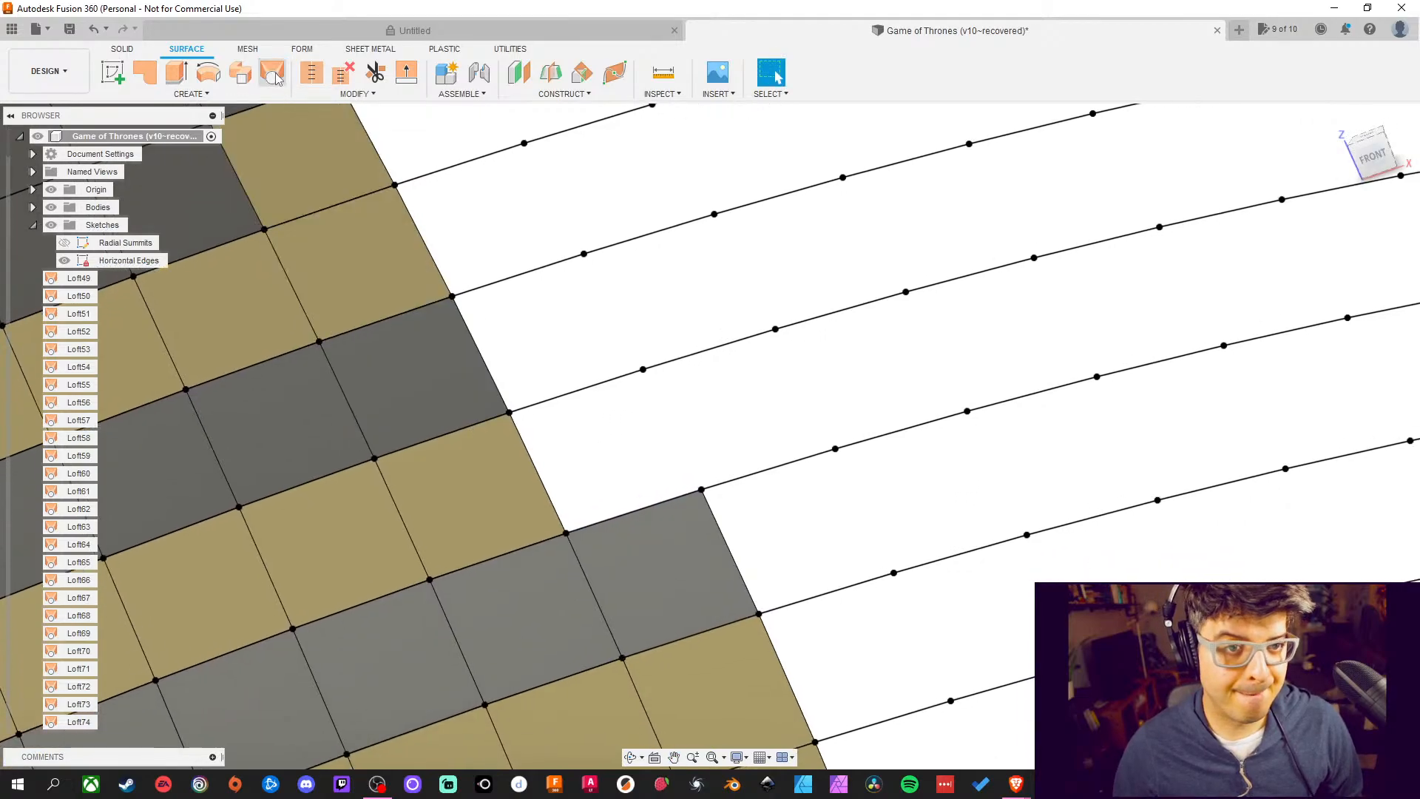
{"action": "left_click", "coordinate": [646, 521]}
{"action": "left_click", "coordinate": [584, 387]}
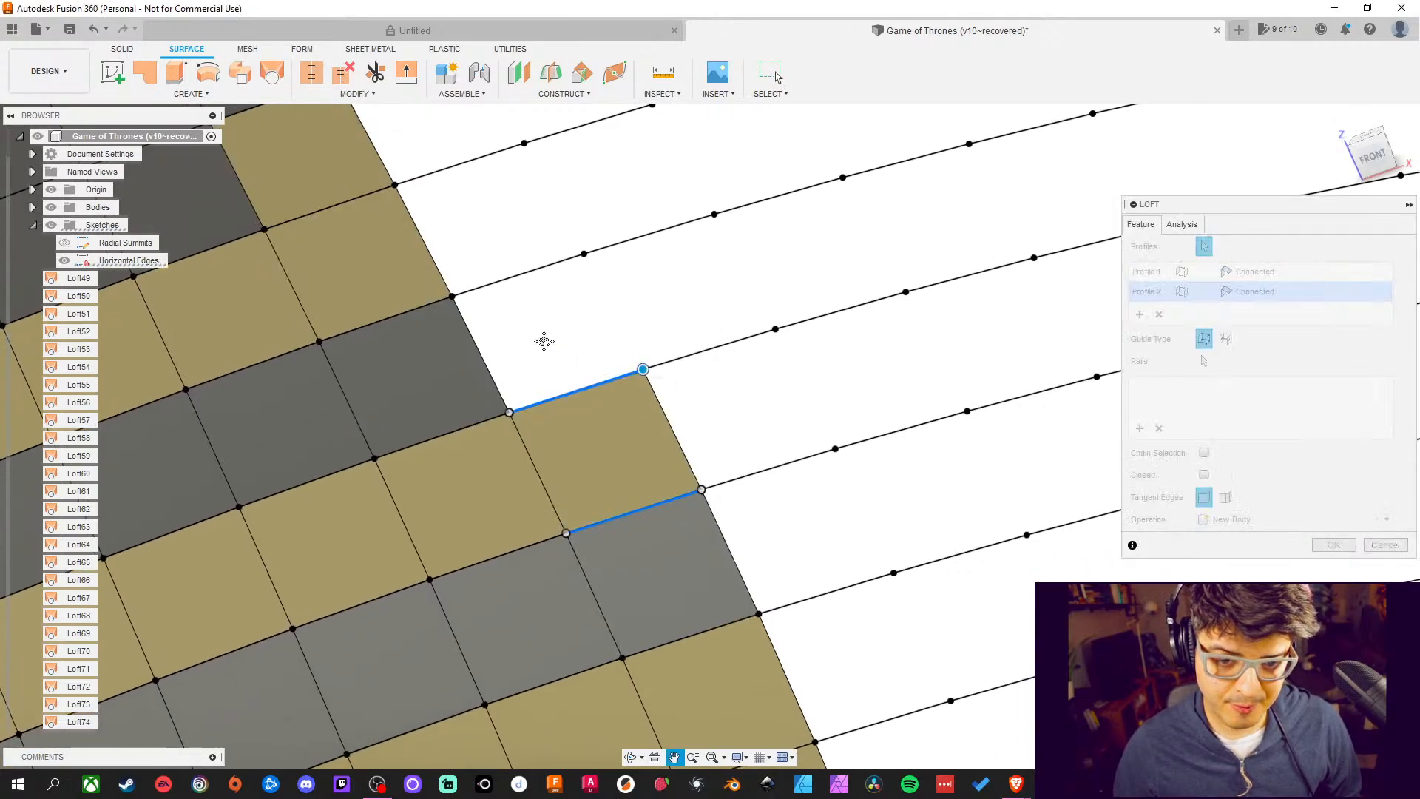
{"action": "middle_click_drag", "start_coordinate": [545, 339], "coordinate": [618, 483]}
{"action": "left_click", "coordinate": [1339, 545]}
Loft the fourteenth panel up the column, from the thirteenth panel's top edge to the segment above
{"action": "middle_click_drag", "start_coordinate": [467, 237], "coordinate": [423, 191]}
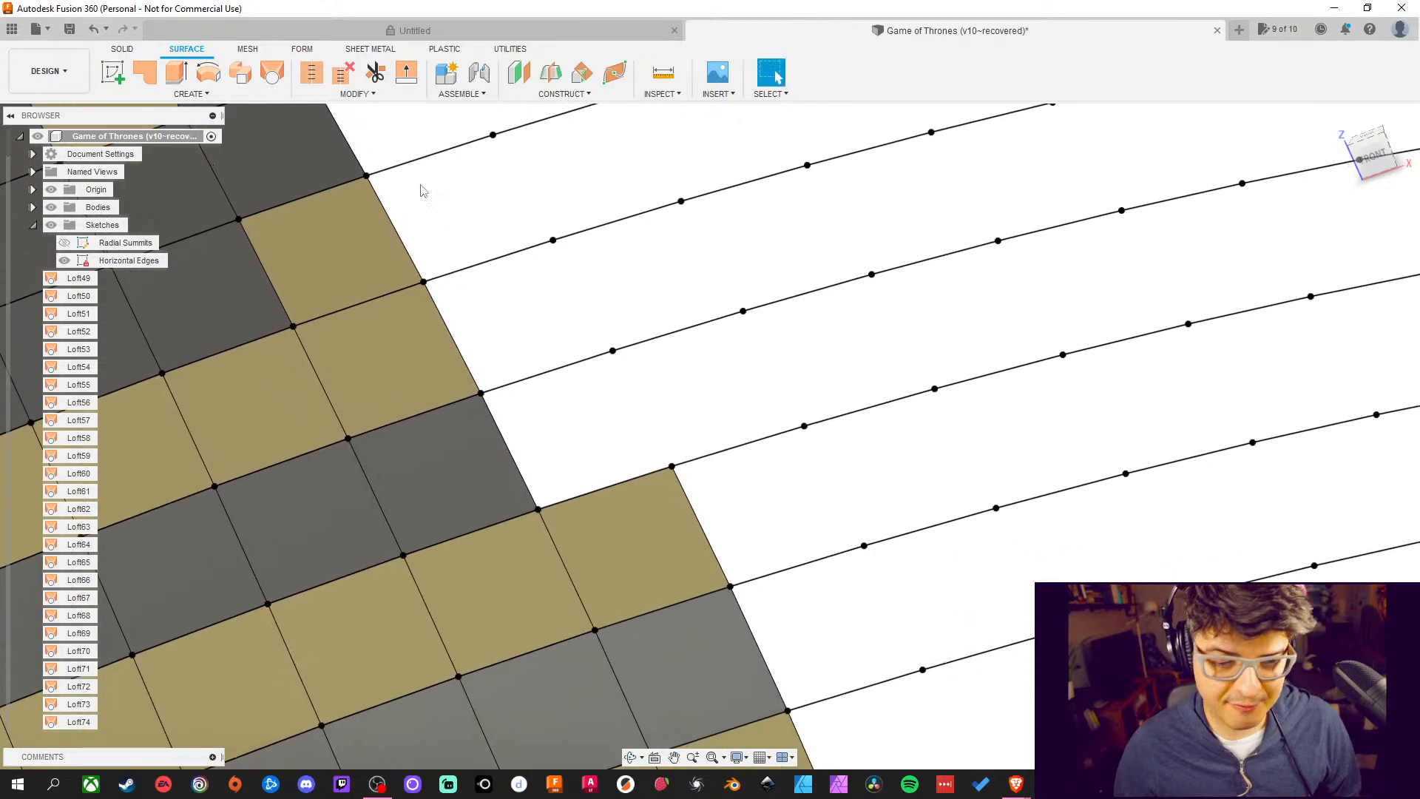
{"action": "left_click", "coordinate": [588, 494]}
{"action": "left_click", "coordinate": [534, 380]}
{"action": "middle_click_drag", "start_coordinate": [534, 381], "coordinate": [671, 529]}
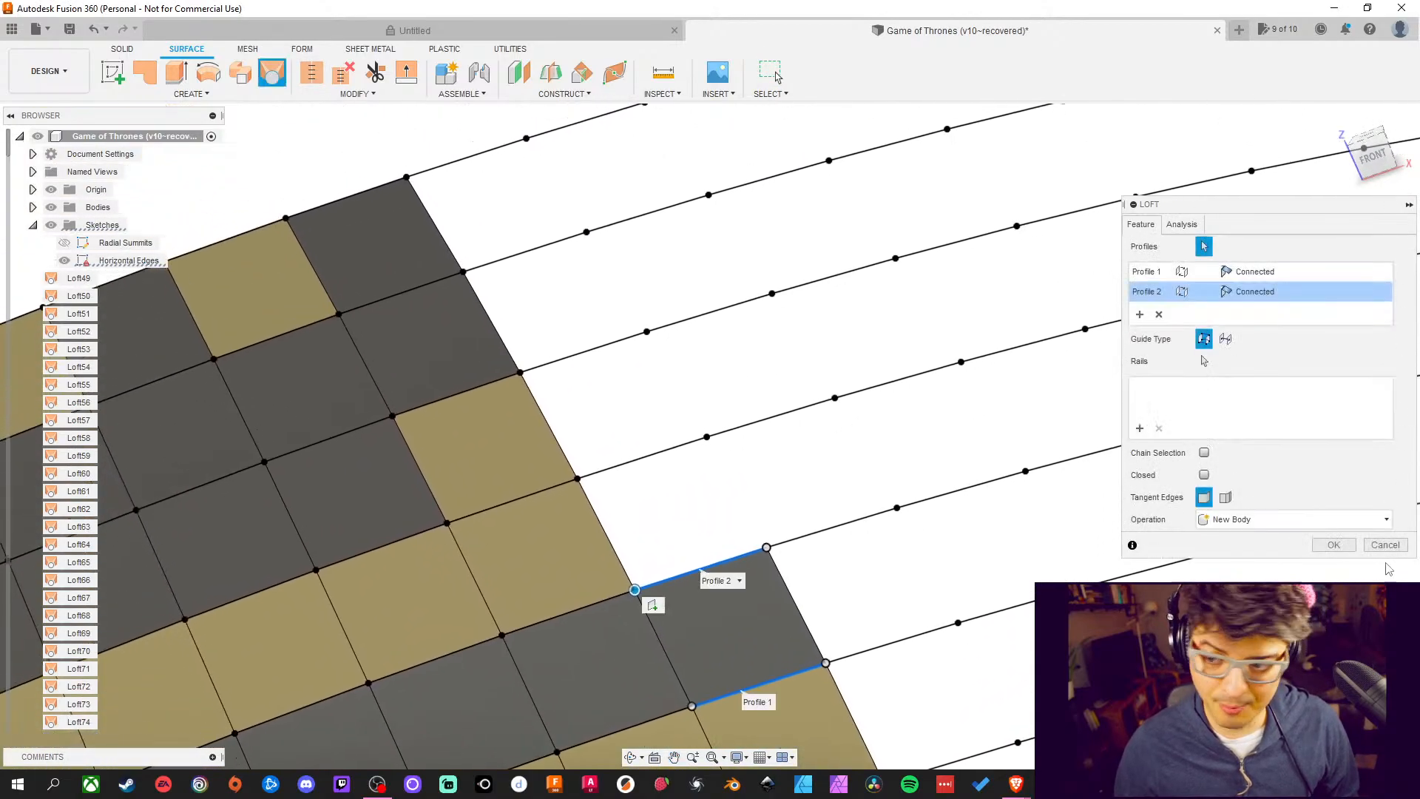
{"action": "left_click", "coordinate": [1345, 547]}
Loft the fifteenth panel up the column, between the fourteenth panel's top edge and the next segment above
{"action": "middle_click_drag", "start_coordinate": [900, 459], "coordinate": [835, 383]}
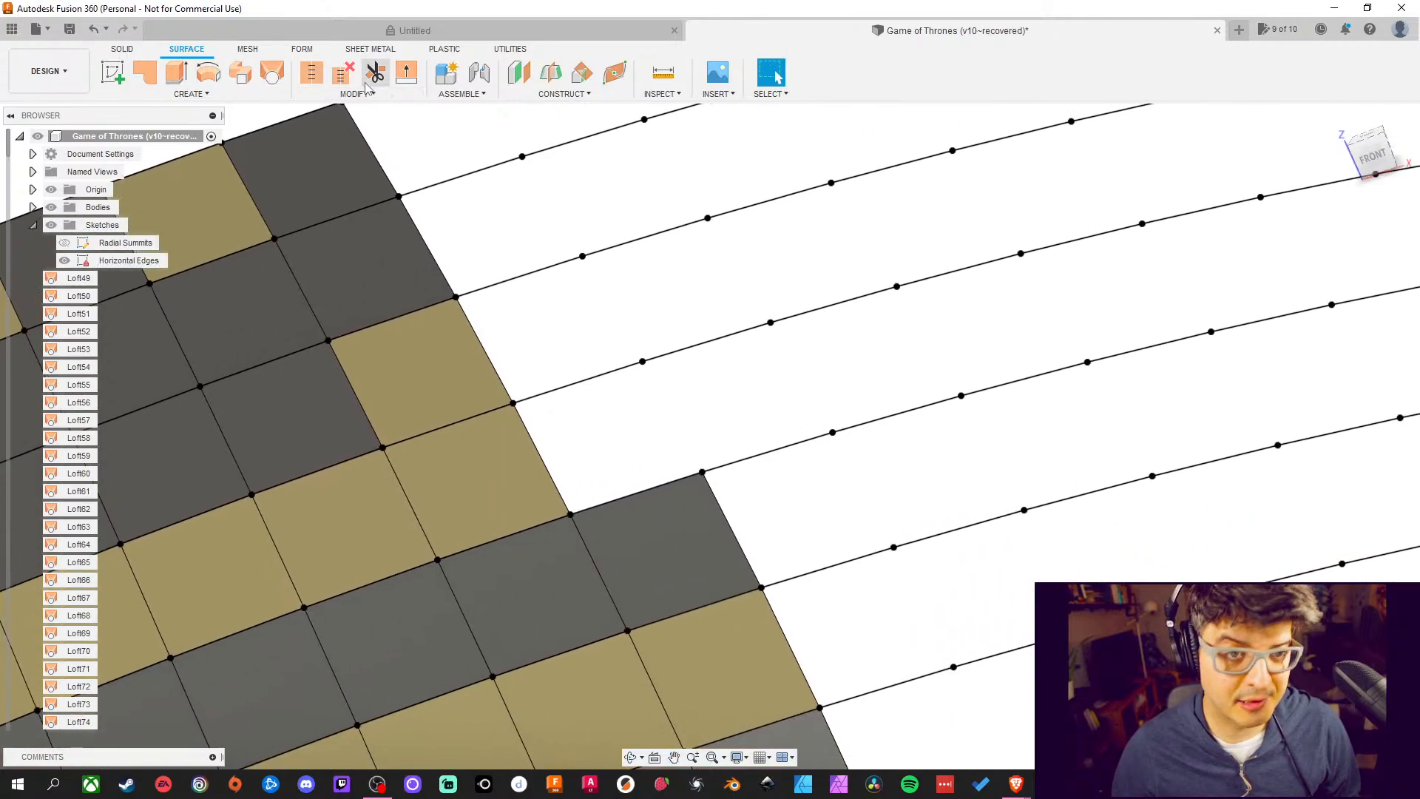
{"action": "left_click", "coordinate": [272, 74]}
{"action": "left_click", "coordinate": [668, 486]}
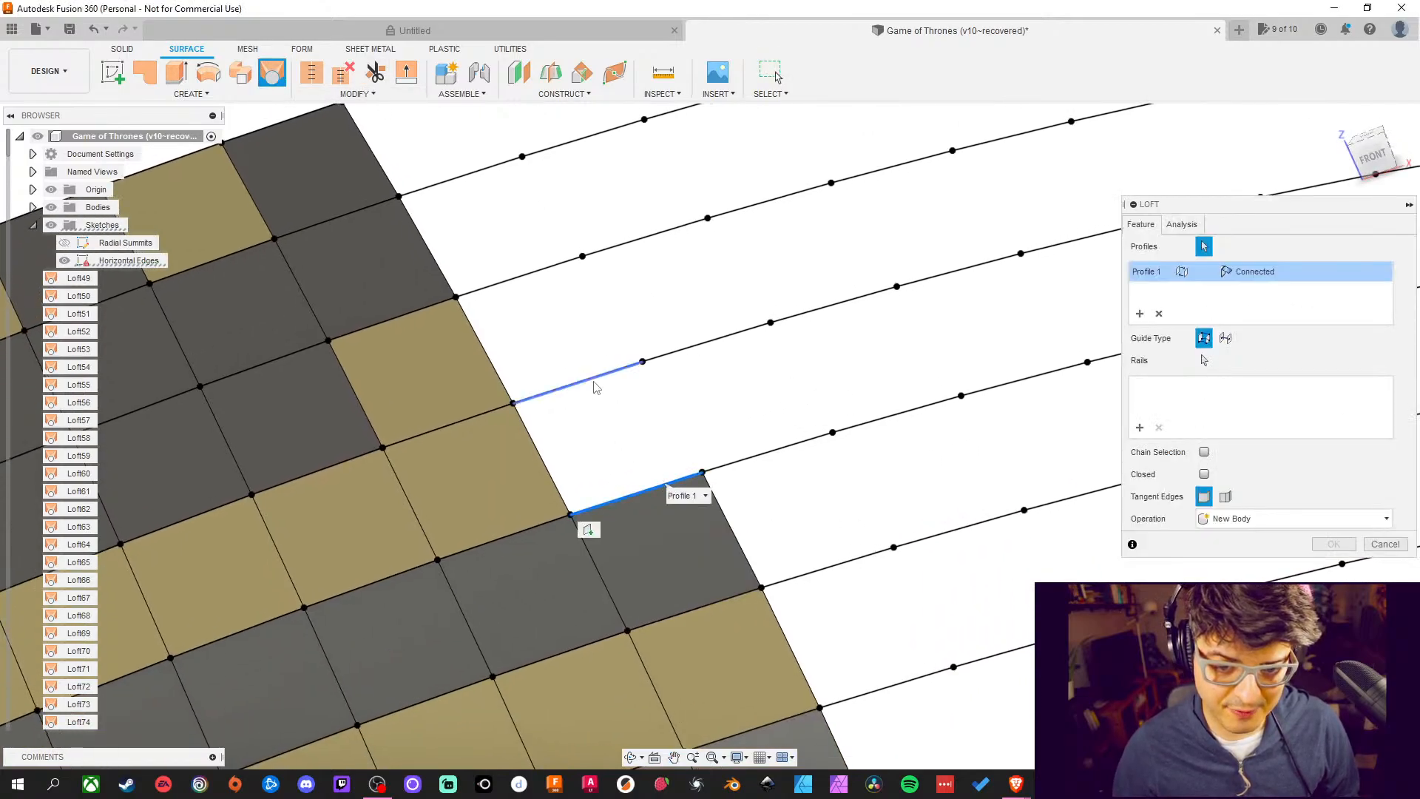
{"action": "left_click", "coordinate": [596, 387]}
{"action": "left_click", "coordinate": [1346, 549]}
{"action": "middle_click_drag", "start_coordinate": [681, 365], "coordinate": [628, 425]}
{"action": "left_click", "coordinate": [272, 74]}
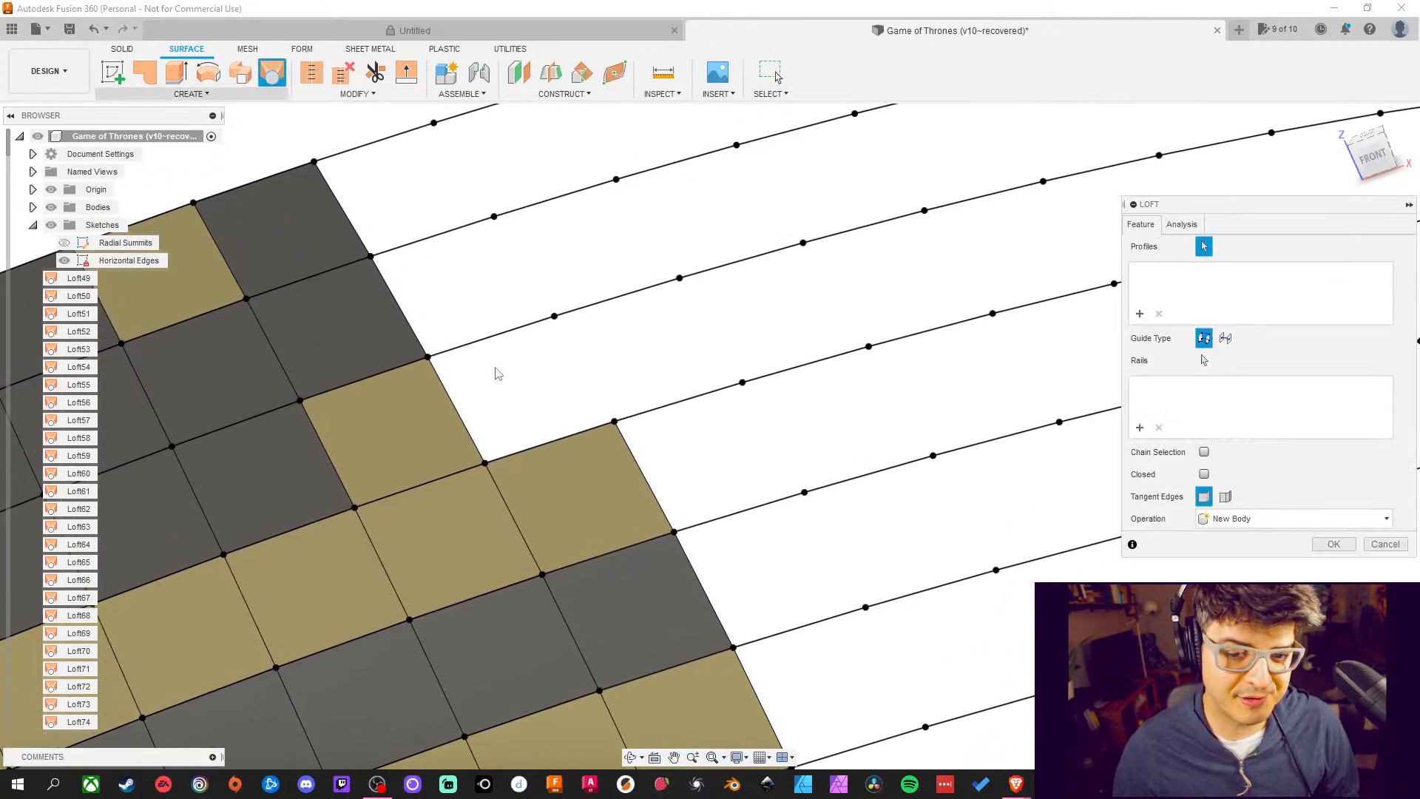
{"action": "left_click", "coordinate": [522, 454]}
{"action": "left_click", "coordinate": [536, 446]}
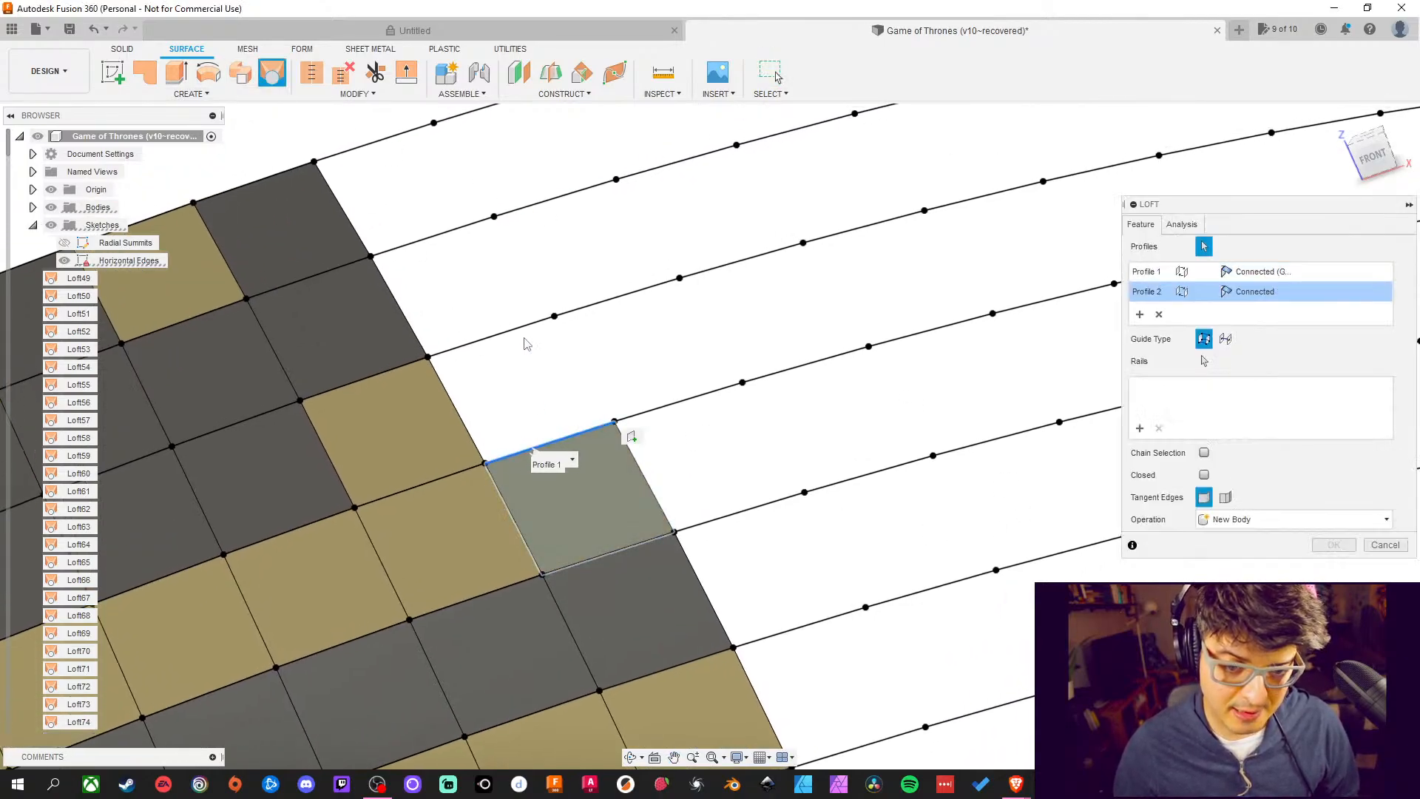
{"action": "left_click", "coordinate": [1401, 545]}
Loft the sixteenth panel up the column, using the fifteenth panel's top sketch segment and the segment above as profiles
{"action": "left_click", "coordinate": [272, 75]}
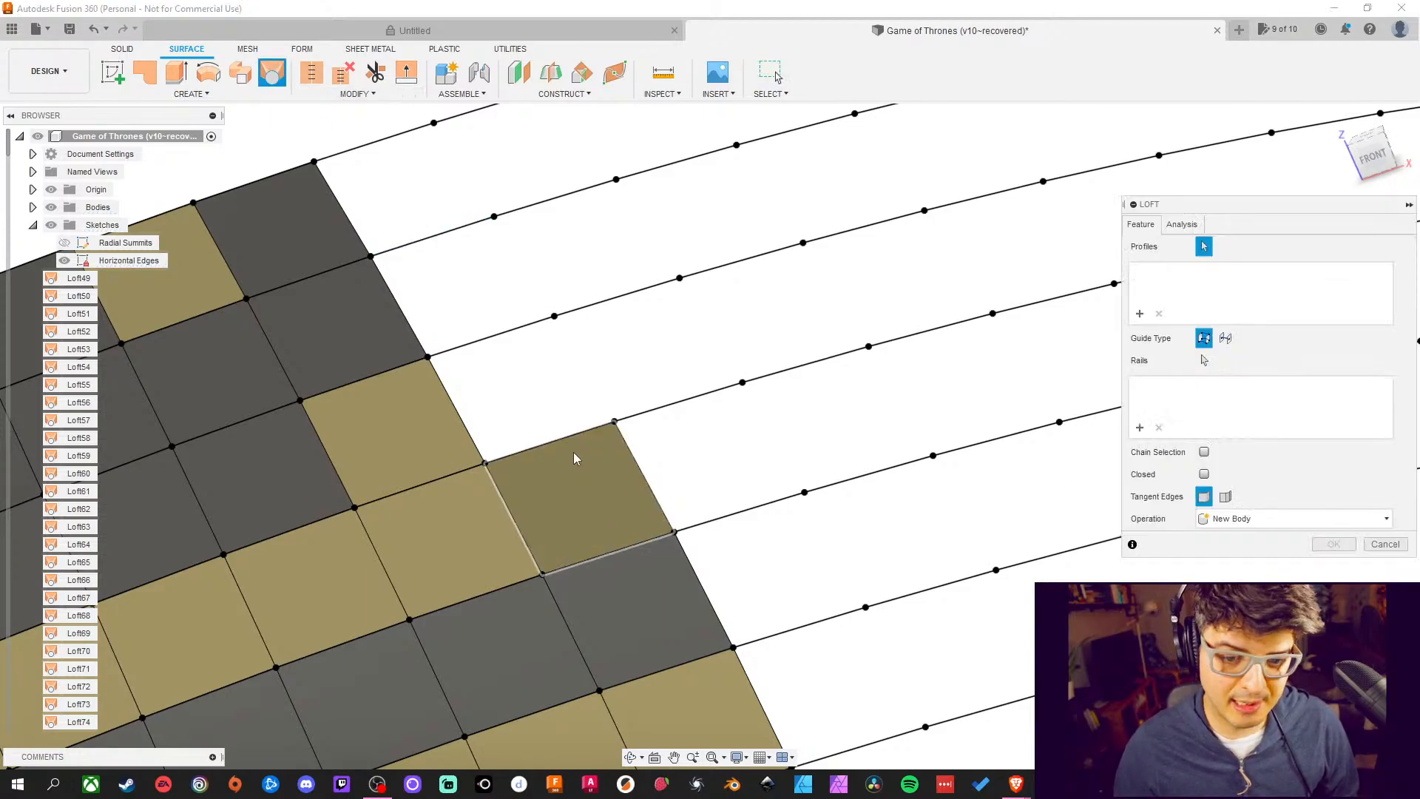
{"action": "left_click", "coordinate": [548, 442]}
{"action": "left_click", "coordinate": [512, 341]}
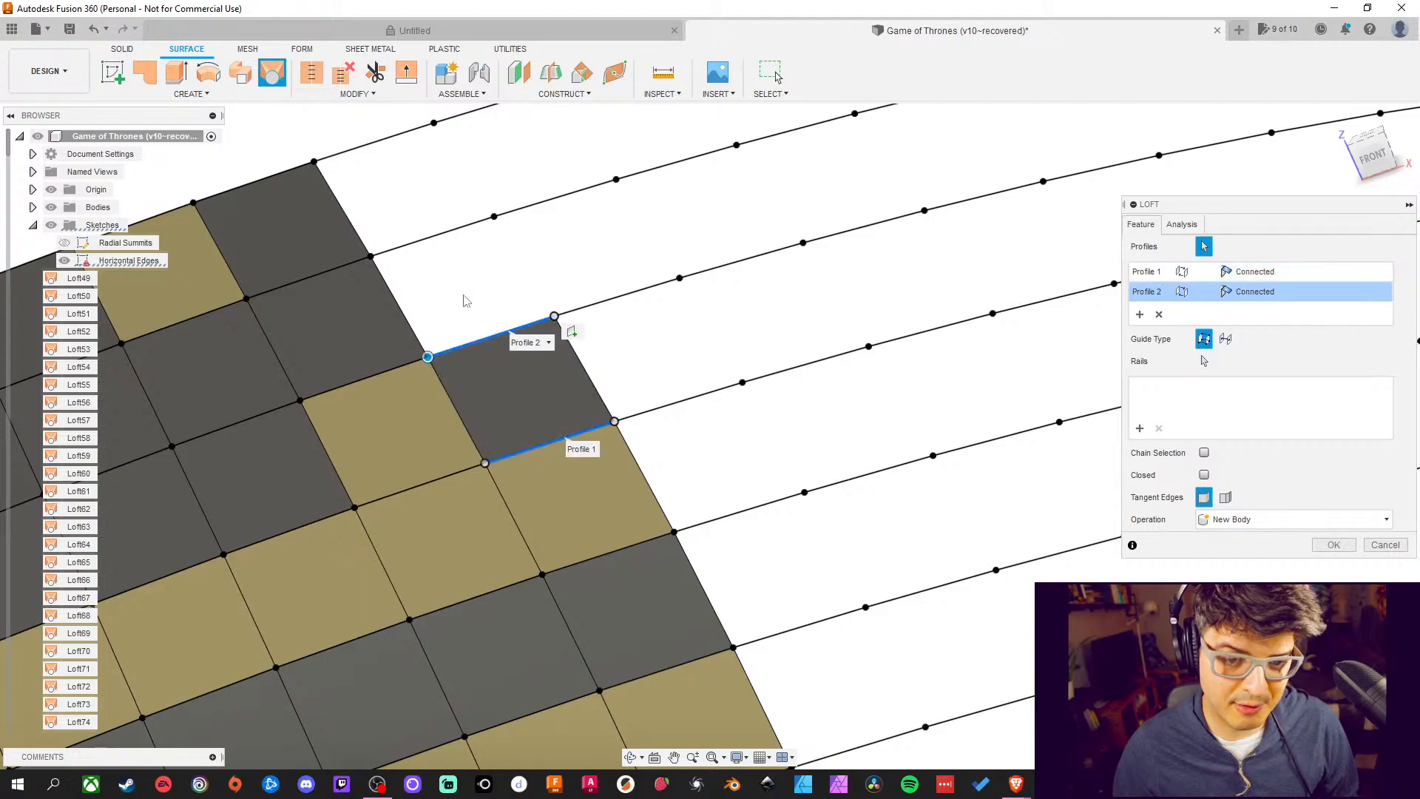
{"action": "middle_click_drag", "start_coordinate": [512, 340], "coordinate": [604, 481]}
{"action": "left_click", "coordinate": [1335, 547]}
Loft the seventeenth panel up the column, between the sixteenth panel's top edge and the next segment above
{"action": "middle_click_drag", "start_coordinate": [937, 457], "coordinate": [907, 460]}
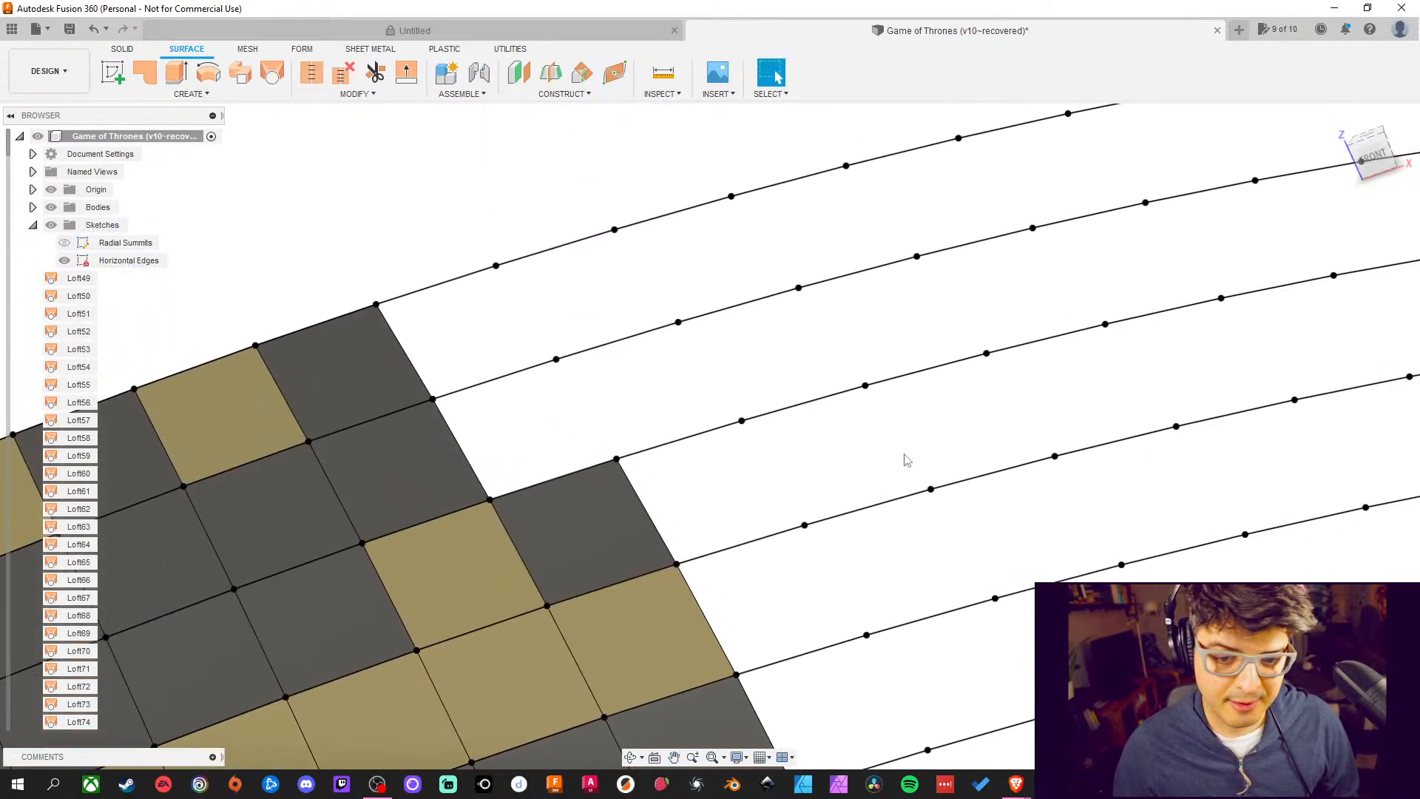
{"action": "left_click", "coordinate": [271, 75]}
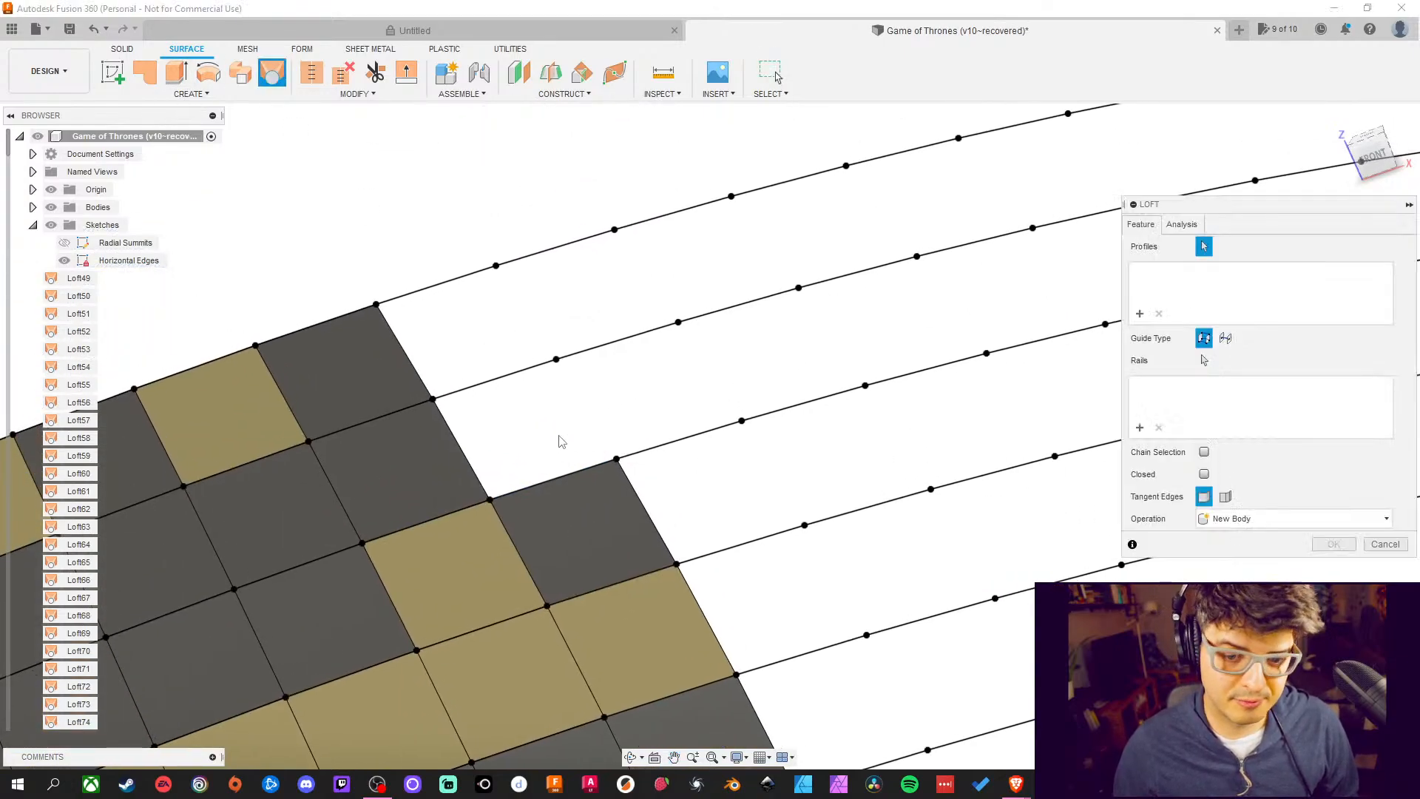
{"action": "left_click", "coordinate": [557, 481]}
{"action": "left_click", "coordinate": [512, 372]}
{"action": "middle_click_drag", "start_coordinate": [508, 345], "coordinate": [571, 355]}
{"action": "left_click", "coordinate": [1334, 543]}
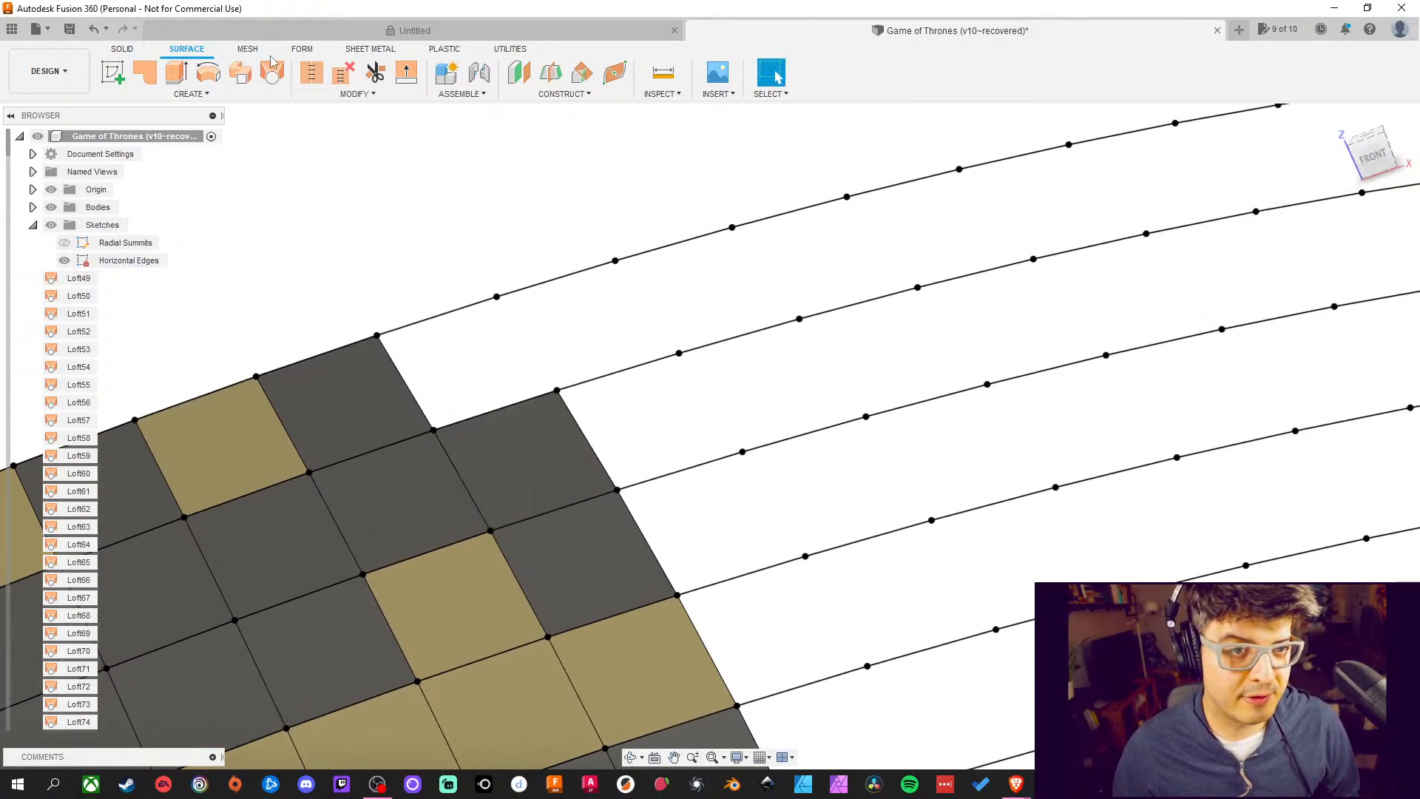
Loft the column's last panel, from the seventeenth panel's top edge to the segment on the uppermost sketch line
{"action": "left_click", "coordinate": [247, 48]}
{"action": "left_click", "coordinate": [280, 72]}
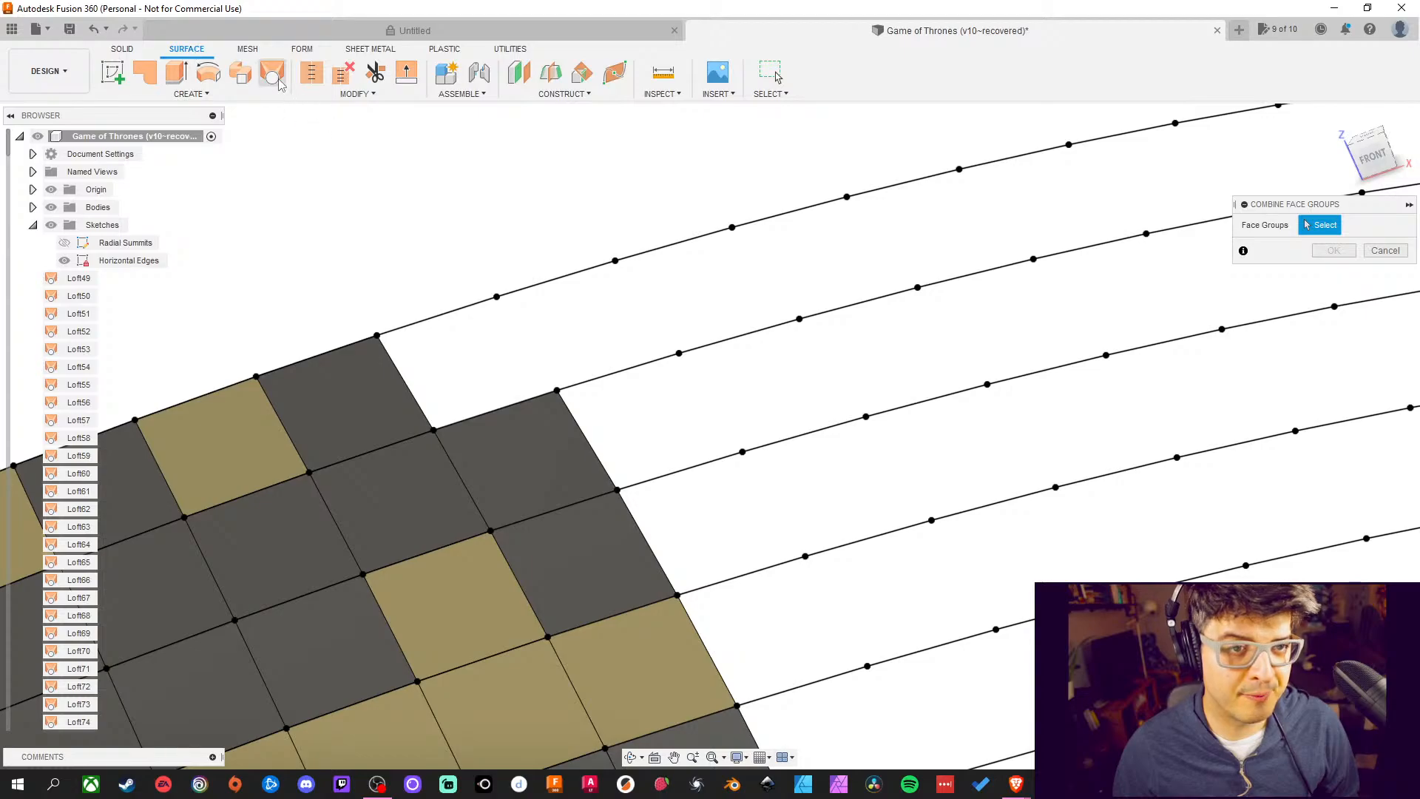
{"action": "left_click", "coordinate": [274, 74]}
{"action": "left_click", "coordinate": [516, 412]}
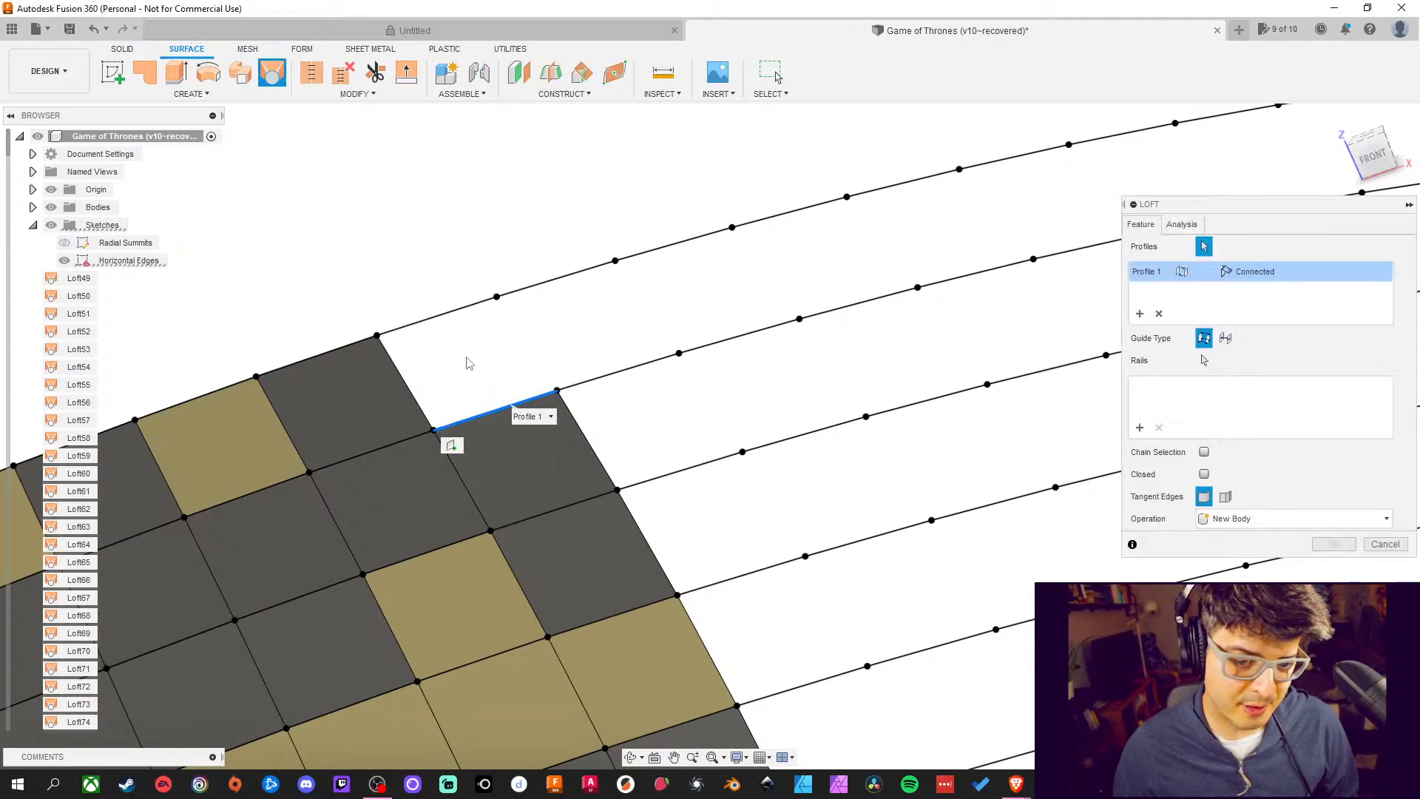
{"action": "left_click", "coordinate": [440, 323]}
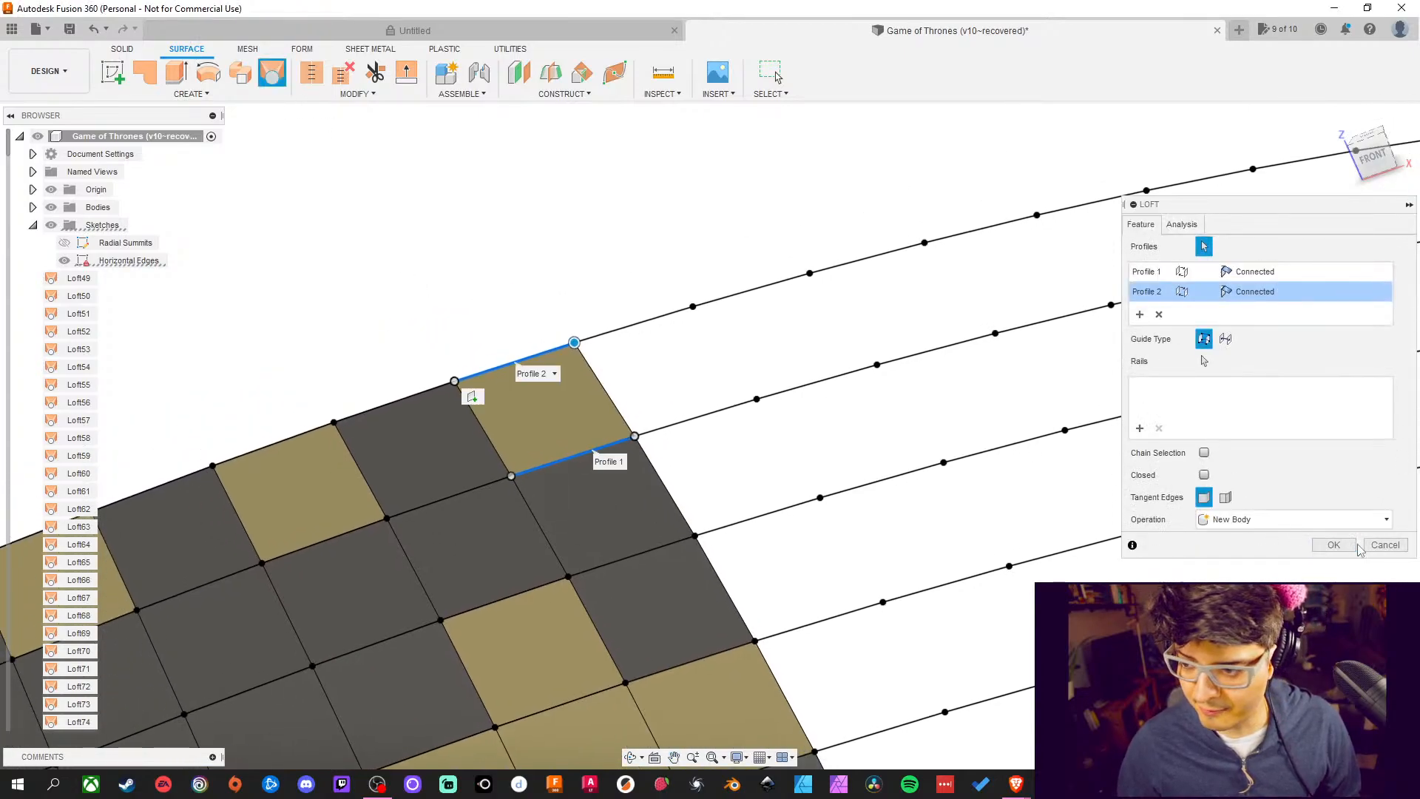
{"action": "left_click", "coordinate": [1353, 546]}
Start the next column with a lofted panel between its segments on the uppermost and second sketch lines
{"action": "middle_click_drag", "start_coordinate": [1121, 494], "coordinate": [896, 491]}
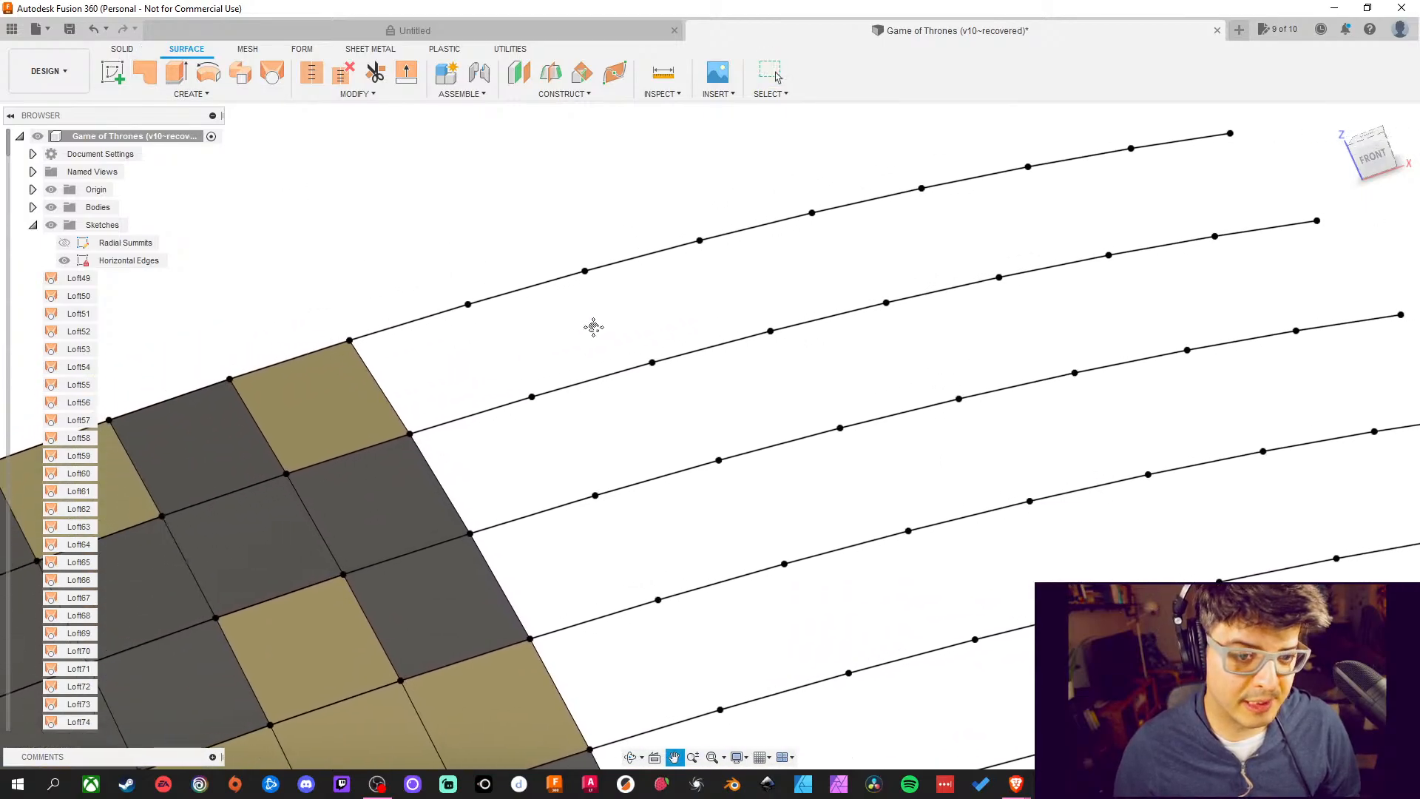
{"action": "middle_click_drag", "start_coordinate": [594, 327], "coordinate": [597, 327]}
{"action": "left_click", "coordinate": [272, 73]}
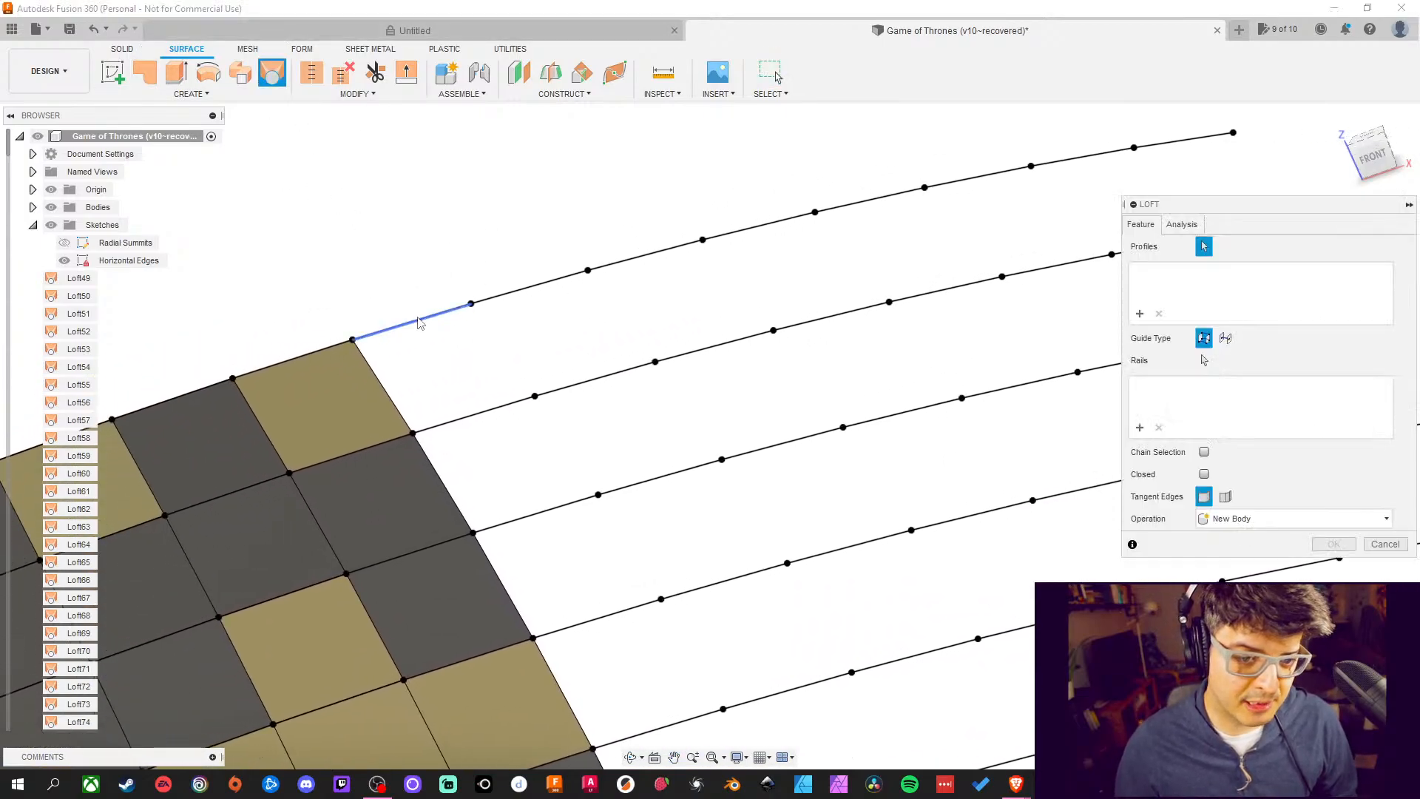
{"action": "left_click", "coordinate": [419, 323]}
{"action": "left_click", "coordinate": [465, 425]}
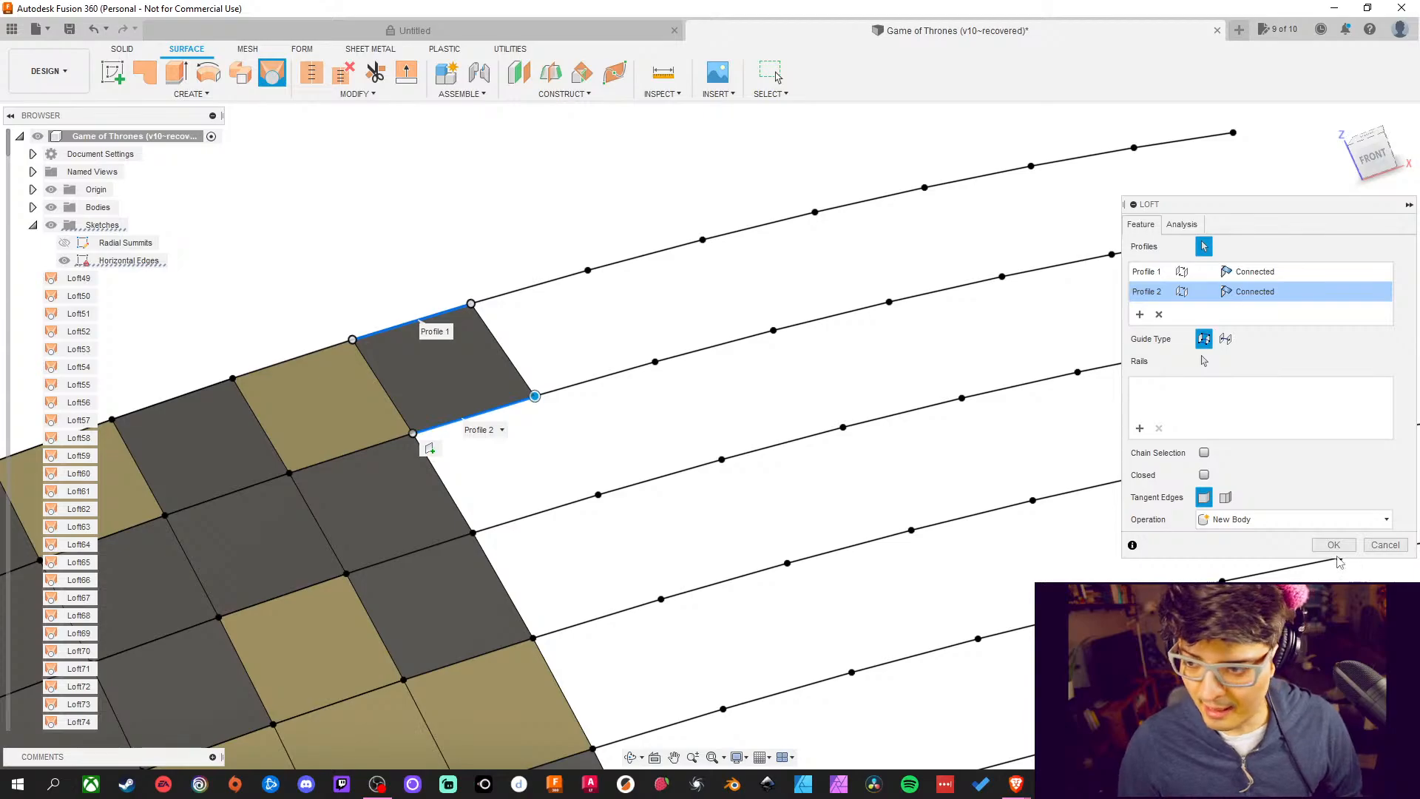
{"action": "left_click", "coordinate": [1334, 544]}
Loft the second panel down the new column, from the first panel's bottom edge to the segment below
{"action": "middle_click_drag", "start_coordinate": [1158, 554], "coordinate": [1116, 437]}
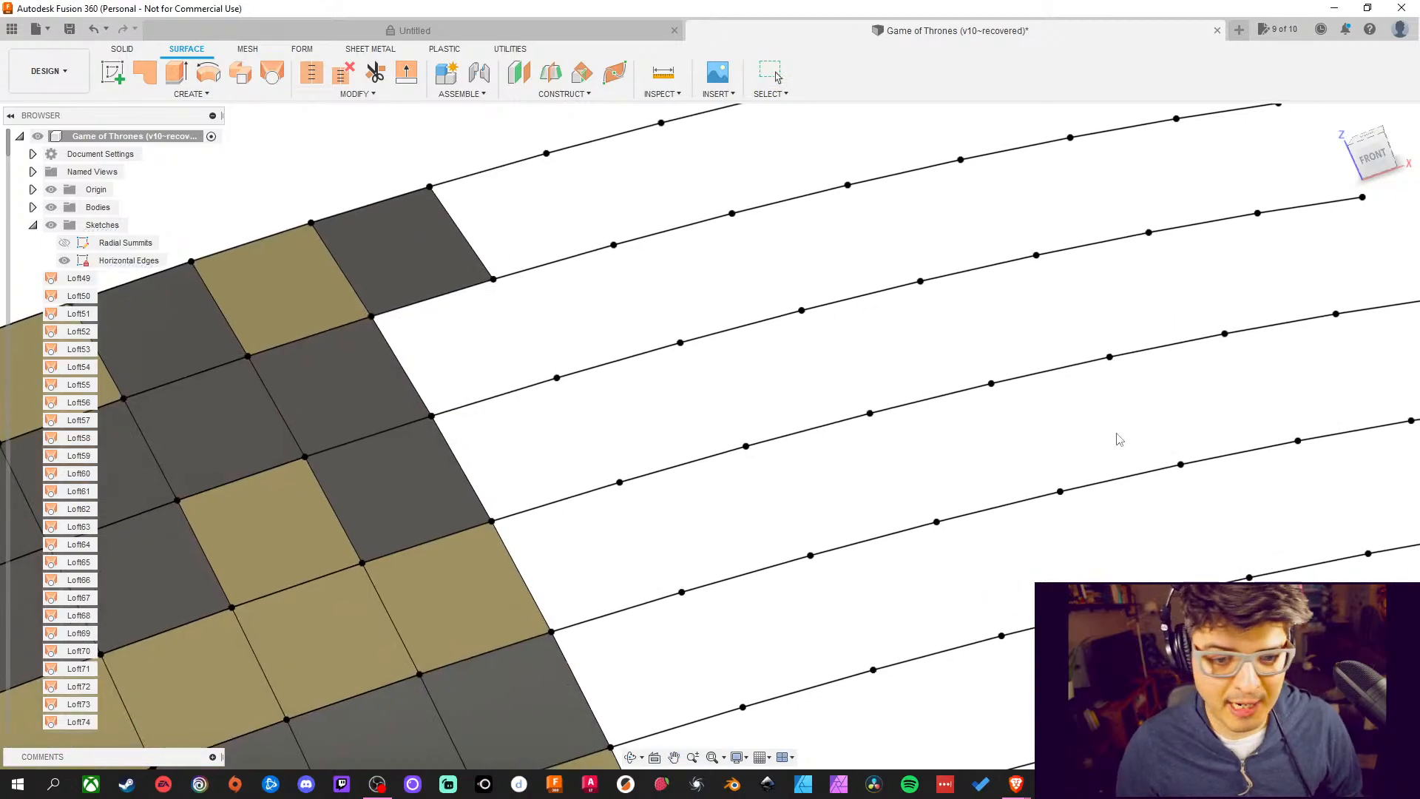
{"action": "left_click", "coordinate": [275, 77]}
{"action": "left_click", "coordinate": [462, 296]}
{"action": "left_click", "coordinate": [514, 399]}
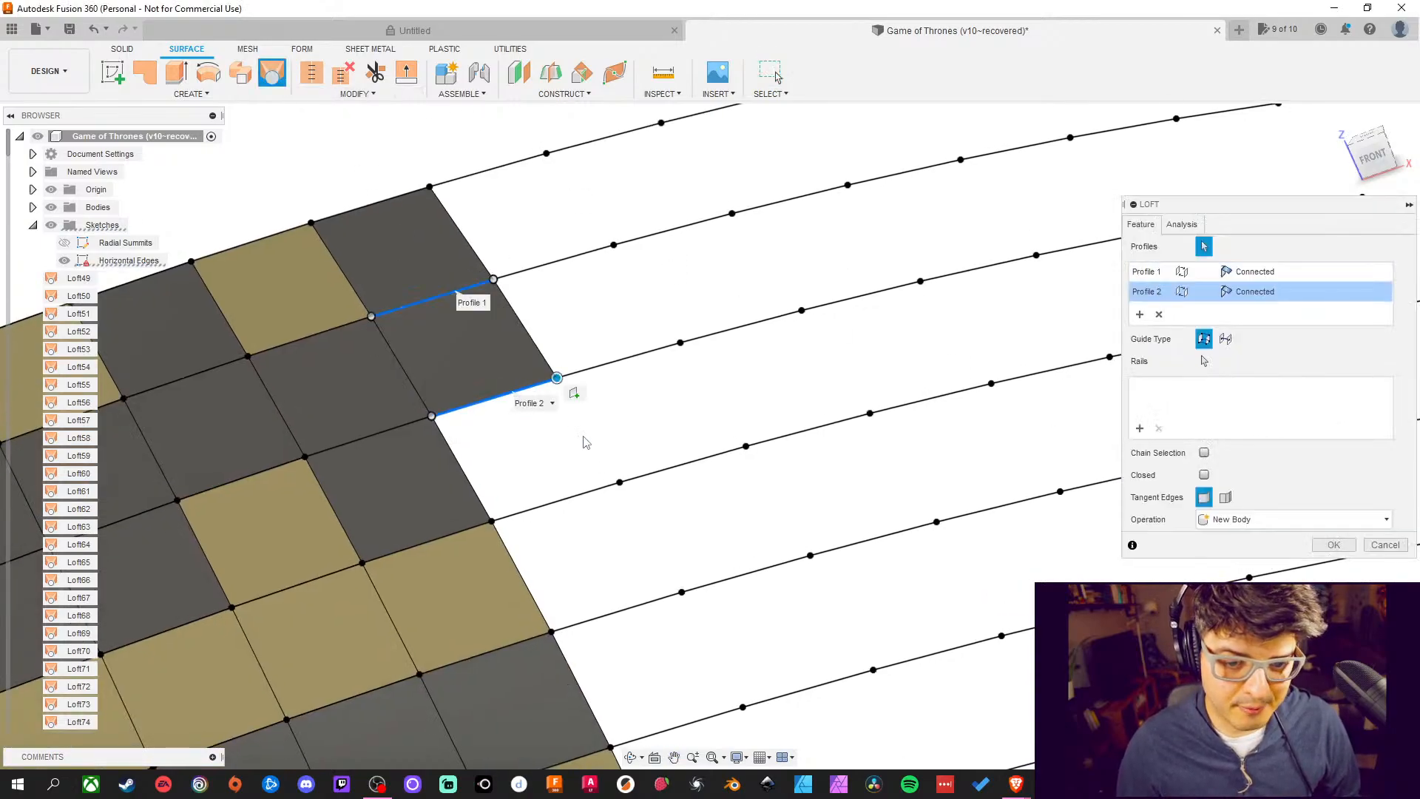
{"action": "middle_click_drag", "start_coordinate": [1047, 631], "coordinate": [1087, 558]}
{"action": "left_click", "coordinate": [1347, 546]}
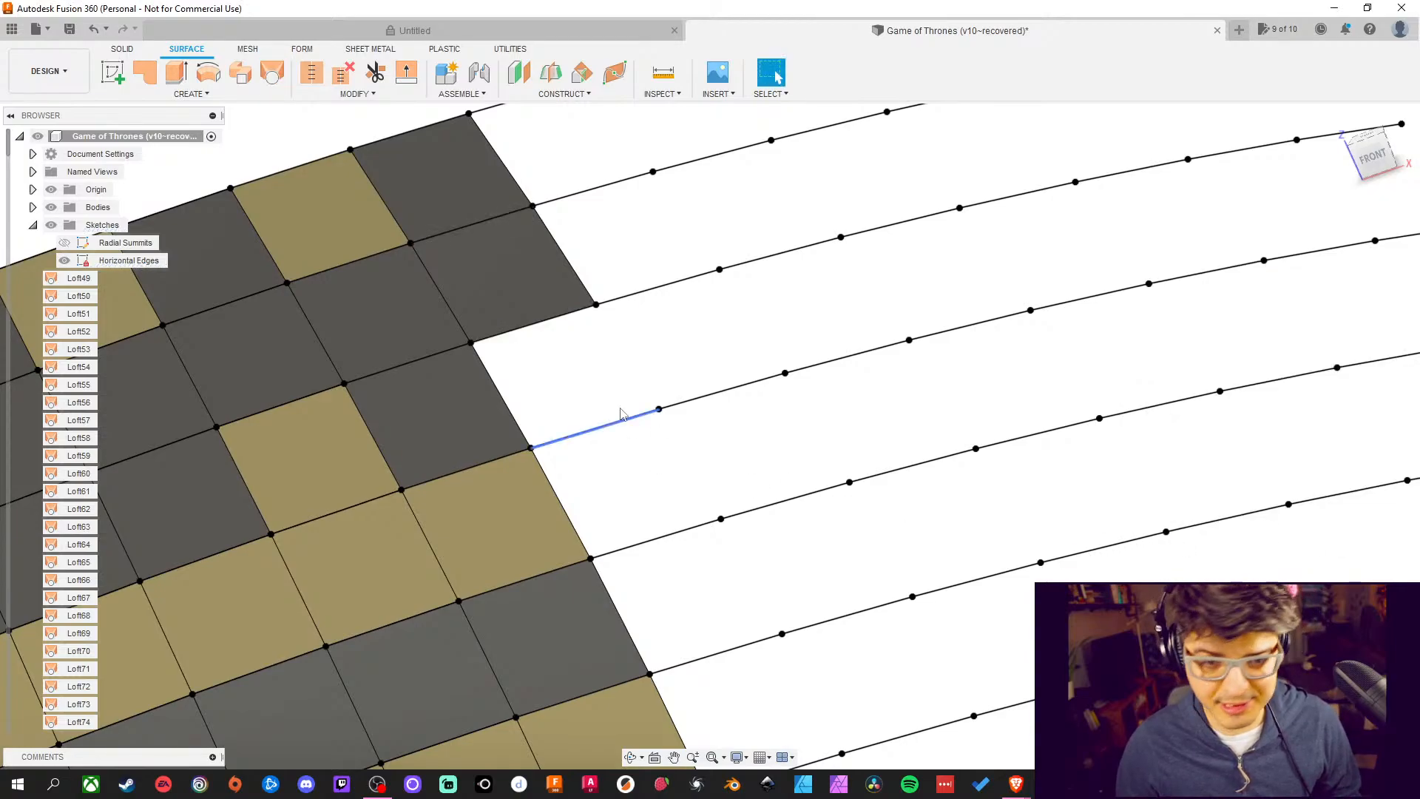
Loft the third panel down the new column, between the second panel's bottom edge and the next segment below
{"action": "left_click", "coordinate": [271, 74]}
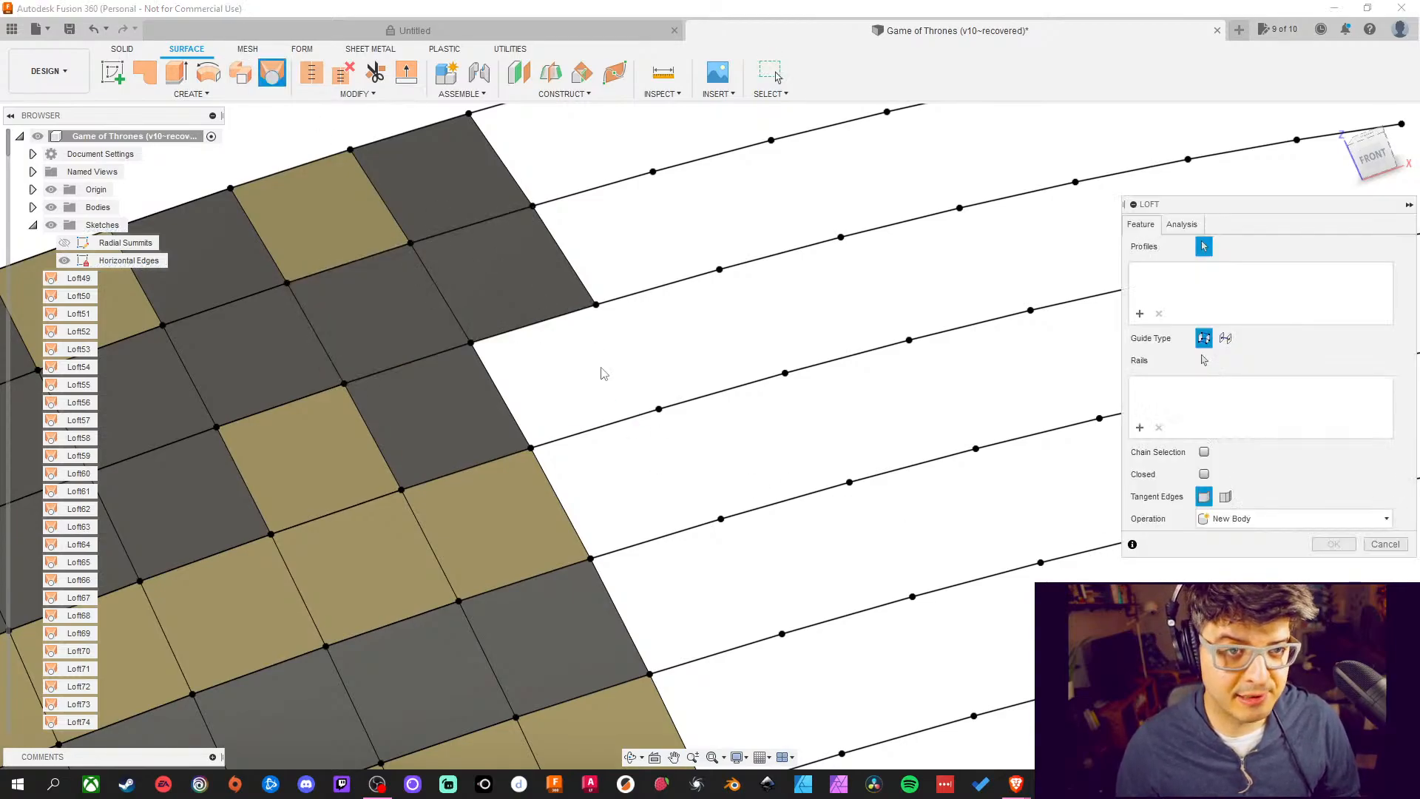
{"action": "left_click", "coordinate": [555, 324]}
{"action": "left_click", "coordinate": [617, 423]}
{"action": "middle_click_drag", "start_coordinate": [681, 479], "coordinate": [636, 355]}
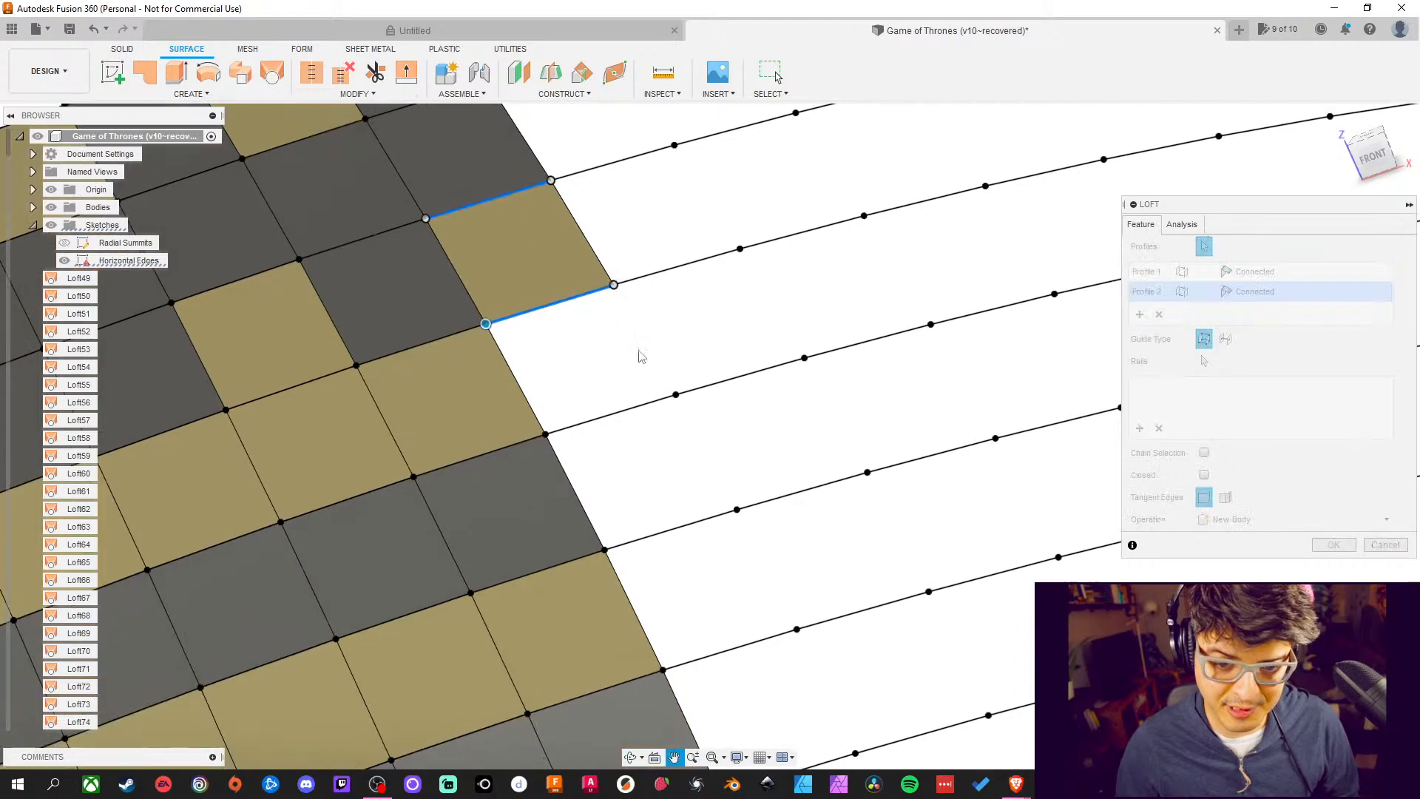
{"action": "left_click", "coordinate": [1333, 545]}
{"action": "middle_click_drag", "start_coordinate": [612, 406], "coordinate": [526, 336]}
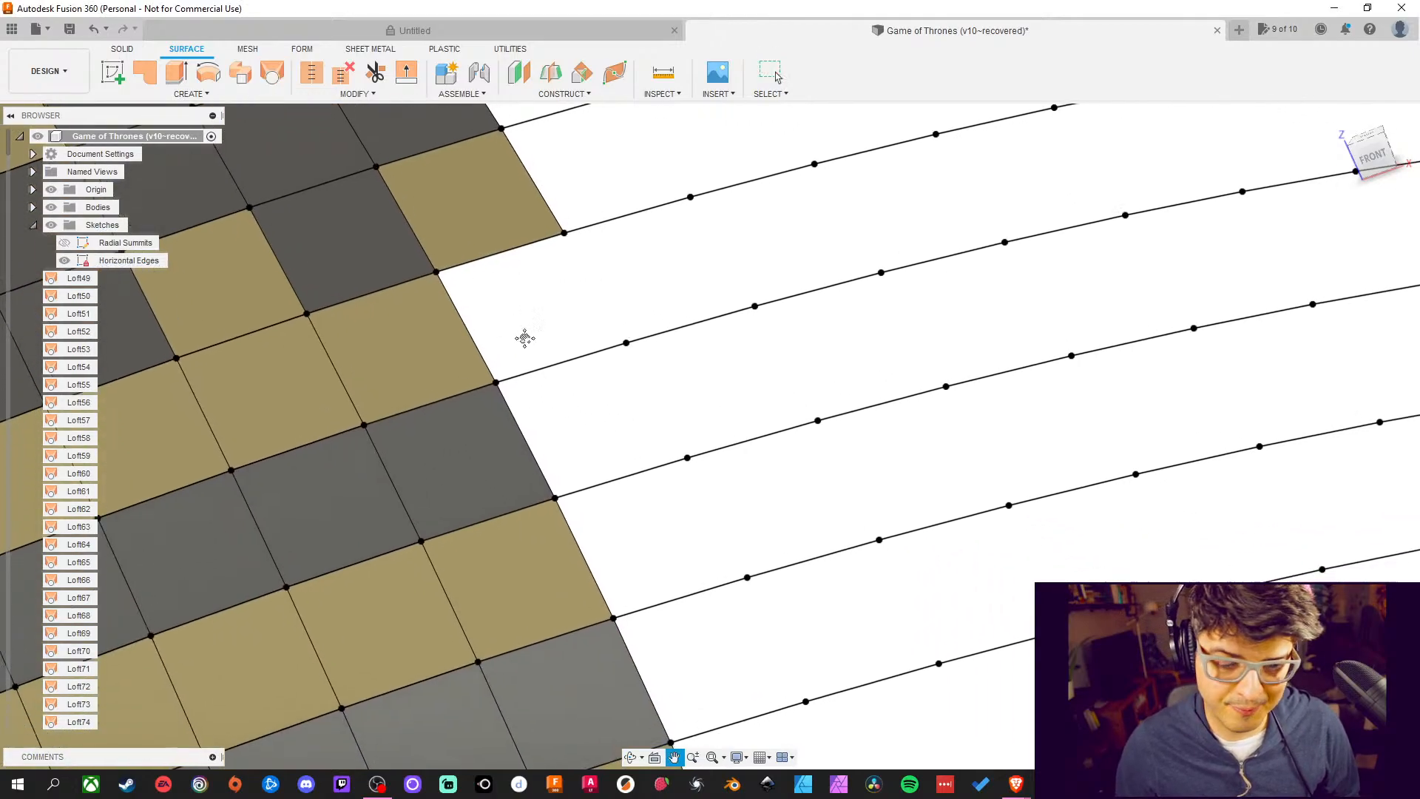
Loft the fourth panel down the new column, between the third panel's bottom edge and the next segment below
{"action": "left_click", "coordinate": [270, 74]}
{"action": "left_click", "coordinate": [494, 252]}
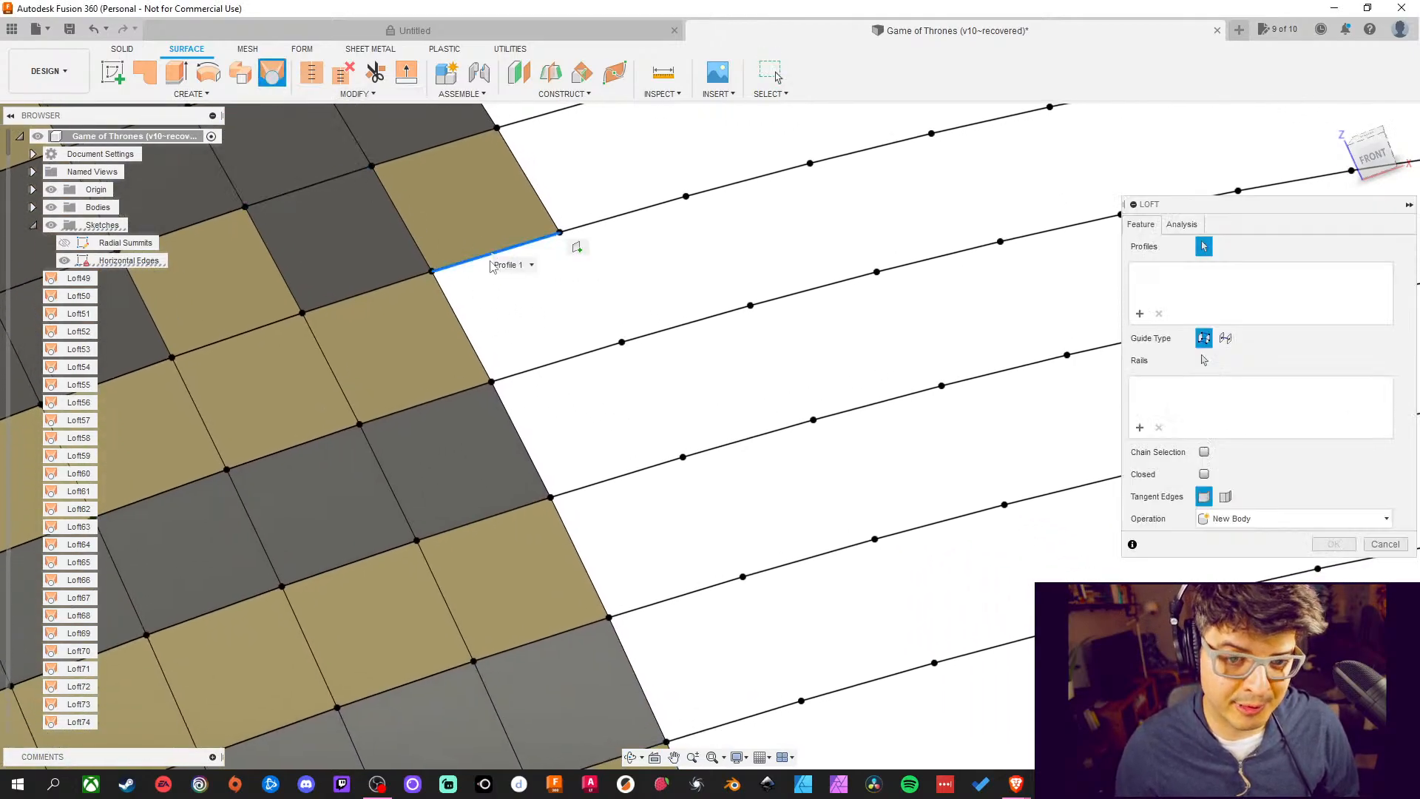
{"action": "left_click", "coordinate": [563, 363]}
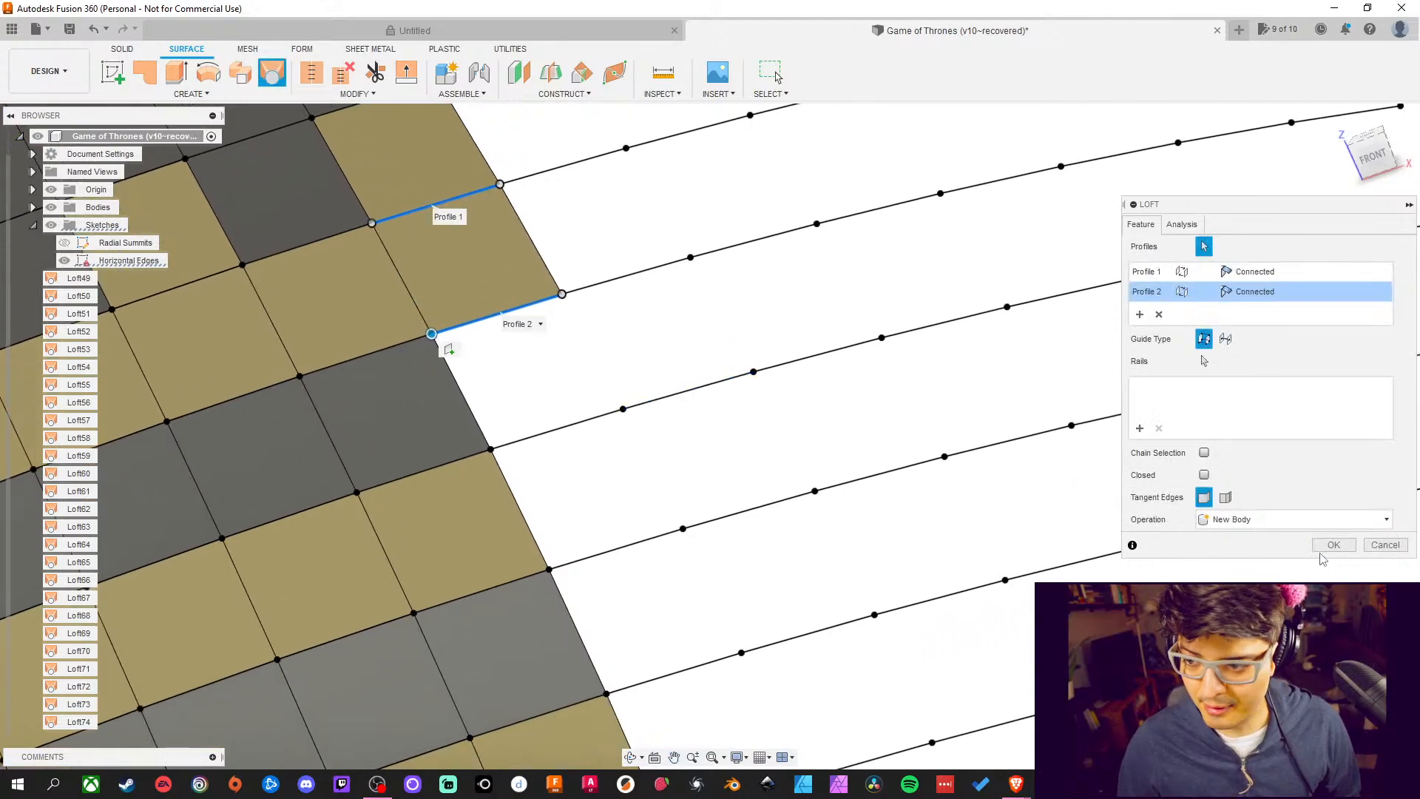
{"action": "left_click", "coordinate": [1334, 544]}
Loft the fifth panel down the column, from the fourth panel's bottom edge to the adjacent segment below
{"action": "middle_click_drag", "start_coordinate": [798, 539], "coordinate": [229, 64]}
{"action": "left_click", "coordinate": [271, 72]}
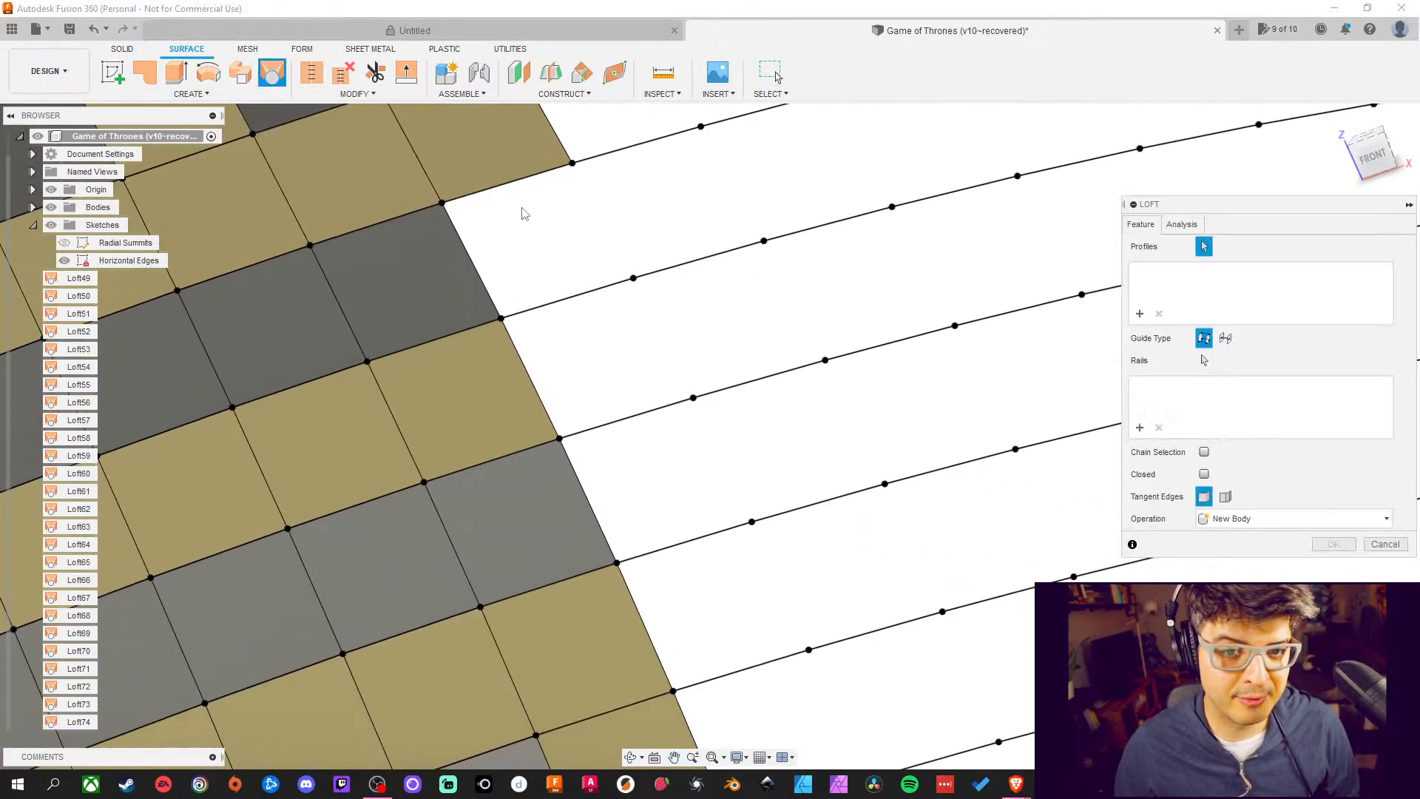
{"action": "left_click", "coordinate": [523, 184]}
{"action": "left_click", "coordinate": [582, 294]}
{"action": "middle_click_drag", "start_coordinate": [656, 329], "coordinate": [617, 255]}
{"action": "left_click", "coordinate": [1334, 545]}
Loft the sixth panel down the column, from the fifth panel's bottom edge to the segment on the next sketch line
{"action": "middle_click_drag", "start_coordinate": [897, 428], "coordinate": [832, 474]}
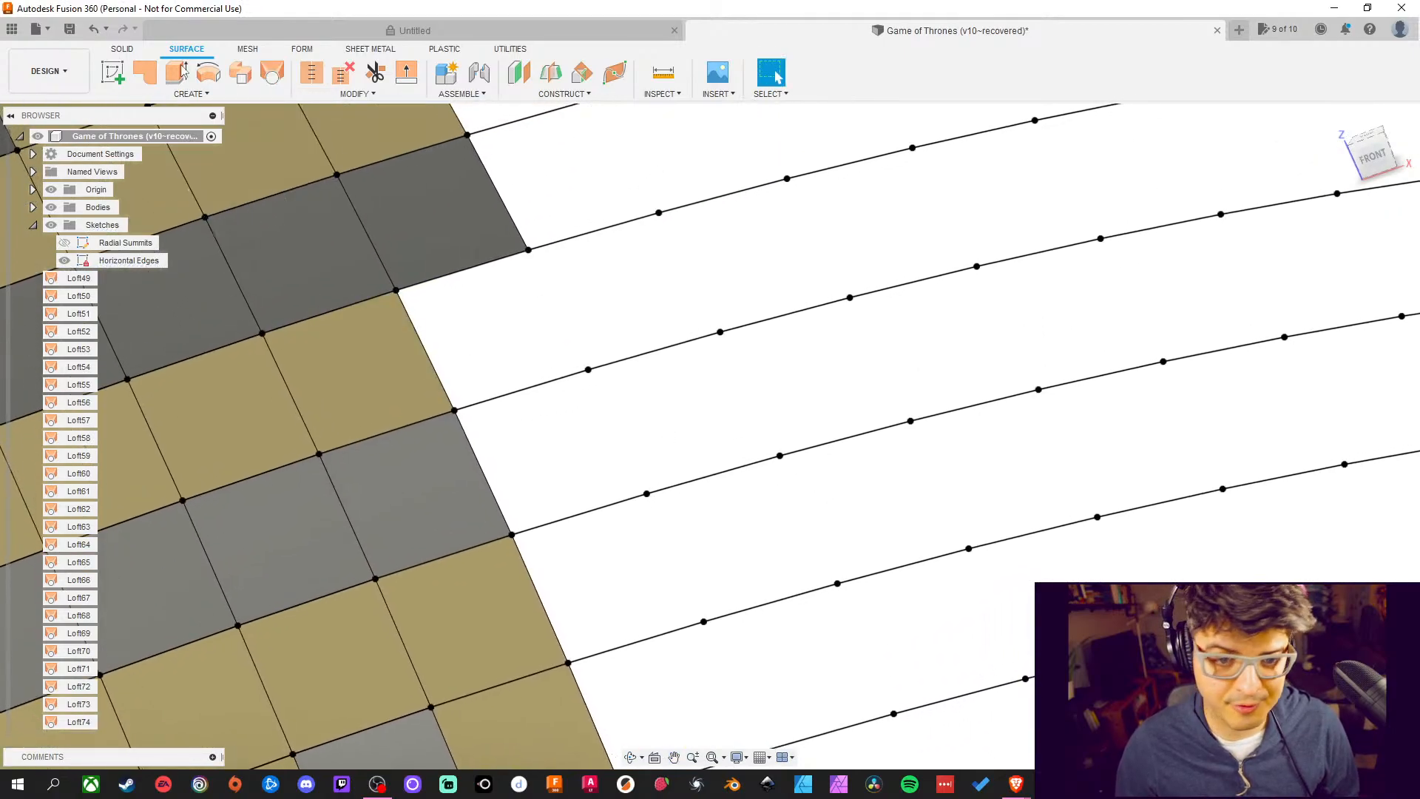
{"action": "left_click", "coordinate": [270, 72]}
{"action": "left_click", "coordinate": [472, 268]}
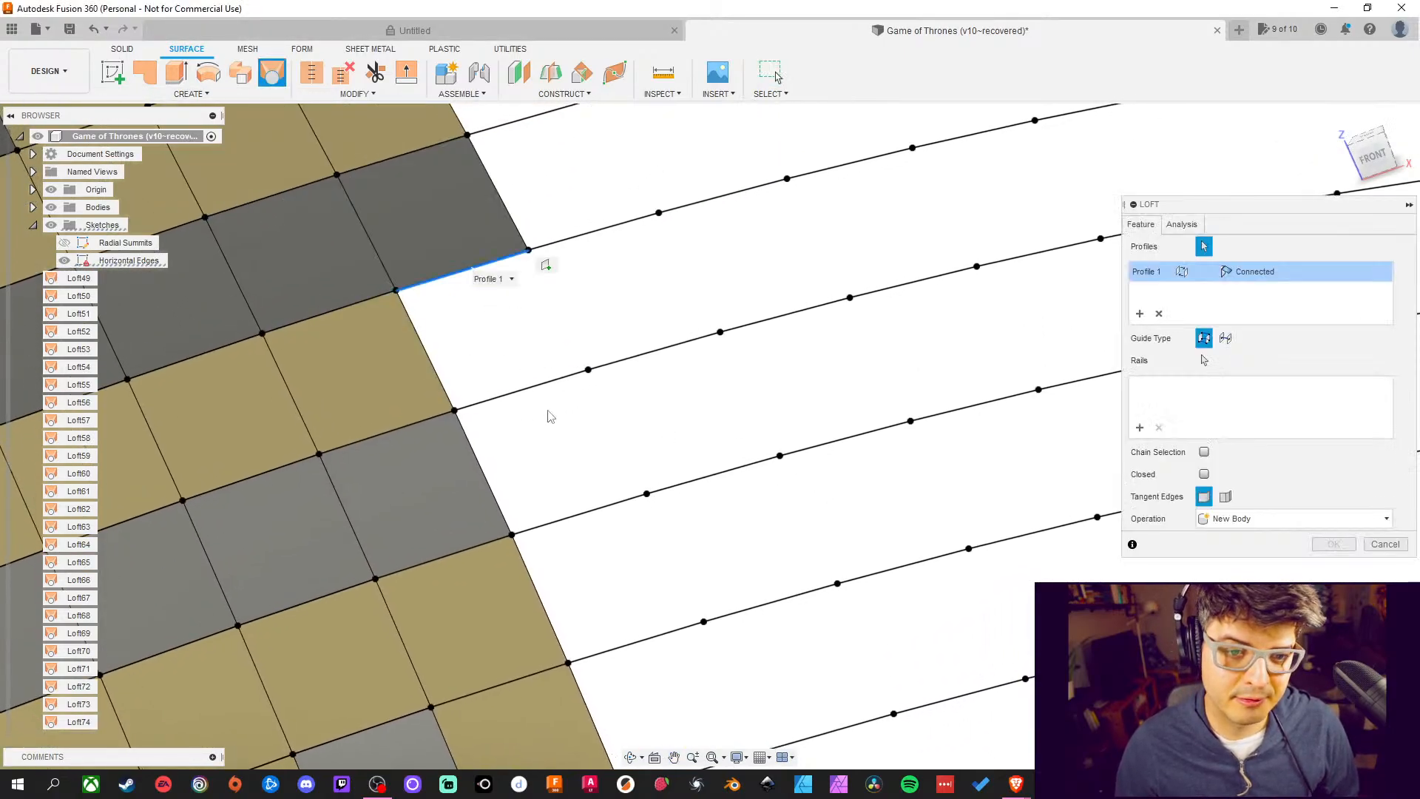
{"action": "left_click", "coordinate": [540, 382]}
{"action": "middle_click_drag", "start_coordinate": [541, 382], "coordinate": [591, 296]}
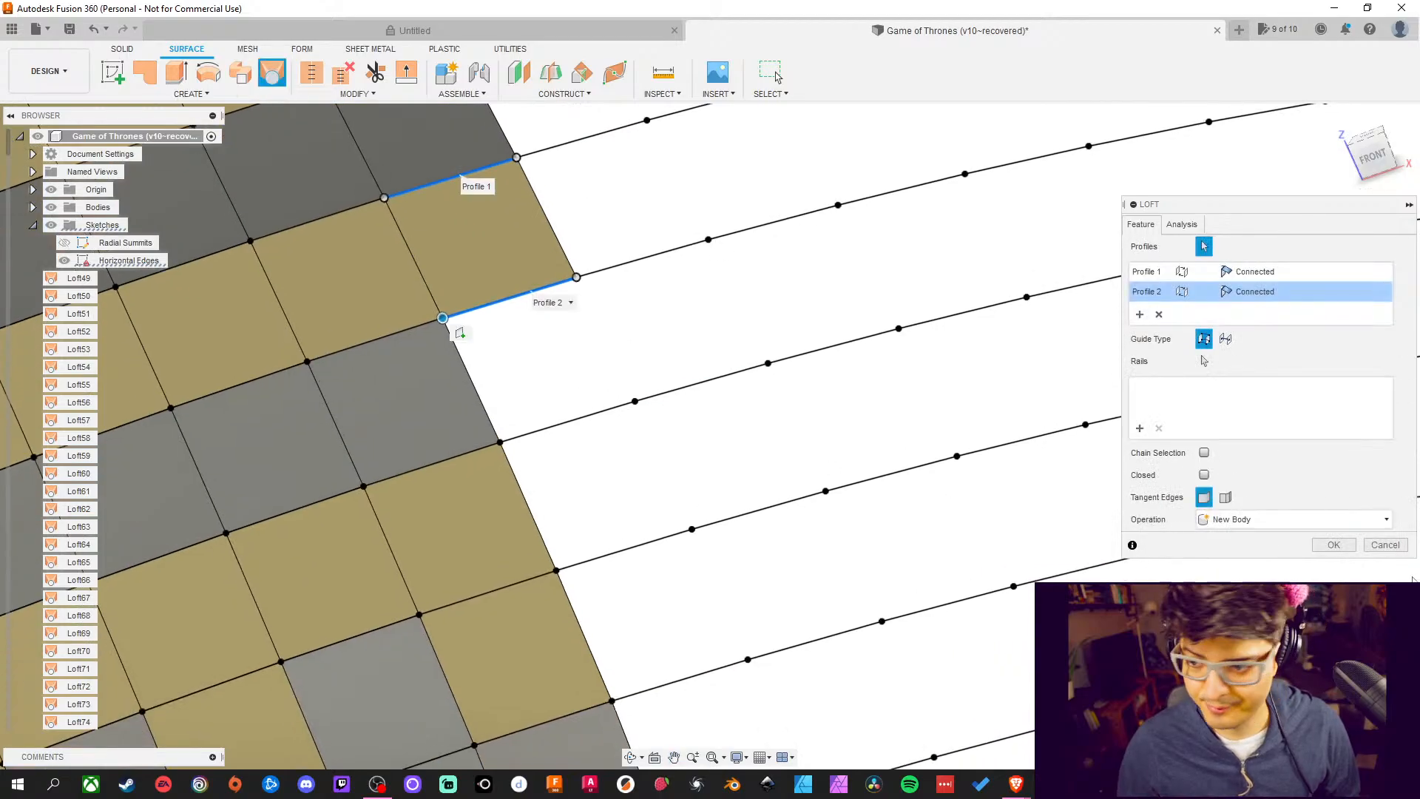
{"action": "left_click", "coordinate": [1334, 545]}
Loft the seventh panel down the column, between the sixth panel's bottom edge and the segment below it
{"action": "middle_click_drag", "start_coordinate": [1087, 517], "coordinate": [1047, 468]}
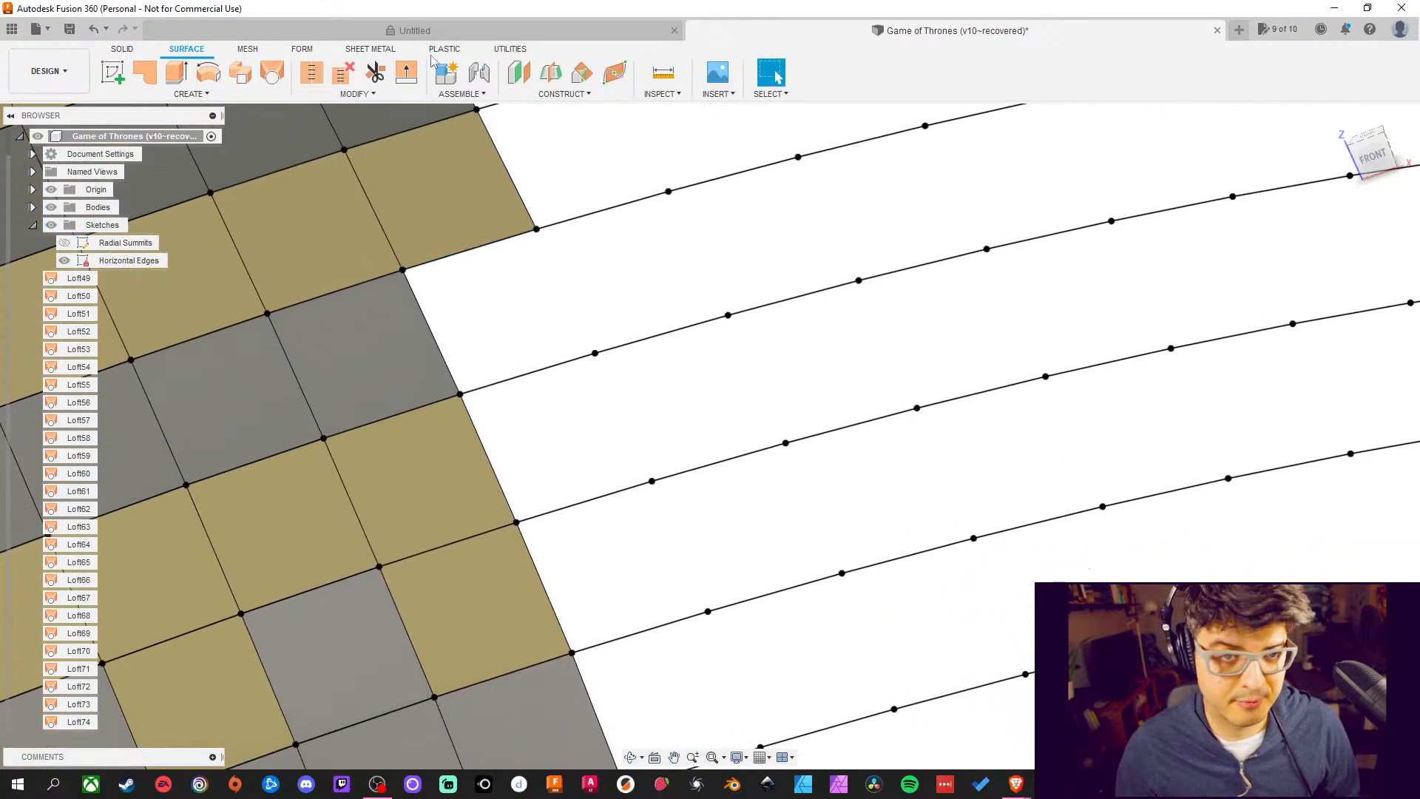
{"action": "left_click", "coordinate": [279, 74]}
{"action": "left_click", "coordinate": [470, 250]}
{"action": "left_click", "coordinate": [533, 381]}
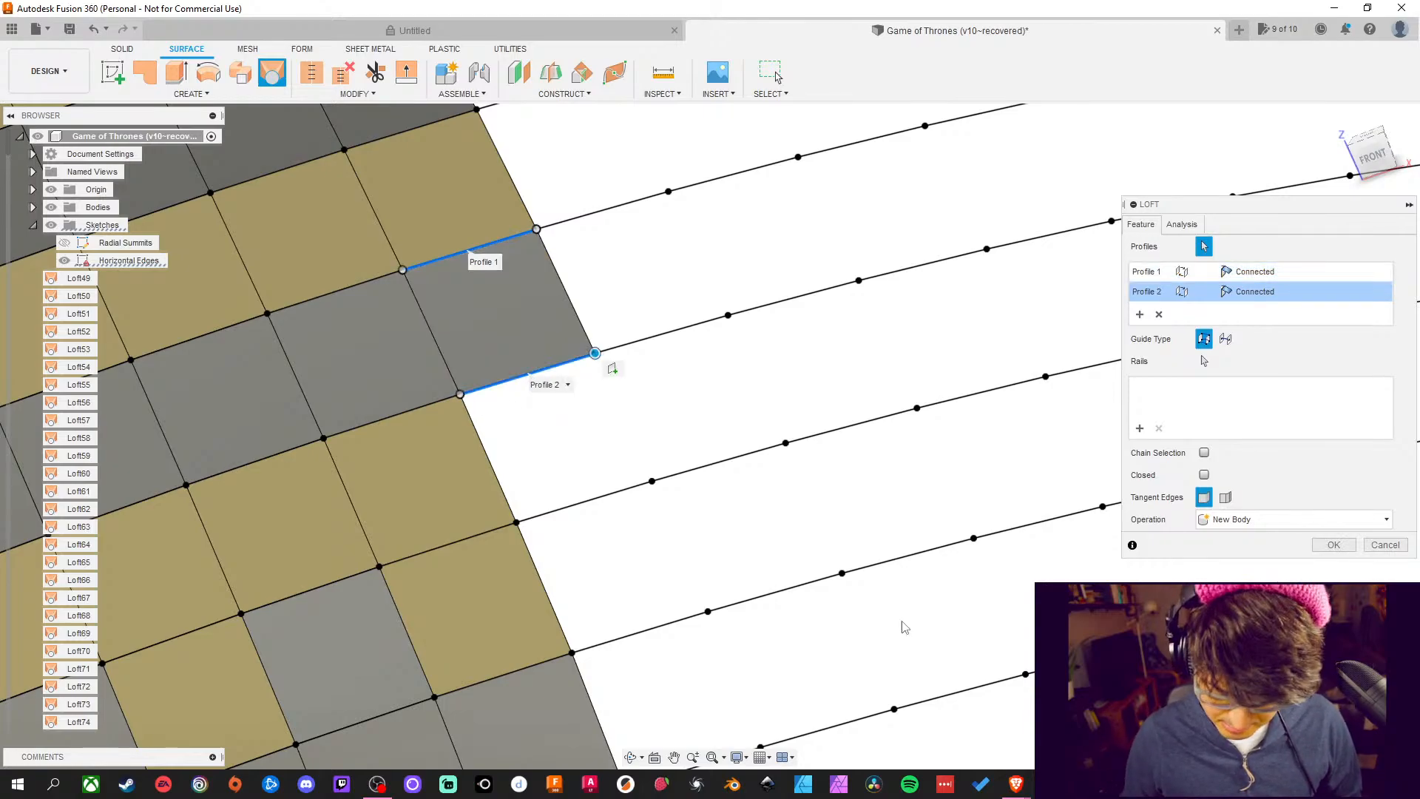
{"action": "left_click", "coordinate": [1333, 545]}
Loft the eighth panel of the column, from the next open segment below up to the seventh panel's bottom edge
{"action": "scroll", "coordinate": [735, 477], "scroll_direction": "down", "scroll_amount": 5}
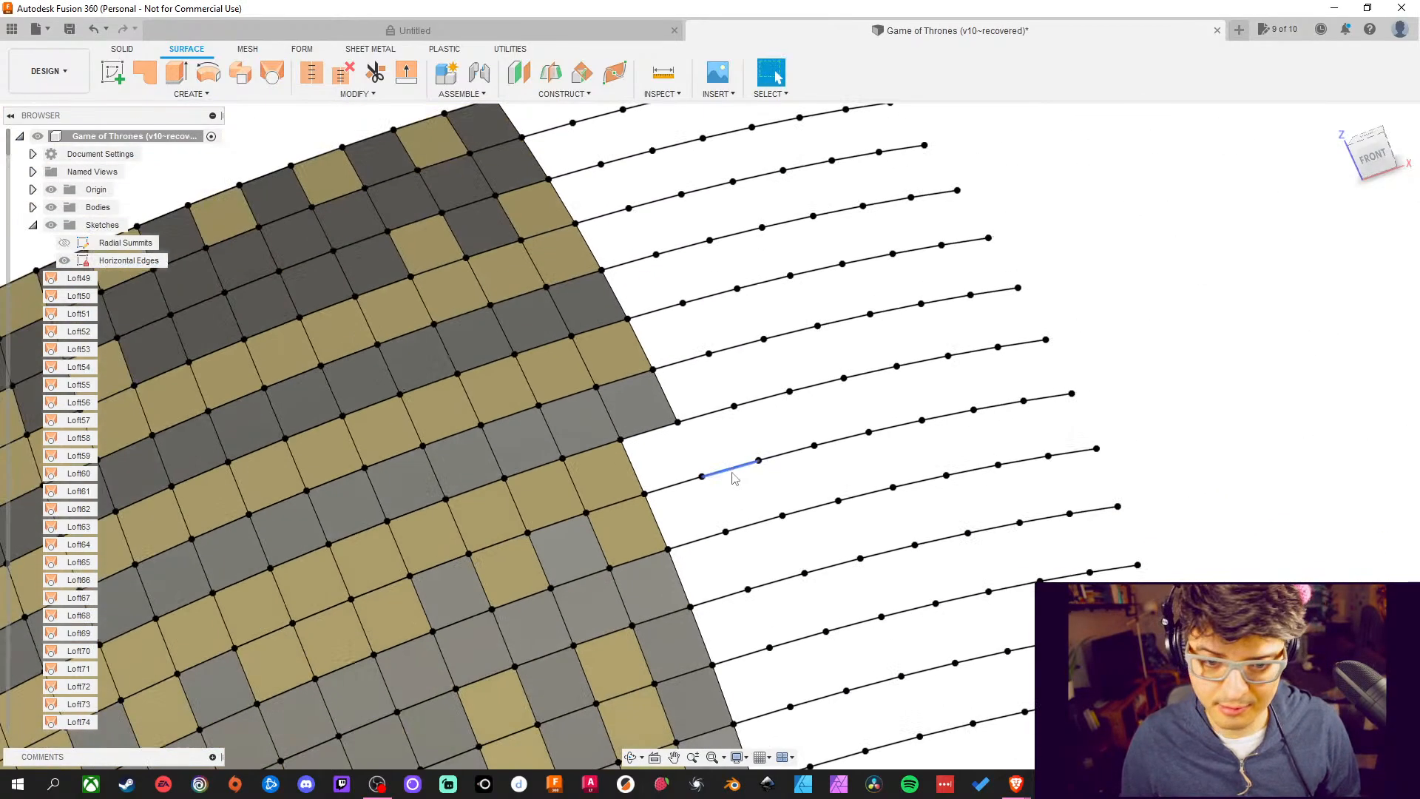
{"action": "scroll", "coordinate": [743, 486], "scroll_direction": "up", "scroll_amount": 10}
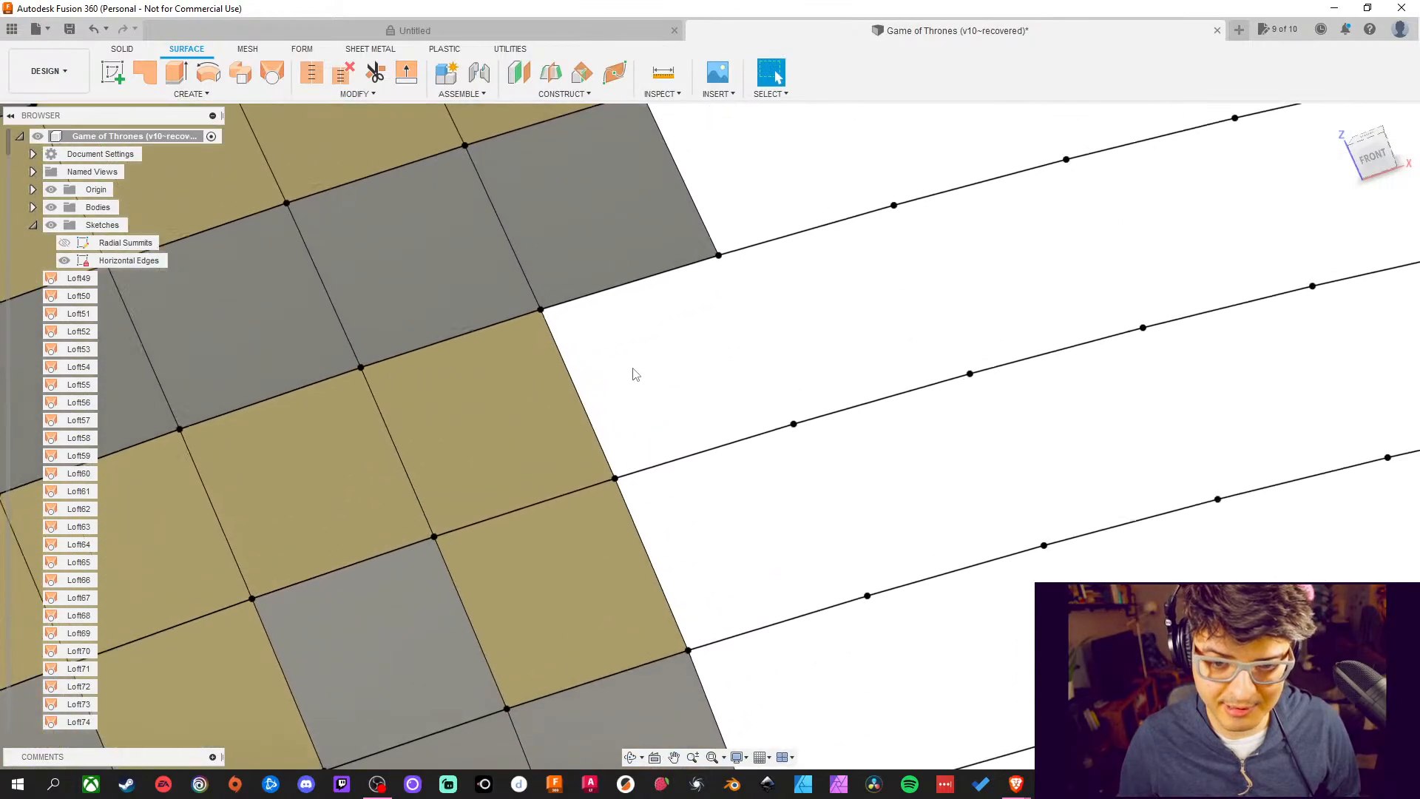
{"action": "left_click", "coordinate": [272, 72]}
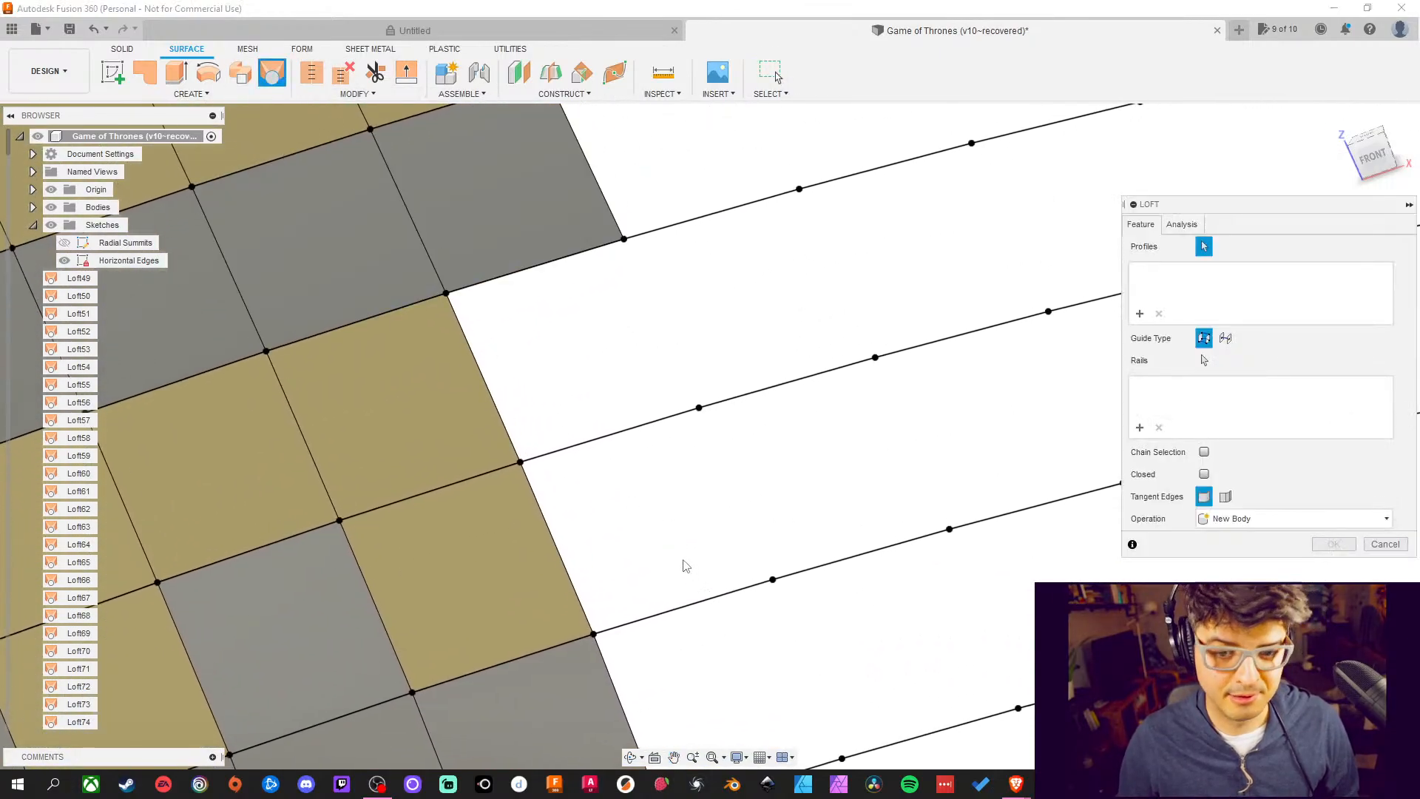
{"action": "left_click", "coordinate": [623, 441]}
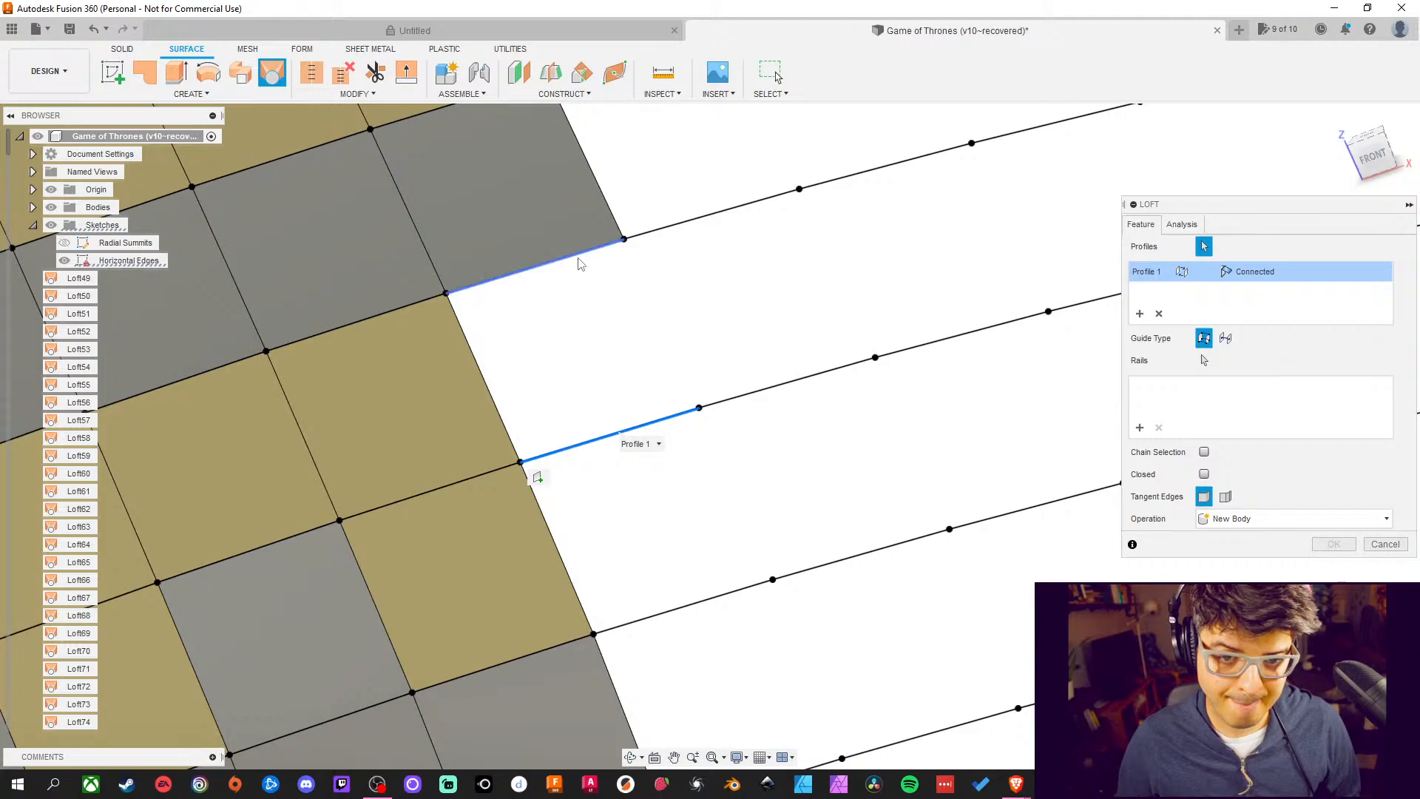
{"action": "left_click", "coordinate": [580, 255]}
{"action": "middle_click_drag", "start_coordinate": [759, 593], "coordinate": [692, 451]}
{"action": "key", "text": "Return"}
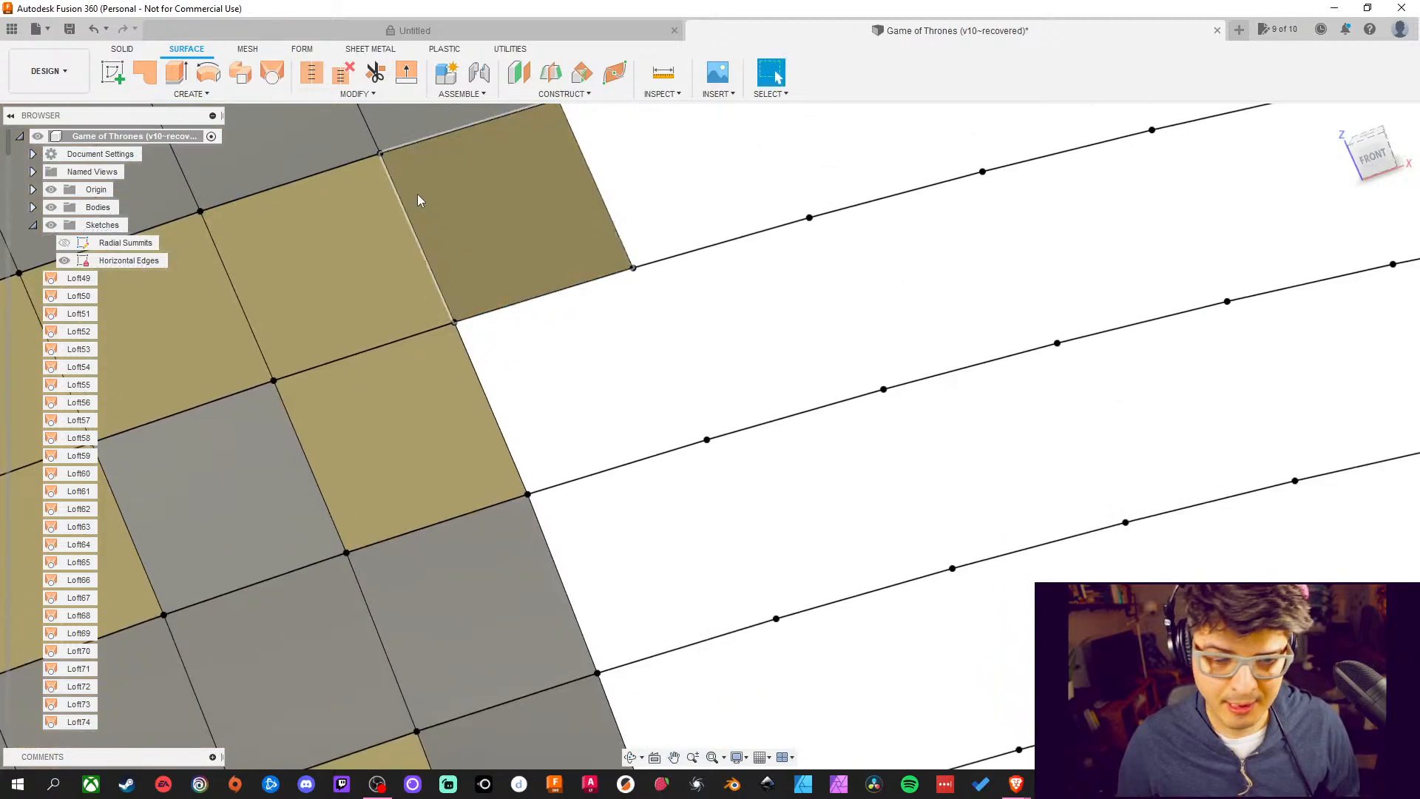
Loft the ninth panel down the column, from the eighth panel's bottom edge to the next segment below
{"action": "left_click", "coordinate": [272, 72]}
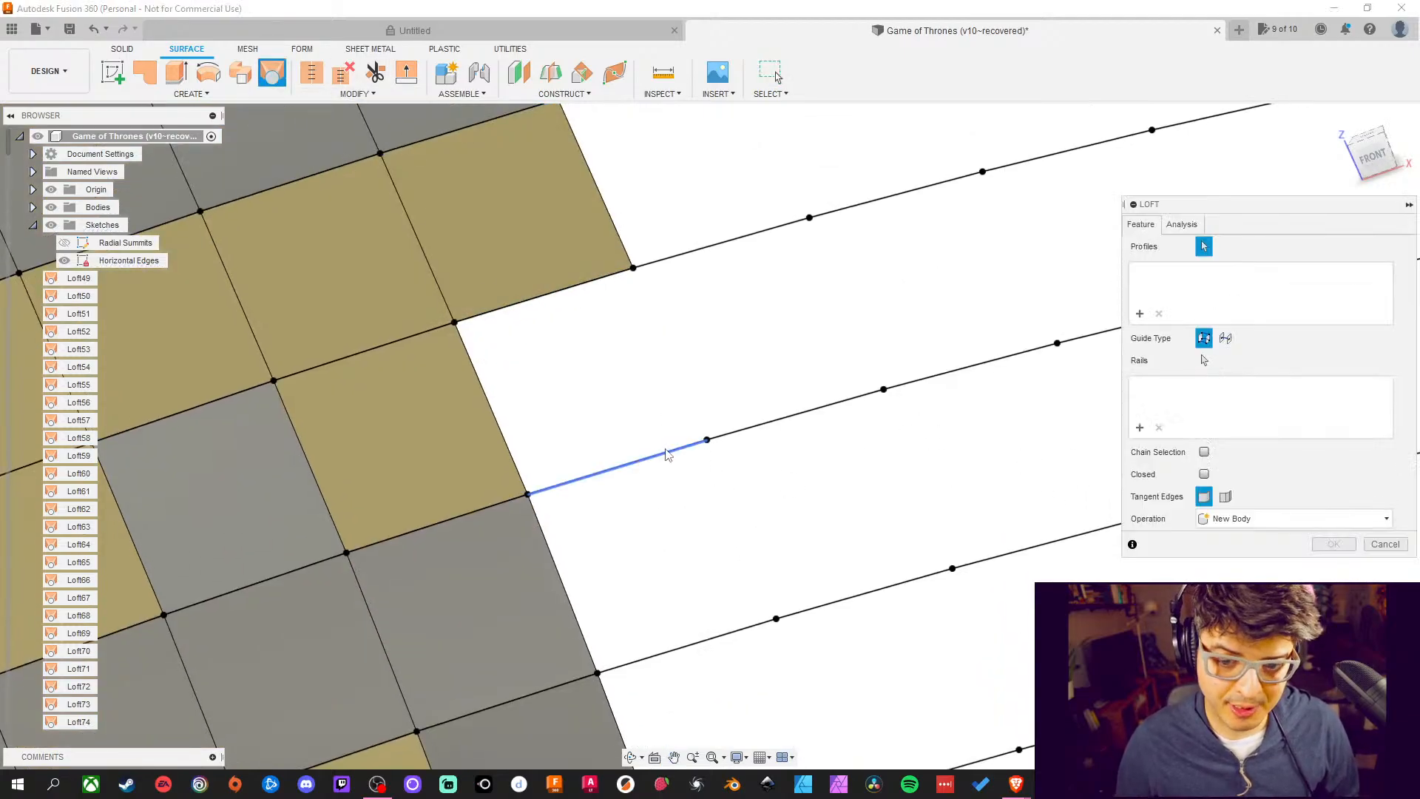
{"action": "left_click", "coordinate": [607, 280]}
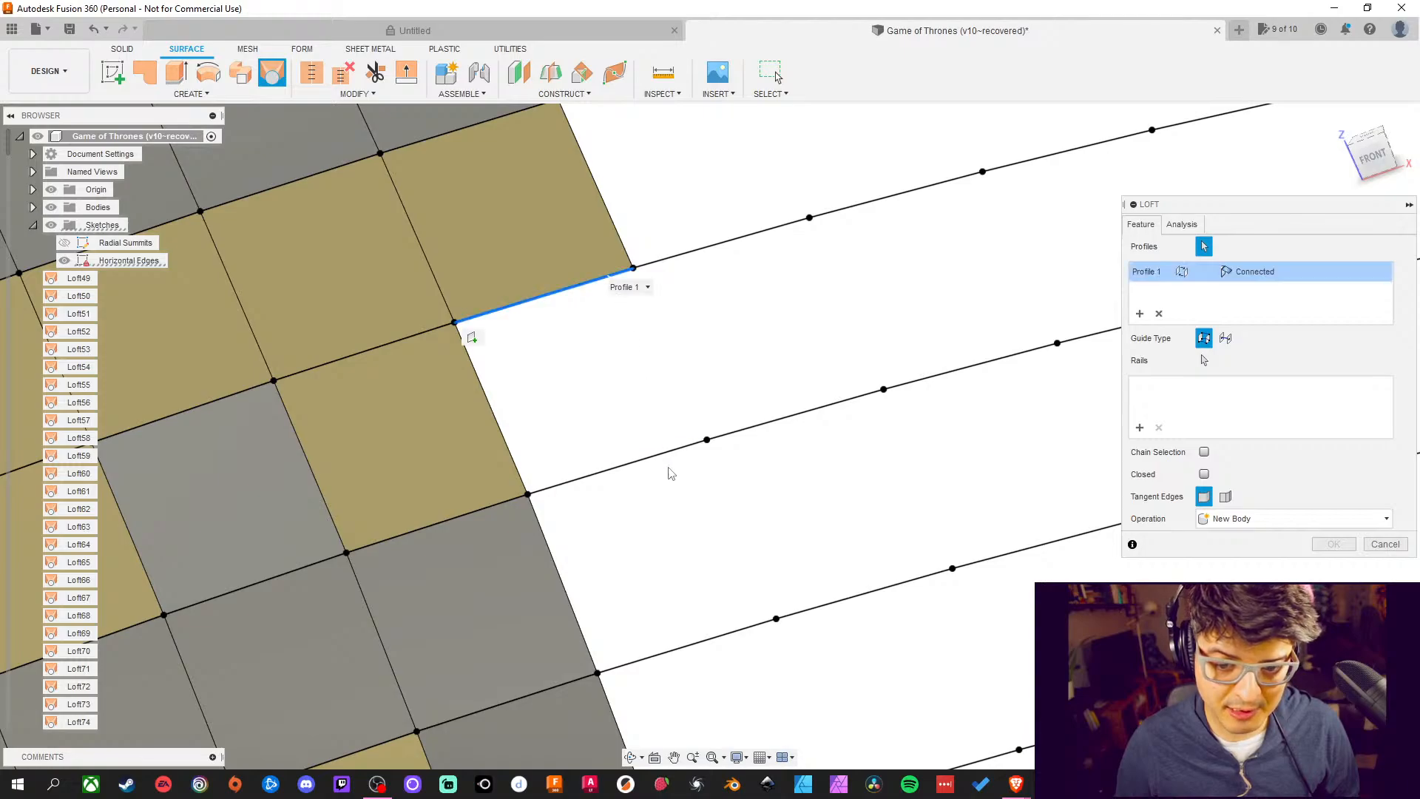
{"action": "left_click", "coordinate": [672, 454]}
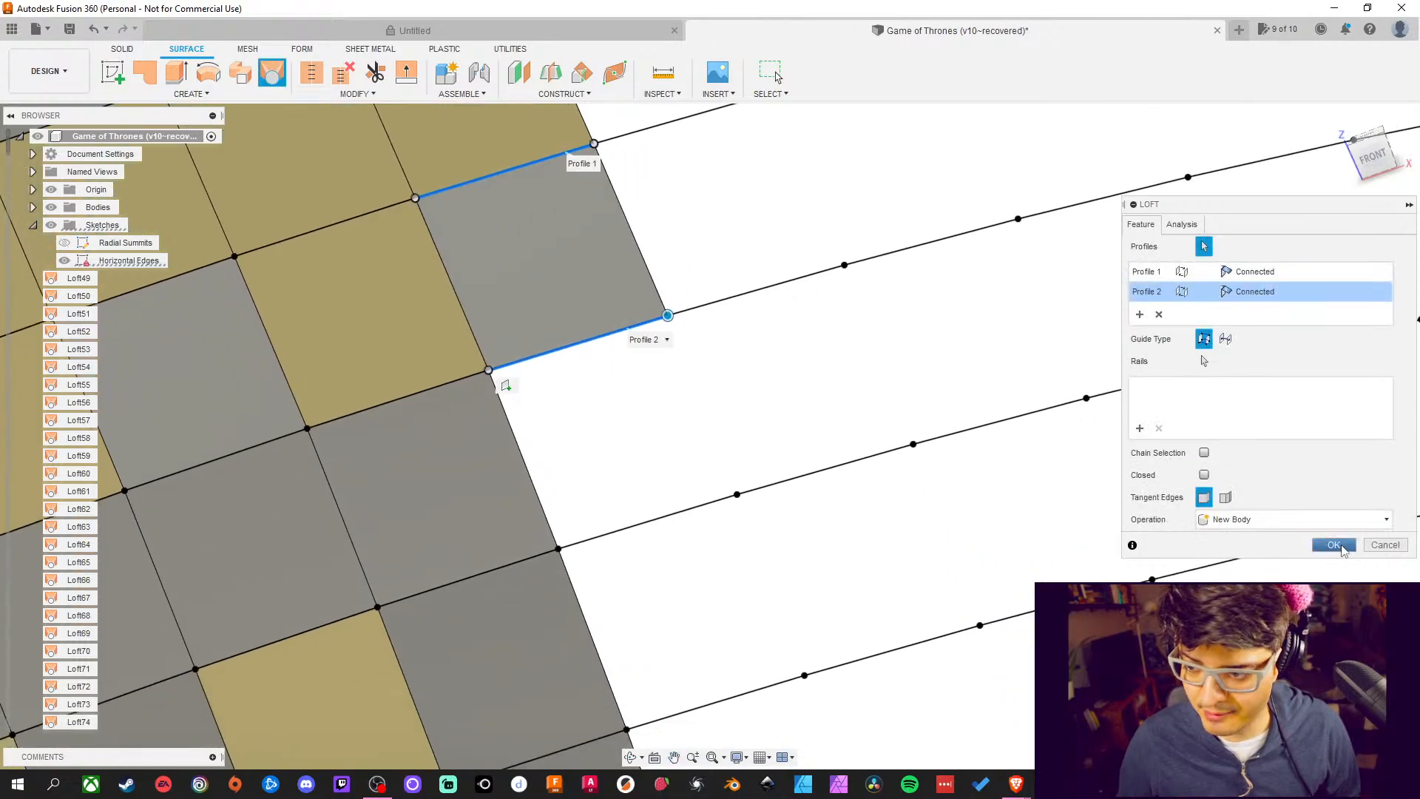
{"action": "left_click", "coordinate": [1341, 547]}
Inspect the curved grid of lofted panels from the side and from the front
{"action": "scroll", "coordinate": [915, 386], "scroll_direction": "up", "scroll_amount": 4}
{"action": "scroll", "coordinate": [922, 371], "scroll_direction": "down", "scroll_amount": 10}
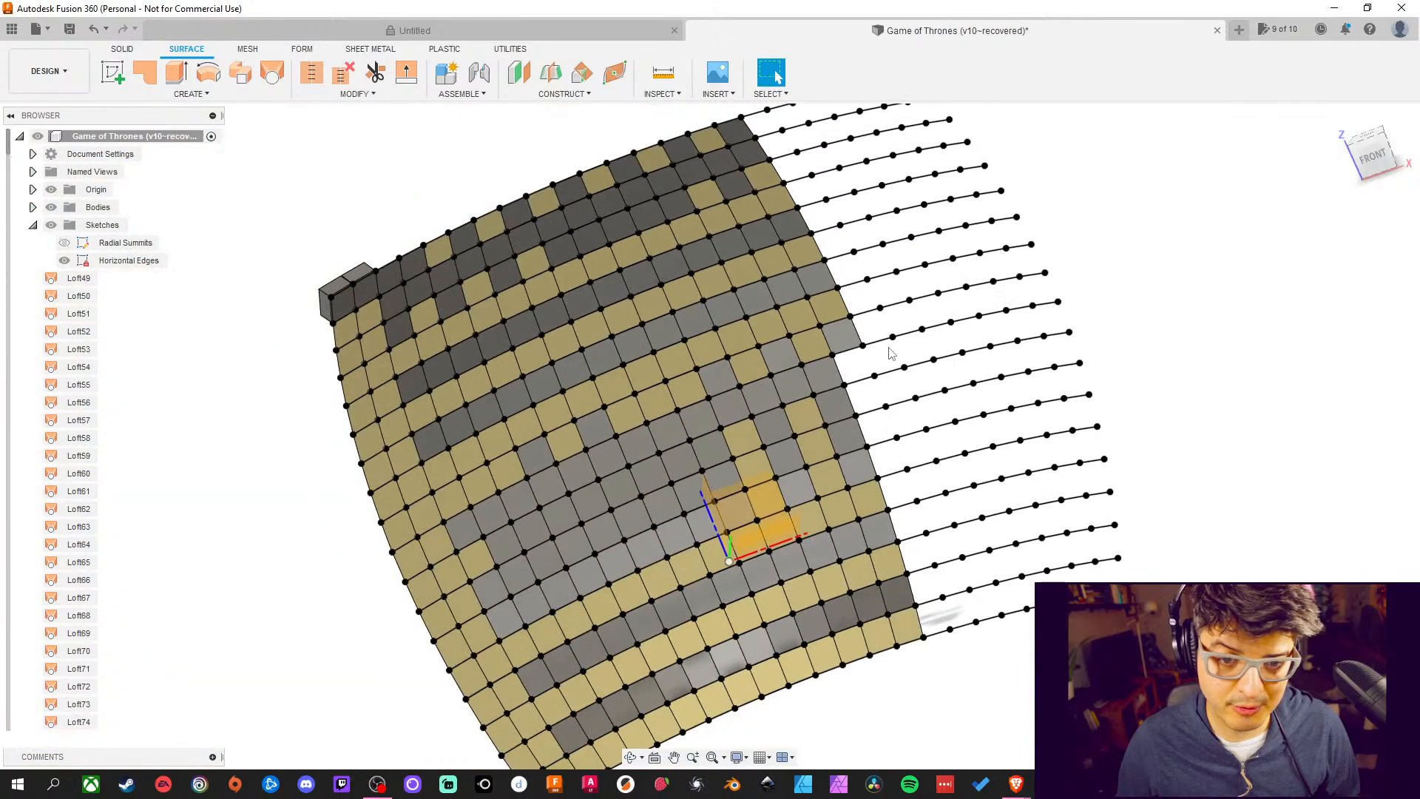
{"action": "middle_click_drag", "start_coordinate": [891, 354], "coordinate": [883, 434], "text": "shift"}
{"action": "scroll", "coordinate": [731, 383], "scroll_direction": "up", "scroll_amount": 3}
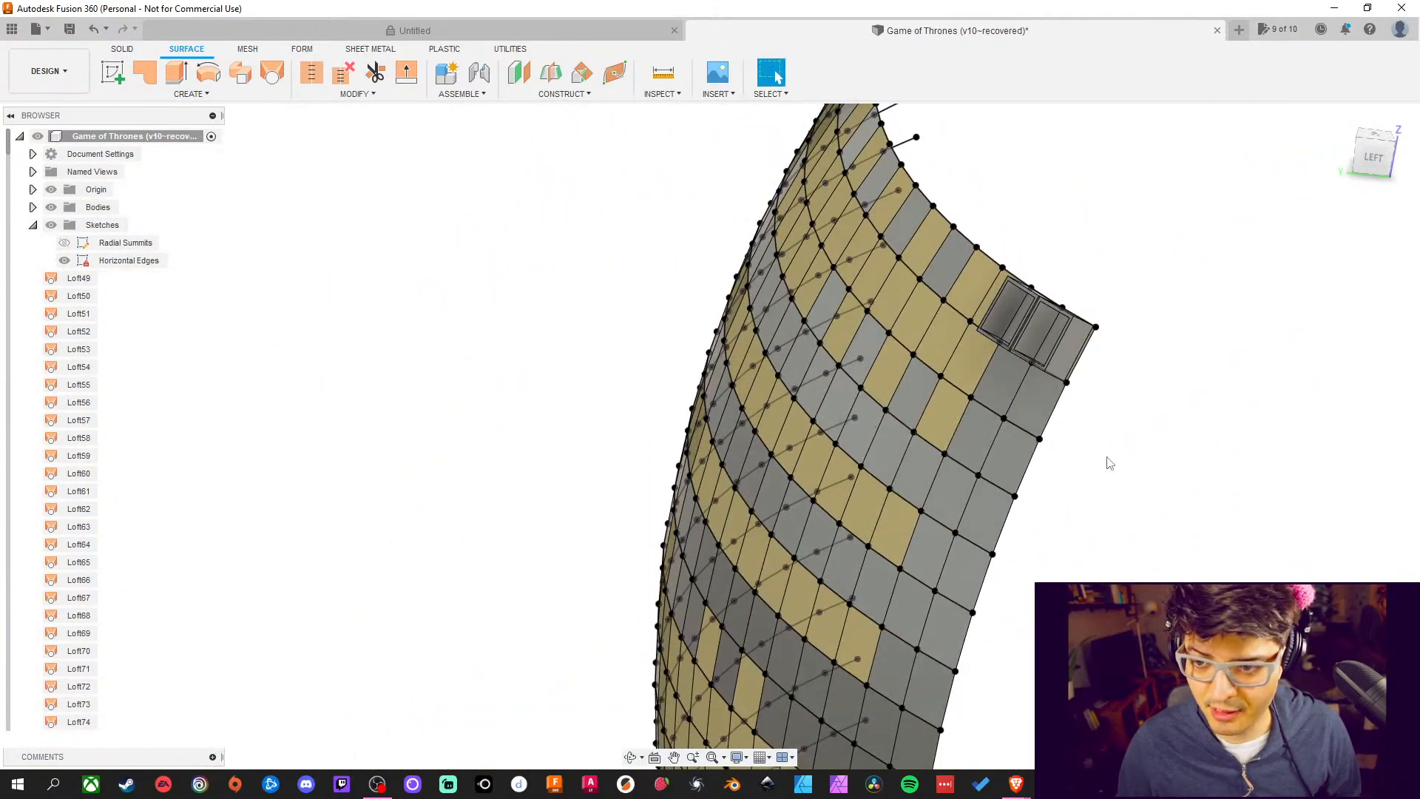
{"action": "middle_click_drag", "start_coordinate": [1110, 462], "coordinate": [1010, 466], "text": "shift"}
{"action": "middle_click_drag", "start_coordinate": [983, 495], "coordinate": [45, 494]}
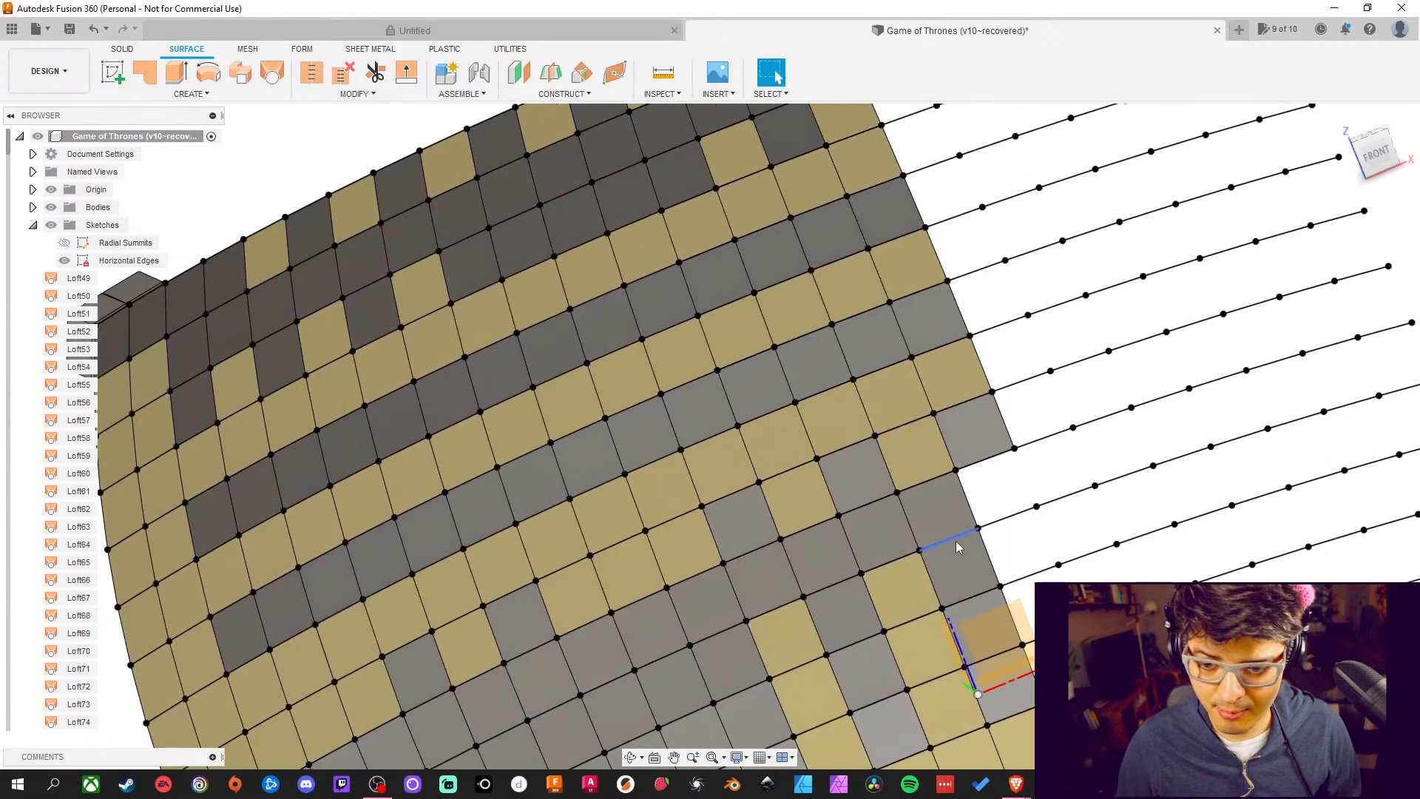
Loft the tenth panel of the column, from the next open segment below up to the ninth panel's bottom edge
{"action": "scroll", "coordinate": [783, 451], "scroll_direction": "up", "scroll_amount": 8}
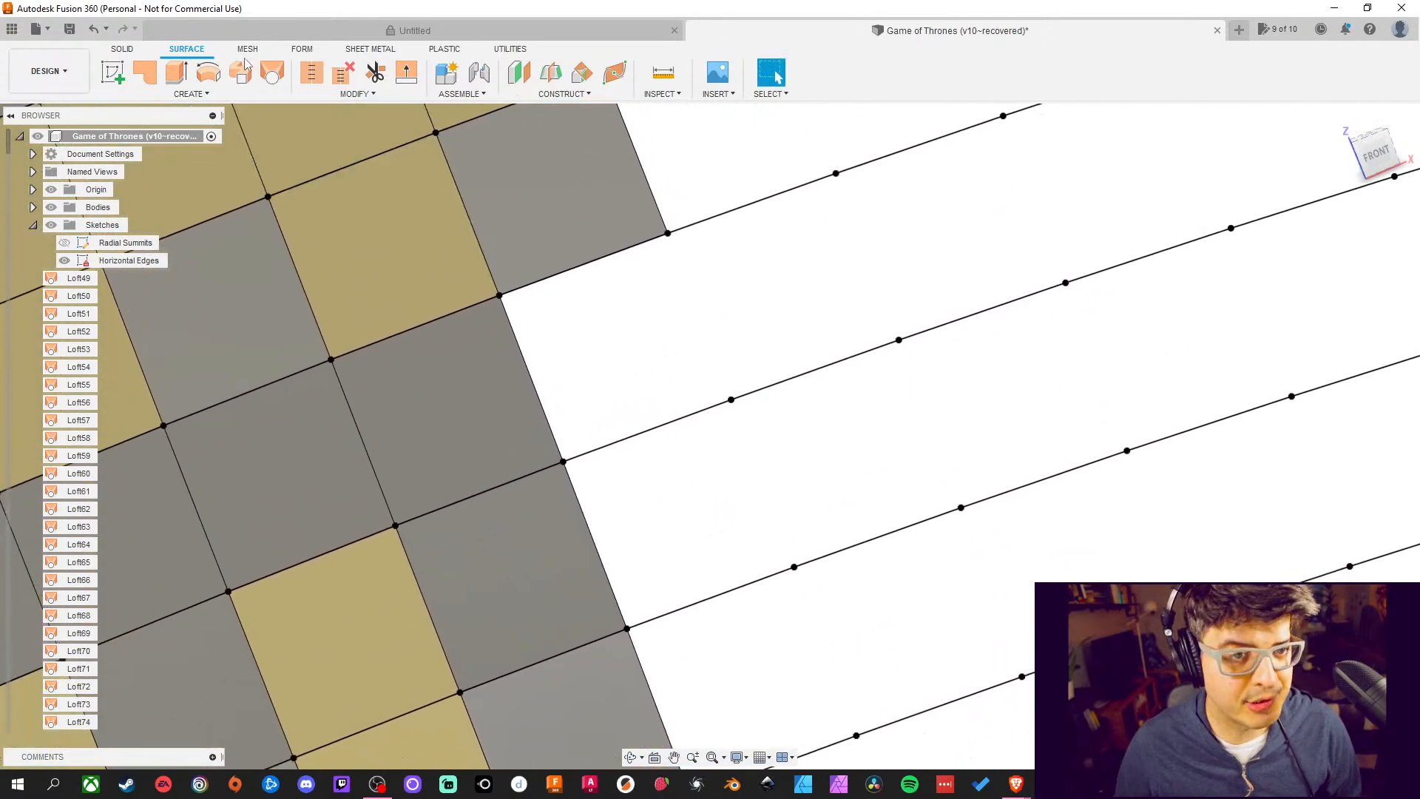
{"action": "left_click", "coordinate": [272, 71]}
{"action": "left_click", "coordinate": [670, 421]}
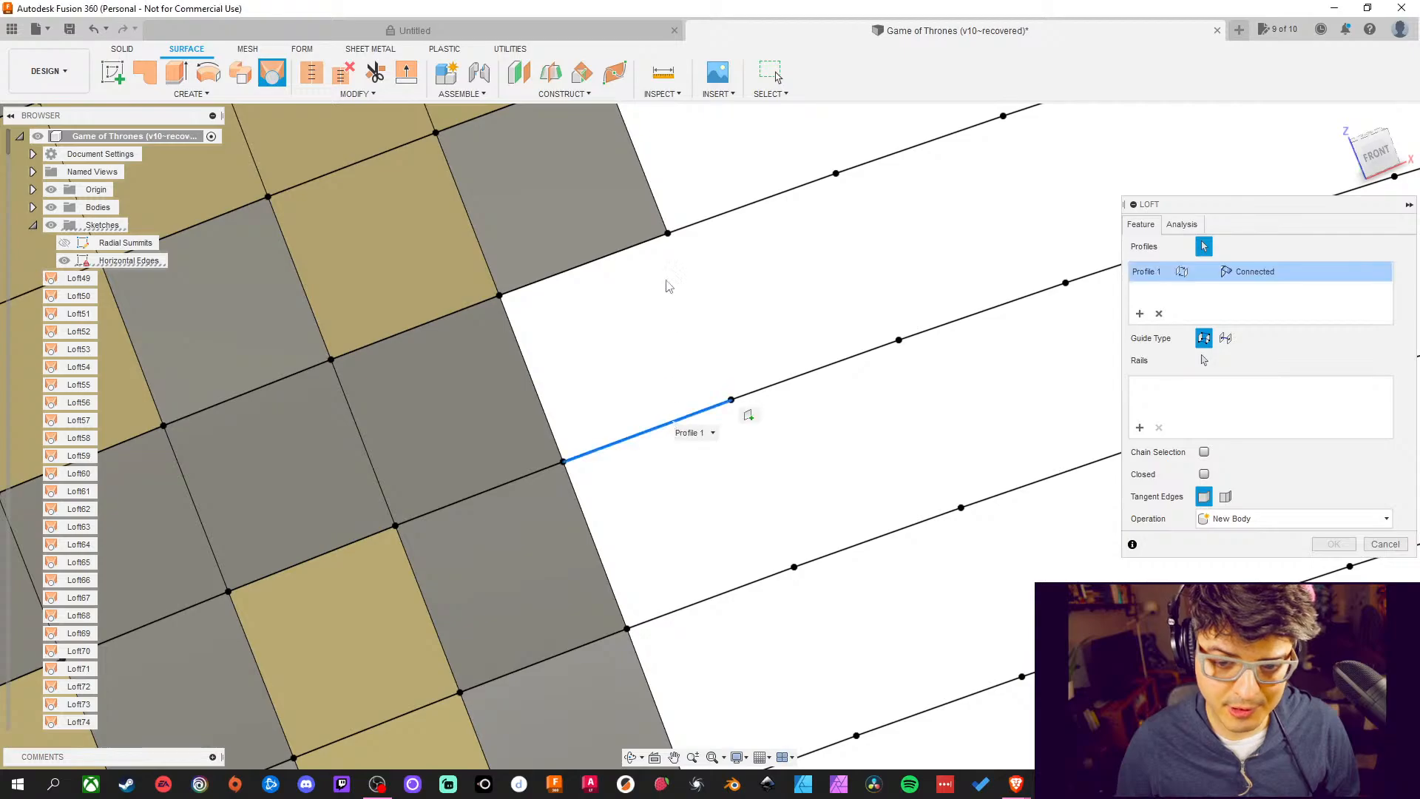
{"action": "left_click", "coordinate": [644, 242]}
{"action": "middle_click_drag", "start_coordinate": [631, 433], "coordinate": [582, 310]}
{"action": "left_click", "coordinate": [1331, 547]}
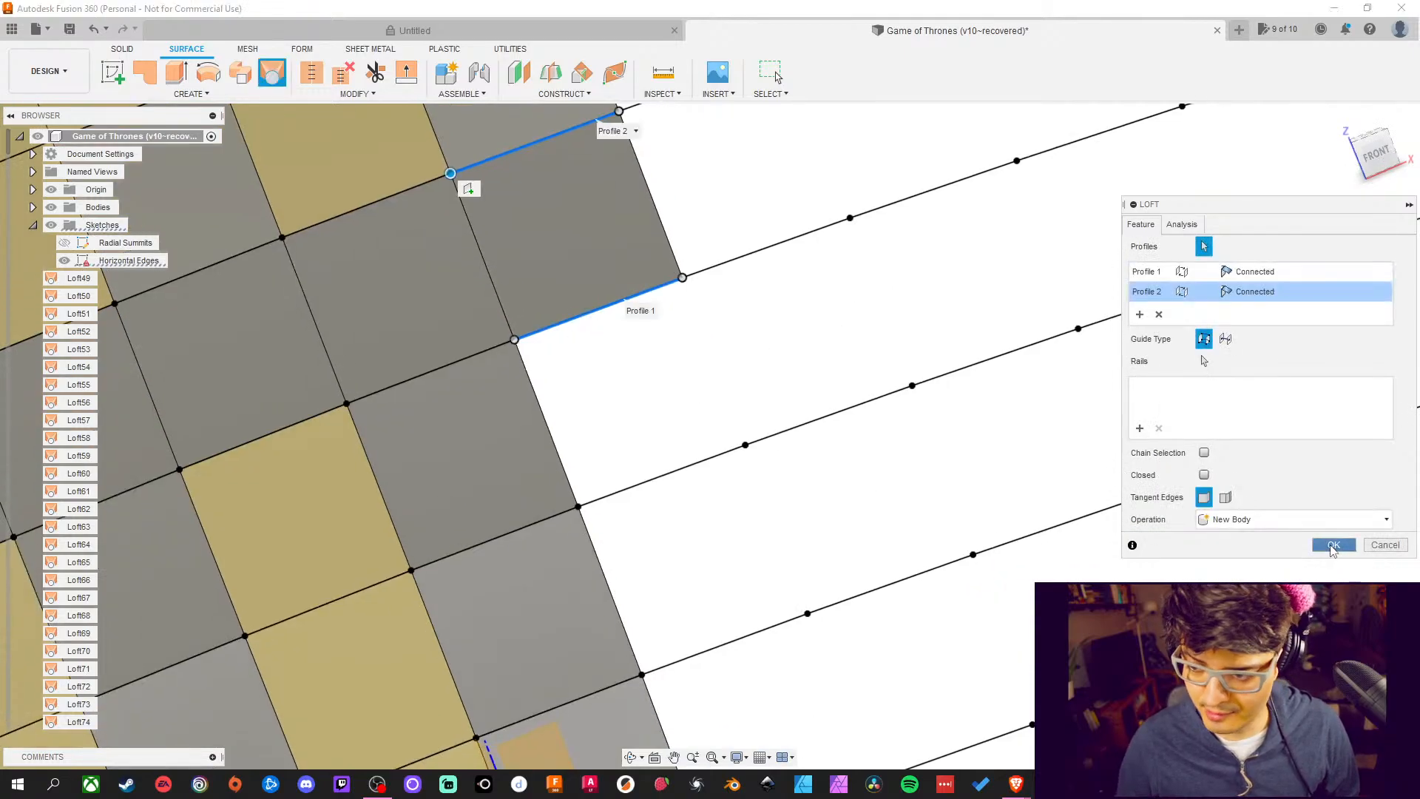
Loft the eleventh panel of the column, from the segment below up to the tenth panel's bottom edge
{"action": "middle_click_drag", "start_coordinate": [834, 413], "coordinate": [769, 338]}
{"action": "left_click", "coordinate": [407, 74]}
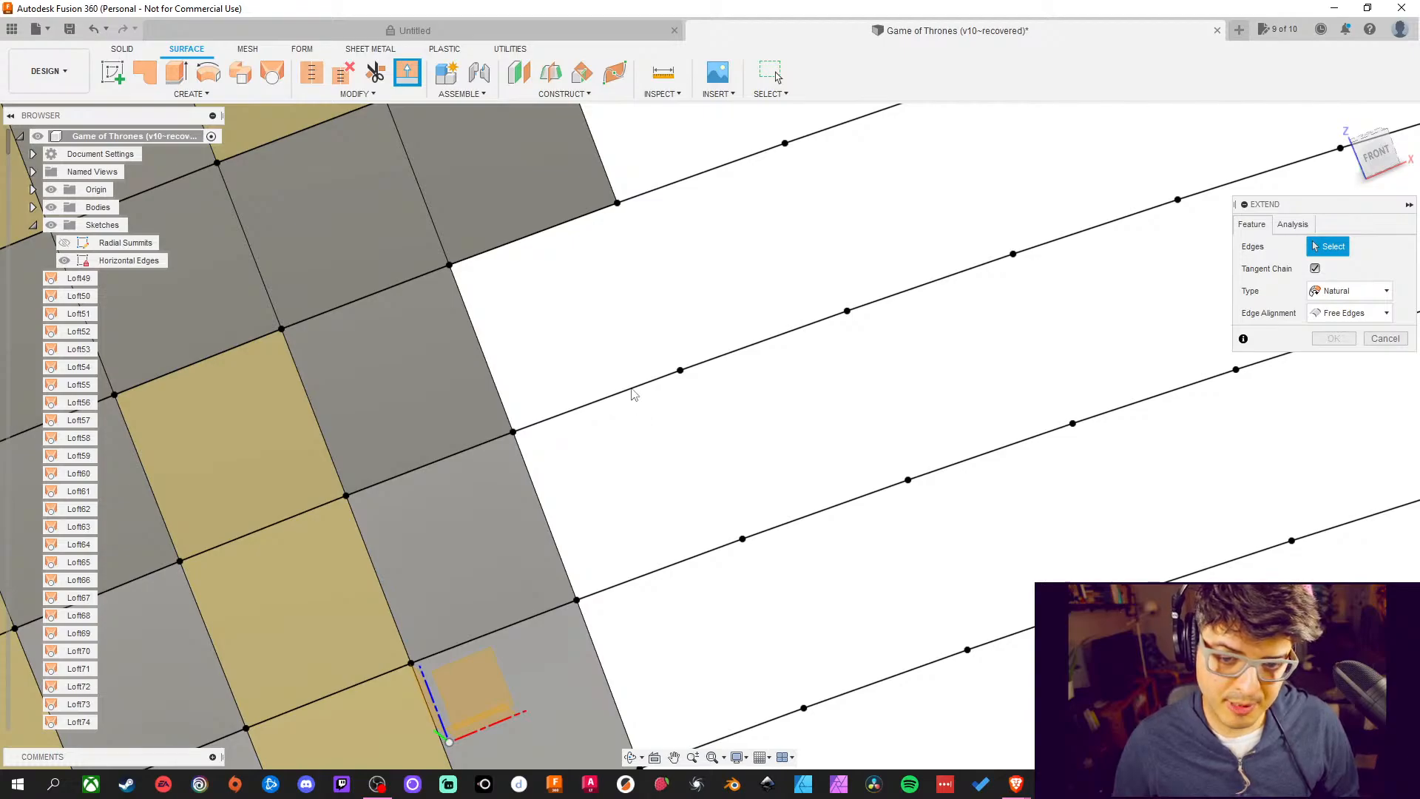
{"action": "left_click", "coordinate": [1388, 340]}
{"action": "left_click", "coordinate": [272, 72]}
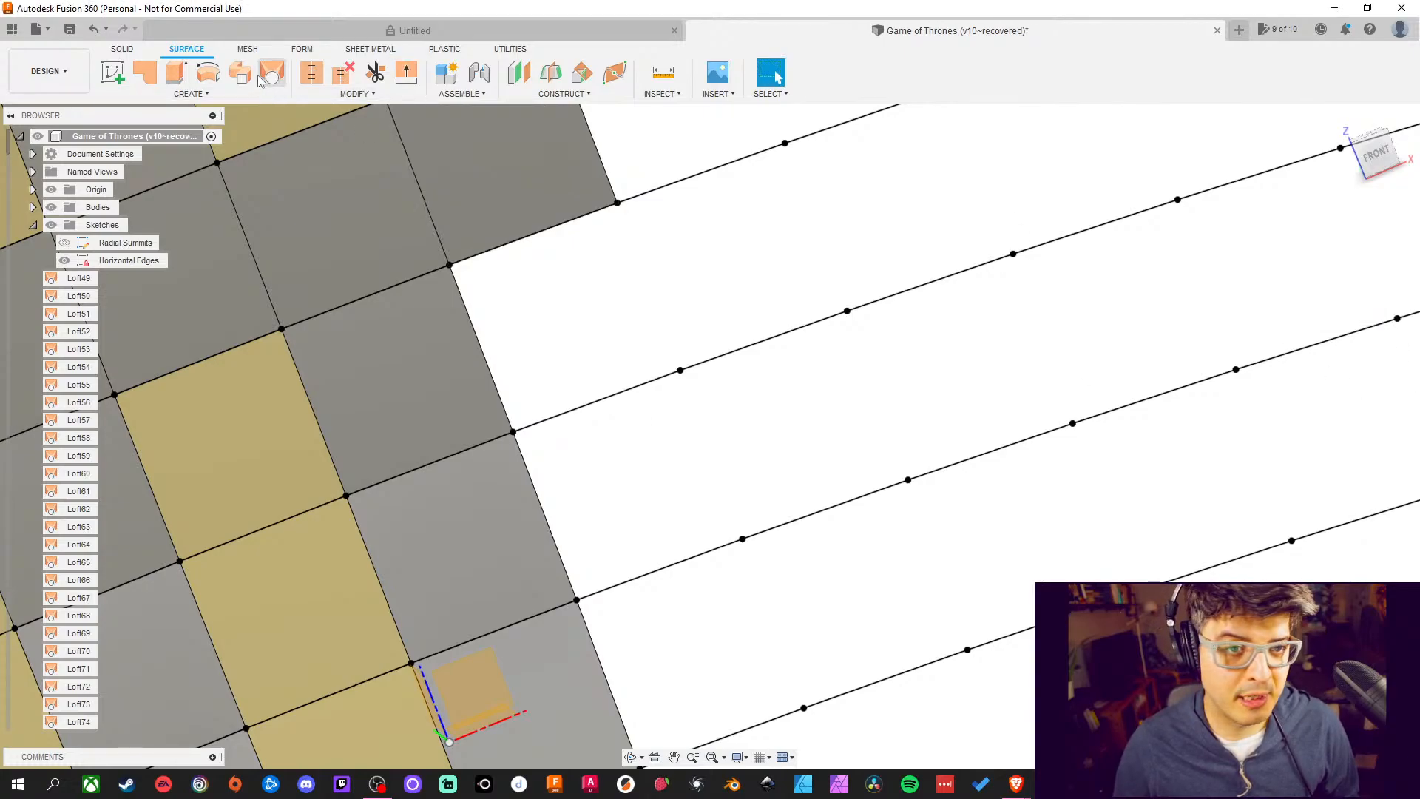
{"action": "left_click", "coordinate": [653, 387]}
{"action": "left_click", "coordinate": [584, 218]}
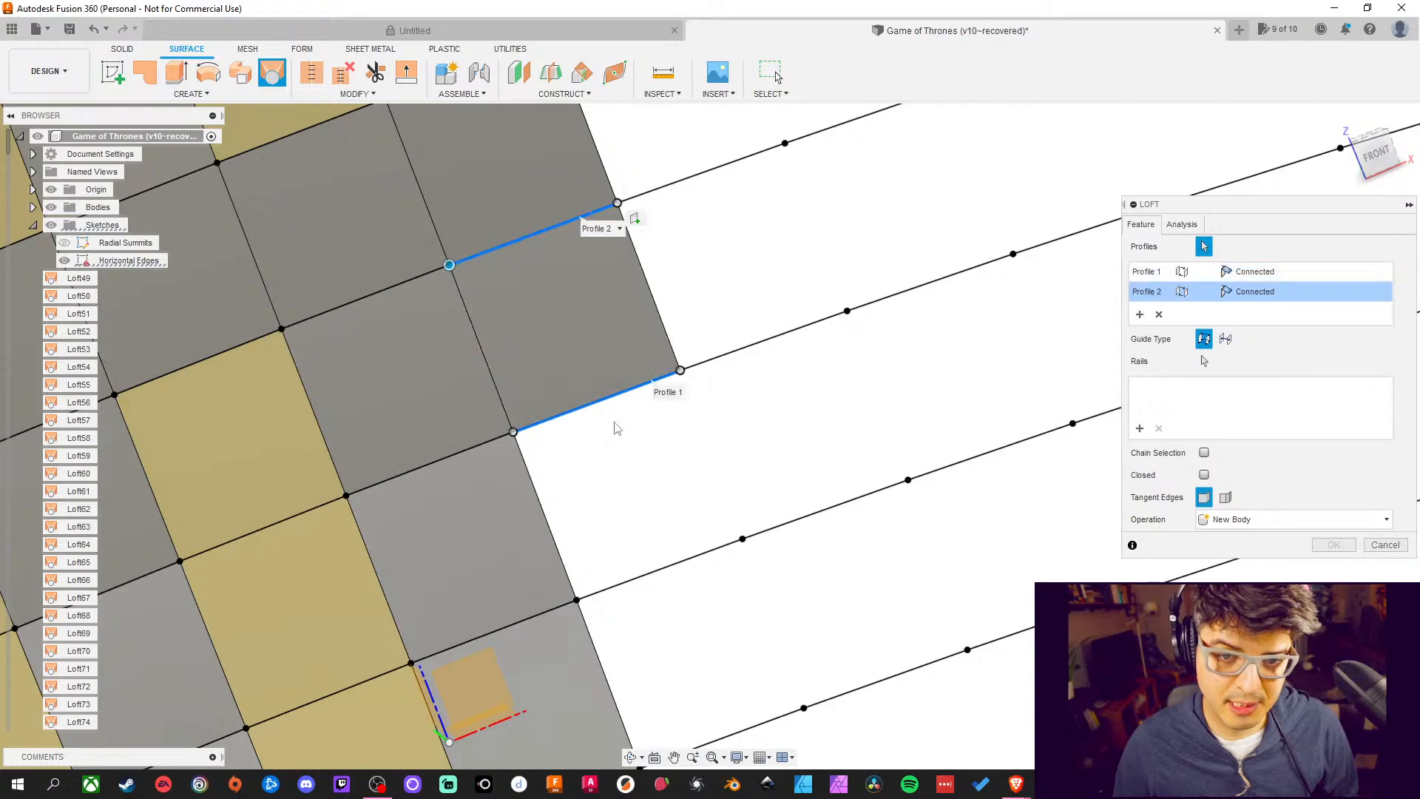
{"action": "middle_click_drag", "start_coordinate": [657, 497], "coordinate": [586, 374]}
{"action": "left_click", "coordinate": [1334, 544]}
Loft the twelfth panel of the column, from the next segment below up to the eleventh panel's bottom edge
{"action": "middle_click_drag", "start_coordinate": [1059, 478], "coordinate": [976, 412]}
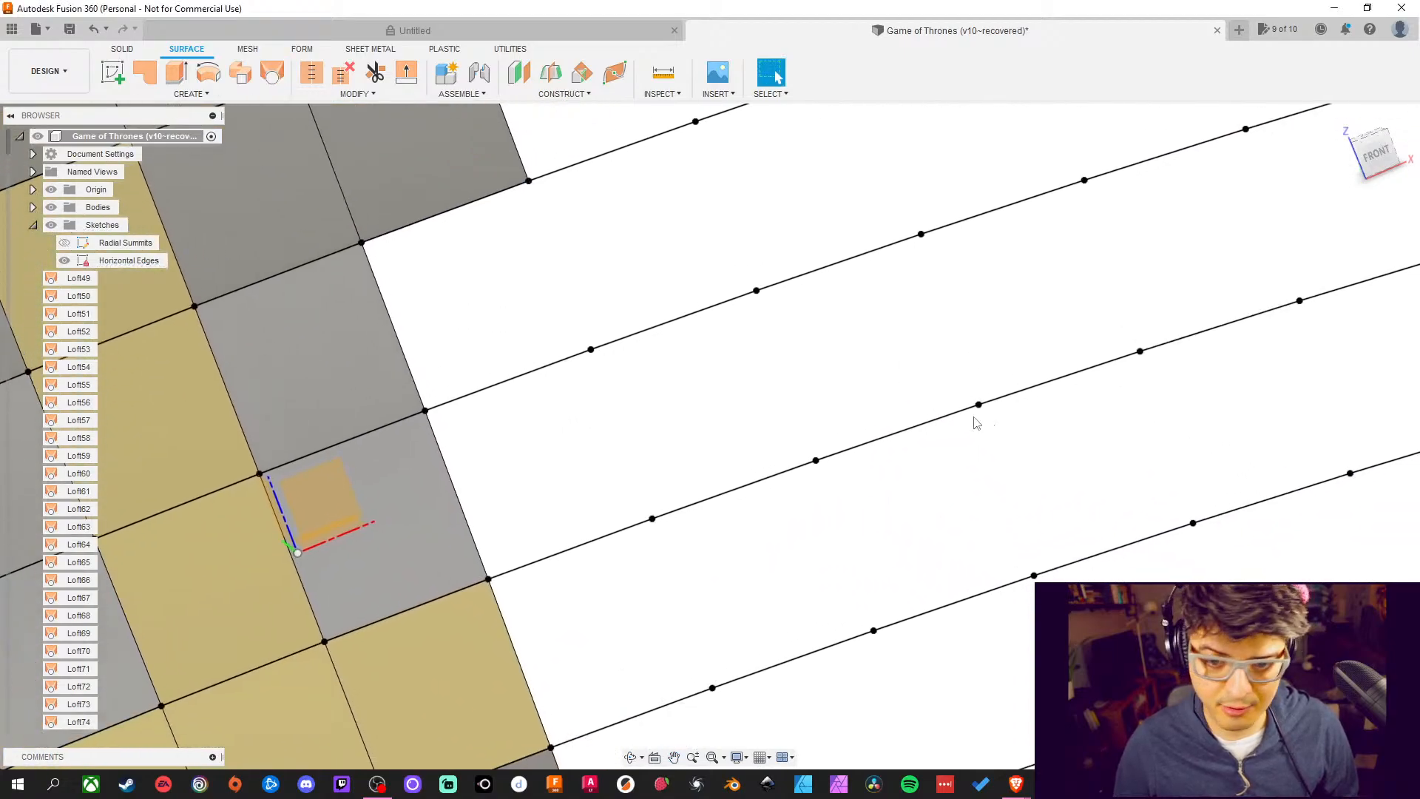
{"action": "key", "text": "Return"}
{"action": "left_click", "coordinate": [519, 380]}
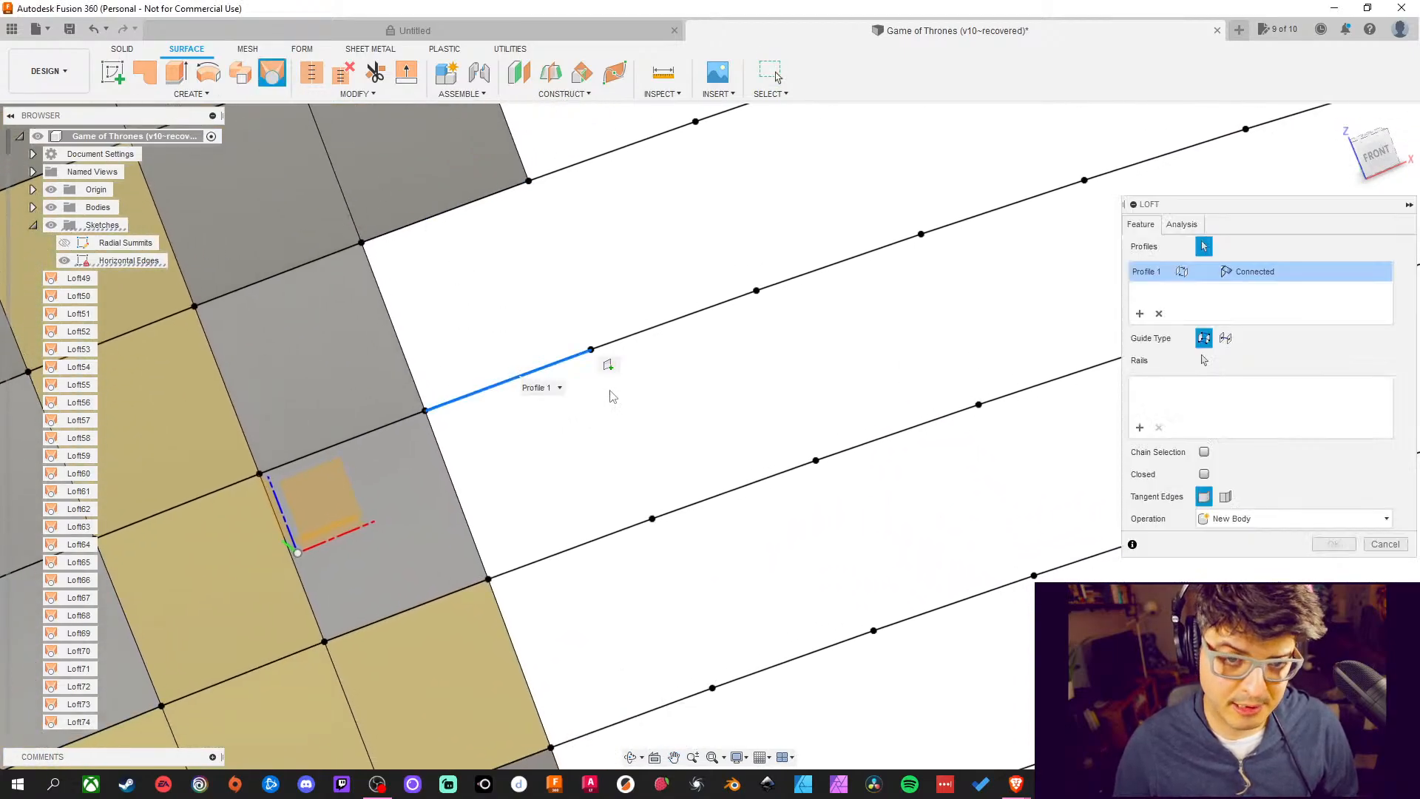
{"action": "left_click", "coordinate": [470, 204]}
{"action": "middle_click_drag", "start_coordinate": [605, 347], "coordinate": [589, 280]}
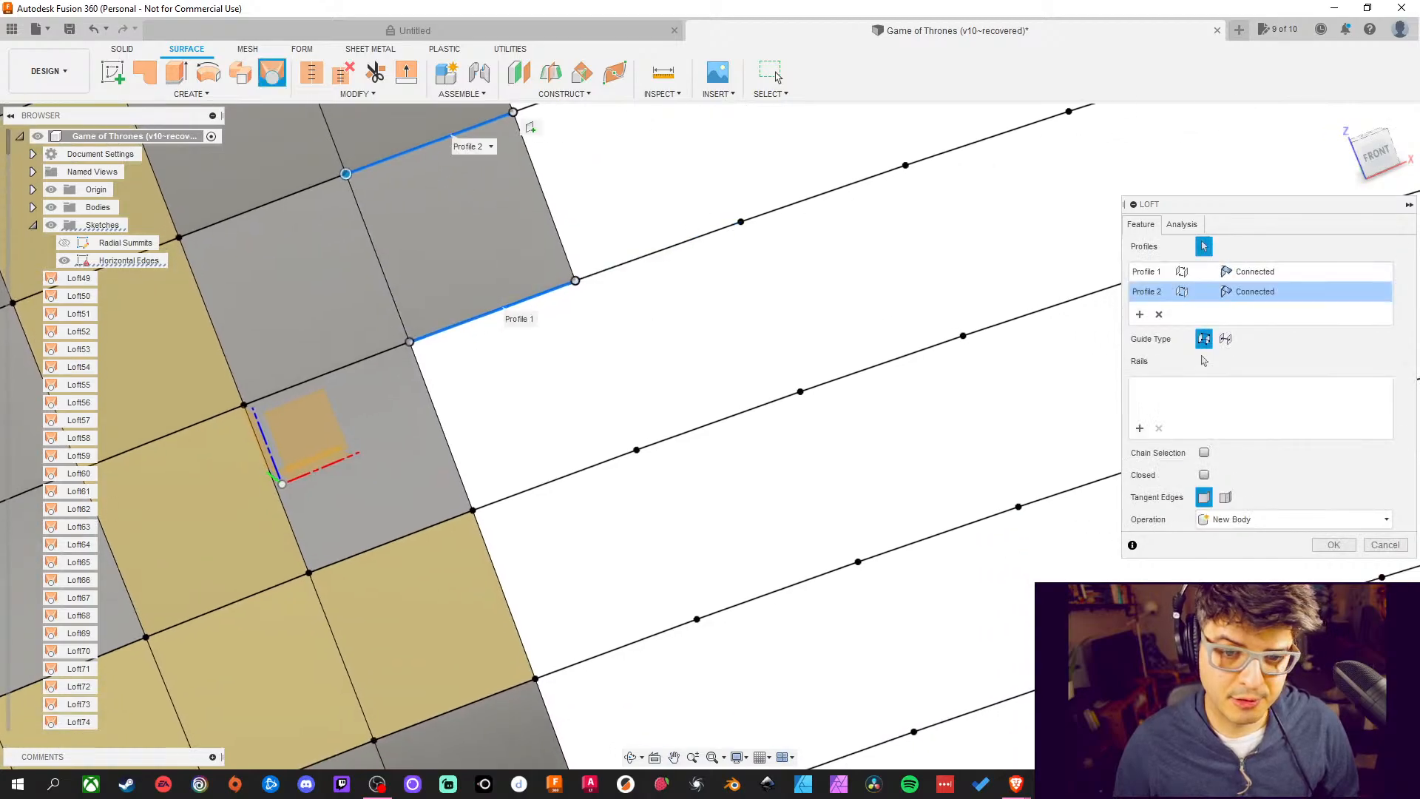
{"action": "left_click", "coordinate": [1334, 544]}
Loft the thirteenth panel of the column, beside the origin, from the segment below up to the twelfth panel's bottom edge
{"action": "middle_click_drag", "start_coordinate": [1251, 556], "coordinate": [1122, 472]}
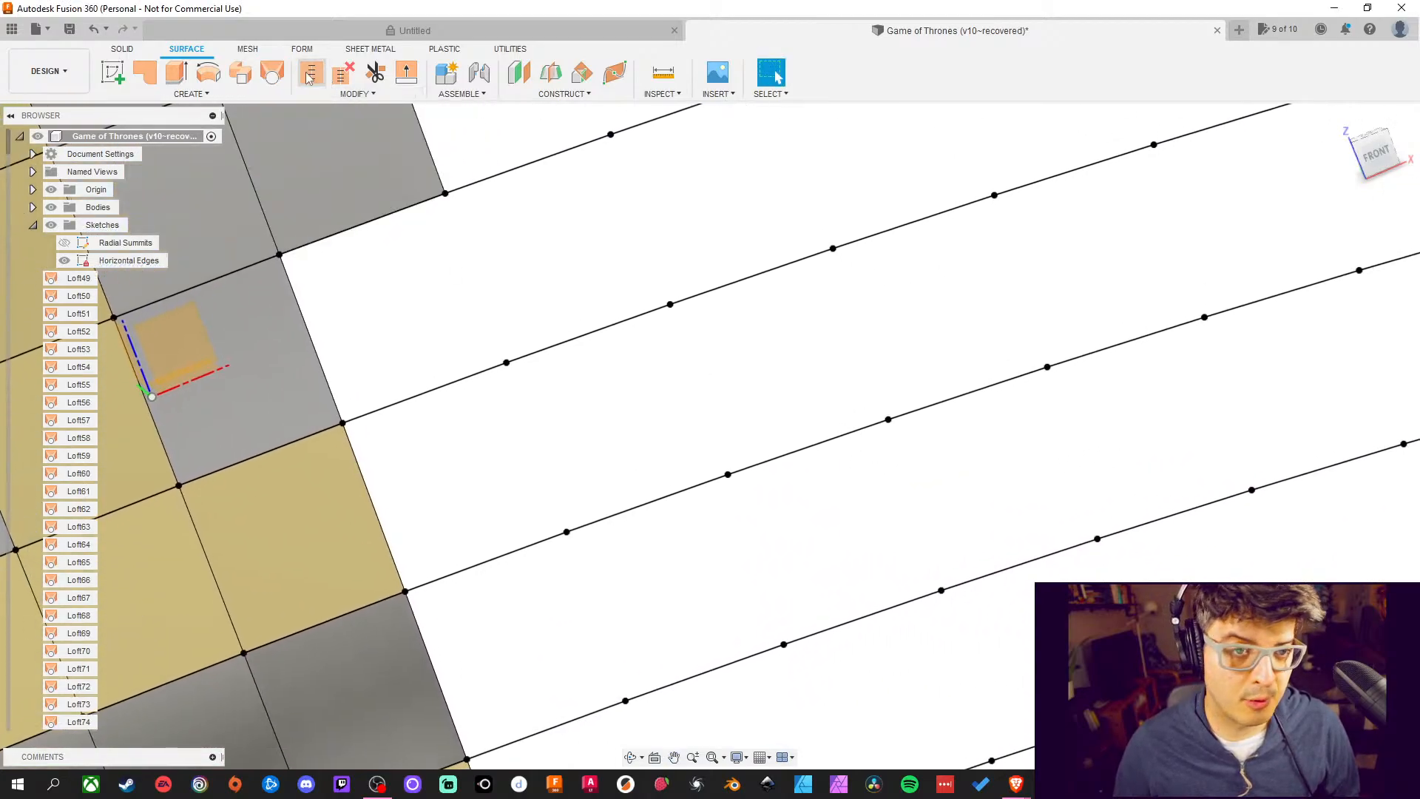
{"action": "left_click", "coordinate": [272, 74]}
{"action": "left_click", "coordinate": [441, 387]}
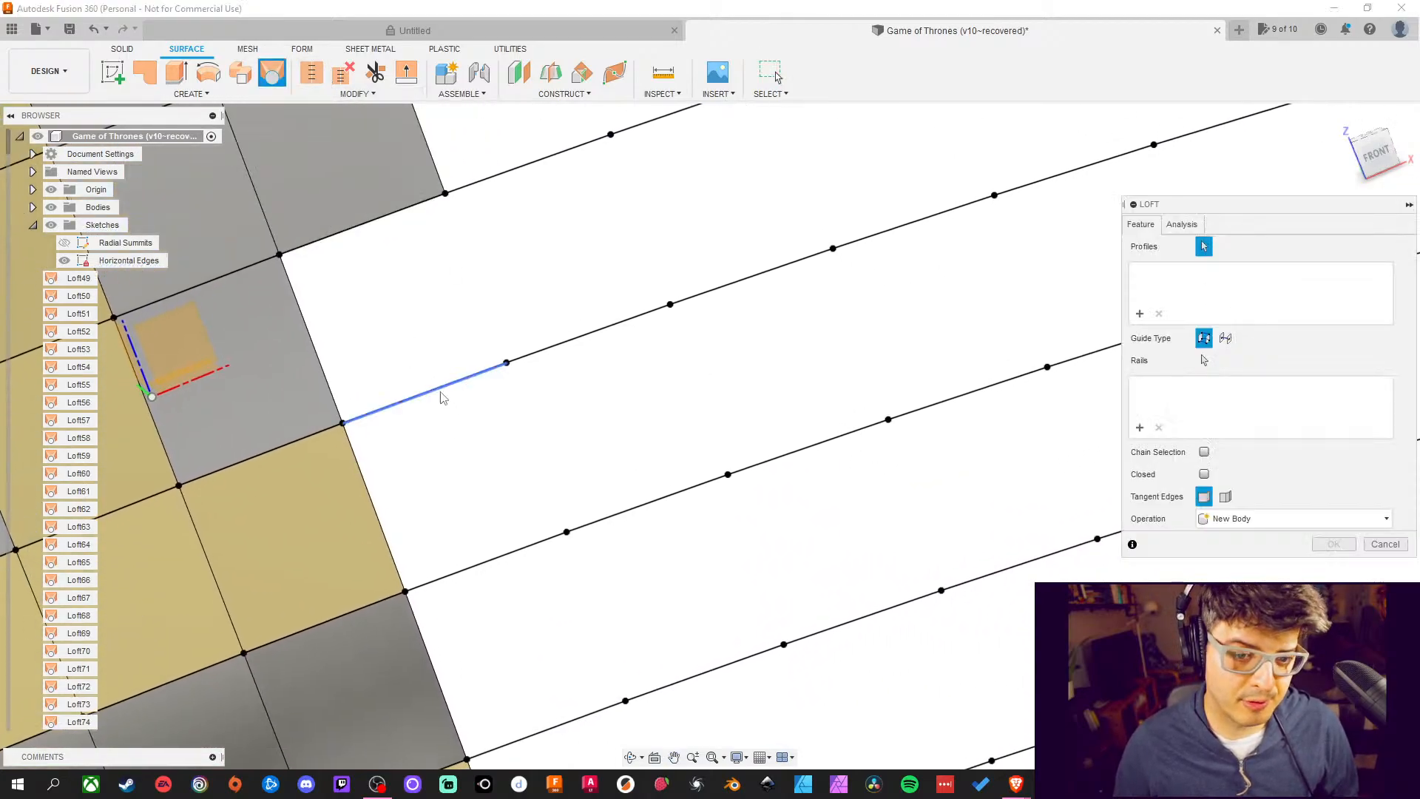
{"action": "left_click", "coordinate": [409, 207]}
{"action": "middle_click_drag", "start_coordinate": [424, 317], "coordinate": [539, 295]}
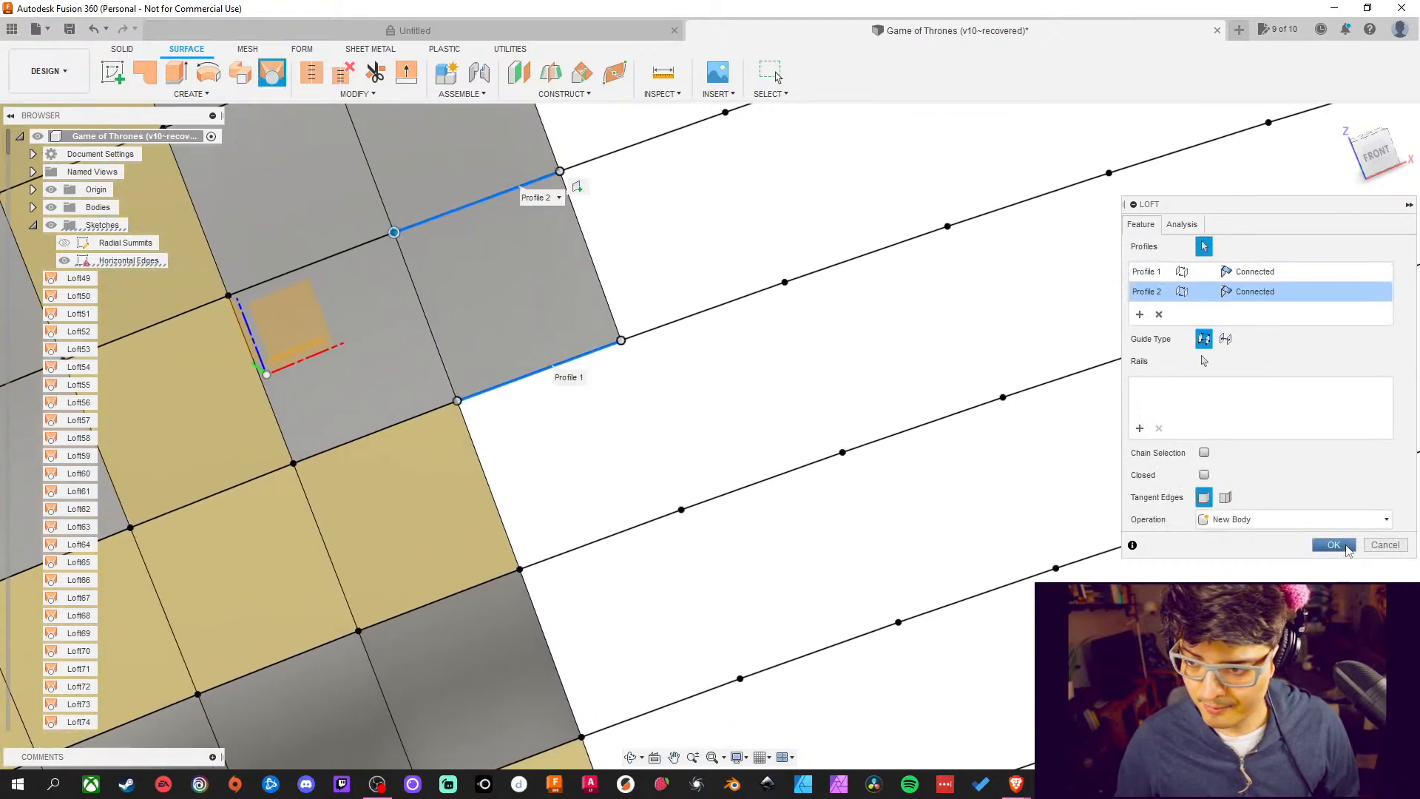
{"action": "left_click", "coordinate": [1334, 544]}
Loft the fourteenth panel of the column, from the next segment below up to the thirteenth panel's bottom edge
{"action": "middle_click_drag", "start_coordinate": [577, 415], "coordinate": [558, 318]}
{"action": "left_click", "coordinate": [272, 74]}
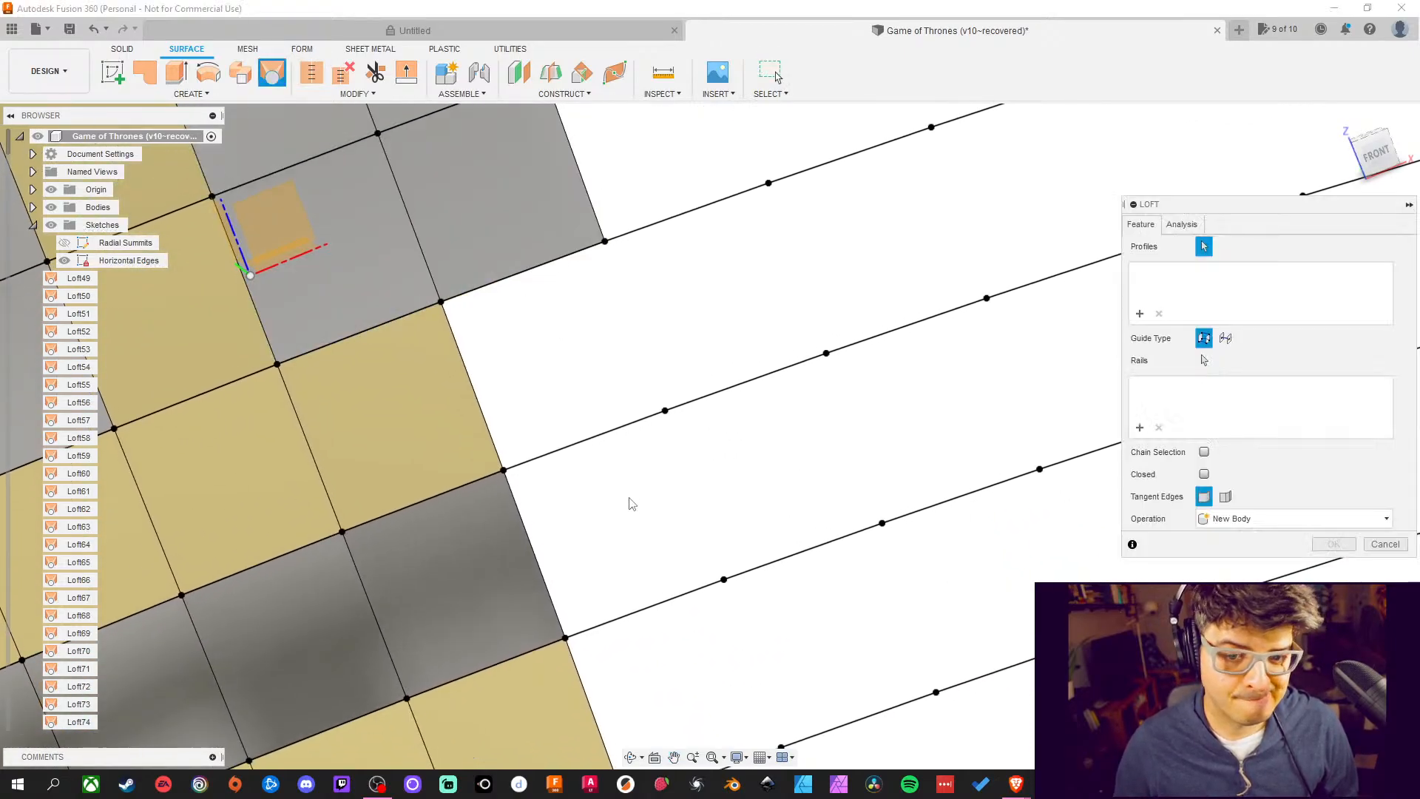
{"action": "left_click", "coordinate": [605, 435]}
{"action": "left_click", "coordinate": [553, 264]}
{"action": "middle_click_drag", "start_coordinate": [553, 264], "coordinate": [484, 142]}
{"action": "left_click", "coordinate": [1333, 545]}
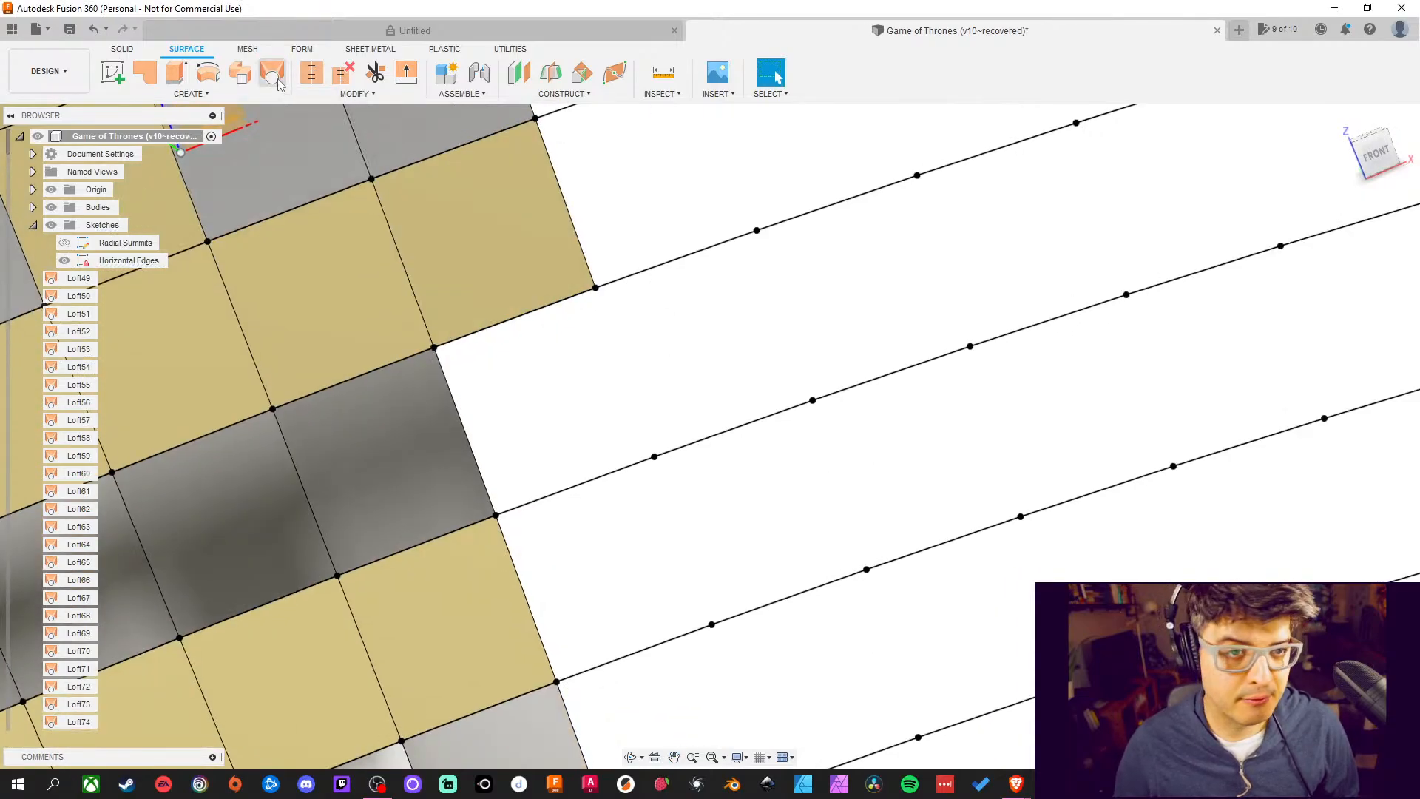
Loft the fifteenth panel of the column, from the segment below up to the fourteenth panel's bottom edge
{"action": "key", "text": "Return"}
{"action": "left_click", "coordinate": [602, 474]}
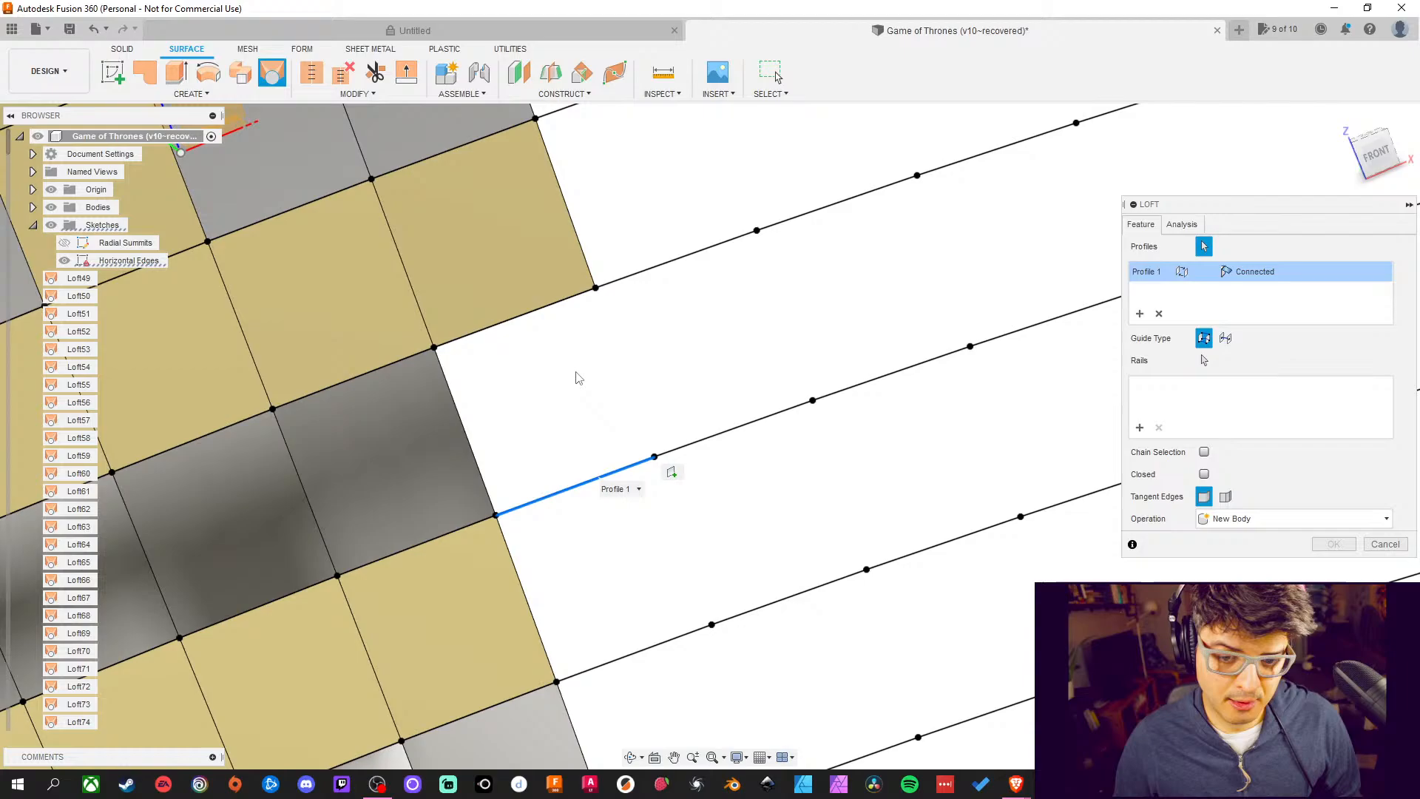
{"action": "left_click", "coordinate": [543, 310]}
{"action": "middle_click_drag", "start_coordinate": [844, 496], "coordinate": [784, 377]}
{"action": "left_click", "coordinate": [1333, 545]}
Loft the column's third panel from the bottom, from the next segment below up to the previous panel's bottom edge
{"action": "left_click", "coordinate": [263, 79]}
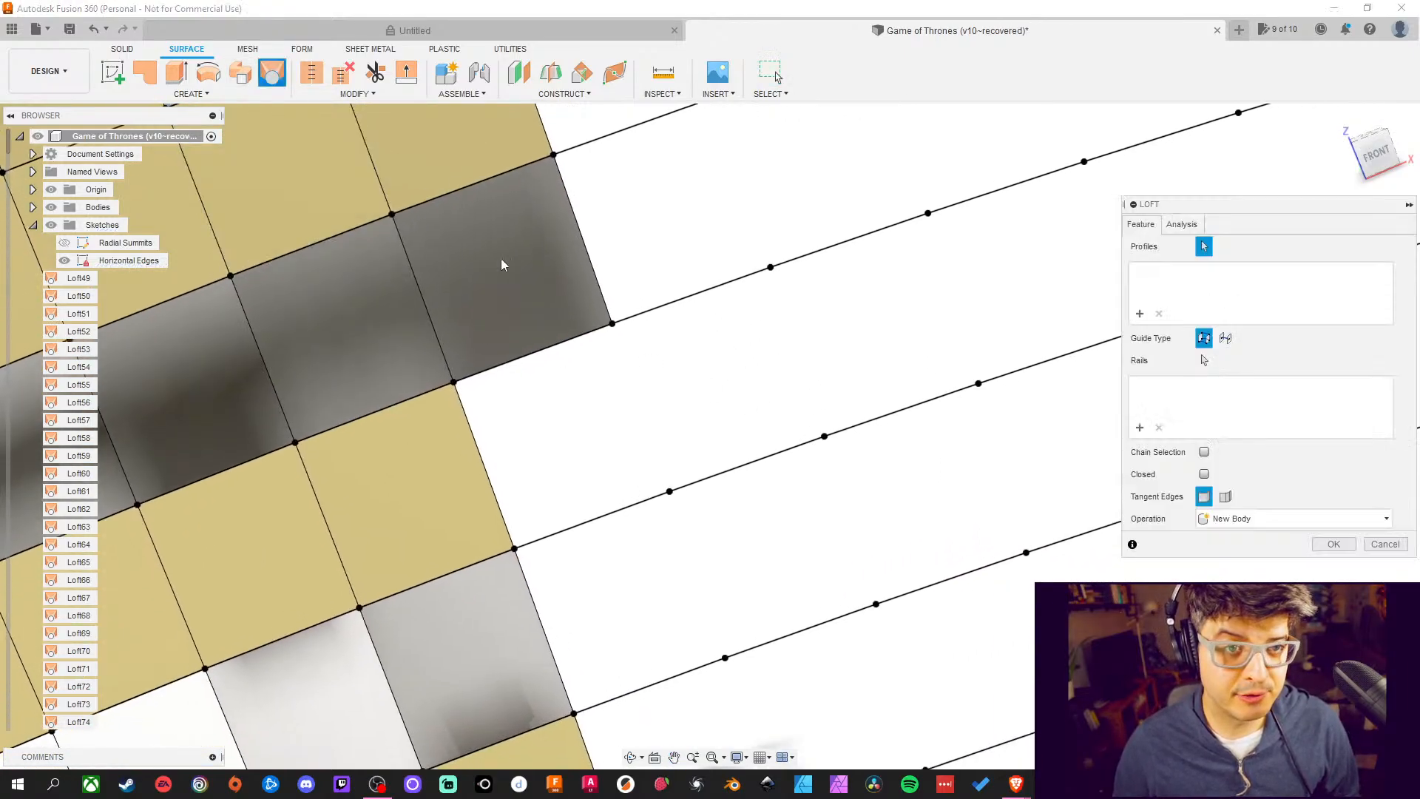
{"action": "left_click", "coordinate": [612, 513]}
{"action": "left_click", "coordinate": [582, 337]}
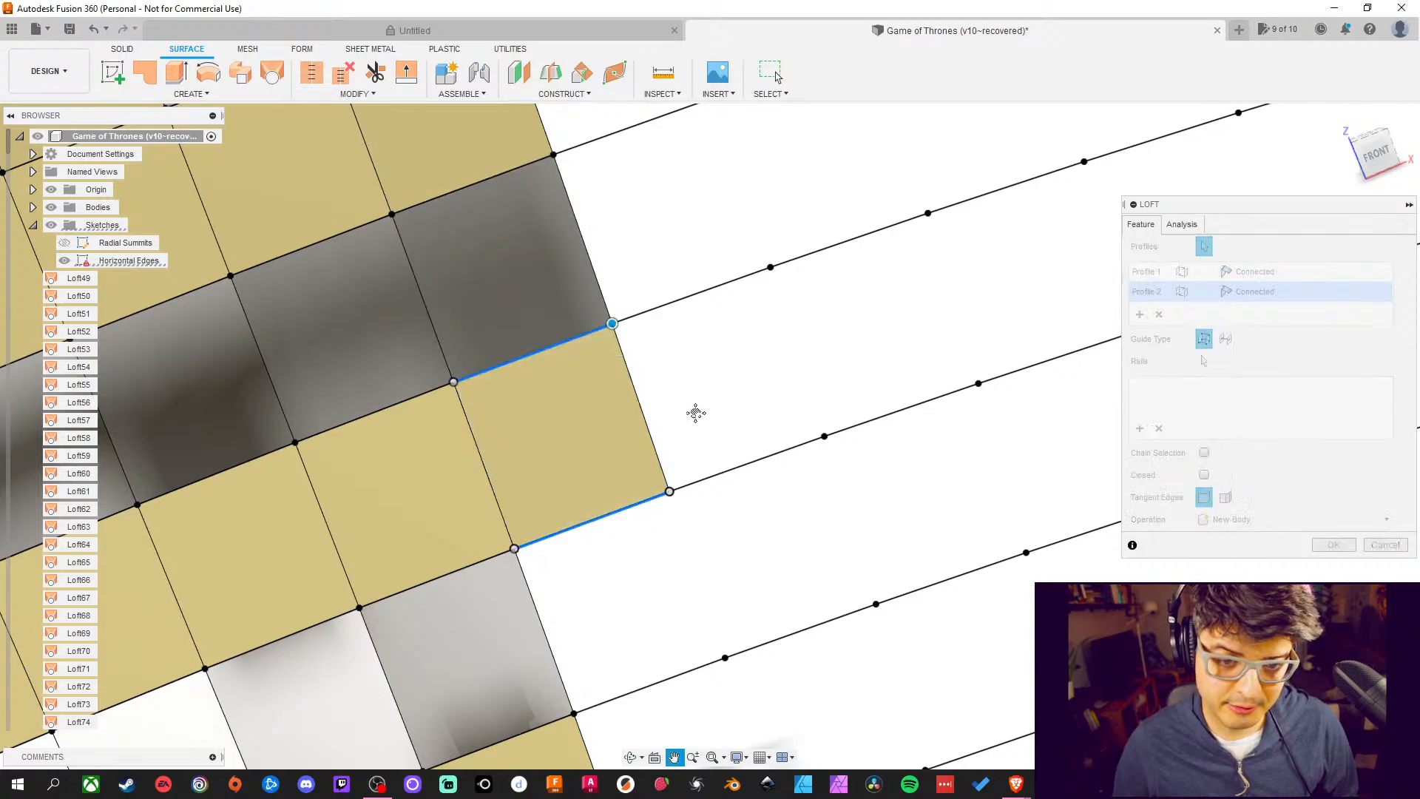
{"action": "middle_click_drag", "start_coordinate": [694, 408], "coordinate": [672, 313]}
{"action": "left_click", "coordinate": [1333, 547]}
Loft the column's second-to-last panel, from the next segment below up to the bottom edge of the panel above it
{"action": "middle_click_drag", "start_coordinate": [941, 526], "coordinate": [900, 449]}
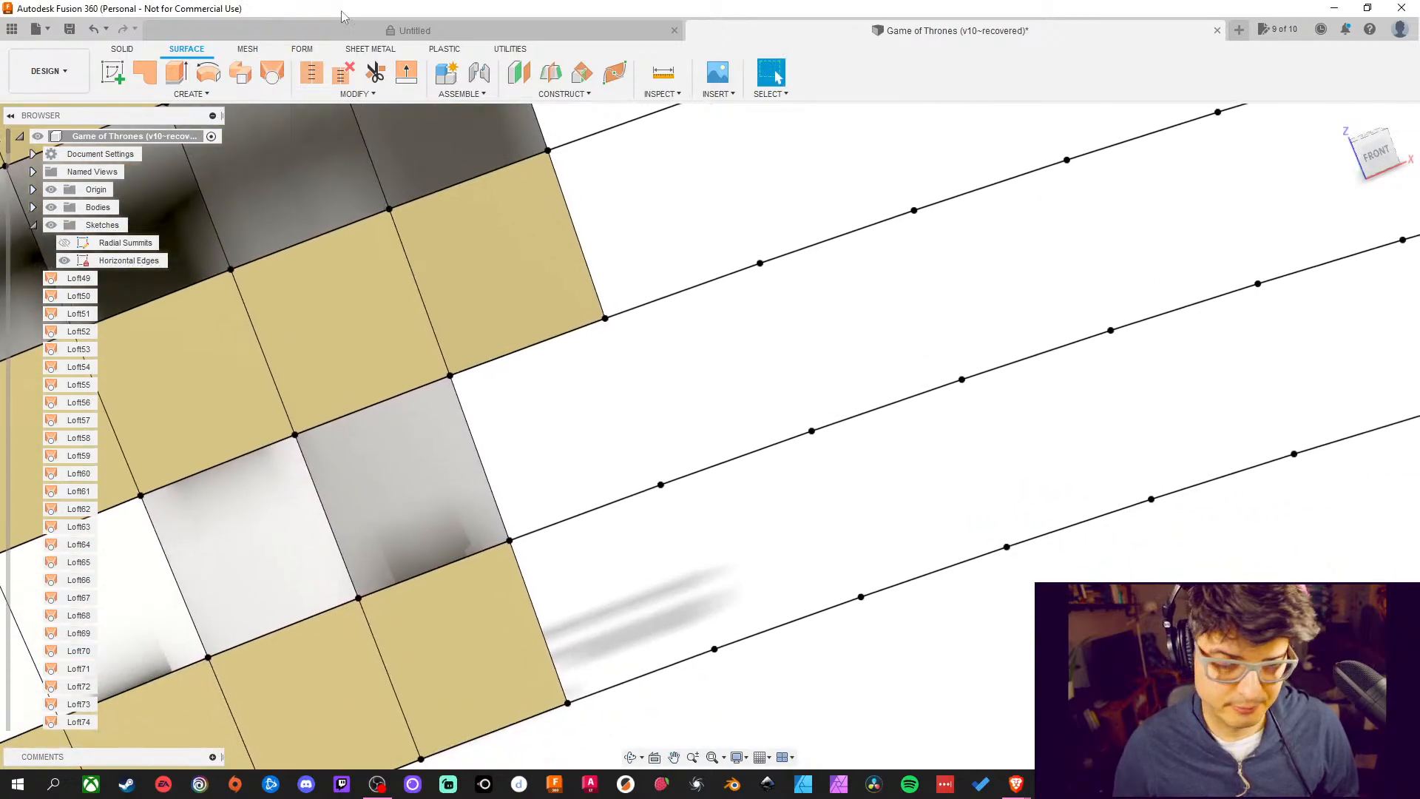
{"action": "left_click", "coordinate": [271, 74]}
{"action": "left_click", "coordinate": [566, 521]}
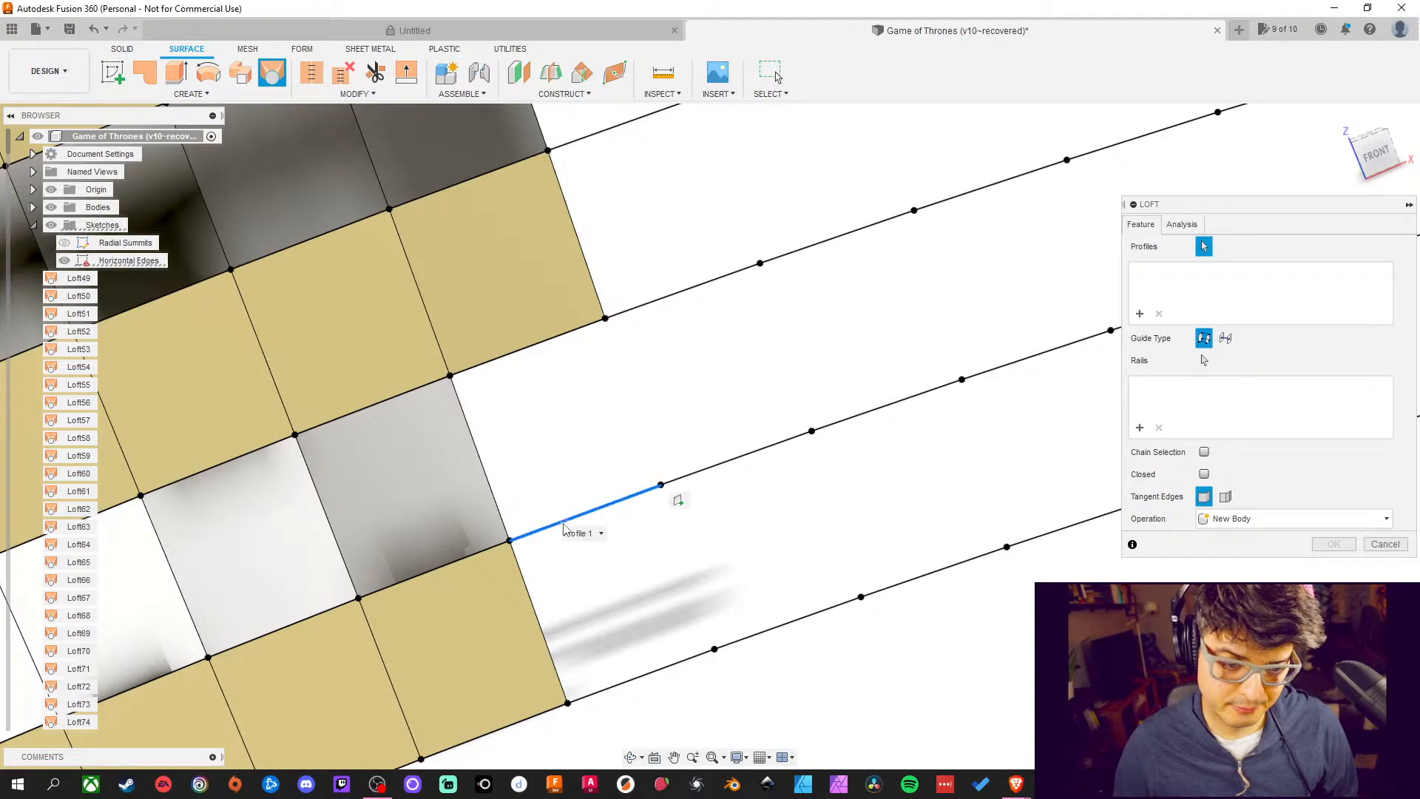
{"action": "left_click", "coordinate": [570, 332]}
{"action": "left_click", "coordinate": [1333, 544]}
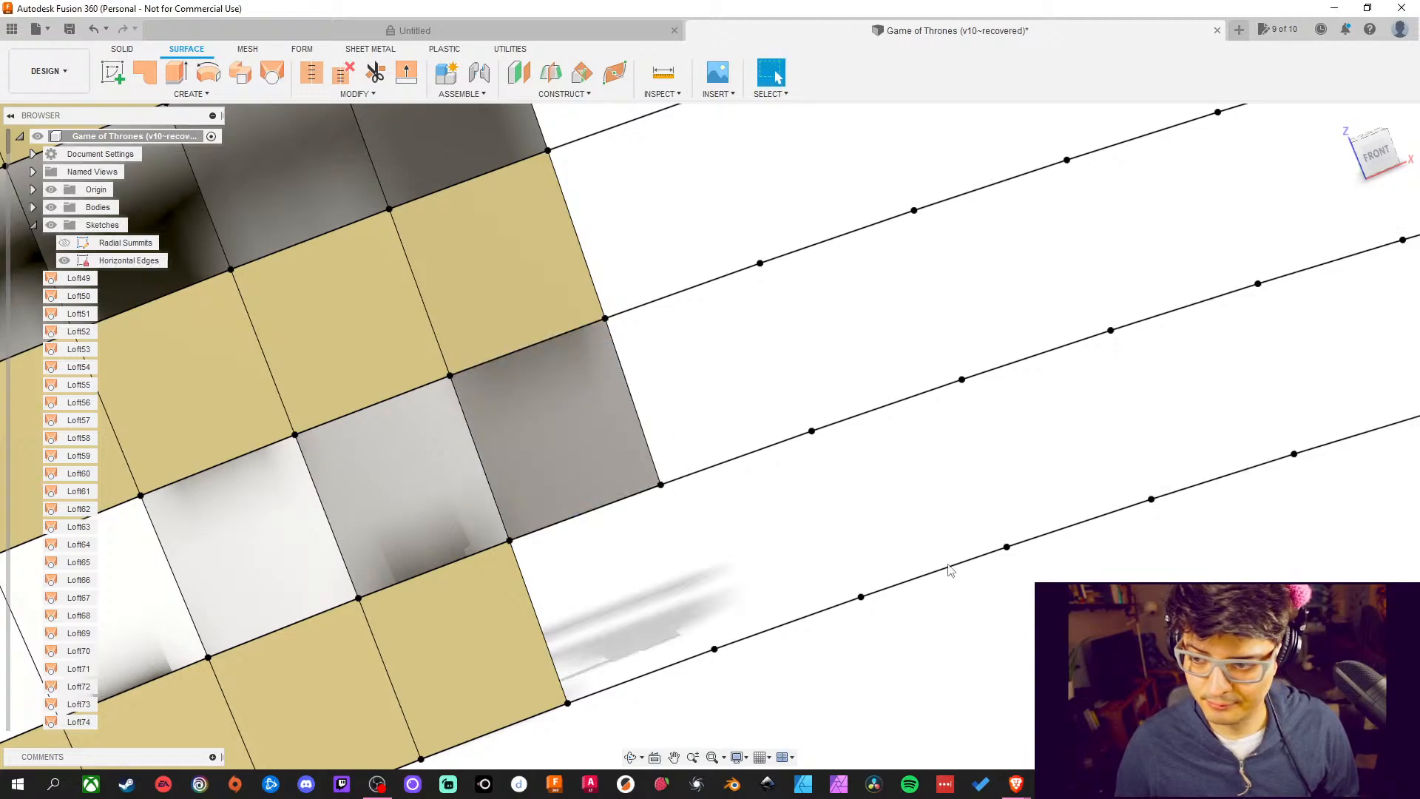
Loft the column's last panel, from the lowest sketch line's segment up to the second-to-last panel's bottom edge
{"action": "middle_click_drag", "start_coordinate": [705, 612], "coordinate": [676, 371]}
{"action": "left_click", "coordinate": [271, 72]}
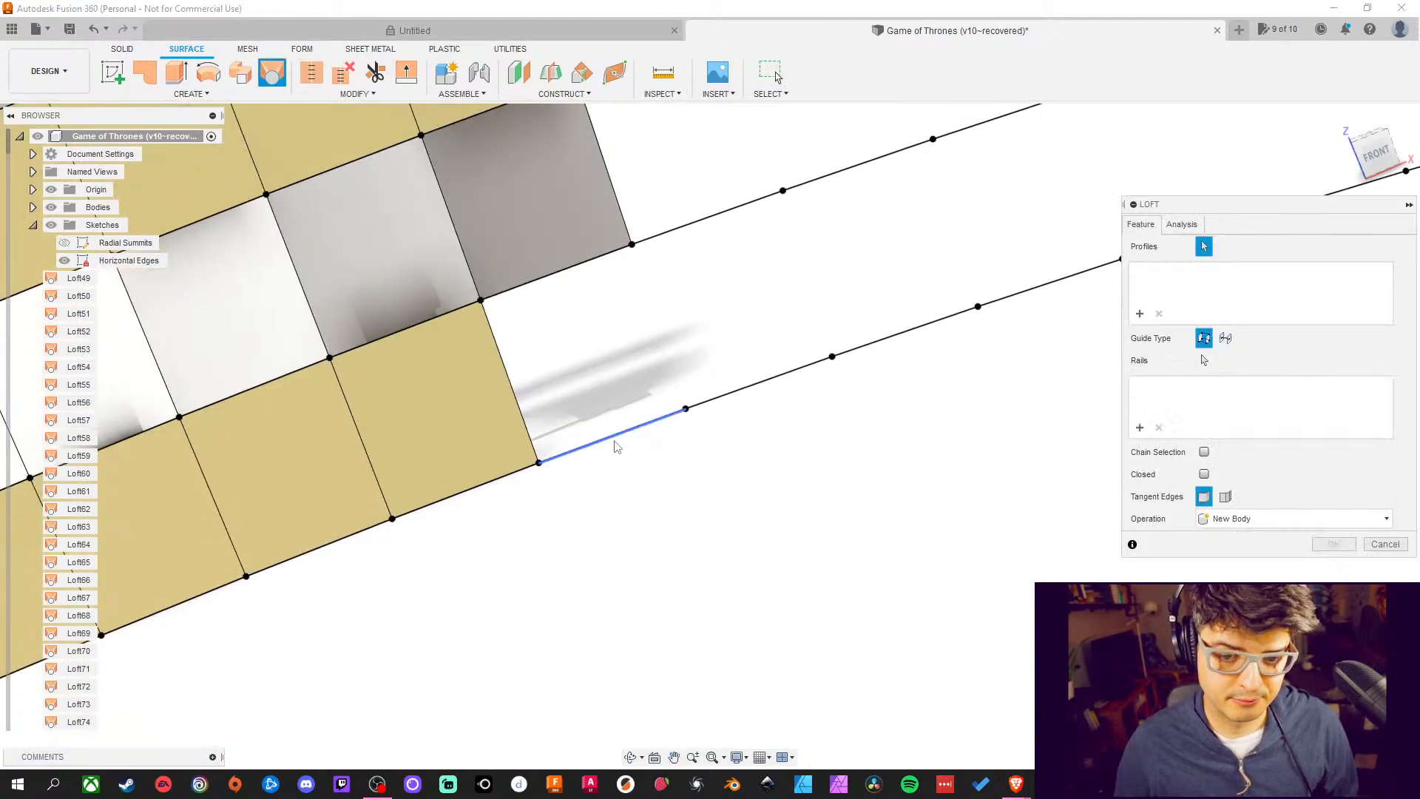
{"action": "left_click", "coordinate": [617, 446]}
{"action": "left_click", "coordinate": [569, 266]}
{"action": "left_click", "coordinate": [559, 264]}
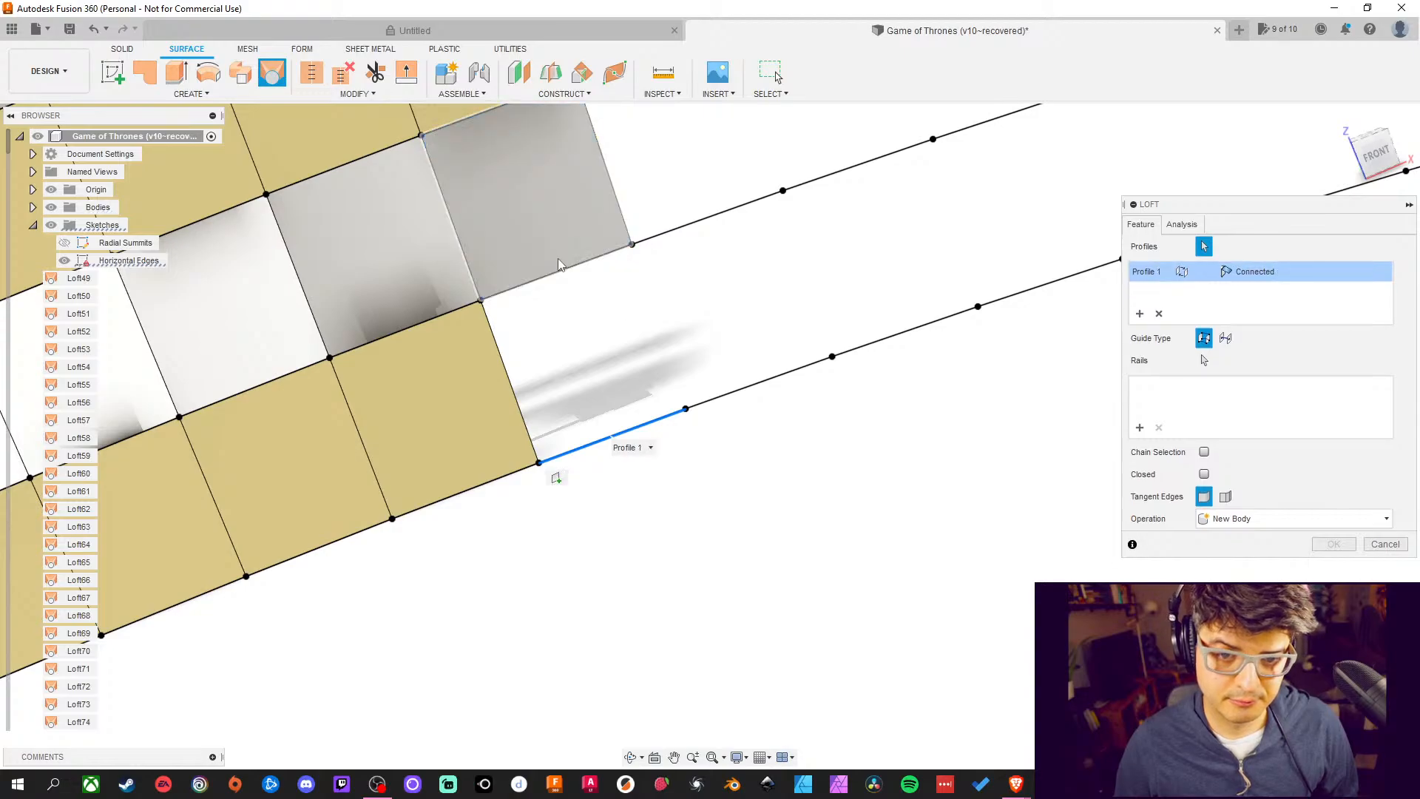
{"action": "left_click", "coordinate": [569, 269]}
{"action": "middle_click_drag", "start_coordinate": [713, 326], "coordinate": [672, 407]}
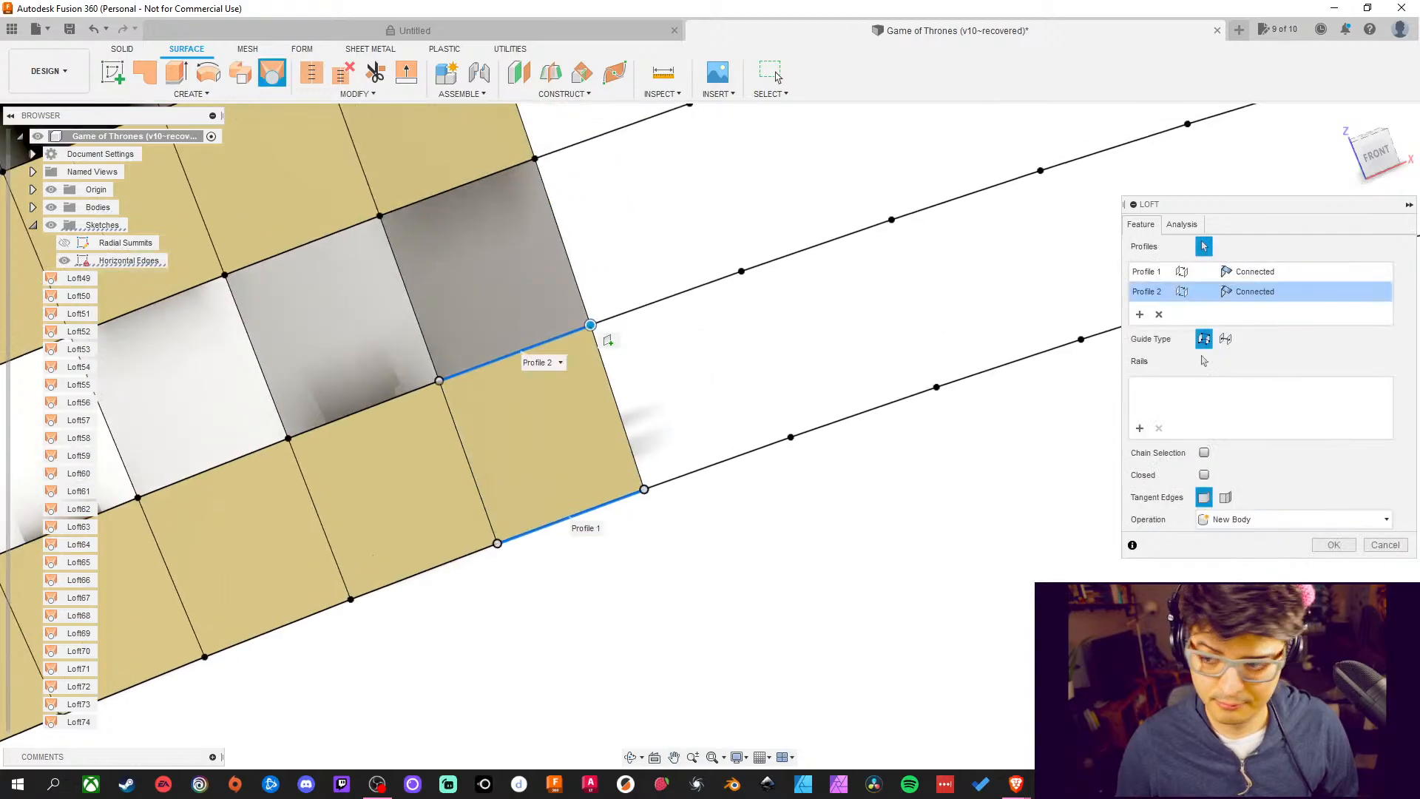
{"action": "left_click", "coordinate": [1333, 544]}
Start the adjacent column by lofting its bottom panel between the next segments of the two lowest sketch lines
{"action": "middle_click_drag", "start_coordinate": [1122, 545], "coordinate": [659, 561]}
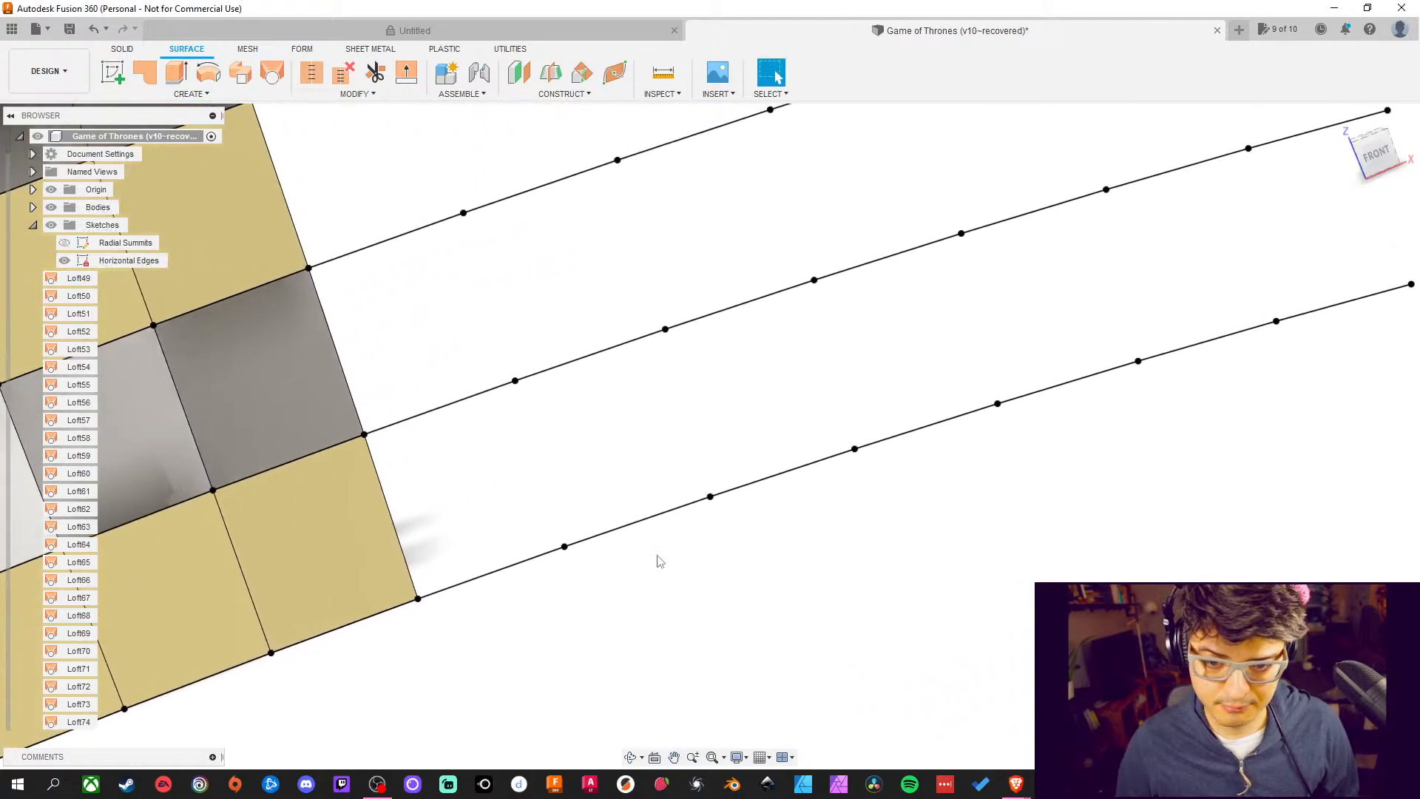
{"action": "left_click", "coordinate": [270, 73]}
{"action": "left_click", "coordinate": [502, 570]}
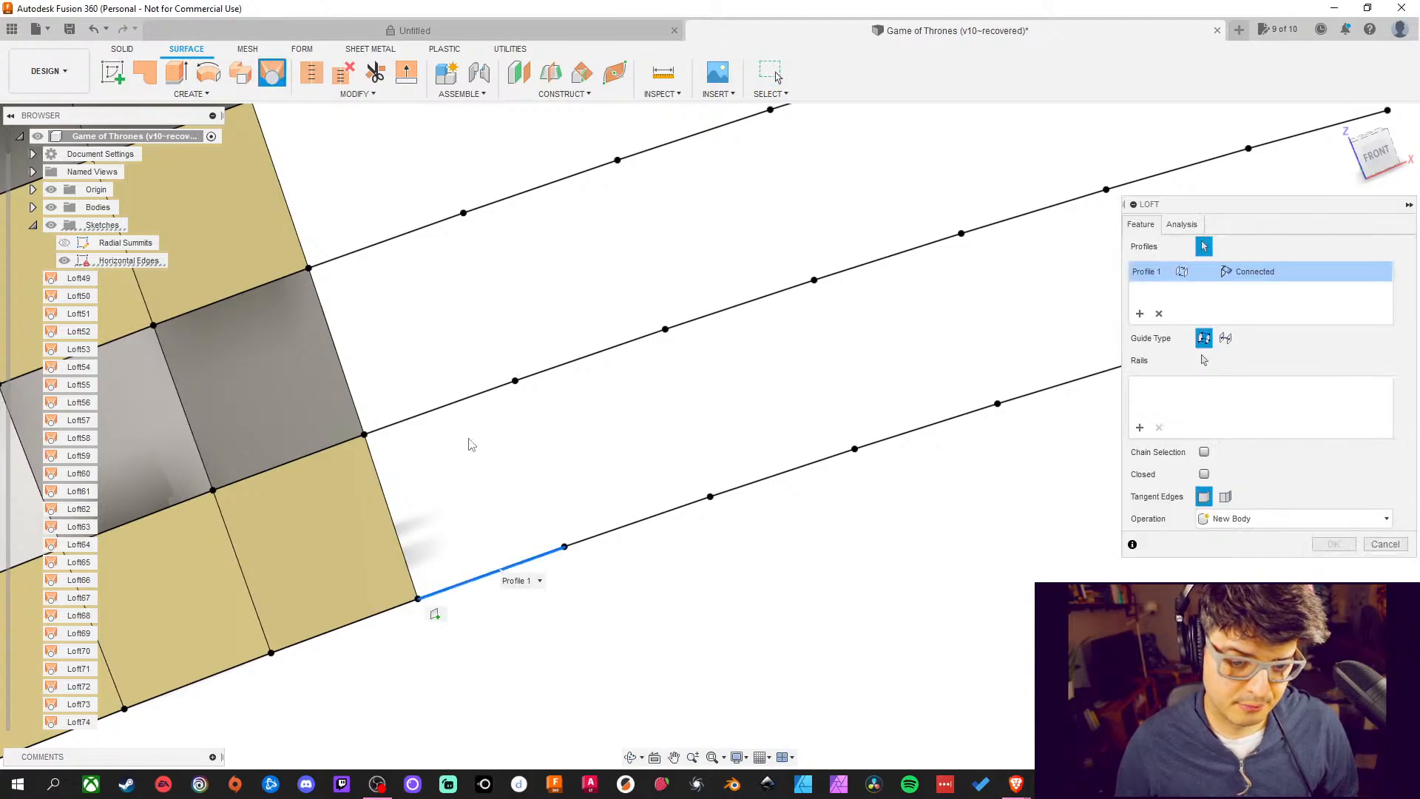
{"action": "left_click", "coordinate": [461, 403]}
{"action": "middle_click_drag", "start_coordinate": [434, 330], "coordinate": [547, 442]}
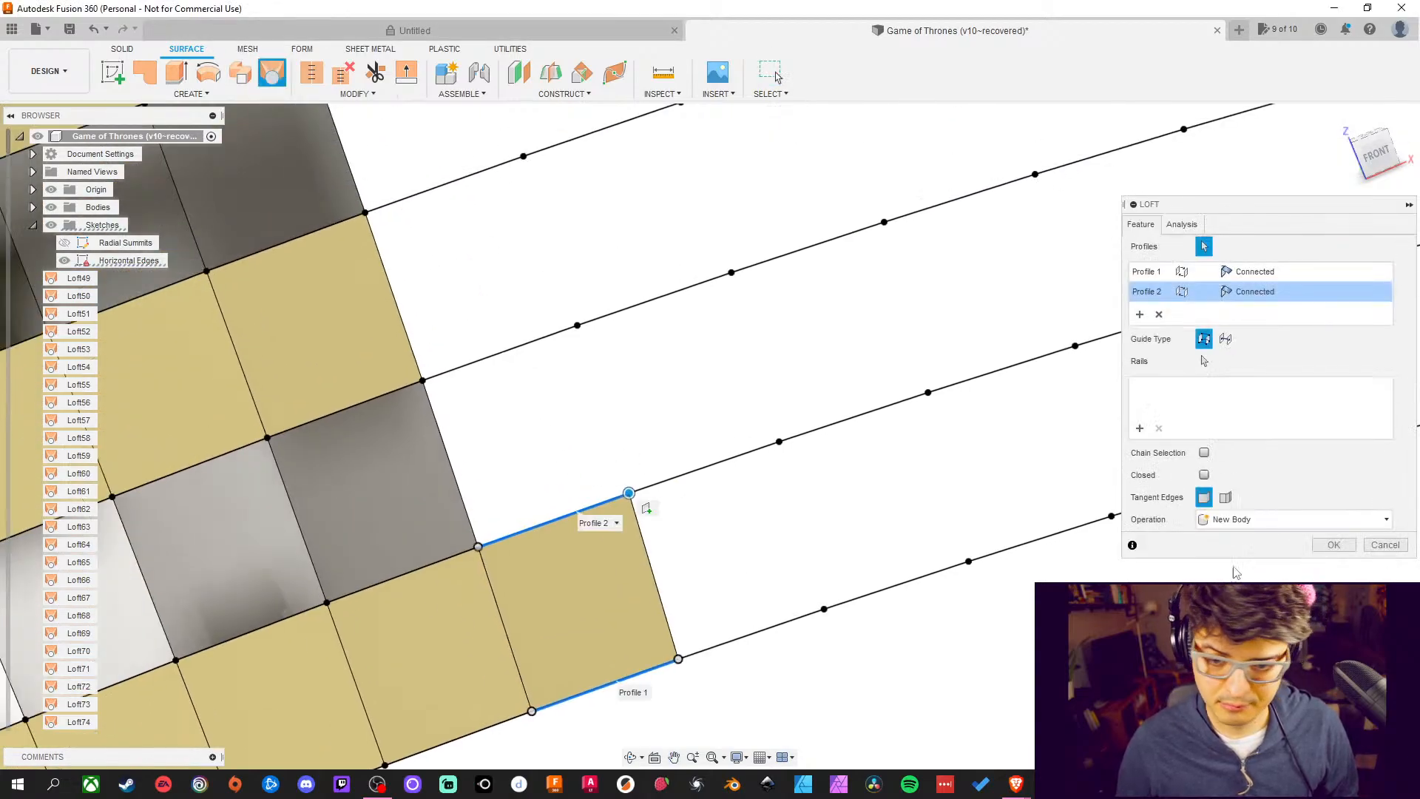
{"action": "left_click", "coordinate": [1333, 545]}
Loft the new column's second panel from the bottom, from the first panel's top edge to the segment above
{"action": "left_click", "coordinate": [272, 74]}
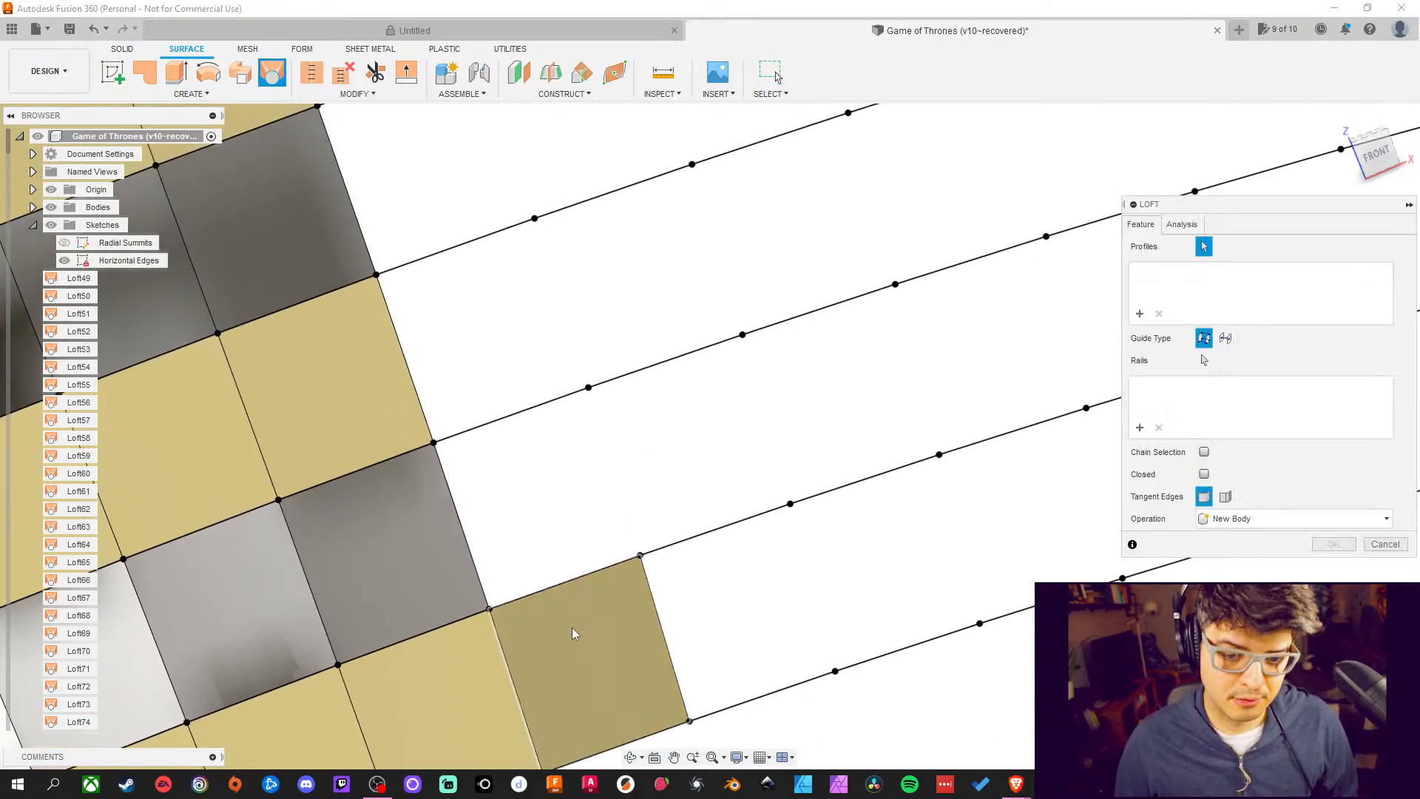
{"action": "left_click", "coordinate": [557, 587]}
{"action": "left_click", "coordinate": [543, 412]}
{"action": "middle_click_drag", "start_coordinate": [497, 311], "coordinate": [578, 373]}
{"action": "left_click", "coordinate": [1342, 544]}
Loft the third panel of the new column, from the second panel's top edge to the next segment above
{"action": "middle_click_drag", "start_coordinate": [539, 159], "coordinate": [539, 191]}
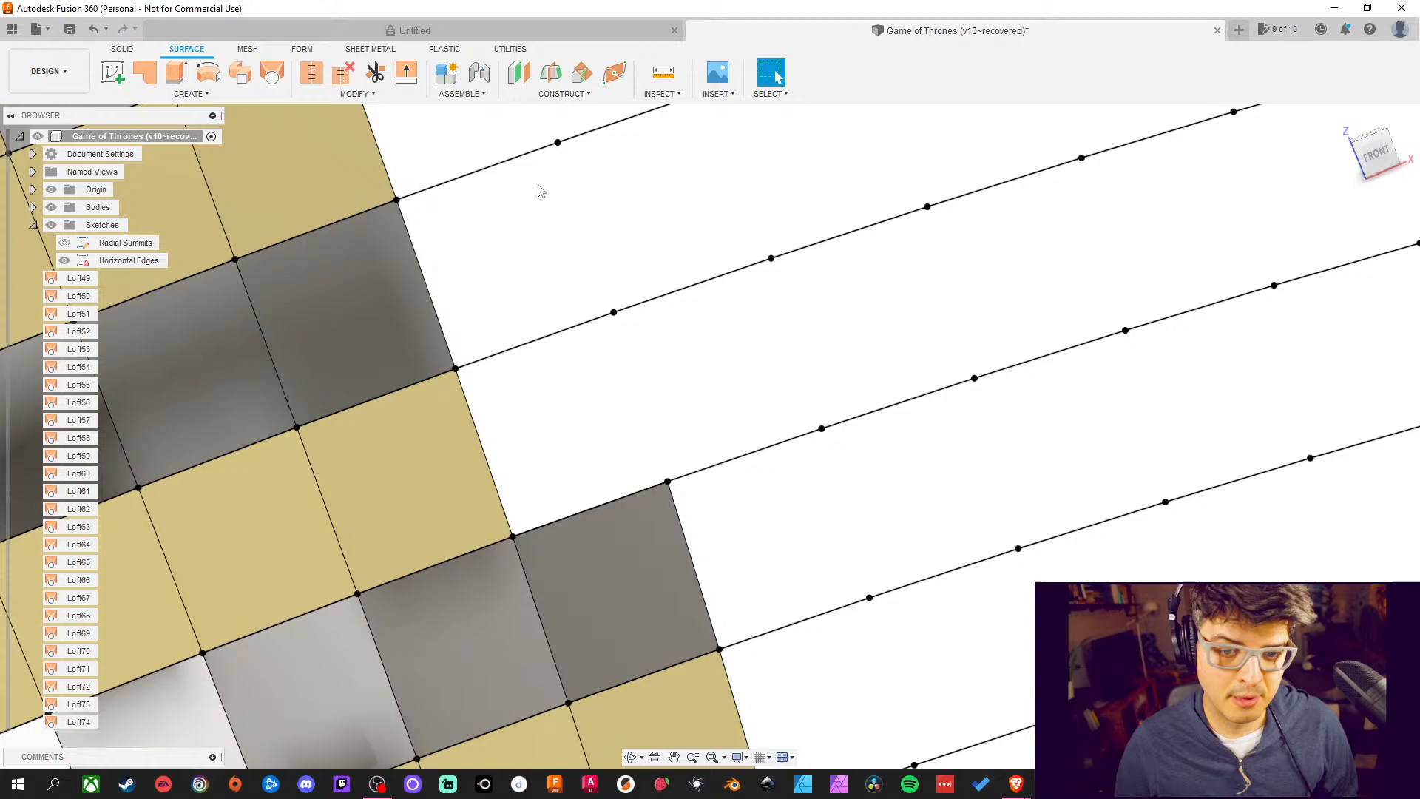
{"action": "left_click", "coordinate": [272, 74]}
{"action": "left_click", "coordinate": [584, 511]}
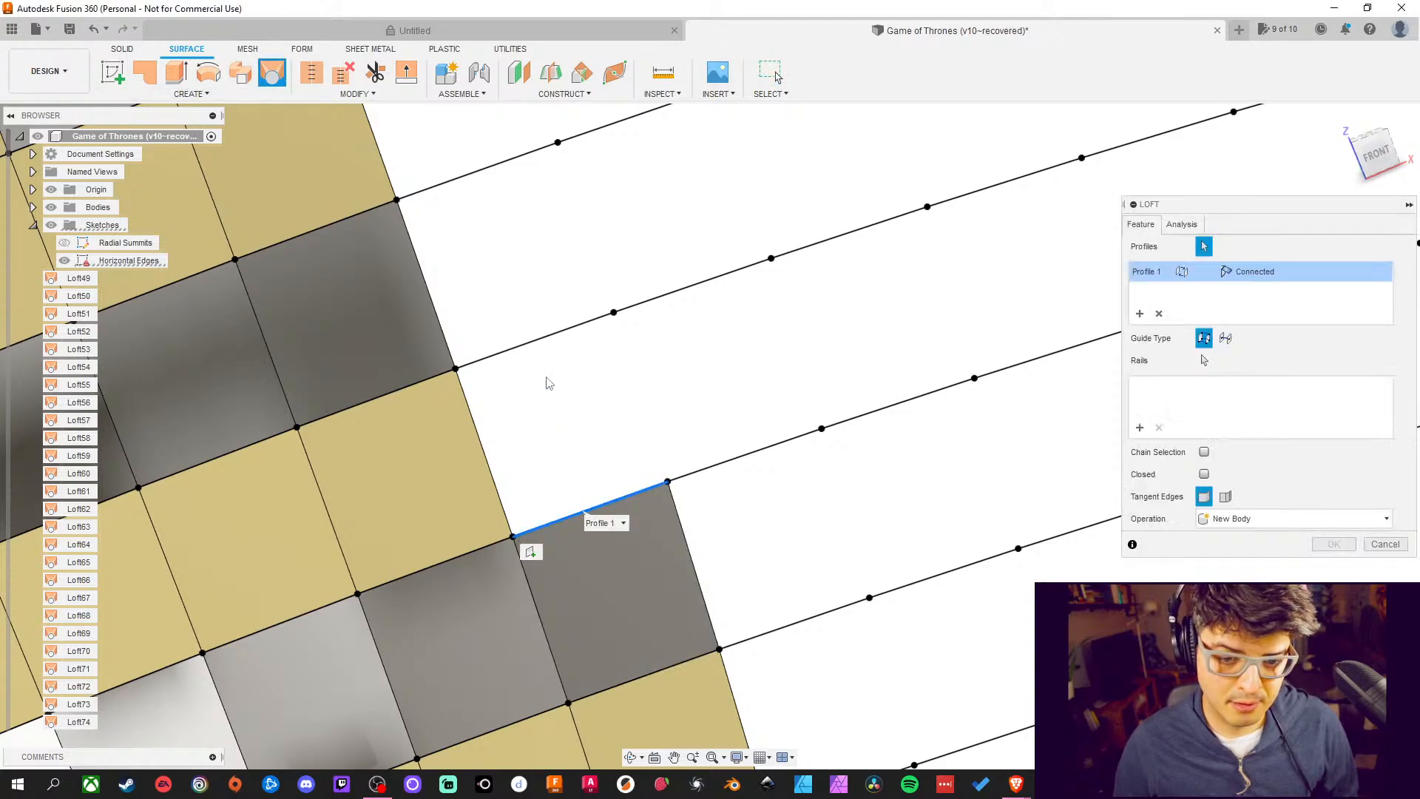
{"action": "left_click", "coordinate": [532, 340]}
{"action": "middle_click_drag", "start_coordinate": [507, 281], "coordinate": [567, 385]}
{"action": "left_click", "coordinate": [1348, 548]}
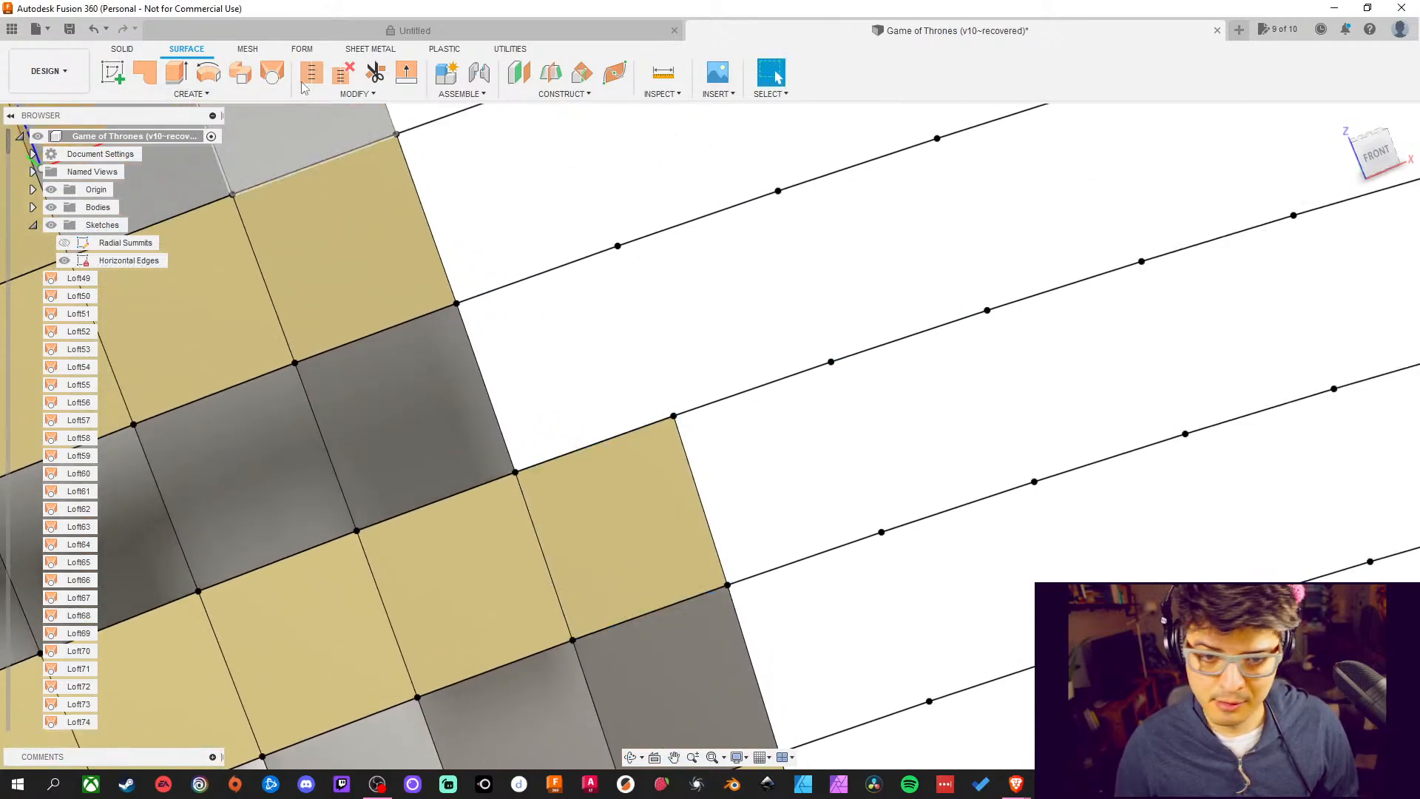
Loft the fourth panel of the column, from the third panel's top edge to the segment above
{"action": "left_click", "coordinate": [272, 73]}
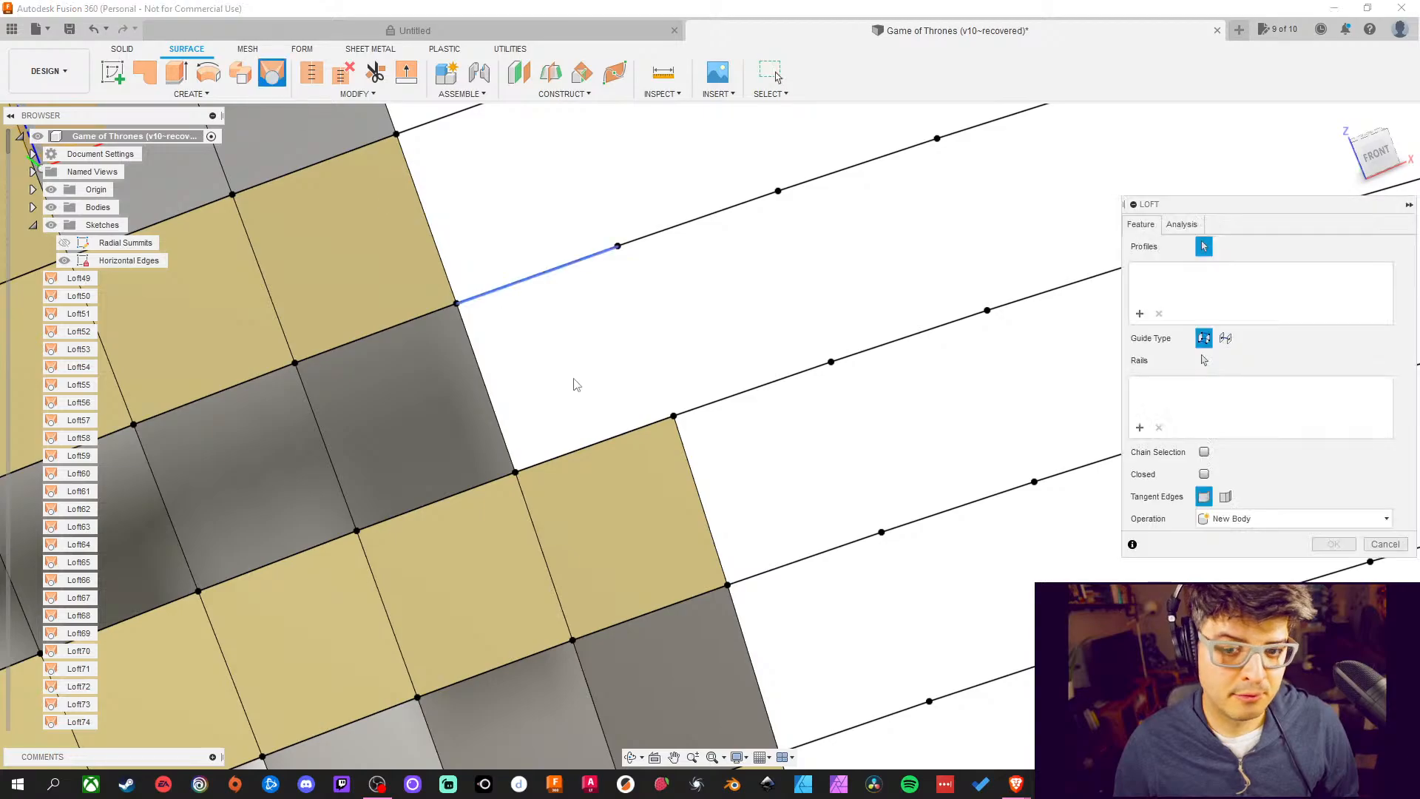
{"action": "left_click", "coordinate": [591, 444]}
{"action": "left_click", "coordinate": [536, 275]}
{"action": "middle_click_drag", "start_coordinate": [567, 244], "coordinate": [589, 409]}
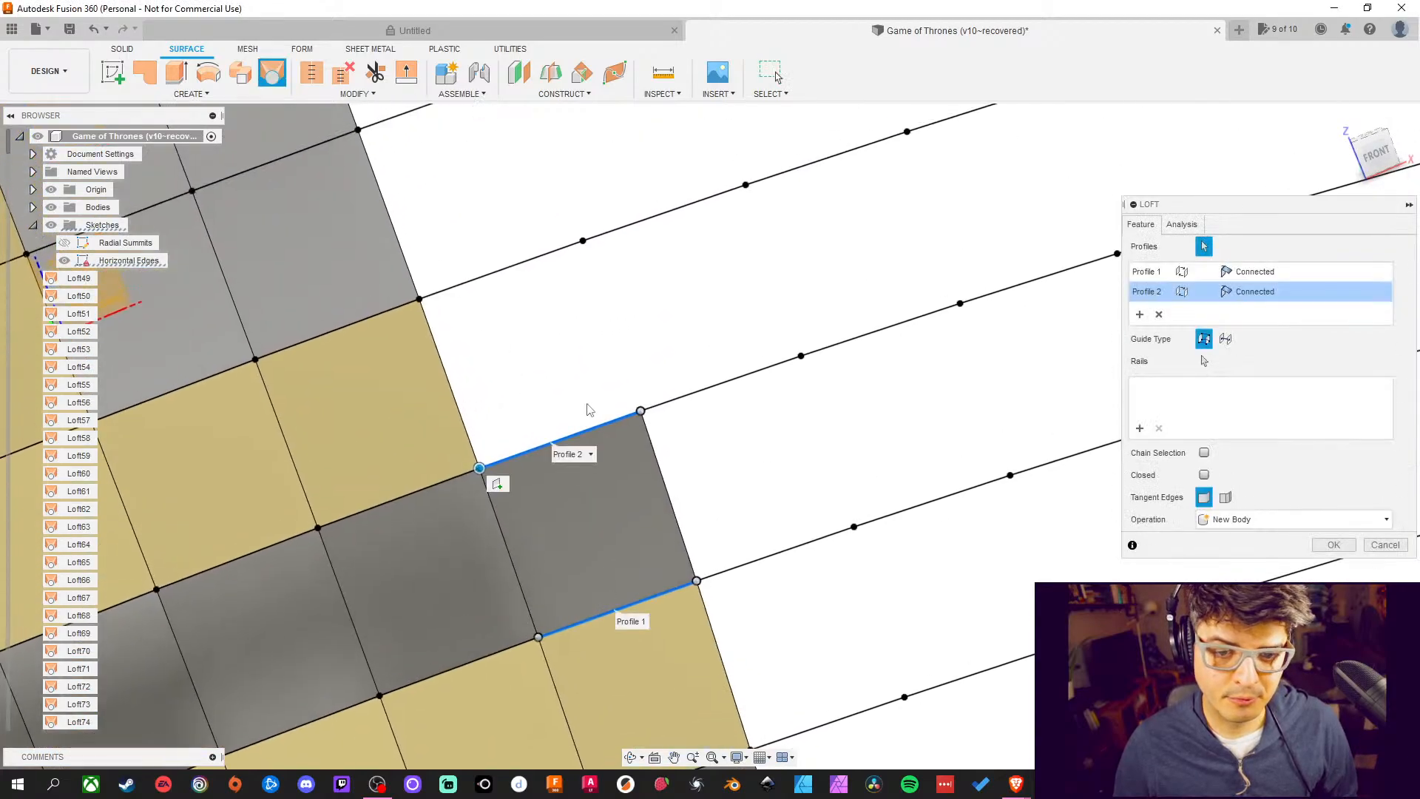
{"action": "left_click", "coordinate": [1335, 544]}
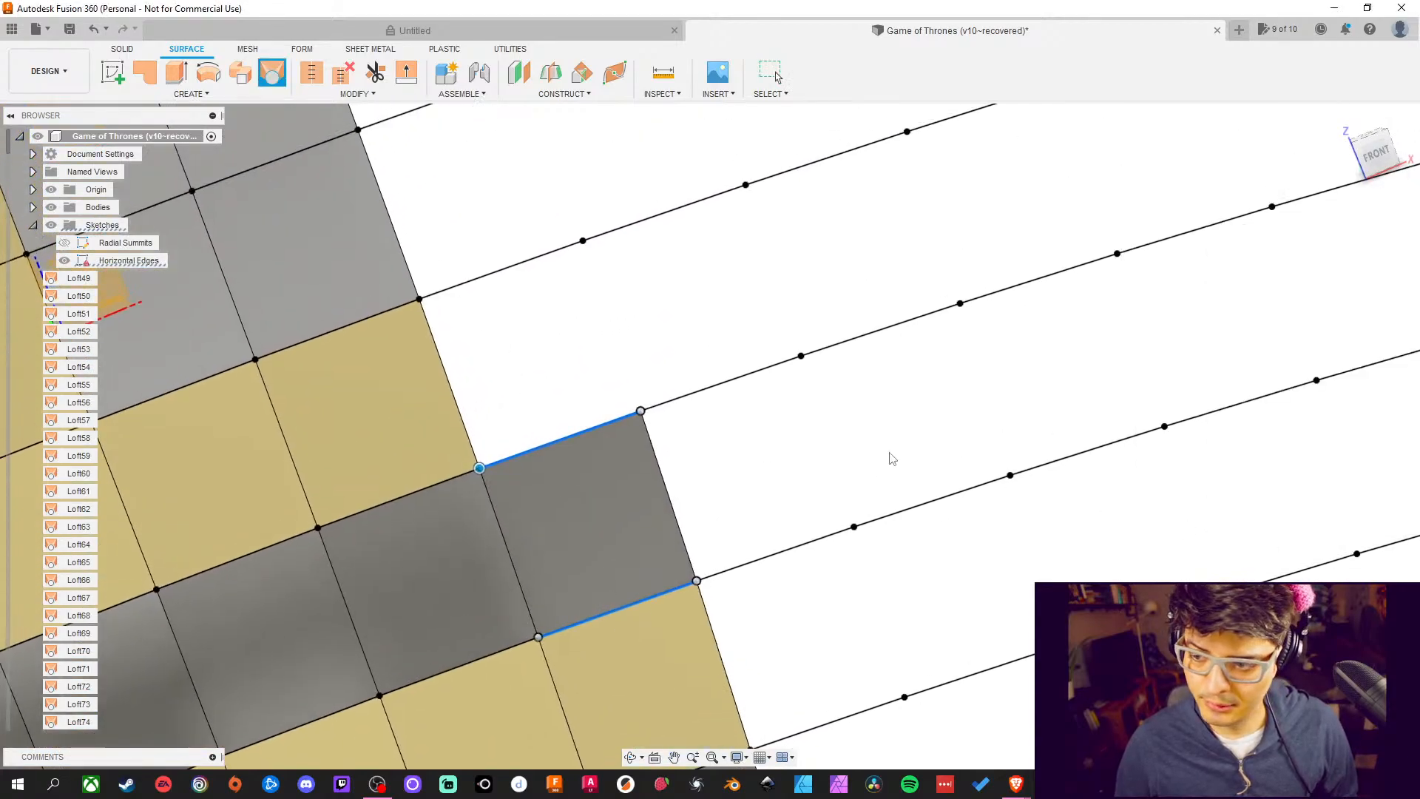
Loft the fifth panel of the column, from the fourth panel's top edge to the next segment above
{"action": "left_click", "coordinate": [272, 73]}
{"action": "middle_click_drag", "start_coordinate": [426, 136], "coordinate": [485, 216]}
{"action": "left_click", "coordinate": [673, 502]}
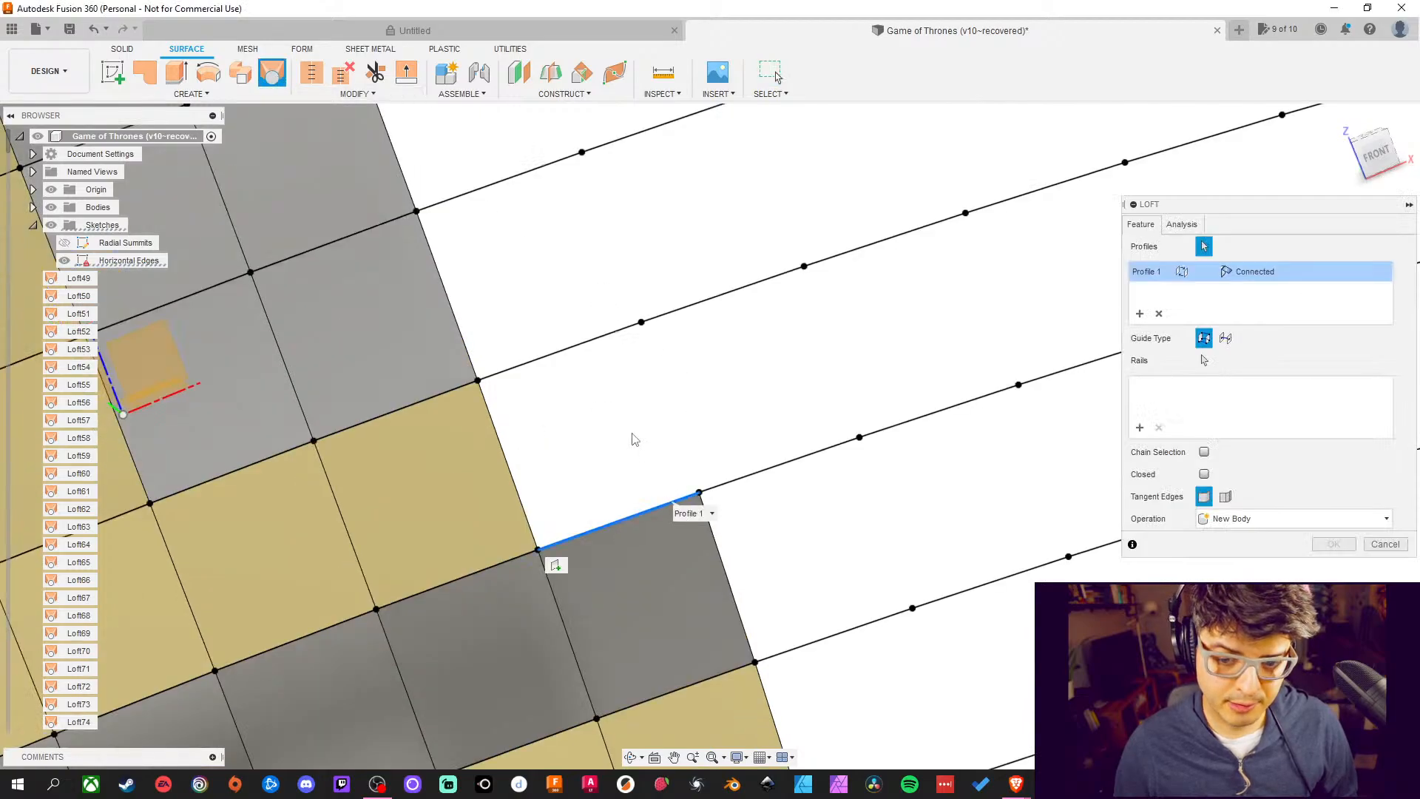
{"action": "left_click", "coordinate": [570, 350]}
{"action": "middle_click_drag", "start_coordinate": [539, 289], "coordinate": [524, 422]}
{"action": "left_click", "coordinate": [1331, 545]}
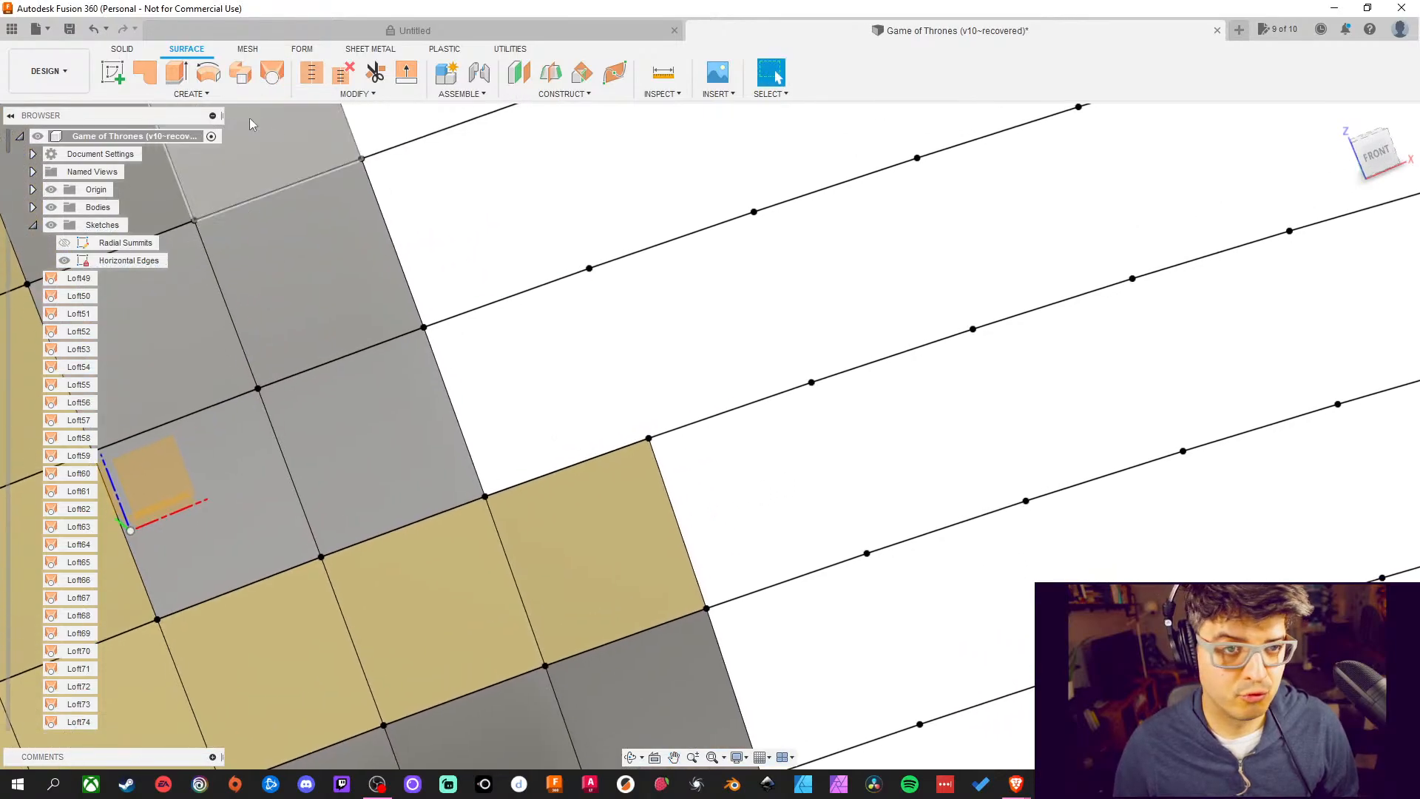
Loft the sixth panel of the column, in the origin's row, from the fifth panel's top edge to the segment above
{"action": "left_click", "coordinate": [272, 73]}
{"action": "left_click", "coordinate": [599, 462]}
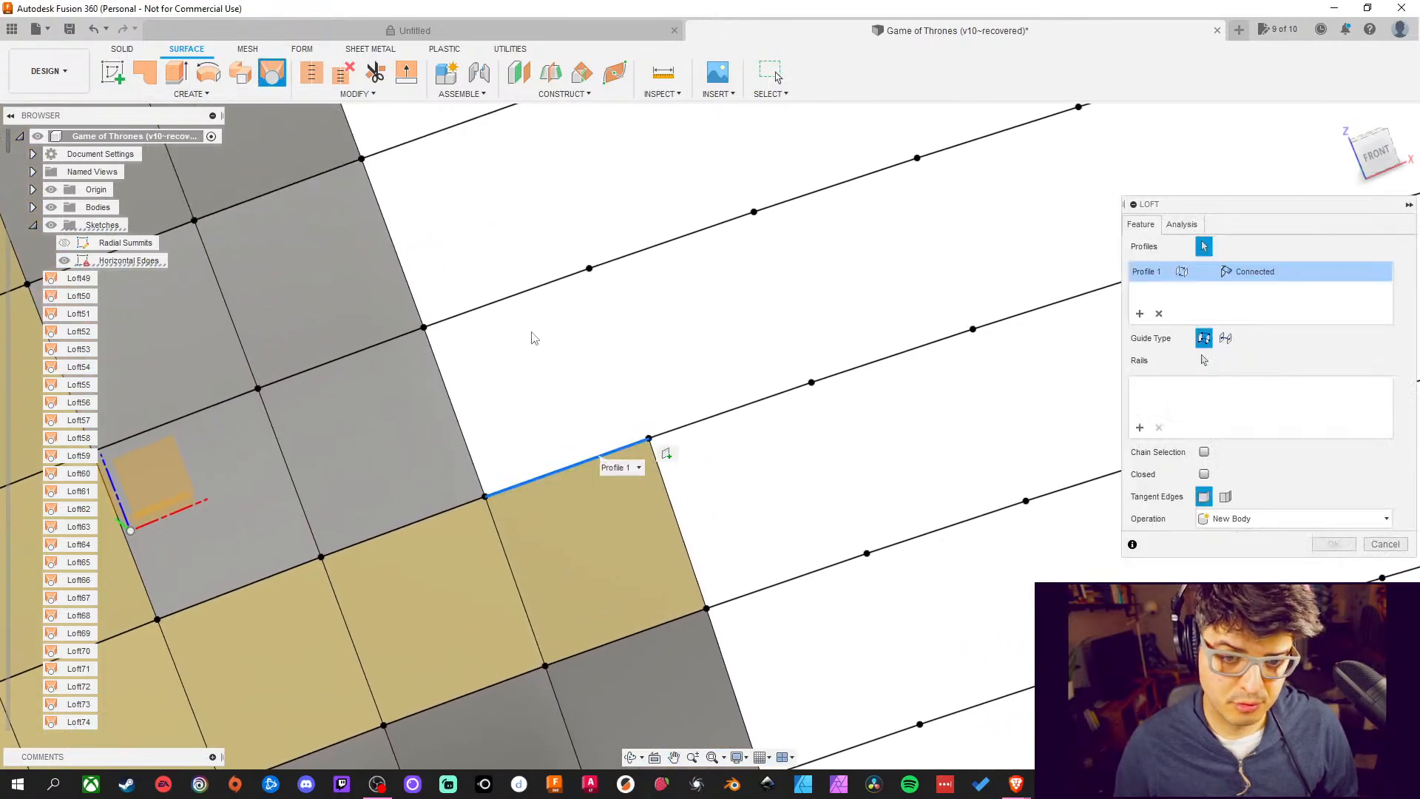
{"action": "left_click", "coordinate": [599, 278]}
{"action": "left_click", "coordinate": [1333, 545]}
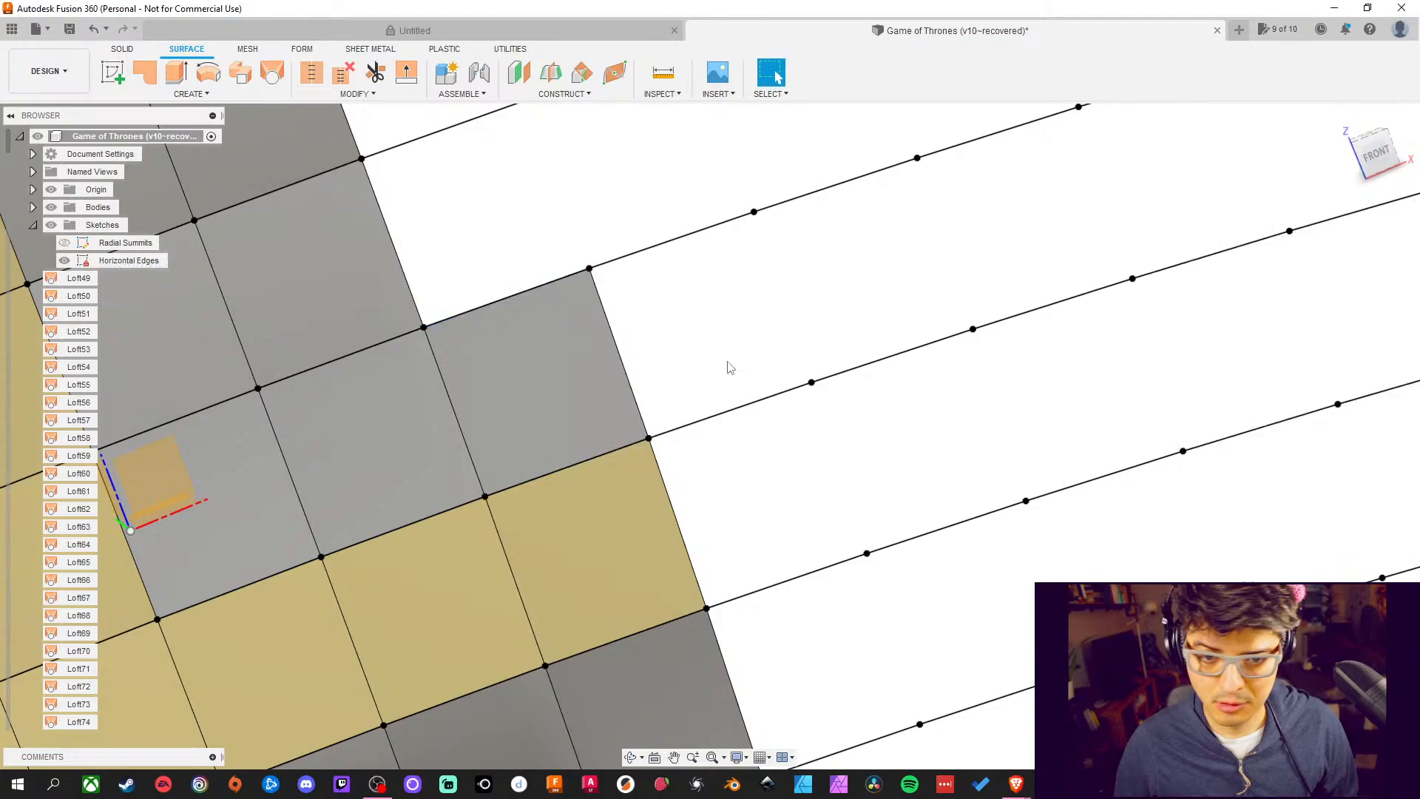
Loft the seventh panel of the column, from the sixth panel's top edge to the next segment above
{"action": "middle_click_drag", "start_coordinate": [725, 365], "coordinate": [752, 435]}
{"action": "left_click", "coordinate": [274, 73]}
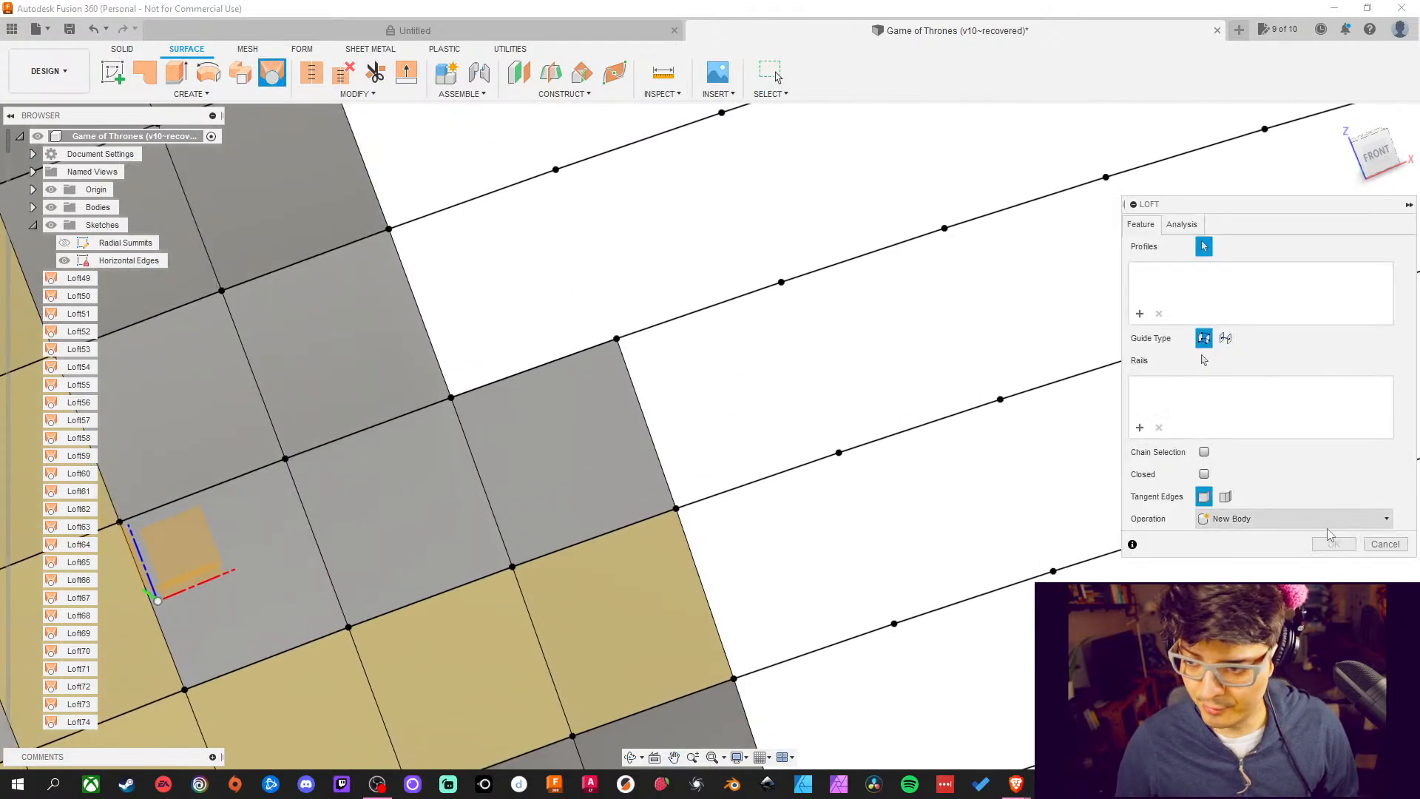
{"action": "left_click", "coordinate": [584, 351]}
{"action": "left_click", "coordinate": [494, 191]}
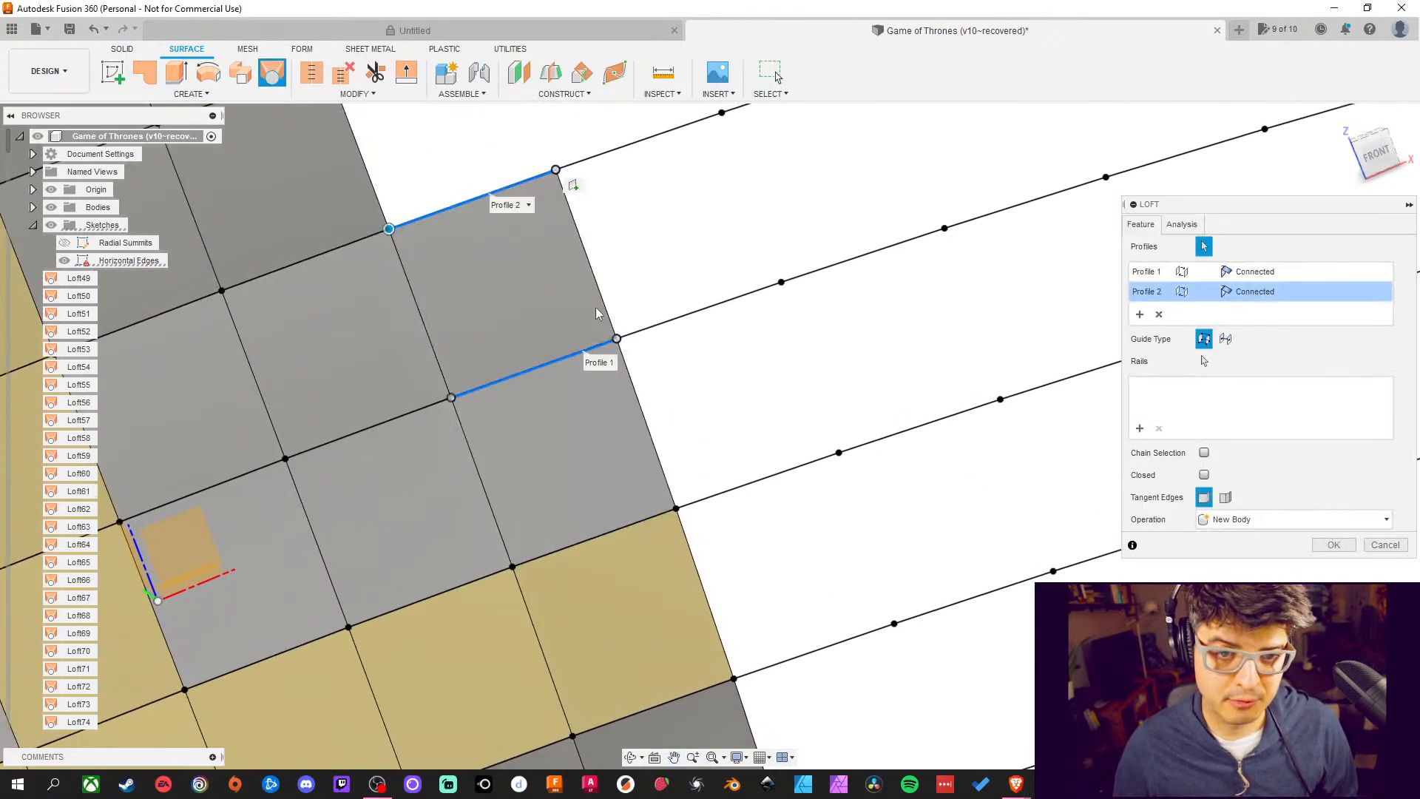
{"action": "left_click", "coordinate": [1333, 545]}
{"action": "mouse_move", "coordinate": [725, 351]}
{"action": "middle_mouse_down"}
{"action": "mouse_move", "coordinate": [750, 378]}
{"action": "mouse_move", "coordinate": [740, 343]}
{"action": "middle_mouse_up"}
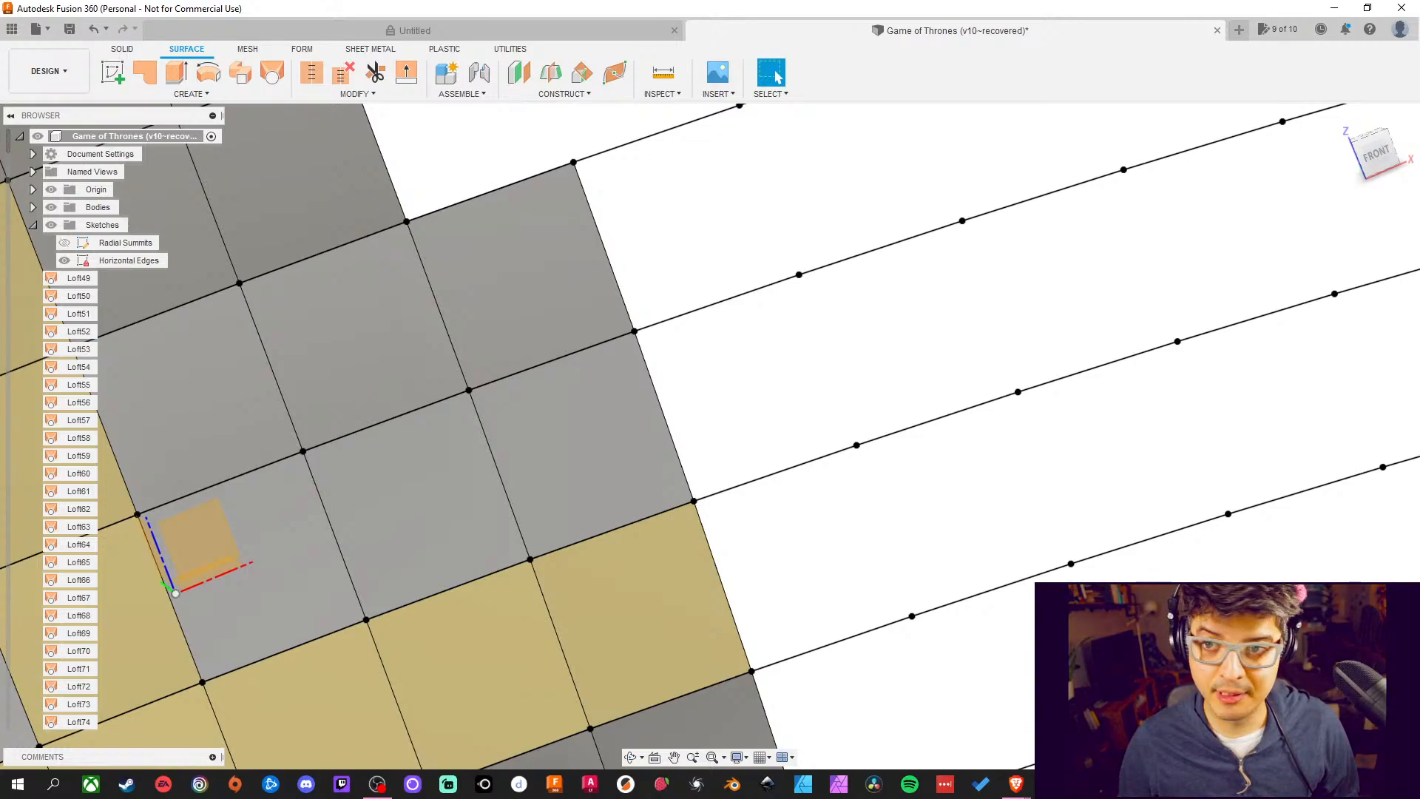
{"action": "middle_click_drag", "start_coordinate": [750, 158], "coordinate": [818, 374]}
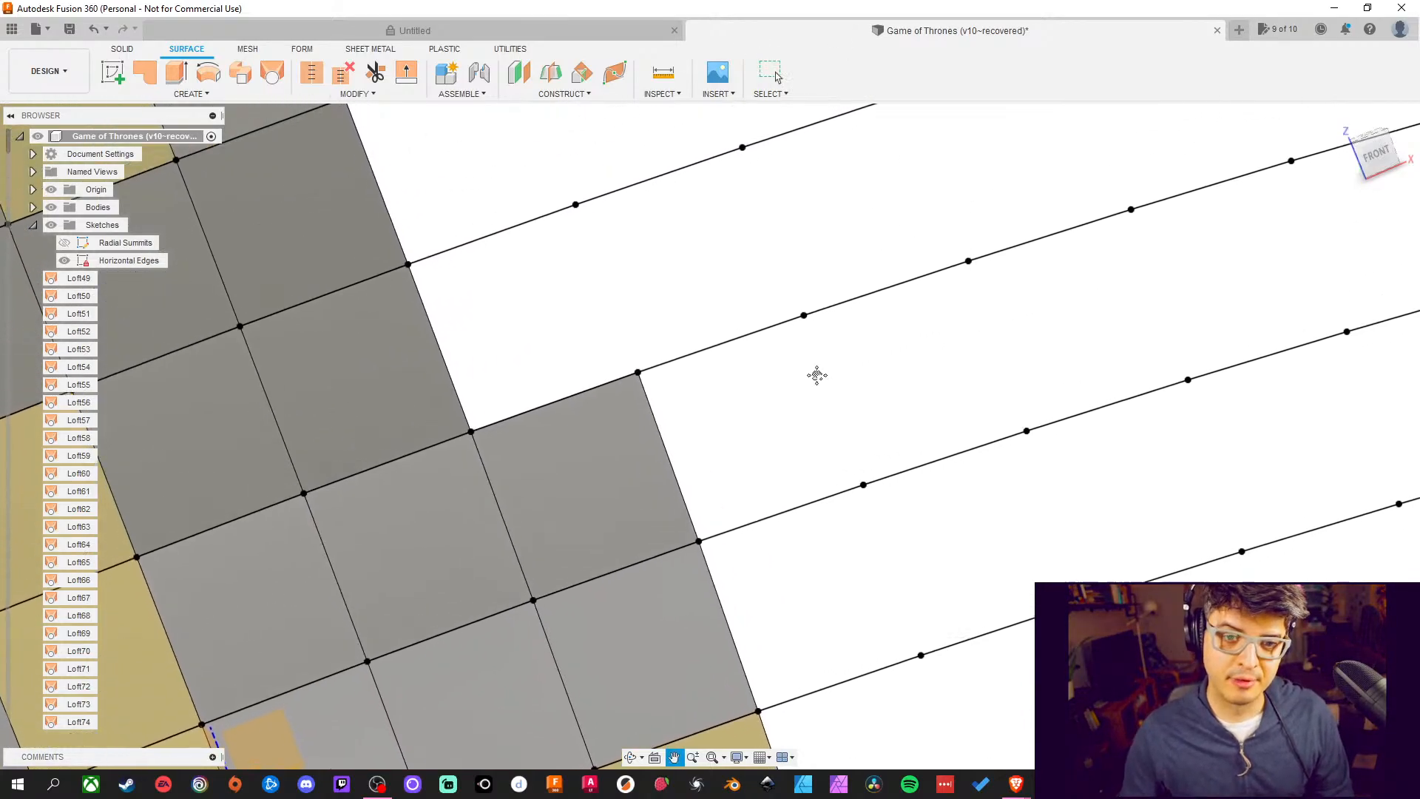
{"action": "left_click", "coordinate": [406, 72]}
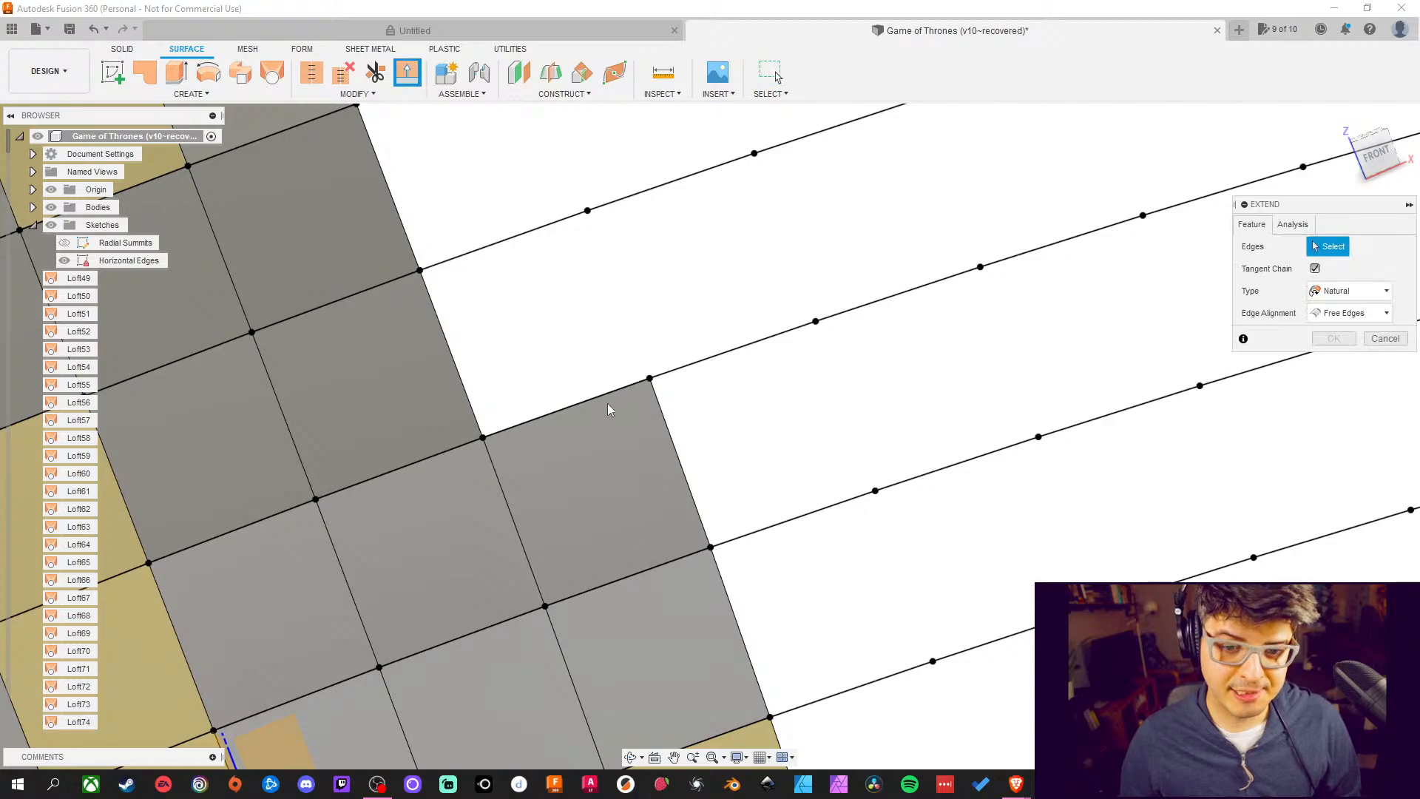
{"action": "left_click", "coordinate": [597, 396]}
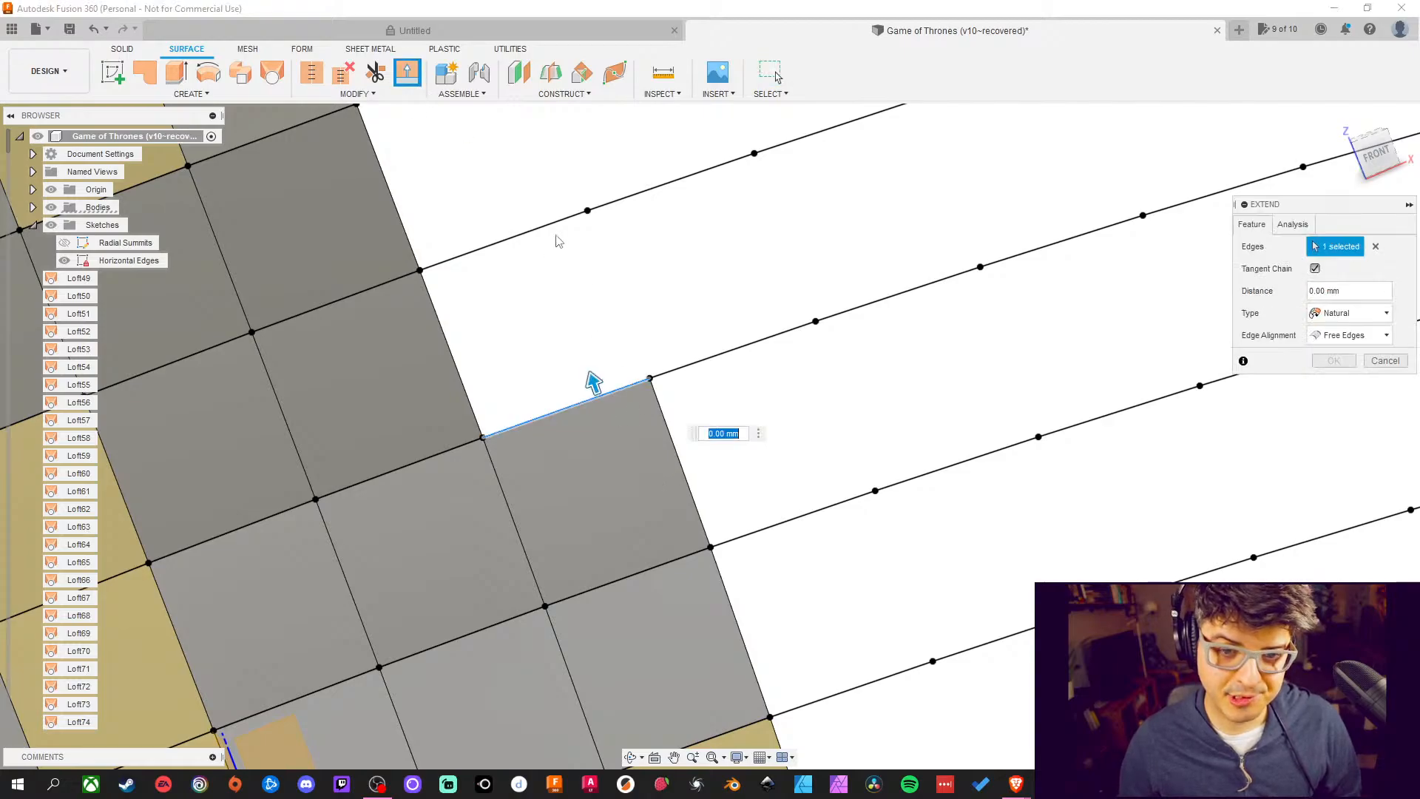
{"action": "left_click", "coordinate": [1382, 363]}
Loft the eighth panel of the column, from the seventh panel's top edge to the segment above
{"action": "left_click", "coordinate": [272, 71]}
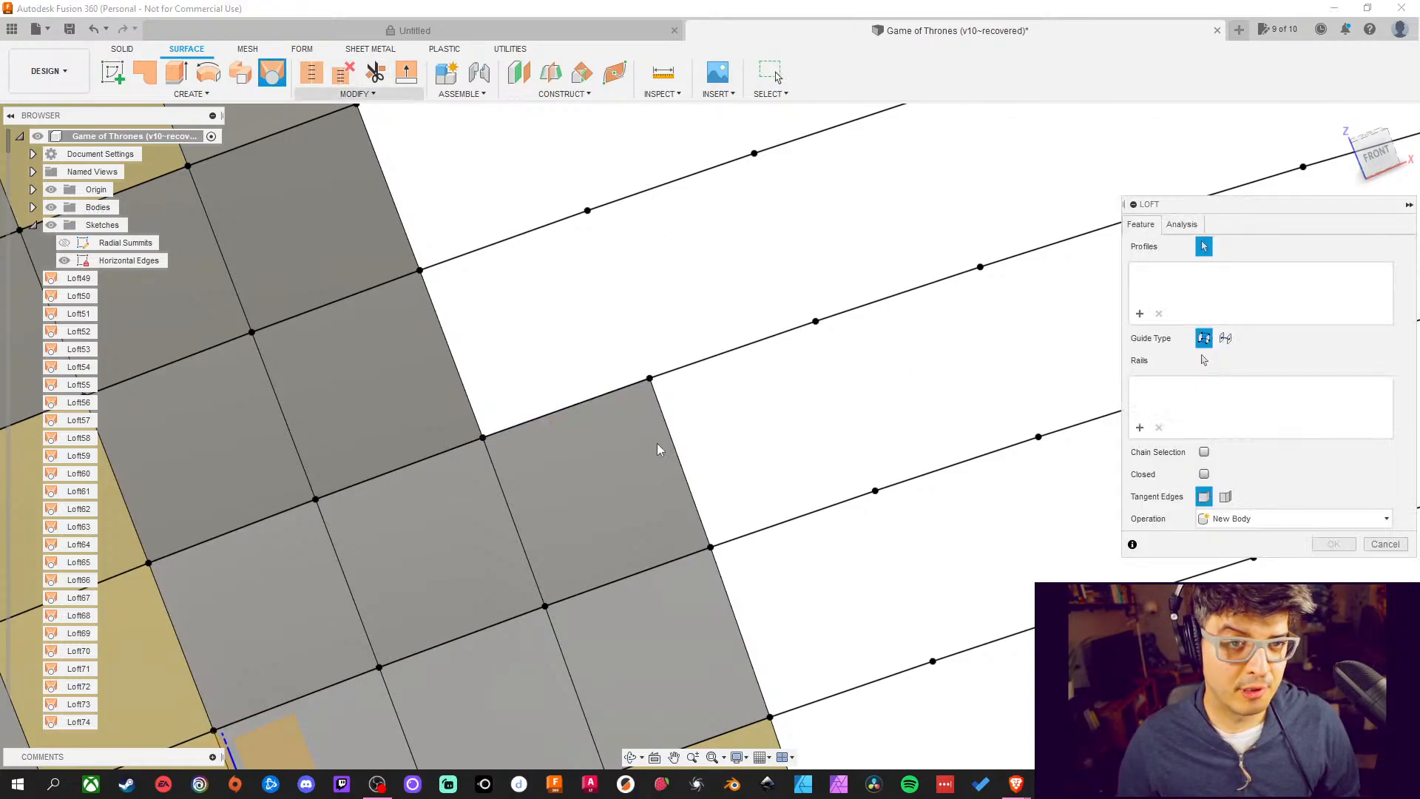
{"action": "left_click", "coordinate": [603, 406]}
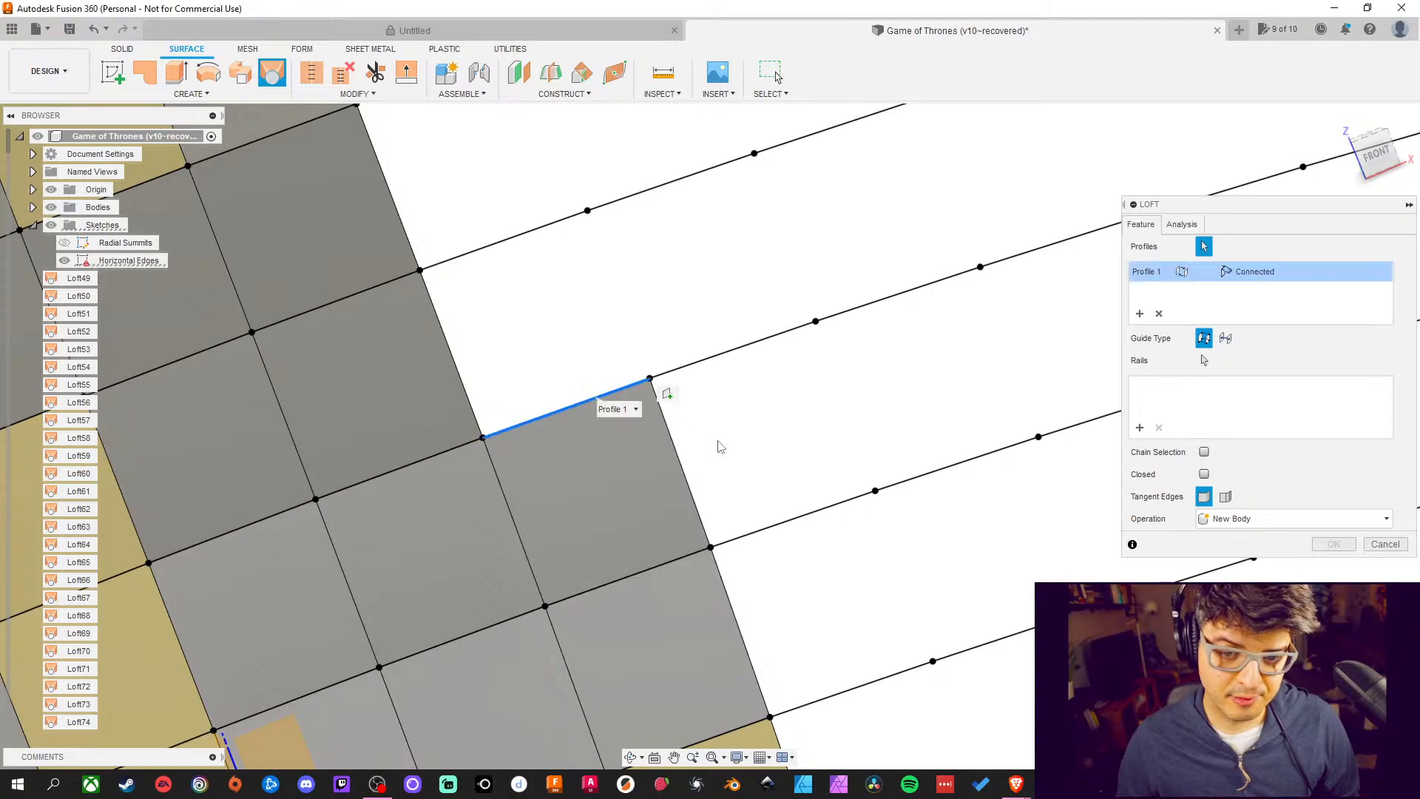
{"action": "left_click", "coordinate": [525, 234]}
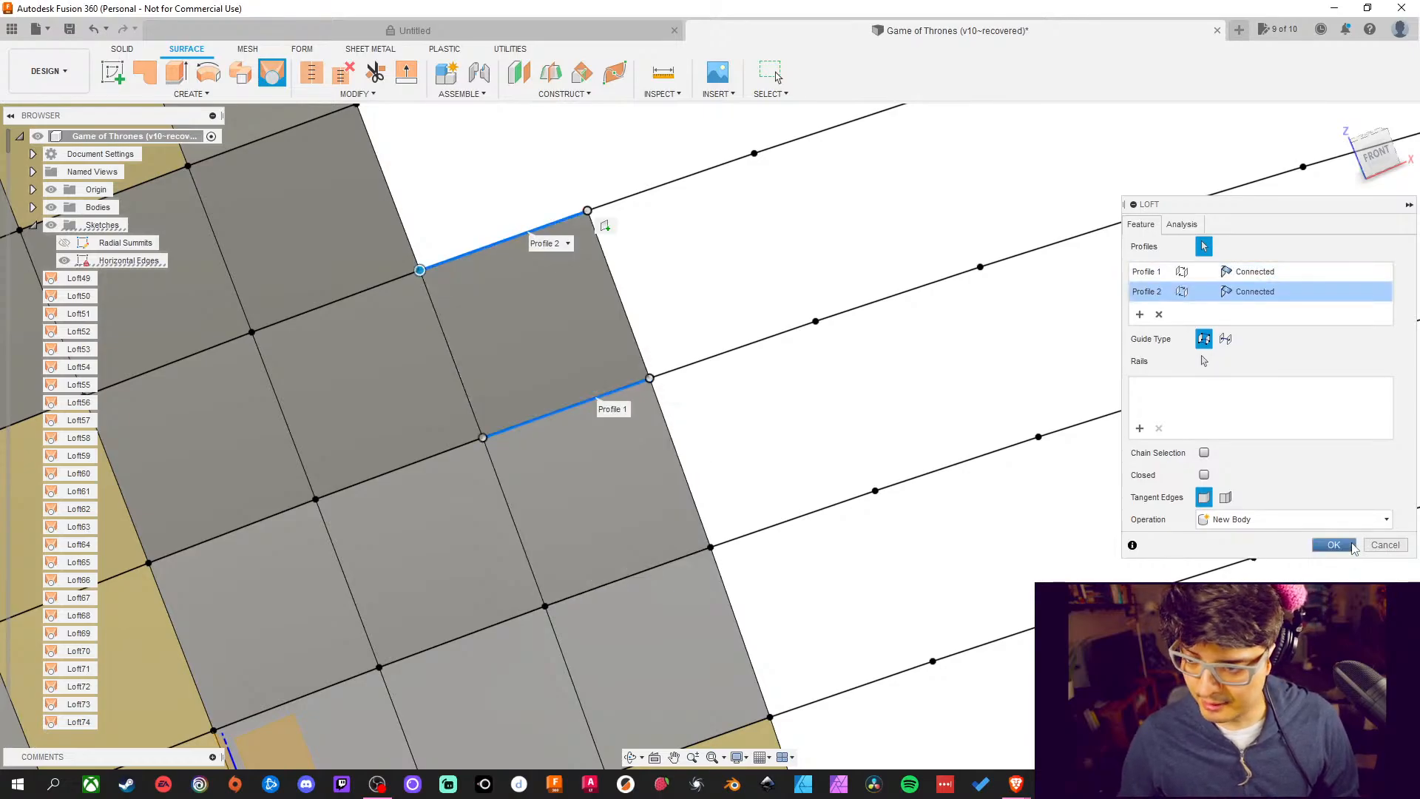
{"action": "left_click", "coordinate": [1350, 546]}
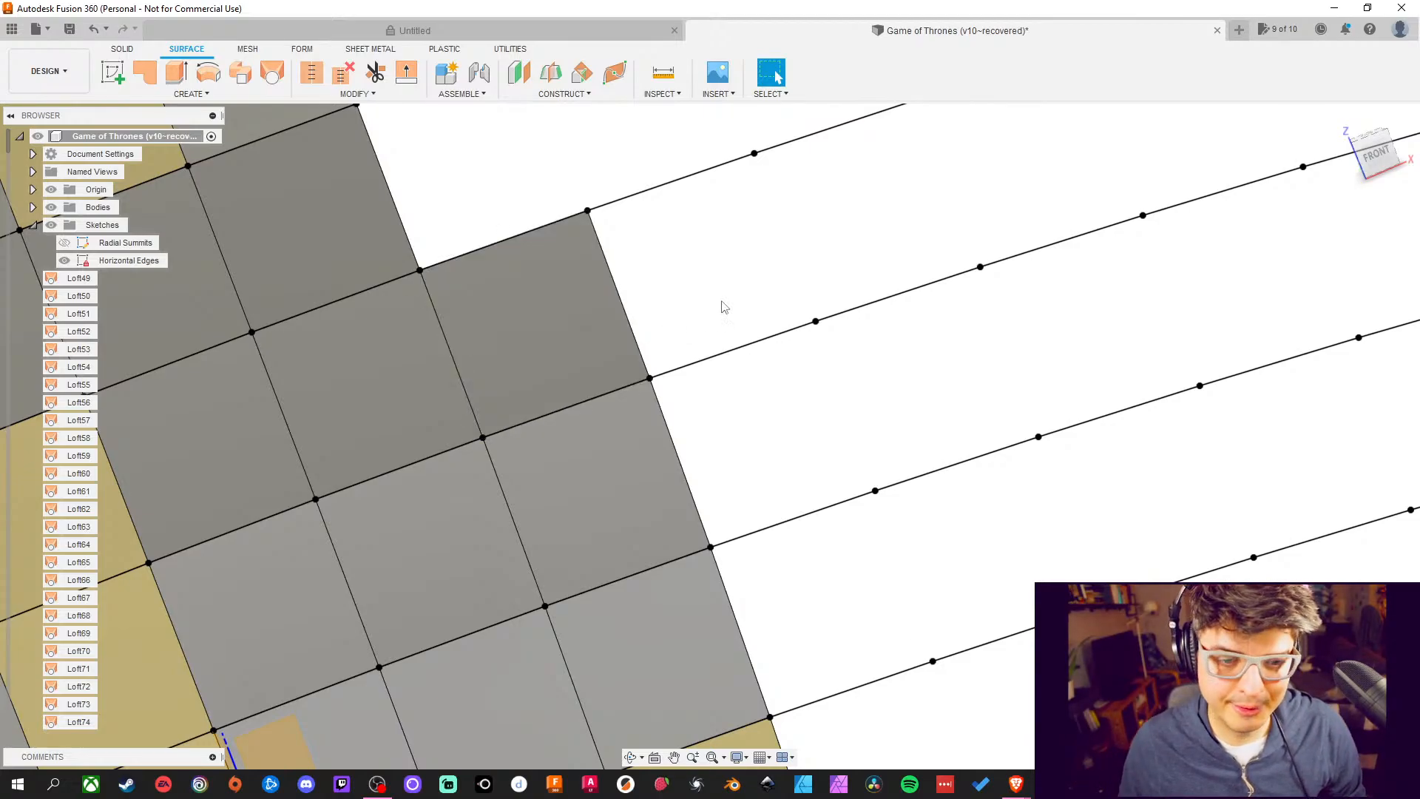
Loft the ninth panel of the column, from the eighth panel's top edge to the next segment above
{"action": "middle_click_drag", "start_coordinate": [722, 308], "coordinate": [729, 466]}
{"action": "left_click", "coordinate": [272, 72]}
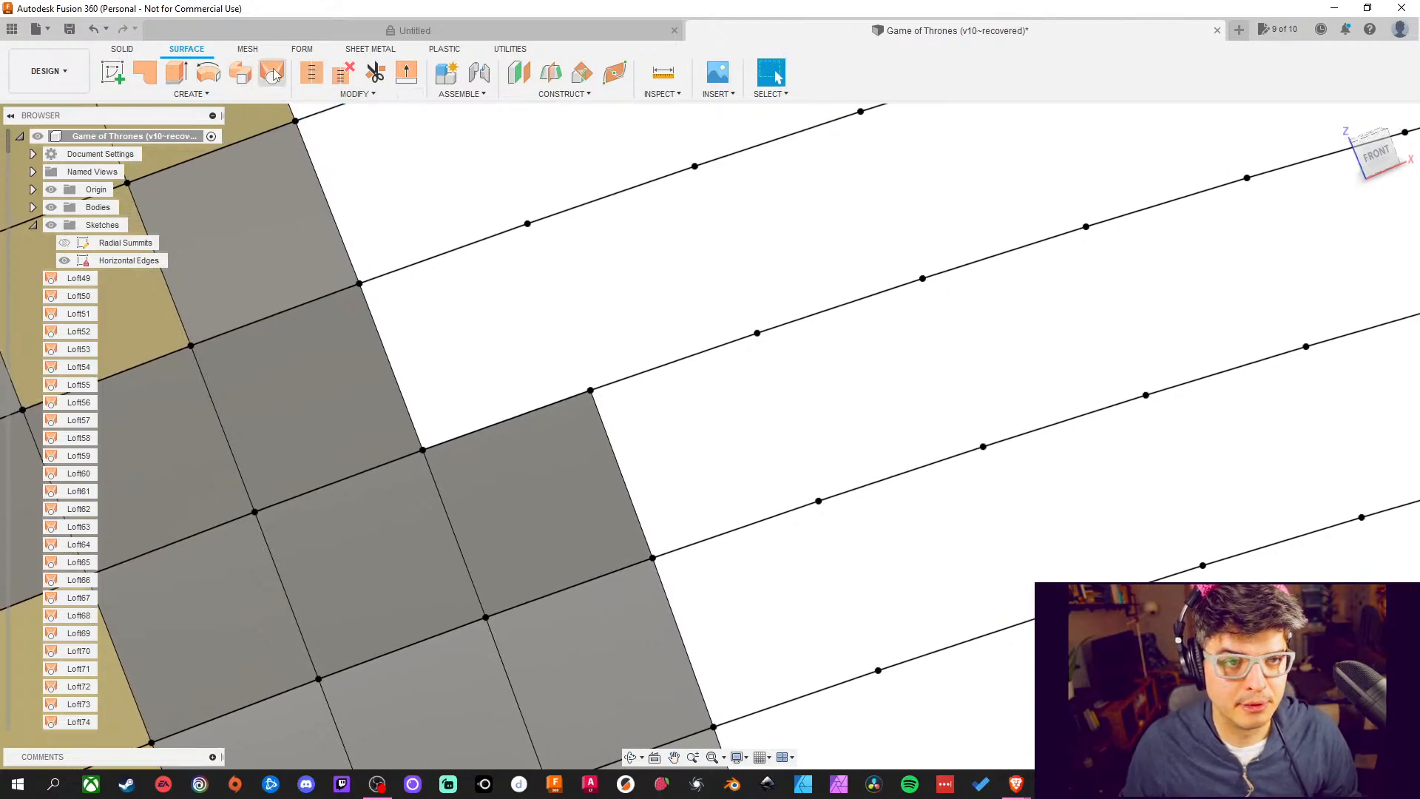
{"action": "left_click", "coordinate": [555, 401]}
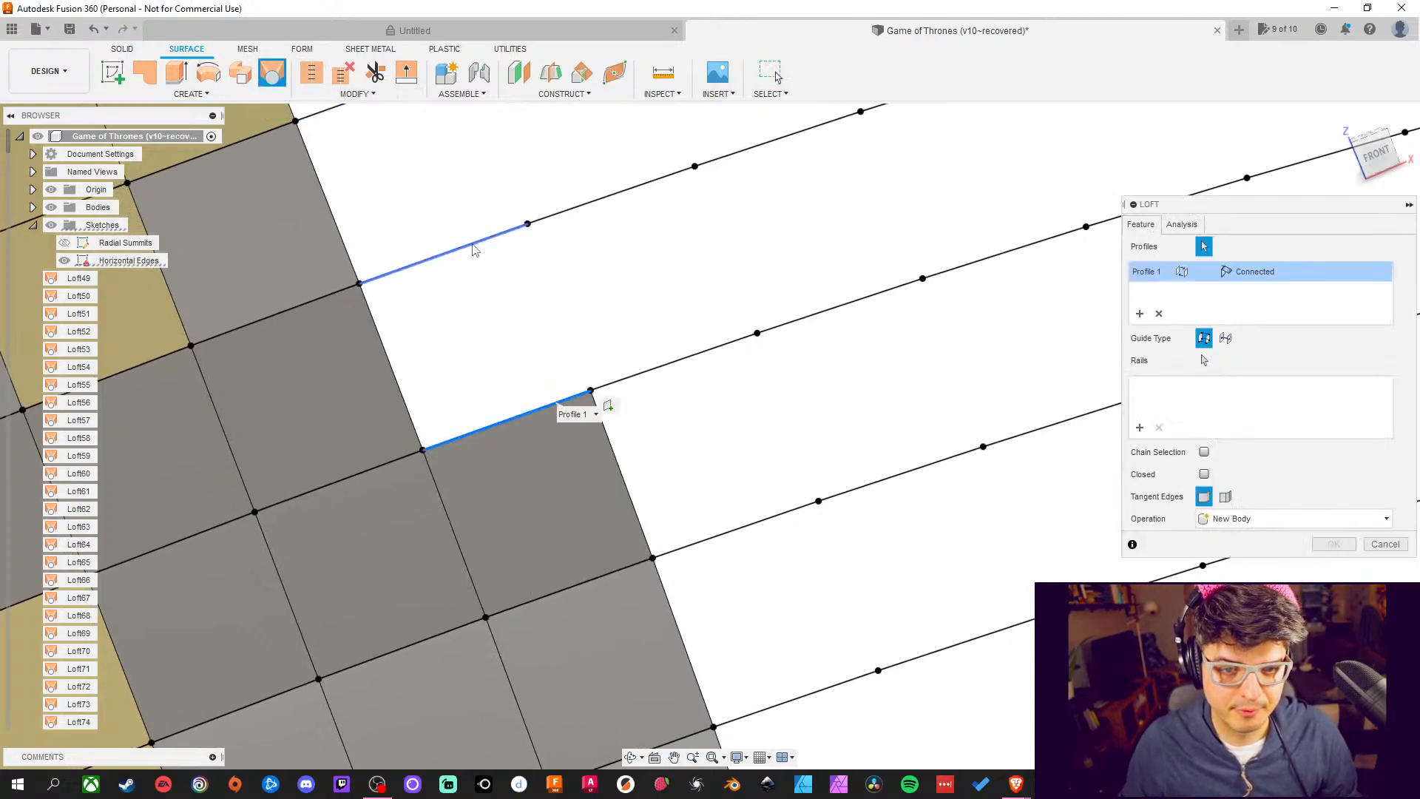
{"action": "left_click", "coordinate": [473, 243]}
{"action": "middle_click_drag", "start_coordinate": [500, 204], "coordinate": [579, 351]}
{"action": "left_click", "coordinate": [1334, 545]}
{"action": "middle_click_drag", "start_coordinate": [690, 217], "coordinate": [735, 320]}
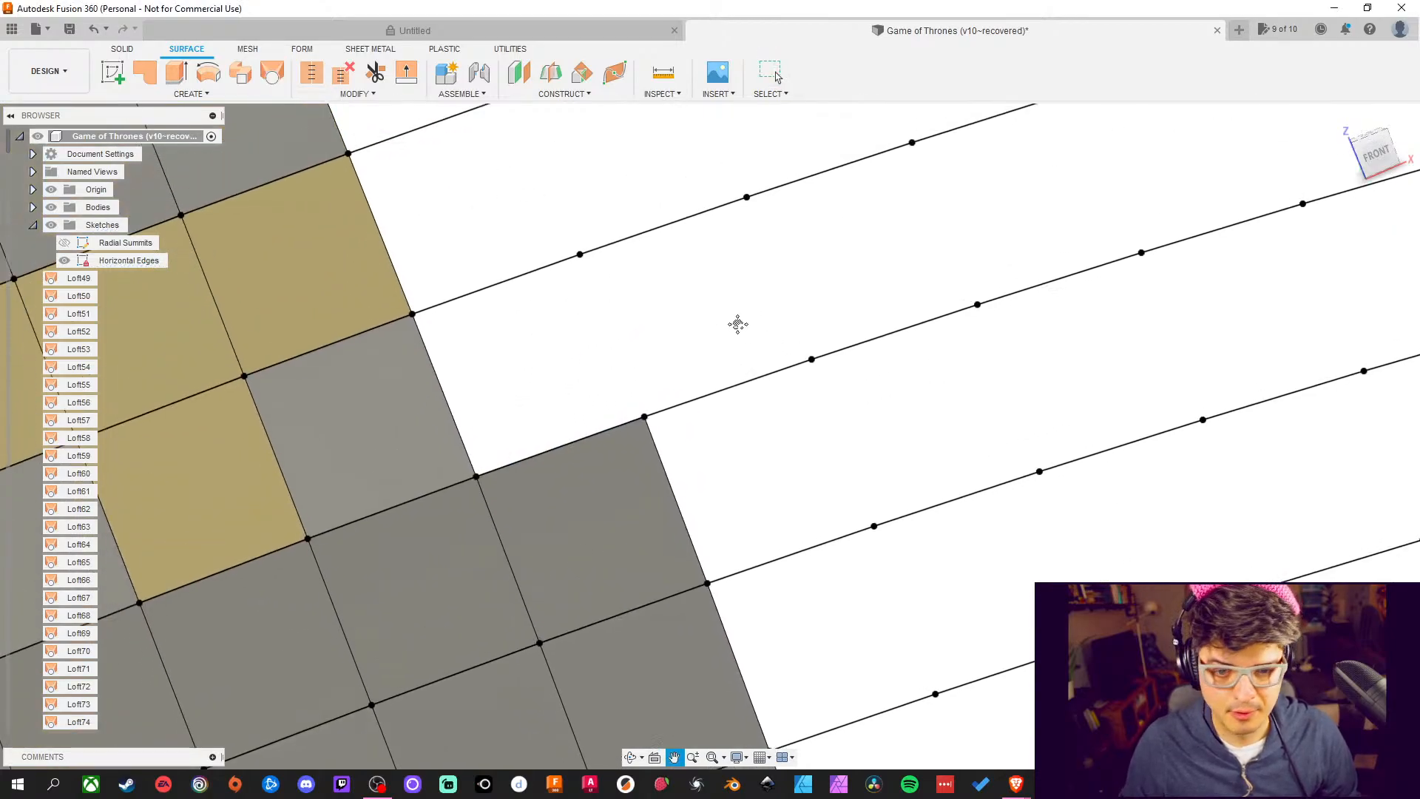
Loft the tenth panel of the column, from the ninth panel's top edge to the segment above
{"action": "key", "text": "Return"}
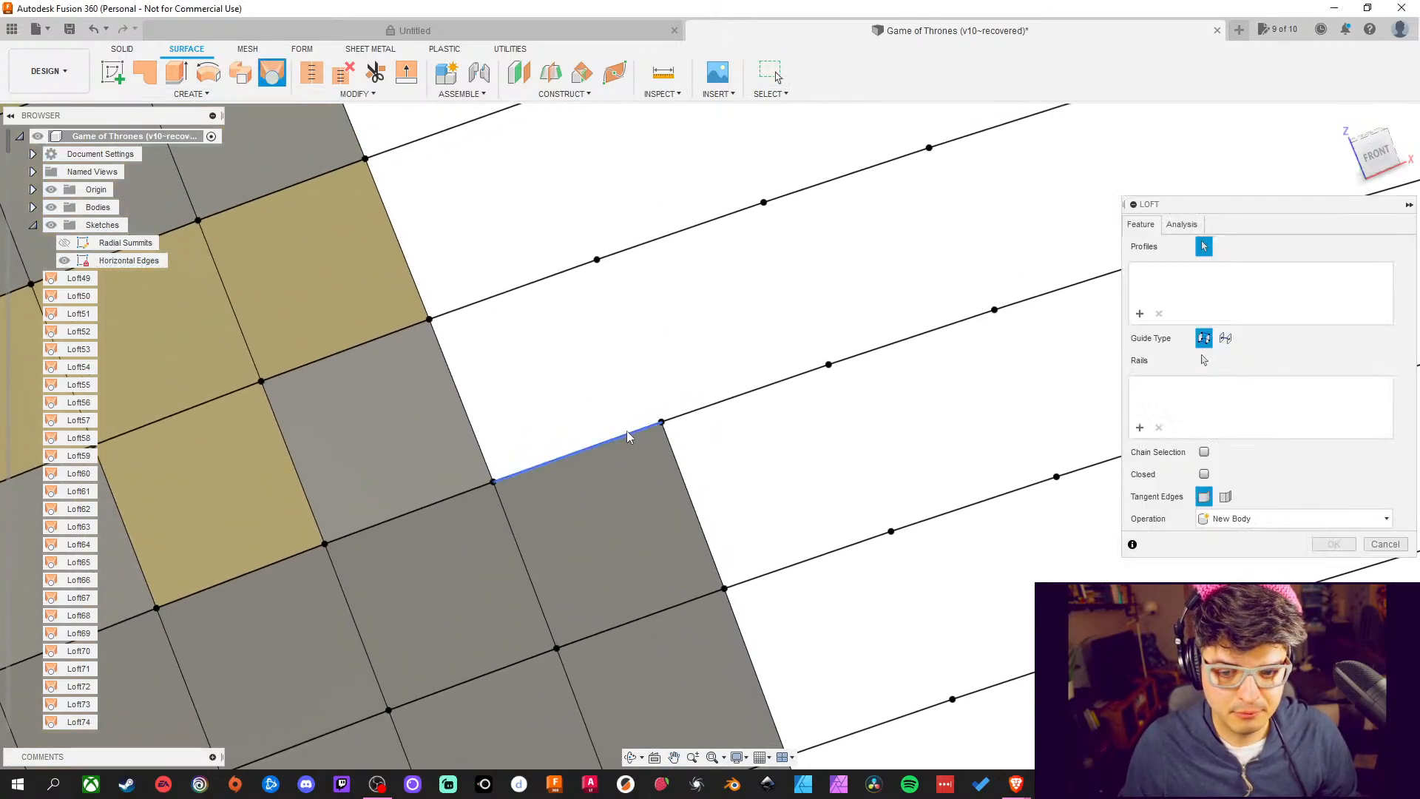
{"action": "left_click", "coordinate": [624, 437]}
{"action": "left_click", "coordinate": [553, 279]}
{"action": "middle_click_drag", "start_coordinate": [490, 225], "coordinate": [532, 332]}
{"action": "left_click", "coordinate": [1333, 545]}
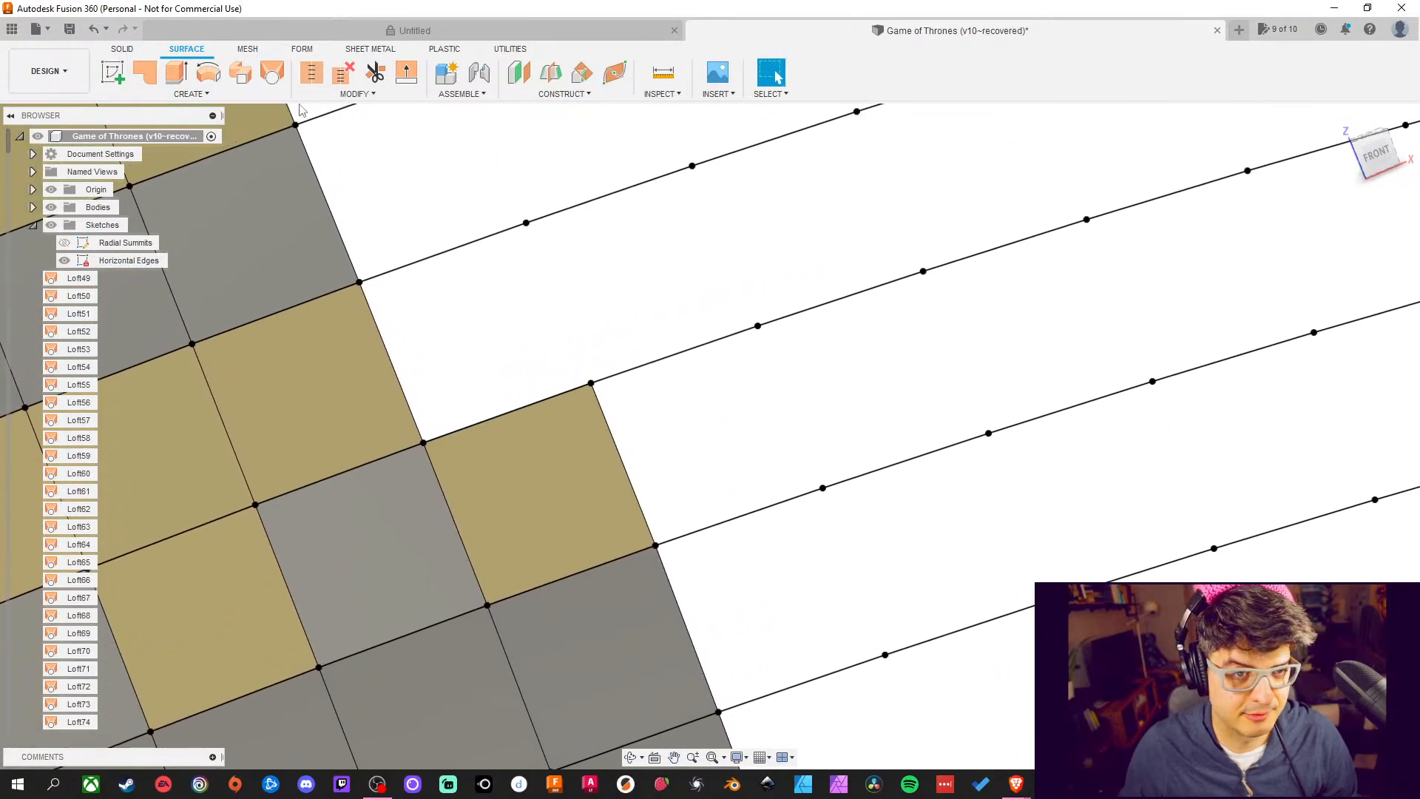
Loft the eleventh panel of the column, between the next segment above and the tenth panel's top edge
{"action": "key", "text": "Return"}
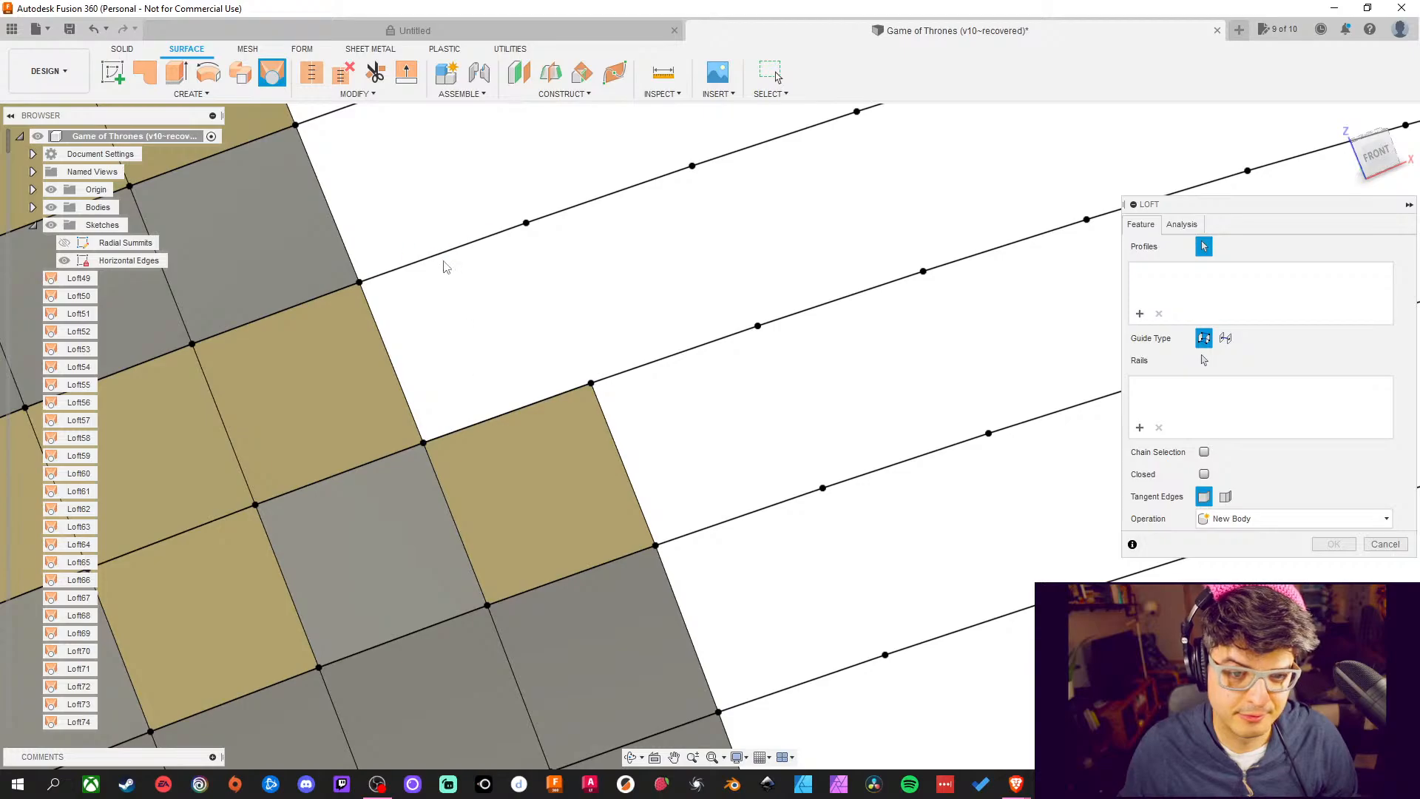
{"action": "left_click", "coordinate": [451, 249]}
{"action": "middle_click_drag", "start_coordinate": [423, 183], "coordinate": [453, 237]}
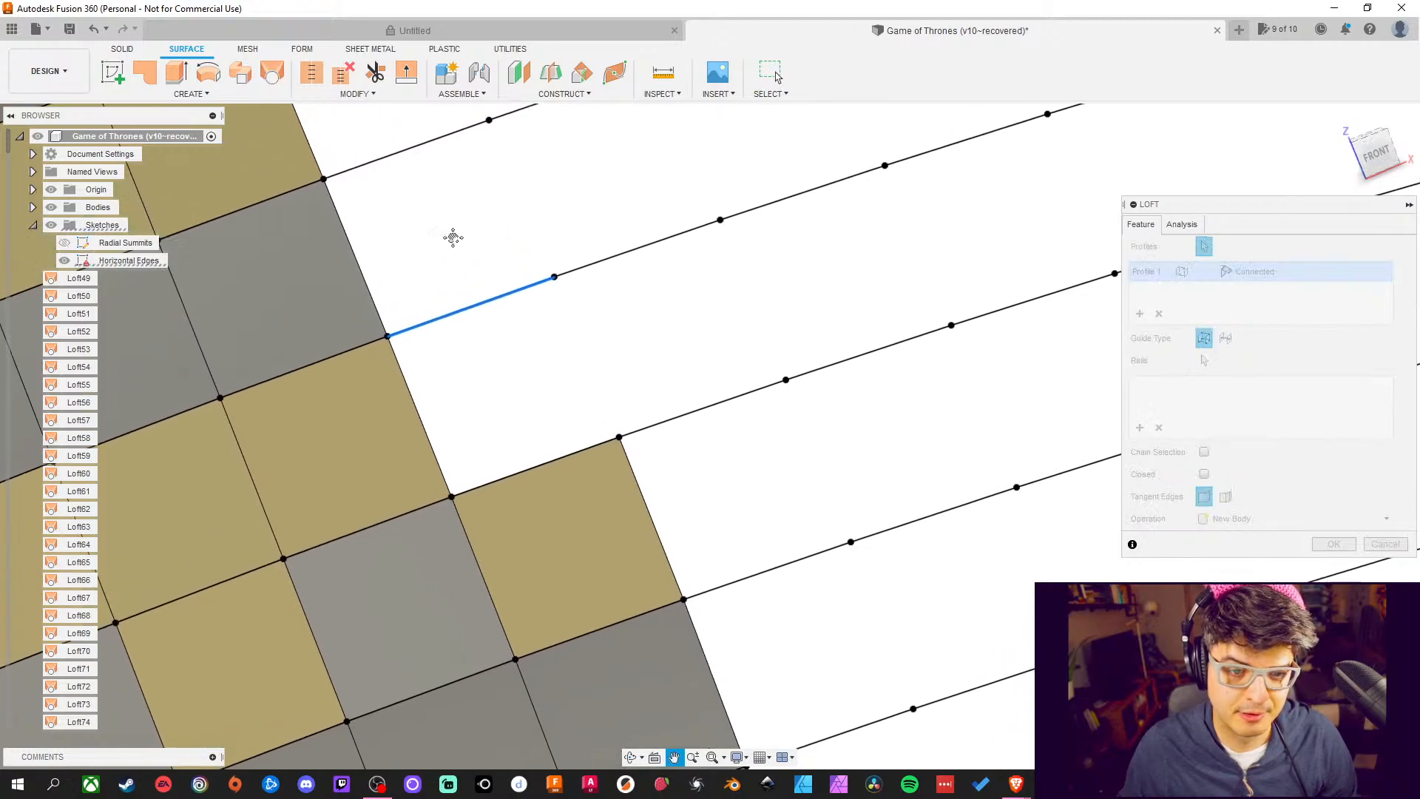
{"action": "left_click", "coordinate": [571, 458]}
{"action": "middle_click_drag", "start_coordinate": [547, 379], "coordinate": [657, 589]}
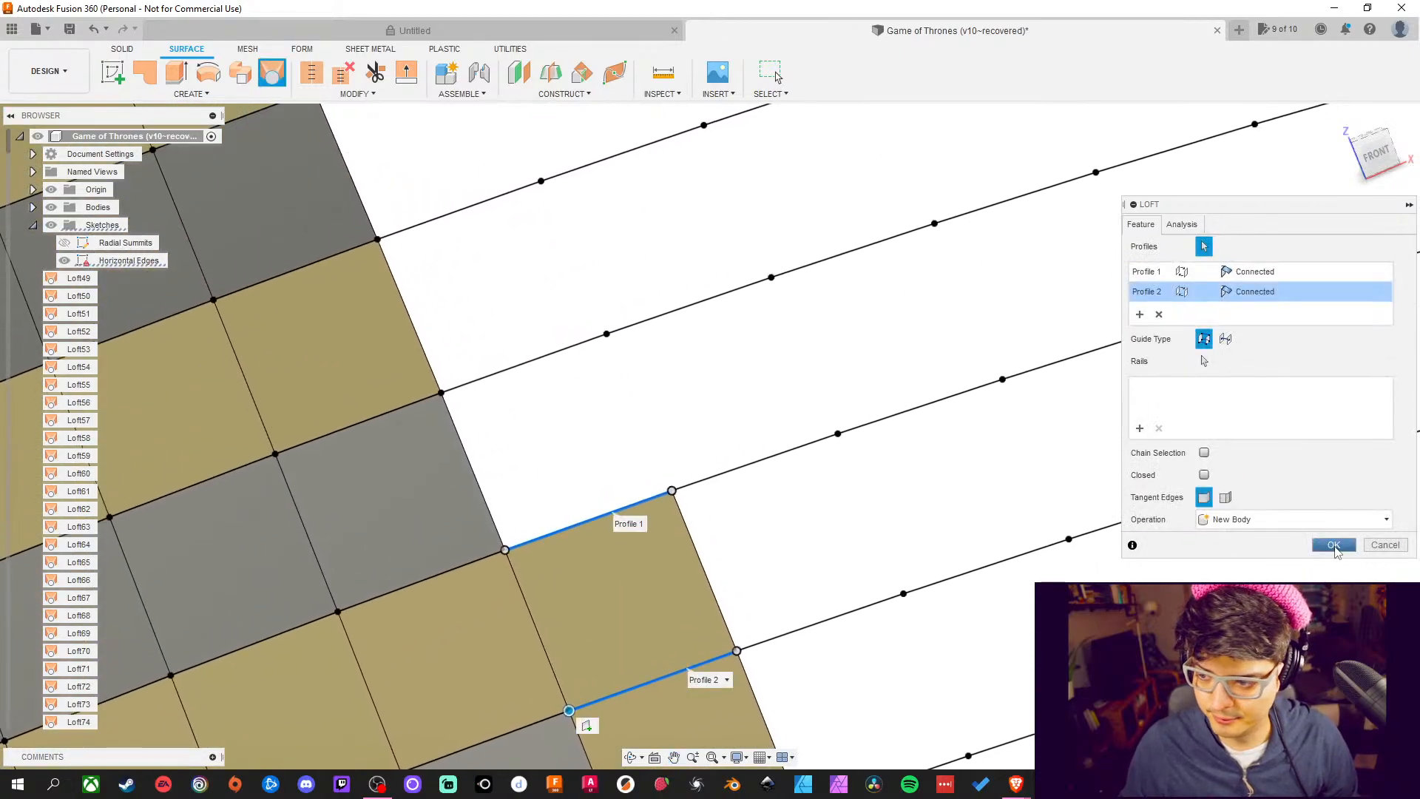
{"action": "left_click", "coordinate": [1333, 545]}
Loft the twelfth panel of the column, from the eleventh panel's top edge to the segment above
{"action": "middle_click_drag", "start_coordinate": [602, 358], "coordinate": [614, 288]}
{"action": "key", "text": "Return"}
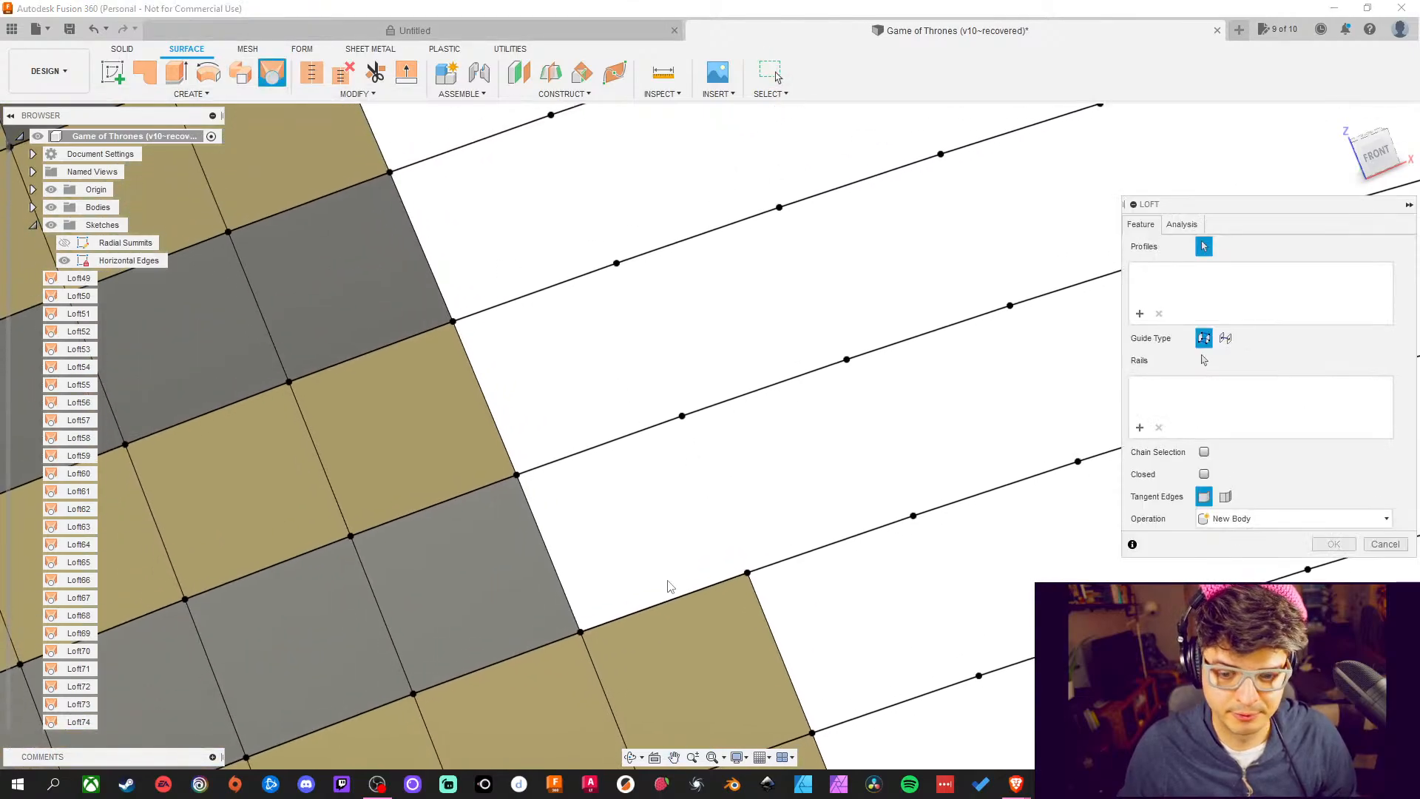
{"action": "left_click", "coordinate": [669, 599]}
{"action": "left_click", "coordinate": [621, 444]}
{"action": "middle_click_drag", "start_coordinate": [815, 475], "coordinate": [753, 357]}
{"action": "left_click", "coordinate": [1333, 545]}
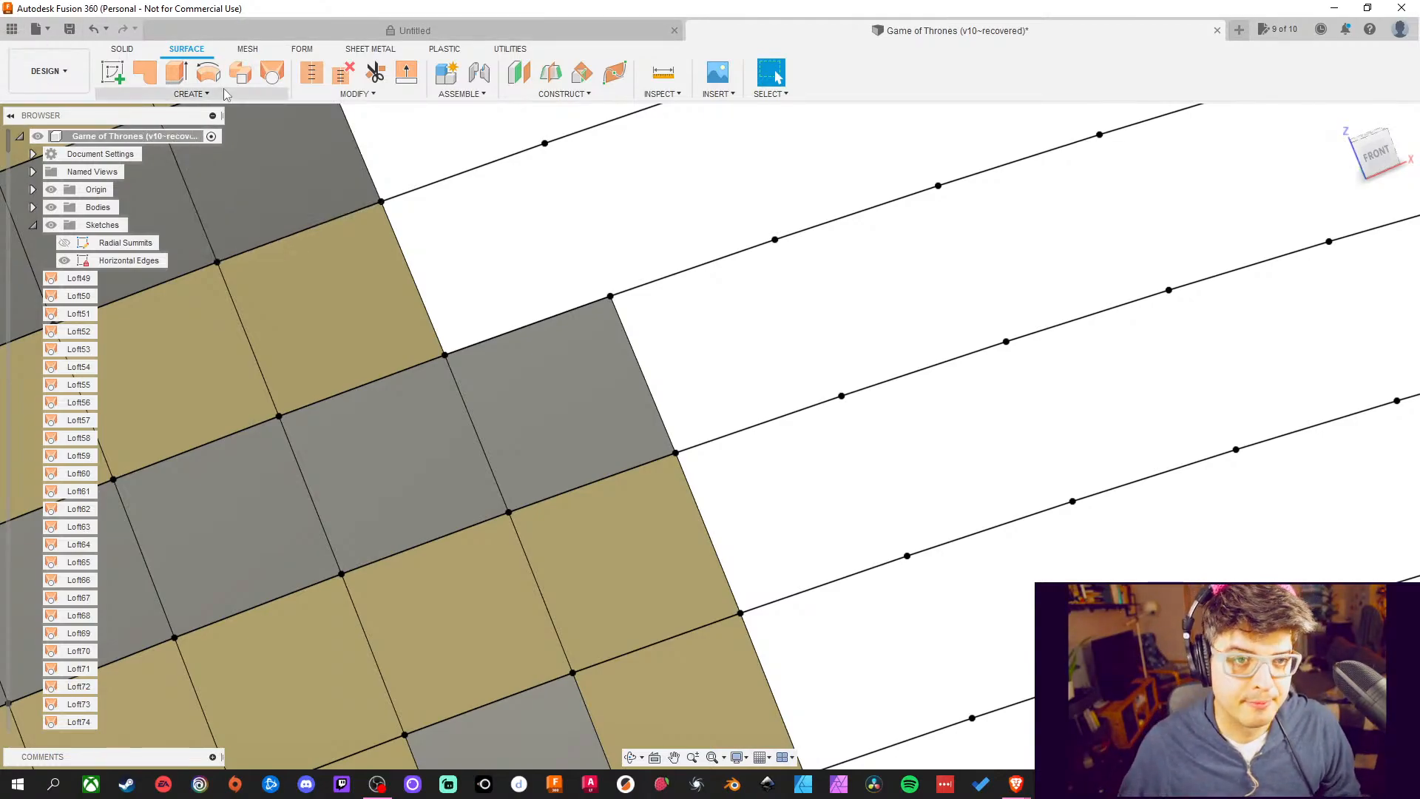
Loft the thirteenth panel of the column, from the twelfth panel's top edge to the next segment above
{"action": "left_click", "coordinate": [274, 73]}
{"action": "left_click", "coordinate": [551, 316]}
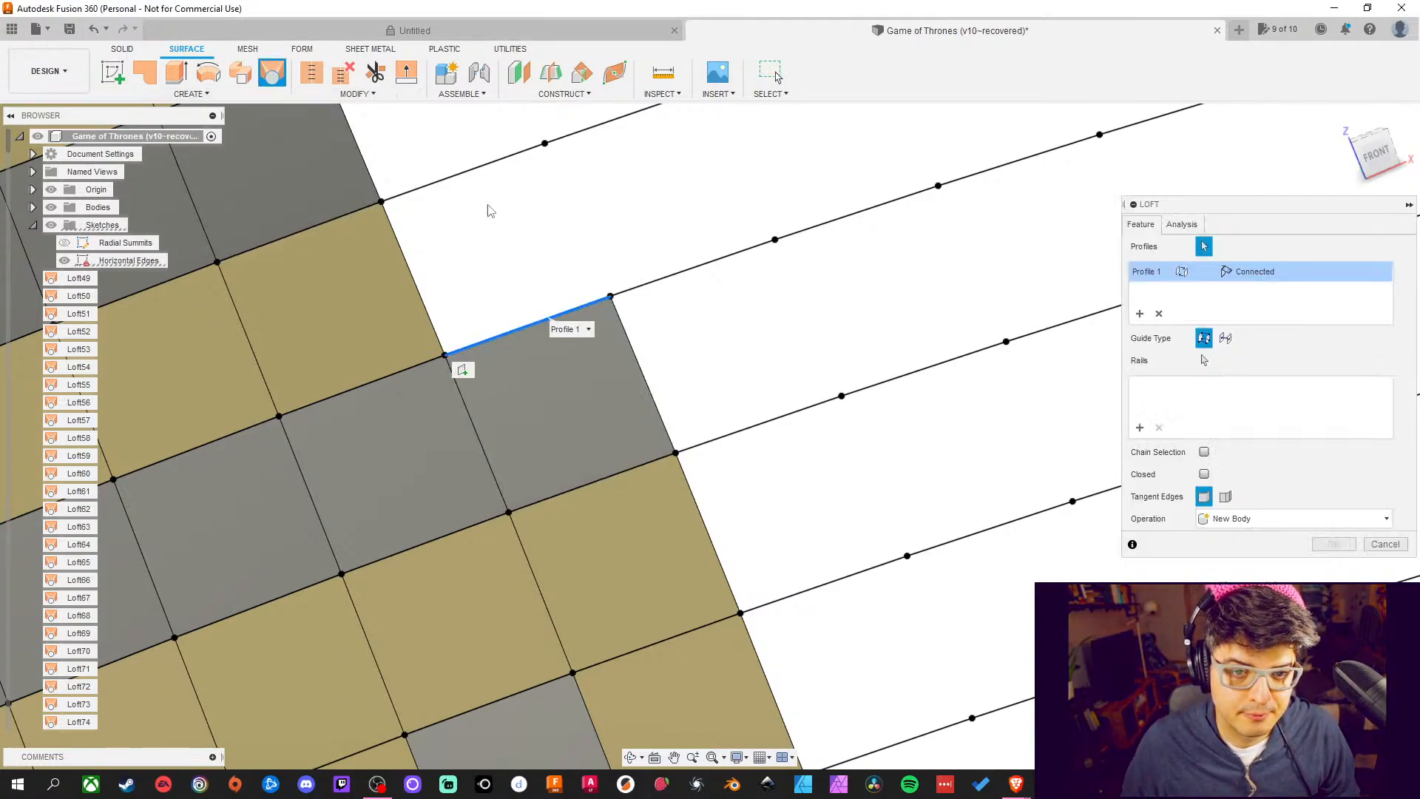
{"action": "left_click", "coordinate": [460, 172]}
{"action": "middle_click_drag", "start_coordinate": [1007, 262], "coordinate": [1047, 452]}
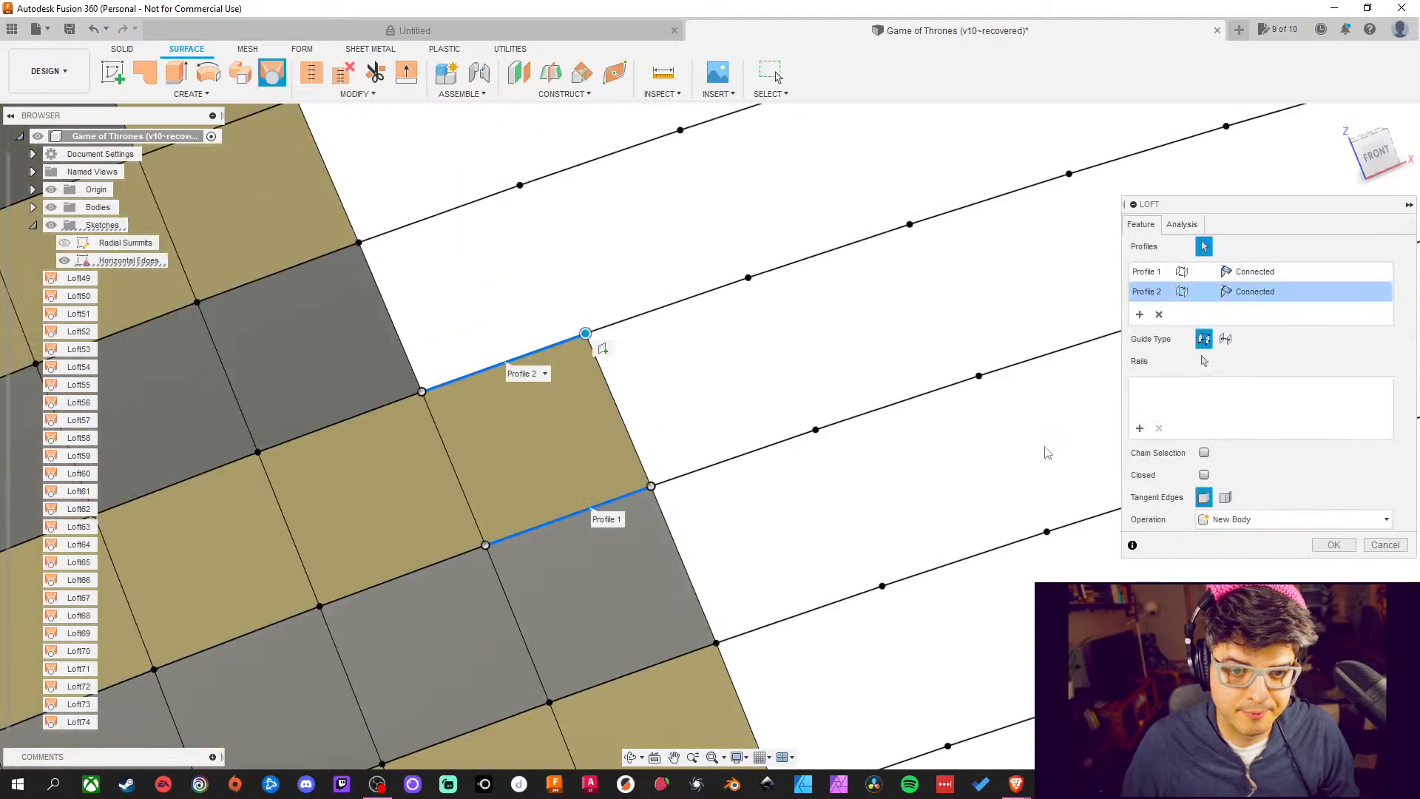
{"action": "left_click", "coordinate": [1337, 549]}
Loft the fourteenth panel of the column, from the thirteenth panel's top edge to the segment above
{"action": "middle_click_drag", "start_coordinate": [614, 263], "coordinate": [748, 357]}
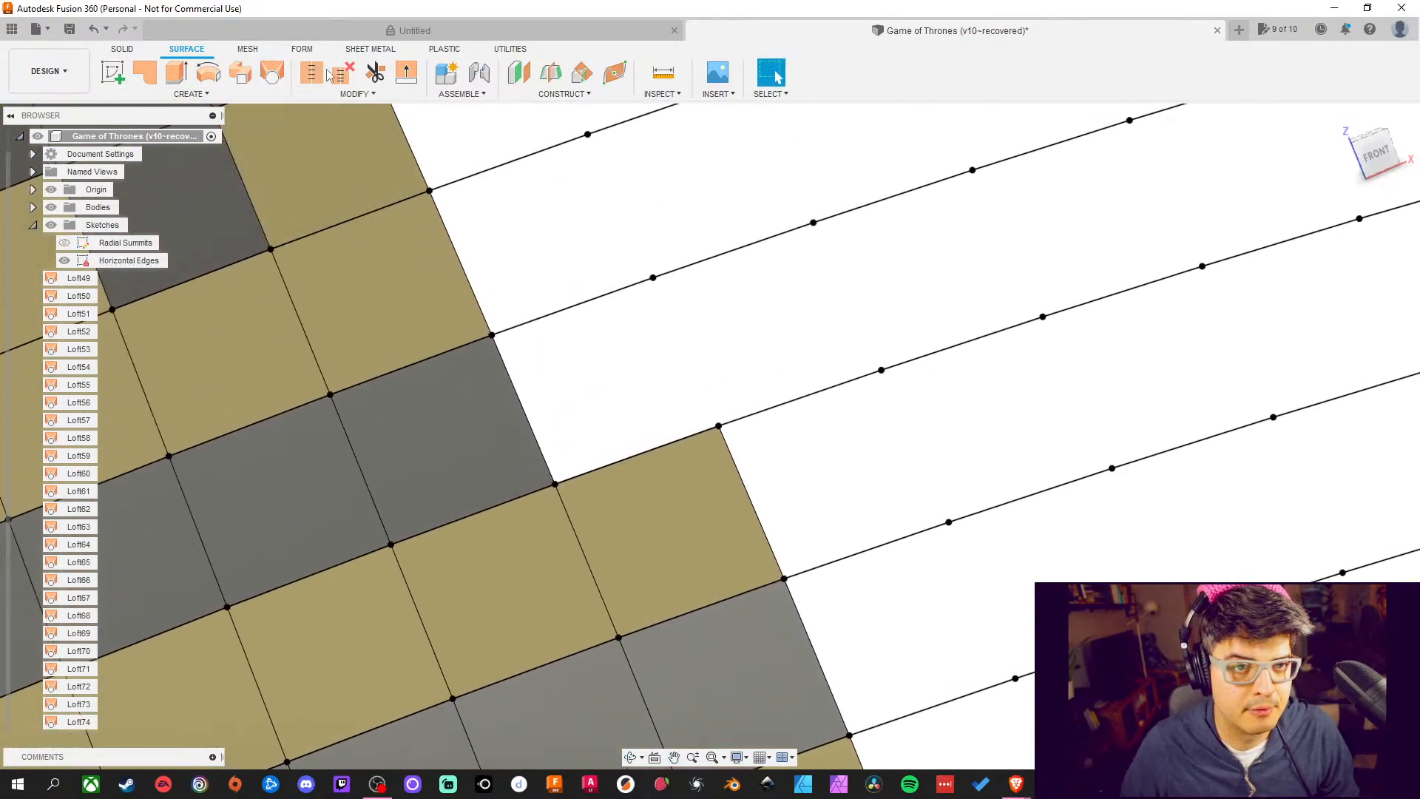
{"action": "left_click", "coordinate": [275, 74]}
{"action": "left_click", "coordinate": [628, 459]}
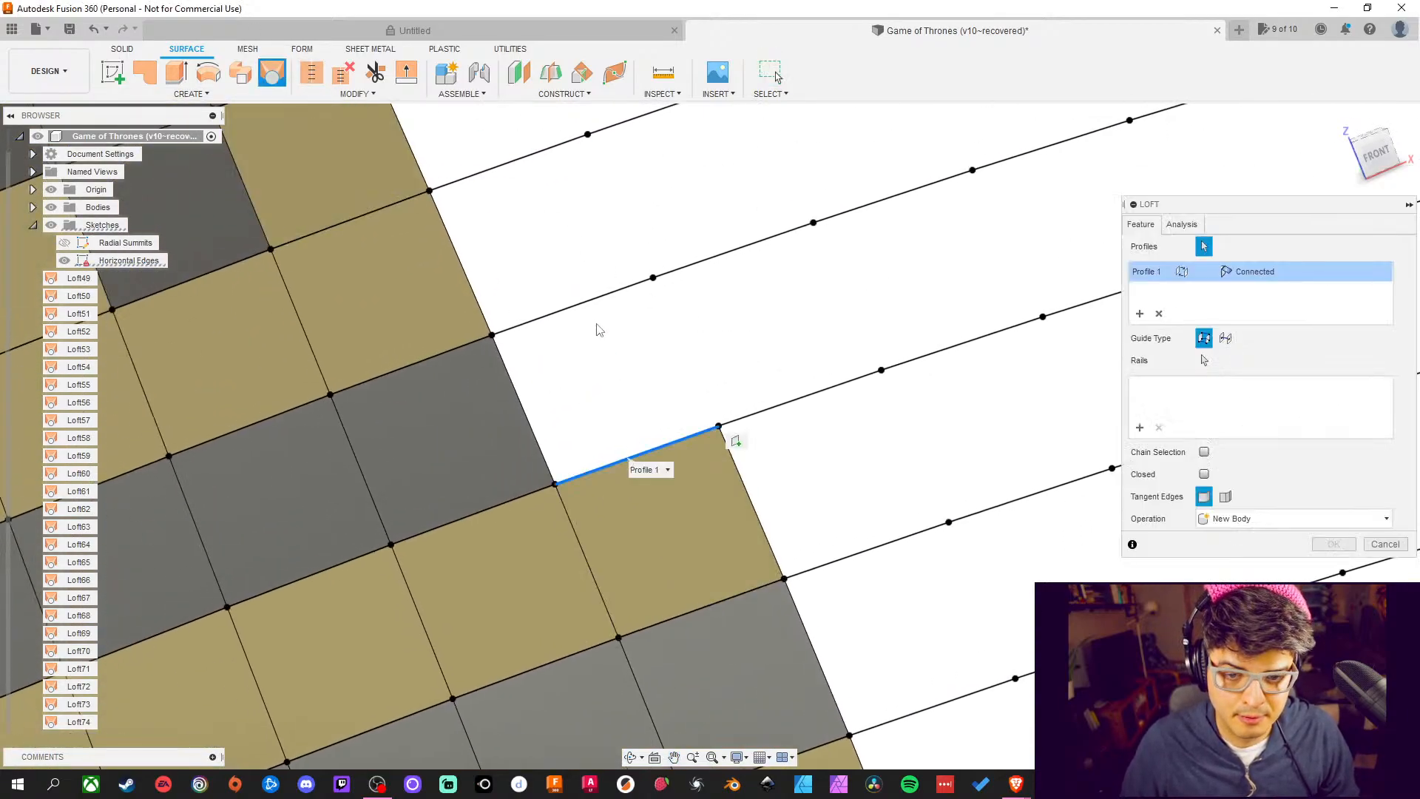
{"action": "left_click", "coordinate": [588, 310]}
{"action": "middle_click_drag", "start_coordinate": [564, 279], "coordinate": [636, 439]}
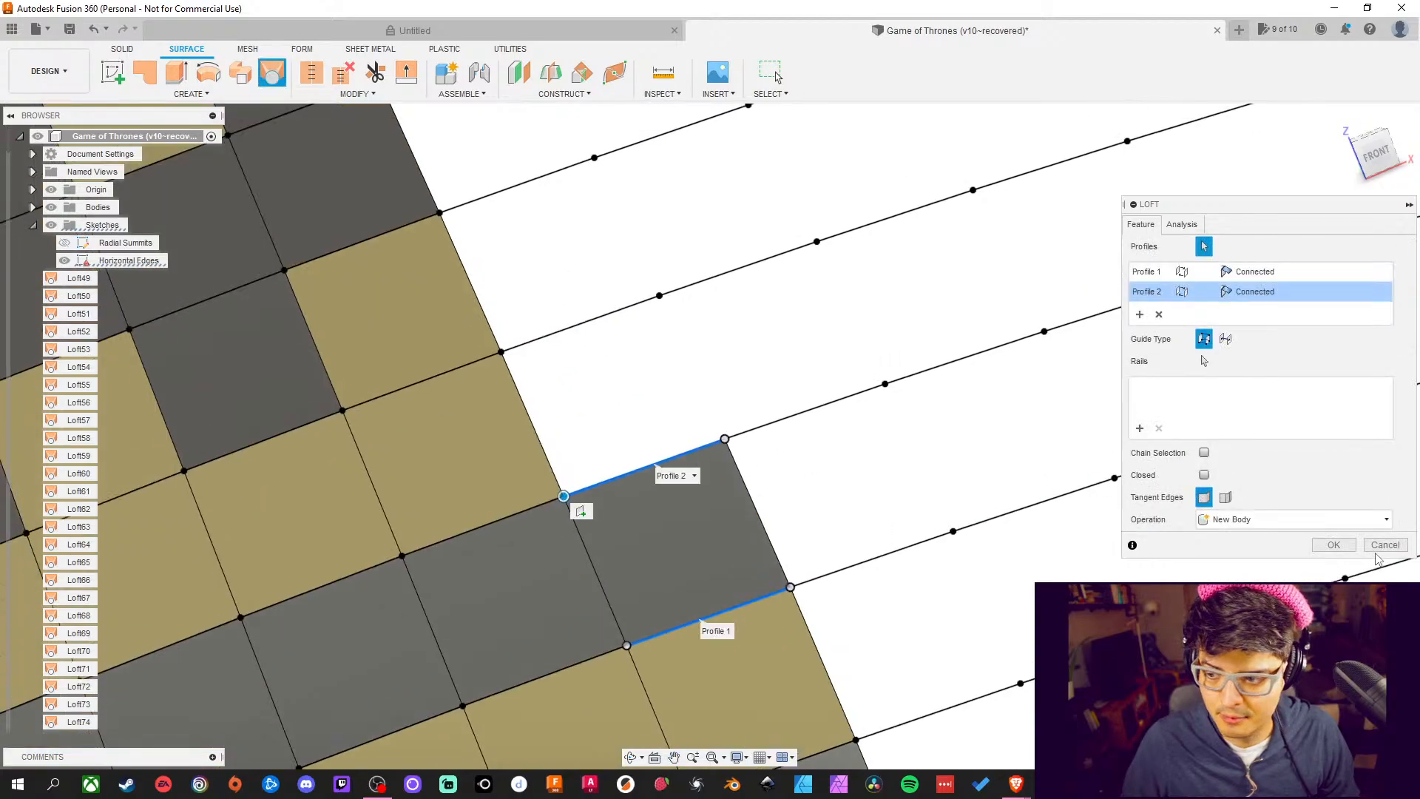
{"action": "left_click", "coordinate": [1333, 544]}
Loft the fifteenth panel of the column, from the fourteenth panel's top edge to the next segment above
{"action": "middle_click_drag", "start_coordinate": [792, 365], "coordinate": [862, 457]}
{"action": "left_click", "coordinate": [275, 74]}
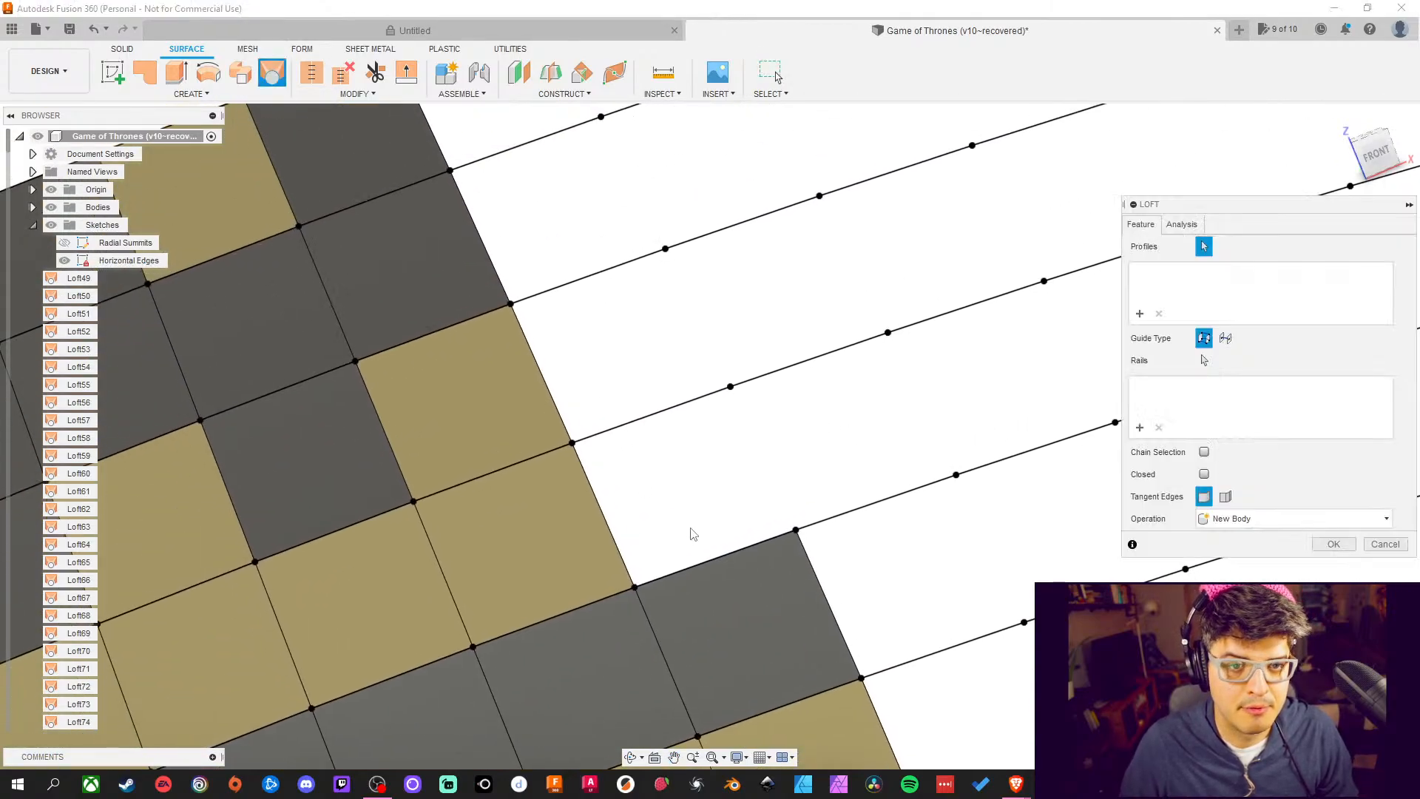
{"action": "left_click", "coordinate": [717, 562]}
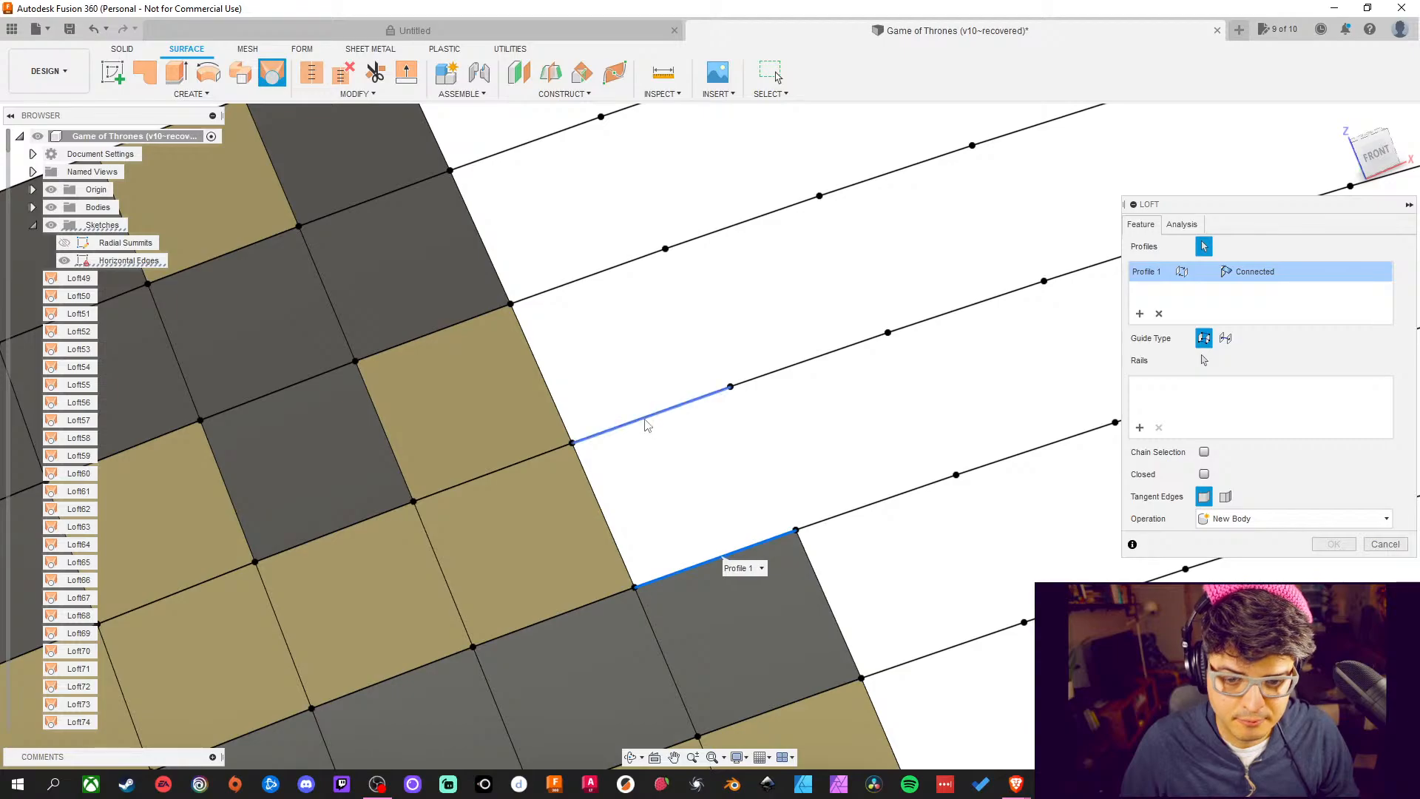
{"action": "left_click", "coordinate": [649, 416]}
{"action": "middle_click_drag", "start_coordinate": [584, 340], "coordinate": [613, 390]}
{"action": "key", "text": "Return"}
Loft the sixteenth panel of the column, from the fifteenth panel's top edge to the segment above
{"action": "middle_click_drag", "start_coordinate": [572, 264], "coordinate": [583, 332]}
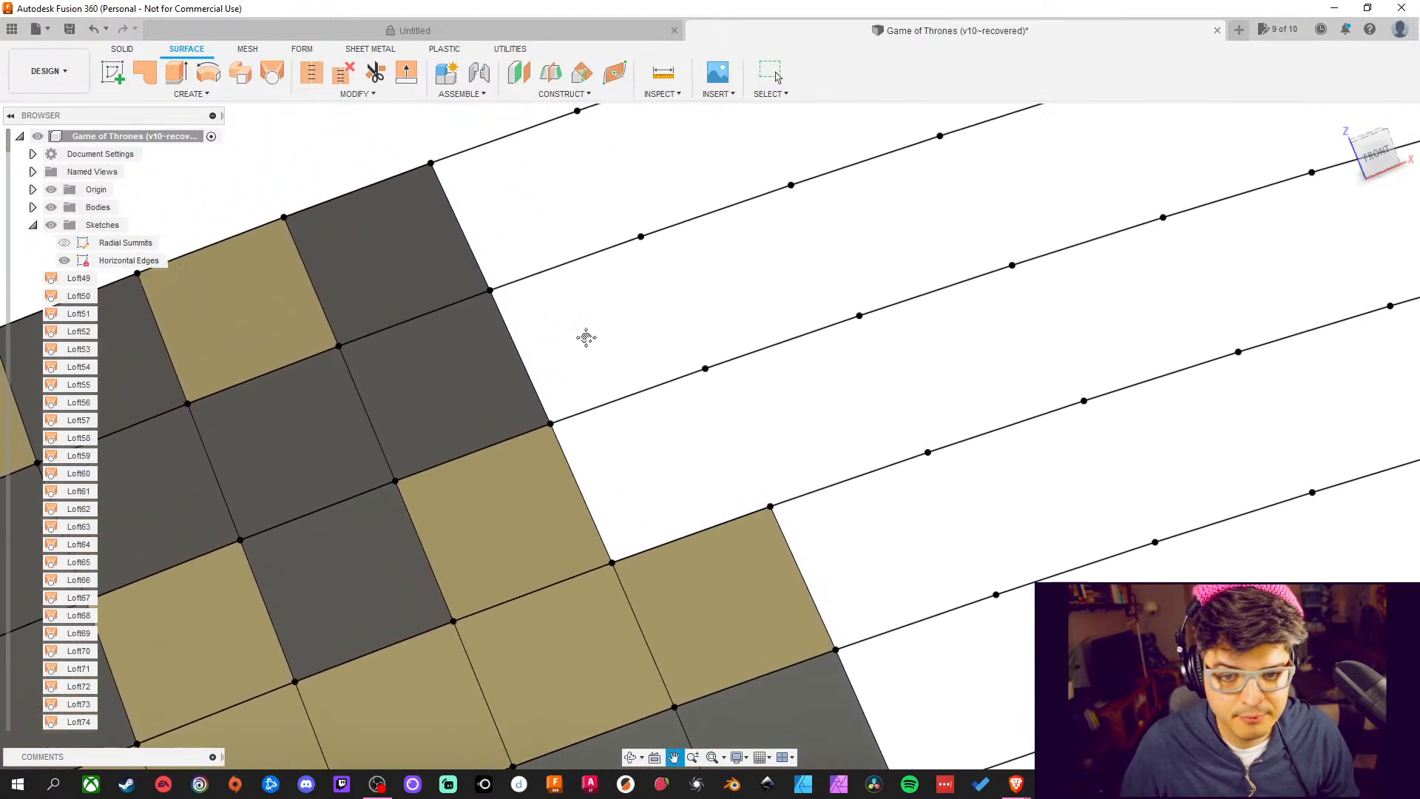
{"action": "left_click", "coordinate": [275, 71]}
{"action": "left_click", "coordinate": [736, 519]}
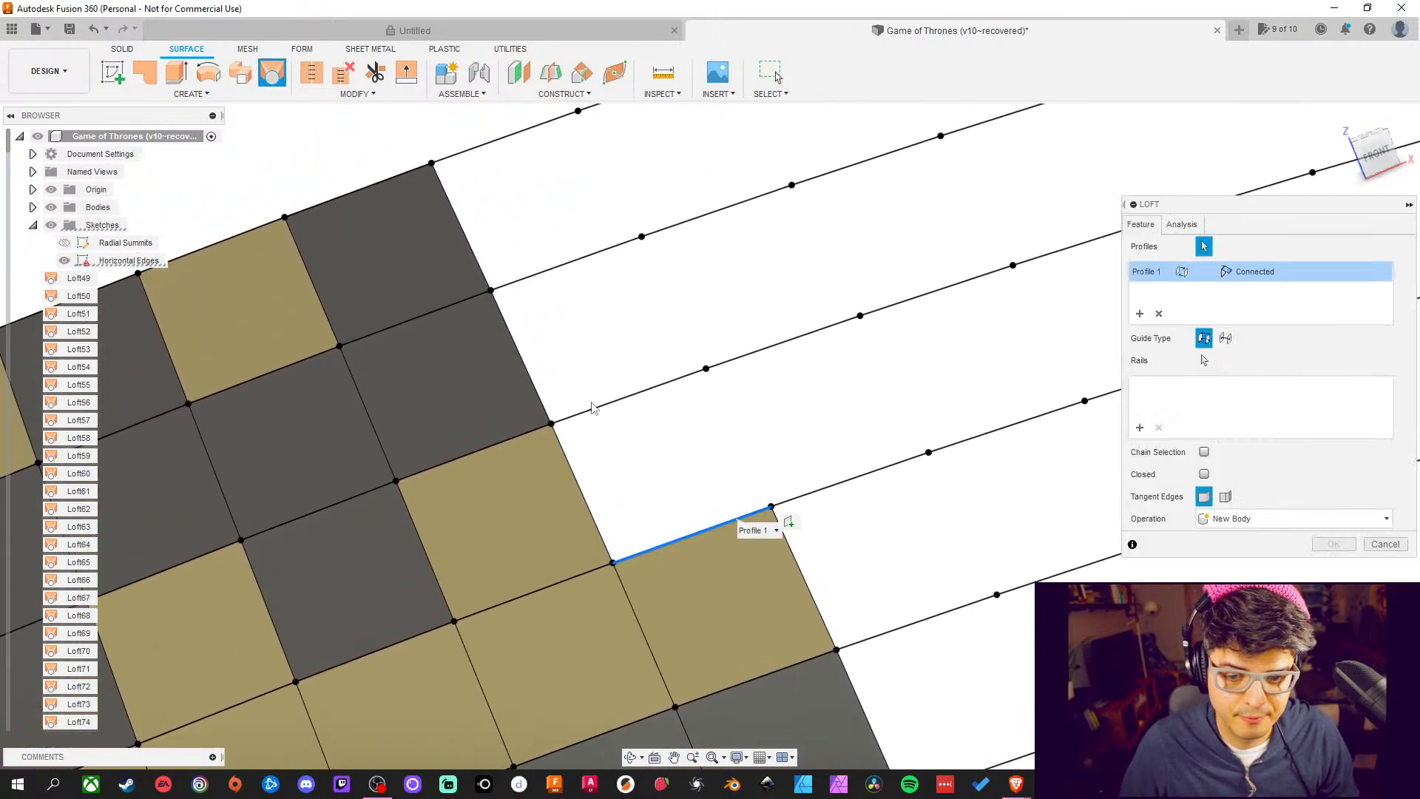
{"action": "left_click", "coordinate": [596, 404]}
{"action": "middle_click_drag", "start_coordinate": [598, 352], "coordinate": [614, 409]}
{"action": "left_click", "coordinate": [1330, 545]}
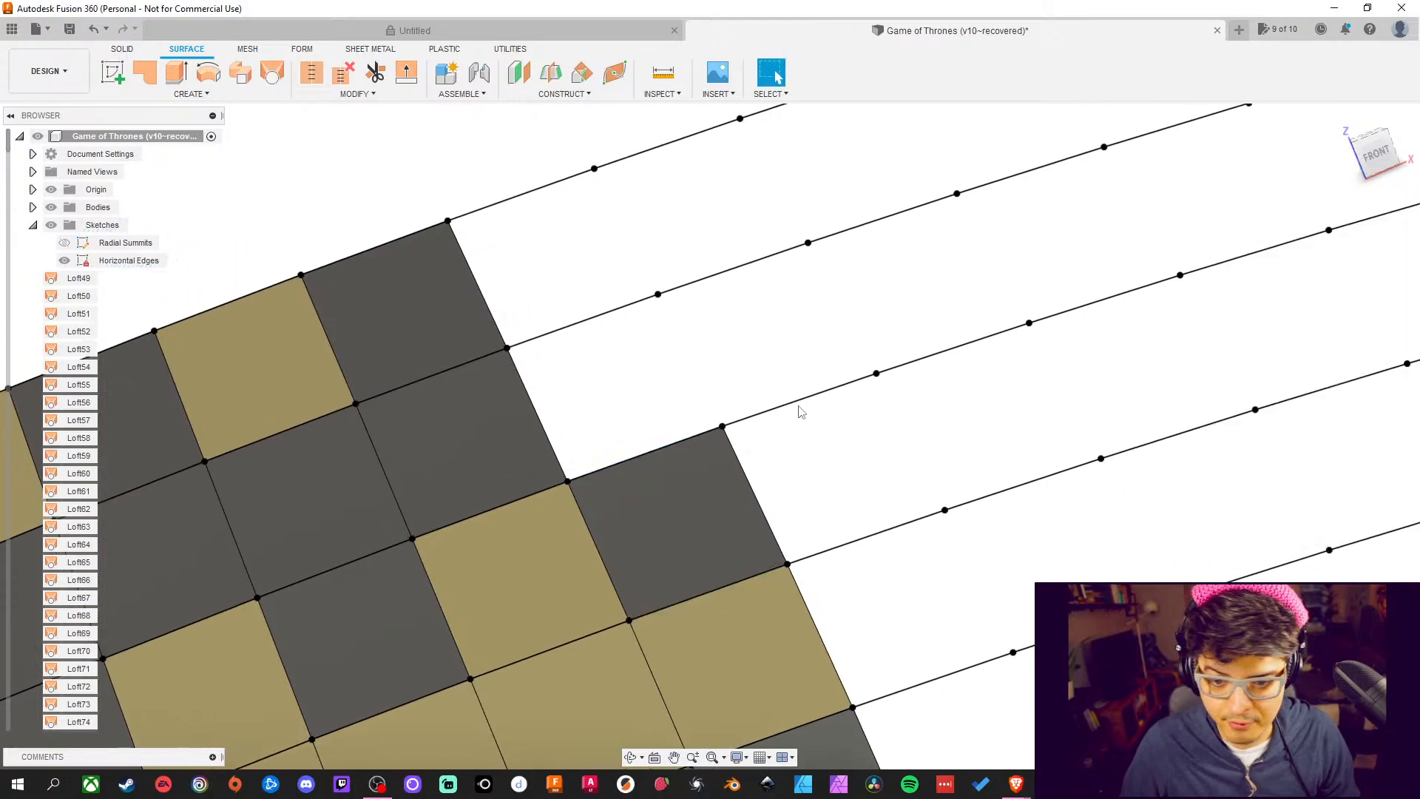
Loft the seventeenth panel of the column, from the sixteenth panel's top edge to the next segment above
{"action": "middle_click_drag", "start_coordinate": [799, 406], "coordinate": [772, 424]}
{"action": "left_click", "coordinate": [273, 71]}
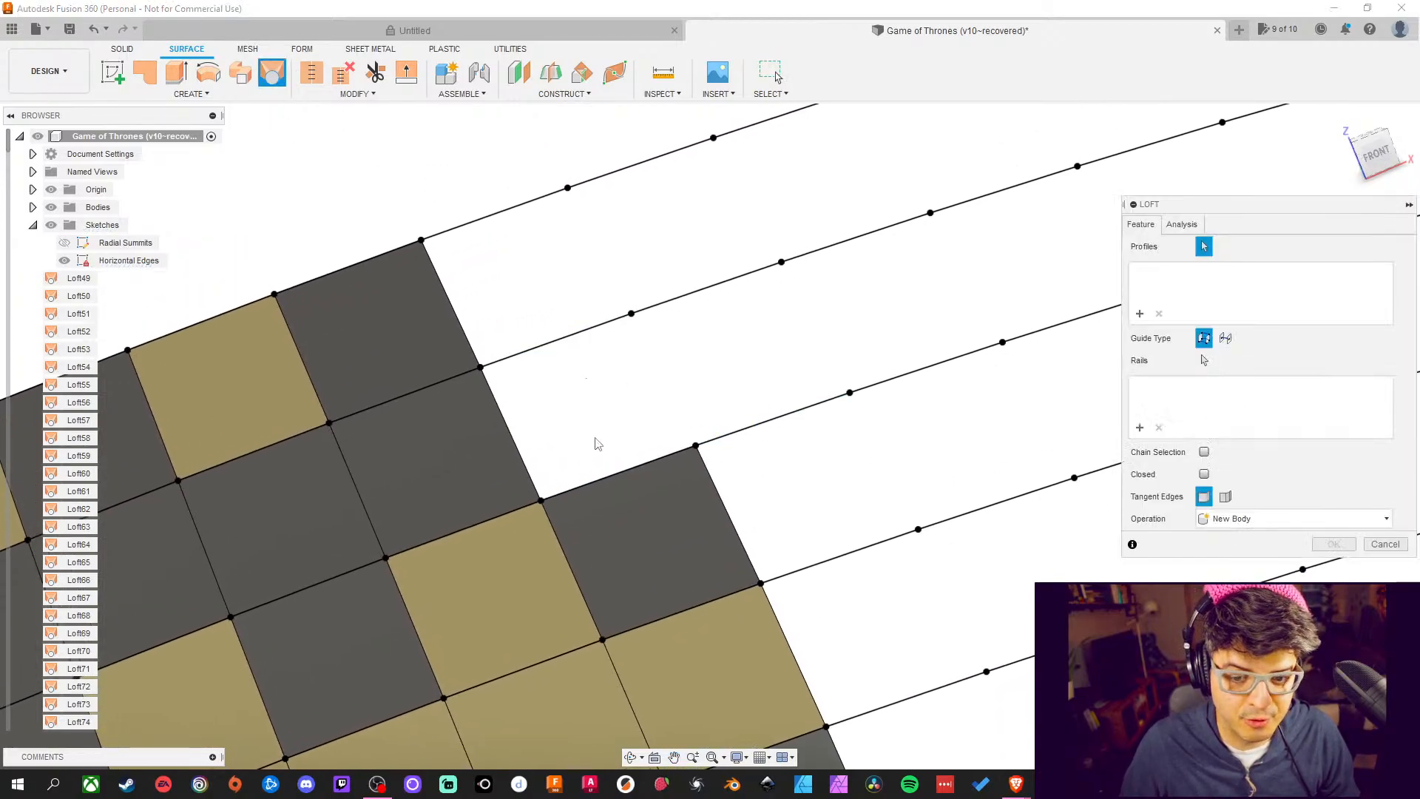
{"action": "left_click", "coordinate": [613, 485]}
{"action": "left_click", "coordinate": [558, 341]}
{"action": "middle_click_drag", "start_coordinate": [560, 274], "coordinate": [627, 291]}
{"action": "left_click", "coordinate": [1332, 545]}
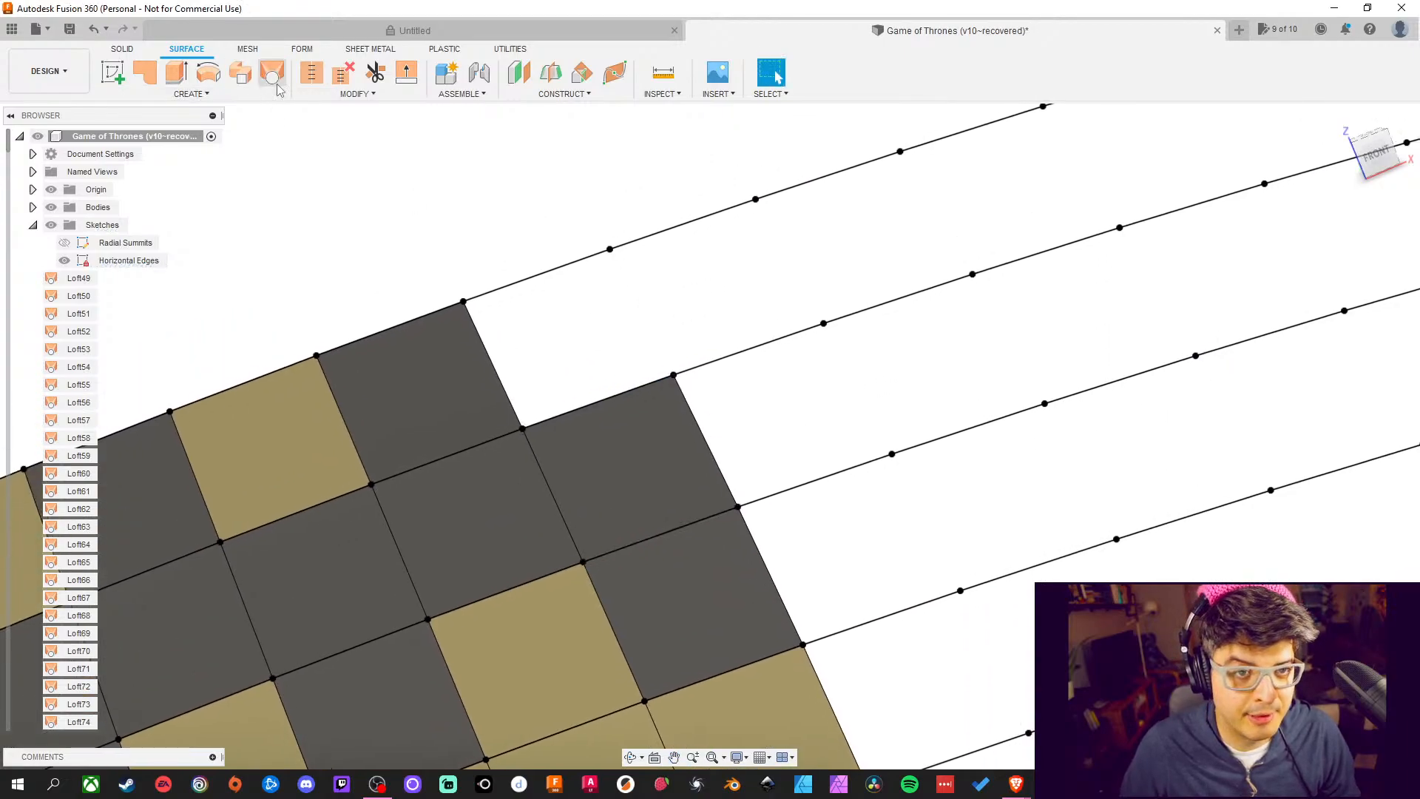
Loft the column's last panel, from the seventeenth panel's top edge to the segment on the topmost sketch line
{"action": "key", "text": "Return"}
{"action": "left_click", "coordinate": [582, 411]}
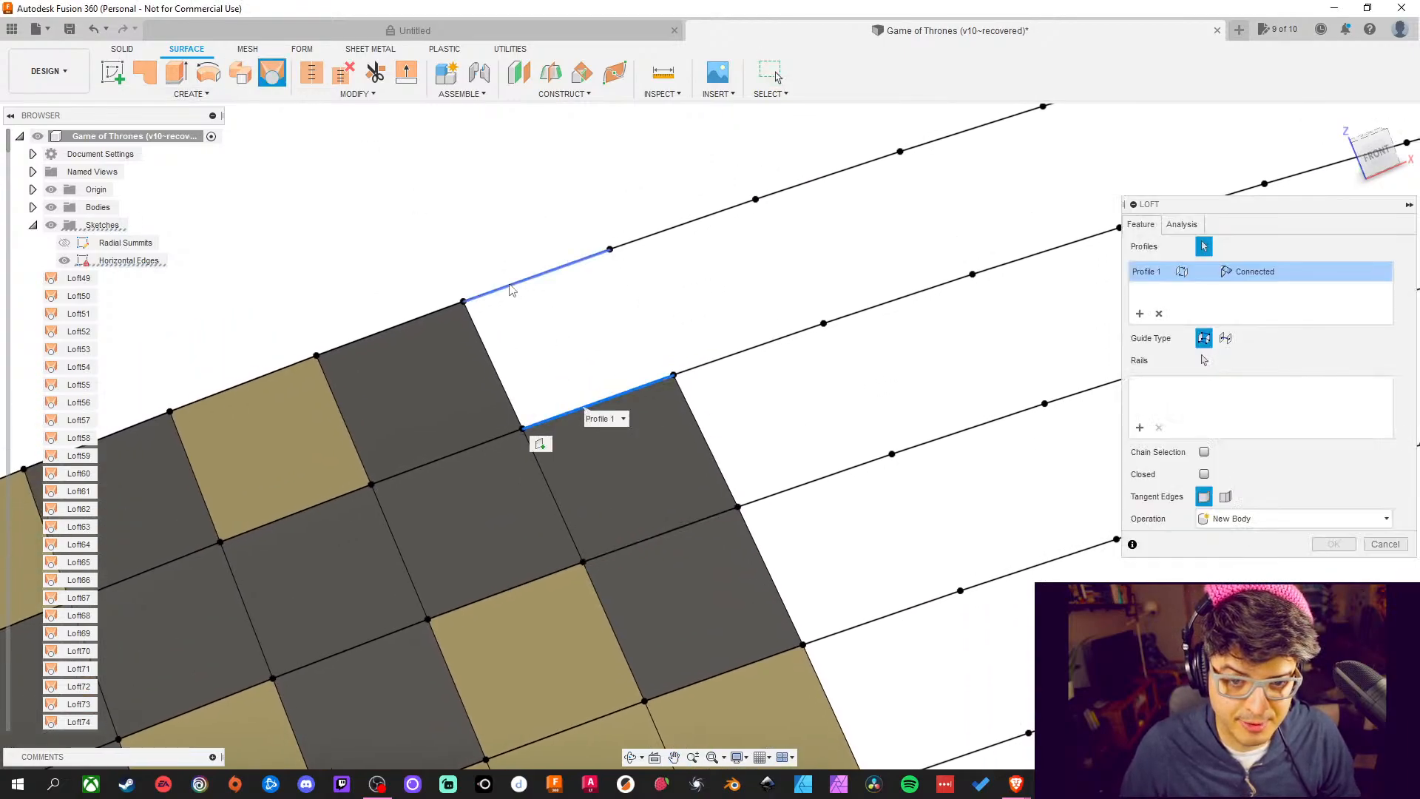
{"action": "left_click", "coordinate": [510, 290]}
{"action": "left_click", "coordinate": [1333, 545]}
Start the next column to the right by lofting its top panel between the second-highest and topmost sketch line segments
{"action": "middle_click_drag", "start_coordinate": [813, 436], "coordinate": [562, 366]}
{"action": "key", "text": "Return"}
{"action": "left_click", "coordinate": [538, 369]}
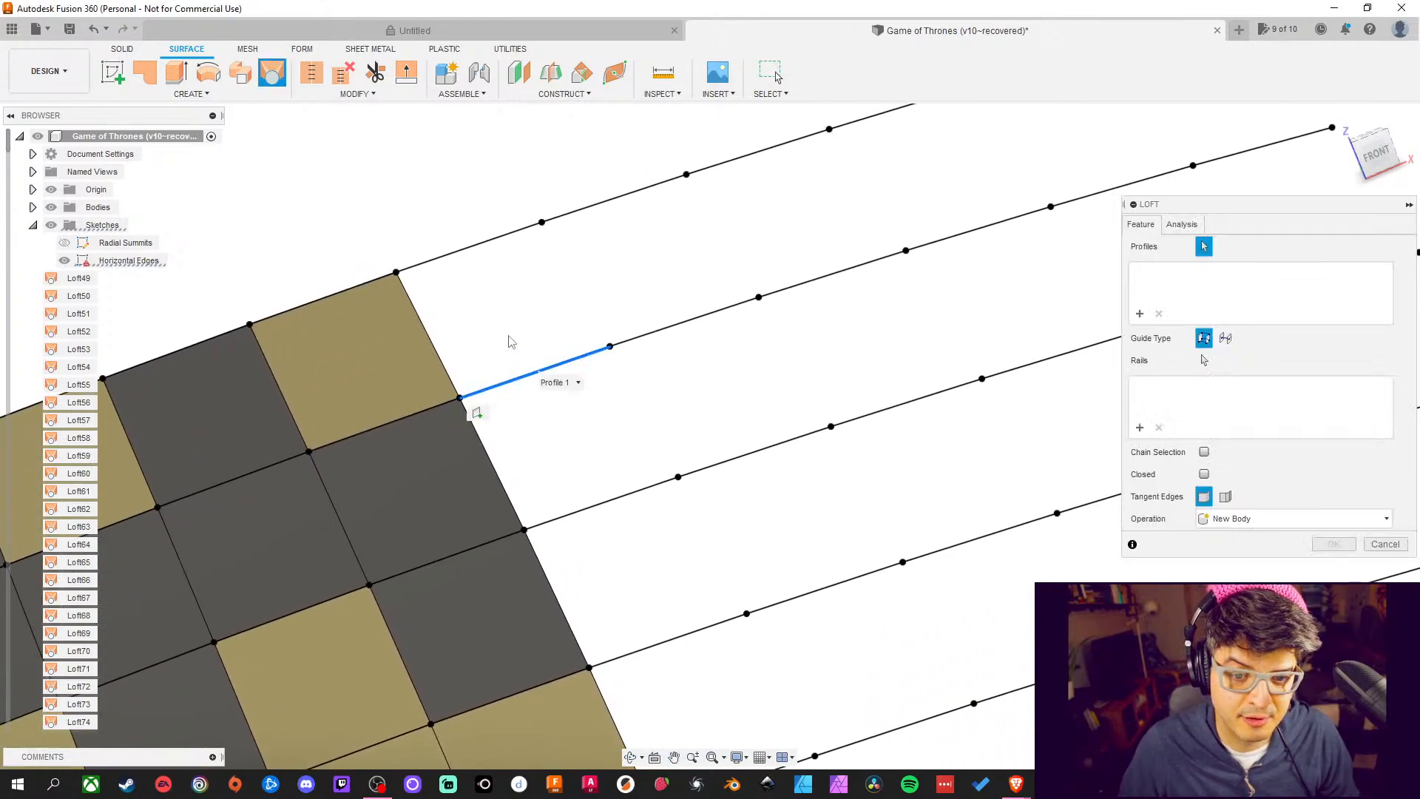
{"action": "left_click", "coordinate": [474, 247]}
{"action": "middle_click_drag", "start_coordinate": [765, 566], "coordinate": [704, 355]}
{"action": "left_click", "coordinate": [1332, 545]}
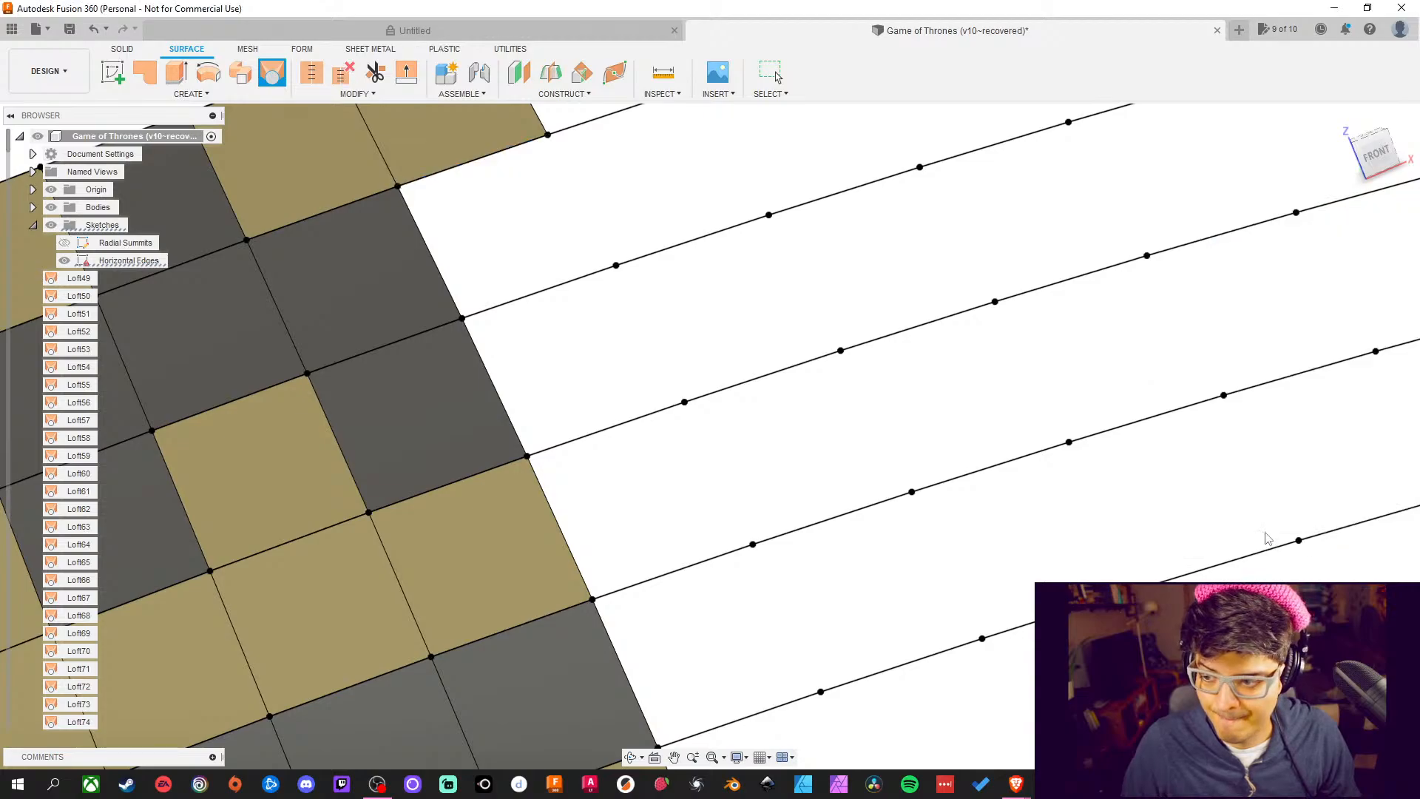
Loft the second panel down the new column, from the segment below to the top panel's lower edge
{"action": "middle_click_drag", "start_coordinate": [456, 171], "coordinate": [460, 255]}
{"action": "left_click", "coordinate": [275, 67]}
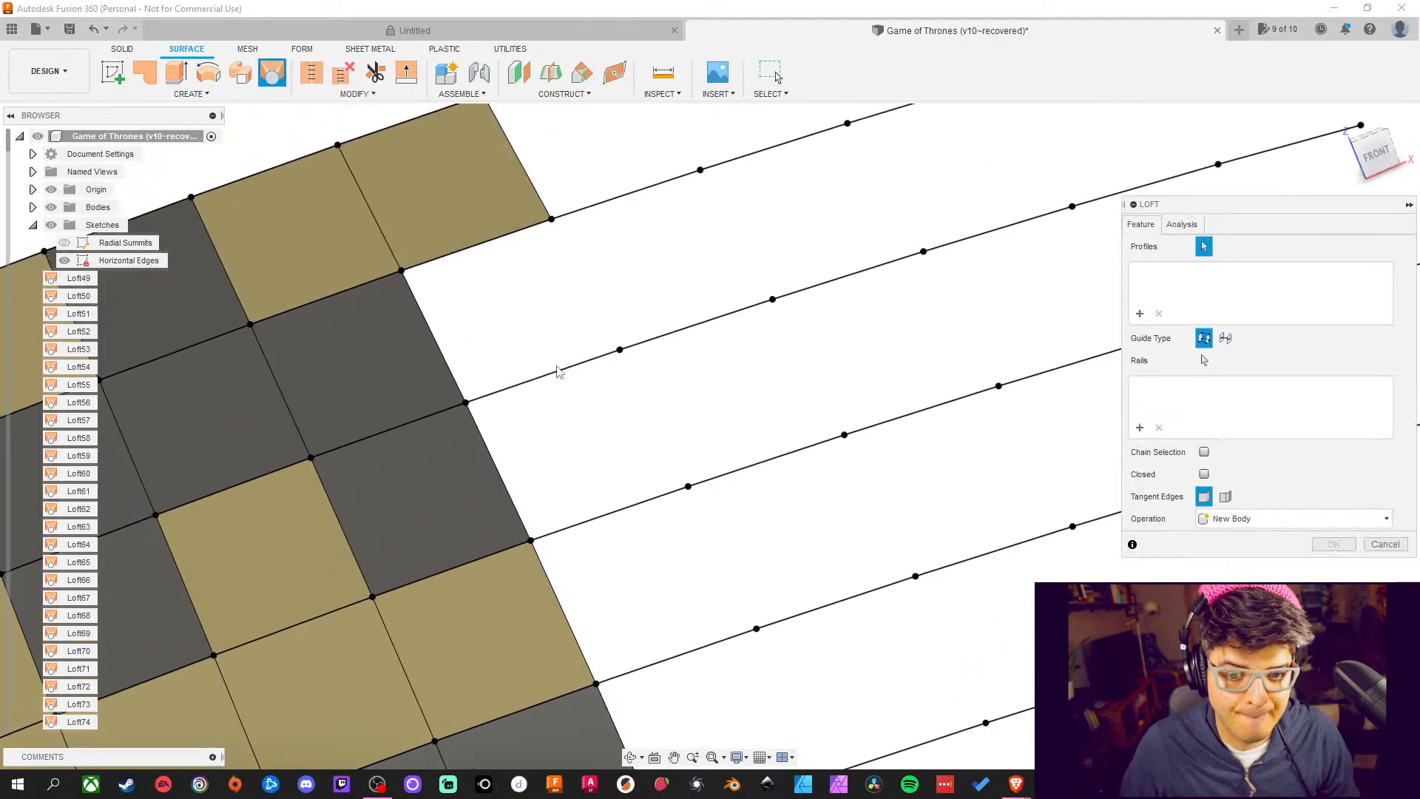
{"action": "left_click", "coordinate": [559, 371]}
{"action": "left_click", "coordinate": [477, 244]}
{"action": "middle_click_drag", "start_coordinate": [570, 317], "coordinate": [532, 249]}
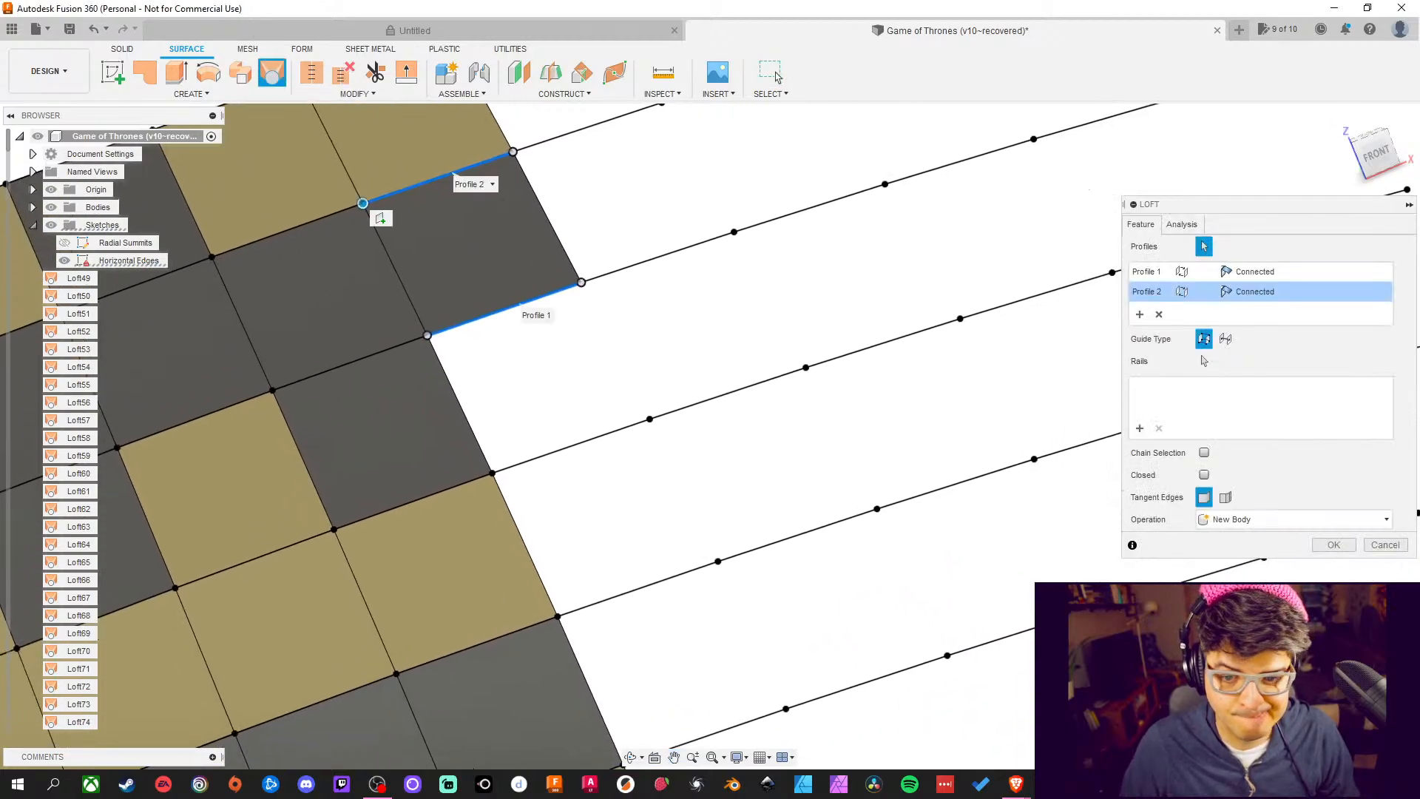
{"action": "left_click", "coordinate": [1316, 548]}
Loft the third panel down the new column, from the next segment below to the second panel's lower edge
{"action": "left_click", "coordinate": [273, 72]}
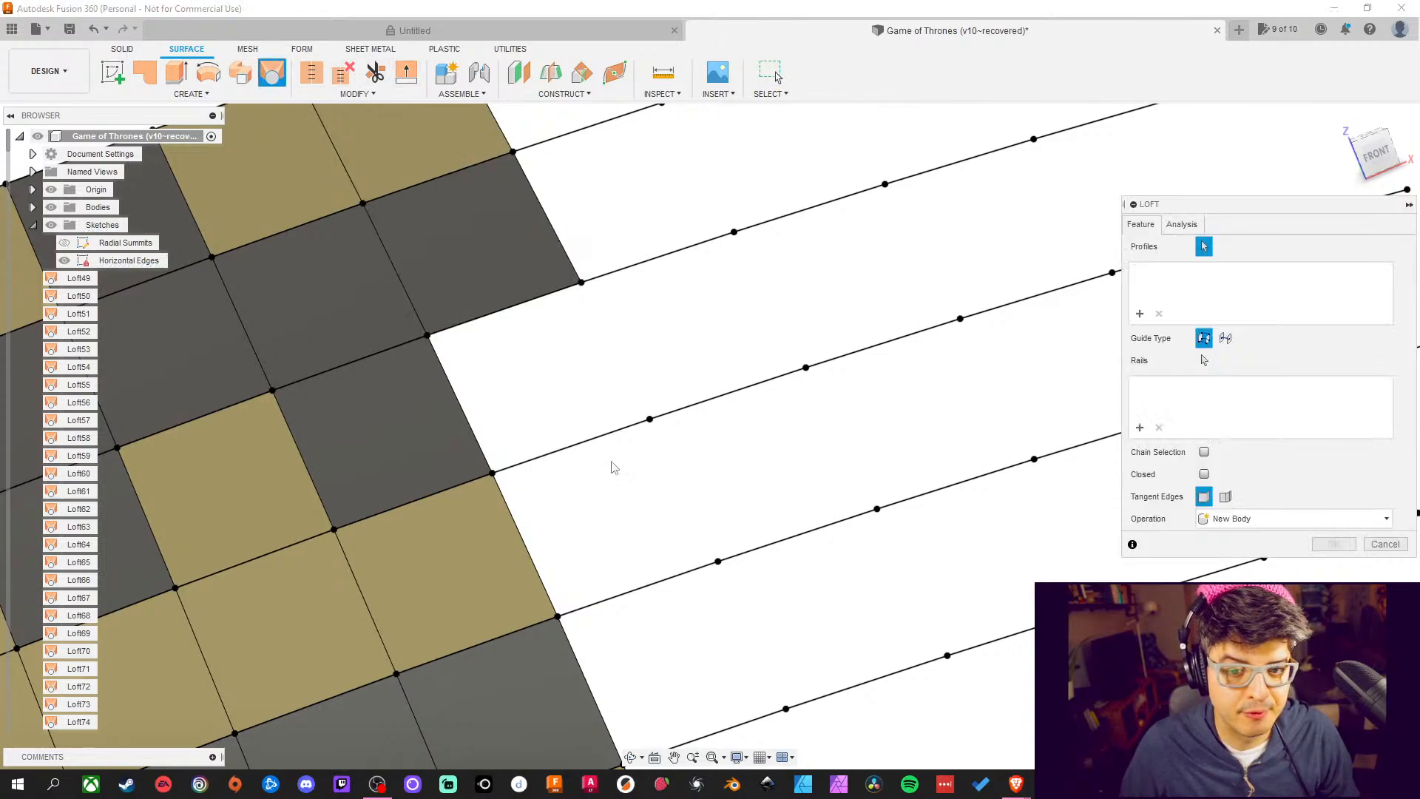
{"action": "left_click", "coordinate": [583, 448]}
{"action": "left_click", "coordinate": [496, 318]}
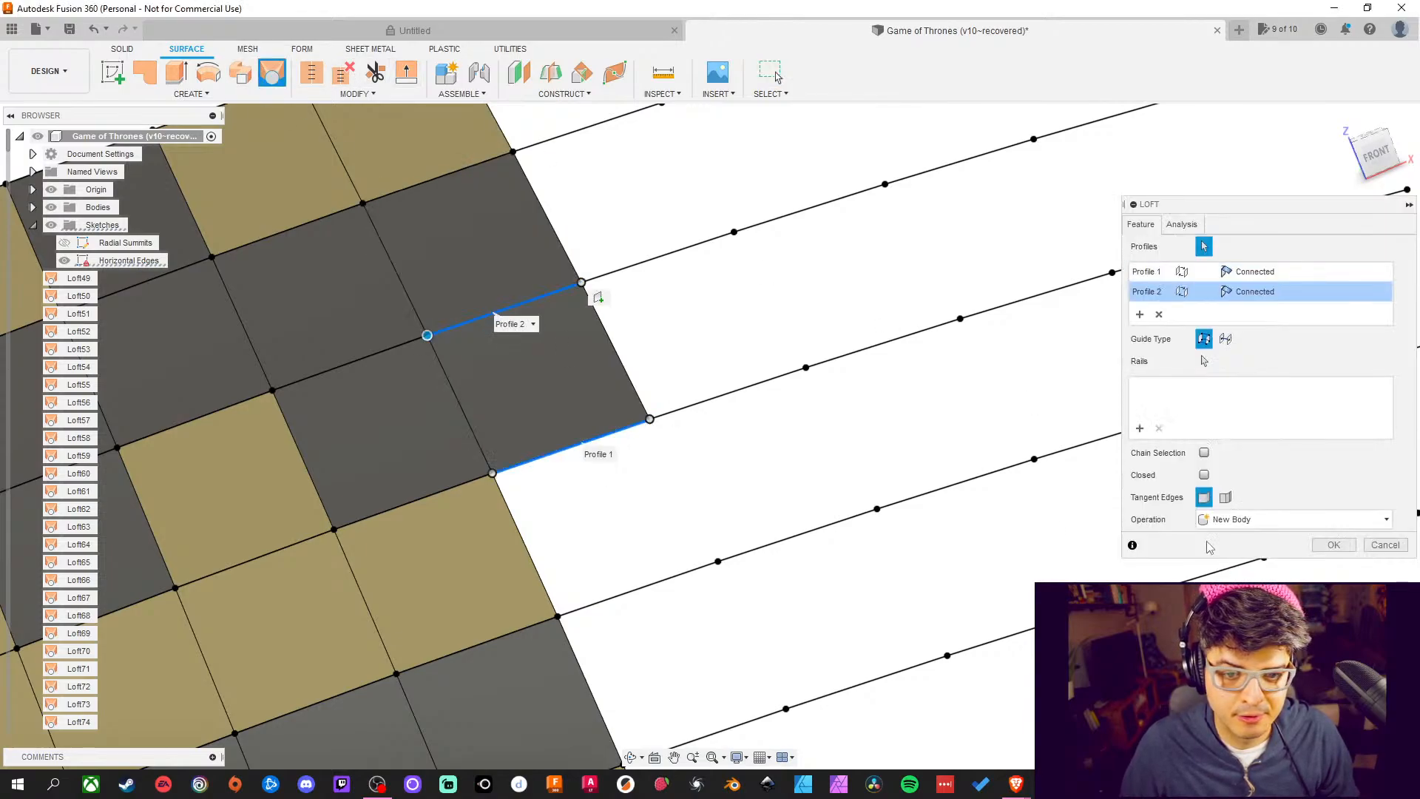
{"action": "left_click", "coordinate": [1368, 549]}
Loft the fourth panel down the new column, from the segment below to the third panel's lower edge
{"action": "middle_click_drag", "start_coordinate": [1342, 556], "coordinate": [1198, 453]}
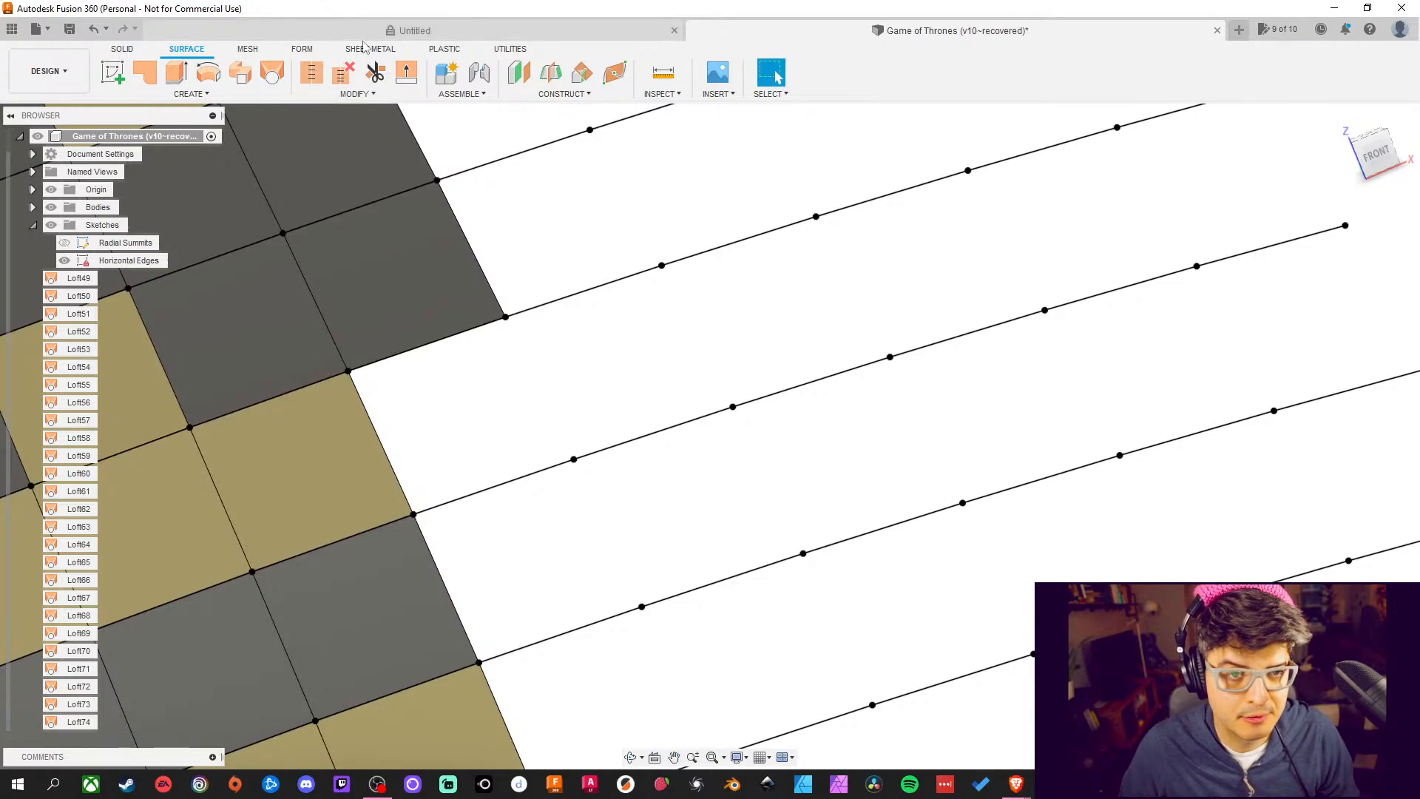
{"action": "left_click", "coordinate": [273, 73]}
{"action": "left_click", "coordinate": [492, 488]}
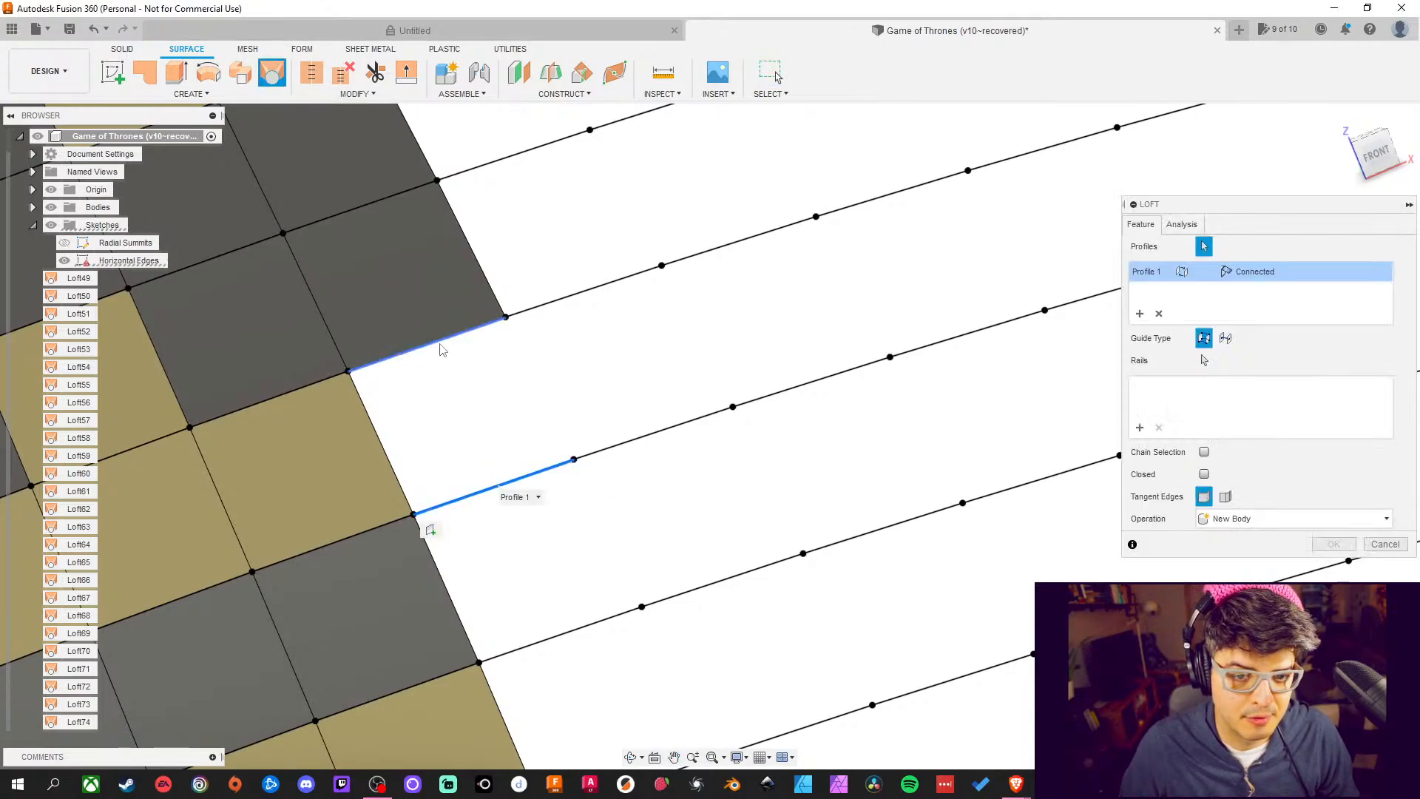
{"action": "left_click", "coordinate": [442, 339]}
{"action": "middle_click_drag", "start_coordinate": [530, 470], "coordinate": [625, 352]}
{"action": "left_click", "coordinate": [1333, 544]}
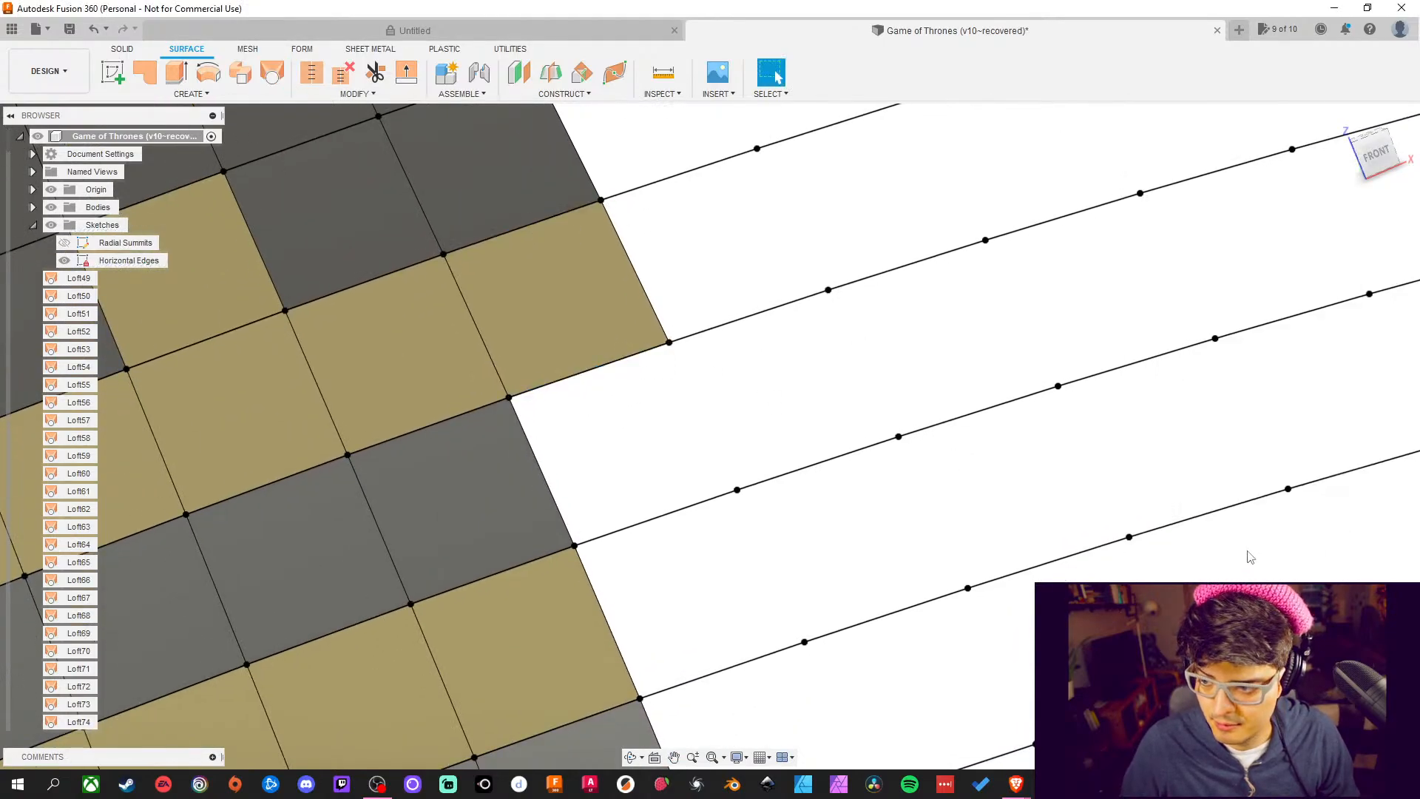
Loft the fifth panel down the new column, from the next segment below to the fourth panel's lower edge
{"action": "middle_click_drag", "start_coordinate": [920, 394], "coordinate": [897, 370]}
{"action": "left_click", "coordinate": [272, 73]}
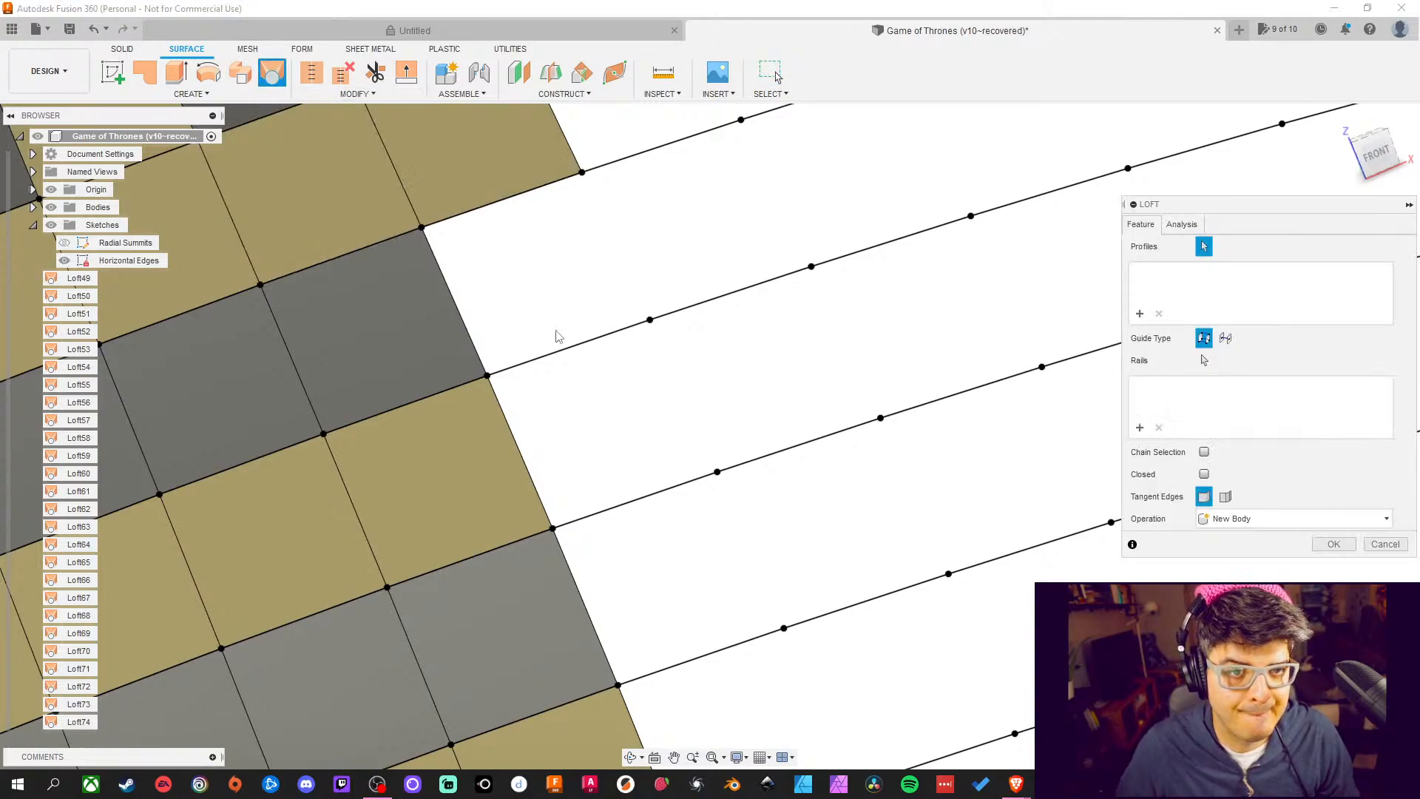
{"action": "left_click", "coordinate": [561, 350]}
{"action": "left_click", "coordinate": [521, 195]}
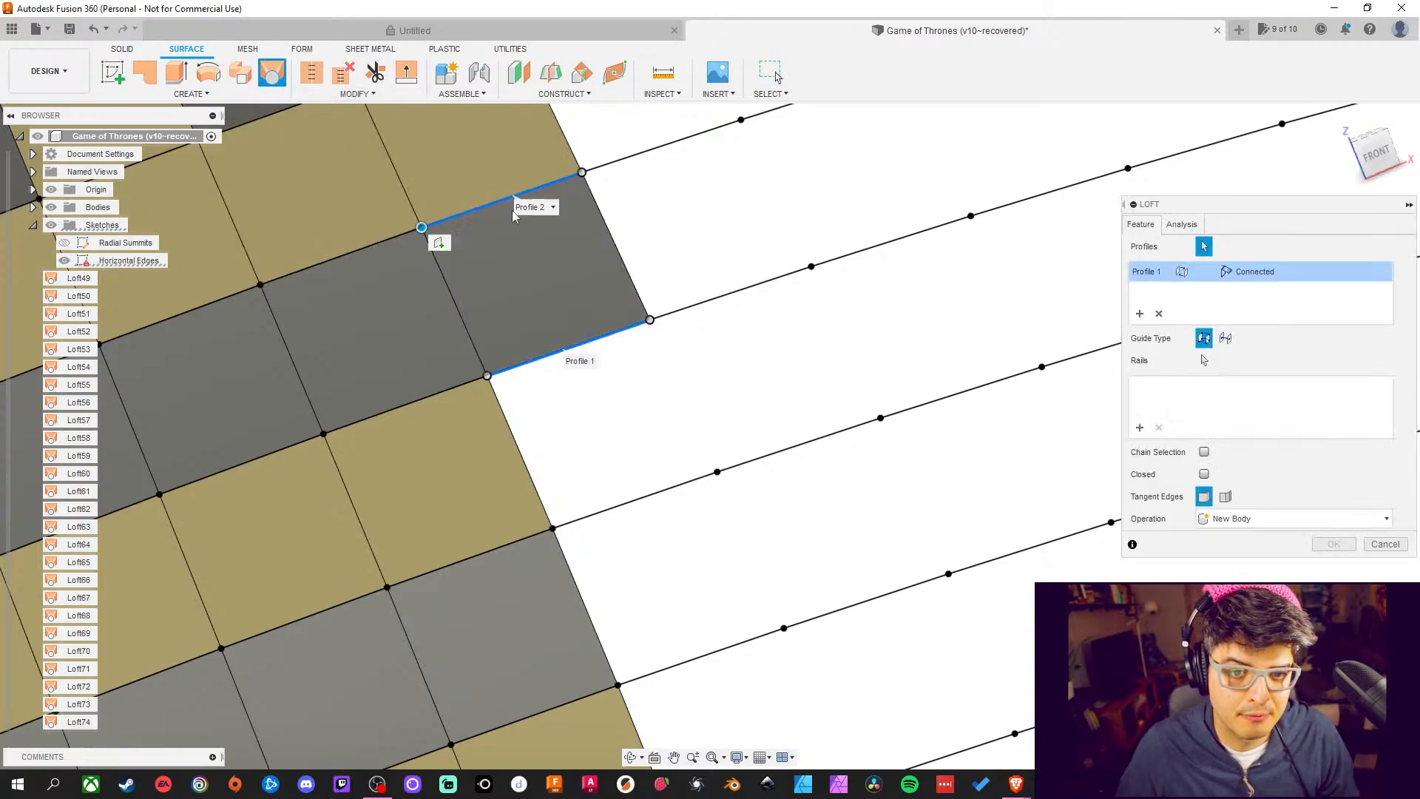
{"action": "middle_click_drag", "start_coordinate": [550, 317], "coordinate": [556, 234]}
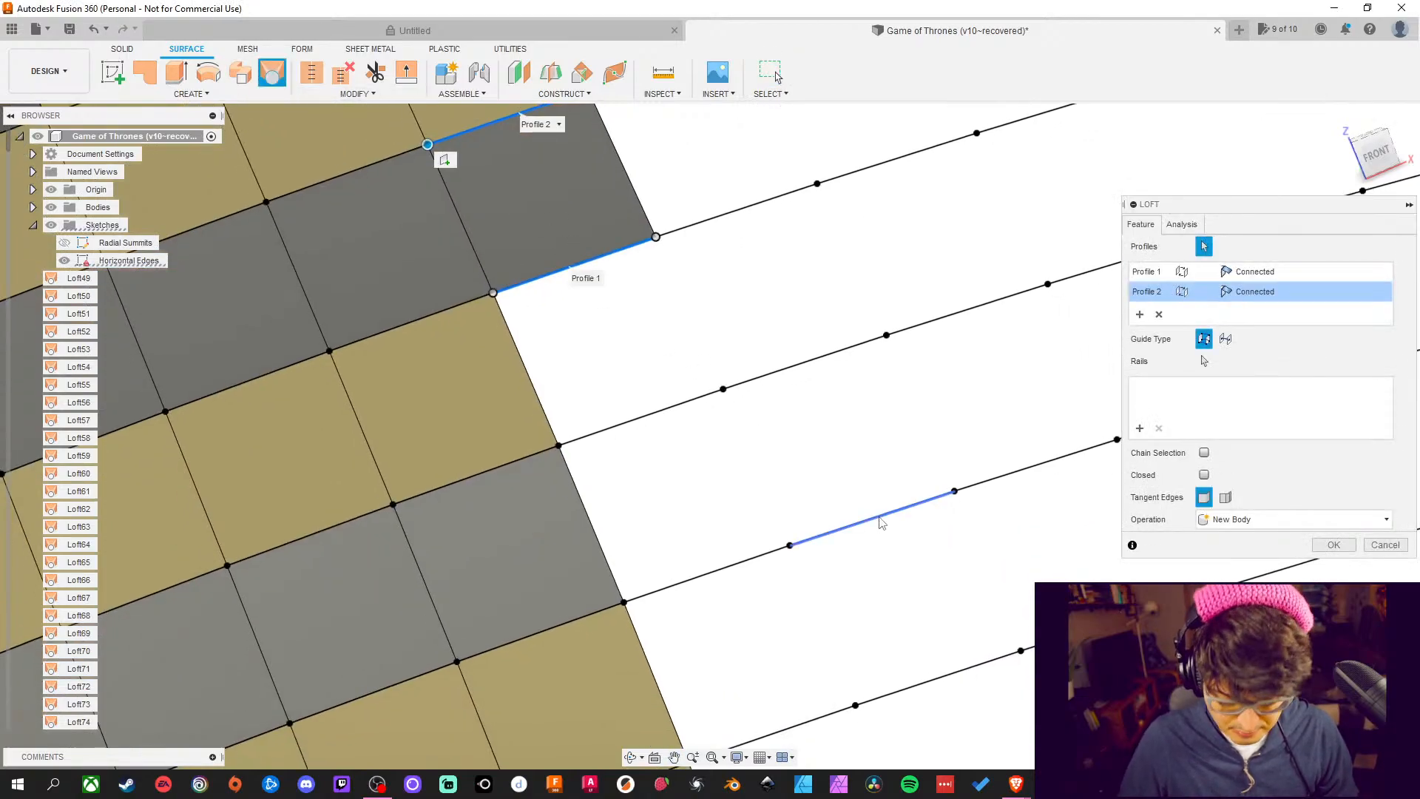
{"action": "left_click", "coordinate": [1333, 545]}
Loft the sixth panel down the new column, from the segment below to the fifth panel's lower edge
{"action": "key", "text": "Return"}
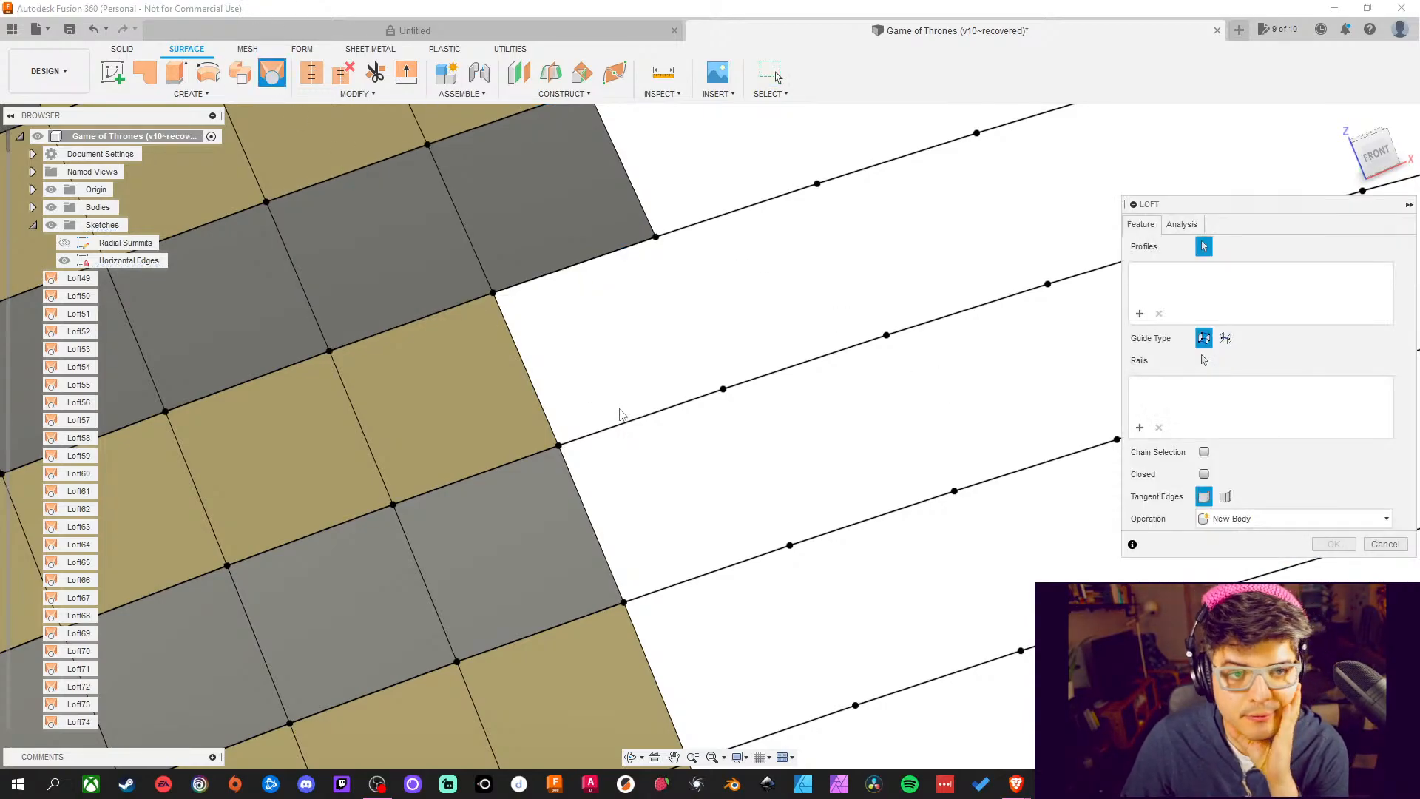
{"action": "left_click", "coordinate": [632, 427]}
{"action": "left_click", "coordinate": [588, 260]}
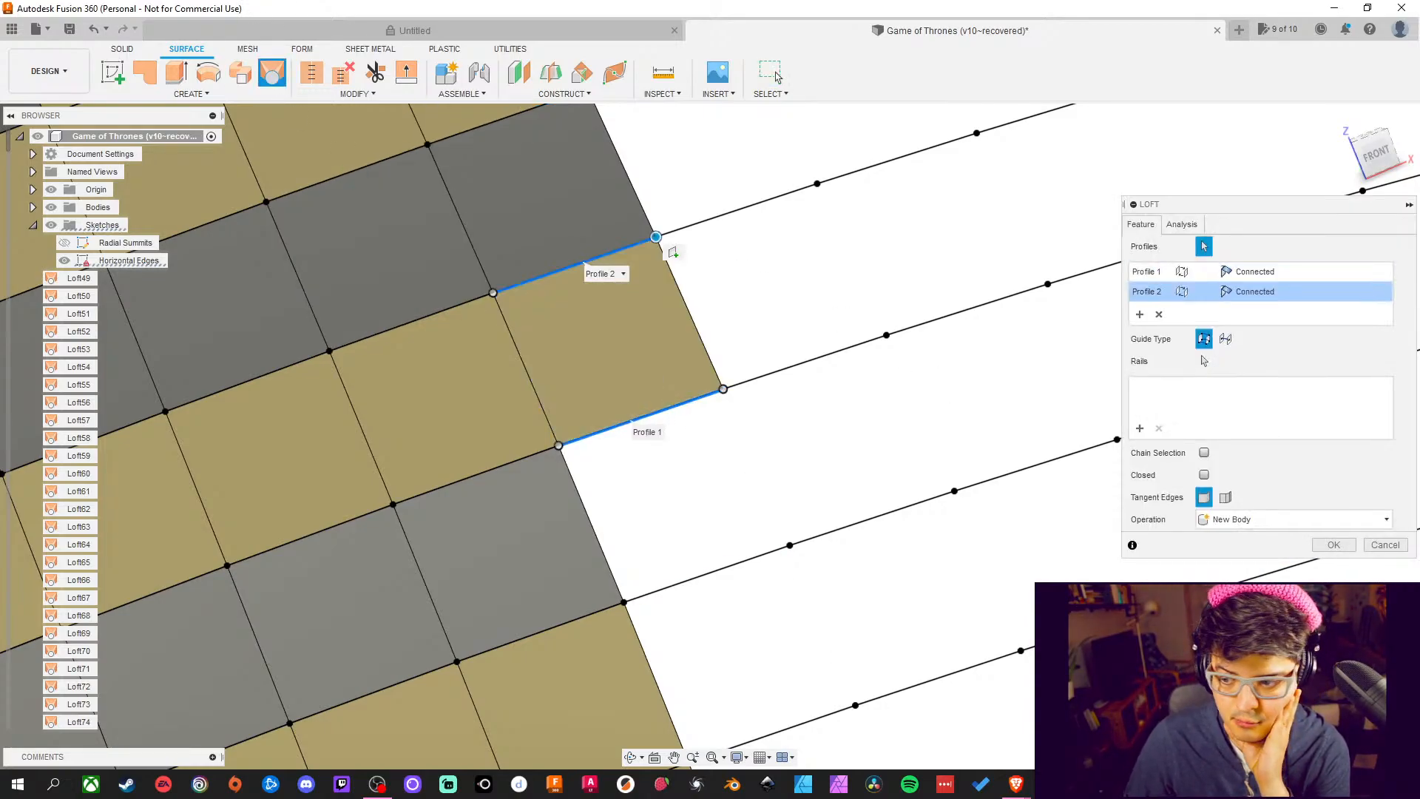
{"action": "key", "text": "Return"}
Finish the sixth panel and loft the seventh panel down the column, from the segment below to the sixth panel's lower edge
{"action": "key", "text": "Return"}
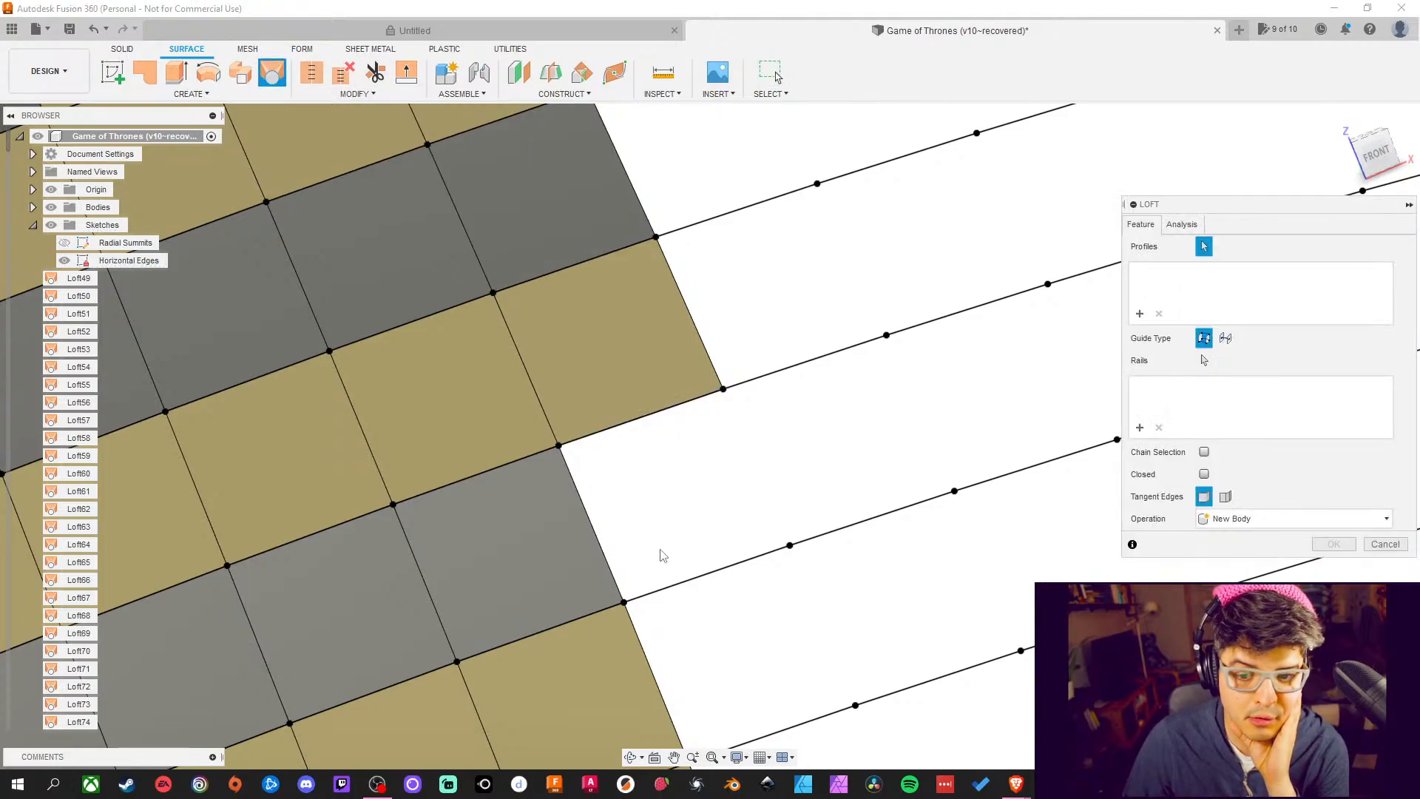
{"action": "left_click", "coordinate": [730, 572]}
{"action": "left_click", "coordinate": [656, 412]}
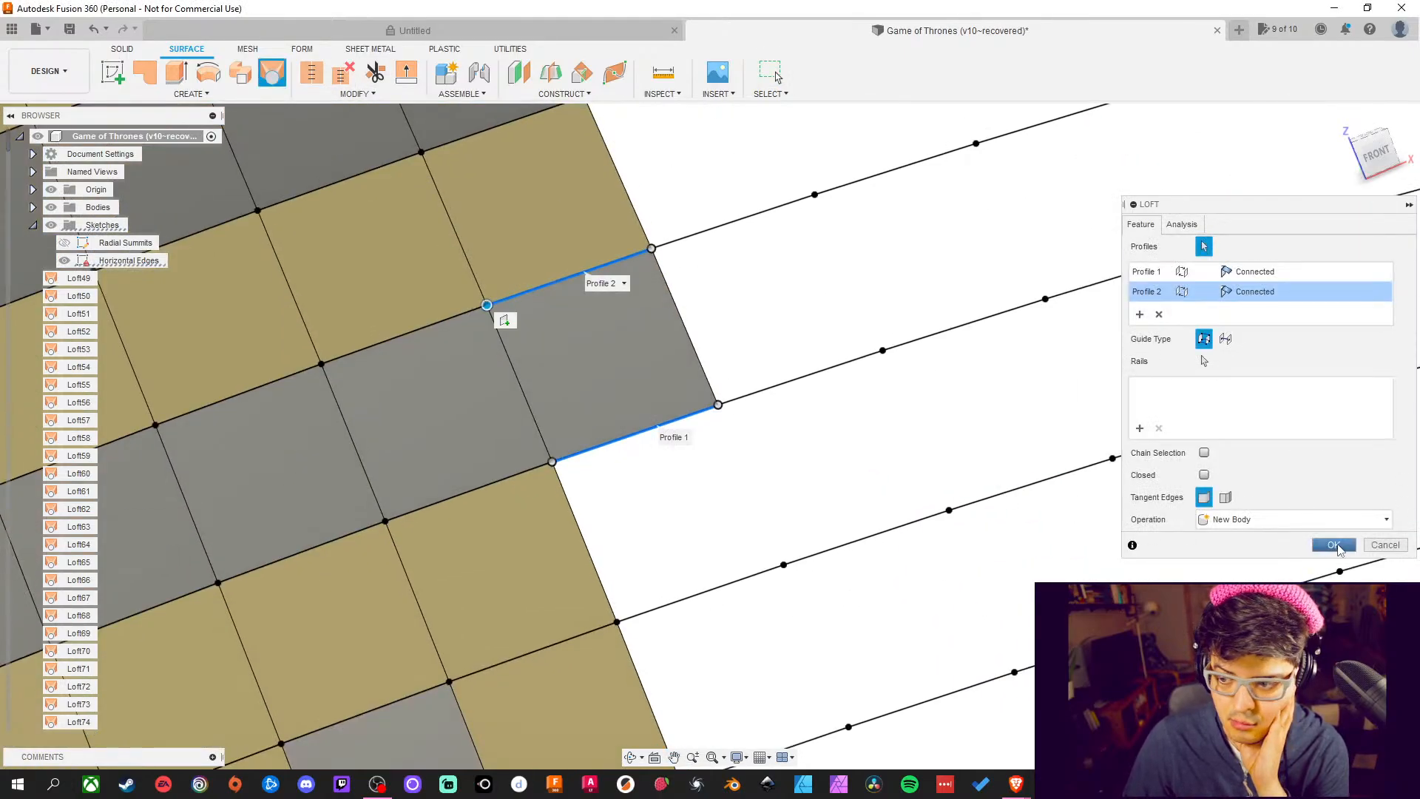
{"action": "left_click", "coordinate": [1336, 546]}
Loft the eighth panel down the column, from the next segment below to the seventh panel's lower edge
{"action": "middle_click_drag", "start_coordinate": [977, 408], "coordinate": [900, 291]}
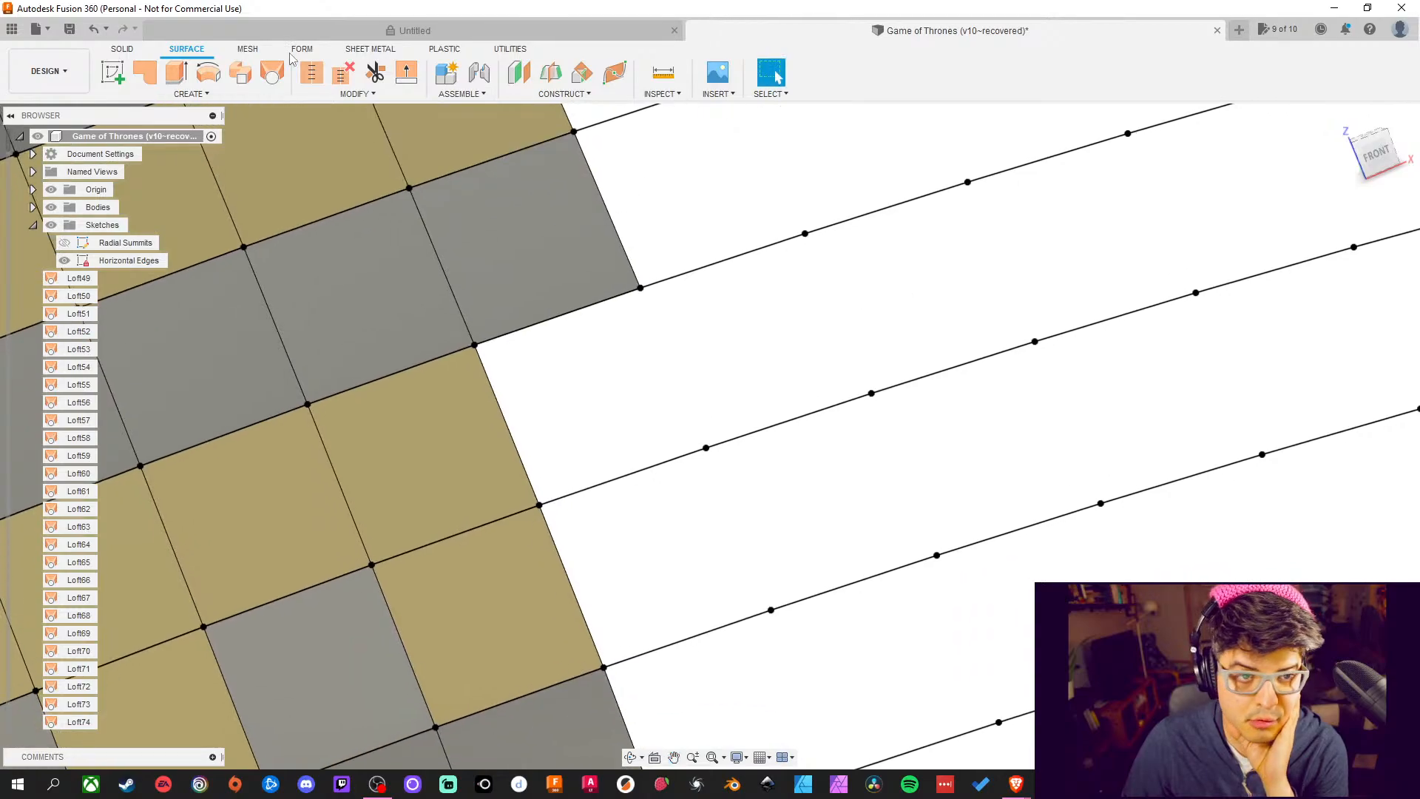
{"action": "left_click", "coordinate": [273, 72]}
{"action": "left_click", "coordinate": [620, 486]}
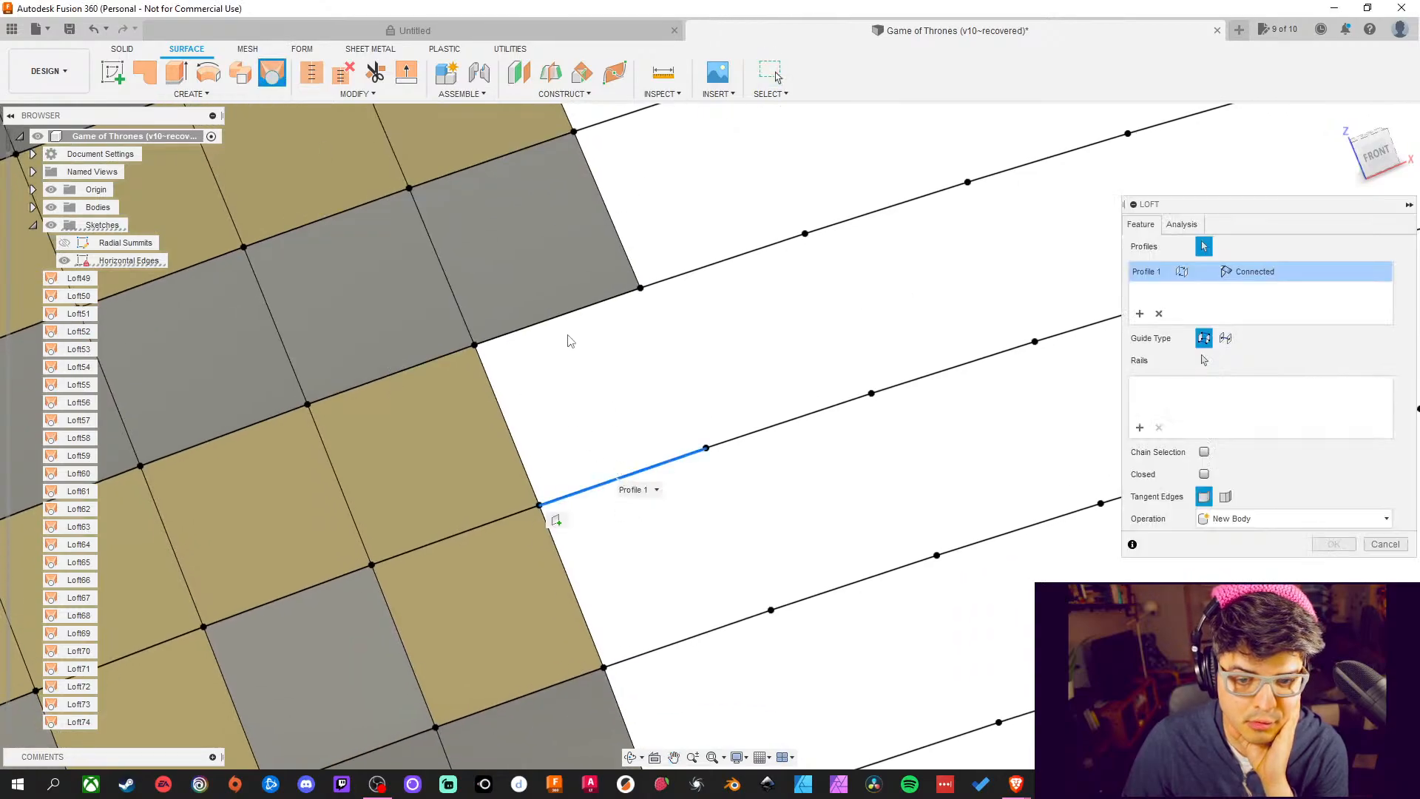
{"action": "left_click", "coordinate": [637, 291]}
{"action": "middle_click_drag", "start_coordinate": [656, 304], "coordinate": [623, 166]}
{"action": "left_click", "coordinate": [1334, 545]}
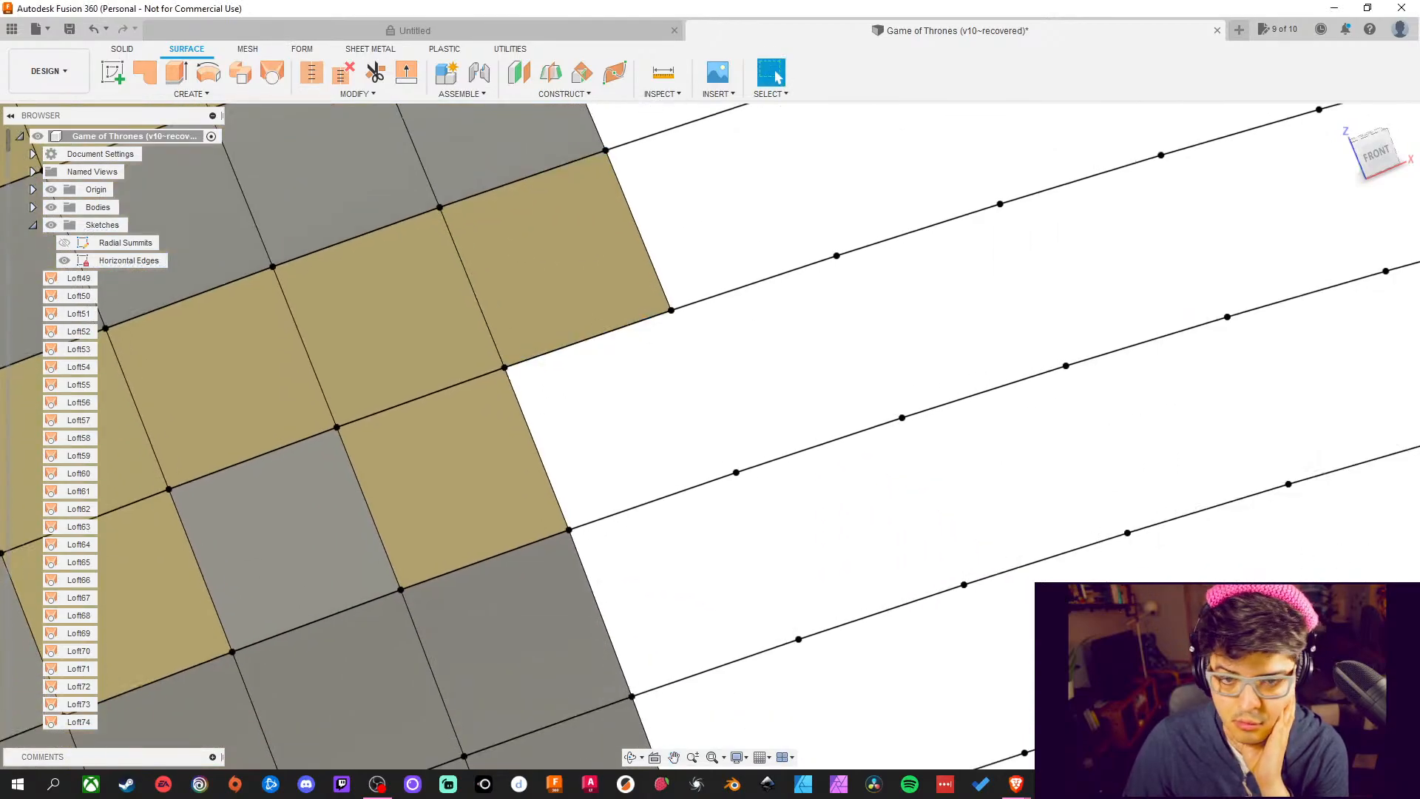
Loft the ninth panel down the column, from the segment below to the sketch segment along the eighth panel's lower edge
{"action": "left_click", "coordinate": [272, 72]}
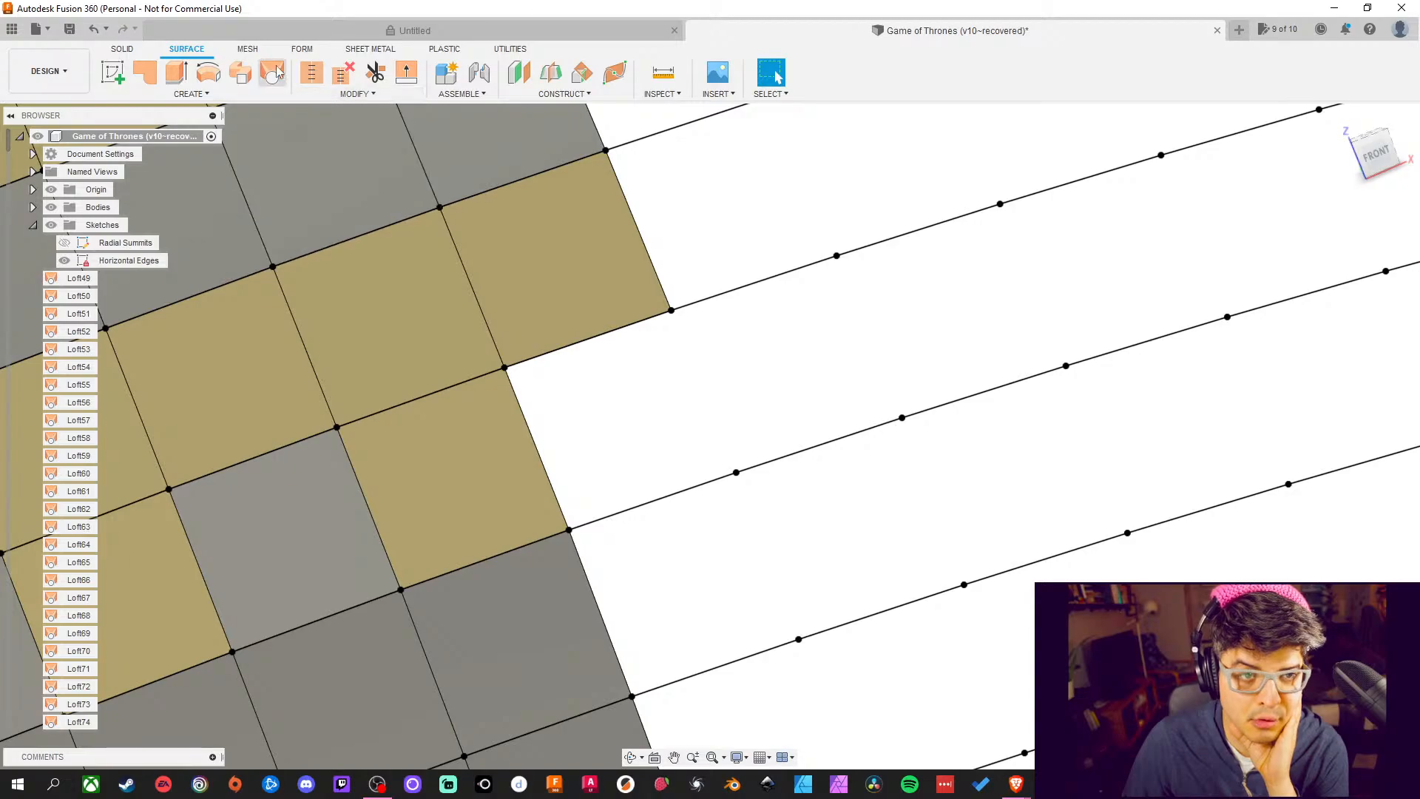
{"action": "left_click", "coordinate": [665, 497]}
{"action": "left_click", "coordinate": [610, 330]}
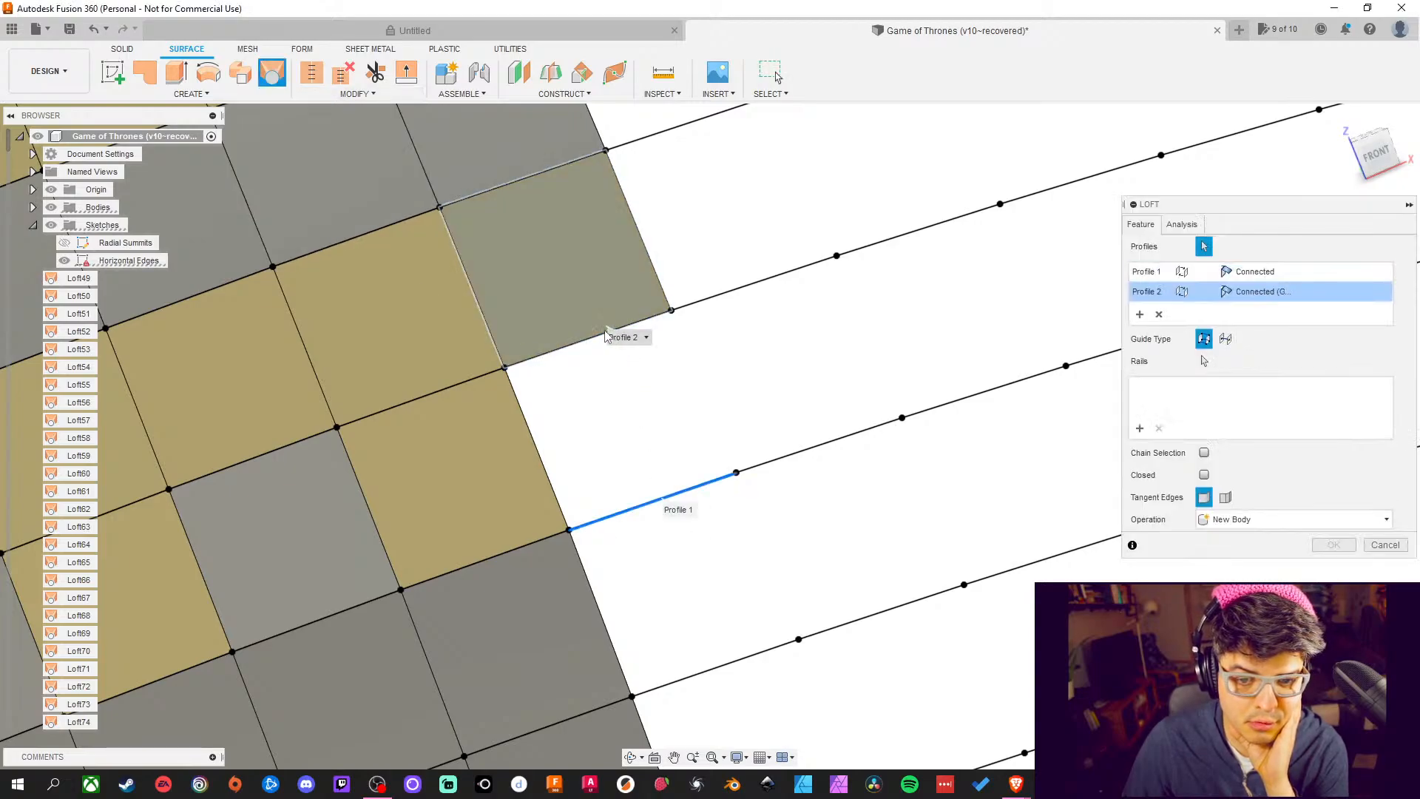
{"action": "left_click", "coordinate": [605, 333]}
{"action": "left_click", "coordinate": [594, 336]}
{"action": "middle_click_drag", "start_coordinate": [709, 456], "coordinate": [643, 320]}
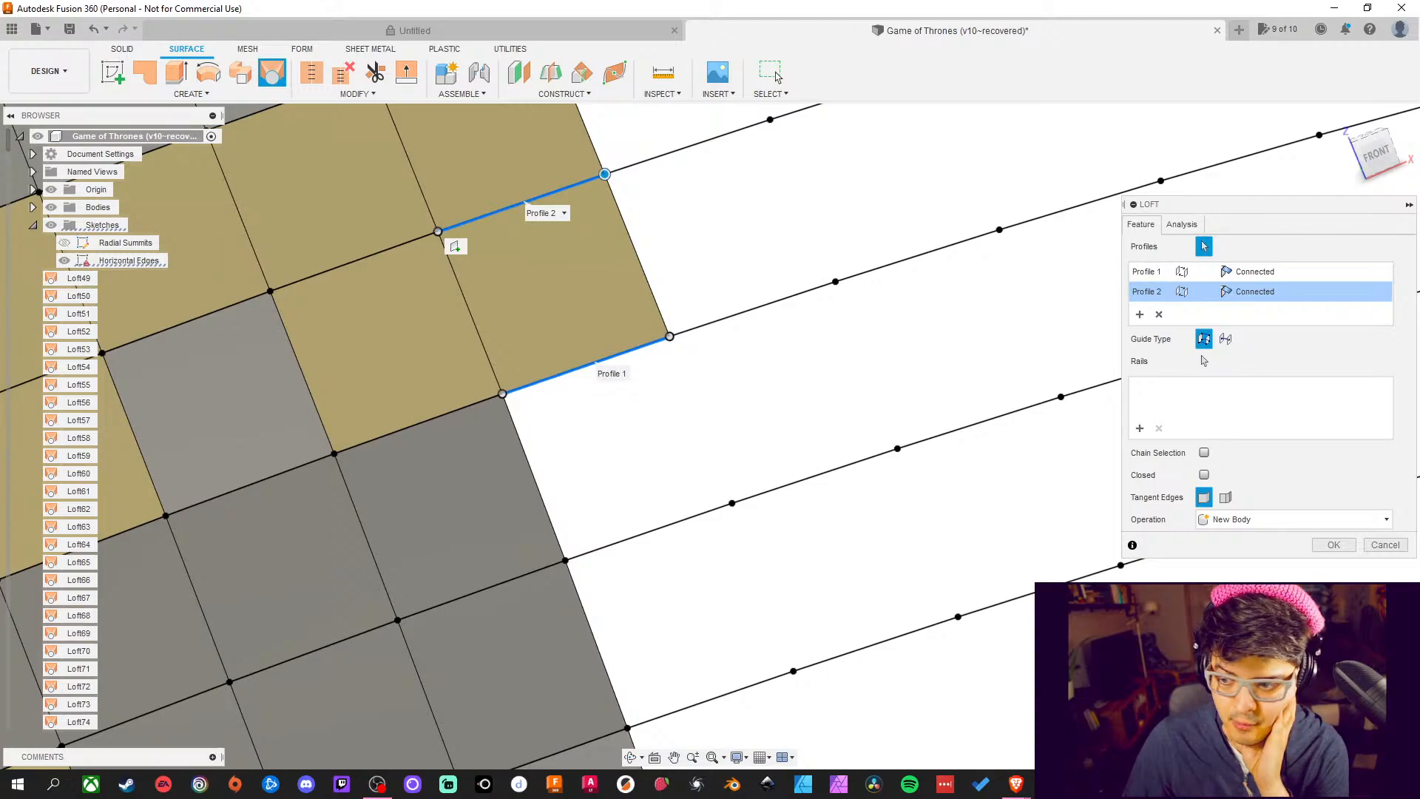
{"action": "left_click", "coordinate": [1333, 545]}
{"action": "key", "text": "ctrl+z"}
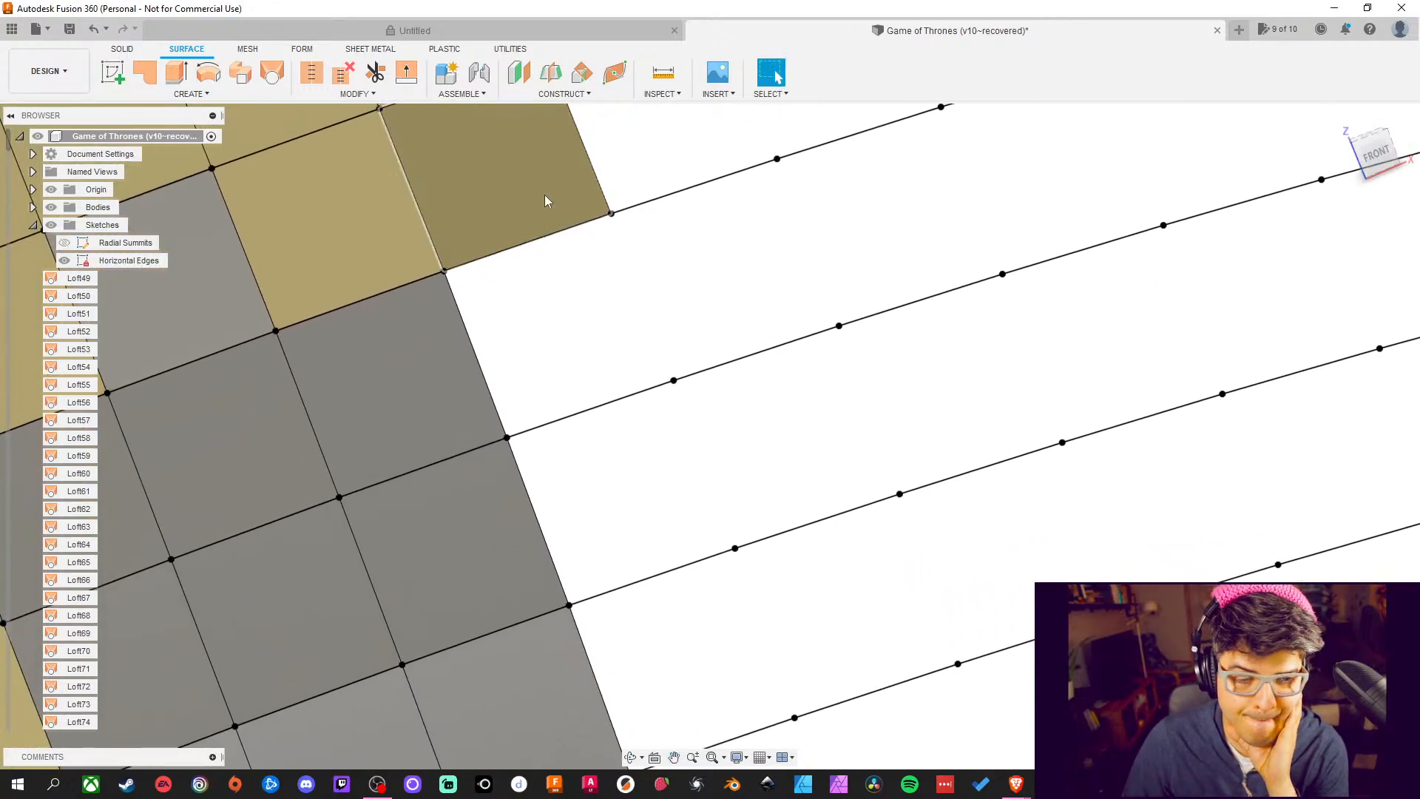
Loft the tenth panel down the column, from the next segment below to the ninth panel's lower edge
{"action": "left_click", "coordinate": [272, 77]}
{"action": "left_click", "coordinate": [576, 423]}
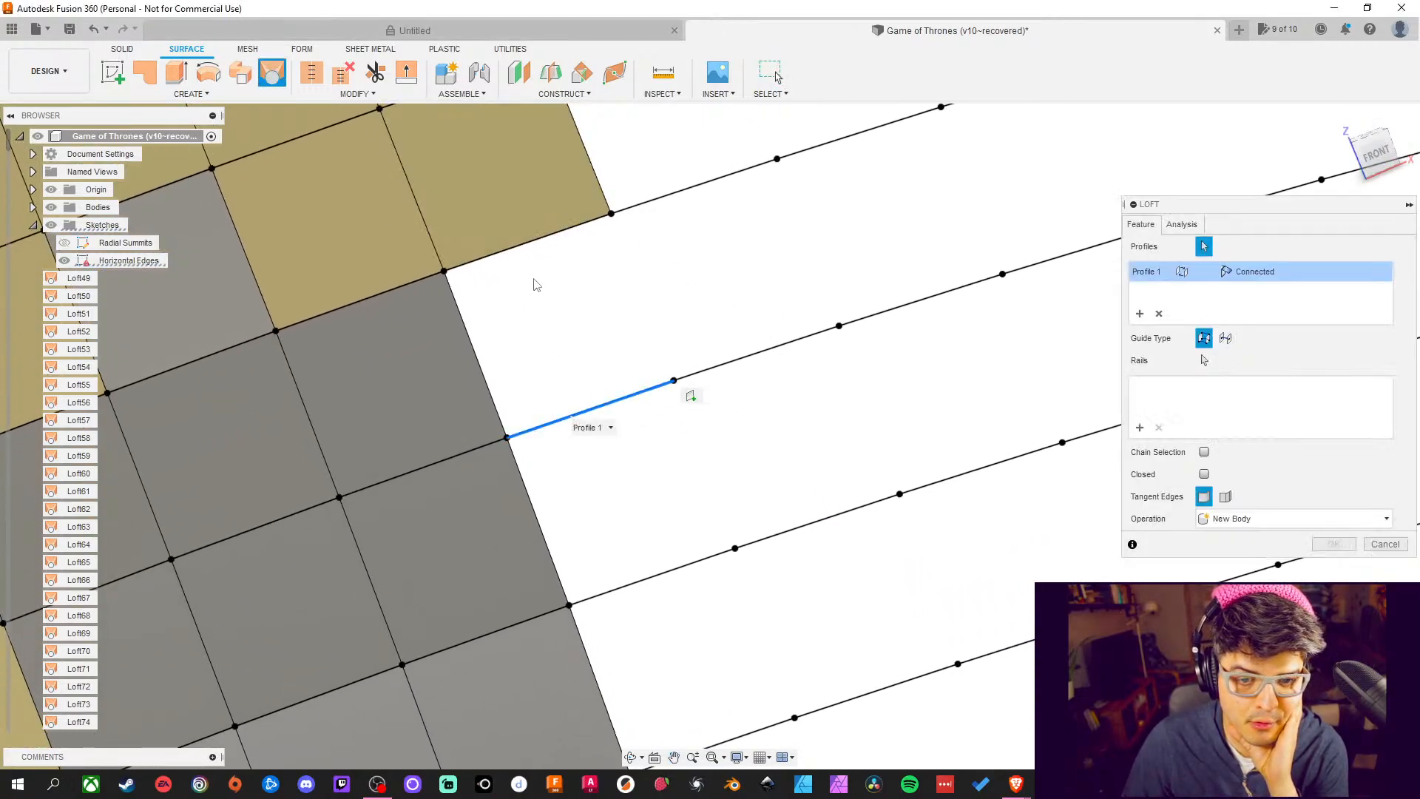
{"action": "left_click", "coordinate": [526, 244]}
{"action": "left_click", "coordinate": [1335, 544]}
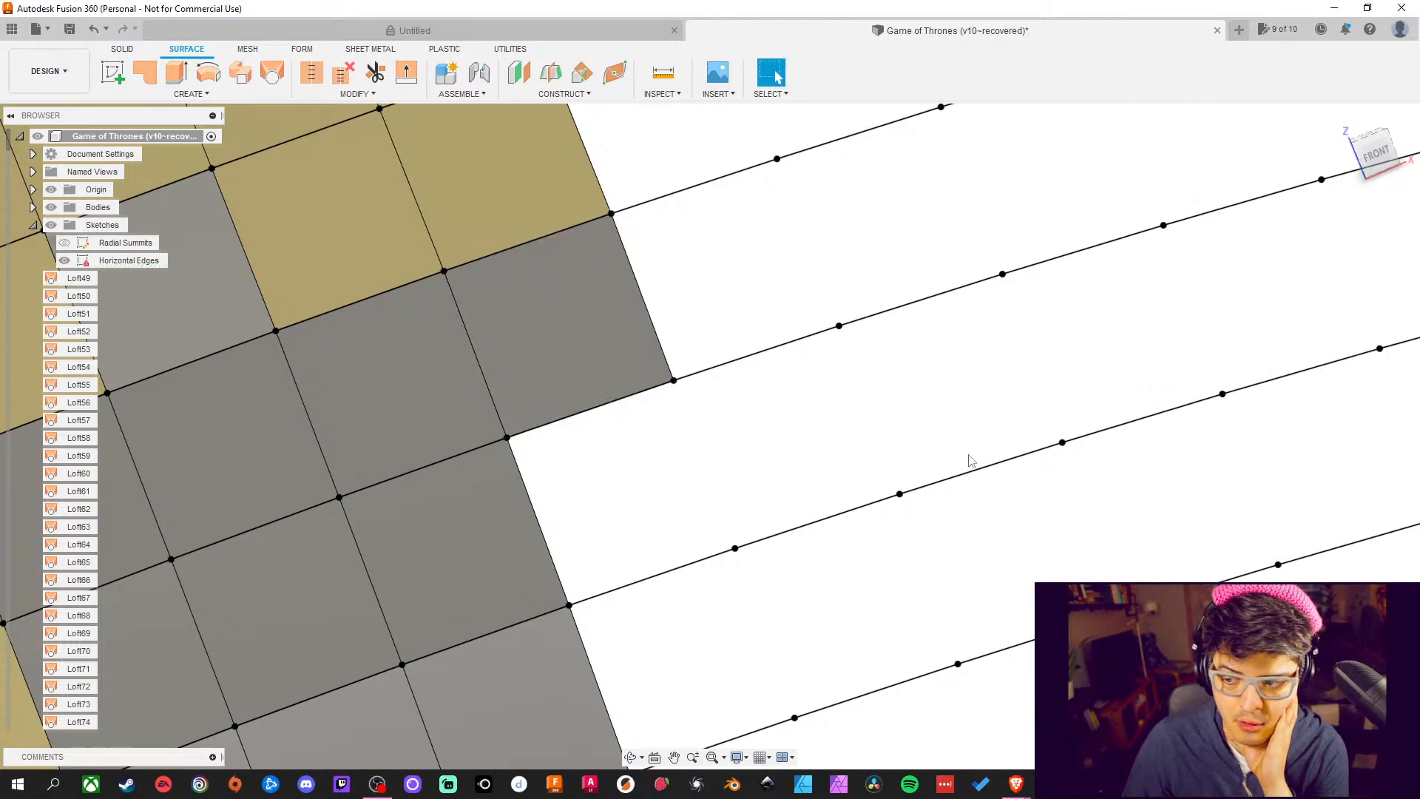
Loft the eleventh panel down the column, from the segment below to the tenth panel's lower edge
{"action": "middle_click_drag", "start_coordinate": [723, 418], "coordinate": [666, 306]}
{"action": "left_click", "coordinate": [273, 82]}
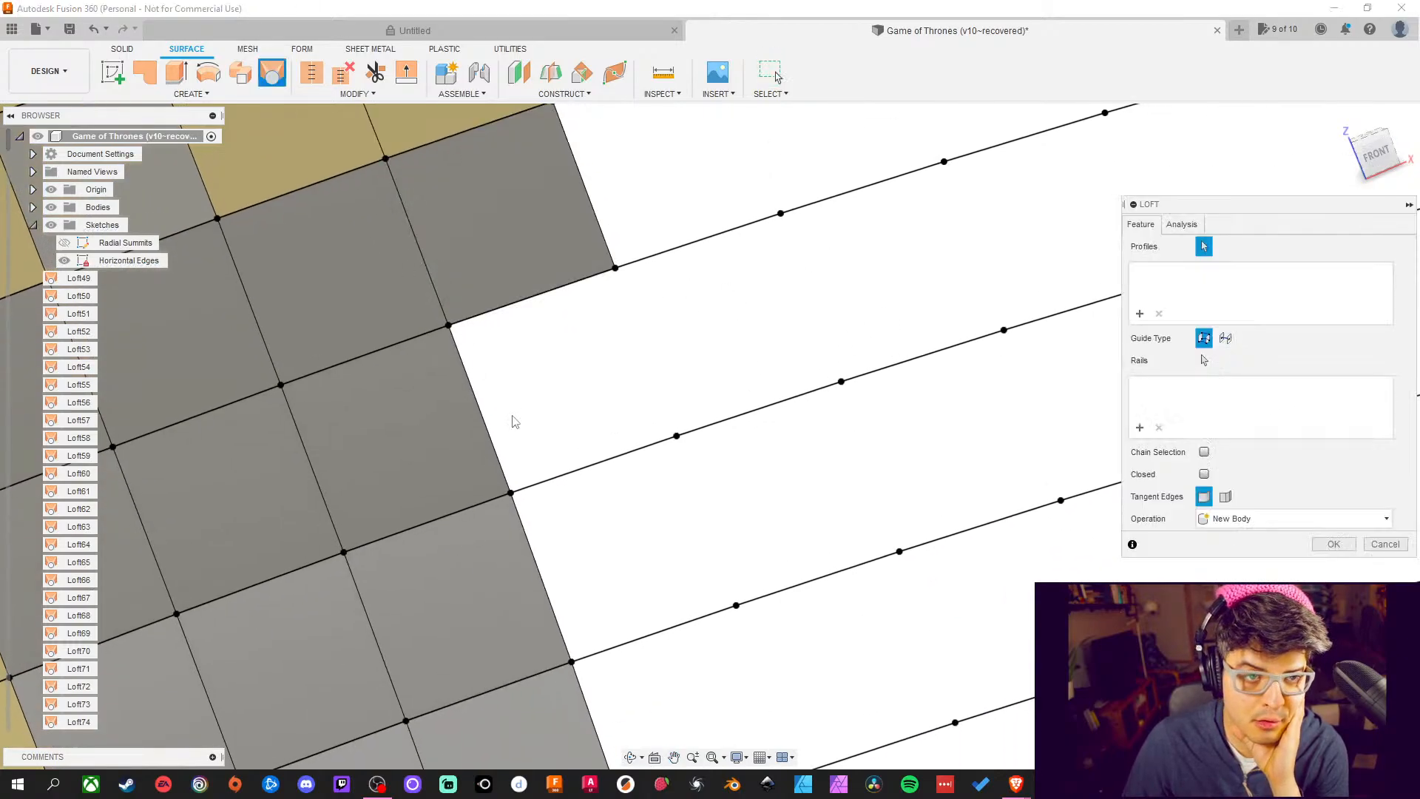
{"action": "left_click", "coordinate": [562, 475]}
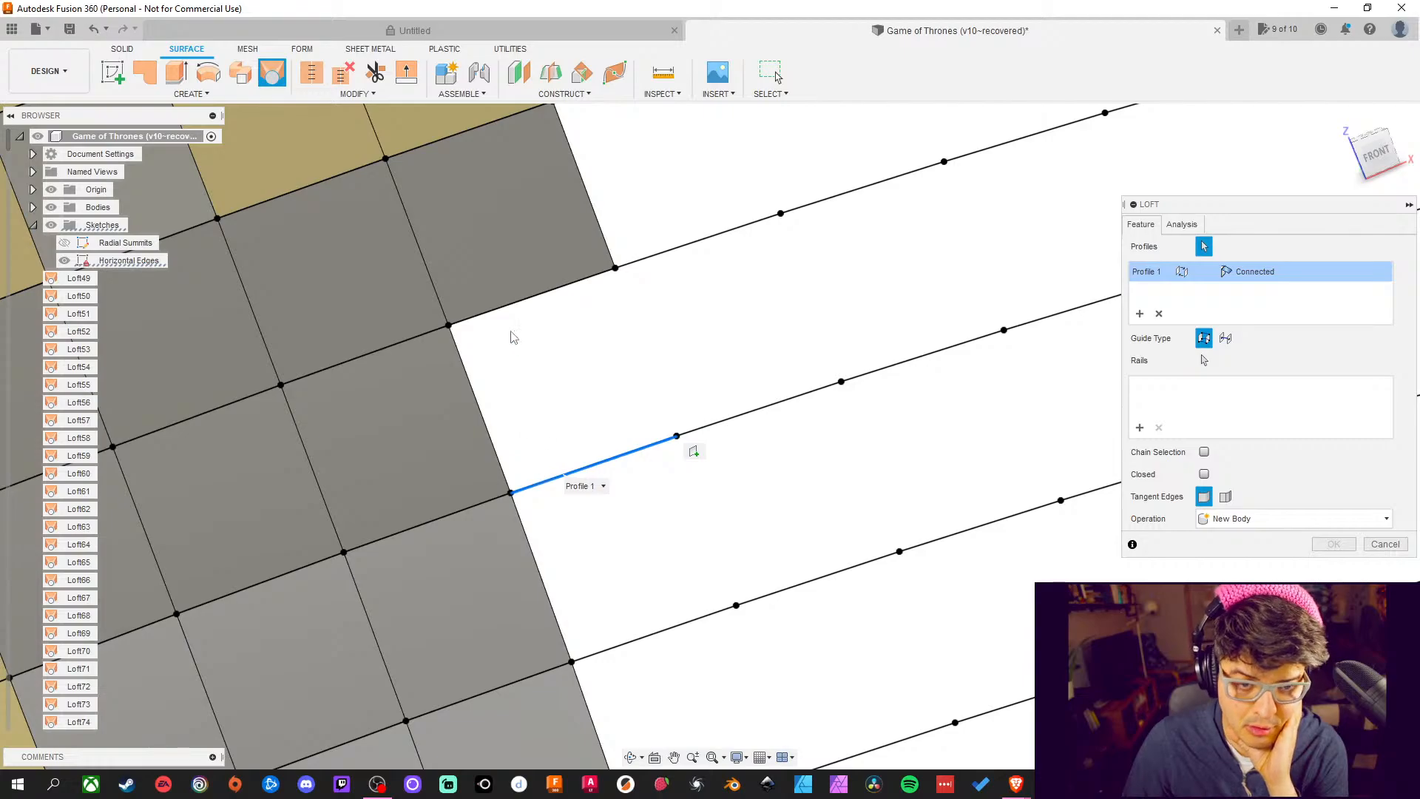
{"action": "left_click", "coordinate": [517, 301]}
{"action": "middle_click_drag", "start_coordinate": [517, 302], "coordinate": [494, 152]}
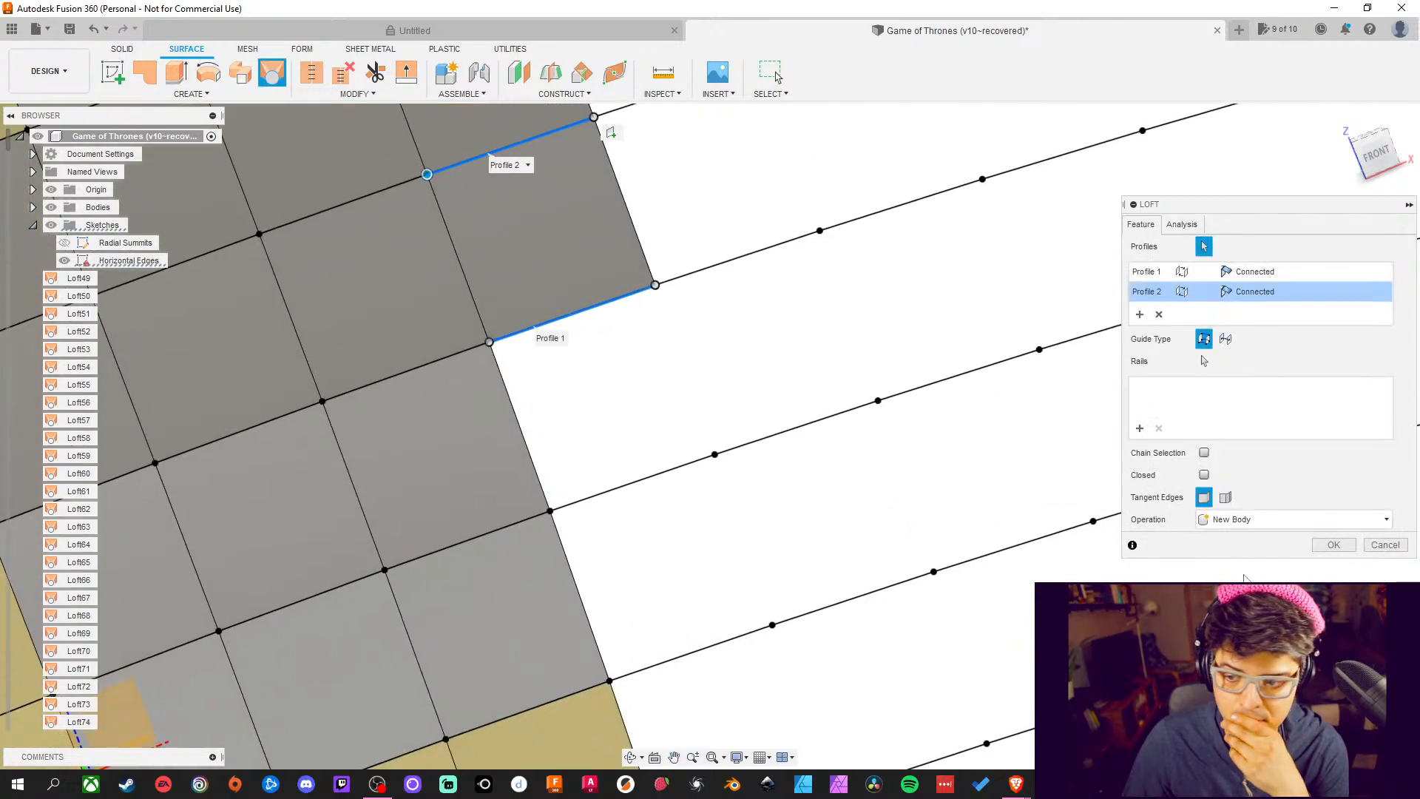
{"action": "left_click", "coordinate": [1333, 544]}
Loft the twelfth panel down the column, from the next segment below to the eleventh panel's lower edge
{"action": "left_click", "coordinate": [272, 72]}
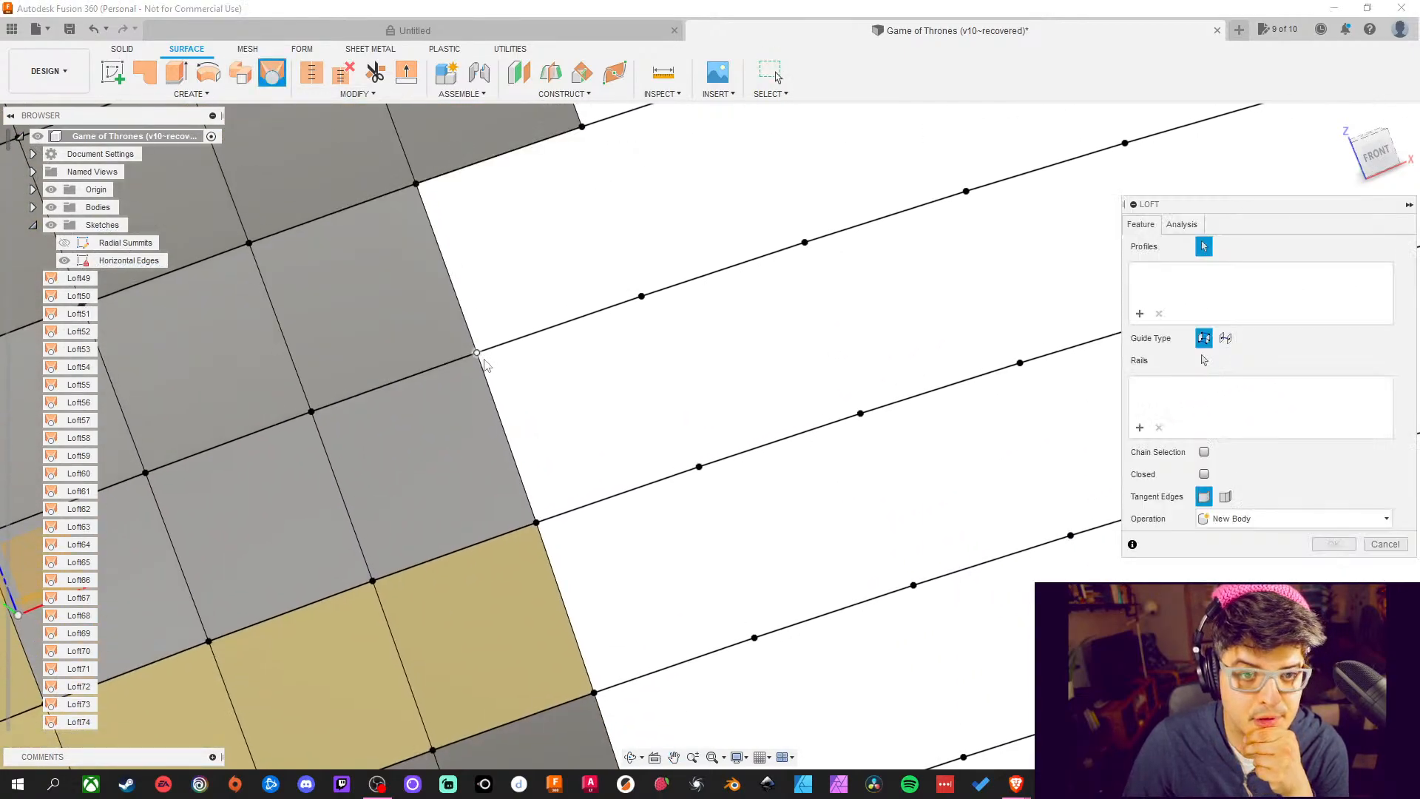
{"action": "left_click", "coordinate": [527, 338]}
{"action": "left_click", "coordinate": [477, 163]}
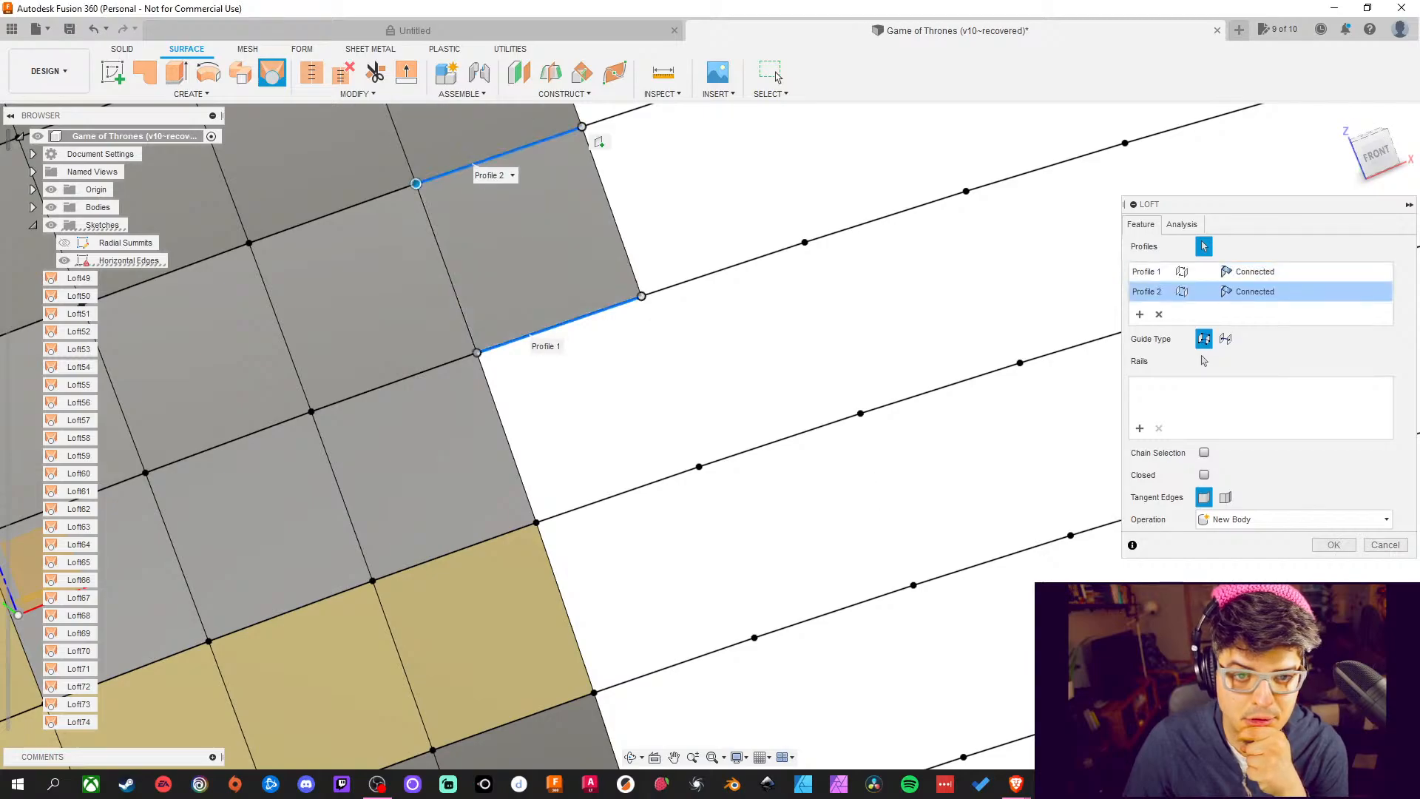
{"action": "left_click", "coordinate": [1332, 544]}
Loft the thirteenth panel down the column, from the segment below to the twelfth panel's lower edge
{"action": "left_click", "coordinate": [273, 72]}
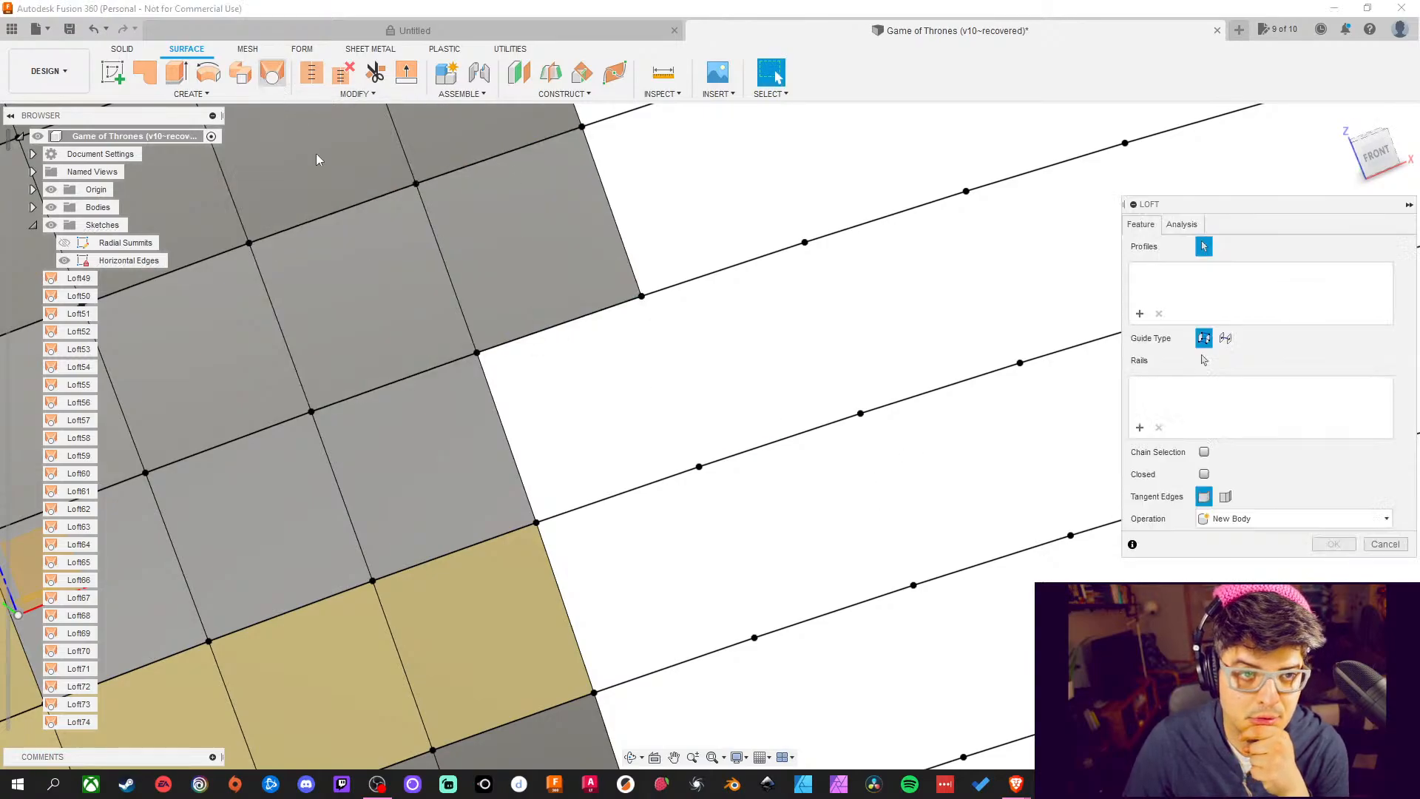
{"action": "left_click", "coordinate": [592, 507]}
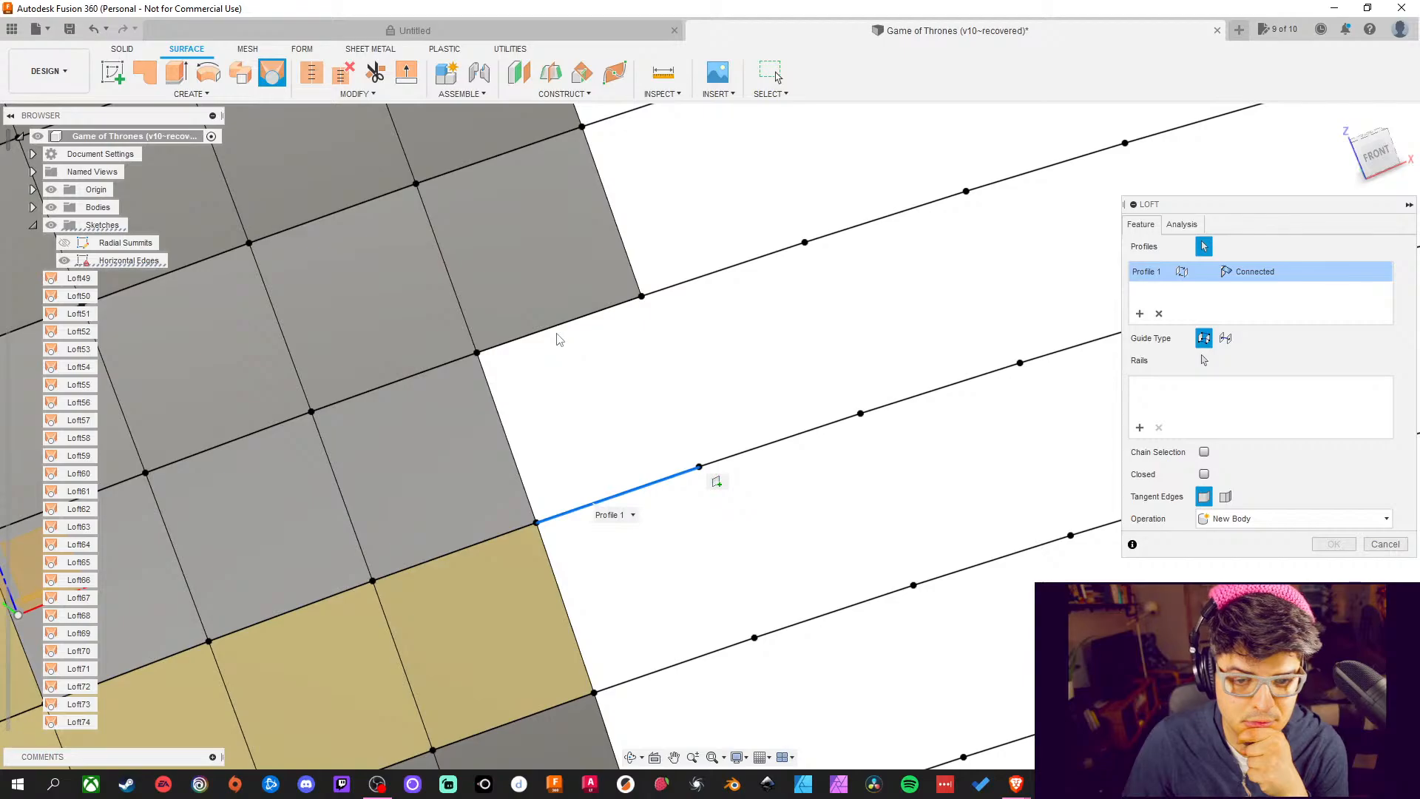
{"action": "left_click", "coordinate": [559, 338]}
{"action": "left_click", "coordinate": [1333, 545]}
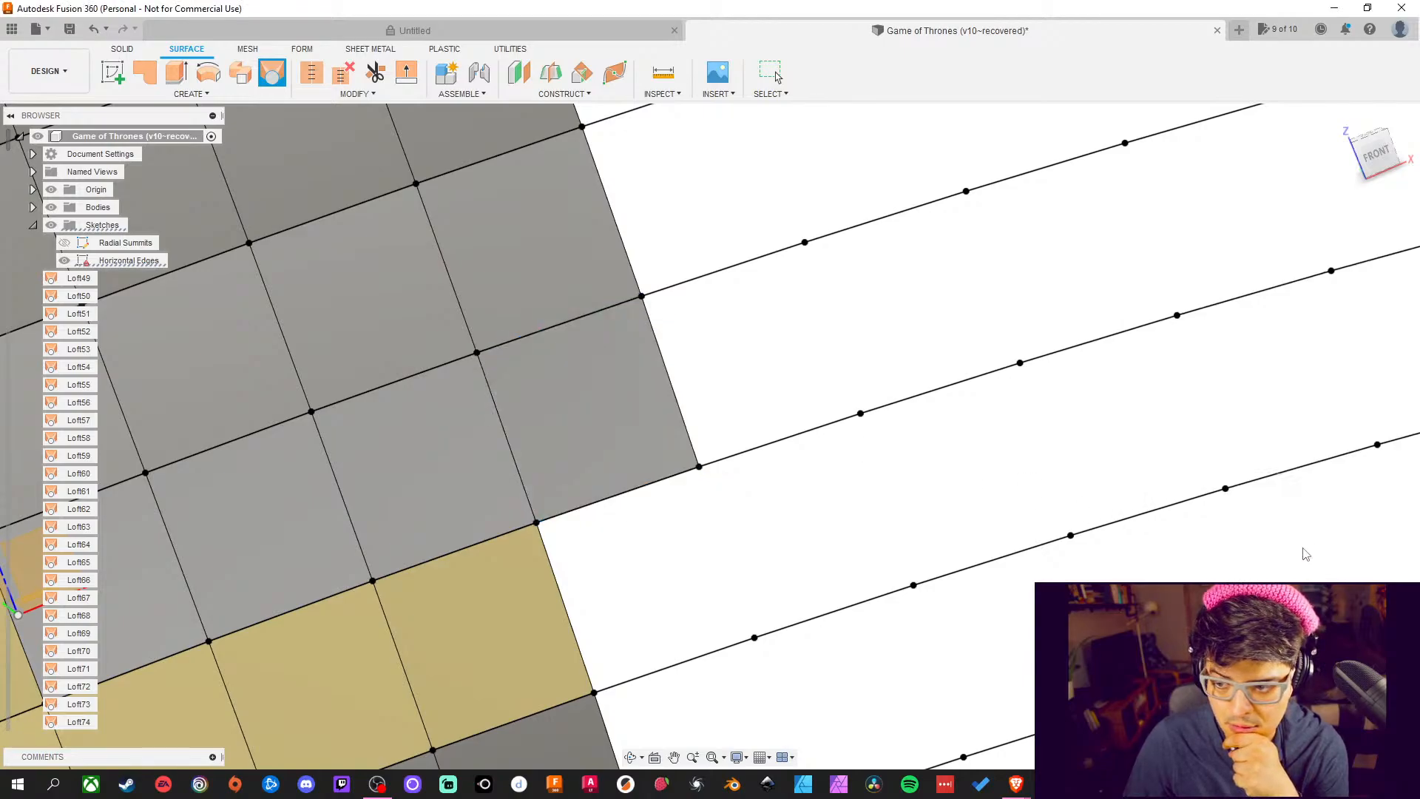
Switch to Spotify and search for "game of thrones"
{"action": "left_click", "coordinate": [915, 790]}
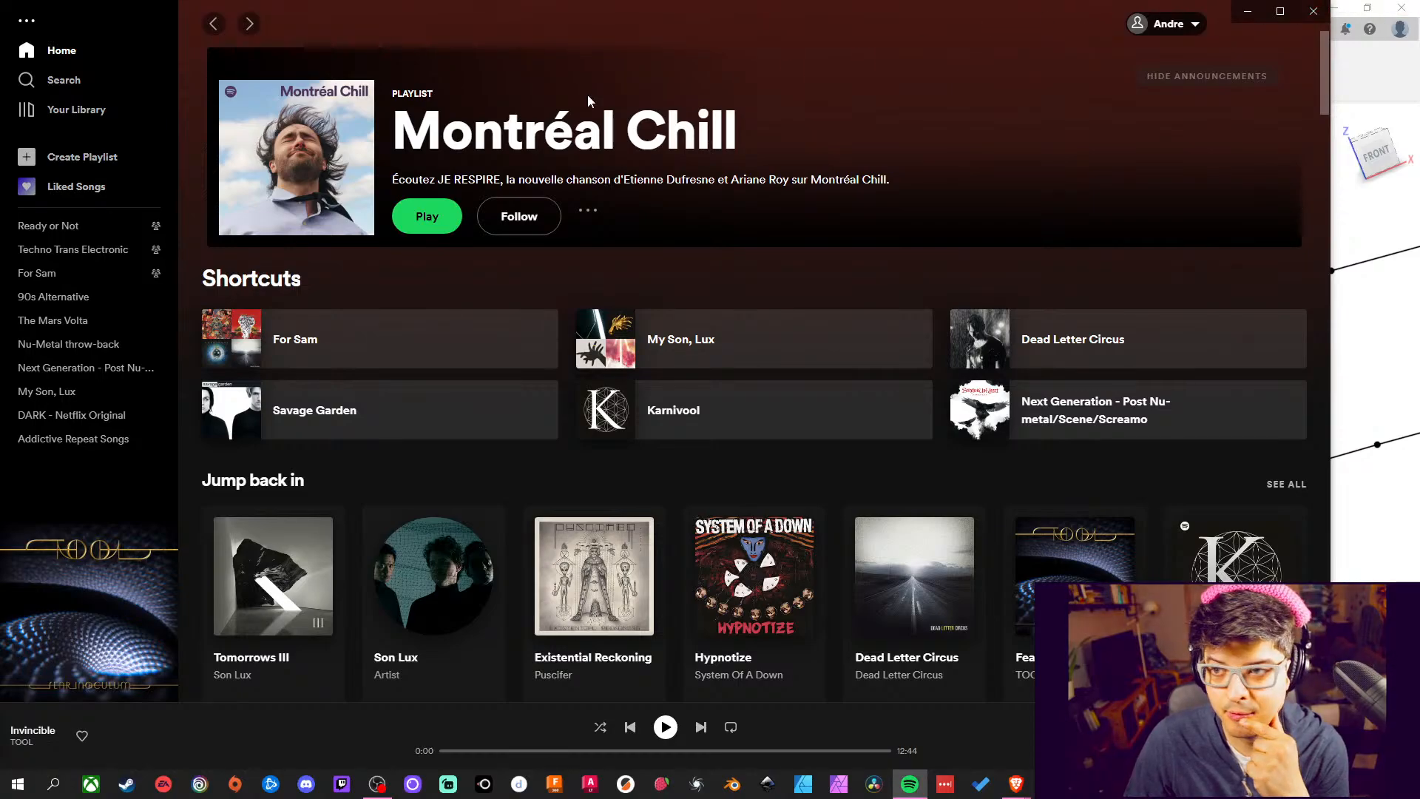
{"action": "left_click", "coordinate": [49, 82]}
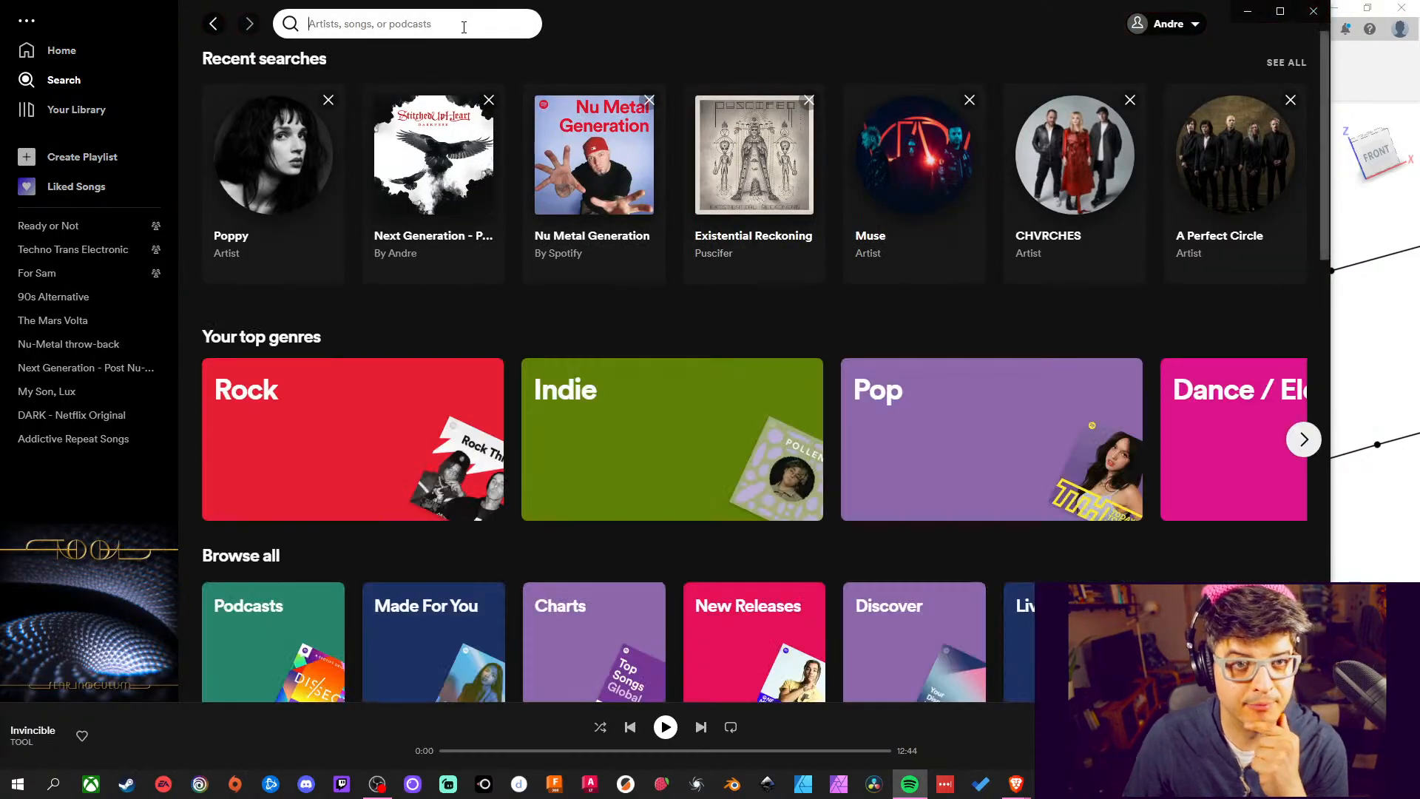
{"action": "type", "text": "game"}
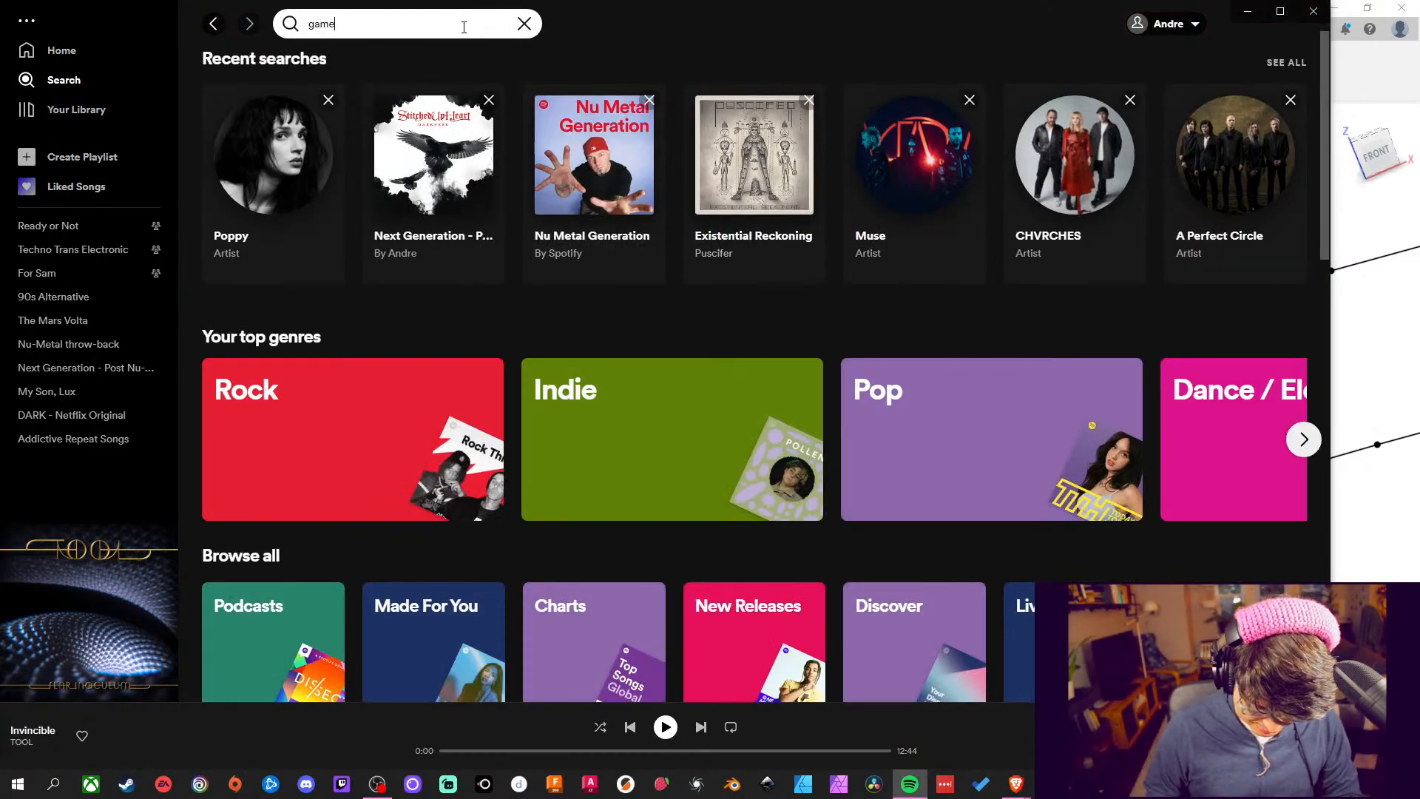
{"action": "type", "text": " of thron"}
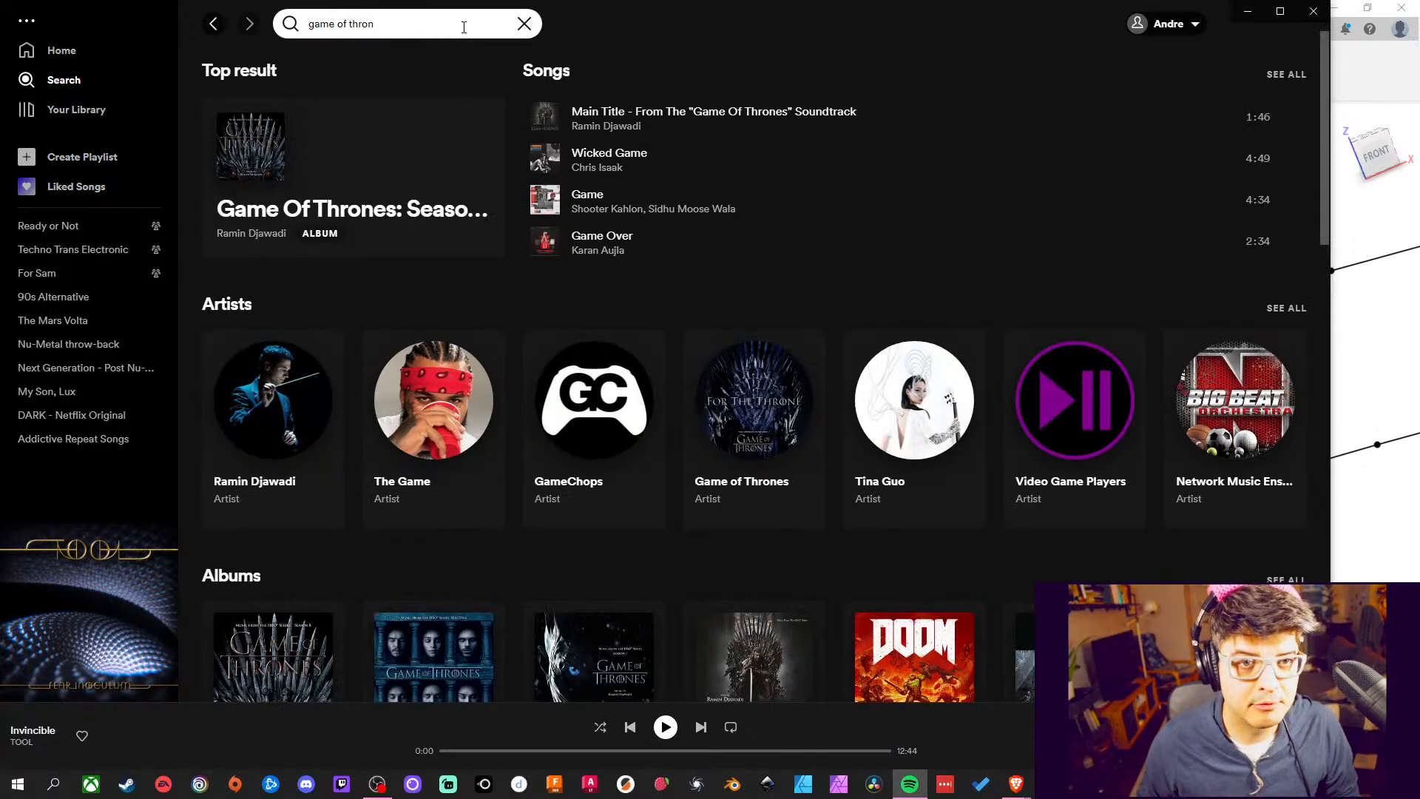
{"action": "type", "text": "es"}
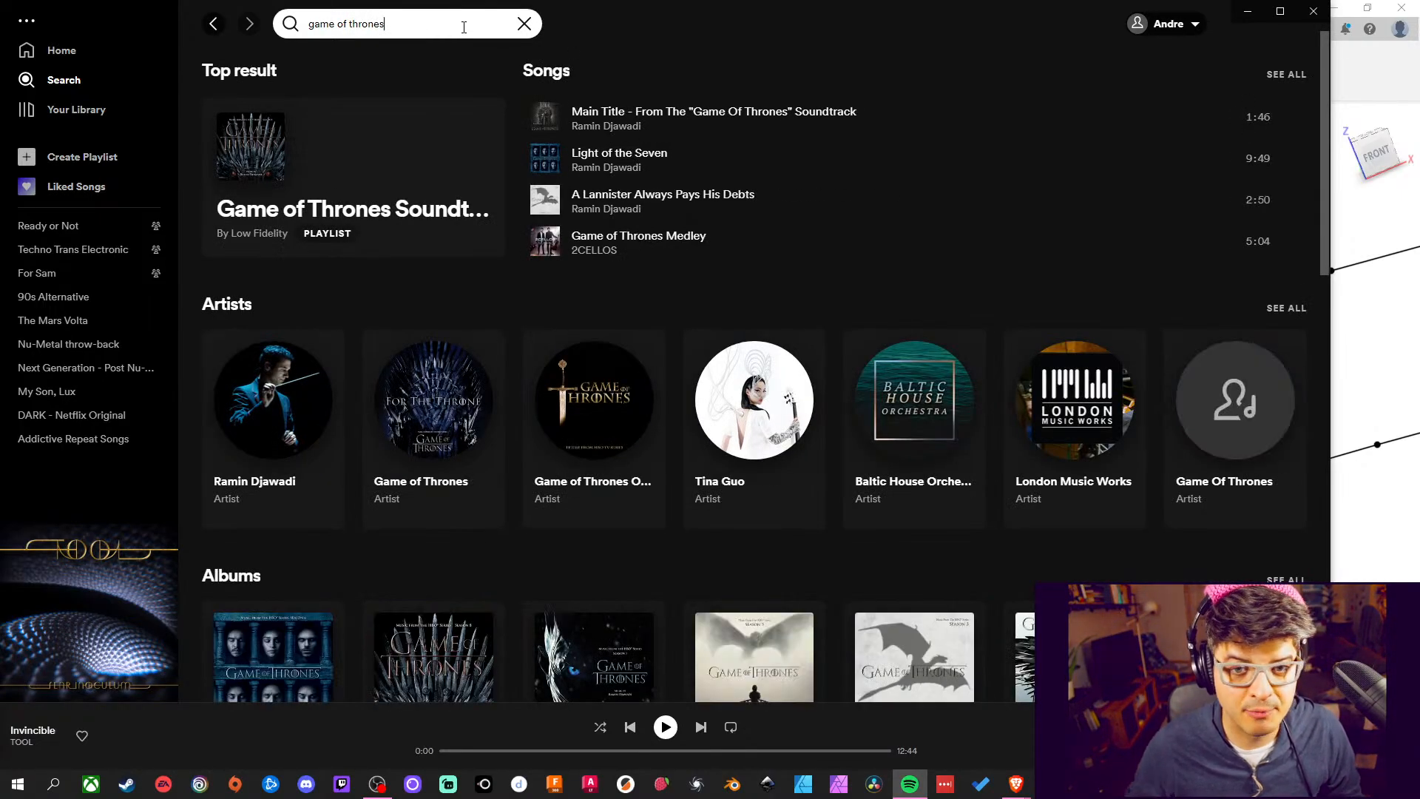
Play Main Title from the Game of Thrones Soundtrack (All Seasons) playlist and return to the Fusion 360 model
{"action": "left_click", "coordinate": [340, 157]}
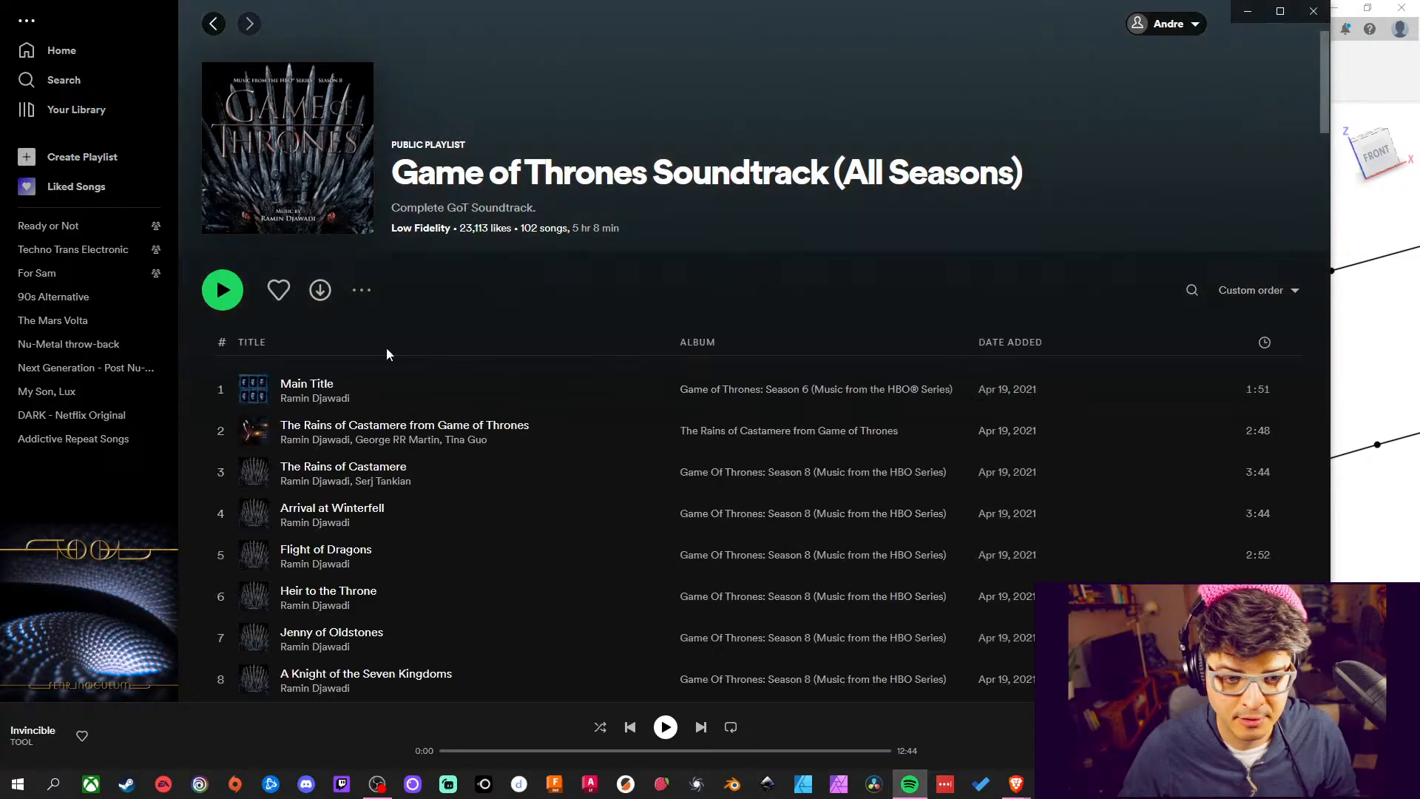
{"action": "left_click", "coordinate": [221, 390]}
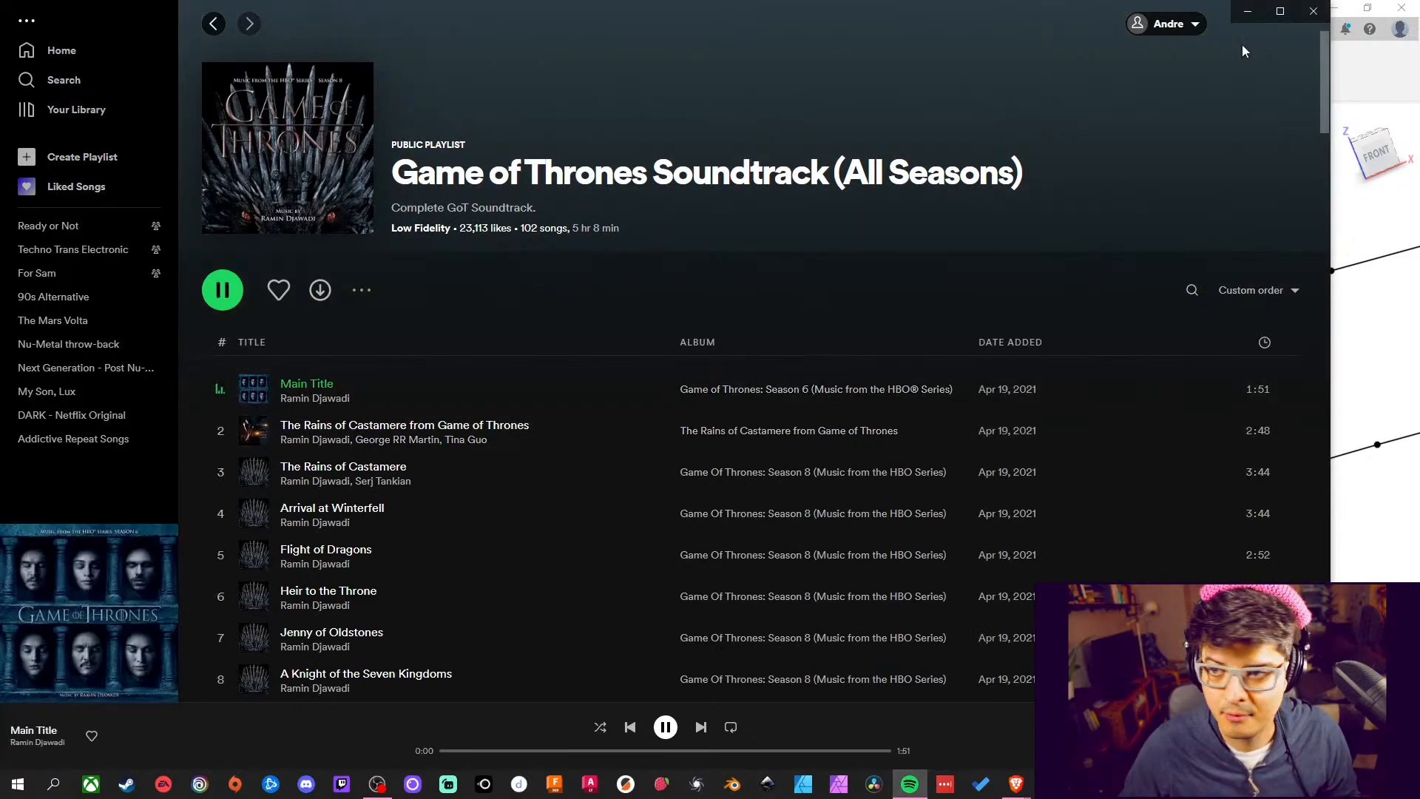
{"action": "left_click", "coordinate": [1248, 11]}
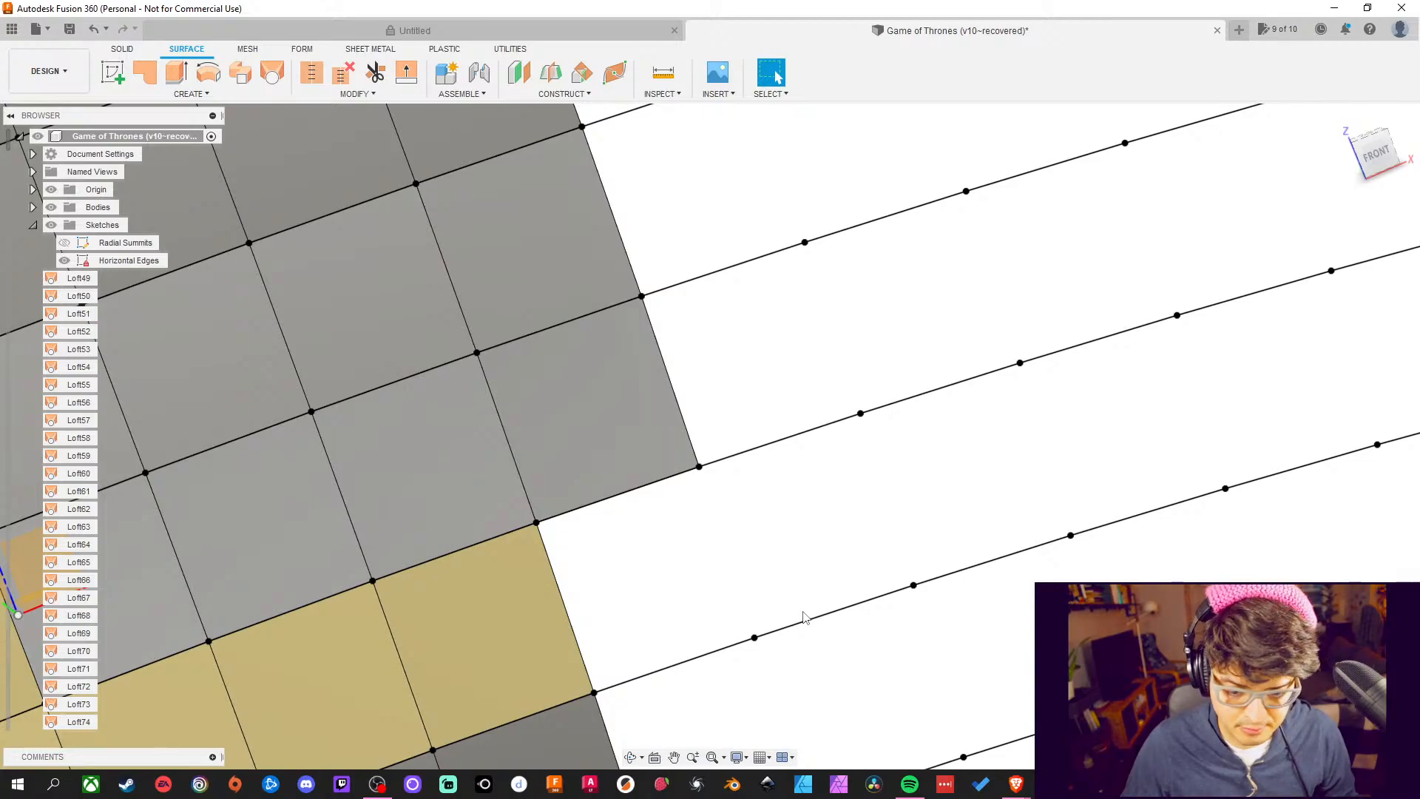
Switch to the OBS streaming window to check the stream and its audio mixer, and return to the Fusion 360 model
{"action": "middle_click_drag", "start_coordinate": [760, 574], "coordinate": [740, 433]}
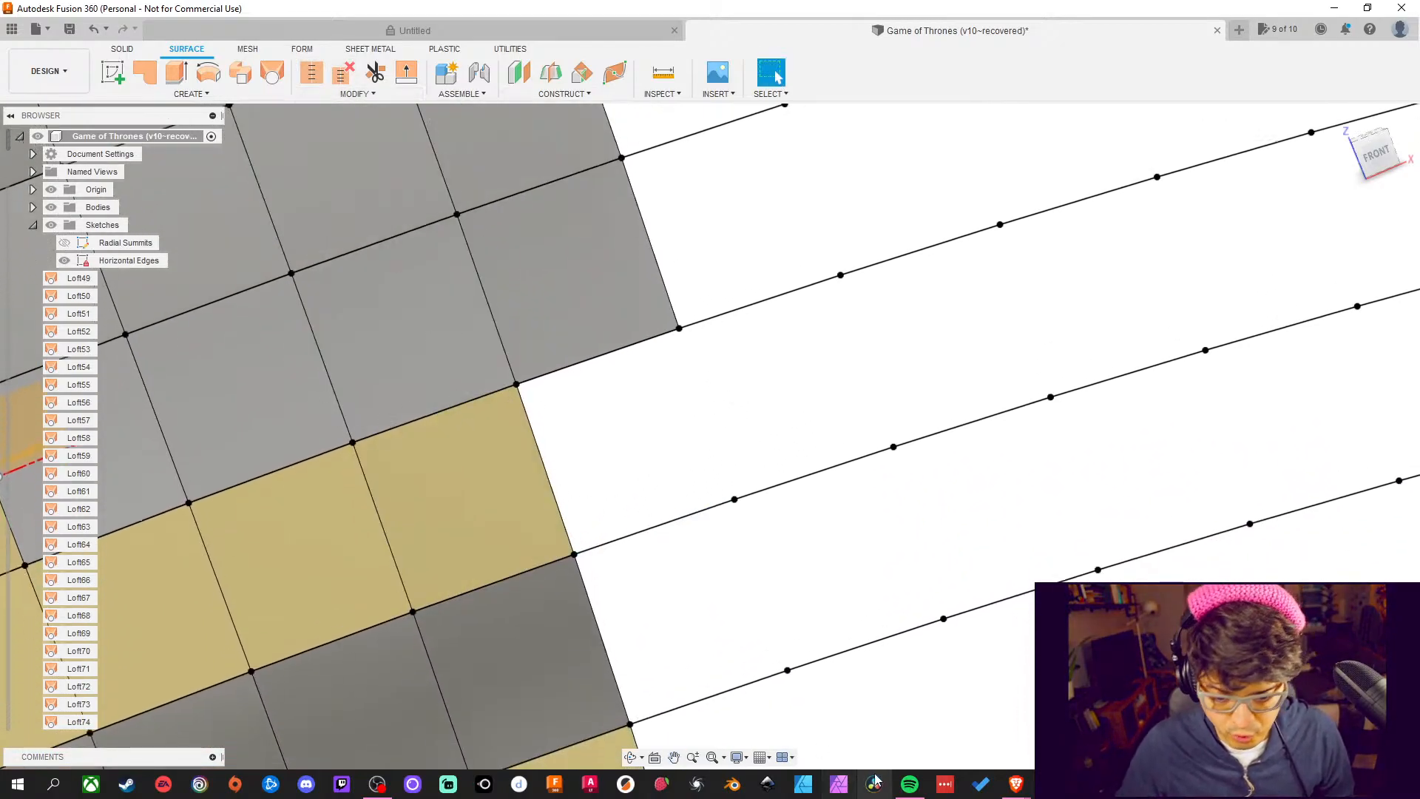
{"action": "left_click", "coordinate": [378, 786]}
{"action": "left_click_drag", "start_coordinate": [277, 26], "coordinate": [584, 37]}
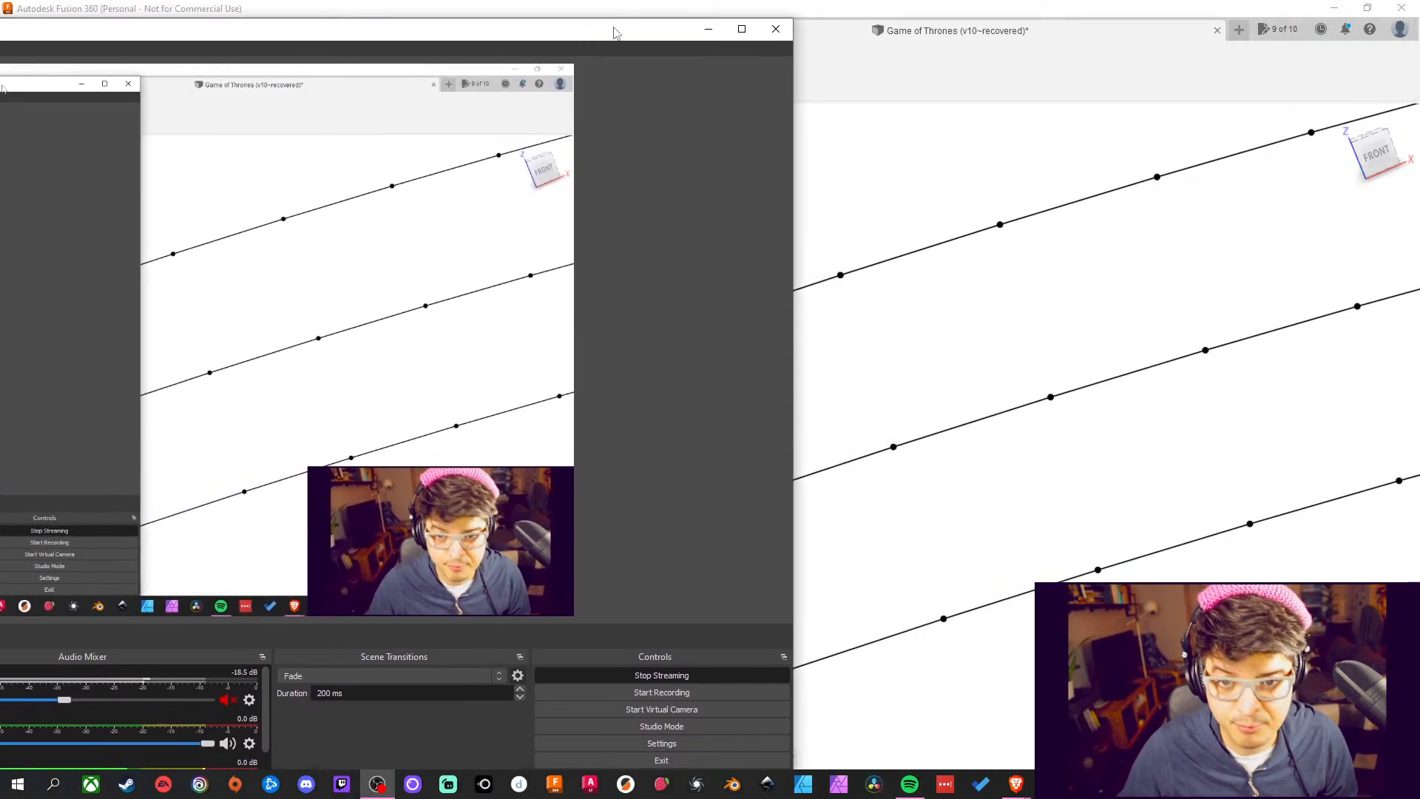
{"action": "left_click", "coordinate": [708, 30]}
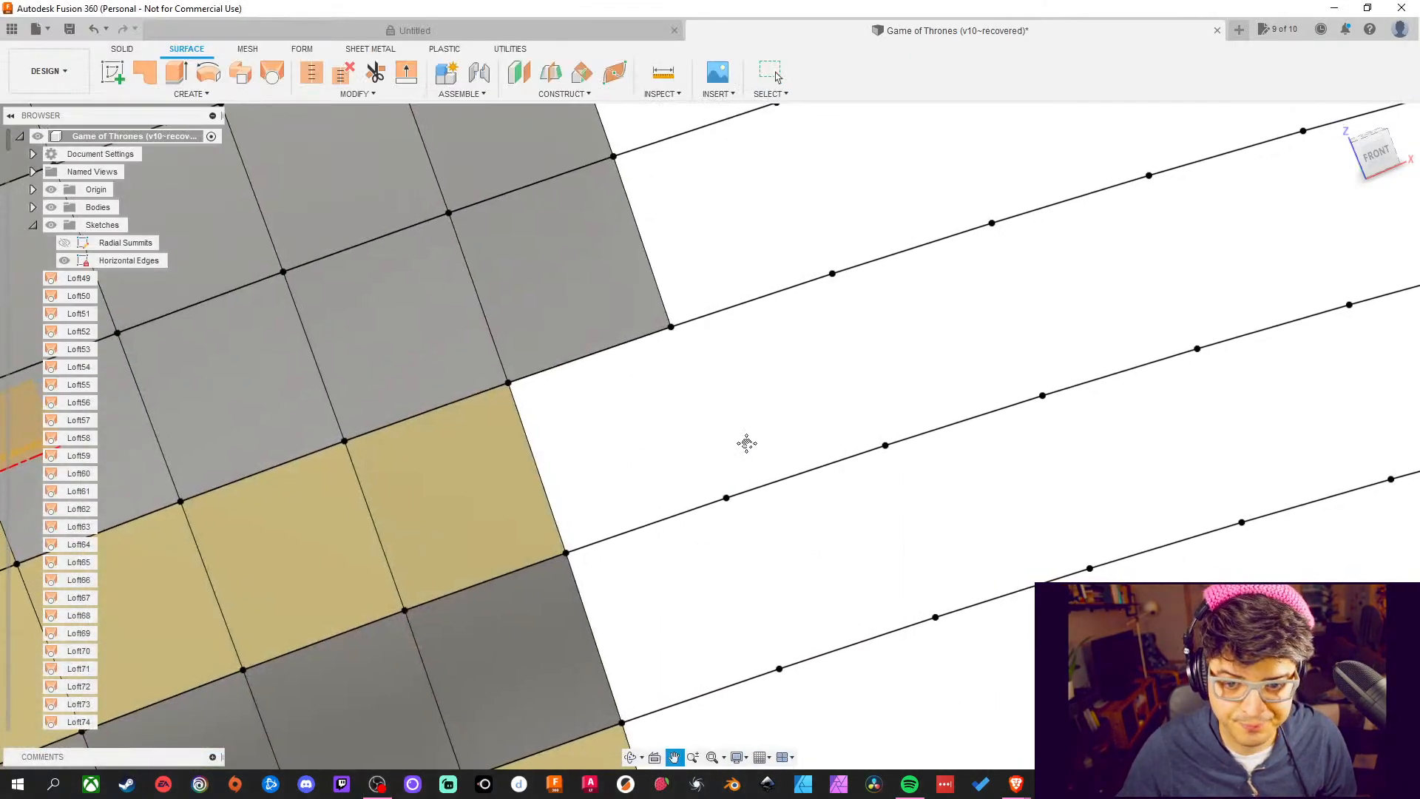
Loft the fourteenth panel down the column, from the next segment below to the thirteenth panel's lower edge
{"action": "left_click", "coordinate": [272, 72]}
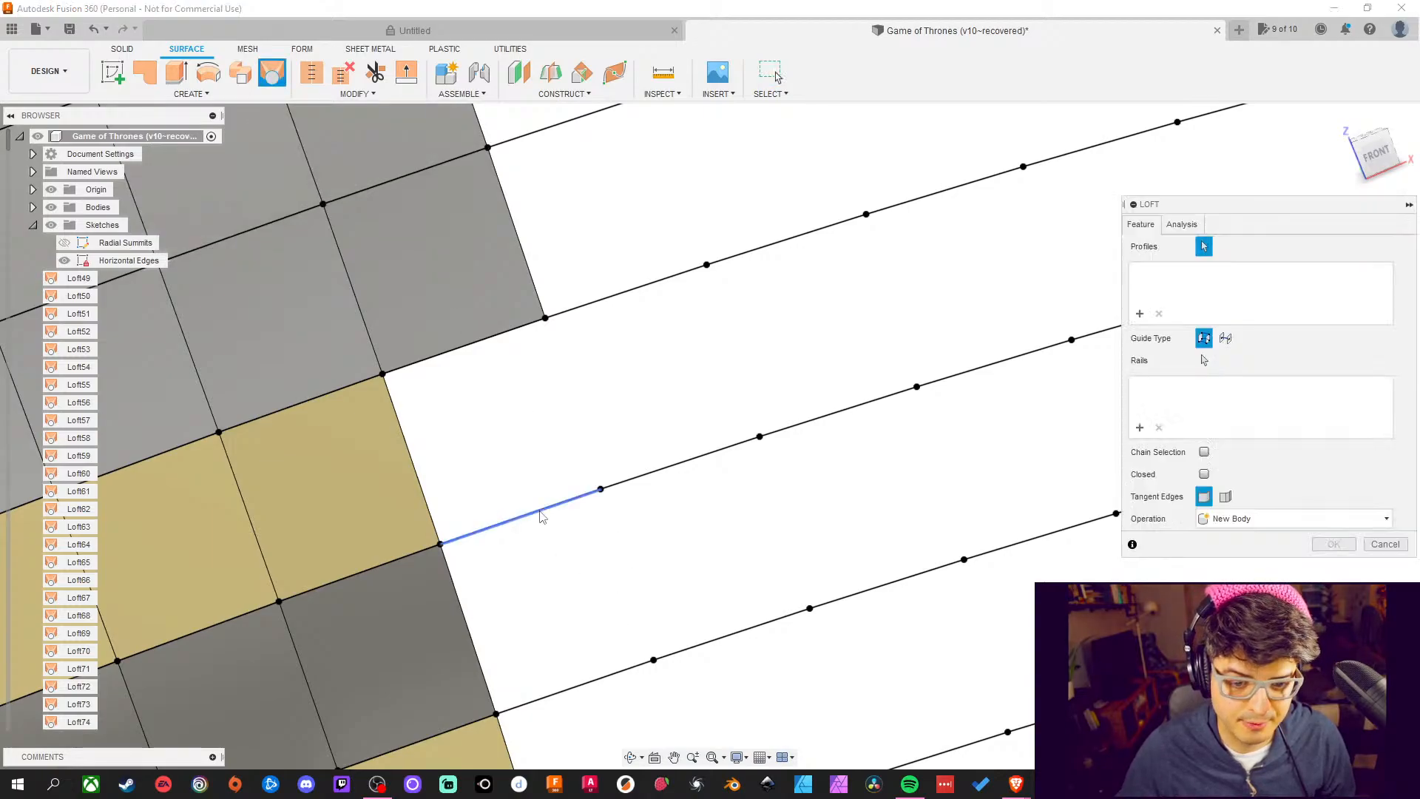
{"action": "left_click", "coordinate": [542, 516]}
{"action": "left_click", "coordinate": [495, 338]}
{"action": "middle_click_drag", "start_coordinate": [606, 468], "coordinate": [589, 342]}
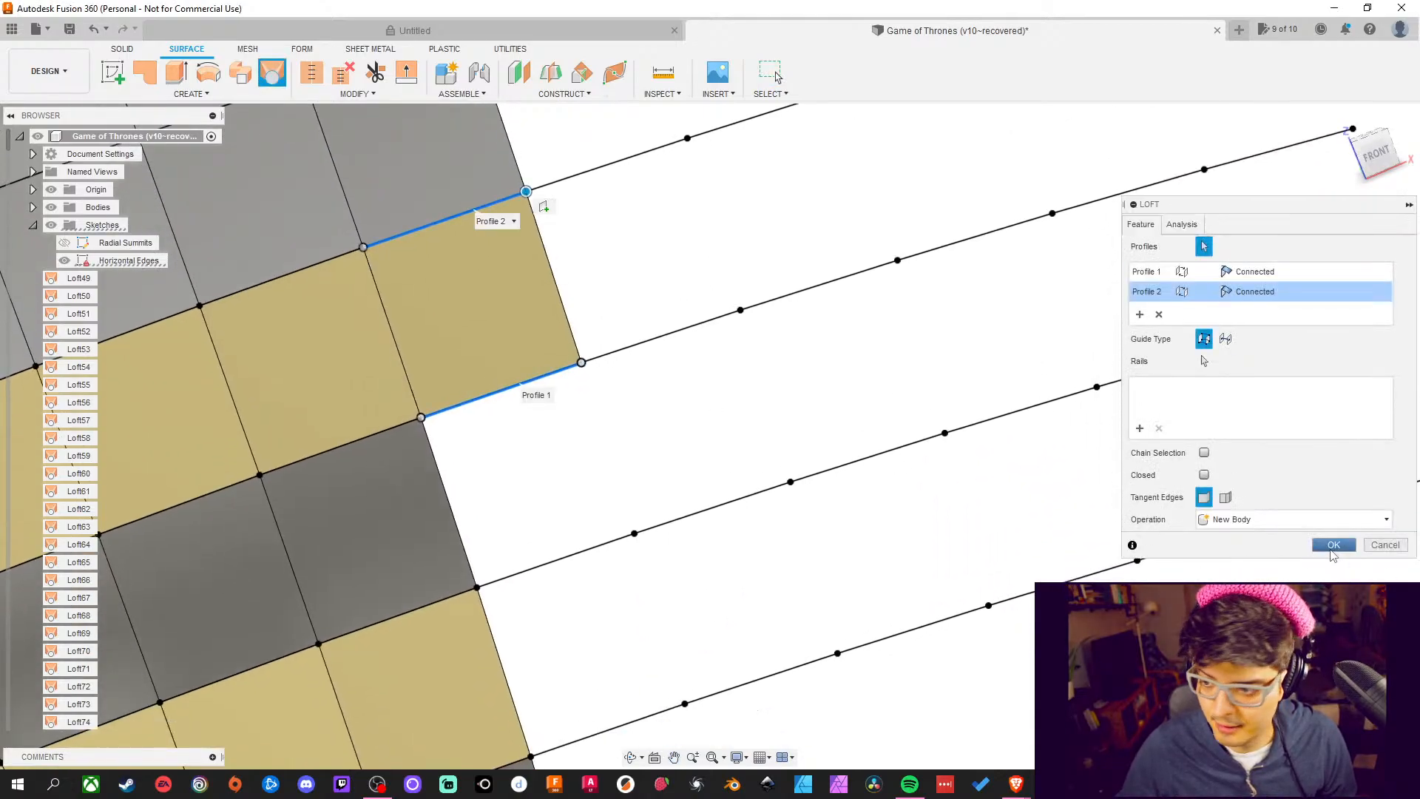
{"action": "left_click", "coordinate": [1333, 543]}
Loft the fifteenth panel down the column, from the segment below to the fourteenth panel's lower edge
{"action": "middle_click_drag", "start_coordinate": [738, 407], "coordinate": [632, 356]}
{"action": "left_click", "coordinate": [270, 71]}
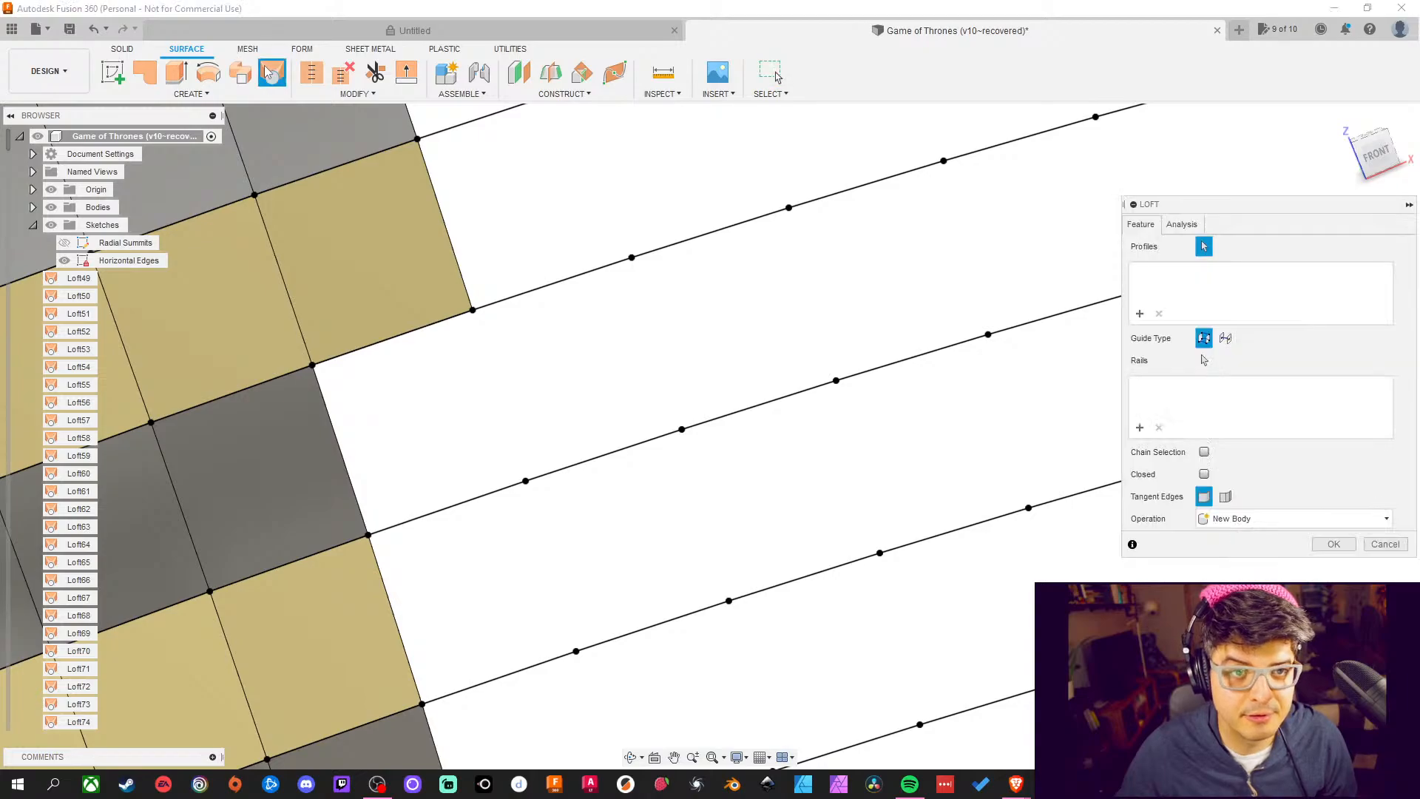
{"action": "left_click", "coordinate": [479, 498]}
{"action": "left_click", "coordinate": [432, 331]}
{"action": "middle_click_drag", "start_coordinate": [604, 401], "coordinate": [634, 308]}
{"action": "left_click", "coordinate": [1333, 543]}
Loft the sixteenth panel down the column, from the next segment below to the fifteenth panel's lower edge
{"action": "middle_click_drag", "start_coordinate": [911, 454], "coordinate": [895, 344]}
{"action": "left_click", "coordinate": [270, 72]}
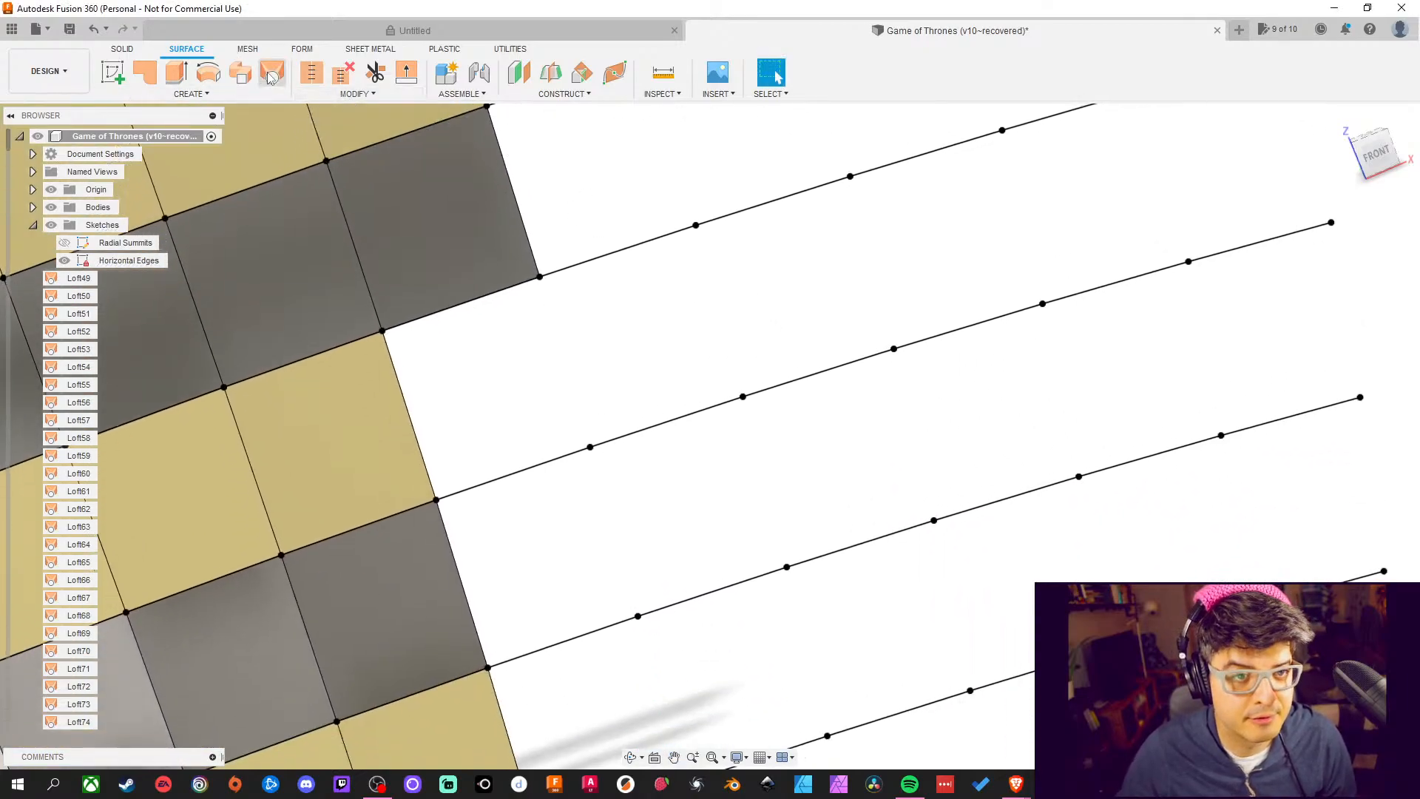
{"action": "left_click", "coordinate": [510, 474]}
{"action": "left_click", "coordinate": [470, 310]}
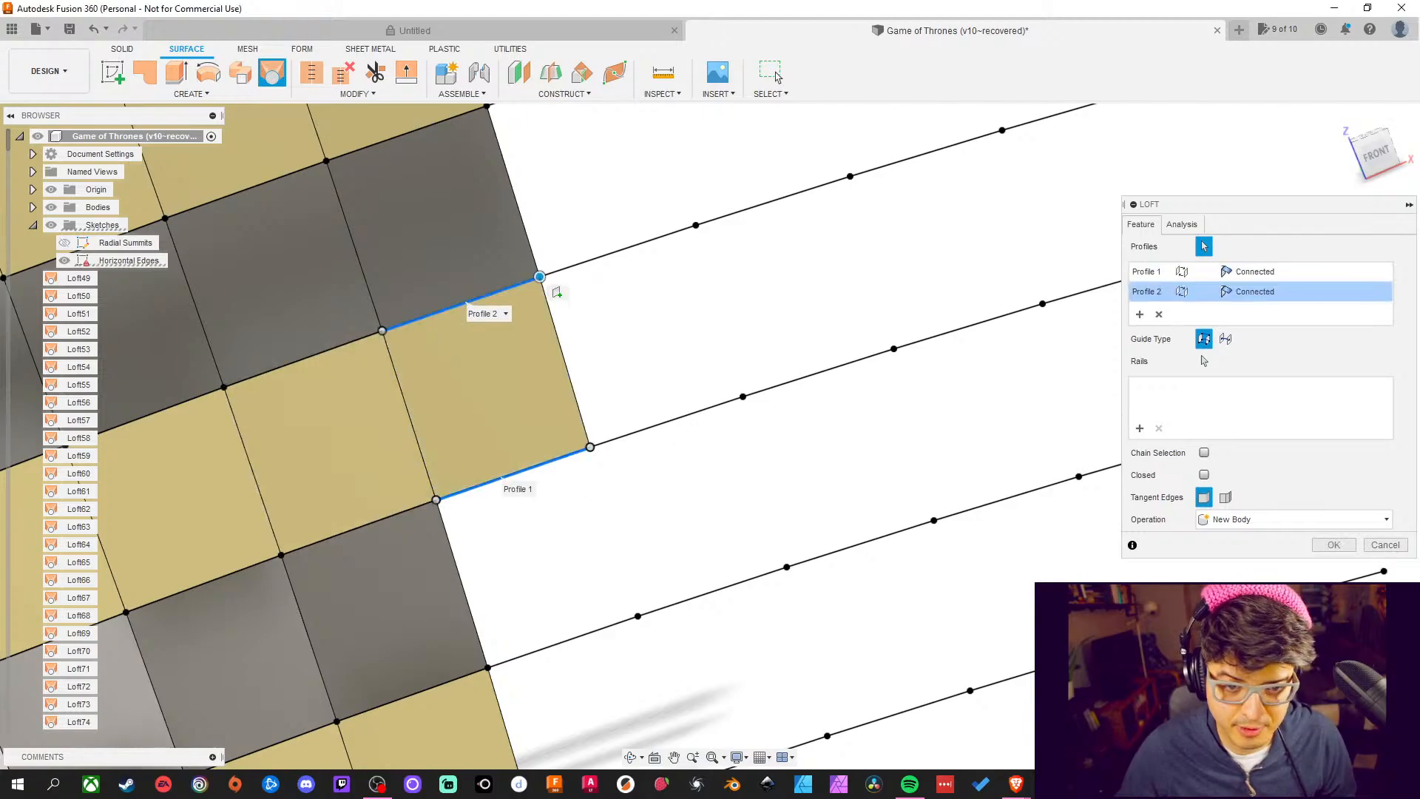
{"action": "left_click", "coordinate": [1329, 549]}
Loft the seventeenth panel down the column, from the segment below to the sixteenth panel's lower edge
{"action": "middle_click_drag", "start_coordinate": [959, 530], "coordinate": [912, 387]}
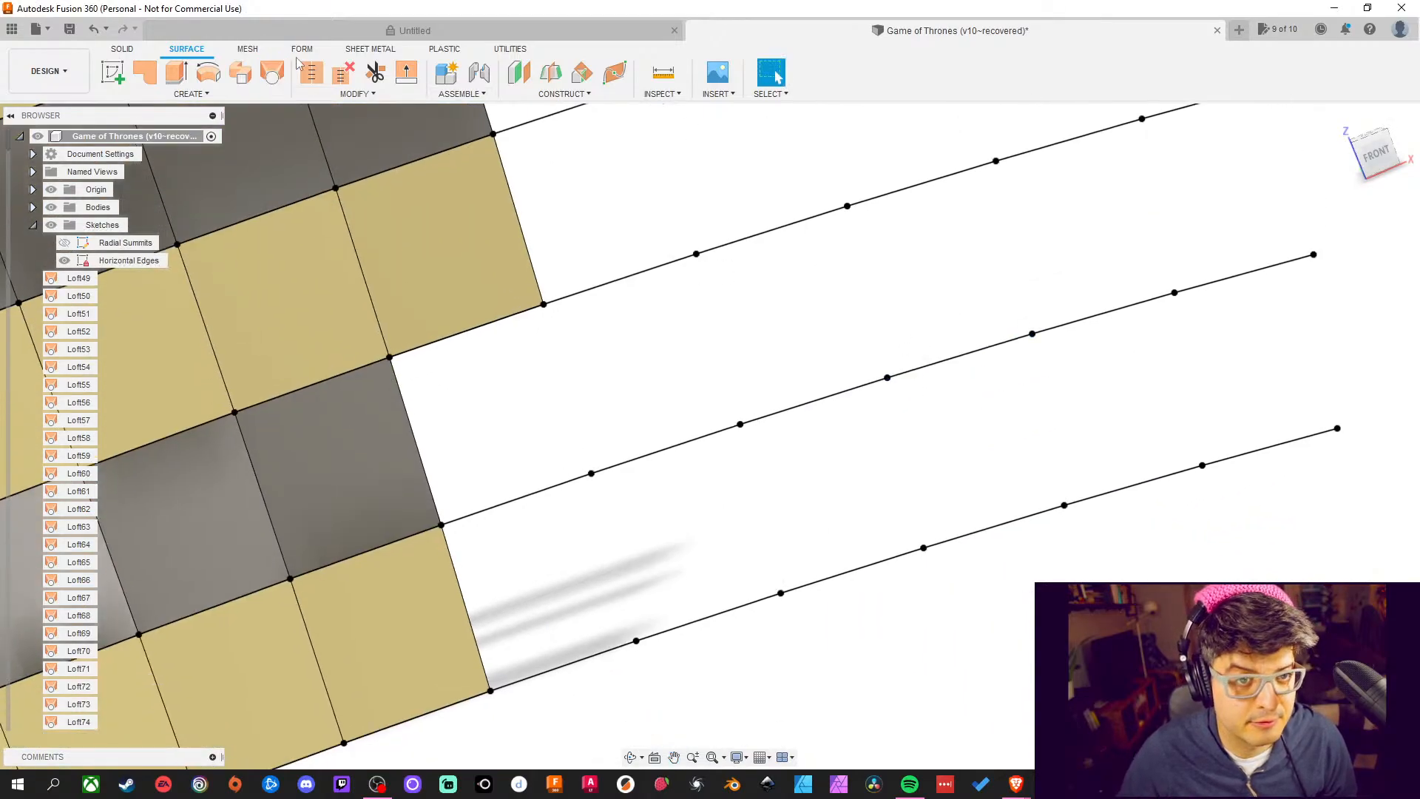
{"action": "left_click", "coordinate": [271, 72]}
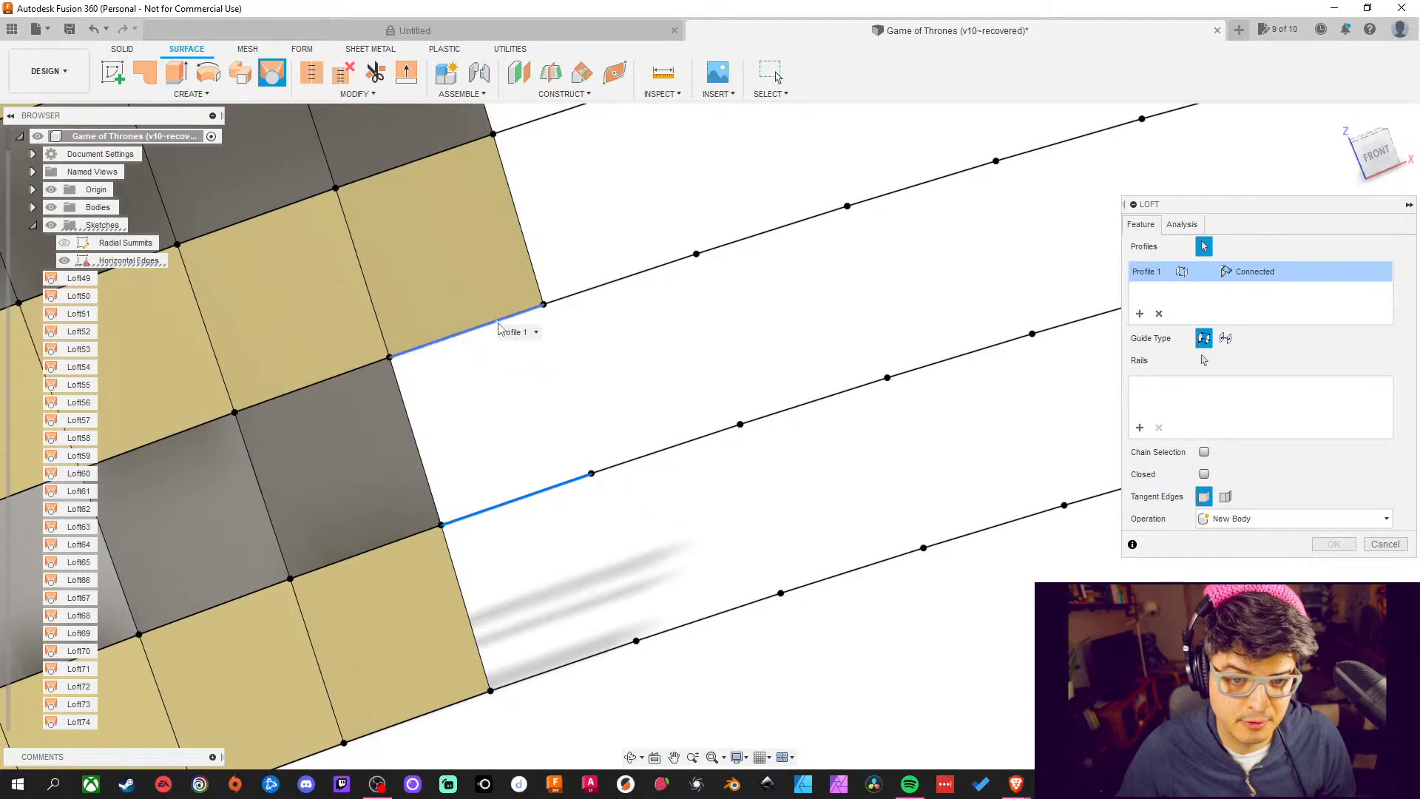
{"action": "left_click", "coordinate": [480, 325]}
{"action": "middle_click_drag", "start_coordinate": [481, 325], "coordinate": [467, 216]}
{"action": "key", "text": "Return"}
Loft the column's last panel, from the segment on the grid's lowest line to the seventeenth panel's lower edge
{"action": "middle_click_drag", "start_coordinate": [1070, 514], "coordinate": [973, 454]}
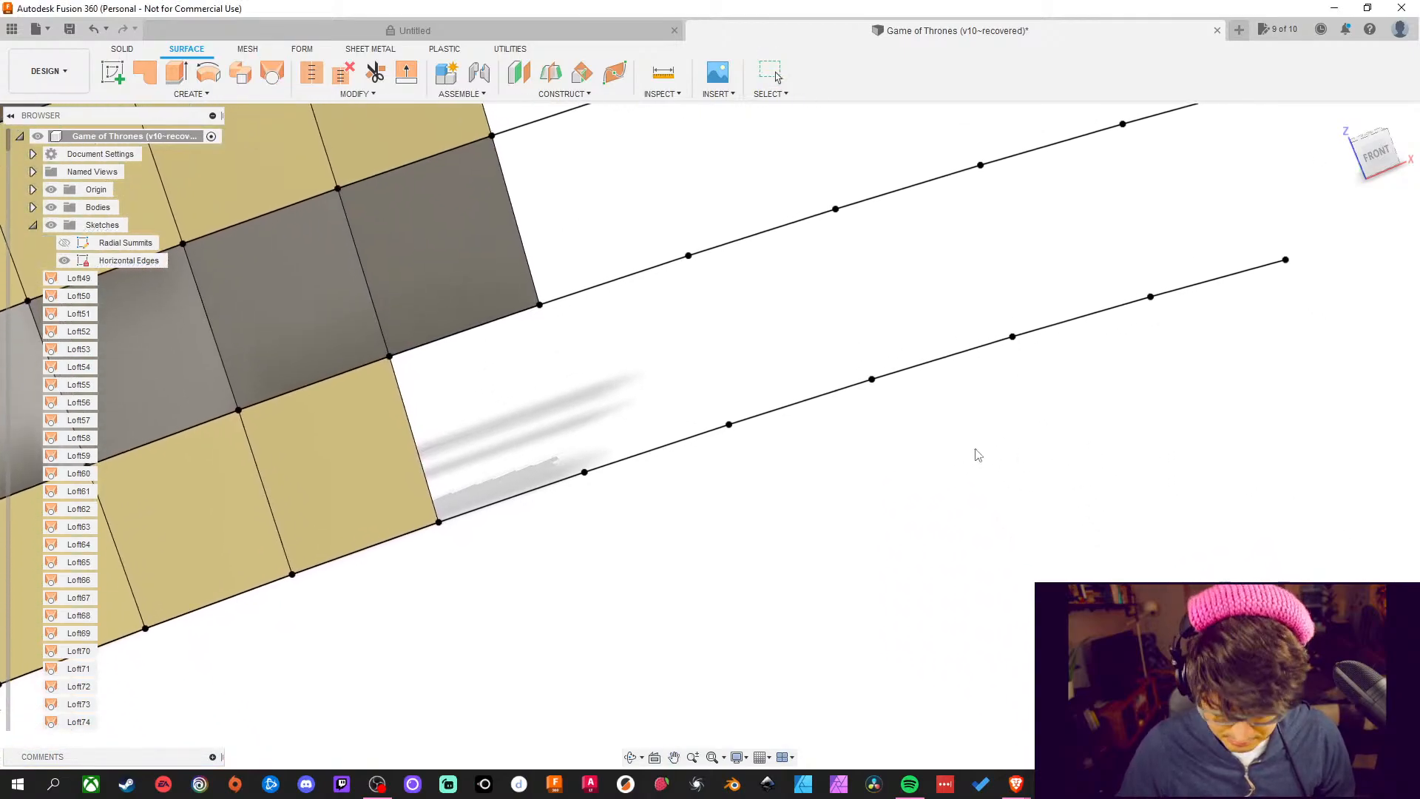
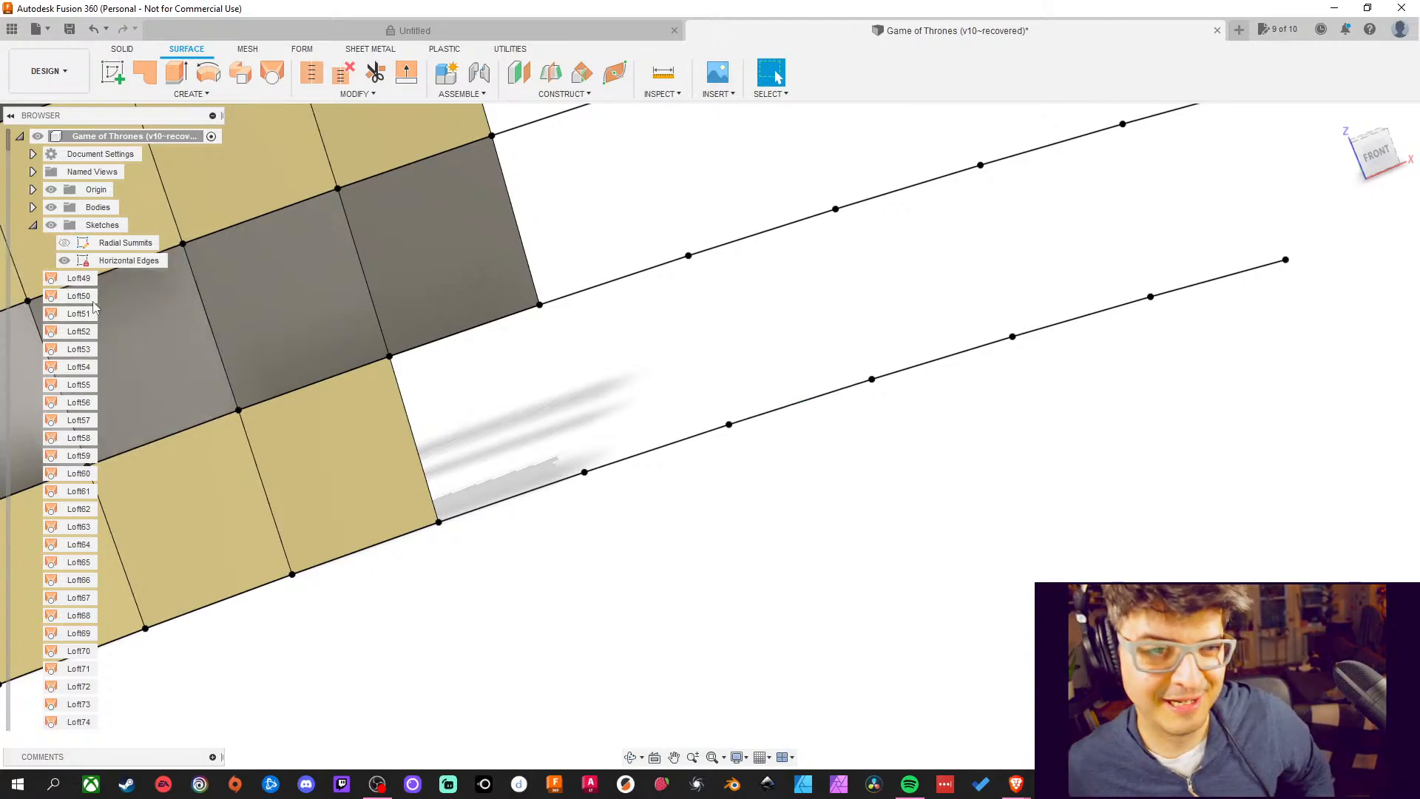
{"action": "left_click", "coordinate": [263, 74]}
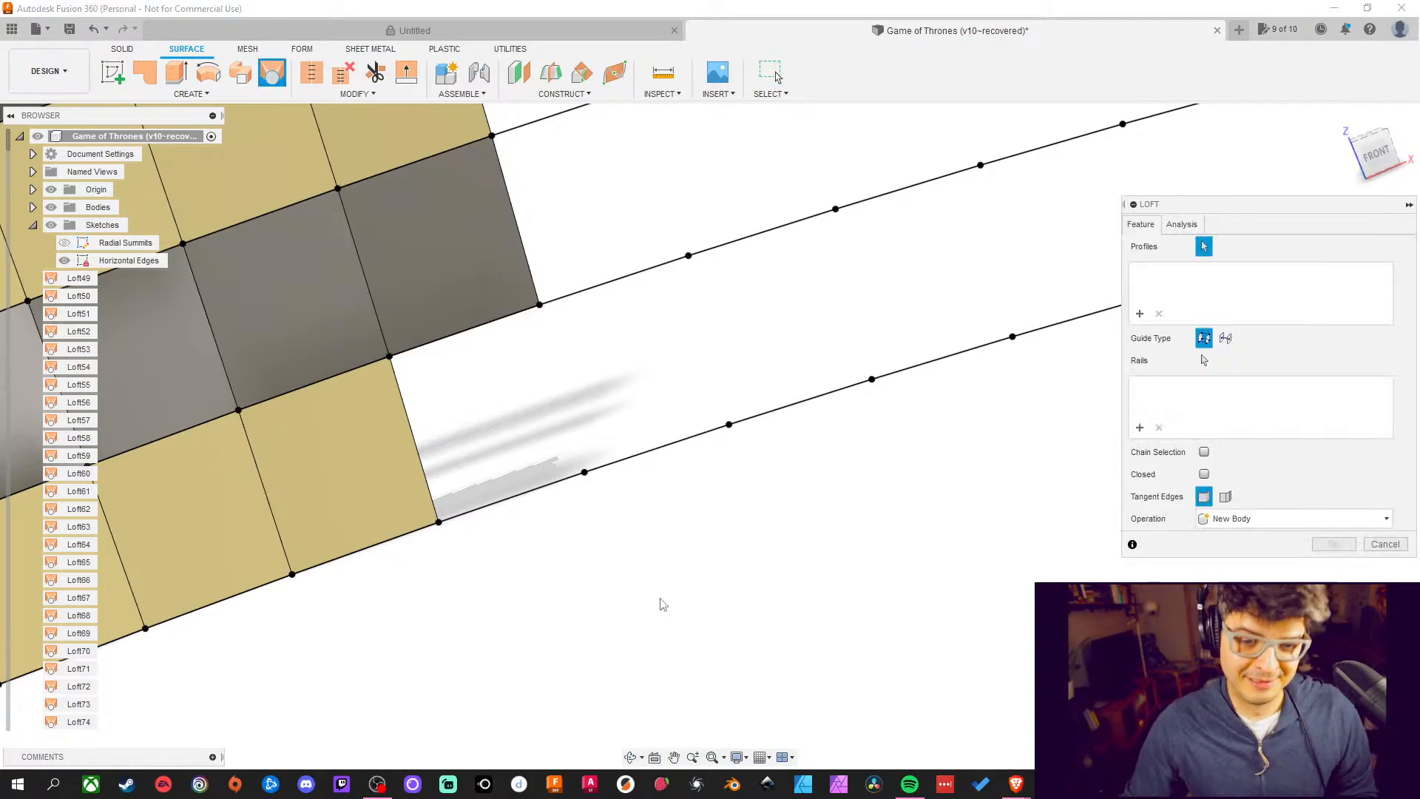
{"action": "left_click", "coordinate": [542, 486]}
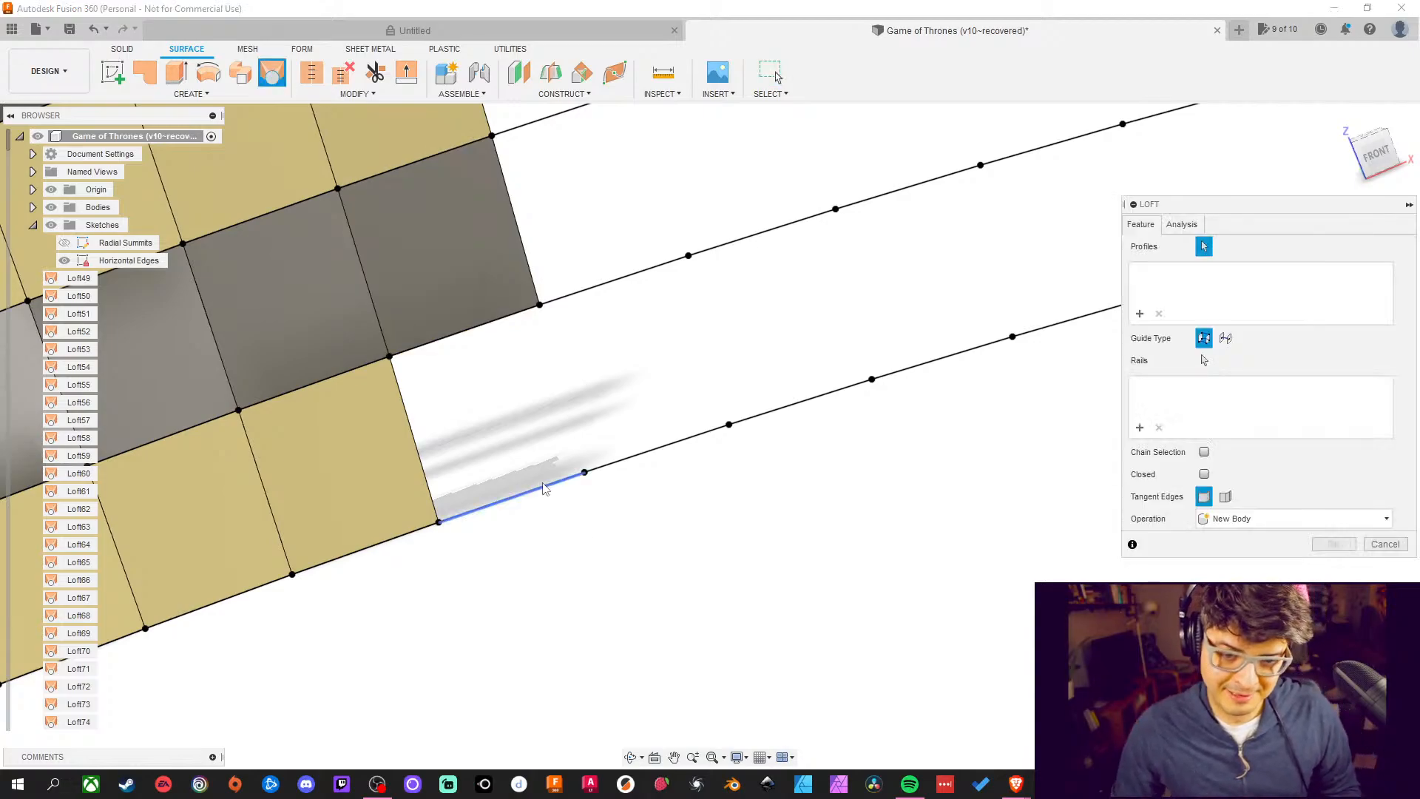
{"action": "left_click", "coordinate": [508, 314]}
{"action": "left_click", "coordinate": [1346, 550]}
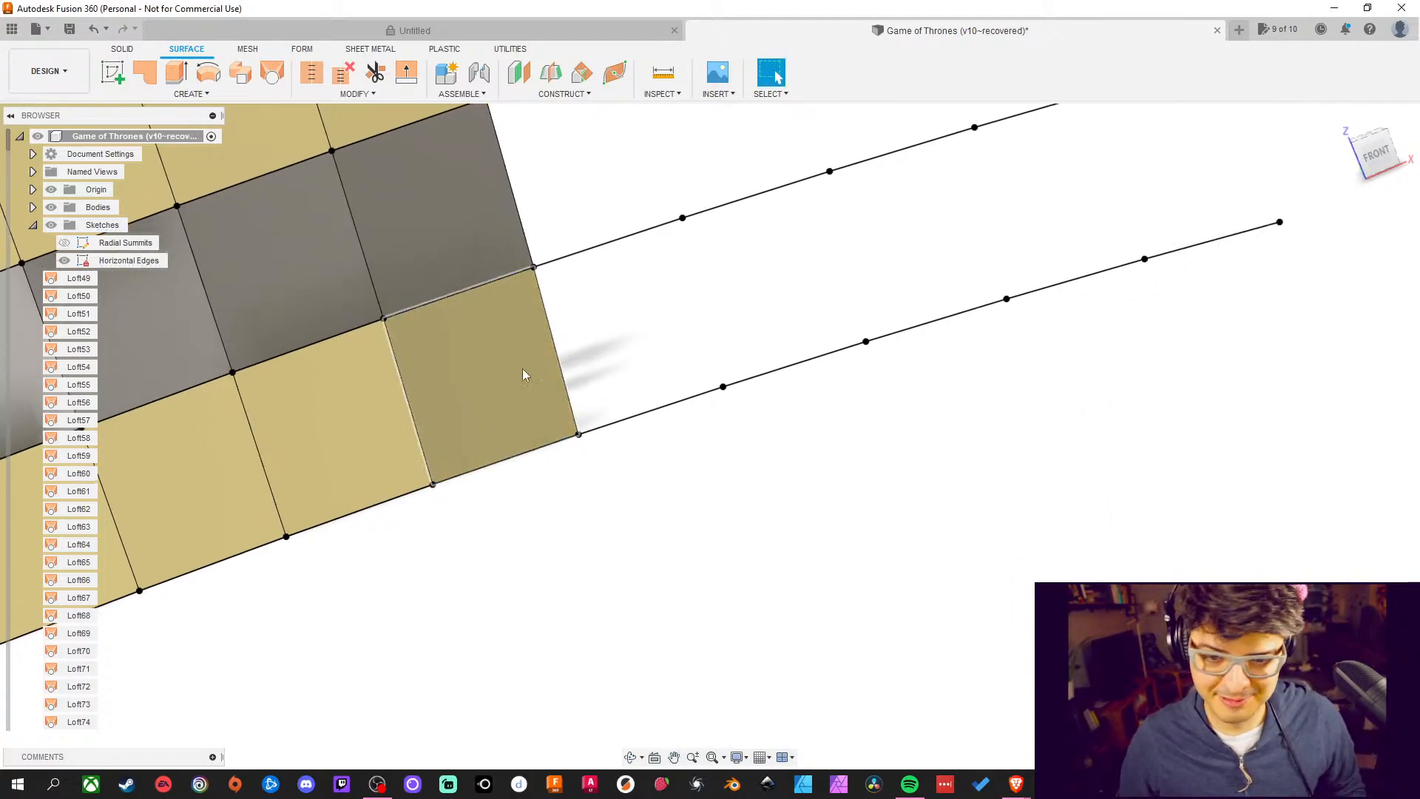
Start the next column with a lofted bottom panel, from the lowest line's next segment to the segment above it
{"action": "left_click", "coordinate": [272, 74]}
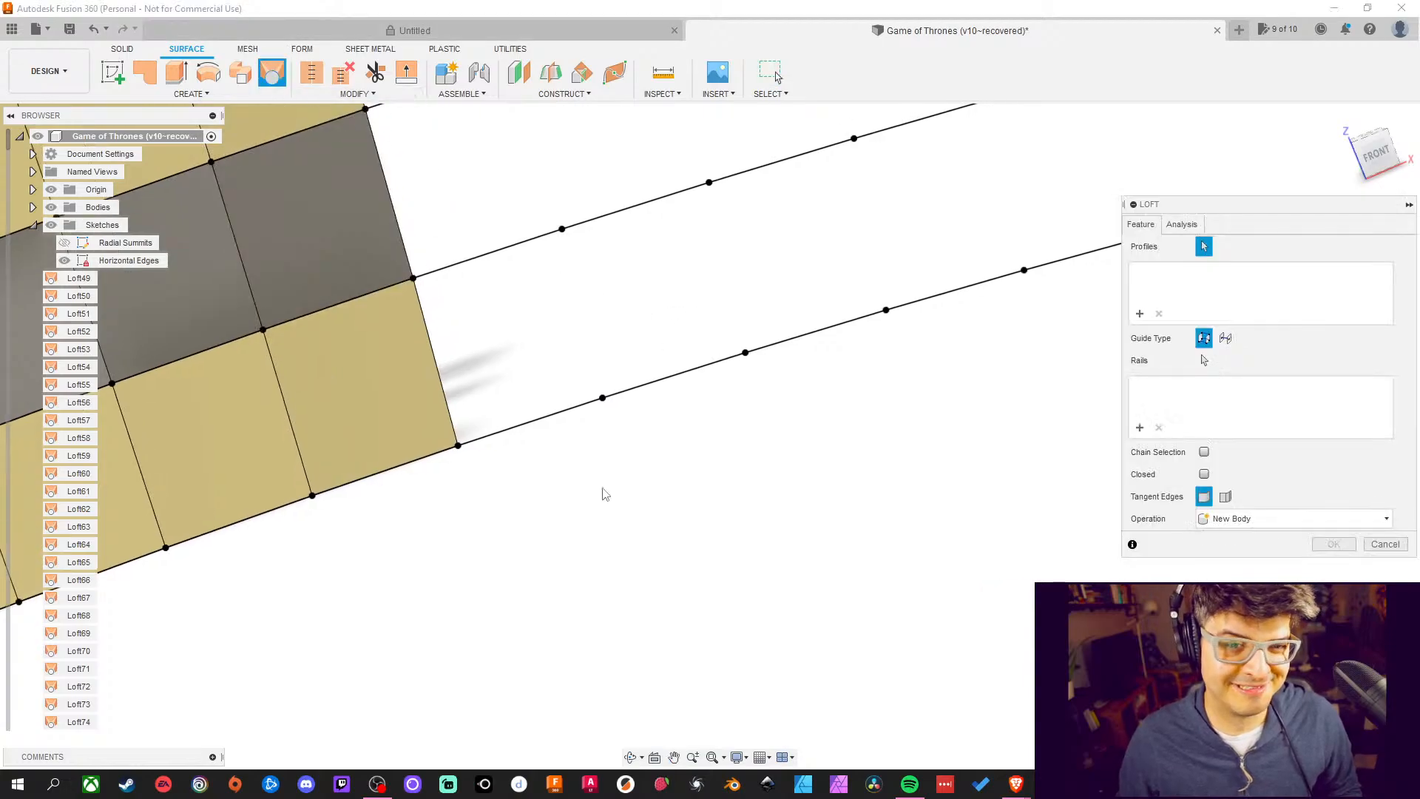
{"action": "left_click", "coordinate": [543, 434]}
{"action": "left_click", "coordinate": [466, 265]}
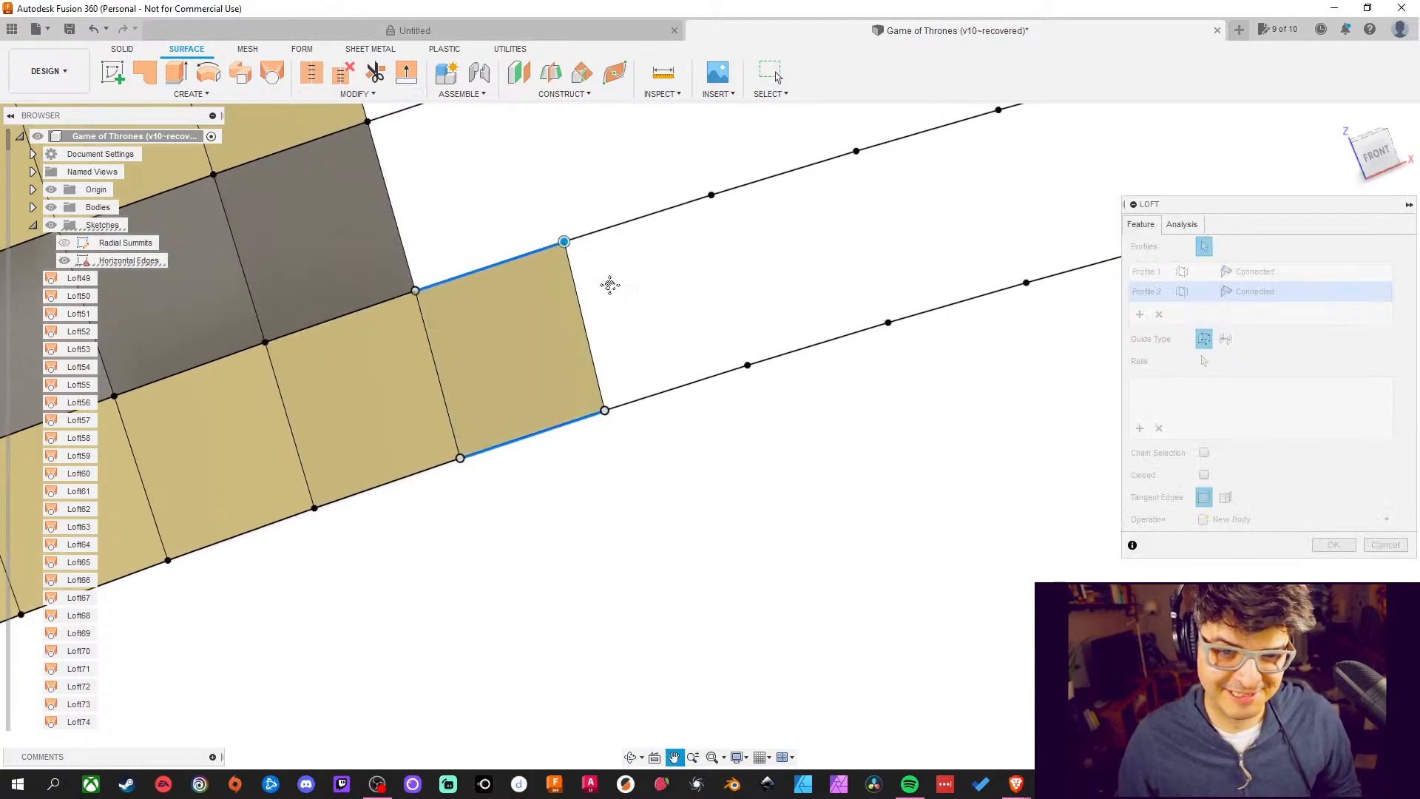
{"action": "left_click", "coordinate": [1334, 546]}
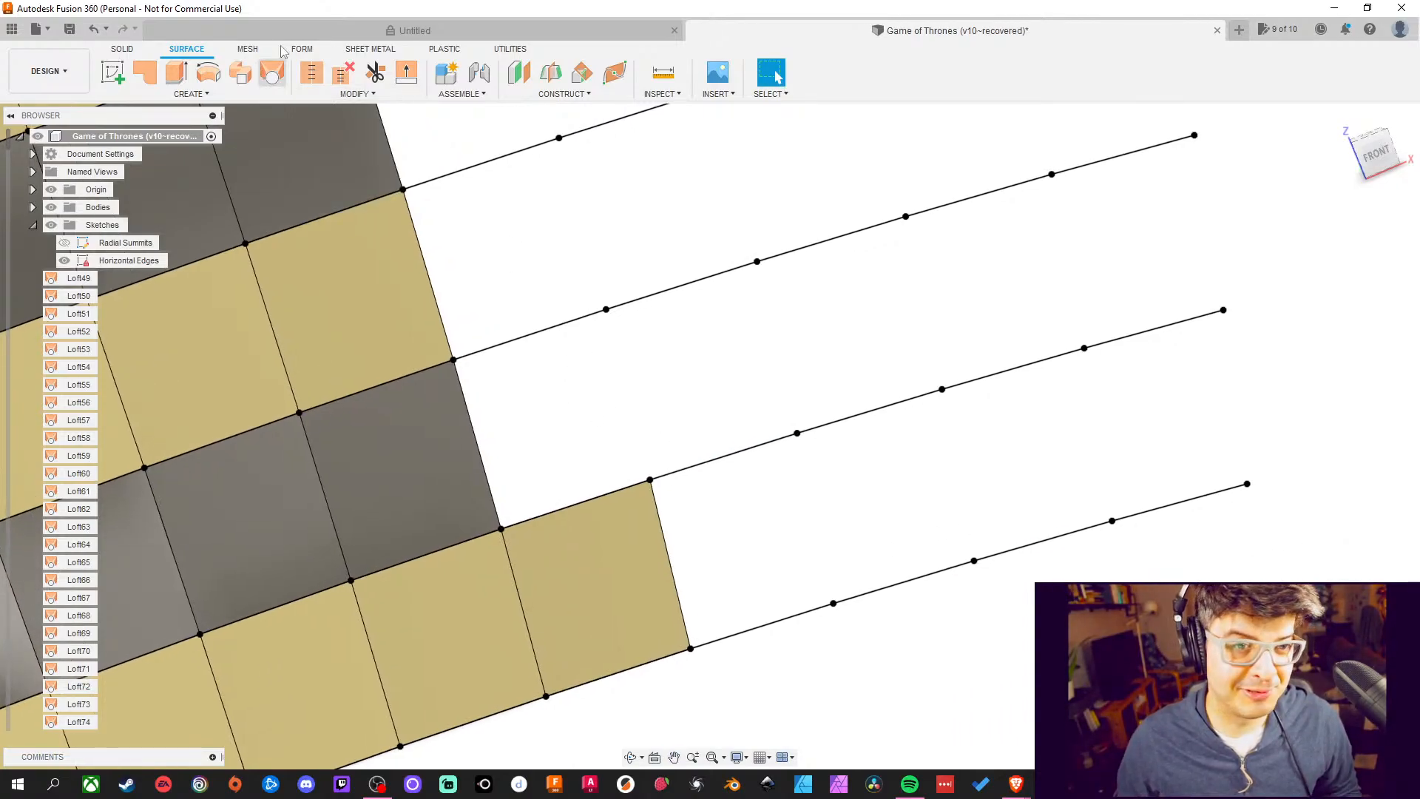
Loft the second panel up the new column, from the bottom panel's upper edge to the segment above
{"action": "left_click", "coordinate": [272, 72]}
{"action": "left_click", "coordinate": [564, 514]}
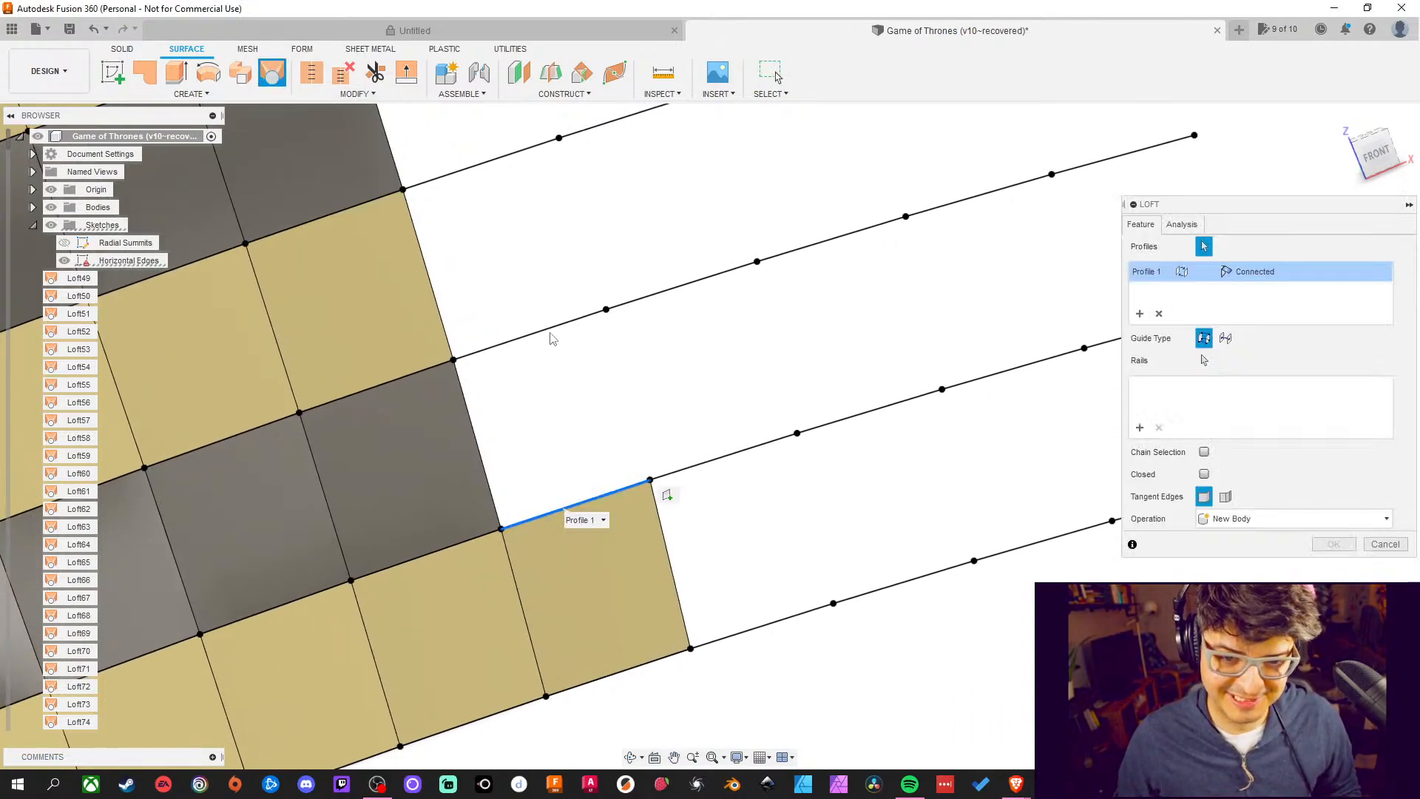
{"action": "left_click", "coordinate": [548, 334]}
{"action": "left_click", "coordinate": [1333, 545]}
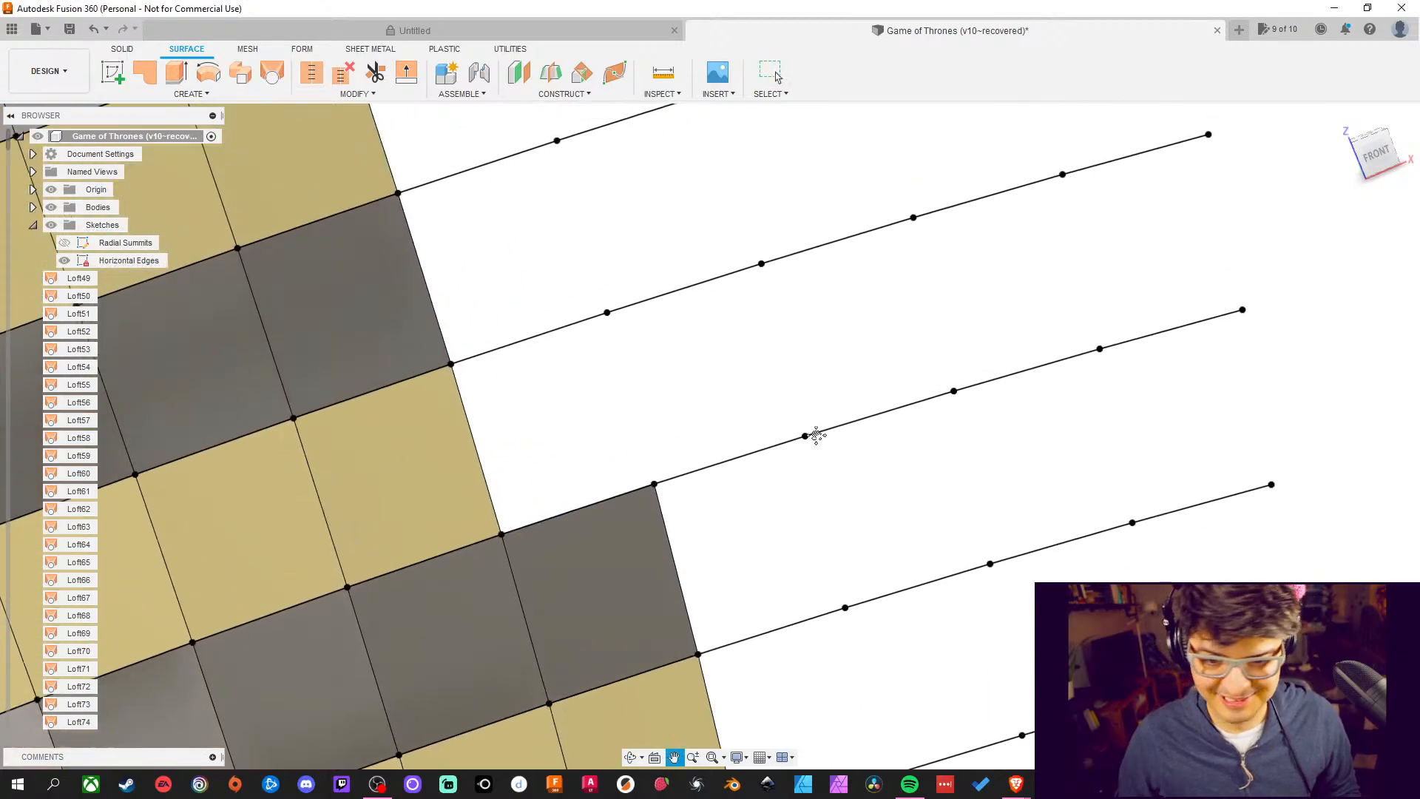
Loft the third panel up the column, from the second panel's upper edge to the next segment above
{"action": "key", "text": "Return"}
{"action": "left_click", "coordinate": [550, 546]}
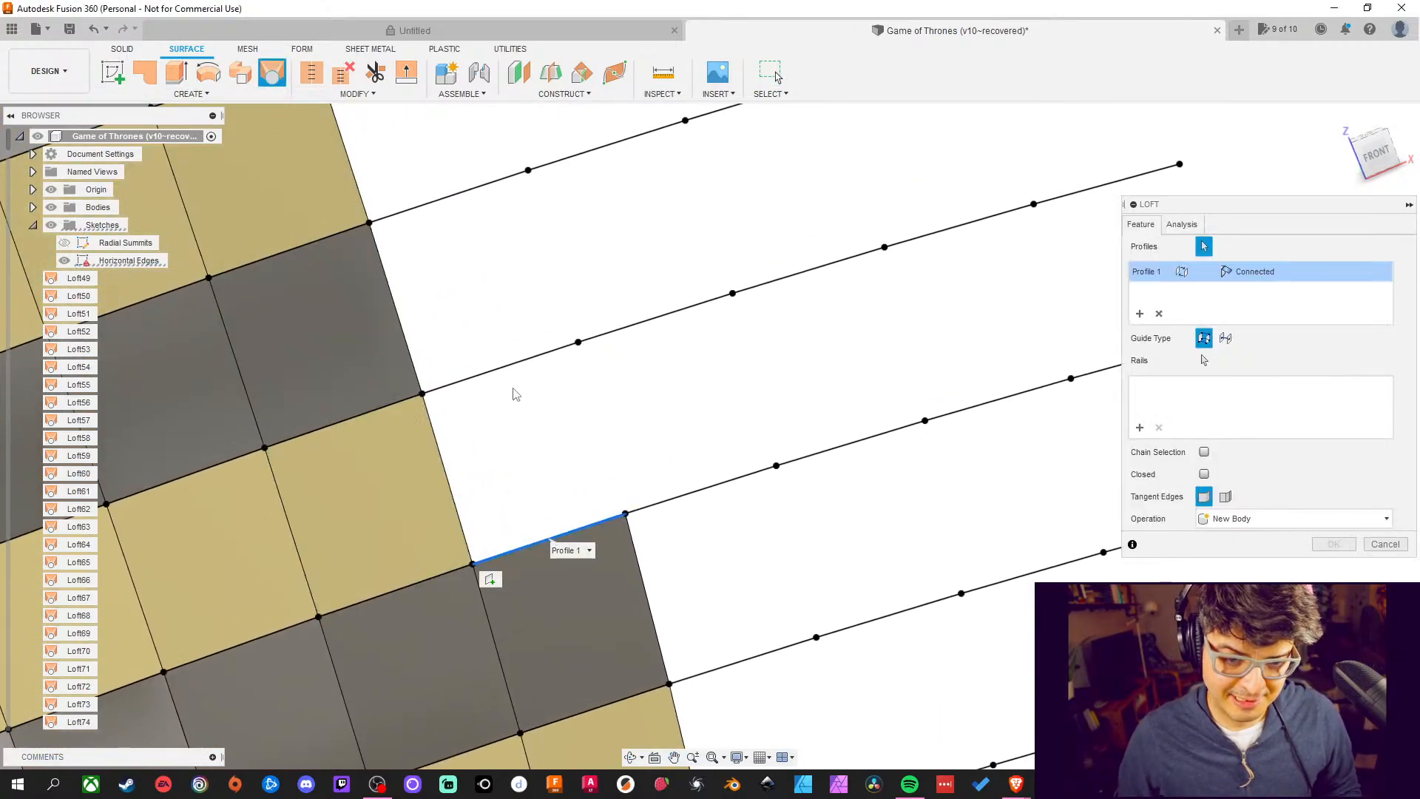
{"action": "left_click", "coordinate": [543, 355]}
{"action": "left_click", "coordinate": [1333, 545]}
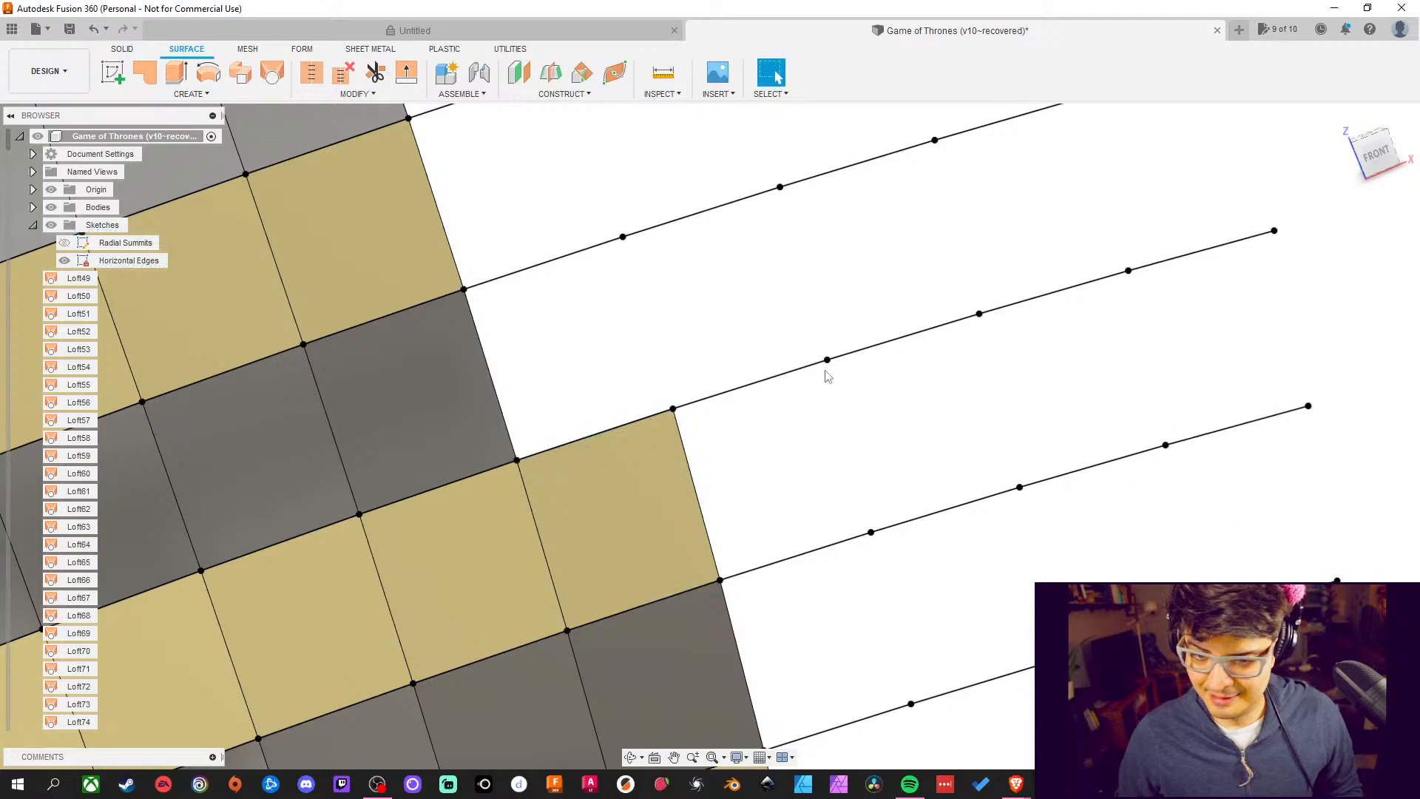
Loft the fourth panel up the column, from the third panel's upper edge to the segment above
{"action": "key", "text": "Return"}
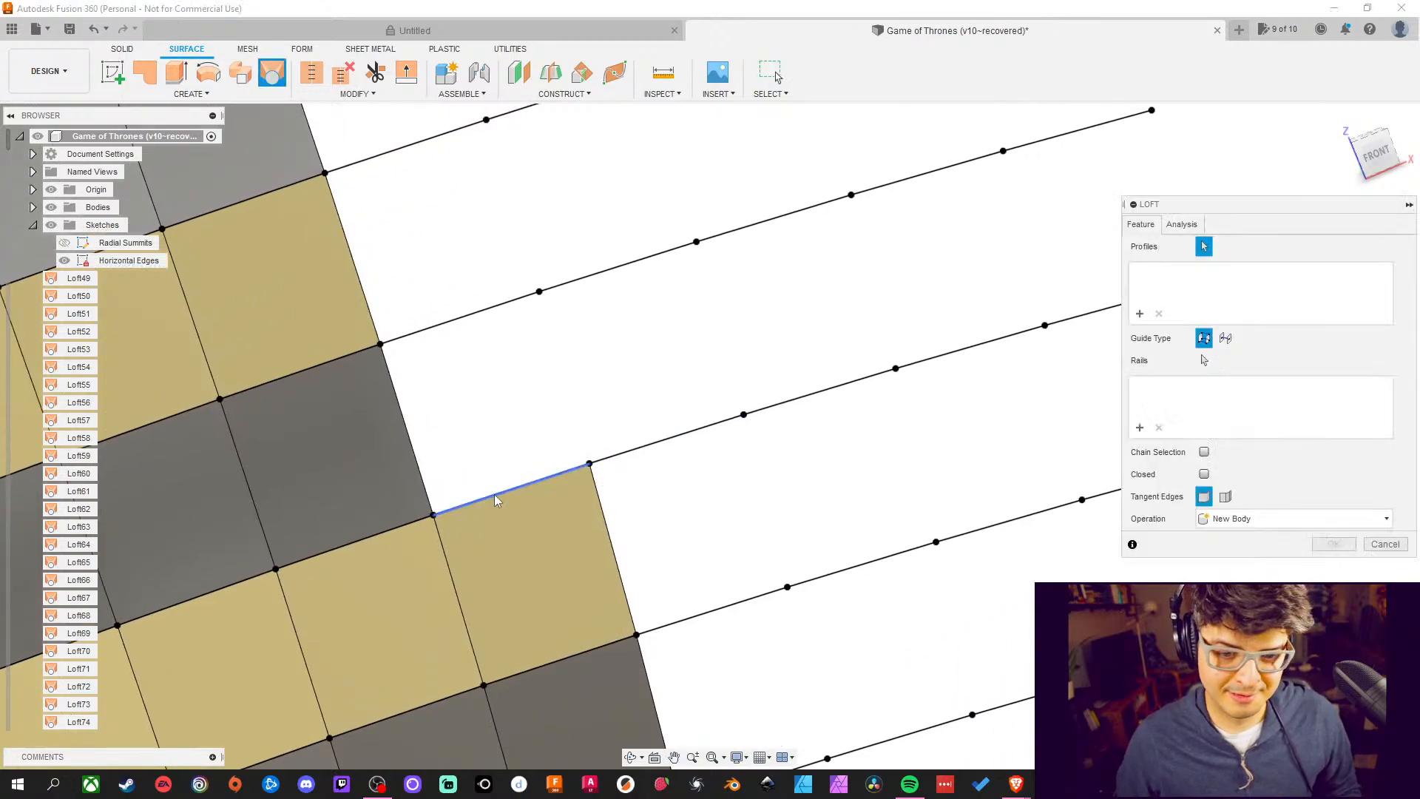
{"action": "left_click", "coordinate": [503, 491]}
{"action": "left_click", "coordinate": [488, 309]}
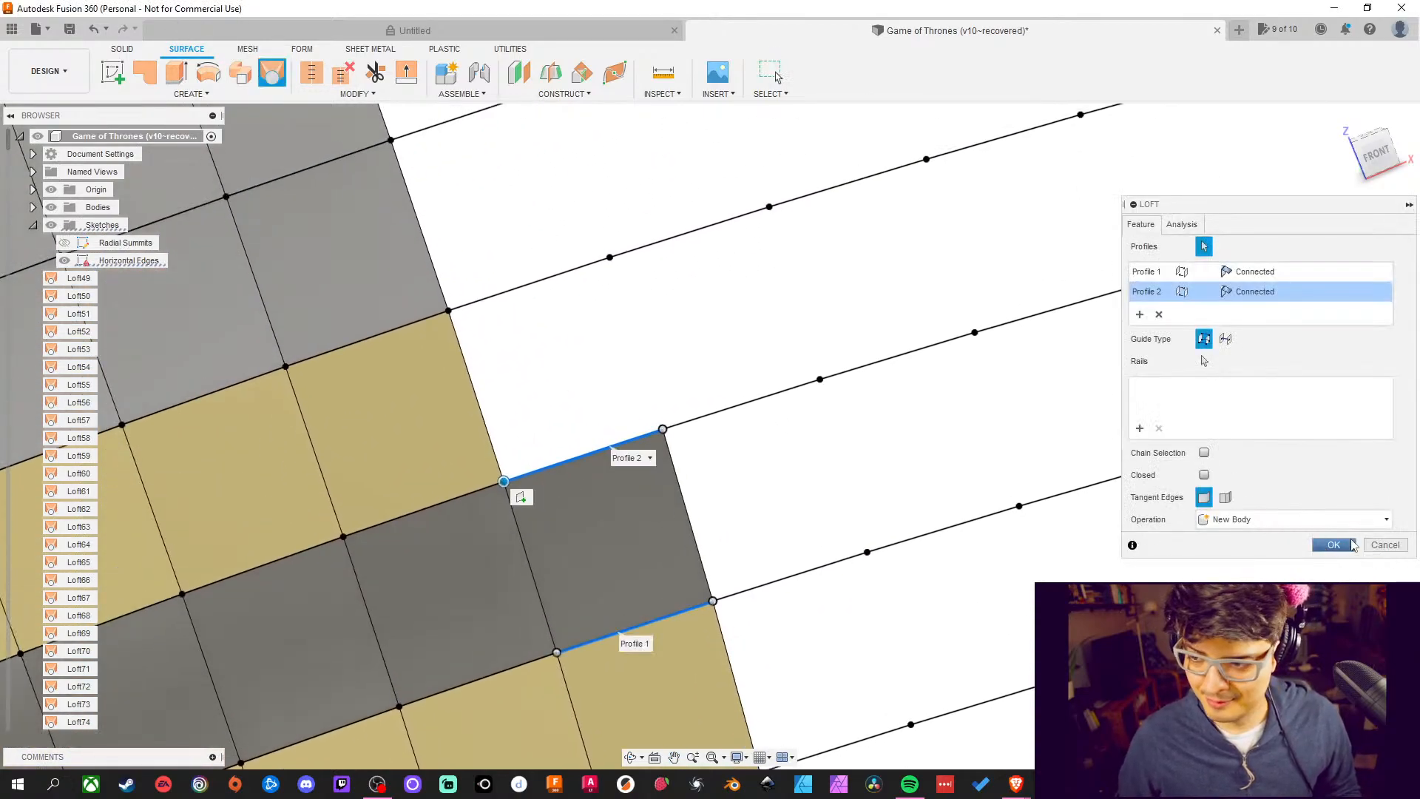
{"action": "left_click", "coordinate": [1350, 545]}
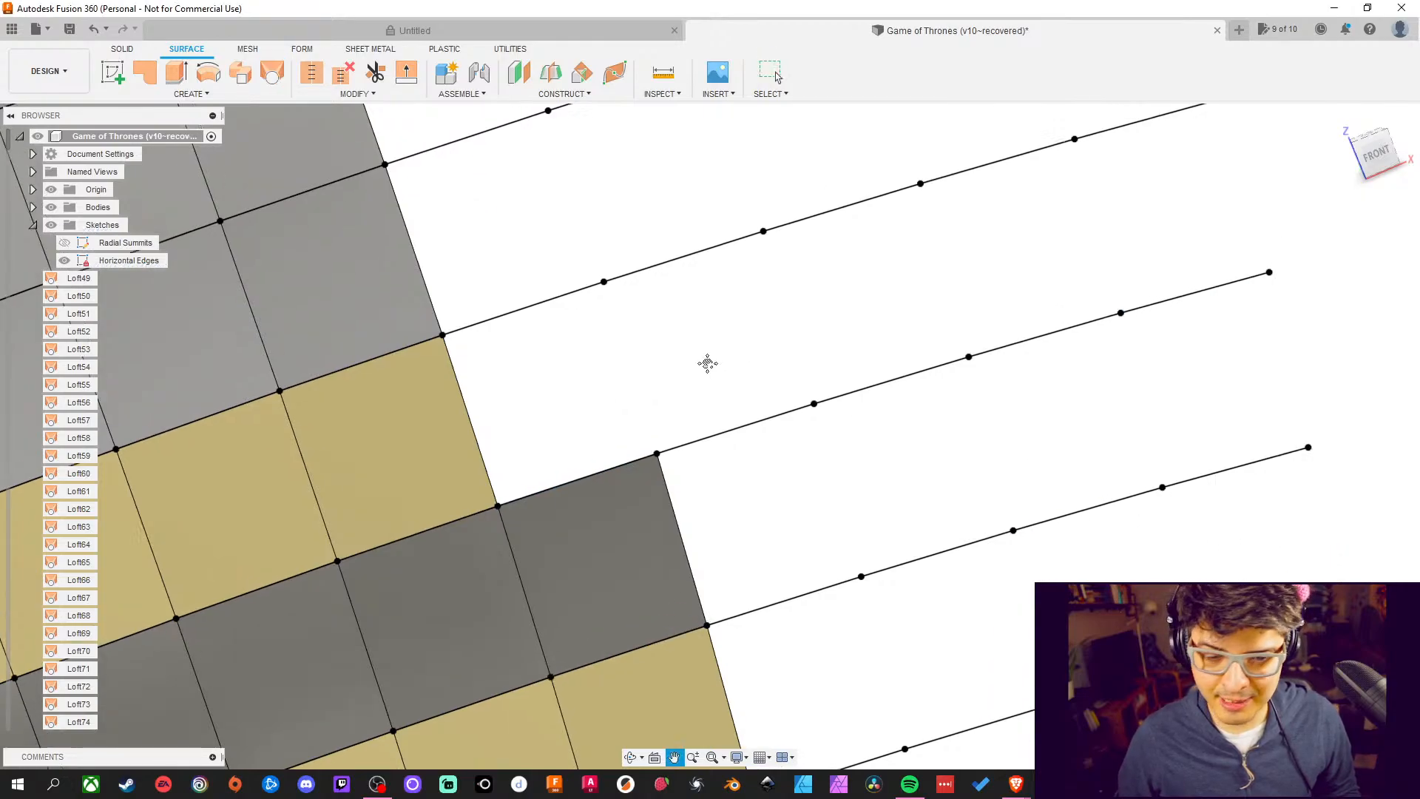
Begin a new loft for the fifth panel up the column, above the fourth panel's upper edge
{"action": "key", "text": "Return"}
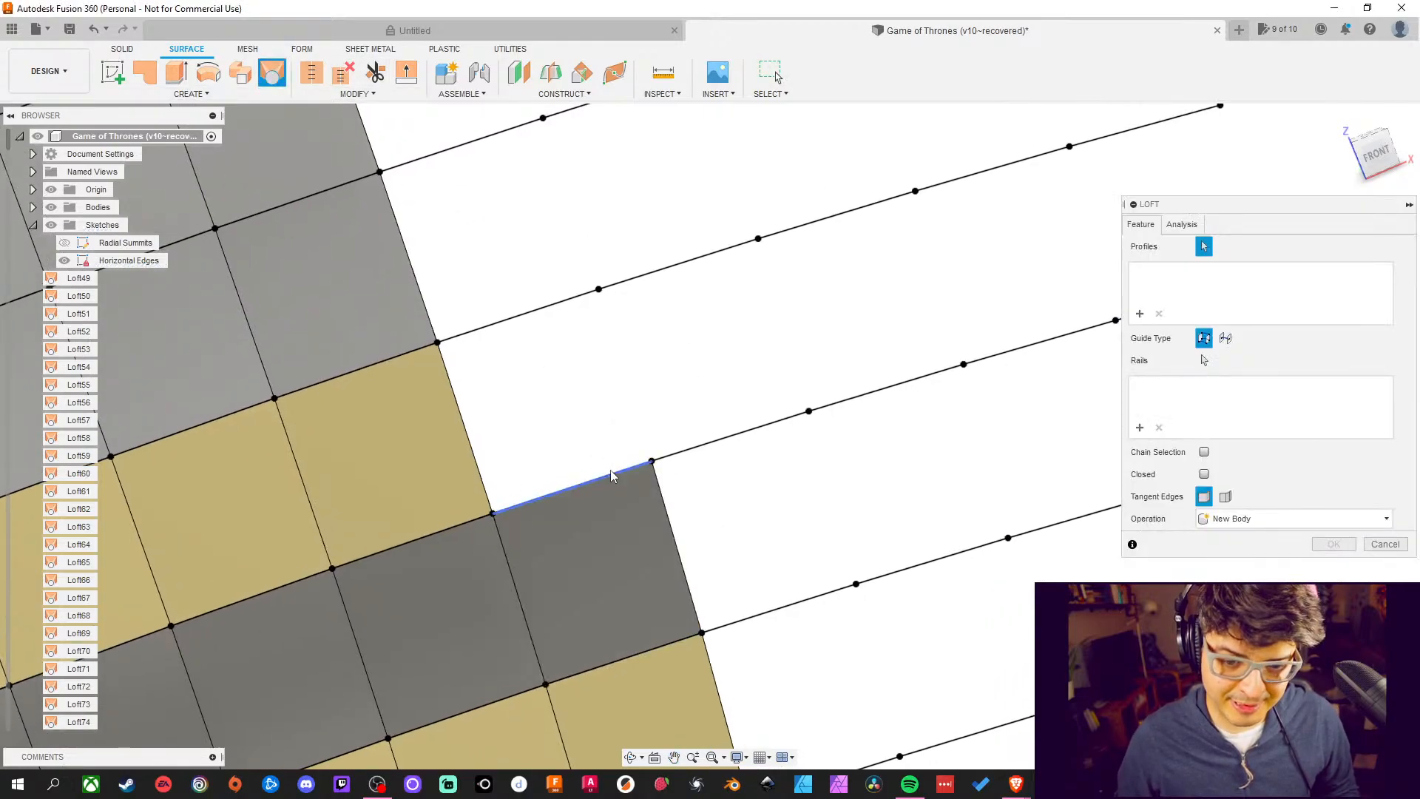
Loft two new surface patches between horizontal edge segments, extending the unfinished column upward beside a yellow cell and the grey cell above it
{"action": "left_click", "coordinate": [606, 475]}
{"action": "left_click", "coordinate": [558, 310]}
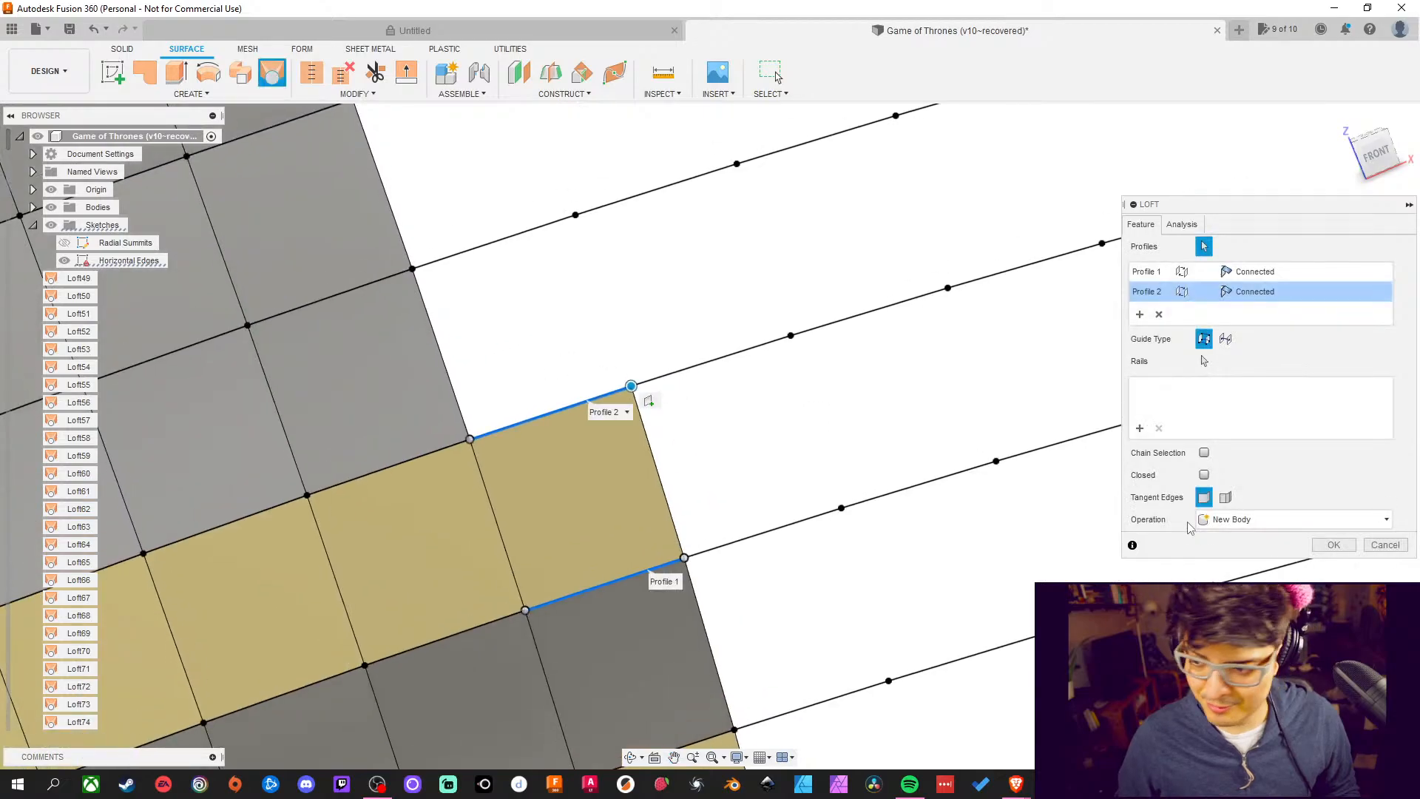
{"action": "key", "text": "Return"}
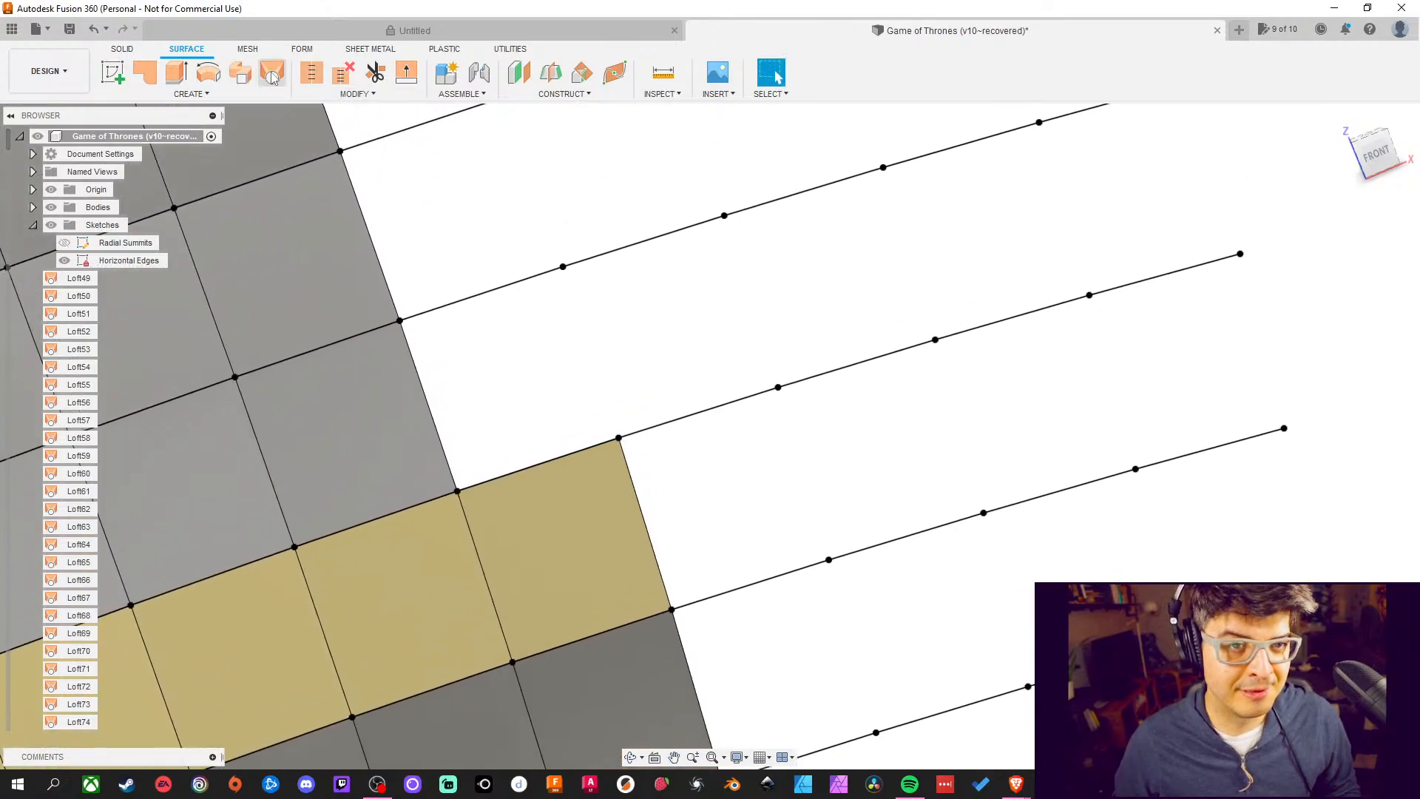
{"action": "key", "text": "Return"}
{"action": "left_click", "coordinate": [579, 451]}
{"action": "left_click", "coordinate": [498, 280]}
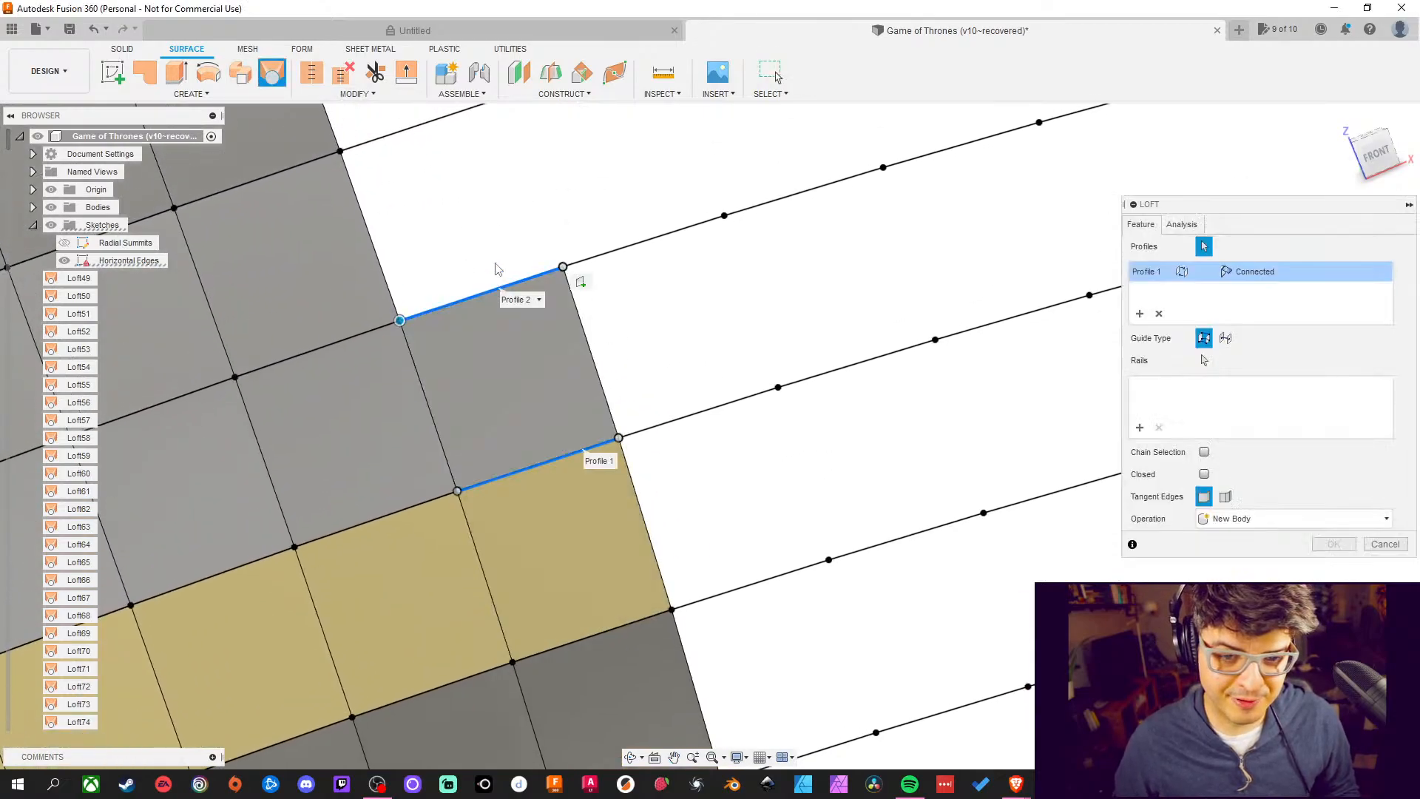
{"action": "middle_click_drag", "start_coordinate": [498, 279], "coordinate": [517, 429]}
{"action": "left_click", "coordinate": [1333, 545]}
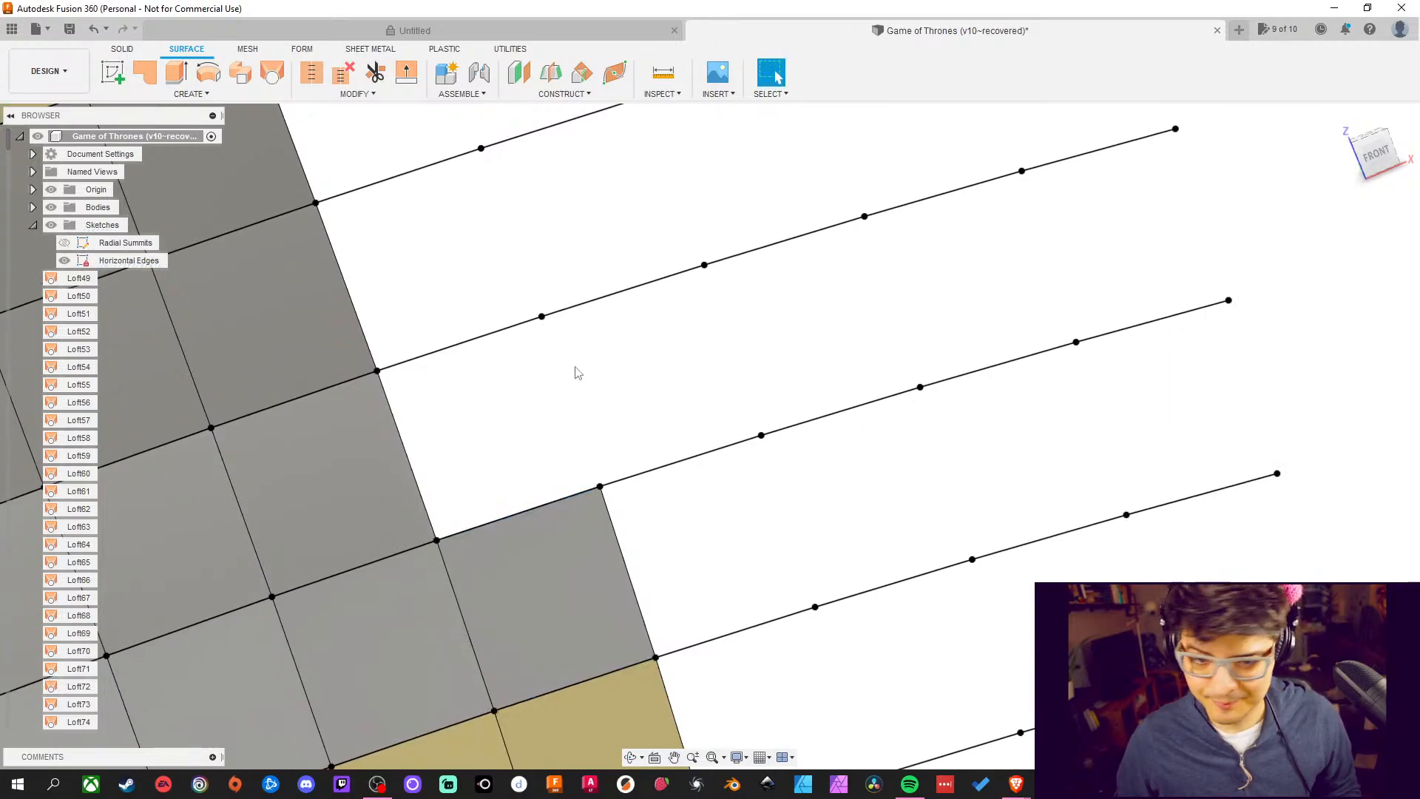
Loft the following two cells up the same column between matching edge segments, each as a new body beside the all-grey neighbours
{"action": "left_click", "coordinate": [271, 74]}
{"action": "left_click", "coordinate": [608, 526]}
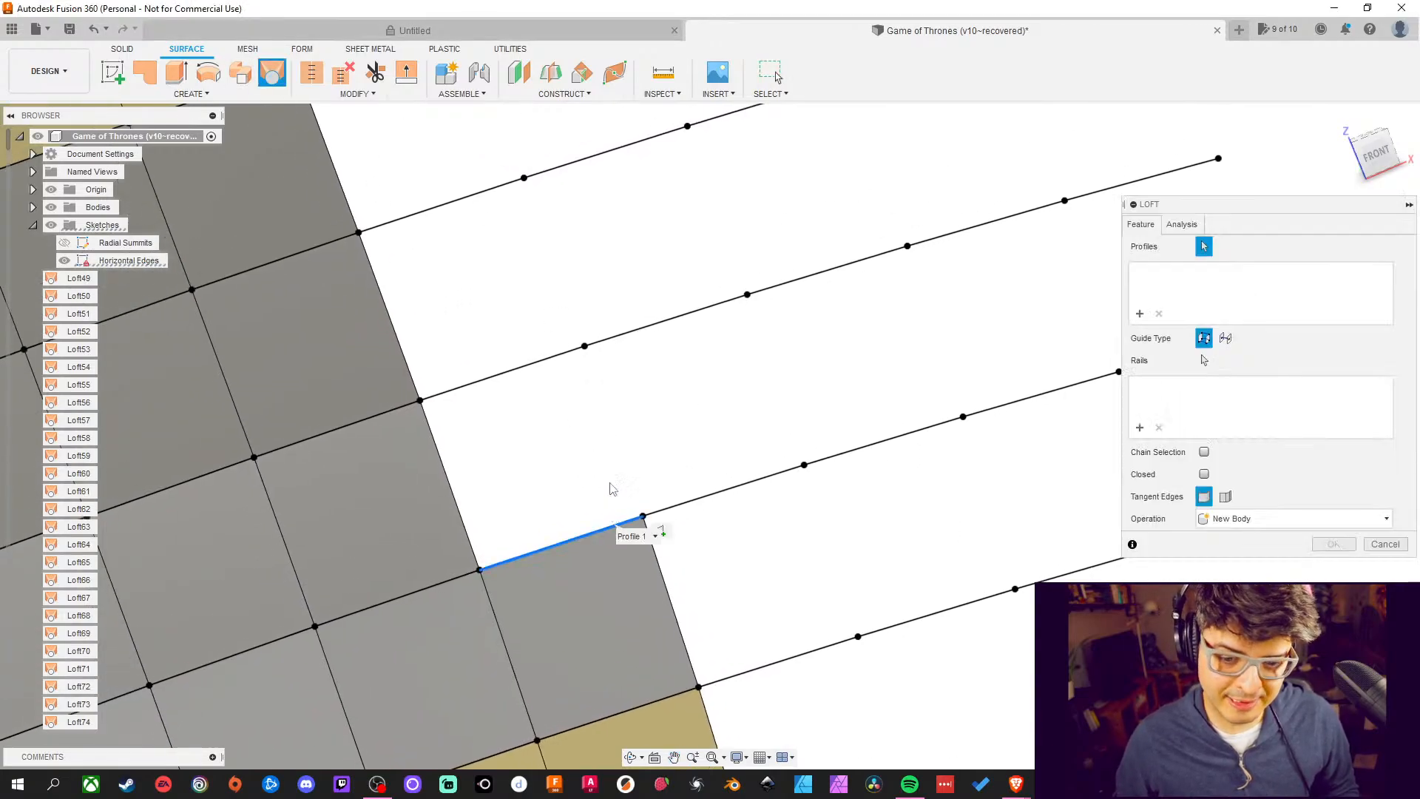
{"action": "left_click", "coordinate": [533, 363]}
{"action": "middle_click_drag", "start_coordinate": [555, 300], "coordinate": [597, 346]}
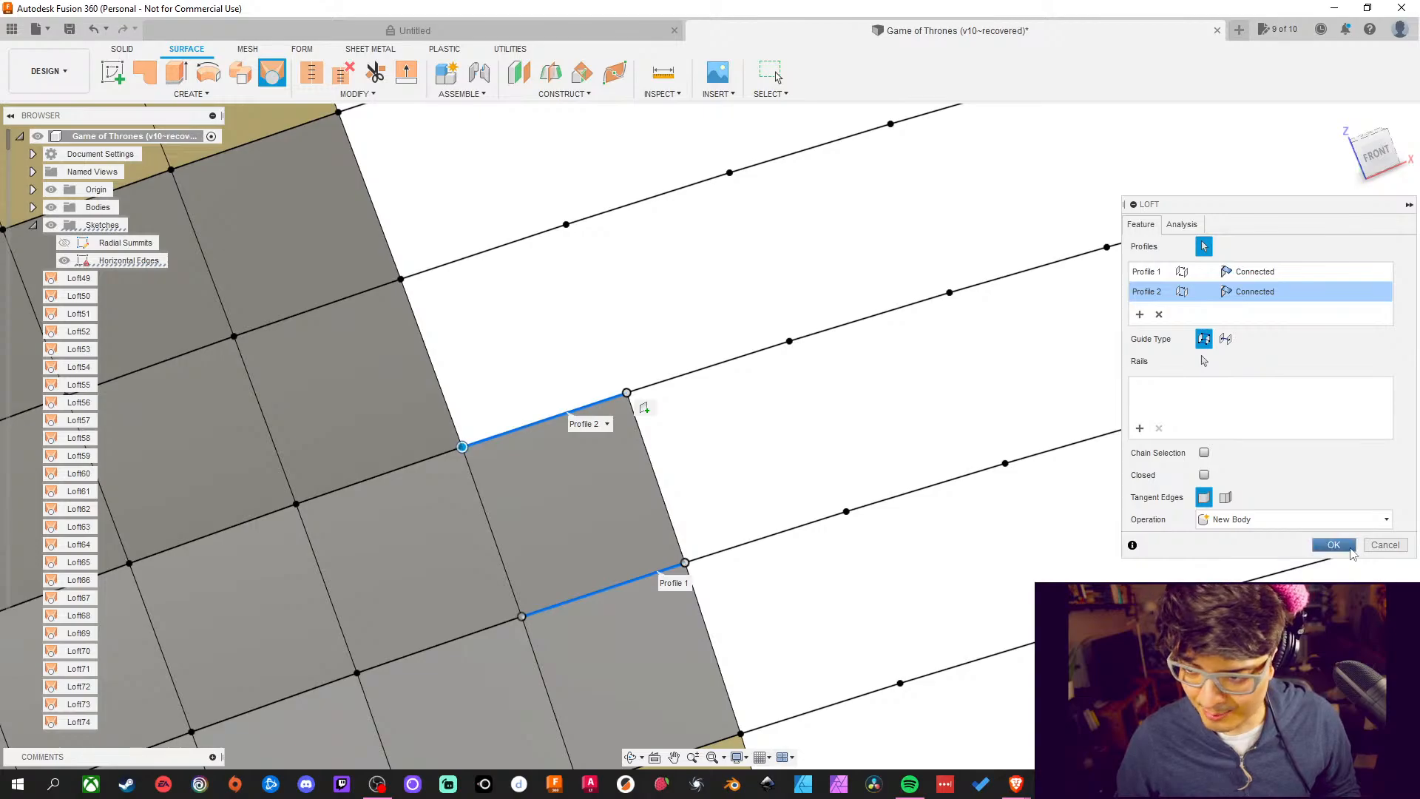
{"action": "left_click", "coordinate": [1350, 552]}
{"action": "left_click", "coordinate": [271, 72]}
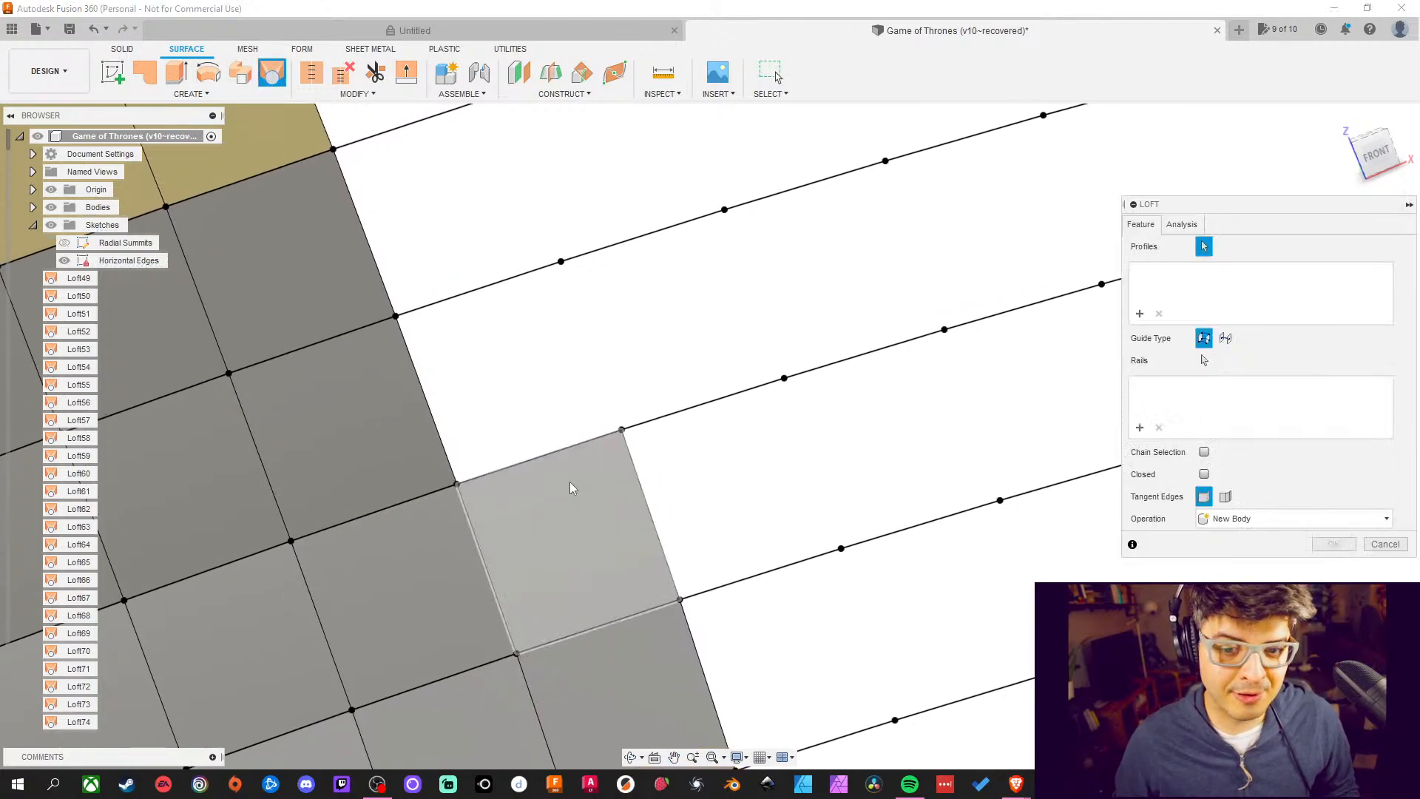
{"action": "left_click", "coordinate": [553, 452]}
{"action": "left_click", "coordinate": [531, 275]}
{"action": "middle_click_drag", "start_coordinate": [500, 214], "coordinate": [542, 360]}
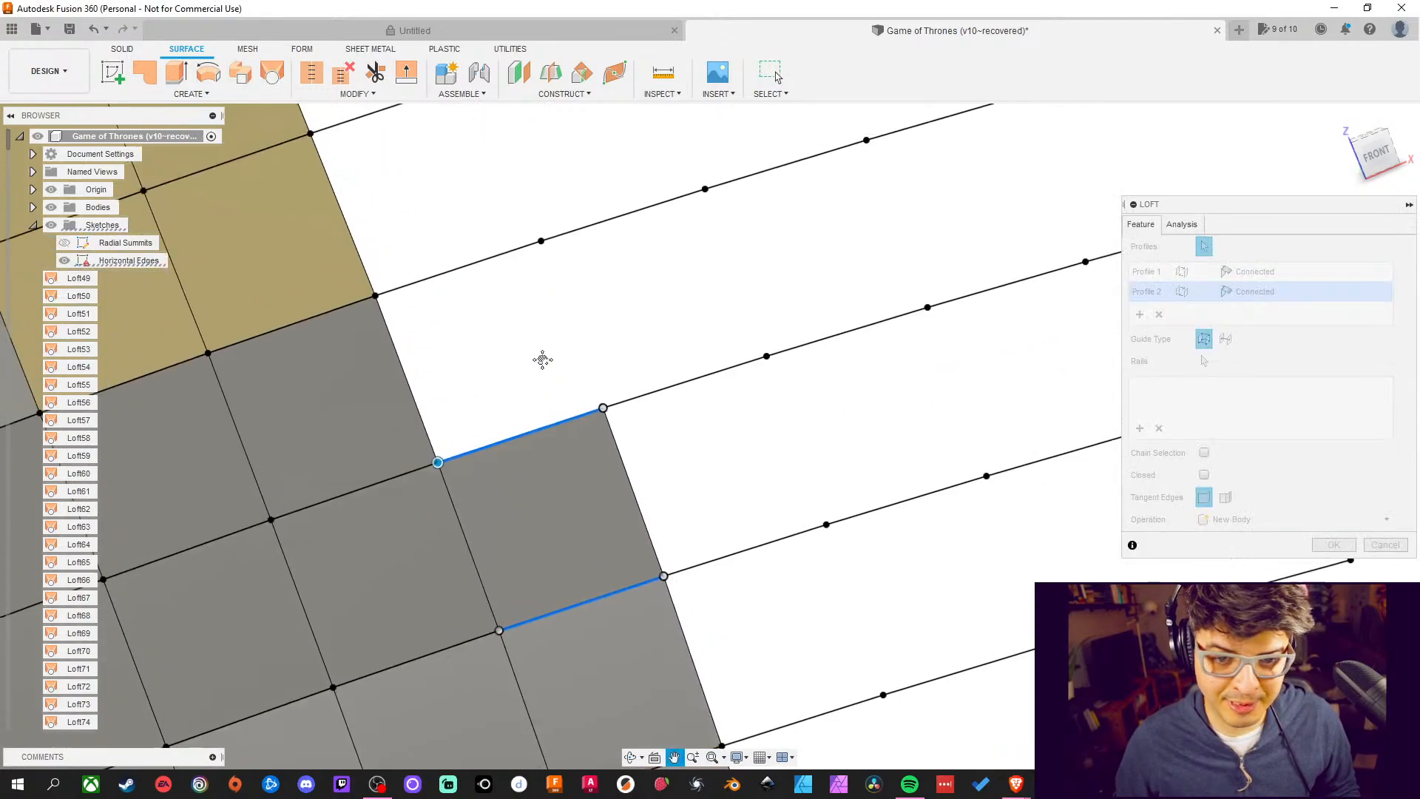
{"action": "left_click", "coordinate": [1333, 544]}
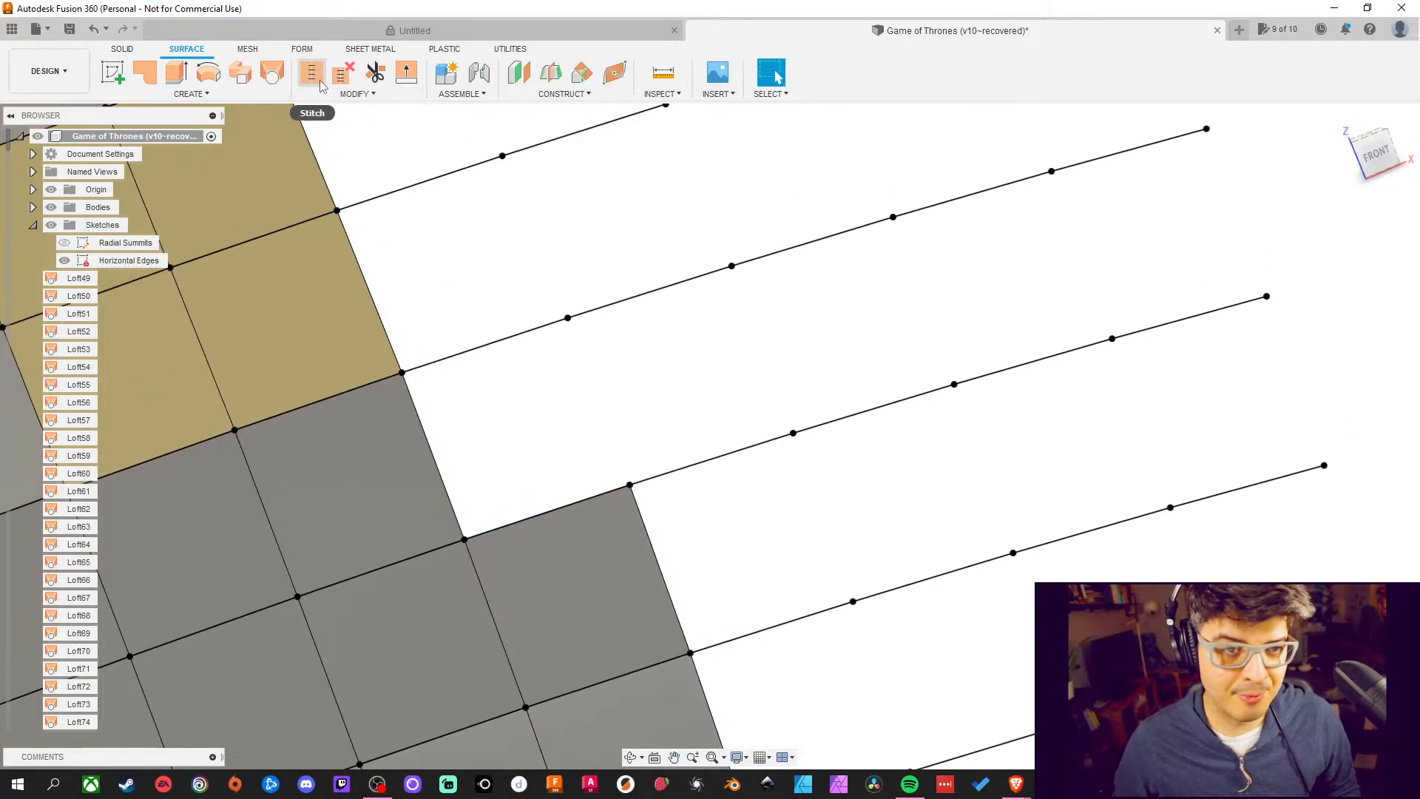
Loft two more surface patches up the column, one beside the last grey neighbour and one beside the first yellow neighbour above it
{"action": "left_click", "coordinate": [271, 72]}
{"action": "left_click", "coordinate": [544, 513]}
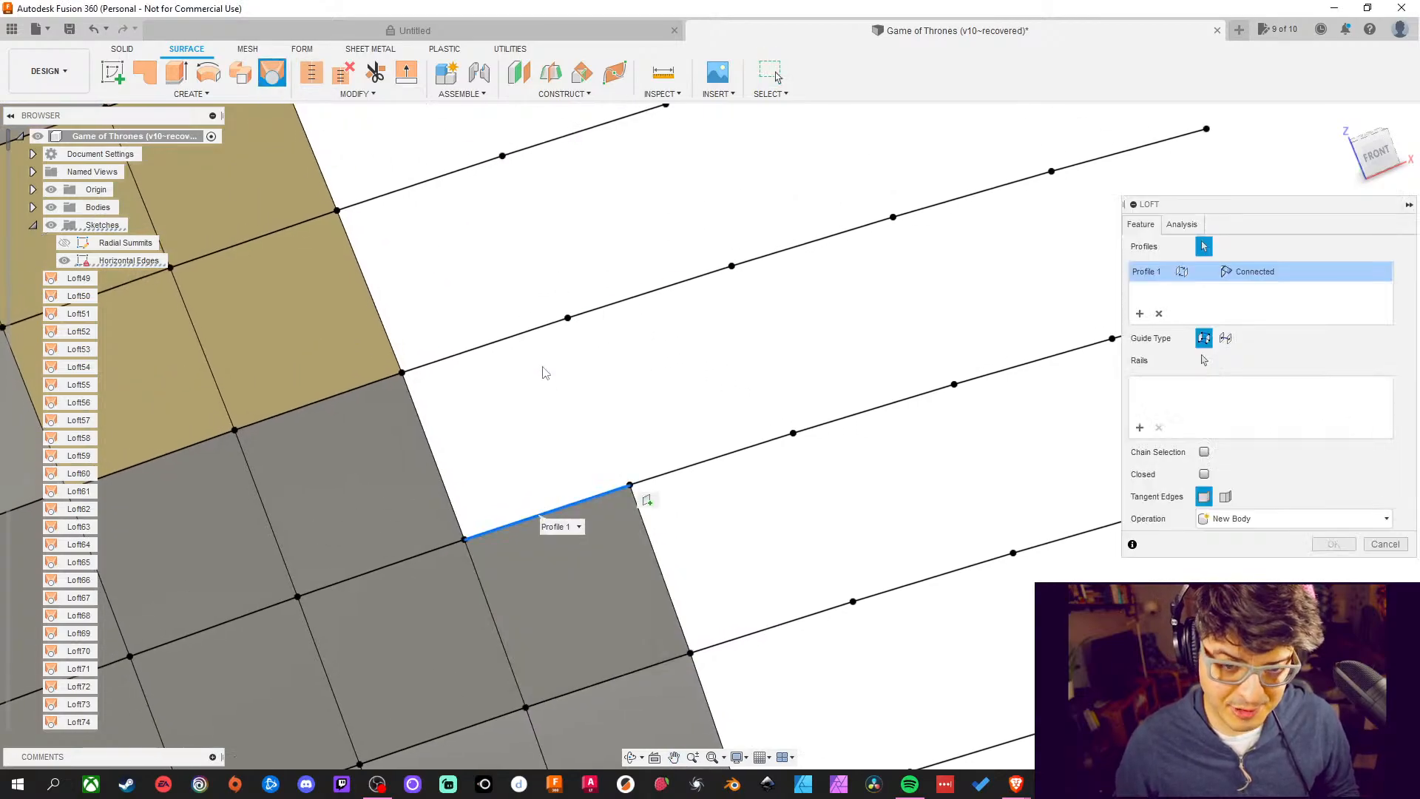
{"action": "left_click", "coordinate": [532, 330]}
{"action": "middle_click_drag", "start_coordinate": [477, 291], "coordinate": [531, 438]}
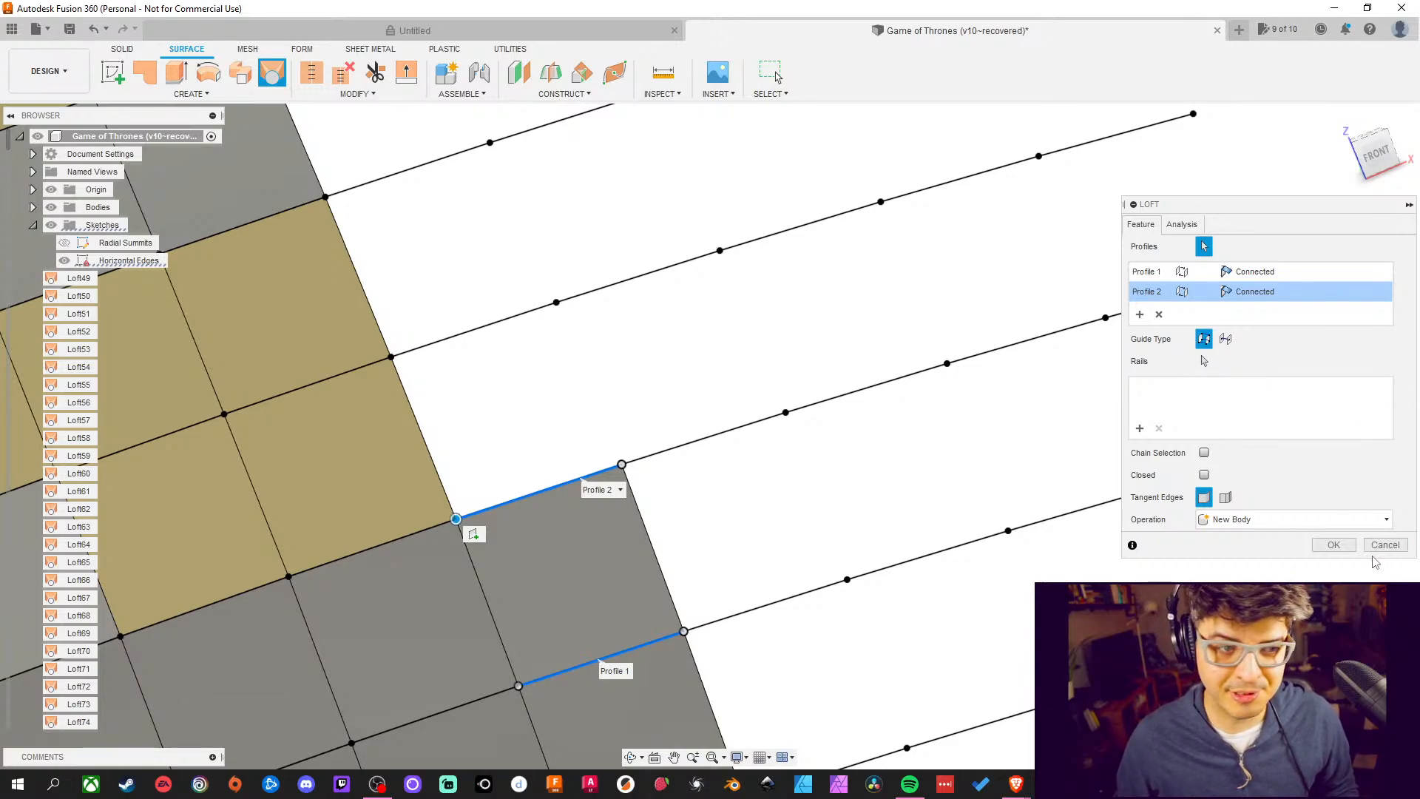
{"action": "left_click", "coordinate": [1333, 545]}
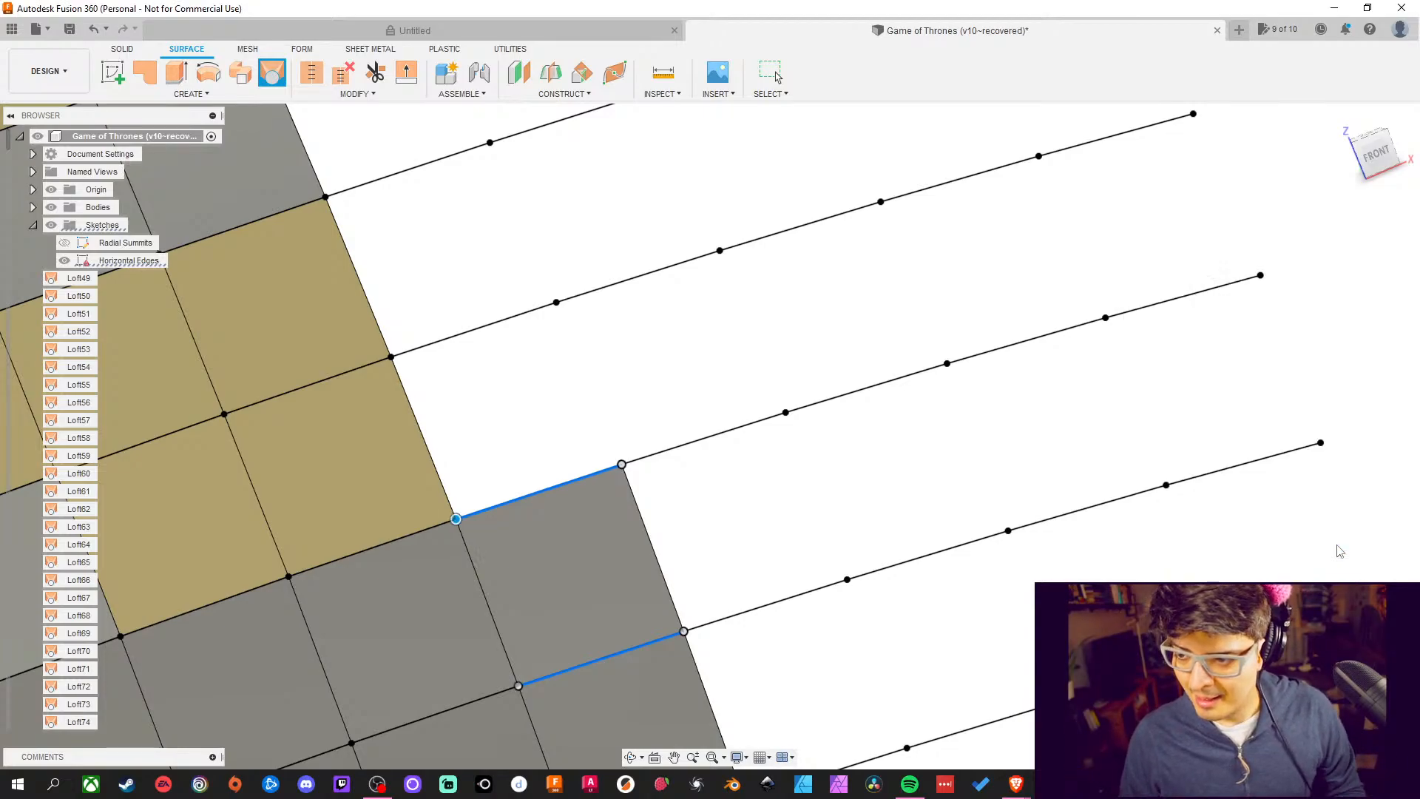
{"action": "middle_click_drag", "start_coordinate": [574, 326], "coordinate": [574, 302]}
{"action": "left_click", "coordinate": [287, 77]}
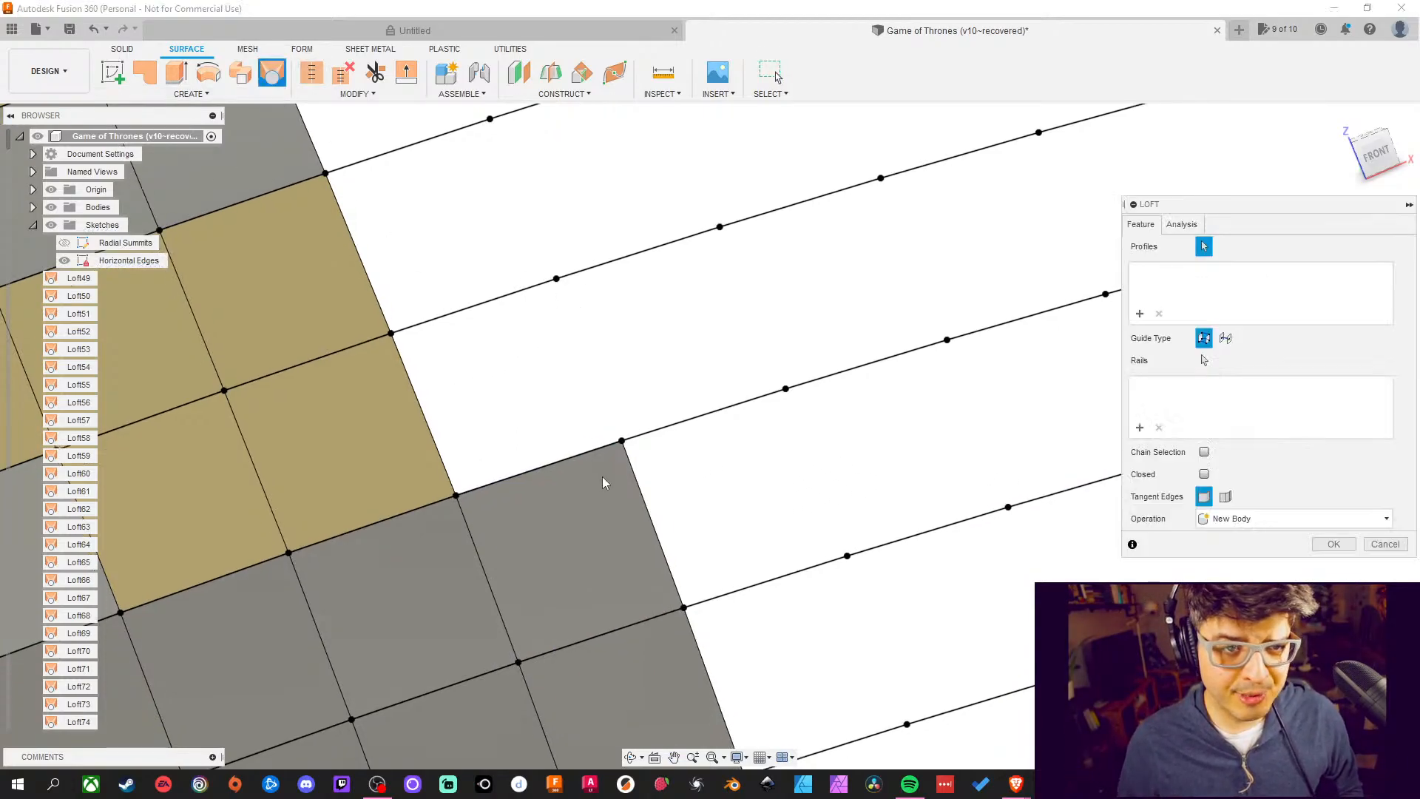
{"action": "left_click", "coordinate": [580, 456]}
{"action": "left_click", "coordinate": [511, 295]}
{"action": "middle_click_drag", "start_coordinate": [512, 295], "coordinate": [595, 454]}
{"action": "left_click", "coordinate": [1333, 545]}
{"action": "middle_click_drag", "start_coordinate": [602, 333], "coordinate": [636, 401]}
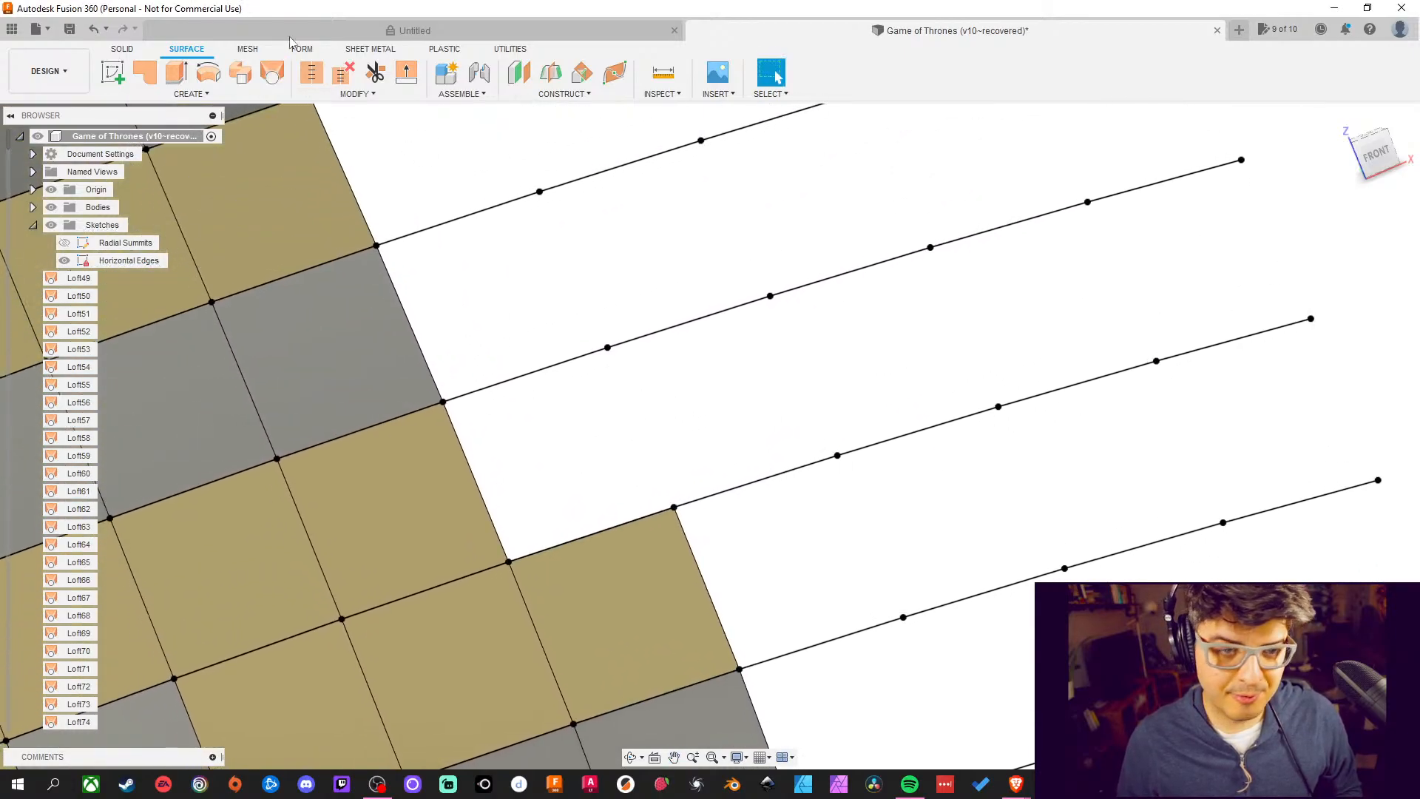
Loft the next two cells of the column between edge segments, beside the second yellow neighbour and the grey one above it
{"action": "left_click", "coordinate": [271, 77]}
{"action": "left_click", "coordinate": [591, 533]}
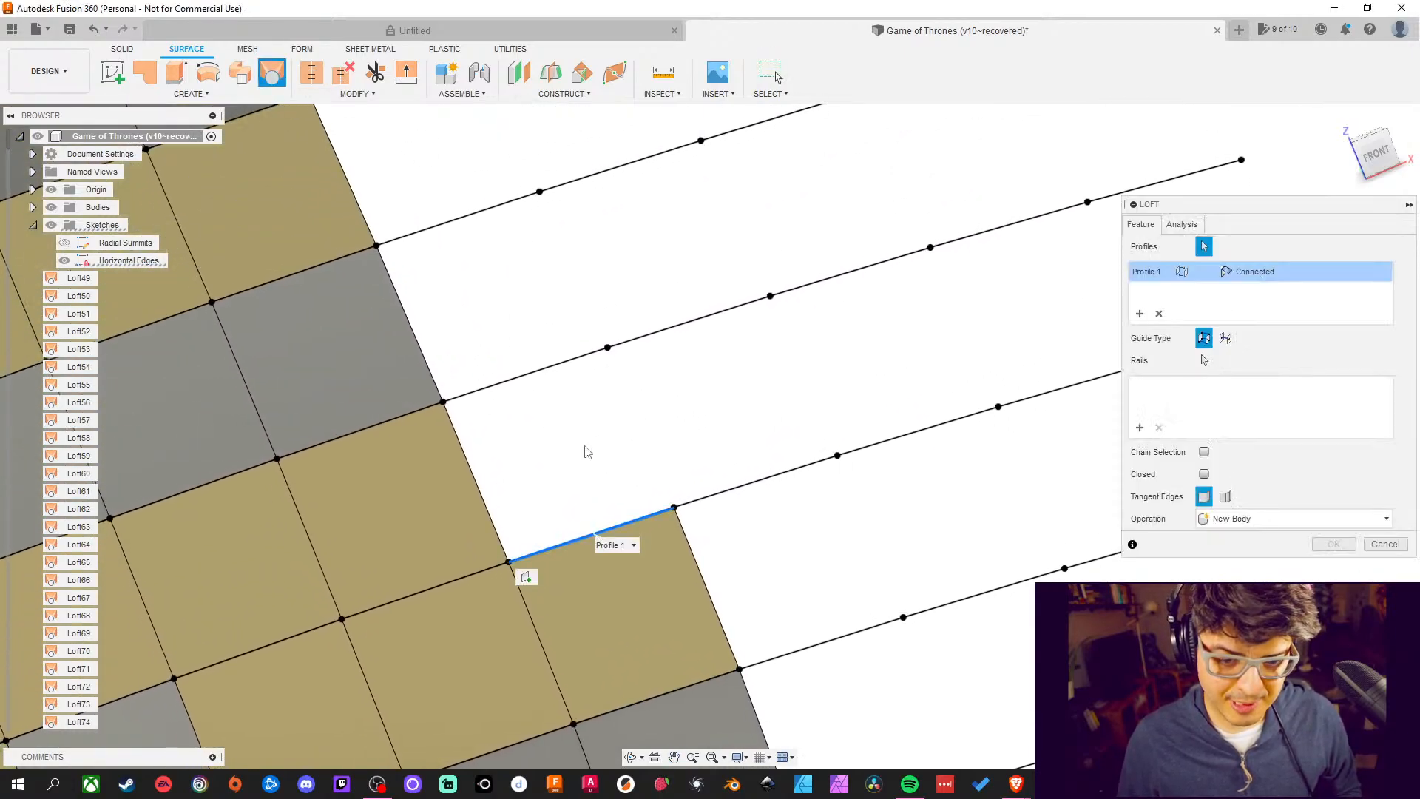
{"action": "left_click", "coordinate": [531, 372]}
{"action": "middle_click_drag", "start_coordinate": [491, 308], "coordinate": [596, 554]}
{"action": "left_click", "coordinate": [1328, 547]}
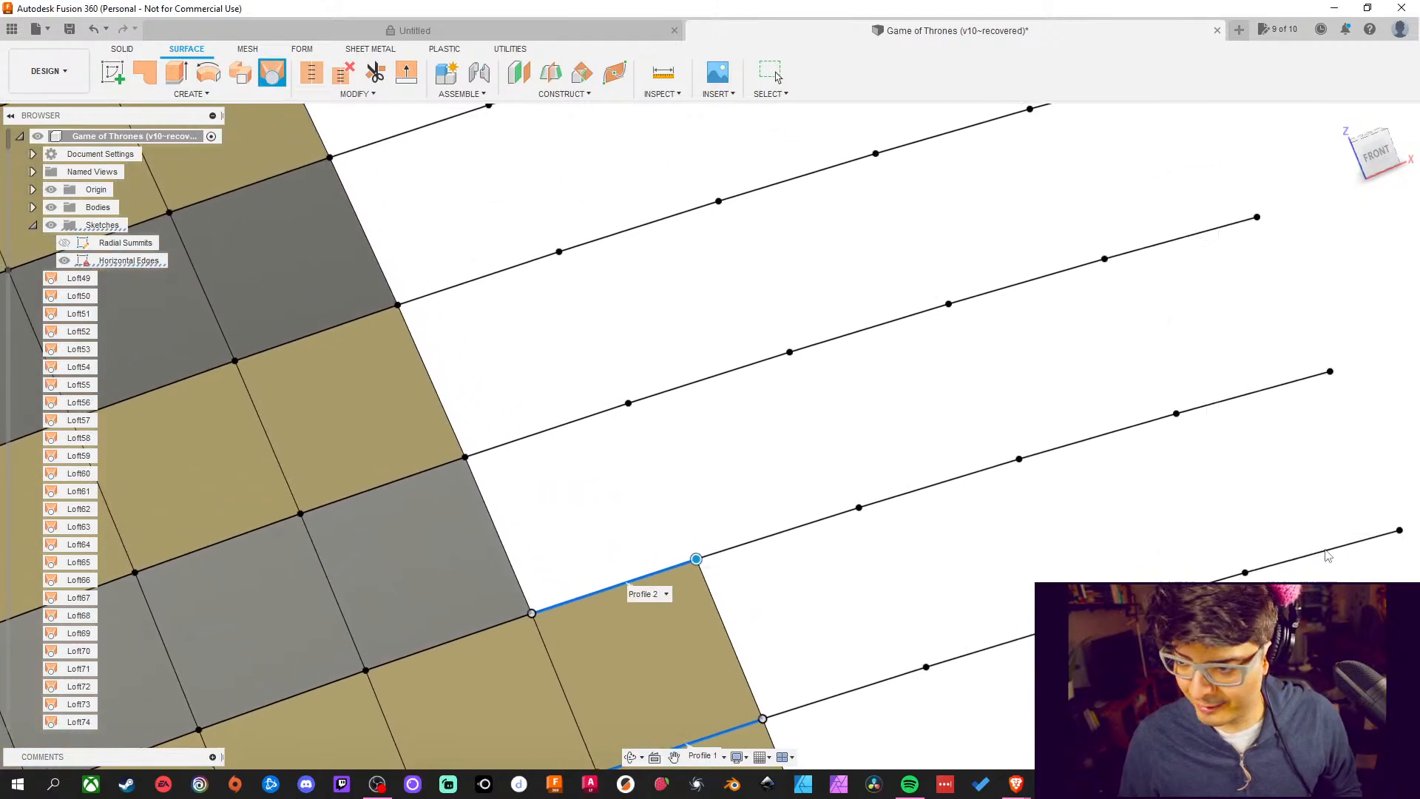
{"action": "middle_click_drag", "start_coordinate": [611, 341], "coordinate": [596, 267]}
{"action": "left_click", "coordinate": [283, 72]}
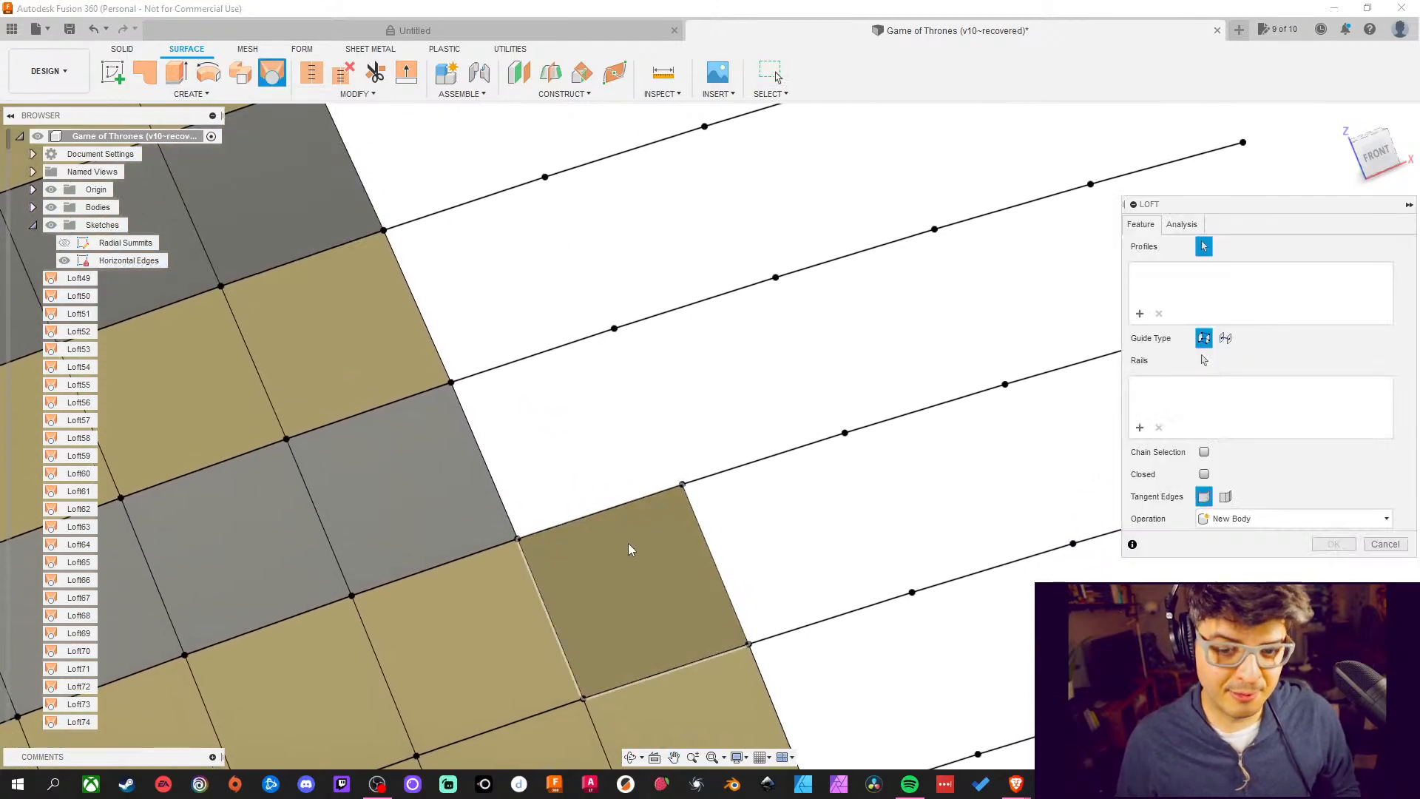
{"action": "left_click", "coordinate": [625, 505]}
{"action": "left_click", "coordinate": [569, 344]}
{"action": "middle_click_drag", "start_coordinate": [513, 300], "coordinate": [555, 426]}
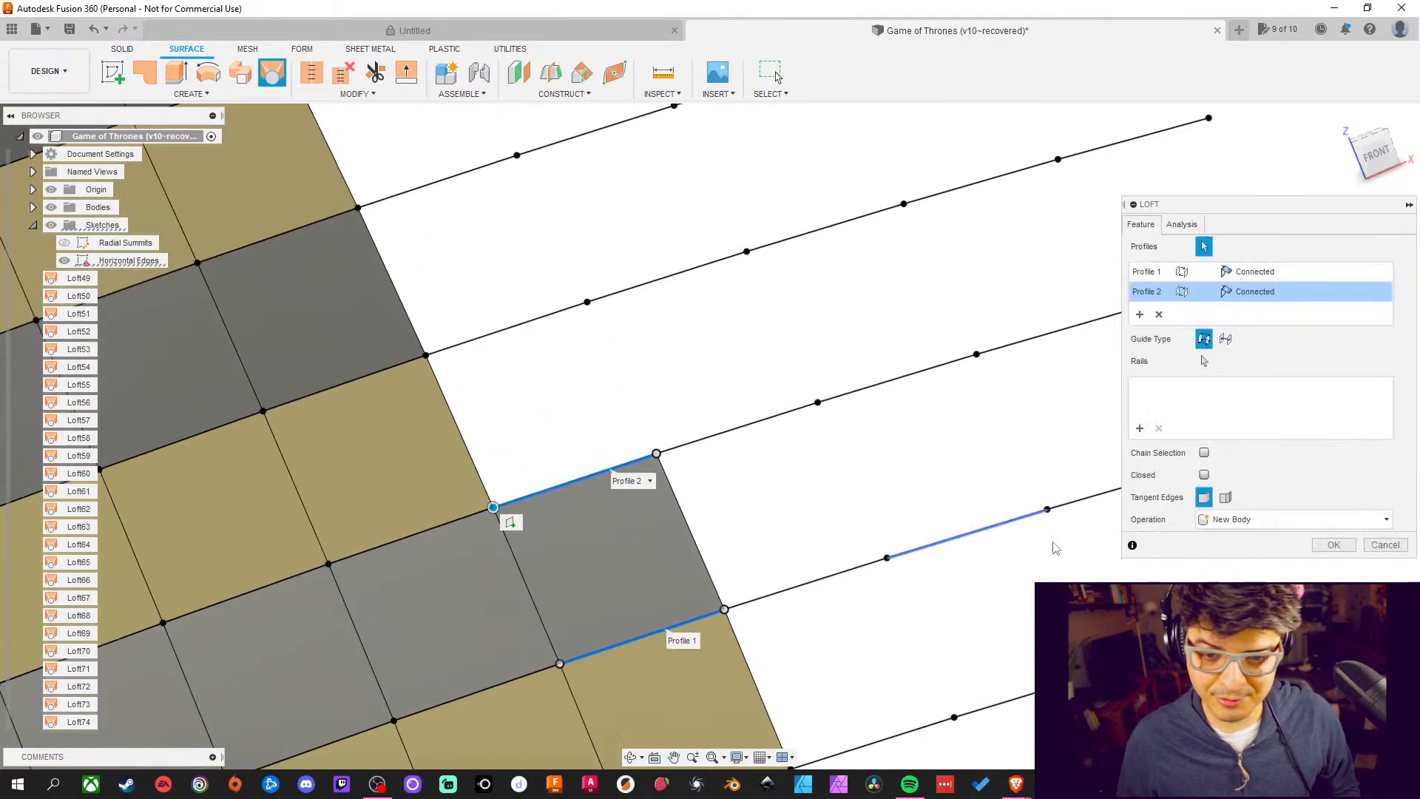
{"action": "left_click", "coordinate": [1333, 545]}
{"action": "middle_click_drag", "start_coordinate": [405, 136], "coordinate": [439, 171]}
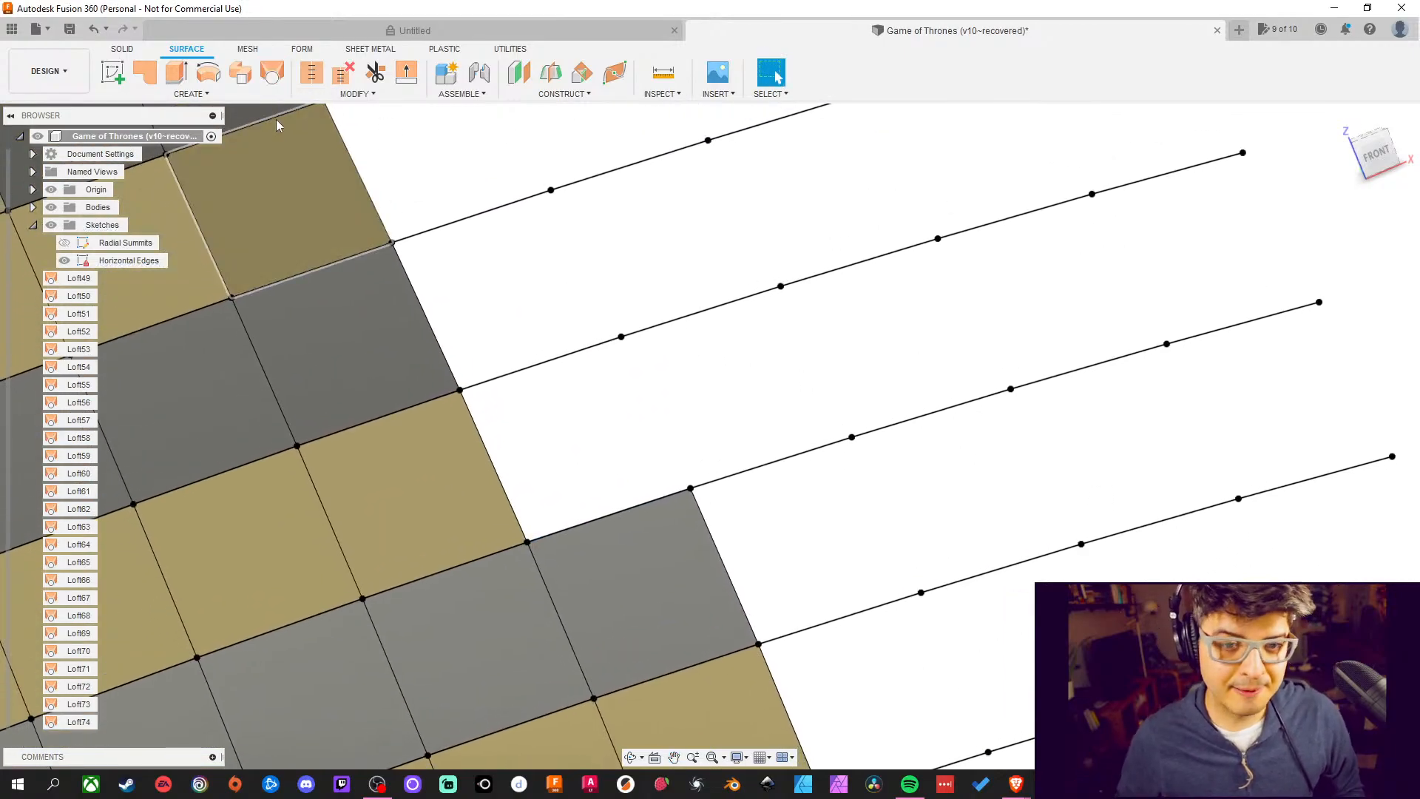
Continue the column with two lofted patches beside the single yellow neighbour and the dark grey one above it
{"action": "left_click", "coordinate": [272, 71]}
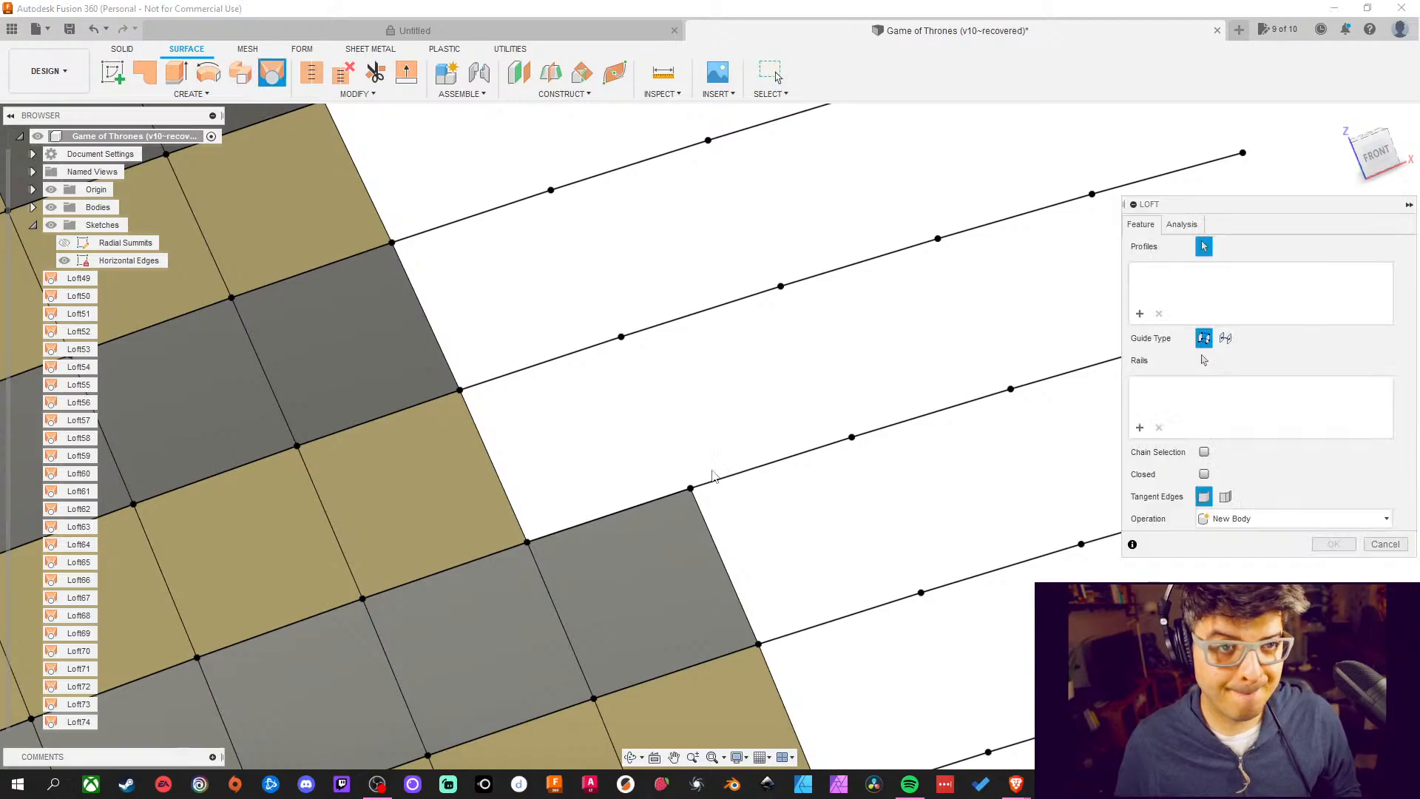
{"action": "left_click", "coordinate": [656, 508]}
{"action": "left_click", "coordinate": [566, 357]}
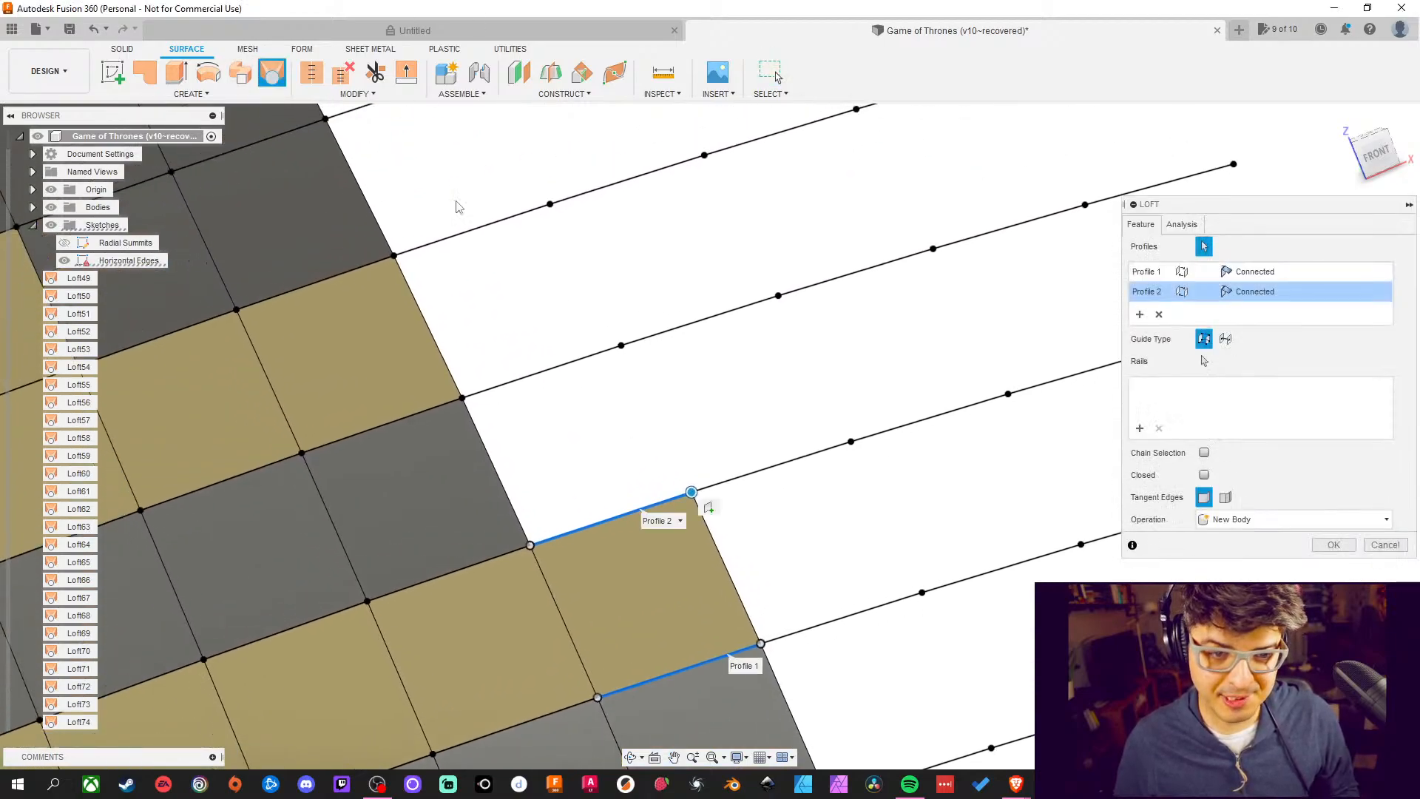
{"action": "left_click", "coordinate": [1333, 544]}
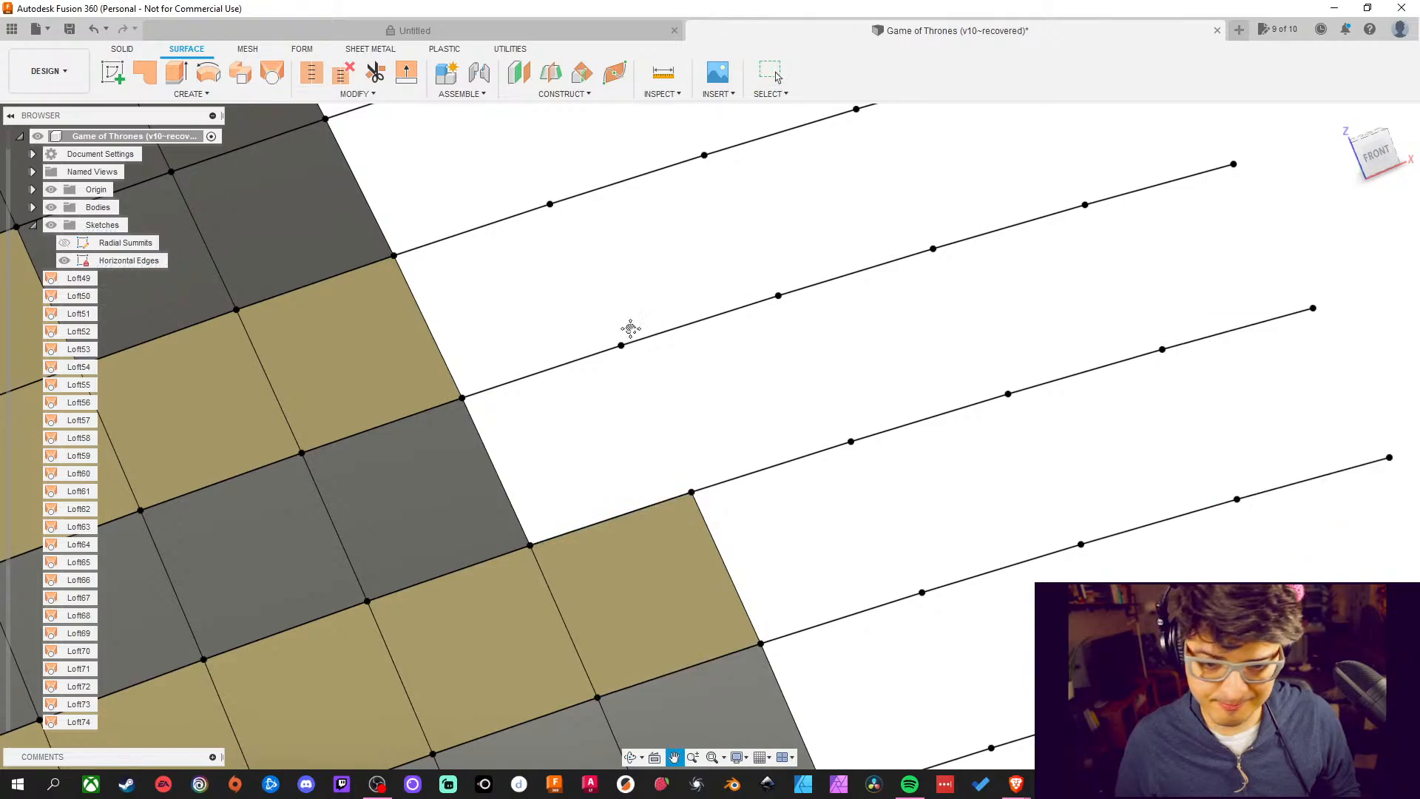
{"action": "left_click", "coordinate": [270, 74]}
{"action": "left_click", "coordinate": [576, 501]}
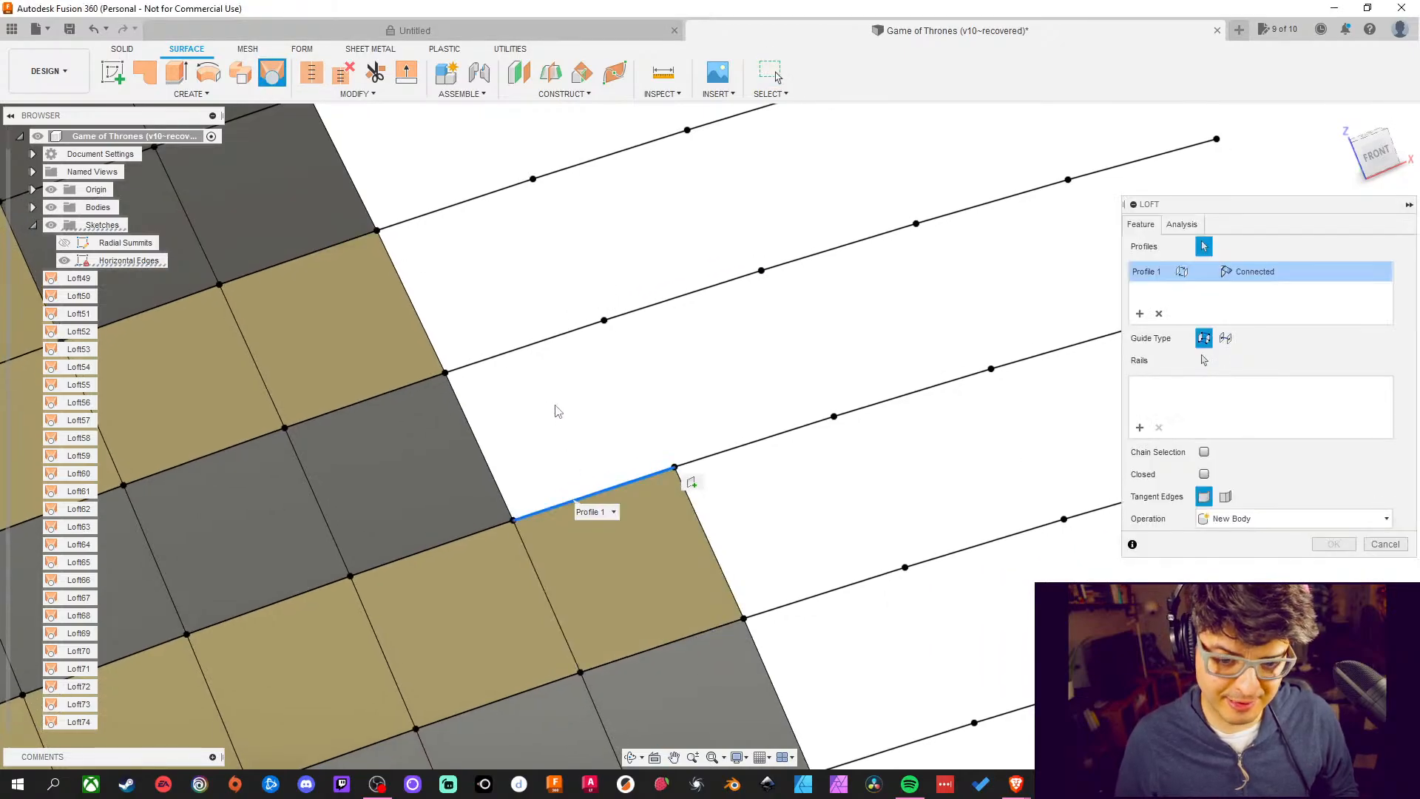
{"action": "left_click", "coordinate": [522, 349]}
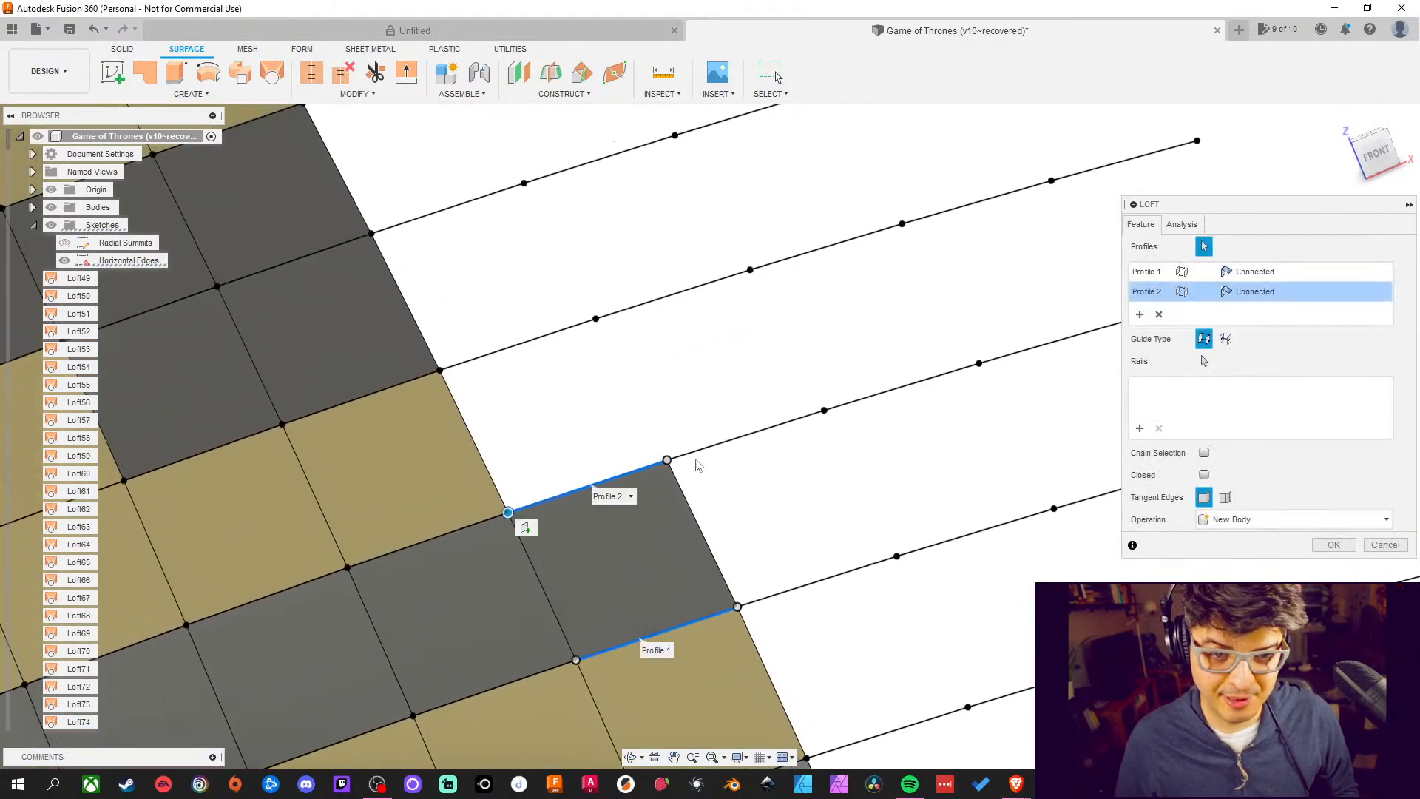
{"action": "left_click", "coordinate": [1328, 549]}
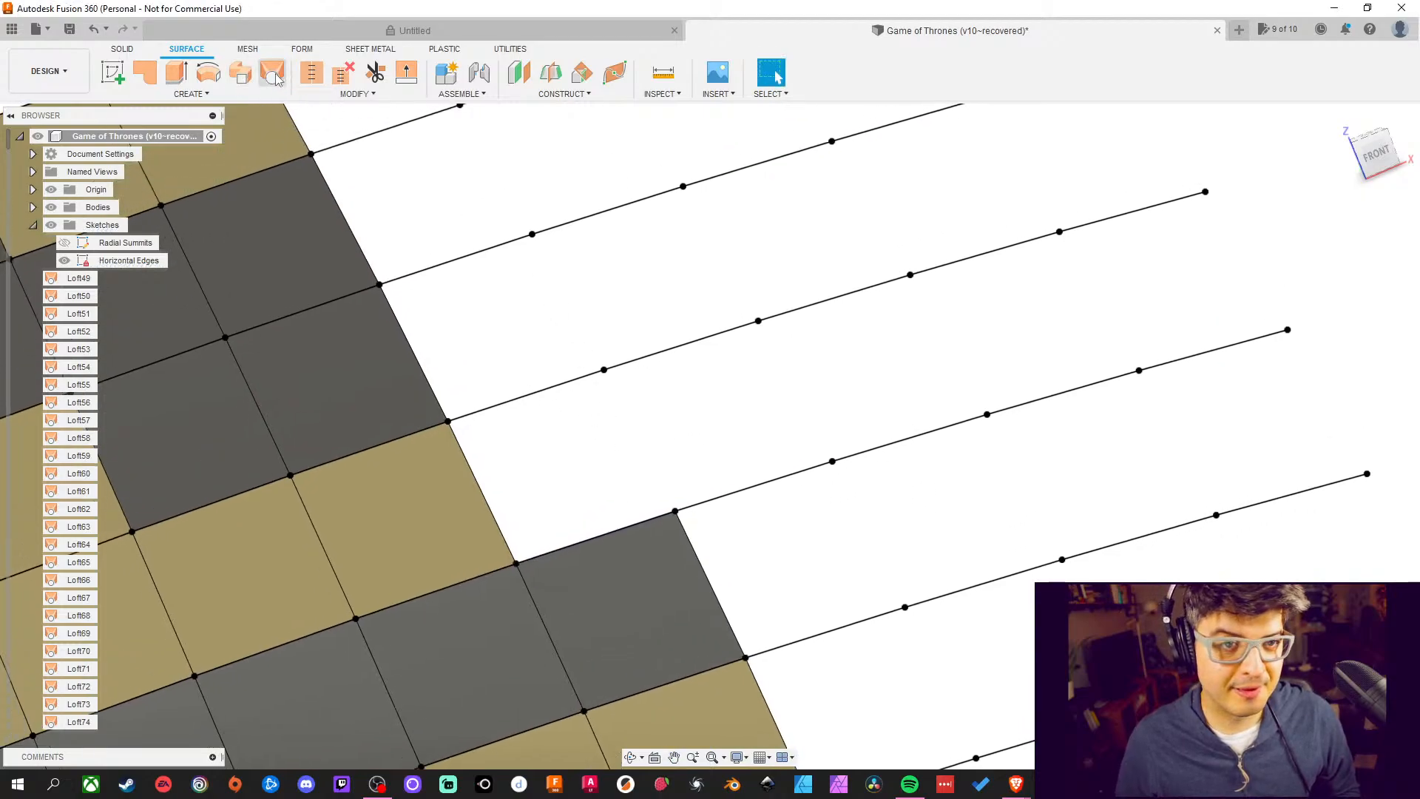
Loft two further patches up the column, beside the uppermost-but-one yellow neighbour and the lower of the two dark grey neighbours
{"action": "key", "text": "Return"}
{"action": "left_click", "coordinate": [592, 540]}
{"action": "left_click", "coordinate": [532, 394]}
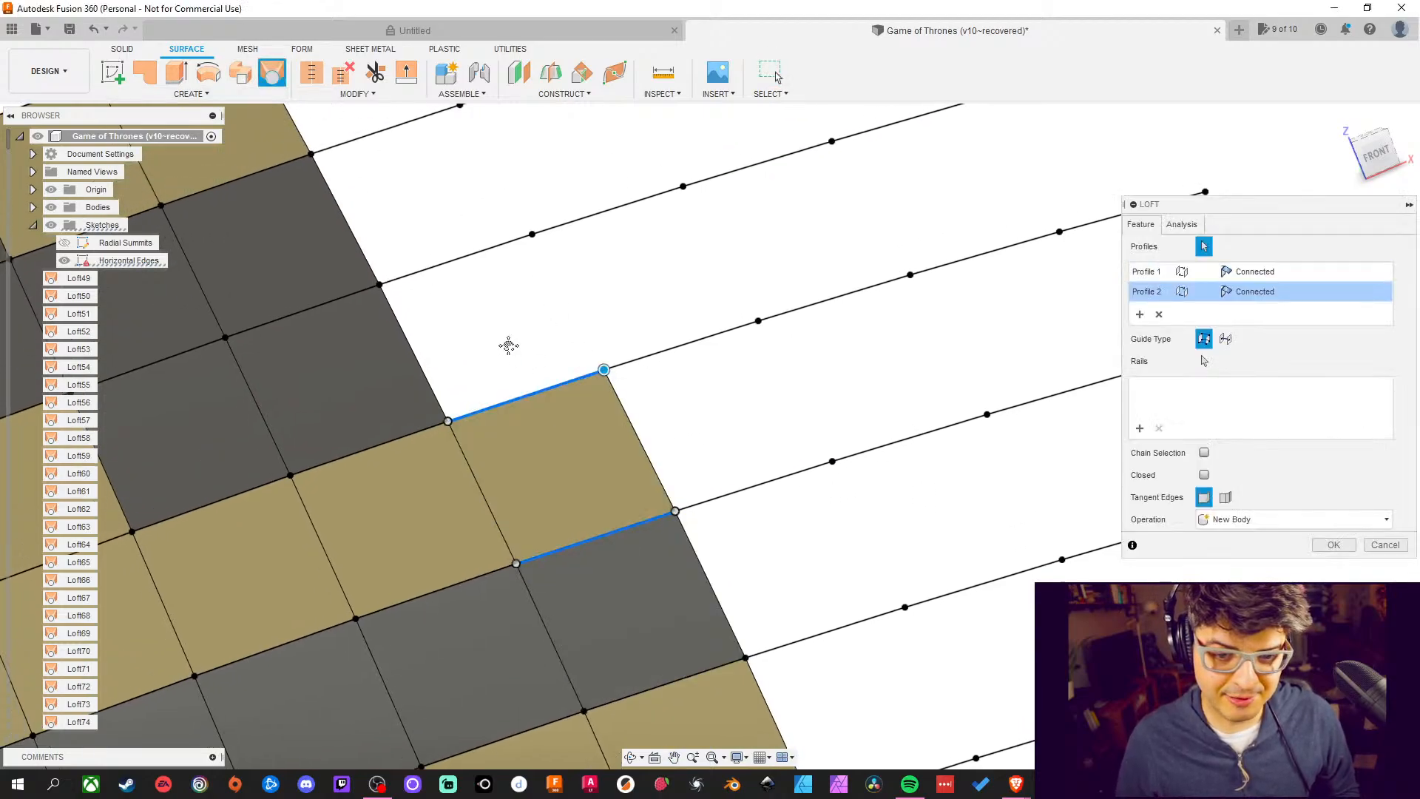
{"action": "left_click", "coordinate": [1333, 545]}
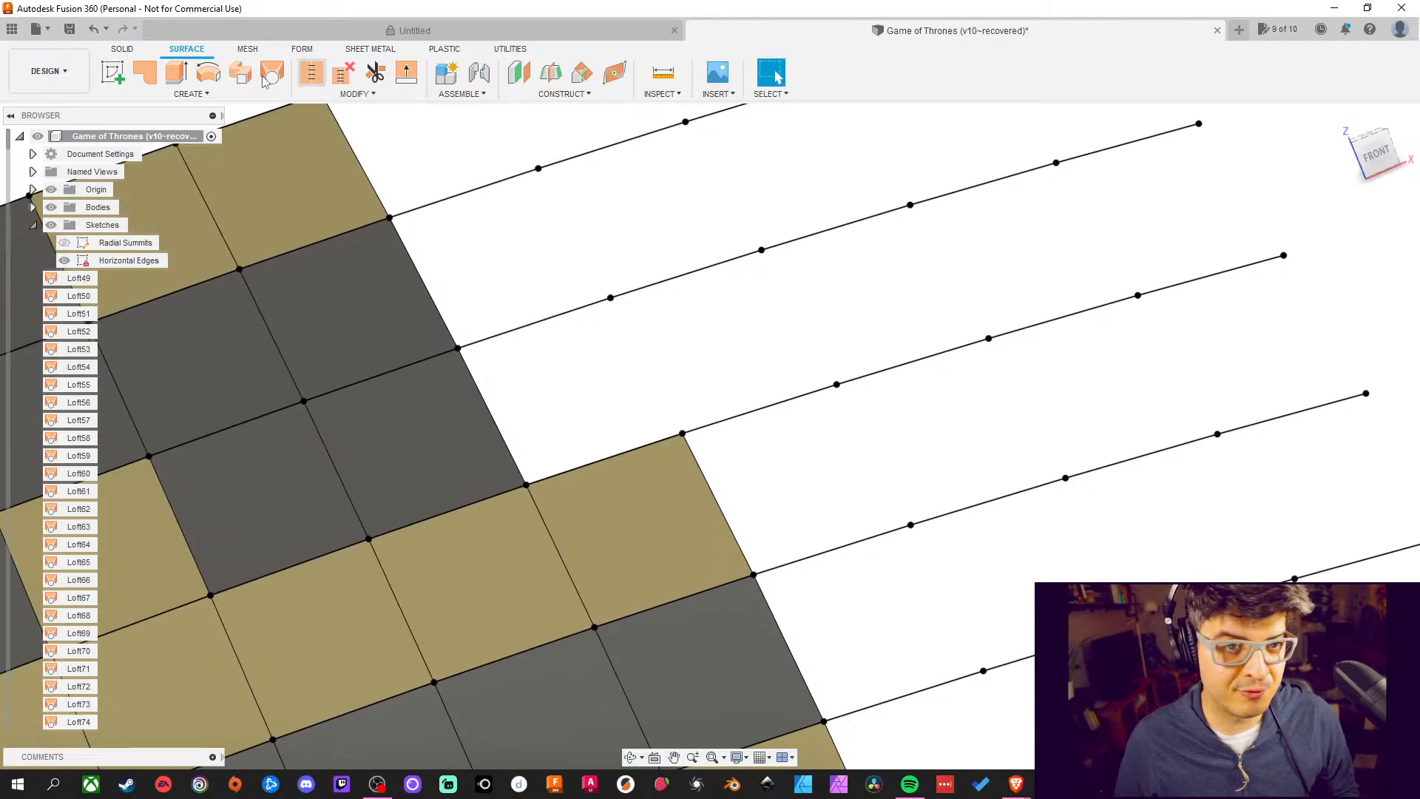
{"action": "key", "text": "Return"}
{"action": "left_click", "coordinate": [603, 459]}
{"action": "left_click", "coordinate": [534, 323]}
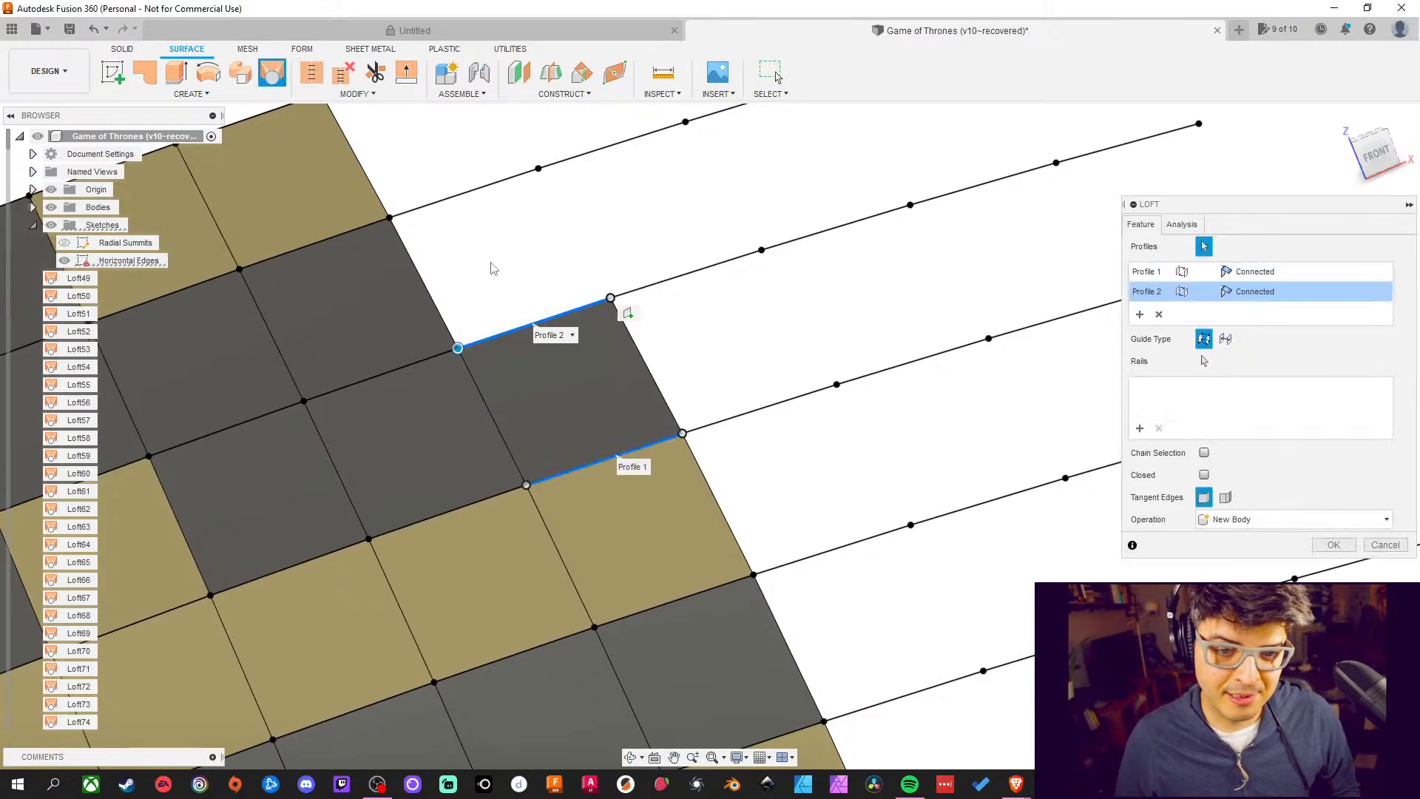
{"action": "left_click", "coordinate": [1347, 547]}
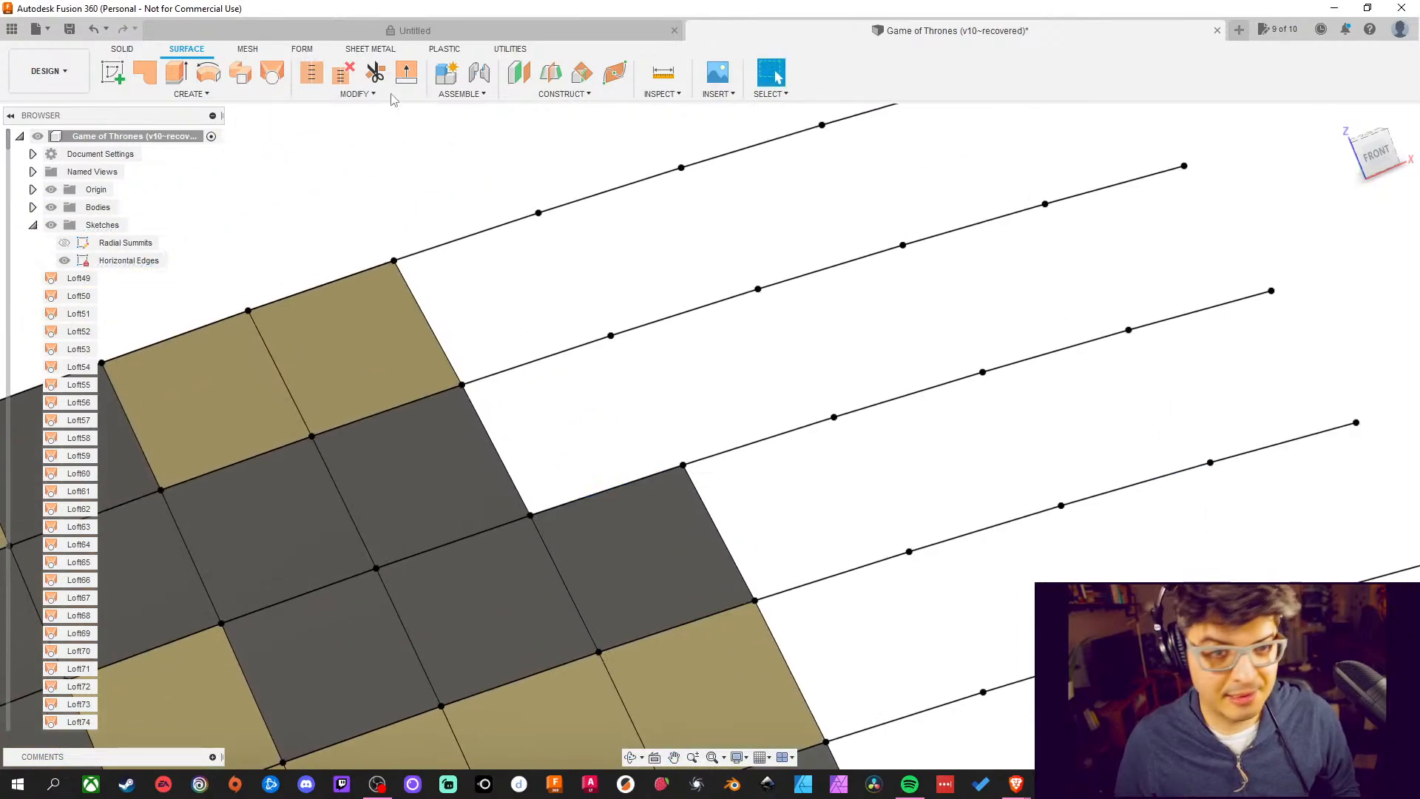
Loft the column's last two cells between edge segments so that the patches reach the topmost horizontal line
{"action": "left_click", "coordinate": [274, 73]}
{"action": "left_click", "coordinate": [627, 480]}
{"action": "left_click", "coordinate": [545, 358]}
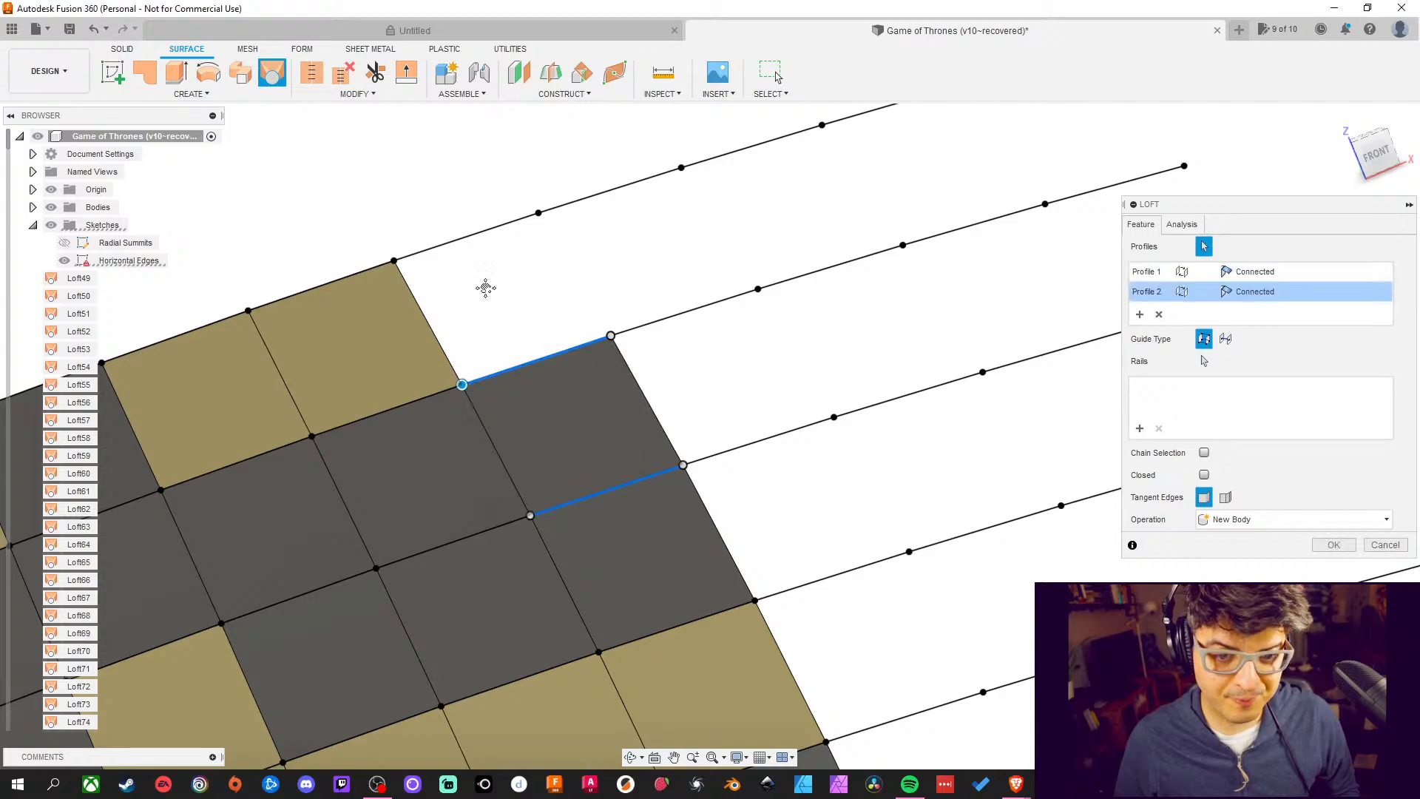
{"action": "left_click", "coordinate": [1333, 545]}
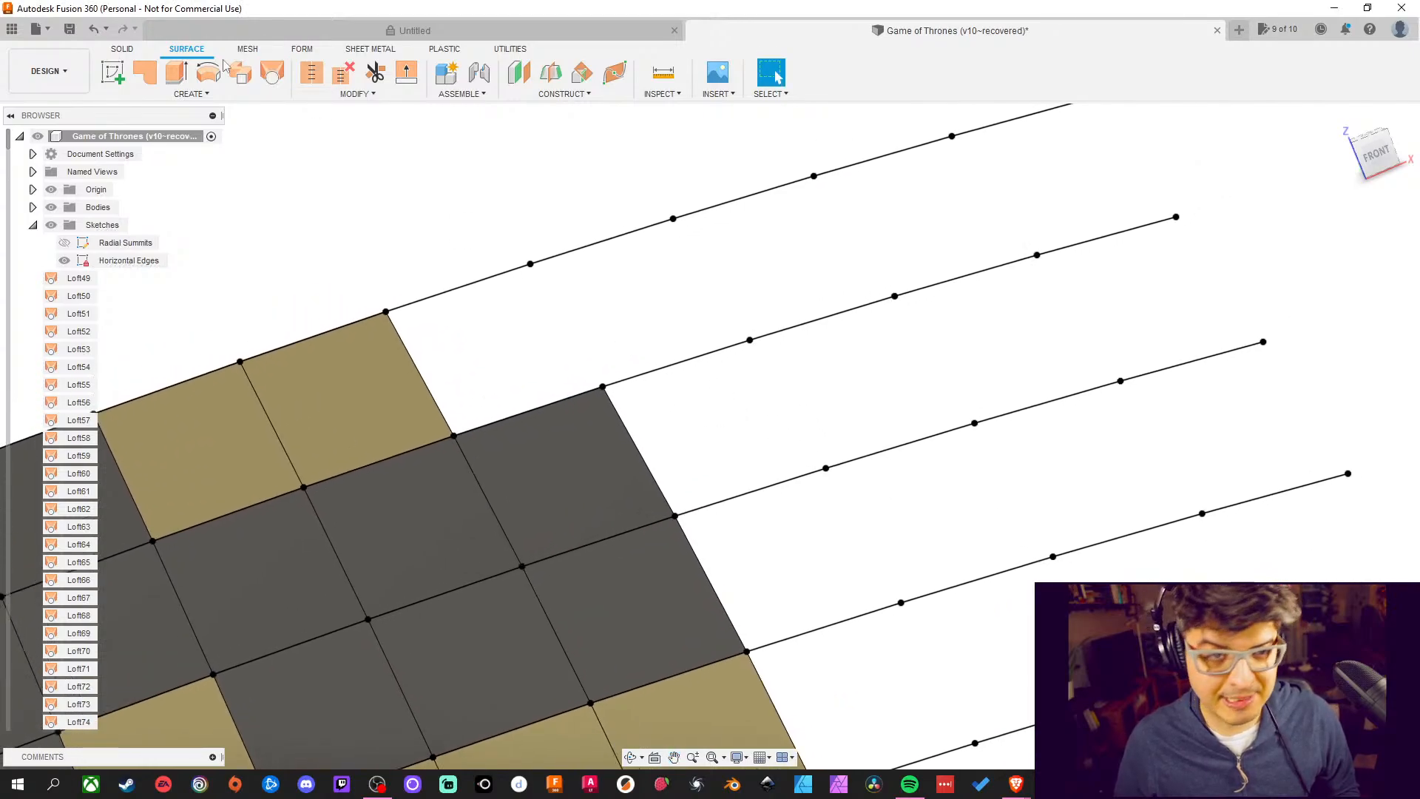
{"action": "left_click", "coordinate": [272, 72]}
{"action": "left_click", "coordinate": [566, 399]}
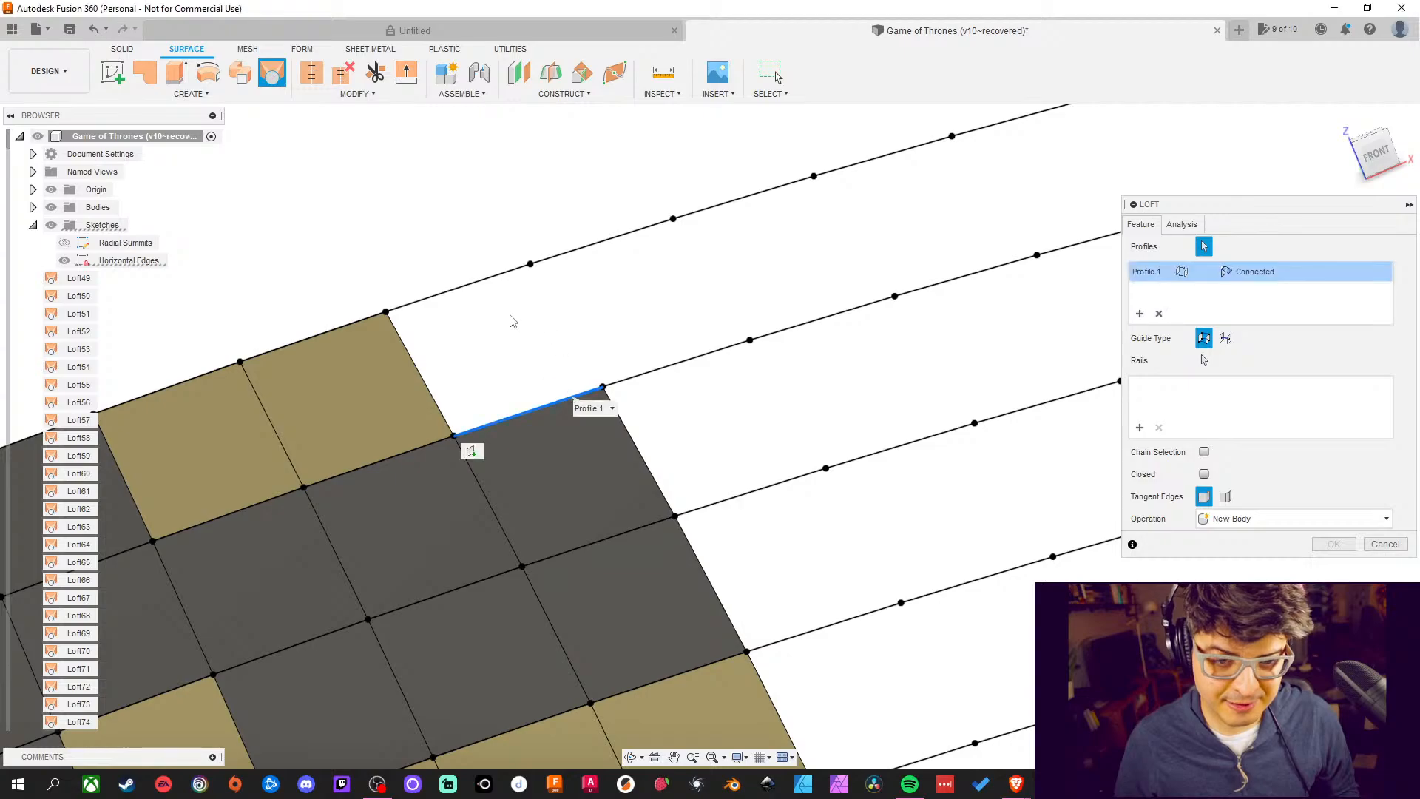
{"action": "left_click", "coordinate": [479, 287]}
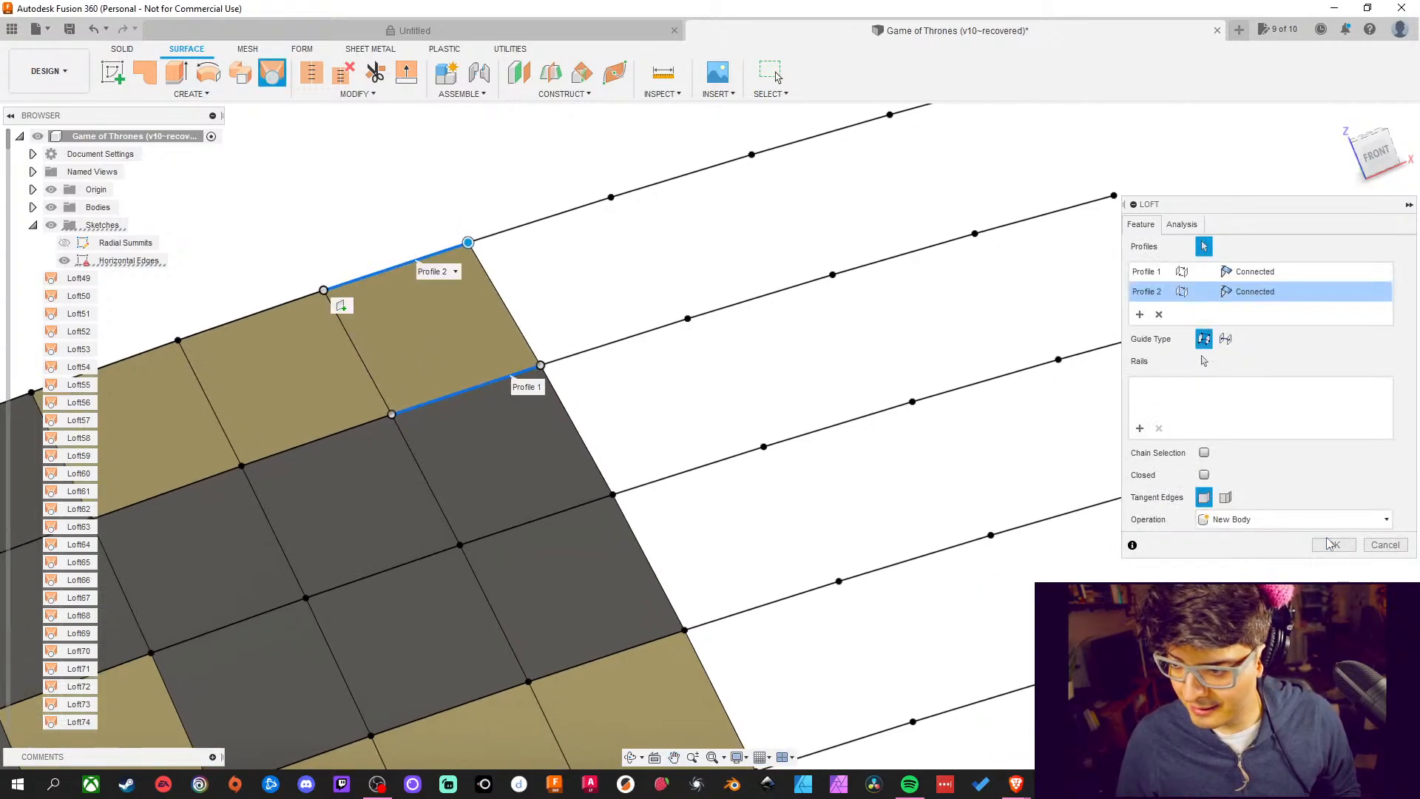
{"action": "left_click", "coordinate": [1331, 545]}
Start the next column by lofting its uppermost cell between the top two horizontal lines, beside the topmost yellow patch
{"action": "left_click", "coordinate": [272, 73]}
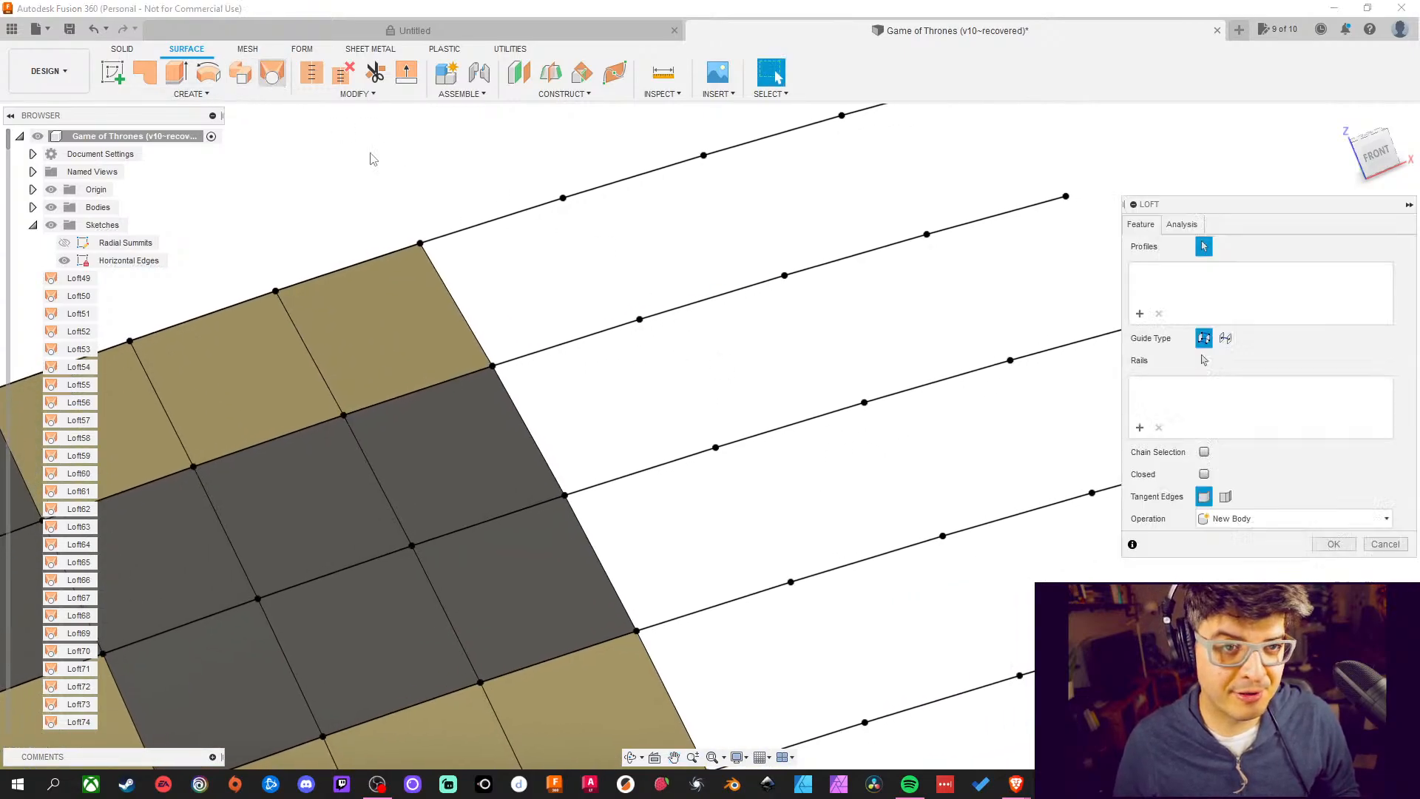
{"action": "left_click", "coordinate": [490, 221]}
{"action": "left_click", "coordinate": [568, 342]}
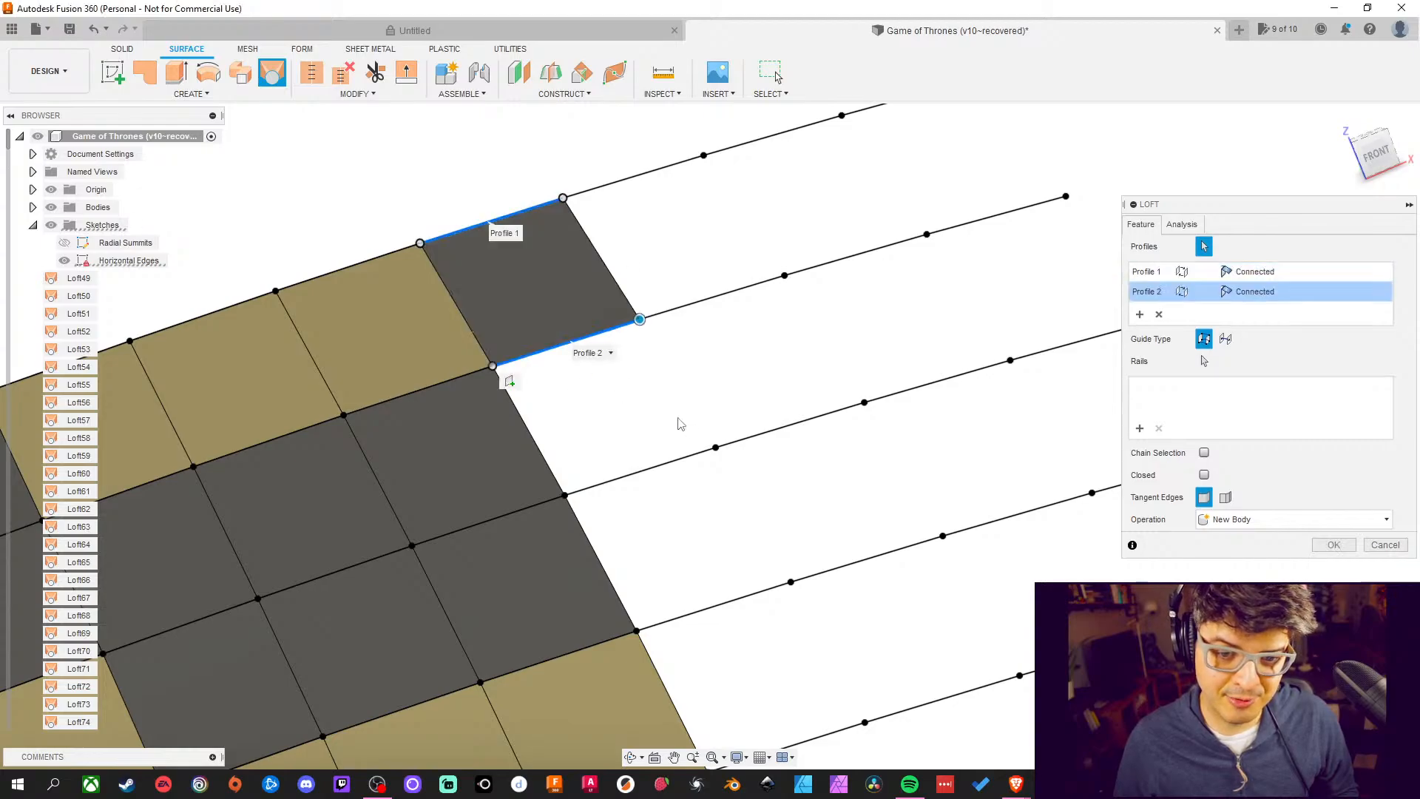
{"action": "middle_click_drag", "start_coordinate": [681, 424], "coordinate": [556, 250]}
{"action": "left_click", "coordinate": [1333, 544]}
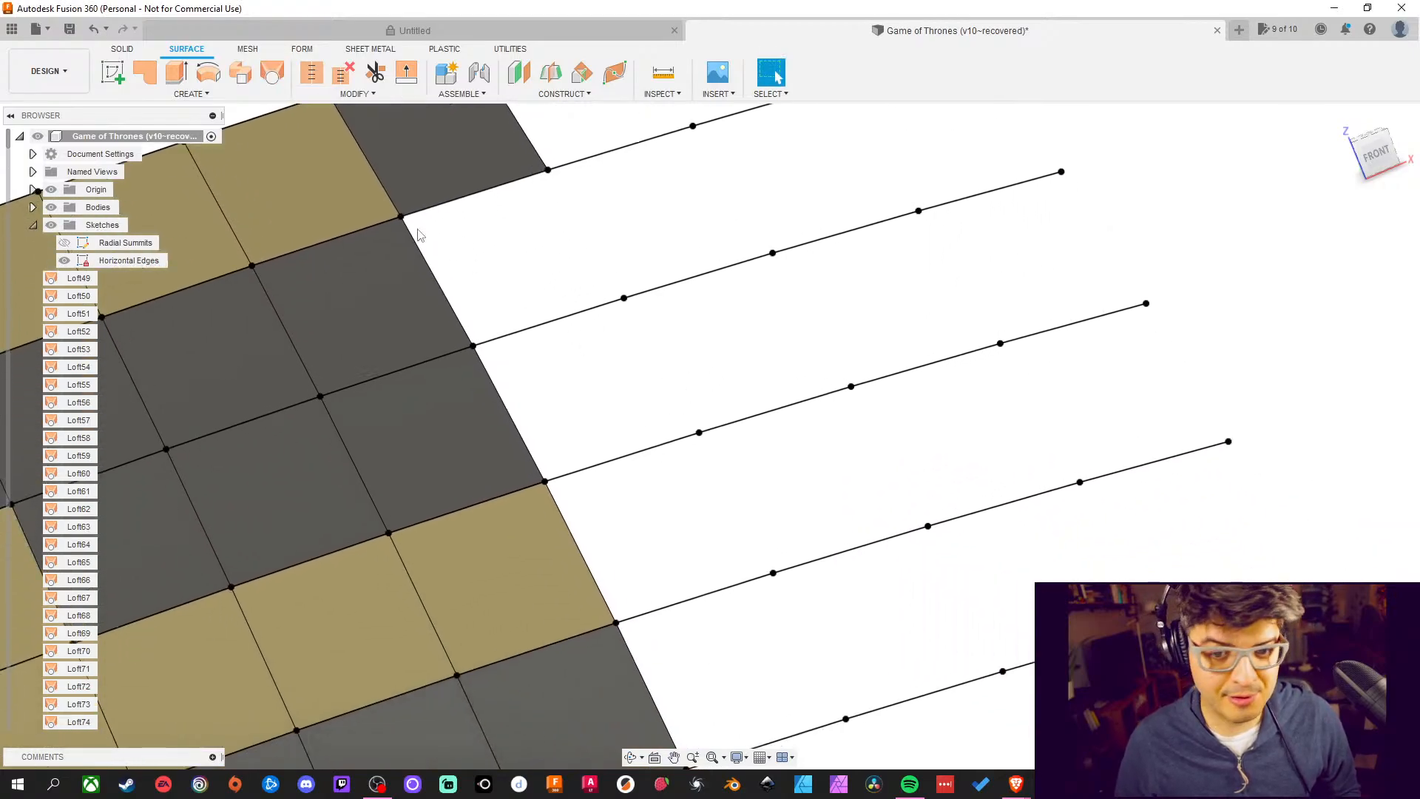
Loft the second cell down the new column between edge segments, beside the upper of the two dark grey neighbours
{"action": "key", "text": "Return"}
{"action": "left_click", "coordinate": [507, 190]}
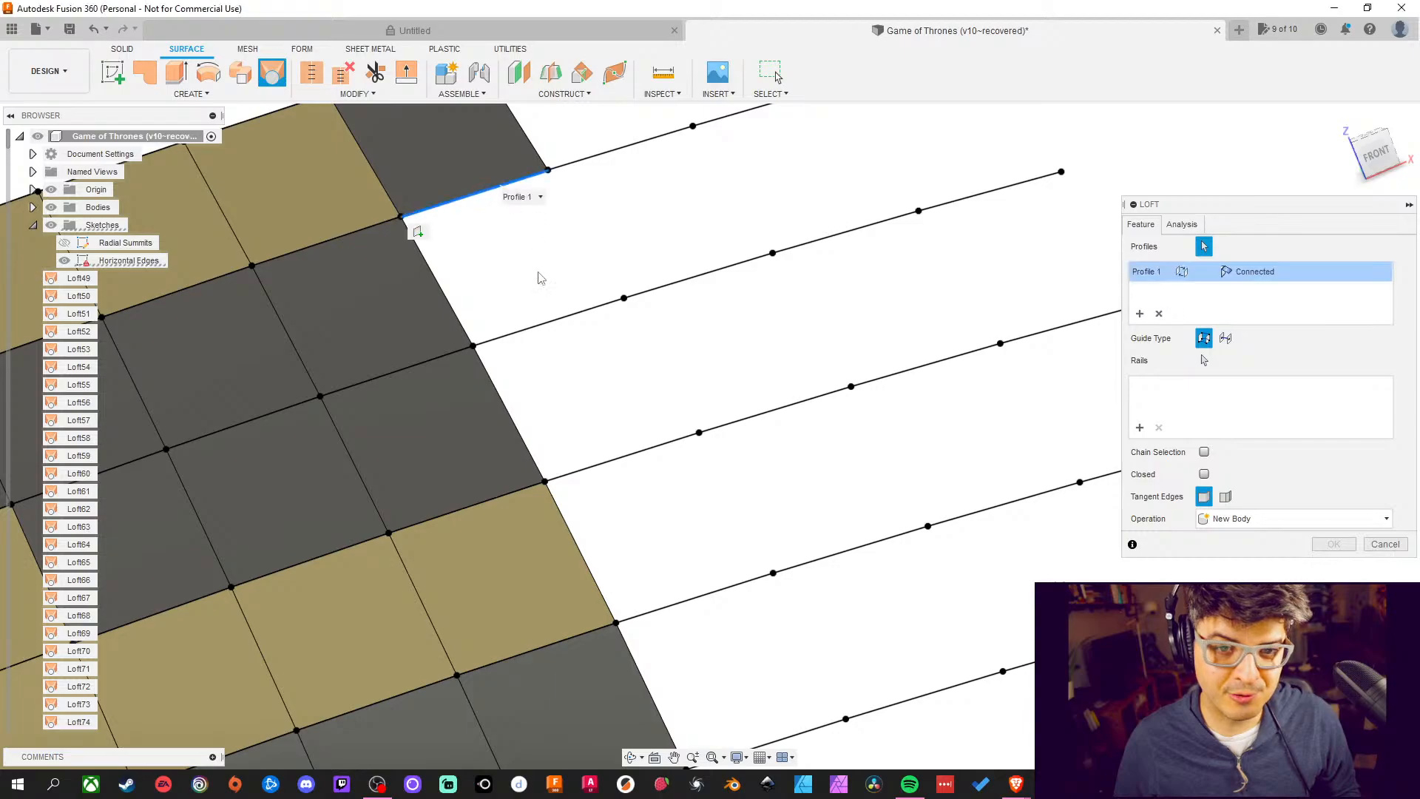
{"action": "left_click", "coordinate": [565, 338]}
{"action": "middle_click_drag", "start_coordinate": [990, 518], "coordinate": [967, 551]}
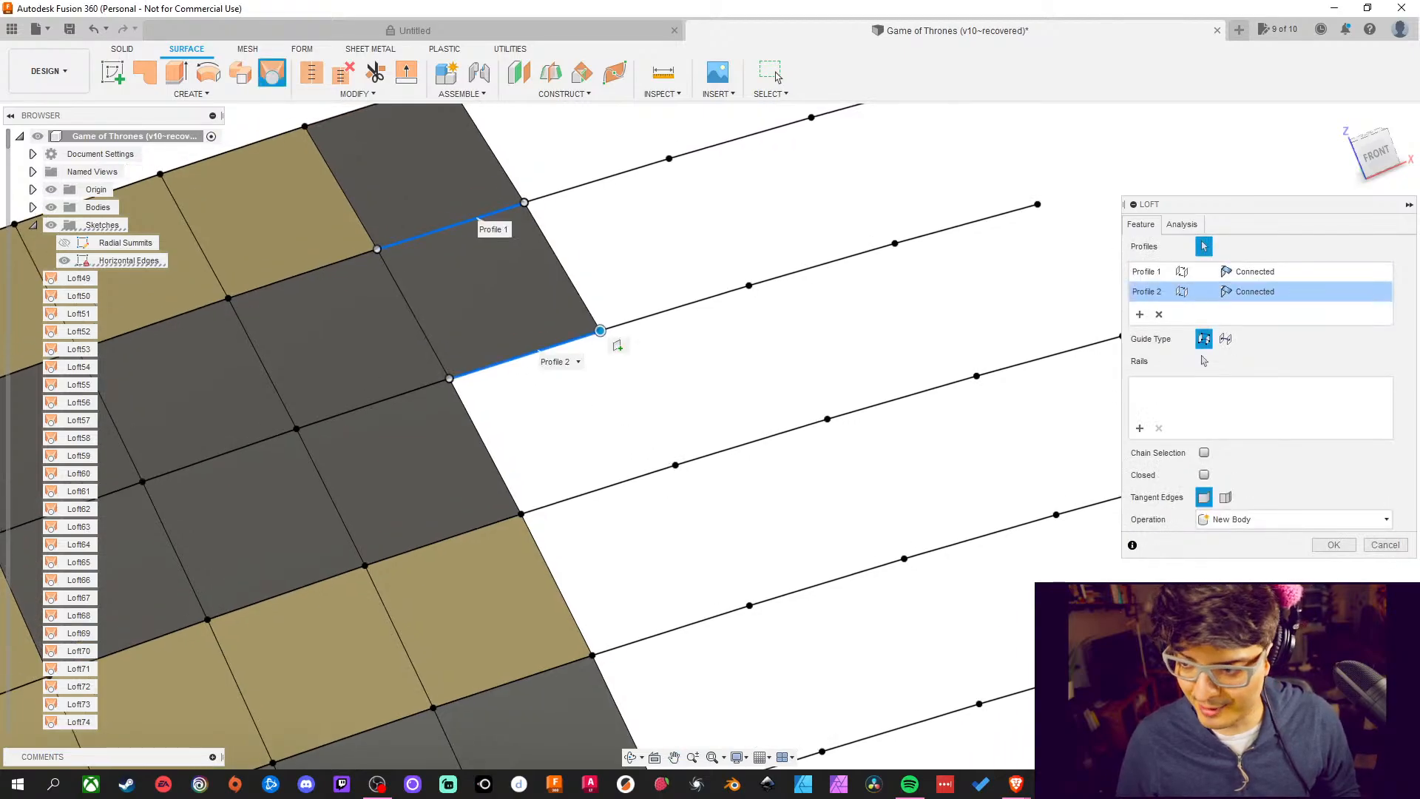
{"action": "left_click", "coordinate": [1334, 544]}
{"action": "middle_click_drag", "start_coordinate": [1256, 559], "coordinate": [1214, 485]}
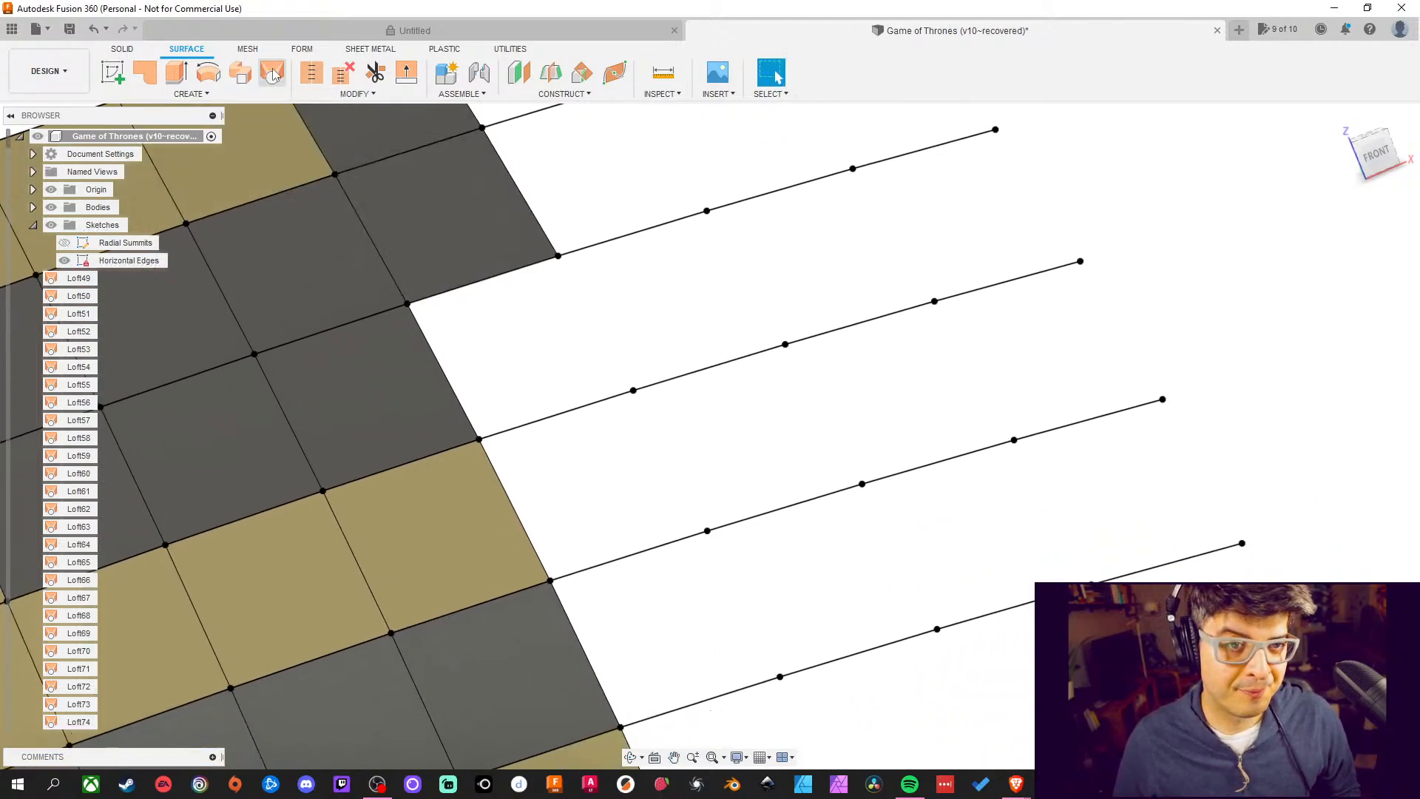
Loft the third cell of the column between its upper and lower edge segments, beside the lower dark grey neighbour
{"action": "key", "text": "Return"}
{"action": "left_click", "coordinate": [507, 278]}
{"action": "left_click", "coordinate": [584, 407]}
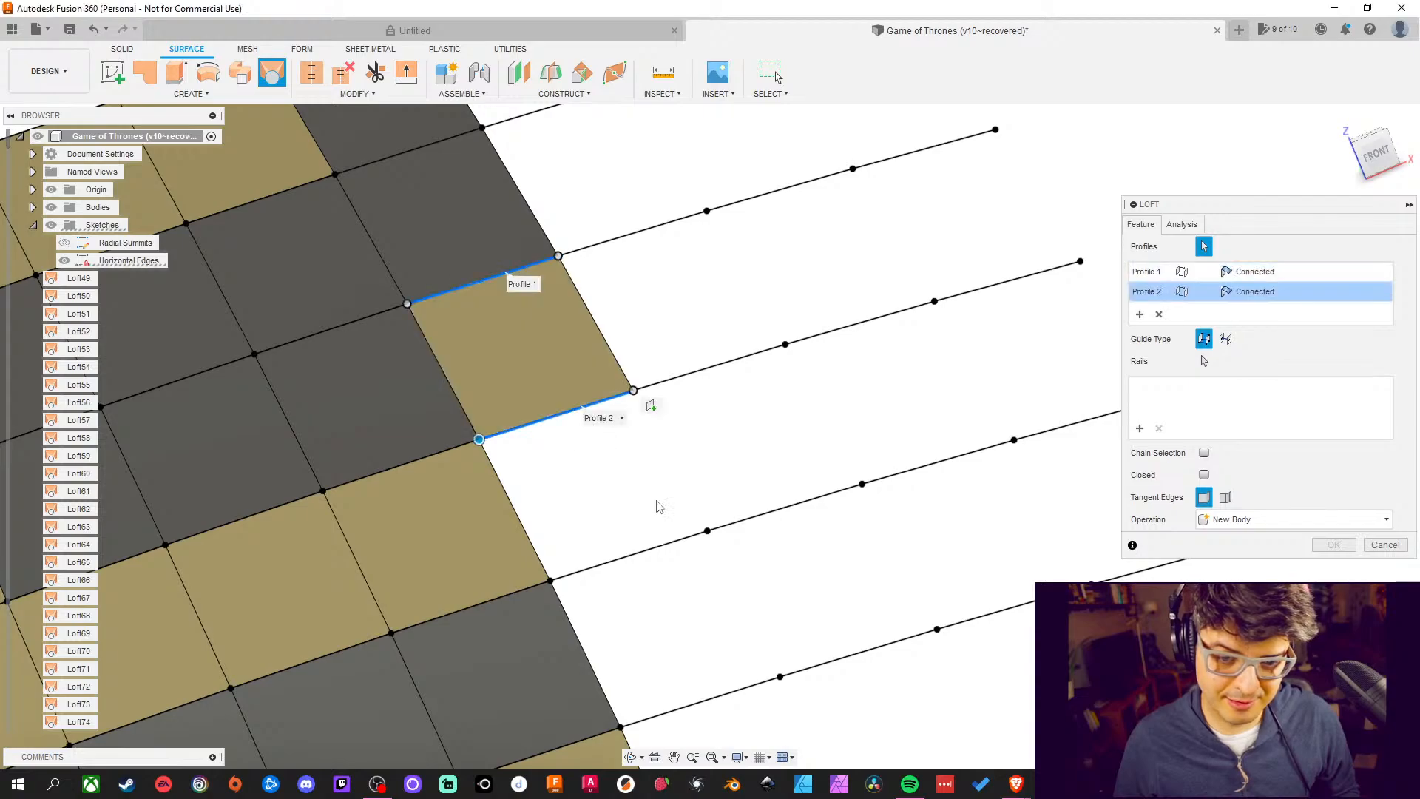
{"action": "middle_click_drag", "start_coordinate": [1299, 654], "coordinate": [1278, 579]}
{"action": "left_click", "coordinate": [1319, 549]}
{"action": "middle_click_drag", "start_coordinate": [830, 469], "coordinate": [807, 399]}
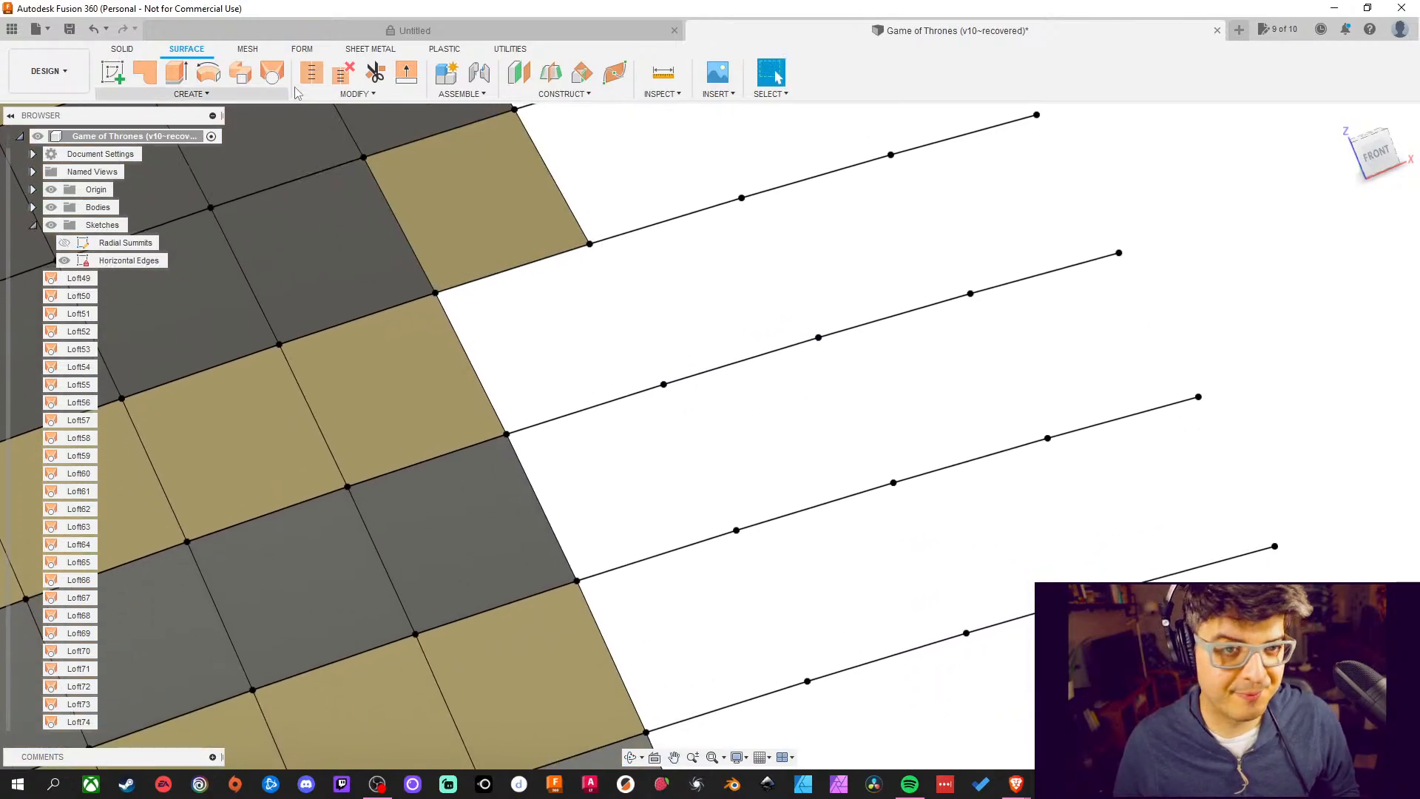
Loft the fourth cell of the column between edge segments, beside the yellow neighbour below the two dark grey ones
{"action": "key", "text": "Return"}
{"action": "left_click", "coordinate": [520, 274]}
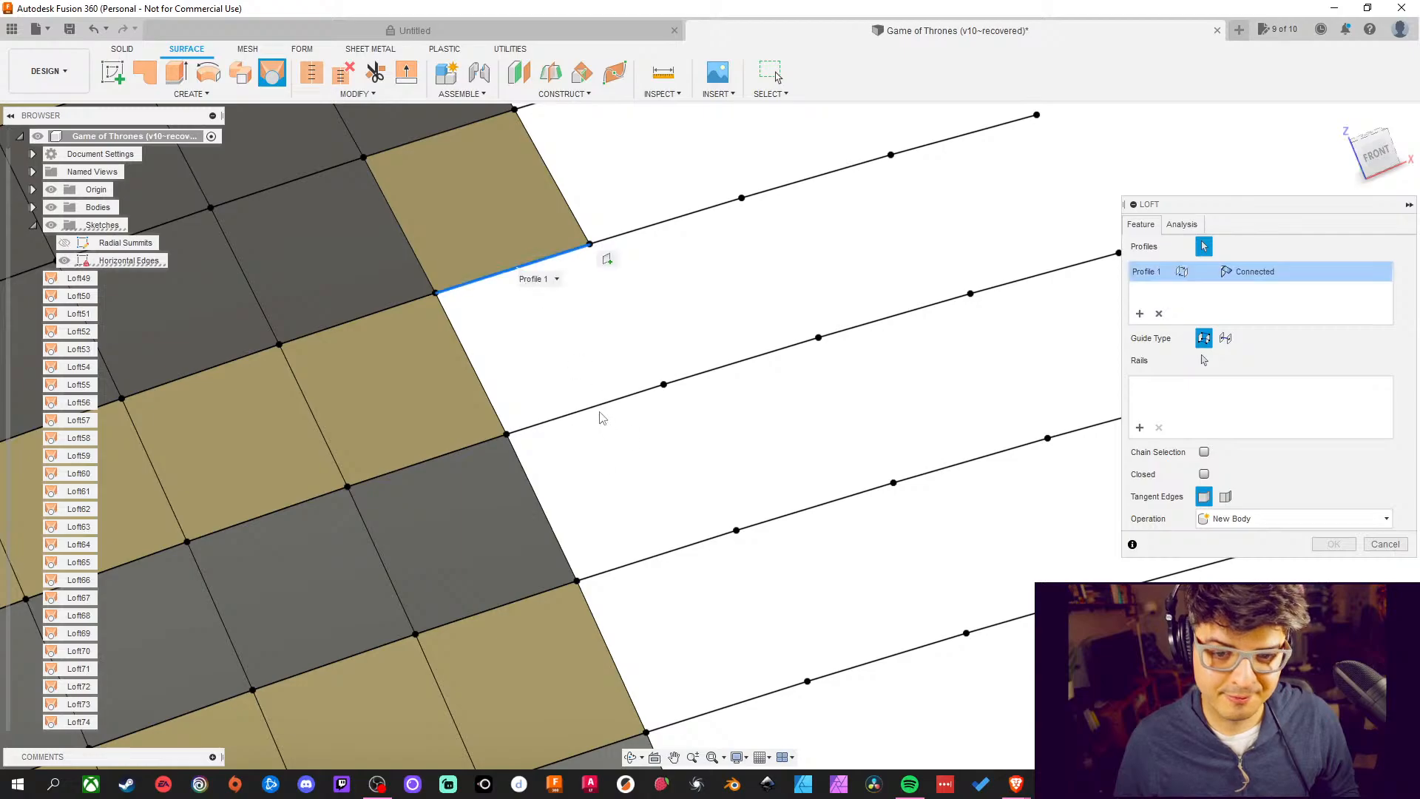
{"action": "left_click", "coordinate": [599, 411]}
{"action": "key", "text": "Return"}
{"action": "middle_click_drag", "start_coordinate": [826, 547], "coordinate": [832, 490]}
{"action": "middle_click_drag", "start_coordinate": [593, 412], "coordinate": [548, 320]}
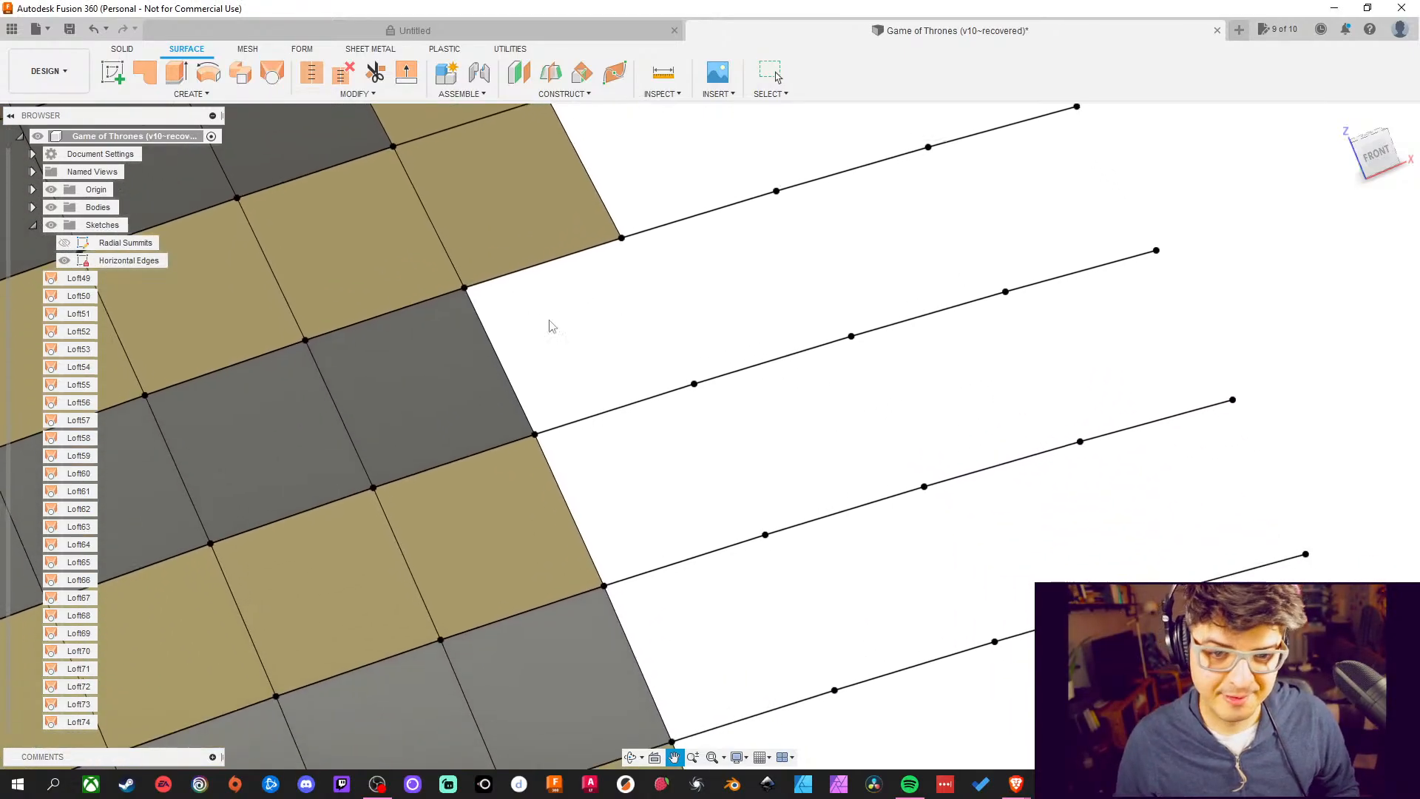
Loft the fifth cell of the column between edge segments, beside the single dark grey neighbour between two yellow ones
{"action": "left_click", "coordinate": [271, 72]}
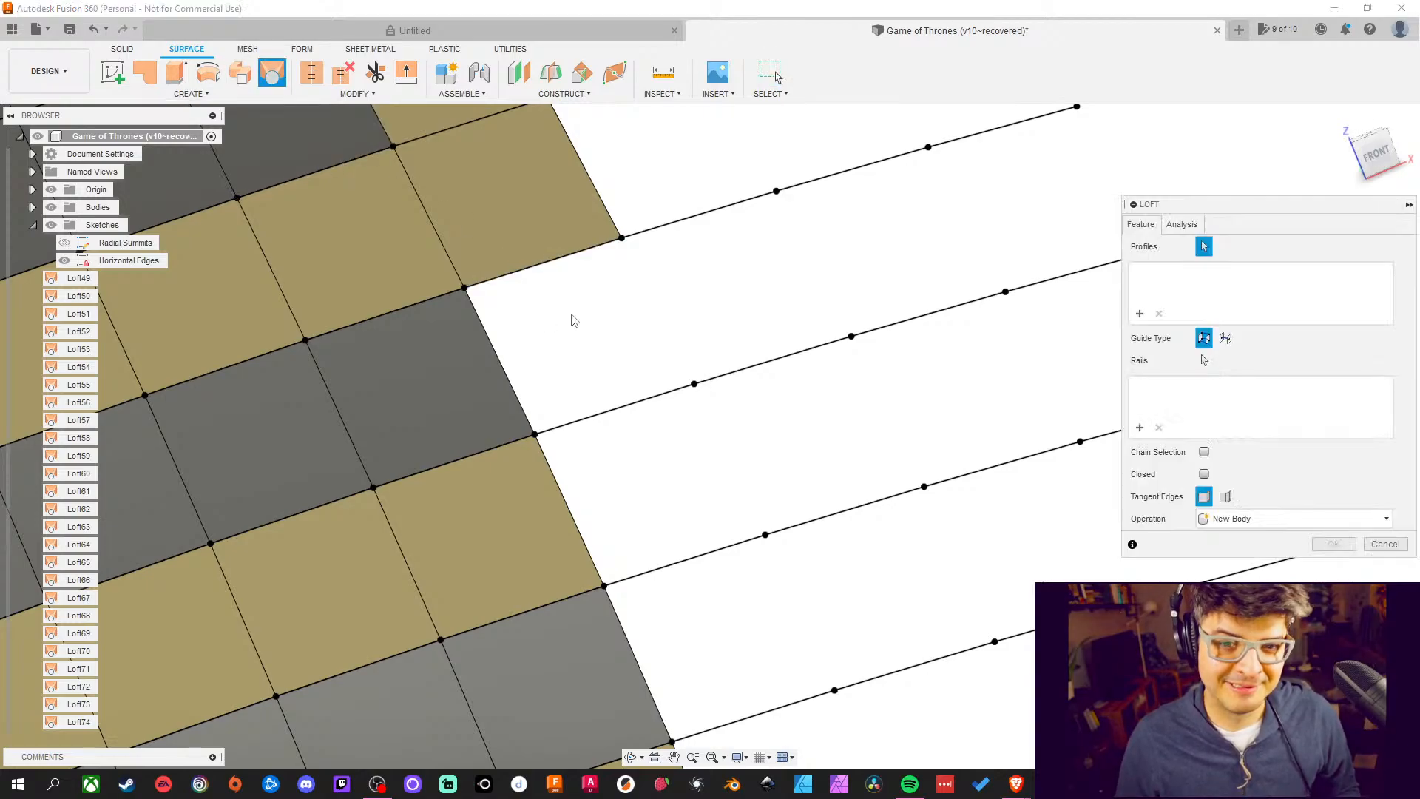
{"action": "left_click", "coordinate": [554, 256]}
{"action": "left_click", "coordinate": [531, 261]}
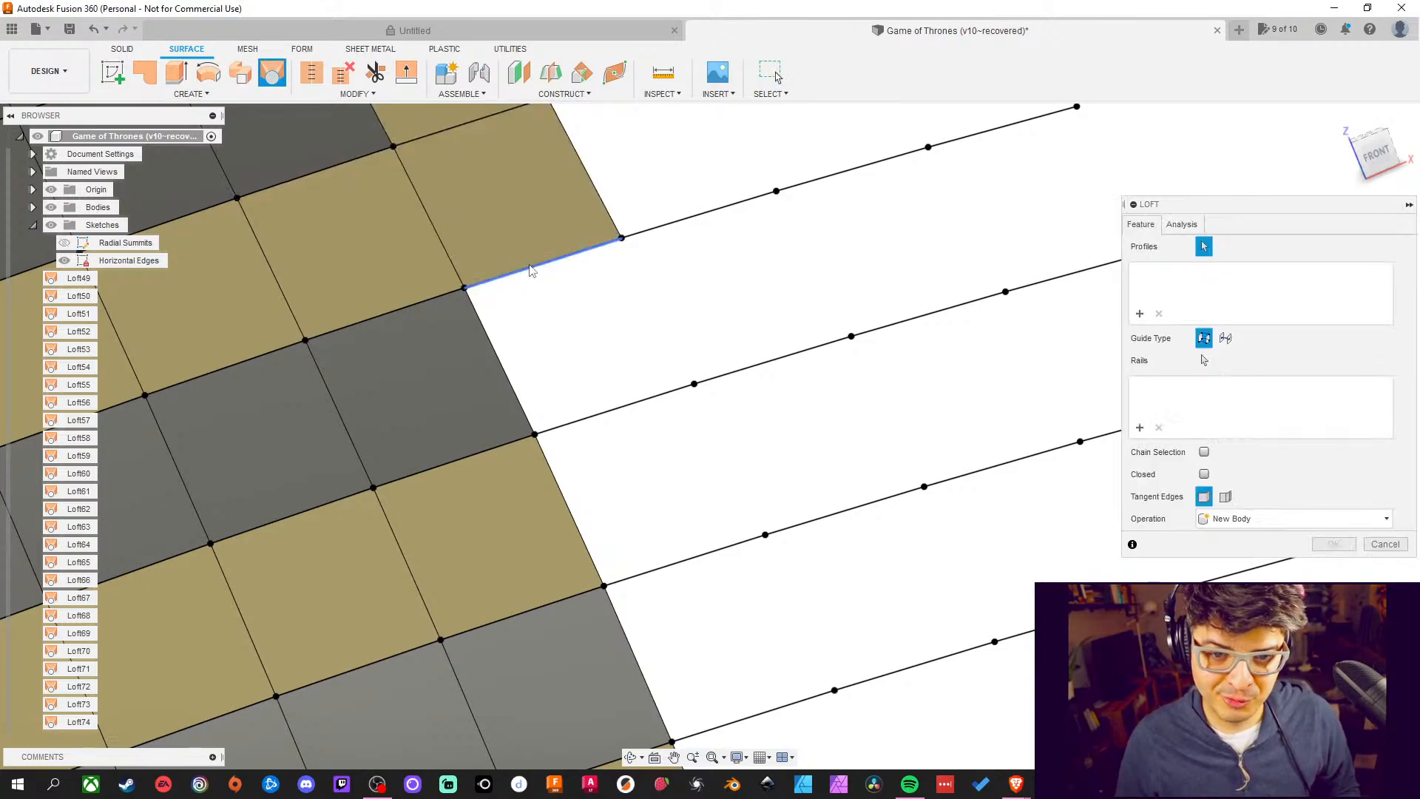
{"action": "left_click", "coordinate": [532, 266]}
{"action": "left_click", "coordinate": [643, 402]}
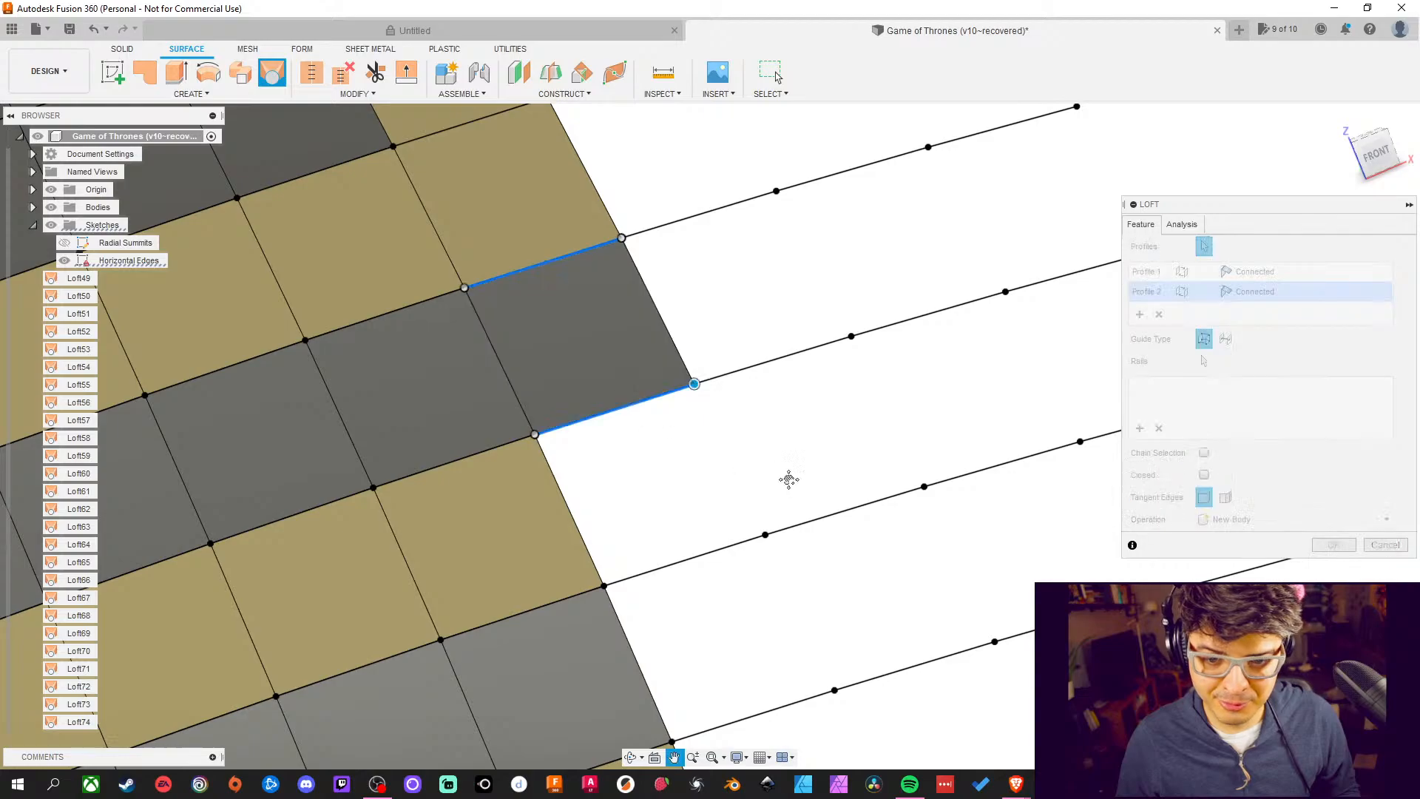
{"action": "middle_click_drag", "start_coordinate": [786, 475], "coordinate": [716, 357]}
{"action": "left_click", "coordinate": [1334, 543]}
{"action": "middle_click_drag", "start_coordinate": [1024, 506], "coordinate": [998, 468]}
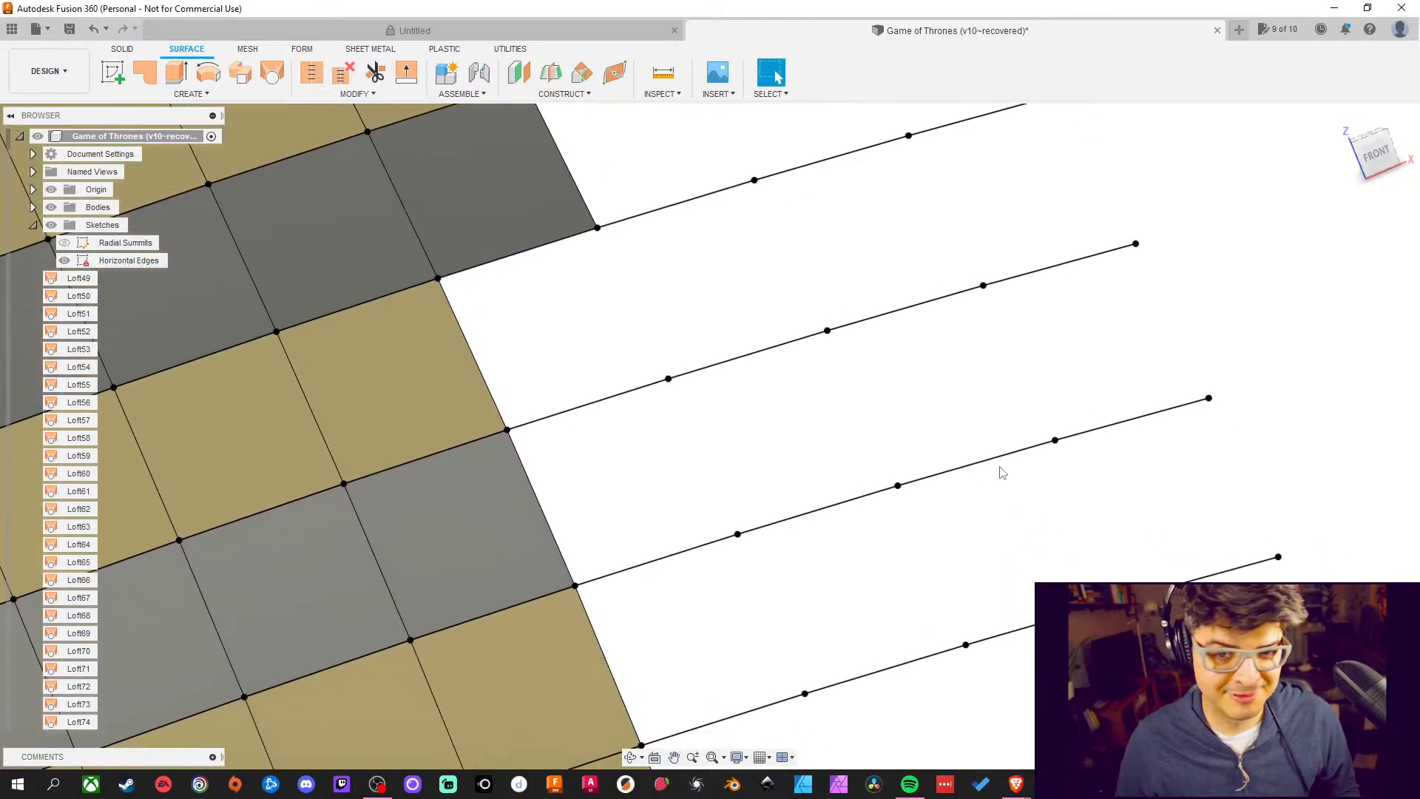
Continue down the column with a lofted patch beside the single yellow neighbour above the lighter grey one
{"action": "left_click", "coordinate": [271, 73]}
{"action": "left_click", "coordinate": [522, 252]}
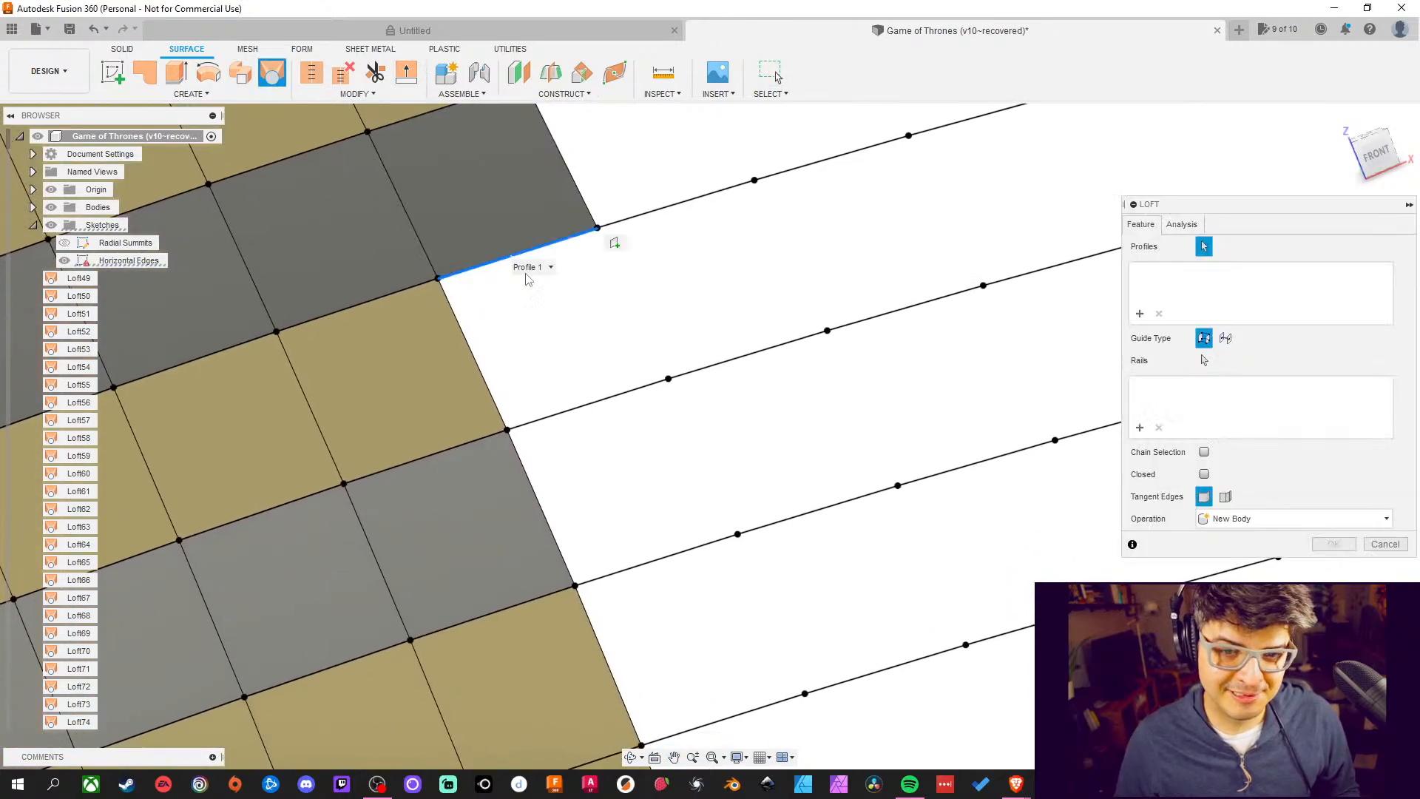
{"action": "left_click", "coordinate": [590, 409]}
{"action": "middle_click_drag", "start_coordinate": [671, 483], "coordinate": [706, 345]}
{"action": "left_click", "coordinate": [1343, 544]}
Loft the seventh cell of the column between edge segments, beside the single lighter grey neighbour
{"action": "left_click", "coordinate": [271, 74]}
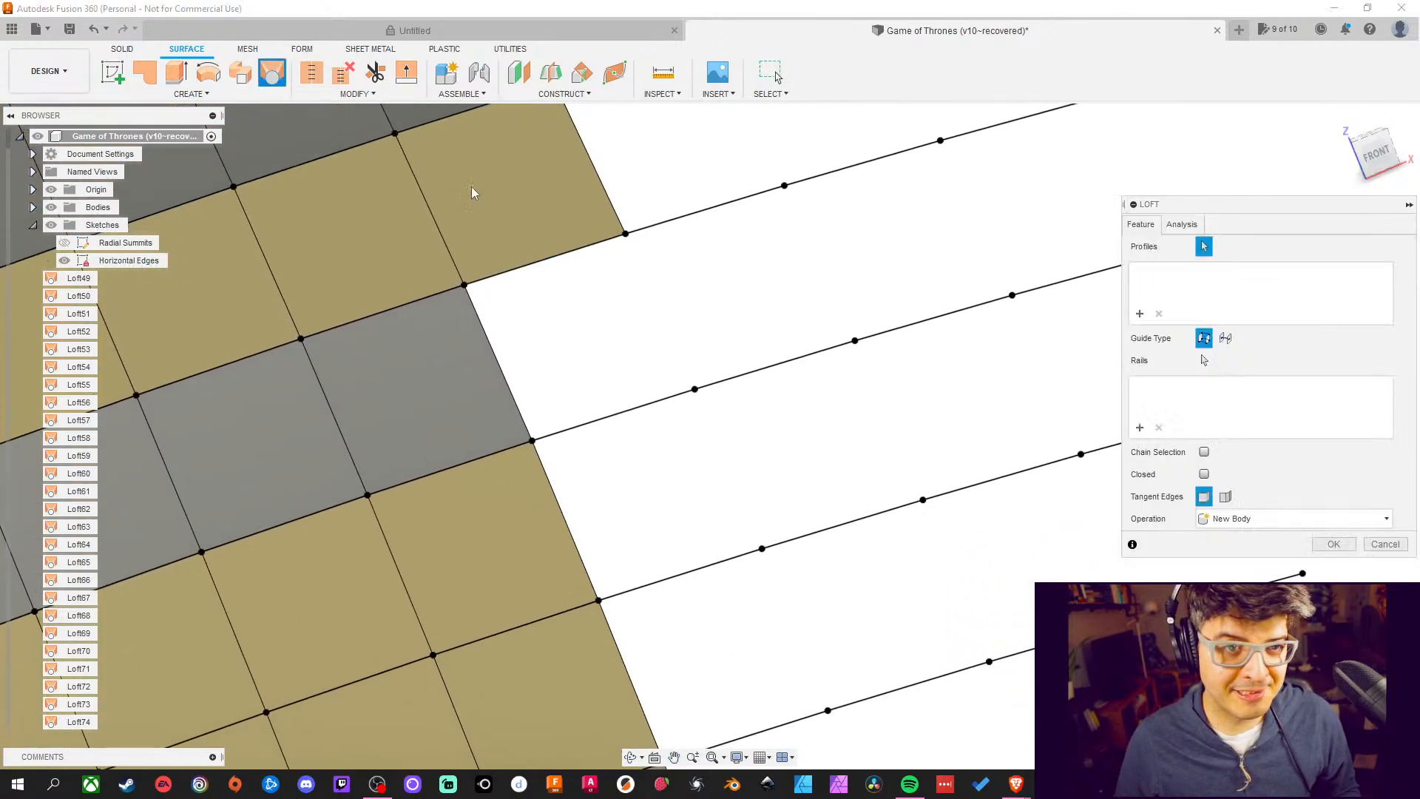
{"action": "left_click", "coordinate": [544, 260]}
{"action": "left_click", "coordinate": [543, 260]}
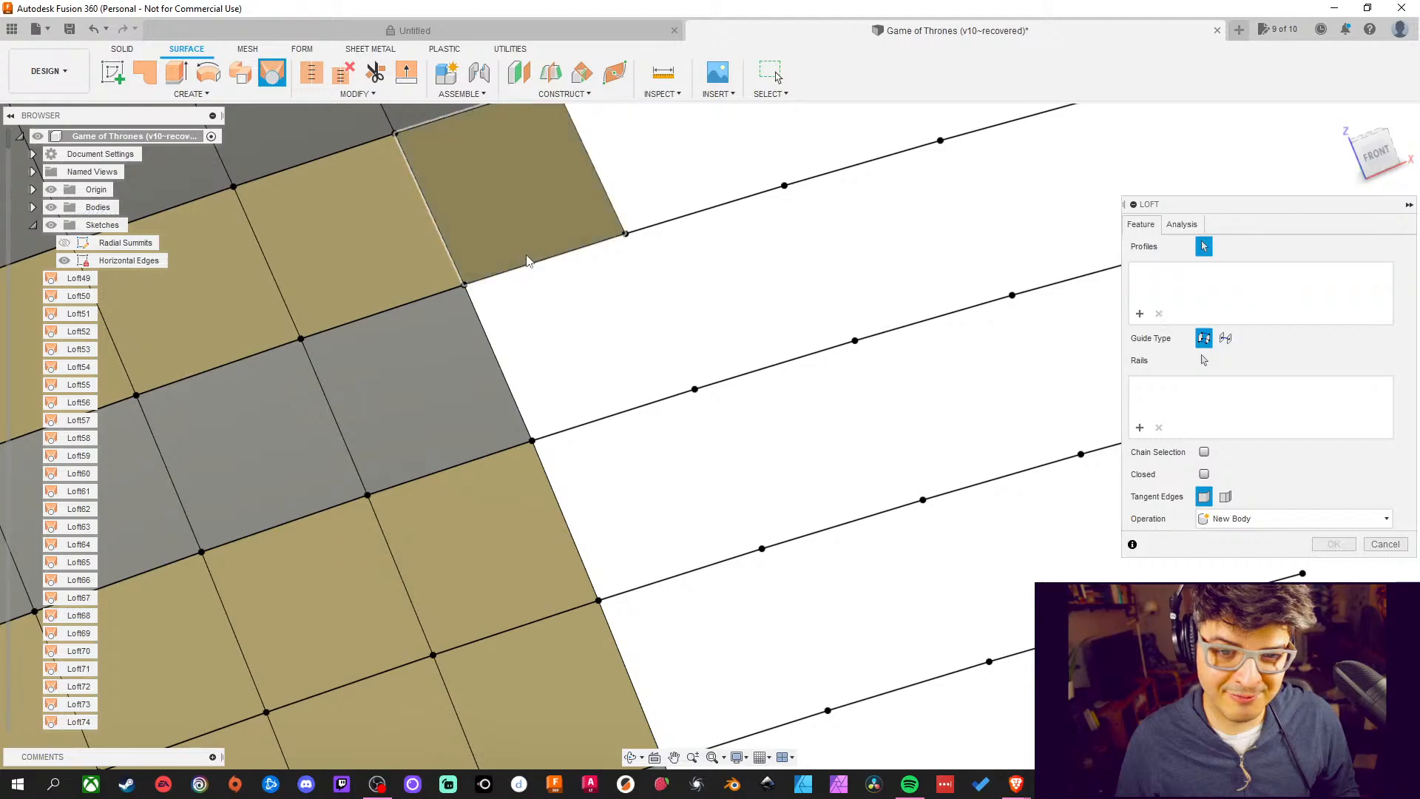
{"action": "left_click", "coordinate": [504, 271]}
{"action": "left_click", "coordinate": [639, 407]}
{"action": "middle_click_drag", "start_coordinate": [640, 407], "coordinate": [580, 316]}
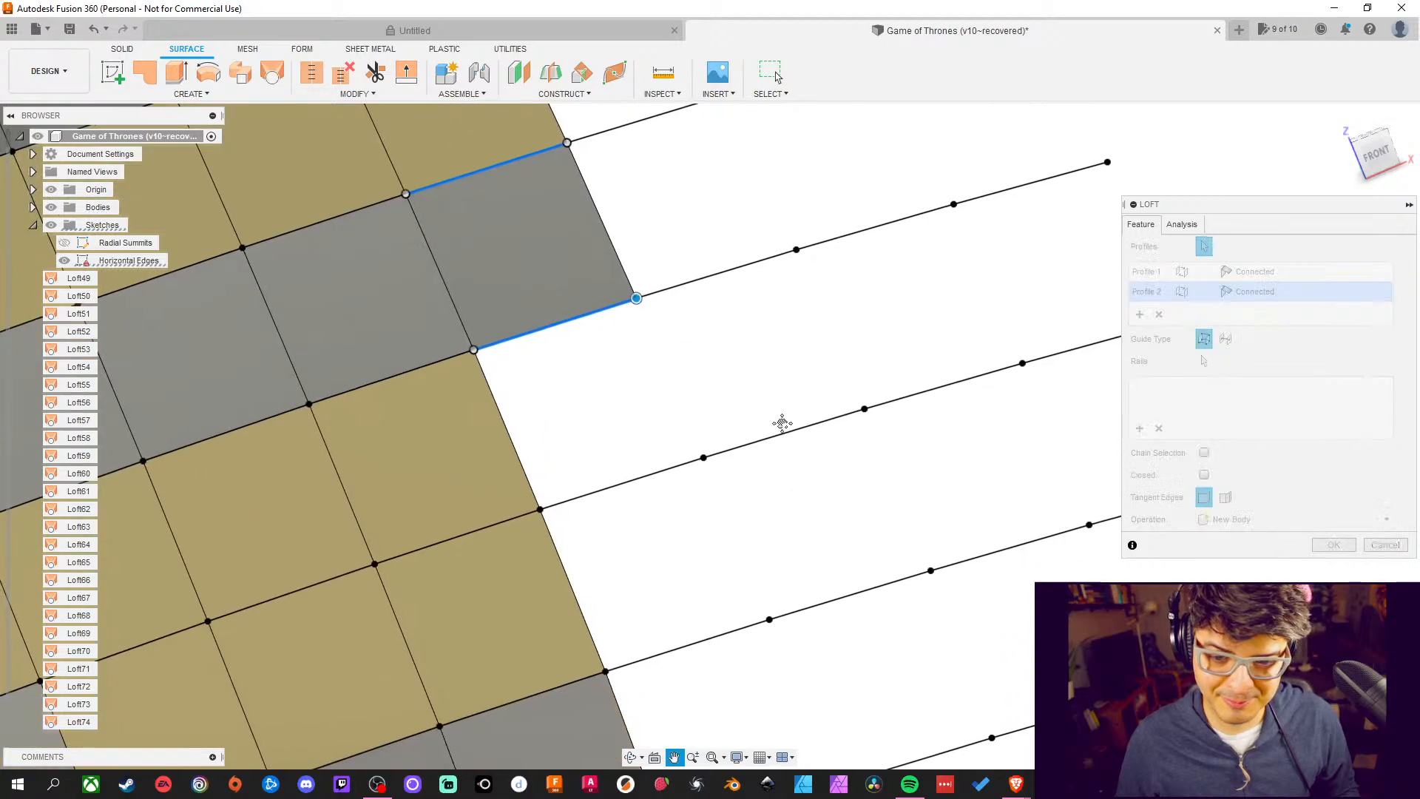
{"action": "left_click", "coordinate": [1333, 546]}
{"action": "middle_click_drag", "start_coordinate": [790, 465], "coordinate": [756, 409]}
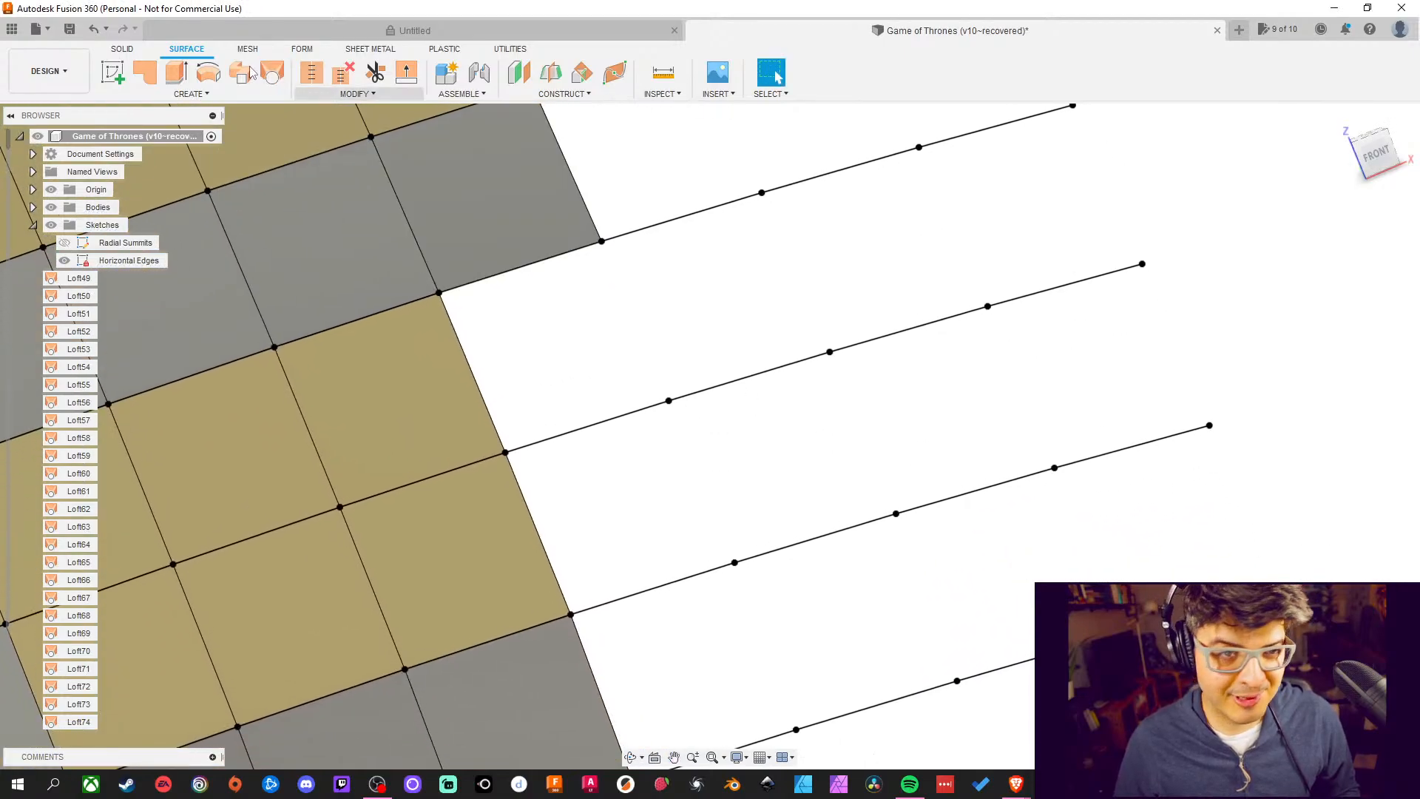
Loft the eighth cell of the column between edge segments, beside the upper of the two adjoining yellow neighbours
{"action": "left_click", "coordinate": [271, 73]}
{"action": "left_click", "coordinate": [491, 281]}
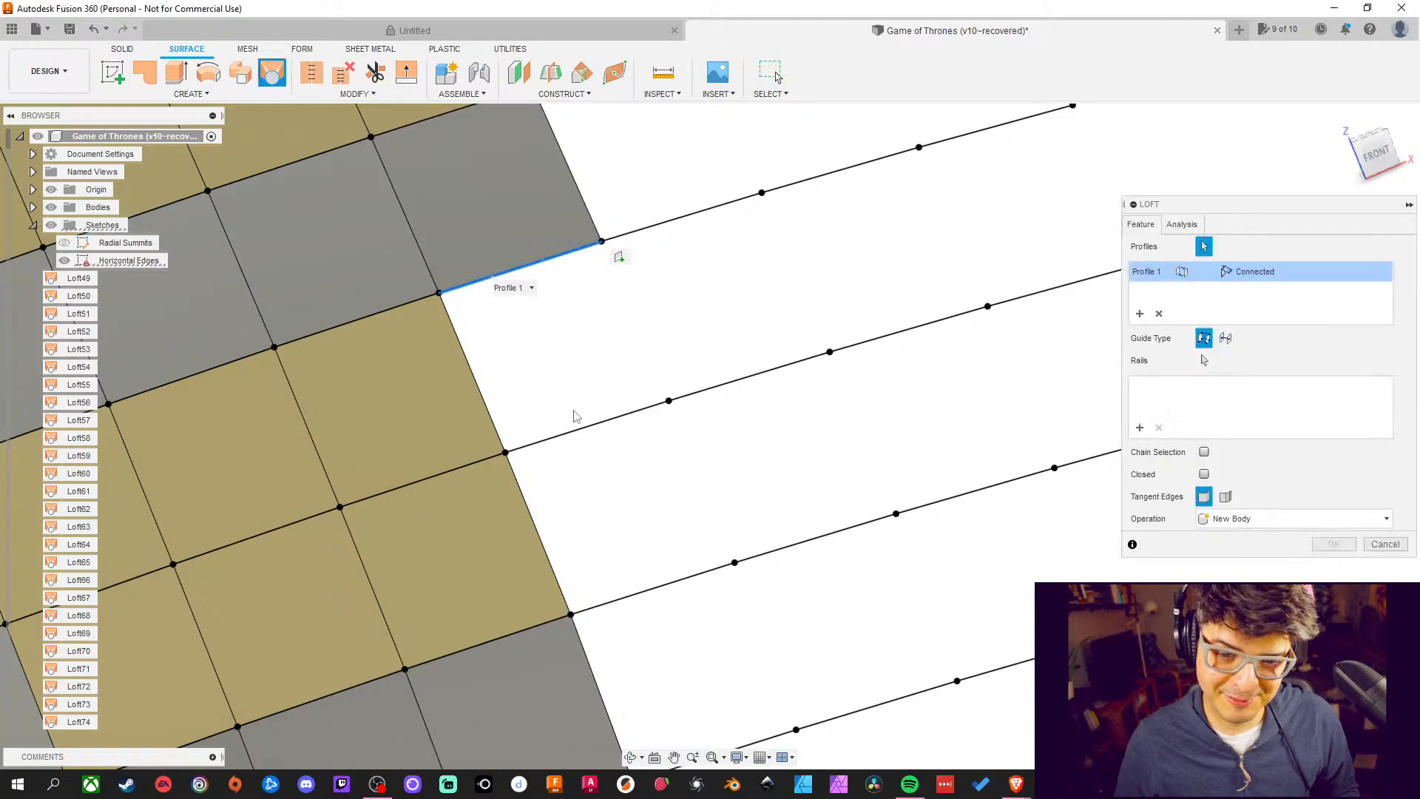
{"action": "left_click", "coordinate": [548, 436]}
{"action": "middle_click_drag", "start_coordinate": [755, 582], "coordinate": [716, 415]}
{"action": "left_click", "coordinate": [1333, 544]}
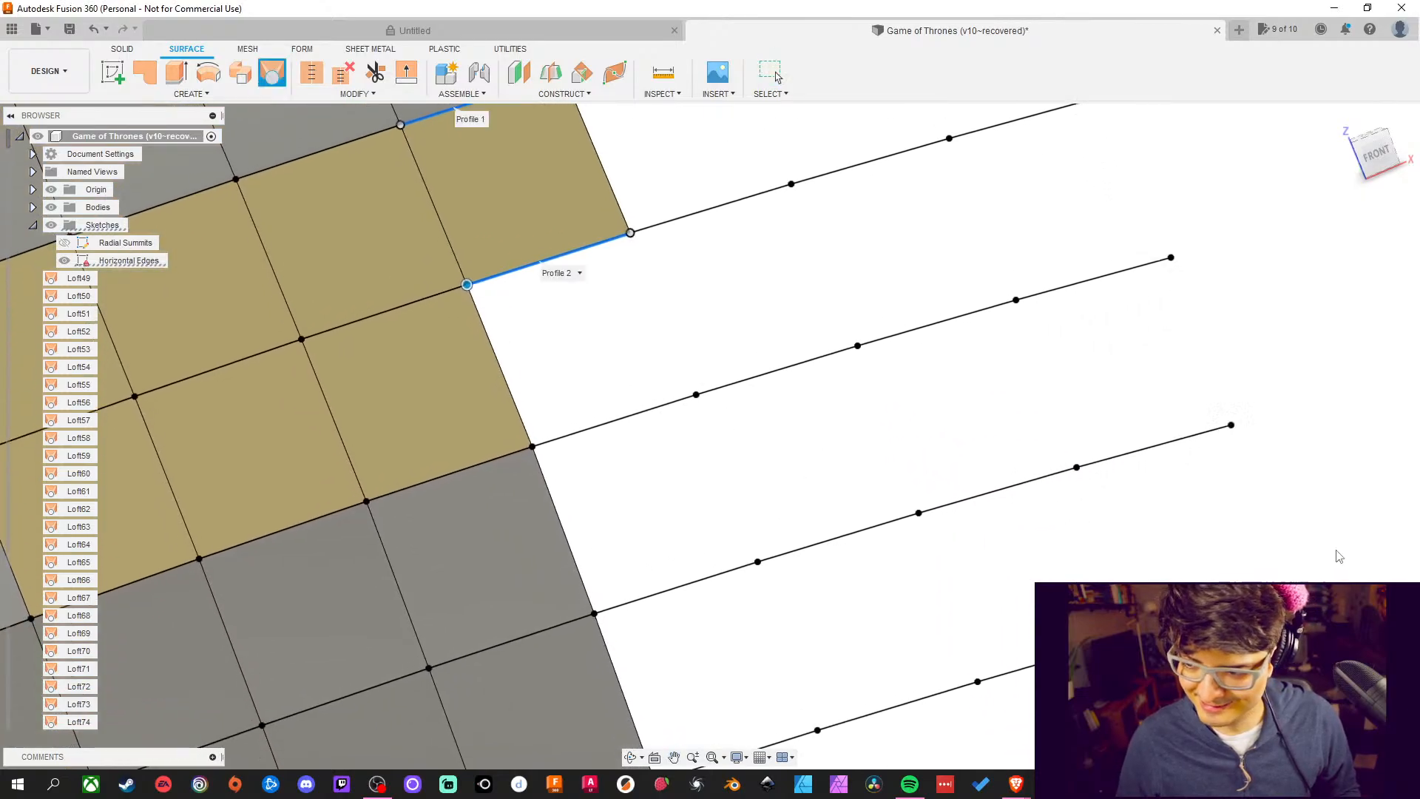
{"action": "middle_click_drag", "start_coordinate": [1050, 551], "coordinate": [701, 338]}
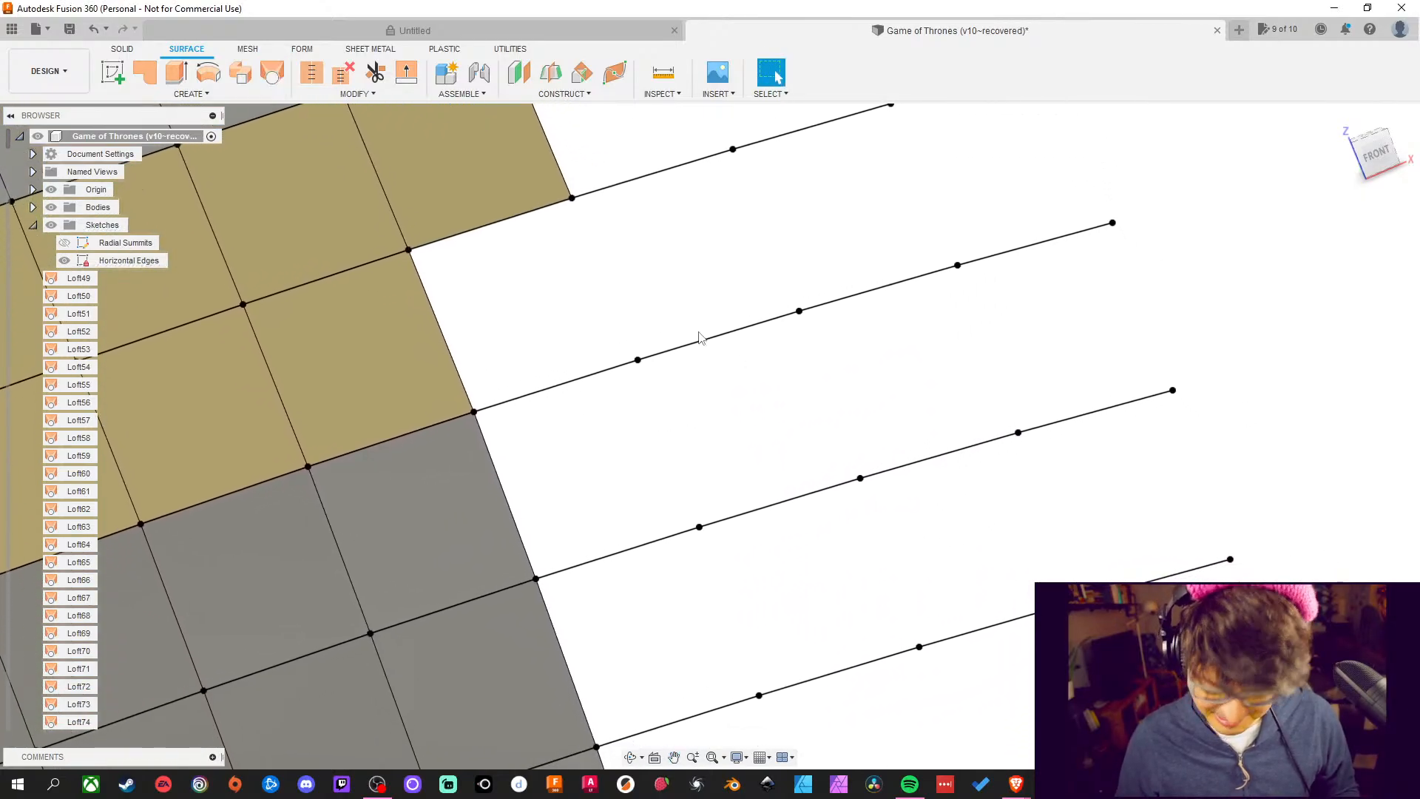
Loft the ninth cell of the column between edge segments, beside the lower of the two adjoining yellow neighbours
{"action": "left_click", "coordinate": [272, 71]}
{"action": "left_click", "coordinate": [475, 236]}
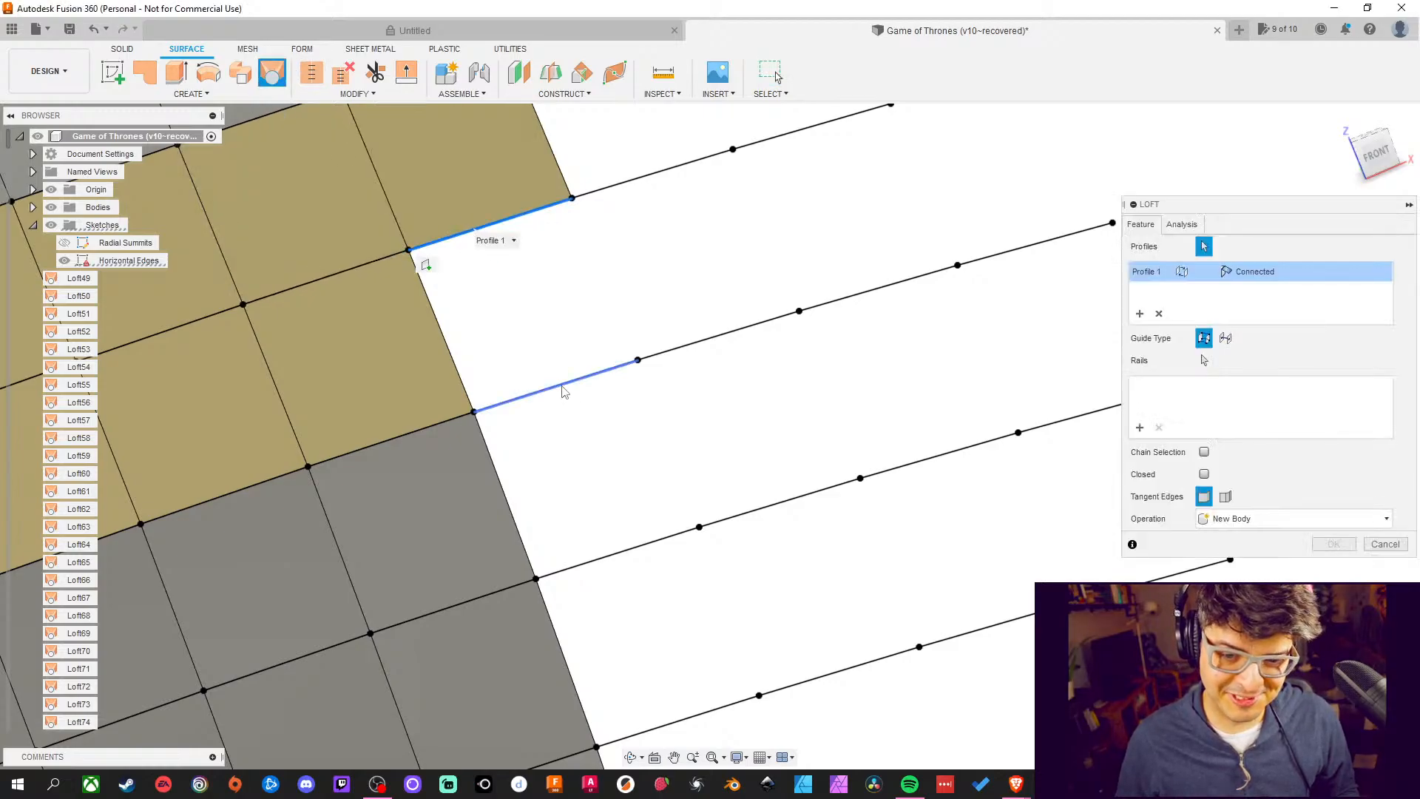
{"action": "left_click", "coordinate": [565, 391]}
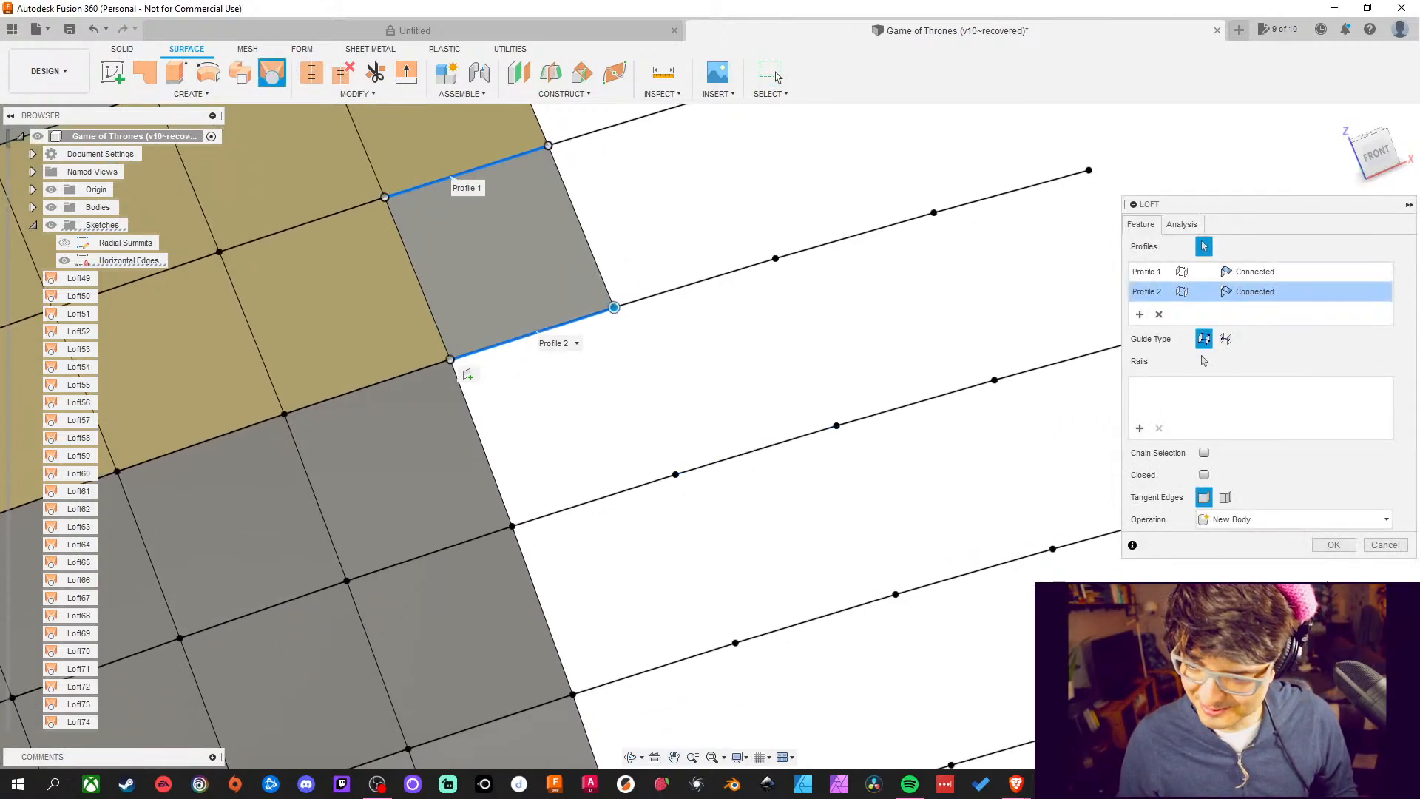
{"action": "left_click", "coordinate": [1333, 544]}
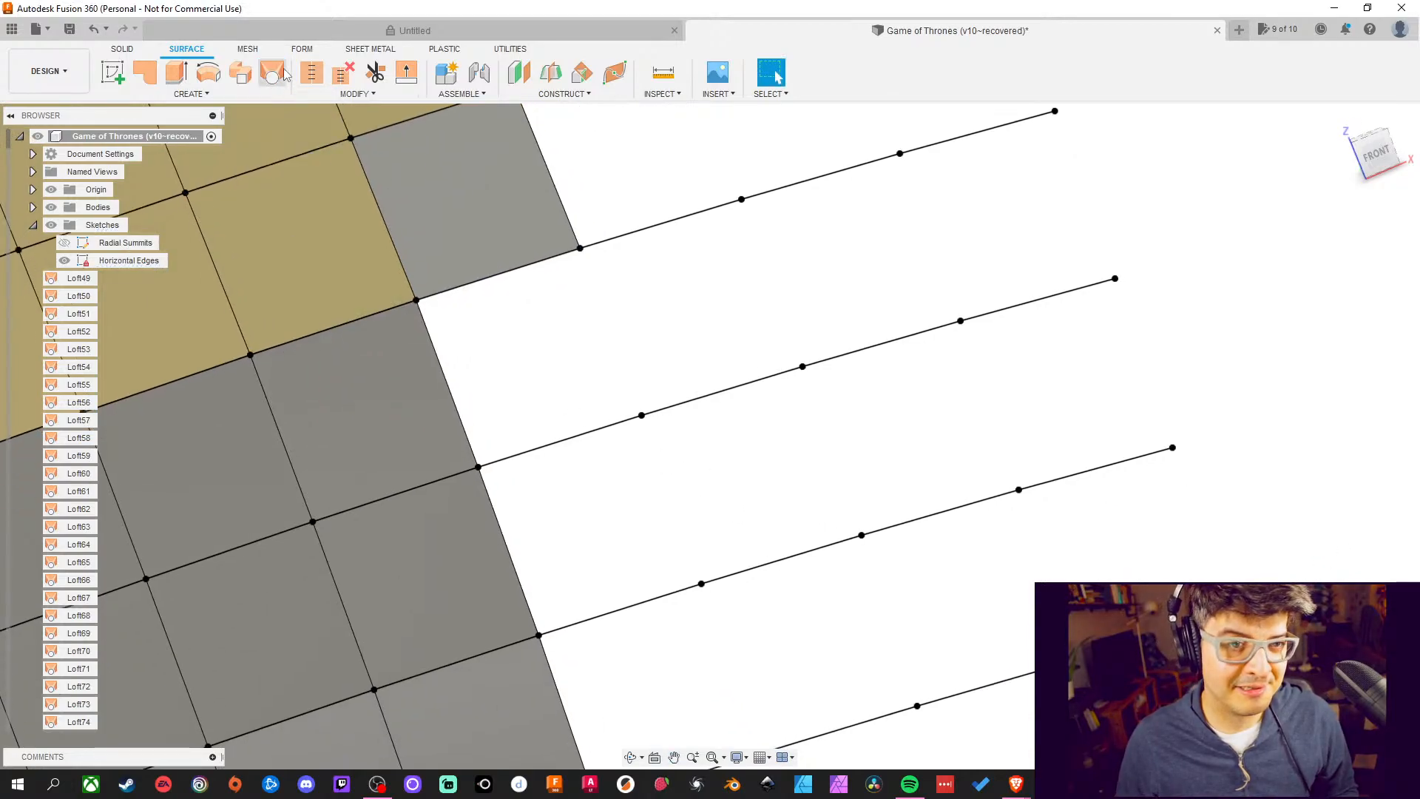
Loft the tenth cell of the column between edge segments, beside the uppermost patch of the long grey run
{"action": "key", "text": "Return"}
{"action": "left_click", "coordinate": [455, 287]}
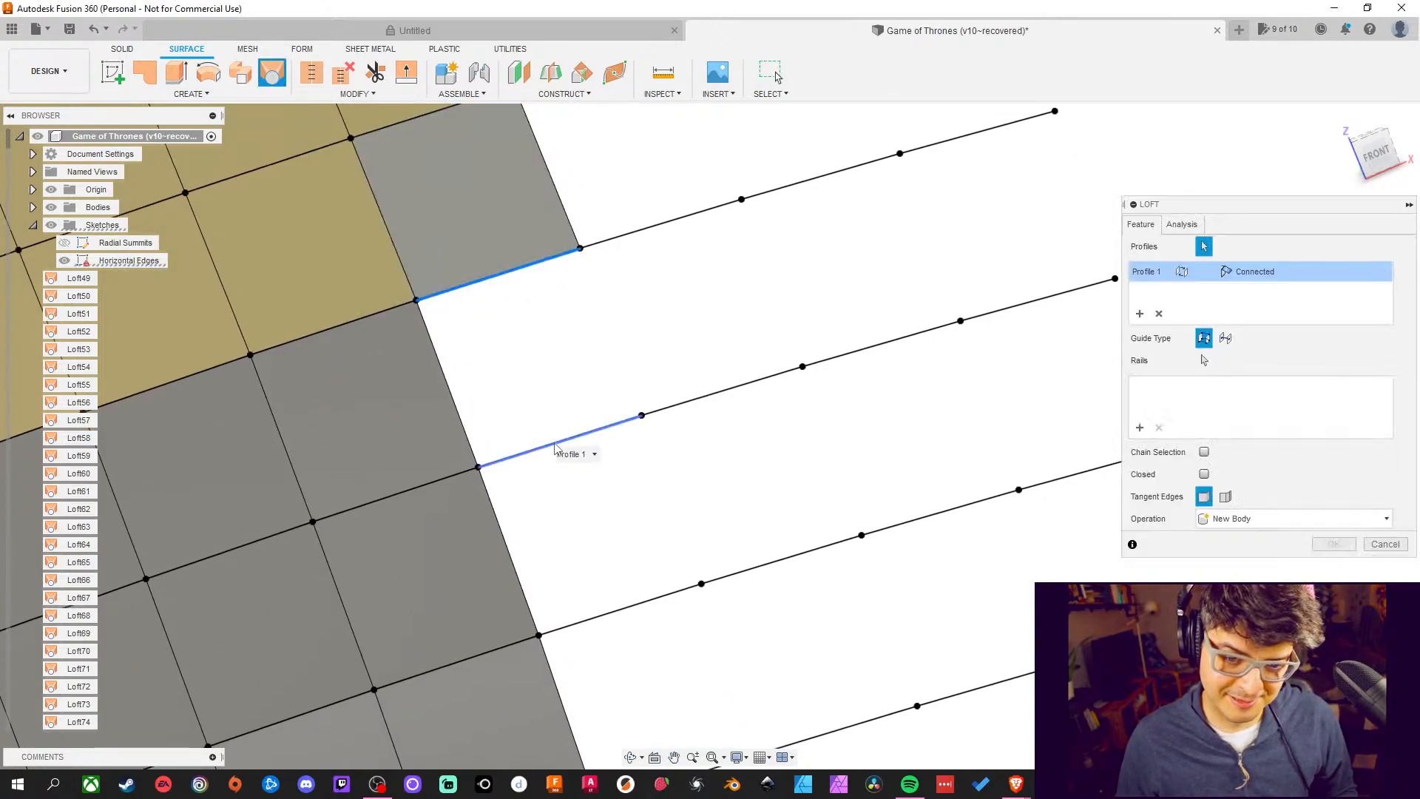
{"action": "left_click", "coordinate": [558, 447]}
{"action": "middle_click_drag", "start_coordinate": [759, 560], "coordinate": [723, 492]}
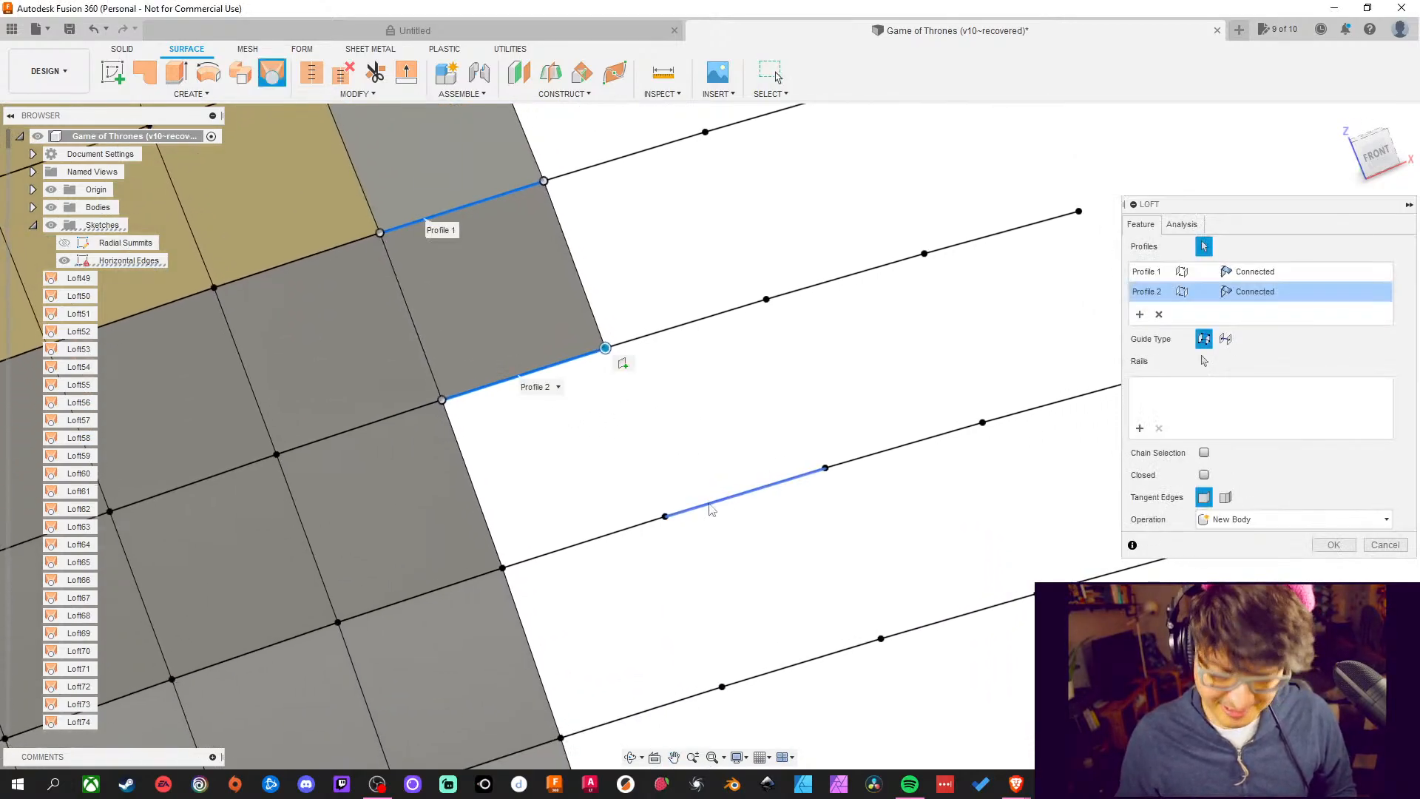
{"action": "left_click", "coordinate": [1333, 544]}
Loft the eleventh cell of the column between edge segments, beside the second patch of the long grey run
{"action": "left_click", "coordinate": [271, 72]}
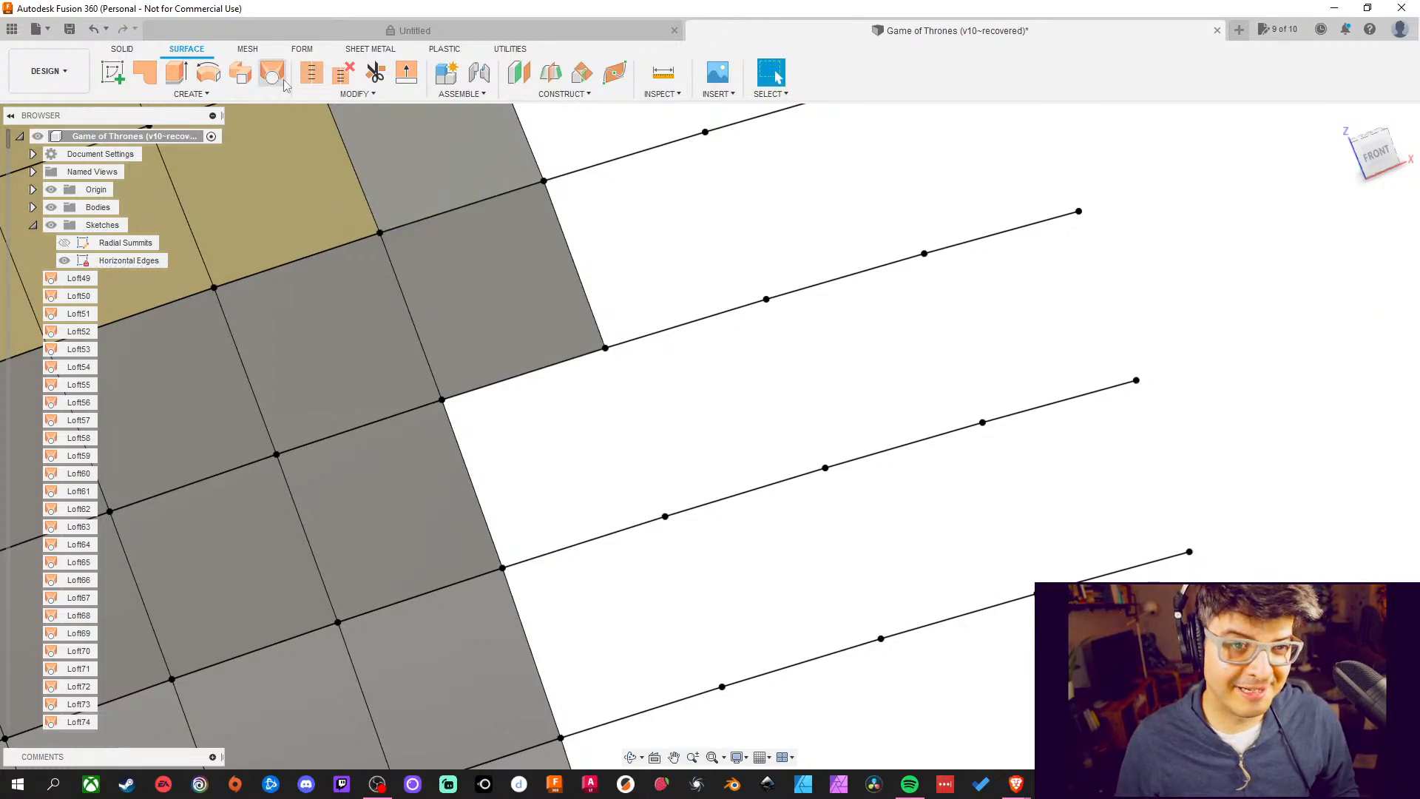
{"action": "left_click", "coordinate": [570, 360]}
{"action": "left_click", "coordinate": [618, 538]}
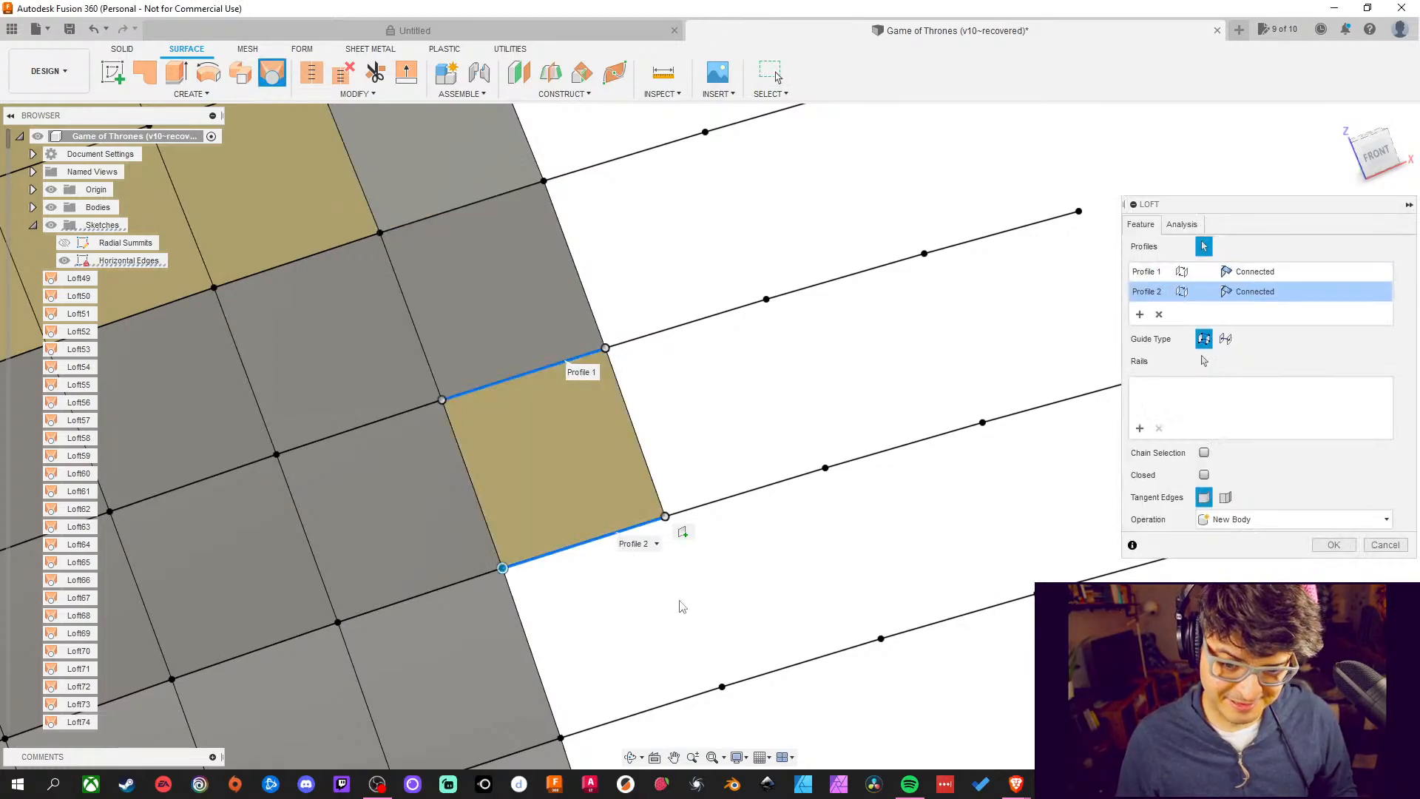
{"action": "middle_click_drag", "start_coordinate": [621, 536], "coordinate": [577, 437]}
{"action": "left_click", "coordinate": [1318, 550]}
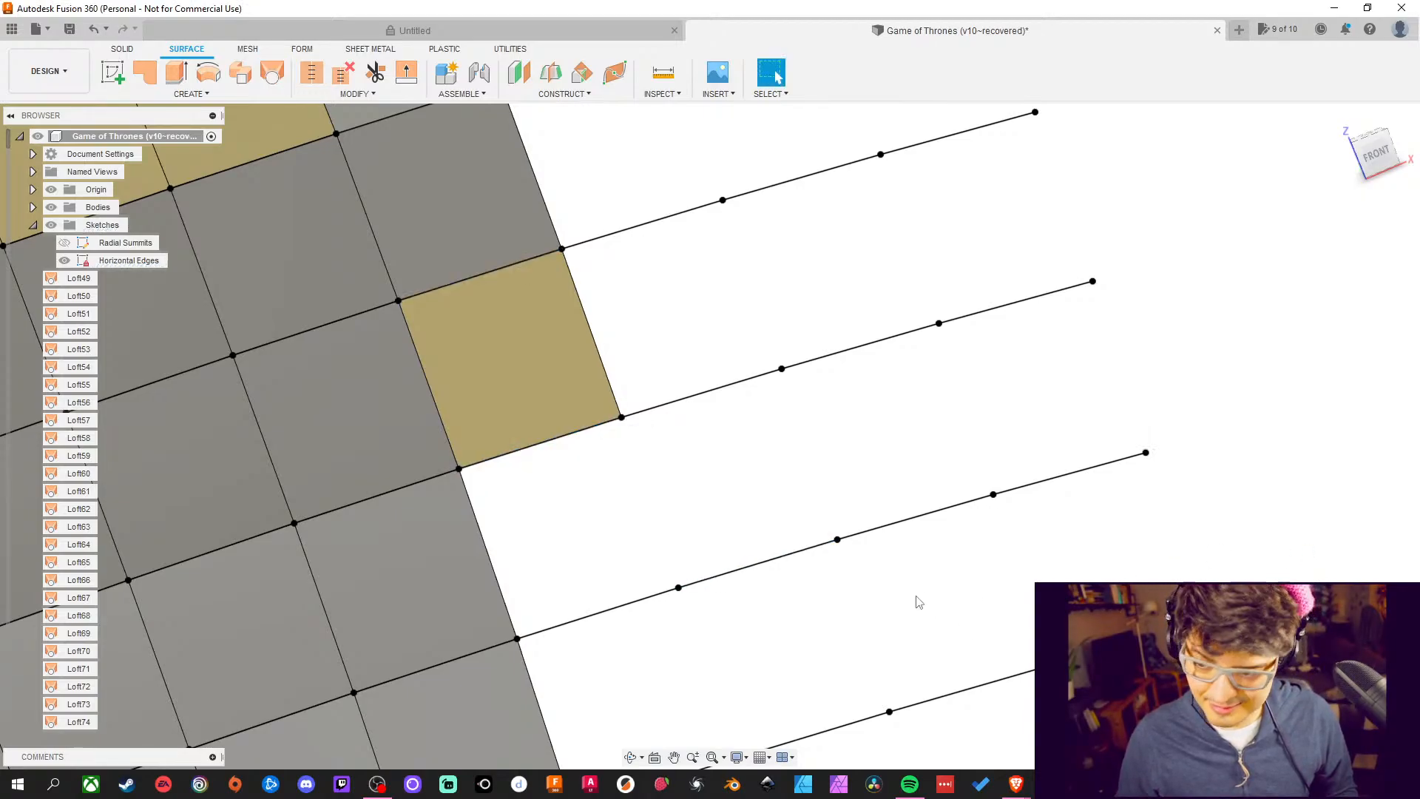
{"action": "middle_click_drag", "start_coordinate": [913, 602], "coordinate": [877, 532]}
Loft the twelfth cell of the column between edge segments, beside the third patch of the long grey run
{"action": "left_click", "coordinate": [276, 78]}
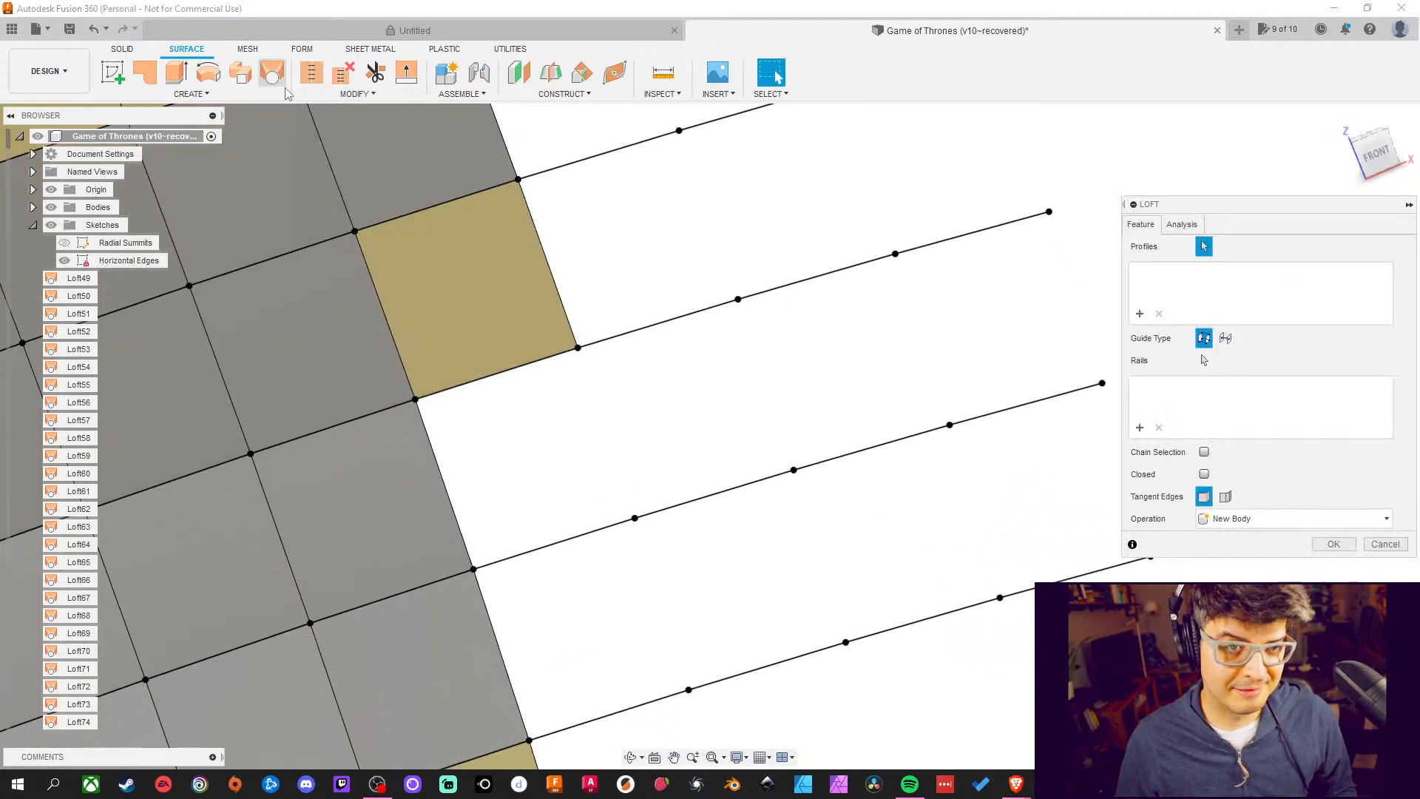
{"action": "left_click", "coordinate": [523, 366]}
{"action": "left_click", "coordinate": [595, 533]}
{"action": "middle_click_drag", "start_coordinate": [706, 508], "coordinate": [700, 421]}
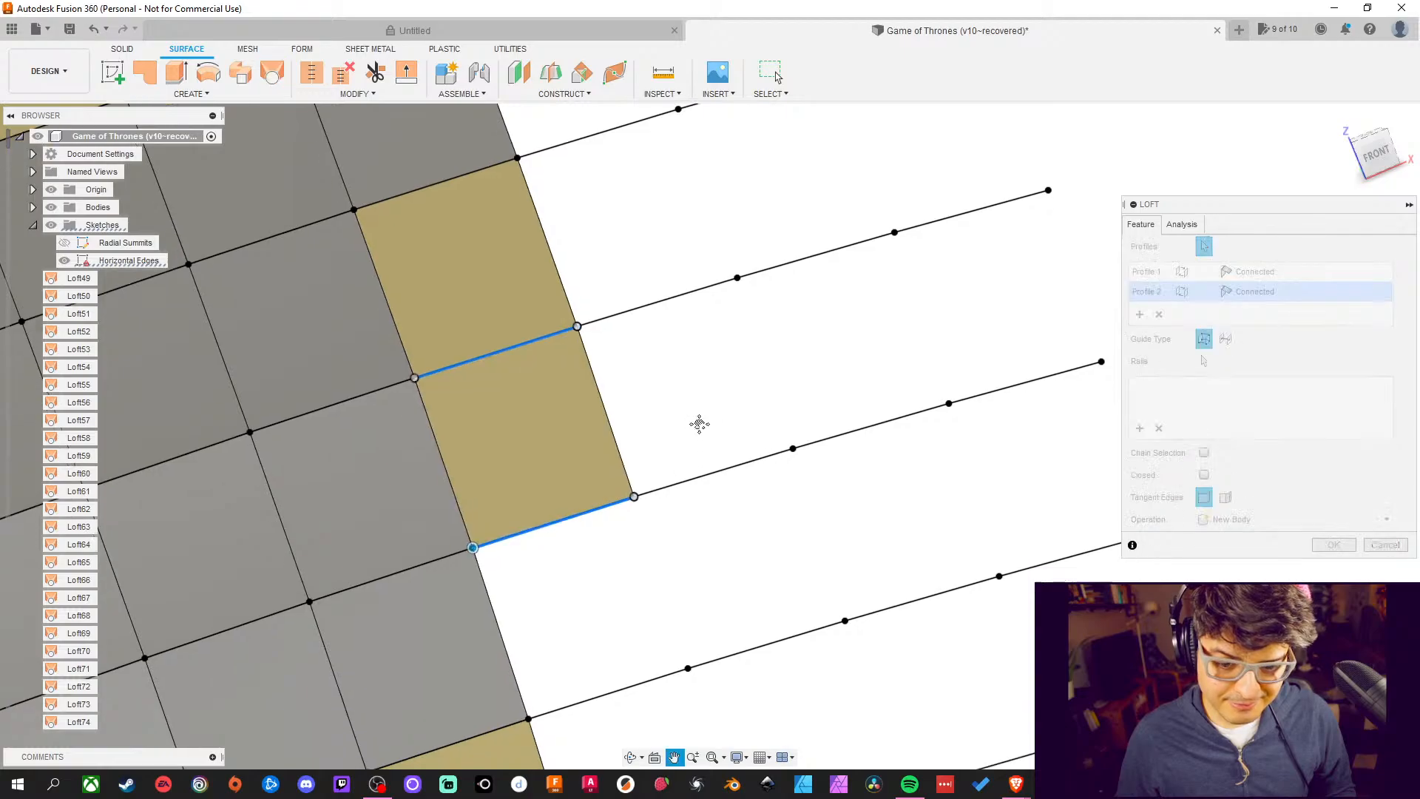
{"action": "left_click", "coordinate": [1333, 544]}
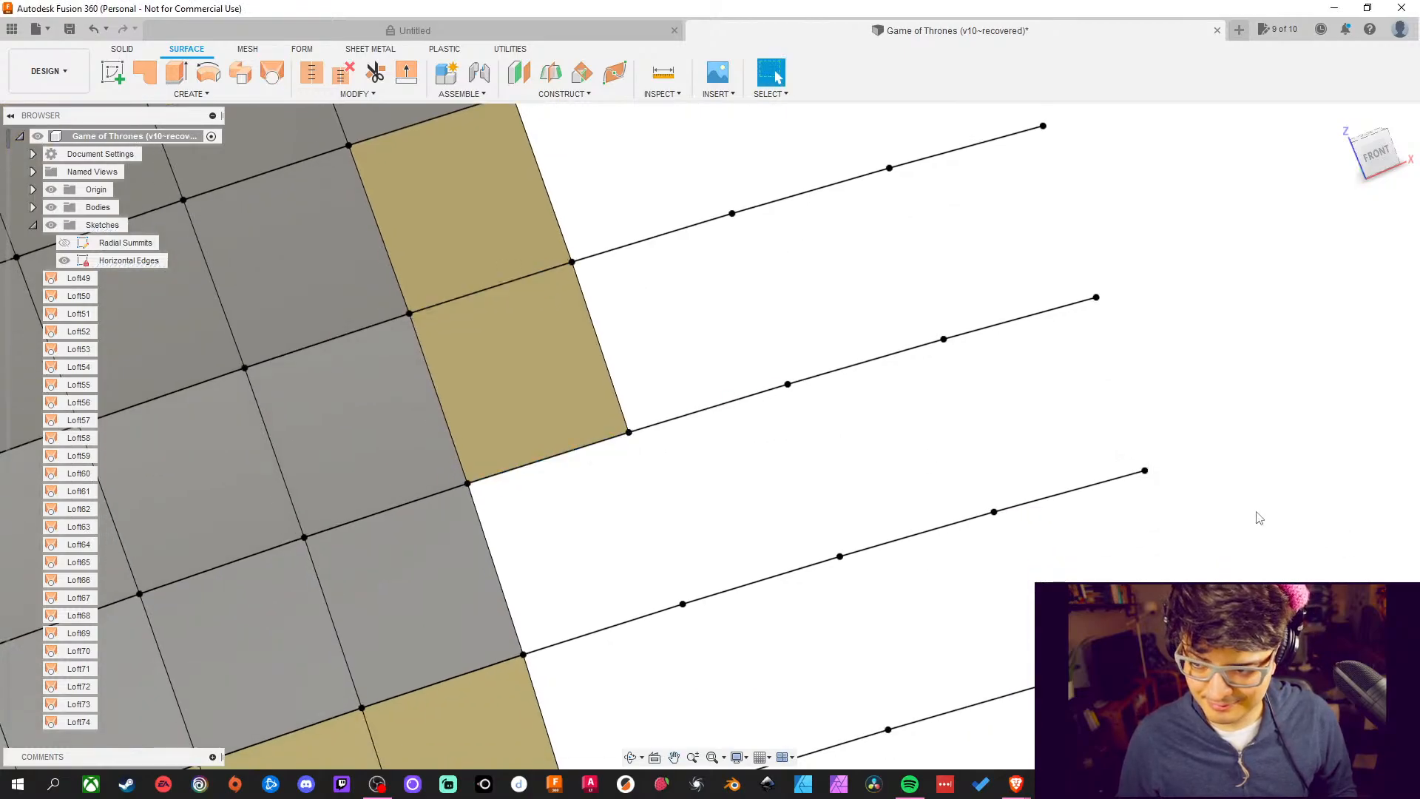
Loft the thirteenth cell of the column between edge segments, beside the lowest patch of the long grey run
{"action": "left_click", "coordinate": [275, 79]}
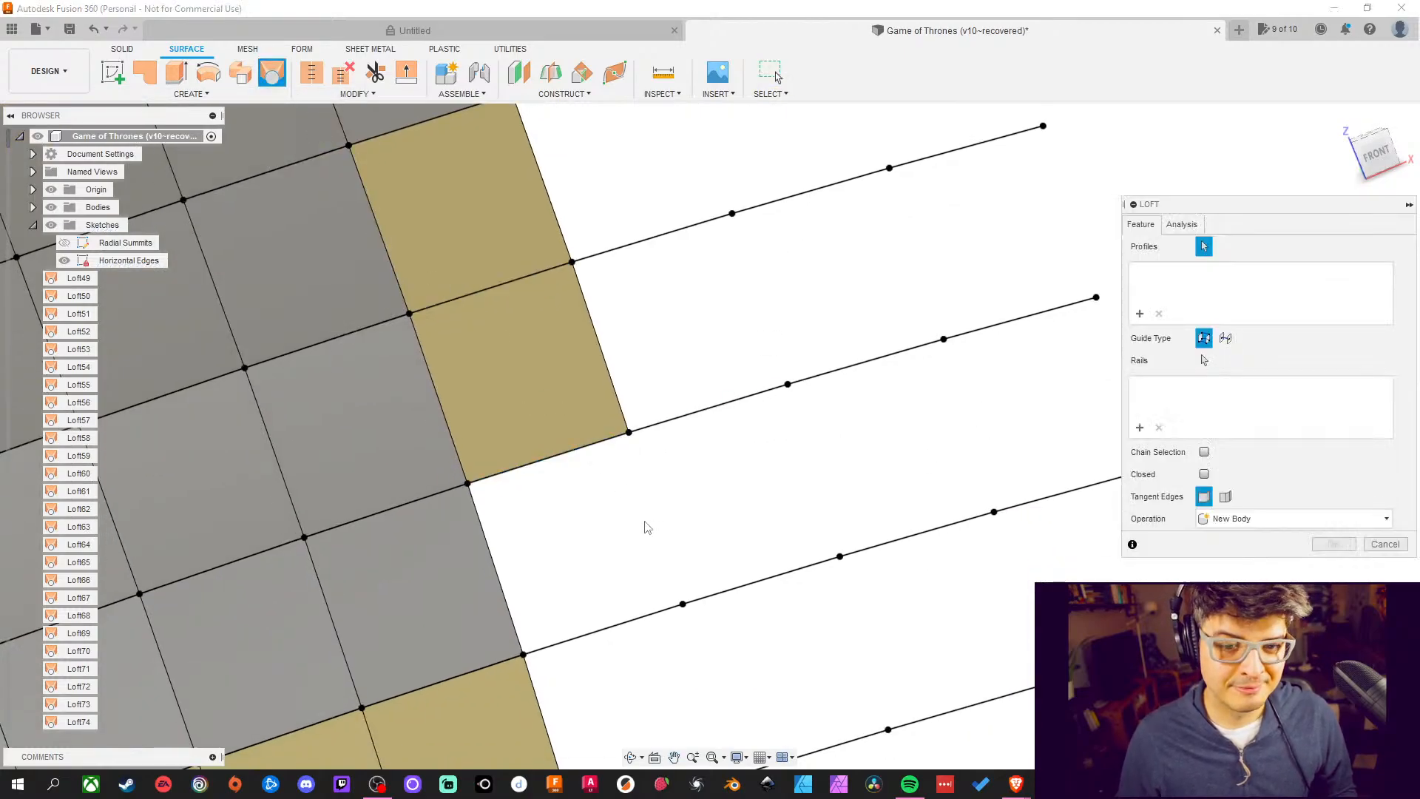
{"action": "left_click", "coordinate": [578, 454]}
{"action": "left_click", "coordinate": [639, 621]}
{"action": "middle_click_drag", "start_coordinate": [707, 523], "coordinate": [655, 256]}
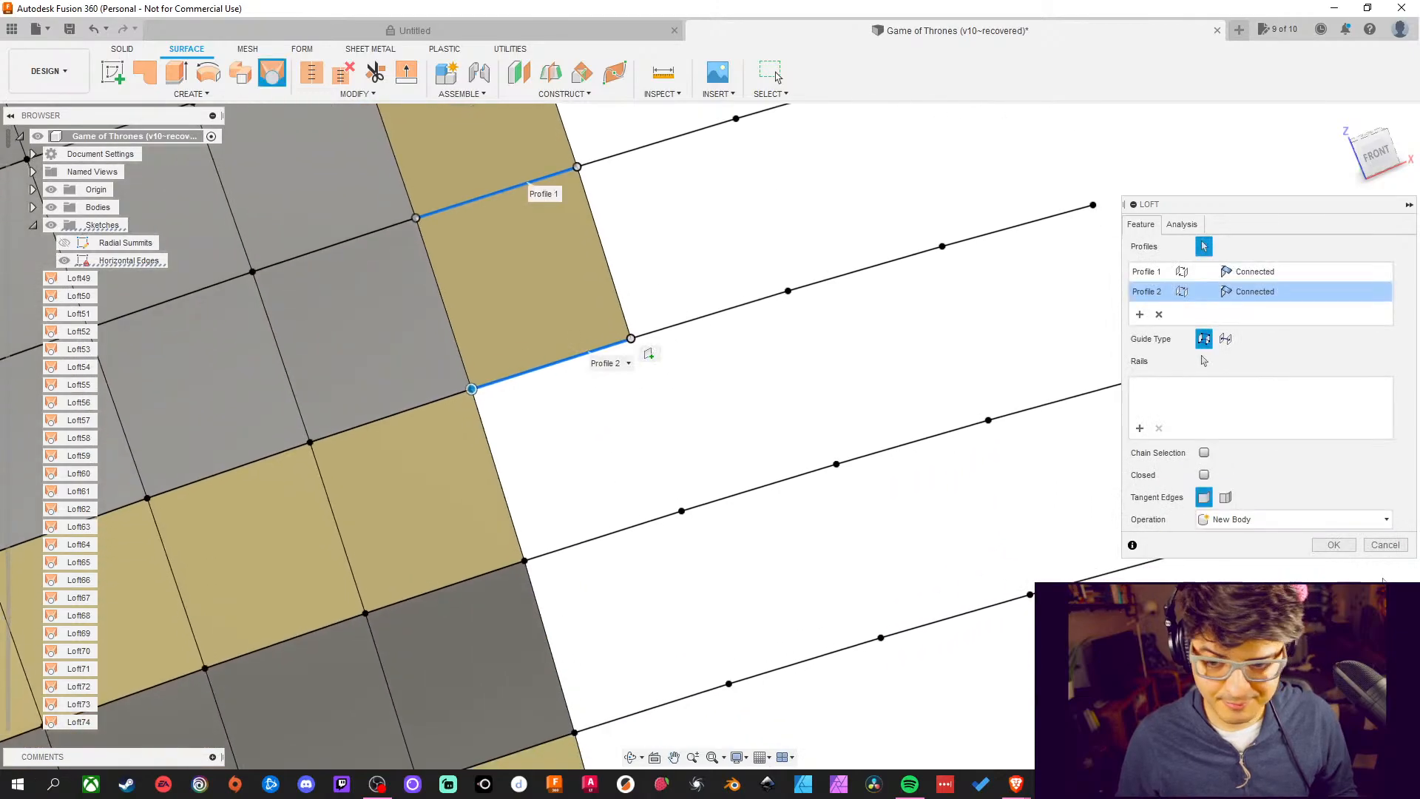
{"action": "left_click", "coordinate": [1334, 547]}
Loft the fourteenth cell of the column between edge segments, beside the yellow patch directly below the long grey run
{"action": "middle_click_drag", "start_coordinate": [856, 444], "coordinate": [840, 374]}
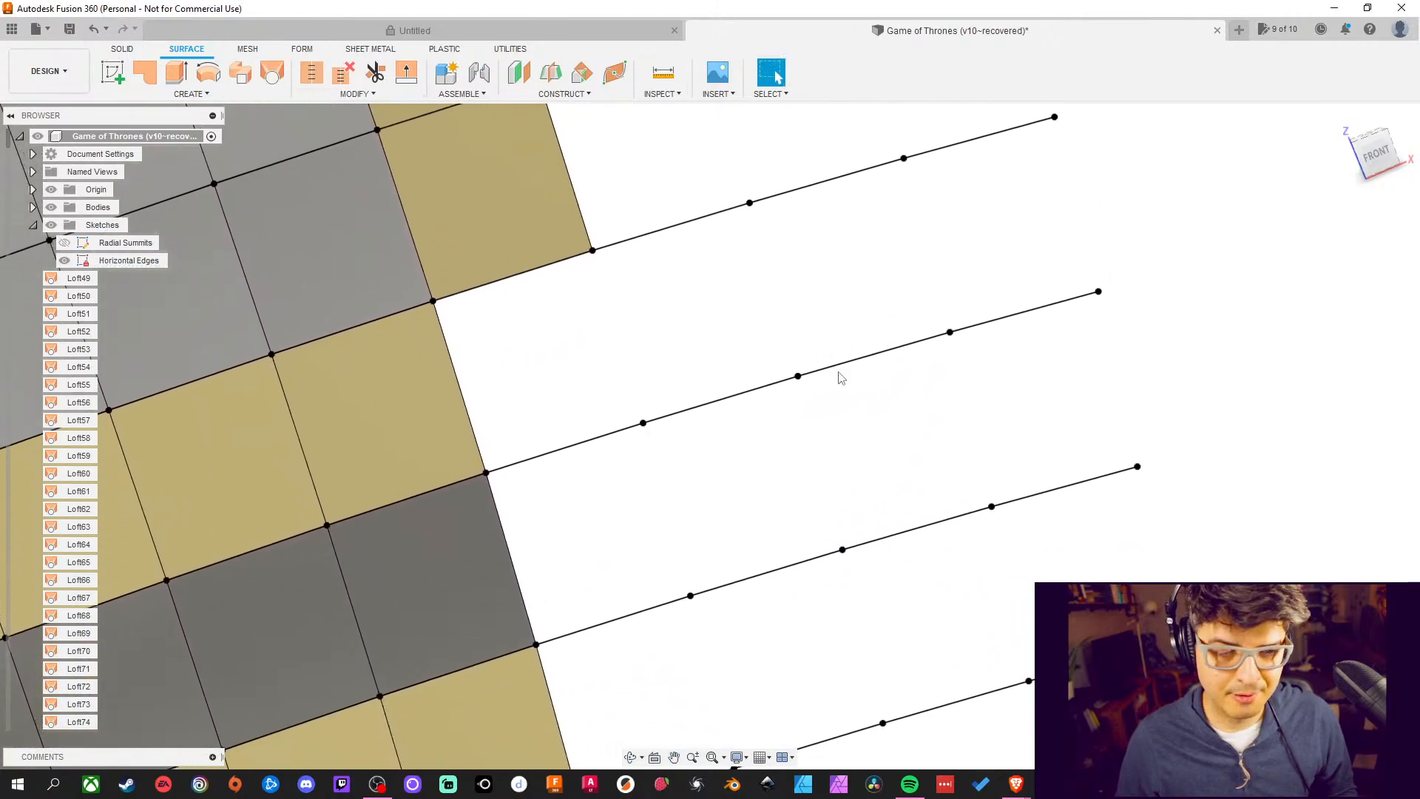
{"action": "left_click", "coordinate": [273, 74]}
{"action": "left_click", "coordinate": [576, 255]}
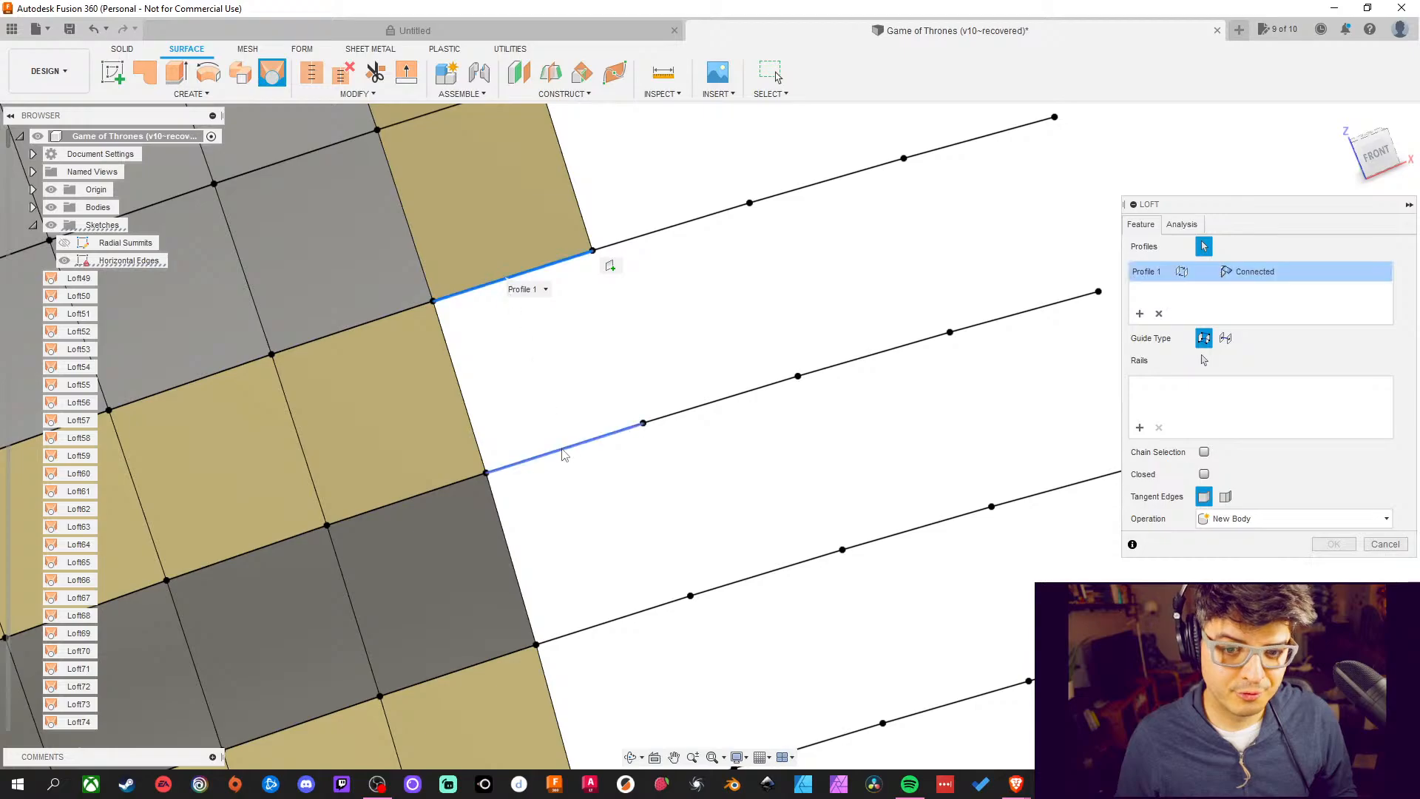
{"action": "left_click", "coordinate": [564, 448]}
{"action": "left_click", "coordinate": [1334, 545]}
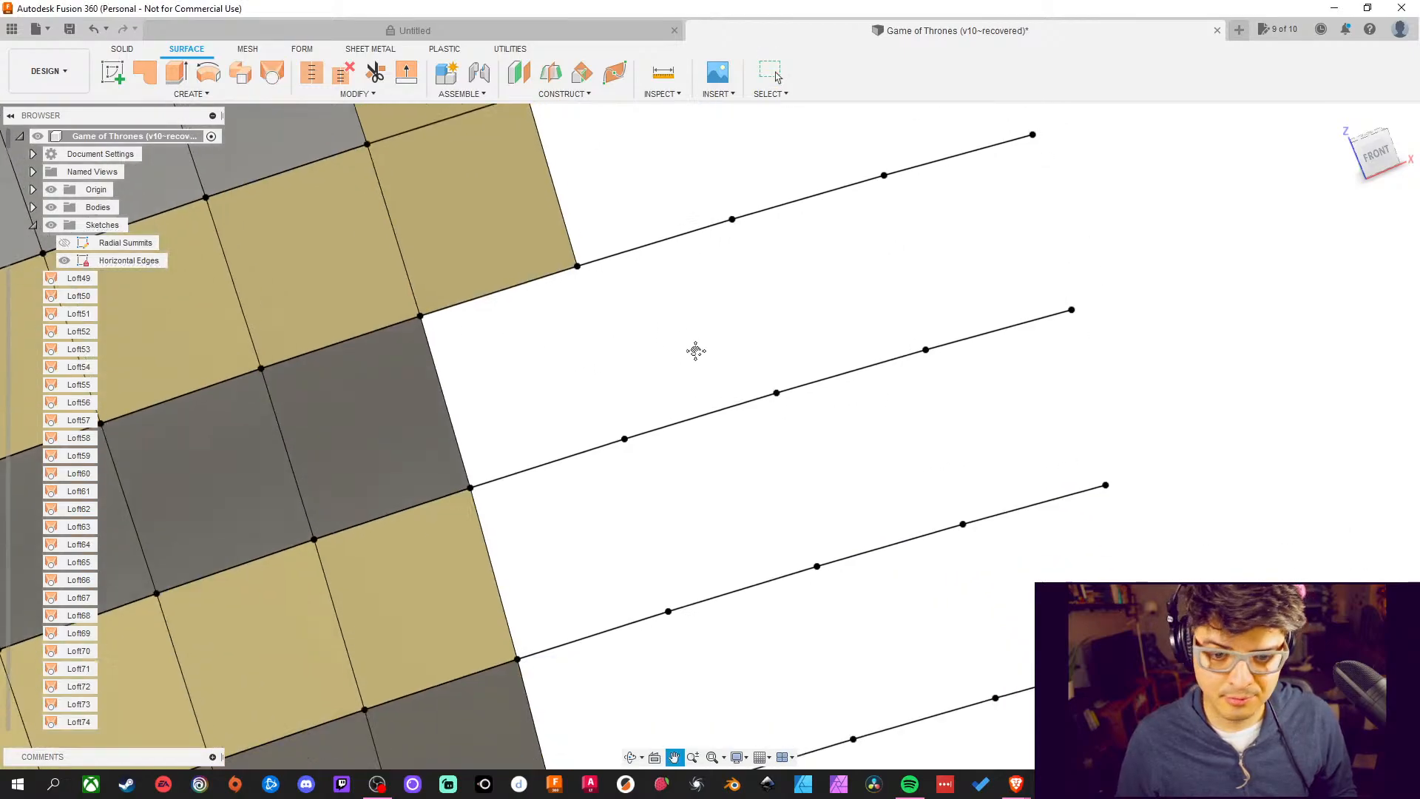
Loft the fifteenth cell of the column between edge segments, beside the upper of the two remaining dark grey neighbours
{"action": "middle_click_drag", "start_coordinate": [567, 357], "coordinate": [477, 162]}
{"action": "left_click", "coordinate": [272, 74]}
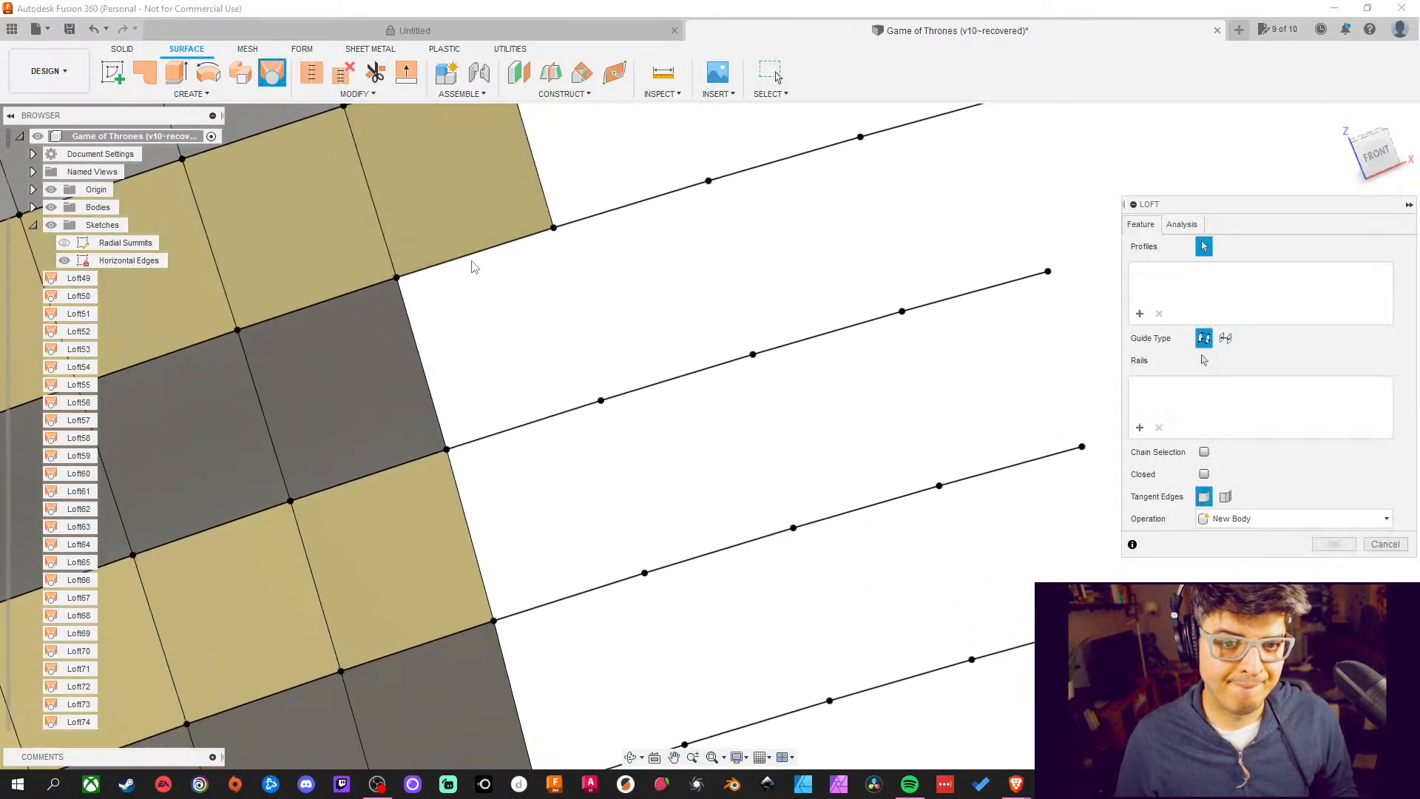
{"action": "left_click", "coordinate": [469, 255]}
{"action": "left_click", "coordinate": [539, 420]}
{"action": "middle_click_drag", "start_coordinate": [634, 499], "coordinate": [555, 301]}
{"action": "left_click", "coordinate": [1334, 544]}
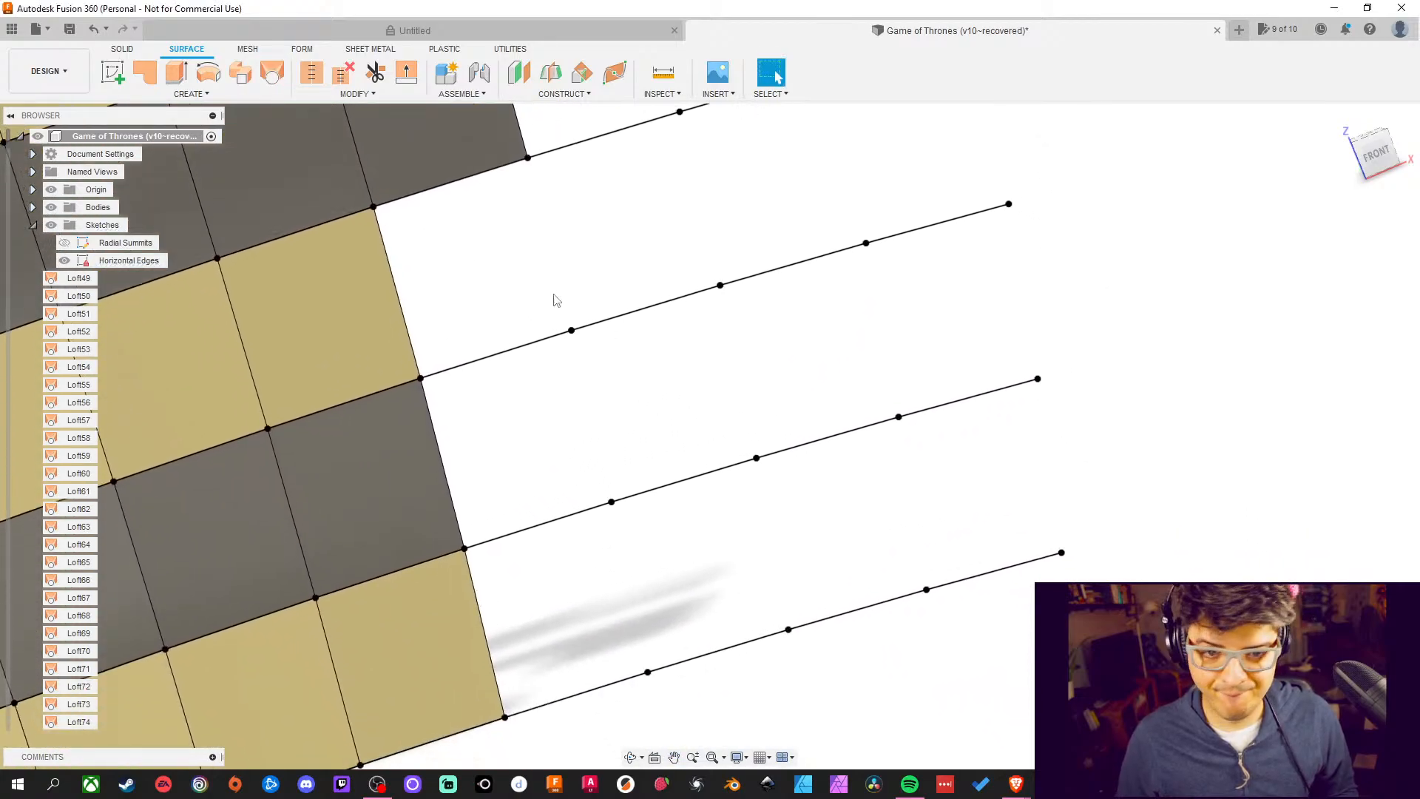
Loft the sixteenth cell of the column between edge segments, beside the yellow patch between the two dark grey neighbours
{"action": "left_click", "coordinate": [273, 74]}
{"action": "left_click", "coordinate": [436, 188]}
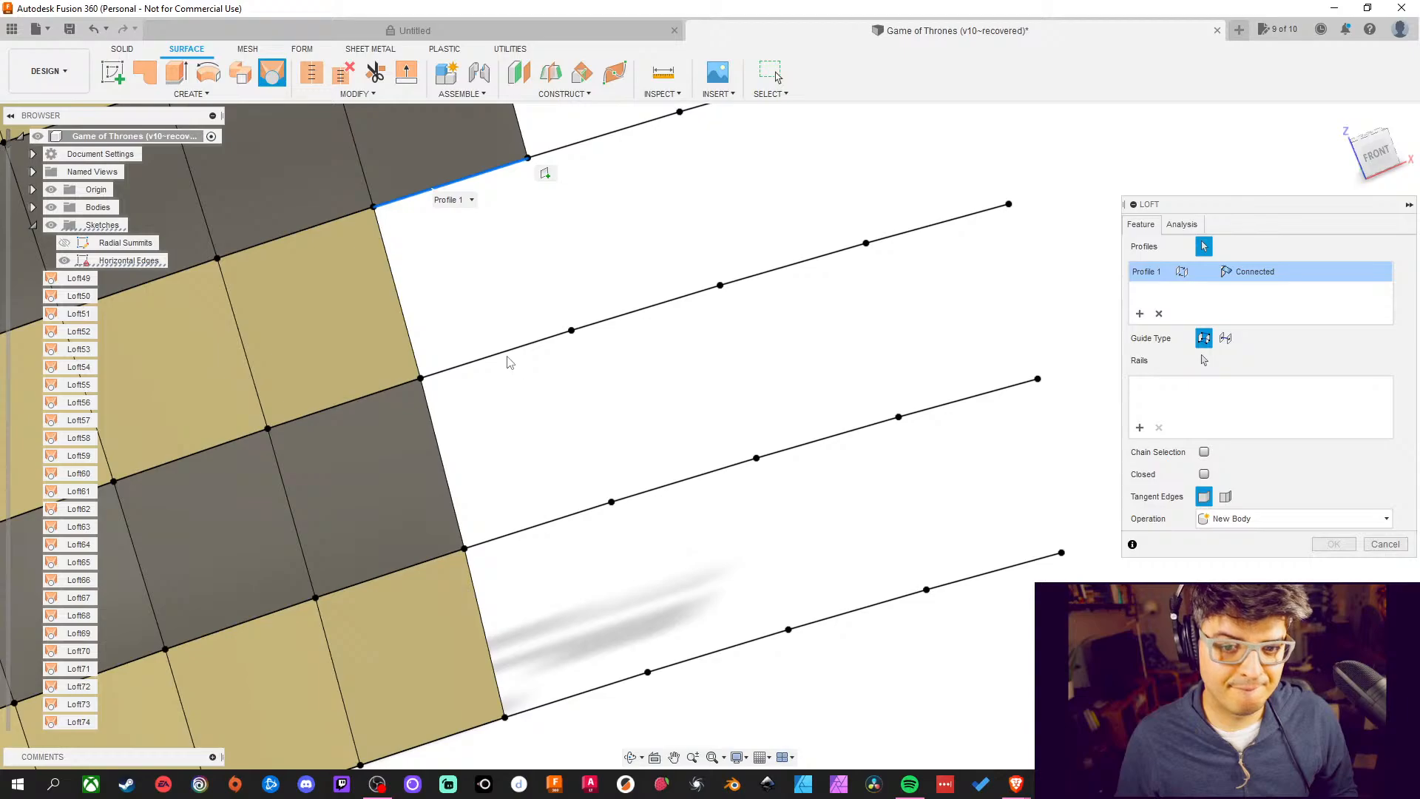
{"action": "middle_click_drag", "start_coordinate": [606, 415], "coordinate": [583, 331]}
{"action": "left_click", "coordinate": [515, 258]}
{"action": "middle_click_drag", "start_coordinate": [693, 358], "coordinate": [676, 427]}
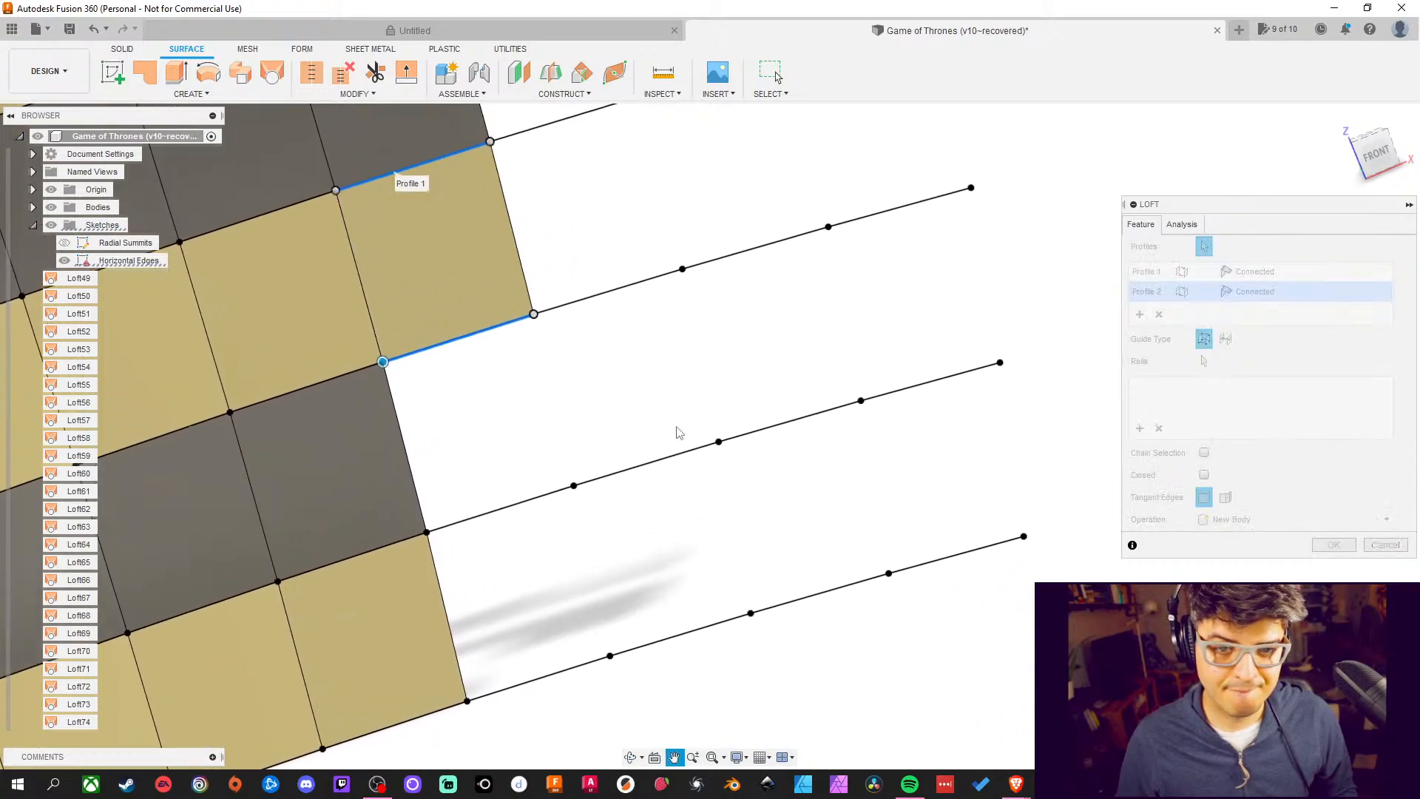
{"action": "left_click", "coordinate": [1335, 545]}
Loft the seventeenth cell of the column between edge segments, beside the lowest dark grey neighbour
{"action": "middle_click_drag", "start_coordinate": [724, 477], "coordinate": [694, 424]}
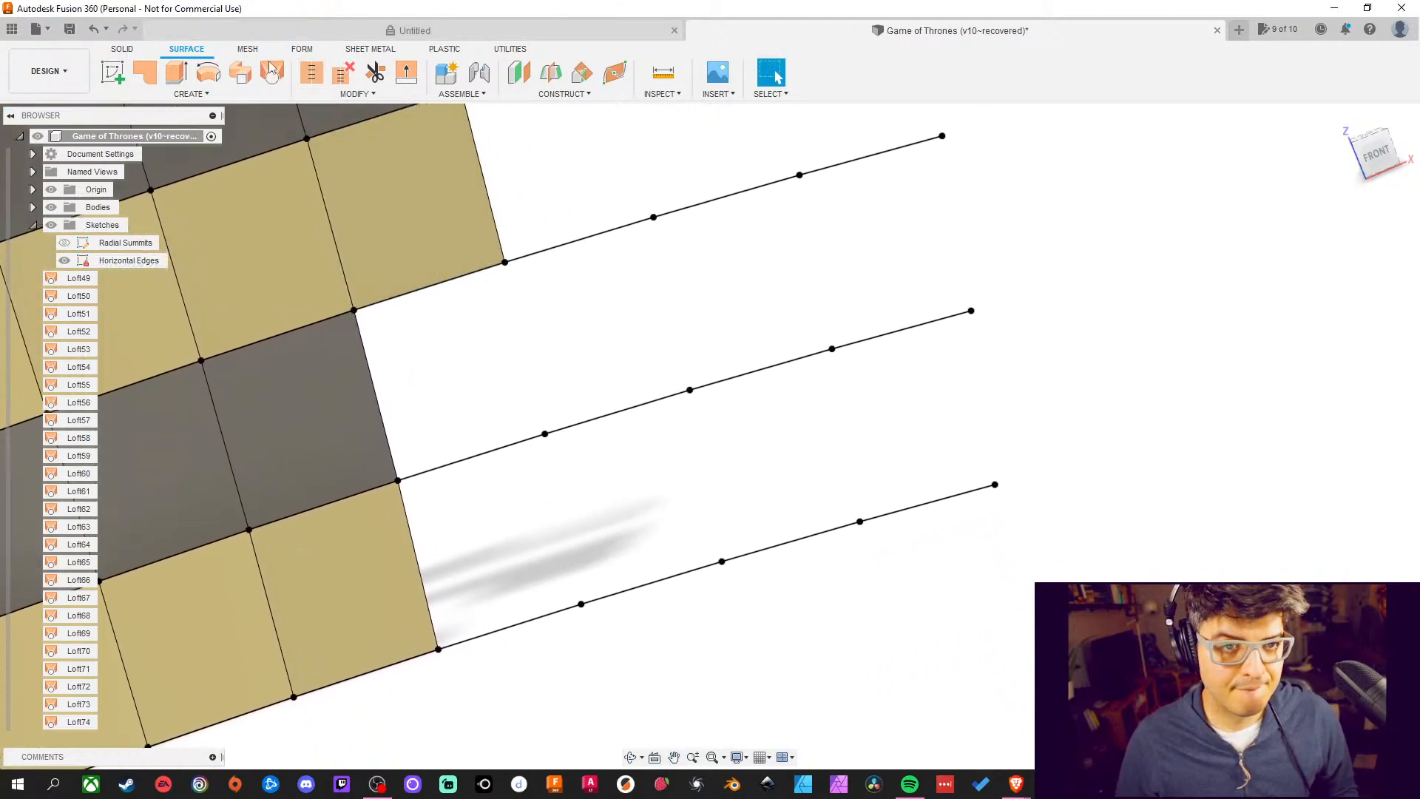
{"action": "left_click", "coordinate": [273, 74]}
{"action": "left_click", "coordinate": [444, 289]}
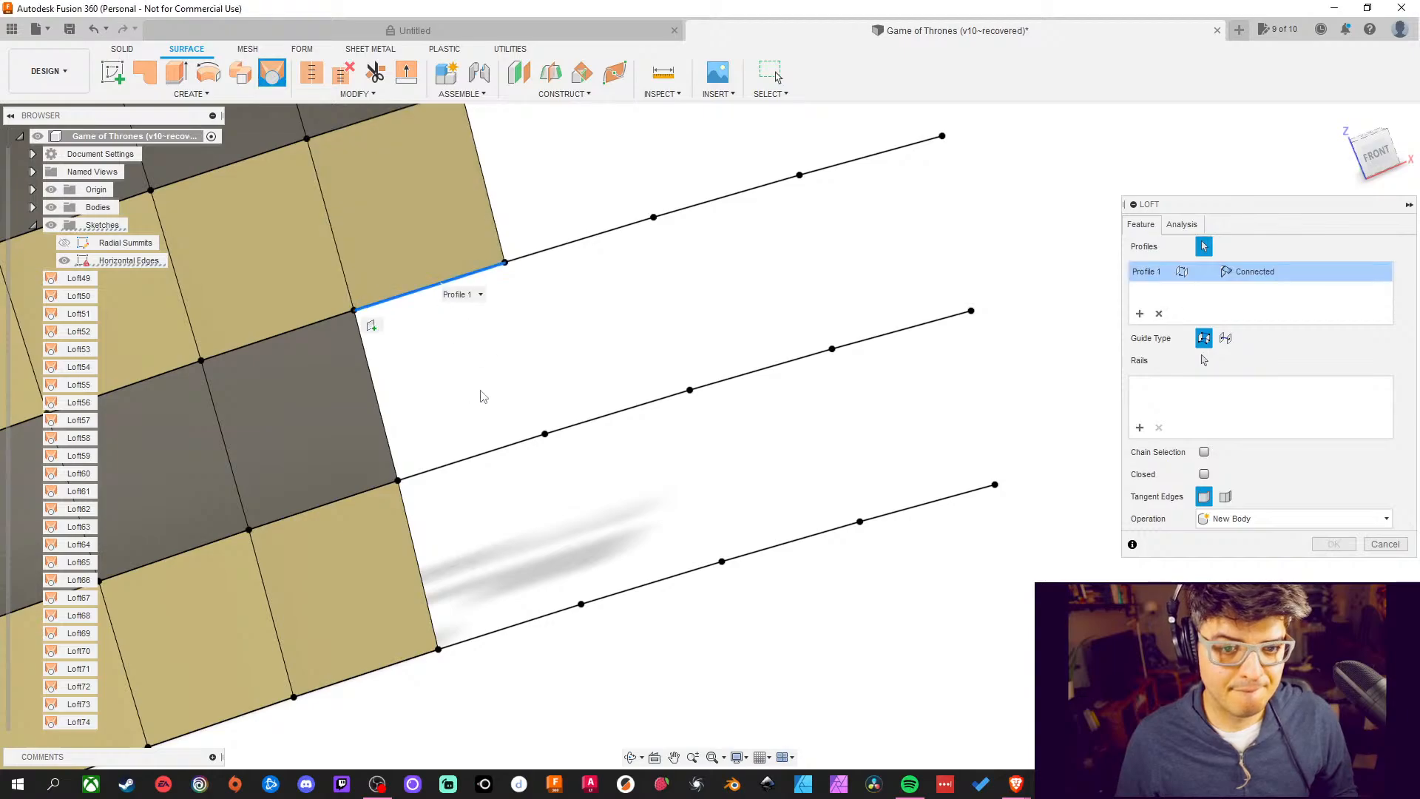
{"action": "left_click", "coordinate": [477, 462]}
{"action": "middle_click_drag", "start_coordinate": [741, 518], "coordinate": [729, 438]}
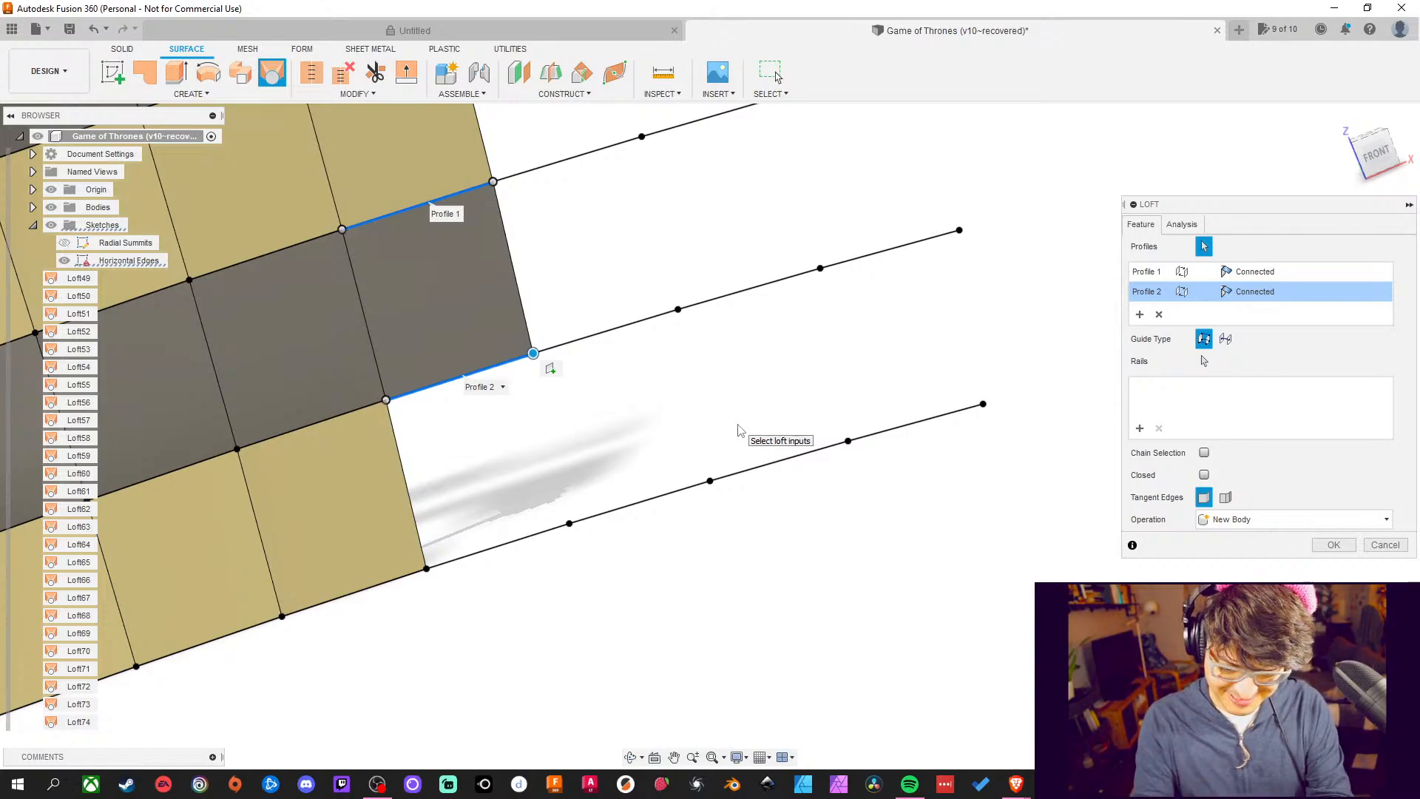
{"action": "mouse_move", "coordinate": [690, 411]}
{"action": "middle_mouse_down"}
{"action": "mouse_move", "coordinate": [694, 307]}
{"action": "mouse_move", "coordinate": [680, 340]}
{"action": "middle_mouse_up"}
{"action": "left_click", "coordinate": [1372, 548]}
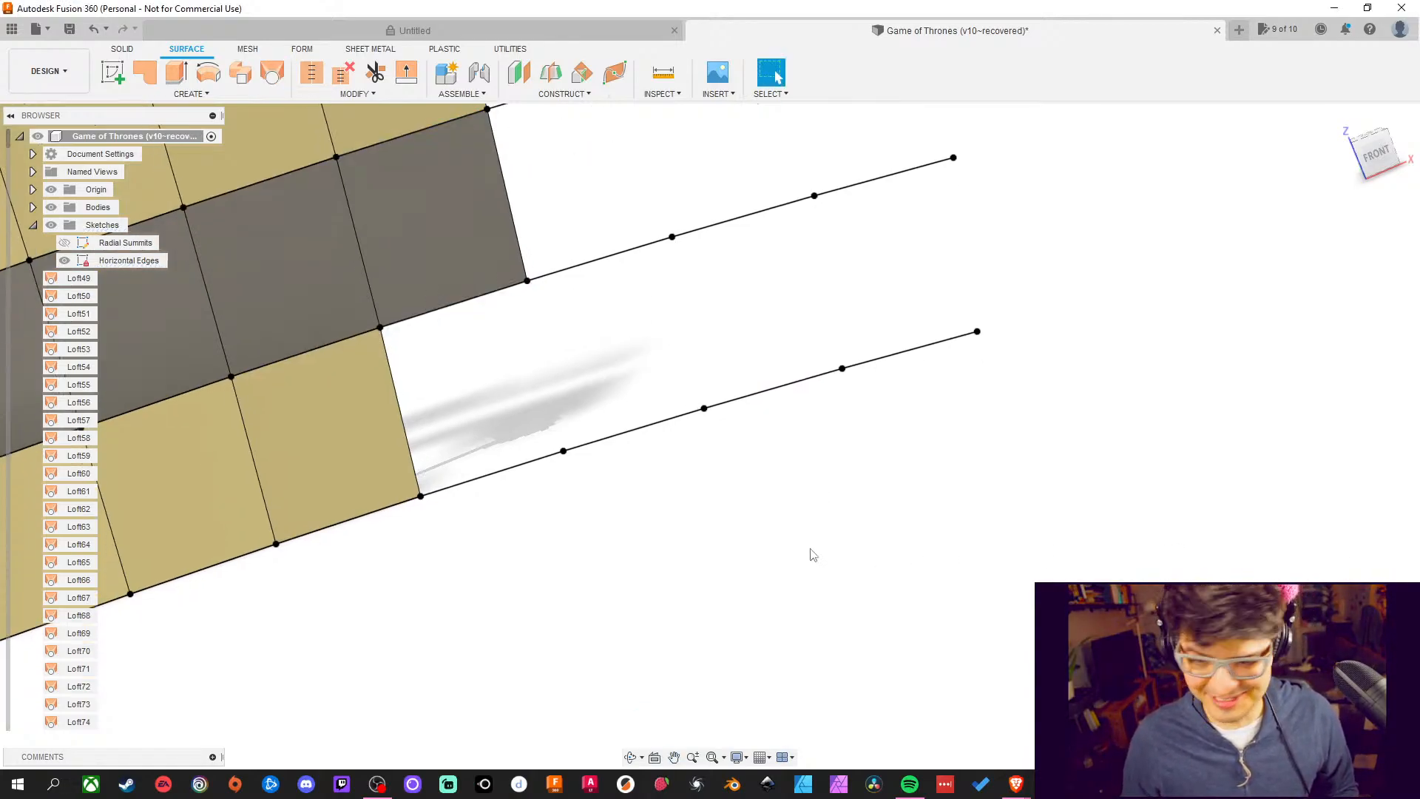
Loft the bottom cell of the column between the two lowest edge lines, beside the bottom yellow patch
{"action": "middle_click_drag", "start_coordinate": [812, 554], "coordinate": [894, 521]}
{"action": "left_click", "coordinate": [272, 73]}
{"action": "left_click", "coordinate": [501, 281]}
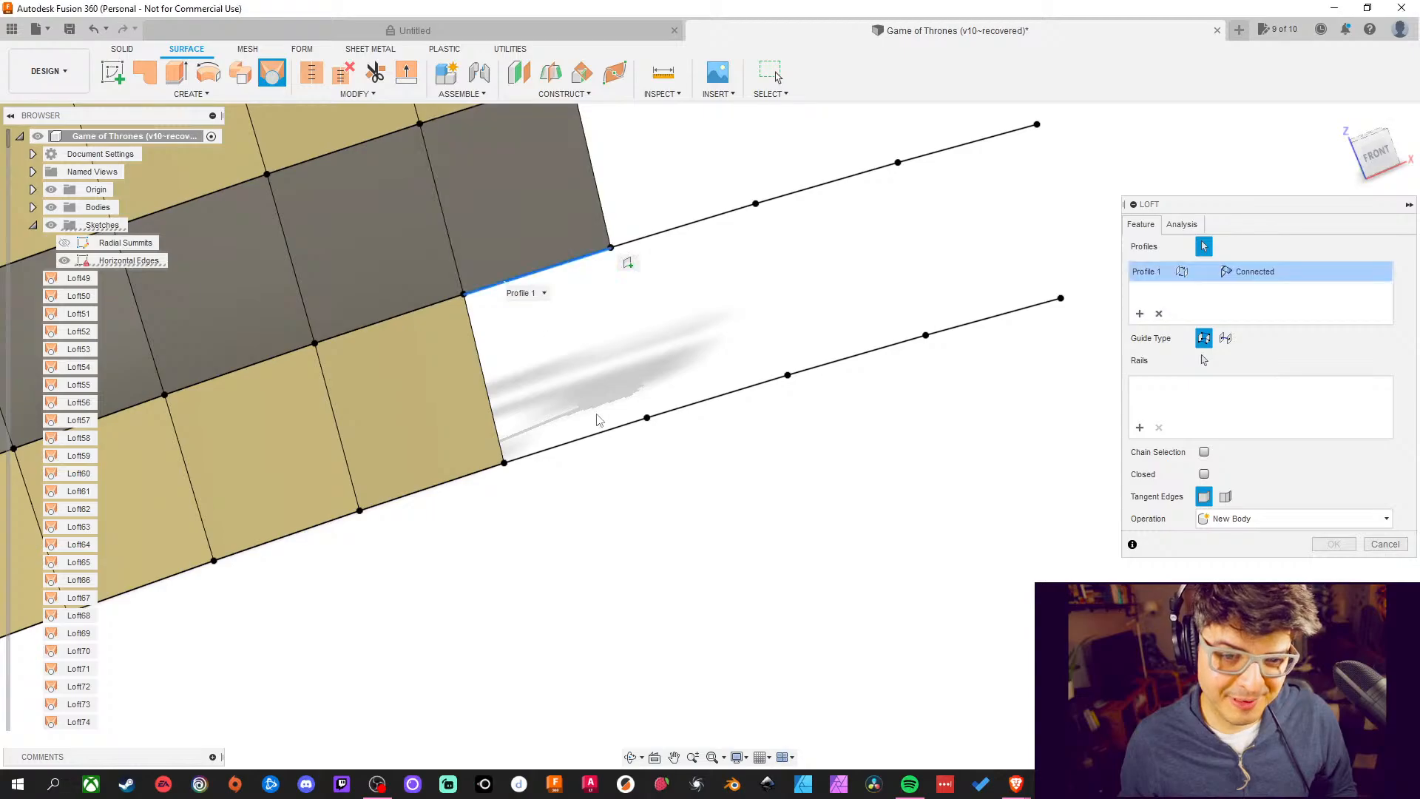
{"action": "left_click", "coordinate": [575, 443]}
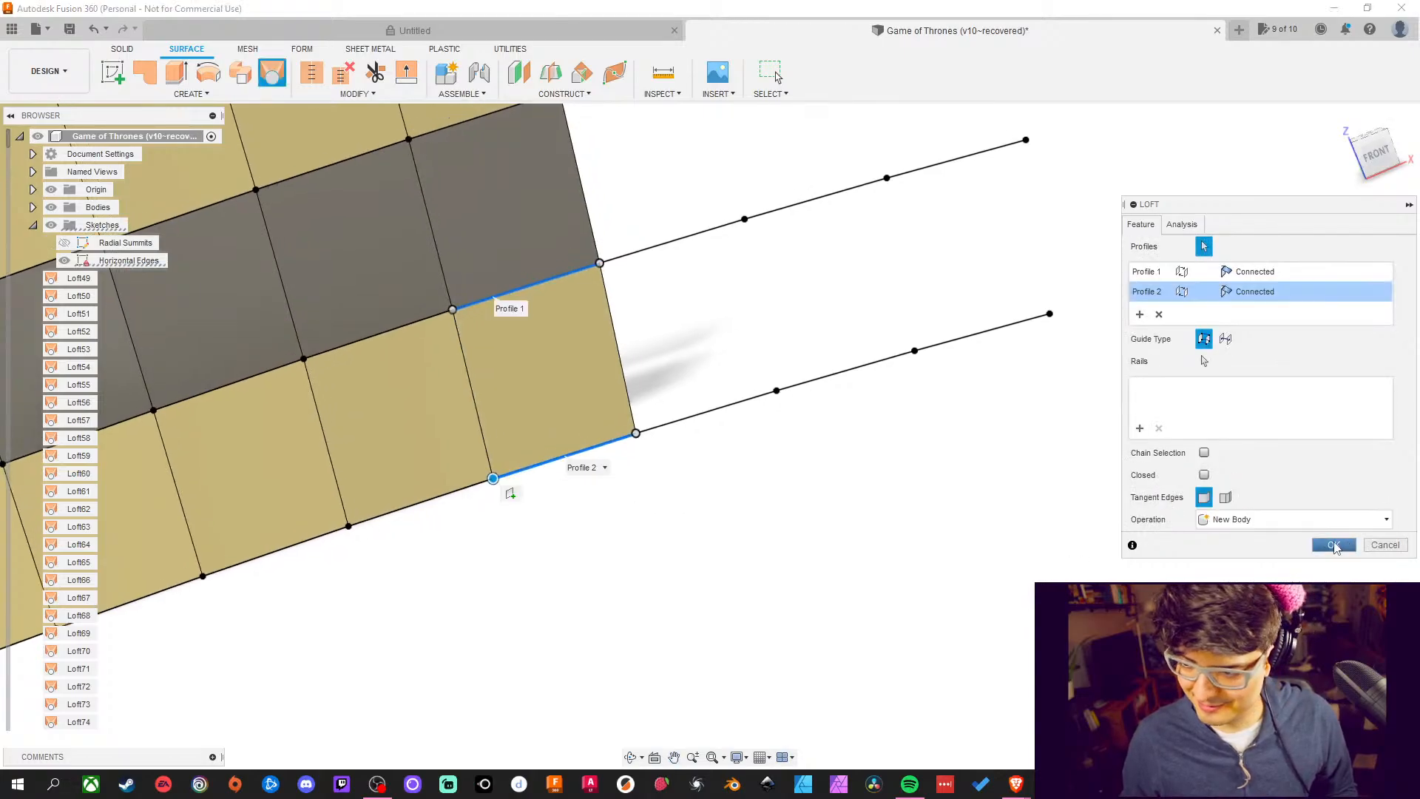
{"action": "key", "text": "Escape"}
Start the next column by lofting its bottom cell between the first open segments of the two lowest edge lines
{"action": "left_click", "coordinate": [272, 74]}
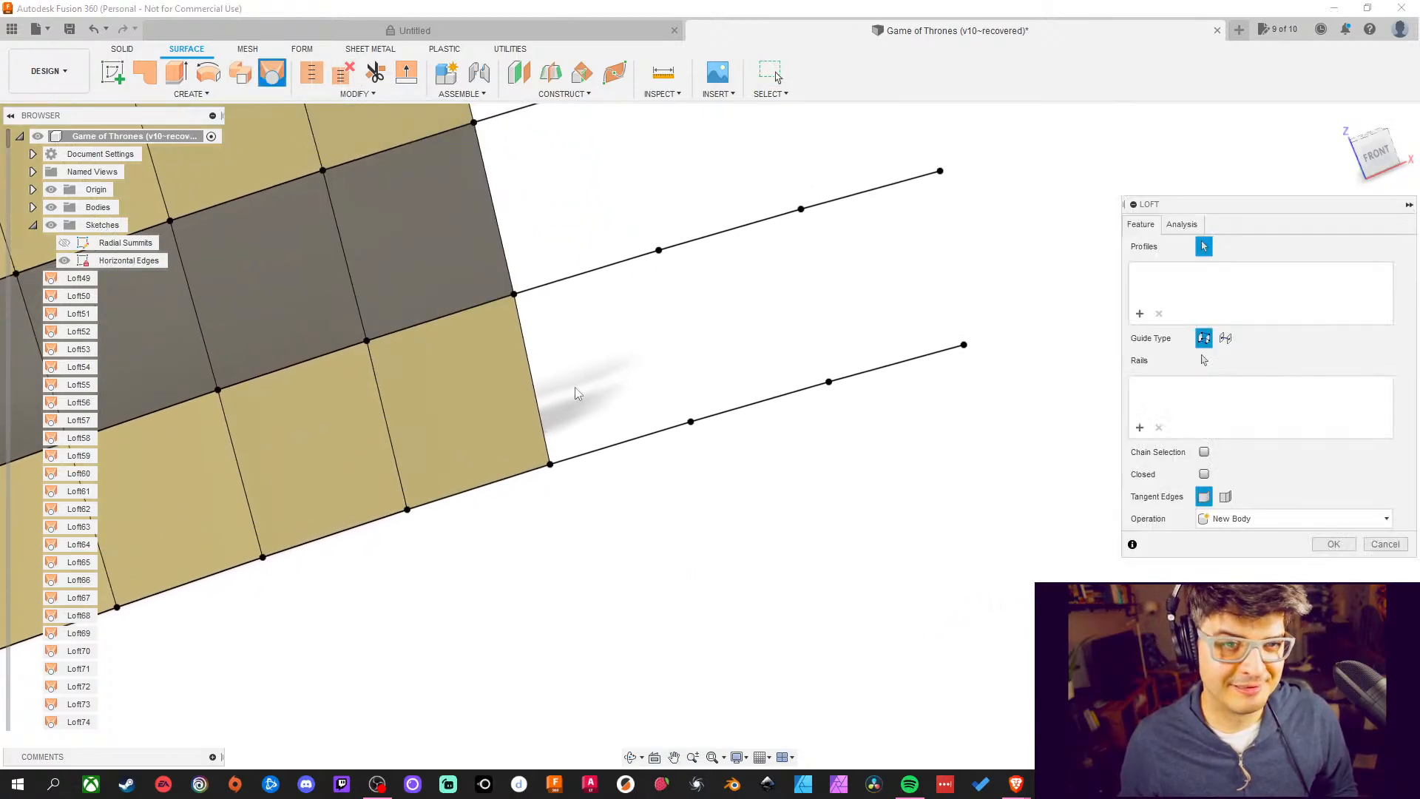
{"action": "left_click", "coordinate": [604, 450]}
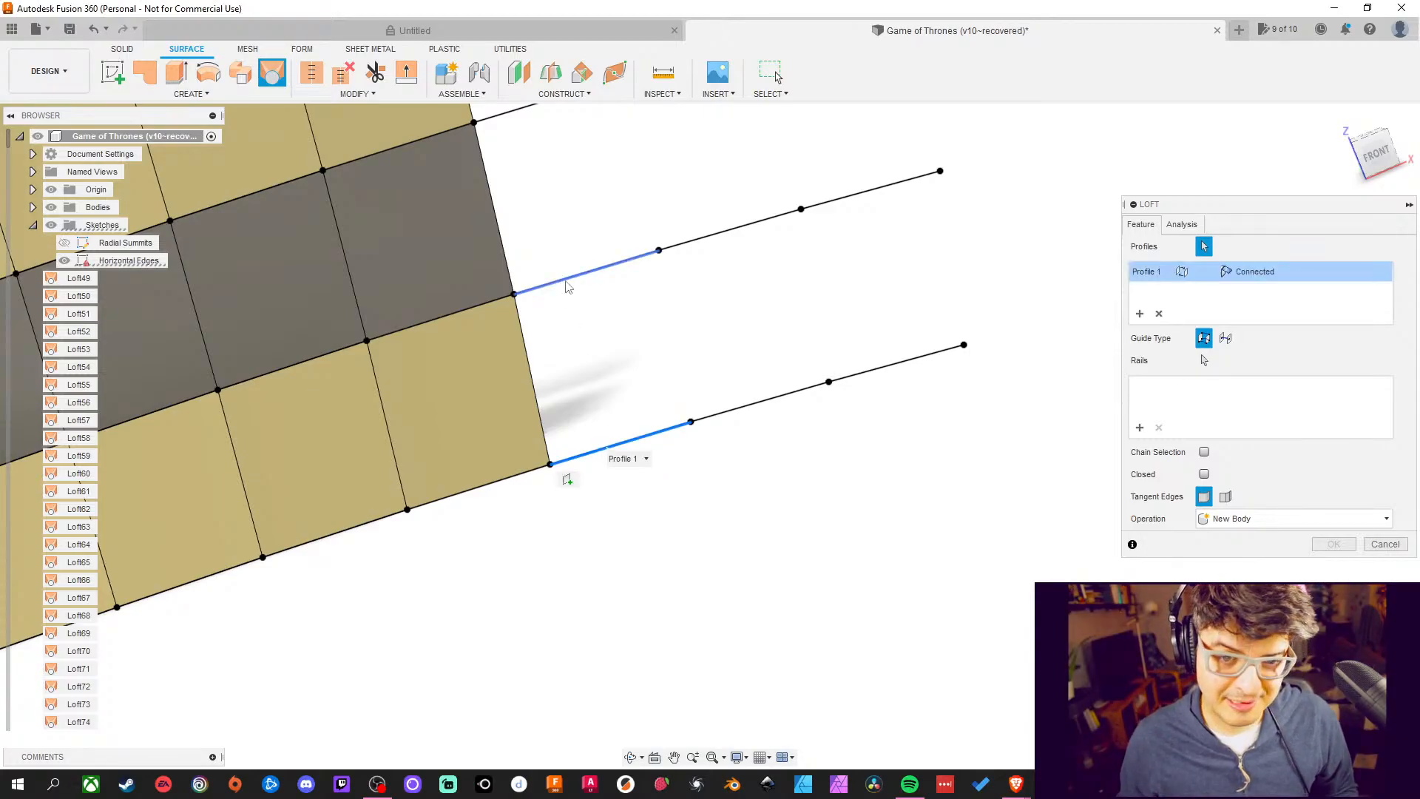
{"action": "left_click", "coordinate": [569, 288]}
{"action": "middle_click_drag", "start_coordinate": [569, 288], "coordinate": [563, 409]}
{"action": "left_click", "coordinate": [1333, 544]}
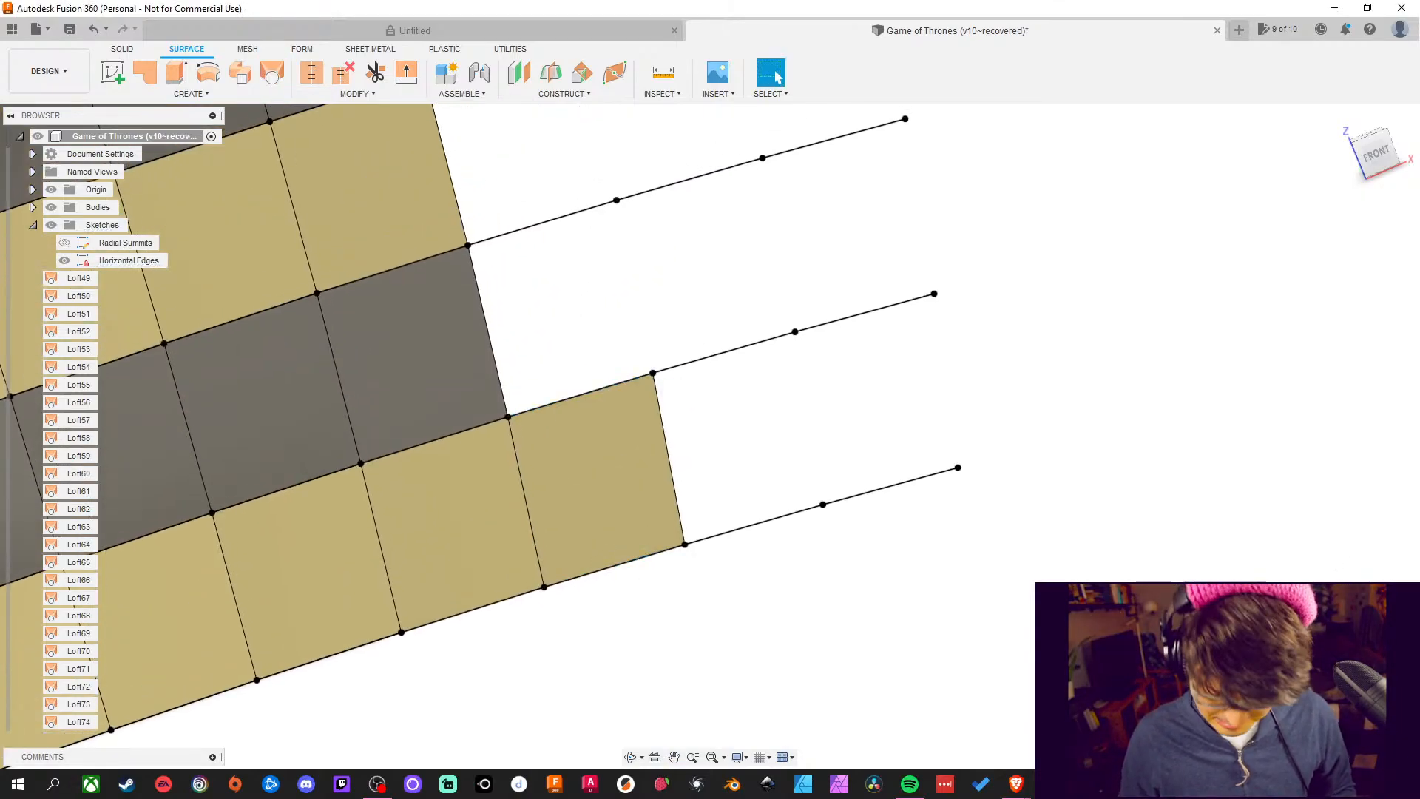
Loft the second cell from the bottom of the new column, beside the lowest dark grey patch
{"action": "middle_click_drag", "start_coordinate": [702, 271], "coordinate": [680, 355]}
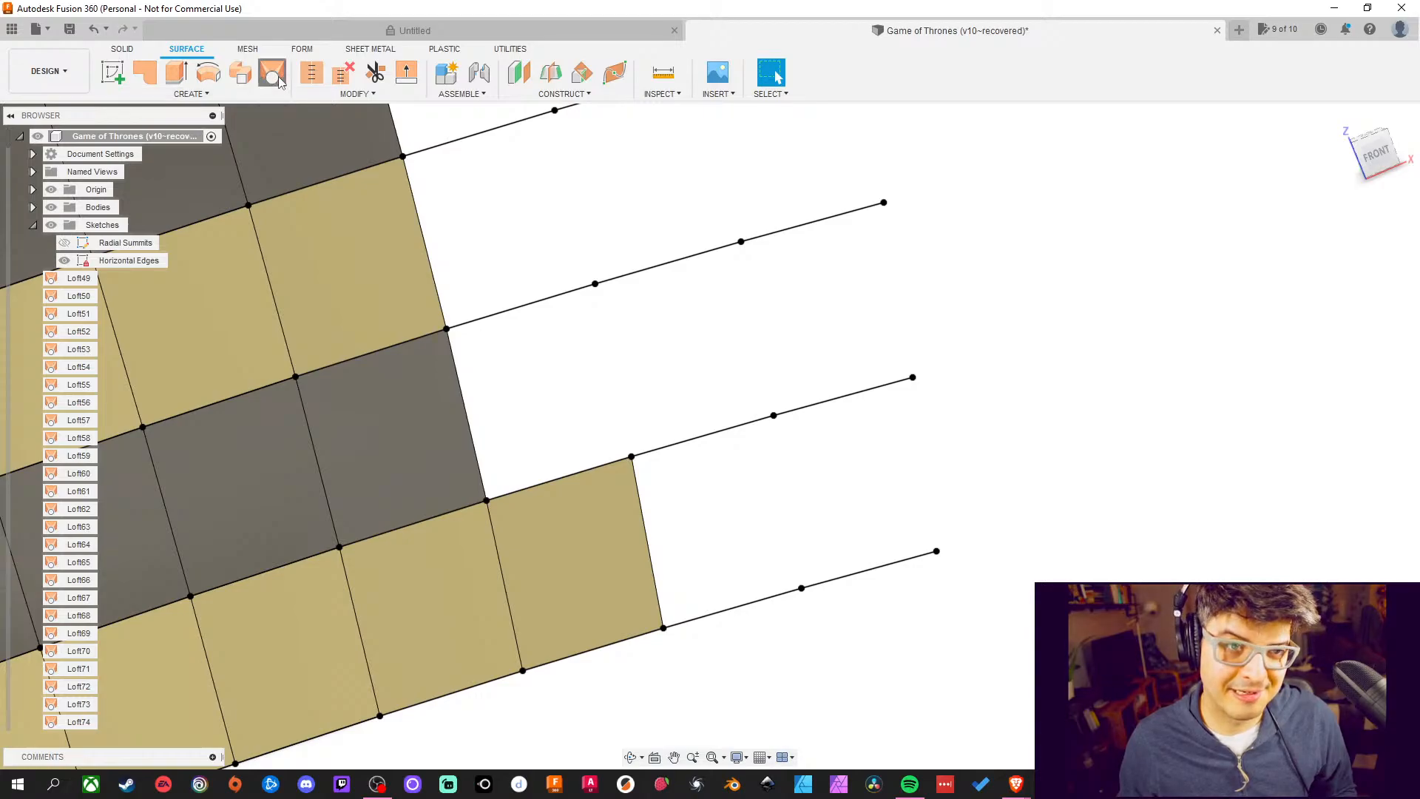
{"action": "left_click", "coordinate": [272, 72]}
{"action": "left_click", "coordinate": [592, 470]}
{"action": "left_click", "coordinate": [542, 303]}
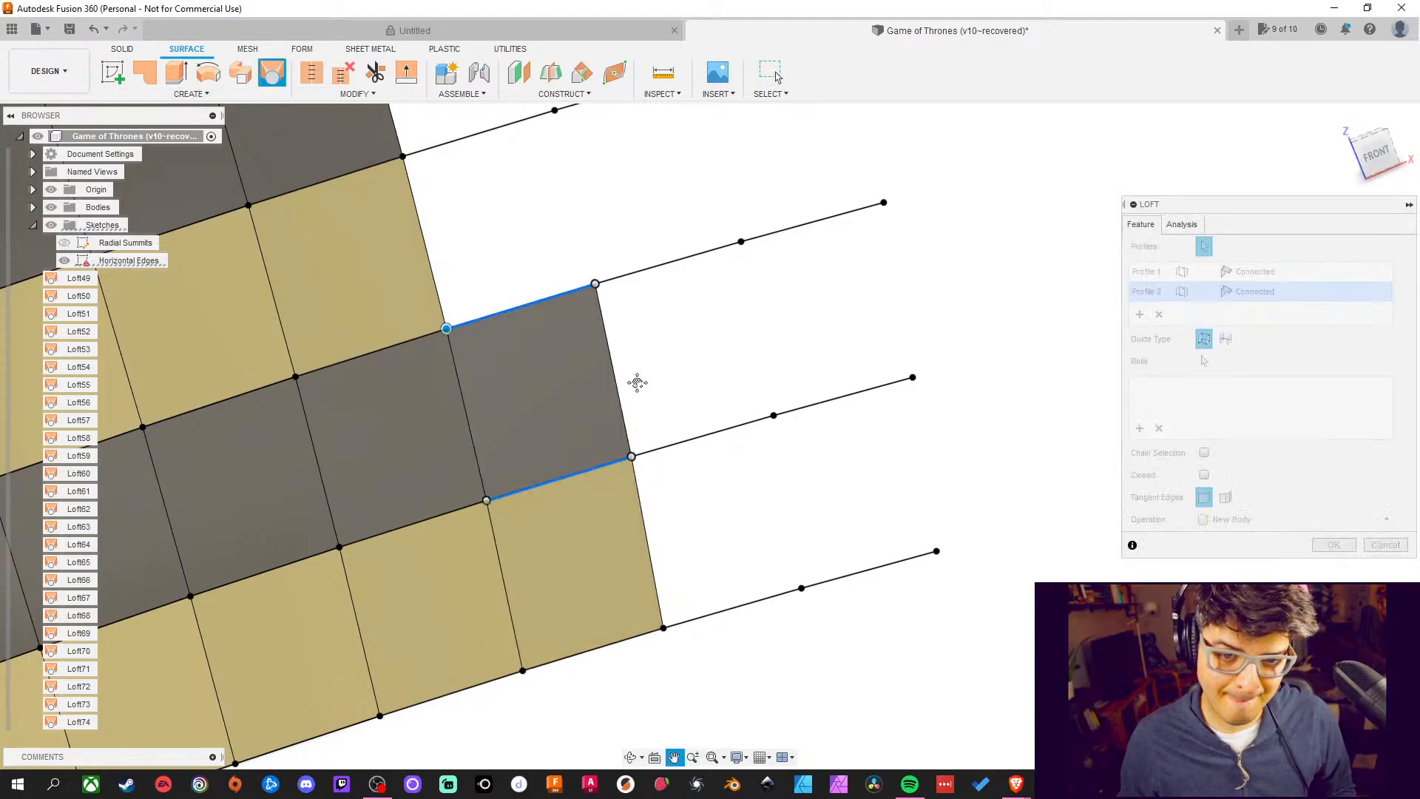
{"action": "middle_click_drag", "start_coordinate": [633, 380], "coordinate": [670, 548]}
{"action": "left_click", "coordinate": [1335, 545]}
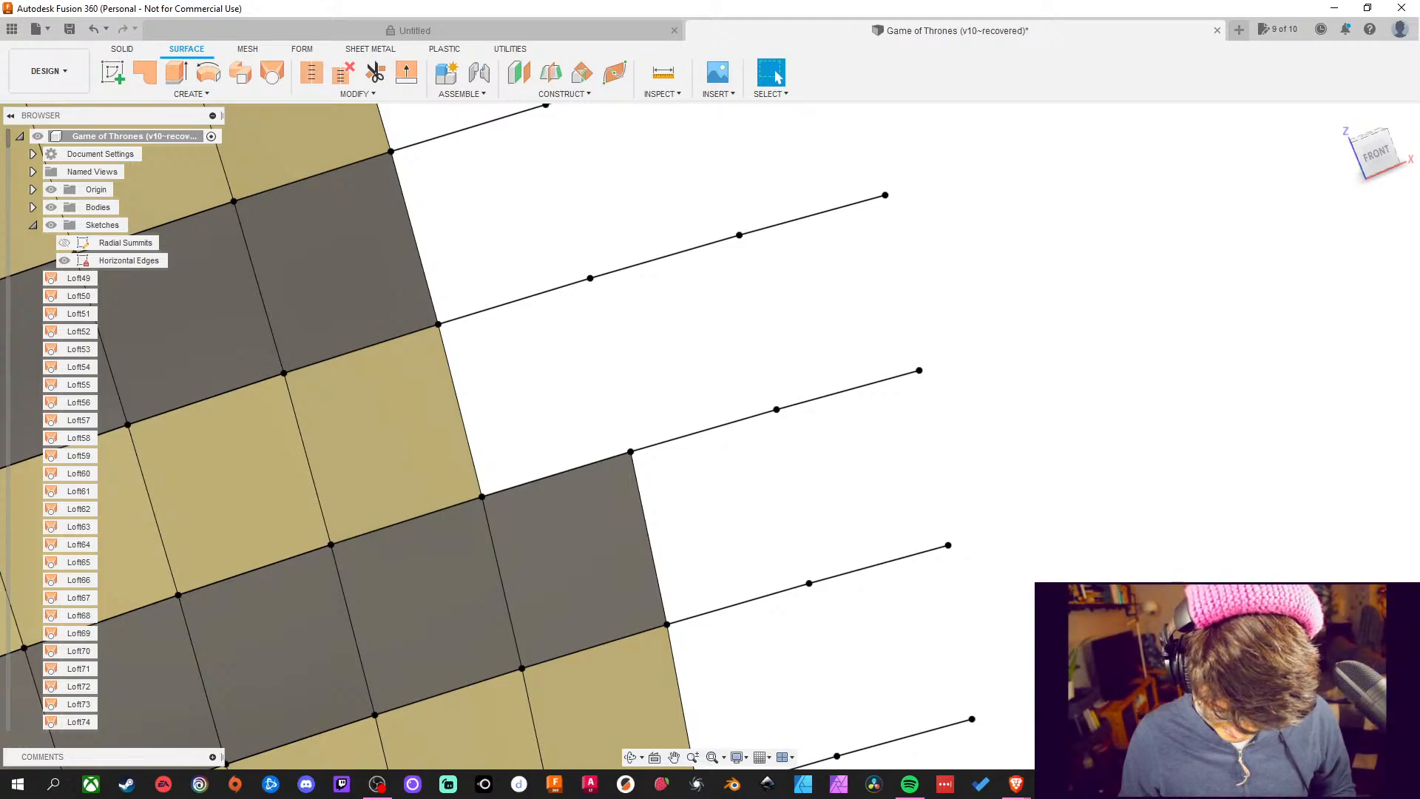
Loft the third cell from the bottom of the new column, beside the yellow patch between two dark grey rows
{"action": "middle_click_drag", "start_coordinate": [622, 347], "coordinate": [635, 355]}
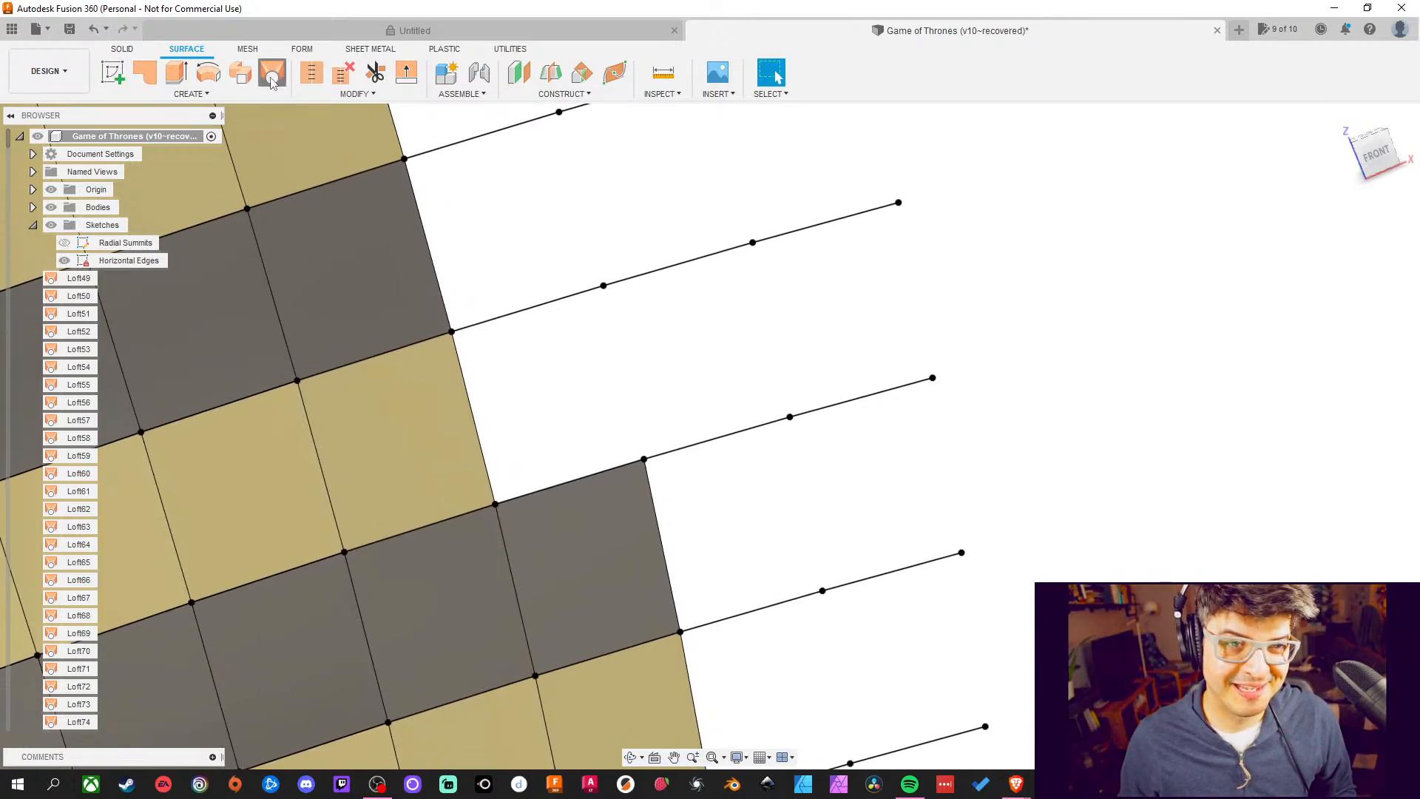
{"action": "left_click", "coordinate": [271, 72]}
{"action": "left_click", "coordinate": [602, 477]}
{"action": "left_click", "coordinate": [570, 311]}
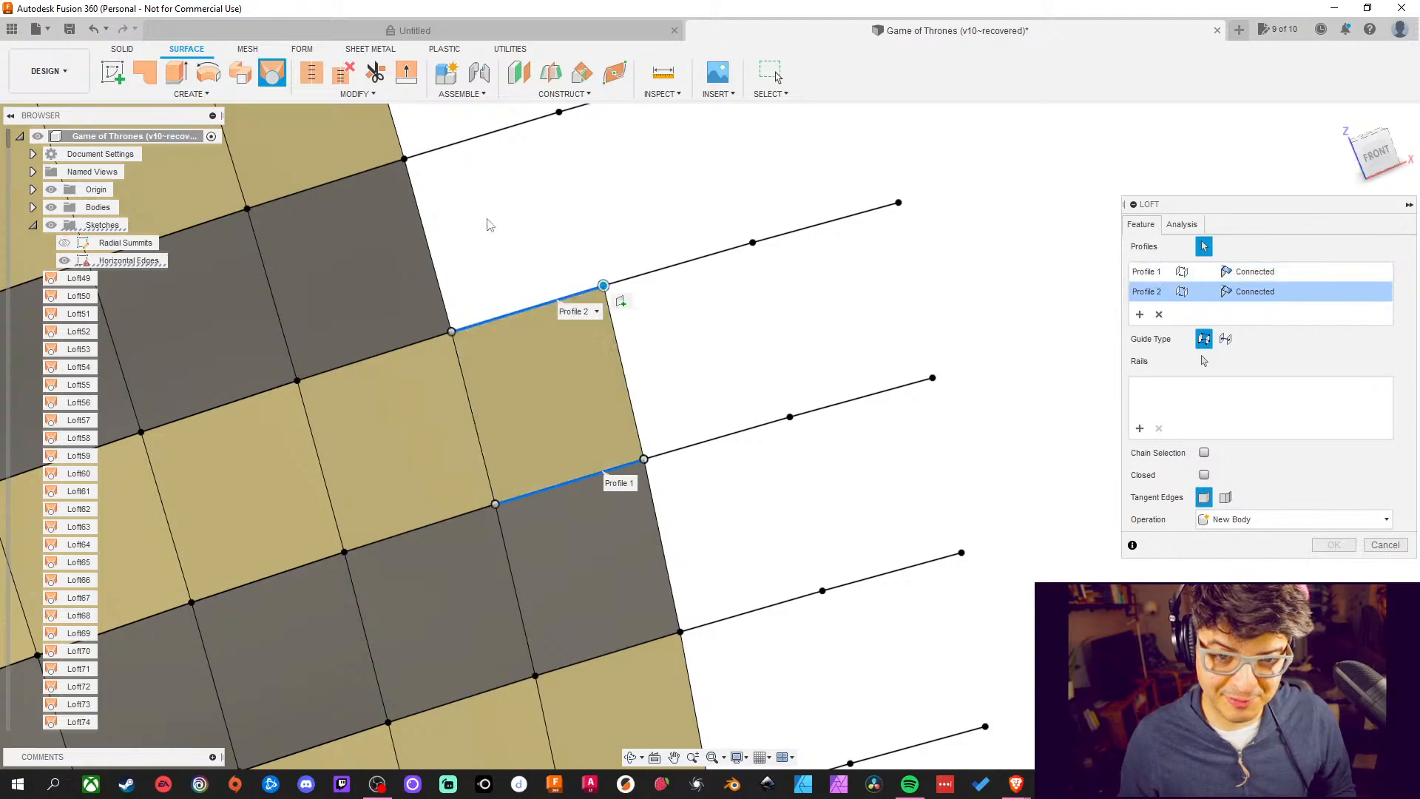
{"action": "middle_click_drag", "start_coordinate": [485, 222], "coordinate": [596, 410]}
{"action": "left_click", "coordinate": [1332, 544]}
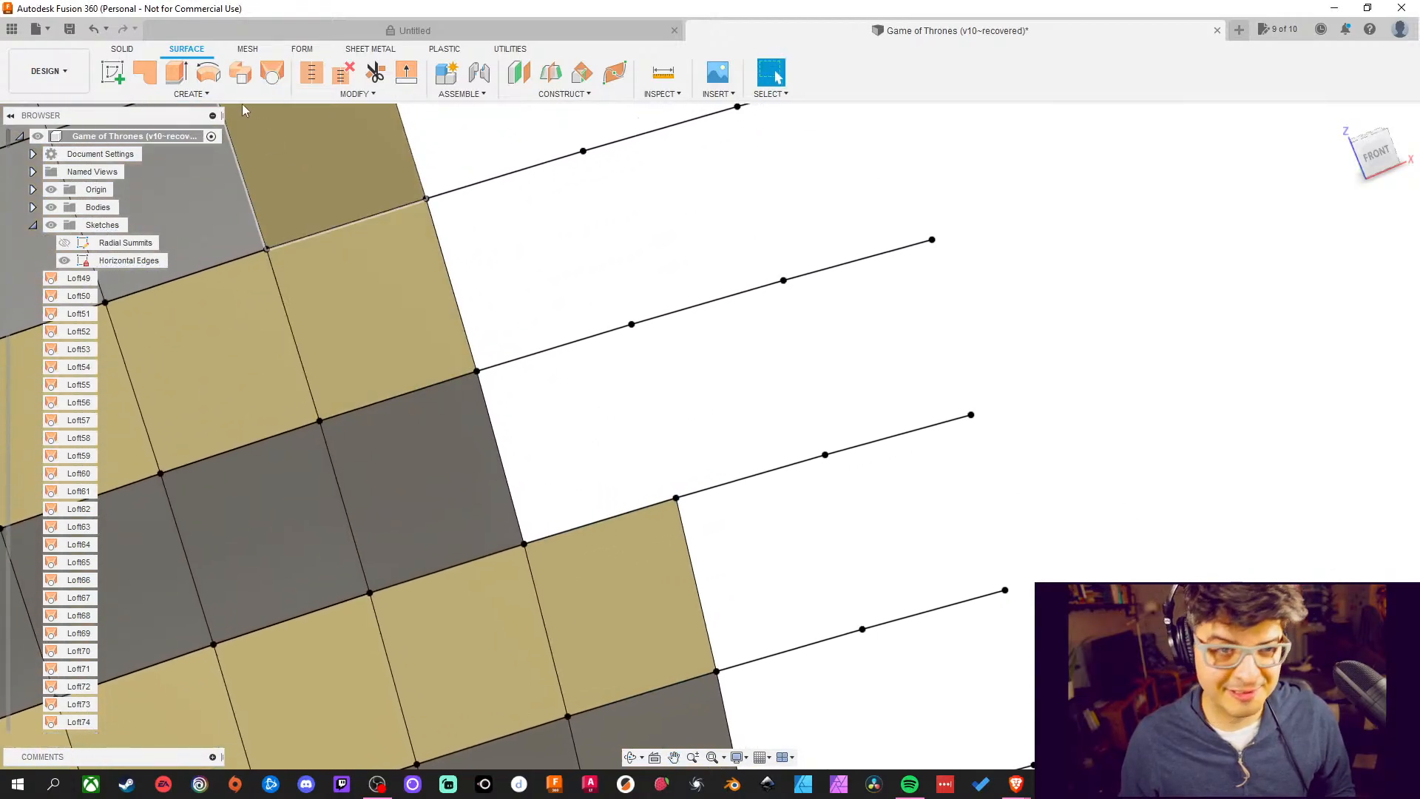
Loft the fourth cell from the bottom of the new column, beside the upper dark grey patch
{"action": "left_click", "coordinate": [271, 73]}
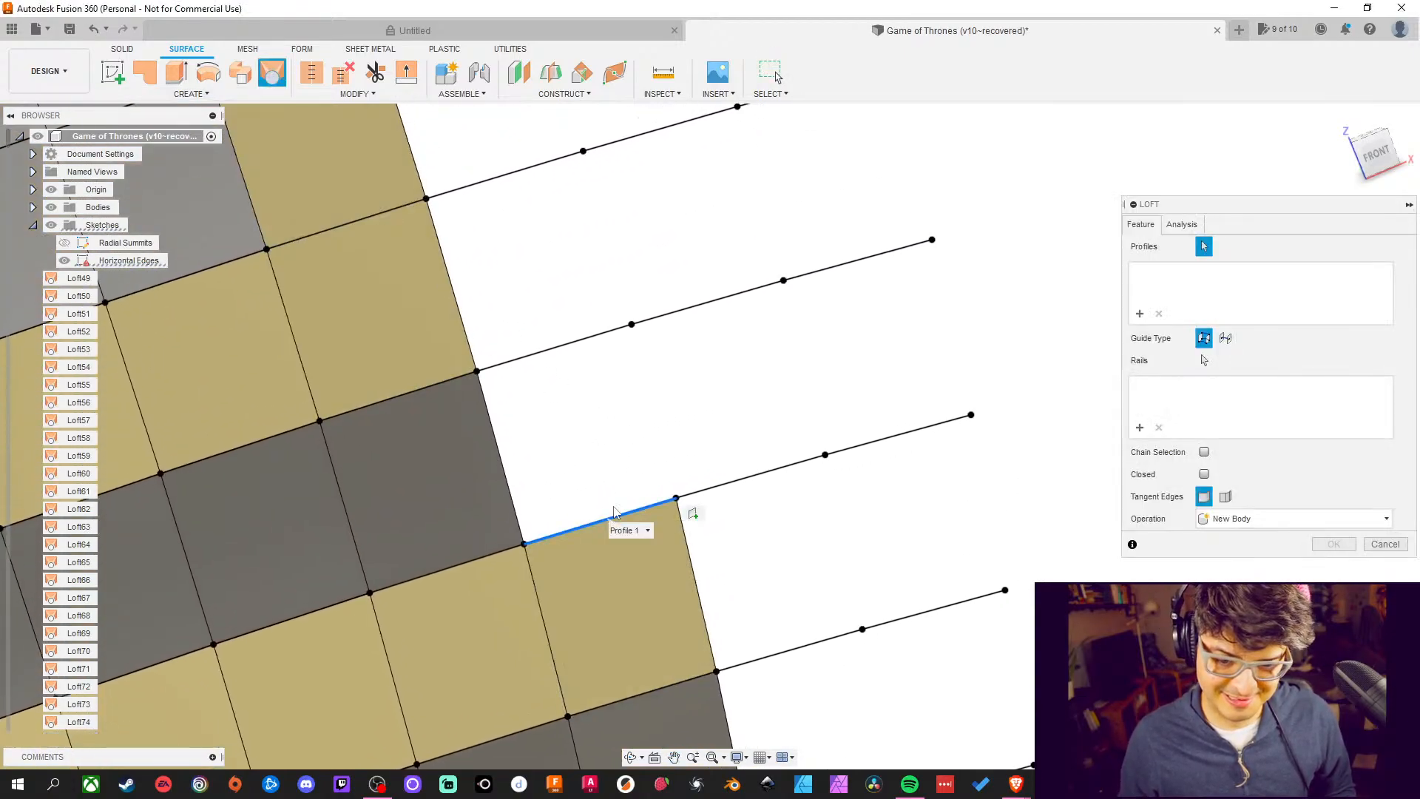
{"action": "left_click", "coordinate": [613, 511]}
{"action": "left_click", "coordinate": [523, 349]}
{"action": "middle_click_drag", "start_coordinate": [523, 320], "coordinate": [546, 429]}
{"action": "left_click", "coordinate": [1327, 544]}
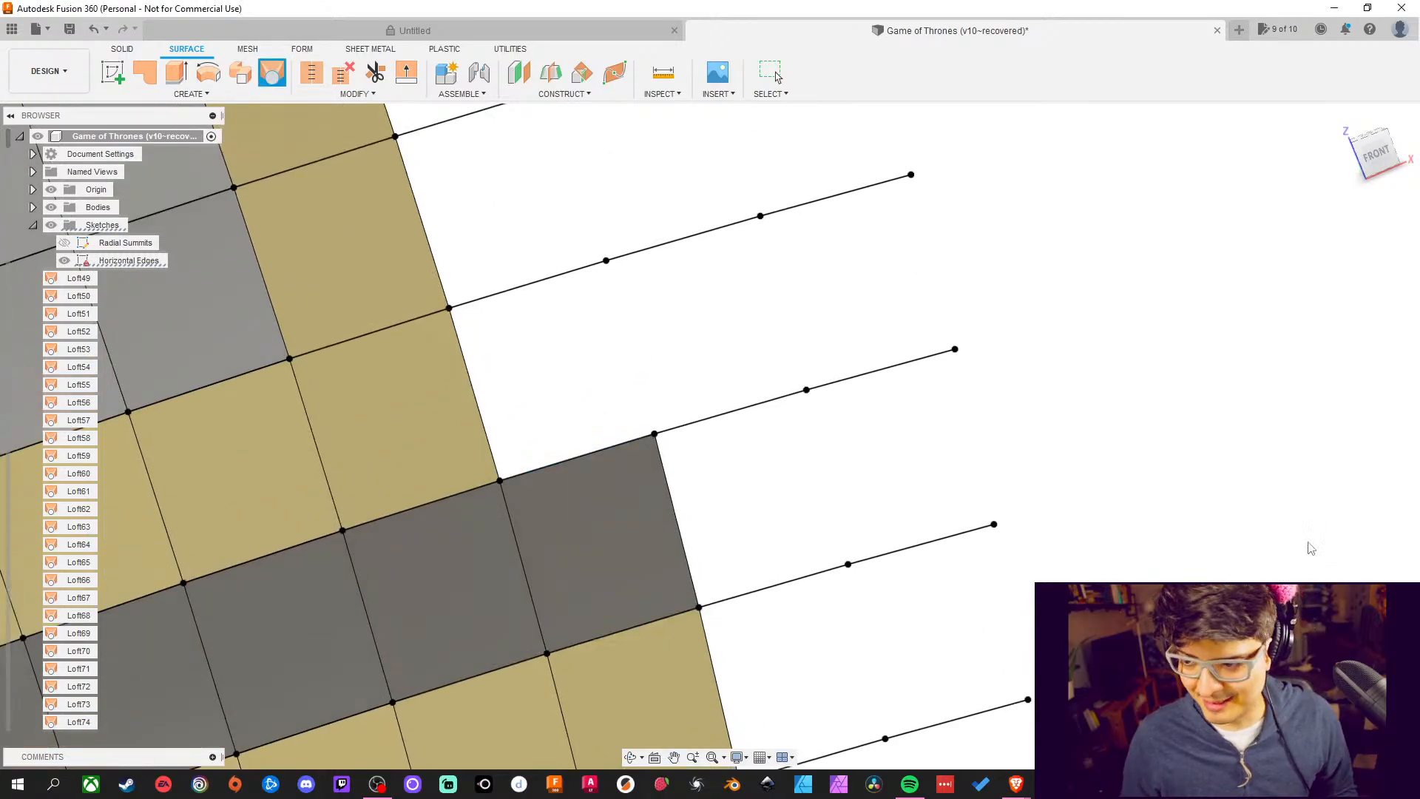
Loft the fifth cell from the bottom of the new column, beside the lowest patch of the long yellow run
{"action": "left_click", "coordinate": [271, 72]}
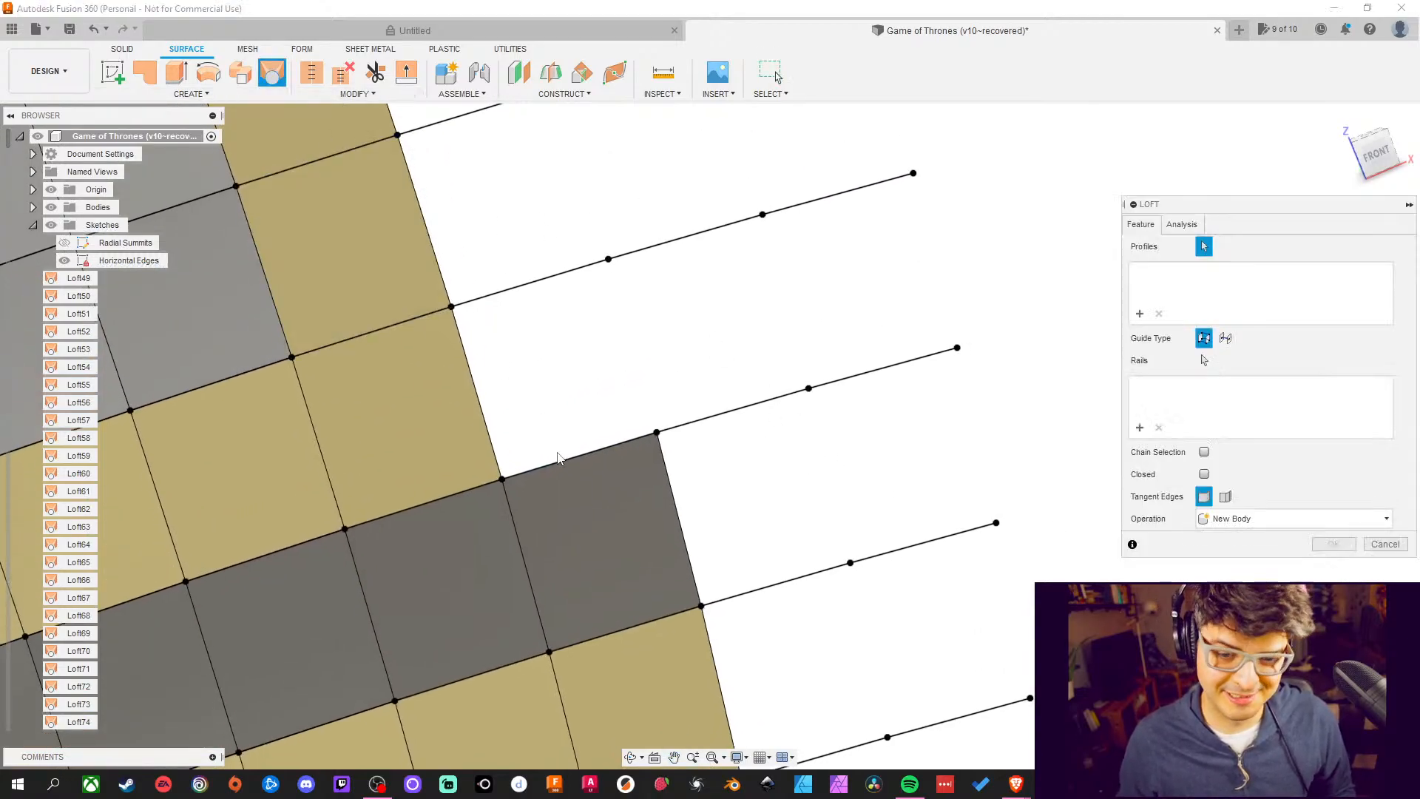
{"action": "left_click", "coordinate": [558, 469]}
{"action": "left_click", "coordinate": [505, 299]}
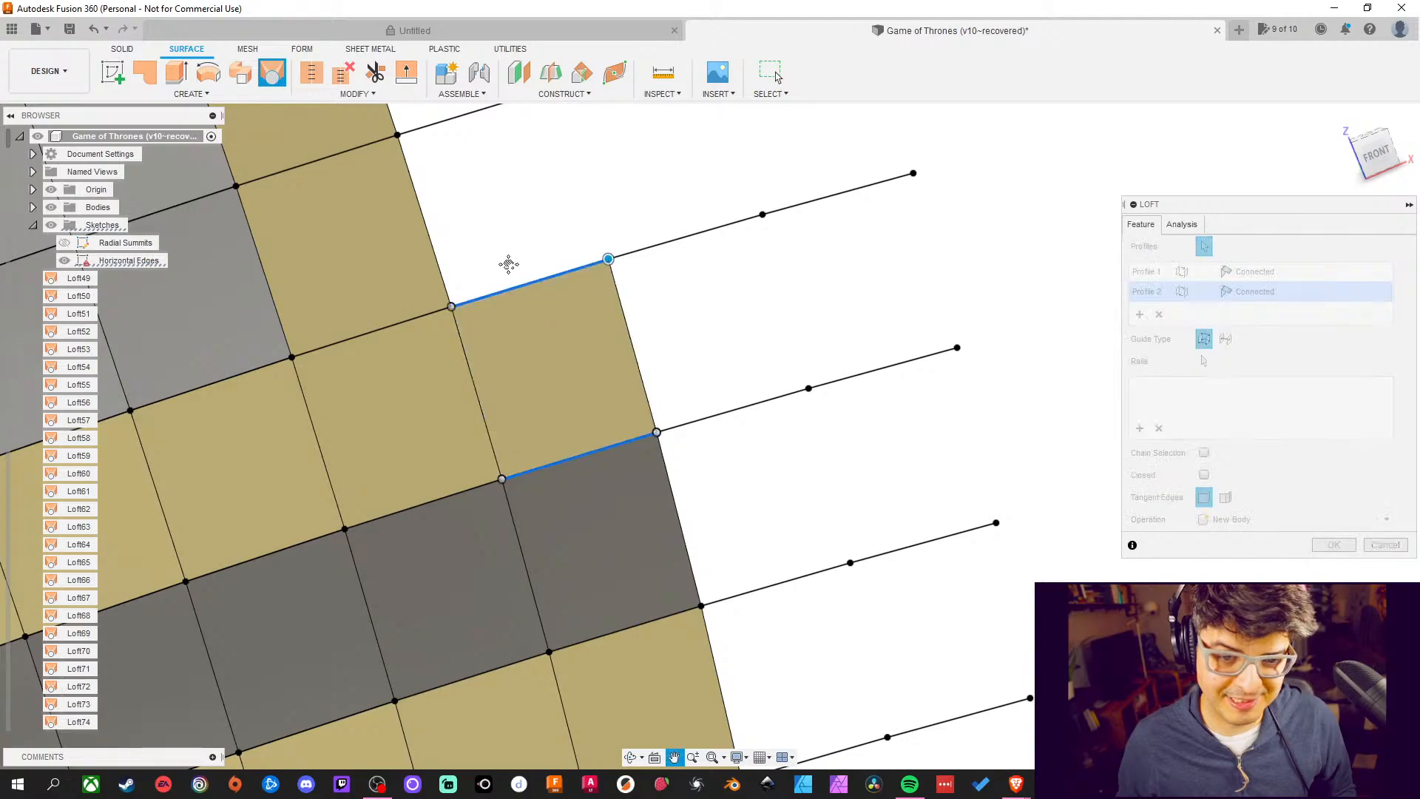
{"action": "middle_click_drag", "start_coordinate": [507, 263], "coordinate": [557, 475]}
{"action": "left_click", "coordinate": [1321, 548]}
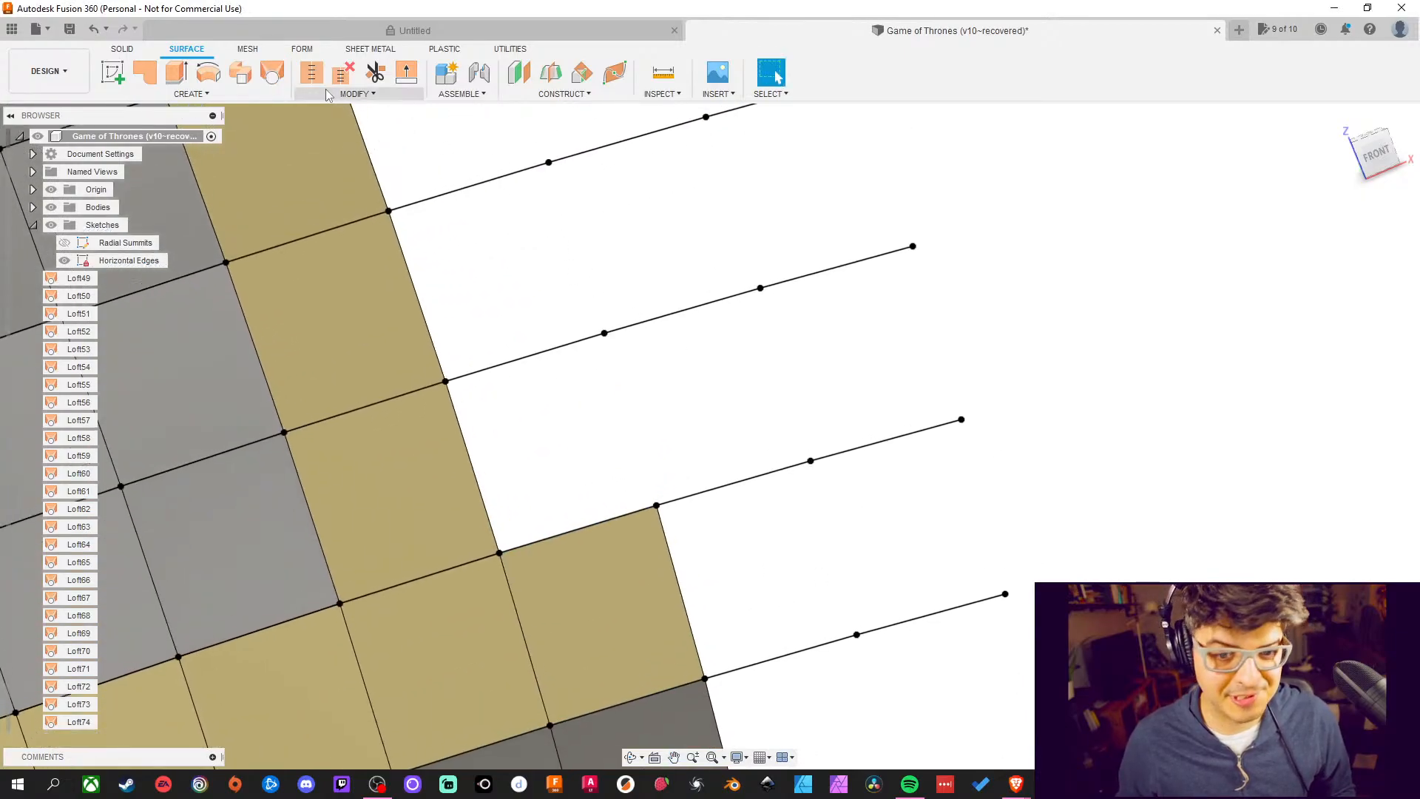
Loft the sixth cell from the bottom of the new column, beside the second-lowest patch of the long yellow run
{"action": "left_click", "coordinate": [272, 72]}
{"action": "left_click", "coordinate": [598, 520]}
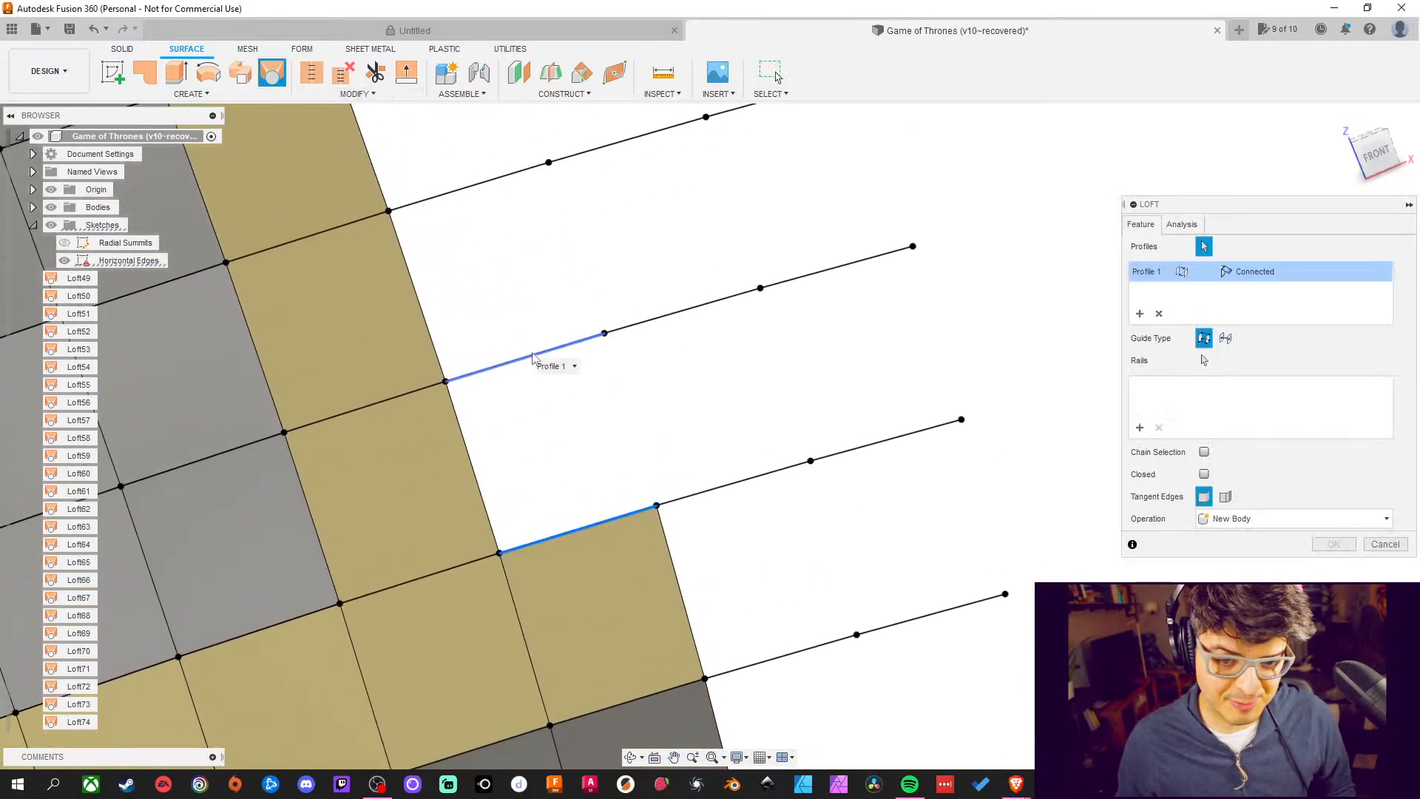
{"action": "left_click", "coordinate": [540, 358]}
{"action": "middle_click_drag", "start_coordinate": [545, 236], "coordinate": [609, 371]}
{"action": "left_click", "coordinate": [1333, 544]}
Loft the seventh cell from the bottom of the new column, beside the second-highest patch of the yellow run
{"action": "middle_click_drag", "start_coordinate": [526, 300], "coordinate": [507, 333]}
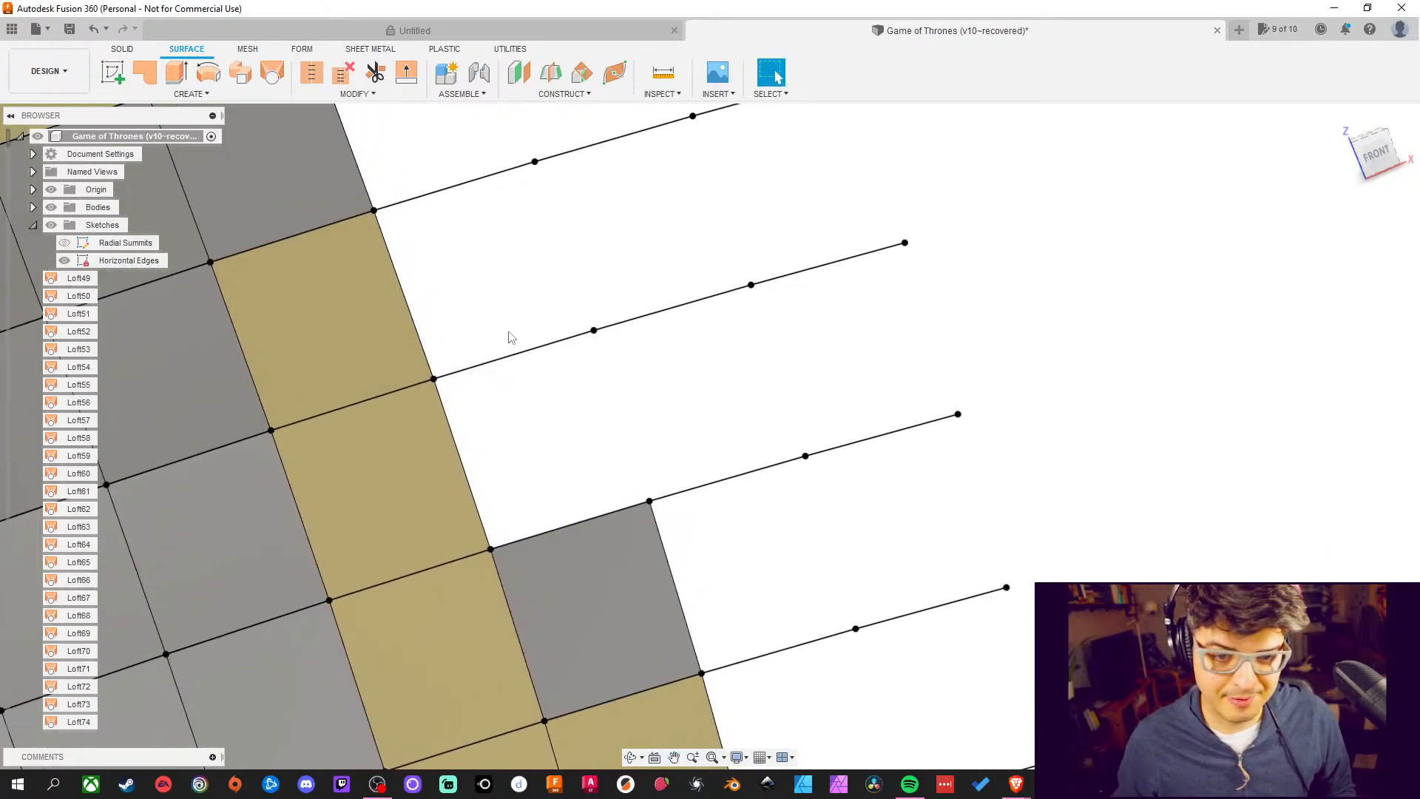
{"action": "left_click", "coordinate": [271, 72]}
{"action": "left_click", "coordinate": [586, 519]}
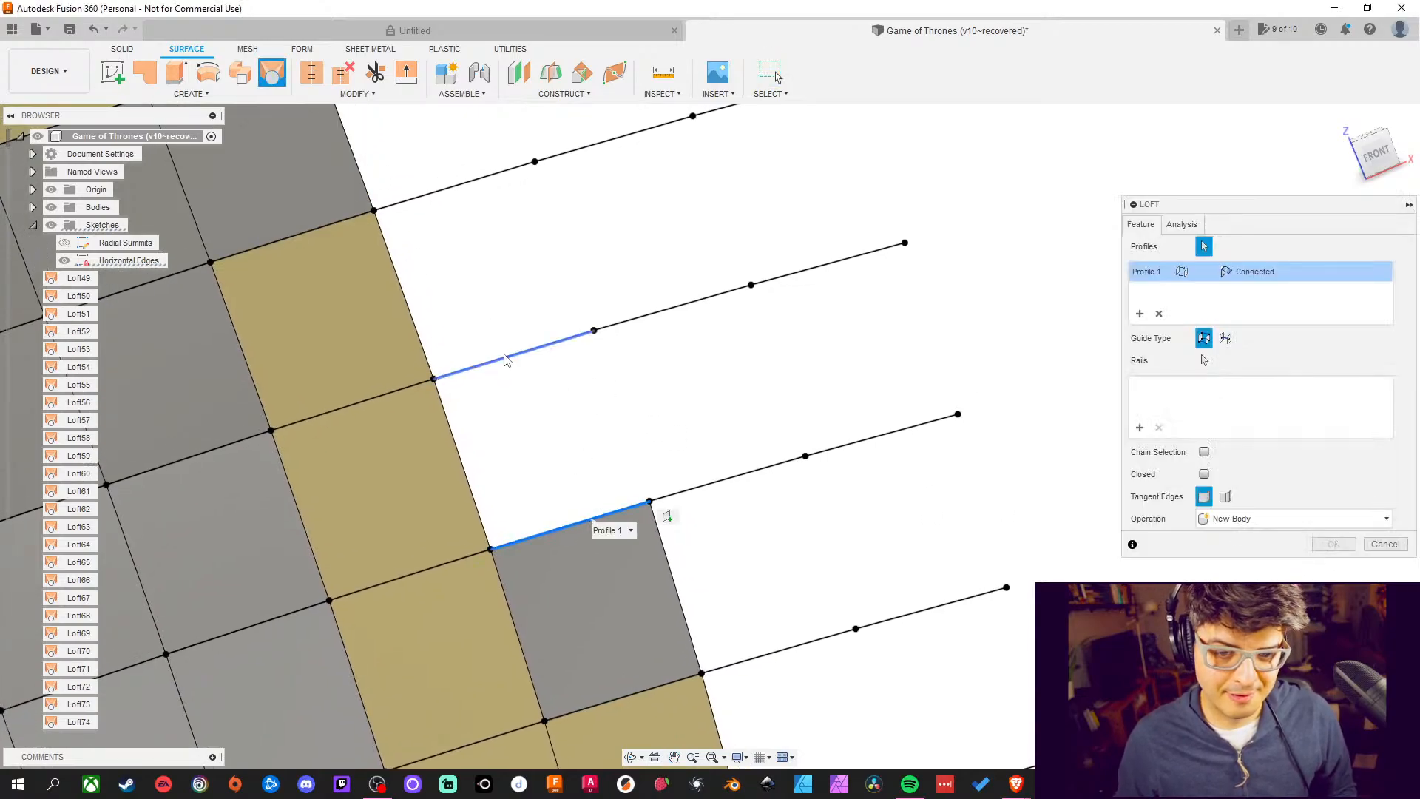
{"action": "left_click", "coordinate": [508, 357]}
{"action": "middle_click_drag", "start_coordinate": [491, 285], "coordinate": [603, 502]}
{"action": "left_click", "coordinate": [1333, 544]}
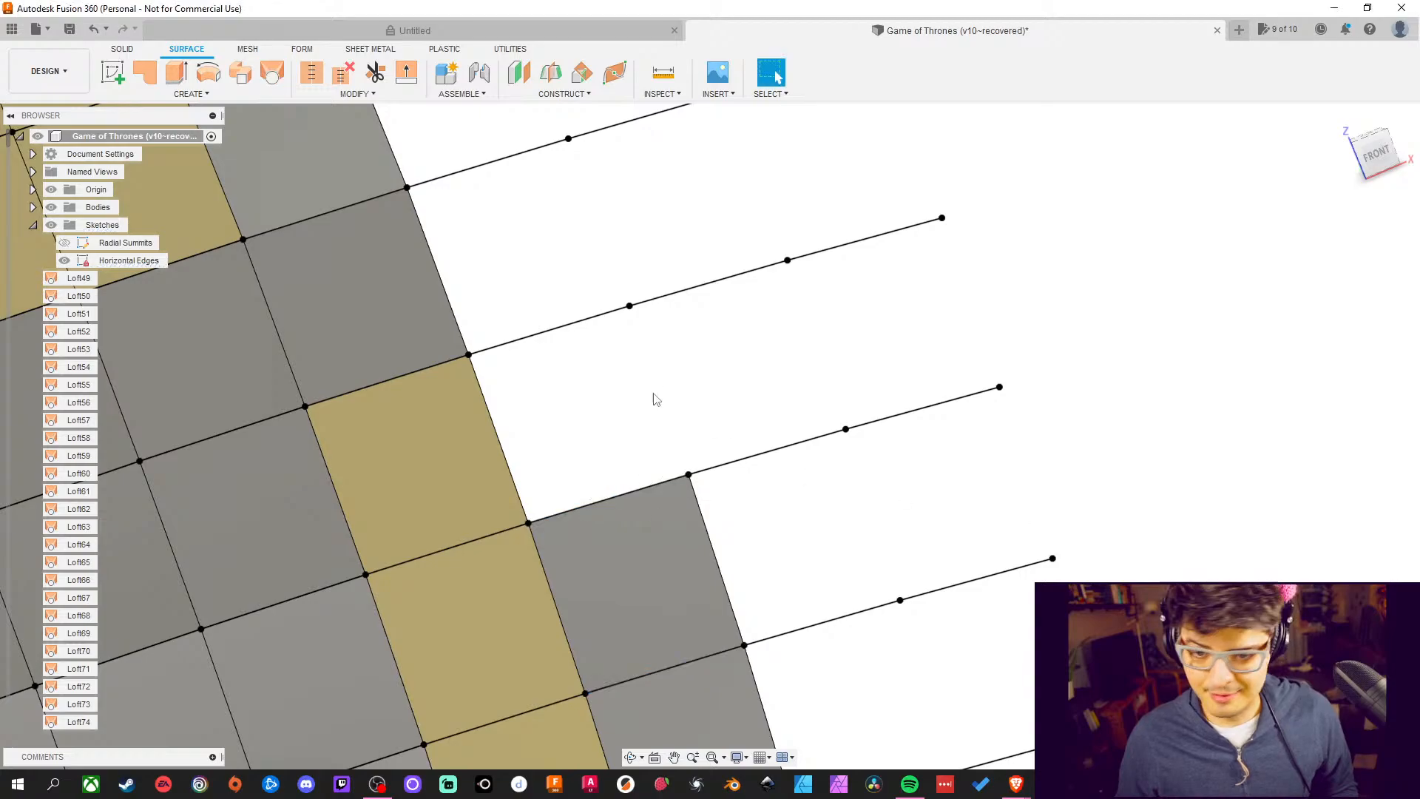
Loft the eighth cell from the bottom of the new column, beside the highest patch of the long yellow run
{"action": "middle_click_drag", "start_coordinate": [653, 396], "coordinate": [665, 483]}
{"action": "left_click", "coordinate": [271, 73]}
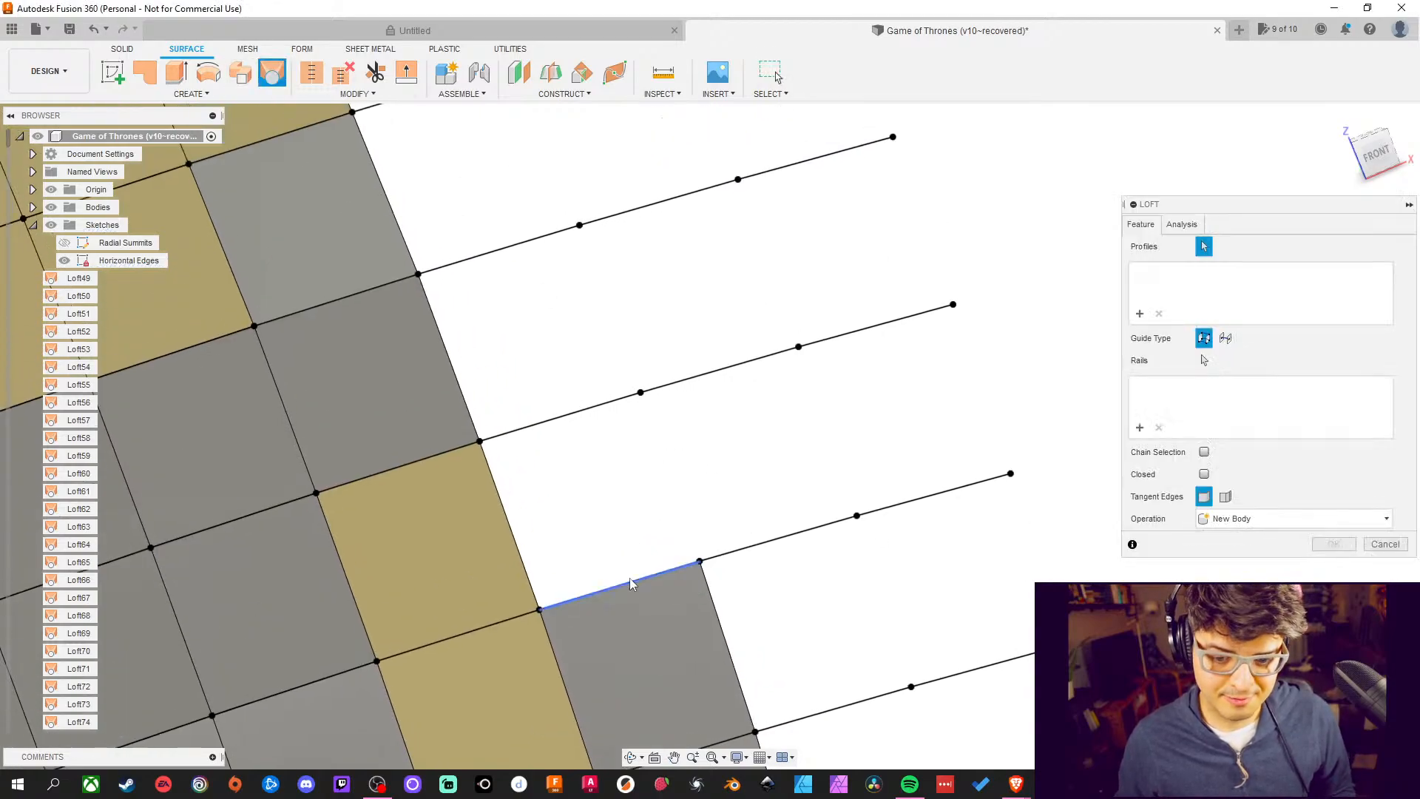
{"action": "left_click", "coordinate": [628, 581]}
{"action": "left_click", "coordinate": [568, 422]}
{"action": "middle_click_drag", "start_coordinate": [536, 330], "coordinate": [573, 438]}
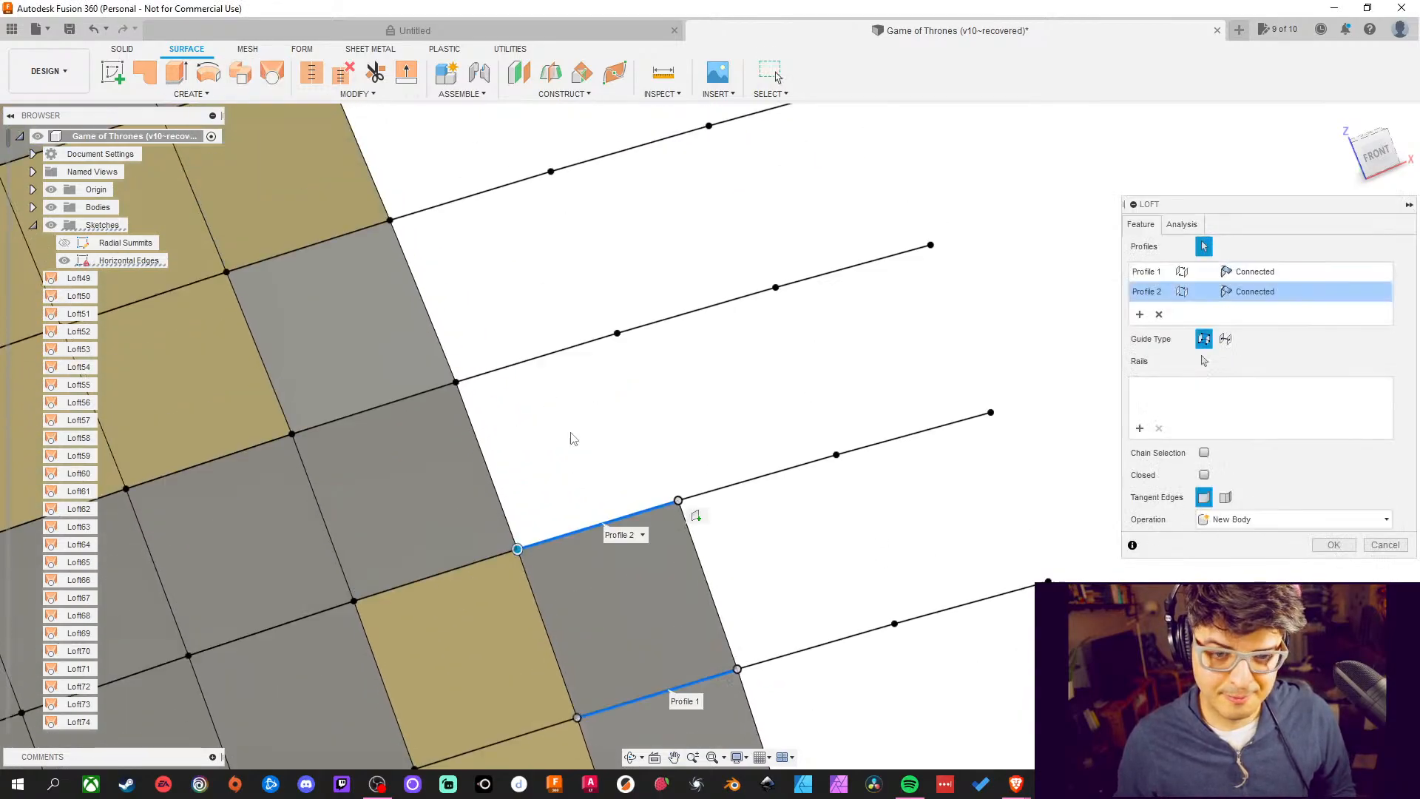
{"action": "left_click", "coordinate": [1333, 545]}
Loft the ninth cell from the bottom of the new column, beside the lower grey patch above the long yellow run
{"action": "middle_click_drag", "start_coordinate": [725, 377], "coordinate": [749, 441]}
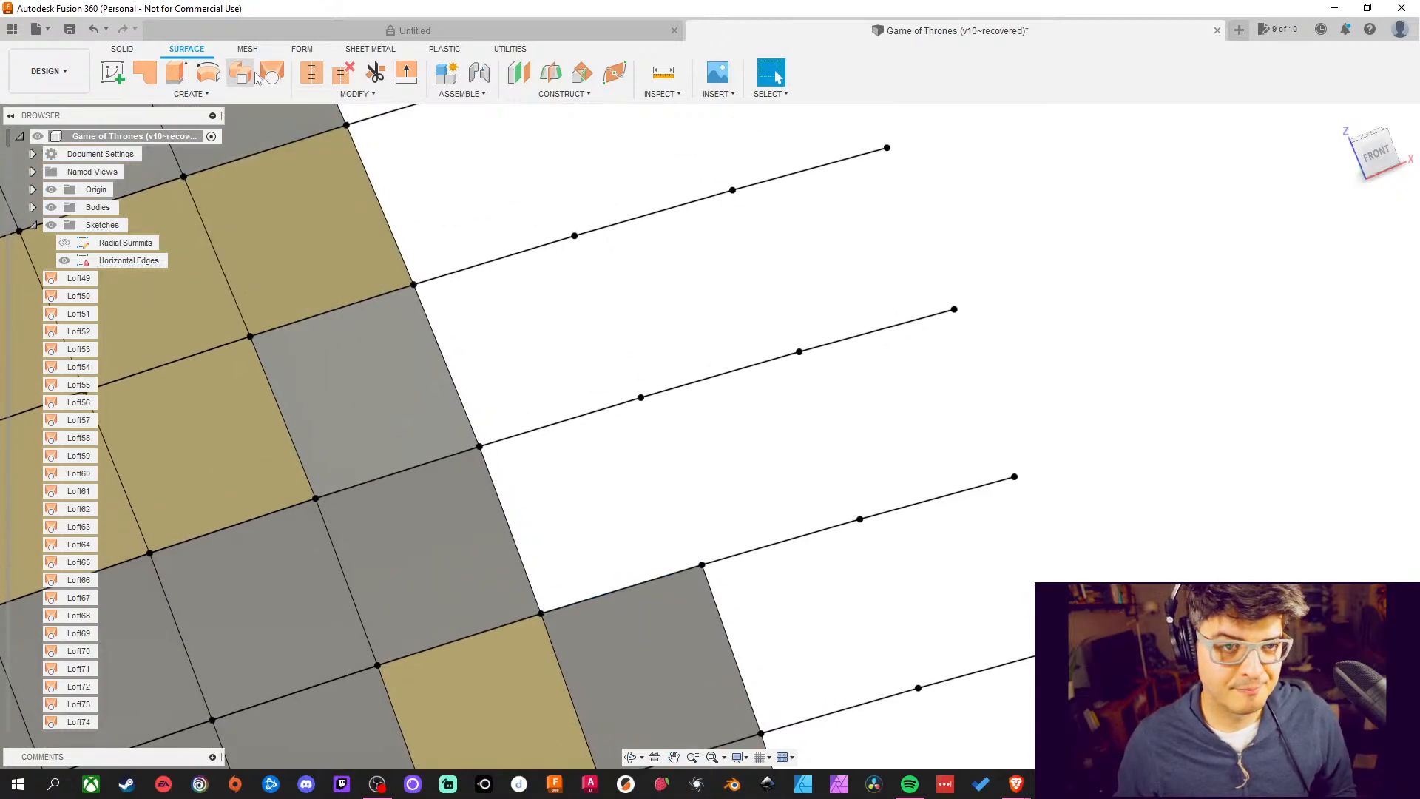
{"action": "left_click", "coordinate": [643, 582]}
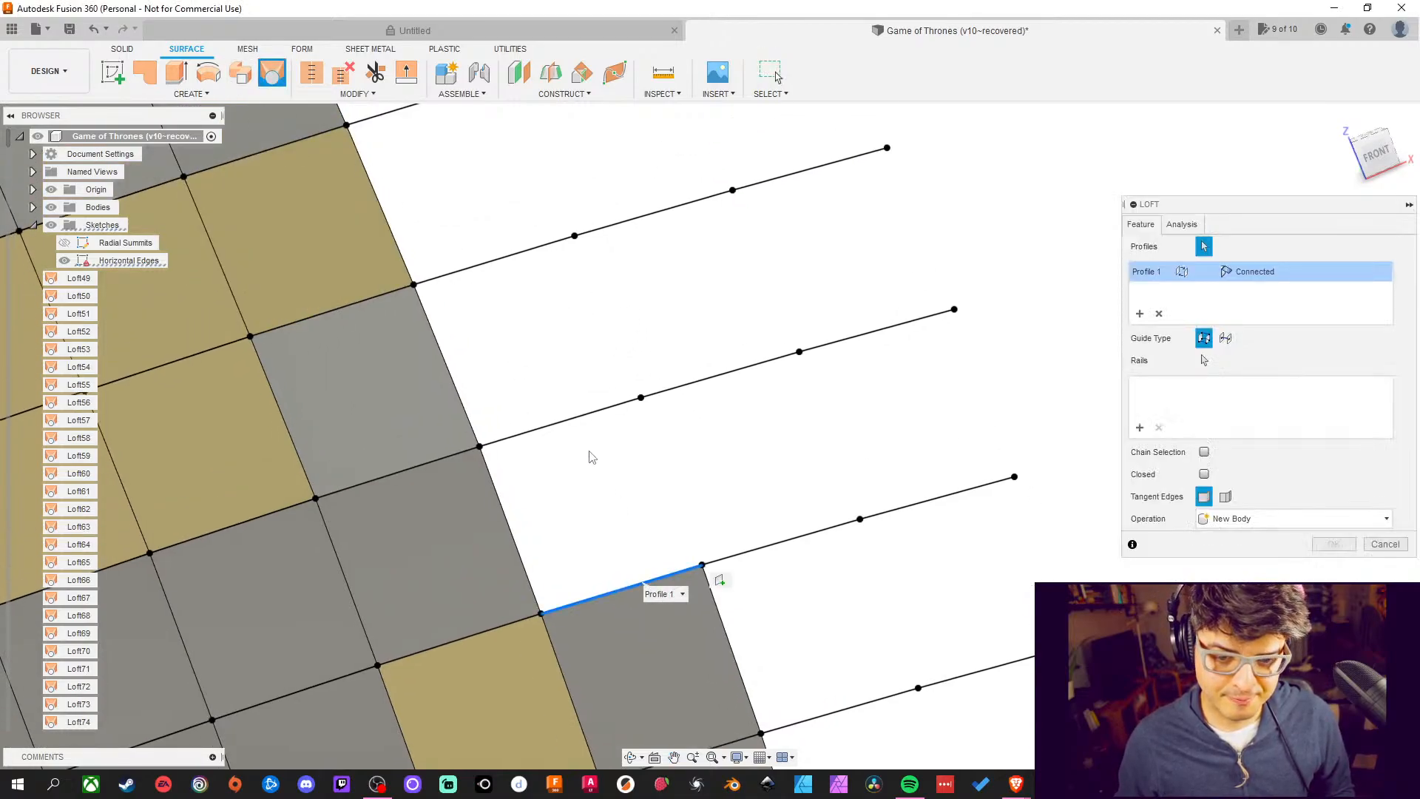
{"action": "left_click", "coordinate": [578, 419]}
{"action": "middle_click_drag", "start_coordinate": [542, 355], "coordinate": [524, 406]}
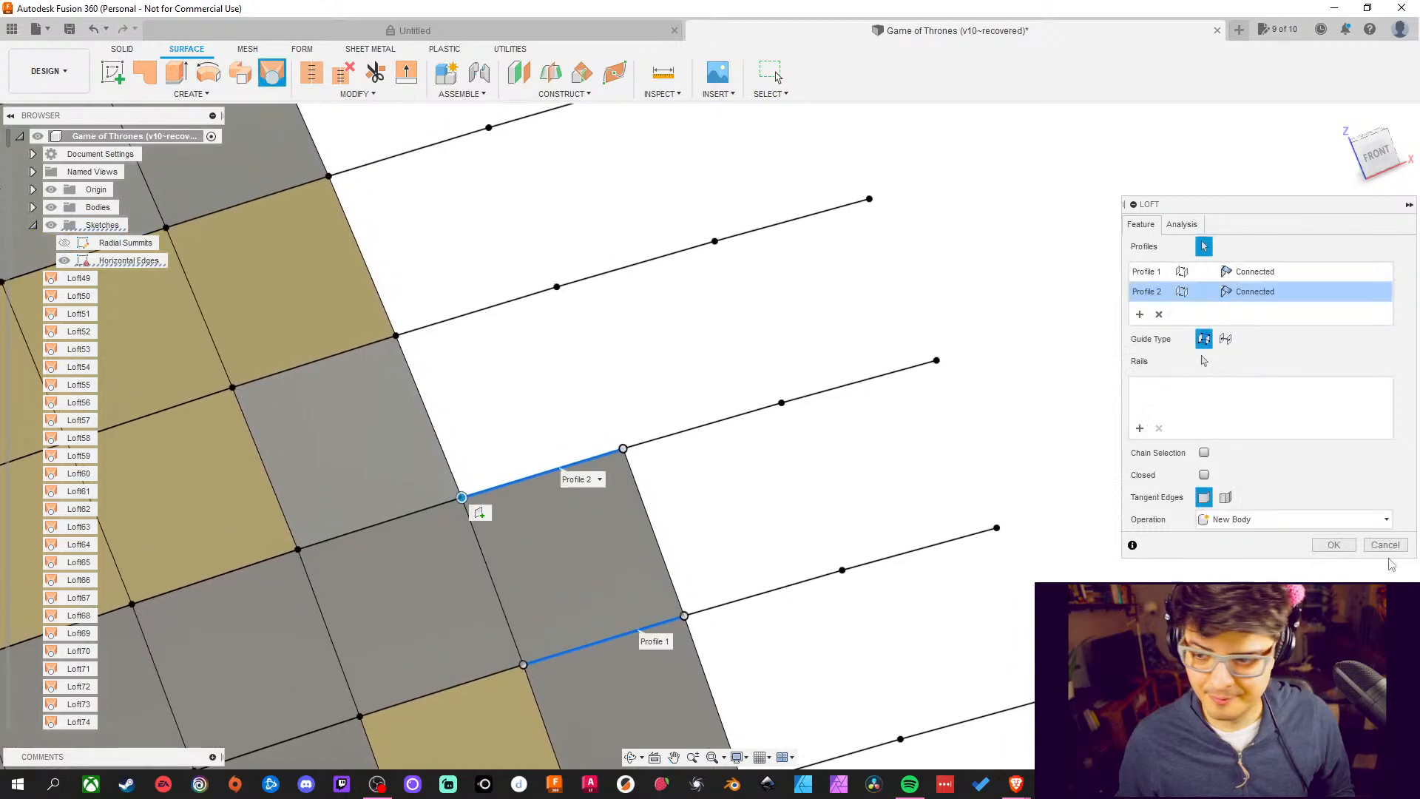
{"action": "left_click", "coordinate": [1333, 544]}
Loft the tenth cell from the bottom of the new column, beside the upper grey patch above the long yellow run
{"action": "middle_click_drag", "start_coordinate": [356, 203], "coordinate": [342, 251]}
{"action": "left_click", "coordinate": [272, 77]}
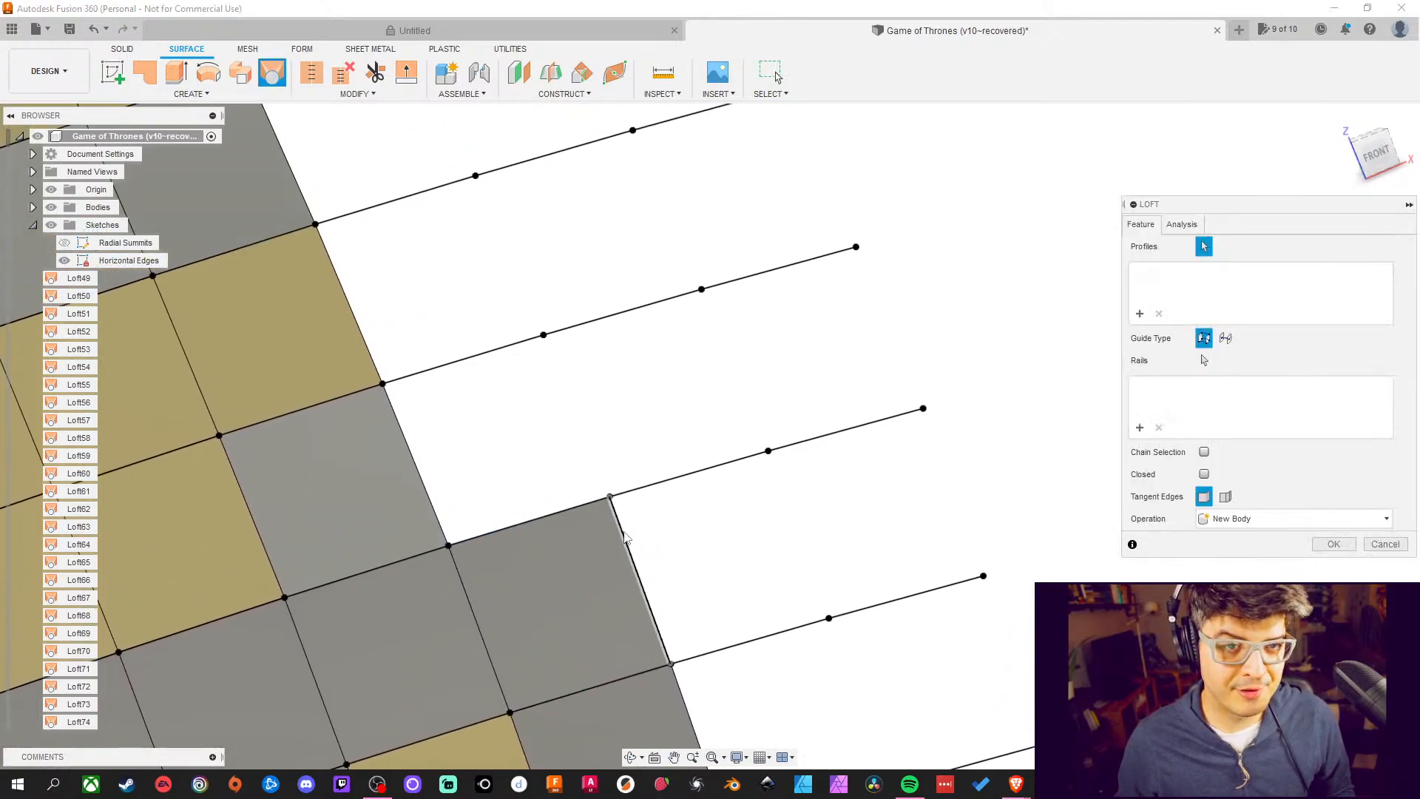
{"action": "left_click", "coordinate": [566, 510]}
{"action": "left_click", "coordinate": [494, 358]}
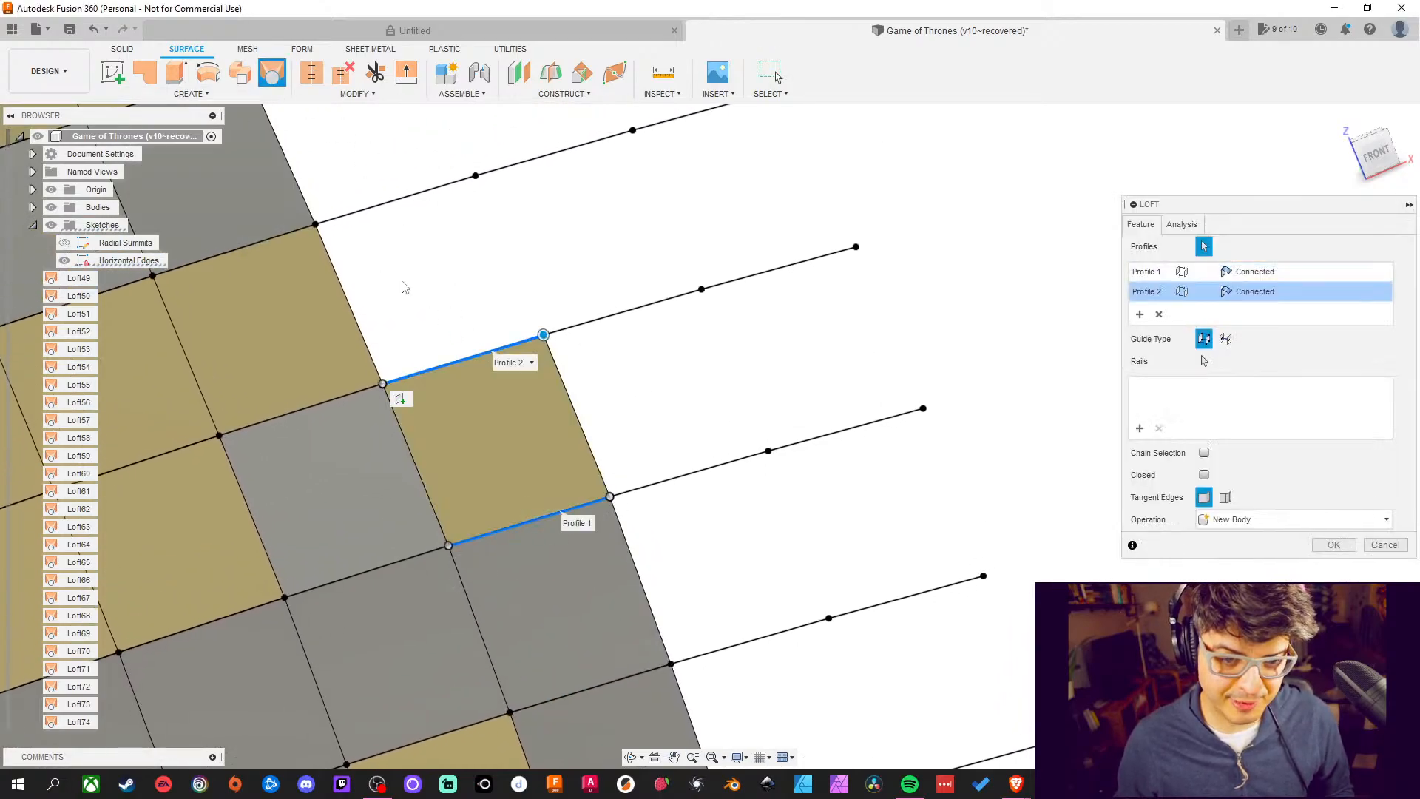
{"action": "middle_click_drag", "start_coordinate": [762, 349], "coordinate": [831, 470]}
{"action": "left_click", "coordinate": [1332, 545]}
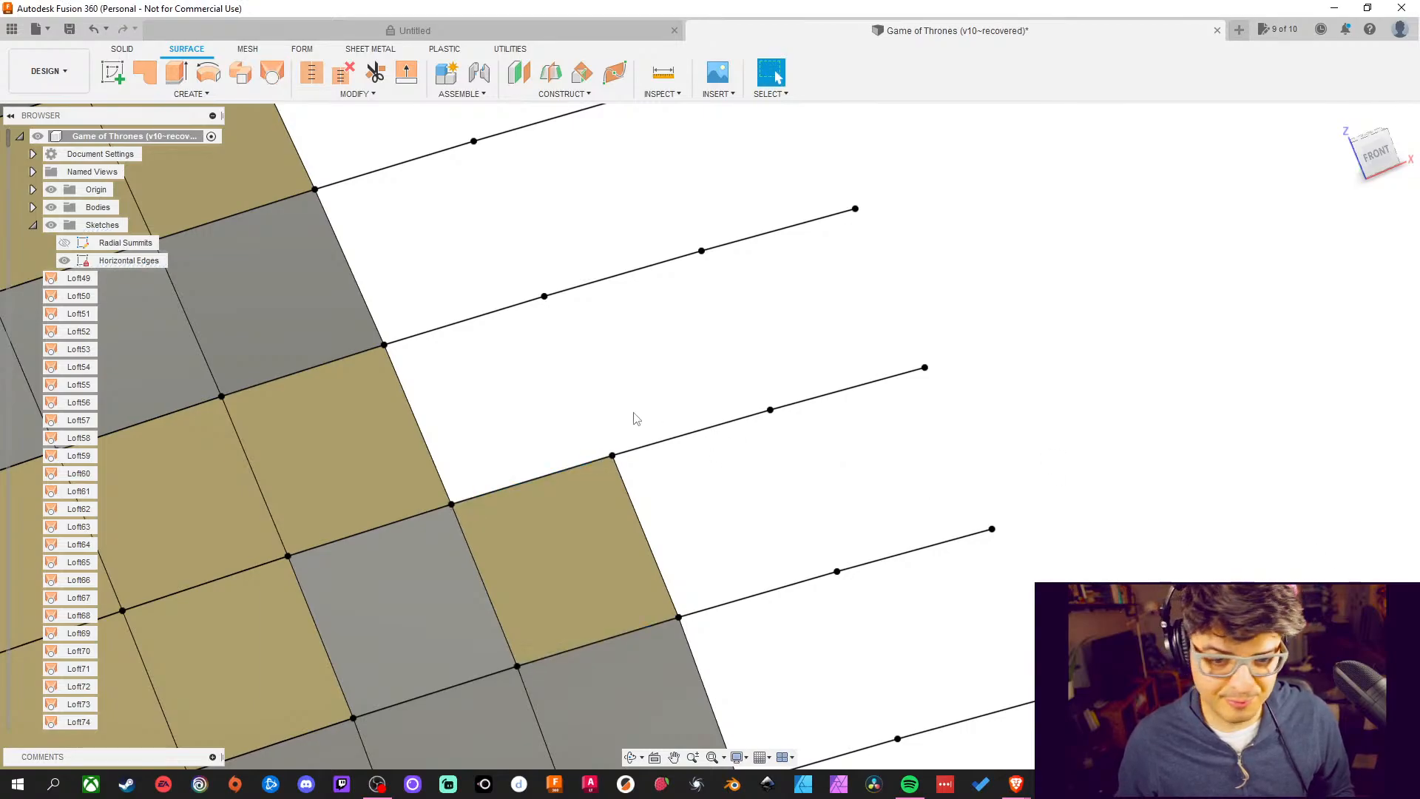
Loft the eleventh cell from the bottom of the new column, beside the single yellow patch above the two grey ones
{"action": "middle_click_drag", "start_coordinate": [634, 415], "coordinate": [669, 480]}
{"action": "left_click", "coordinate": [272, 74]}
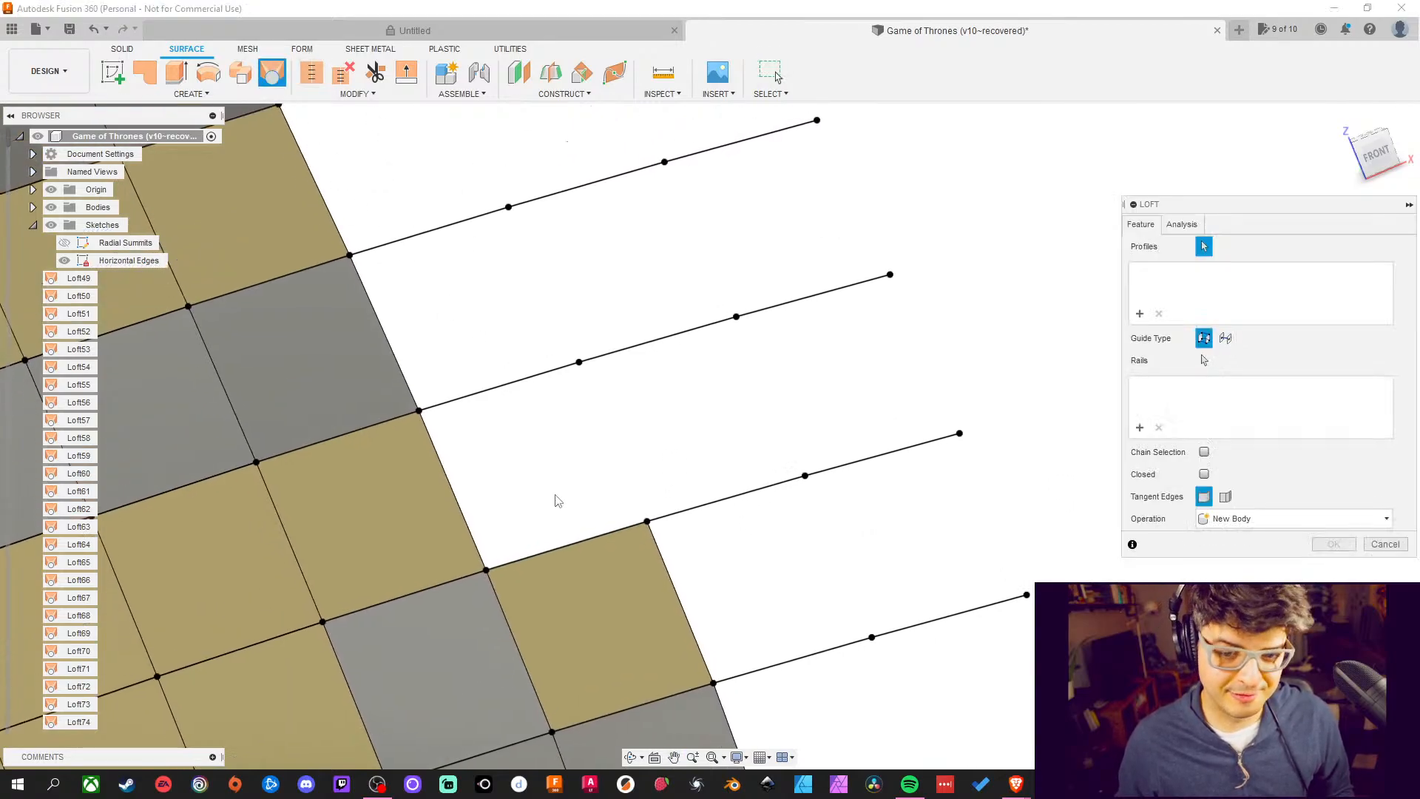
{"action": "left_click", "coordinate": [566, 543]}
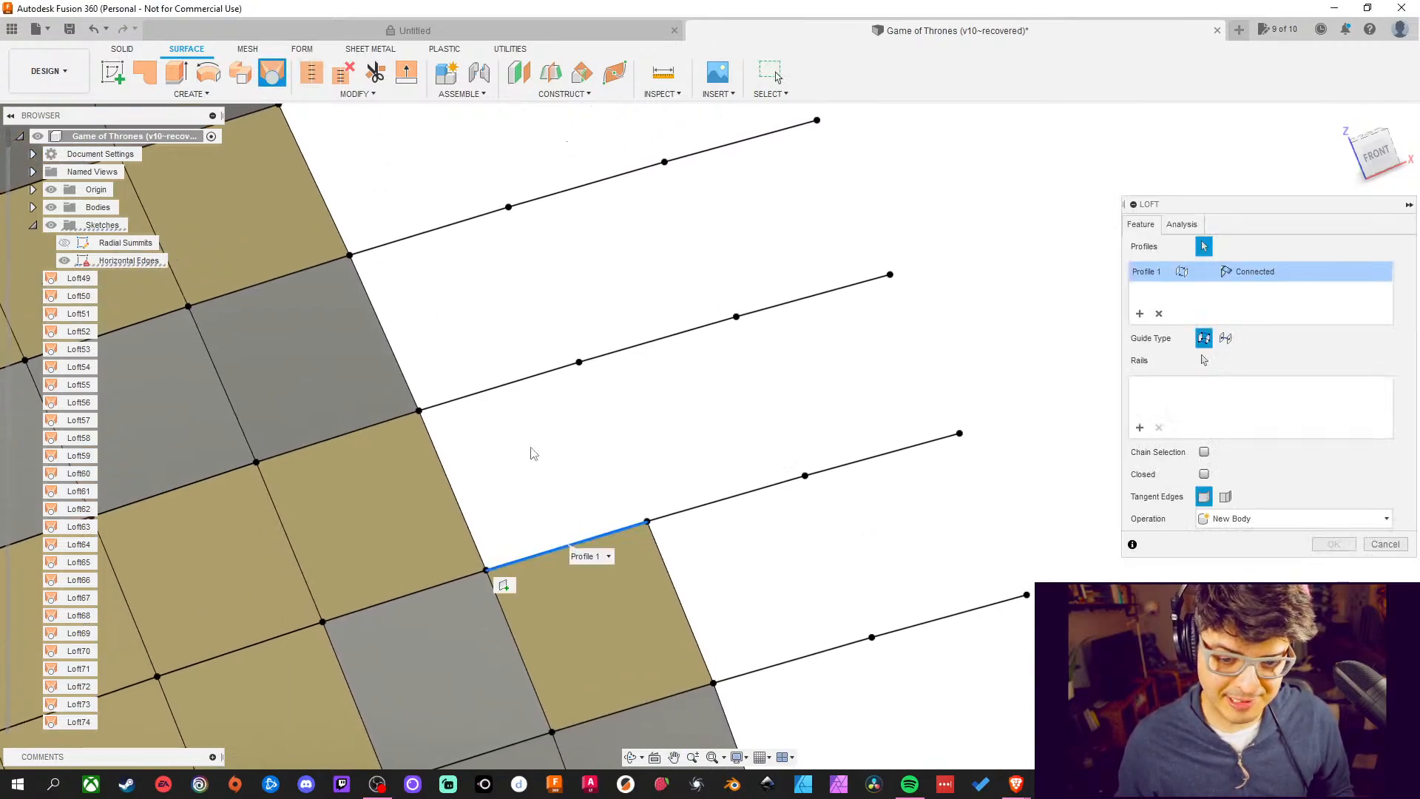
{"action": "left_click", "coordinate": [521, 389]}
{"action": "key", "text": "Return"}
{"action": "middle_click_drag", "start_coordinate": [513, 237], "coordinate": [545, 249]}
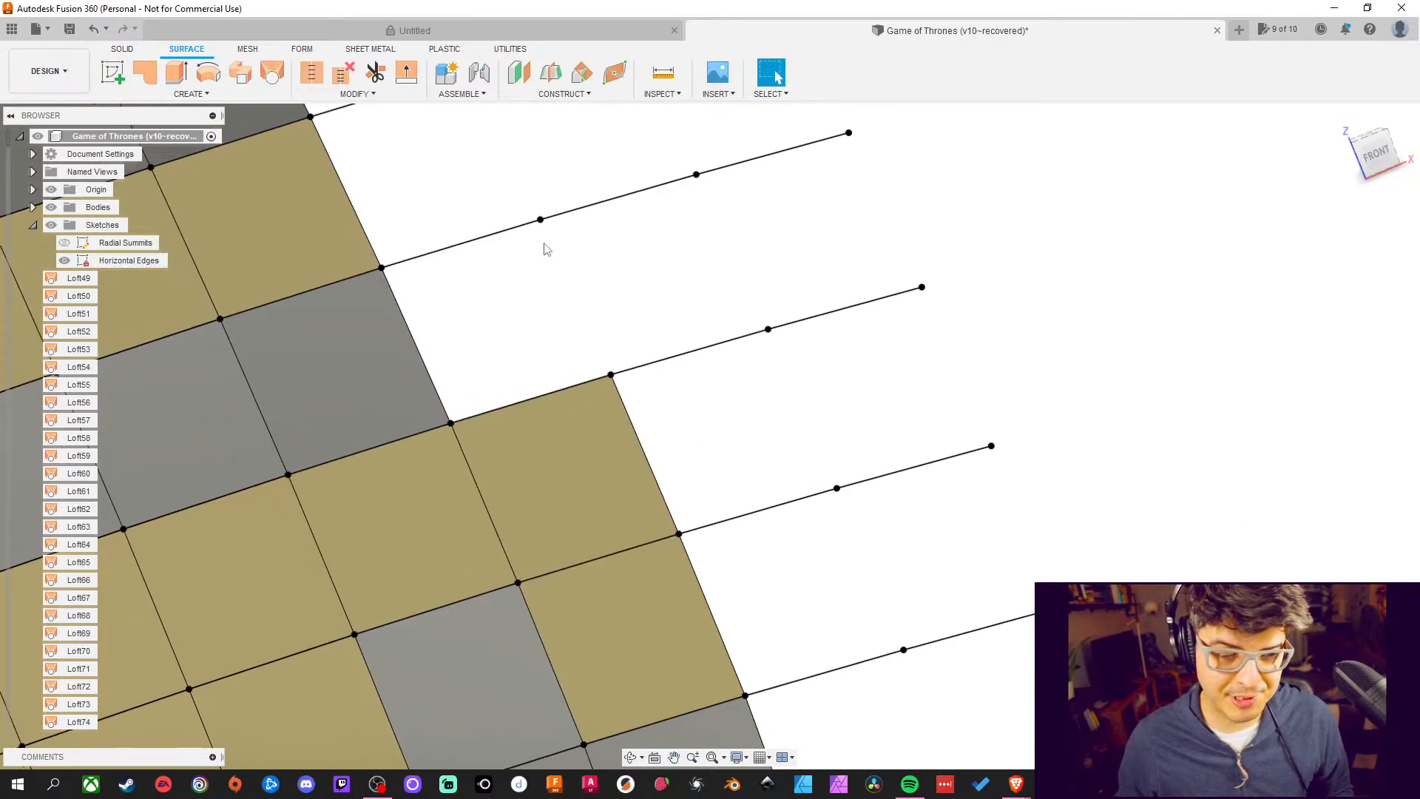
{"action": "left_click", "coordinate": [248, 48]}
{"action": "left_click", "coordinate": [281, 72]}
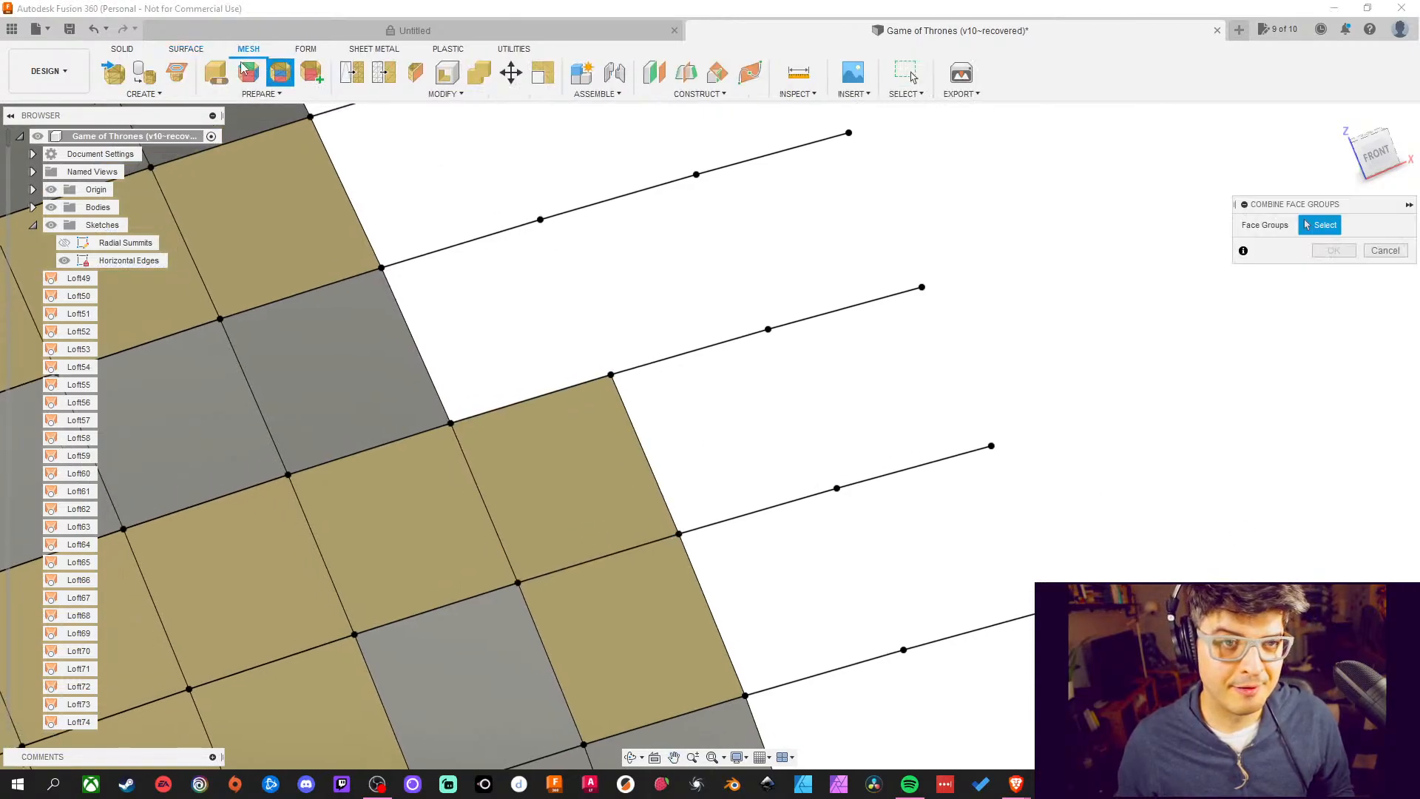
{"action": "left_click", "coordinate": [186, 49]}
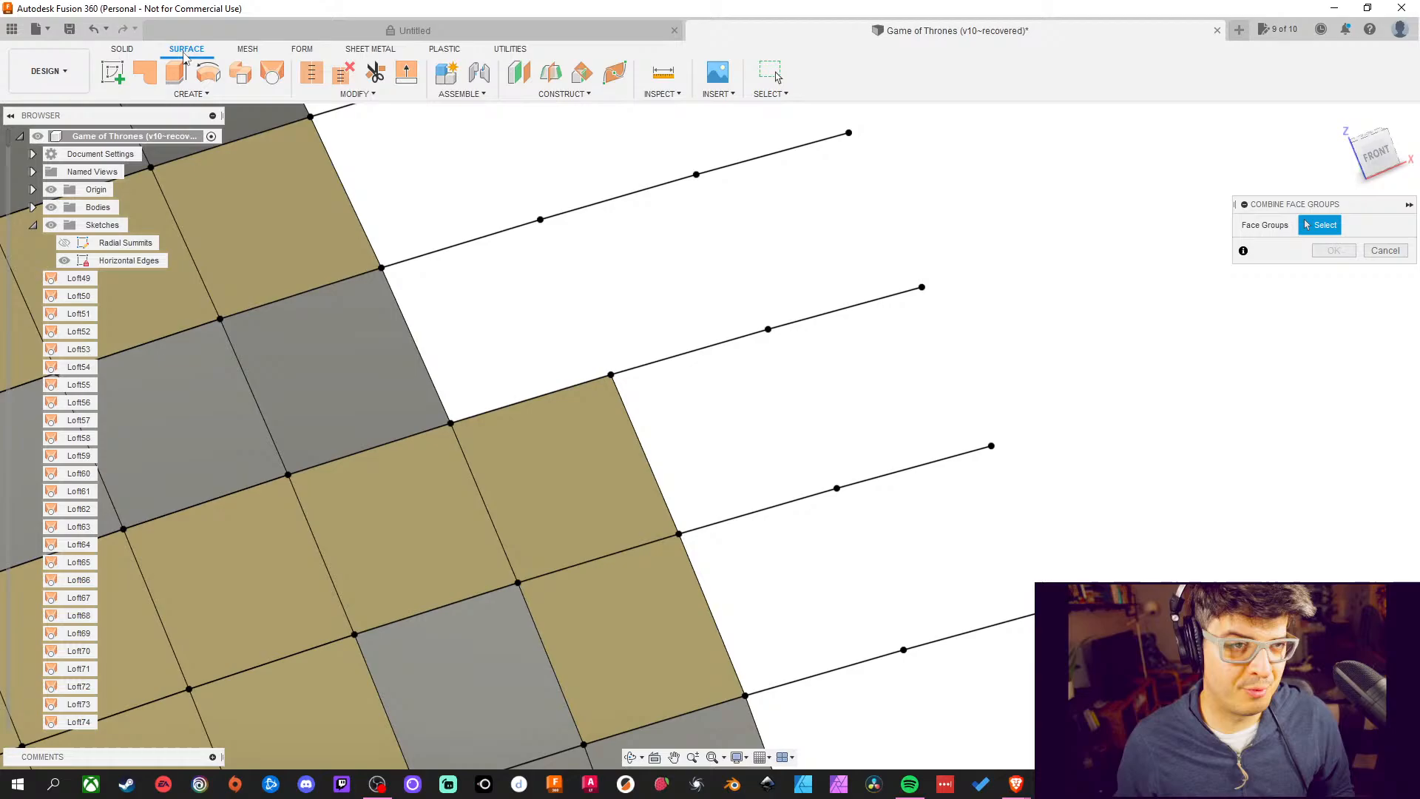
Loft the twelfth cell from the bottom of the new column, beside the grey patch between two single yellow ones
{"action": "left_click", "coordinate": [279, 75]}
{"action": "left_click", "coordinate": [536, 399]}
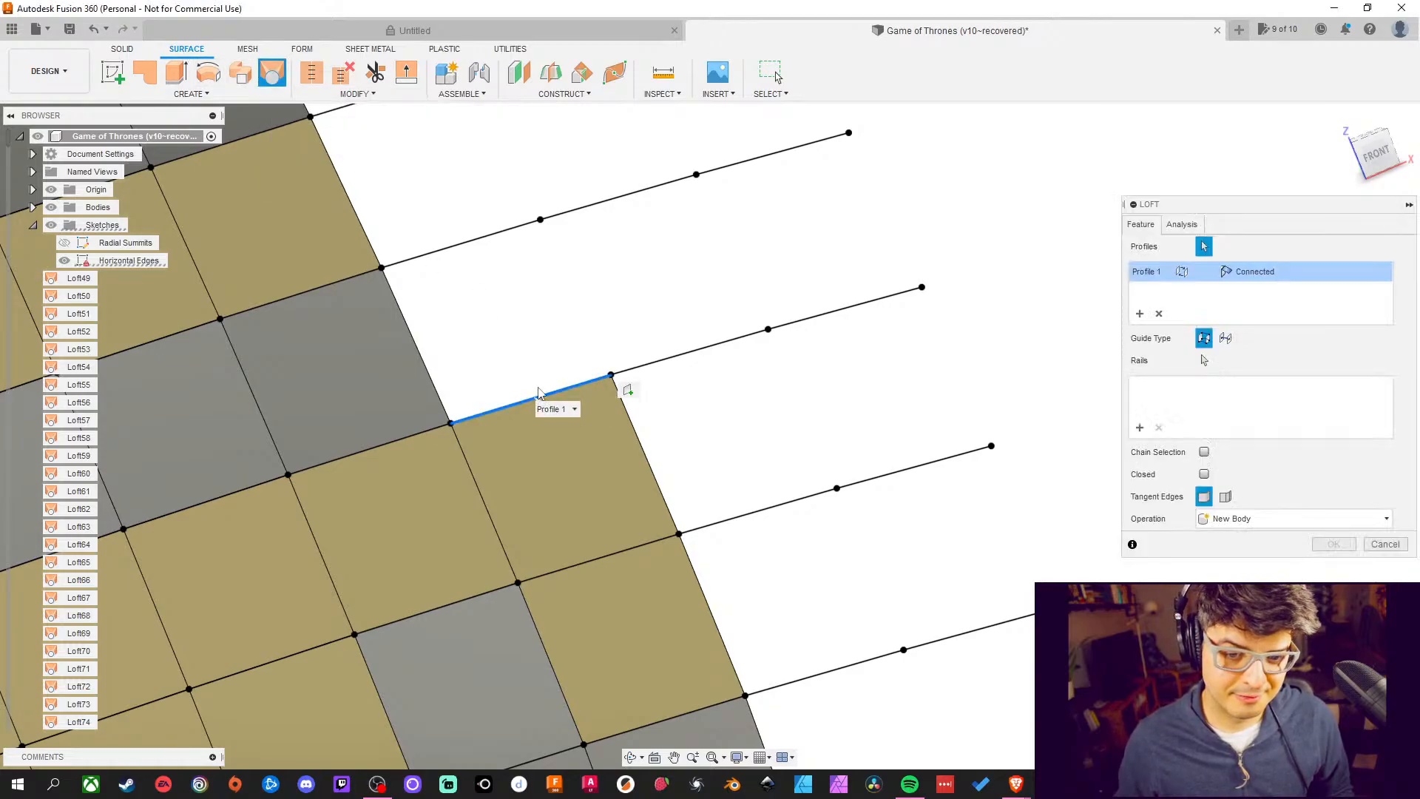
{"action": "left_click", "coordinate": [488, 235]}
{"action": "middle_click_drag", "start_coordinate": [464, 214], "coordinate": [602, 412]}
{"action": "left_click", "coordinate": [1333, 545]}
Loft the thirteenth cell from the bottom of the new column, beside the yellow patch just below the dark grey one
{"action": "left_click", "coordinate": [272, 72]}
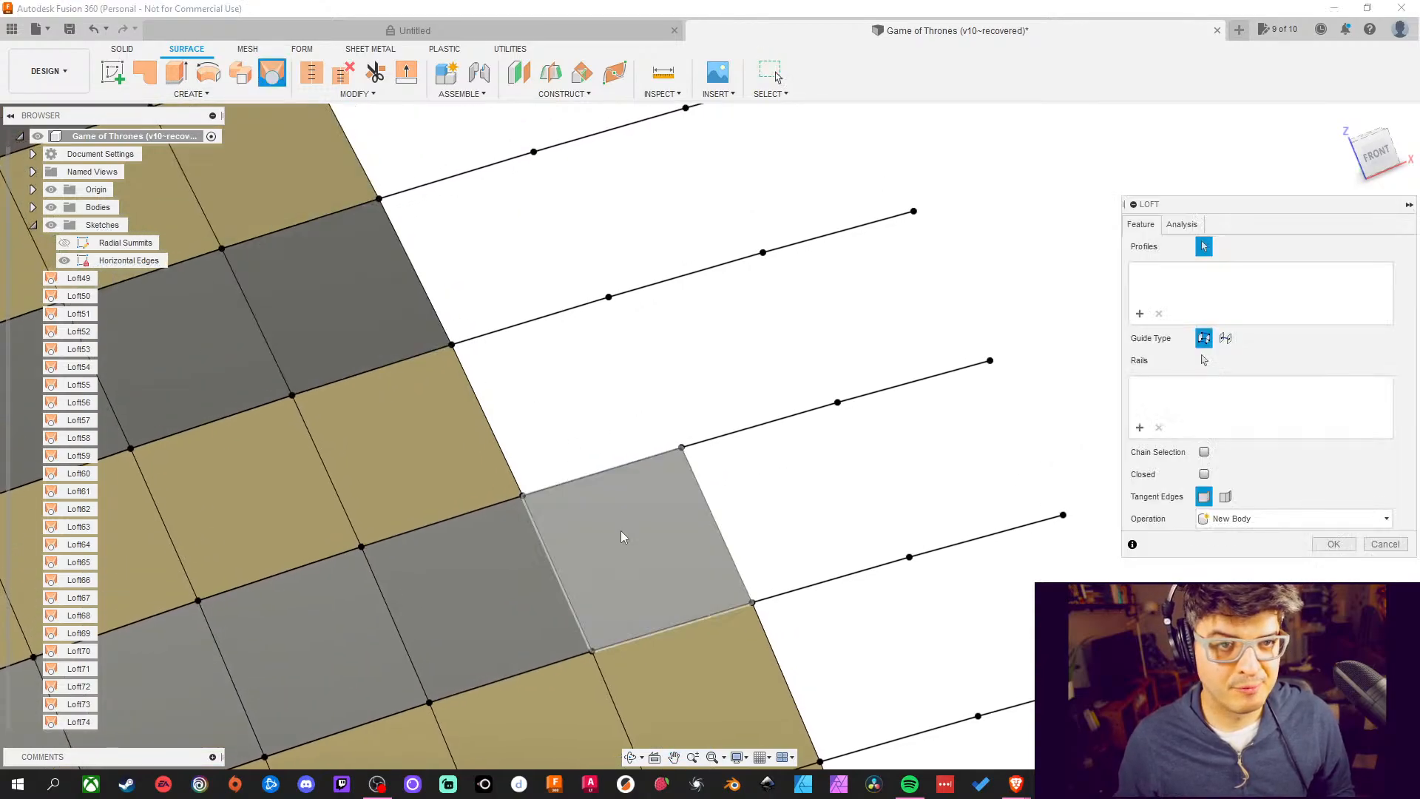
{"action": "left_click", "coordinate": [617, 468]}
{"action": "left_click", "coordinate": [570, 309]}
{"action": "middle_click_drag", "start_coordinate": [514, 273], "coordinate": [485, 389]}
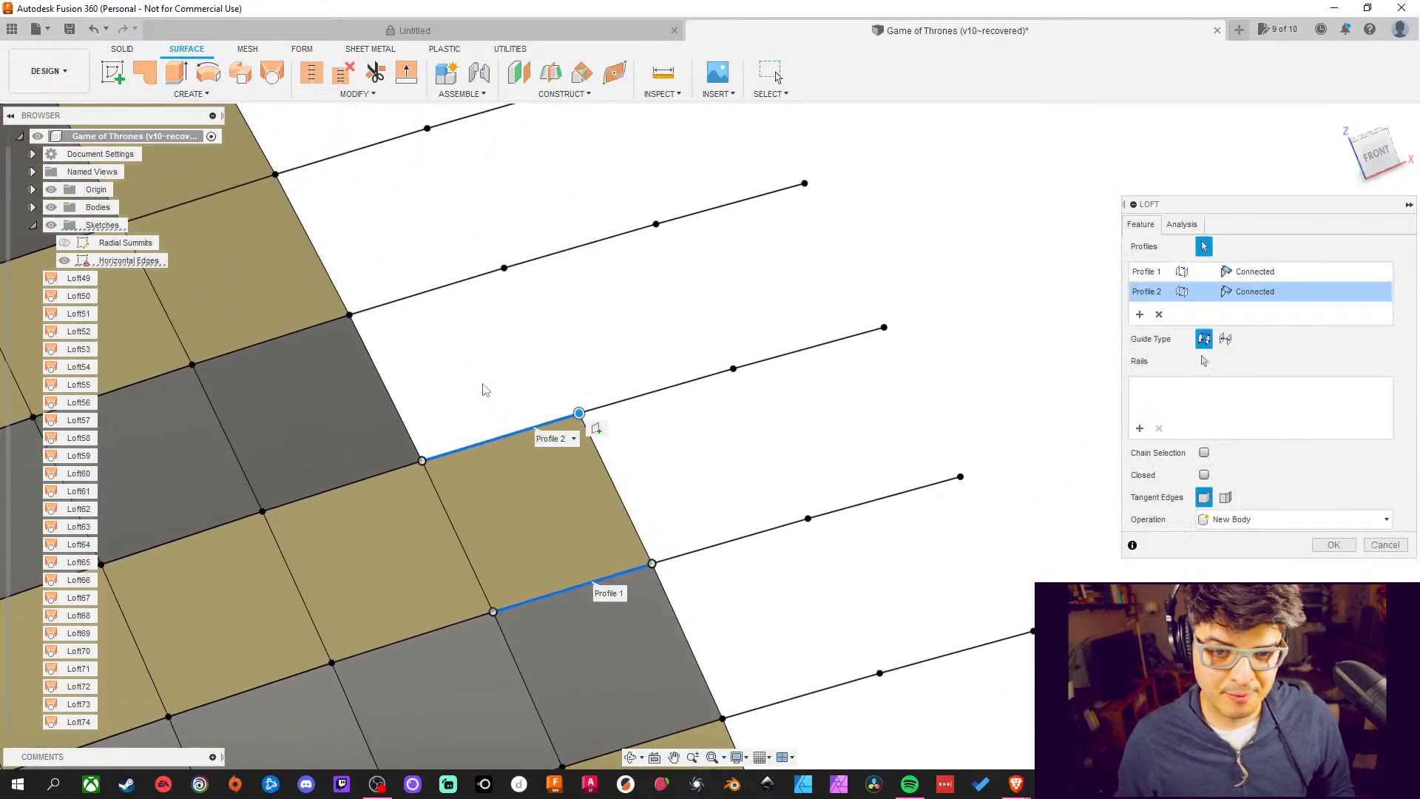
{"action": "left_click", "coordinate": [1339, 544]}
Loft the fourteenth cell from the bottom of the new column, beside the dark grey patch below the upper pair of yellow ones
{"action": "middle_click_drag", "start_coordinate": [557, 334], "coordinate": [629, 407]}
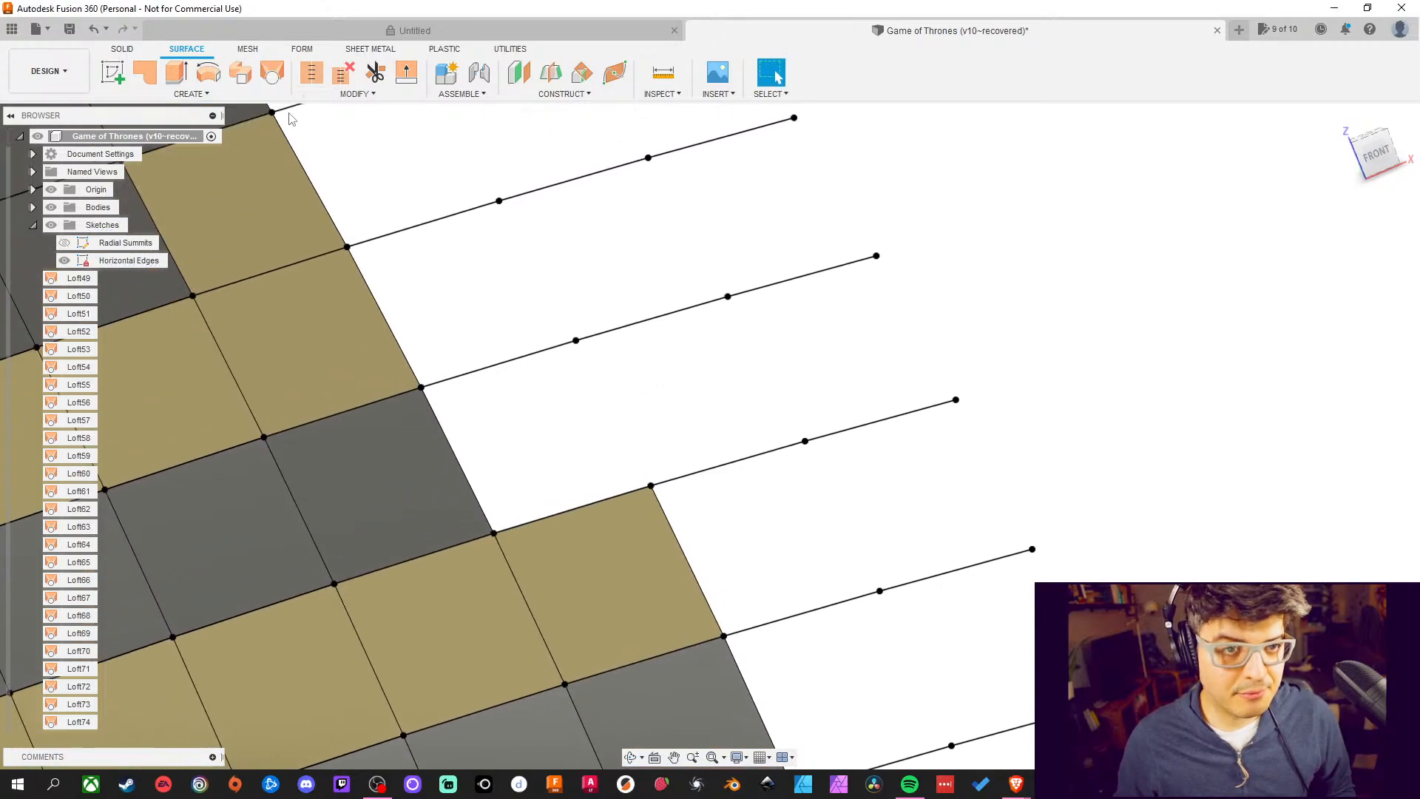
{"action": "left_click", "coordinate": [271, 72]}
{"action": "left_click", "coordinate": [573, 509]}
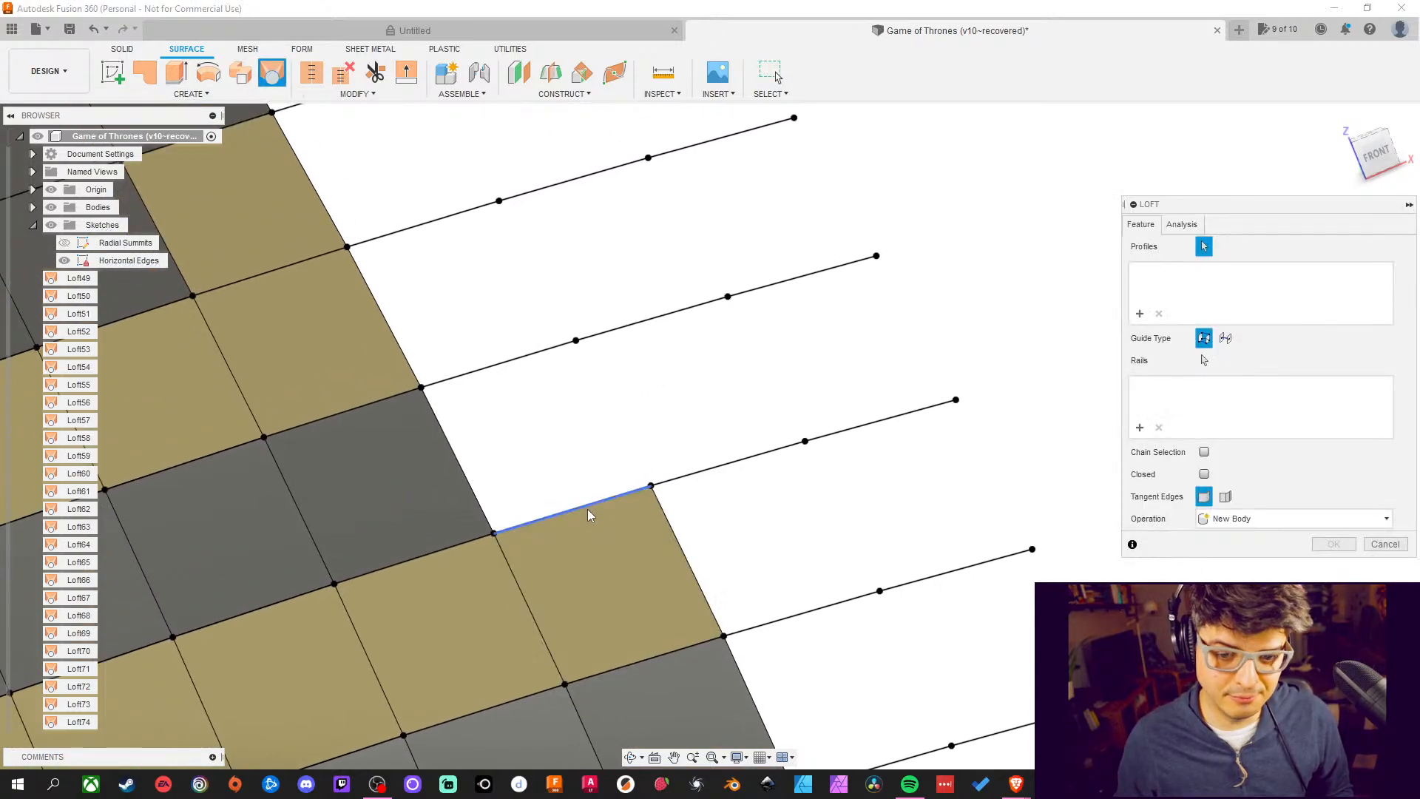
{"action": "left_click", "coordinate": [498, 372]}
{"action": "middle_click_drag", "start_coordinate": [485, 266], "coordinate": [519, 373]}
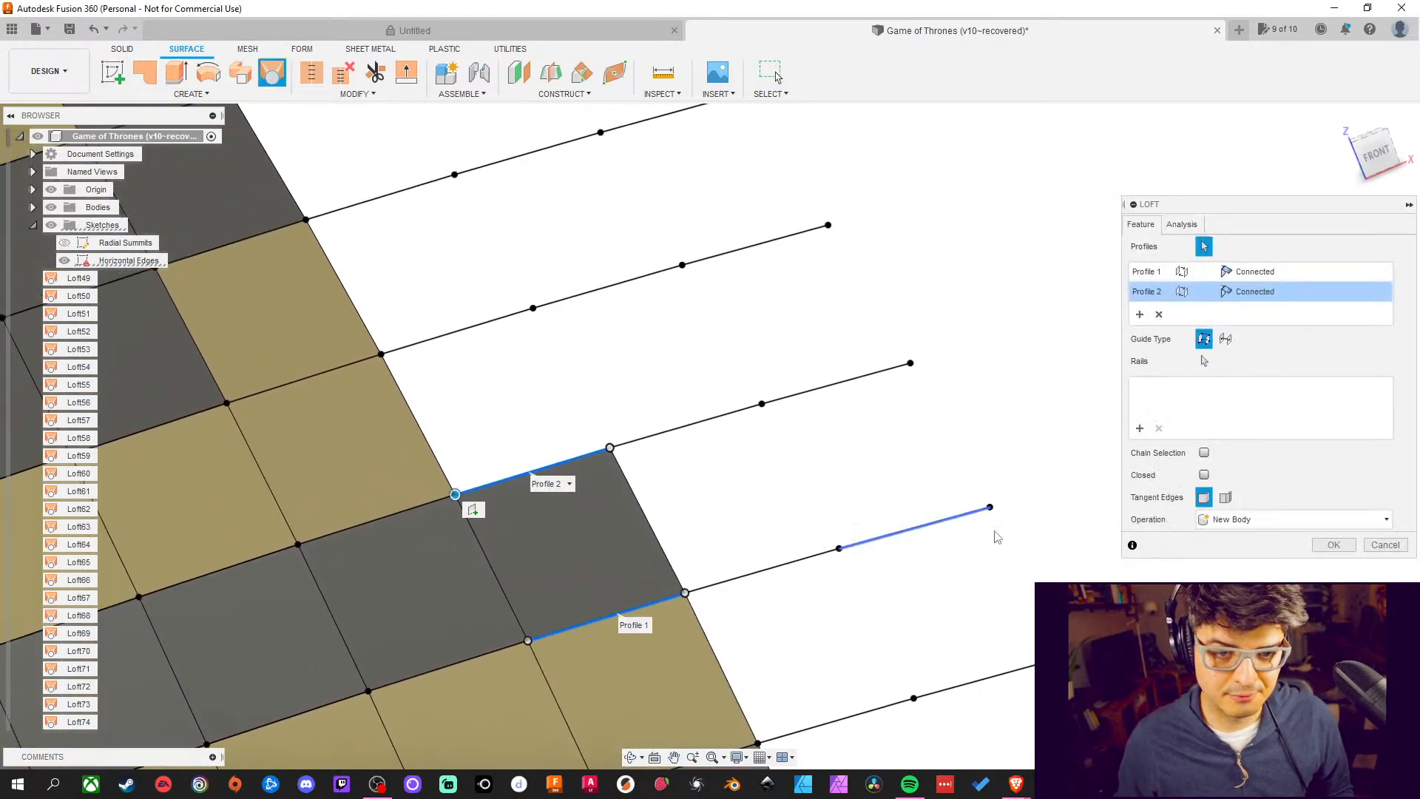
{"action": "left_click", "coordinate": [1334, 546]}
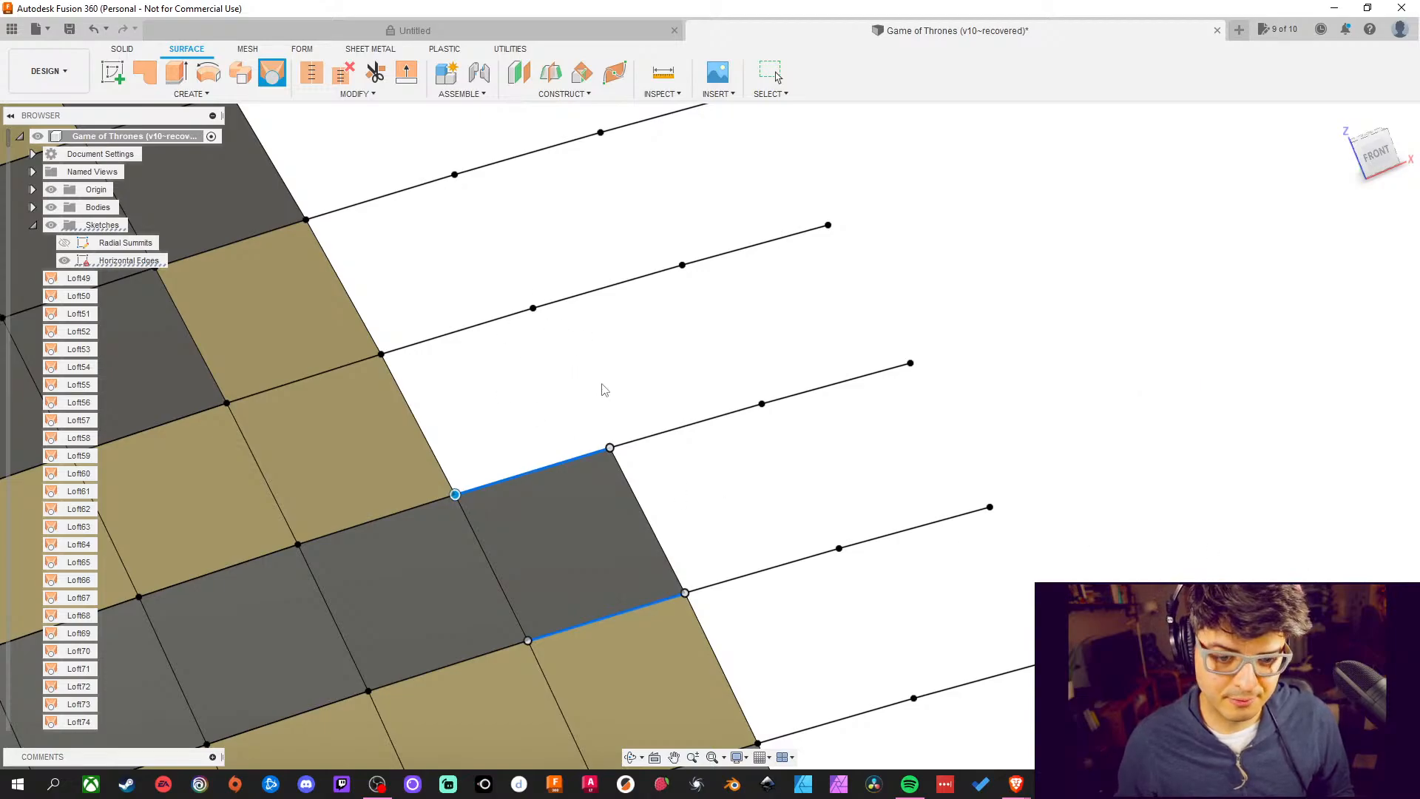
Loft the fifteenth cell from the bottom of the new column, beside the lower patch of the upper yellow pair
{"action": "middle_click_drag", "start_coordinate": [432, 245], "coordinate": [602, 383]}
{"action": "middle_click_drag", "start_coordinate": [585, 329], "coordinate": [552, 318]}
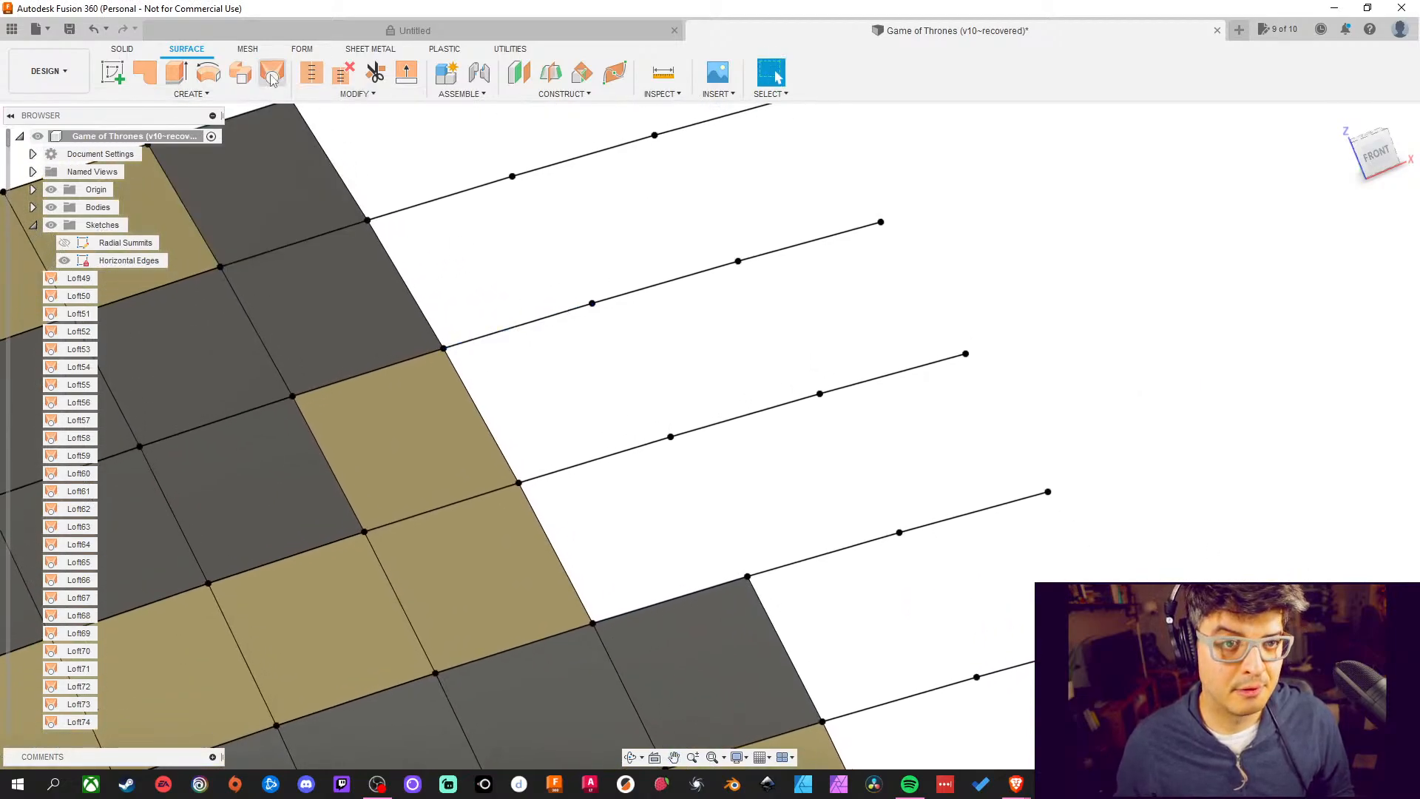
{"action": "left_click", "coordinate": [272, 74]}
{"action": "left_click", "coordinate": [695, 601]}
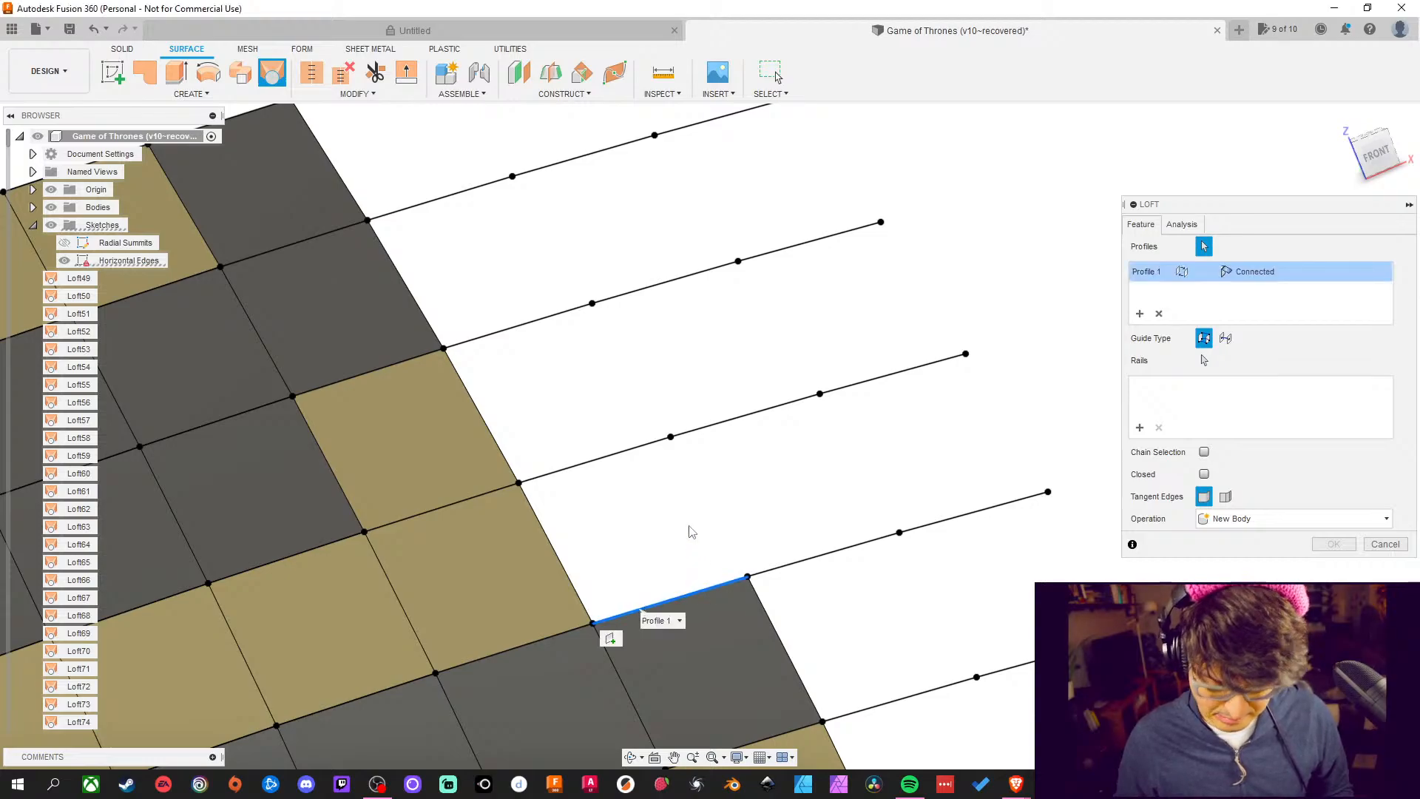
{"action": "middle_click_drag", "start_coordinate": [632, 498], "coordinate": [645, 523]}
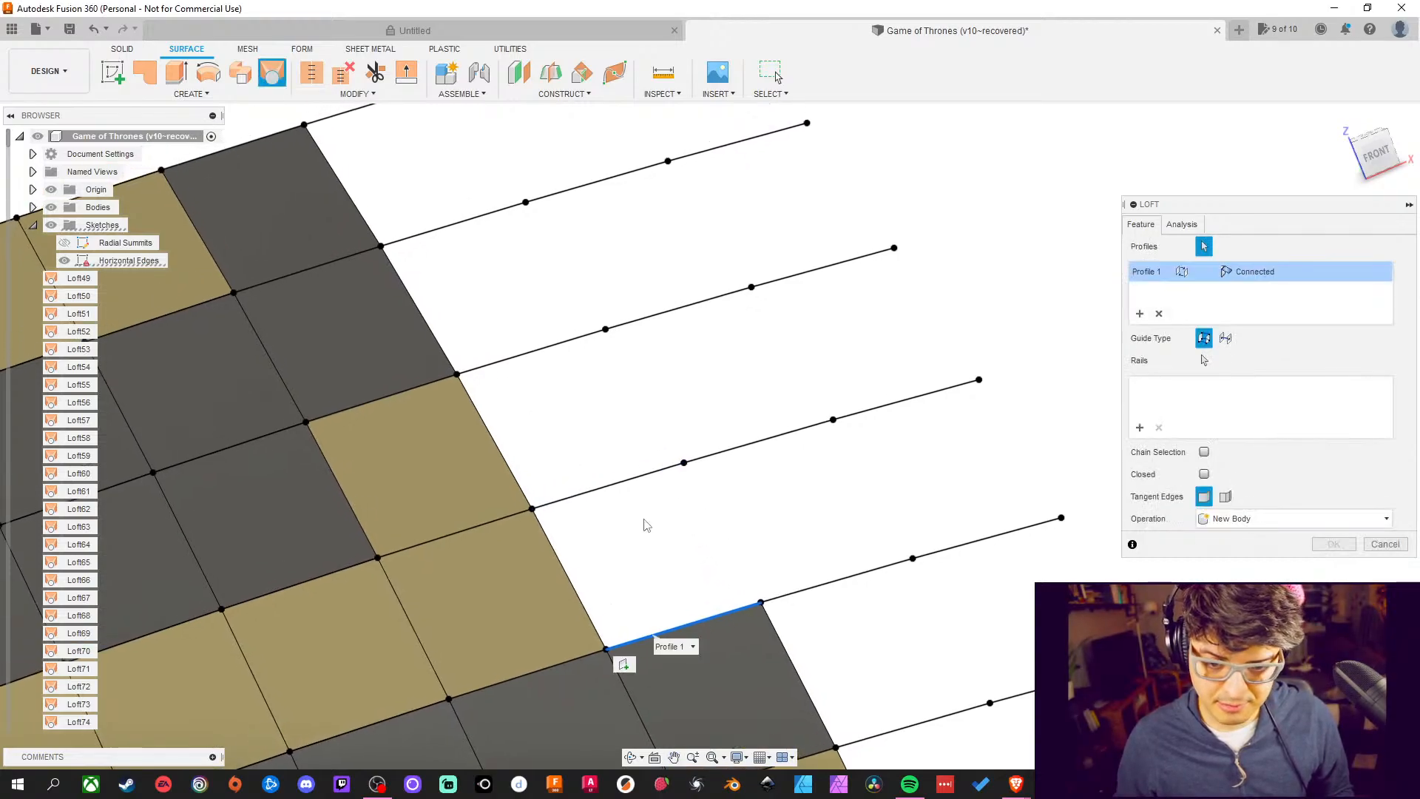
{"action": "left_click", "coordinate": [621, 488]}
{"action": "left_click", "coordinate": [1333, 543]}
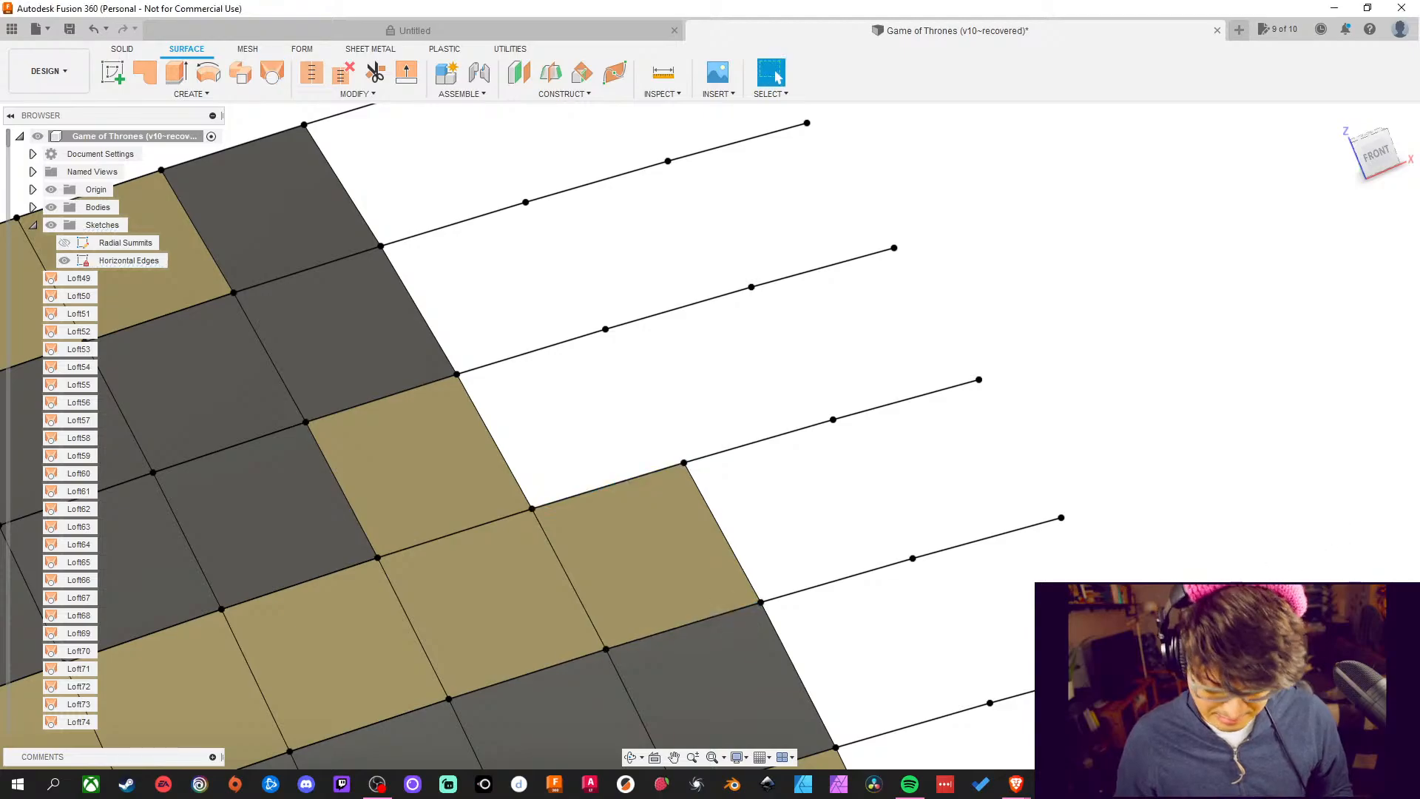
Loft the sixteenth cell from the bottom of the new column, beside the upper patch of the upper yellow pair
{"action": "left_click", "coordinate": [272, 74]}
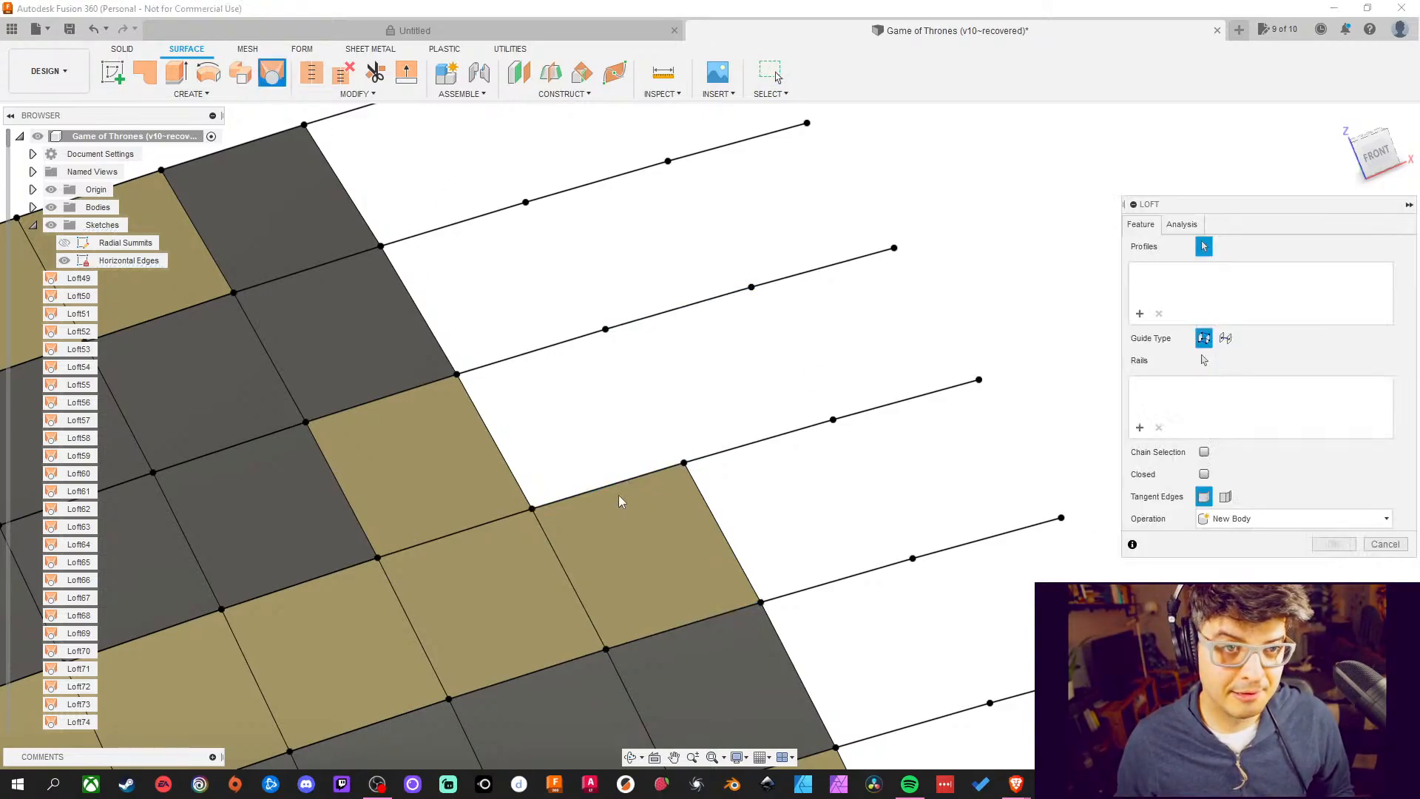
{"action": "left_click", "coordinate": [600, 485]}
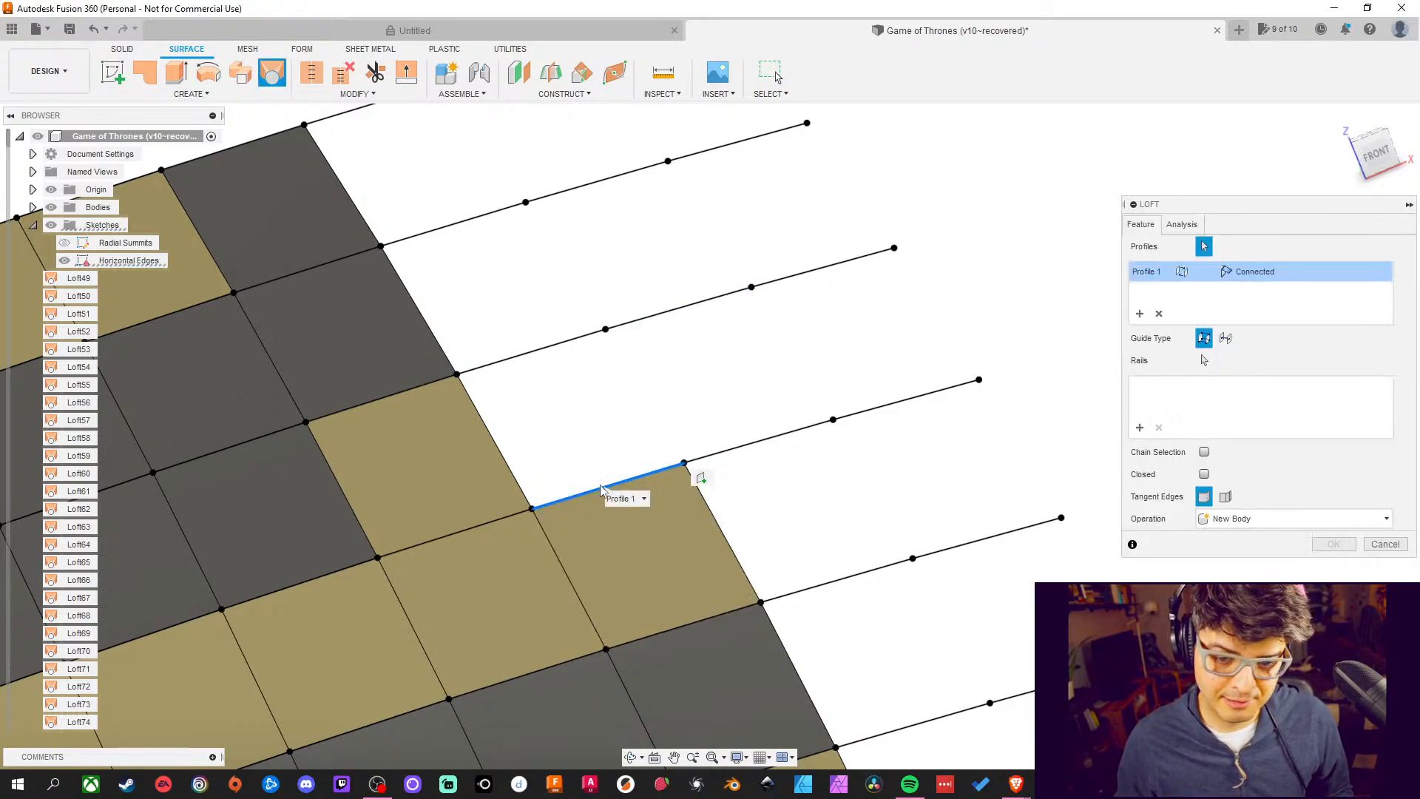
{"action": "left_click", "coordinate": [547, 349]}
{"action": "left_click", "coordinate": [1333, 544]}
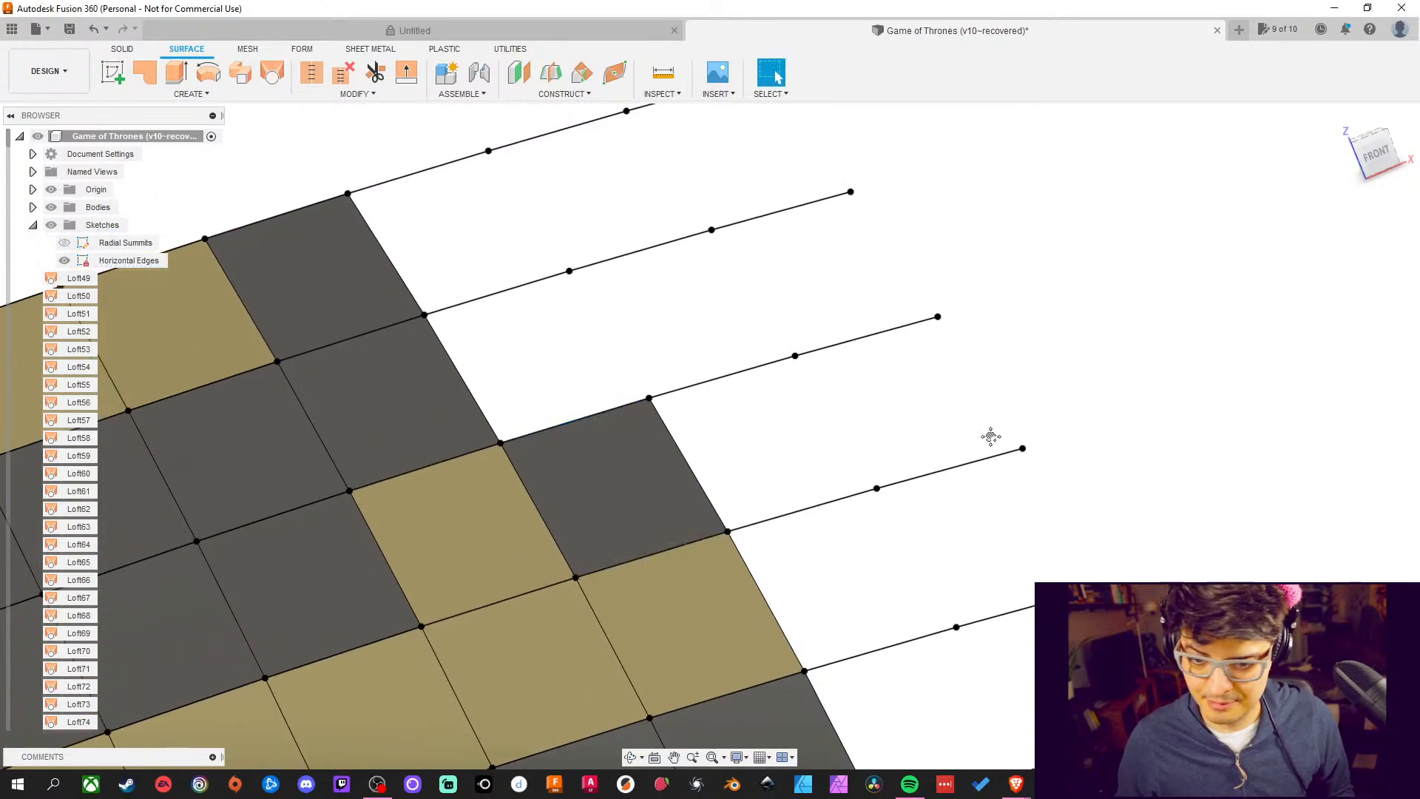
Loft the second-highest cell of the new column, between the second and third grid lines from the top
{"action": "left_click", "coordinate": [272, 74]}
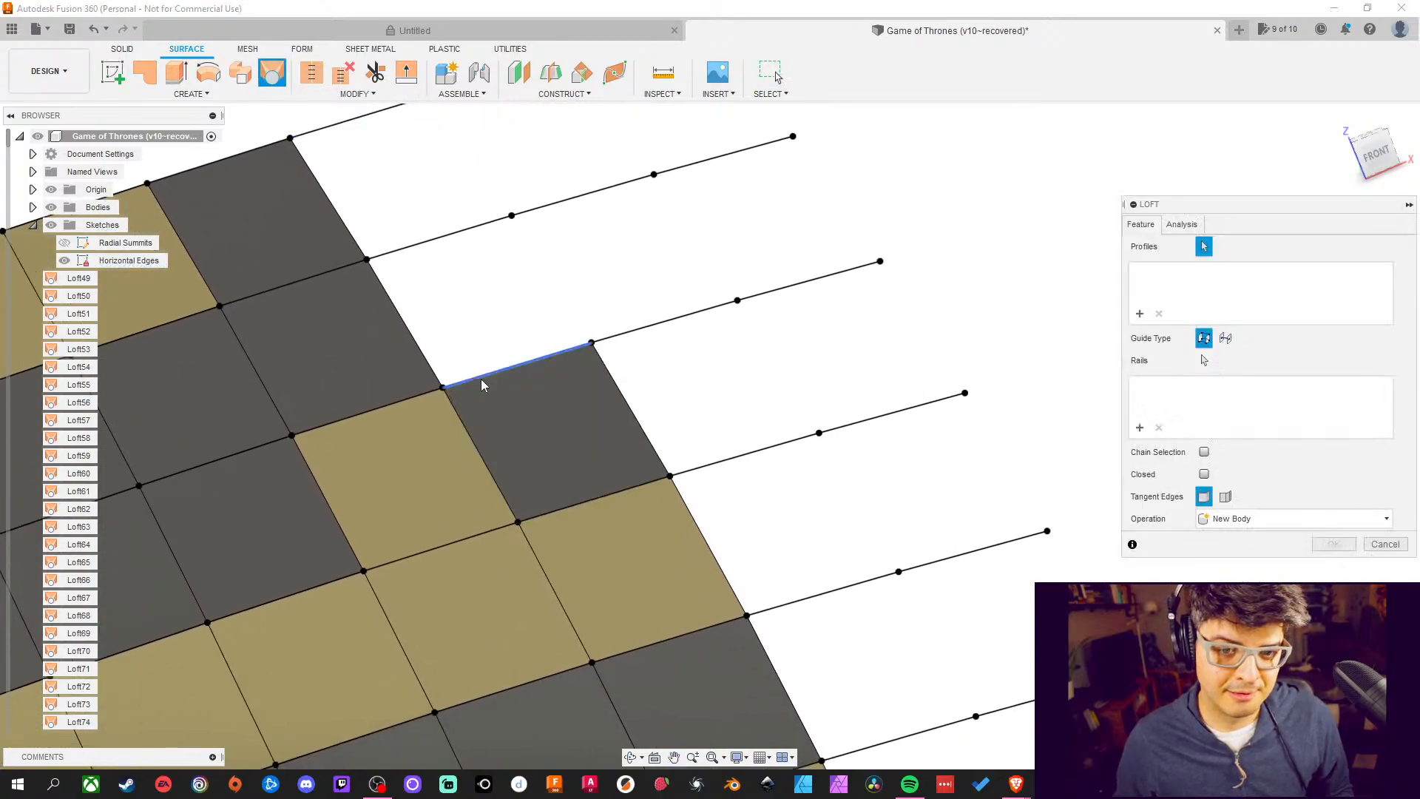
{"action": "left_click", "coordinate": [485, 375]}
{"action": "left_click", "coordinate": [446, 235]}
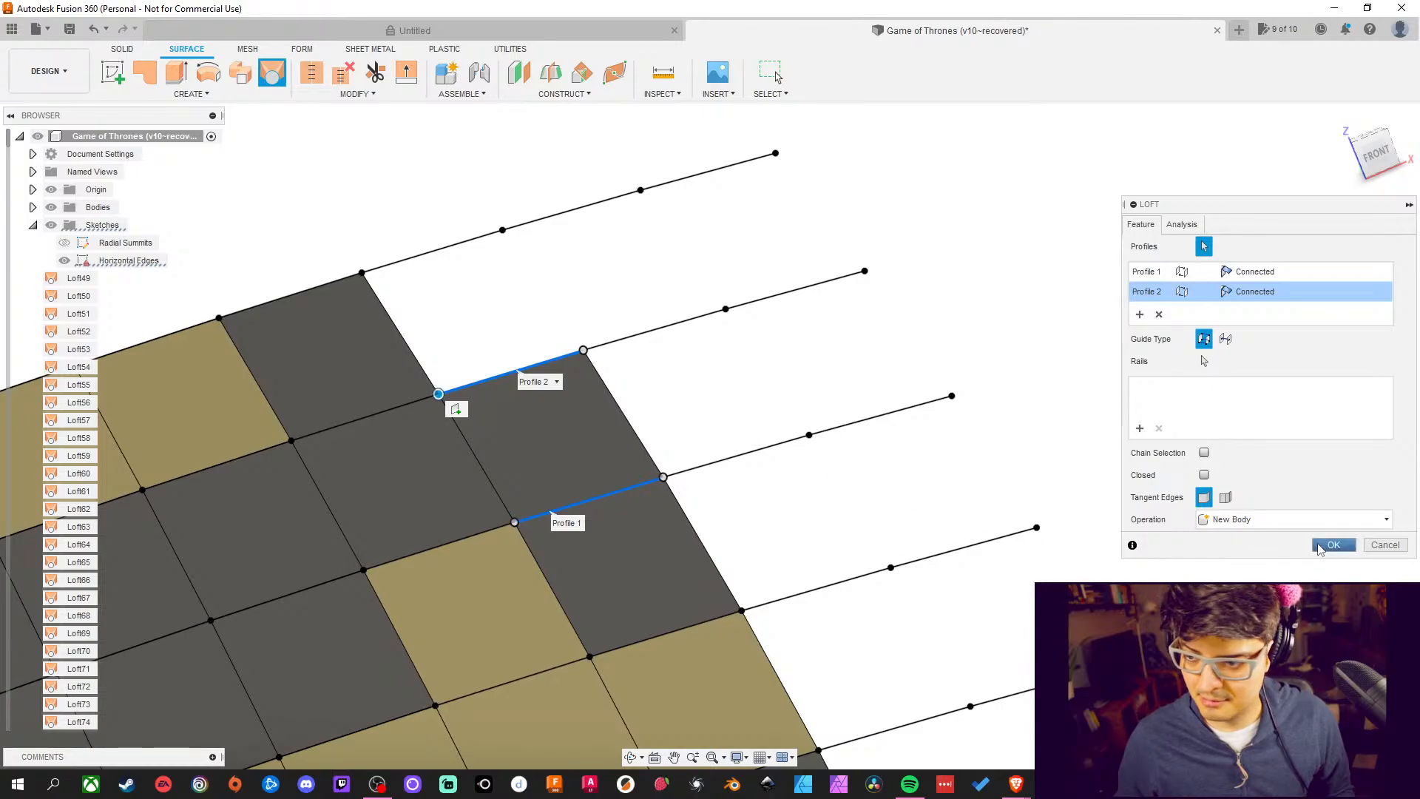
{"action": "left_click", "coordinate": [1320, 549]}
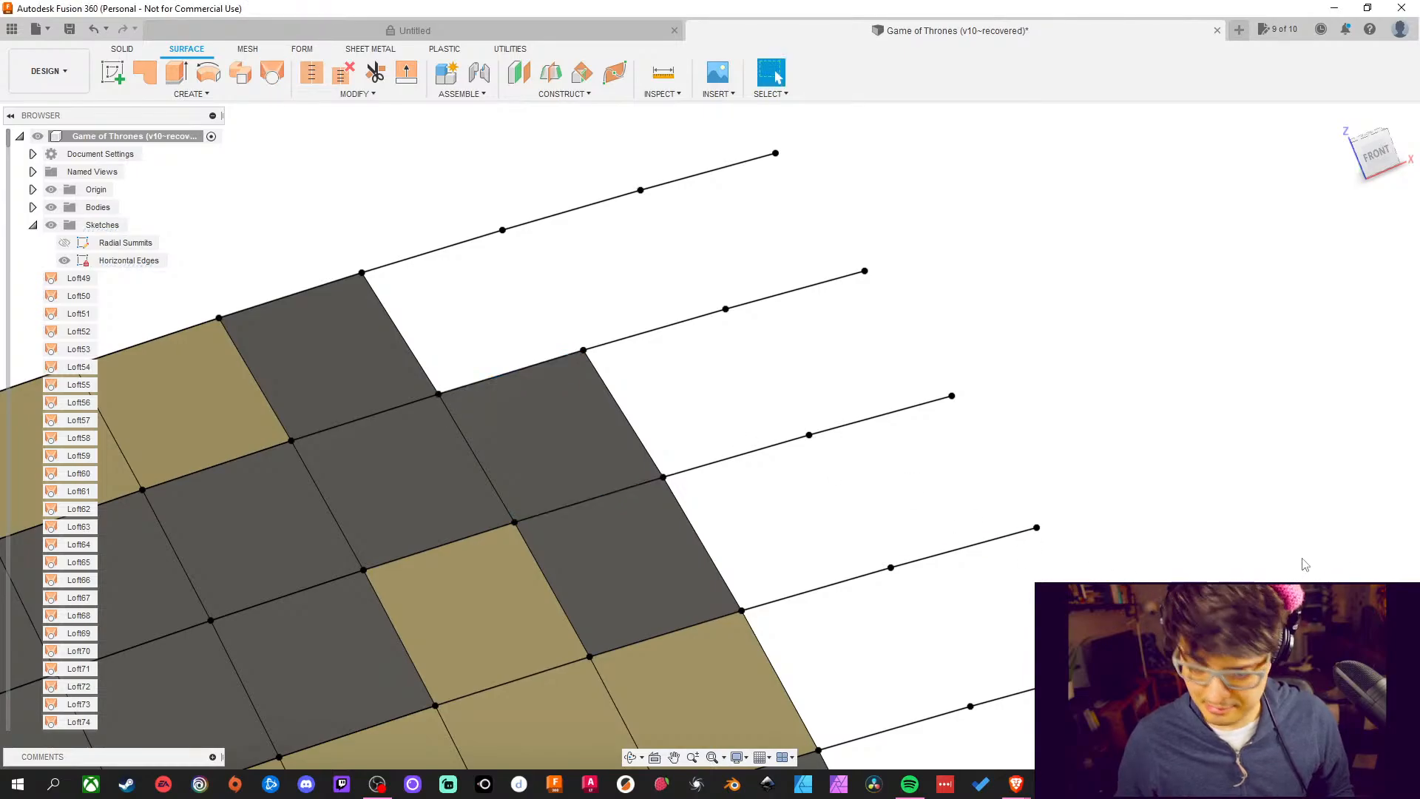
Loft the topmost cell of the column, between the two highest grid lines and beside the top dark grey patch
{"action": "left_click", "coordinate": [281, 77]}
{"action": "left_click", "coordinate": [514, 375]}
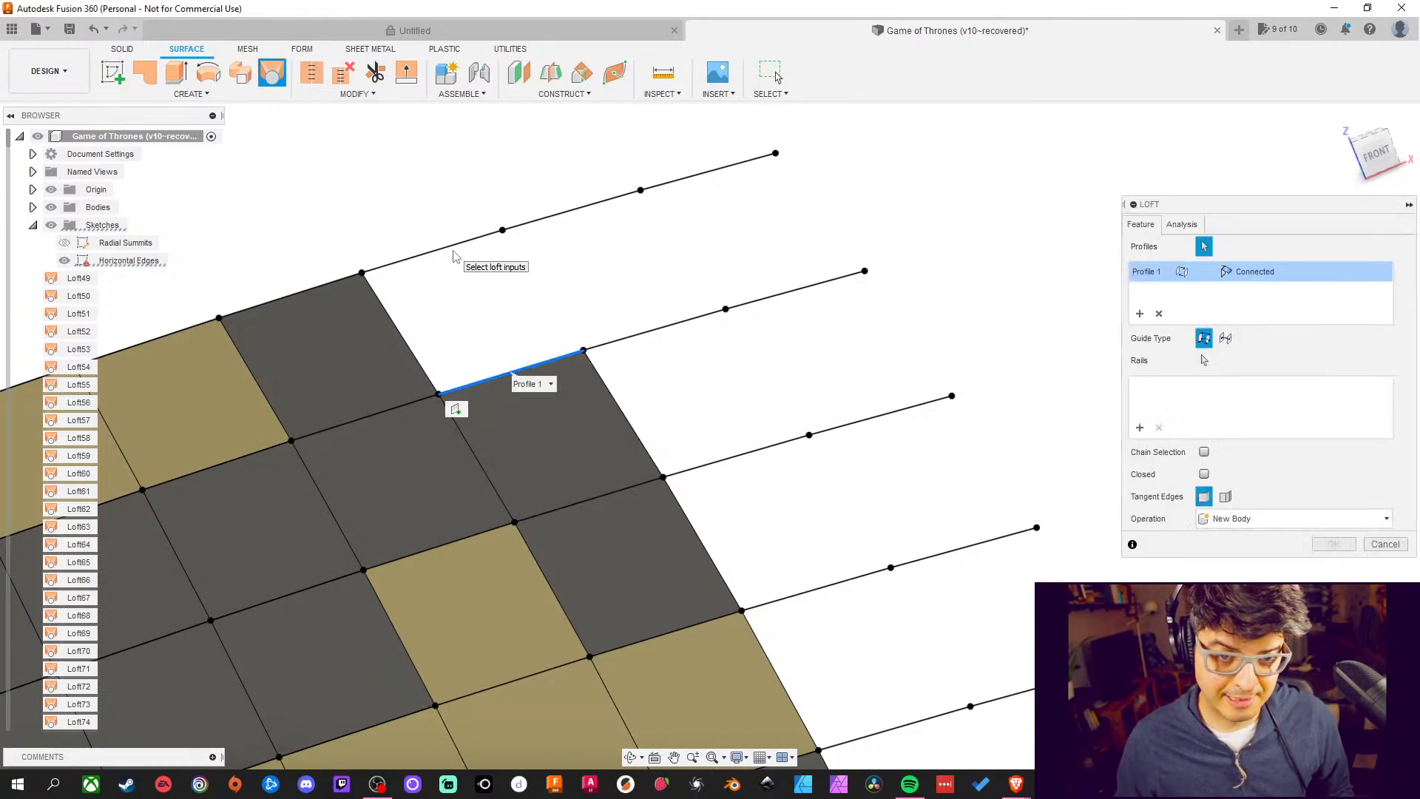
{"action": "left_click", "coordinate": [454, 252]}
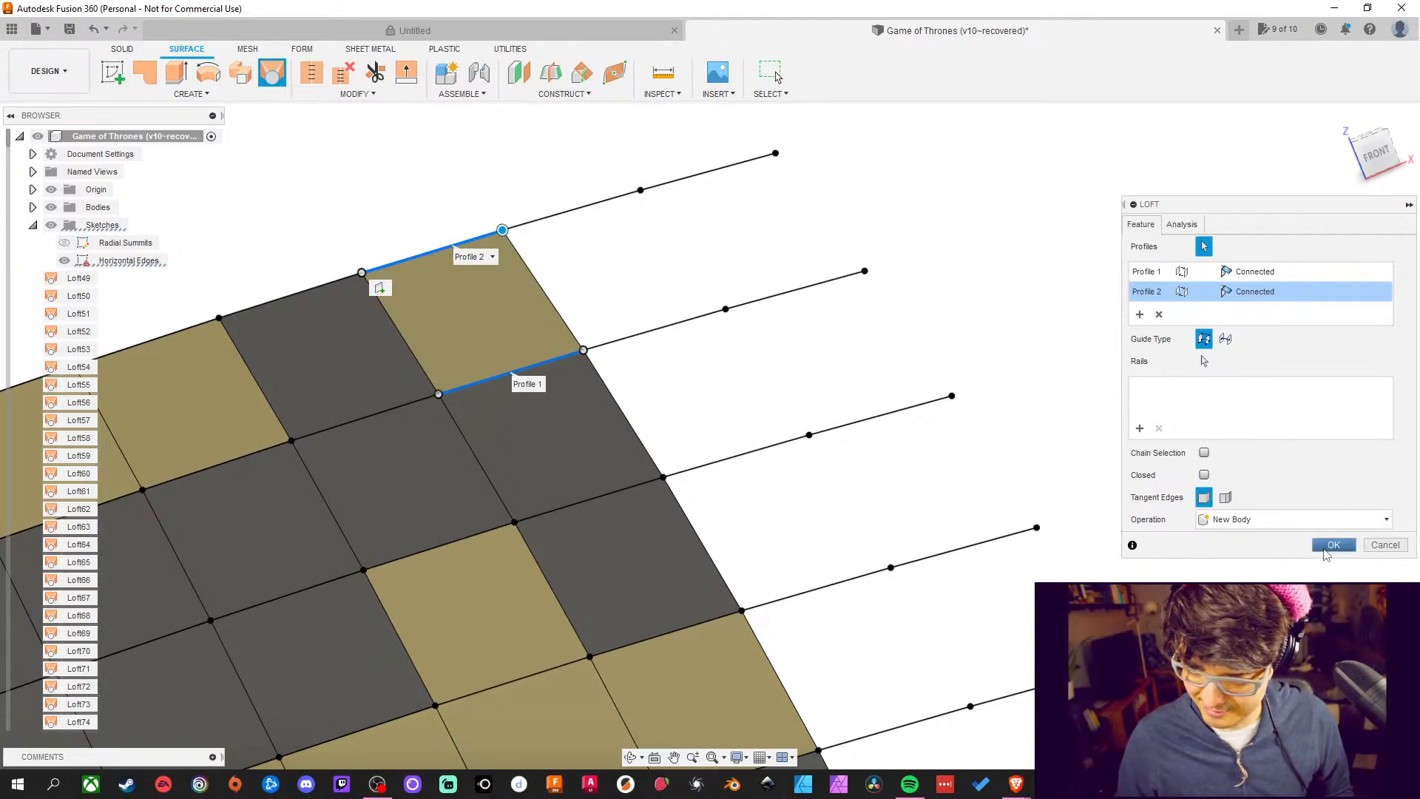
{"action": "left_click", "coordinate": [1333, 545]}
Start the next column by lofting its topmost cell, beside the yellow patch in the top row
{"action": "middle_click_drag", "start_coordinate": [580, 358], "coordinate": [519, 356]}
{"action": "left_click", "coordinate": [271, 72]}
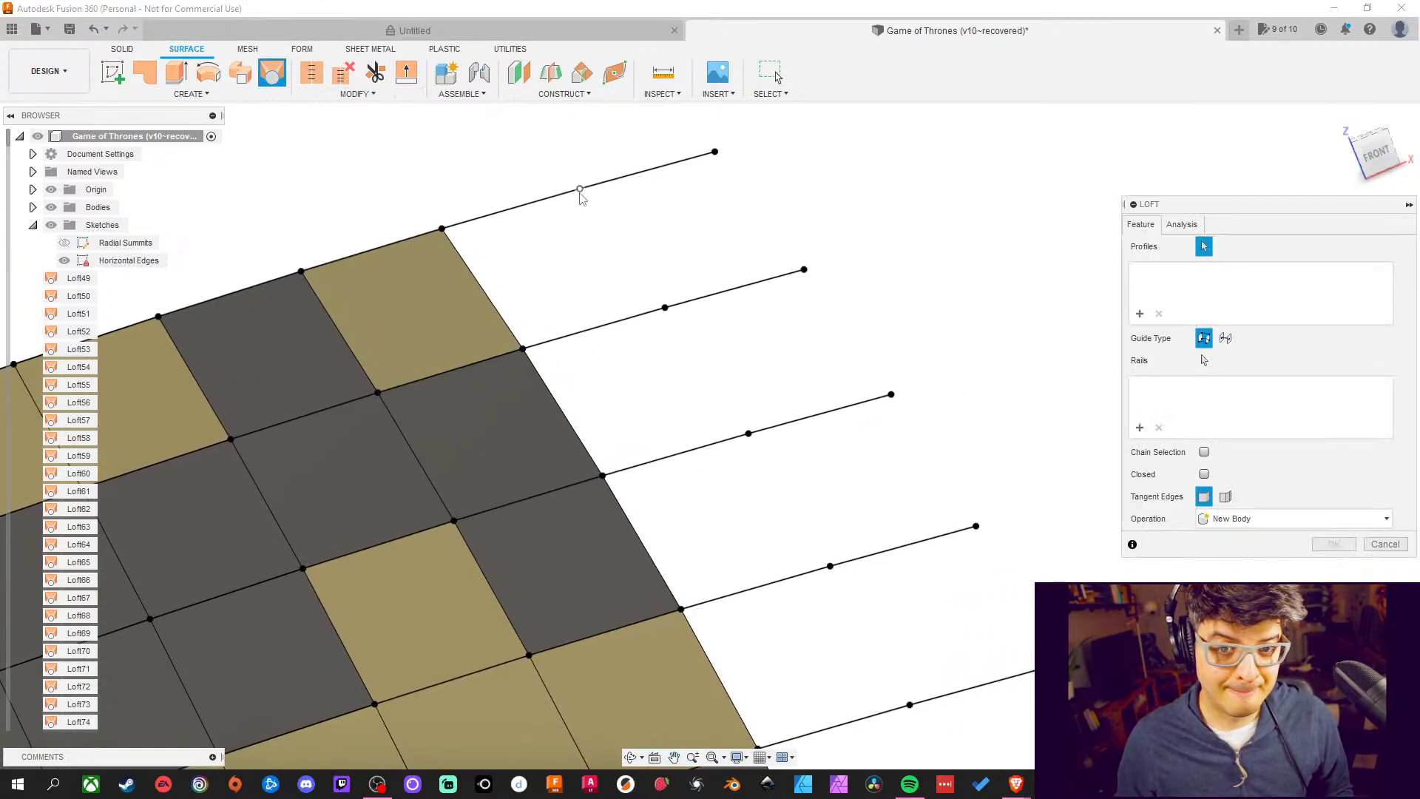
{"action": "left_click", "coordinate": [591, 340]}
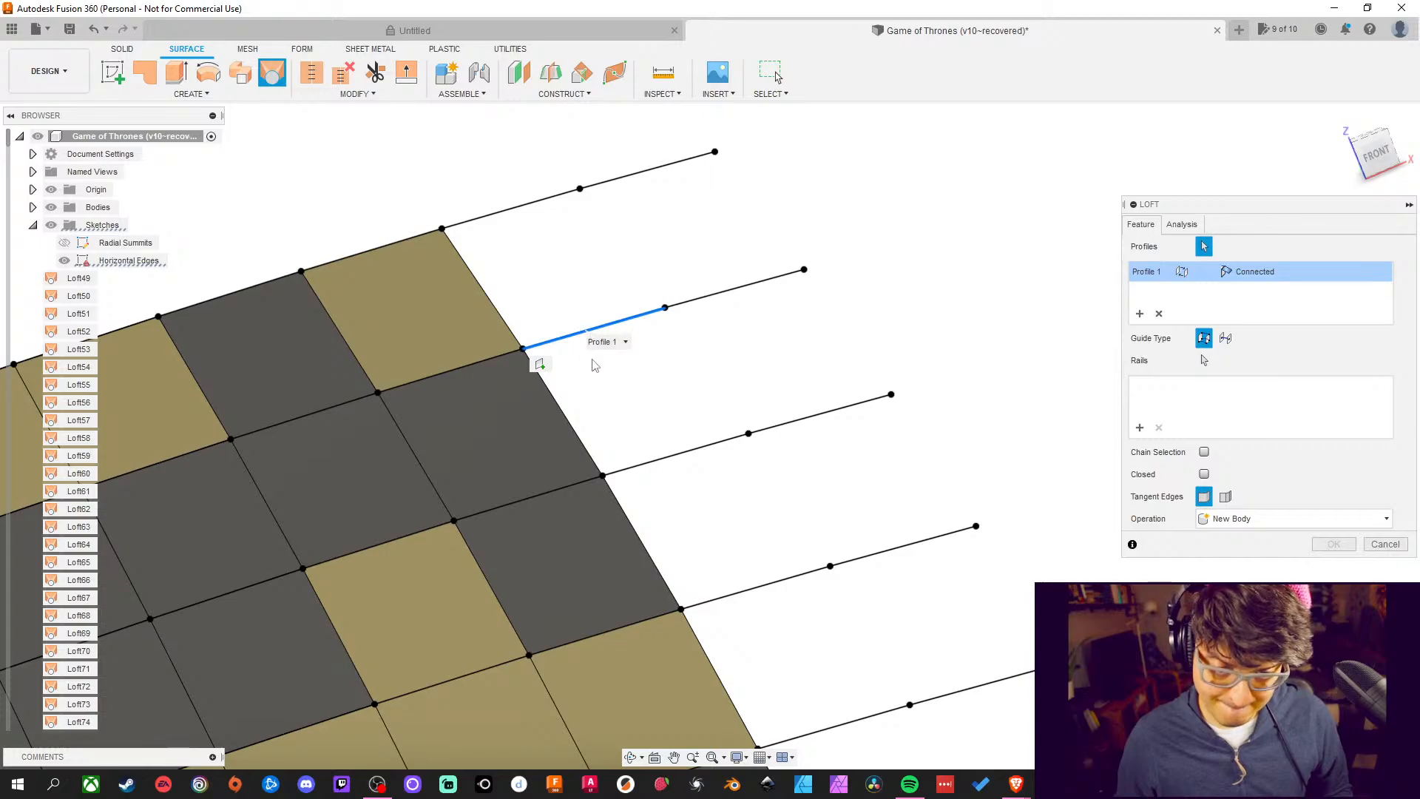
{"action": "left_click", "coordinate": [534, 206]}
{"action": "middle_click_drag", "start_coordinate": [534, 207], "coordinate": [442, 180]}
{"action": "left_click", "coordinate": [1333, 544]}
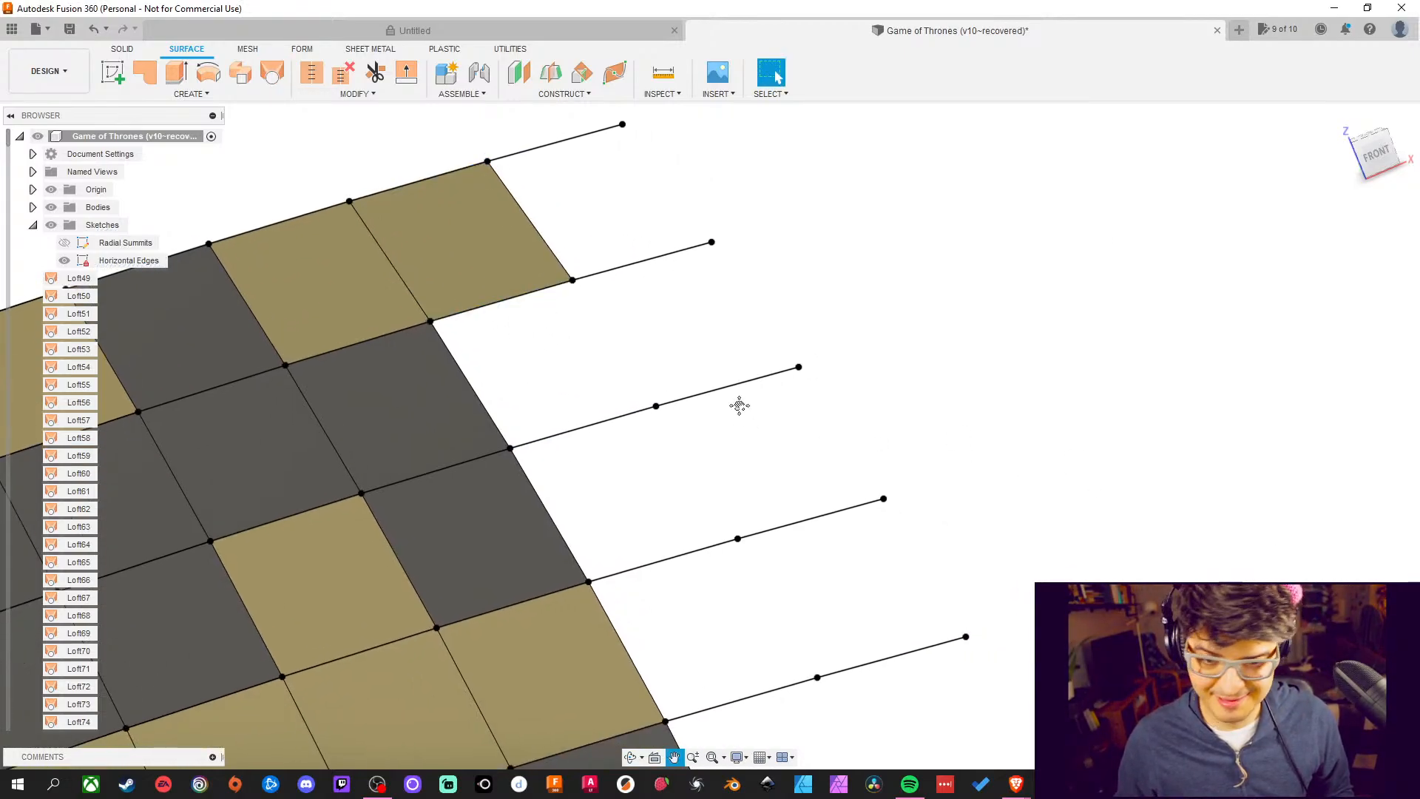
Loft the second cell from the top of the new column, between the second and third grid lines, beside a dark grey patch
{"action": "left_click", "coordinate": [272, 72]}
{"action": "left_click", "coordinate": [452, 251]}
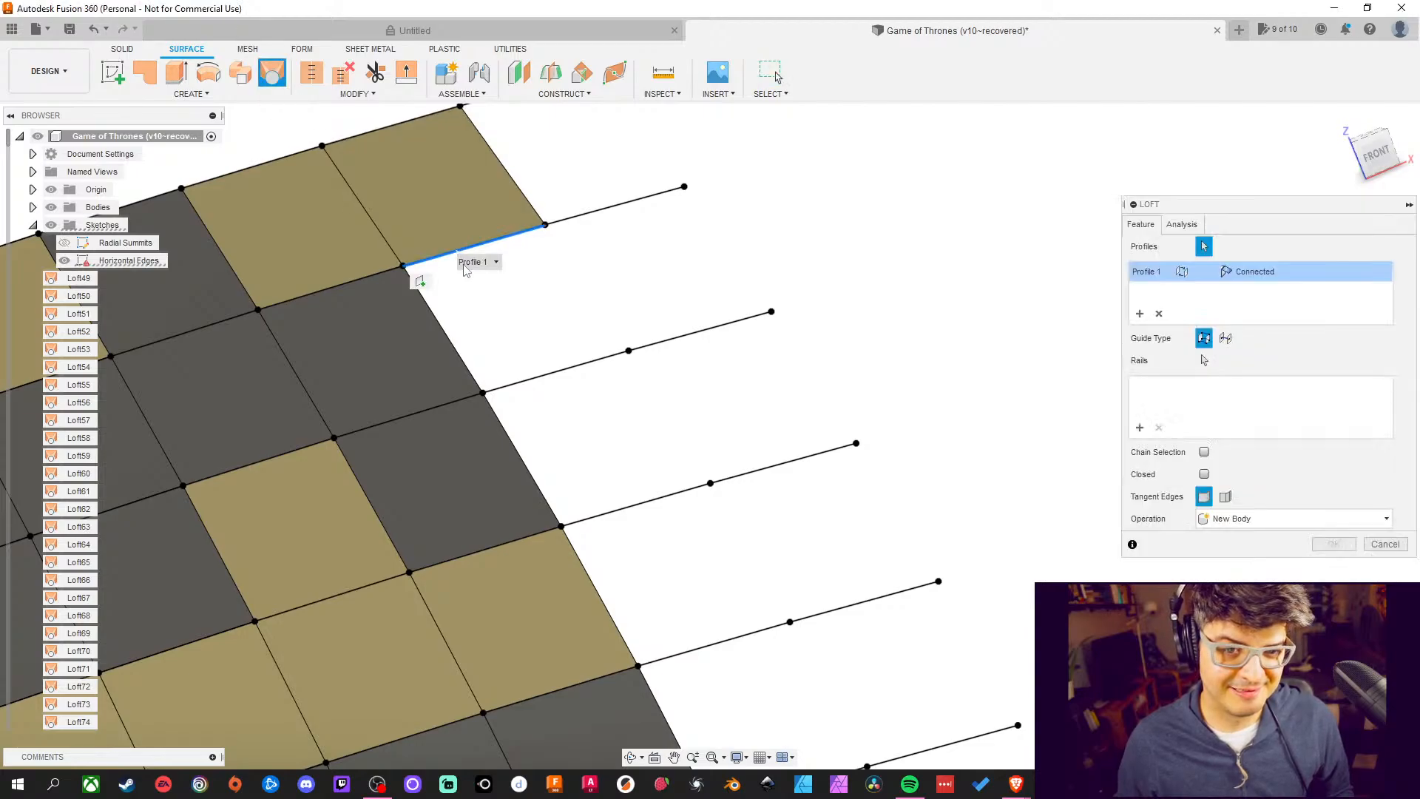
{"action": "left_click", "coordinate": [547, 376]}
{"action": "middle_click_drag", "start_coordinate": [639, 465], "coordinate": [633, 410]}
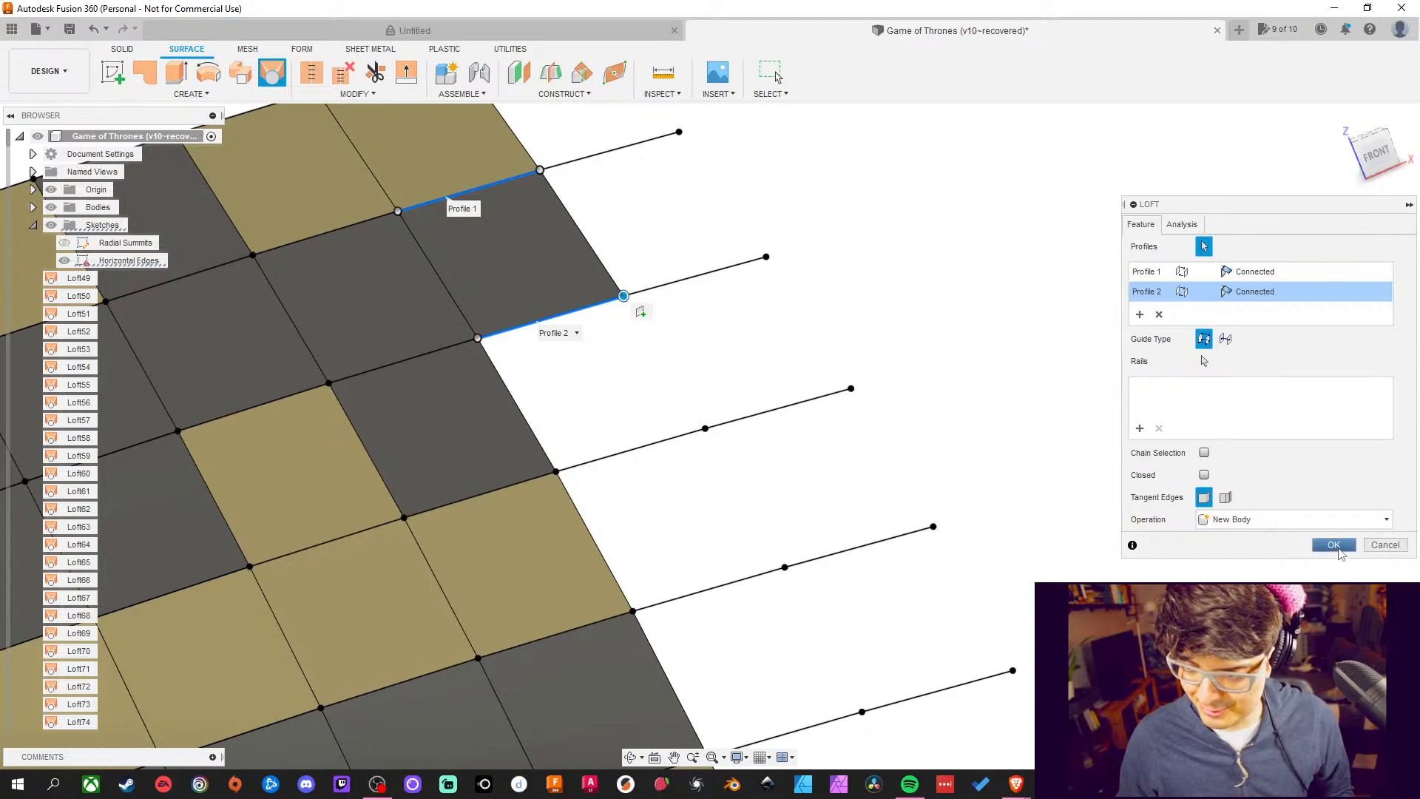
{"action": "left_click", "coordinate": [1333, 544]}
{"action": "middle_click_drag", "start_coordinate": [738, 406], "coordinate": [693, 354]}
Loft the third cell from the top of the column, between the third and fourth grid lines
{"action": "left_click", "coordinate": [272, 71]}
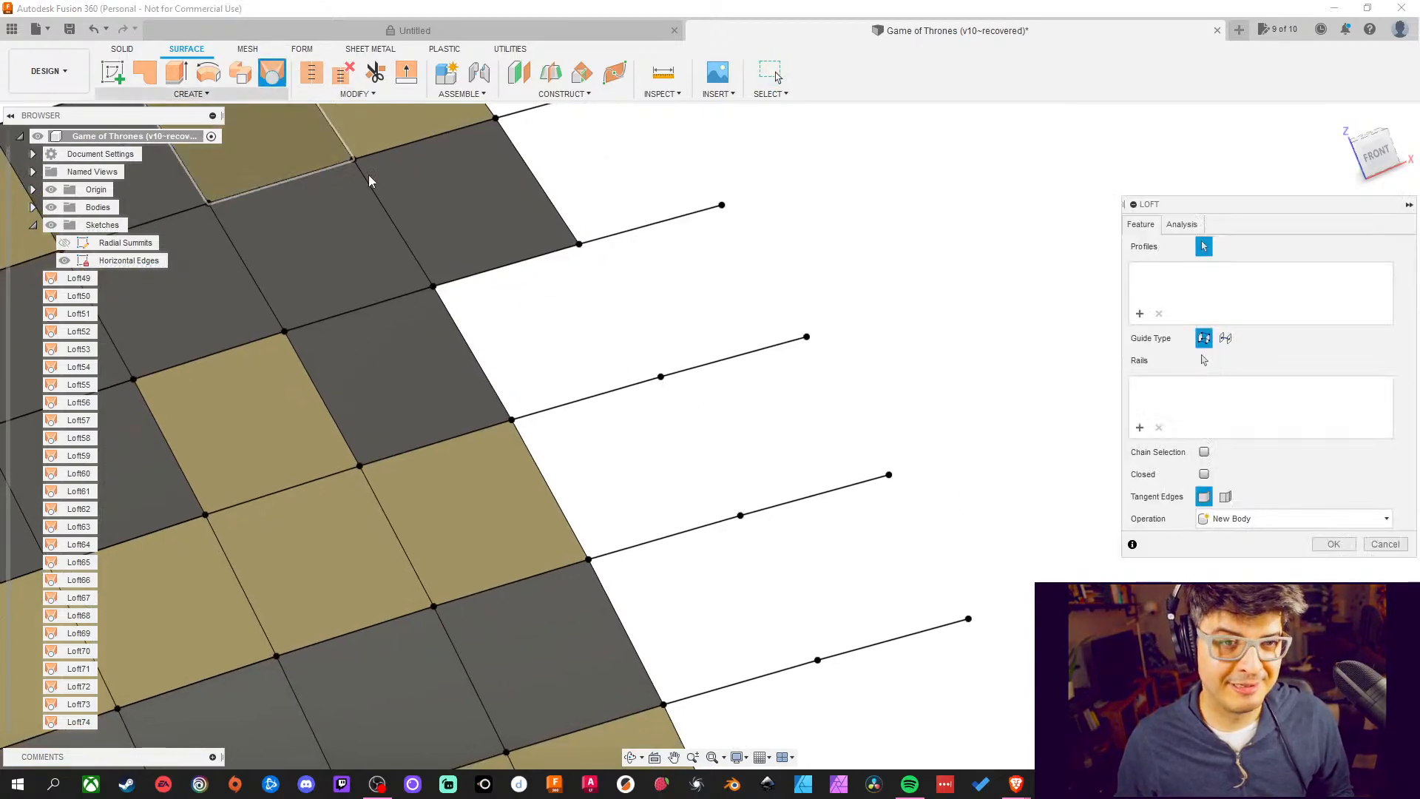
{"action": "left_click", "coordinate": [518, 263]}
{"action": "left_click", "coordinate": [588, 400]}
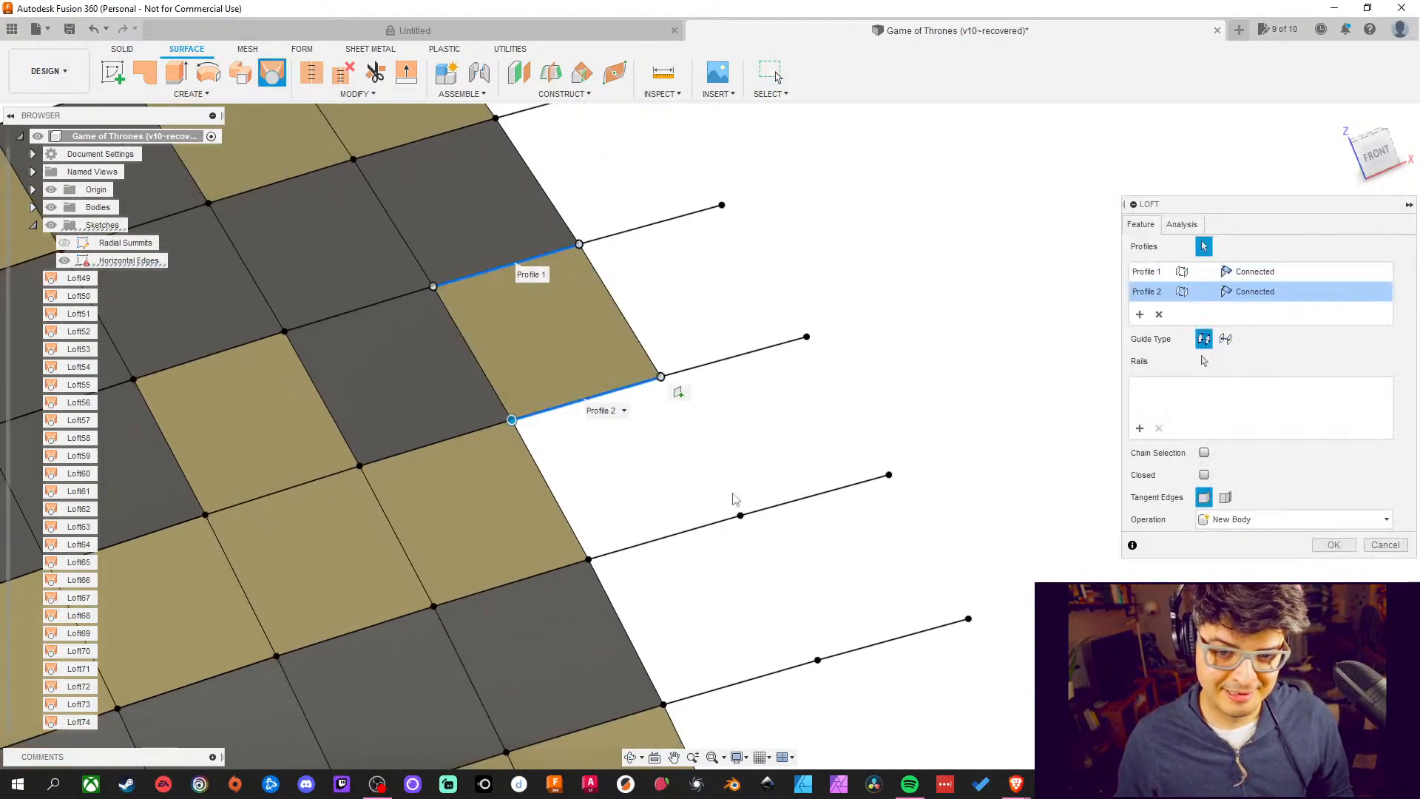
{"action": "middle_click_drag", "start_coordinate": [736, 499], "coordinate": [624, 359]}
{"action": "left_click", "coordinate": [1333, 544]}
{"action": "middle_click_drag", "start_coordinate": [517, 311], "coordinate": [550, 229]}
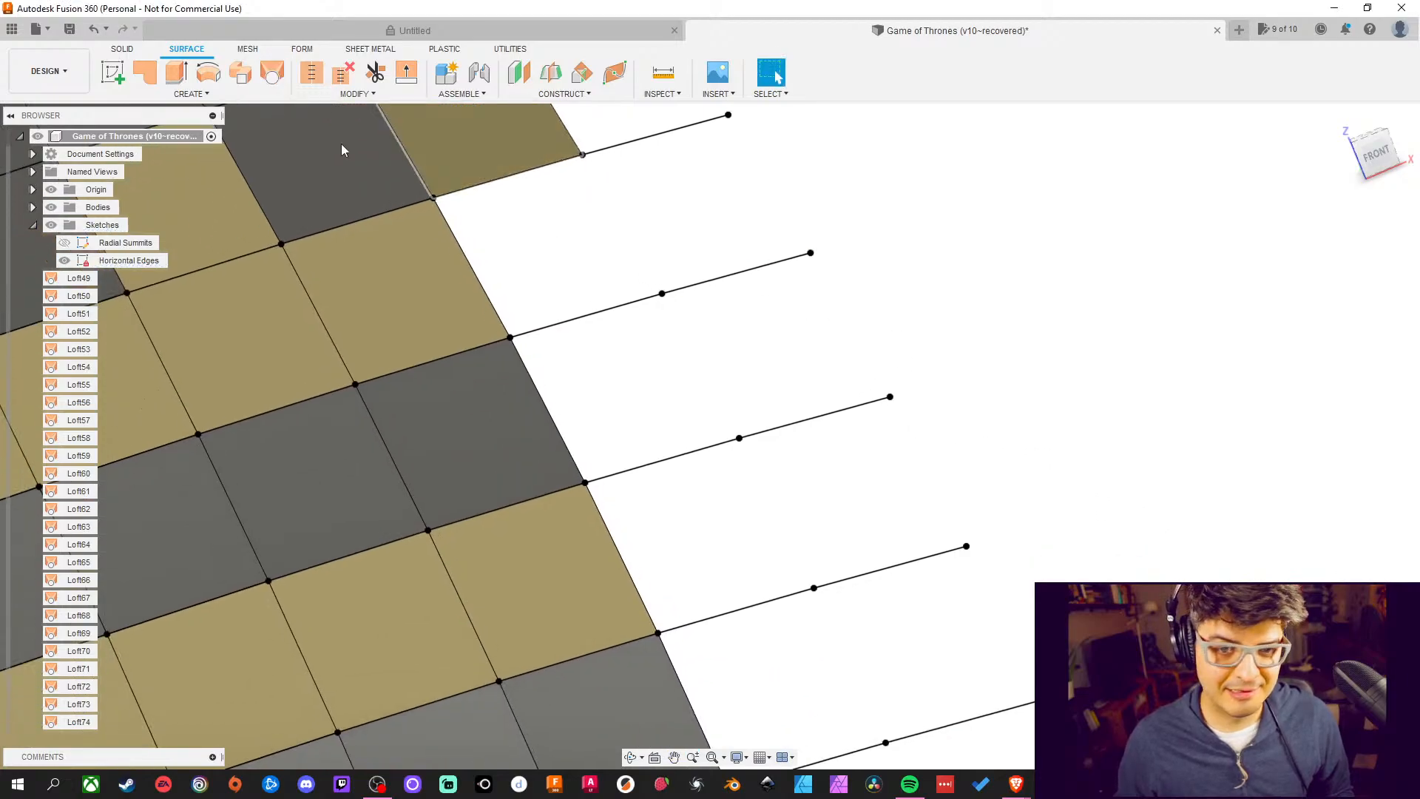
Loft the fourth cell from the top of the column, beside the yellow patch below the two dark grey ones
{"action": "left_click", "coordinate": [272, 72]}
{"action": "left_click", "coordinate": [518, 176]}
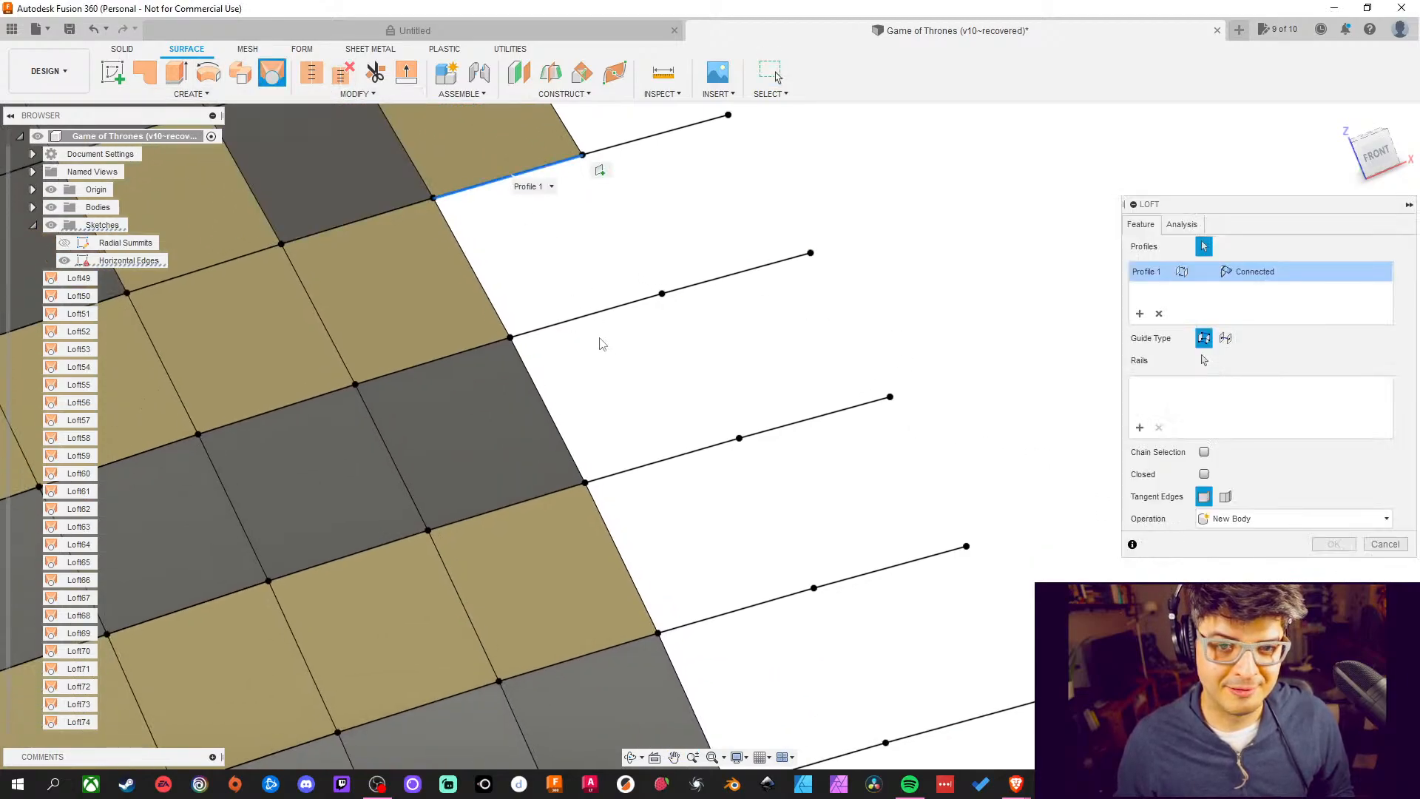
{"action": "left_click", "coordinate": [599, 320]}
{"action": "middle_click_drag", "start_coordinate": [703, 370], "coordinate": [612, 259]}
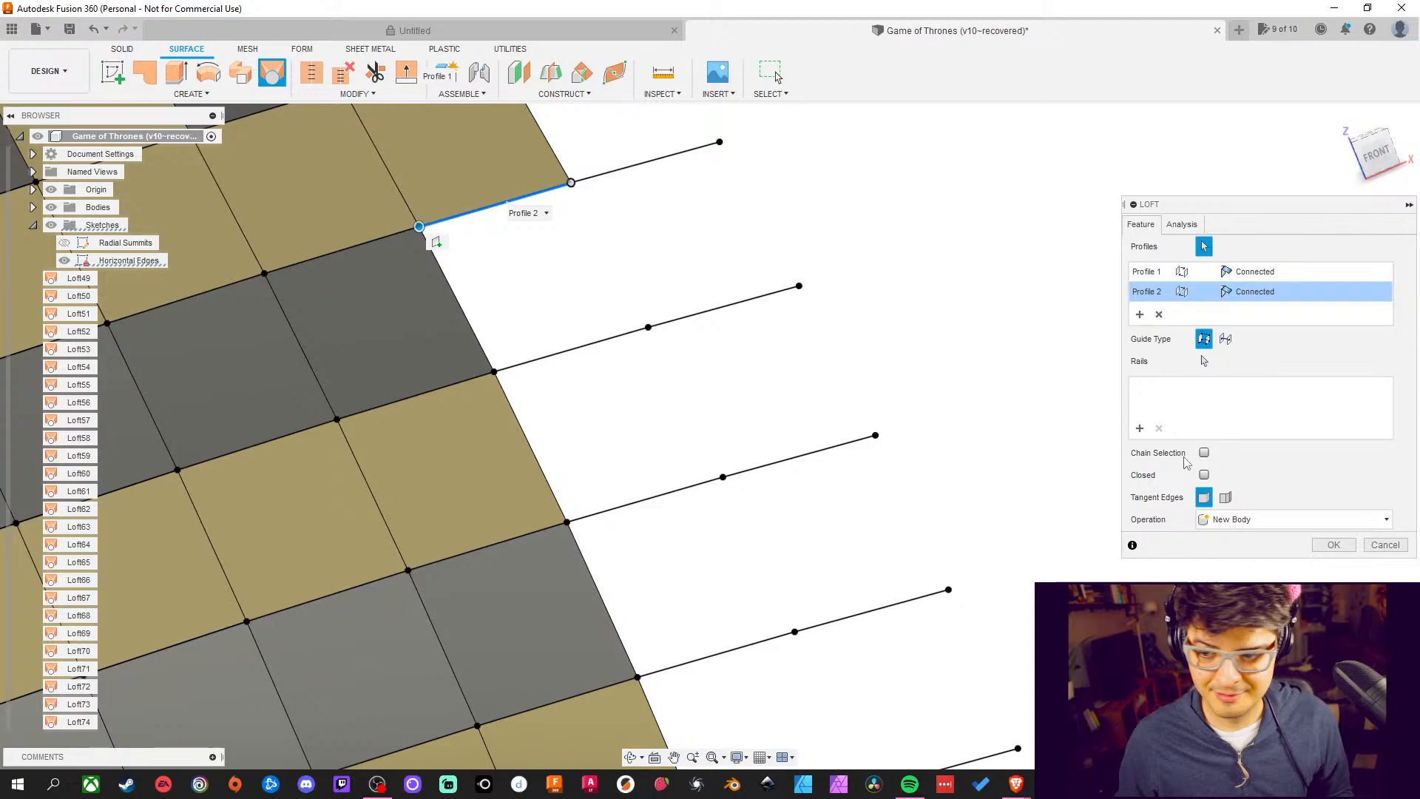
{"action": "left_click", "coordinate": [1333, 544]}
{"action": "middle_click_drag", "start_coordinate": [772, 317], "coordinate": [783, 373]}
Loft the fifth cell from the top of the column, beside the dark grey patch between two yellow ones
{"action": "left_click", "coordinate": [272, 73]}
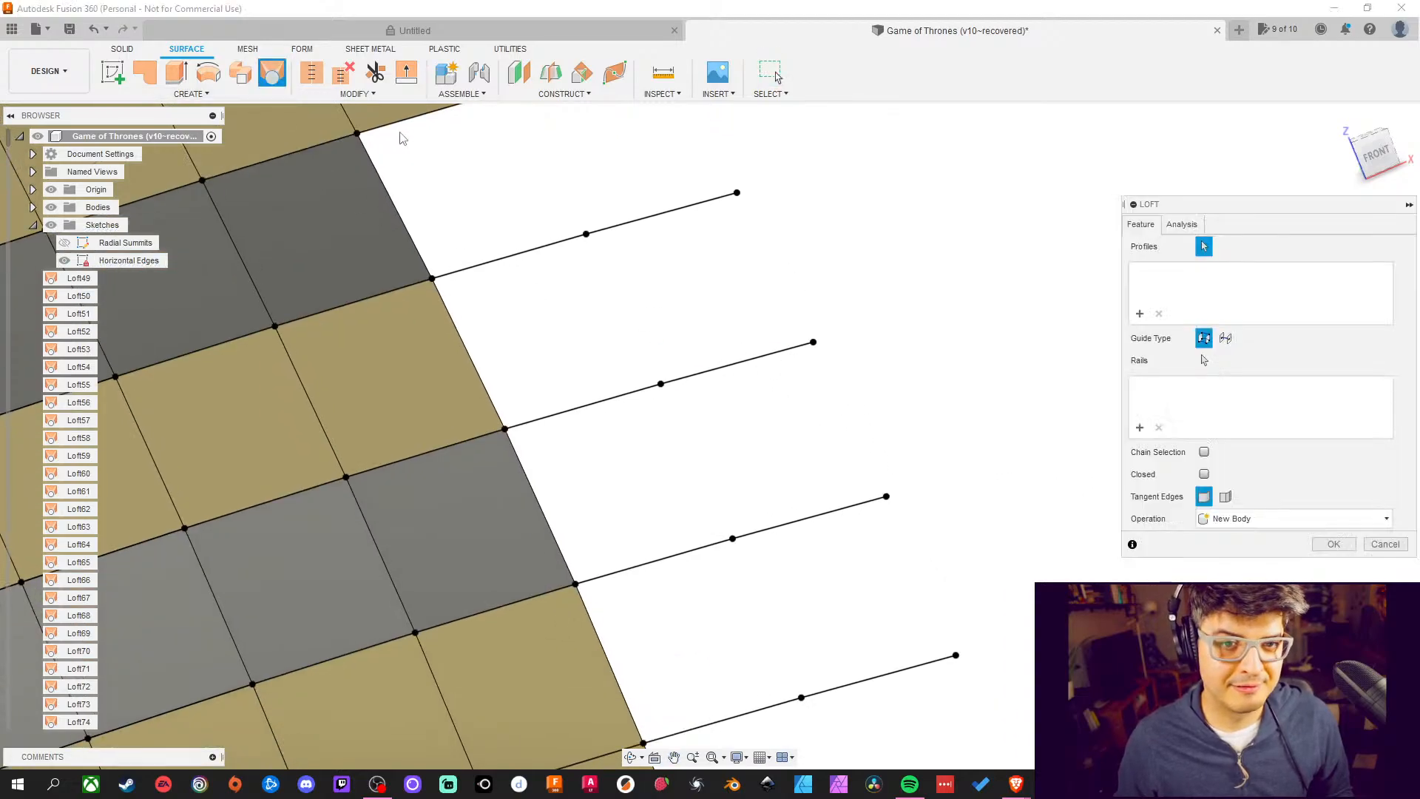
{"action": "left_click", "coordinate": [402, 122]}
{"action": "left_click", "coordinate": [514, 271]}
{"action": "middle_click_drag", "start_coordinate": [786, 441], "coordinate": [746, 373]}
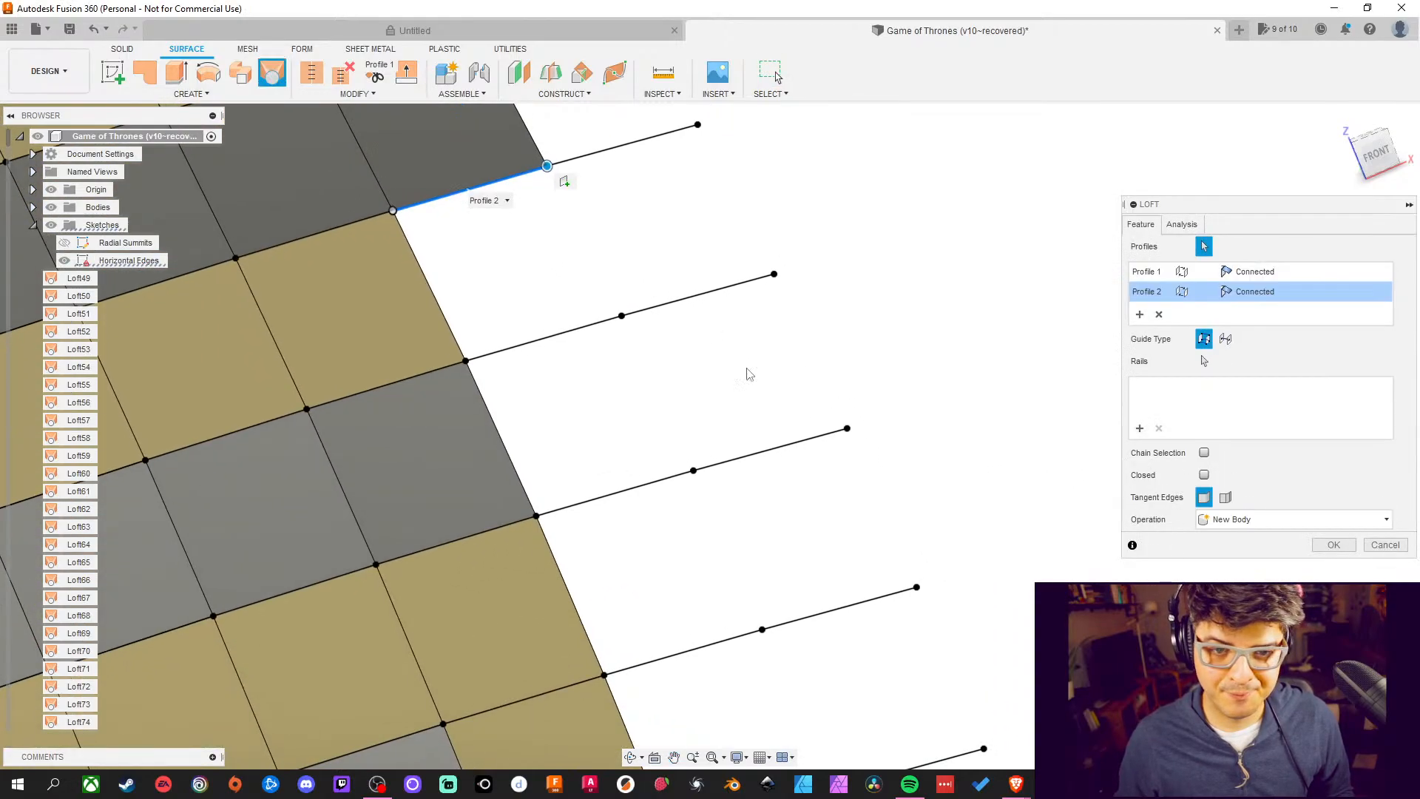
{"action": "left_click", "coordinate": [1333, 544]}
{"action": "middle_click_drag", "start_coordinate": [485, 199], "coordinate": [508, 301]}
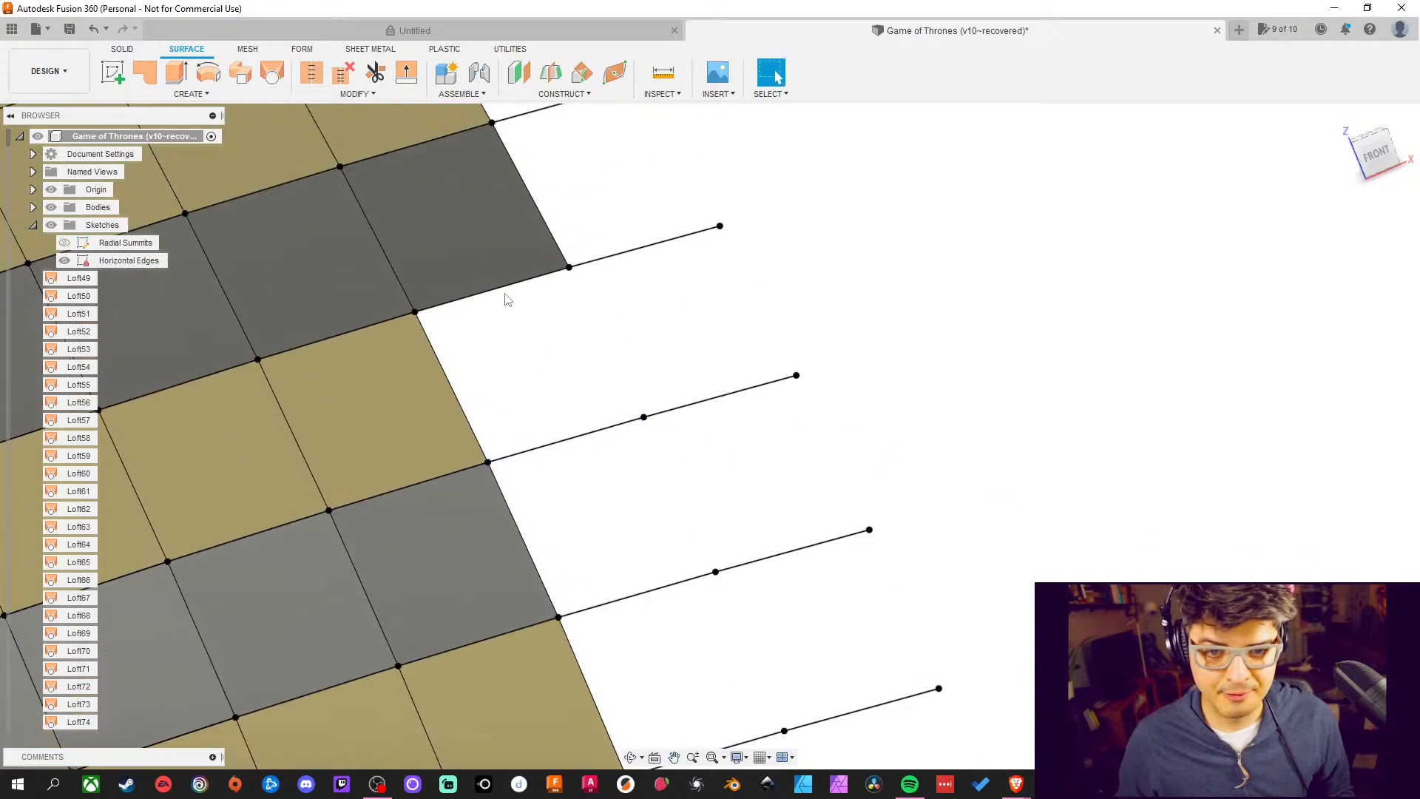
Loft the sixth cell from the top, beside the yellow patch, between the sixth and seventh grid lines
{"action": "left_click", "coordinate": [272, 73]}
{"action": "left_click", "coordinate": [494, 289]}
{"action": "left_click", "coordinate": [565, 442]}
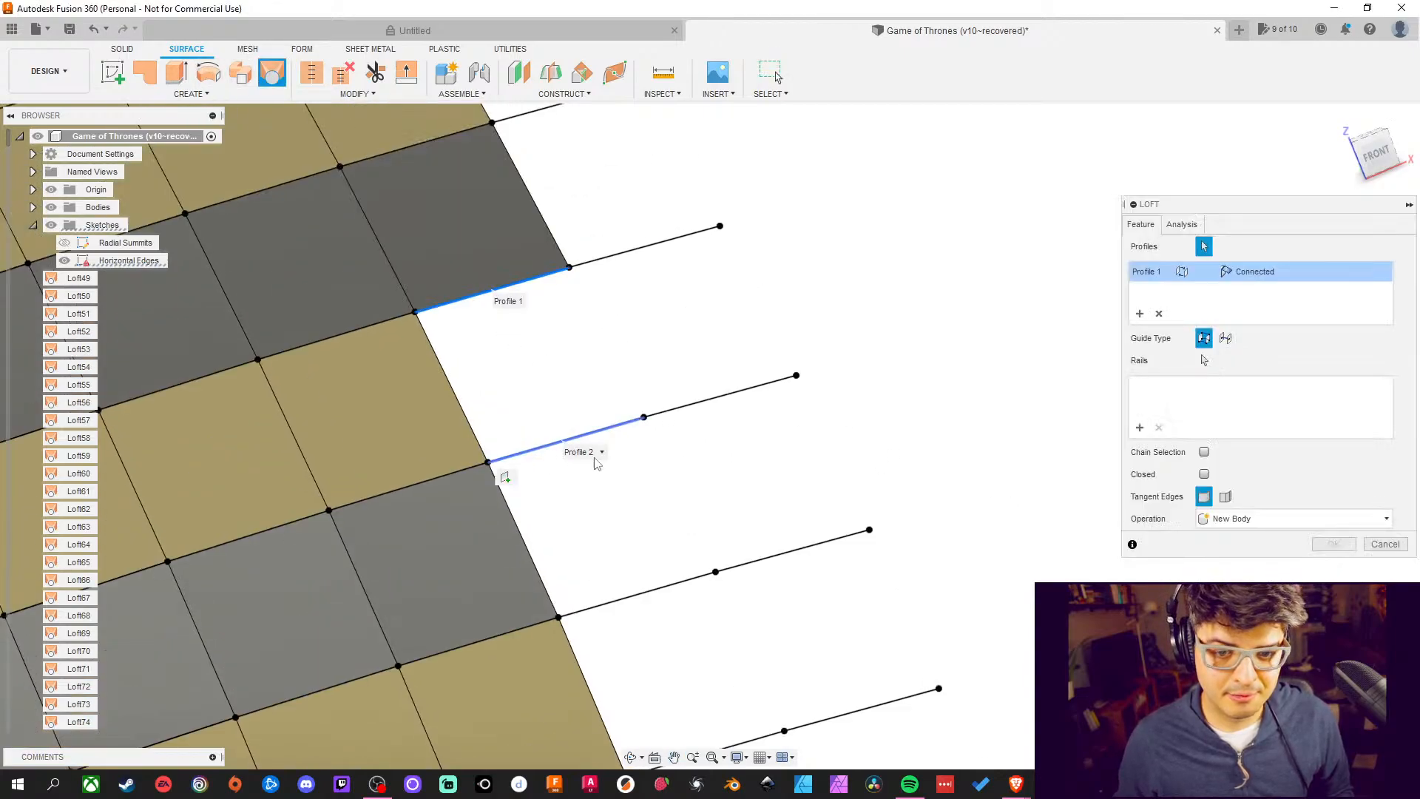
{"action": "middle_click_drag", "start_coordinate": [494, 467], "coordinate": [488, 380]}
{"action": "middle_click_drag", "start_coordinate": [772, 477], "coordinate": [800, 417]}
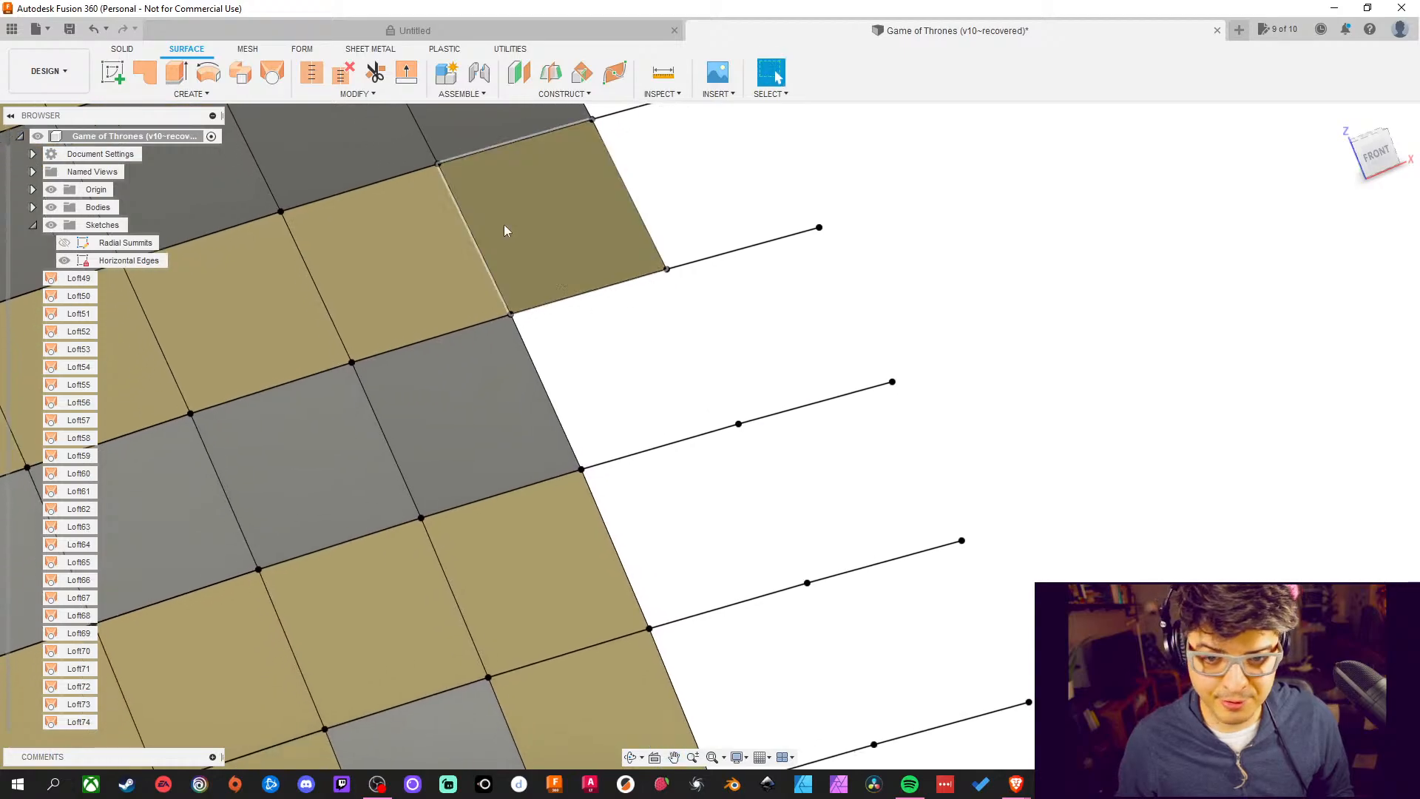
Loft the seventh cell from the top using the sketch lines as profiles, beside the grey patch below the sixth row
{"action": "left_click", "coordinate": [272, 71]}
{"action": "left_click", "coordinate": [624, 282]}
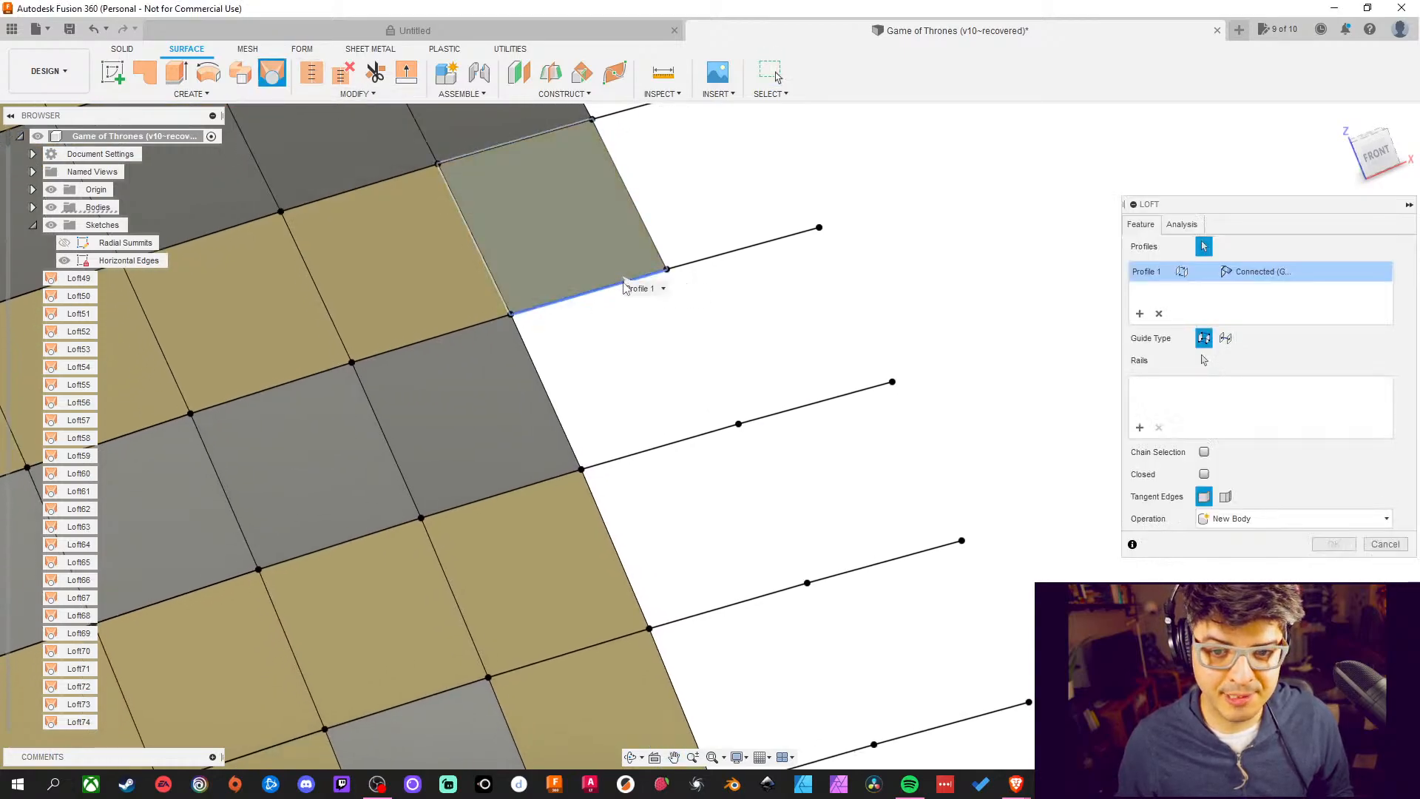
{"action": "key", "text": "ctrl+z"}
{"action": "left_click", "coordinate": [584, 293]}
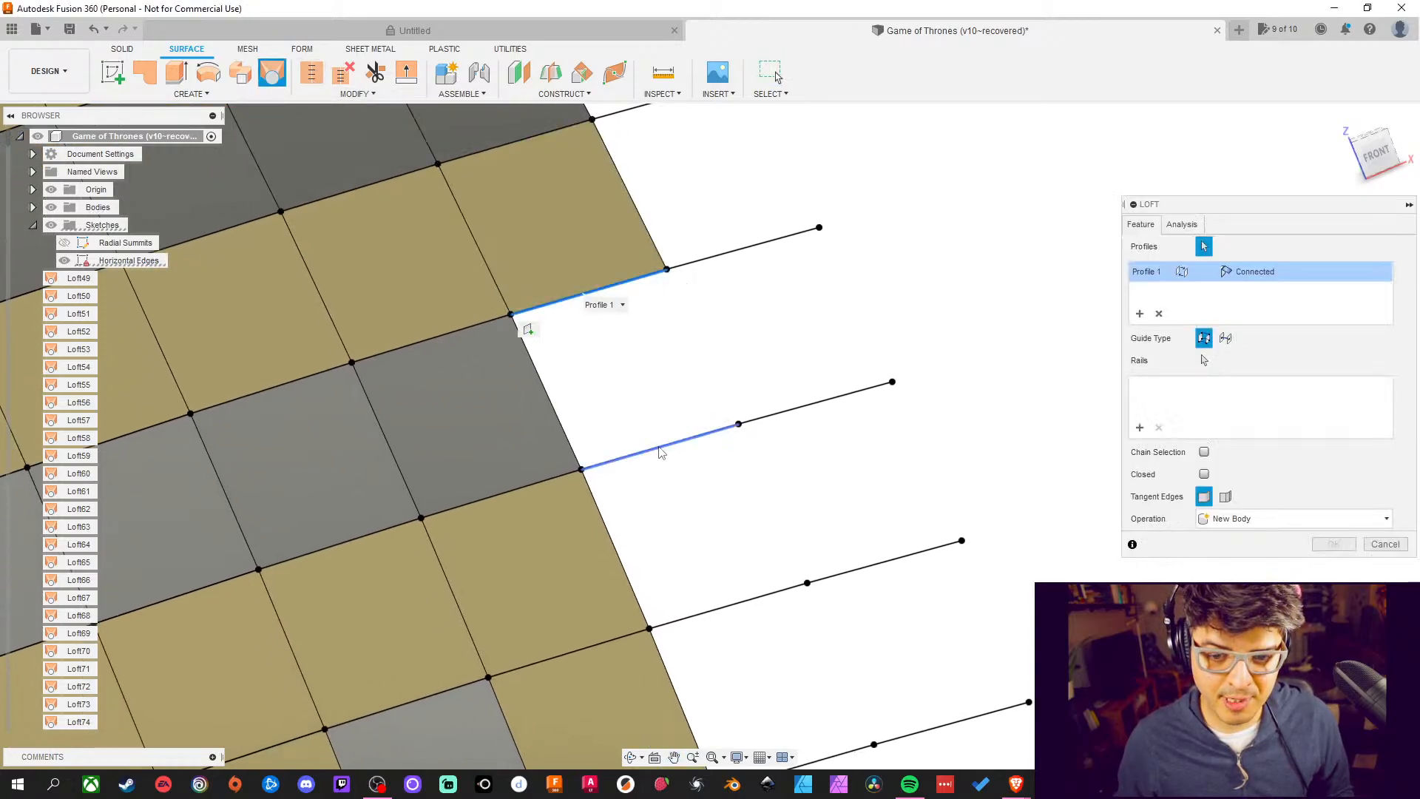
{"action": "left_click", "coordinate": [654, 449]}
{"action": "middle_click_drag", "start_coordinate": [789, 464], "coordinate": [758, 365]}
{"action": "key", "text": "Return"}
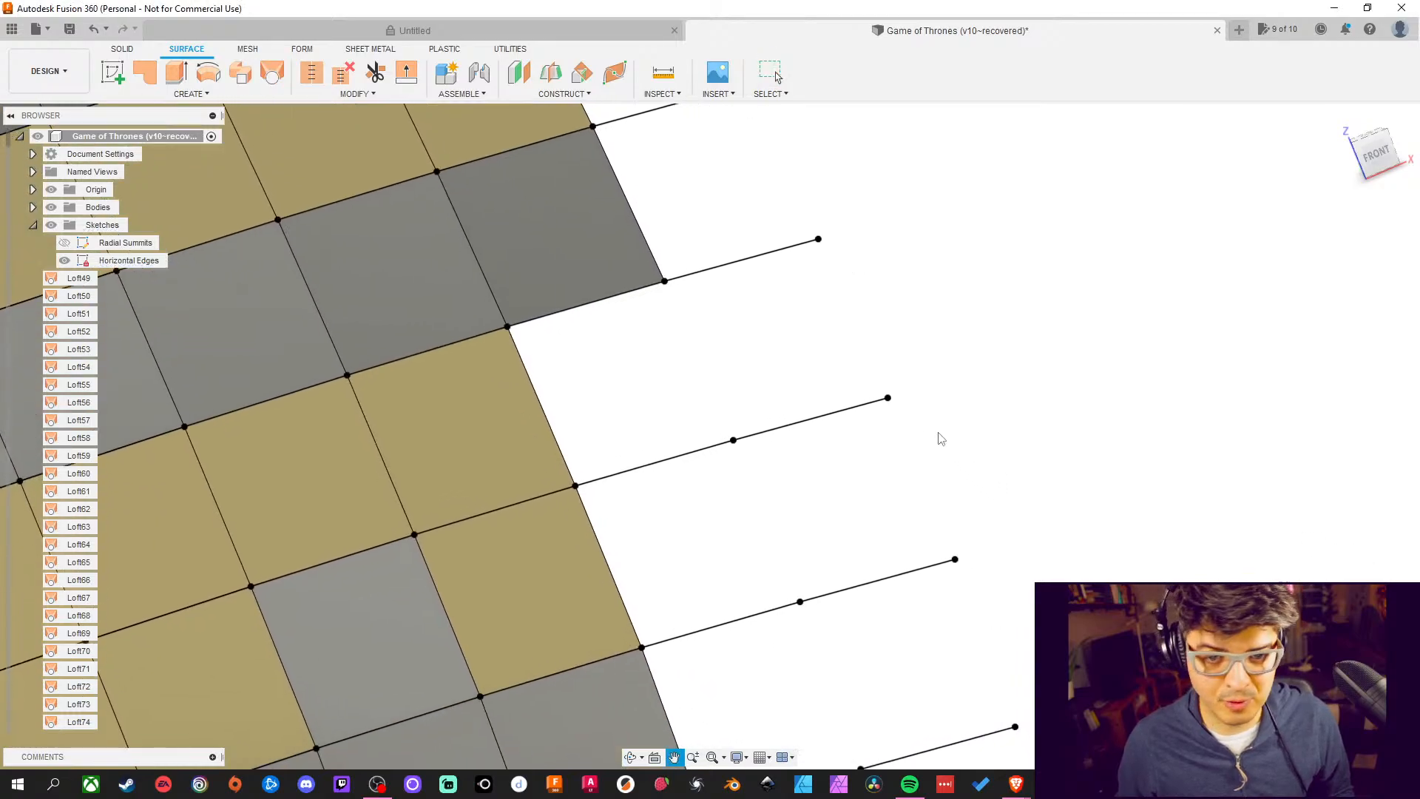
Loft the eighth cell from the top of the column, beside the upper patch of the neighbouring yellow pair
{"action": "left_click", "coordinate": [273, 72]}
{"action": "left_click", "coordinate": [583, 309]}
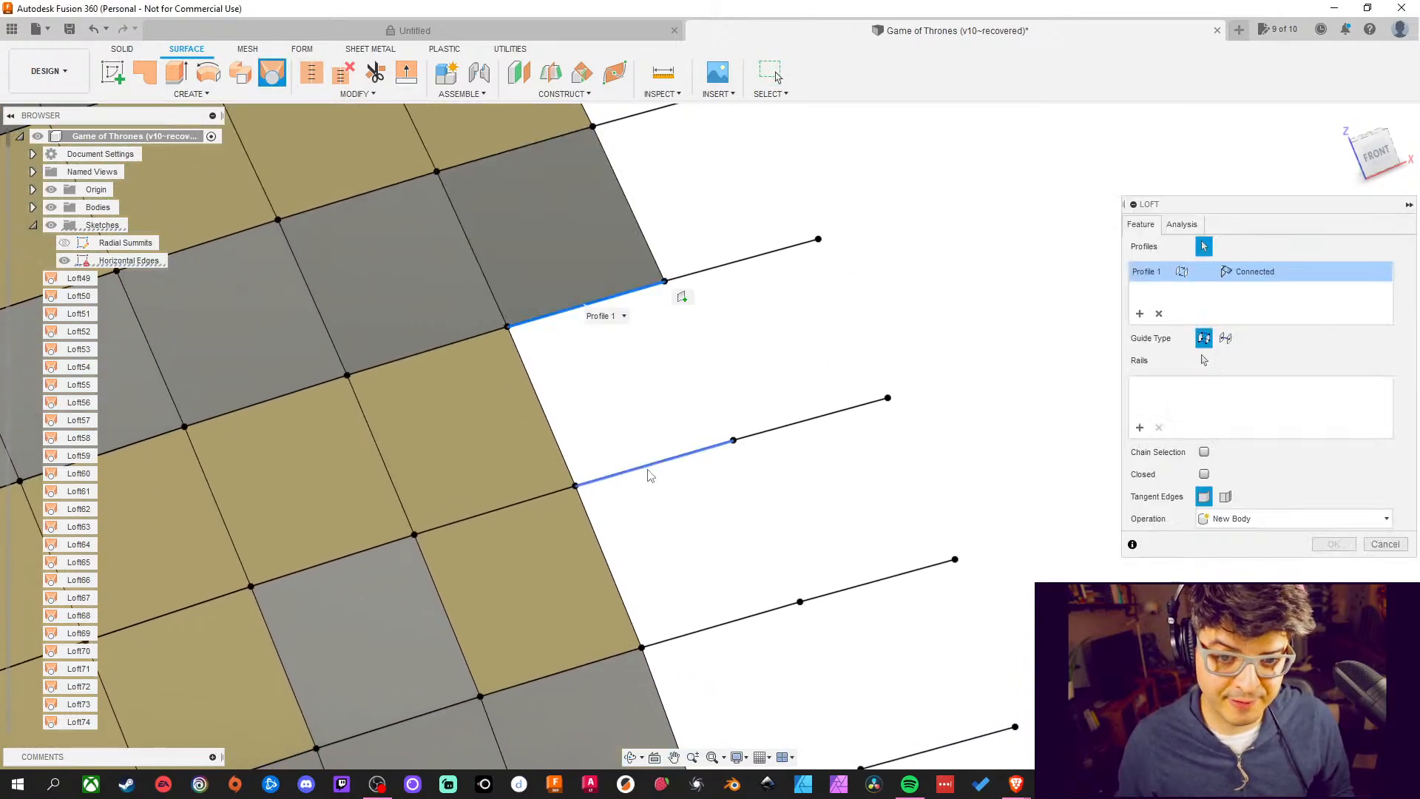
{"action": "left_click", "coordinate": [648, 476]}
{"action": "middle_click_drag", "start_coordinate": [724, 517], "coordinate": [672, 406]}
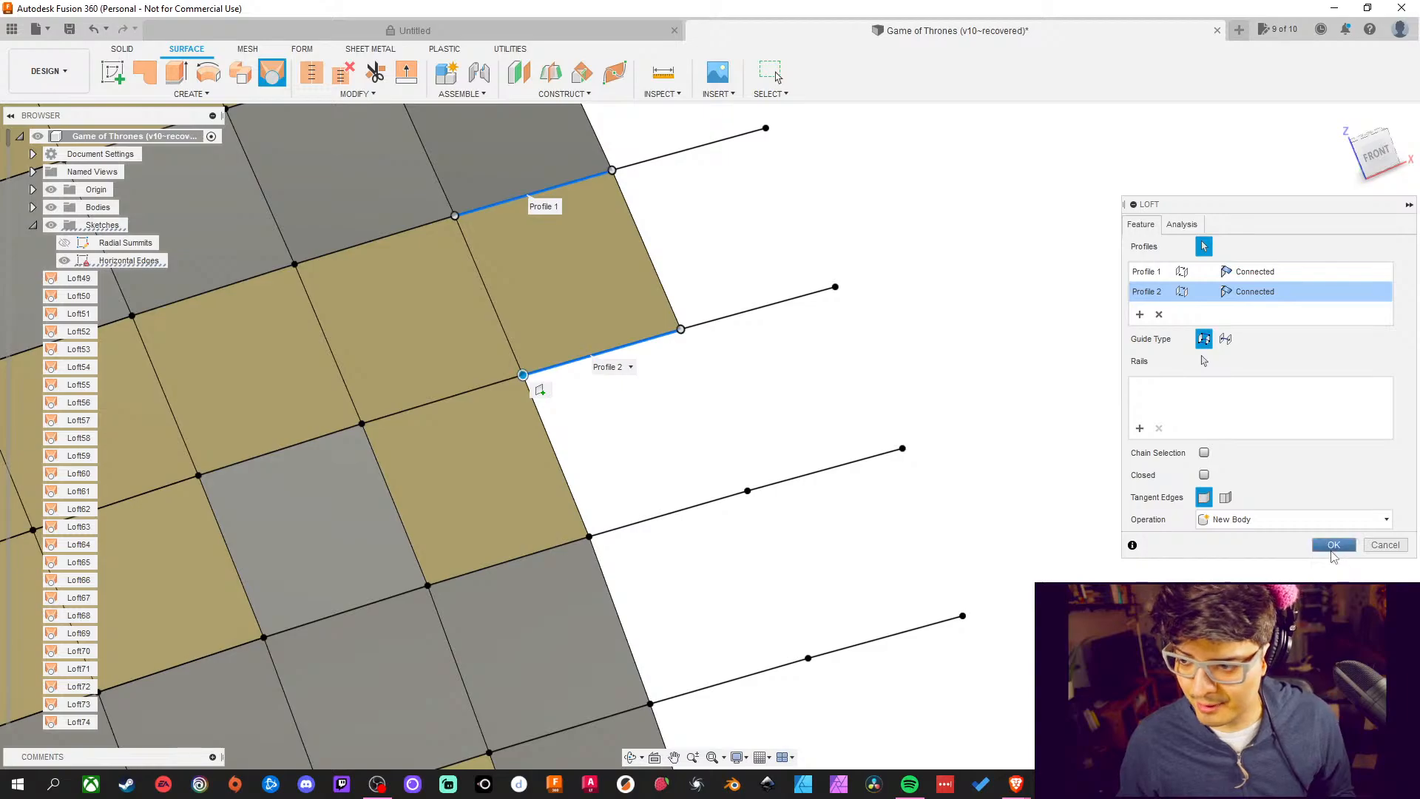
{"action": "left_click", "coordinate": [1333, 545]}
Loft the ninth cell from the top of the column, beside the lower patch of the neighbouring yellow pair
{"action": "left_click", "coordinate": [272, 73]}
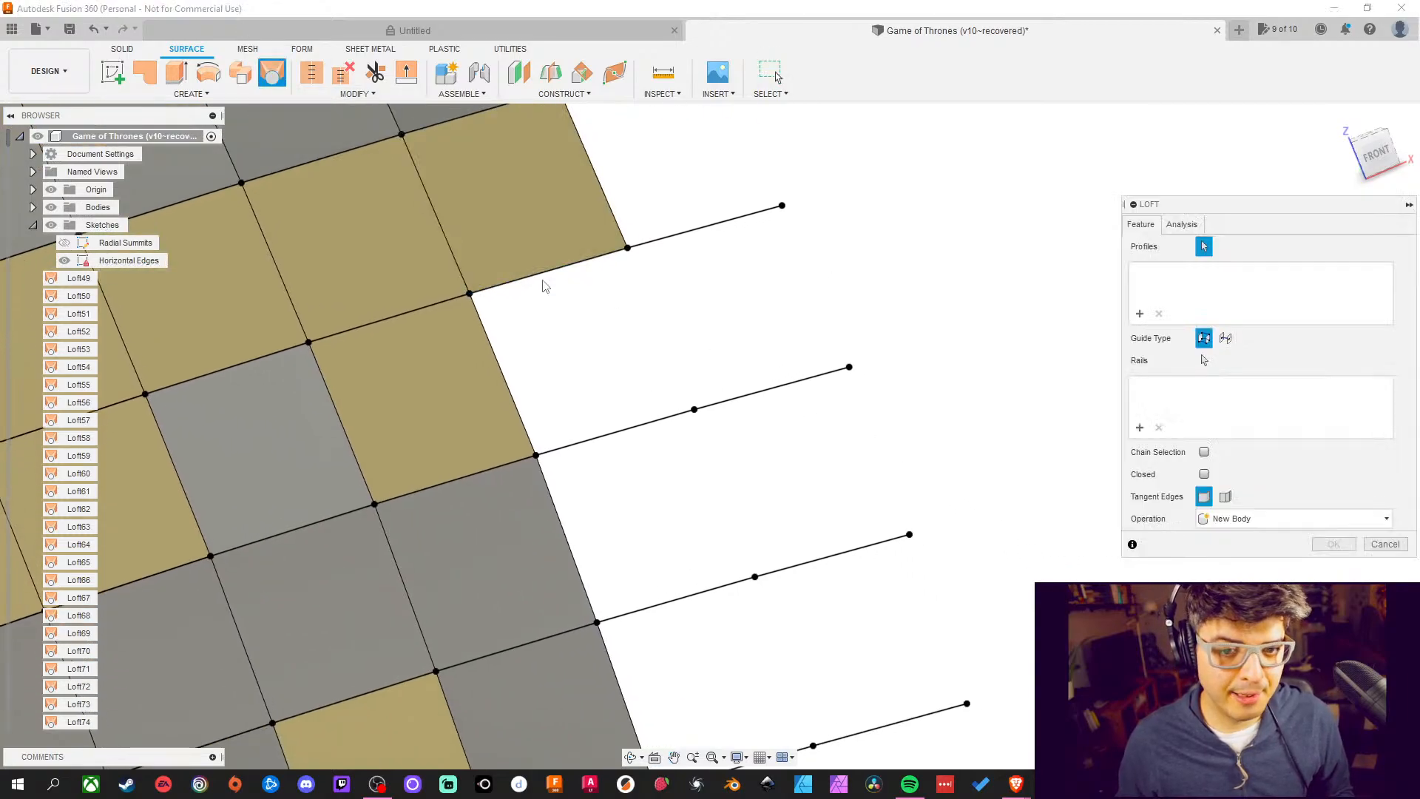
{"action": "left_click", "coordinate": [543, 272]}
{"action": "left_click", "coordinate": [614, 432]}
{"action": "middle_click_drag", "start_coordinate": [712, 492], "coordinate": [720, 397]}
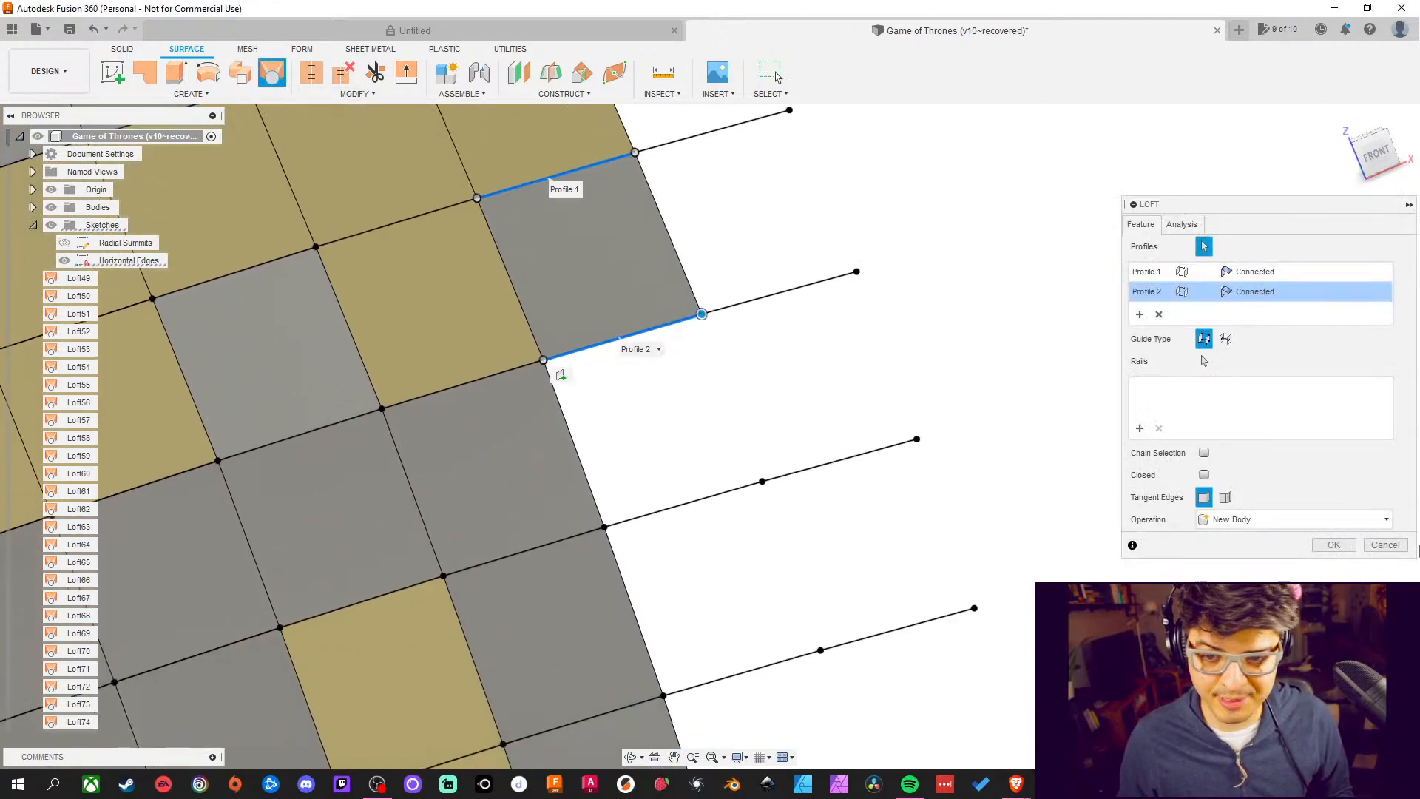
{"action": "left_click", "coordinate": [1320, 545]}
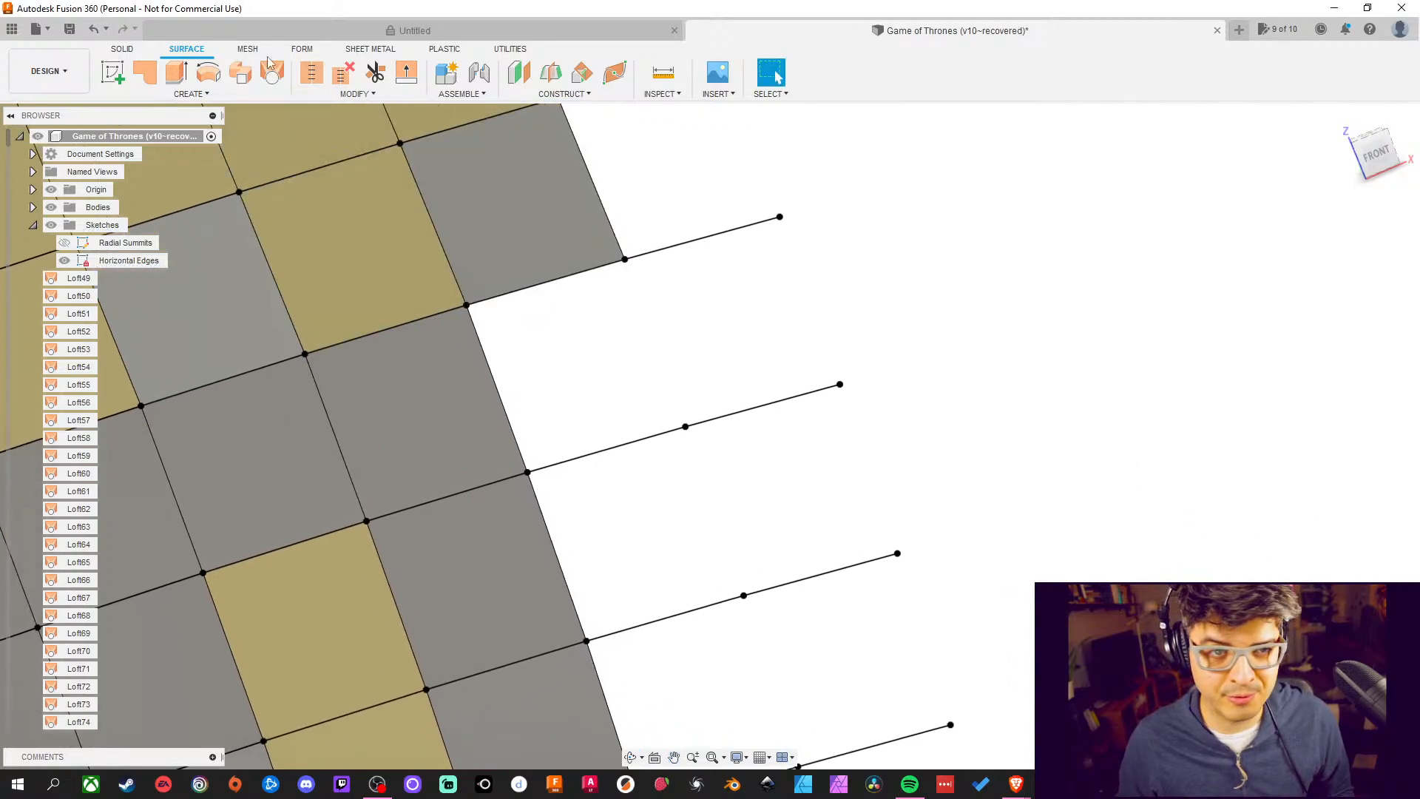
Loft the tenth cell from the top, beside the first of the consecutive grey patches below the yellow pair
{"action": "key", "text": "Return"}
{"action": "left_click", "coordinate": [556, 280]}
{"action": "left_click", "coordinate": [608, 449]}
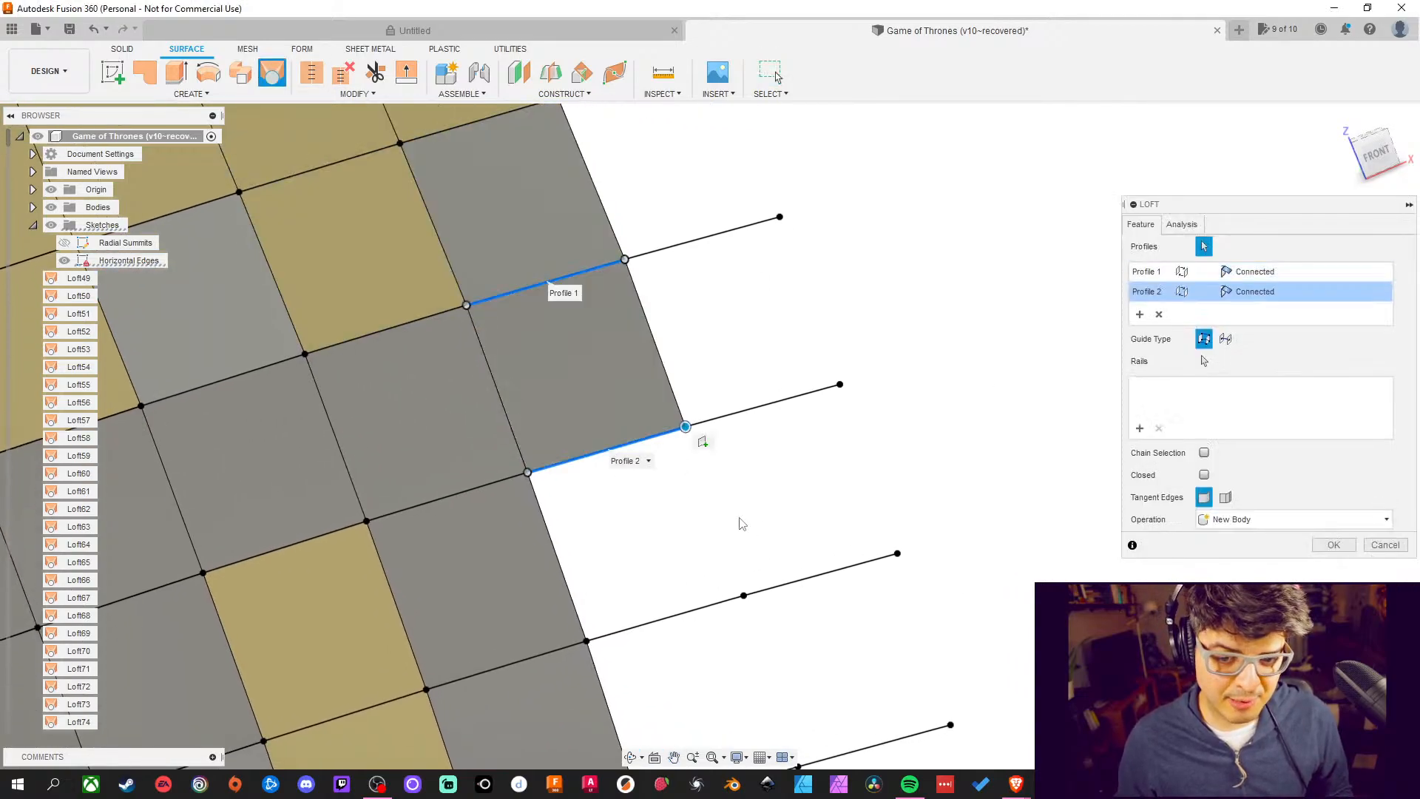
{"action": "middle_click_drag", "start_coordinate": [901, 549], "coordinate": [908, 417]}
{"action": "left_click", "coordinate": [1334, 545]}
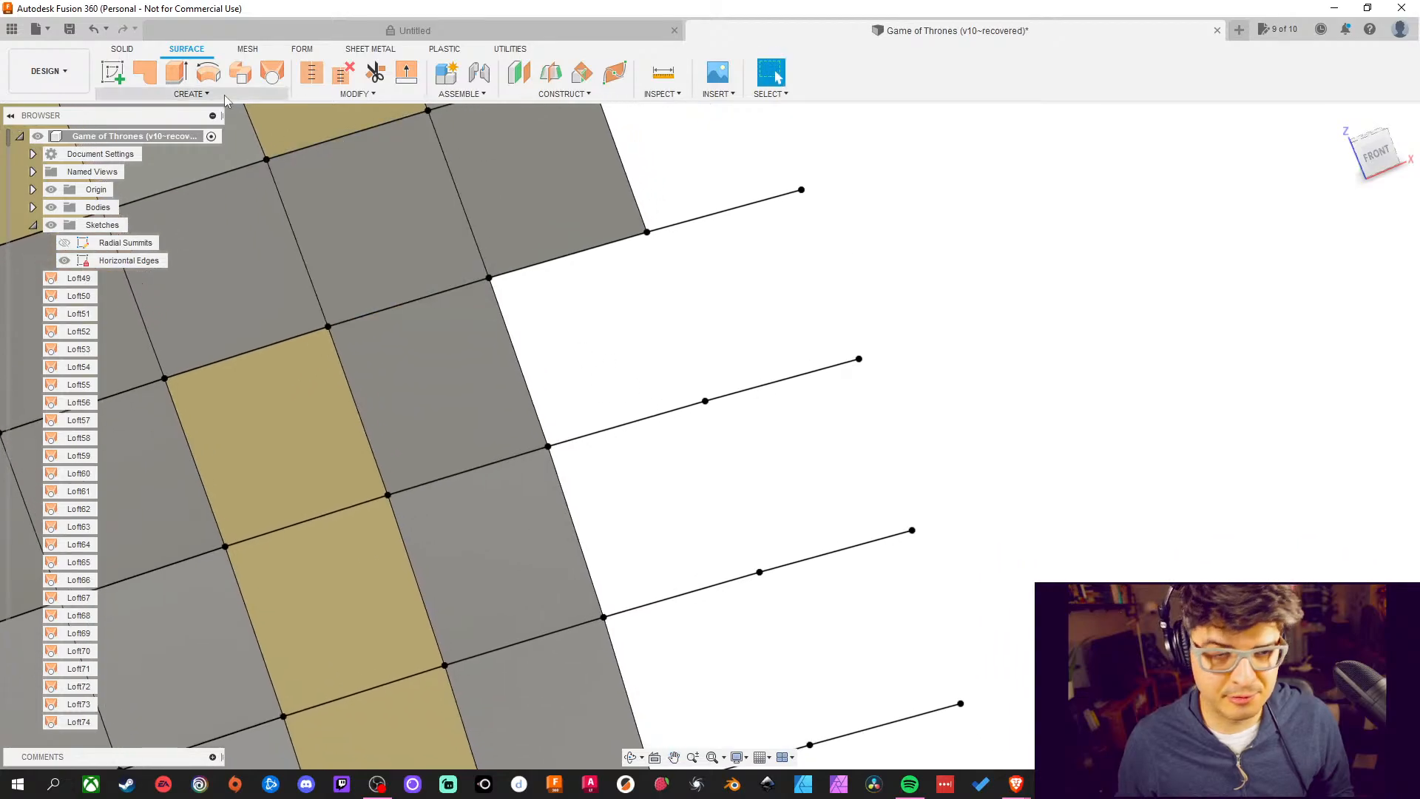
Loft the eleventh cell from the top of the column, beside the second patch of the neighbouring grey run
{"action": "key", "text": "Return"}
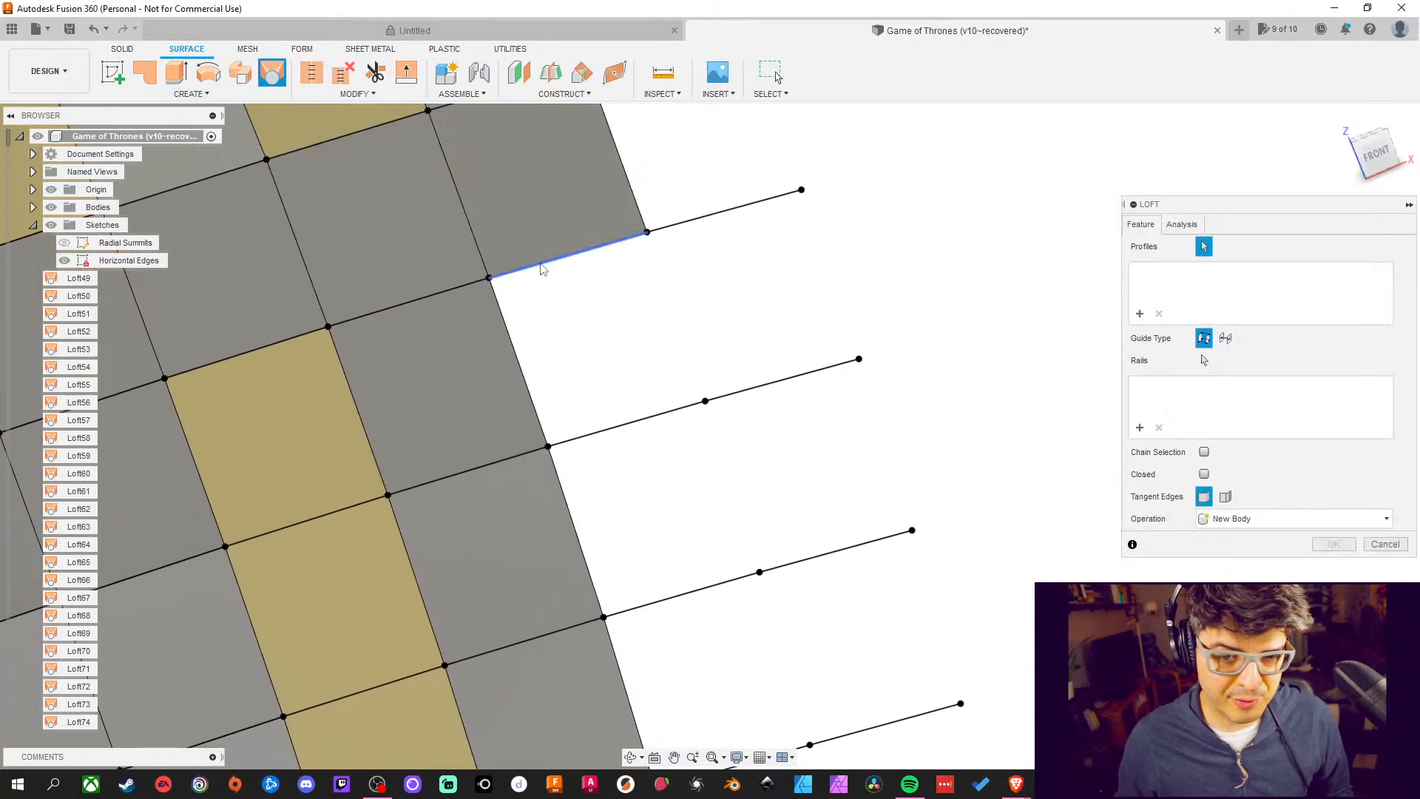
{"action": "left_click", "coordinate": [539, 265]}
{"action": "left_click", "coordinate": [611, 428]}
{"action": "middle_click_drag", "start_coordinate": [772, 547], "coordinate": [730, 452]}
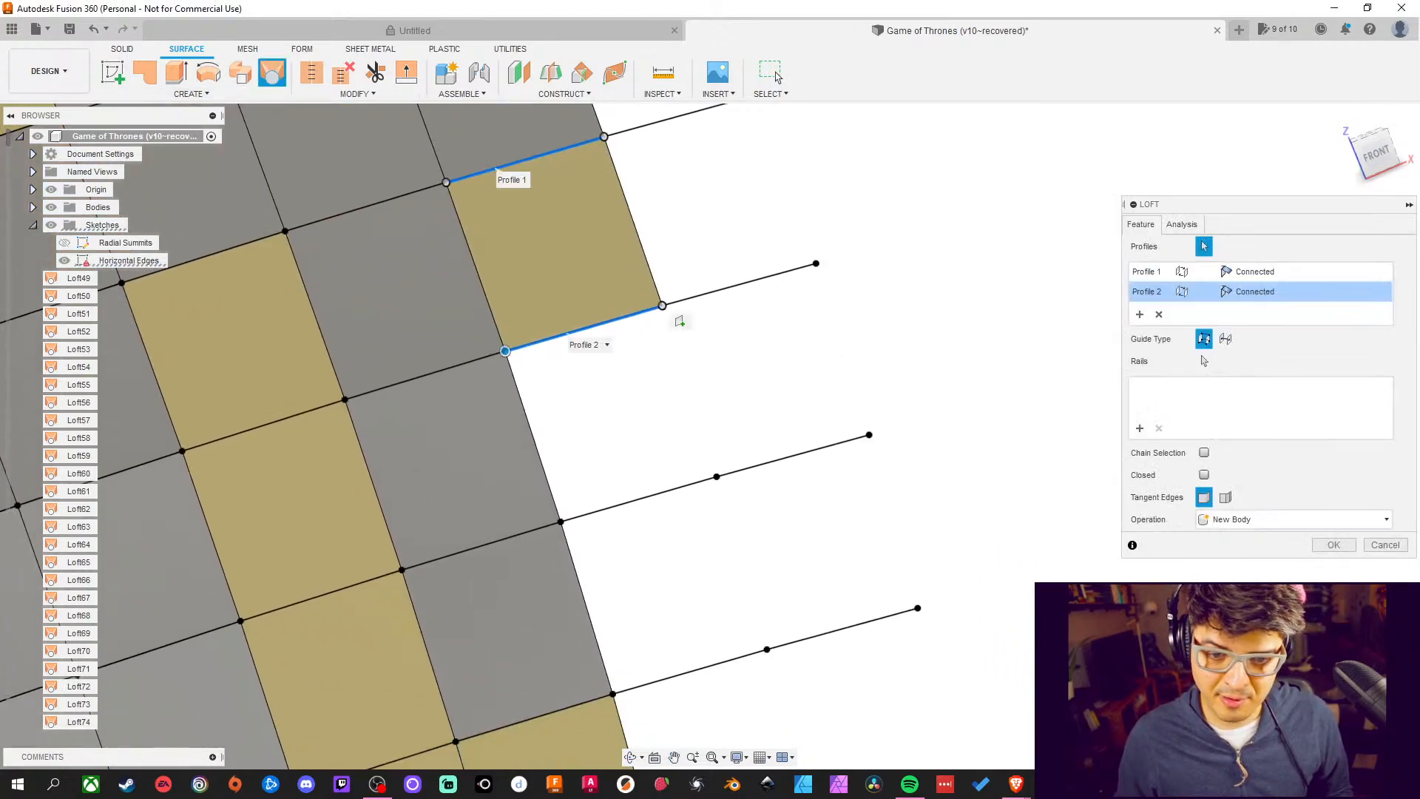
{"action": "left_click", "coordinate": [1353, 550]}
Loft the twelfth cell from the top of the column, beside the third patch of the neighbouring grey run
{"action": "left_click", "coordinate": [272, 74]}
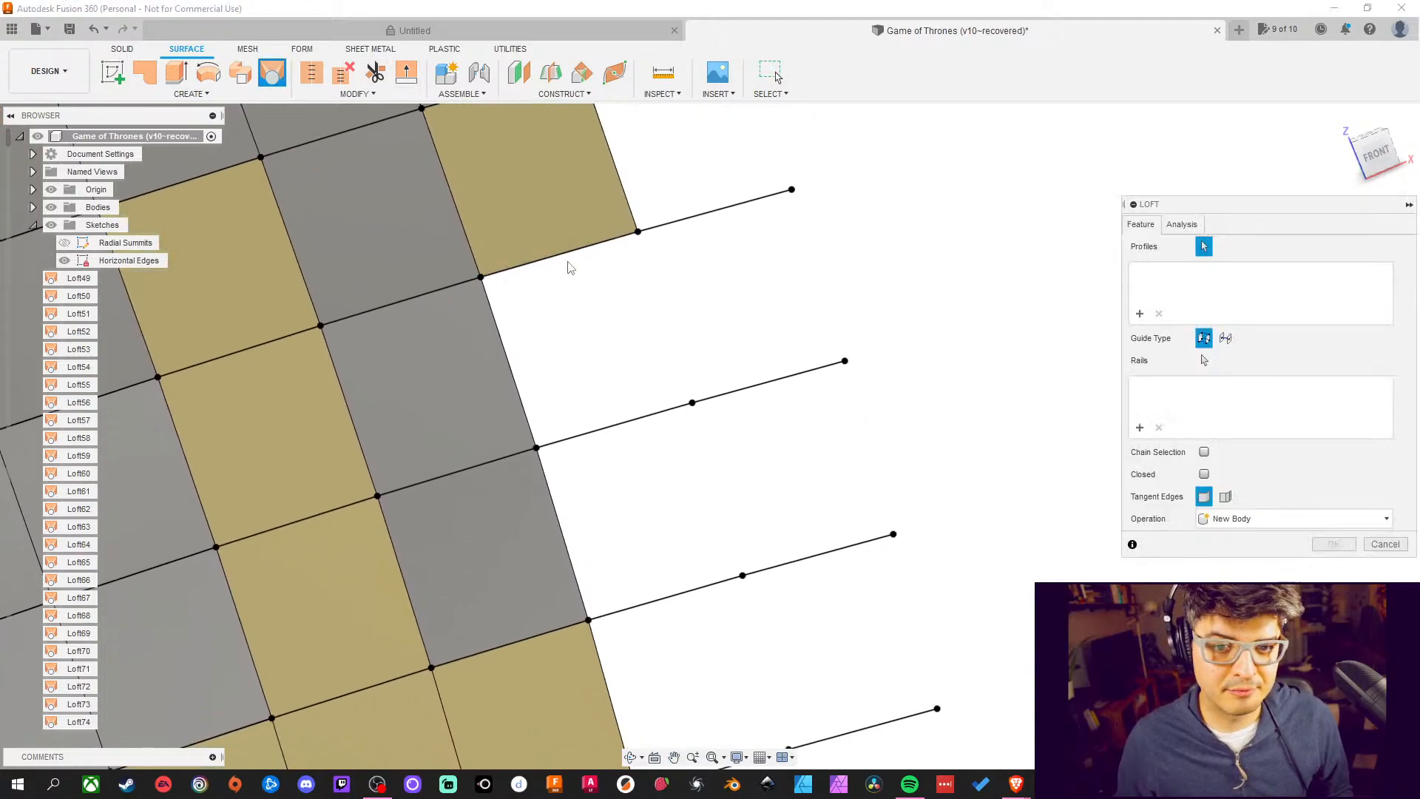
{"action": "left_click", "coordinate": [570, 264]}
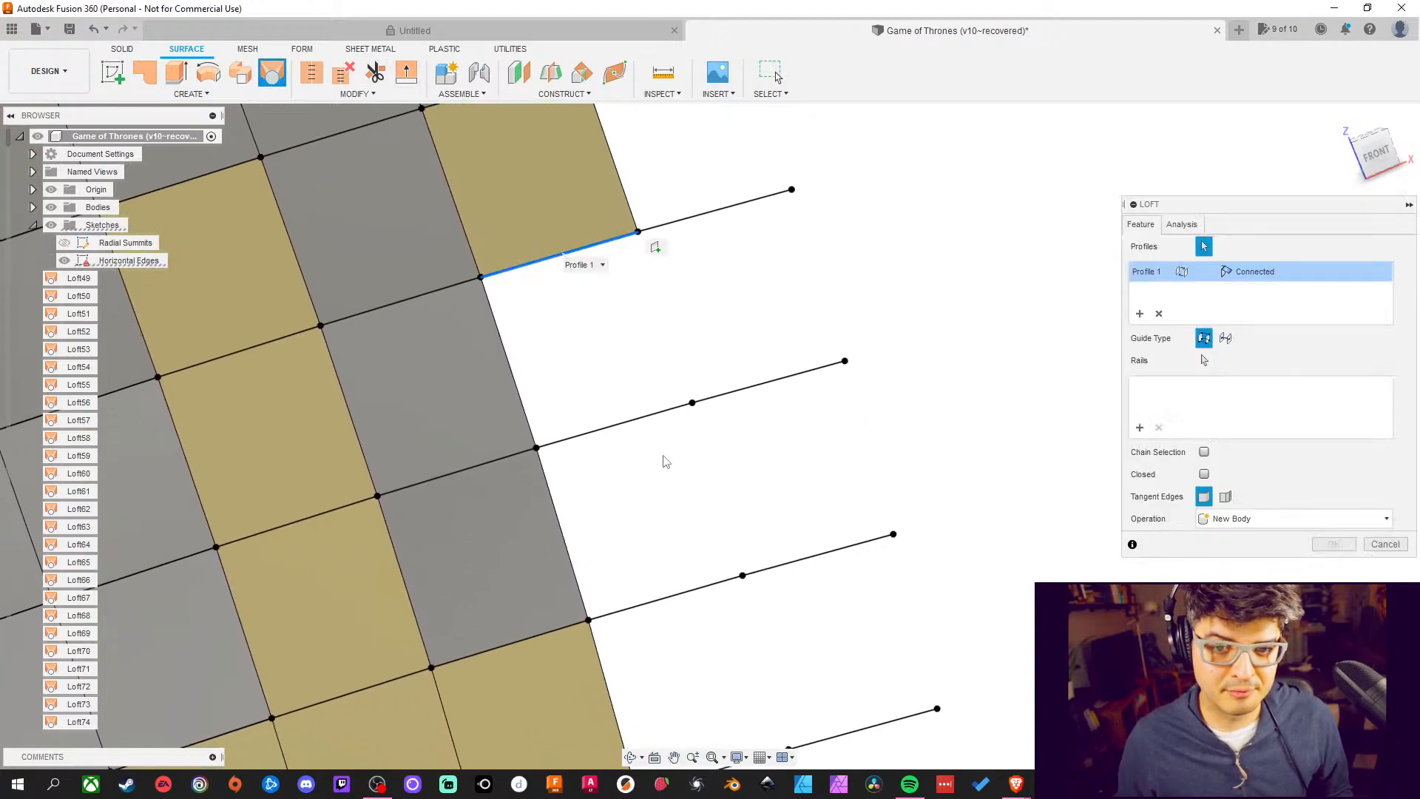
{"action": "left_click", "coordinate": [654, 415]}
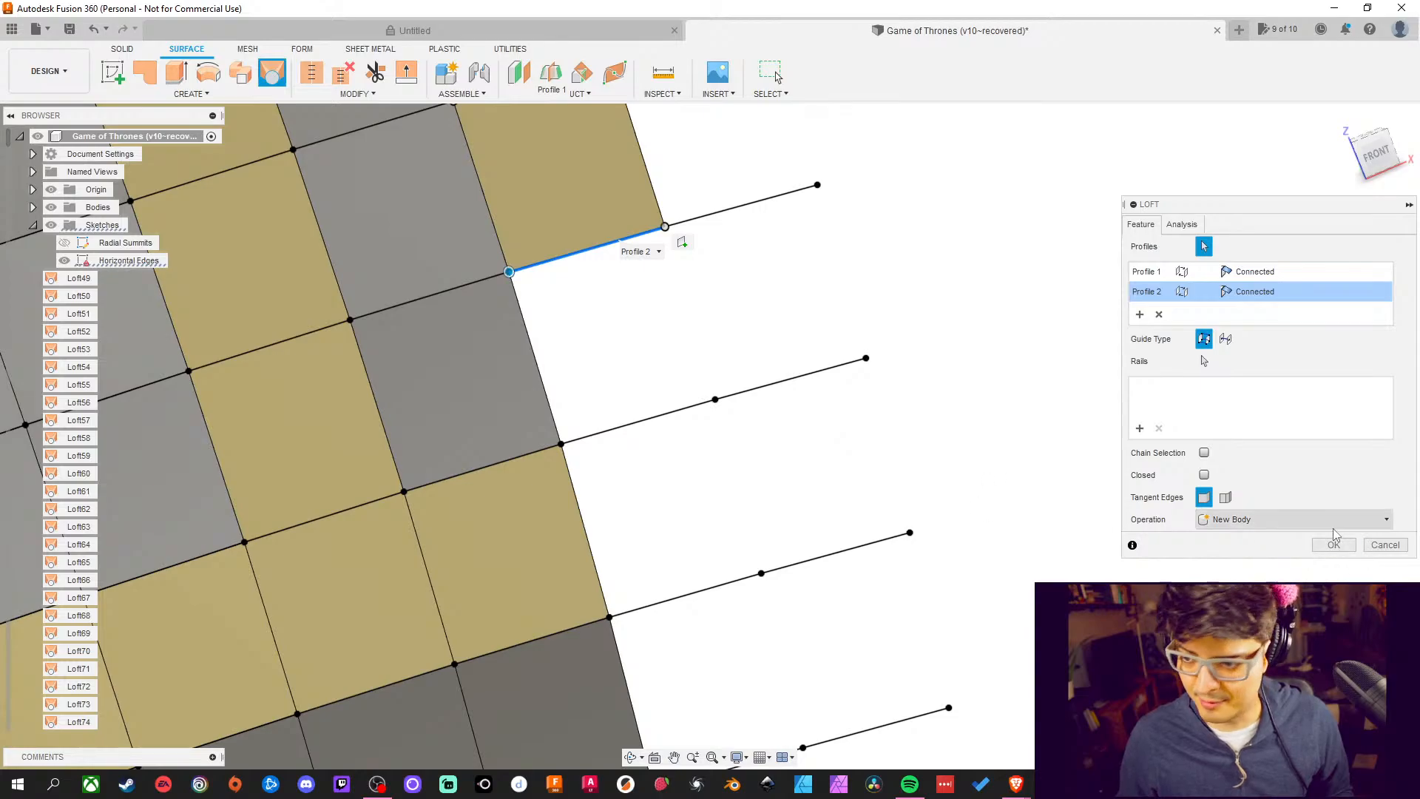
{"action": "left_click", "coordinate": [1333, 546]}
Loft the thirteenth cell from the top, beside the last grey patch above the neighbouring yellow one
{"action": "left_click", "coordinate": [287, 77]}
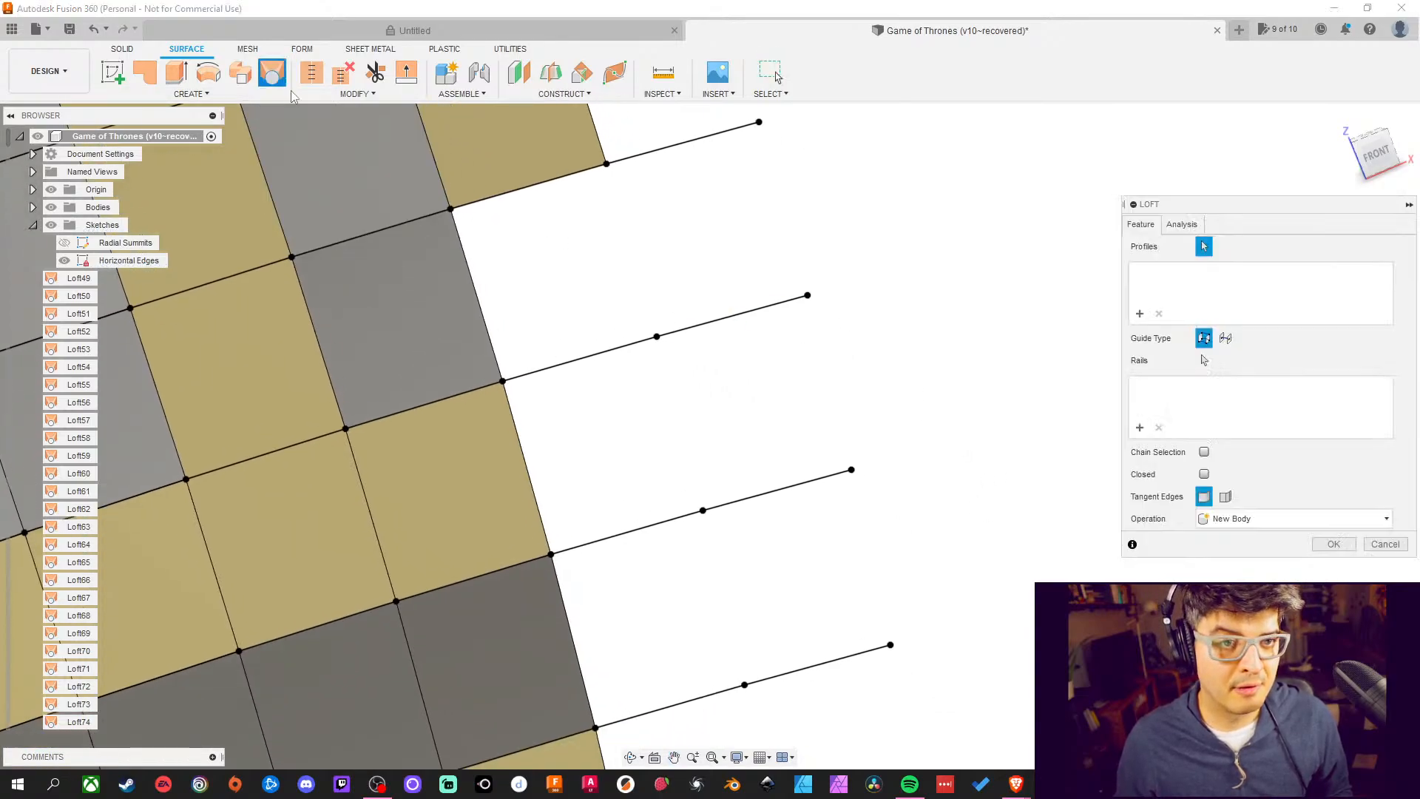
{"action": "left_click", "coordinate": [517, 190]}
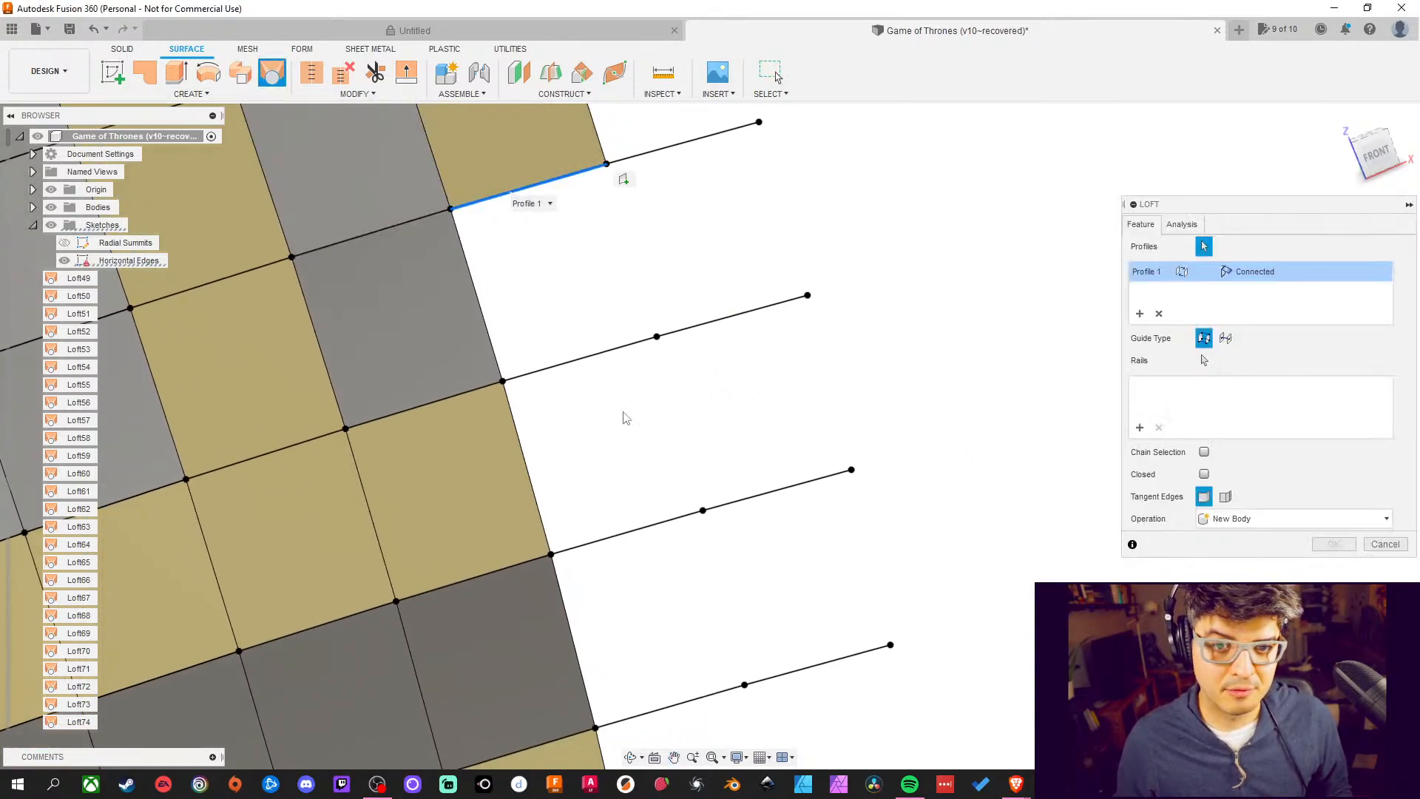
{"action": "left_click", "coordinate": [581, 360]}
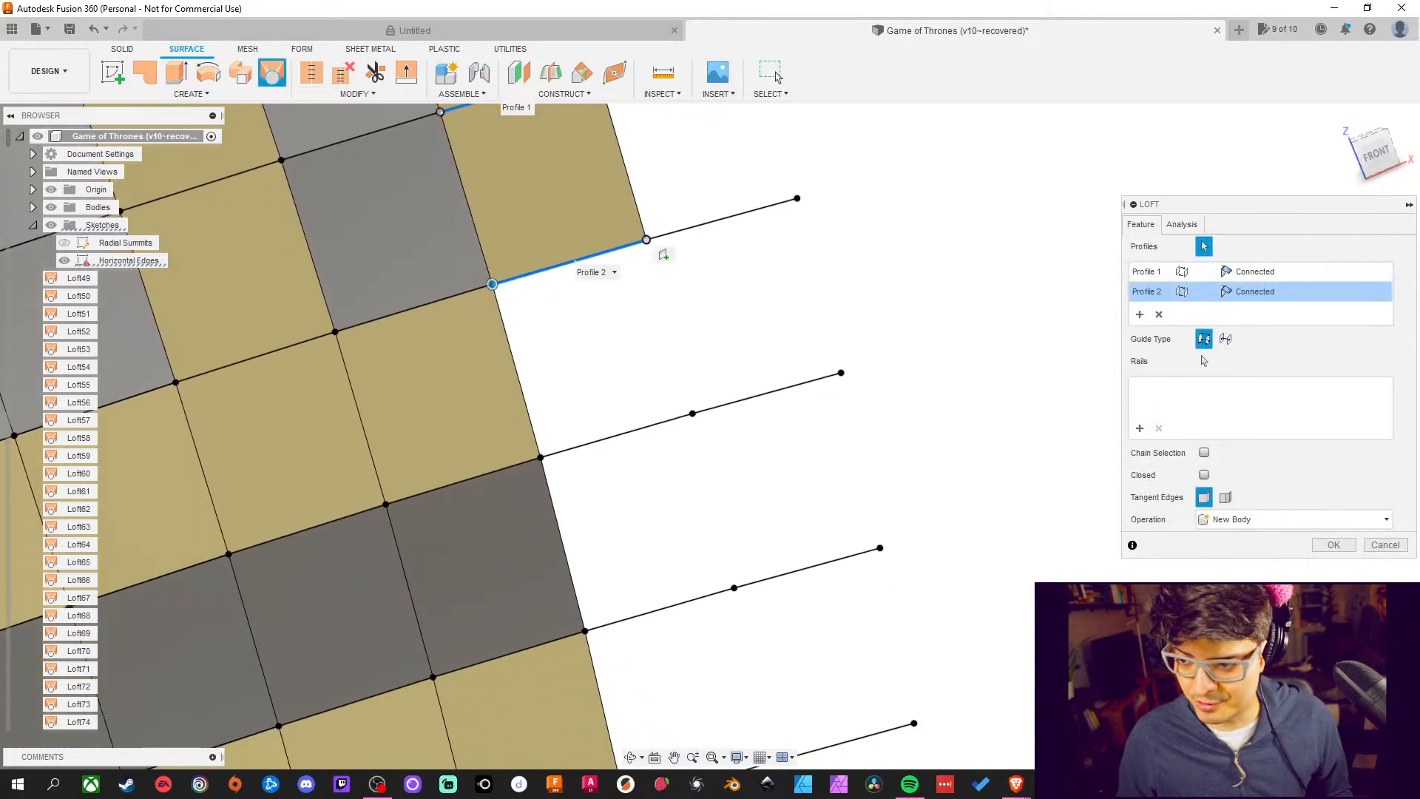
{"action": "left_click", "coordinate": [1335, 545]}
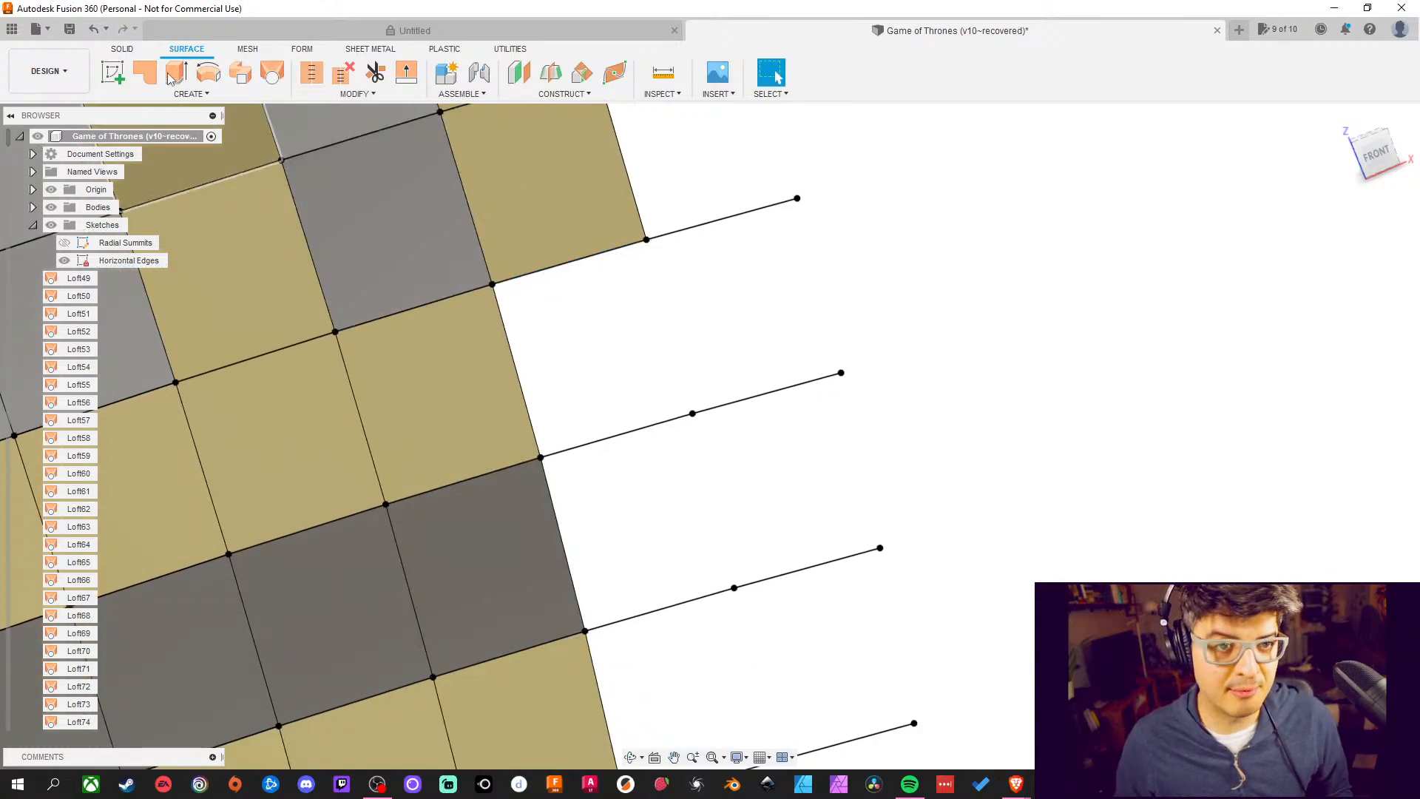
Loft the fourteenth cell from the top of the column, beside the yellow patch that follows the grey run
{"action": "left_click", "coordinate": [270, 83]}
{"action": "left_click", "coordinate": [605, 261]}
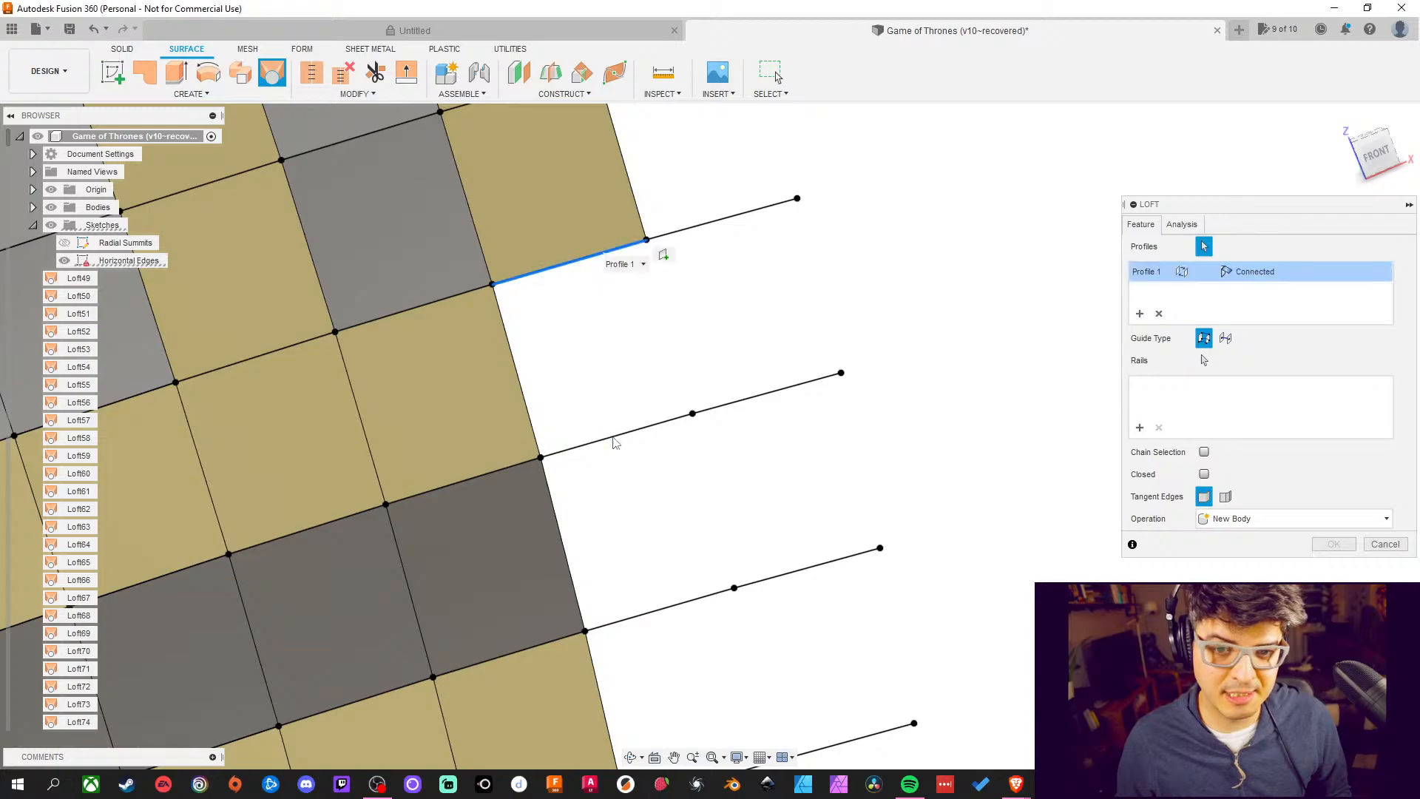
{"action": "left_click", "coordinate": [555, 464]}
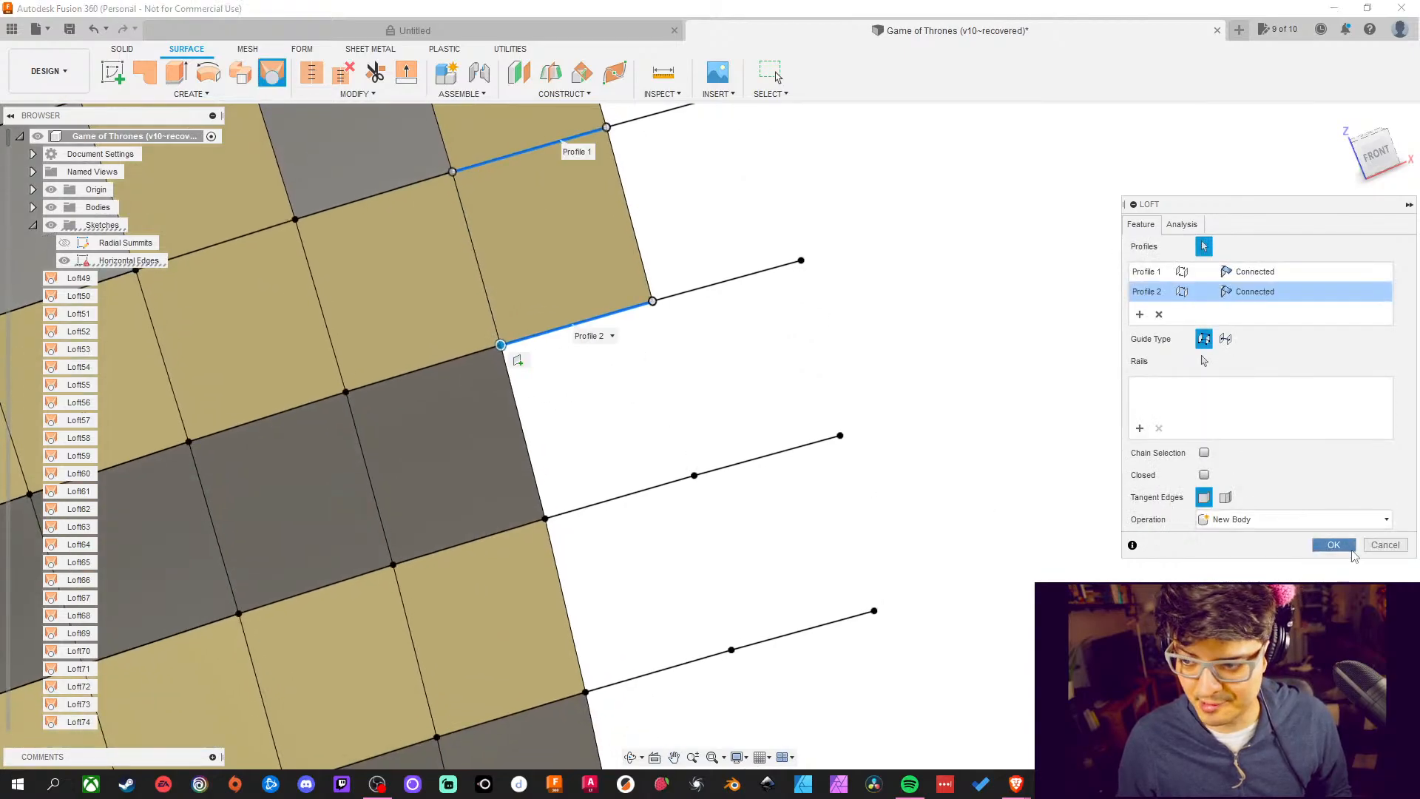
{"action": "left_click", "coordinate": [1333, 545]}
Loft the fifteenth cell from the top of the column, beside the grey patch directly below the neighbouring yellow one
{"action": "left_click", "coordinate": [272, 81]}
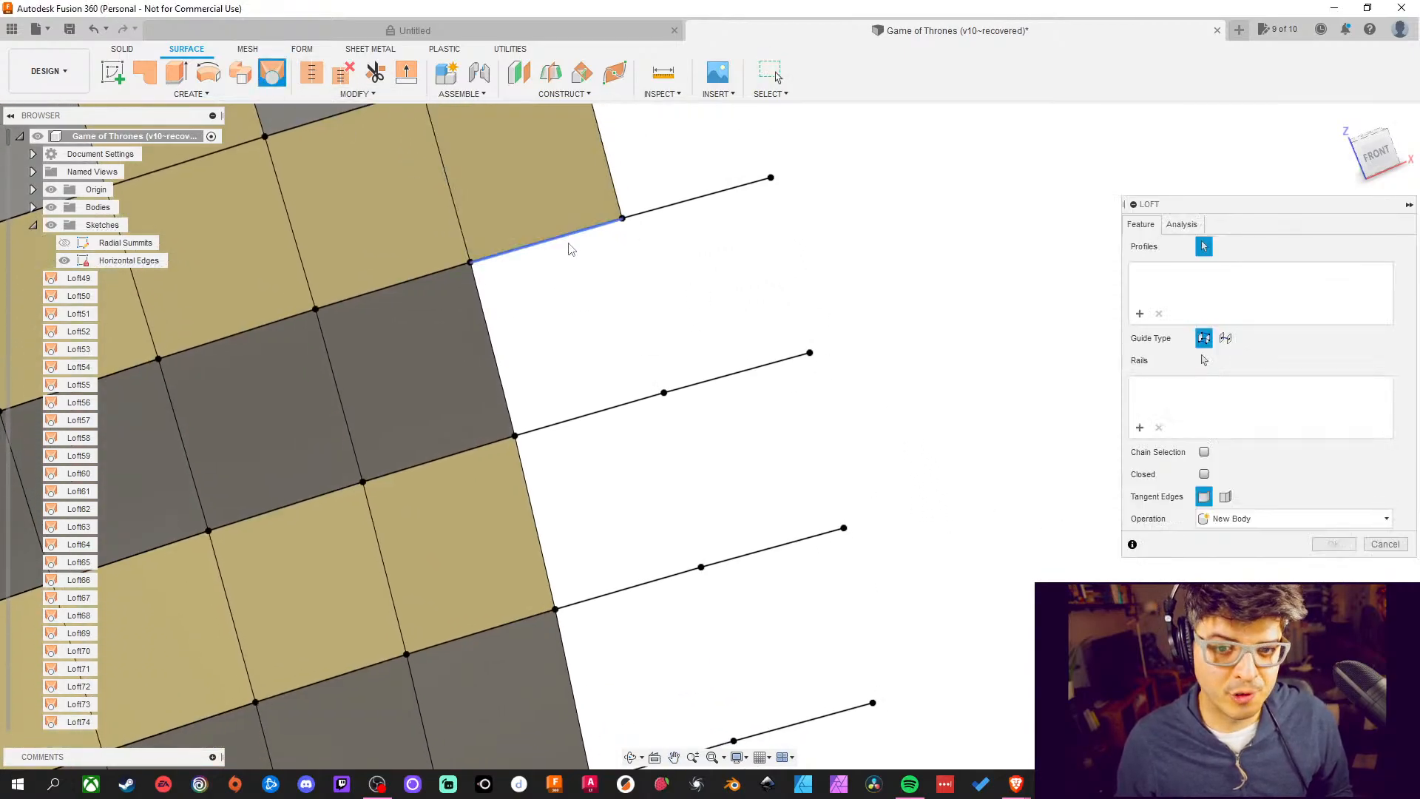
{"action": "left_click", "coordinate": [570, 237]}
{"action": "left_click", "coordinate": [605, 423]}
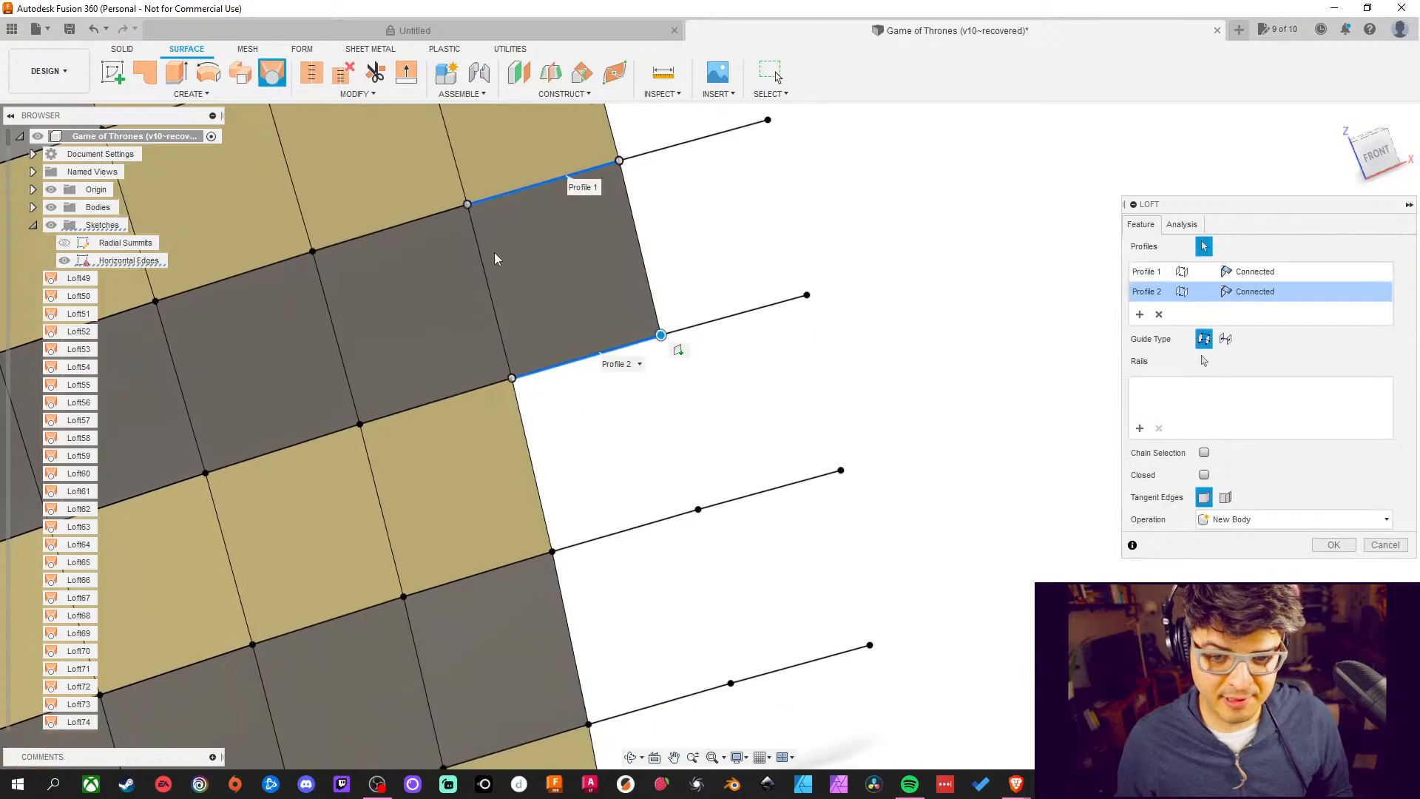
{"action": "left_click", "coordinate": [1333, 545]}
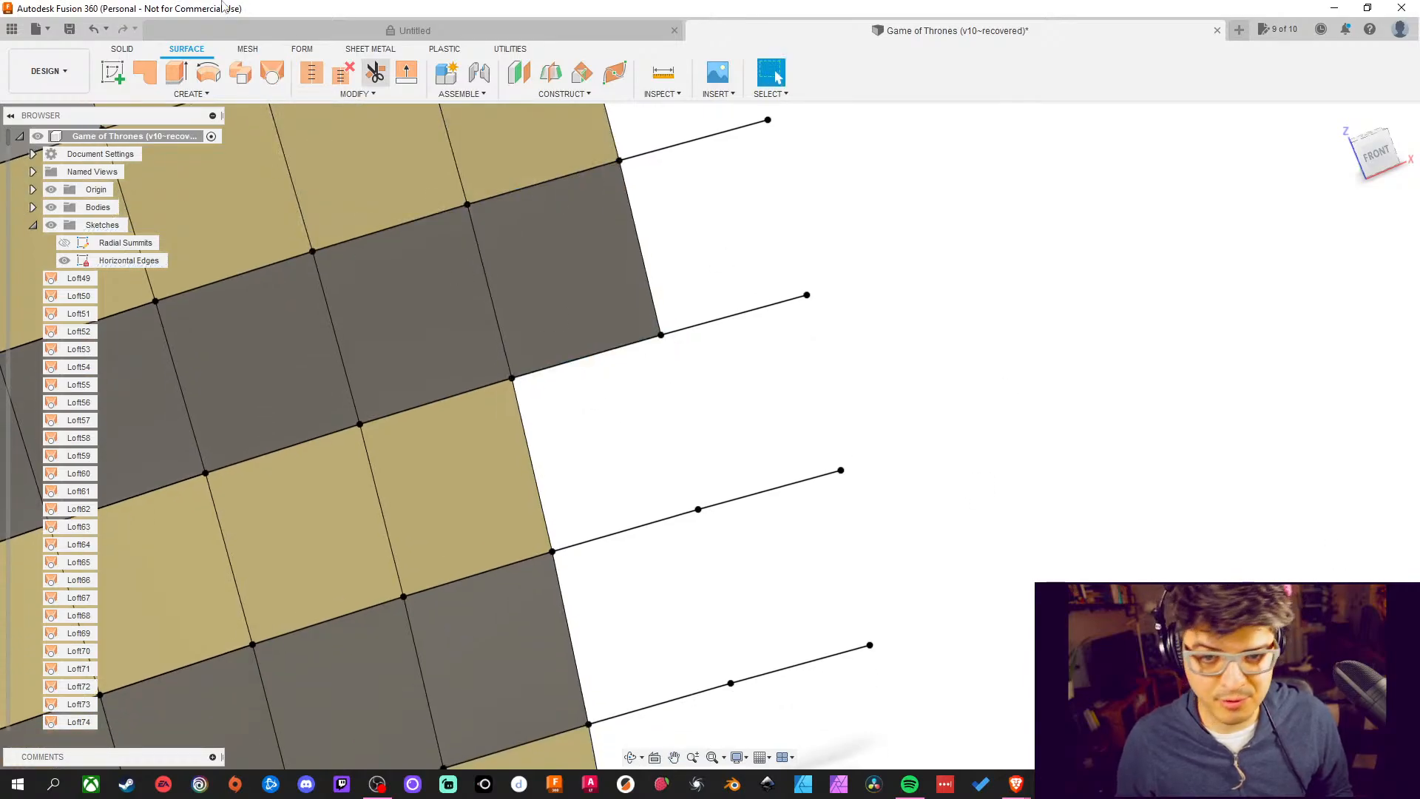
Loft the sixteenth cell from the top of the column, beside the yellow patch between two grey neighbours
{"action": "left_click", "coordinate": [272, 77]}
{"action": "left_click", "coordinate": [607, 358]}
{"action": "left_click", "coordinate": [624, 532]}
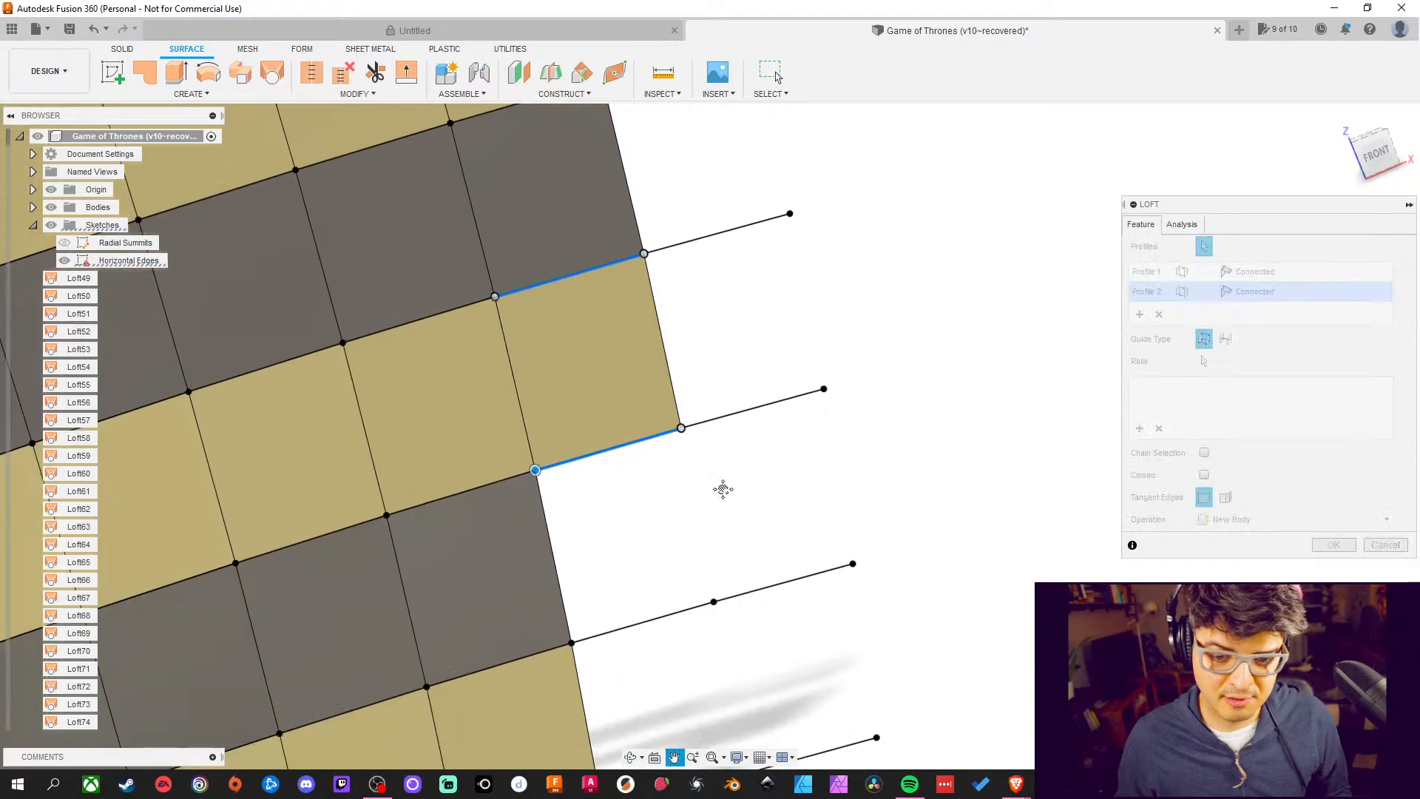
{"action": "left_click", "coordinate": [1325, 547]}
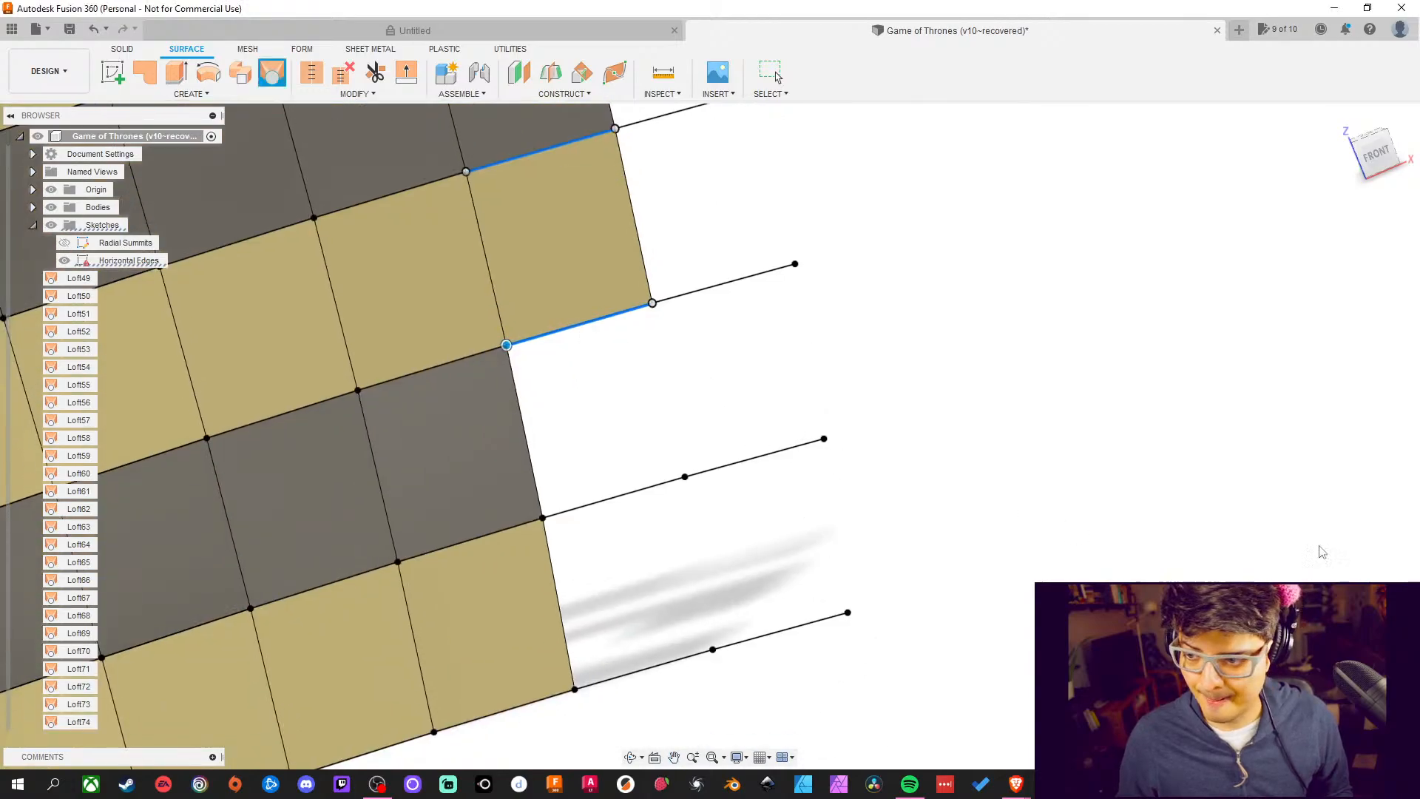
Loft the seventeenth cell from the top, beside the grey patch just above the neighbouring column's bottom patch
{"action": "left_click", "coordinate": [272, 74]}
{"action": "left_click", "coordinate": [586, 330]}
{"action": "left_click", "coordinate": [614, 497]}
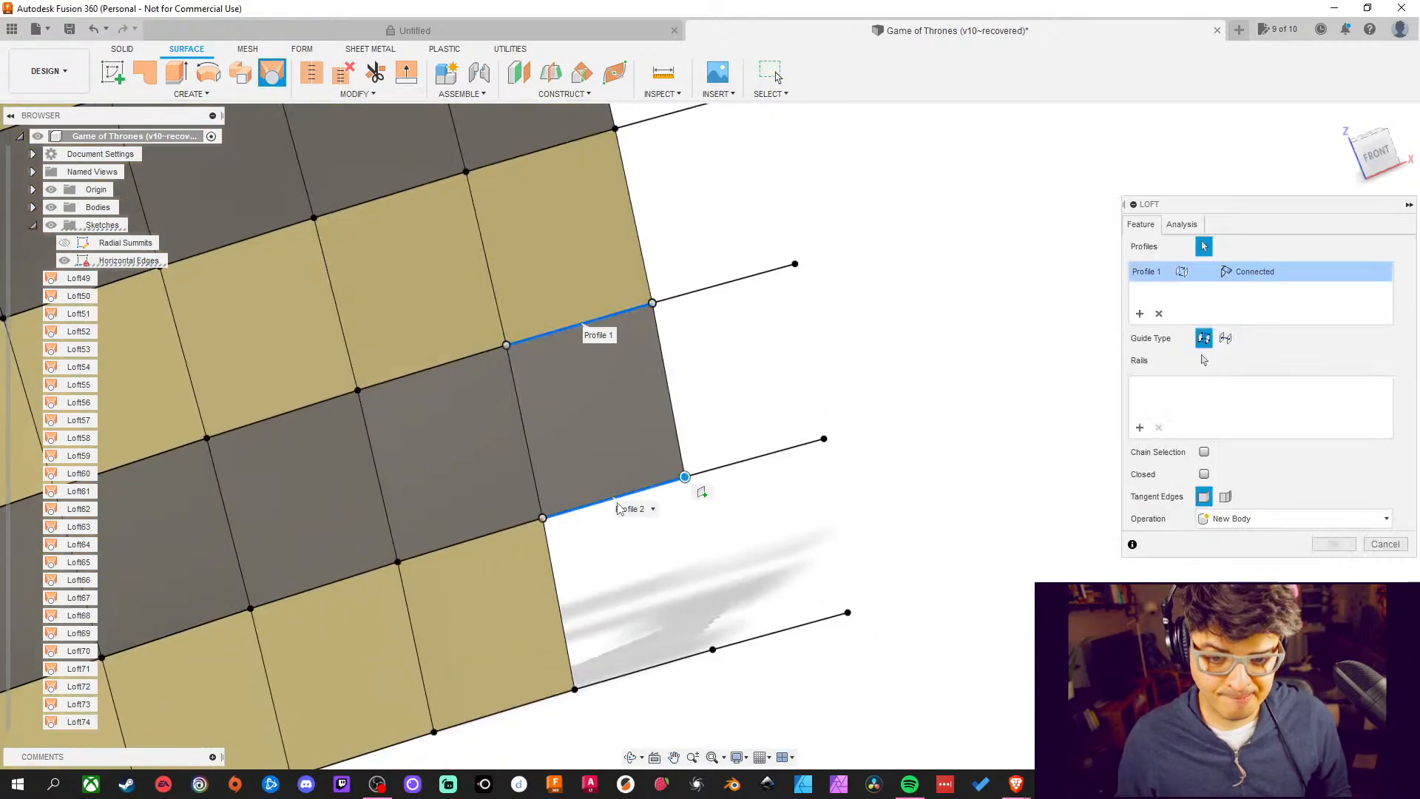
{"action": "middle_click_drag", "start_coordinate": [677, 597], "coordinate": [702, 466]}
{"action": "left_click", "coordinate": [1368, 547]}
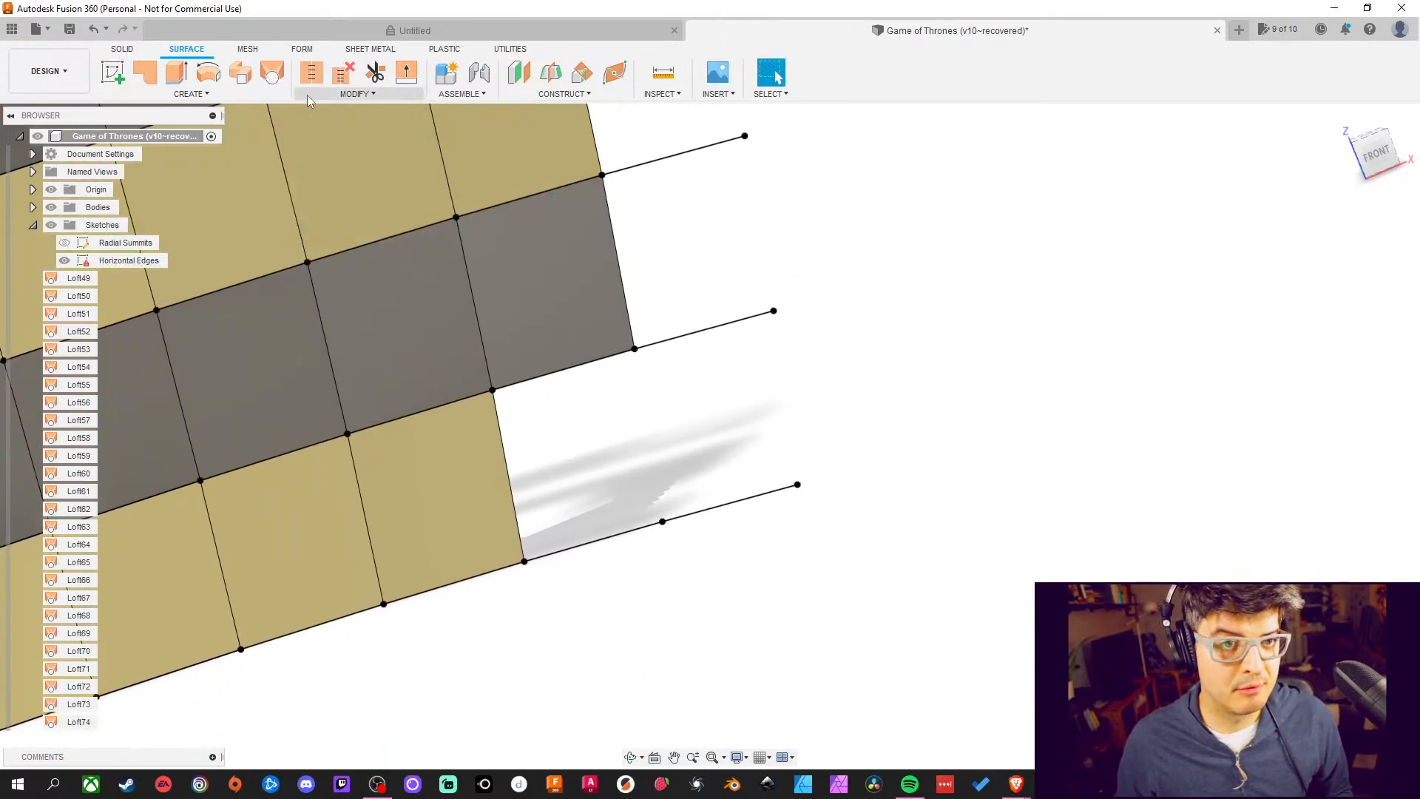
Loft the bottom cell of the column between its last two horizontal edges, completing the column
{"action": "left_click", "coordinate": [272, 74]}
{"action": "left_click", "coordinate": [547, 378]}
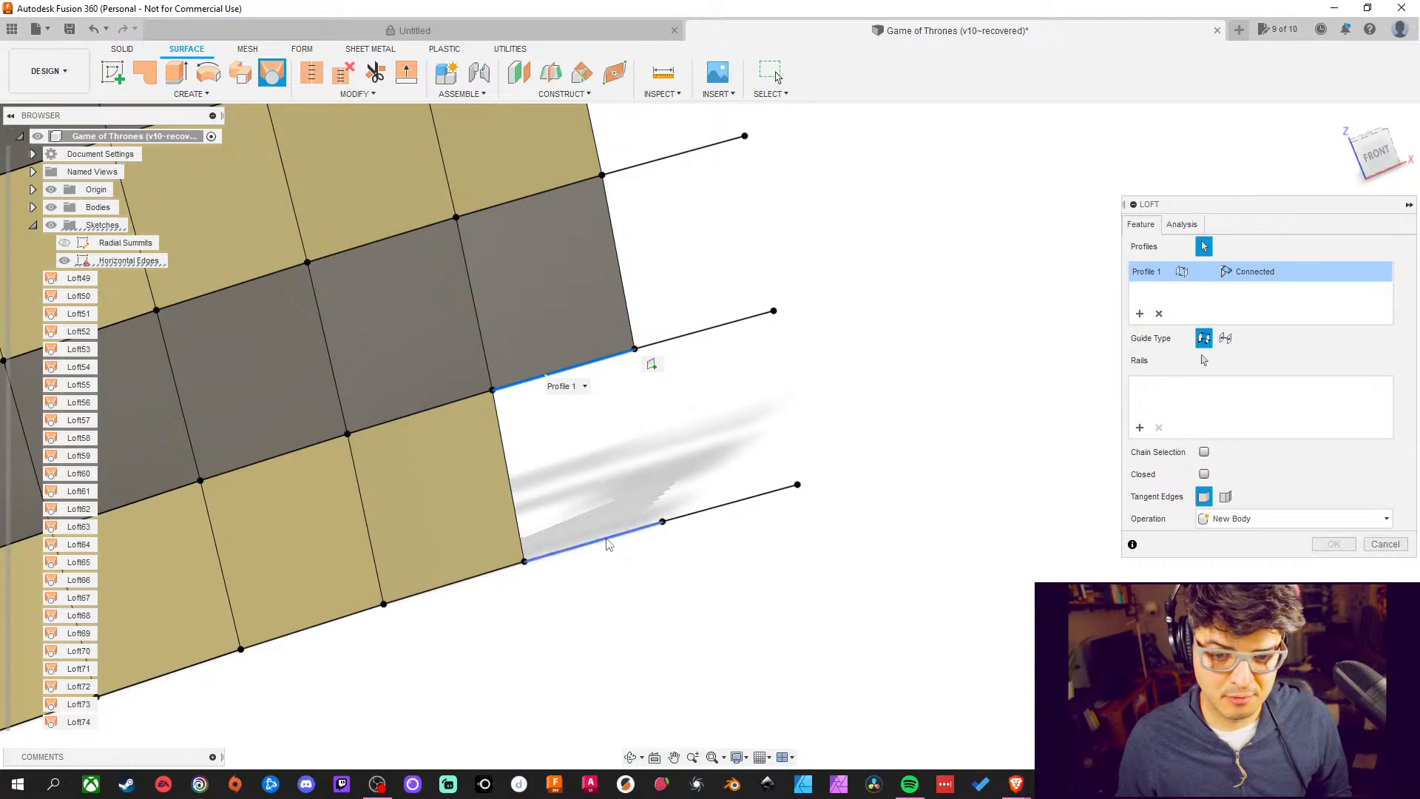
{"action": "left_click", "coordinate": [606, 545]}
{"action": "key", "text": "Escape"}
Loft the bottom cell of the next, outermost column between its two lowest horizontal edges
{"action": "middle_click_drag", "start_coordinate": [793, 426], "coordinate": [624, 432]}
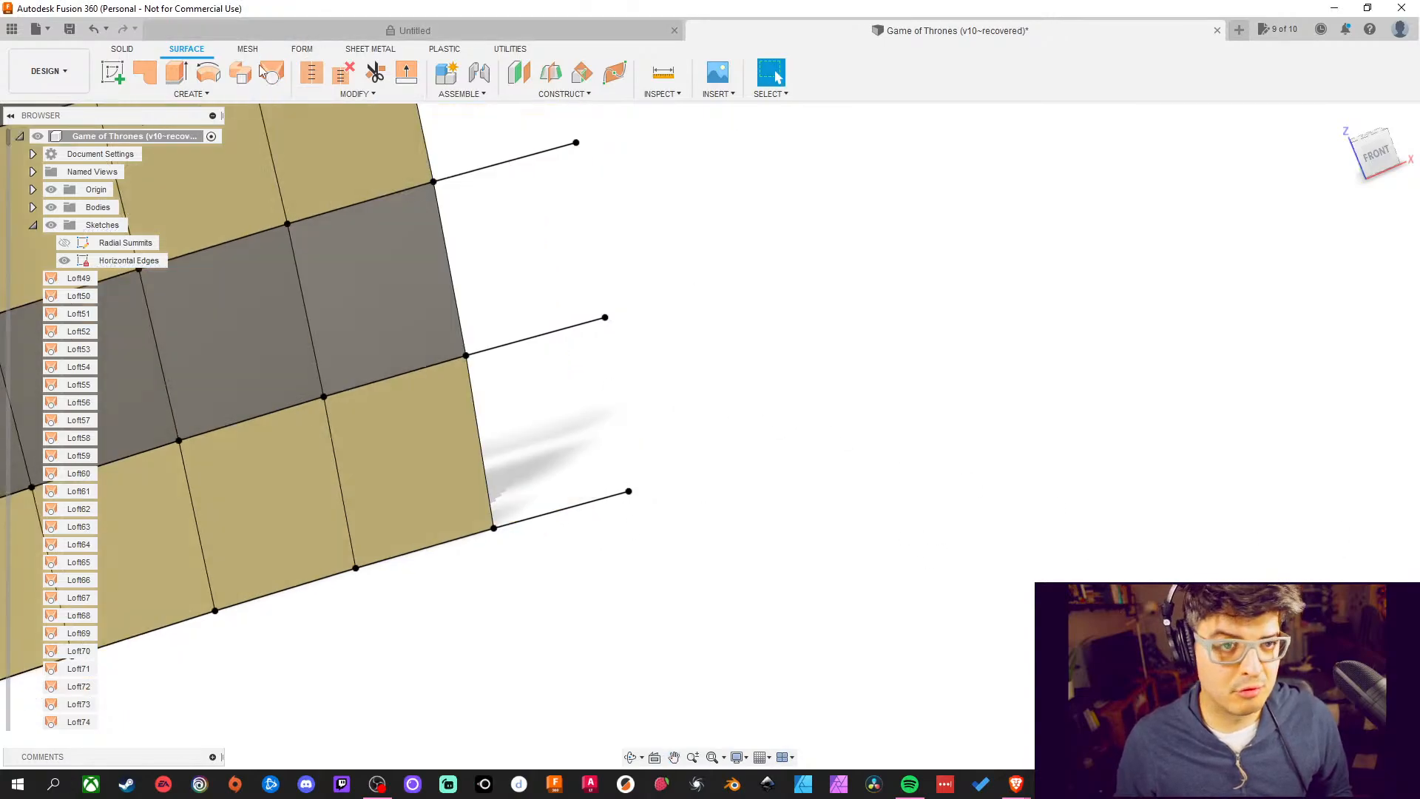
{"action": "left_click", "coordinate": [261, 68]}
{"action": "left_click", "coordinate": [576, 506]}
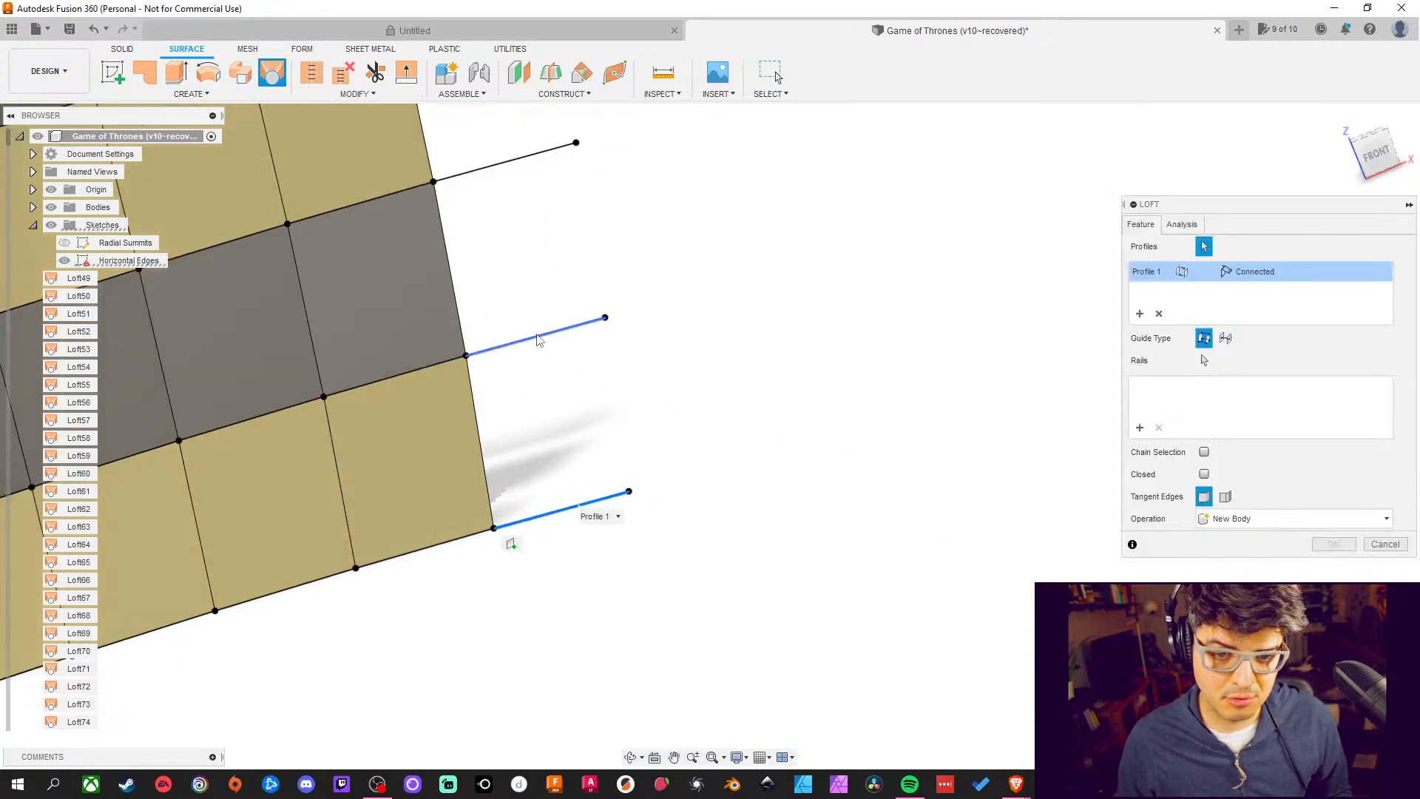
{"action": "left_click", "coordinate": [537, 340]}
{"action": "left_click", "coordinate": [1331, 543]}
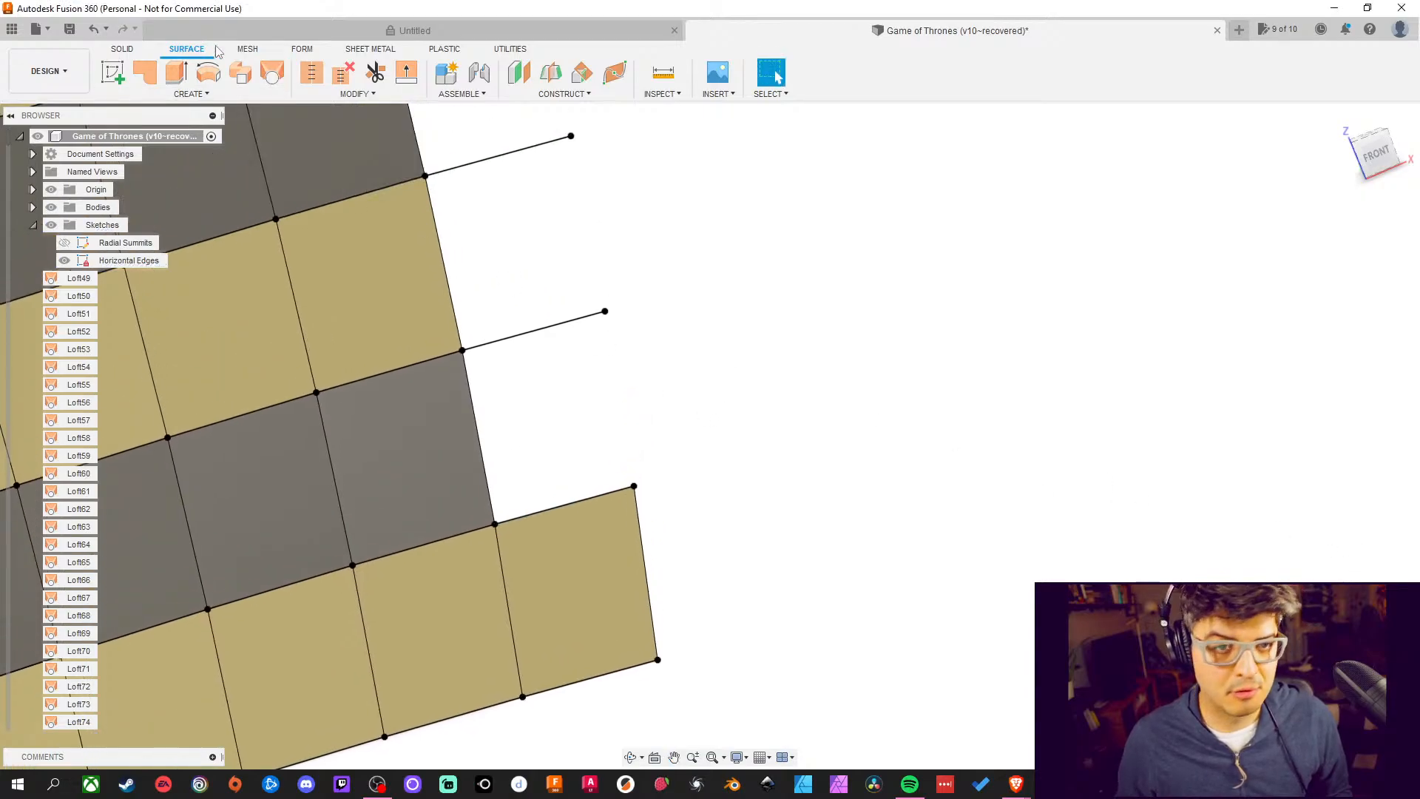
Loft the second cell from the bottom of the outer column, beside the neighbouring column's lowest grey patch
{"action": "left_click", "coordinate": [275, 69]}
{"action": "left_click", "coordinate": [565, 502]}
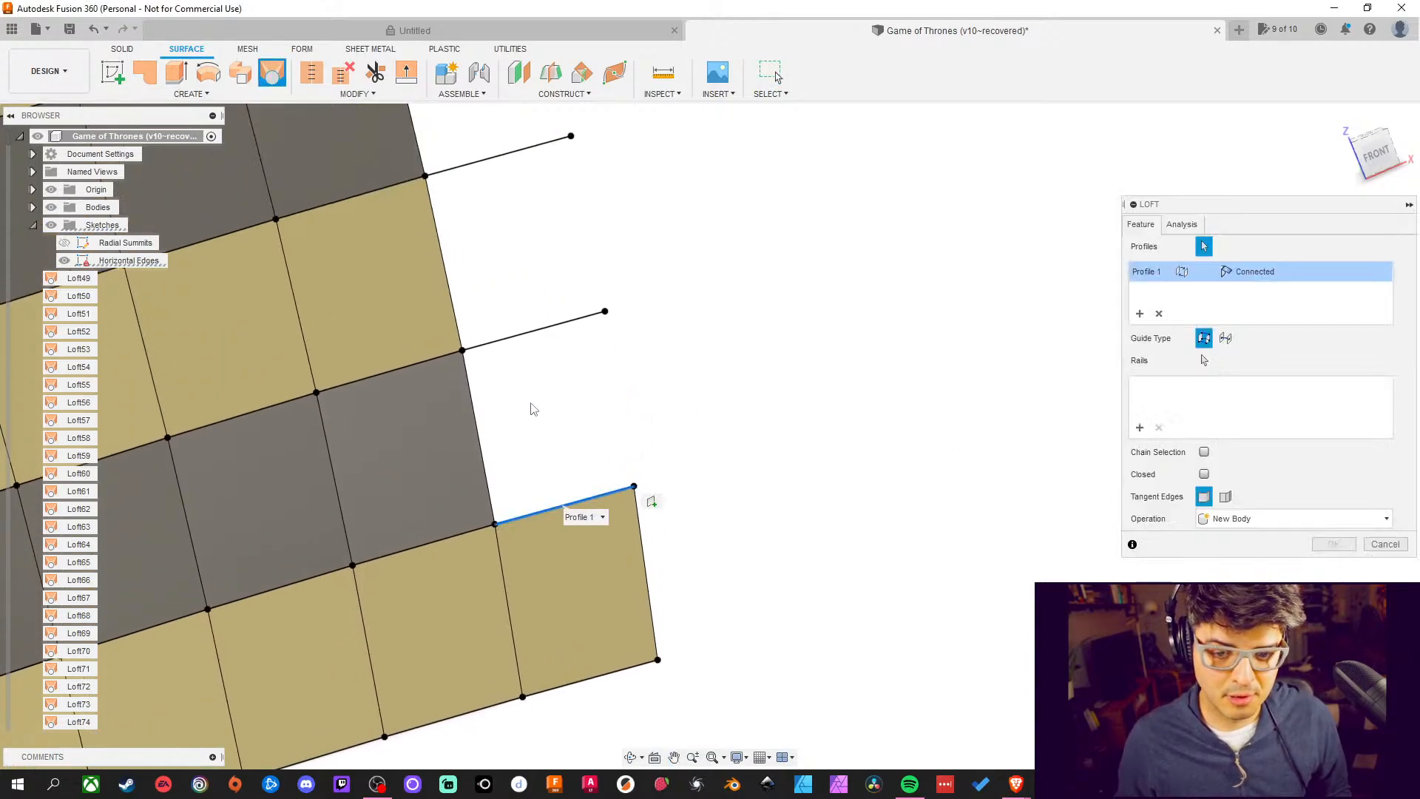
{"action": "left_click", "coordinate": [525, 338]}
{"action": "middle_click_drag", "start_coordinate": [798, 327], "coordinate": [865, 441]}
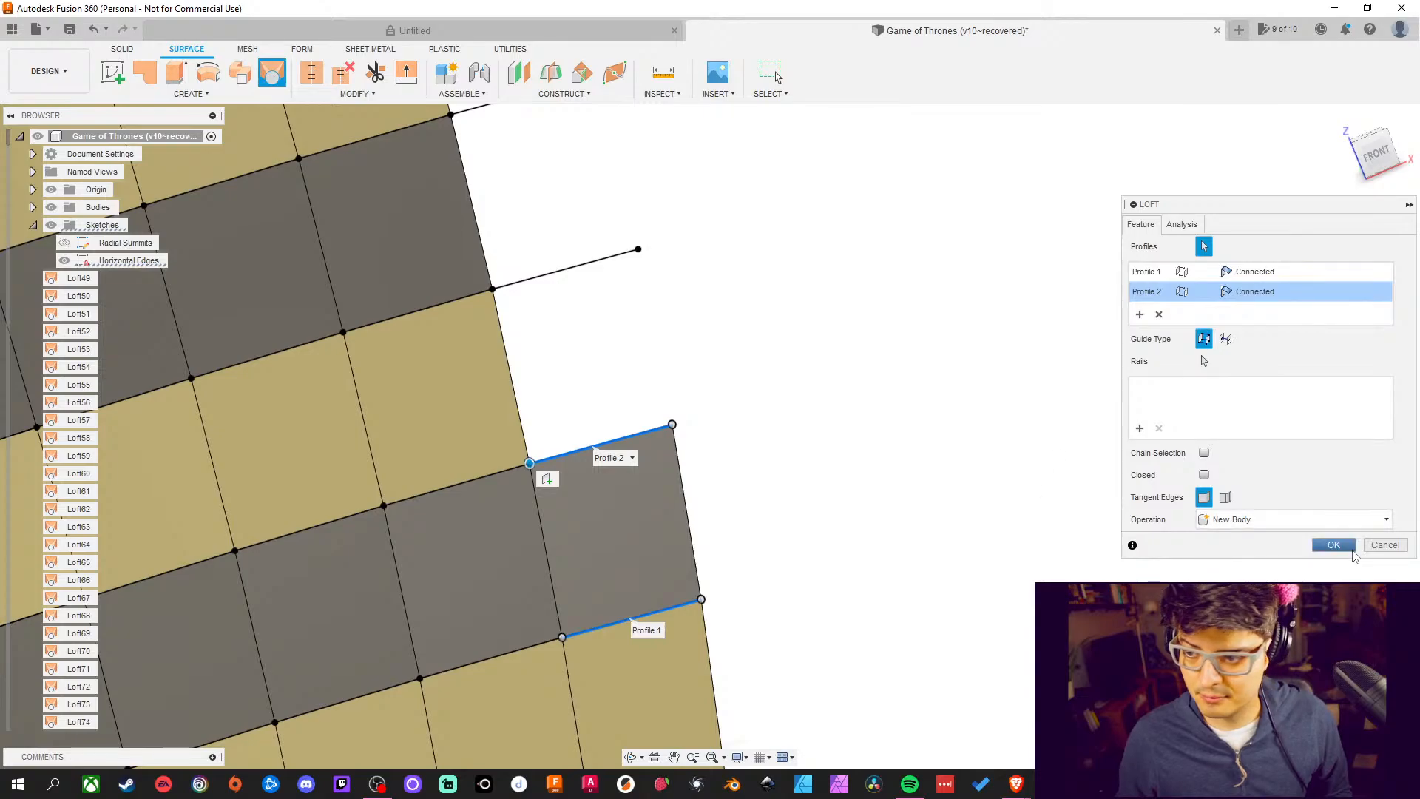
{"action": "key", "text": "Return"}
Loft the third cell from the bottom of the outer column, beside the yellow patch between two grey ones
{"action": "left_click", "coordinate": [272, 71]}
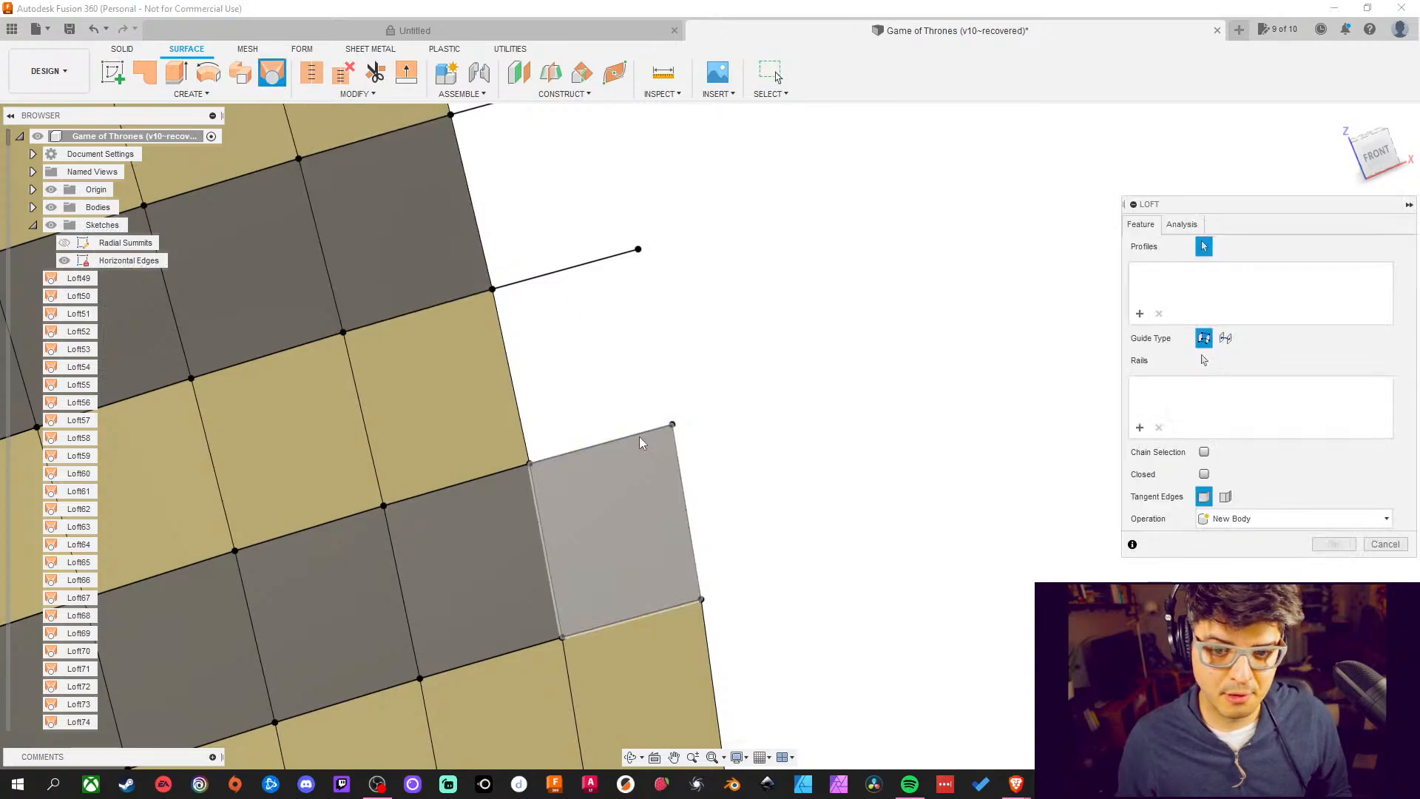
{"action": "left_click", "coordinate": [637, 434]}
{"action": "left_click", "coordinate": [576, 266]}
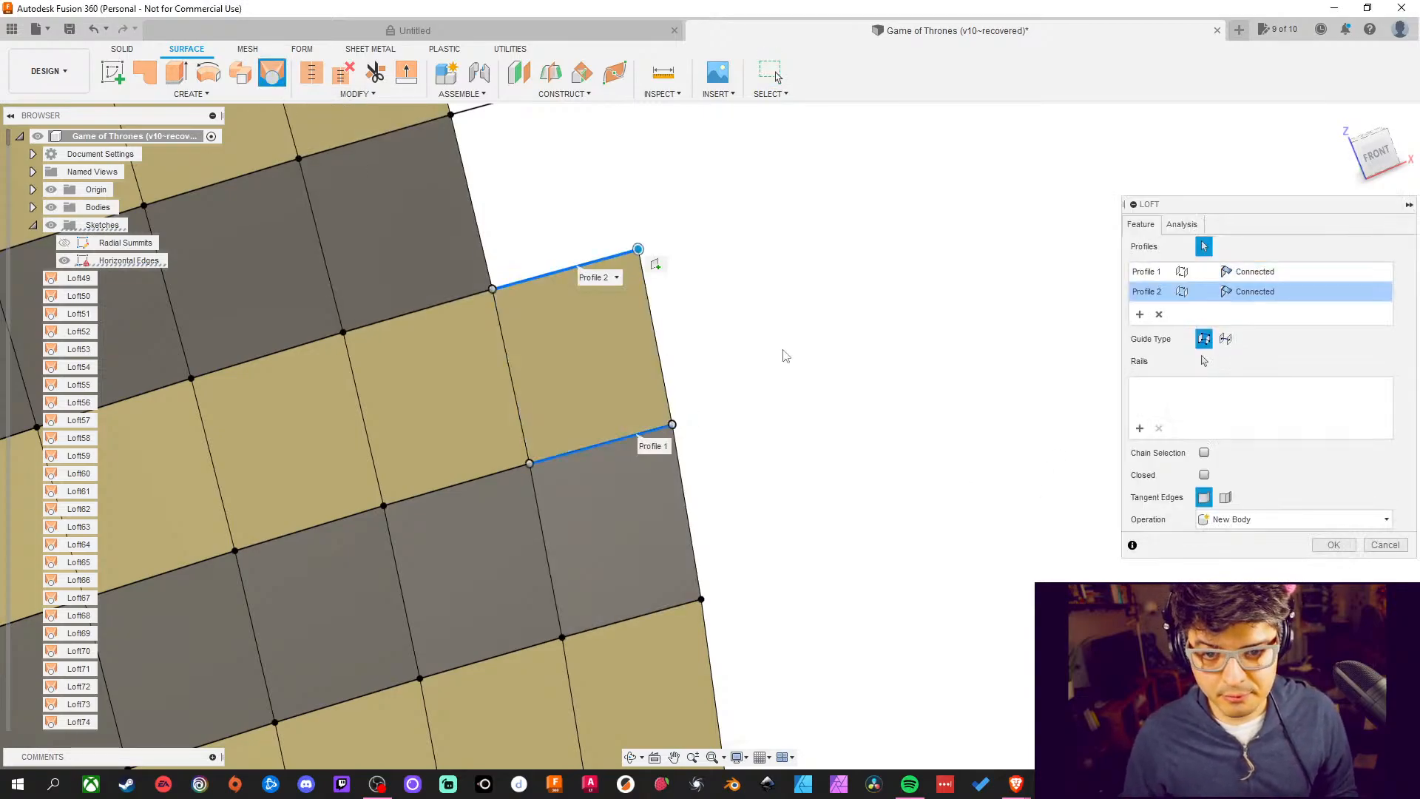
{"action": "left_click", "coordinate": [1333, 544]}
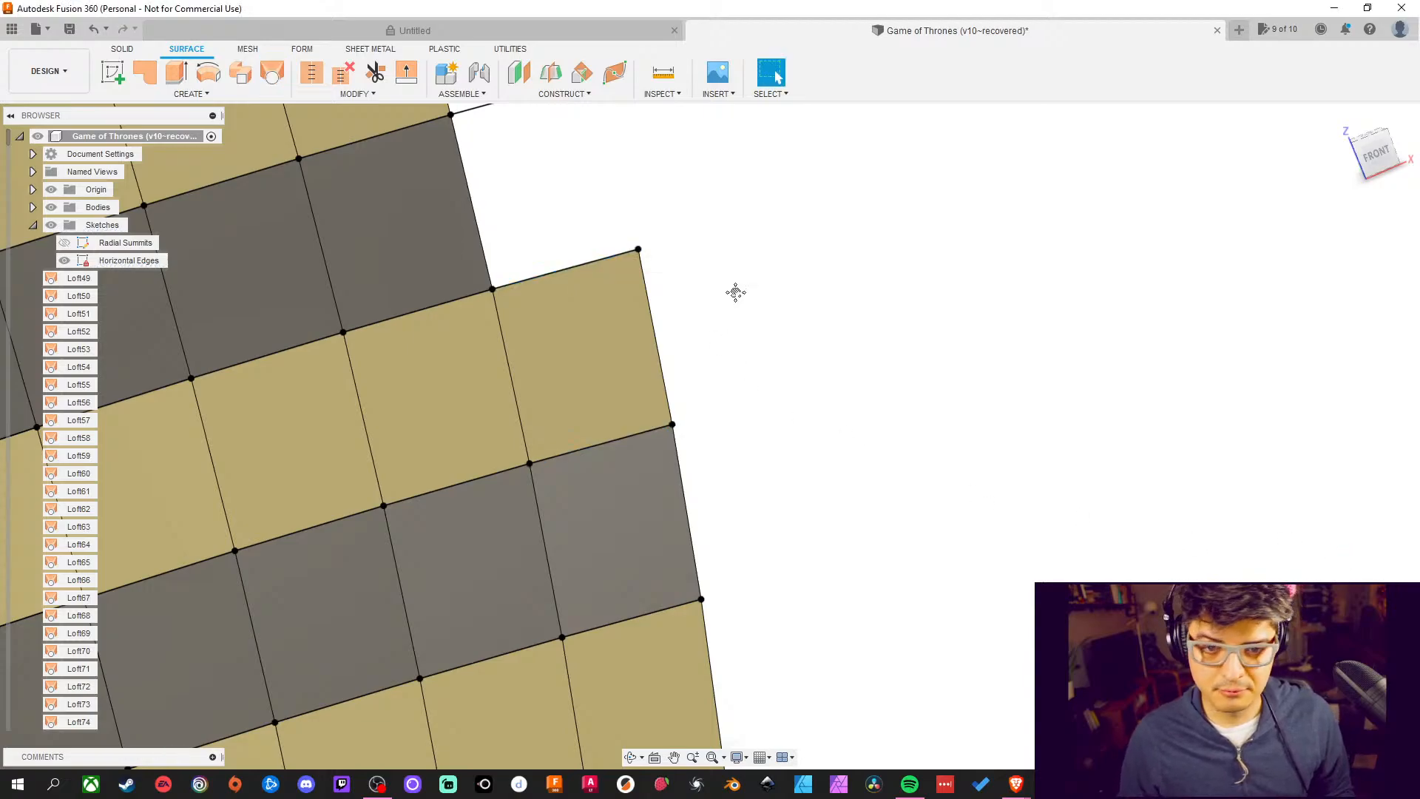
Loft the fourth cell from the bottom of the outer column, beside the second grey patch of the neighbouring column
{"action": "middle_click_drag", "start_coordinate": [735, 291], "coordinate": [692, 266]}
{"action": "left_click", "coordinate": [282, 81]}
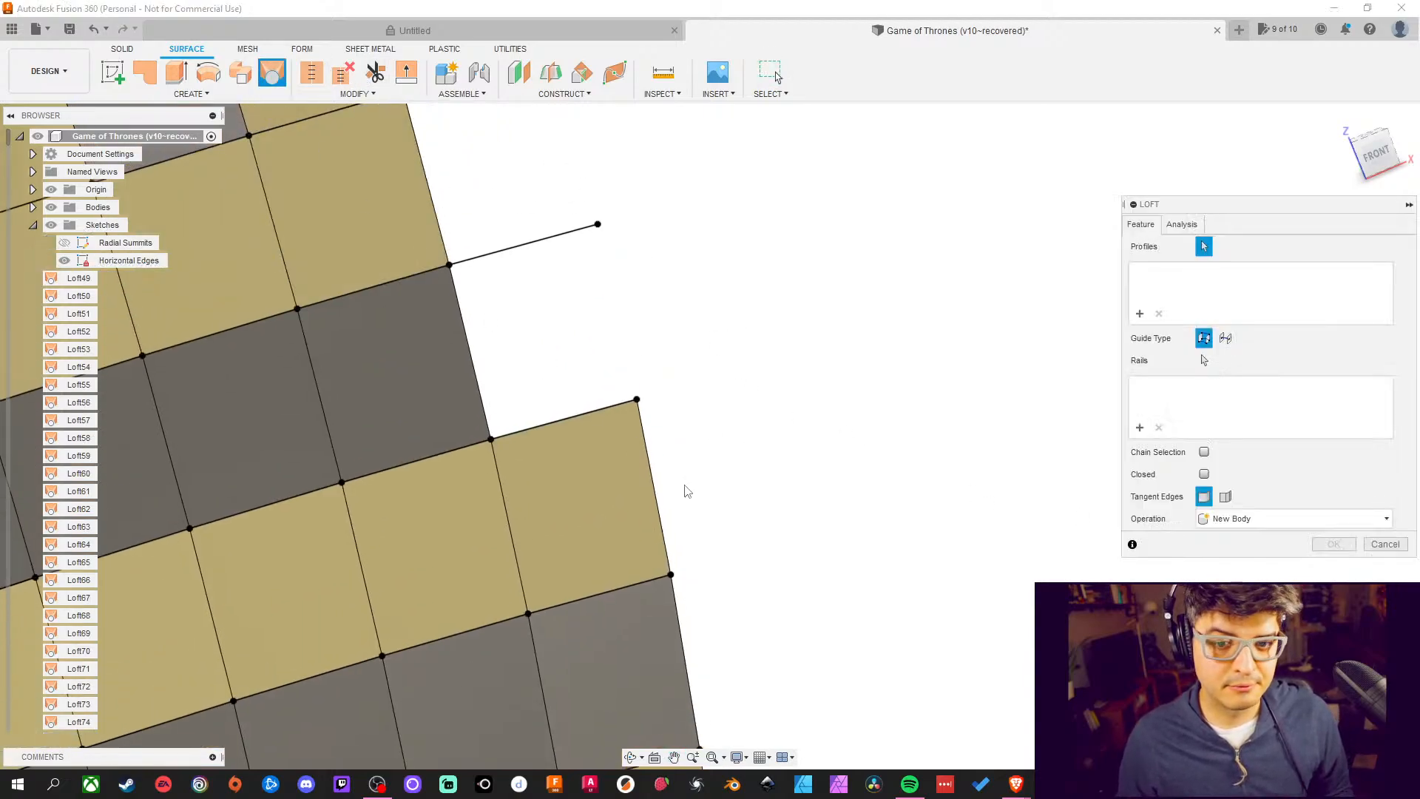
{"action": "left_click", "coordinate": [571, 417]}
{"action": "left_click", "coordinate": [549, 237]}
{"action": "middle_click_drag", "start_coordinate": [520, 184], "coordinate": [536, 404]}
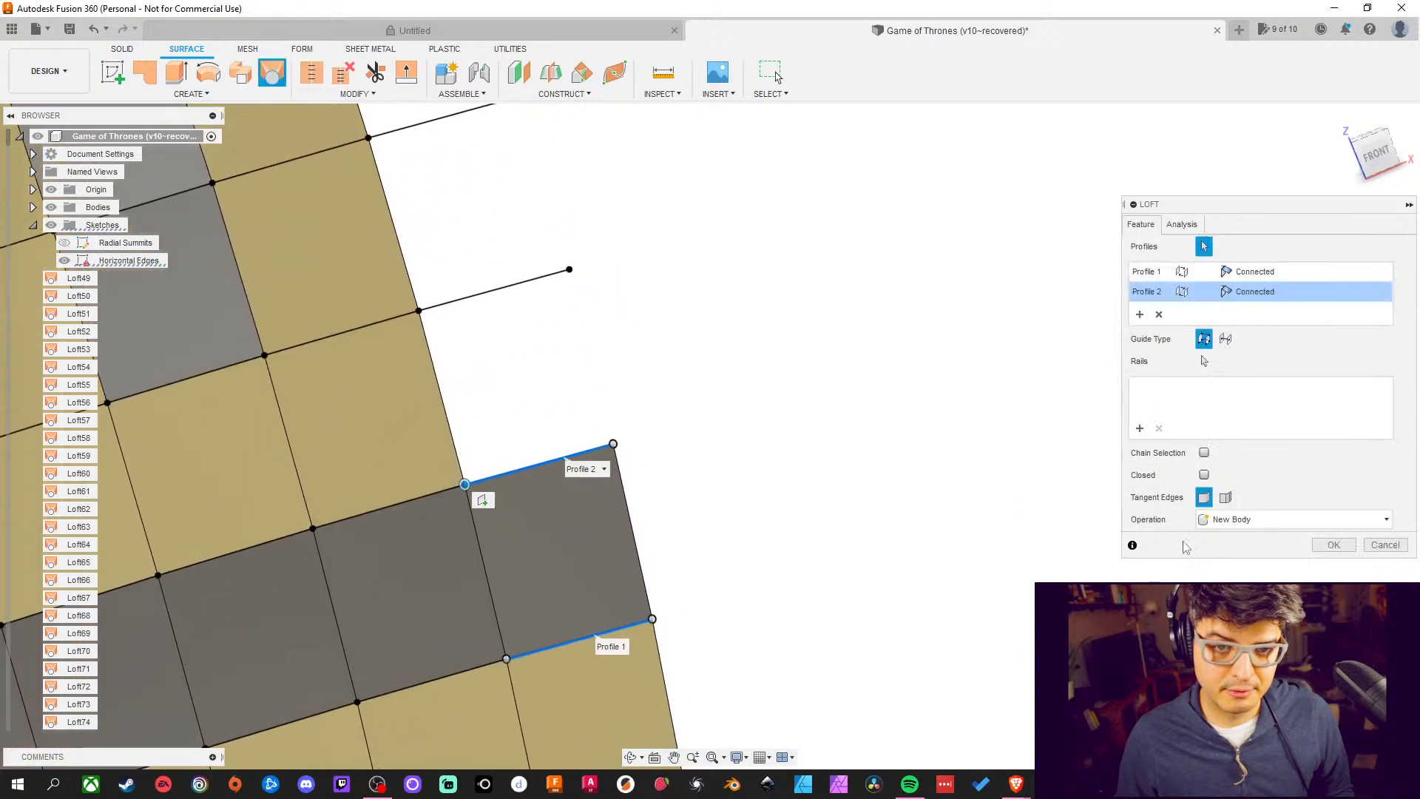
{"action": "left_click", "coordinate": [1350, 540]}
Loft the fifth cell from the bottom of the outer column, beside the lowest patch of the neighbouring yellow run
{"action": "middle_click_drag", "start_coordinate": [628, 295], "coordinate": [640, 418]}
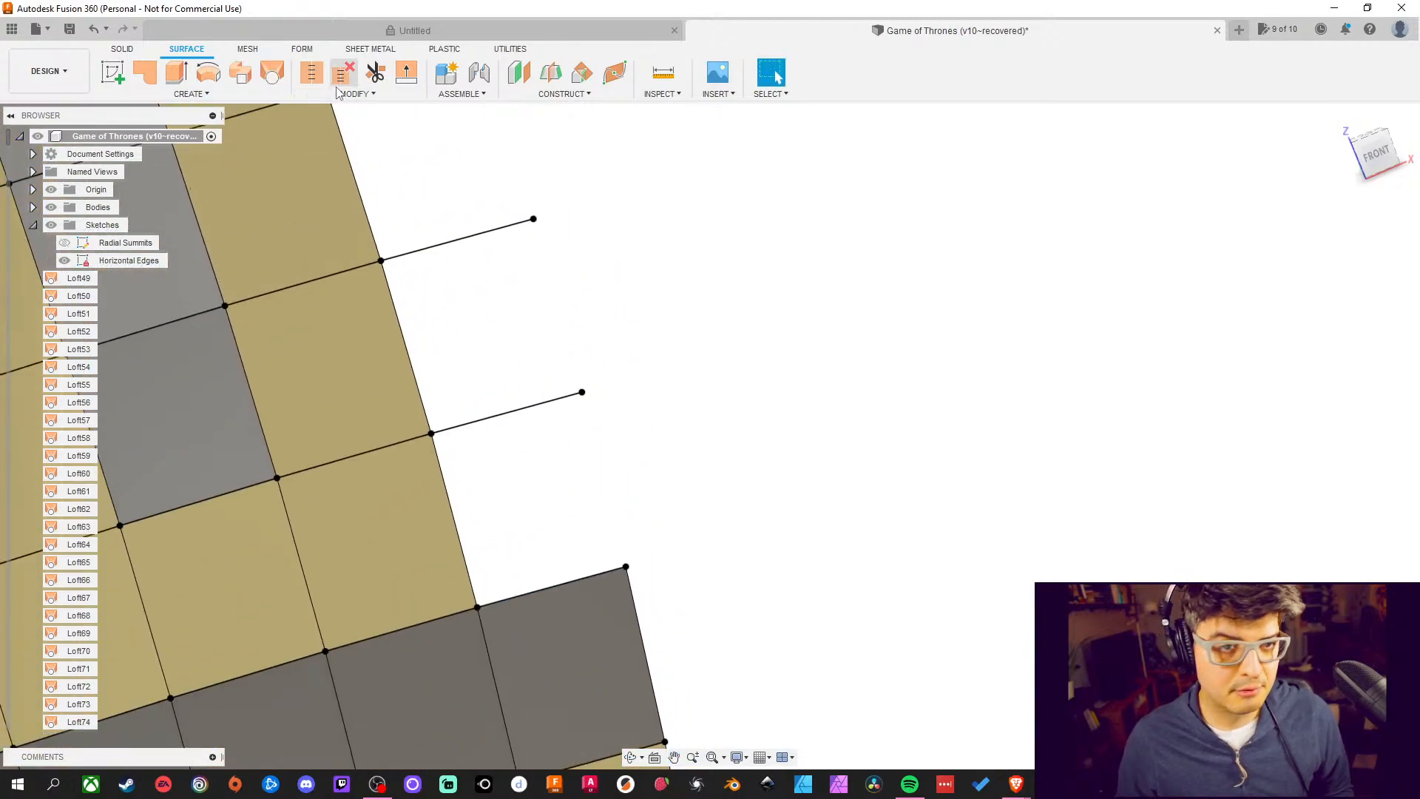
{"action": "left_click", "coordinate": [272, 76]}
{"action": "left_click", "coordinate": [607, 579]}
{"action": "left_click", "coordinate": [489, 418]}
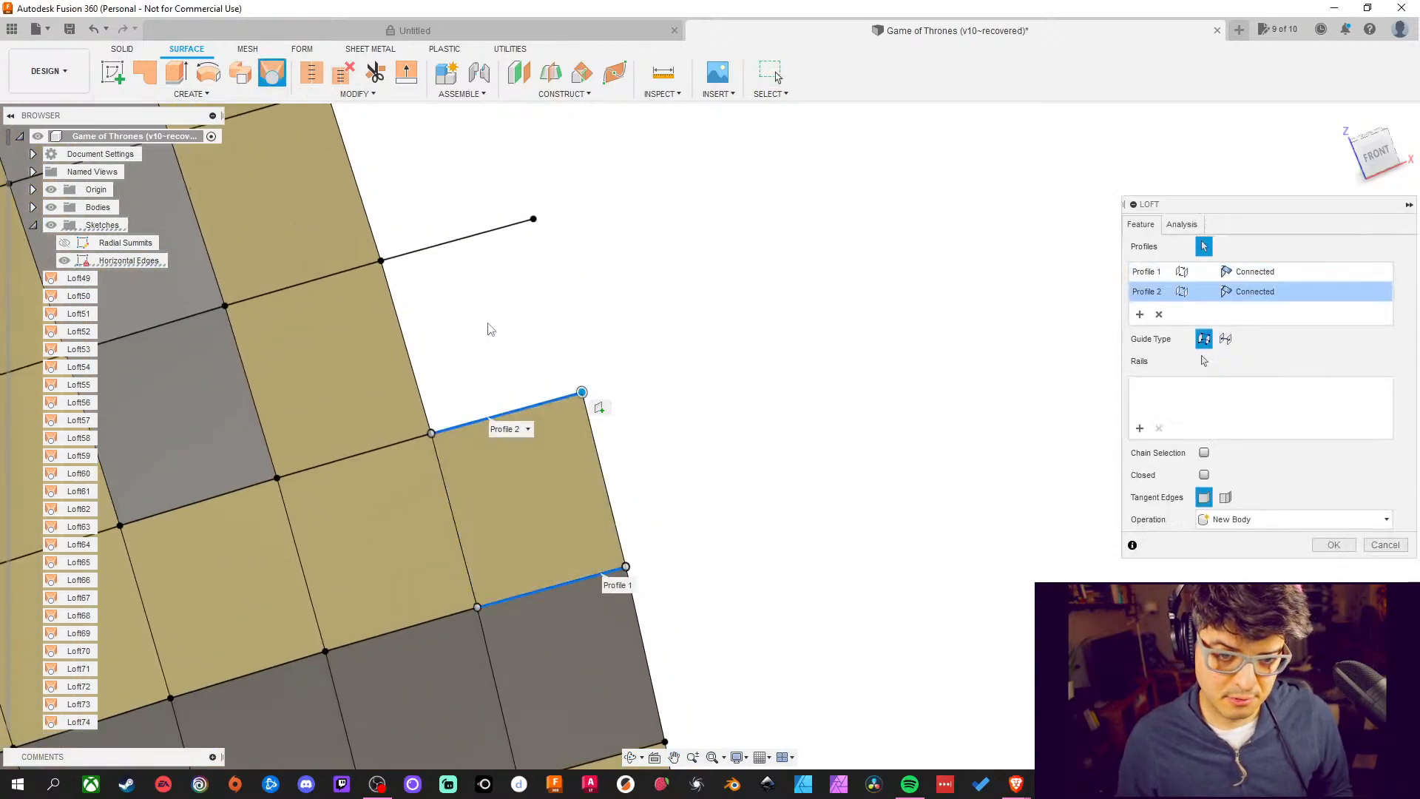
{"action": "middle_click_drag", "start_coordinate": [494, 331], "coordinate": [562, 413]}
{"action": "left_click", "coordinate": [1334, 544]}
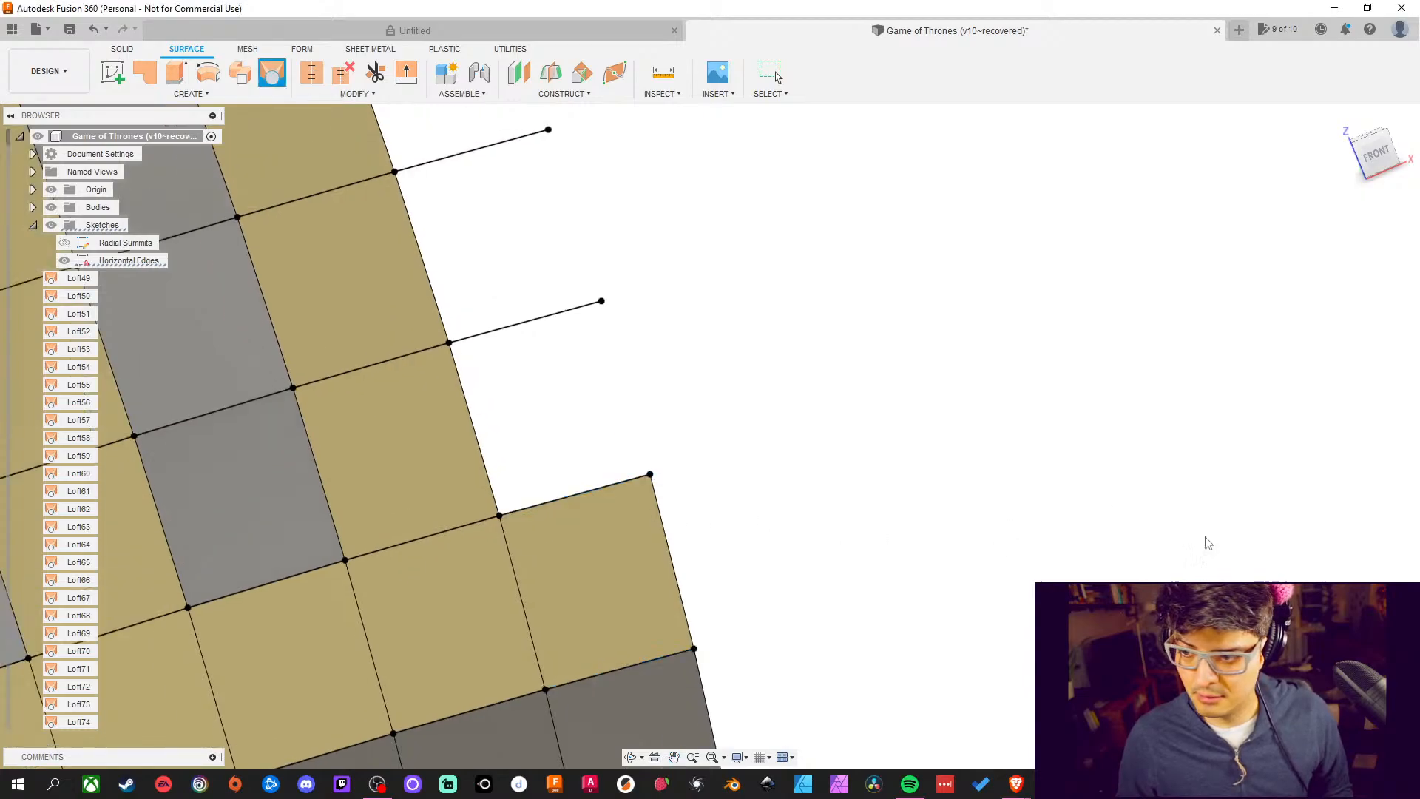
Loft the sixth cell from the bottom of the outer column, beside the second patch of the neighbouring yellow run
{"action": "middle_click_drag", "start_coordinate": [629, 356], "coordinate": [739, 386]}
{"action": "key", "text": "Return"}
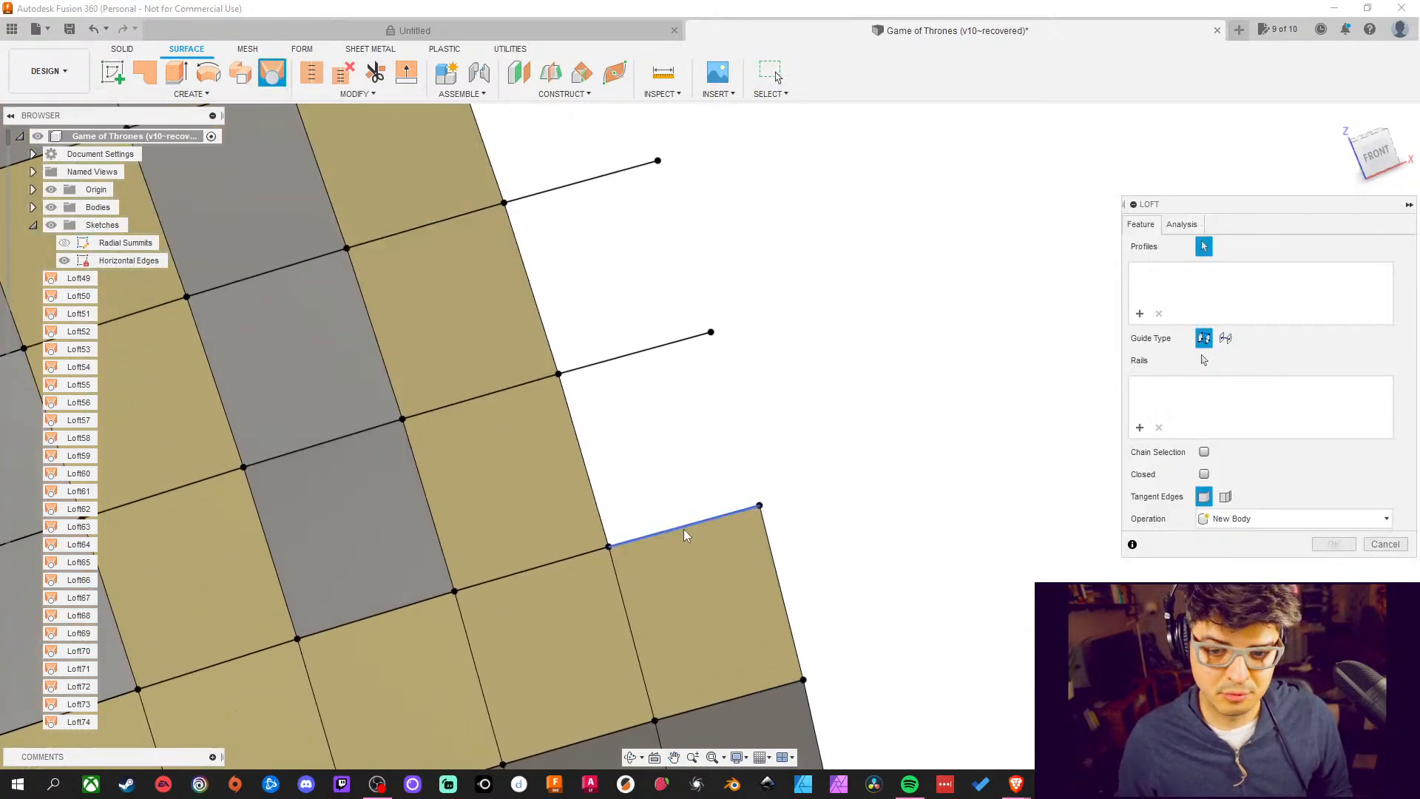
{"action": "left_click", "coordinate": [683, 528]}
{"action": "left_click", "coordinate": [611, 369]}
{"action": "middle_click_drag", "start_coordinate": [608, 288], "coordinate": [627, 386]}
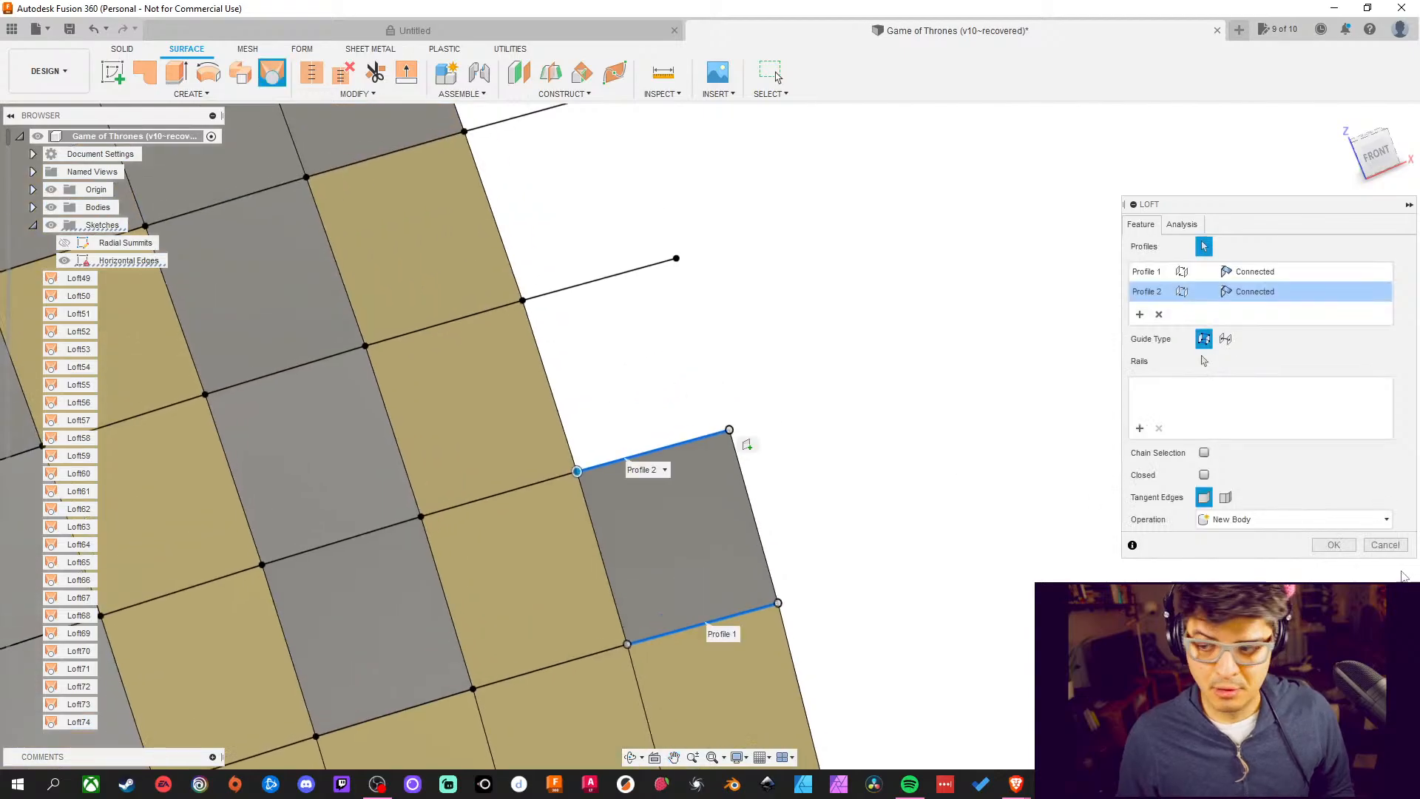
{"action": "left_click", "coordinate": [1333, 544]}
Loft the seventh cell from the bottom of the outer column, beside the third patch of the neighbouring yellow run
{"action": "left_click", "coordinate": [271, 72]}
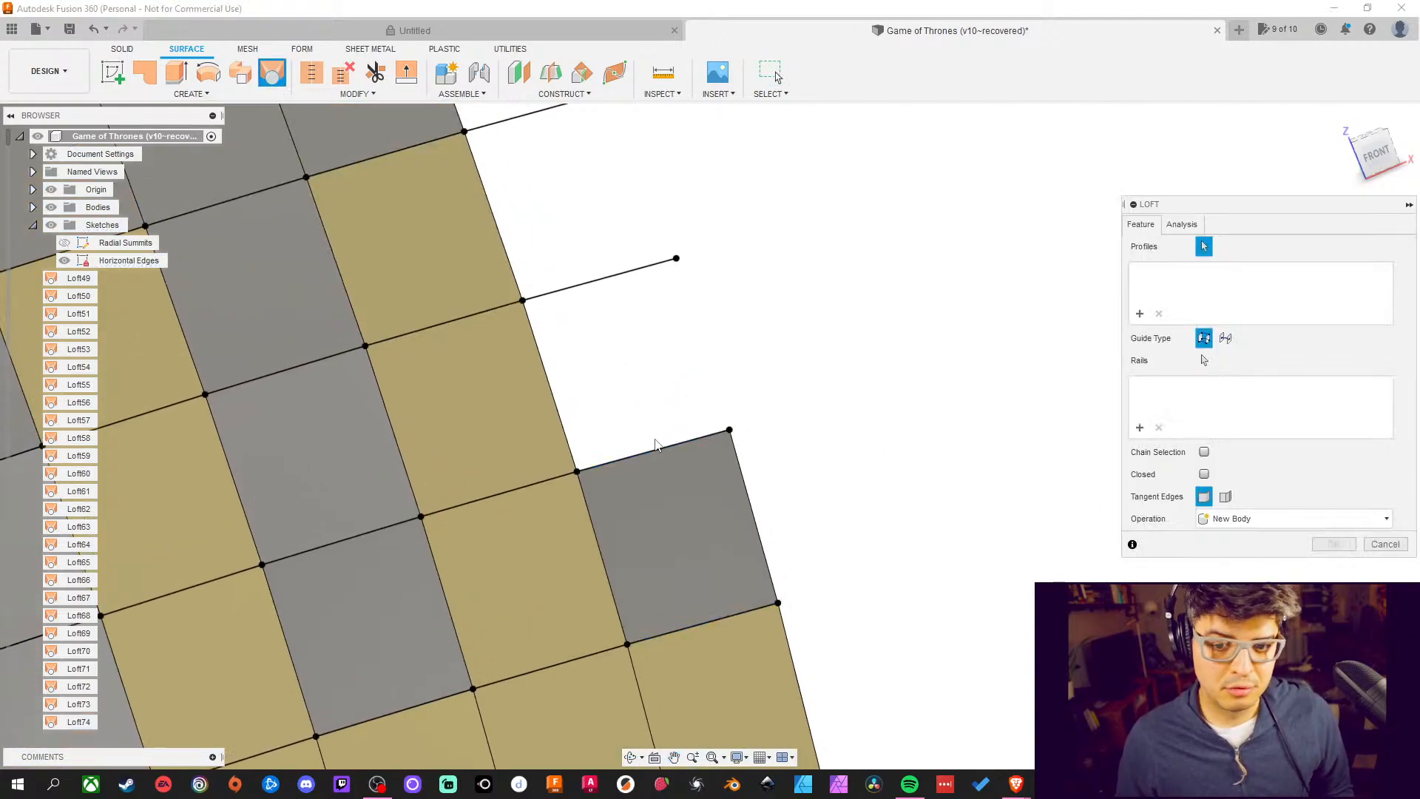
{"action": "left_click", "coordinate": [655, 447]}
{"action": "left_click", "coordinate": [591, 282]}
{"action": "middle_click_drag", "start_coordinate": [562, 205], "coordinate": [592, 373]}
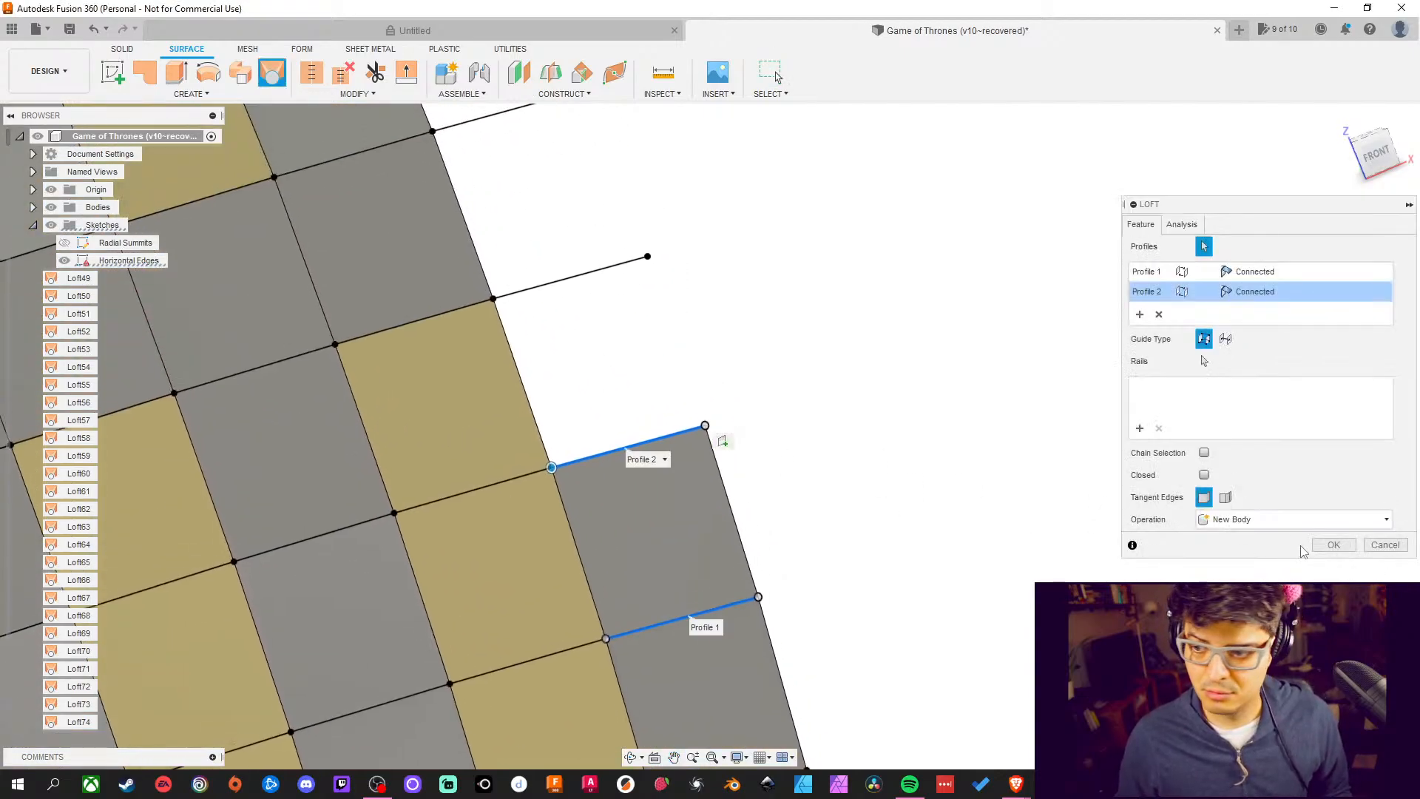
{"action": "left_click", "coordinate": [1333, 544]}
Loft the eighth cell from the bottom of the outer column, beside the uppermost patch of the neighbouring yellow run
{"action": "middle_click_drag", "start_coordinate": [826, 319], "coordinate": [722, 280]}
{"action": "left_click", "coordinate": [271, 72]}
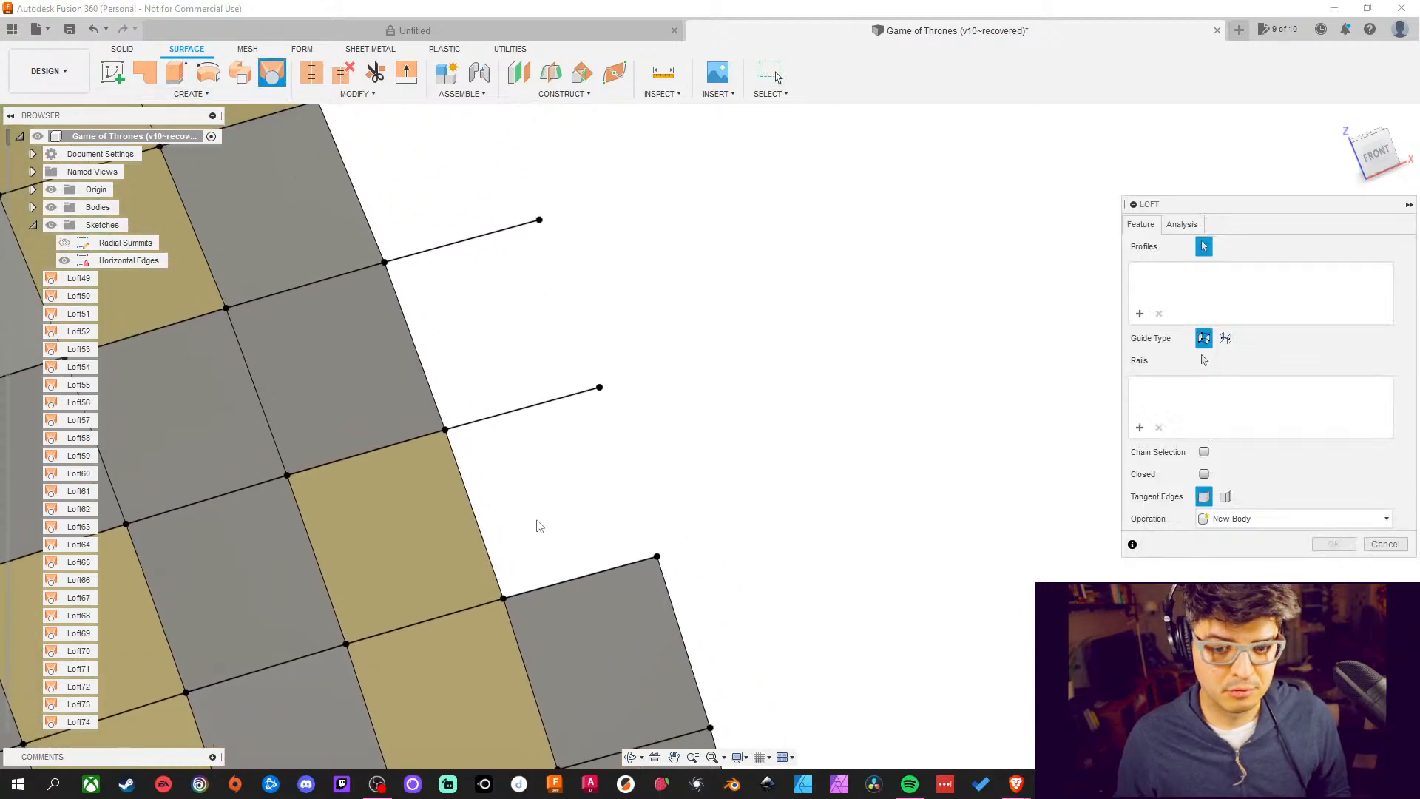
{"action": "left_click", "coordinate": [577, 588]}
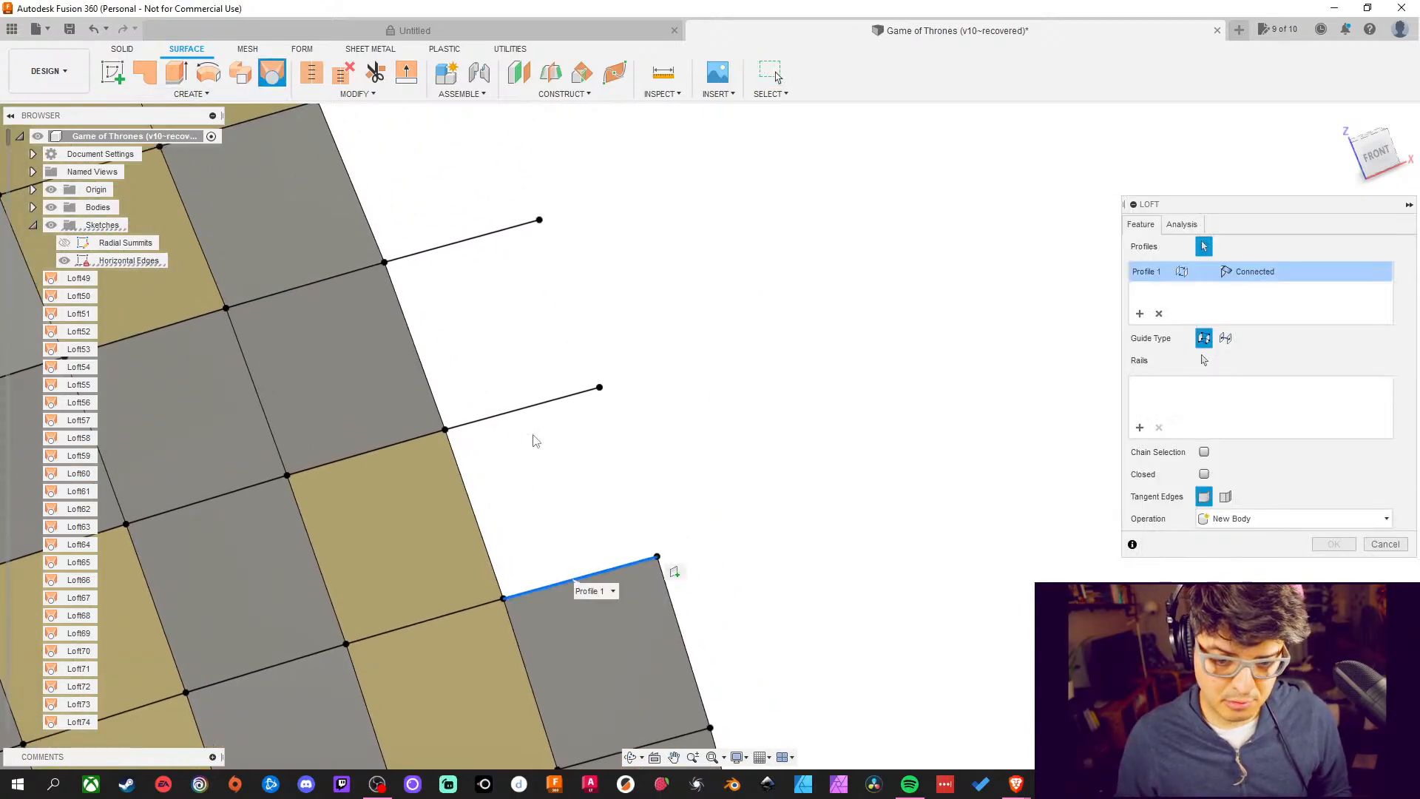
{"action": "left_click", "coordinate": [527, 413]}
{"action": "middle_click_drag", "start_coordinate": [493, 323], "coordinate": [573, 406]}
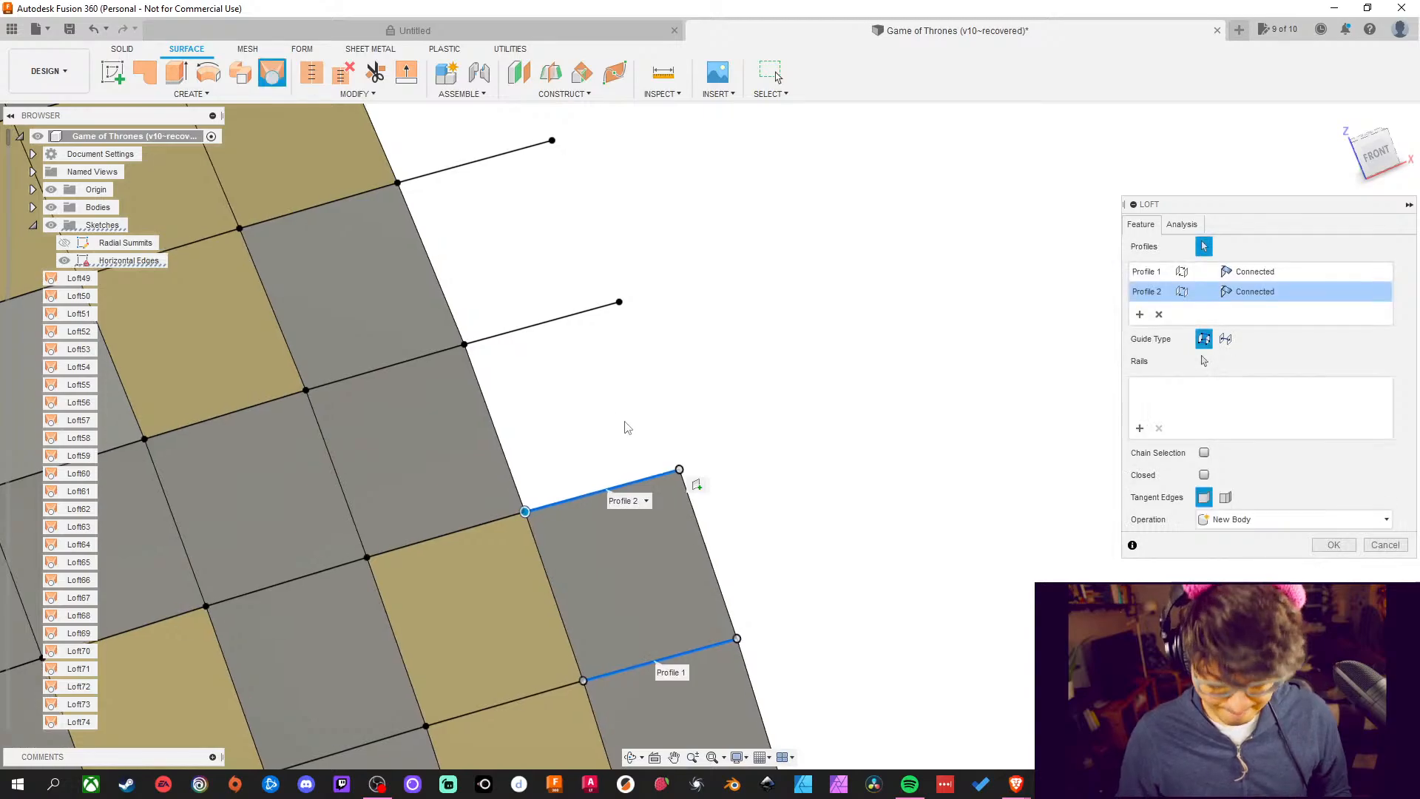
{"action": "left_click", "coordinate": [1331, 544]}
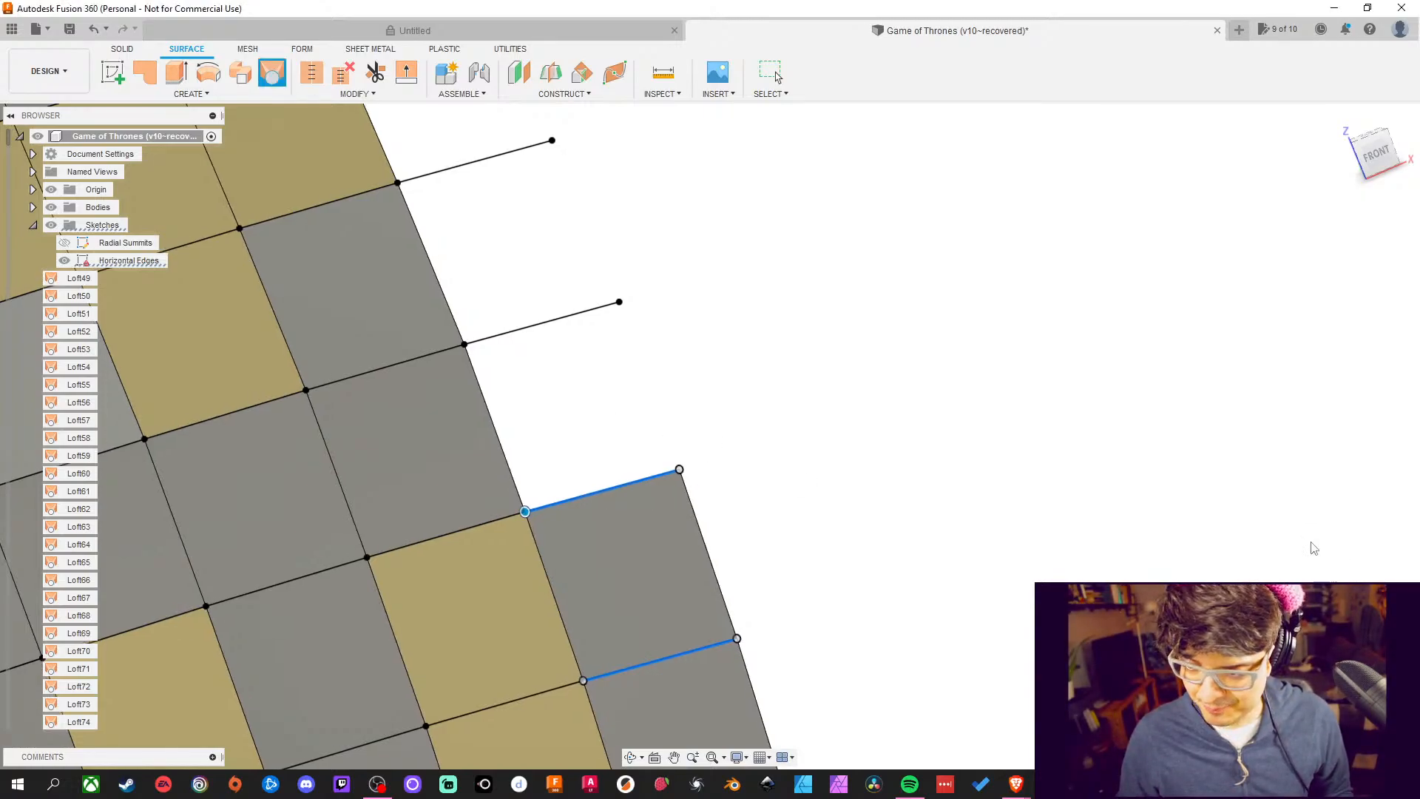
Loft the ninth cell from the bottom of the outer column, beside the first grey patch above the neighbouring yellow run
{"action": "middle_click_drag", "start_coordinate": [977, 379], "coordinate": [916, 387]}
{"action": "left_click", "coordinate": [272, 73]}
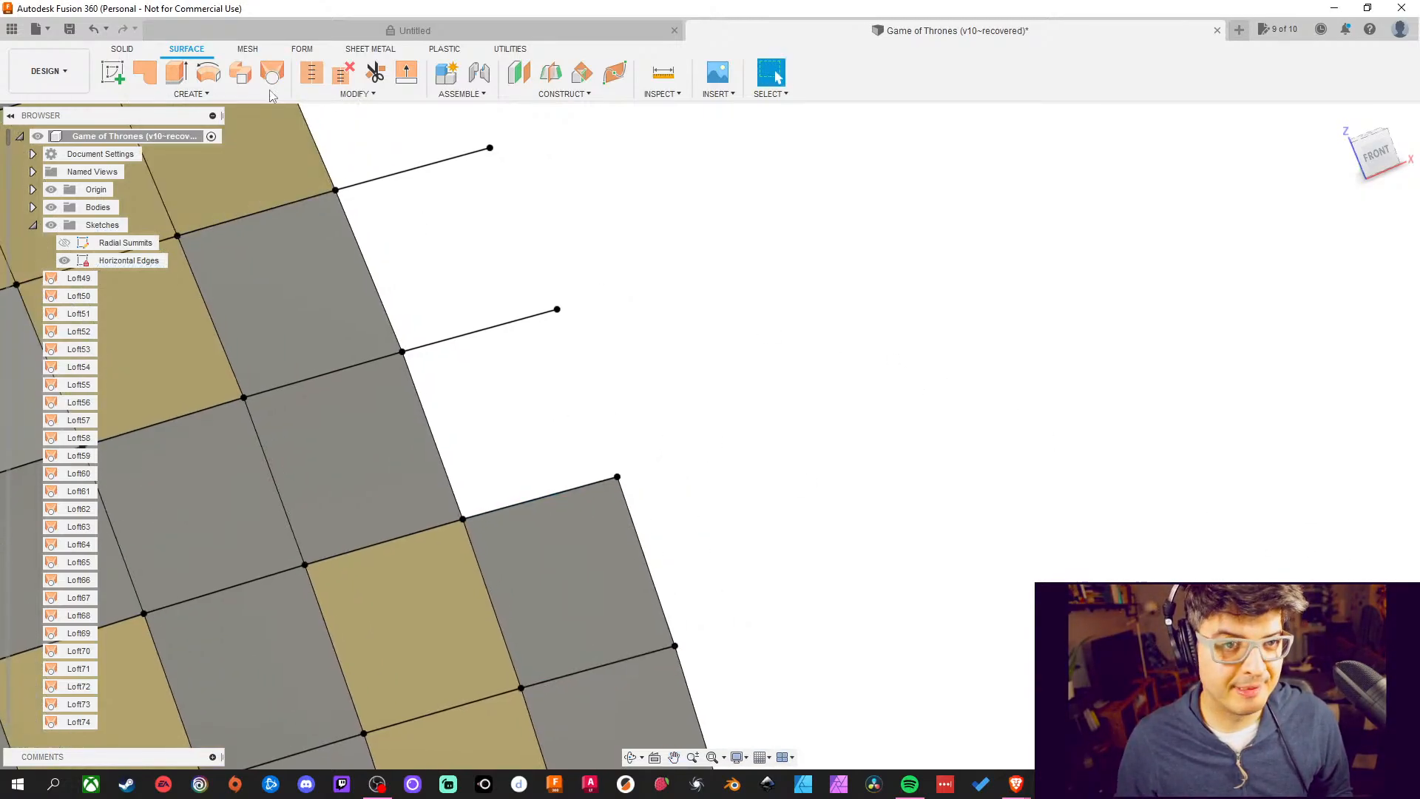
{"action": "left_click", "coordinate": [544, 496]}
{"action": "left_click", "coordinate": [494, 327]}
{"action": "middle_click_drag", "start_coordinate": [478, 273], "coordinate": [620, 391]}
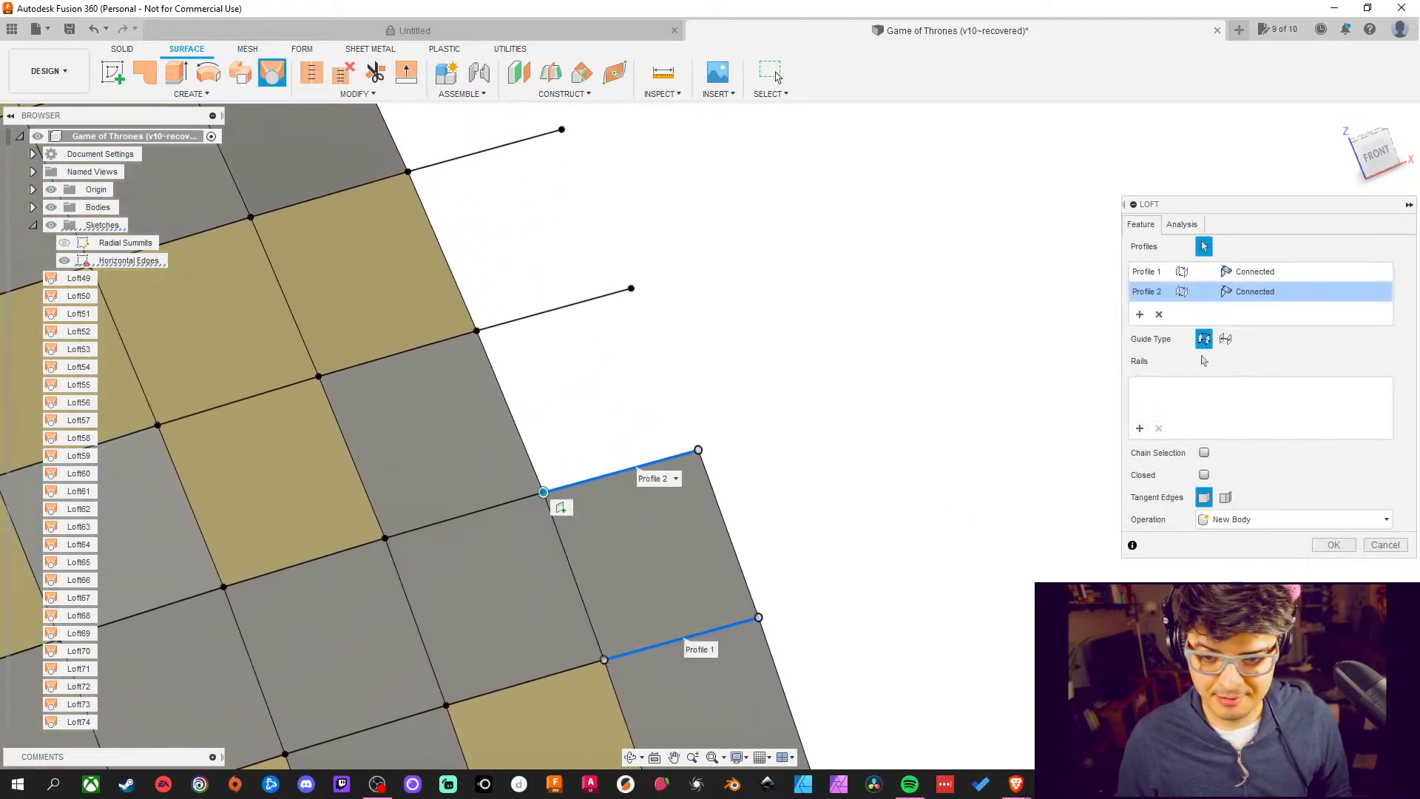
{"action": "left_click", "coordinate": [1334, 545]}
Loft the tenth cell from the bottom of the outer column, beside the second grey patch above the neighbouring yellow run
{"action": "middle_click_drag", "start_coordinate": [767, 364], "coordinate": [802, 402]}
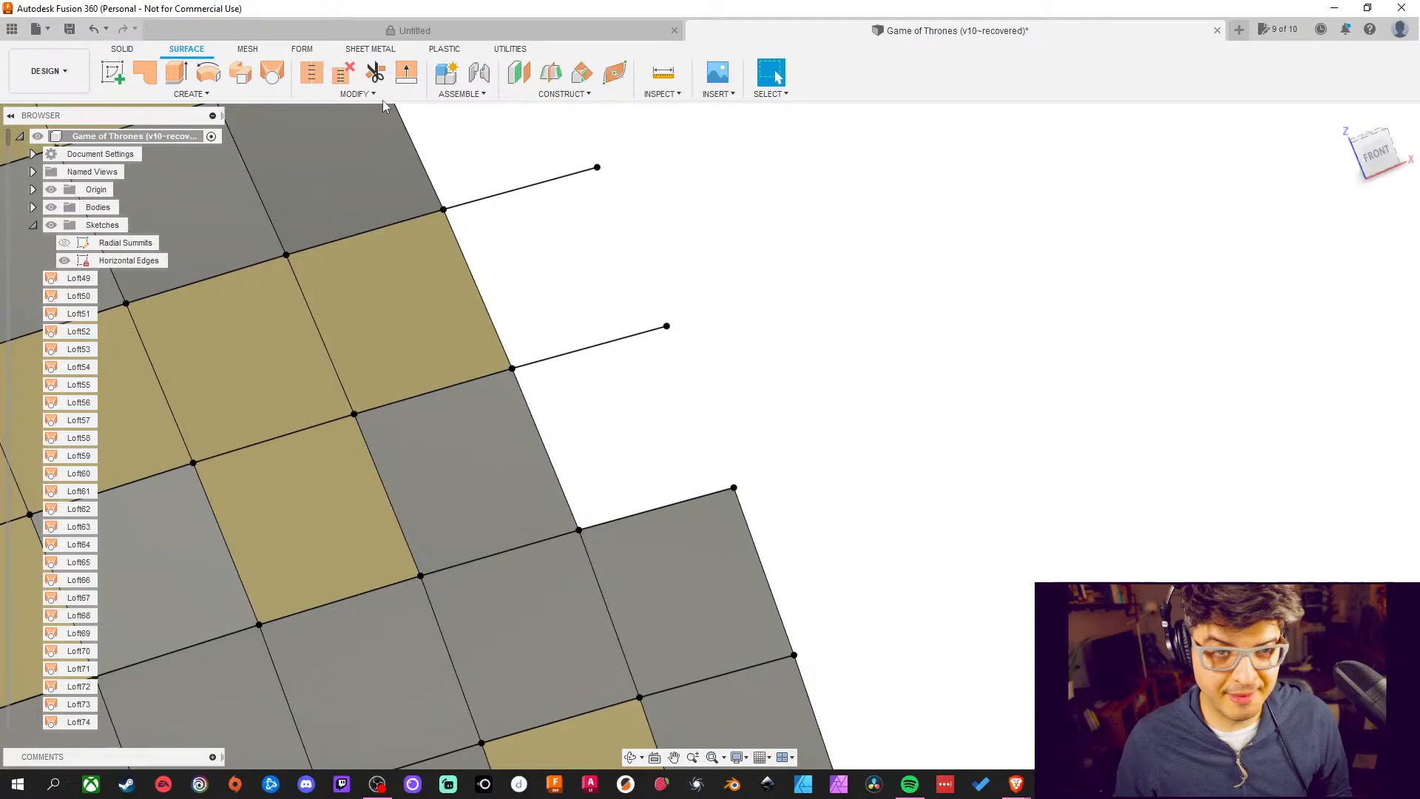
{"action": "left_click", "coordinate": [271, 73]}
{"action": "left_click", "coordinate": [666, 507]}
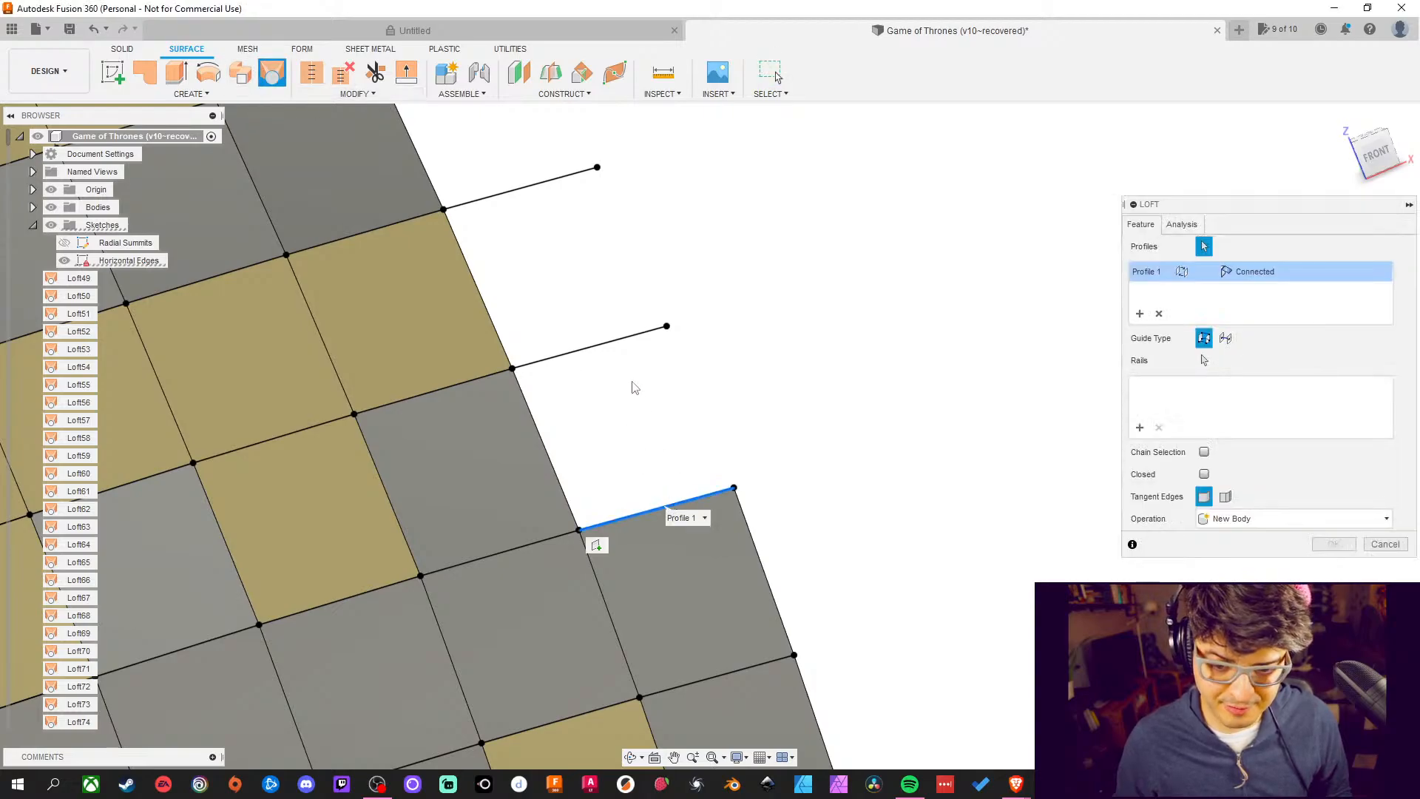
{"action": "left_click", "coordinate": [612, 343]}
{"action": "middle_click_drag", "start_coordinate": [586, 281], "coordinate": [586, 336]}
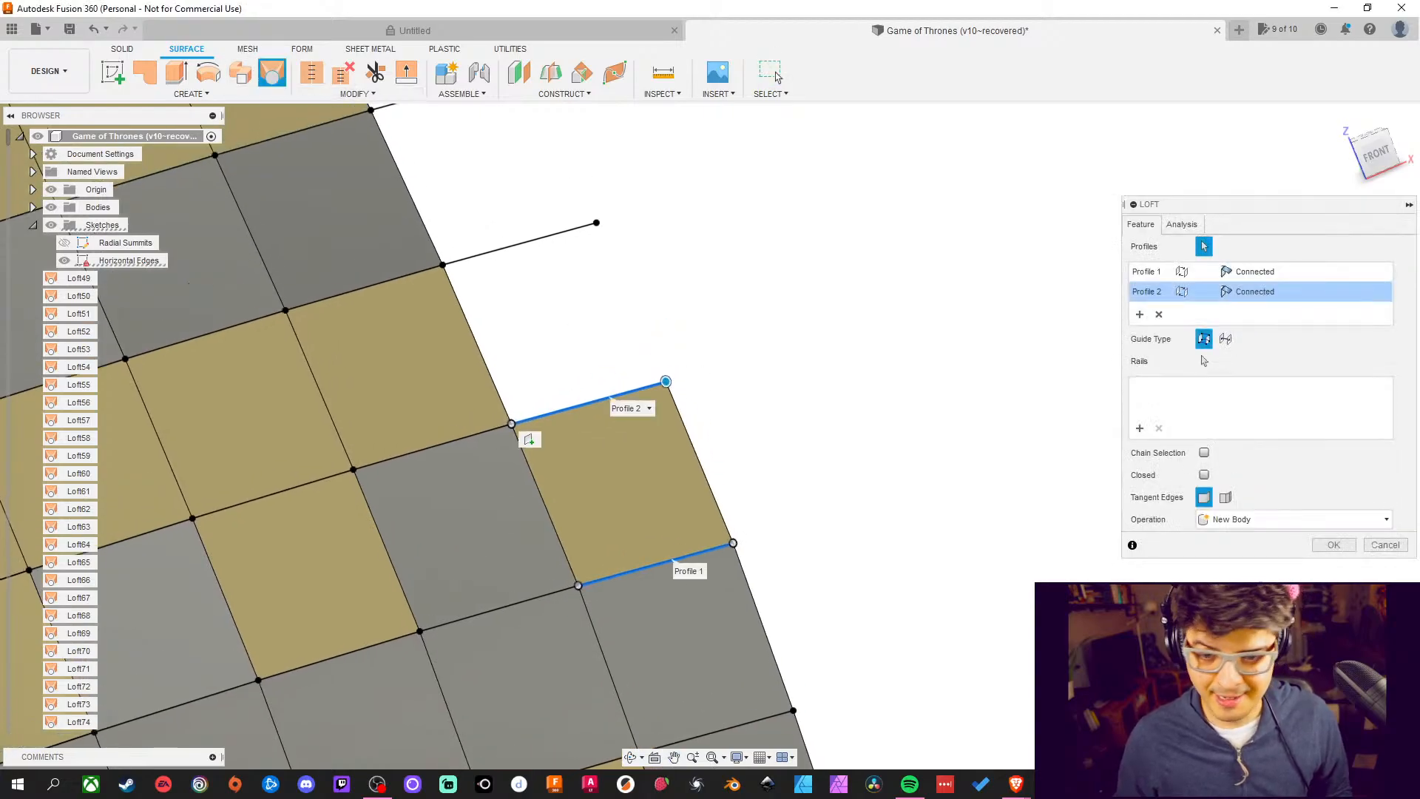
{"action": "left_click", "coordinate": [1347, 545]}
{"action": "middle_click_drag", "start_coordinate": [568, 201], "coordinate": [552, 232]}
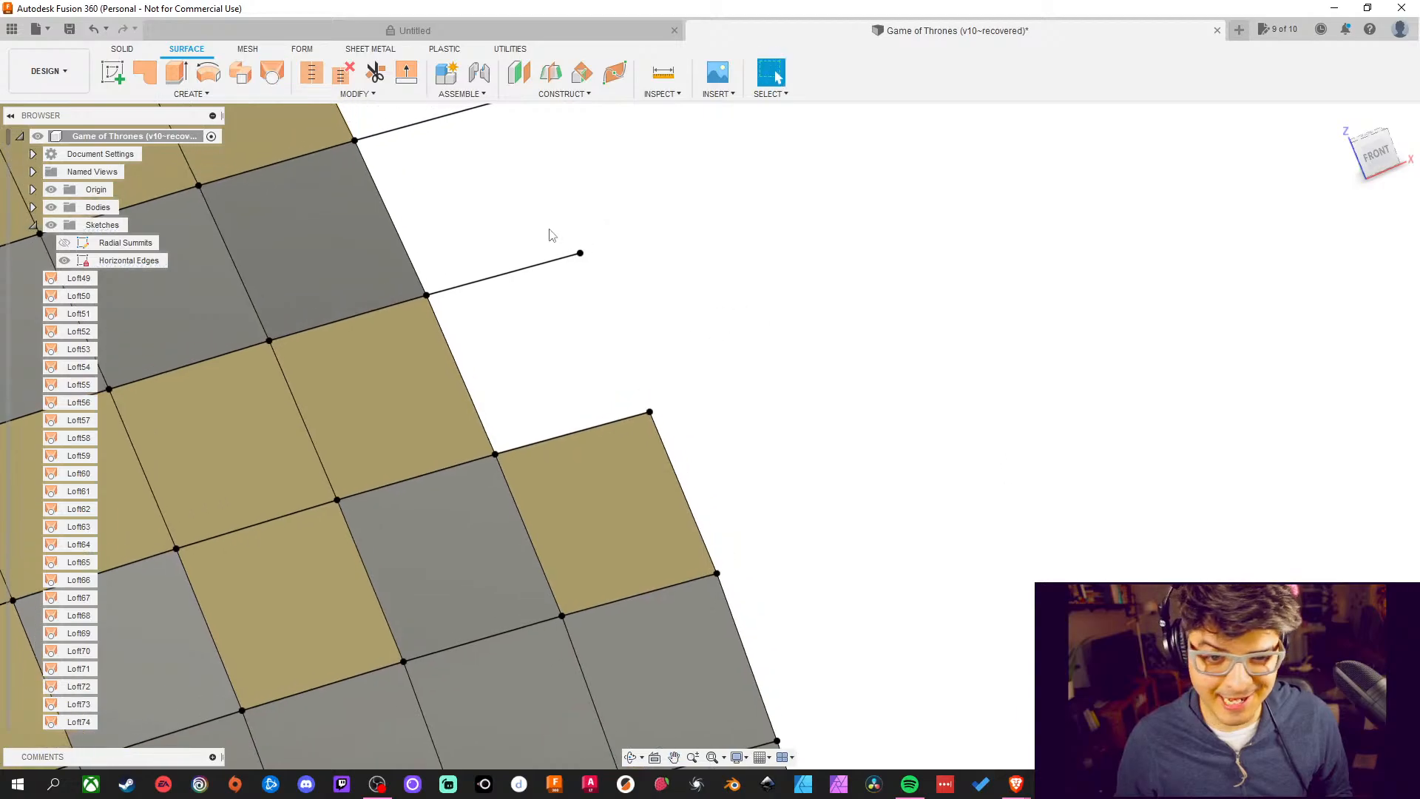
Loft the eleventh cell from the bottom of the outer column, beside the yellow patch above the neighbouring grey one
{"action": "left_click", "coordinate": [272, 74]}
{"action": "left_click", "coordinate": [550, 440]}
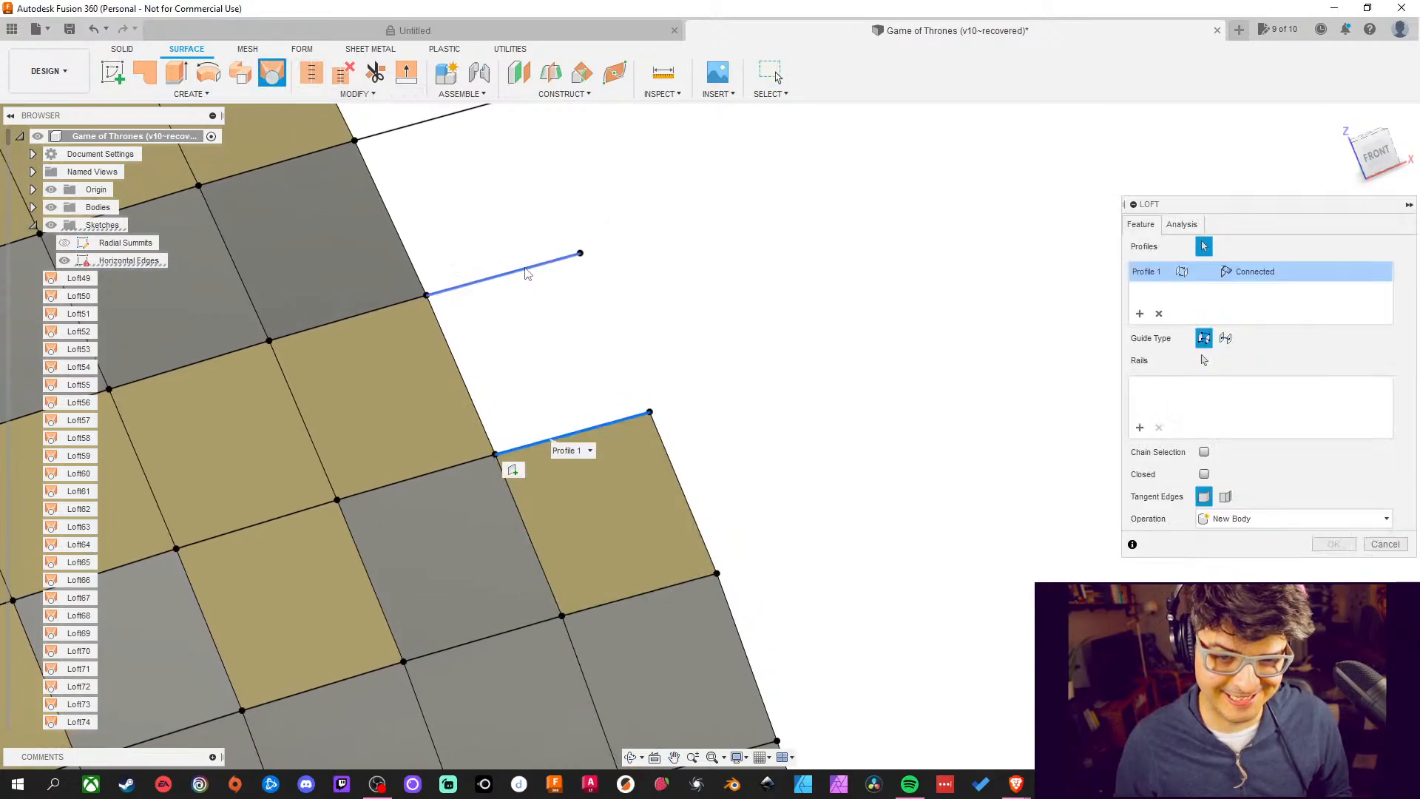
{"action": "left_click", "coordinate": [527, 273]}
{"action": "middle_click_drag", "start_coordinate": [498, 212], "coordinate": [580, 412]}
{"action": "left_click", "coordinate": [1335, 546]}
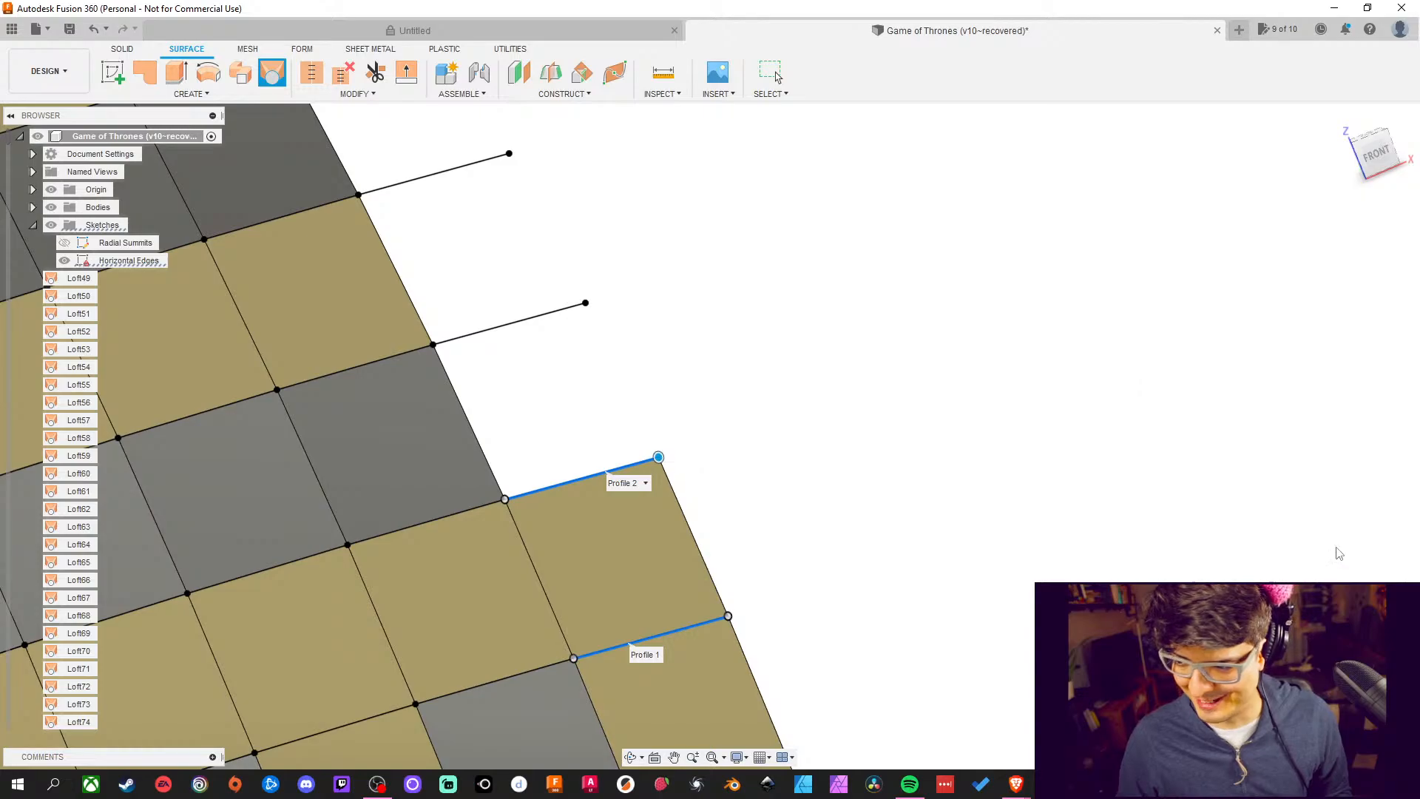
{"action": "middle_click_drag", "start_coordinate": [748, 297], "coordinate": [757, 254]}
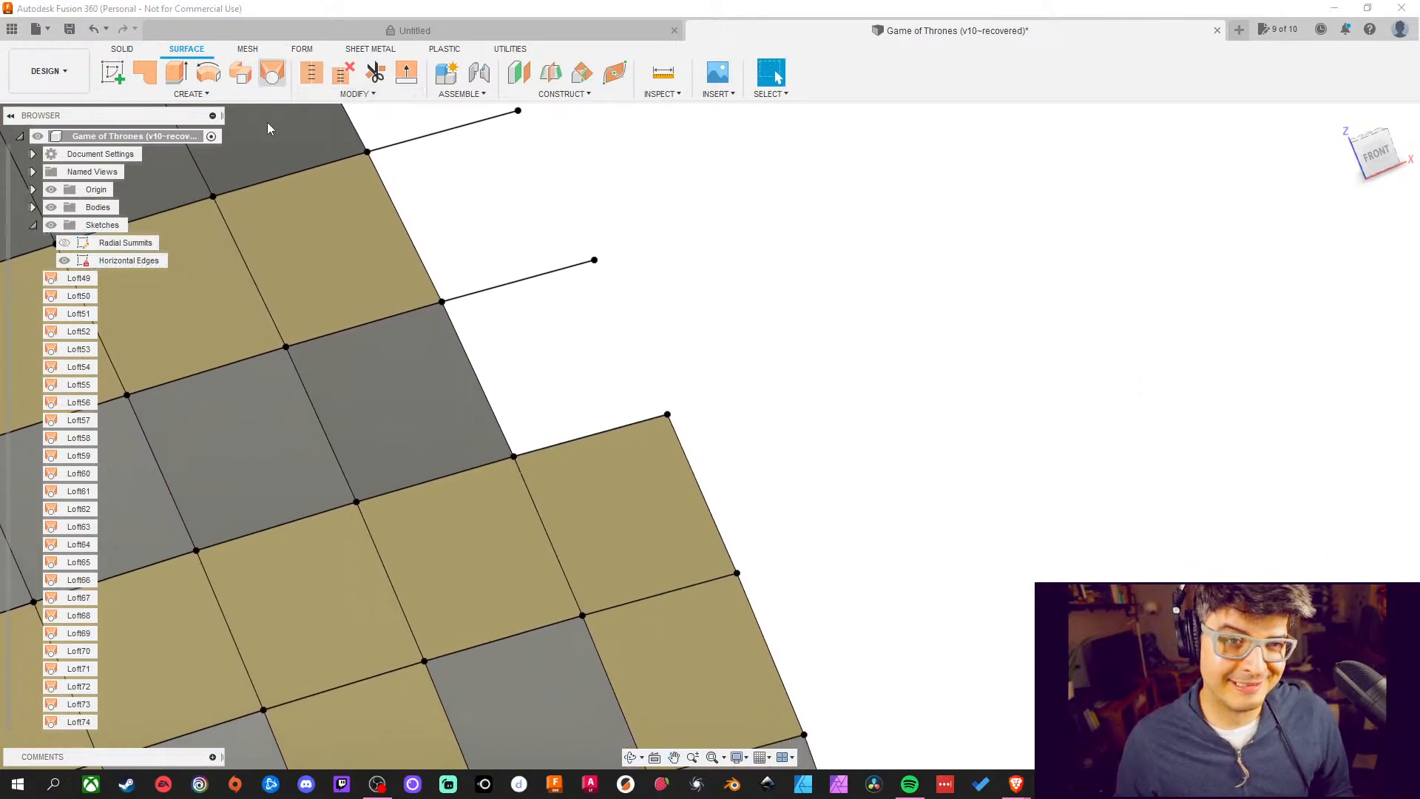
Loft the twelfth cell from the bottom of the outer column, beside the neighbouring grey patch
{"action": "left_click", "coordinate": [272, 74]}
{"action": "left_click", "coordinate": [553, 442]}
{"action": "left_click", "coordinate": [526, 274]}
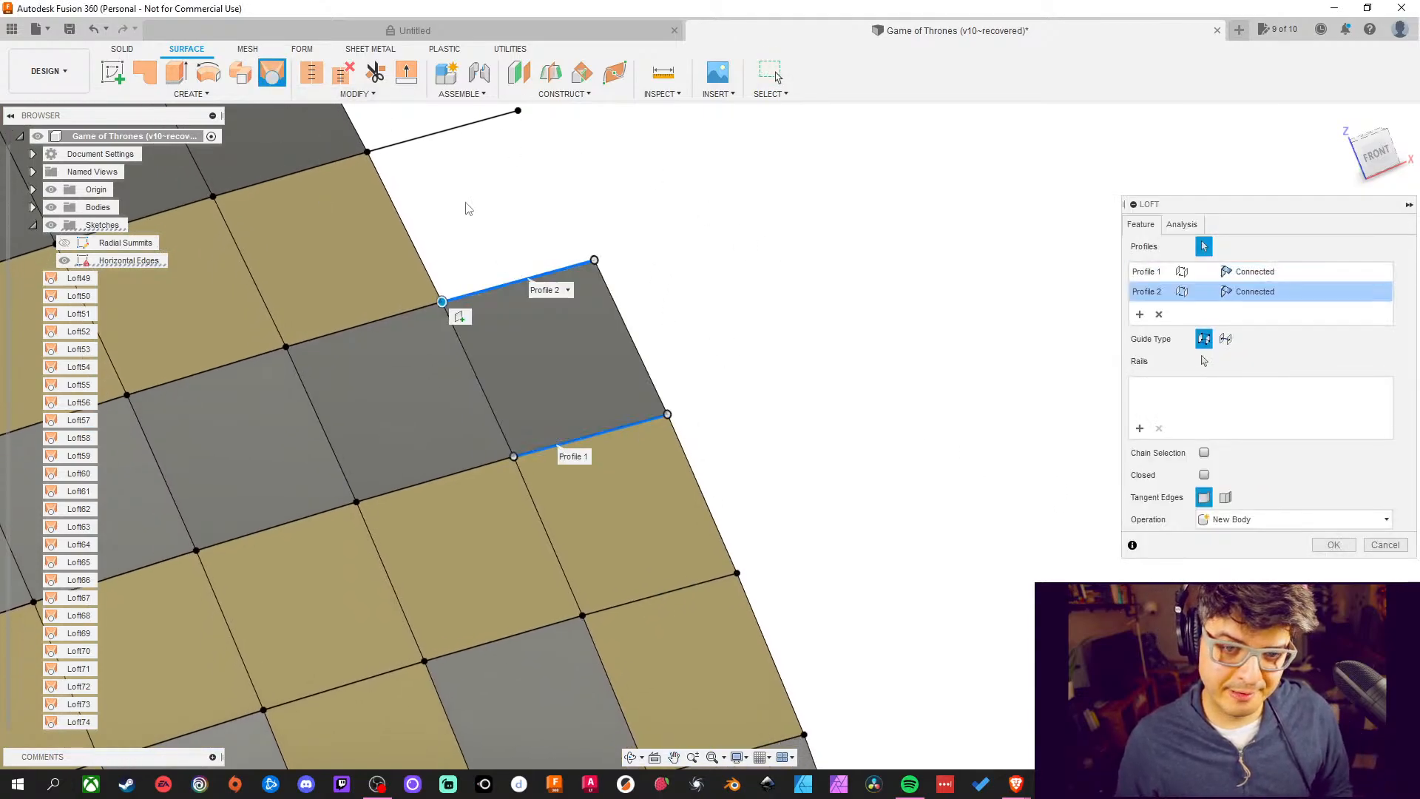
{"action": "middle_click_drag", "start_coordinate": [468, 208], "coordinate": [555, 352]}
{"action": "left_click", "coordinate": [1331, 544]}
{"action": "middle_click_drag", "start_coordinate": [610, 258], "coordinate": [658, 315]}
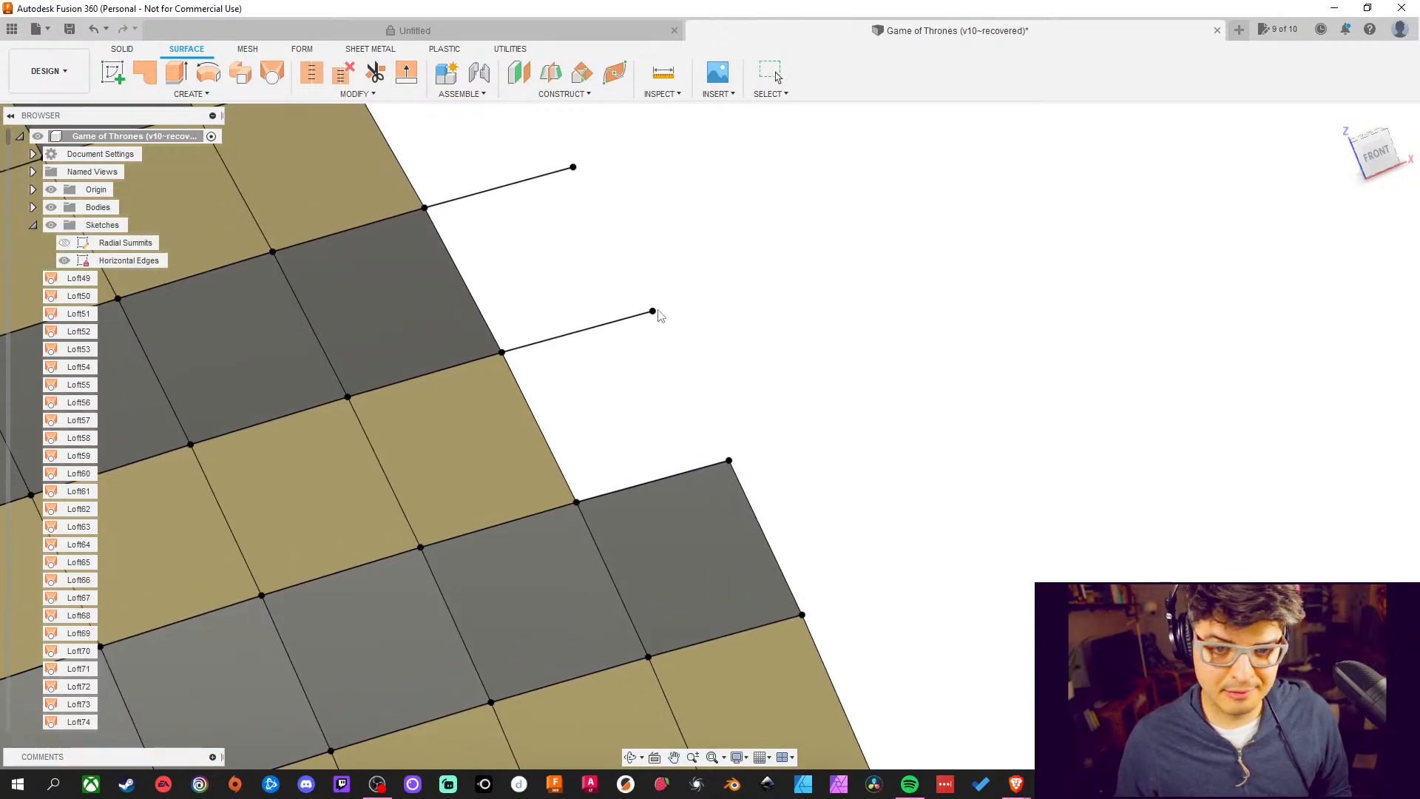
Loft the thirteenth cell from the bottom of the outer column, beside the single yellow patch between two neighbouring grey ones
{"action": "left_click", "coordinate": [272, 72]}
{"action": "left_click", "coordinate": [675, 475]}
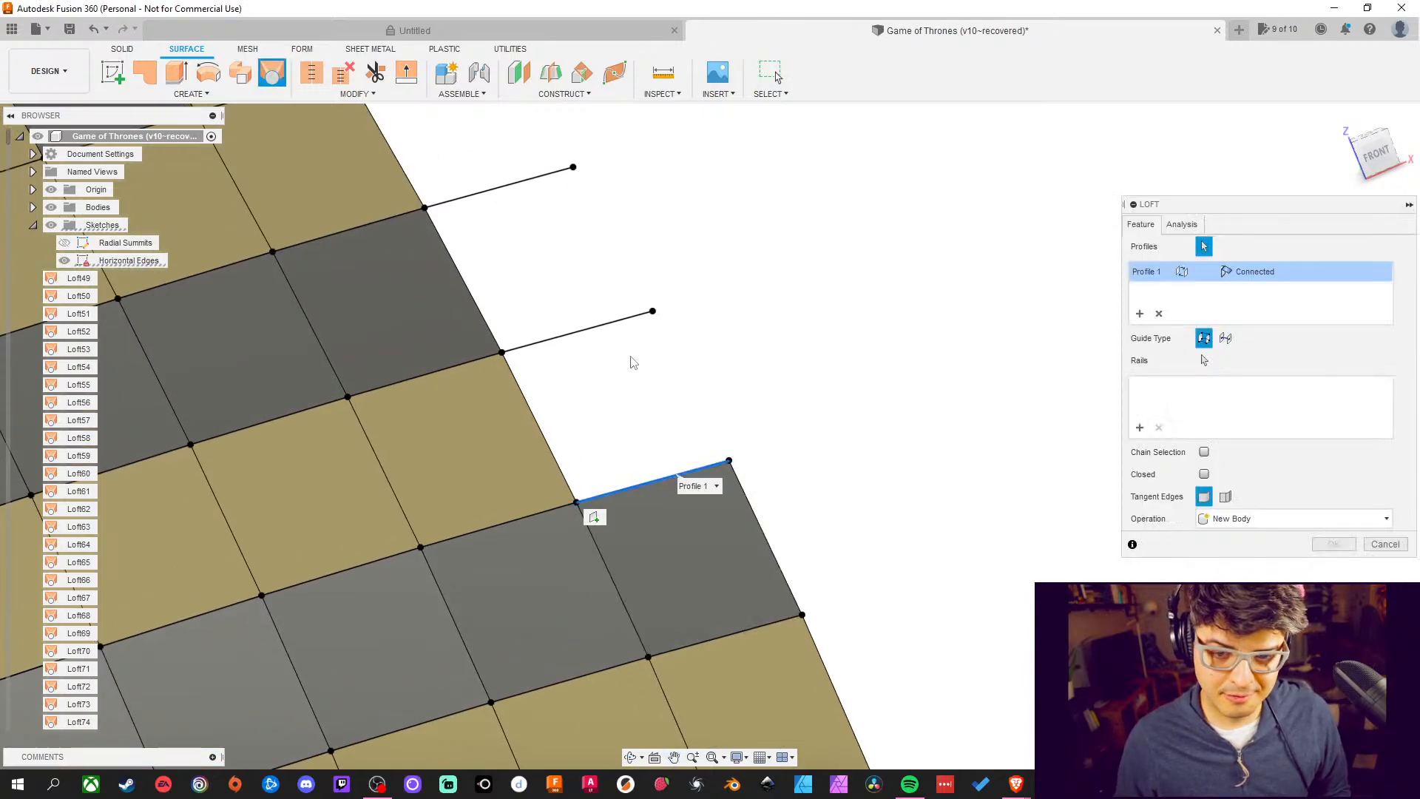
{"action": "left_click", "coordinate": [603, 328]}
{"action": "middle_click_drag", "start_coordinate": [548, 286], "coordinate": [617, 414]}
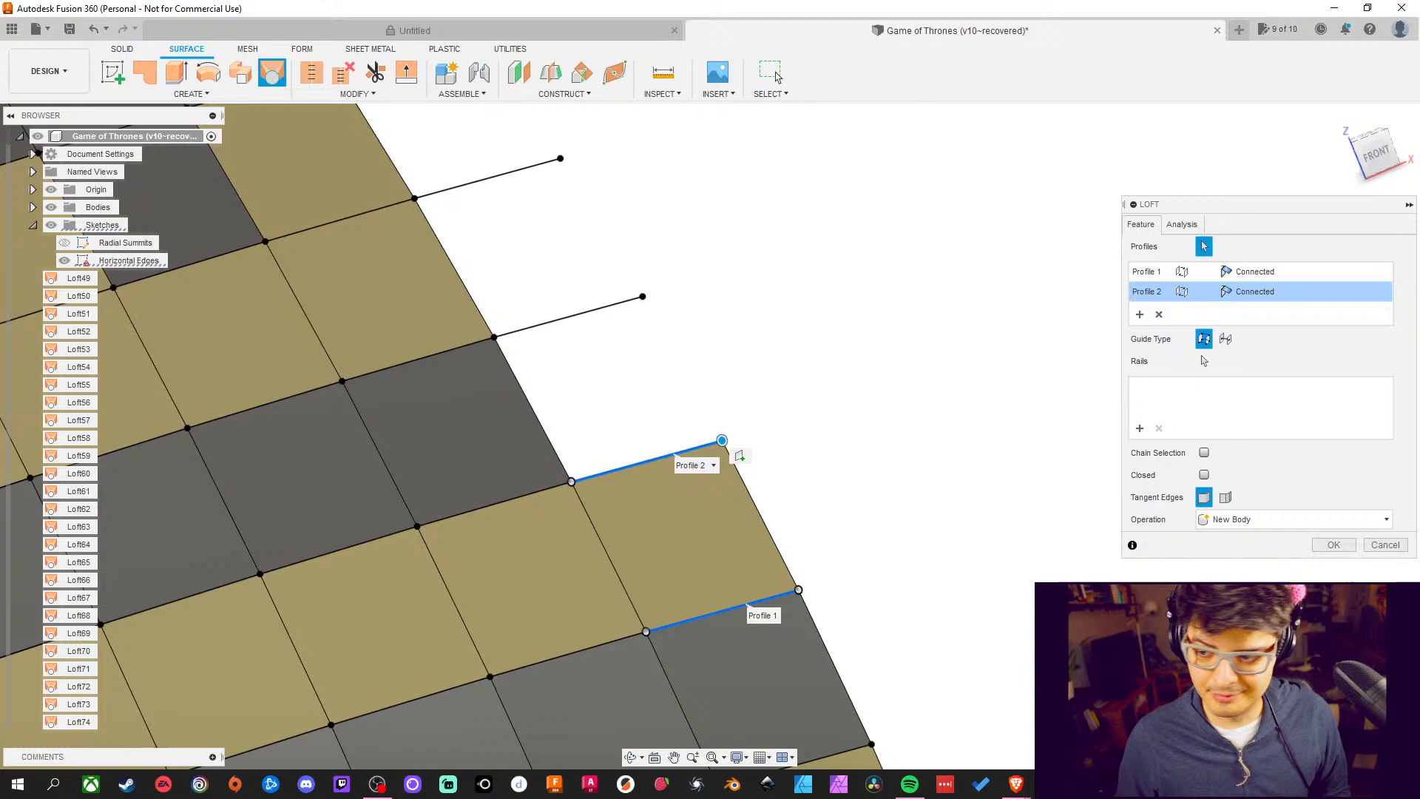
{"action": "left_click", "coordinate": [1345, 551]}
{"action": "middle_click_drag", "start_coordinate": [852, 335], "coordinate": [817, 404]}
Loft the fourteenth cell from the bottom of the outer column, beside the grey patch below two neighbouring yellow ones
{"action": "left_click", "coordinate": [273, 72]}
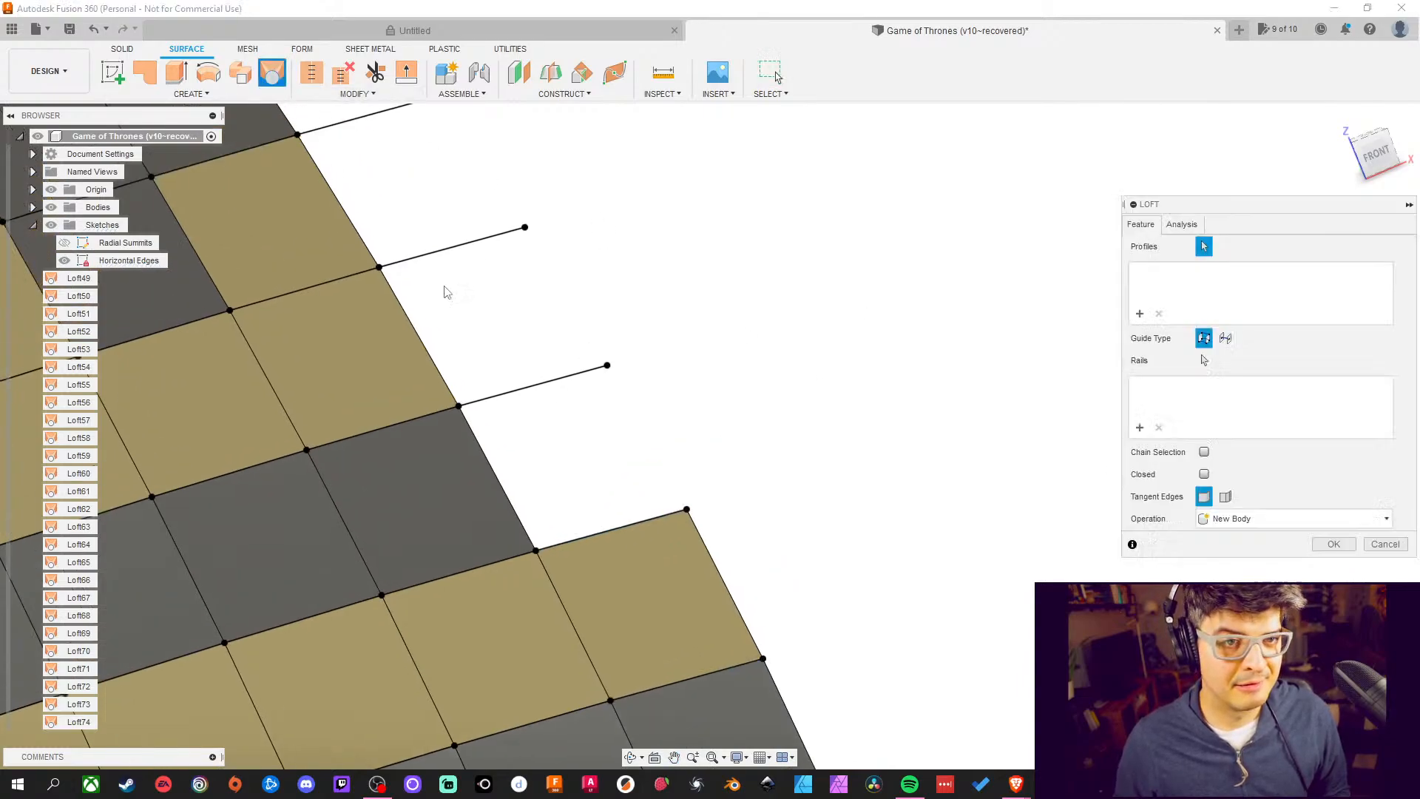
{"action": "left_click", "coordinate": [618, 524]}
{"action": "left_click", "coordinate": [627, 526]}
{"action": "left_click", "coordinate": [607, 546]}
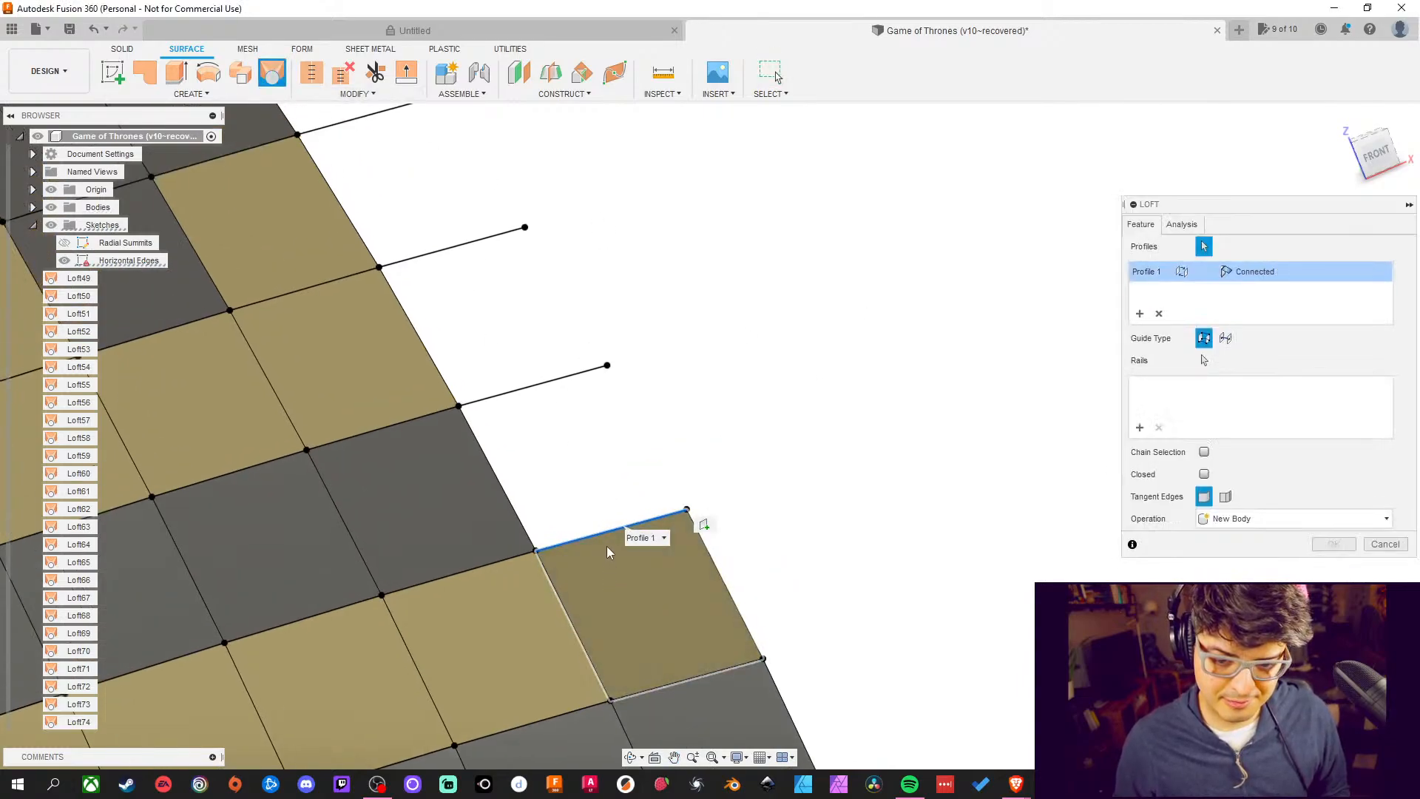
{"action": "left_click", "coordinate": [556, 379]}
{"action": "middle_click_drag", "start_coordinate": [479, 255], "coordinate": [539, 355]}
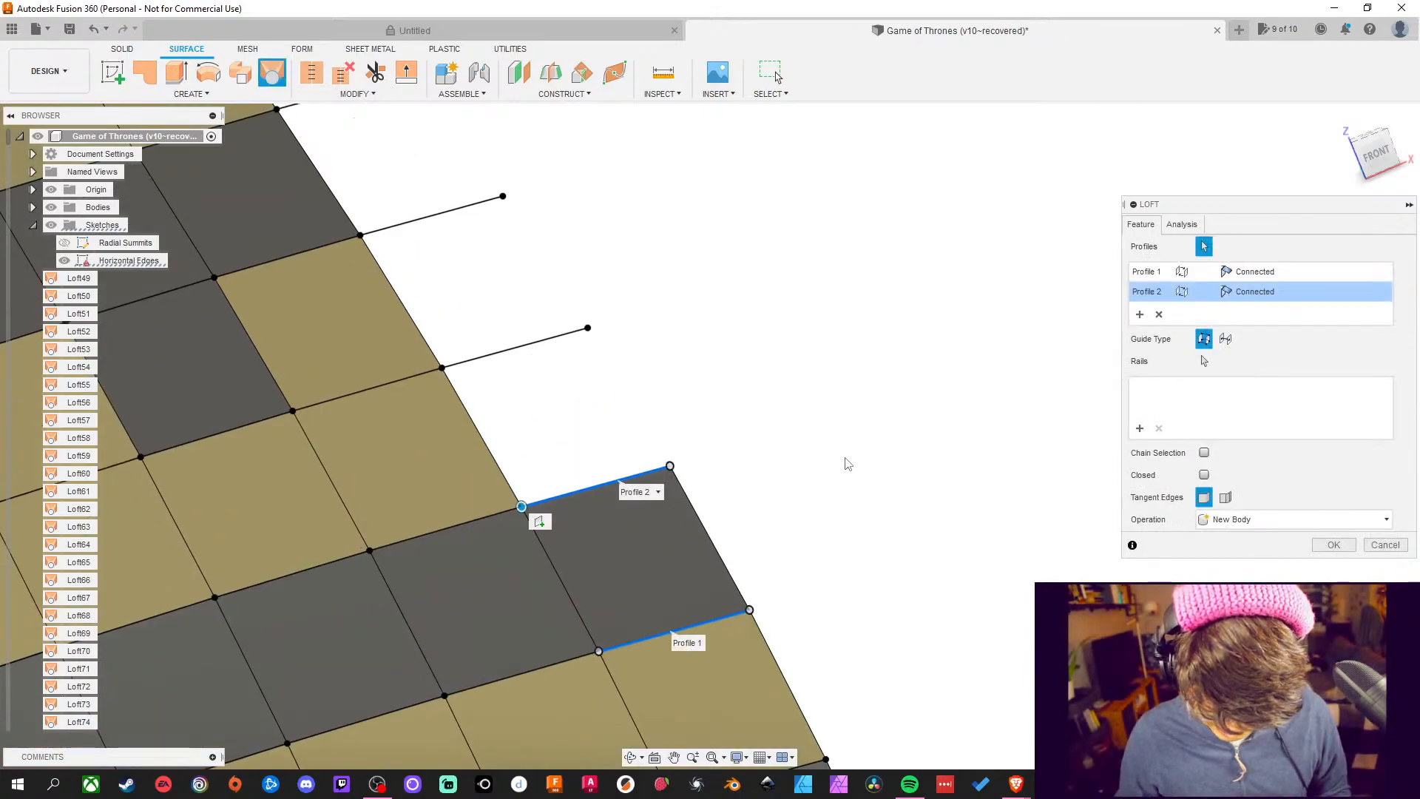
{"action": "left_click", "coordinate": [1333, 545]}
{"action": "middle_click_drag", "start_coordinate": [727, 398], "coordinate": [688, 432]}
Loft the fifteenth cell from the bottom of the outer column, beside the lower of the two neighbouring yellow patches
{"action": "left_click", "coordinate": [274, 75]}
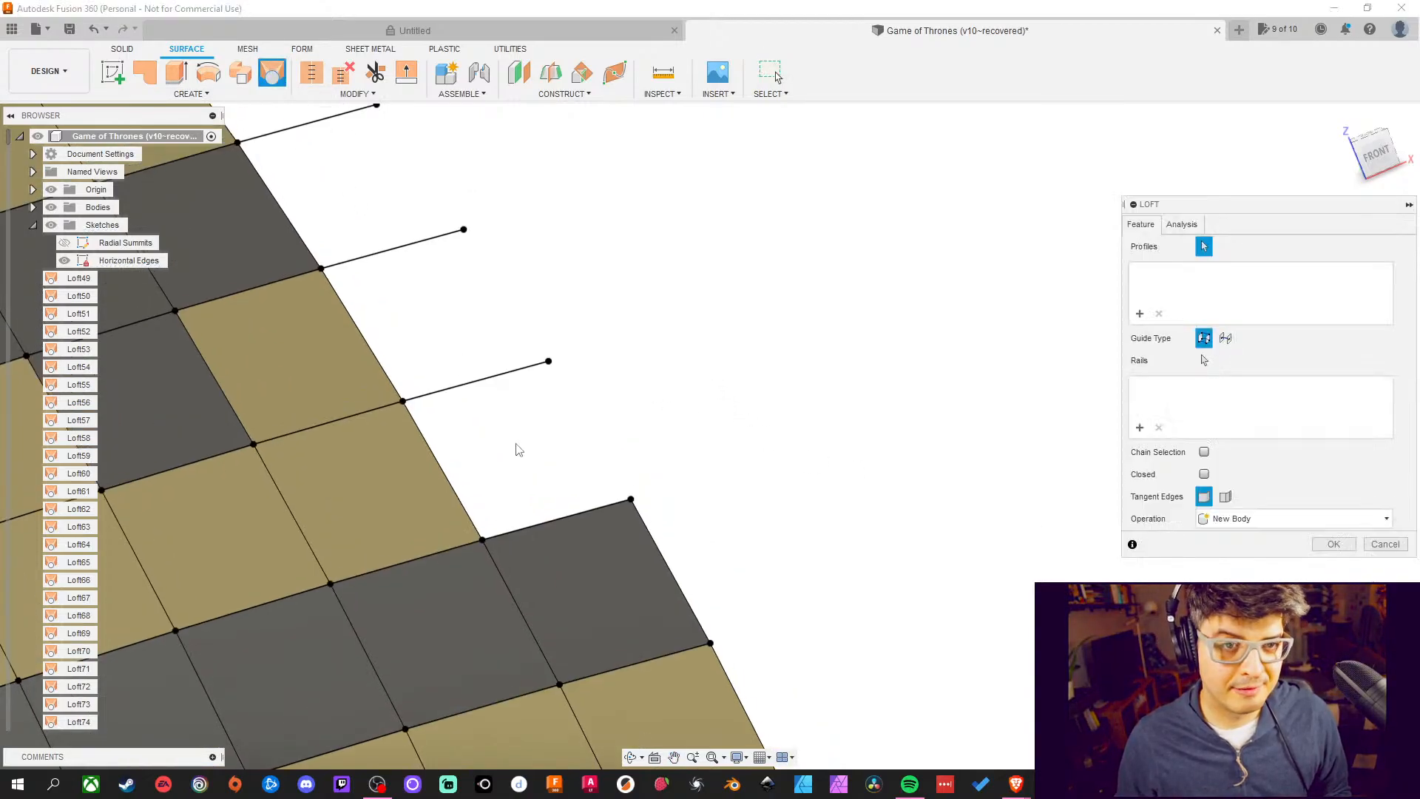
{"action": "left_click", "coordinate": [556, 520]}
{"action": "left_click", "coordinate": [477, 380]}
{"action": "middle_click_drag", "start_coordinate": [689, 403], "coordinate": [856, 530]}
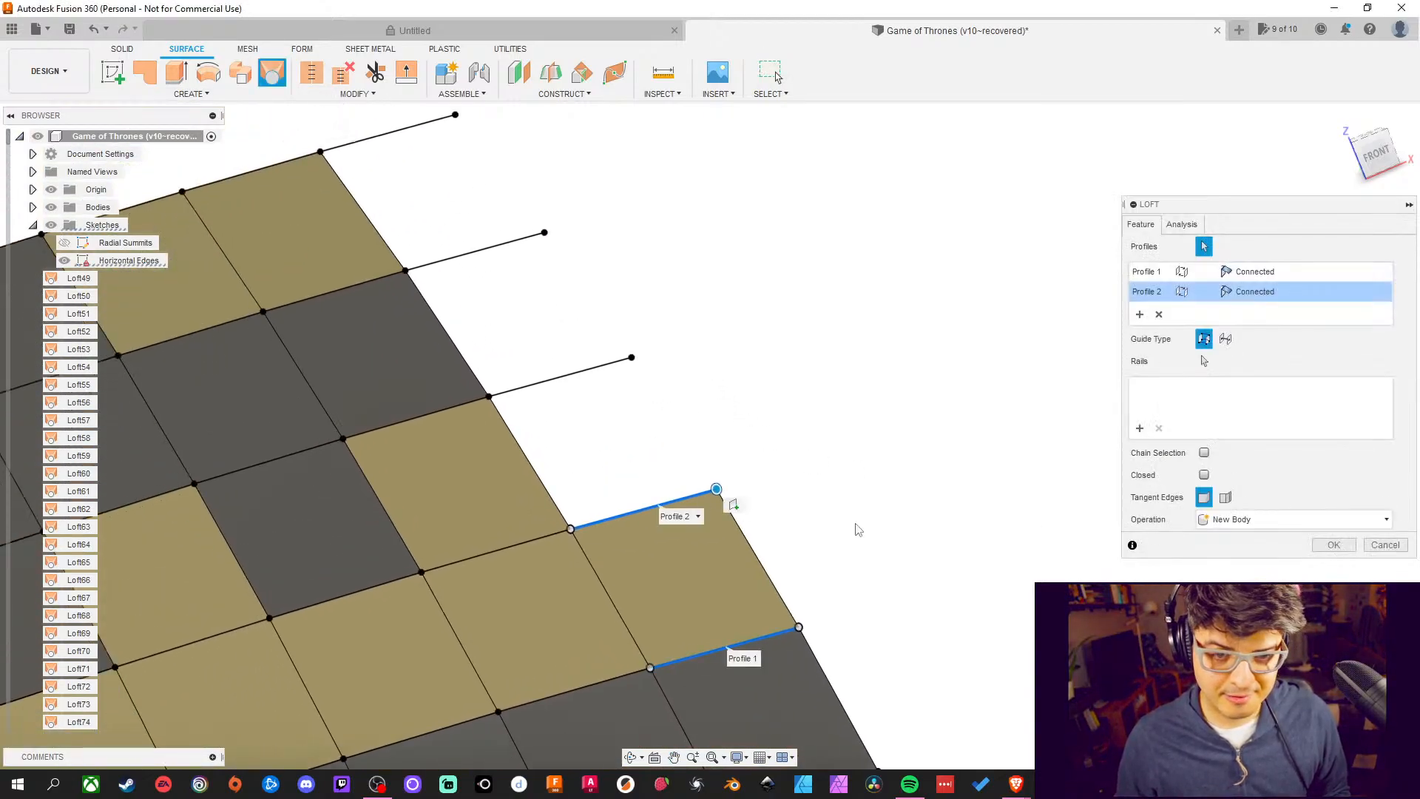
{"action": "left_click", "coordinate": [1333, 545]}
{"action": "middle_click_drag", "start_coordinate": [829, 399], "coordinate": [827, 483]}
Loft the sixteenth cell from the bottom of the outer column, beside the upper of the two neighbouring yellow patches
{"action": "left_click", "coordinate": [273, 72]}
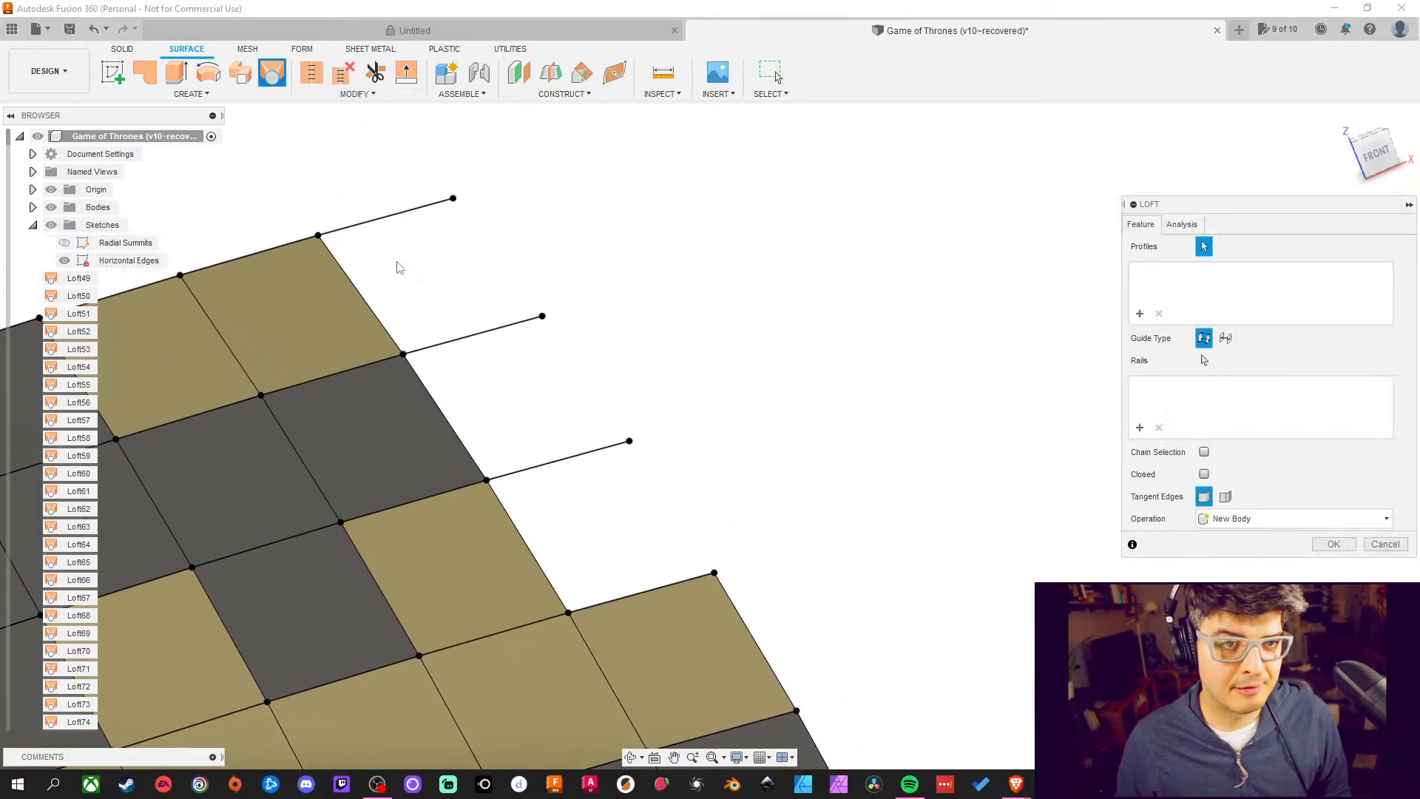
{"action": "left_click", "coordinate": [644, 597]}
{"action": "left_click", "coordinate": [556, 459]}
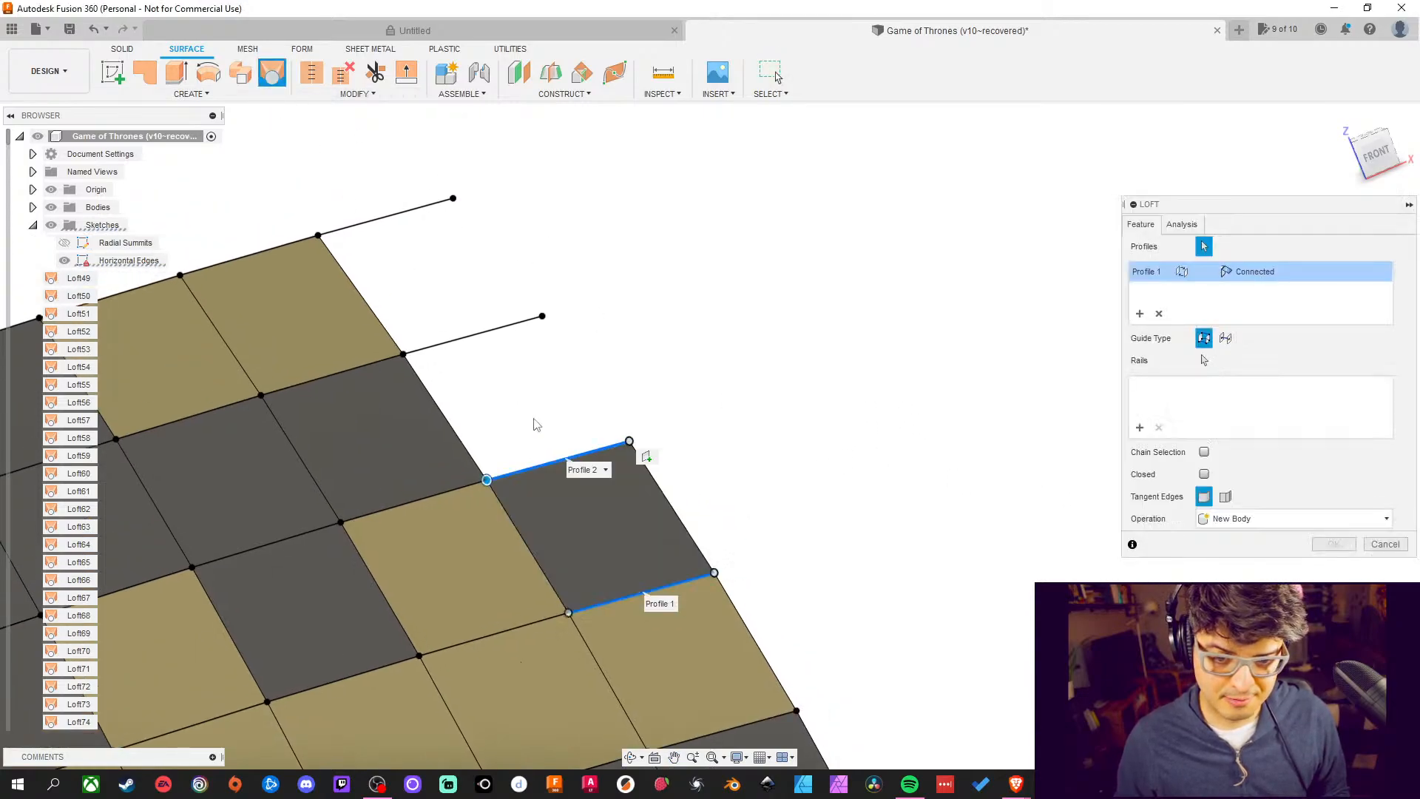
{"action": "middle_click_drag", "start_coordinate": [900, 478], "coordinate": [974, 566]}
{"action": "left_click", "coordinate": [1333, 545]}
{"action": "middle_click_drag", "start_coordinate": [878, 427], "coordinate": [809, 390]}
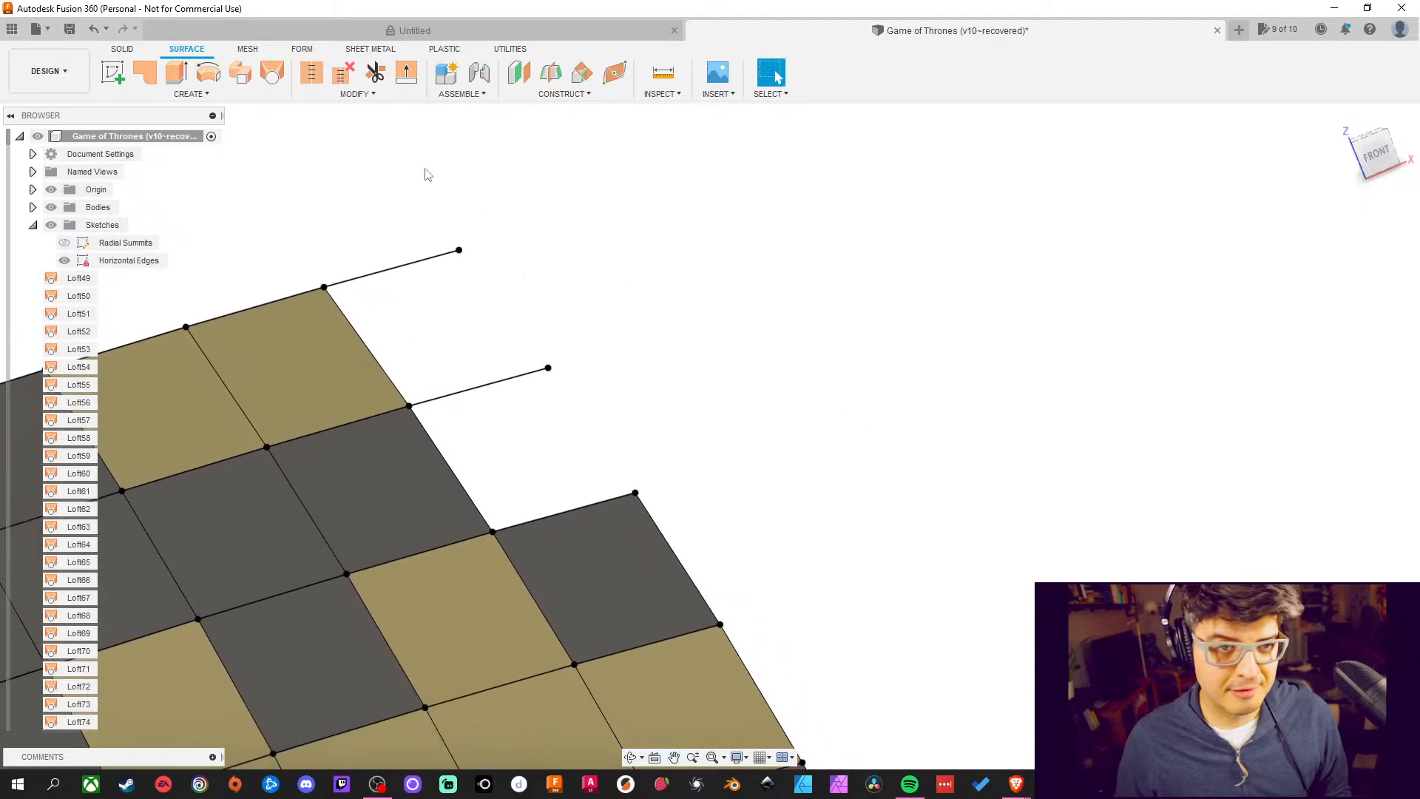
Loft the seventeenth cell from the bottom of the outer column, beside the neighbouring grey patch just below the top row
{"action": "left_click", "coordinate": [272, 74]}
{"action": "left_click", "coordinate": [589, 505]}
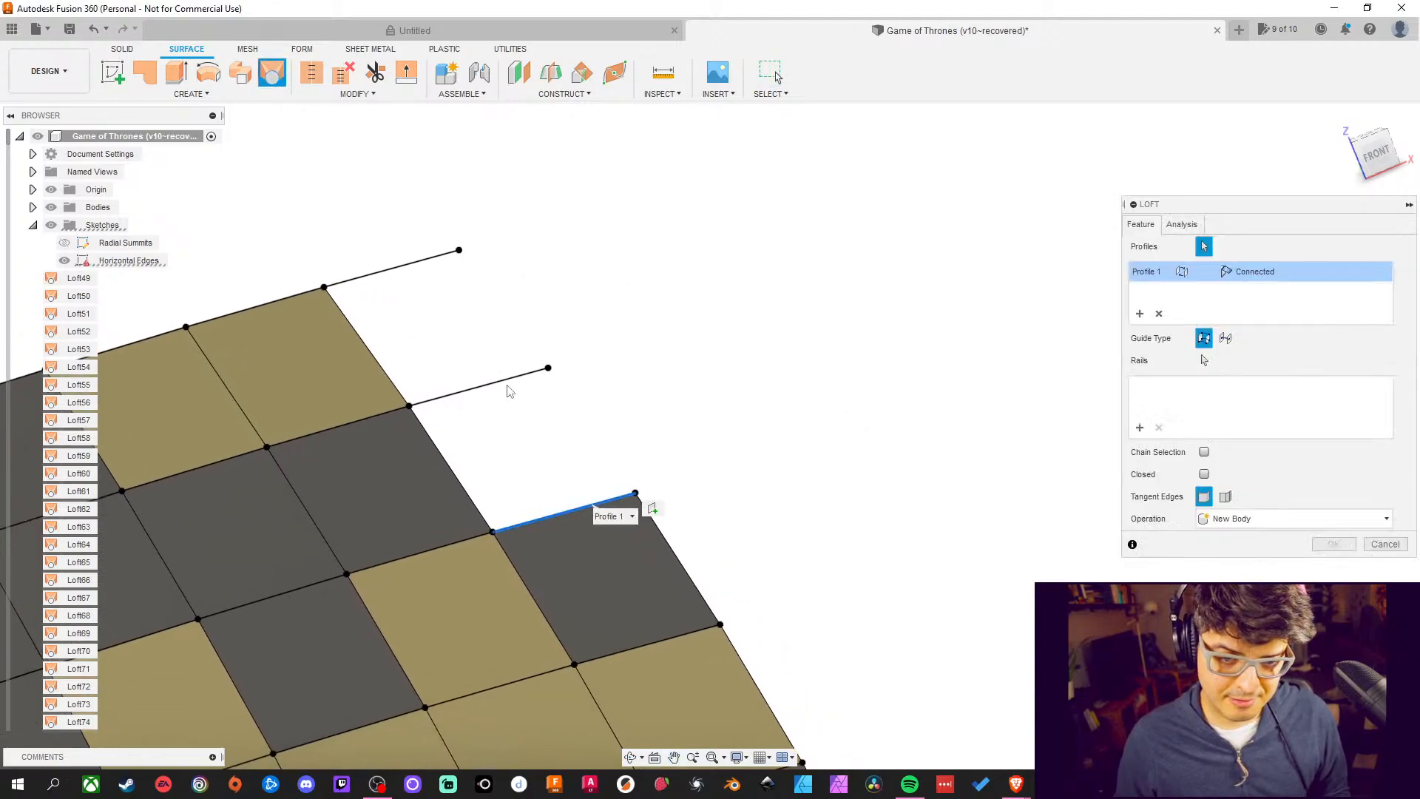
{"action": "left_click", "coordinate": [509, 384]}
{"action": "middle_click_drag", "start_coordinate": [509, 383], "coordinate": [639, 502]}
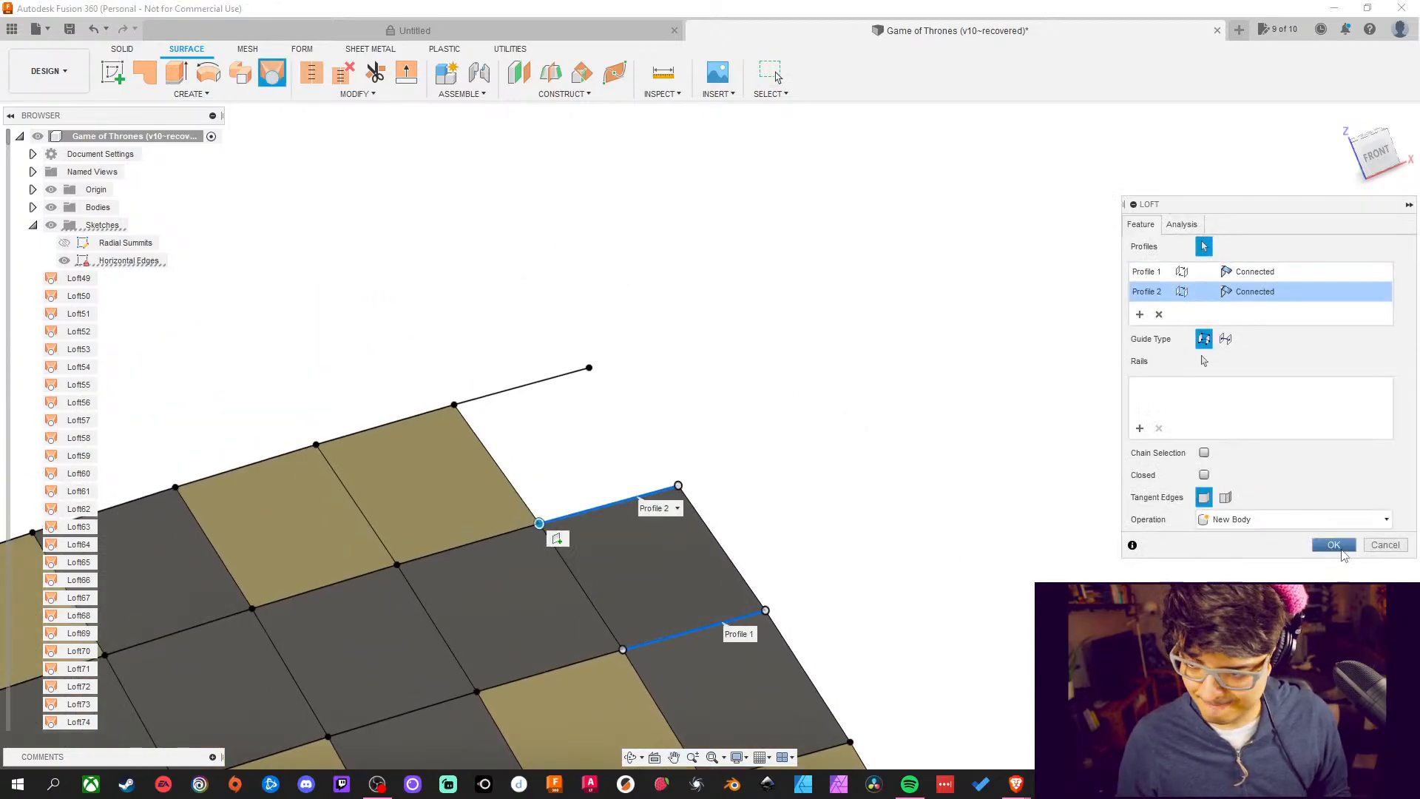
{"action": "left_click", "coordinate": [1333, 545]}
Loft the topmost cell of the outer column, beside the yellow patch at the end of the top row
{"action": "left_click", "coordinate": [274, 77]}
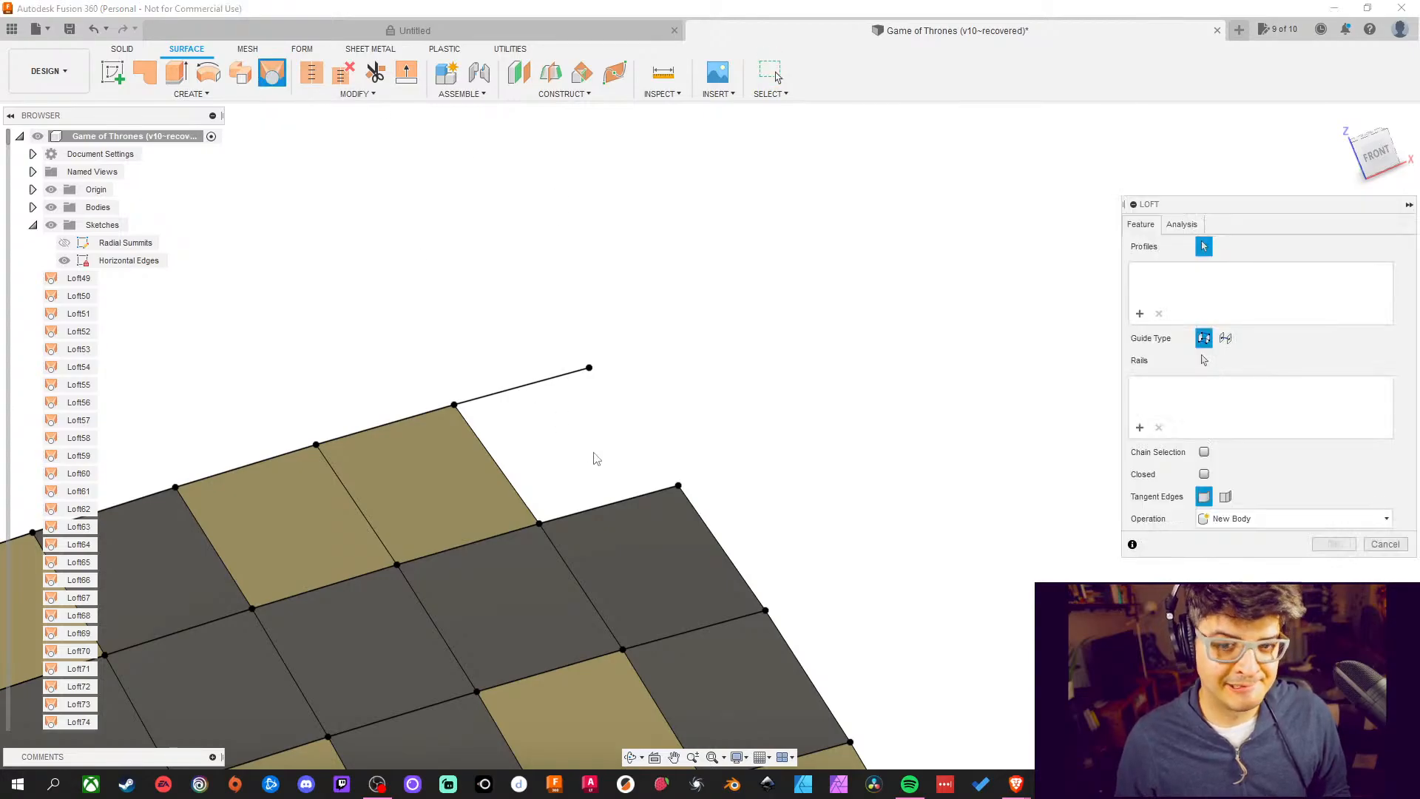
{"action": "left_click", "coordinate": [611, 511]}
{"action": "left_click", "coordinate": [517, 388]}
{"action": "middle_click_drag", "start_coordinate": [510, 355], "coordinate": [530, 325]}
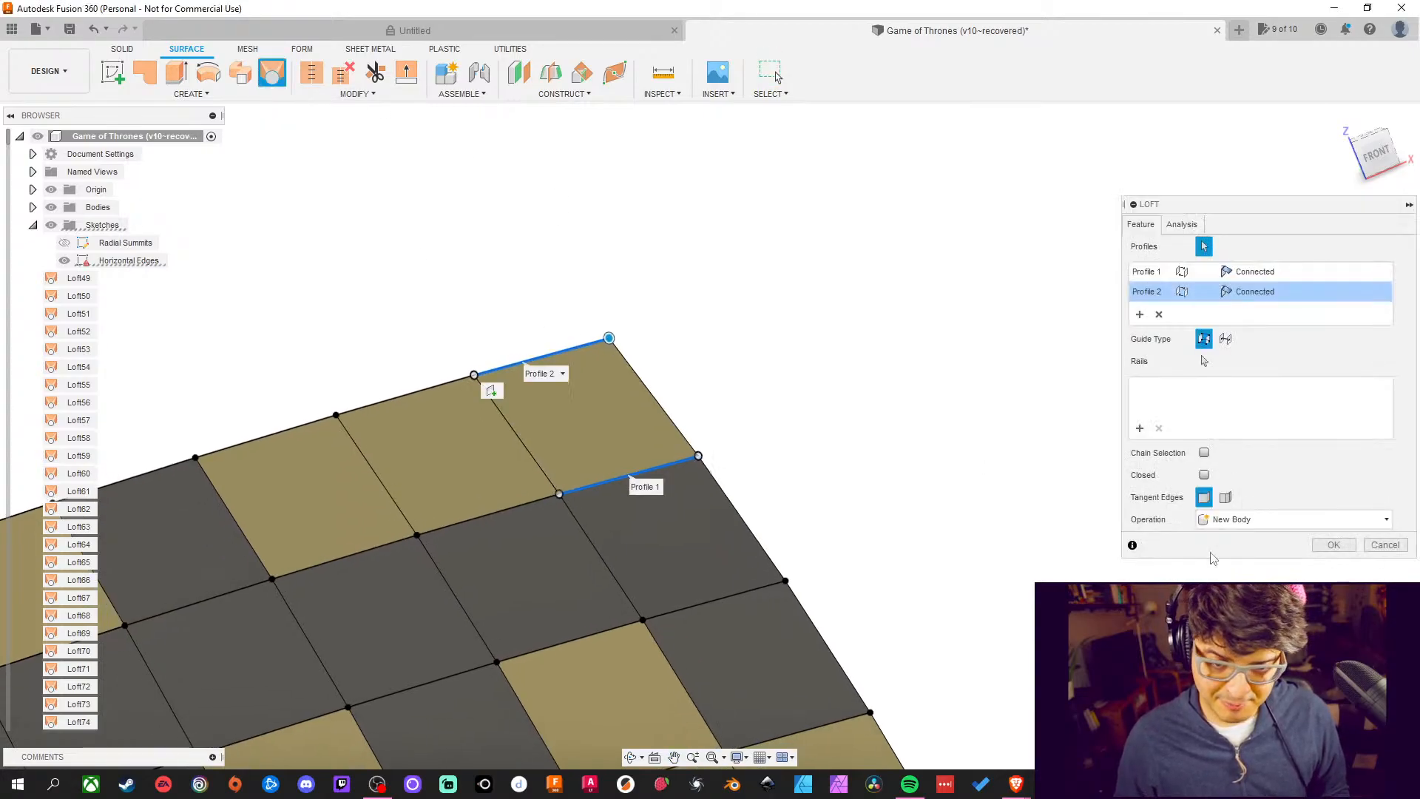
{"action": "left_click", "coordinate": [1333, 545]}
{"action": "scroll", "coordinate": [745, 415], "scroll_direction": "up", "scroll_amount": 3}
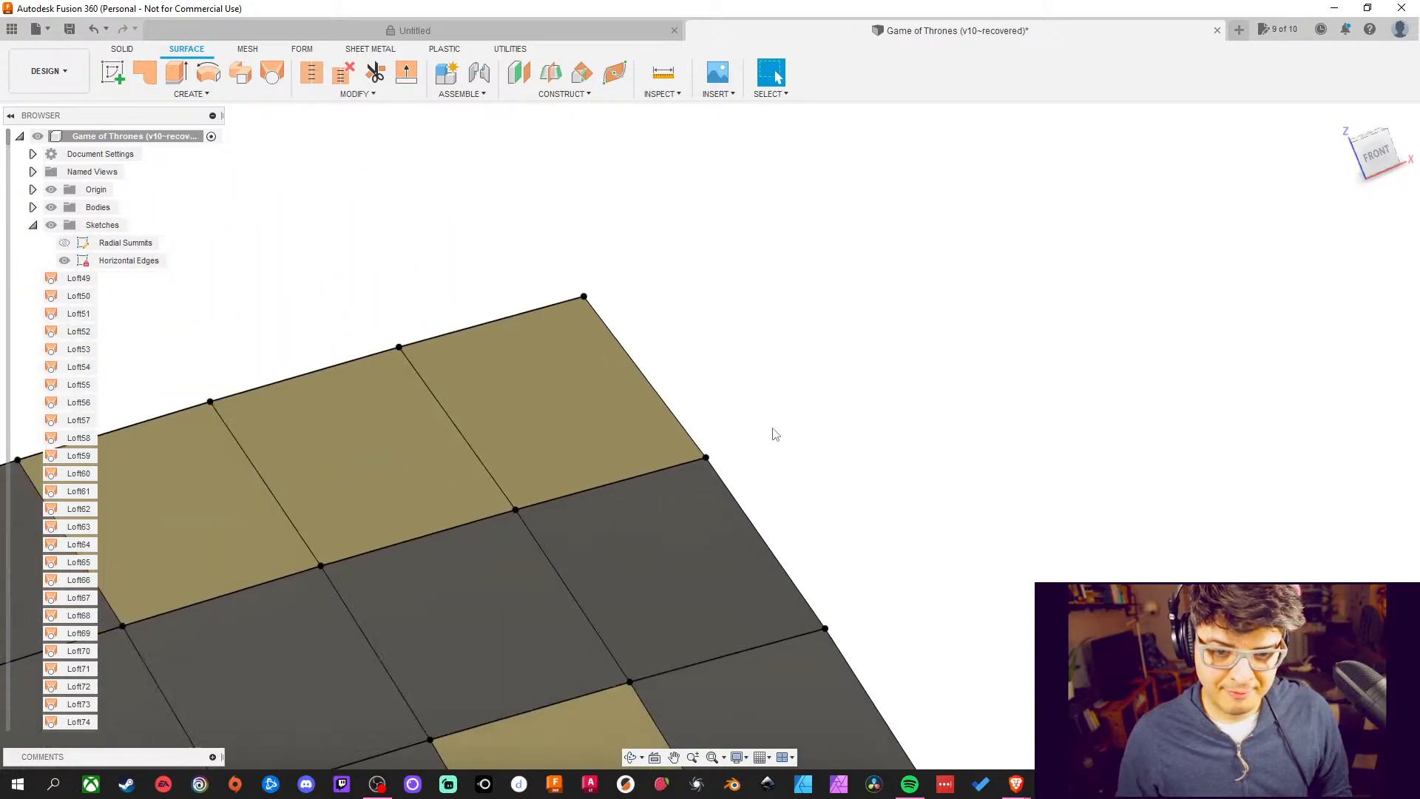
For a Reverse Normal operation, select all the grey patches in the second row from the bottom of the grid
{"action": "scroll", "coordinate": [775, 435], "scroll_direction": "down", "scroll_amount": 8}
{"action": "middle_click_drag", "start_coordinate": [936, 542], "coordinate": [976, 530]}
{"action": "middle_click_drag", "start_coordinate": [565, 563], "coordinate": [549, 257], "text": "shift"}
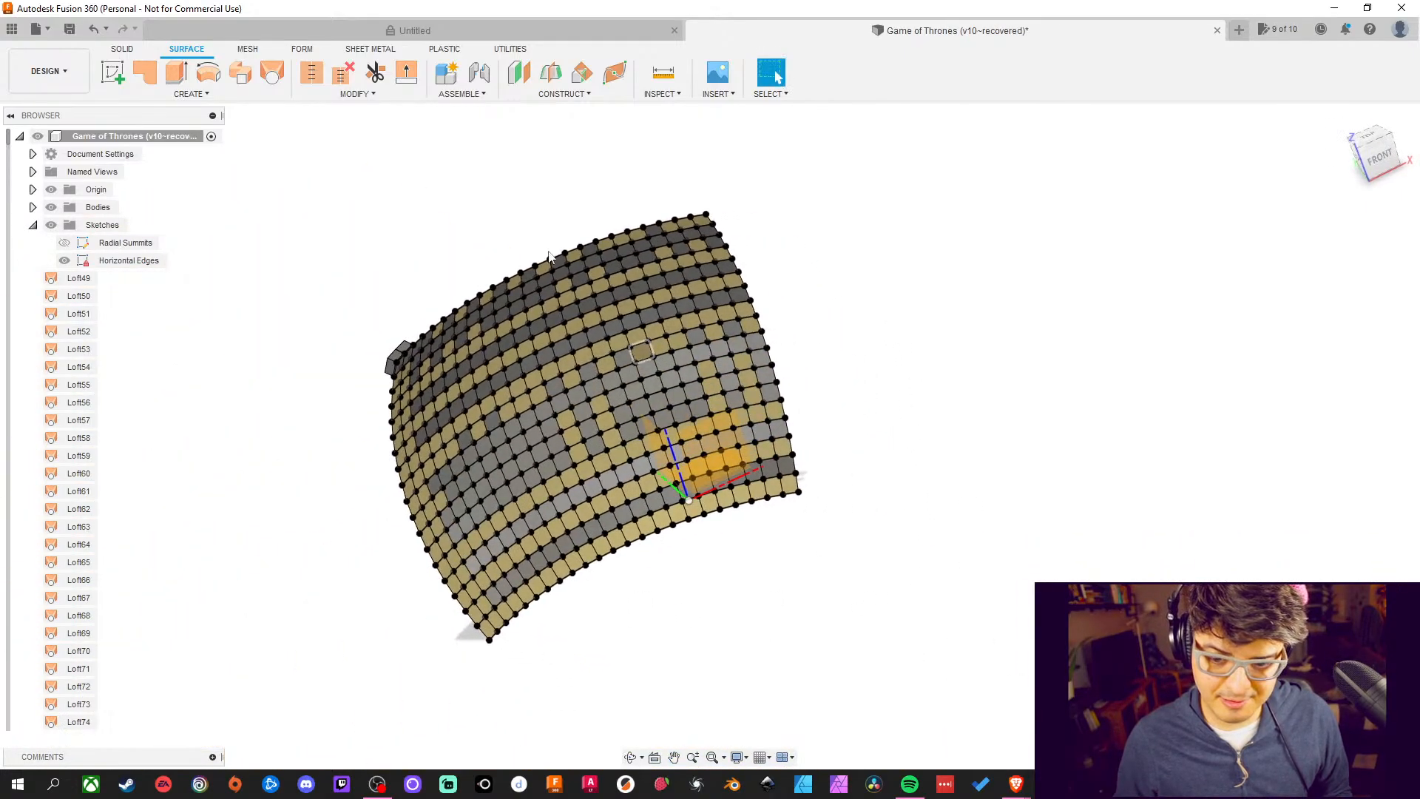
{"action": "left_click", "coordinate": [359, 94]}
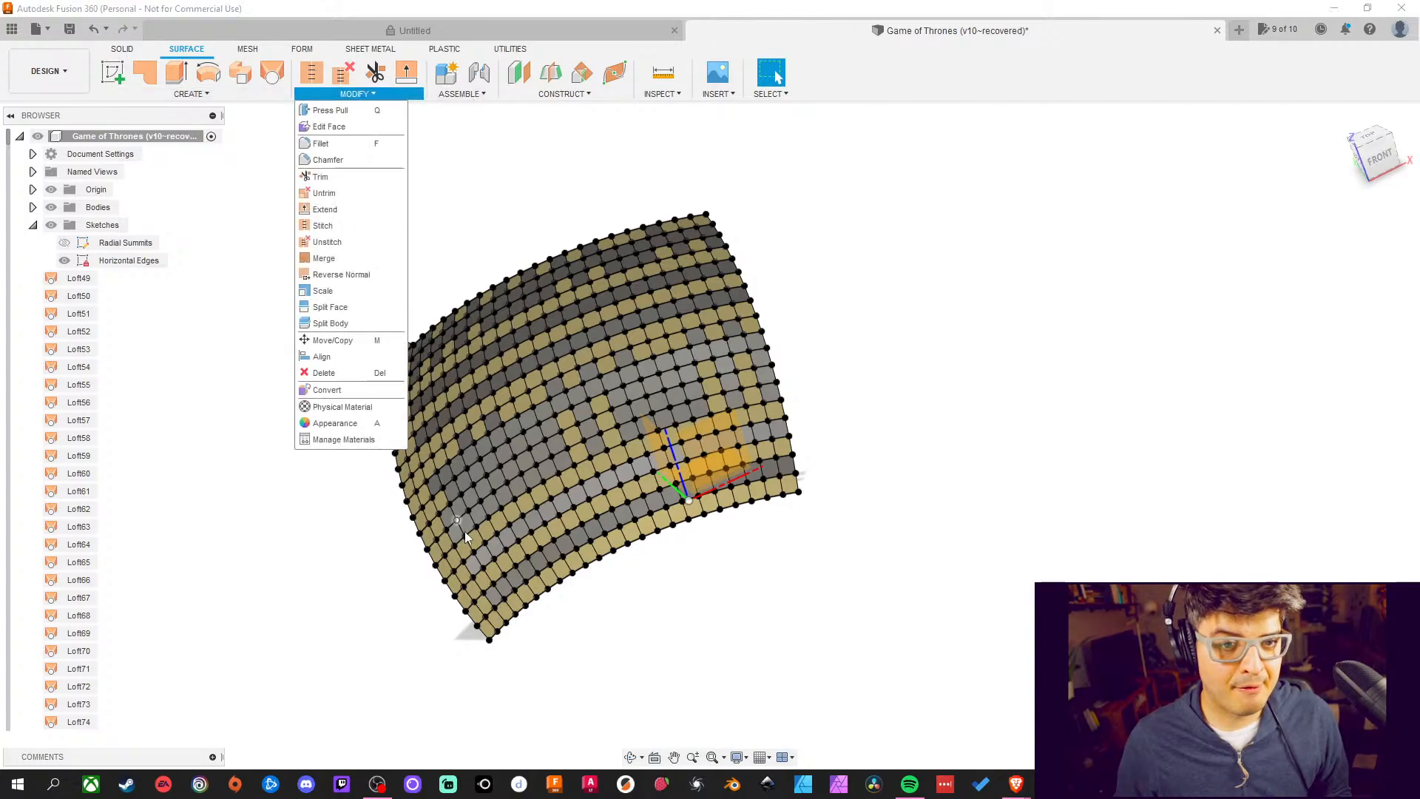
{"action": "left_click", "coordinate": [339, 275]}
{"action": "scroll", "coordinate": [507, 583], "scroll_direction": "up", "scroll_amount": 5}
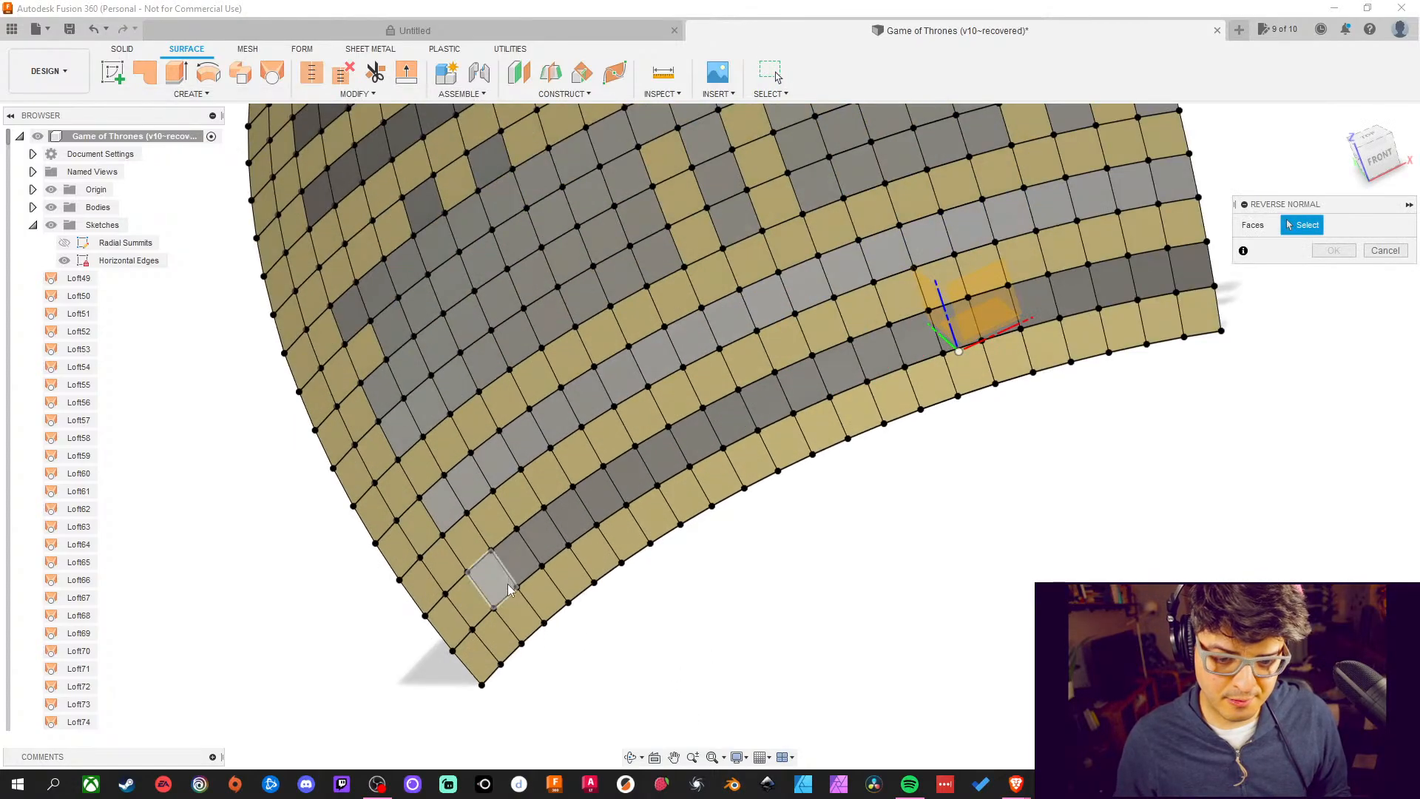
{"action": "left_click", "coordinate": [516, 573]}
{"action": "left_click", "coordinate": [525, 566]}
{"action": "left_click", "coordinate": [542, 546]}
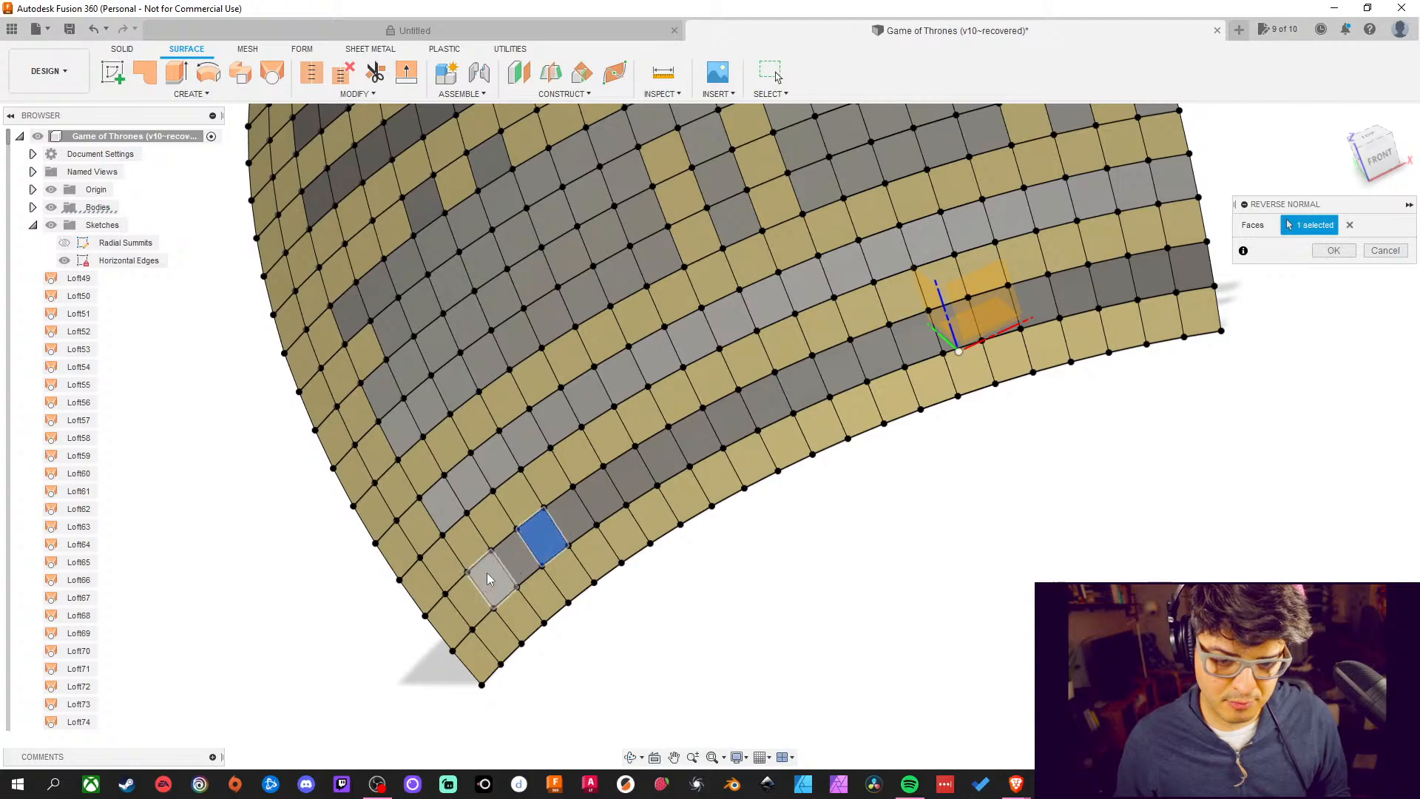
{"action": "left_click", "coordinate": [489, 580]}
{"action": "left_click", "coordinate": [517, 560]}
{"action": "left_click", "coordinate": [570, 517]}
{"action": "left_click", "coordinate": [599, 495]}
{"action": "left_click", "coordinate": [643, 475]}
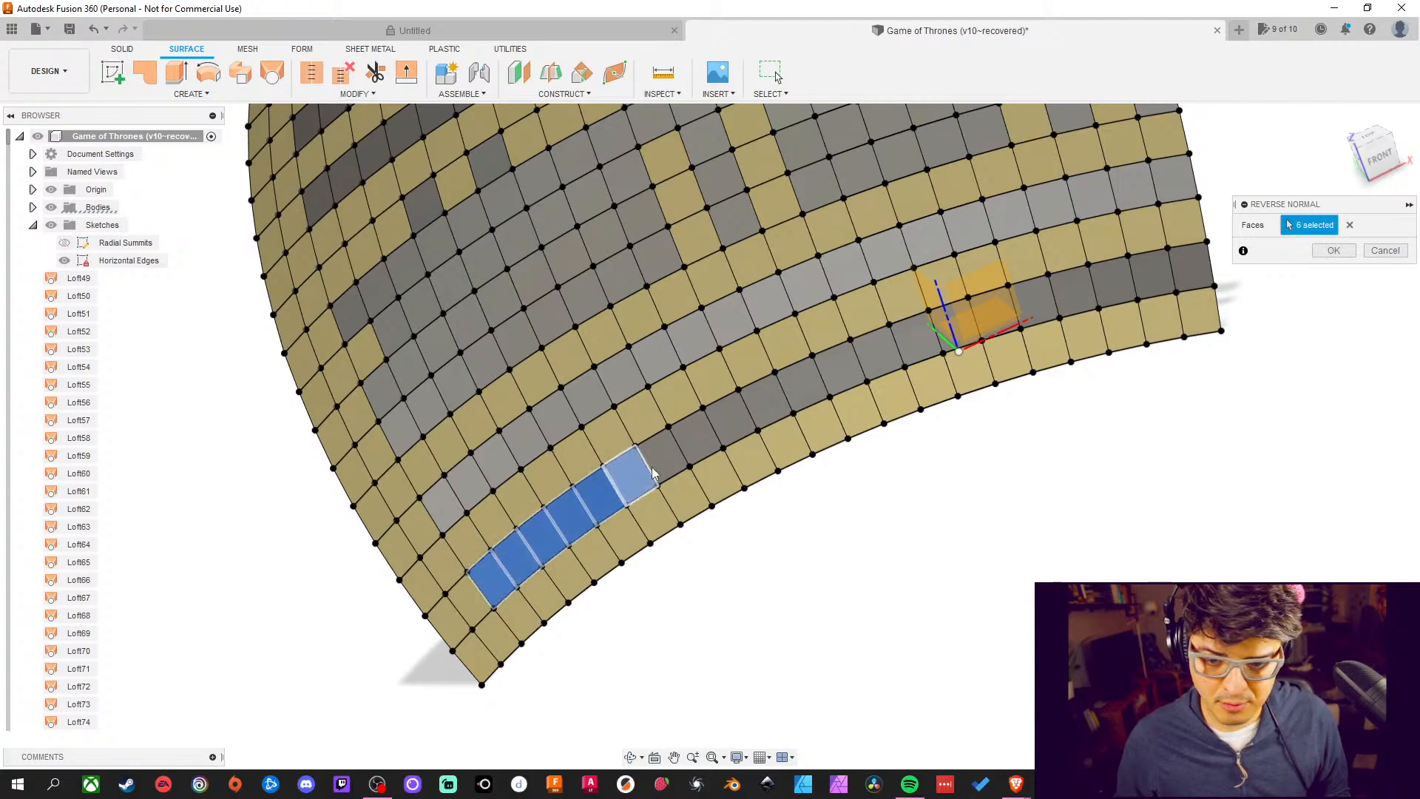
{"action": "left_click", "coordinate": [660, 460]}
{"action": "left_click", "coordinate": [699, 438]}
{"action": "left_click", "coordinate": [735, 416]}
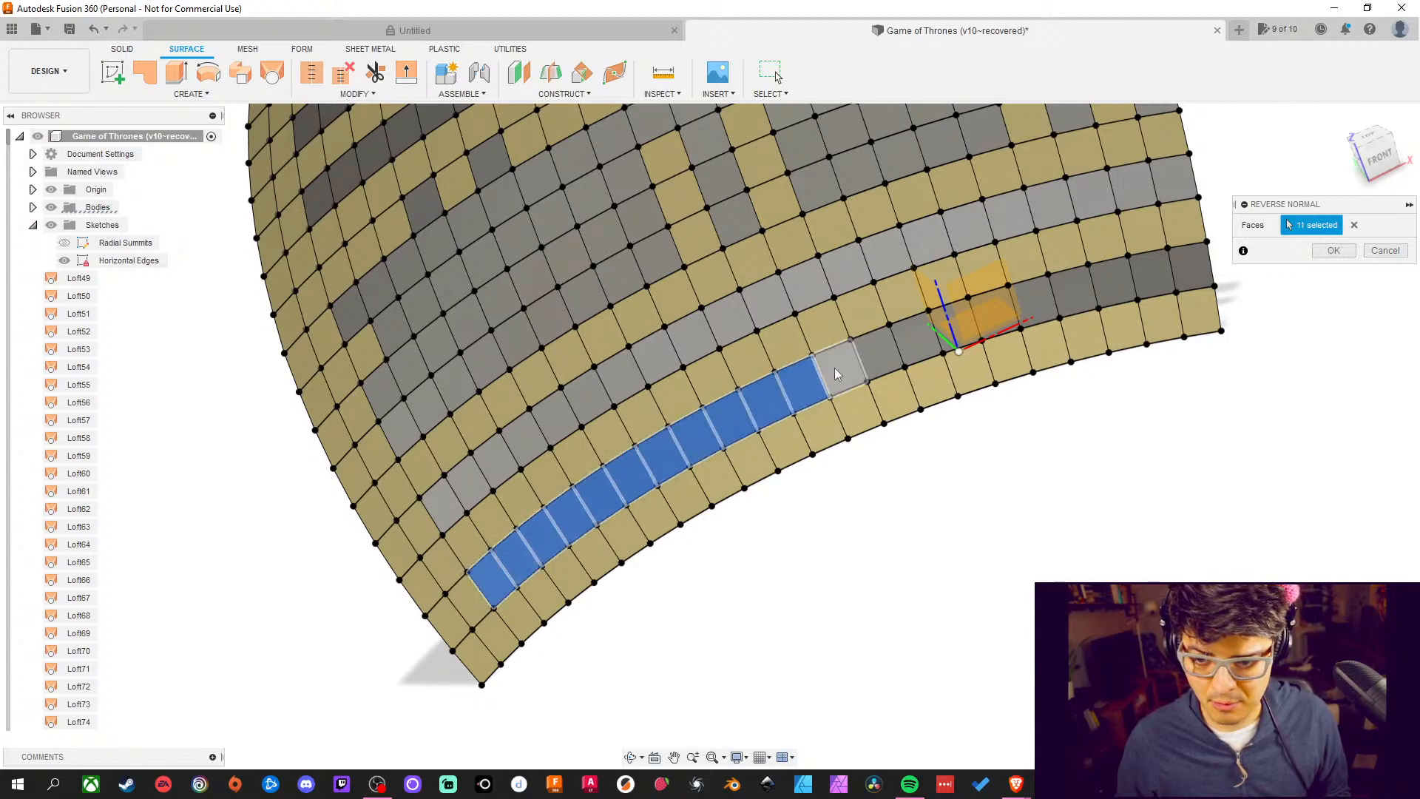
{"action": "left_click", "coordinate": [876, 353]}
{"action": "left_click", "coordinate": [912, 342]}
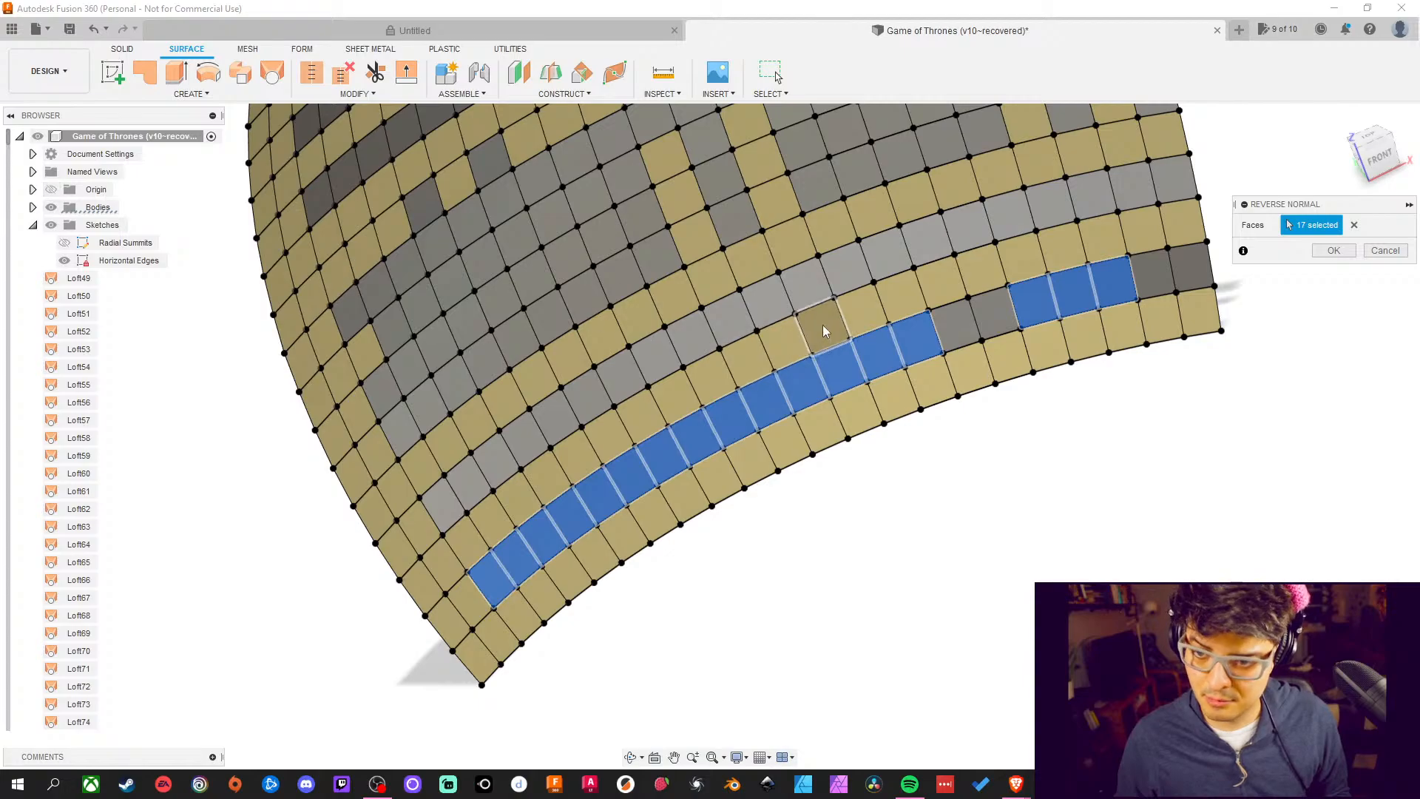
{"action": "middle_click_drag", "start_coordinate": [973, 500], "coordinate": [903, 538]}
{"action": "left_click", "coordinate": [890, 371]}
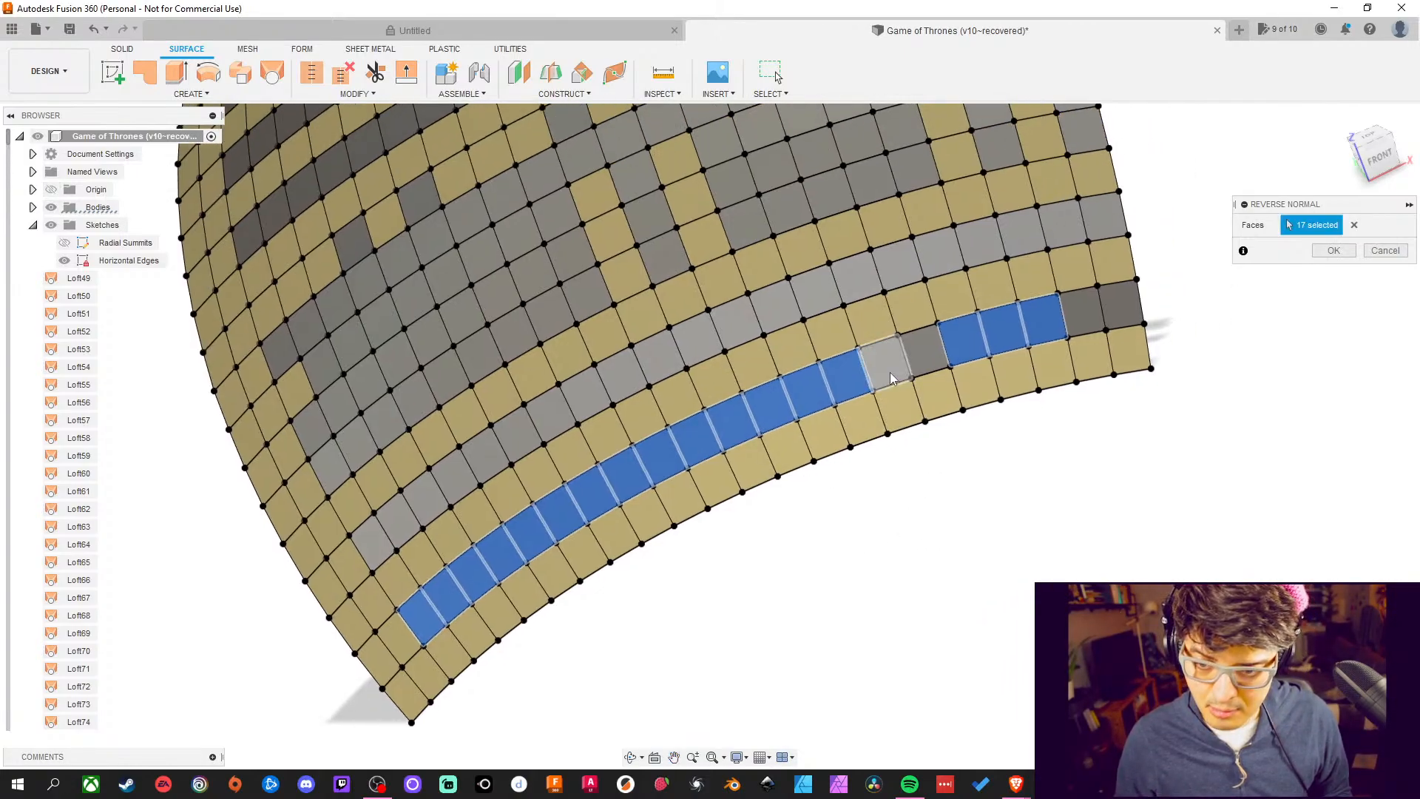
{"action": "left_click", "coordinate": [924, 347]}
{"action": "left_click", "coordinate": [1082, 309]}
{"action": "left_click", "coordinate": [1120, 299]}
Add all the grey patches in the fourth row from the bottom of the grid to the Reverse Normal selection
{"action": "left_click", "coordinate": [1105, 216]}
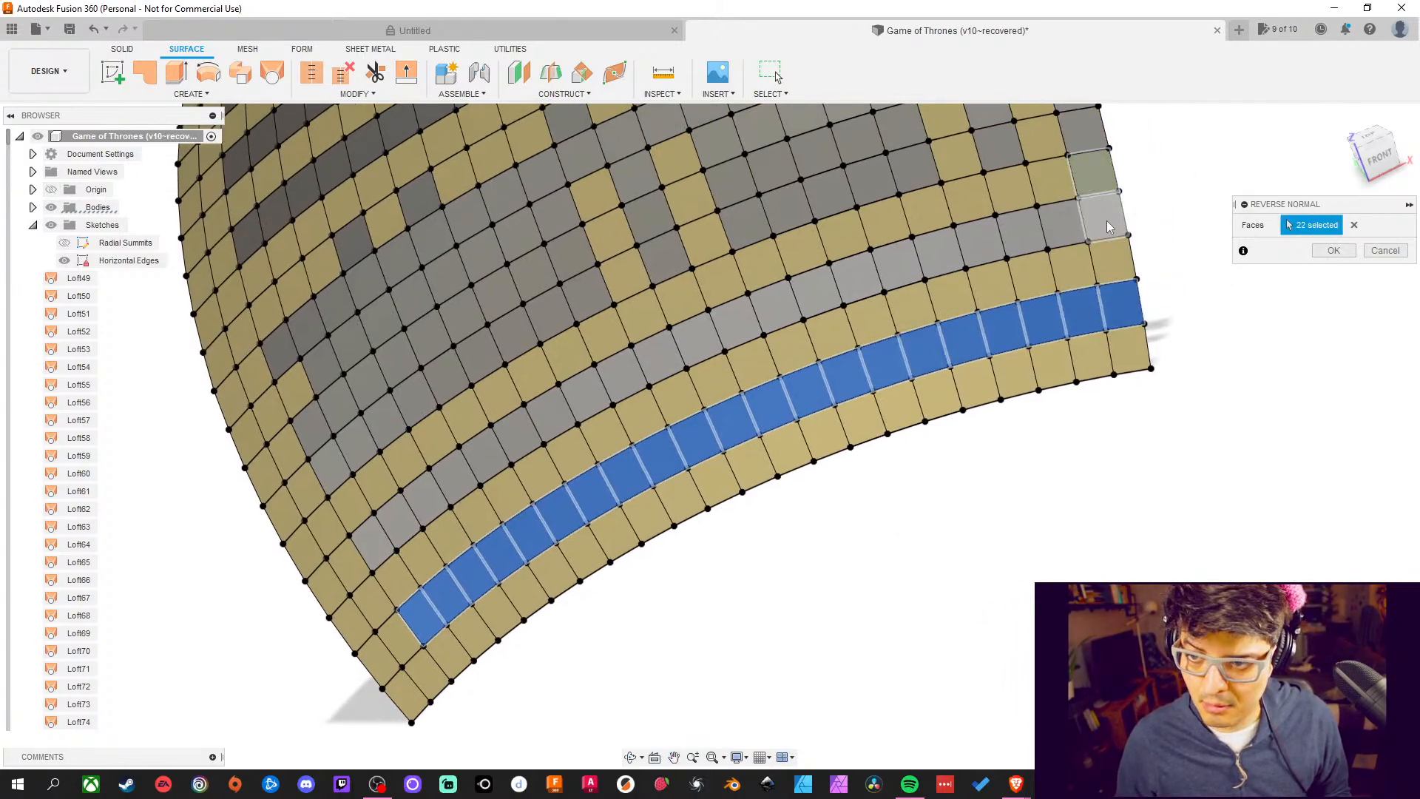
{"action": "left_click", "coordinate": [1100, 175]}
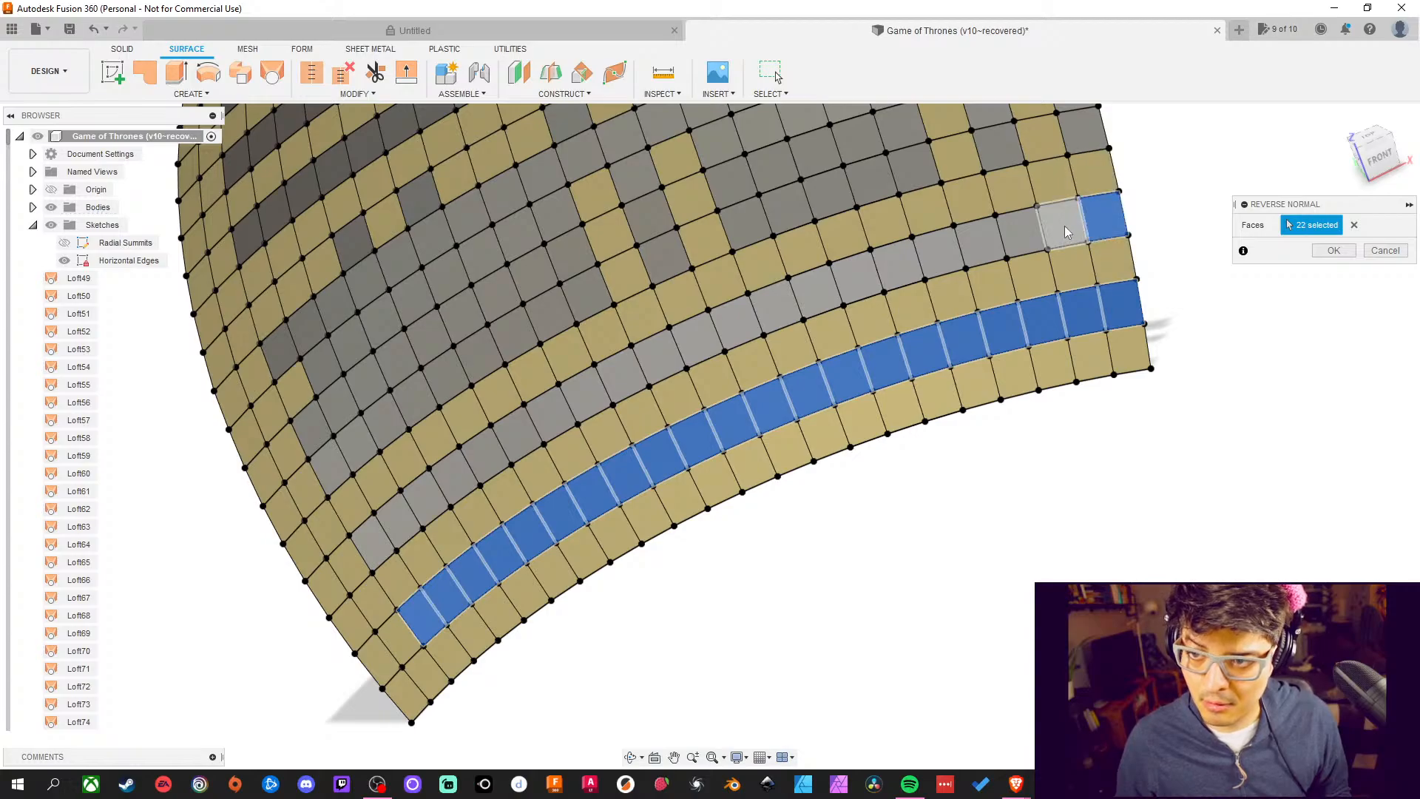
{"action": "left_click", "coordinate": [1076, 234]}
{"action": "left_click", "coordinate": [1015, 237]}
{"action": "left_click", "coordinate": [976, 248]}
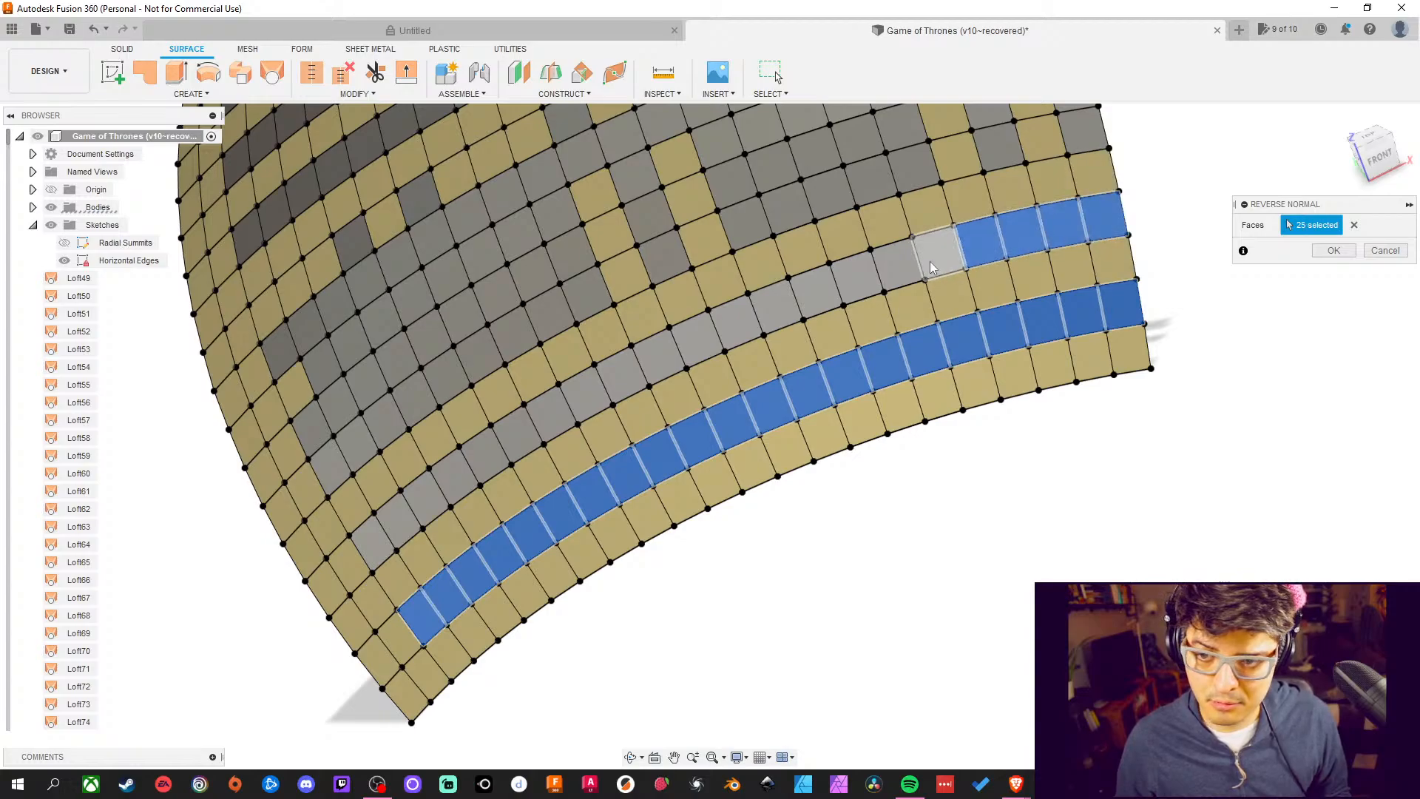
{"action": "left_click", "coordinate": [935, 261]}
{"action": "left_click", "coordinate": [886, 284]}
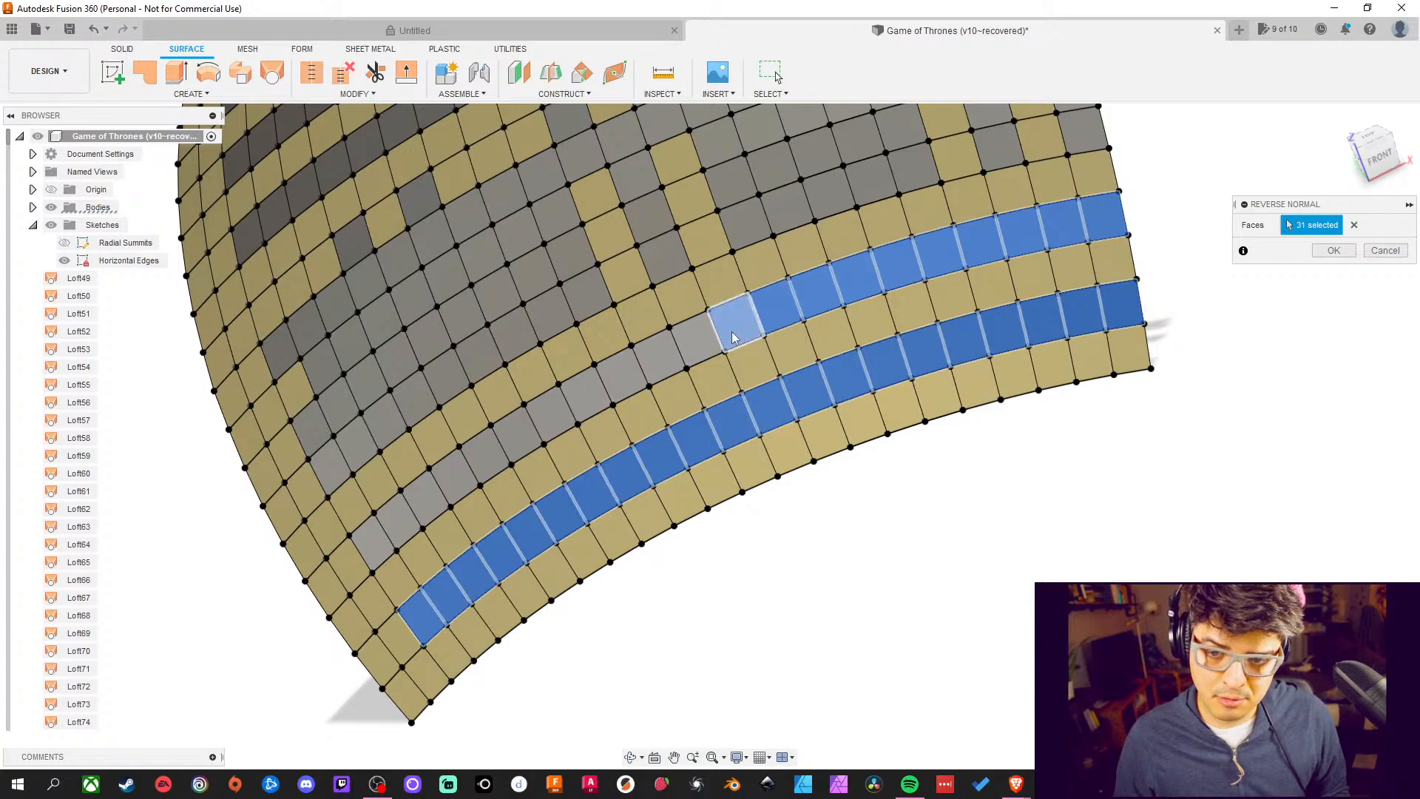
{"action": "left_click", "coordinate": [691, 334]}
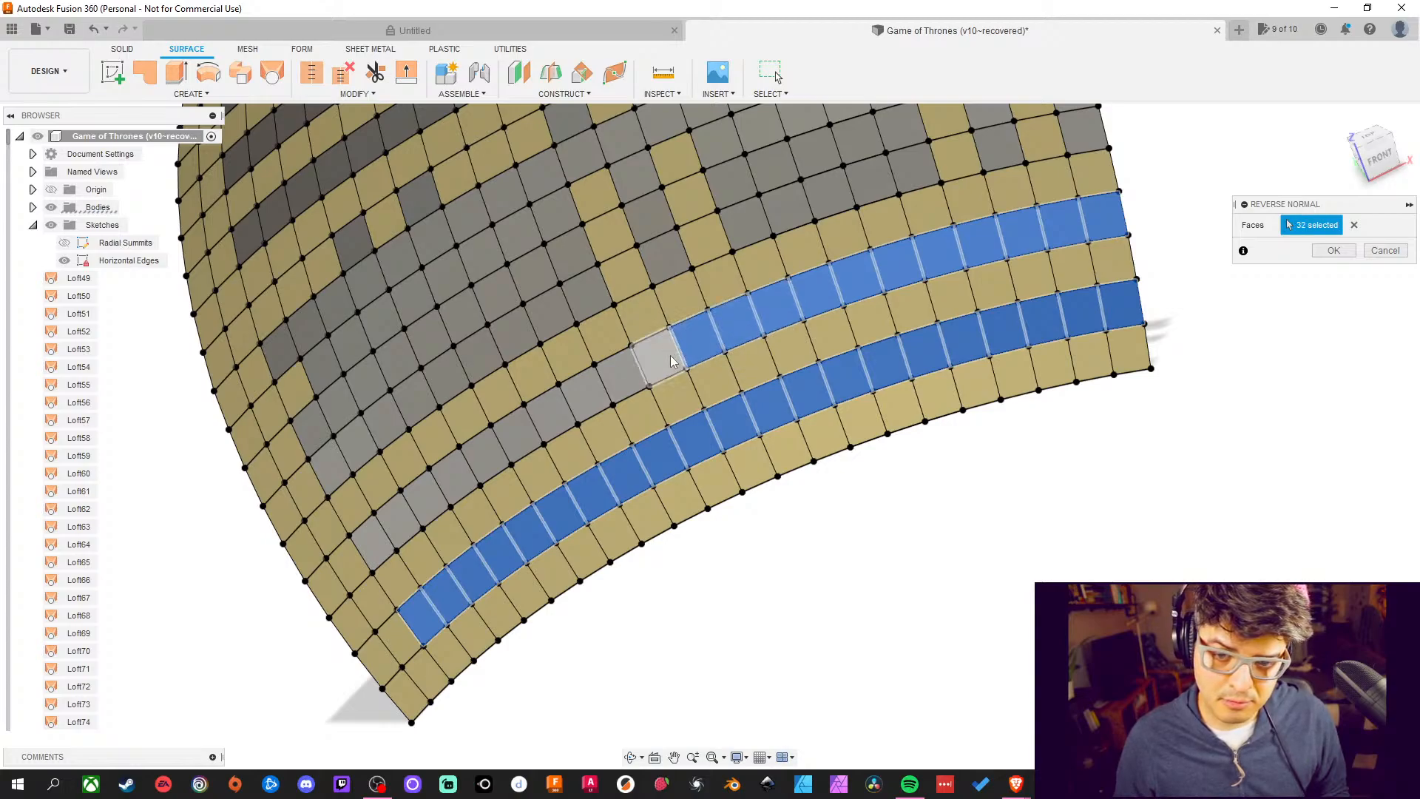
{"action": "left_click", "coordinate": [670, 360]}
{"action": "left_click", "coordinate": [588, 393]}
{"action": "left_click", "coordinate": [546, 419]}
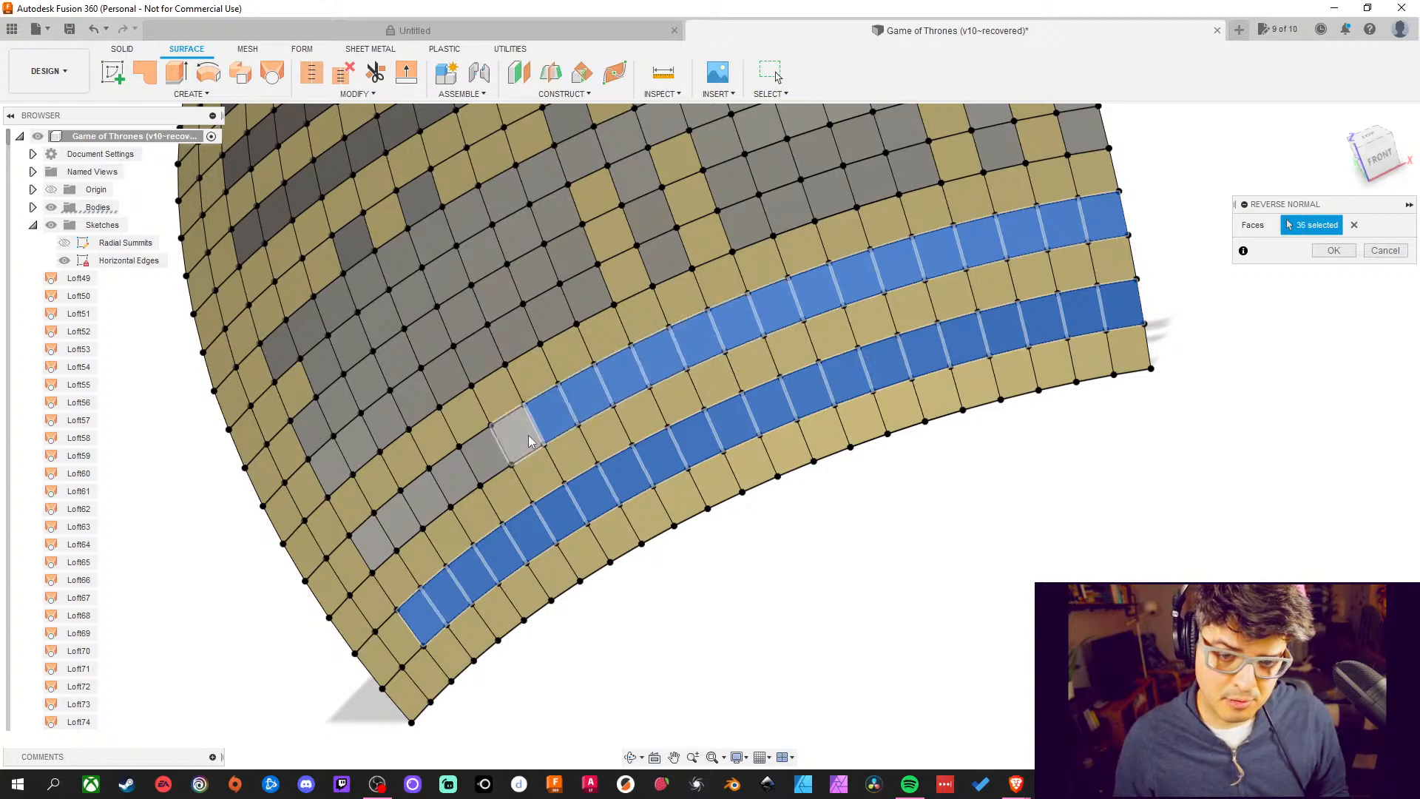
{"action": "left_click", "coordinate": [528, 437]}
{"action": "left_click", "coordinate": [482, 460]}
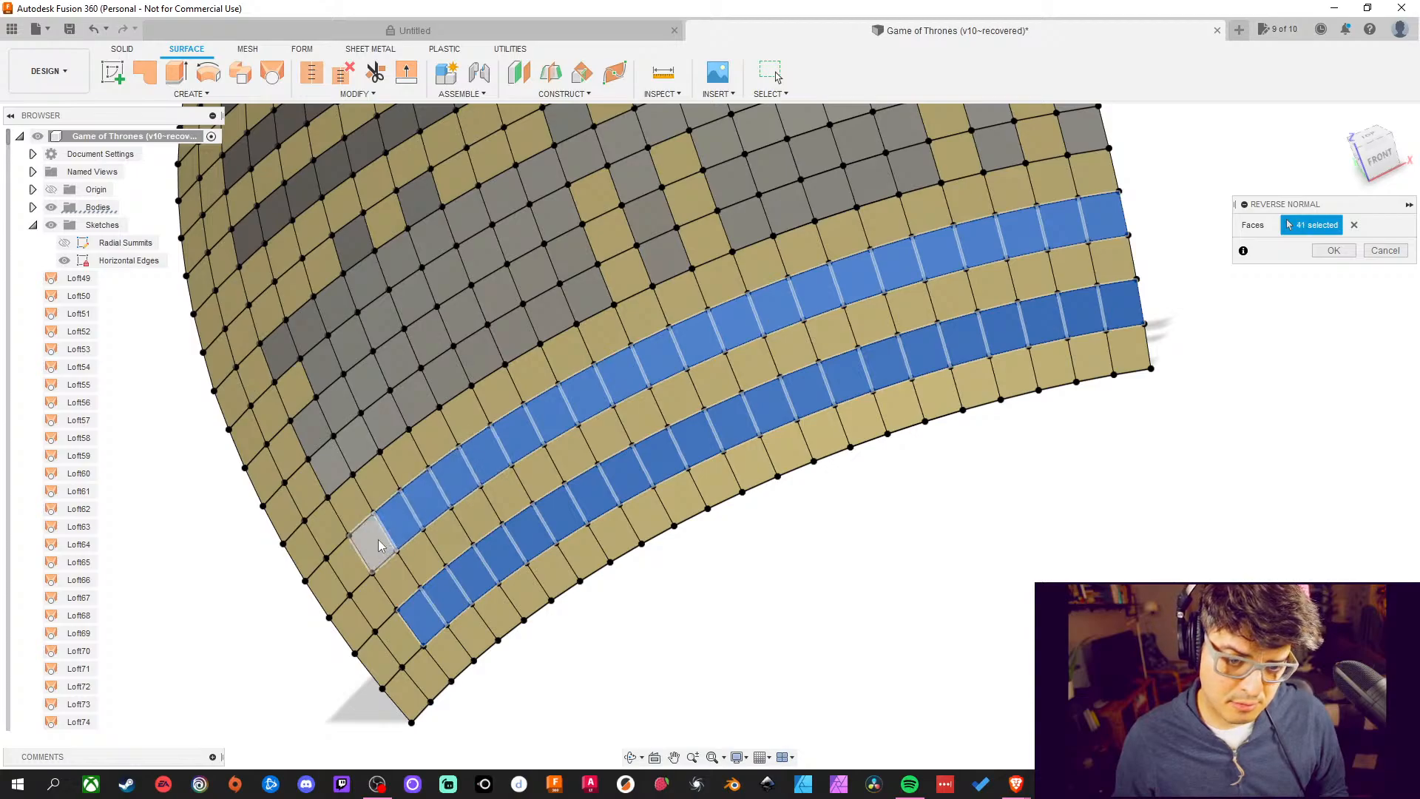
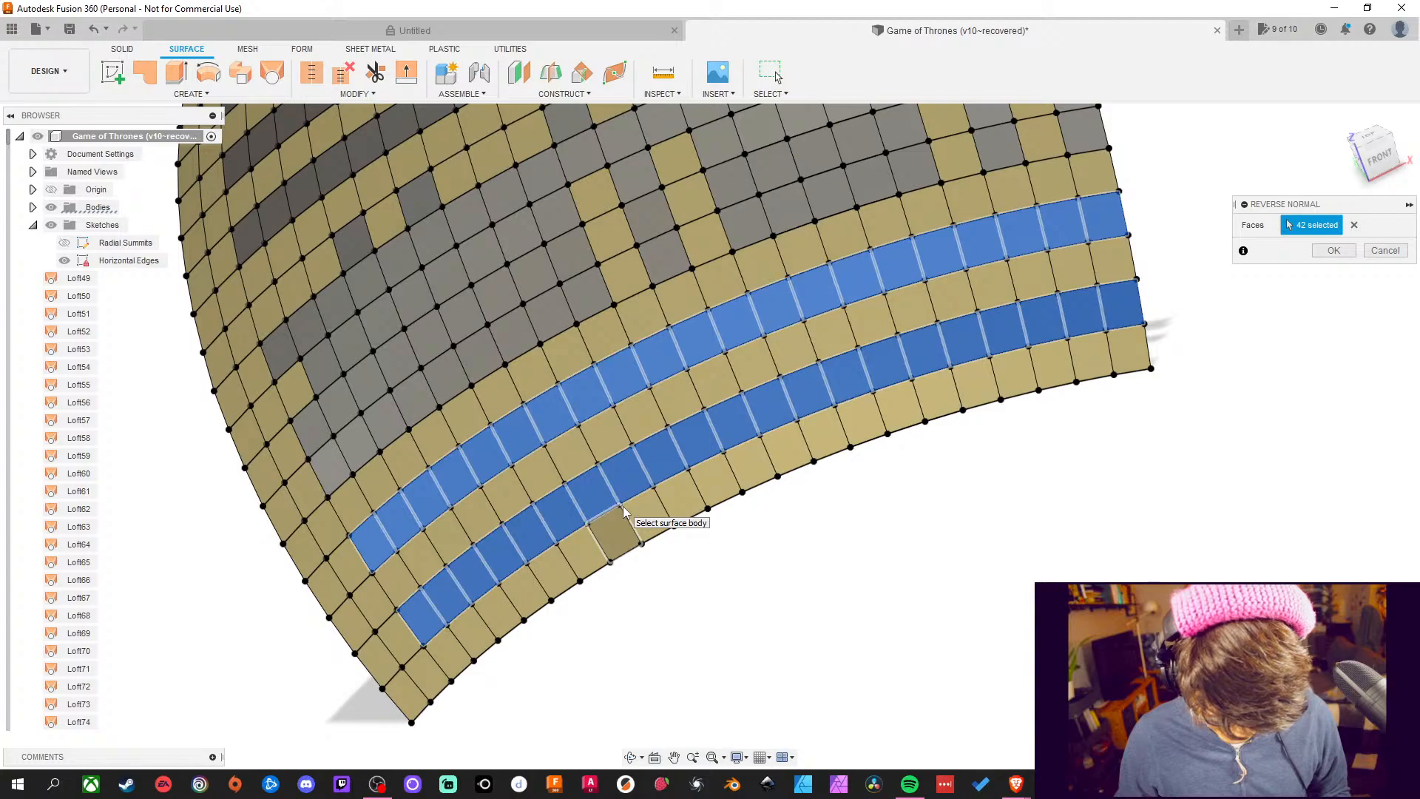
Add the grey patches at the left end of the large grey area above the fourth row to the Reverse Normal faces
{"action": "left_click", "coordinate": [342, 469]}
{"action": "left_click", "coordinate": [357, 442]}
{"action": "left_click", "coordinate": [314, 425]}
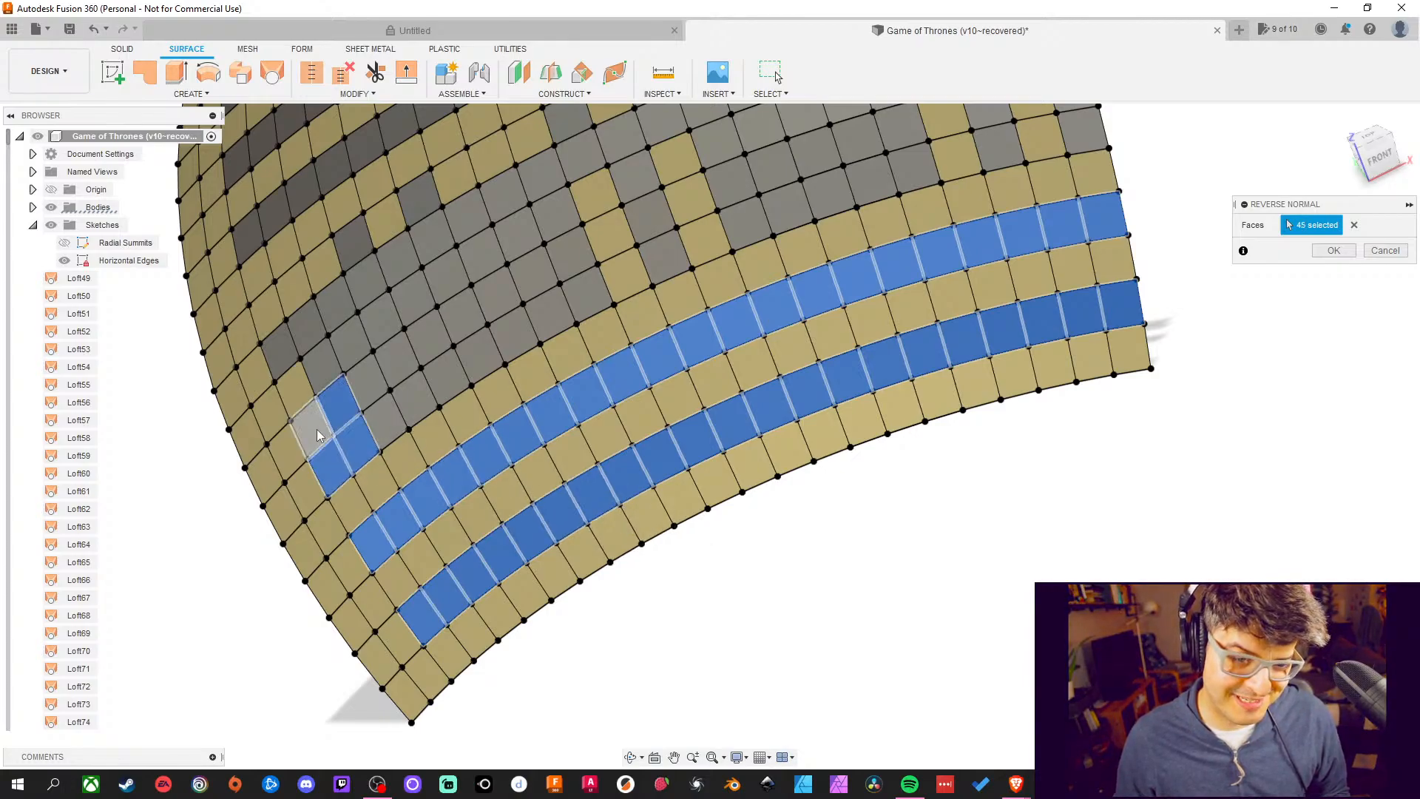
{"action": "left_click", "coordinate": [334, 393]}
{"action": "left_click", "coordinate": [326, 383]}
{"action": "left_click", "coordinate": [326, 371]}
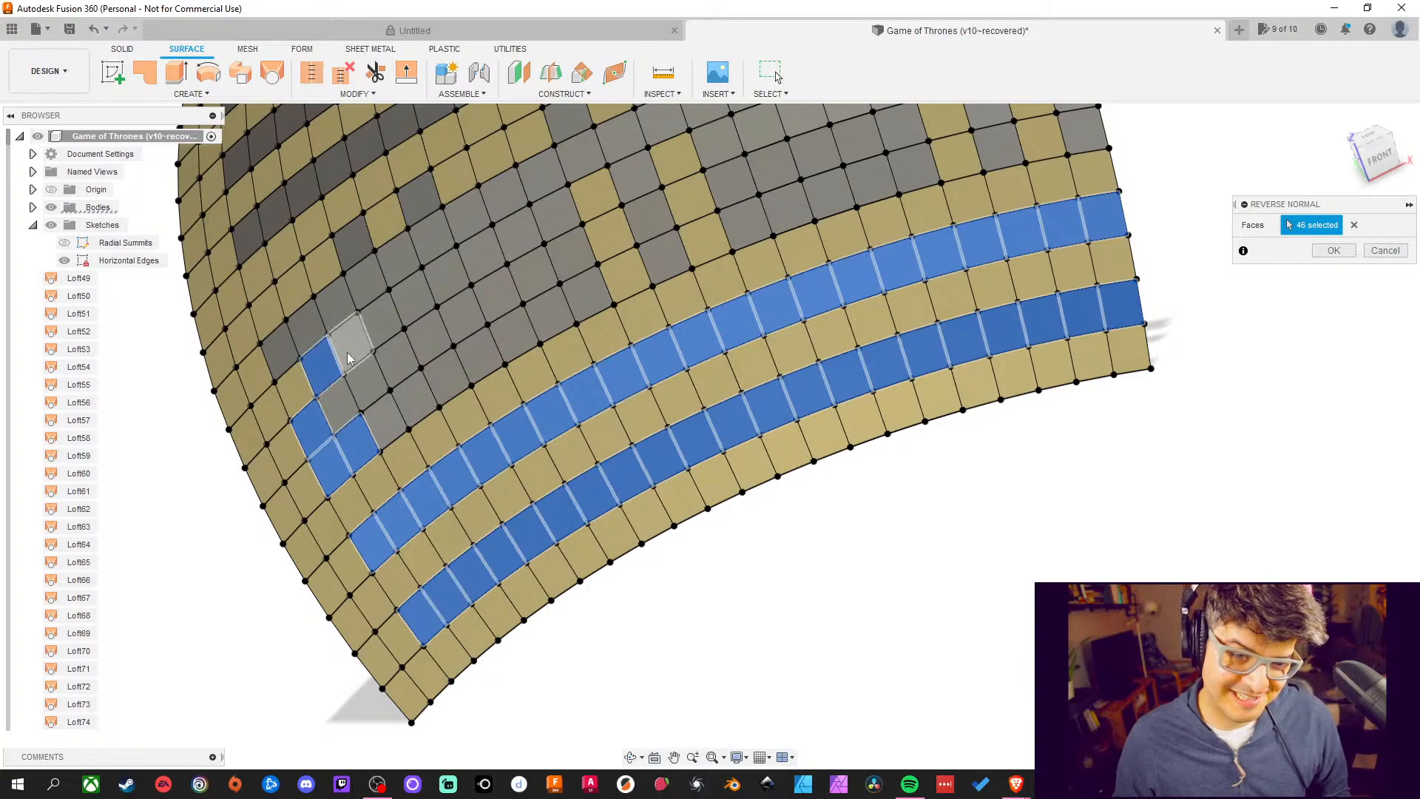
{"action": "left_click", "coordinate": [360, 386]}
{"action": "left_click", "coordinate": [383, 418]}
{"action": "left_click", "coordinate": [341, 402]}
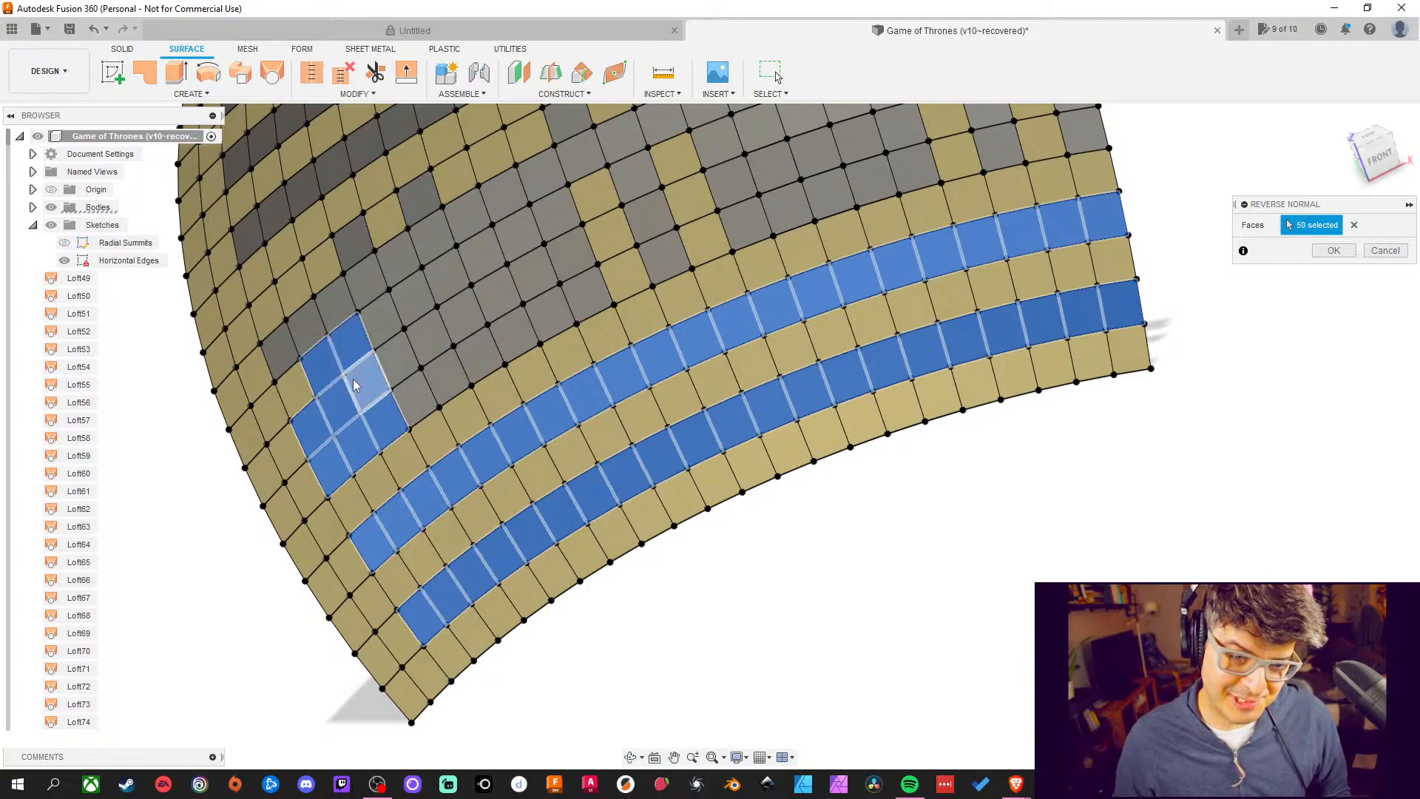
{"action": "left_click", "coordinate": [346, 309]}
{"action": "left_click", "coordinate": [304, 329]}
{"action": "left_click", "coordinate": [279, 360]}
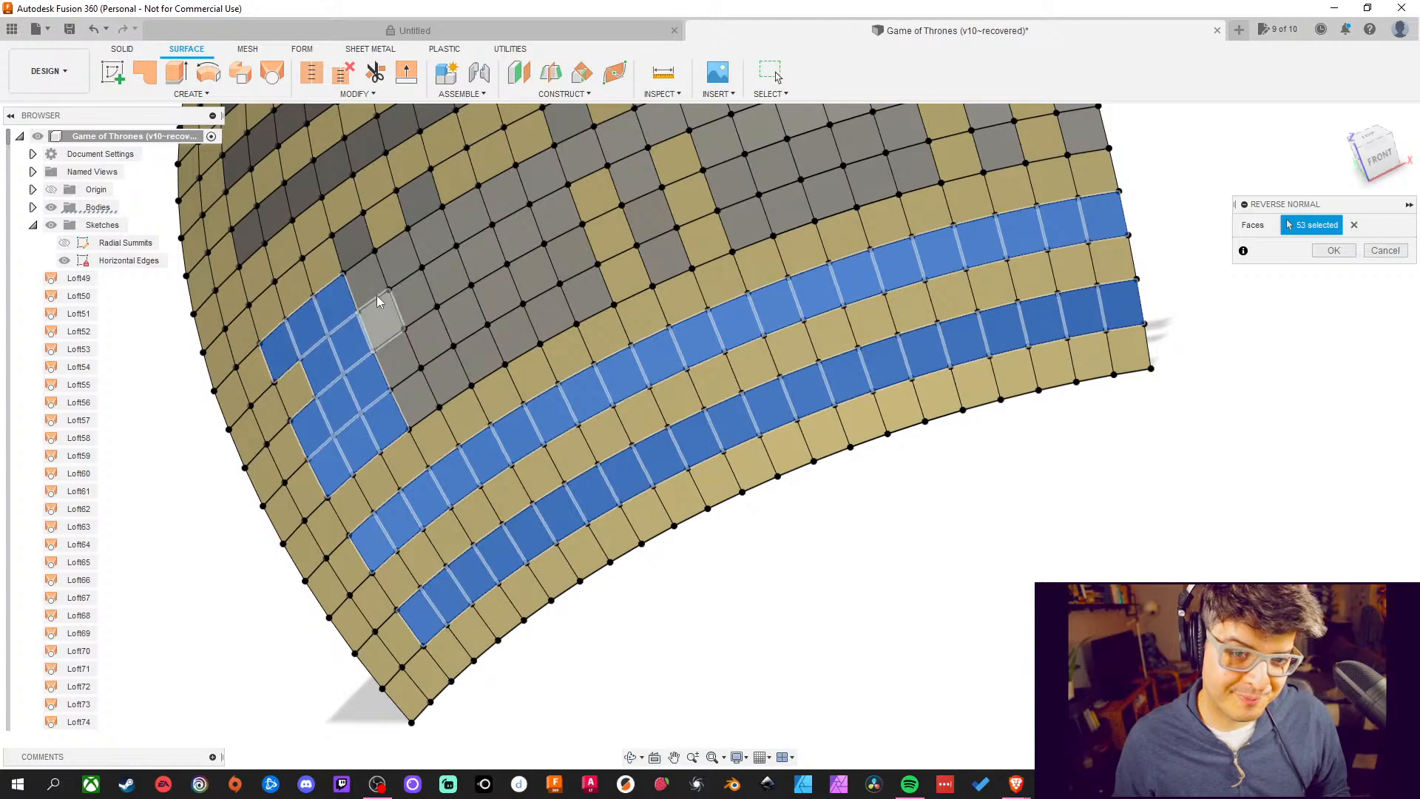
Add the rest of the left-hand grey block to the Reverse Normal faces, up to the first short yellow strip
{"action": "left_click", "coordinate": [410, 399]}
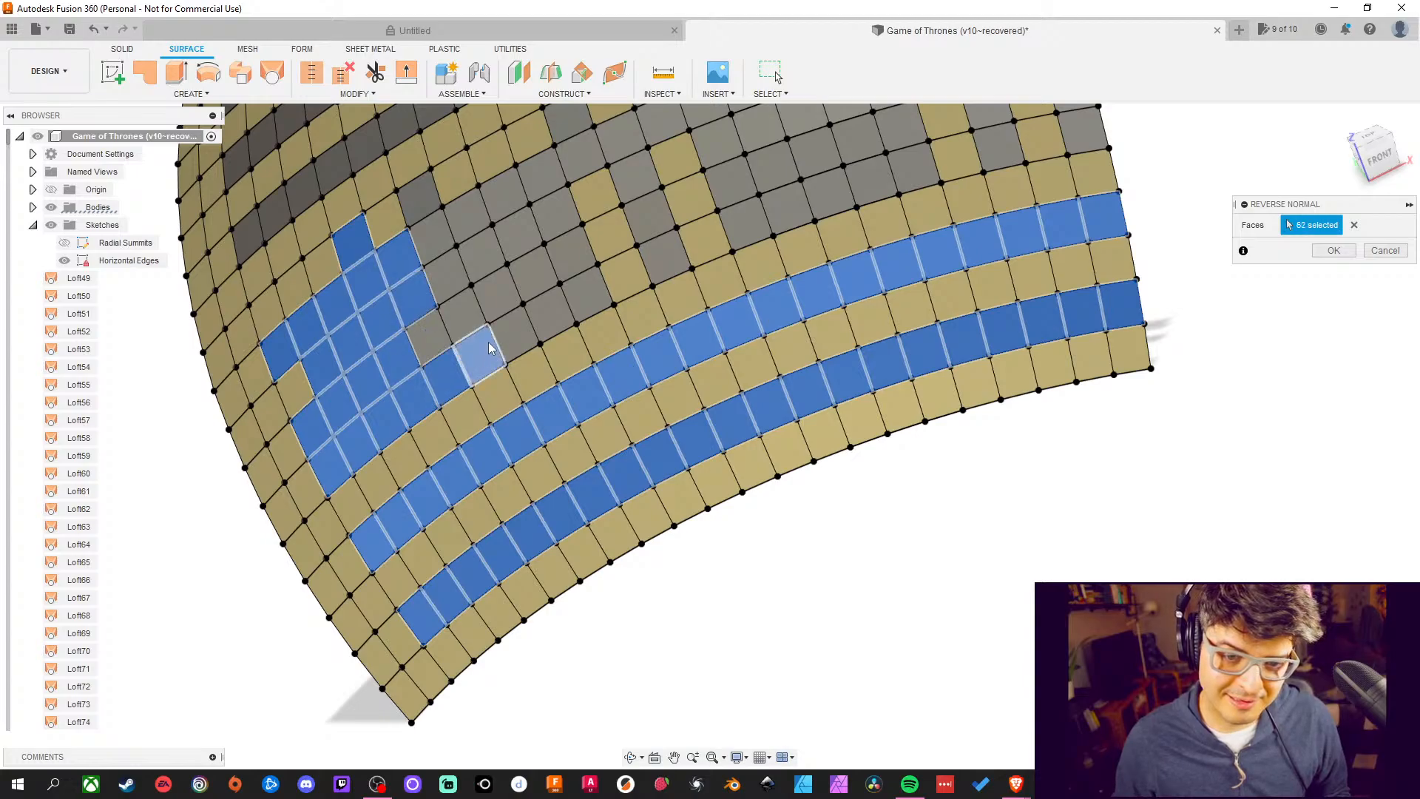
{"action": "left_click", "coordinate": [418, 191]}
{"action": "left_click", "coordinate": [430, 226]}
{"action": "left_click", "coordinate": [451, 259]}
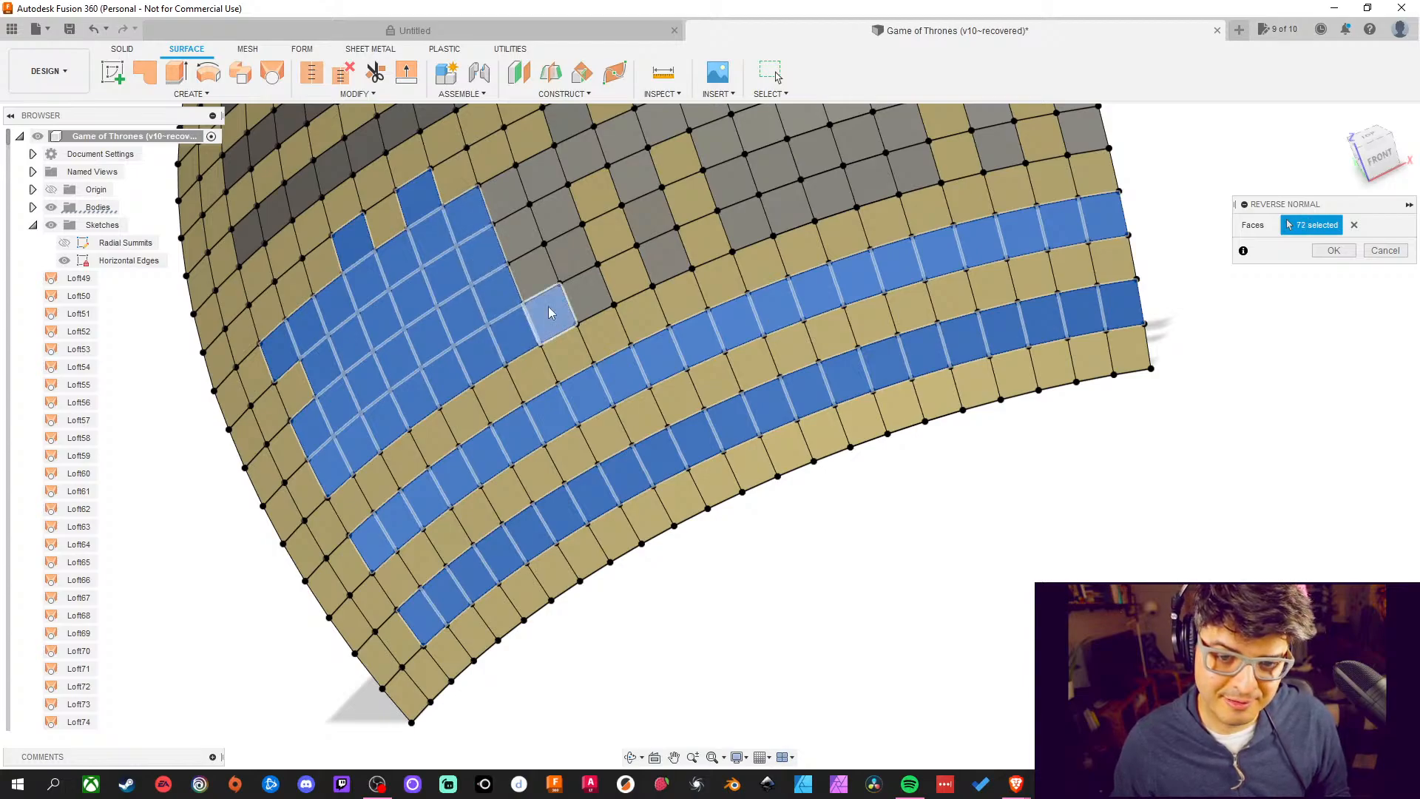
{"action": "left_click", "coordinate": [556, 214]}
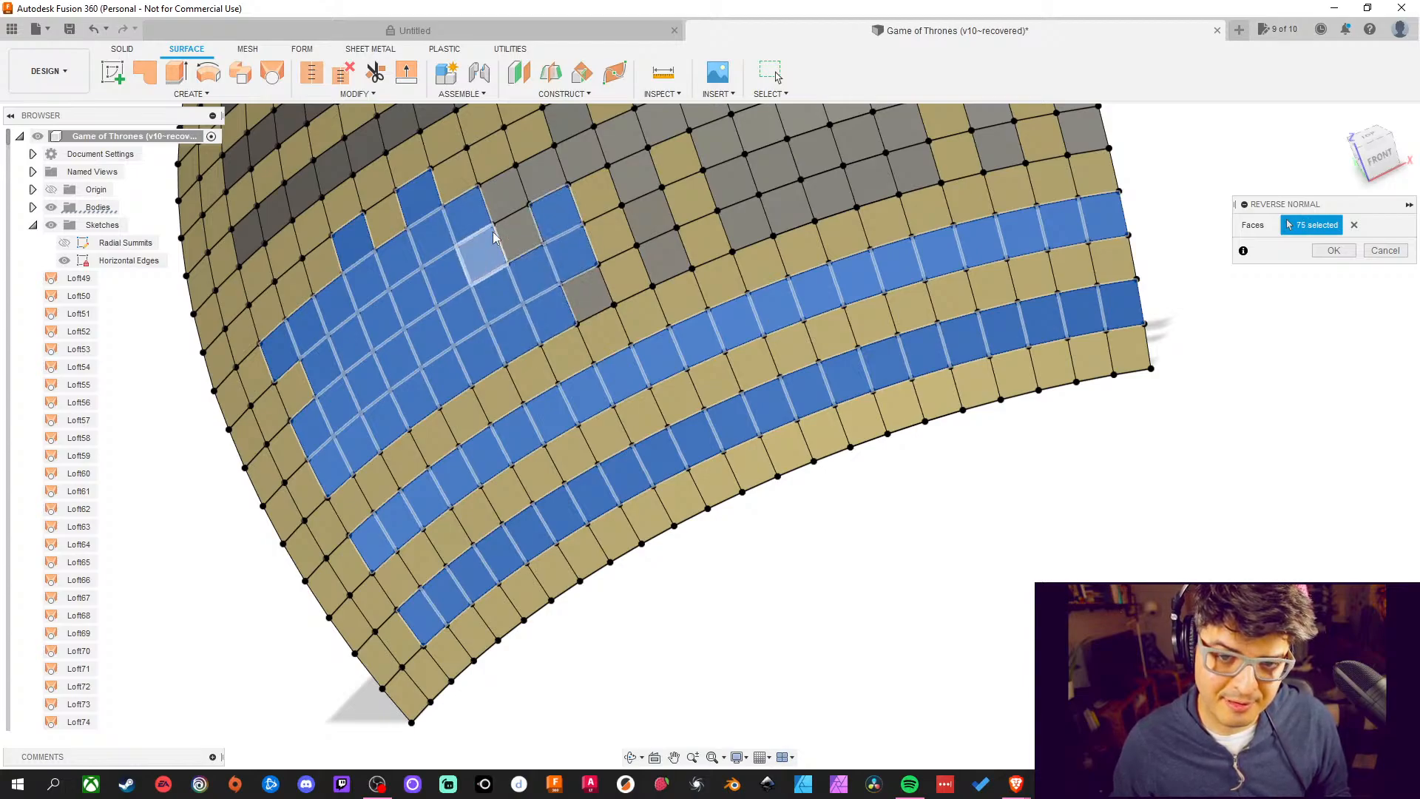
{"action": "left_click", "coordinate": [518, 238]}
{"action": "left_click", "coordinate": [503, 191]}
{"action": "left_click", "coordinate": [536, 176]}
{"action": "left_click", "coordinate": [584, 154]}
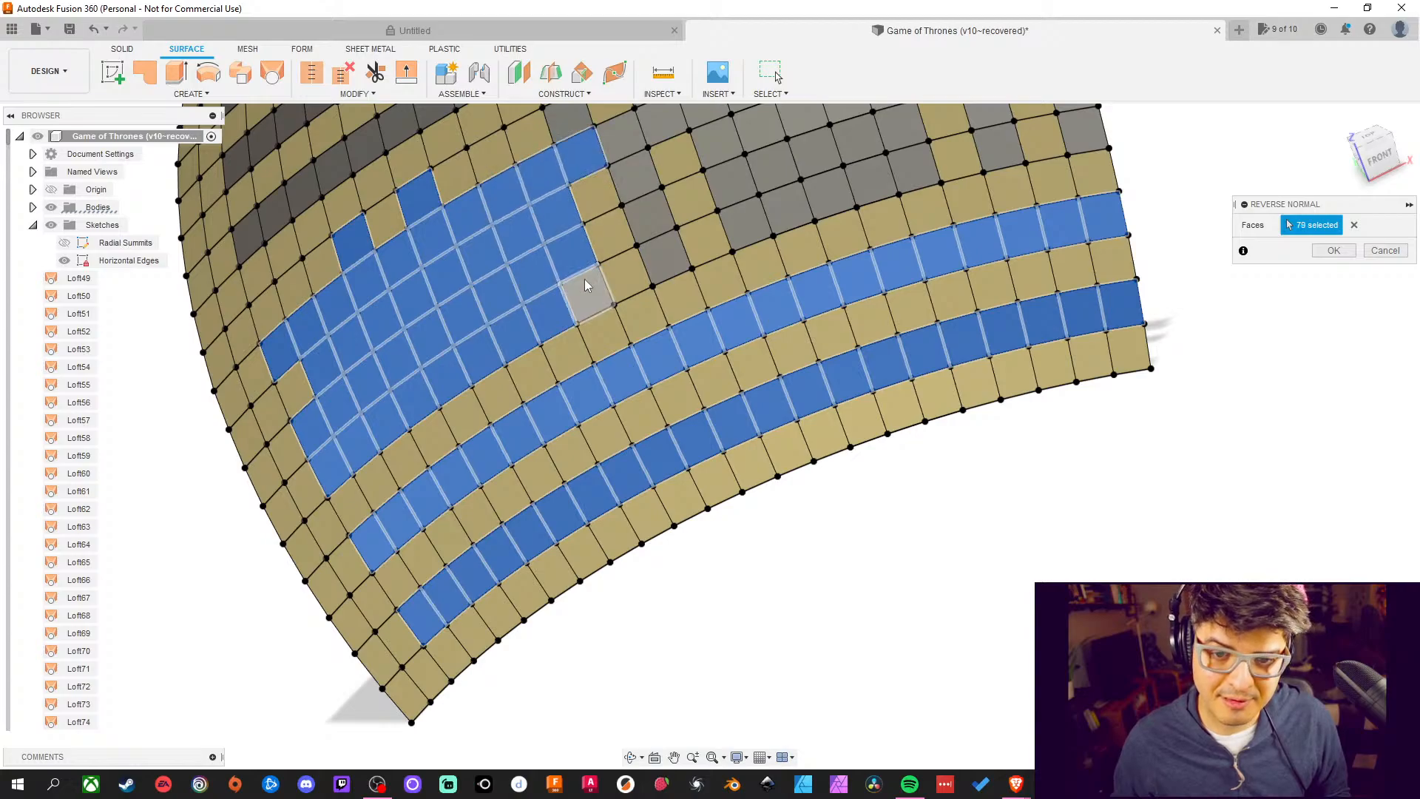
{"action": "left_click", "coordinate": [587, 290]}
Add the narrow grey column between the first two short yellow strips, including the patch above it, to the Reverse Normal faces
{"action": "left_click", "coordinate": [663, 259]}
{"action": "left_click", "coordinate": [655, 215]}
{"action": "left_click", "coordinate": [633, 169]}
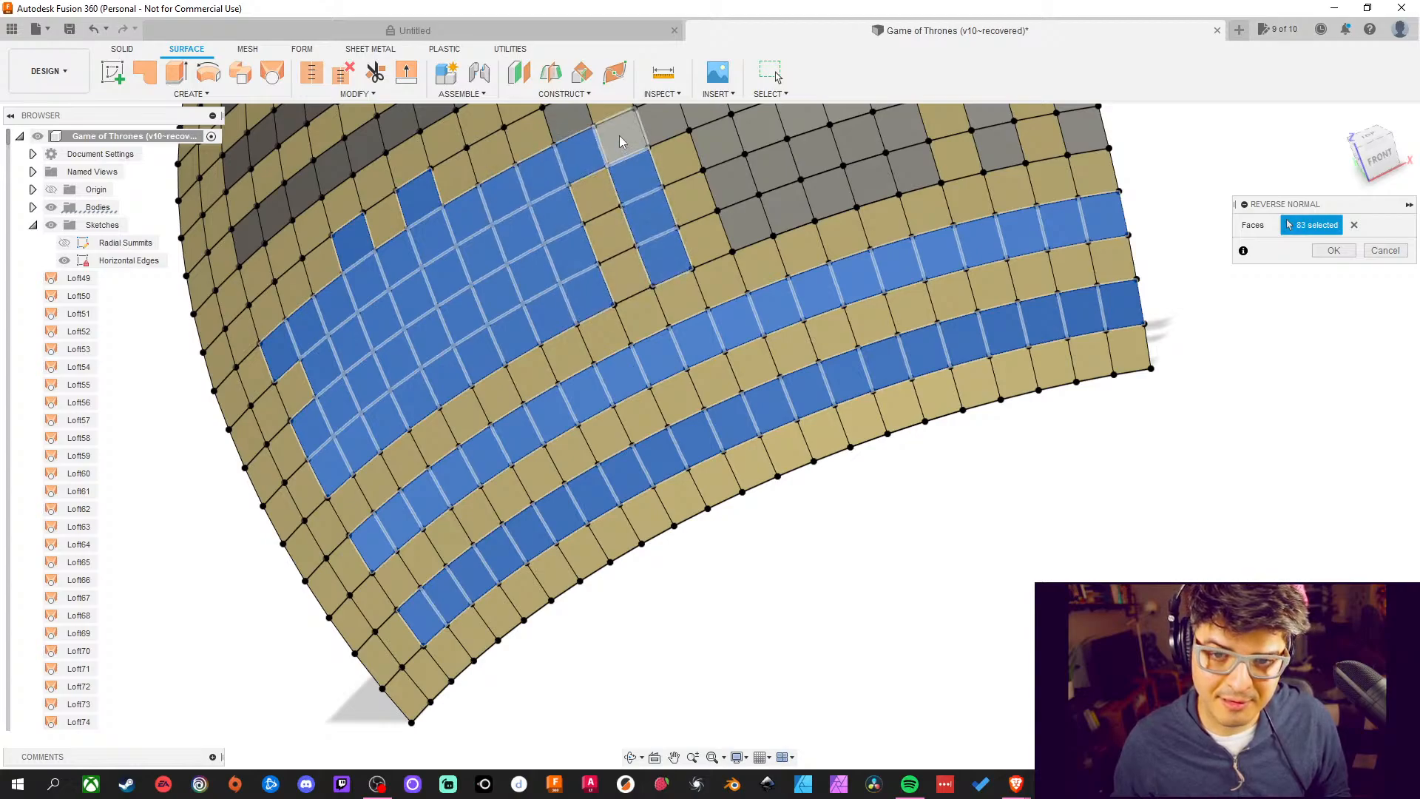
{"action": "left_click", "coordinate": [620, 136]}
Add the second large grey block, between the second and third short yellow strips, to the Reverse Normal faces
{"action": "middle_click_drag", "start_coordinate": [619, 137], "coordinate": [645, 366]}
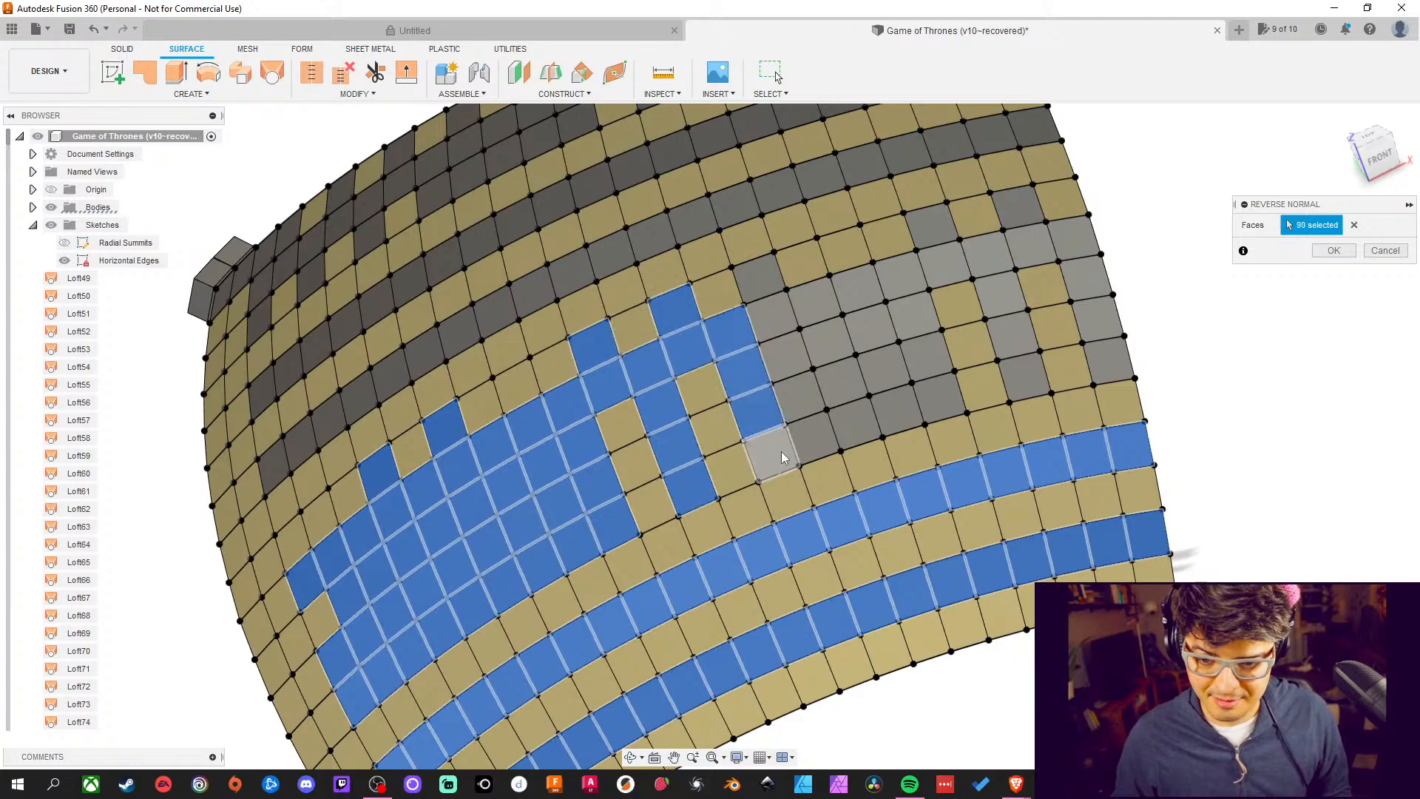
{"action": "left_click", "coordinate": [790, 361]}
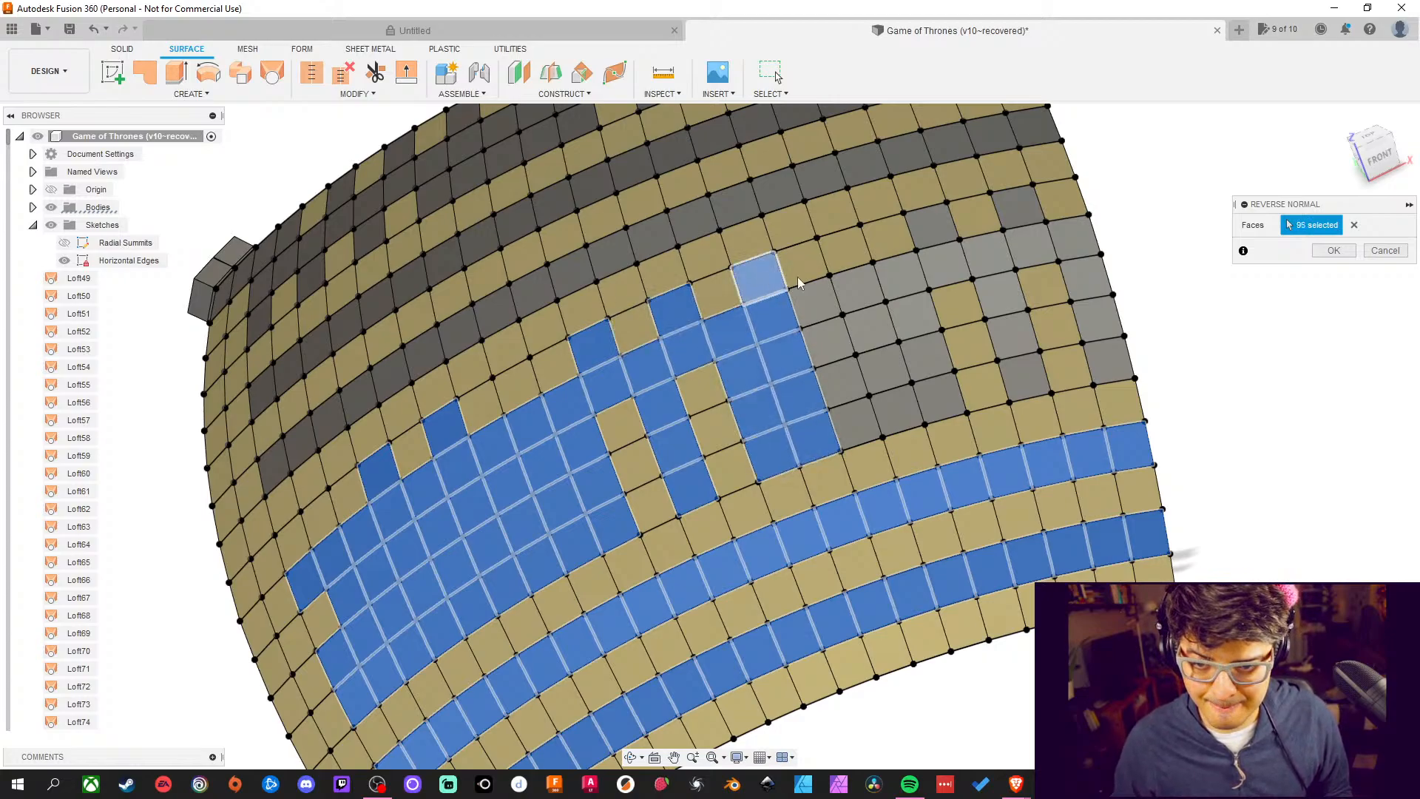
{"action": "left_click", "coordinate": [871, 423]}
{"action": "left_click", "coordinate": [861, 392]}
{"action": "left_click", "coordinate": [843, 366]}
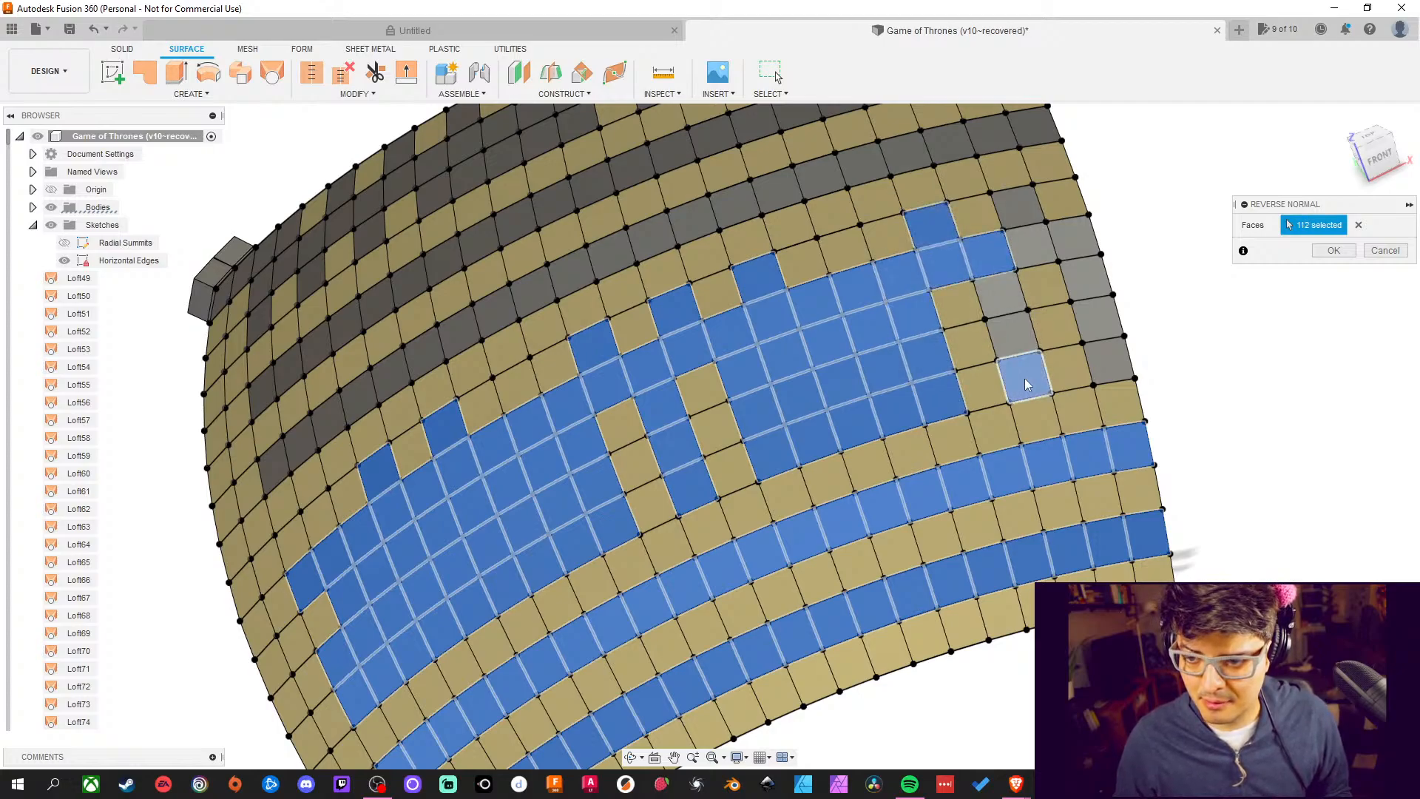
Add the remaining grey patches at the right end of the large grey area, including its outermost column, to the Reverse Normal faces
{"action": "left_click", "coordinate": [1105, 359]}
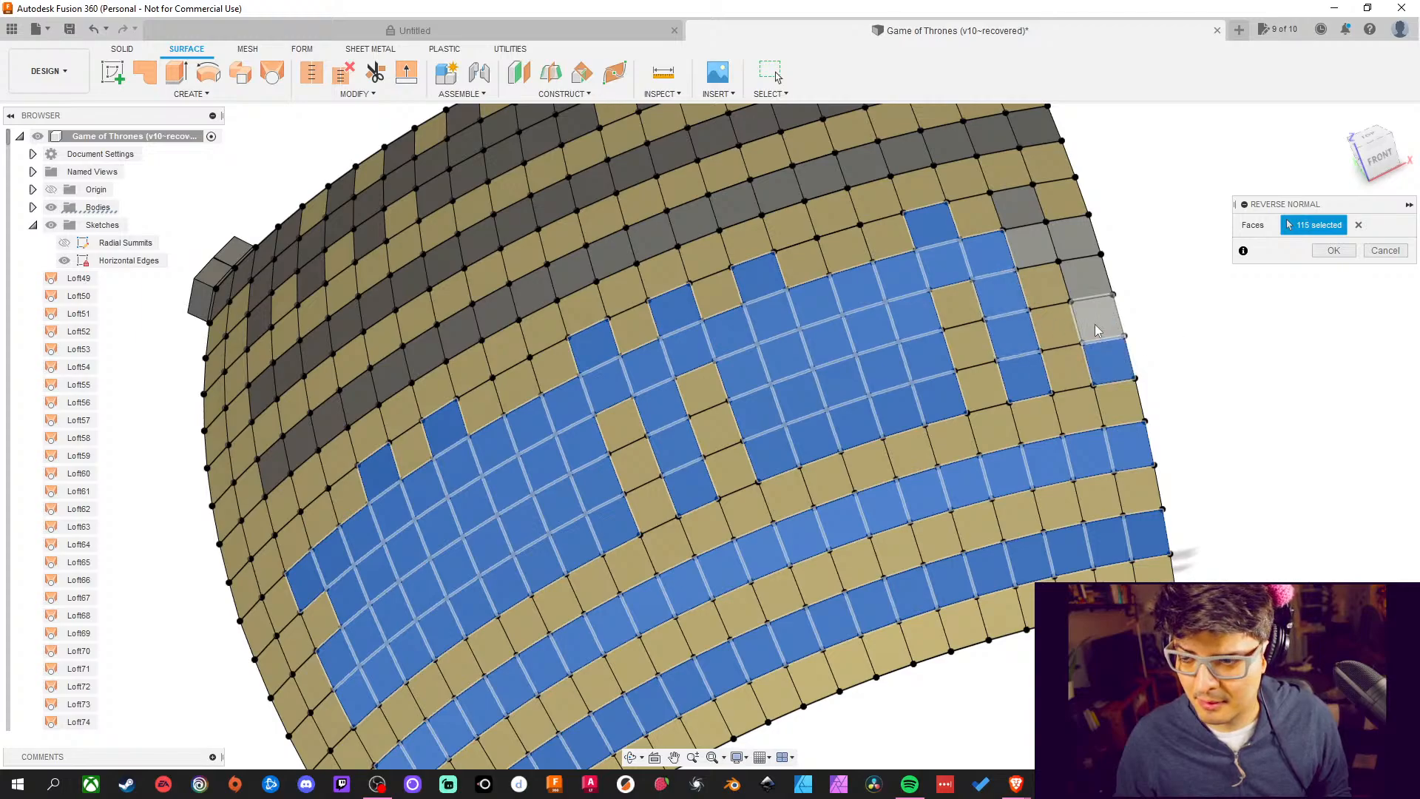
{"action": "left_click", "coordinate": [1095, 321]}
{"action": "left_click", "coordinate": [1086, 279]}
{"action": "left_click", "coordinate": [1077, 244]}
{"action": "left_click", "coordinate": [1007, 198]}
Add every patch of the twelfth row from the bottom, the first full grey row above the large area, to the Reverse Normal faces
{"action": "middle_click_drag", "start_coordinate": [1051, 163], "coordinate": [1082, 259]}
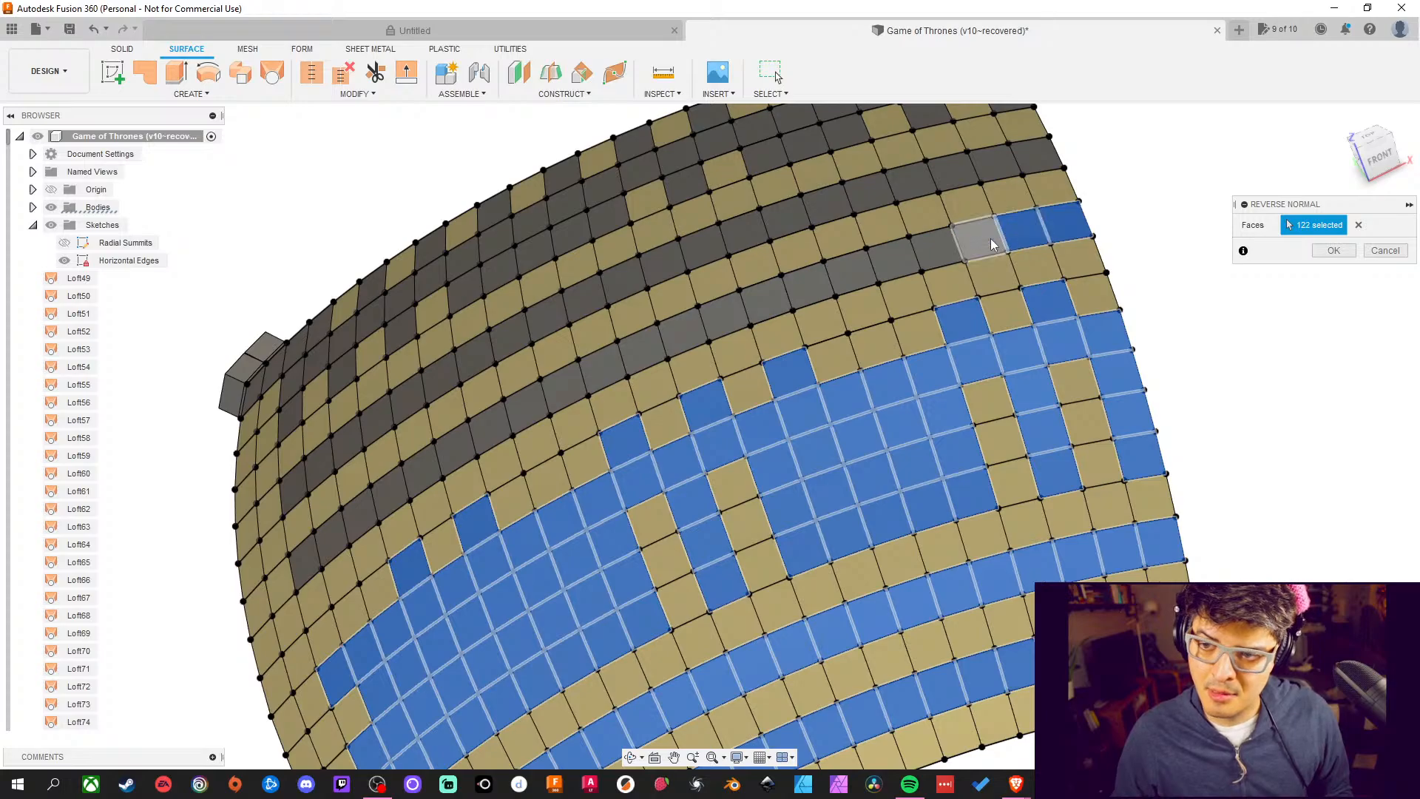
{"action": "left_click", "coordinate": [930, 256]}
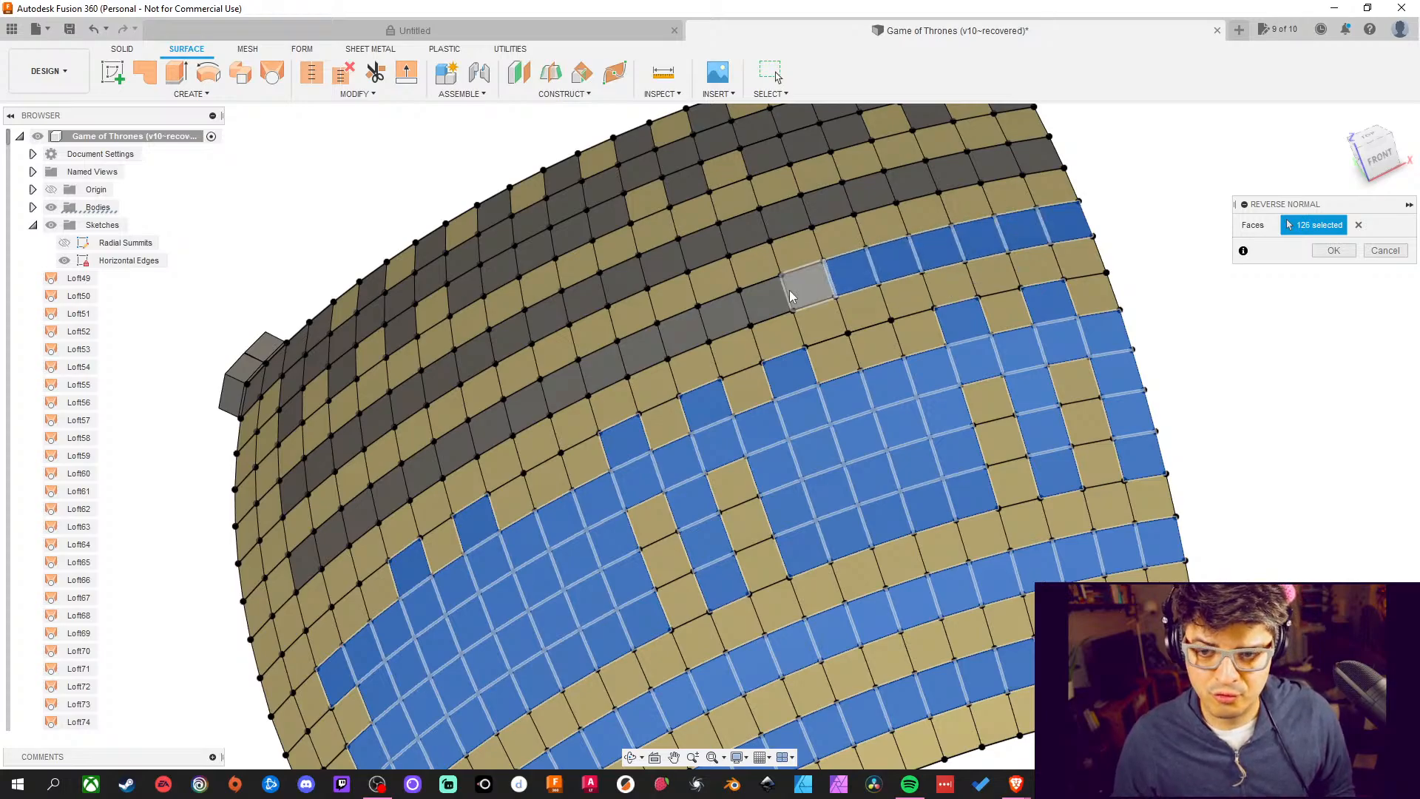
{"action": "left_click", "coordinate": [713, 321]}
{"action": "left_click", "coordinate": [684, 332]}
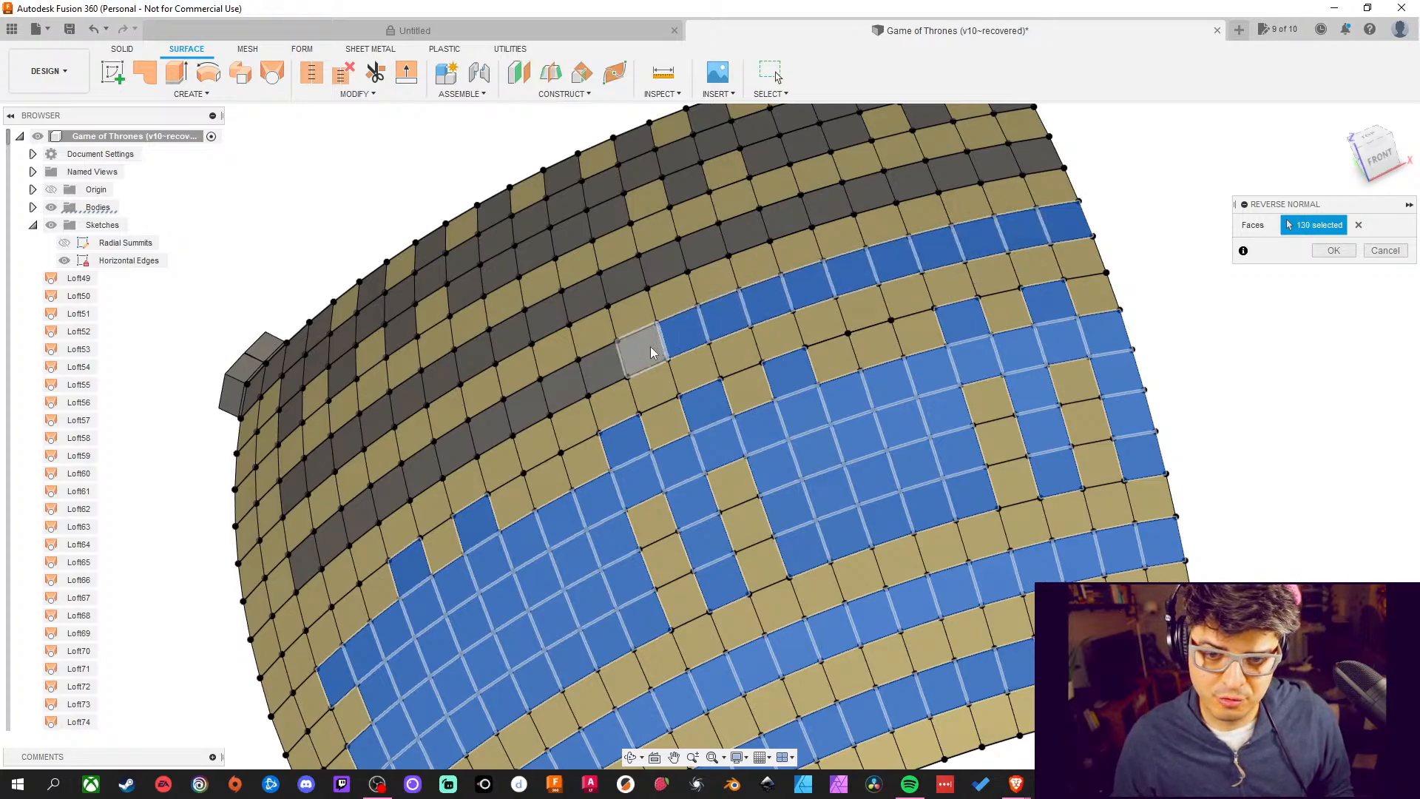
{"action": "left_click", "coordinate": [605, 366]}
{"action": "left_click", "coordinate": [566, 385]}
{"action": "left_click", "coordinate": [526, 404]}
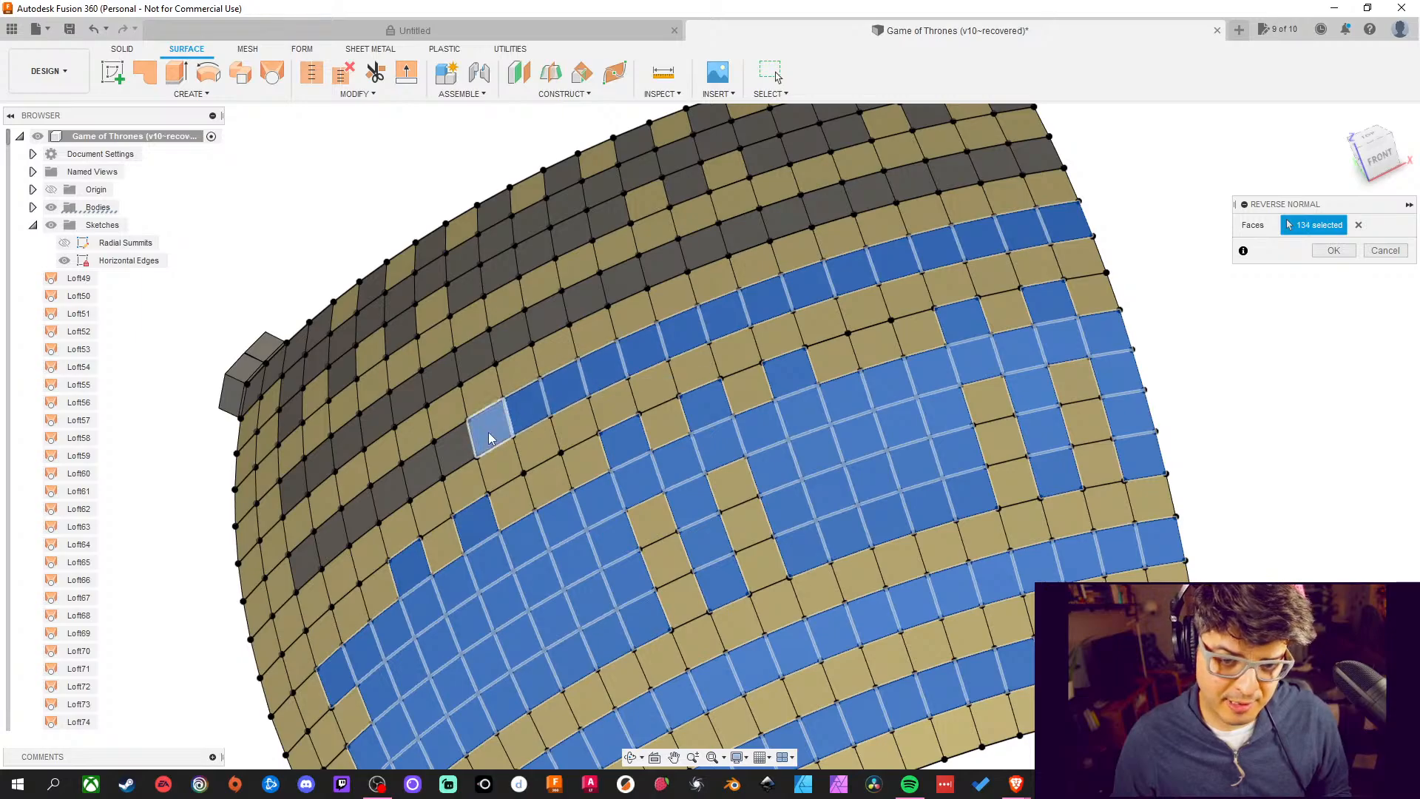
{"action": "left_click", "coordinate": [490, 426]}
{"action": "left_click", "coordinate": [449, 446]}
{"action": "left_click", "coordinate": [418, 469]}
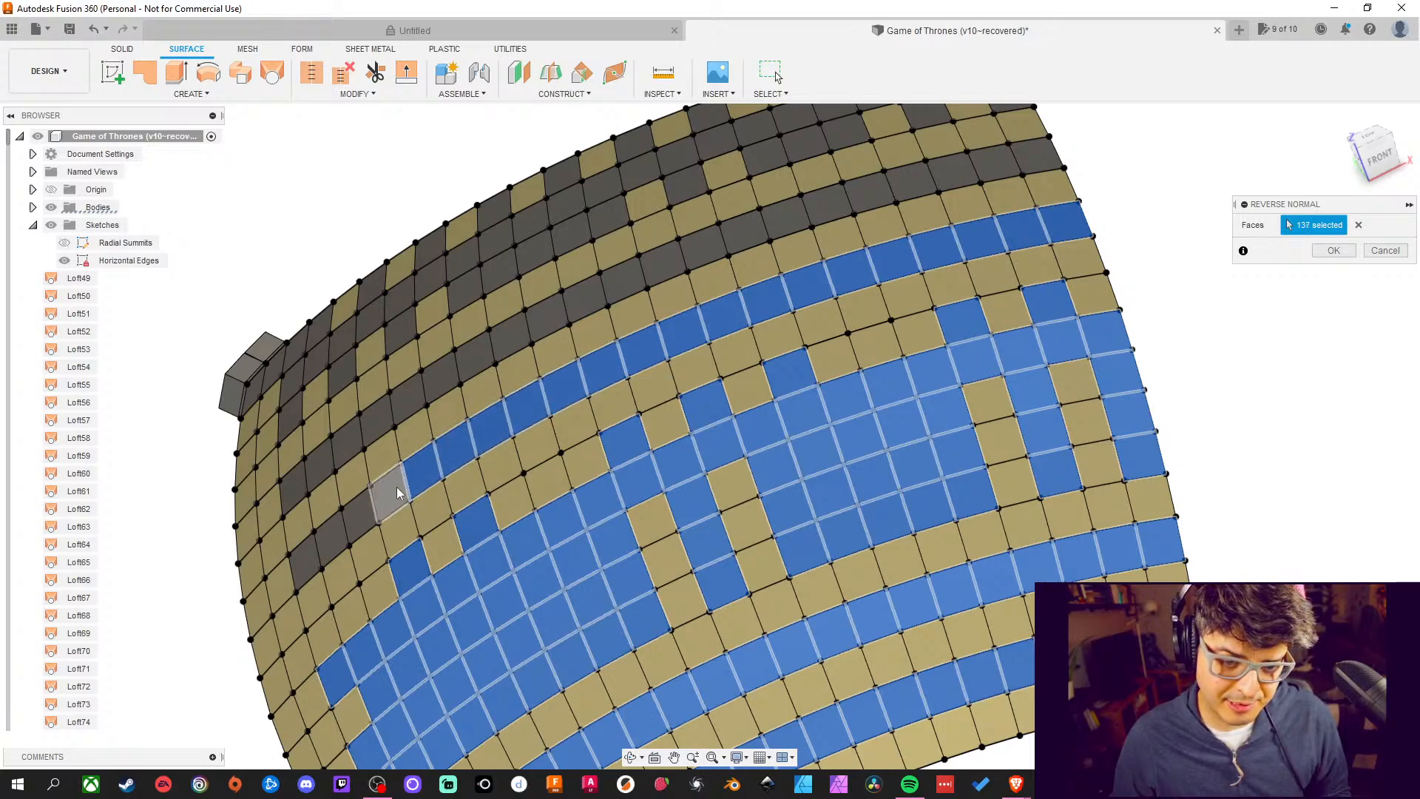
{"action": "left_click", "coordinate": [326, 540]}
{"action": "left_click", "coordinate": [312, 559]}
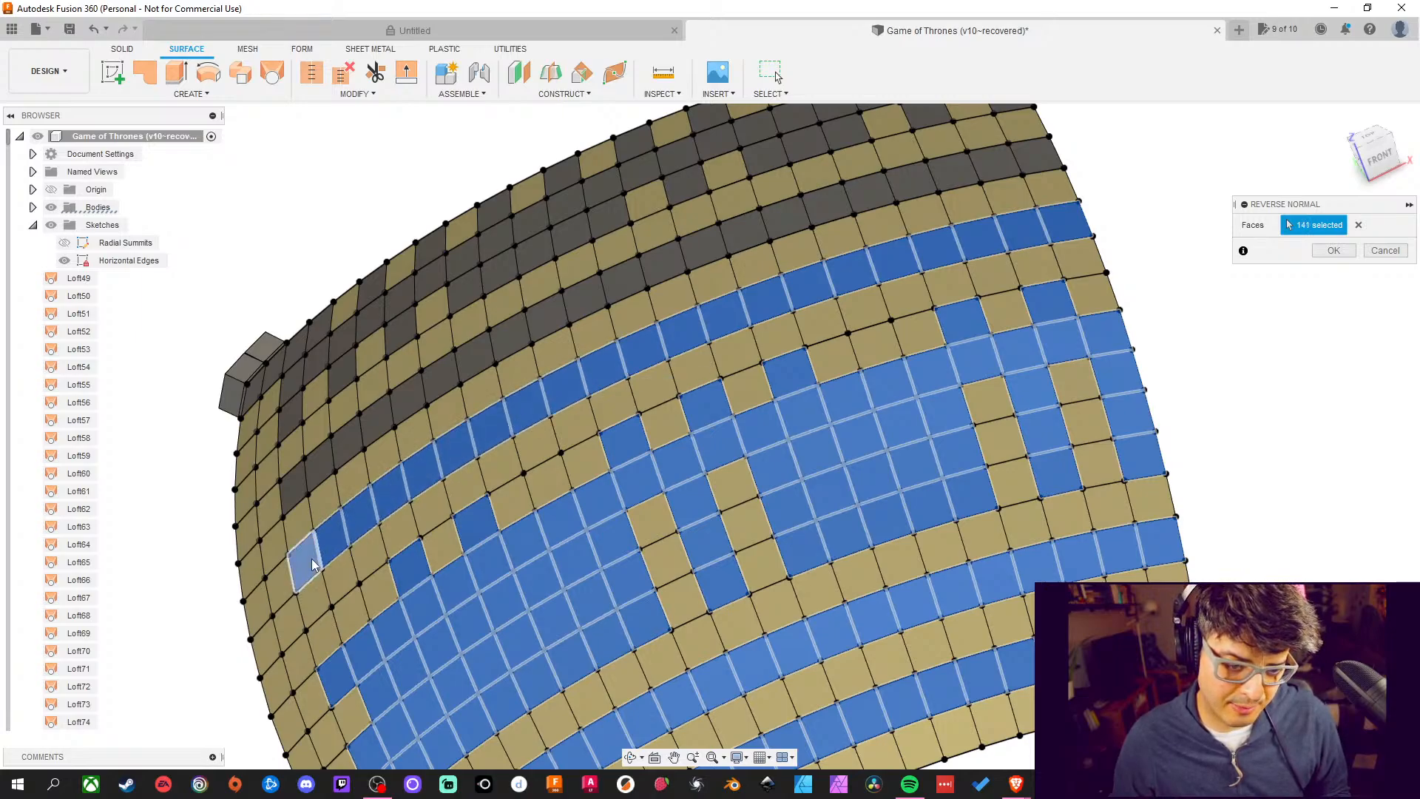
Add all the grey patches of the fourteenth row from the bottom, the next full grey row up, to the Reverse Normal faces
{"action": "left_click", "coordinate": [302, 489]}
{"action": "left_click", "coordinate": [318, 467]}
{"action": "left_click", "coordinate": [355, 436]}
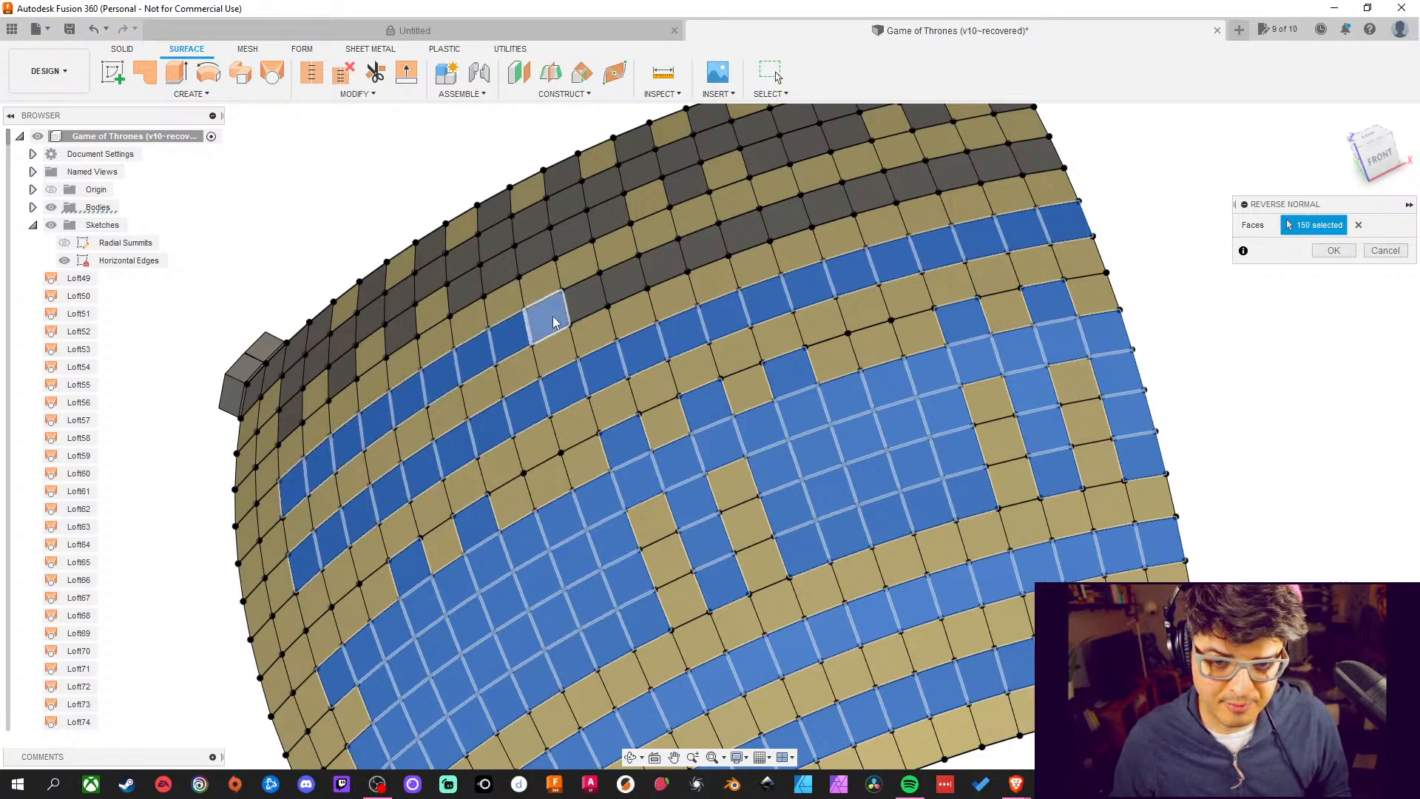
{"action": "left_click", "coordinate": [643, 269]}
{"action": "left_click", "coordinate": [706, 249]}
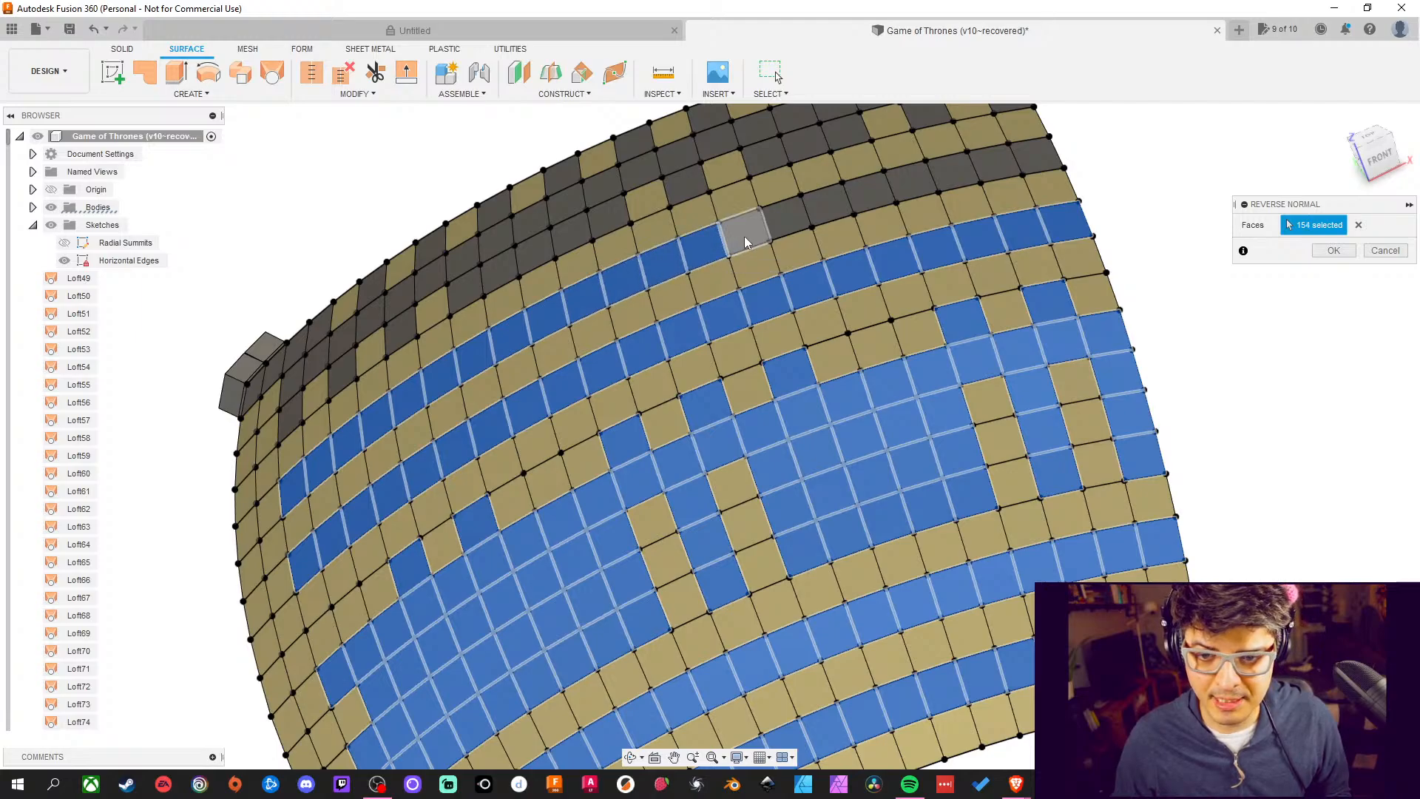
{"action": "left_click", "coordinate": [861, 195]}
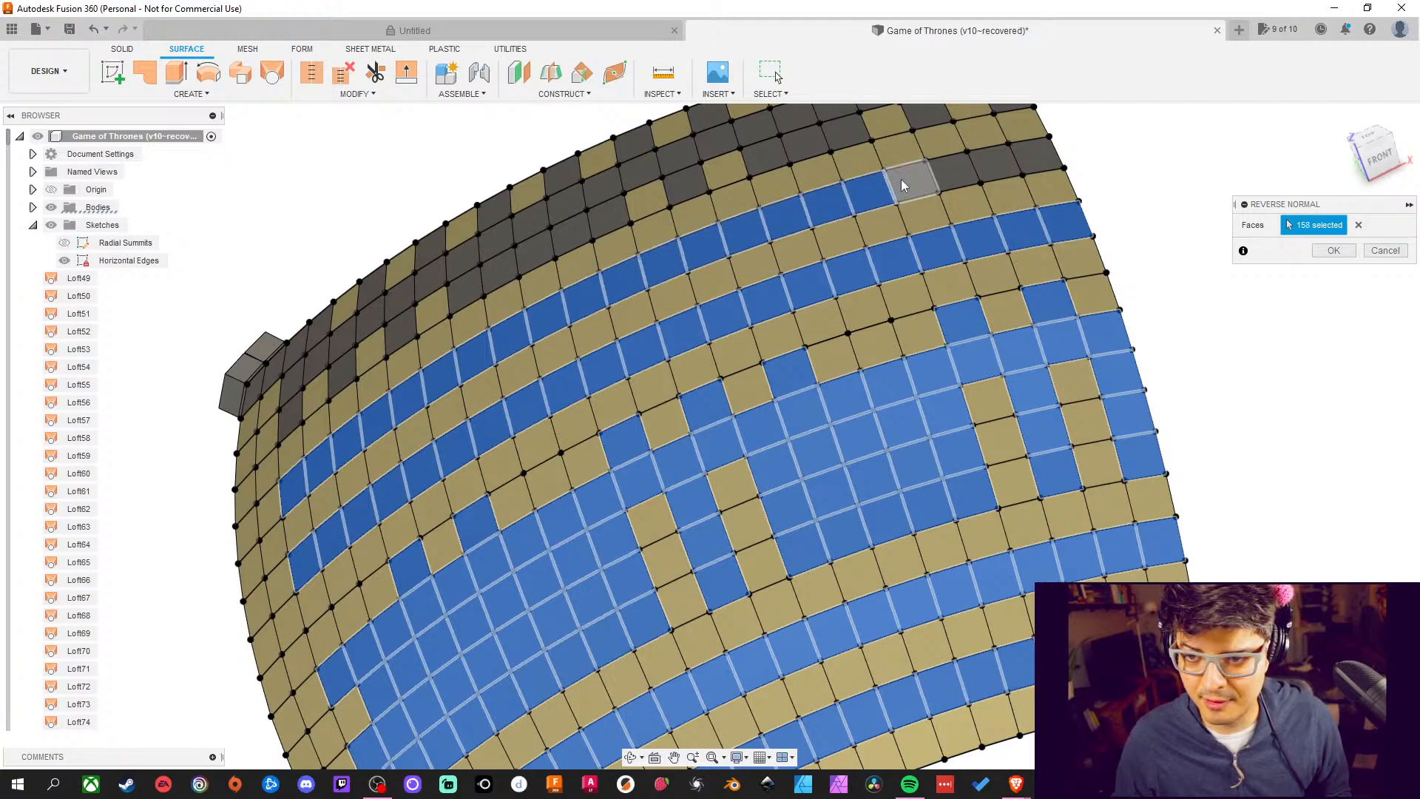
{"action": "left_click", "coordinate": [901, 179]}
{"action": "left_click", "coordinate": [991, 164]}
{"action": "left_click", "coordinate": [1028, 155]}
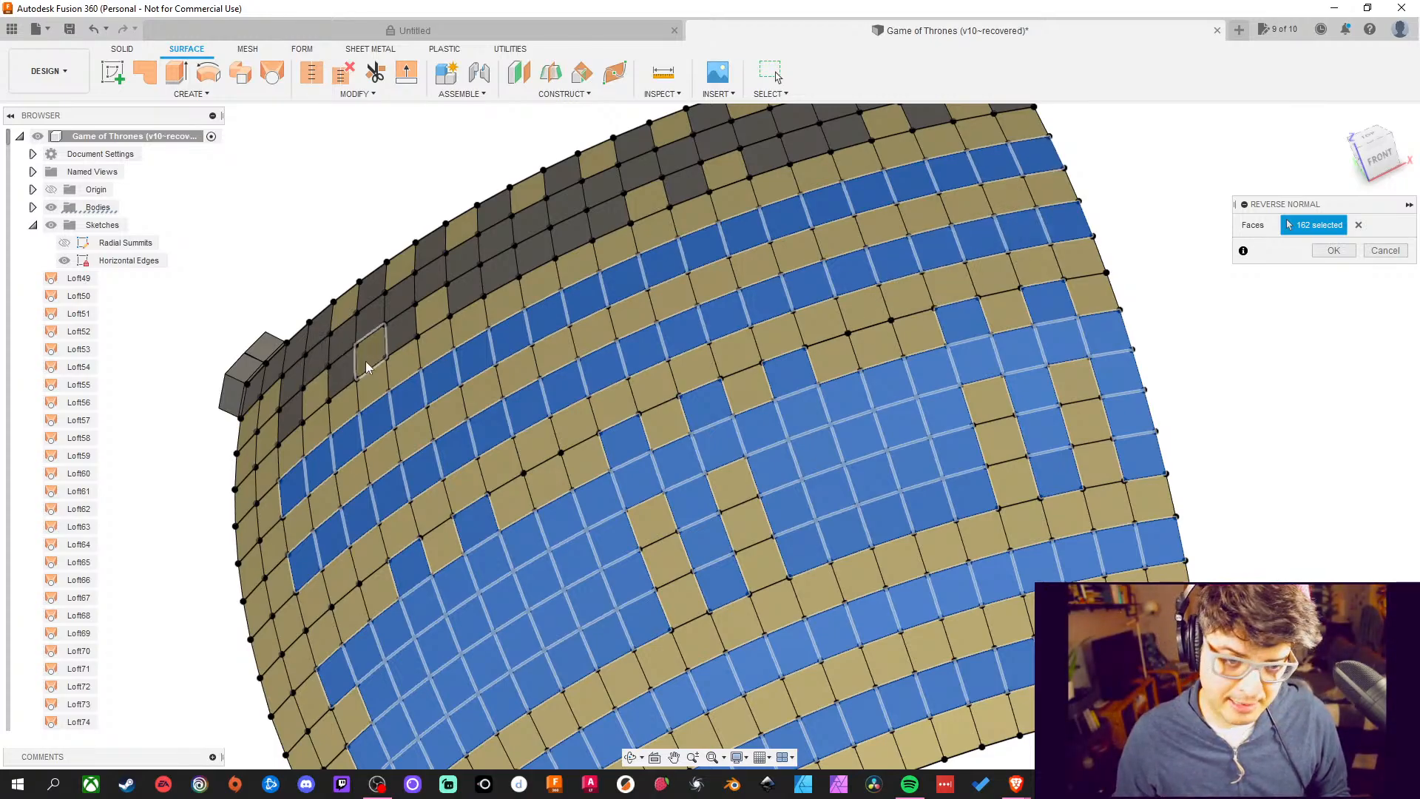
Add the six grey patches nearest the two boxes in the top three rows to the Reverse Normal faces
{"action": "middle_click_drag", "start_coordinate": [313, 415], "coordinate": [350, 451]}
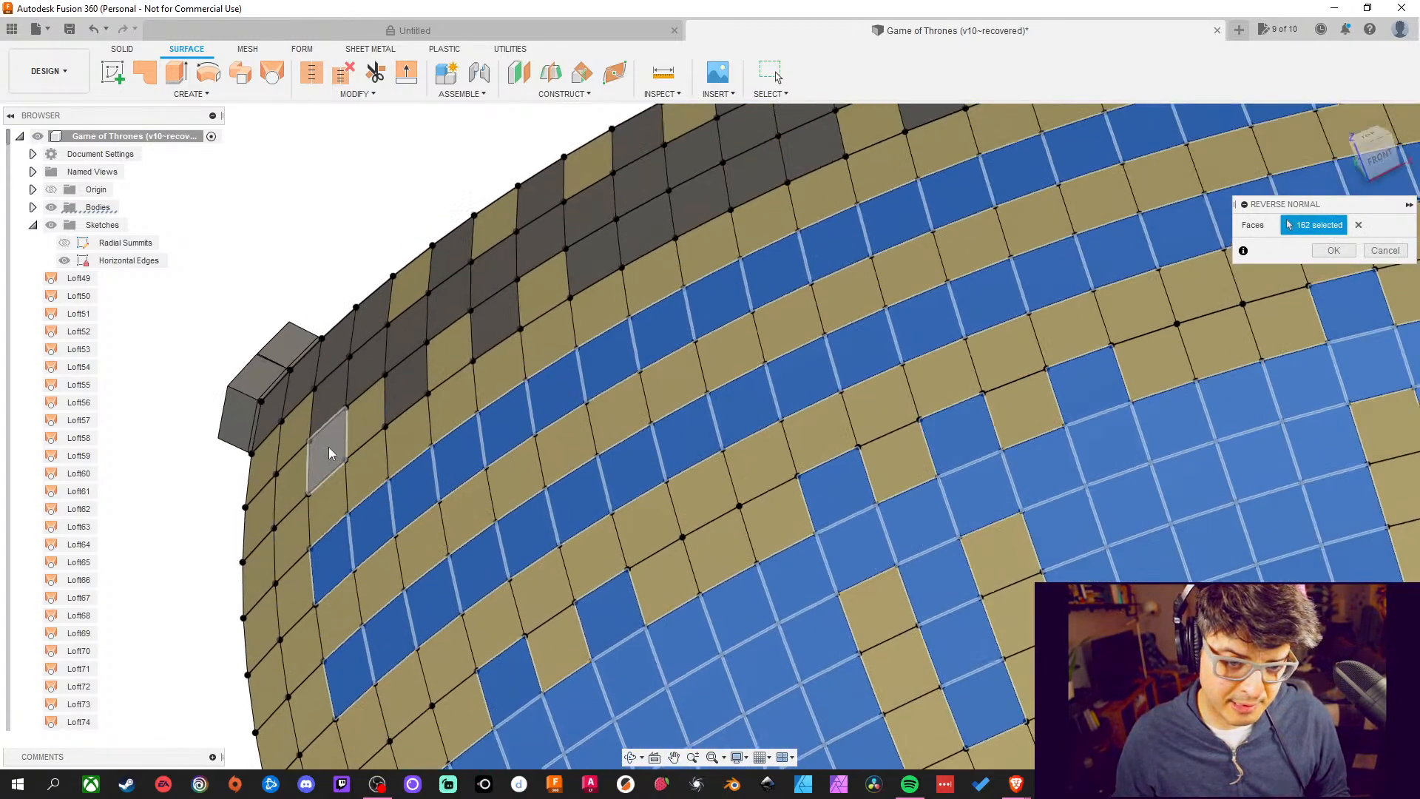
{"action": "scroll", "coordinate": [328, 446], "scroll_direction": "up", "scroll_amount": 5}
{"action": "left_click", "coordinate": [327, 436]}
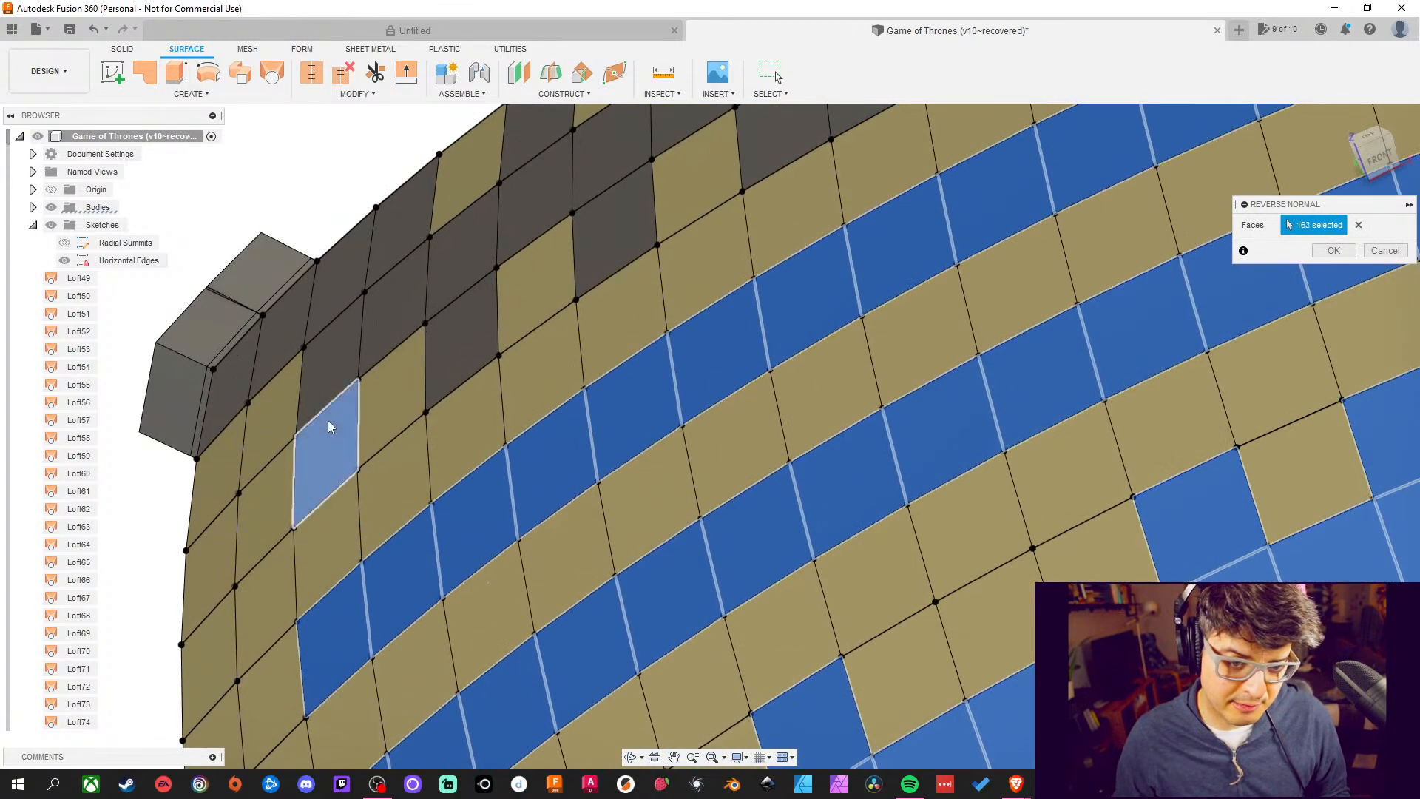
{"action": "left_click", "coordinate": [327, 370]}
{"action": "left_click", "coordinate": [319, 303]}
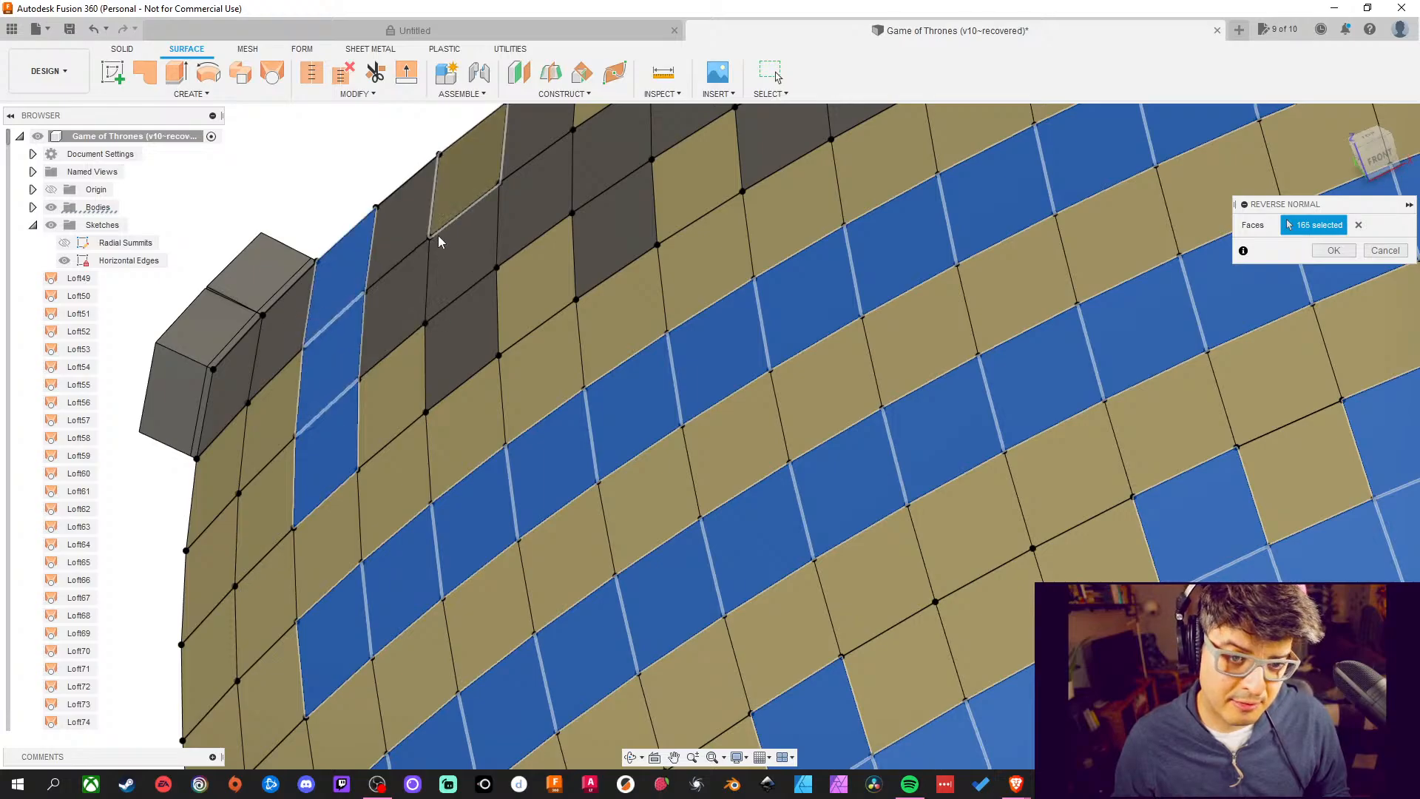
{"action": "left_click", "coordinate": [410, 236]}
{"action": "left_click", "coordinate": [401, 277]}
{"action": "left_click", "coordinate": [436, 278]}
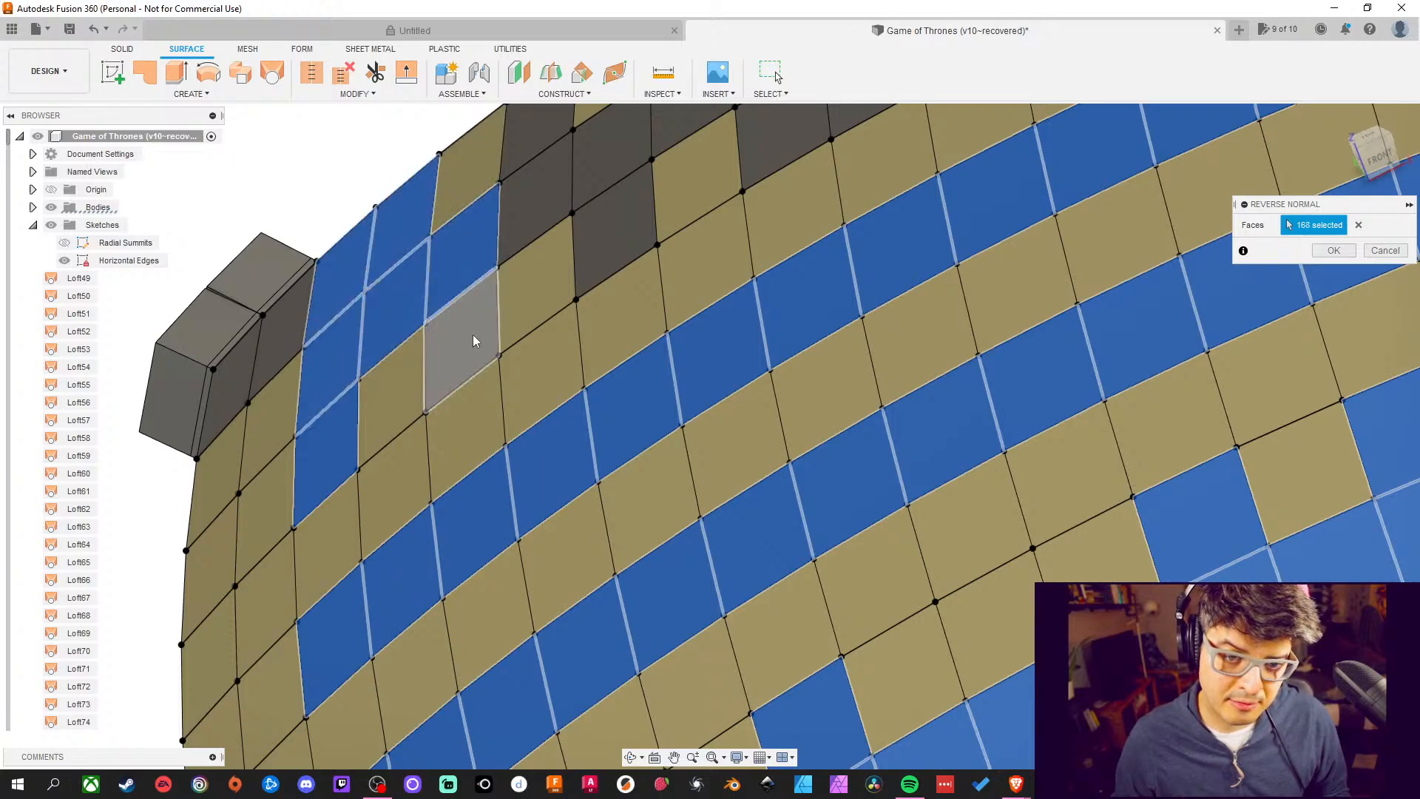
Continue along the top three rows, adding the next seven grey patches up to the third grey patch of the top row
{"action": "left_click", "coordinate": [552, 191]}
{"action": "middle_click_drag", "start_coordinate": [551, 137], "coordinate": [493, 259]}
{"action": "left_click", "coordinate": [494, 259]}
{"action": "left_click", "coordinate": [565, 277]}
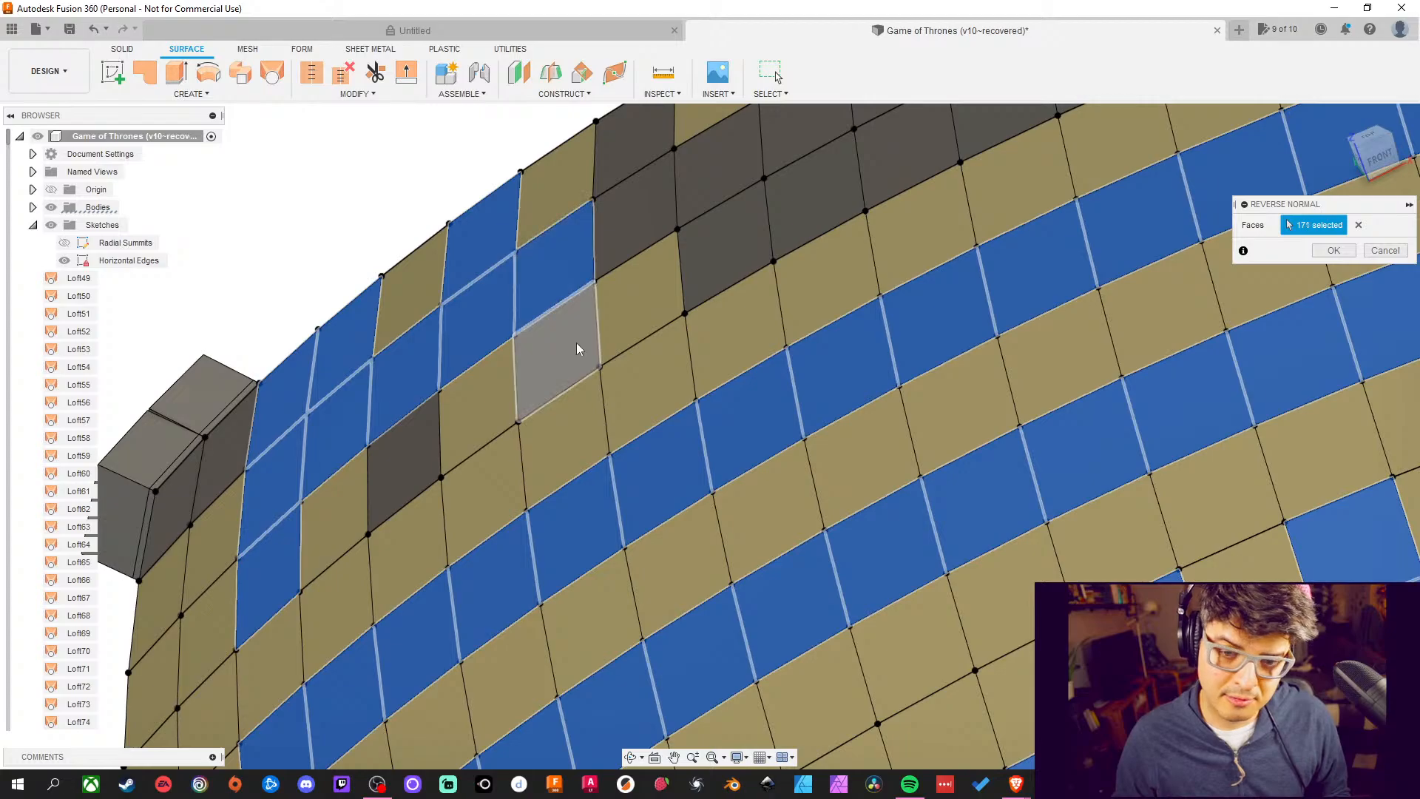
{"action": "left_click", "coordinate": [575, 343]}
{"action": "left_click", "coordinate": [412, 436]}
{"action": "left_click", "coordinate": [605, 227]}
{"action": "left_click", "coordinate": [633, 152]}
Add the next two-patch grey column and the adjoining run of four grey patches in the third row from the top
{"action": "middle_click_drag", "start_coordinate": [577, 249], "coordinate": [411, 448]}
{"action": "left_click", "coordinate": [567, 367]}
{"action": "left_click", "coordinate": [559, 442]}
{"action": "left_click", "coordinate": [661, 401]}
{"action": "left_click", "coordinate": [755, 336]}
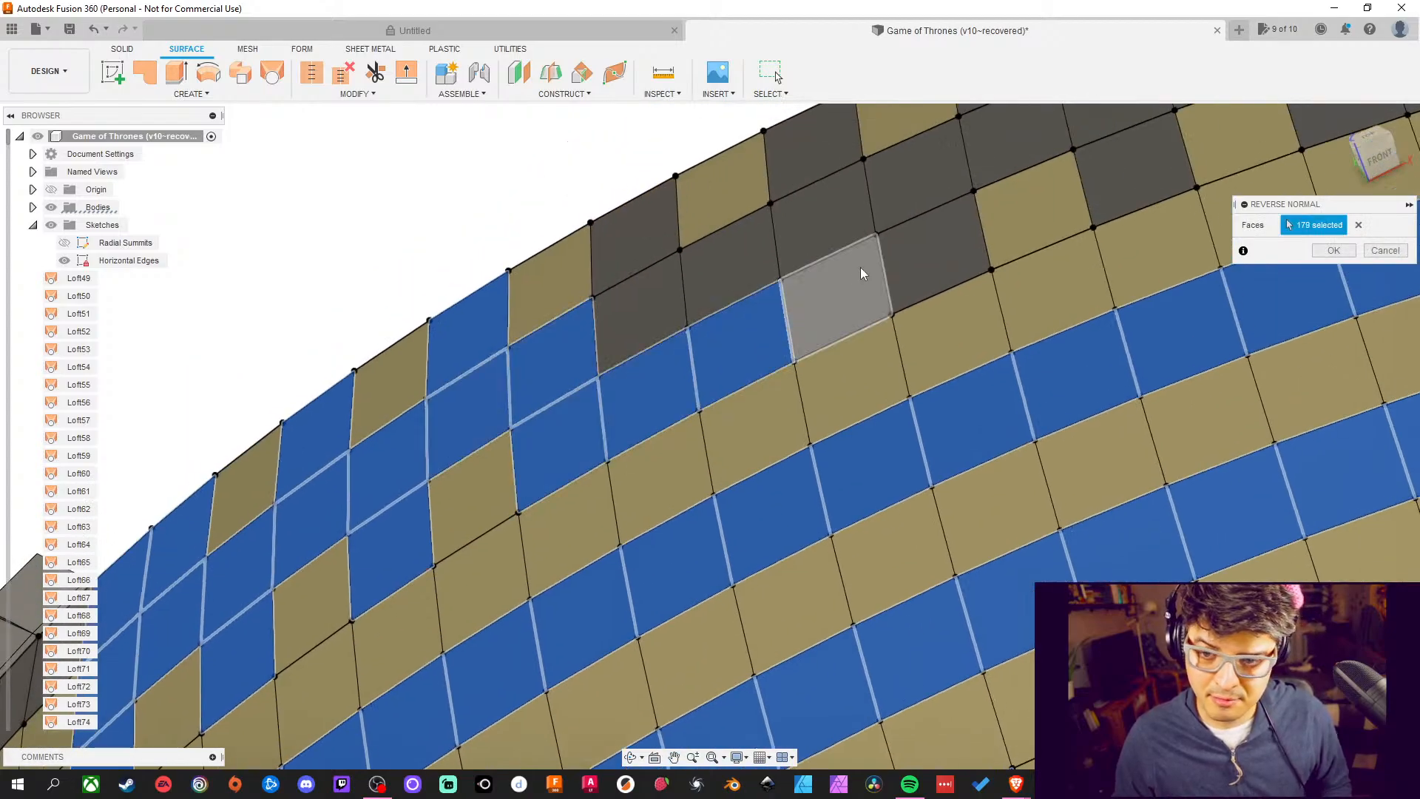
{"action": "left_click", "coordinate": [858, 273]}
{"action": "left_click", "coordinate": [903, 250]}
Add the four grey patches above that run in the second row and the two grey top-row patches above them
{"action": "left_click", "coordinate": [917, 169]}
{"action": "left_click", "coordinate": [796, 231]}
{"action": "left_click", "coordinate": [713, 292]}
{"action": "left_click", "coordinate": [637, 333]}
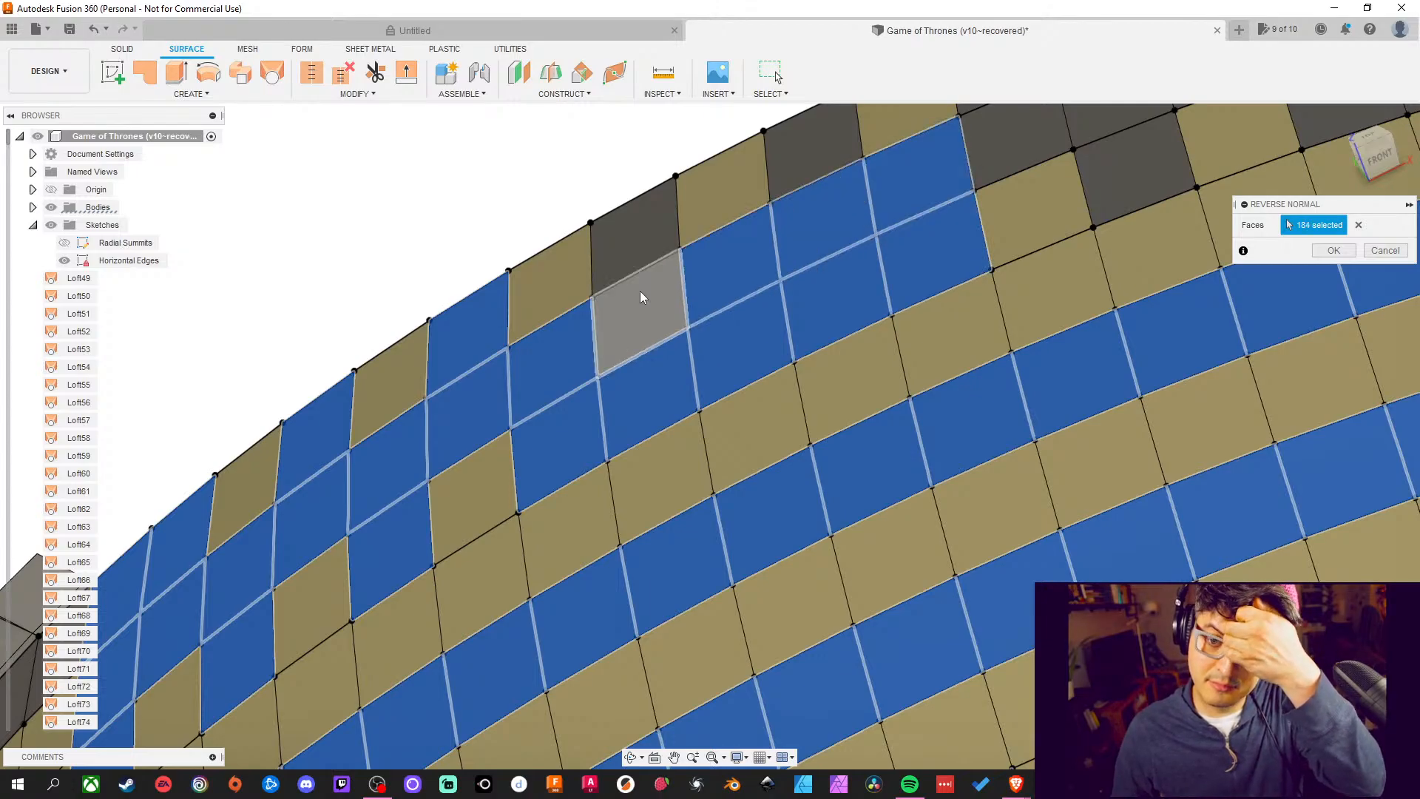
{"action": "left_click", "coordinate": [638, 255]}
{"action": "left_click", "coordinate": [799, 166]}
Add the next six grey patches in the top three rows, up to the following grey top-row patch
{"action": "middle_click_drag", "start_coordinate": [850, 224], "coordinate": [505, 609]}
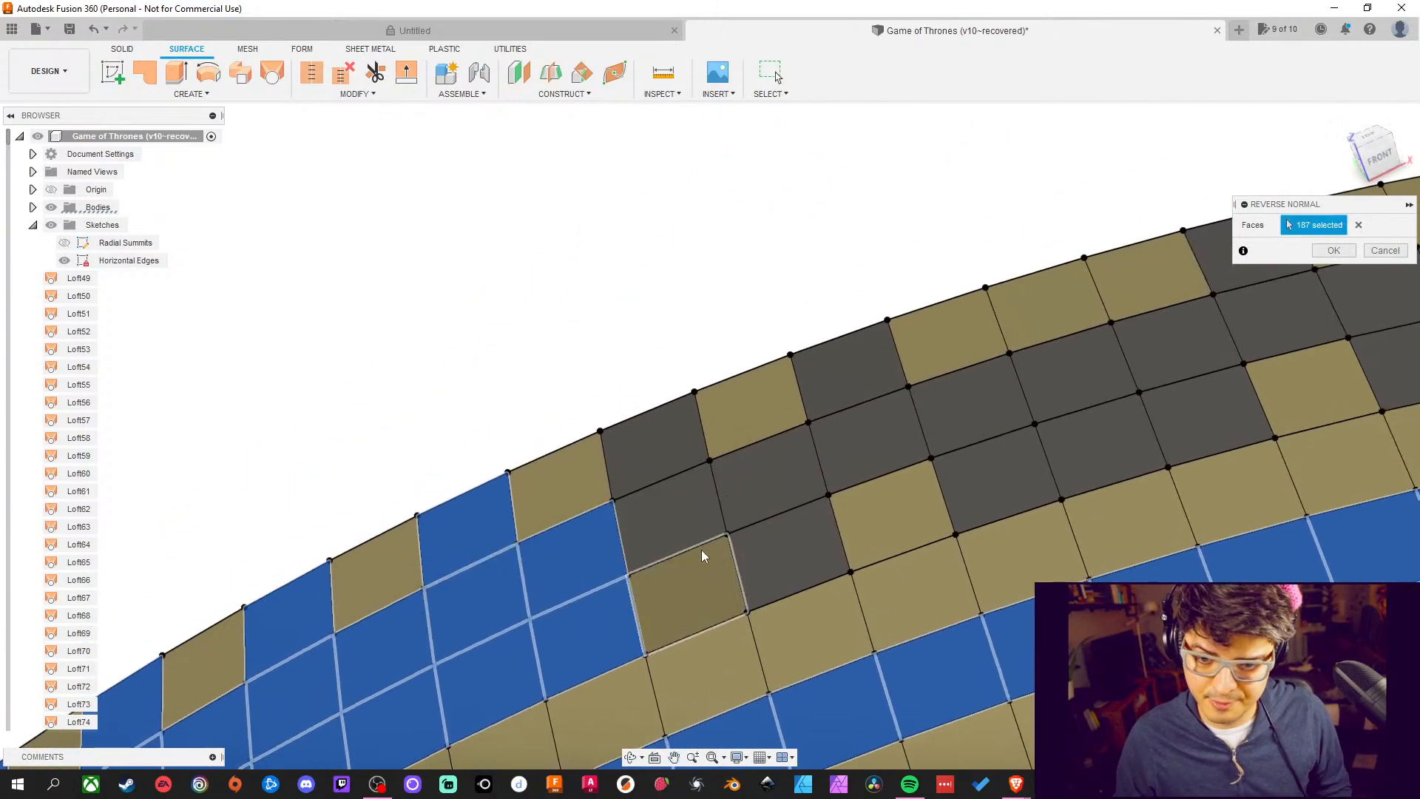
{"action": "left_click", "coordinate": [678, 482]}
{"action": "left_click", "coordinate": [670, 452]}
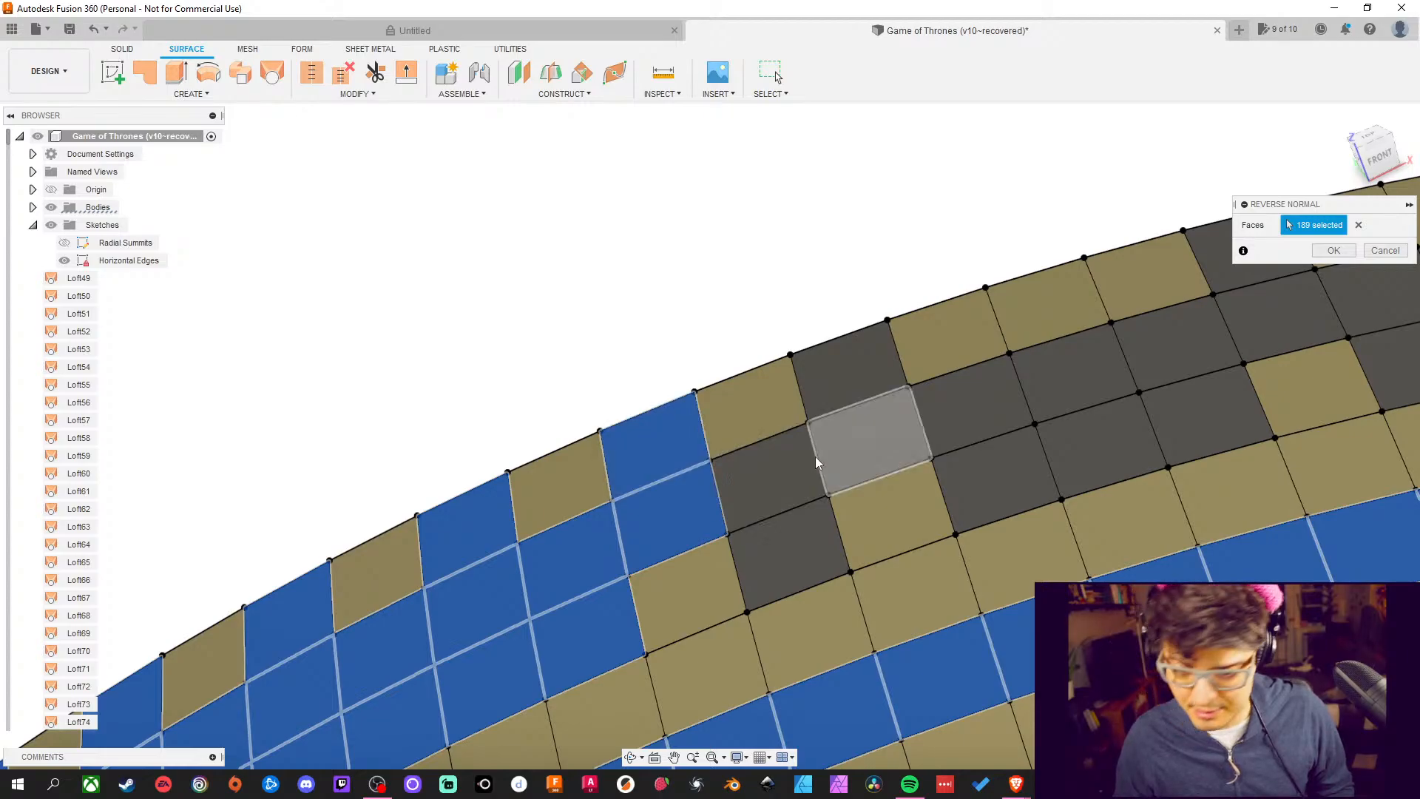
{"action": "left_click", "coordinate": [784, 481]}
{"action": "left_click", "coordinate": [776, 539]}
{"action": "left_click", "coordinate": [847, 447]}
{"action": "left_click", "coordinate": [857, 372]}
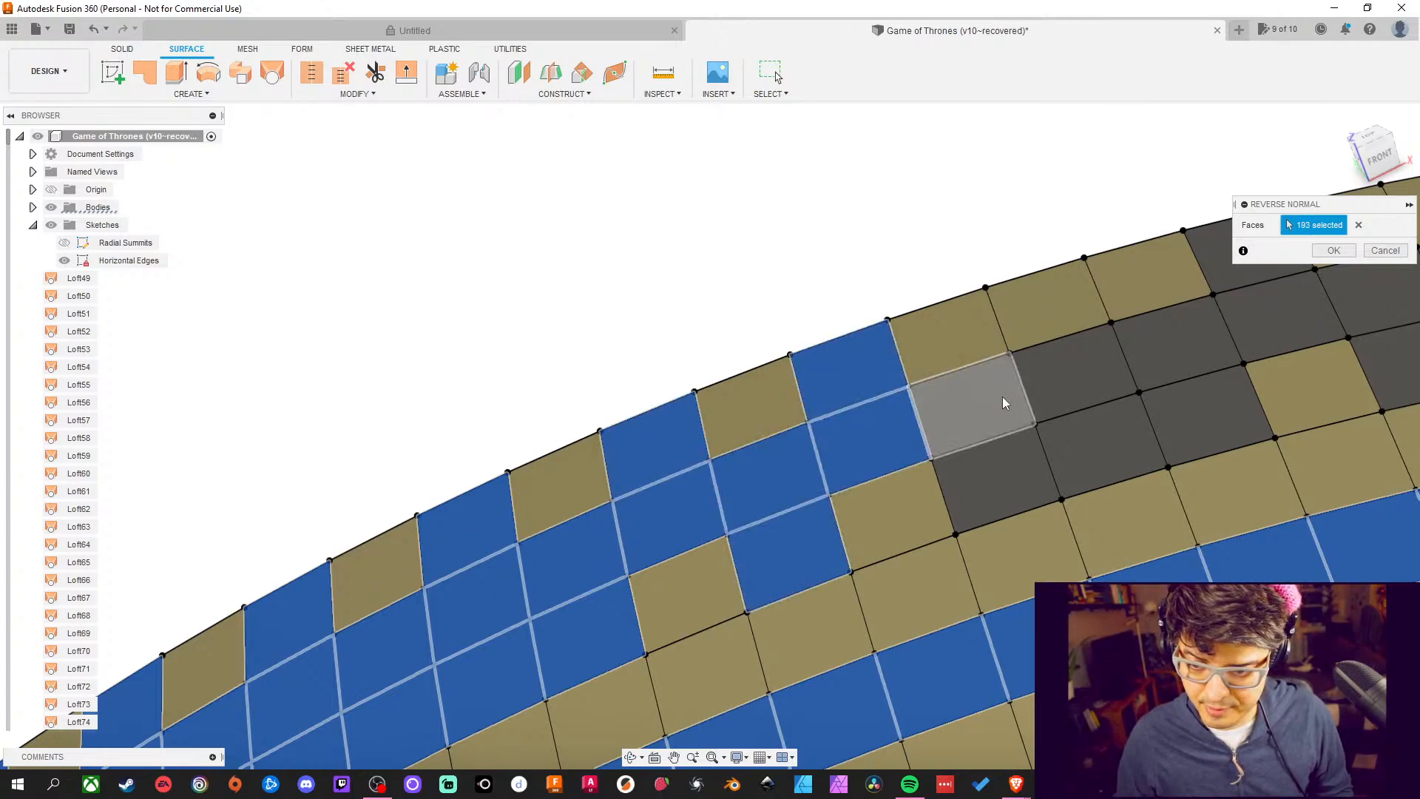
Add the next eight grey patches in the top three rows, up to and including the column under the last grey top-row patch
{"action": "left_click", "coordinate": [997, 420]}
{"action": "left_click", "coordinate": [1008, 472]}
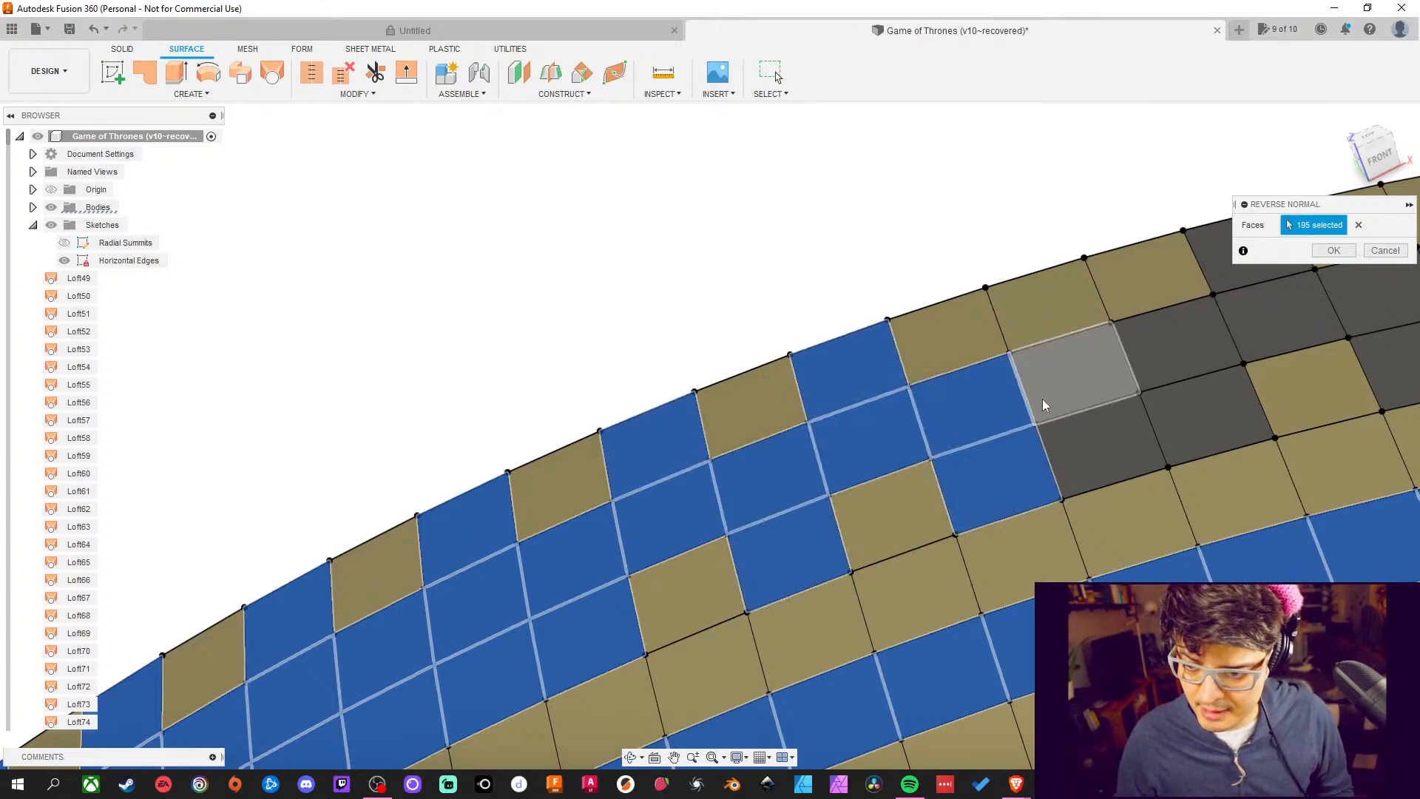
{"action": "left_click", "coordinate": [1050, 392]}
{"action": "left_click", "coordinate": [1099, 430]}
{"action": "middle_click_drag", "start_coordinate": [1099, 431], "coordinate": [663, 499]}
{"action": "left_click", "coordinate": [770, 400]}
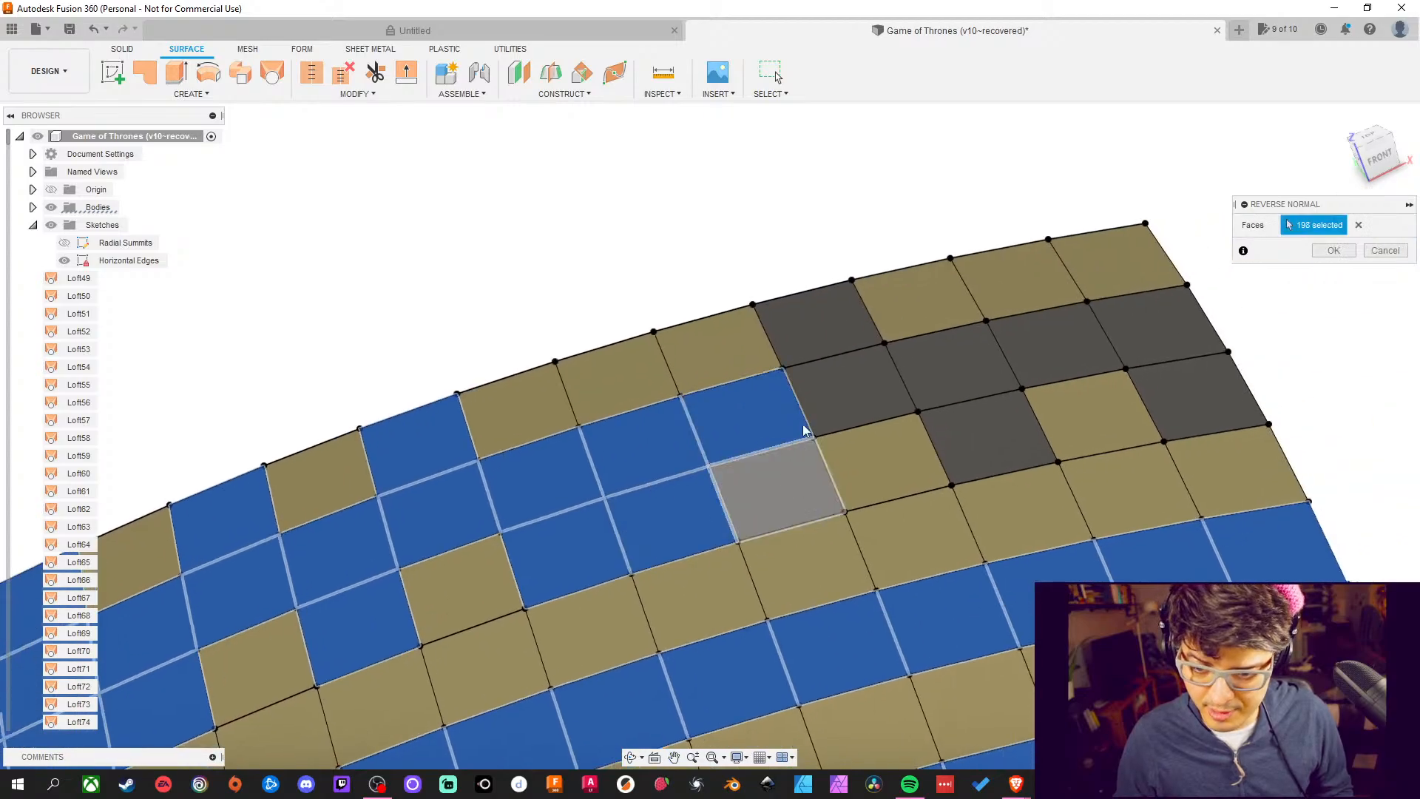
{"action": "left_click", "coordinate": [801, 343]}
{"action": "left_click", "coordinate": [837, 387]}
{"action": "left_click", "coordinate": [804, 473]}
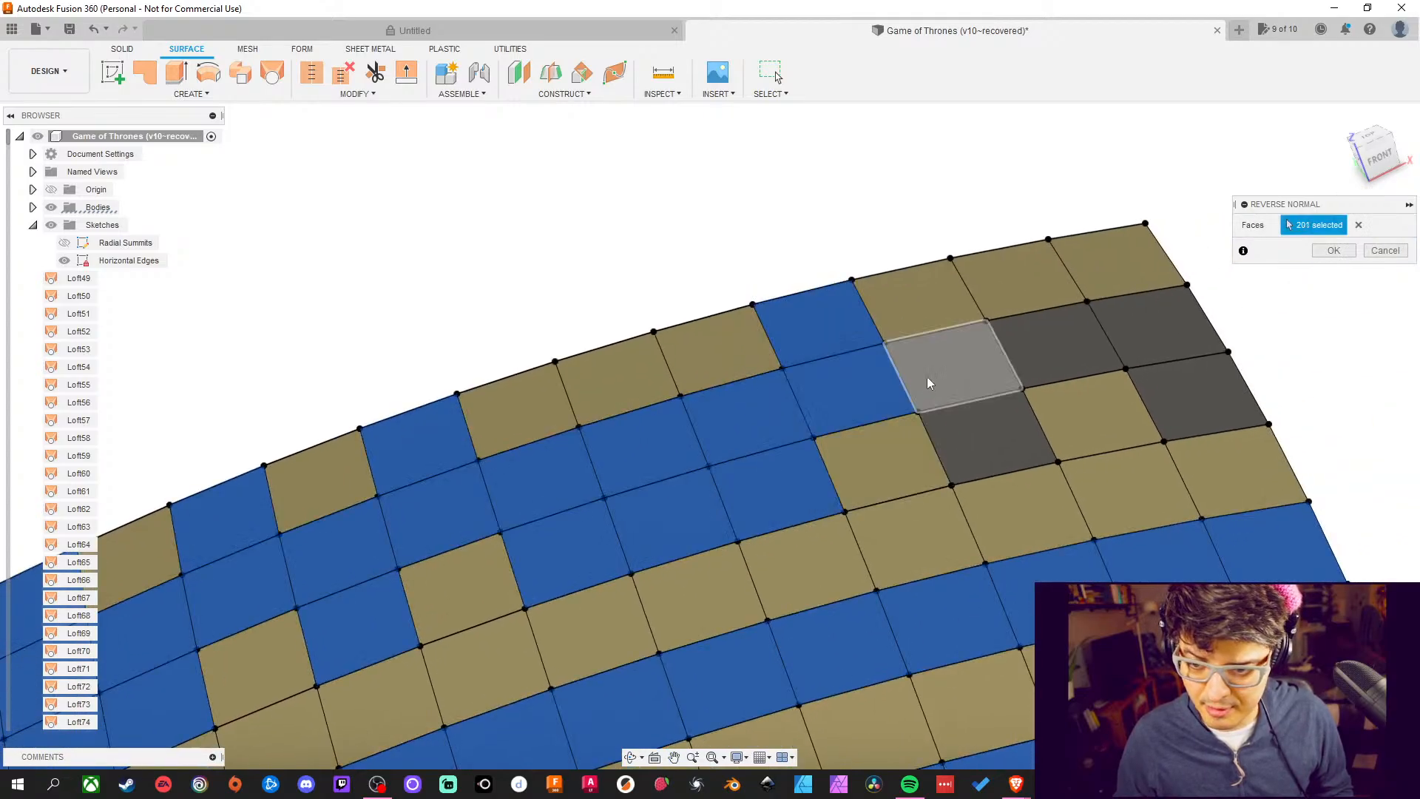
Add the last five grey patches at the right end of the second and third rows and apply Reverse Normal
{"action": "left_click", "coordinate": [926, 375]}
{"action": "left_click", "coordinate": [1057, 343]}
{"action": "left_click", "coordinate": [1152, 331]}
{"action": "left_click", "coordinate": [1205, 384]}
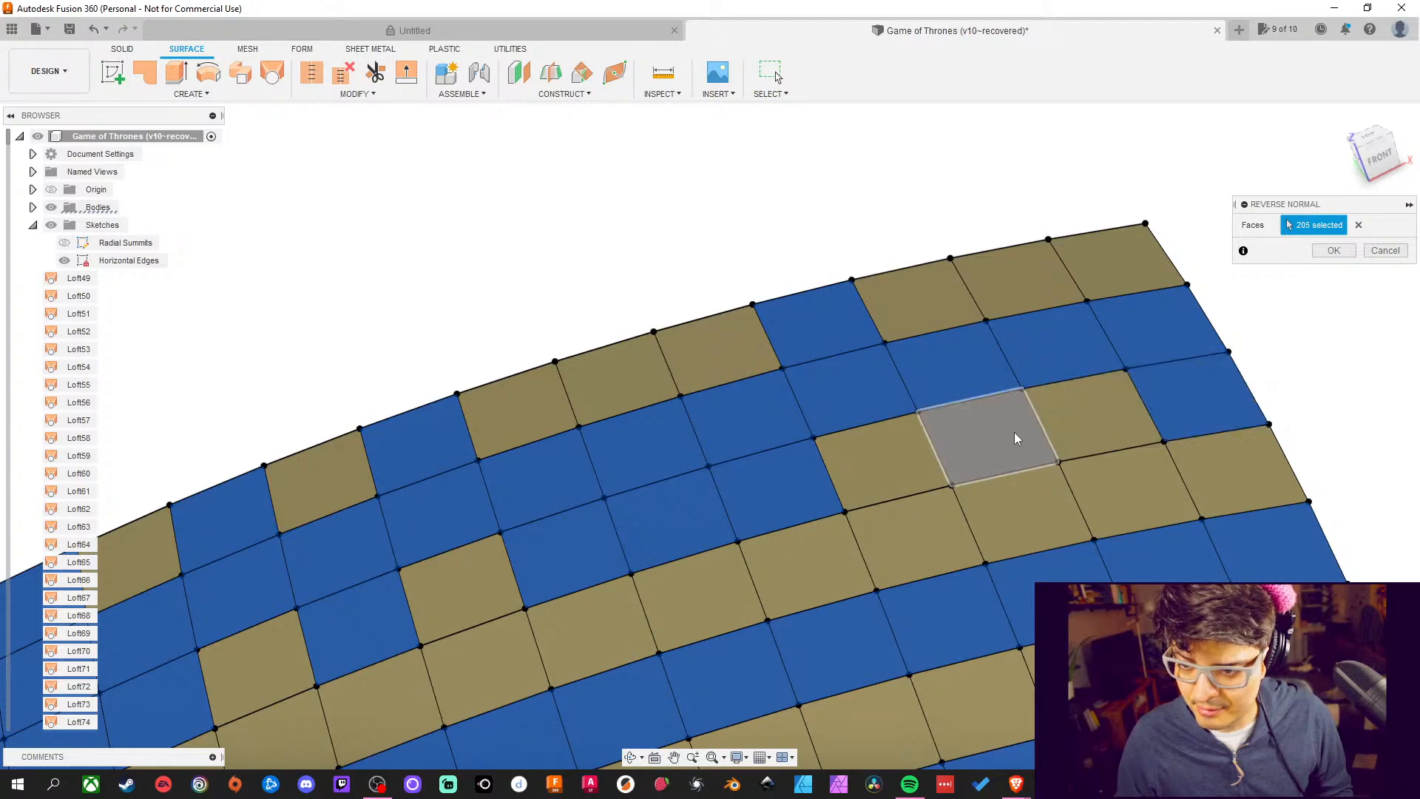
{"action": "left_click", "coordinate": [1014, 432]}
{"action": "scroll", "coordinate": [1072, 370], "scroll_direction": "down", "scroll_amount": 10}
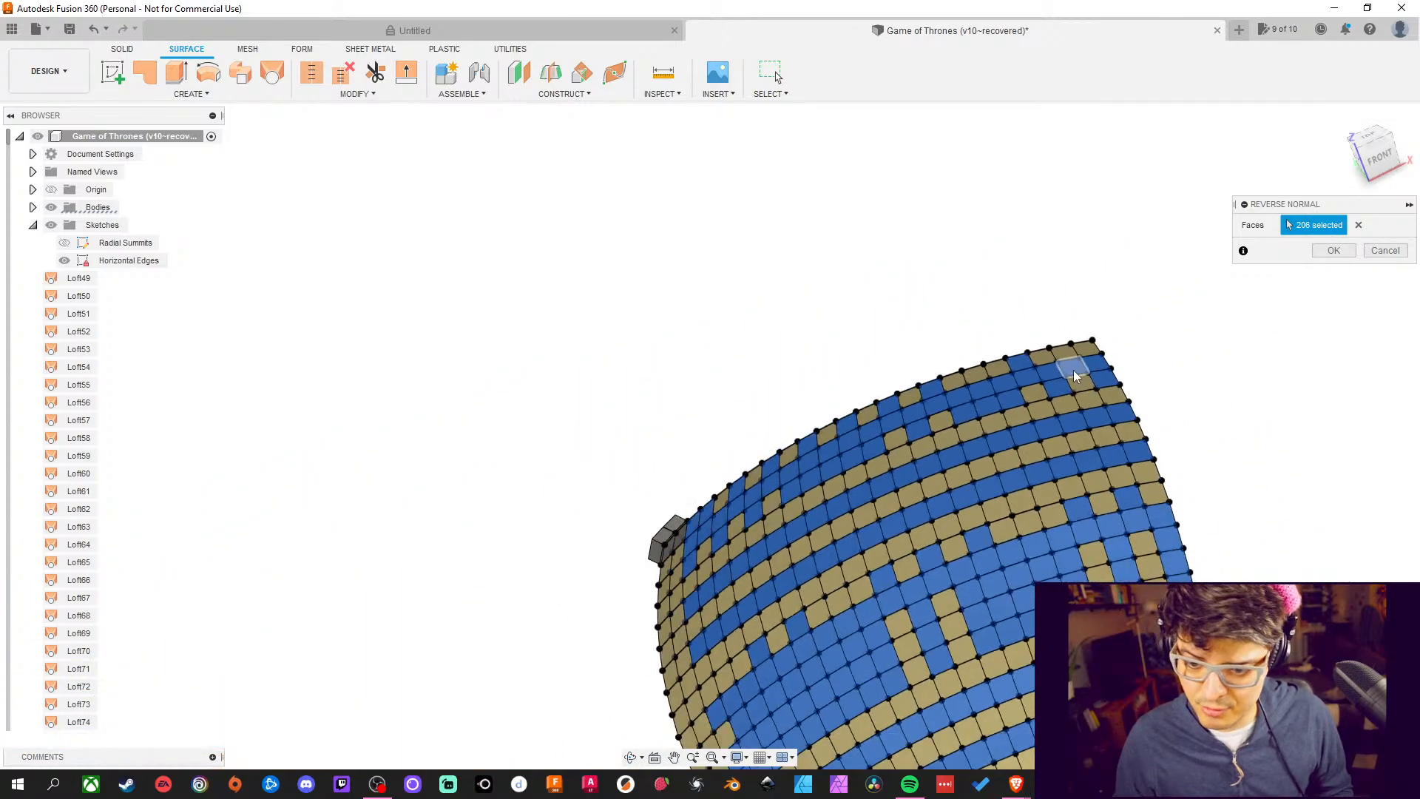
{"action": "scroll", "coordinate": [954, 390], "scroll_direction": "up", "scroll_amount": 5}
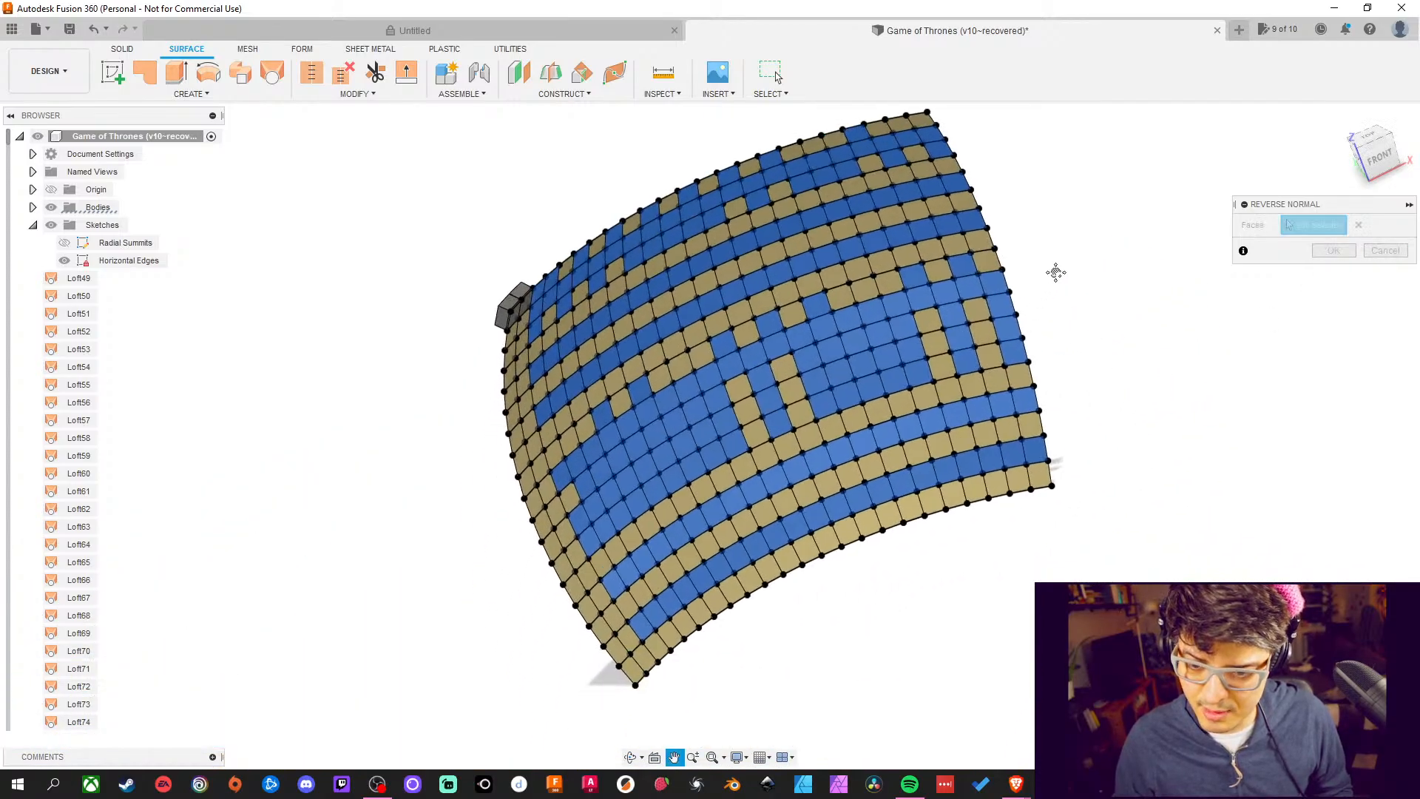
{"action": "left_click", "coordinate": [1333, 250]}
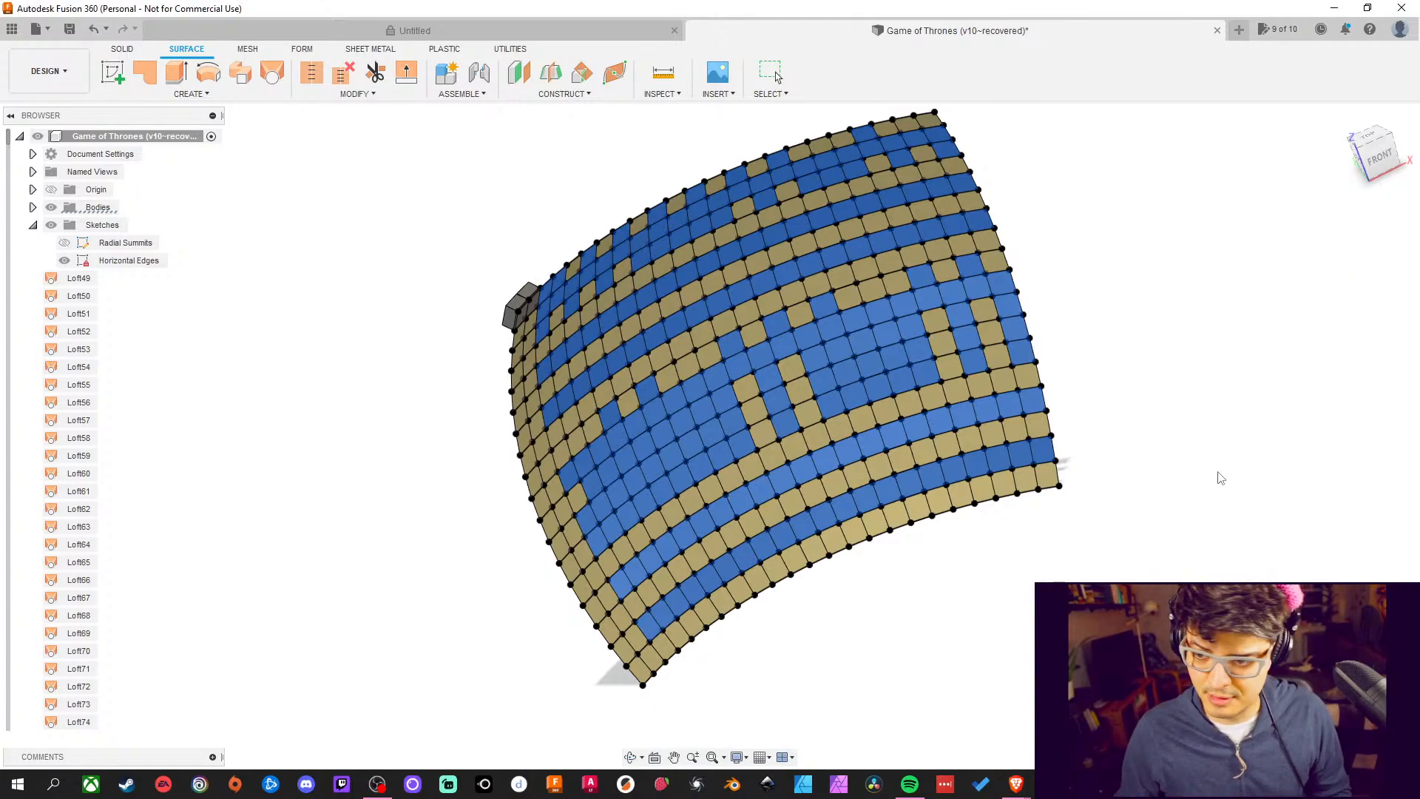
Hide the Horizontal Edges sketch
{"action": "middle_click_drag", "start_coordinate": [1167, 513], "coordinate": [1131, 518]}
{"action": "middle_click_drag", "start_coordinate": [1020, 636], "coordinate": [1142, 658], "text": "shift"}
{"action": "left_click", "coordinate": [65, 261]}
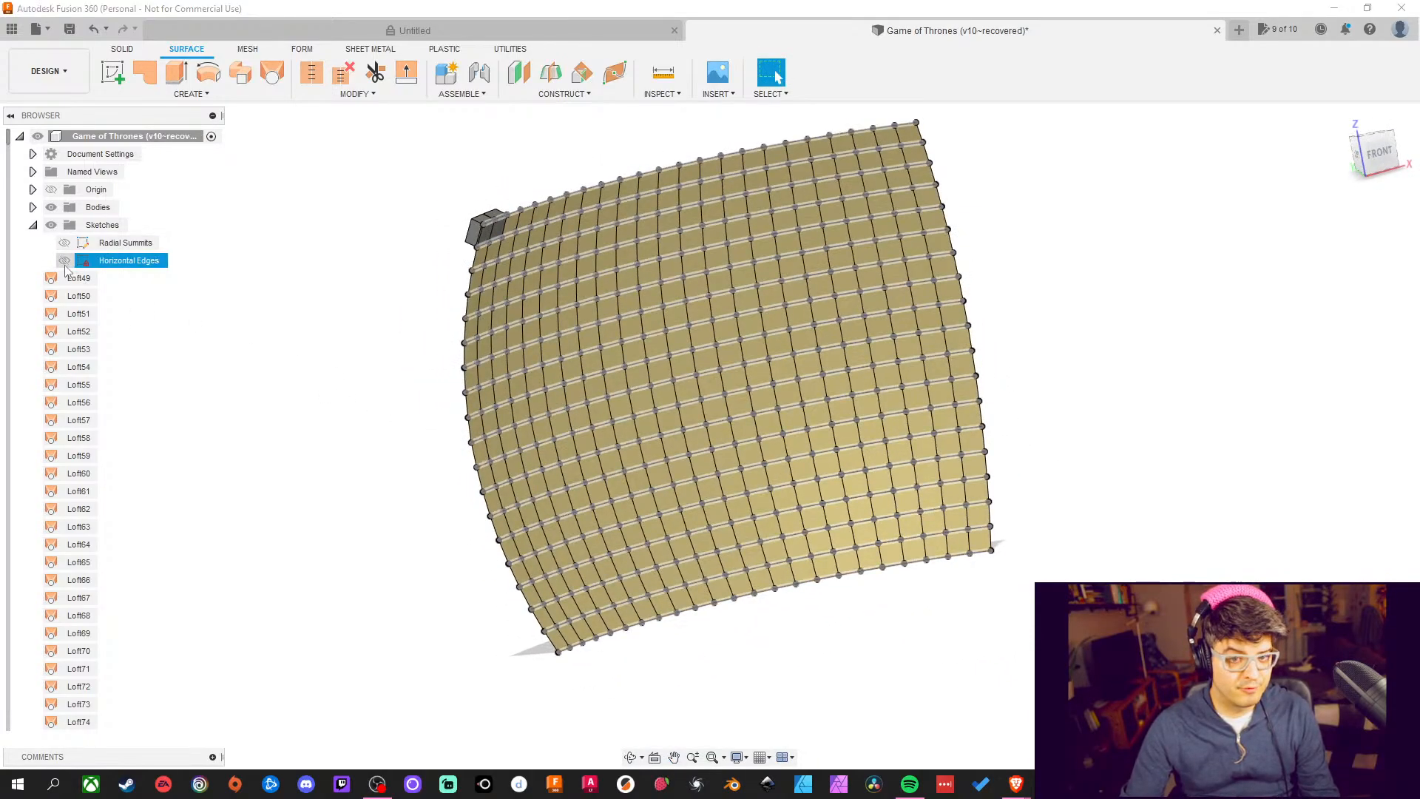
Examine the front, back and side of the curved grid for consistently oriented faces
{"action": "middle_click_drag", "start_coordinate": [444, 222], "coordinate": [776, 77], "text": "shift"}
{"action": "middle_click_drag", "start_coordinate": [711, 378], "coordinate": [1109, 601], "text": "shift"}
{"action": "scroll", "coordinate": [726, 392], "scroll_direction": "down", "scroll_amount": 2}
{"action": "scroll", "coordinate": [713, 396], "scroll_direction": "up", "scroll_amount": 4}
{"action": "scroll", "coordinate": [772, 404], "scroll_direction": "down", "scroll_amount": 3}
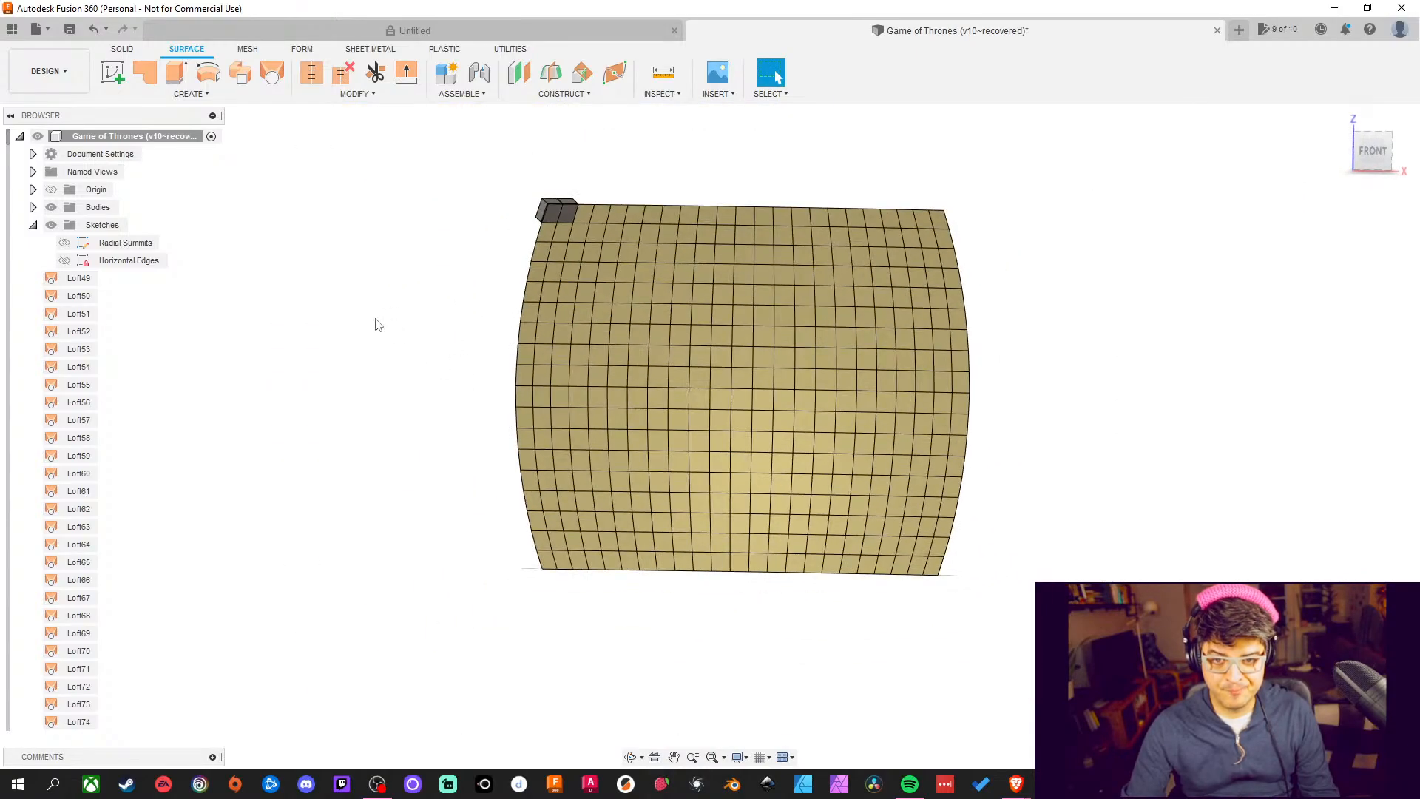
{"action": "middle_click_drag", "start_coordinate": [377, 320], "coordinate": [590, 141], "text": "shift"}
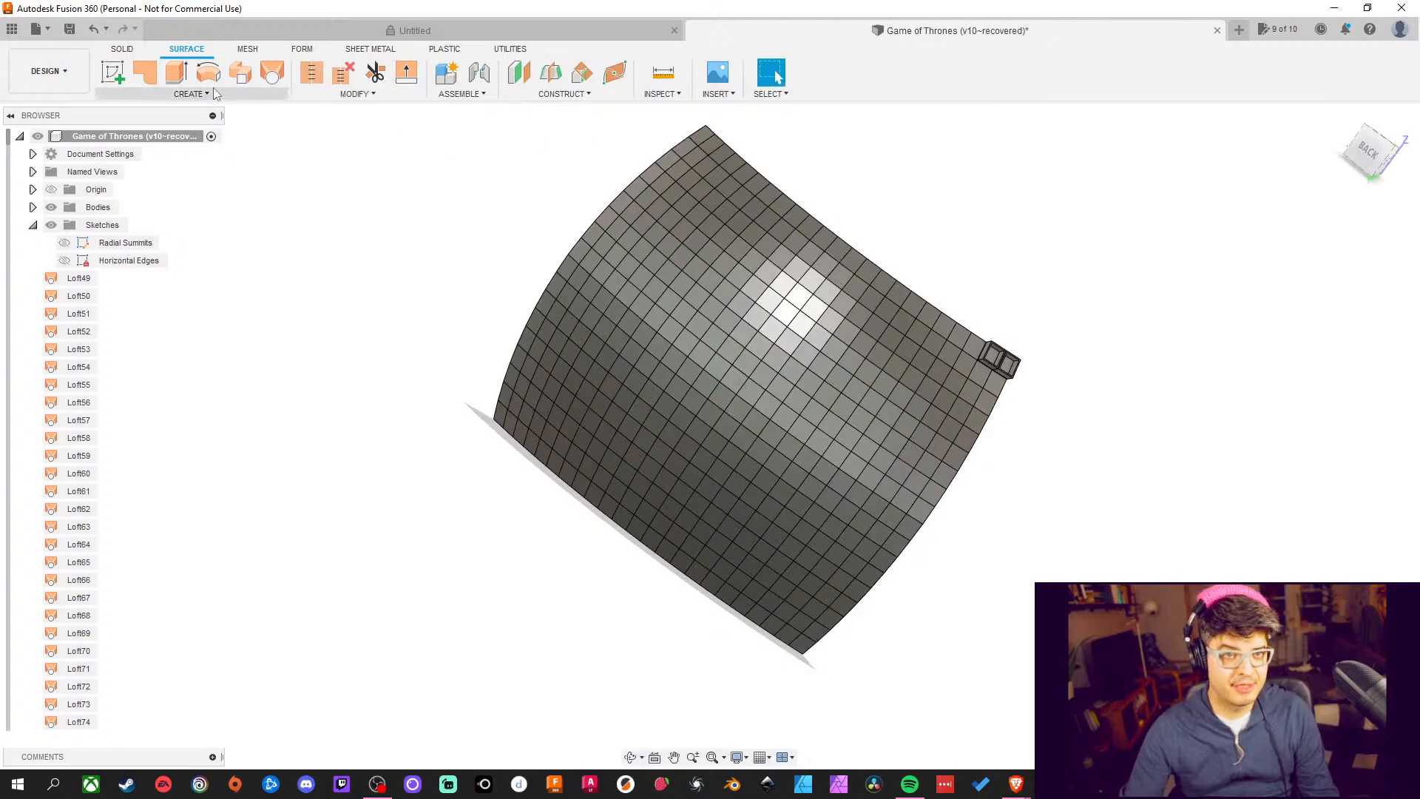
{"action": "middle_click_drag", "start_coordinate": [1112, 421], "coordinate": [1019, 398], "text": "shift"}
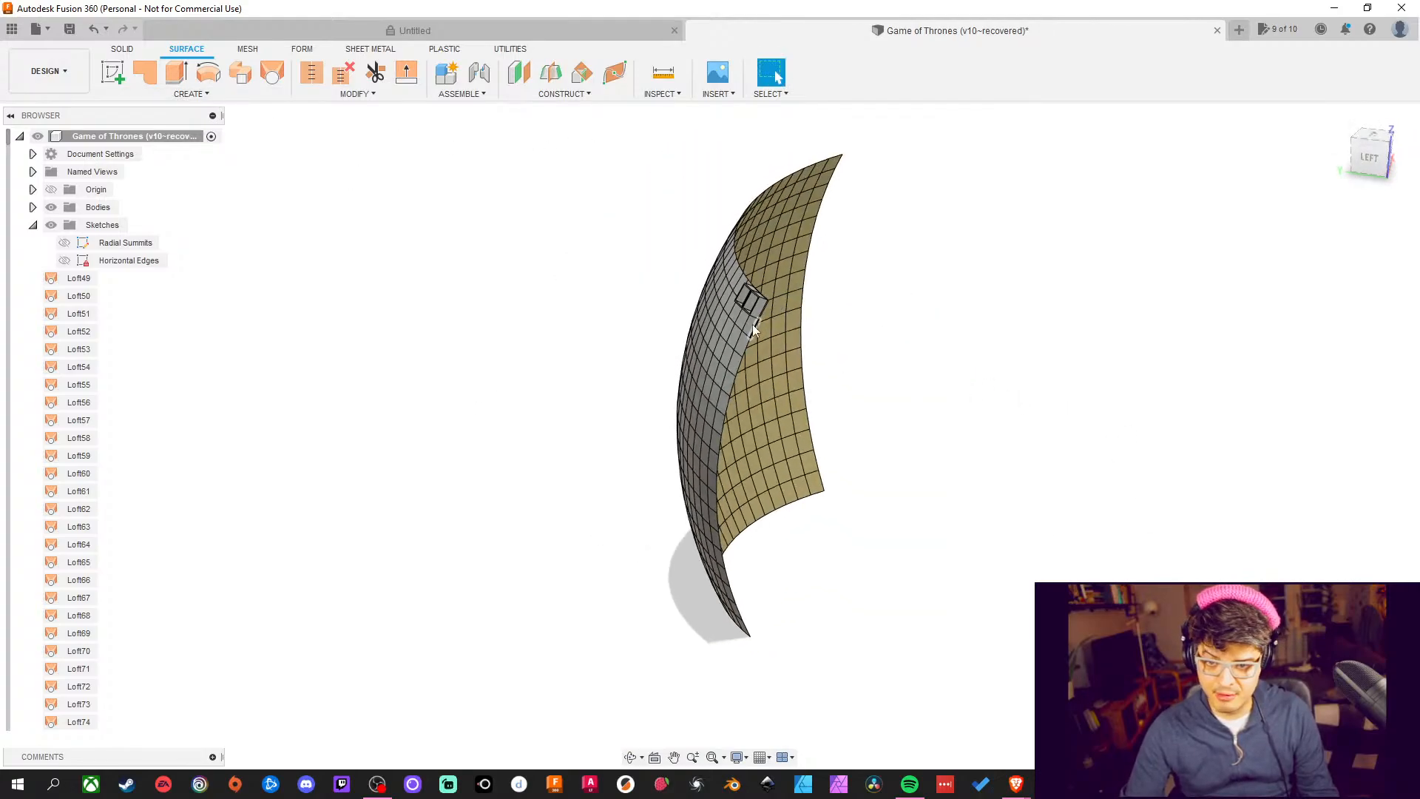
Measure the short thickness edge at the outer corner of the end box, and close the measurement
{"action": "scroll", "coordinate": [1032, 422], "scroll_direction": "up", "scroll_amount": 6}
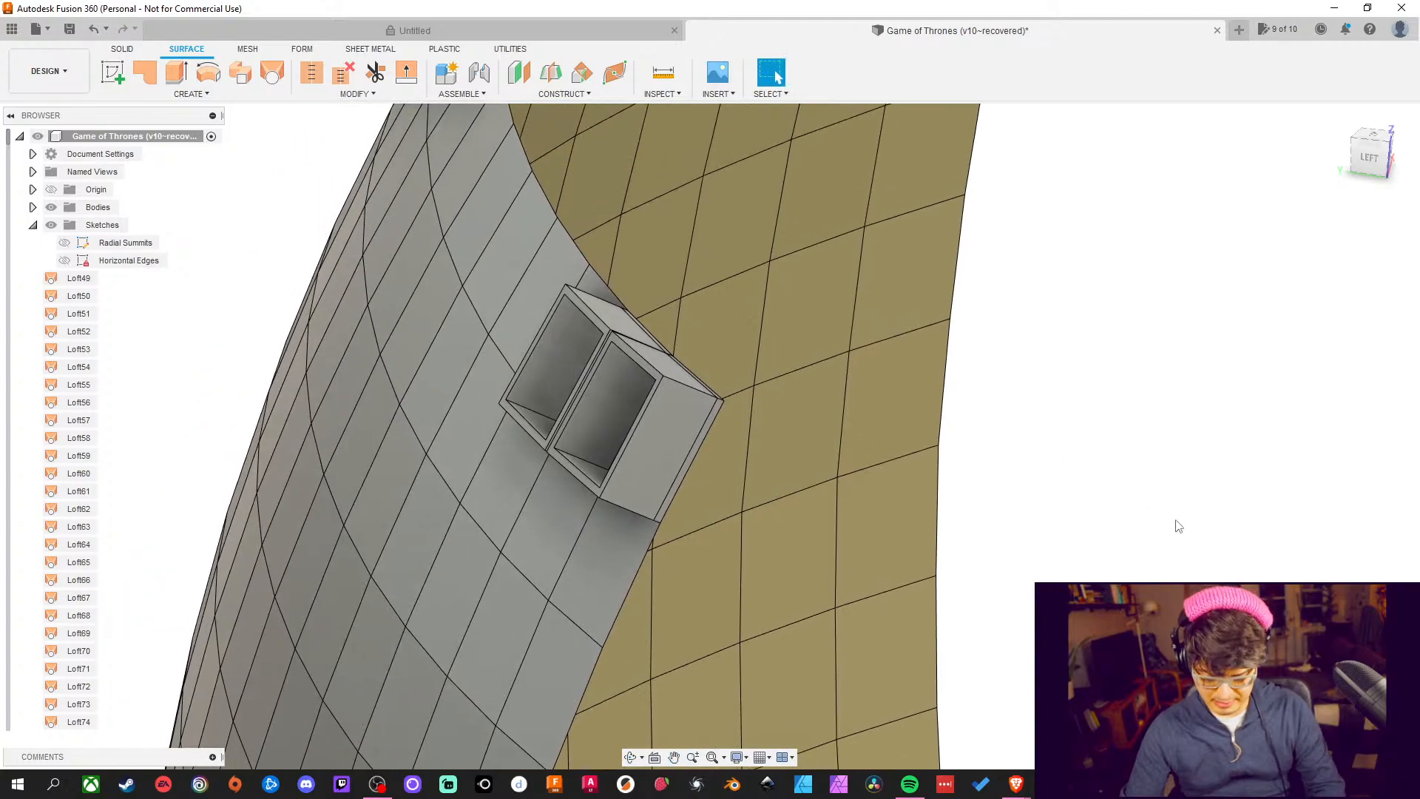
{"action": "key", "text": "i"}
{"action": "scroll", "coordinate": [721, 404], "scroll_direction": "up", "scroll_amount": 5}
{"action": "left_click", "coordinate": [751, 409]}
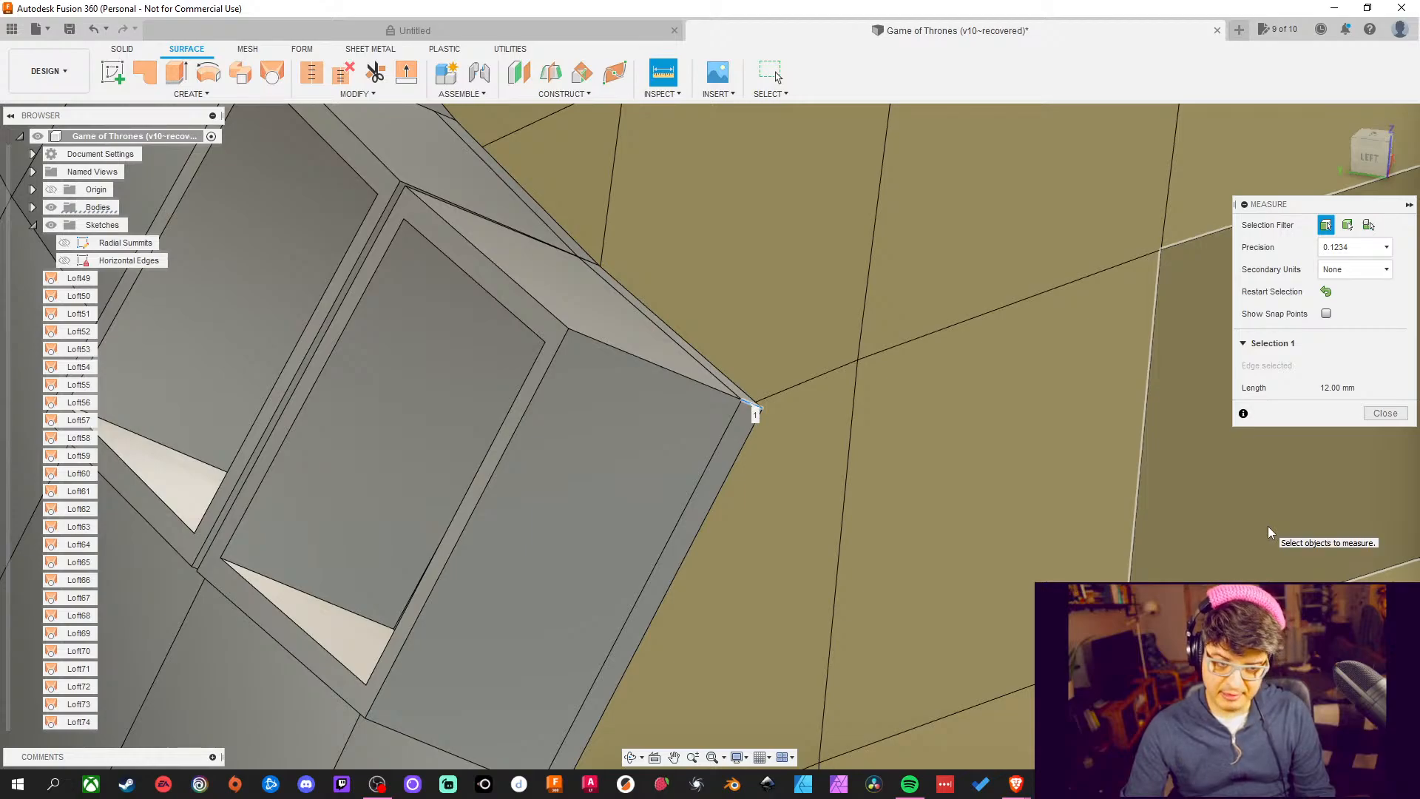
{"action": "scroll", "coordinate": [915, 492], "scroll_direction": "down", "scroll_amount": 3}
{"action": "scroll", "coordinate": [912, 498], "scroll_direction": "down", "scroll_amount": 6}
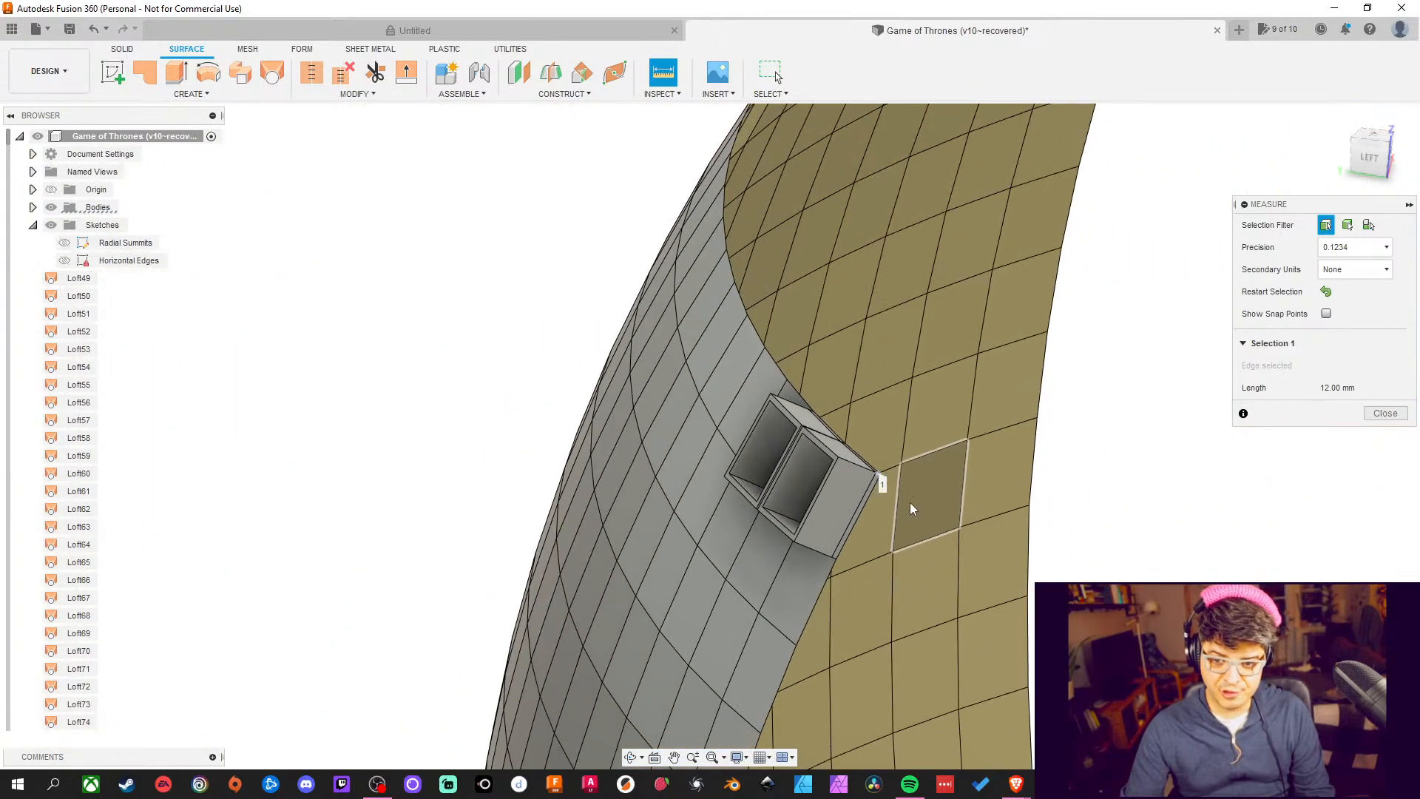
{"action": "middle_click_drag", "start_coordinate": [910, 503], "coordinate": [688, 518], "text": "shift"}
{"action": "scroll", "coordinate": [1126, 582], "scroll_direction": "up", "scroll_amount": 2}
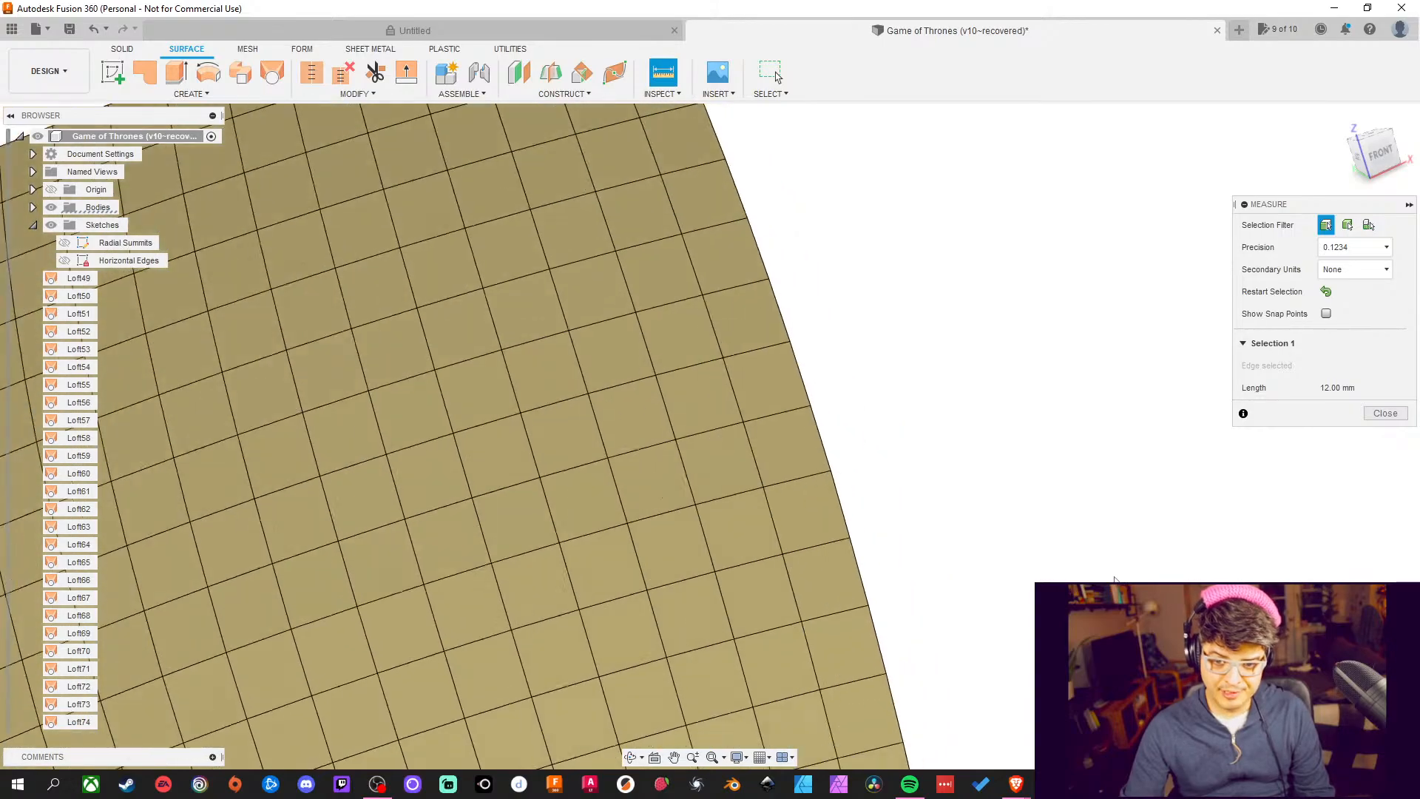
{"action": "scroll", "coordinate": [1126, 582], "scroll_direction": "down", "scroll_amount": 5}
{"action": "middle_click_drag", "start_coordinate": [1217, 522], "coordinate": [1273, 475]}
{"action": "scroll", "coordinate": [623, 442], "scroll_direction": "up", "scroll_amount": 10}
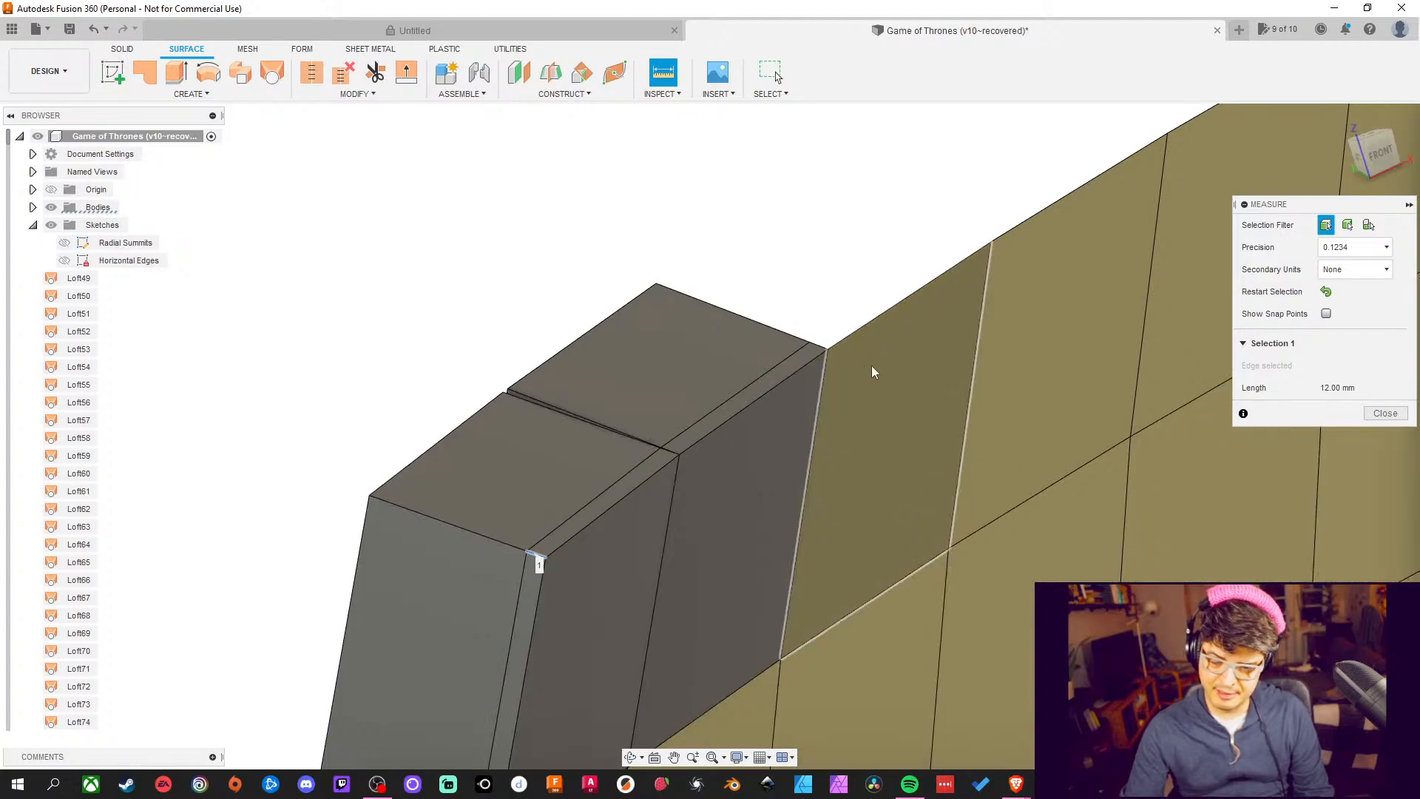
{"action": "left_click", "coordinate": [831, 273]}
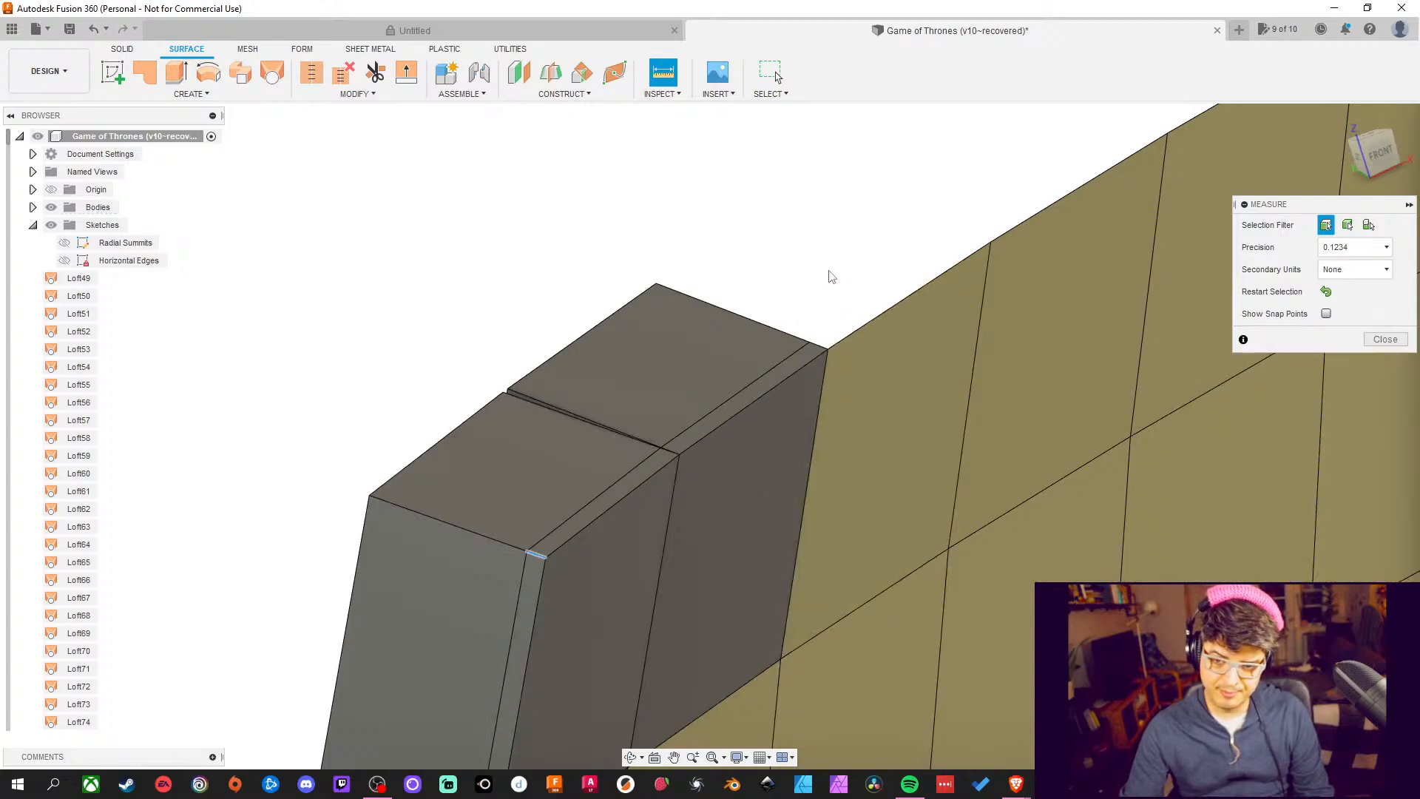
{"action": "left_click", "coordinate": [1385, 339]}
Examine the two hollow boxes at the grid's corner from the front and from their open side
{"action": "scroll", "coordinate": [924, 255], "scroll_direction": "down", "scroll_amount": 3}
{"action": "scroll", "coordinate": [922, 253], "scroll_direction": "down", "scroll_amount": 3}
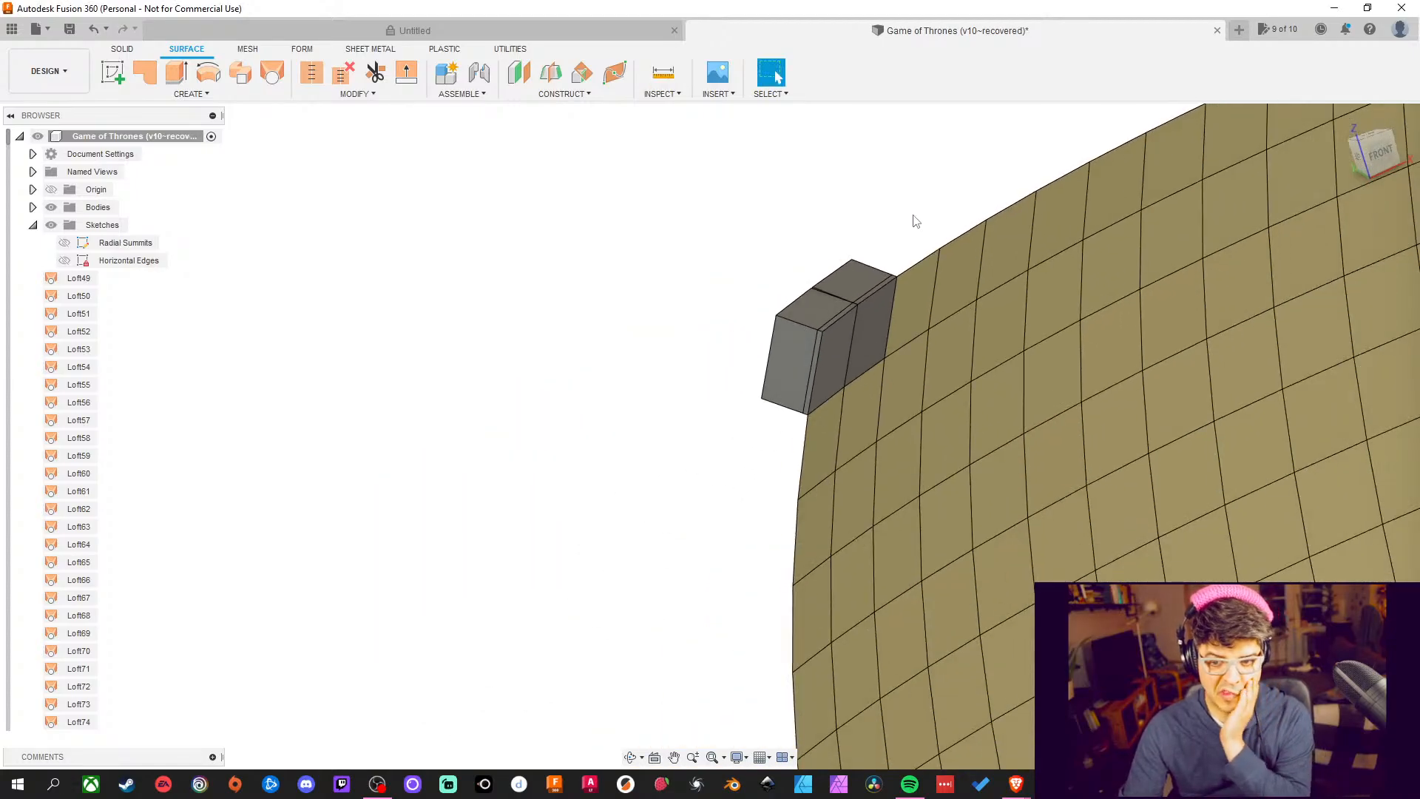
{"action": "middle_click_drag", "start_coordinate": [913, 219], "coordinate": [788, 232]}
{"action": "scroll", "coordinate": [760, 349], "scroll_direction": "down", "scroll_amount": 2}
{"action": "scroll", "coordinate": [711, 342], "scroll_direction": "up", "scroll_amount": 1}
{"action": "scroll", "coordinate": [711, 343], "scroll_direction": "up", "scroll_amount": 3}
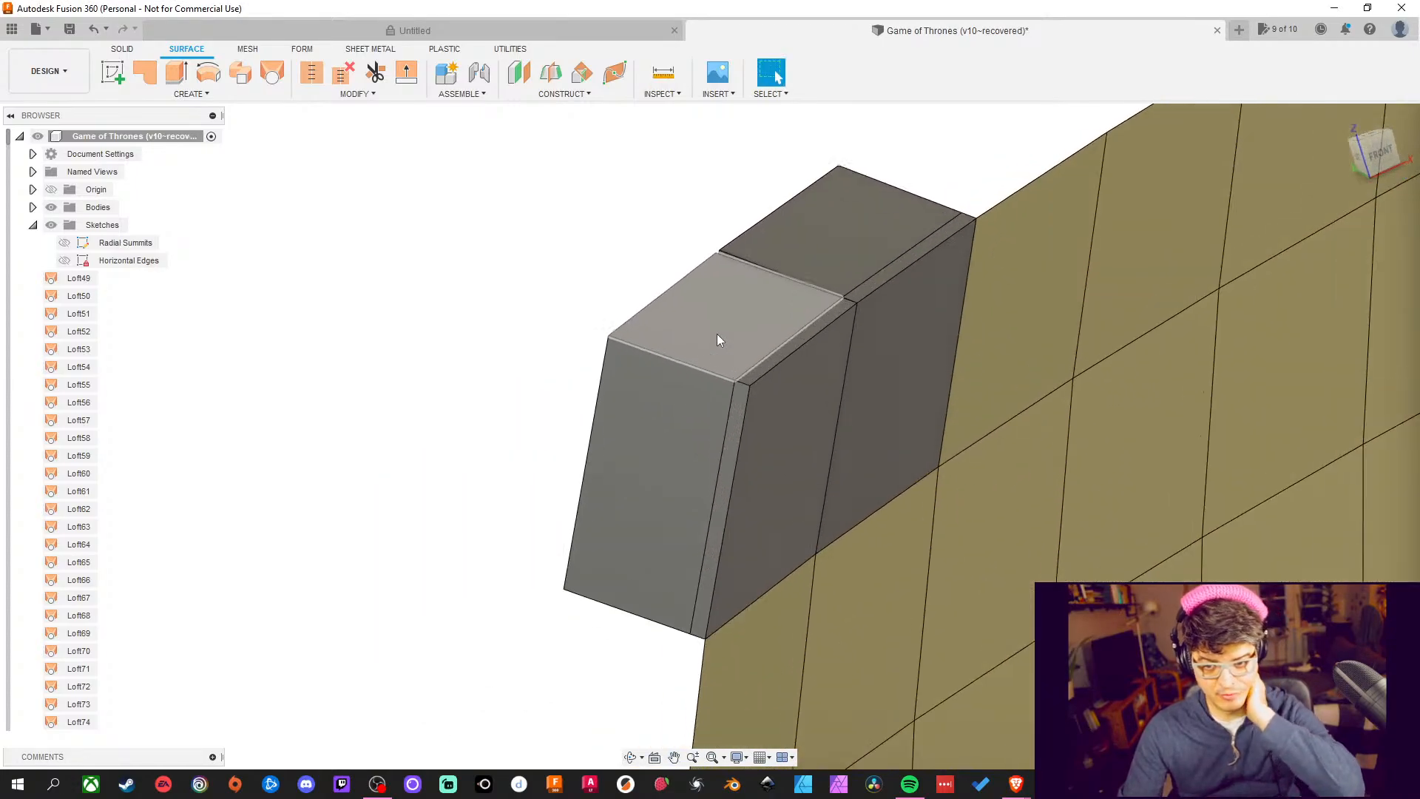
{"action": "scroll", "coordinate": [614, 392], "scroll_direction": "down", "scroll_amount": 2}
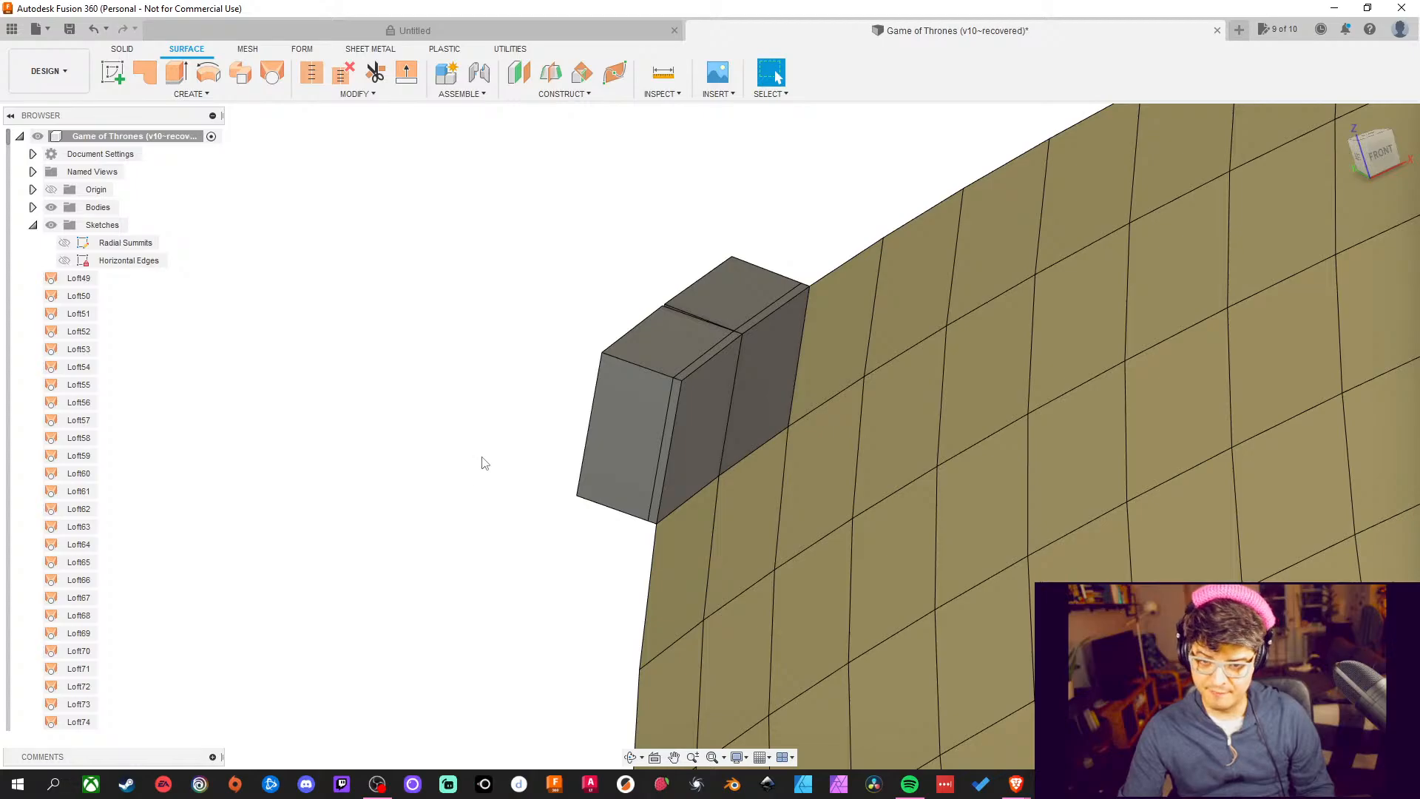
{"action": "middle_click_drag", "start_coordinate": [501, 441], "coordinate": [608, 479], "text": "shift"}
{"action": "middle_click_drag", "start_coordinate": [700, 453], "coordinate": [989, 514]}
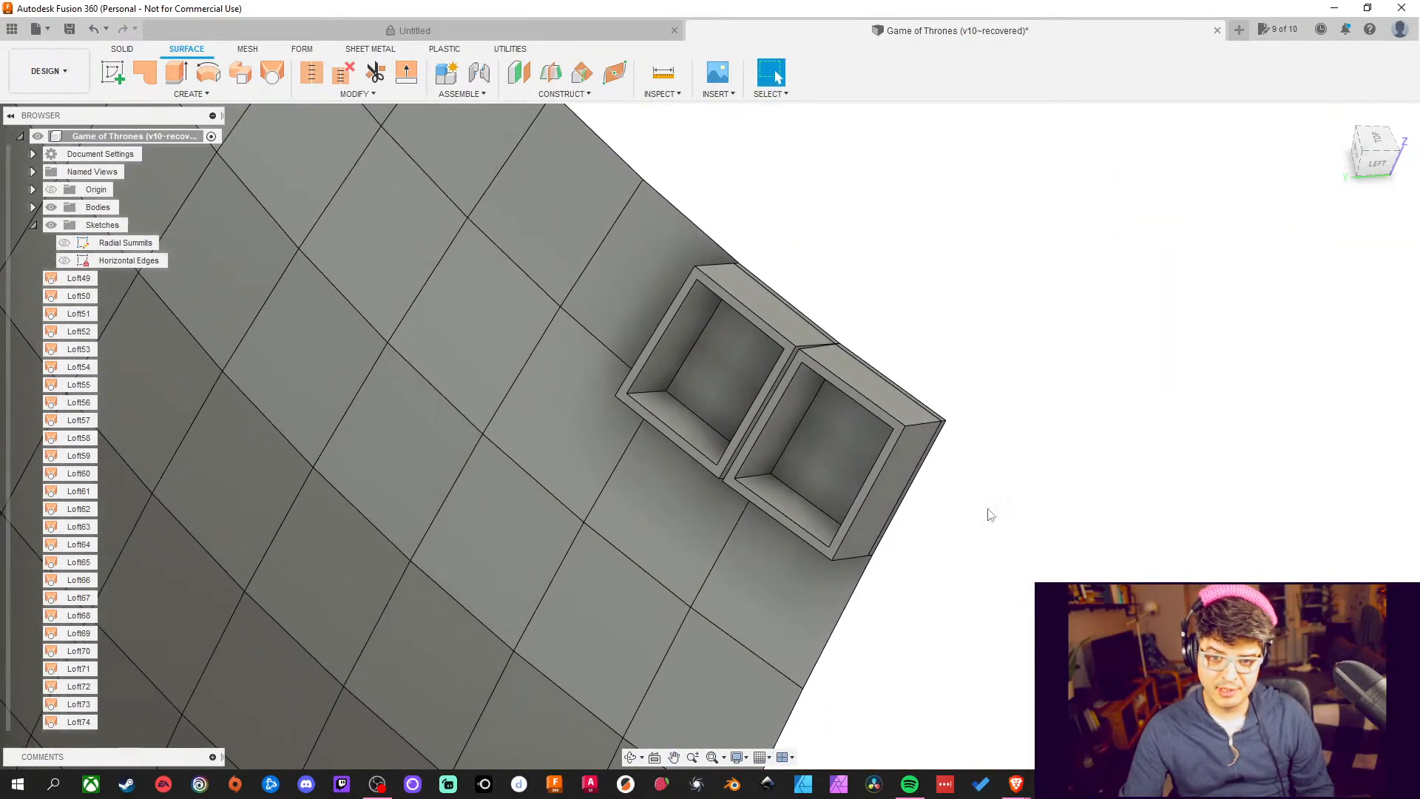
{"action": "scroll", "coordinate": [873, 399], "scroll_direction": "up", "scroll_amount": 3}
{"action": "scroll", "coordinate": [1280, 464], "scroll_direction": "down", "scroll_amount": 2}
{"action": "scroll", "coordinate": [1280, 464], "scroll_direction": "down", "scroll_amount": 1}
Thicken the edge patch next to the two hollow boxes by 12 mm on one side as a new body
{"action": "middle_click_drag", "start_coordinate": [1331, 453], "coordinate": [1158, 394]}
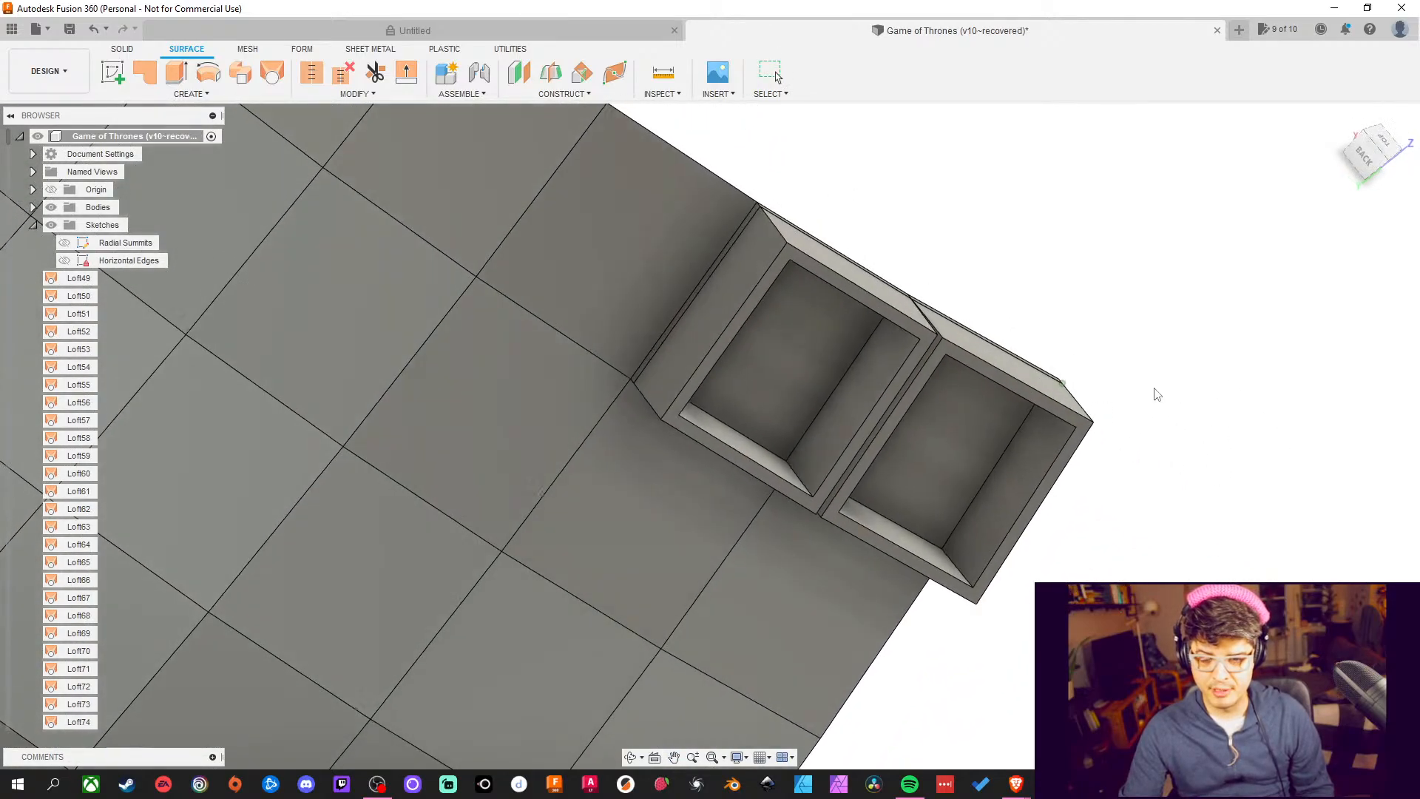
{"action": "middle_click_drag", "start_coordinate": [944, 264], "coordinate": [988, 406]}
{"action": "left_click", "coordinate": [729, 374]}
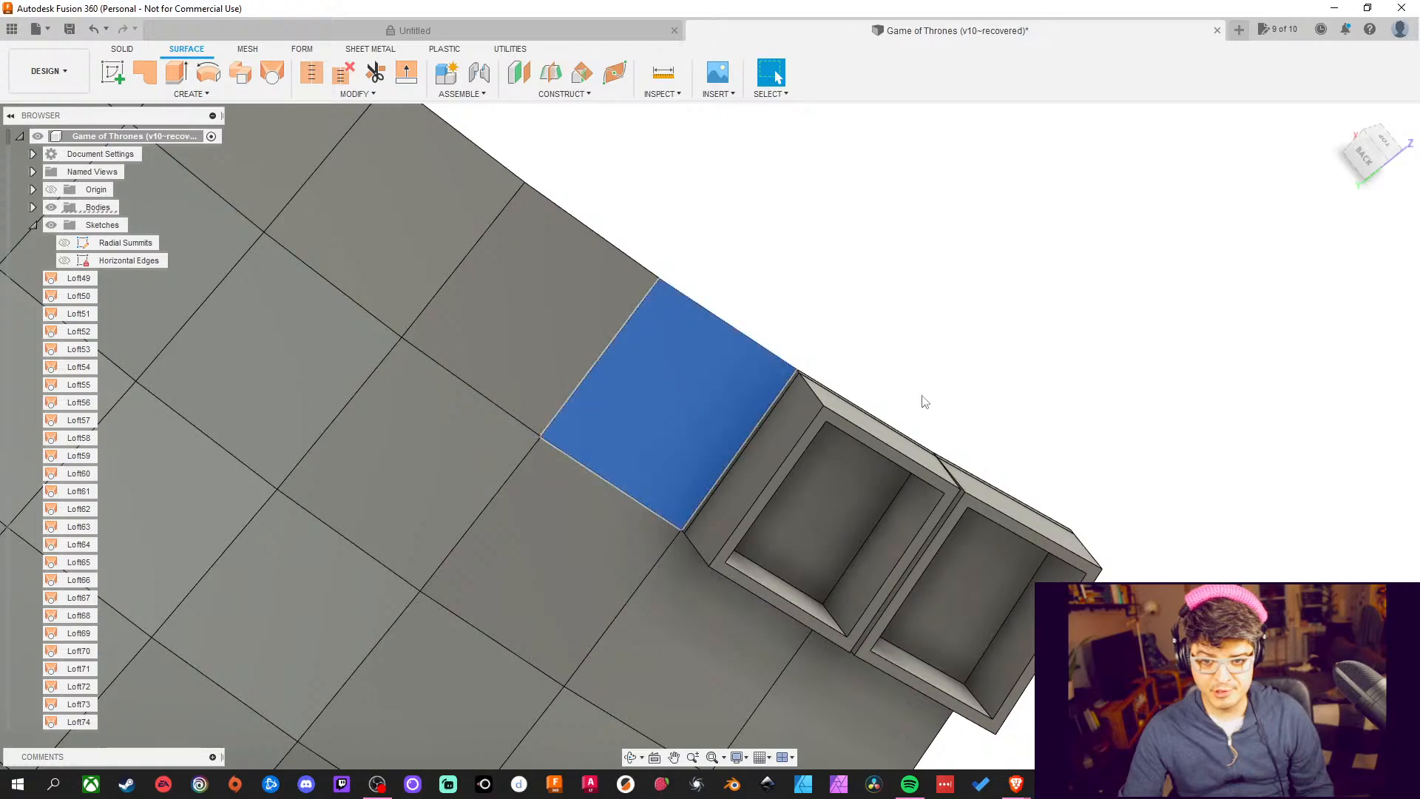
{"action": "left_click", "coordinate": [246, 98]}
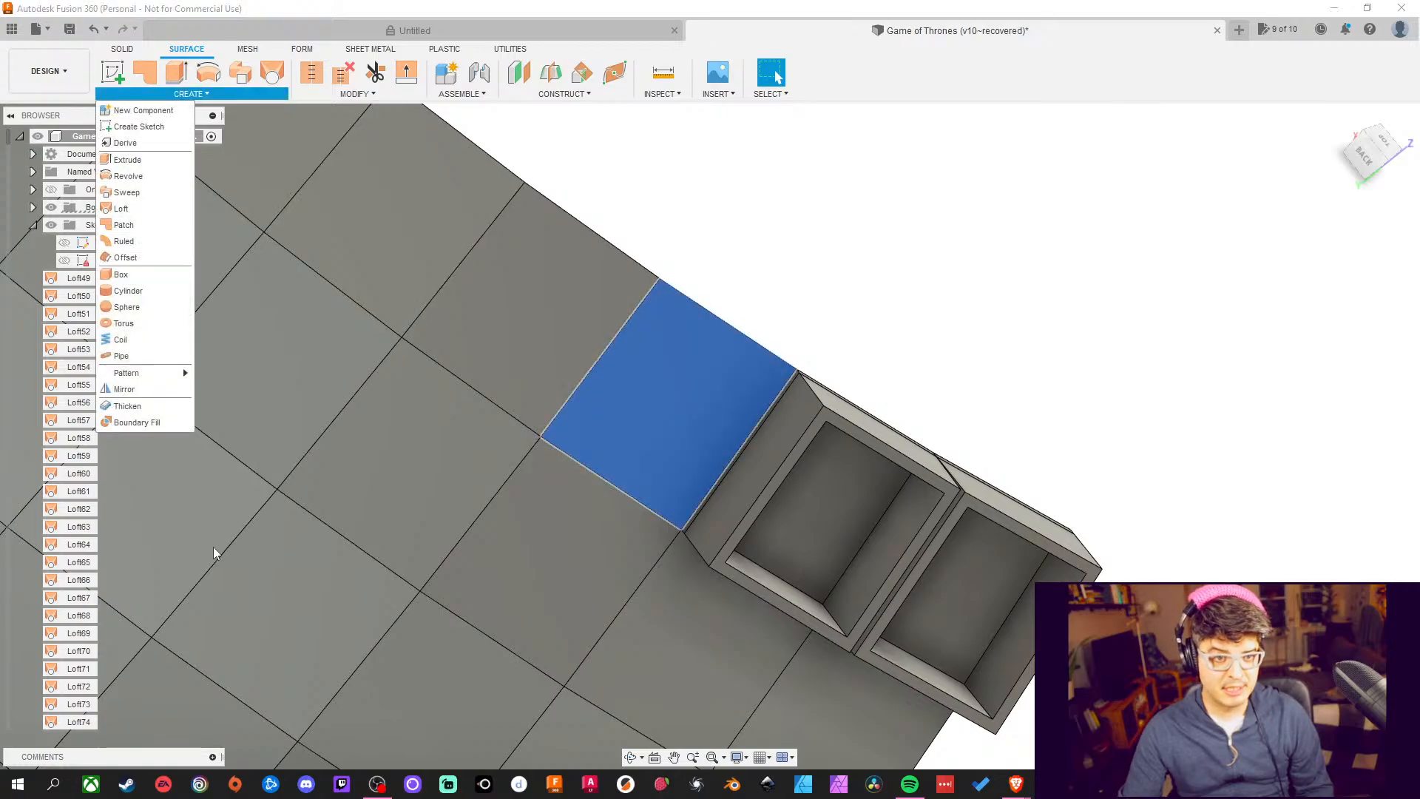
{"action": "left_click", "coordinate": [151, 412]}
{"action": "type", "text": "12"}
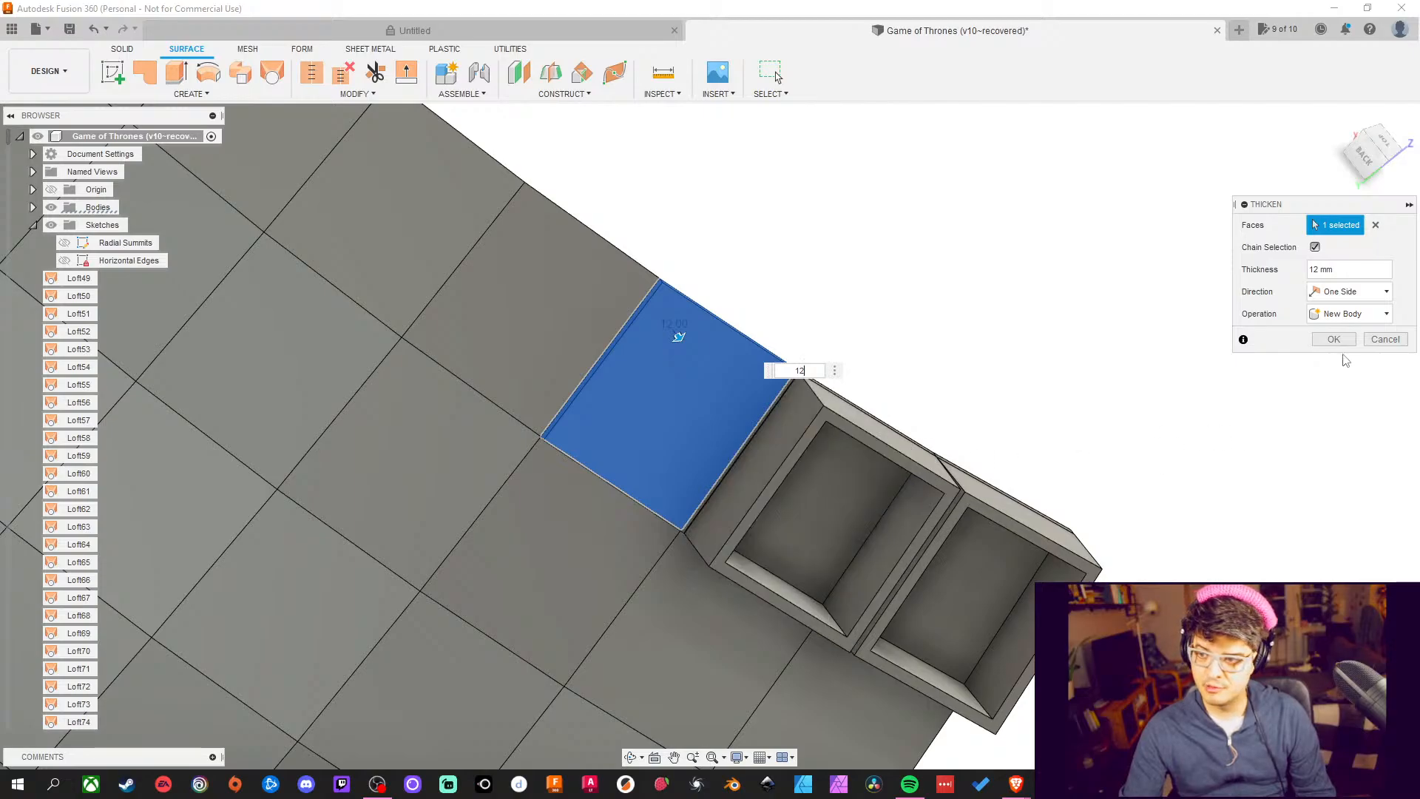
{"action": "left_click", "coordinate": [1333, 340]}
Dissolve the loft features from Loft49 through Loft426
{"action": "middle_click_drag", "start_coordinate": [1267, 415], "coordinate": [954, 323], "text": "shift"}
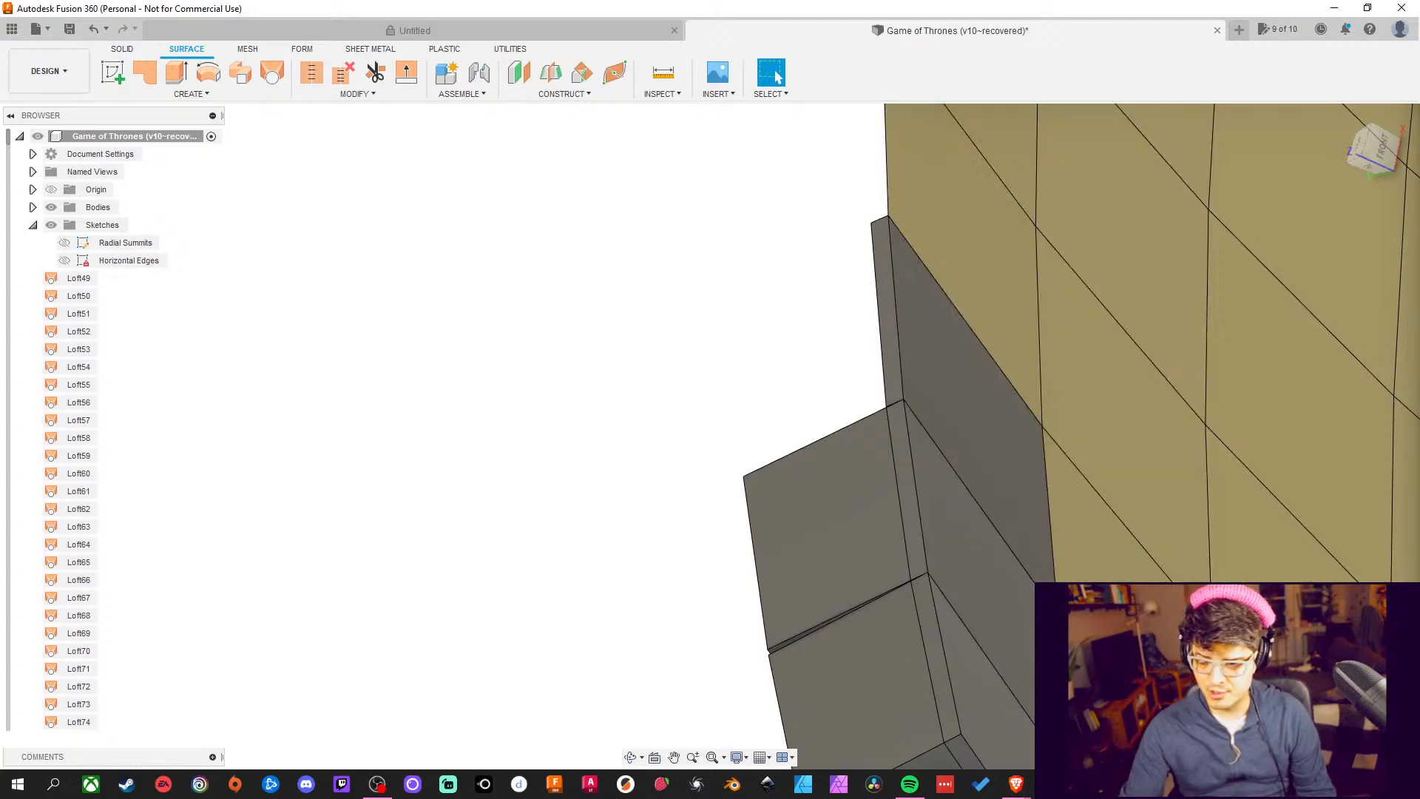
{"action": "scroll", "coordinate": [1107, 578], "scroll_direction": "down", "scroll_amount": 5}
{"action": "middle_click_drag", "start_coordinate": [961, 443], "coordinate": [872, 384], "text": "shift"}
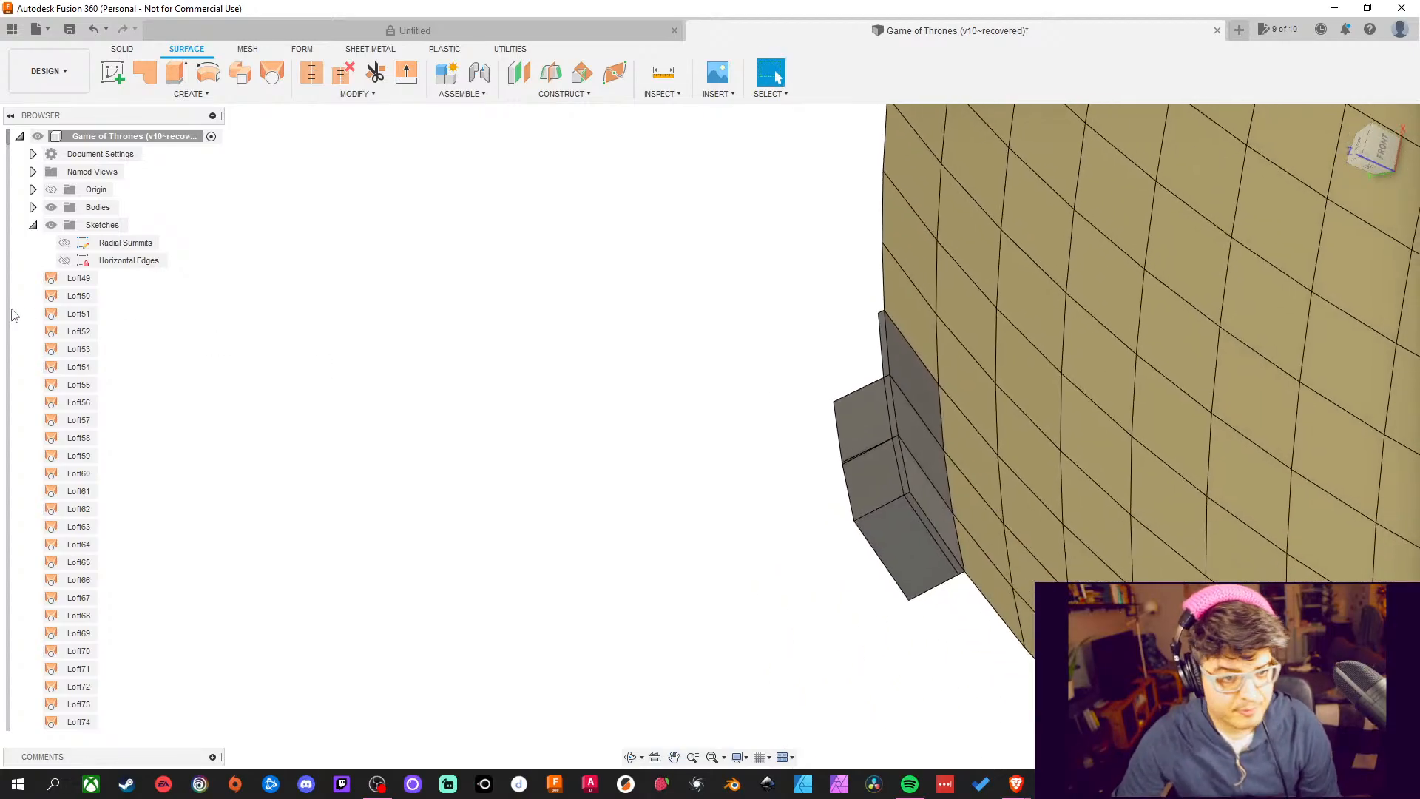
{"action": "left_click", "coordinate": [80, 280]}
{"action": "scroll", "coordinate": [90, 526], "scroll_direction": "down", "scroll_amount": 12}
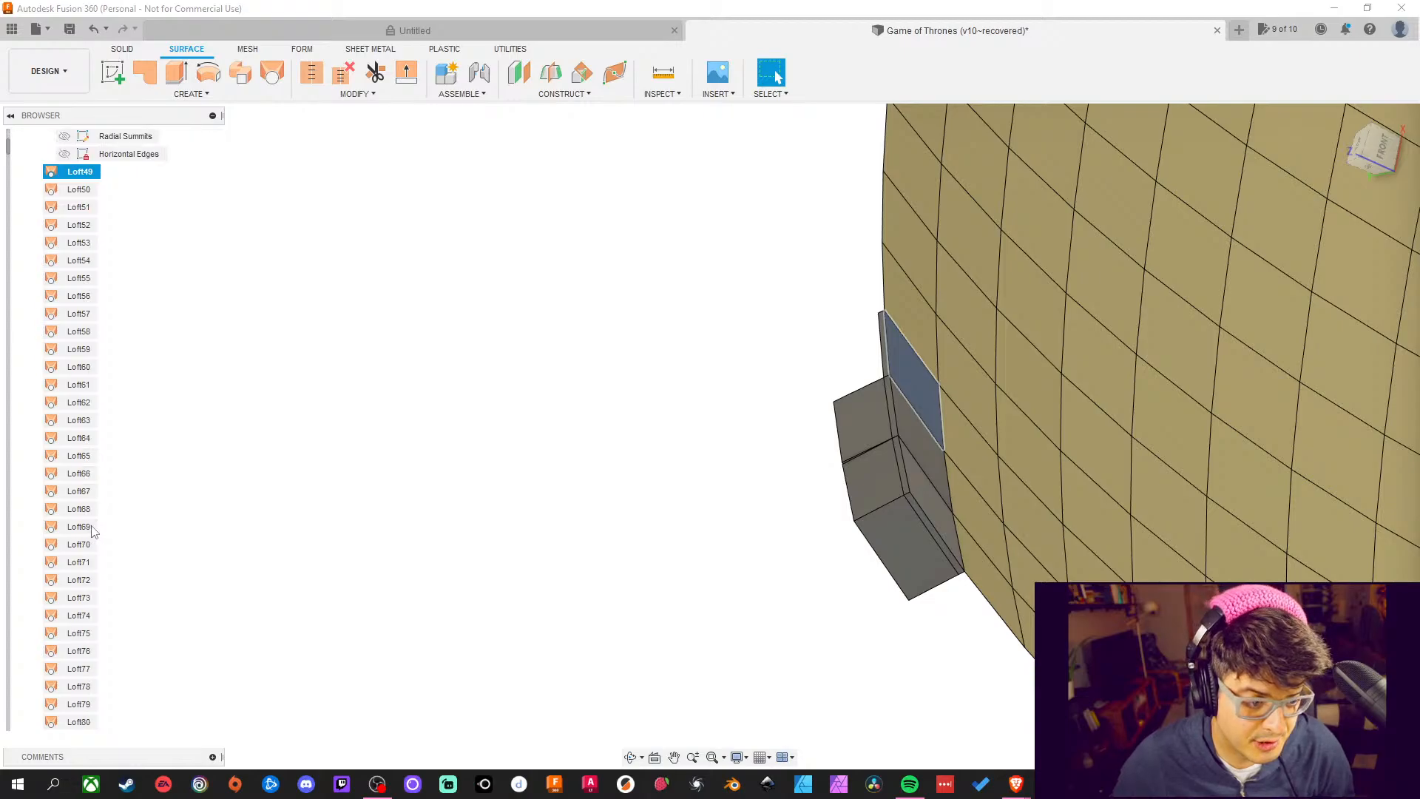
{"action": "scroll", "coordinate": [90, 529], "scroll_direction": "down", "scroll_amount": 20}
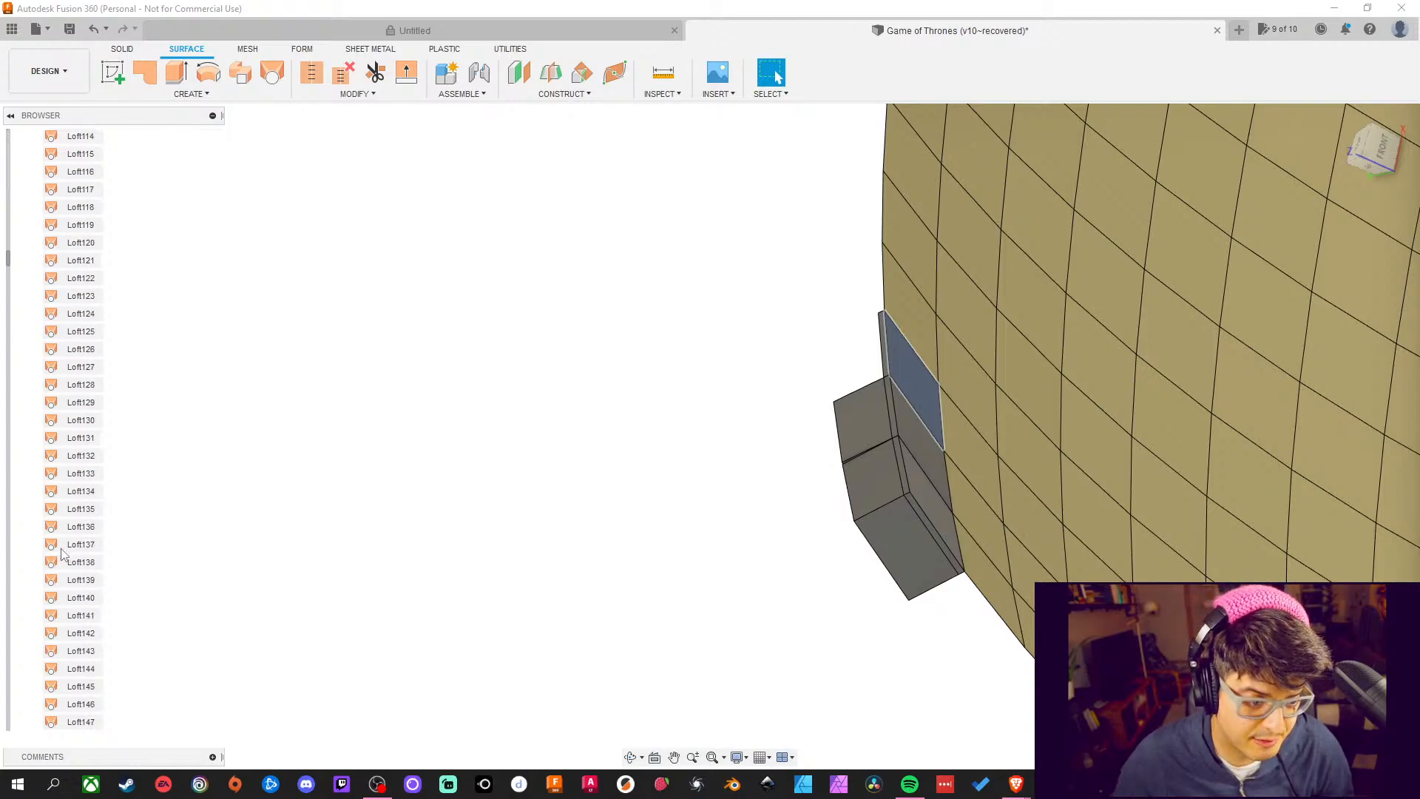
{"action": "scroll", "coordinate": [77, 597], "scroll_direction": "down", "scroll_amount": 13}
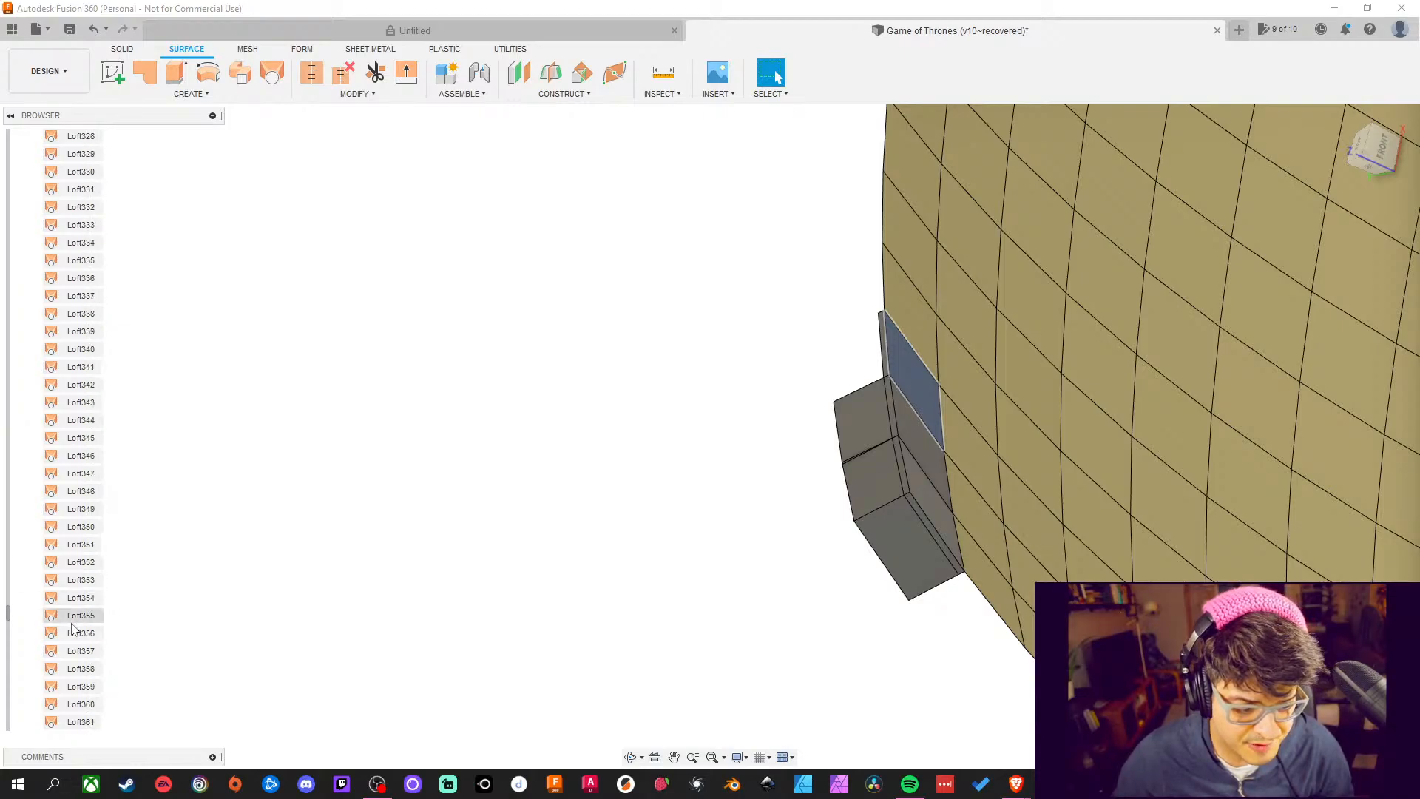
{"action": "scroll", "coordinate": [52, 643], "scroll_direction": "down", "scroll_amount": 6}
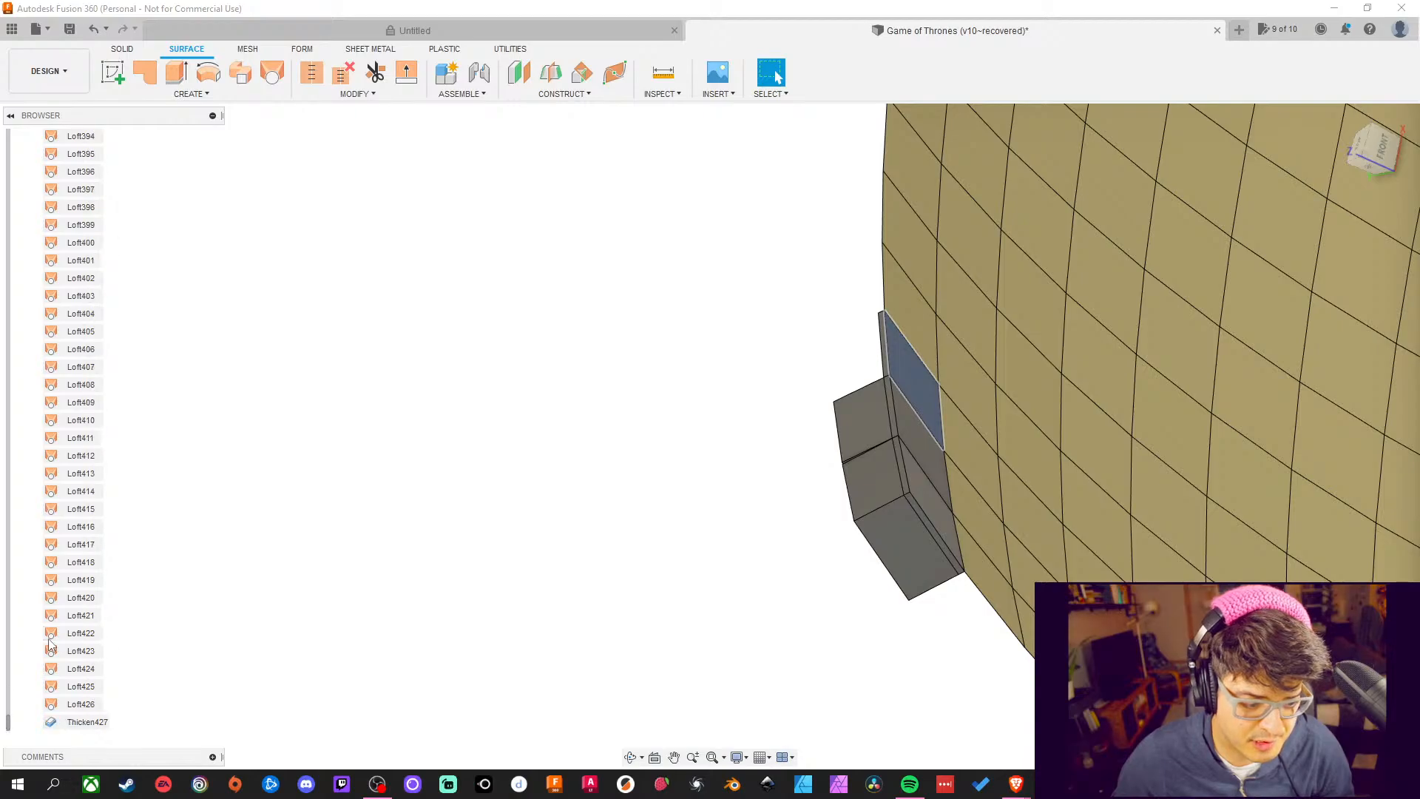
{"action": "left_click", "coordinate": [82, 704], "text": "shift"}
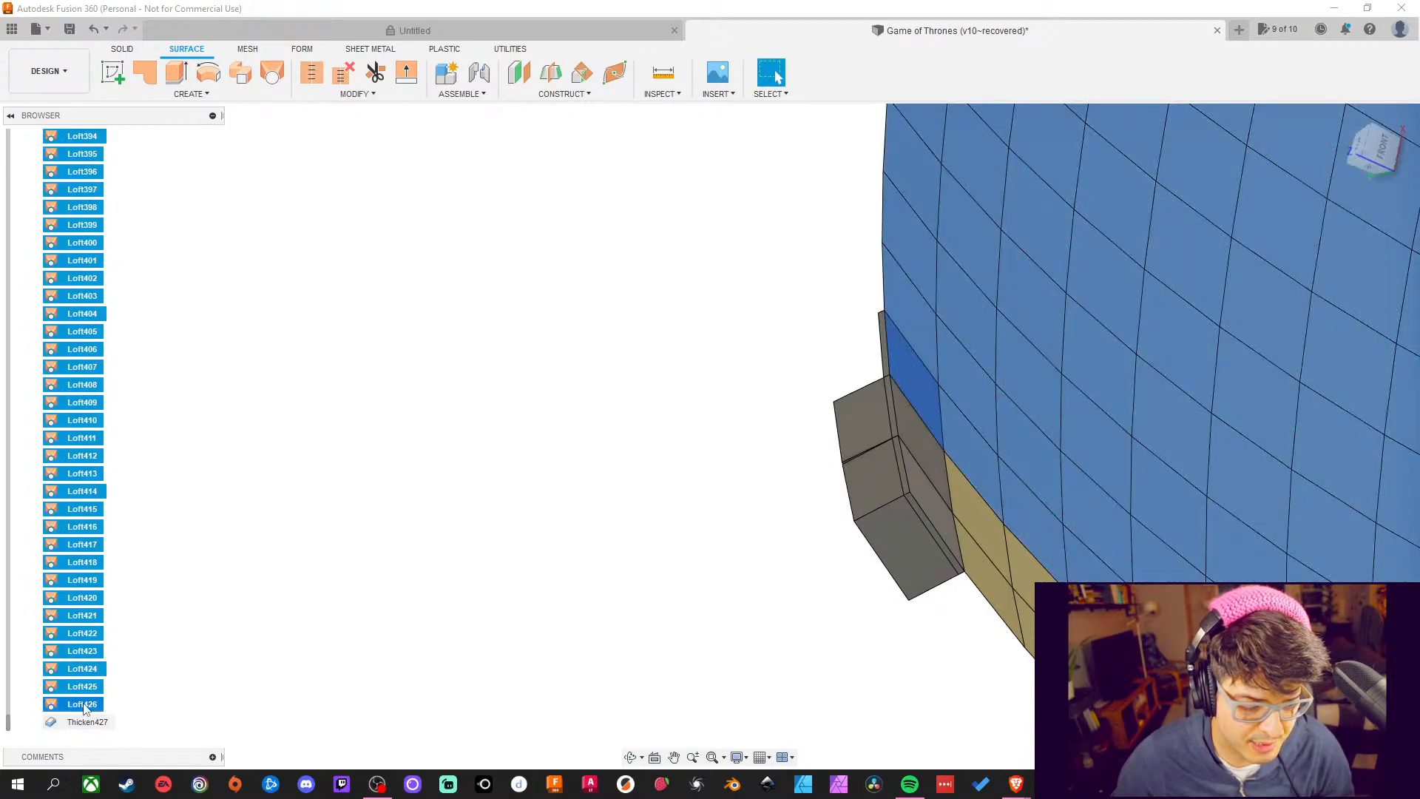
{"action": "right_click", "coordinate": [83, 705]}
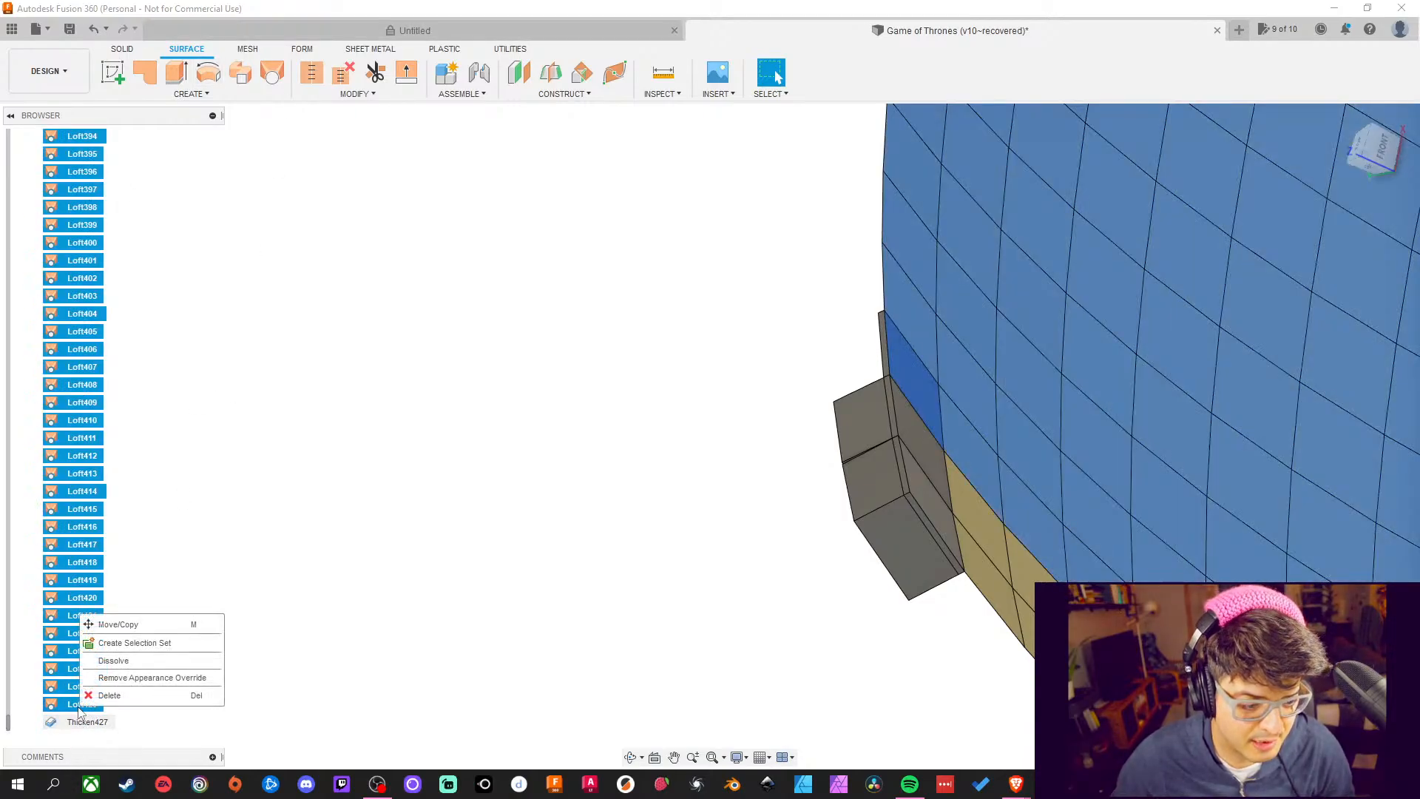
{"action": "left_click", "coordinate": [131, 663]}
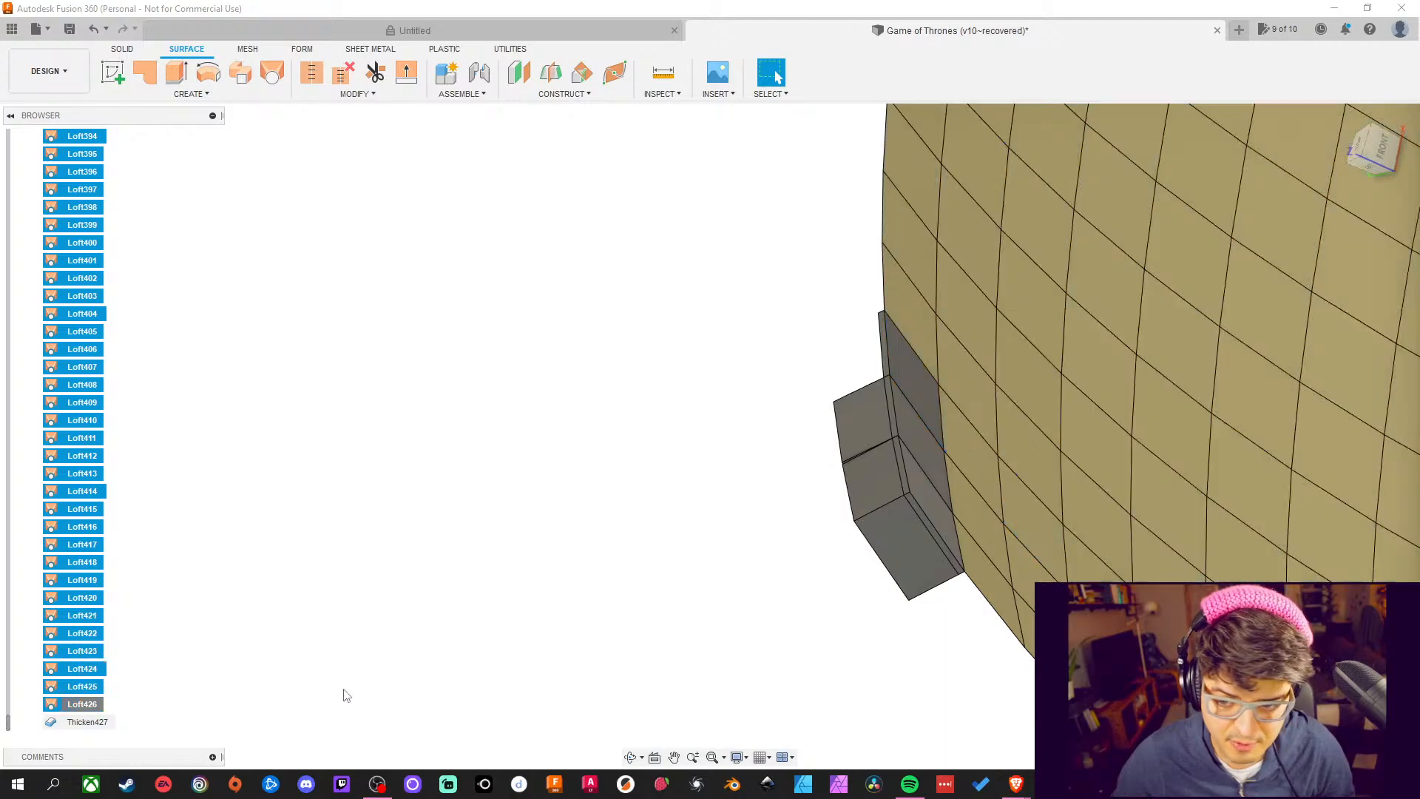
Examine the seam between the newly thickened panel and the adjacent box up close
{"action": "middle_click_drag", "start_coordinate": [352, 526], "coordinate": [451, 611], "text": "shift"}
{"action": "scroll", "coordinate": [696, 368], "scroll_direction": "up", "scroll_amount": 6}
{"action": "scroll", "coordinate": [896, 389], "scroll_direction": "up", "scroll_amount": 3}
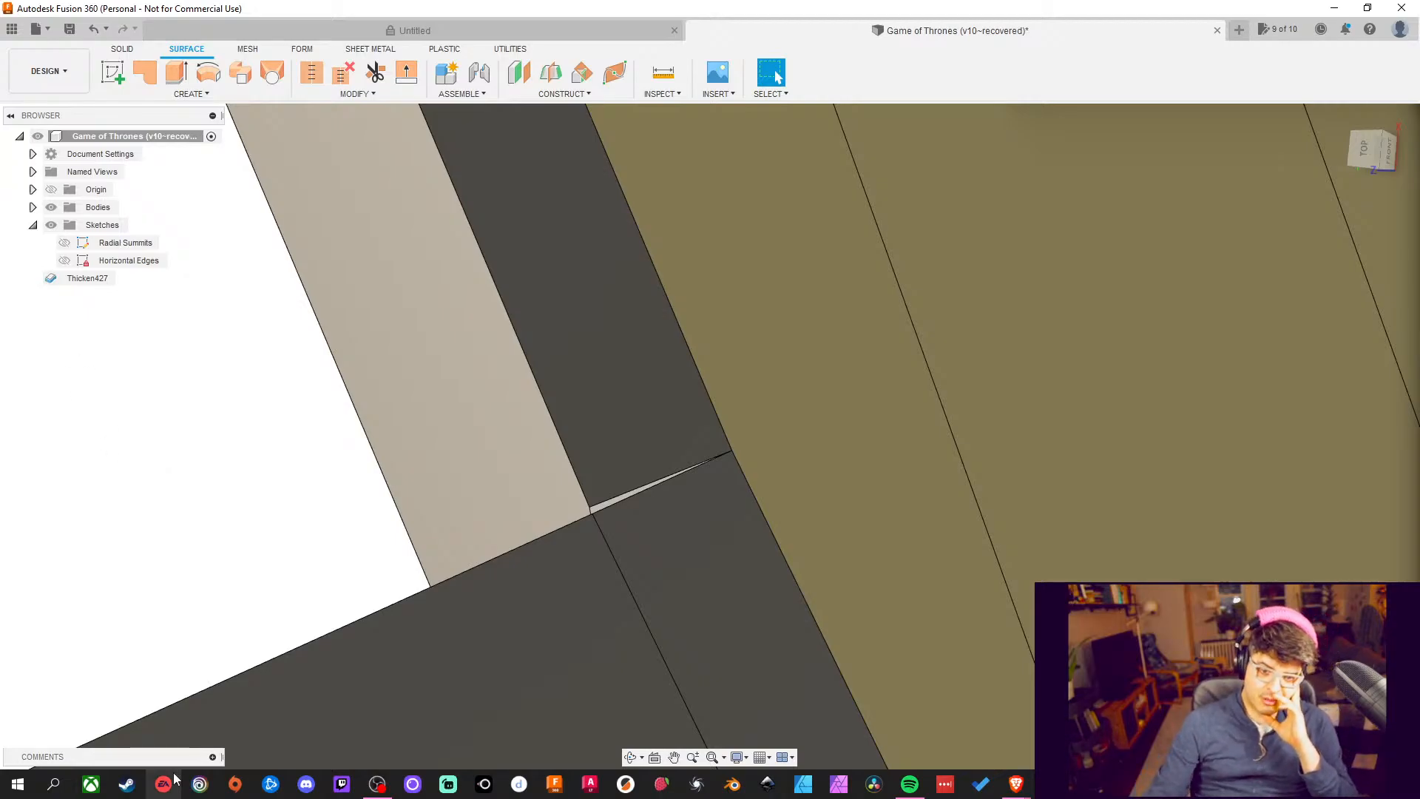
{"action": "scroll", "coordinate": [317, 589], "scroll_direction": "down", "scroll_amount": 1}
{"action": "scroll", "coordinate": [315, 588], "scroll_direction": "down", "scroll_amount": 3}
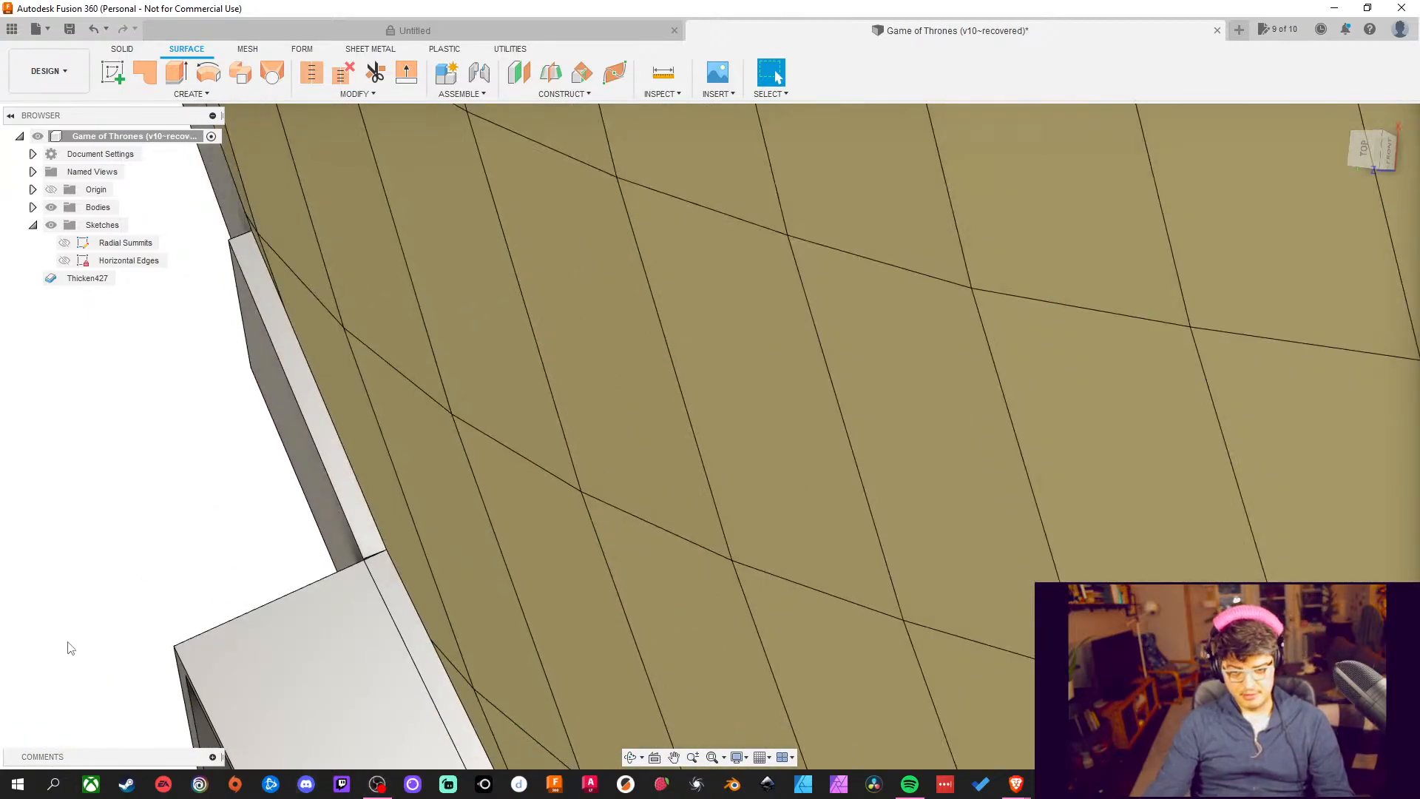
{"action": "middle_click_drag", "start_coordinate": [115, 638], "coordinate": [441, 590], "text": "shift"}
{"action": "left_click", "coordinate": [508, 444]}
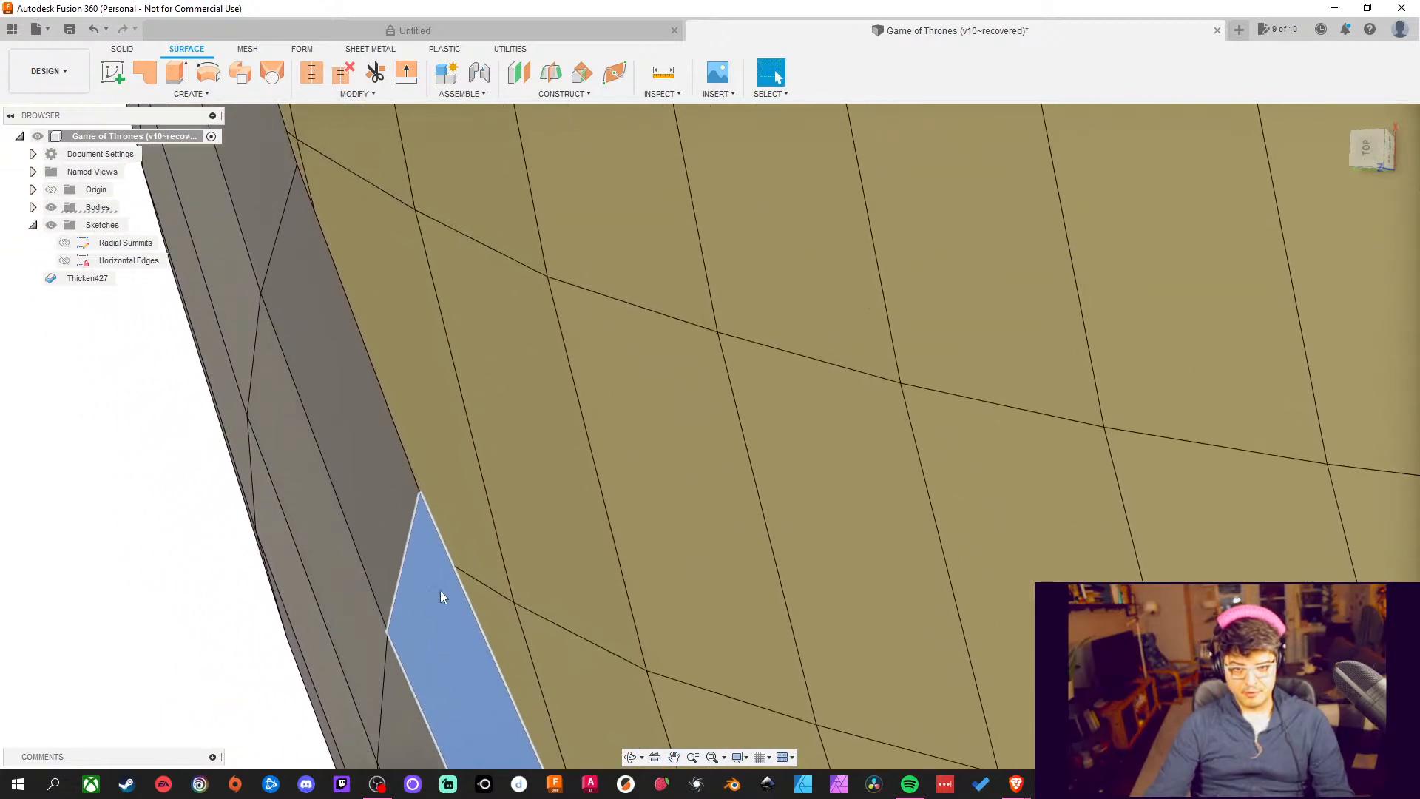
{"action": "left_click", "coordinate": [232, 93]}
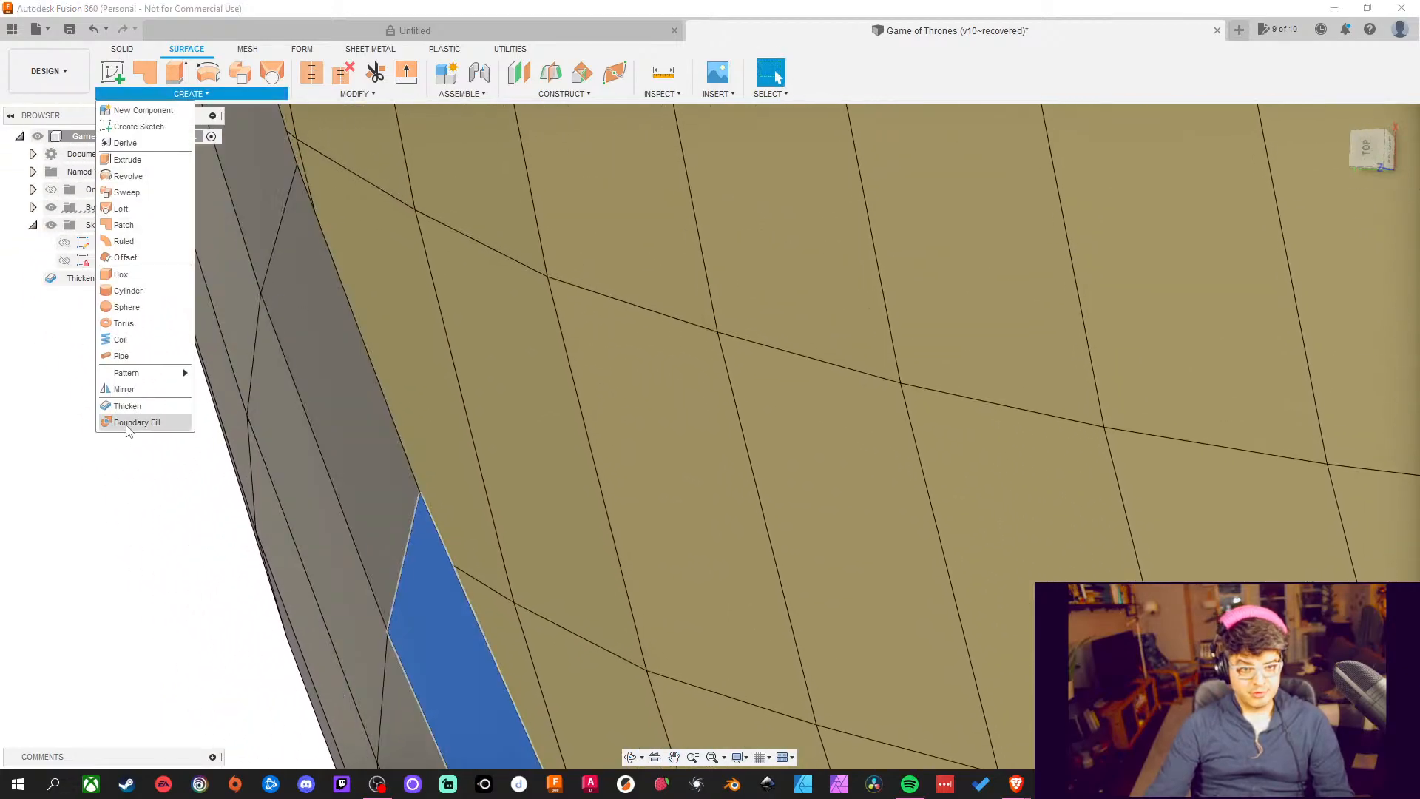
{"action": "left_click", "coordinate": [147, 396]}
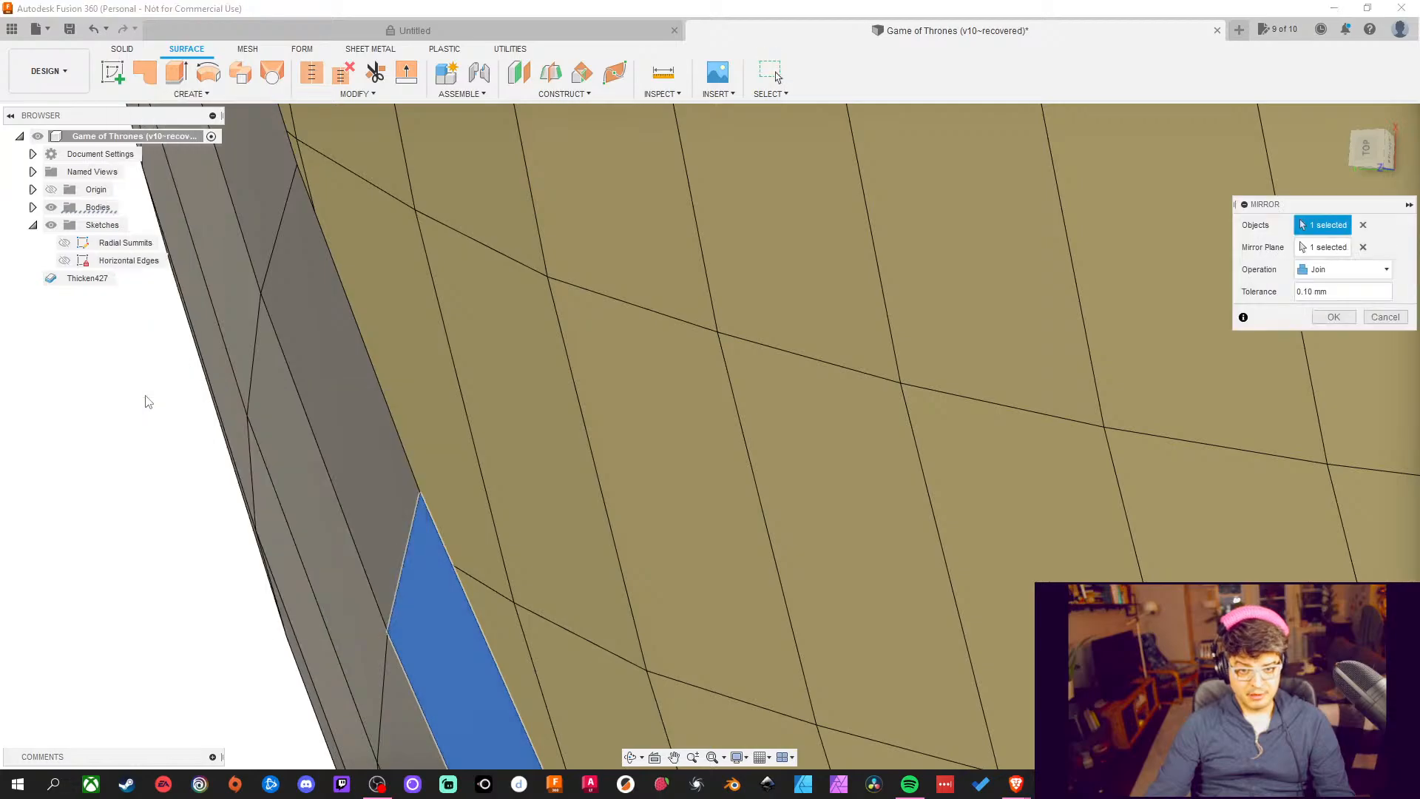
{"action": "left_click", "coordinate": [1402, 318]}
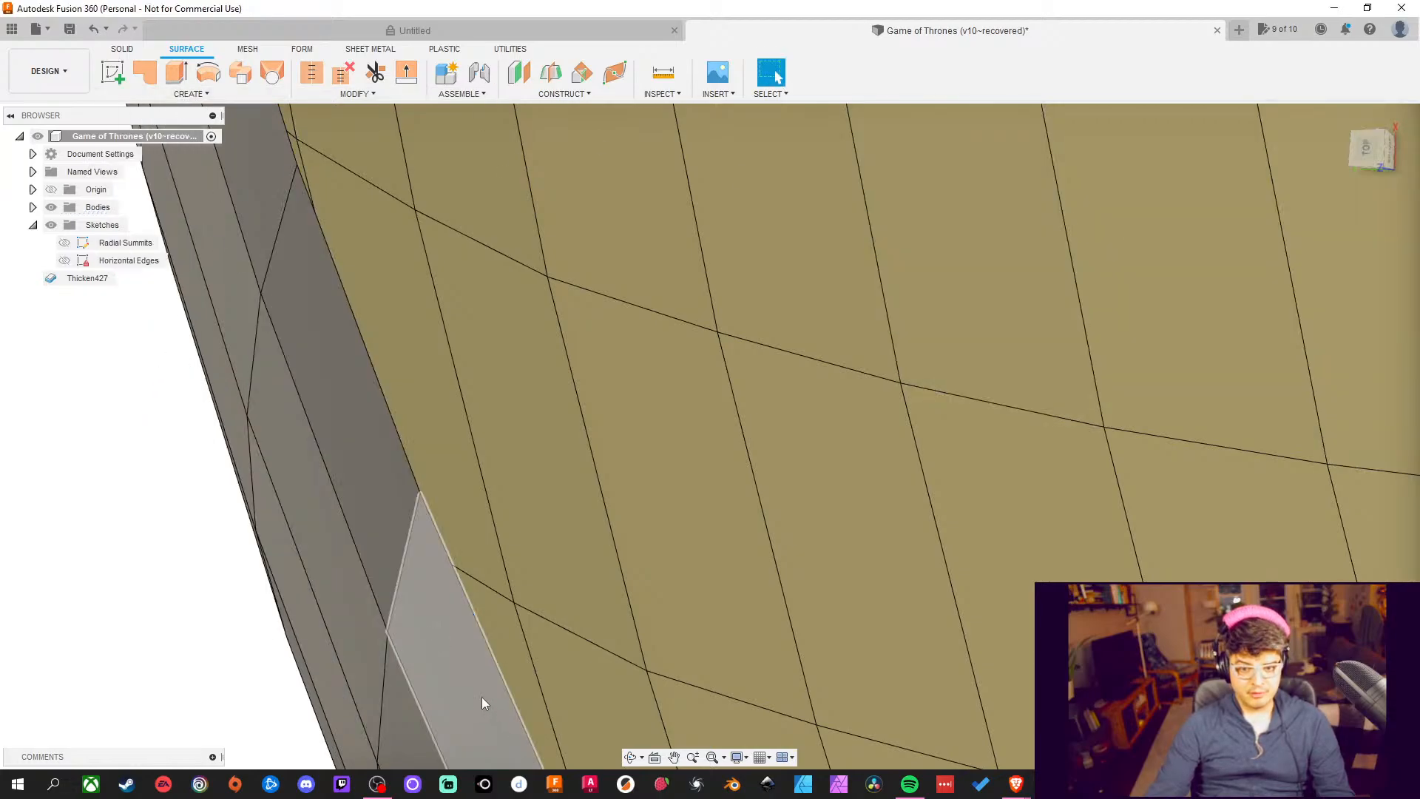
Thicken the next edge patch beside the thickened panel by -12 mm on one side as a new body
{"action": "middle_click_drag", "start_coordinate": [481, 697], "coordinate": [427, 461]}
{"action": "left_click", "coordinate": [481, 549]}
{"action": "left_click", "coordinate": [192, 94]}
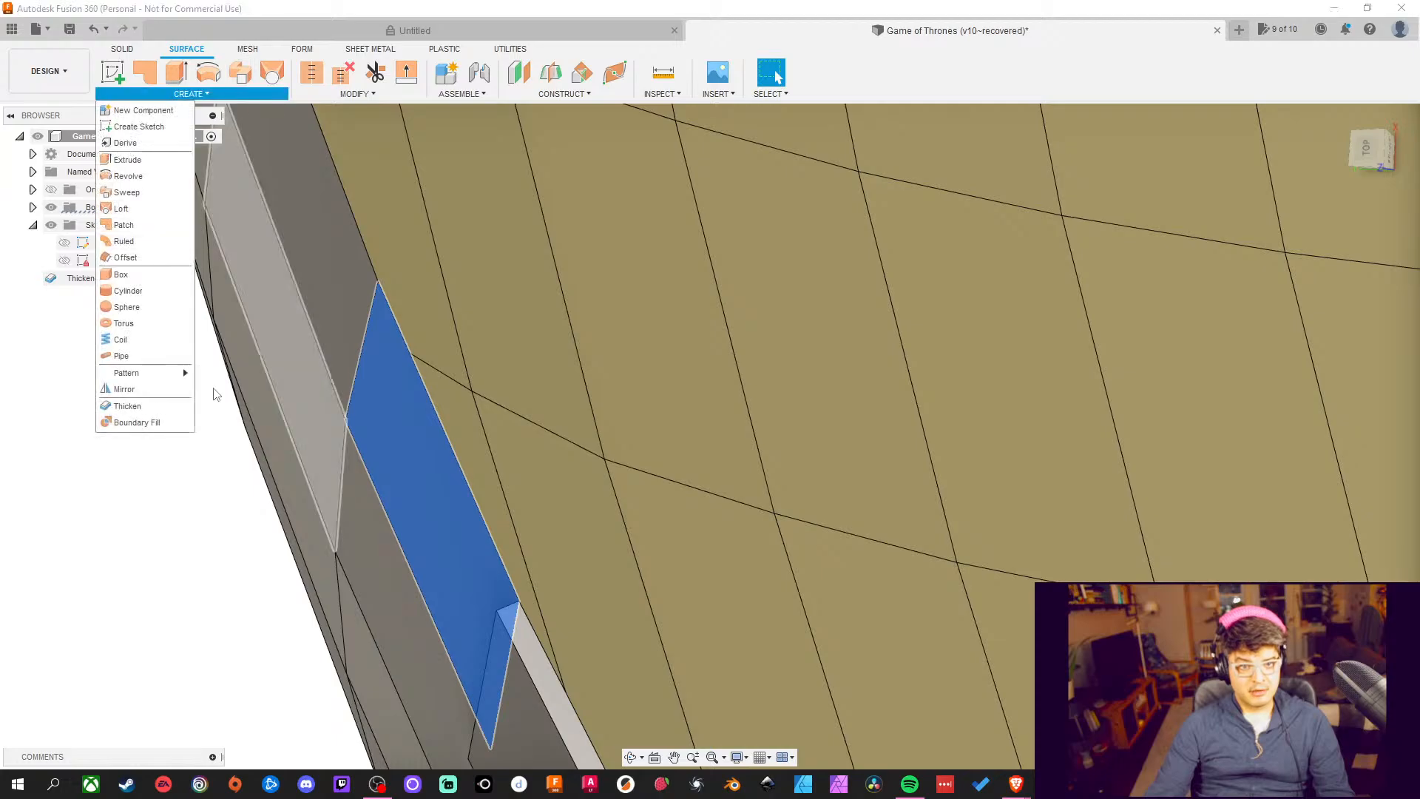
{"action": "left_click", "coordinate": [140, 406]}
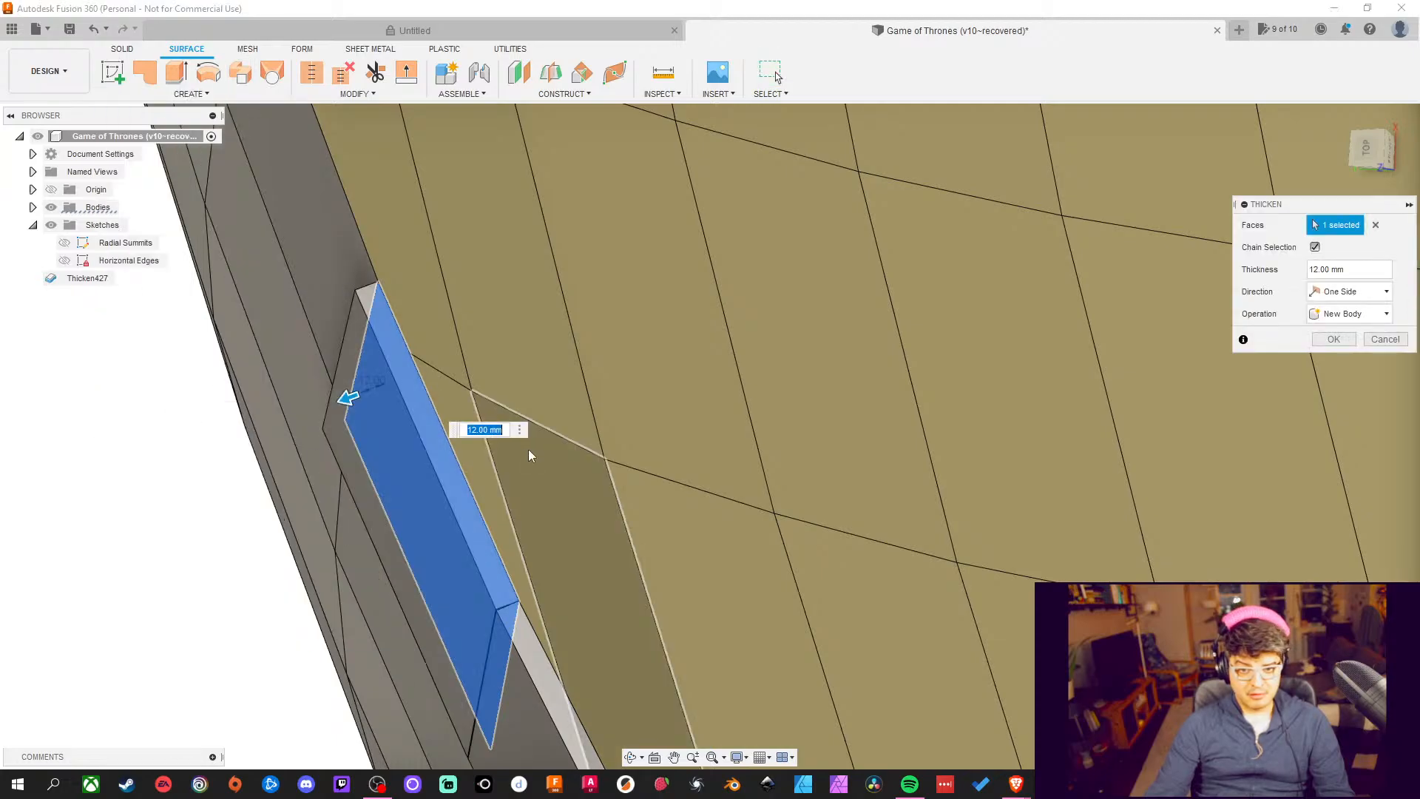
{"action": "type", "text": "-12"}
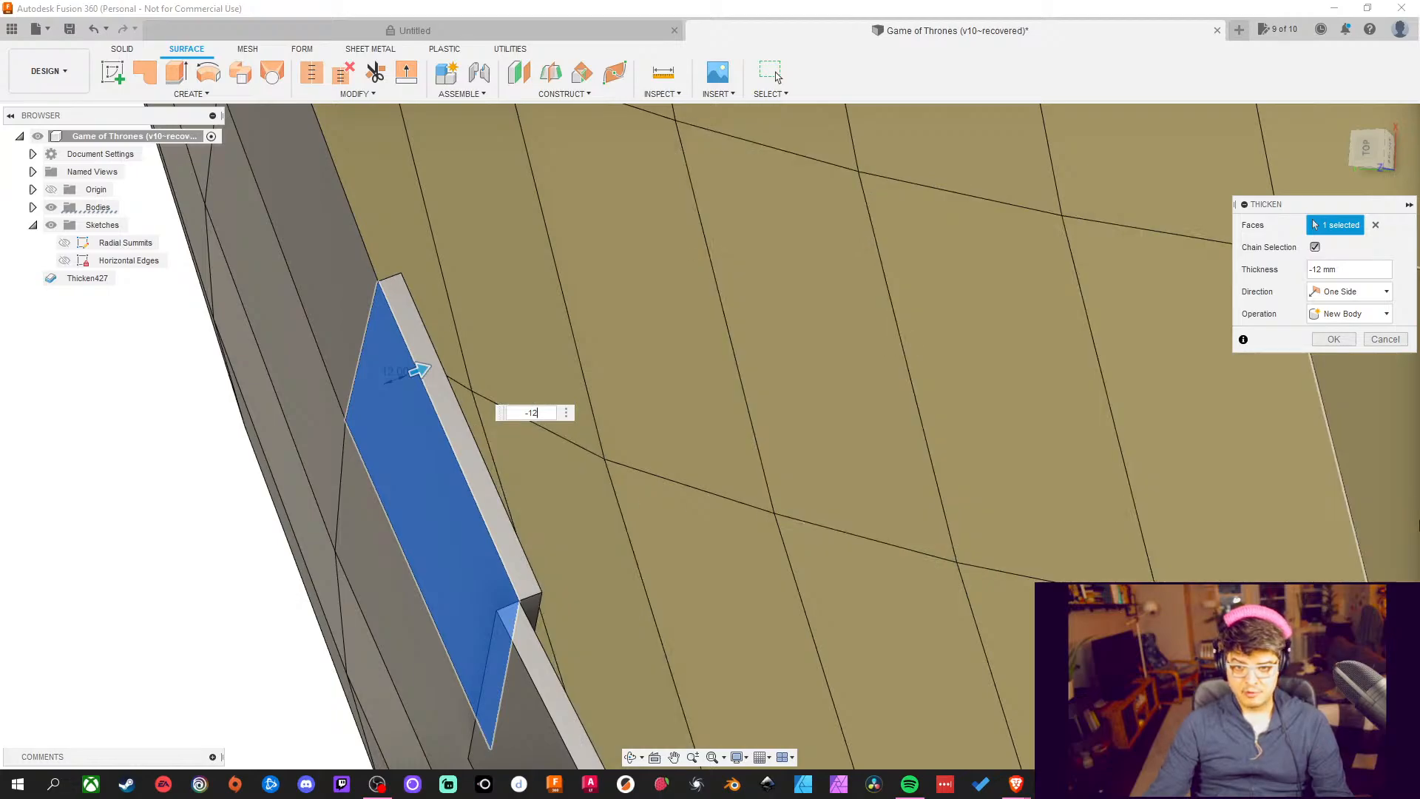
{"action": "left_click", "coordinate": [1334, 338]}
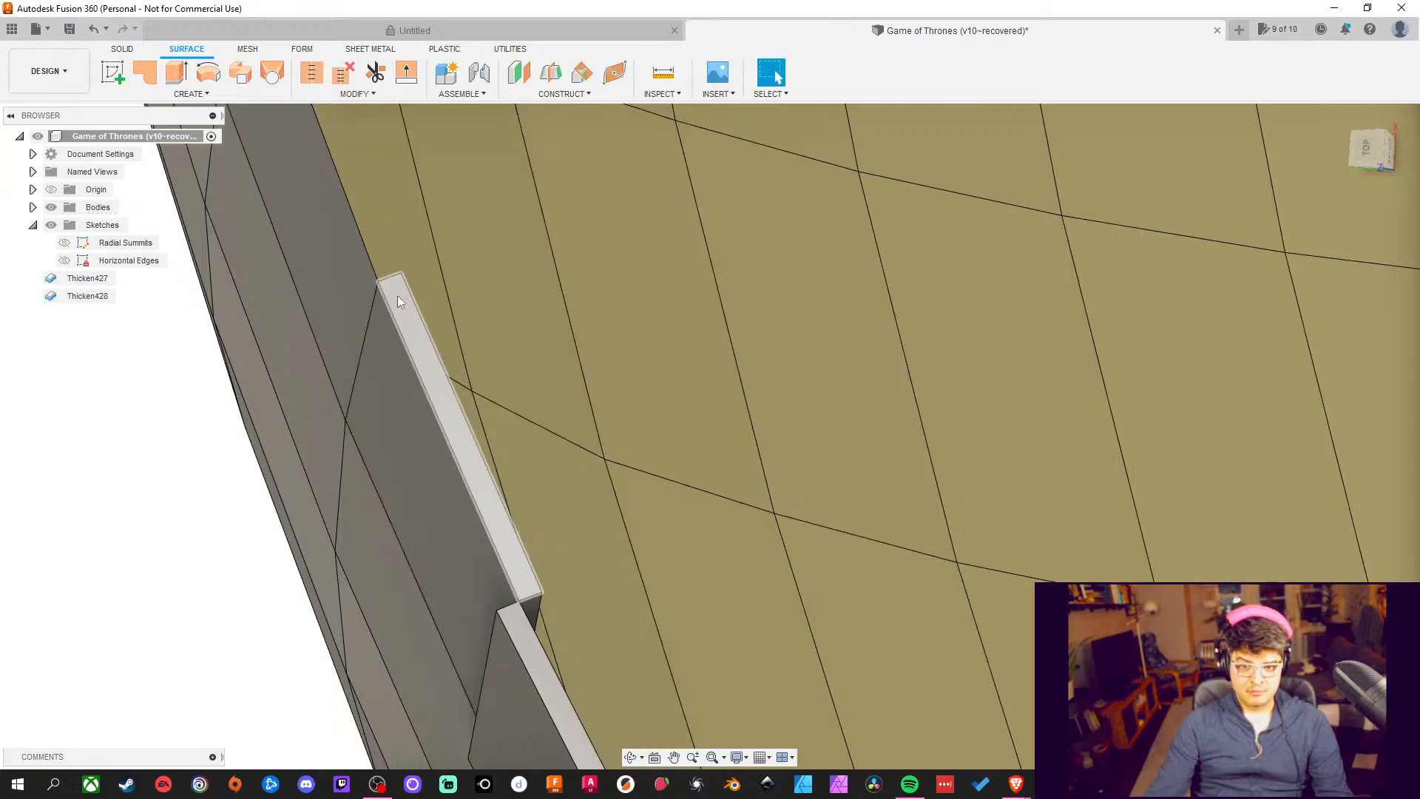
Thicken the following patch along the same edge by -12 mm on one side as a new body, checking its joint first
{"action": "left_click", "coordinate": [334, 246]}
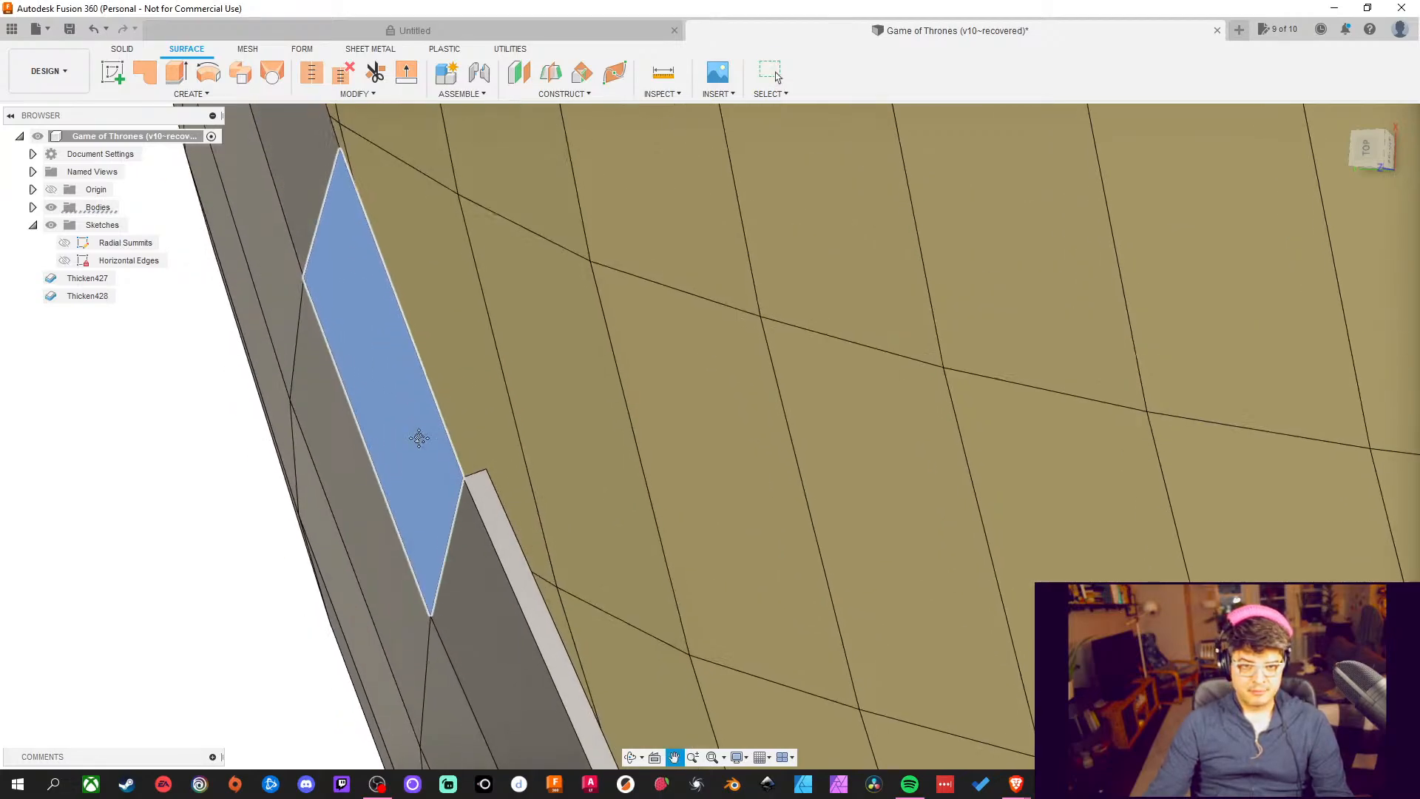
{"action": "left_click", "coordinate": [237, 95]}
{"action": "left_click", "coordinate": [159, 406]}
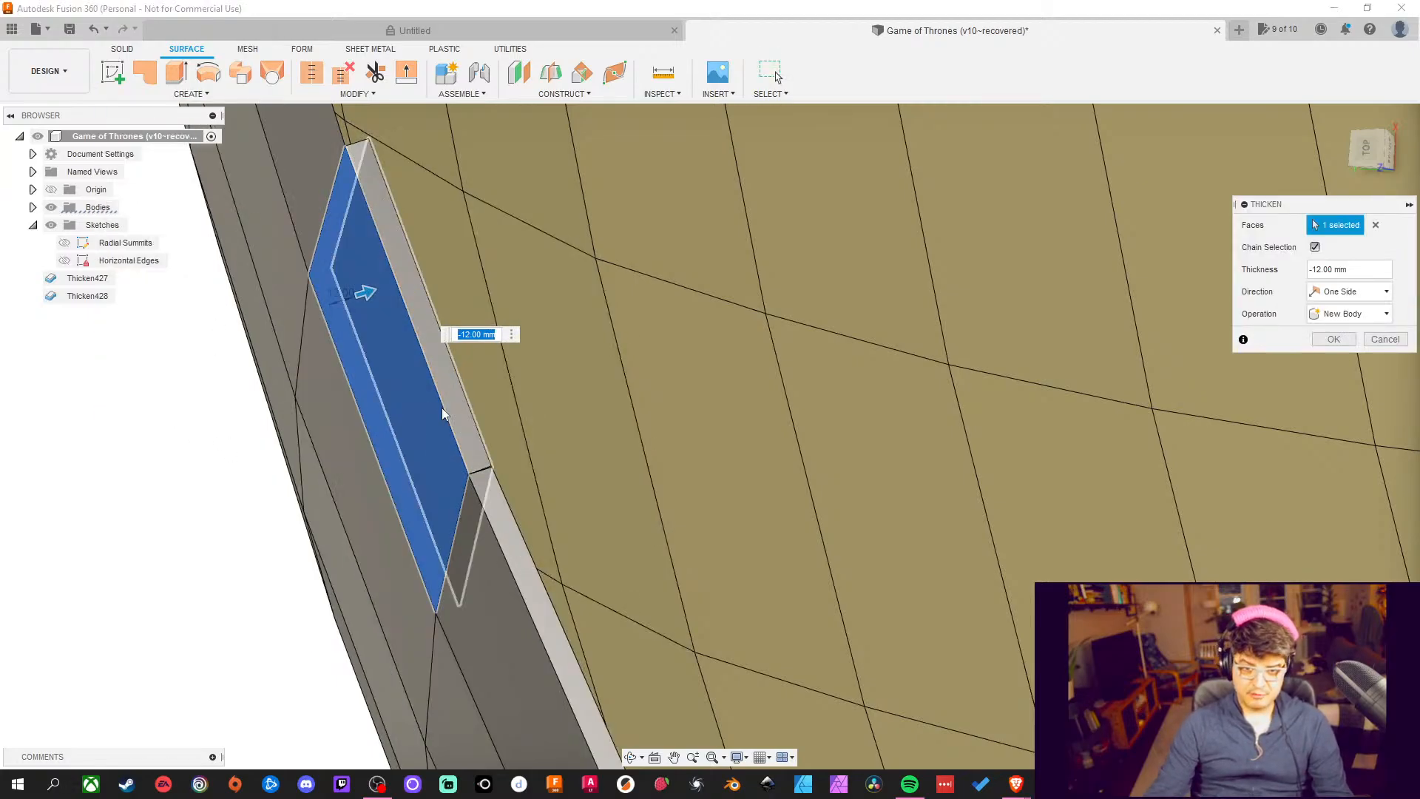
{"action": "scroll", "coordinate": [452, 479], "scroll_direction": "up", "scroll_amount": 1}
{"action": "scroll", "coordinate": [498, 469], "scroll_direction": "up", "scroll_amount": 4}
{"action": "scroll", "coordinate": [510, 513], "scroll_direction": "down", "scroll_amount": 2}
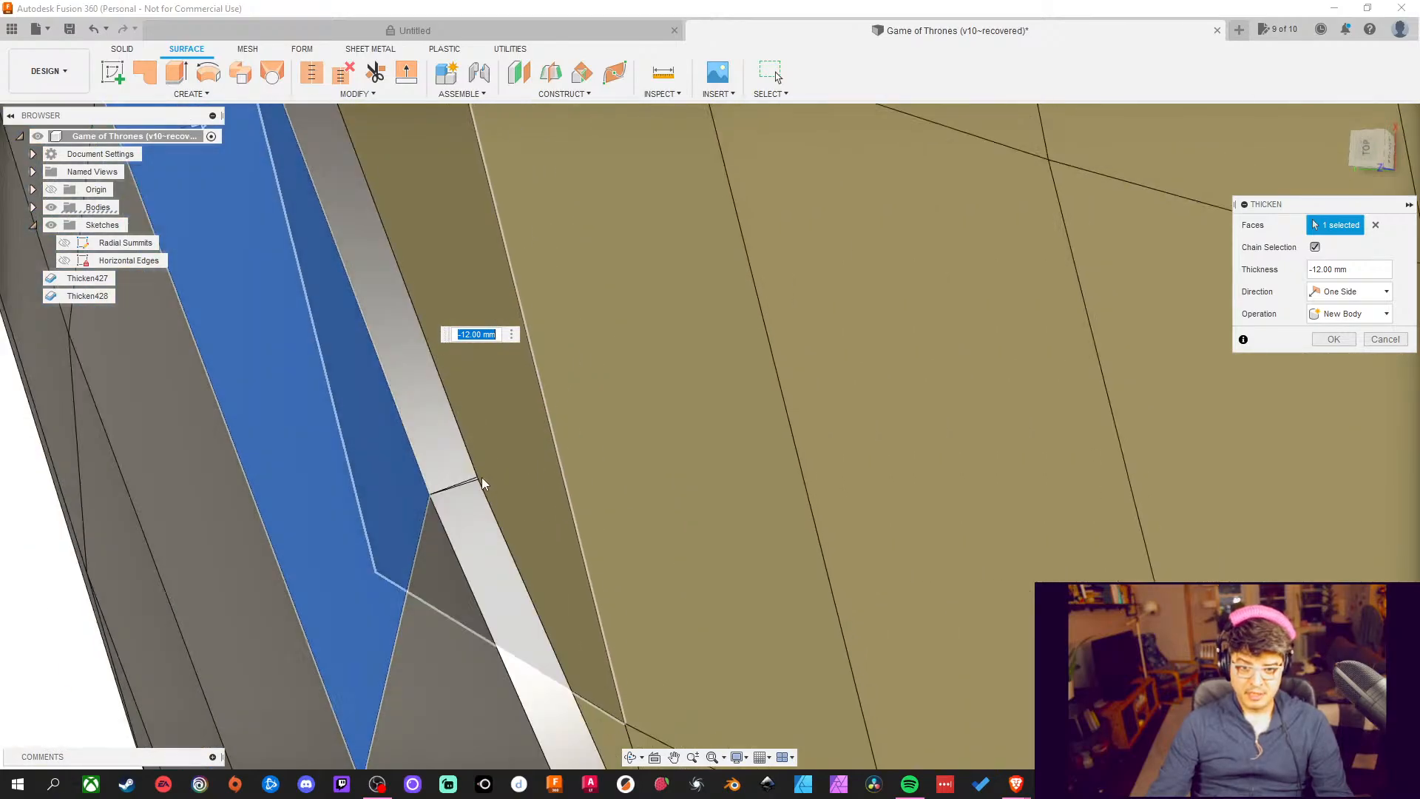
{"action": "scroll", "coordinate": [437, 532], "scroll_direction": "down", "scroll_amount": 6}
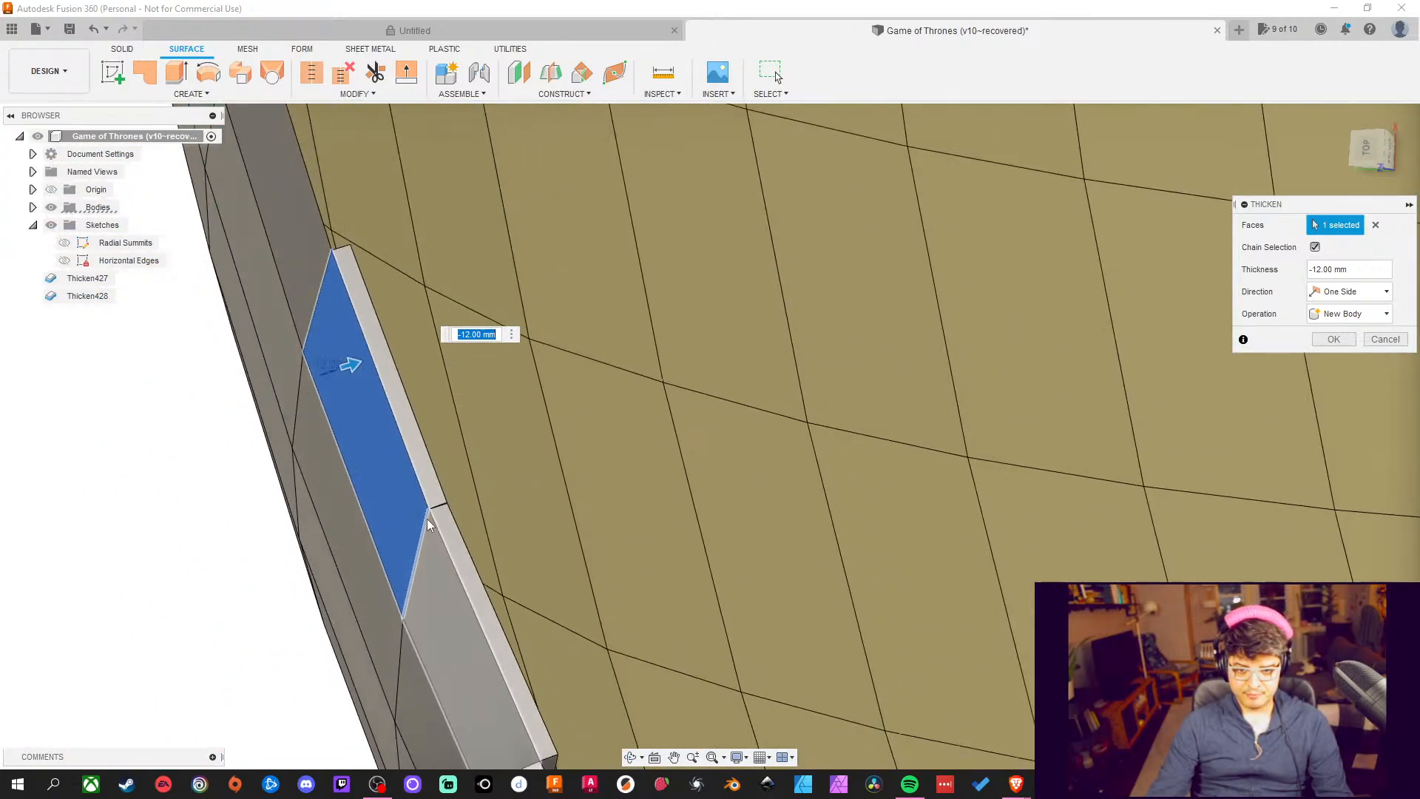
{"action": "mouse_move", "coordinate": [308, 634]}
{"action": "middle_mouse_down", "text": "shift"}
{"action": "mouse_move", "coordinate": [295, 654]}
{"action": "mouse_move", "coordinate": [308, 640]}
{"action": "mouse_move", "coordinate": [295, 633]}
{"action": "mouse_move", "coordinate": [301, 656]}
{"action": "middle_mouse_up", "text": "shift"}
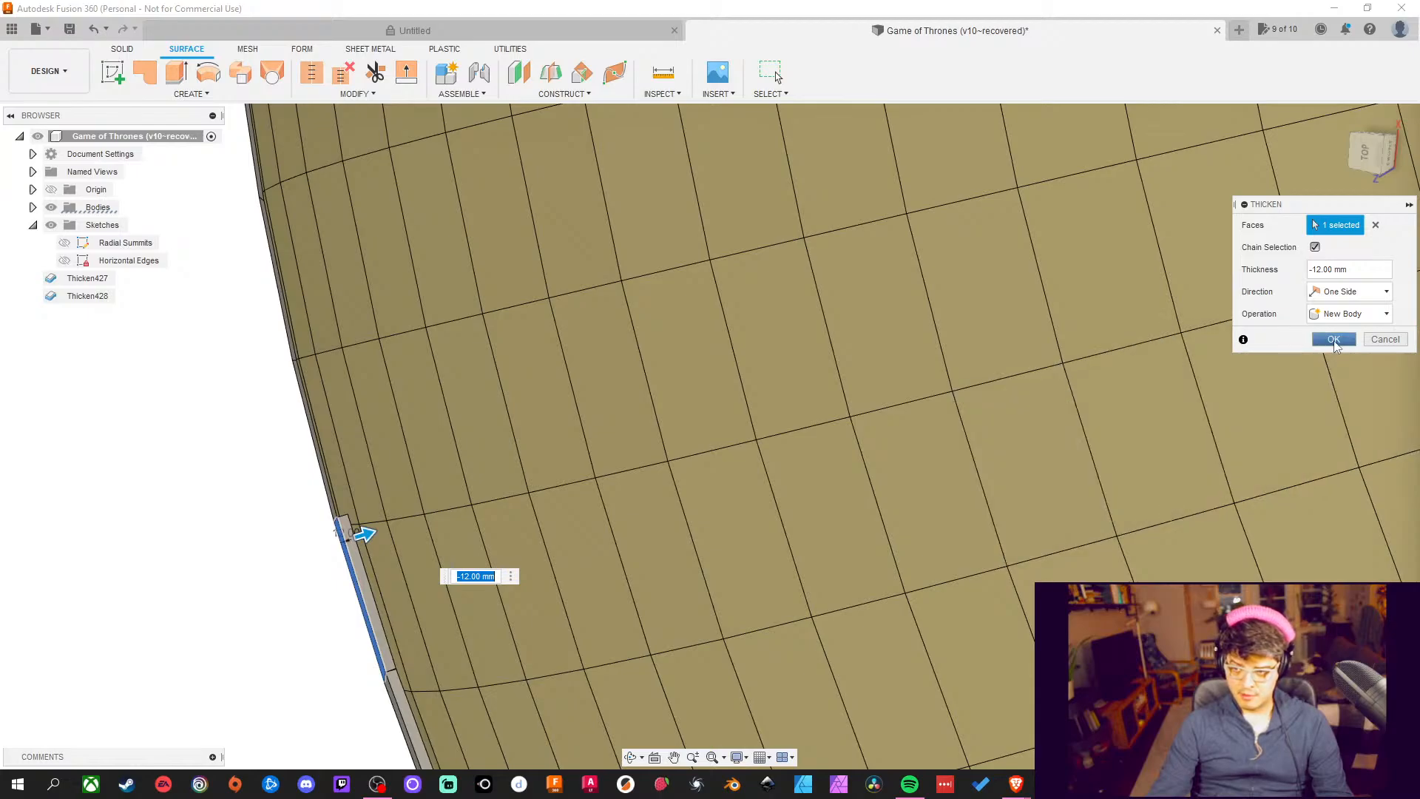
{"action": "left_click", "coordinate": [1334, 341]}
Examine the joints and thickening directions of the edge panels and boxes from above and at an angle
{"action": "middle_click_drag", "start_coordinate": [584, 500], "coordinate": [332, 496], "text": "shift"}
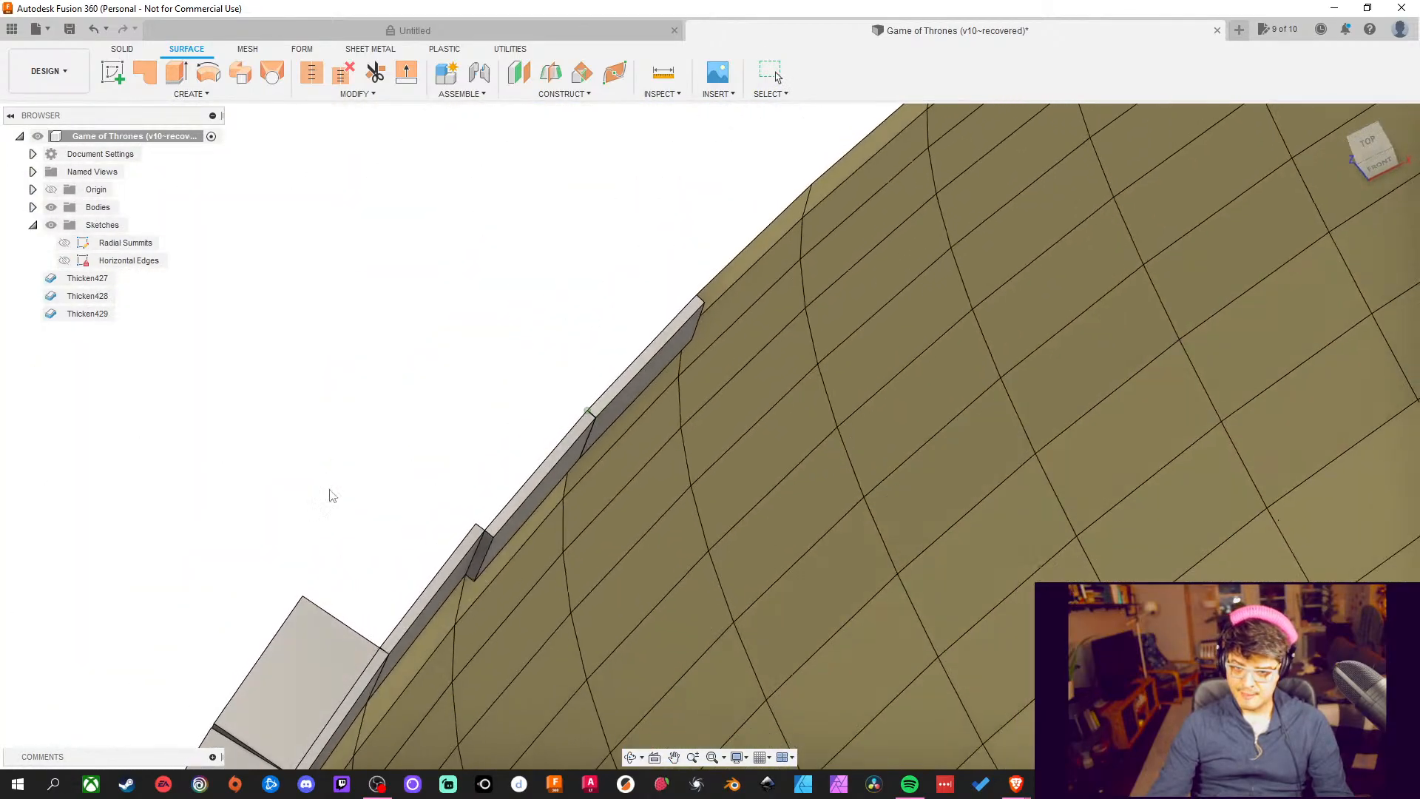
{"action": "scroll", "coordinate": [584, 426], "scroll_direction": "up", "scroll_amount": 6}
{"action": "scroll", "coordinate": [581, 415], "scroll_direction": "down", "scroll_amount": 4}
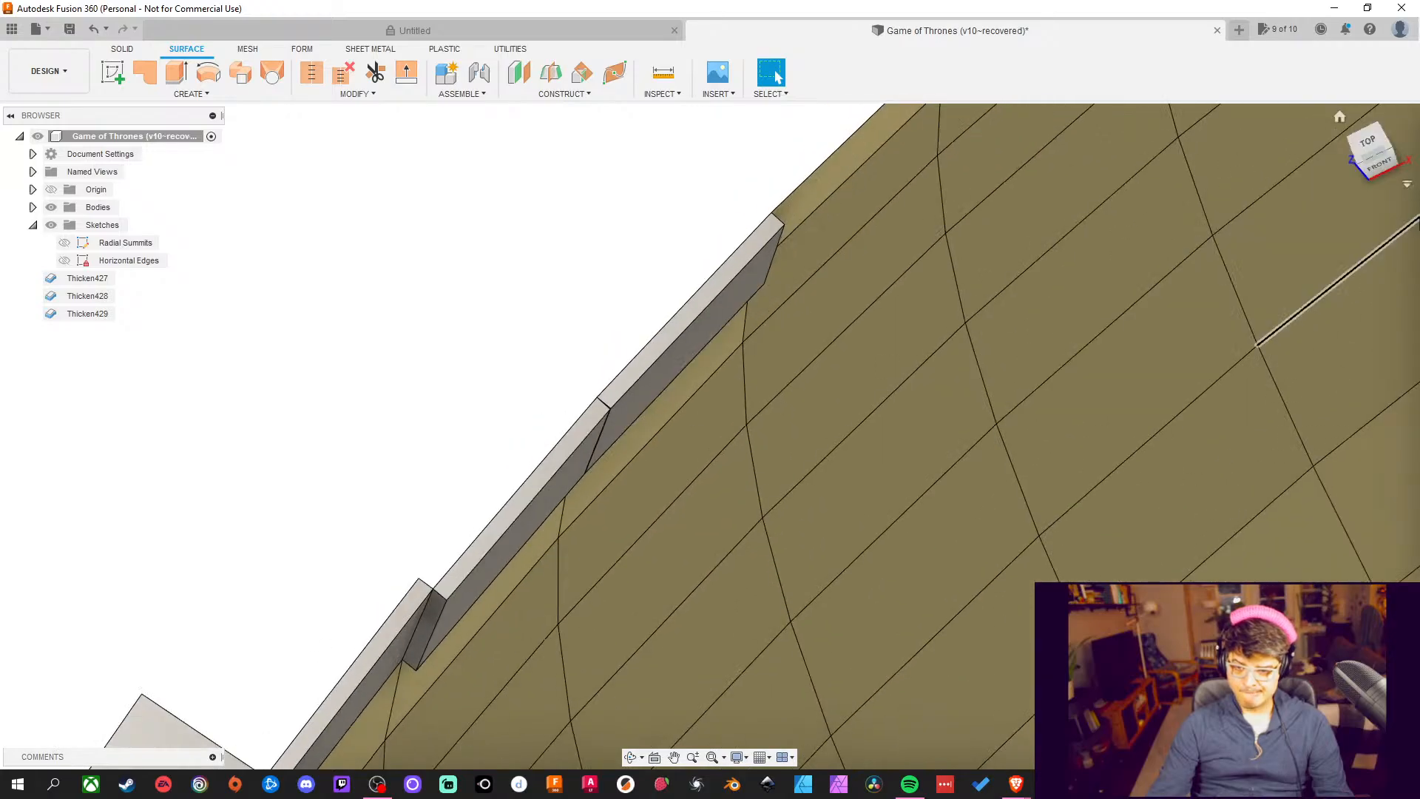
{"action": "left_click", "coordinate": [1373, 148]}
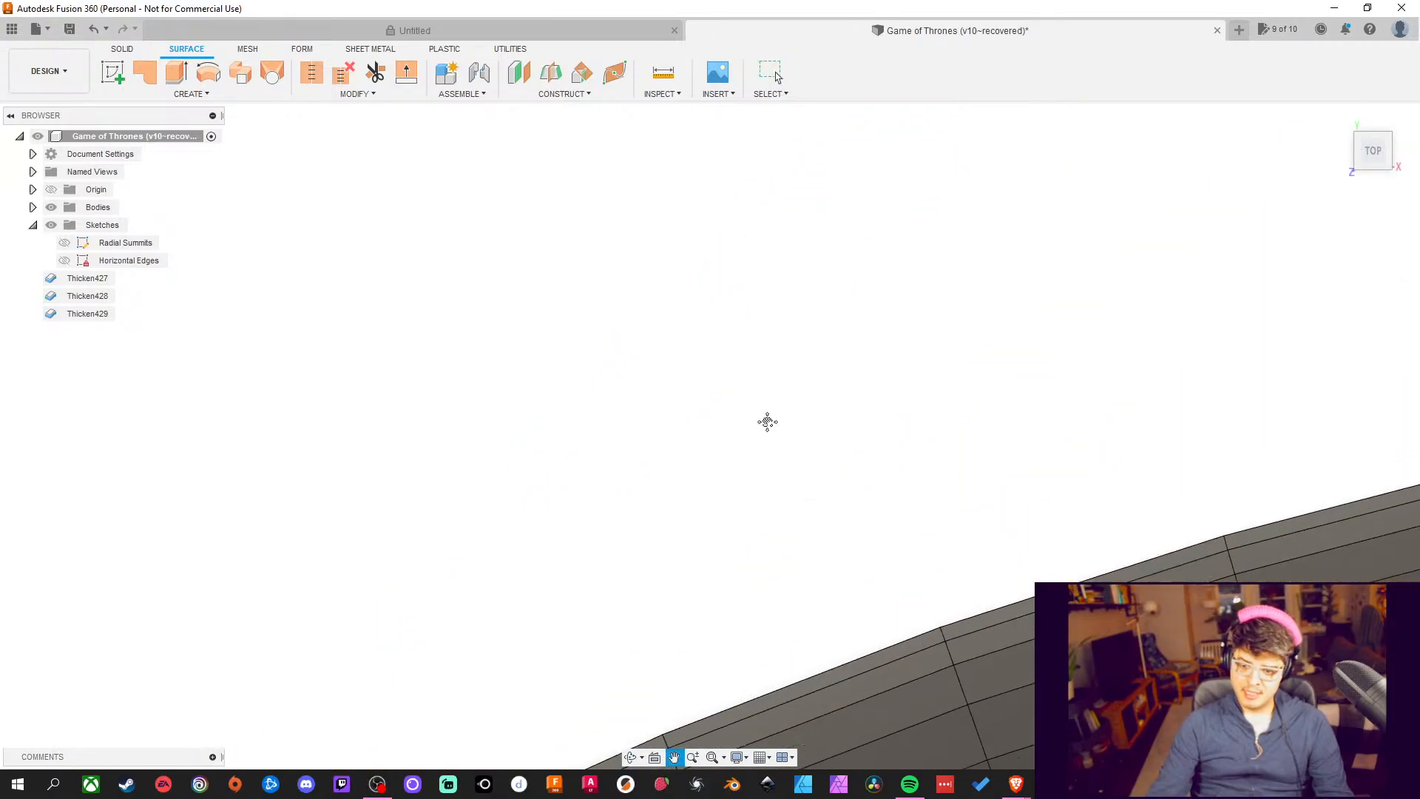
{"action": "scroll", "coordinate": [724, 562], "scroll_direction": "up", "scroll_amount": 4}
{"action": "scroll", "coordinate": [792, 720], "scroll_direction": "down", "scroll_amount": 4}
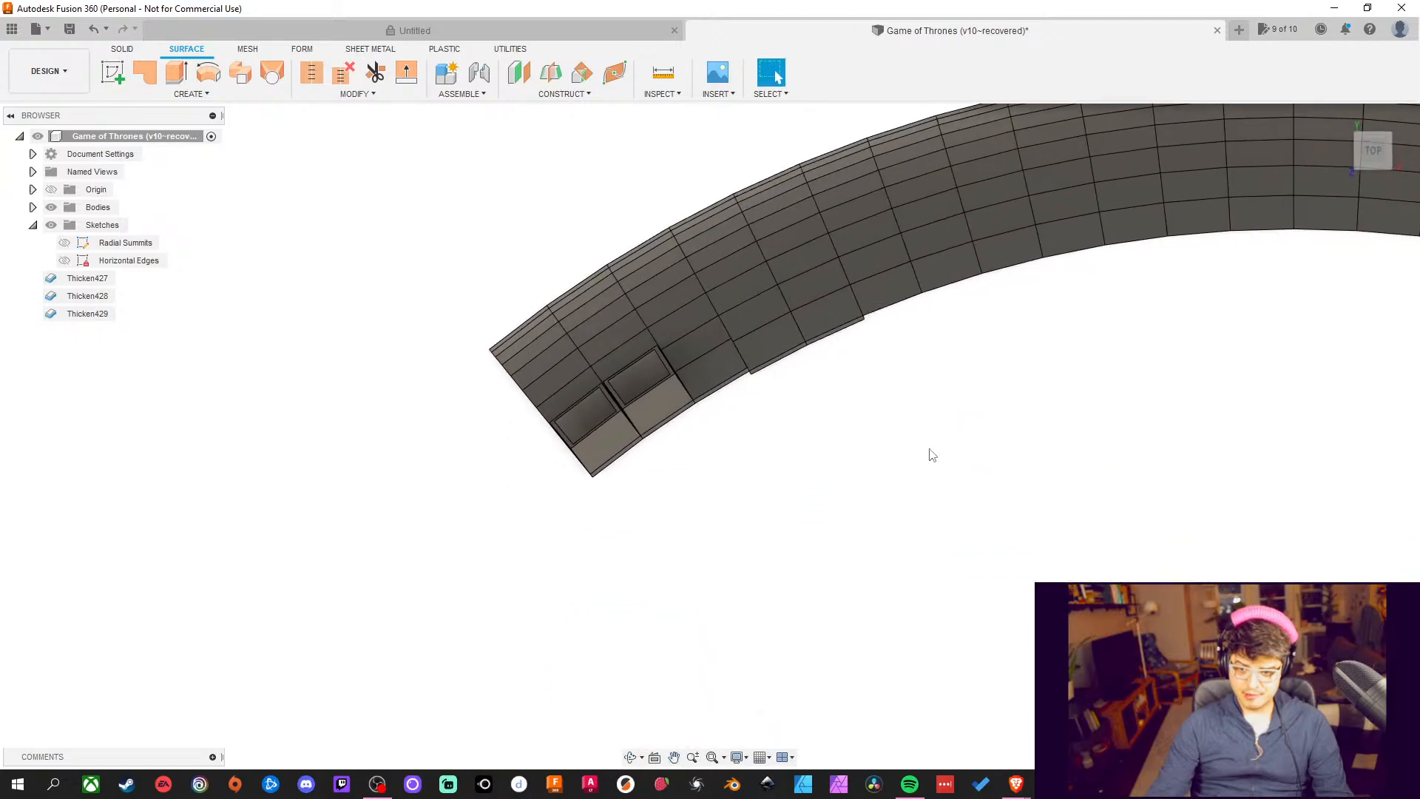
{"action": "middle_click_drag", "start_coordinate": [929, 453], "coordinate": [898, 416], "text": "shift"}
{"action": "scroll", "coordinate": [815, 326], "scroll_direction": "up", "scroll_amount": 5}
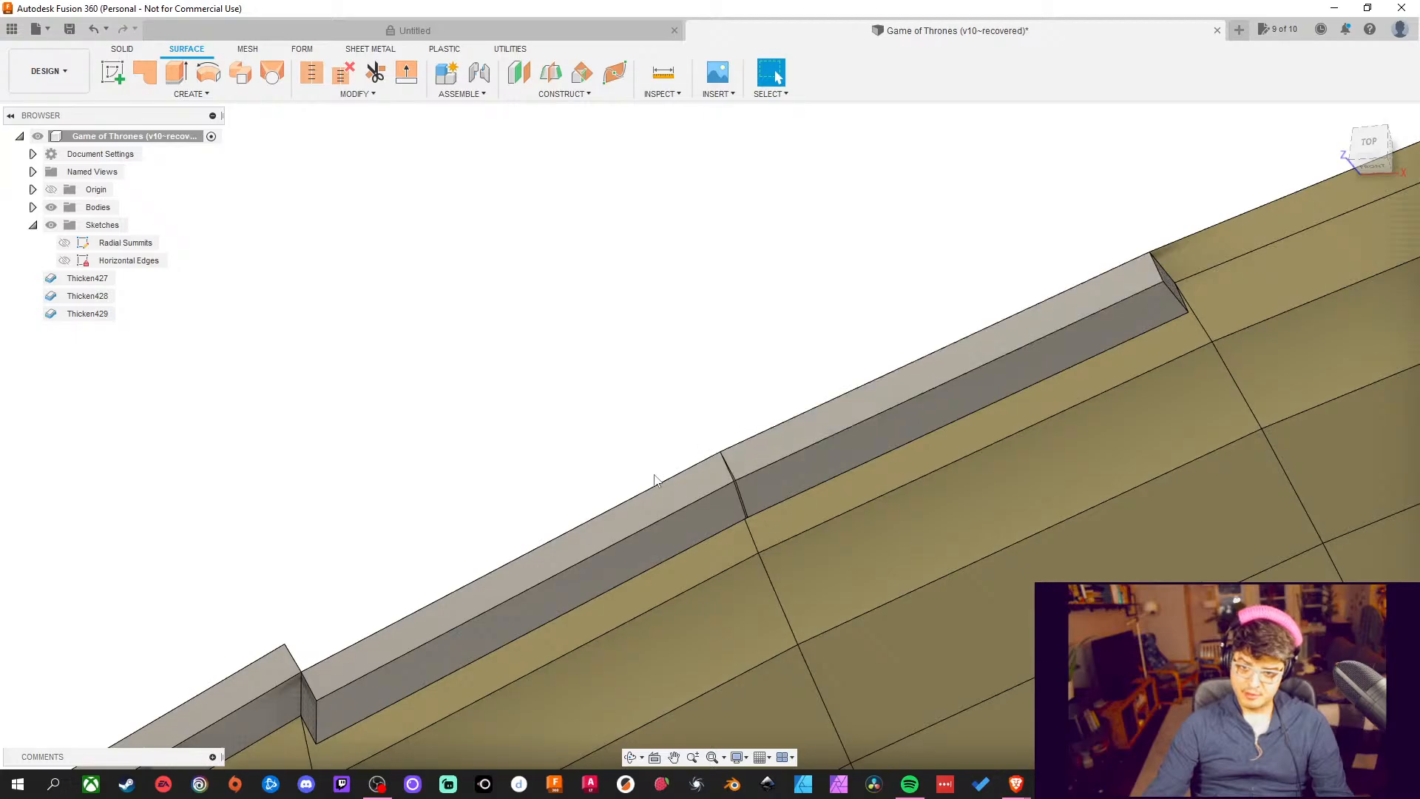
{"action": "scroll", "coordinate": [630, 487], "scroll_direction": "down", "scroll_amount": 5}
{"action": "middle_click_drag", "start_coordinate": [621, 452], "coordinate": [880, 377], "text": "shift"}
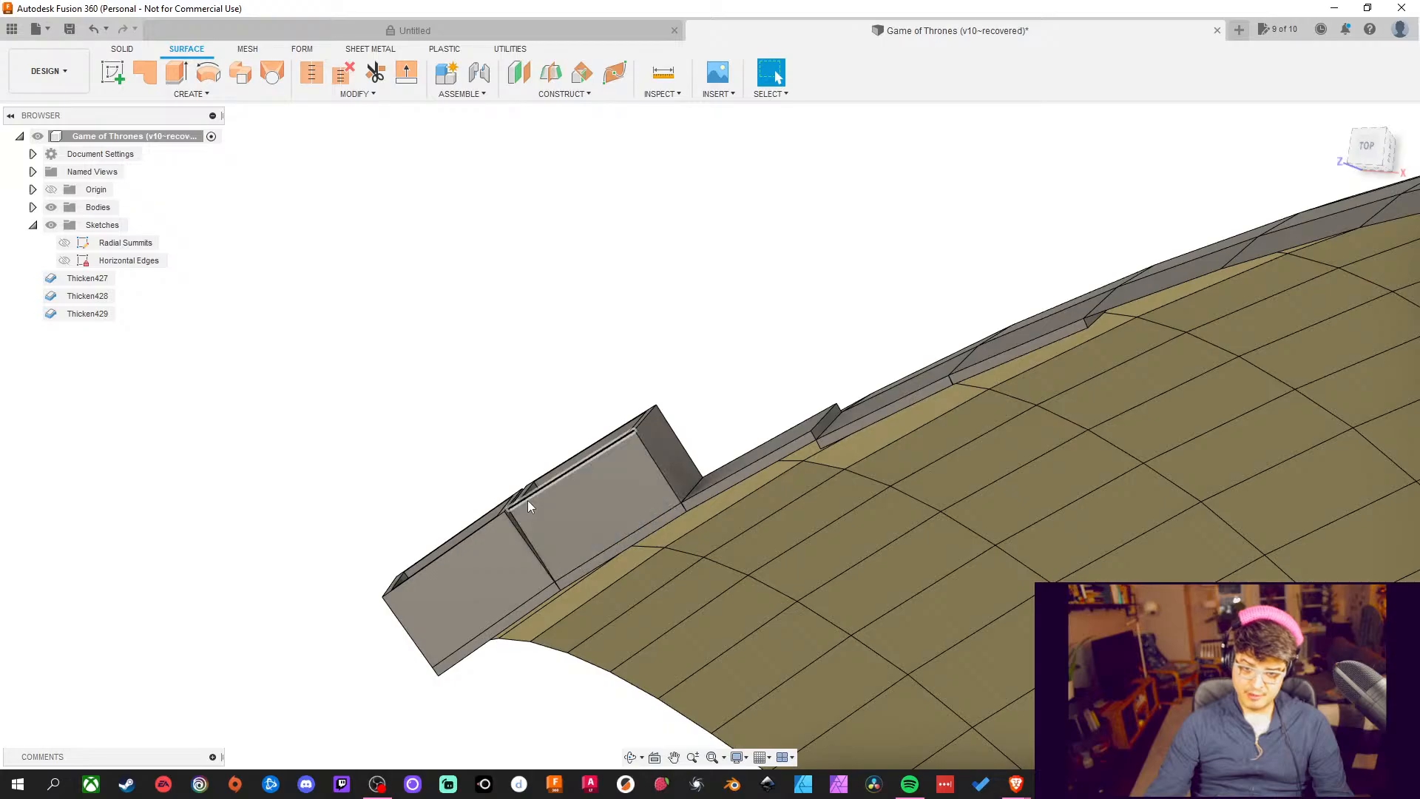
{"action": "middle_click_drag", "start_coordinate": [557, 460], "coordinate": [565, 552], "text": "shift"}
{"action": "scroll", "coordinate": [569, 556], "scroll_direction": "up", "scroll_amount": 3}
{"action": "scroll", "coordinate": [592, 576], "scroll_direction": "down", "scroll_amount": 3}
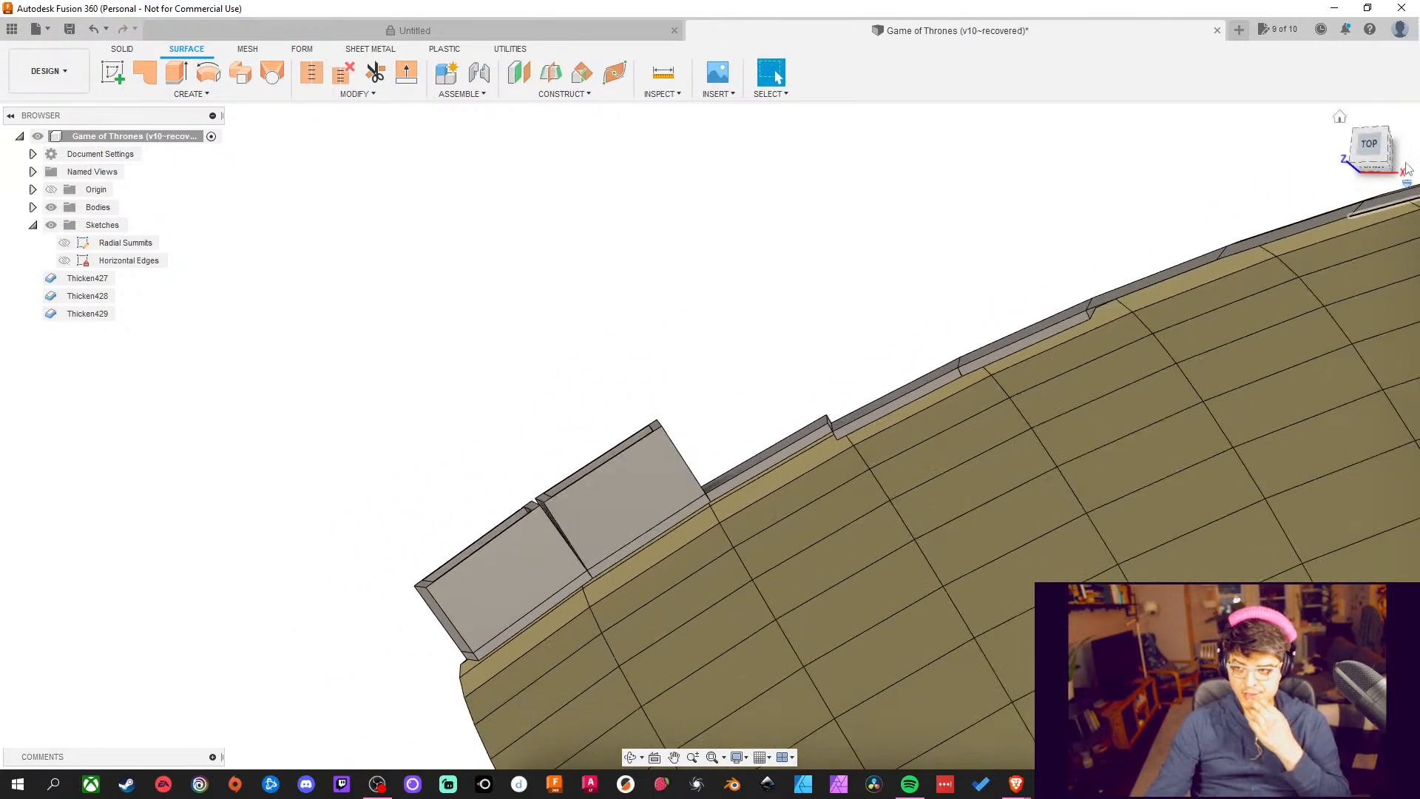
View the whole curved grid from the front and start a measurement
{"action": "left_click", "coordinate": [1339, 116]}
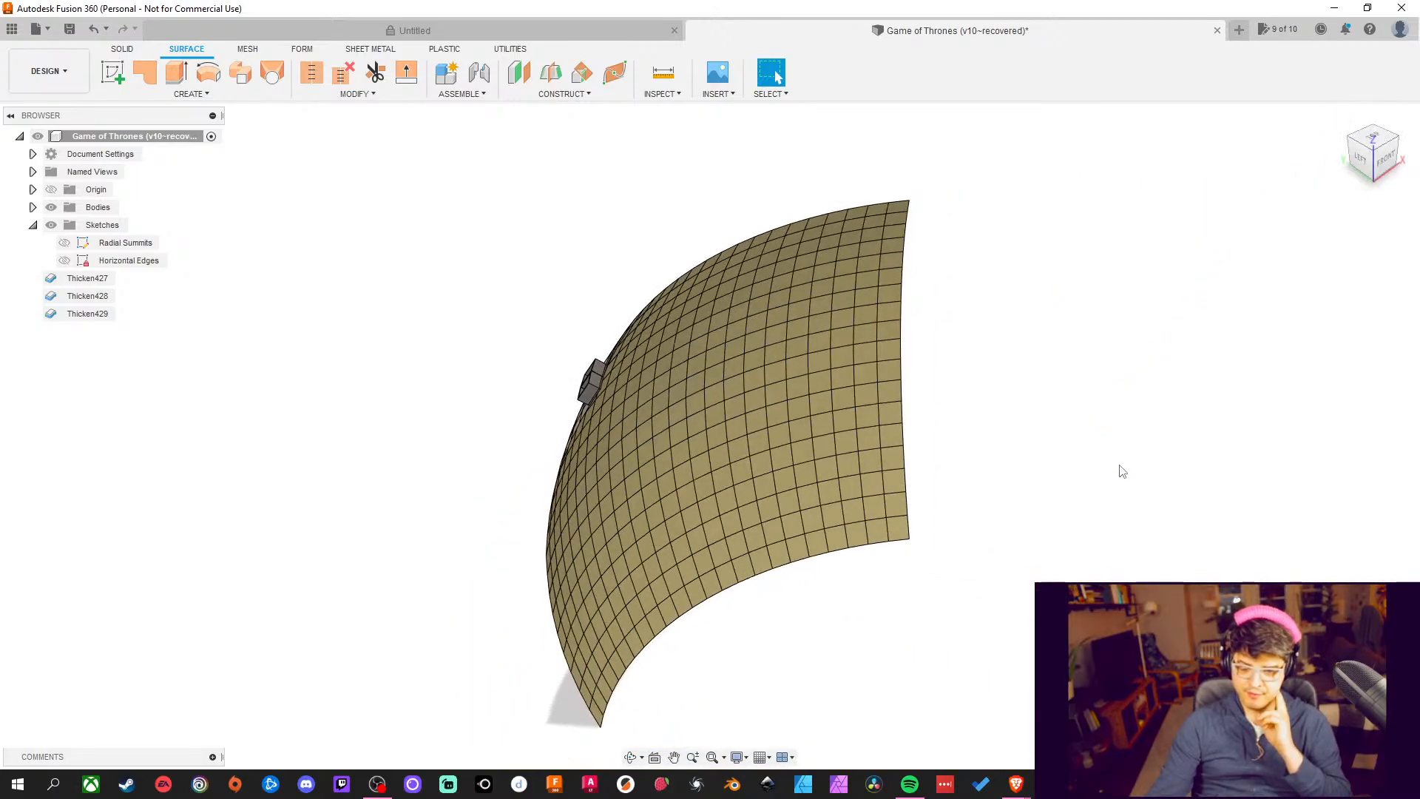
{"action": "middle_click_drag", "start_coordinate": [1062, 533], "coordinate": [995, 482], "text": "shift"}
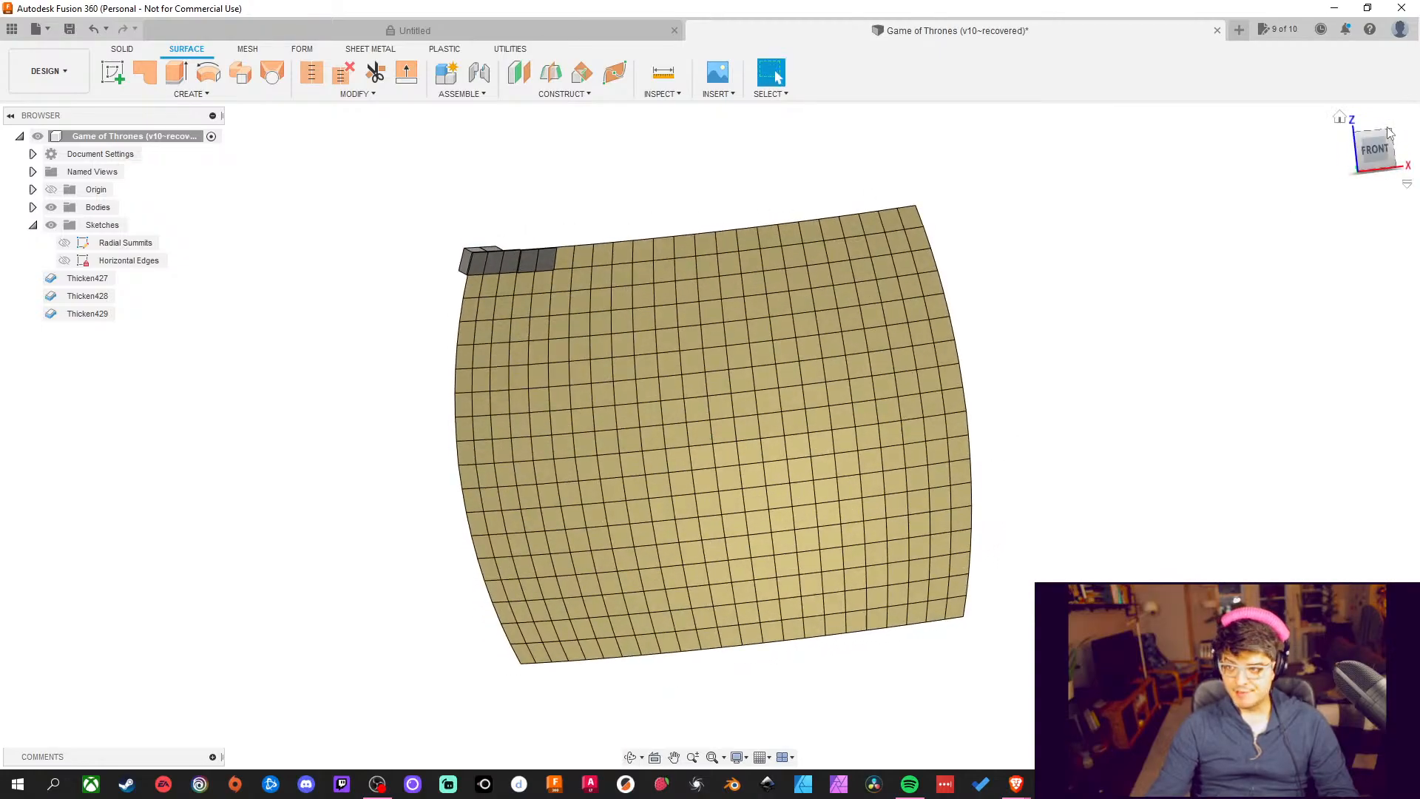
{"action": "left_click", "coordinate": [1368, 154]}
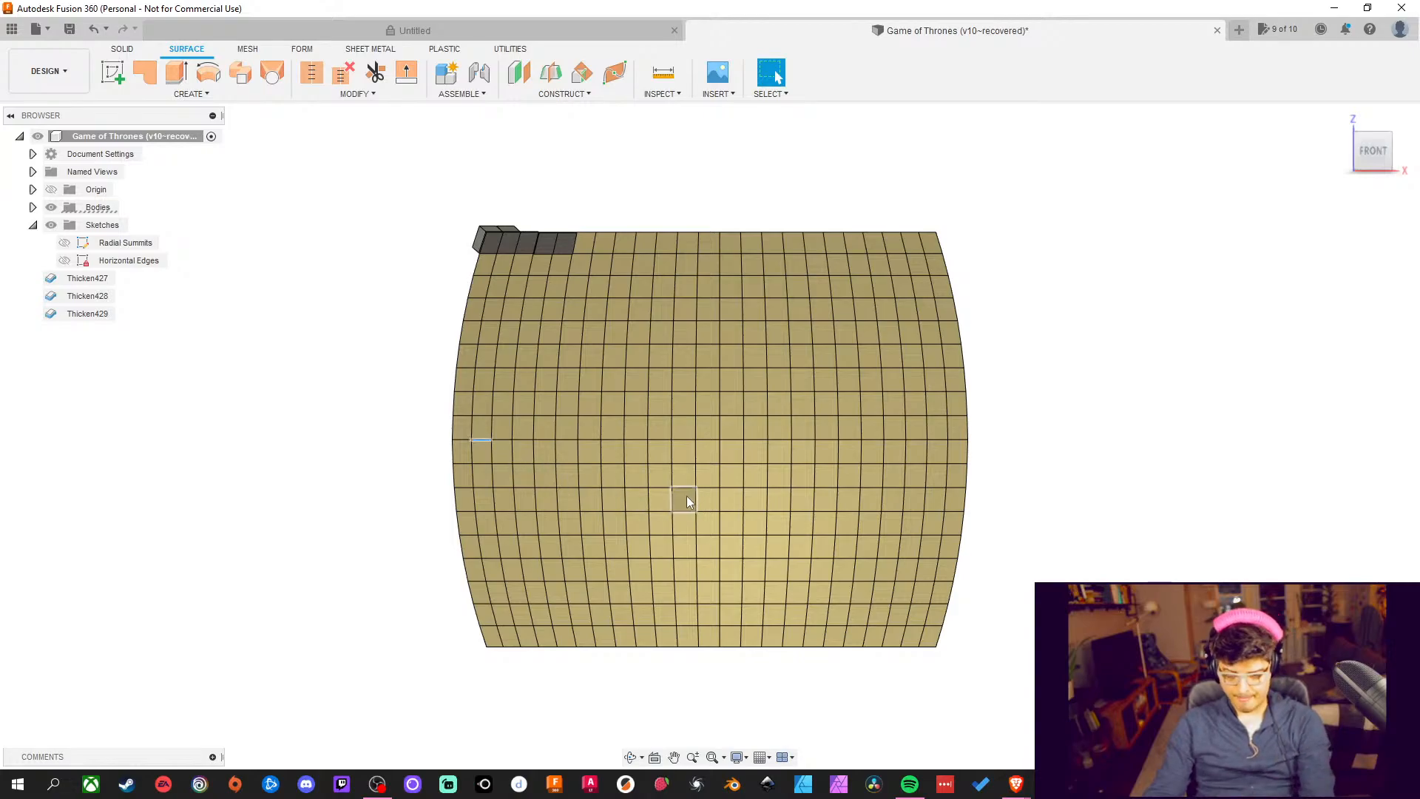
{"action": "key", "text": "i"}
{"action": "left_click", "coordinate": [1226, 499]}
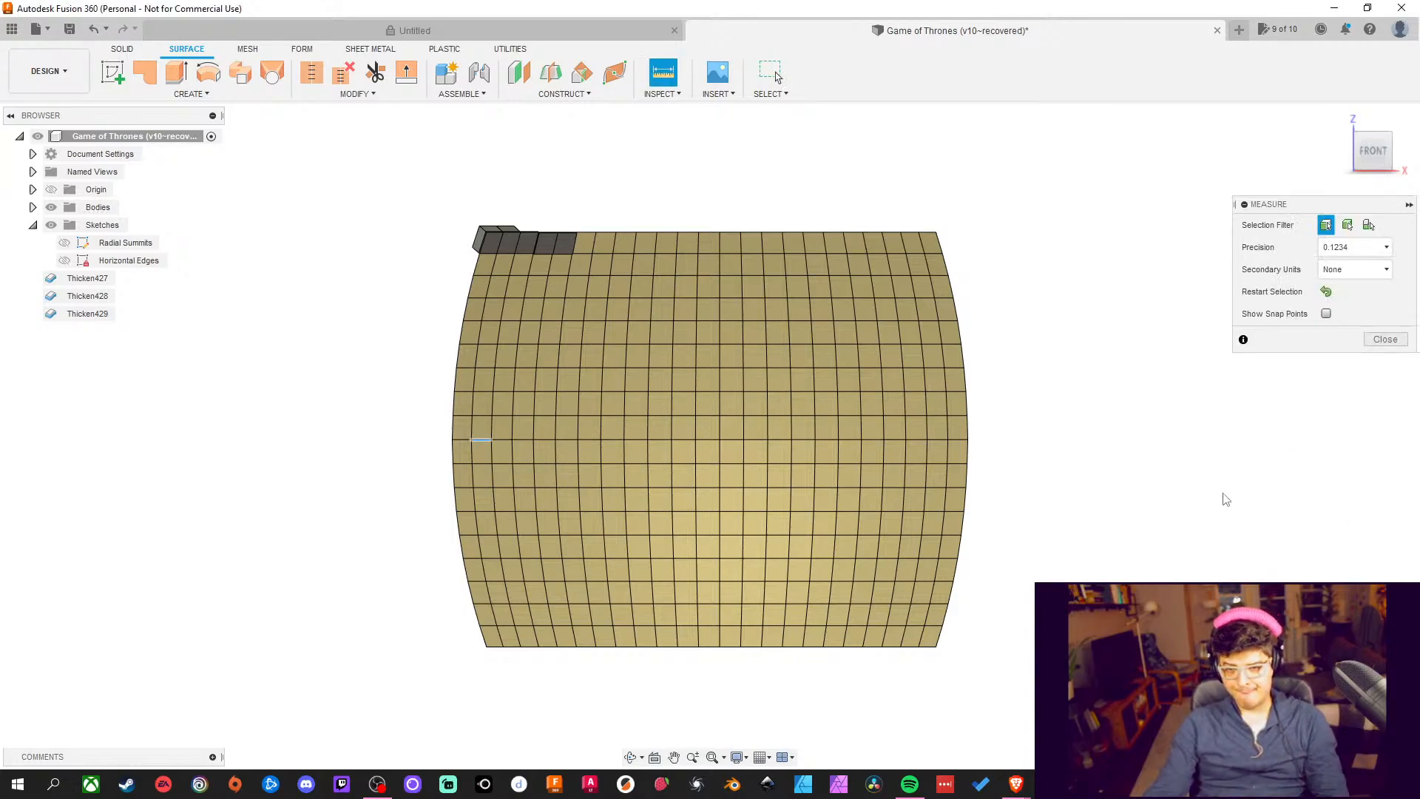
Measure the length of a horizontal panel edge along the underside of the surface's top row
{"action": "scroll", "coordinate": [646, 256], "scroll_direction": "up", "scroll_amount": 3}
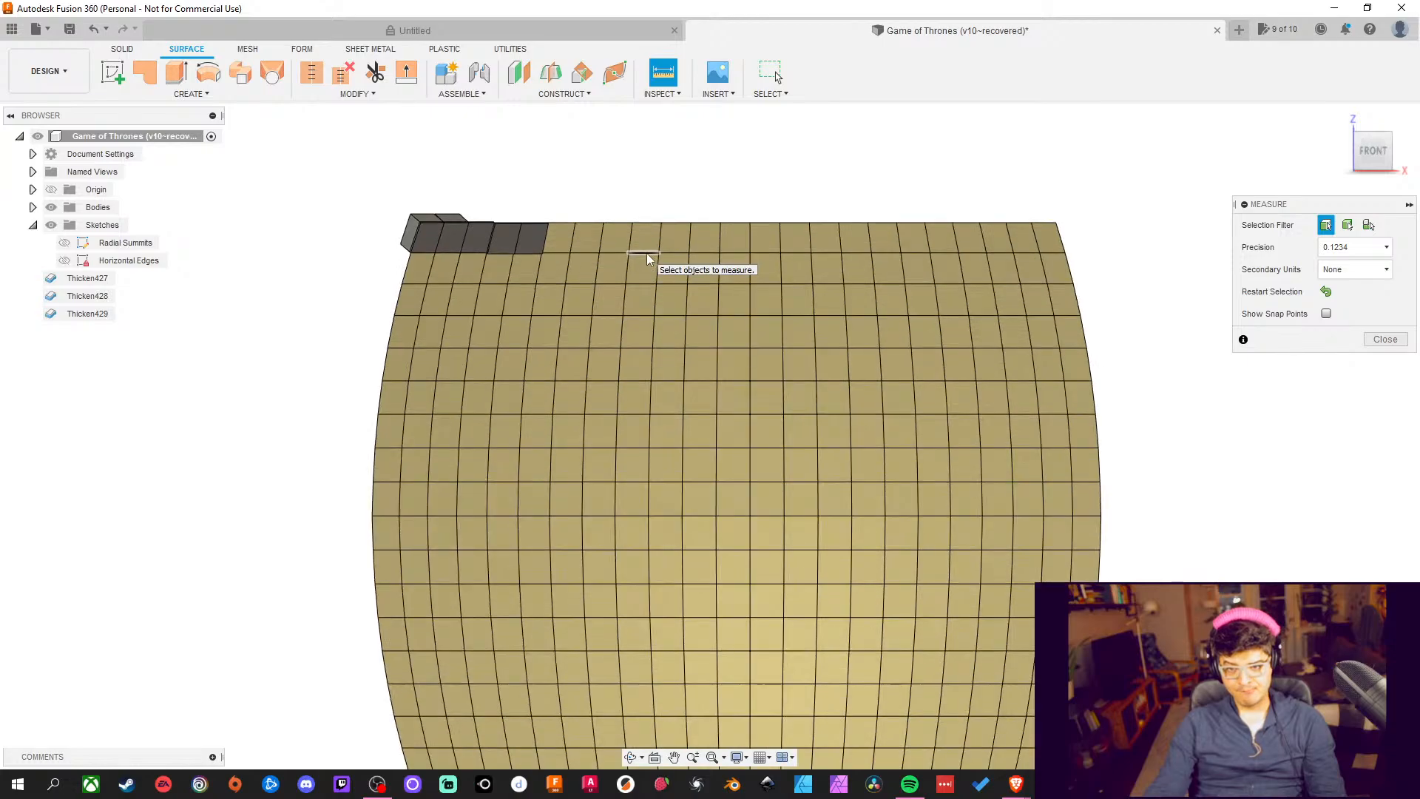
{"action": "left_click", "coordinate": [646, 252]}
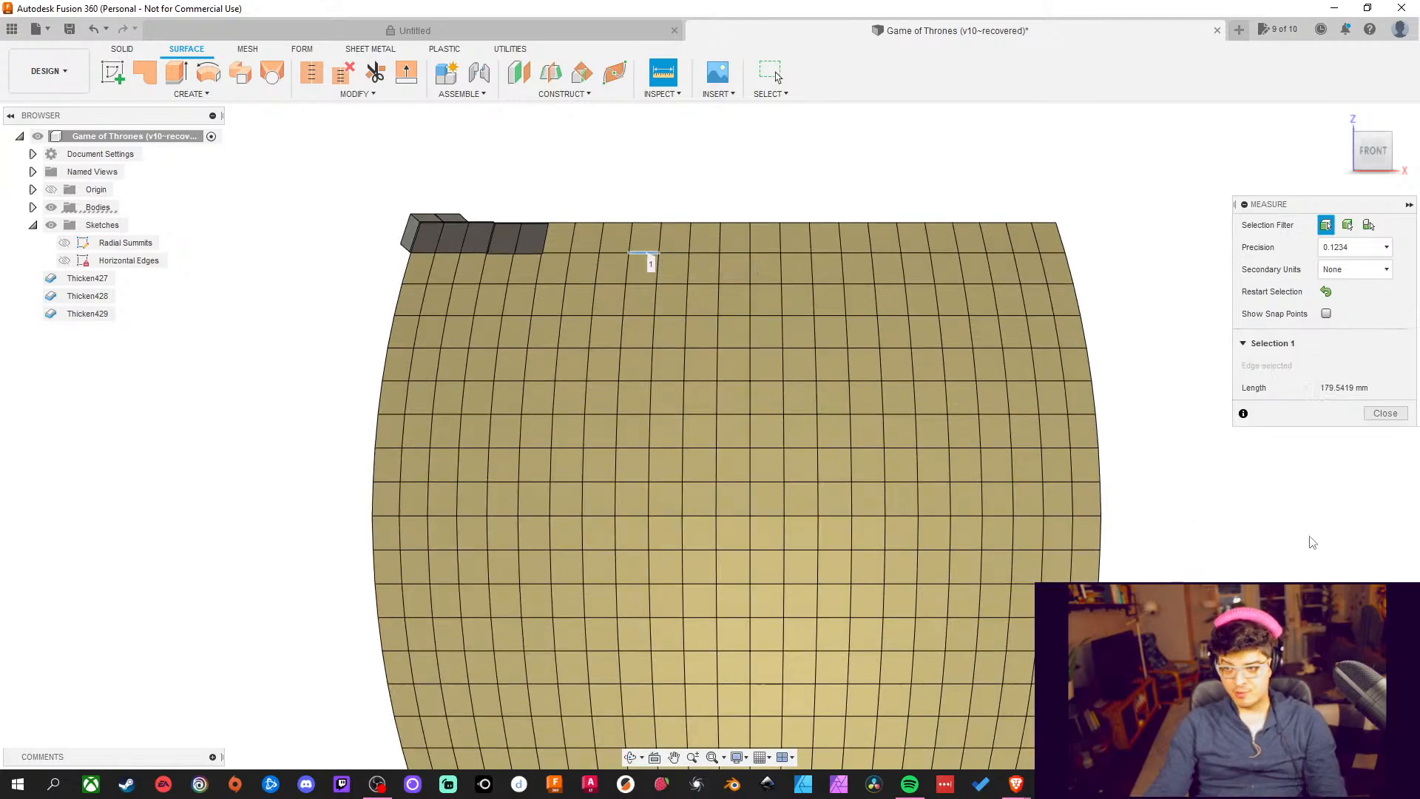
{"action": "scroll", "coordinate": [1312, 466], "scroll_direction": "down", "scroll_amount": 3}
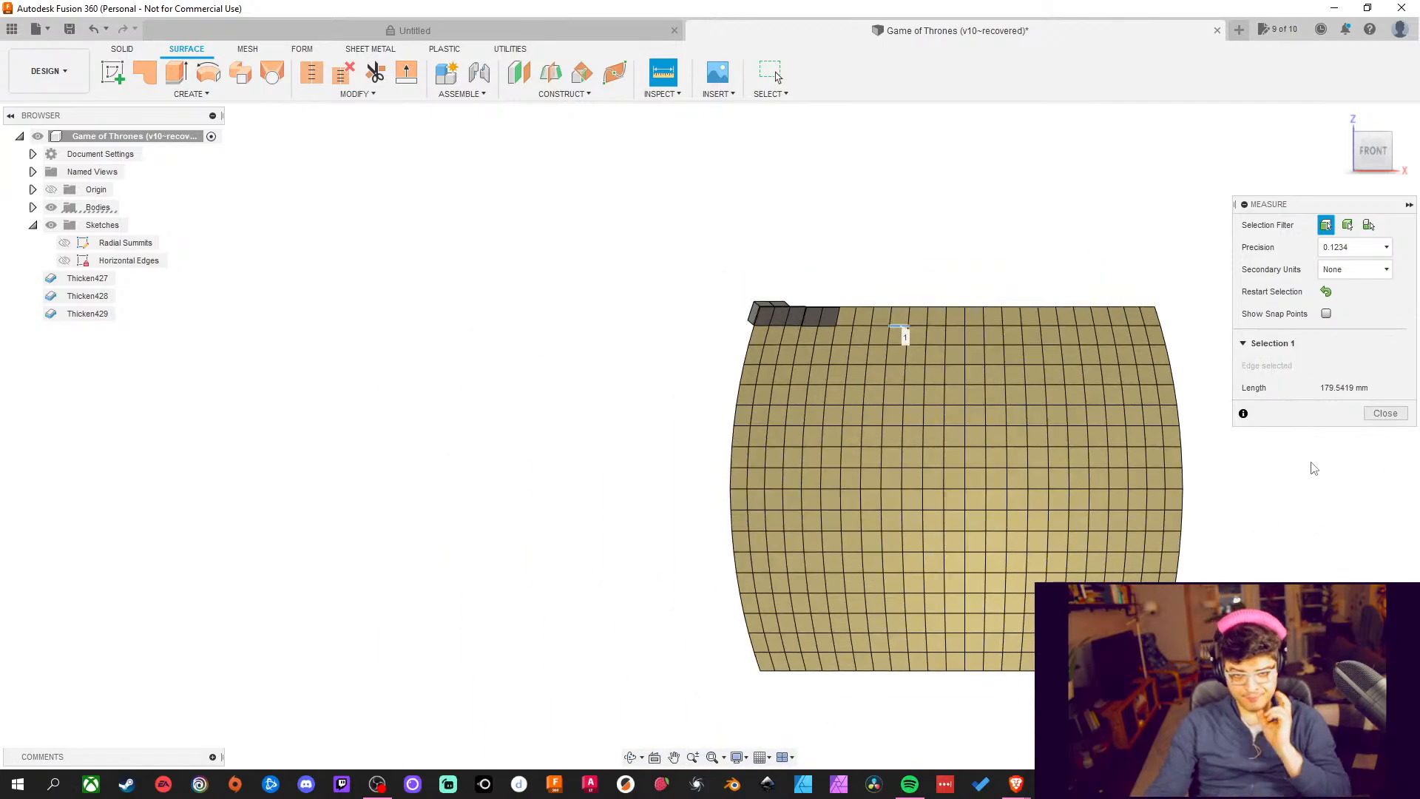
{"action": "middle_click_drag", "start_coordinate": [1151, 447], "coordinate": [1005, 493]}
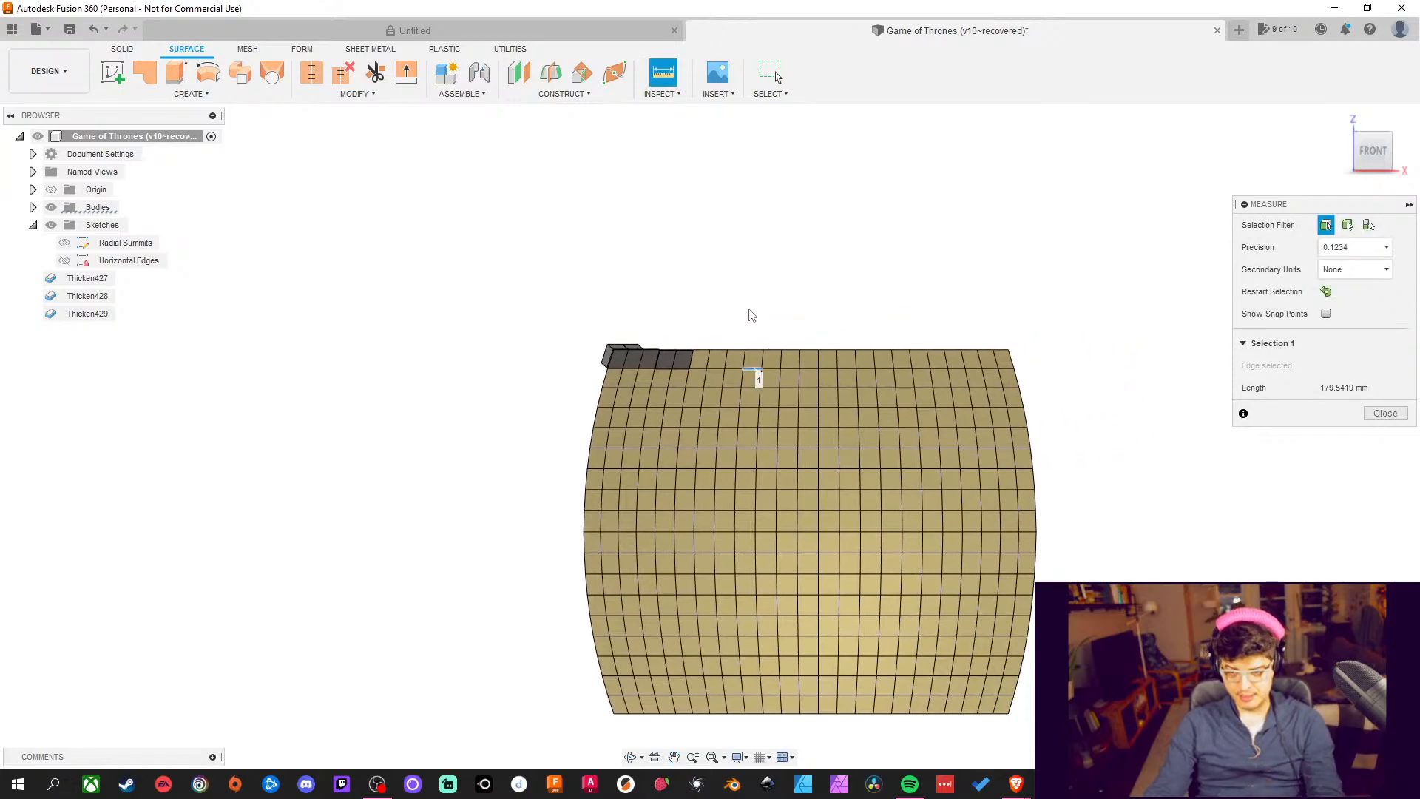
{"action": "key", "text": "Escape"}
Measure the length of a vertical panel edge in the top row, a few panels past the dark thickened blocks
{"action": "scroll", "coordinate": [730, 358], "scroll_direction": "up", "scroll_amount": 5}
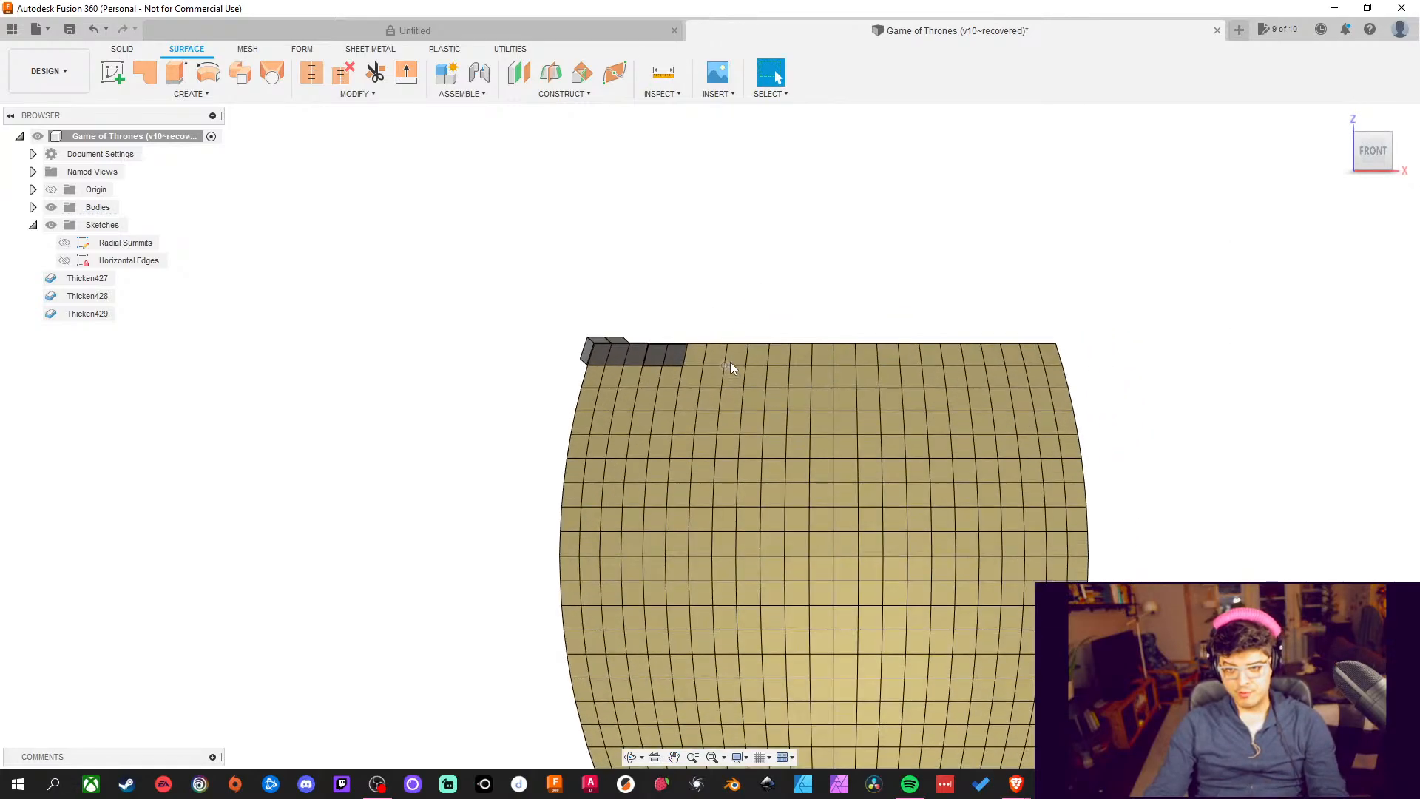
{"action": "key", "text": "i"}
{"action": "scroll", "coordinate": [748, 354], "scroll_direction": "up", "scroll_amount": 3}
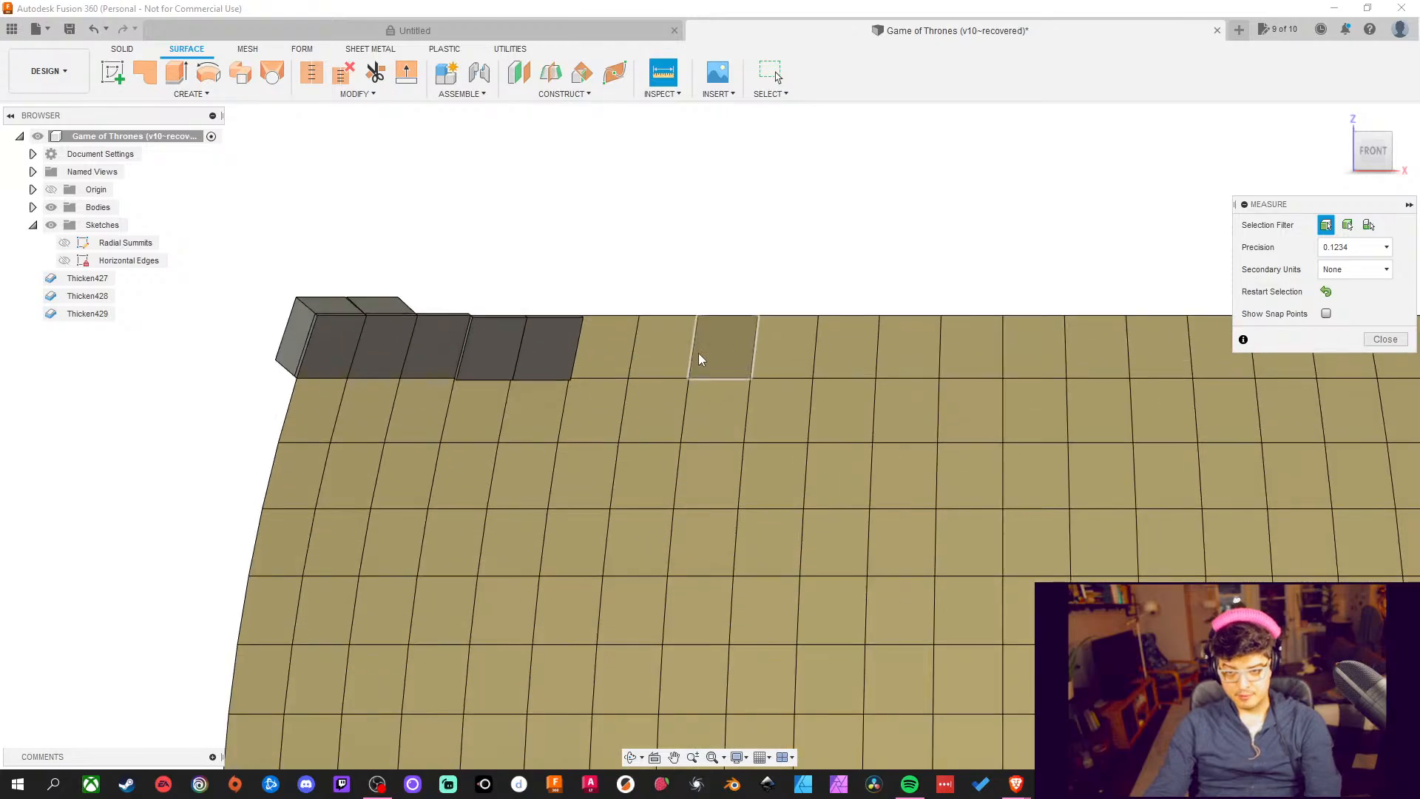
{"action": "left_click", "coordinate": [692, 355]}
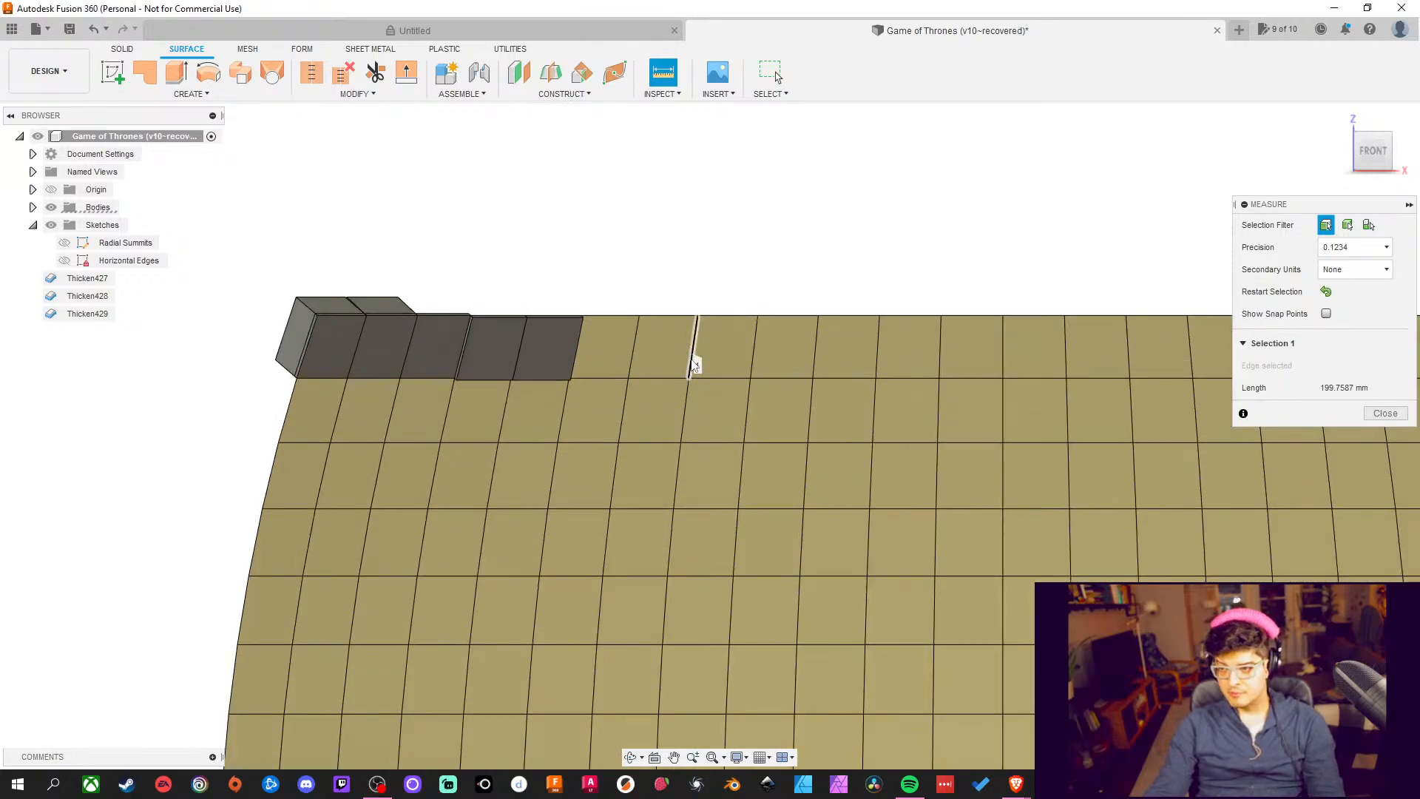
{"action": "key", "text": "Escape"}
{"action": "key", "text": "F6"}
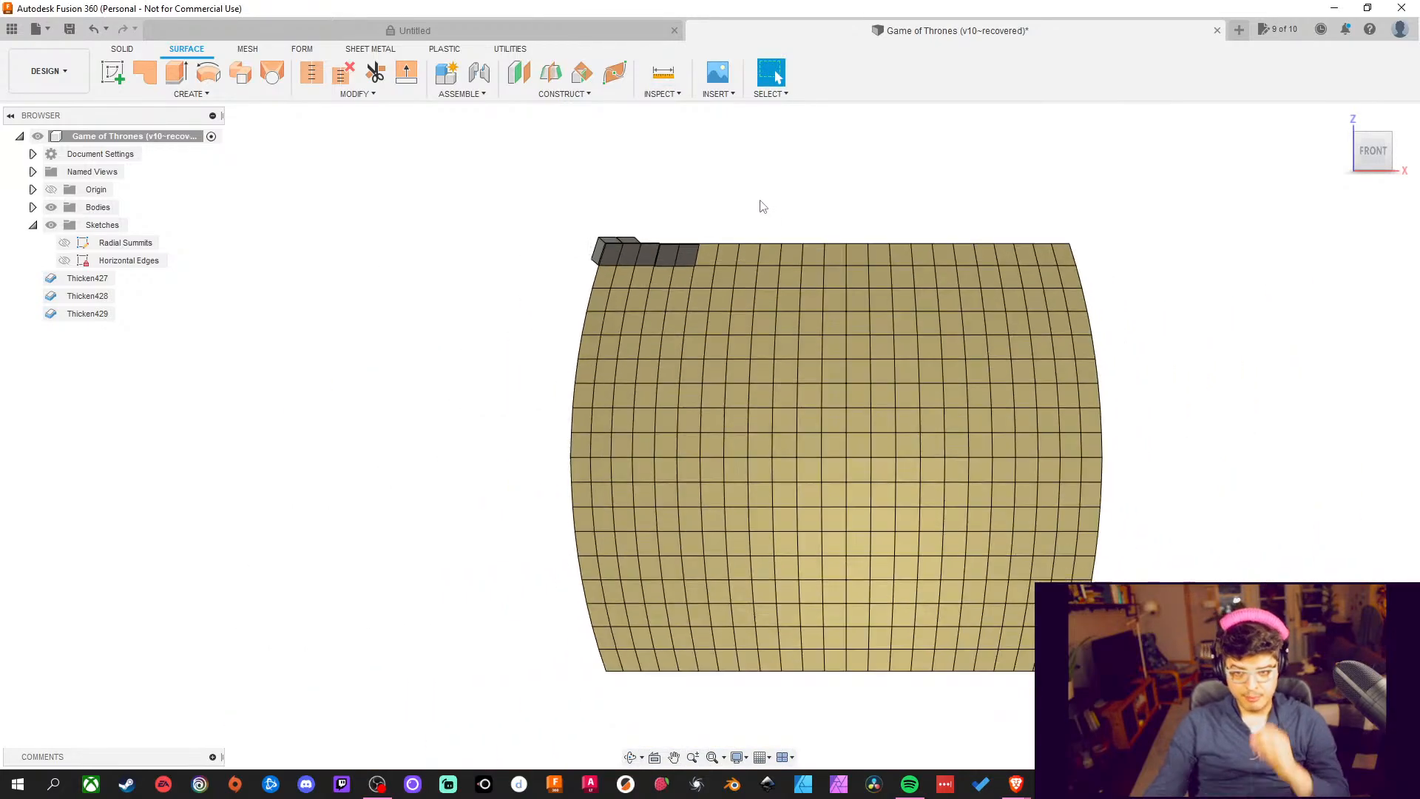
Measure the length of one vertical panel edge in the second row and another in the top row
{"action": "scroll", "coordinate": [728, 262], "scroll_direction": "up", "scroll_amount": 3}
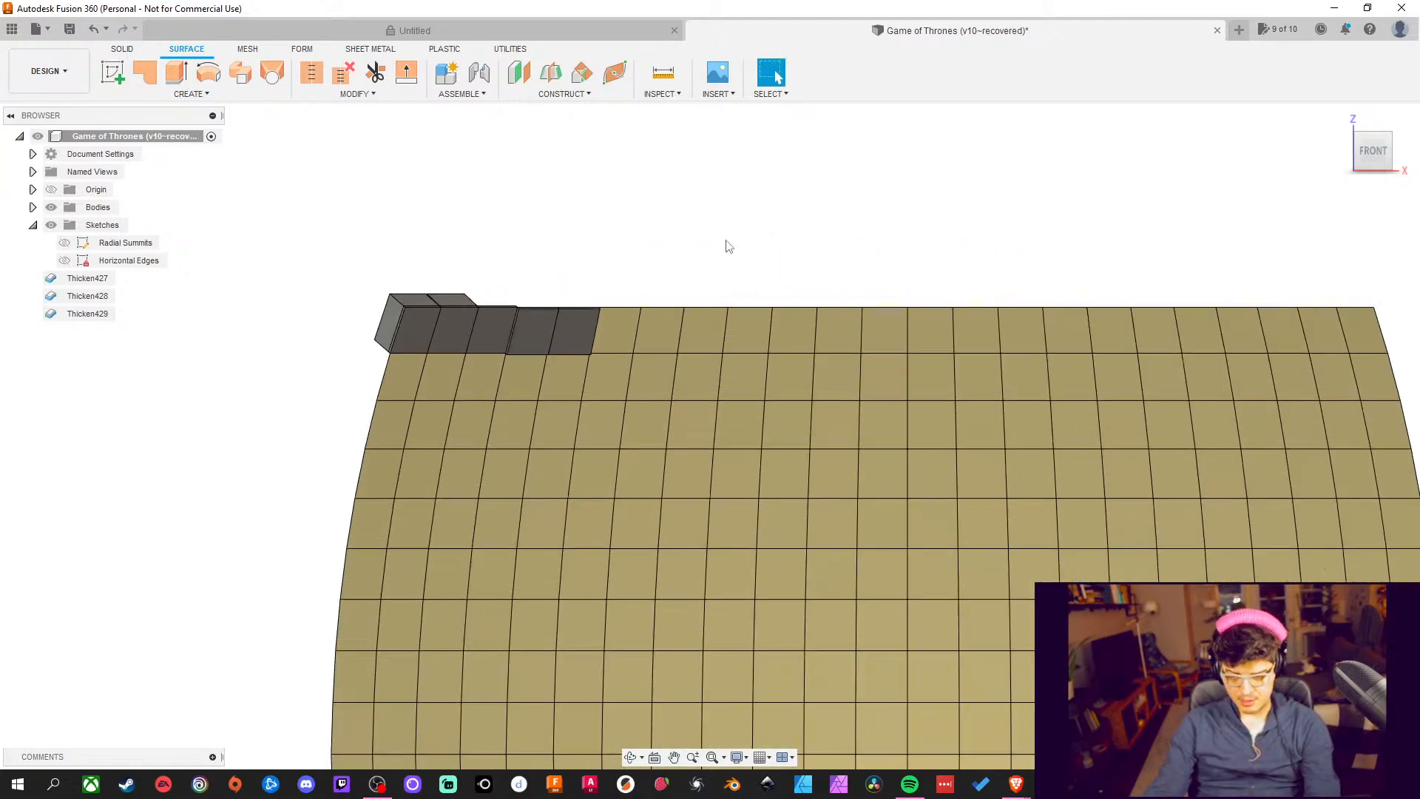
{"action": "scroll", "coordinate": [728, 246], "scroll_direction": "up", "scroll_amount": 2}
{"action": "key", "text": "i"}
{"action": "left_click", "coordinate": [722, 405]}
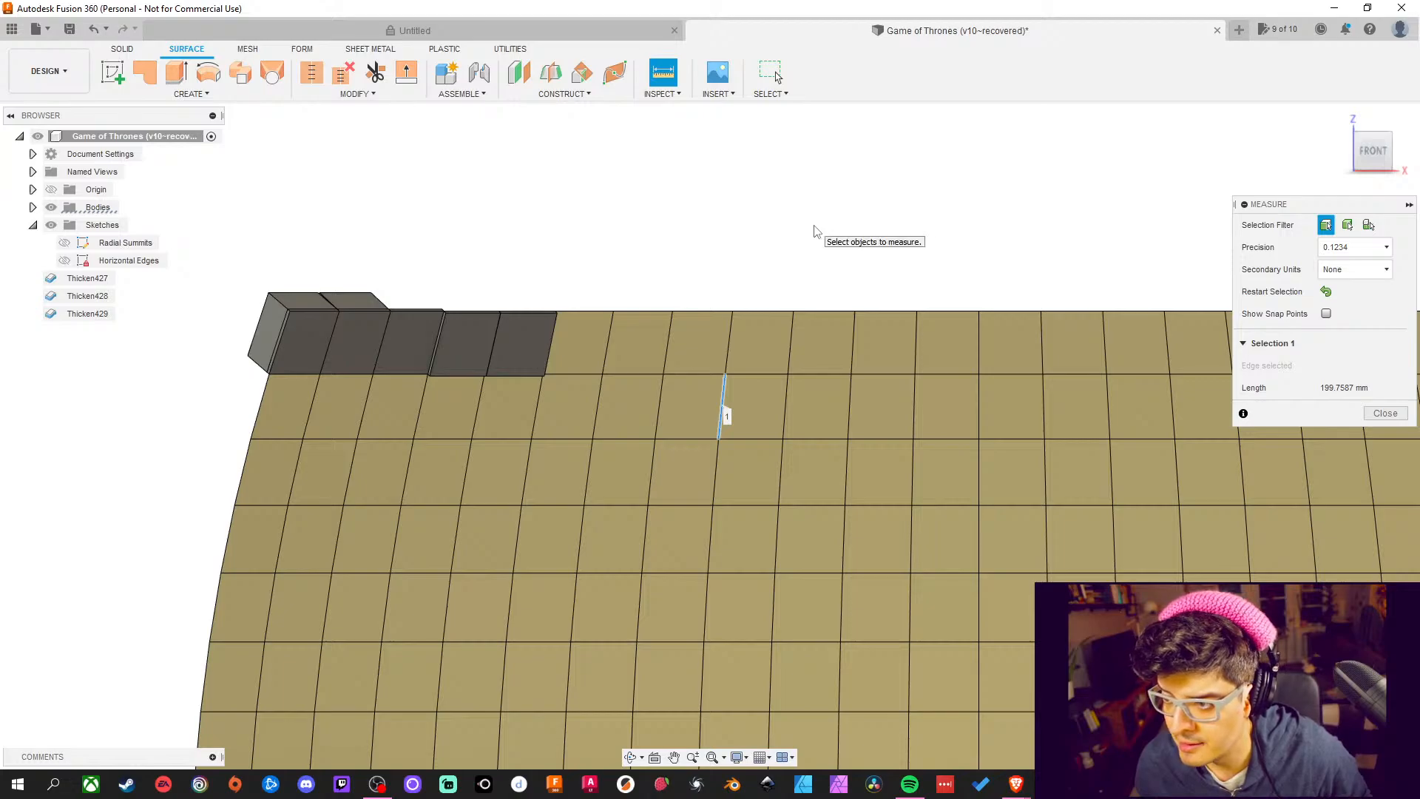
{"action": "key", "text": "Escape"}
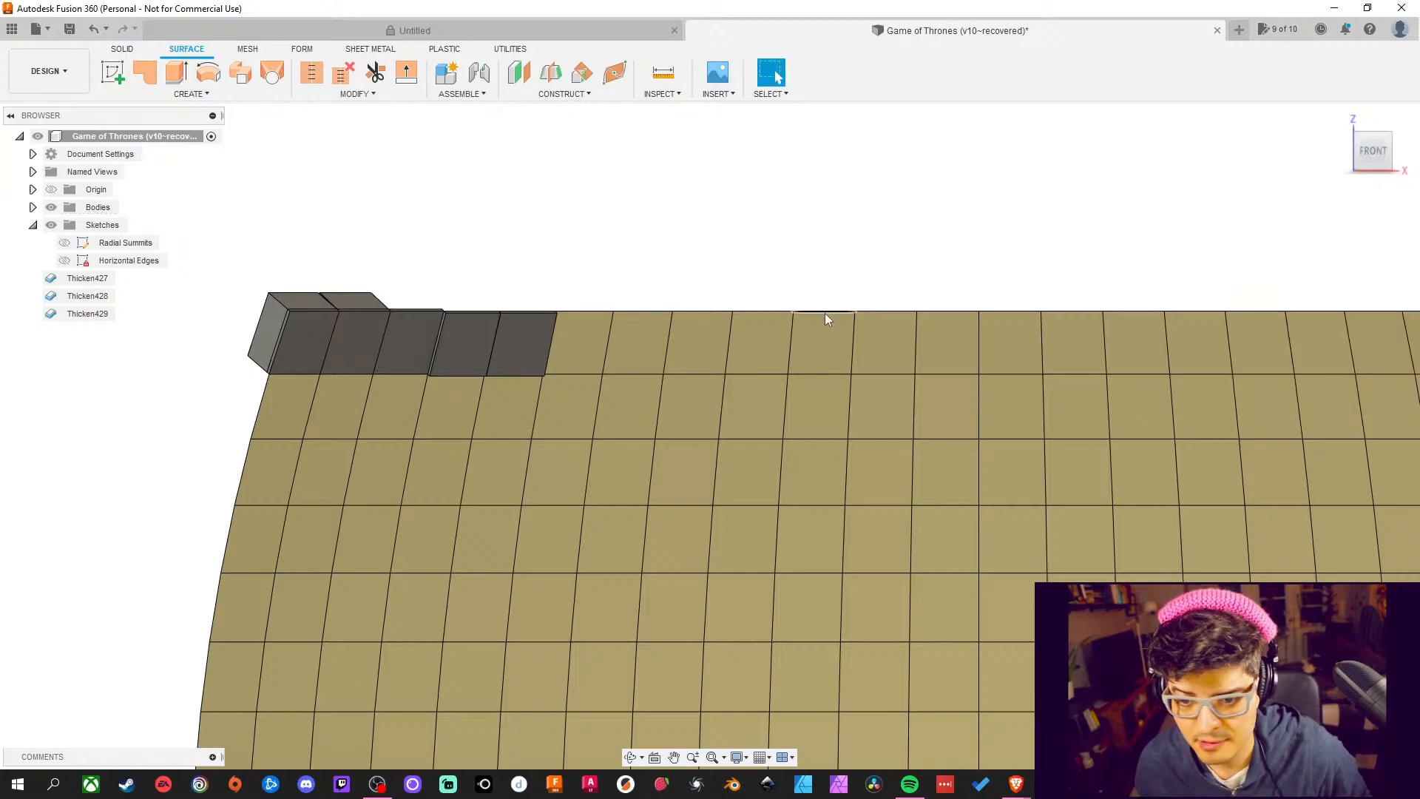
{"action": "key", "text": "i"}
{"action": "left_click", "coordinate": [790, 341]}
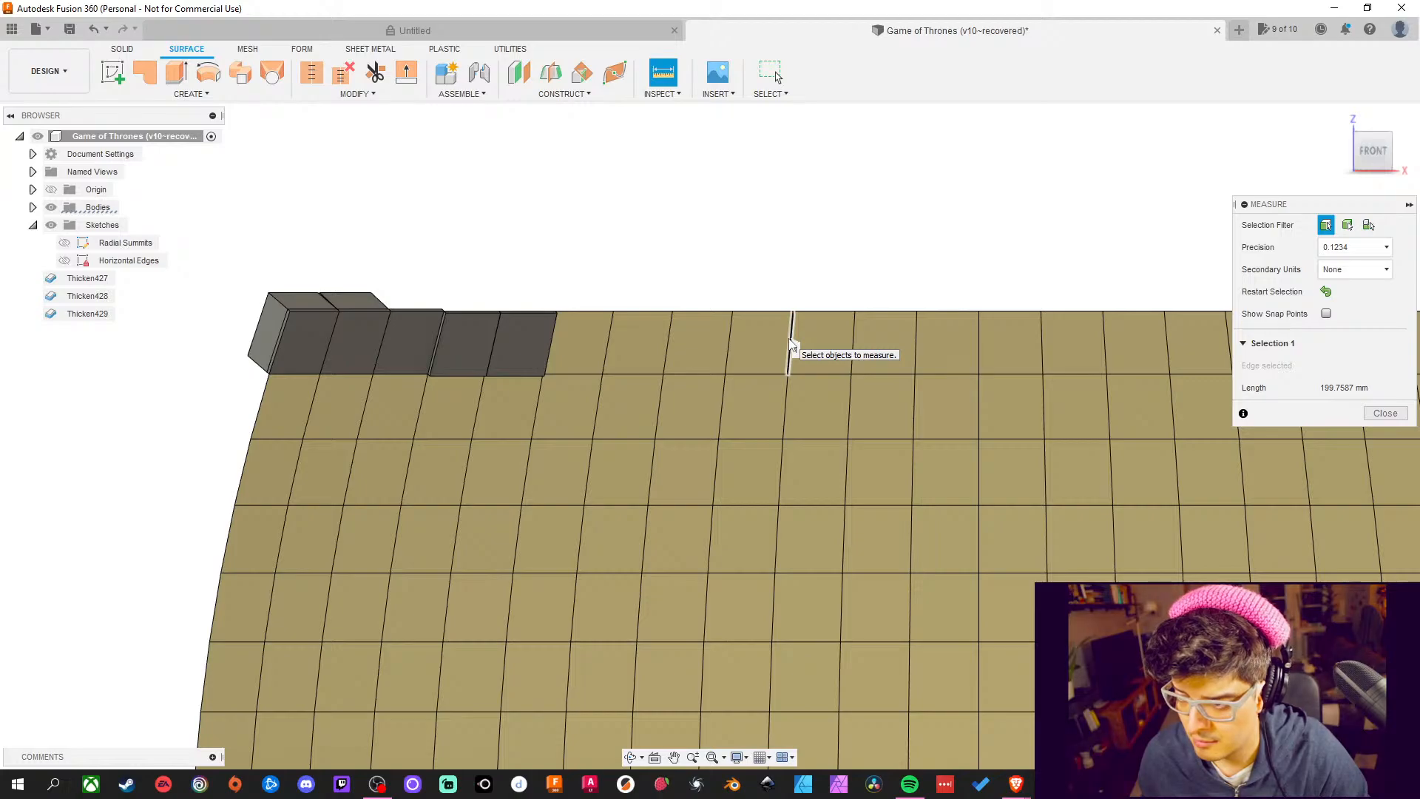
{"action": "key", "text": "Escape"}
Measure the length of a vertical panel edge in the fifth row from the top
{"action": "middle_click_drag", "start_coordinate": [865, 253], "coordinate": [881, 152]}
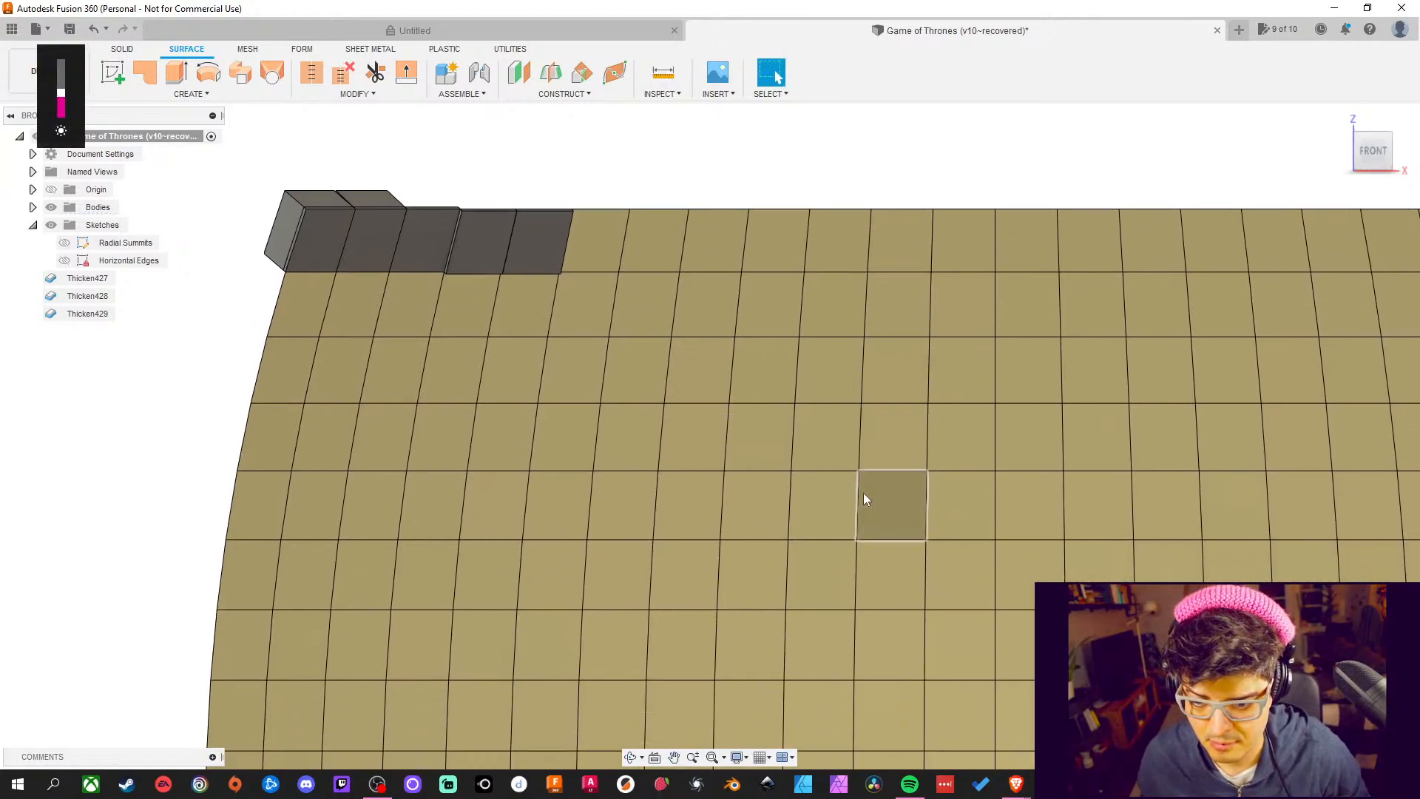
{"action": "key", "text": "i"}
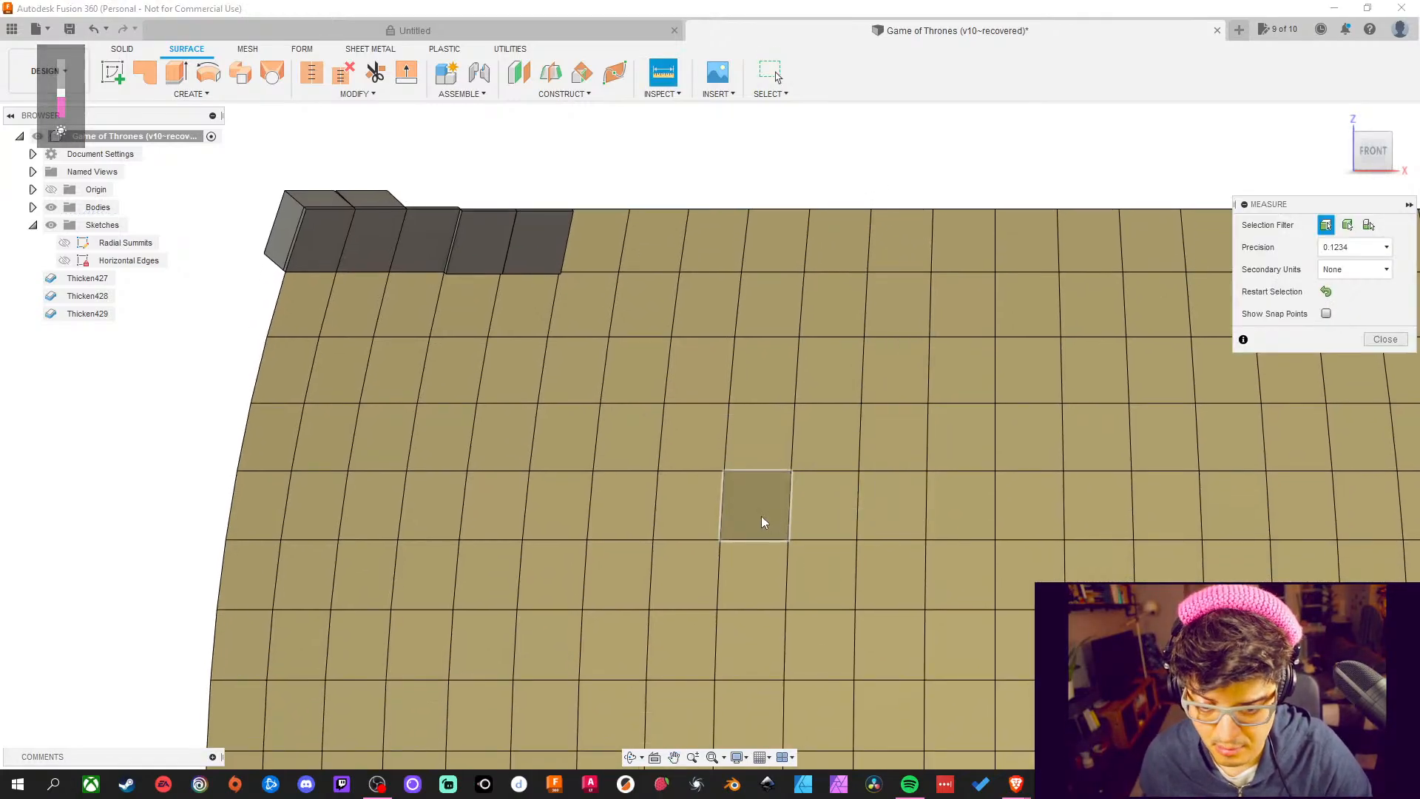
{"action": "left_click", "coordinate": [724, 523]}
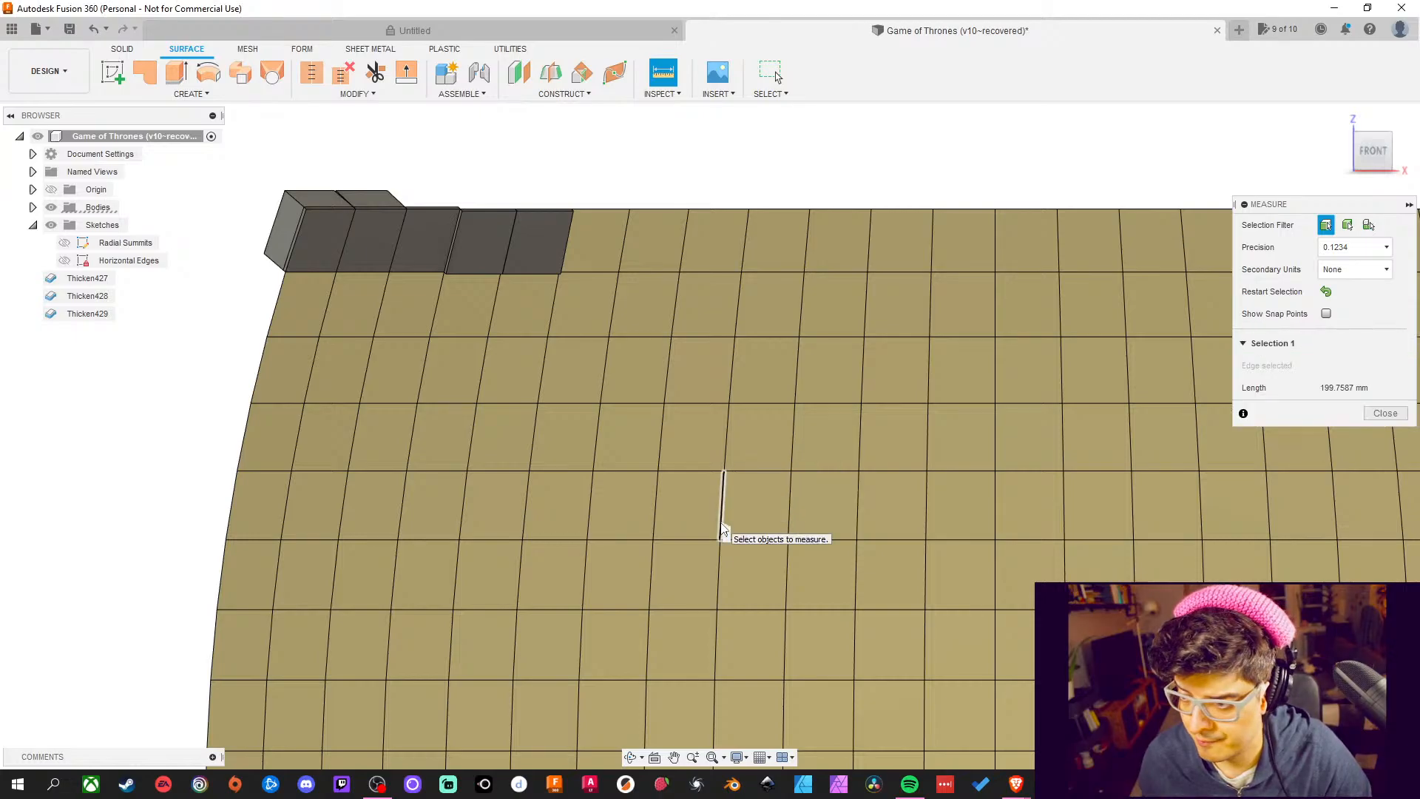
{"action": "key", "text": "Escape"}
Measure the length of the vertical panel edge directly above the surface's horizontal midline, four columns from the origin
{"action": "middle_click_drag", "start_coordinate": [814, 624], "coordinate": [862, 258]}
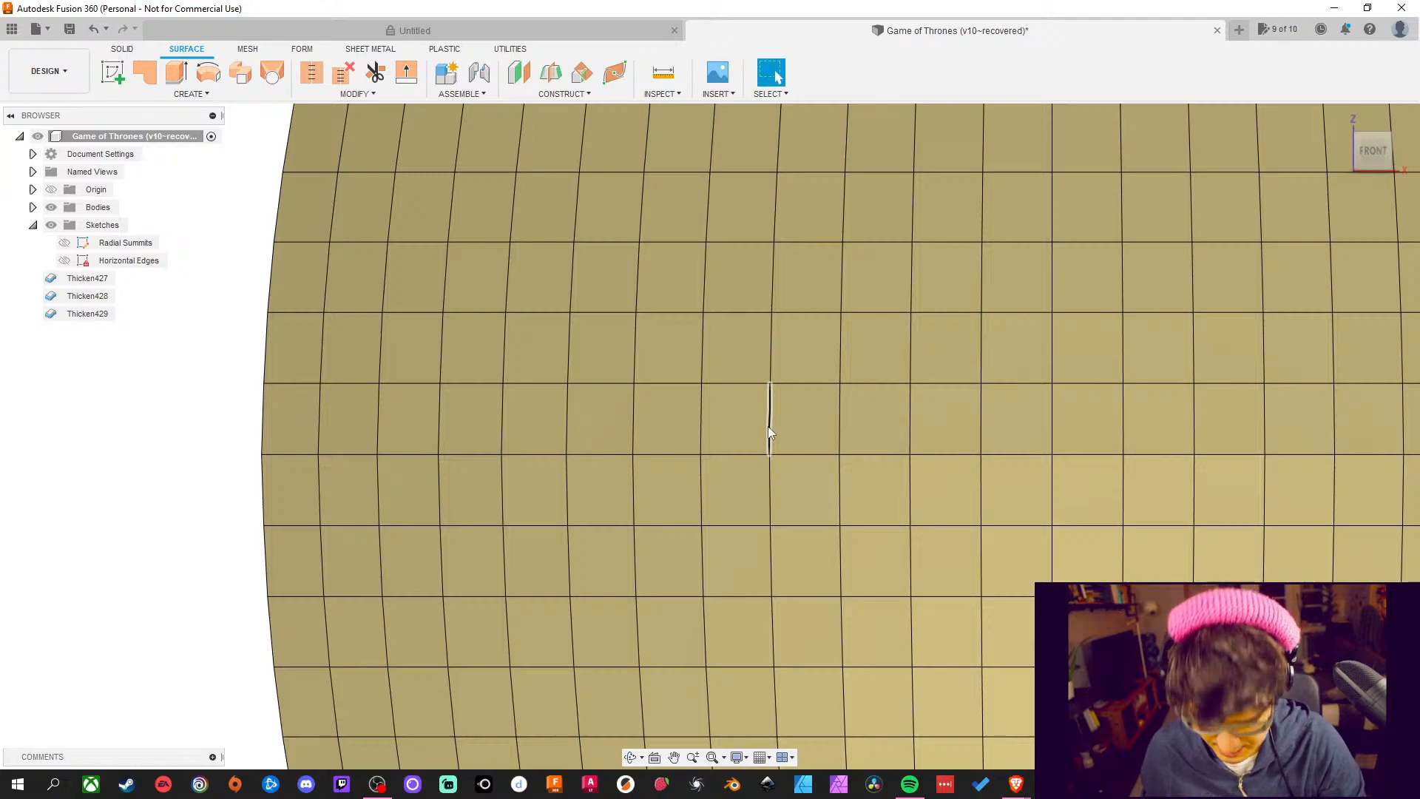
{"action": "key", "text": "o"}
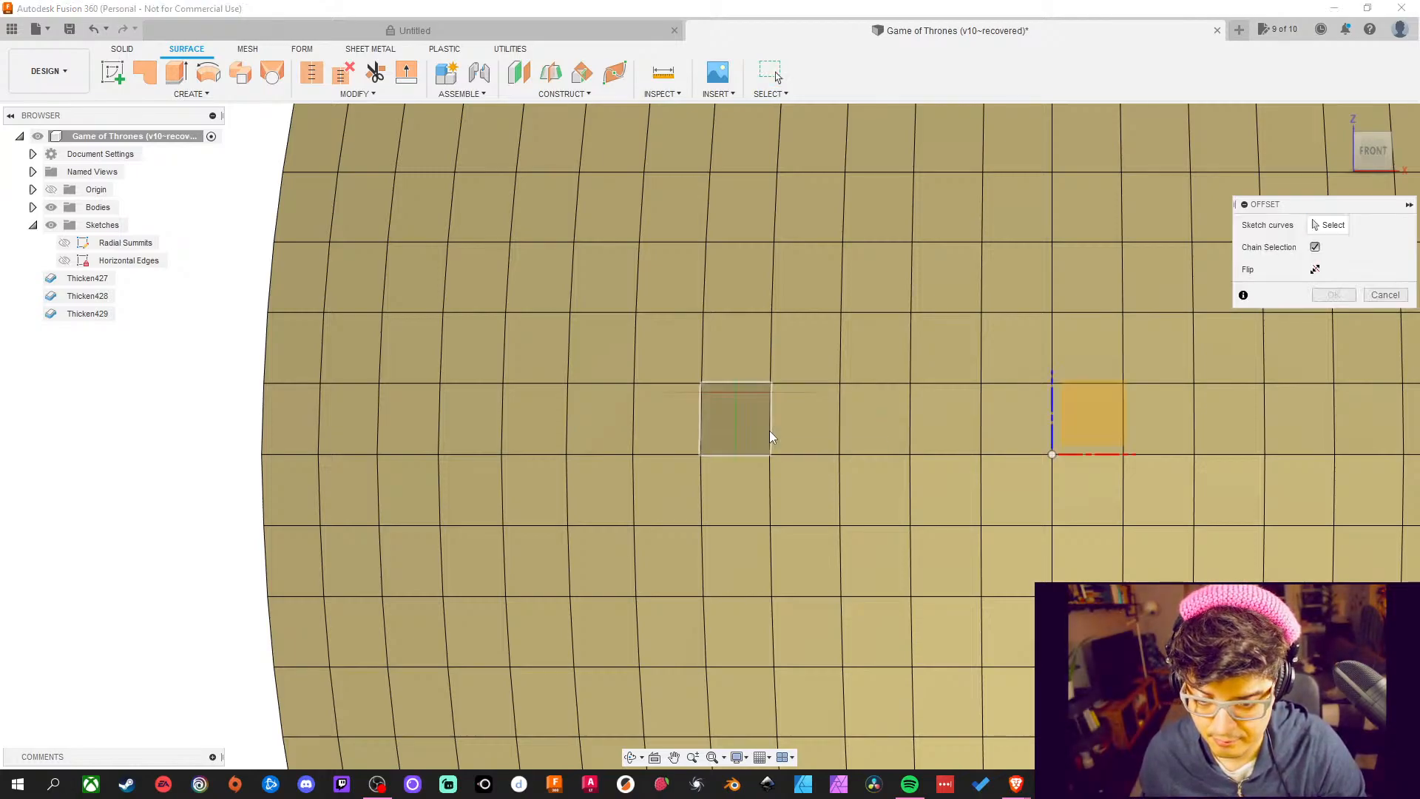
{"action": "key", "text": "Escape"}
{"action": "key", "text": "i"}
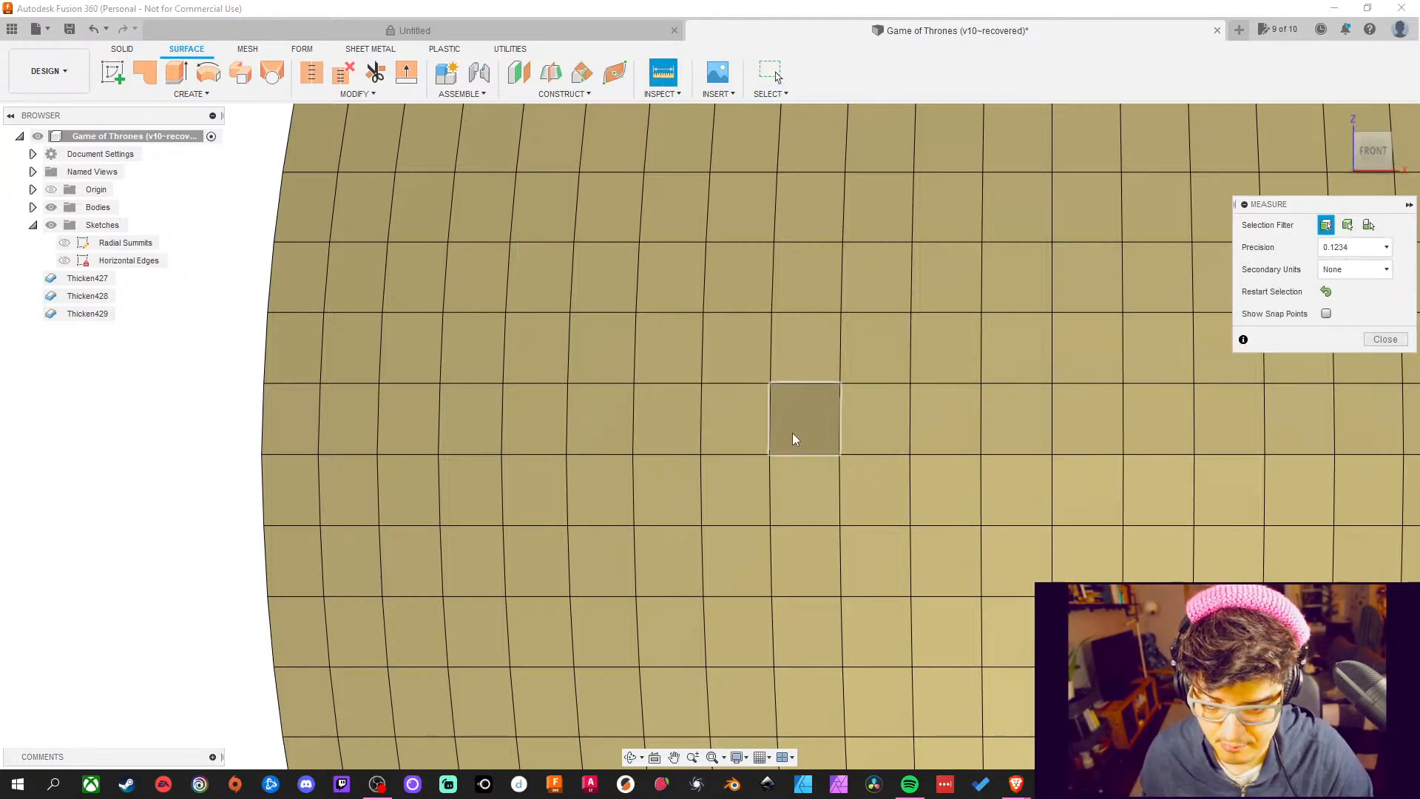
{"action": "left_click", "coordinate": [769, 426]}
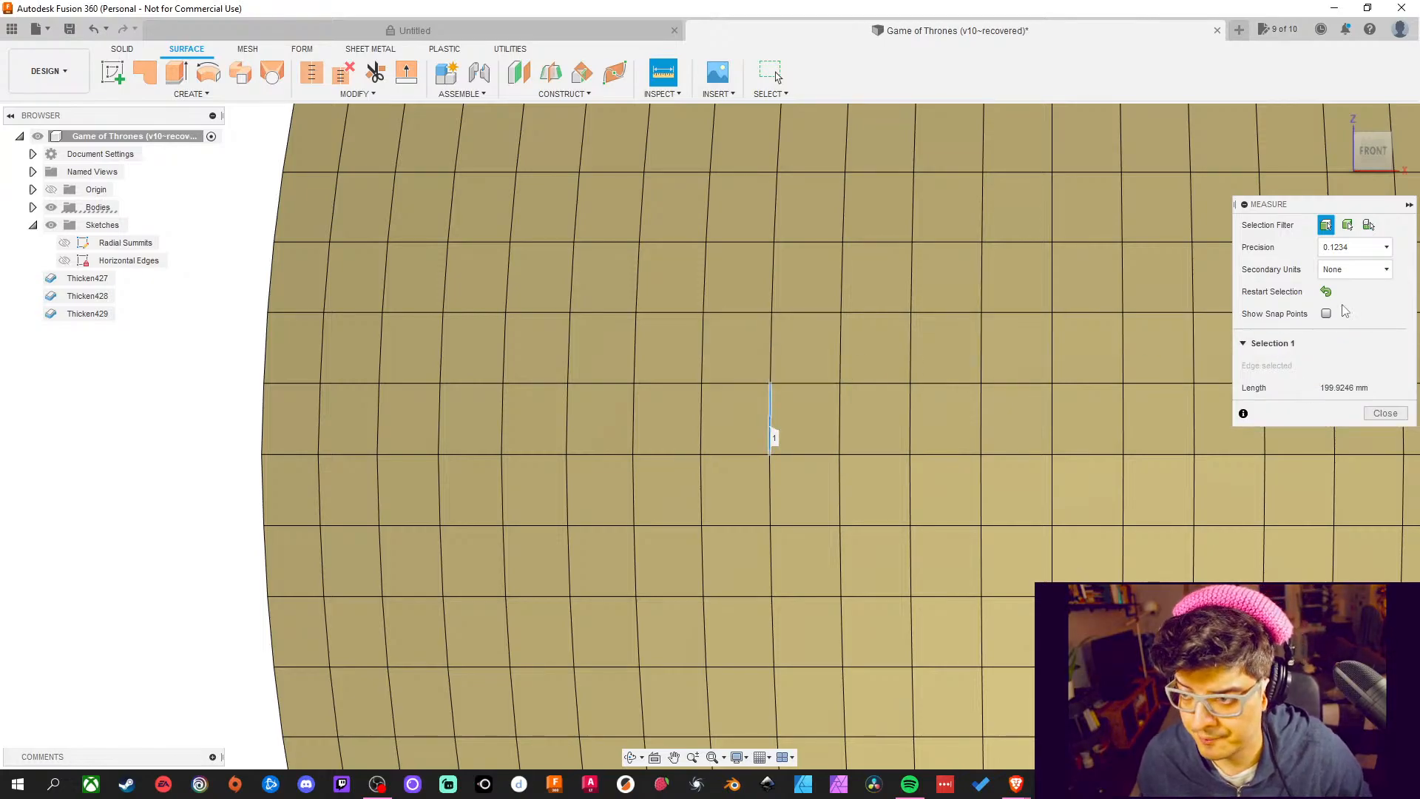
Restart the measurement and compare the two consecutive vertical edges above the midline, including the angle between them
{"action": "left_click", "coordinate": [1324, 292]}
{"action": "left_click", "coordinate": [771, 349]}
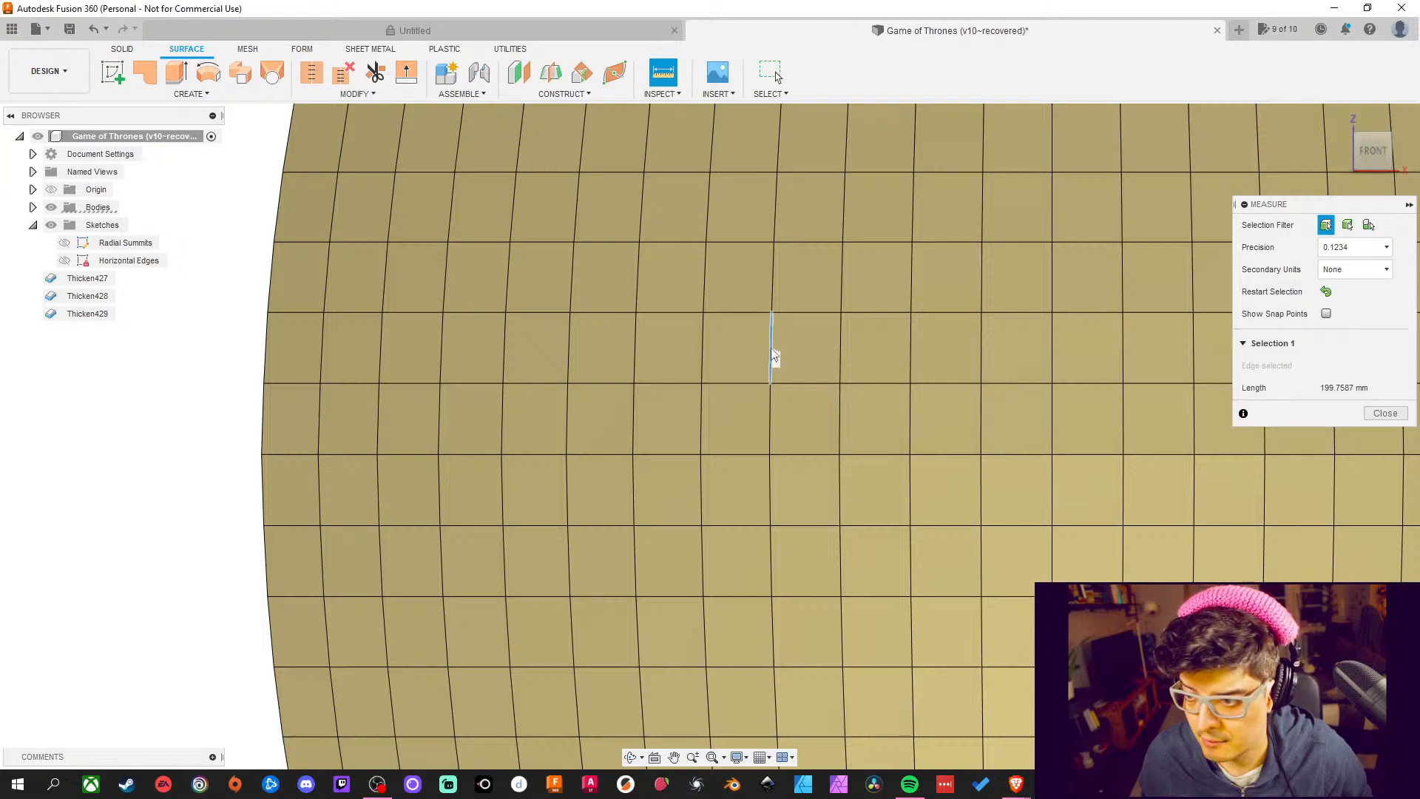
{"action": "left_click", "coordinate": [770, 425]}
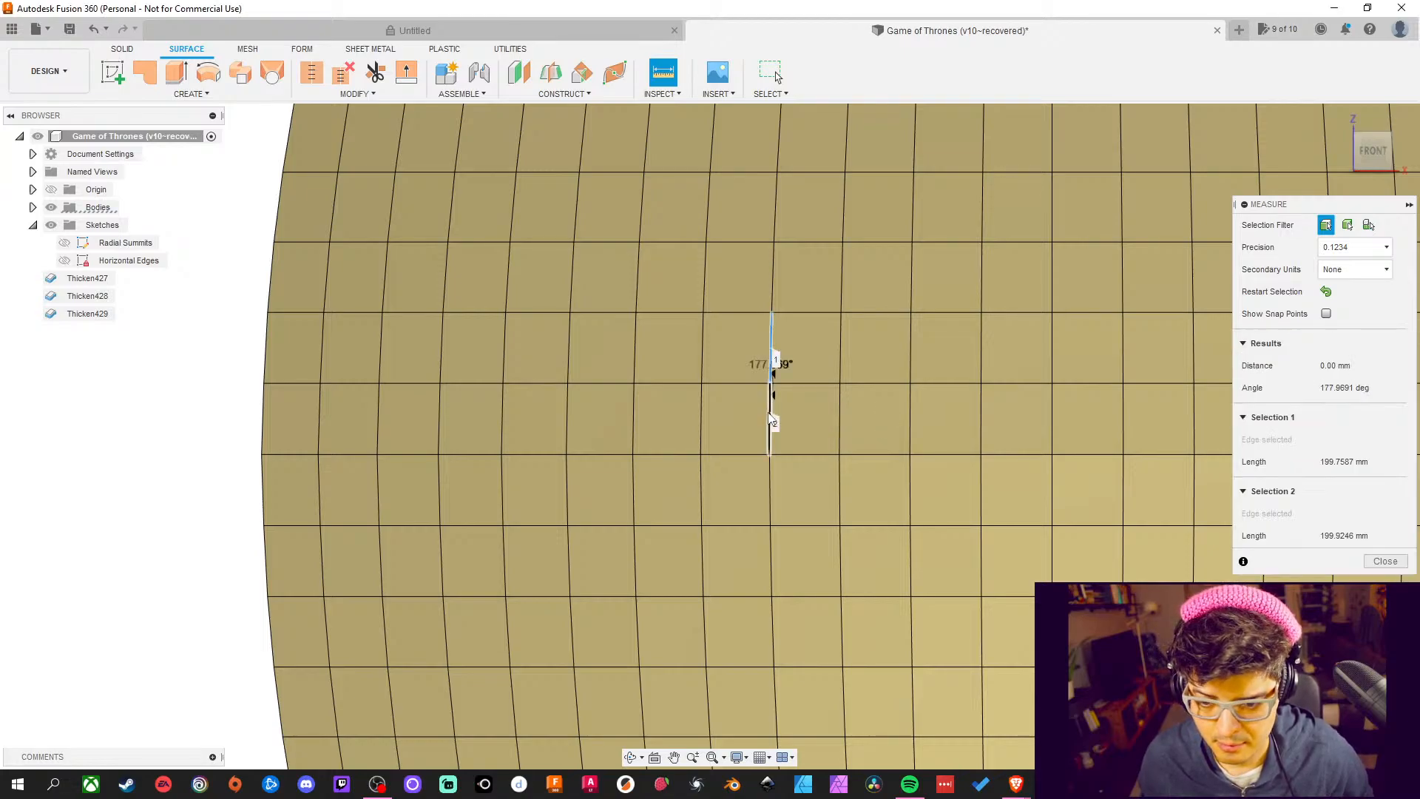
{"action": "key", "text": "Escape"}
Measure separately the lengths of the first and second vertical panel edges below the midline in the same column
{"action": "key", "text": "i"}
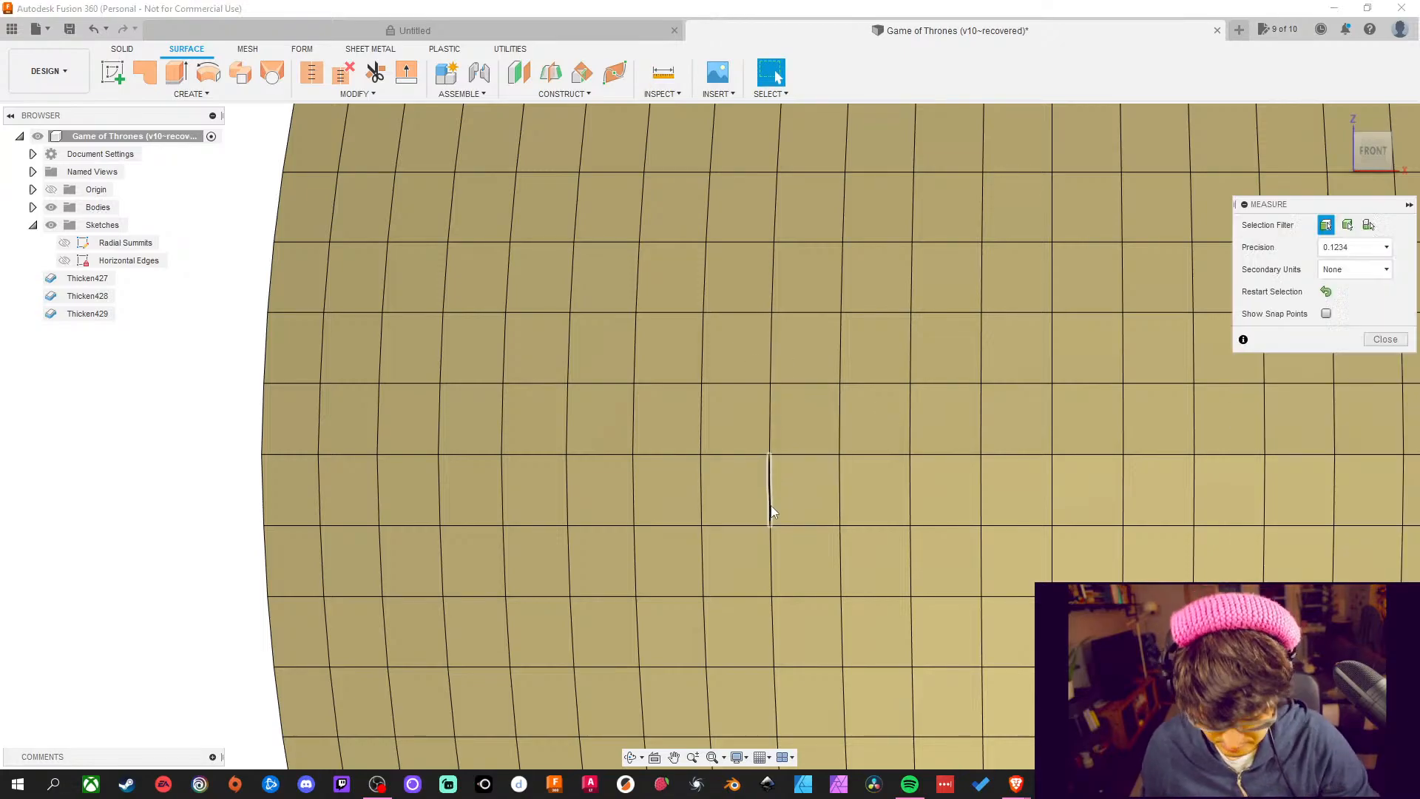
{"action": "left_click", "coordinate": [772, 506]}
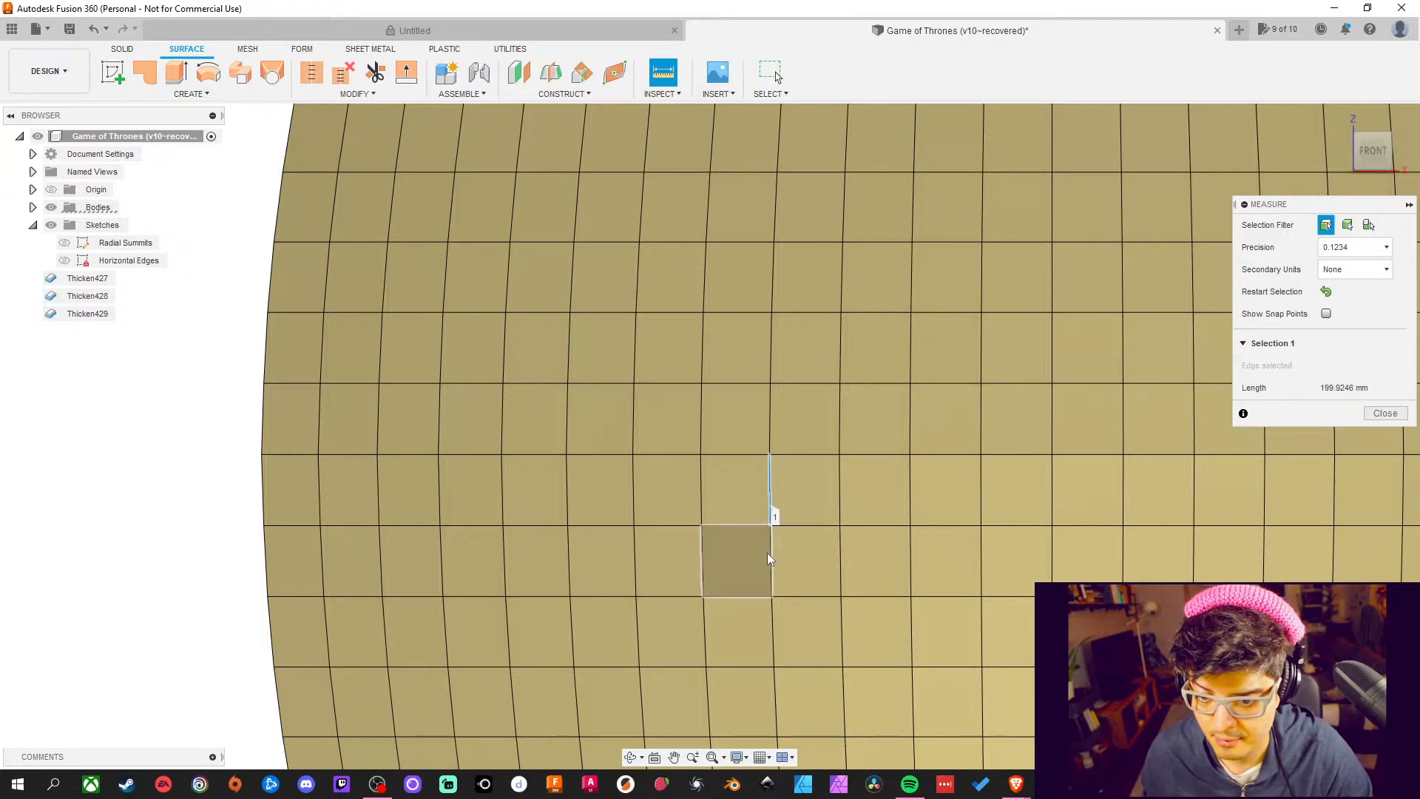
{"action": "key", "text": "Escape"}
{"action": "key", "text": "i"}
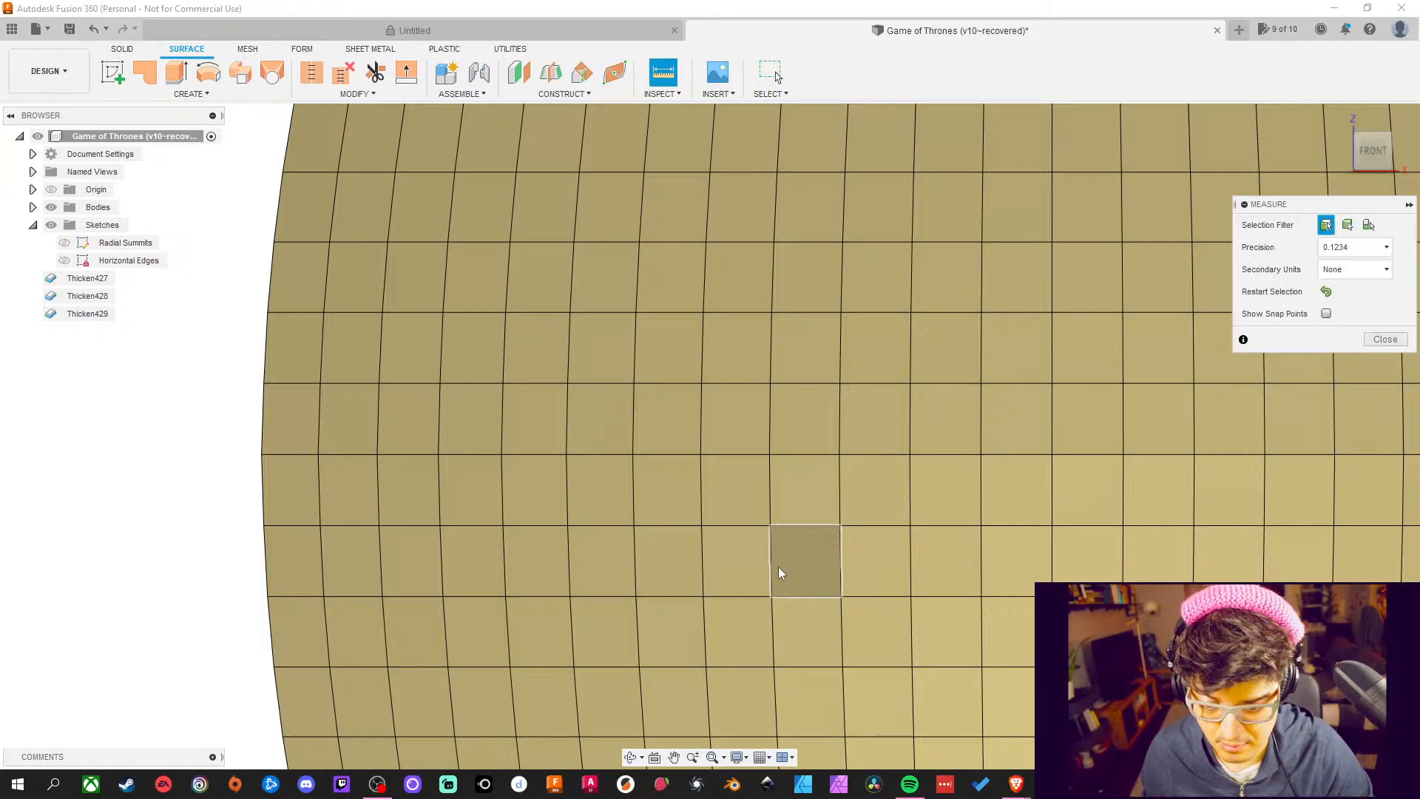
{"action": "left_click", "coordinate": [771, 570]}
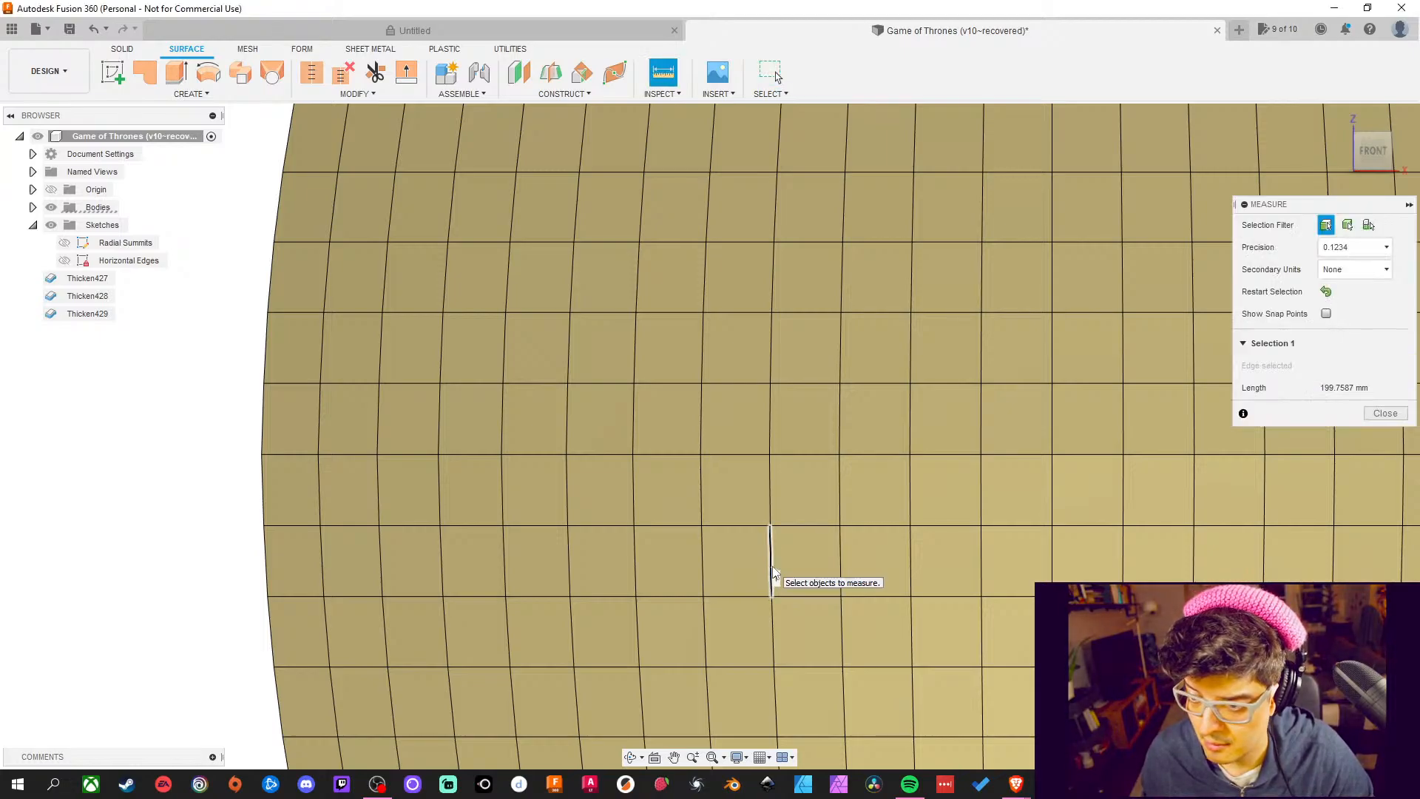
{"action": "key", "text": "Escape"}
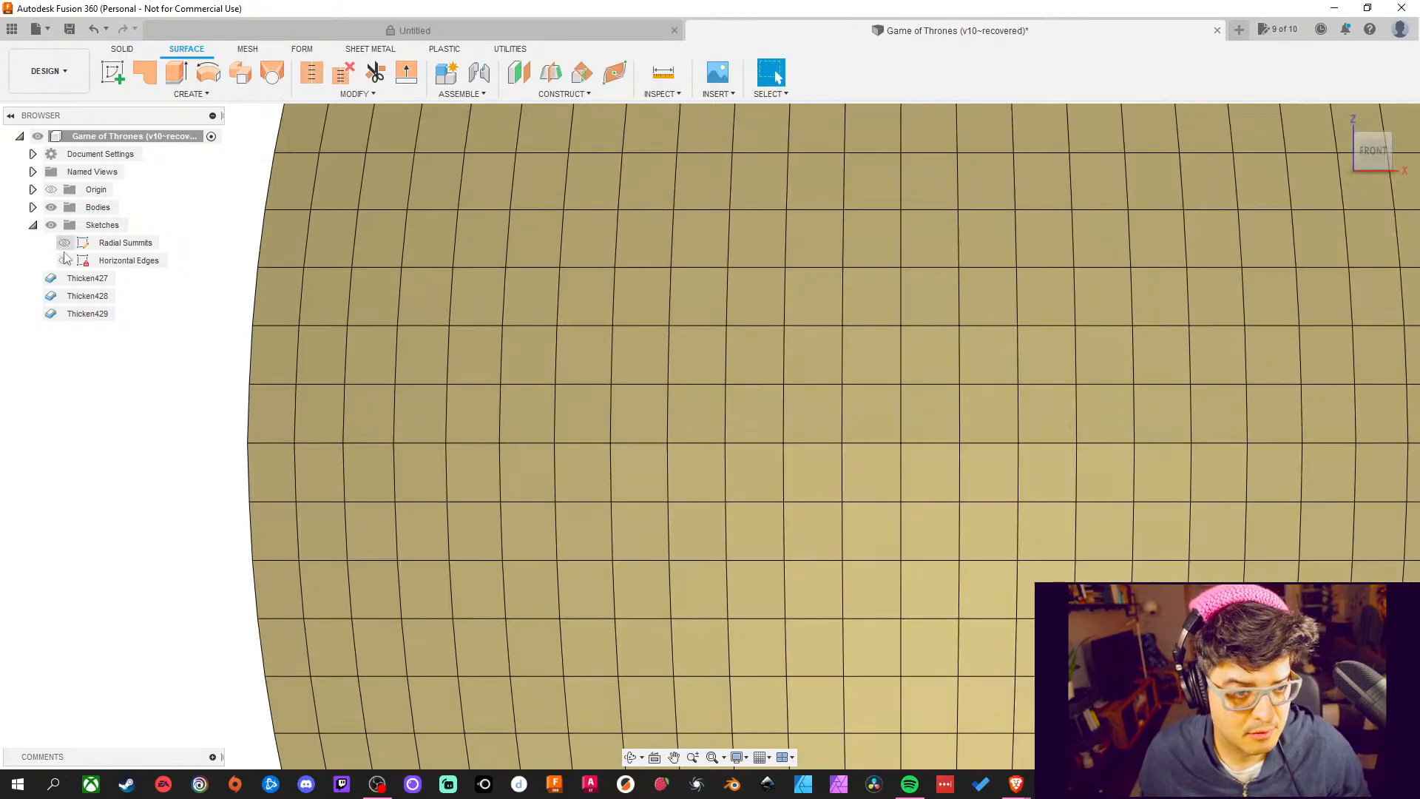
Show the Radial Summits sketch and orbit the model slightly away from the front view
{"action": "left_click", "coordinate": [64, 242]}
{"action": "scroll", "coordinate": [213, 396], "scroll_direction": "down", "scroll_amount": 3}
{"action": "scroll", "coordinate": [213, 396], "scroll_direction": "up", "scroll_amount": 3}
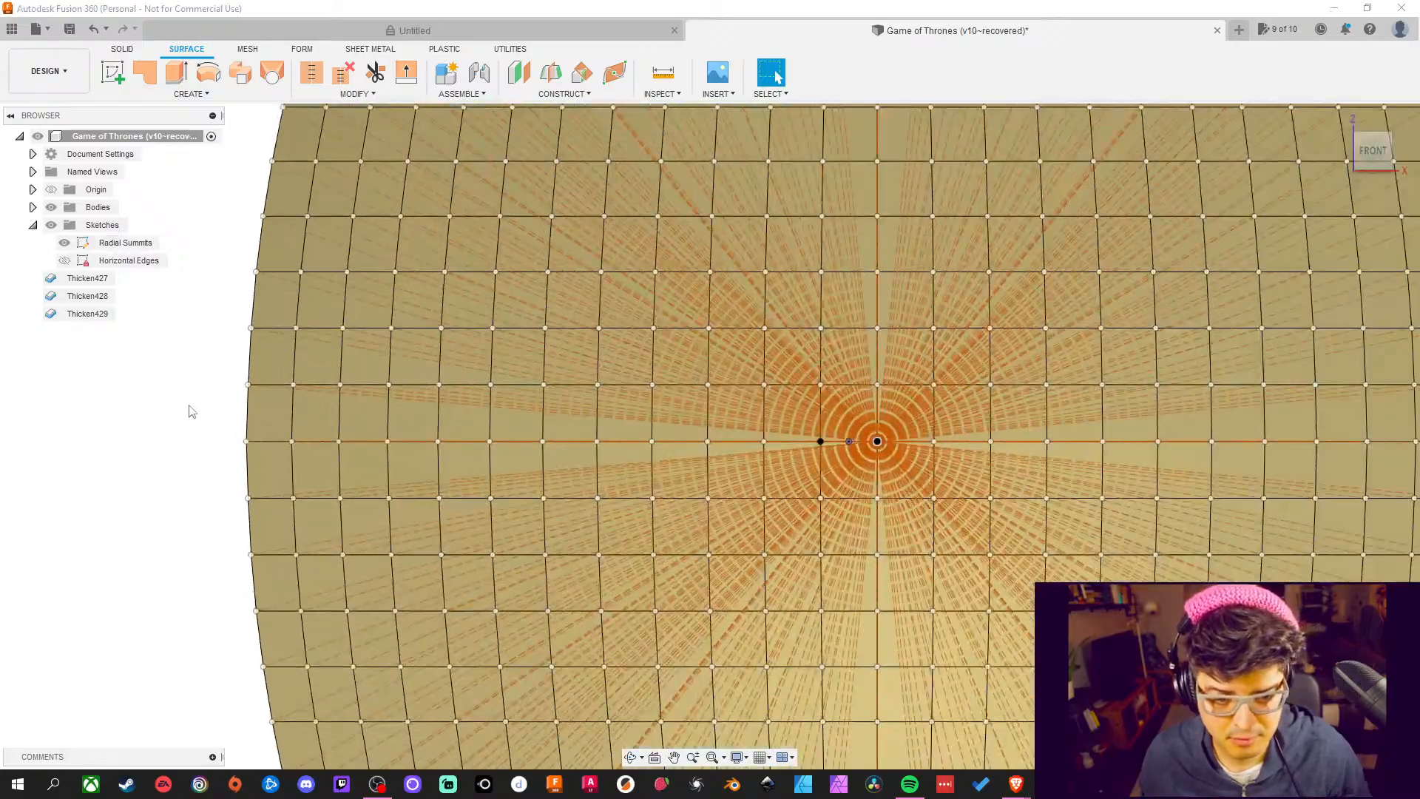
{"action": "middle_click_drag", "start_coordinate": [190, 406], "coordinate": [275, 447], "text": "shift"}
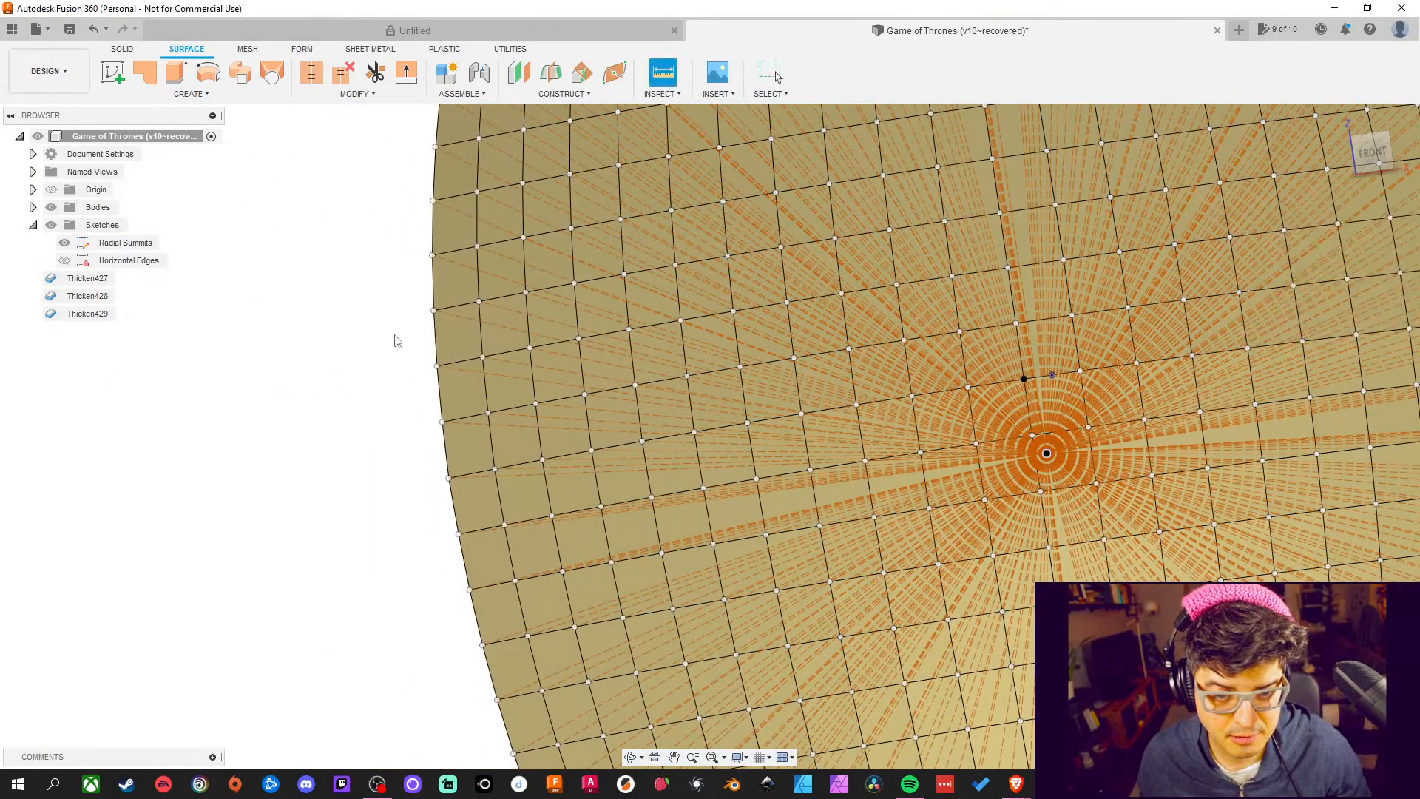
Measure the angle between two adjacent radial lines ending at neighbouring panel corners near the middle of the surface's outer edge
{"action": "key", "text": "i"}
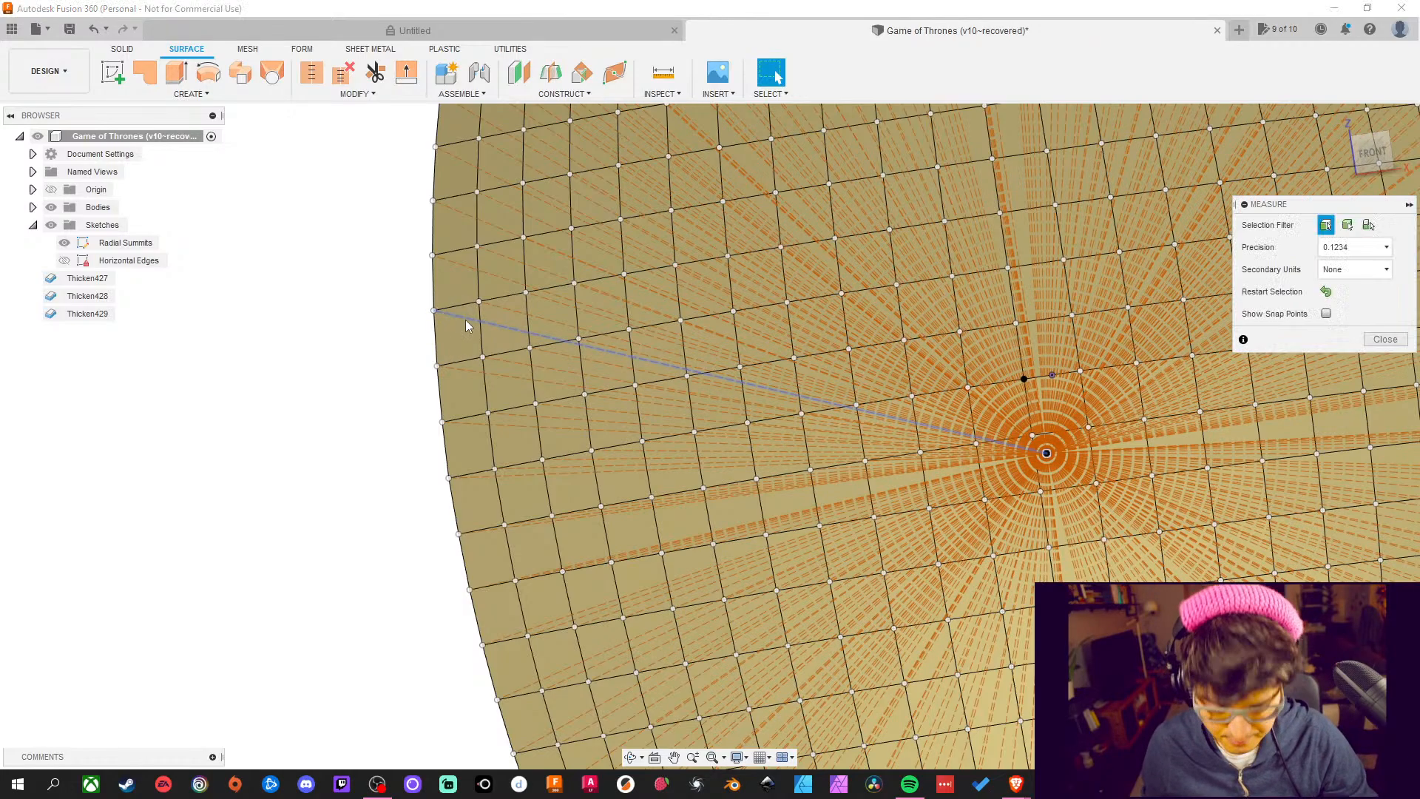
{"action": "left_click", "coordinate": [474, 368]}
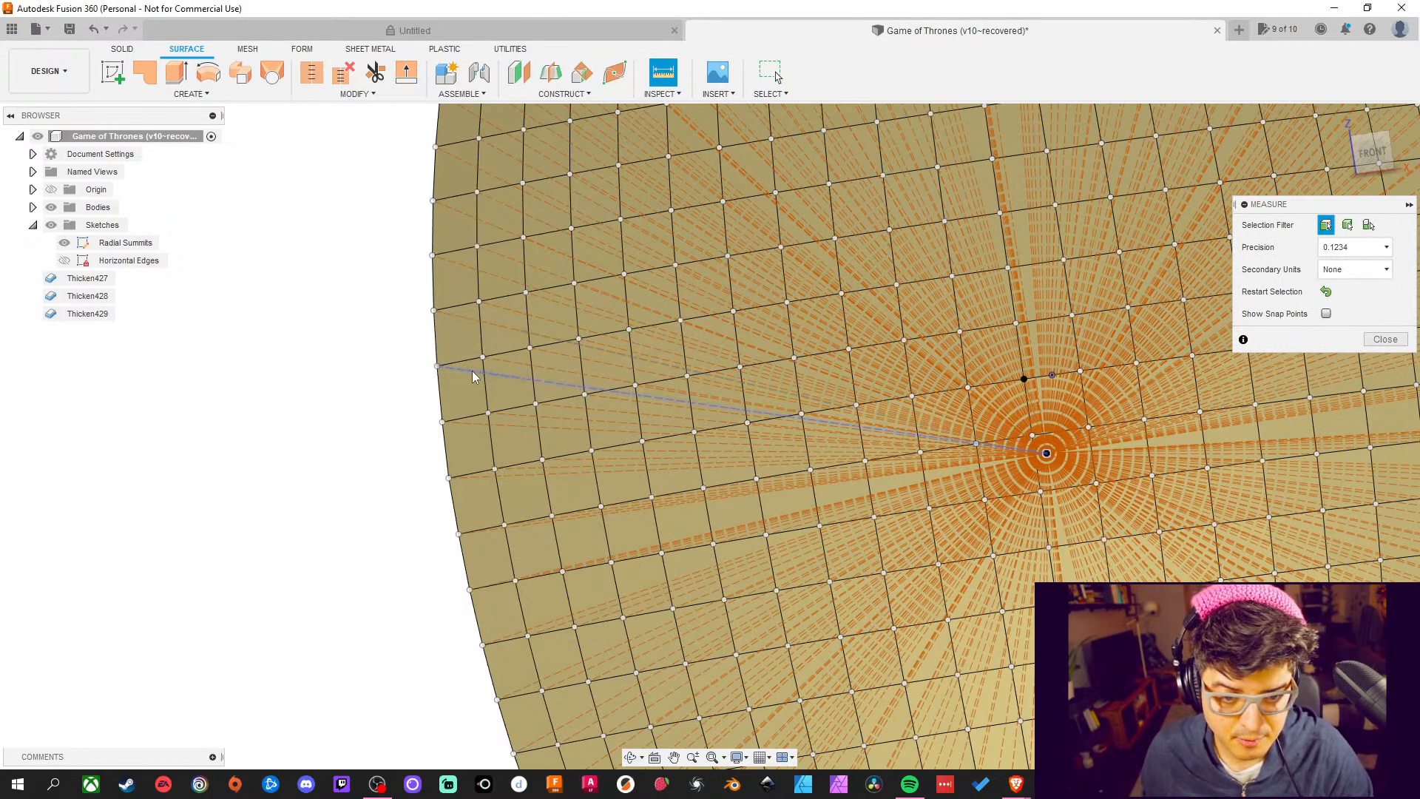
{"action": "left_click", "coordinate": [477, 321]}
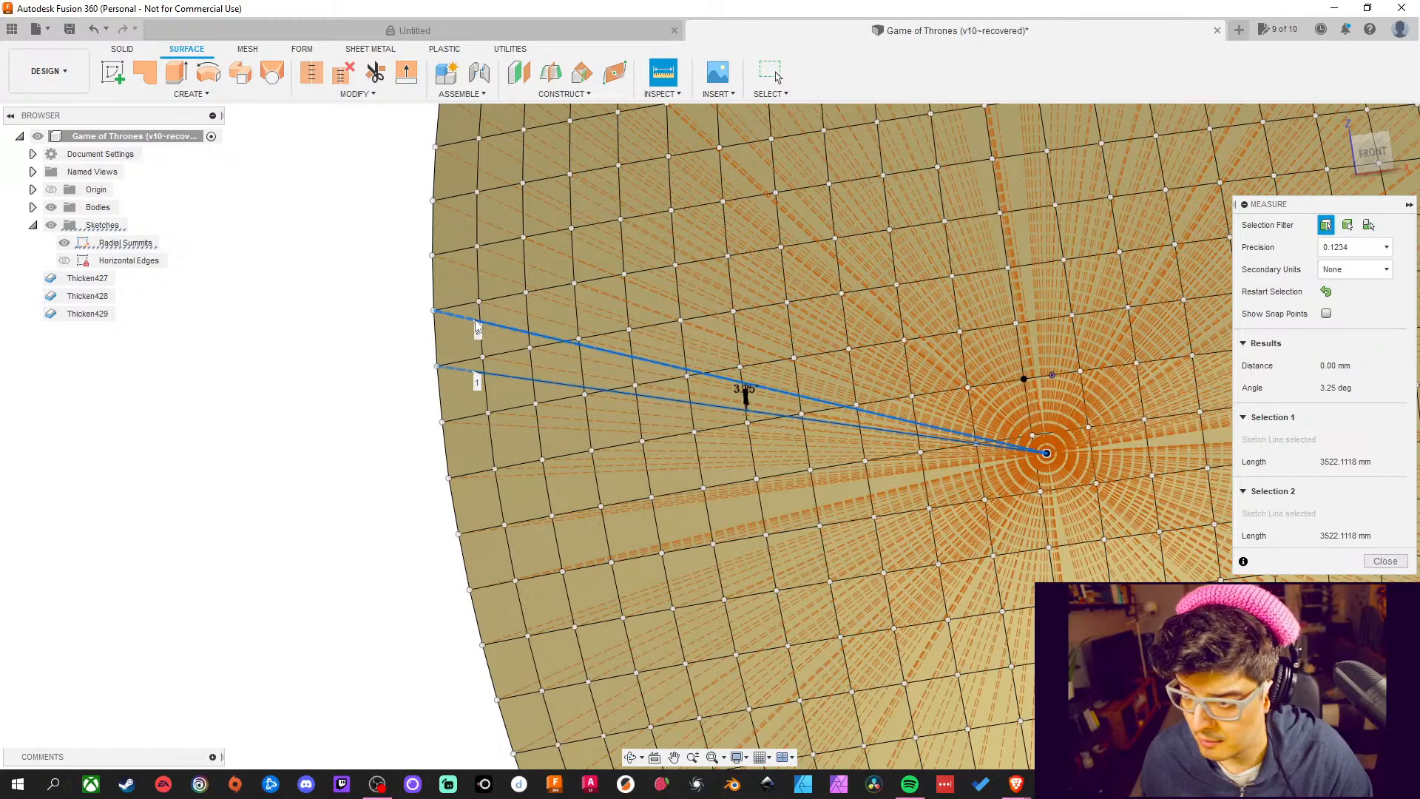
{"action": "middle_click_drag", "start_coordinate": [323, 336], "coordinate": [357, 539]}
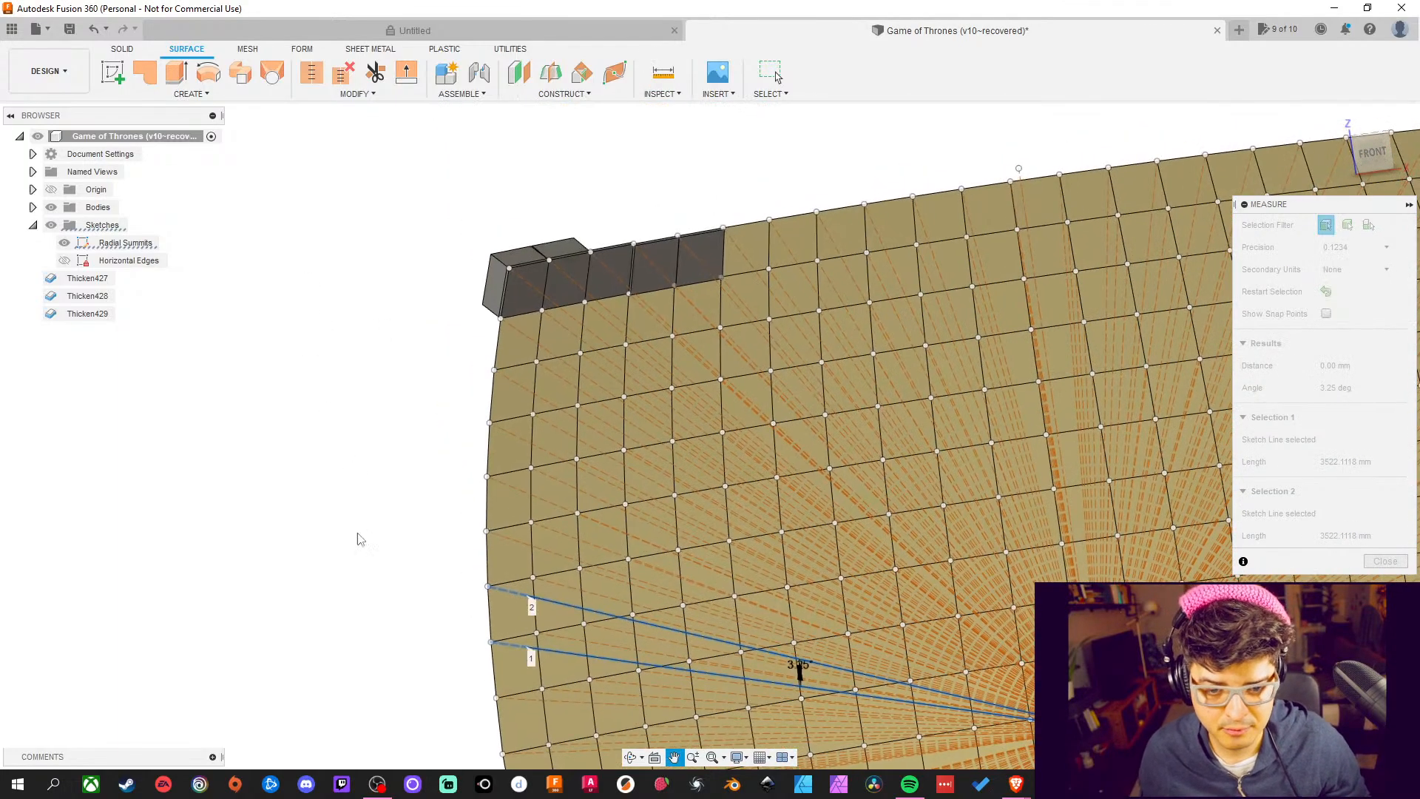
{"action": "key", "text": "Escape"}
Measure the angle between two adjacent radial lines ending at the outer edge just below the thickened blocks
{"action": "key", "text": "i"}
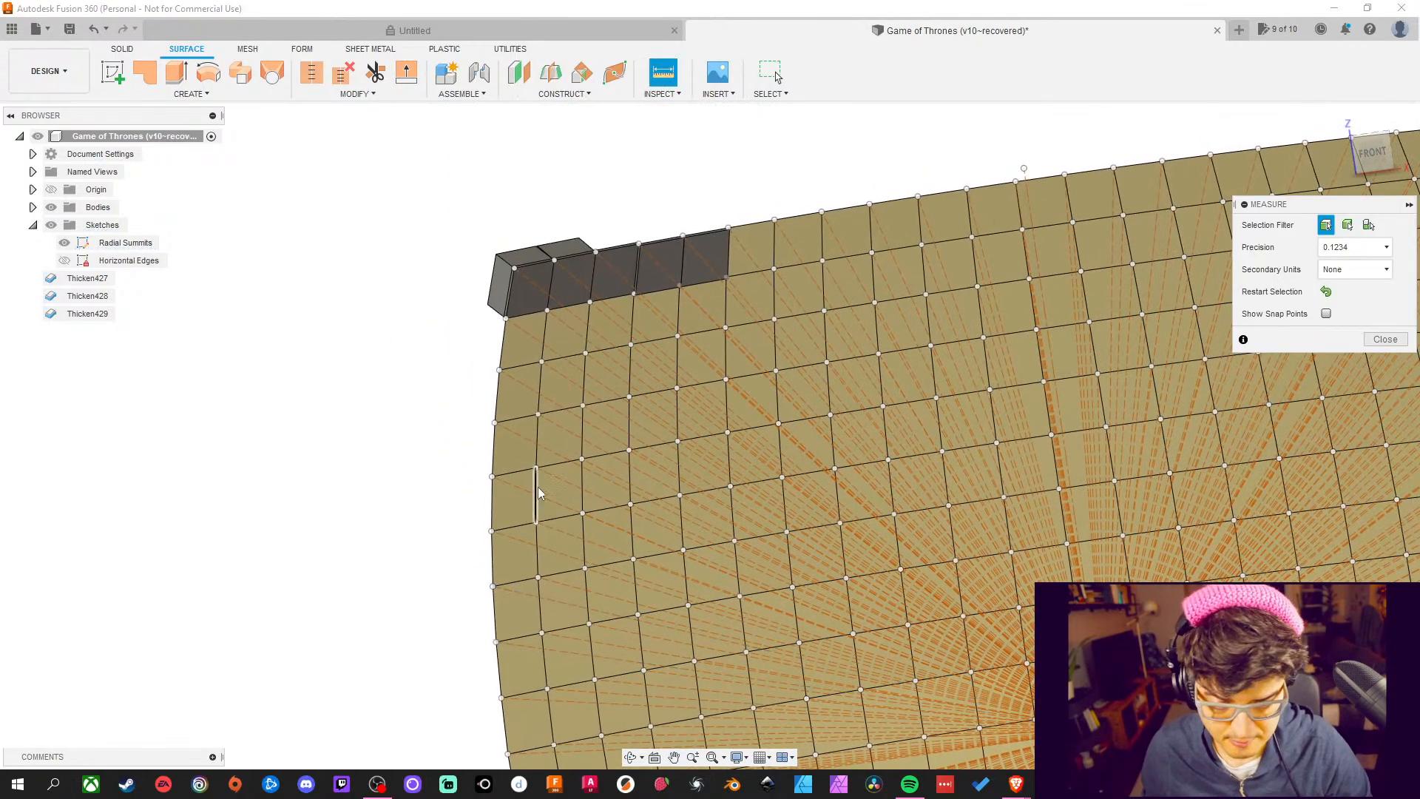
{"action": "left_click", "coordinate": [516, 435]}
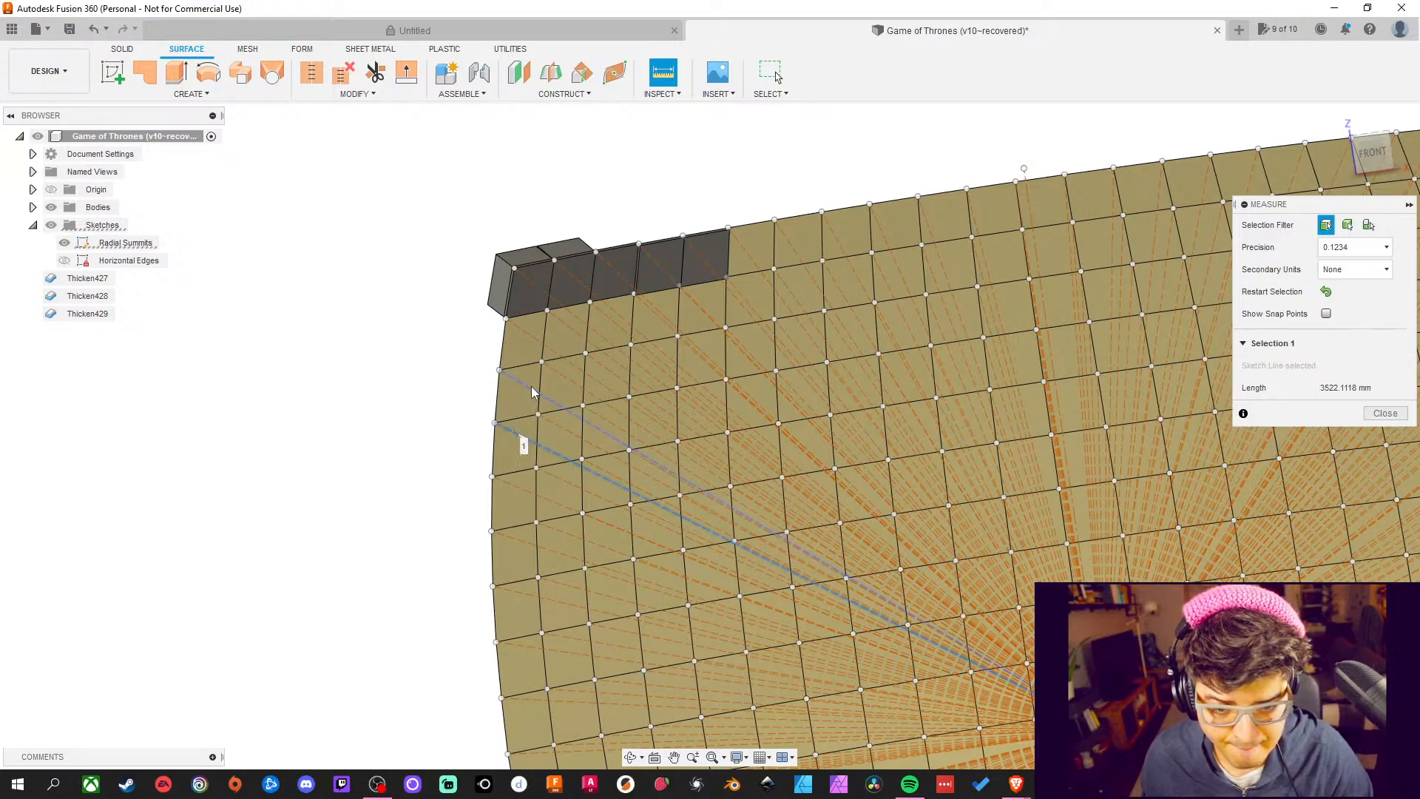
{"action": "left_click", "coordinate": [533, 393]}
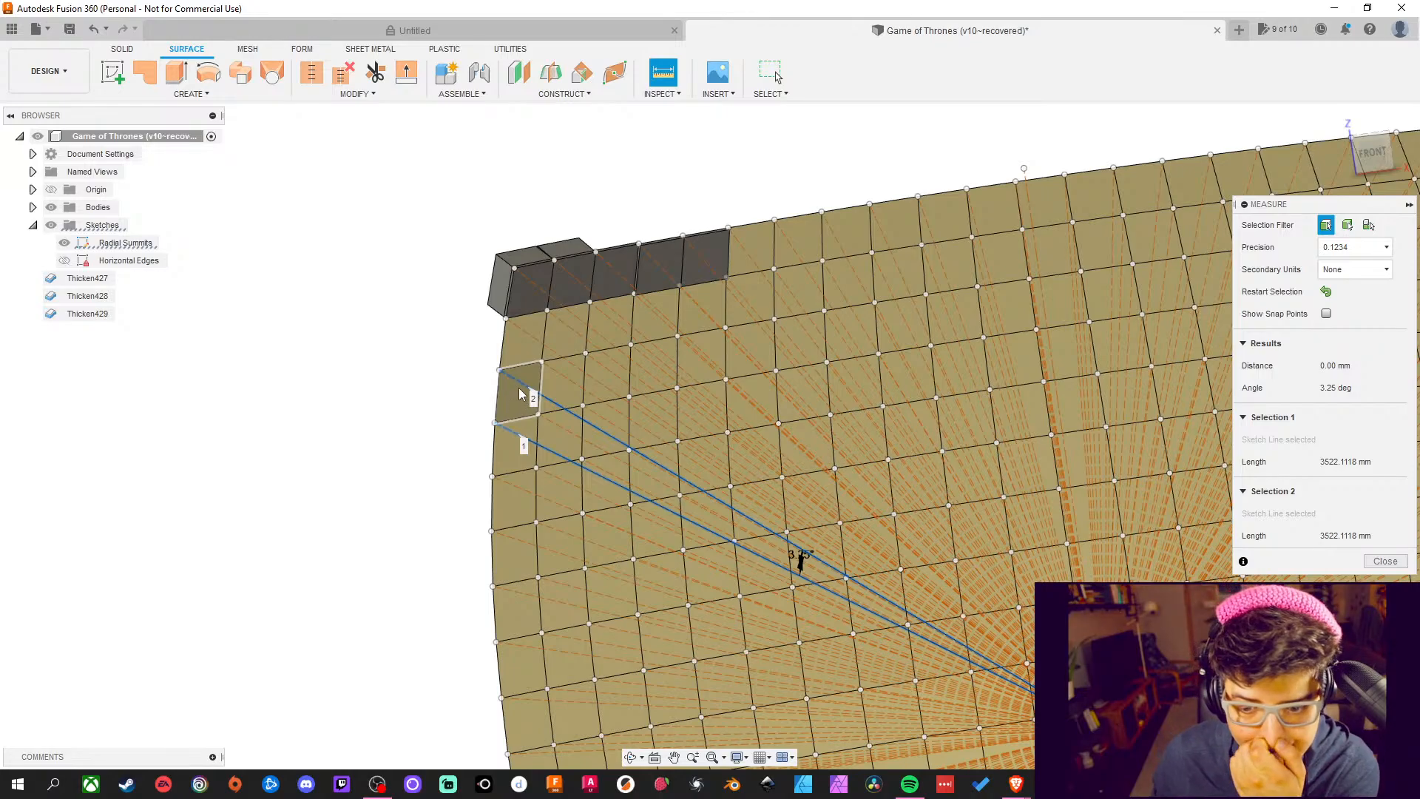
Measure the length of the third outer panel edge below the thickened blocks, clearing the selection before and after
{"action": "left_click", "coordinate": [419, 418]}
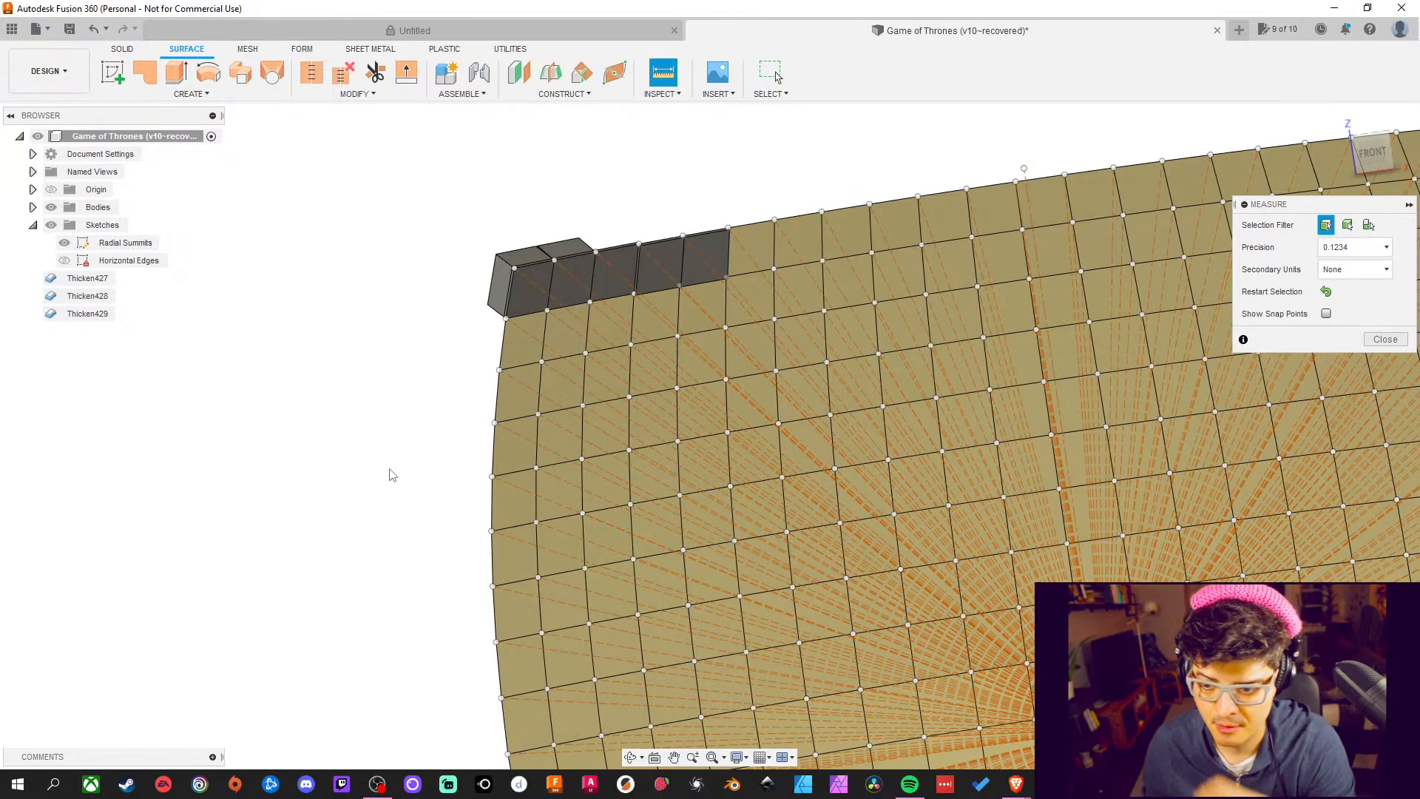
{"action": "mouse_move", "coordinate": [390, 522]}
{"action": "middle_mouse_down"}
{"action": "mouse_move", "coordinate": [406, 500]}
{"action": "mouse_move", "coordinate": [420, 560]}
{"action": "middle_mouse_up"}
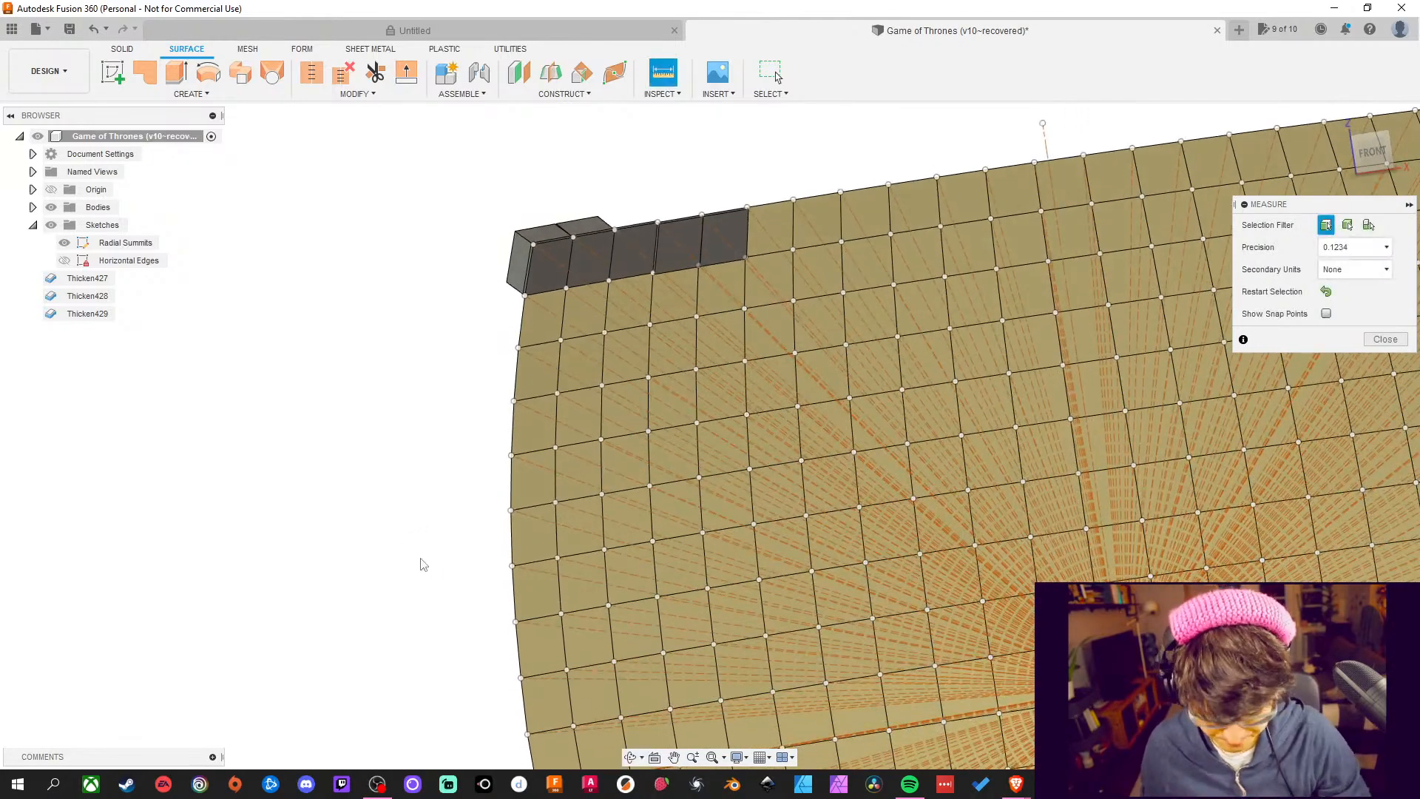
{"action": "left_click", "coordinate": [516, 425]}
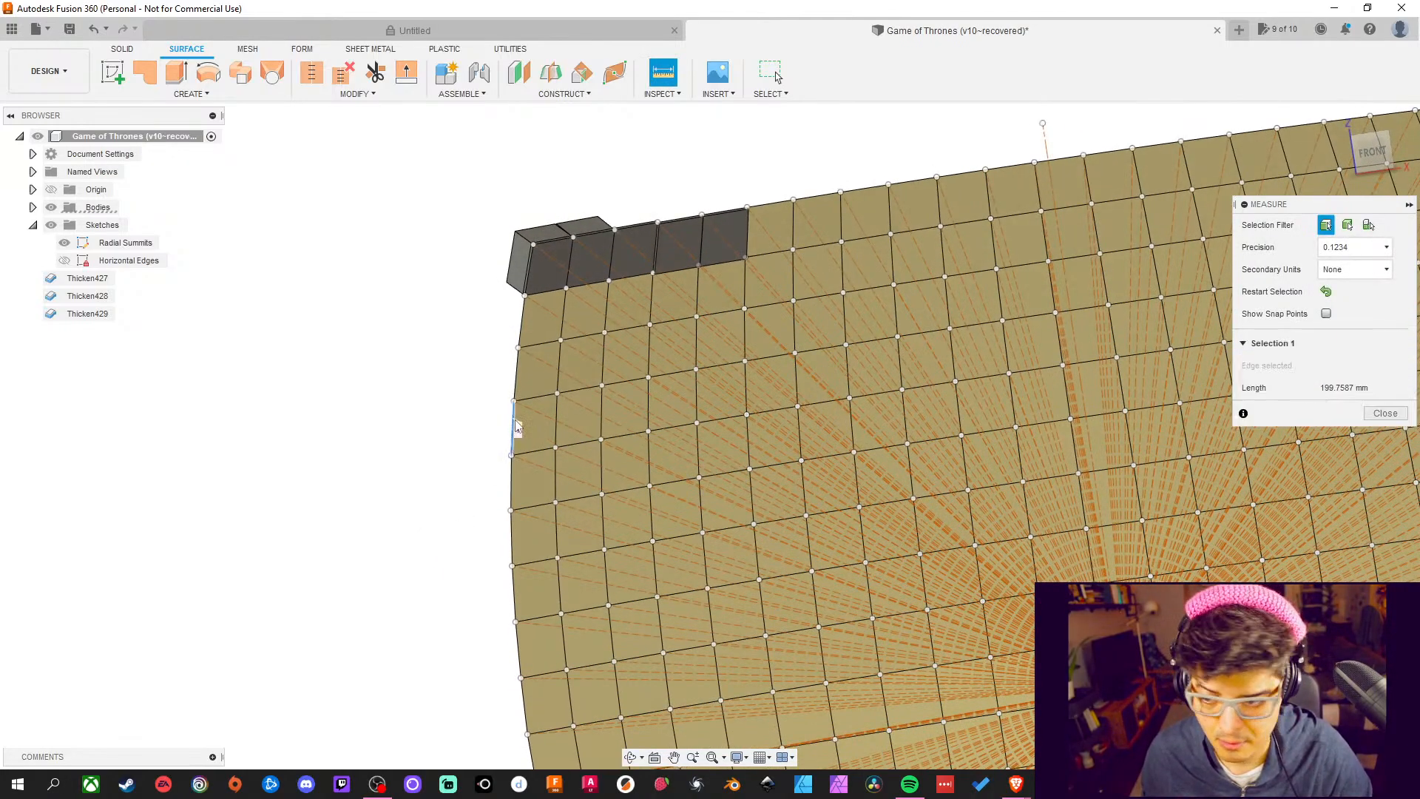
{"action": "left_click", "coordinate": [372, 460]}
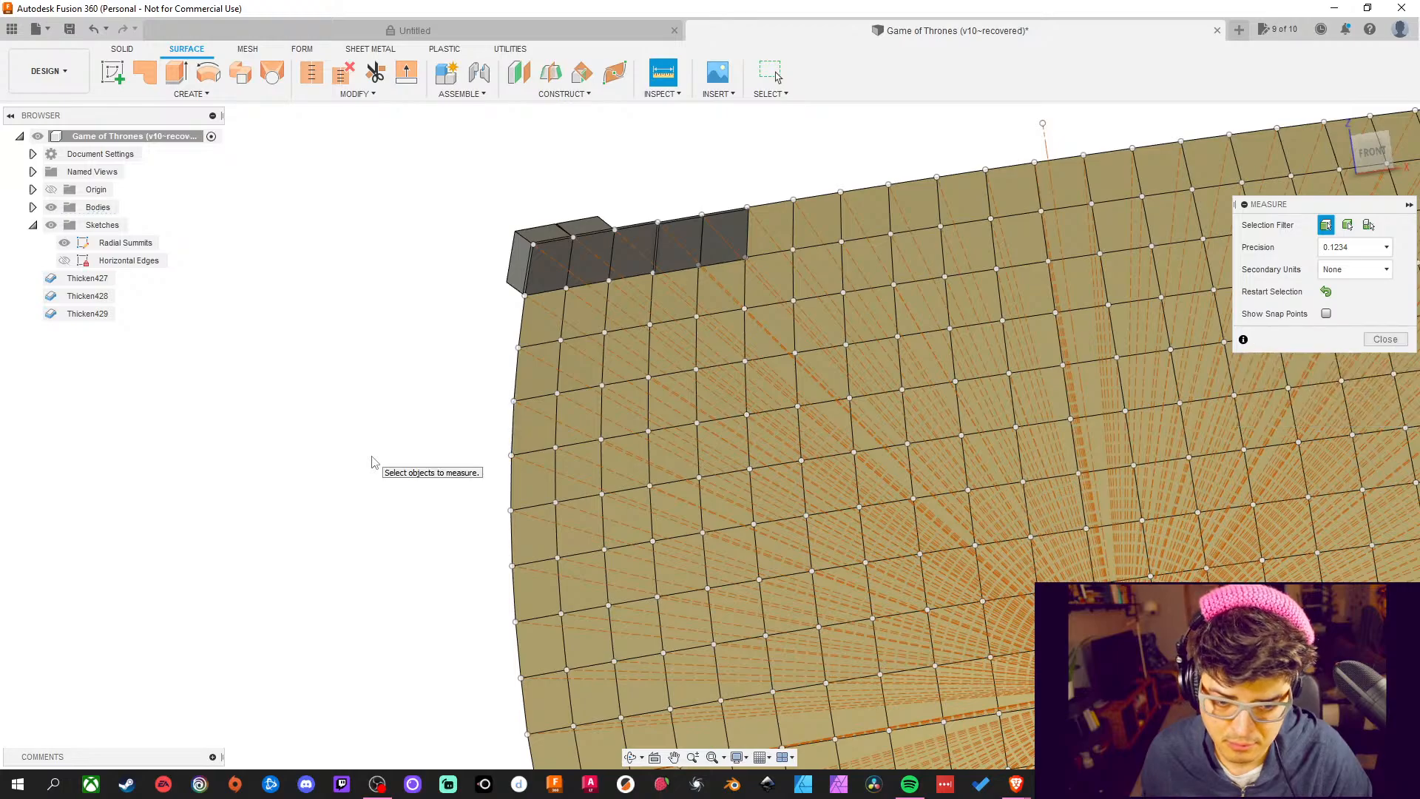
Measure separately the lengths of the radial lines ending at the fourth and seventh outer-edge corners below the thickened blocks
{"action": "middle_click_drag", "start_coordinate": [429, 524], "coordinate": [450, 368]}
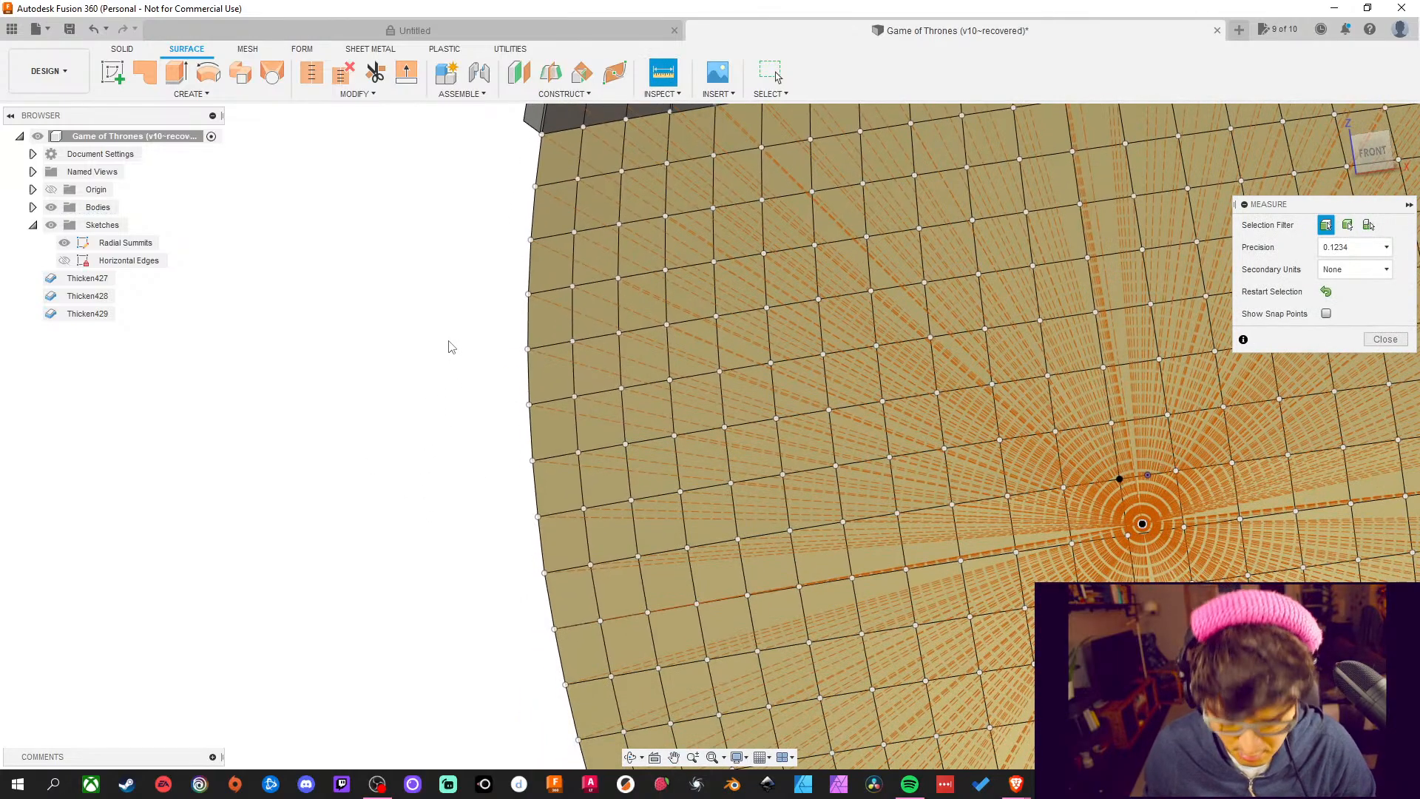
{"action": "left_click", "coordinate": [561, 364]}
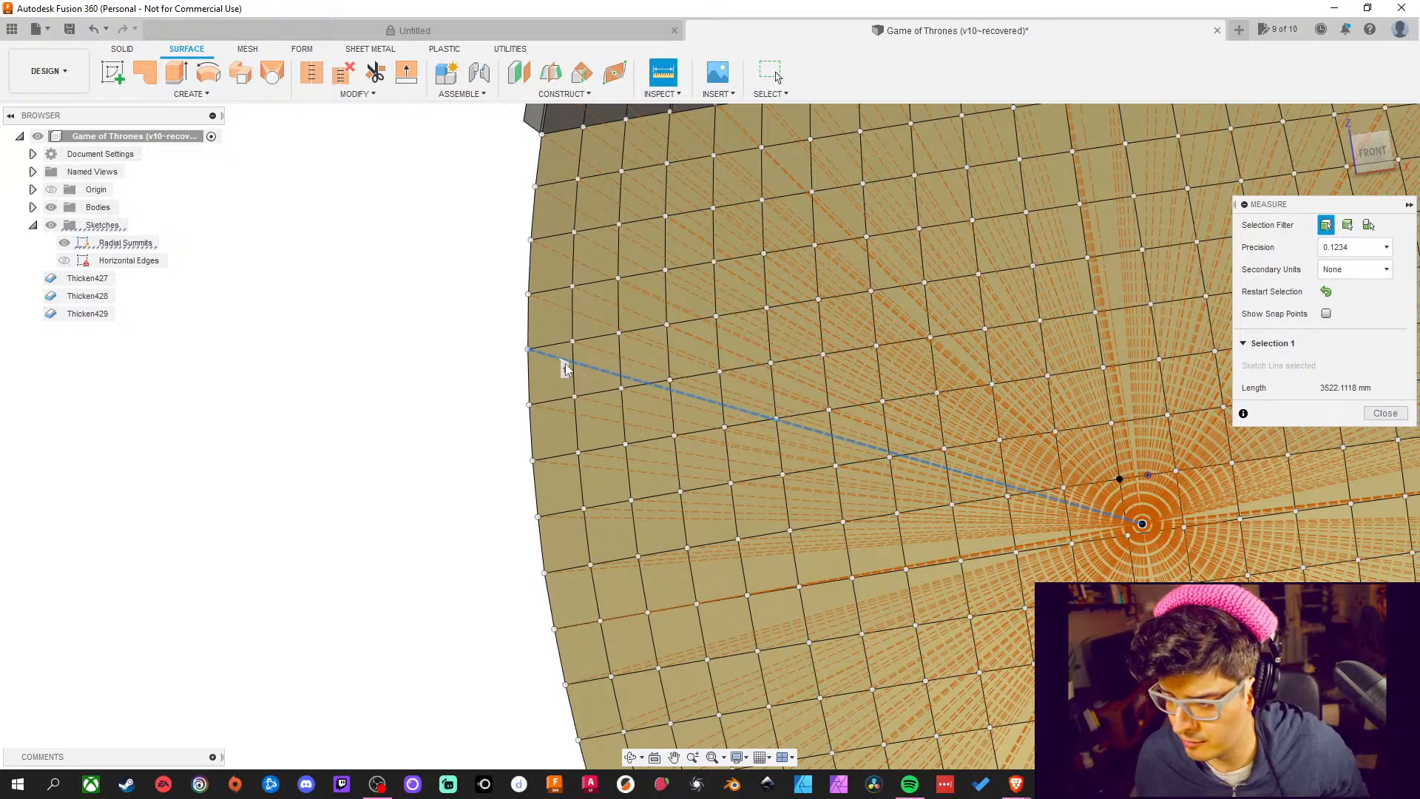
{"action": "key", "text": "Escape"}
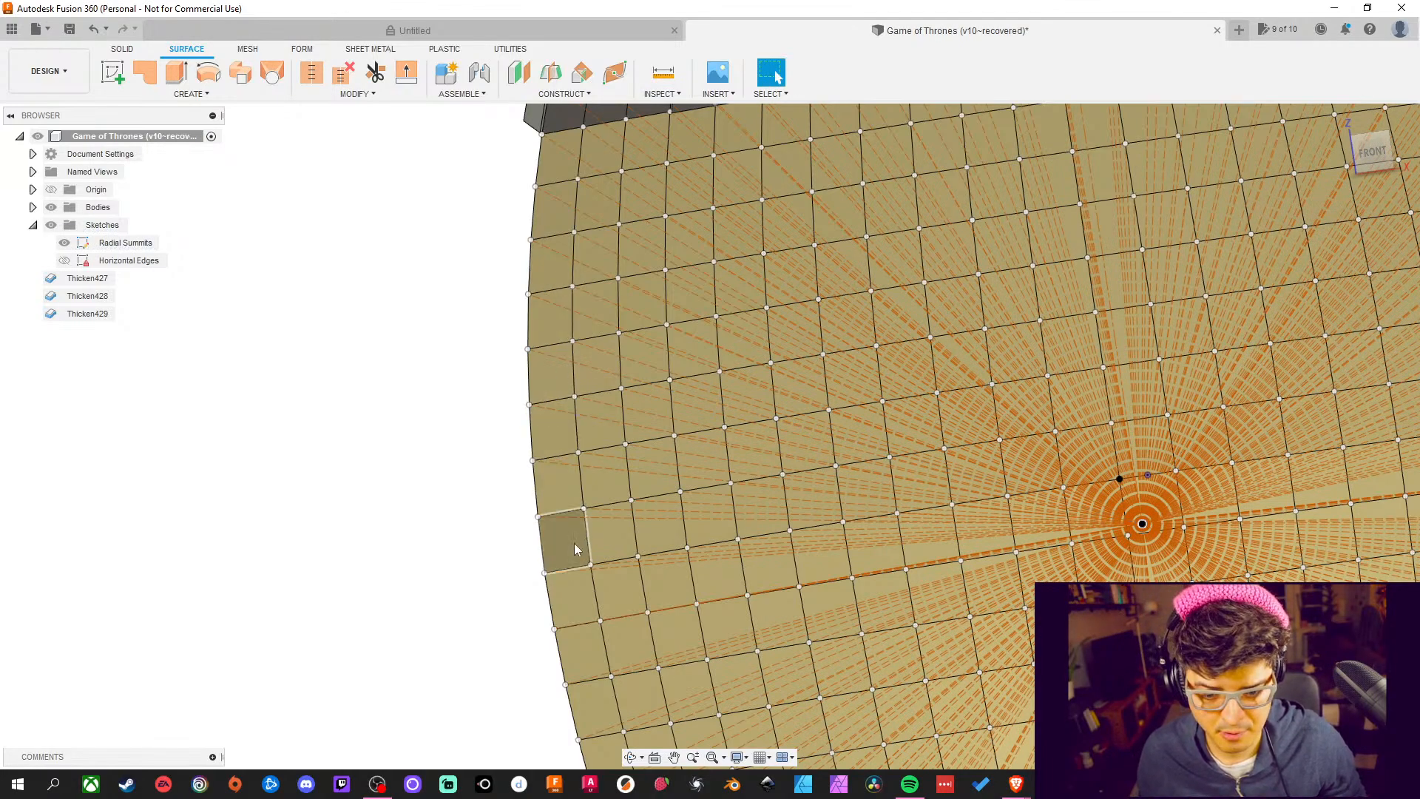
{"action": "key", "text": "i"}
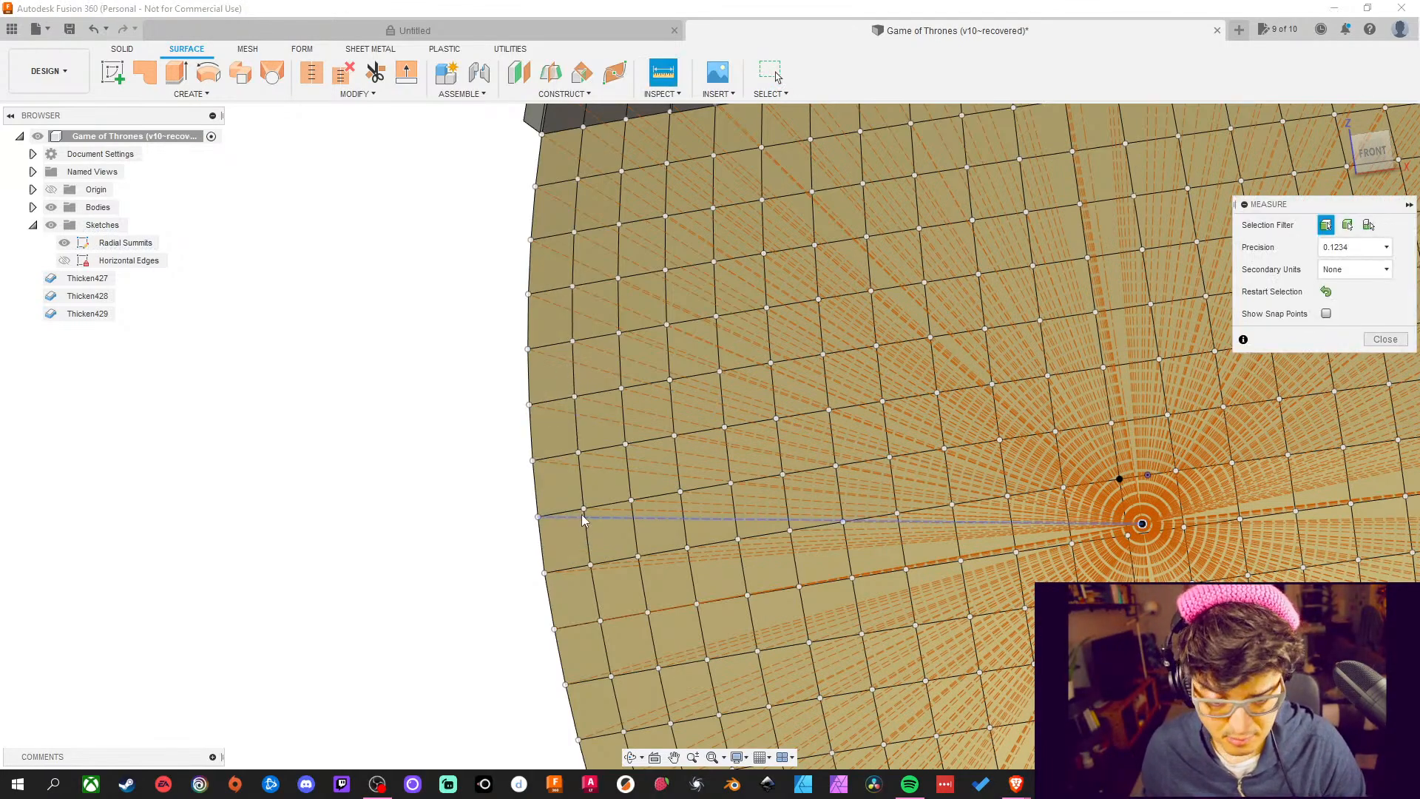
{"action": "left_click", "coordinate": [581, 517]}
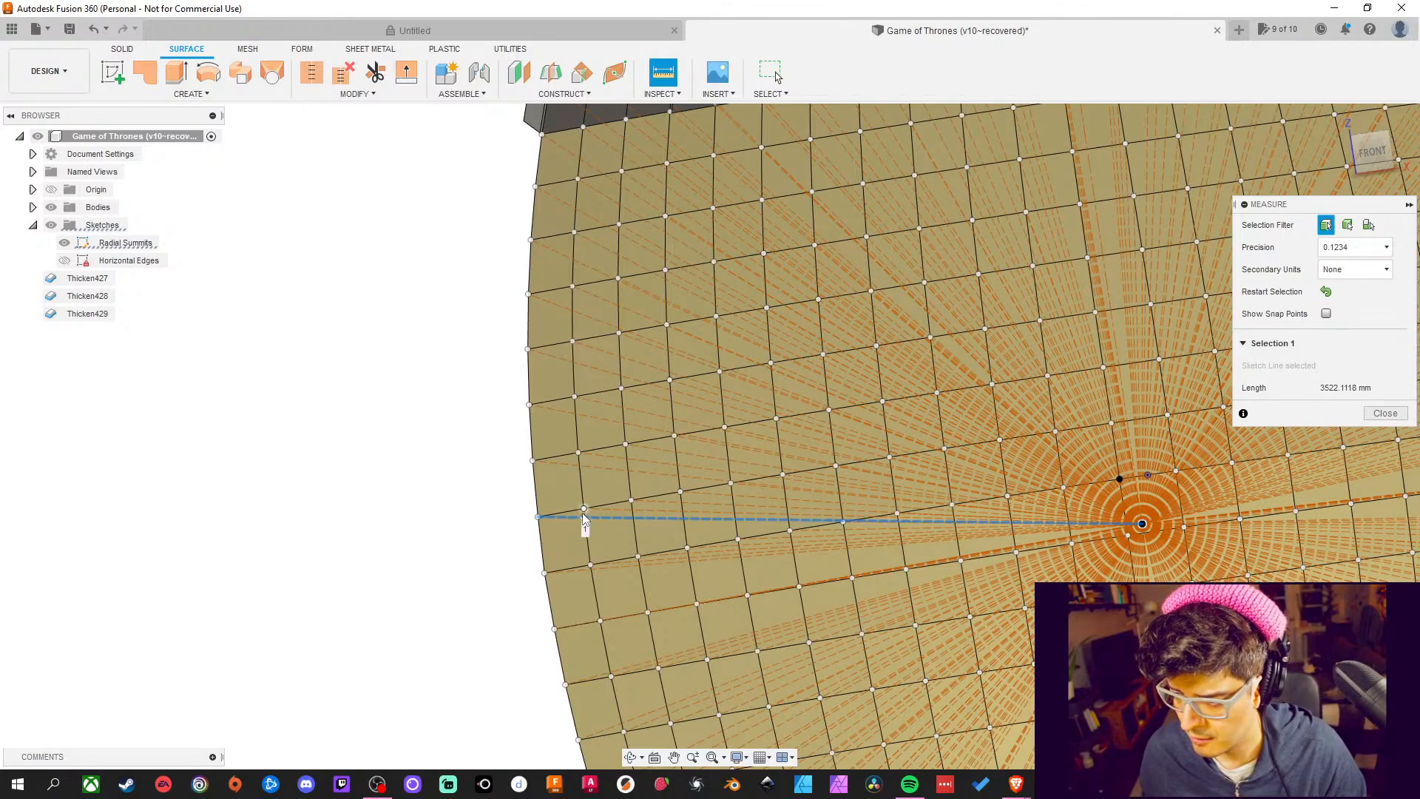
{"action": "key", "text": "Escape"}
Measure the length of the radial line ending at the lower outer corner of the thickened blocks
{"action": "middle_click_drag", "start_coordinate": [385, 209], "coordinate": [380, 267]}
{"action": "key", "text": "i"}
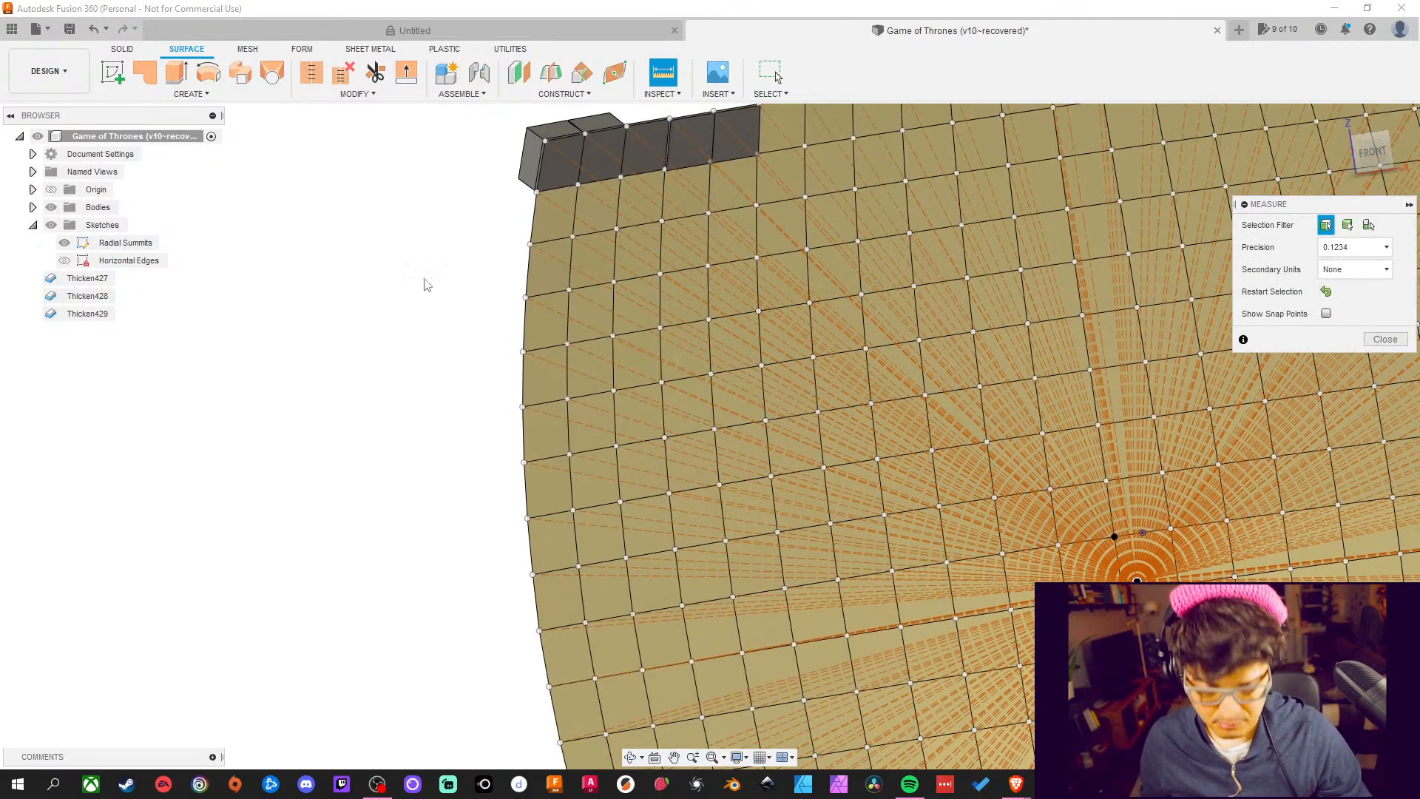
{"action": "left_click", "coordinate": [564, 214]}
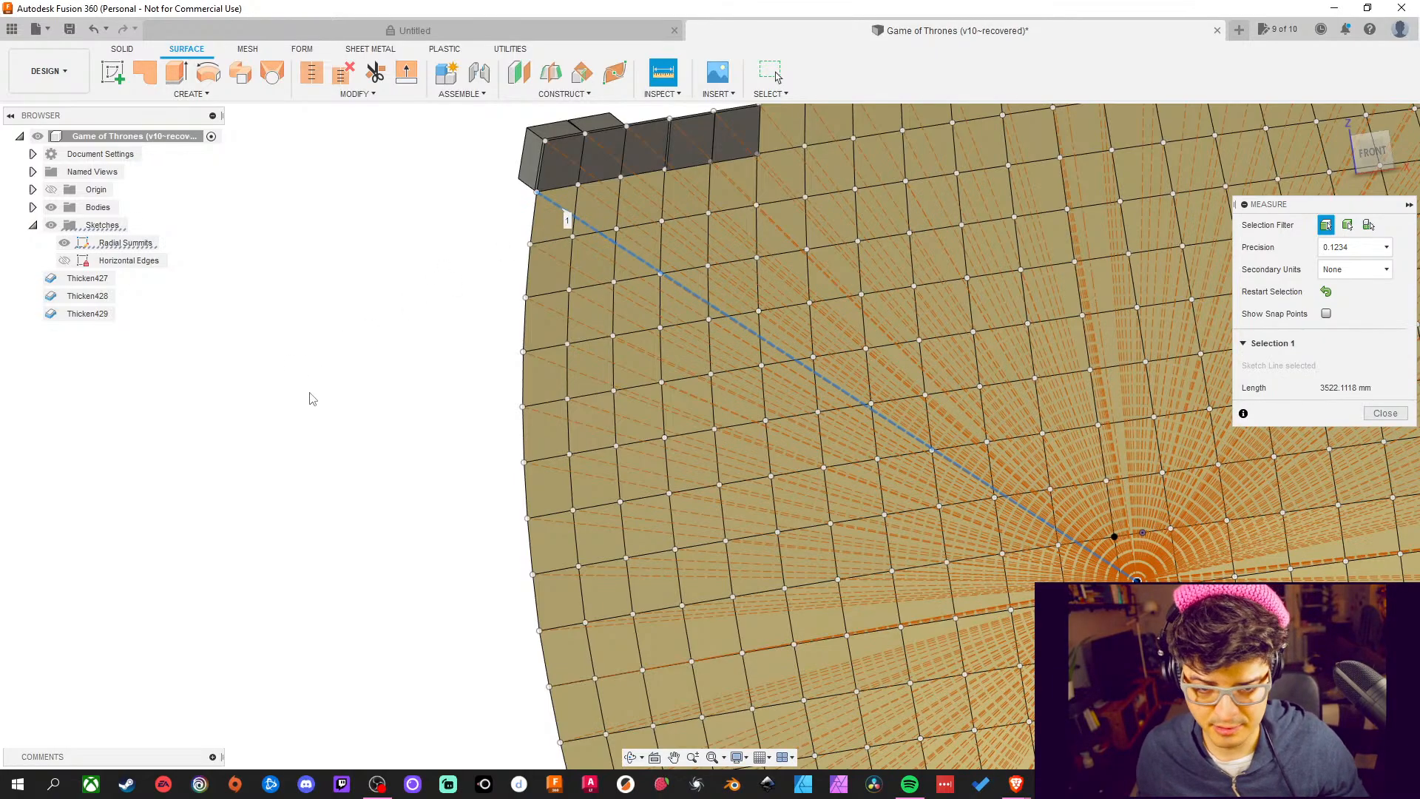
{"action": "key", "text": "Escape"}
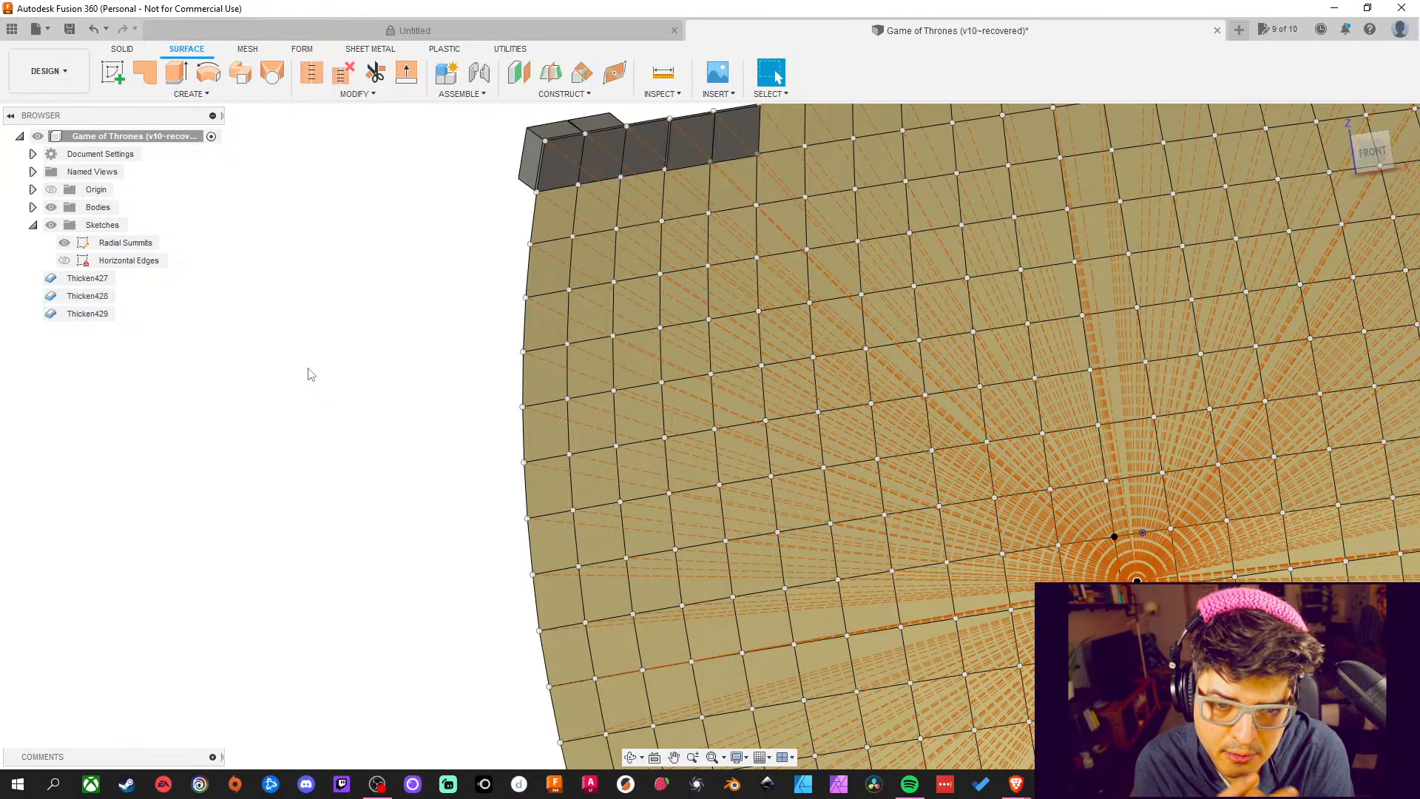
Examine up close where a radial line meets the first outer-edge panel corner below the thickened blocks
{"action": "scroll", "coordinate": [689, 391], "scroll_direction": "up", "scroll_amount": 8}
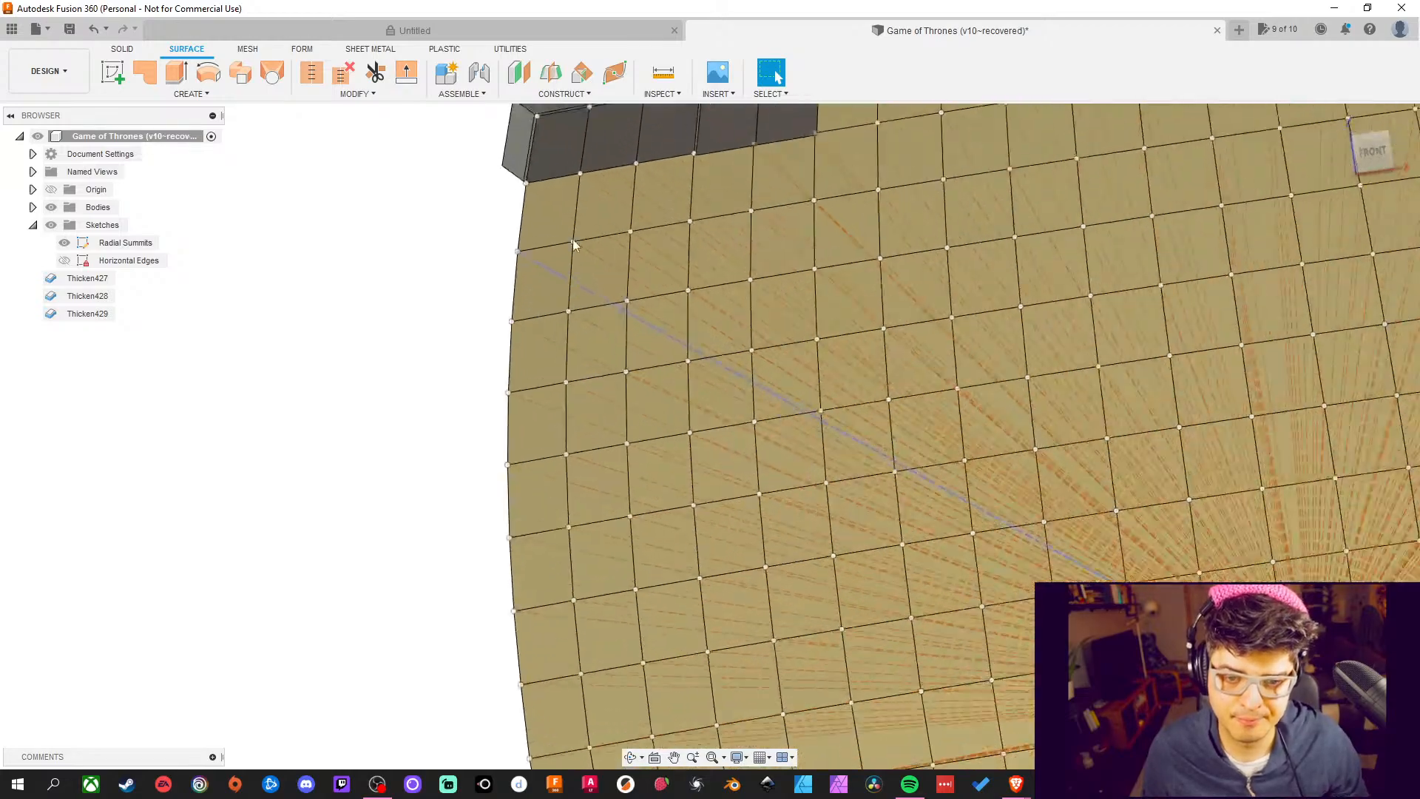
{"action": "scroll", "coordinate": [548, 348], "scroll_direction": "up", "scroll_amount": 10}
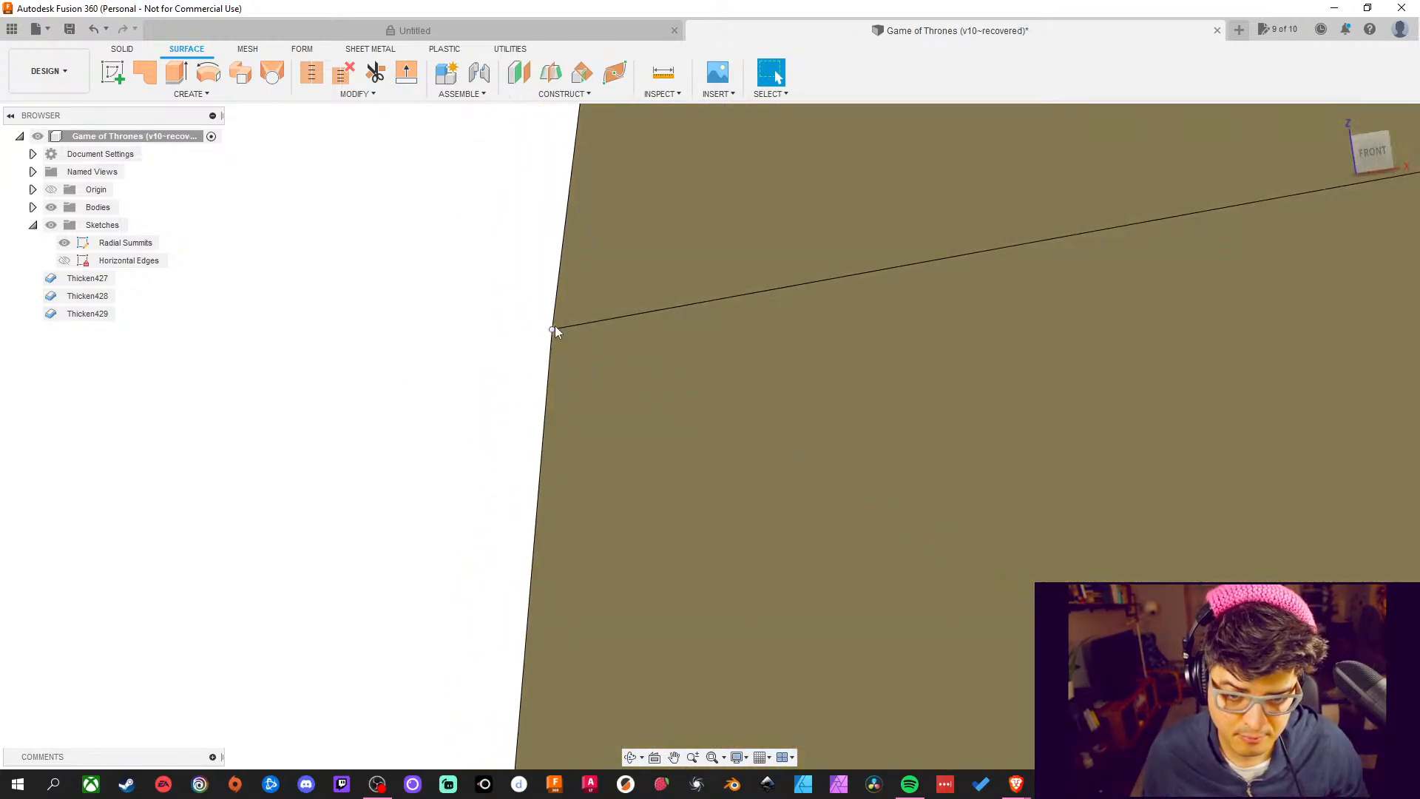
{"action": "scroll", "coordinate": [545, 346], "scroll_direction": "up", "scroll_amount": 6}
{"action": "scroll", "coordinate": [592, 281], "scroll_direction": "down", "scroll_amount": 4}
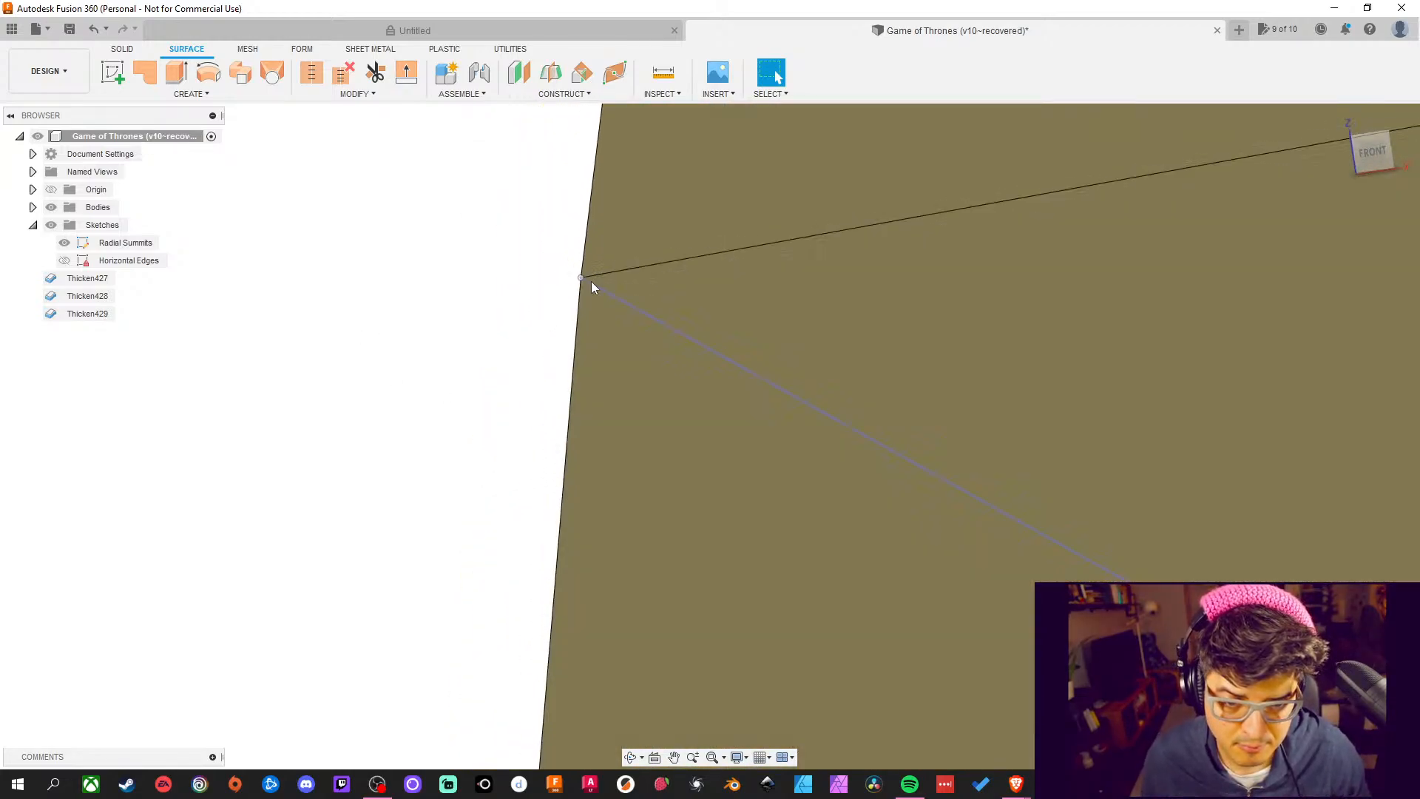
{"action": "scroll", "coordinate": [551, 283], "scroll_direction": "down", "scroll_amount": 10}
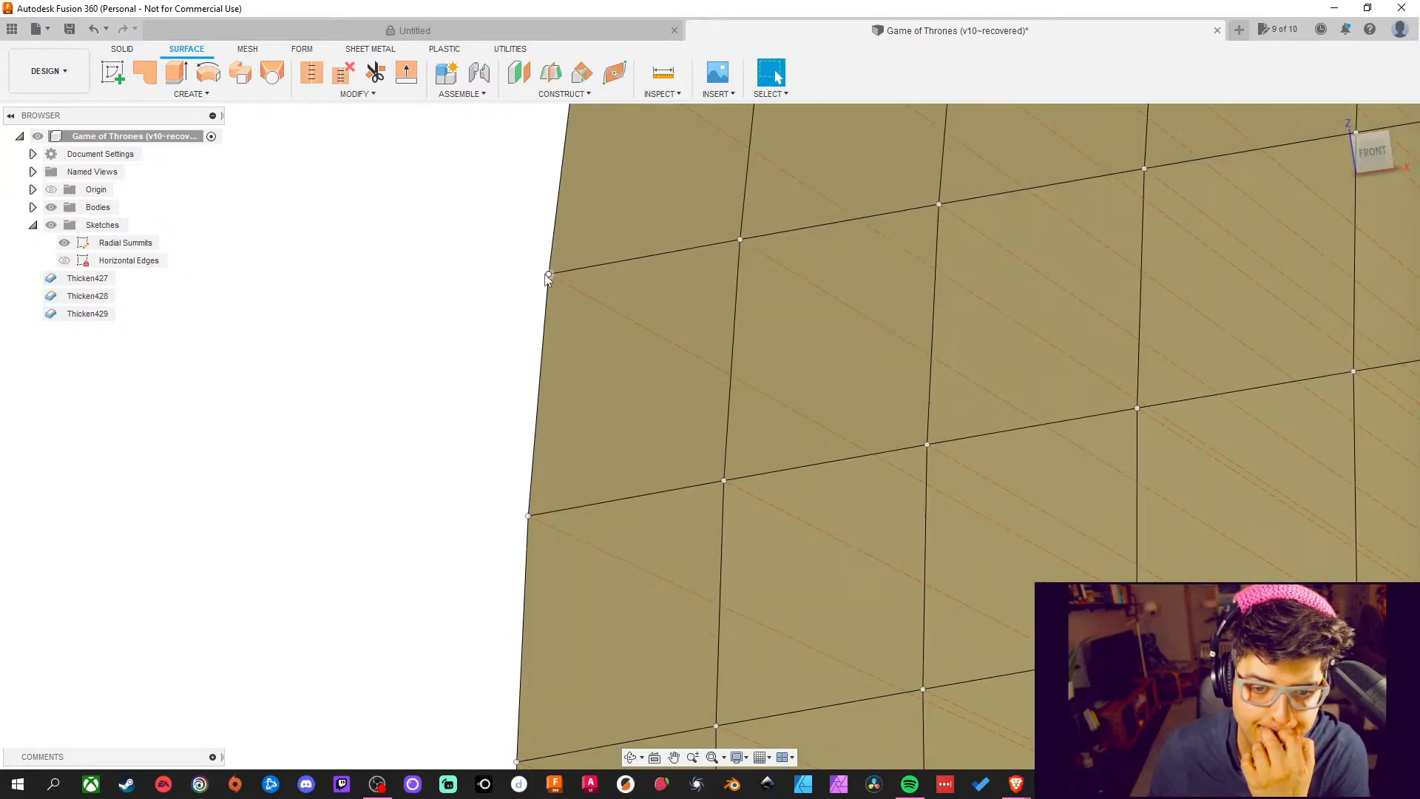
{"action": "scroll", "coordinate": [540, 296], "scroll_direction": "down", "scroll_amount": 5}
{"action": "scroll", "coordinate": [562, 387], "scroll_direction": "up", "scroll_amount": 5}
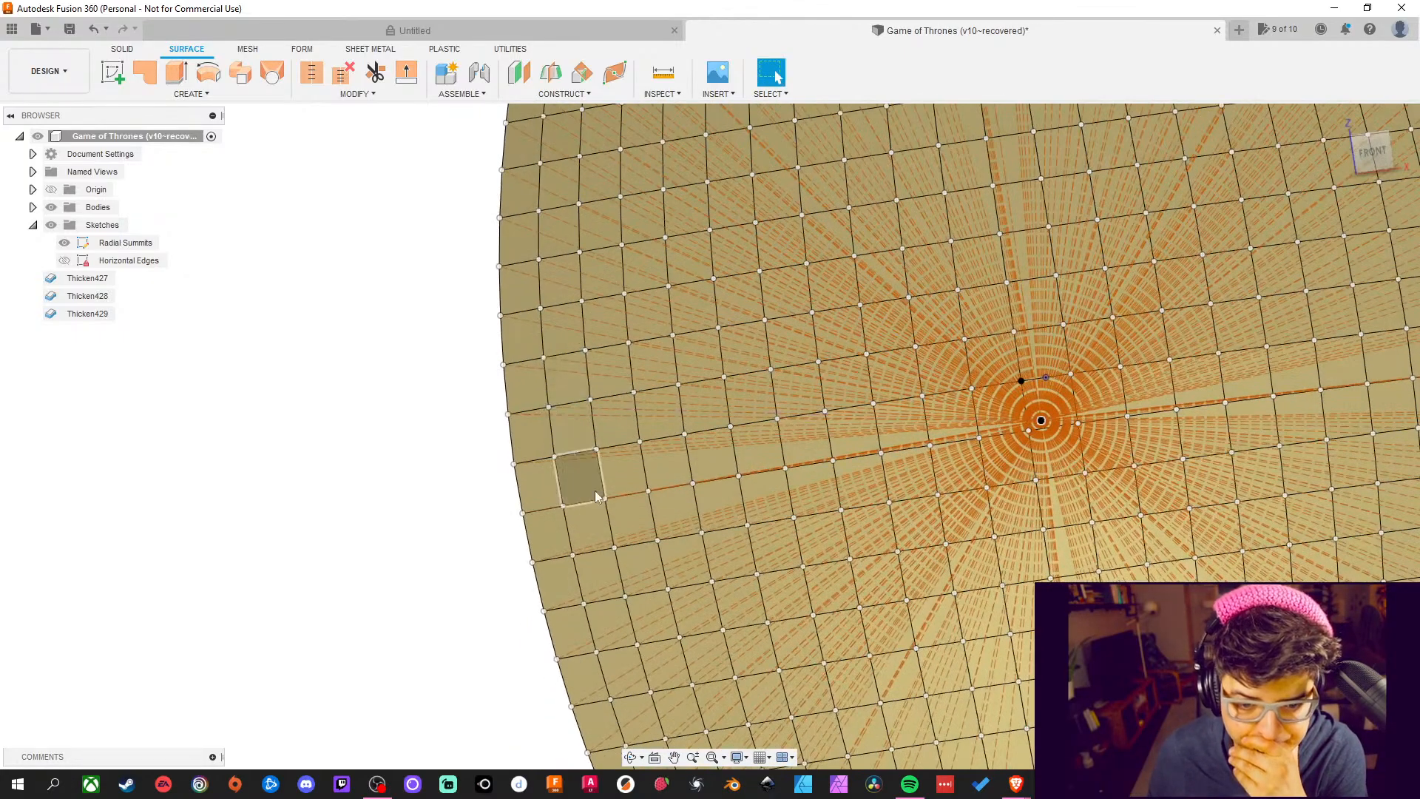
Measure the angle between the two adjacent radial lines ending at the surface's lower outer corner and the panel corner just above it
{"action": "middle_click_drag", "start_coordinate": [584, 481], "coordinate": [455, 237]}
{"action": "middle_click_drag", "start_coordinate": [833, 662], "coordinate": [814, 690]}
{"action": "key", "text": "i"}
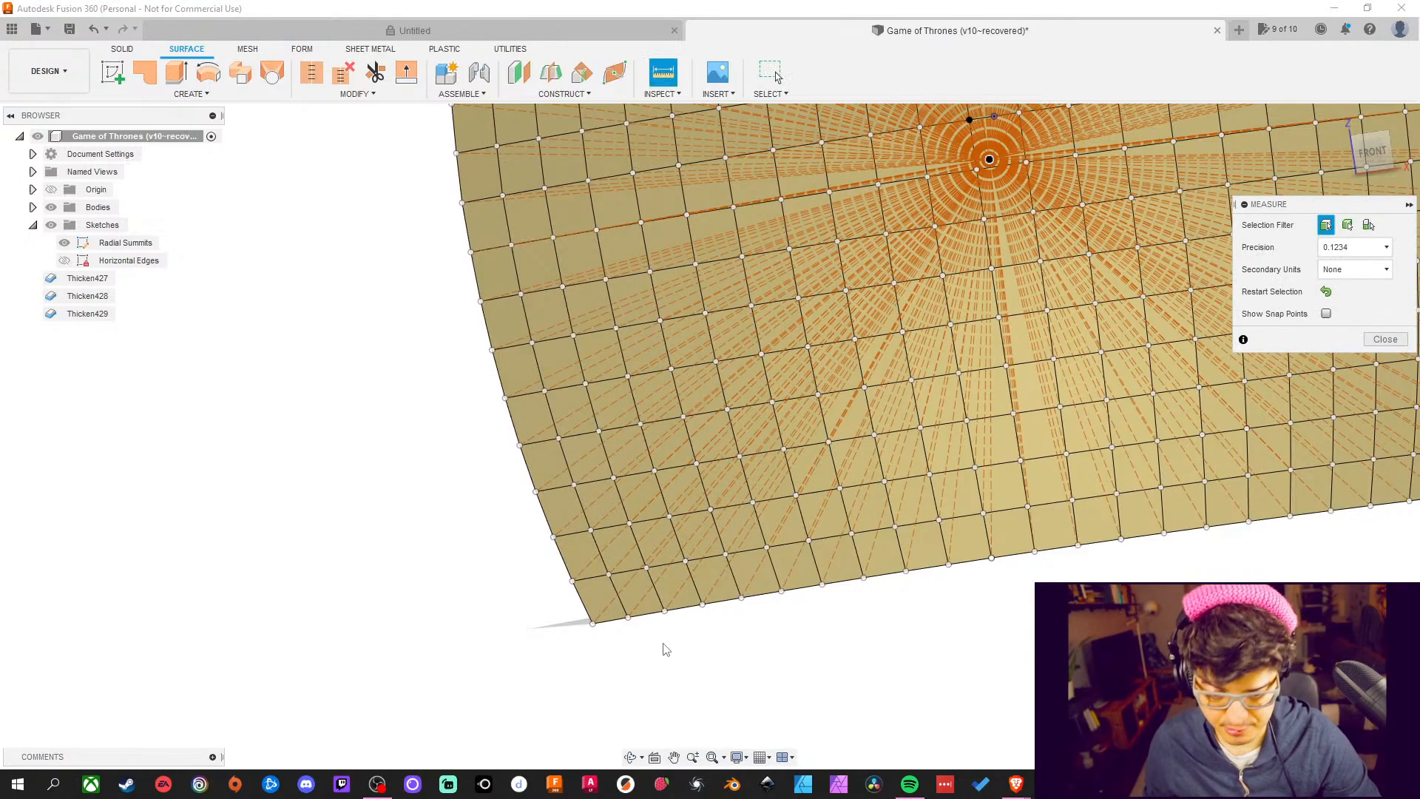
{"action": "left_click", "coordinate": [625, 574]}
{"action": "left_click", "coordinate": [607, 544]}
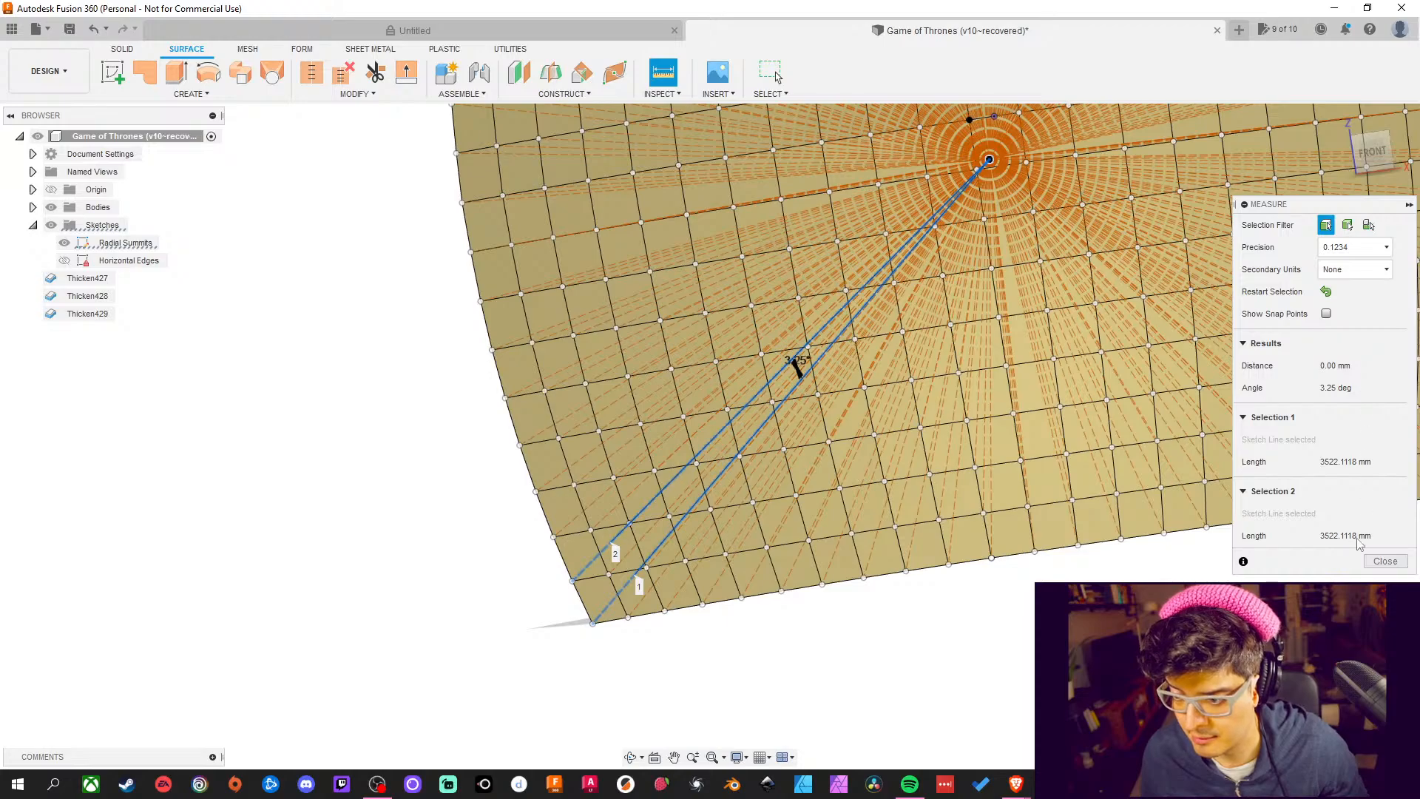
Measure the angle between the radial line at the lower outer corner and the one ending seven panels above it
{"action": "left_click", "coordinate": [1325, 292]}
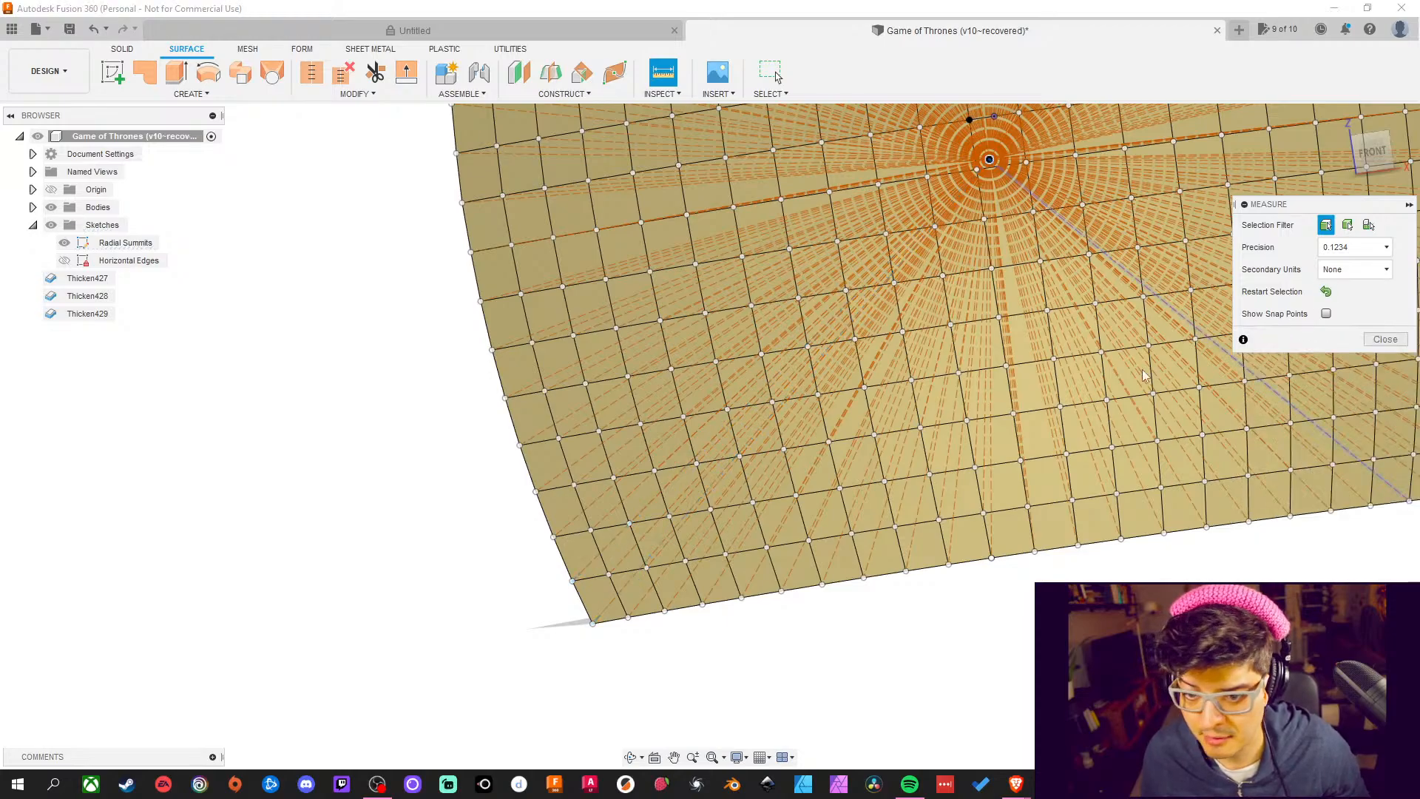
{"action": "left_click", "coordinate": [619, 599]}
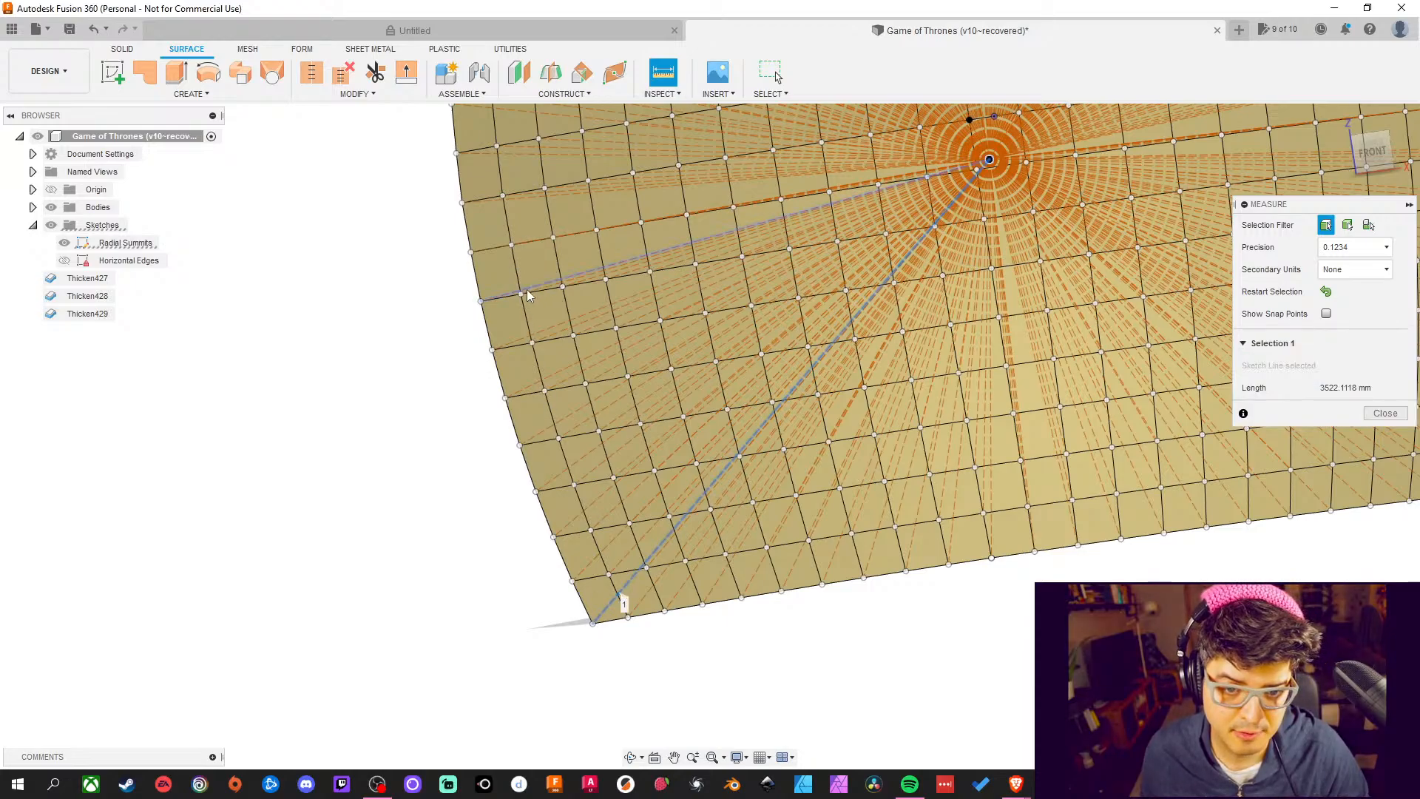
{"action": "left_click", "coordinate": [527, 290]}
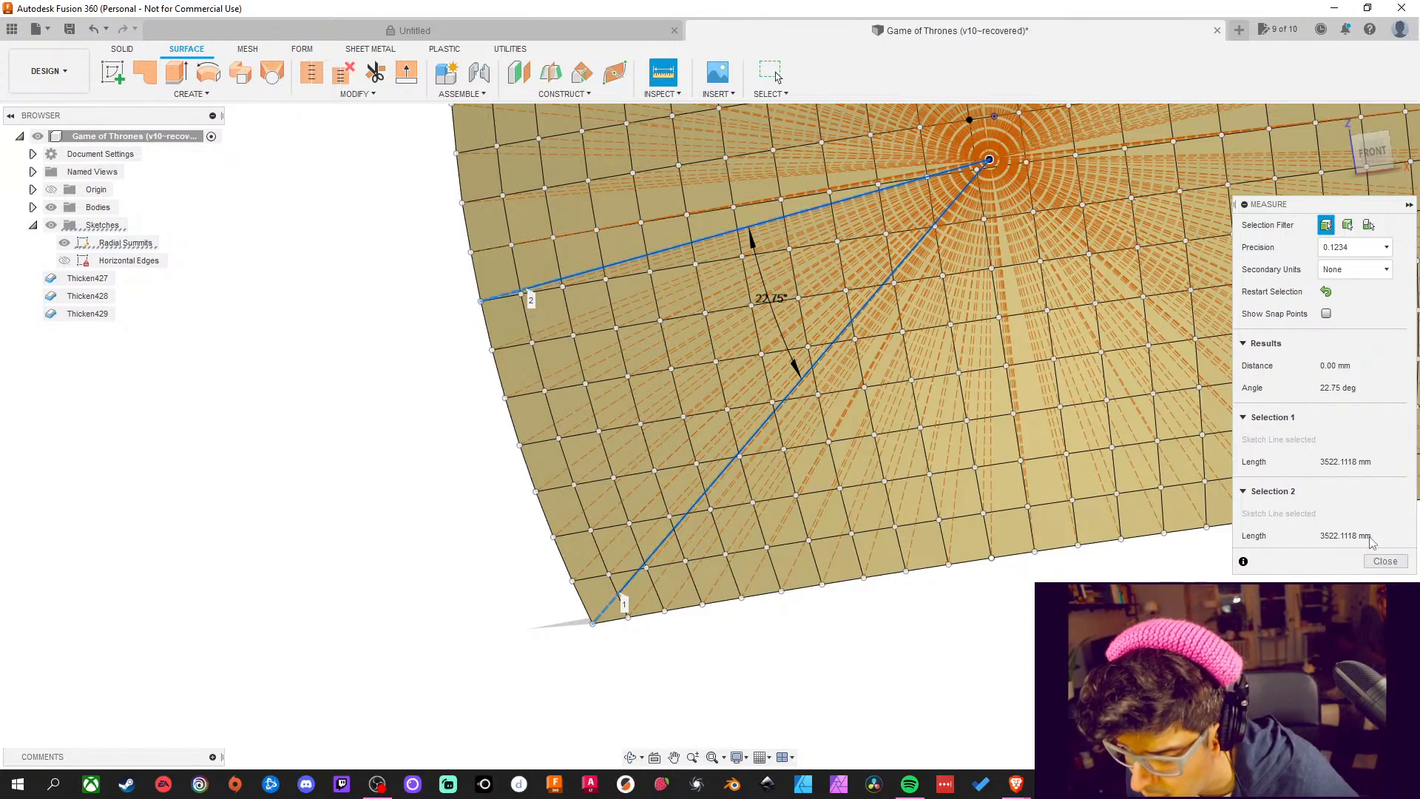
{"action": "left_click", "coordinate": [1385, 561]}
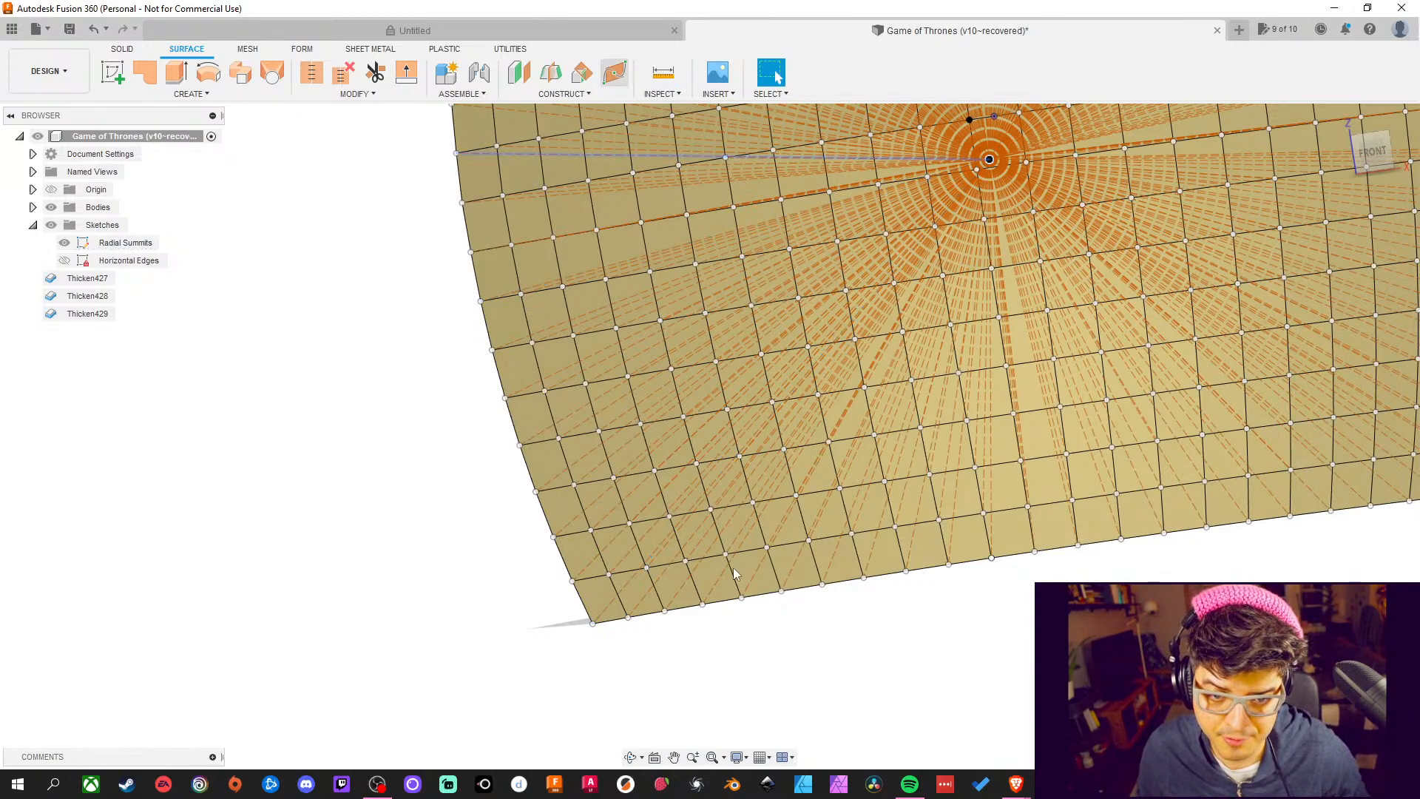
Measure the length of the outer panel edge just above the surface's horizontal midline
{"action": "middle_click_drag", "start_coordinate": [830, 608], "coordinate": [829, 647]}
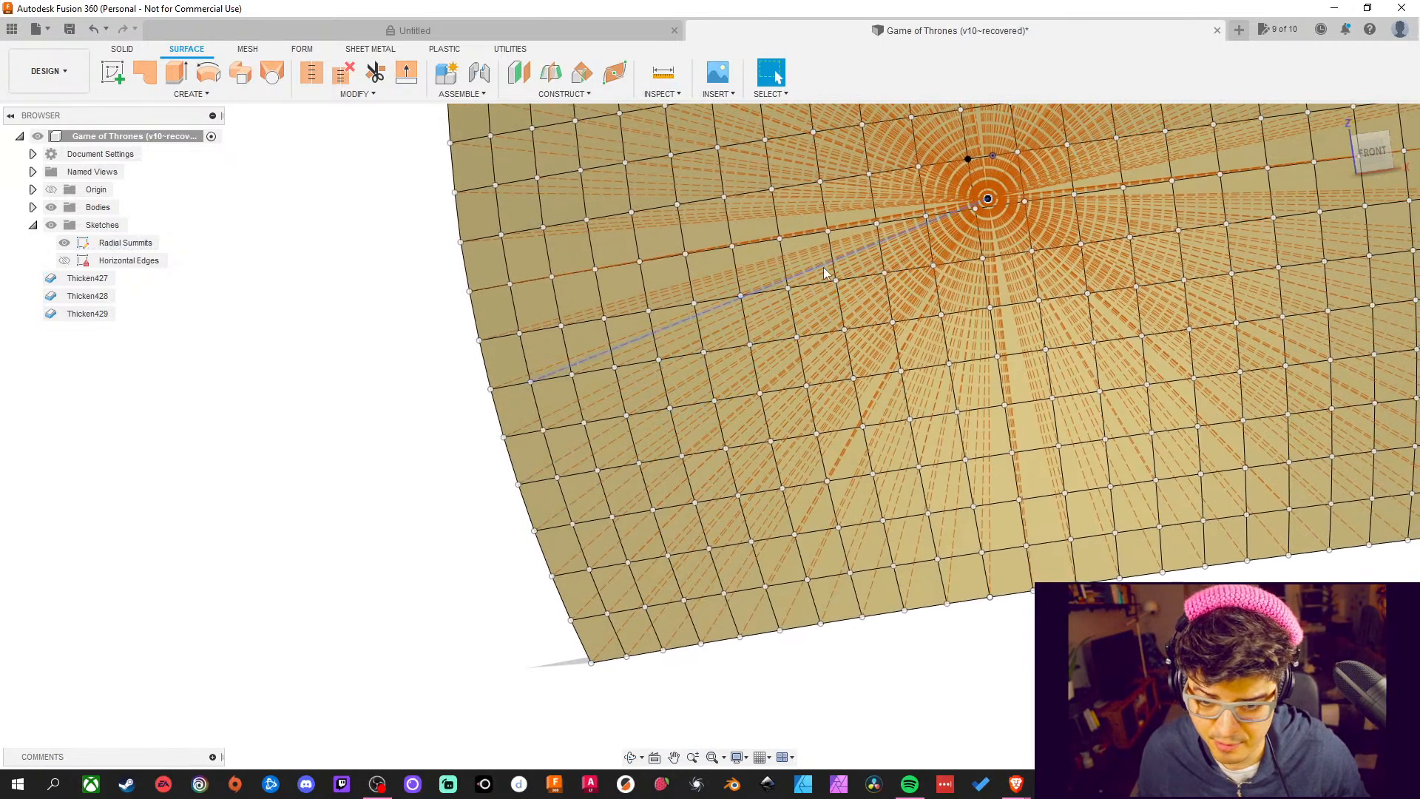
{"action": "scroll", "coordinate": [421, 539], "scroll_direction": "down", "scroll_amount": 3}
{"action": "scroll", "coordinate": [421, 537], "scroll_direction": "down", "scroll_amount": 1}
{"action": "middle_click_drag", "start_coordinate": [420, 538], "coordinate": [546, 675]}
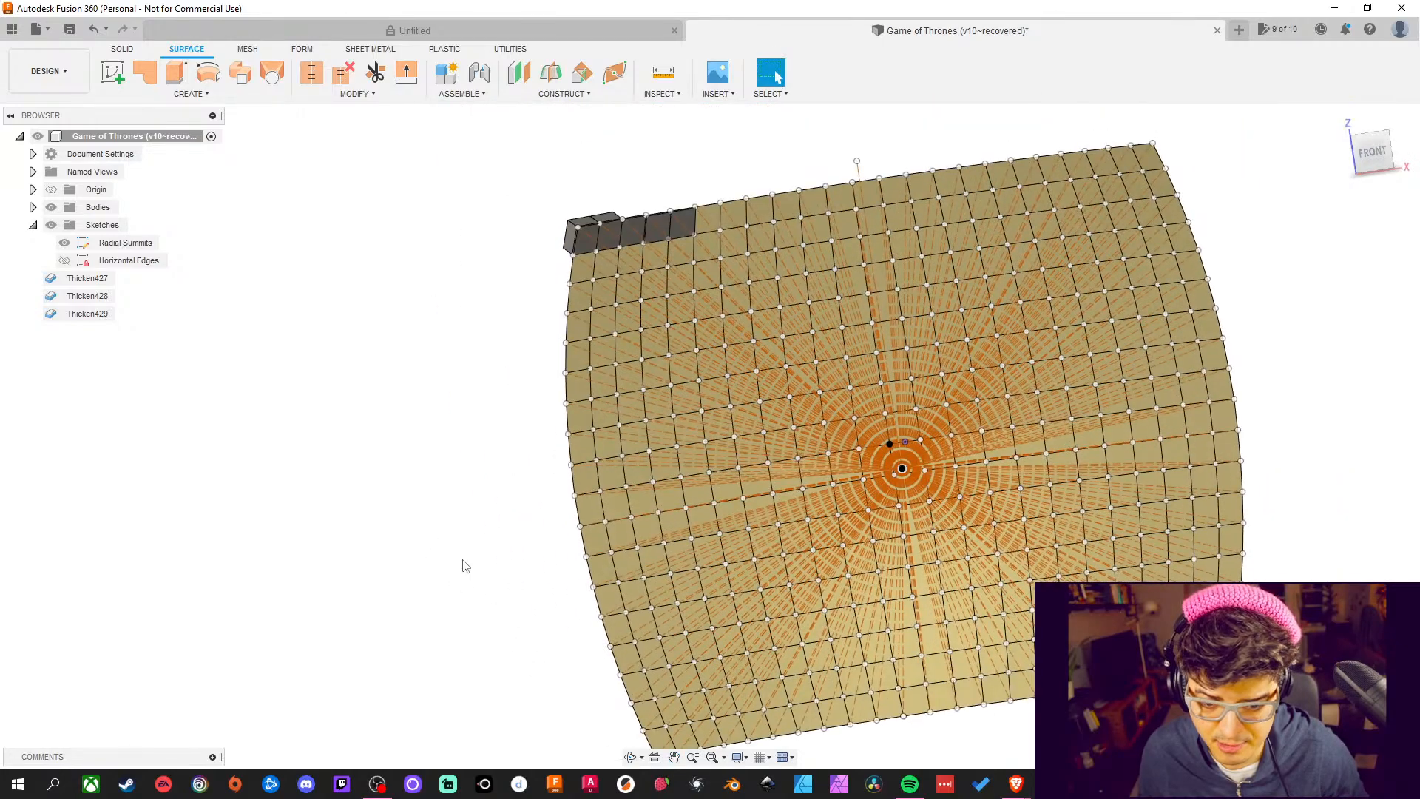
{"action": "scroll", "coordinate": [463, 558], "scroll_direction": "down", "scroll_amount": 1}
{"action": "scroll", "coordinate": [463, 557], "scroll_direction": "up", "scroll_amount": 4}
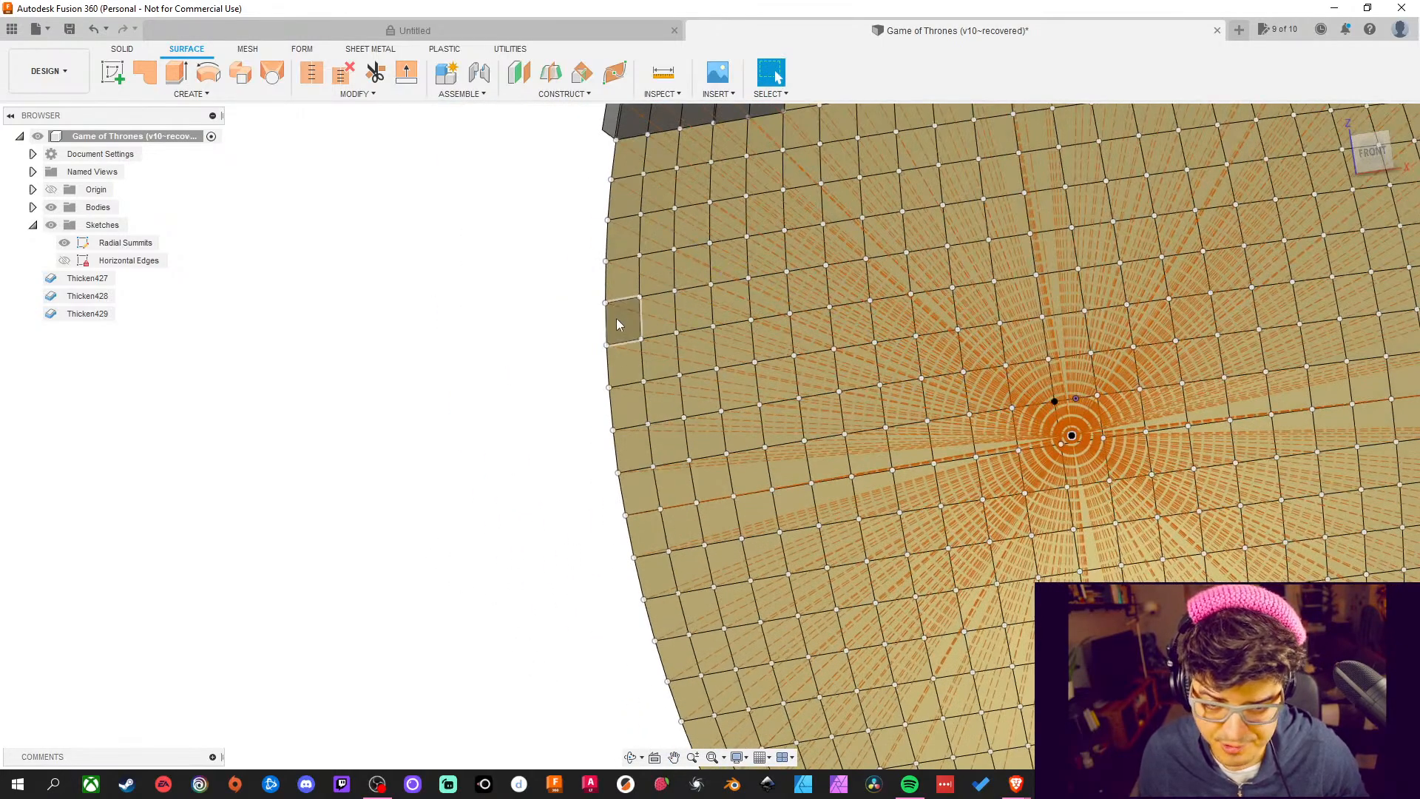
{"action": "key", "text": "i"}
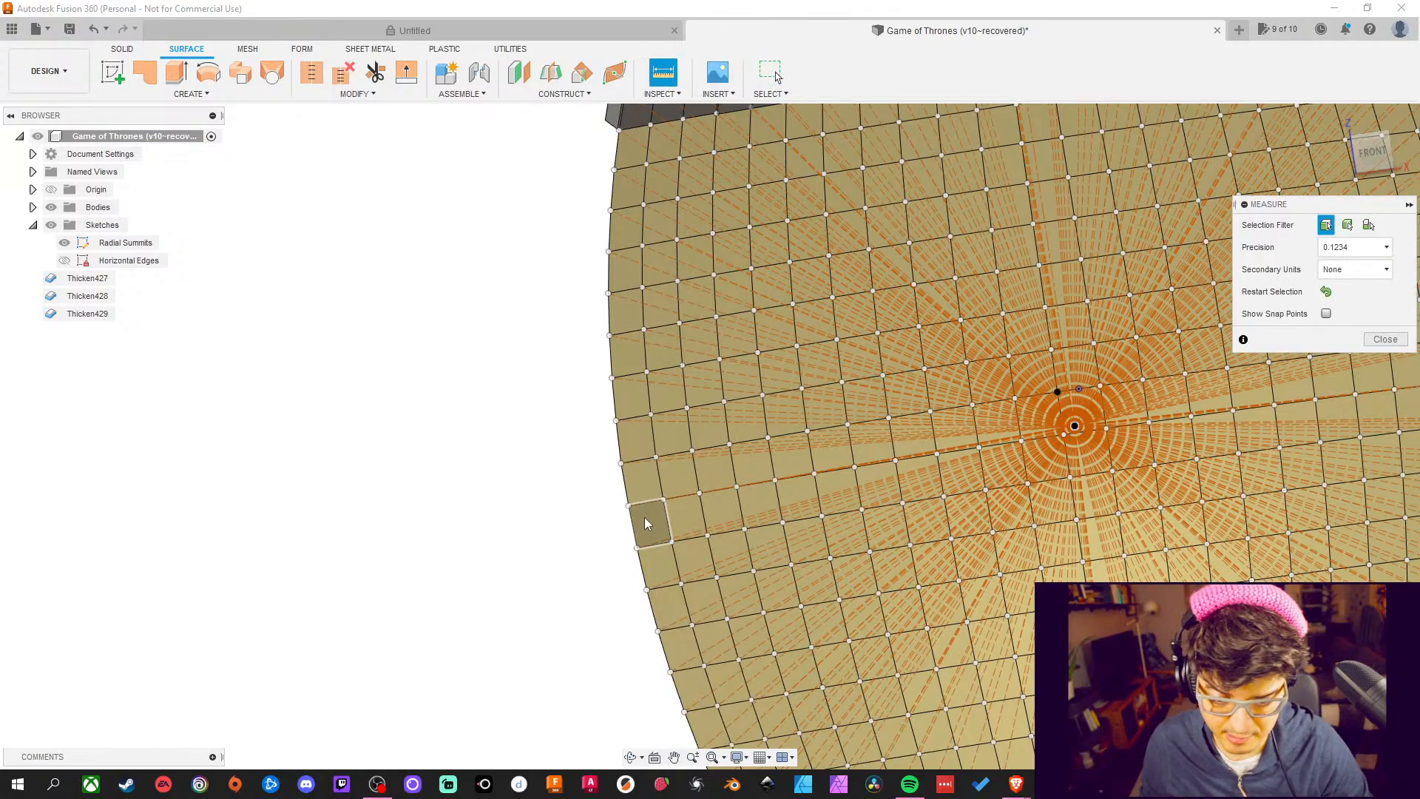
{"action": "left_click", "coordinate": [625, 491]}
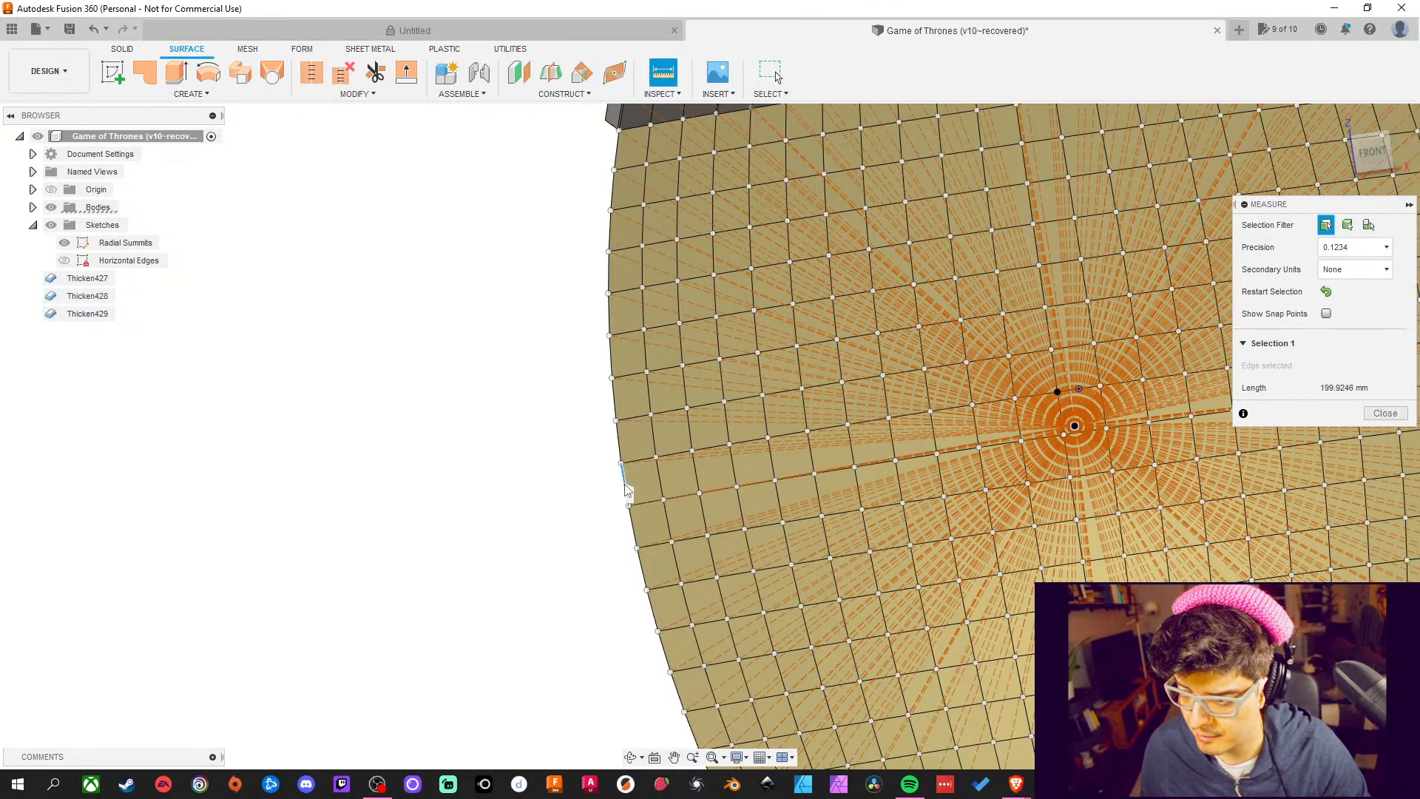
{"action": "key", "text": "Escape"}
Measure the length of the sixth outer panel edge below the thickened blocks
{"action": "middle_click_drag", "start_coordinate": [555, 497], "coordinate": [550, 520]}
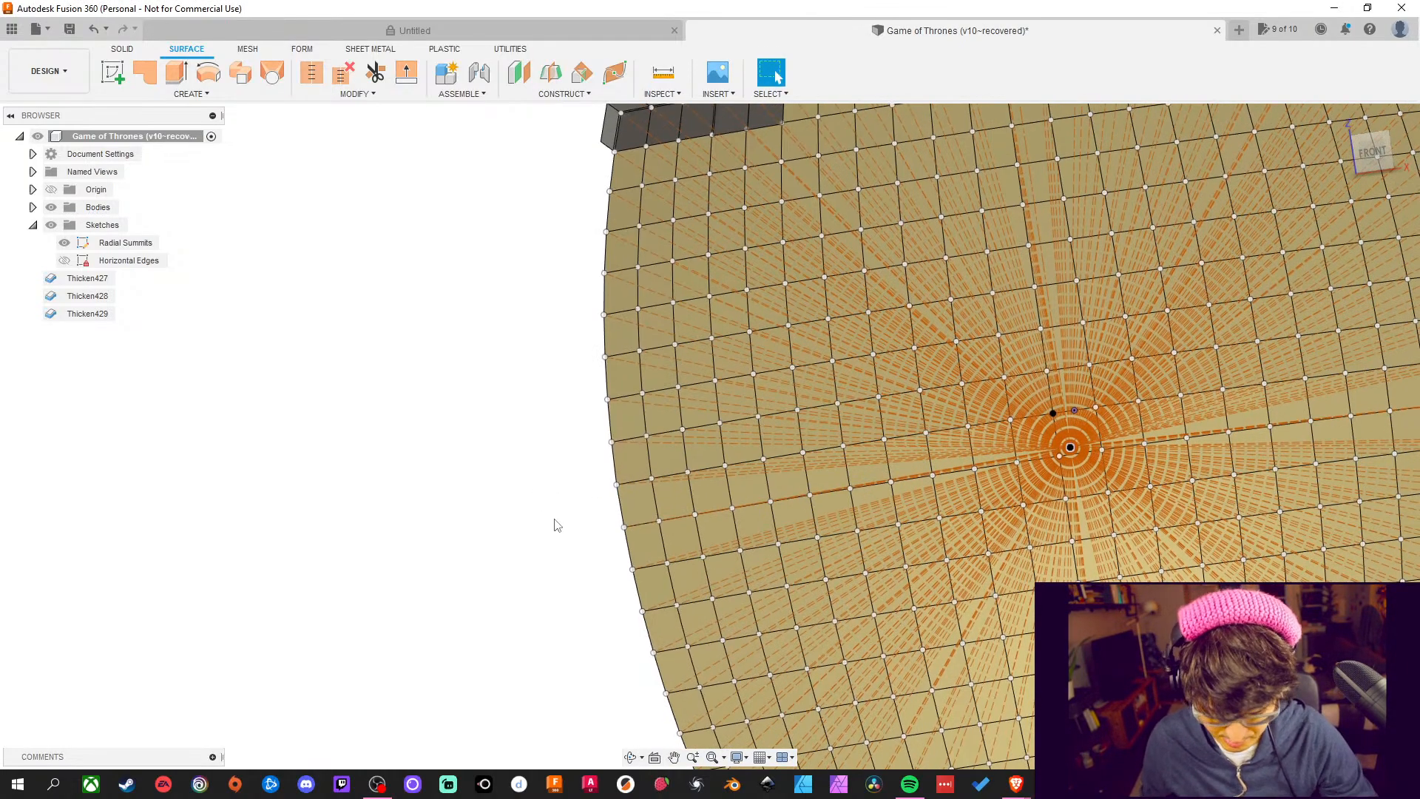
{"action": "key", "text": "i"}
{"action": "left_click", "coordinate": [605, 383]}
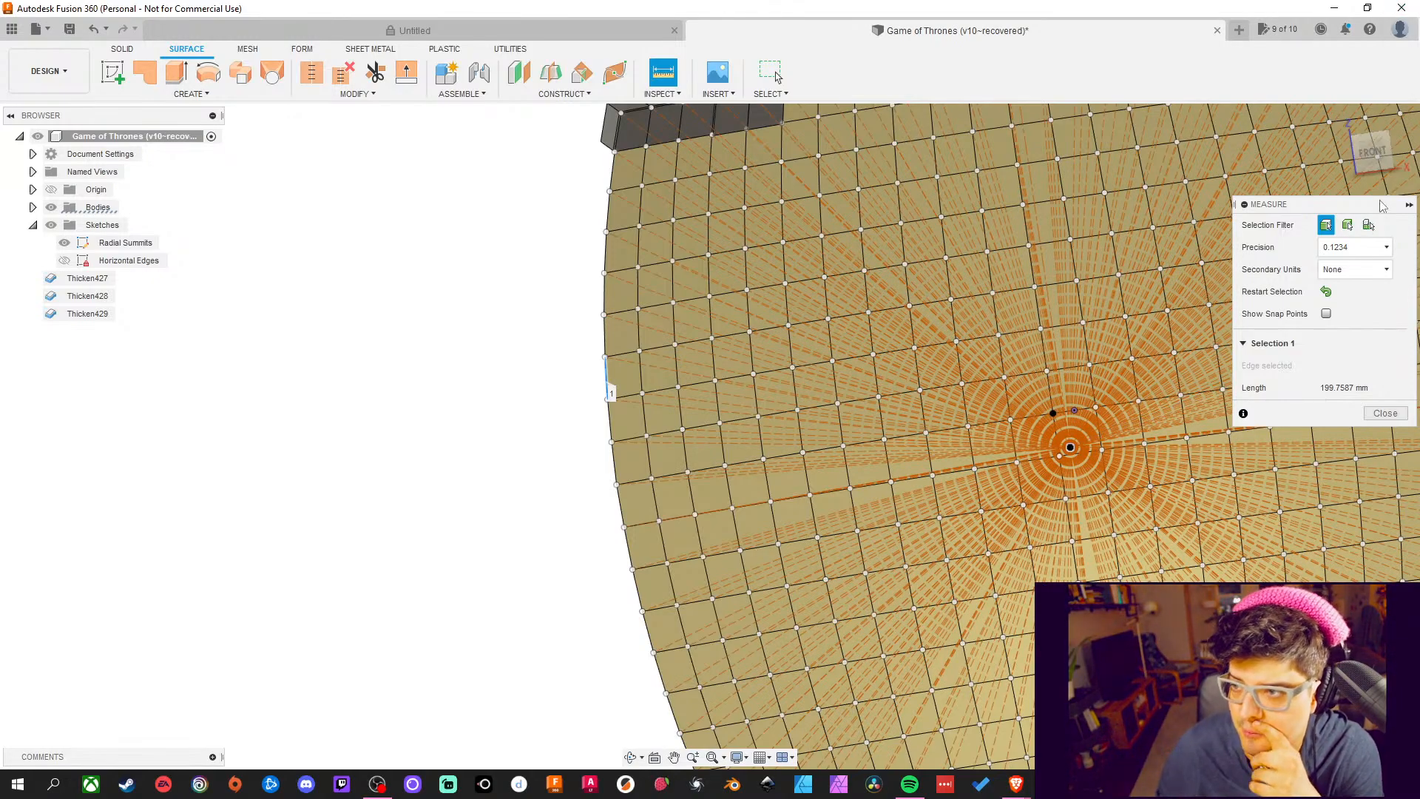
{"action": "left_click", "coordinate": [1385, 413]}
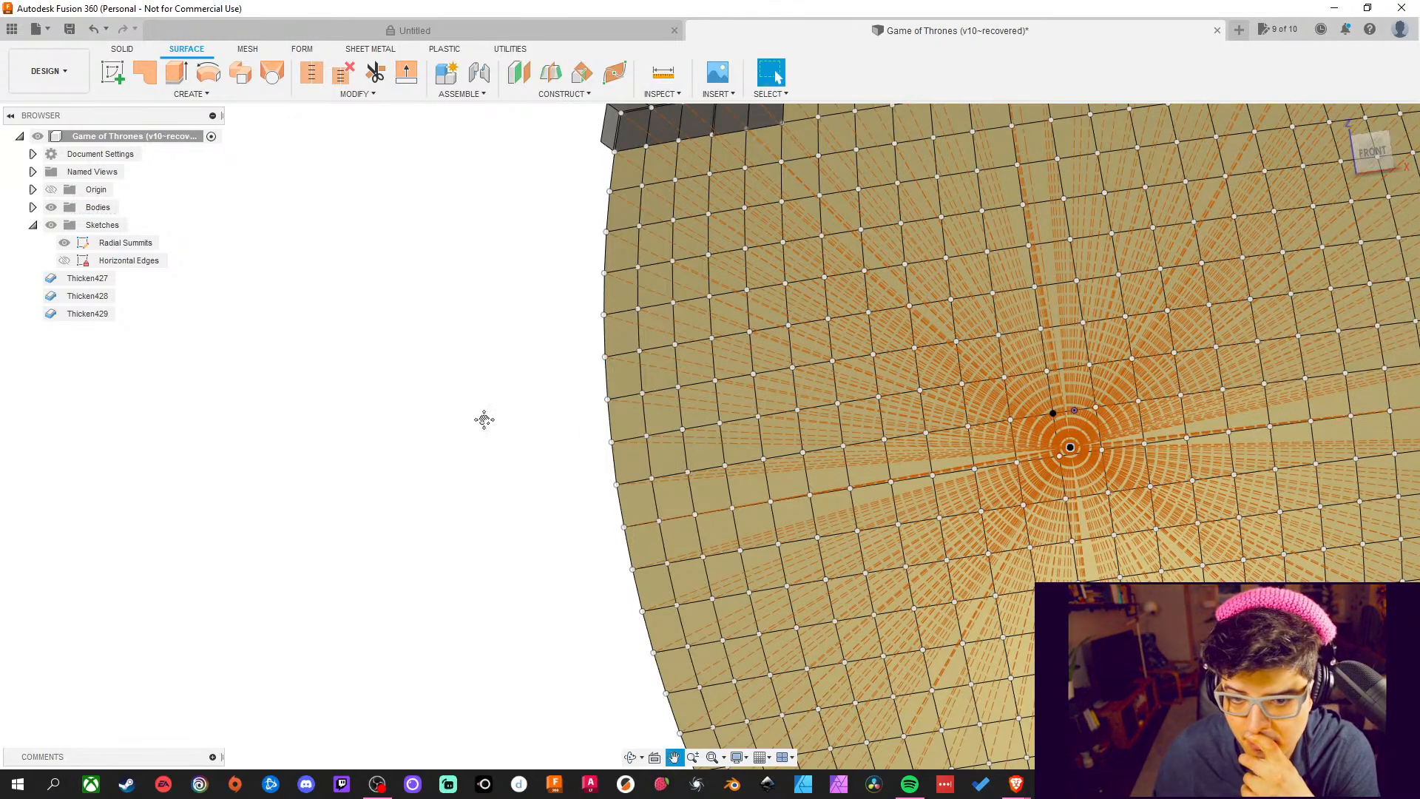
Measure the length of the outer panel edge directly below the thickened blocks
{"action": "middle_click_drag", "start_coordinate": [482, 415], "coordinate": [473, 510], "text": "shift"}
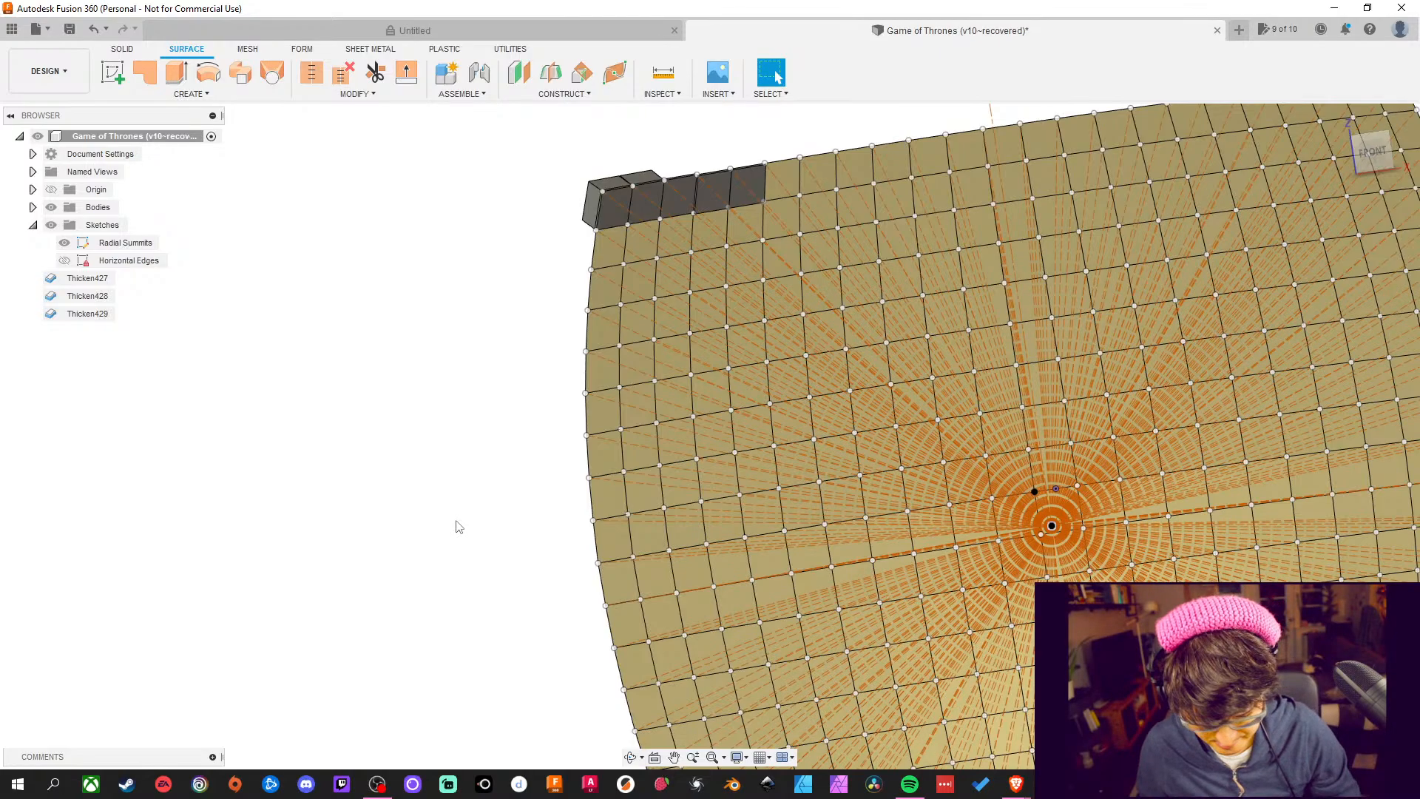
{"action": "key", "text": "i"}
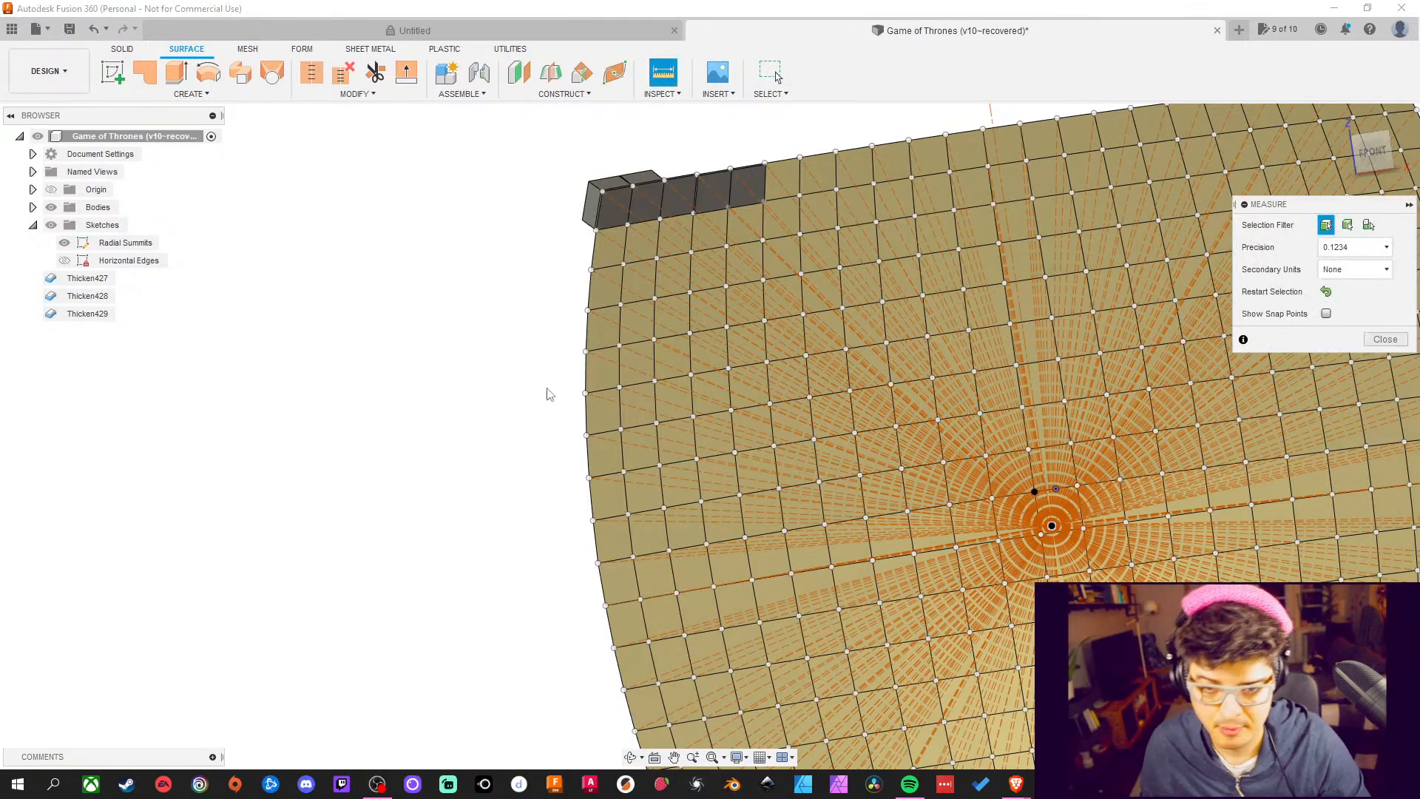
{"action": "left_click", "coordinate": [596, 259]}
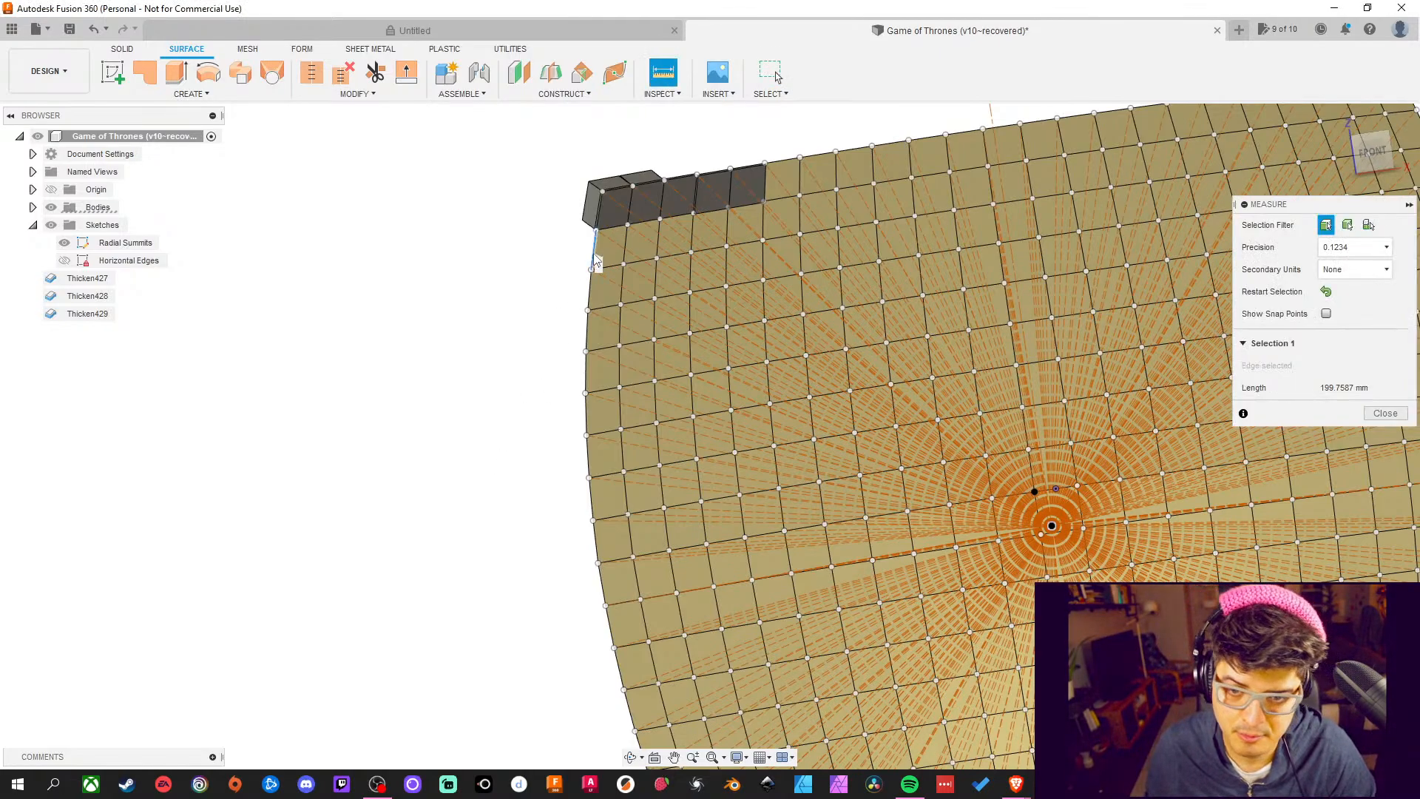
{"action": "left_click", "coordinate": [1385, 412]}
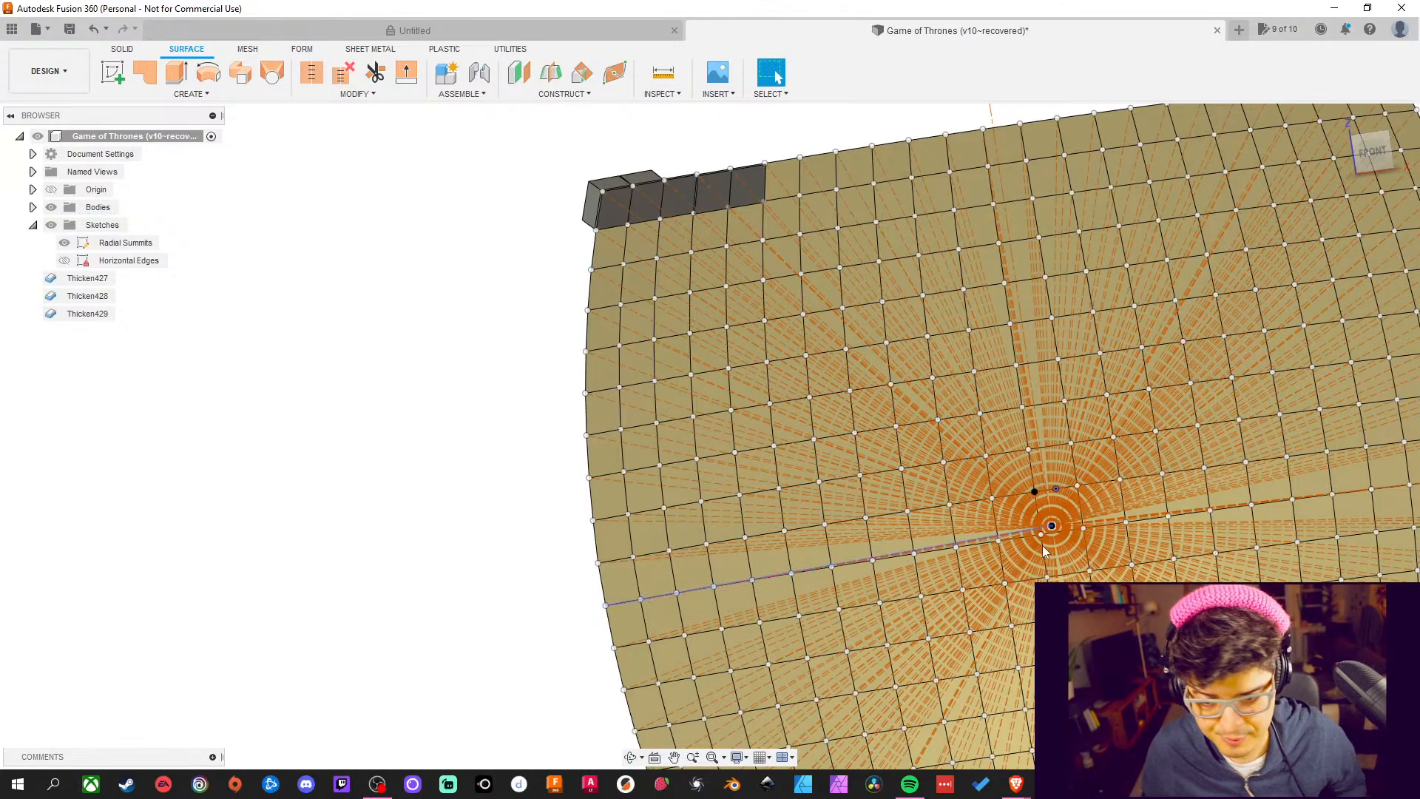
Examine the gridded surface and the convergence of its radial lines from the side and the front
{"action": "middle_click_drag", "start_coordinate": [1040, 545], "coordinate": [1035, 410]}
{"action": "scroll", "coordinate": [1270, 526], "scroll_direction": "up", "scroll_amount": 5}
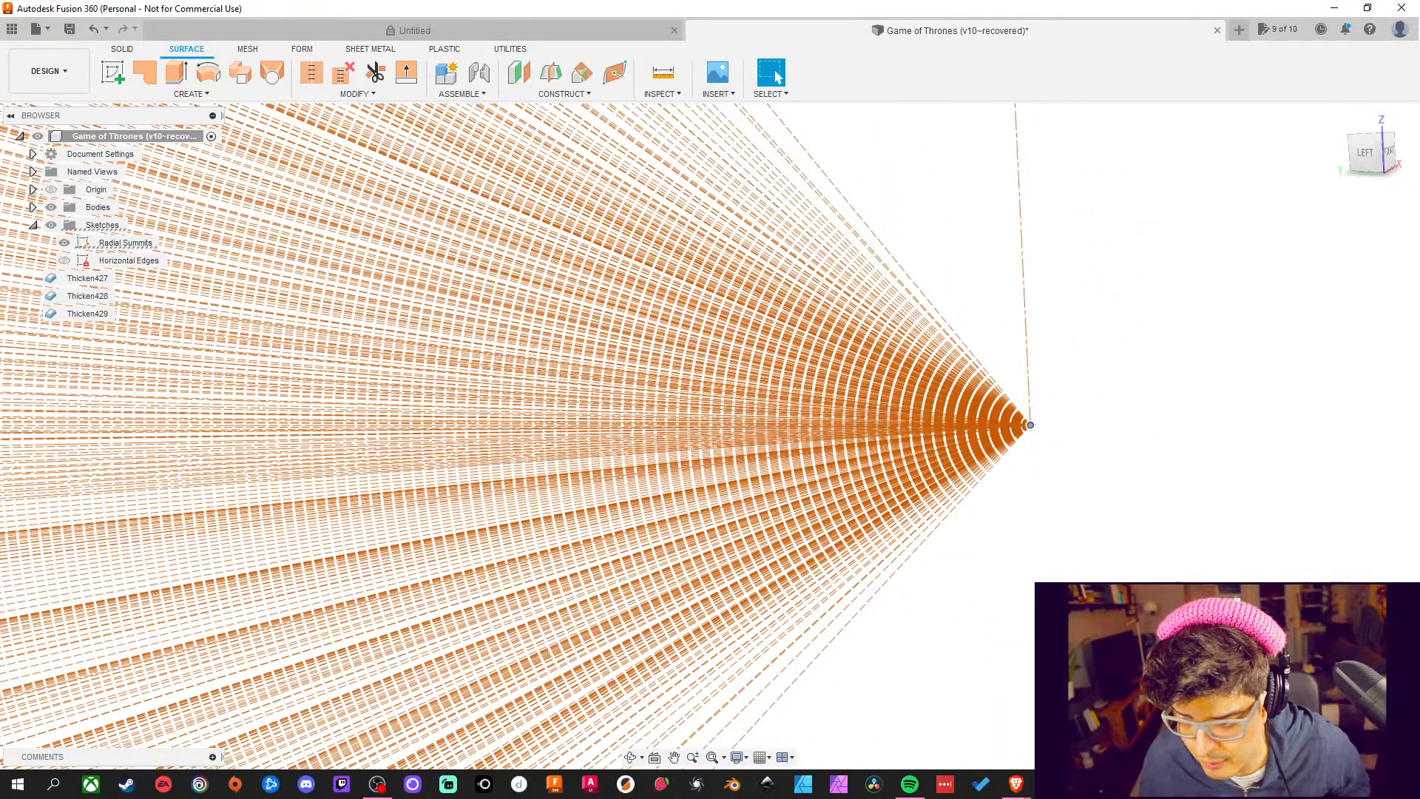
{"action": "middle_click_drag", "start_coordinate": [1030, 424], "coordinate": [783, 633]}
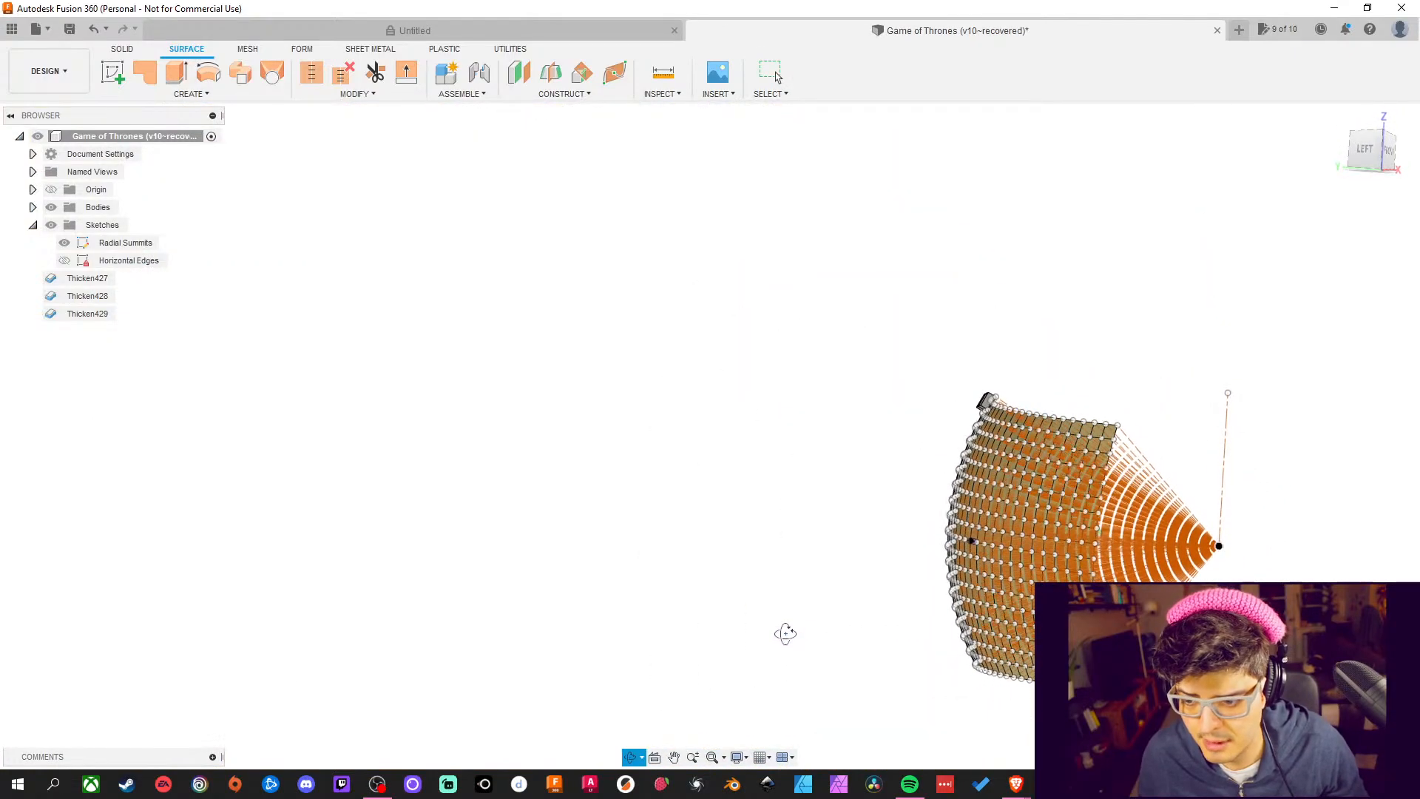
{"action": "middle_click_drag", "start_coordinate": [954, 377], "coordinate": [659, 259]}
{"action": "scroll", "coordinate": [756, 415], "scroll_direction": "up", "scroll_amount": 5}
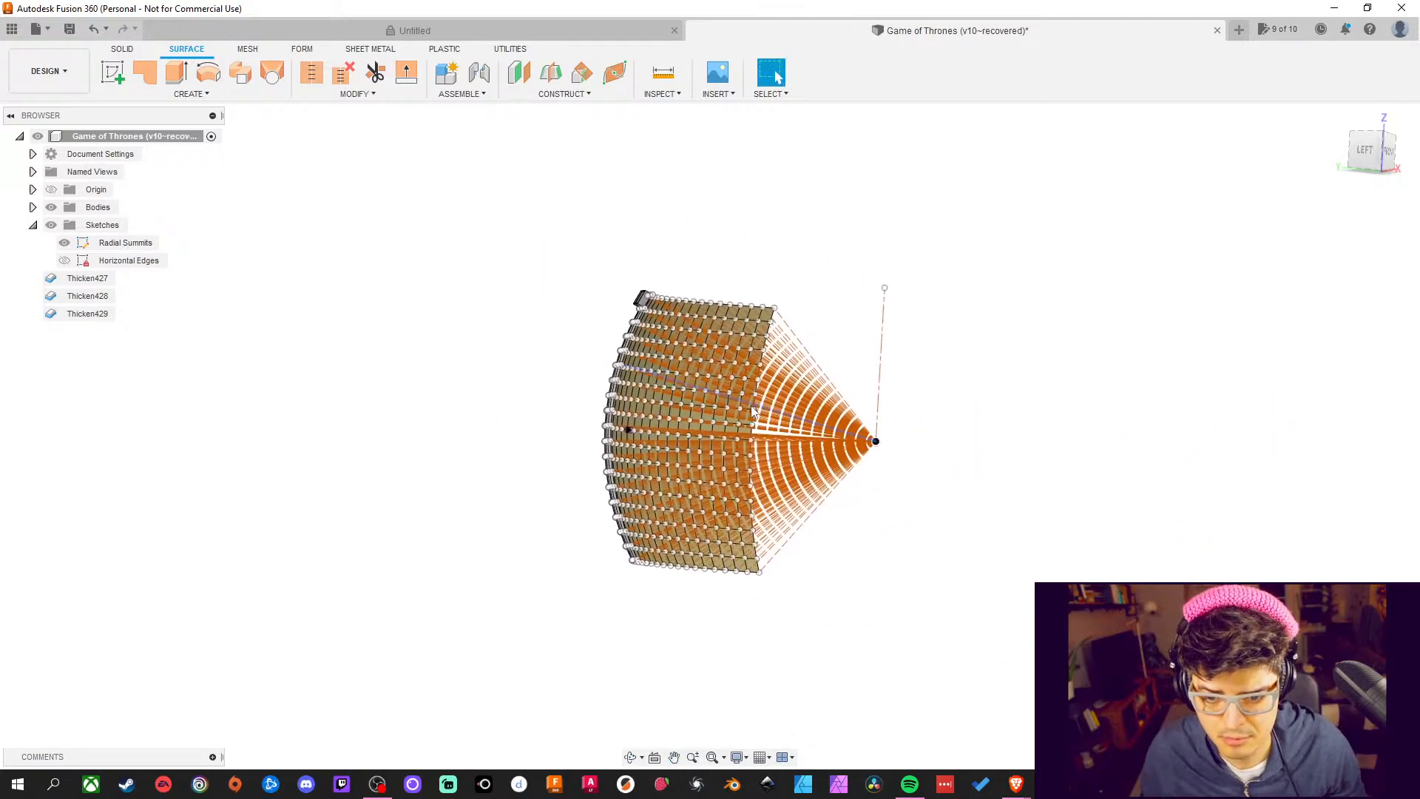
{"action": "middle_click_drag", "start_coordinate": [1120, 573], "coordinate": [1124, 490]}
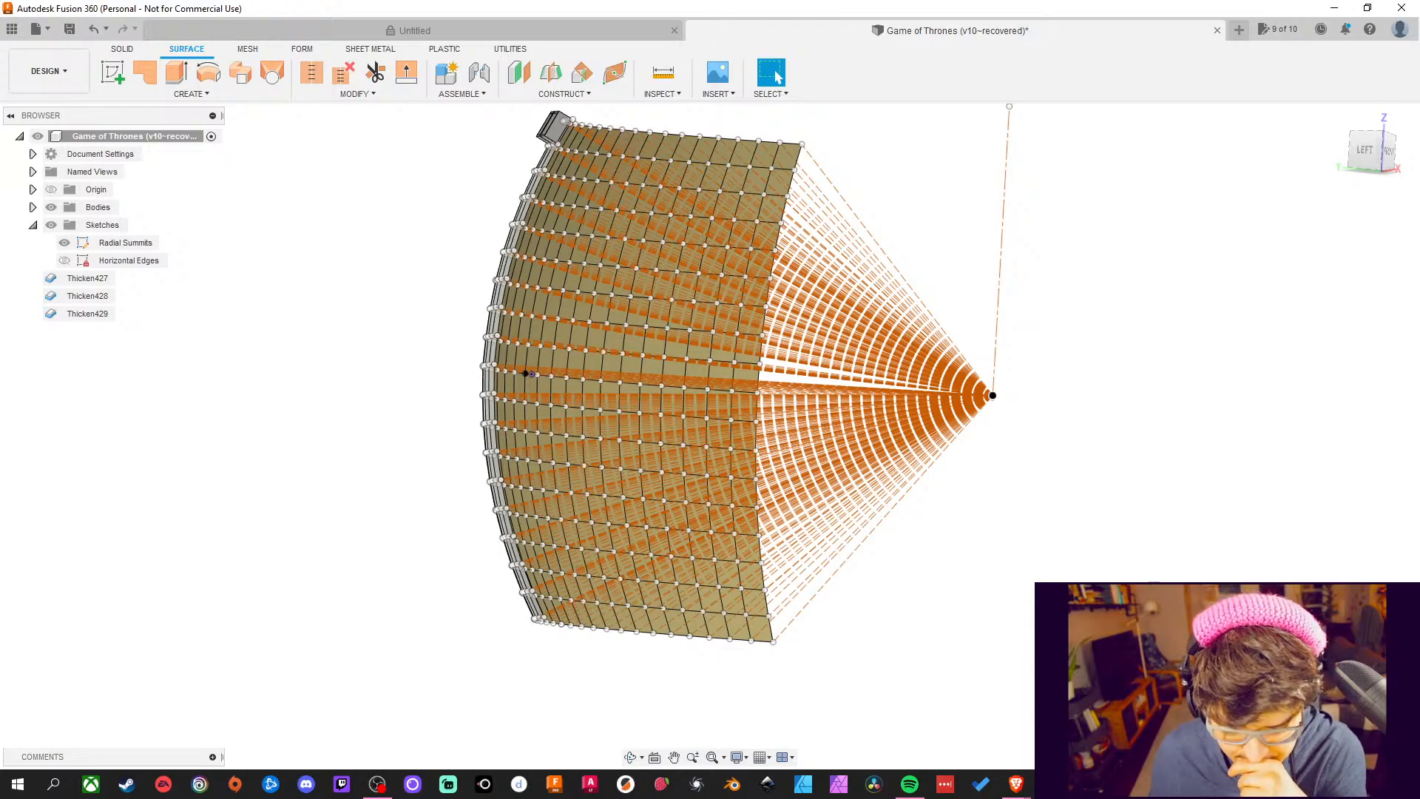
{"action": "mouse_move", "coordinate": [746, 374]}
{"action": "middle_mouse_down"}
{"action": "mouse_move", "coordinate": [761, 364]}
{"action": "mouse_move", "coordinate": [728, 357]}
{"action": "middle_mouse_up"}
{"action": "middle_click_drag", "start_coordinate": [1006, 638], "coordinate": [1205, 584], "text": "shift"}
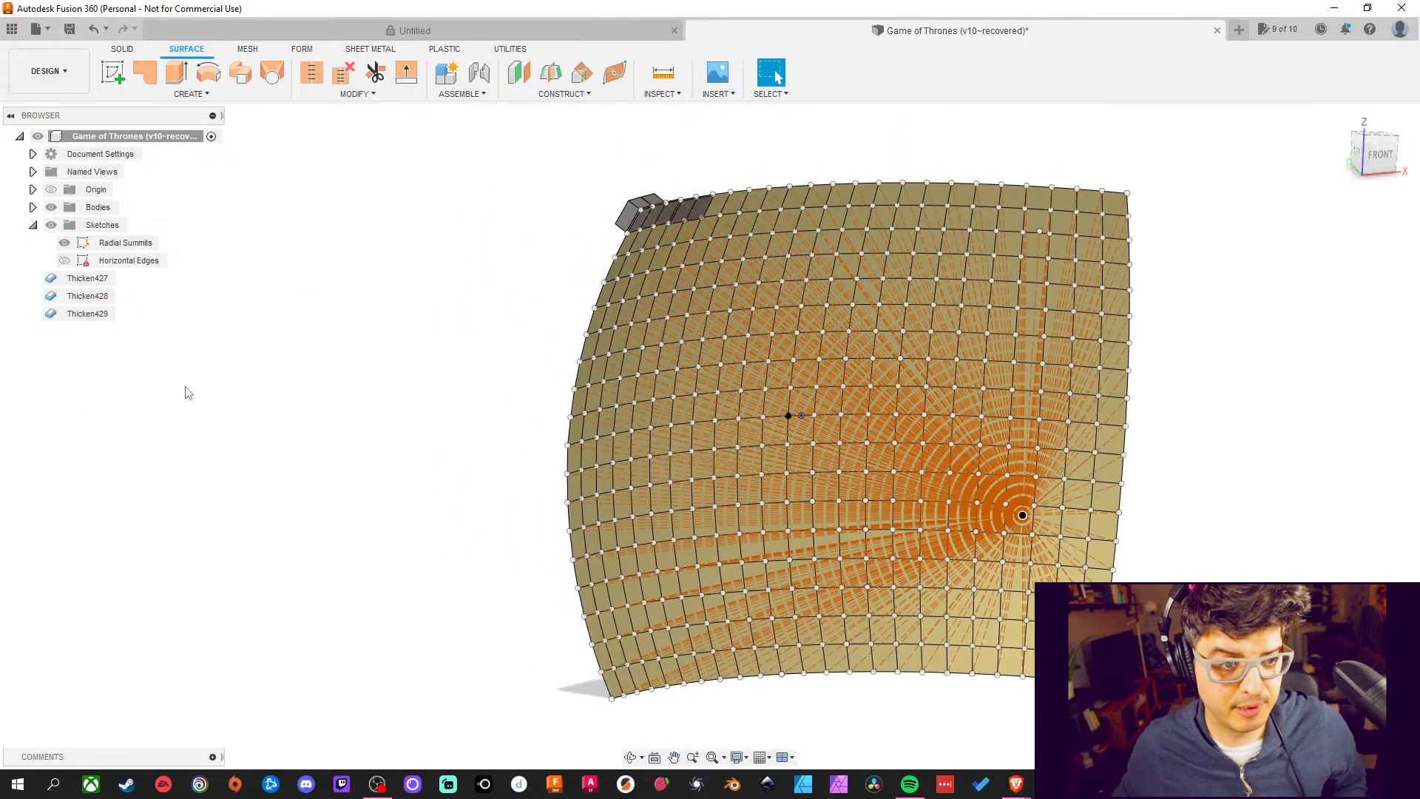
Dissolve the three thicken features Thicken427, Thicken428 and Thicken429
{"action": "left_click", "coordinate": [87, 313]}
{"action": "left_click", "coordinate": [88, 278], "text": "shift"}
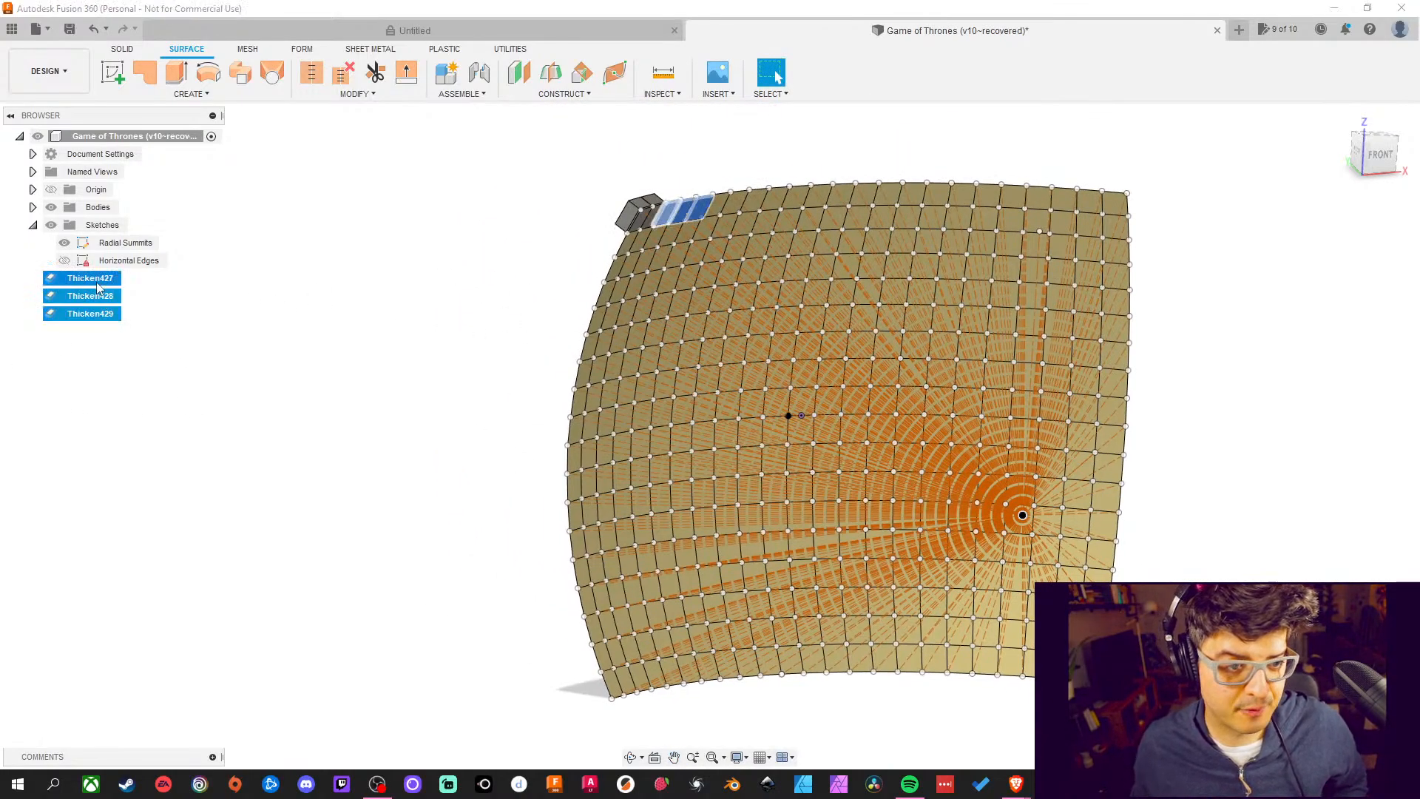
{"action": "right_click", "coordinate": [96, 283]}
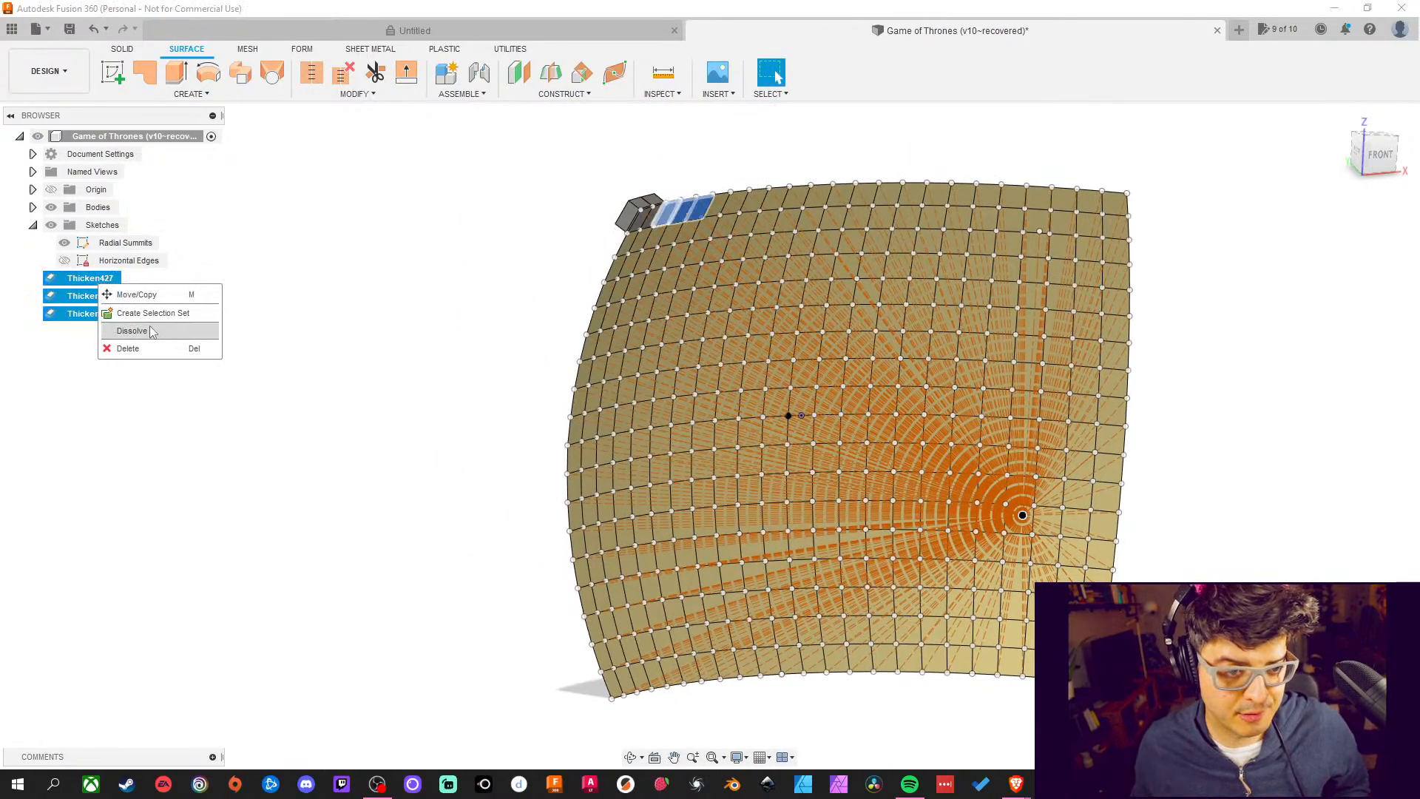
{"action": "left_click", "coordinate": [151, 332]}
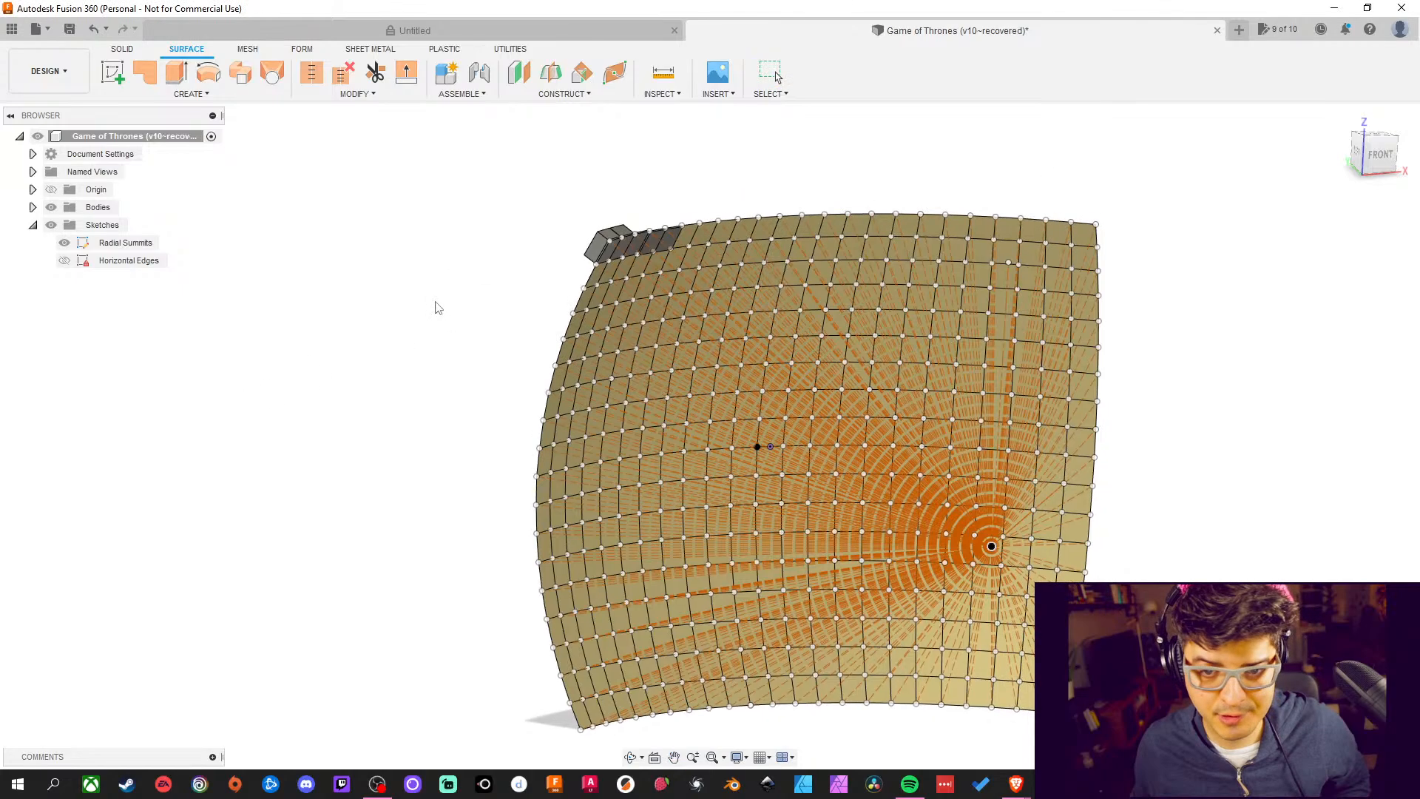
List the model's bodies and highlight the hidden Body69 and Body71 to locate them among the thickened blocks
{"action": "scroll", "coordinate": [558, 229], "scroll_direction": "down", "scroll_amount": 2}
{"action": "scroll", "coordinate": [634, 210], "scroll_direction": "up", "scroll_amount": 5}
{"action": "scroll", "coordinate": [632, 205], "scroll_direction": "up", "scroll_amount": 3}
{"action": "middle_click_drag", "start_coordinate": [905, 226], "coordinate": [836, 221], "text": "shift"}
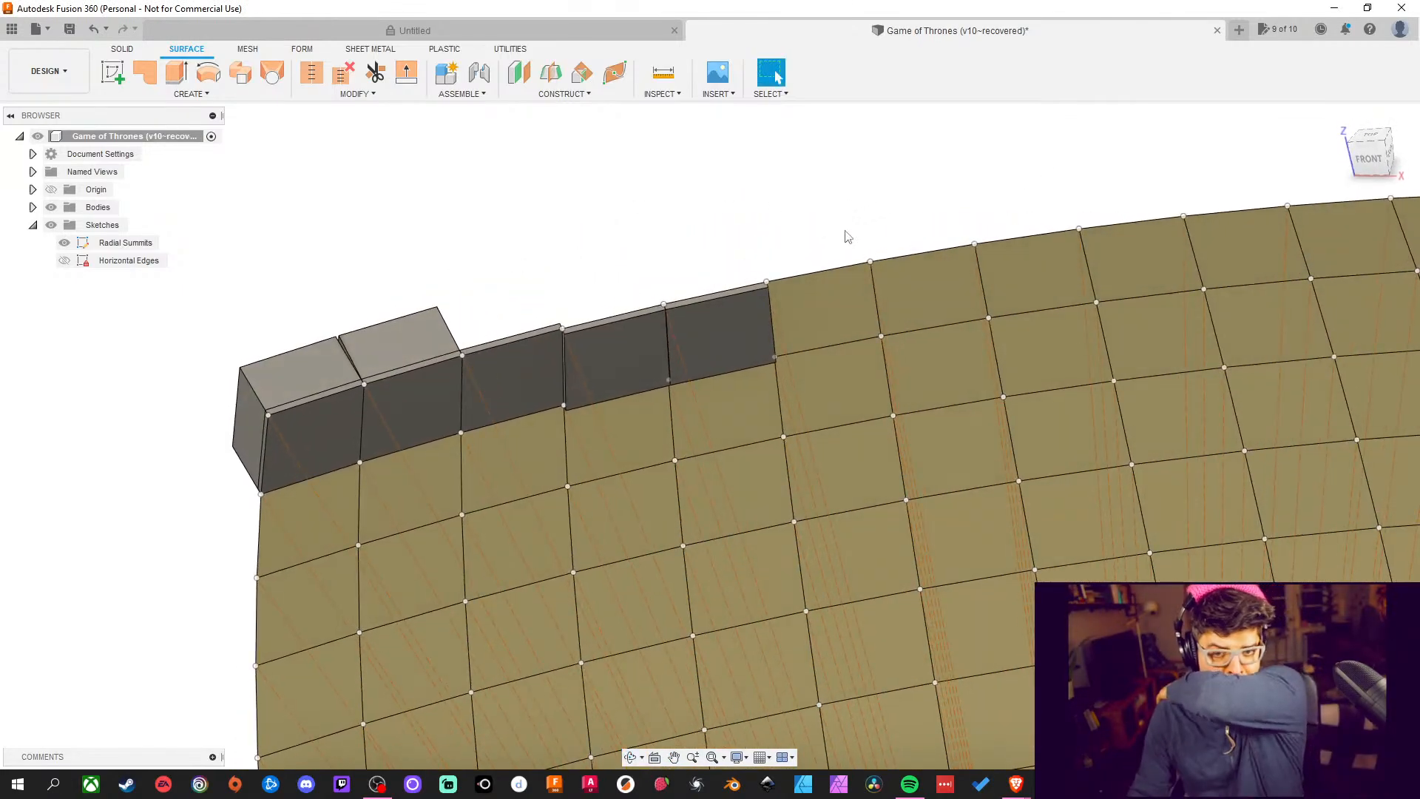
{"action": "left_click", "coordinate": [33, 207]}
{"action": "scroll", "coordinate": [33, 215], "scroll_direction": "down", "scroll_amount": 1}
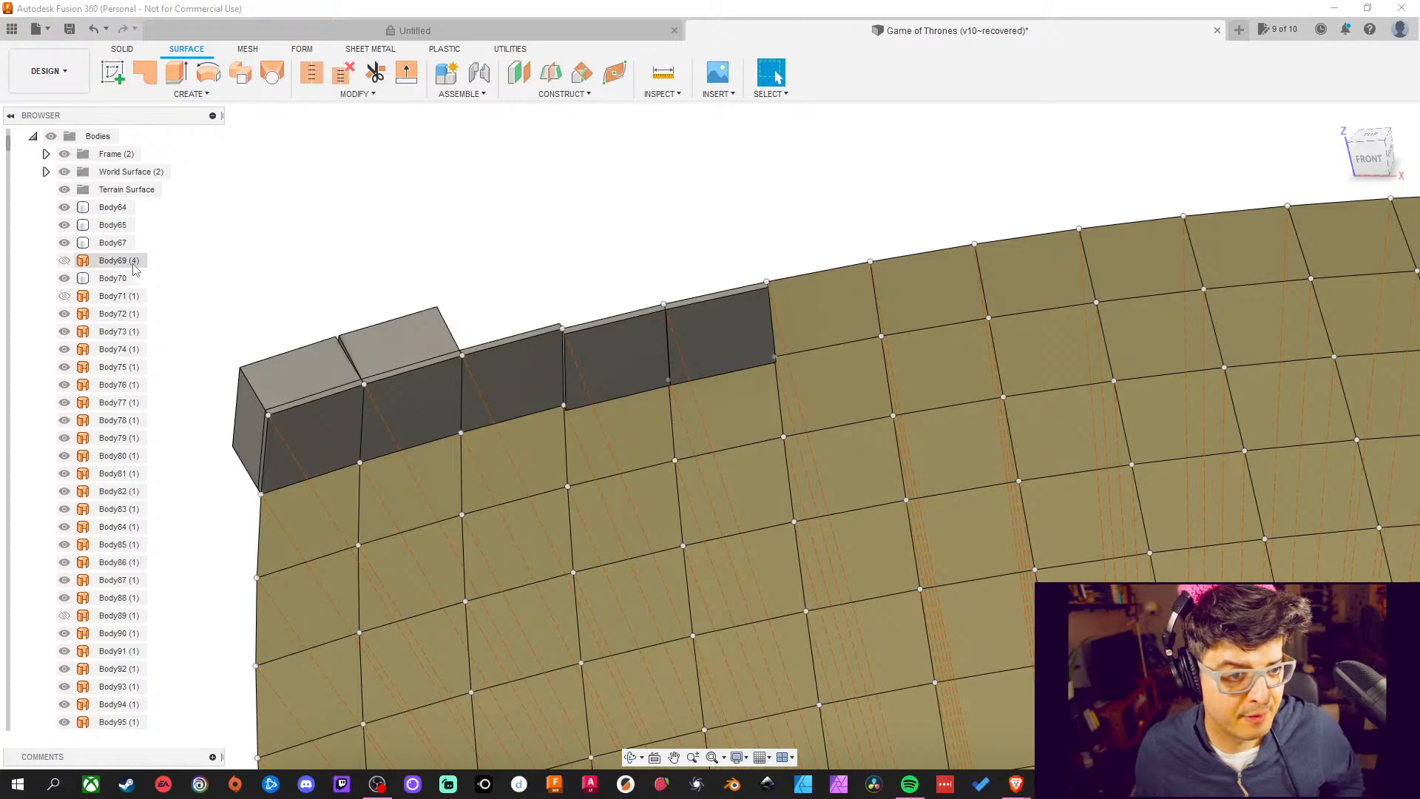
{"action": "left_click", "coordinate": [123, 263]}
{"action": "left_click", "coordinate": [137, 298]}
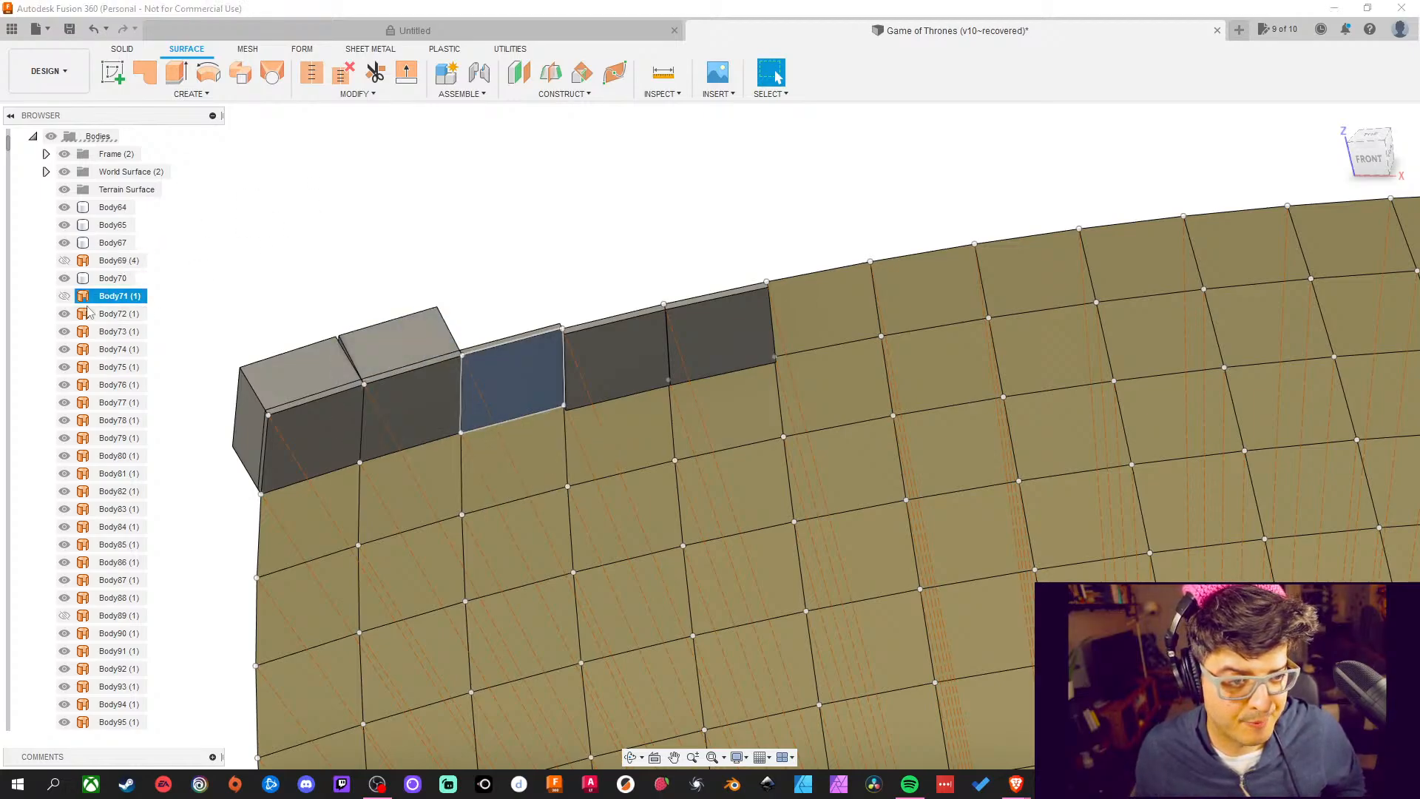
{"action": "left_click", "coordinate": [64, 296]}
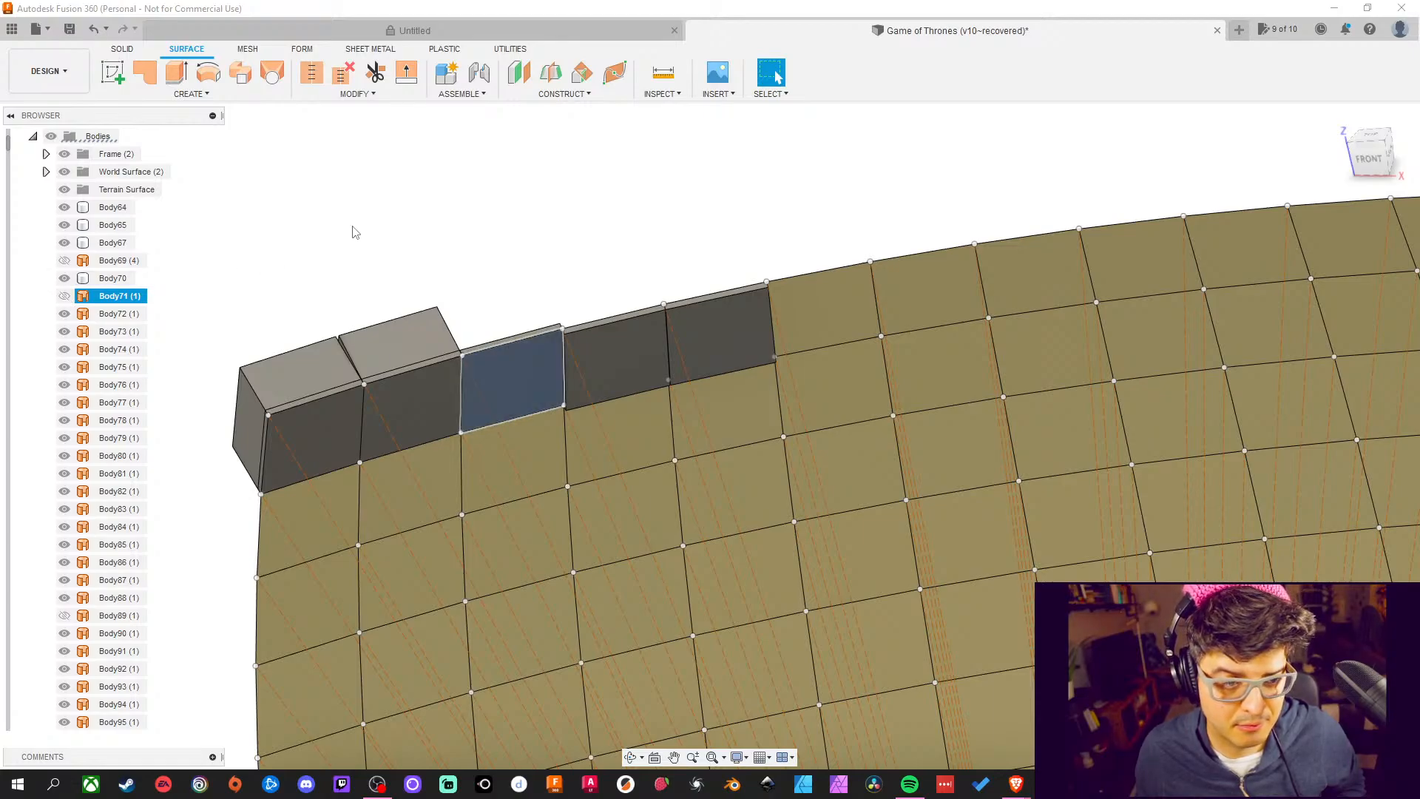
Hide the solid bodies Body70, Body67, Body65 and Body64 at the surface's upper corner
{"action": "left_click", "coordinate": [64, 279]}
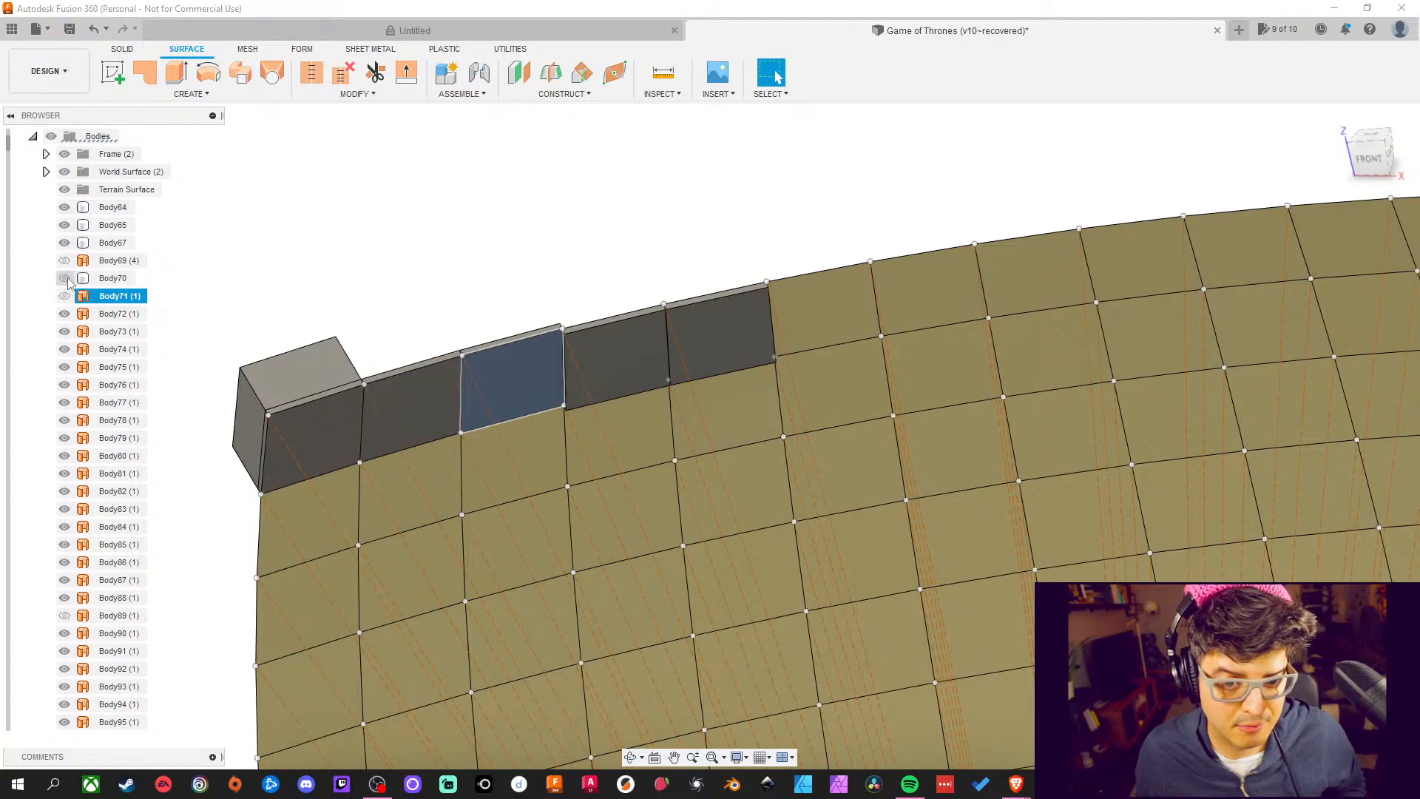
{"action": "left_click", "coordinate": [65, 260]}
{"action": "left_click", "coordinate": [64, 243]}
{"action": "left_click", "coordinate": [65, 225]}
{"action": "left_click", "coordinate": [64, 207]}
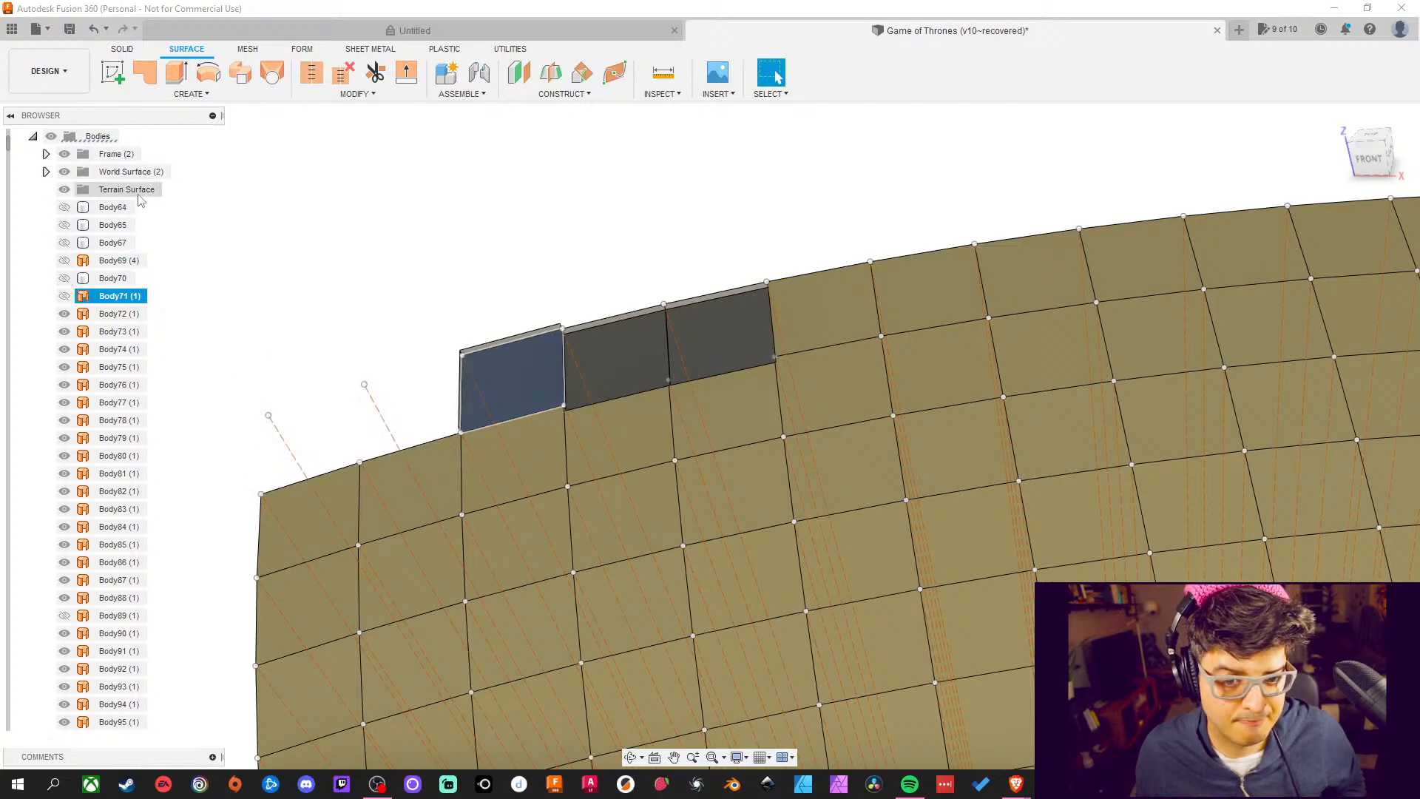
{"action": "key", "text": "Escape"}
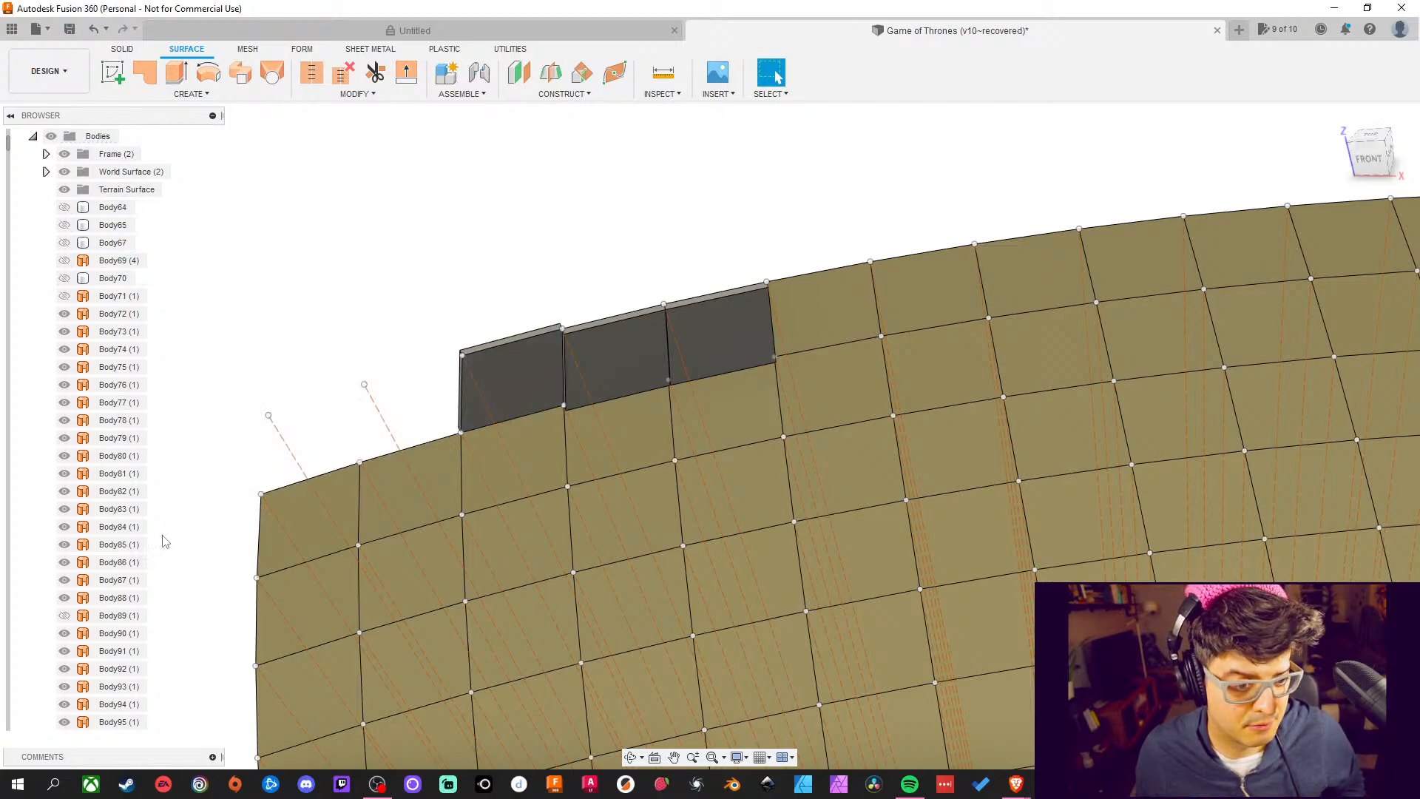
Make the hidden surface panels Body89, Body71 and Body124 visible
{"action": "left_click", "coordinate": [113, 615]}
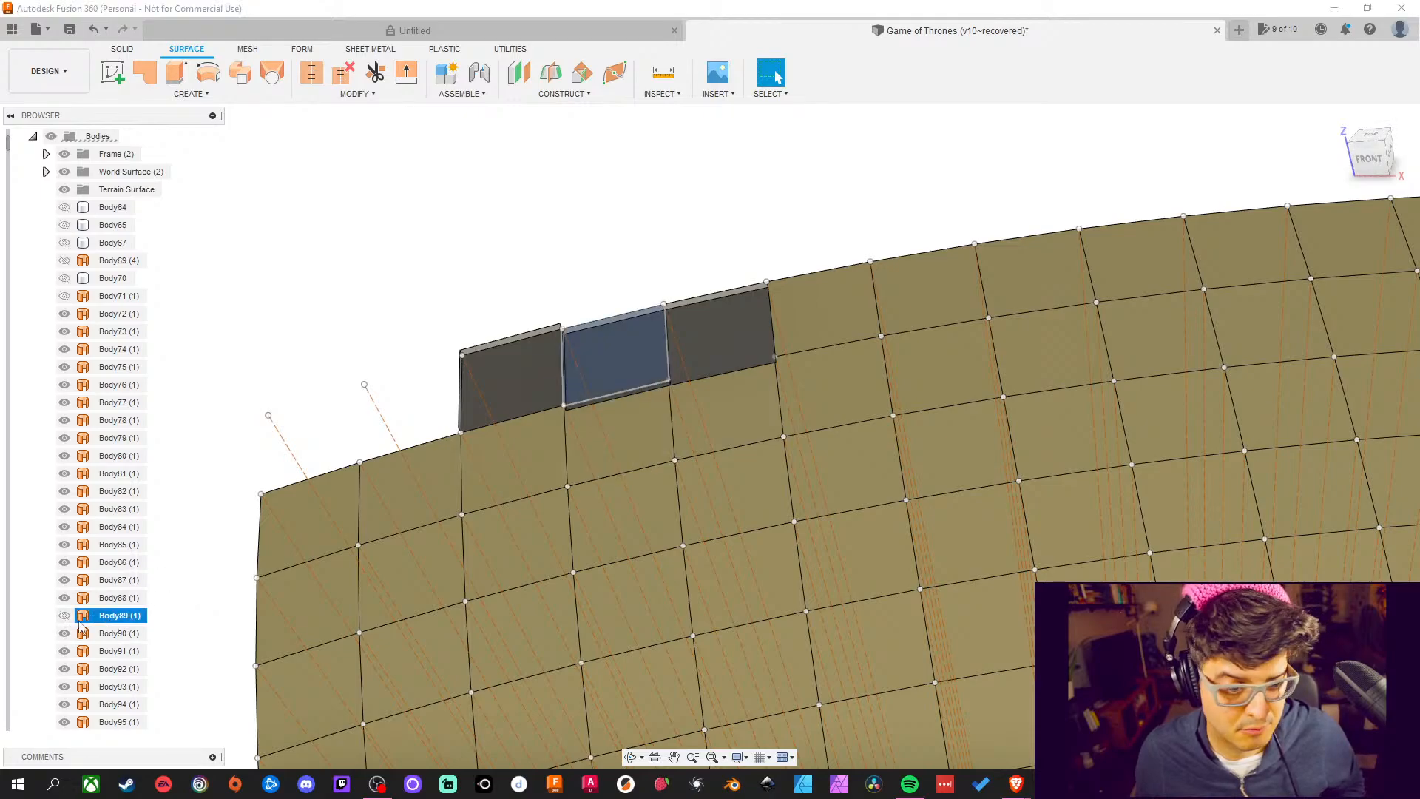
{"action": "left_click", "coordinate": [113, 296]}
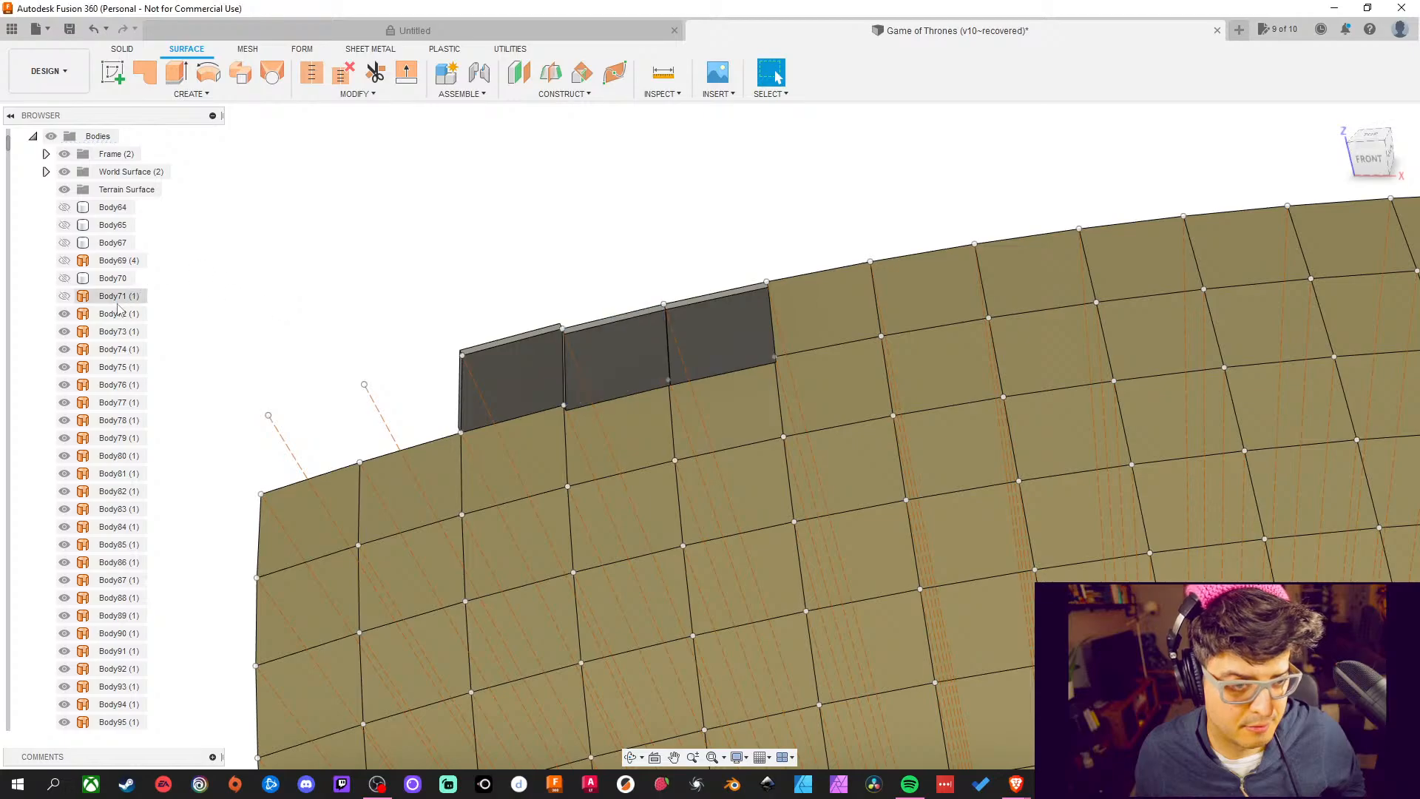
{"action": "left_click", "coordinate": [63, 298]}
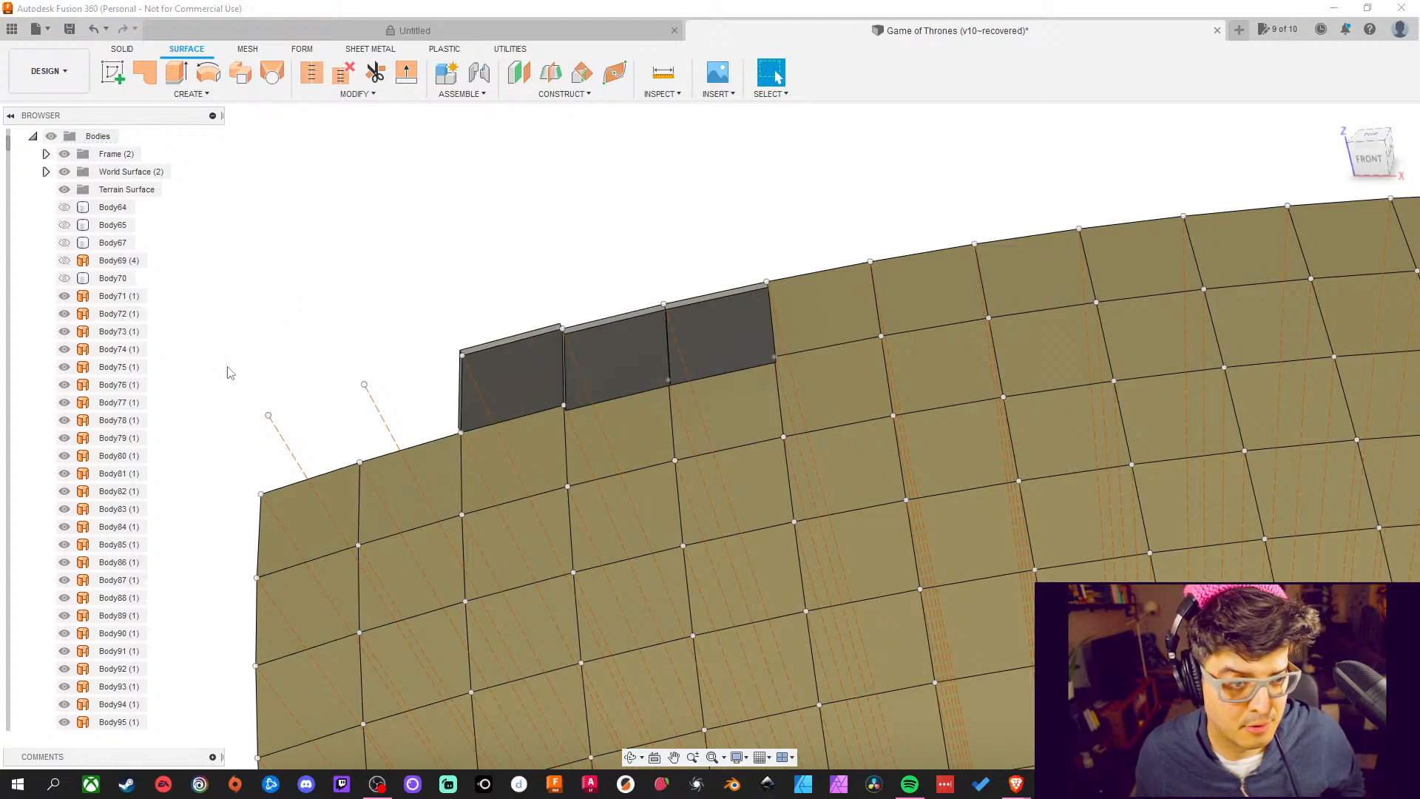
{"action": "scroll", "coordinate": [174, 534], "scroll_direction": "up", "scroll_amount": 2}
{"action": "scroll", "coordinate": [140, 540], "scroll_direction": "down", "scroll_amount": 15}
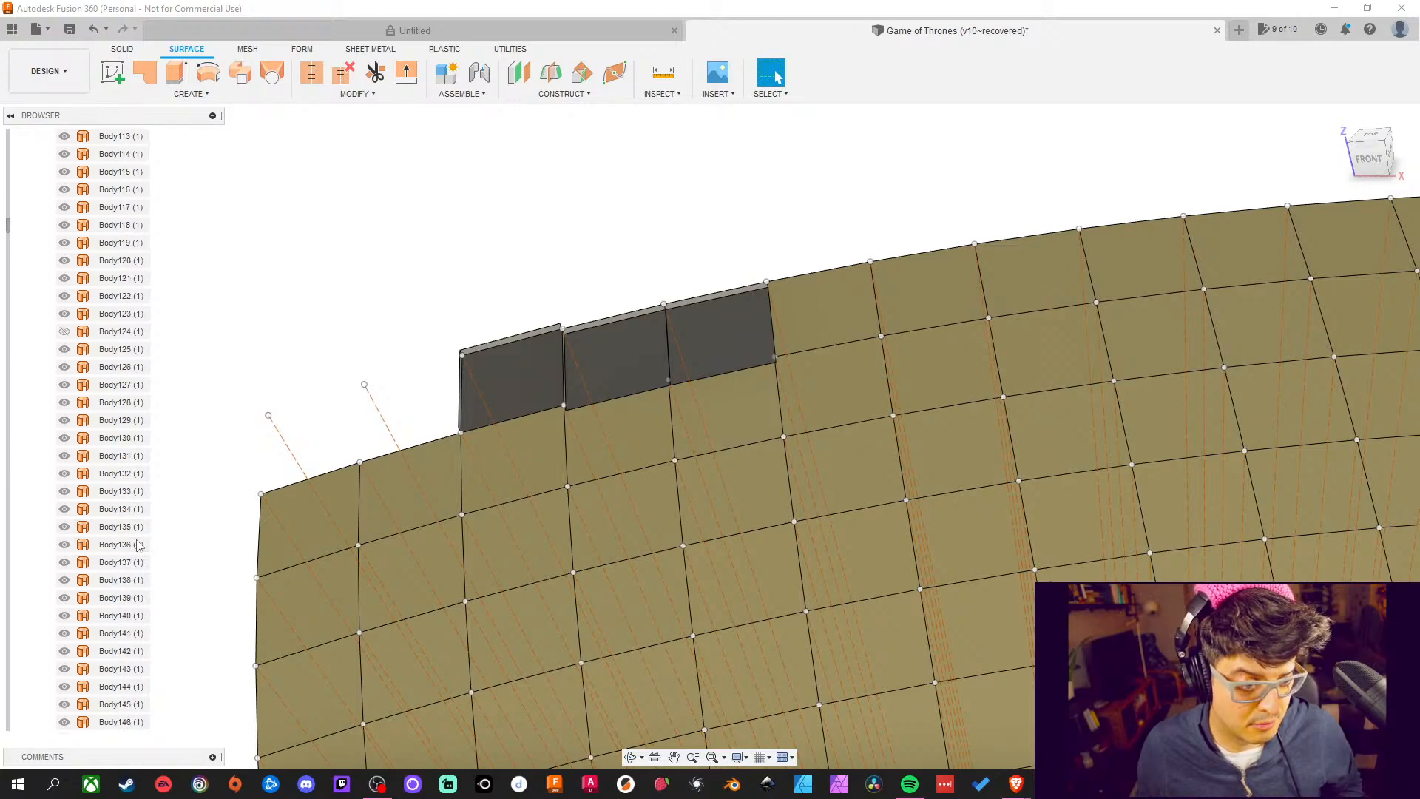
{"action": "left_click", "coordinate": [64, 332]}
Hide the thickened solids Body451, Body450 and Body449 at the end of the body list
{"action": "scroll", "coordinate": [137, 569], "scroll_direction": "down", "scroll_amount": 5}
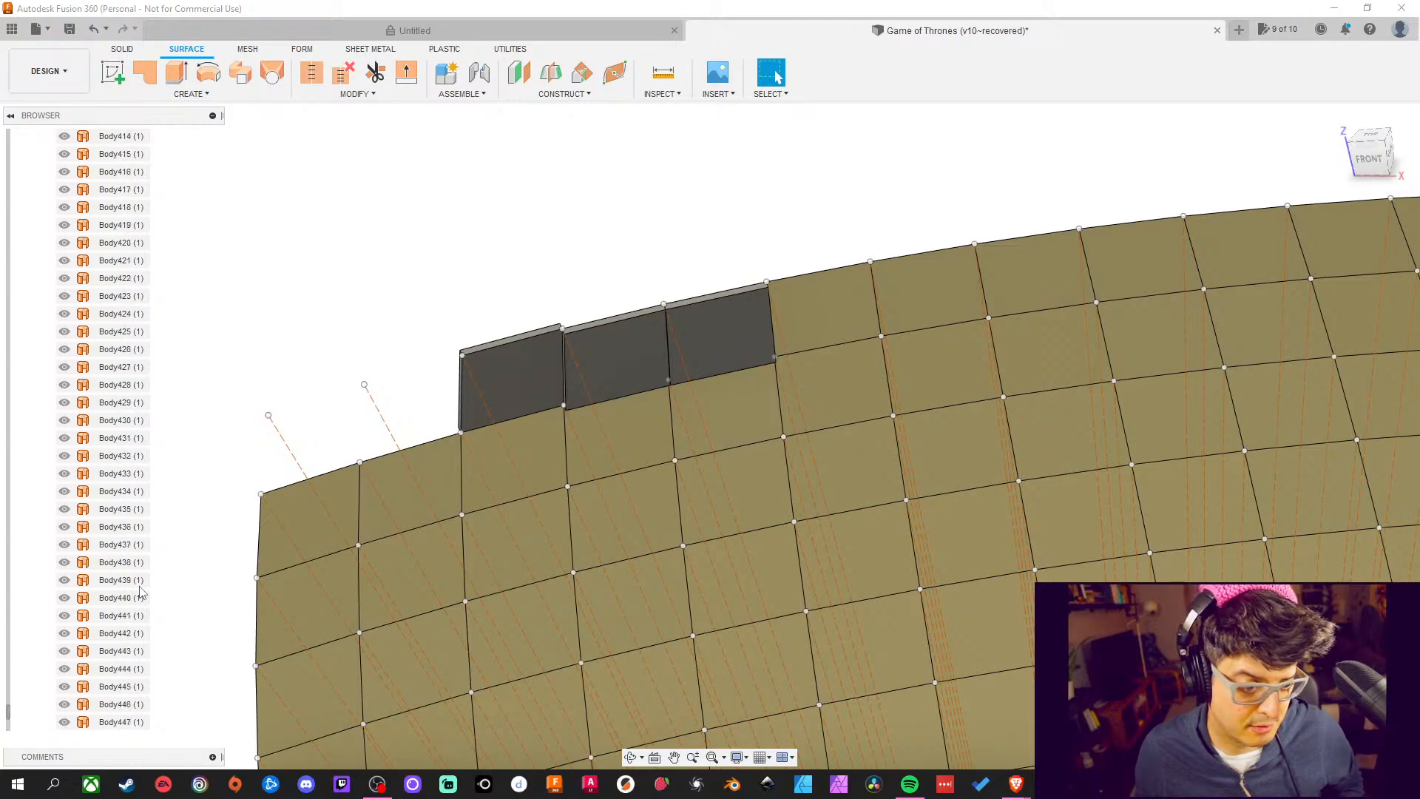
{"action": "scroll", "coordinate": [141, 591], "scroll_direction": "down", "scroll_amount": 2}
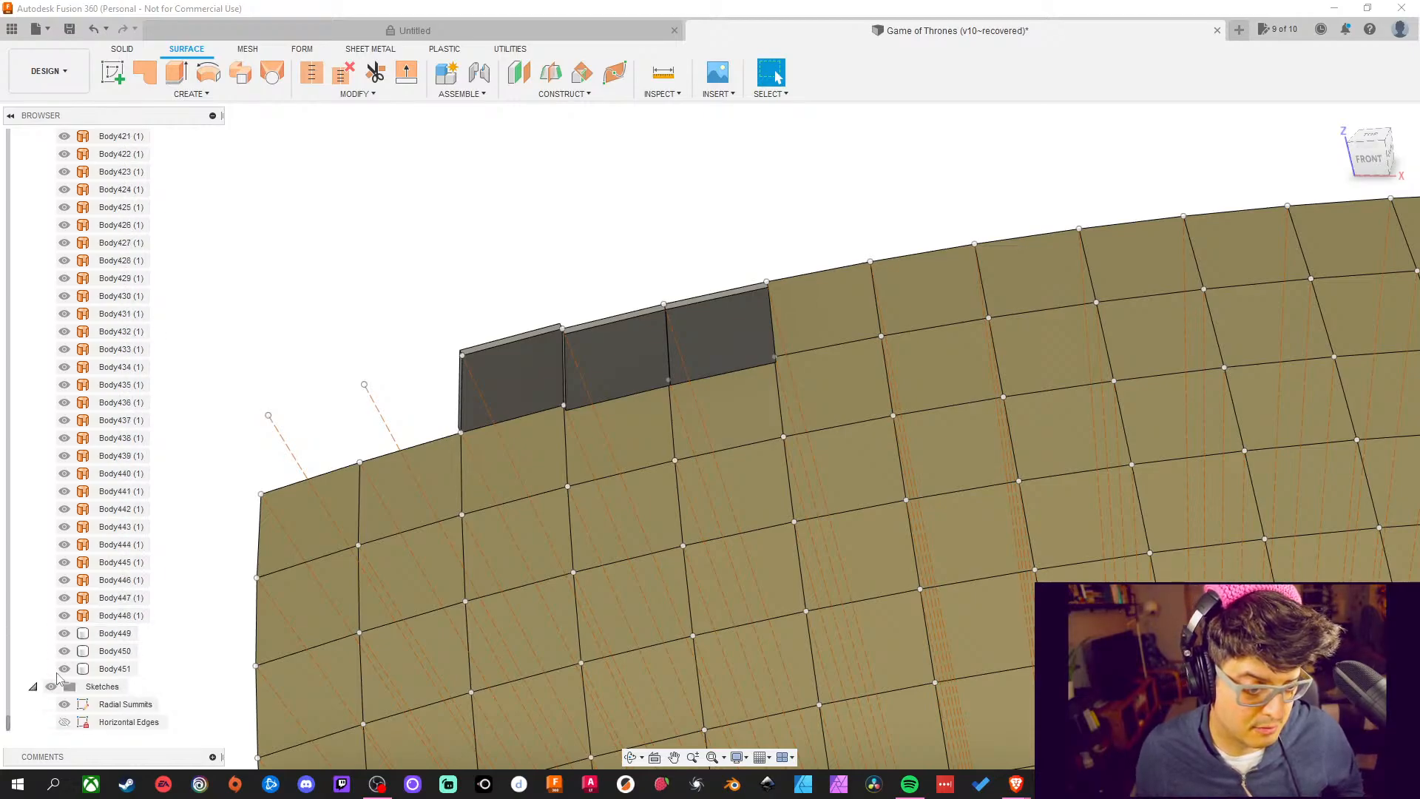
{"action": "left_click", "coordinate": [64, 669]}
{"action": "left_click", "coordinate": [64, 651]}
{"action": "left_click", "coordinate": [64, 633]}
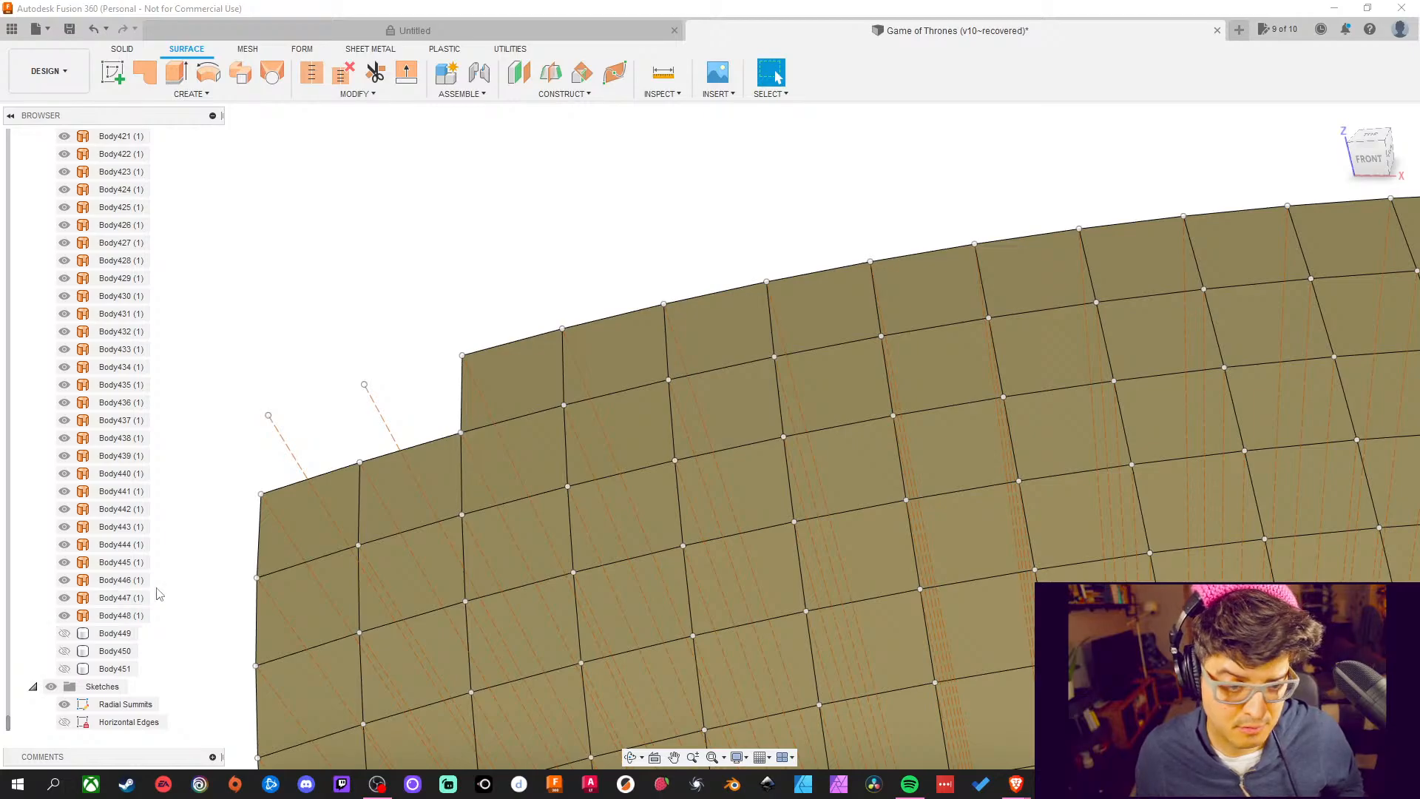
Move all surface panels from Body71 through Body448 into the World Surface folder
{"action": "scroll", "coordinate": [128, 520], "scroll_direction": "up", "scroll_amount": 2}
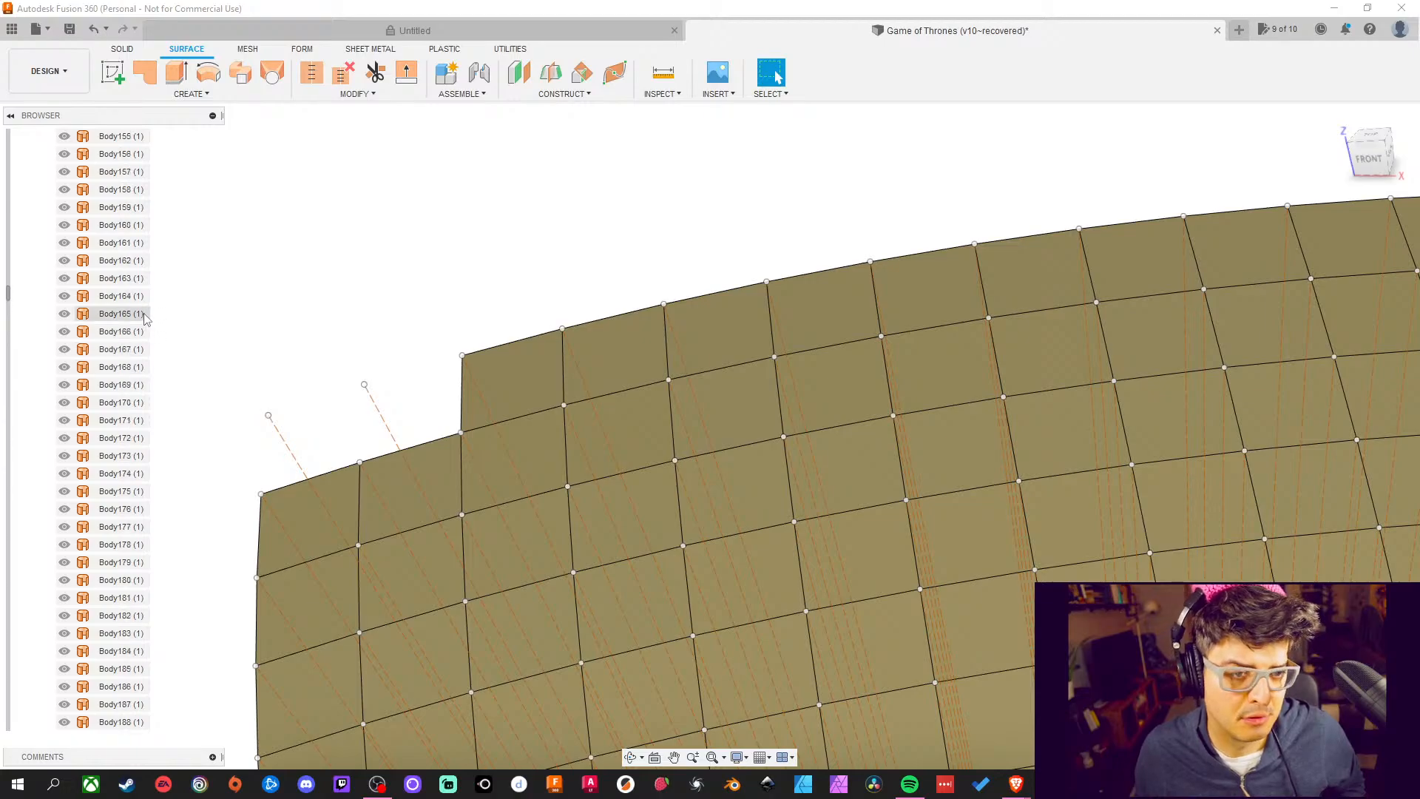
{"action": "scroll", "coordinate": [139, 318], "scroll_direction": "up", "scroll_amount": 17}
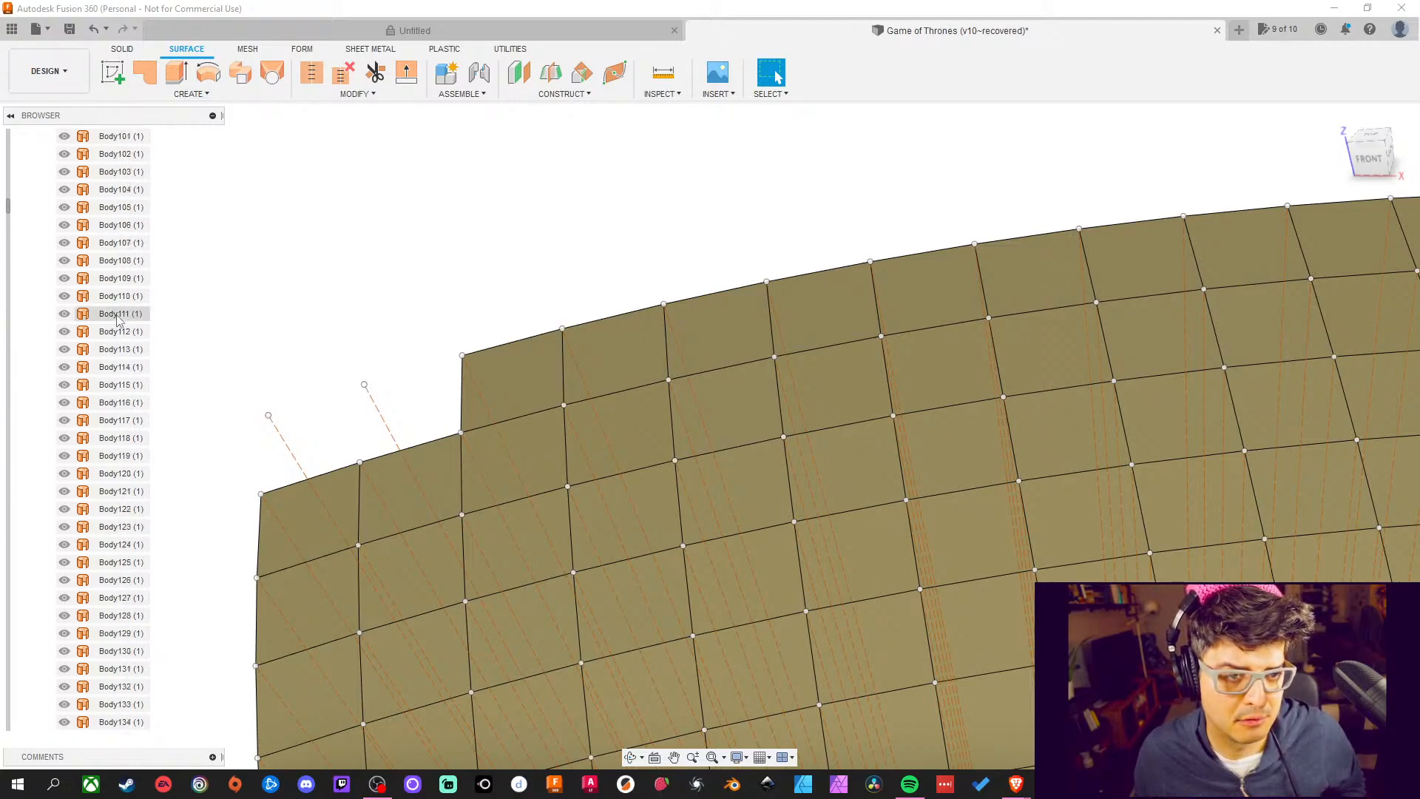
{"action": "scroll", "coordinate": [94, 312], "scroll_direction": "up", "scroll_amount": 6}
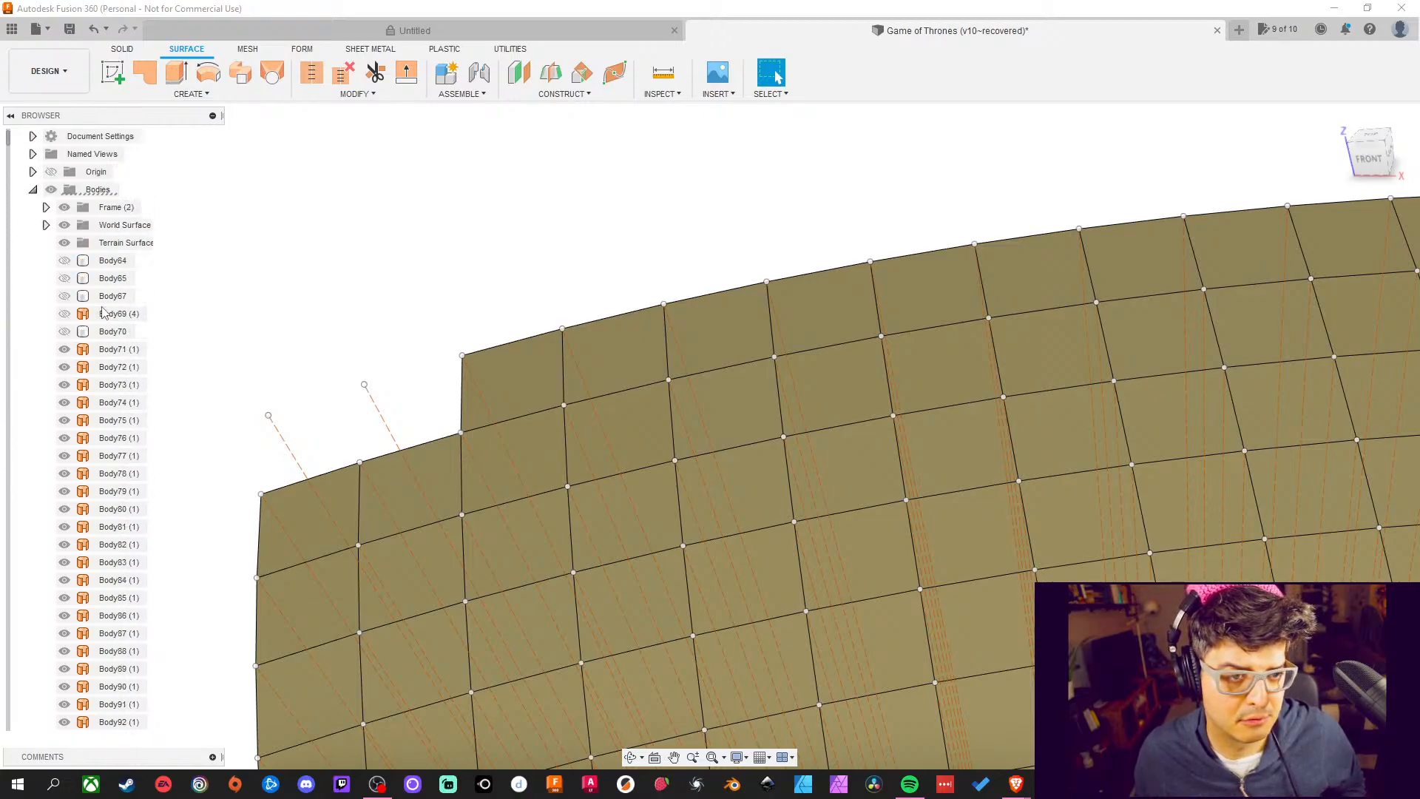
{"action": "left_click", "coordinate": [115, 350], "text": "shift"}
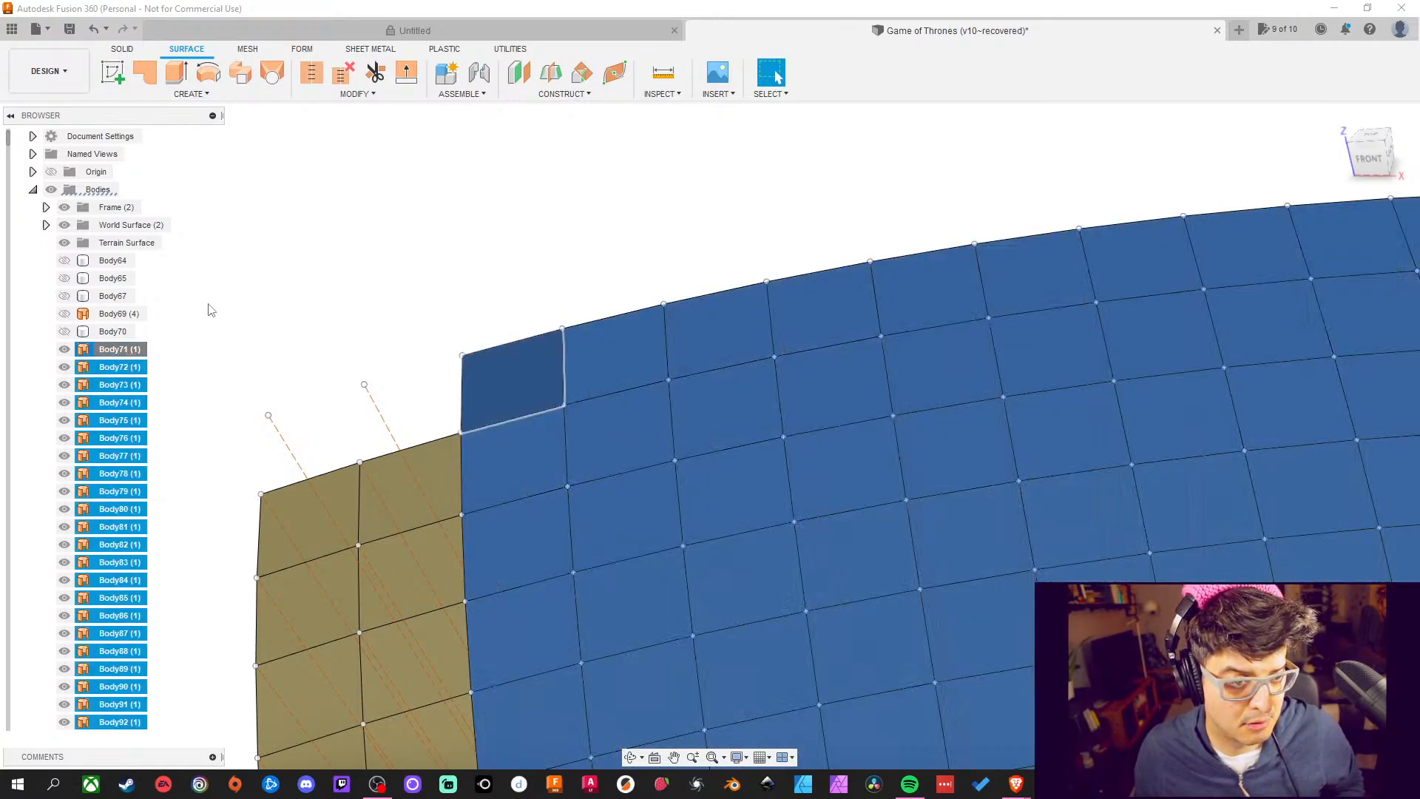
{"action": "left_click_drag", "start_coordinate": [208, 304], "coordinate": [152, 227]}
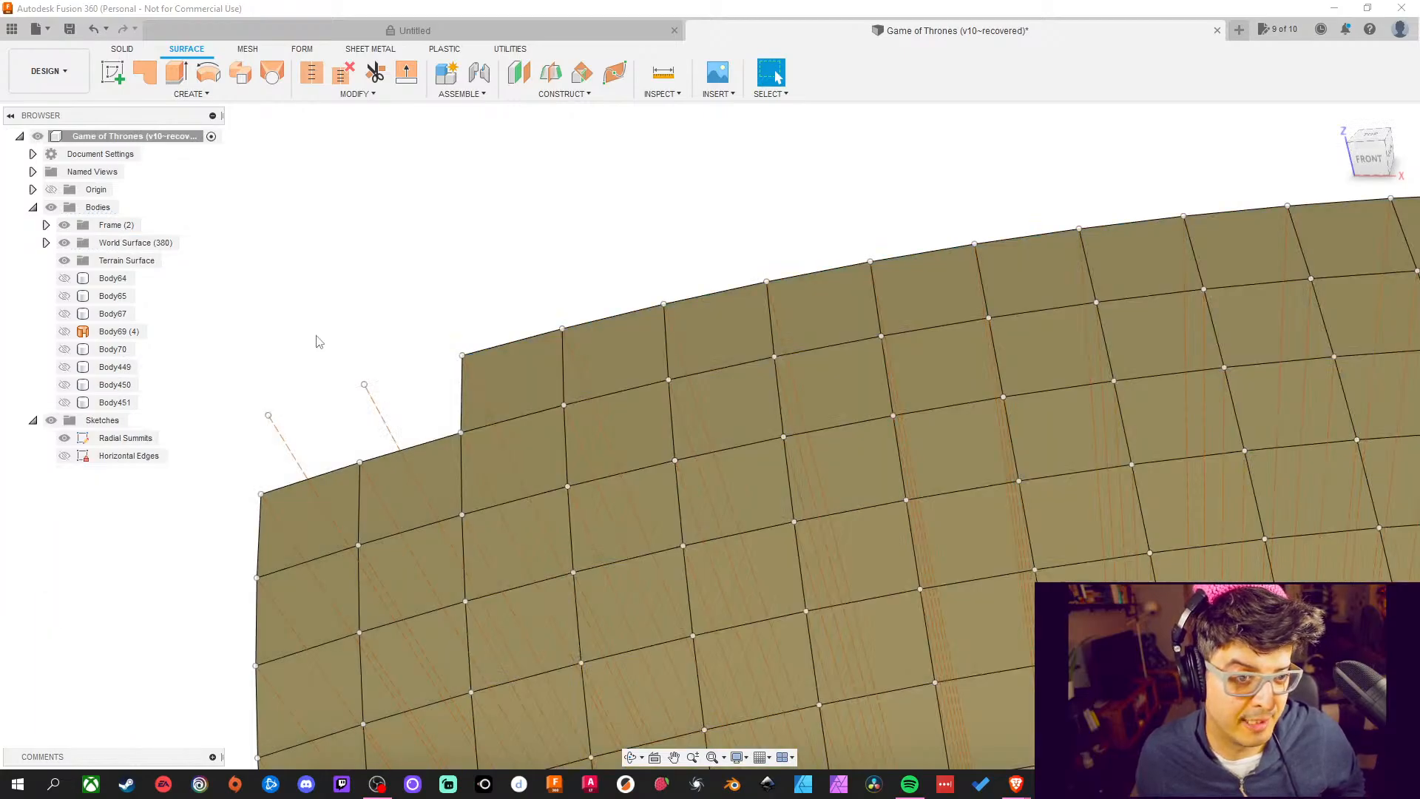
Expand the World Surface folder to review its panel bodies, and collapse it again
{"action": "left_click", "coordinate": [46, 243]}
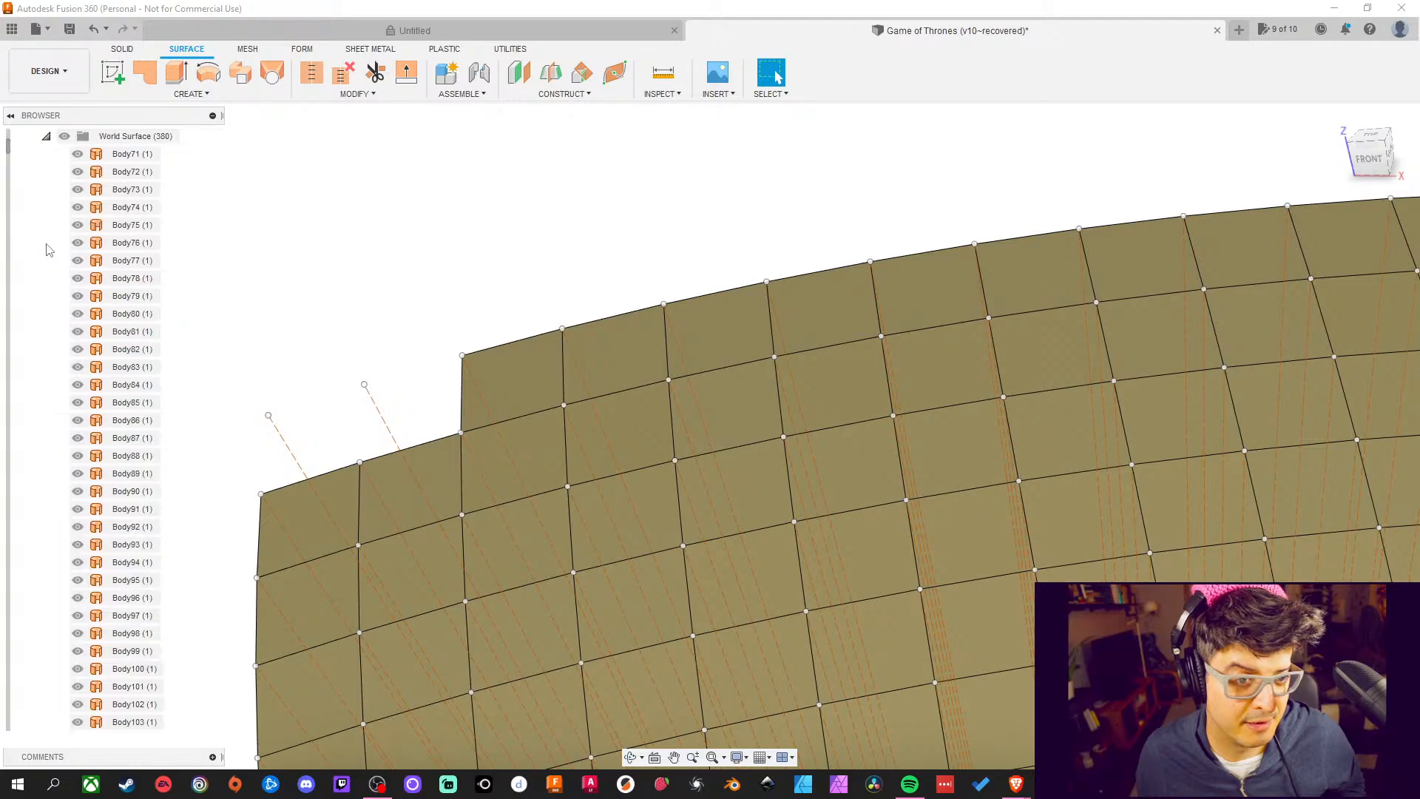
{"action": "scroll", "coordinate": [130, 562], "scroll_direction": "down", "scroll_amount": 9}
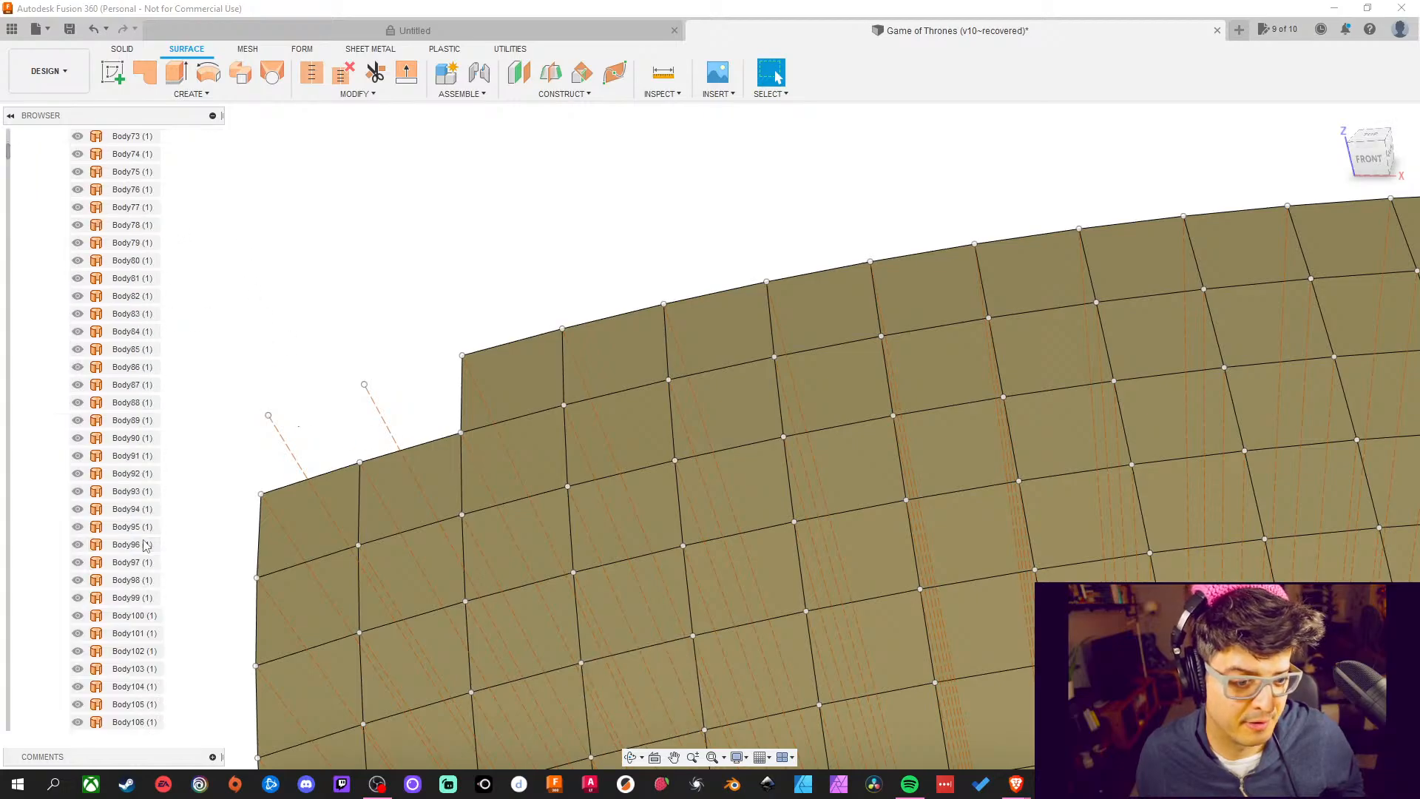
{"action": "scroll", "coordinate": [130, 570], "scroll_direction": "up", "scroll_amount": 11}
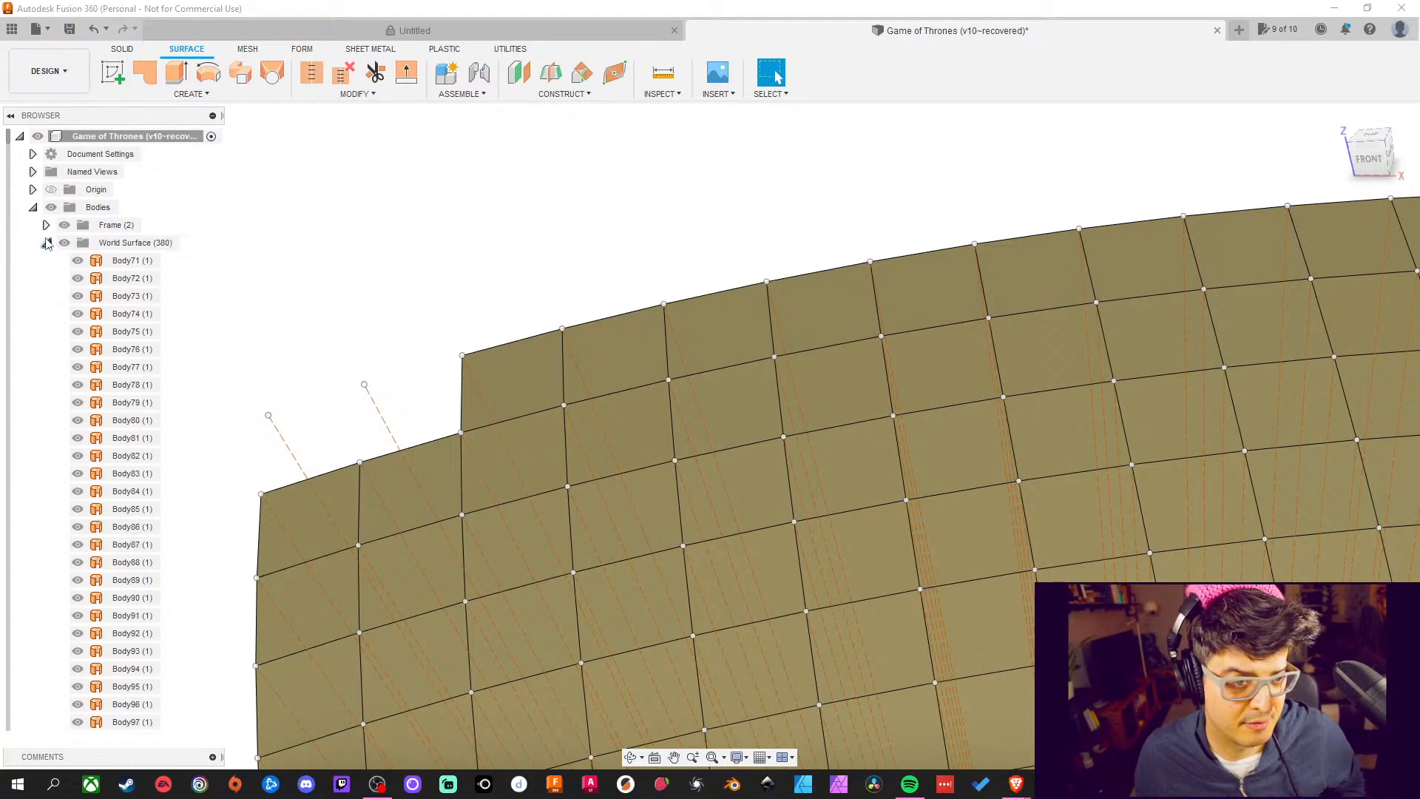
{"action": "left_click", "coordinate": [46, 243]}
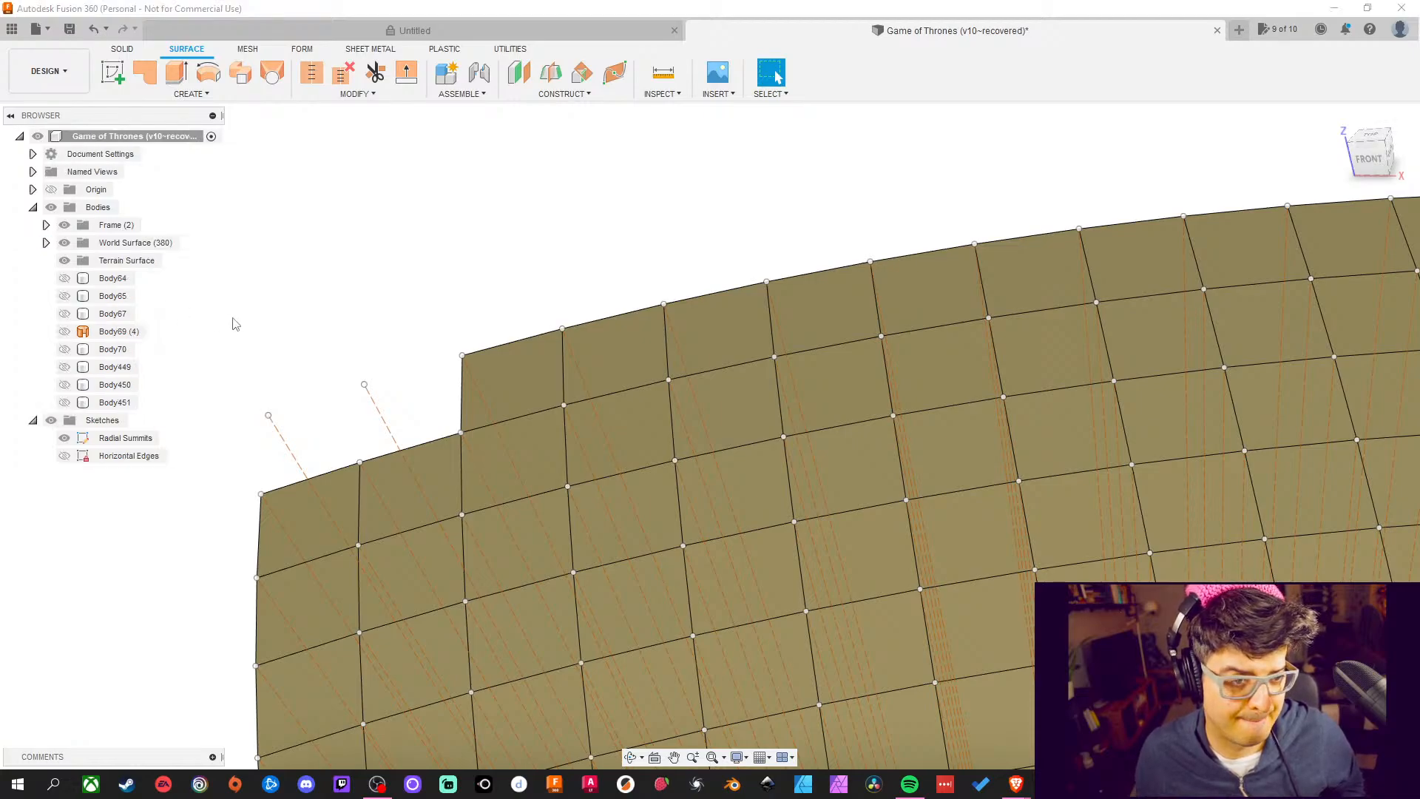
Delete the hidden surface body Body69
{"action": "left_click", "coordinate": [130, 334]}
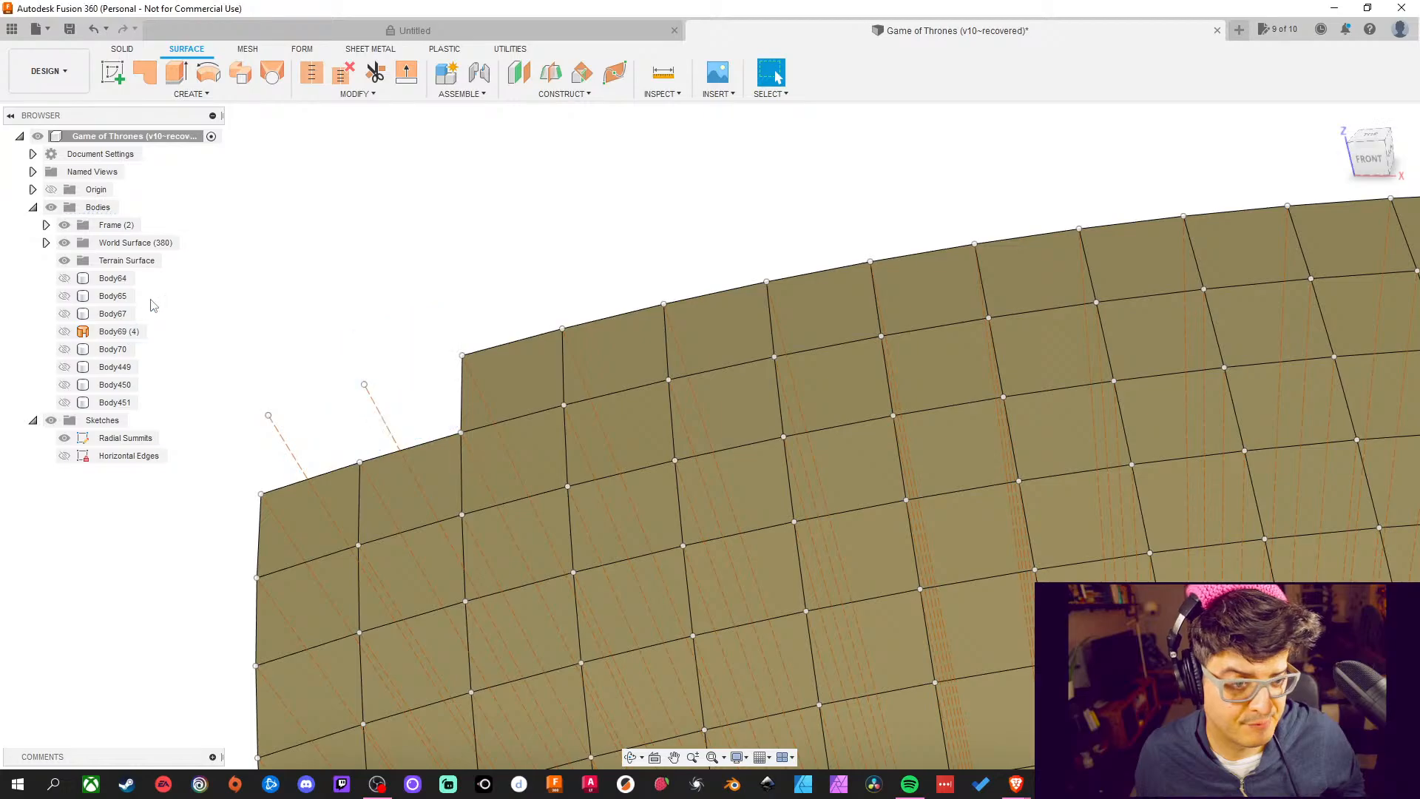
{"action": "right_click", "coordinate": [129, 334]}
{"action": "key", "text": "Escape"}
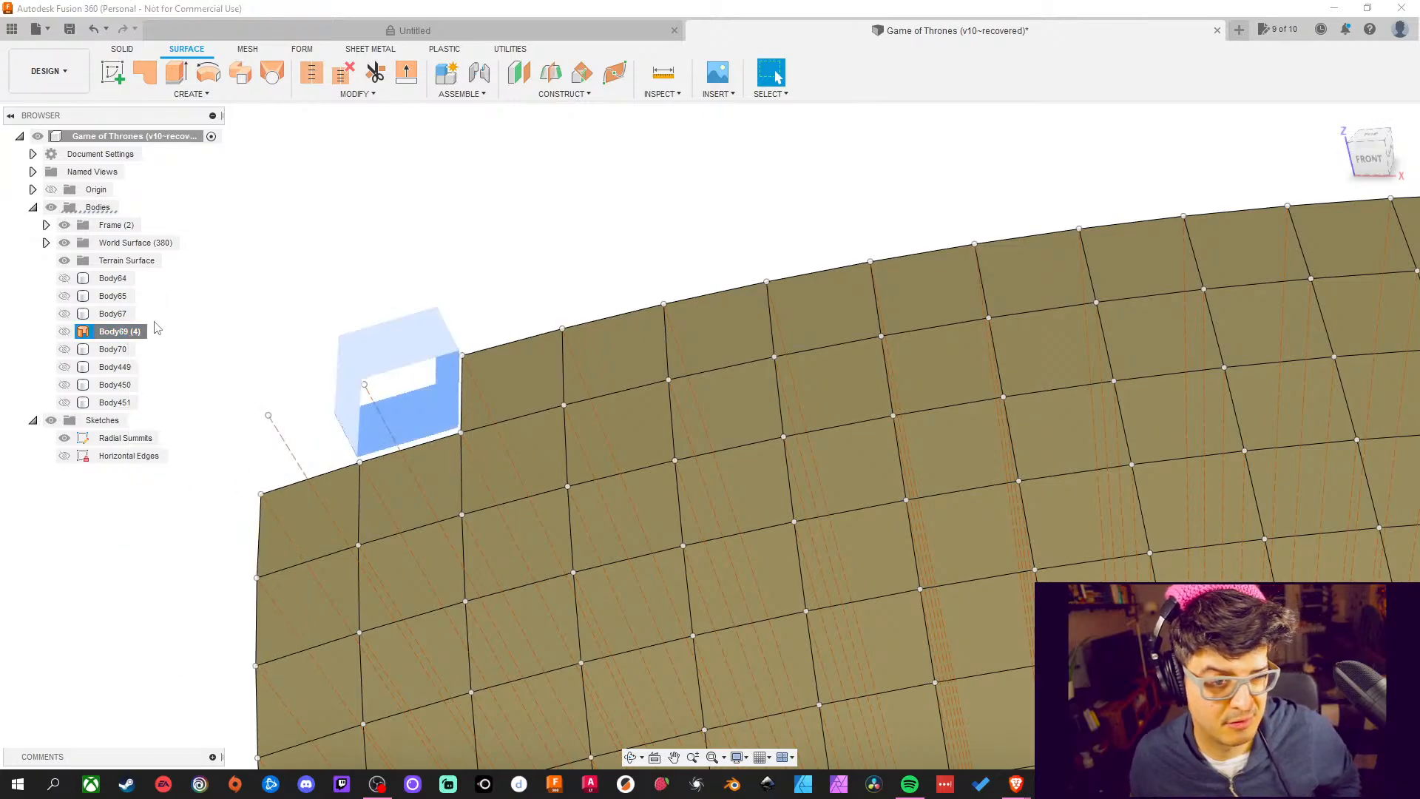
{"action": "key", "text": "Delete"}
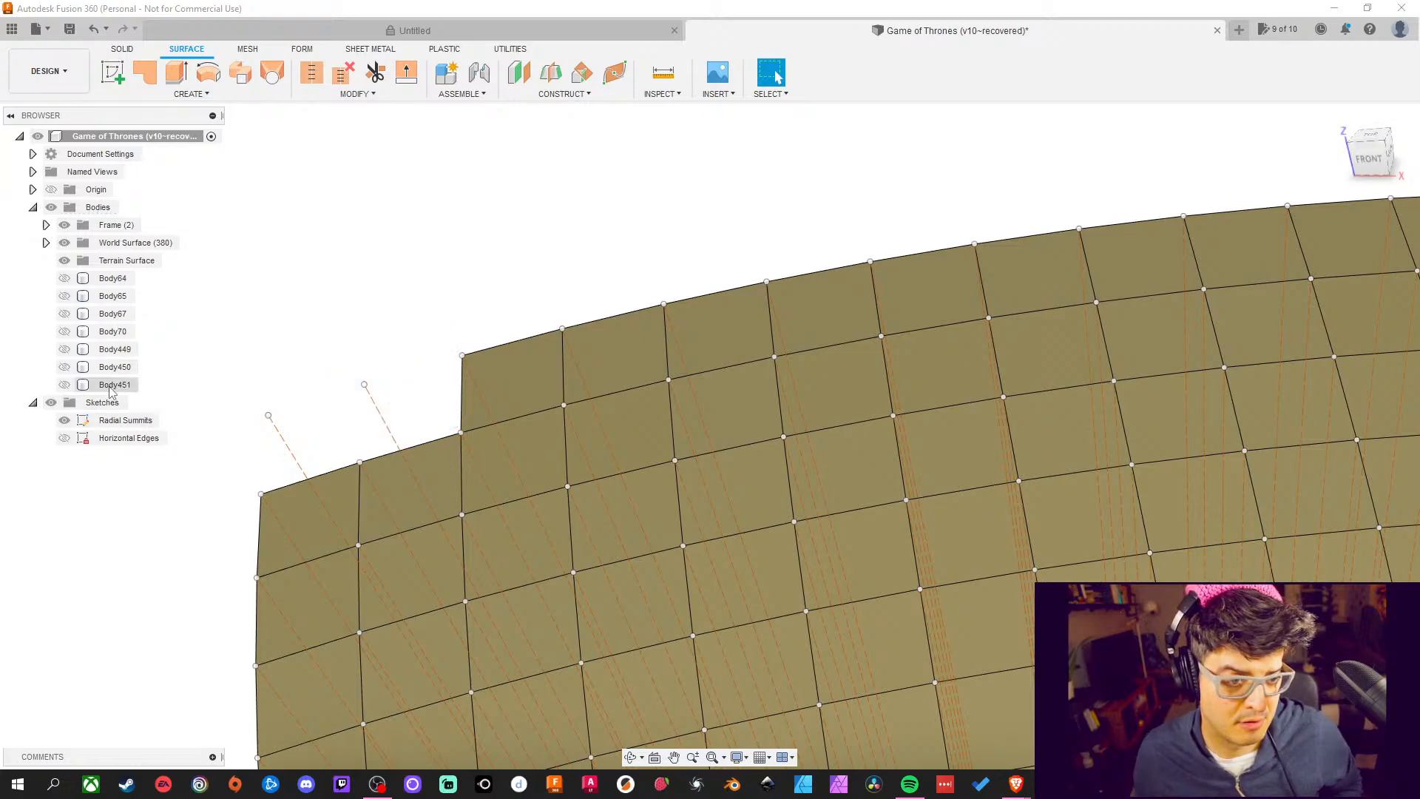
Highlight the leftover hidden bodies from Body64 to Body451 to check which panels they belong to
{"action": "left_click", "coordinate": [113, 386]}
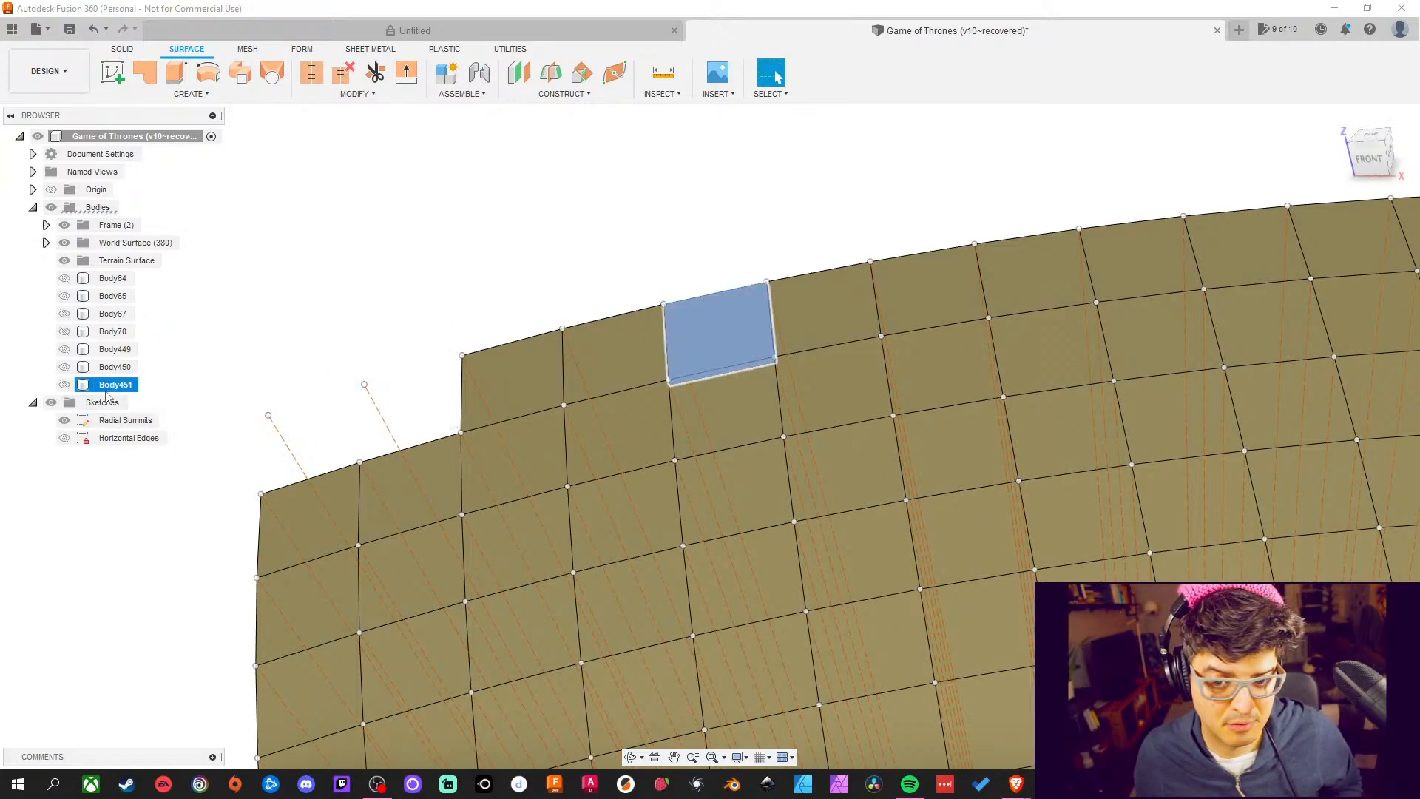
{"action": "left_click", "coordinate": [114, 367]}
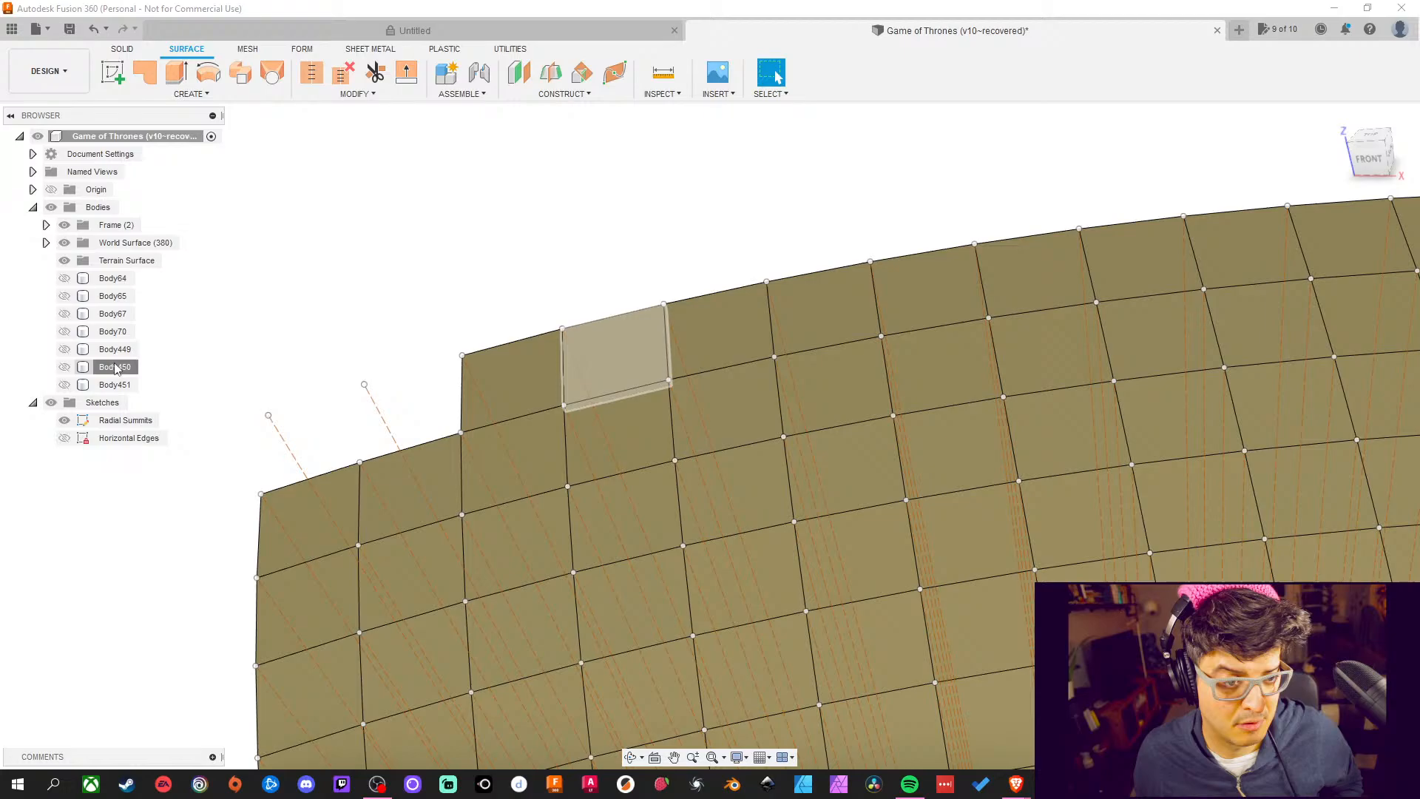
{"action": "left_click", "coordinate": [113, 317]}
{"action": "left_click", "coordinate": [113, 278]}
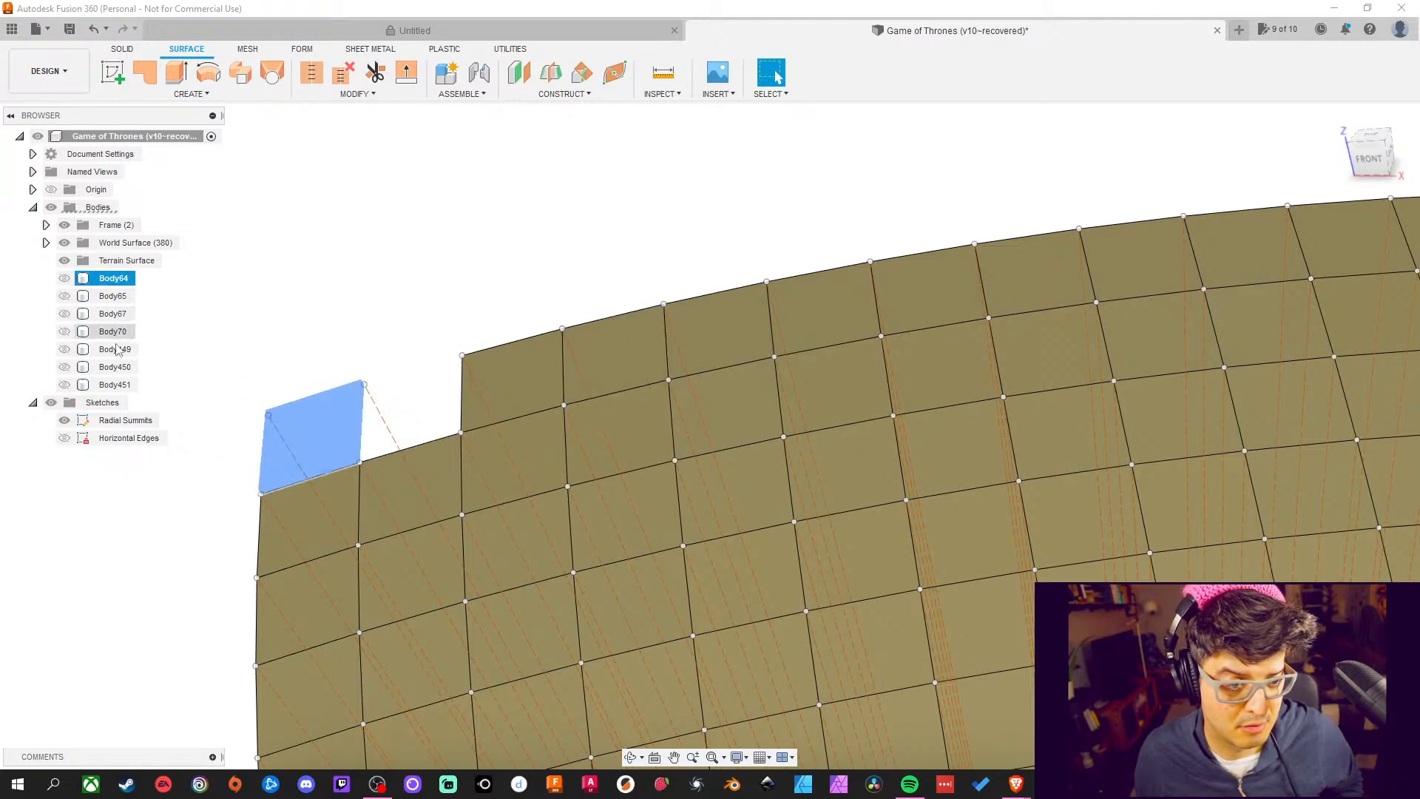
{"action": "left_click", "coordinate": [124, 386]}
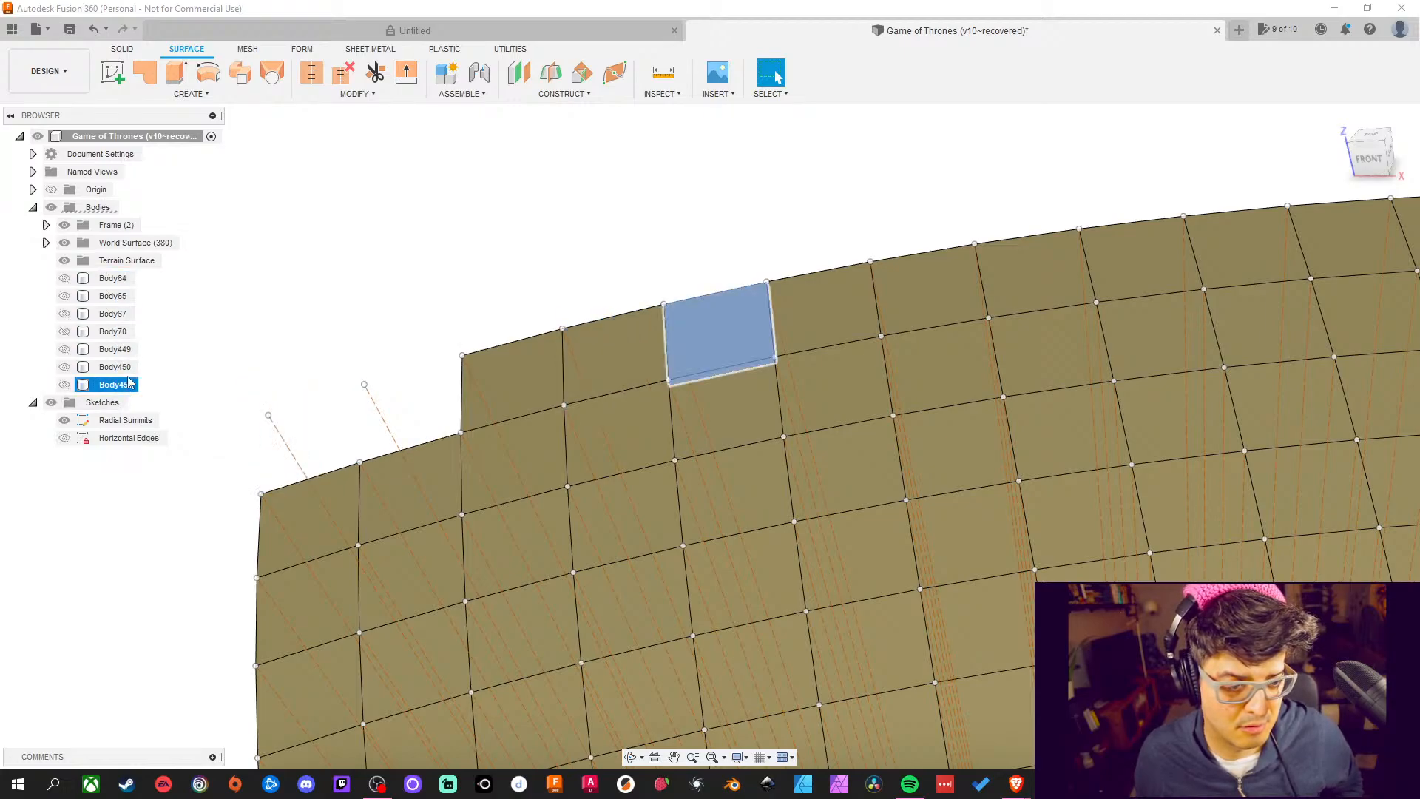
{"action": "left_click", "coordinate": [113, 278], "text": "shift"}
{"action": "left_click", "coordinate": [212, 291]}
{"action": "left_click", "coordinate": [69, 287]}
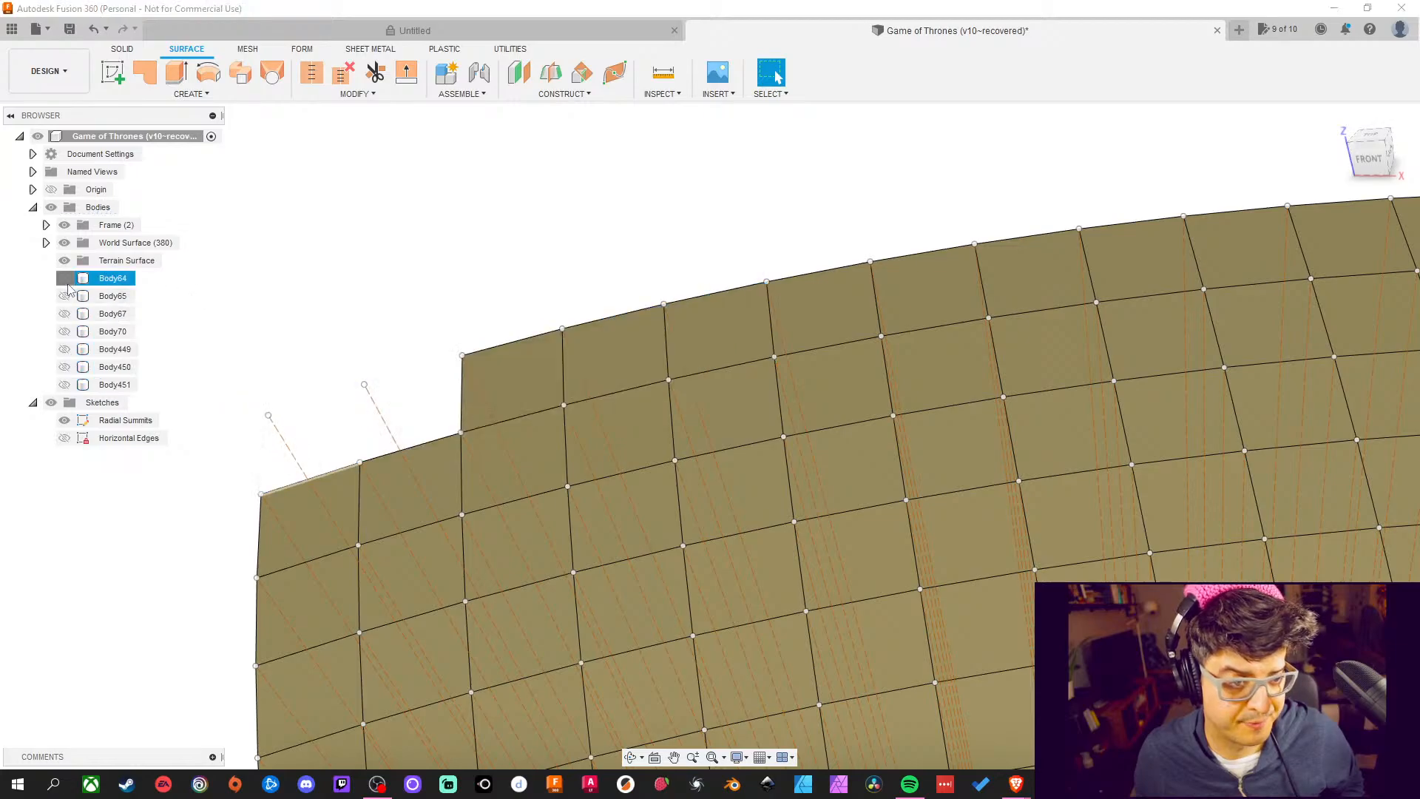
Show the hidden bodies Body64, Body65, Body67, Body70 and Body449
{"action": "left_click", "coordinate": [65, 280]}
{"action": "left_click", "coordinate": [65, 296]}
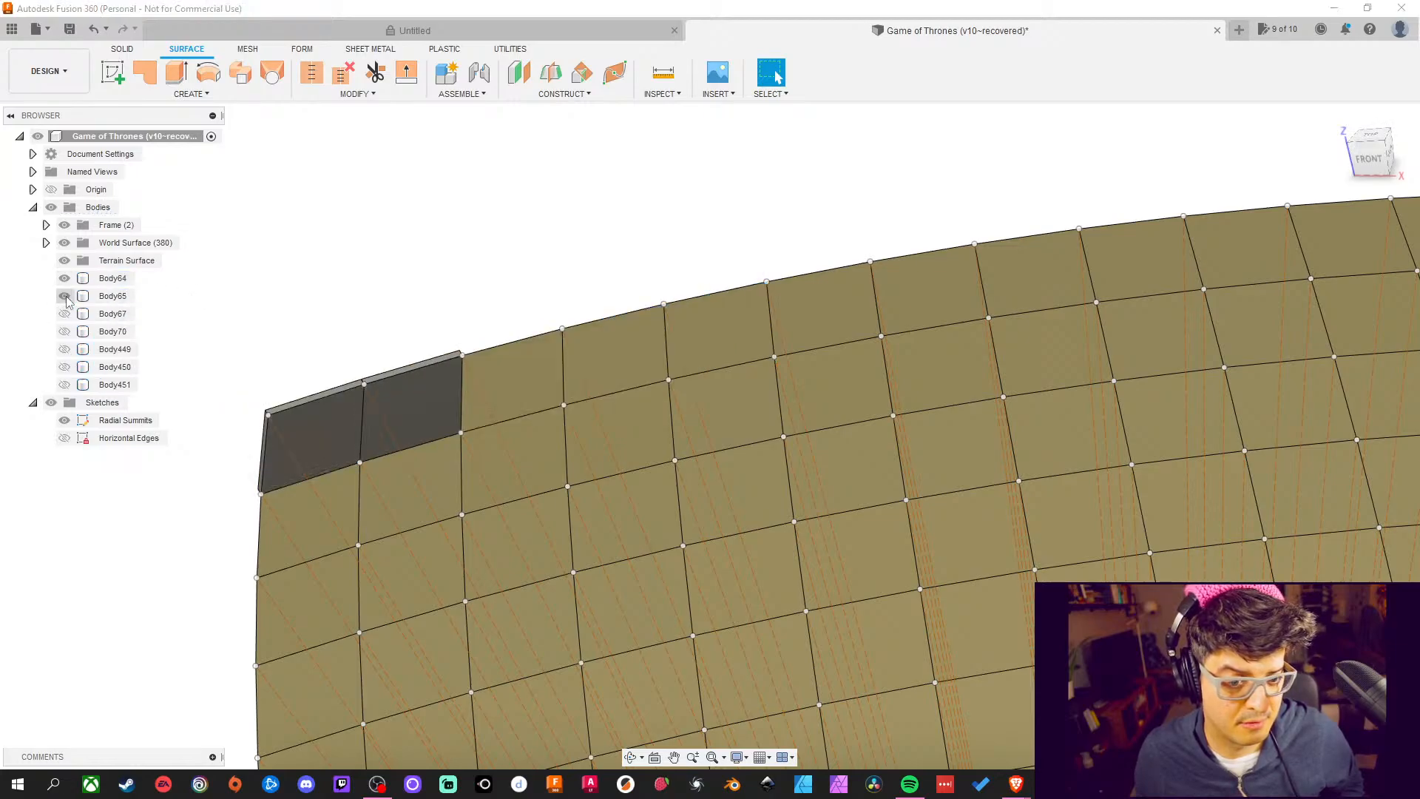
{"action": "left_click", "coordinate": [65, 313]}
{"action": "left_click", "coordinate": [65, 332]}
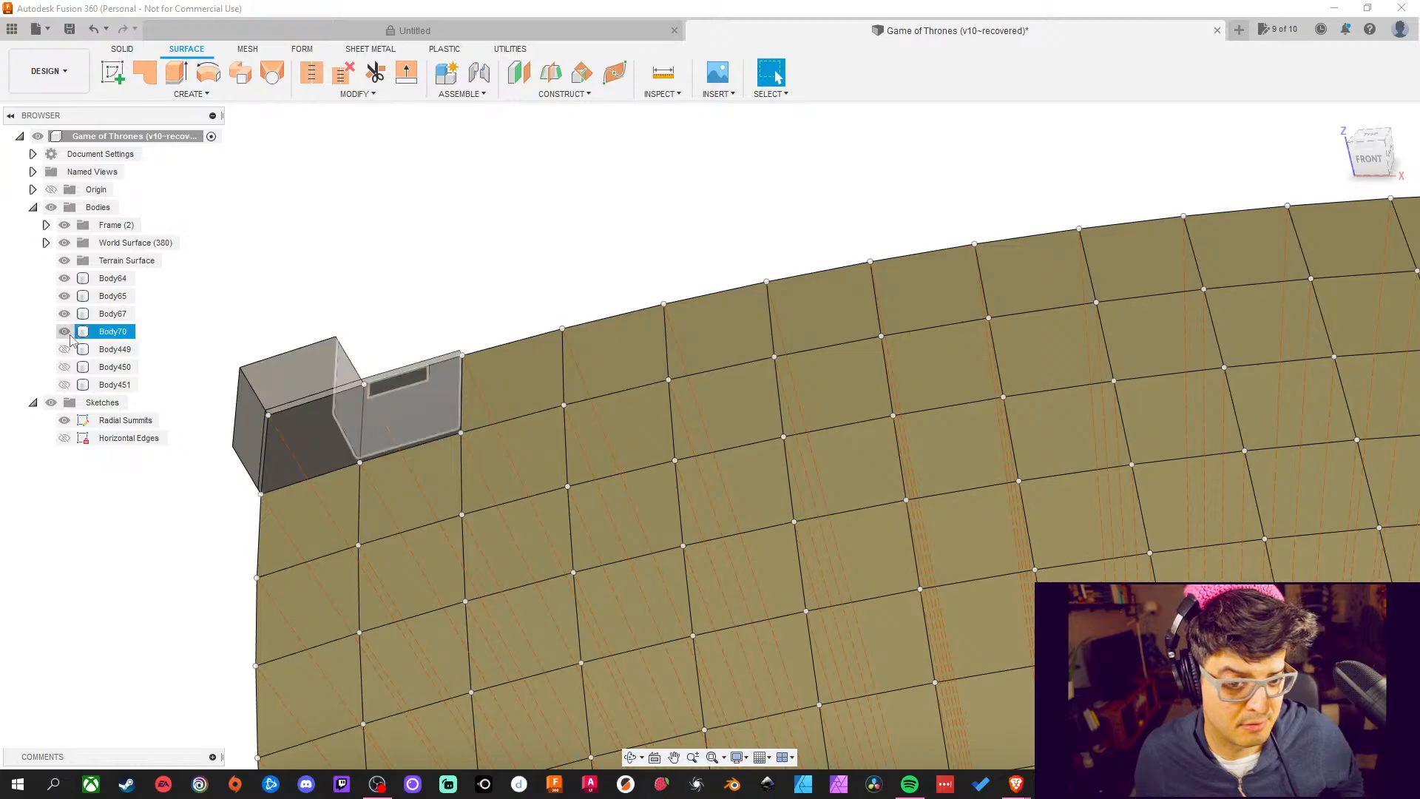
{"action": "left_click", "coordinate": [65, 349]}
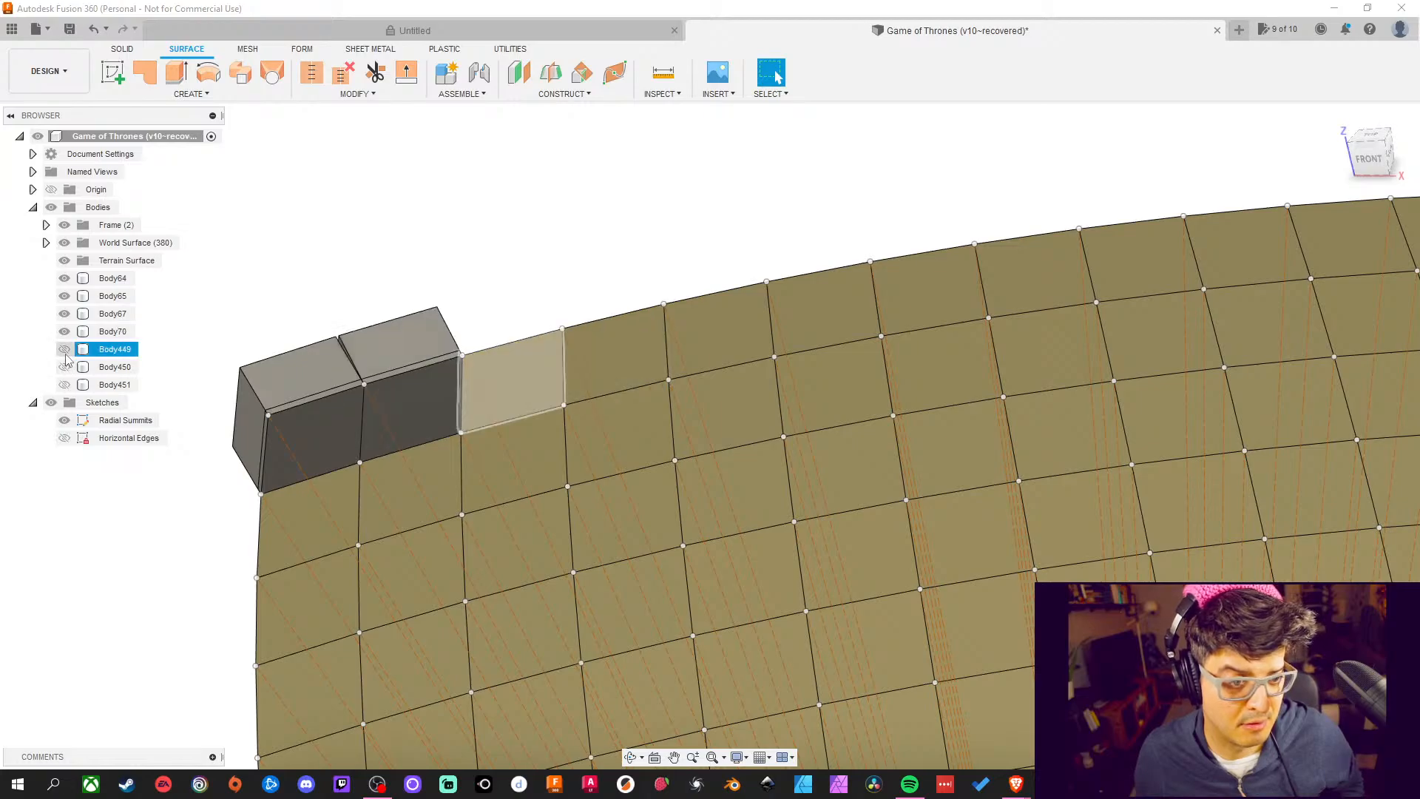
Delete the leftover thickened bodies Body449, Body450 and Body451
{"action": "left_click", "coordinate": [107, 350]}
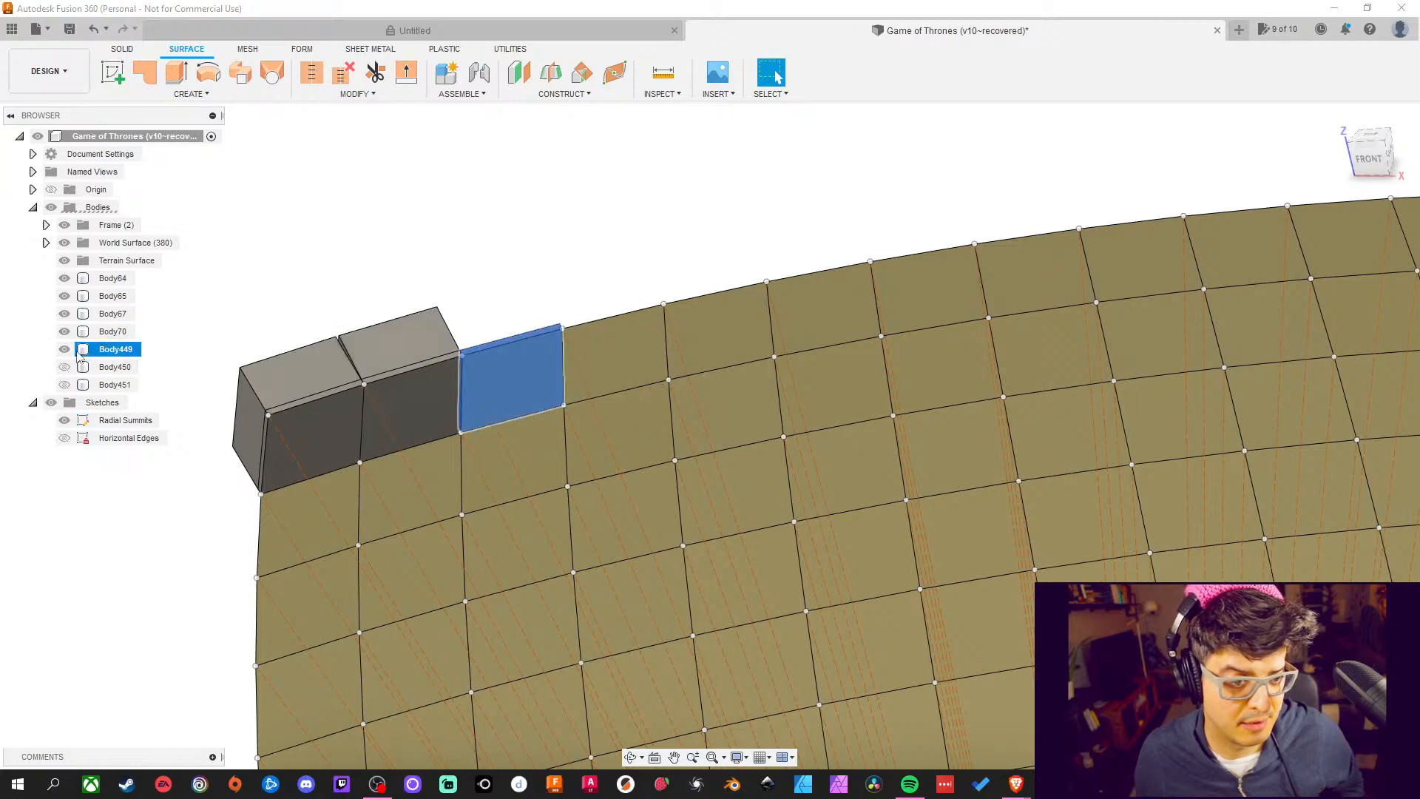
{"action": "left_click", "coordinate": [125, 384], "text": "shift"}
{"action": "right_click", "coordinate": [125, 352]}
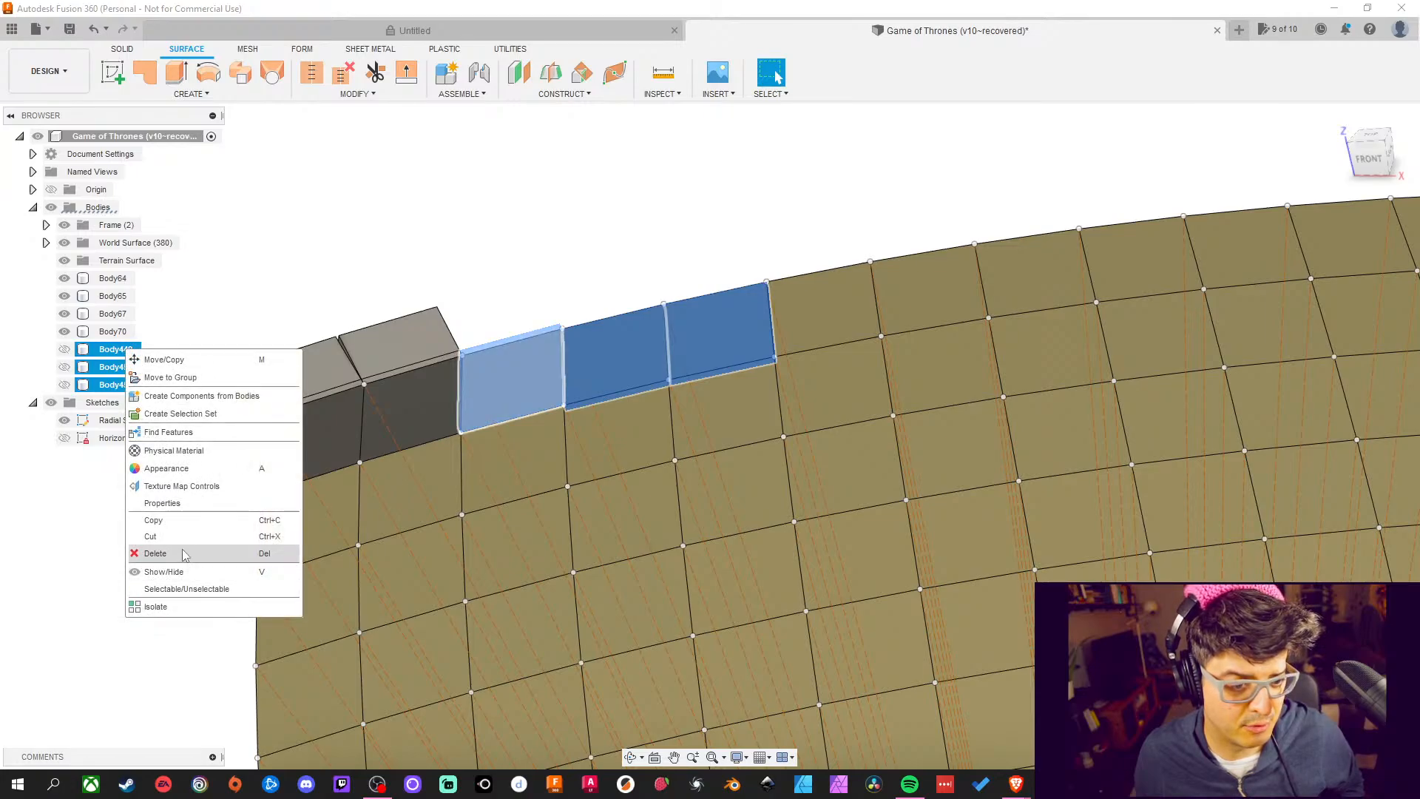
{"action": "left_click", "coordinate": [155, 553]}
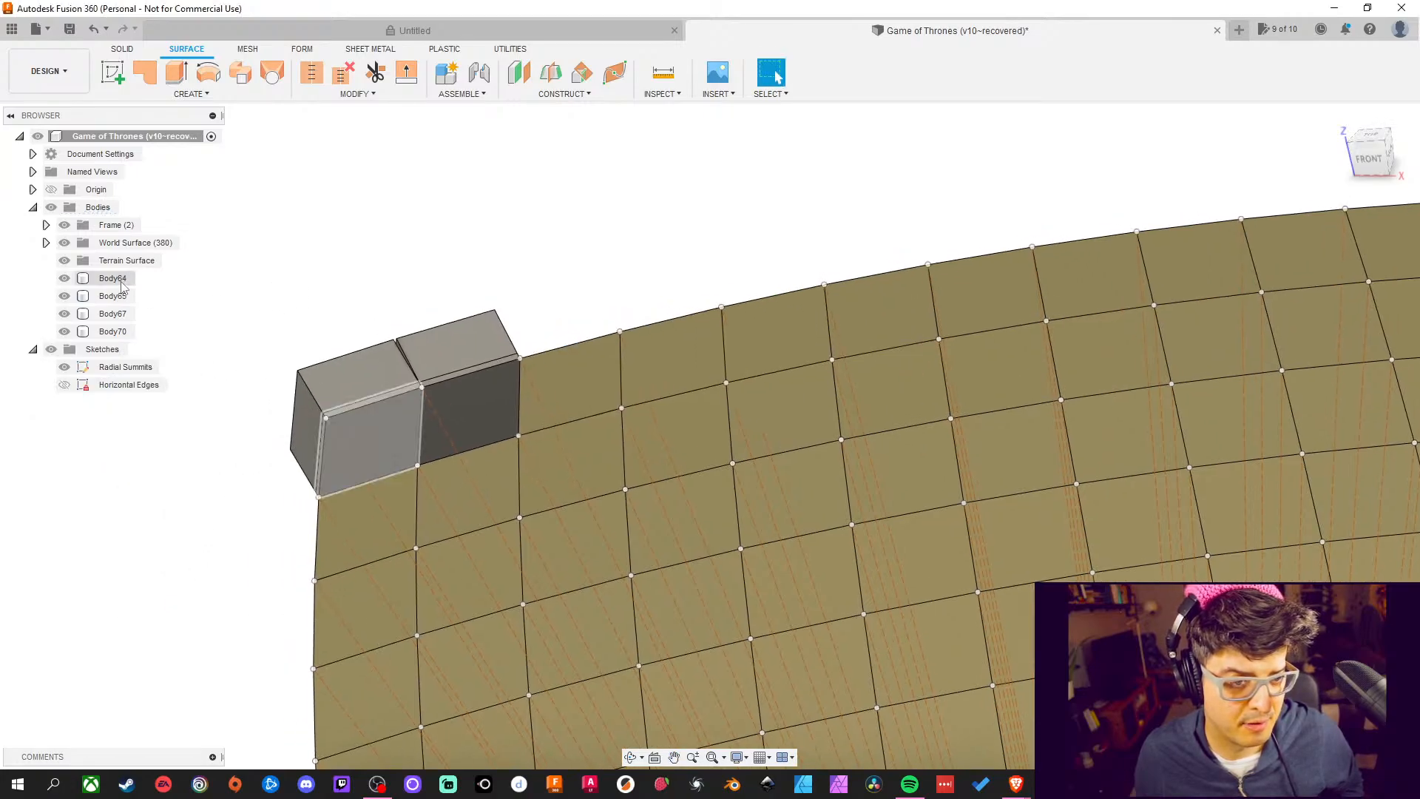
Compare Body64 with panel A18 (1) in the Plywood folder, delete the duplicate Body64 and show A18 (1)
{"action": "left_click", "coordinate": [46, 225]}
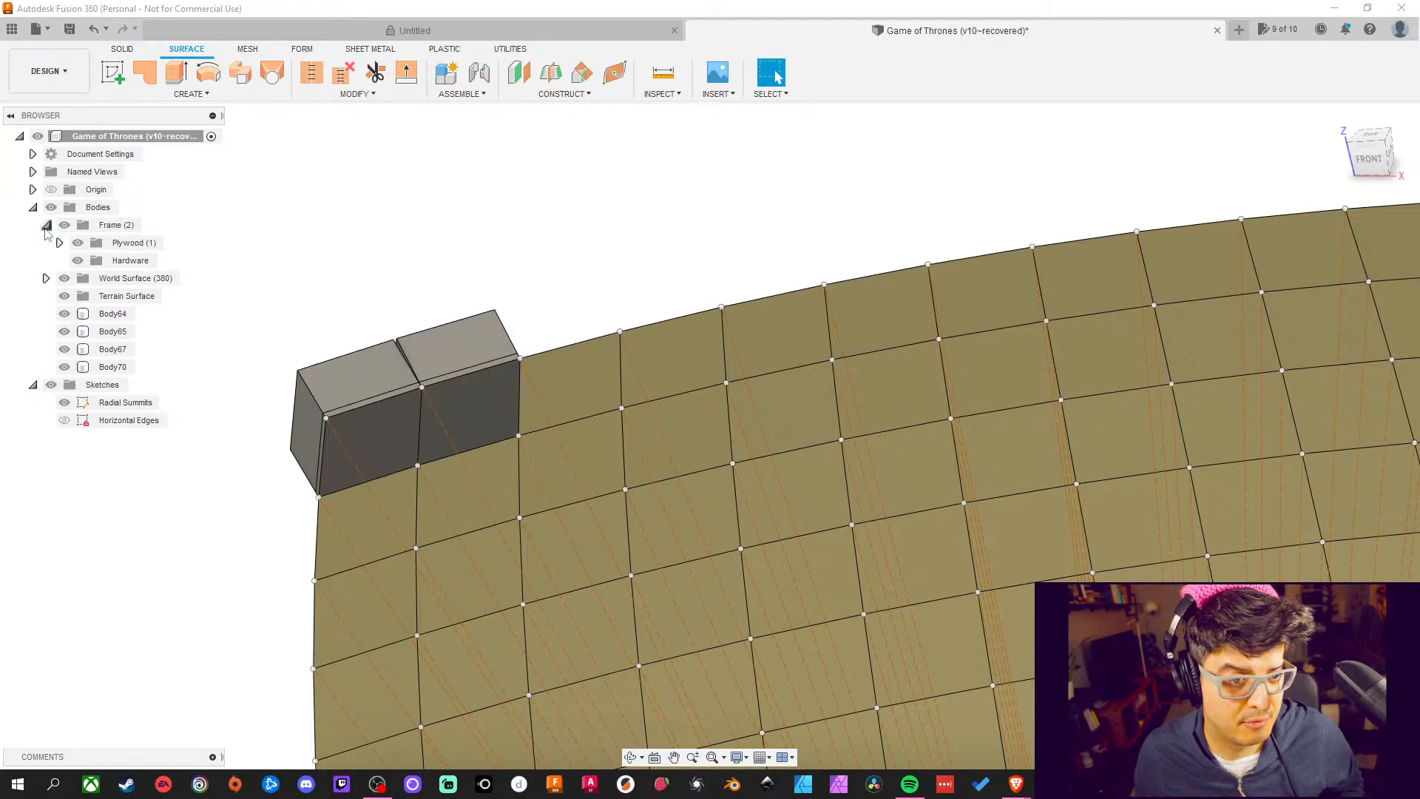
{"action": "left_click", "coordinate": [59, 242]}
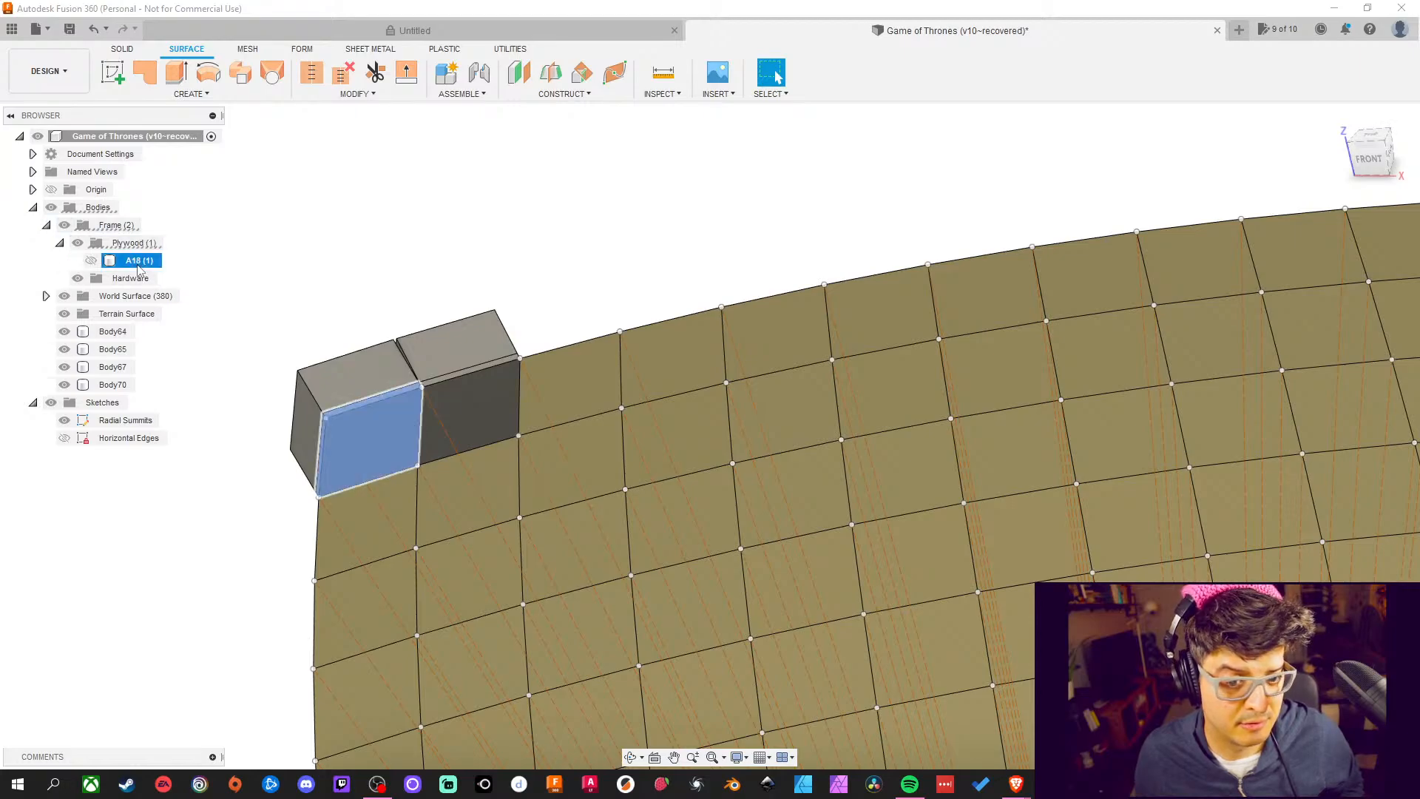
{"action": "left_click", "coordinate": [113, 331]}
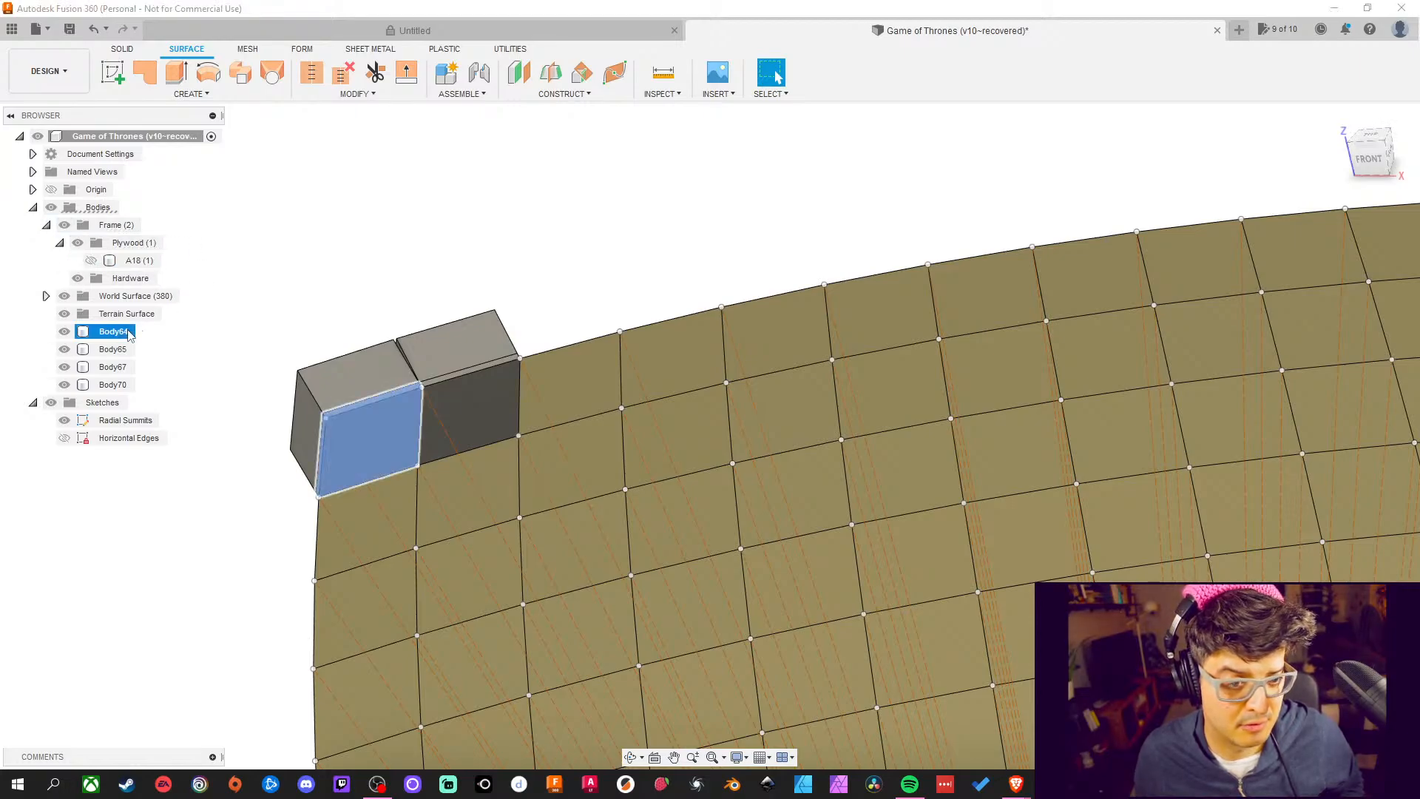
{"action": "right_click", "coordinate": [122, 333]}
{"action": "left_click", "coordinate": [159, 554]}
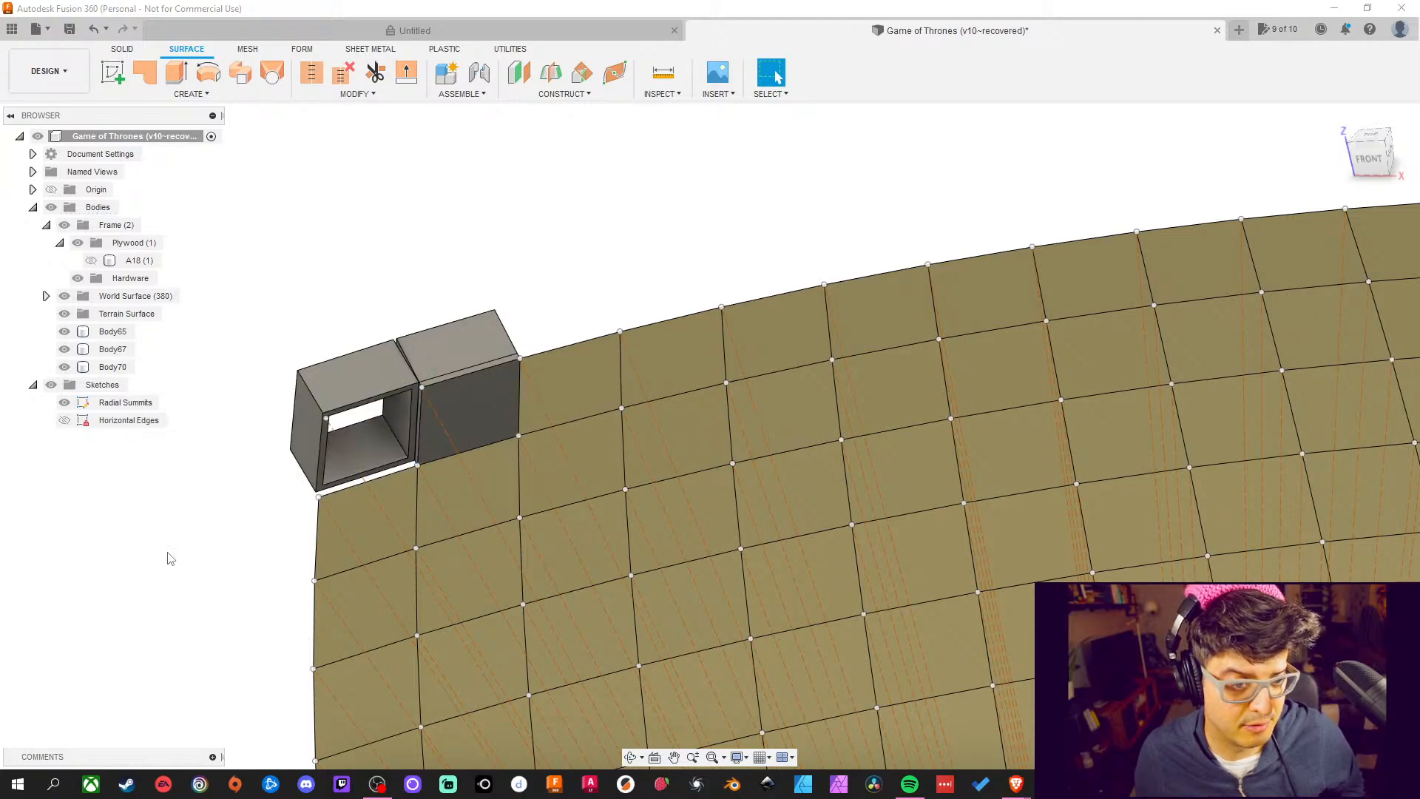
{"action": "left_click", "coordinate": [90, 260]}
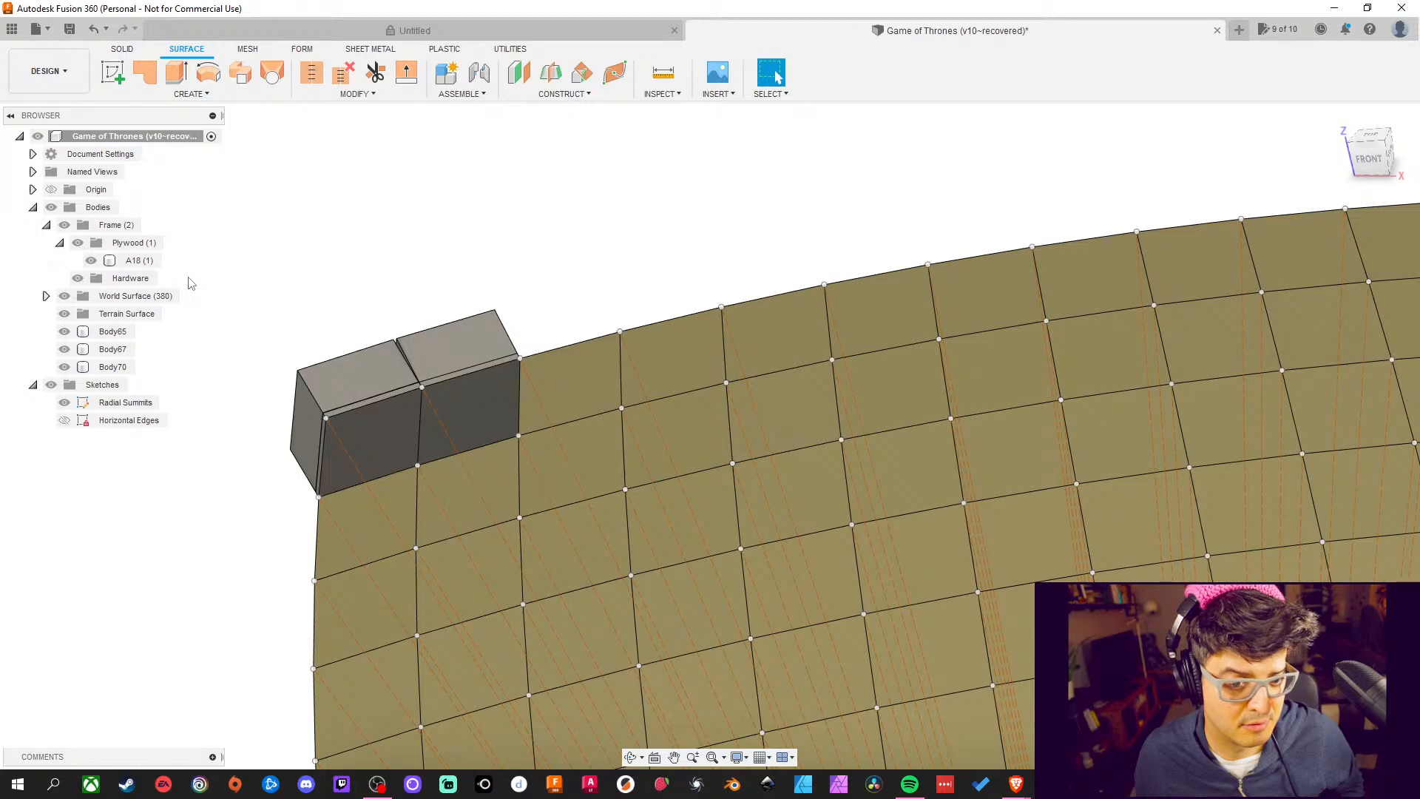
Hide Body65, Body67 and Body70 so the edge of plywood panel A18 (1) is exposed
{"action": "left_click", "coordinate": [112, 349]}
{"action": "scroll", "coordinate": [332, 429], "scroll_direction": "up", "scroll_amount": 5}
{"action": "scroll", "coordinate": [504, 409], "scroll_direction": "up", "scroll_amount": 3}
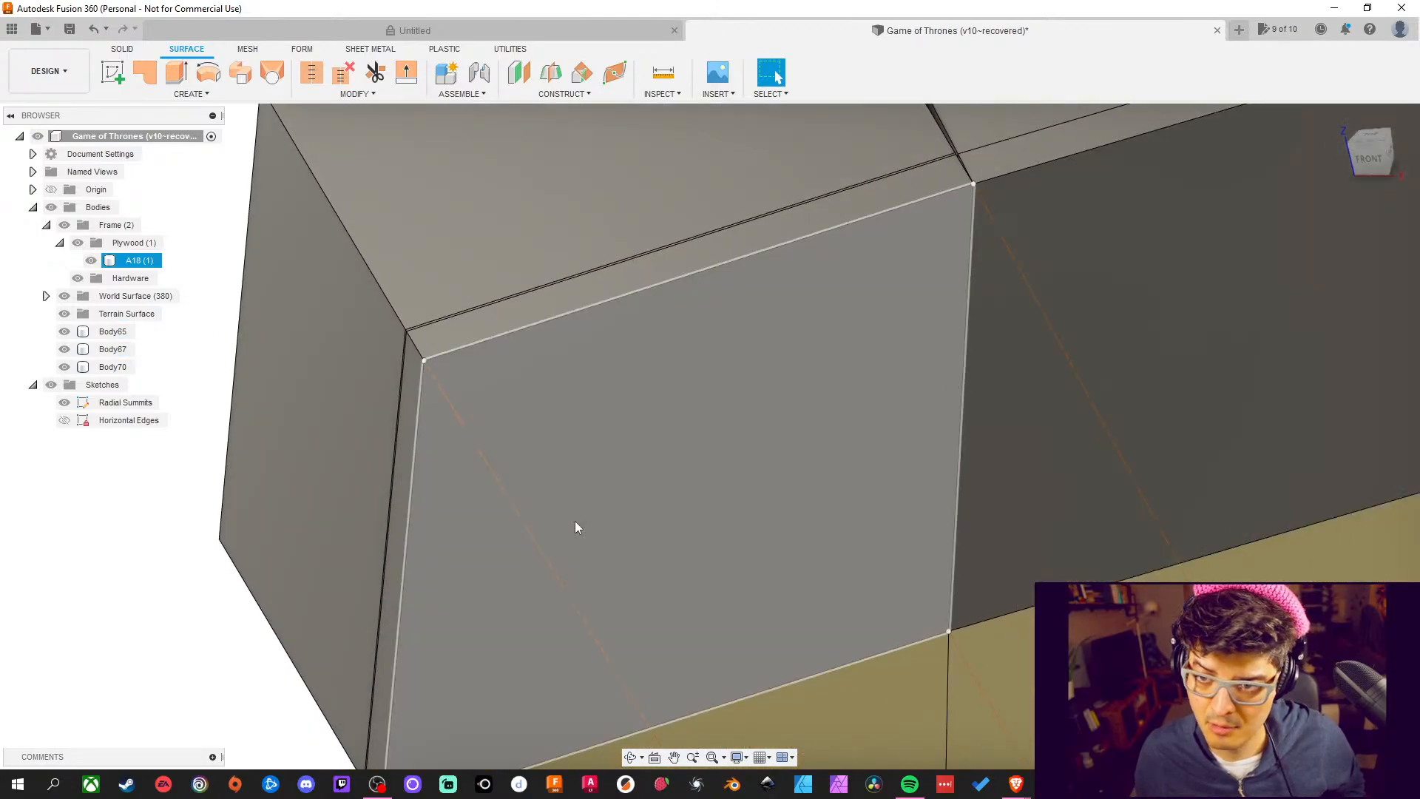
{"action": "middle_click_drag", "start_coordinate": [577, 525], "coordinate": [441, 552], "text": "shift"}
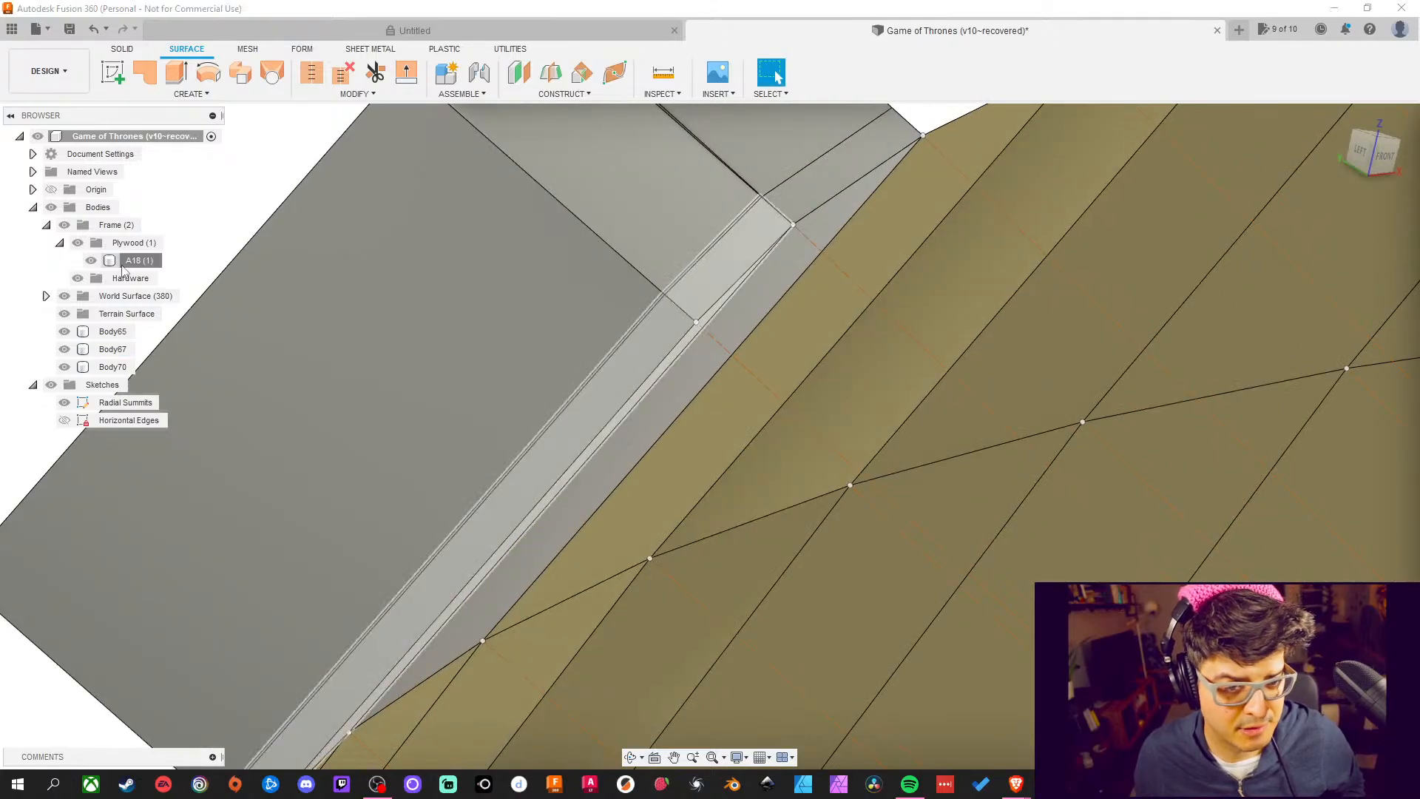
{"action": "left_click", "coordinate": [111, 258]}
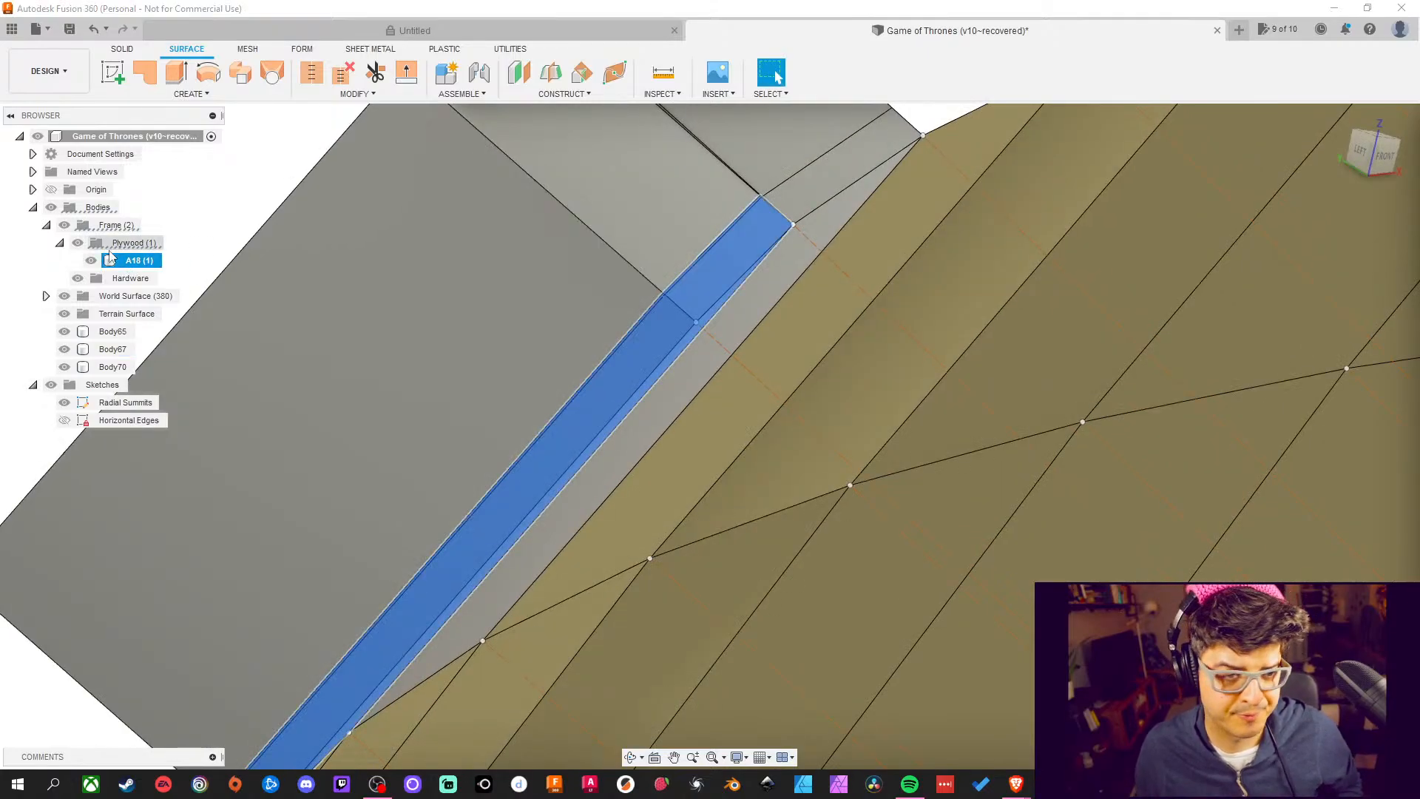
{"action": "left_click", "coordinate": [64, 332]}
{"action": "left_click", "coordinate": [64, 349]}
{"action": "left_click", "coordinate": [64, 366]}
{"action": "middle_click_drag", "start_coordinate": [225, 291], "coordinate": [264, 264]}
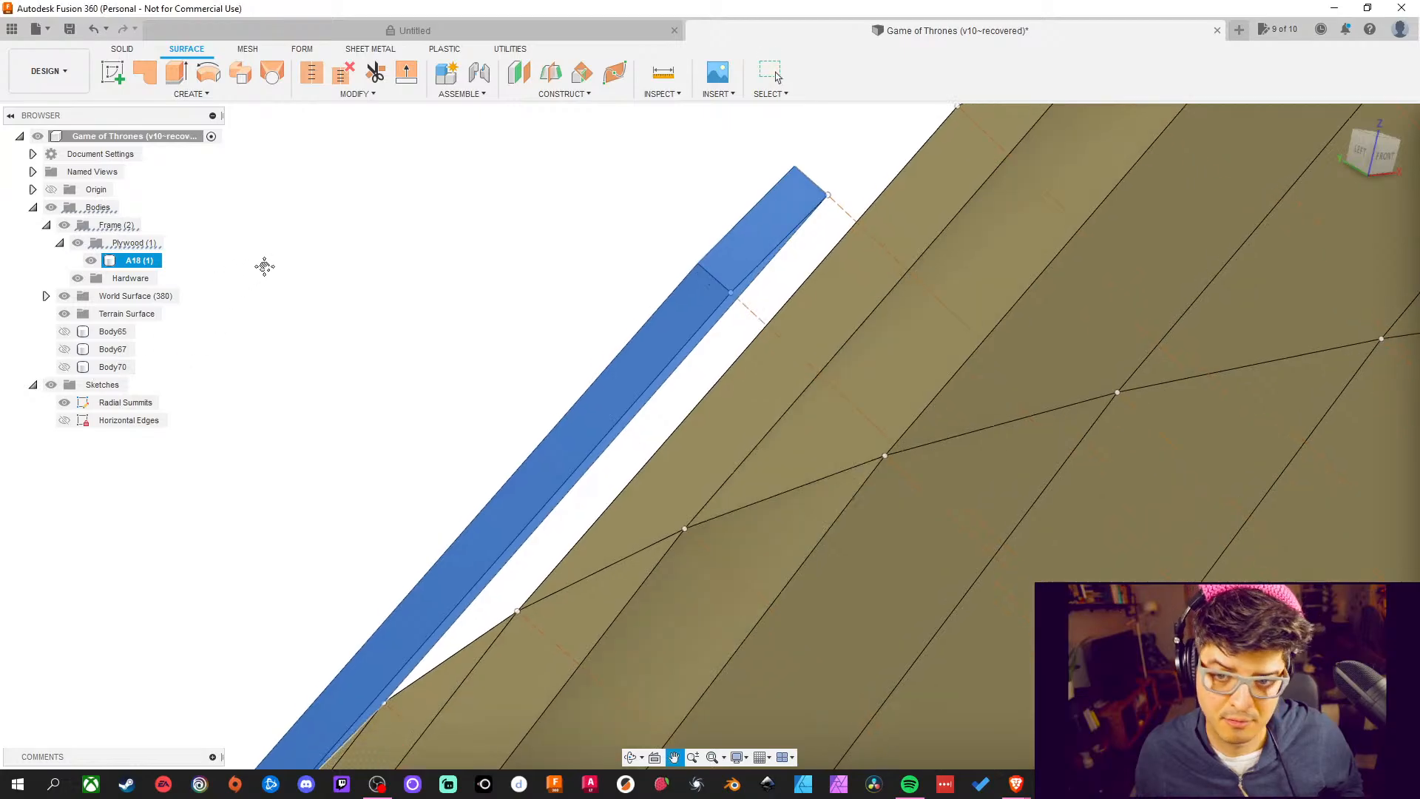
Measure the thickness edge of plywood panel A18 (1)
{"action": "left_click", "coordinate": [612, 316]}
{"action": "key", "text": "i"}
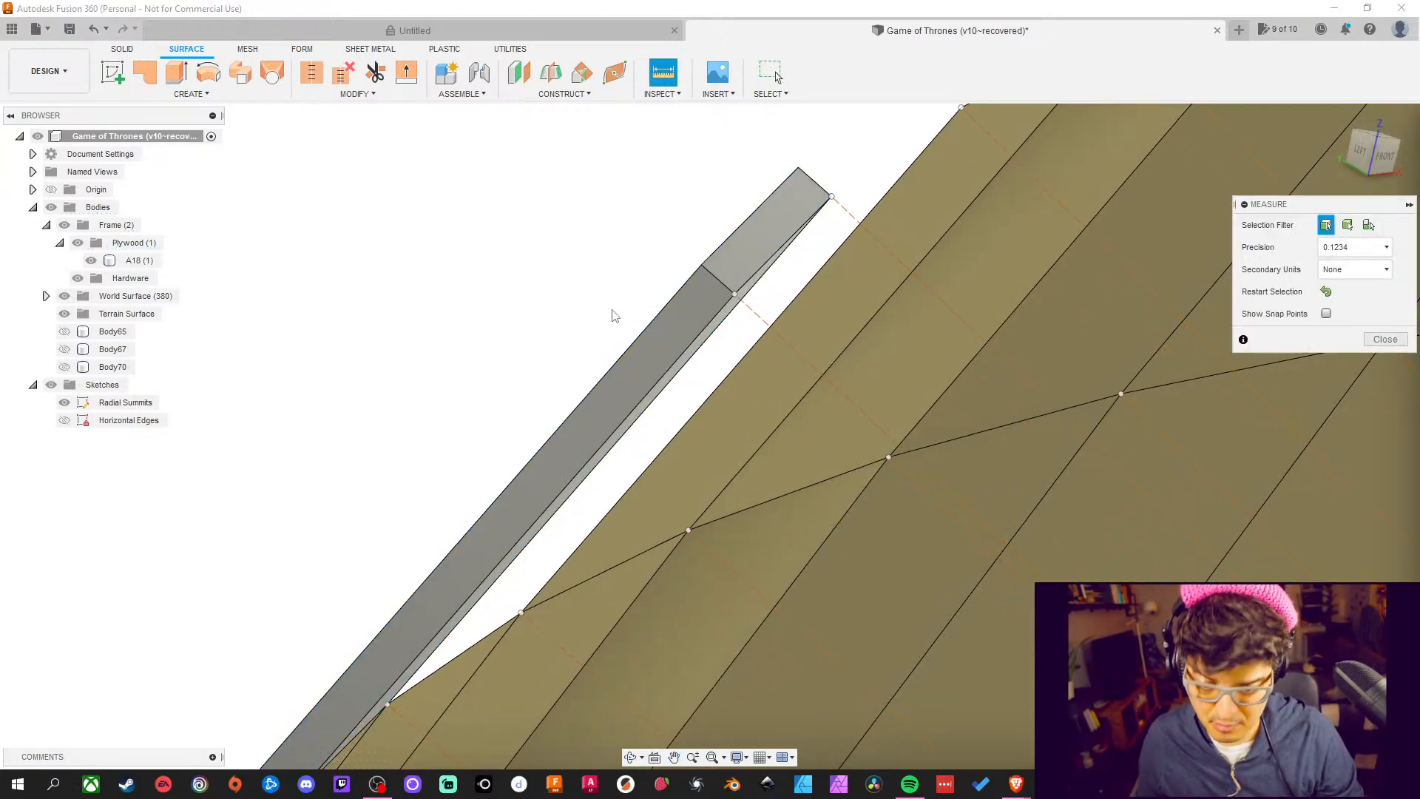
{"action": "left_click", "coordinate": [723, 287]}
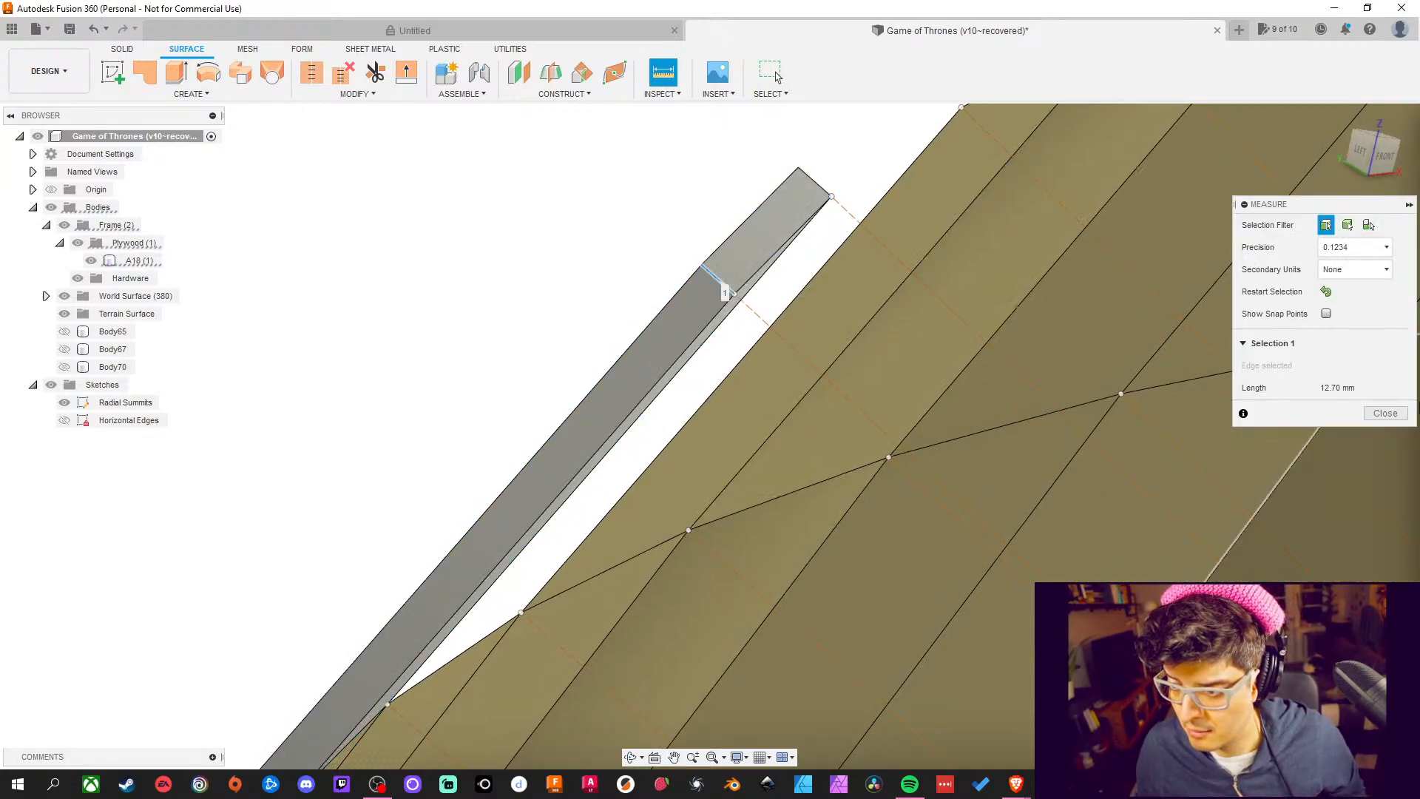
{"action": "left_click", "coordinate": [1375, 413]}
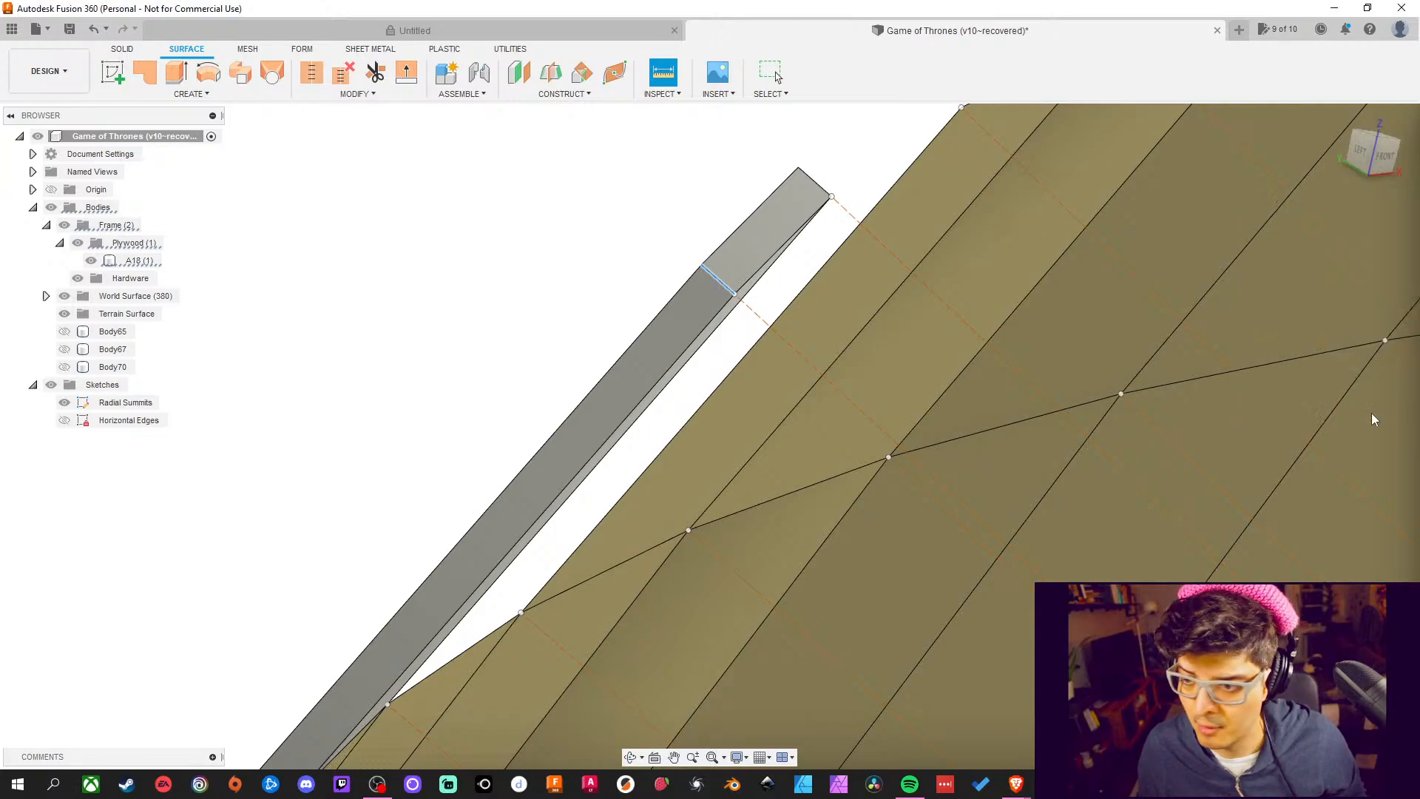
Offset the back face of panel A18 (1) by -0.7 mm to thin the plywood
{"action": "scroll", "coordinate": [568, 304], "scroll_direction": "up", "scroll_amount": 5}
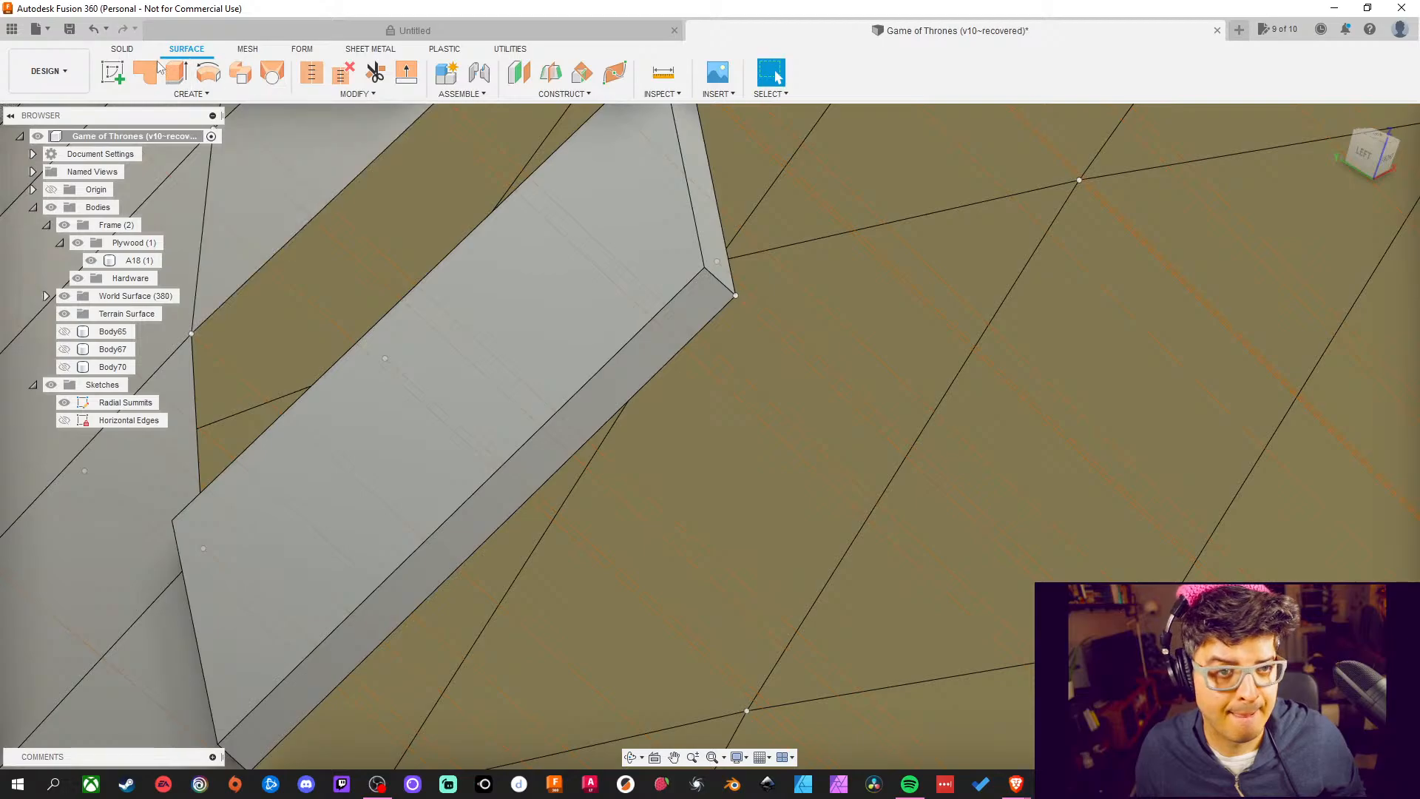
{"action": "left_click", "coordinate": [118, 50]}
{"action": "left_click", "coordinate": [311, 72]}
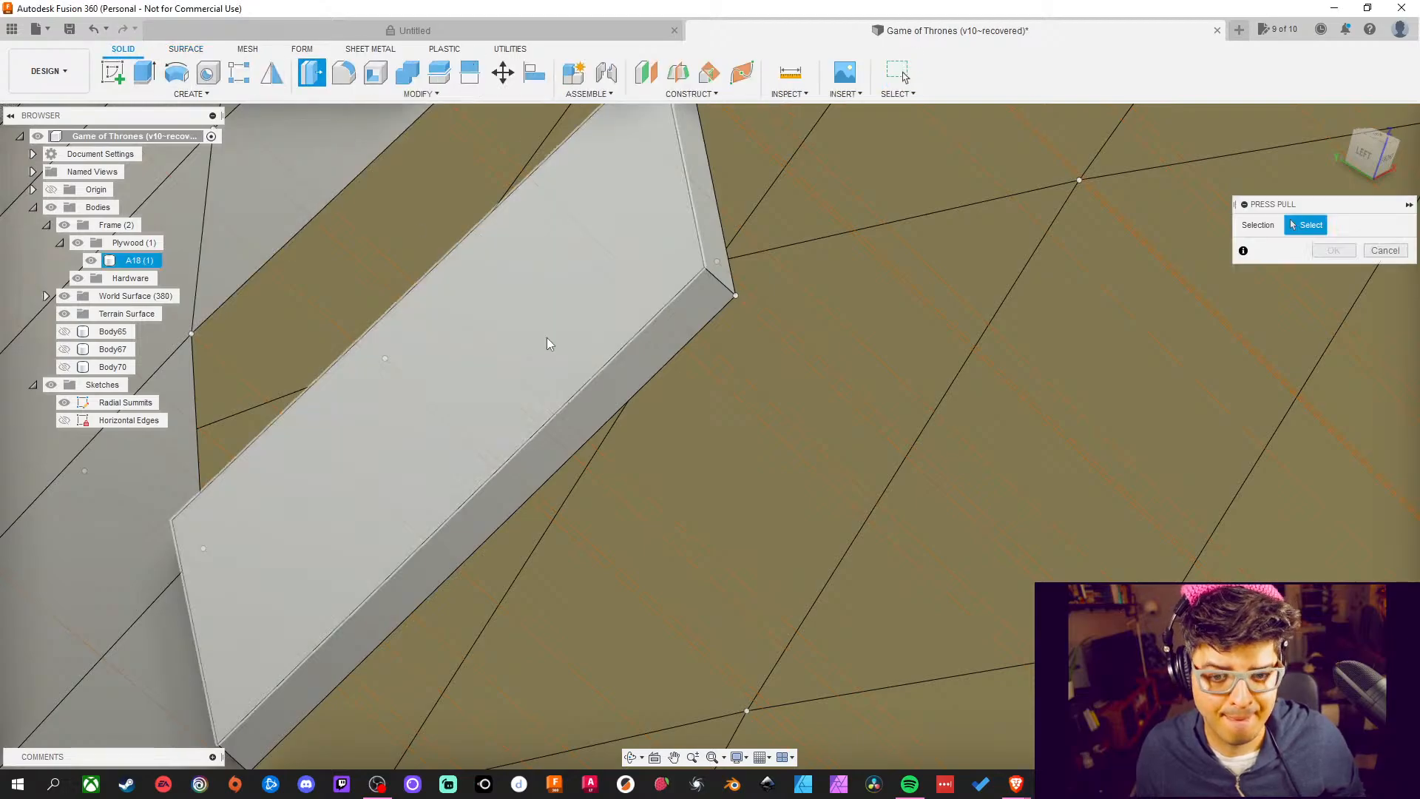
{"action": "left_click", "coordinate": [547, 337]}
{"action": "type", "text": "-0.7"}
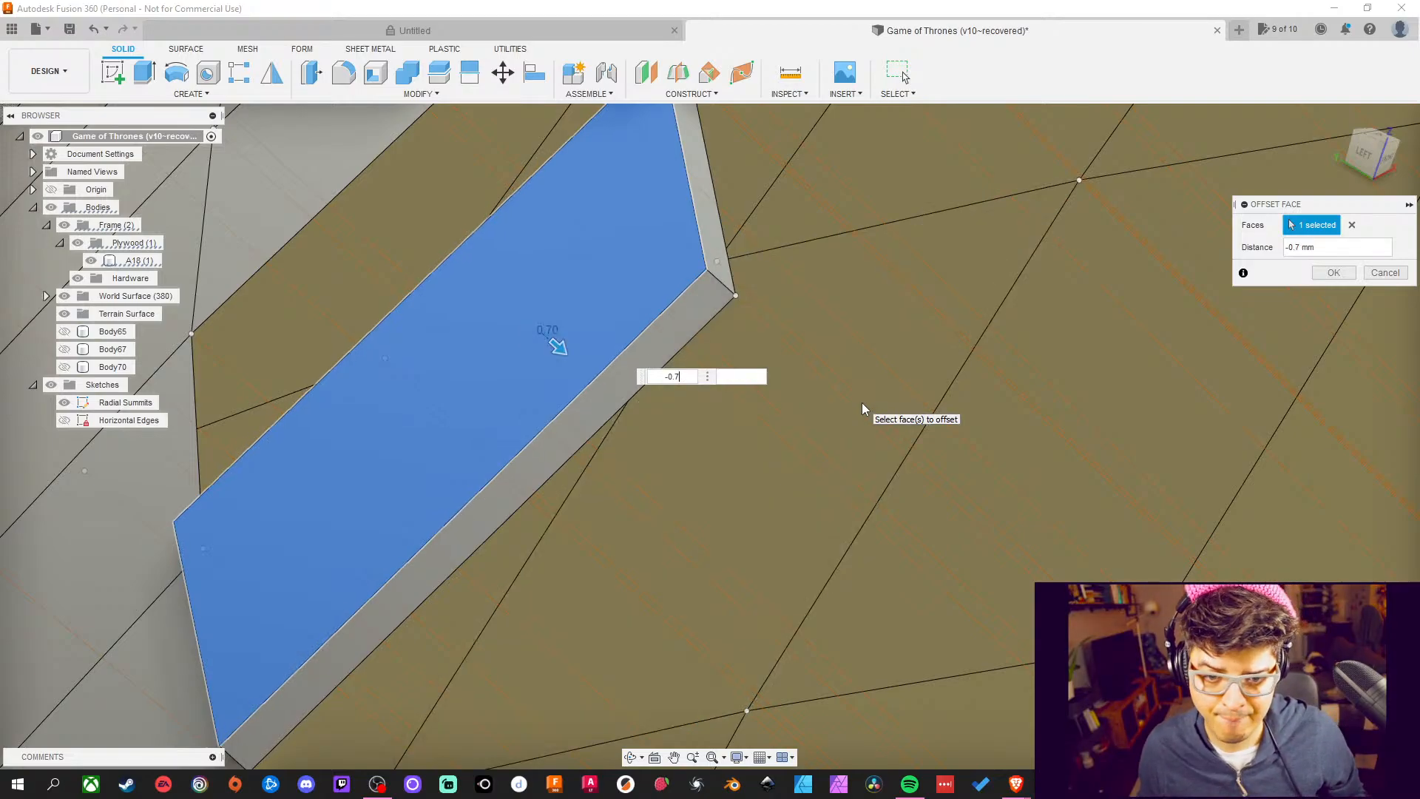
{"action": "key", "text": "Return"}
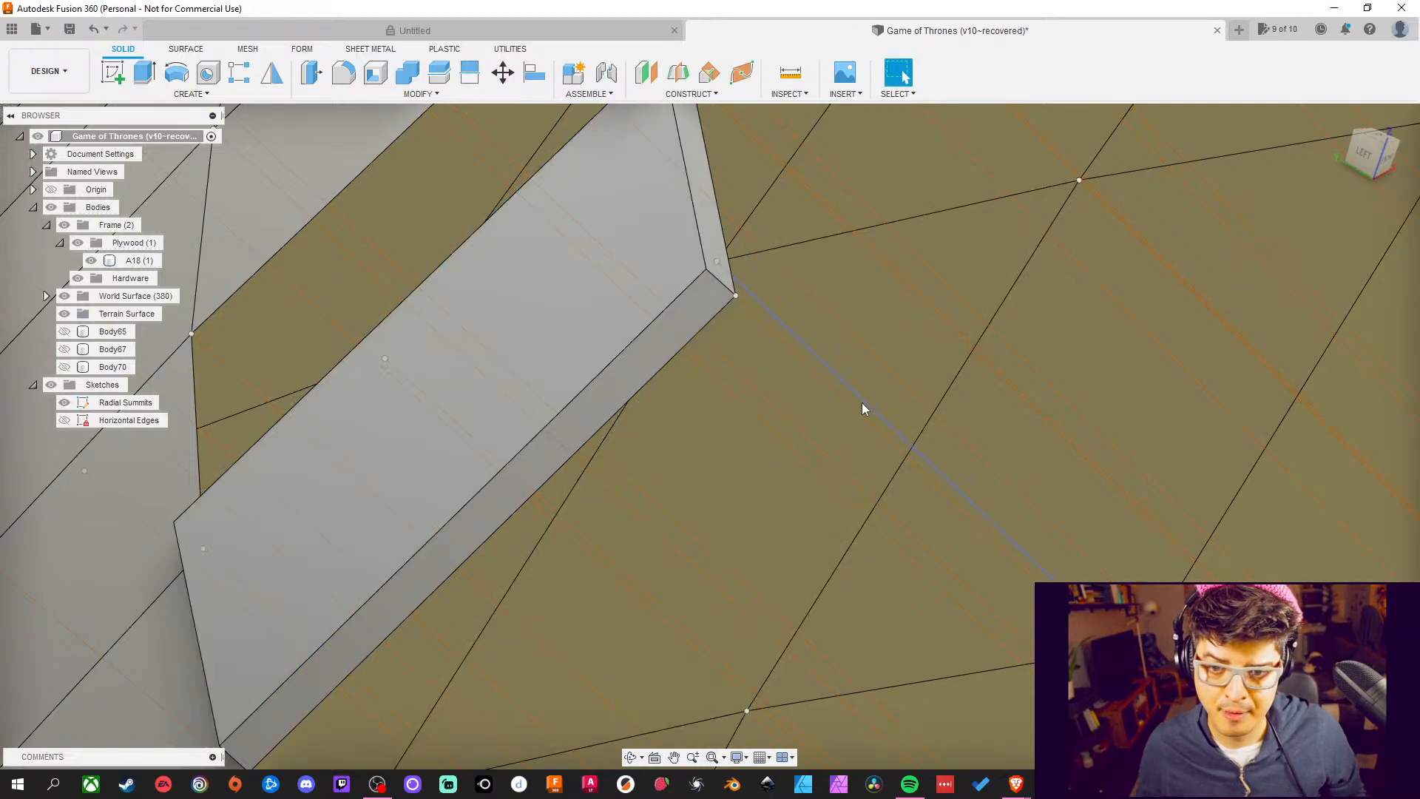
Show Body65, Body67 and Body70 again around the thinned panel
{"action": "left_click", "coordinate": [64, 331]}
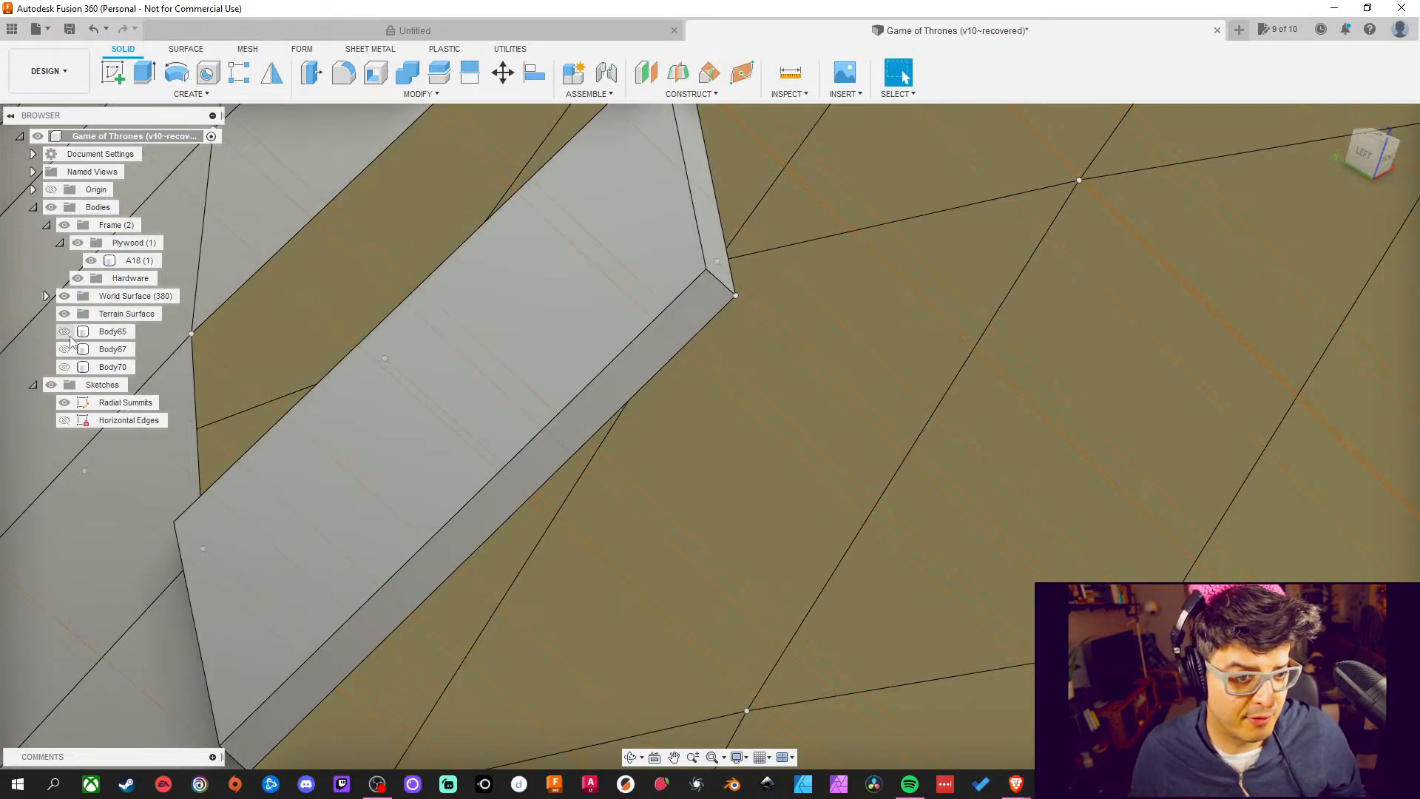
{"action": "left_click", "coordinate": [64, 349]}
{"action": "left_click", "coordinate": [65, 367]}
{"action": "scroll", "coordinate": [526, 438], "scroll_direction": "down", "scroll_amount": 3}
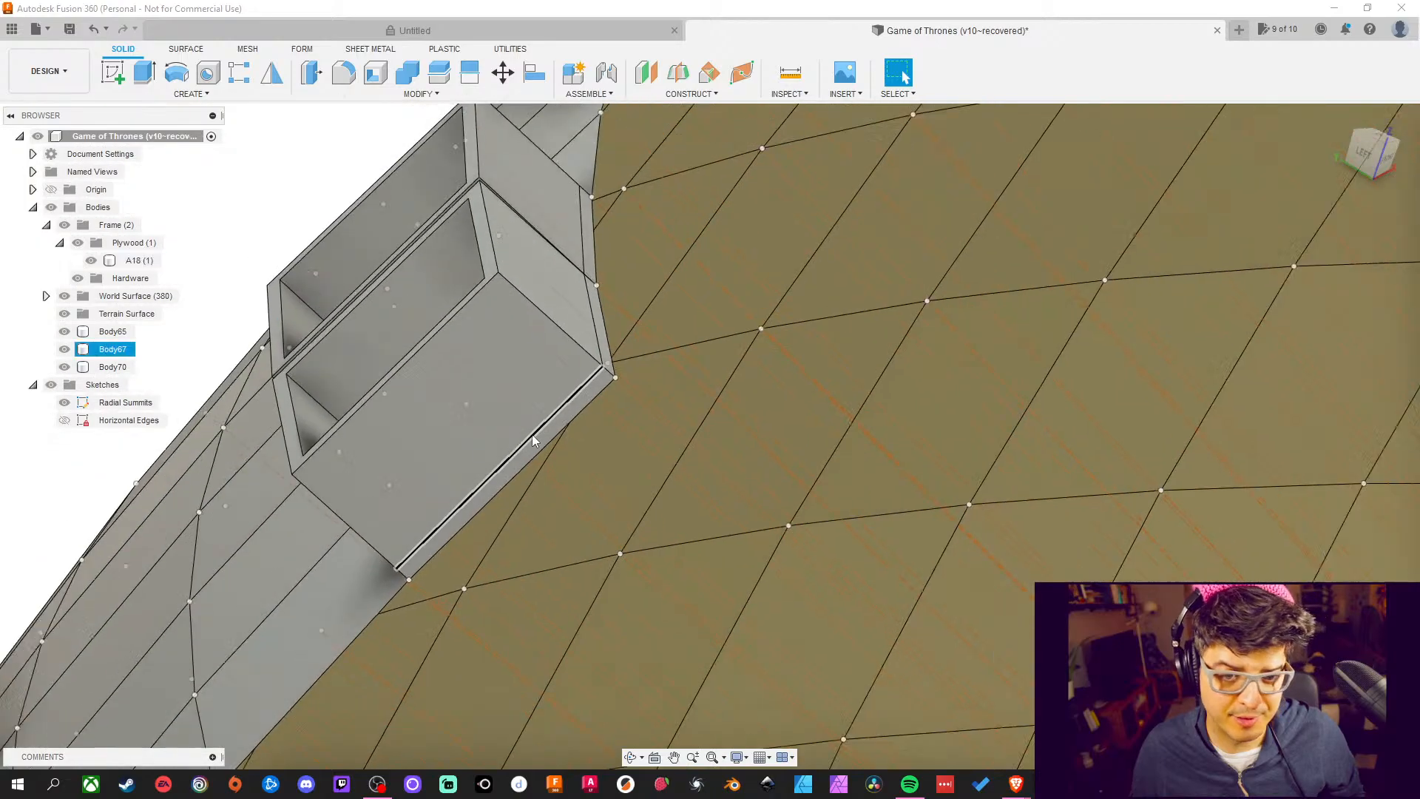
{"action": "middle_click_drag", "start_coordinate": [531, 433], "coordinate": [777, 492], "text": "shift"}
{"action": "scroll", "coordinate": [507, 437], "scroll_direction": "up", "scroll_amount": 3}
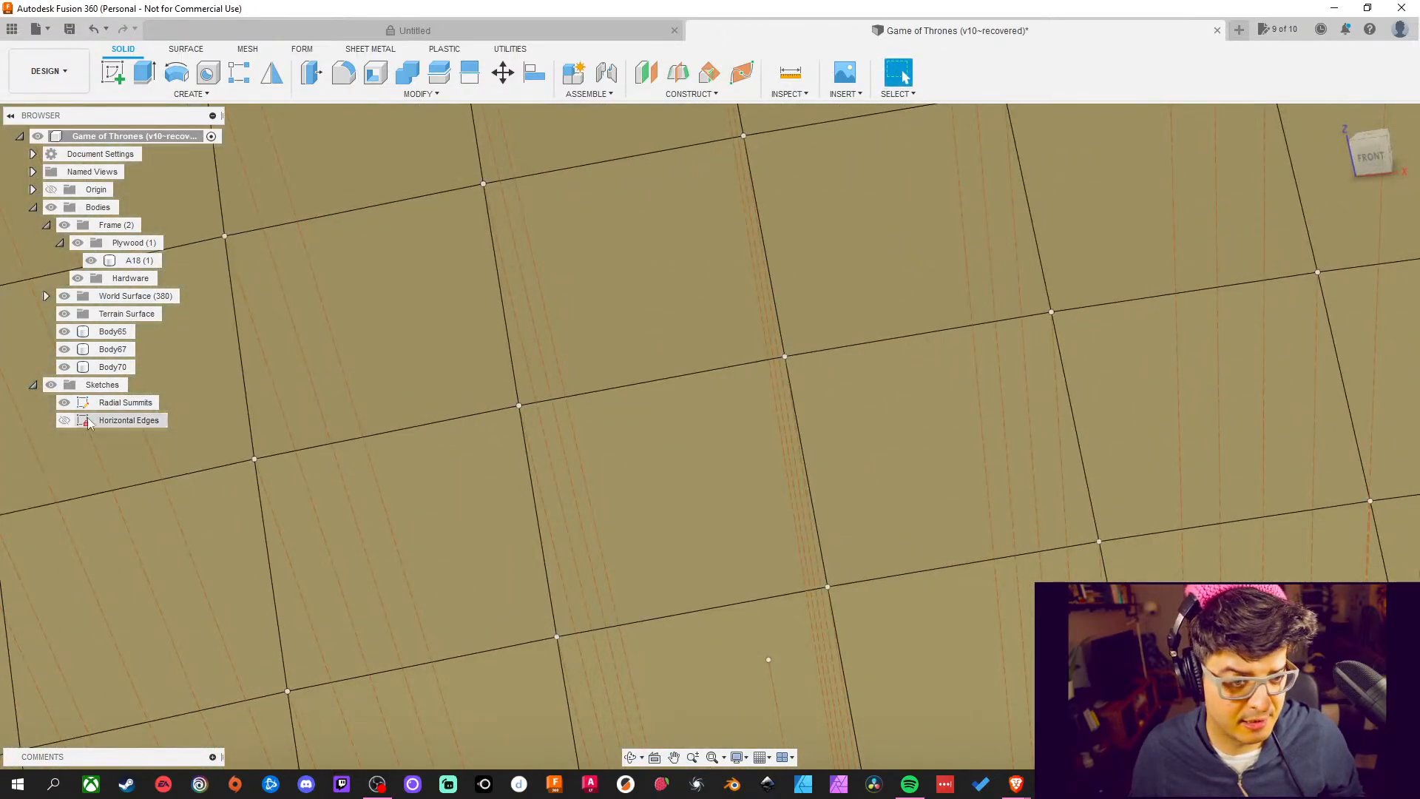
Hide the Radial Summits sketch and the whole Sketches folder, and collapse the folder
{"action": "left_click", "coordinate": [64, 402]}
{"action": "left_click", "coordinate": [51, 385]}
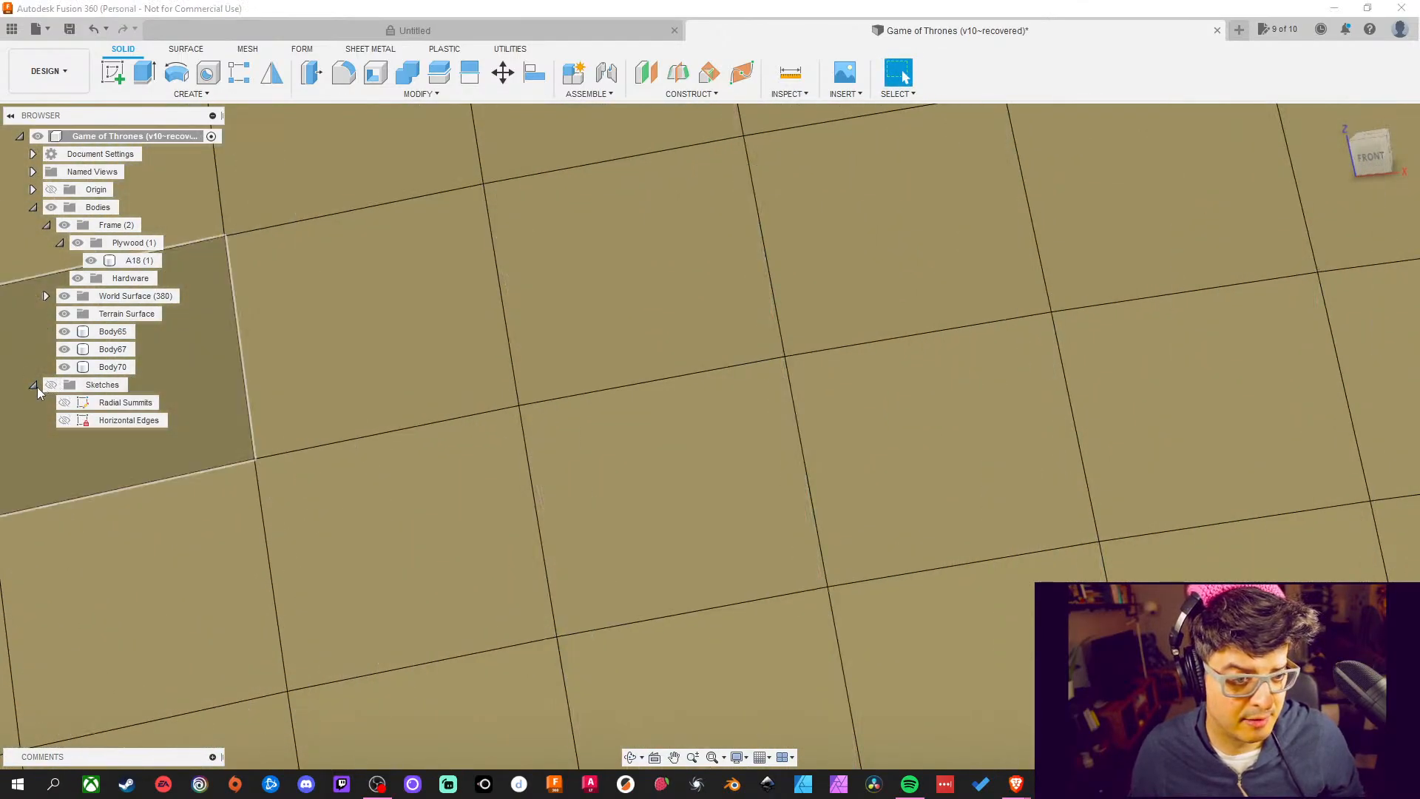
{"action": "scroll", "coordinate": [330, 415], "scroll_direction": "down", "scroll_amount": 5}
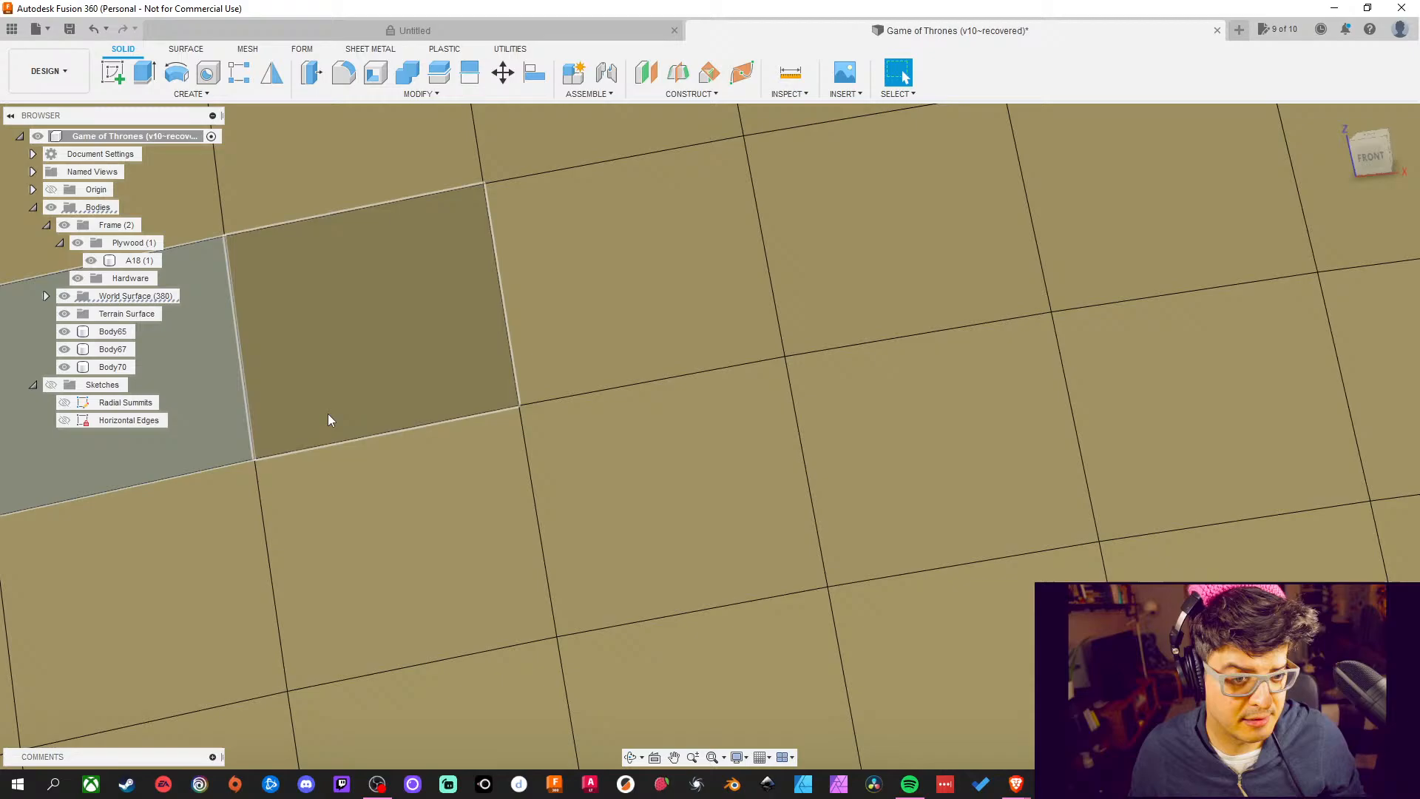
{"action": "left_click", "coordinate": [31, 386]}
Toggle panel A18 (1) off and on to inspect the frame box behind it
{"action": "middle_click_drag", "start_coordinate": [356, 310], "coordinate": [1212, 527]}
{"action": "scroll", "coordinate": [577, 390], "scroll_direction": "up", "scroll_amount": 6}
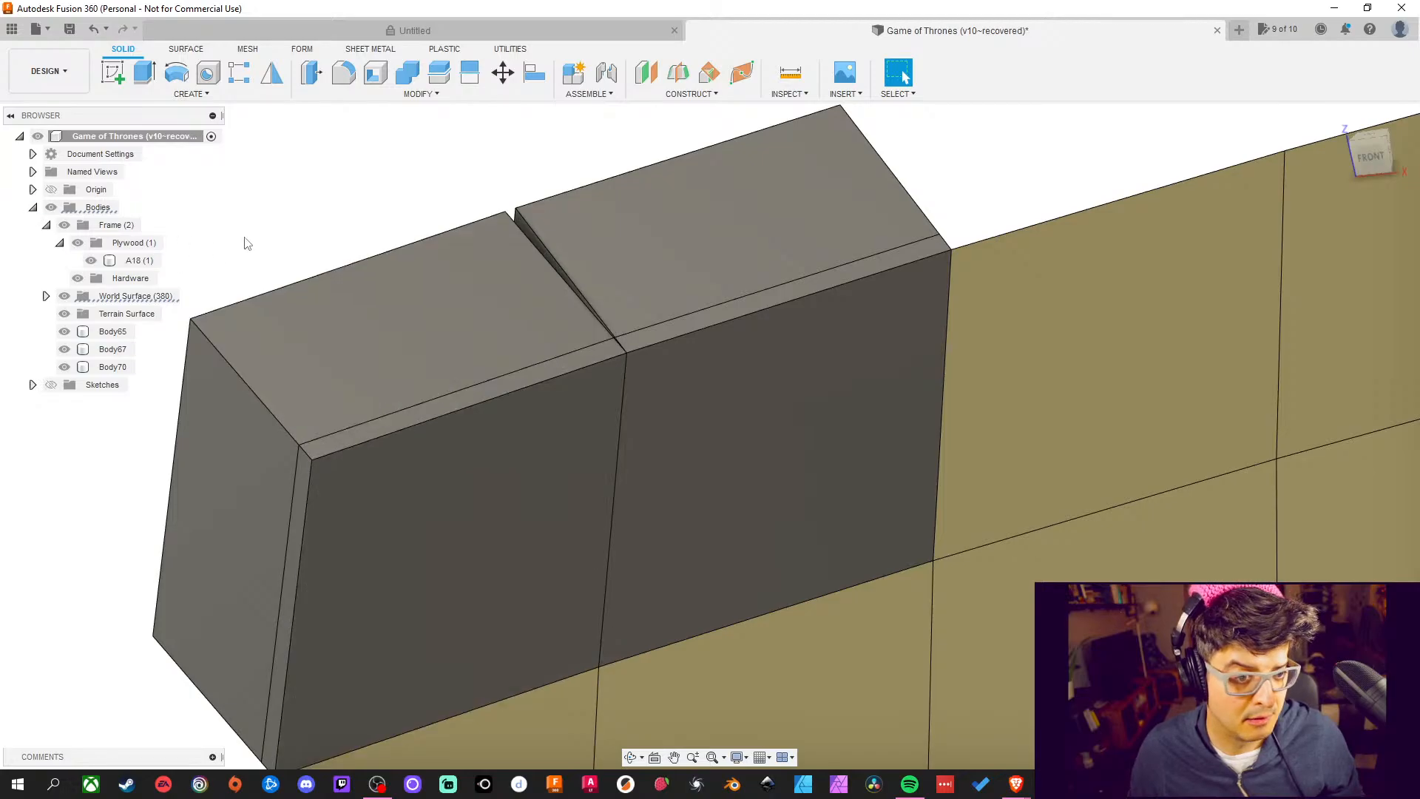
{"action": "left_click", "coordinate": [93, 260]}
{"action": "left_click", "coordinate": [91, 260]}
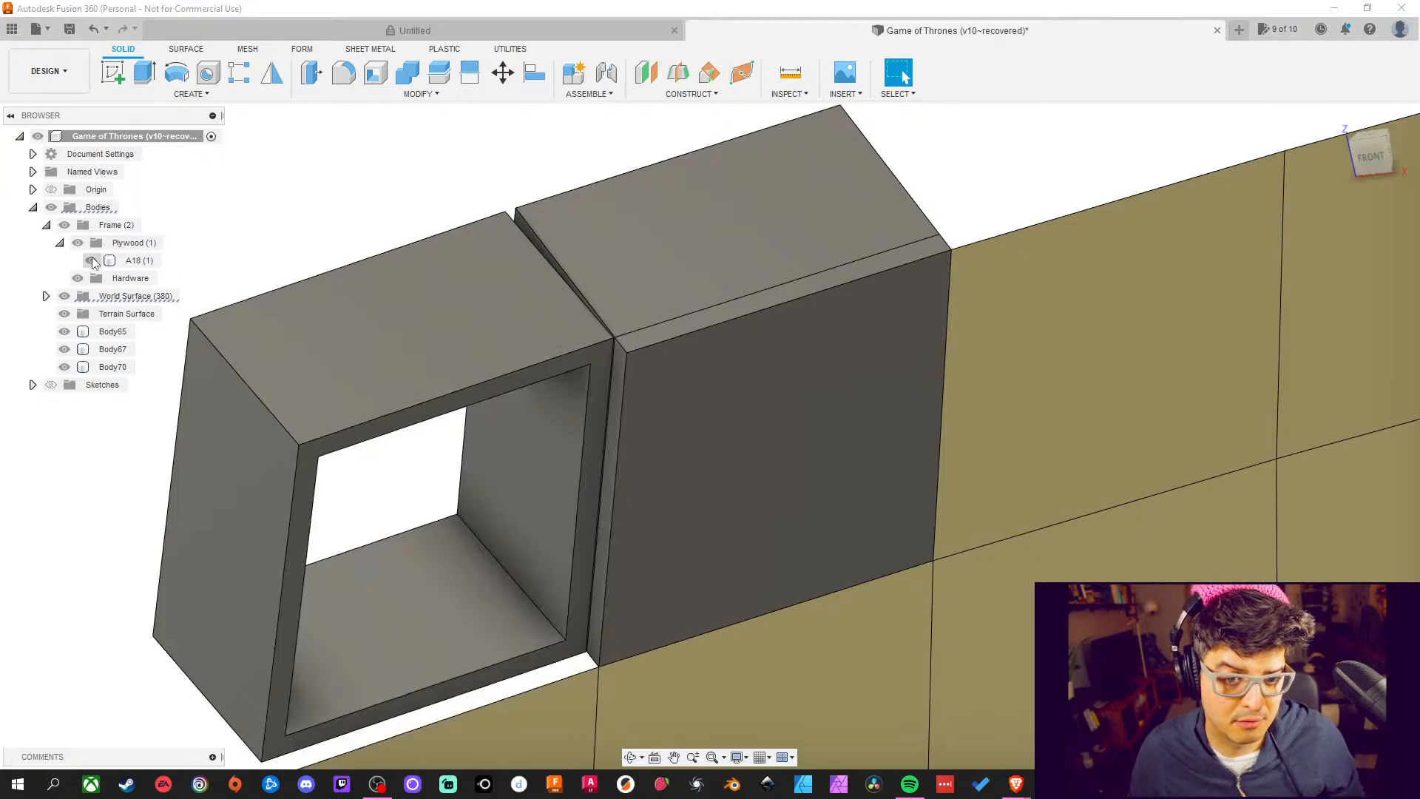
{"action": "left_click", "coordinate": [91, 261]}
{"action": "middle_click_drag", "start_coordinate": [365, 215], "coordinate": [377, 198]}
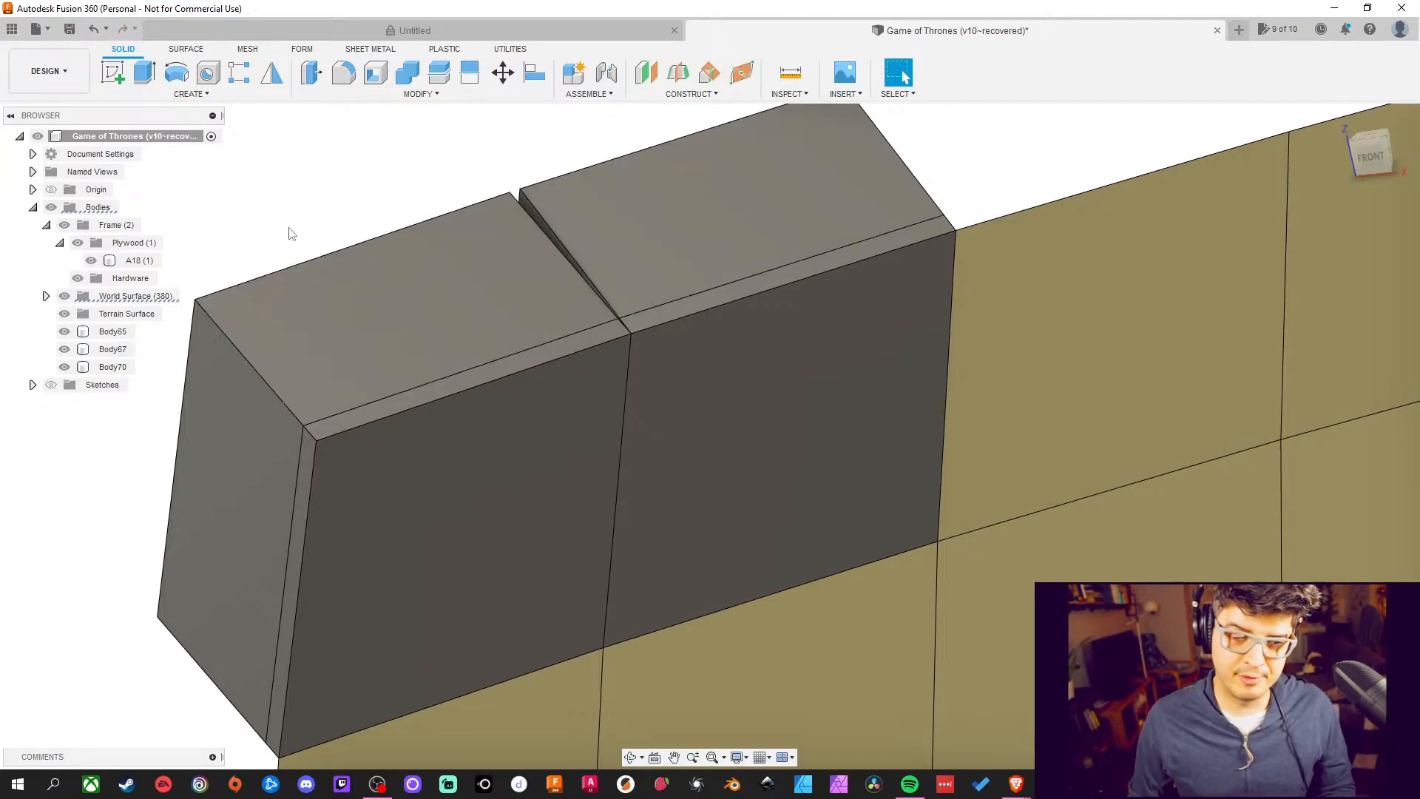
Hide the World Surface folder to isolate the two adjoining frame boxes with their open backs in view
{"action": "middle_click_drag", "start_coordinate": [291, 228], "coordinate": [421, 229], "text": "shift"}
{"action": "left_click_drag", "start_coordinate": [408, 245], "coordinate": [352, 225]}
{"action": "key", "text": "Escape"}
{"action": "middle_click_drag", "start_coordinate": [353, 225], "coordinate": [764, 118]}
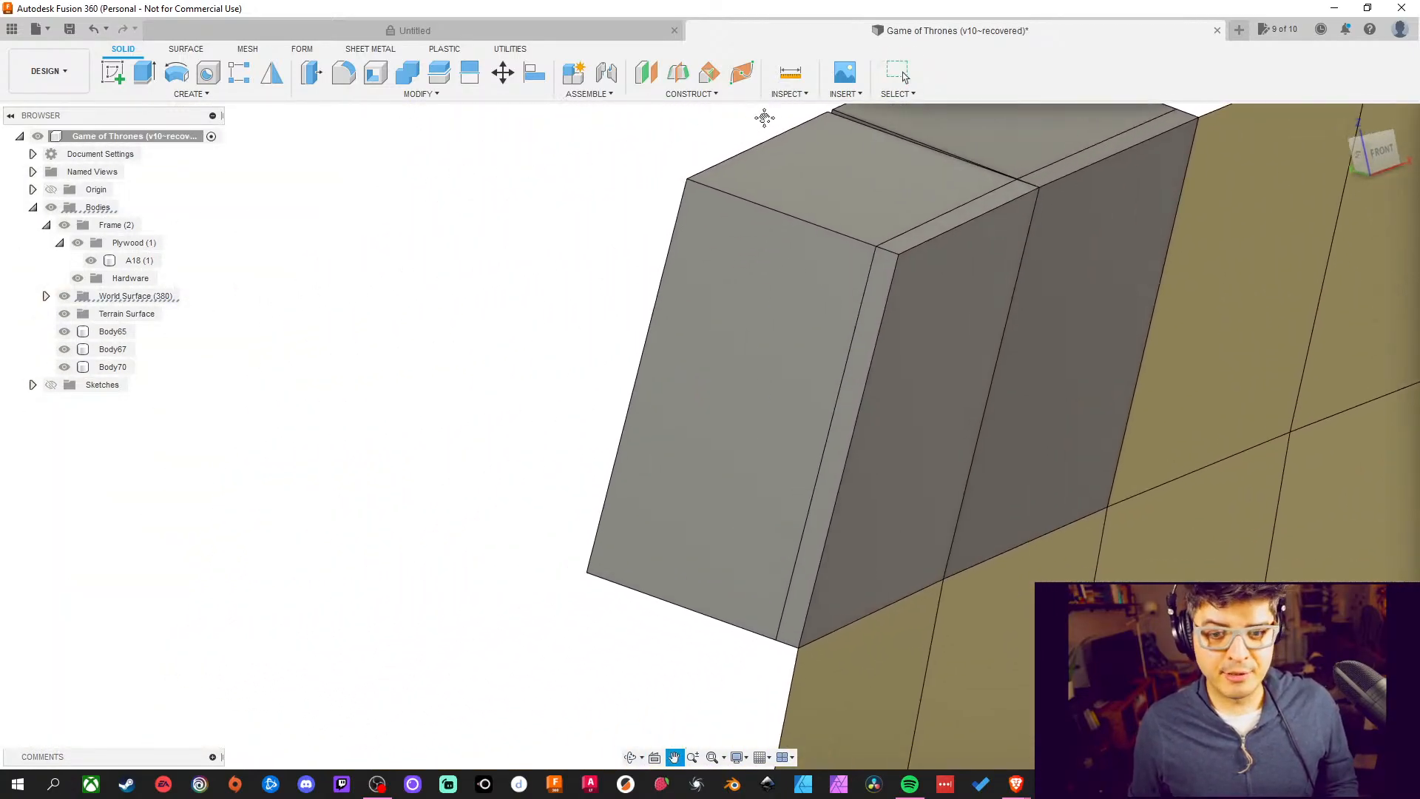
{"action": "middle_click_drag", "start_coordinate": [650, 323], "coordinate": [751, 255], "text": "shift"}
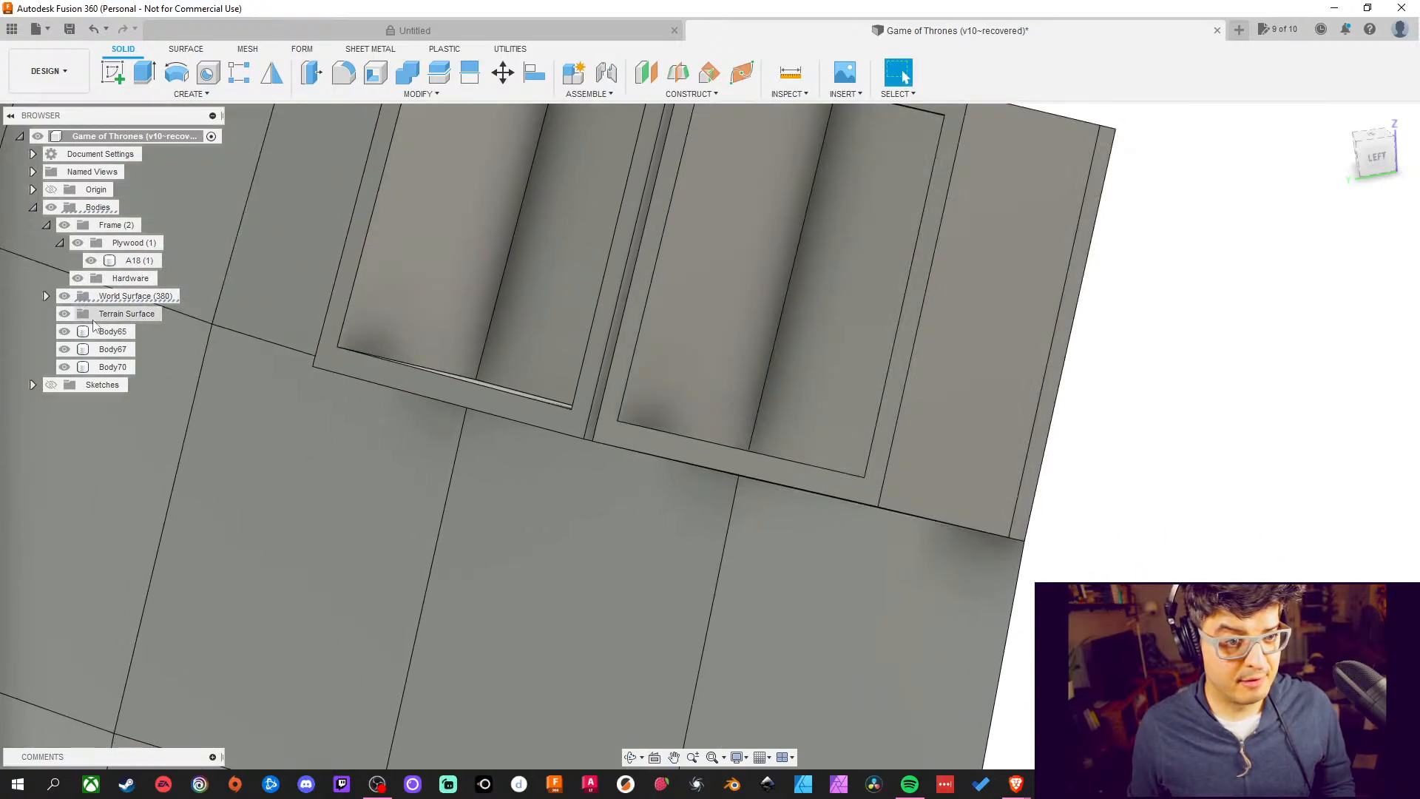
{"action": "left_click", "coordinate": [64, 296]}
{"action": "scroll", "coordinate": [1001, 397], "scroll_direction": "down", "scroll_amount": 5}
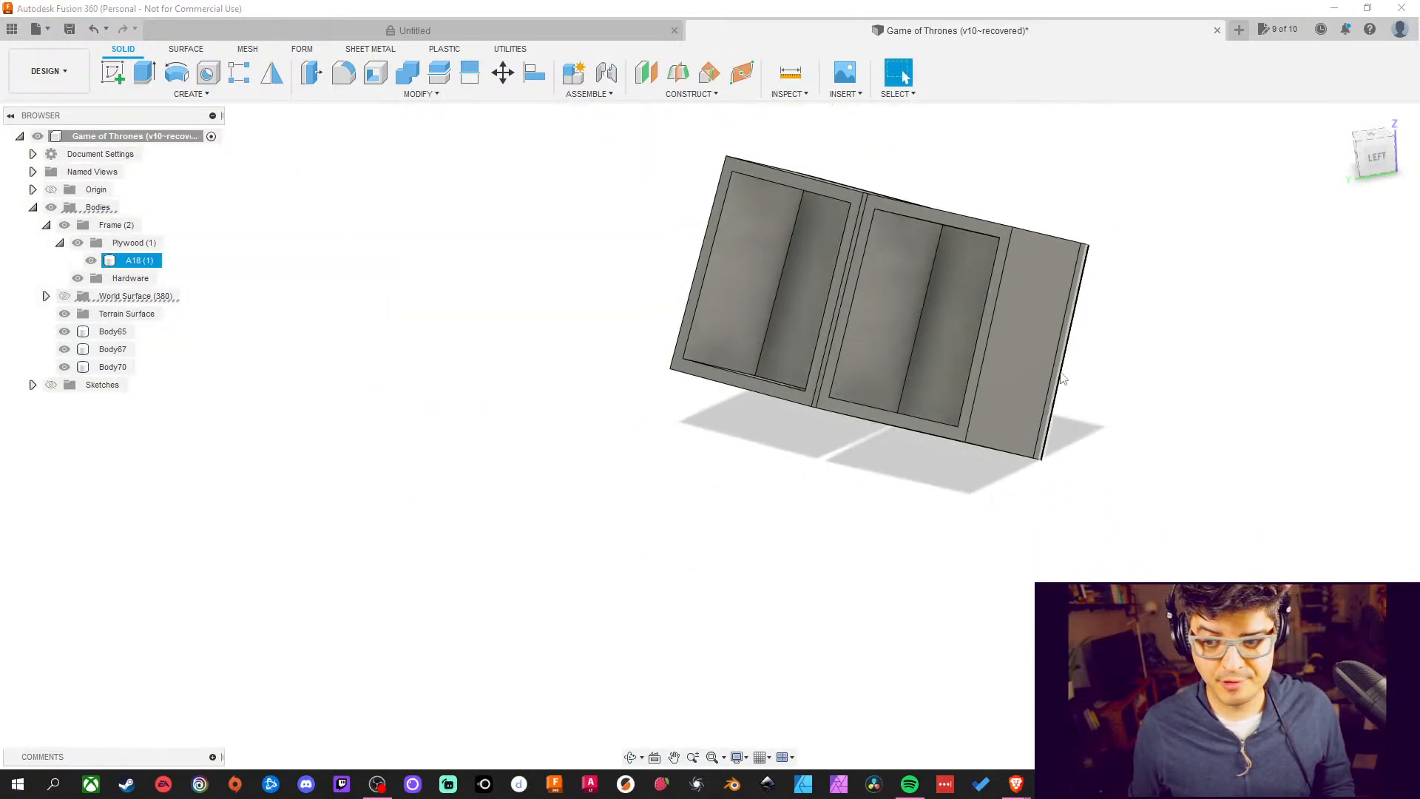
Examine the wedge-shaped gap between the two frame boxes from above and from behind
{"action": "left_click_drag", "start_coordinate": [1176, 421], "coordinate": [1124, 536]}
{"action": "scroll", "coordinate": [762, 251], "scroll_direction": "down", "scroll_amount": 2}
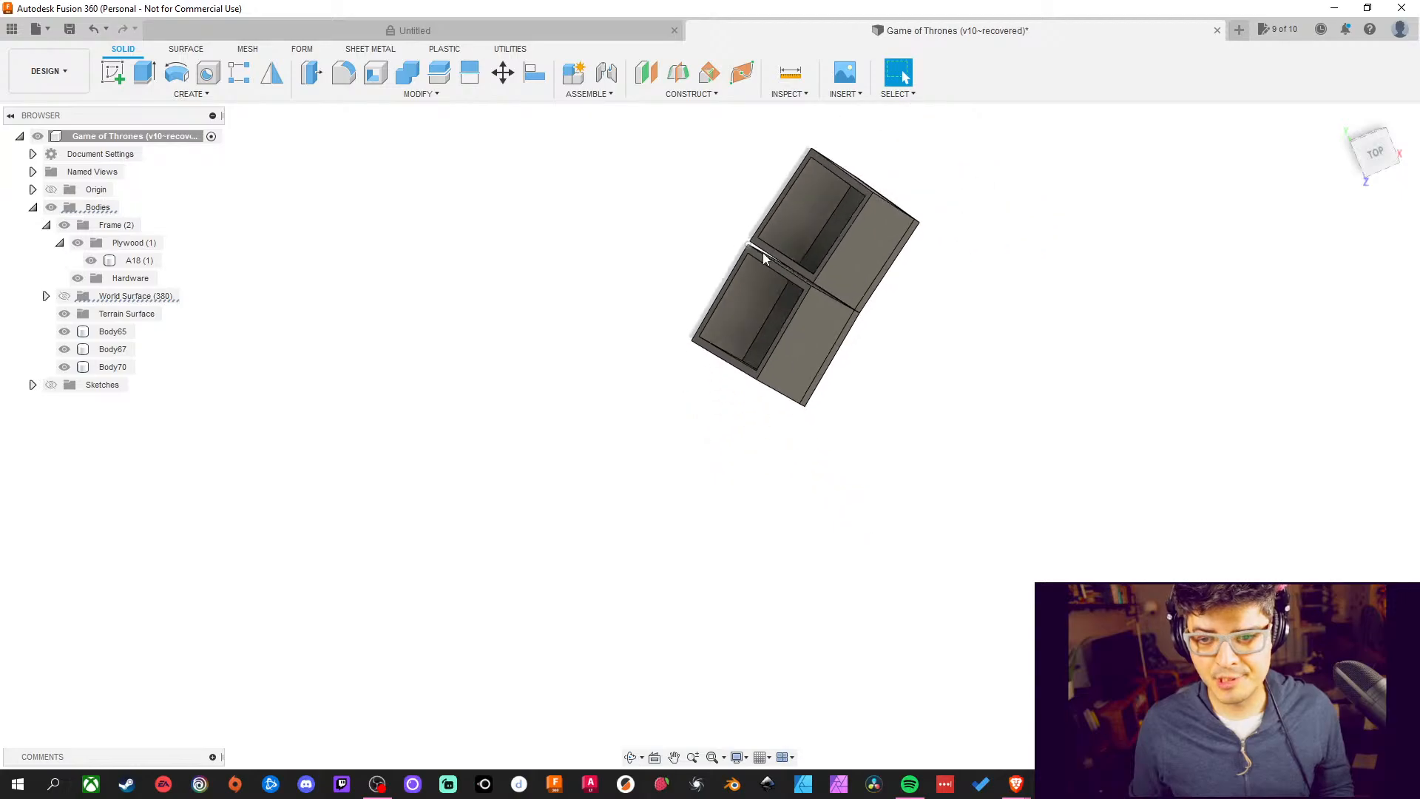
{"action": "scroll", "coordinate": [745, 259], "scroll_direction": "up", "scroll_amount": 5}
{"action": "scroll", "coordinate": [871, 308], "scroll_direction": "down", "scroll_amount": 6}
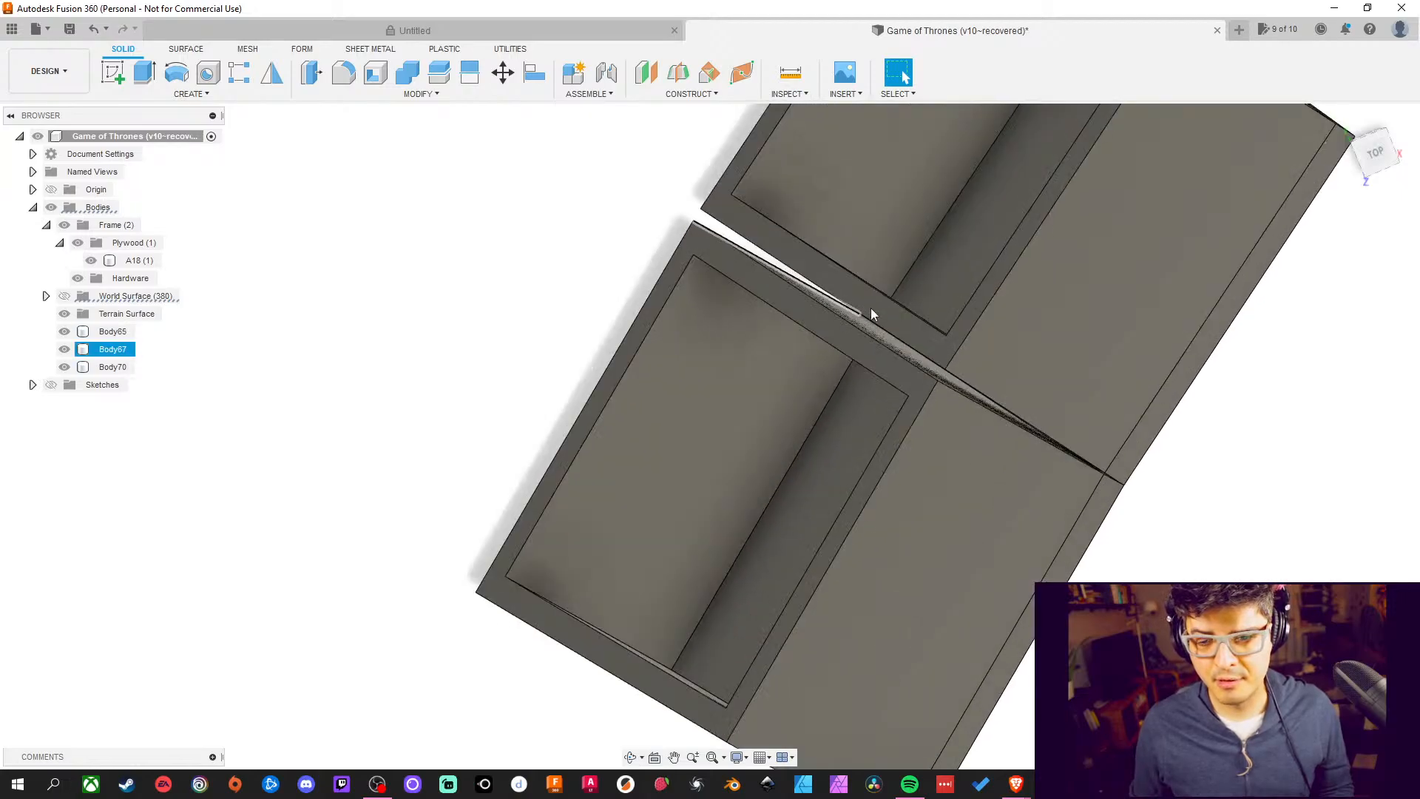
{"action": "left_click", "coordinate": [1340, 118]}
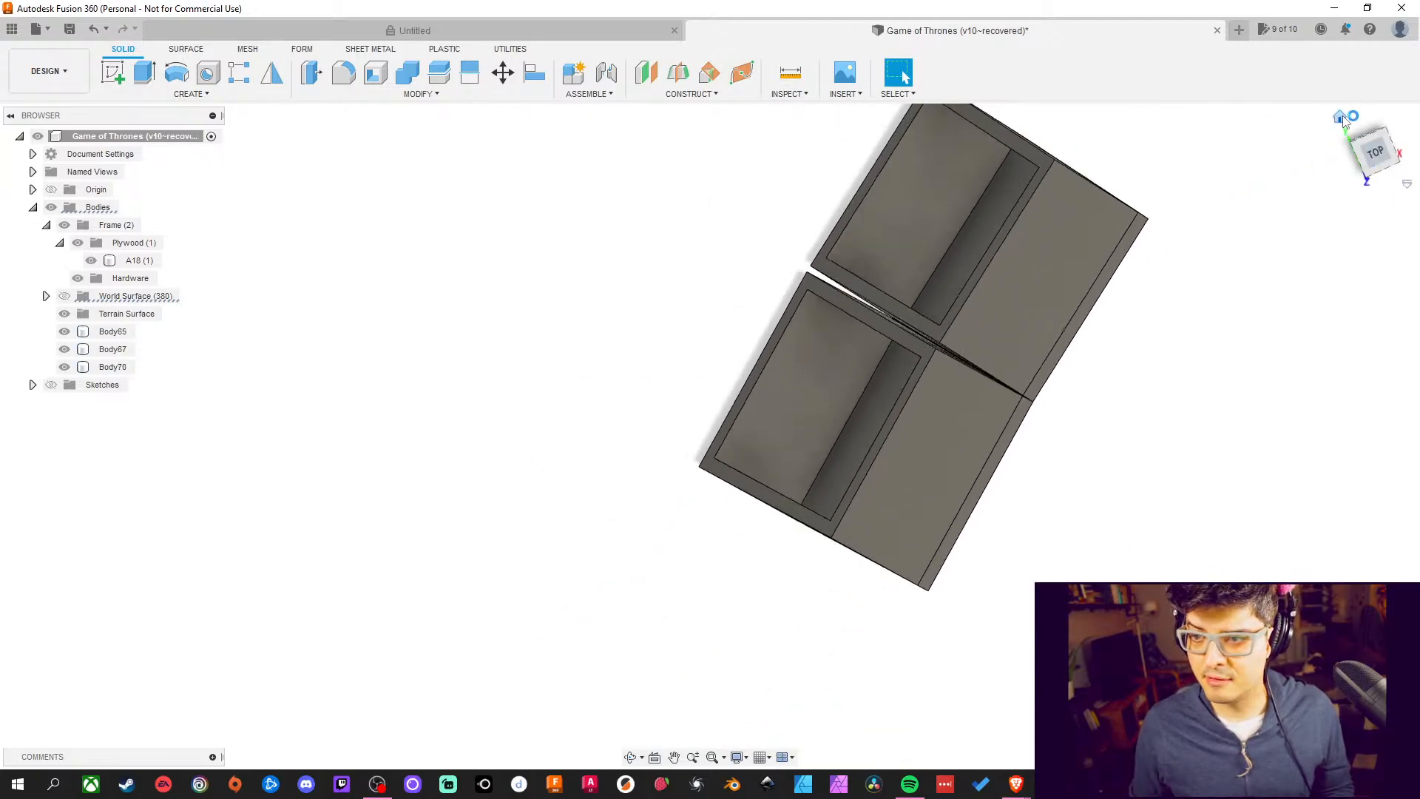
{"action": "middle_click_drag", "start_coordinate": [954, 542], "coordinate": [1094, 499], "text": "shift"}
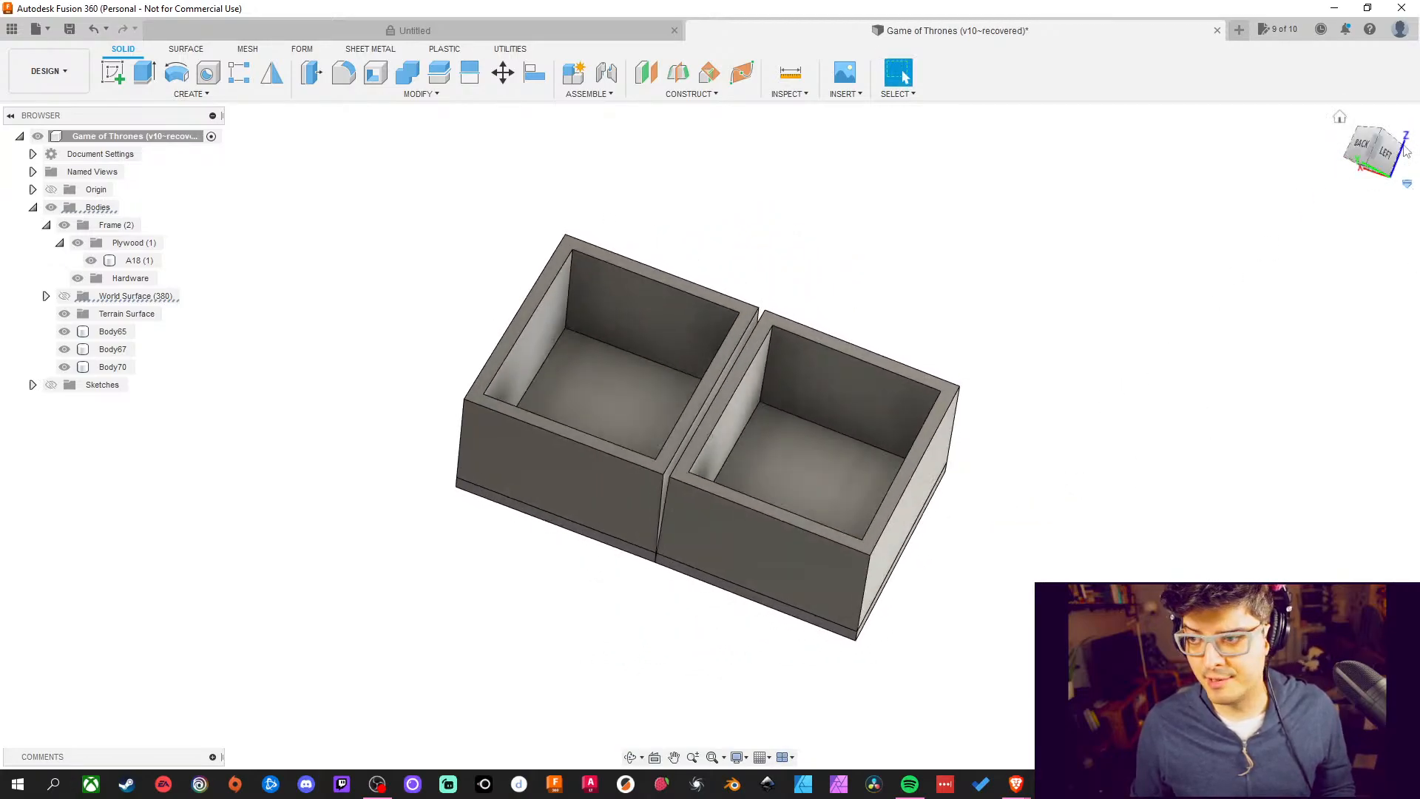
{"action": "left_click", "coordinate": [1367, 140]}
{"action": "middle_click_drag", "start_coordinate": [1222, 373], "coordinate": [1179, 418], "text": "shift"}
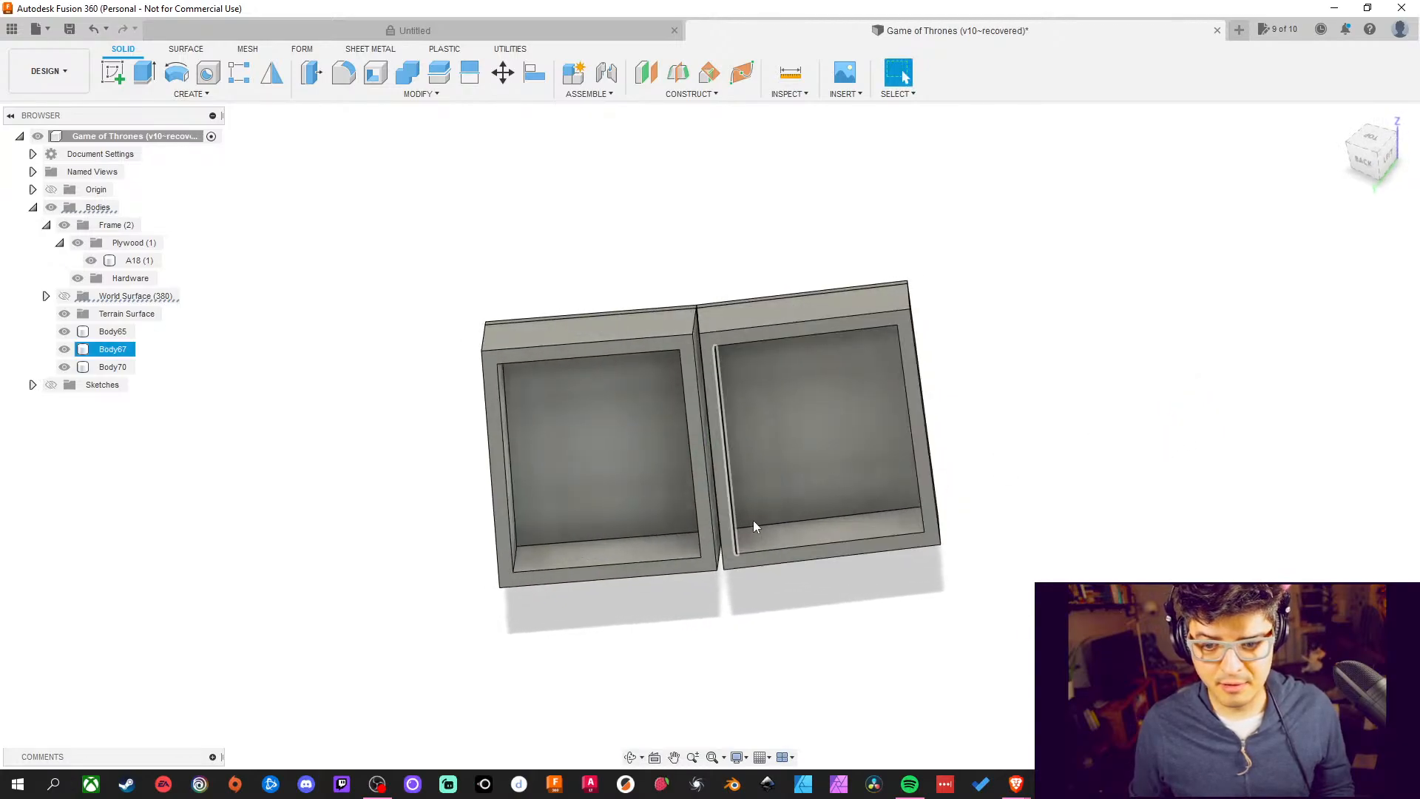
Select the neighbouring inner side walls of the two frame boxes to compare where the boxes meet
{"action": "left_click", "coordinate": [744, 460]}
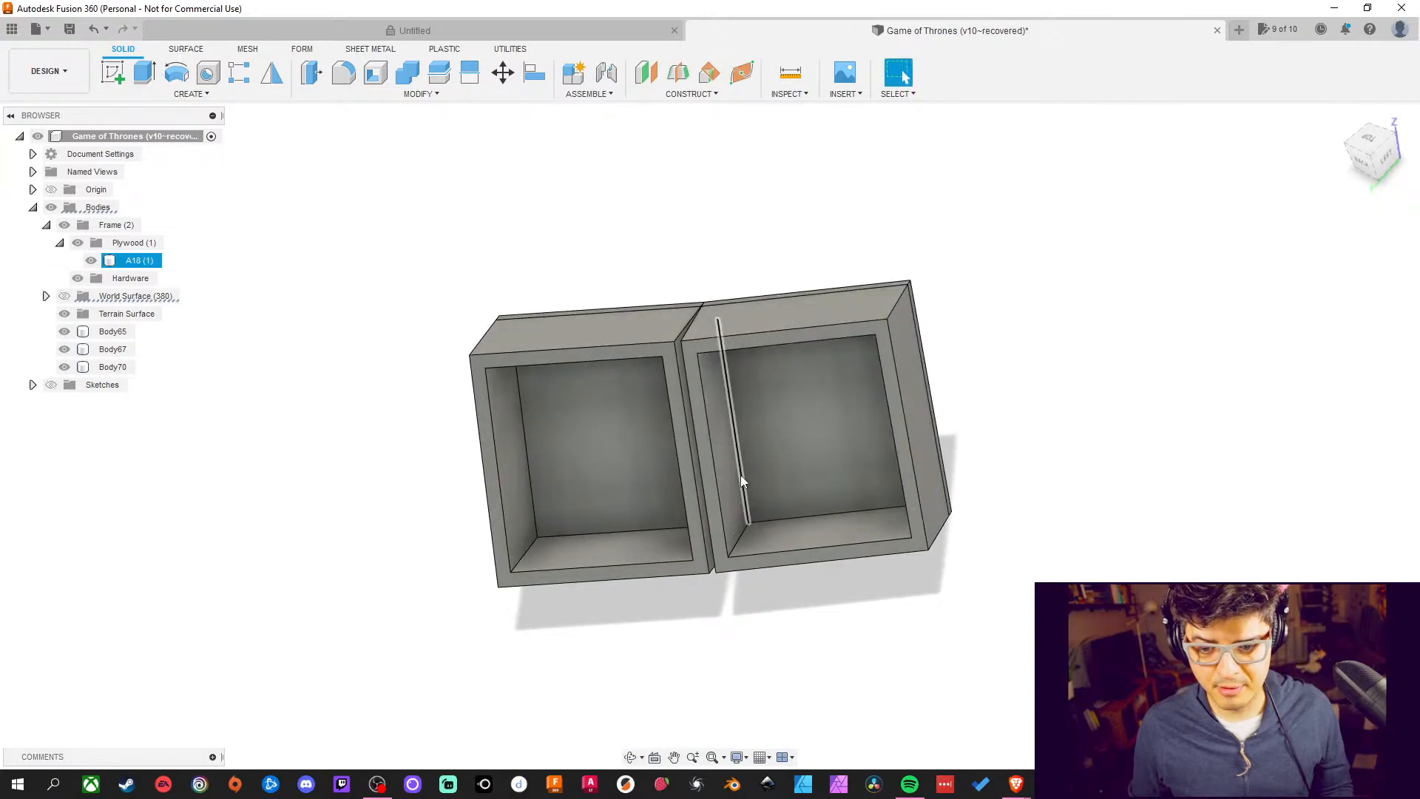
{"action": "left_click", "coordinate": [721, 482]}
{"action": "left_click_drag", "start_coordinate": [676, 482], "coordinate": [691, 479]}
{"action": "key", "text": "Escape"}
{"action": "left_click", "coordinate": [675, 470]}
{"action": "left_click", "coordinate": [747, 463]}
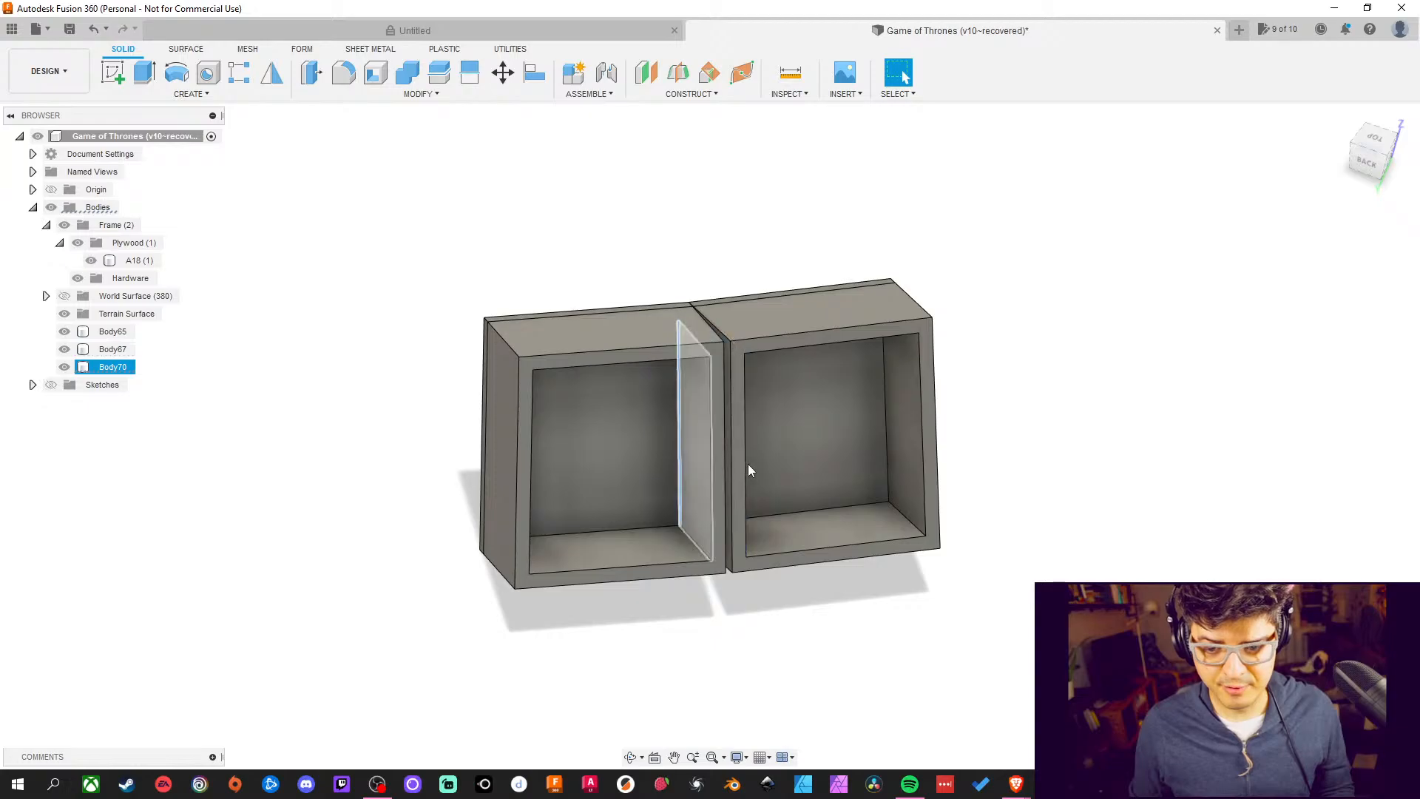
{"action": "middle_click_drag", "start_coordinate": [783, 455], "coordinate": [744, 460], "text": "shift"}
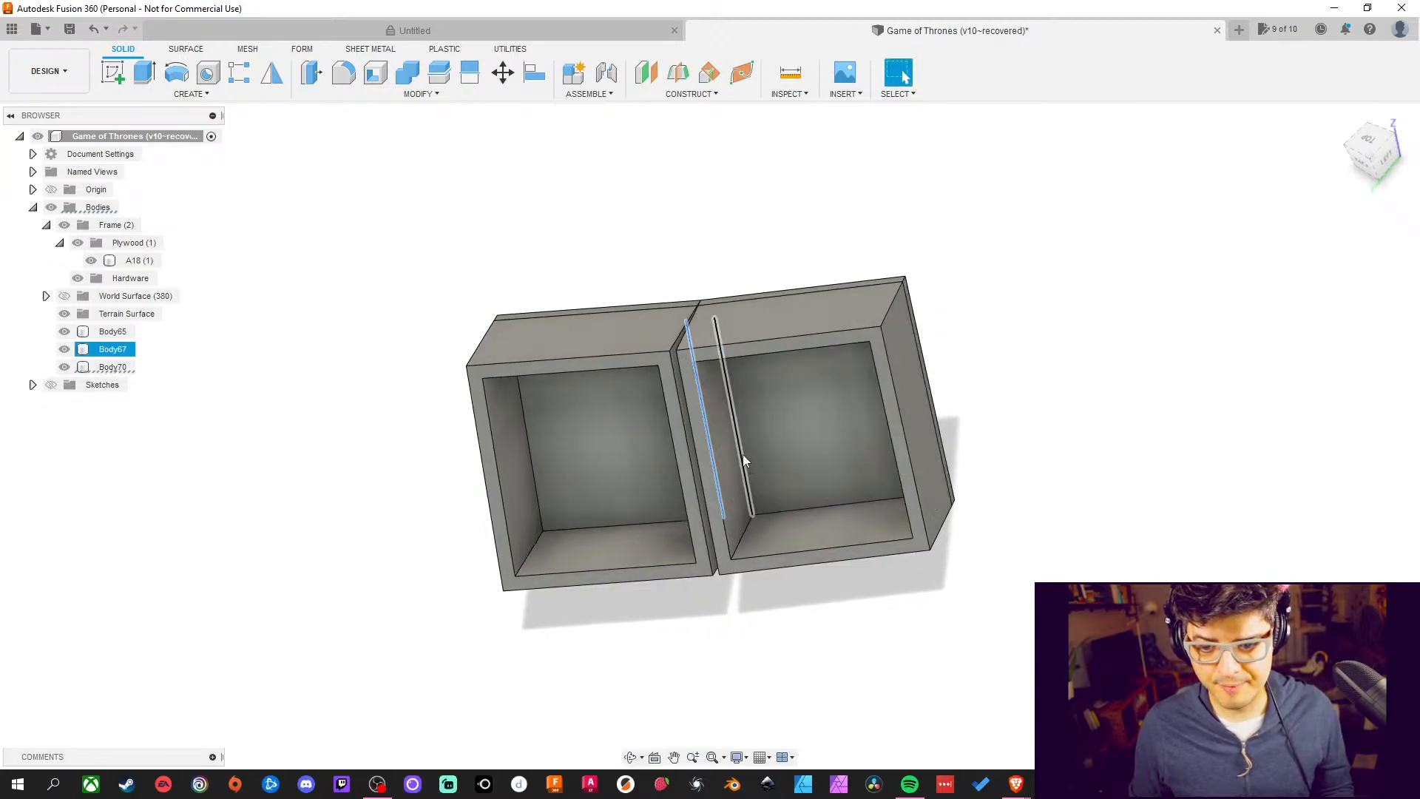
{"action": "left_click", "coordinate": [742, 454], "text": "ctrl"}
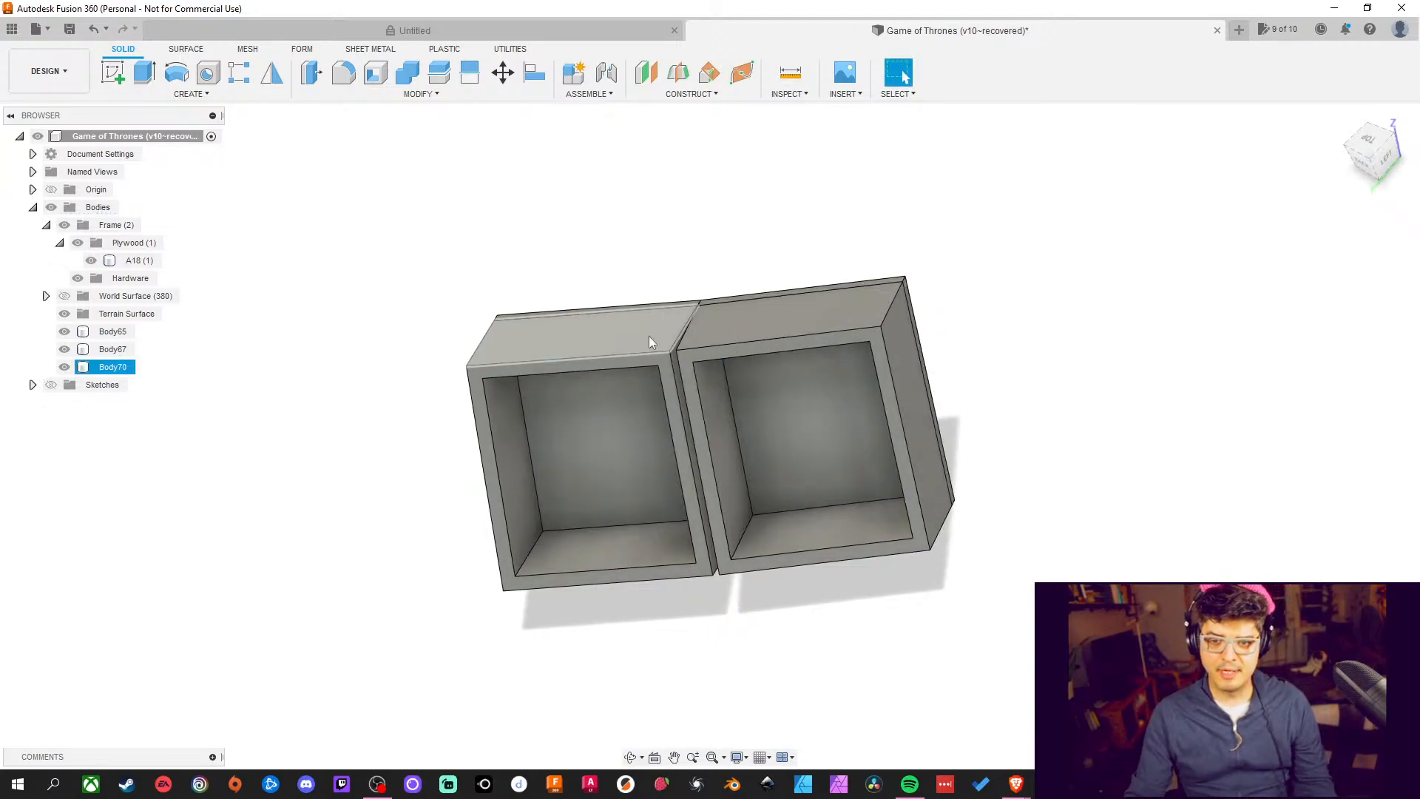
Inspect how the gap between the frame boxes tapers toward their front faces, up close and from the side
{"action": "scroll", "coordinate": [698, 399], "scroll_direction": "up", "scroll_amount": 5}
{"action": "scroll", "coordinate": [689, 279], "scroll_direction": "down", "scroll_amount": 3}
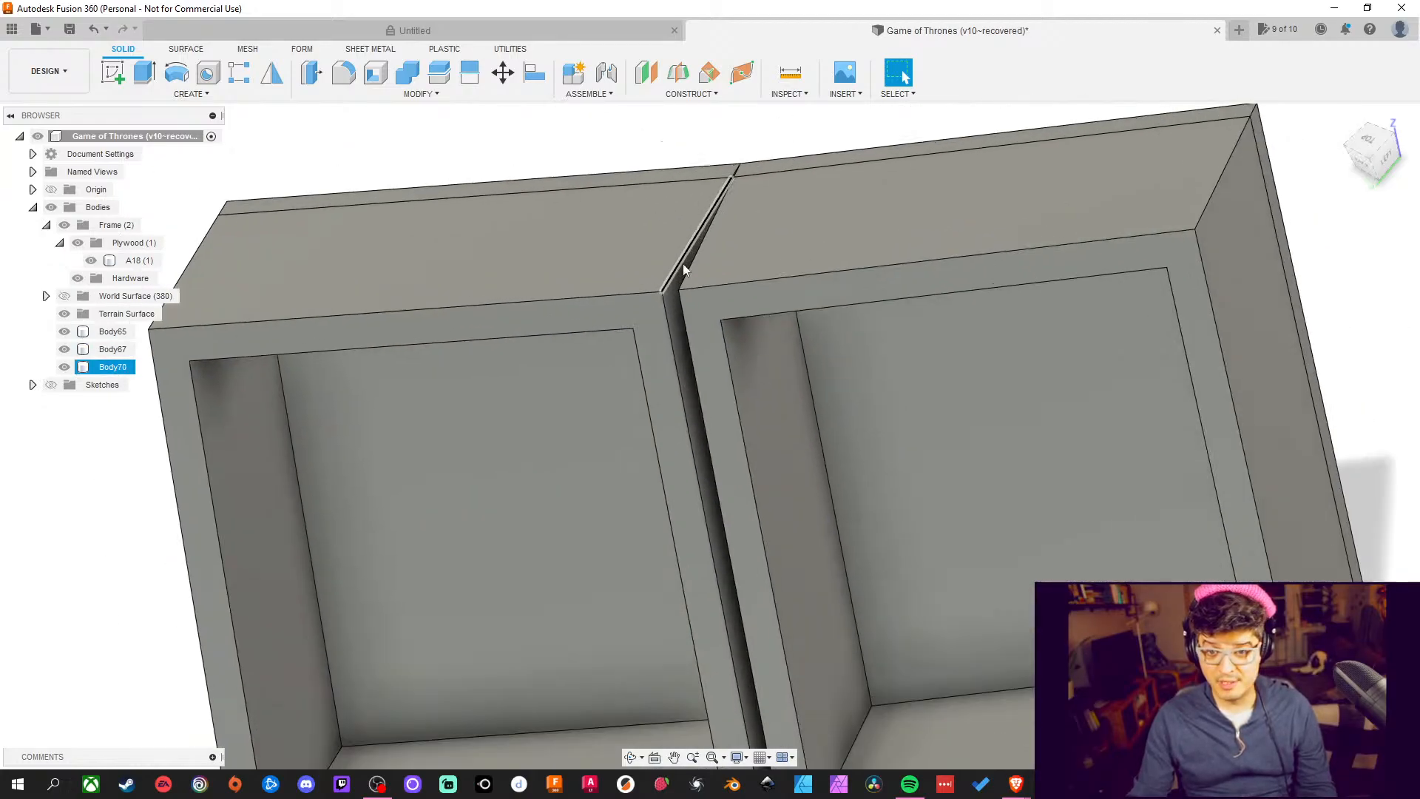
{"action": "scroll", "coordinate": [662, 326], "scroll_direction": "up", "scroll_amount": 2}
{"action": "scroll", "coordinate": [658, 333], "scroll_direction": "down", "scroll_amount": 4}
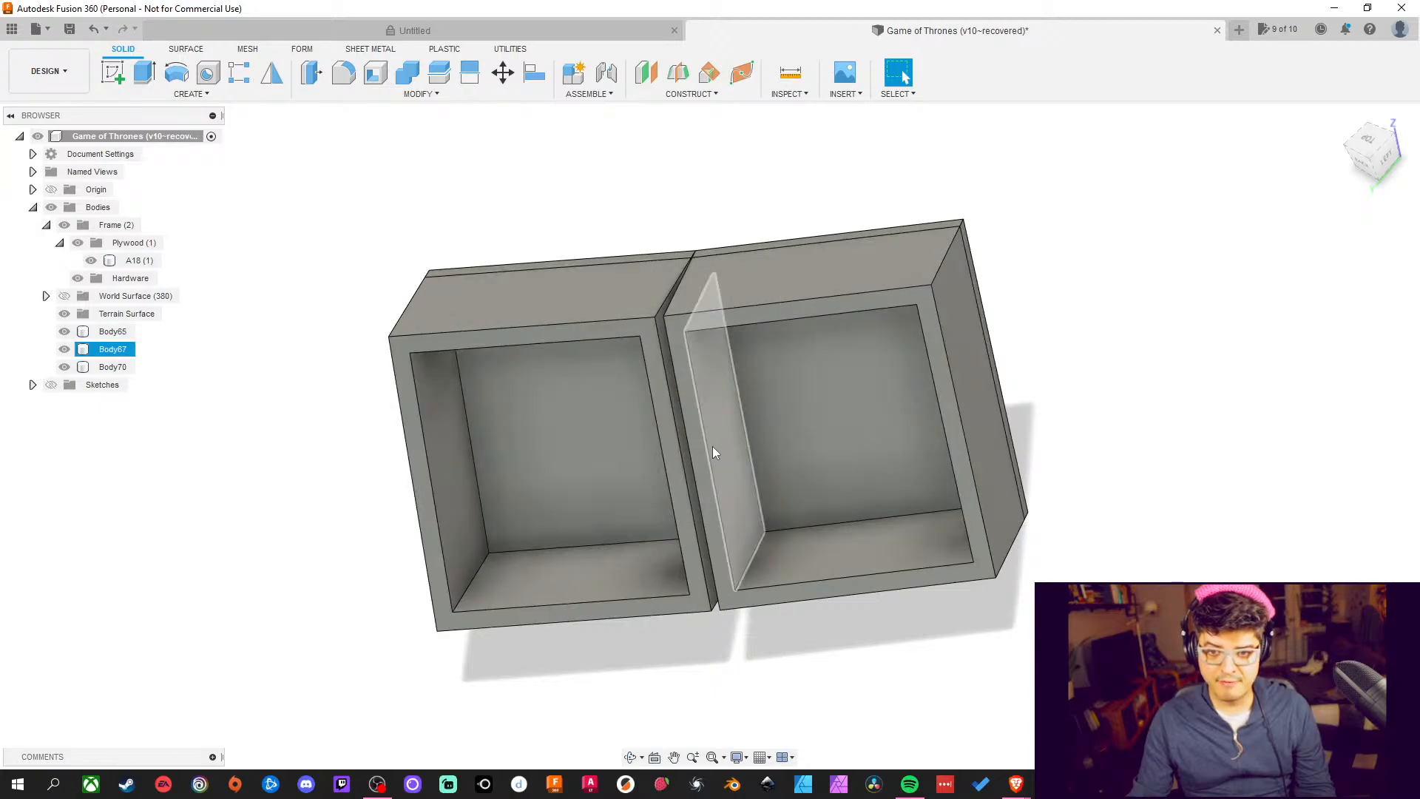
{"action": "middle_click_drag", "start_coordinate": [749, 488], "coordinate": [543, 457], "text": "shift"}
{"action": "scroll", "coordinate": [1220, 619], "scroll_direction": "up", "scroll_amount": 2}
{"action": "scroll", "coordinate": [1220, 619], "scroll_direction": "down", "scroll_amount": 3}
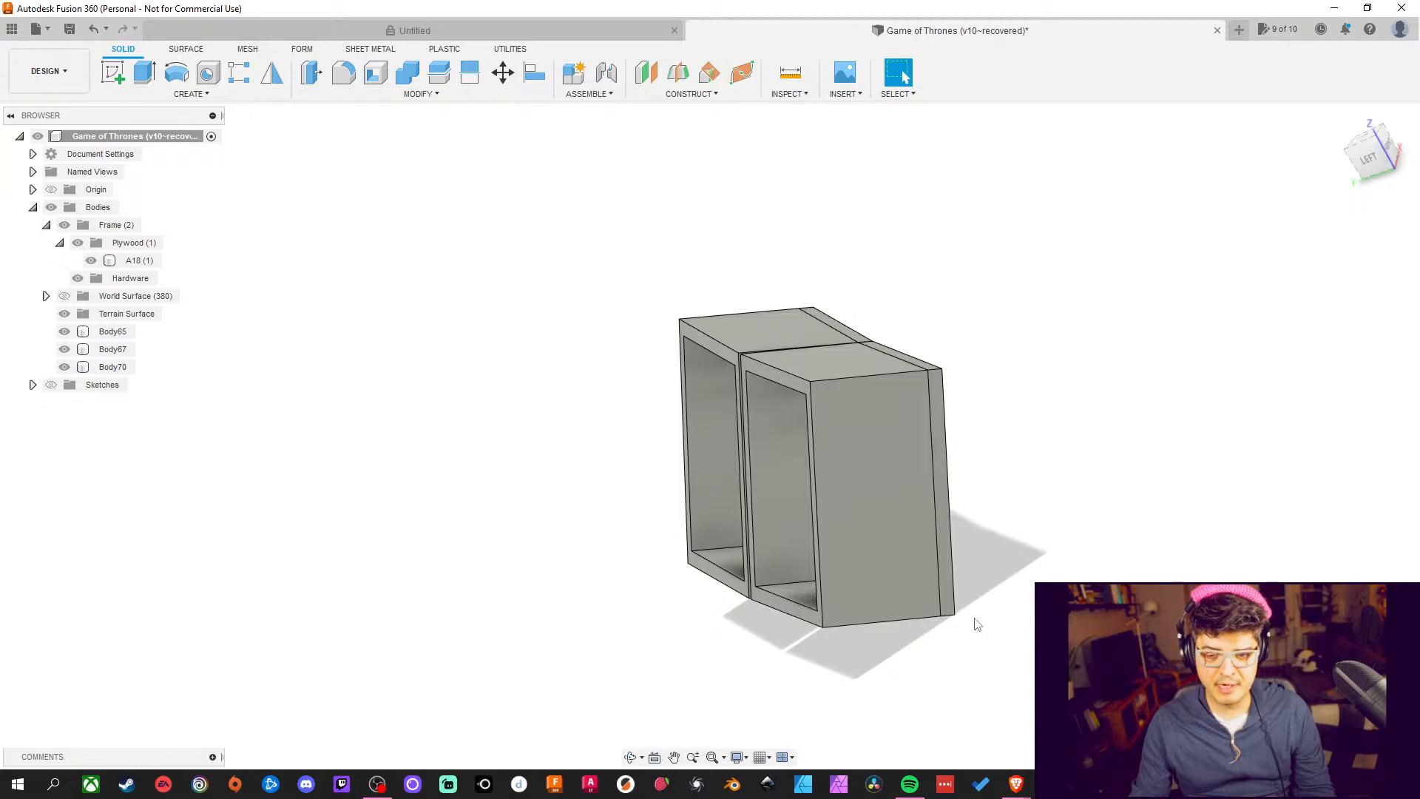
{"action": "middle_click_drag", "start_coordinate": [1057, 569], "coordinate": [1042, 514]}
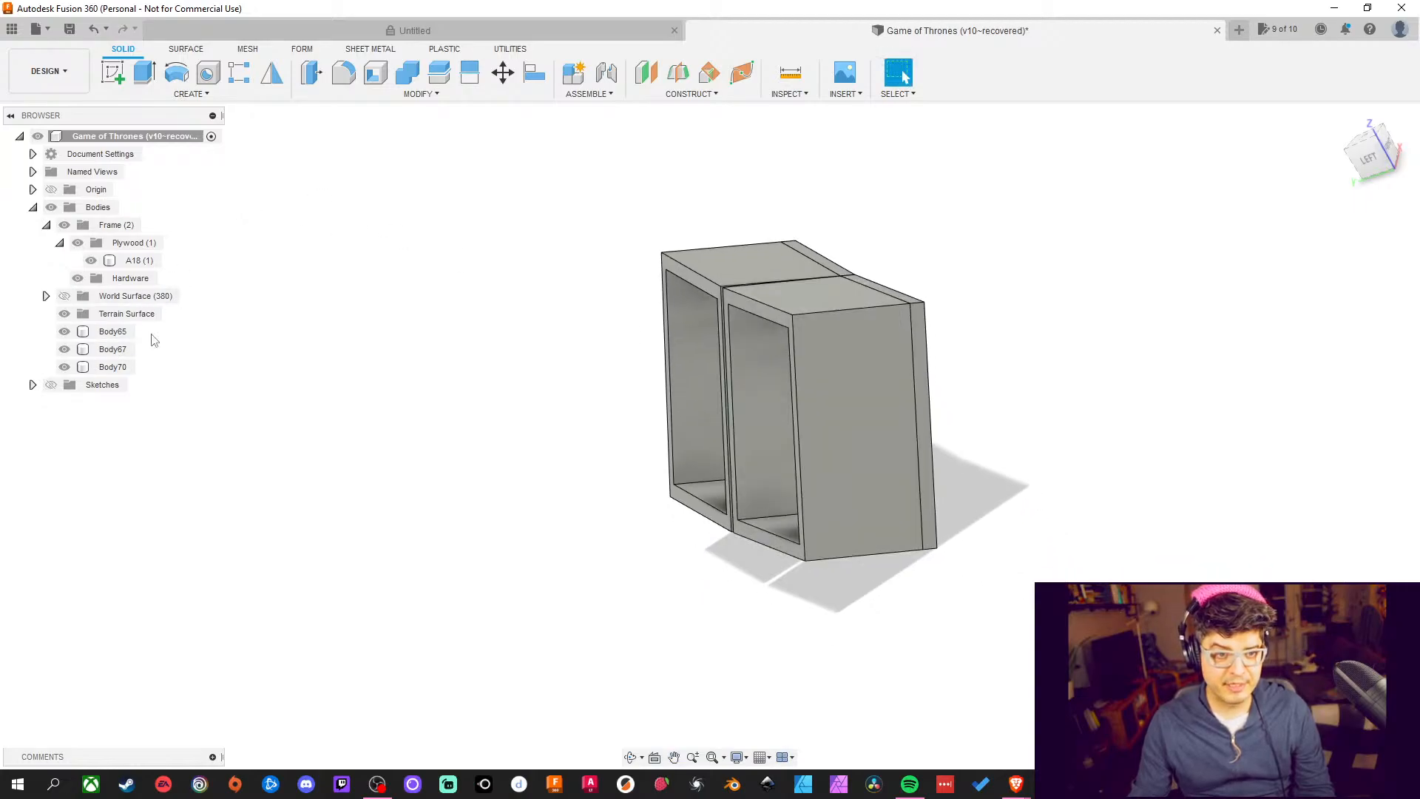
Show the World Surface folder again and examine the full curved grid with the frame boxes from the left side
{"action": "left_click", "coordinate": [64, 296]}
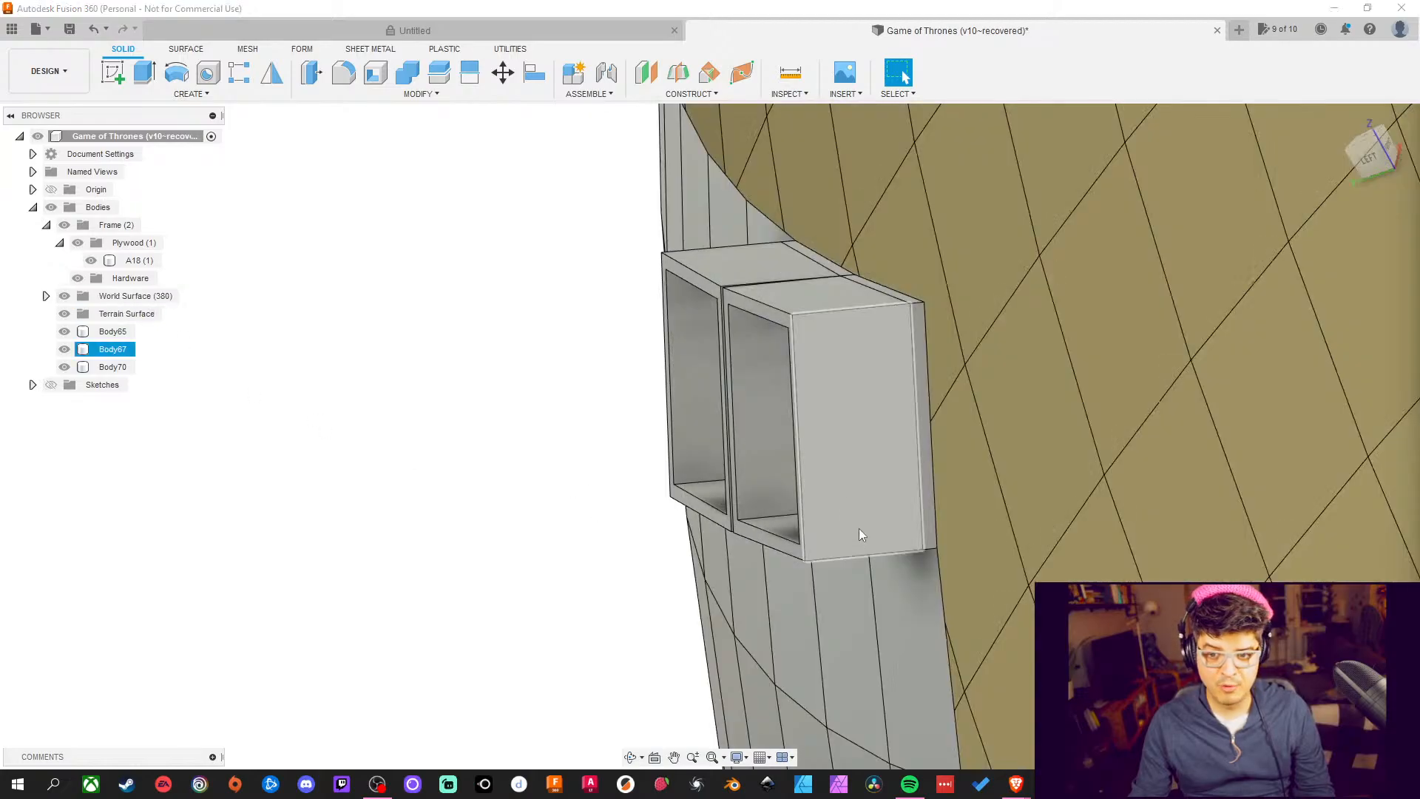
{"action": "scroll", "coordinate": [828, 510], "scroll_direction": "down", "scroll_amount": 8}
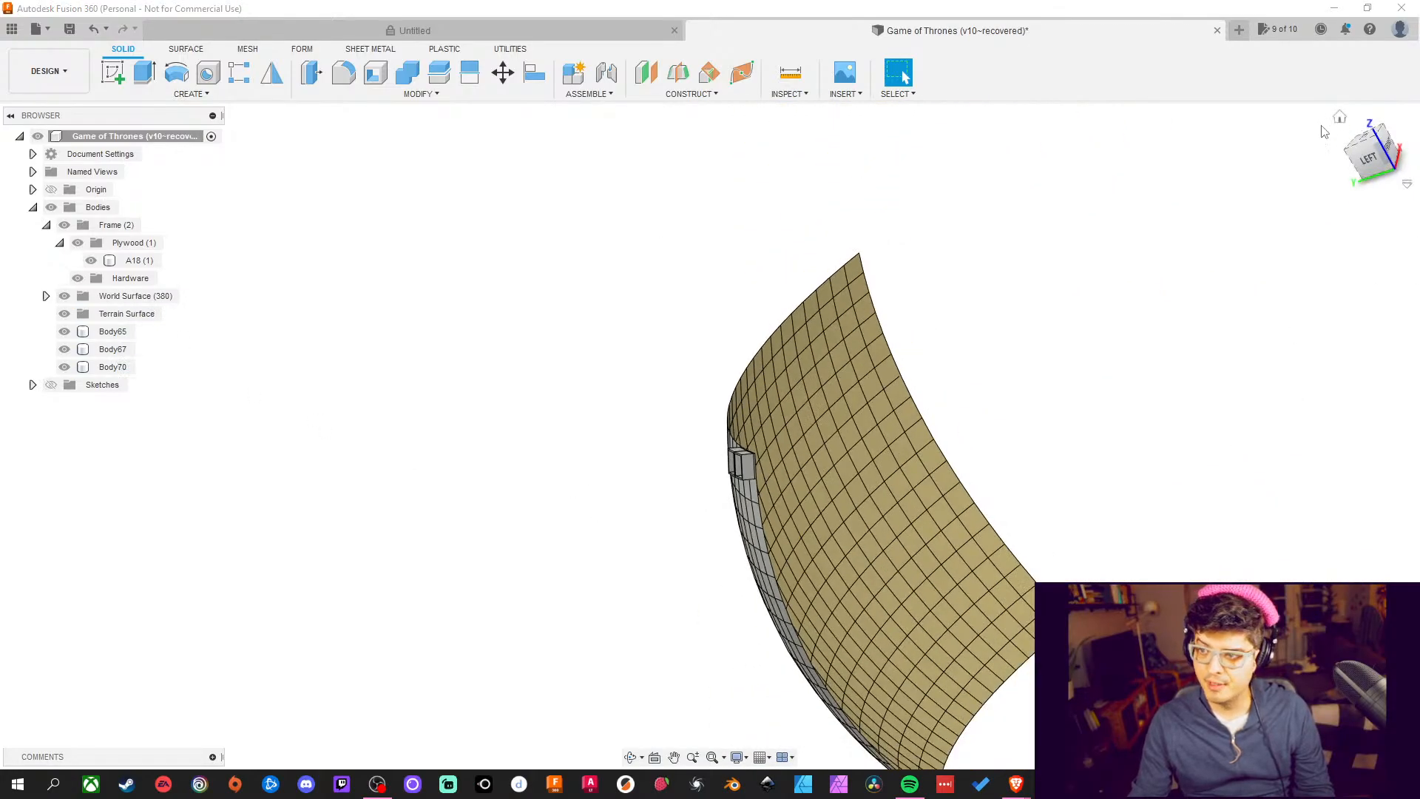
{"action": "middle_click_drag", "start_coordinate": [1339, 122], "coordinate": [1021, 491], "text": "shift"}
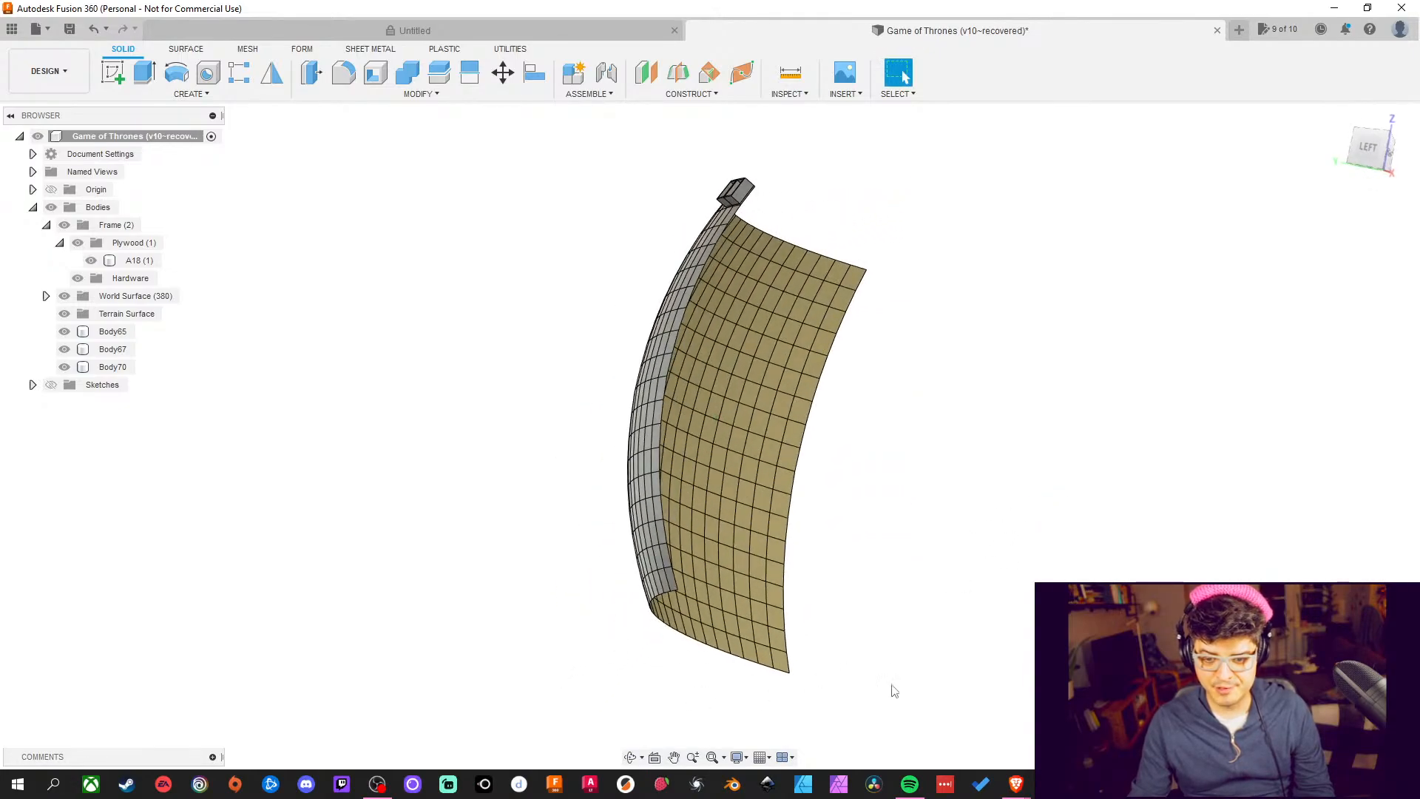
{"action": "middle_click_drag", "start_coordinate": [990, 604], "coordinate": [961, 562], "text": "shift"}
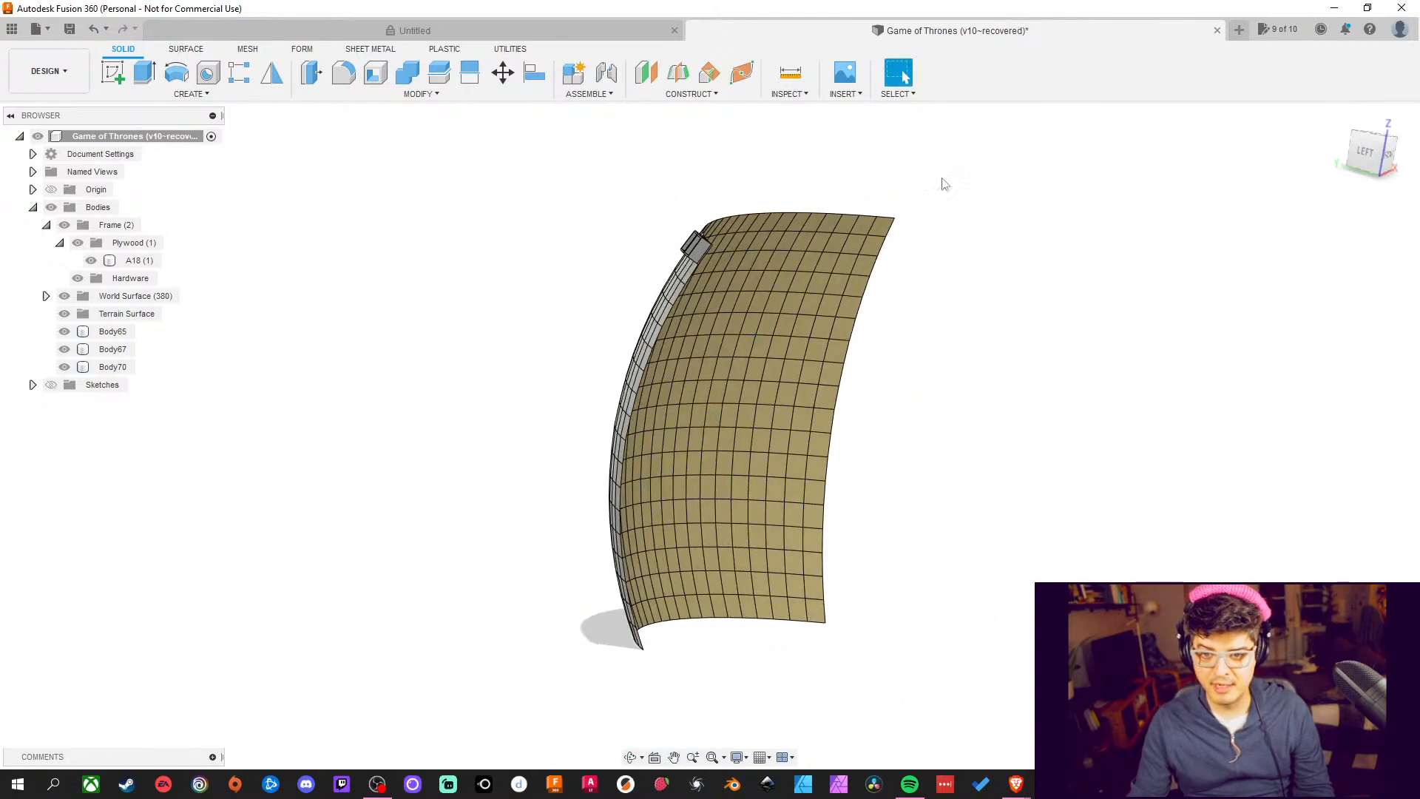
{"action": "left_click", "coordinate": [1356, 149]}
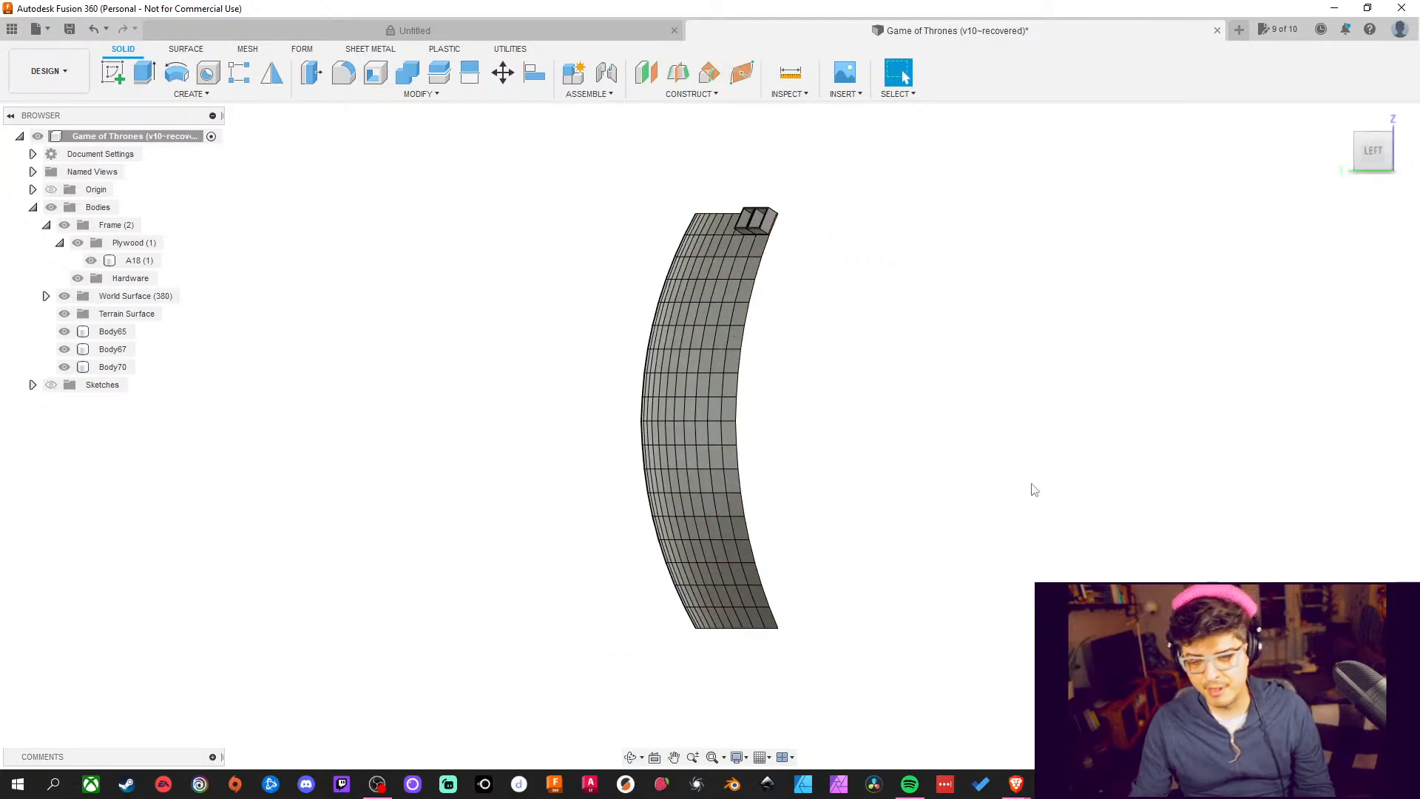
{"action": "mouse_move", "coordinate": [1034, 489]}
{"action": "middle_mouse_down", "text": "shift"}
{"action": "mouse_move", "coordinate": [900, 471]}
{"action": "mouse_move", "coordinate": [1005, 472]}
{"action": "mouse_move", "coordinate": [1045, 489]}
{"action": "middle_mouse_up", "text": "shift"}
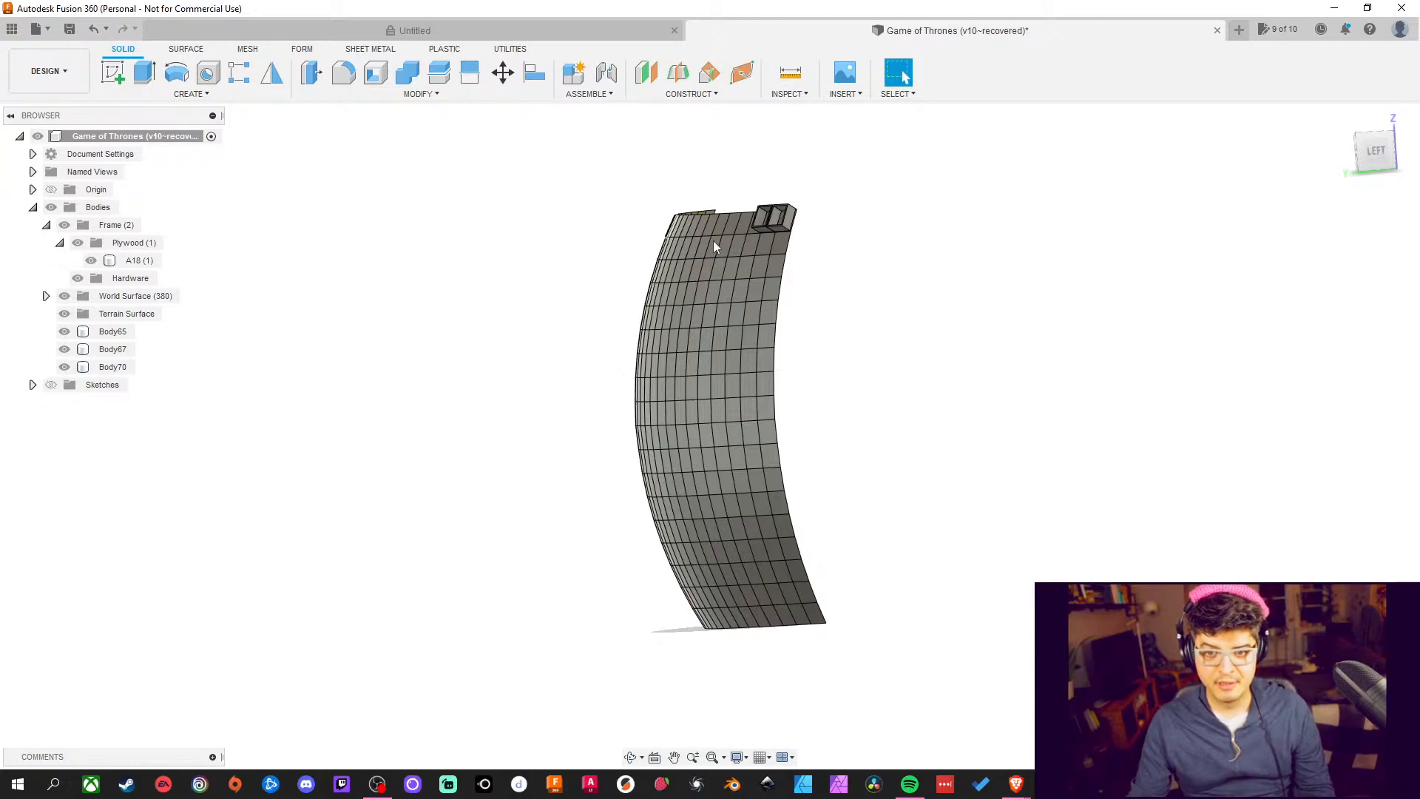
{"action": "mouse_move", "coordinate": [1025, 571]}
{"action": "middle_mouse_down", "text": "shift"}
{"action": "mouse_move", "coordinate": [1011, 631]}
{"action": "mouse_move", "coordinate": [1008, 615]}
{"action": "mouse_move", "coordinate": [1023, 624]}
{"action": "mouse_move", "coordinate": [1010, 562]}
{"action": "middle_mouse_up", "text": "shift"}
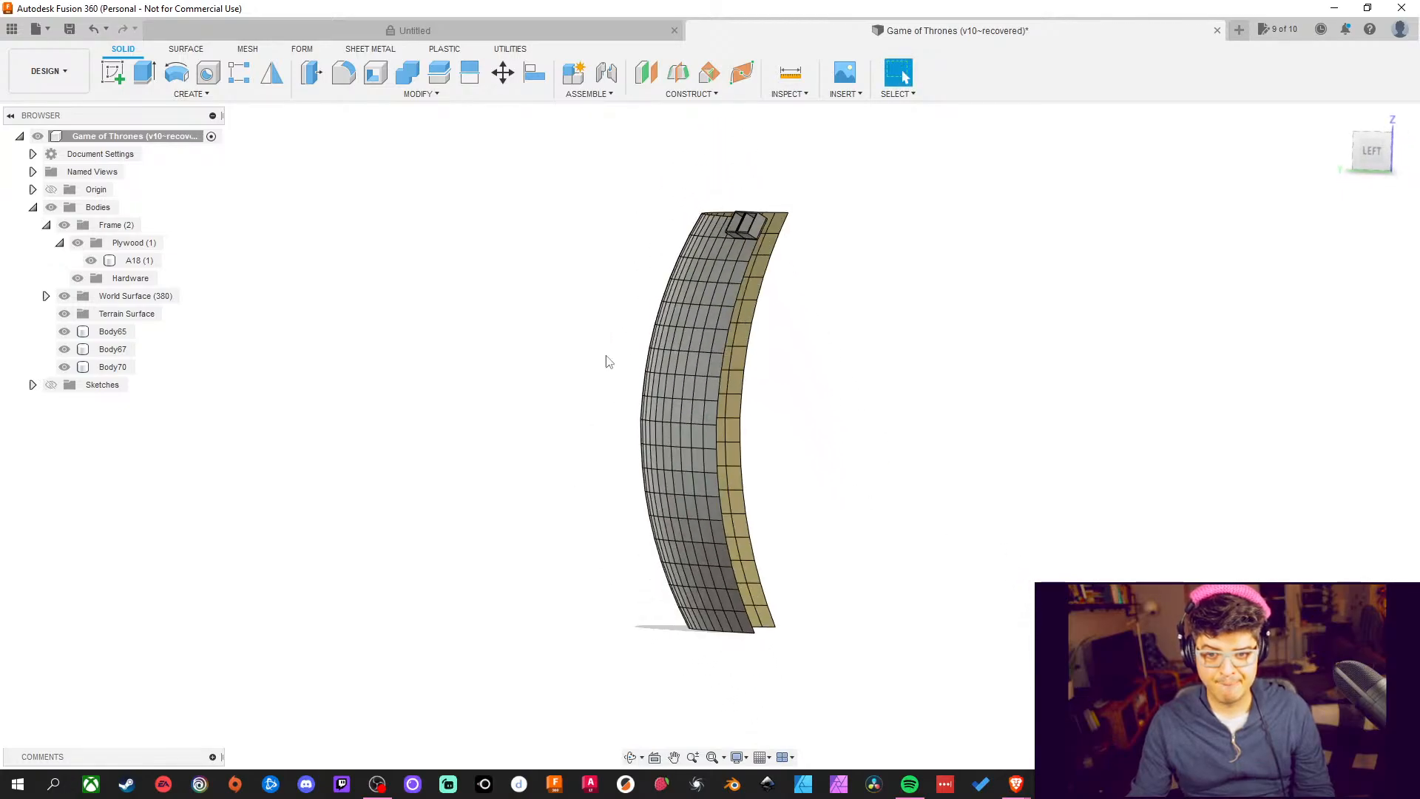
View the whole gridded surface straight from the front and check its upper and lower corners beside the boxes
{"action": "middle_click_drag", "start_coordinate": [608, 793], "coordinate": [1323, 287], "text": "shift"}
{"action": "left_click", "coordinate": [1375, 162]}
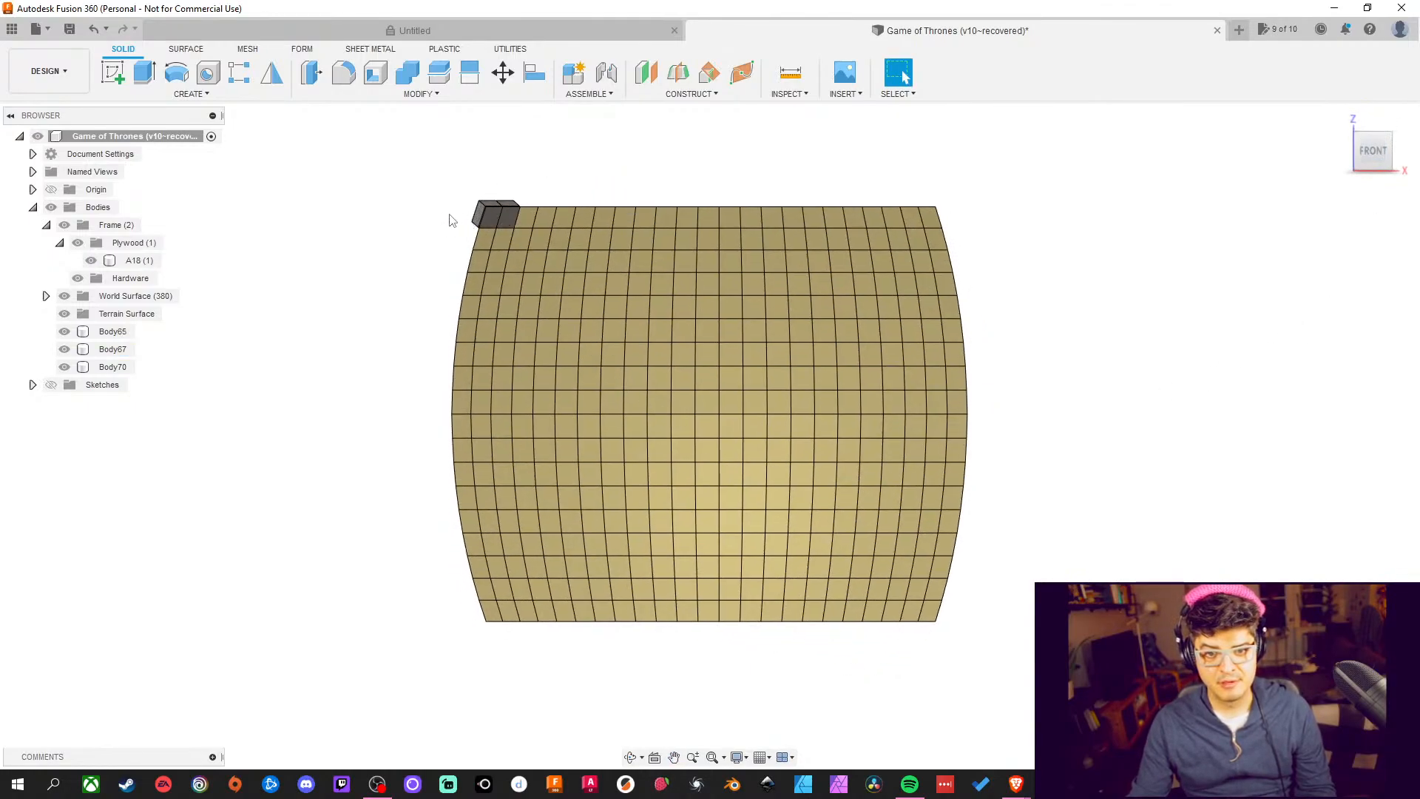
{"action": "scroll", "coordinate": [469, 625], "scroll_direction": "up", "scroll_amount": 4}
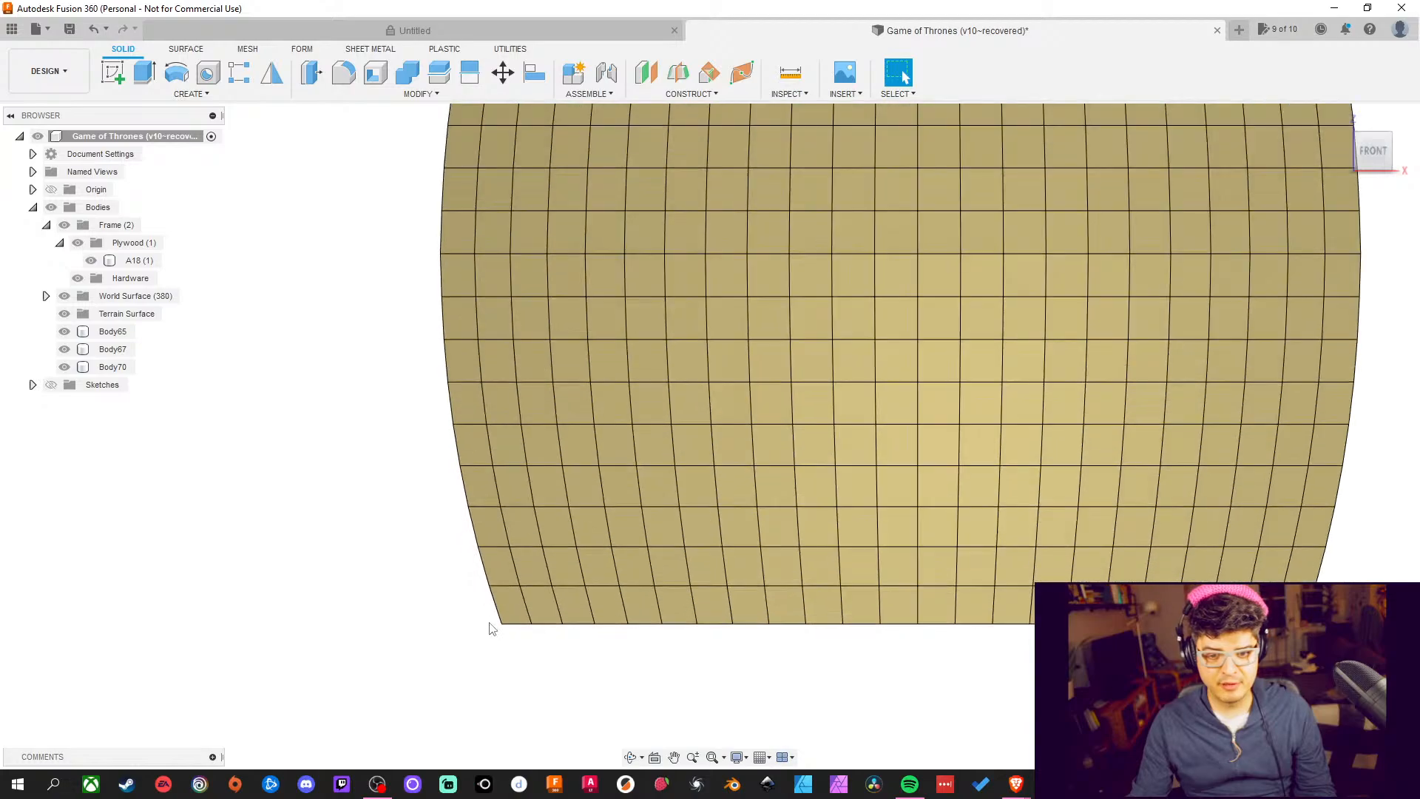
{"action": "scroll", "coordinate": [491, 627], "scroll_direction": "down", "scroll_amount": 4}
{"action": "middle_click_drag", "start_coordinate": [481, 627], "coordinate": [545, 749]}
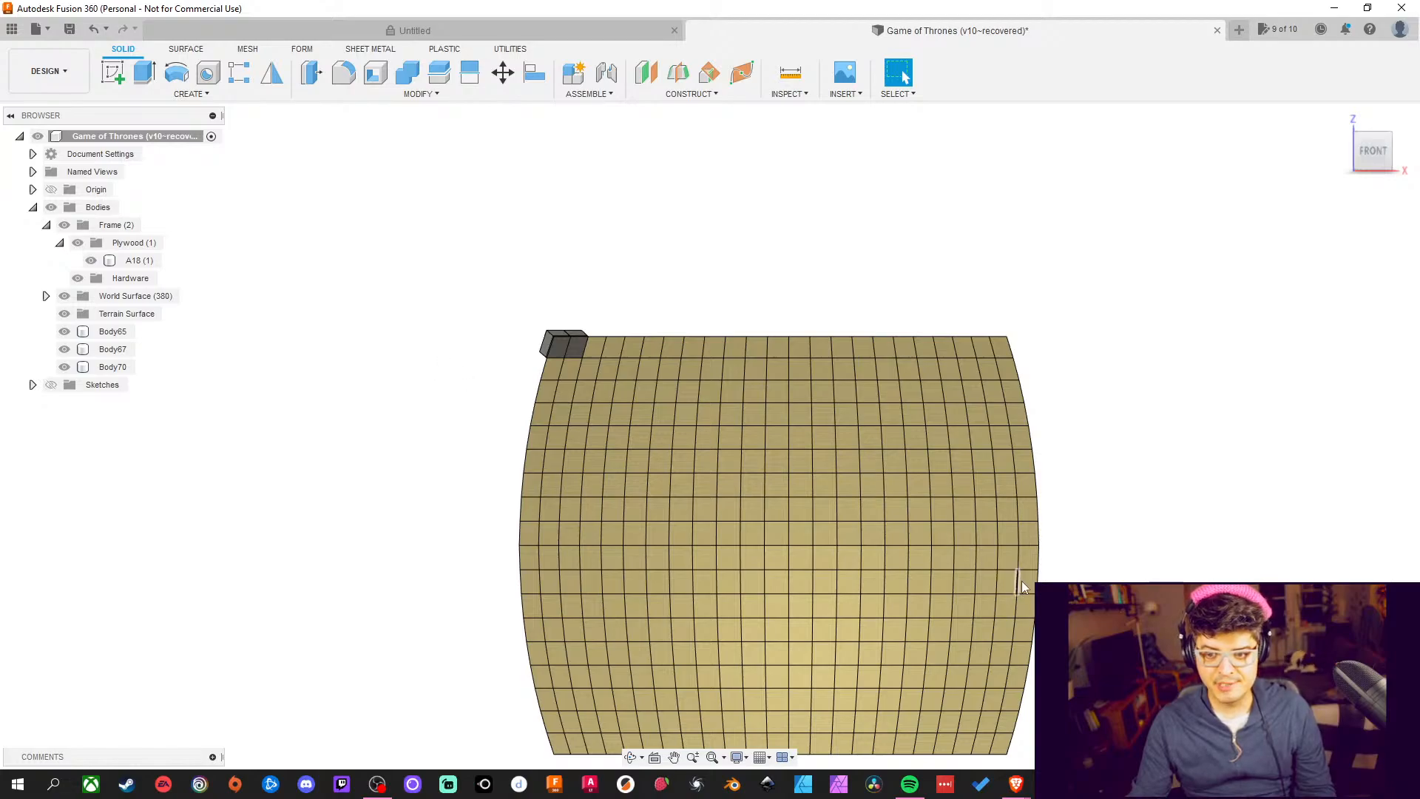
Examine the surface's curvature and the placement of the frame boxes in top view and from an angled left view
{"action": "middle_click_drag", "start_coordinate": [1022, 581], "coordinate": [1242, 724], "text": "shift"}
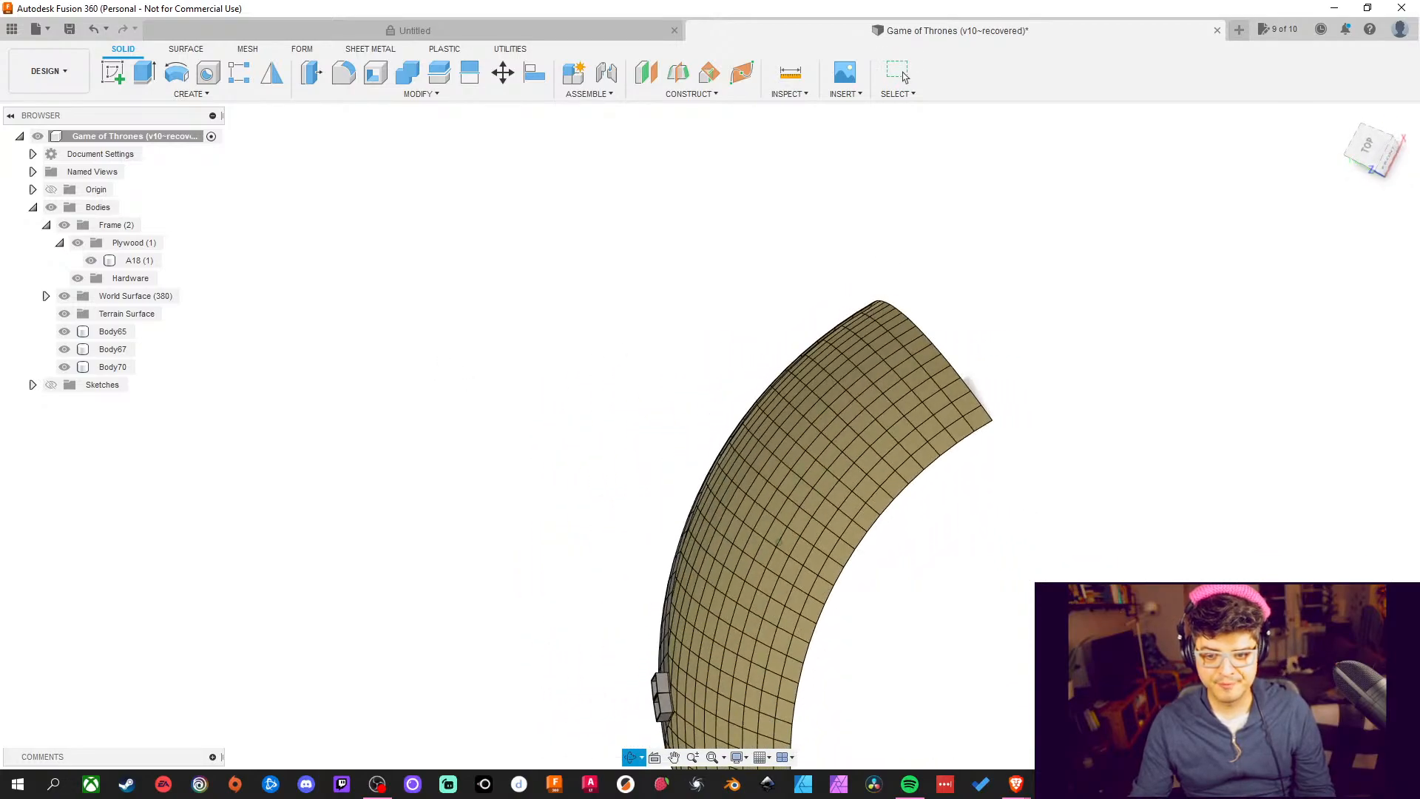
{"action": "left_click", "coordinate": [904, 77]}
{"action": "left_click", "coordinate": [1367, 148]}
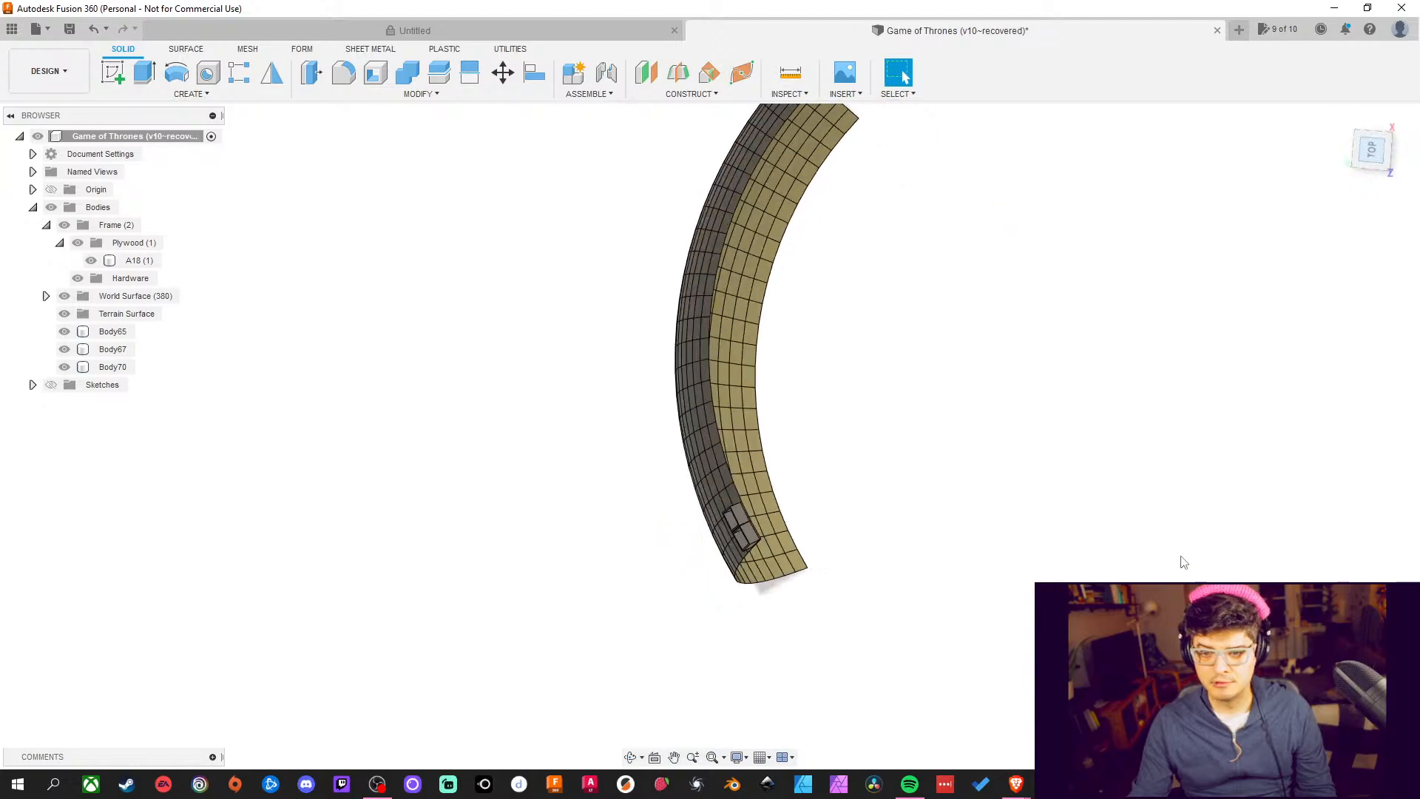
{"action": "middle_click_drag", "start_coordinate": [1183, 564], "coordinate": [1112, 579]}
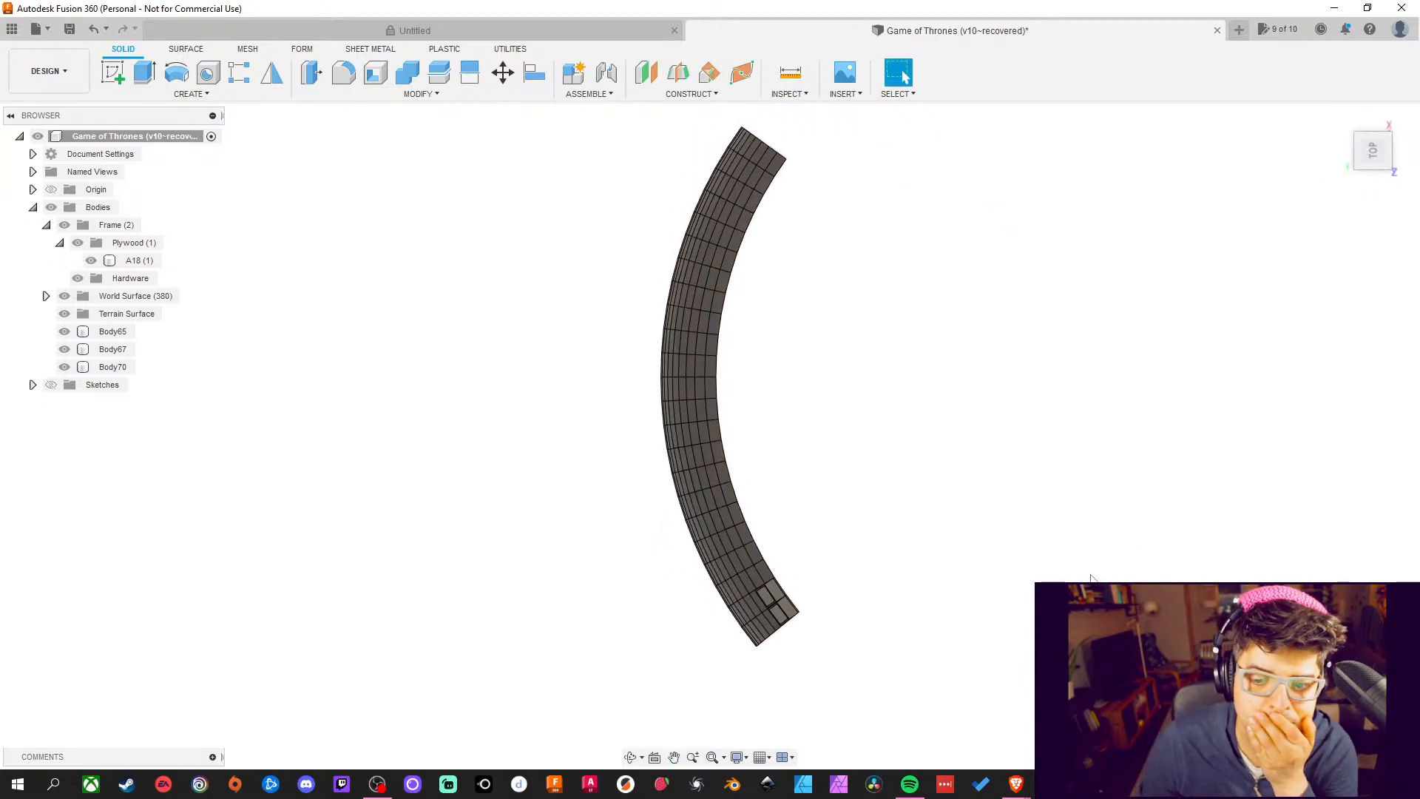
{"action": "middle_click_drag", "start_coordinate": [1158, 555], "coordinate": [1116, 491]}
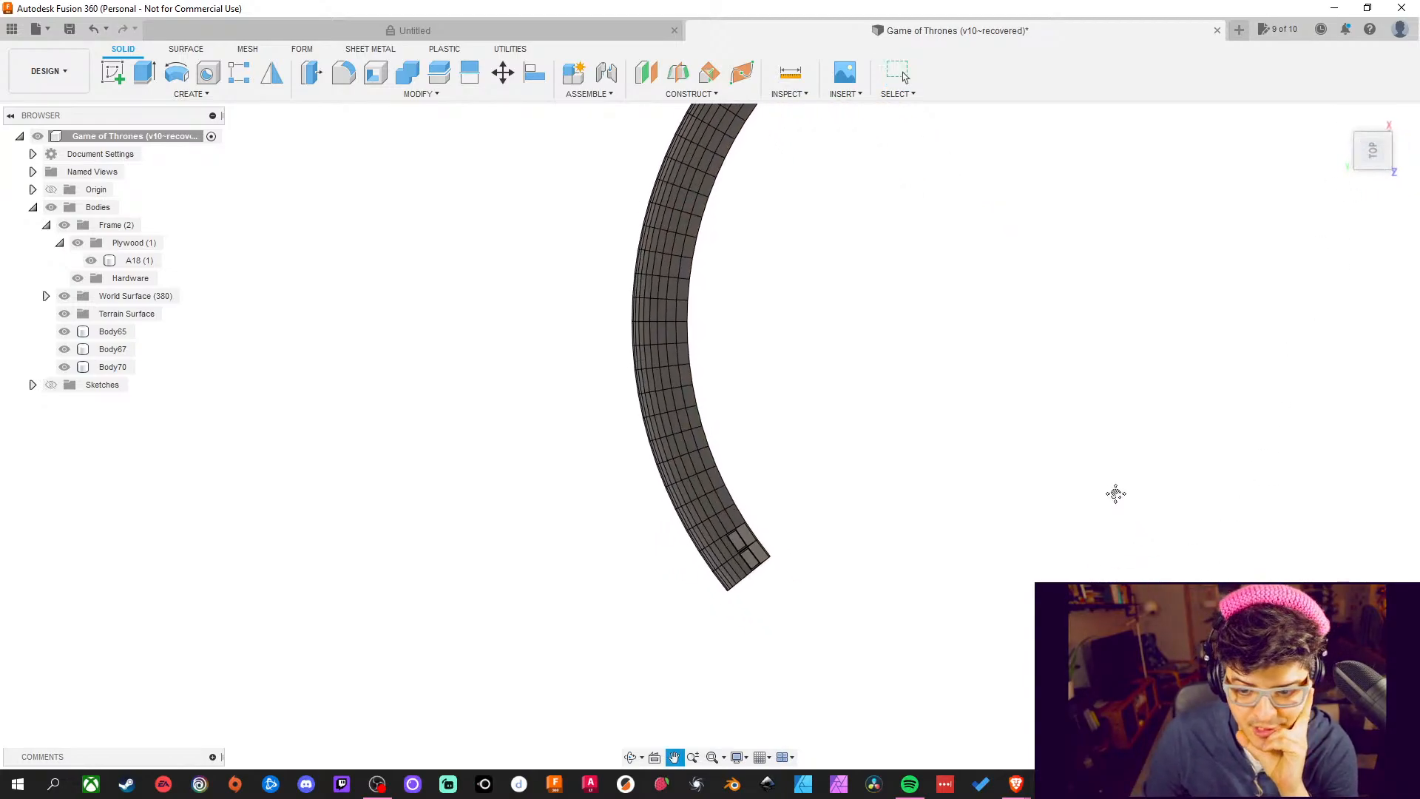
{"action": "left_click", "coordinate": [1378, 158]}
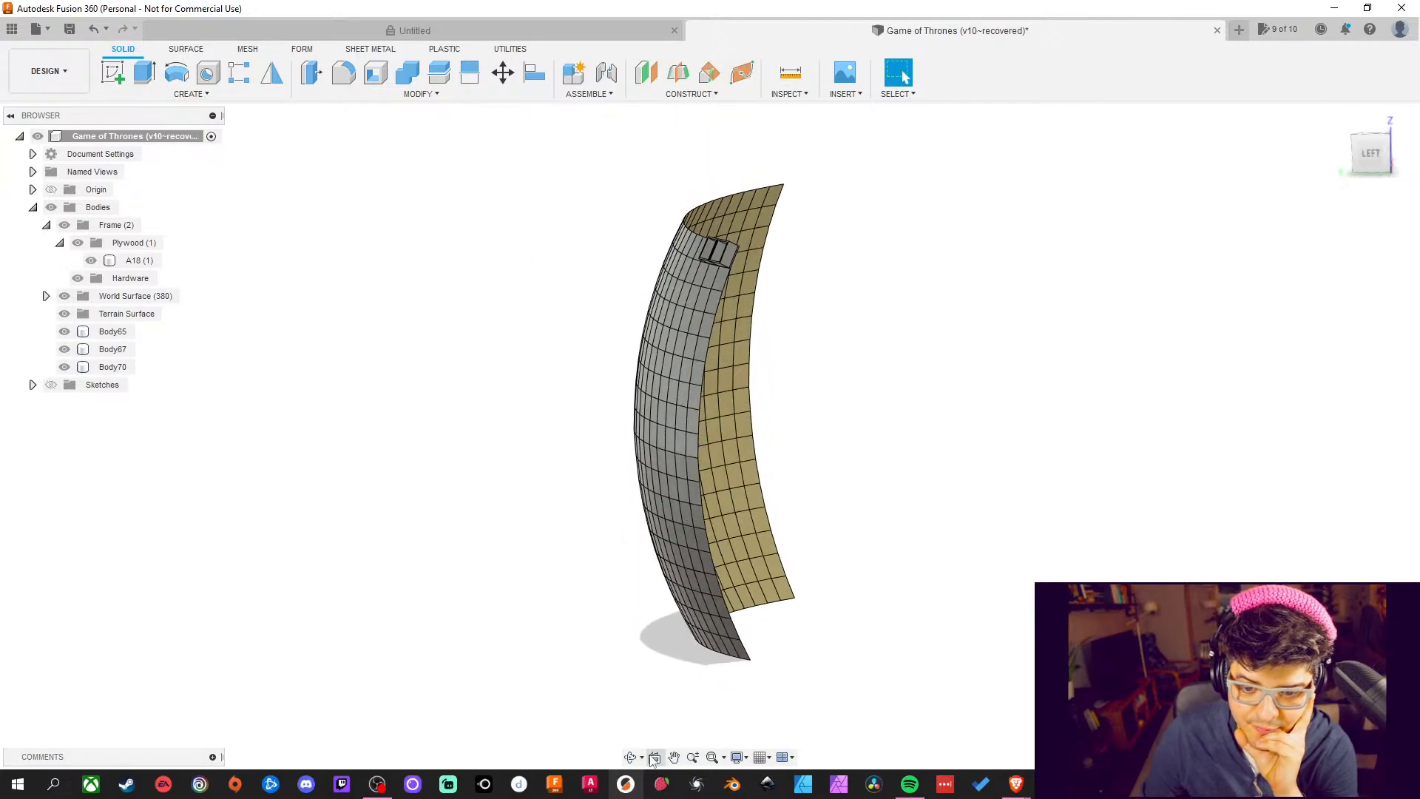
{"action": "scroll", "coordinate": [713, 292], "scroll_direction": "up", "scroll_amount": 3}
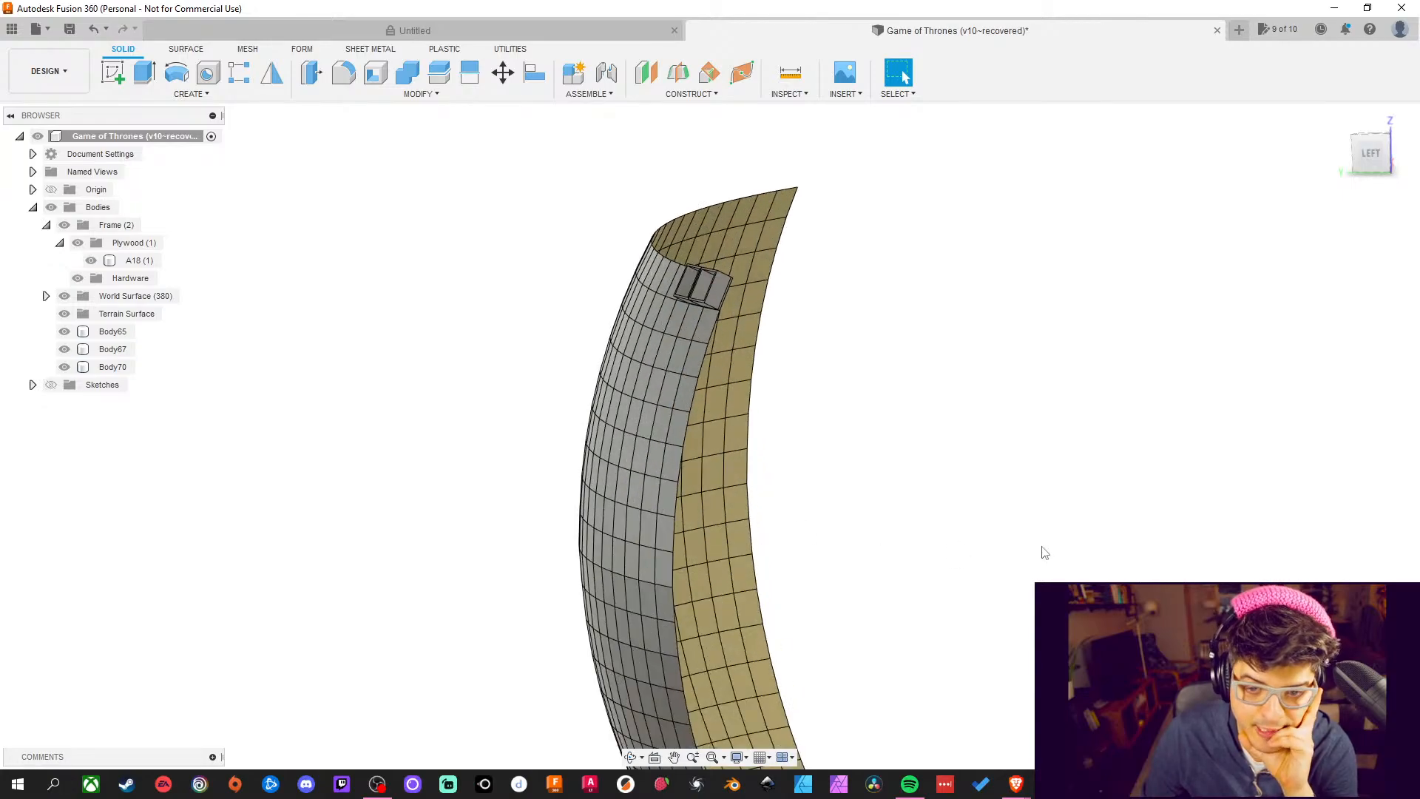
{"action": "middle_click_drag", "start_coordinate": [1007, 502], "coordinate": [1057, 584]}
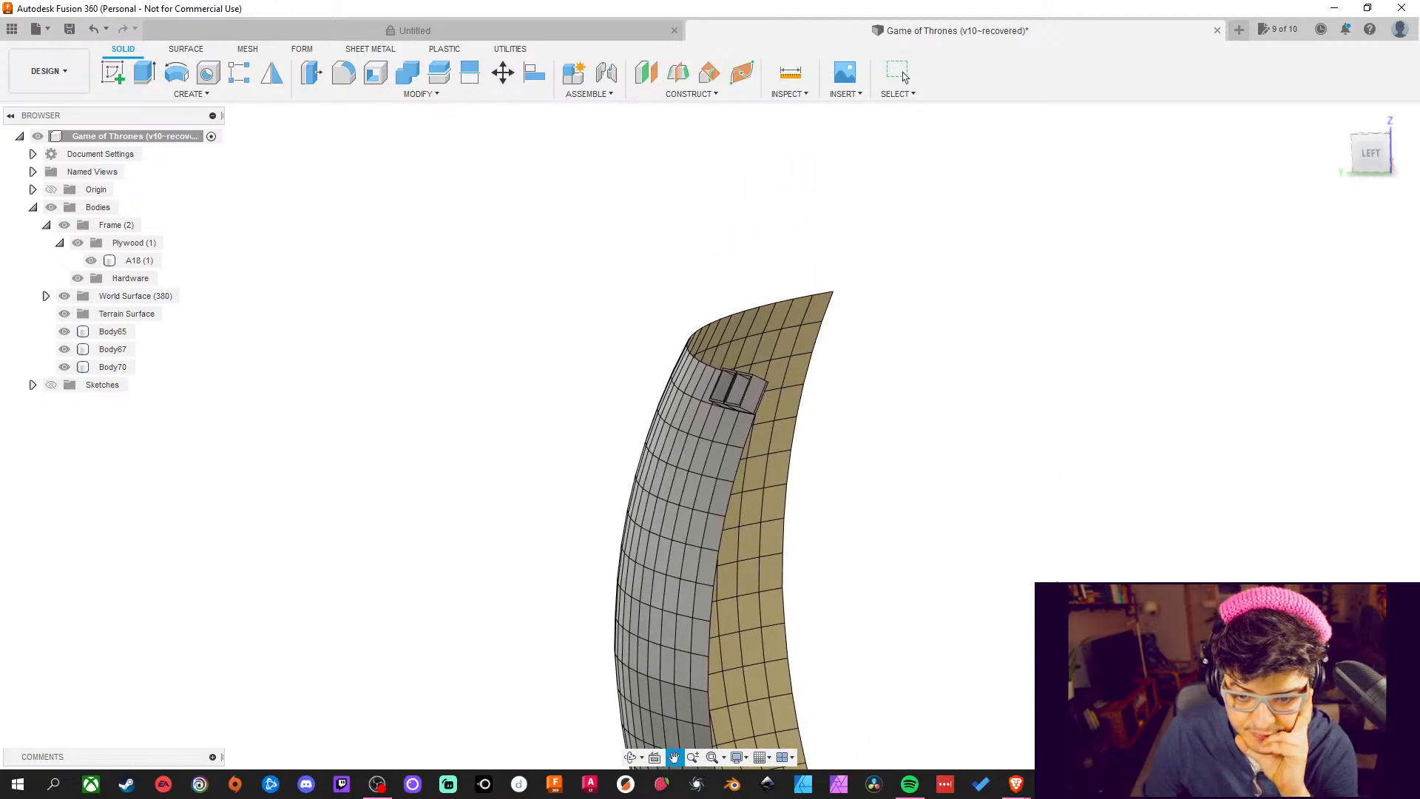
Inspect the joint between the two frame boxes closely against the surrounding World Surface grid
{"action": "middle_click_drag", "start_coordinate": [930, 576], "coordinate": [1047, 508], "text": "shift"}
{"action": "middle_click_drag", "start_coordinate": [606, 525], "coordinate": [719, 485], "text": "shift"}
{"action": "scroll", "coordinate": [702, 462], "scroll_direction": "up", "scroll_amount": 4}
{"action": "scroll", "coordinate": [694, 455], "scroll_direction": "up", "scroll_amount": 5}
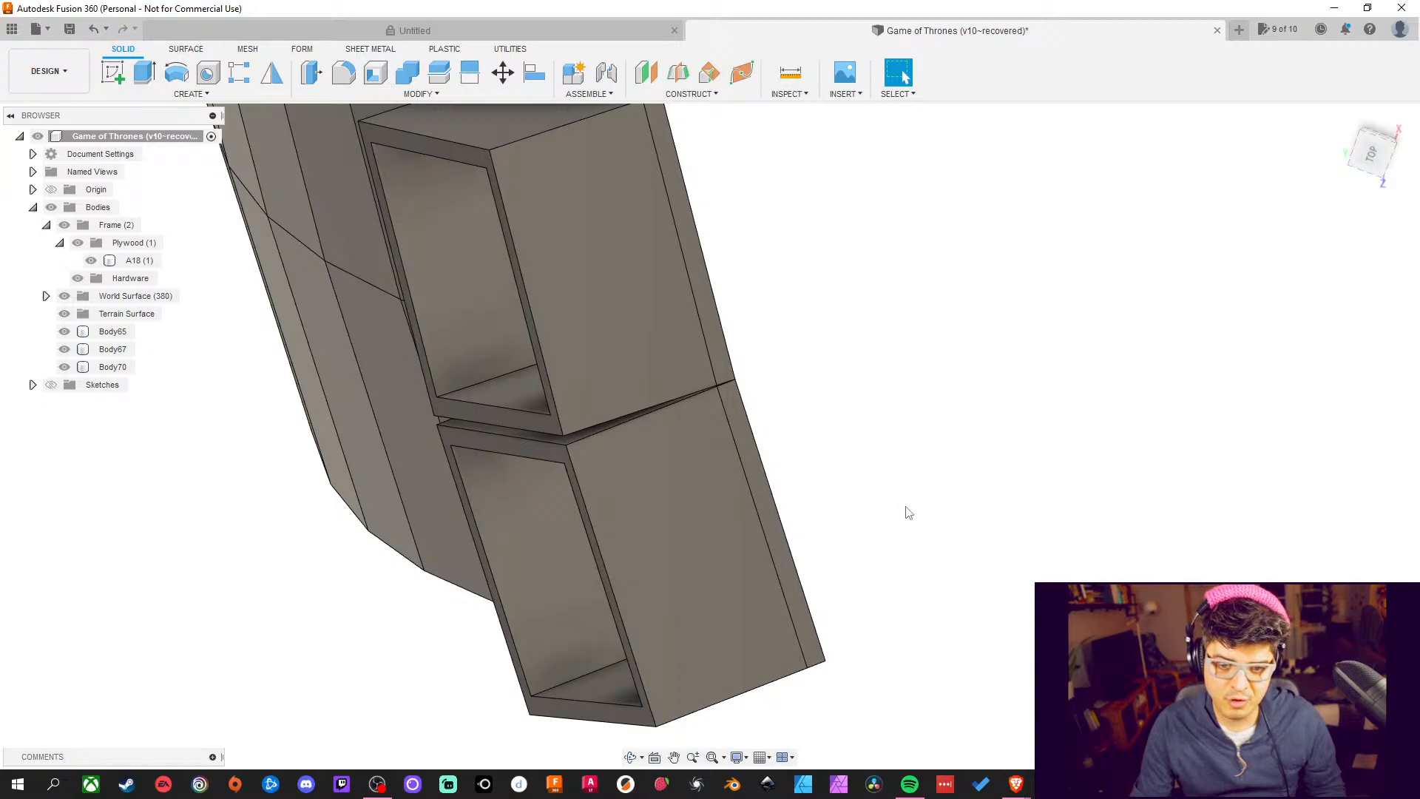
{"action": "mouse_move", "coordinate": [929, 542]}
{"action": "middle_mouse_down", "text": "shift"}
{"action": "mouse_move", "coordinate": [928, 522]}
{"action": "mouse_move", "coordinate": [910, 533]}
{"action": "middle_mouse_up", "text": "shift"}
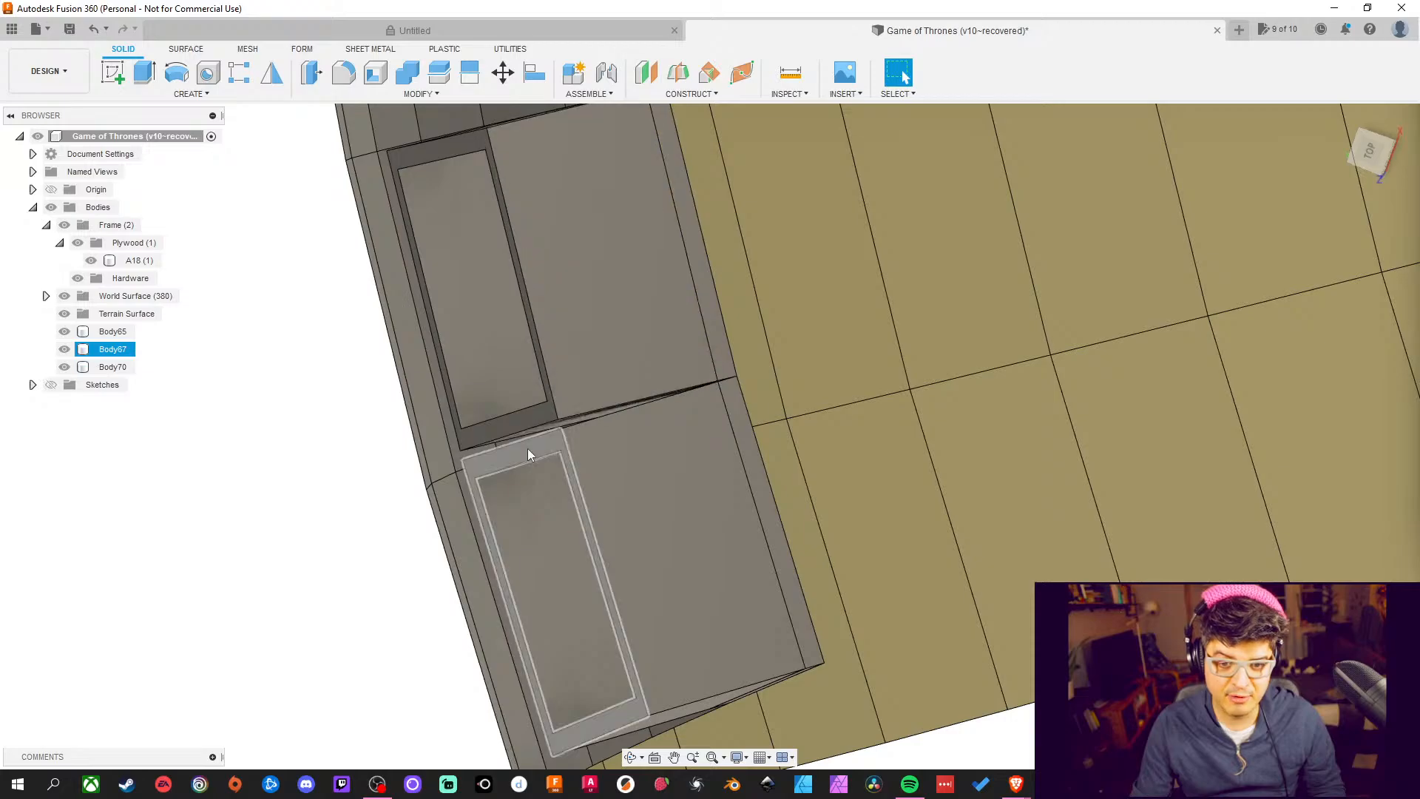
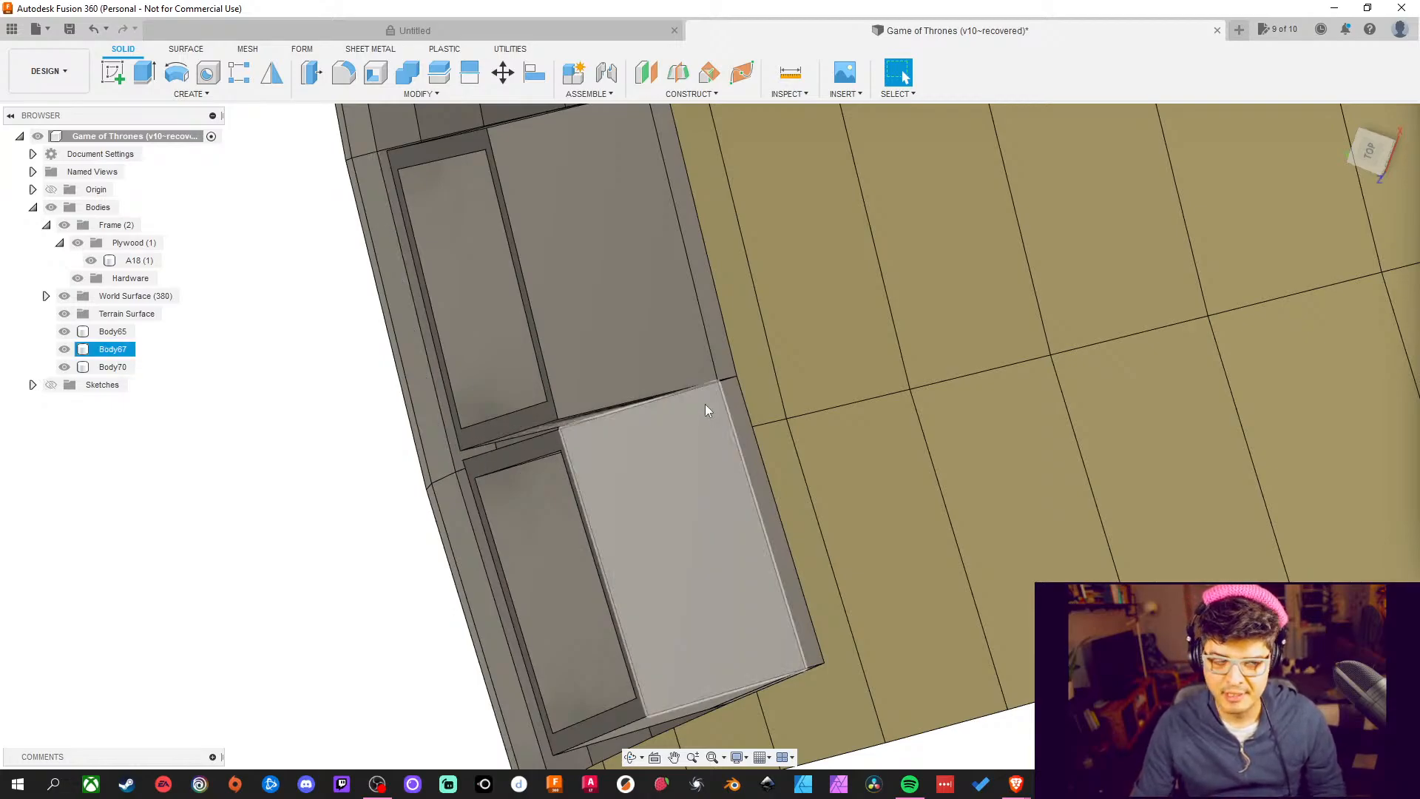
Examine the two frame boxes at the lower corner of the curved grid from above, up close and from farther out
{"action": "middle_click_drag", "start_coordinate": [571, 562], "coordinate": [578, 444]}
{"action": "scroll", "coordinate": [965, 645], "scroll_direction": "up", "scroll_amount": 5}
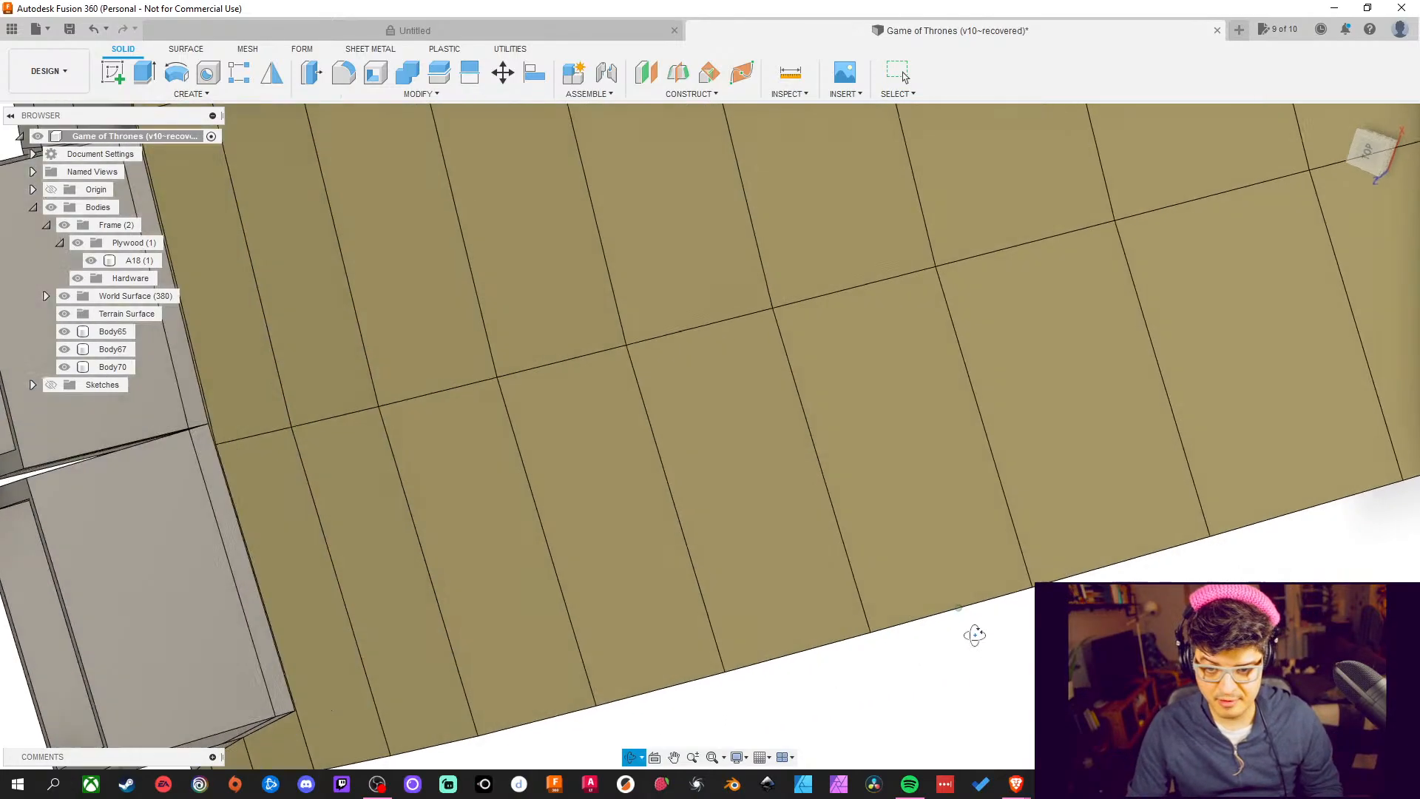
{"action": "scroll", "coordinate": [965, 645], "scroll_direction": "down", "scroll_amount": 5}
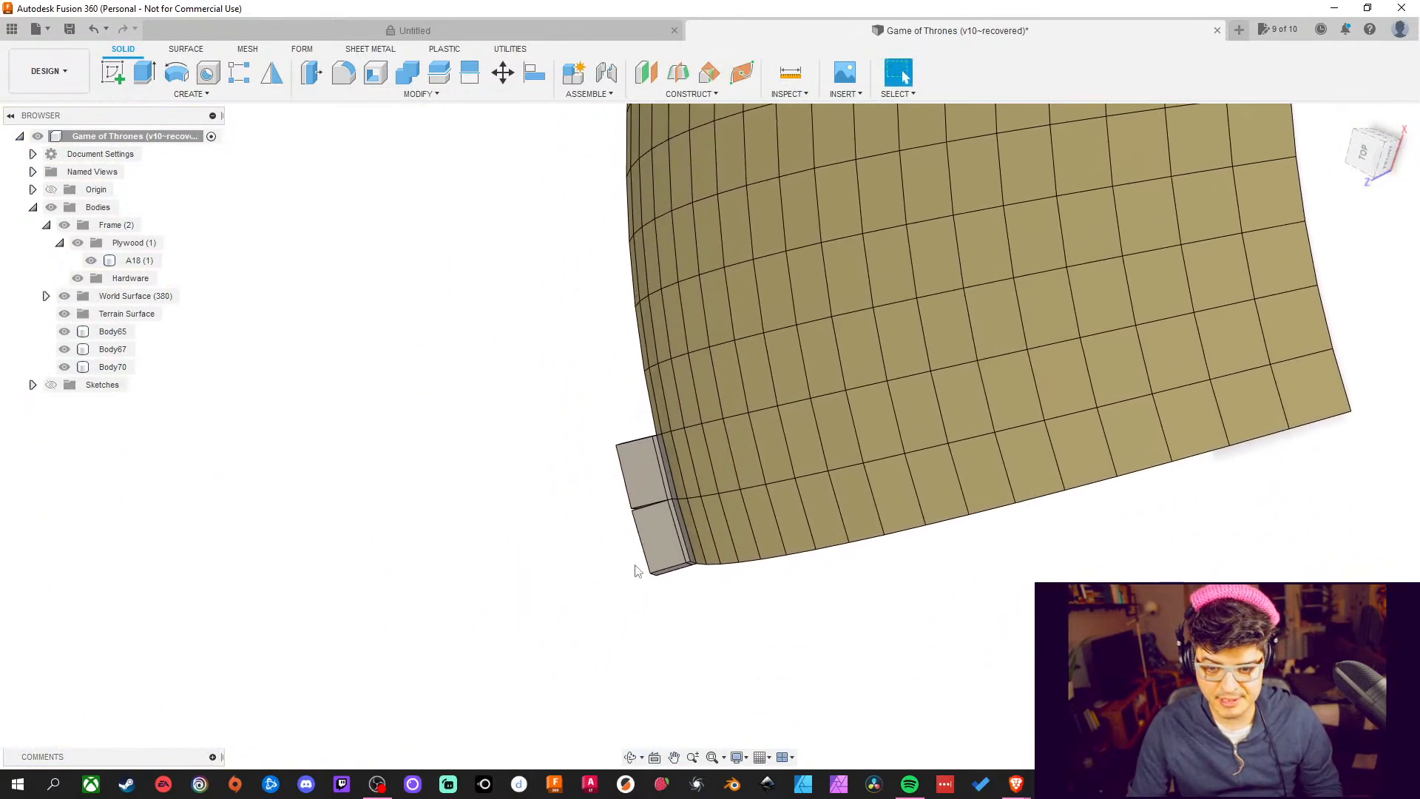
{"action": "scroll", "coordinate": [633, 564], "scroll_direction": "up", "scroll_amount": 4}
{"action": "middle_click_drag", "start_coordinate": [764, 653], "coordinate": [777, 644], "text": "shift"}
{"action": "left_click", "coordinate": [709, 497]}
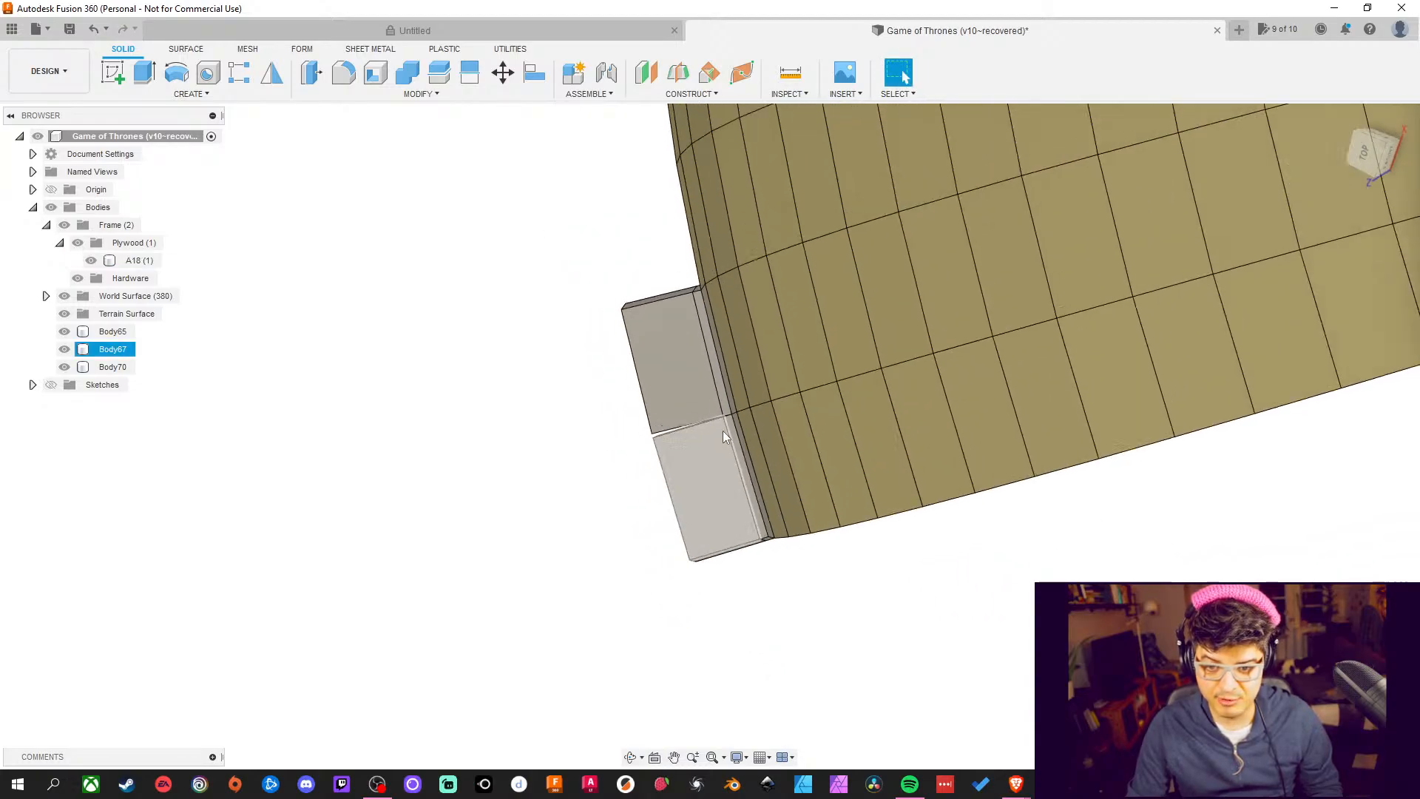
Measure the lower frame box's long edge along the seam between the two boxes
{"action": "scroll", "coordinate": [725, 431], "scroll_direction": "up", "scroll_amount": 5}
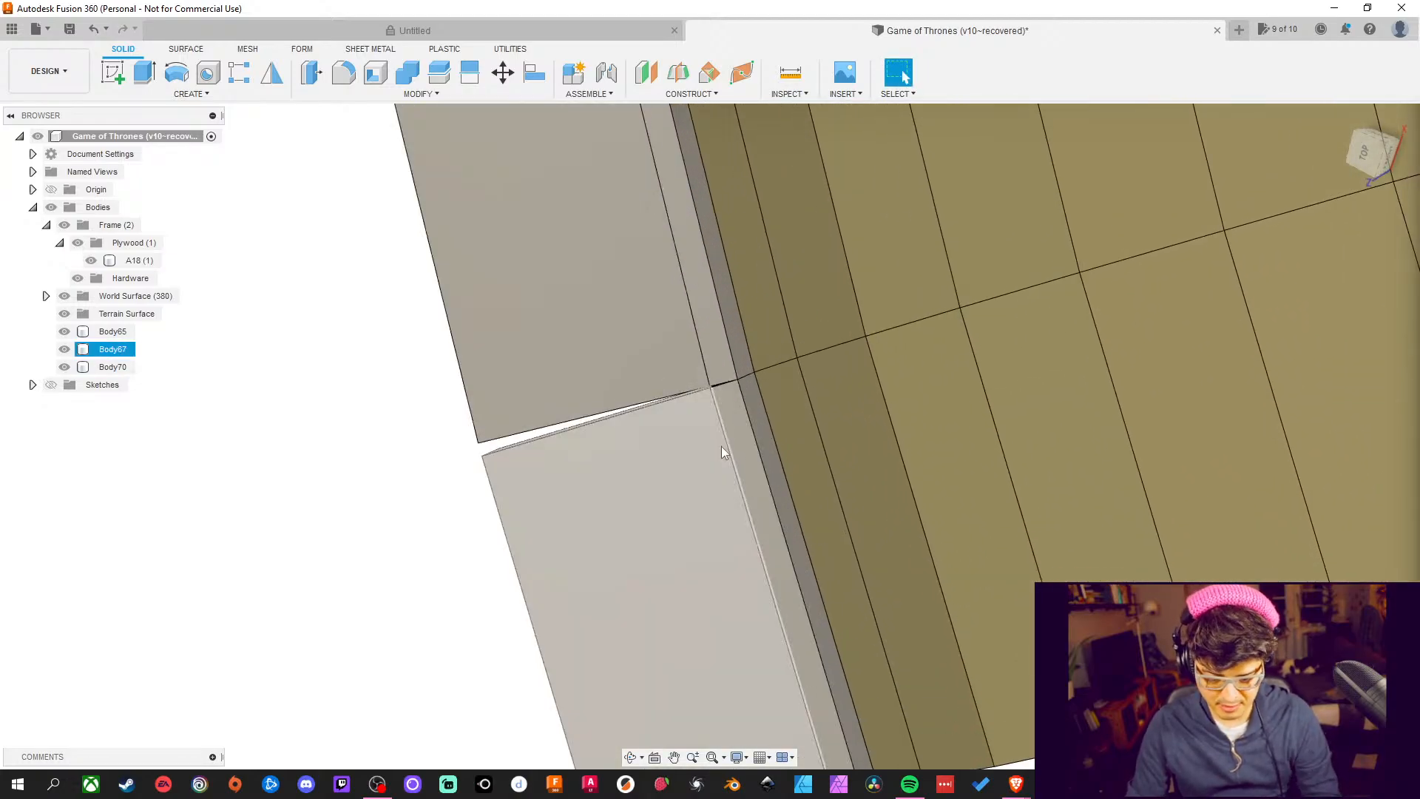
{"action": "key", "text": "i"}
{"action": "left_click", "coordinate": [672, 397]}
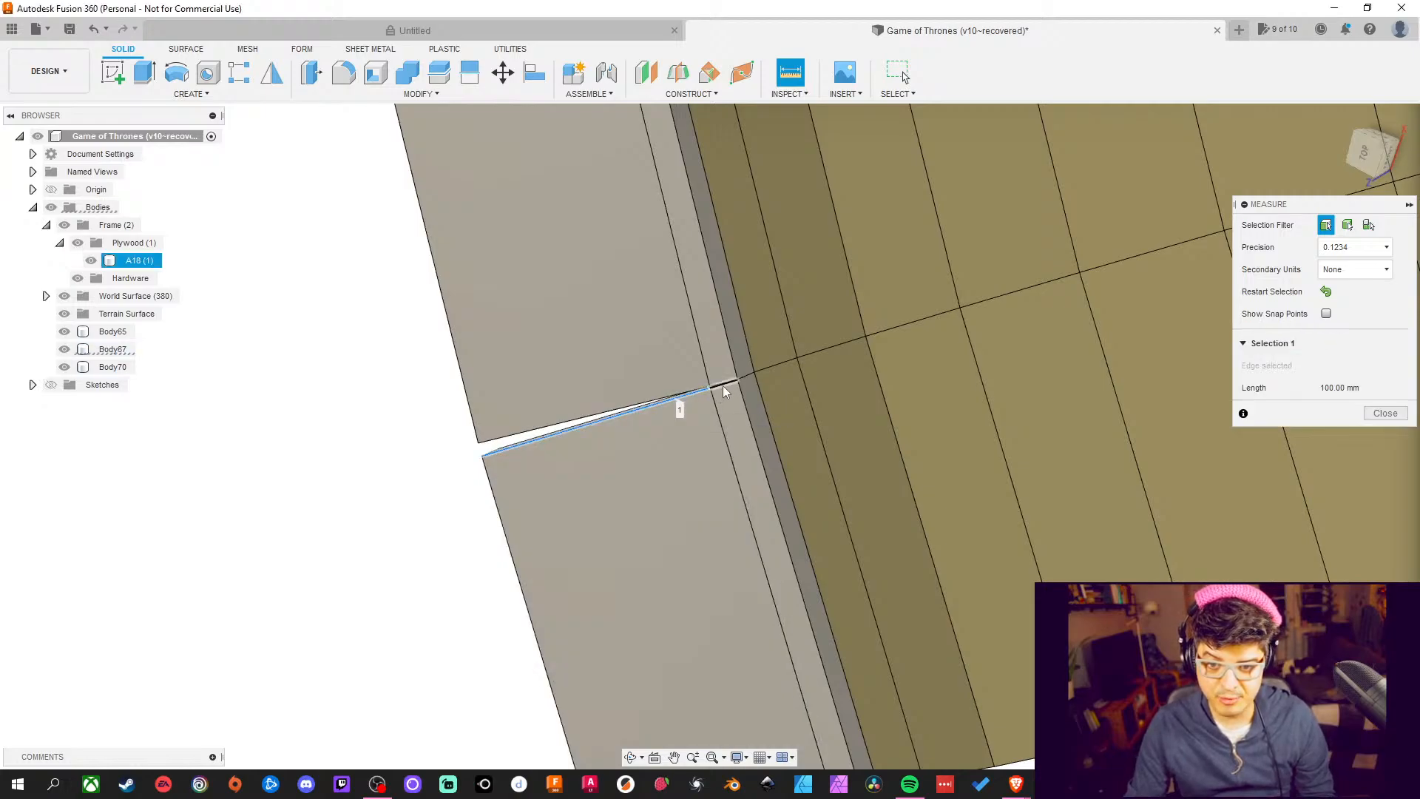
{"action": "key", "text": "Escape"}
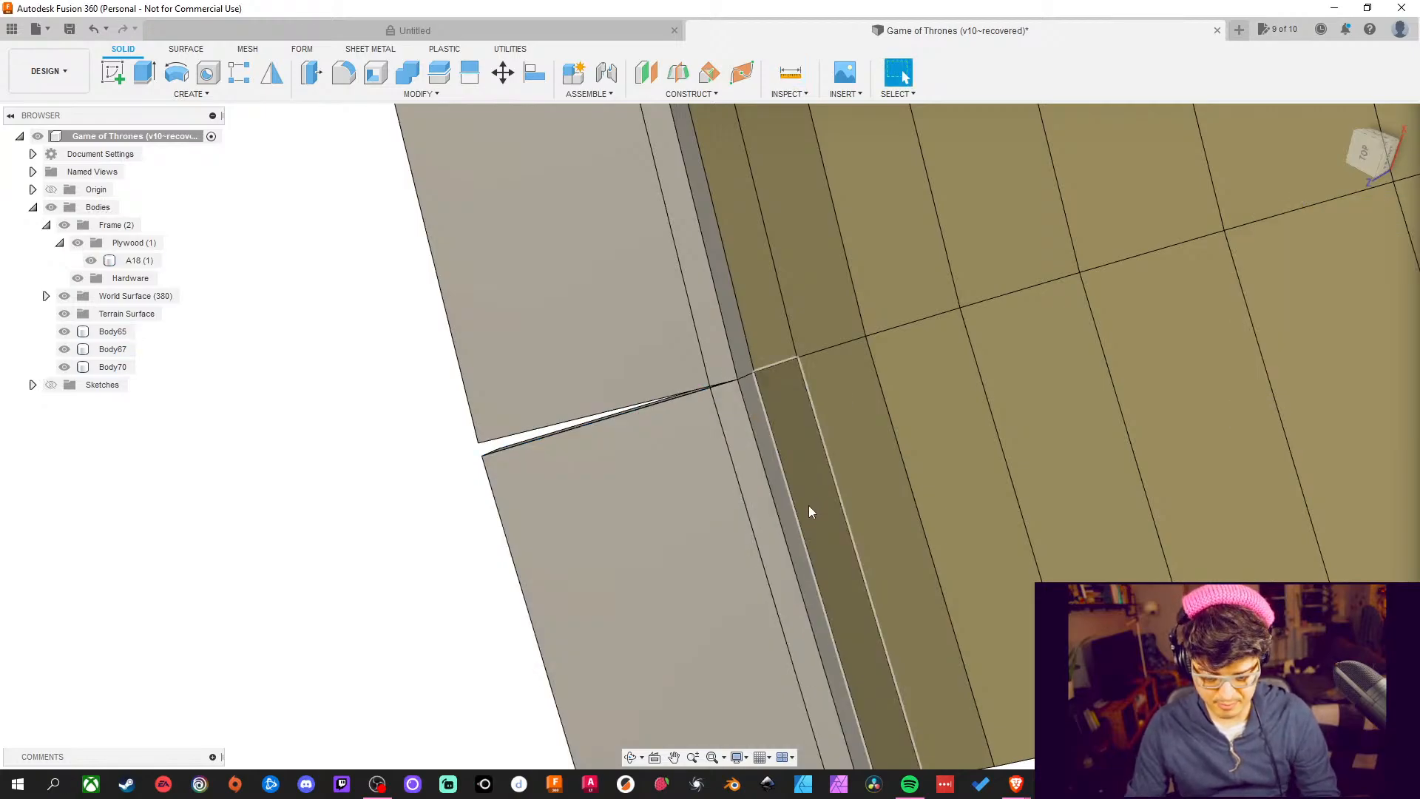
Measure the panel's short thickness edge at the seam together with its adjoining long edge
{"action": "key", "text": "i"}
{"action": "scroll", "coordinate": [700, 418], "scroll_direction": "down", "scroll_amount": 1}
{"action": "scroll", "coordinate": [701, 413], "scroll_direction": "up", "scroll_amount": 2}
{"action": "left_click", "coordinate": [726, 385]}
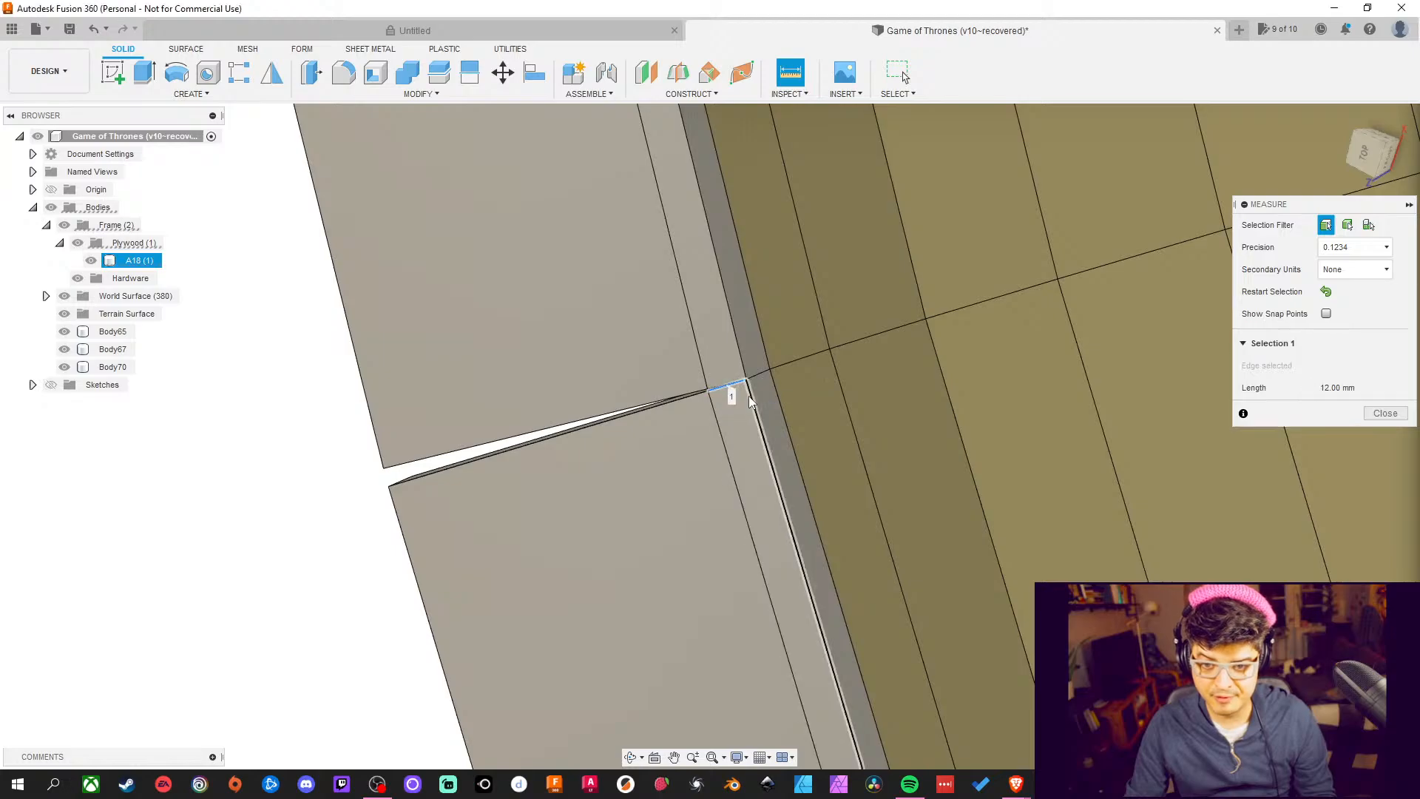
{"action": "left_click", "coordinate": [752, 402]}
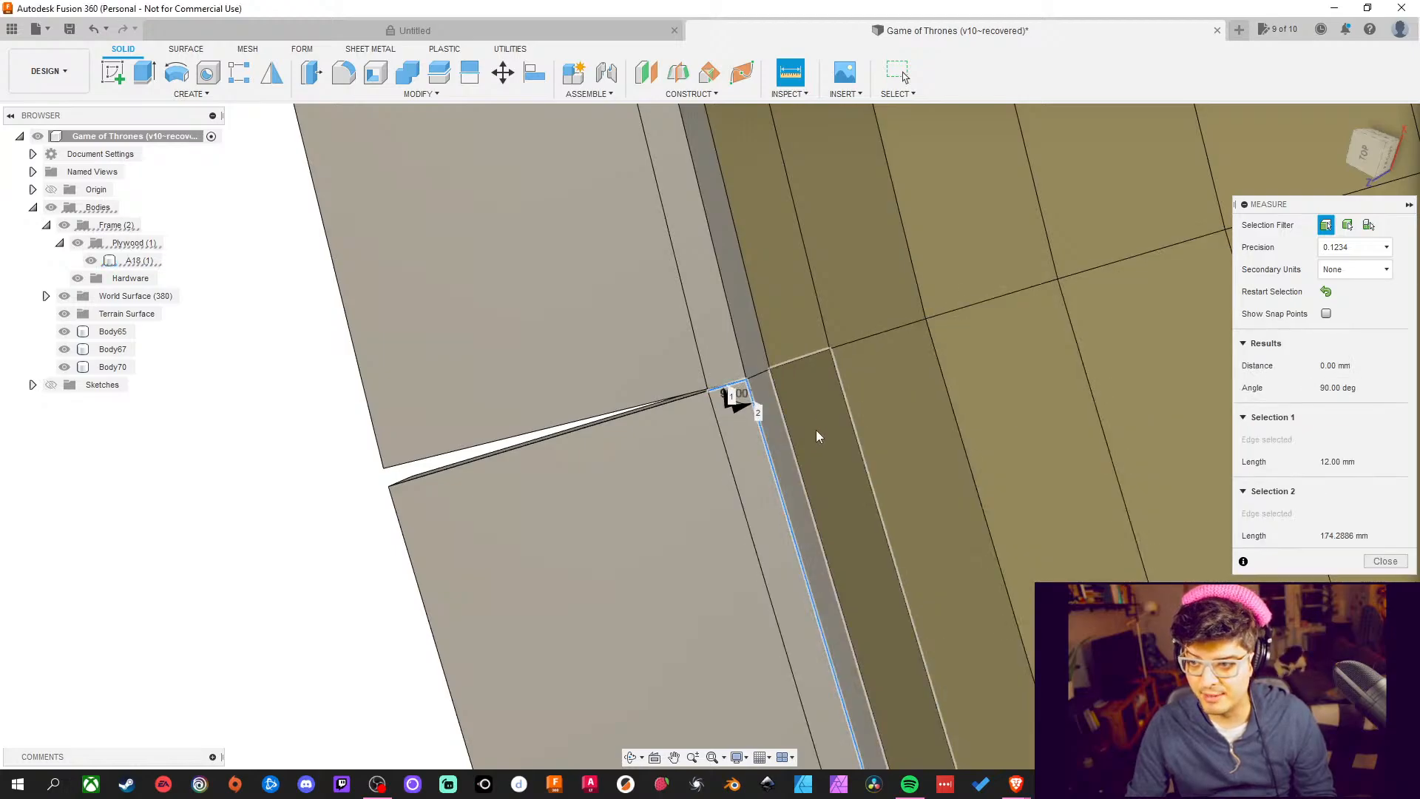
{"action": "scroll", "coordinate": [752, 437], "scroll_direction": "down", "scroll_amount": 2}
{"action": "scroll", "coordinate": [752, 437], "scroll_direction": "down", "scroll_amount": 3}
{"action": "key", "text": "Escape"}
Examine the frame boxes from below and from the back to see how they sit against the curved surface
{"action": "middle_click_drag", "start_coordinate": [899, 507], "coordinate": [822, 448]}
{"action": "middle_click_drag", "start_coordinate": [916, 672], "coordinate": [841, 591], "text": "shift"}
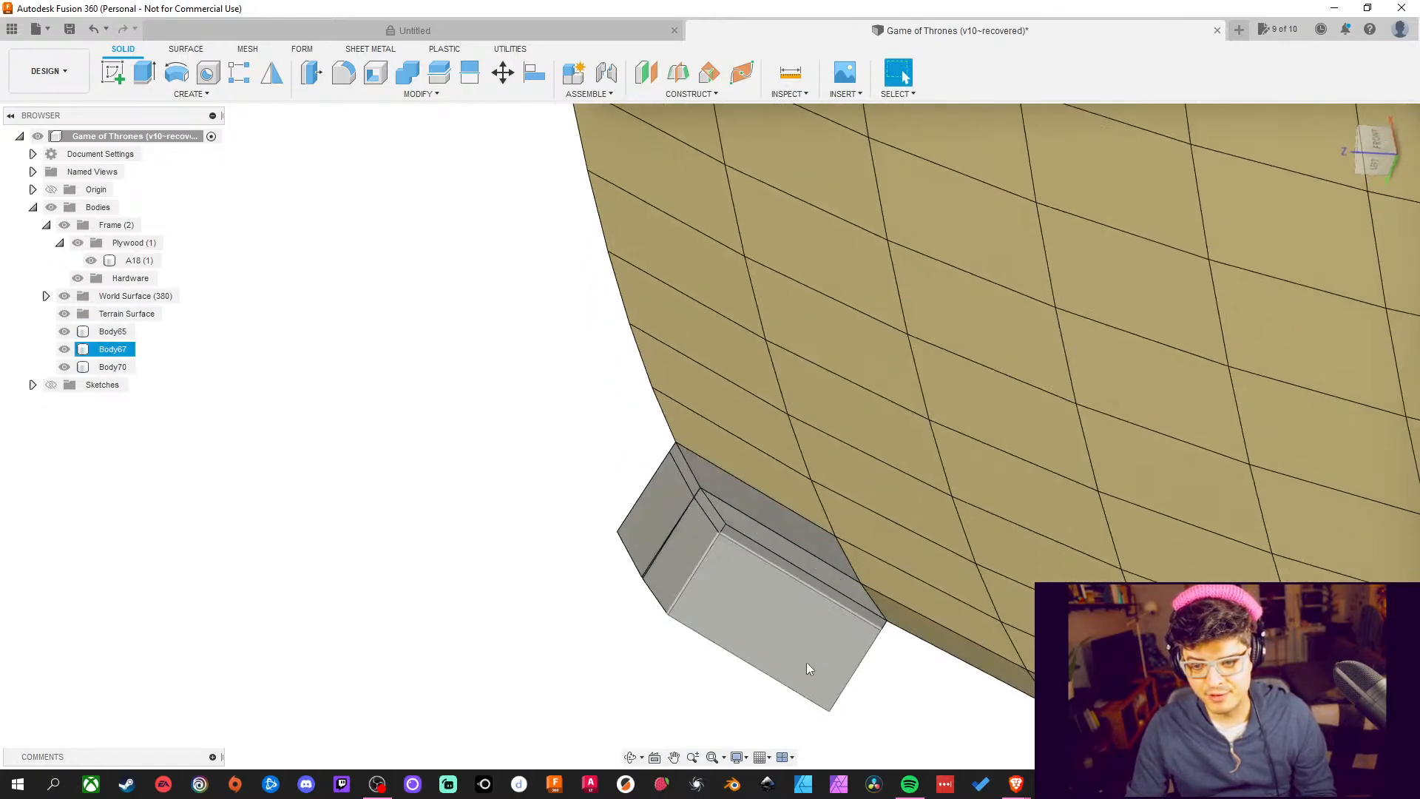
{"action": "scroll", "coordinate": [806, 664], "scroll_direction": "down", "scroll_amount": 3}
{"action": "scroll", "coordinate": [808, 666], "scroll_direction": "up", "scroll_amount": 4}
{"action": "scroll", "coordinate": [823, 662], "scroll_direction": "down", "scroll_amount": 2}
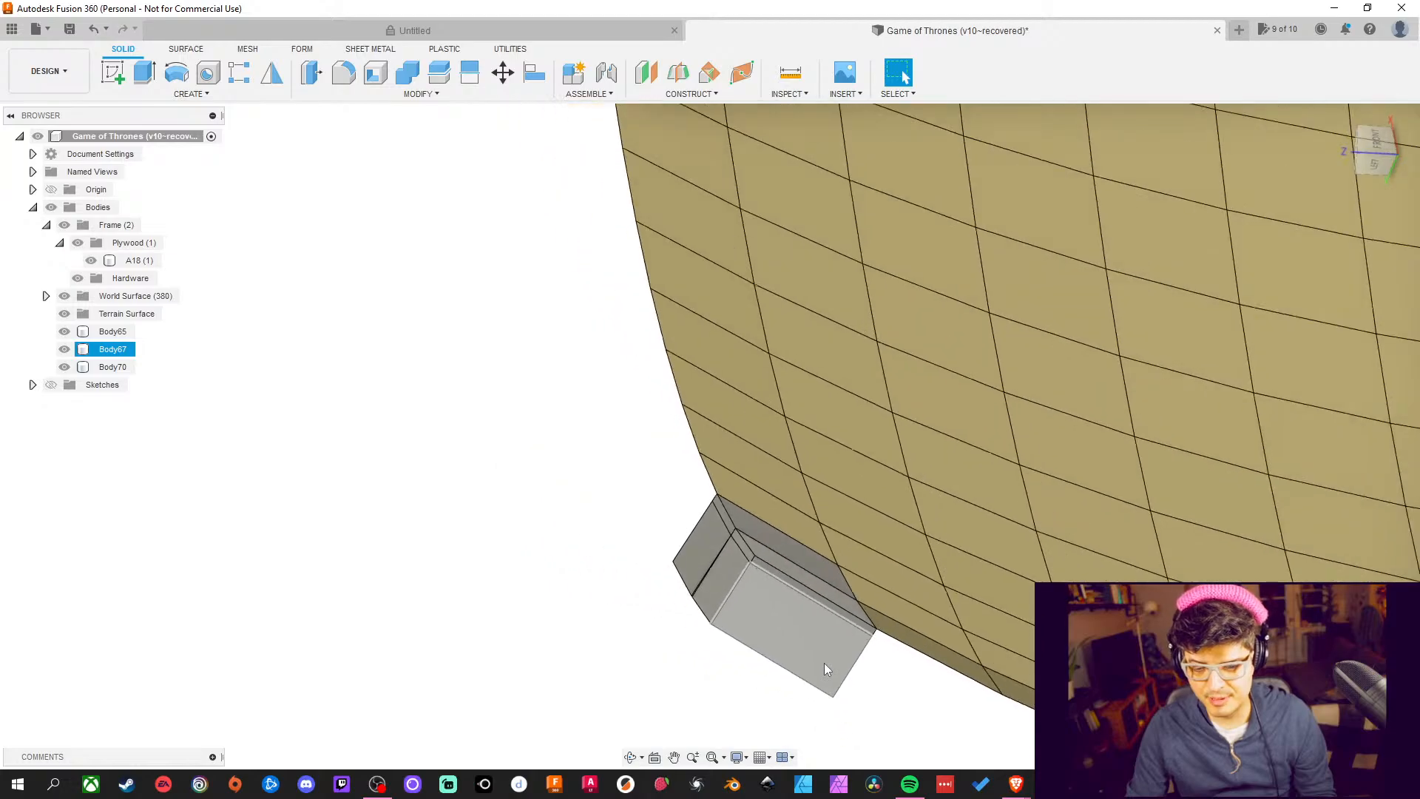
{"action": "scroll", "coordinate": [824, 663], "scroll_direction": "up", "scroll_amount": 3}
{"action": "scroll", "coordinate": [824, 663], "scroll_direction": "down", "scroll_amount": 4}
{"action": "middle_click_drag", "start_coordinate": [650, 681], "coordinate": [1141, 579], "text": "shift"}
{"action": "middle_click_drag", "start_coordinate": [1155, 581], "coordinate": [1279, 636], "text": "shift"}
{"action": "middle_click_drag", "start_coordinate": [940, 430], "coordinate": [1020, 458], "text": "shift"}
{"action": "scroll", "coordinate": [1159, 503], "scroll_direction": "up", "scroll_amount": 5}
{"action": "scroll", "coordinate": [732, 424], "scroll_direction": "down", "scroll_amount": 1}
{"action": "mouse_move", "coordinate": [736, 430]}
{"action": "middle_mouse_down", "text": "shift"}
{"action": "mouse_move", "coordinate": [722, 419]}
{"action": "mouse_move", "coordinate": [757, 429]}
{"action": "middle_mouse_up", "text": "shift"}
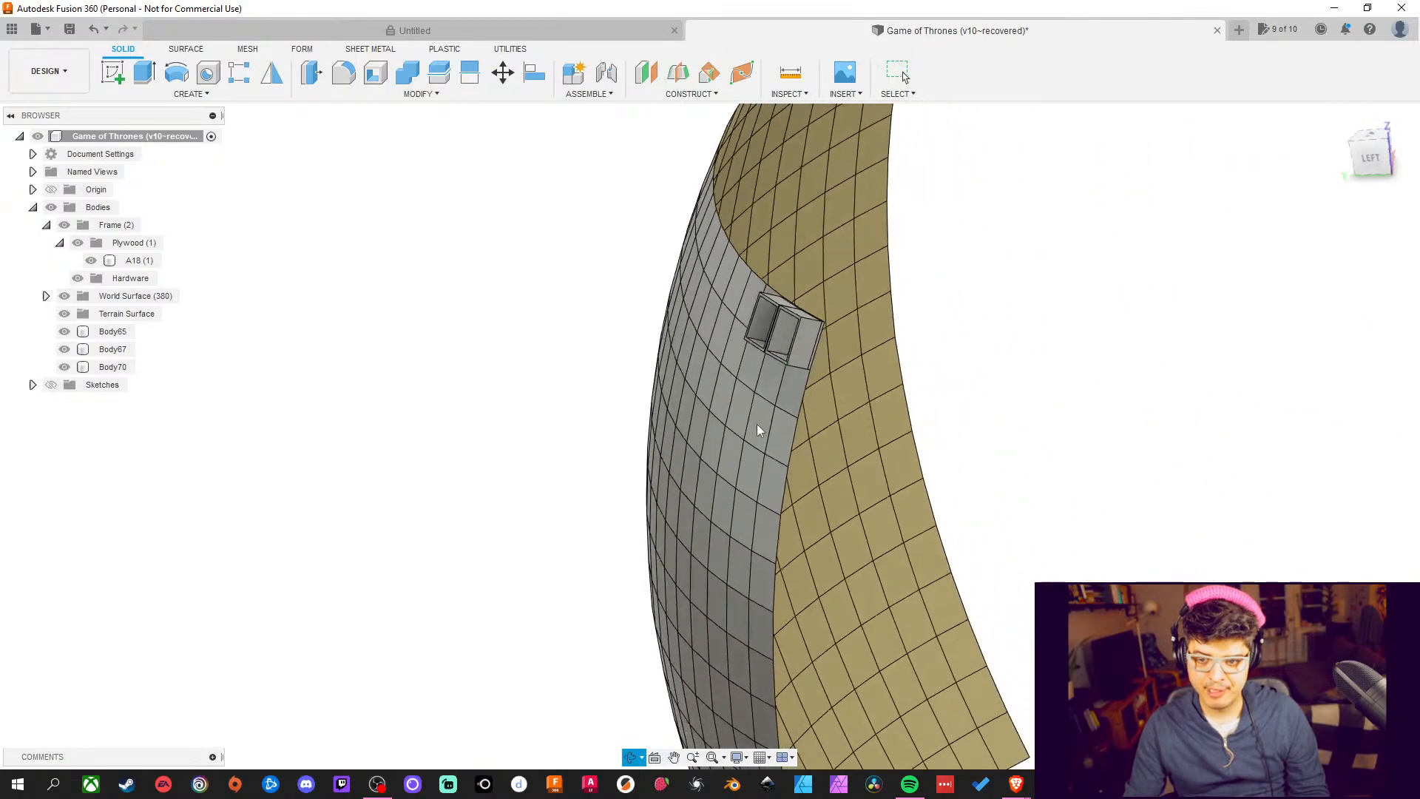
{"action": "left_click", "coordinate": [225, 92]}
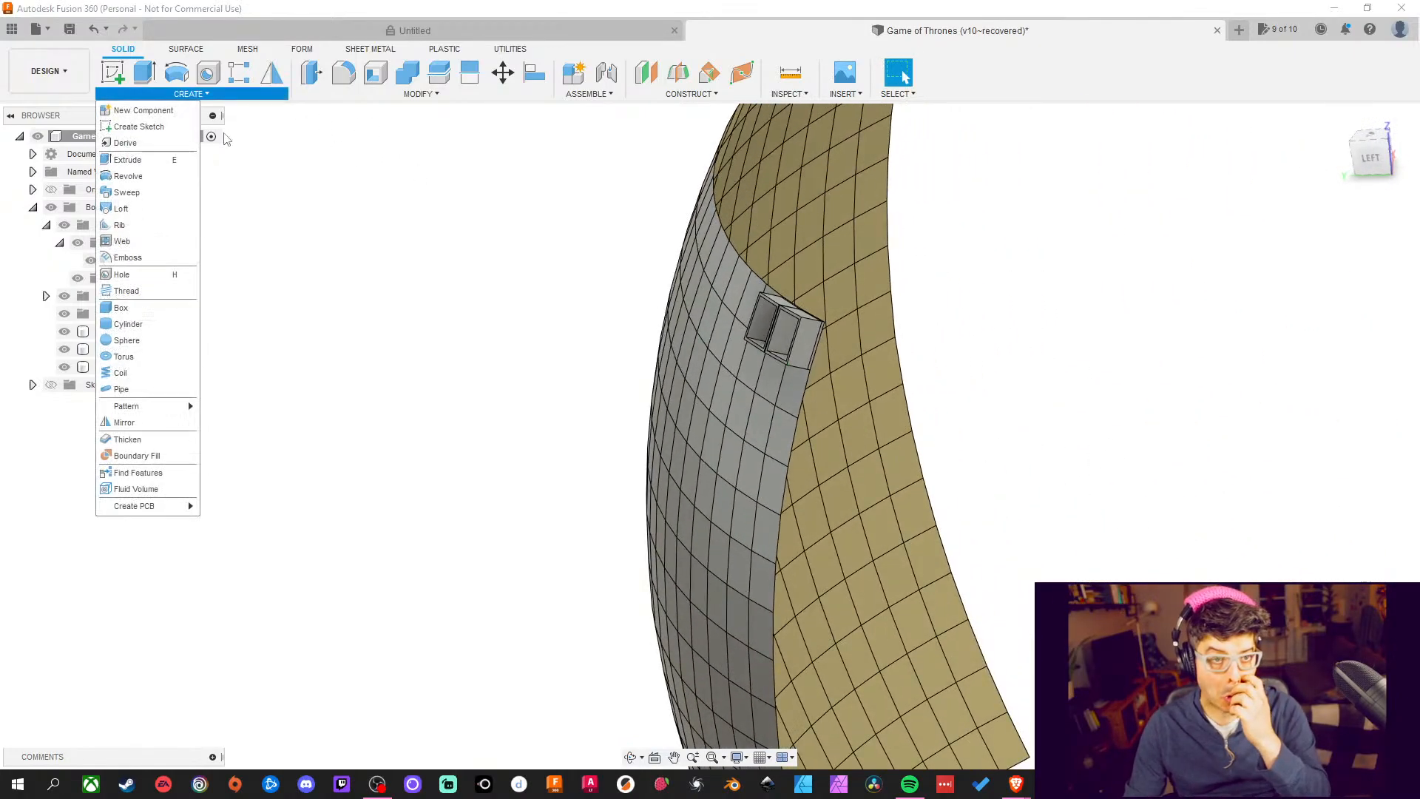
{"action": "left_click", "coordinate": [143, 439]}
{"action": "scroll", "coordinate": [770, 358], "scroll_direction": "up", "scroll_amount": 3}
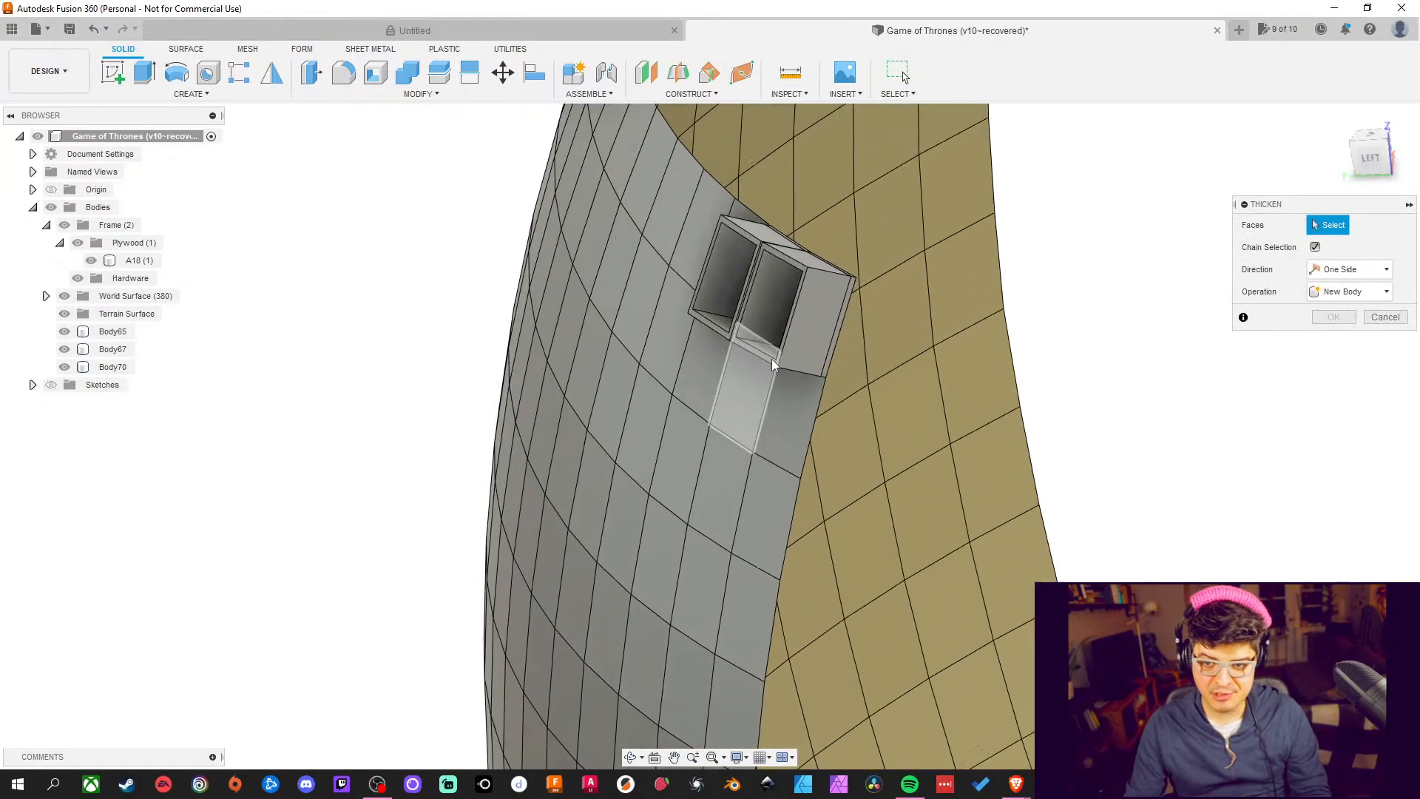
{"action": "left_click", "coordinate": [1396, 320]}
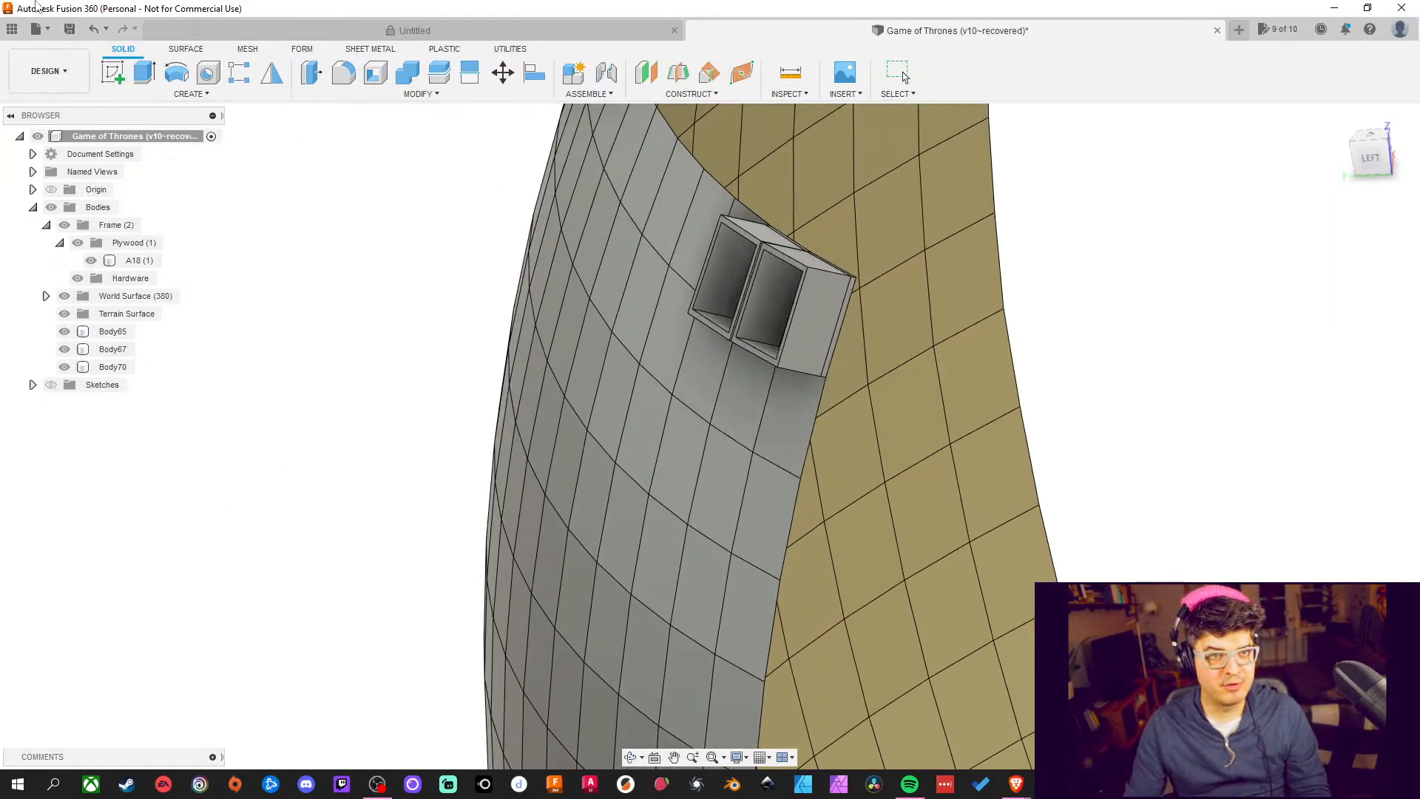
Save a new version of the design with the description User Saved
{"action": "key", "text": "ctrl+s"}
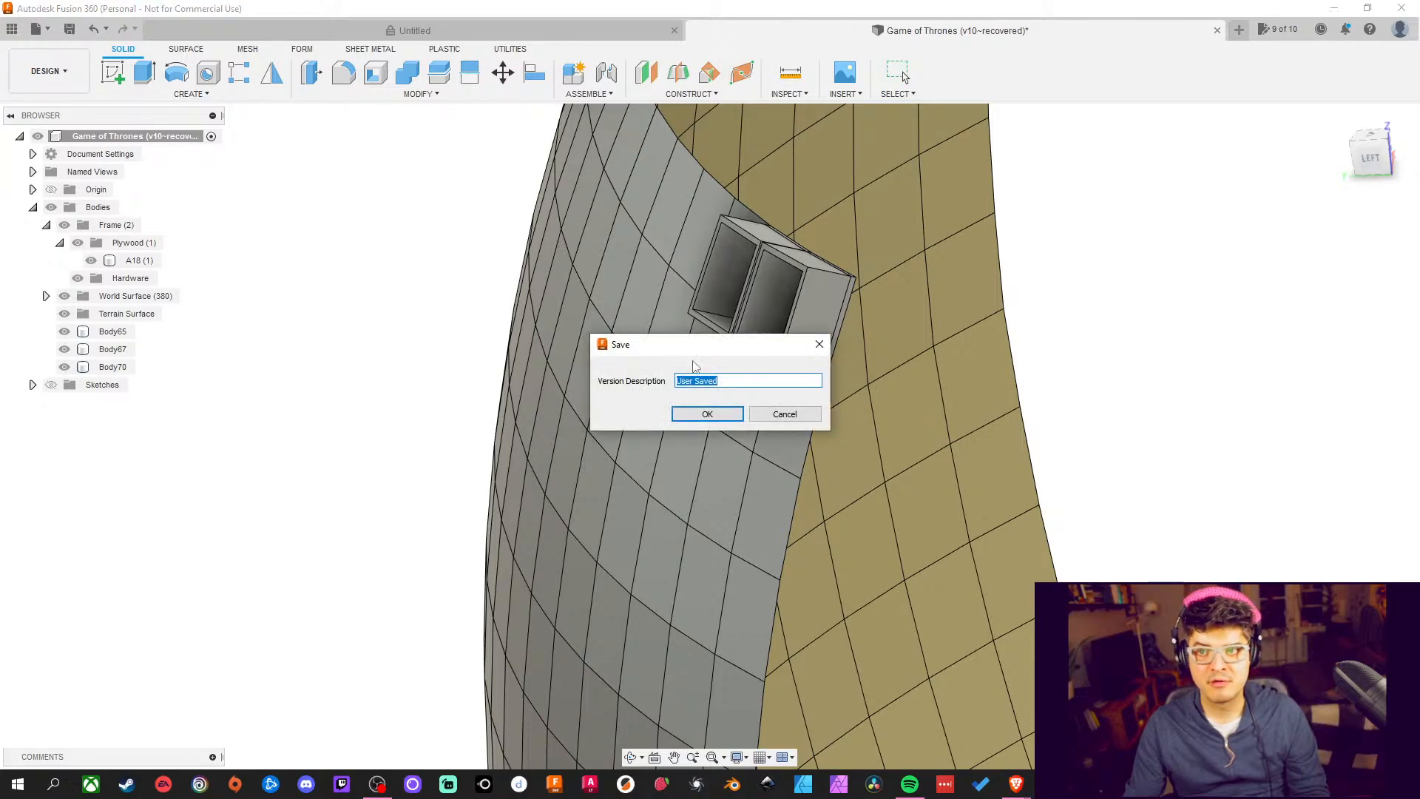
{"action": "left_click", "coordinate": [688, 414]}
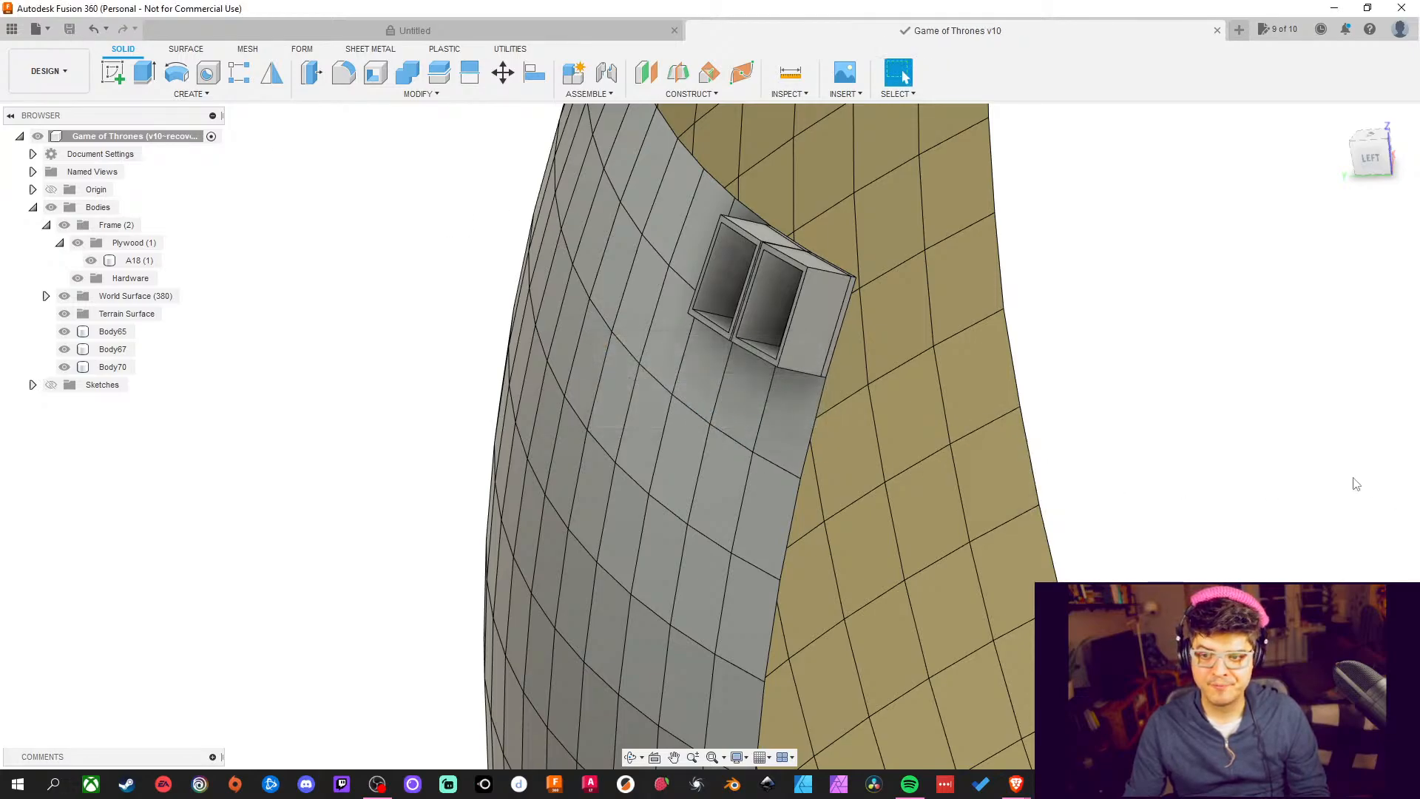
{"action": "middle_click_drag", "start_coordinate": [1334, 469], "coordinate": [1299, 444]}
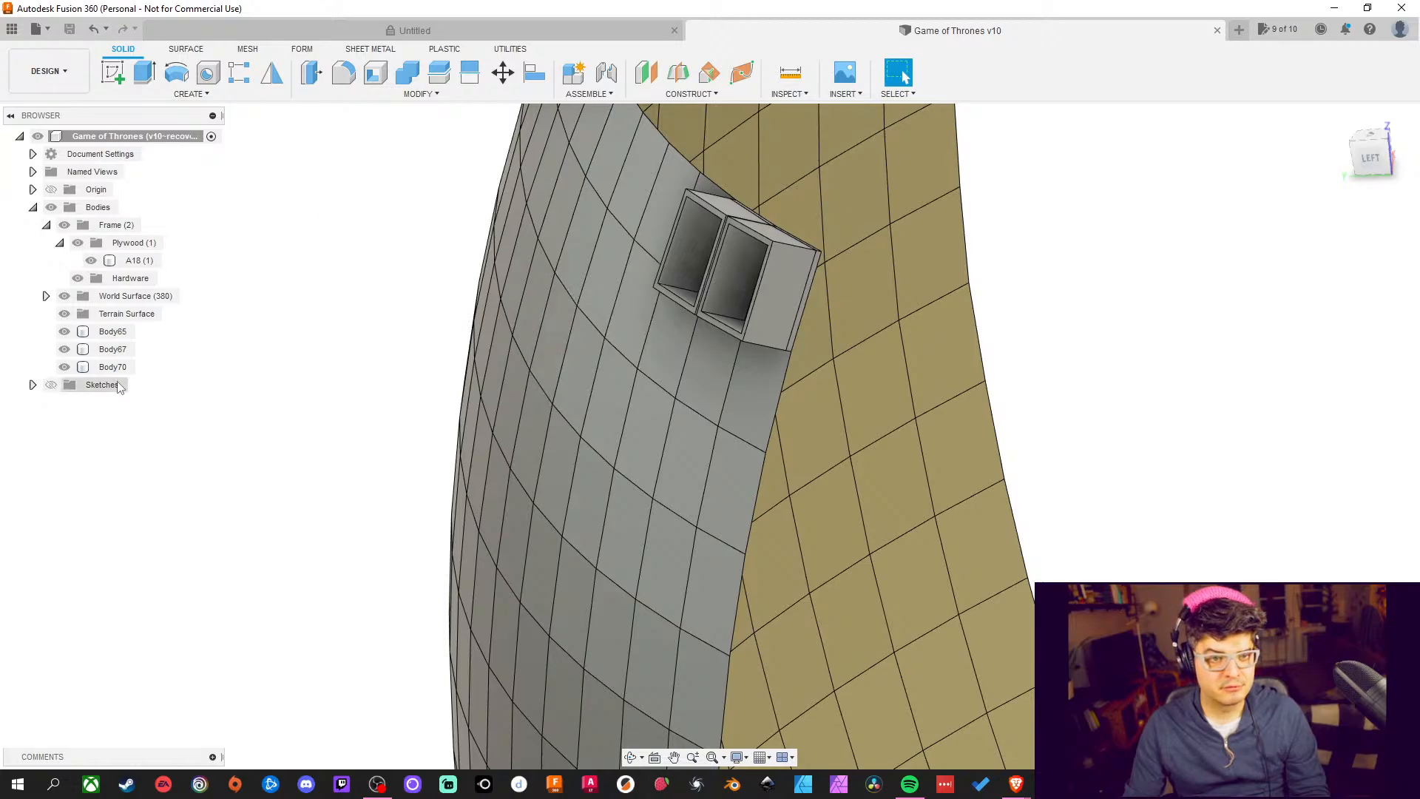
Thicken the edge-column surface face directly below the frame boxes by 12 mm on one side as a new body
{"action": "left_click", "coordinate": [184, 94]}
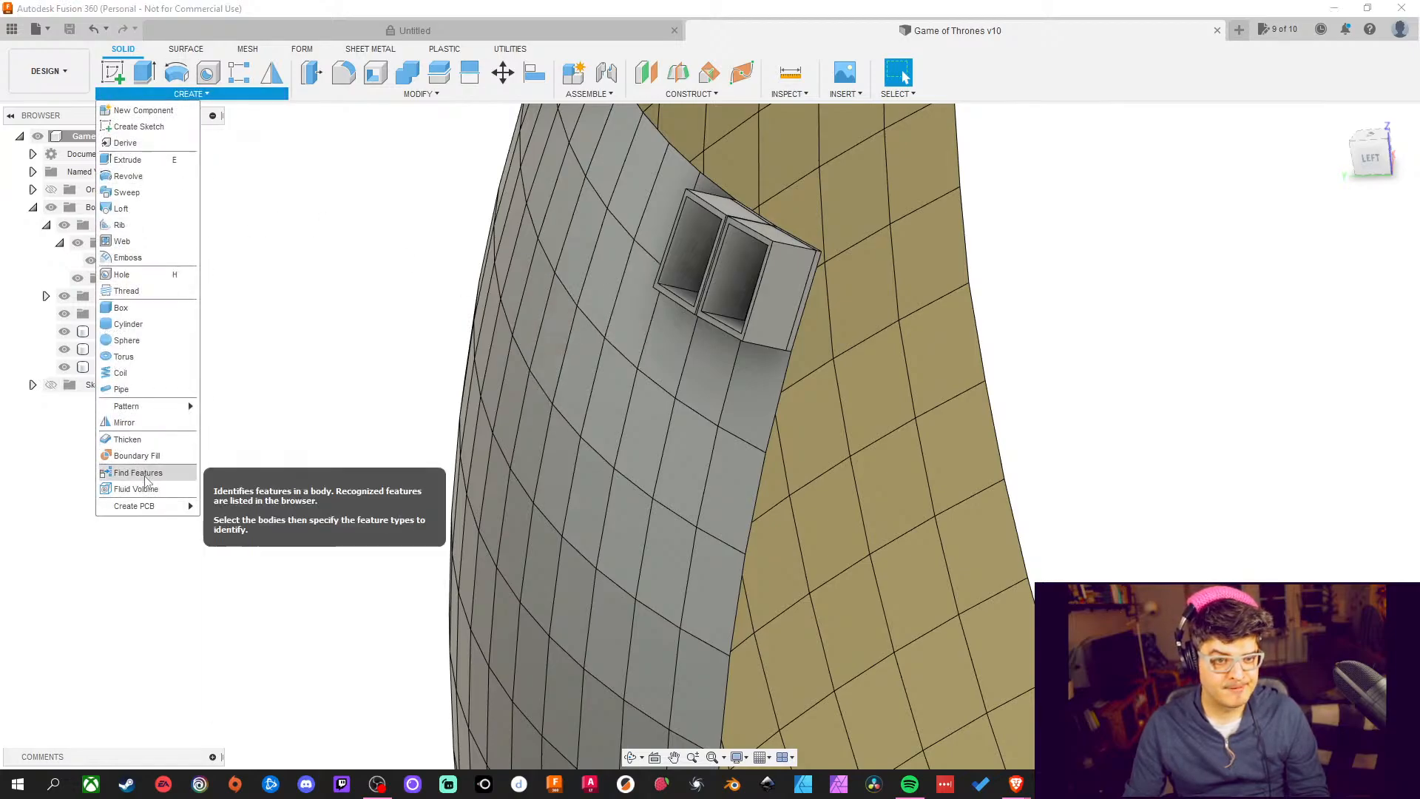
{"action": "left_click", "coordinate": [137, 440]}
{"action": "left_click", "coordinate": [738, 388]}
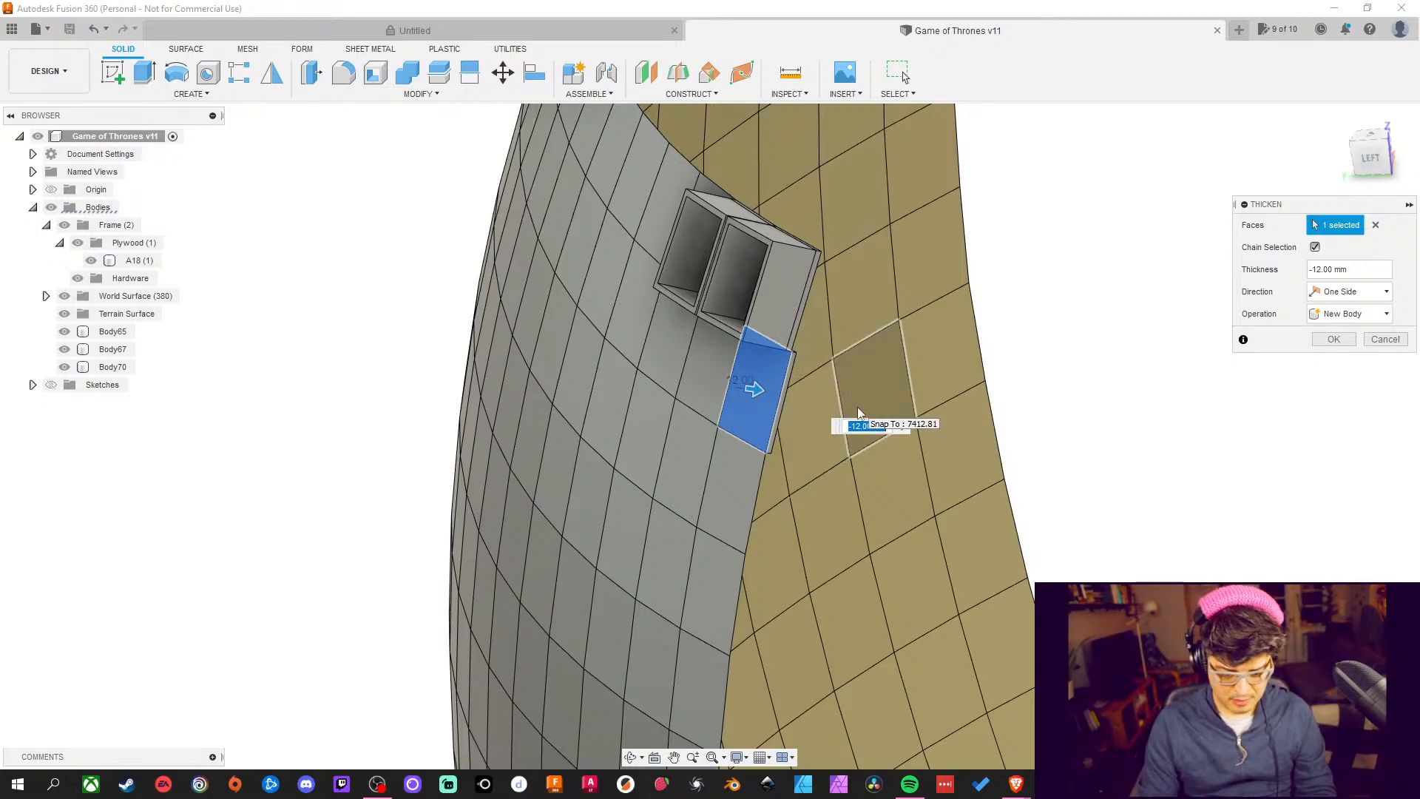
{"action": "type", "text": "1"}
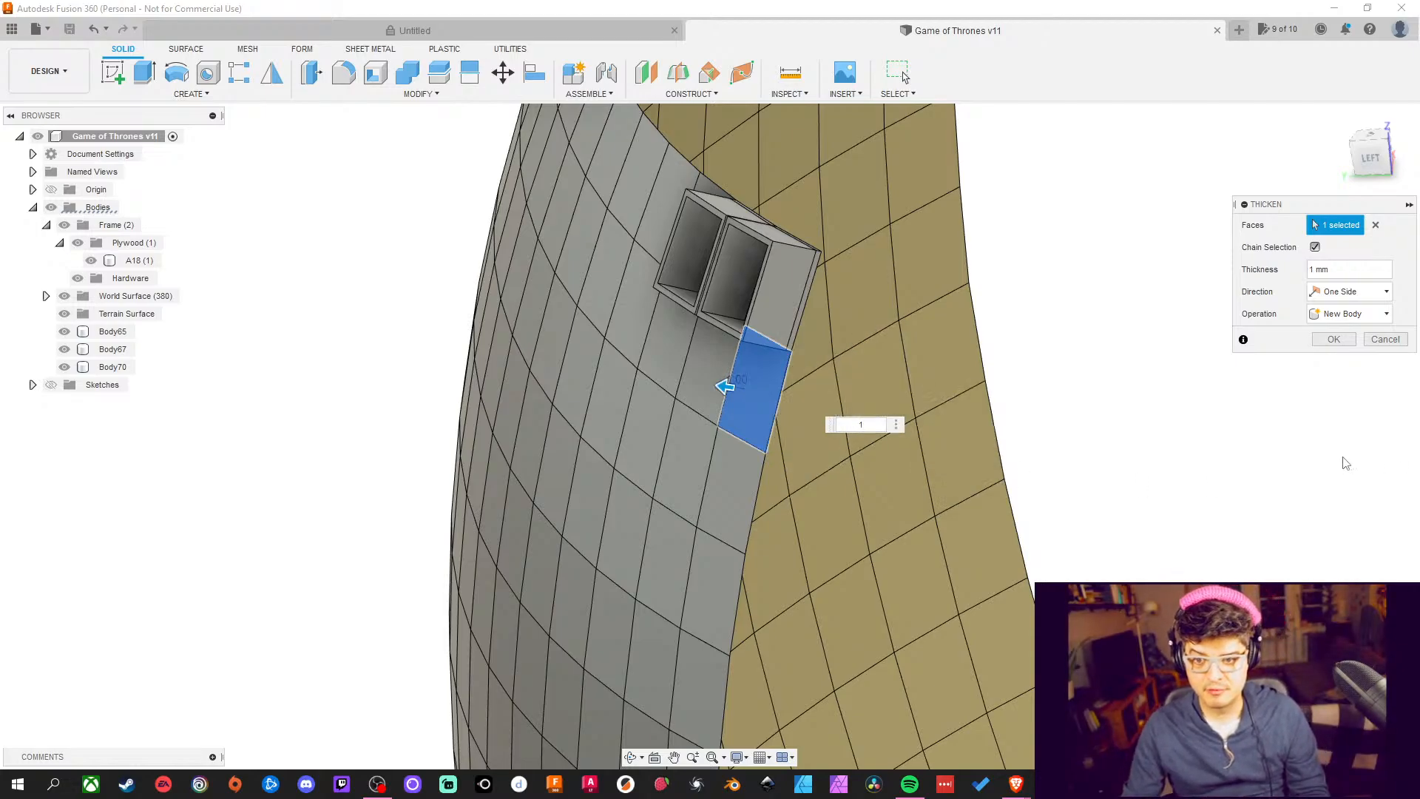
{"action": "middle_click_drag", "start_coordinate": [1411, 503], "coordinate": [1320, 499], "text": "shift"}
{"action": "scroll", "coordinate": [590, 520], "scroll_direction": "up", "scroll_amount": 3}
{"action": "middle_click_drag", "start_coordinate": [547, 542], "coordinate": [1213, 400]}
{"action": "middle_click_drag", "start_coordinate": [538, 433], "coordinate": [874, 323]}
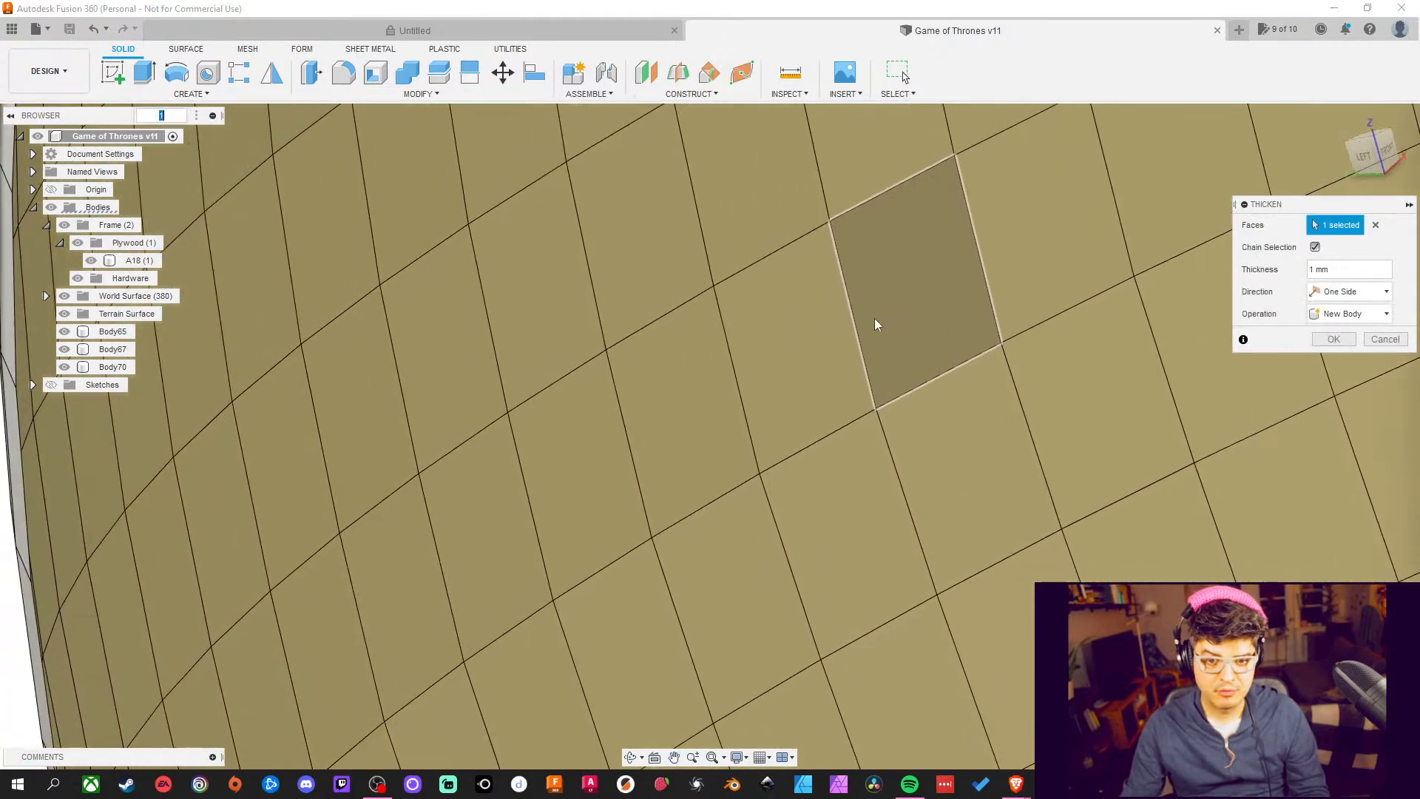
{"action": "scroll", "coordinate": [882, 330], "scroll_direction": "down", "scroll_amount": 3}
{"action": "middle_click_drag", "start_coordinate": [769, 329], "coordinate": [885, 673]}
{"action": "scroll", "coordinate": [528, 294], "scroll_direction": "up", "scroll_amount": 4}
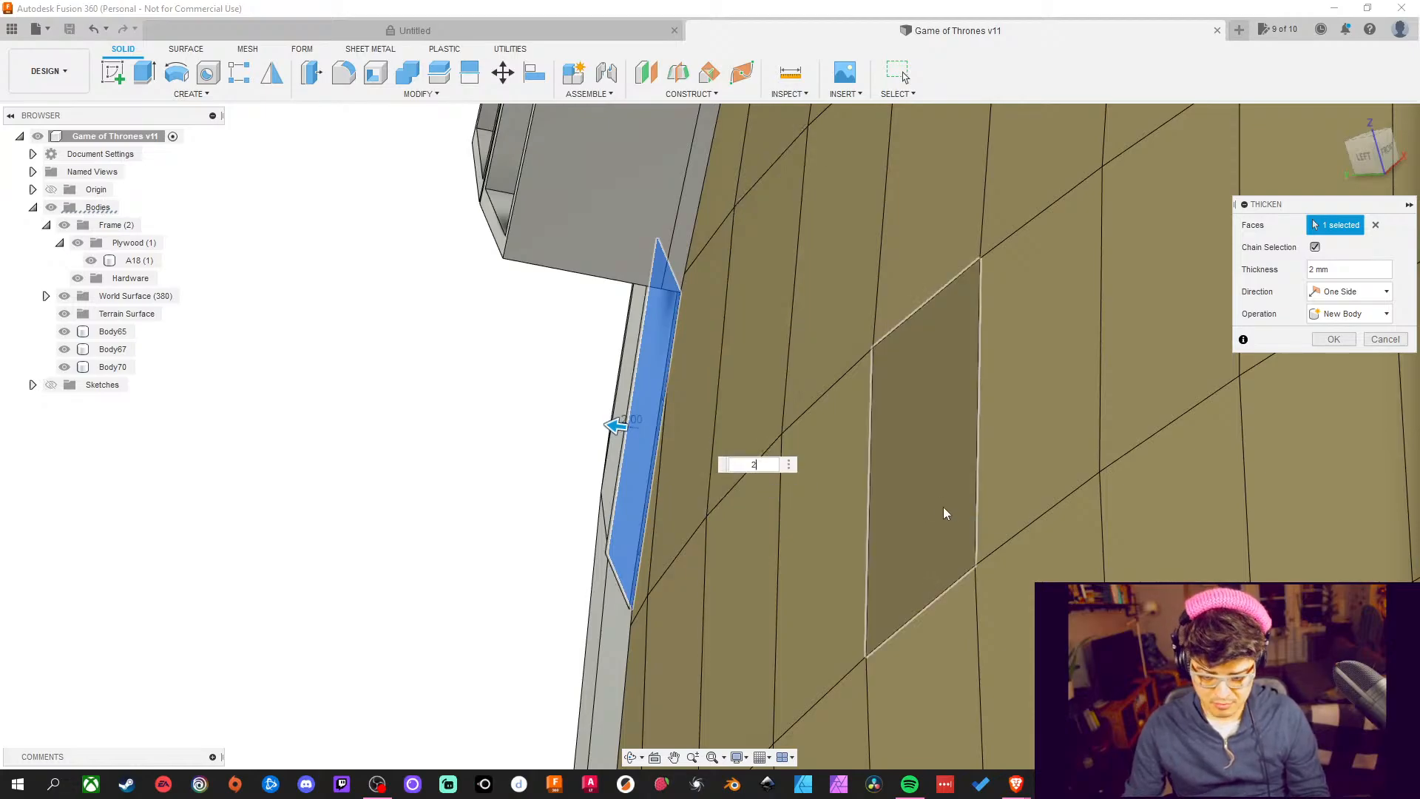
{"action": "type", "text": "2"}
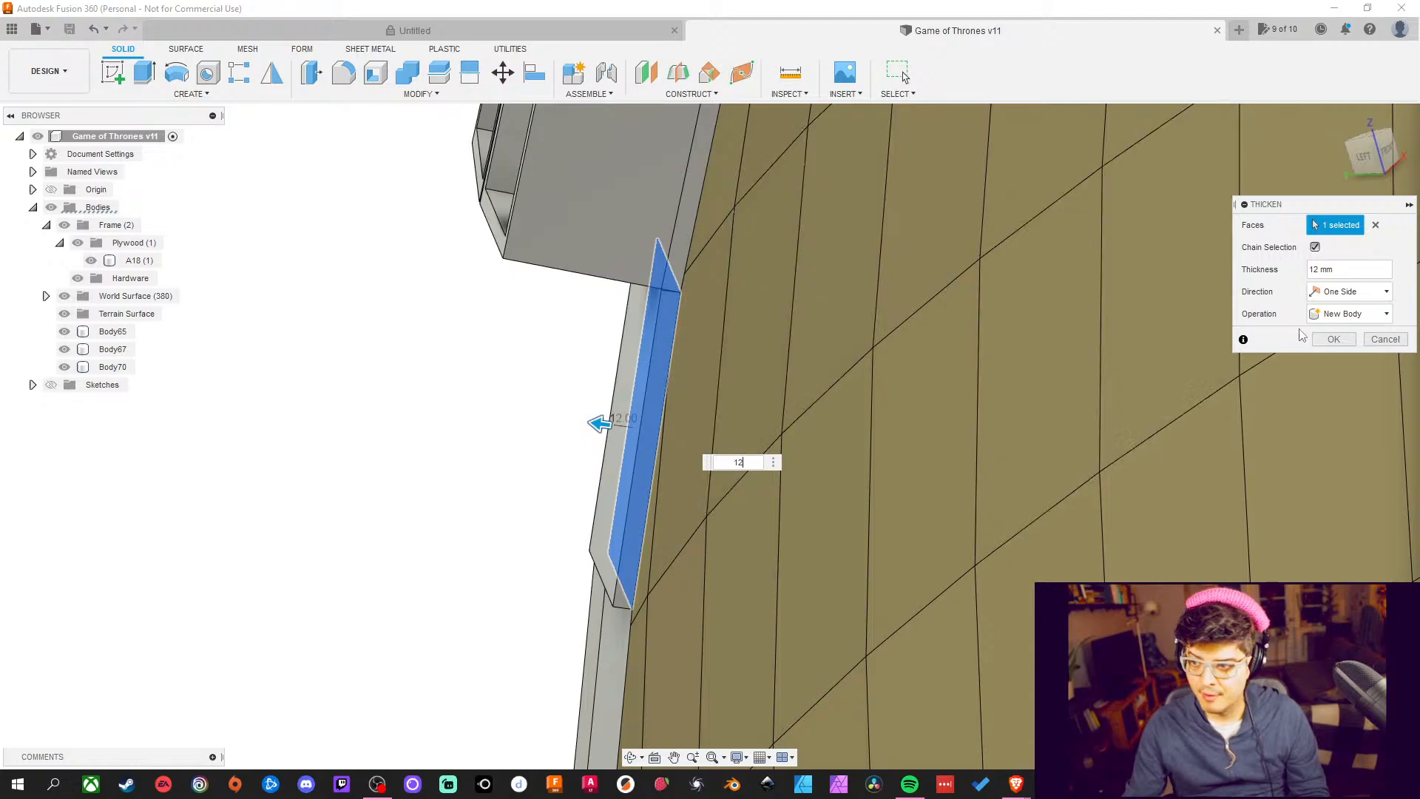
{"action": "left_click", "coordinate": [1333, 340]}
Pin the Thicken command to the Solid toolbar
{"action": "middle_click_drag", "start_coordinate": [962, 458], "coordinate": [819, 479], "text": "shift"}
{"action": "left_click", "coordinate": [819, 480]}
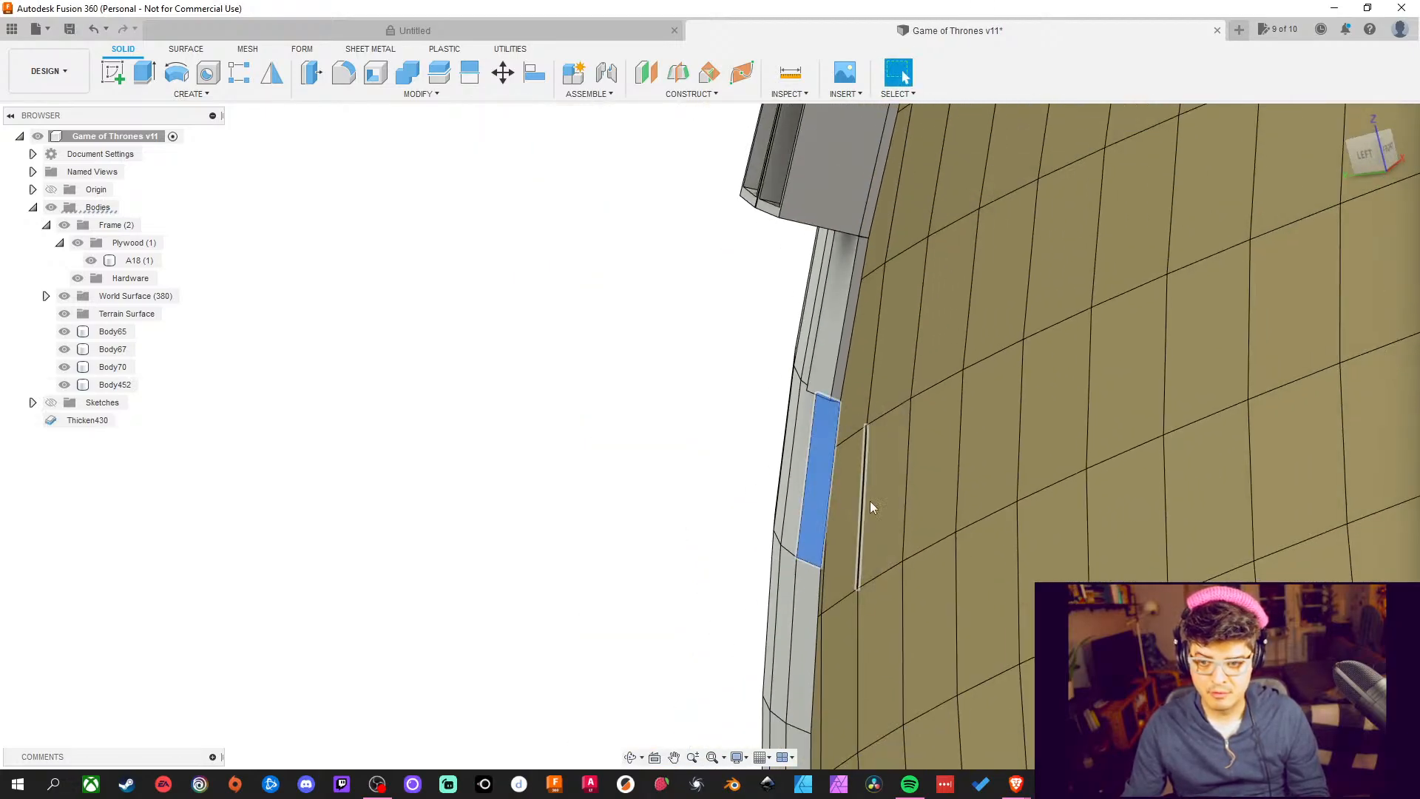
{"action": "left_click", "coordinate": [202, 93]}
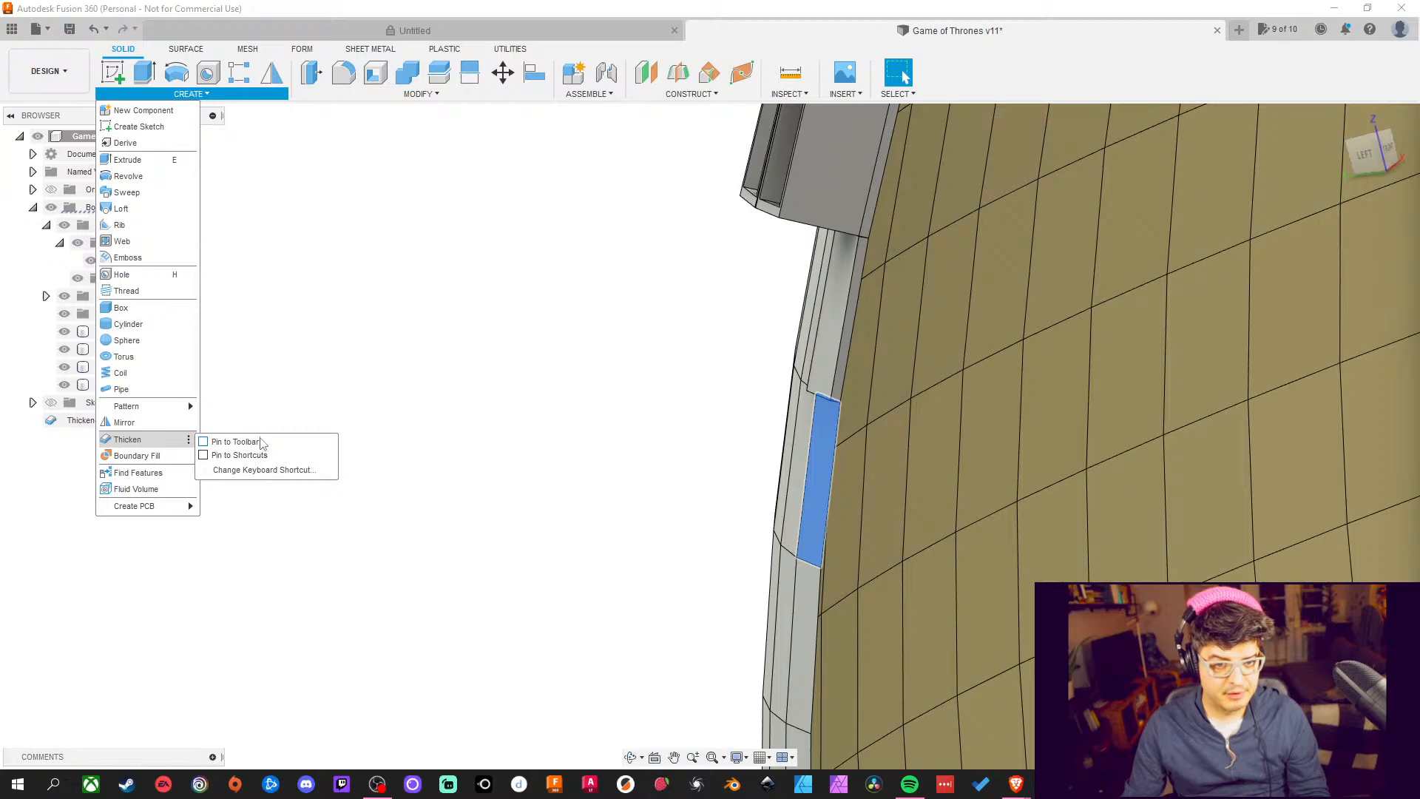
{"action": "left_click", "coordinate": [235, 441]}
{"action": "left_click", "coordinate": [444, 353]}
Select the surface face below the new thickened panel and pin Thicken to the Surface toolbar
{"action": "middle_click_drag", "start_coordinate": [526, 332], "coordinate": [745, 412]}
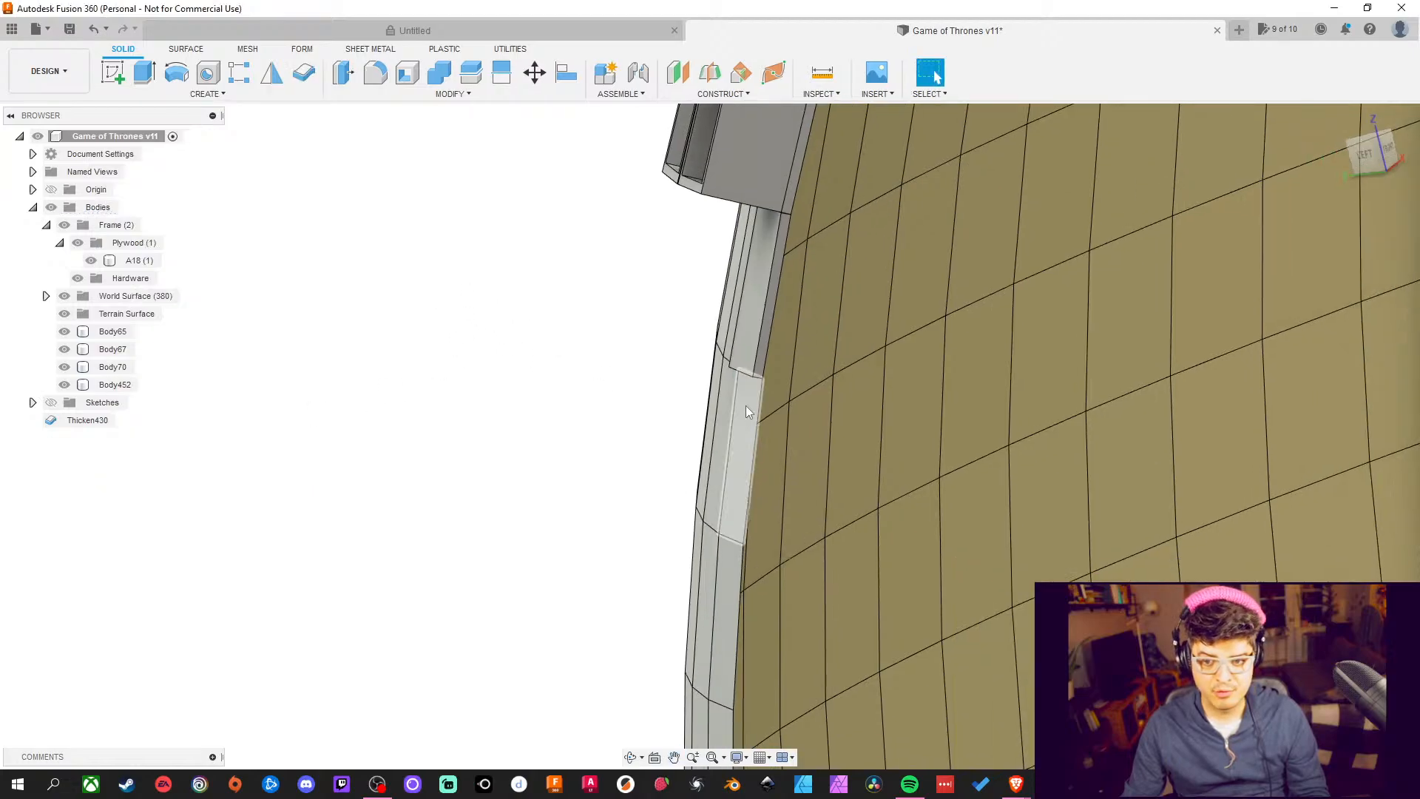
{"action": "left_click", "coordinate": [740, 408]}
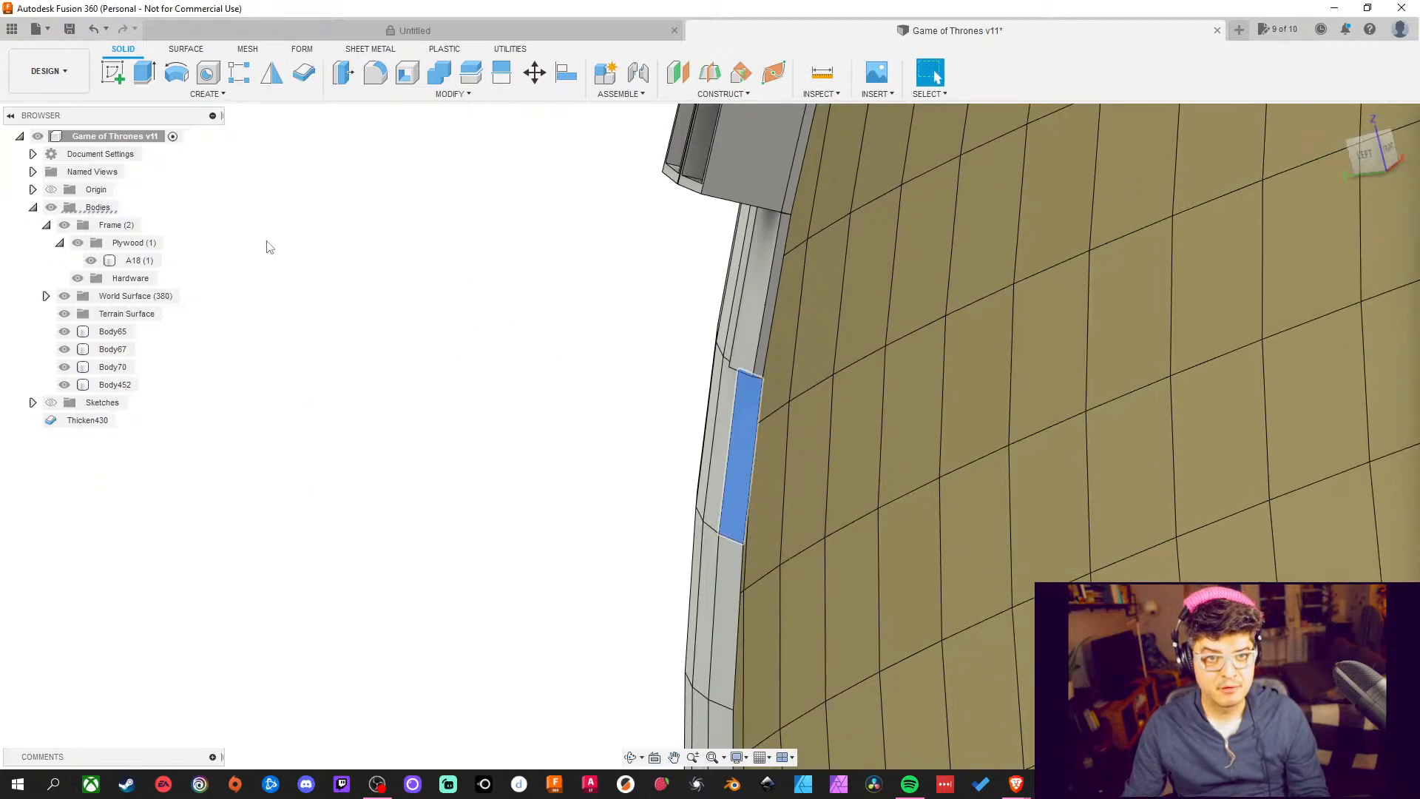
{"action": "left_click", "coordinate": [185, 48]}
{"action": "left_click", "coordinate": [200, 98]}
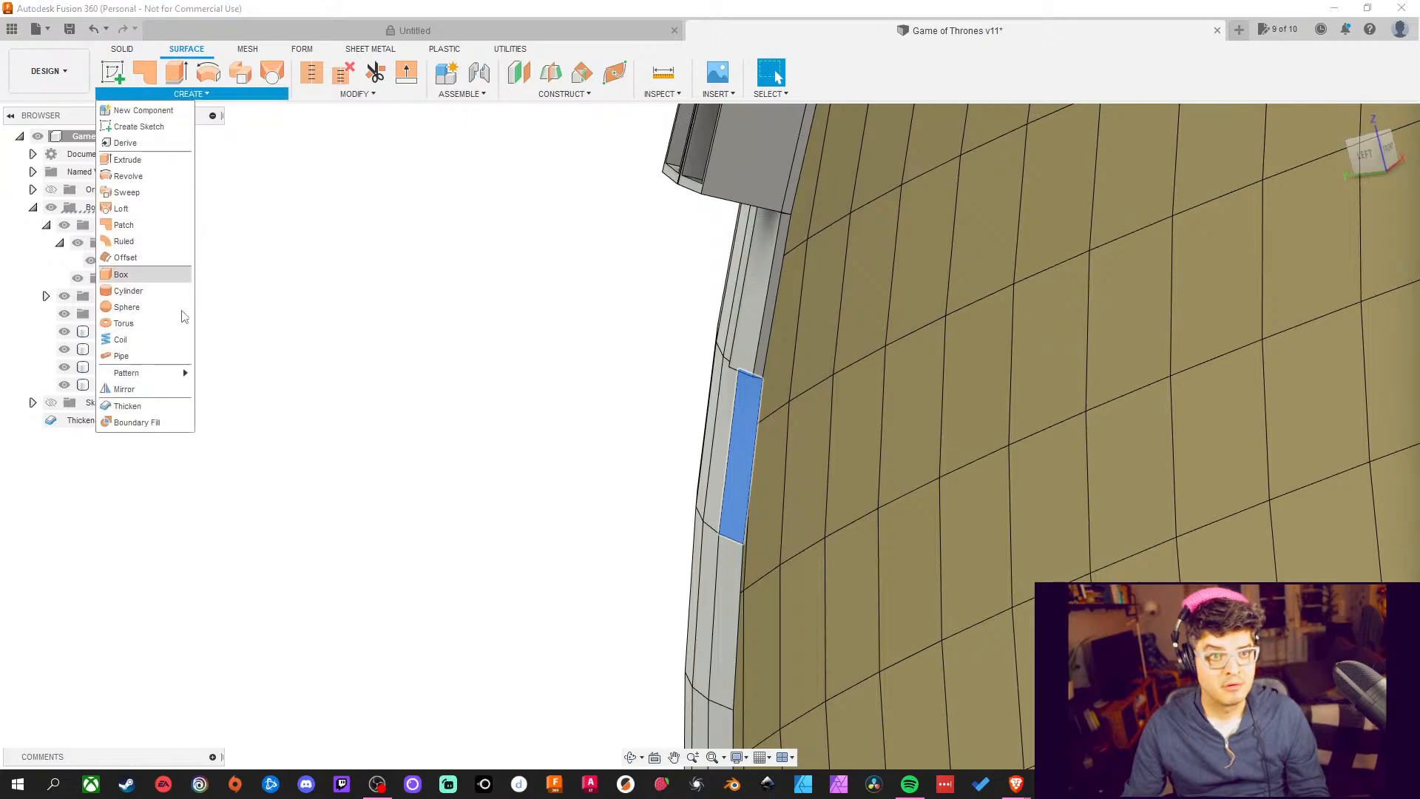
{"action": "left_click", "coordinate": [184, 406]}
{"action": "left_click", "coordinate": [251, 410]}
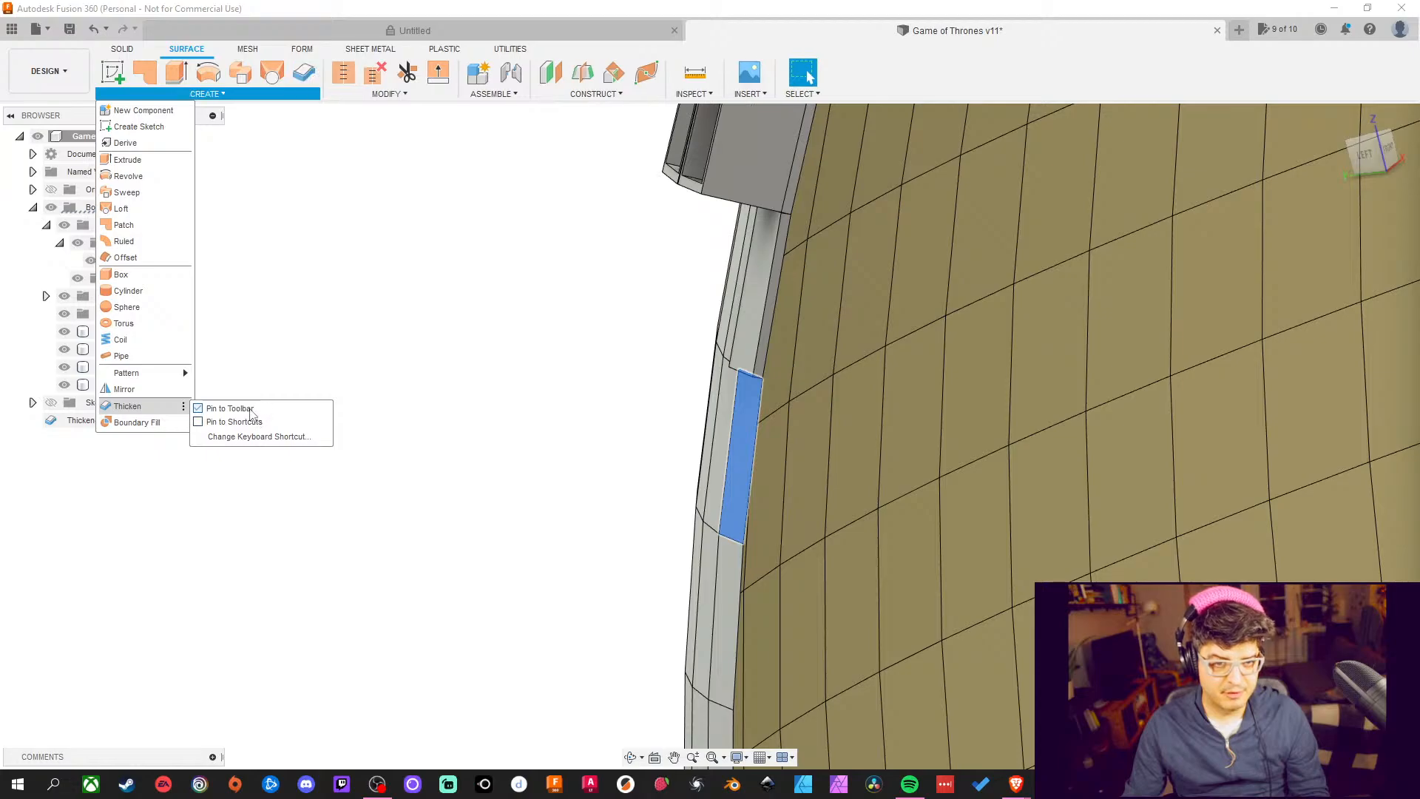
Unpin the Thicken command from the Solid toolbar
{"action": "left_click", "coordinate": [121, 49]}
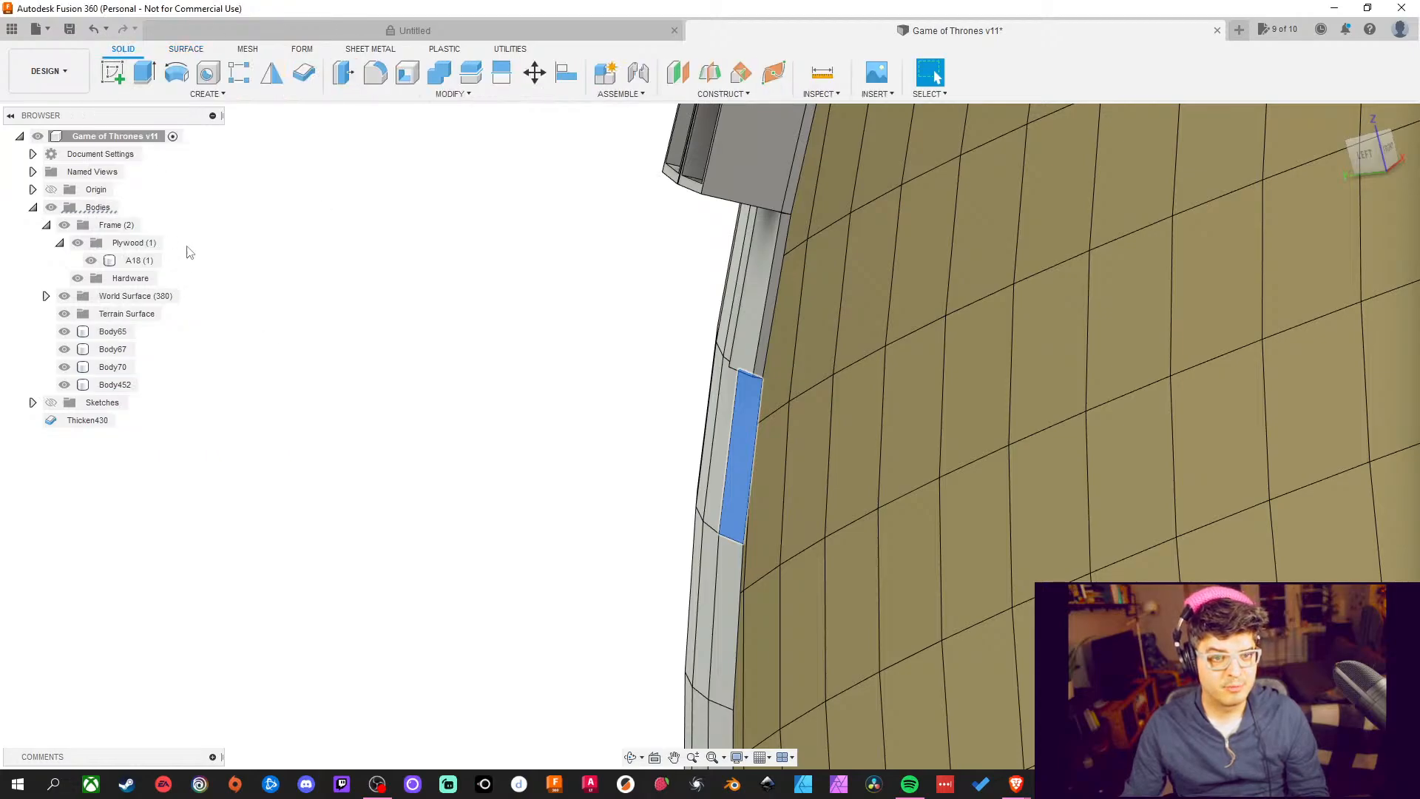
{"action": "right_click", "coordinate": [307, 79]}
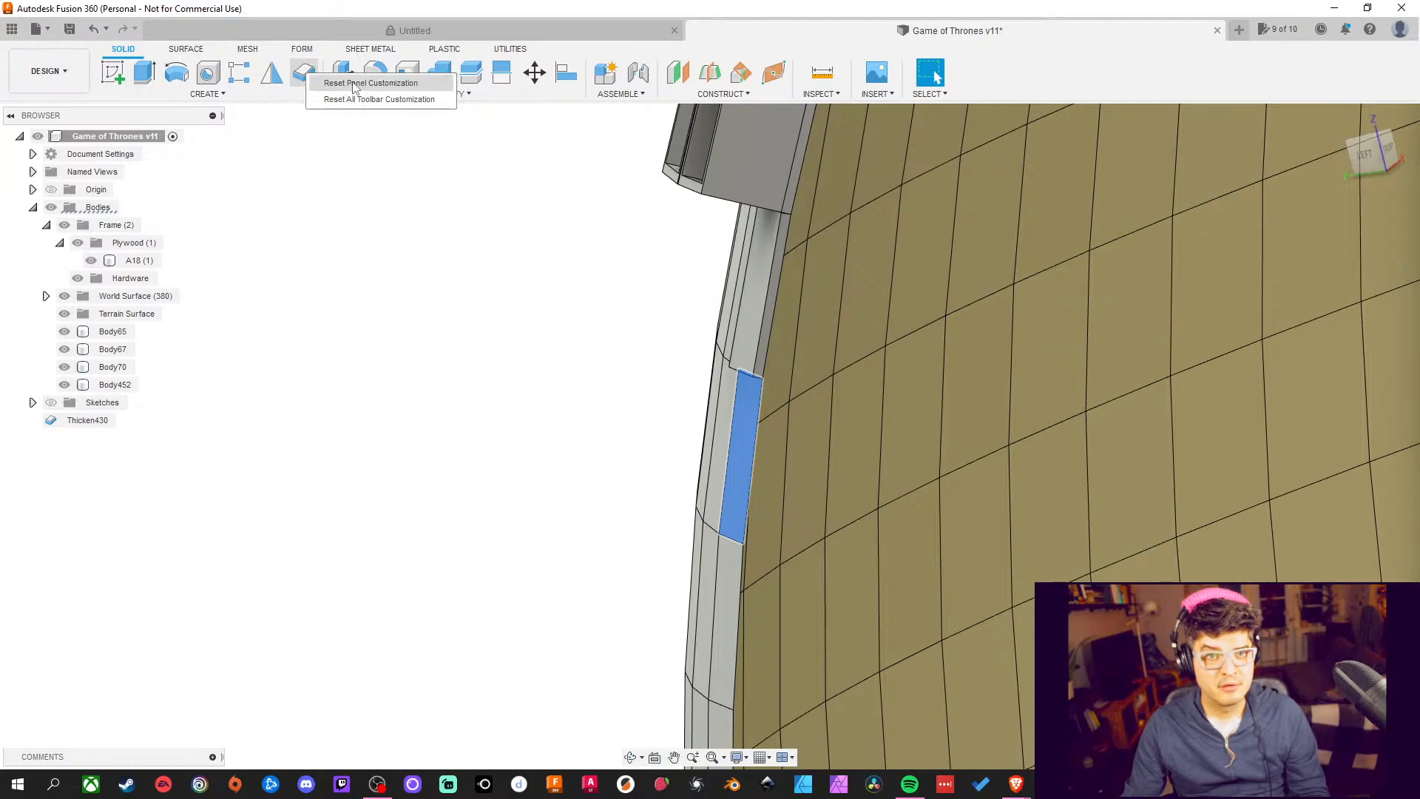
{"action": "left_click", "coordinate": [255, 97]}
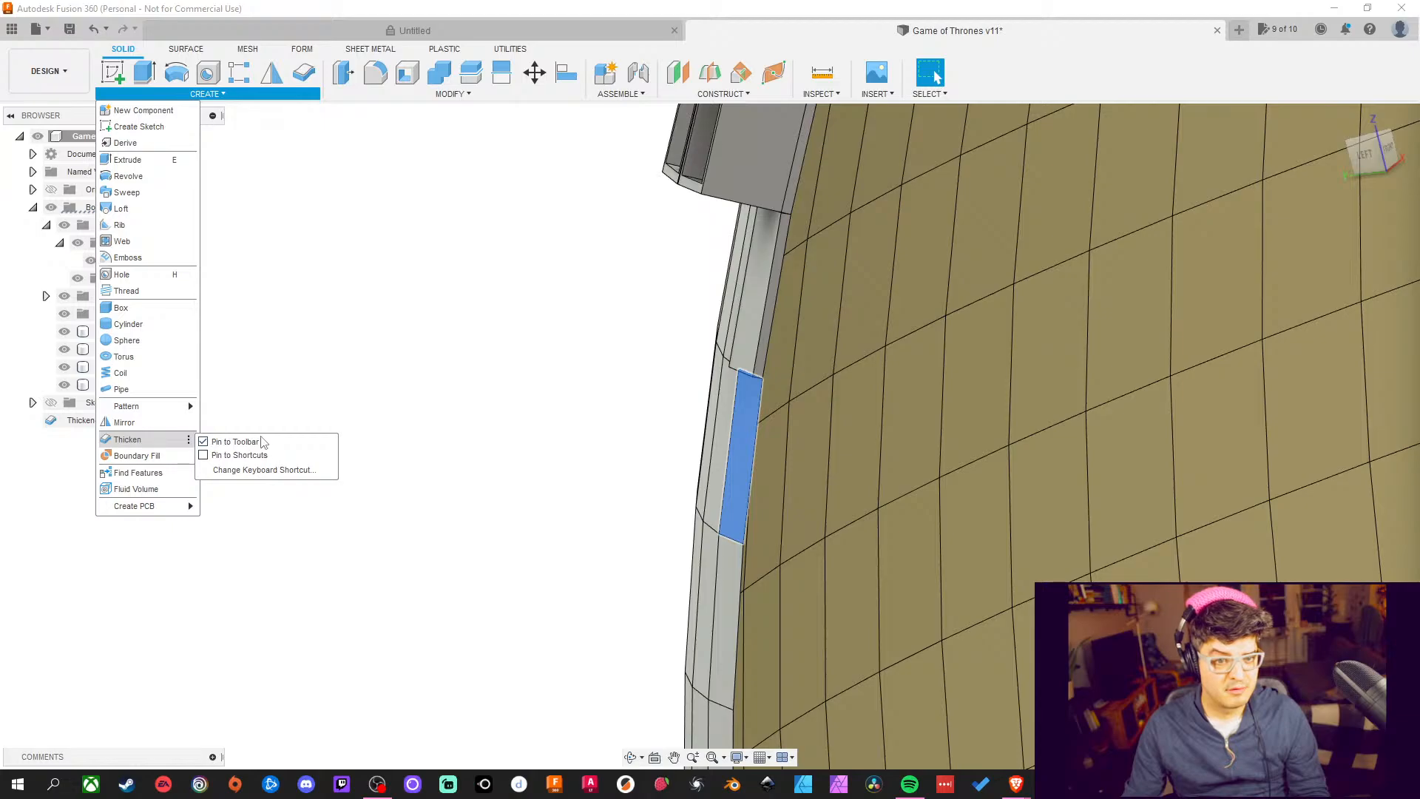
{"action": "left_click", "coordinate": [262, 442]}
Thicken the second and third edge-column surface faces below the frame boxes by 12 mm on one side as separate new bodies
{"action": "left_click", "coordinate": [186, 49]}
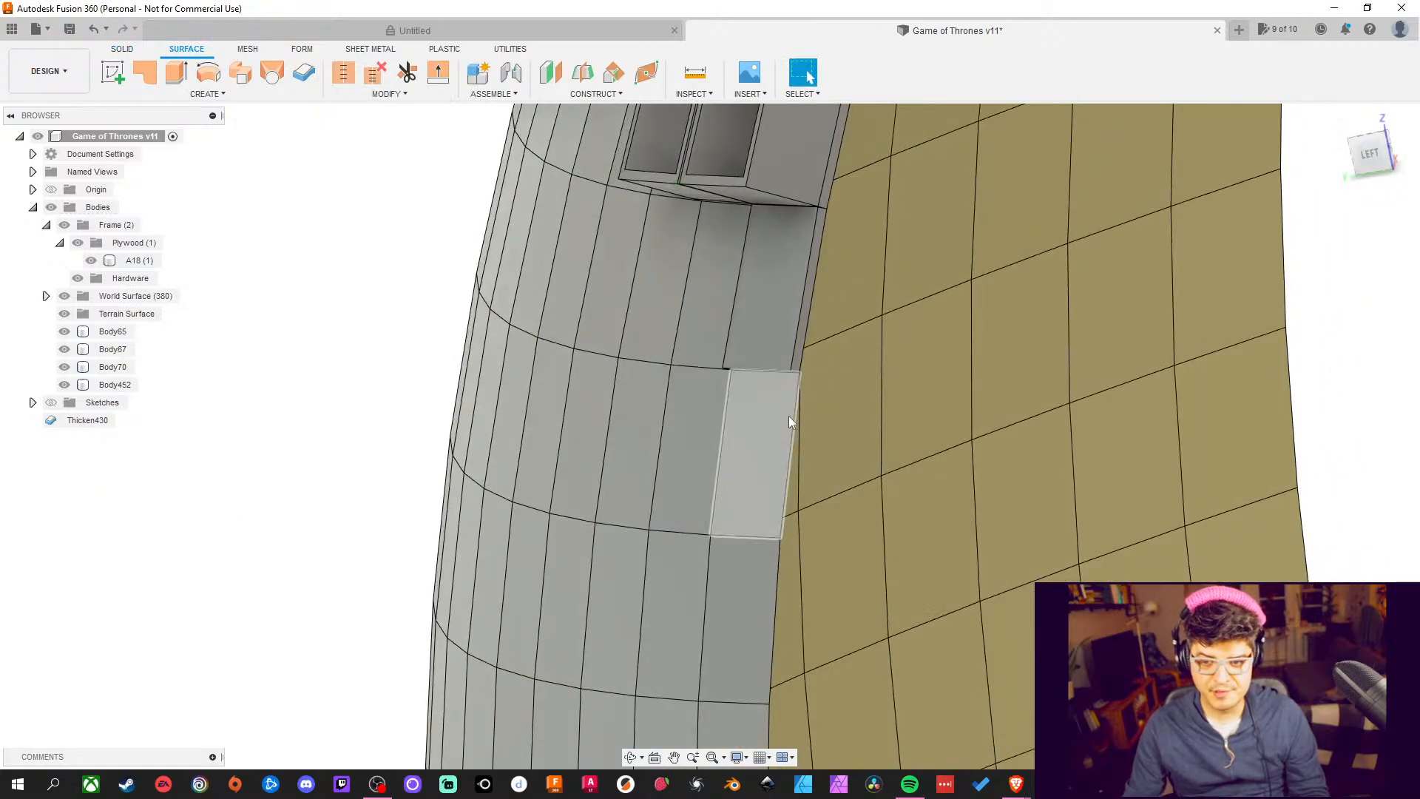
{"action": "left_click", "coordinate": [785, 417]}
{"action": "left_click", "coordinate": [304, 73]}
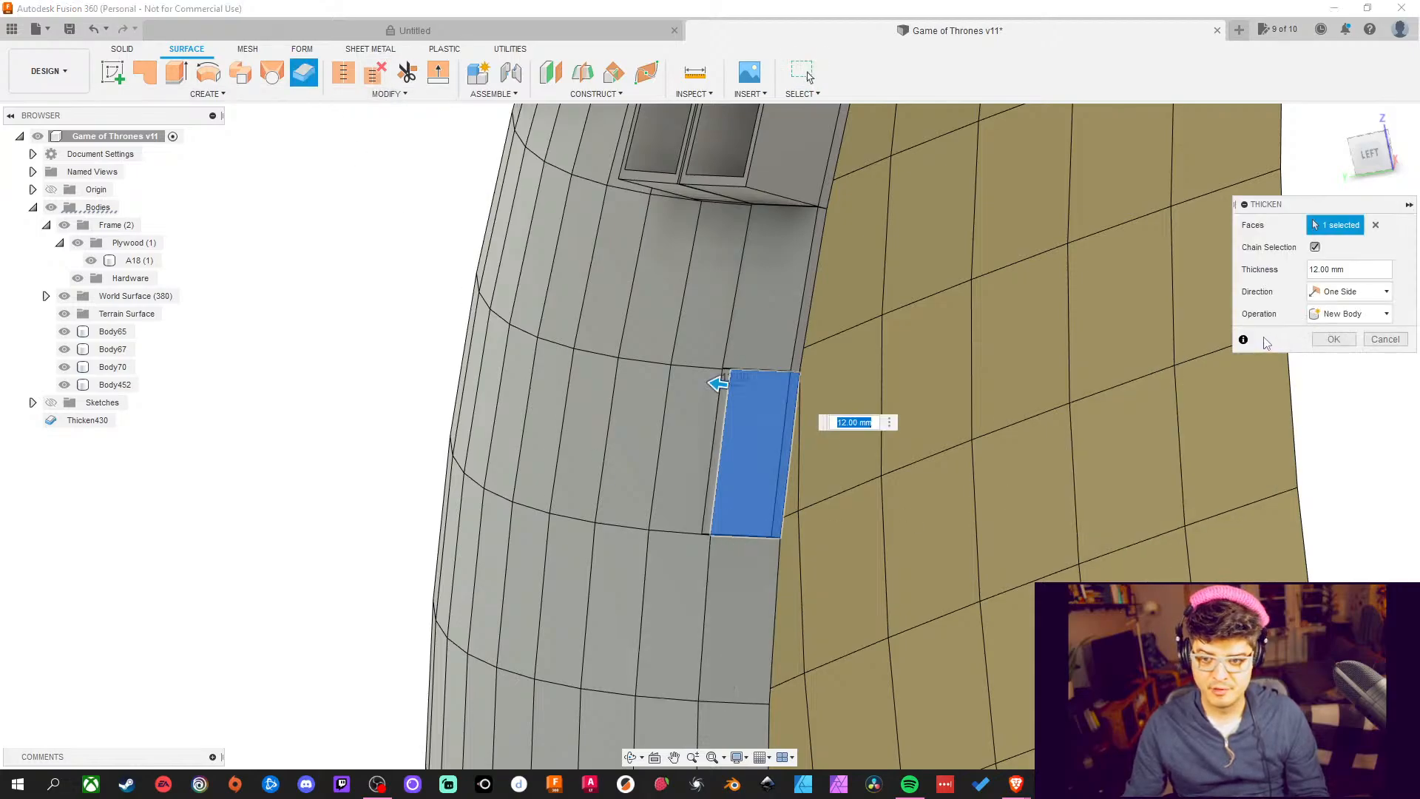
{"action": "key", "text": "Return"}
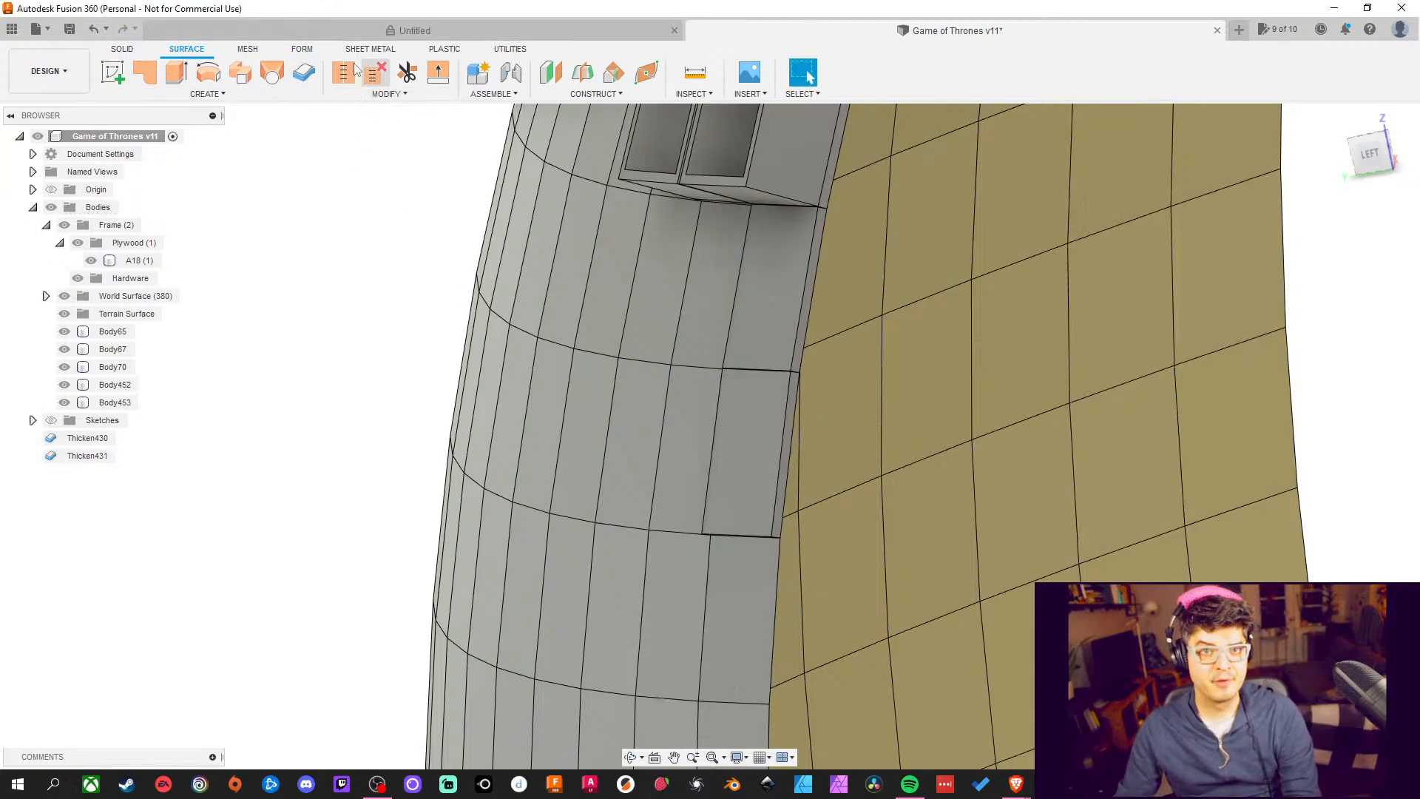
{"action": "left_click", "coordinate": [305, 73]}
{"action": "left_click", "coordinate": [729, 599]}
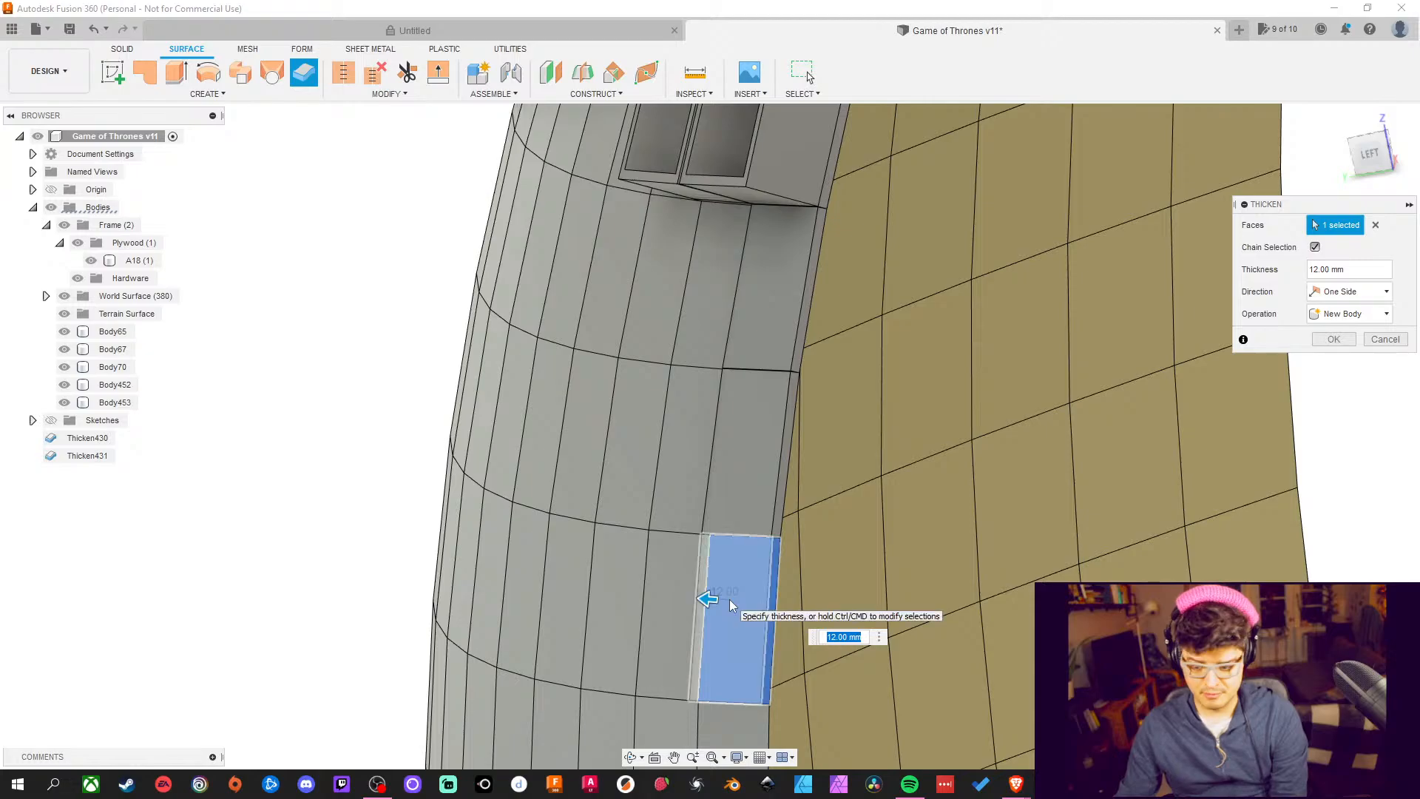
{"action": "key", "text": "Return"}
Thicken the fourth and fifth edge-column faces below the frame boxes by 12 mm on one side, each as a new body
{"action": "left_click", "coordinate": [314, 80]}
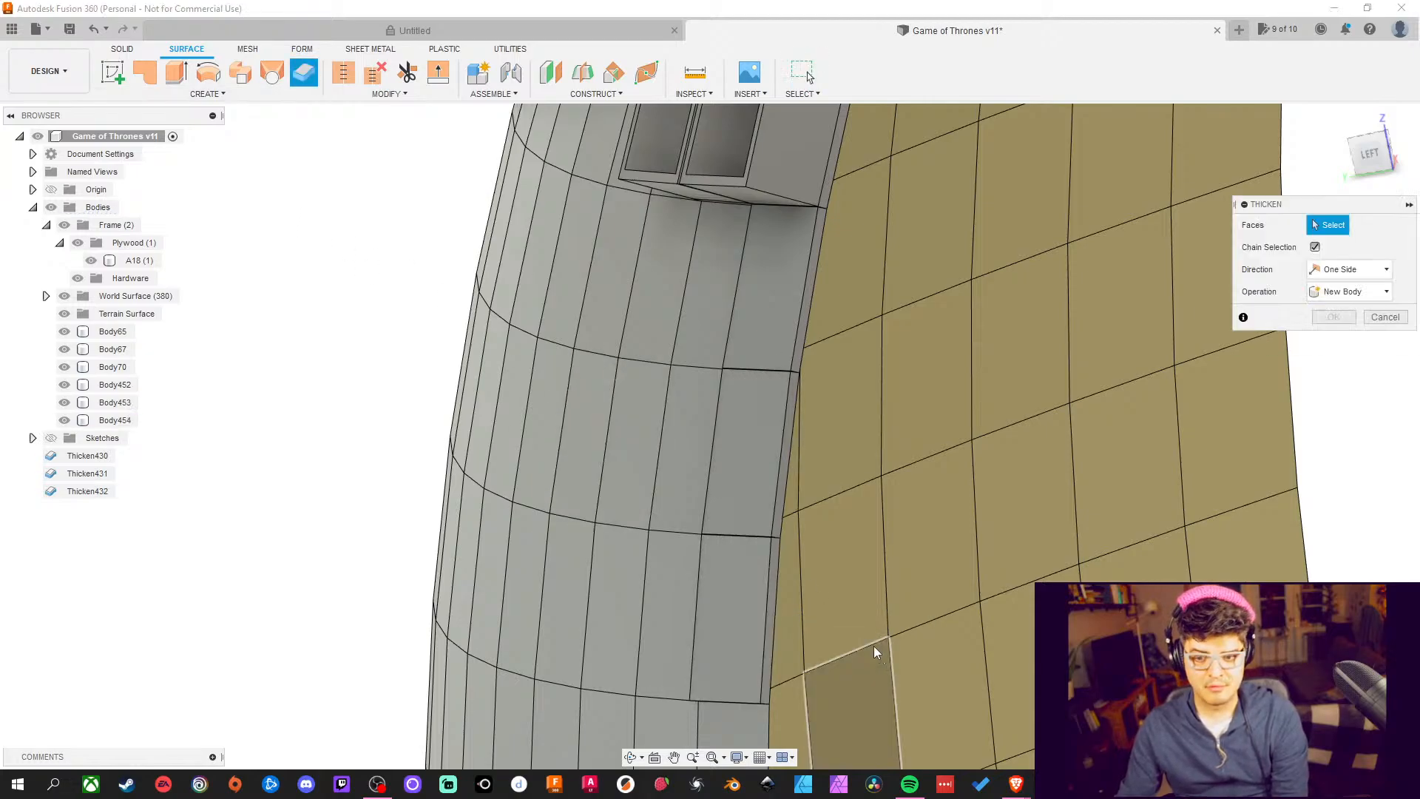
{"action": "middle_click_drag", "start_coordinate": [730, 596], "coordinate": [757, 531]}
{"action": "left_click", "coordinate": [744, 551]}
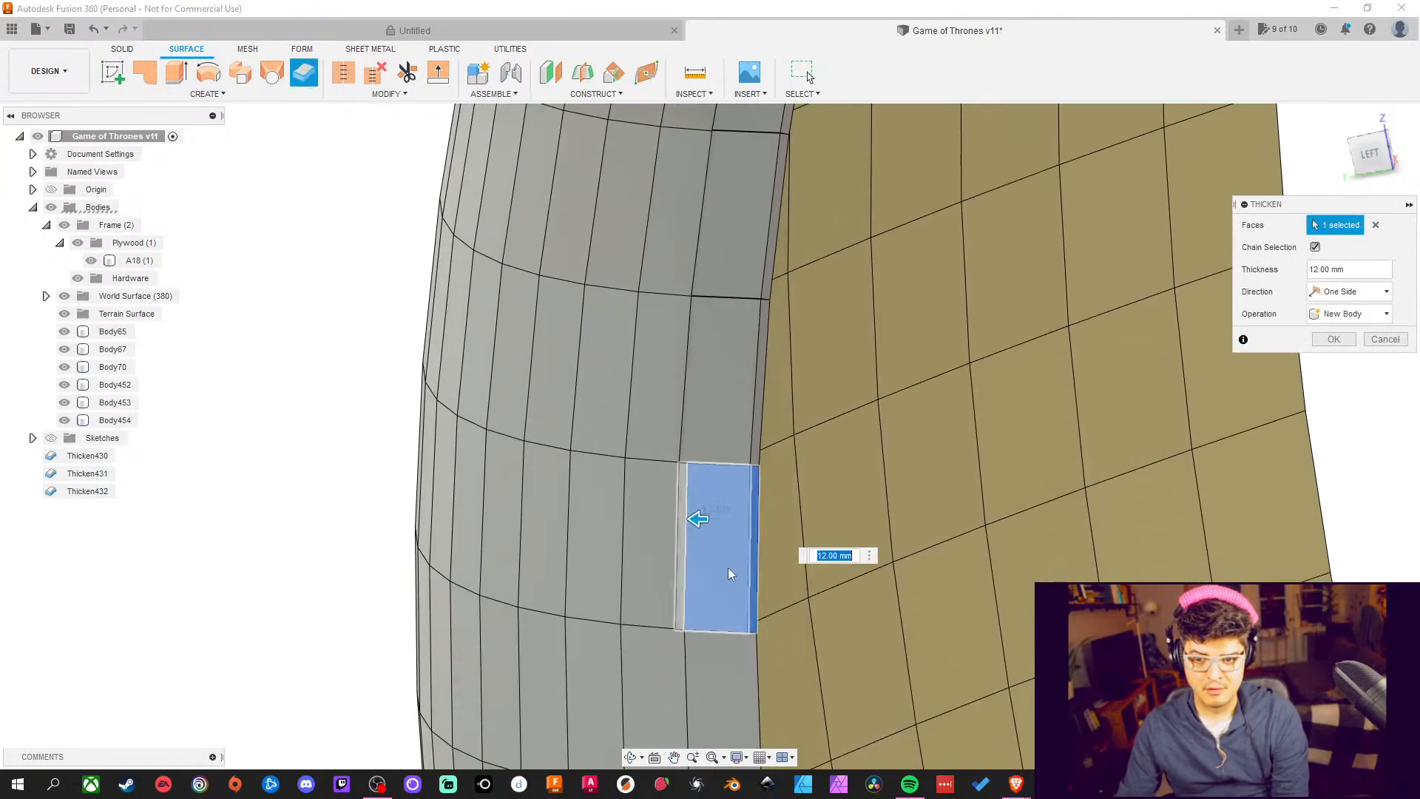
{"action": "key", "text": "Return"}
{"action": "left_click", "coordinate": [308, 83]}
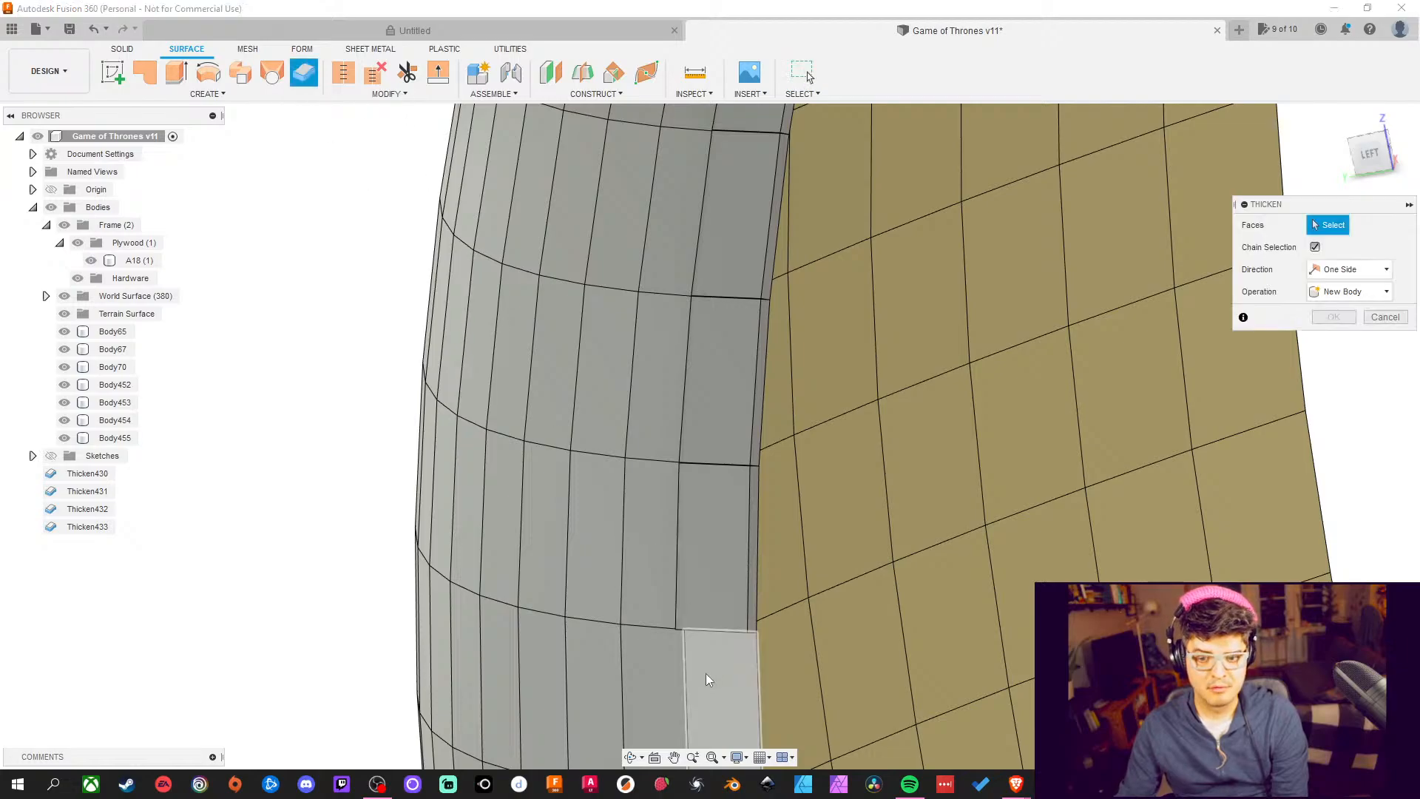
{"action": "left_click", "coordinate": [738, 657]}
{"action": "key", "text": "Return"}
Thicken the sixth and seventh faces down the edge column by 12 mm on one side, each as a new body
{"action": "middle_click_drag", "start_coordinate": [769, 216], "coordinate": [636, 238]}
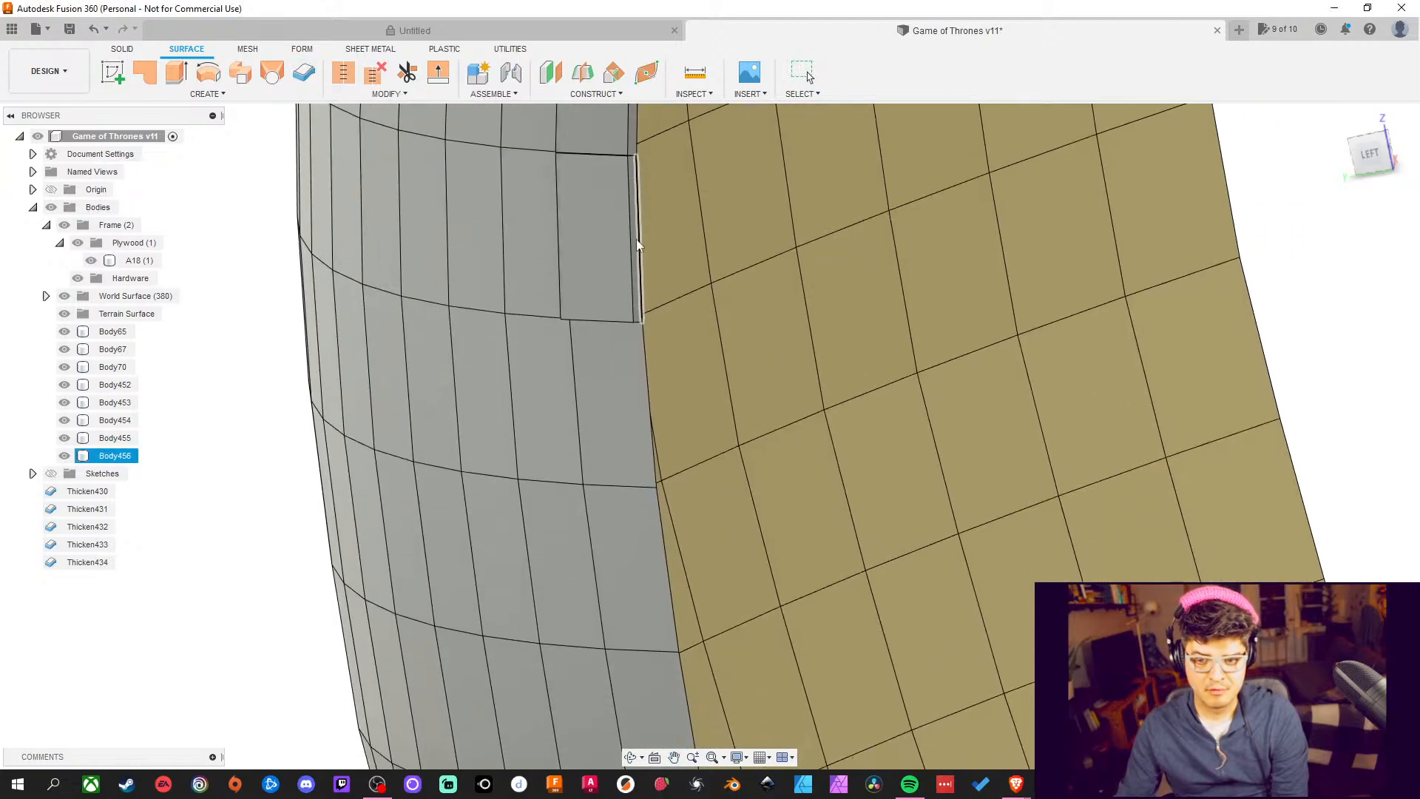
{"action": "left_click", "coordinate": [309, 80]}
{"action": "left_click", "coordinate": [627, 408]}
{"action": "key", "text": "Return"}
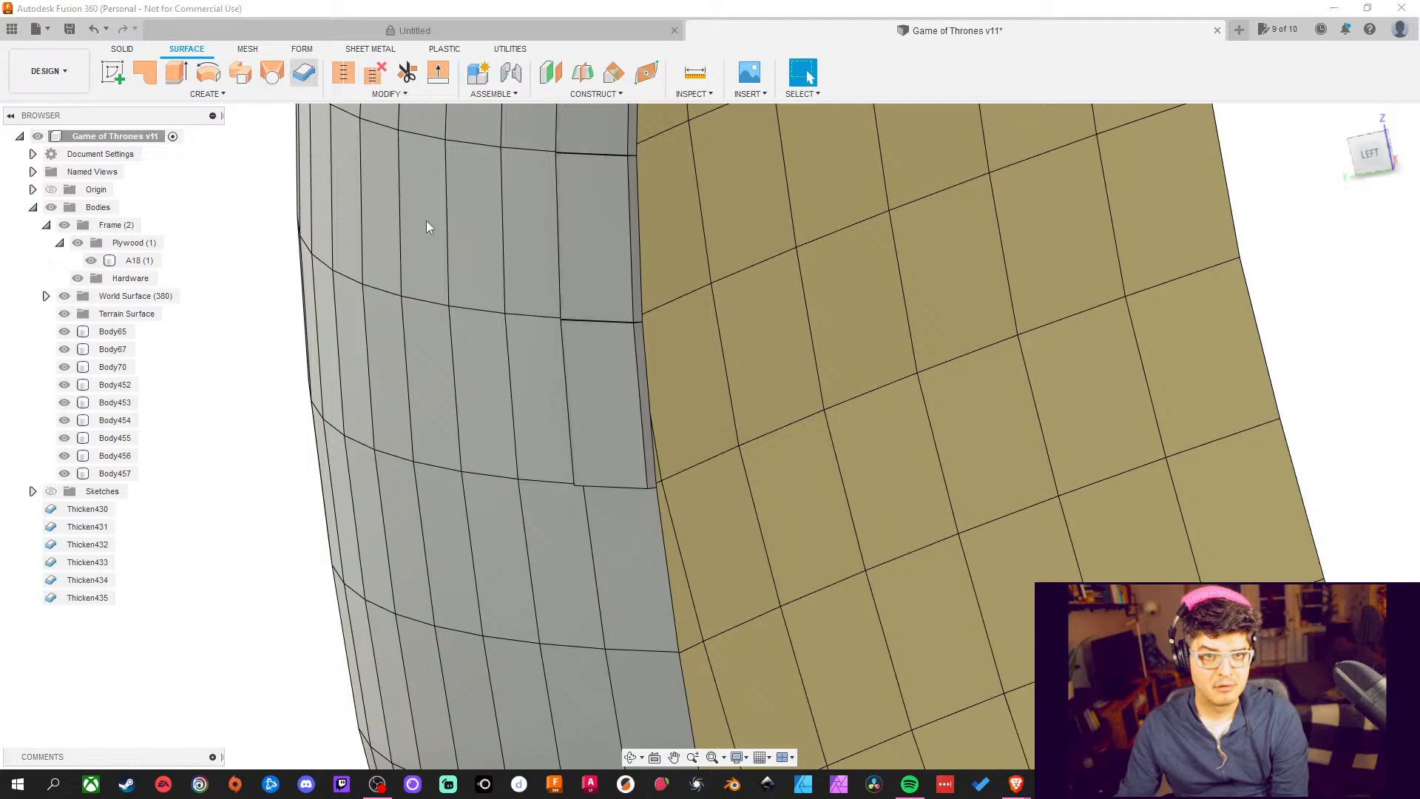
{"action": "left_click", "coordinate": [654, 538]}
{"action": "key", "text": "Return"}
Continue down the edge column, thickening the eighth and ninth faces below the frame boxes one-sided by 12 mm into new bodies
{"action": "middle_click_drag", "start_coordinate": [649, 589], "coordinate": [703, 477]}
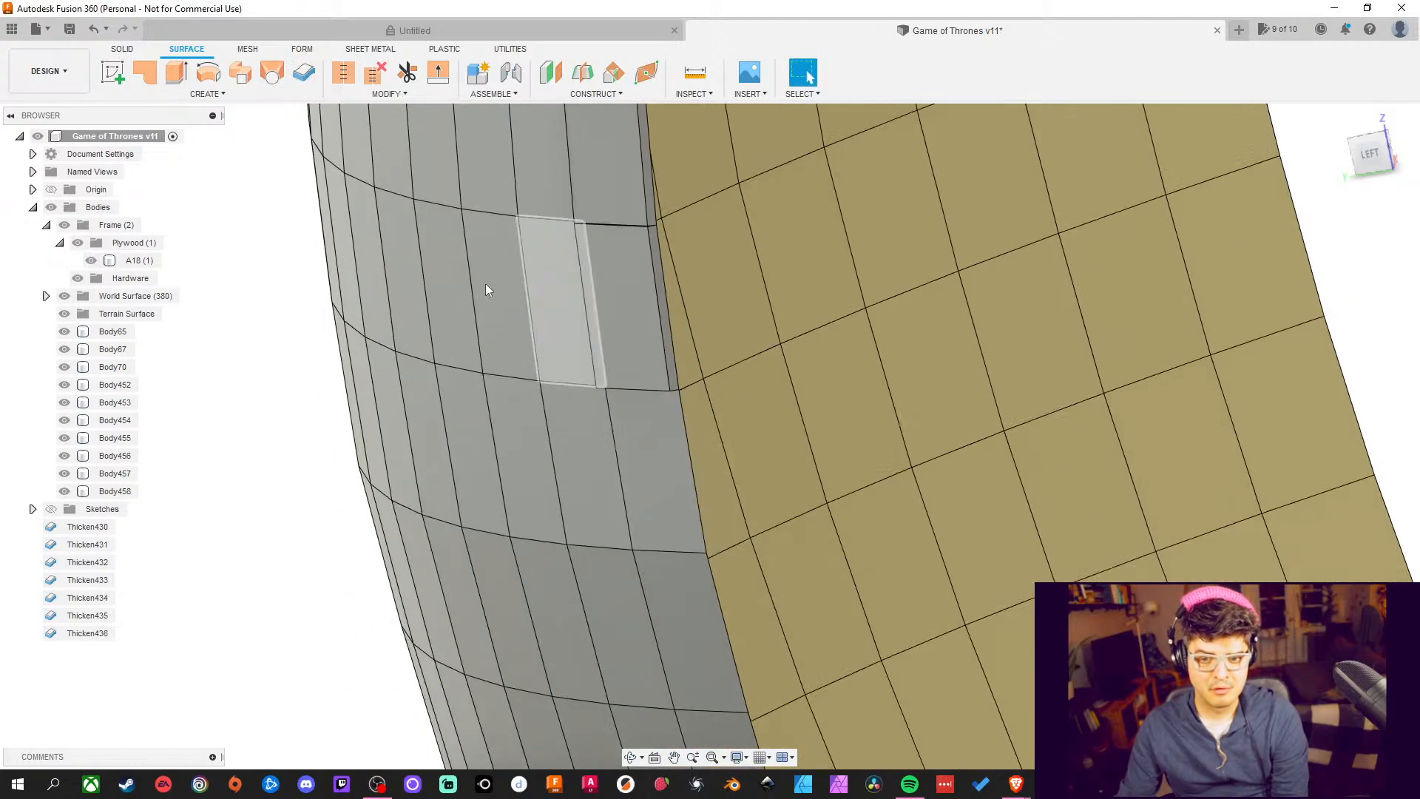
{"action": "left_click", "coordinate": [308, 78]}
{"action": "left_click", "coordinate": [640, 481]}
{"action": "key", "text": "Return"}
{"action": "middle_click_drag", "start_coordinate": [640, 374], "coordinate": [630, 406]}
{"action": "left_click", "coordinate": [671, 507]}
{"action": "key", "text": "Return"}
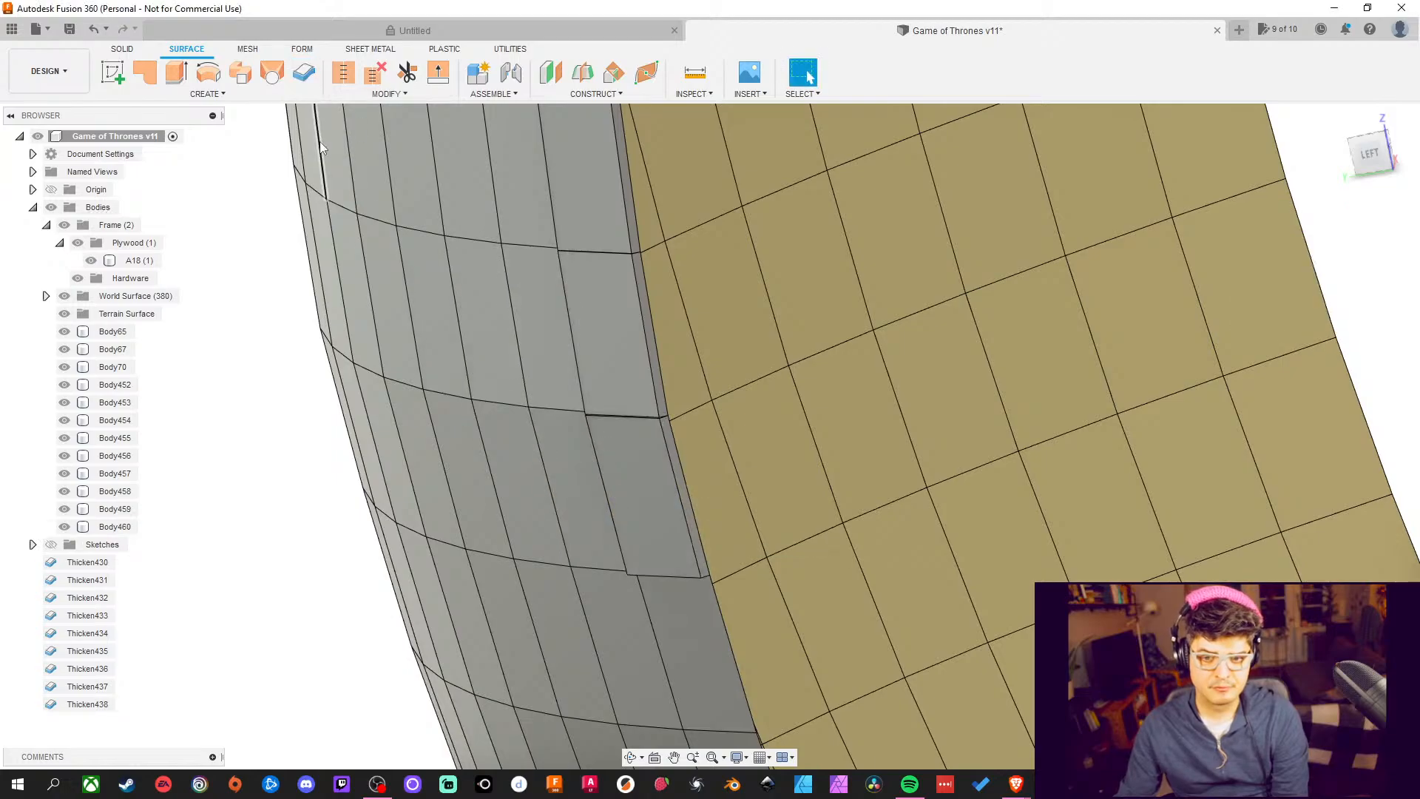
Thicken the tenth and eleventh faces of the edge column by 12 mm on one side as individual new bodies
{"action": "left_click", "coordinate": [308, 78]}
{"action": "left_click", "coordinate": [721, 644]}
{"action": "key", "text": "Return"}
{"action": "middle_click_drag", "start_coordinate": [641, 468], "coordinate": [608, 415]}
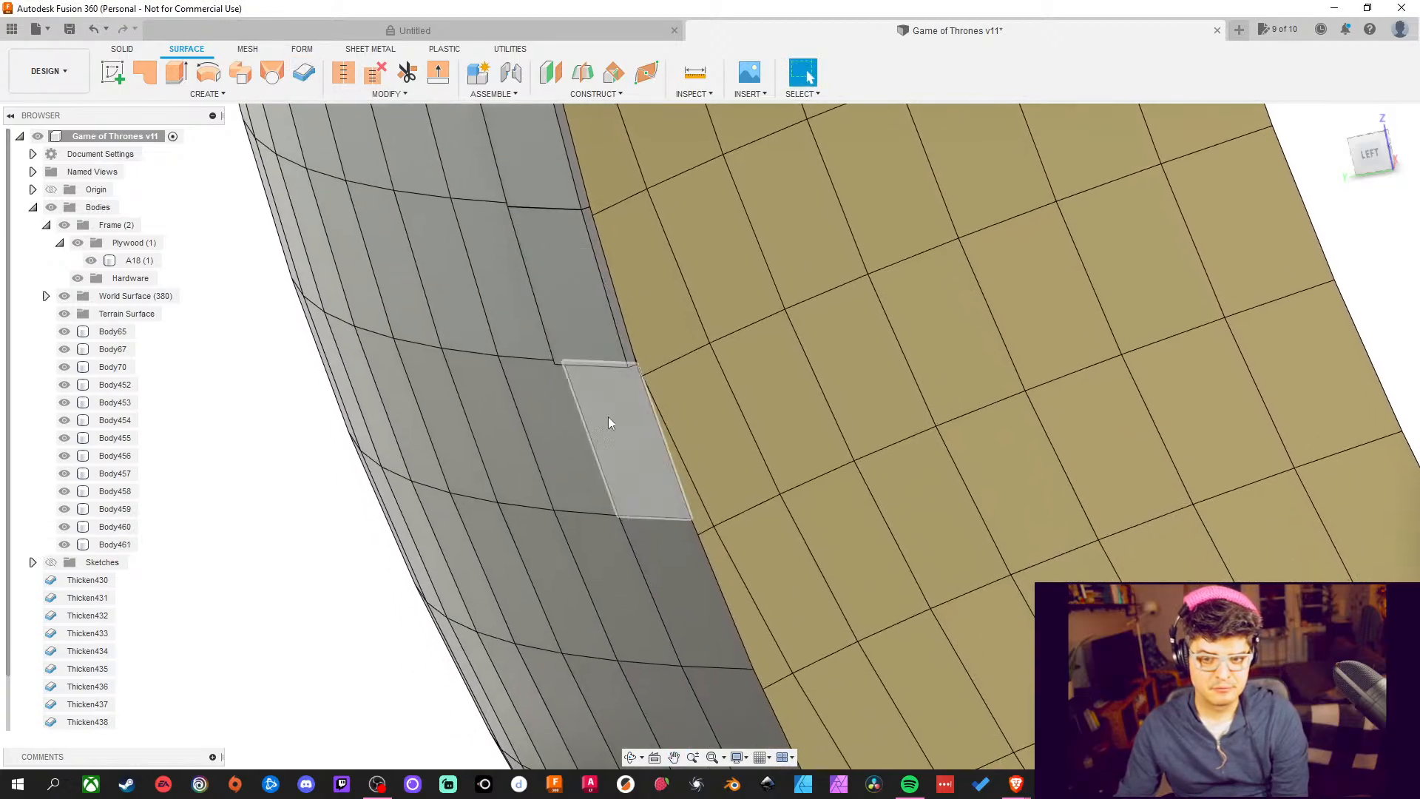
{"action": "left_click", "coordinate": [306, 74]}
{"action": "left_click", "coordinate": [667, 478]}
{"action": "key", "text": "Return"}
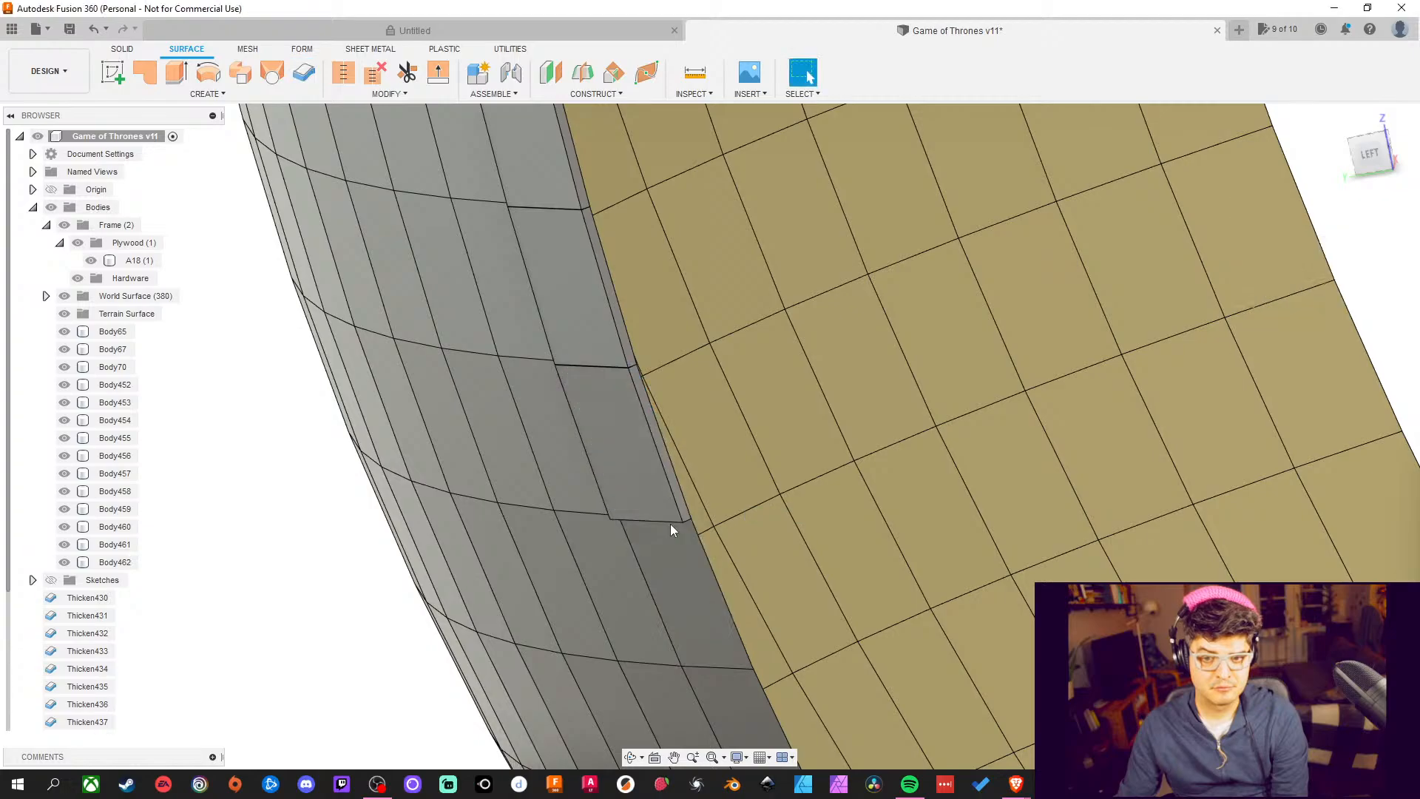
Thicken the twelfth and thirteenth faces of the edge column by 12 mm on one side, one new body each
{"action": "middle_click_drag", "start_coordinate": [670, 524], "coordinate": [618, 509]}
{"action": "left_click", "coordinate": [604, 437]}
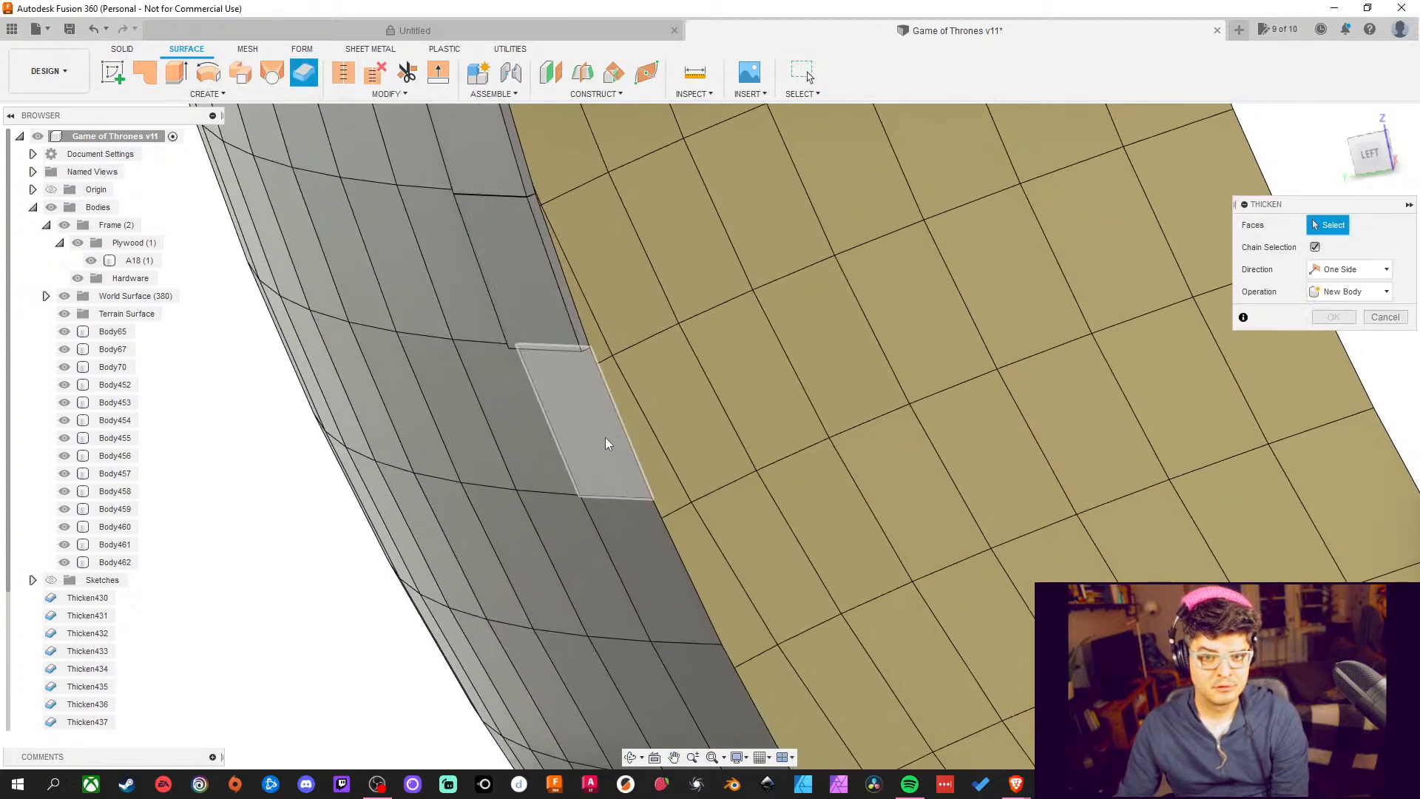
{"action": "key", "text": "Return"}
{"action": "left_click", "coordinate": [309, 95]}
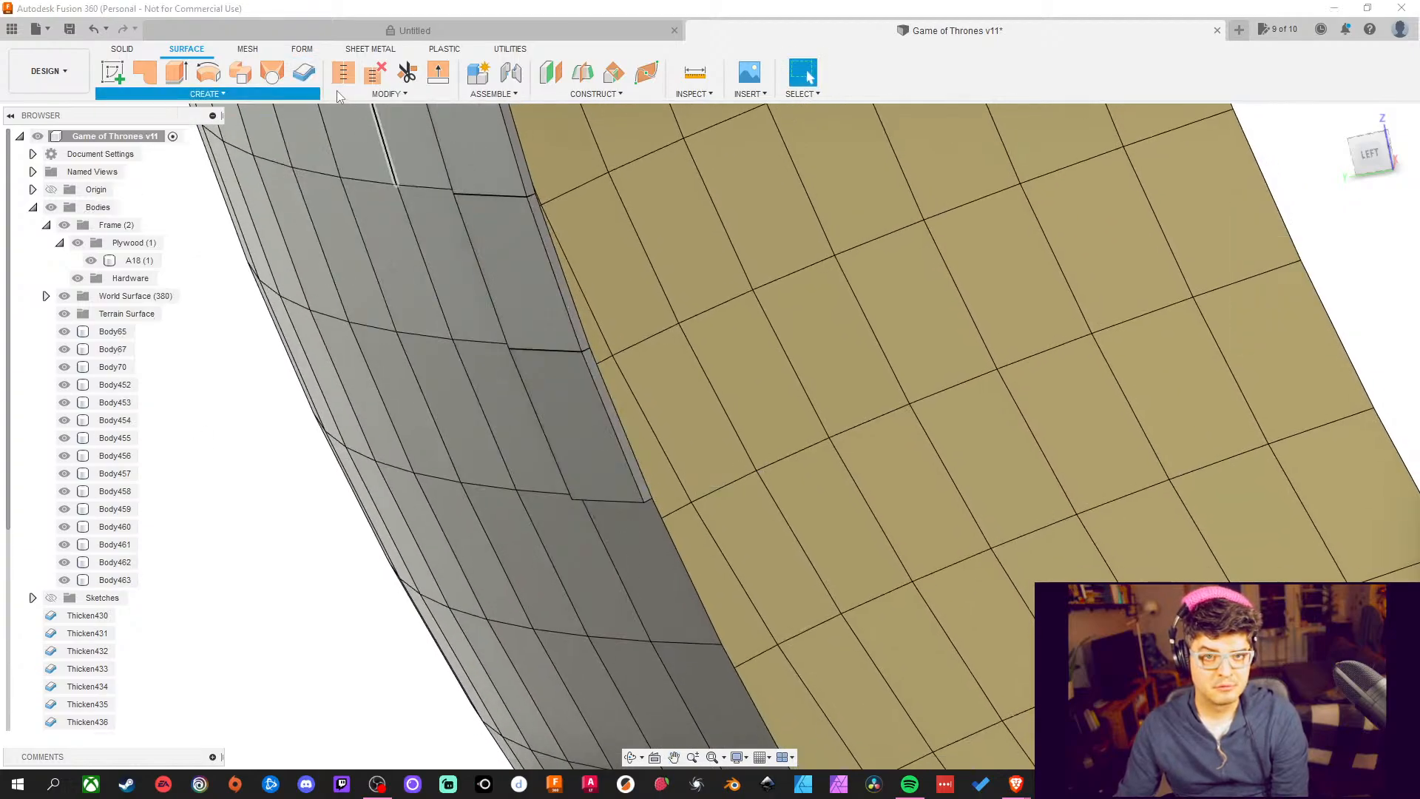
{"action": "left_click", "coordinate": [303, 73]}
{"action": "left_click", "coordinate": [685, 596]}
{"action": "key", "text": "Return"}
Thicken the fourteenth and fifteenth edge-column faces by 12 mm on one side, each as its own new body
{"action": "middle_click_drag", "start_coordinate": [714, 670], "coordinate": [657, 612]}
{"action": "left_click", "coordinate": [664, 456]}
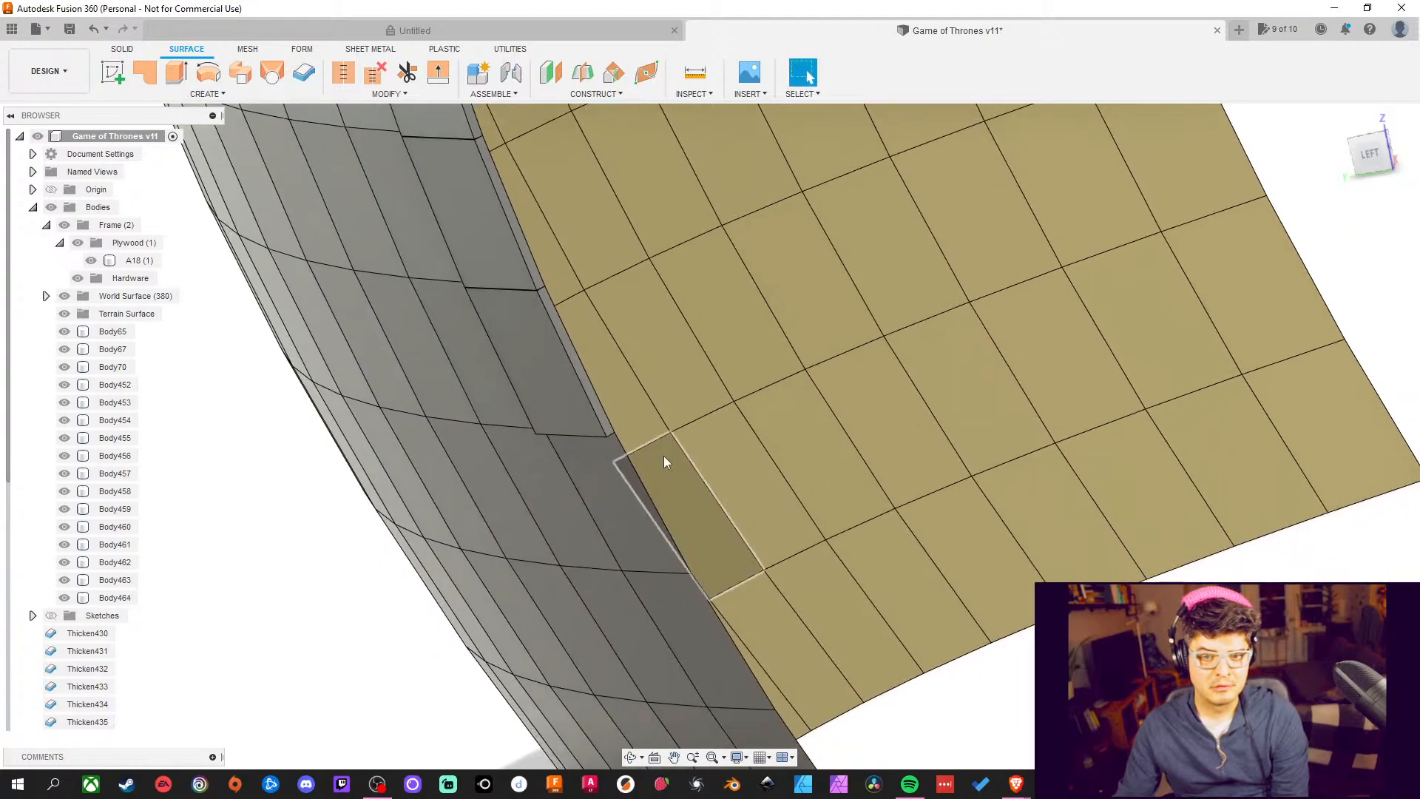
{"action": "key", "text": "Return"}
{"action": "left_click", "coordinate": [304, 72]}
{"action": "left_click", "coordinate": [619, 518]}
{"action": "key", "text": "Return"}
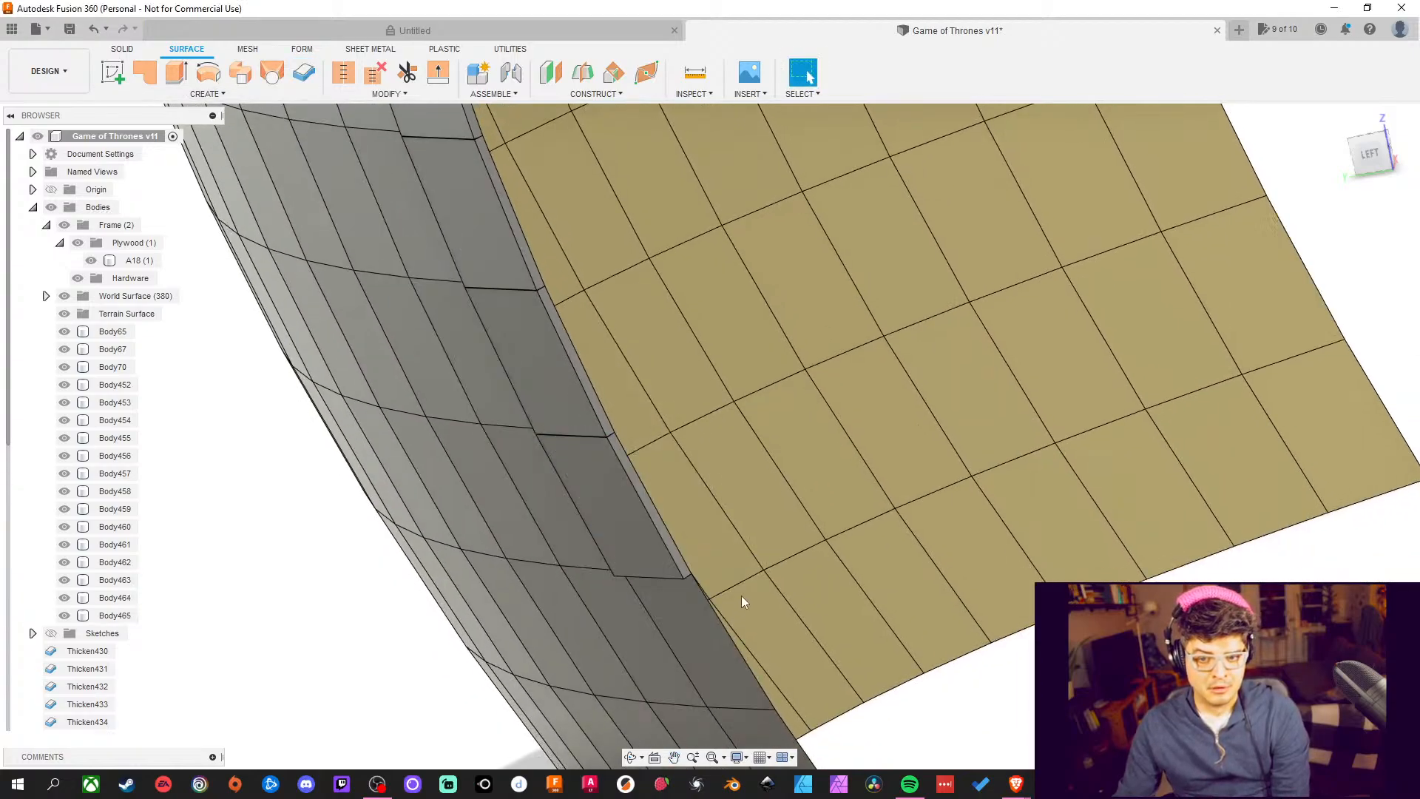
{"action": "middle_click_drag", "start_coordinate": [741, 596], "coordinate": [636, 360]}
{"action": "left_click", "coordinate": [304, 72]}
{"action": "left_click", "coordinate": [665, 473]}
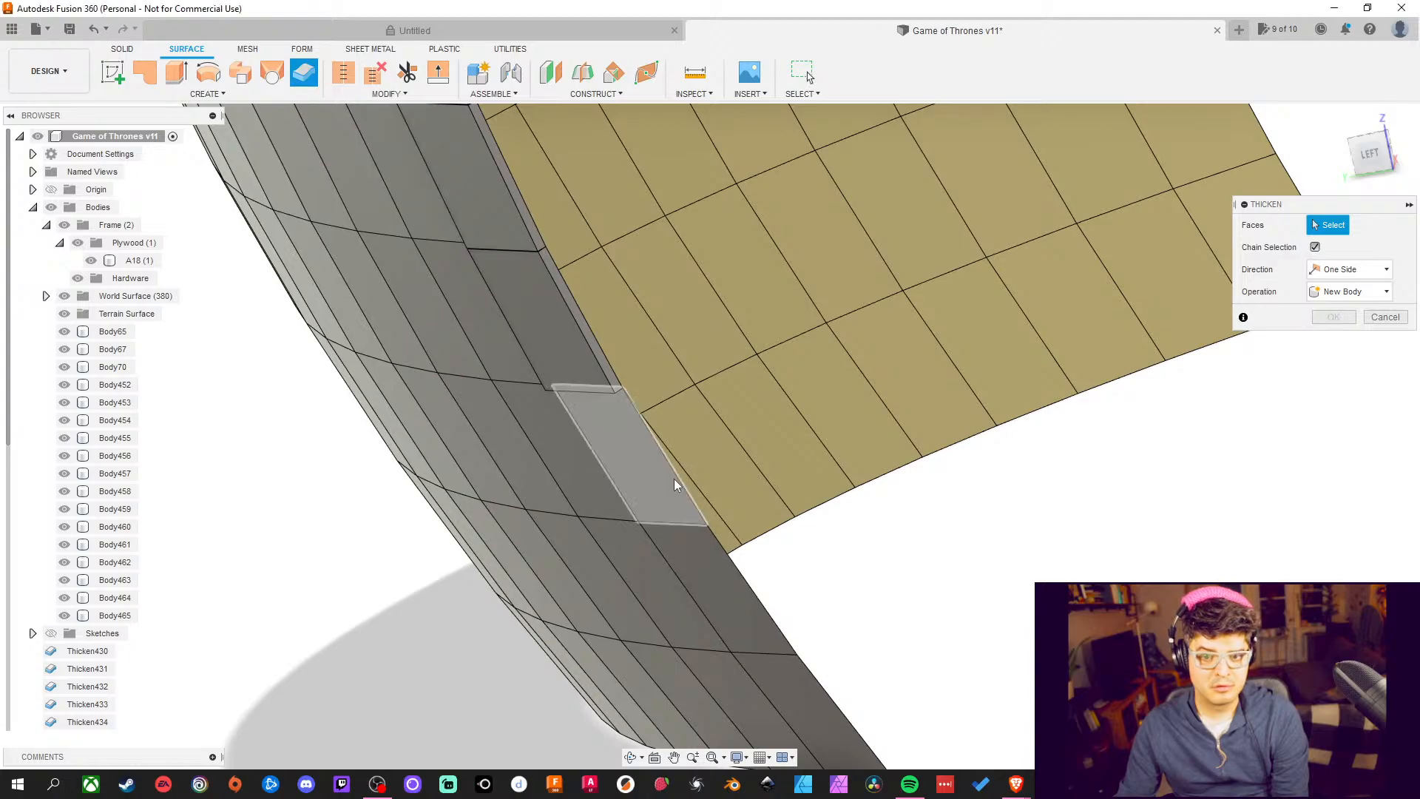
{"action": "key", "text": "Return"}
Thicken the last two faces at the lower end of the edge column by 12 mm on one side as new bodies
{"action": "left_click", "coordinate": [304, 71]}
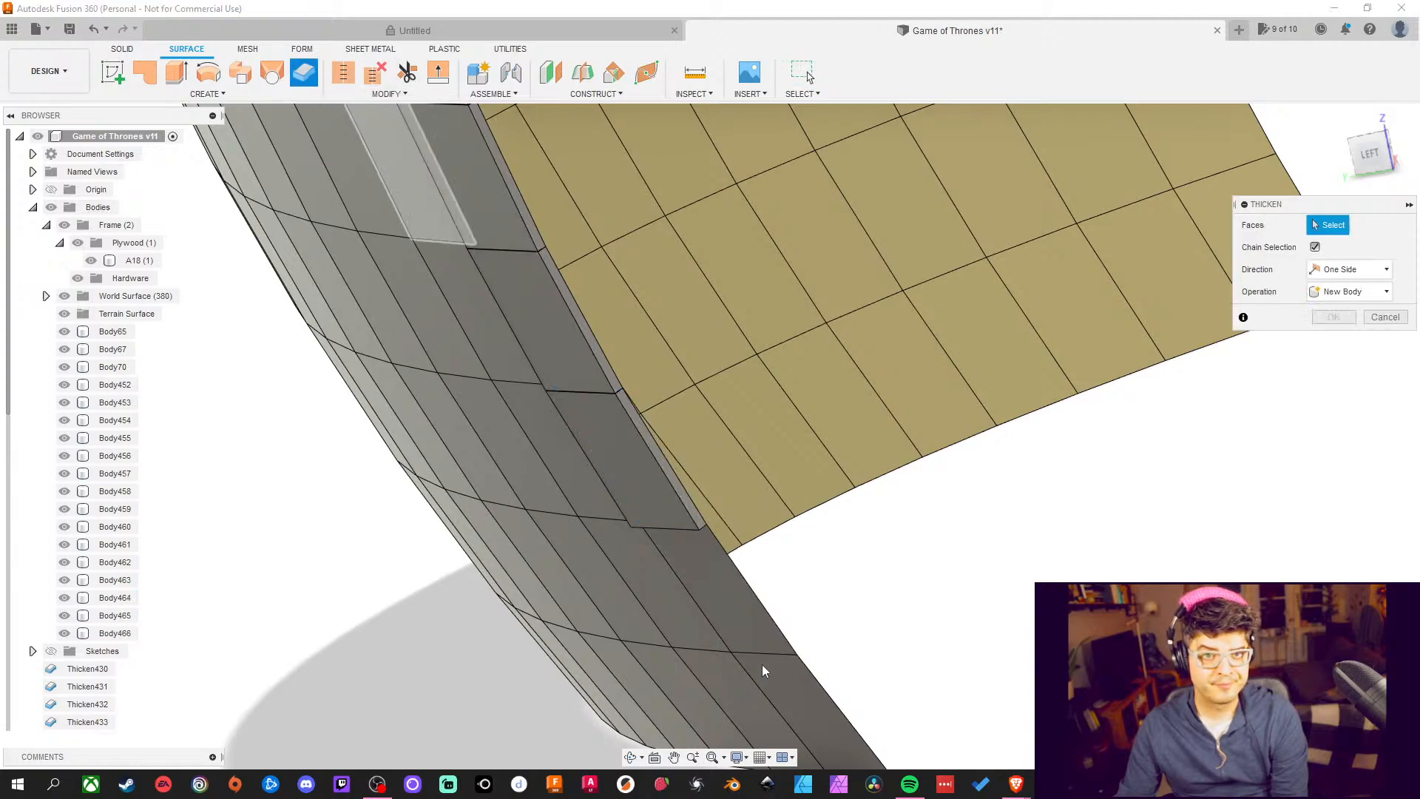
{"action": "left_click", "coordinate": [734, 621]}
{"action": "key", "text": "Return"}
{"action": "middle_click_drag", "start_coordinate": [751, 564], "coordinate": [691, 409]}
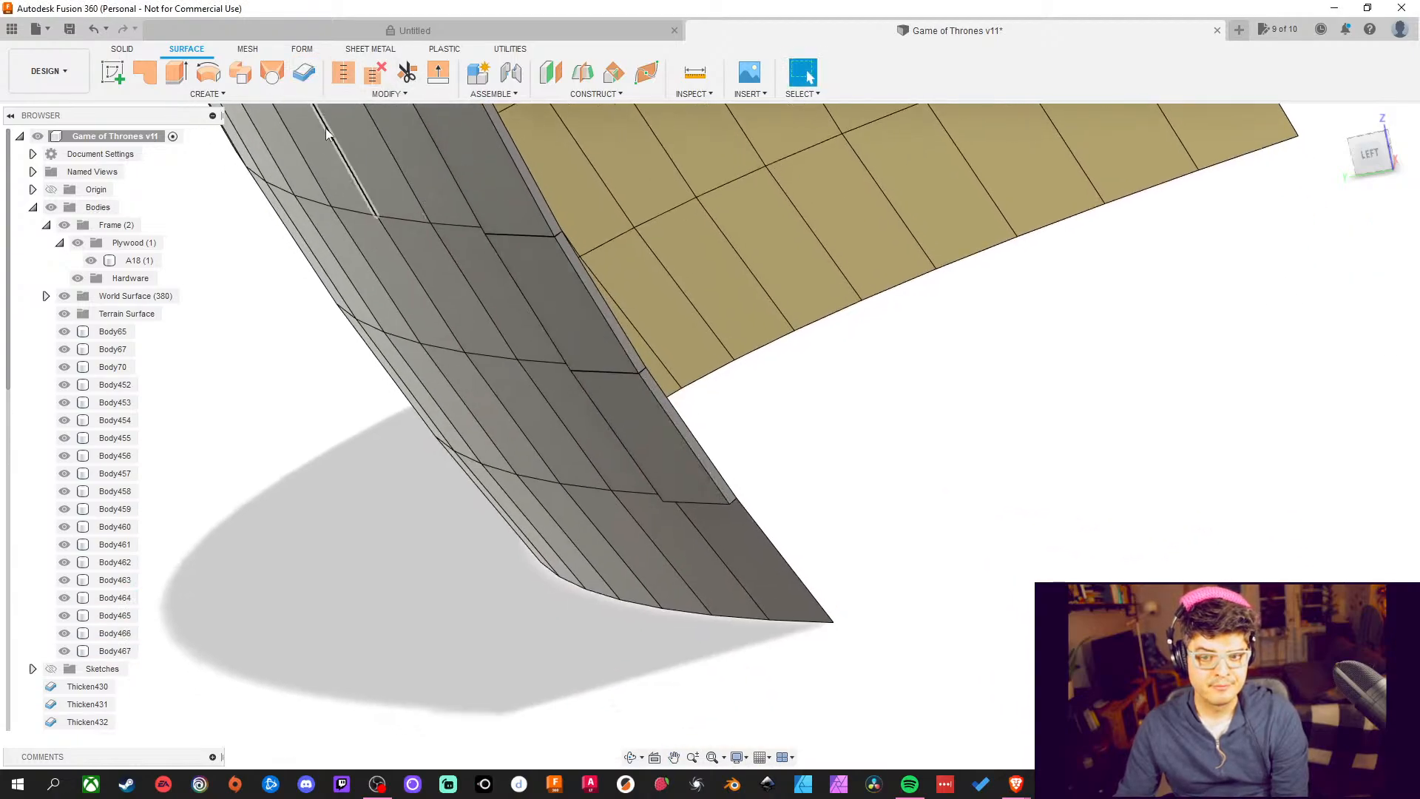
{"action": "left_click", "coordinate": [304, 72]}
{"action": "left_click", "coordinate": [762, 592]}
{"action": "key", "text": "Return"}
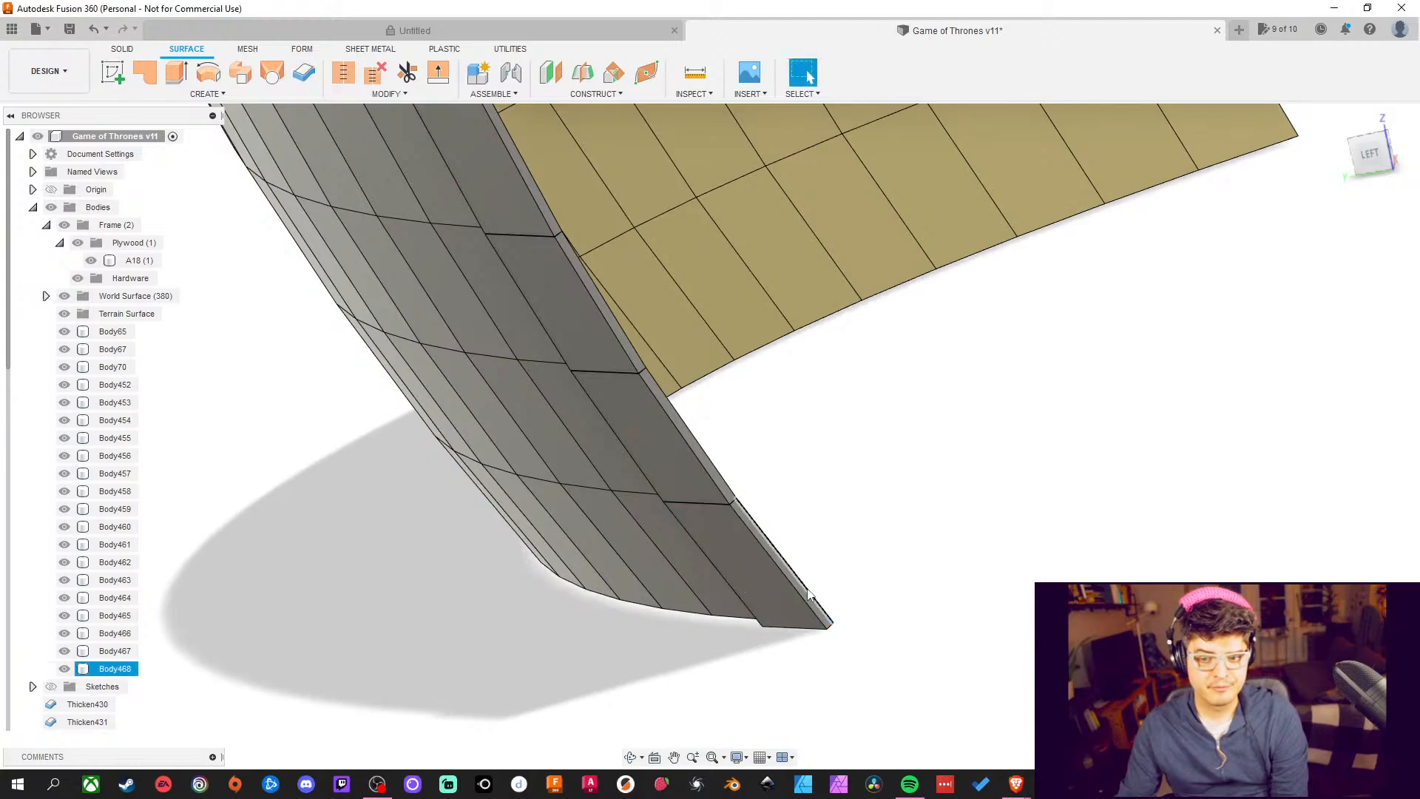
Check the finished edge column against the whole curved surface and hide the World Surface bodies
{"action": "left_click", "coordinate": [1367, 161]}
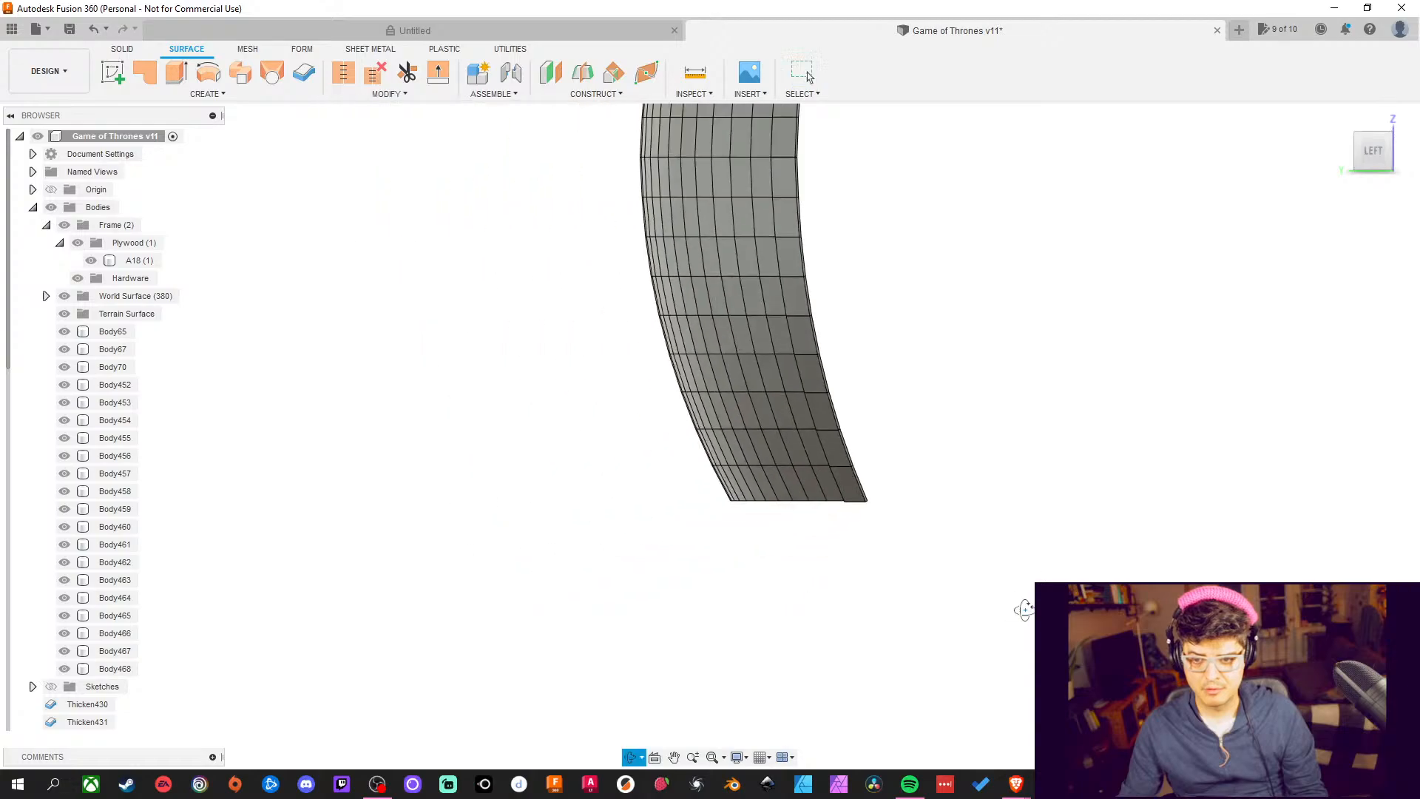
{"action": "middle_click_drag", "start_coordinate": [1024, 609], "coordinate": [1017, 451], "text": "shift"}
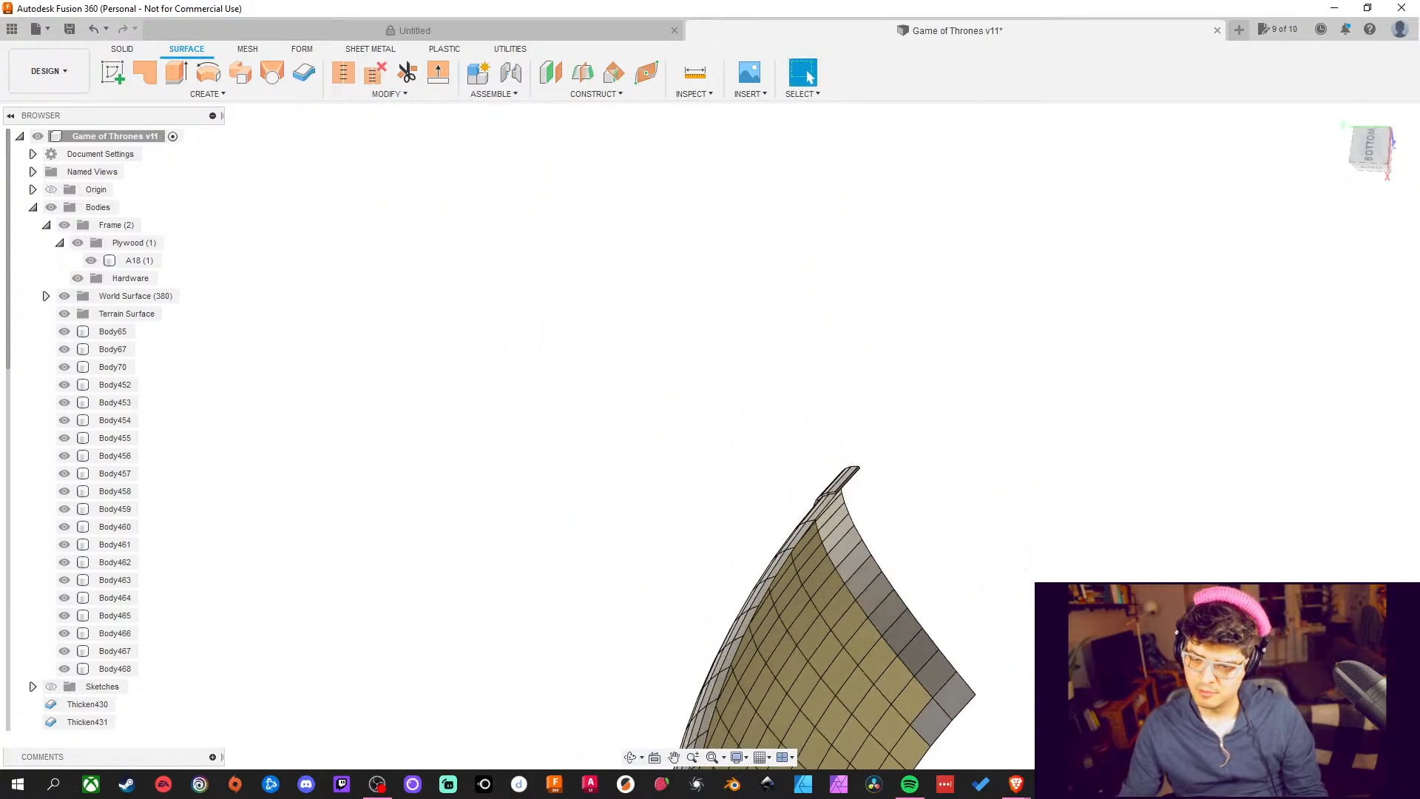
{"action": "middle_click_drag", "start_coordinate": [1168, 554], "coordinate": [1173, 590], "text": "shift"}
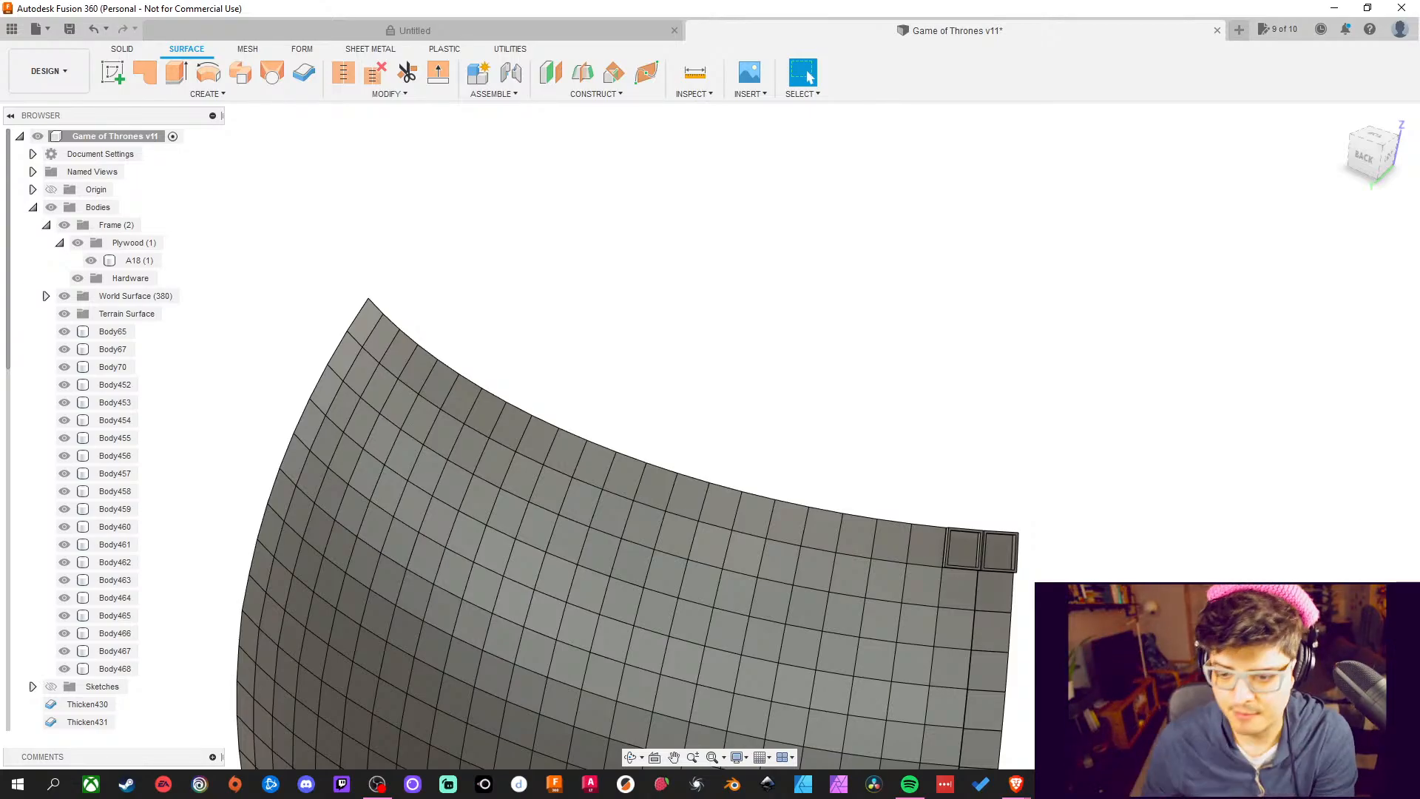
{"action": "middle_click_drag", "start_coordinate": [1109, 429], "coordinate": [909, 370], "text": "shift"}
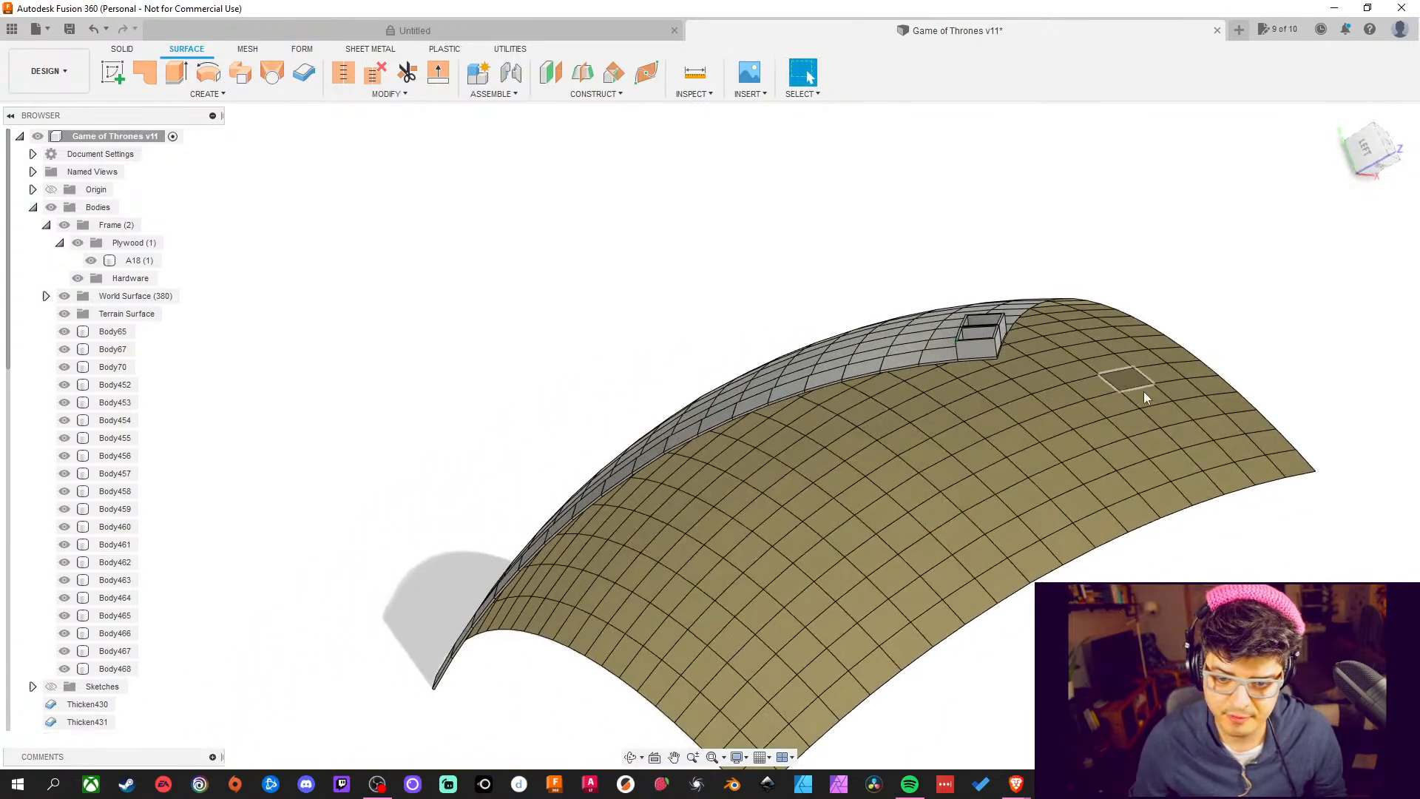
{"action": "middle_click_drag", "start_coordinate": [674, 321], "coordinate": [642, 299], "text": "shift"}
{"action": "left_click", "coordinate": [642, 298]}
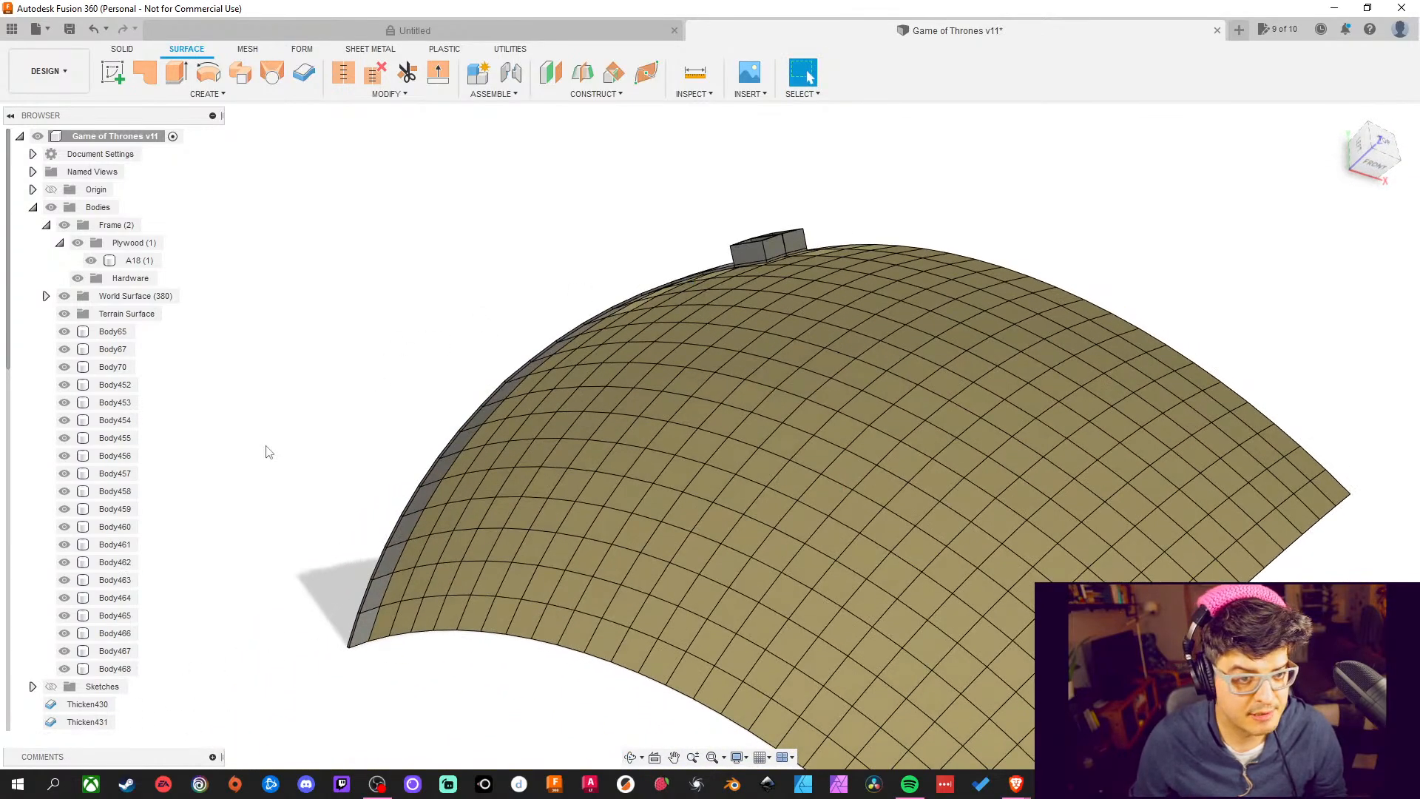
{"action": "left_click", "coordinate": [64, 297]}
Examine from several angles how plywood panel A18, the adjoining frame boxes and the strip of thickened panels meet
{"action": "middle_click_drag", "start_coordinate": [460, 310], "coordinate": [999, 465], "text": "shift"}
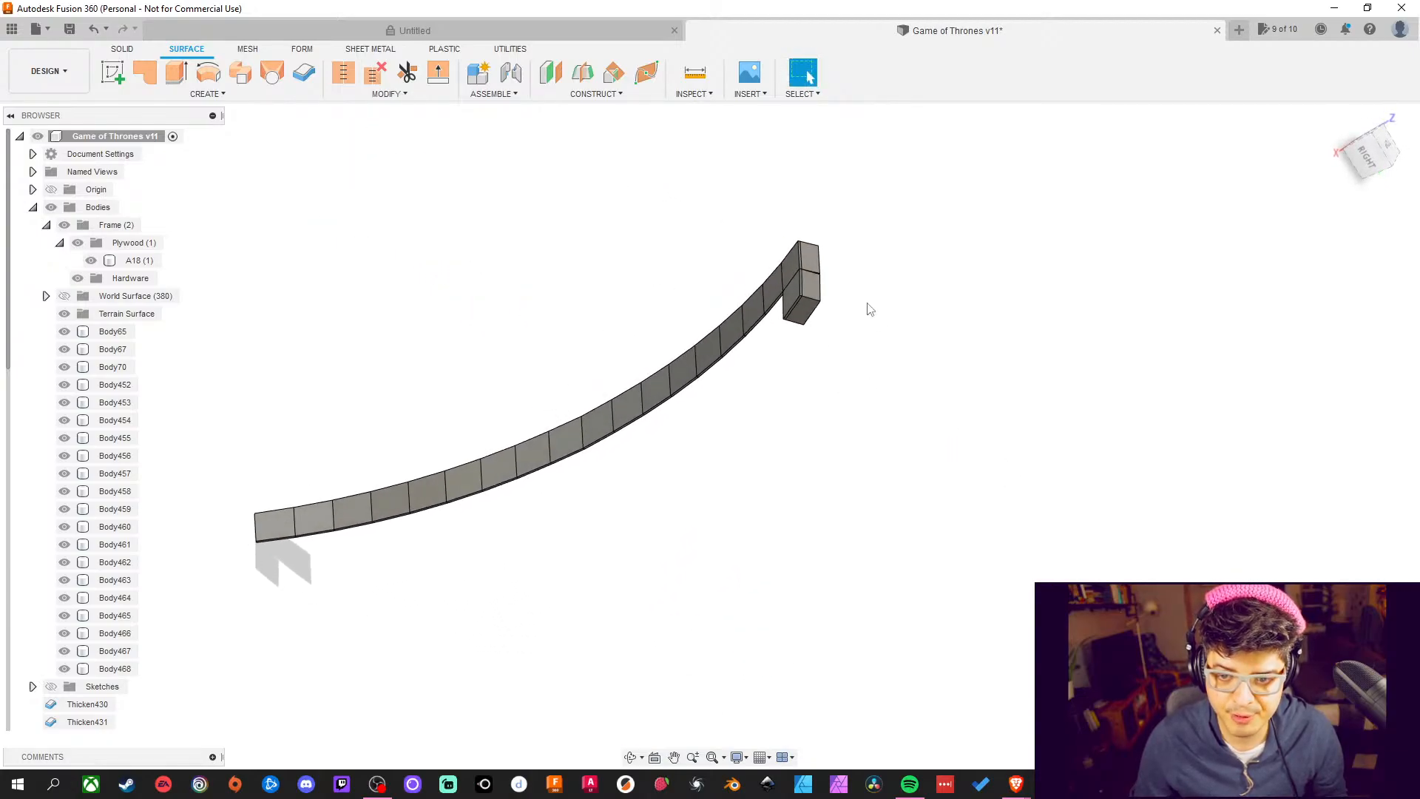
{"action": "scroll", "coordinate": [801, 273], "scroll_direction": "up", "scroll_amount": 5}
{"action": "left_click", "coordinate": [925, 314]}
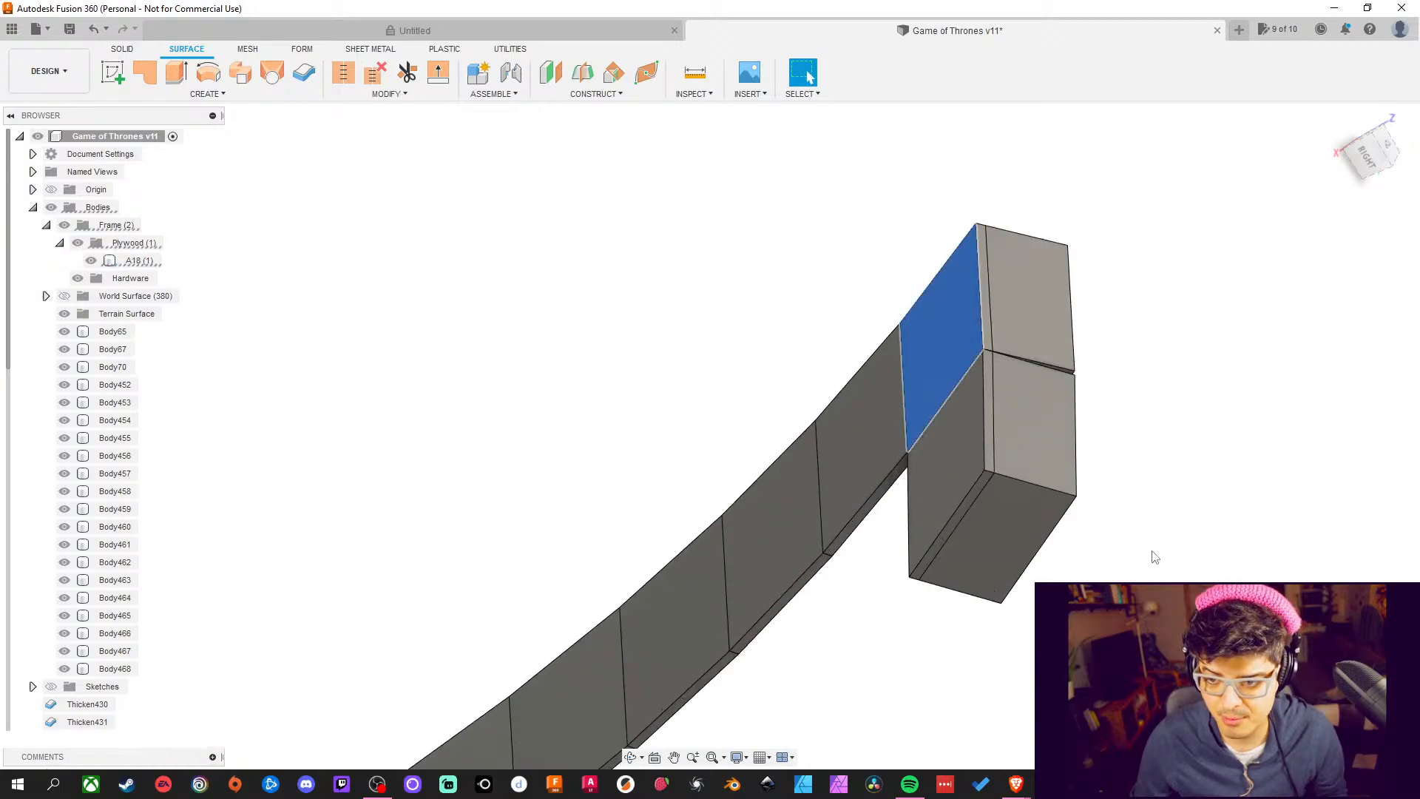
{"action": "middle_click_drag", "start_coordinate": [1155, 556], "coordinate": [805, 579], "text": "shift"}
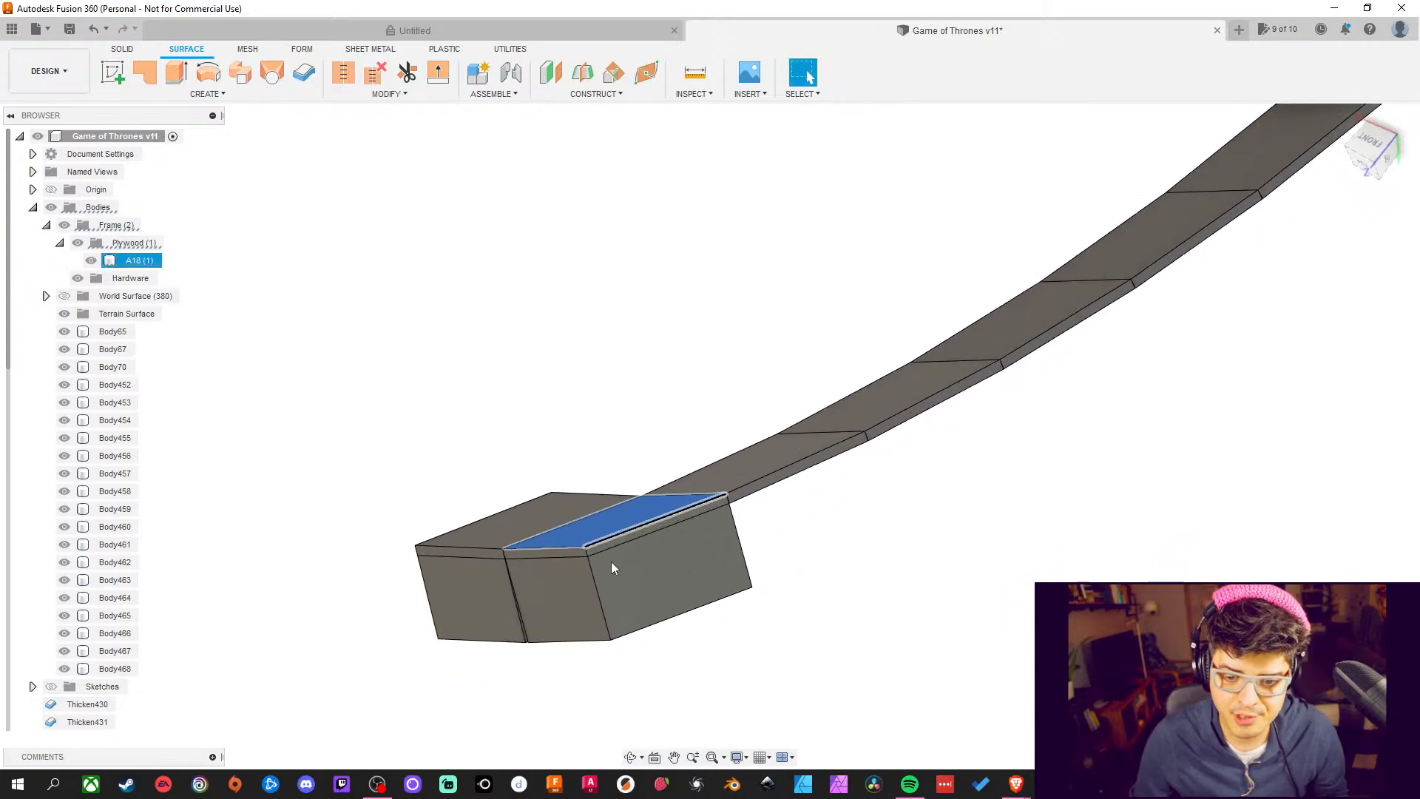
{"action": "scroll", "coordinate": [614, 556], "scroll_direction": "up", "scroll_amount": 5}
{"action": "scroll", "coordinate": [621, 531], "scroll_direction": "down", "scroll_amount": 5}
{"action": "mouse_move", "coordinate": [967, 659]}
{"action": "middle_mouse_down", "text": "shift"}
{"action": "mouse_move", "coordinate": [968, 644]}
{"action": "mouse_move", "coordinate": [964, 665]}
{"action": "middle_mouse_up", "text": "shift"}
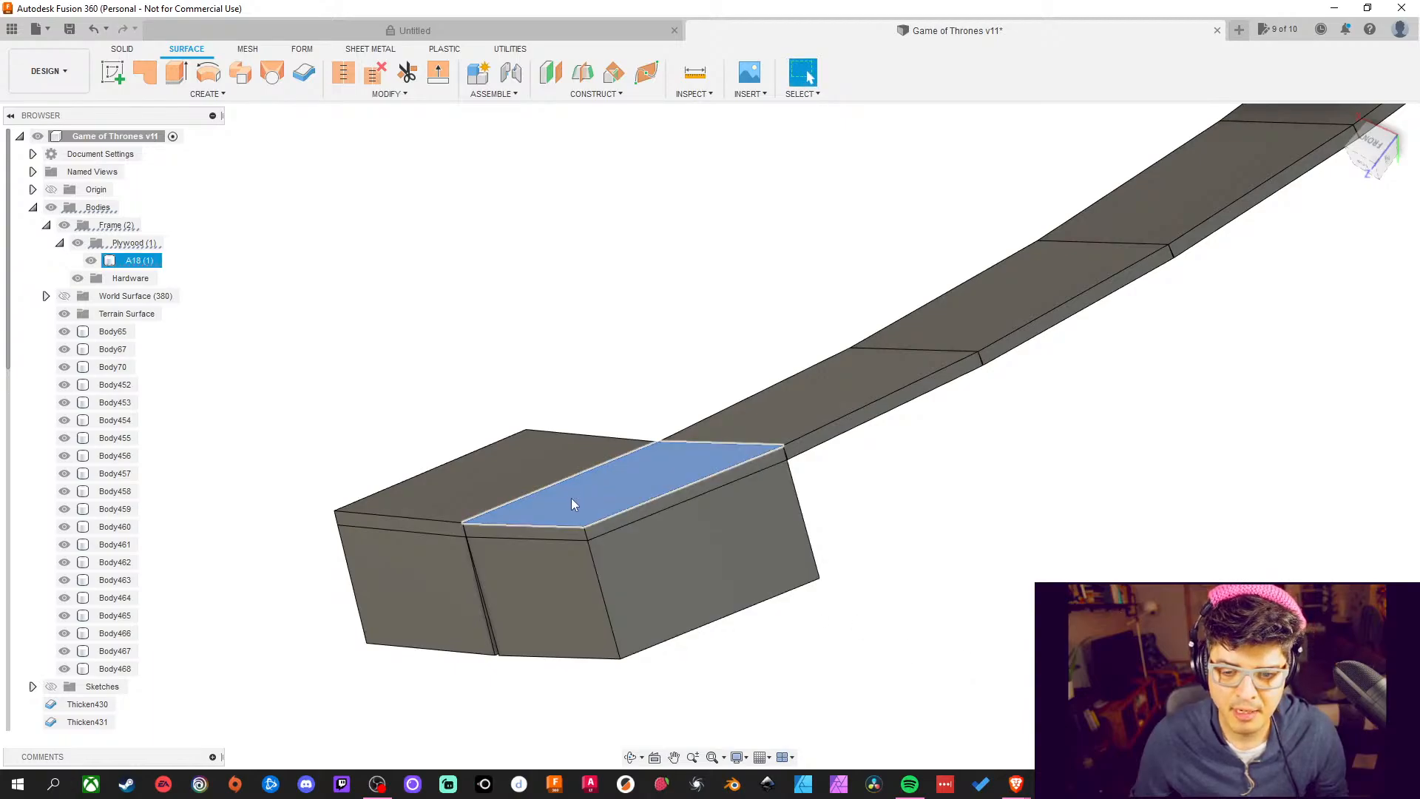
{"action": "left_click", "coordinate": [688, 463]}
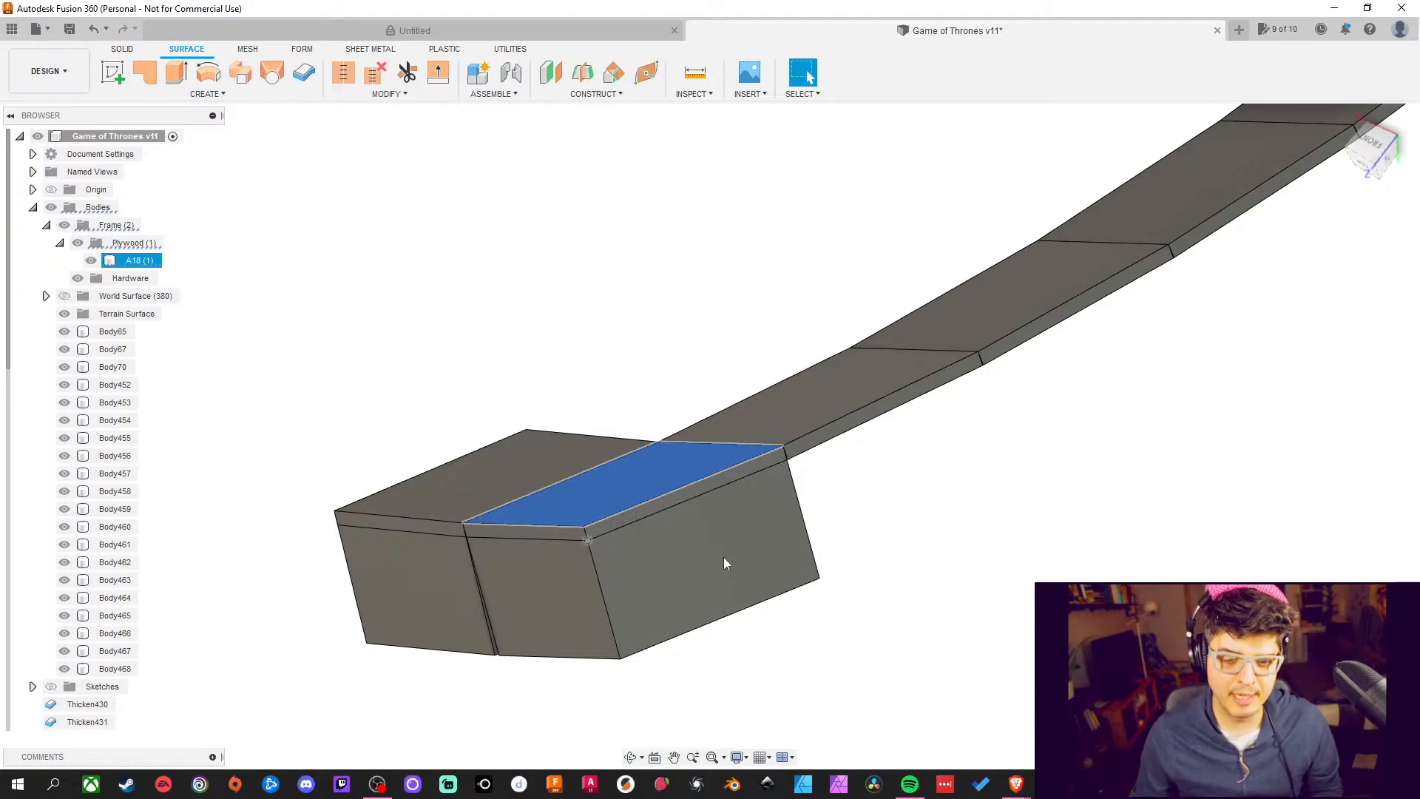
{"action": "middle_click_drag", "start_coordinate": [753, 590], "coordinate": [735, 484], "text": "shift"}
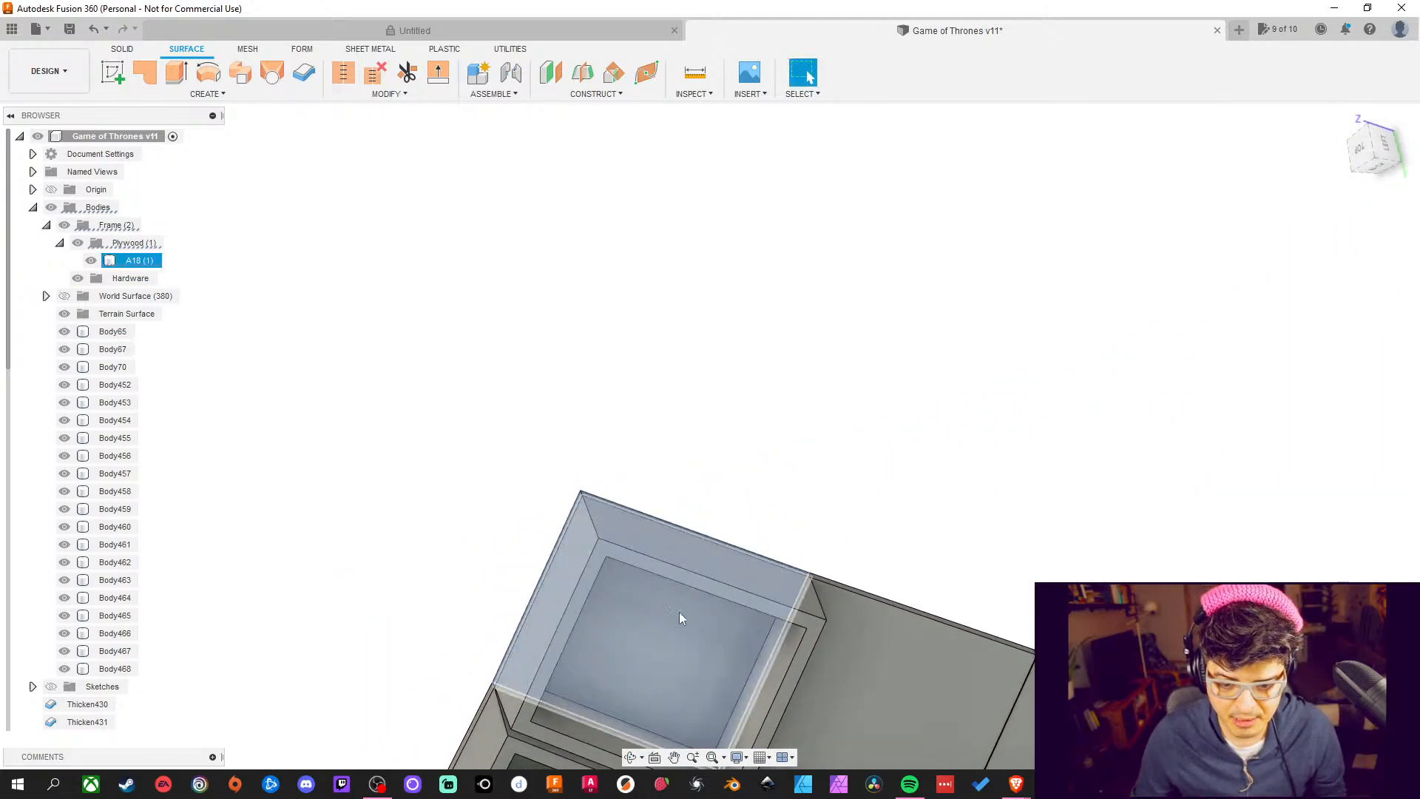
{"action": "middle_click_drag", "start_coordinate": [839, 503], "coordinate": [951, 333], "text": "shift"}
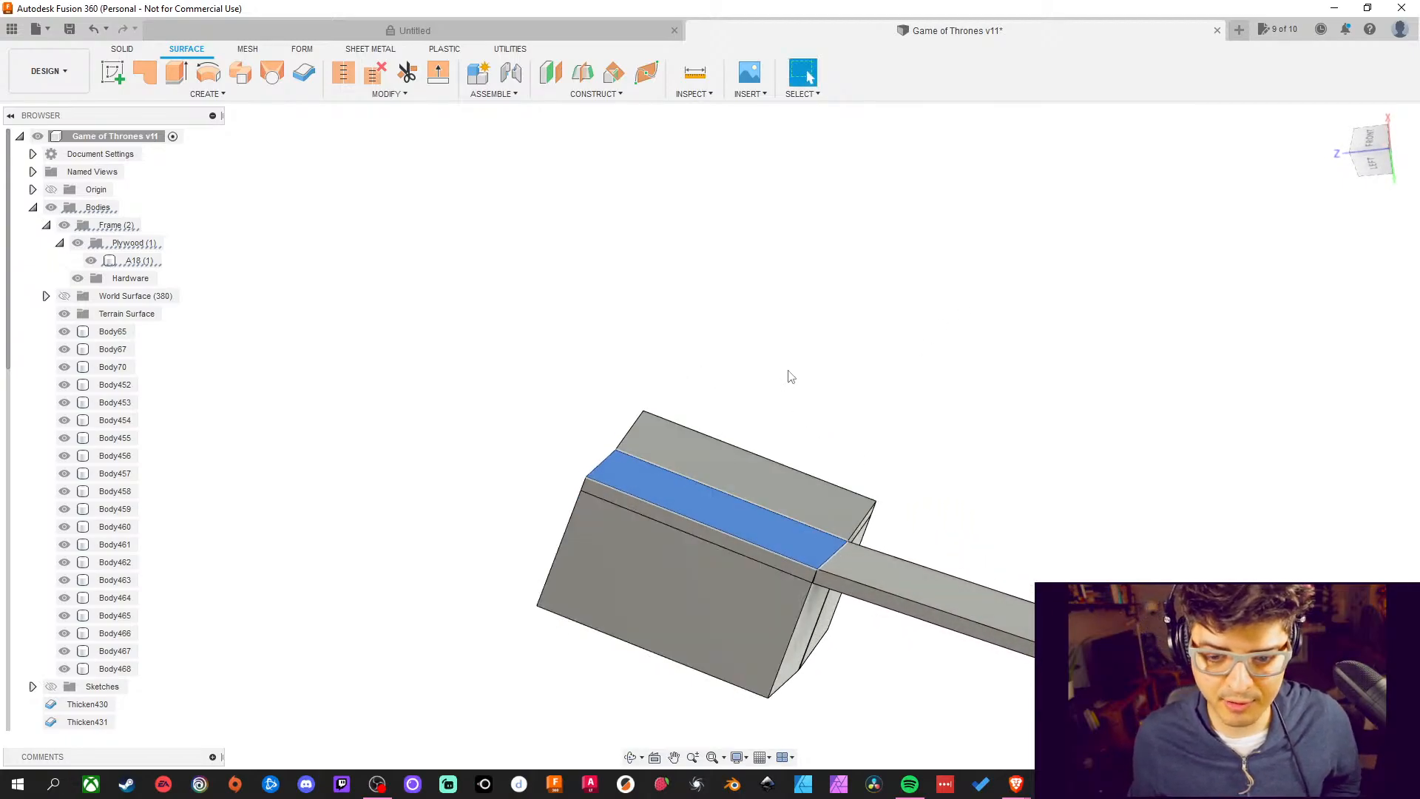
{"action": "middle_click_drag", "start_coordinate": [868, 678], "coordinate": [648, 445], "text": "shift"}
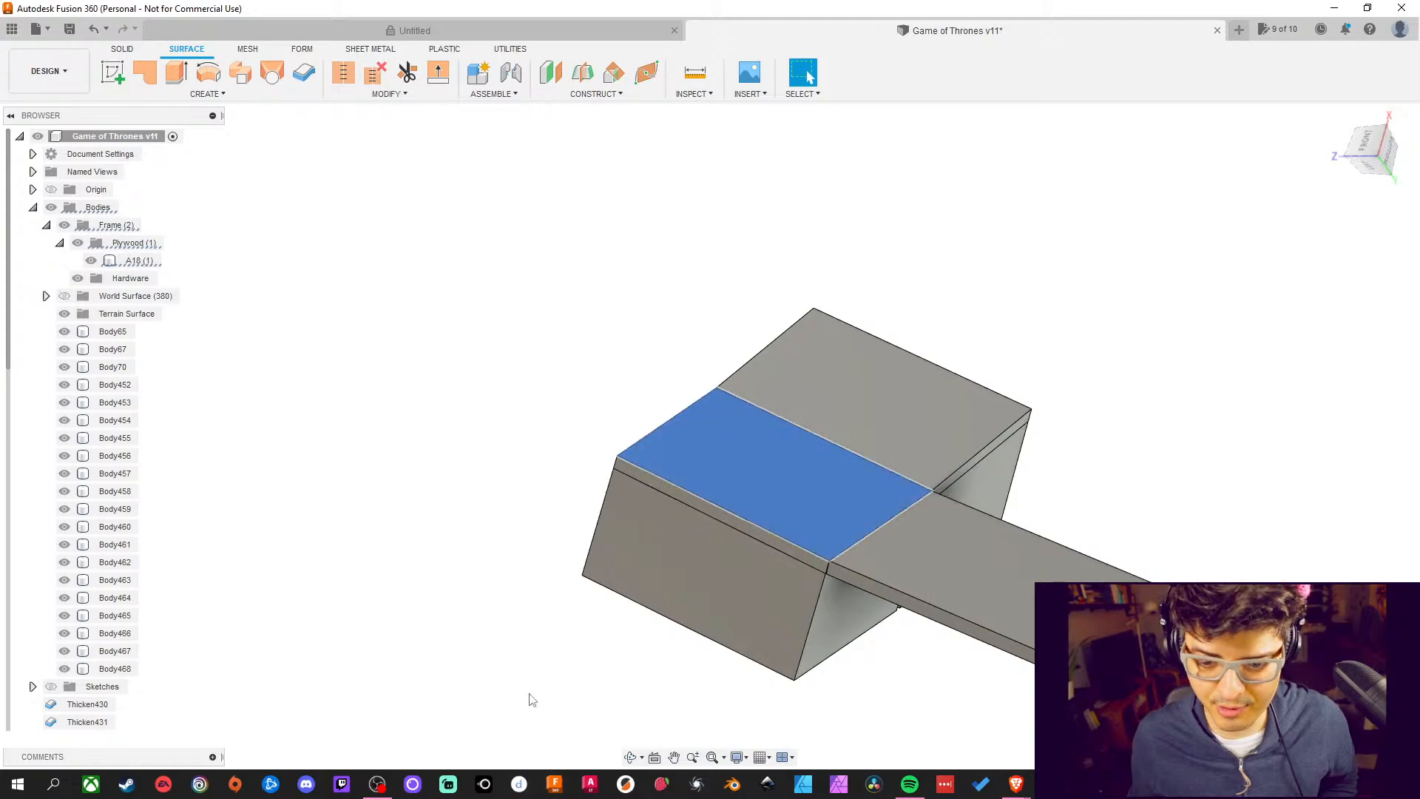
{"action": "middle_click_drag", "start_coordinate": [529, 697], "coordinate": [908, 497], "text": "shift"}
{"action": "scroll", "coordinate": [862, 419], "scroll_direction": "up", "scroll_amount": 3}
{"action": "scroll", "coordinate": [862, 418], "scroll_direction": "down", "scroll_amount": 5}
{"action": "scroll", "coordinate": [929, 444], "scroll_direction": "down", "scroll_amount": 3}
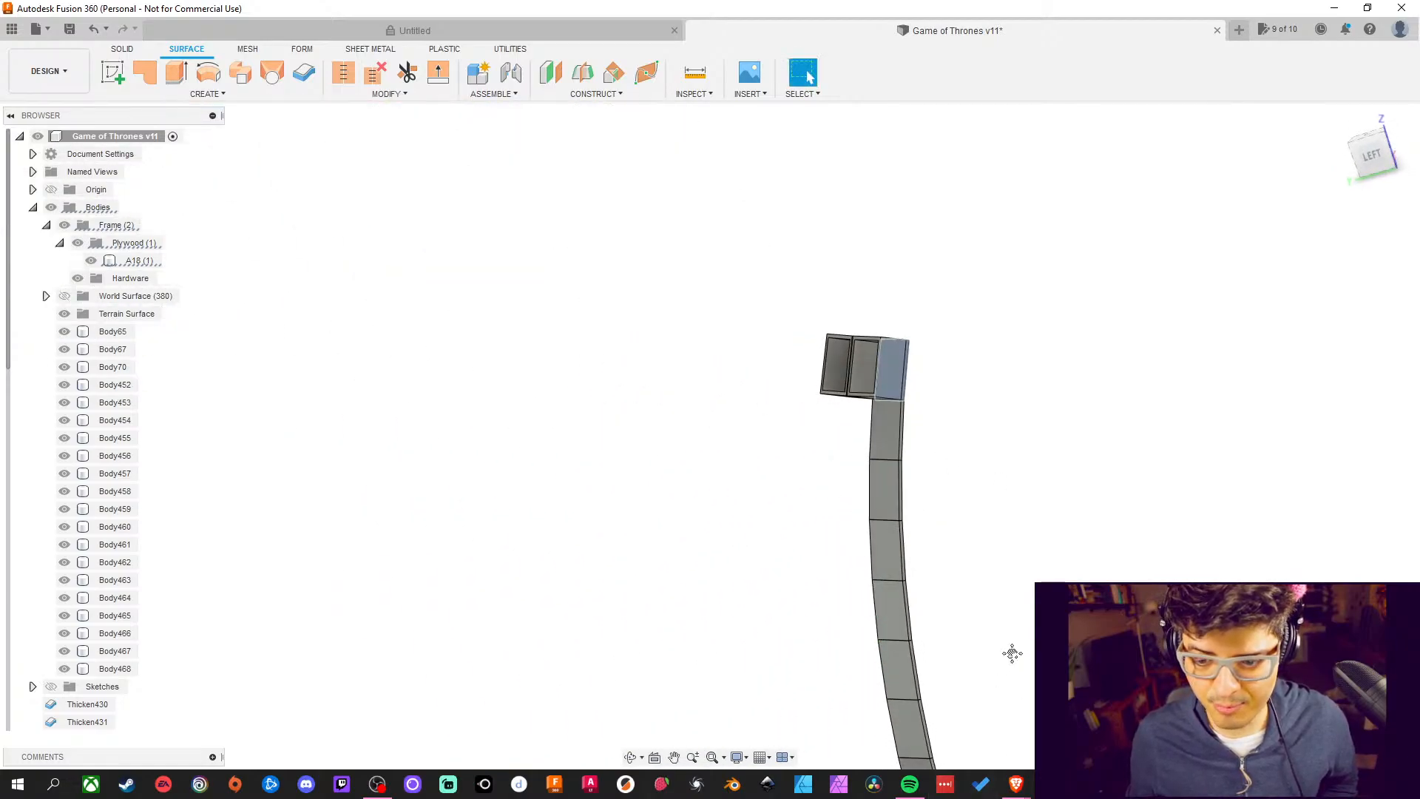
Examine the alignment of the uppermost strip panel with the frame boxes, and the full curve of the panel strip from the back
{"action": "middle_click_drag", "start_coordinate": [1012, 653], "coordinate": [912, 340]}
{"action": "scroll", "coordinate": [959, 630], "scroll_direction": "down", "scroll_amount": 1}
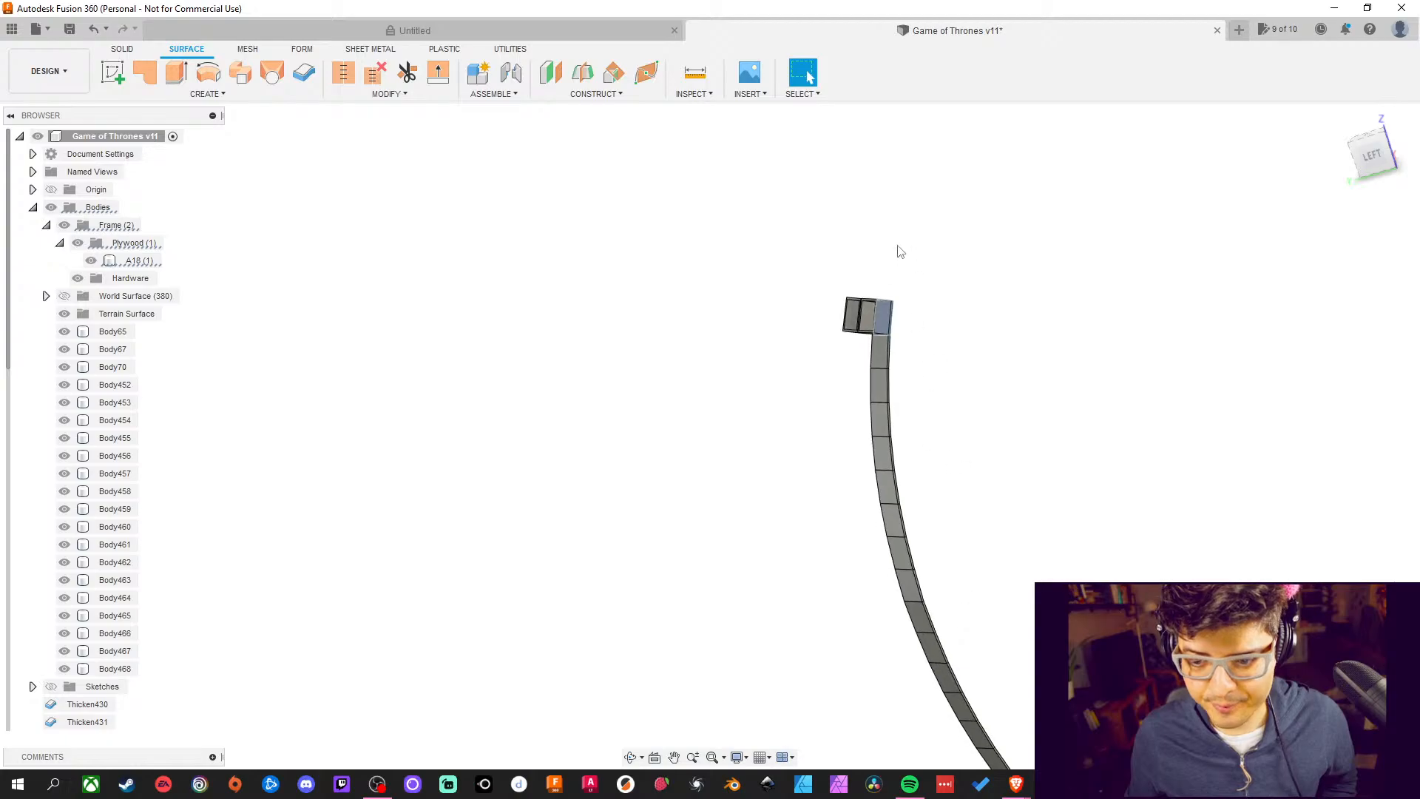
{"action": "middle_click_drag", "start_coordinate": [942, 406], "coordinate": [857, 392]}
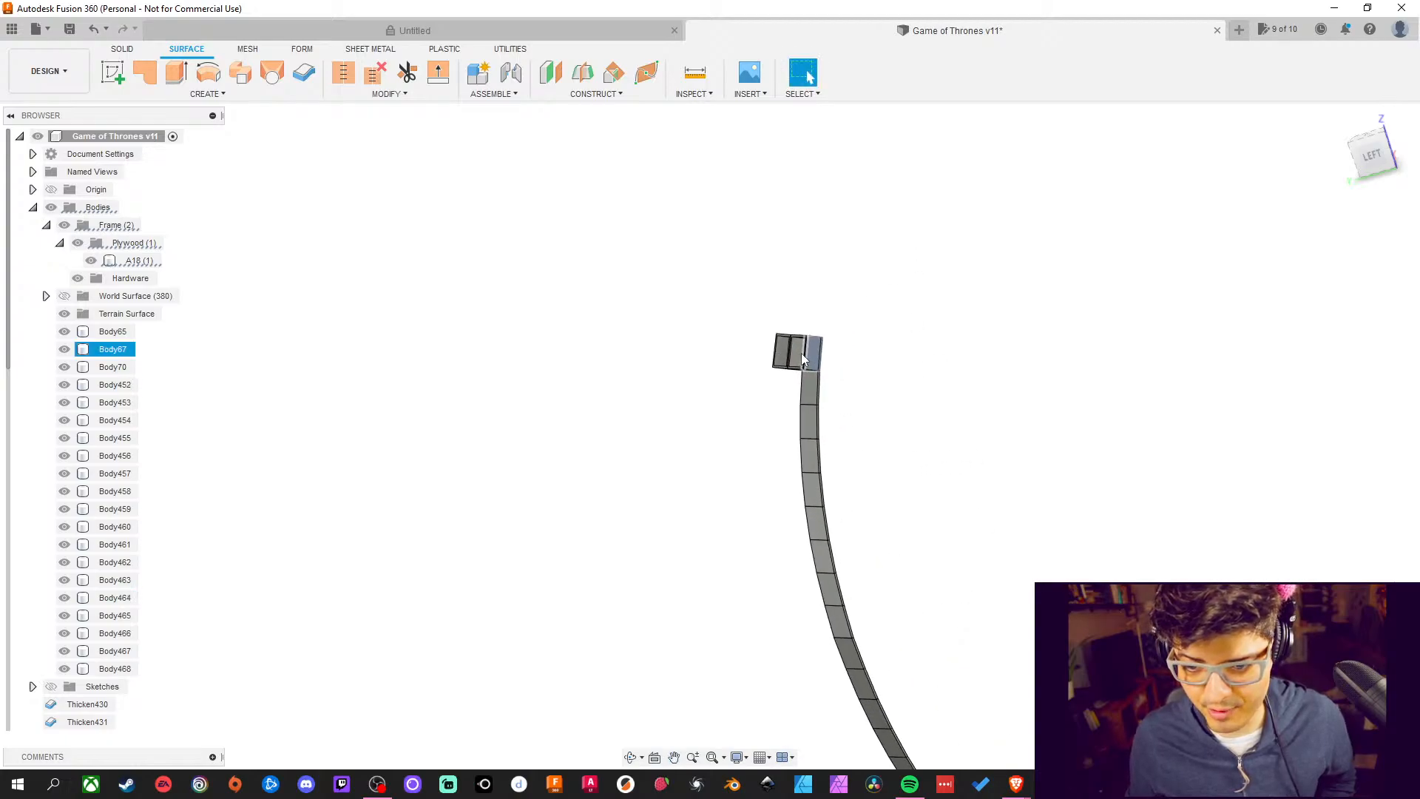
{"action": "scroll", "coordinate": [806, 370], "scroll_direction": "up", "scroll_amount": 6}
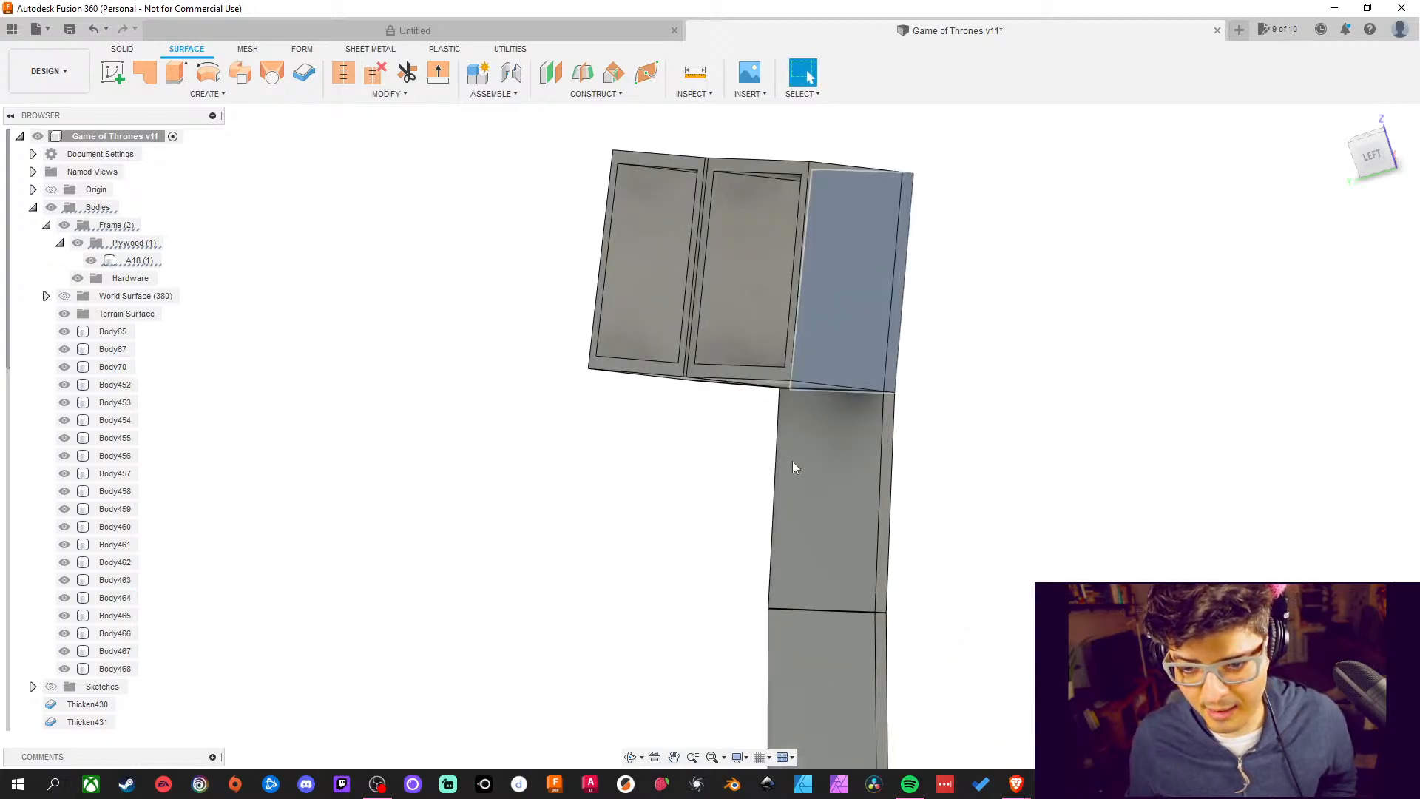
{"action": "left_click", "coordinate": [832, 485]}
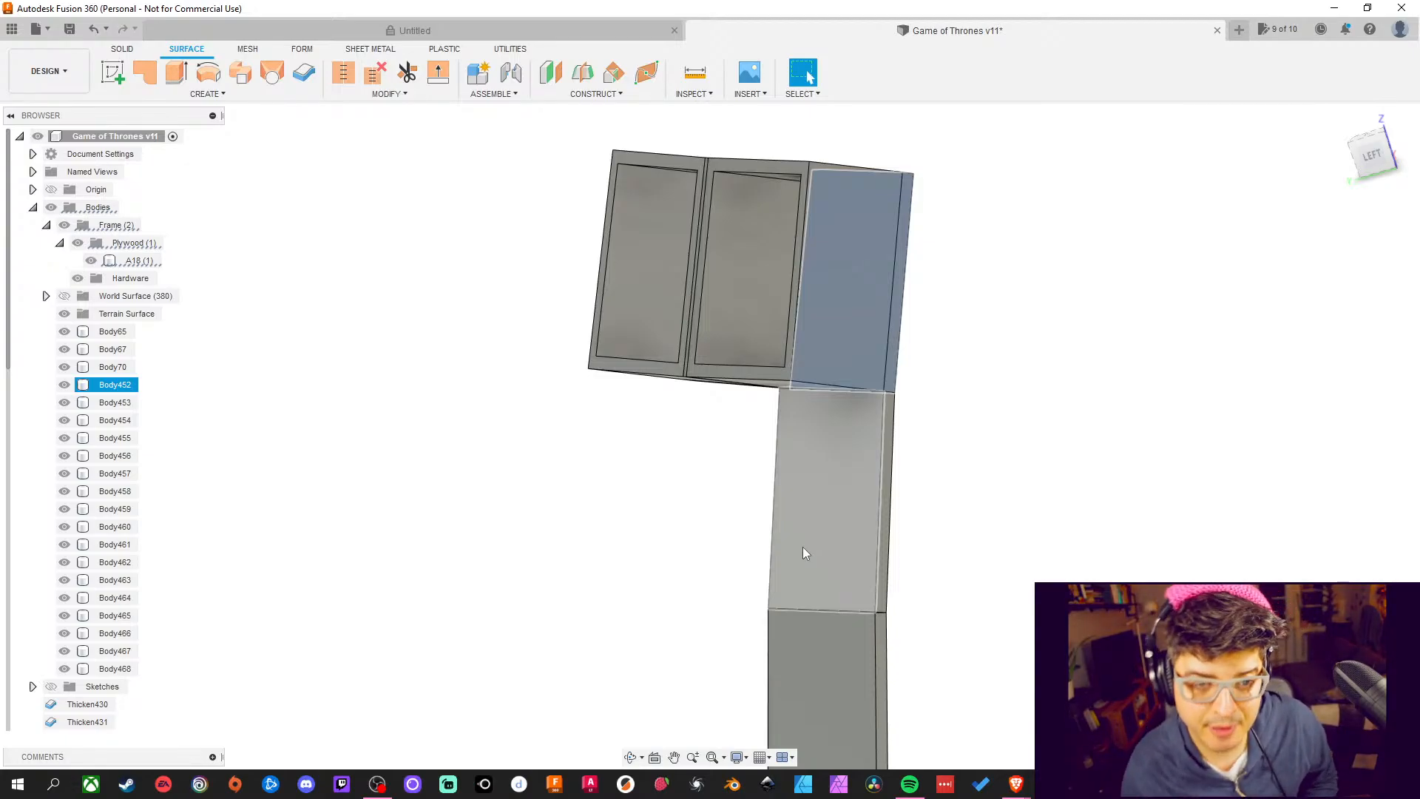
{"action": "left_click", "coordinate": [1020, 529]}
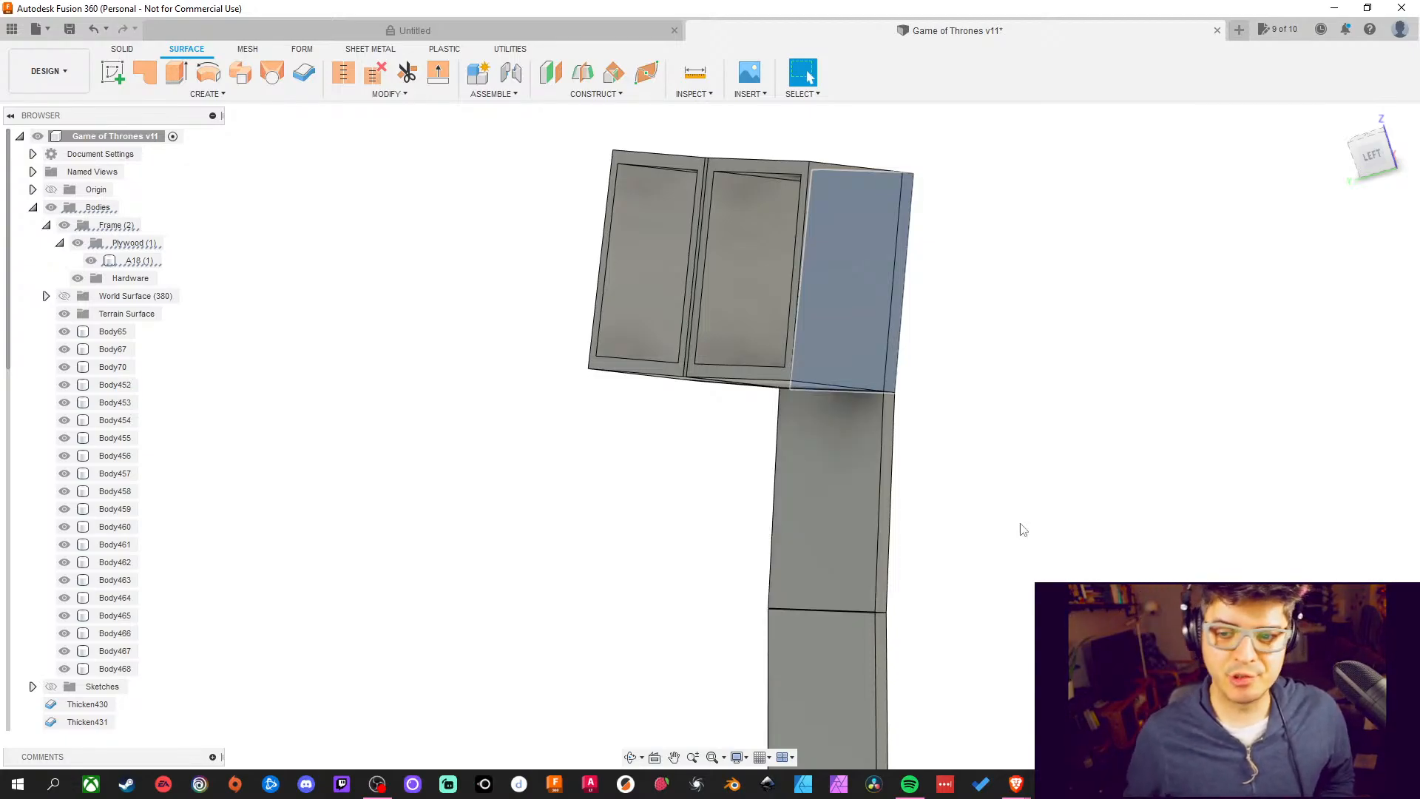
{"action": "scroll", "coordinate": [1033, 529], "scroll_direction": "down", "scroll_amount": 3}
{"action": "middle_click_drag", "start_coordinate": [1033, 529], "coordinate": [1058, 499], "text": "shift"}
{"action": "left_click", "coordinate": [935, 385]}
{"action": "scroll", "coordinate": [939, 375], "scroll_direction": "up", "scroll_amount": 5}
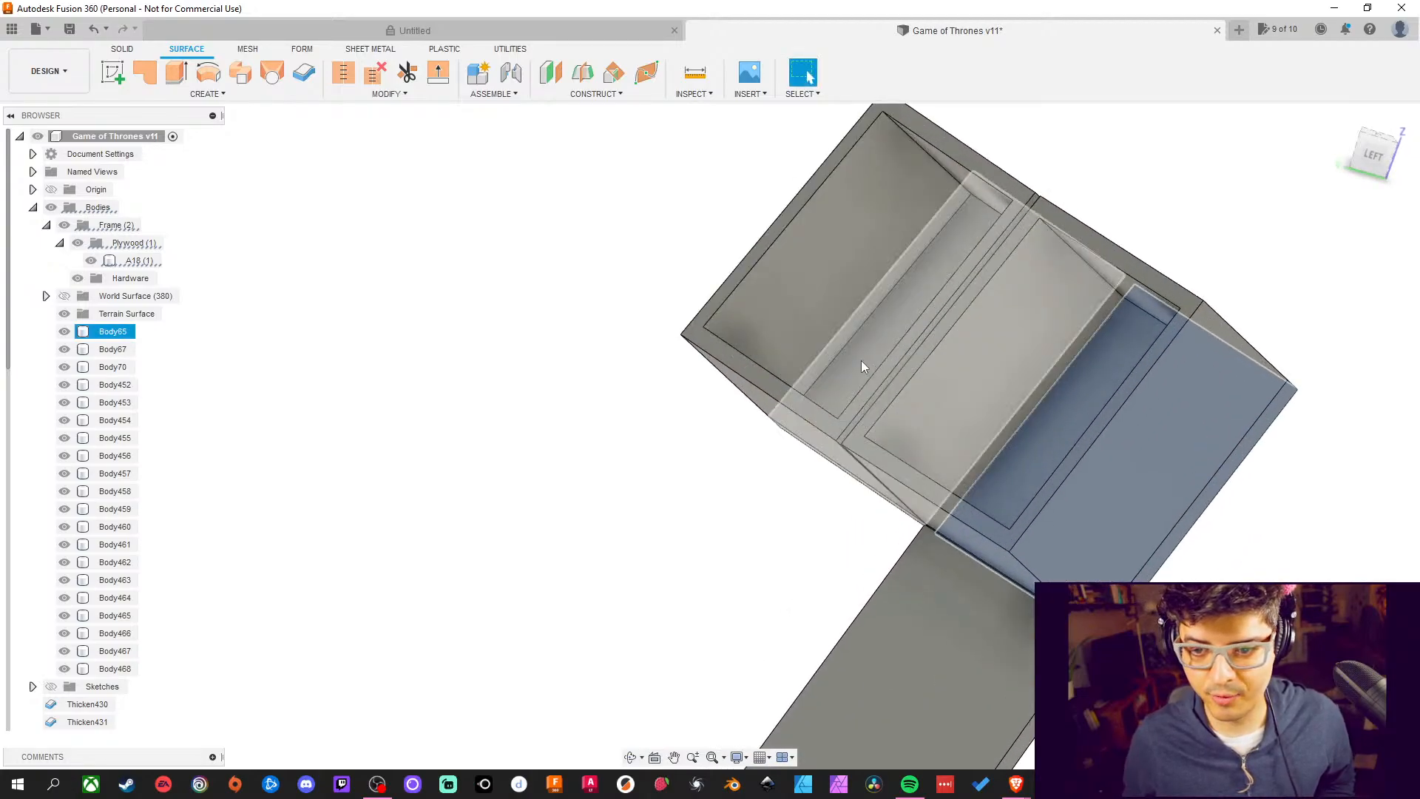
{"action": "scroll", "coordinate": [852, 358], "scroll_direction": "down", "scroll_amount": 4}
{"action": "scroll", "coordinate": [848, 358], "scroll_direction": "down", "scroll_amount": 5}
{"action": "middle_click_drag", "start_coordinate": [954, 458], "coordinate": [777, 284], "text": "shift"}
{"action": "middle_click_drag", "start_coordinate": [919, 627], "coordinate": [878, 339], "text": "shift"}
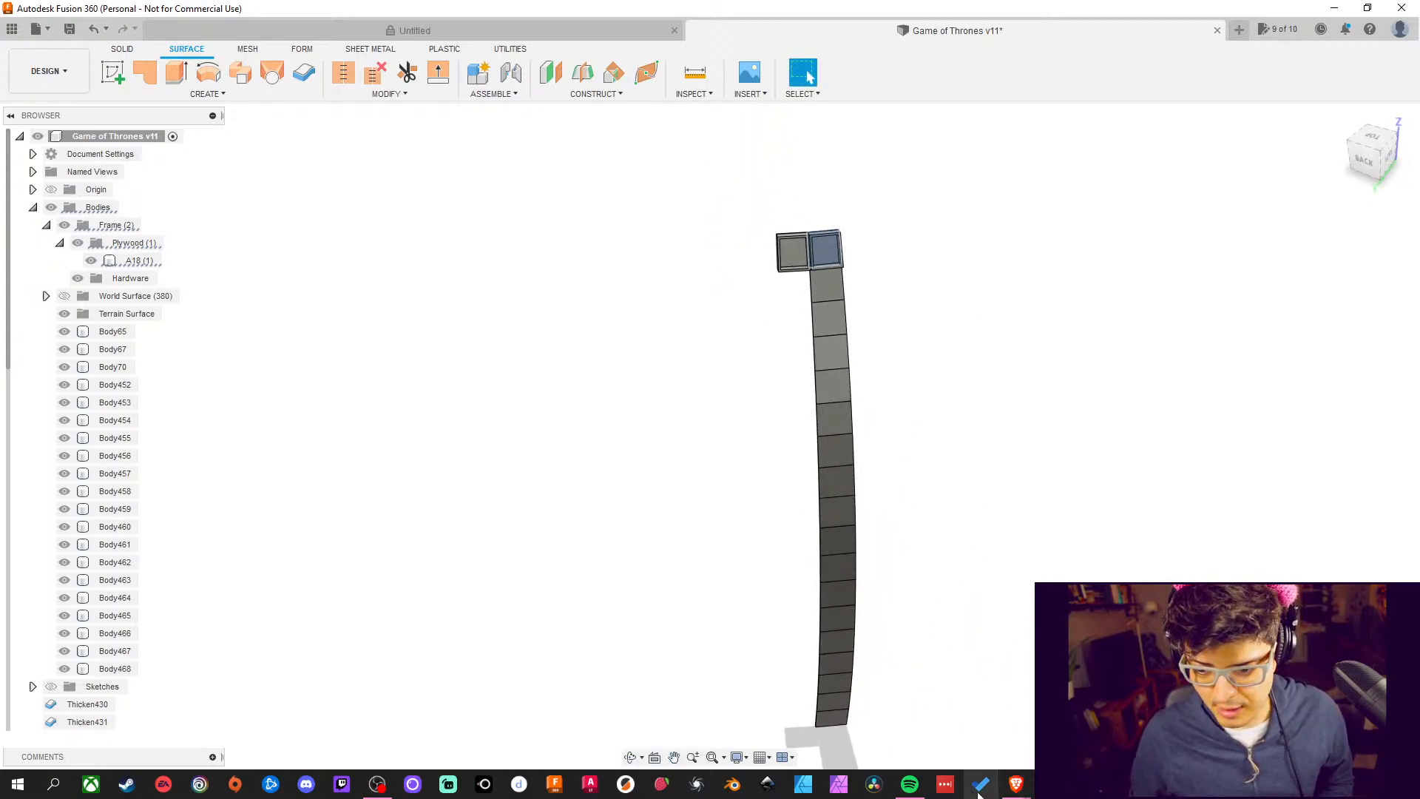
Switch to the Game of Thrones 3D Printed Intro spreadsheet and enter "Decisions to Make" in cell E2 of the Basic Information sheet
{"action": "mouse_move", "coordinate": [1016, 784]}
{"action": "left_click", "coordinate": [1030, 721]}
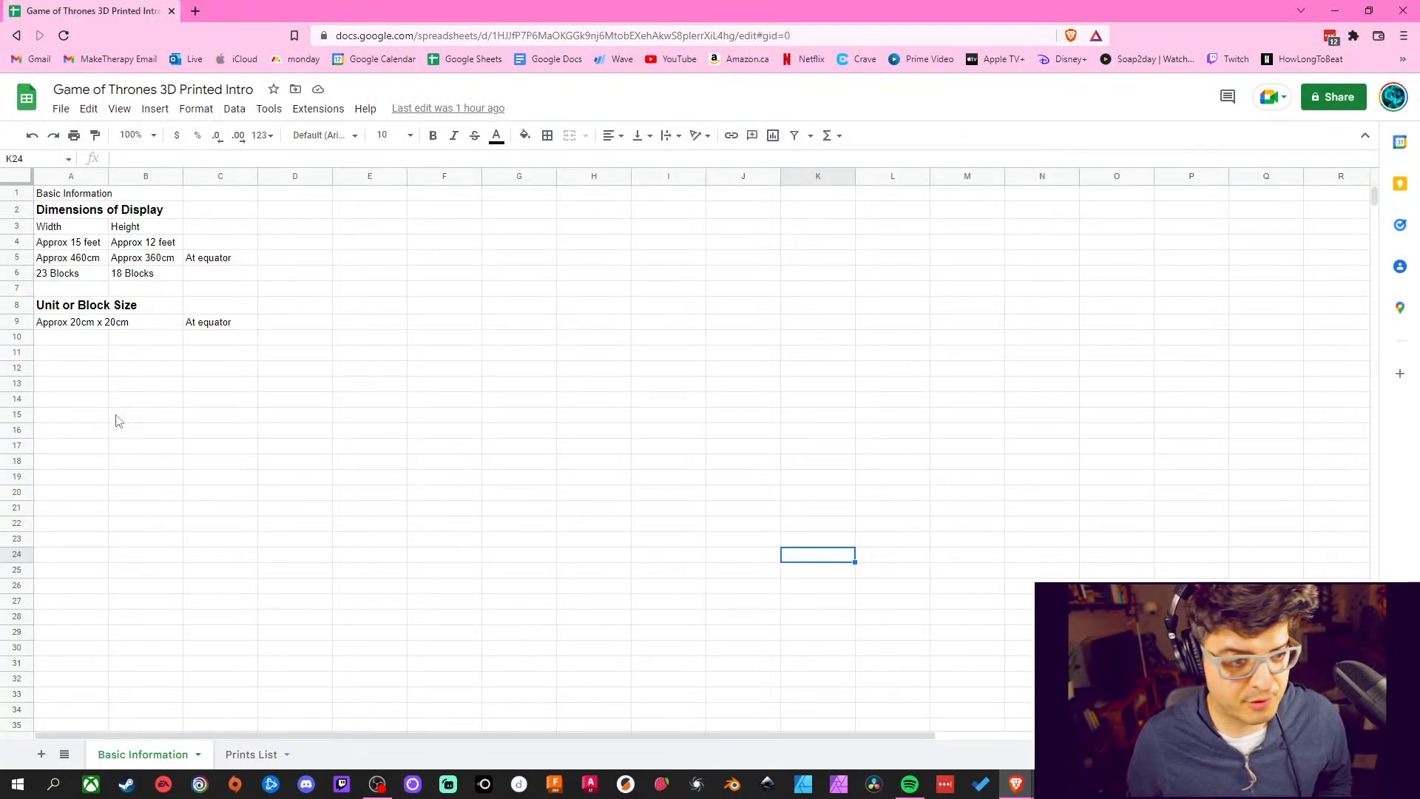
{"action": "left_click", "coordinate": [216, 385]}
{"action": "left_click_drag", "start_coordinate": [438, 307], "coordinate": [443, 337]}
{"action": "left_click", "coordinate": [368, 212]}
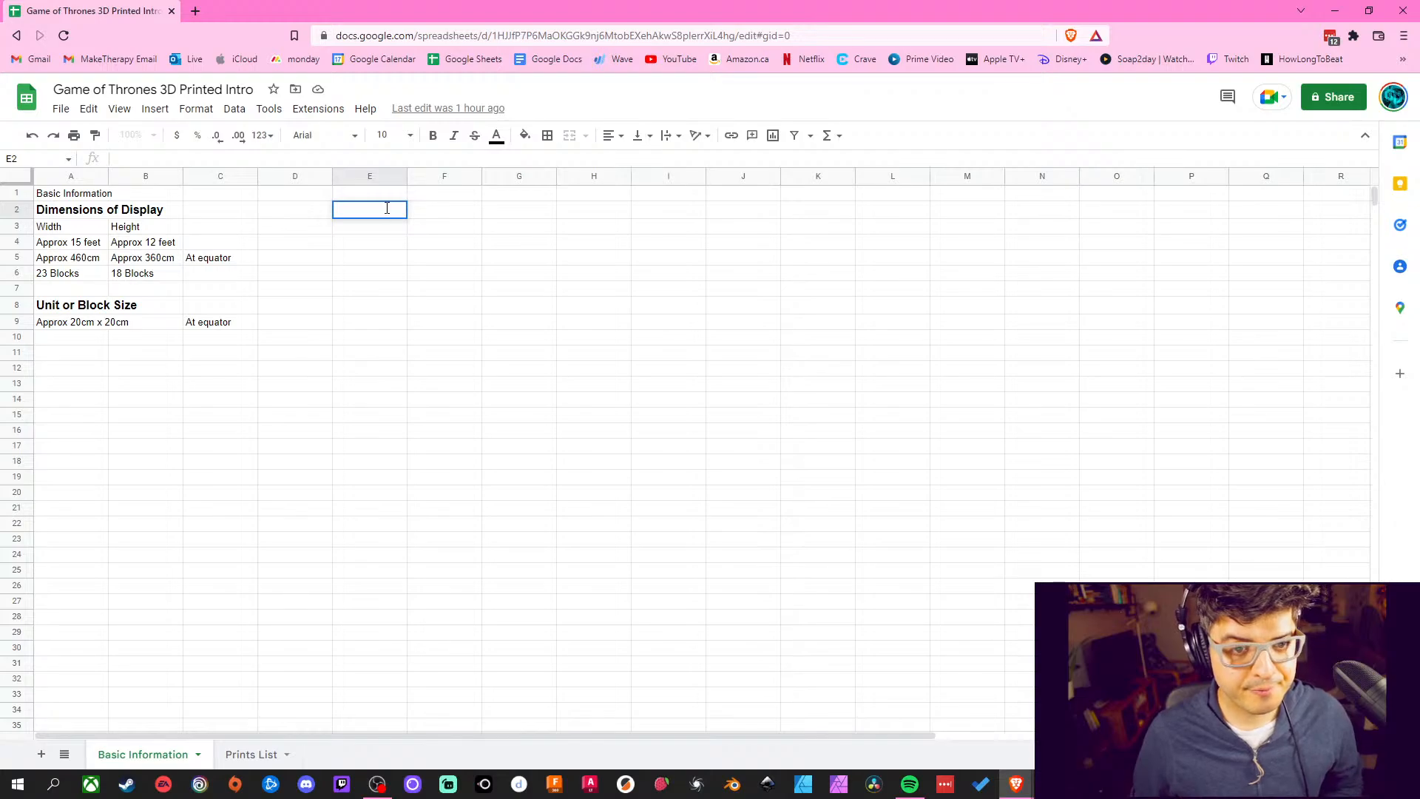
{"action": "type", "text": "dES"}
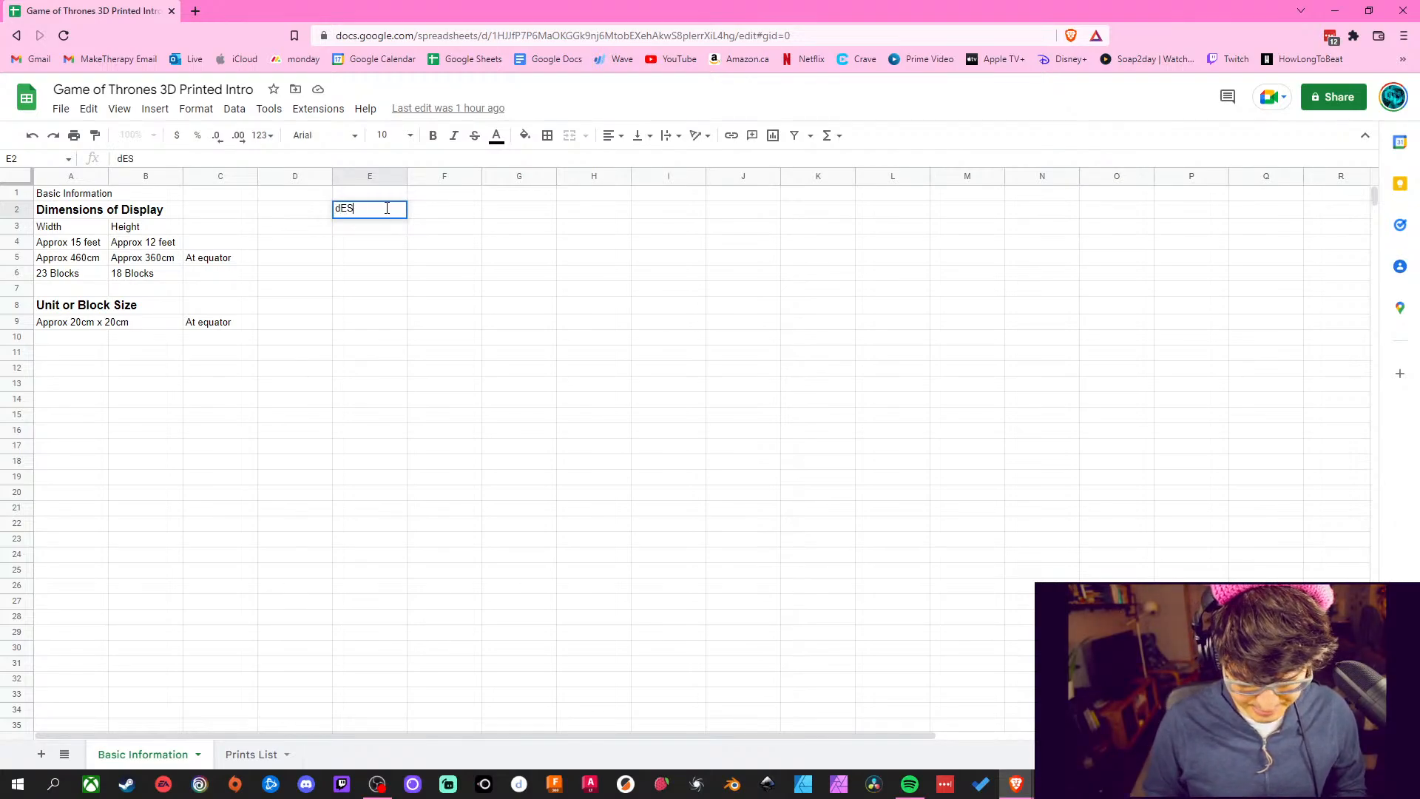
{"action": "type", "text": "IOSMN"}
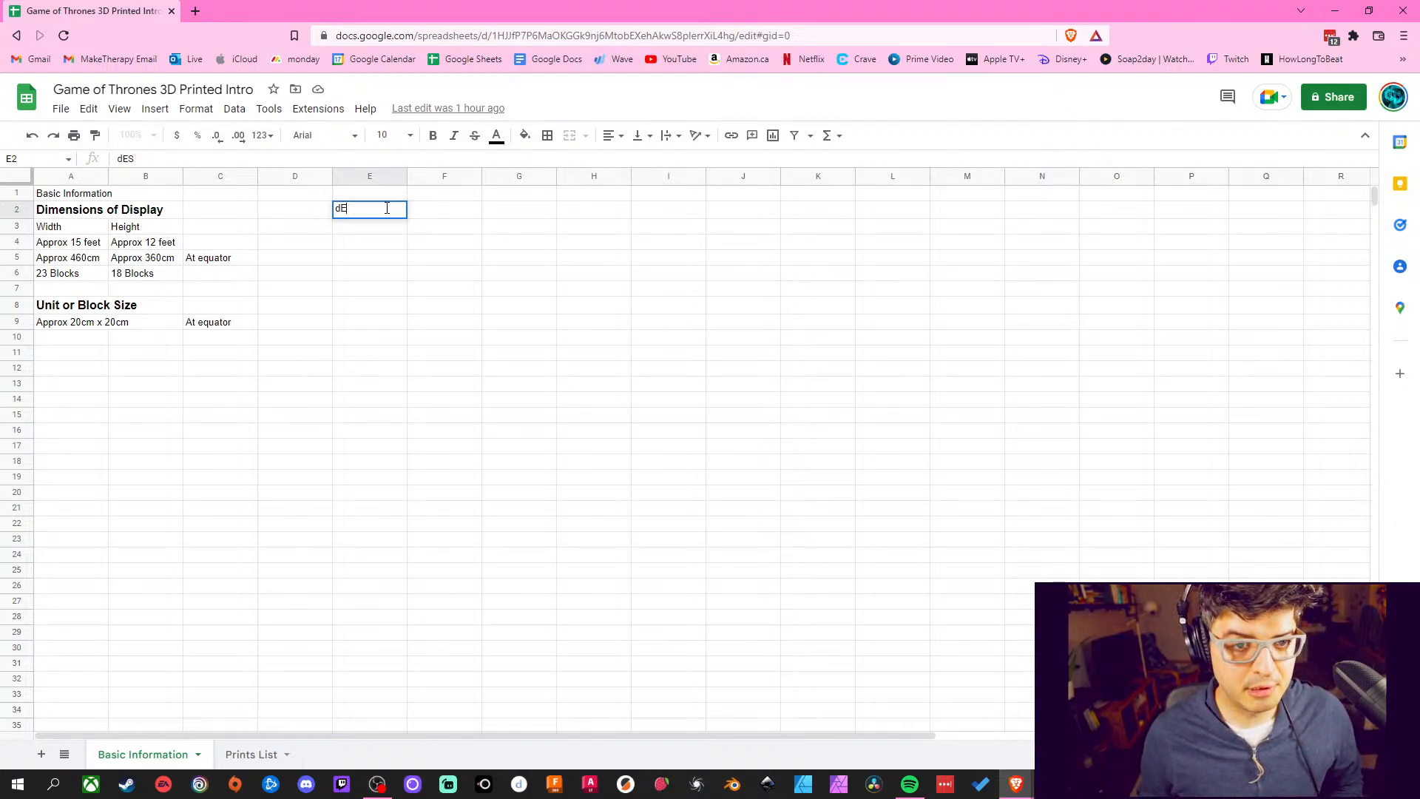
{"action": "key", "text": "BackSpace"}
{"action": "key", "text": "BackSpace"}
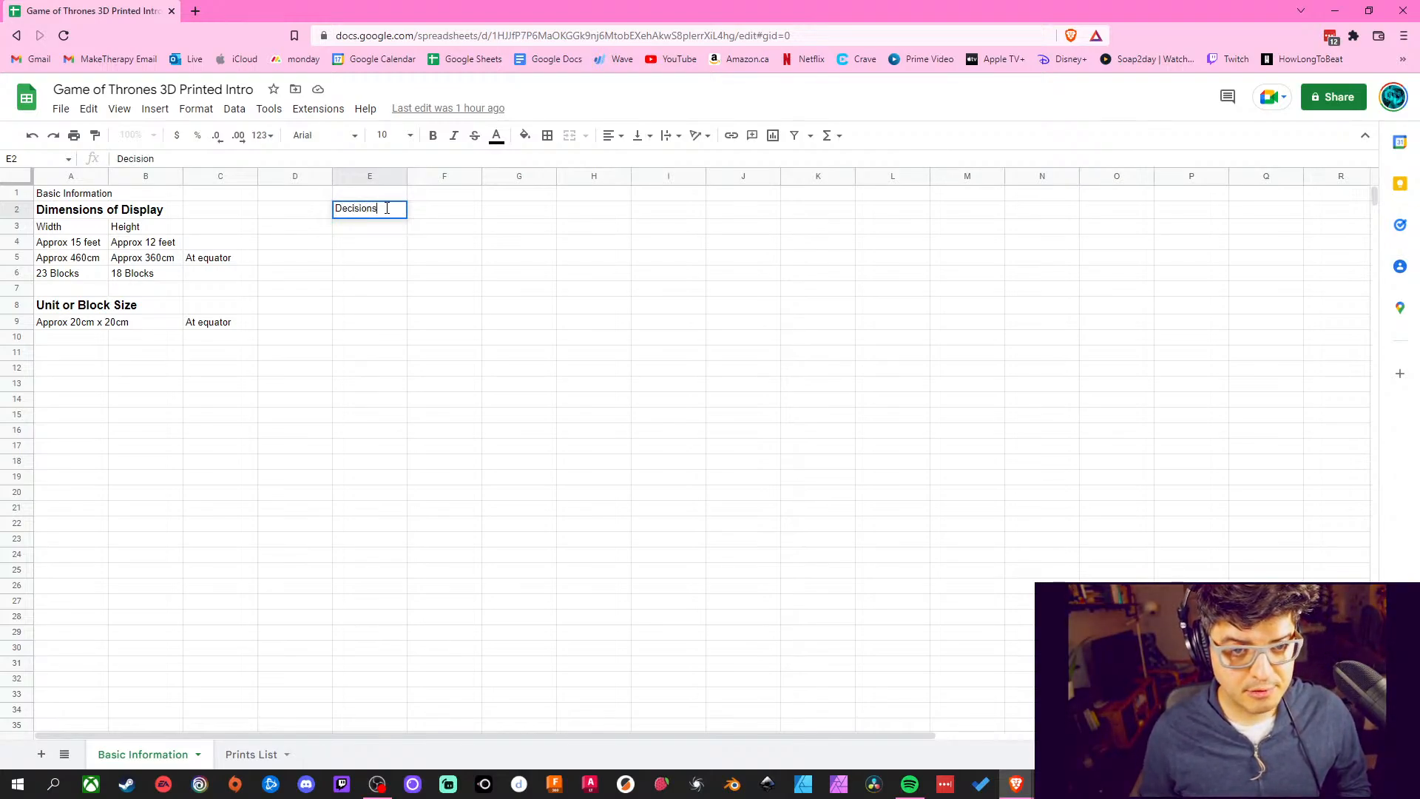
{"action": "type", "text": "Decisions to Make"}
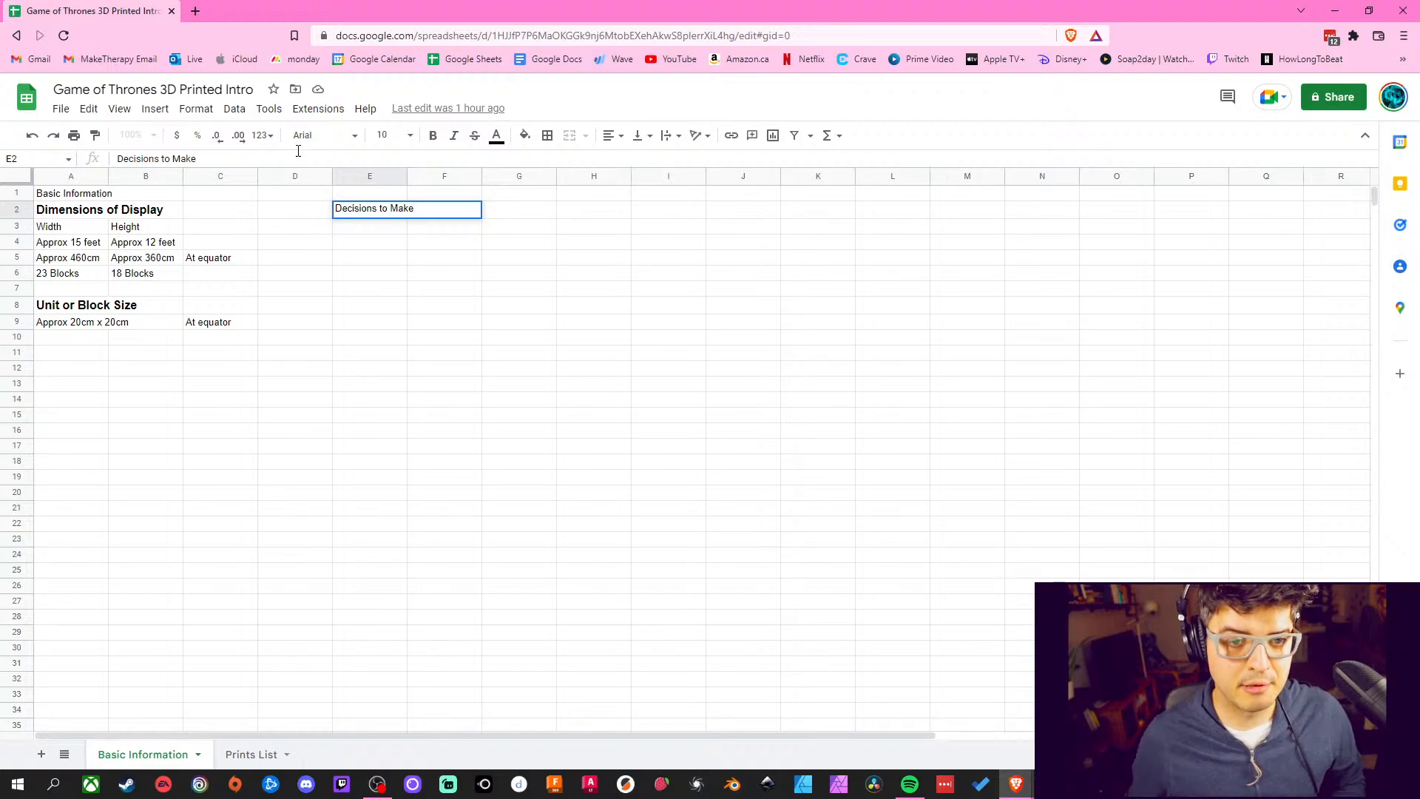
{"action": "key", "text": "Return"}
Format the "Decisions to Make" heading as bold with font size 14
{"action": "left_click", "coordinate": [357, 215]}
{"action": "left_click", "coordinate": [432, 135]}
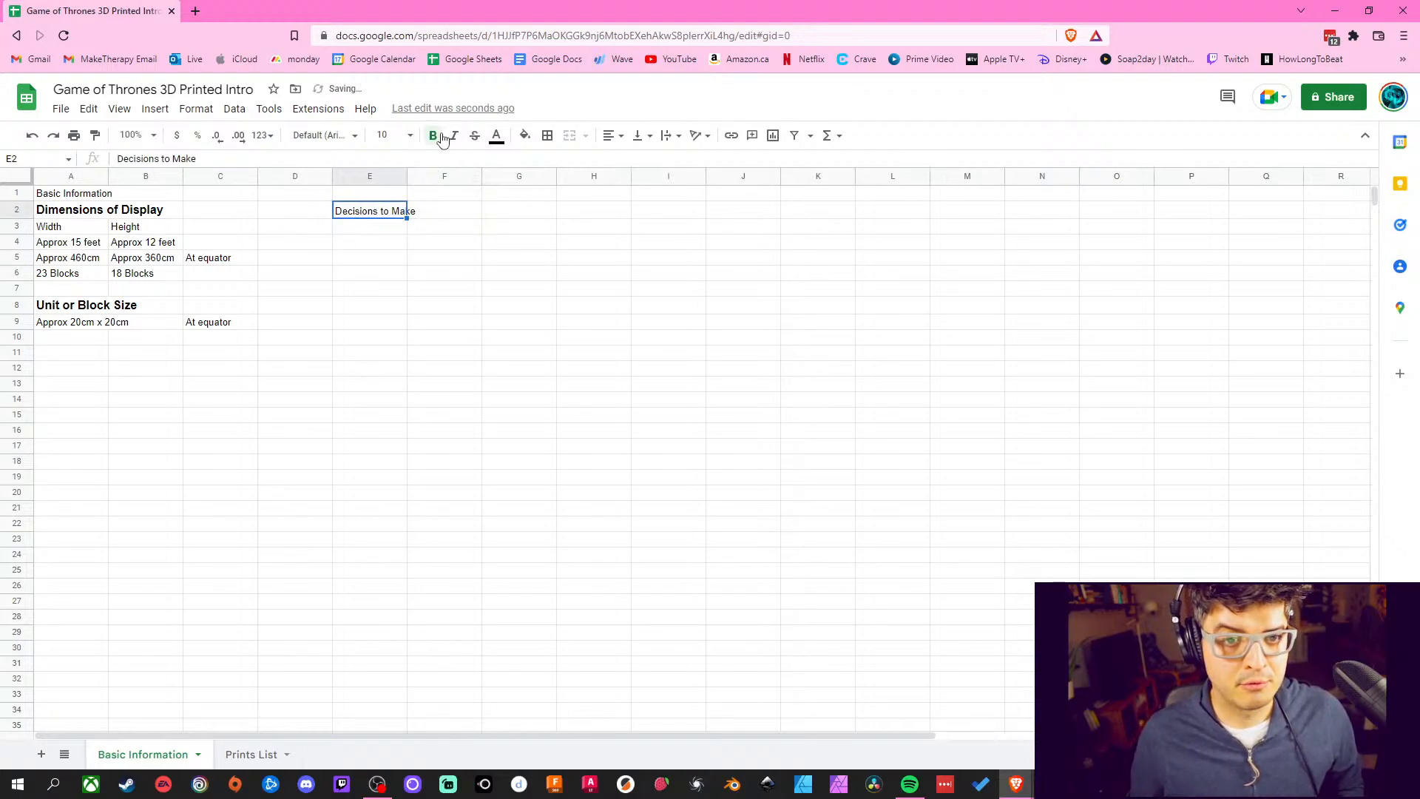
{"action": "left_click", "coordinate": [410, 137]}
{"action": "left_click", "coordinate": [383, 340]}
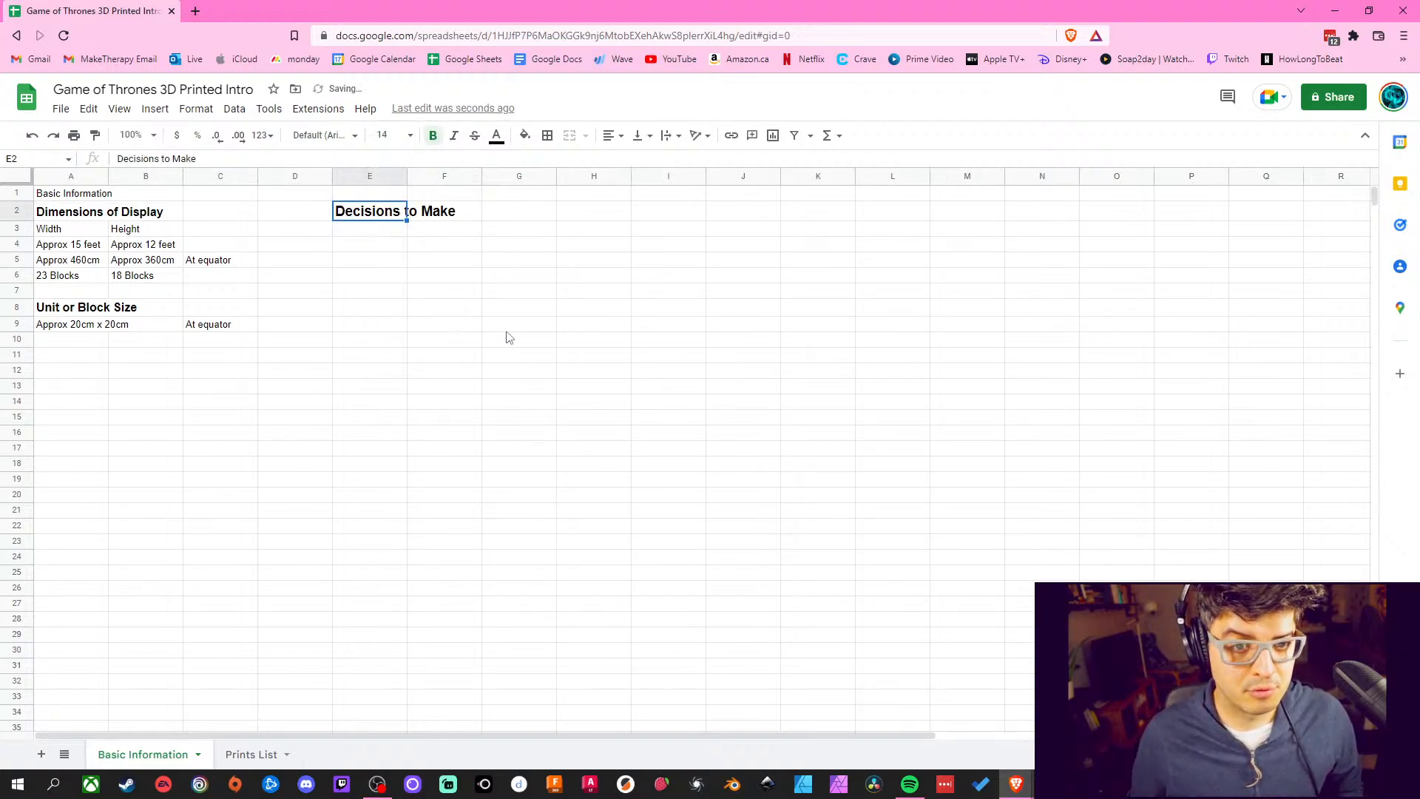
{"action": "left_click", "coordinate": [637, 293]}
Enter "How to make/design structure" in cell E3 under the heading
{"action": "left_click", "coordinate": [353, 234]}
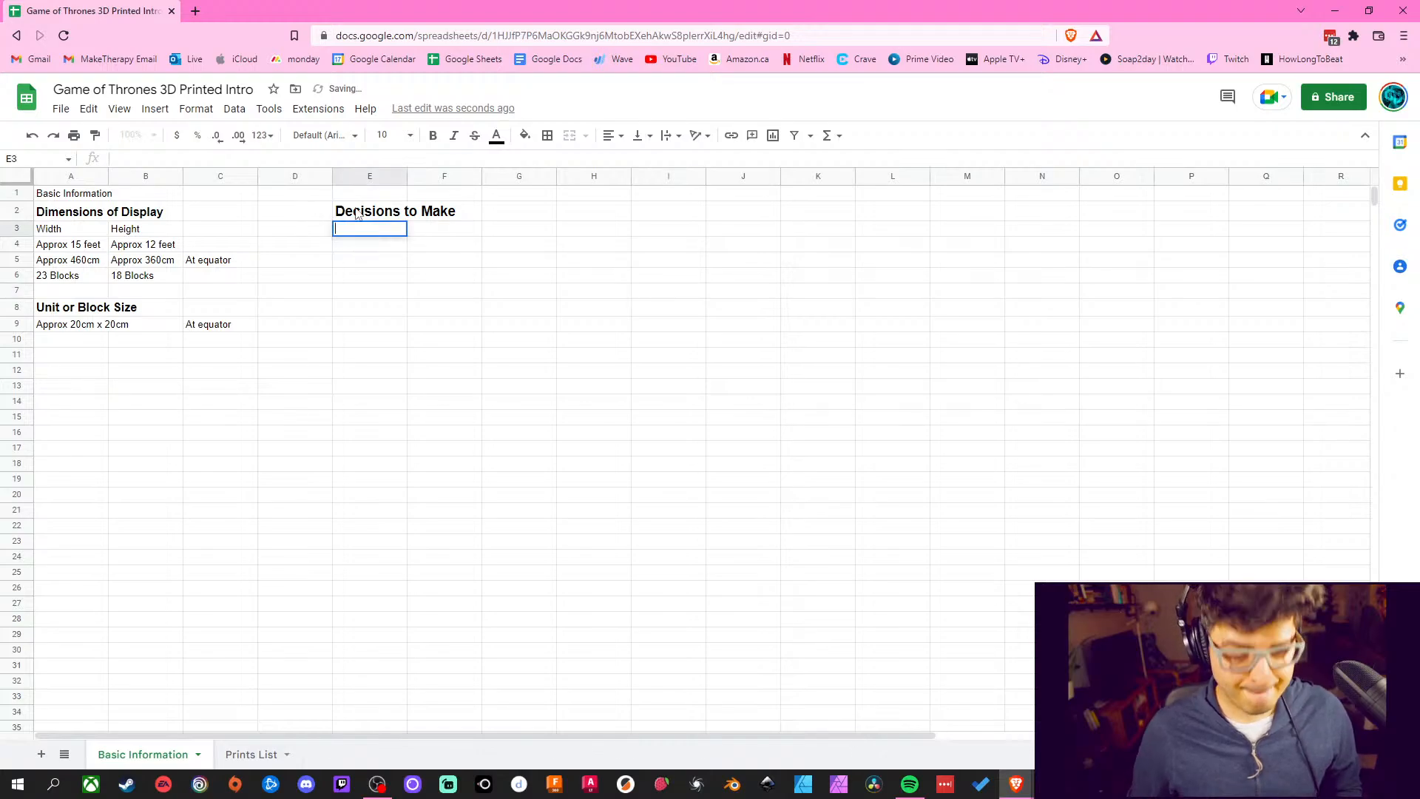
{"action": "type", "text": "H"}
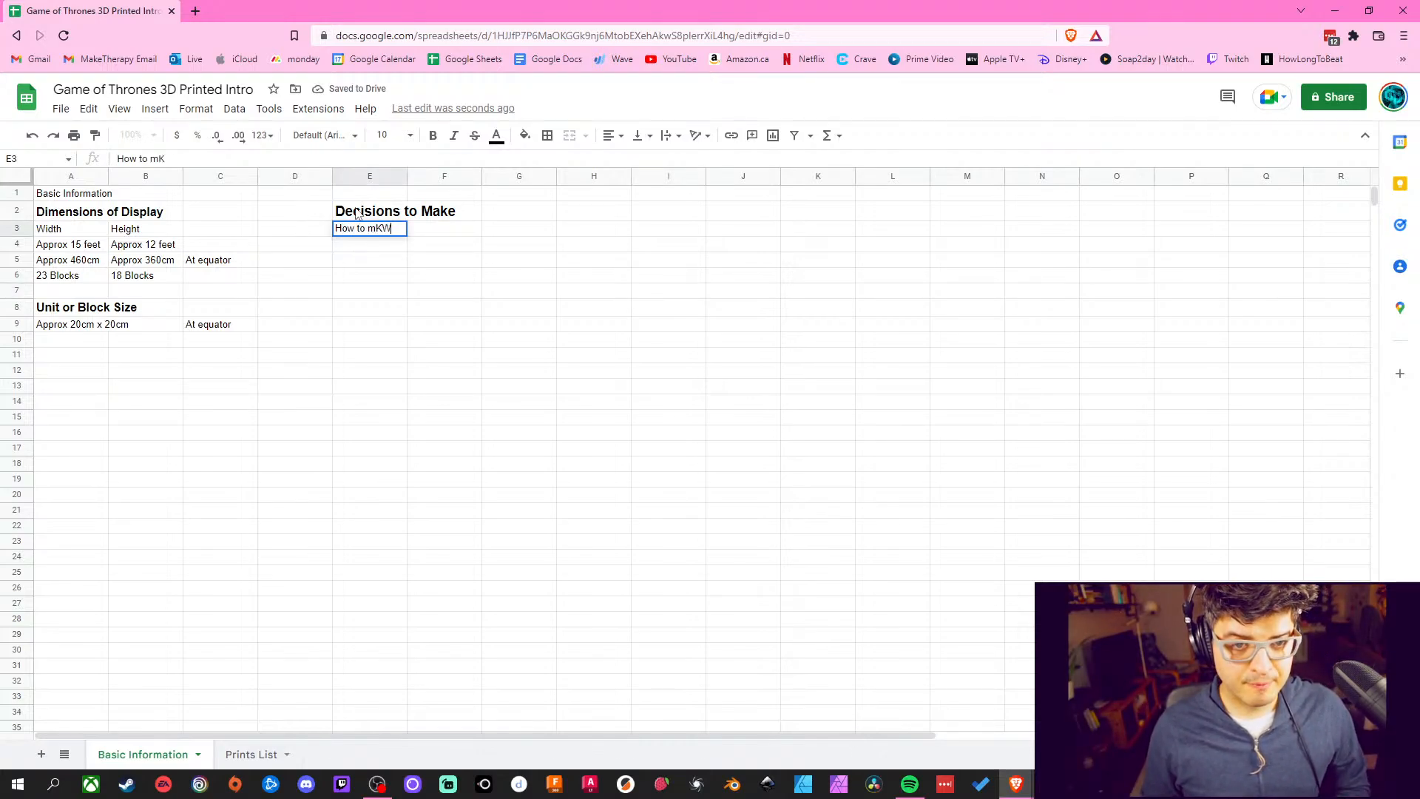
{"action": "type", "text": "ow to mK"}
{"action": "key", "text": "BackSpace"}
{"action": "type", "text": "ake"}
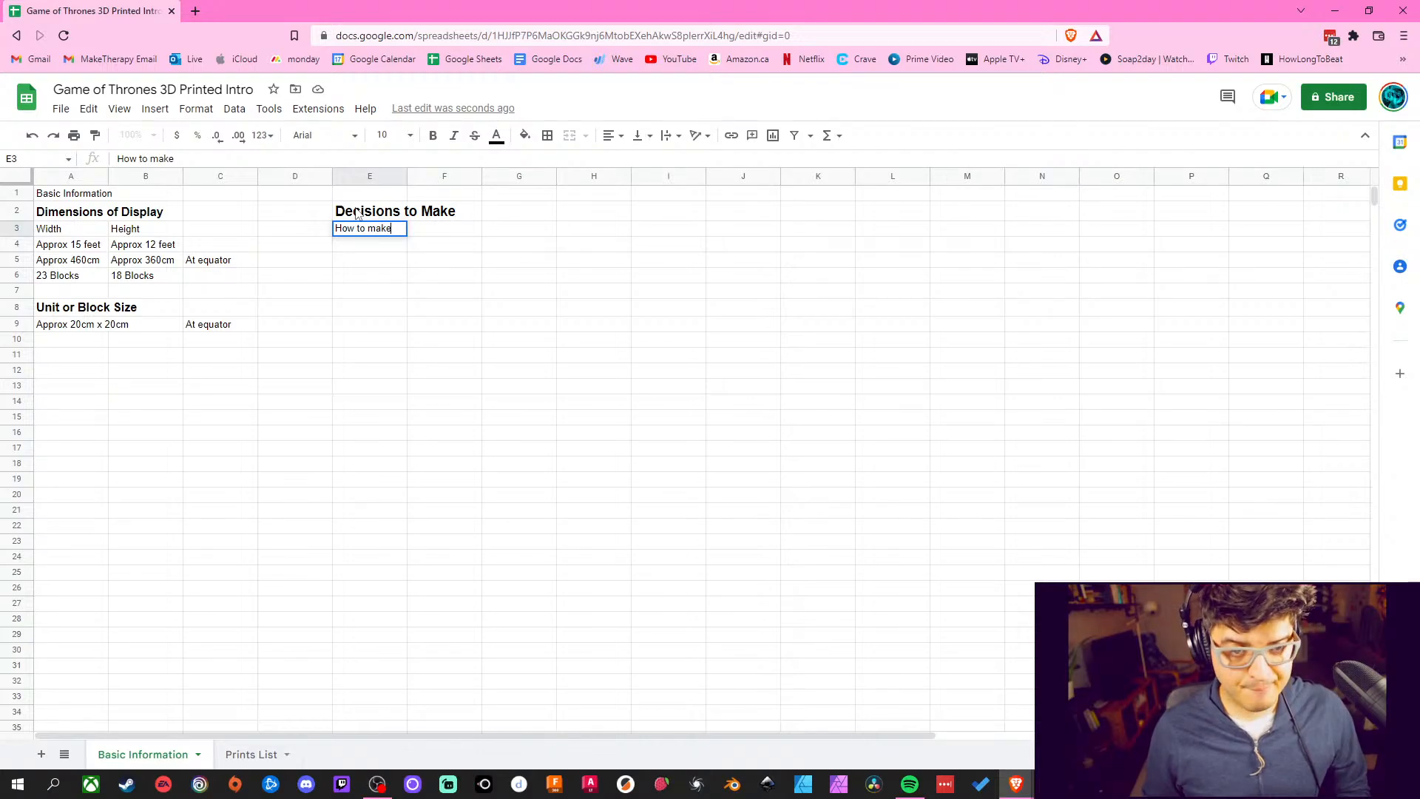
{"action": "type", "text": "/design structure"}
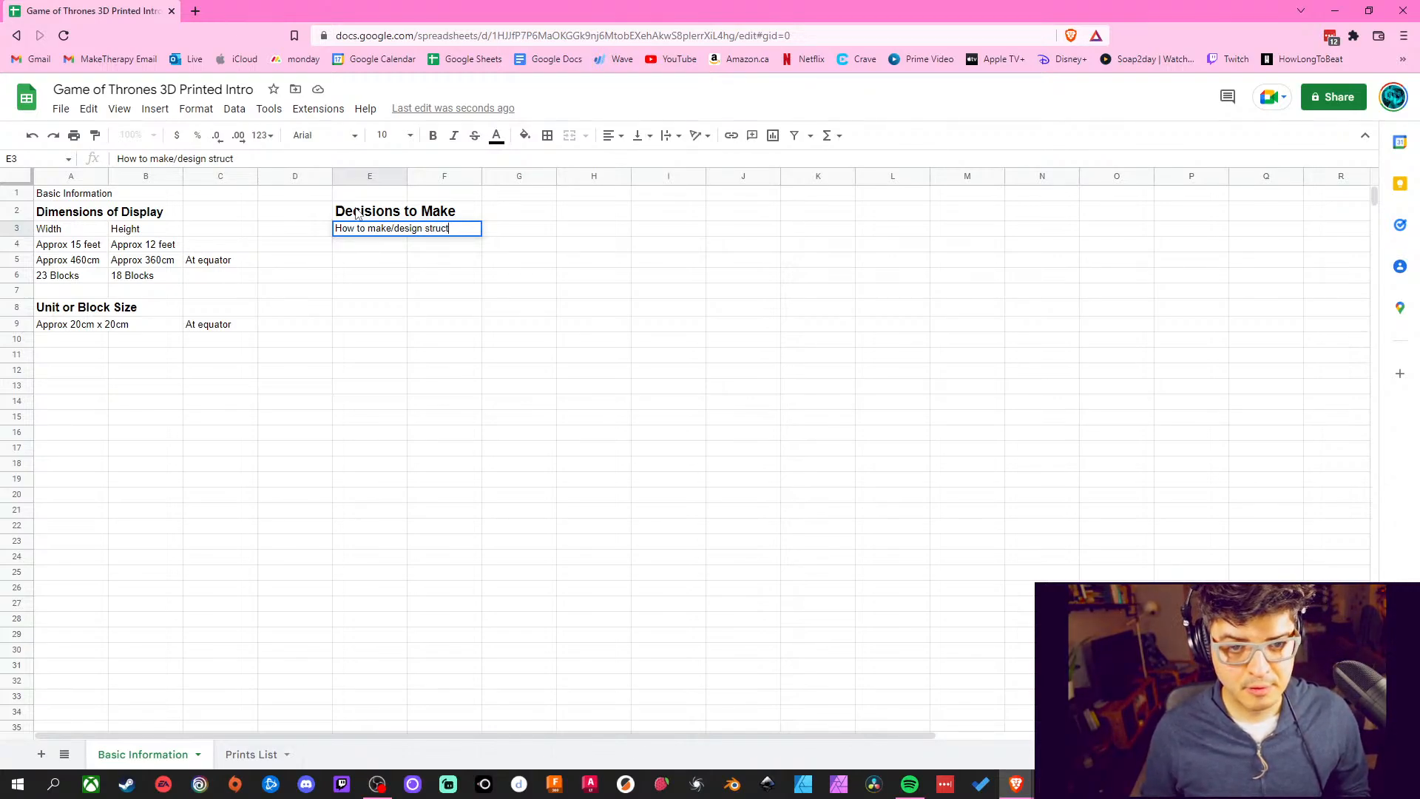
{"action": "left_click", "coordinate": [510, 357]}
Enter "Do we add lighting?" in cell E4 as the second decision
{"action": "double_click", "coordinate": [353, 246]}
{"action": "type", "text": "Do "}
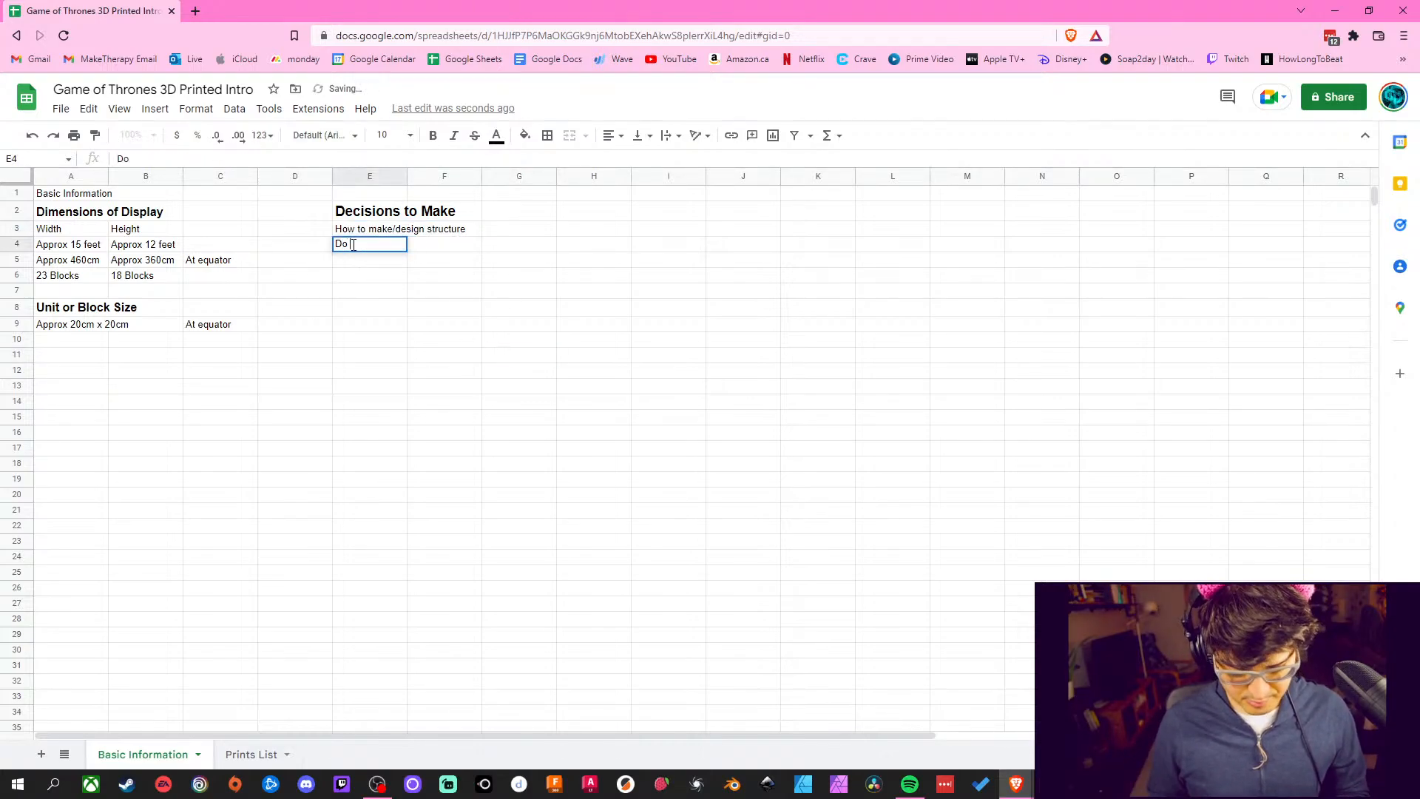
{"action": "type", "text": "we light"}
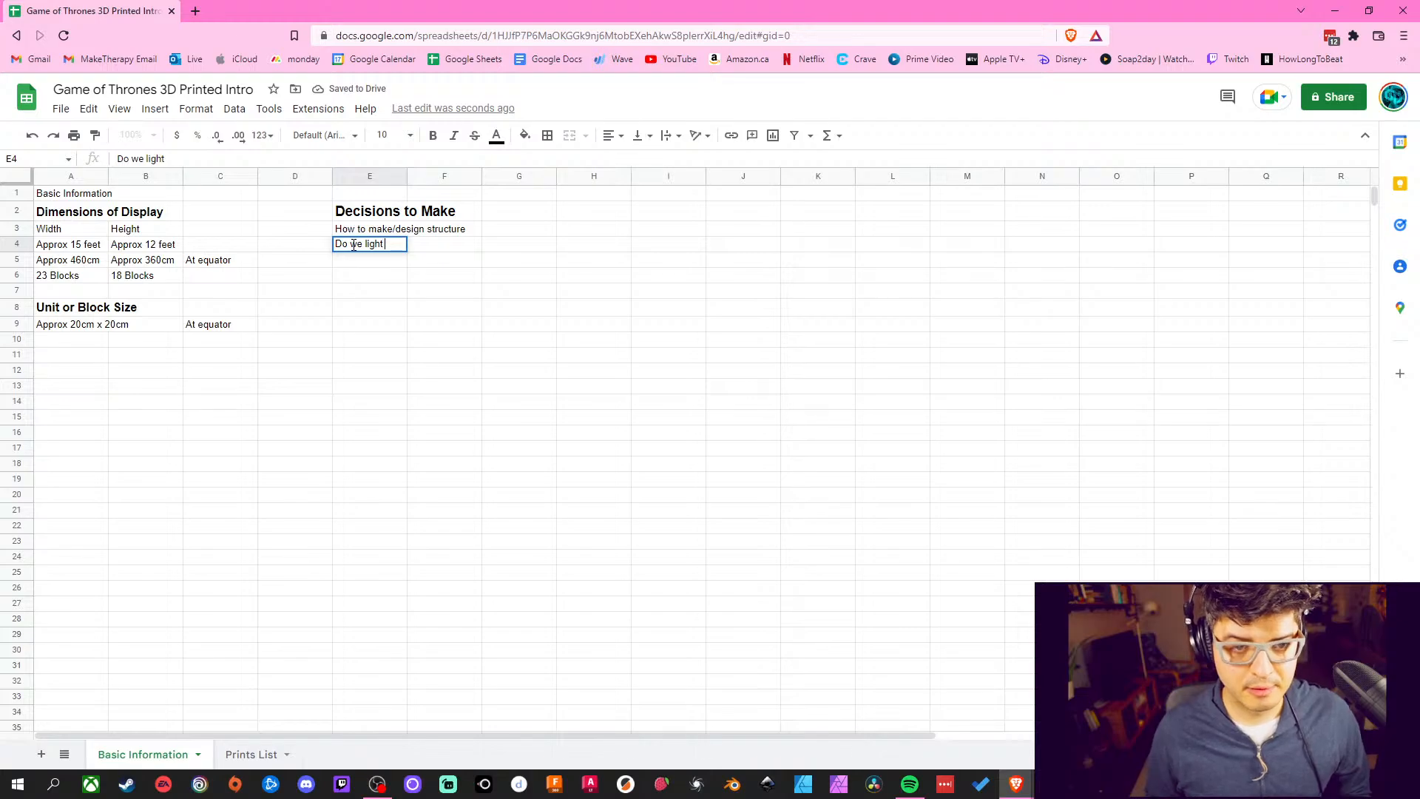
{"action": "key", "text": "BackSpace"}
{"action": "key", "text": "BackSpace"}
{"action": "key", "text": "BackSpace"}
{"action": "key", "text": "BackSpace"}
{"action": "key", "text": "BackSpace"}
{"action": "type", "text": "ad"}
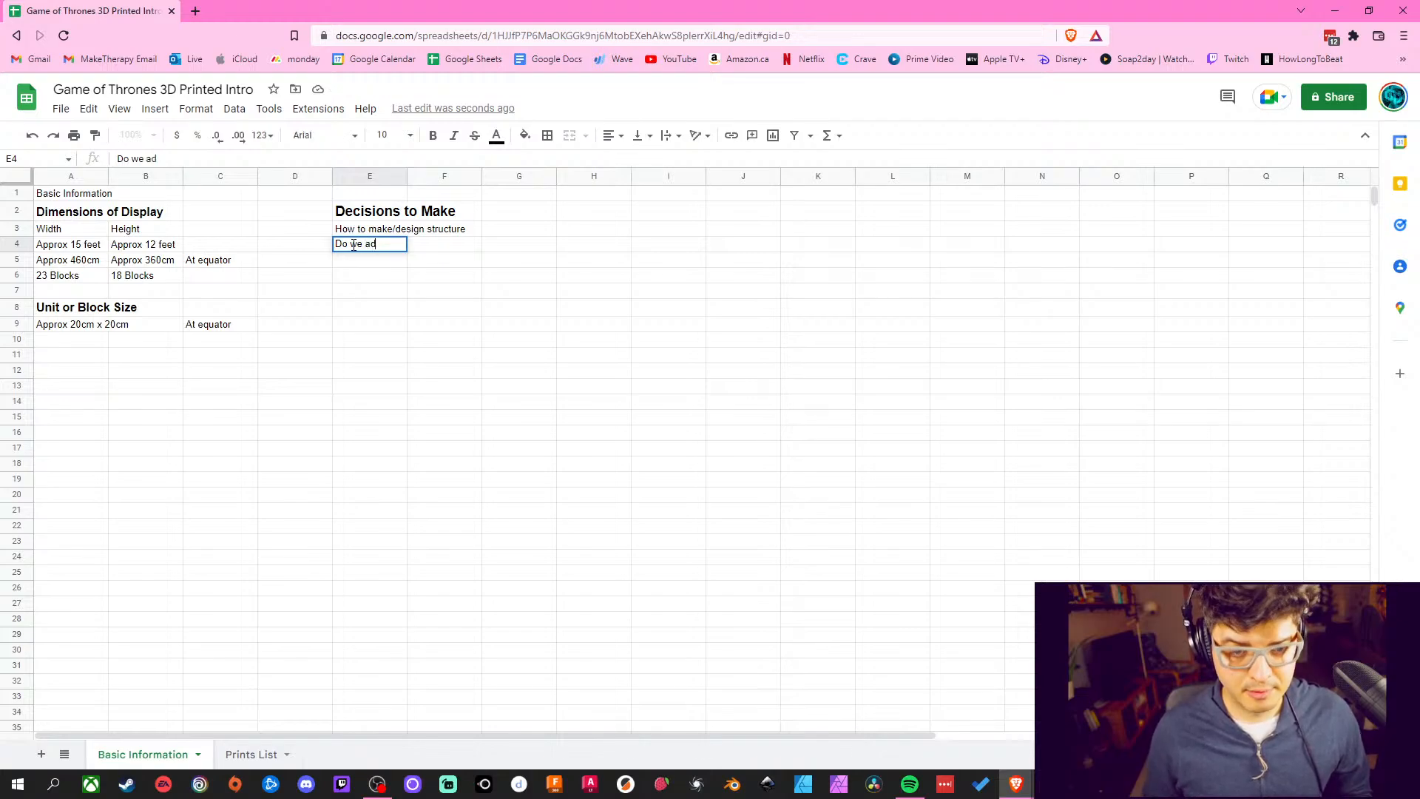
{"action": "type", "text": "d lighting"}
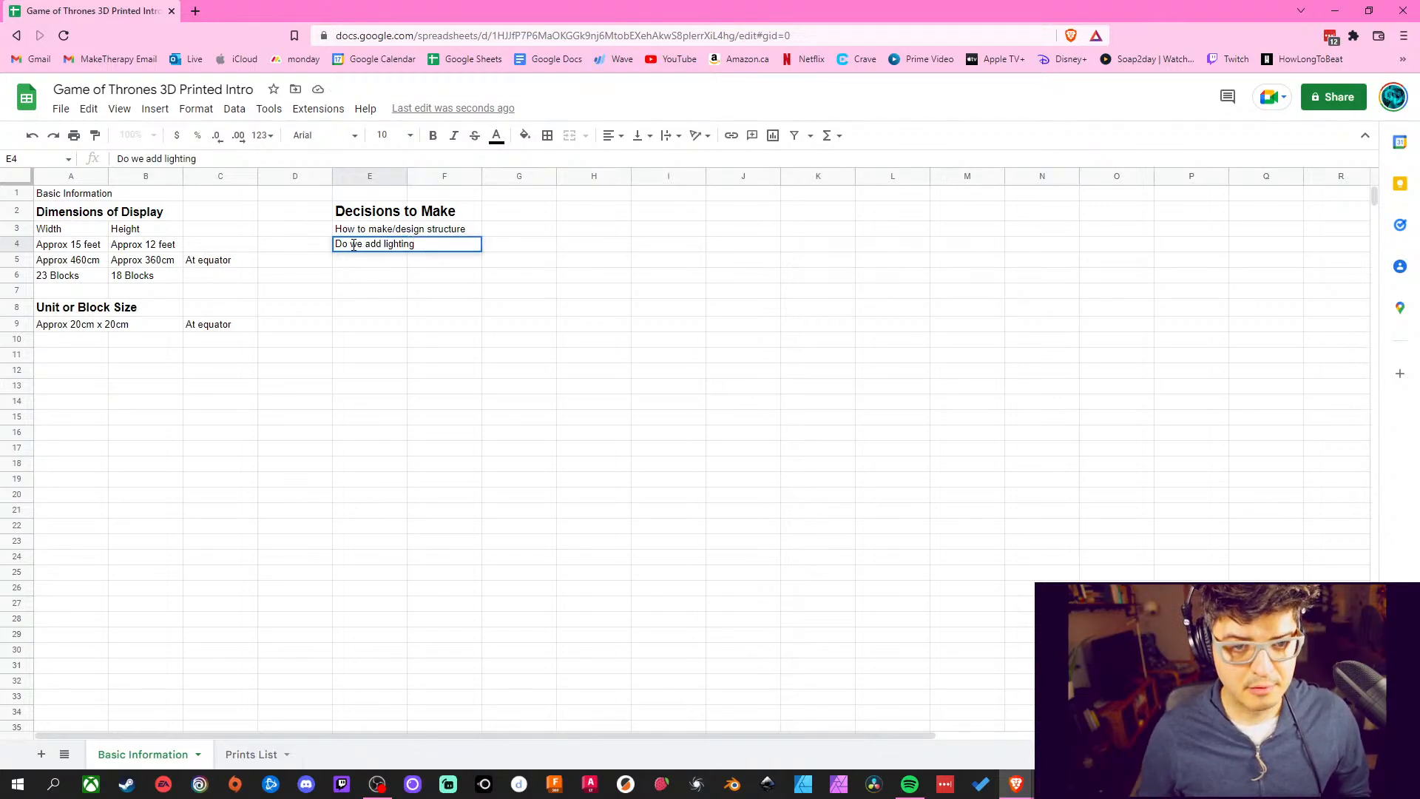
{"action": "left_click", "coordinate": [527, 325]}
{"action": "double_click", "coordinate": [402, 244]}
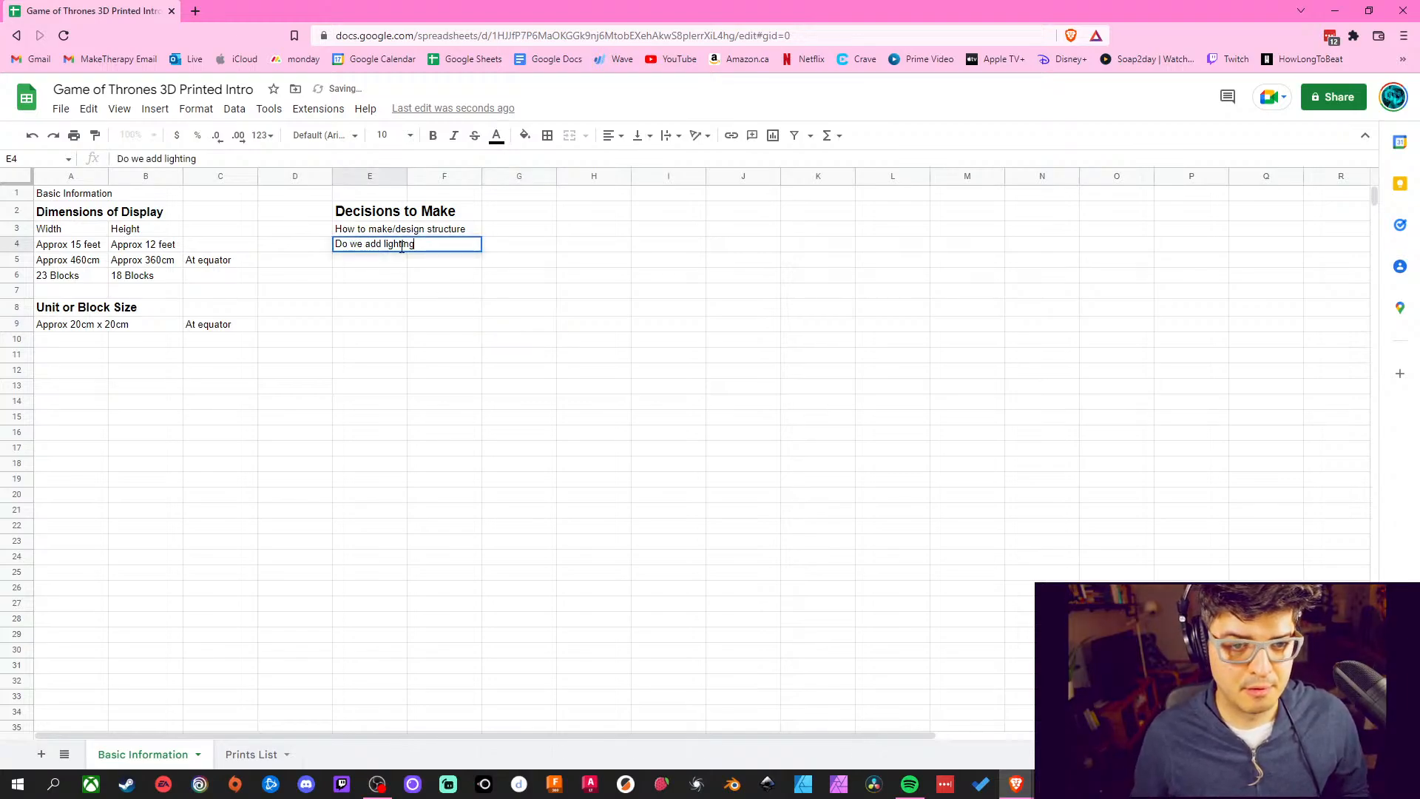
{"action": "type", "text": "?"}
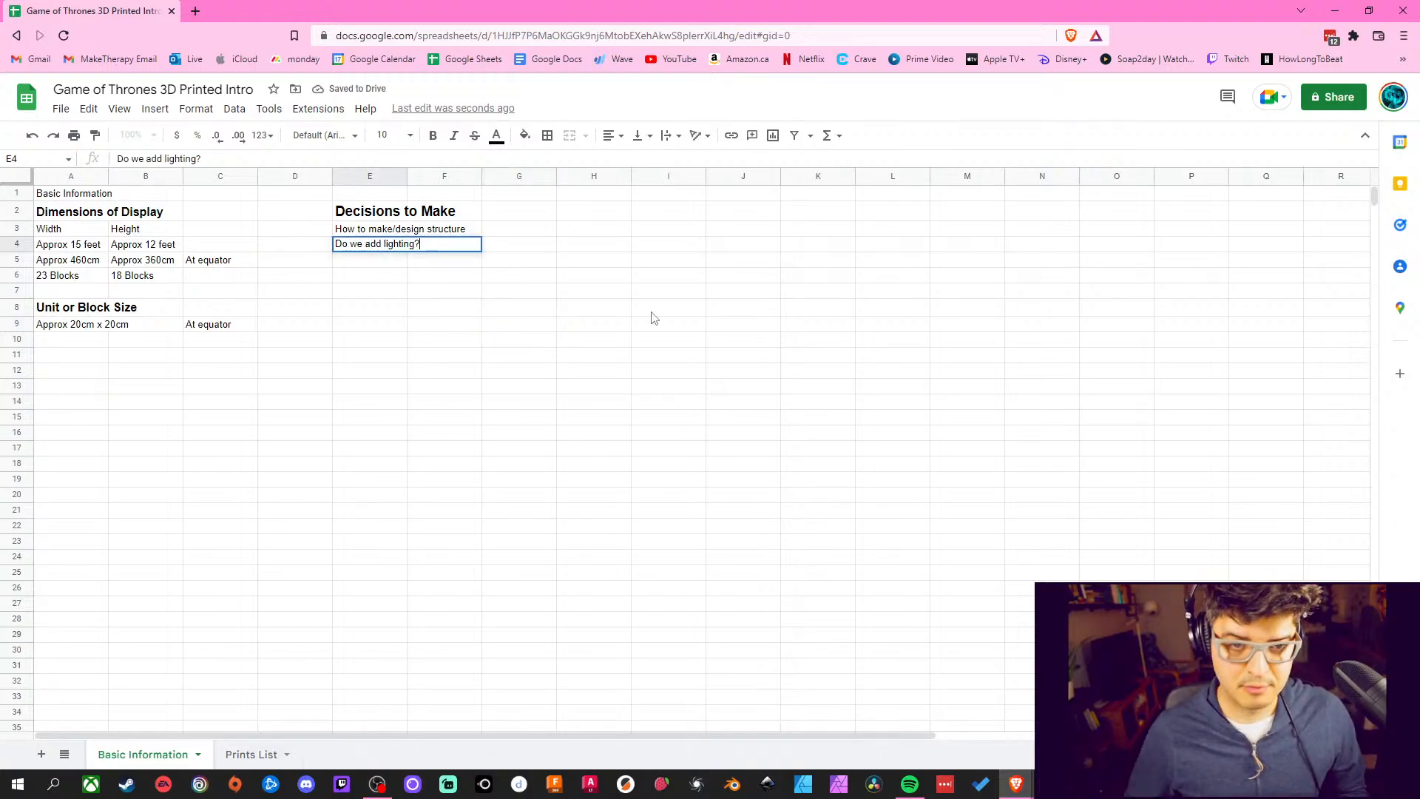
{"action": "left_click", "coordinate": [651, 412]}
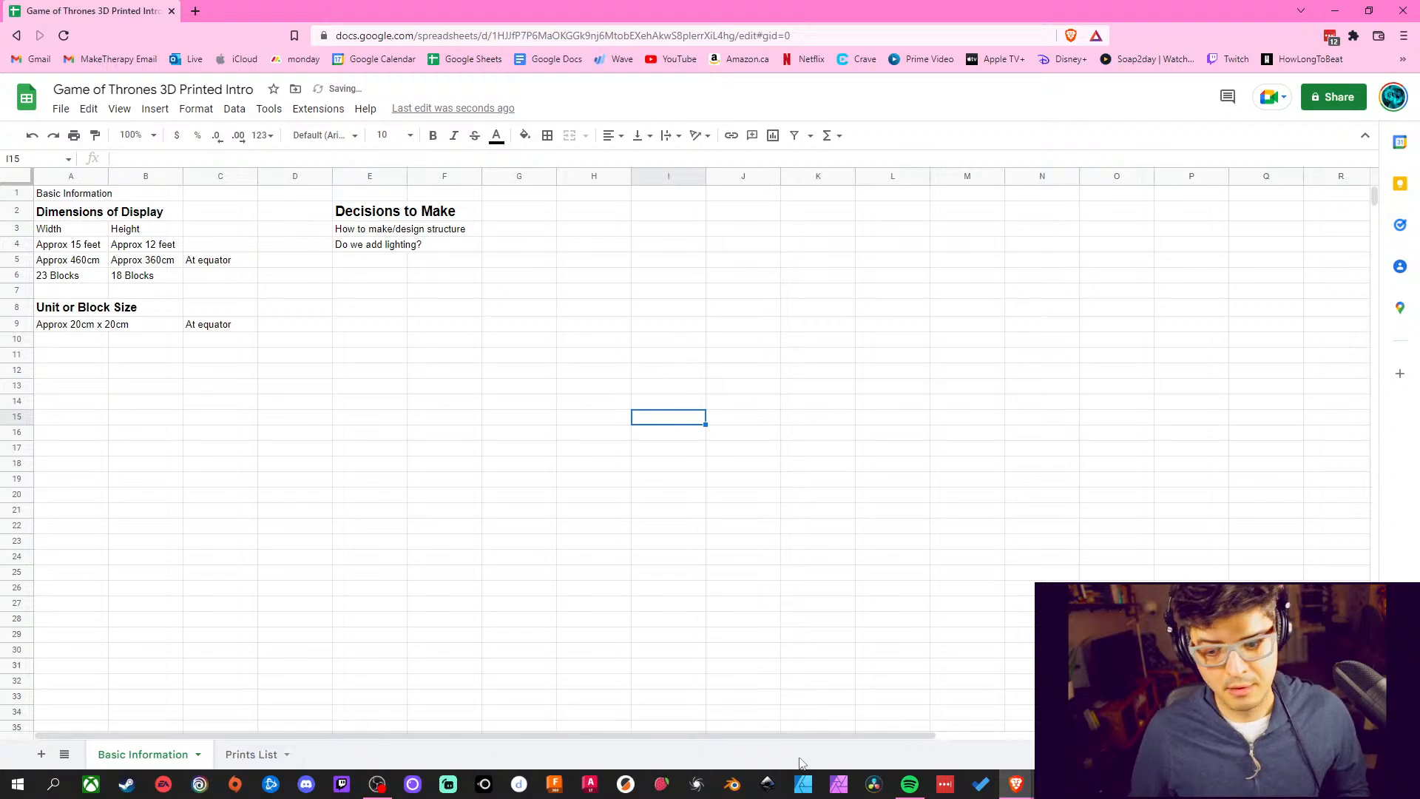
Switch to the Game of Thrones v11 design in Fusion 360, focusing on the joint just below the frame boxes
{"action": "left_click", "coordinate": [1051, 784]}
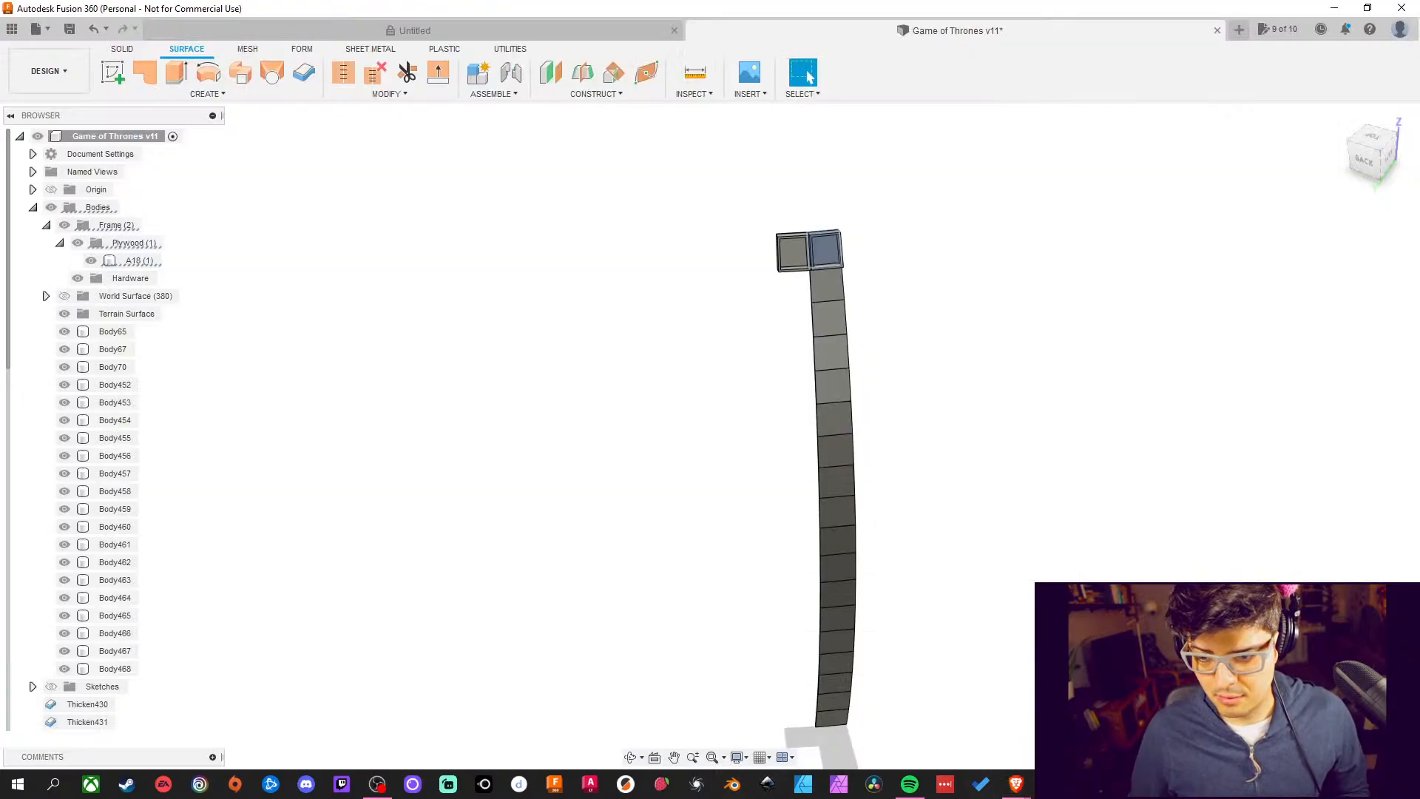
{"action": "middle_click_drag", "start_coordinate": [1018, 577], "coordinate": [1013, 521], "text": "shift"}
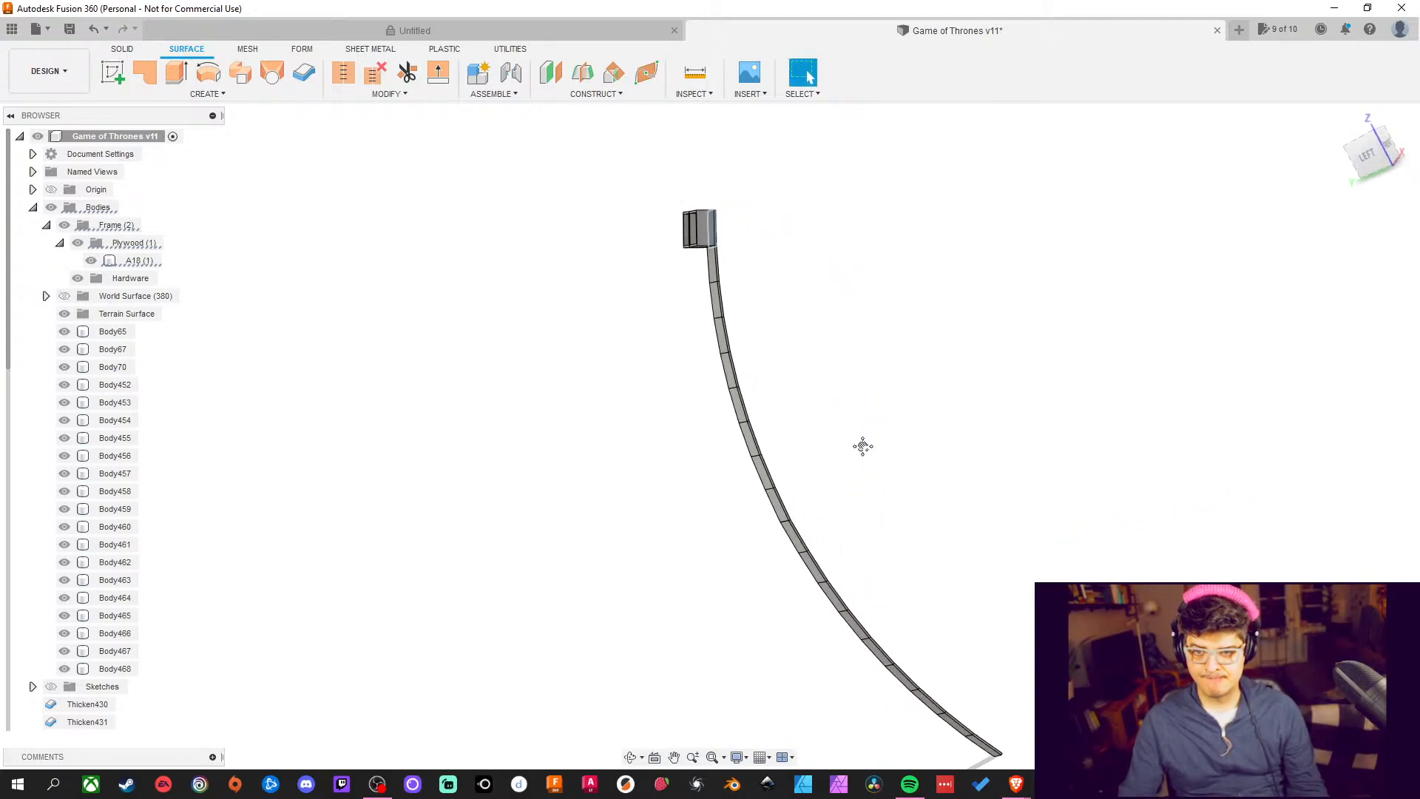
{"action": "scroll", "coordinate": [873, 251], "scroll_direction": "up", "scroll_amount": 8}
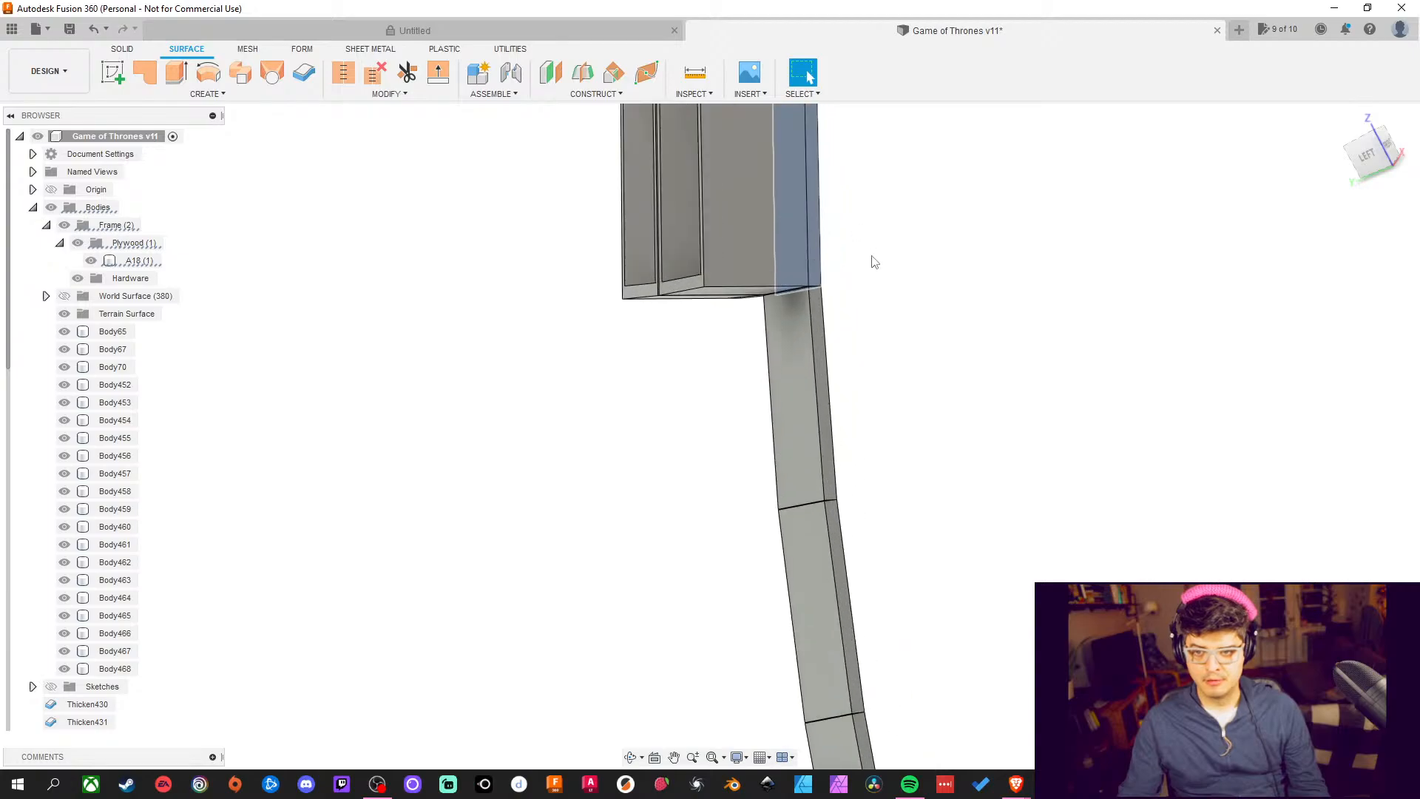
{"action": "middle_click_drag", "start_coordinate": [872, 262], "coordinate": [792, 191]}
Start a Ruled surface using the four perimeter edges of the first flat panel below the frame boxes
{"action": "left_click", "coordinate": [261, 91]}
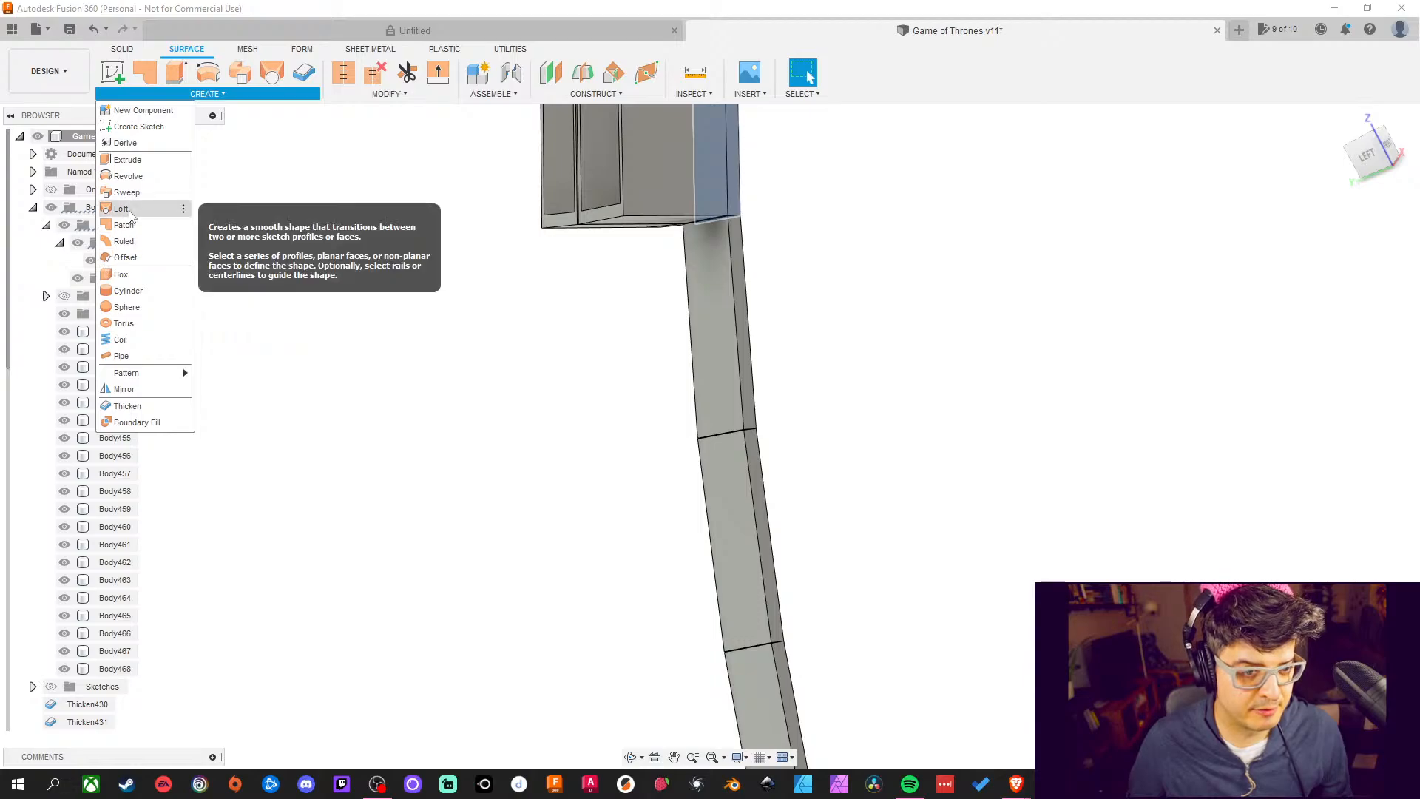
{"action": "left_click", "coordinate": [161, 241]}
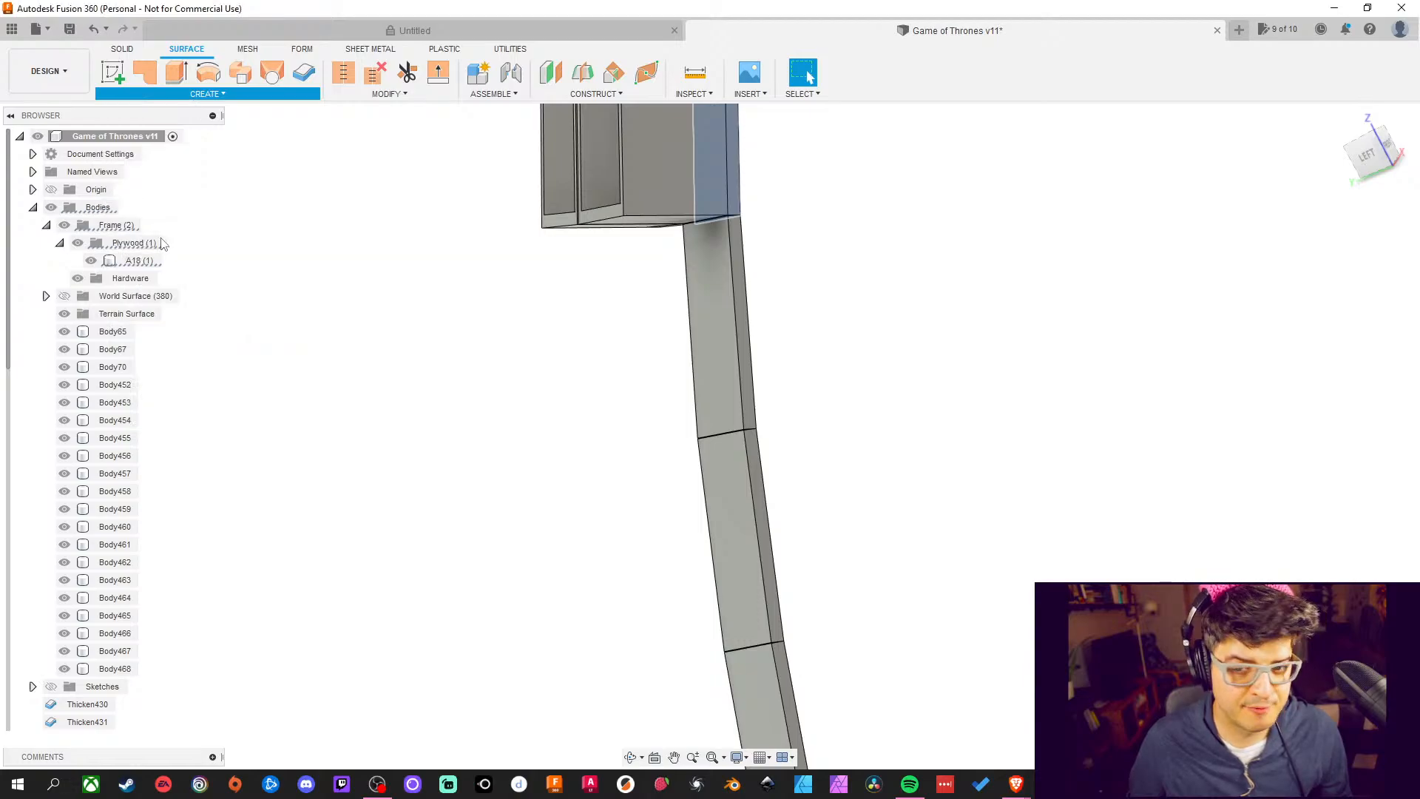
{"action": "middle_click_drag", "start_coordinate": [928, 390], "coordinate": [736, 394], "text": "shift"}
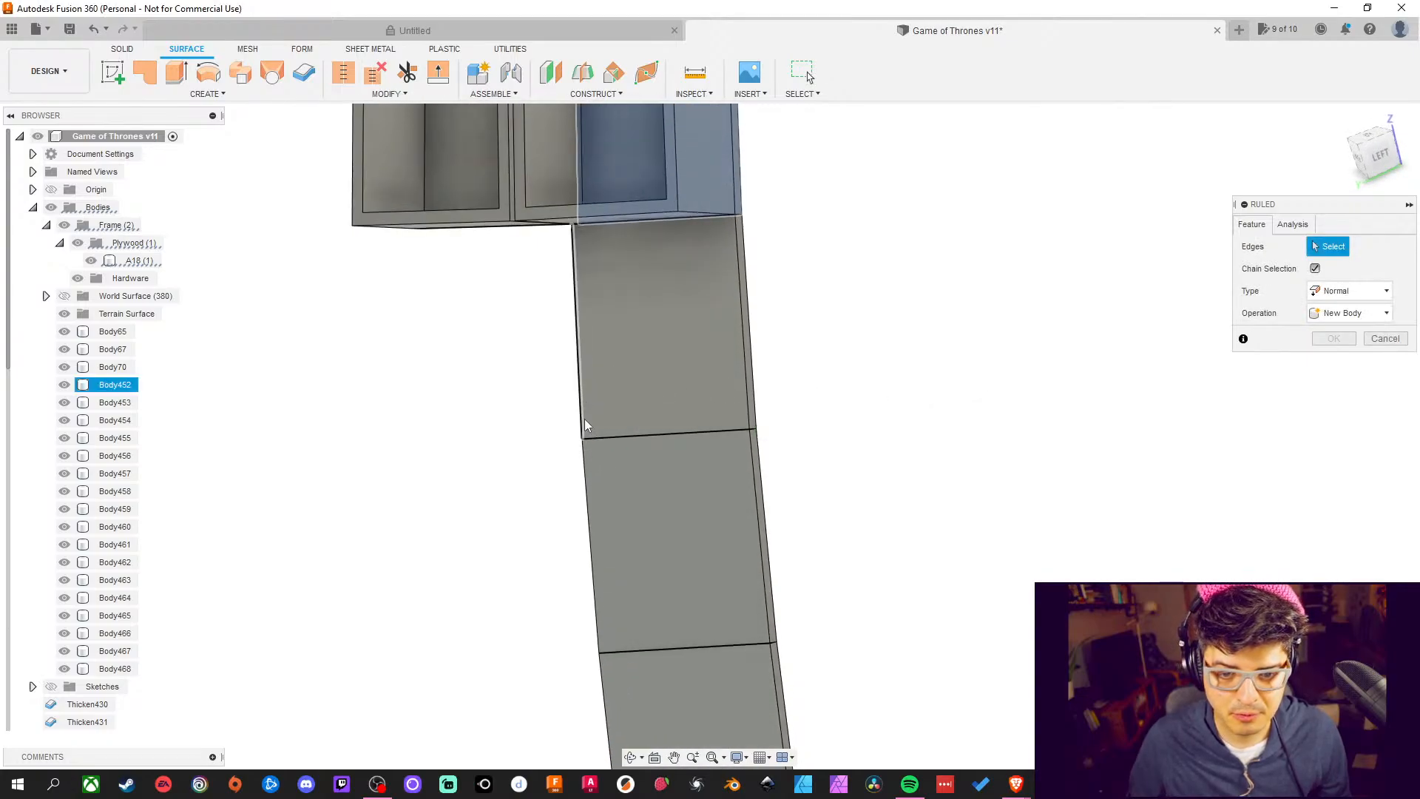
{"action": "middle_click_drag", "start_coordinate": [653, 380], "coordinate": [747, 296], "text": "shift"}
{"action": "scroll", "coordinate": [593, 370], "scroll_direction": "up", "scroll_amount": 8}
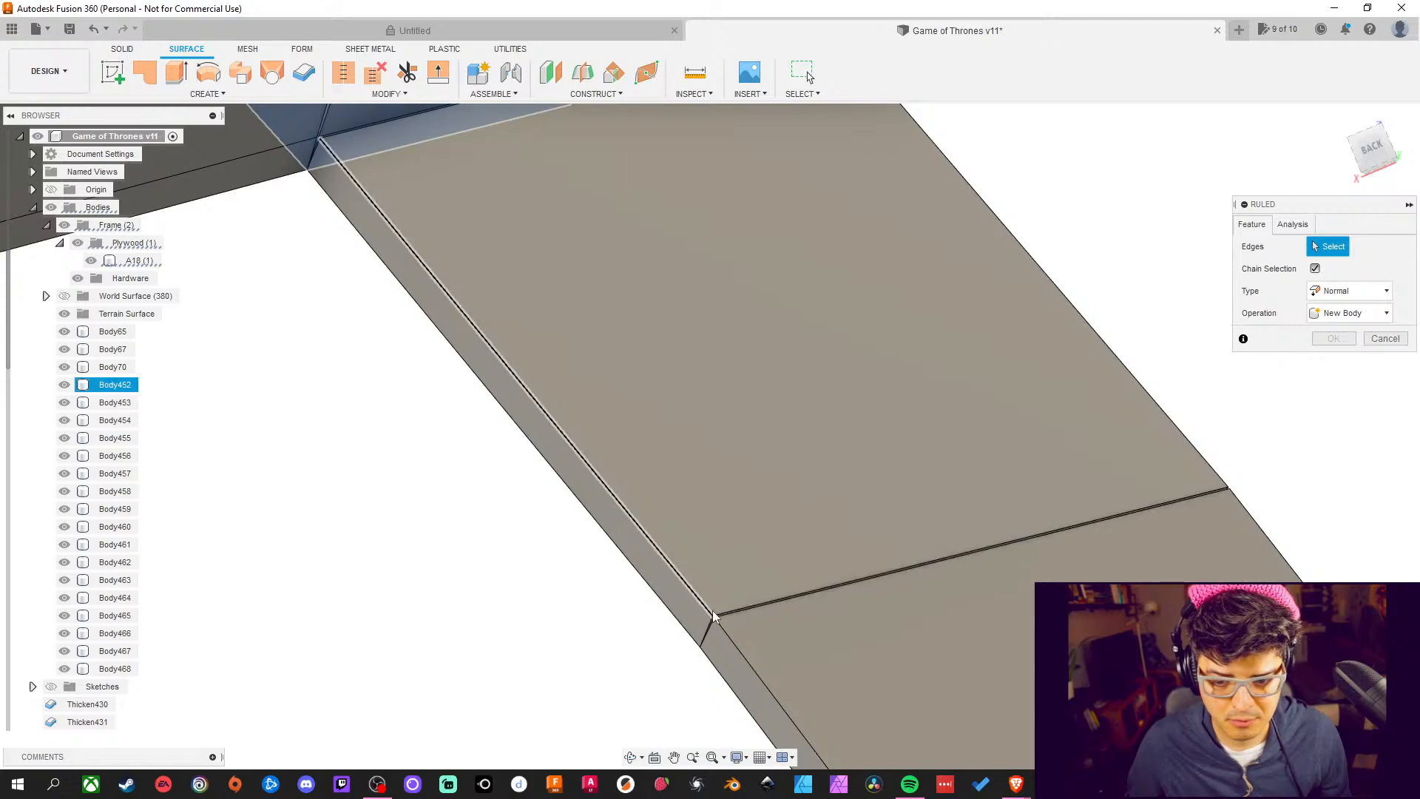
{"action": "scroll", "coordinate": [714, 614], "scroll_direction": "down", "scroll_amount": 3}
{"action": "scroll", "coordinate": [711, 606], "scroll_direction": "up", "scroll_amount": 5}
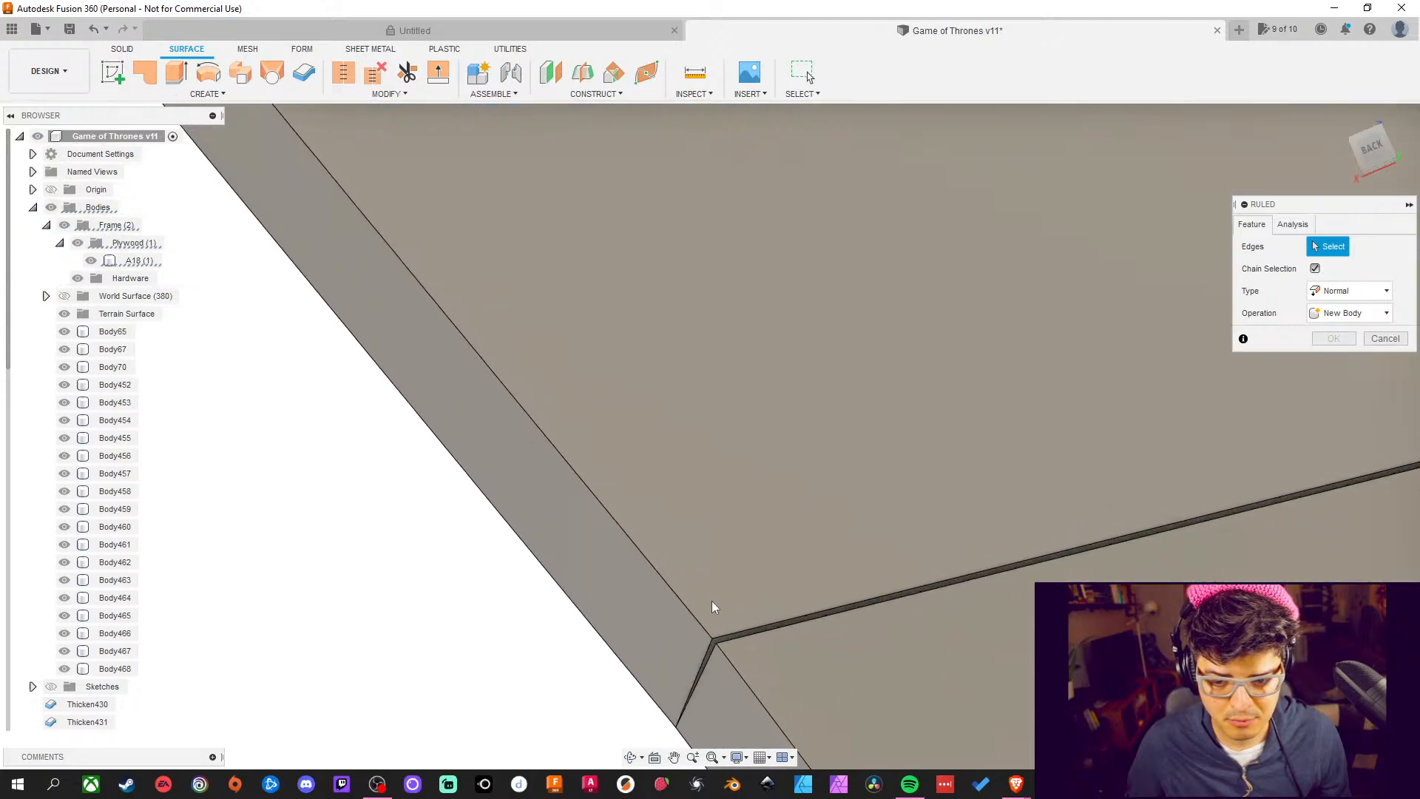
{"action": "left_click", "coordinate": [730, 637]}
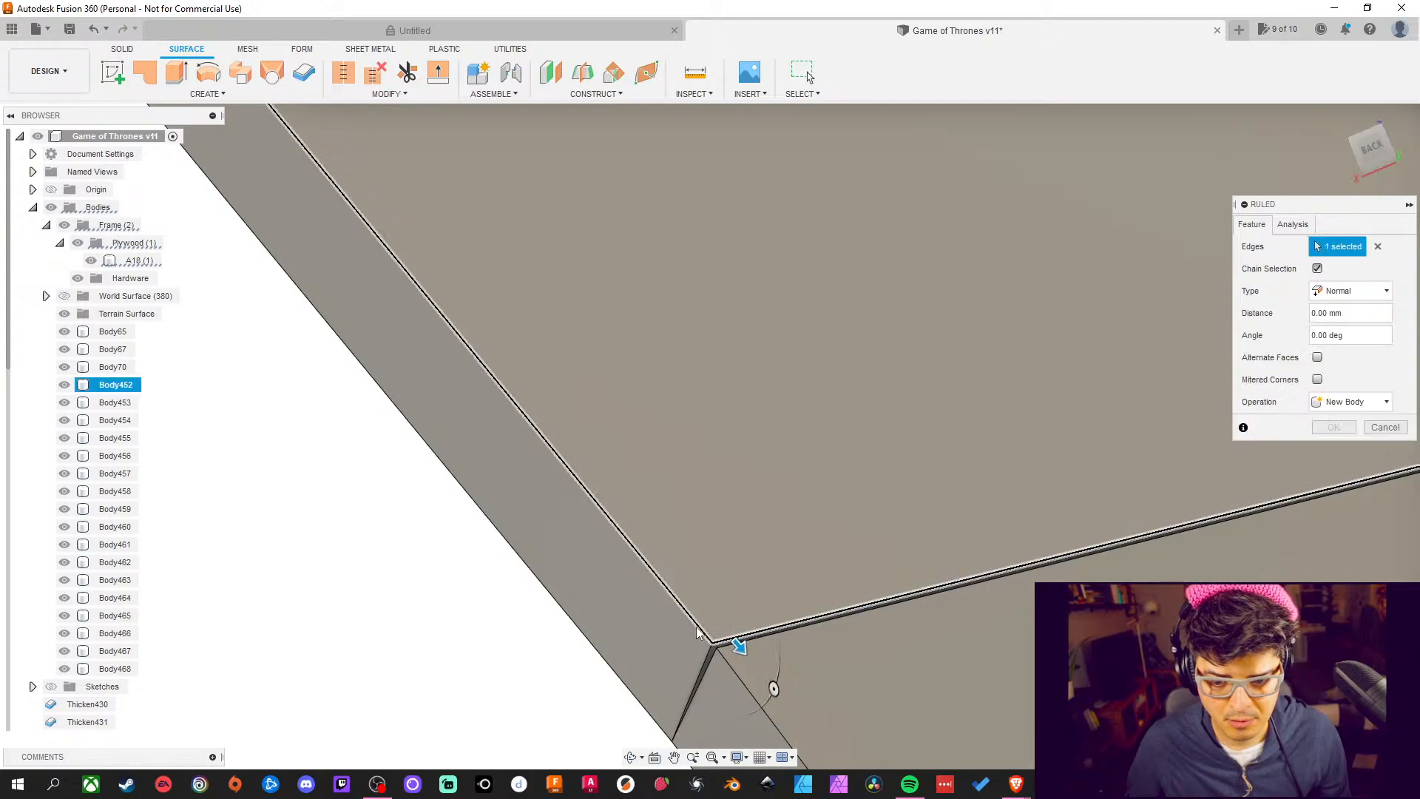
{"action": "scroll", "coordinate": [814, 488], "scroll_direction": "down", "scroll_amount": 5}
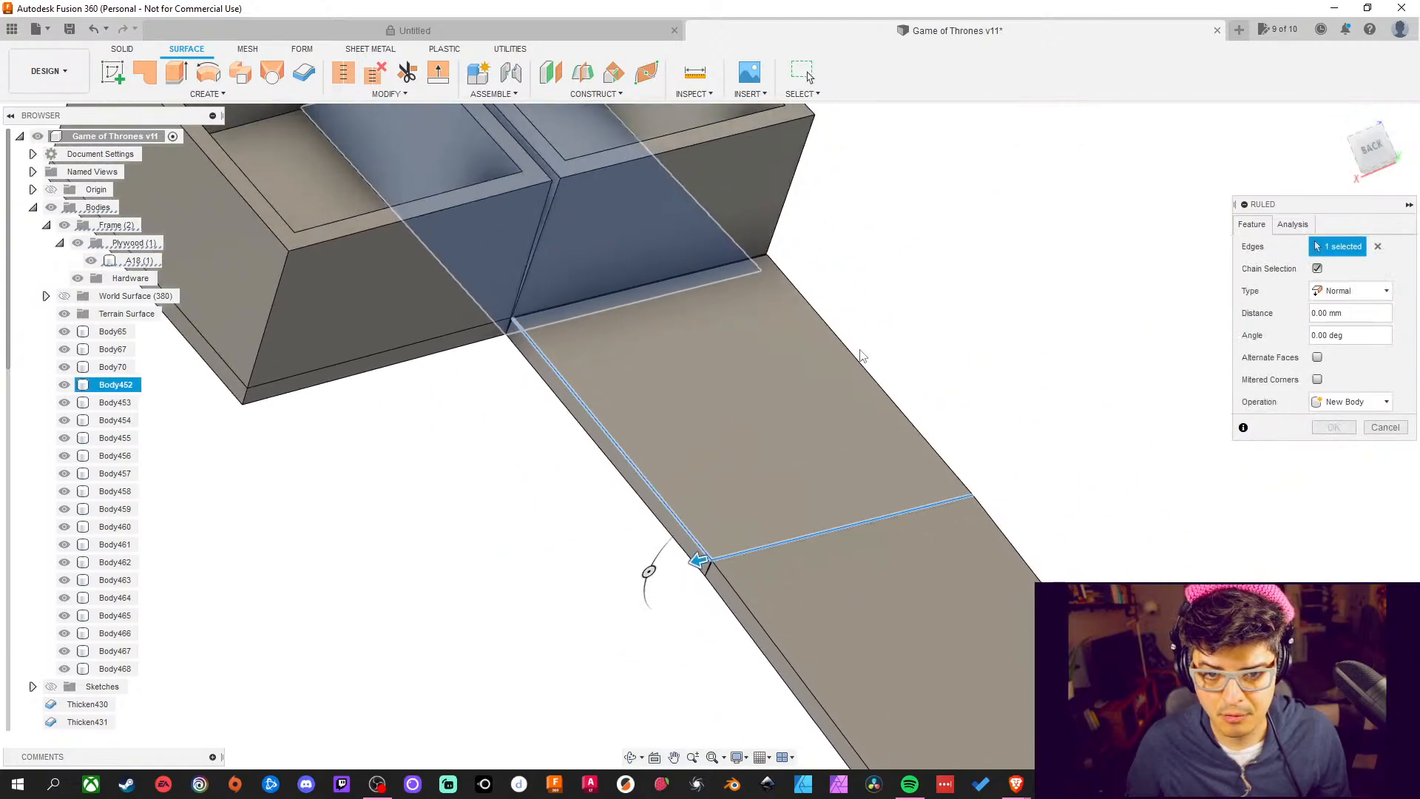
{"action": "left_click", "coordinate": [854, 362]}
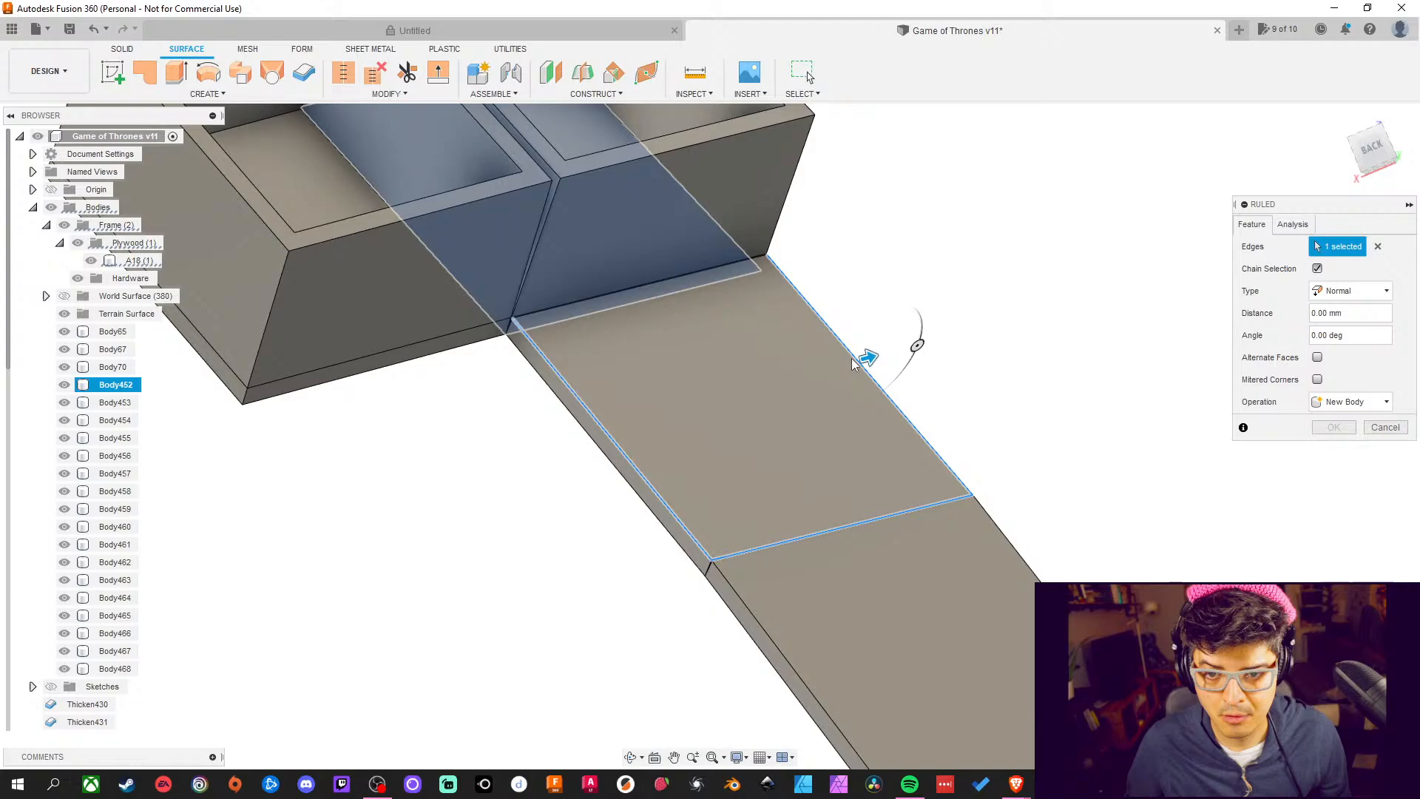
{"action": "left_click", "coordinate": [685, 272]}
{"action": "middle_click_drag", "start_coordinate": [881, 428], "coordinate": [780, 444]}
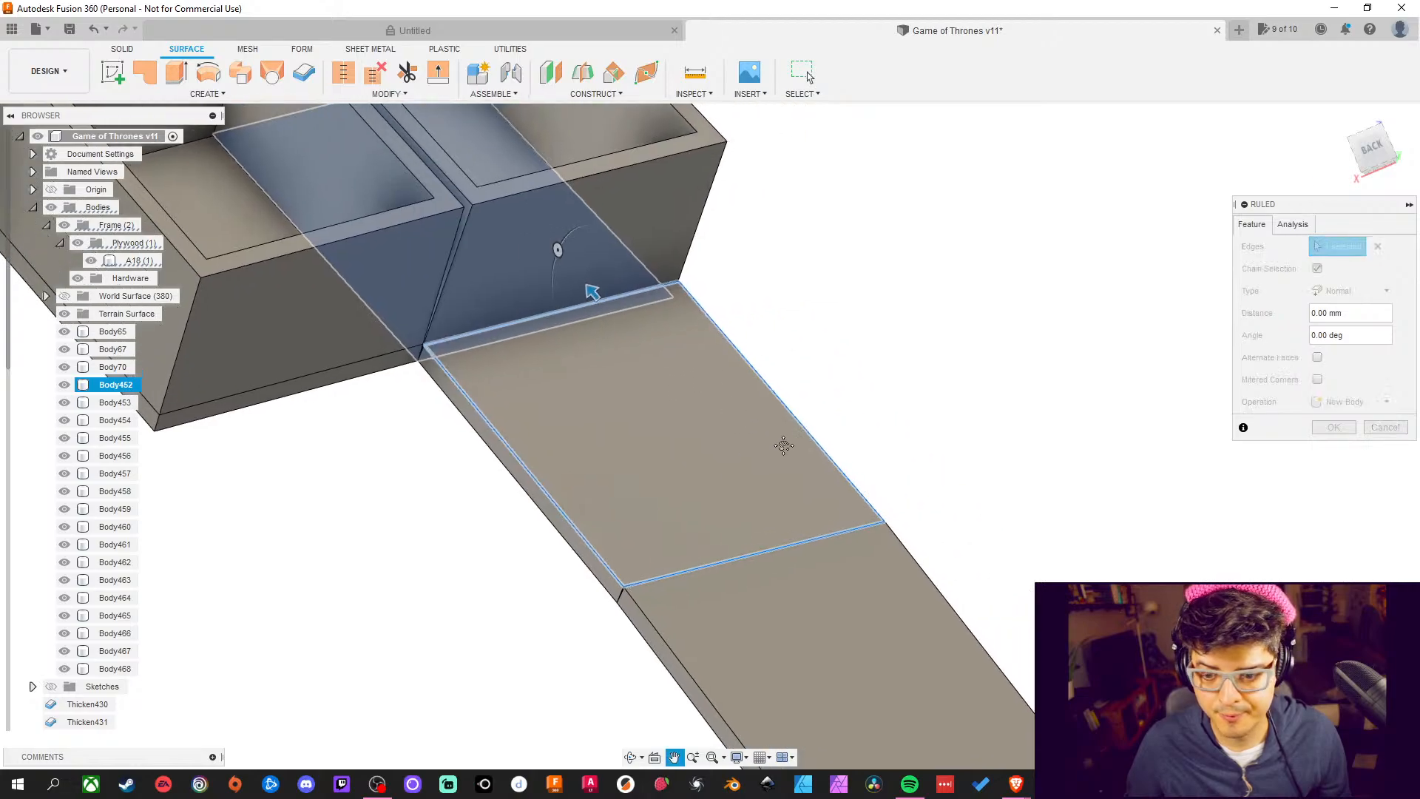
Create the ruled surface as a new body with a 90 degree angle and a 100 mm distance
{"action": "left_click_drag", "start_coordinate": [590, 290], "coordinate": [551, 244]}
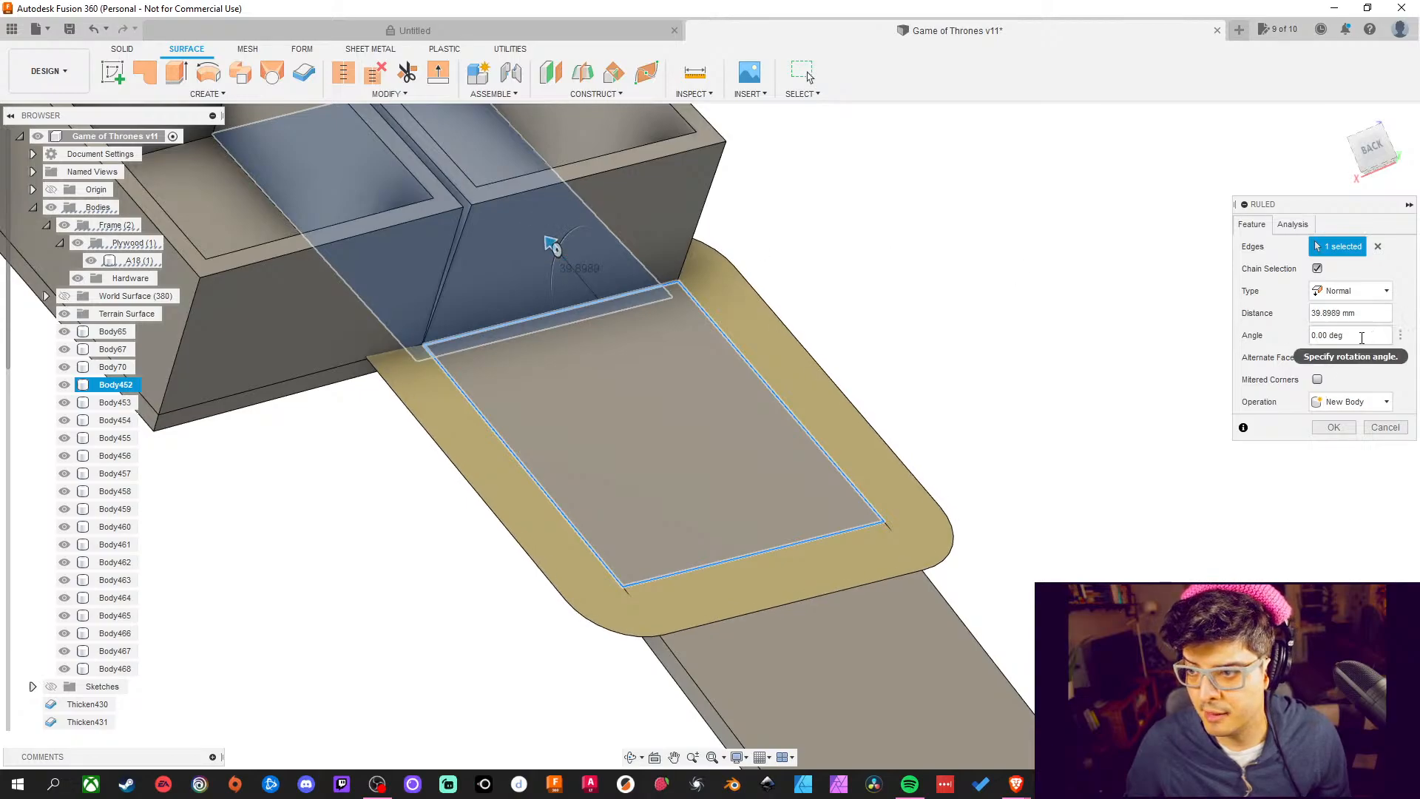
{"action": "left_click", "coordinate": [1331, 335]}
{"action": "type", "text": "90"}
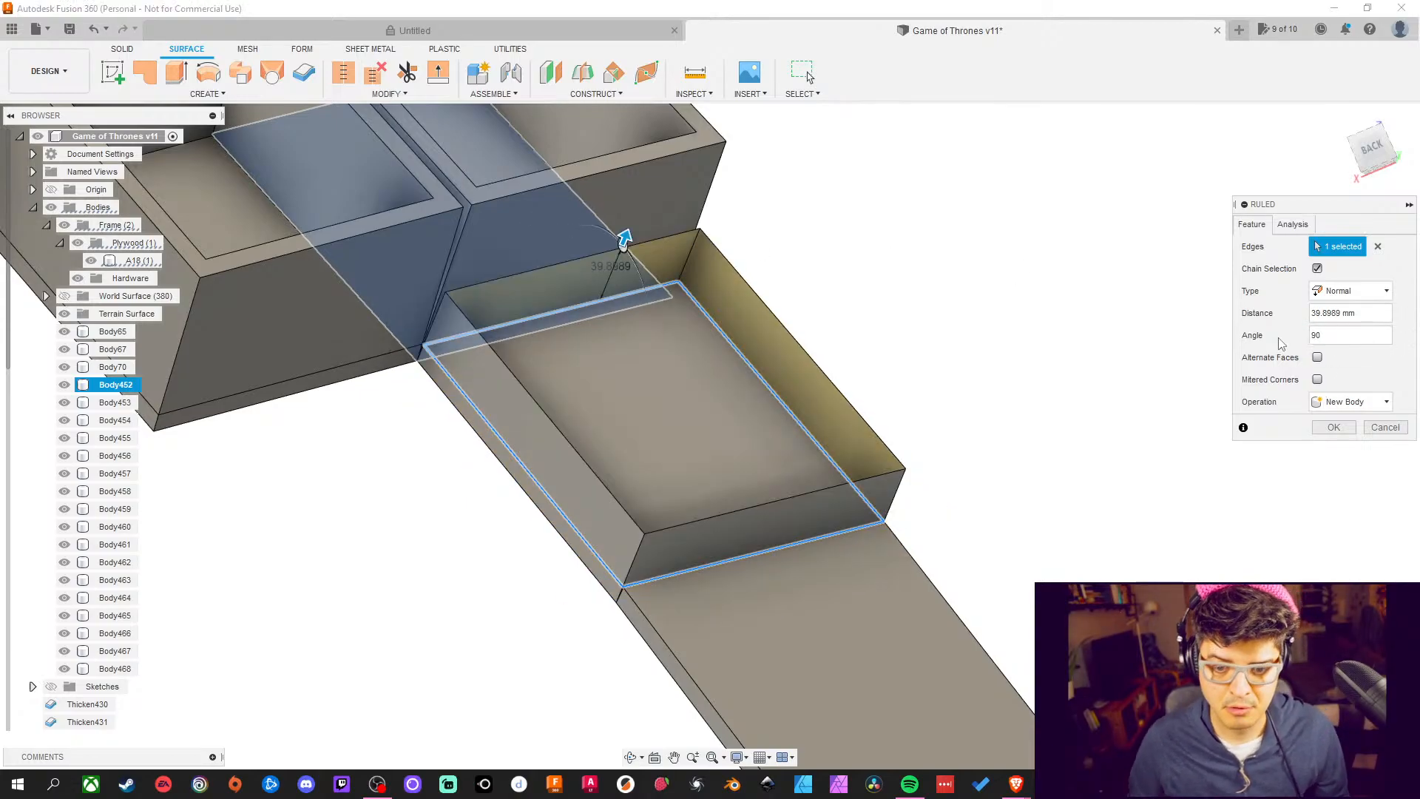
{"action": "mouse_move", "coordinate": [916, 497]}
{"action": "middle_mouse_down", "text": "shift"}
{"action": "mouse_move", "coordinate": [917, 464]}
{"action": "mouse_move", "coordinate": [897, 499]}
{"action": "middle_mouse_up", "text": "shift"}
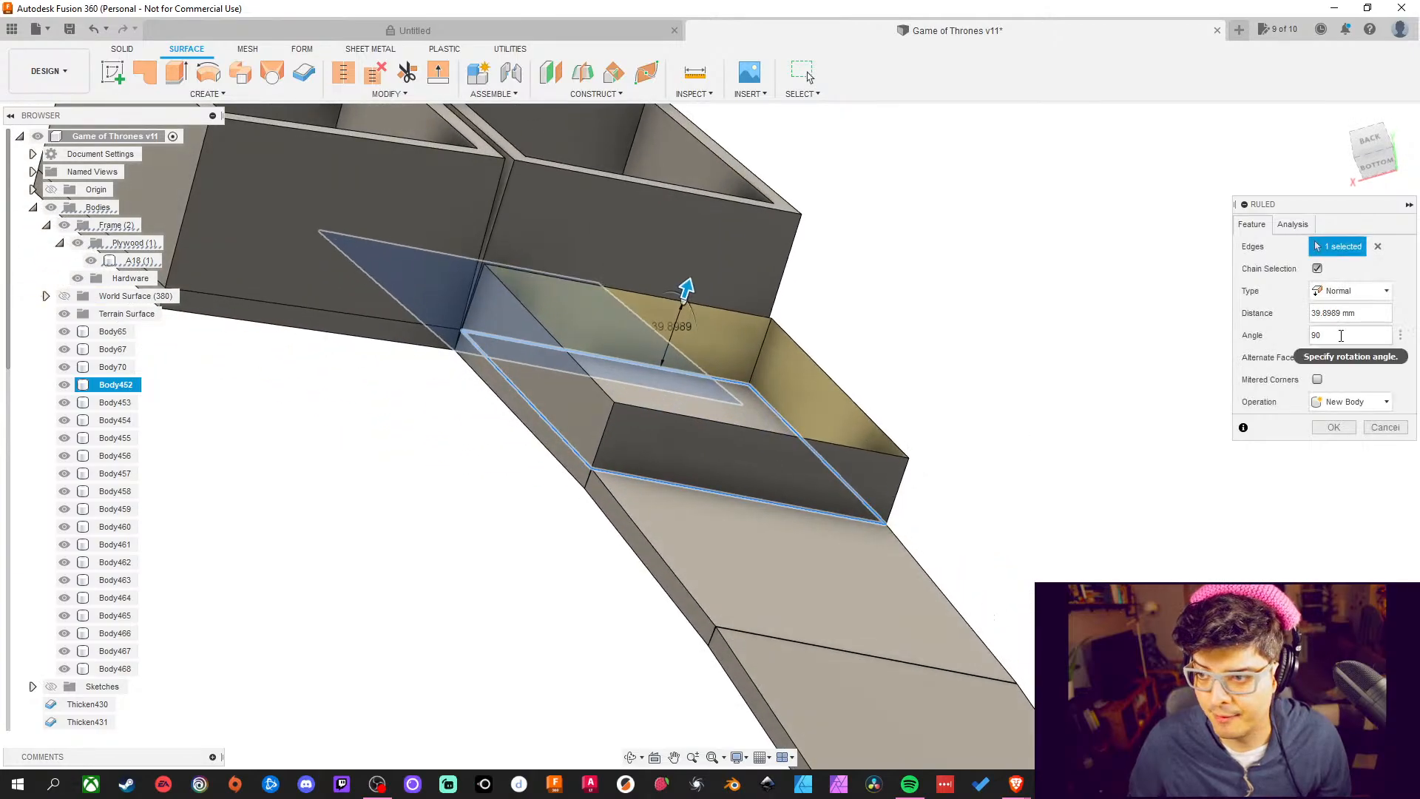
{"action": "left_click", "coordinate": [1311, 312]}
{"action": "type", "text": "100"}
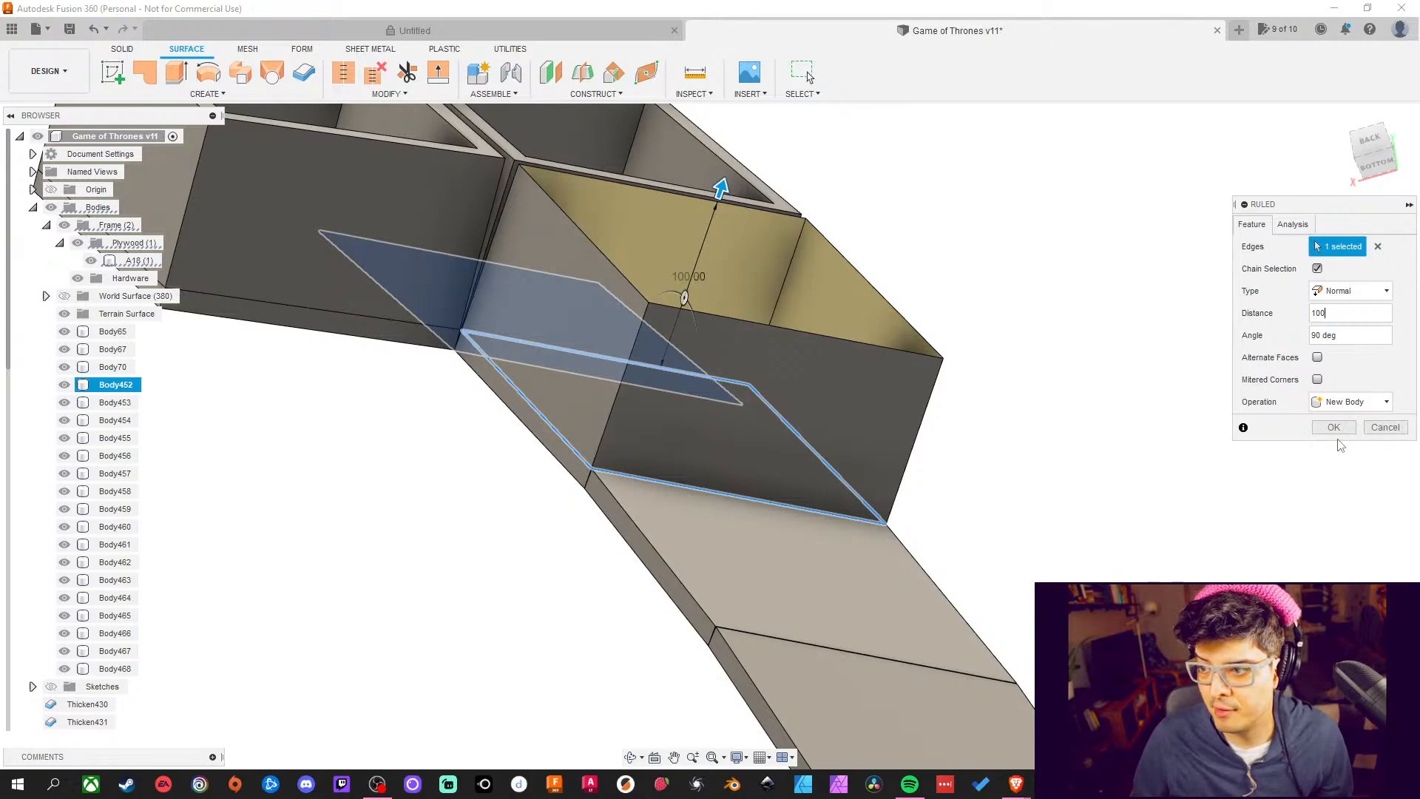
{"action": "middle_click_drag", "start_coordinate": [989, 477], "coordinate": [926, 496], "text": "shift"}
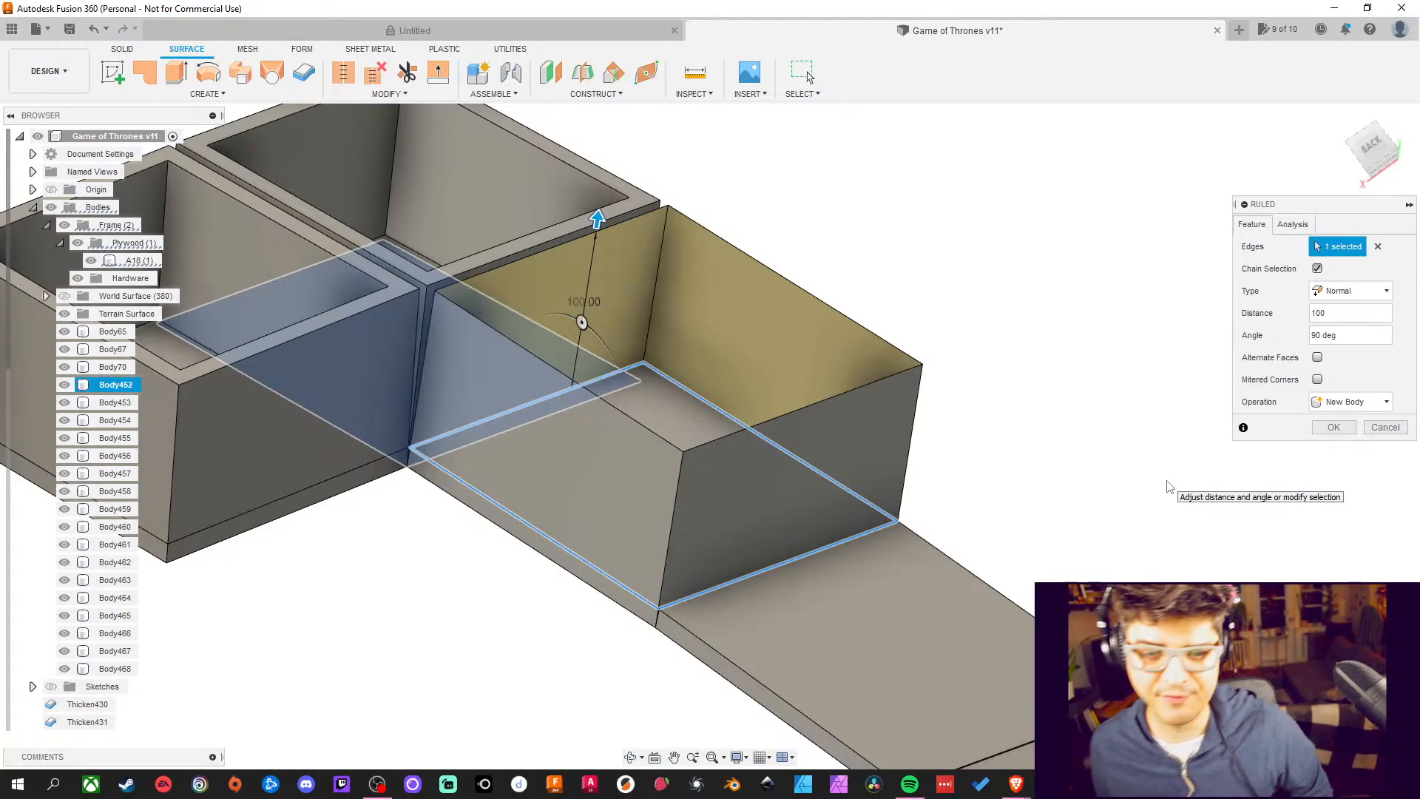
{"action": "scroll", "coordinate": [1168, 486], "scroll_direction": "down", "scroll_amount": 1}
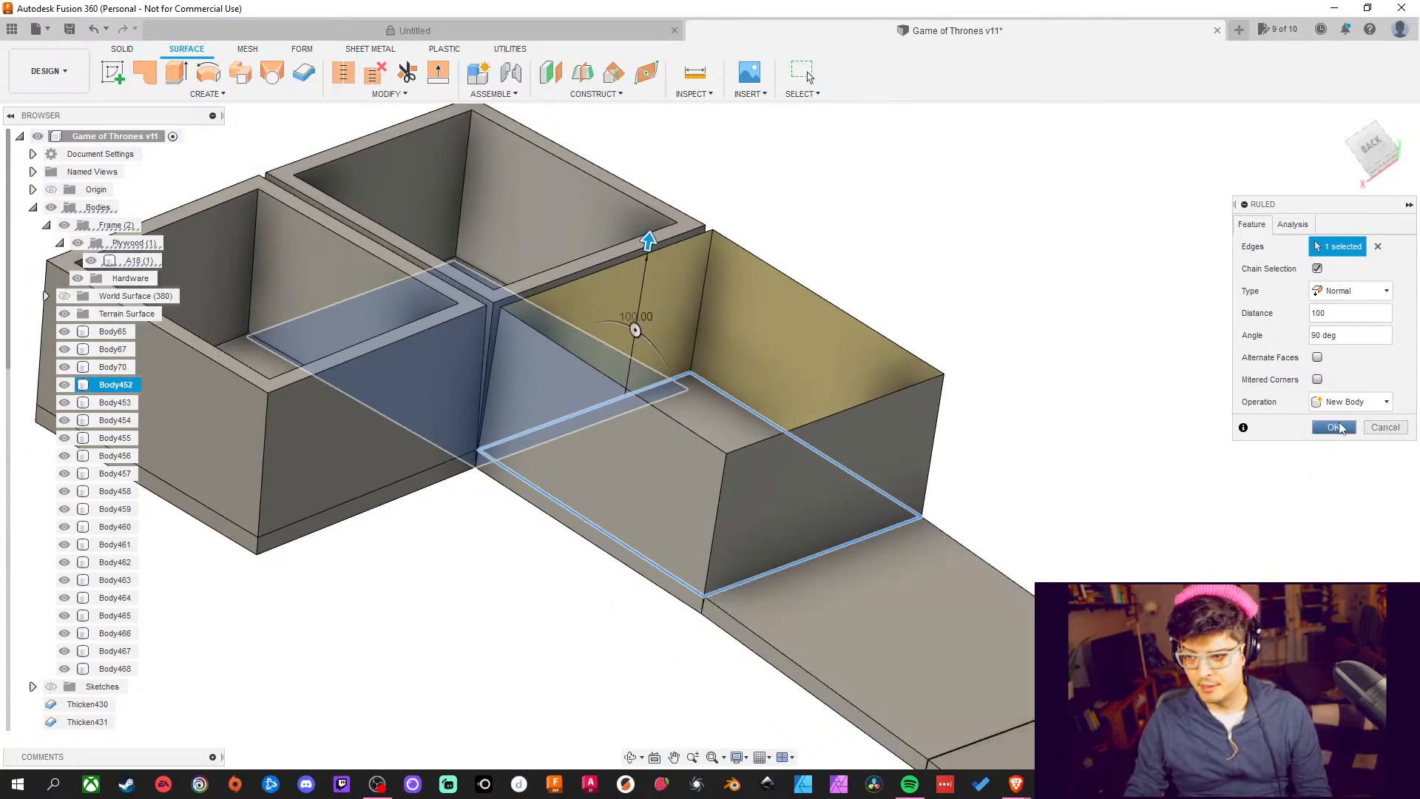
{"action": "left_click", "coordinate": [1333, 427]}
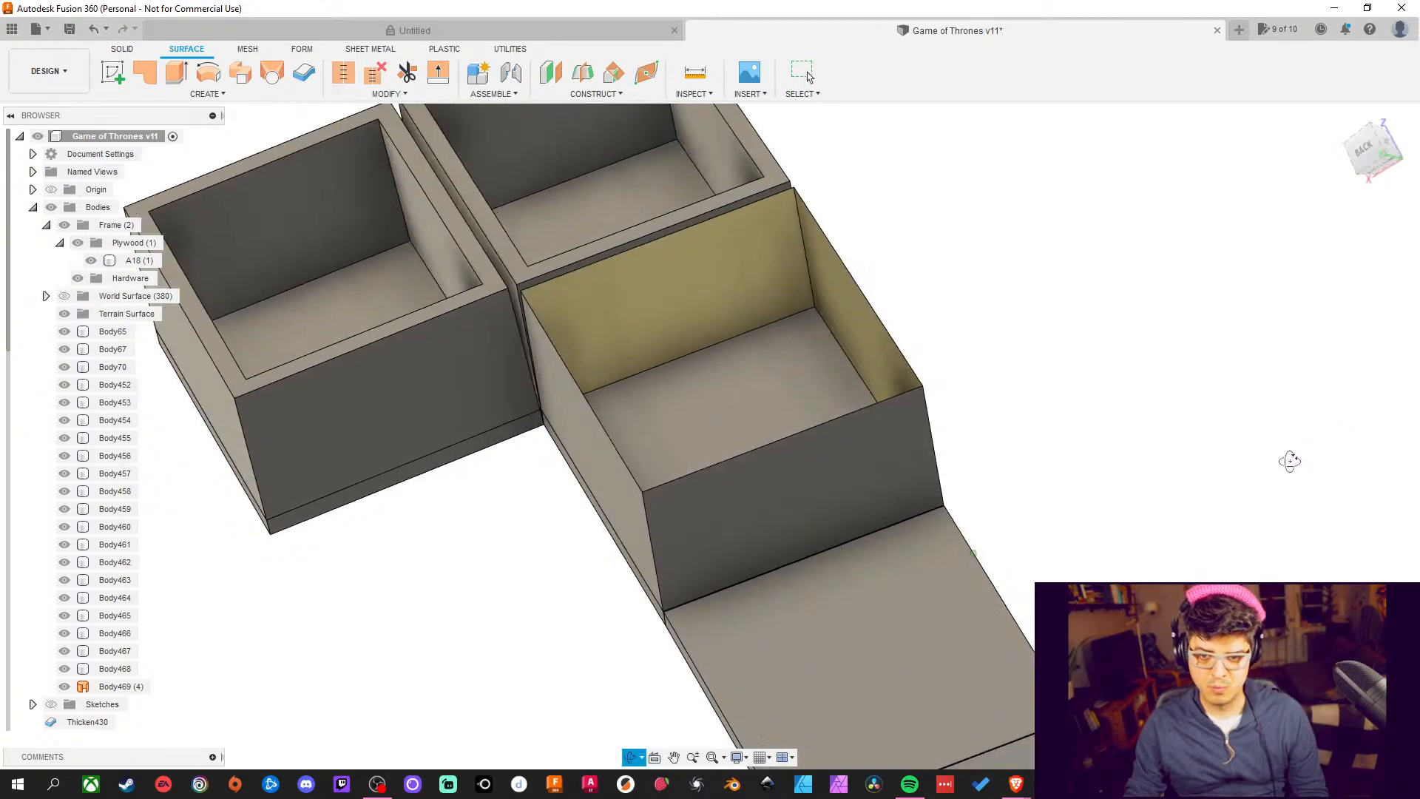
Thicken all four ruled walls on one side by -12 mm as a new body
{"action": "middle_click_drag", "start_coordinate": [1289, 463], "coordinate": [1184, 414], "text": "shift"}
{"action": "left_click", "coordinate": [304, 73]}
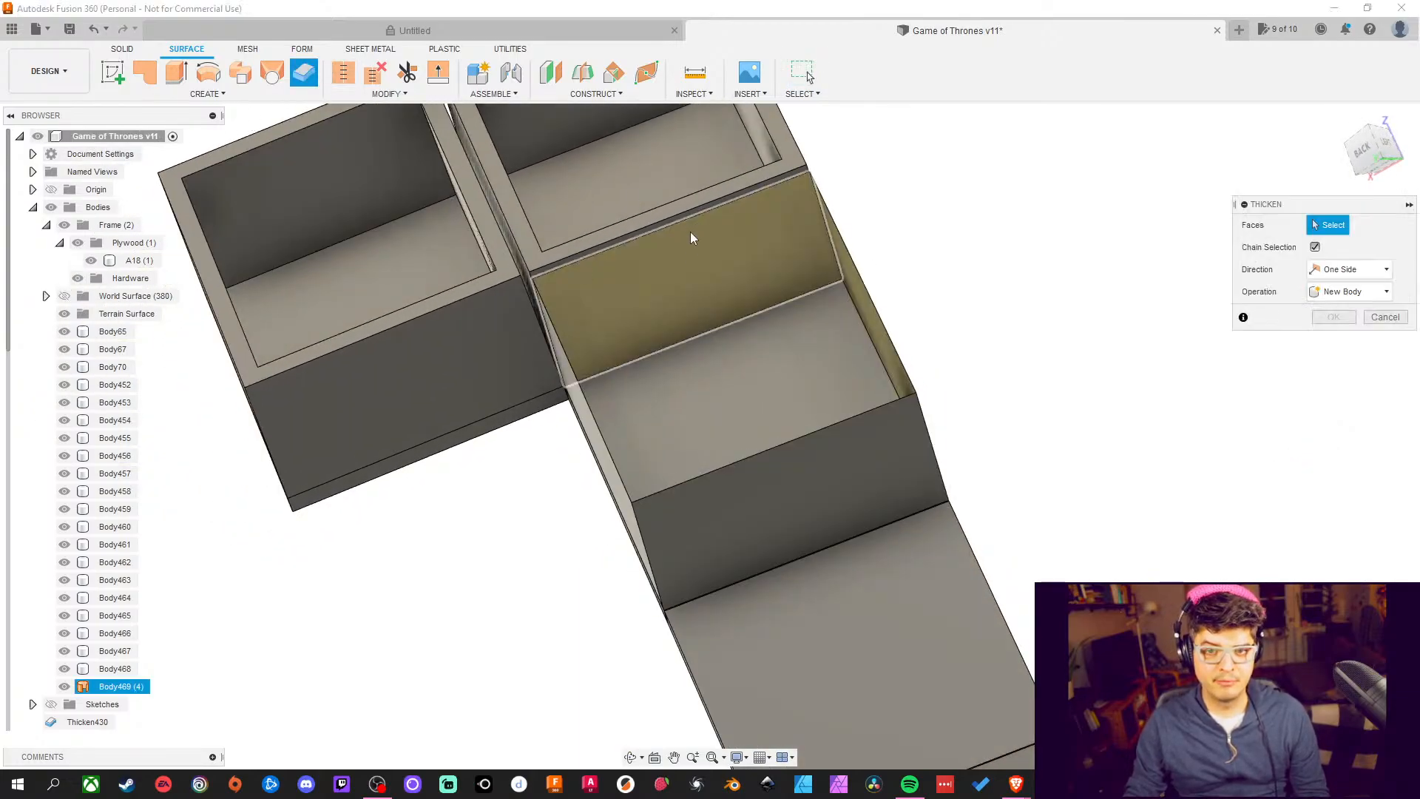
{"action": "left_click", "coordinate": [690, 236]}
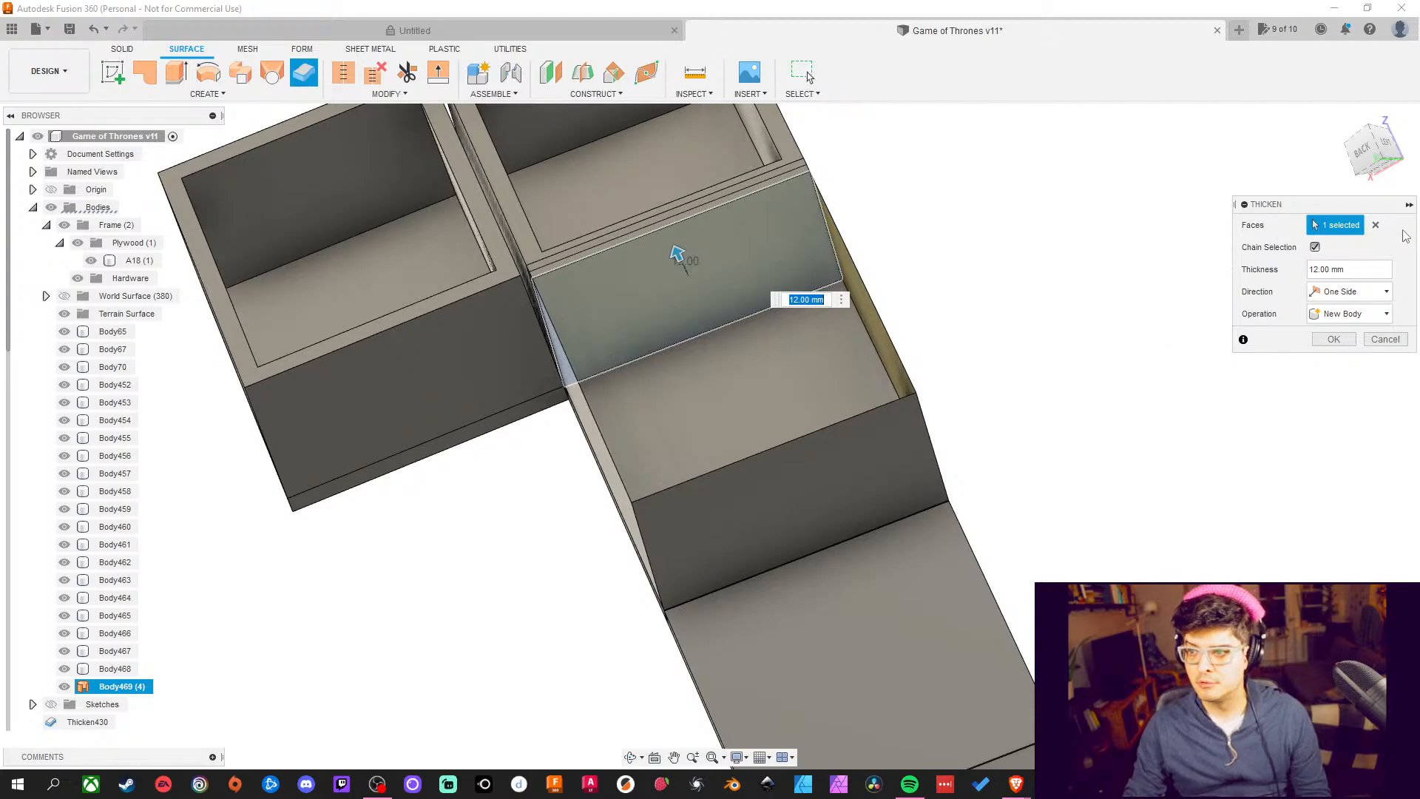
{"action": "left_click", "coordinate": [1376, 225]}
{"action": "left_click", "coordinate": [889, 360]}
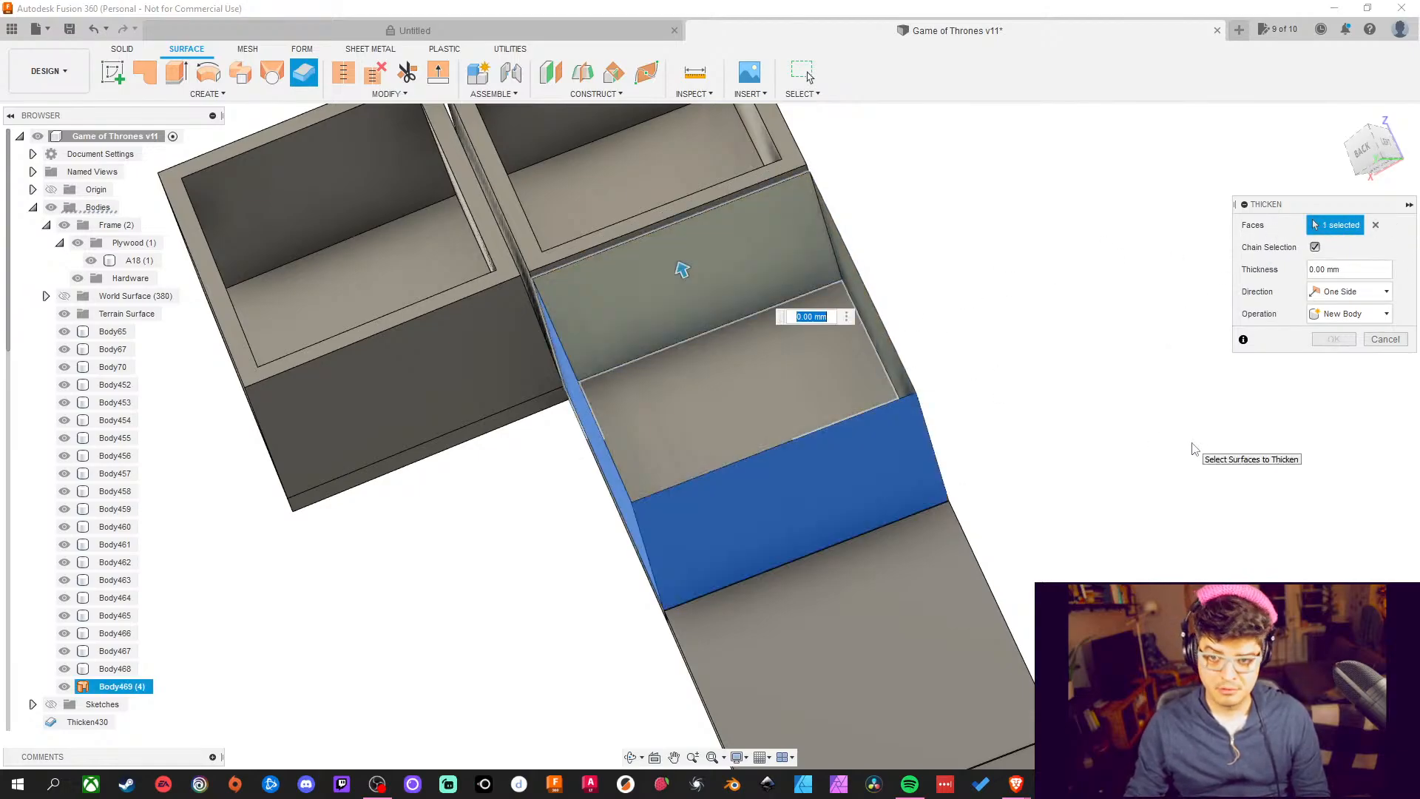
{"action": "type", "text": "12"}
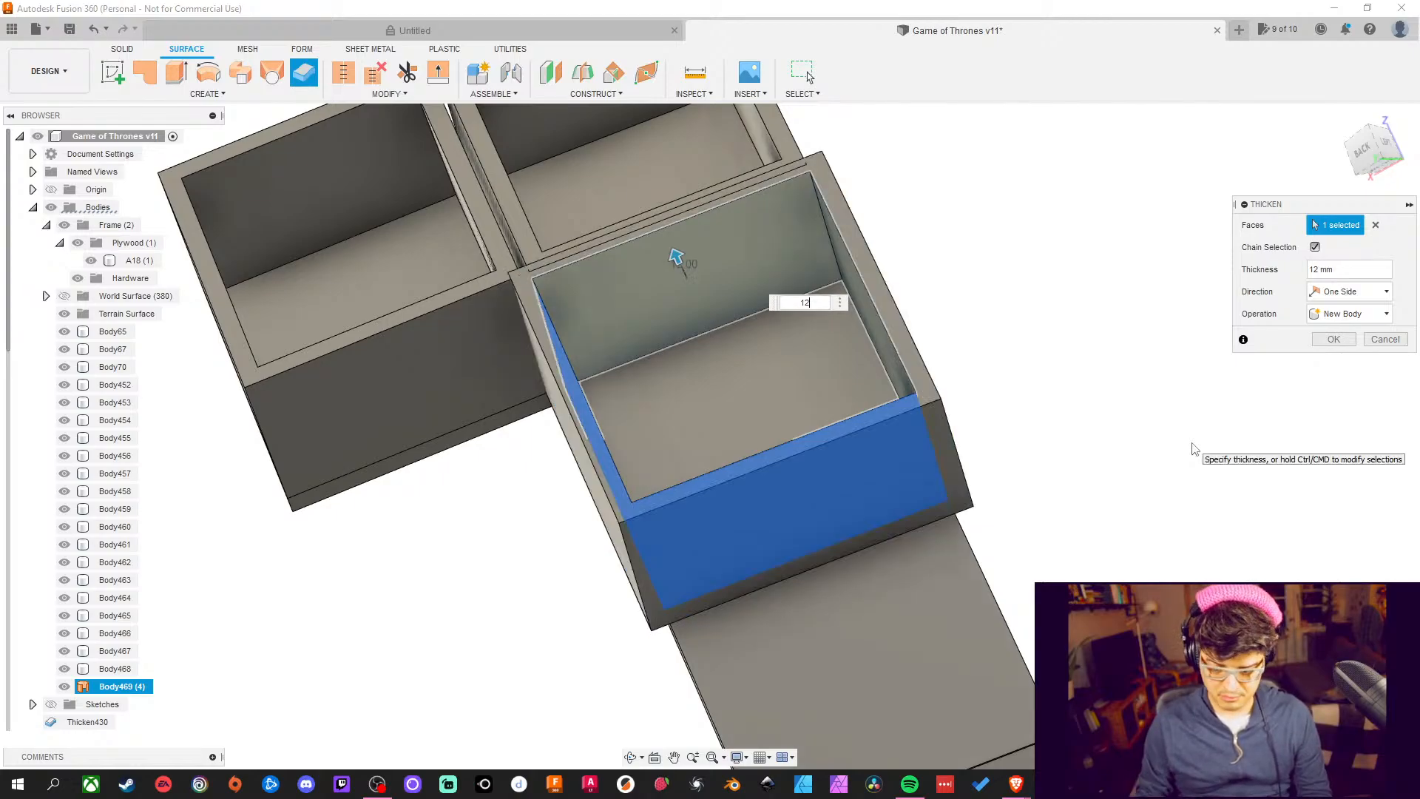
{"action": "type", "text": "-"}
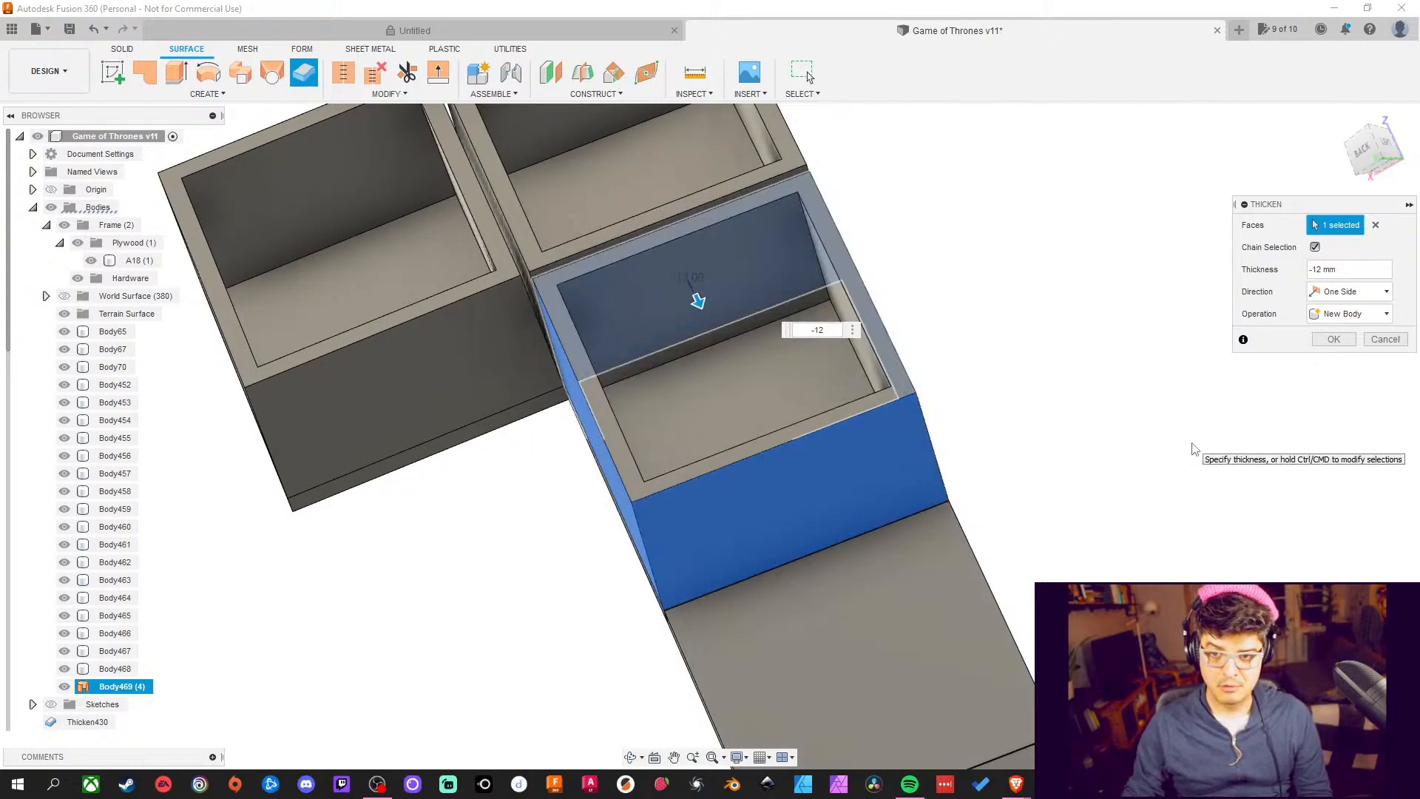
{"action": "left_click", "coordinate": [1333, 338]}
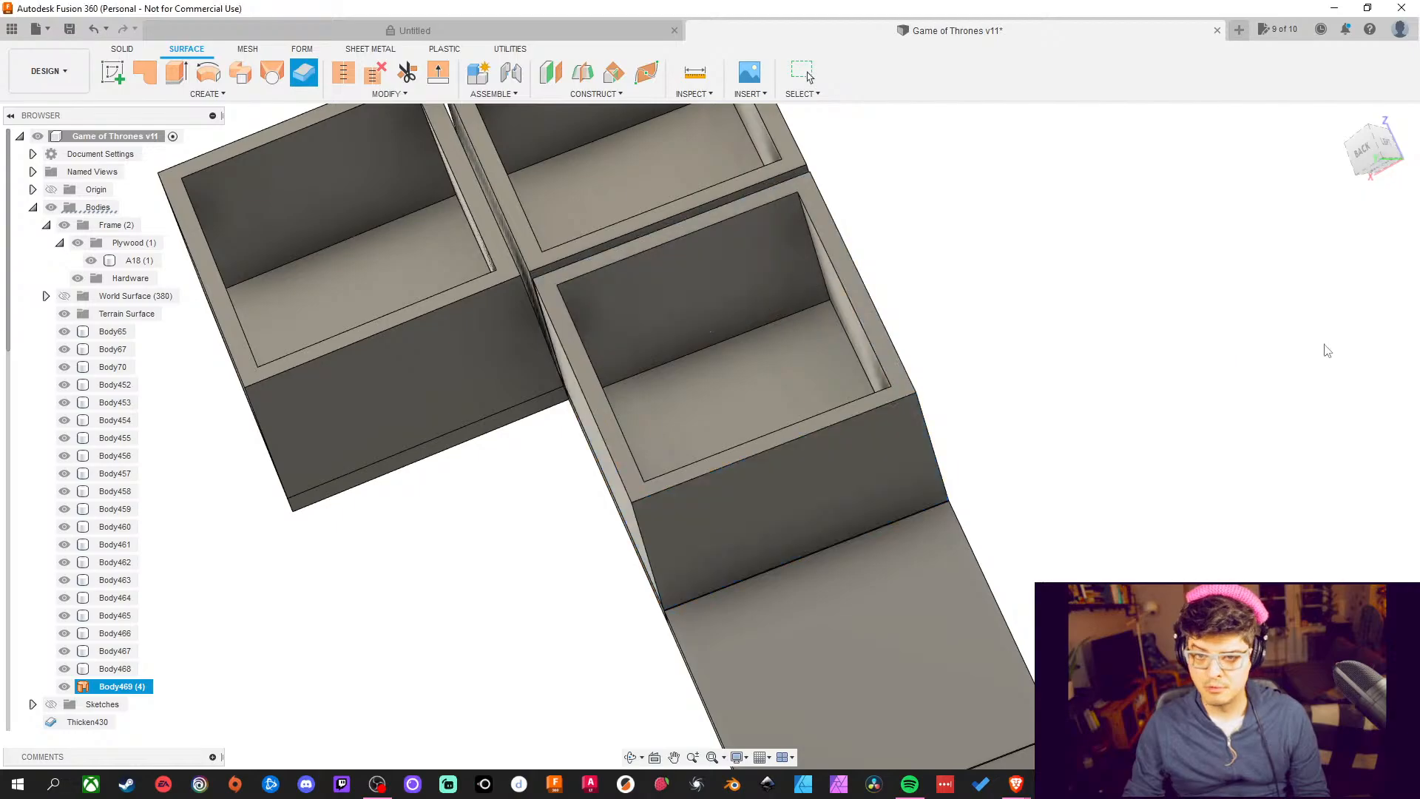
Examine how the new box meets the two frame boxes above it, focusing on the gap between their walls
{"action": "middle_click_drag", "start_coordinate": [1150, 340], "coordinate": [1225, 341], "text": "shift"}
{"action": "scroll", "coordinate": [1093, 434], "scroll_direction": "down", "scroll_amount": 3}
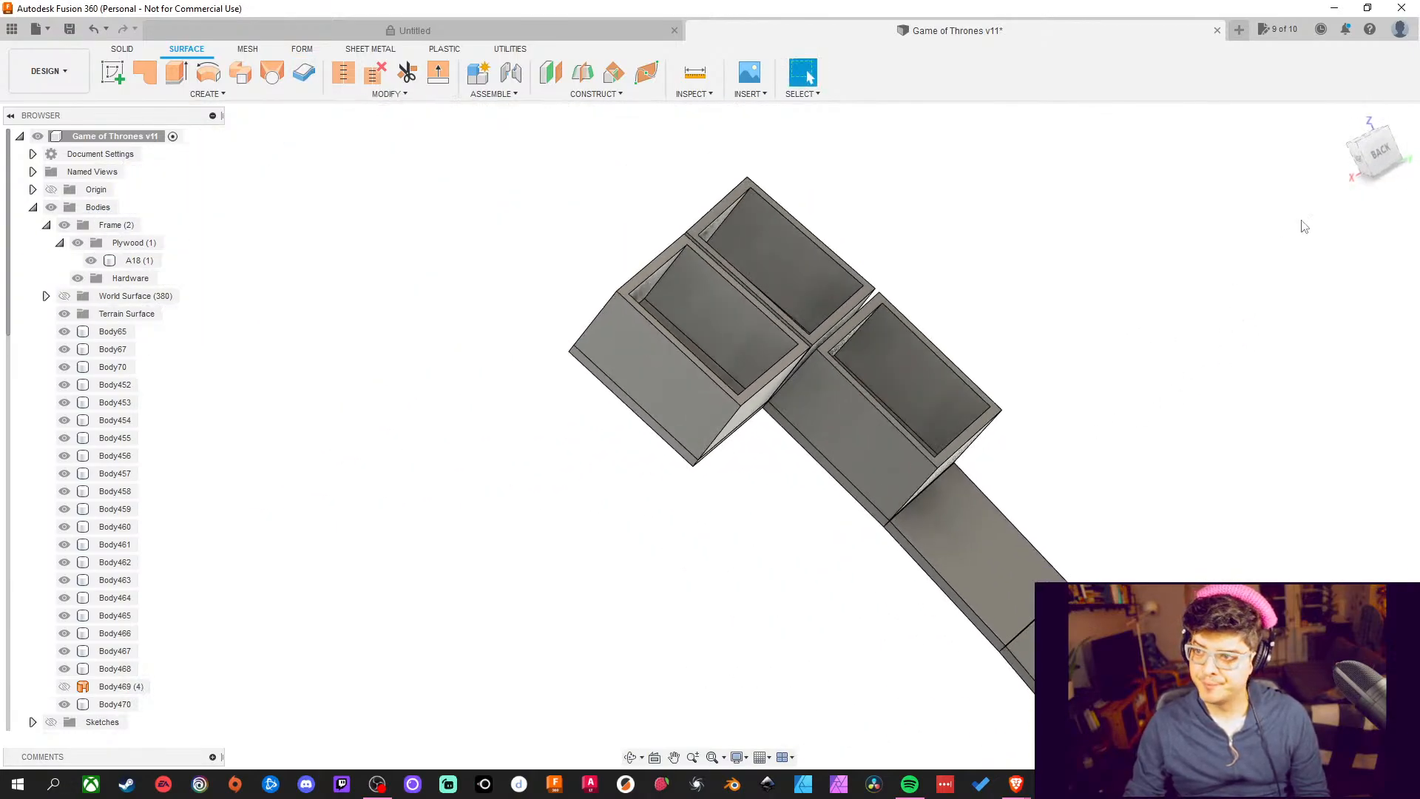
{"action": "left_click", "coordinate": [1382, 158]}
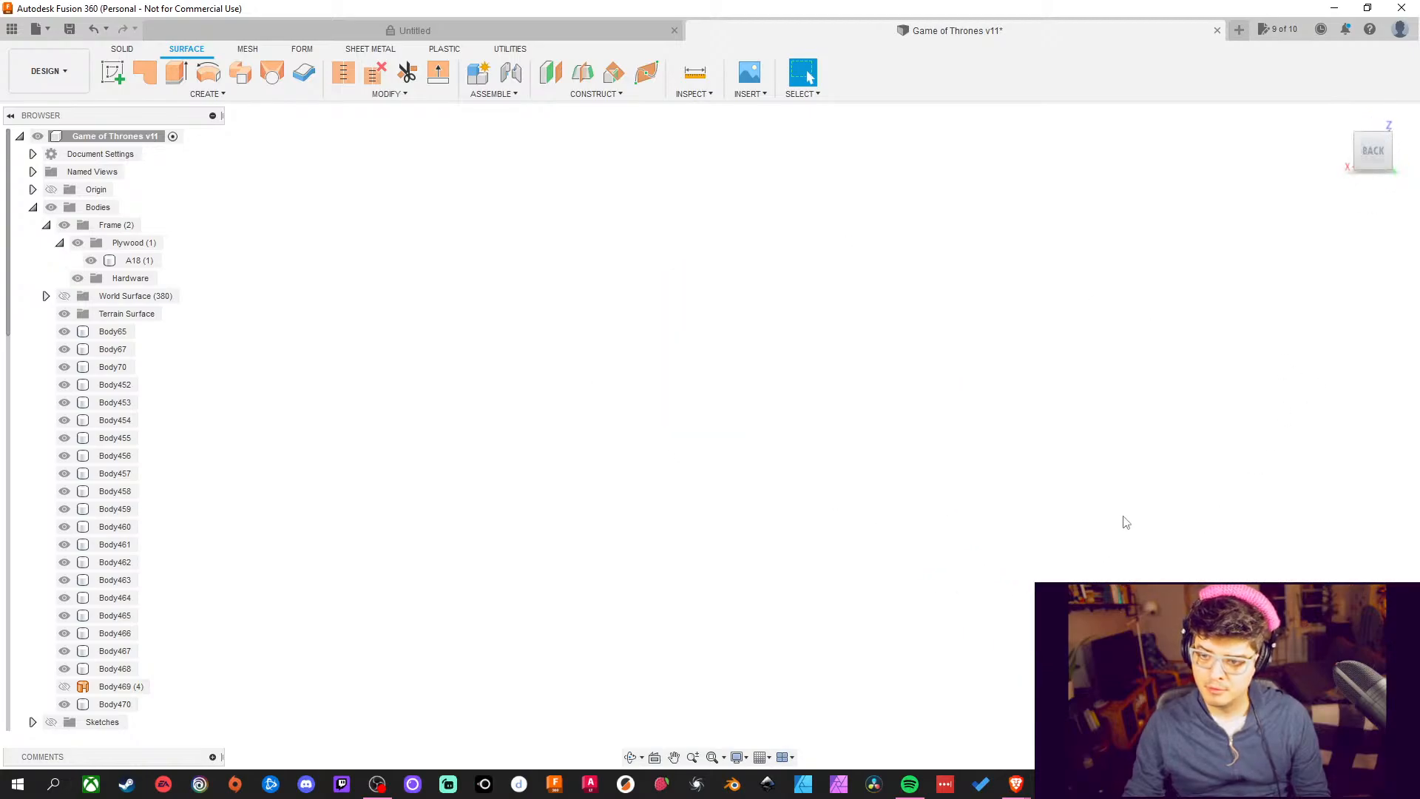
{"action": "middle_click_drag", "start_coordinate": [1109, 628], "coordinate": [775, 533]}
{"action": "scroll", "coordinate": [1112, 588], "scroll_direction": "up", "scroll_amount": 6}
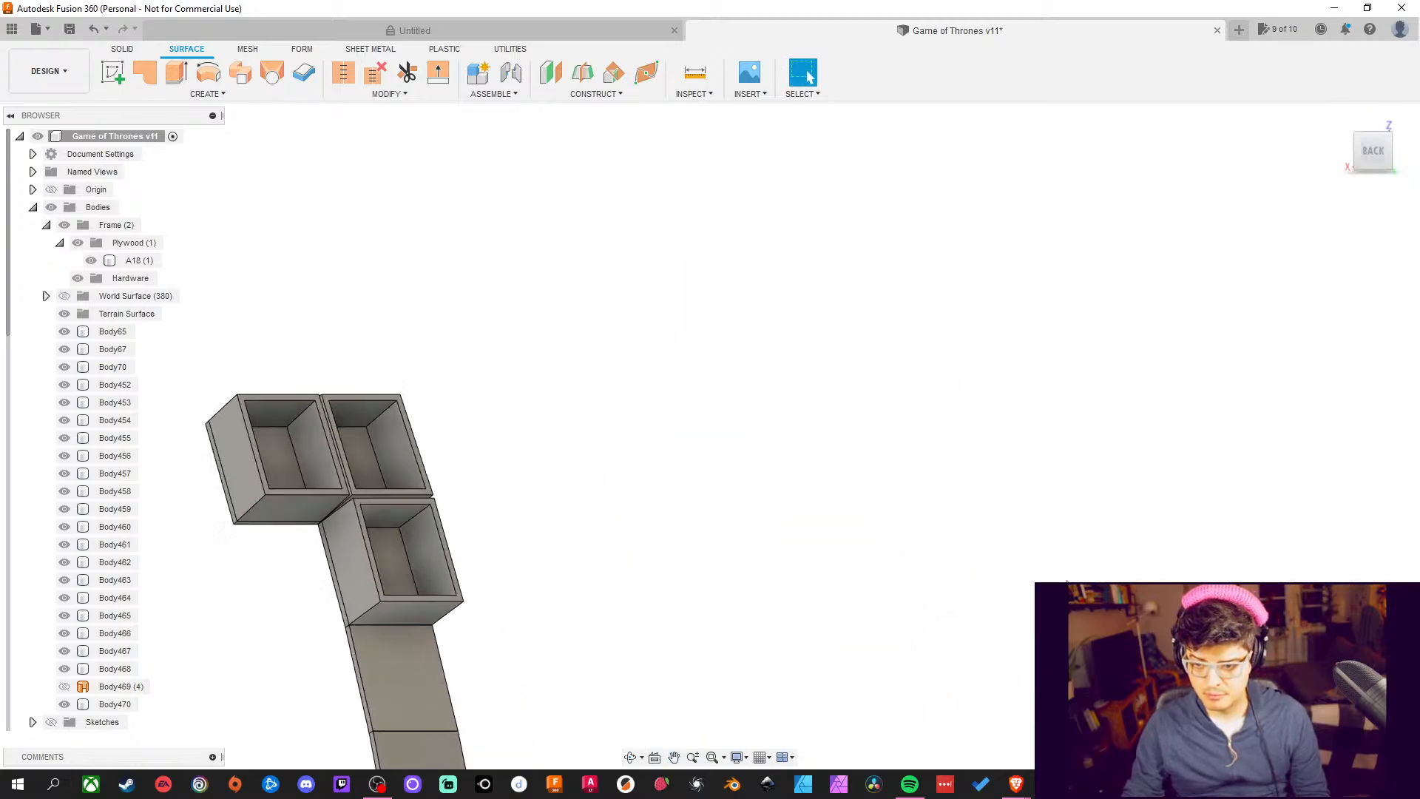
{"action": "middle_click_drag", "start_coordinate": [717, 609], "coordinate": [1129, 613]}
{"action": "middle_click_drag", "start_coordinate": [688, 517], "coordinate": [508, 463], "text": "shift"}
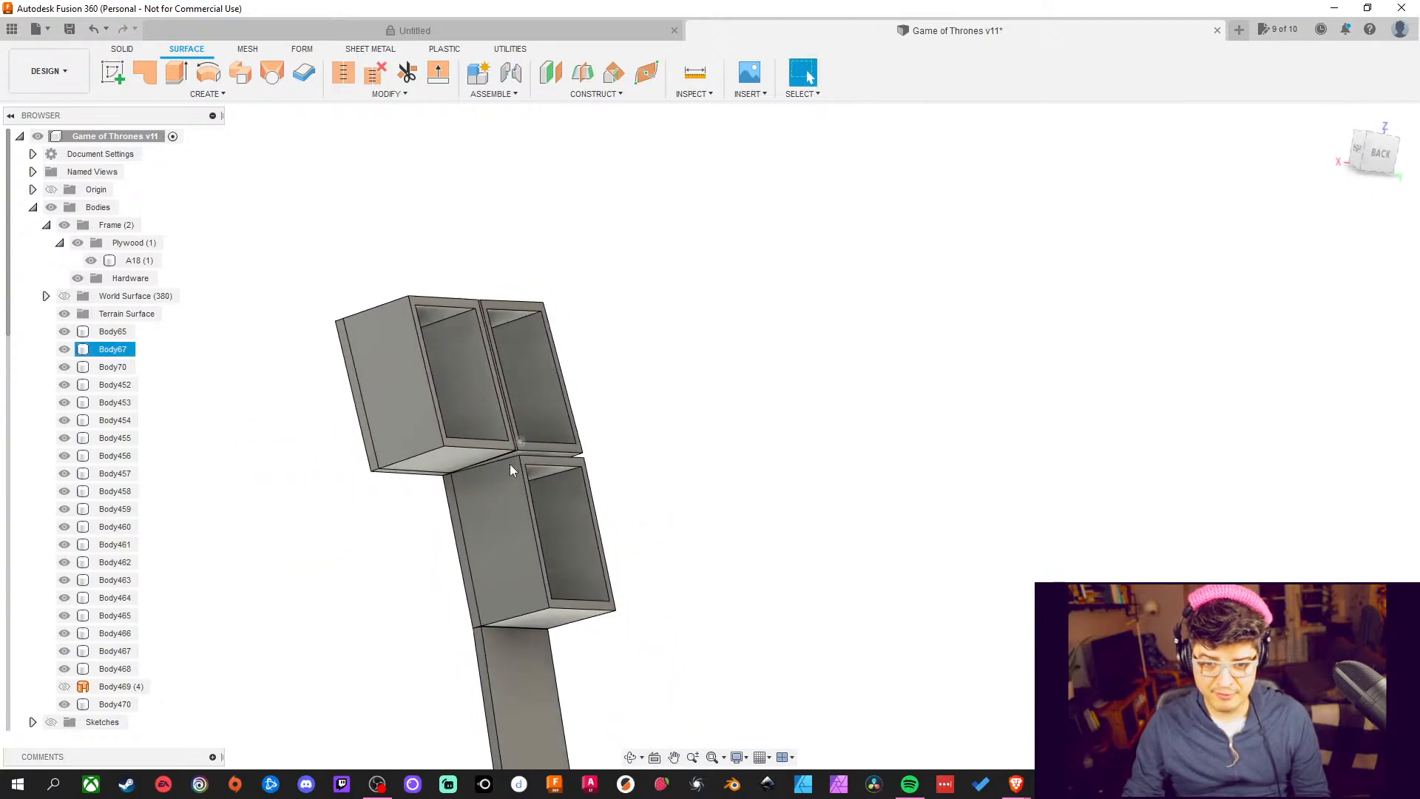
{"action": "scroll", "coordinate": [572, 458], "scroll_direction": "up", "scroll_amount": 5}
{"action": "scroll", "coordinate": [637, 462], "scroll_direction": "down", "scroll_amount": 1}
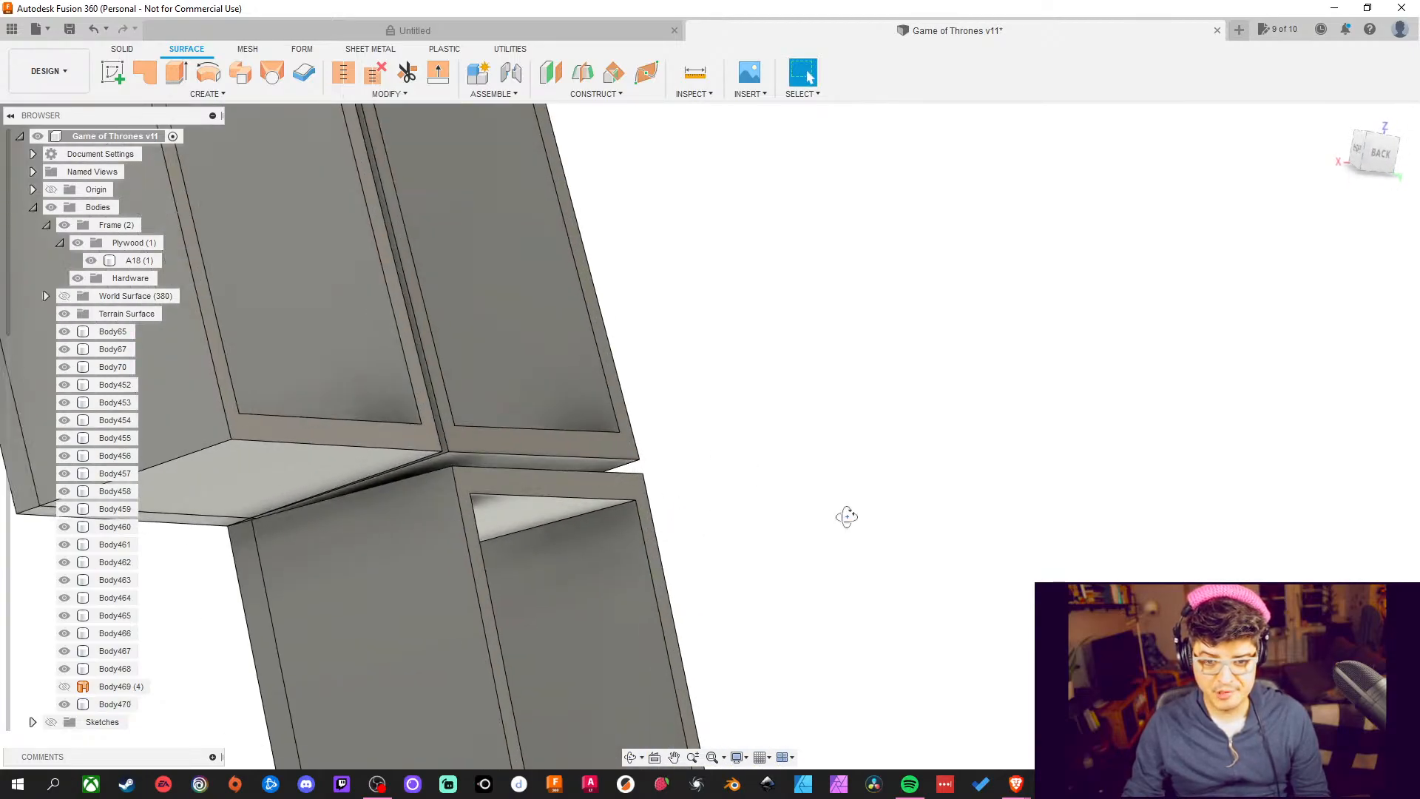
{"action": "mouse_move", "coordinate": [846, 516]}
{"action": "middle_mouse_down", "text": "shift"}
{"action": "mouse_move", "coordinate": [836, 533]}
{"action": "mouse_move", "coordinate": [828, 516]}
{"action": "middle_mouse_up", "text": "shift"}
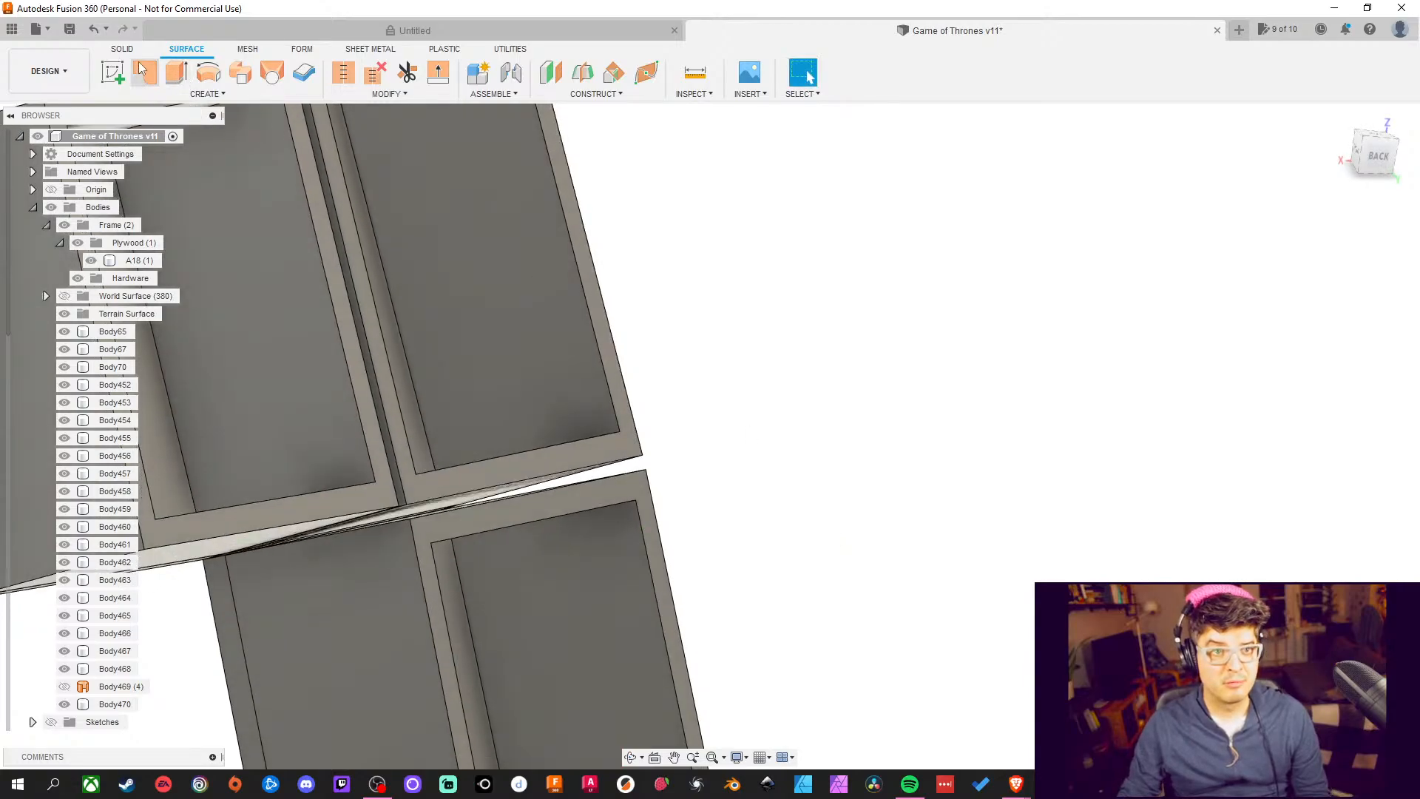
Loft between the upper box's underside and the lower box's top face as a new body to fill the angled gap
{"action": "left_click", "coordinate": [123, 49]}
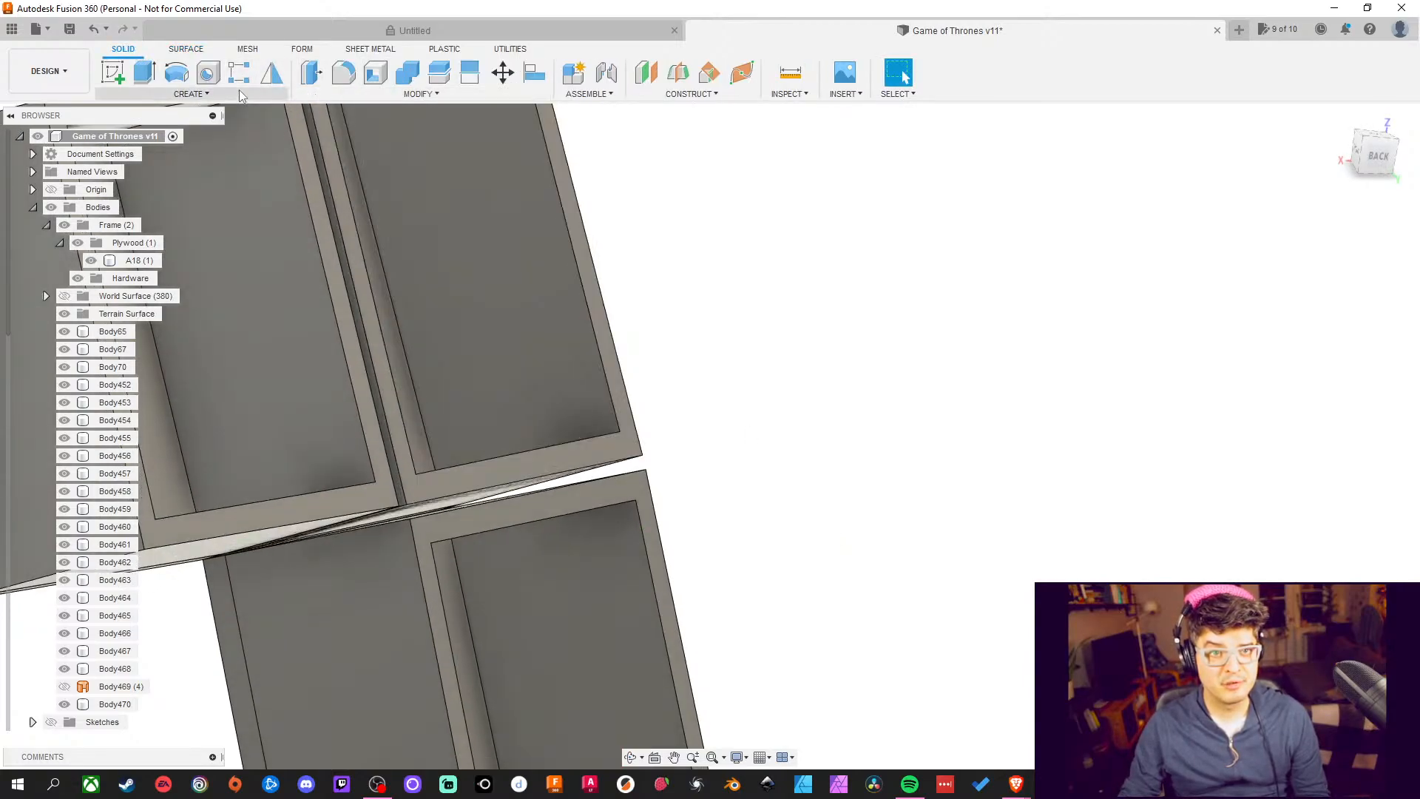
{"action": "left_click", "coordinate": [207, 94]}
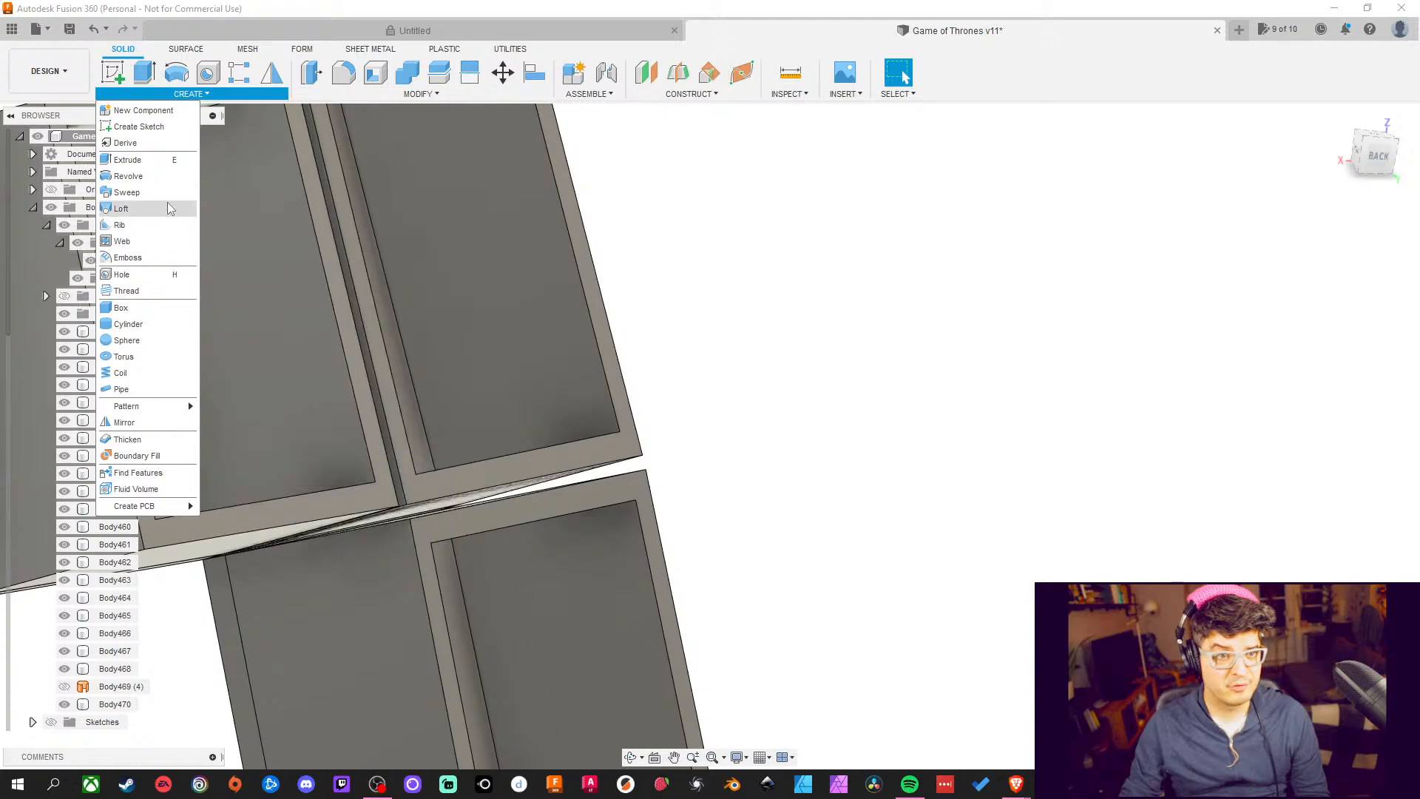
{"action": "left_click", "coordinate": [129, 208]}
{"action": "middle_click_drag", "start_coordinate": [750, 551], "coordinate": [481, 460], "text": "shift"}
{"action": "left_click", "coordinate": [483, 464]}
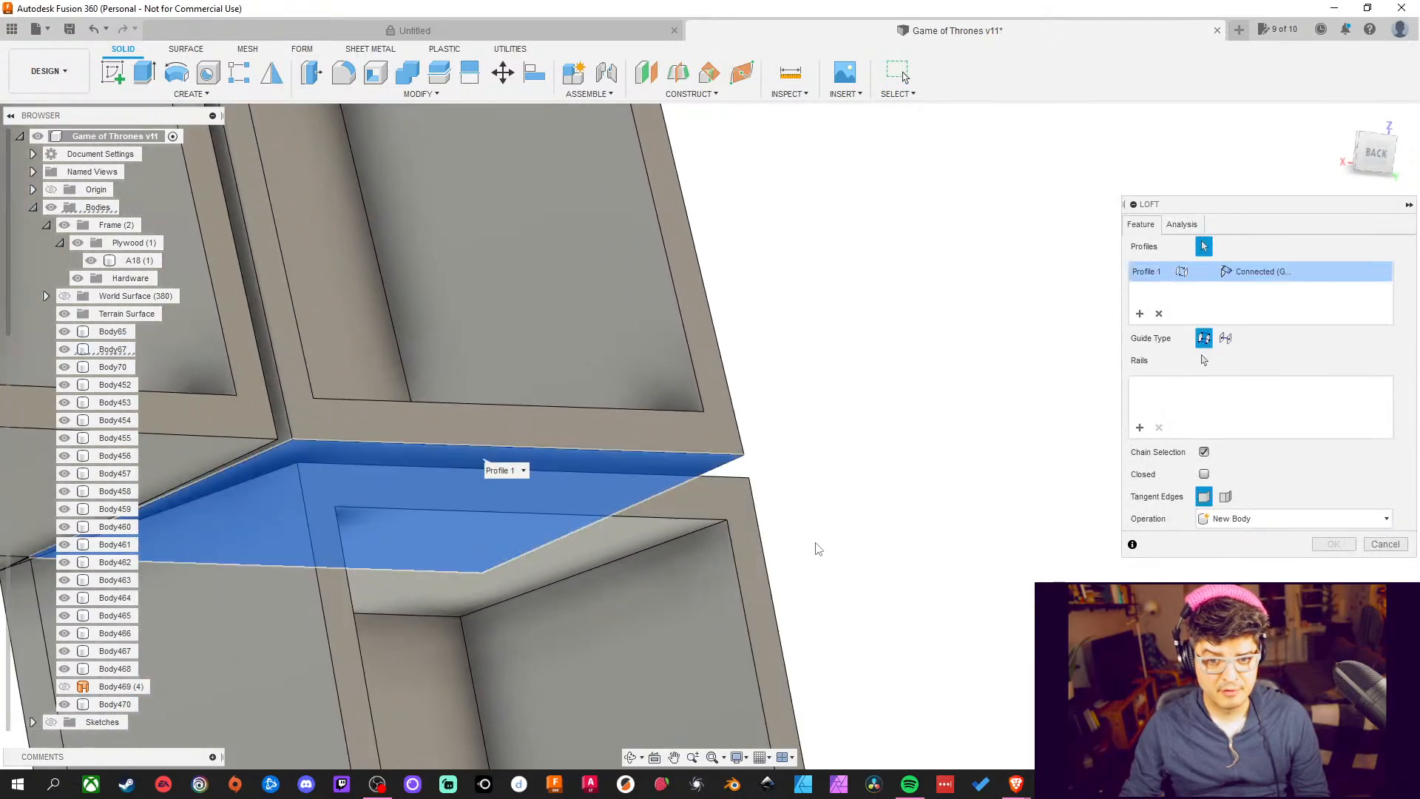
{"action": "mouse_move", "coordinate": [814, 545]}
{"action": "middle_mouse_down", "text": "shift"}
{"action": "mouse_move", "coordinate": [833, 542]}
{"action": "mouse_move", "coordinate": [826, 561]}
{"action": "middle_mouse_up", "text": "shift"}
{"action": "scroll", "coordinate": [738, 516], "scroll_direction": "up", "scroll_amount": 5}
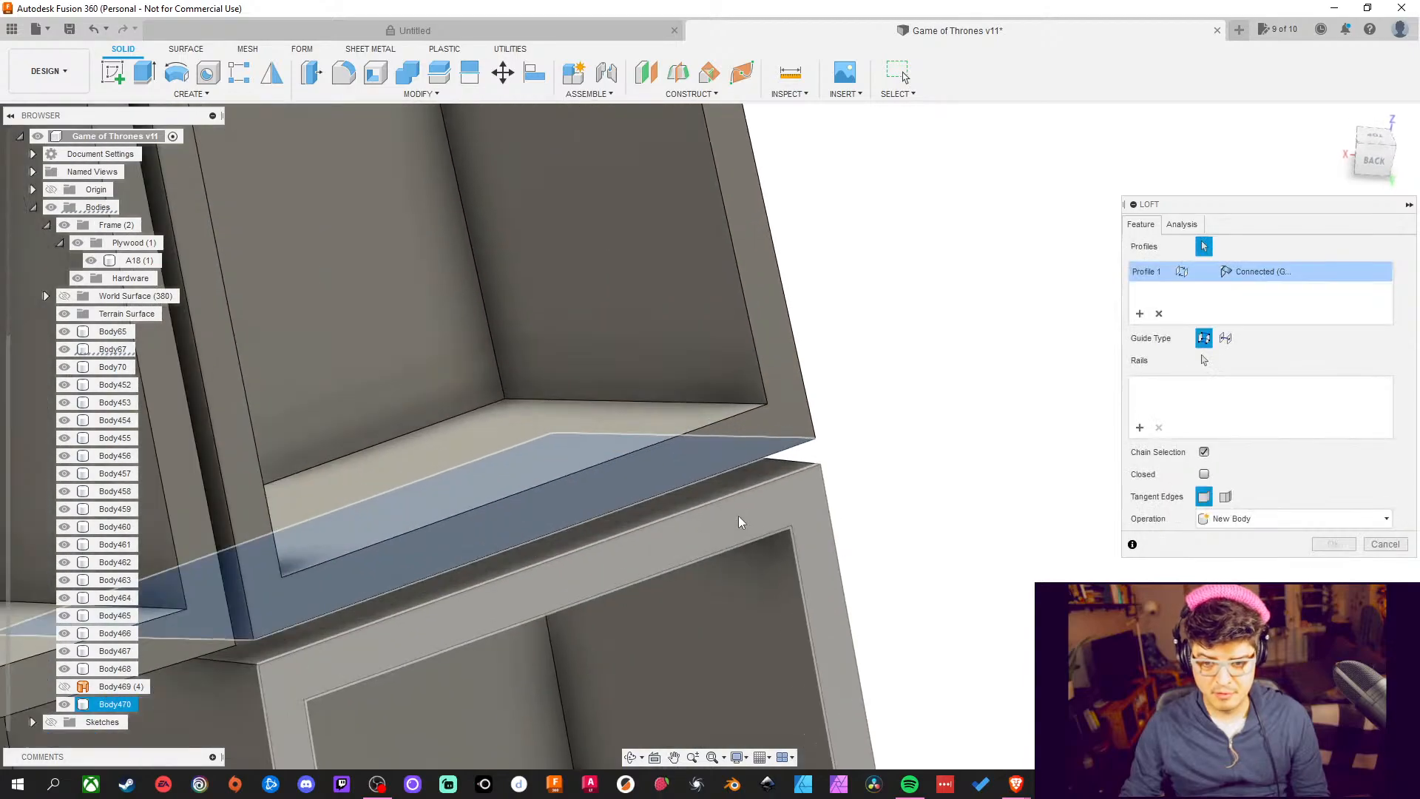
{"action": "scroll", "coordinate": [1033, 679], "scroll_direction": "down", "scroll_amount": 4}
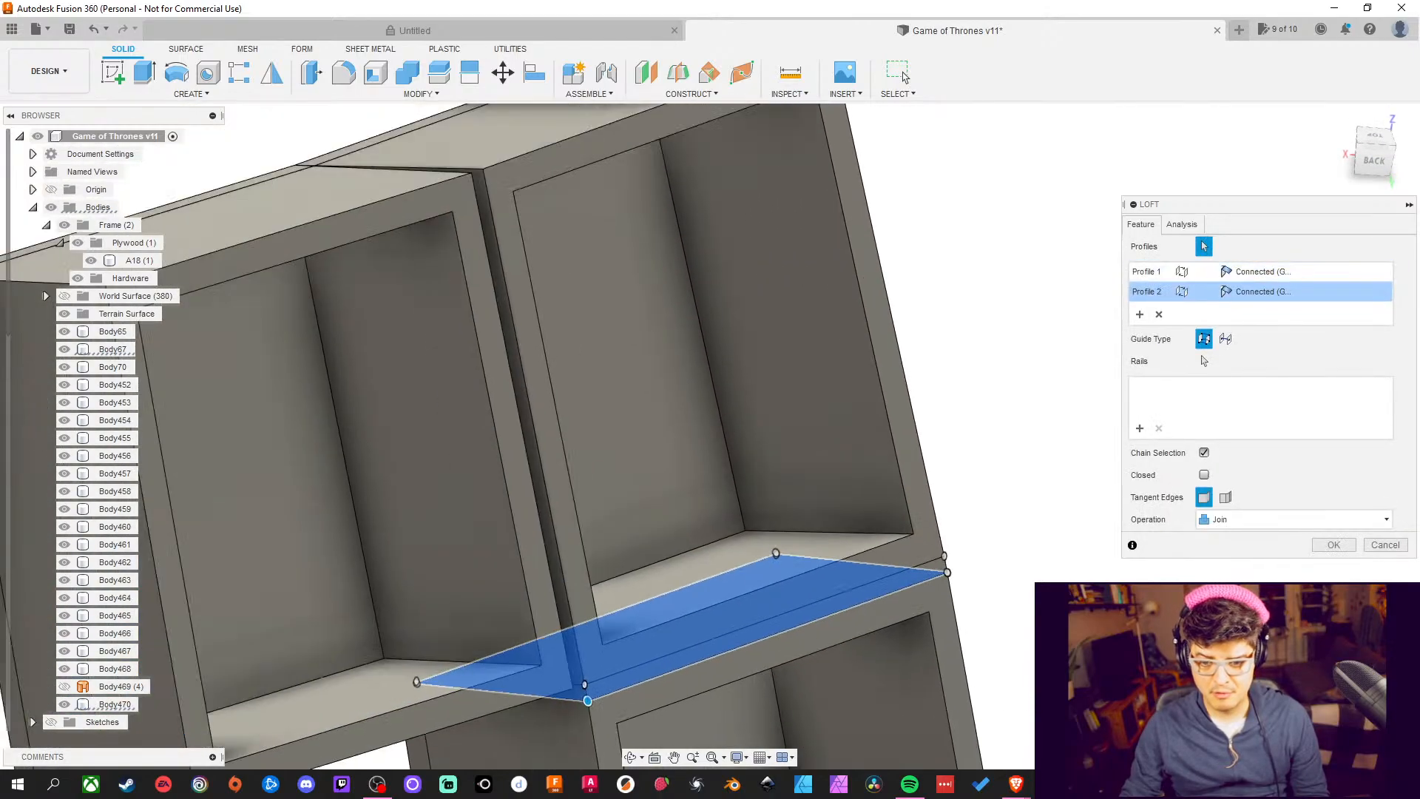
{"action": "middle_click_drag", "start_coordinate": [1033, 678], "coordinate": [1417, 419], "text": "shift"}
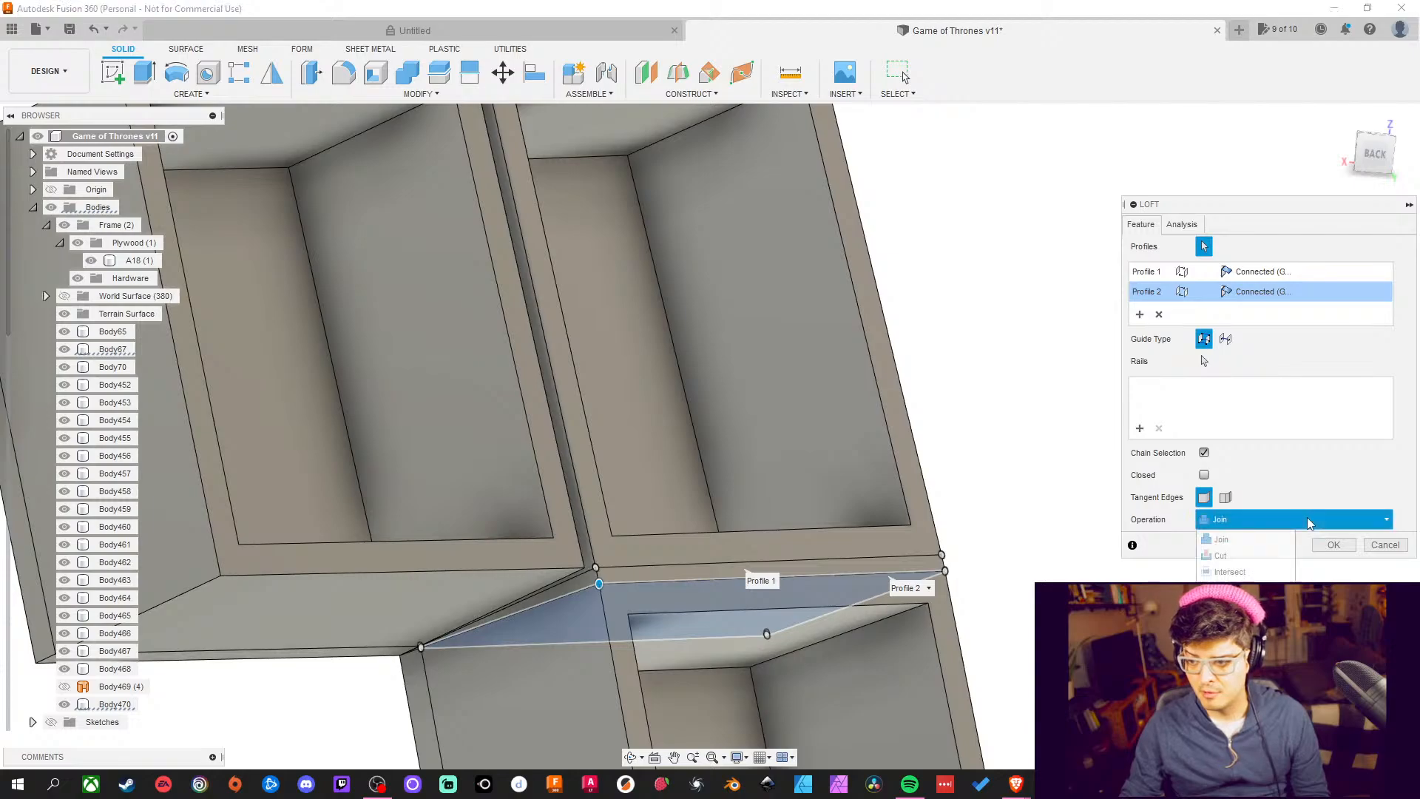
{"action": "left_click", "coordinate": [1272, 583]}
{"action": "left_click", "coordinate": [1342, 543]}
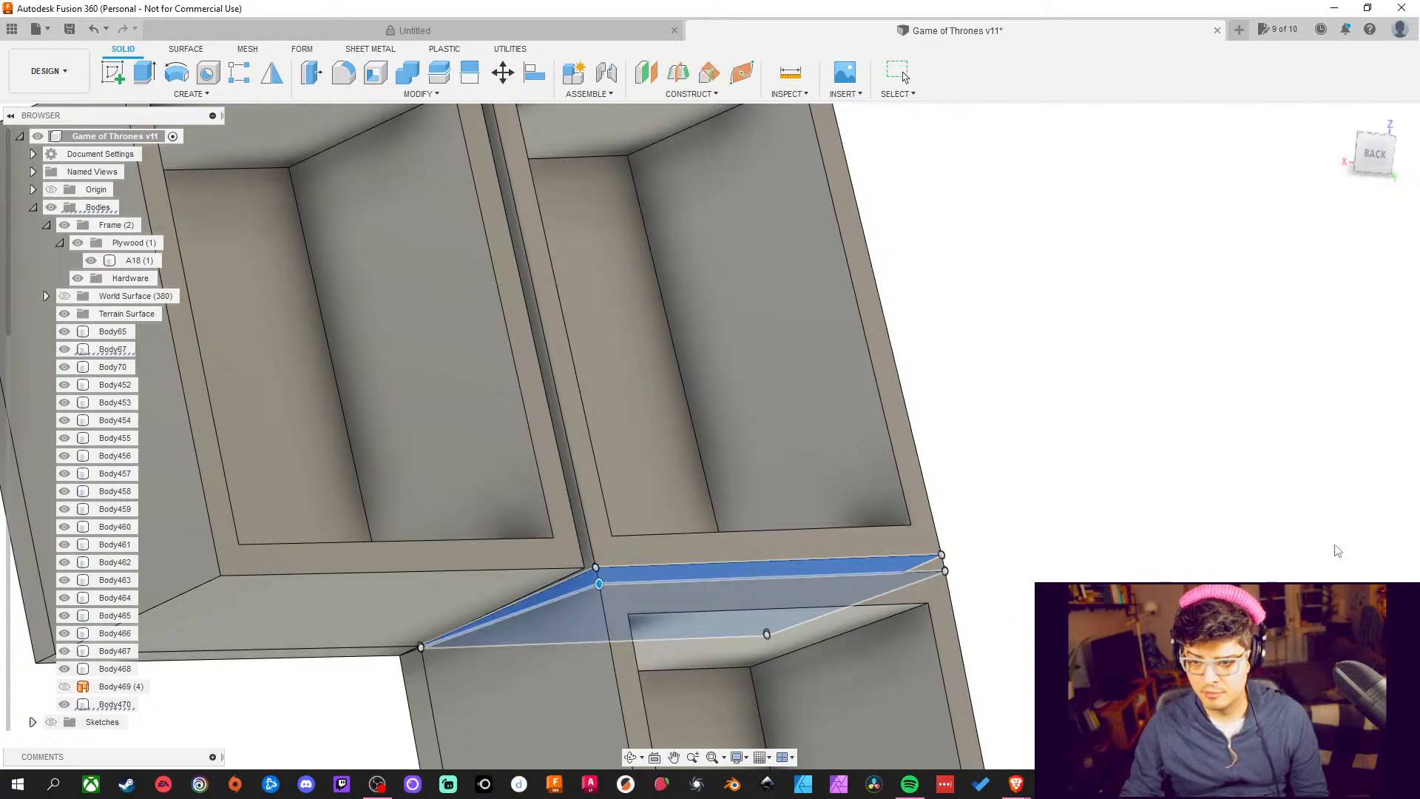
Apply a light appearance from the library to the lofted wedge between the two boxes
{"action": "scroll", "coordinate": [1090, 574], "scroll_direction": "down", "scroll_amount": 5}
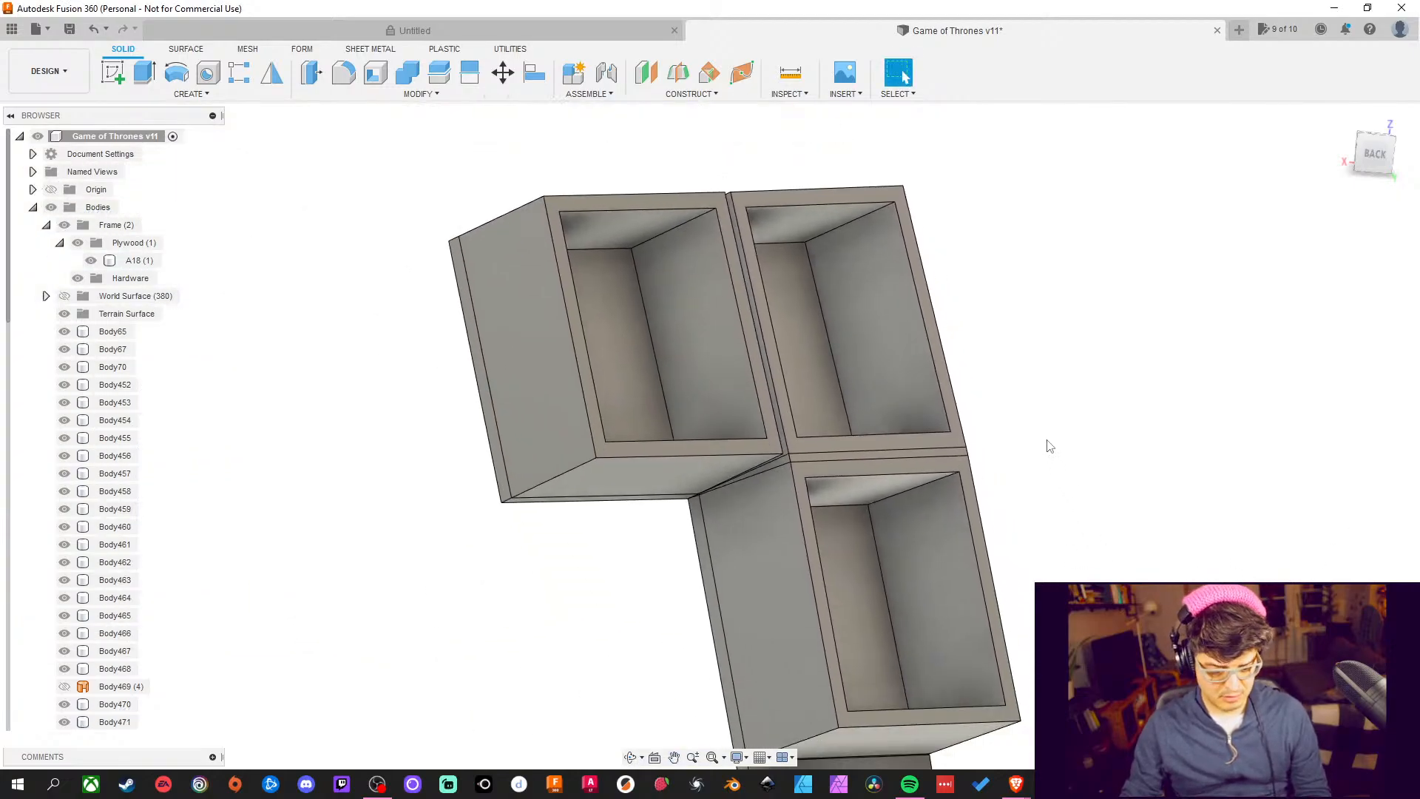
{"action": "key", "text": "a"}
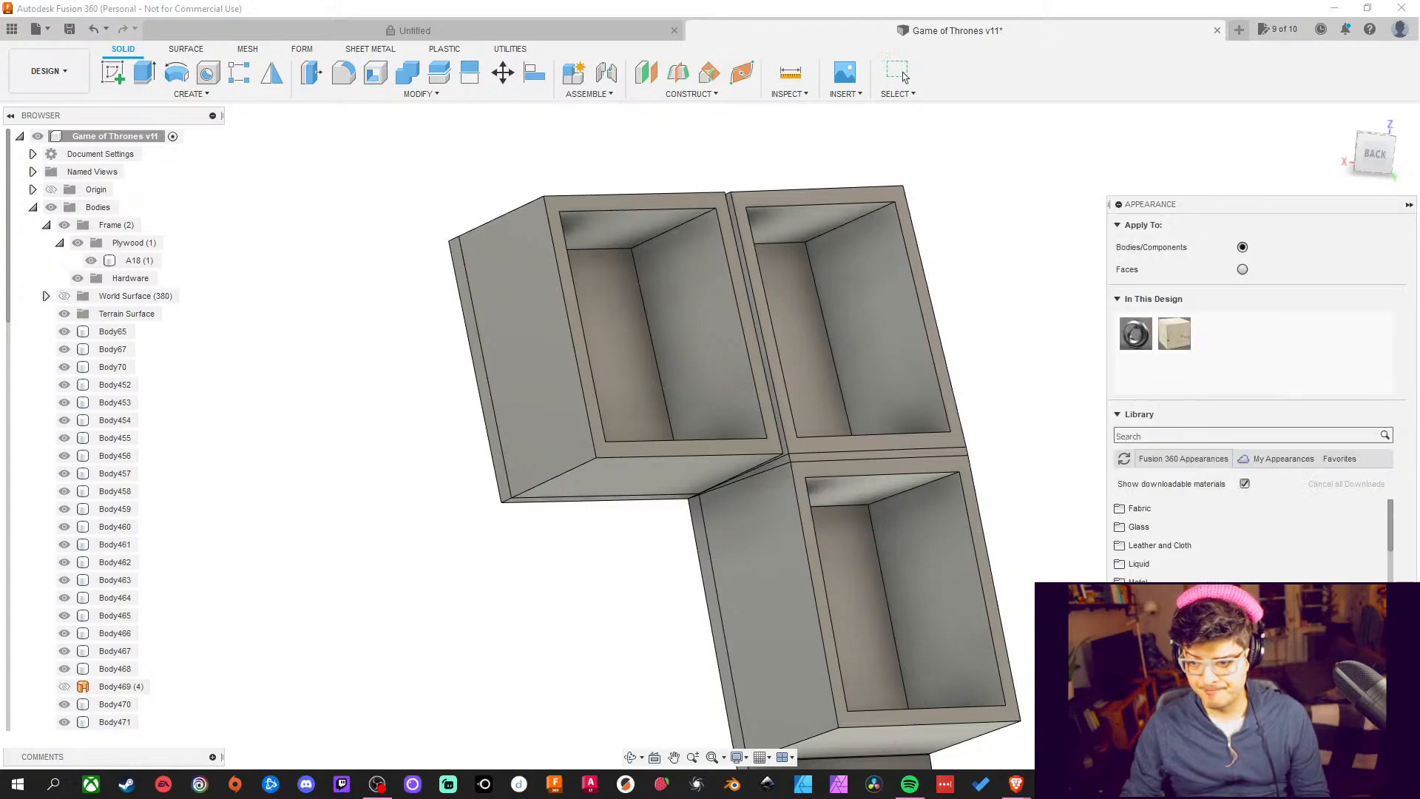
{"action": "left_click_drag", "start_coordinate": [1153, 636], "coordinate": [924, 447]}
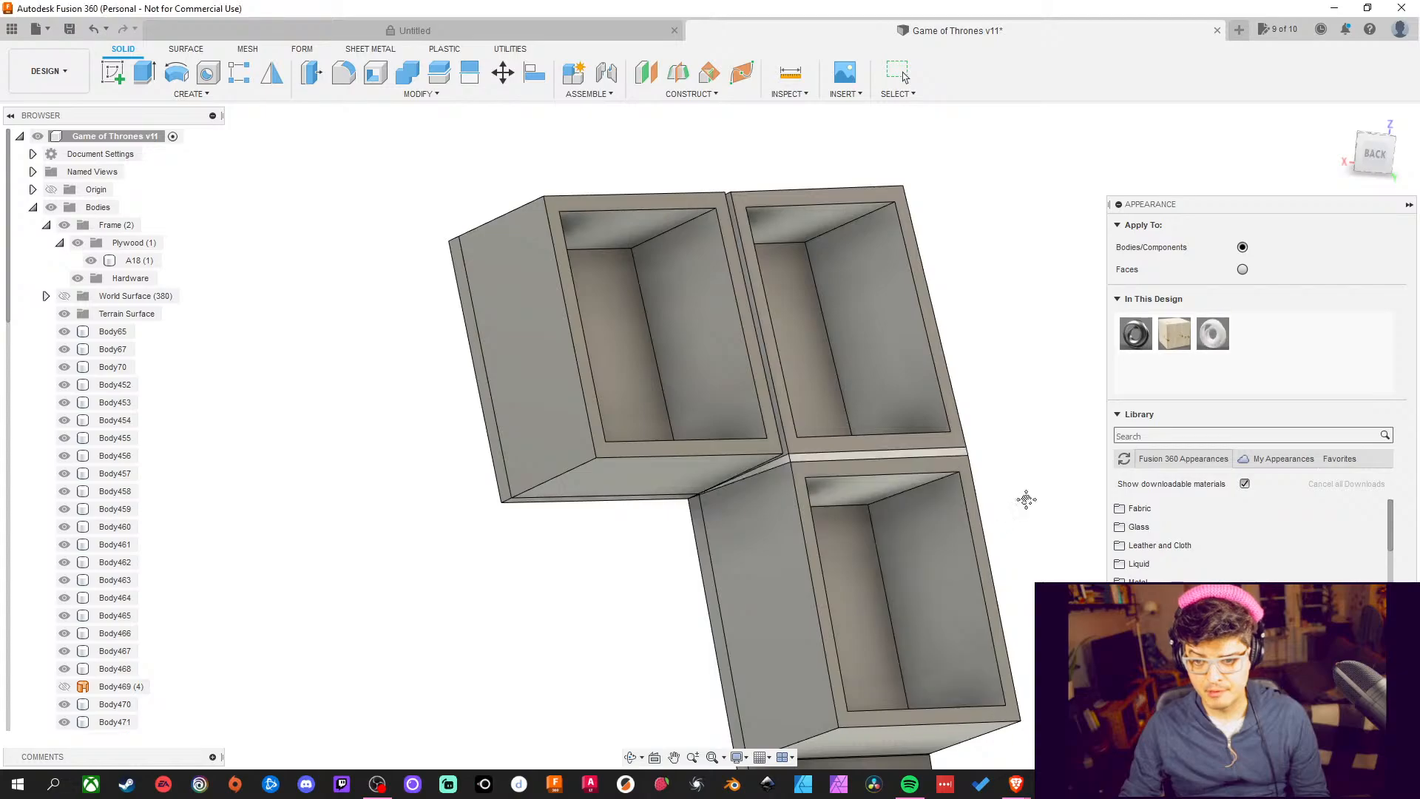
{"action": "middle_click_drag", "start_coordinate": [1026, 500], "coordinate": [918, 467]}
{"action": "middle_click_drag", "start_coordinate": [980, 605], "coordinate": [932, 493], "text": "shift"}
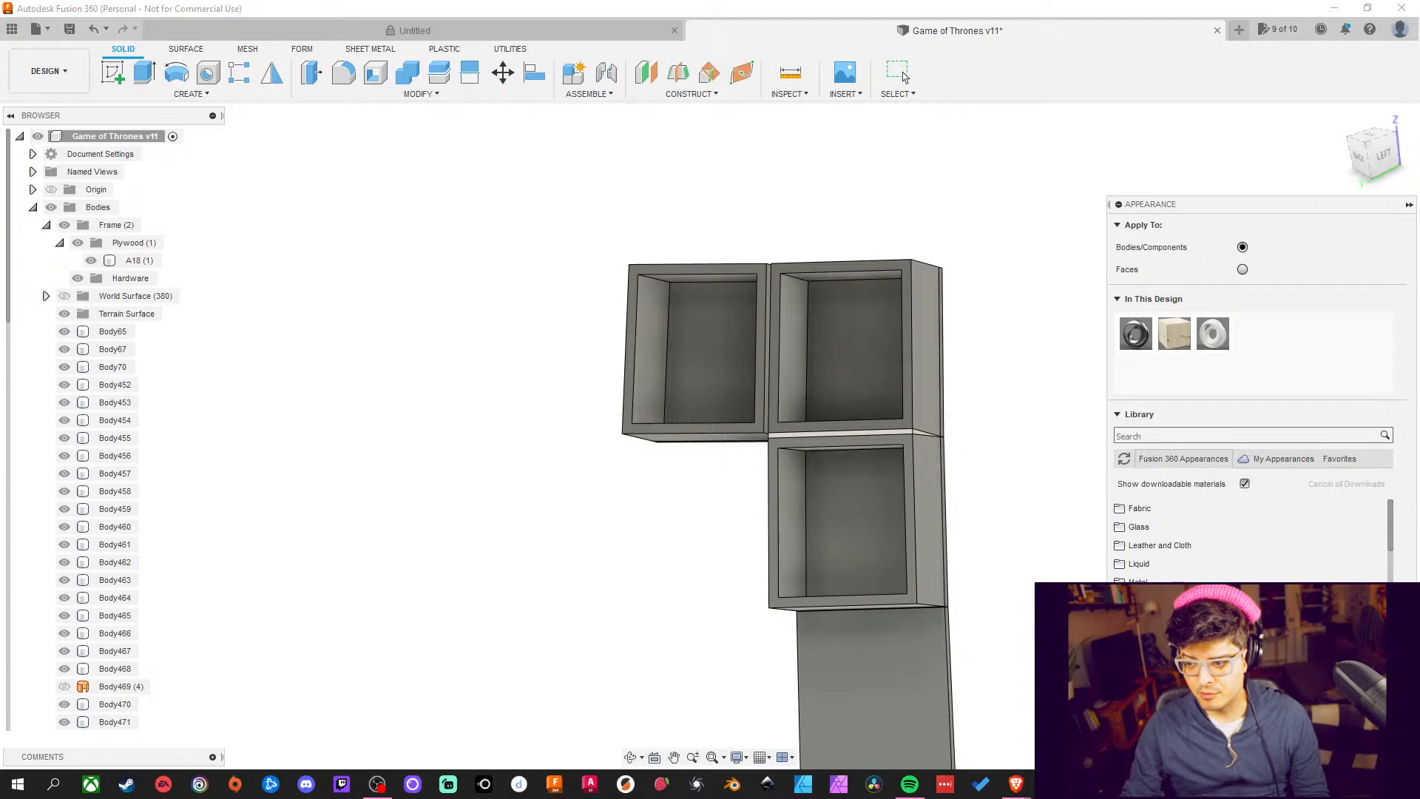
{"action": "left_click", "coordinate": [901, 74]}
Measure the wedge's short edge at the open front corner of the boxes
{"action": "mouse_move", "coordinate": [1173, 545]}
{"action": "middle_mouse_down", "text": "shift"}
{"action": "mouse_move", "coordinate": [1146, 545]}
{"action": "mouse_move", "coordinate": [1184, 570]}
{"action": "middle_mouse_up", "text": "shift"}
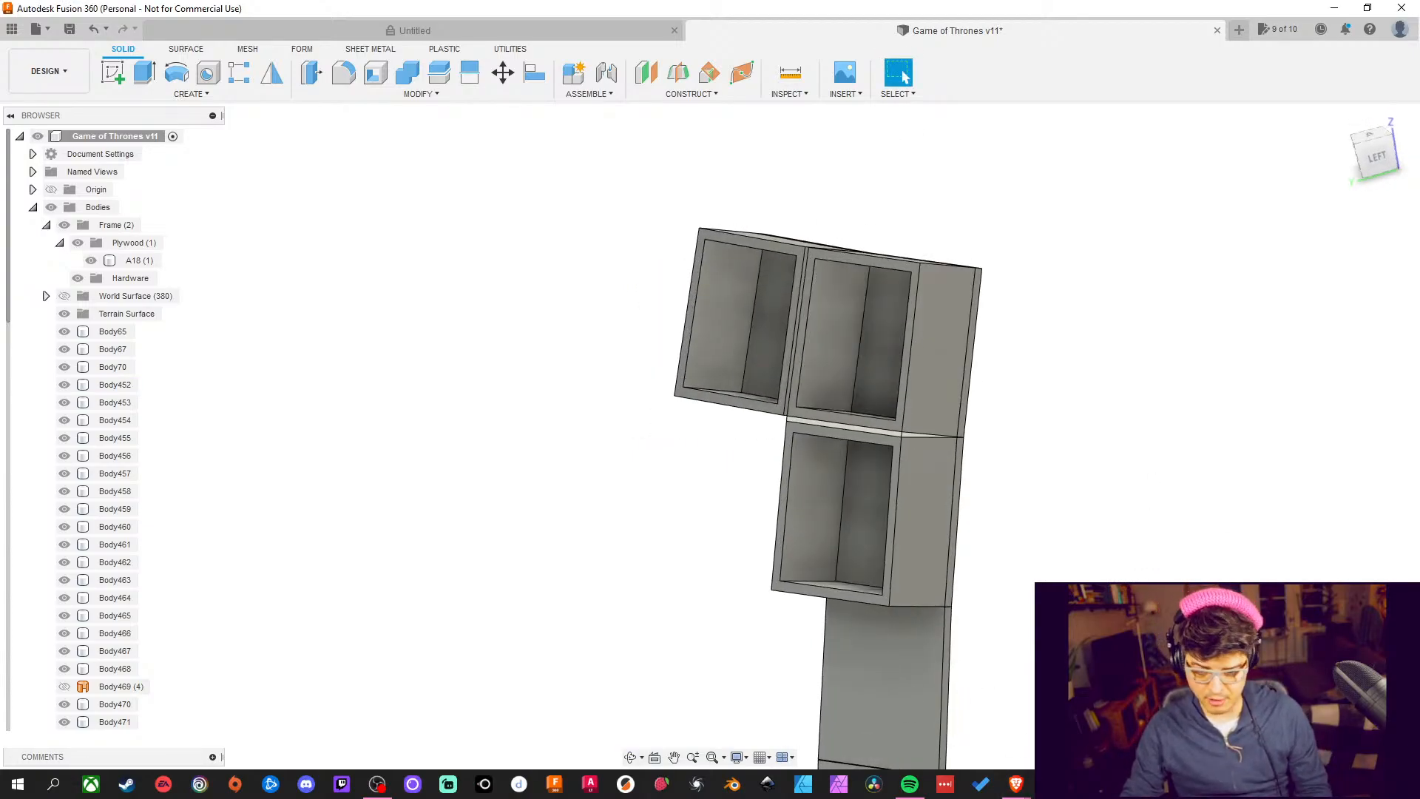
{"action": "scroll", "coordinate": [1254, 683], "scroll_direction": "down", "scroll_amount": 3}
{"action": "scroll", "coordinate": [1218, 670], "scroll_direction": "up", "scroll_amount": 5}
{"action": "middle_click_drag", "start_coordinate": [1014, 623], "coordinate": [734, 359], "text": "shift"}
{"action": "scroll", "coordinate": [734, 360], "scroll_direction": "up", "scroll_amount": 5}
{"action": "key", "text": "i"}
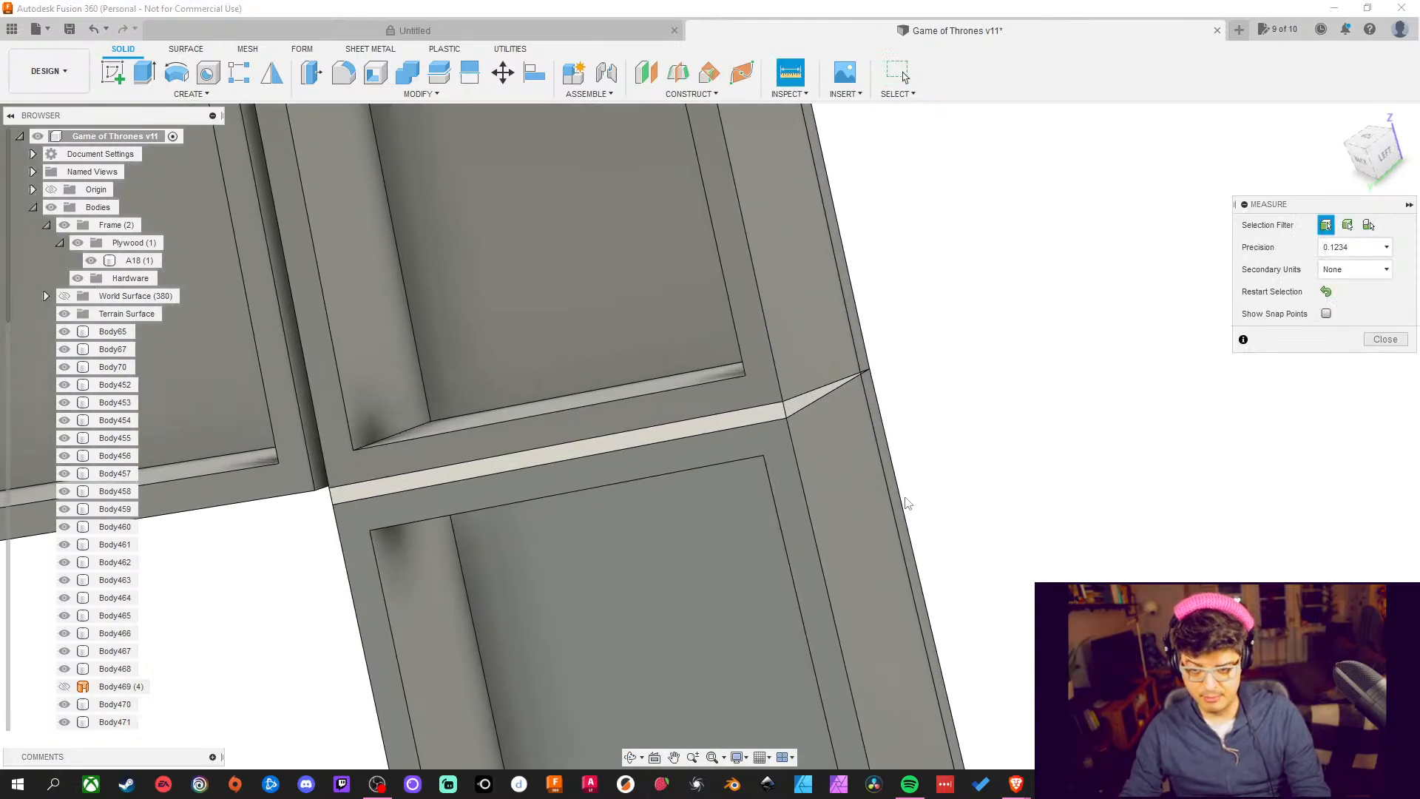
{"action": "scroll", "coordinate": [778, 418], "scroll_direction": "up", "scroll_amount": 4}
{"action": "left_click", "coordinate": [826, 382]}
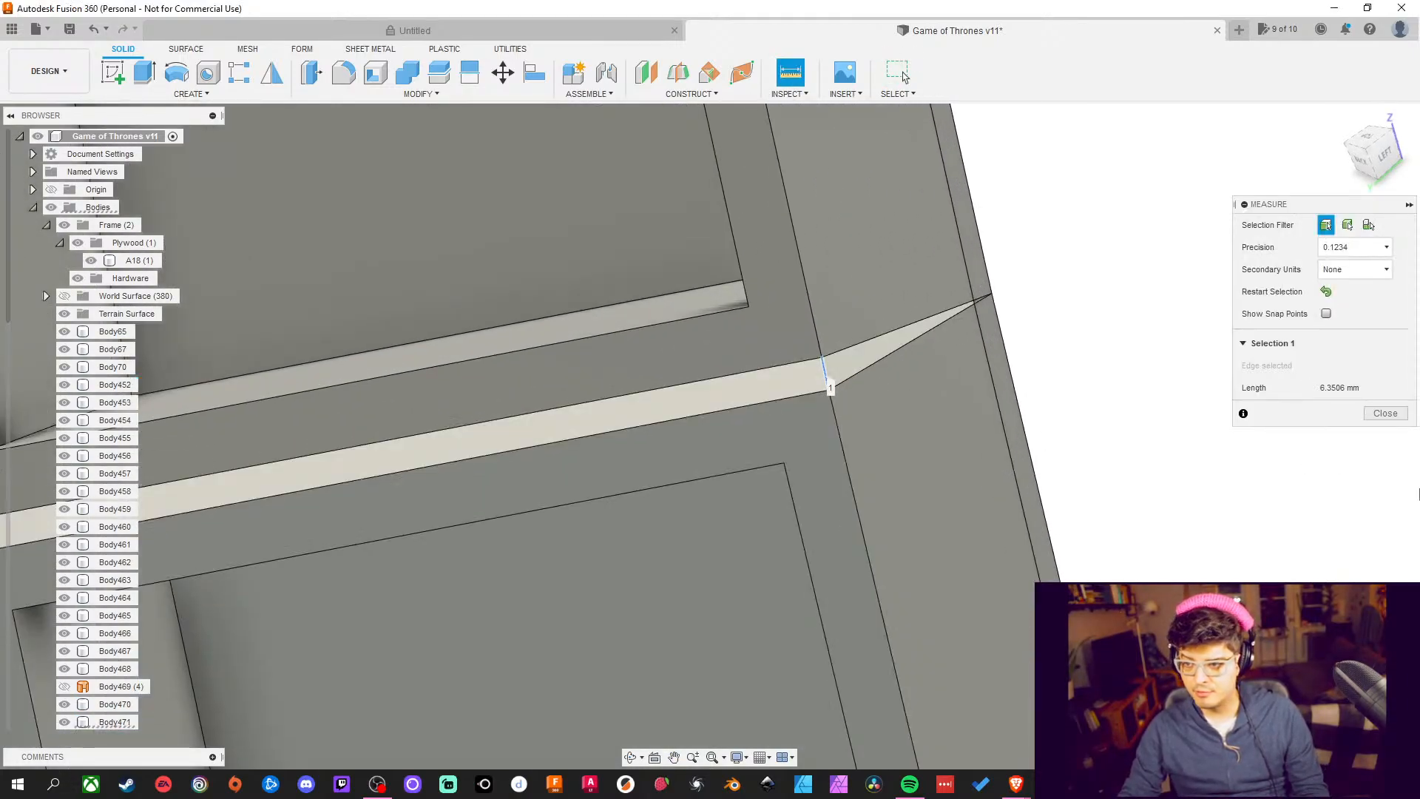
{"action": "left_click", "coordinate": [1385, 414]}
Examine from several angles how the lofted wedge fits between the lower box and the box above it
{"action": "scroll", "coordinate": [1268, 469], "scroll_direction": "down", "scroll_amount": 8}
{"action": "middle_click_drag", "start_coordinate": [1267, 473], "coordinate": [1174, 665], "text": "shift"}
{"action": "left_click", "coordinate": [1145, 456]}
{"action": "left_click", "coordinate": [1175, 562]}
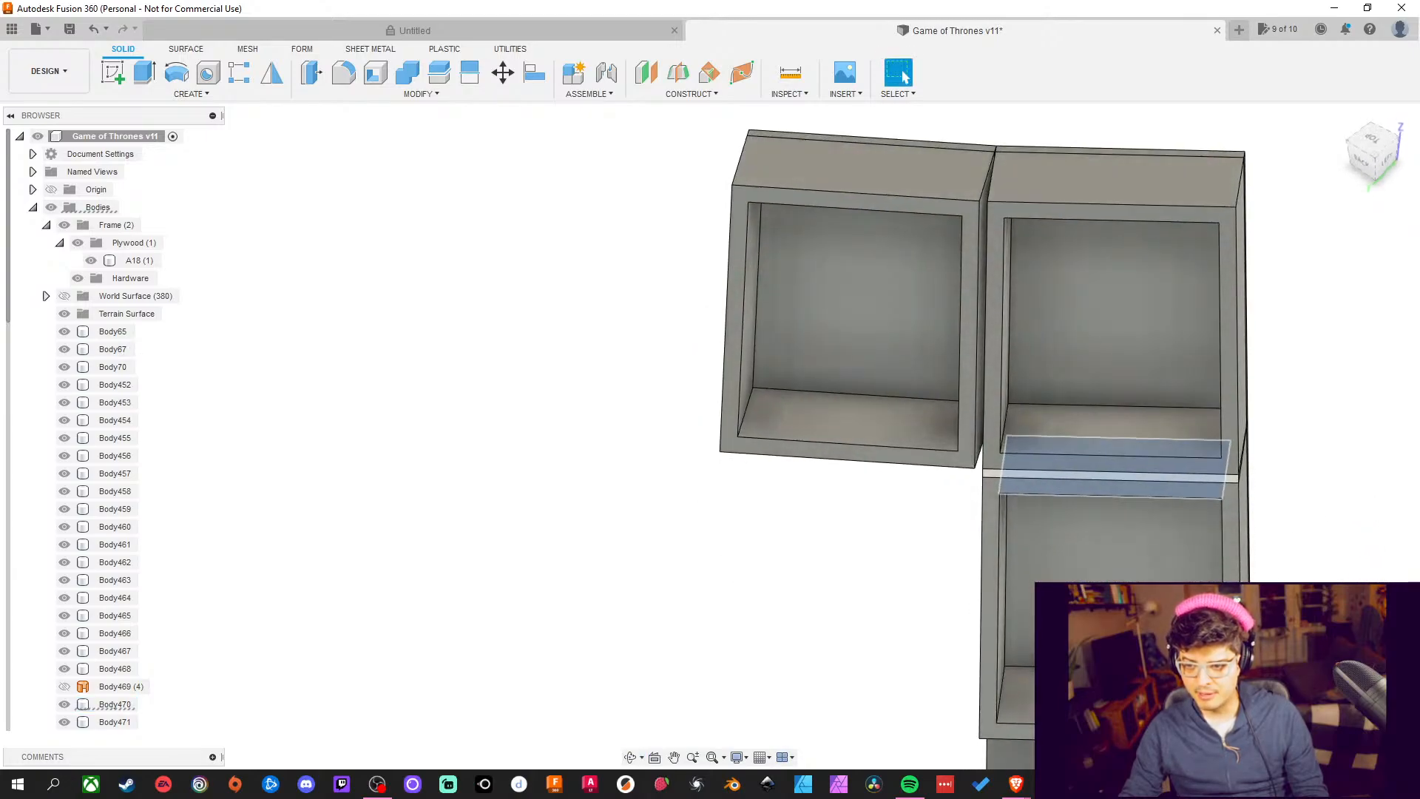
{"action": "left_click", "coordinate": [1161, 432]}
{"action": "key", "text": "Escape"}
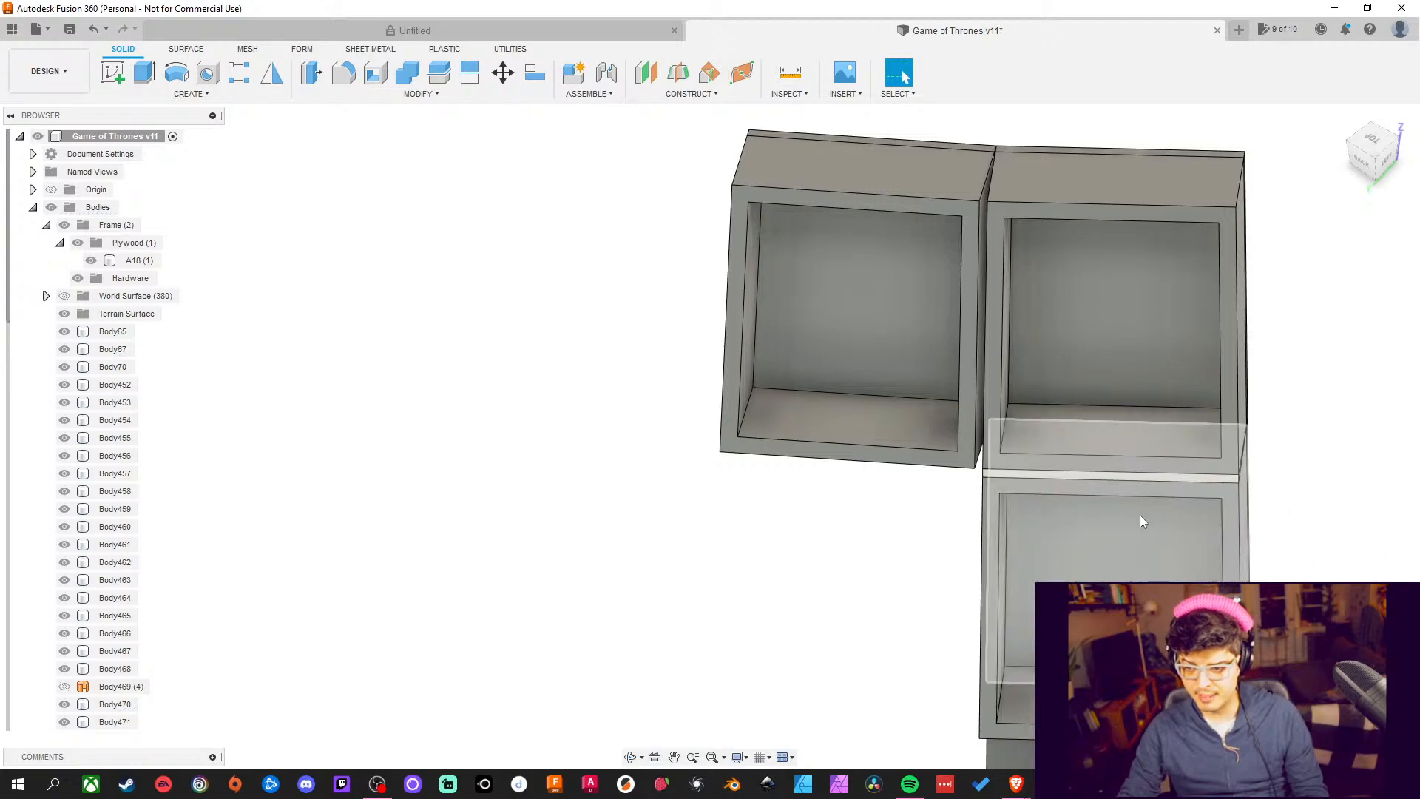
{"action": "middle_click_drag", "start_coordinate": [1142, 521], "coordinate": [1074, 415], "text": "shift"}
{"action": "middle_click_drag", "start_coordinate": [1243, 443], "coordinate": [1059, 464], "text": "shift"}
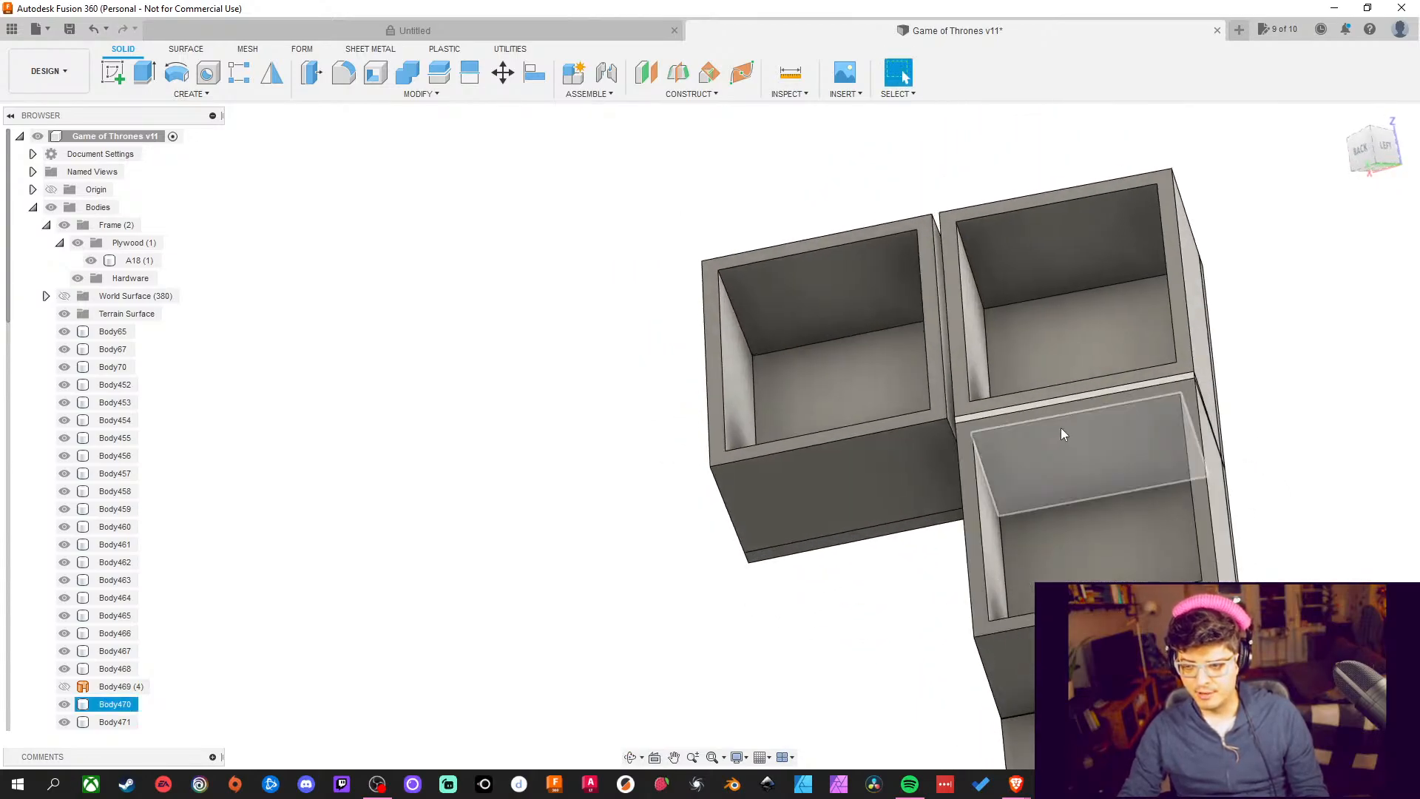
{"action": "middle_click_drag", "start_coordinate": [1139, 419], "coordinate": [1211, 545], "text": "shift"}
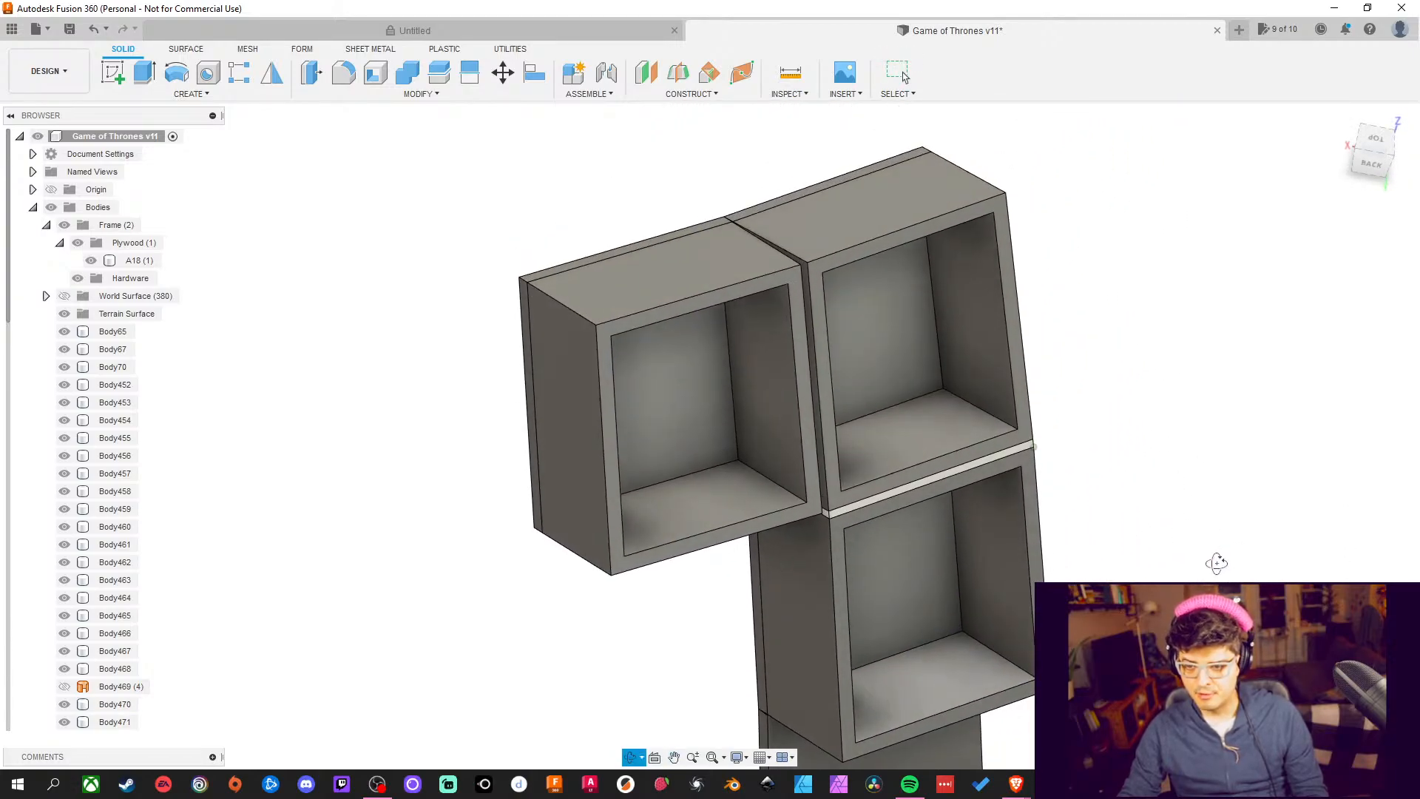
{"action": "scroll", "coordinate": [948, 423], "scroll_direction": "up", "scroll_amount": 3}
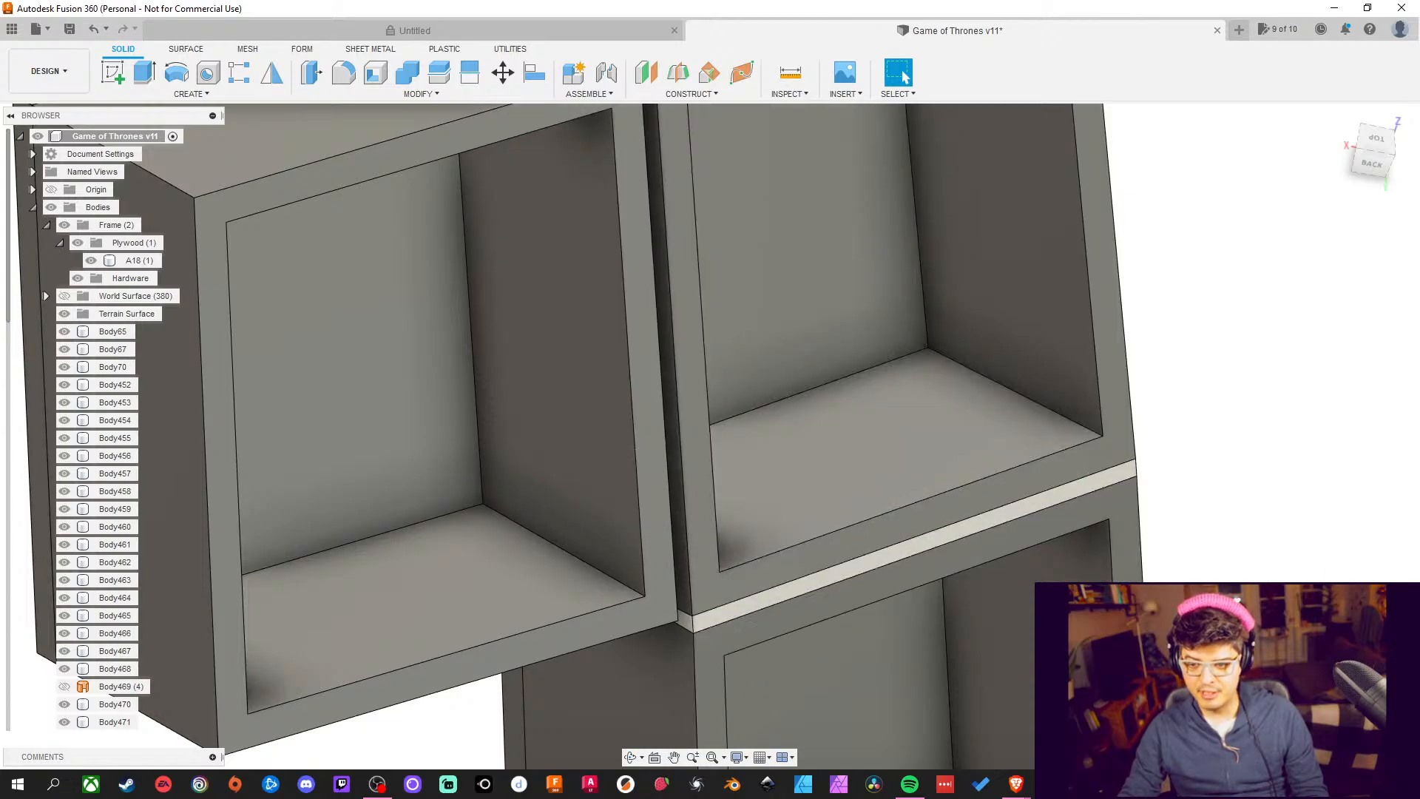
{"action": "middle_click_drag", "start_coordinate": [906, 388], "coordinate": [1063, 529], "text": "shift"}
{"action": "scroll", "coordinate": [1324, 612], "scroll_direction": "down", "scroll_amount": 3}
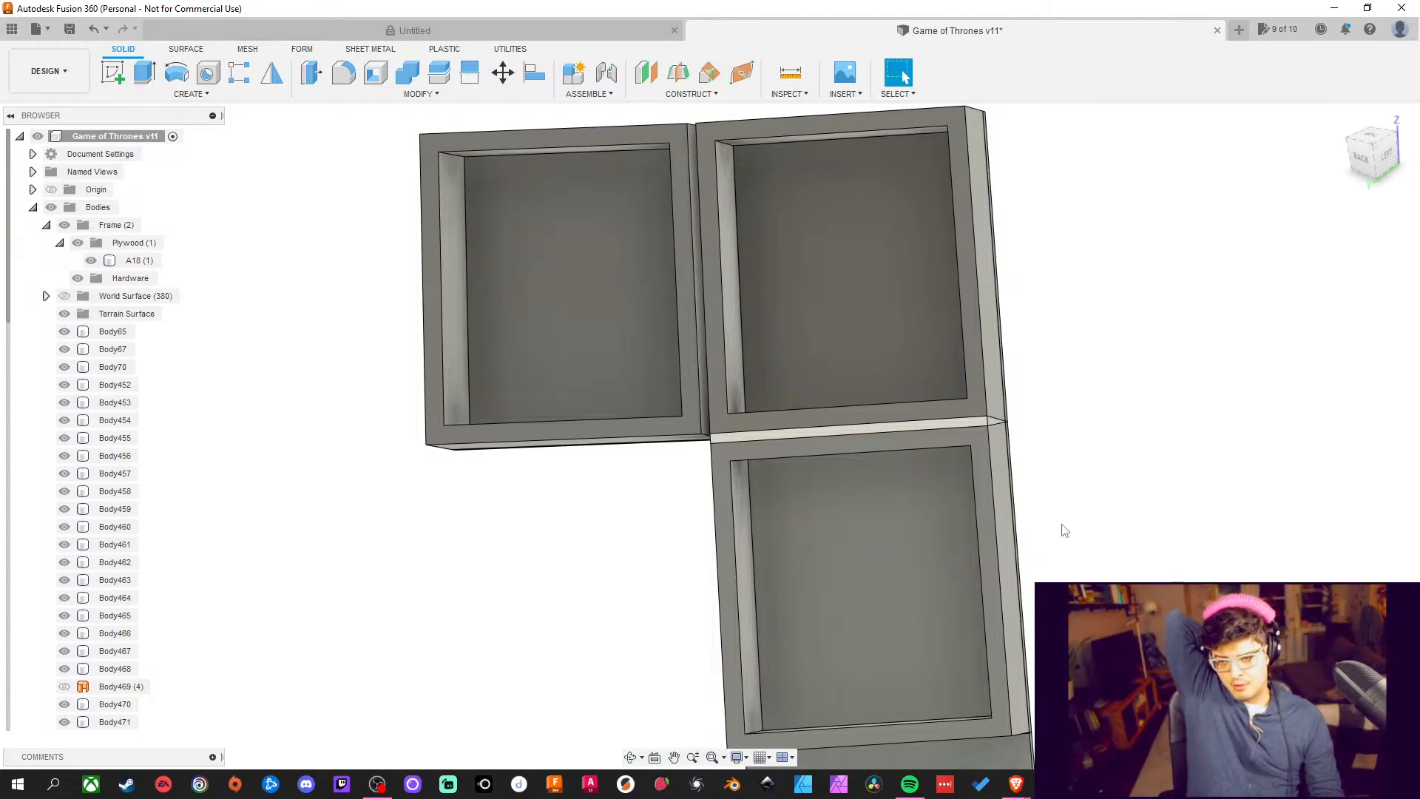
Examine the wedge's thin end where it meets the panels, and how the three boxes sit together
{"action": "scroll", "coordinate": [1041, 537], "scroll_direction": "down", "scroll_amount": 2}
{"action": "scroll", "coordinate": [1010, 466], "scroll_direction": "up", "scroll_amount": 5}
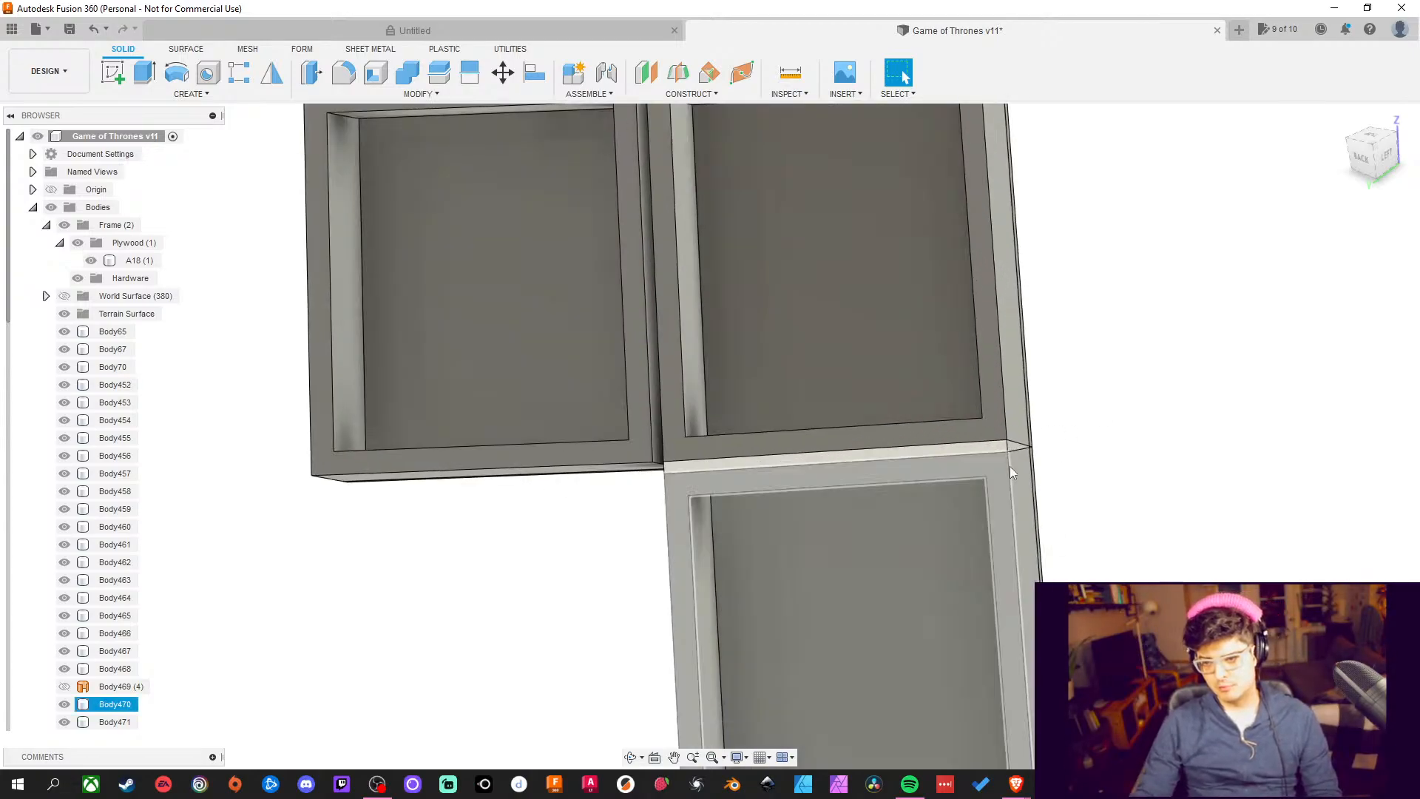
{"action": "middle_click_drag", "start_coordinate": [1257, 566], "coordinate": [1133, 573], "text": "shift"}
{"action": "scroll", "coordinate": [1018, 436], "scroll_direction": "up", "scroll_amount": 5}
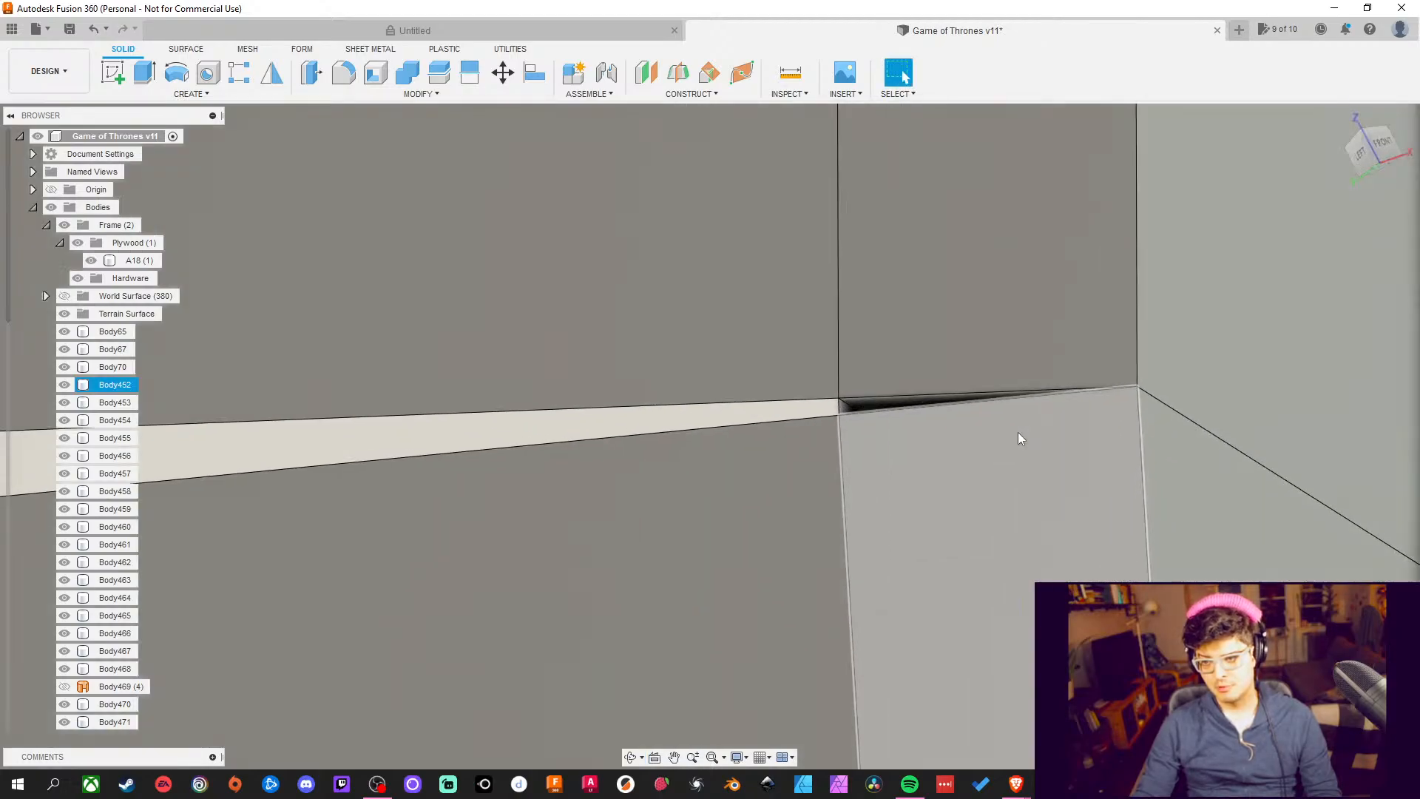
{"action": "scroll", "coordinate": [995, 490], "scroll_direction": "down", "scroll_amount": 5}
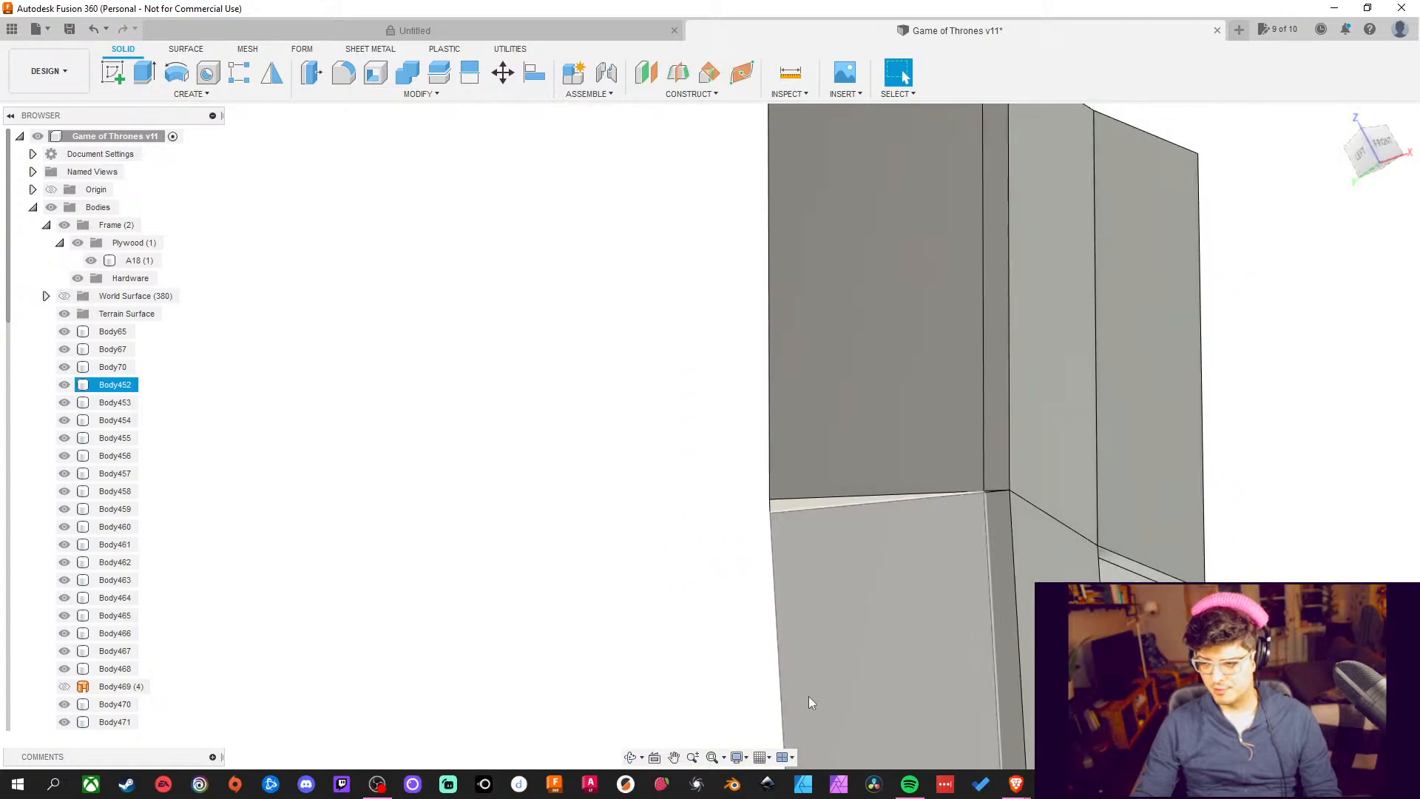
{"action": "middle_click_drag", "start_coordinate": [624, 603], "coordinate": [1081, 286], "text": "shift"}
{"action": "scroll", "coordinate": [907, 568], "scroll_direction": "down", "scroll_amount": 3}
{"action": "middle_click_drag", "start_coordinate": [953, 454], "coordinate": [934, 490]}
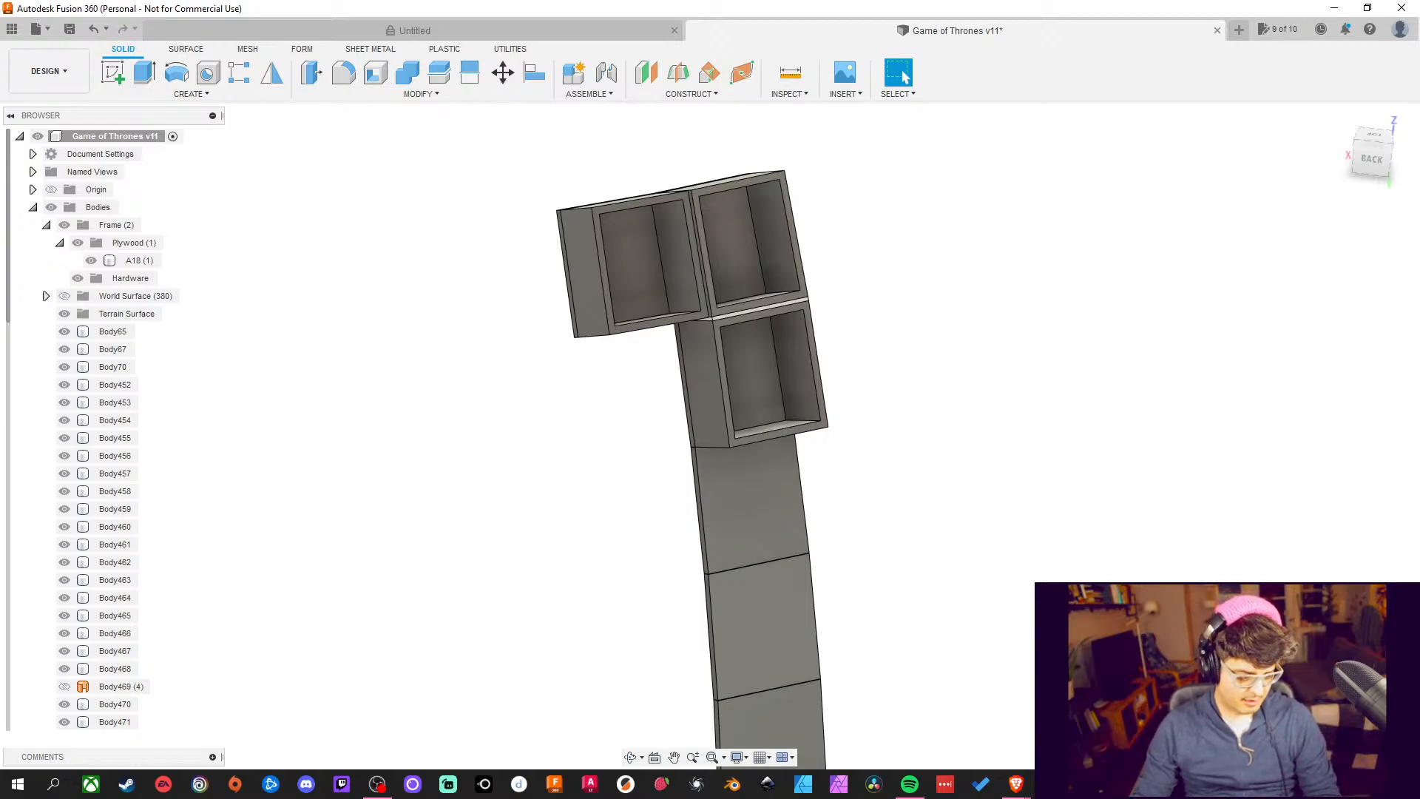
{"action": "left_click_drag", "start_coordinate": [1381, 171], "coordinate": [1381, 170]}
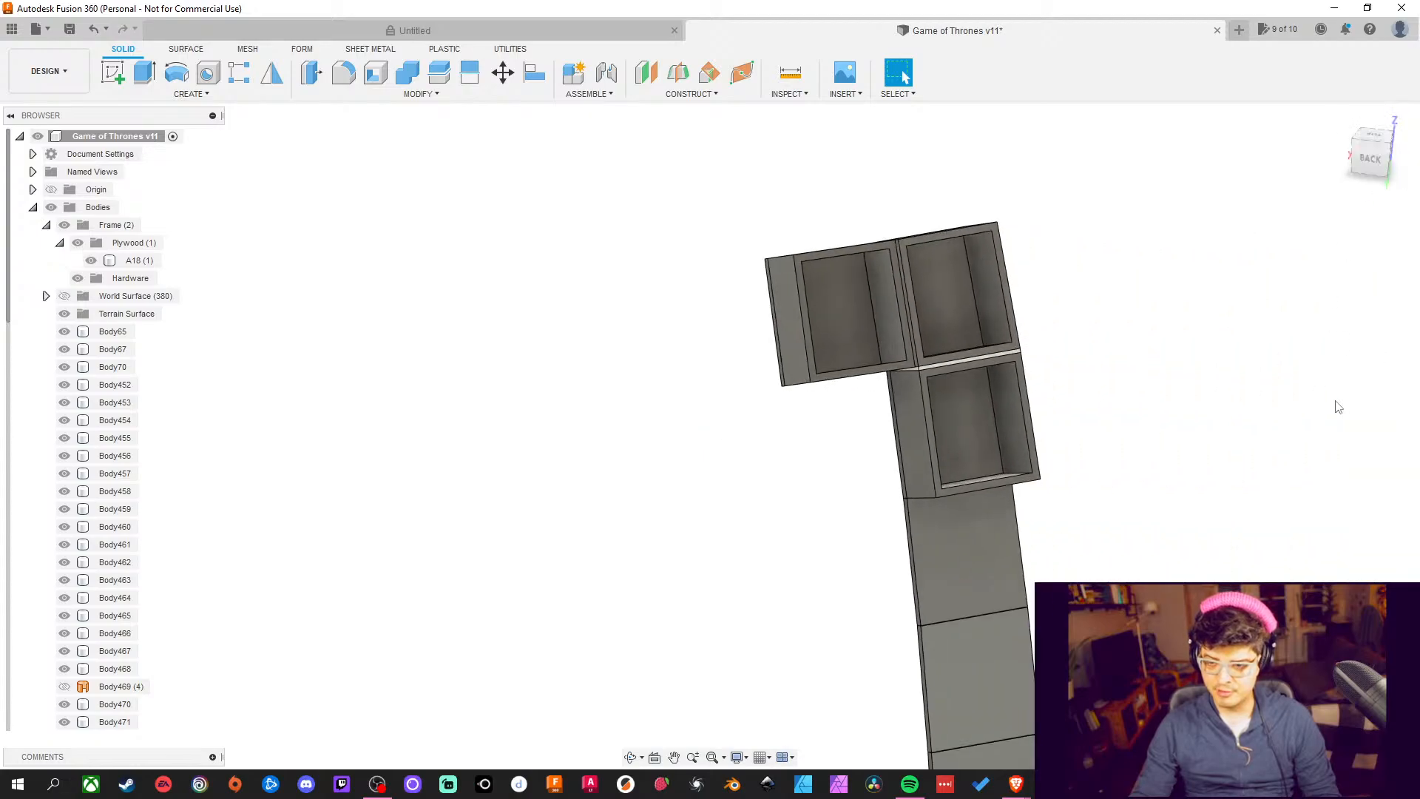
{"action": "middle_click_drag", "start_coordinate": [1392, 395], "coordinate": [1086, 452]}
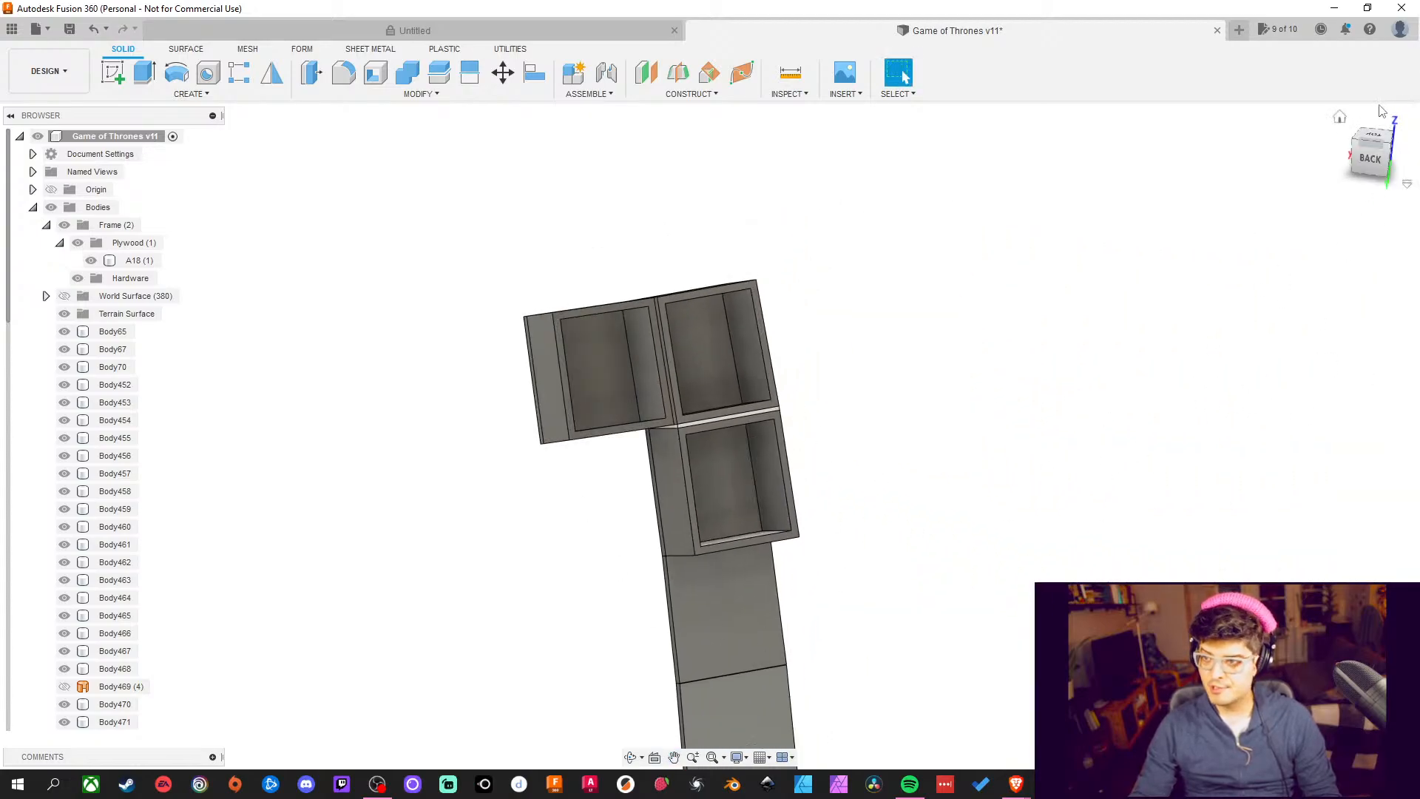
{"action": "mouse_move", "coordinate": [1106, 399]}
{"action": "middle_mouse_down"}
{"action": "mouse_move", "coordinate": [1216, 705]}
{"action": "mouse_move", "coordinate": [1137, 540]}
{"action": "mouse_move", "coordinate": [1104, 393]}
{"action": "middle_mouse_up"}
{"action": "scroll", "coordinate": [704, 330], "scroll_direction": "up", "scroll_amount": 5}
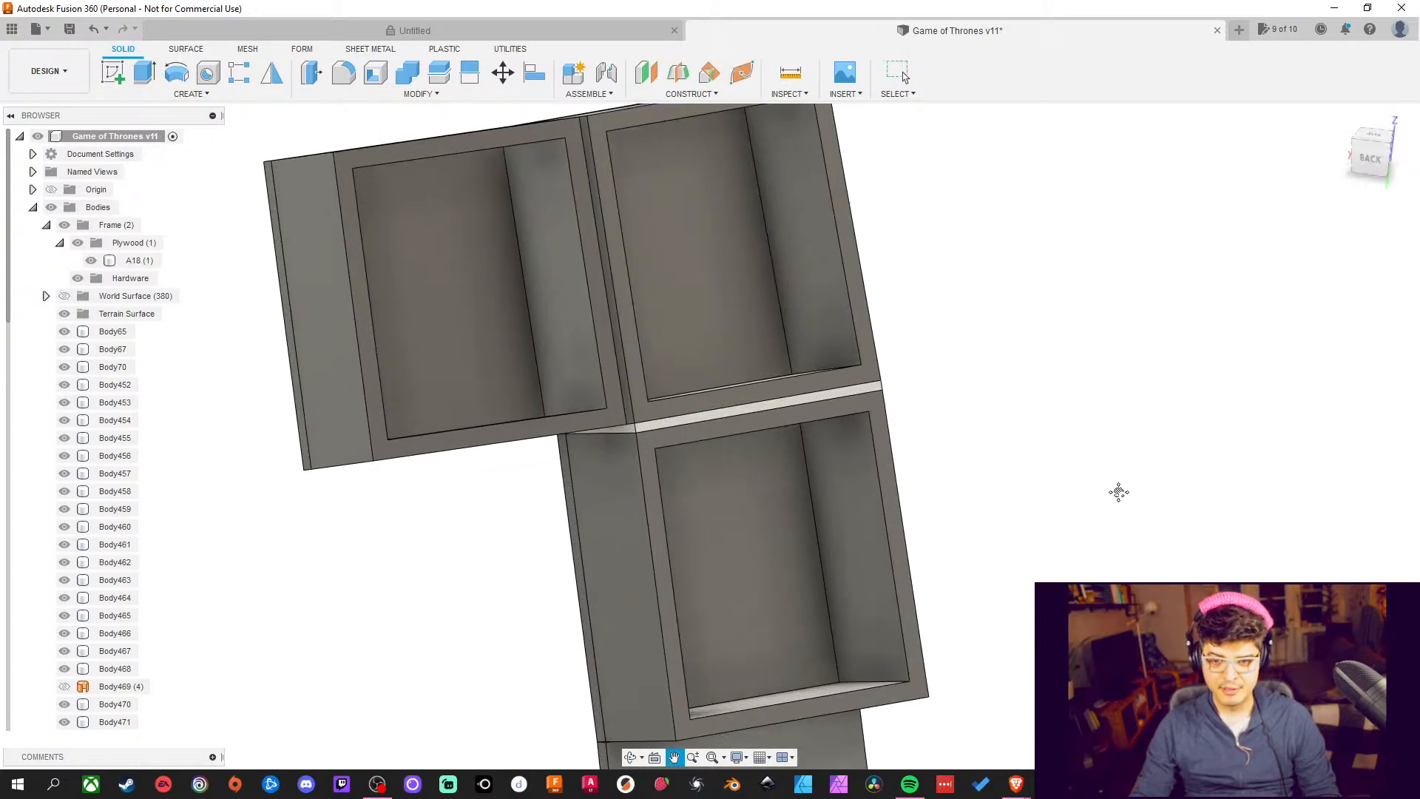
{"action": "middle_click_drag", "start_coordinate": [1134, 509], "coordinate": [1163, 539]}
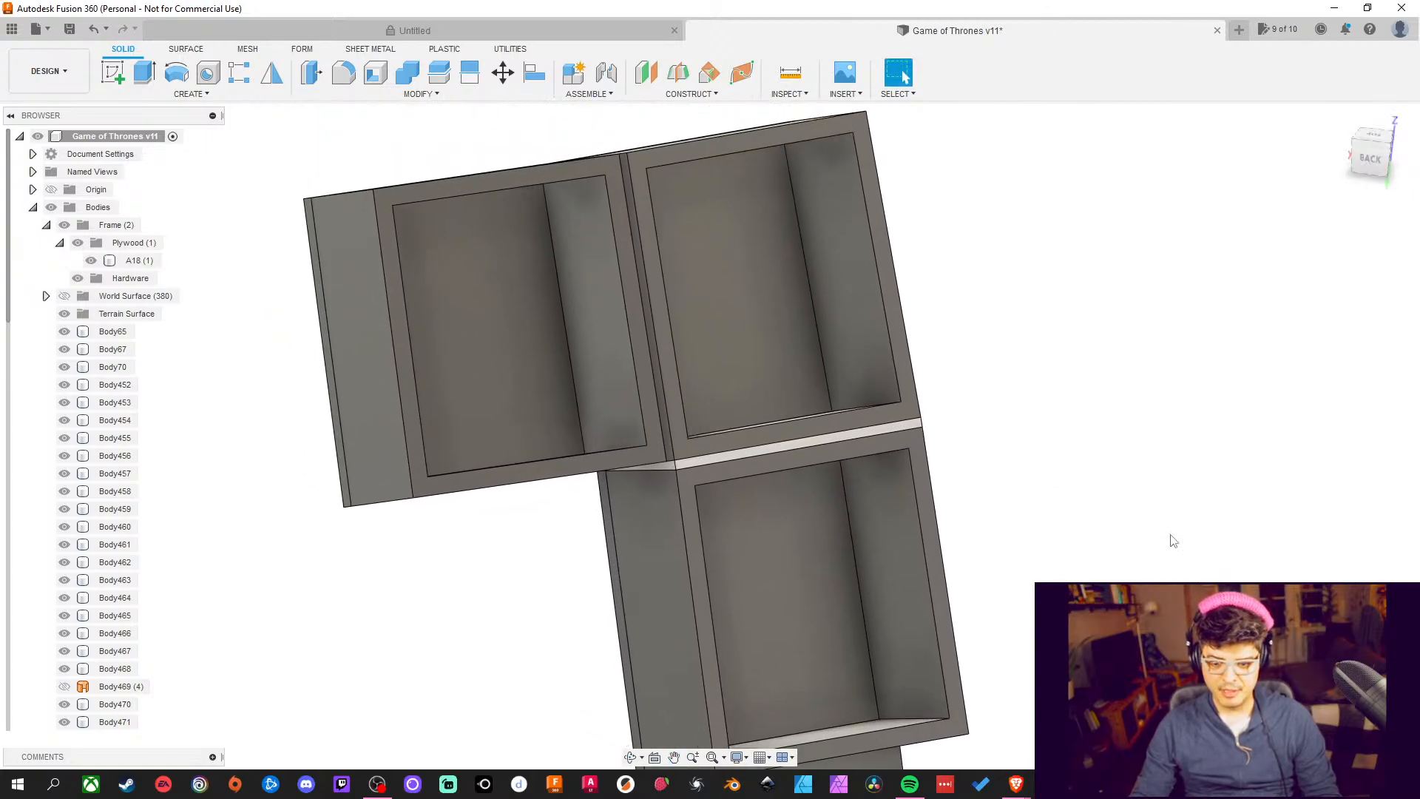
{"action": "scroll", "coordinate": [1172, 540], "scroll_direction": "down", "scroll_amount": 2}
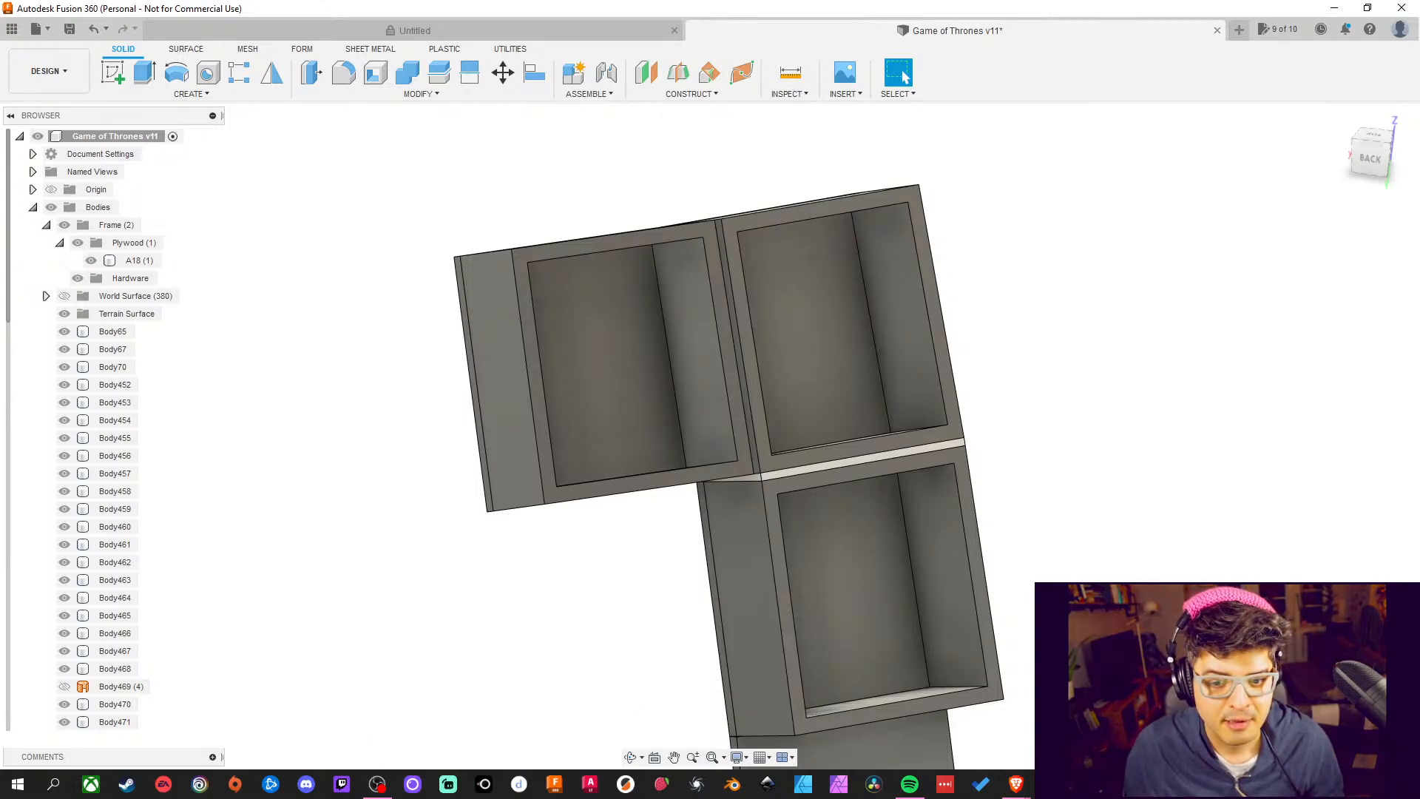
Save the design as a new version
{"action": "middle_click_drag", "start_coordinate": [1063, 577], "coordinate": [1002, 616], "text": "shift"}
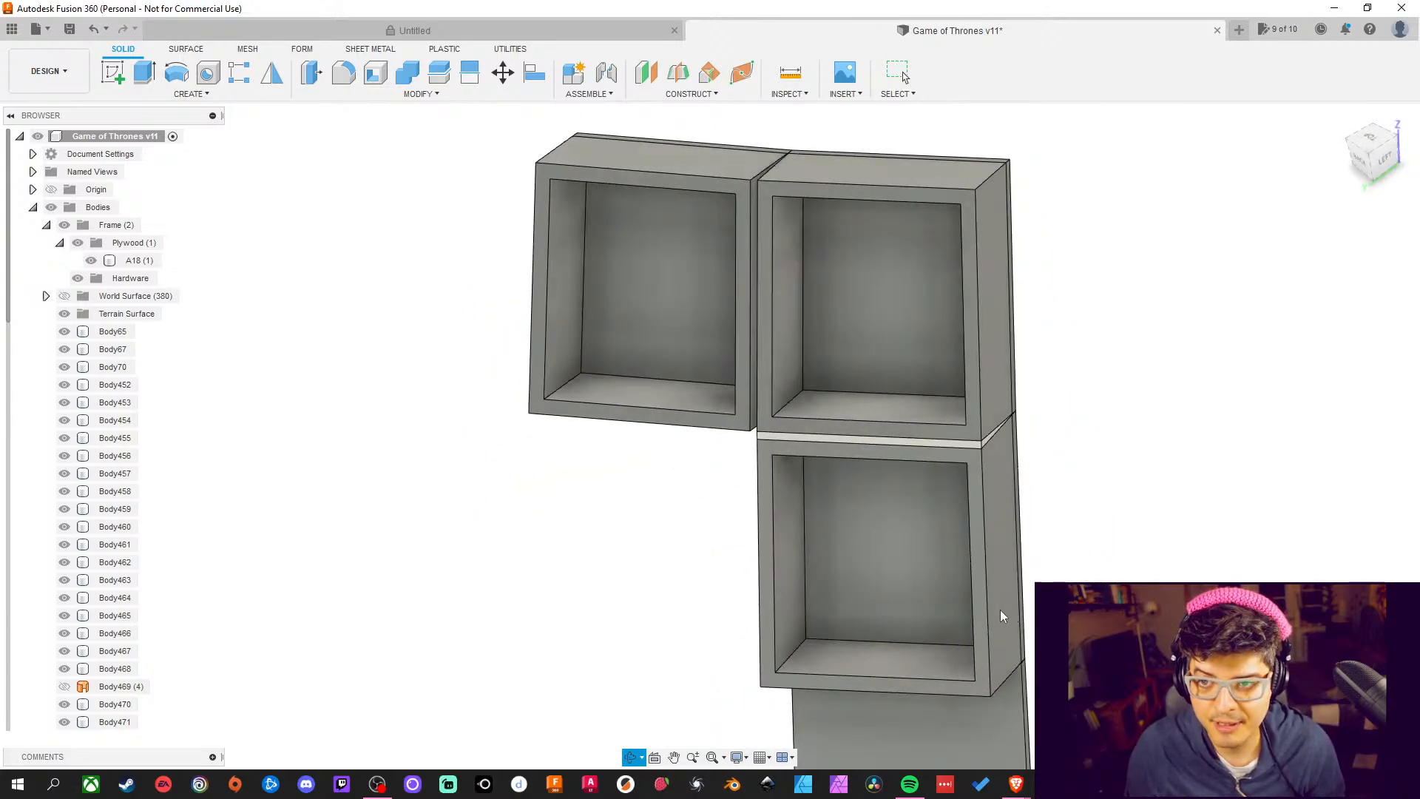
{"action": "left_click", "coordinate": [69, 29]}
{"action": "left_click", "coordinate": [700, 416]}
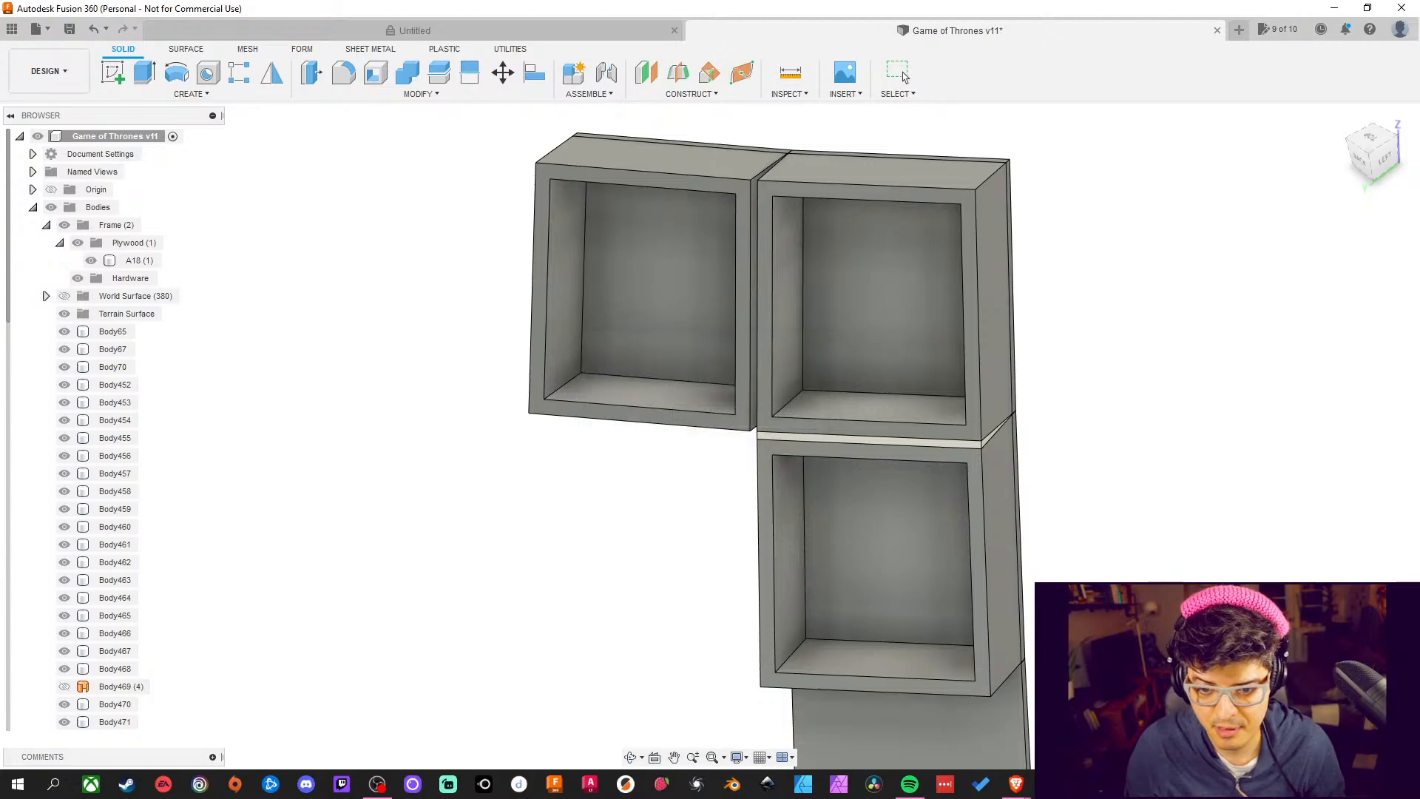
{"action": "middle_click_drag", "start_coordinate": [1226, 547], "coordinate": [989, 604], "text": "shift"}
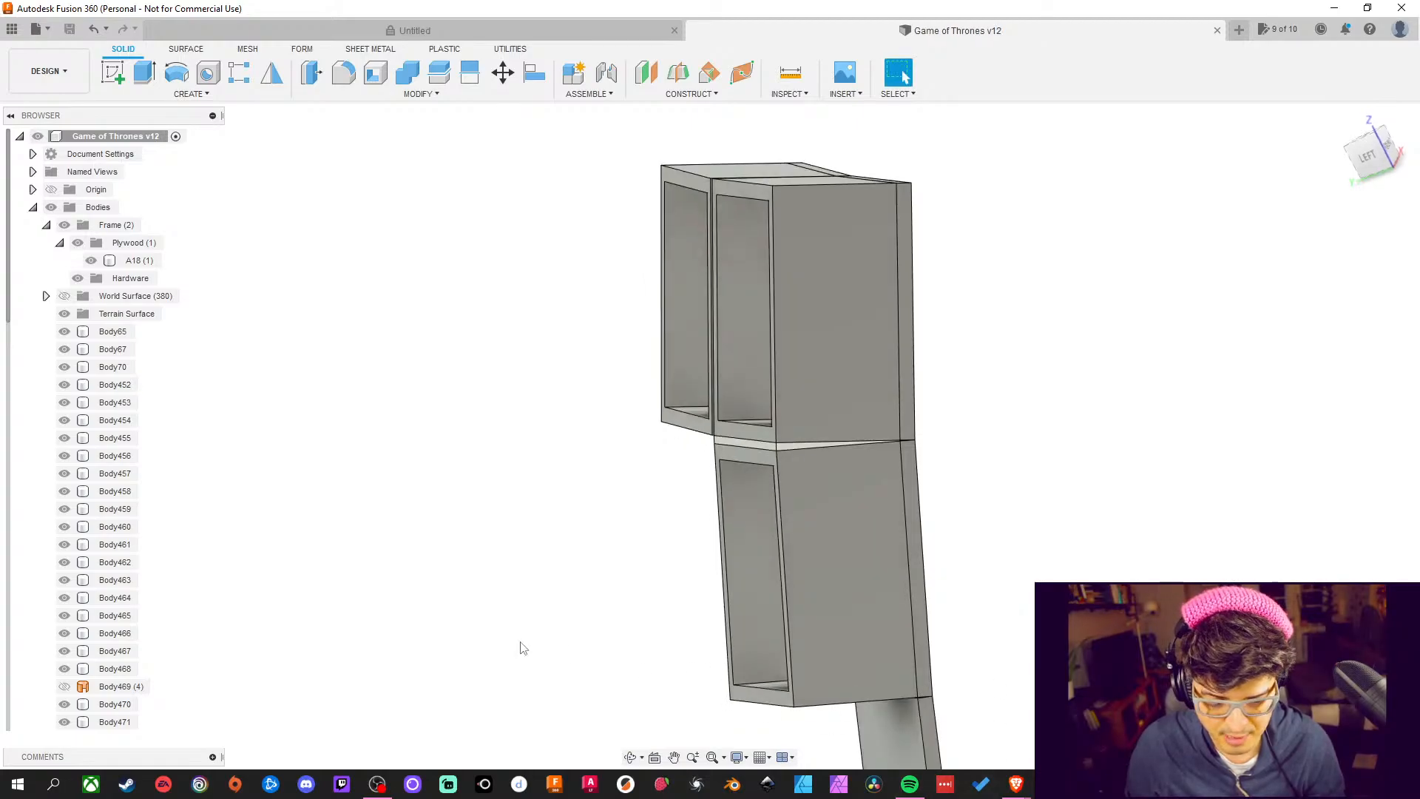